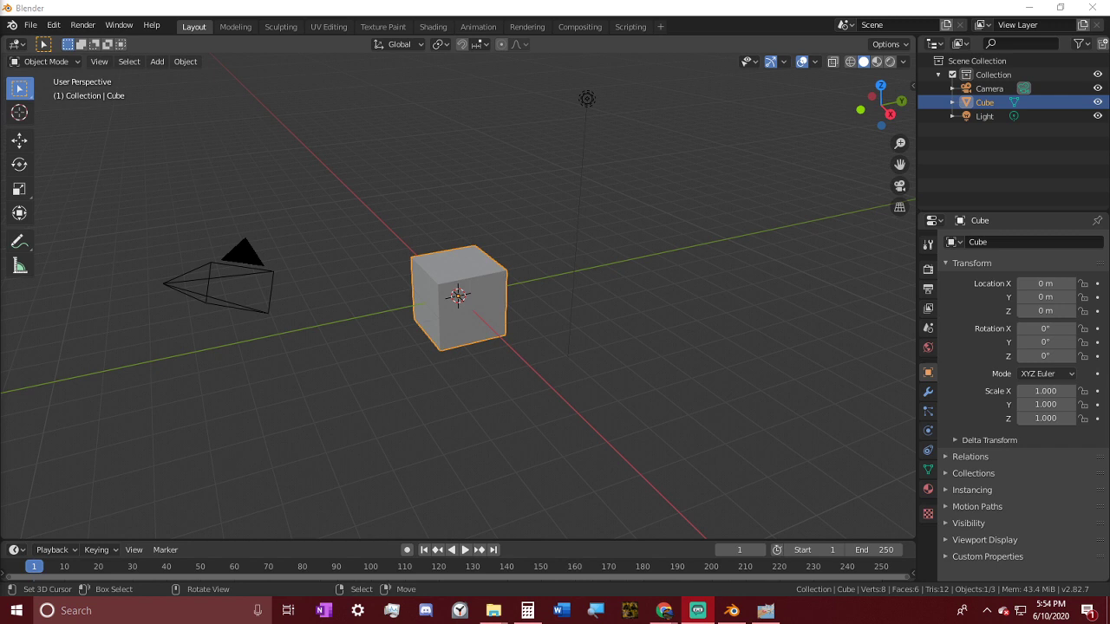
- Delete the default cube and the default light from the scene
middle_drag(567, 232, 439, 312)
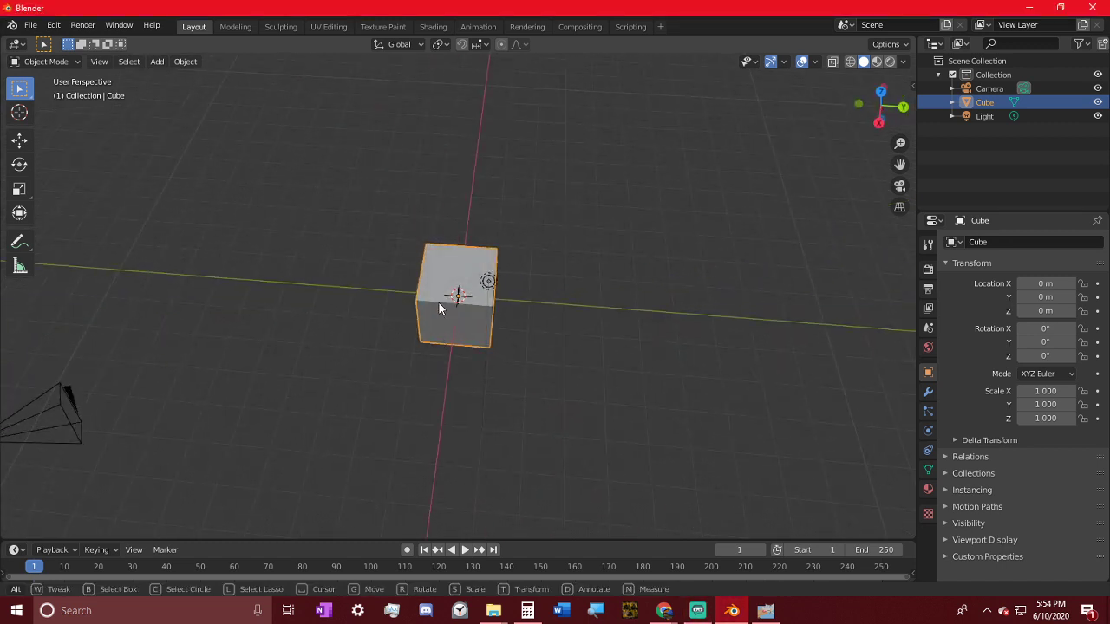
key(x)
click(441, 282)
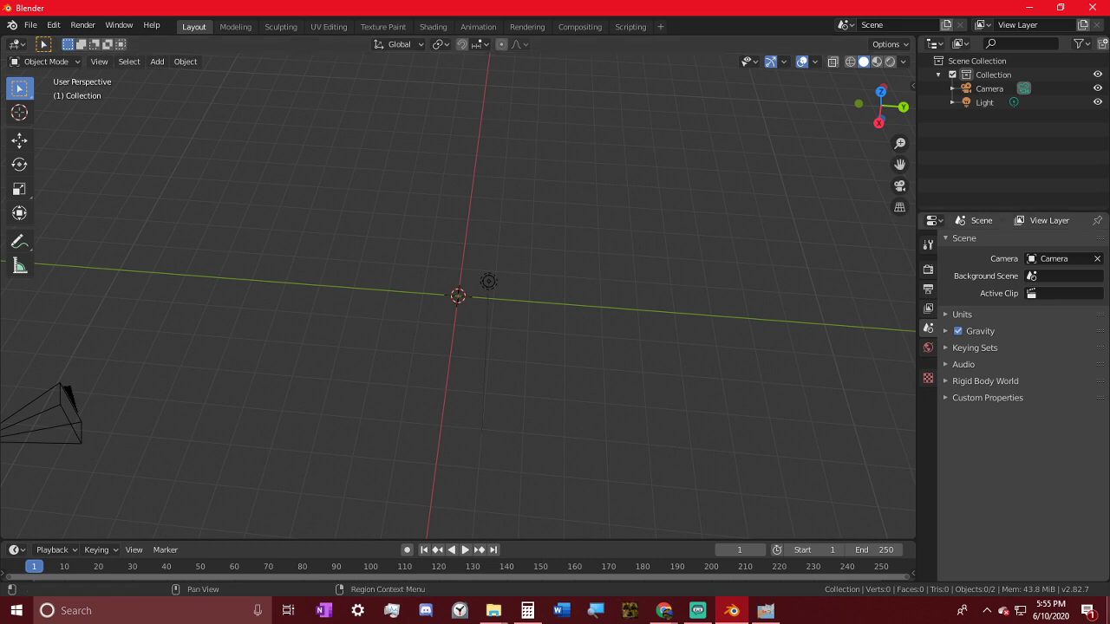
click(502, 279)
key(x)
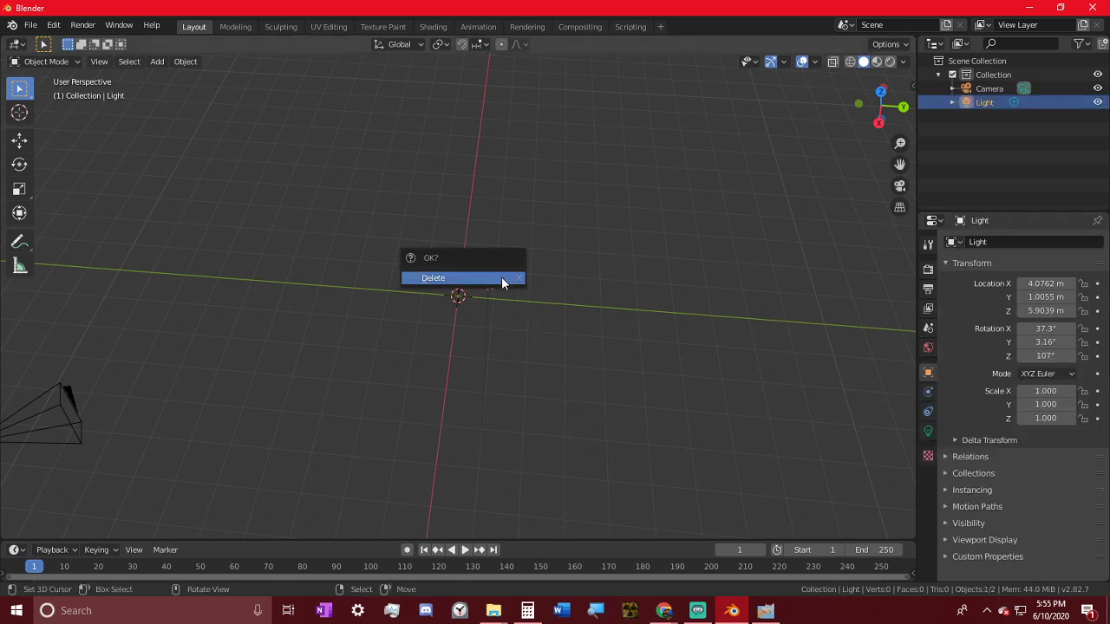
click(503, 280)
- Add a Sun light to the scene
middle_drag(504, 280, 601, 194)
key(shift+a)
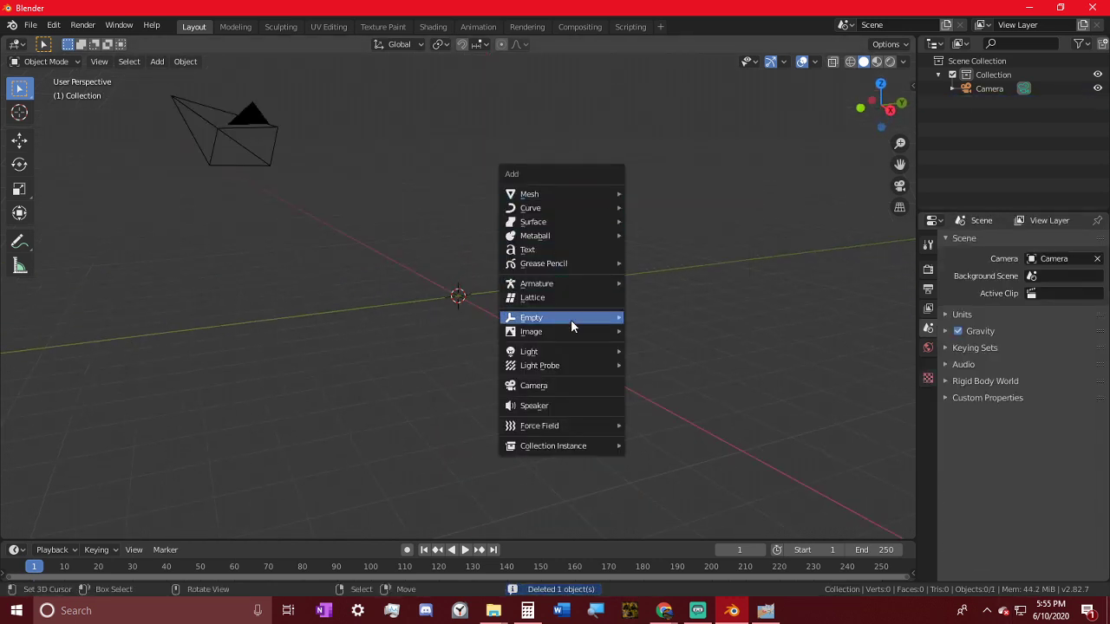
mouse_move(553, 351)
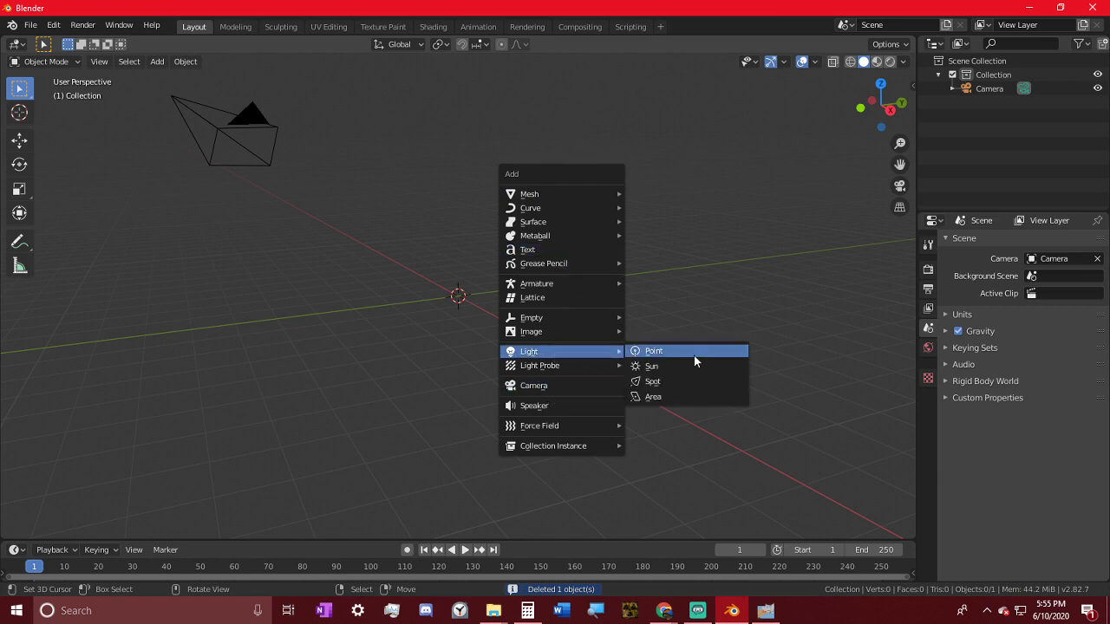
click(664, 371)
- Rotate the sun 24° about X and 45° about Z, and move it to about X 80.8 m, Y 51.9 m, Z 41.4 m
middle_drag(582, 332, 671, 367)
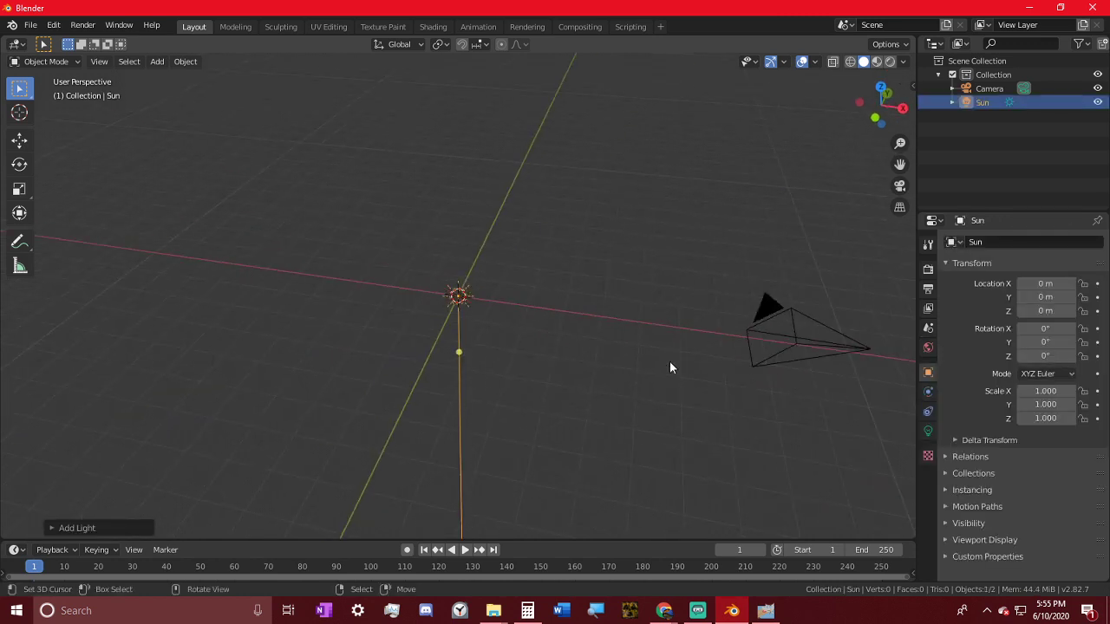
text(rx24)
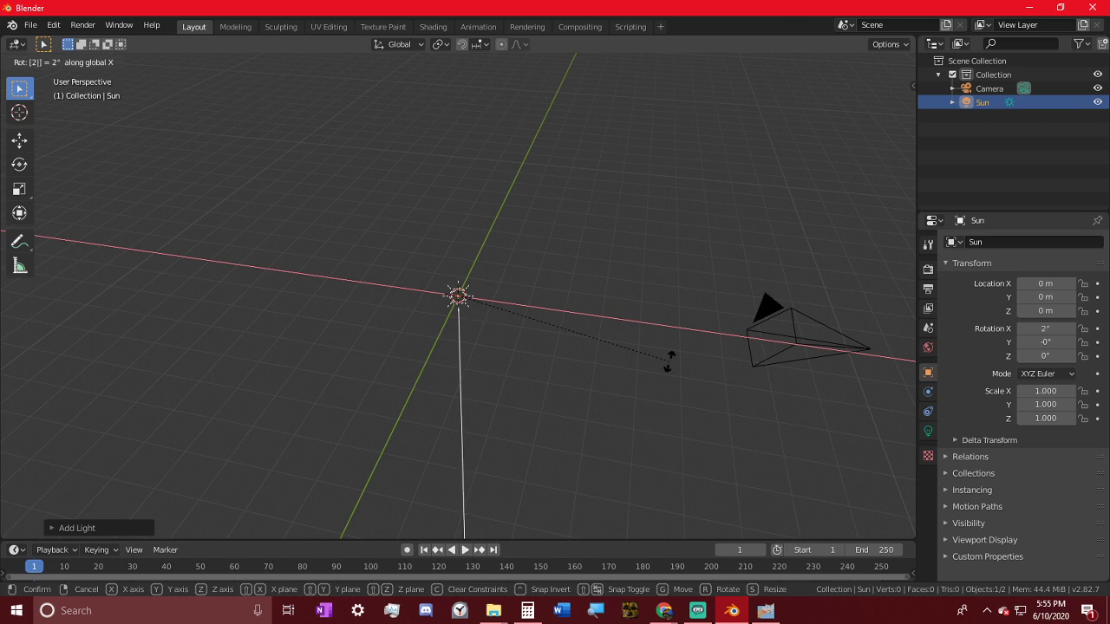
key(Return)
text(rz)
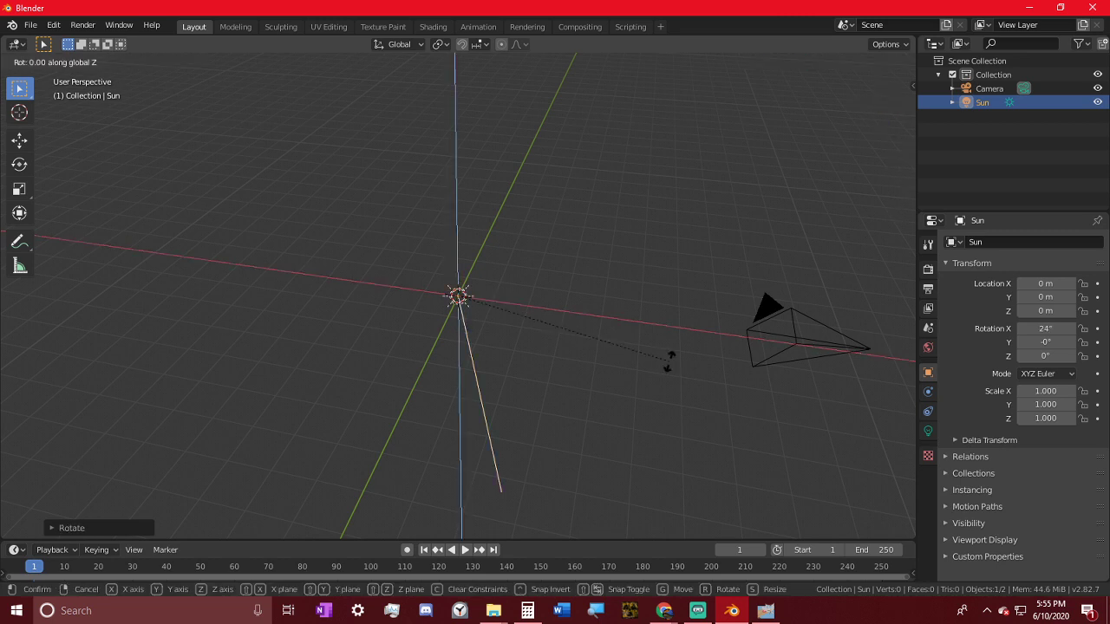
text(45)
key(Return)
key(g)
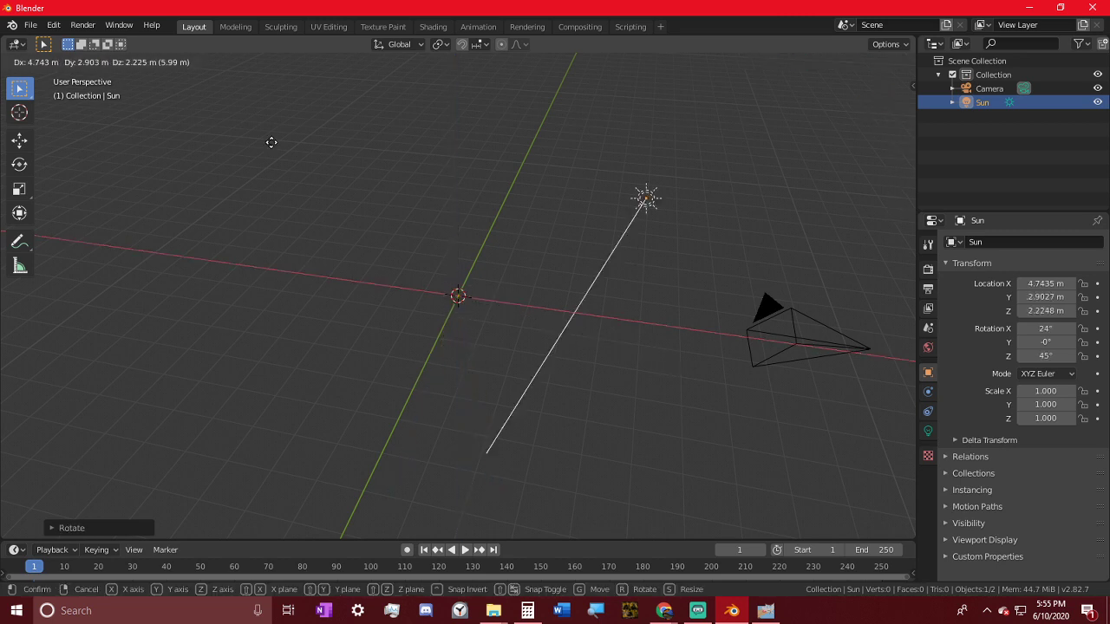
click(224, 111)
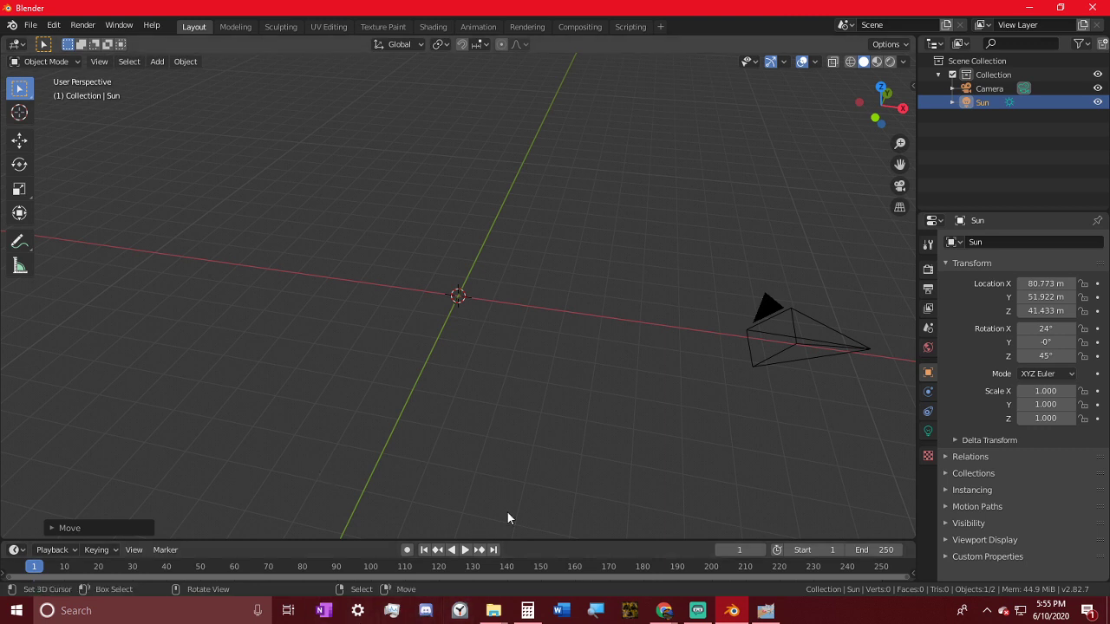
- Add a circle mesh at the origin with 6 vertices to form a hexagon outline
middle_drag(653, 342, 624, 303)
key(shift+a)
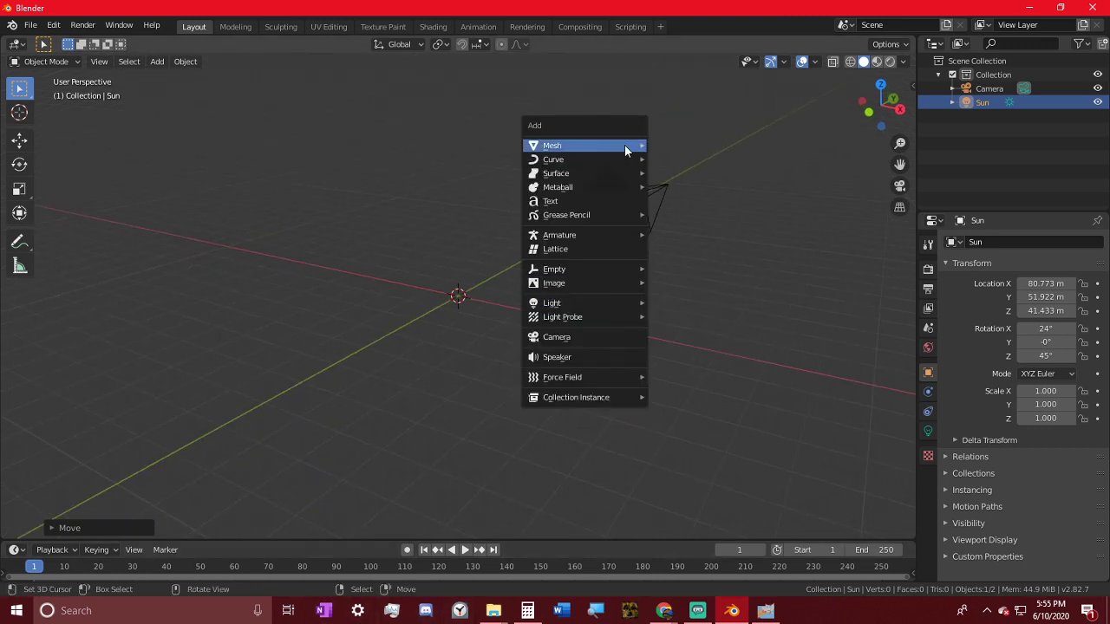
mouse_move(624, 144)
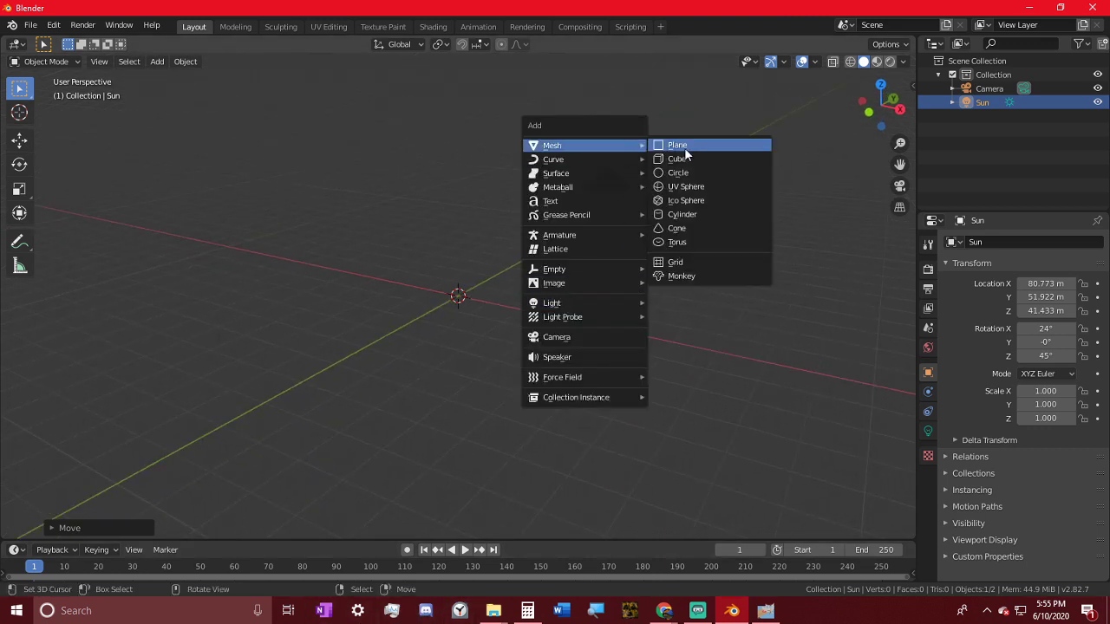
click(685, 172)
middle_drag(513, 402, 238, 461)
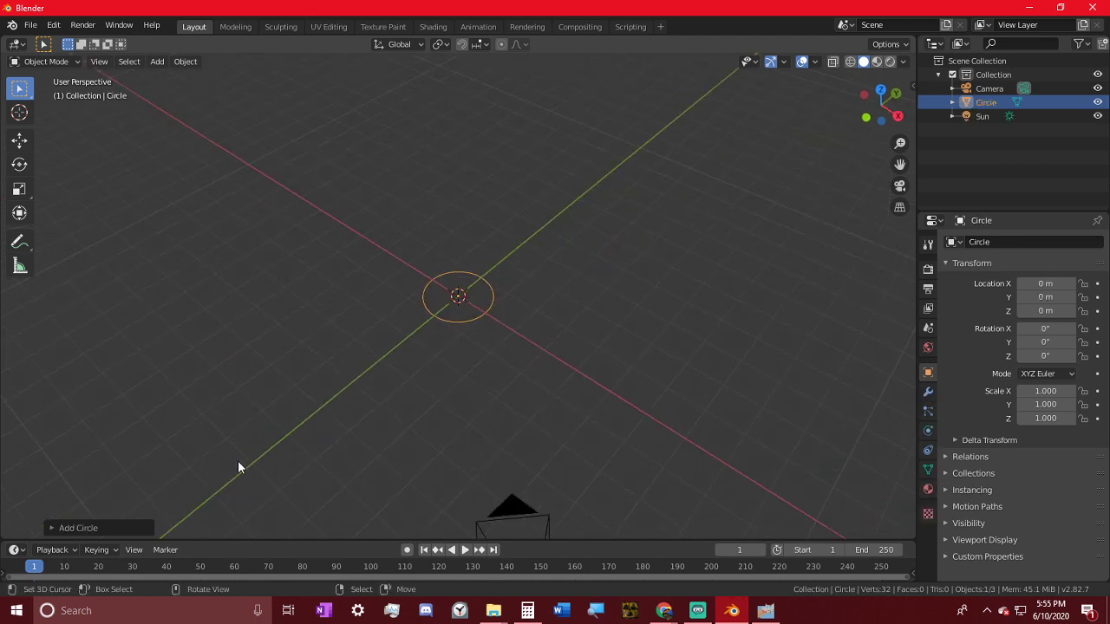
click(118, 525)
click(187, 376)
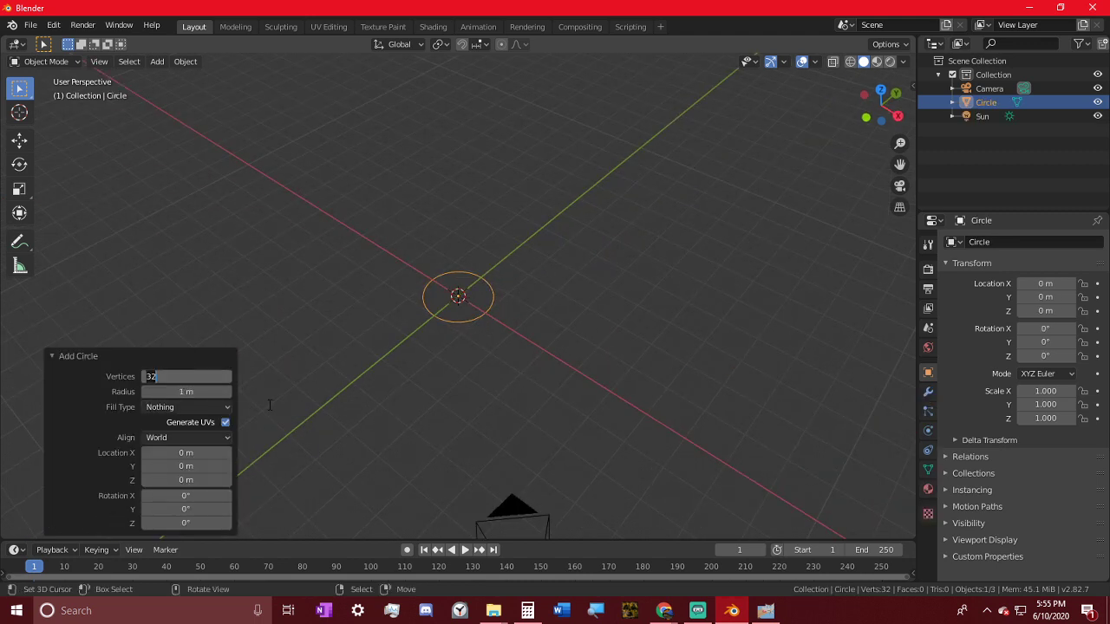
text(6)
key(Return)
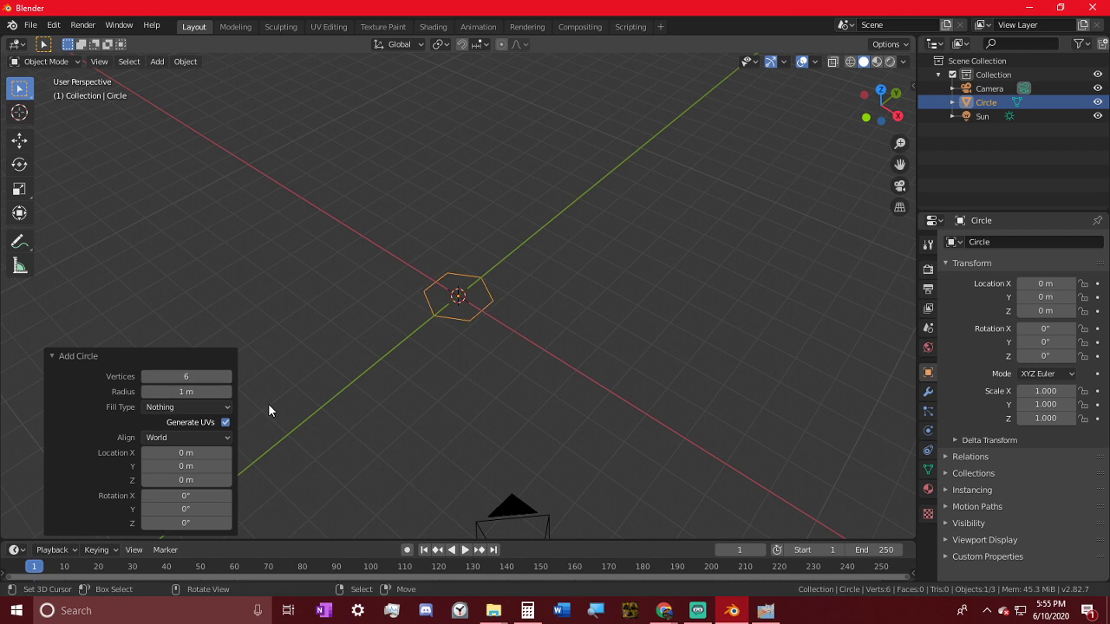
- Fill the hexagon outline with a face in Edit Mode
middle_drag(445, 87, 497, 293)
key(Tab)
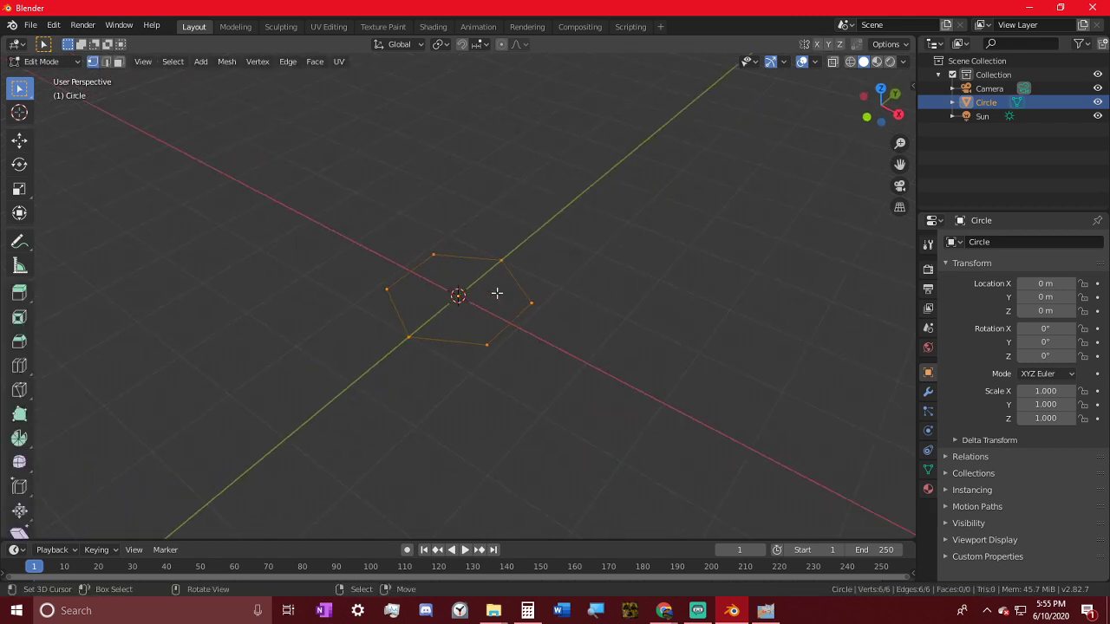
key(f)
middle_drag(610, 304, 567, 251)
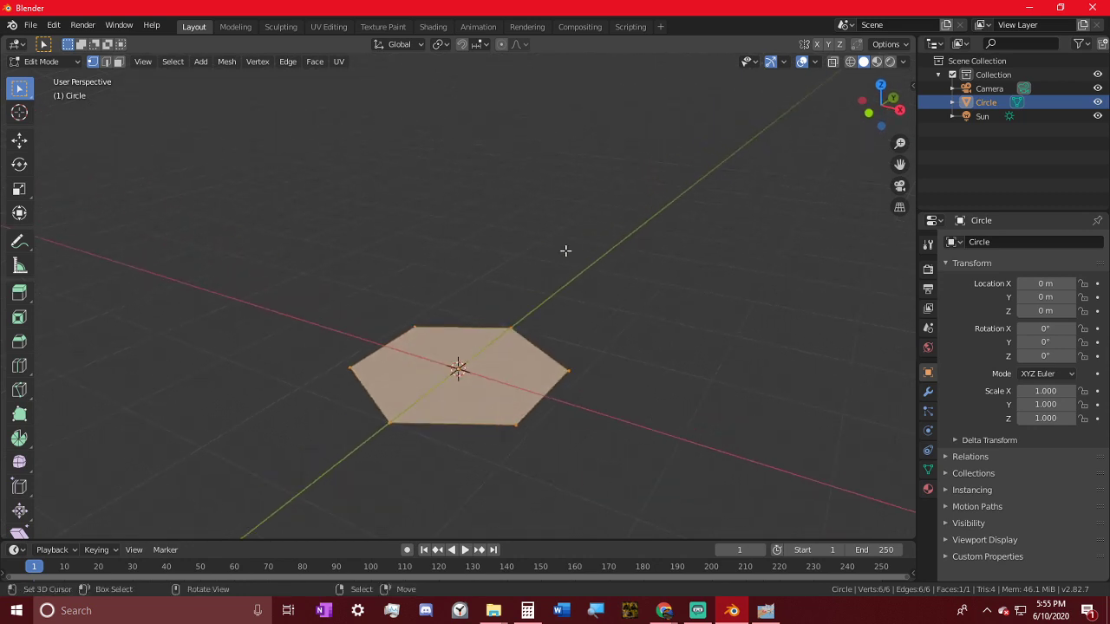
- Extrude the hexagon face upward about 2.51 m and lower the top face about 0.68 m along Z
key(KP_3)
key(e)
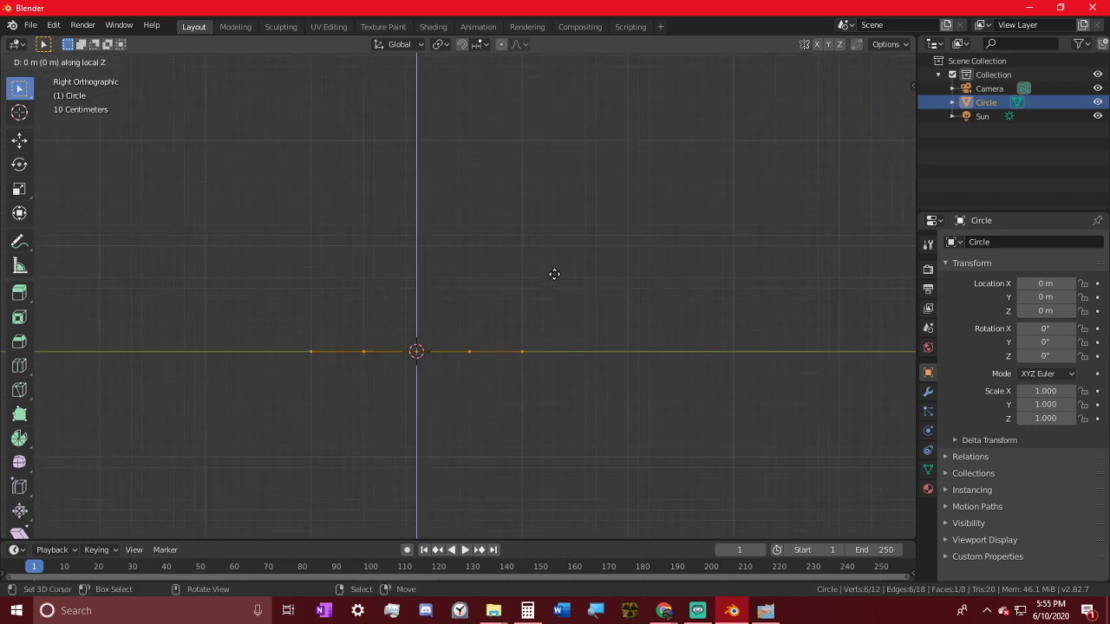
click(684, 491)
middle_drag(617, 337, 493, 359)
key(g)
key(z)
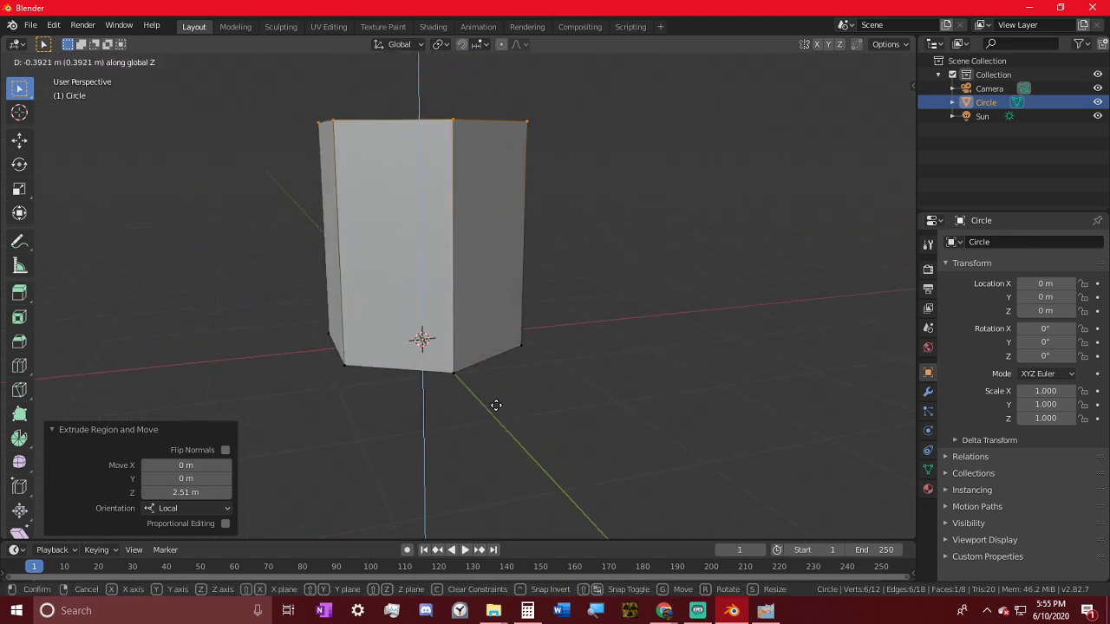
click(497, 437)
- Inset the prism's top face by about 0.17 m
middle_drag(498, 436, 570, 438)
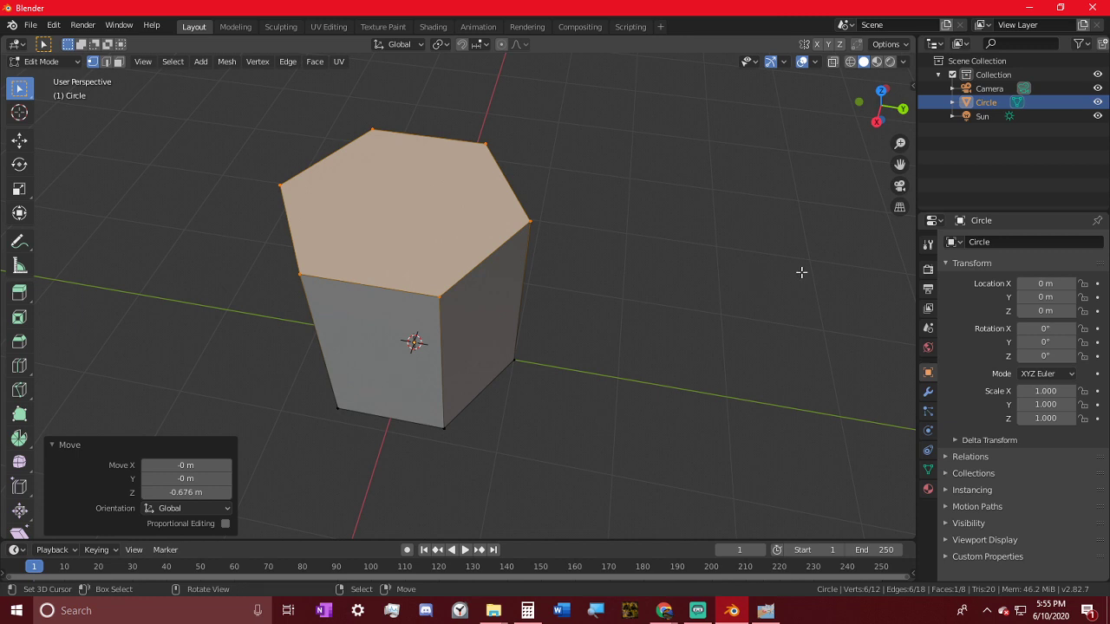
key(i)
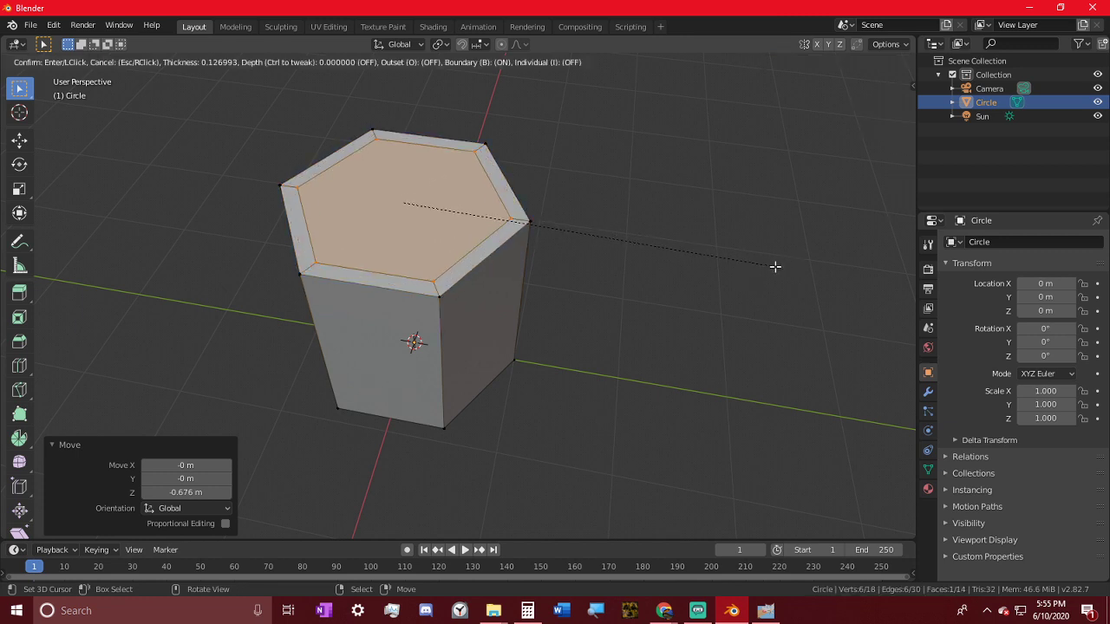
click(703, 285)
middle_drag(639, 183, 734, 180)
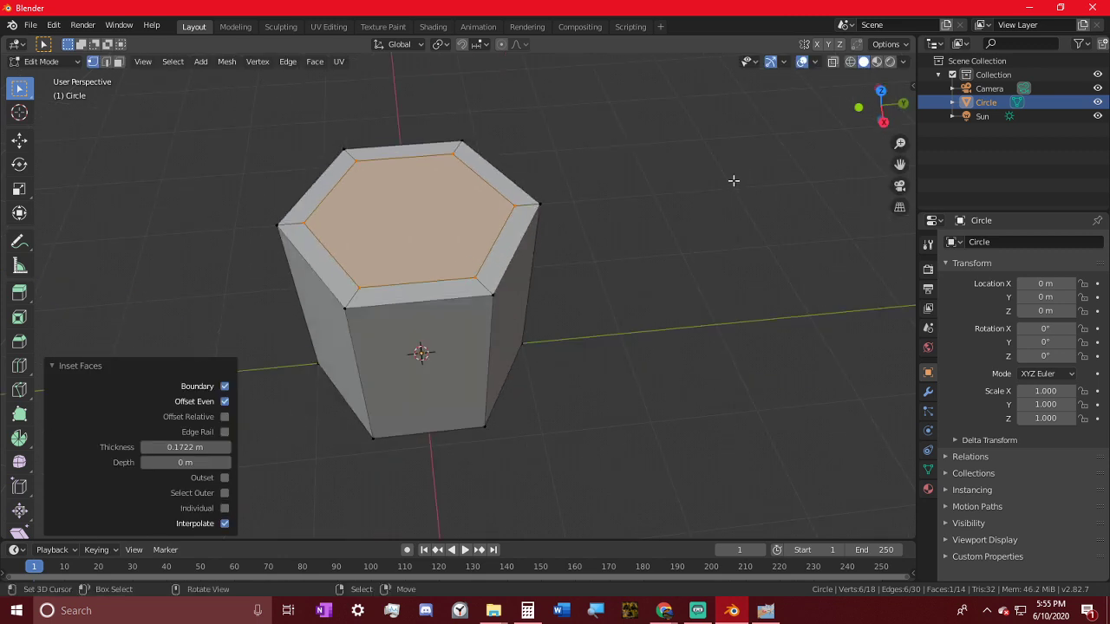
- Extrude the inset face about 1.64 m downward in see-through side view to hollow out the prism
middle_drag(450, 220, 463, 208)
key(KP_3)
key(shift+z)
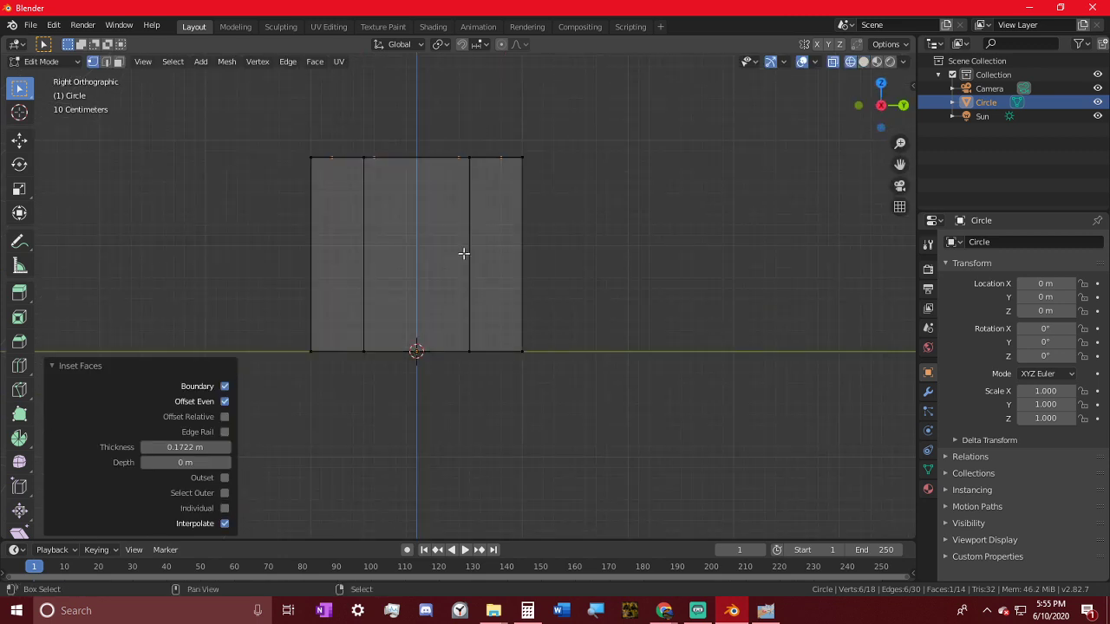
key(e)
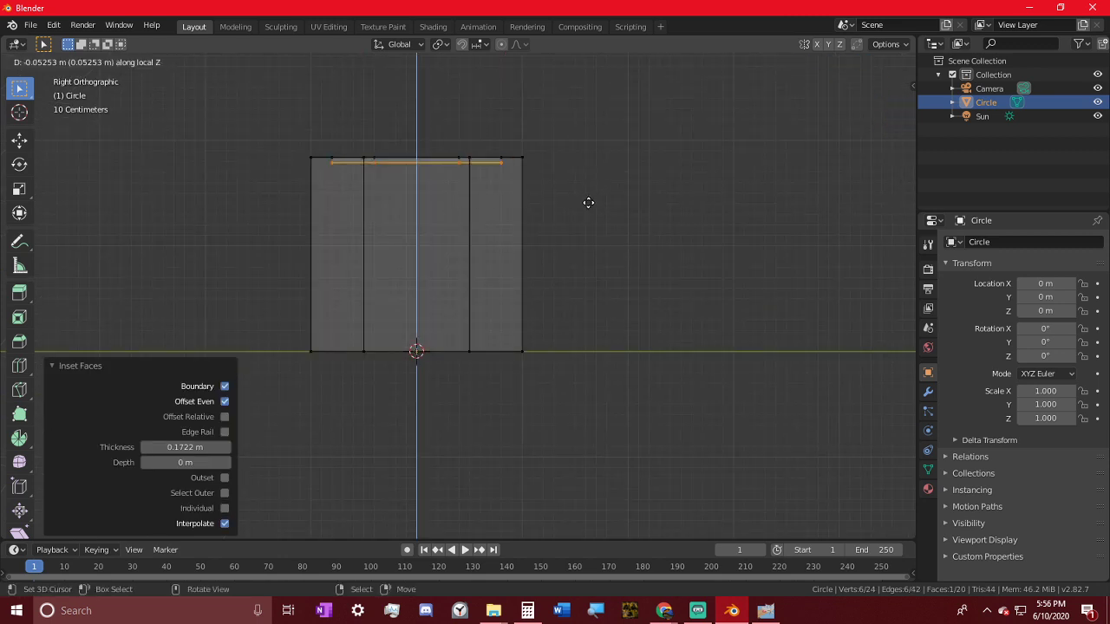
click(582, 354)
- Select all the top rim vertices in wireframe view and raise them about 0.31 m along Z
key(z)
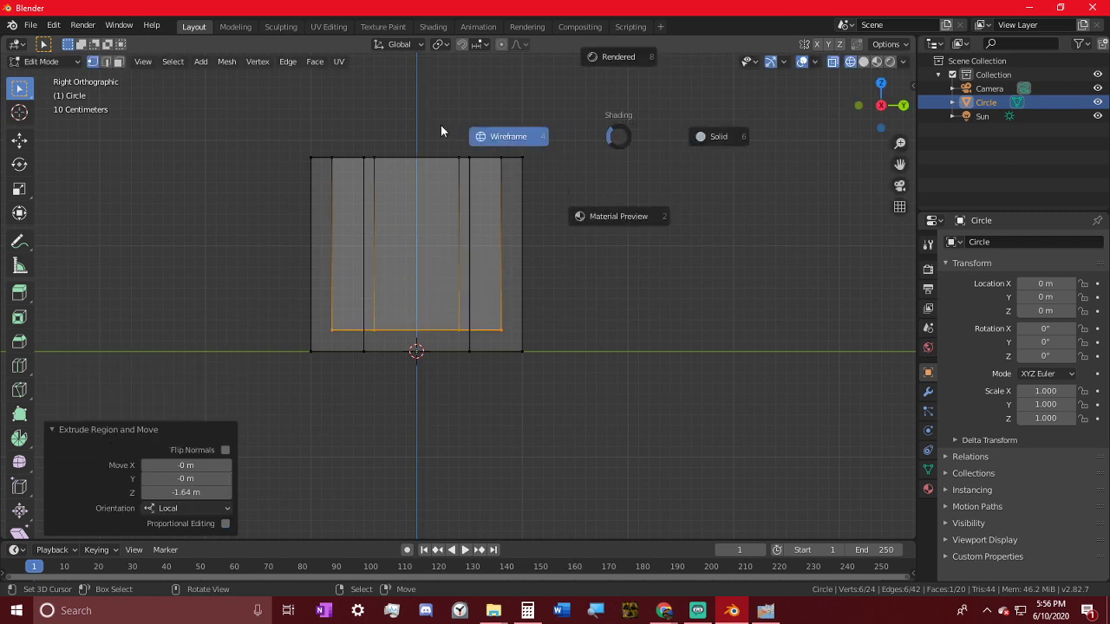
click(440, 130)
key(c)
mouse_move(589, 301)
middle_down()
mouse_move(448, 327)
mouse_move(228, 321)
middle_up()
scroll(240, 304, down, 3)
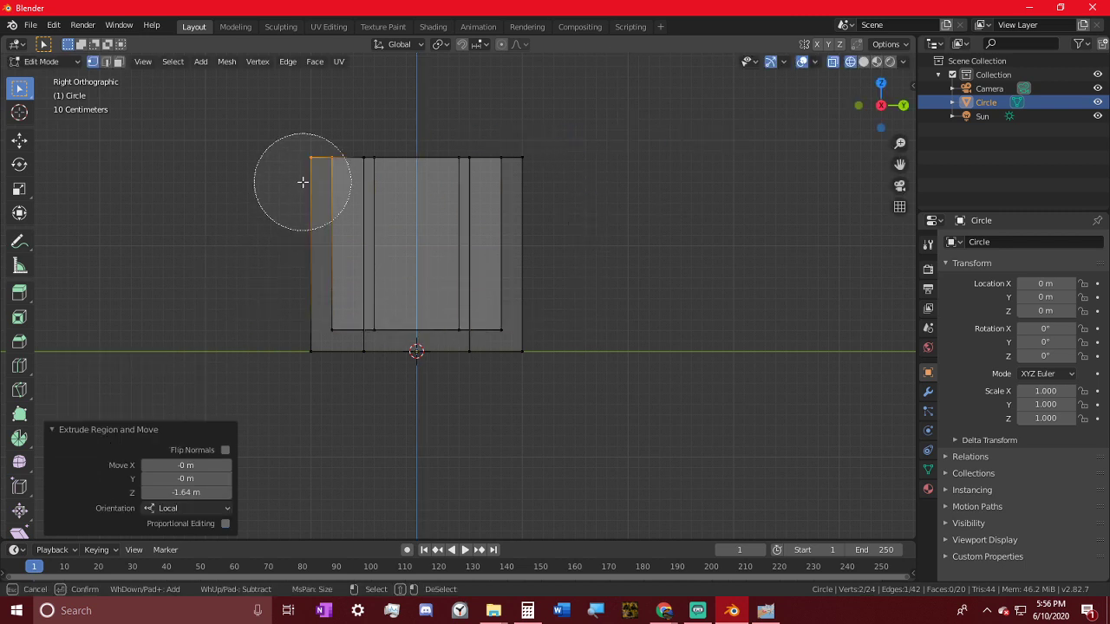
drag(303, 178, 771, 178)
drag(514, 166, 310, 161)
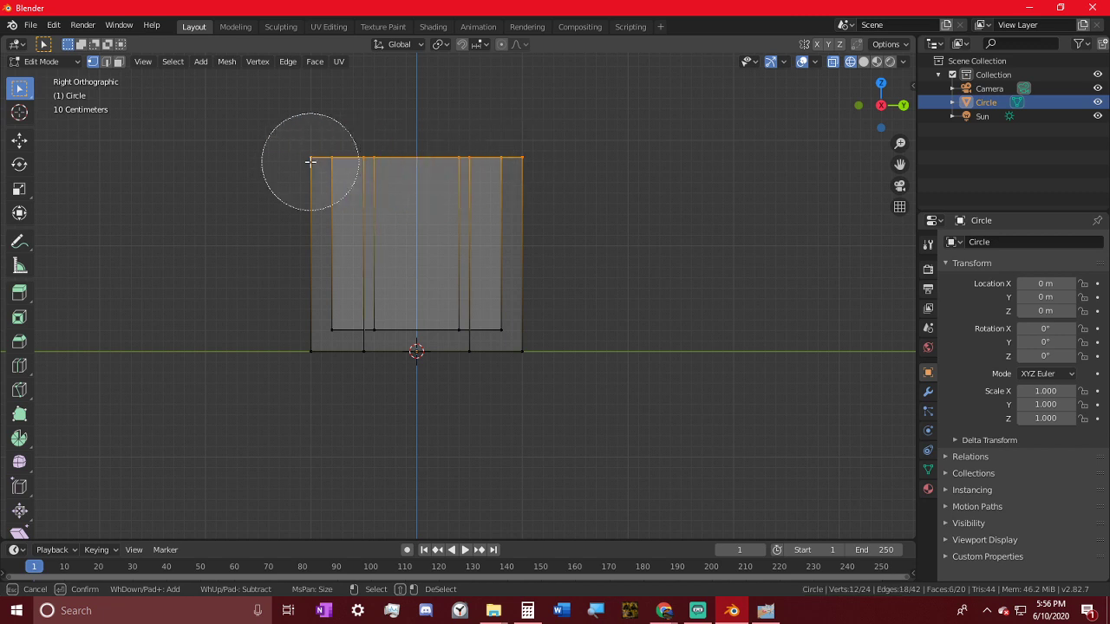
right_click(310, 162)
key(g)
key(z)
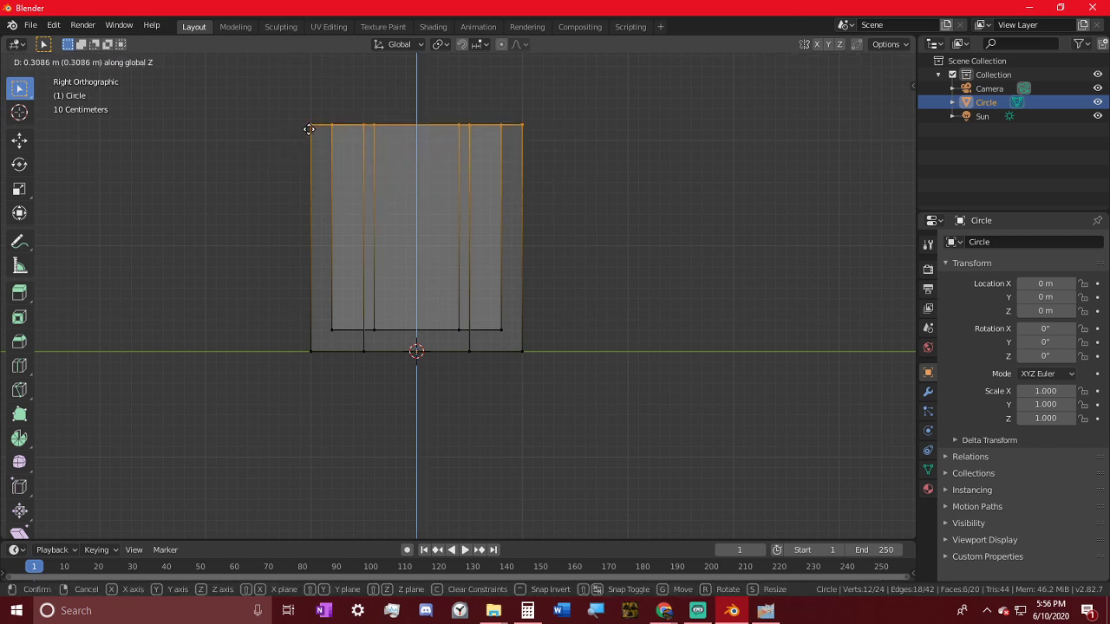
click(309, 130)
- Switch to solid shading and scale the whole mesh wider in X and Y, keeping its height
key(Tab)
middle_drag(565, 311, 630, 370)
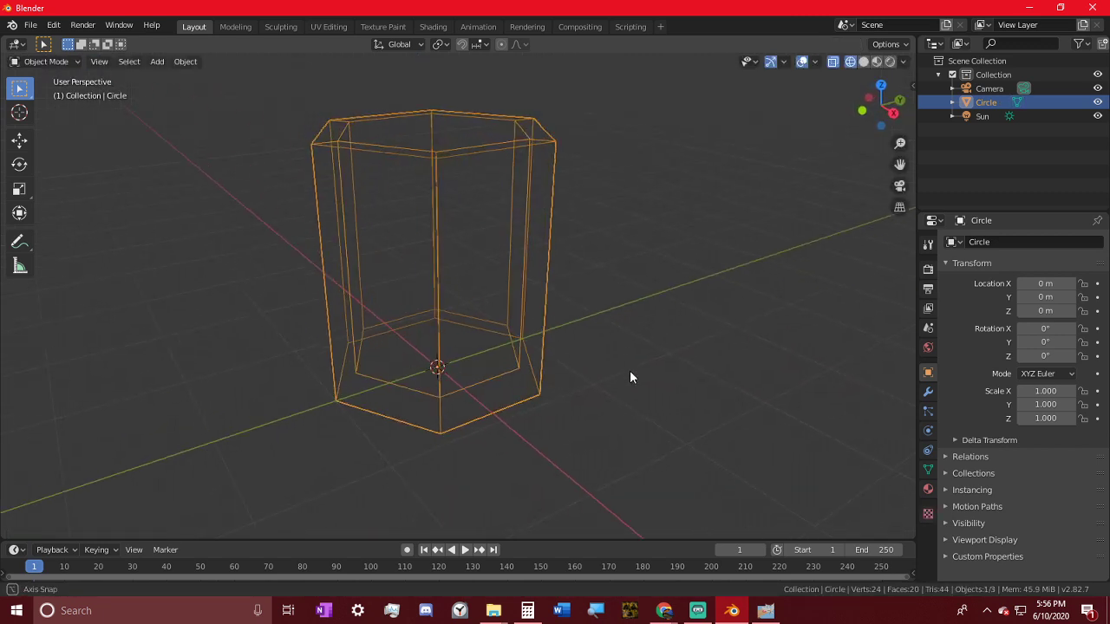
click(864, 61)
middle_drag(748, 143, 601, 255)
scroll(567, 169, up, 5)
key(Tab)
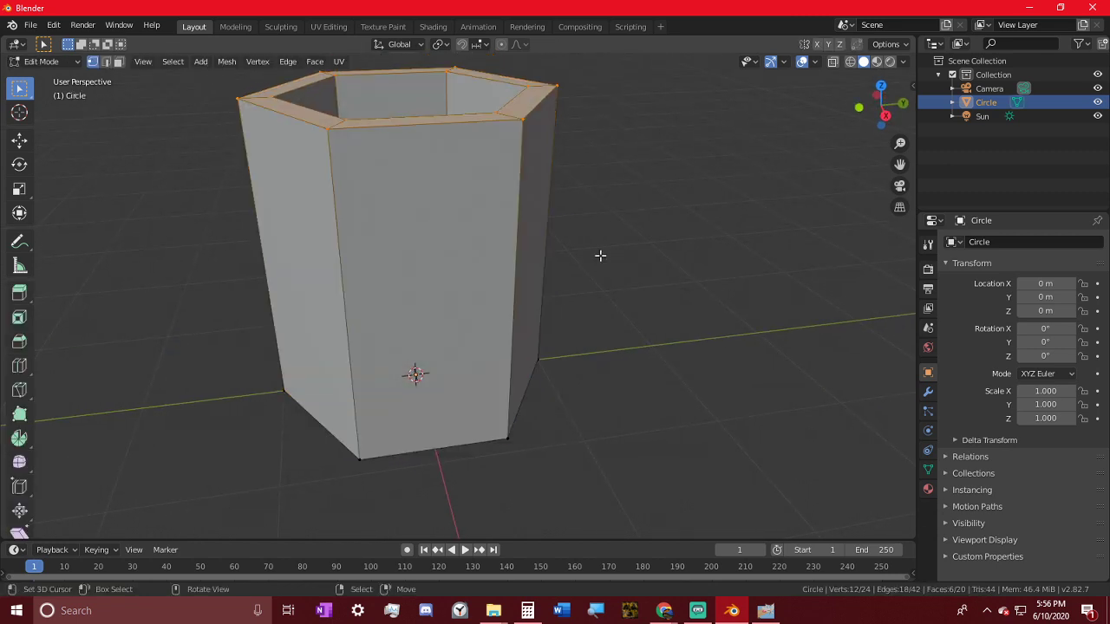
key(a)
key(s)
key(shift+z)
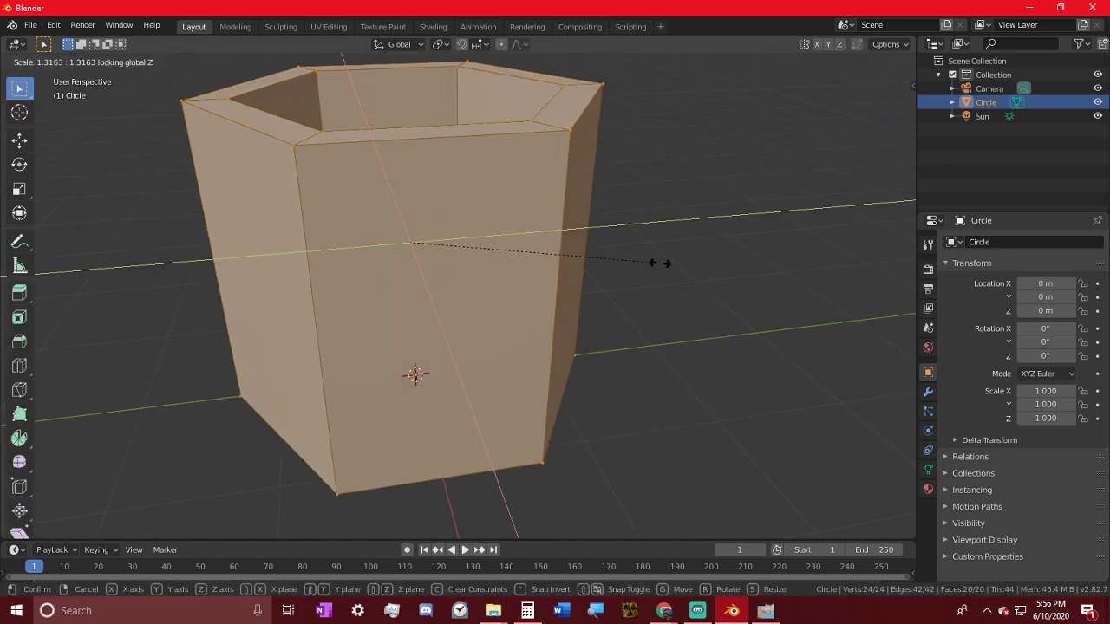
click(680, 255)
- Select the container's inner walls and floor and scale them outward in X and Y to thin the walls
scroll(589, 318, down, 3)
key(Tab)
middle_drag(588, 341, 546, 347)
key(Tab)
key(alt+a)
middle_drag(422, 264, 394, 283)
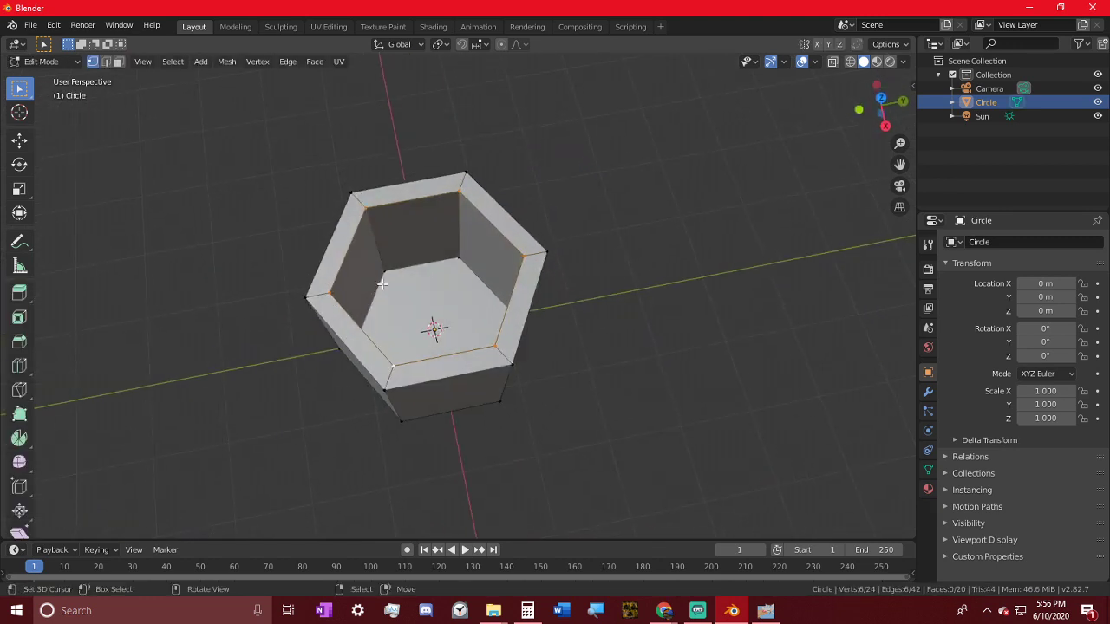
alt+click(394, 283)
key(s)
key(shift+z)
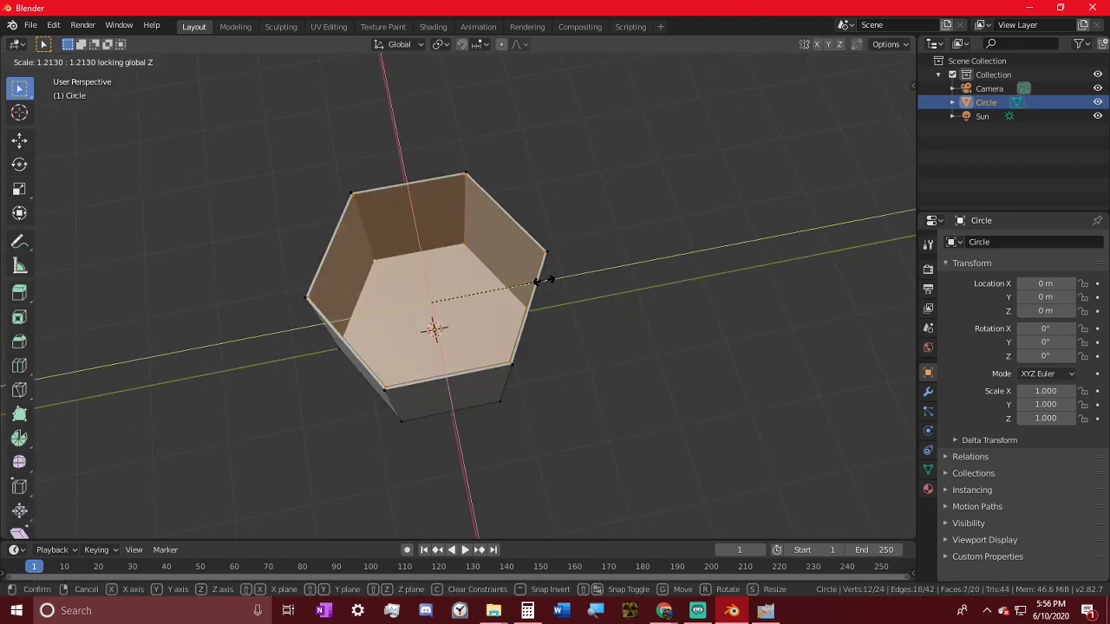
click(559, 278)
- Add one horizontal loop cut around the middle of the container's outer walls, centred without sliding
key(Tab)
middle_drag(565, 278, 437, 284)
key(Tab)
click(118, 61)
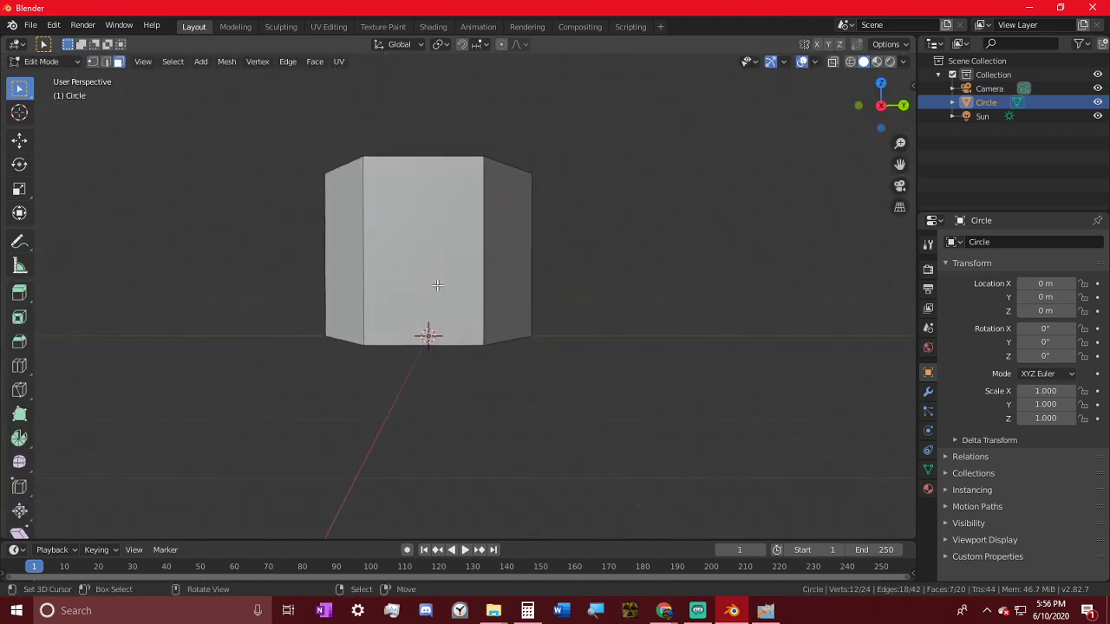
click(427, 252)
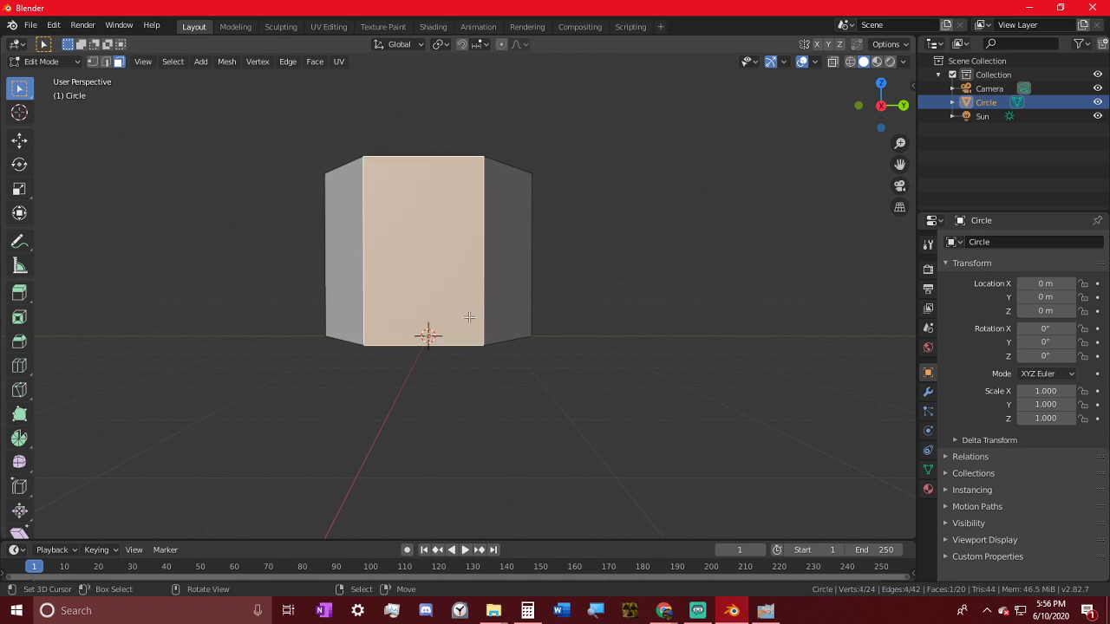
key(ctrl+r)
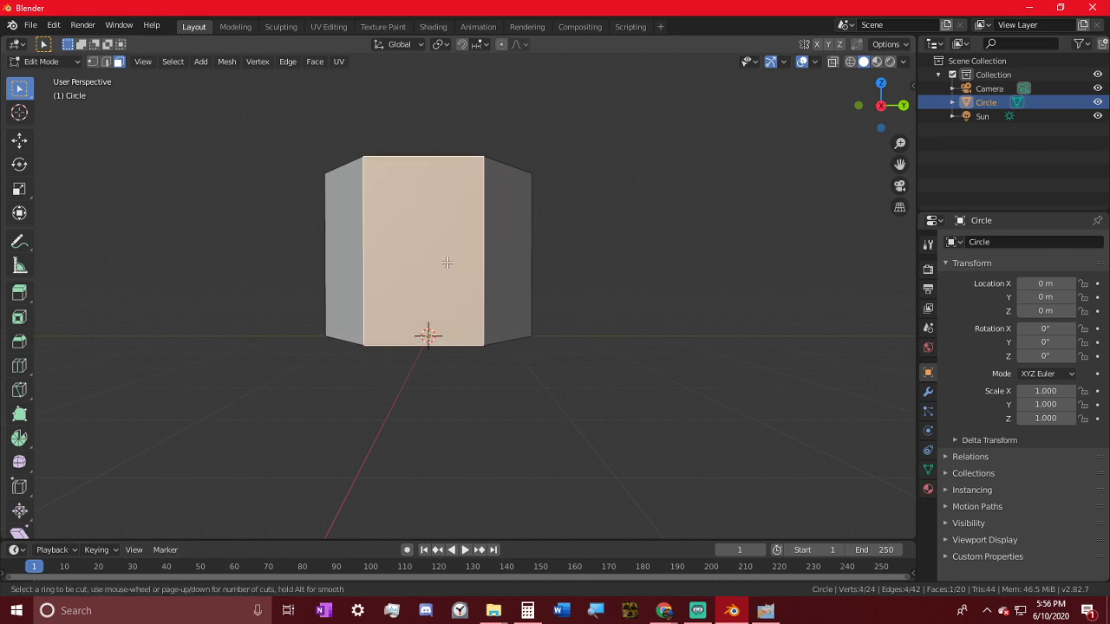
click(518, 258)
right_click(518, 259)
middle_drag(518, 259, 379, 183)
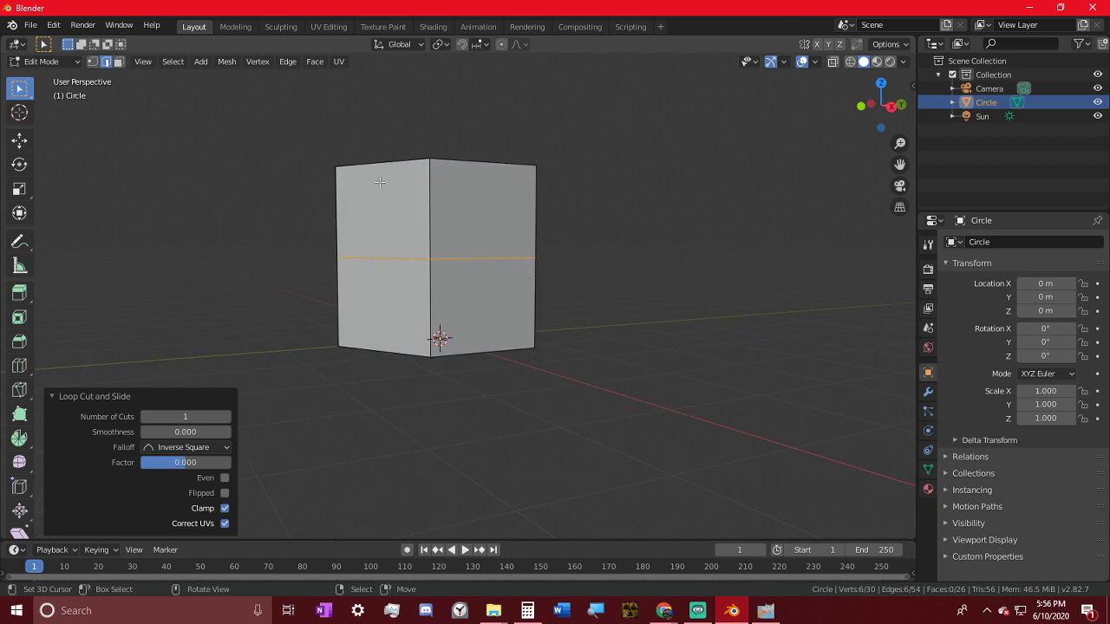
- Inset the upper half of one outer side wall with a thickness of 0.45 m
click(119, 62)
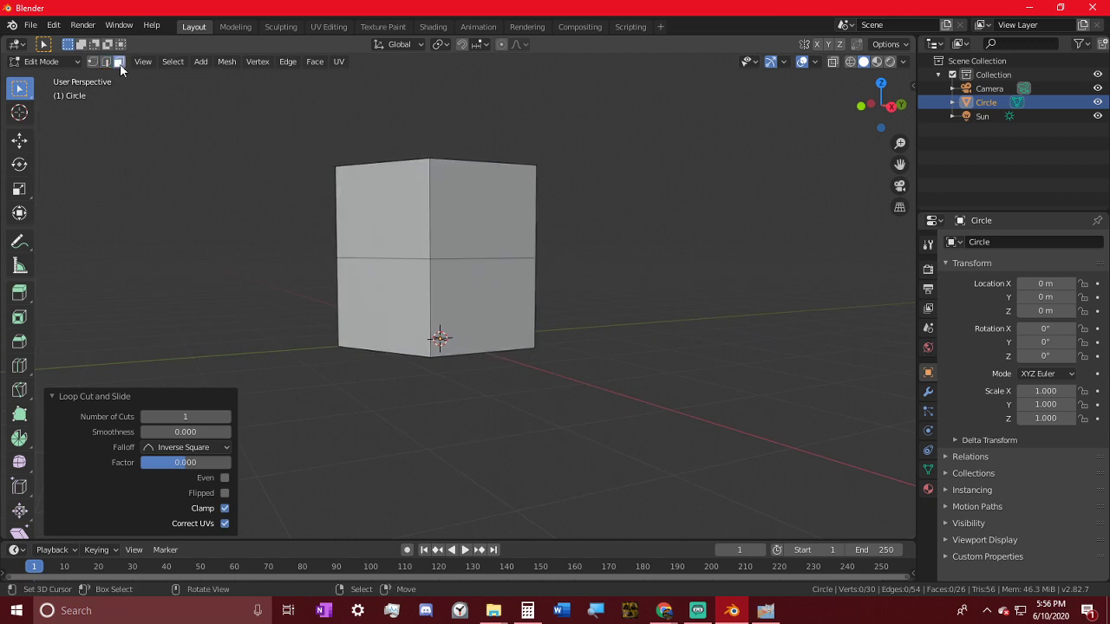
click(486, 227)
shift+click(496, 334)
click(508, 225)
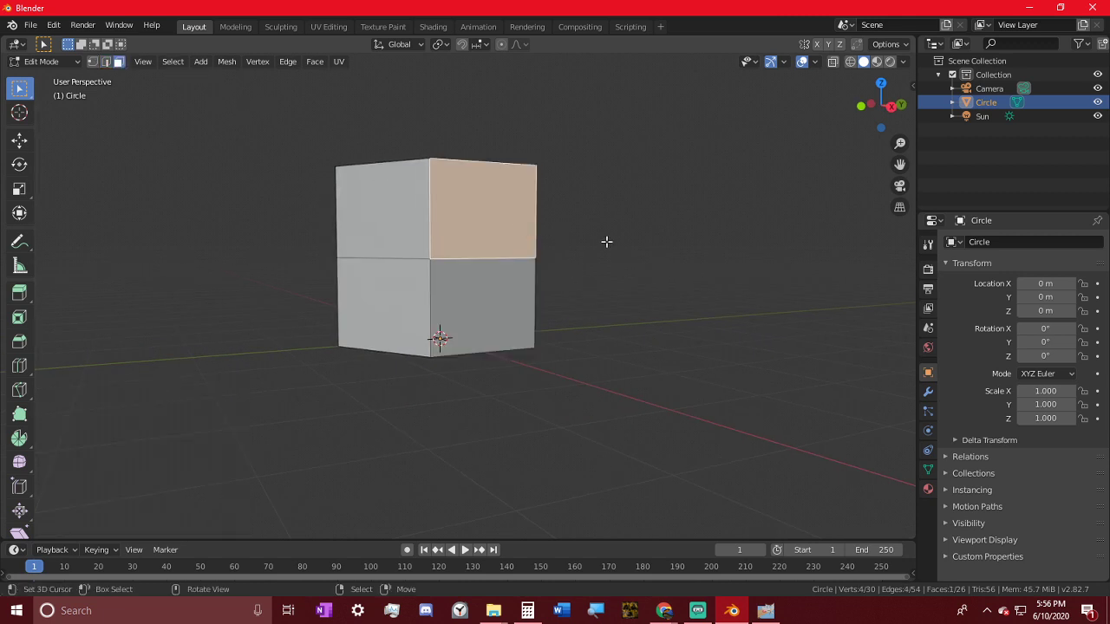
middle_drag(607, 241, 711, 166)
key(i)
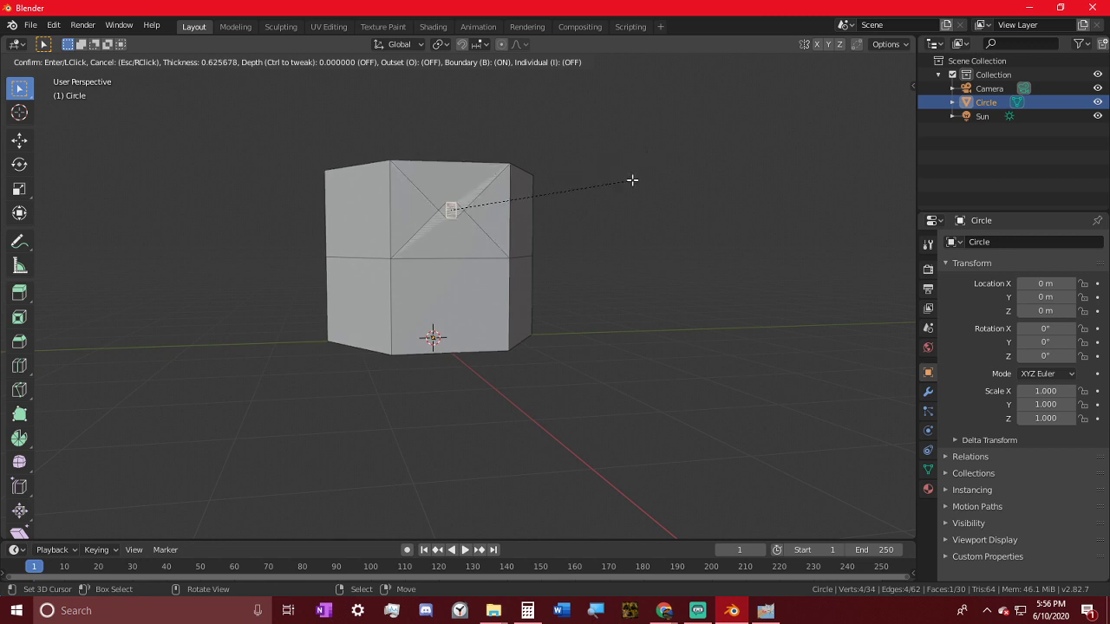
click(700, 186)
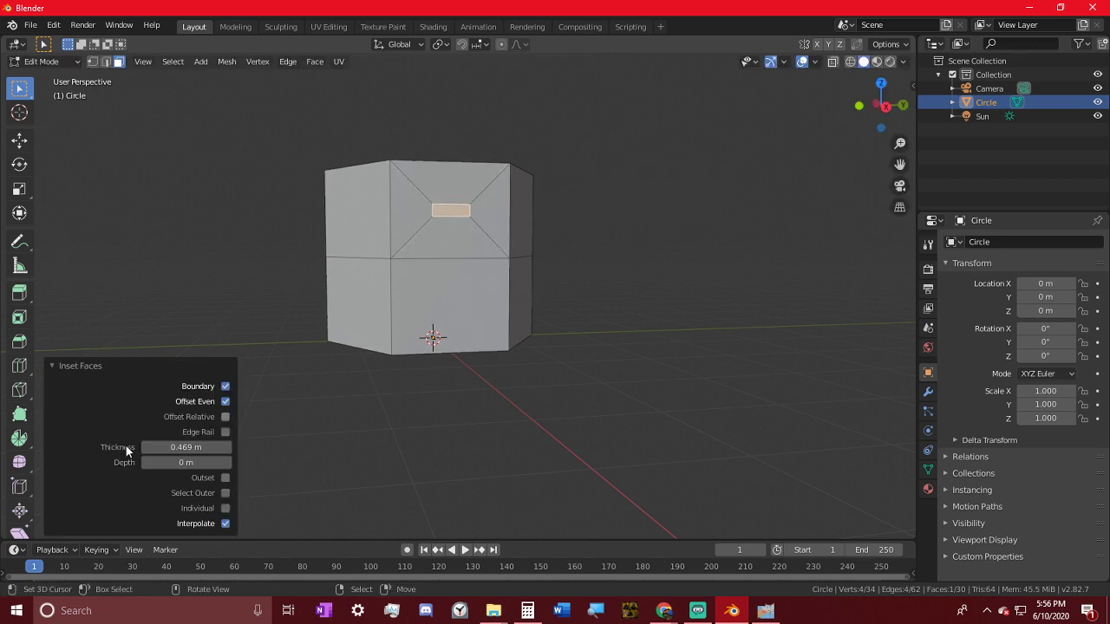
click(190, 446)
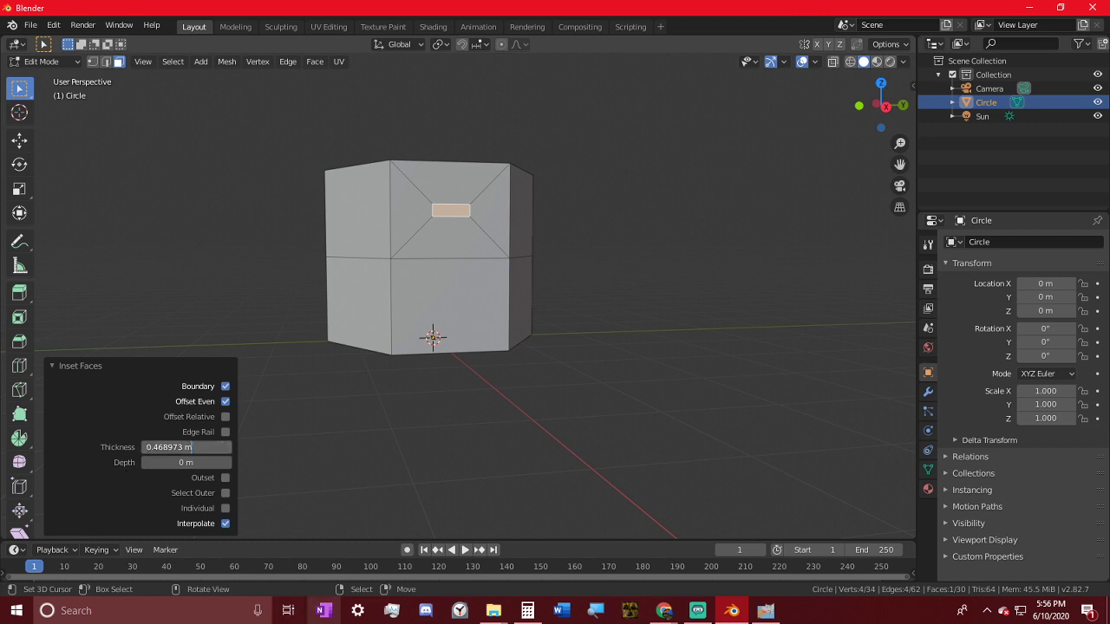
click(179, 447)
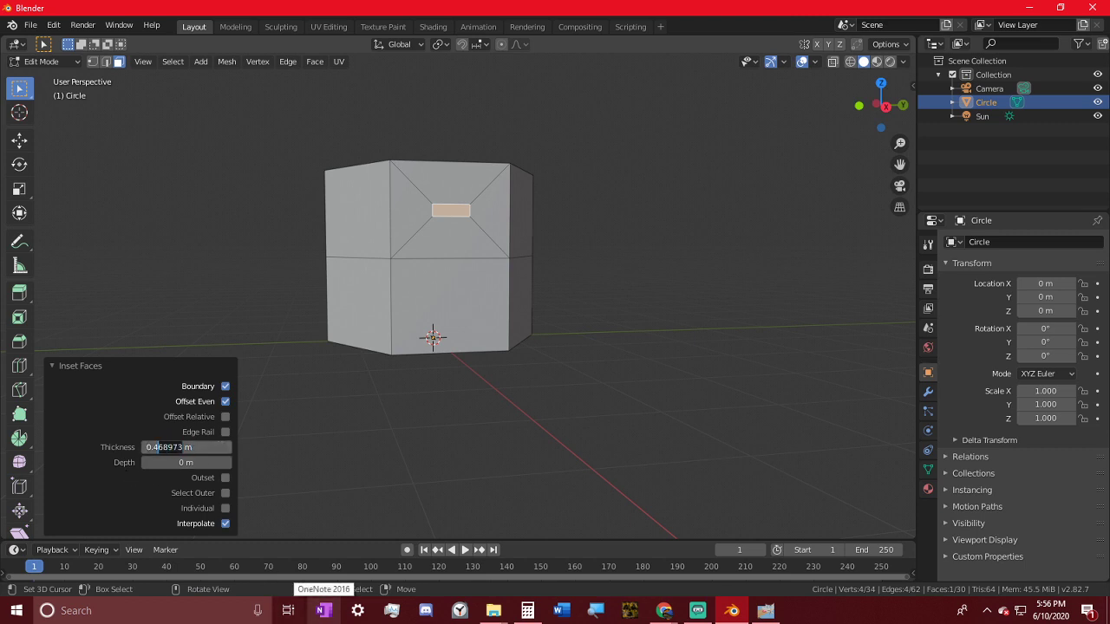
text(4)
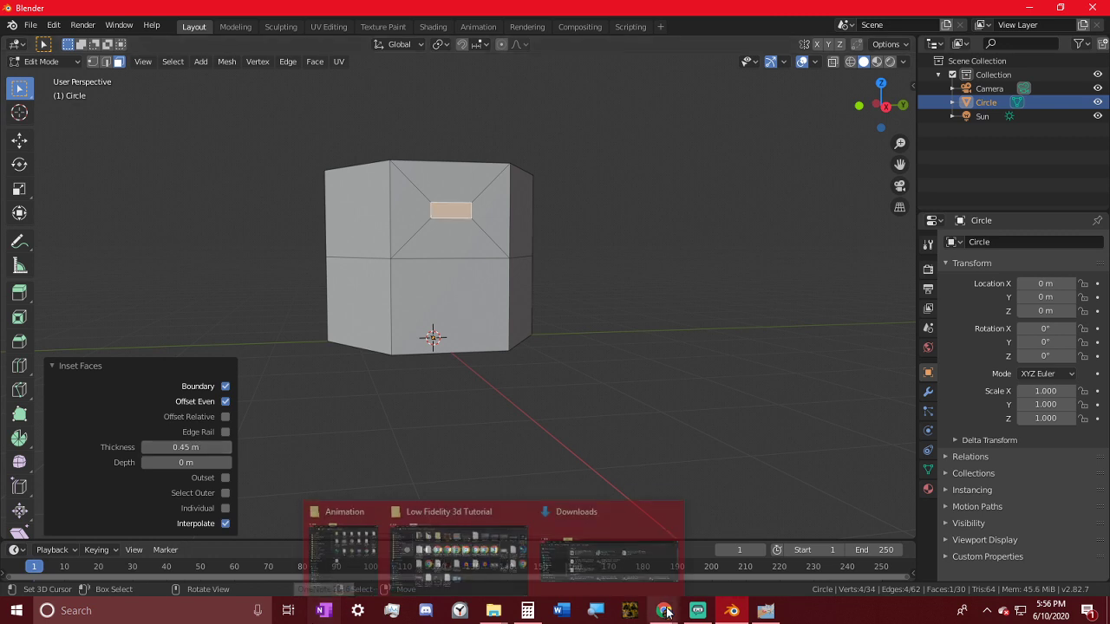
- Inset the lower half of the same side wall with a thickness of 0.45 m
click(421, 289)
key(i)
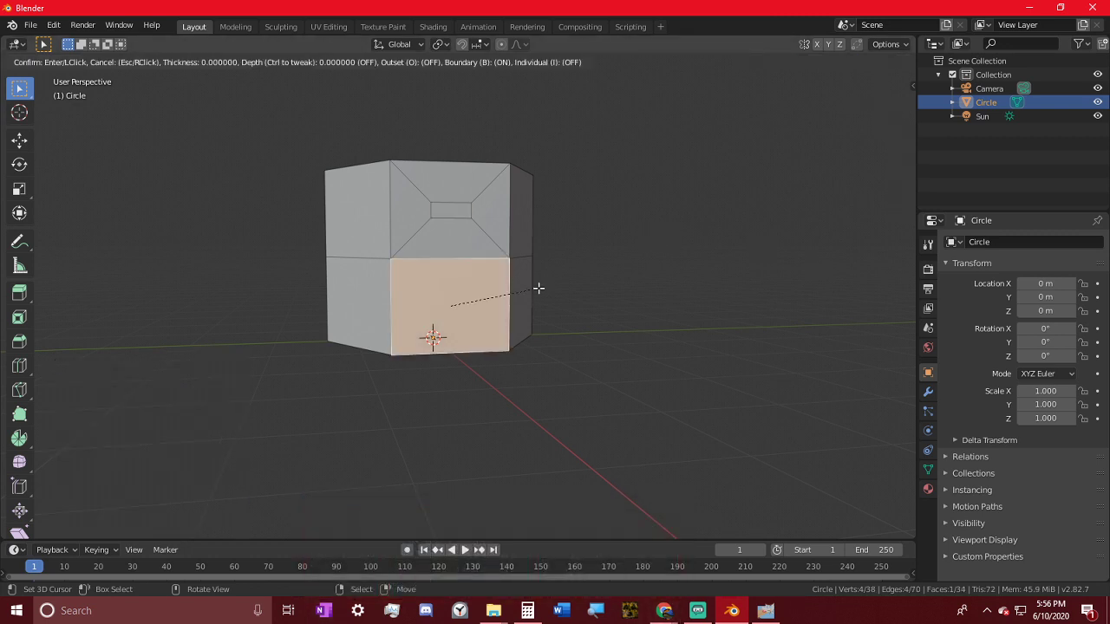
click(433, 338)
click(184, 446)
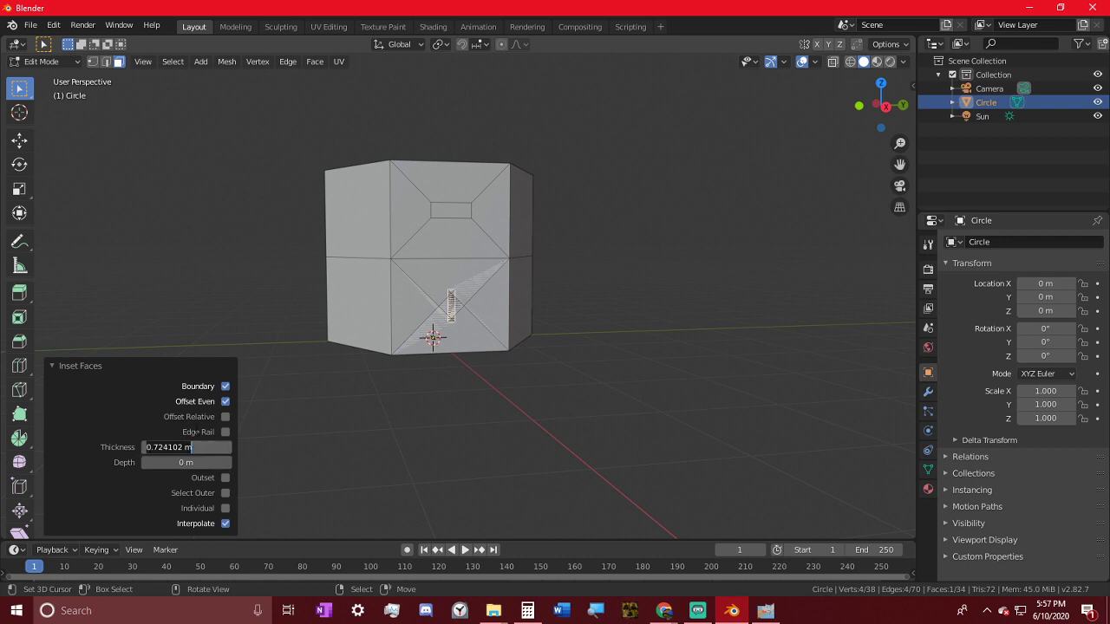
text(0.45)
key(Return)
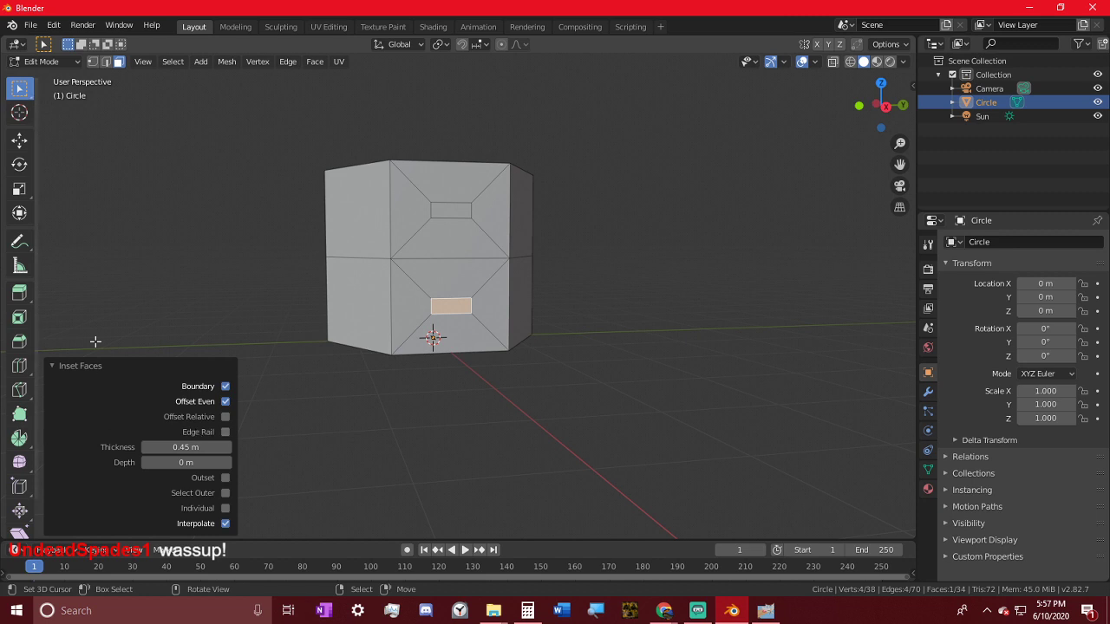
- Scale the whole mesh narrower to about 0.82 in X and Y, keeping its height
key(alt+Tab)
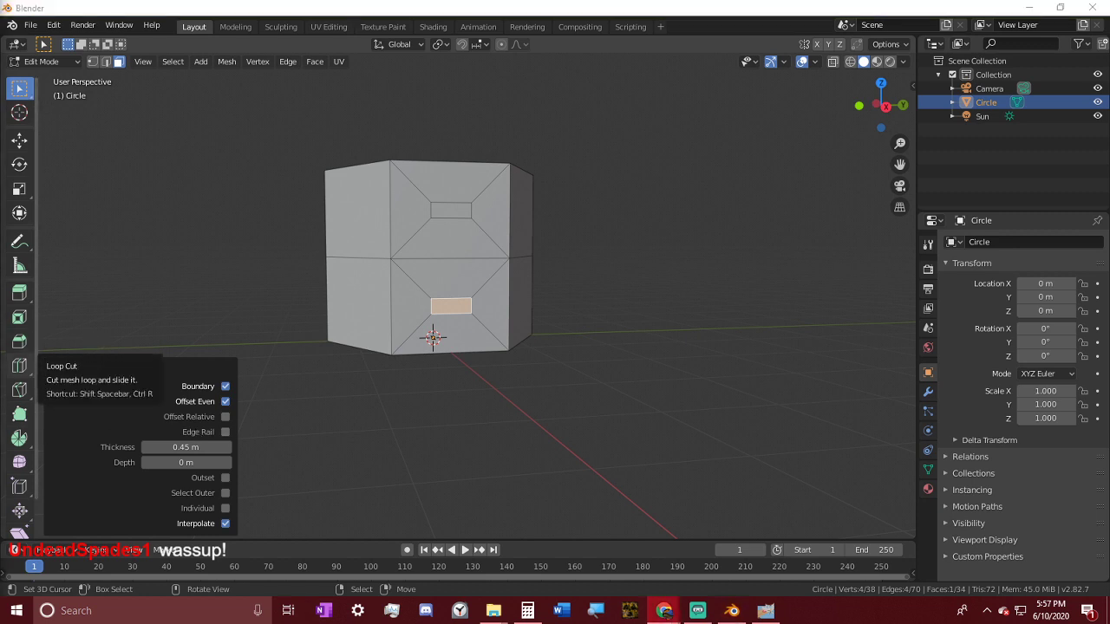
middle_drag(520, 243, 449, 260)
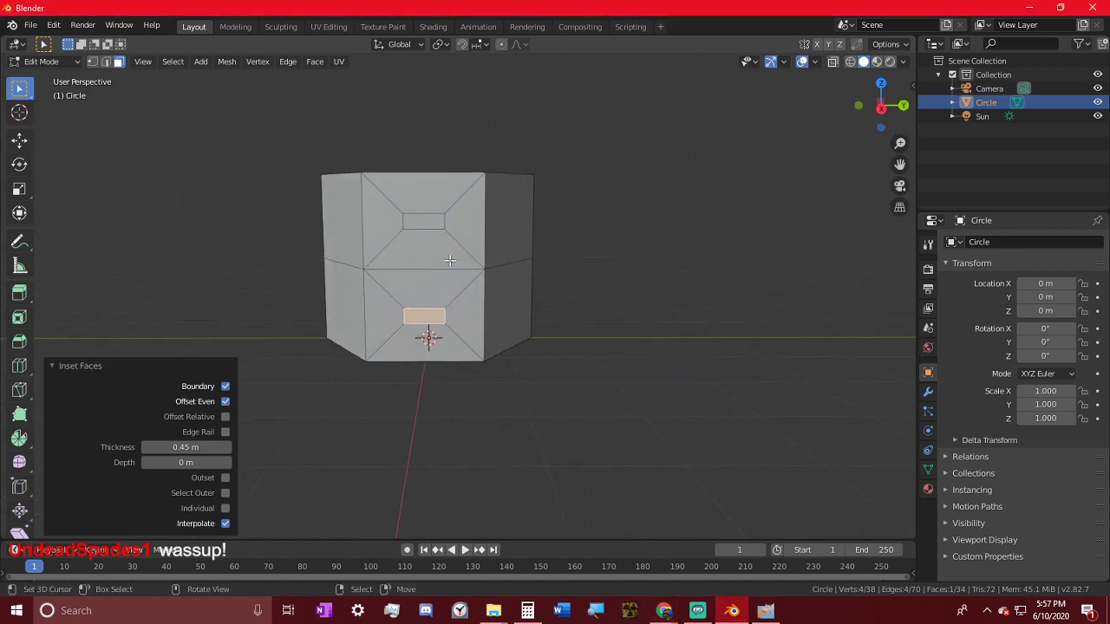
click(424, 228)
shift+click(426, 316)
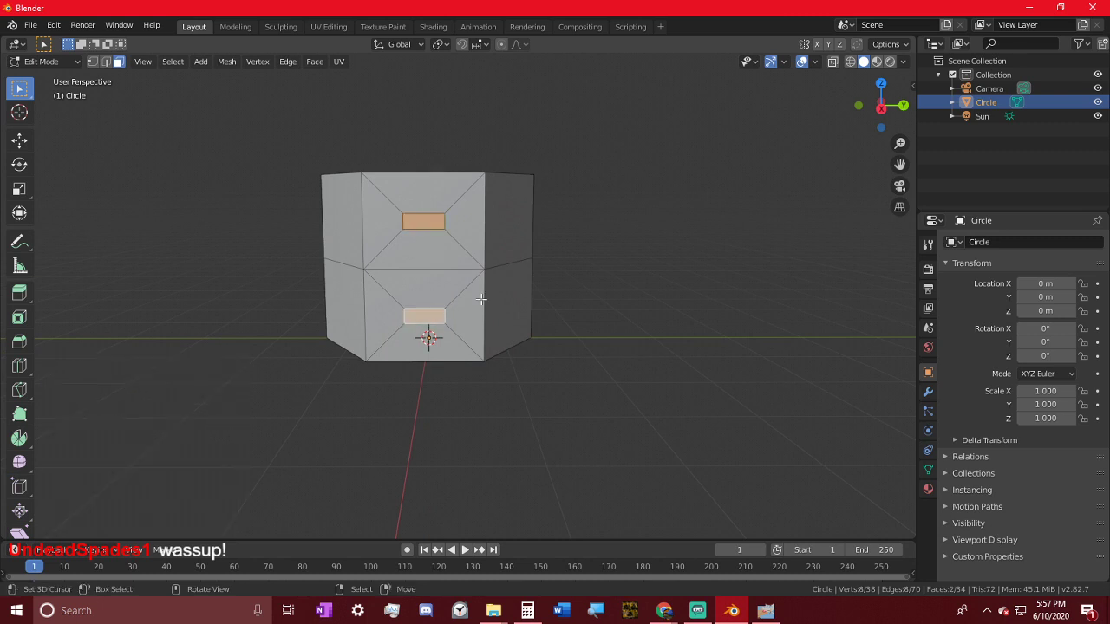
key(a)
middle_drag(652, 241, 651, 329)
key(s)
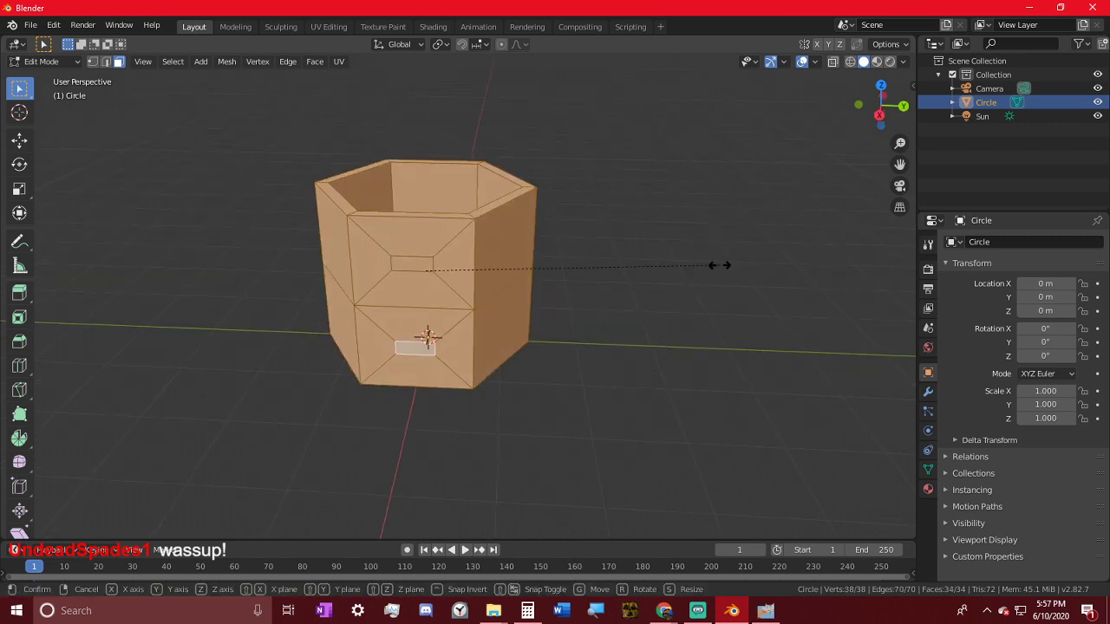
key(shift+z)
click(661, 263)
middle_drag(517, 329, 464, 249)
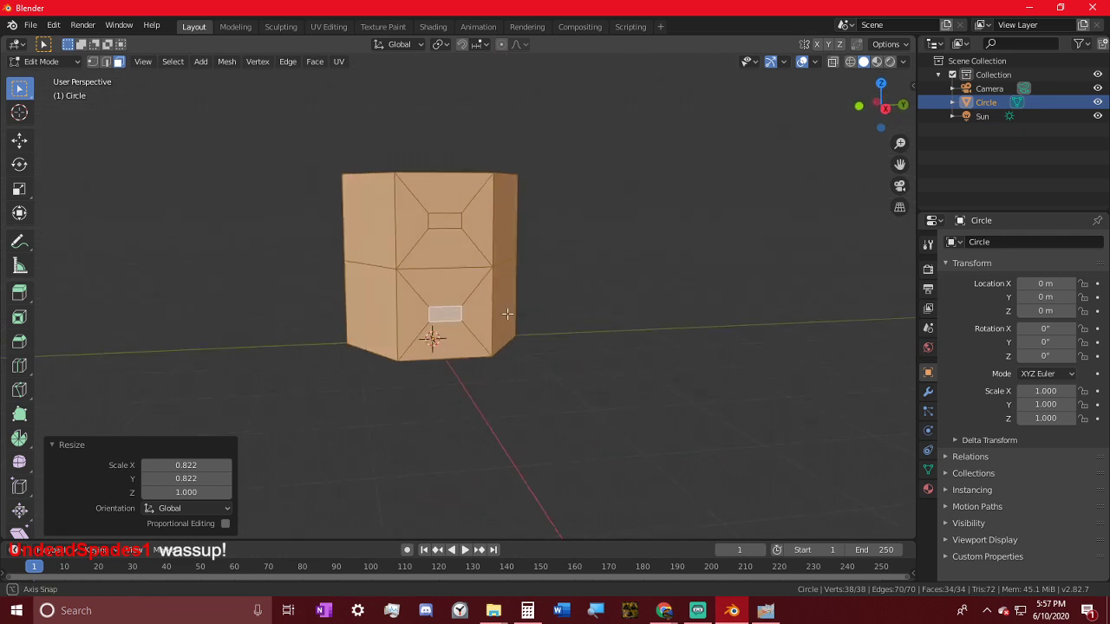
- Select both small inset faces and scale them to about 0.575 along Y
click(445, 226)
shift+click(445, 313)
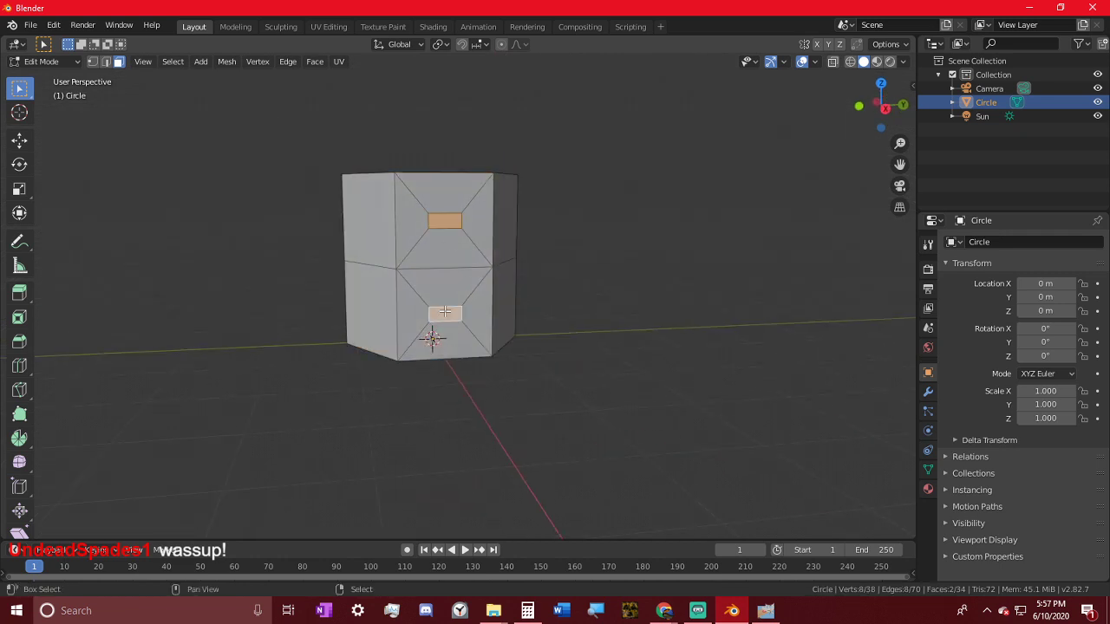
middle_drag(445, 314, 613, 283)
scroll(633, 287, up, 2)
key(s)
key(y)
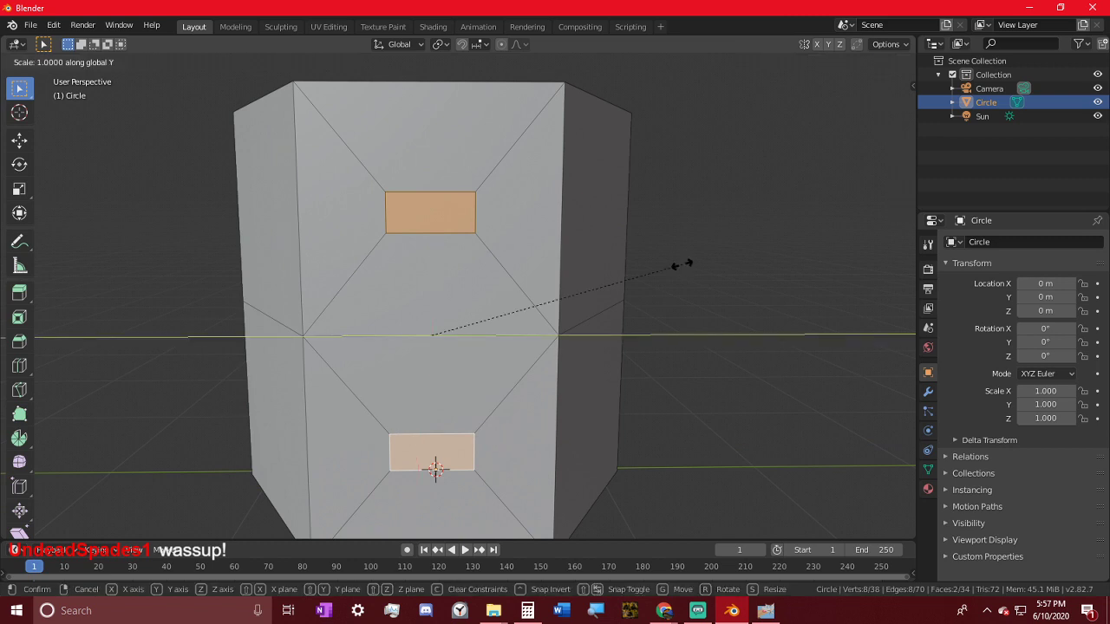
click(562, 265)
middle_drag(565, 265, 676, 304)
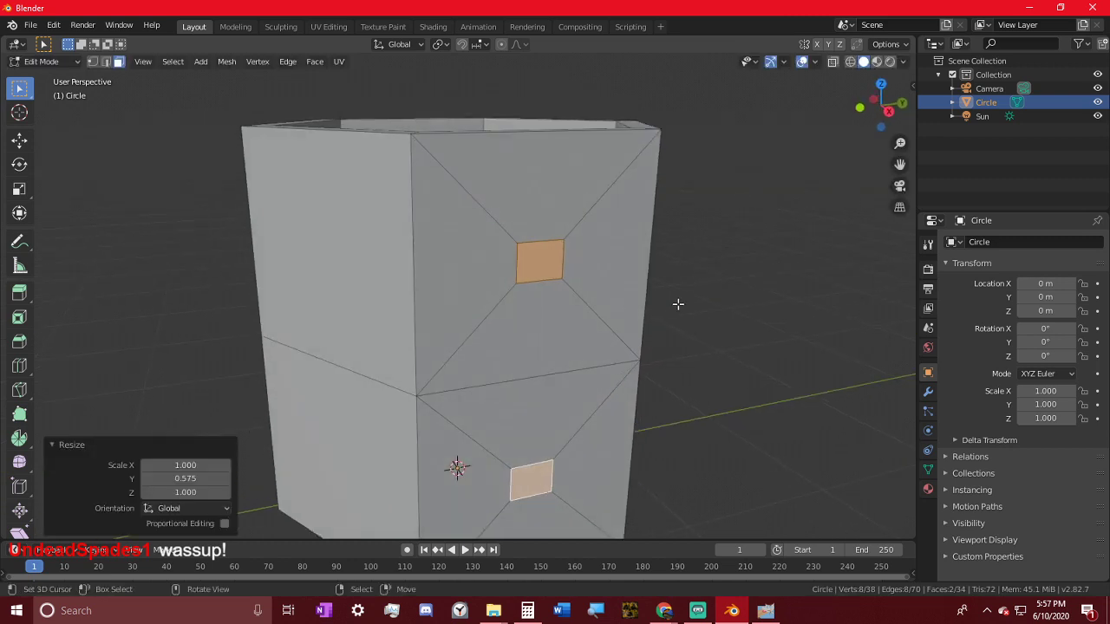
- Extrude both inset faces outward about 0.34 m in front view
key(KP_3)
key(KP_1)
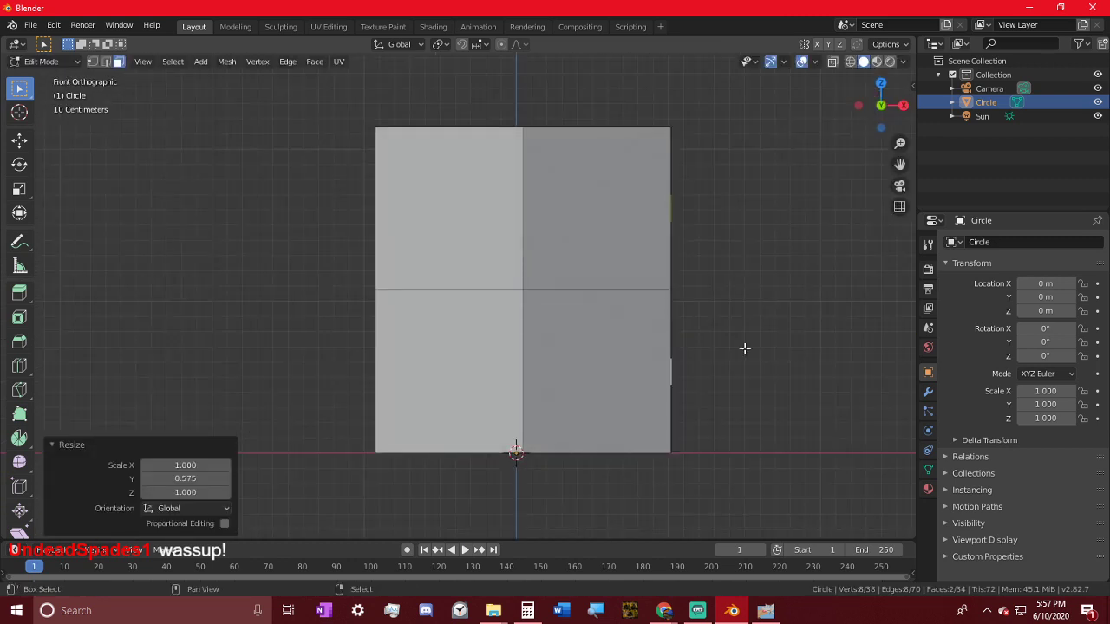
shift+middle_drag(747, 347, 643, 341)
key(e)
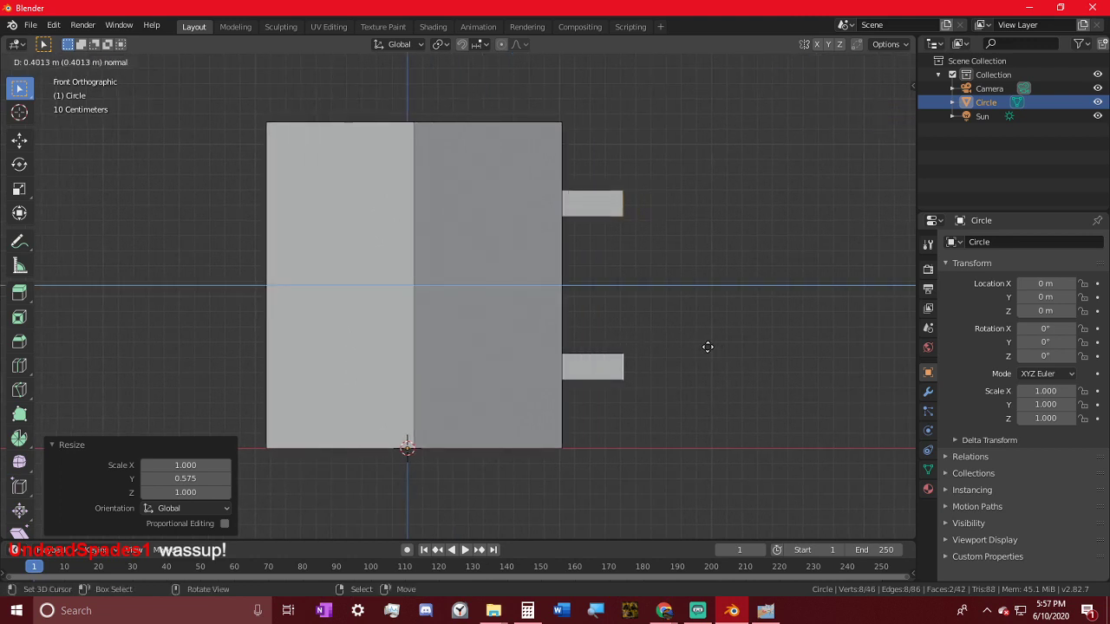
click(701, 347)
- Move the end faces of both stubs about 0.08 m farther out along X
shift+middle_drag(691, 302, 624, 315)
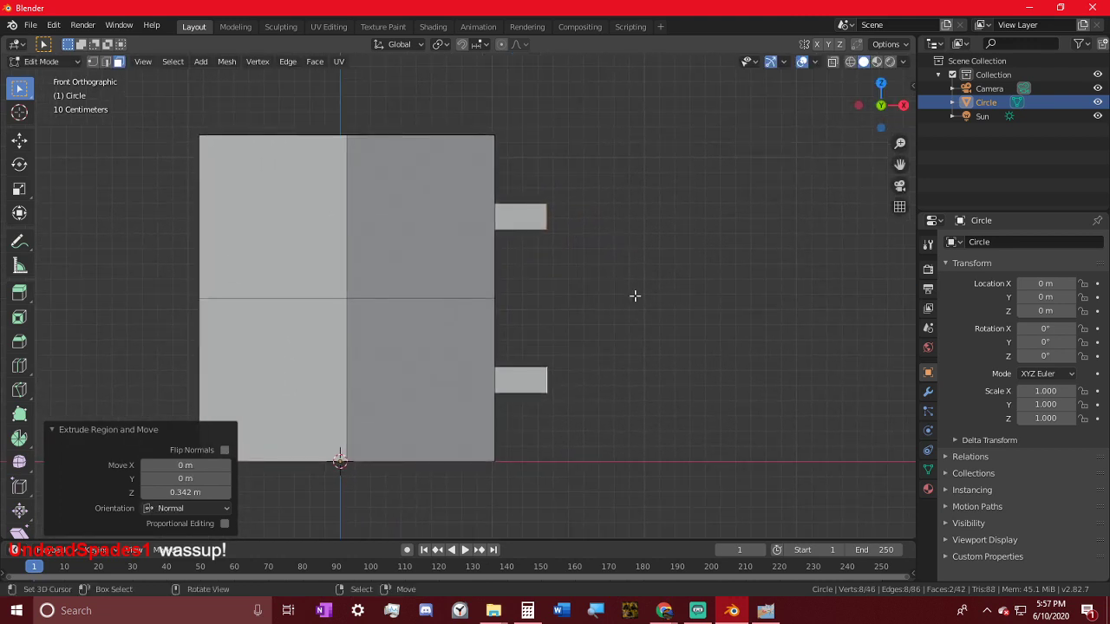
key(g)
key(x)
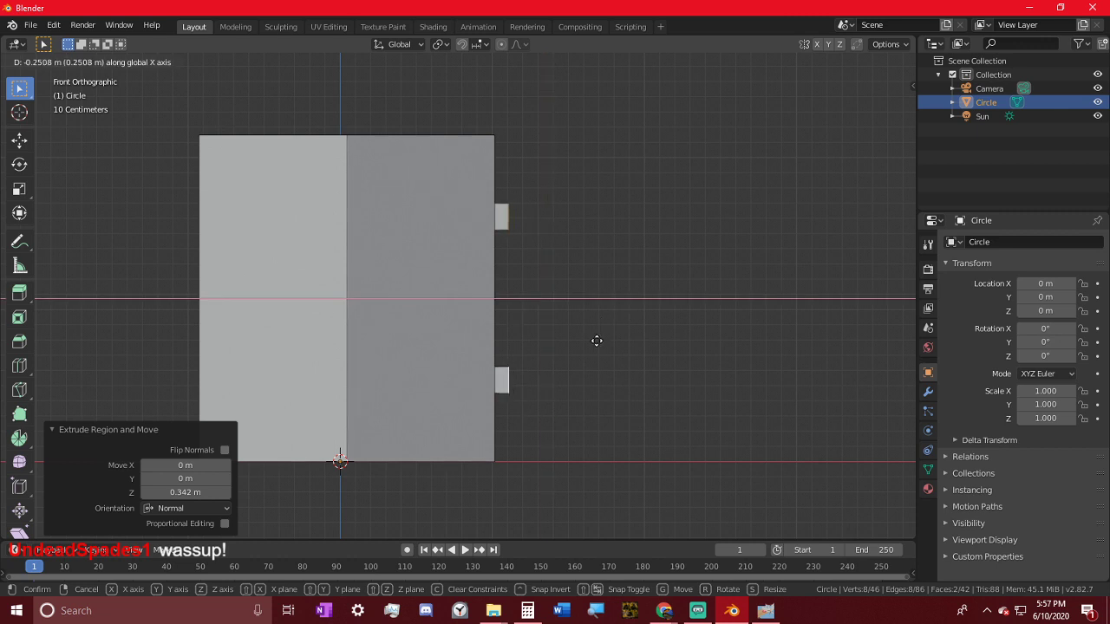
click(647, 332)
shift+middle_drag(626, 298, 543, 338)
scroll(567, 329, up, 3)
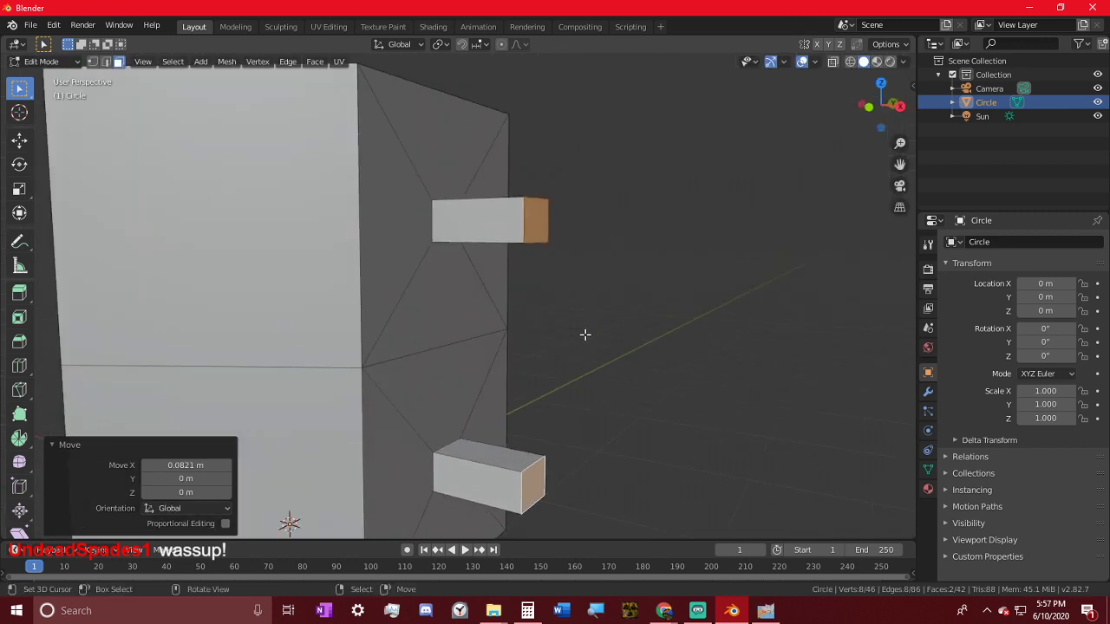
- Snap the 3D cursor to the midpoint between the two stubs' end faces and clear the selection
click(539, 217)
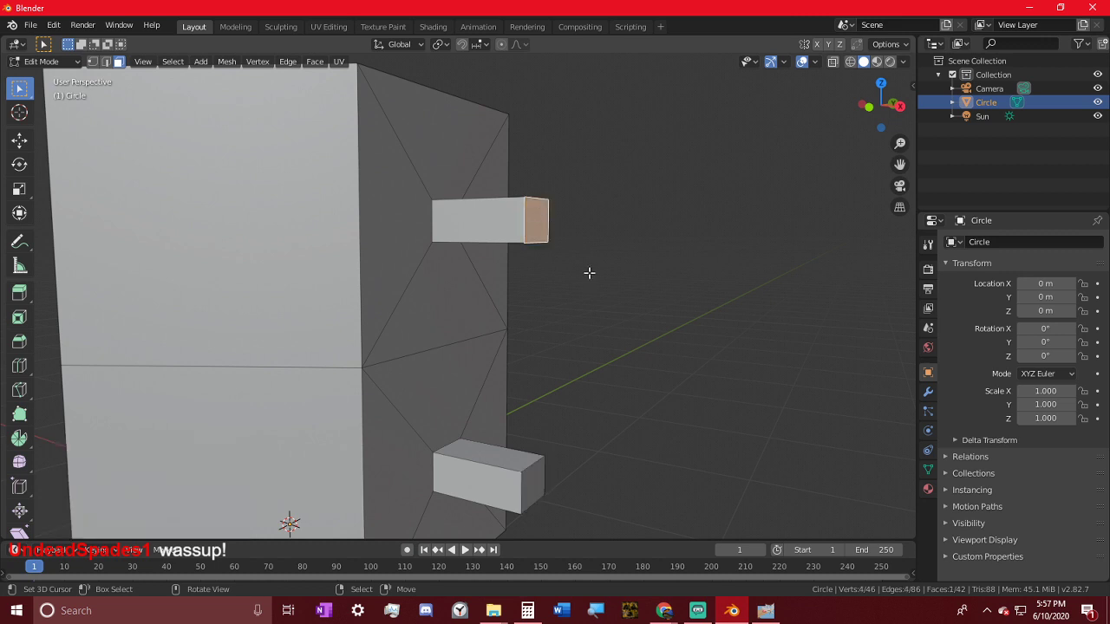
key(shift+s)
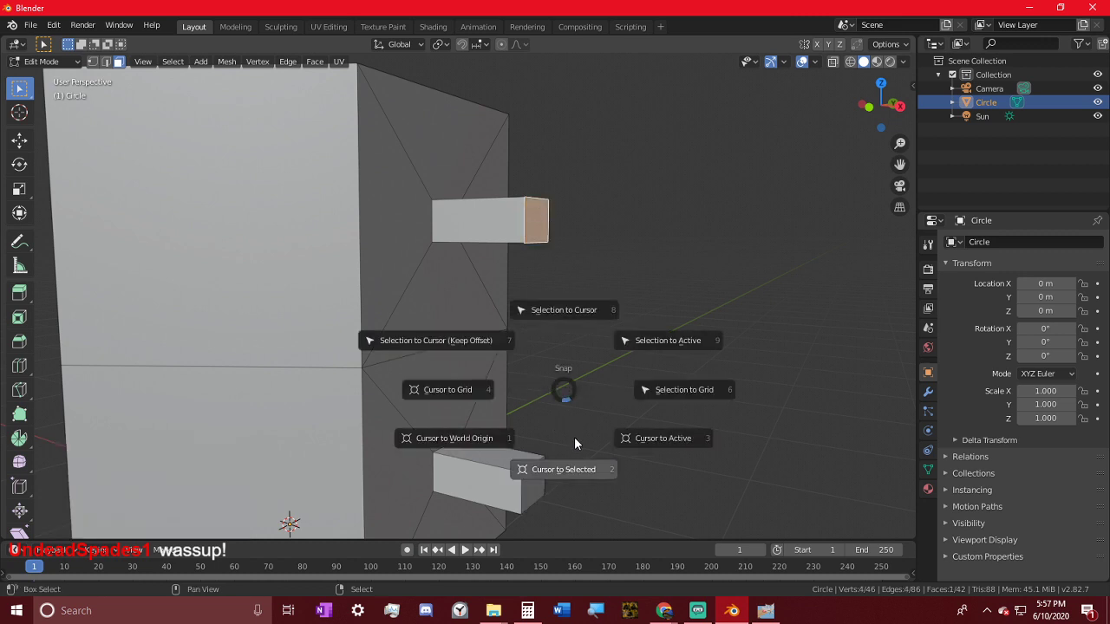
click(574, 437)
click(524, 474)
shift+click(535, 221)
key(shift+s)
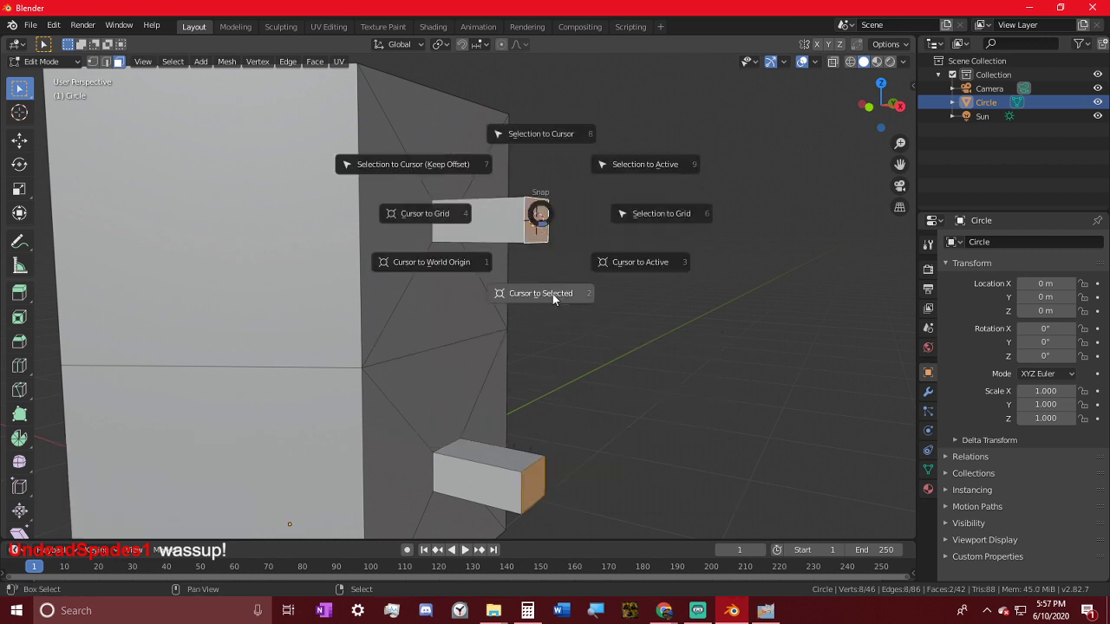
click(562, 294)
key(alt+a)
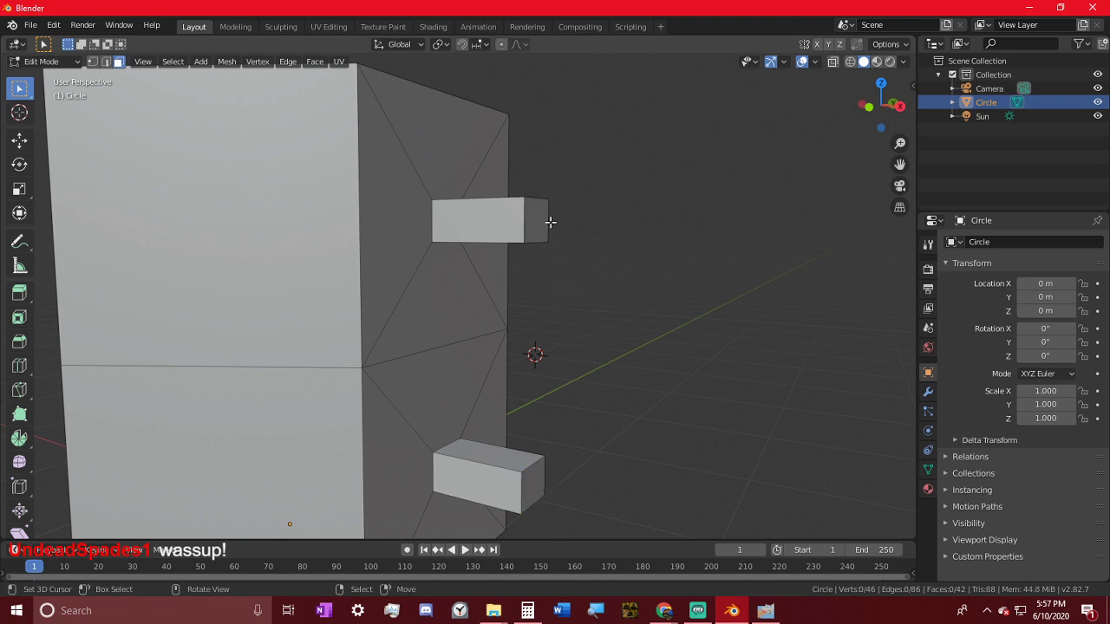
- Select only the upper stub's end face and switch to front view
click(542, 221)
key(KP_3)
key(KP_1)
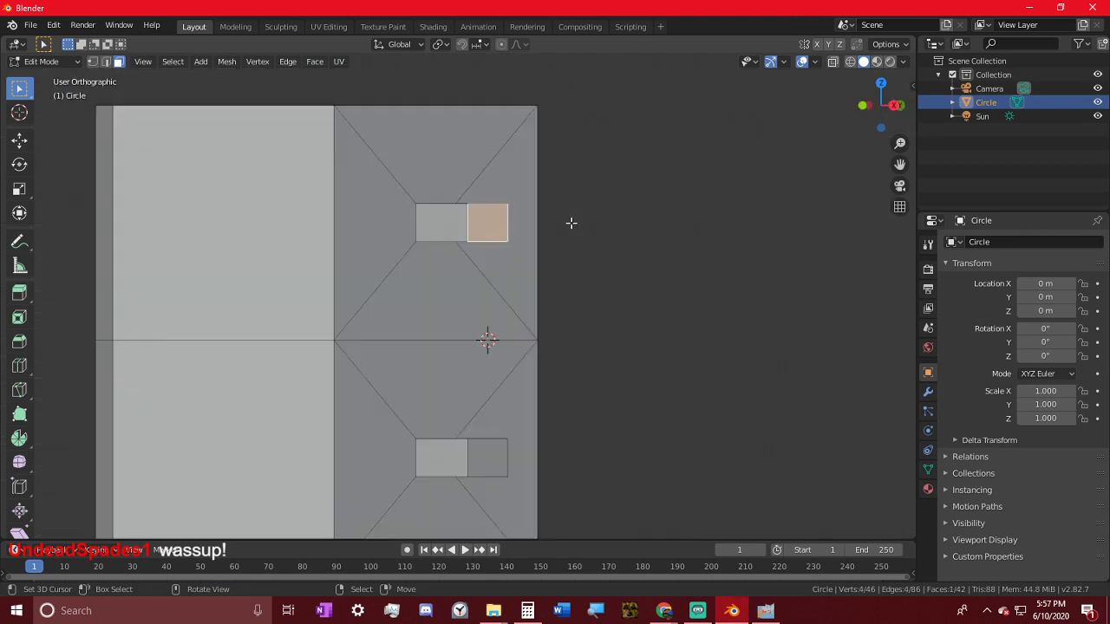
key(e)
click(749, 248)
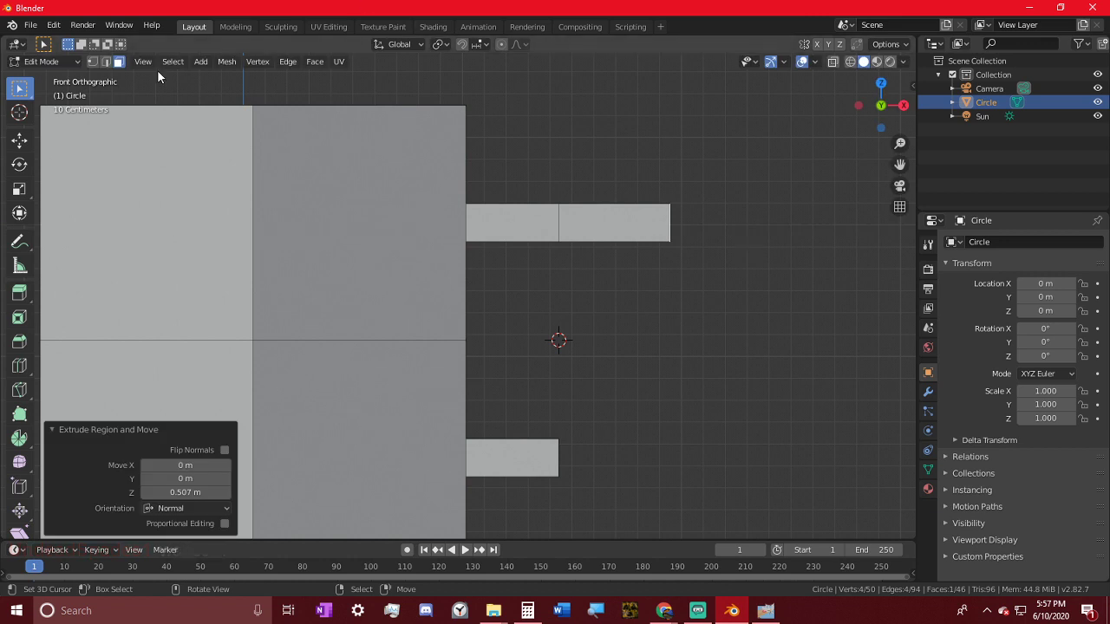
key(ctrl+z)
- Set the transform pivot point to the 3D cursor
click(439, 46)
click(472, 75)
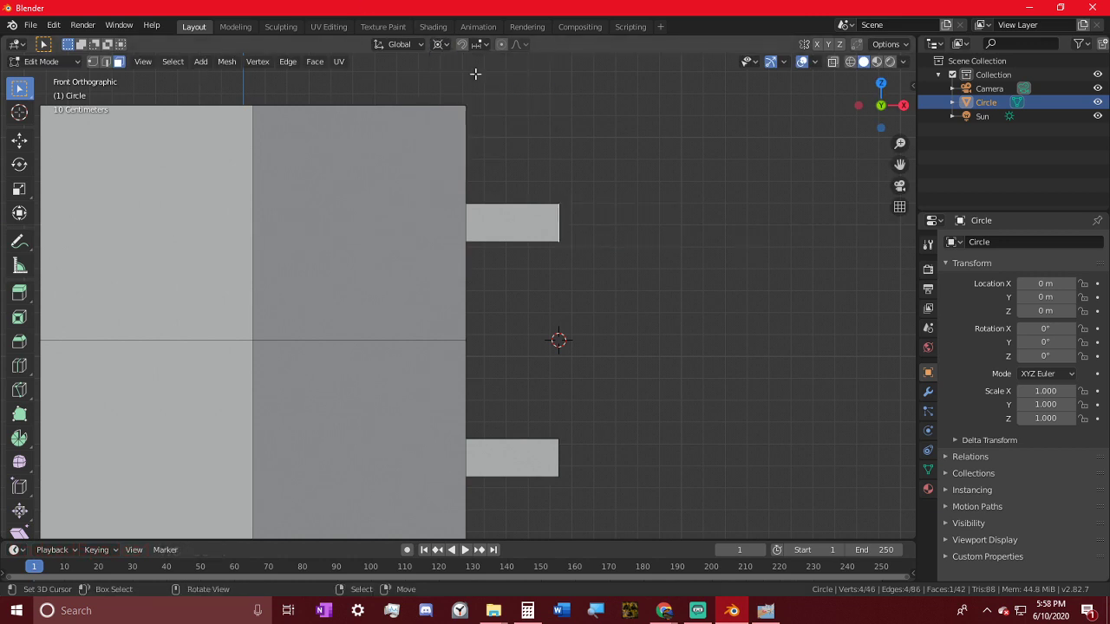
key(r)
key(z)
key(x)
key(y)
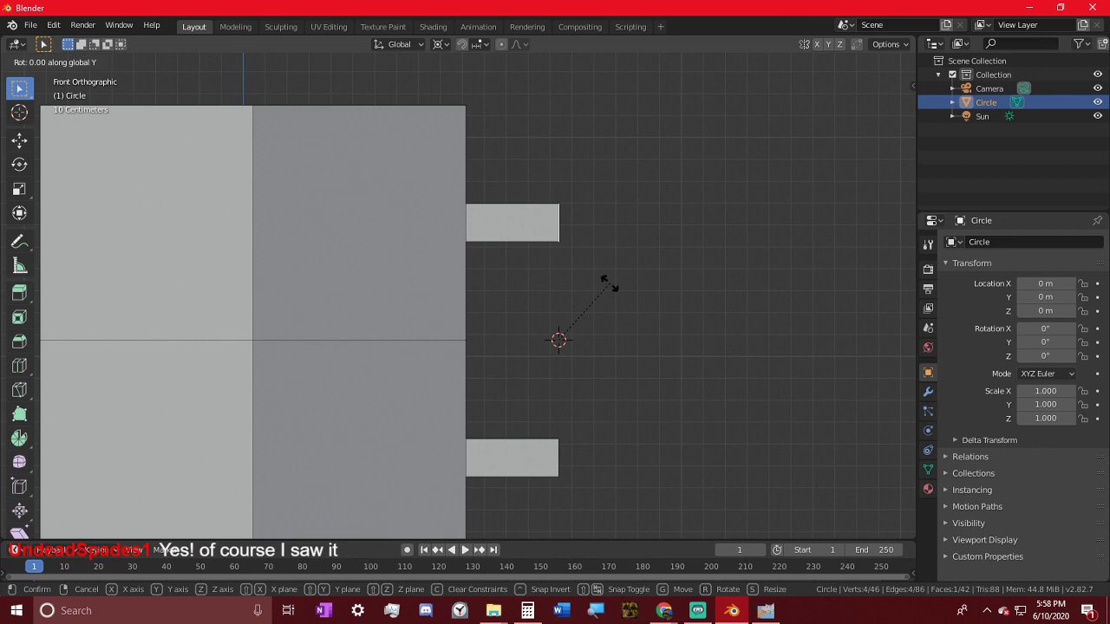
text(45)
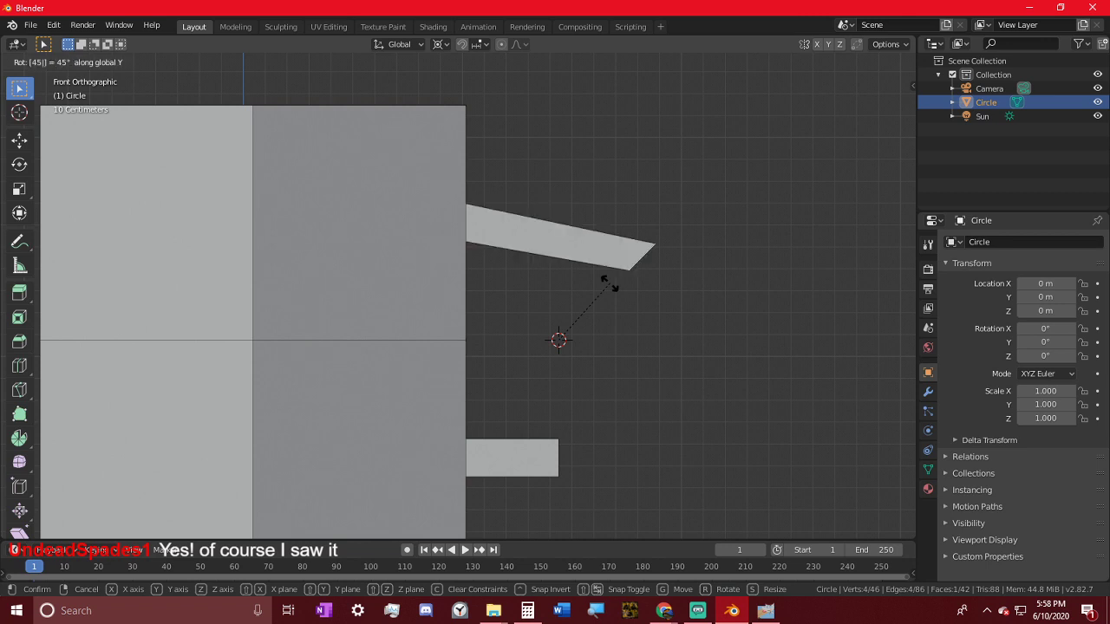
key(Escape)
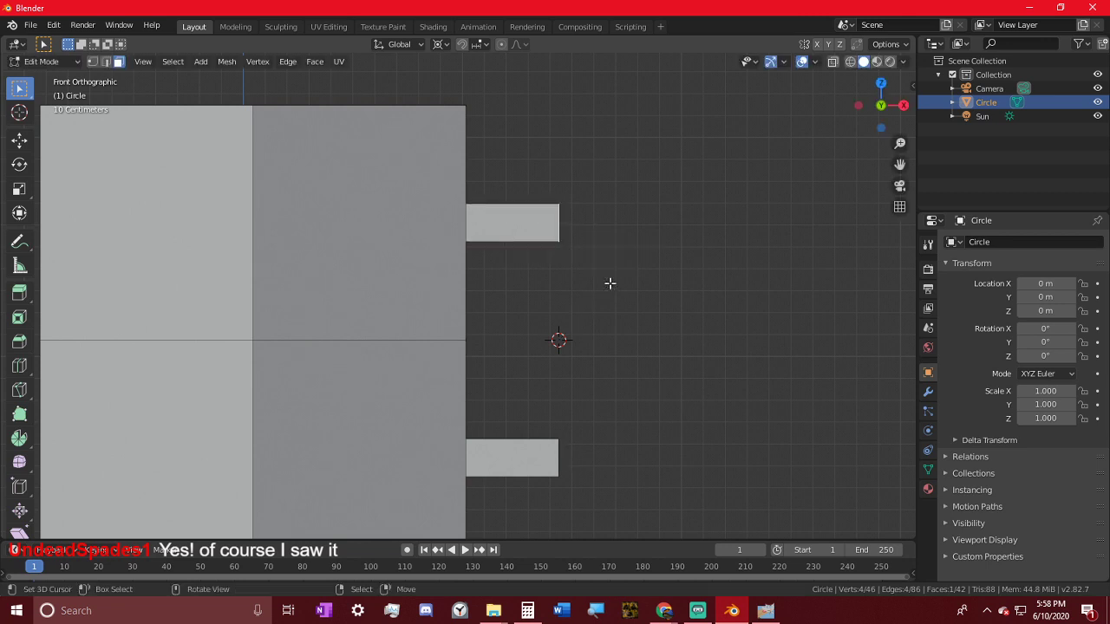
- Extrude the upper stub's end face outward and flatten the new face onto the 3D cursor's position with an X scale of 0
key(e)
click(800, 274)
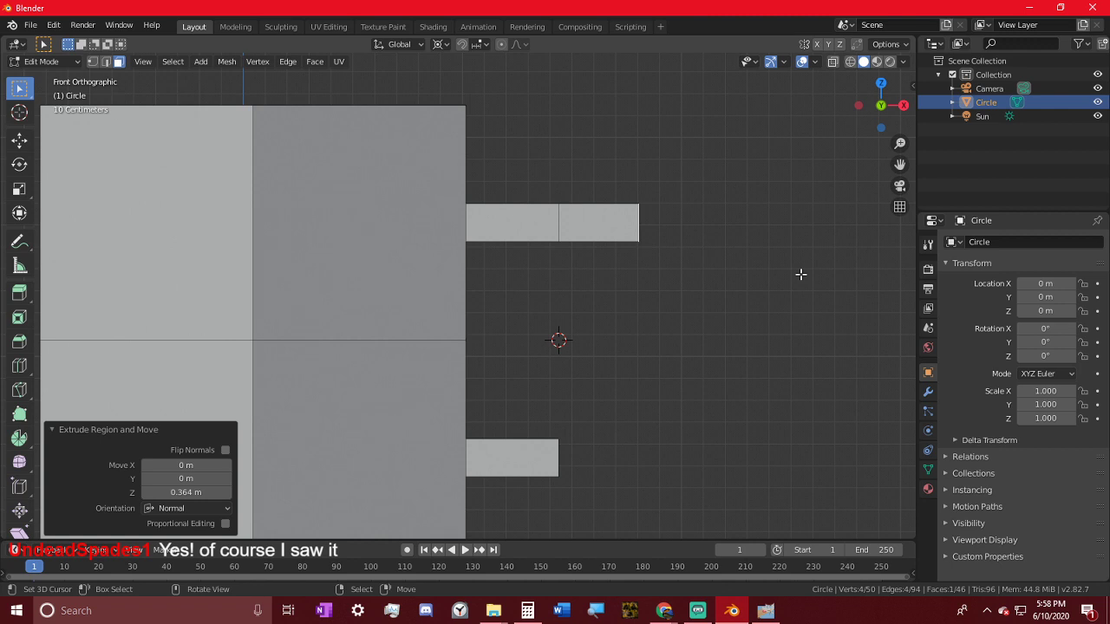
text(sx0)
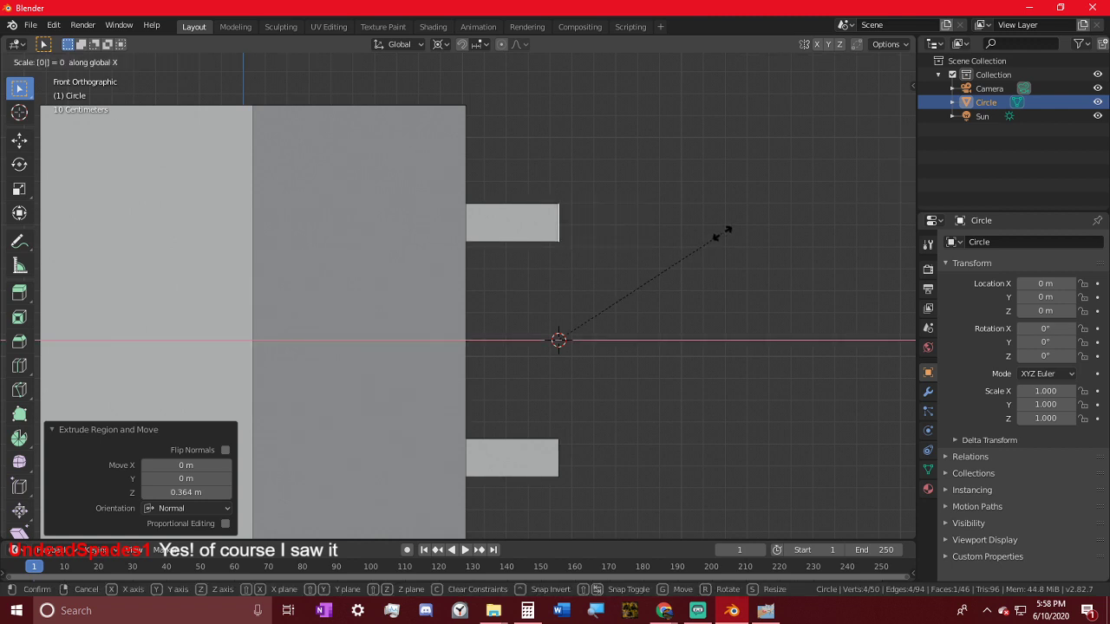
key(Return)
- Rotate the upper stub's extruded end face 45° about the global Y axis, around the 3D cursor
key(r)
key(y)
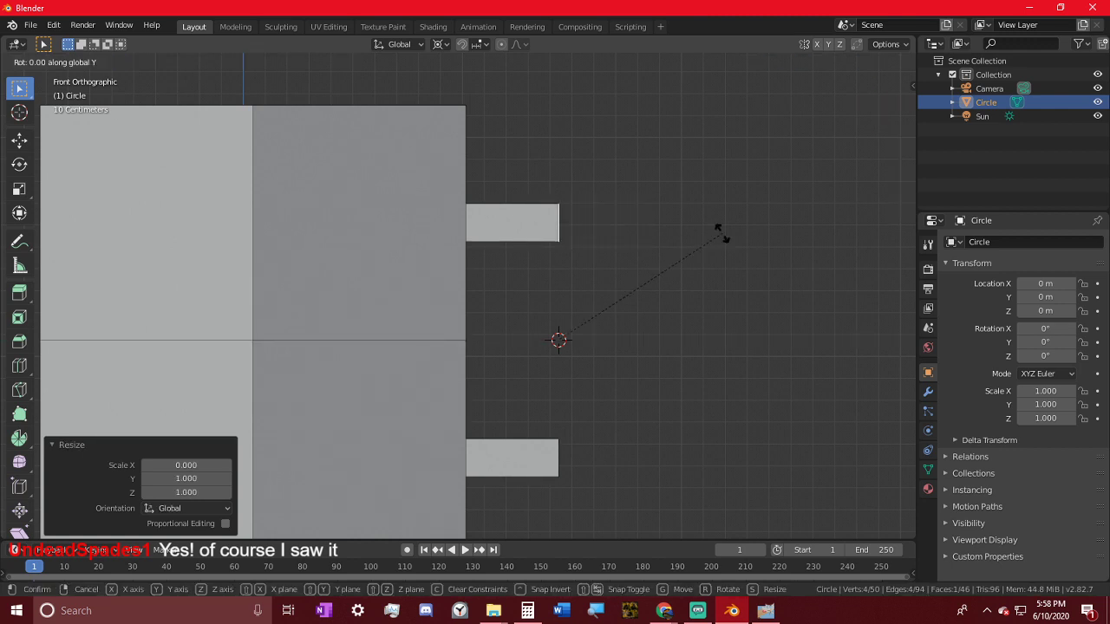
text(45)
key(Return)
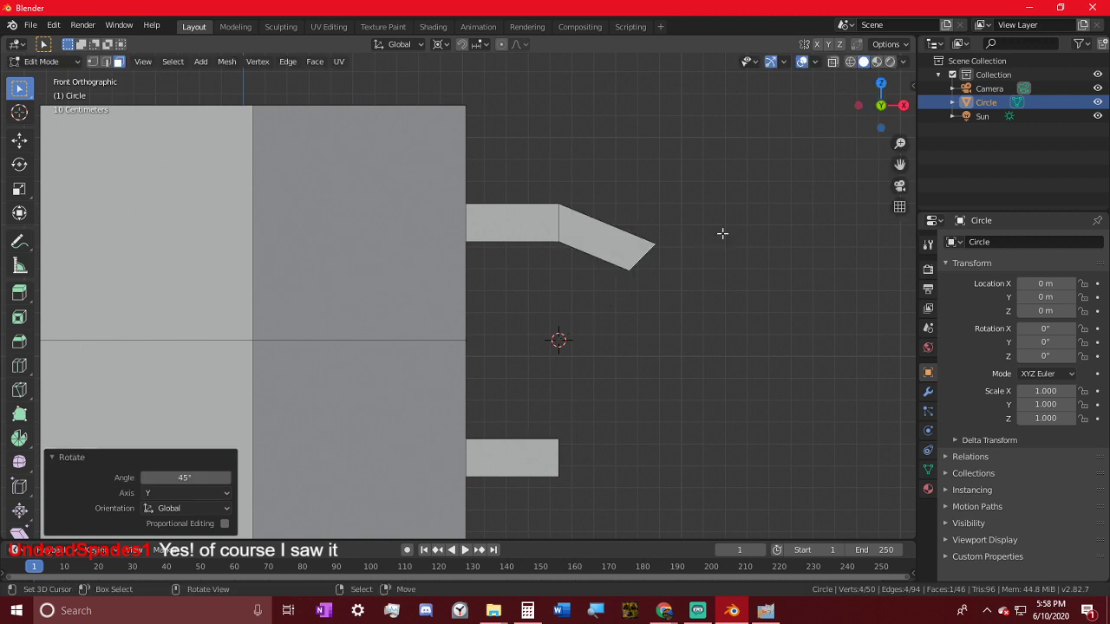
- Extrude the lower stub's end face in place, without any offset
middle_drag(721, 234, 518, 316)
click(502, 501)
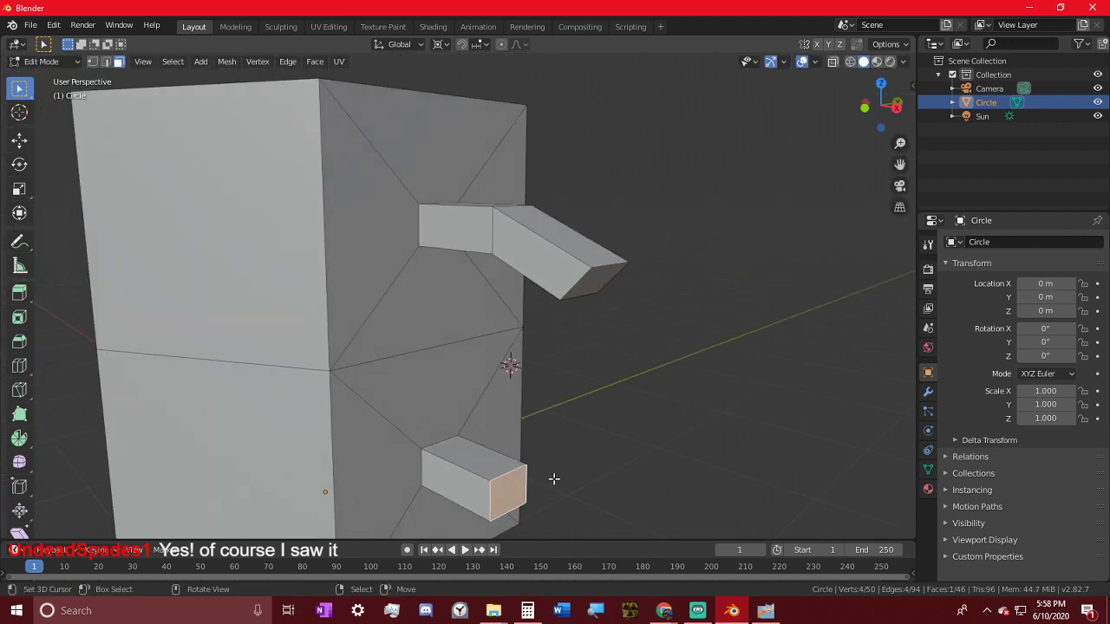
middle_drag(553, 478, 642, 461)
key(e)
key(Escape)
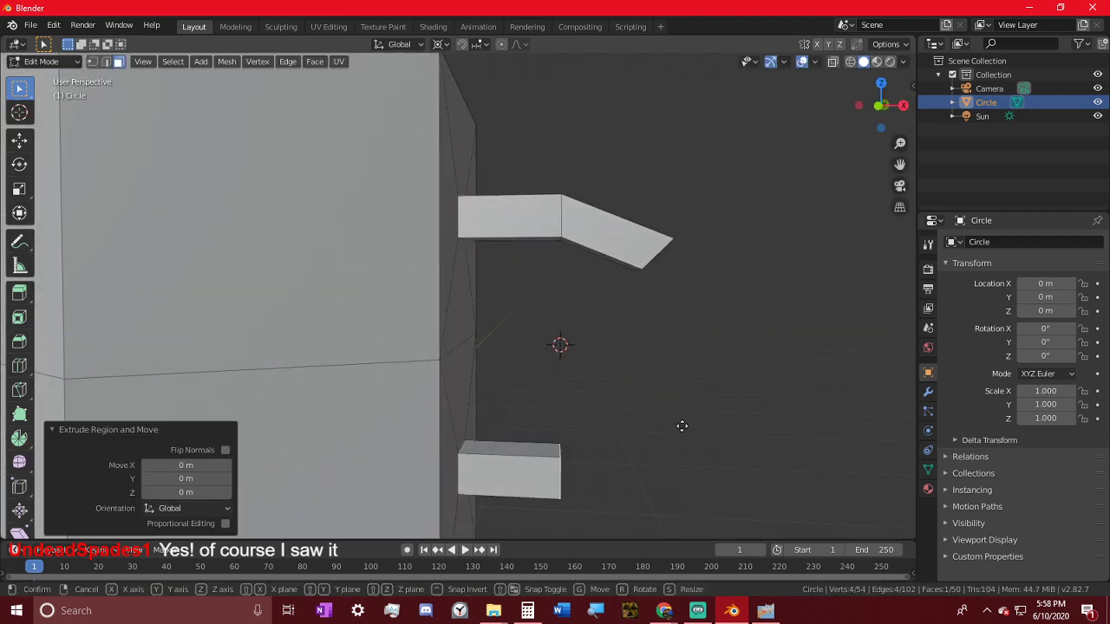
- Rotate the lower stub's extruded end face -45° about the global Y axis, around the 3D cursor
key(r)
key(Escape)
text(r)
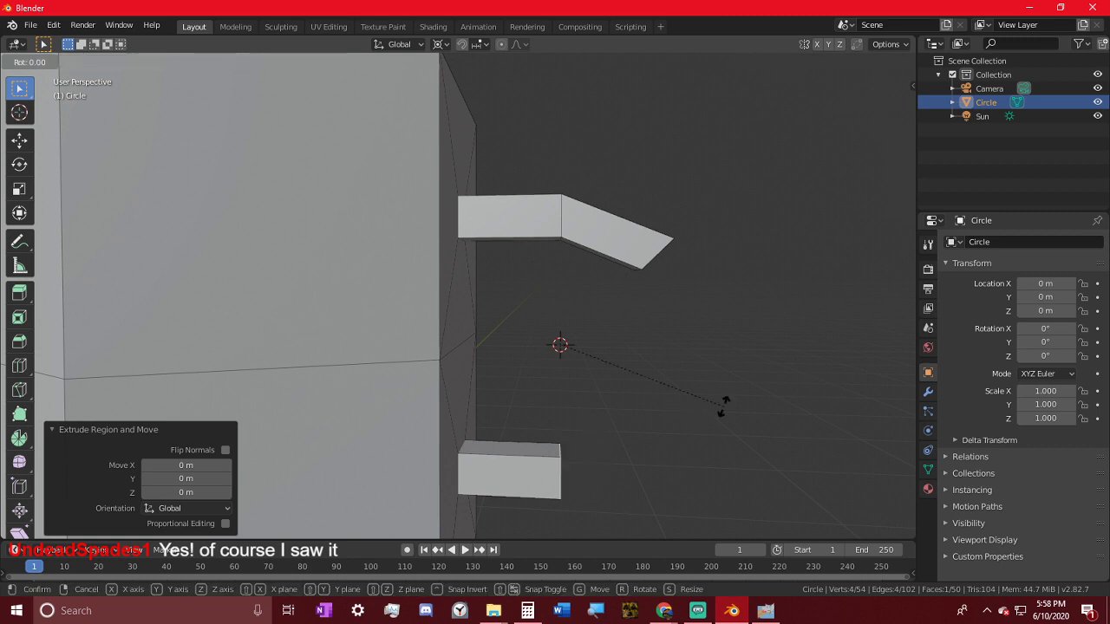
text(y45)
key(Return)
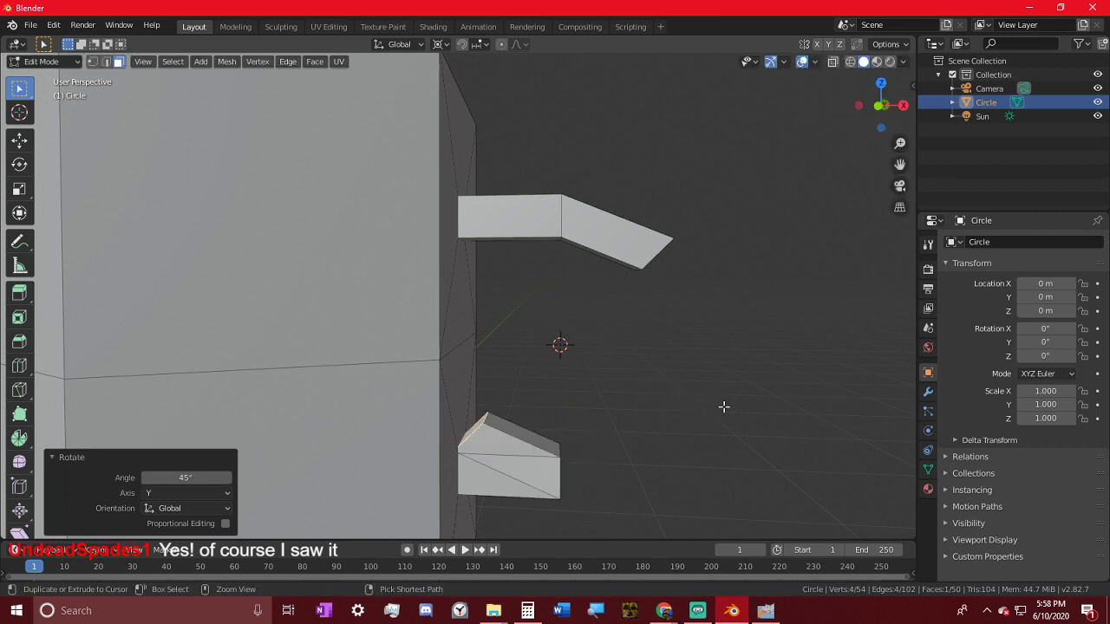
double_click(181, 478)
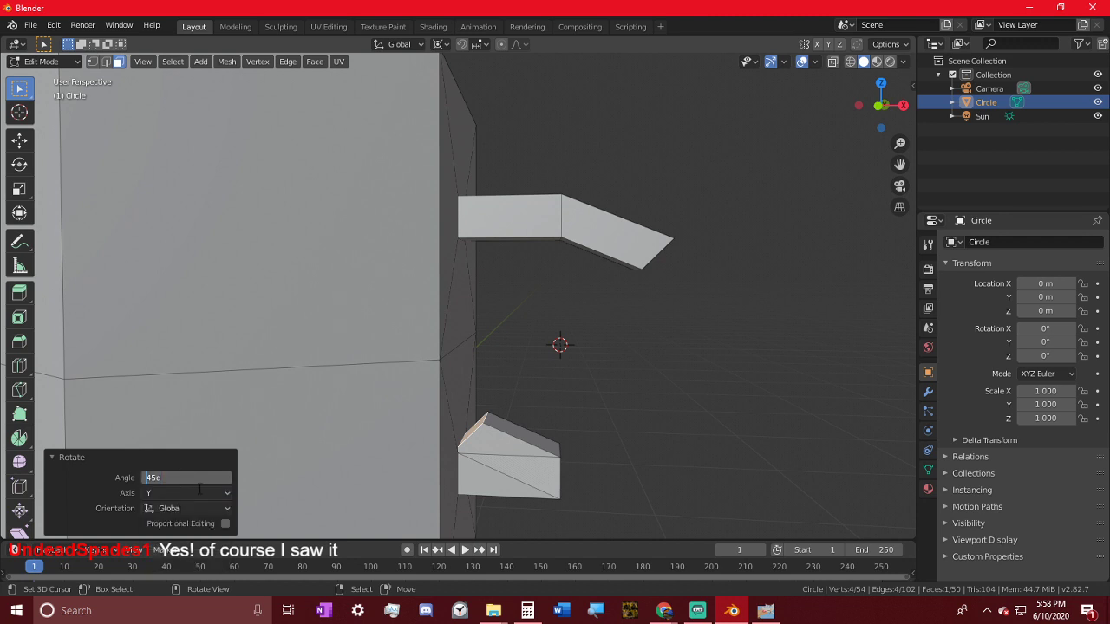
text(-45)
key(Return)
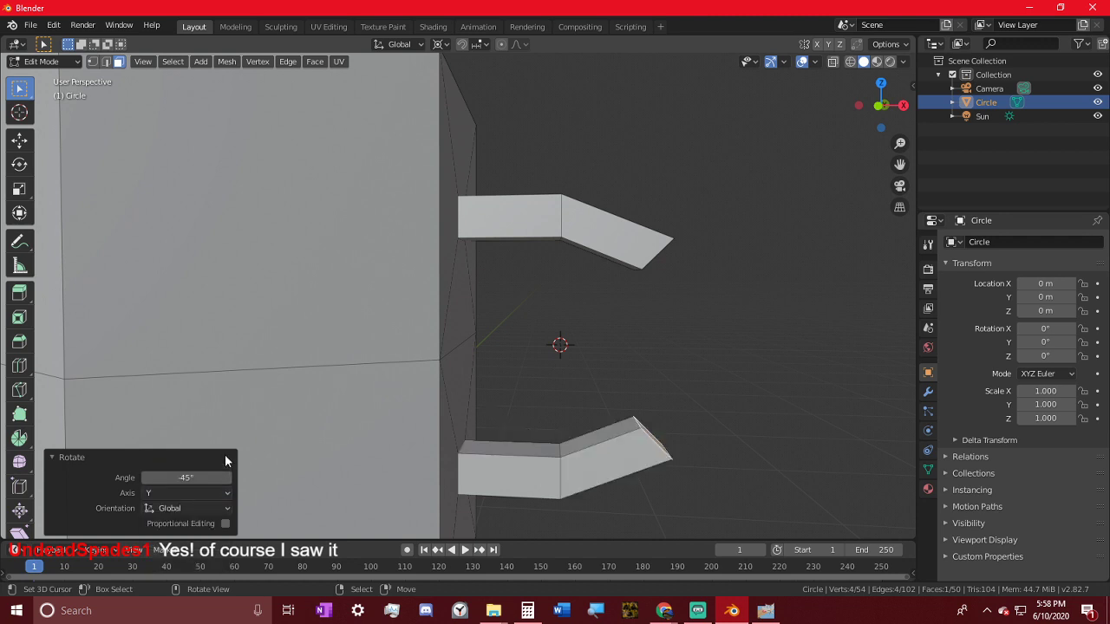
- Delete the end faces of both bent handle arms with Only Faces, leaving their edges in place
middle_drag(503, 402, 481, 394)
click(637, 257)
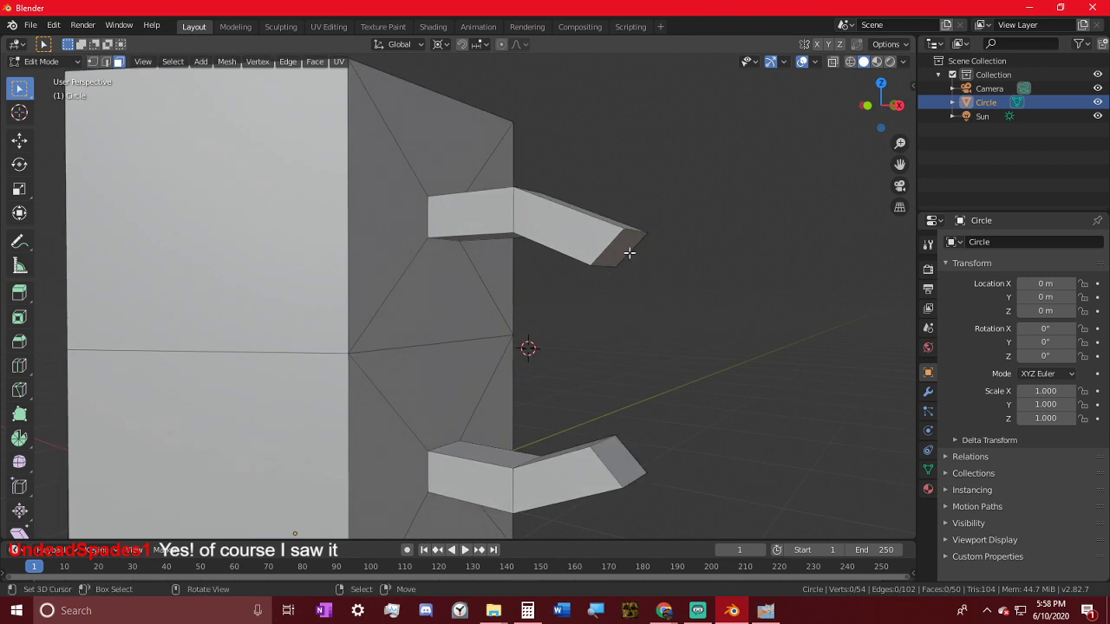
click(609, 455)
key(x)
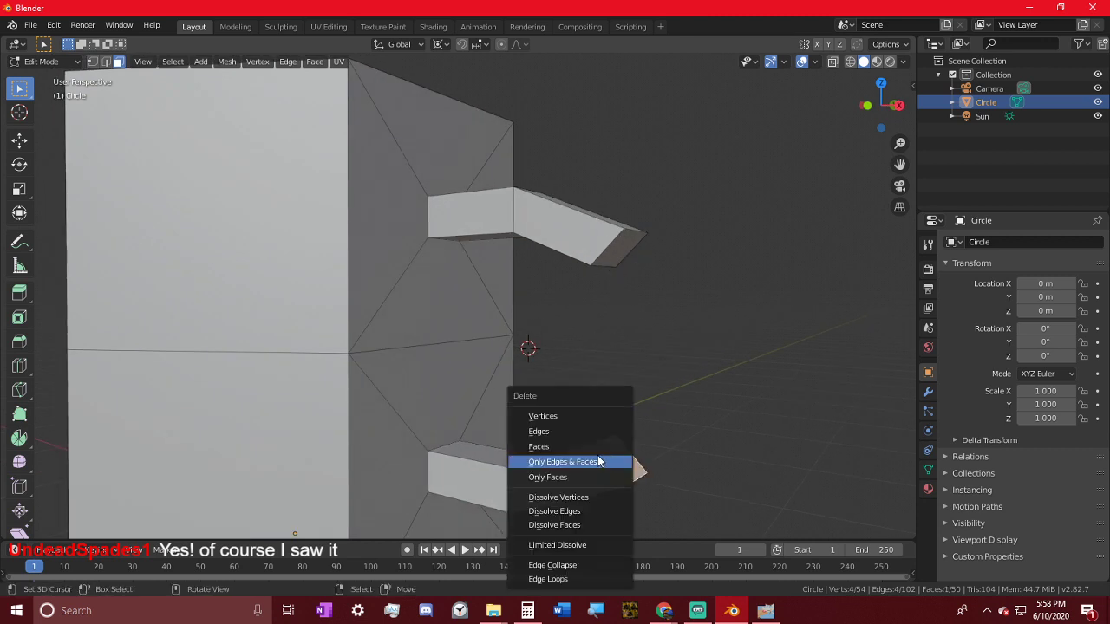
click(568, 477)
middle_drag(662, 330, 604, 328)
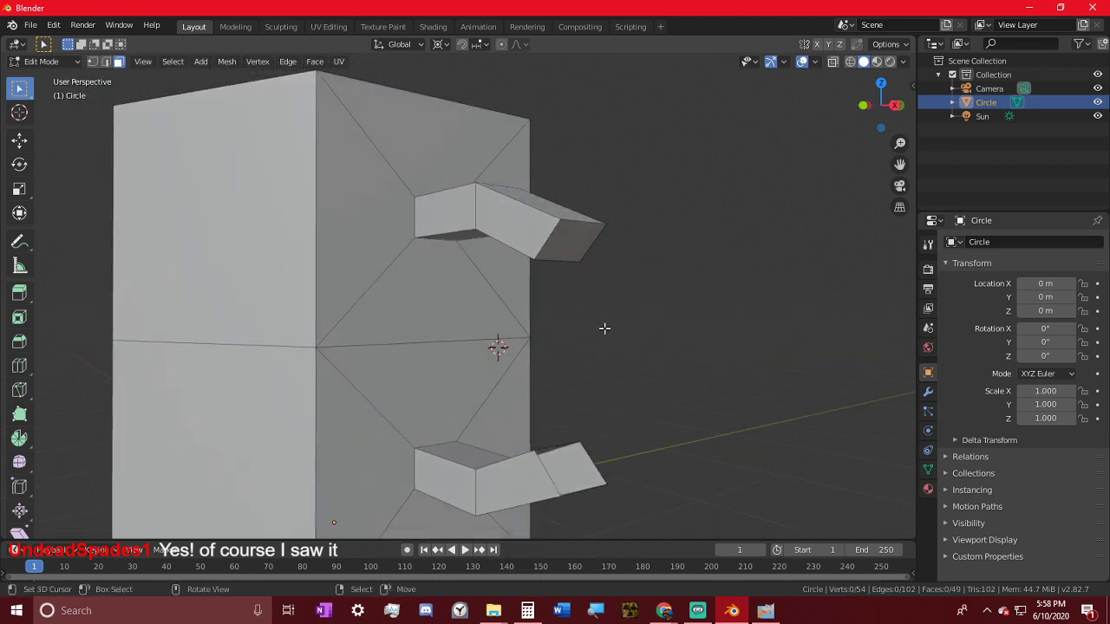
click(562, 251)
key(x)
click(561, 251)
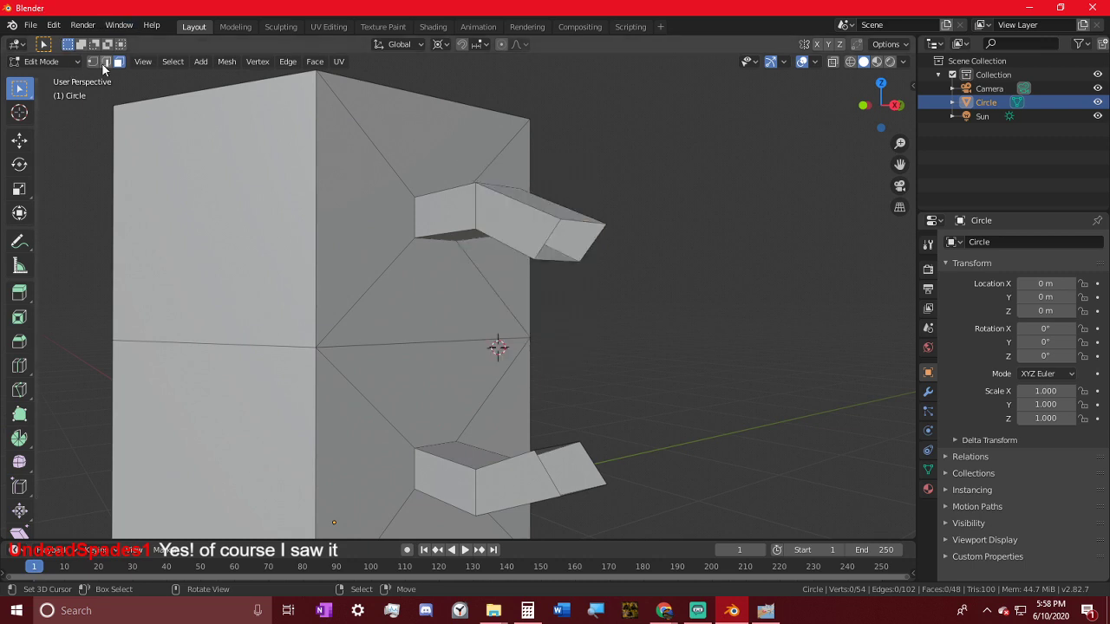
- Select the open edge loops at the ends of both handle arms and join them with Bridge Edge Loops
click(105, 61)
alt+click(573, 217)
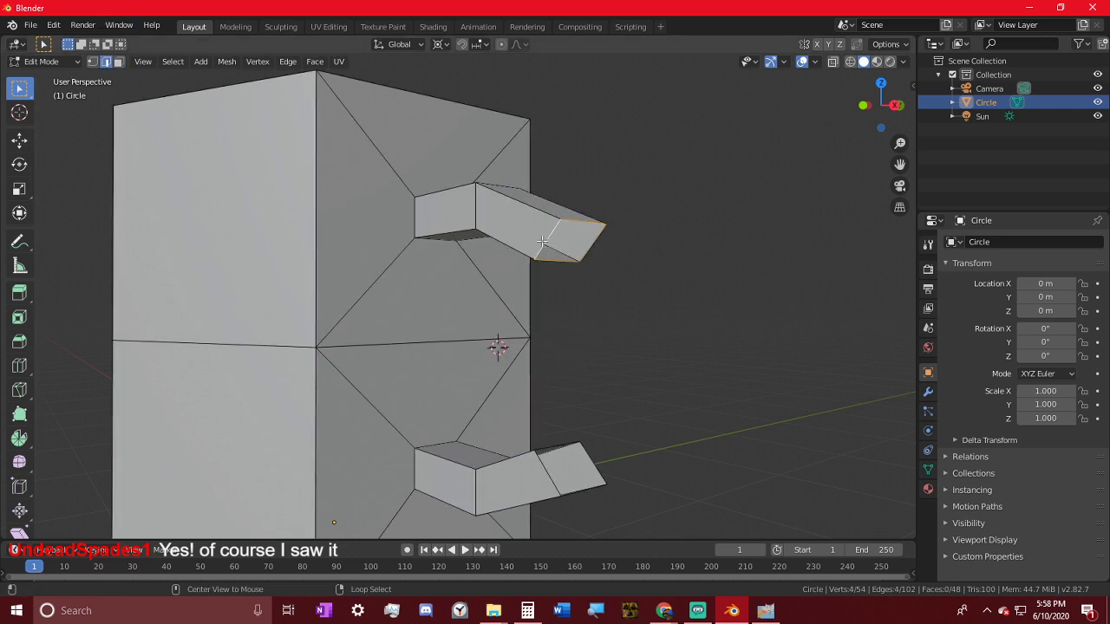
alt+shift+click(595, 453)
middle_drag(607, 391, 706, 364)
key(ctrl+e)
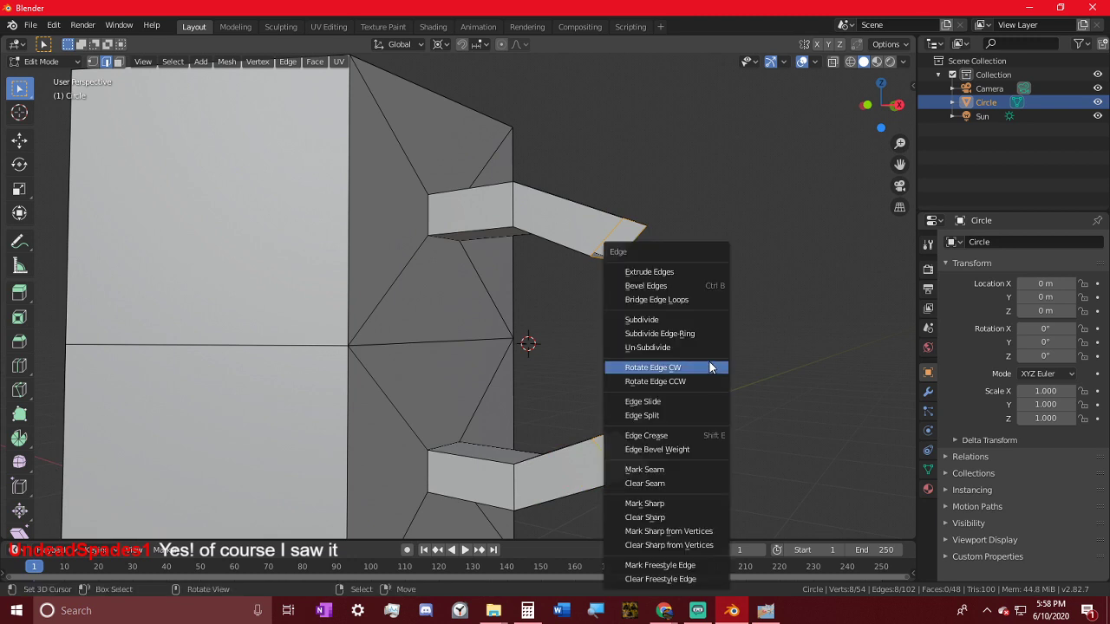
click(656, 299)
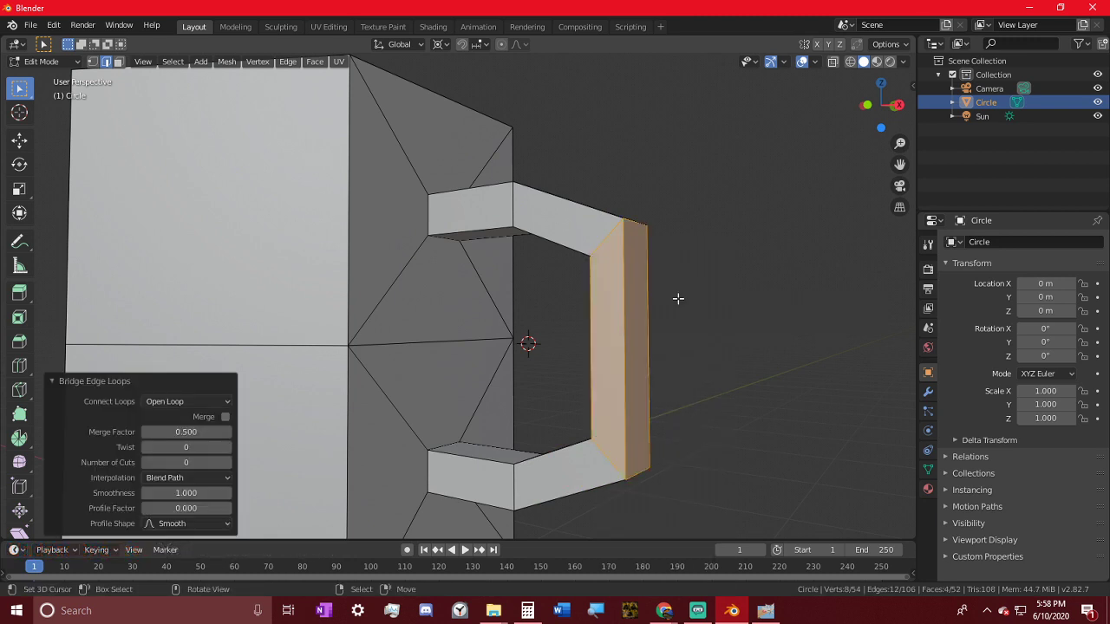
- Add a centred loop cut across the bridged vertical section of the handle
middle_drag(676, 297, 755, 333)
key(ctrl+r)
click(639, 328)
click(639, 327)
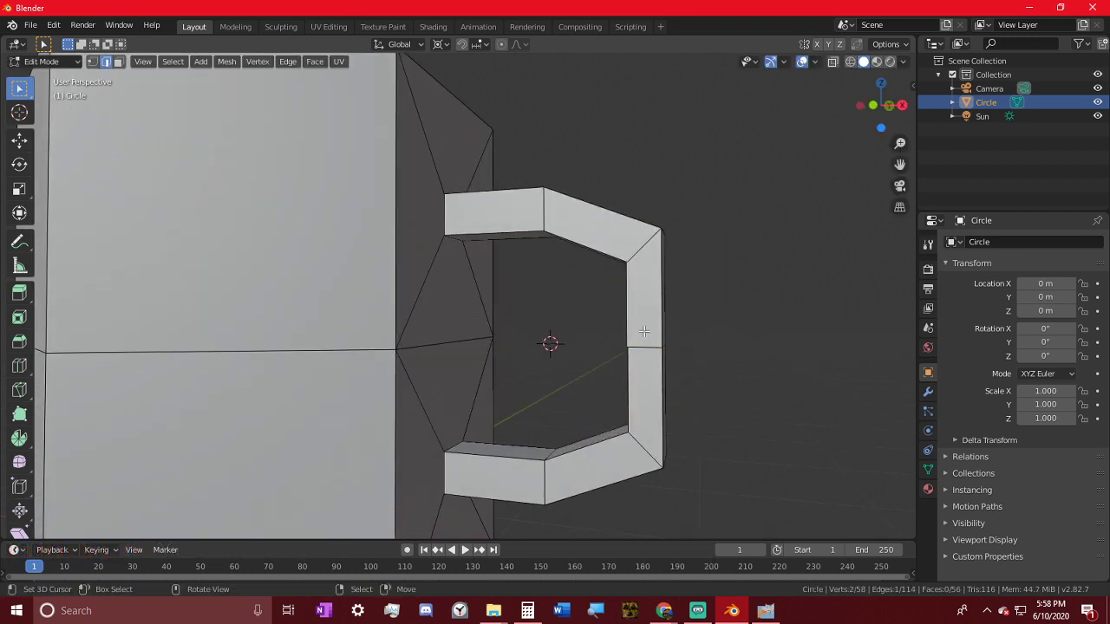
- Select the handle's middle edge loop and move it about 0.108 m outward along X in front view
mouse_move(639, 330)
middle_down()
mouse_move(772, 364)
mouse_move(649, 332)
middle_up()
alt+right_click(646, 330)
alt+right_click(665, 332)
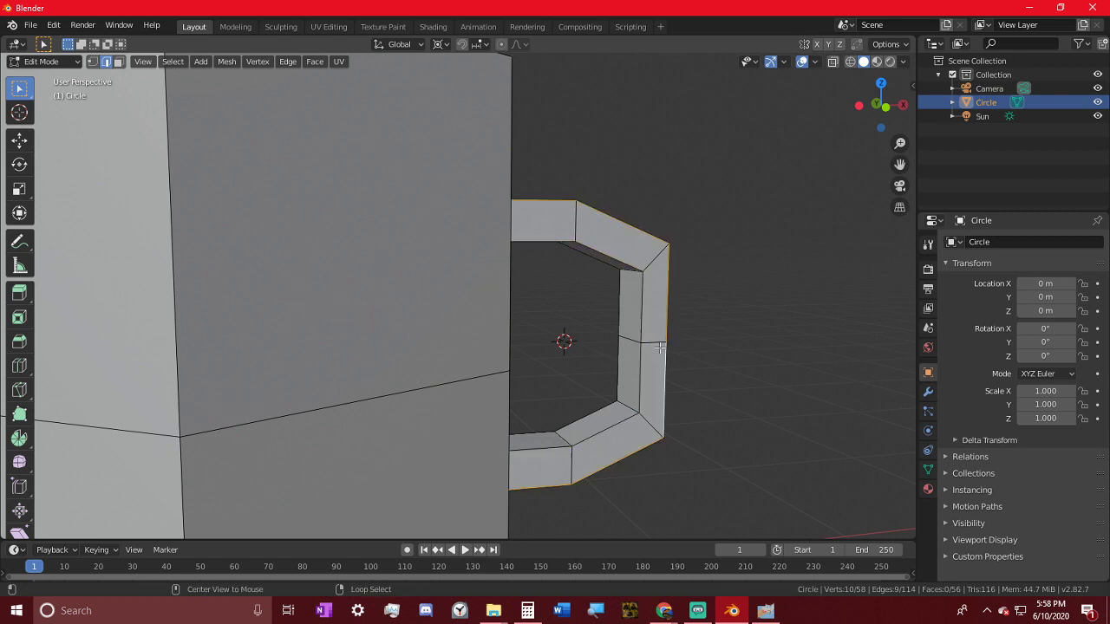
alt+right_click(653, 342)
key(KP_3)
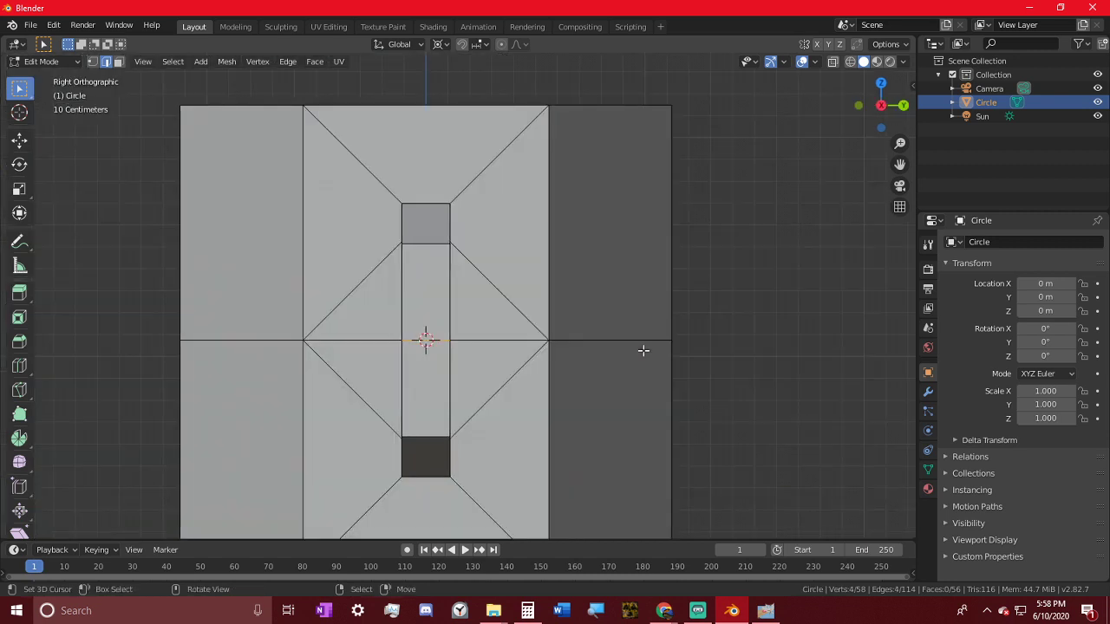
key(KP_1)
key(g)
key(x)
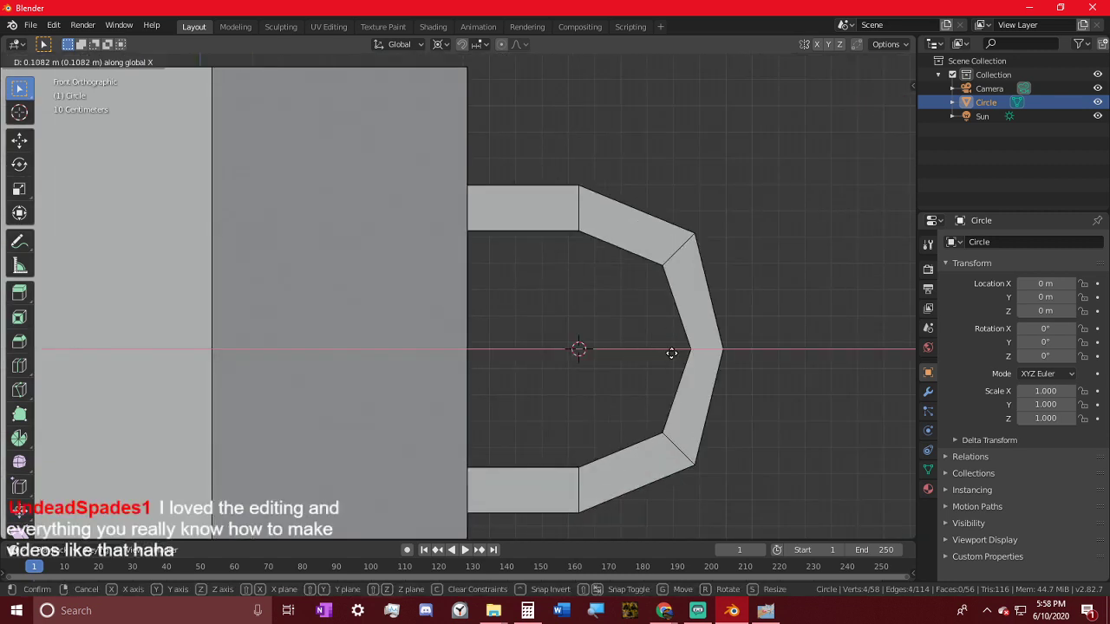
click(672, 353)
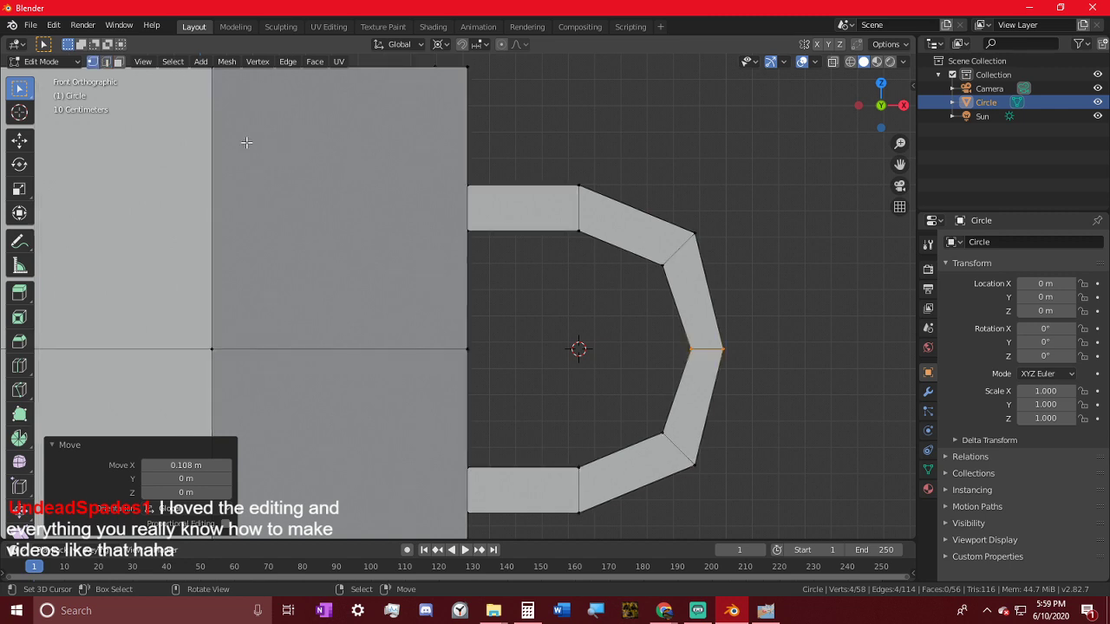
- Switch to wireframe shading and circle-select the handle's curved section beyond the straight stubs
scroll(565, 302, down, 2)
key(z)
scroll(550, 325, down, 2)
scroll(538, 324, up, 1)
key(z)
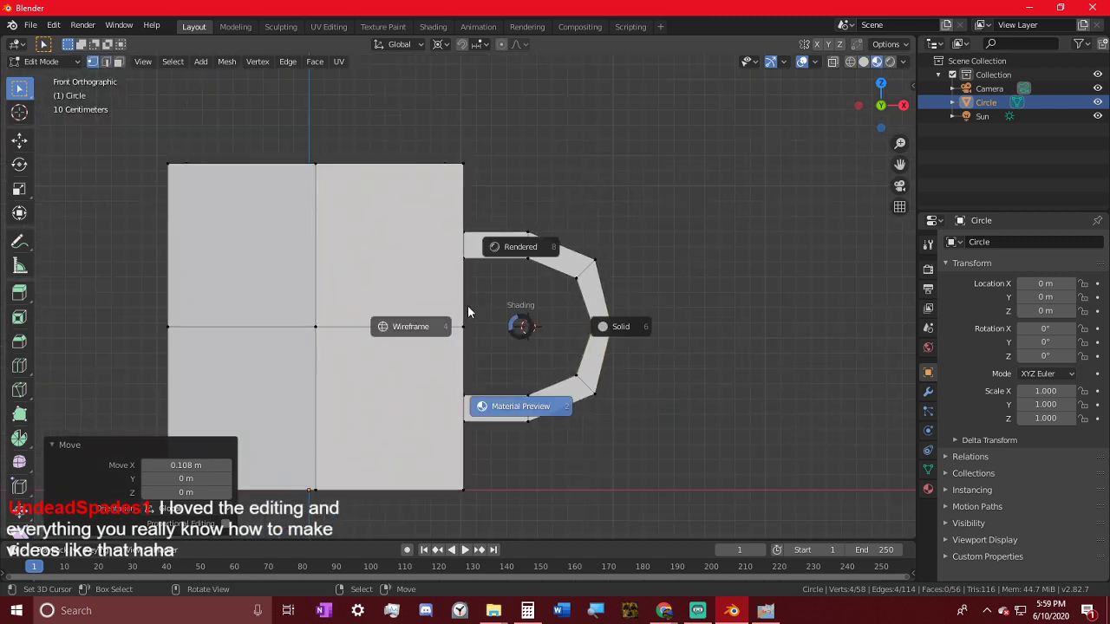
key(c)
mouse_move(496, 348)
mouse_down()
mouse_move(630, 298)
mouse_move(605, 404)
mouse_move(573, 408)
mouse_up()
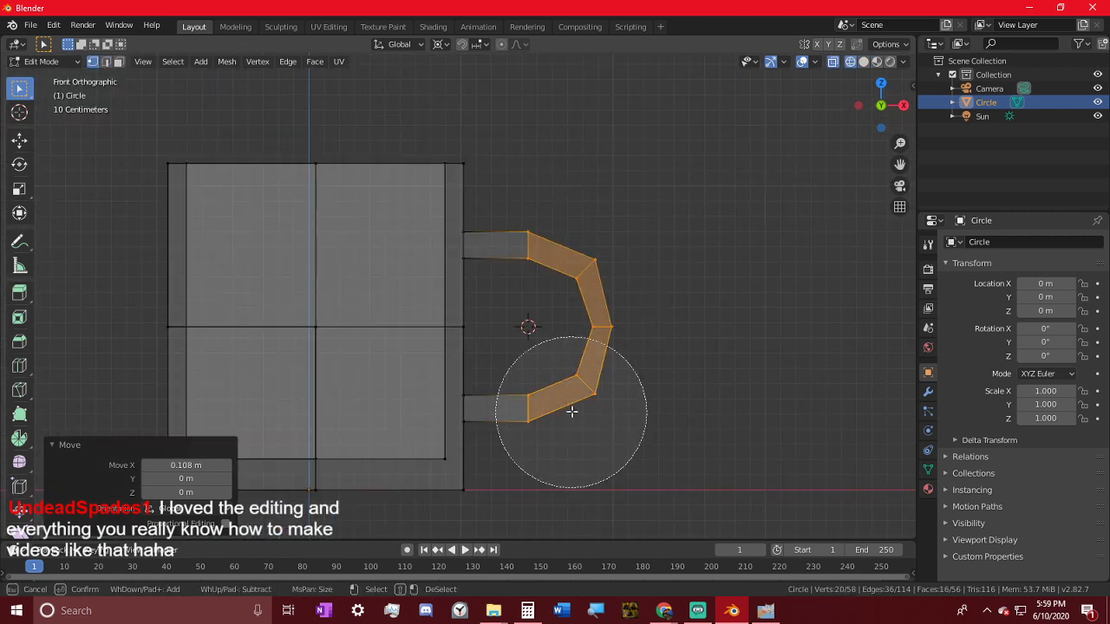
right_click(682, 355)
key(s)
key(x)
right_click(643, 335)
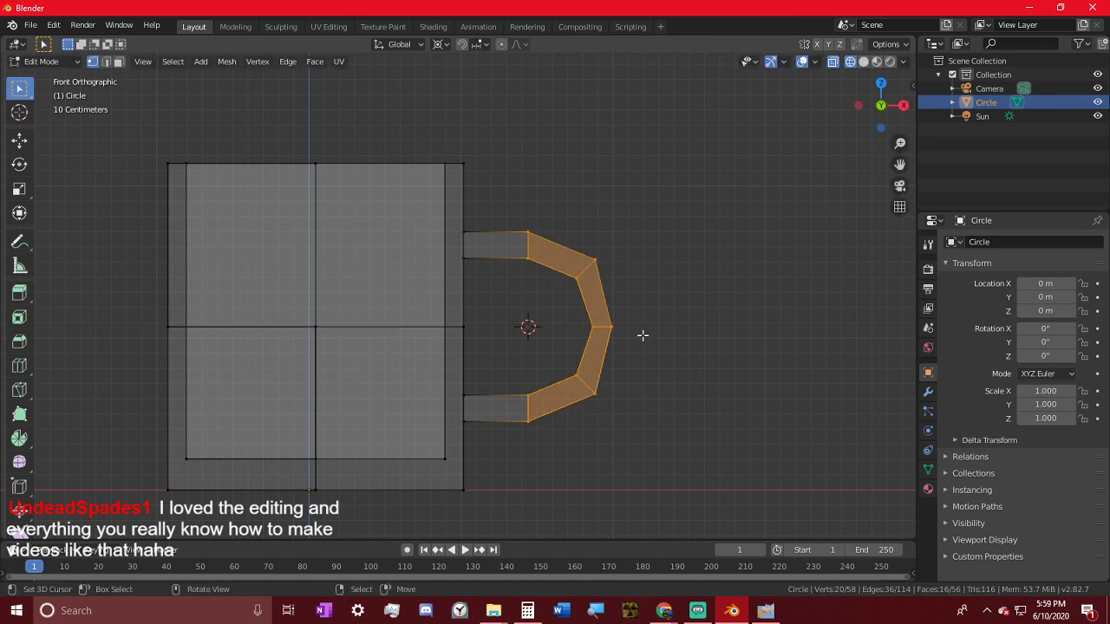
- Deselect the handle's outer vertices and scale the remaining inner ones along X by about 0.53
scroll(649, 325, up, 1)
key(c)
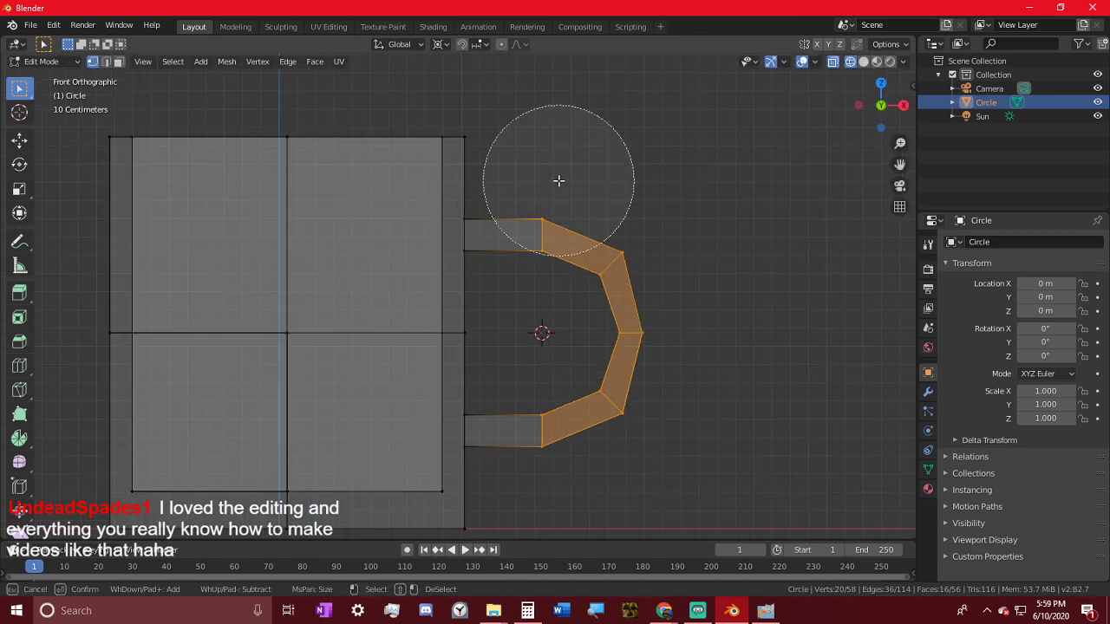
mouse_move(557, 179)
middle_down()
mouse_move(576, 160)
mouse_move(701, 275)
mouse_move(699, 366)
mouse_move(610, 504)
mouse_move(608, 467)
middle_up()
key(Escape)
key(s)
key(x)
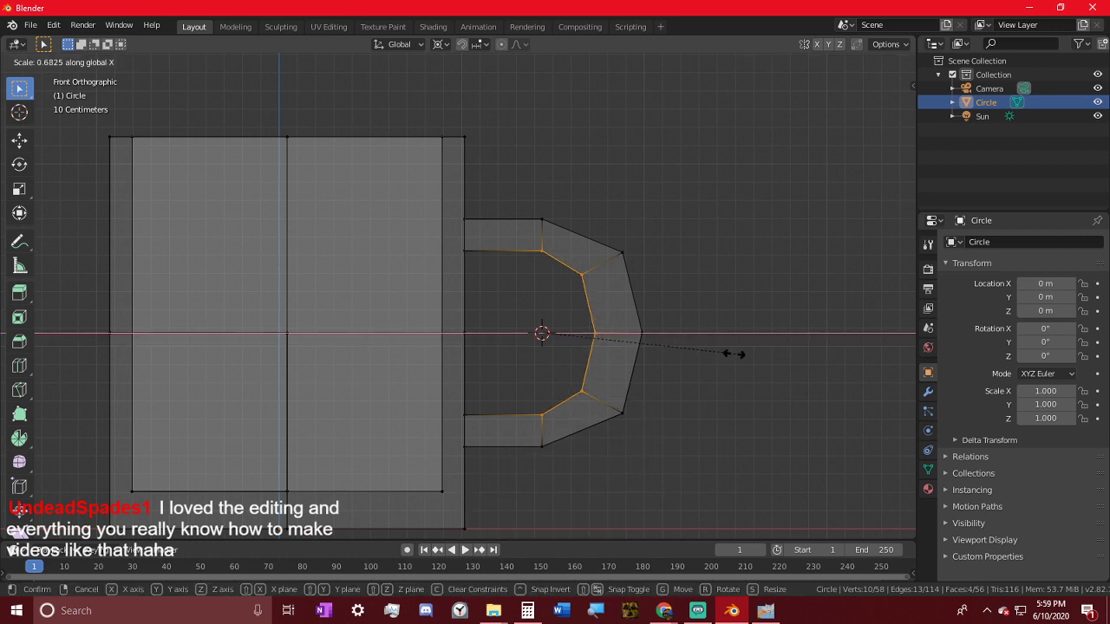
click(692, 347)
- Circle-select only the outer vertices of the handle's curved section and scale them along X around the 3D cursor
key(alt+a)
key(c)
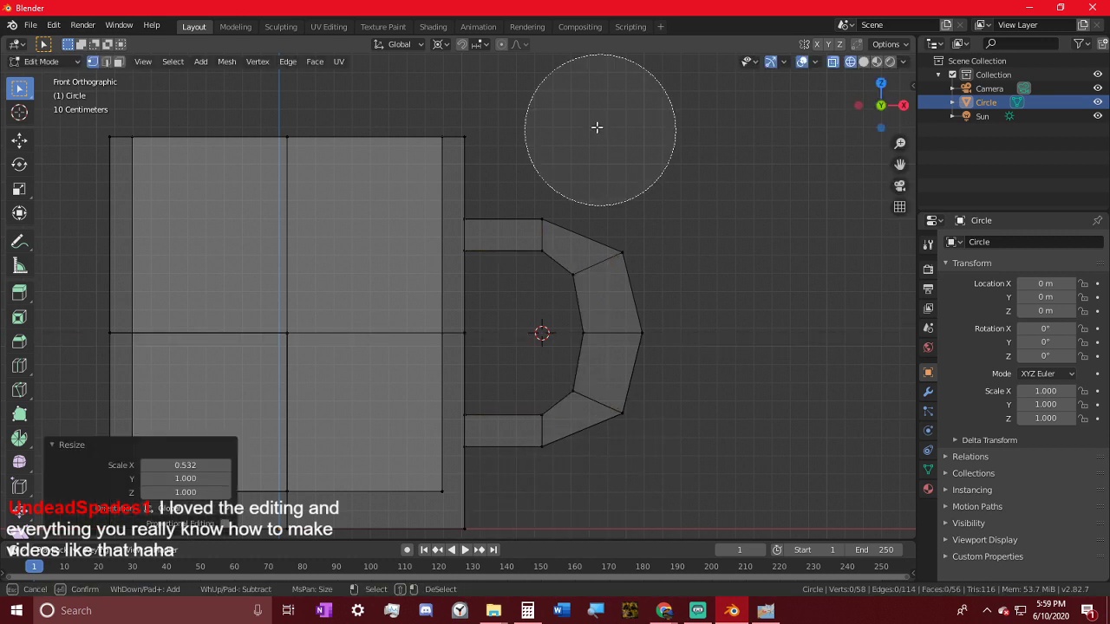
drag(597, 127, 565, 515)
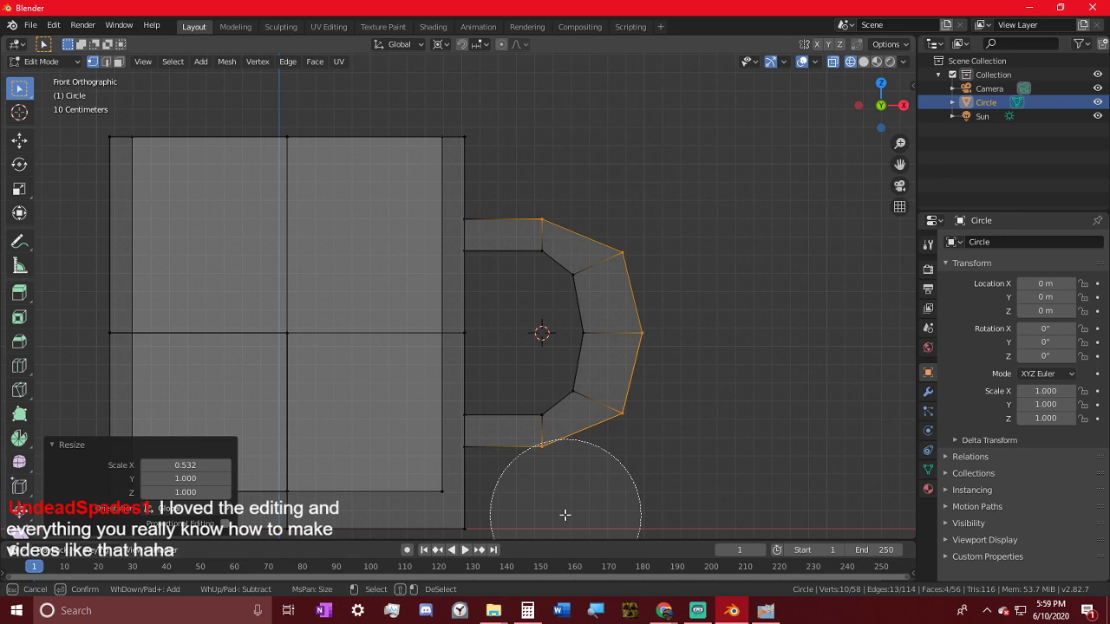
key(Escape)
key(s)
key(x)
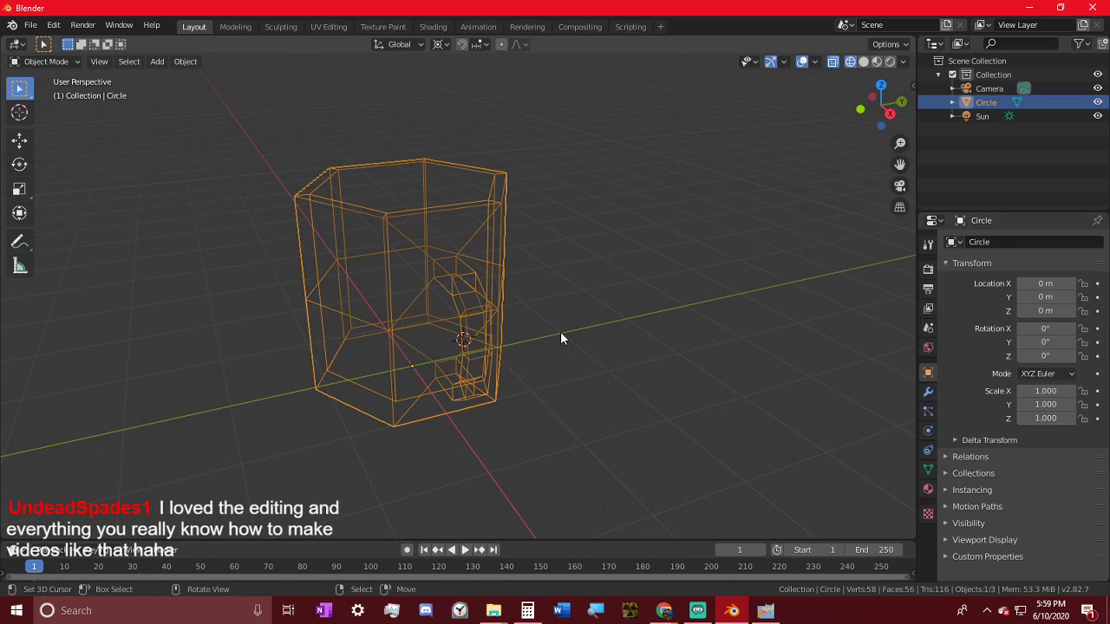
- Open the mug's mesh for editing with edge selection and solid shading
middle_drag(571, 336, 584, 363)
key(Tab)
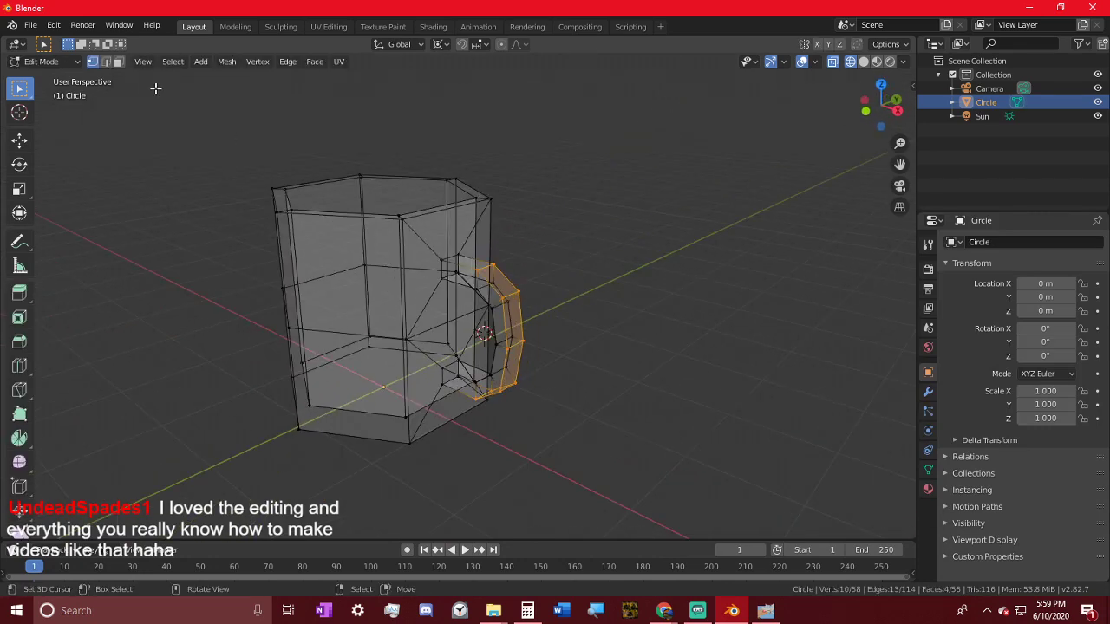
click(106, 61)
scroll(433, 251, up, 4)
click(444, 258)
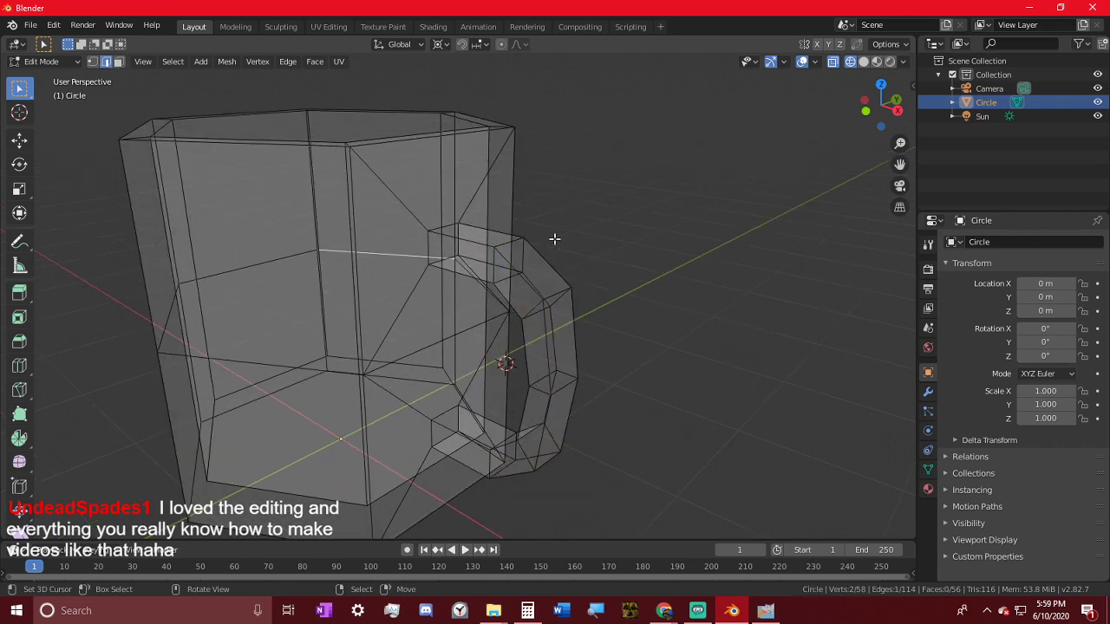
click(864, 61)
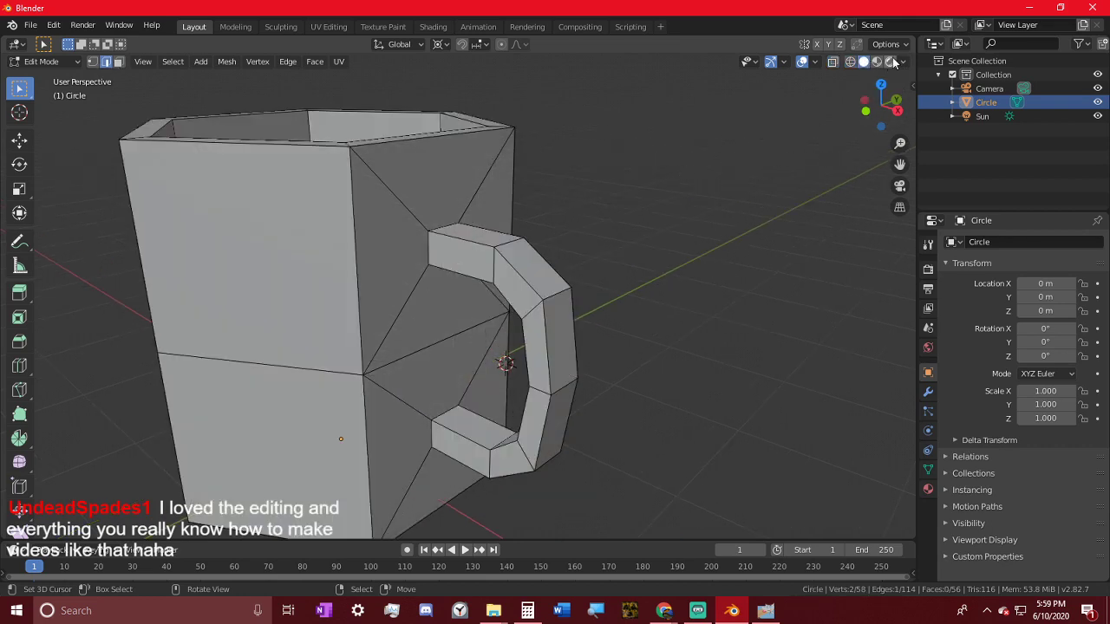
- Move the top edge of the upper handle joint on the mug wall up about 0.021 m along Z
mouse_move(614, 210)
middle_down()
mouse_move(679, 196)
mouse_move(648, 150)
mouse_move(460, 224)
mouse_move(488, 218)
middle_up()
middle_drag(439, 255, 446, 240)
key(g)
key(z)
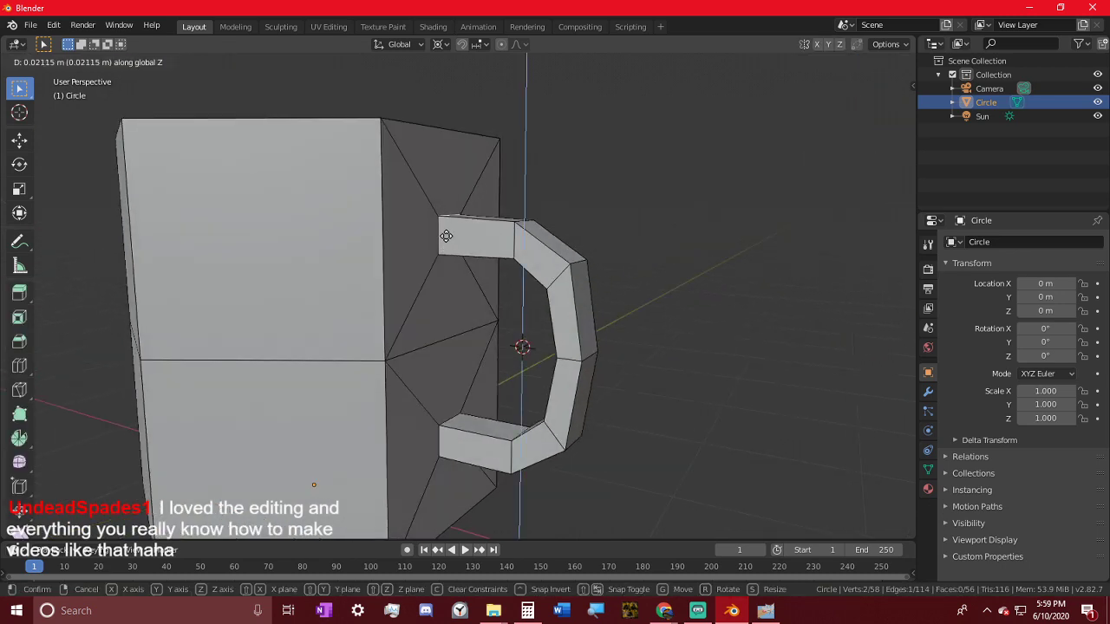
click(446, 235)
- Scale the outermost edges of both handle joints on the mug wall along Z by about 1.12
middle_drag(425, 402, 646, 394)
key(s)
key(z)
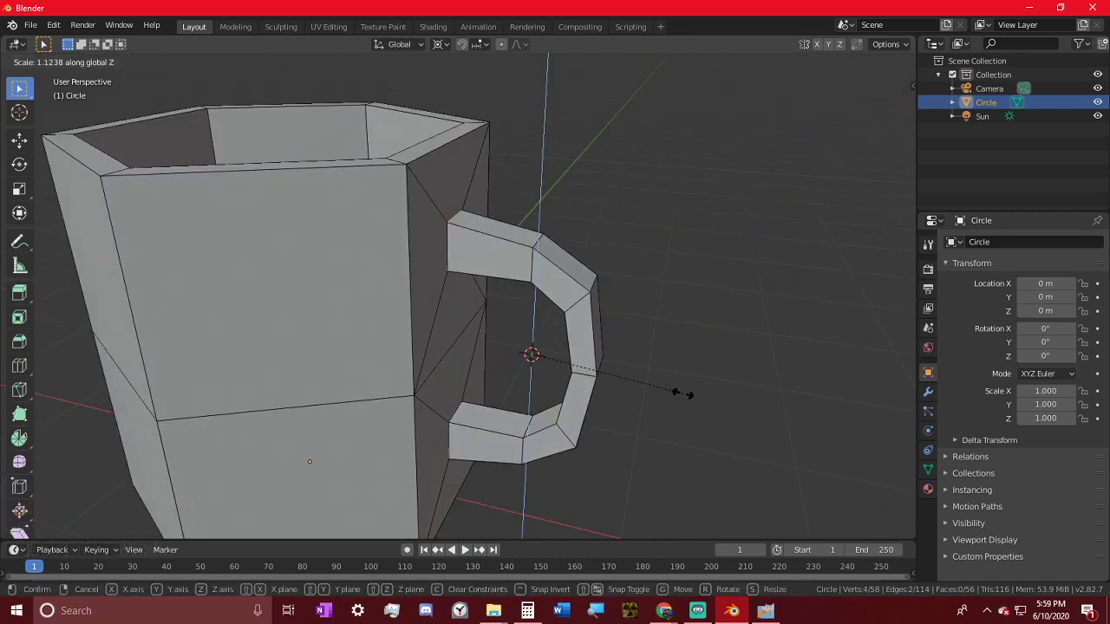
click(684, 392)
- Scale the inner edges of both handle joints on the mug wall along Z by about 0.77, then clear the selection
middle_drag(684, 391, 632, 354)
click(454, 245)
key(s)
key(z)
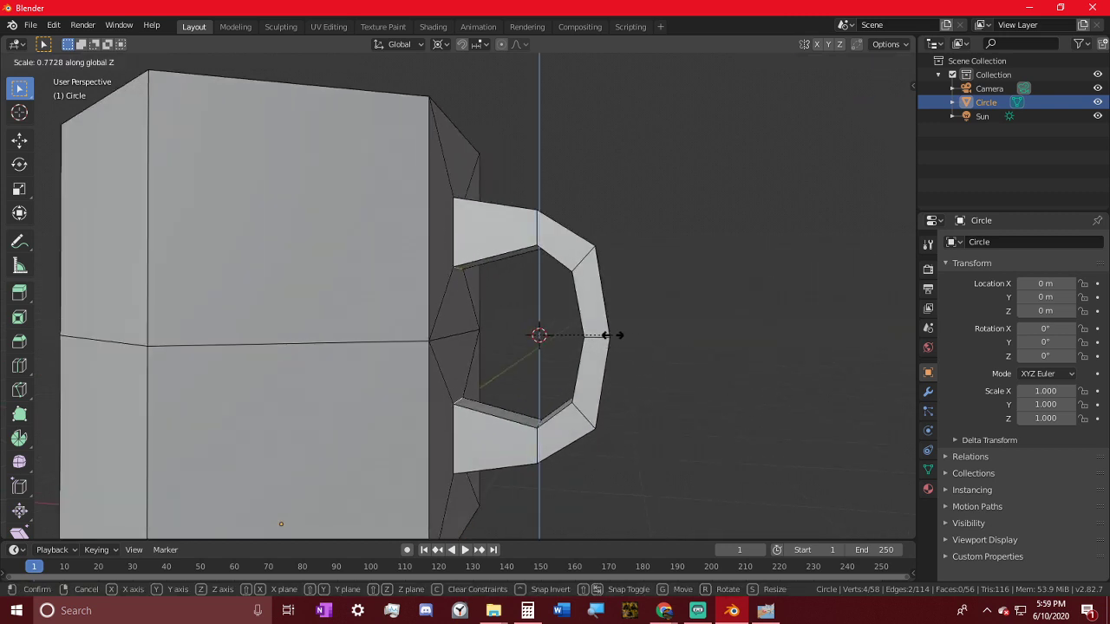
click(612, 334)
key(alt+a)
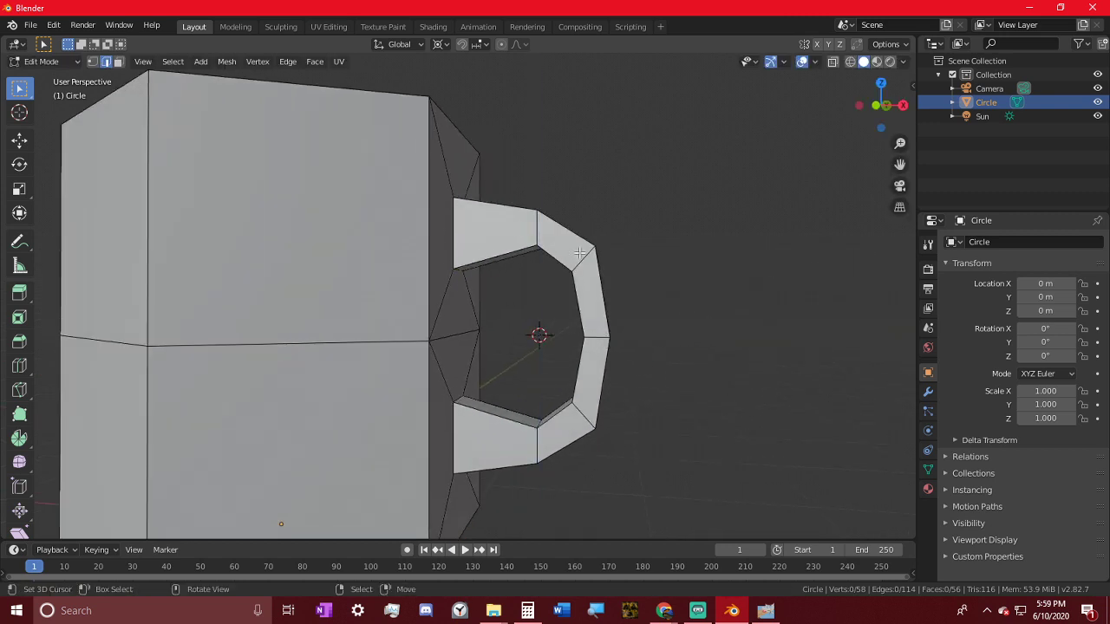
- Try adding one centred loop cut to each of the handle's upper and lower stubs
key(ctrl+r)
click(500, 241)
click(499, 242)
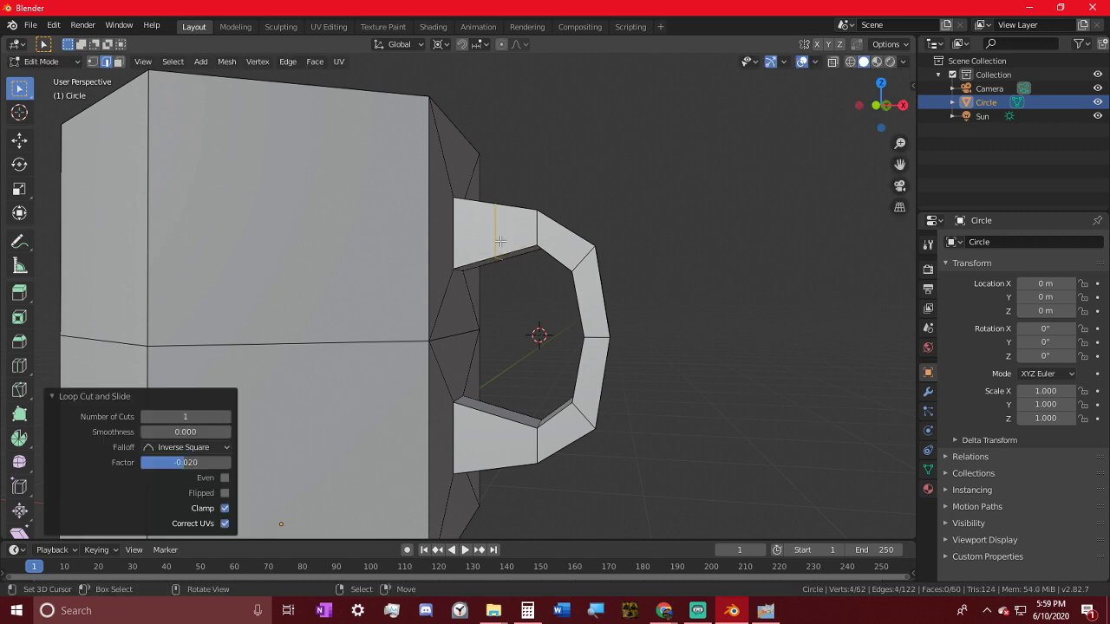
key(ctrl+z)
key(ctrl+r)
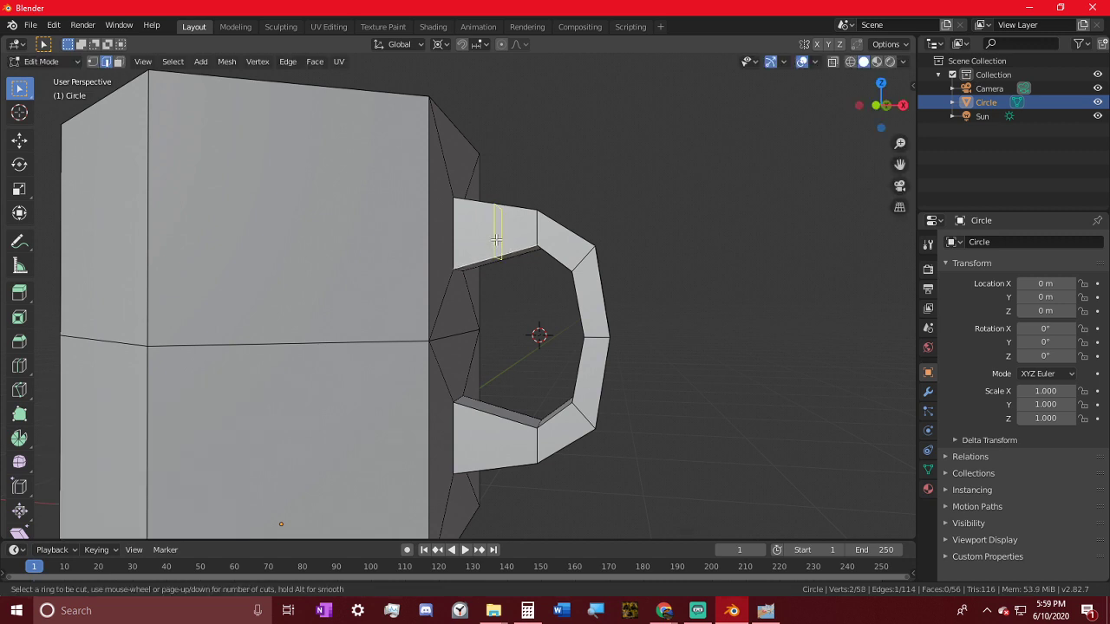
click(496, 239)
click(495, 239)
key(ctrl+r)
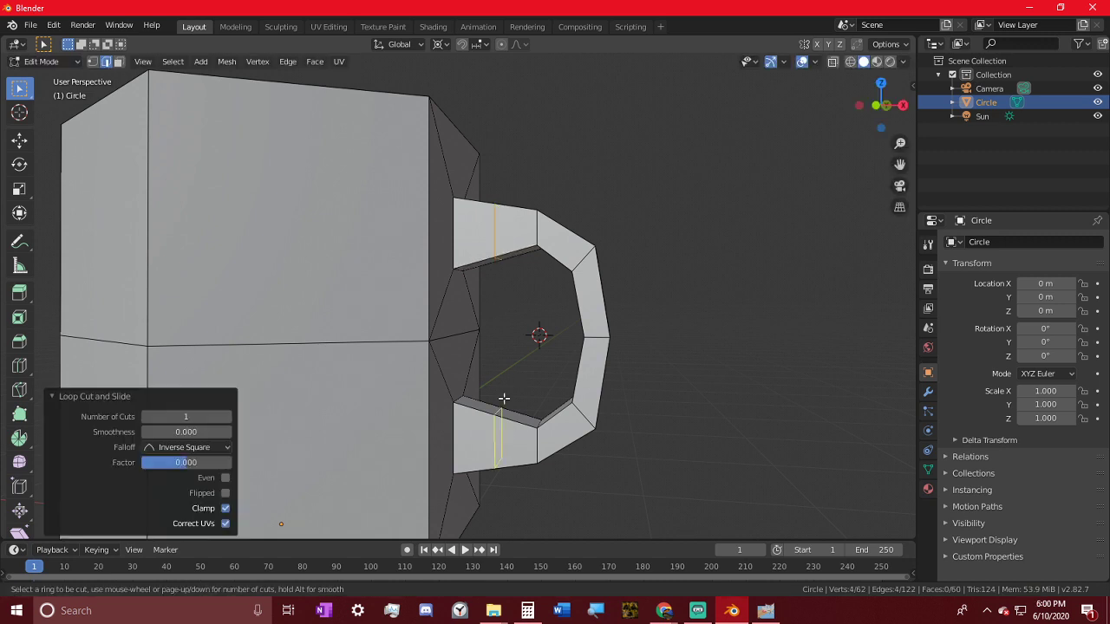
click(504, 397)
click(504, 397)
- Select the loops in both stubs and try scaling them along X by about 1.67 around the 3D cursor
alt+shift+click(497, 260)
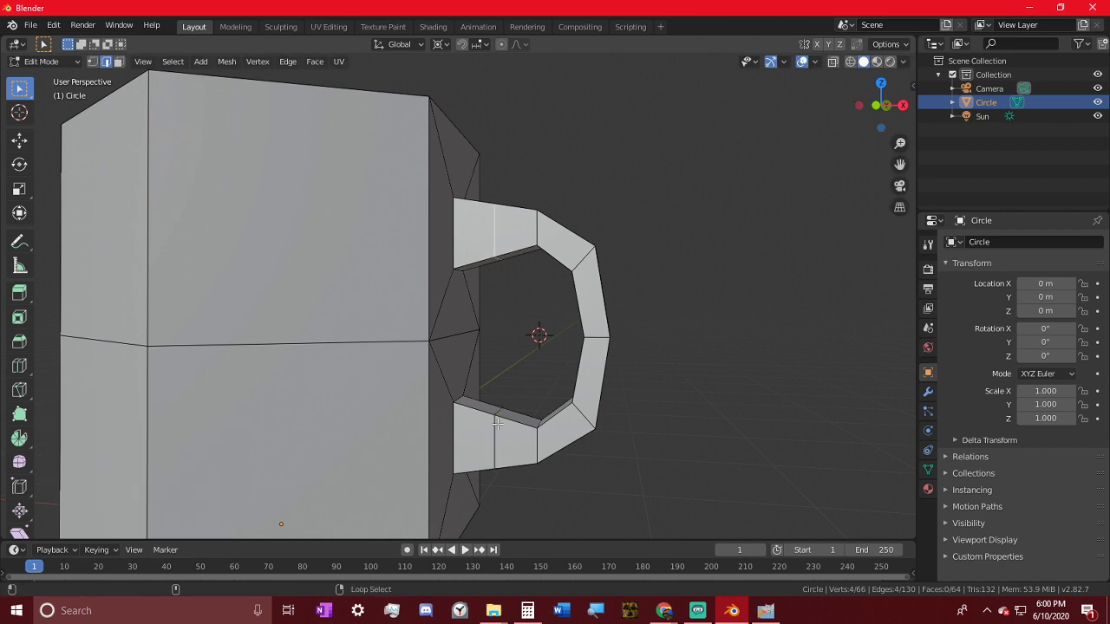
middle_drag(684, 382, 710, 342)
key(s)
key(x)
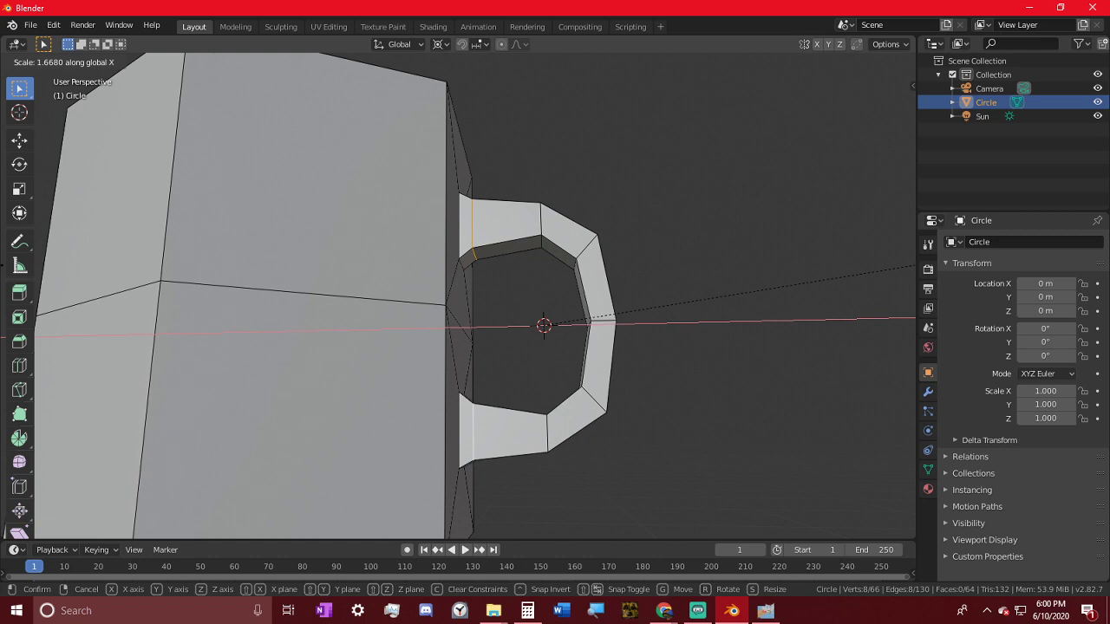
key(Return)
- Try deleting the edges of both stub loops, then undo the deletion and the loop cuts
middle_drag(842, 321, 711, 360)
middle_drag(584, 251, 627, 245)
key(x)
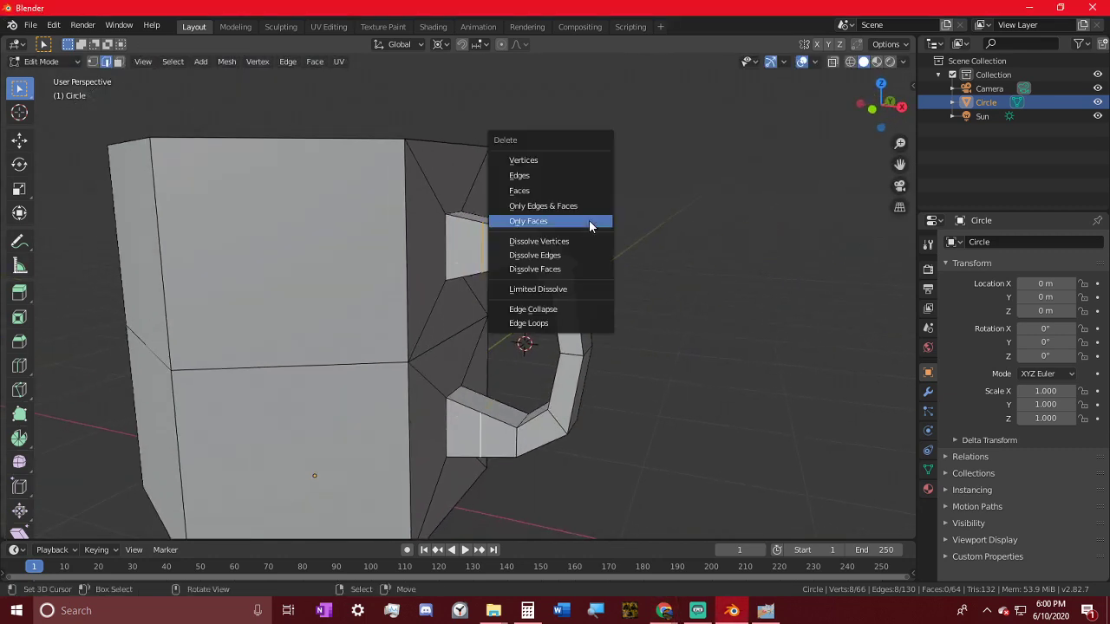
click(549, 177)
middle_drag(566, 222, 583, 233)
key(ctrl+z)
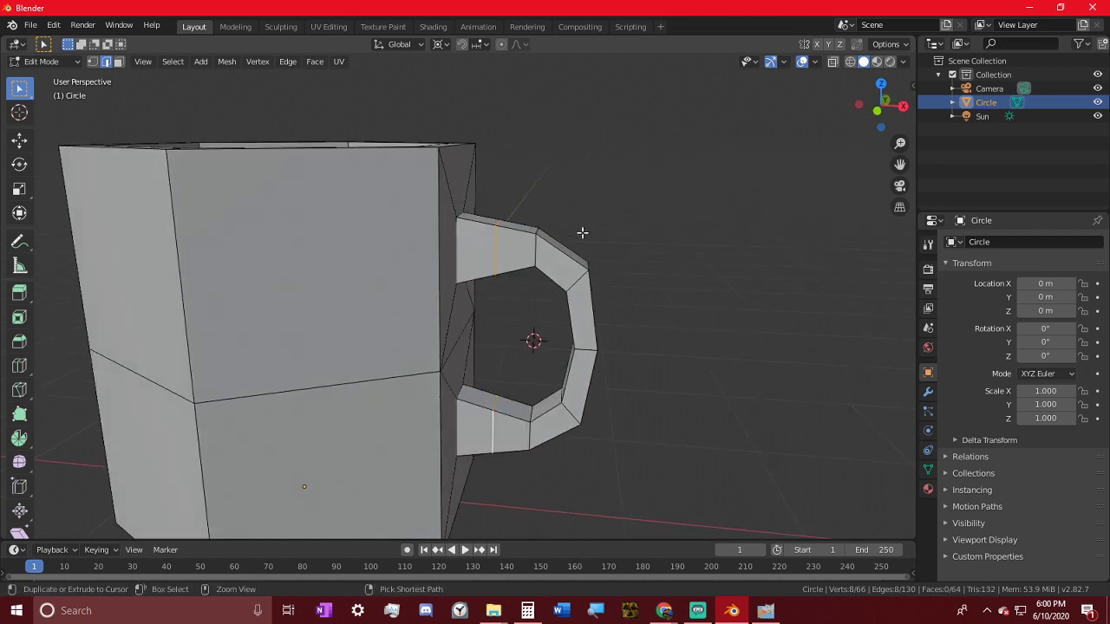
alt+click(527, 226)
key(ctrl+z)
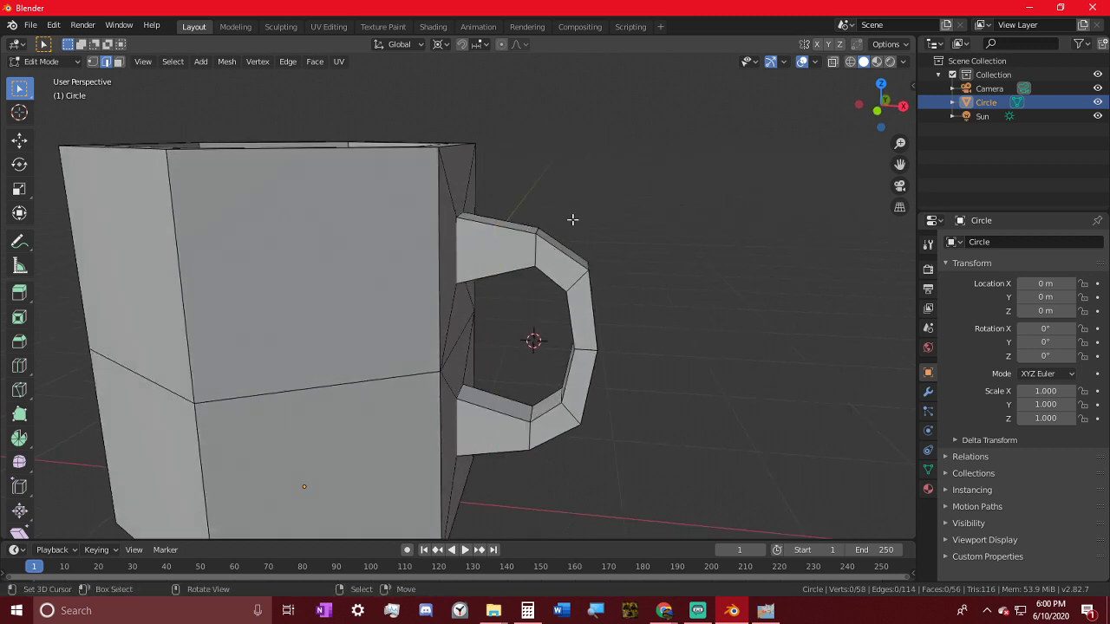
- Select the edge loops where both handle stubs meet the curved section and move them -0.209 m along X
alt+click(537, 245)
alt+shift+click(532, 425)
middle_drag(665, 385, 659, 352)
key(g)
key(x)
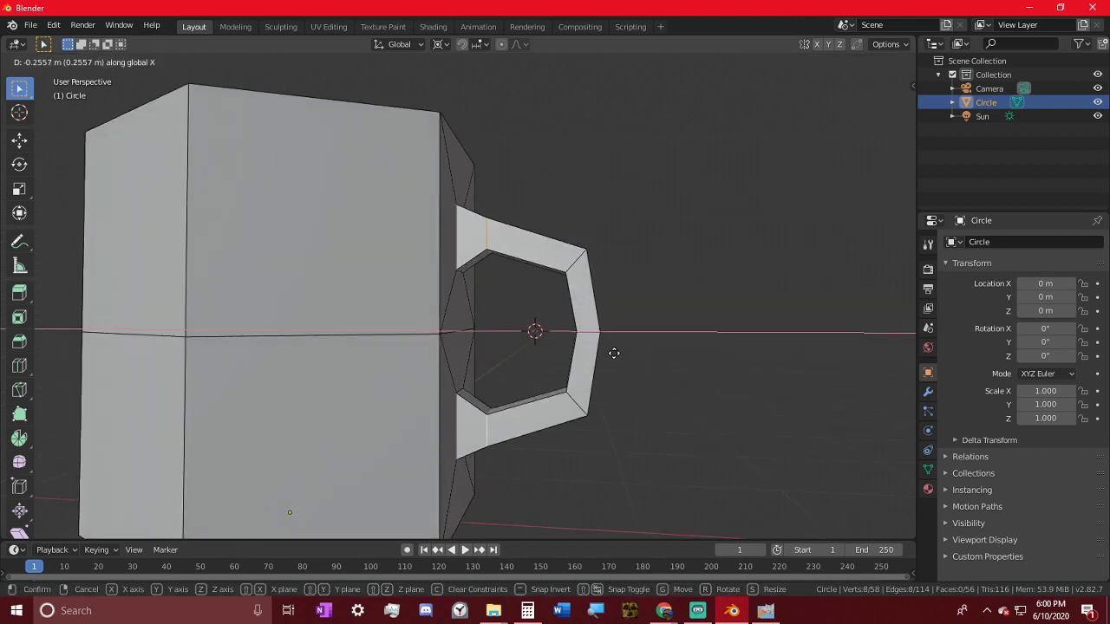
click(623, 349)
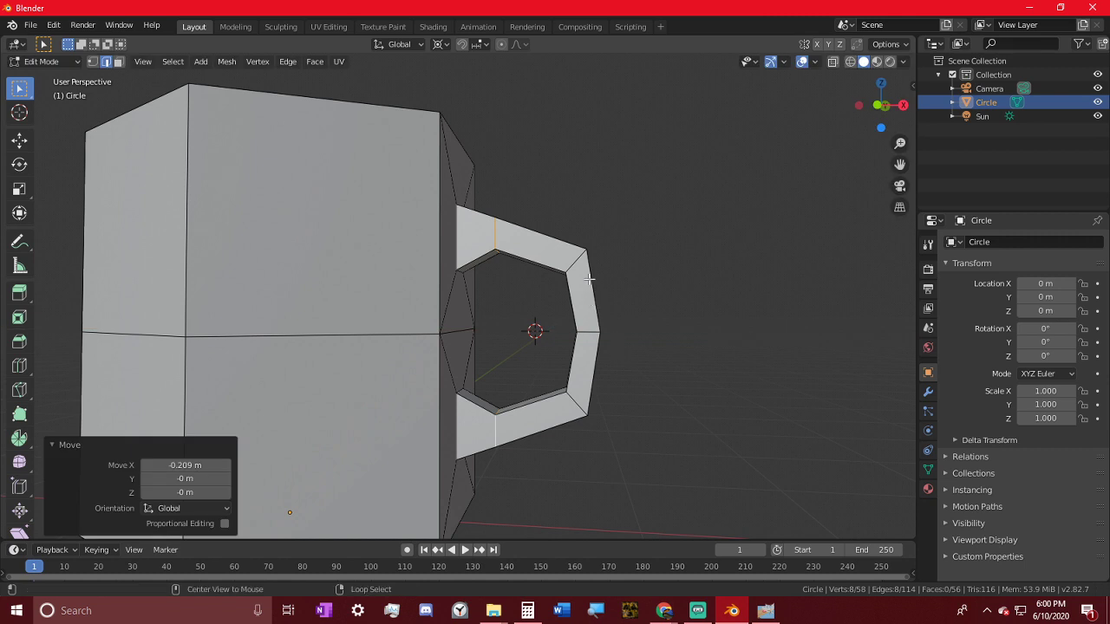
alt+click(579, 258)
alt+shift+click(561, 403)
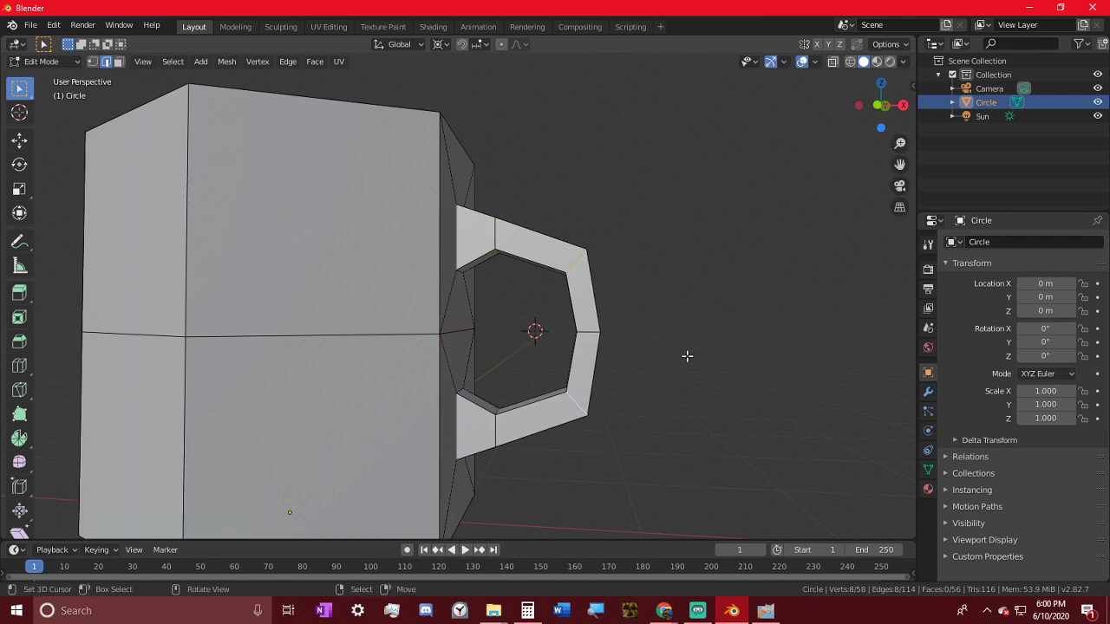
key(g)
key(g)
right_click(681, 285)
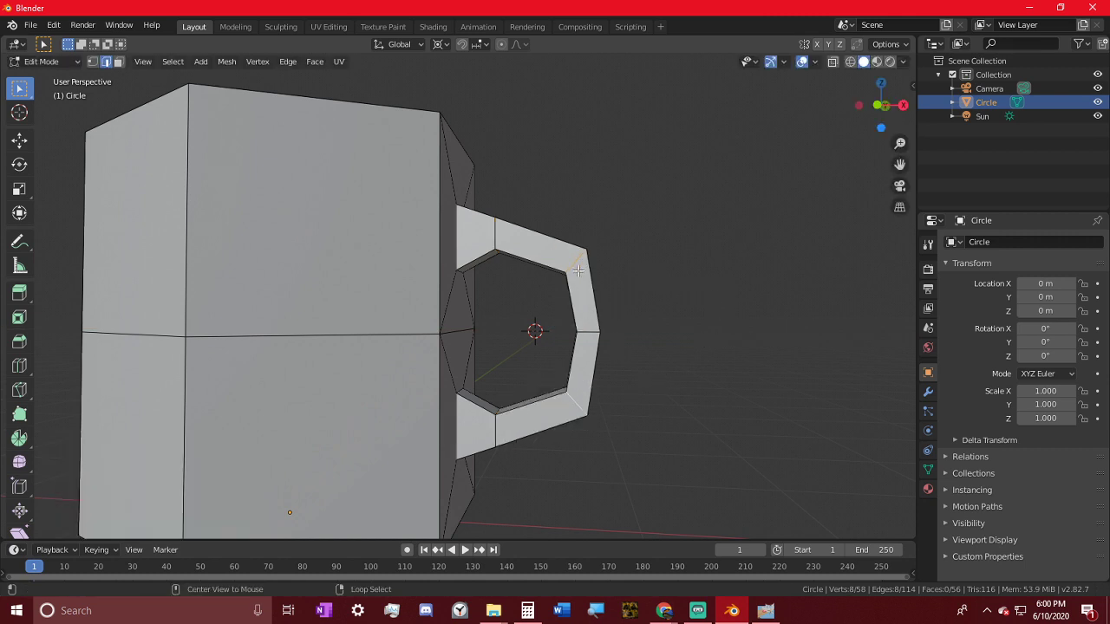
- Edge-slide the handle's upper outer corner loop partway along its upper arm toward the mug
alt+right_click(586, 256)
alt+right_click(578, 260)
key(g)
key(g)
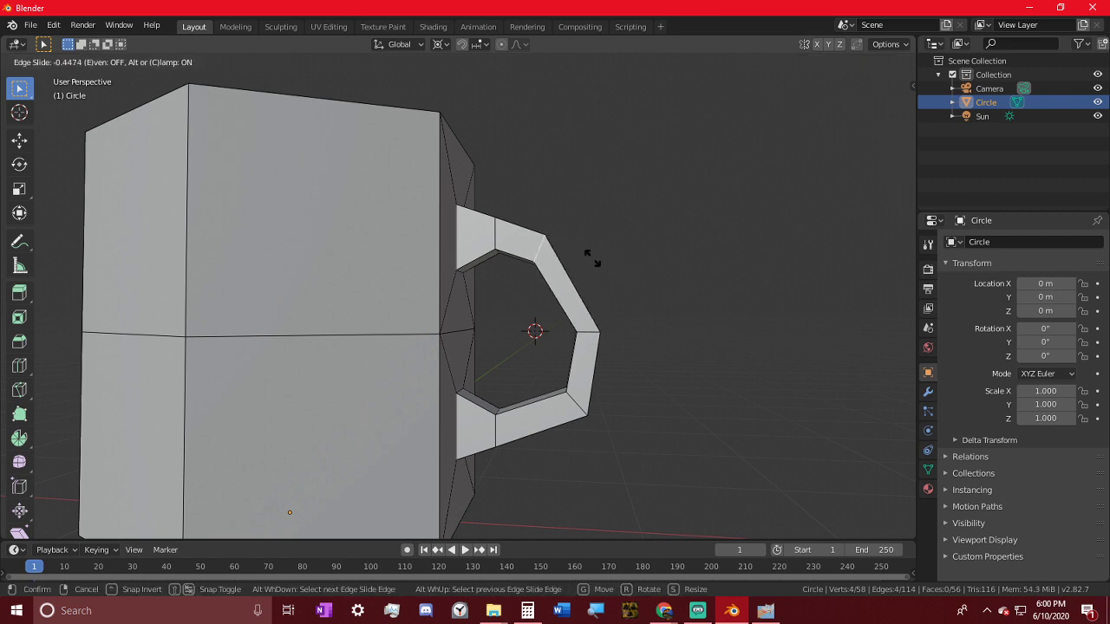
click(607, 264)
- Edge-slide the handle's lower outer corner loop toward the mug to match the upper one, then return to Object Mode
alt+click(593, 390)
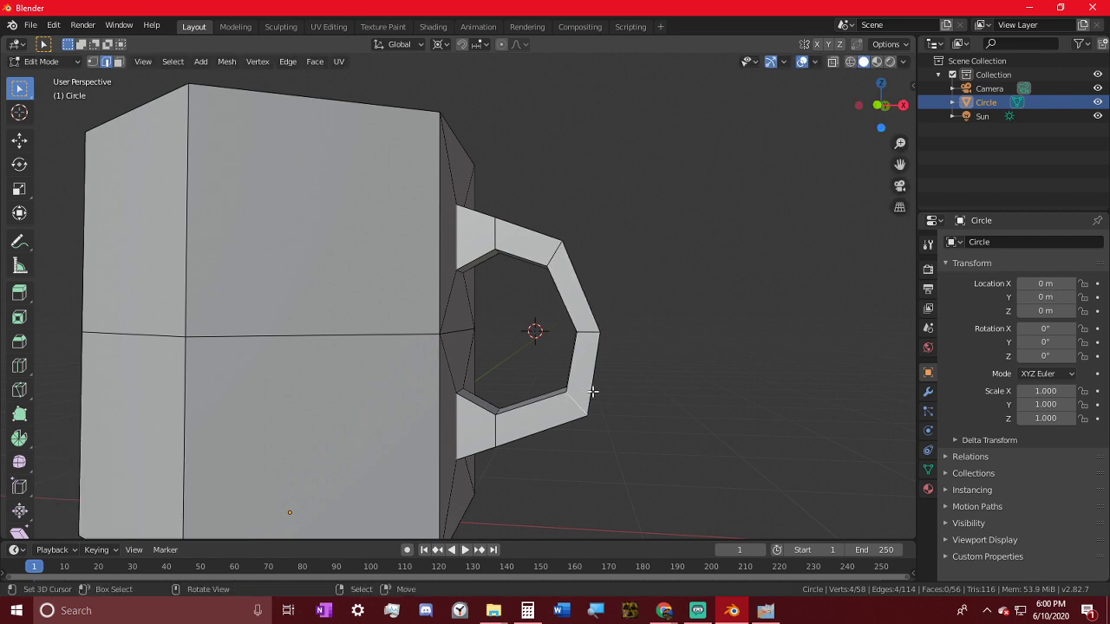
key(g)
key(g)
click(612, 367)
middle_drag(612, 367, 556, 363)
key(Tab)
scroll(540, 375, down, 3)
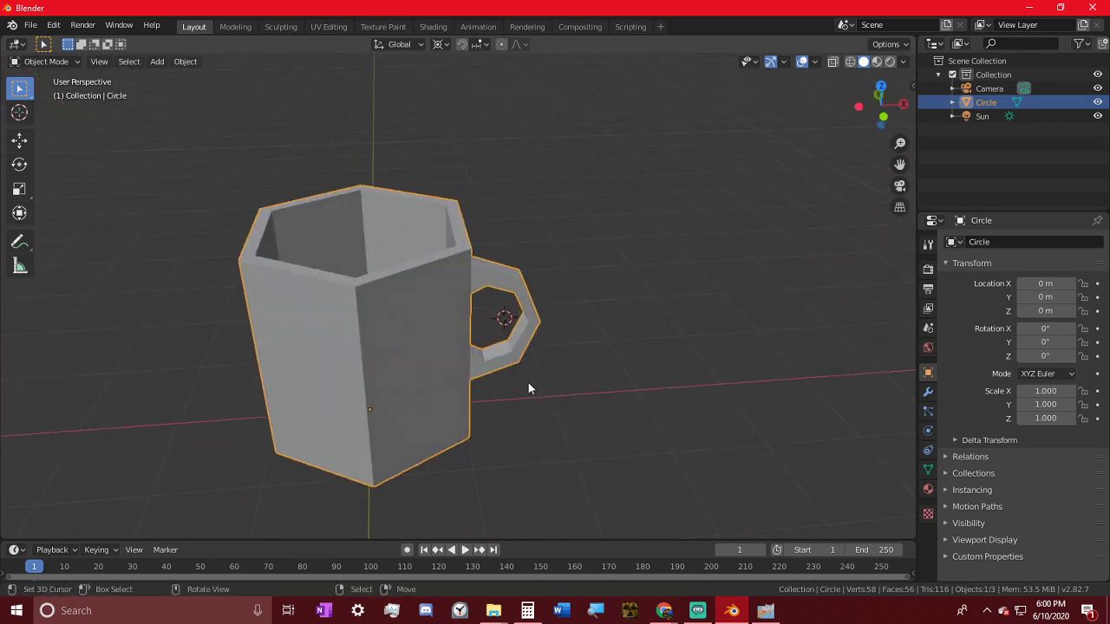
mouse_move(663, 611)
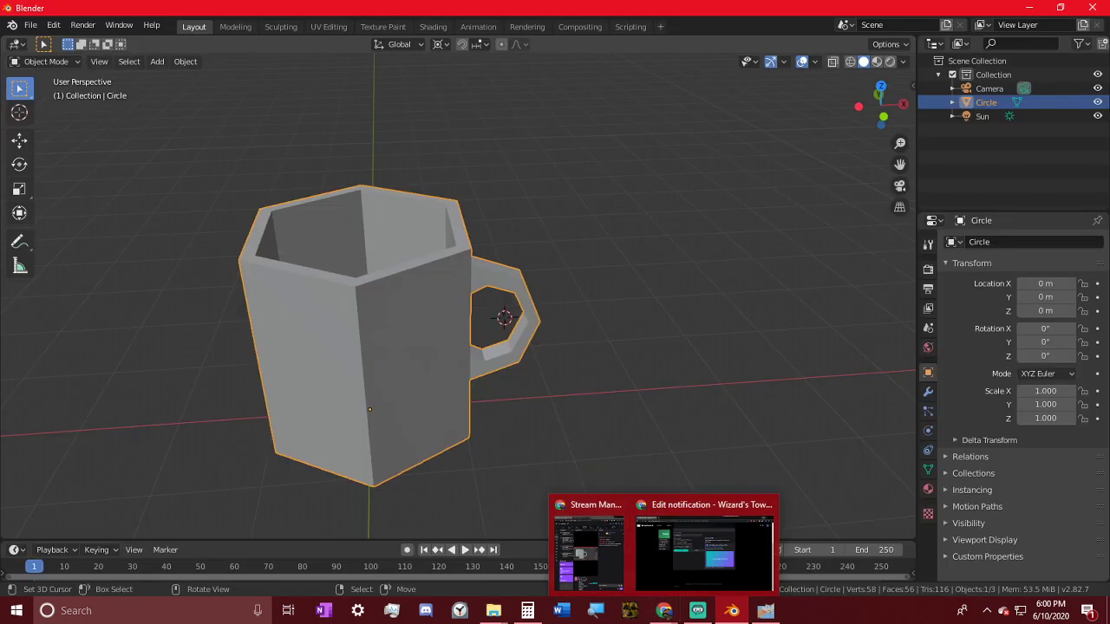
click(590, 550)
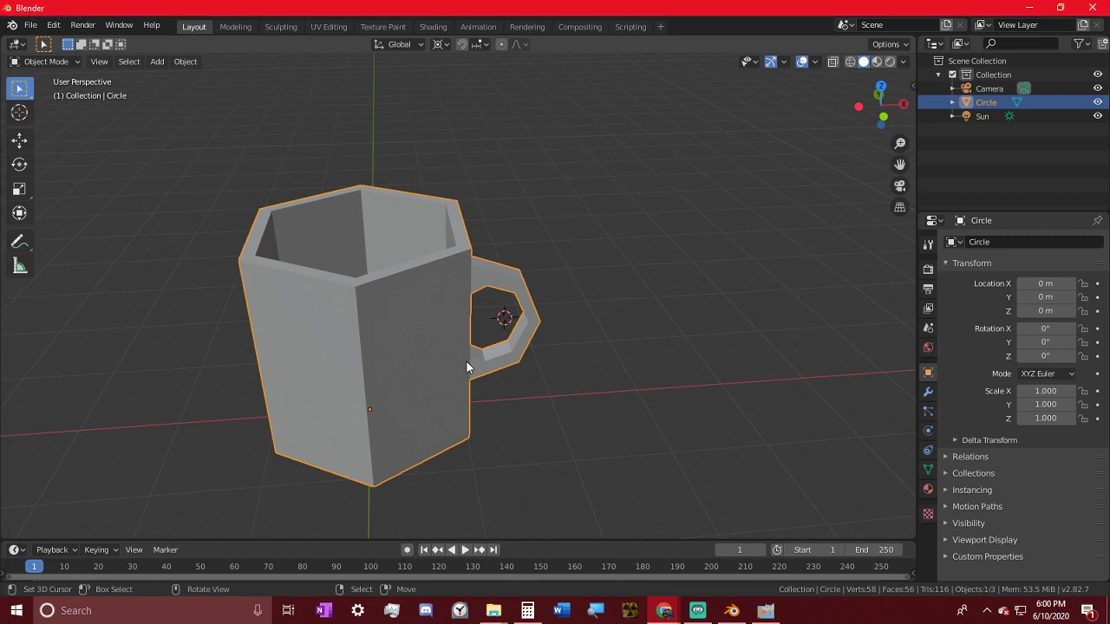
middle_drag(468, 367, 419, 306)
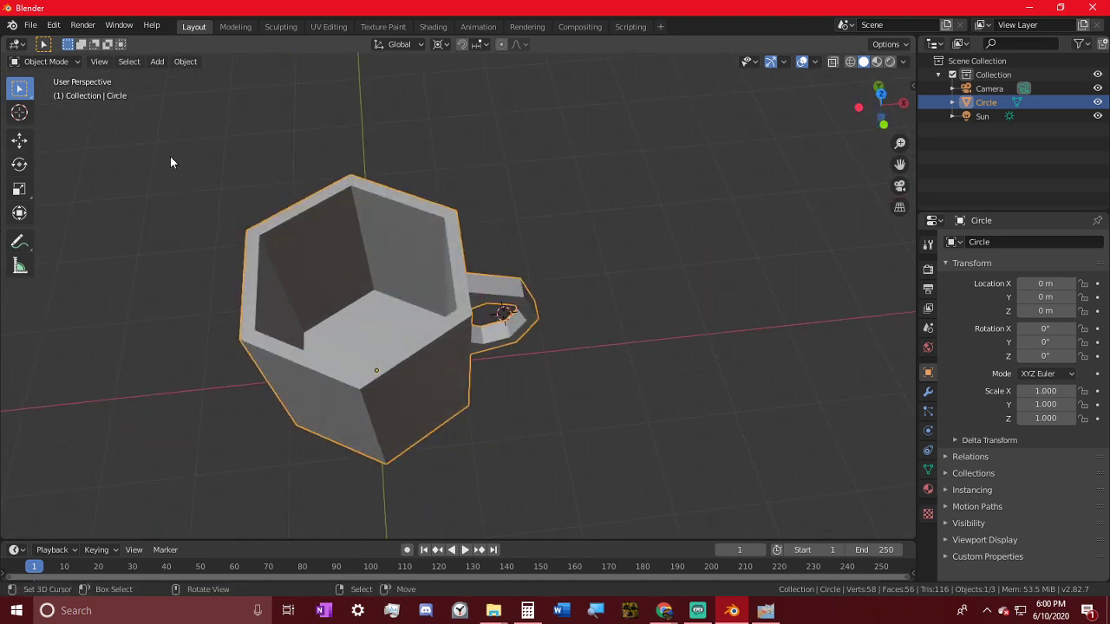
middle_drag(391, 222, 457, 174)
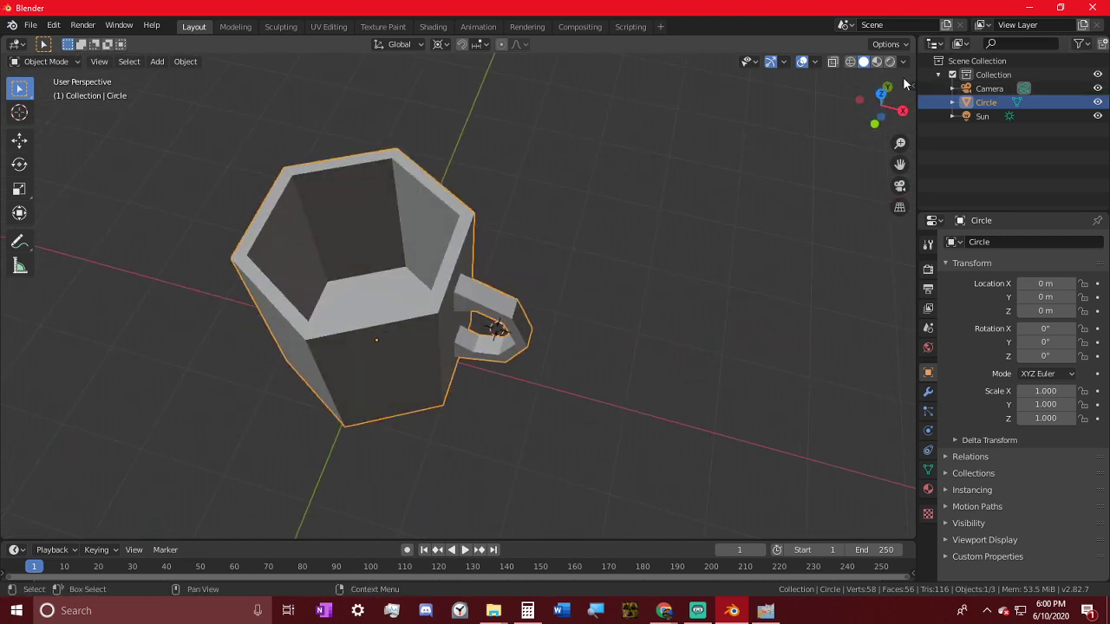
- In face selection, select the mug's inner floor face and raise it 1.54 m along Z
key(Tab)
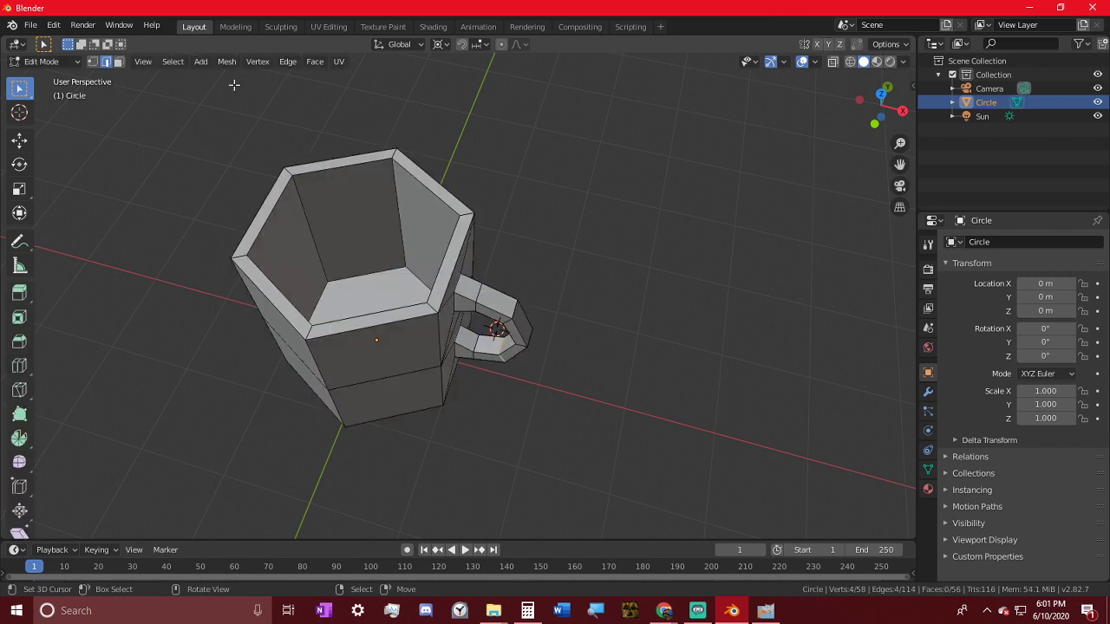
click(119, 61)
middle_drag(255, 233, 316, 233)
click(369, 323)
key(g)
key(z)
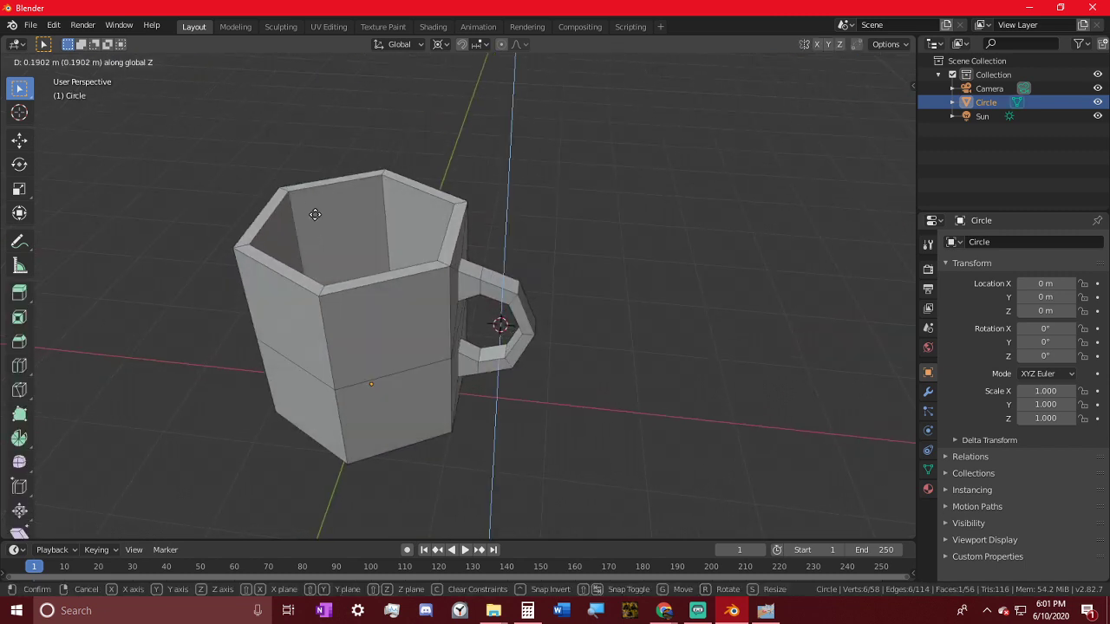
click(301, 96)
middle_drag(301, 97, 425, 183)
- Raise the mug's inner face another 0.146 m along Z
key(z)
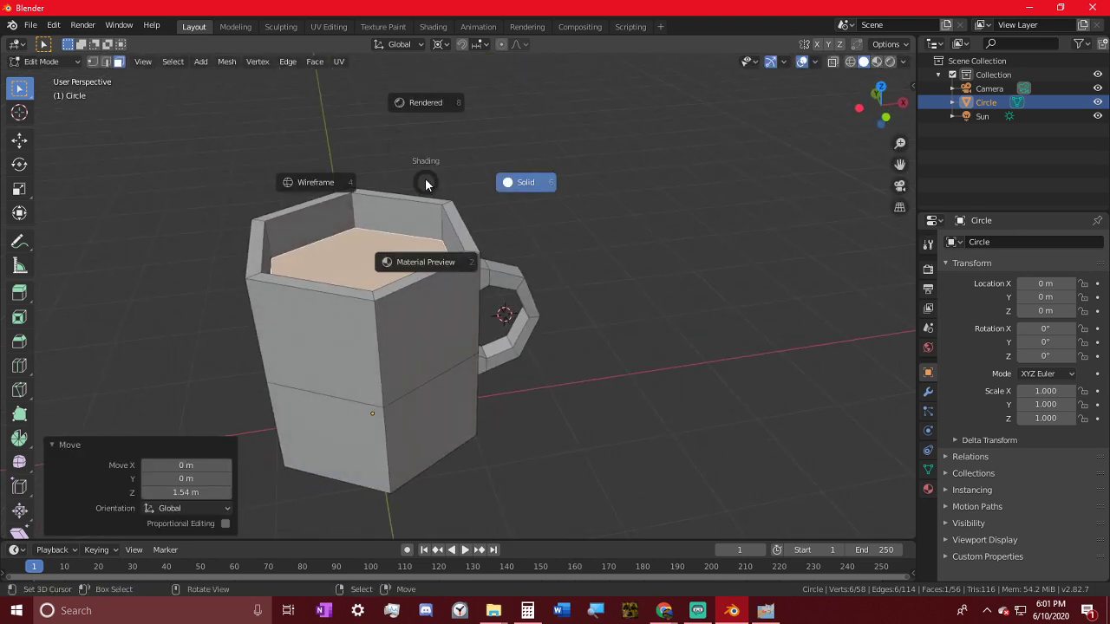
key(Escape)
key(g)
key(z)
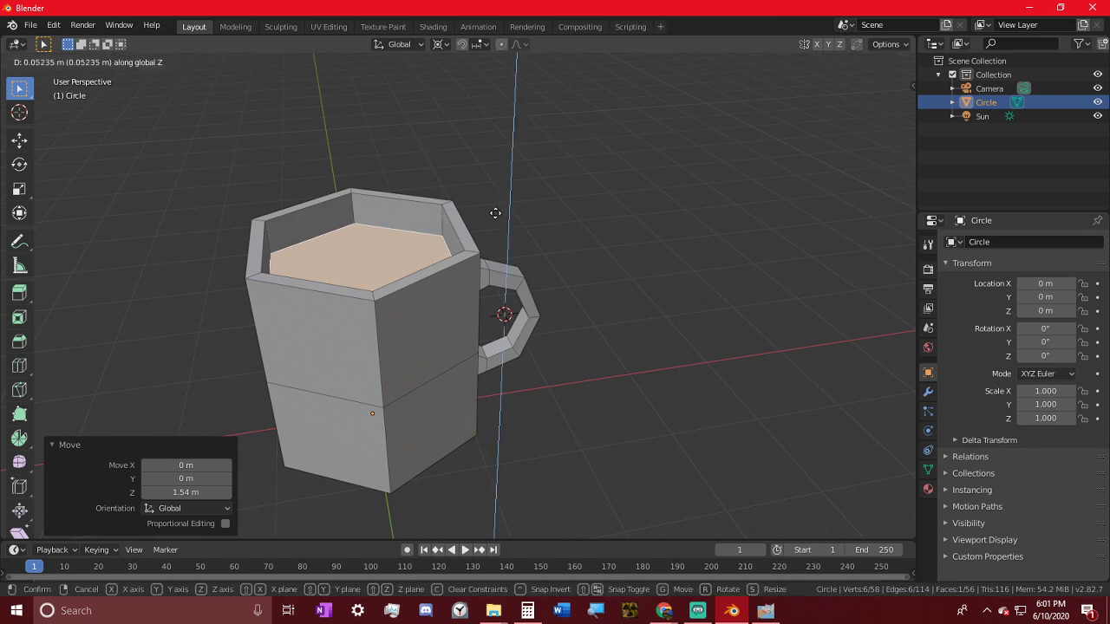
click(496, 209)
middle_drag(495, 208, 432, 336)
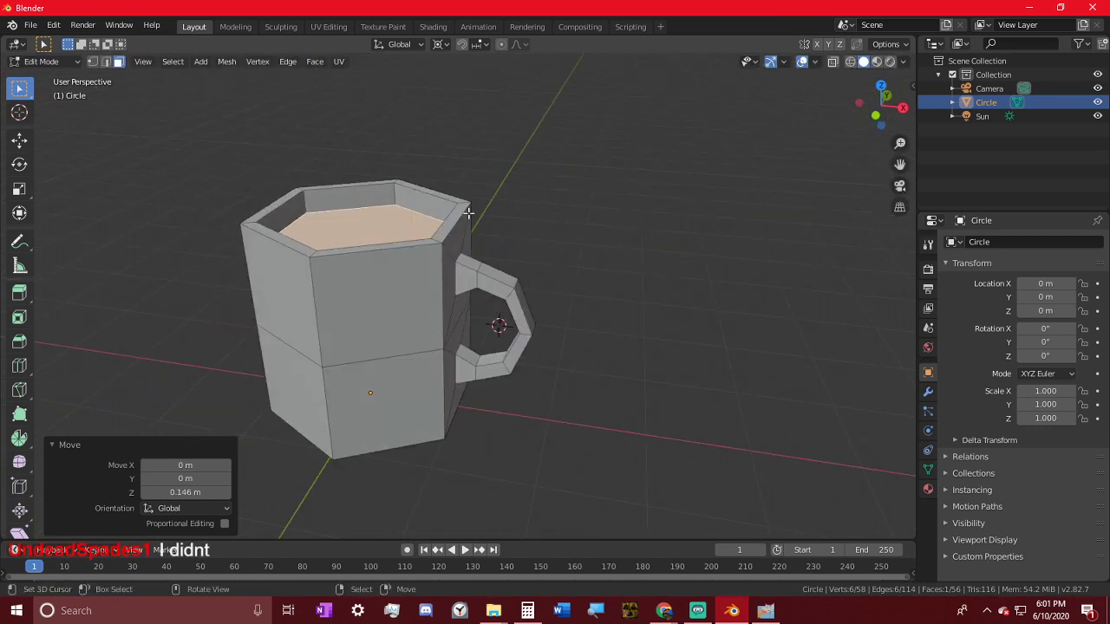
- Clear the face selection and return the mug to Object Mode
middle_drag(616, 275, 521, 291)
click(565, 286)
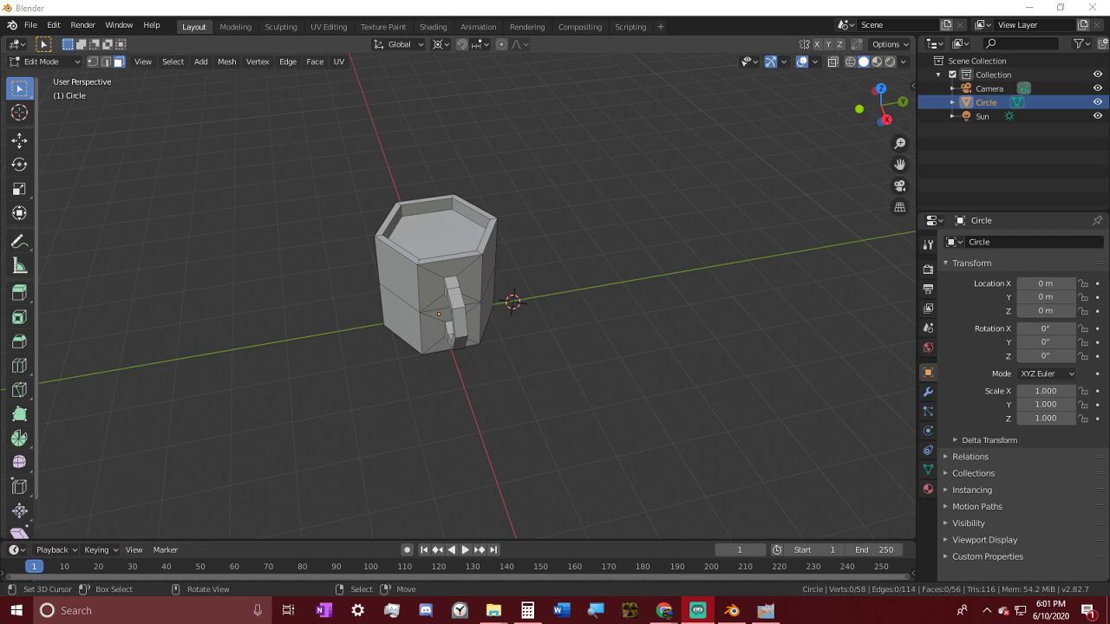
middle_drag(460, 243, 429, 332)
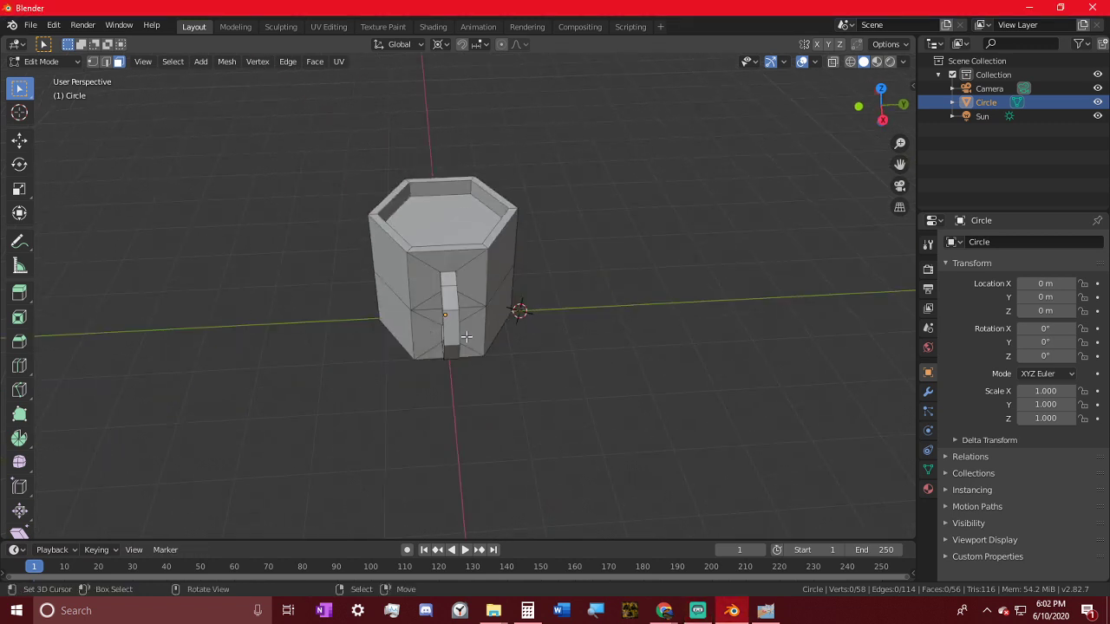
key(Tab)
middle_drag(288, 323, 394, 250)
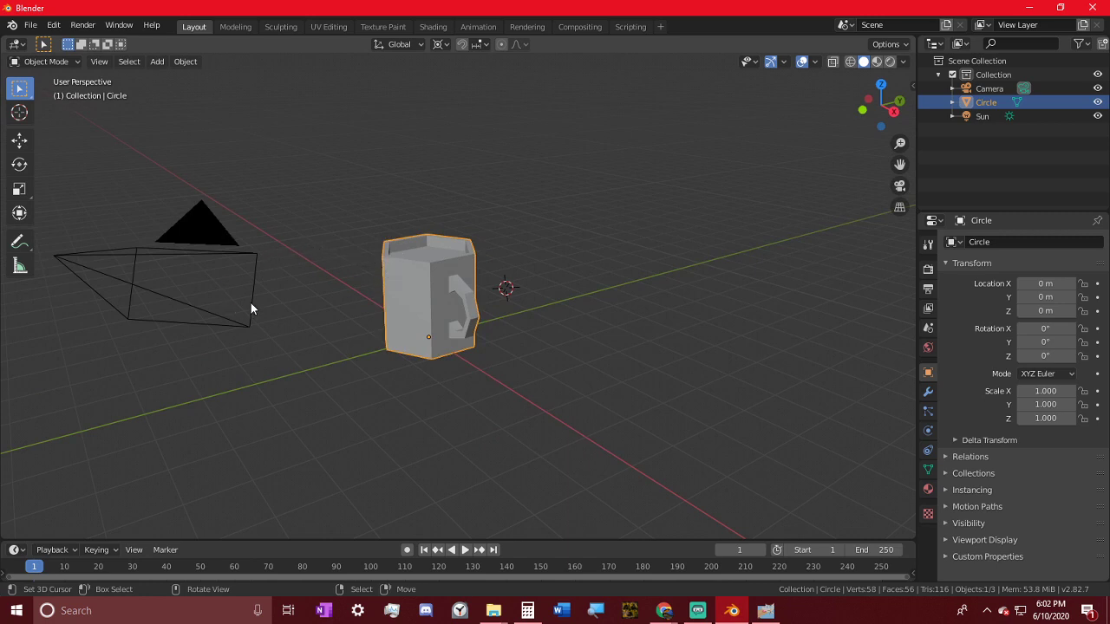
middle_drag(251, 304, 379, 306)
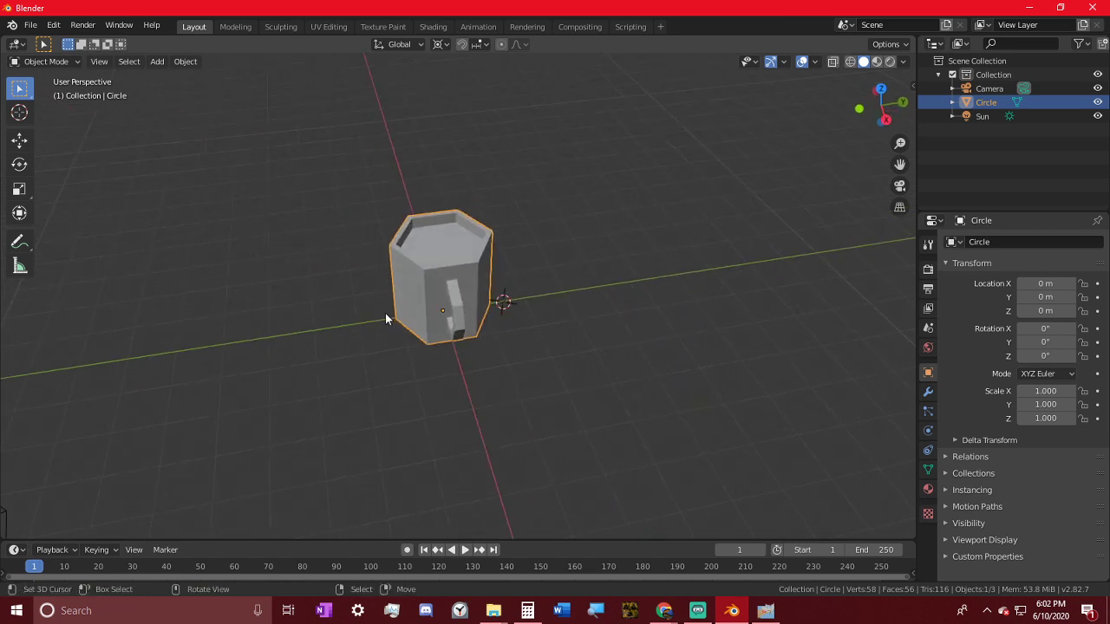
- Move the mug away from the world origin, about 5.14 m along Y and -0.196 m along X
middle_drag(477, 345, 518, 341)
key(r)
right_click(492, 309)
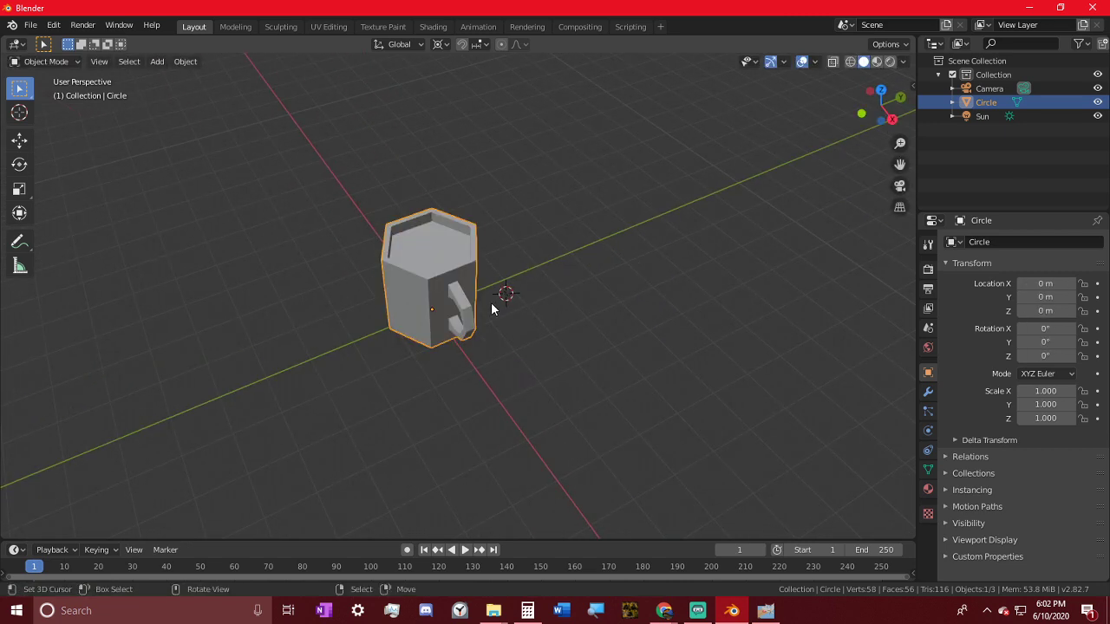
key(g)
click(728, 209)
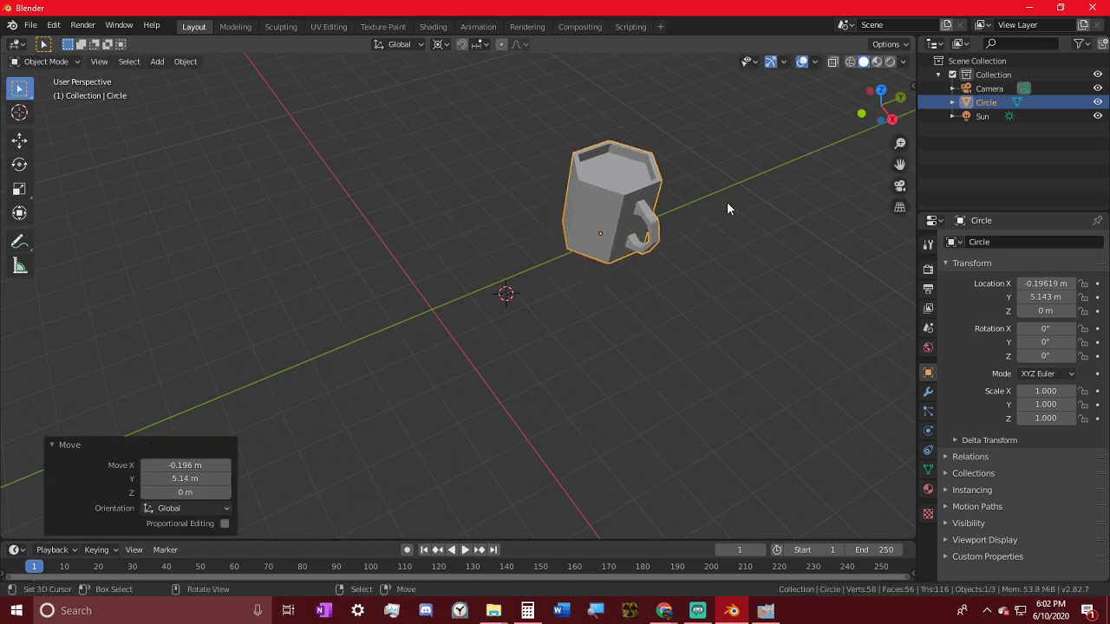
key(Tab)
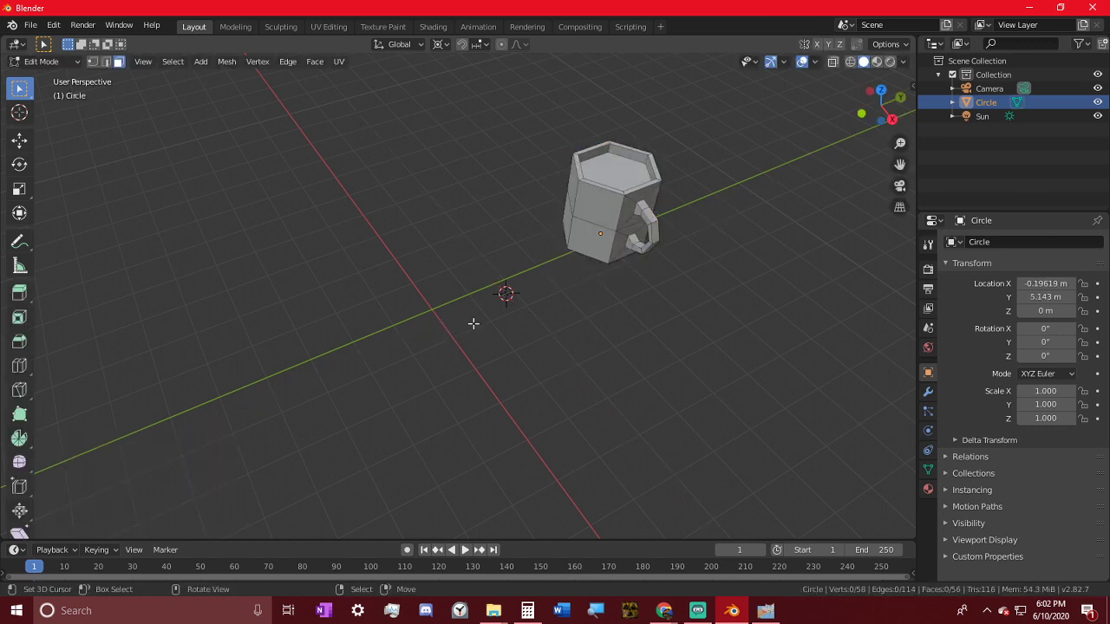
key(Tab)
key(s)
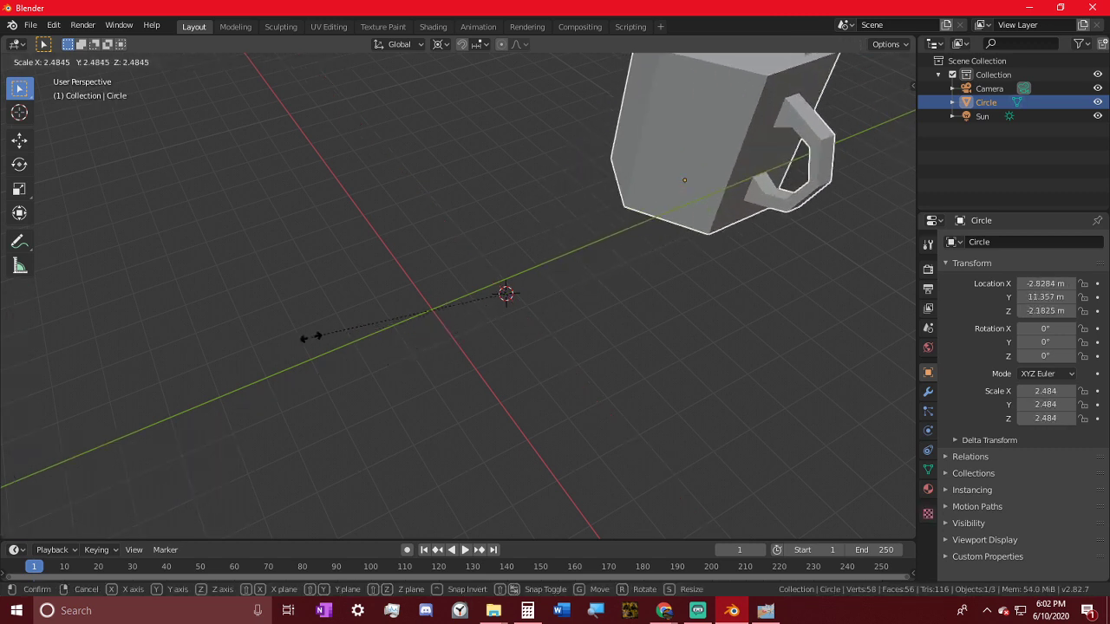
right_click(519, 358)
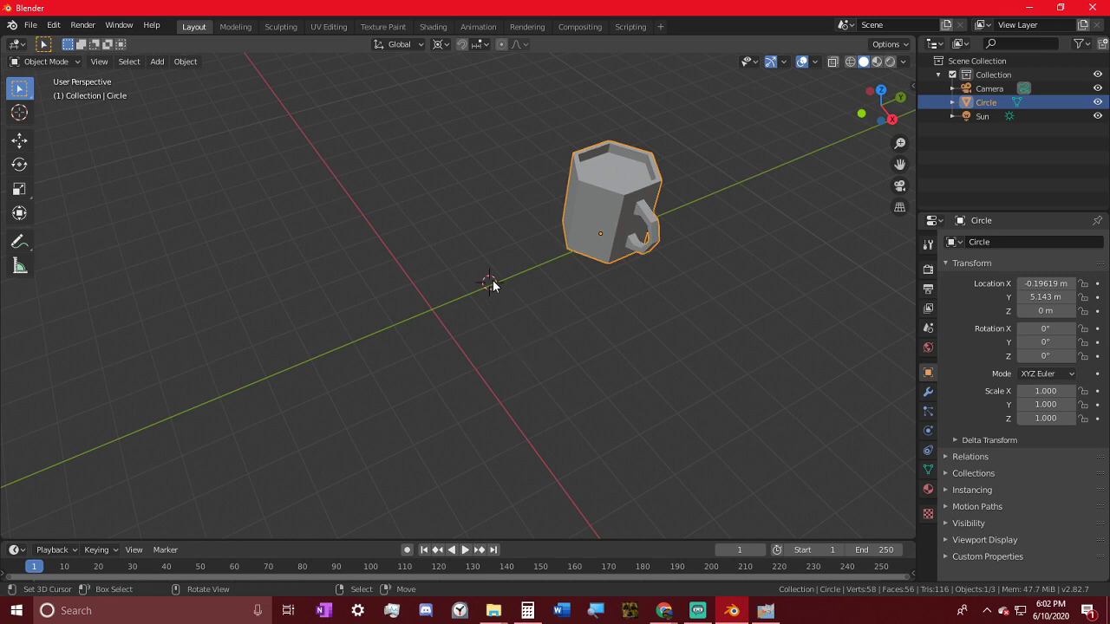
- Snap the 3D cursor to the world origin and add a six-vertex circle with a 1 m radius there
key(shift+s)
click(431, 321)
key(shift+a)
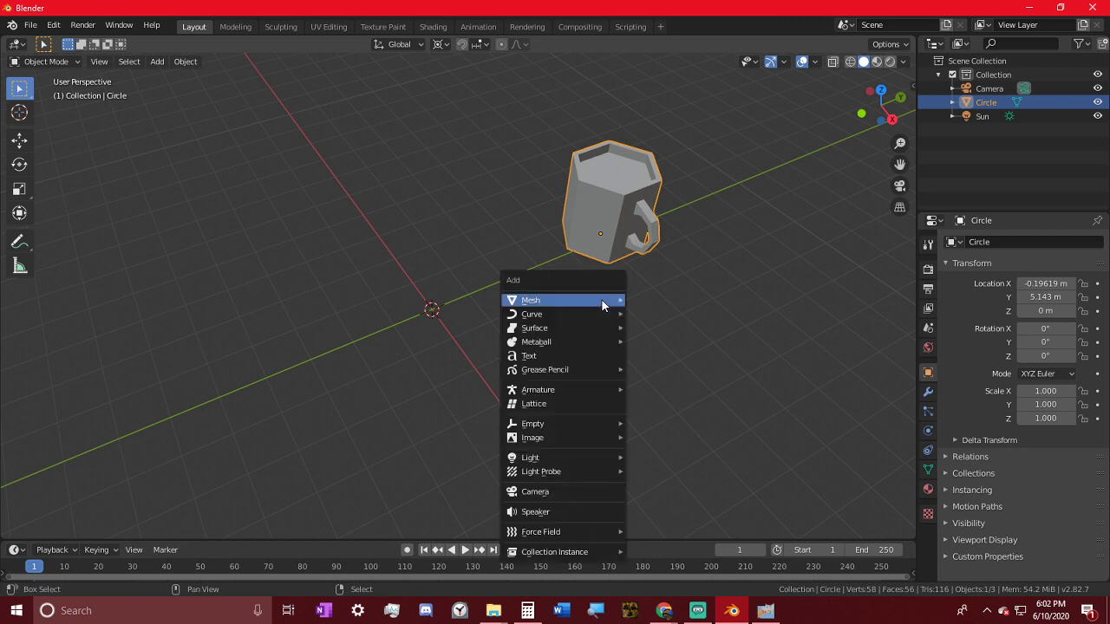
mouse_move(598, 299)
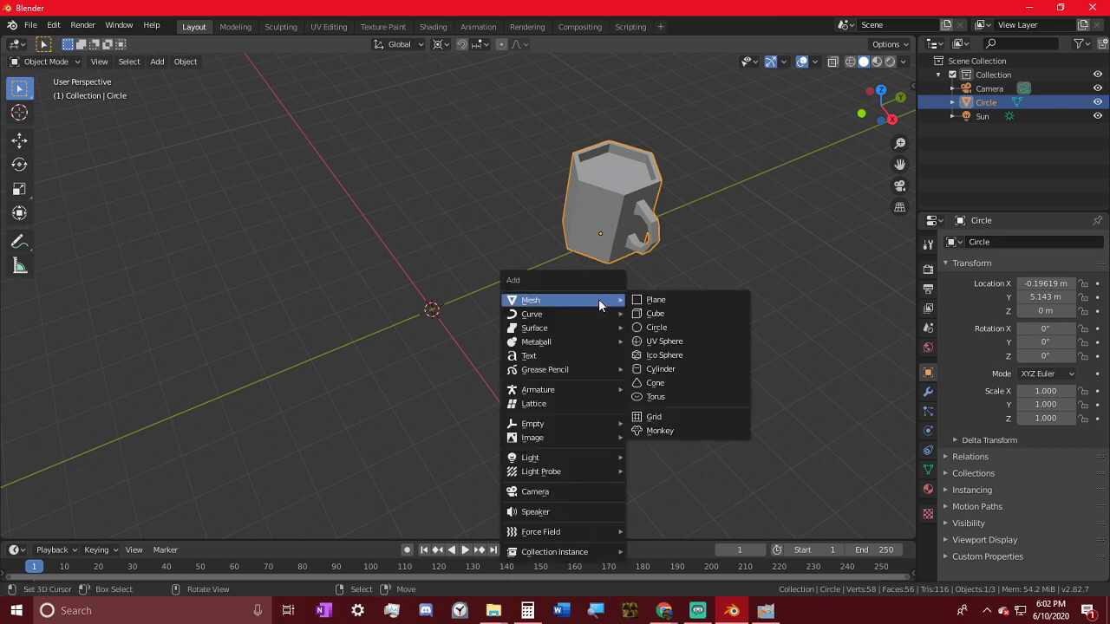
click(675, 328)
scroll(477, 349, up, 5)
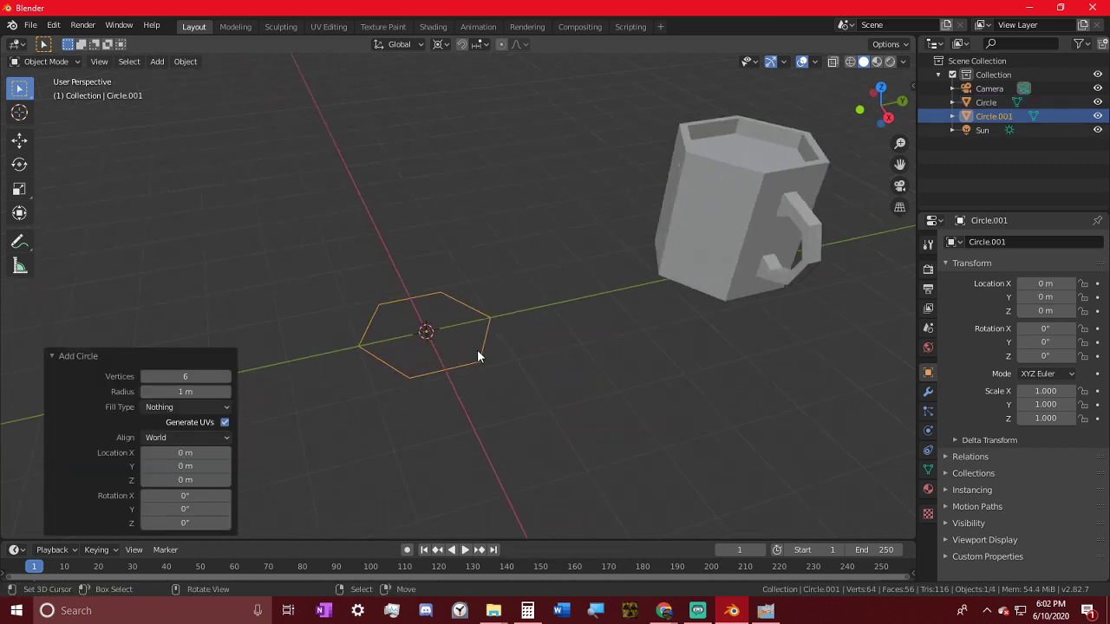
middle_drag(477, 349, 560, 316)
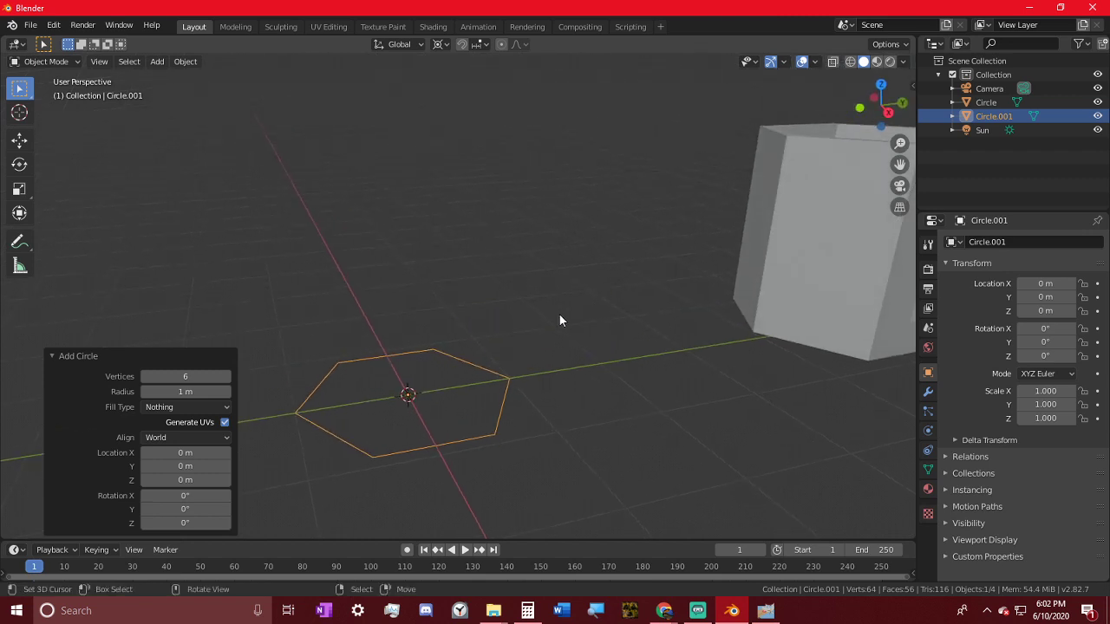
- Enter Edit Mode on the new hexagonal circle and fill its outline with a face in vertex selection
click(486, 365)
key(Tab)
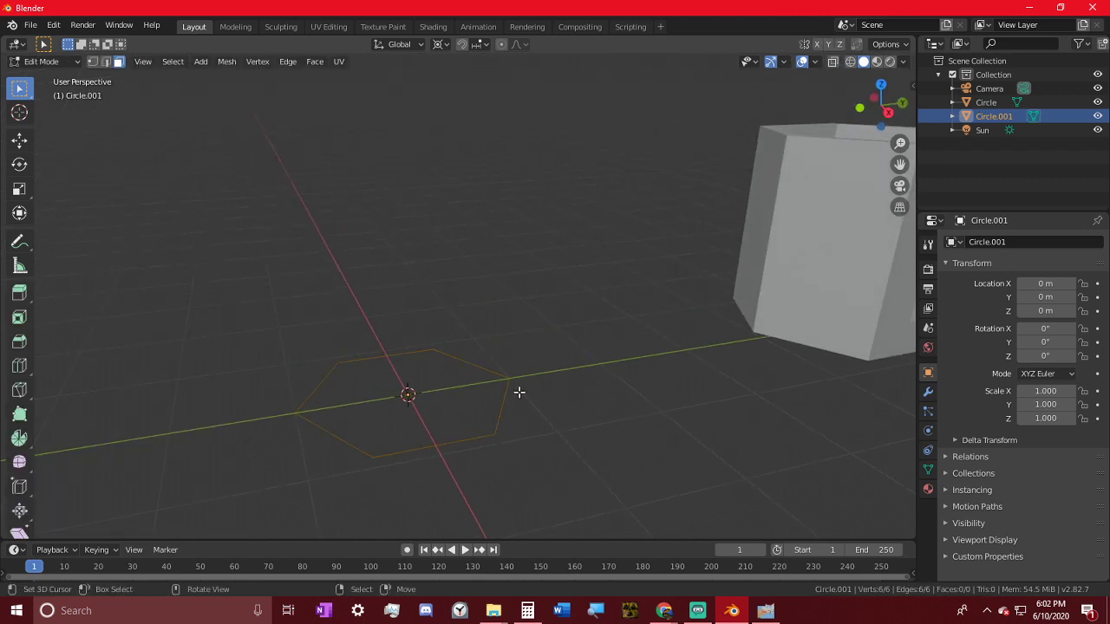
click(99, 63)
click(105, 62)
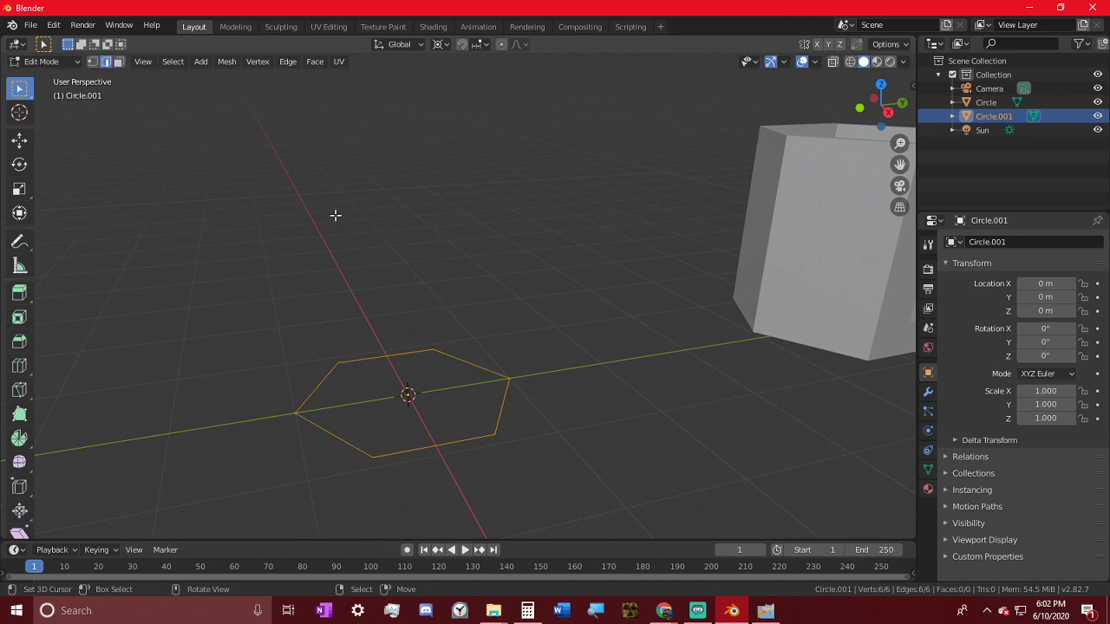
click(92, 62)
key(f)
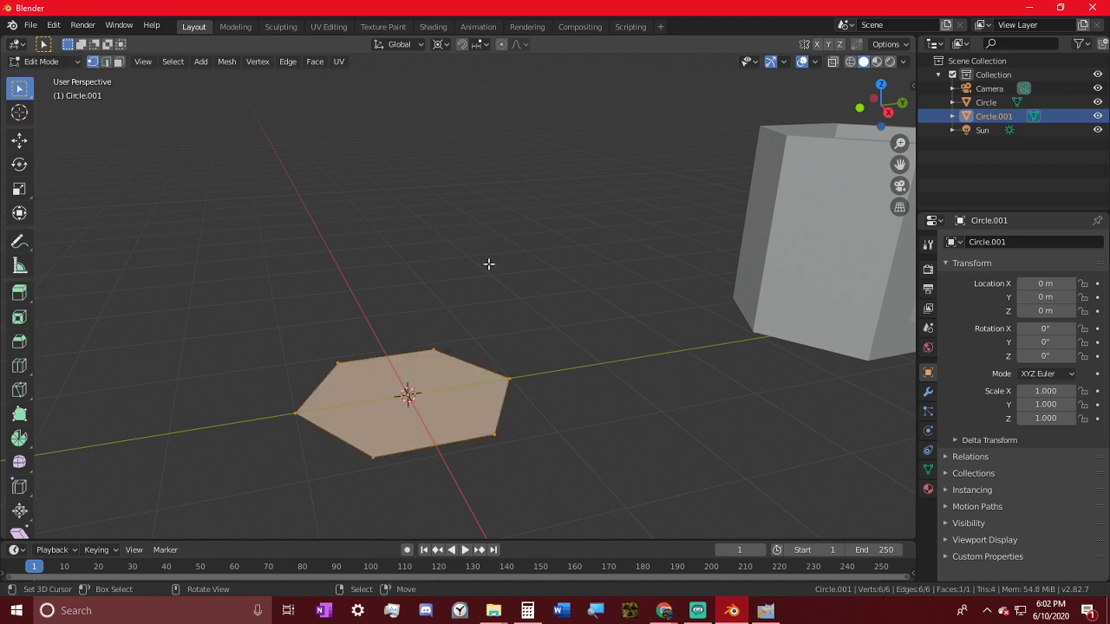
- From the right view, extrude the hexagon face up about 0.103 m and scale it by about 1.912
key(KP_3)
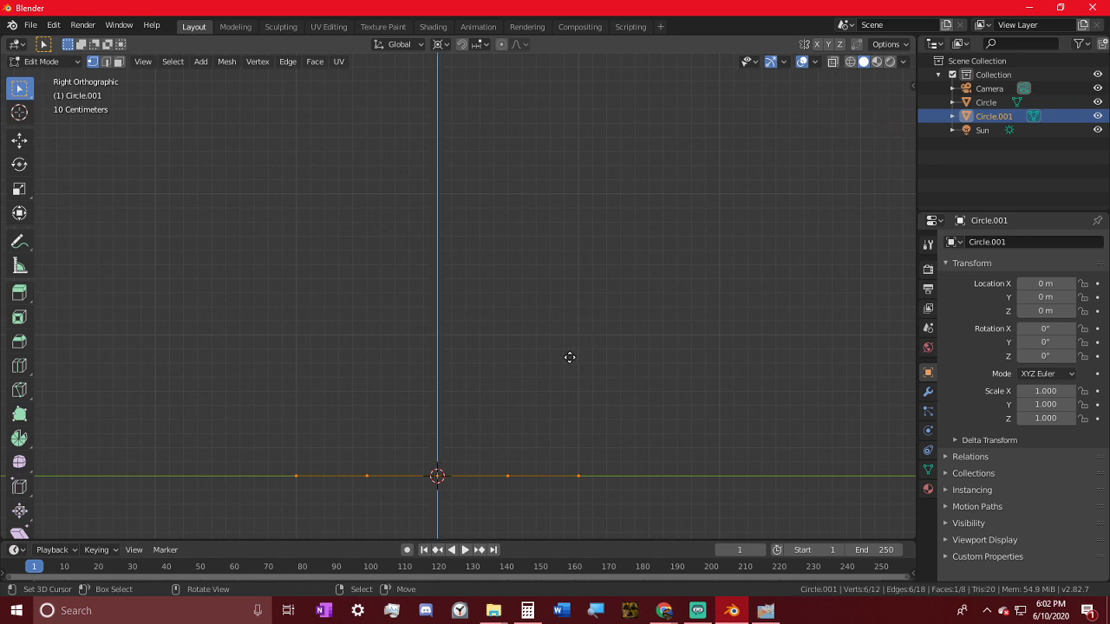
key(e)
click(577, 345)
key(s)
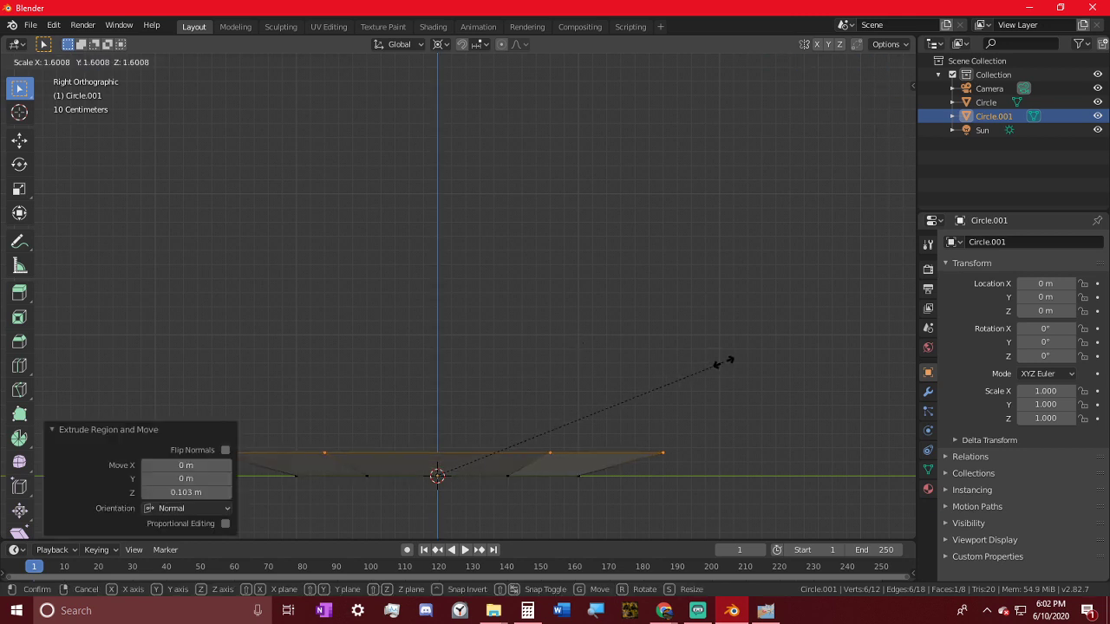
click(787, 355)
- Extrude the top face up another 0.492 m or so and scale it by about 1.231 to flare the wall
key(e)
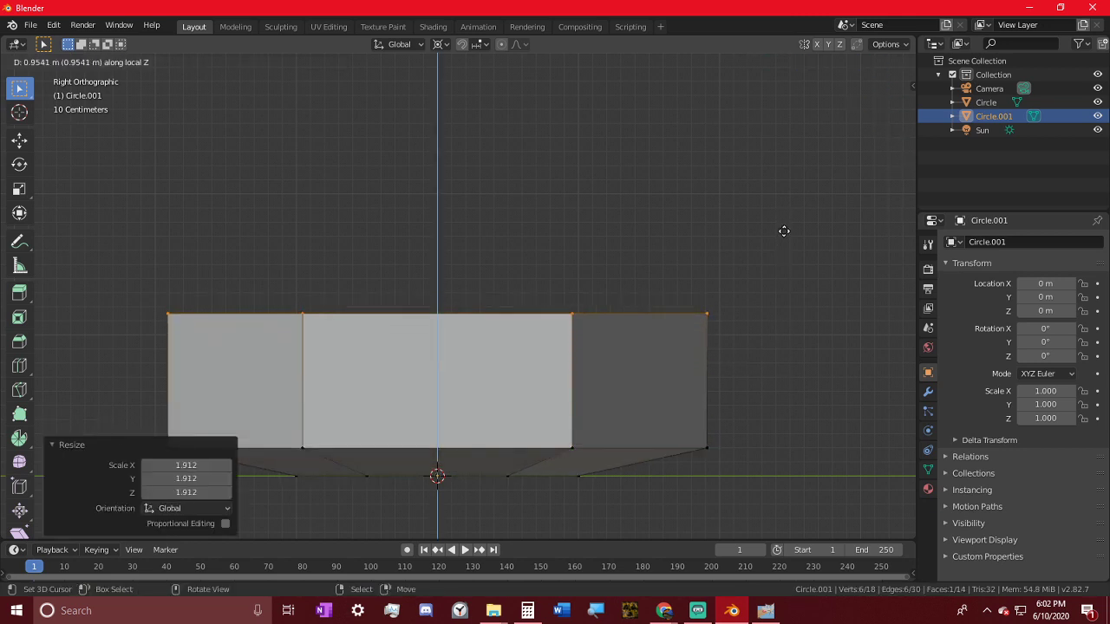
click(783, 290)
key(s)
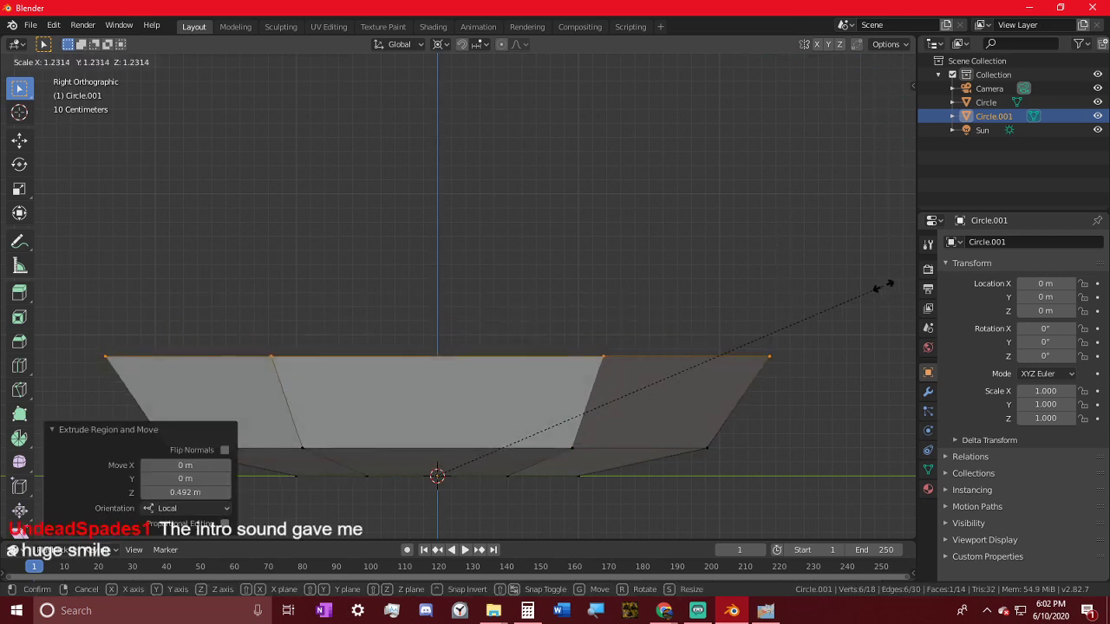
click(883, 287)
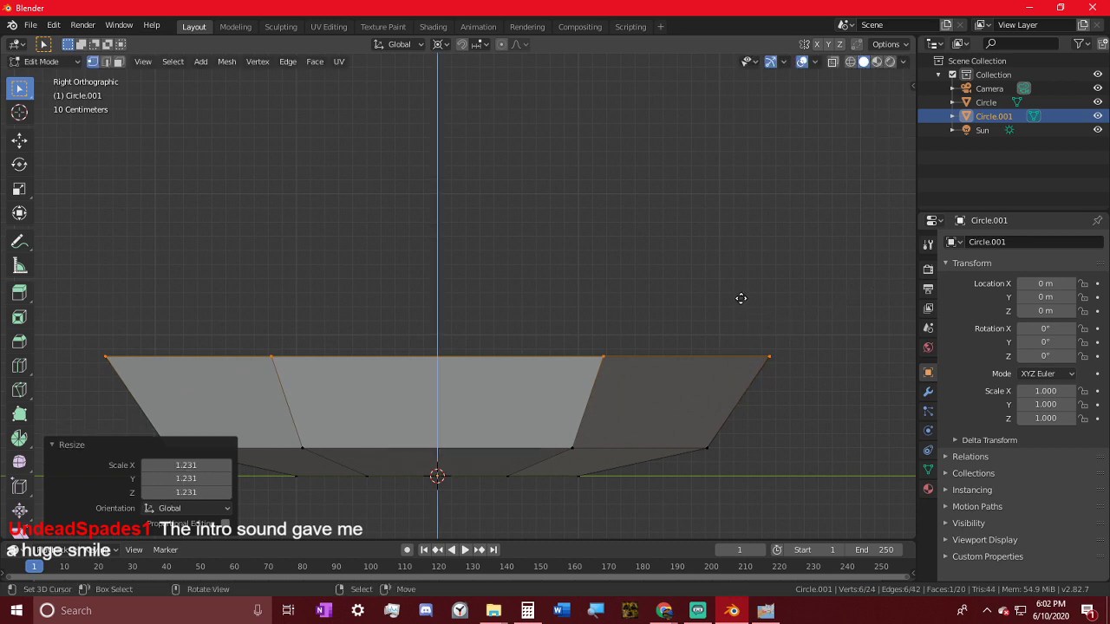
- Extrude the top face up about 0.885 m to form the bowl's straight upper wall
key(e)
click(750, 173)
middle_drag(750, 172, 695, 289)
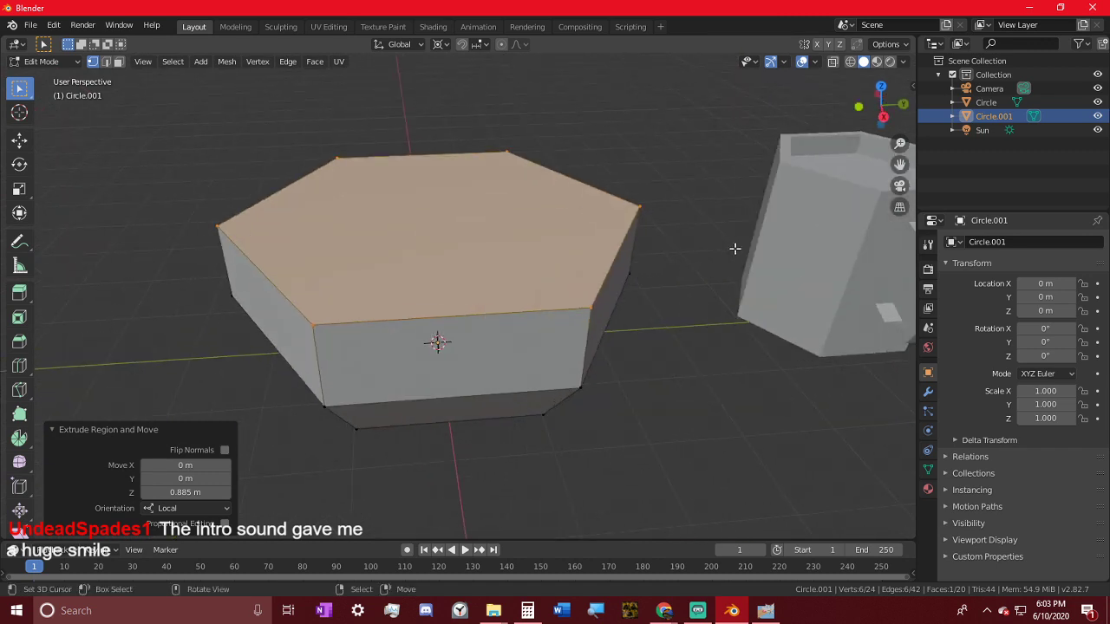
- Extrude the top face in place, scale it by about 0.942, then by about 0.944 in X and Y only to form the rim
key(e)
key(Escape)
key(s)
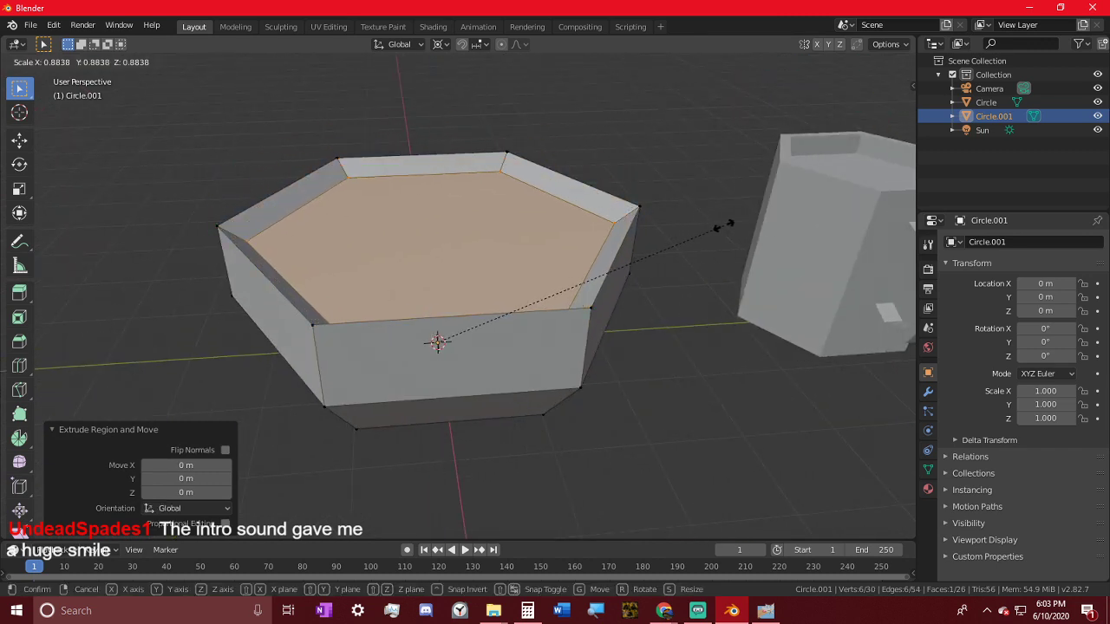
click(747, 228)
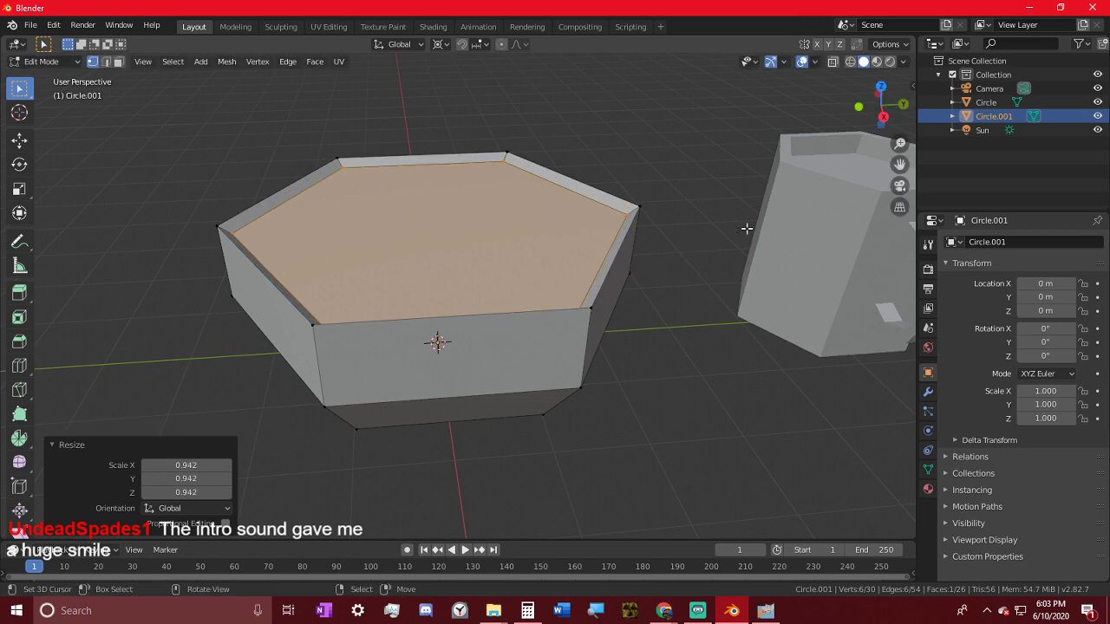
key(s)
key(shift+z)
click(719, 228)
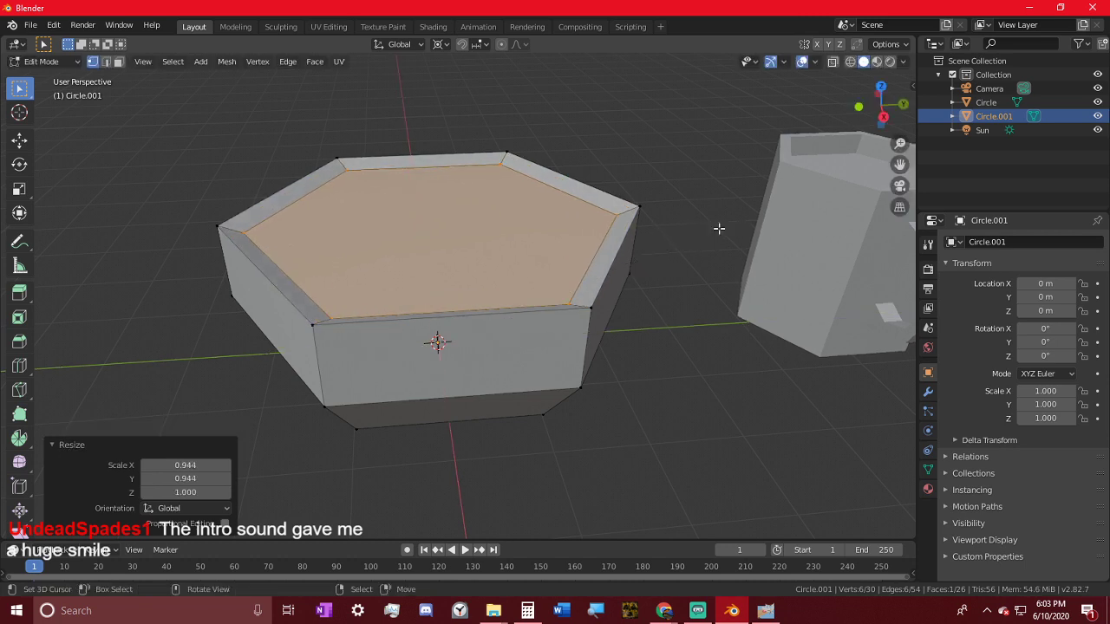
- Extrude the inner rim face down about 0.514 m along its local Z to begin the bowl's cavity
middle_drag(719, 228, 605, 179)
key(g)
key(z)
key(z)
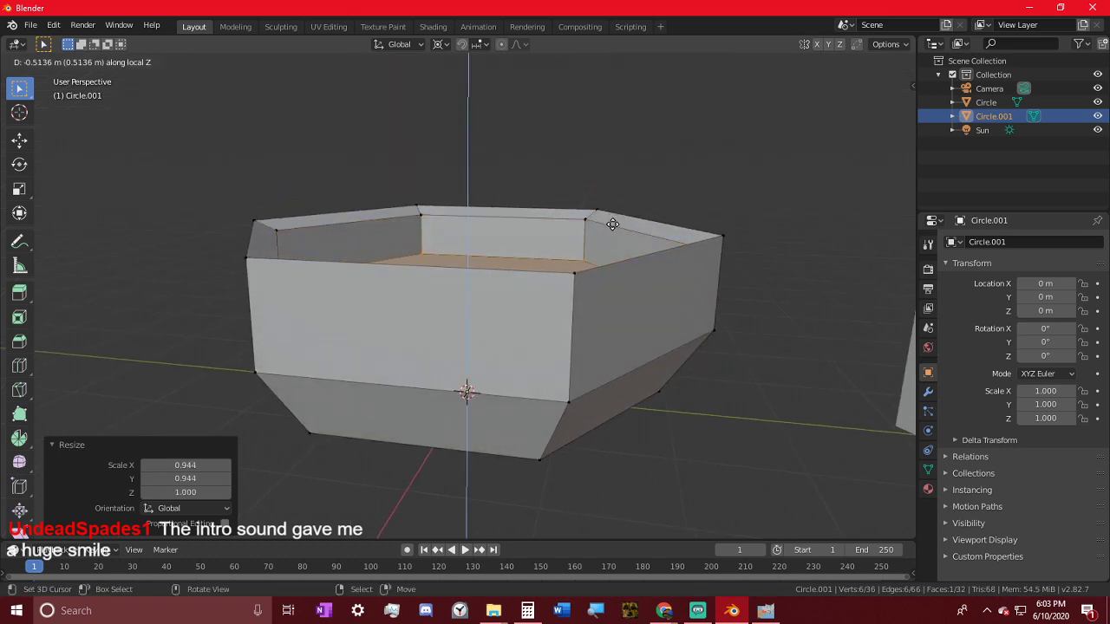
click(612, 224)
- In wireframe from the right view, lower the cavity's floor face about 0.23 m along Z
middle_drag(613, 224, 642, 252)
key(alt+z)
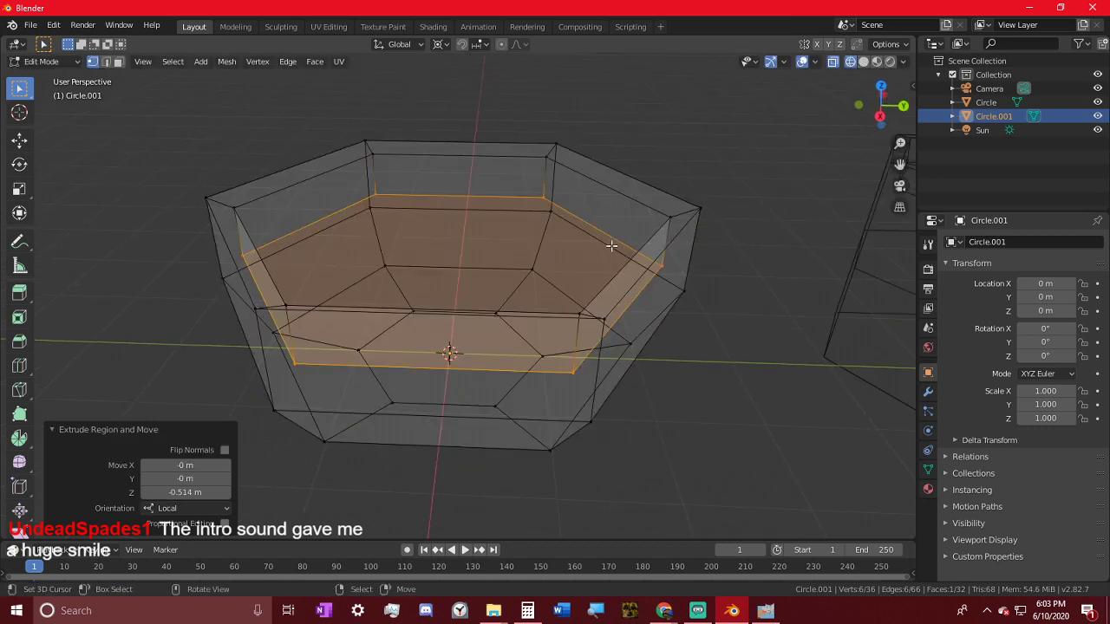
key(KP_3)
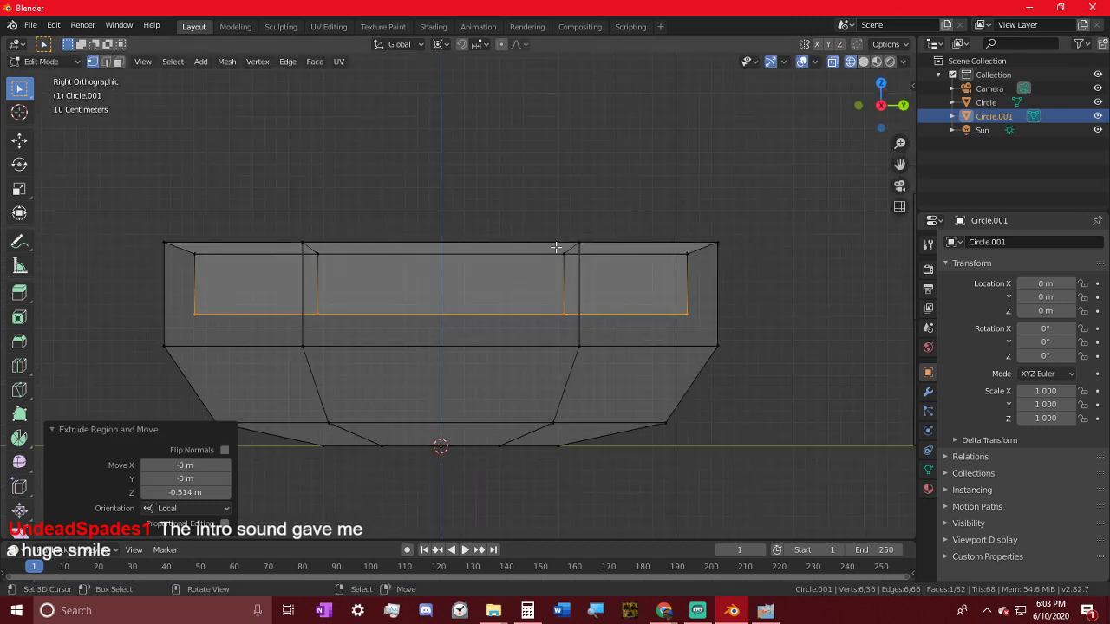
key(g)
key(z)
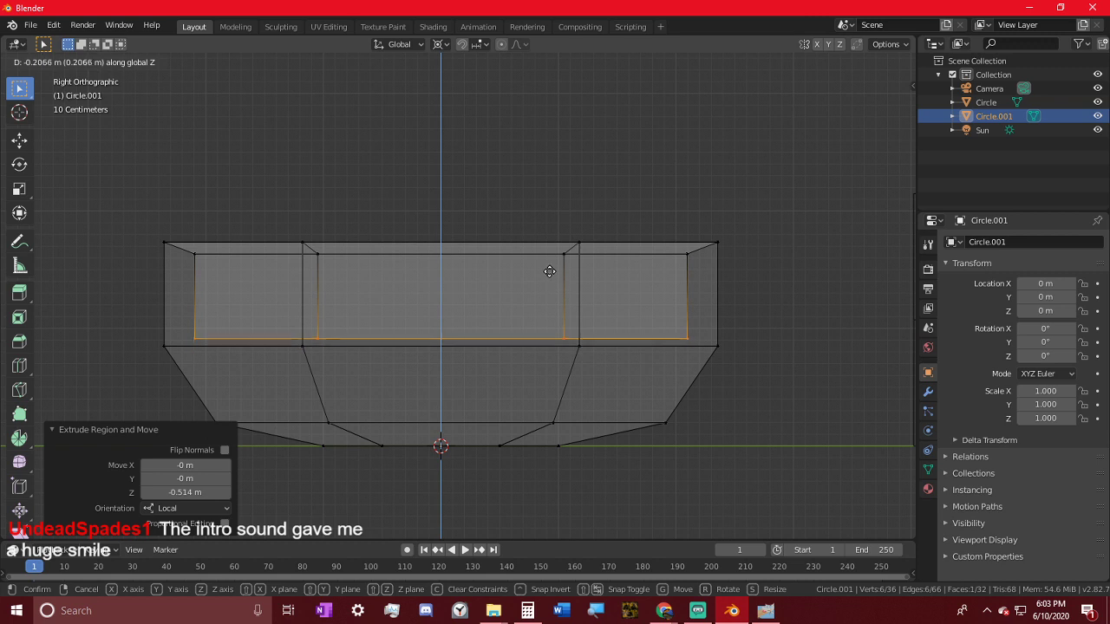
click(549, 274)
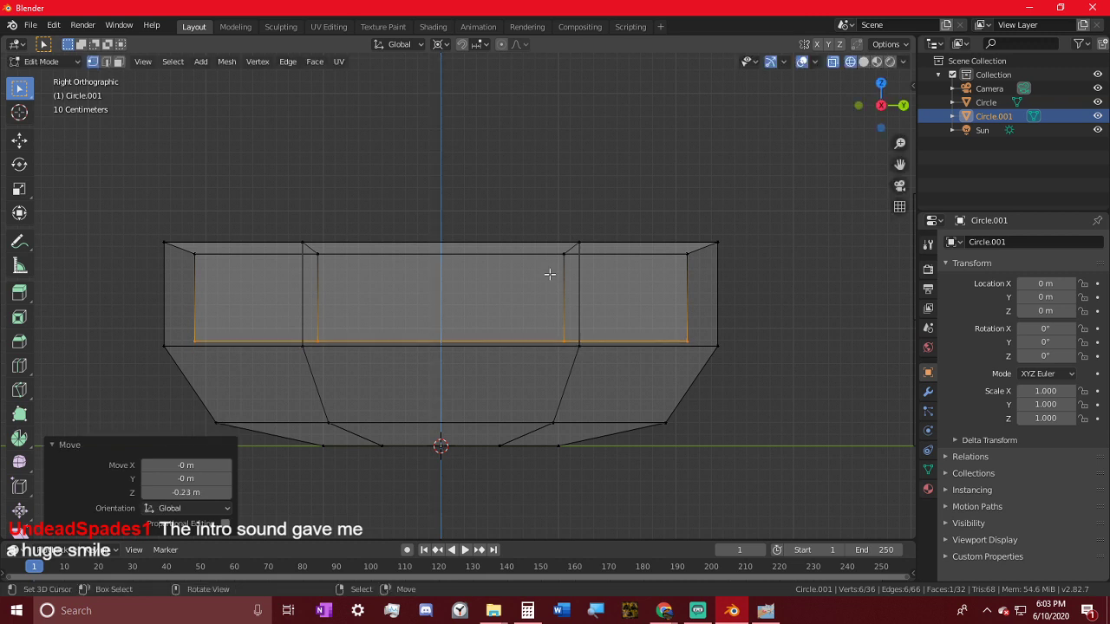
- Enable snapping to edges and move the cavity floor down along Z onto the outer wall's upper bend line
click(478, 45)
click(437, 113)
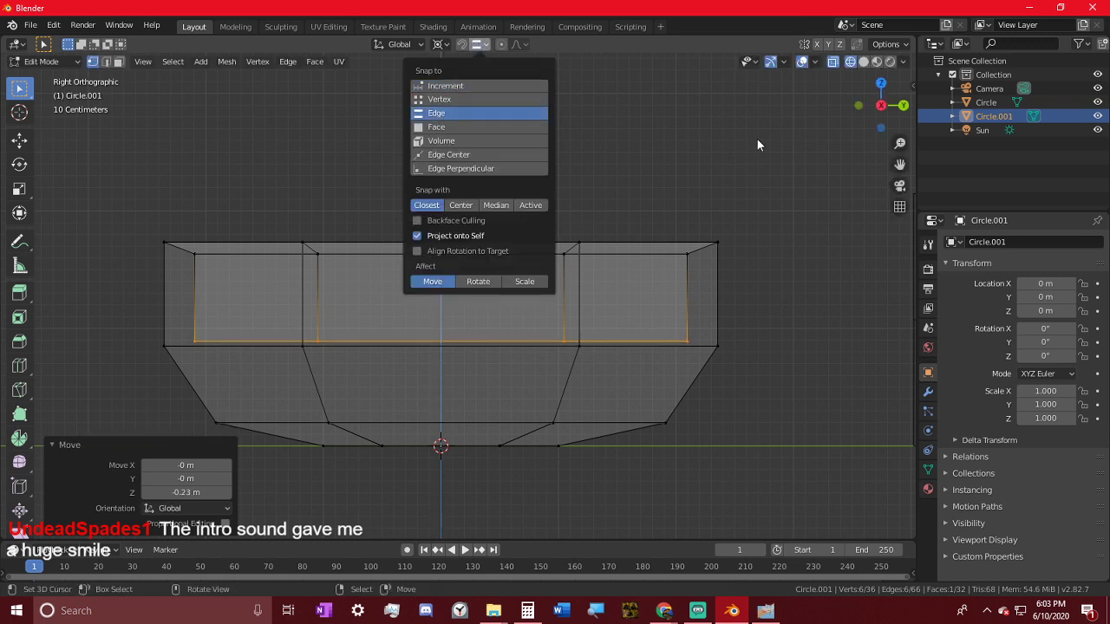
key(g)
key(z)
right_click(462, 326)
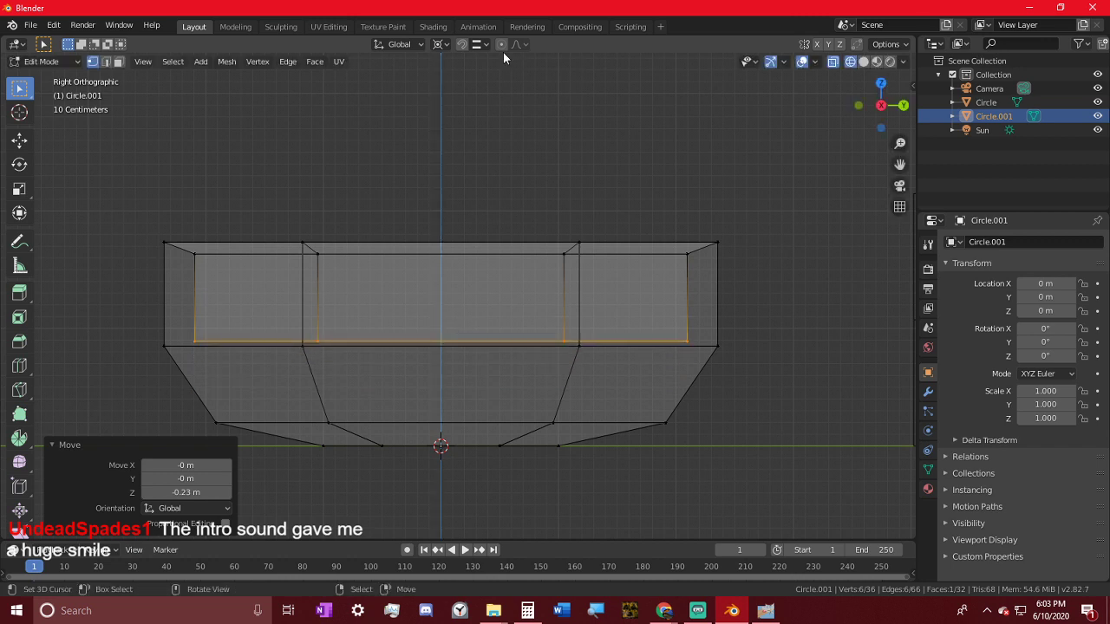
key(shift+Tab)
key(g)
key(z)
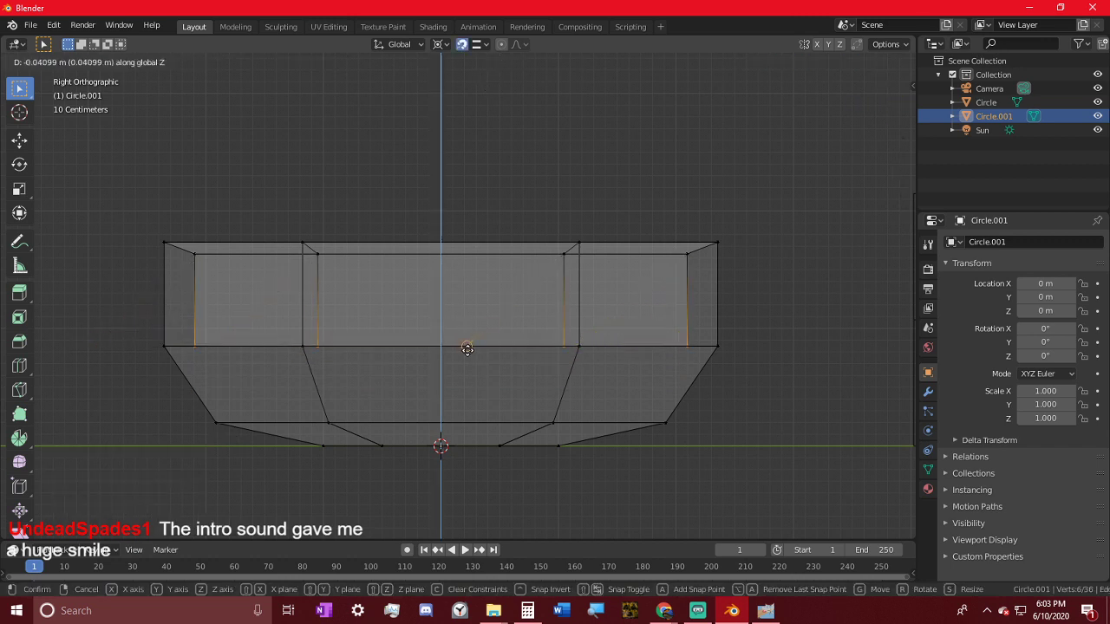
click(466, 348)
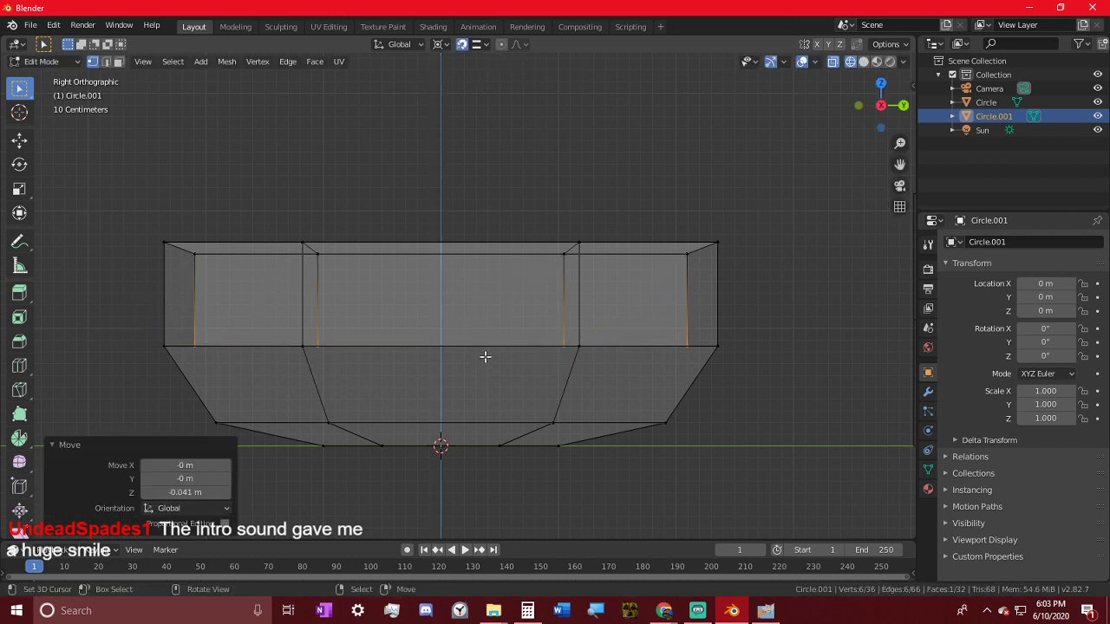
- Extrude the cavity floor down about 0.651 m to the lower bend line and scale it by about 0.639 in X and Y only
key(e)
click(486, 420)
key(s)
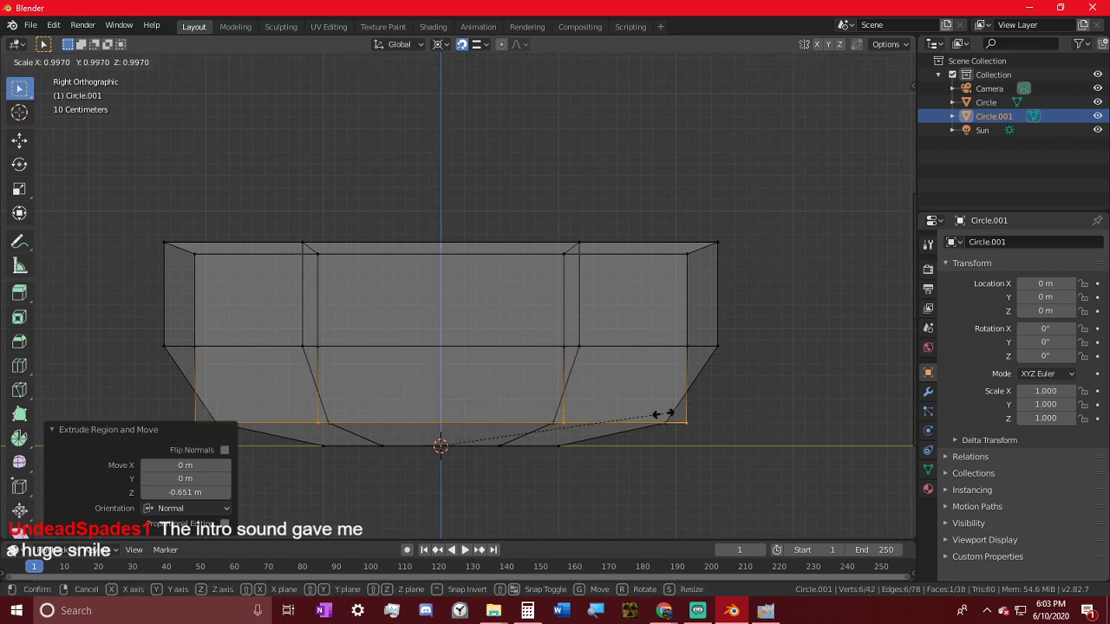
key(shift+z)
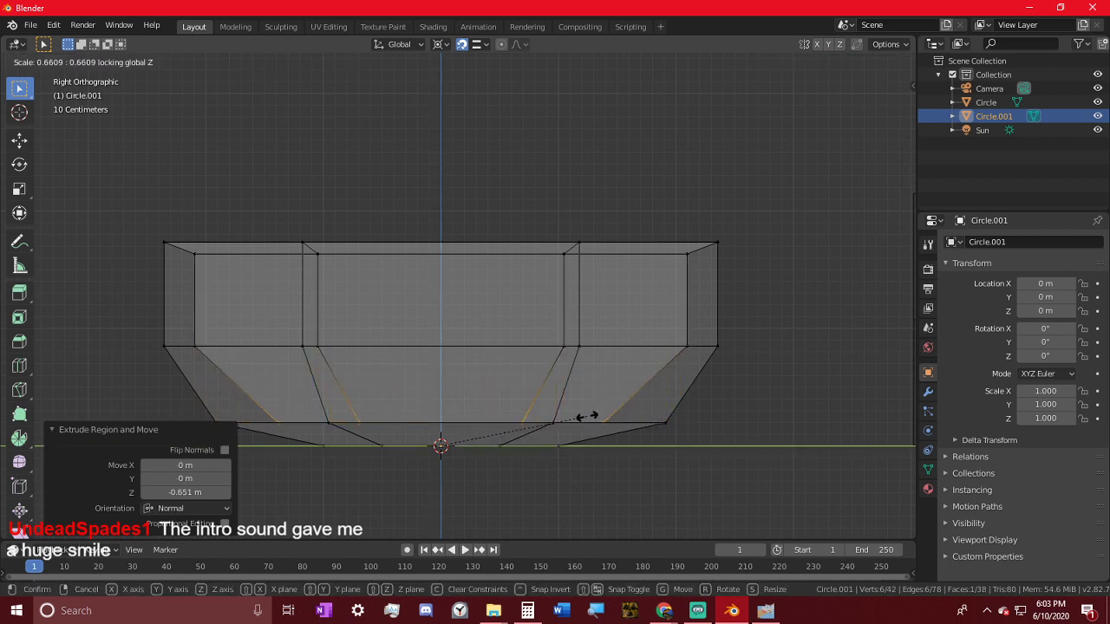
click(580, 419)
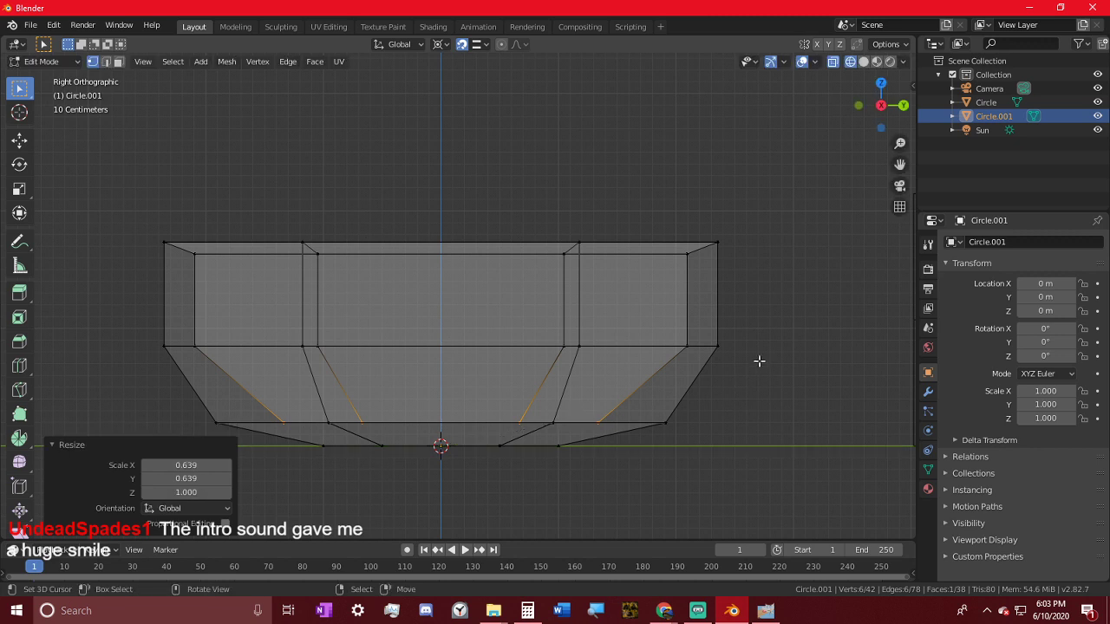
- Extrude the cavity floor in place, scaled inward to a smaller central hexagon, and raise it 0.207 m along Z
key(e)
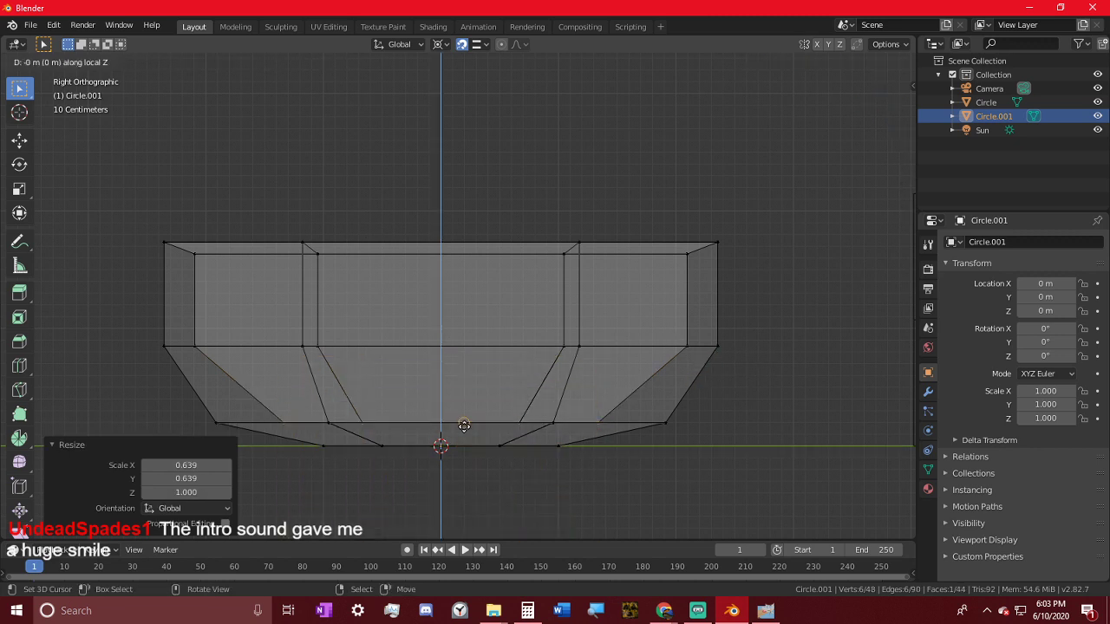
right_click(461, 425)
key(s)
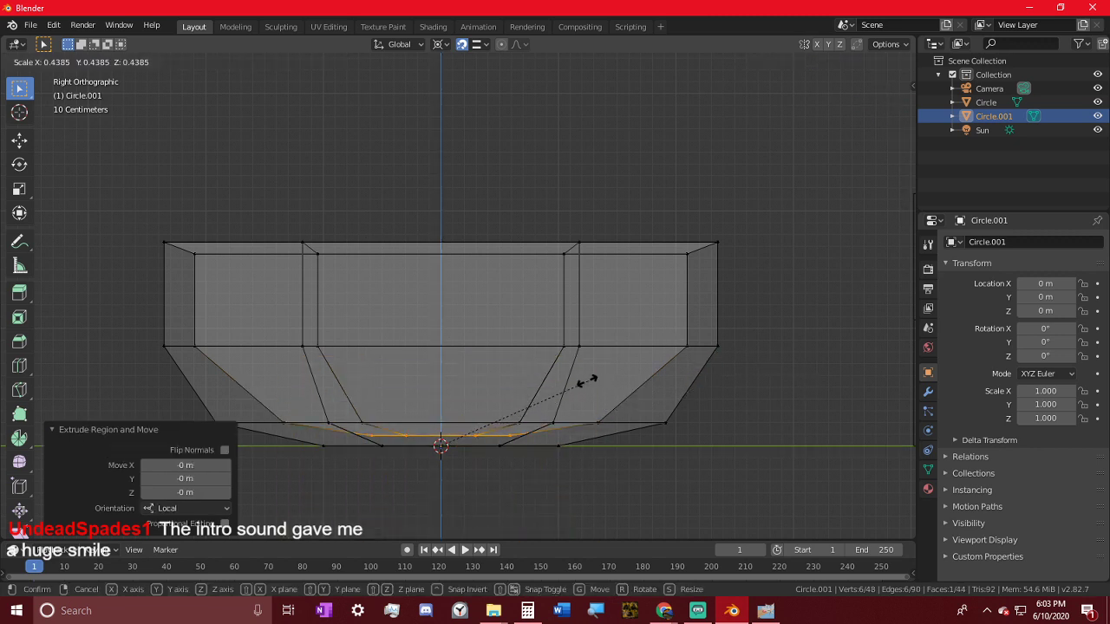
click(555, 381)
middle_drag(555, 382, 707, 465)
key(g)
key(z)
click(684, 400)
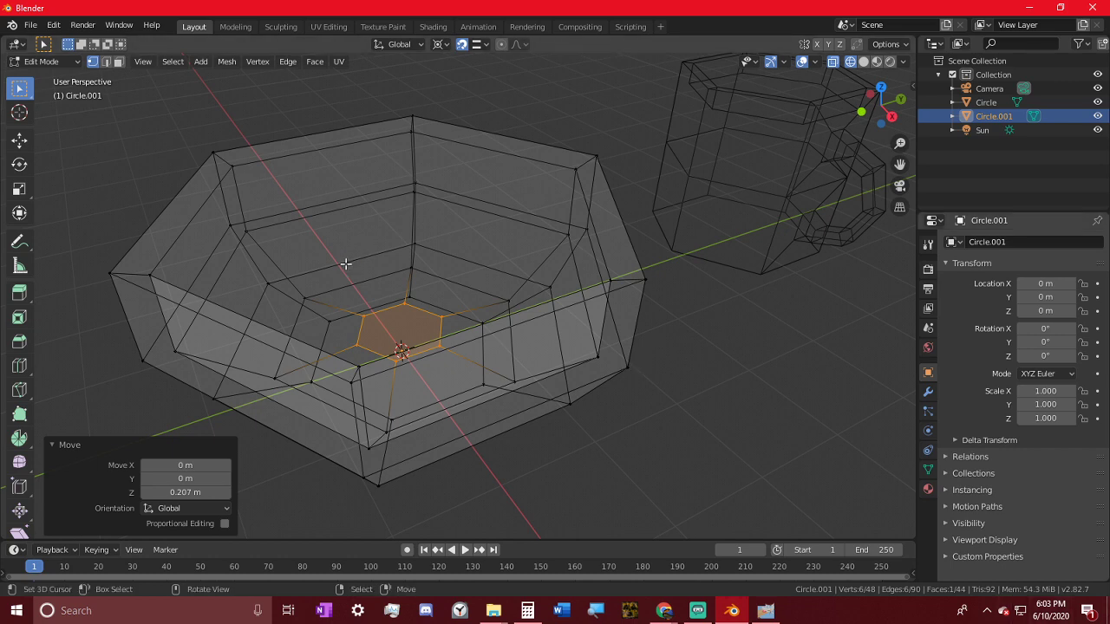
- Leave edit mode and check the bowl in material preview, rendered and solid shading
middle_drag(345, 265, 333, 265)
key(Tab)
click(877, 64)
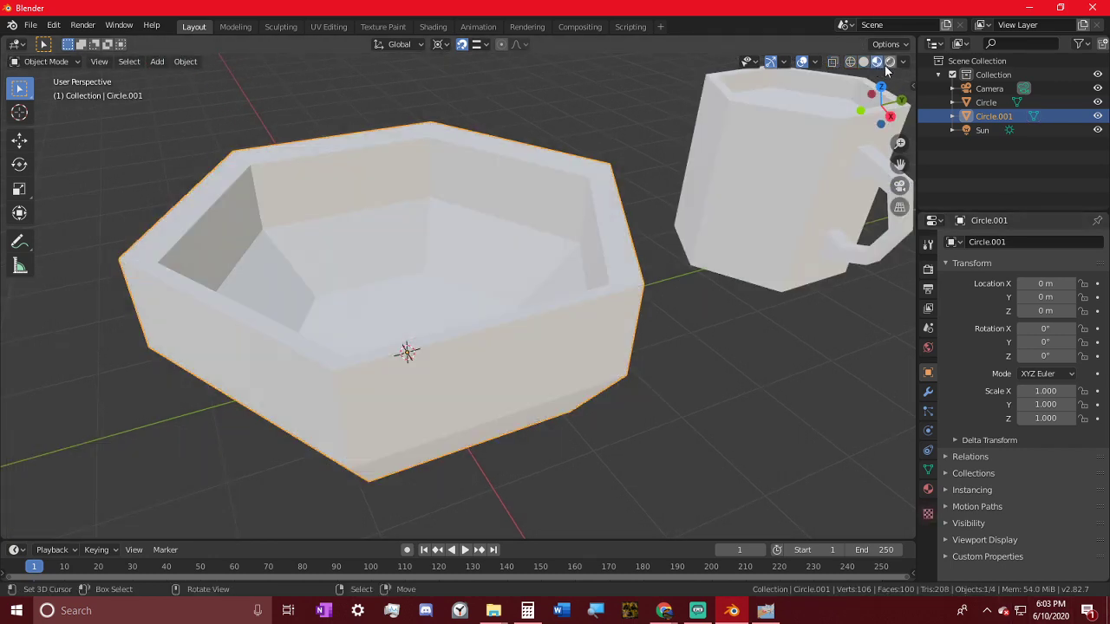
click(890, 63)
click(863, 62)
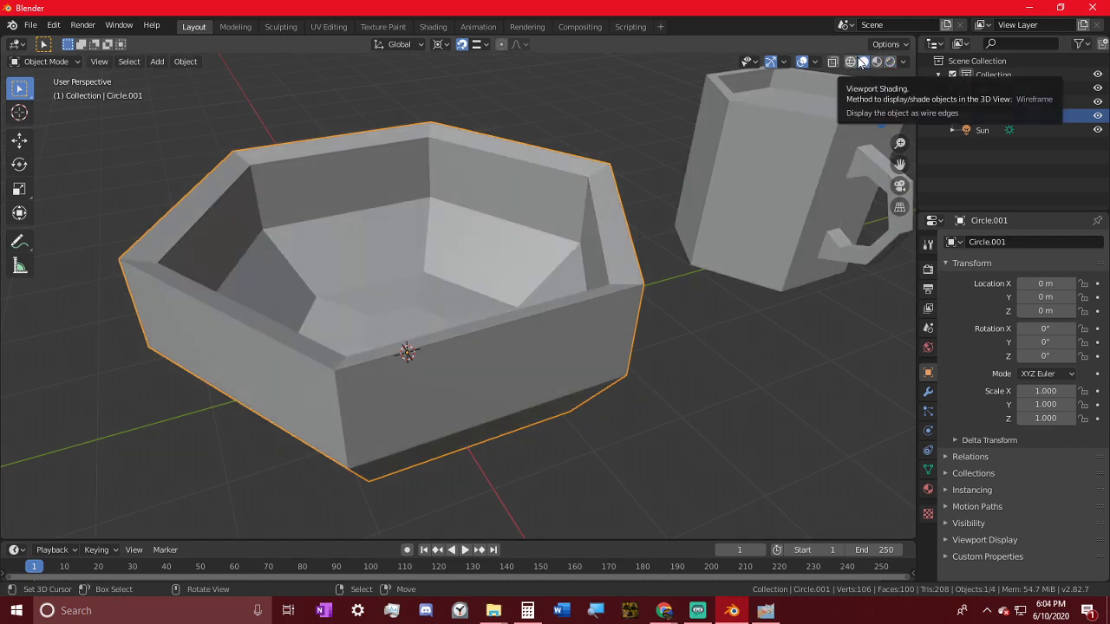
- In edit mode, scale the inner rim edge loop by about 1.098 in X and Y only to thin the bowl's wall
middle_drag(546, 162, 584, 256)
key(Tab)
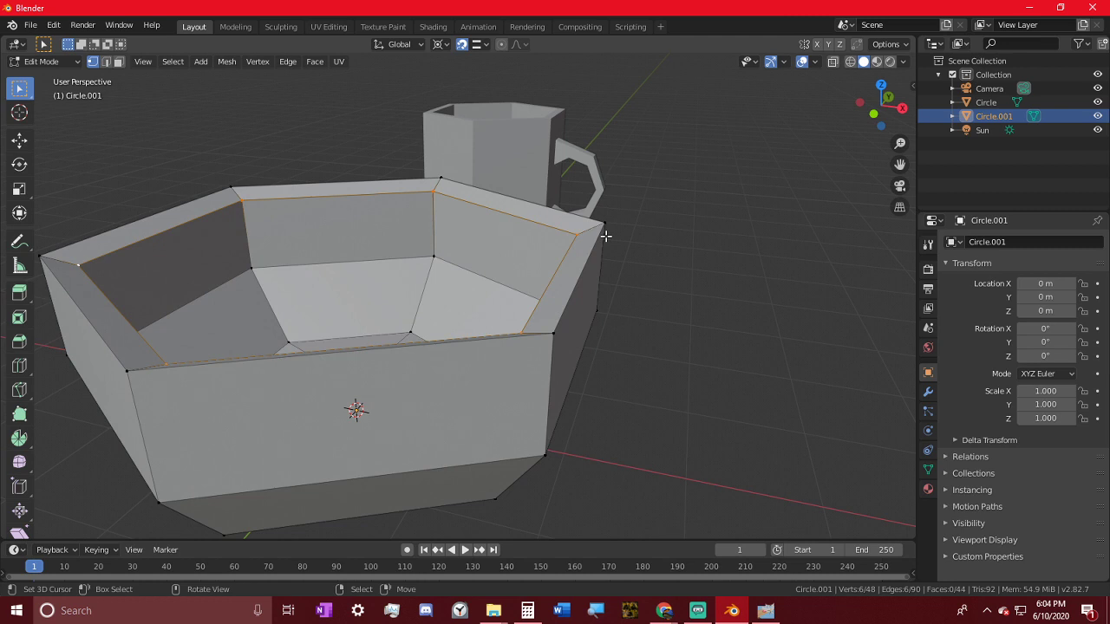
middle_drag(603, 241, 683, 242)
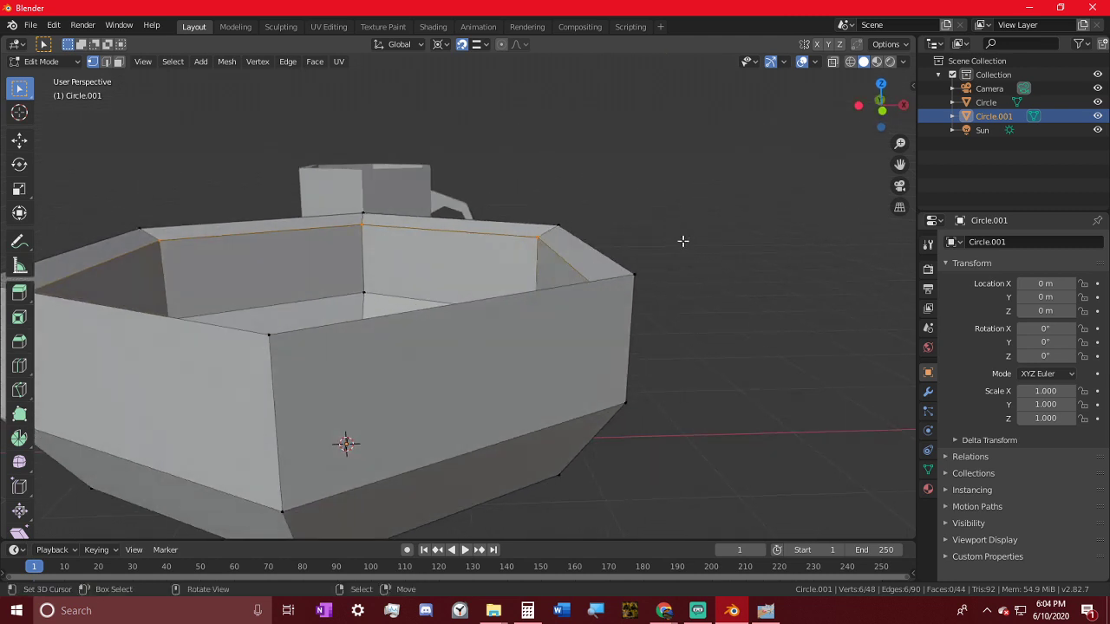
key(s)
key(shift+z)
click(717, 222)
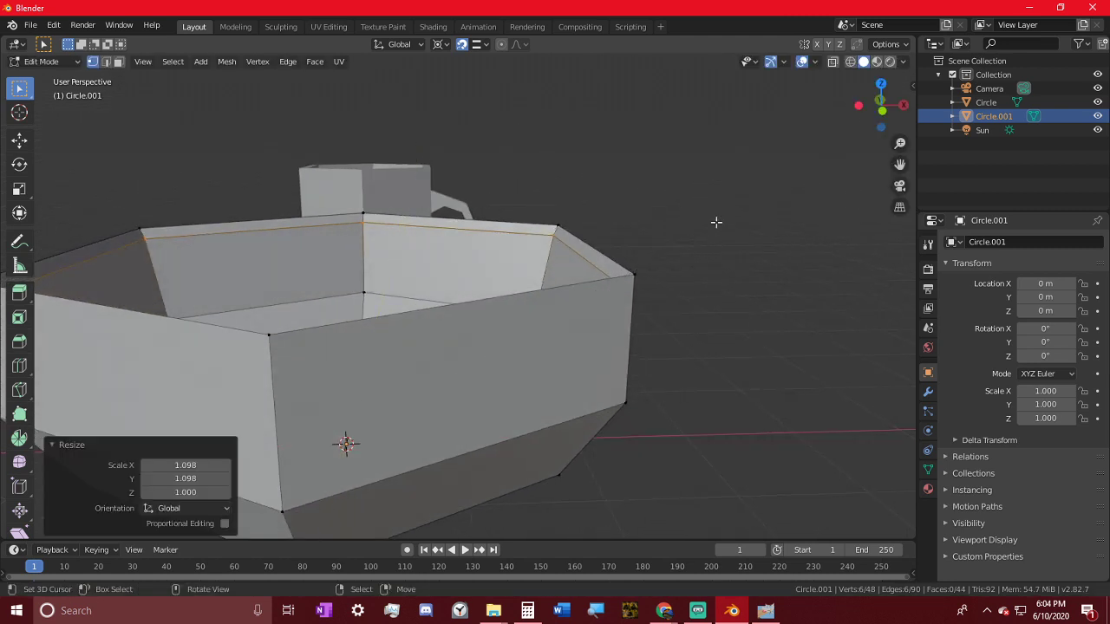
- Raise the inner rim loop about 0.104 m along Z to the outer rim's height and scale it slightly inward
key(g)
key(z)
click(717, 211)
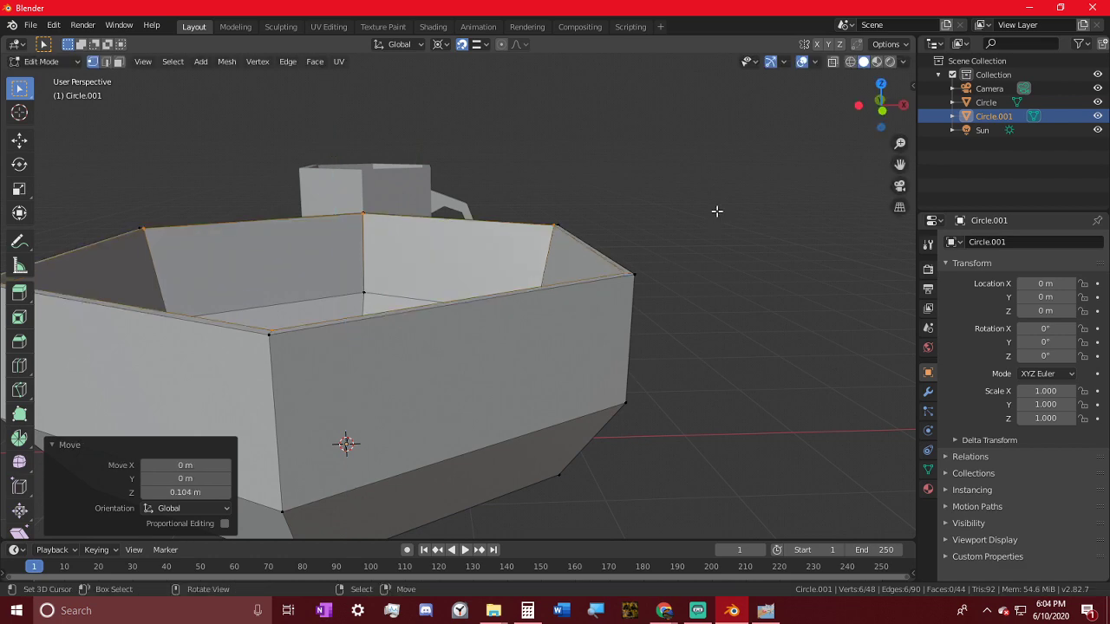
key(s)
click(717, 210)
key(Tab)
middle_drag(717, 210, 553, 288)
key(Tab)
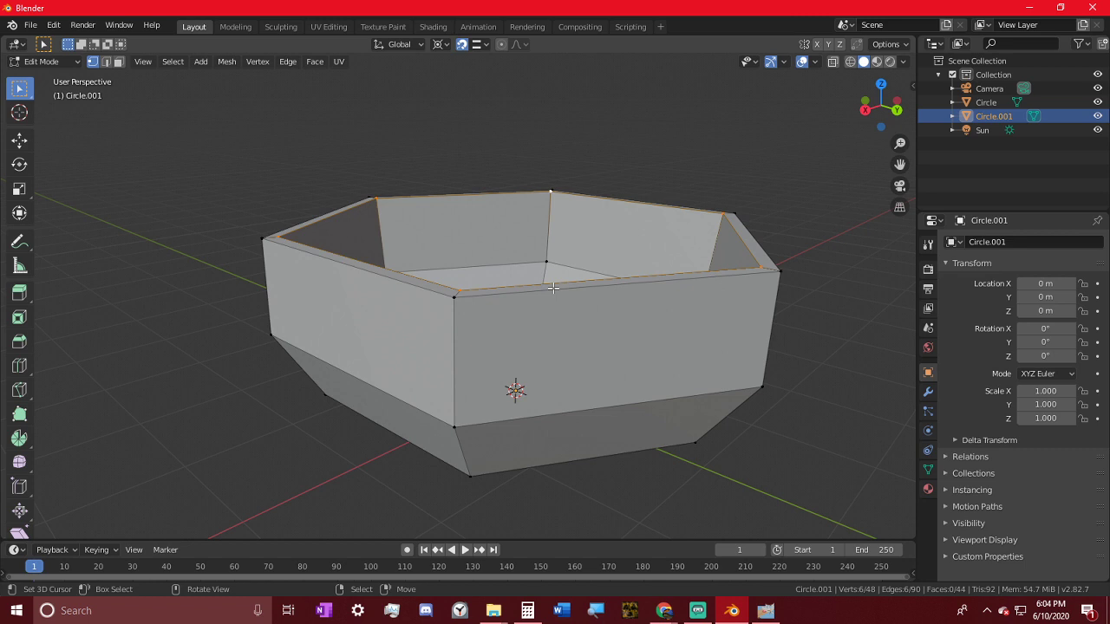
- Show the bowl in wireframe and clear the inner rim selection
key(KP_1)
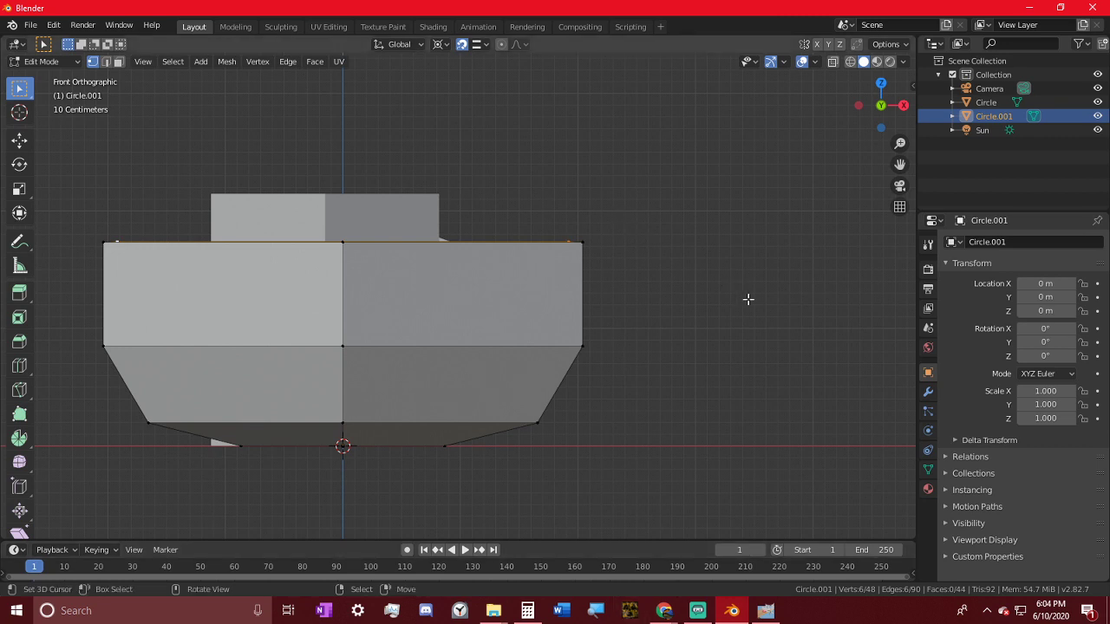
middle_drag(749, 299, 742, 309)
click(855, 63)
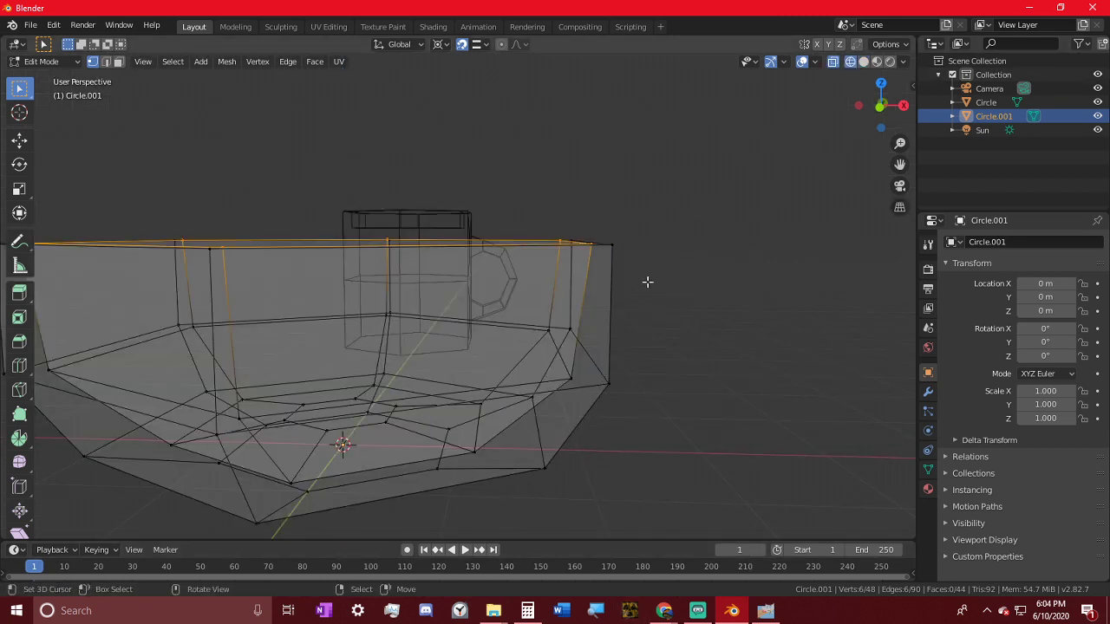
middle_drag(647, 280, 627, 389)
key(alt+a)
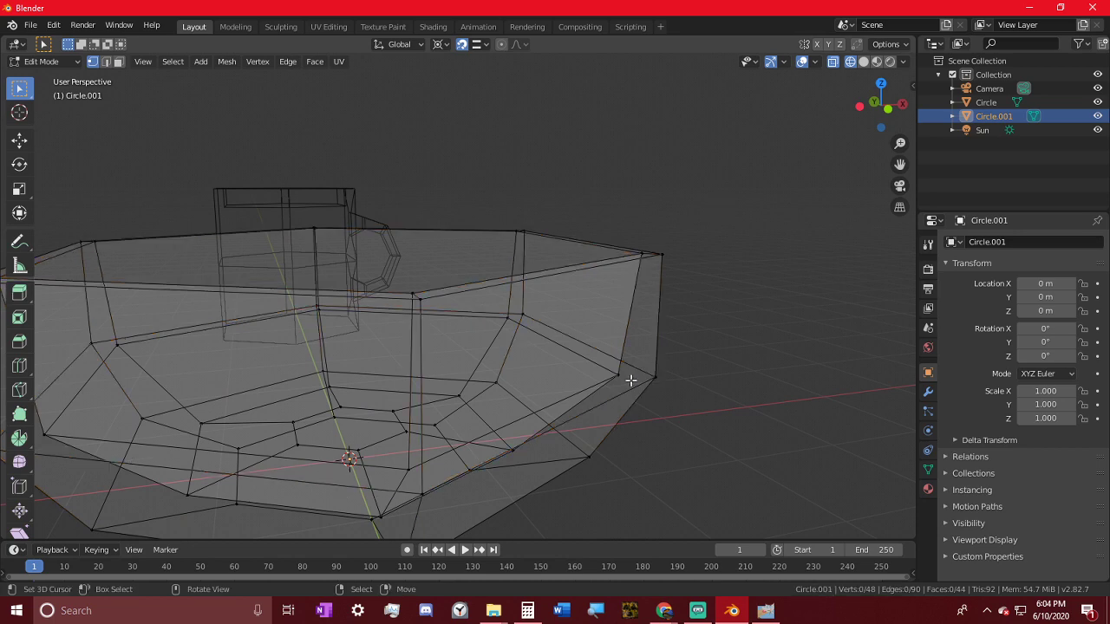
alt+click(632, 381)
alt+shift+click(617, 387)
middle_drag(715, 355, 688, 420)
key(alt+a)
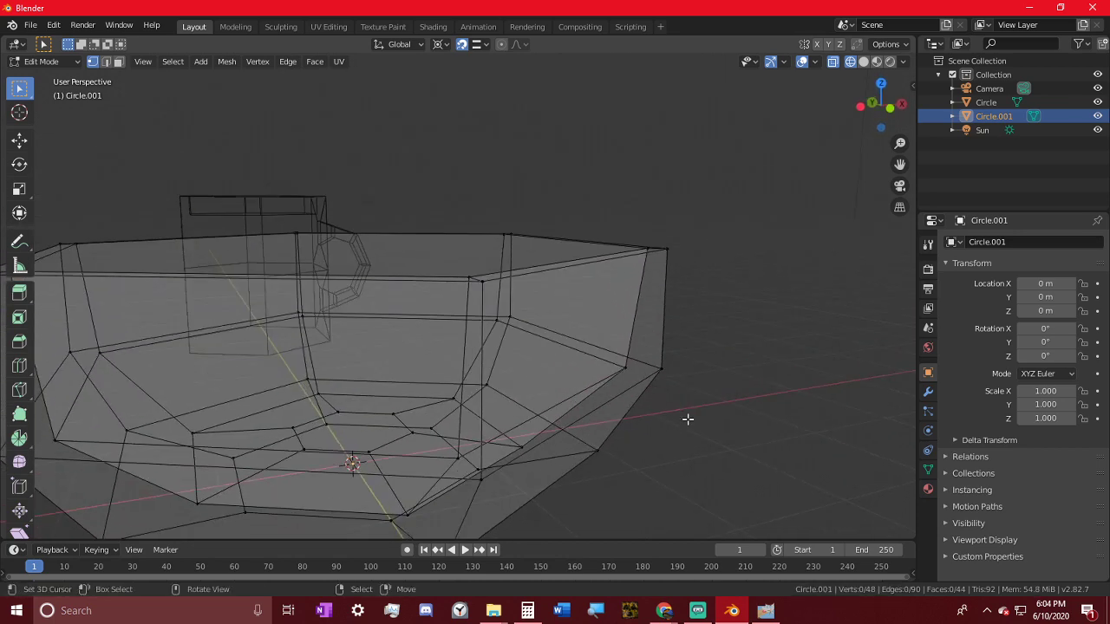
- Select the inner and outer edge loops at the upper bend and scale them slightly inward in X and Y only
alt+click(590, 347)
alt+shift+click(656, 342)
key(s)
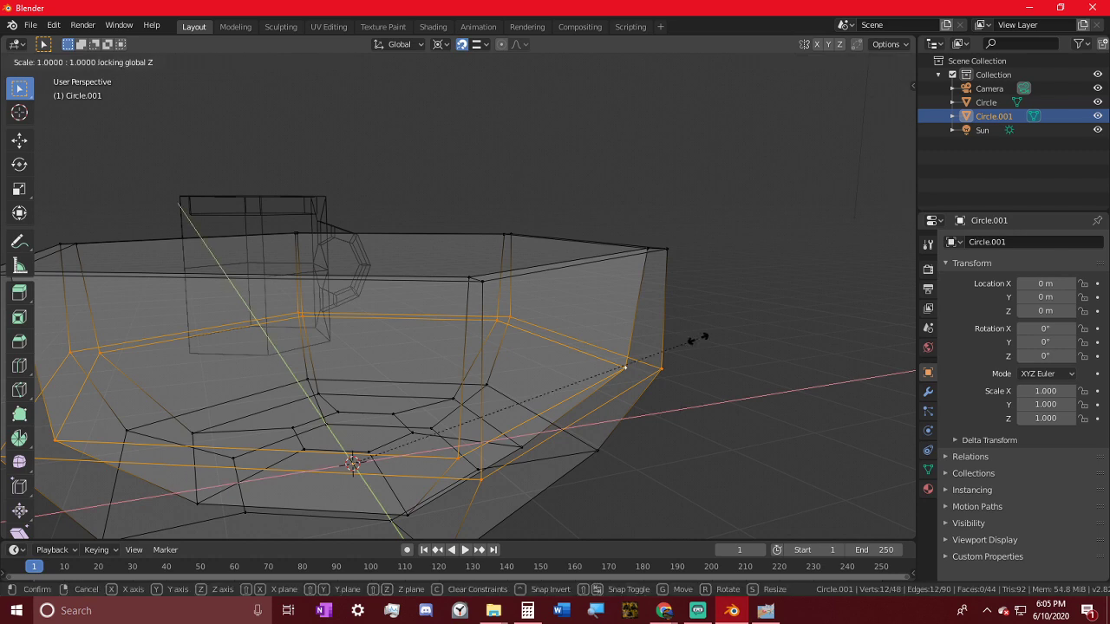
click(680, 343)
- Leave edit mode and examine the bowl beside the mug in material preview shading
key(Tab)
middle_drag(647, 335, 729, 258)
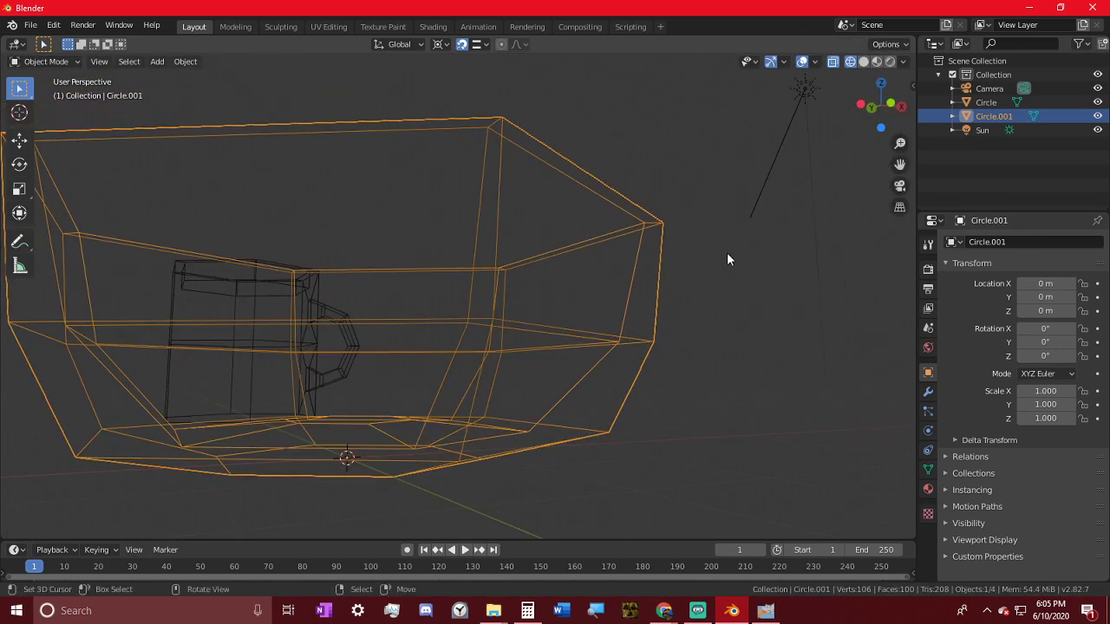
click(862, 63)
middle_drag(792, 150, 528, 269)
scroll(527, 270, down, 3)
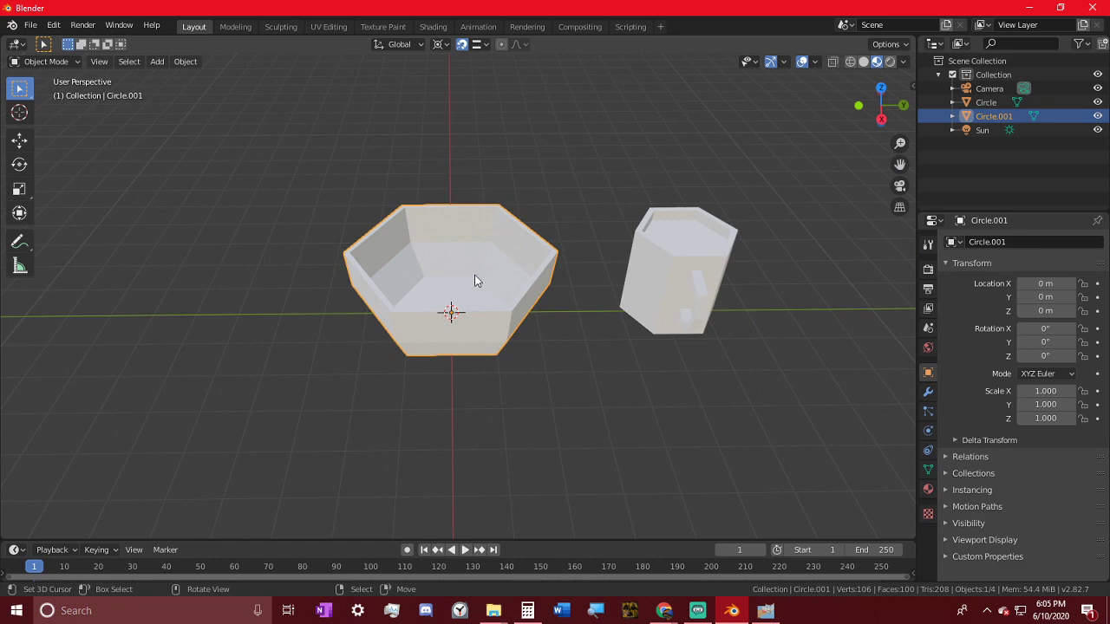
scroll(474, 280, up, 3)
- In edge select mode, select the two innermost edge loops of the cavity floor and dissolve their edges
key(Tab)
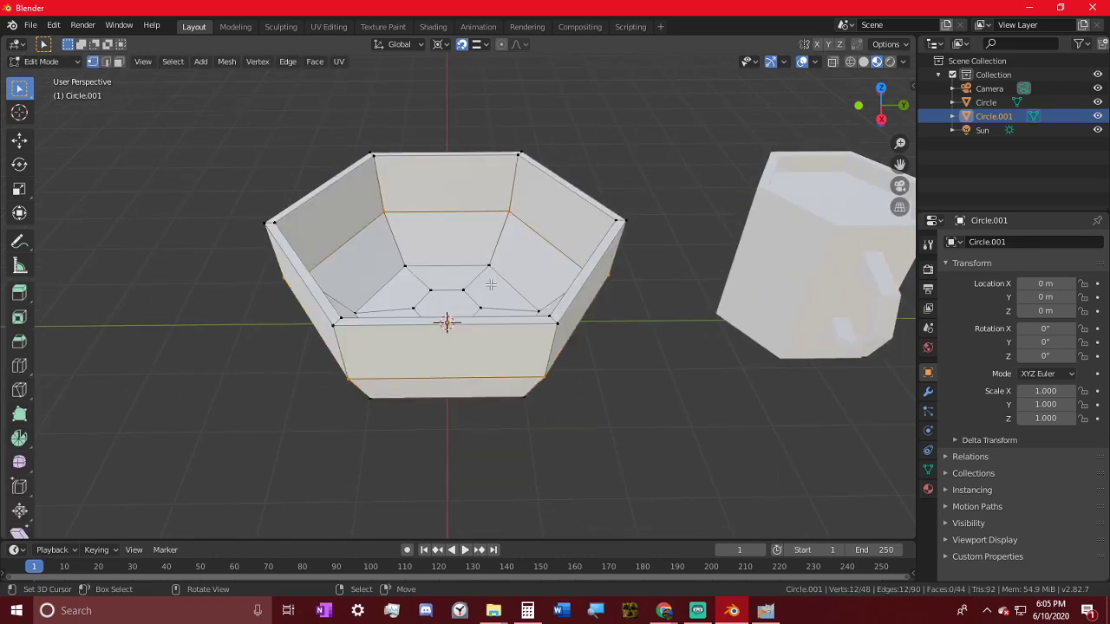
middle_drag(491, 284, 426, 299)
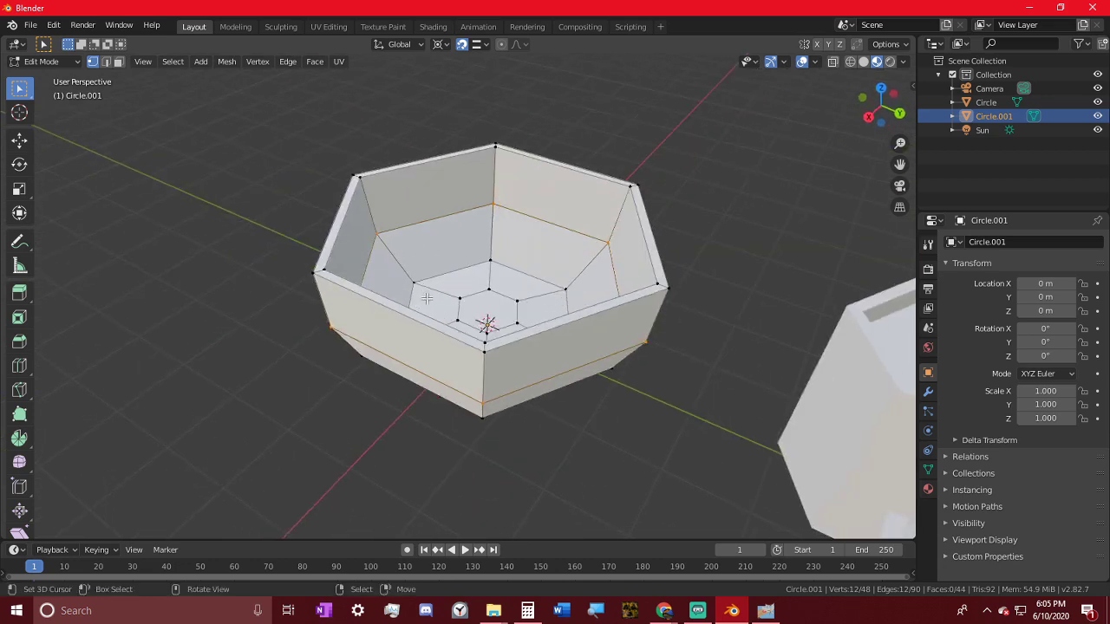
click(106, 62)
middle_drag(276, 165, 286, 206)
alt+shift+click(491, 264)
click(515, 242)
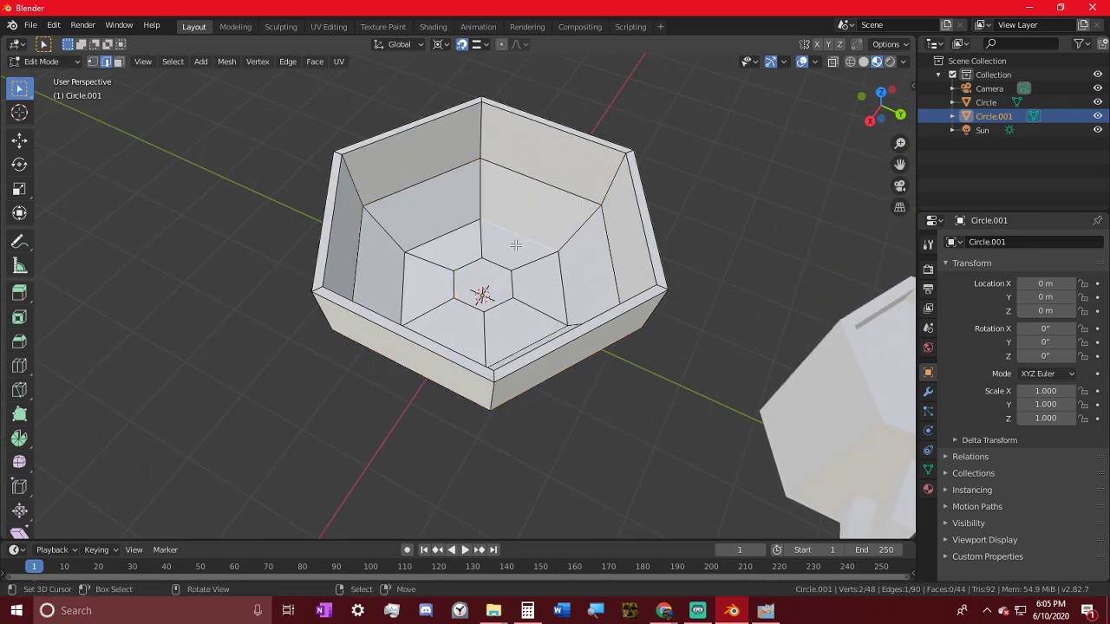
alt+shift+click(503, 254)
alt+shift+click(448, 240)
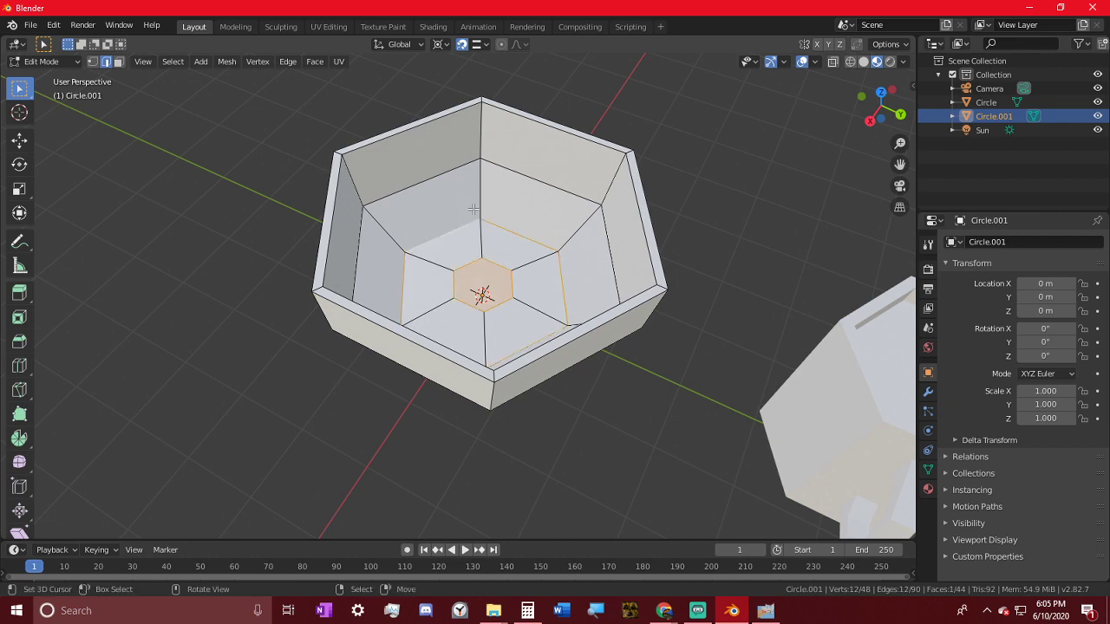
key(x)
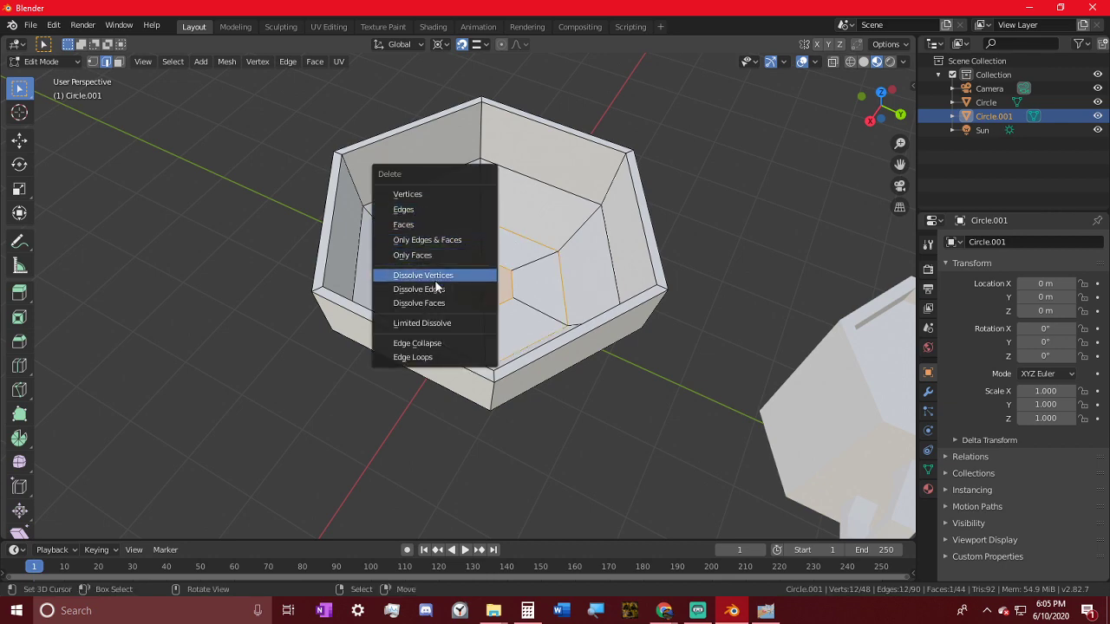
click(420, 289)
- Edge-slide the cavity floor's outer edge loop up toward the rim with a factor of -0.600
middle_drag(420, 289, 488, 196)
click(458, 230)
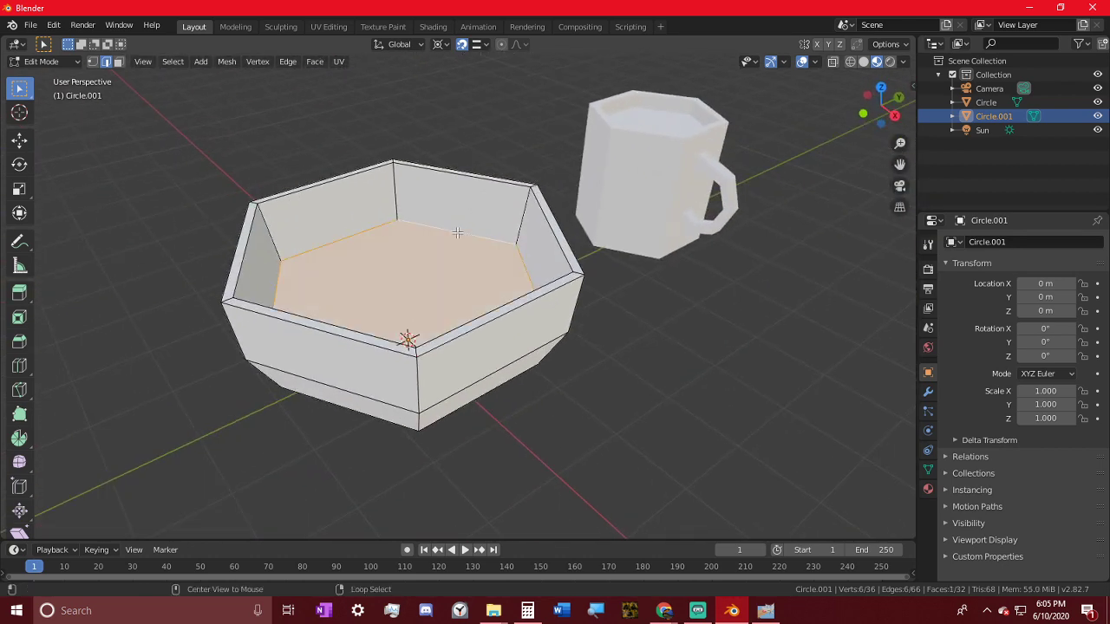
middle_drag(458, 231, 433, 248)
key(g)
key(z)
key(g)
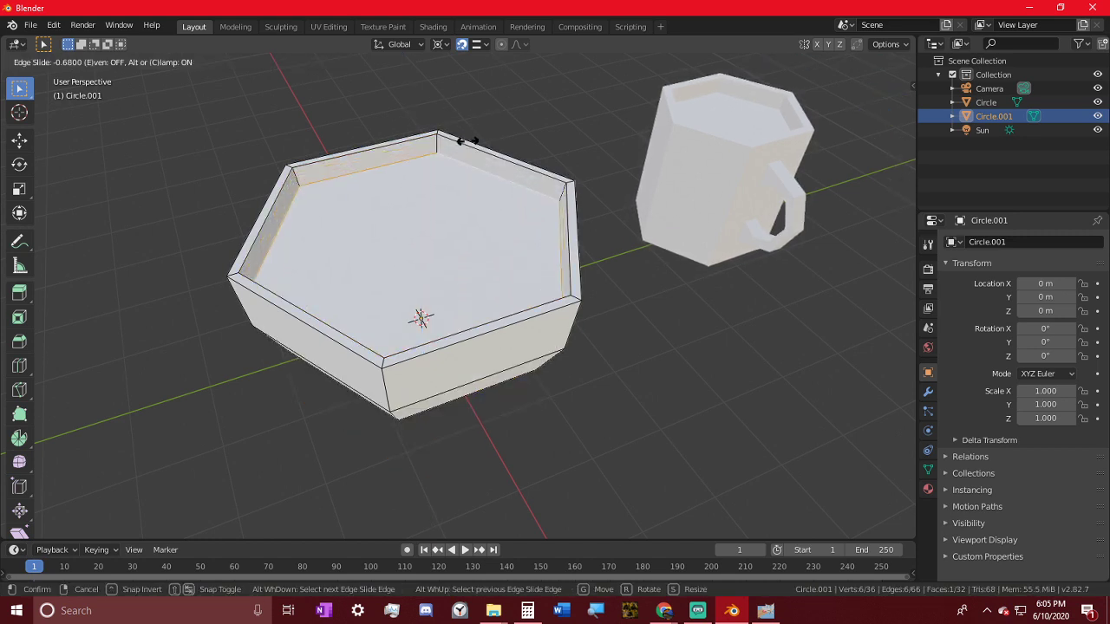
click(416, 240)
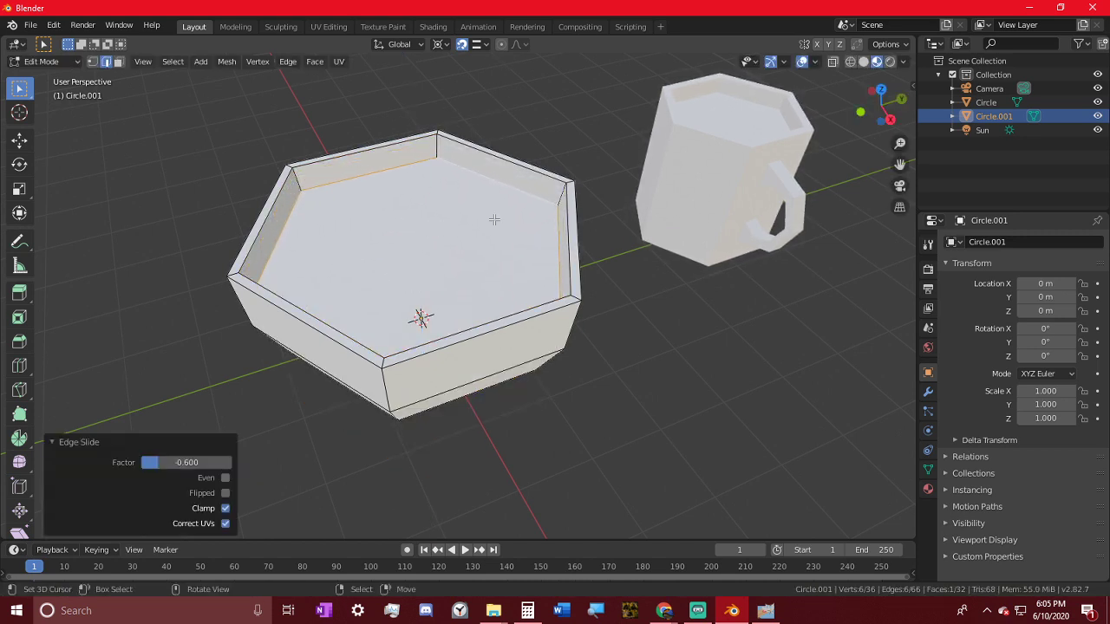
middle_drag(493, 217, 511, 141)
key(g)
key(g)
right_click(510, 174)
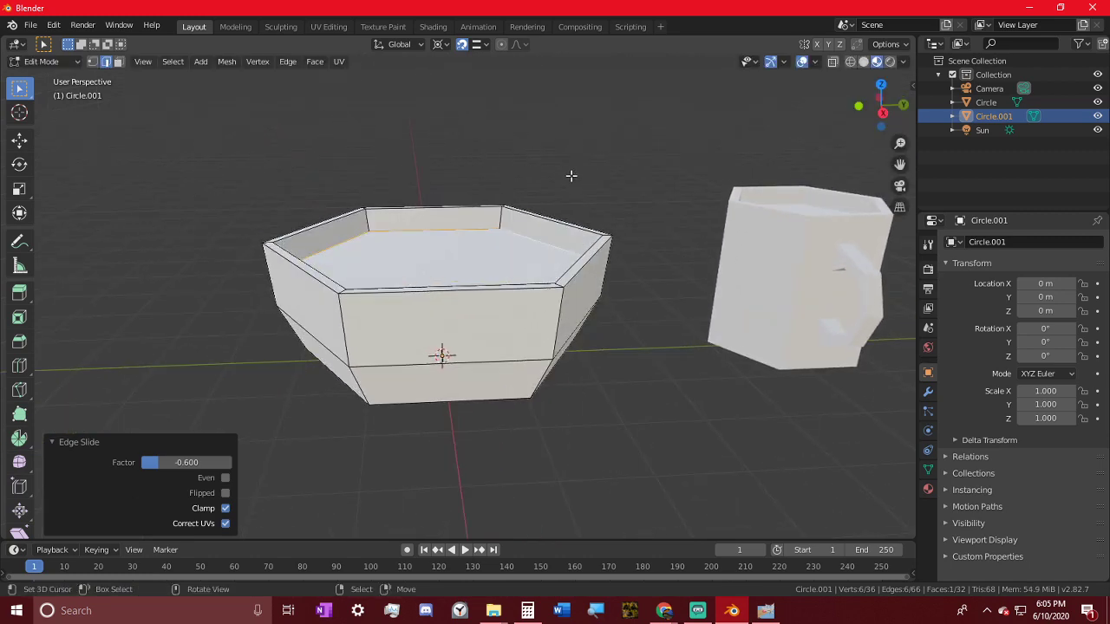
- In object mode, add a new material to the bowl and set its base color to a saturated red
middle_drag(624, 177, 298, 217)
key(Tab)
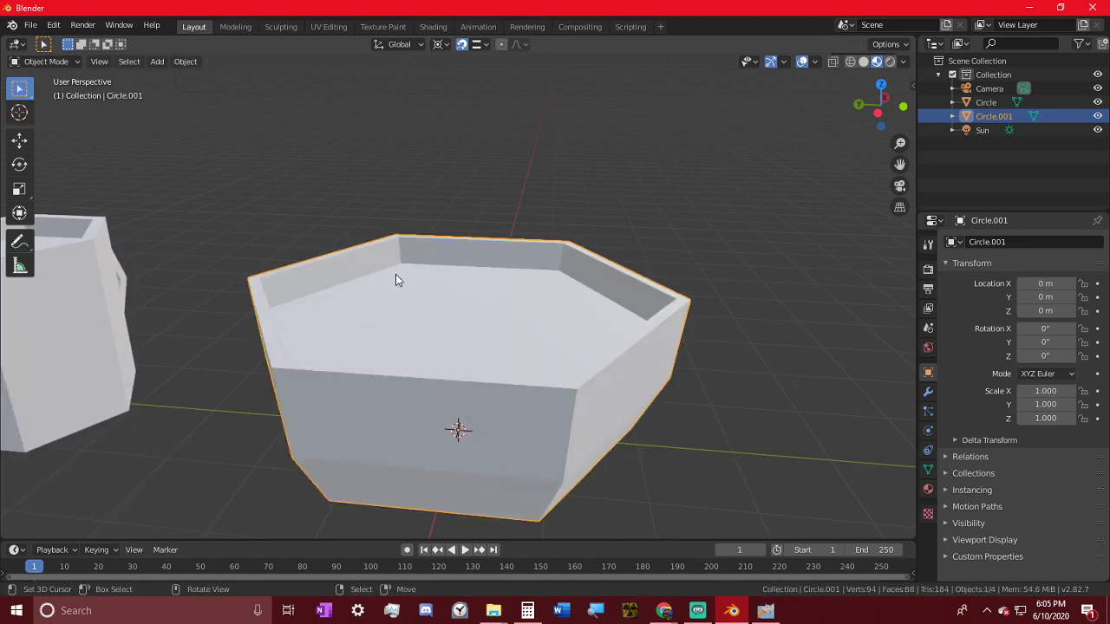
middle_drag(396, 278, 495, 347)
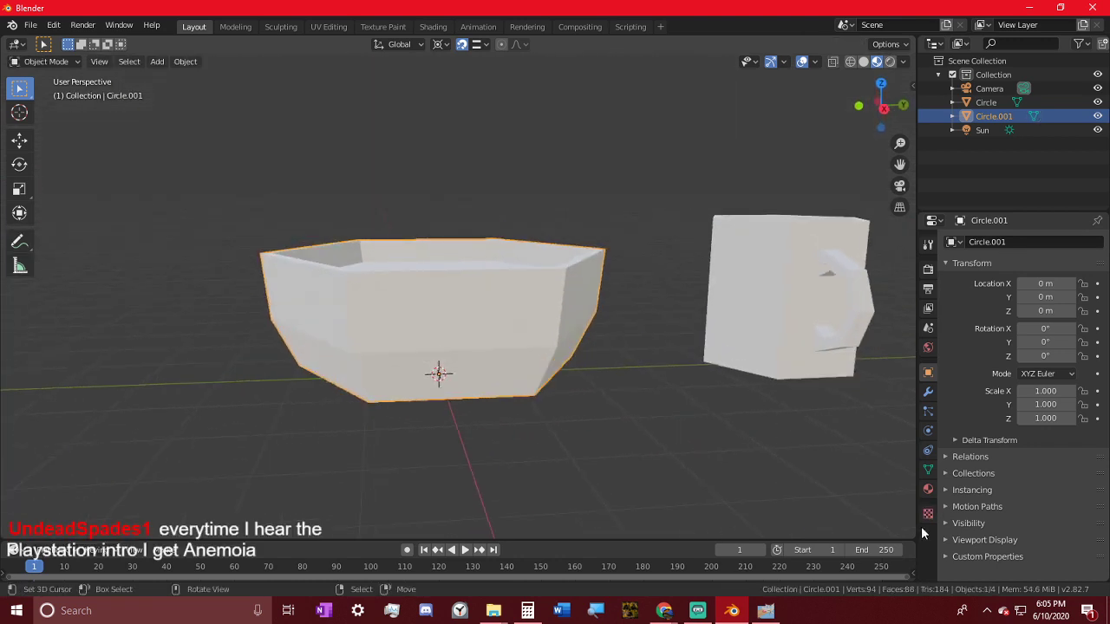
click(928, 490)
click(1010, 304)
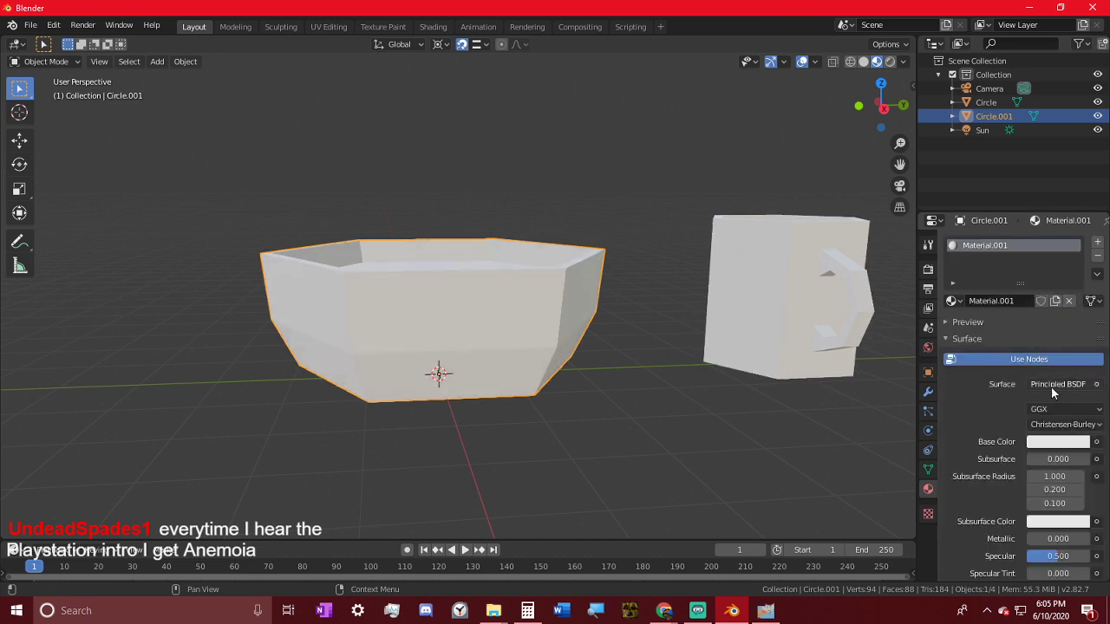
click(1064, 442)
click(1022, 345)
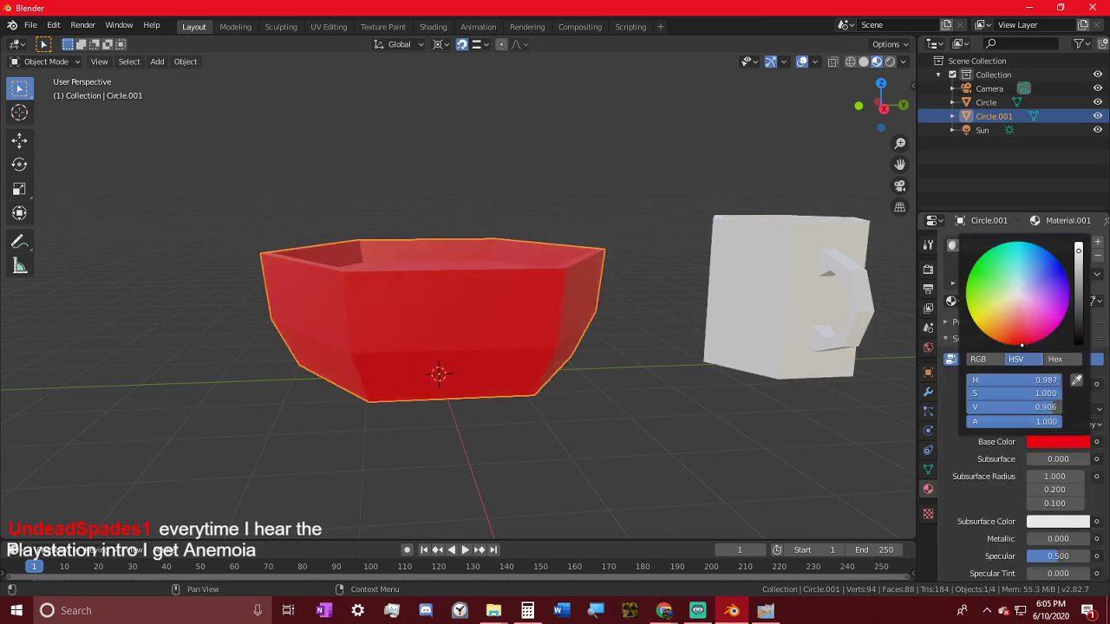
drag(1018, 346, 1017, 341)
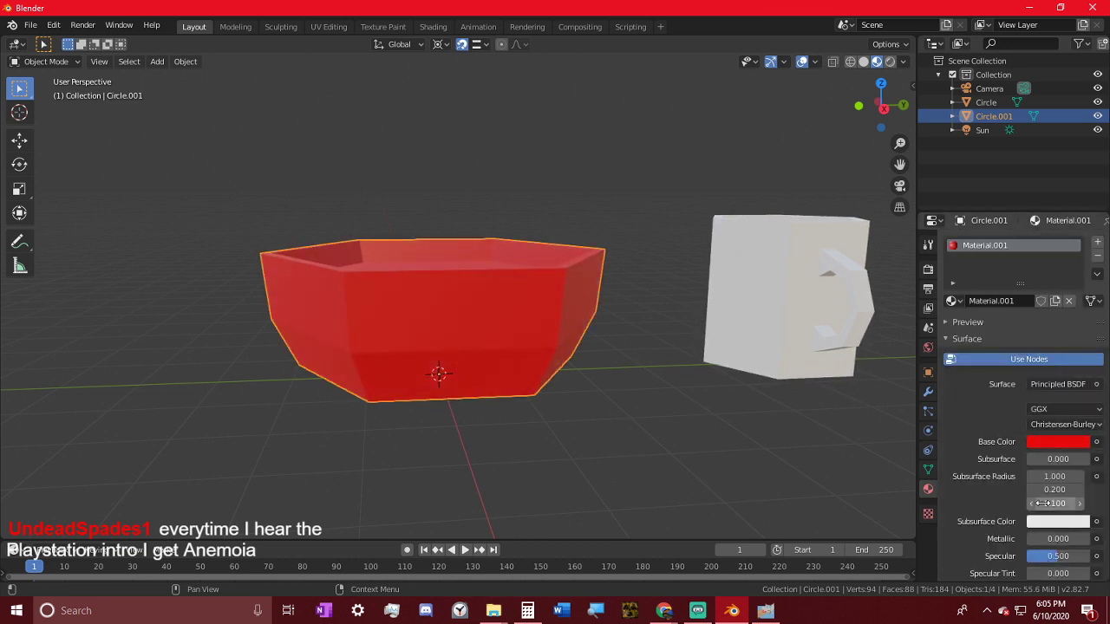
- Set the red bowl material's roughness to about 0.296
scroll(1016, 513, down, 1)
drag(1058, 563, 1037, 563)
mouse_move(696, 368)
middle_down()
mouse_move(483, 318)
mouse_move(331, 303)
mouse_move(486, 316)
middle_up()
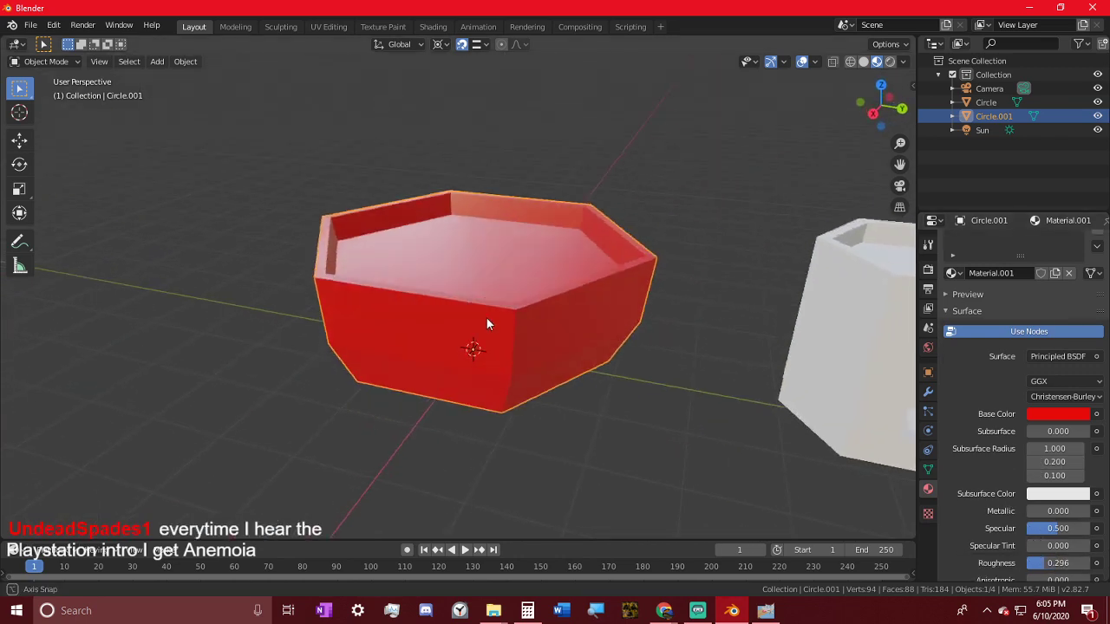
- Add a new material to the mug and set its base color to green (H 0.323, S 0.757, V 0.906)
click(839, 345)
shift+middle_drag(690, 286, 508, 247)
click(954, 300)
click(953, 300)
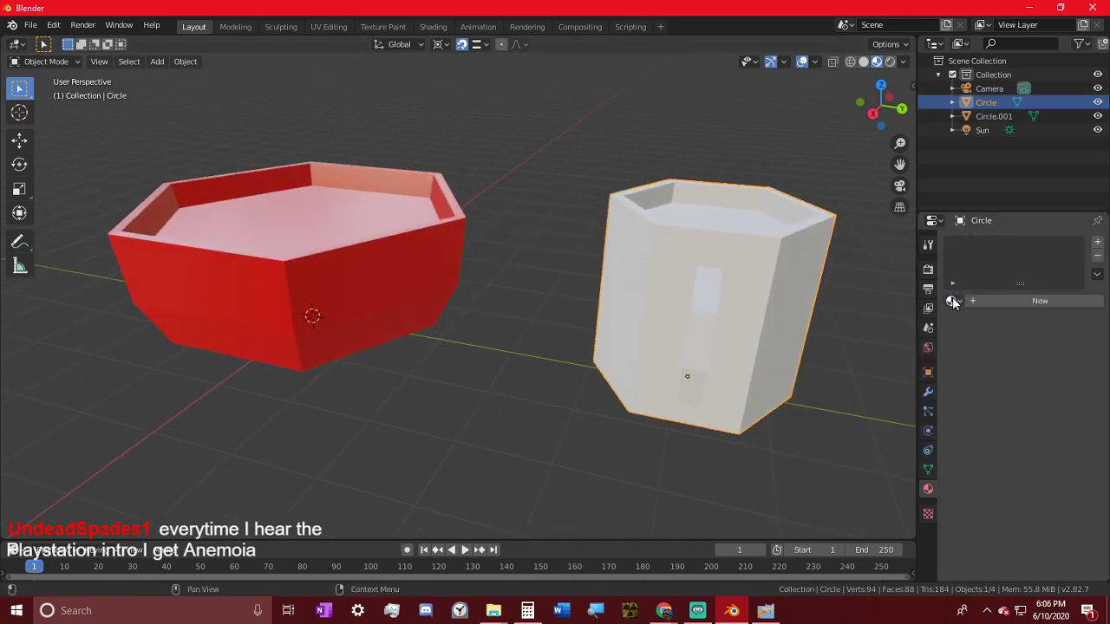
click(1022, 304)
click(1066, 441)
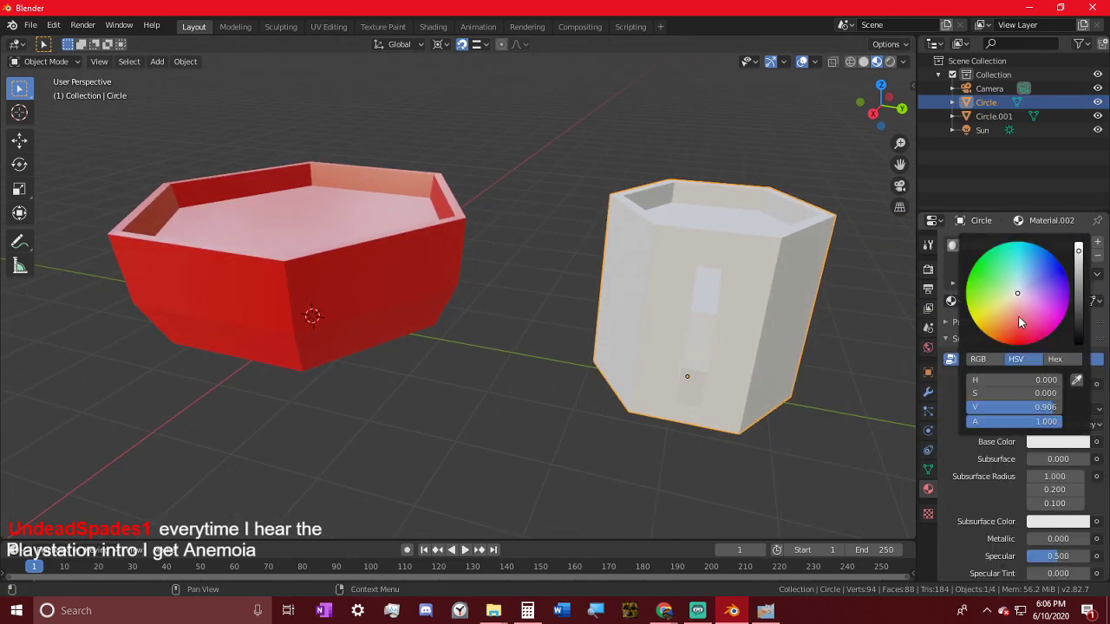
drag(1033, 322, 981, 276)
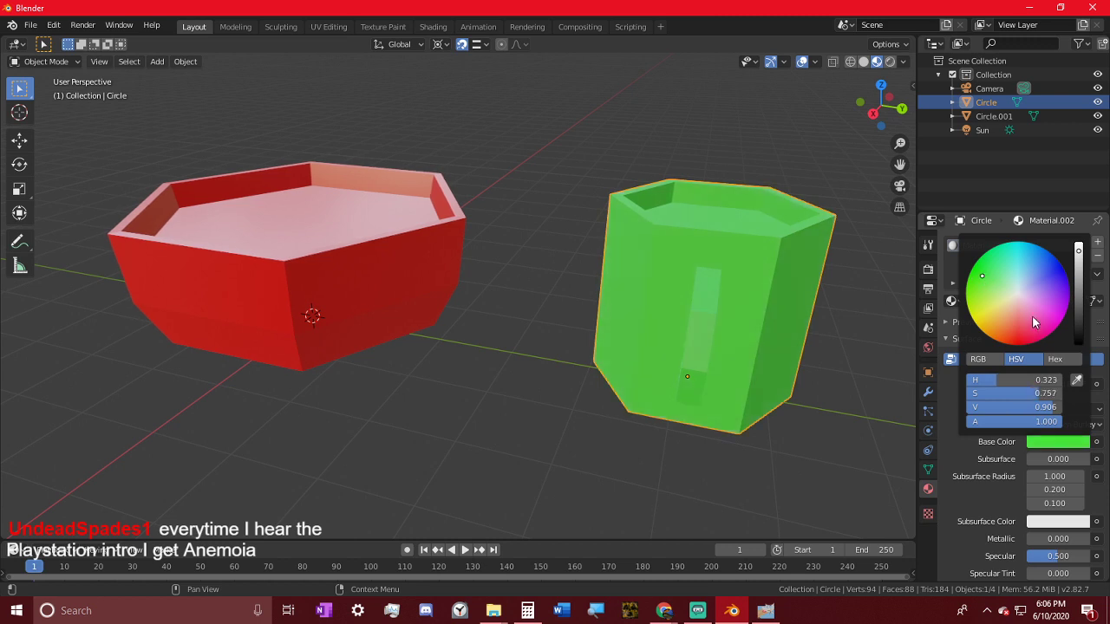
- Darken the mug material's green base color to a very deep green by lowering its brightness well below 0.427
click(1054, 444)
drag(1084, 287, 1079, 301)
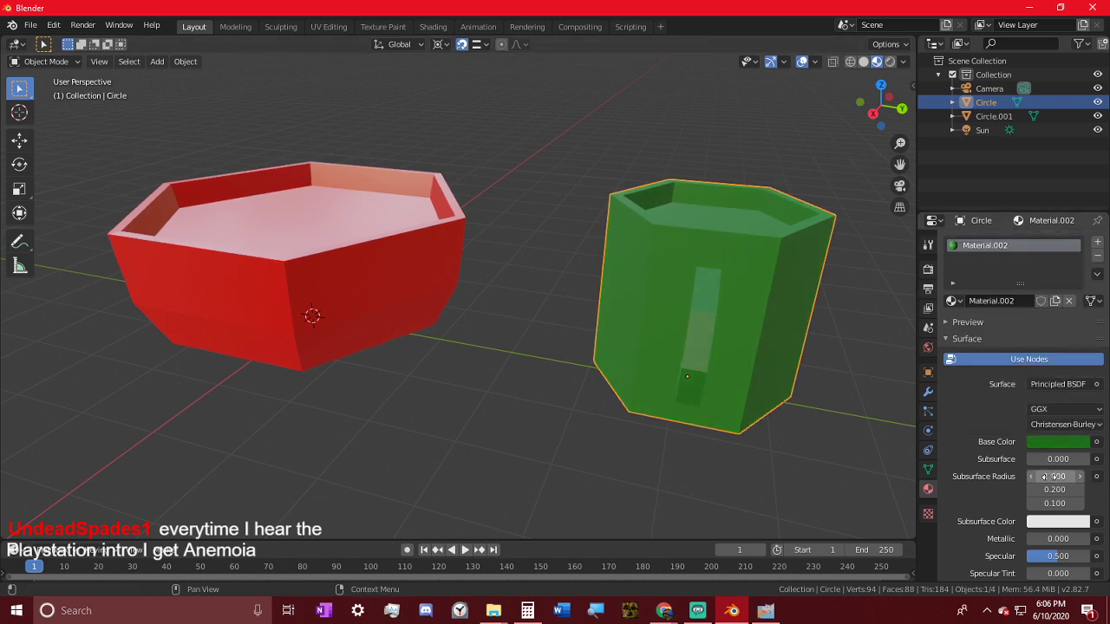
click(1048, 442)
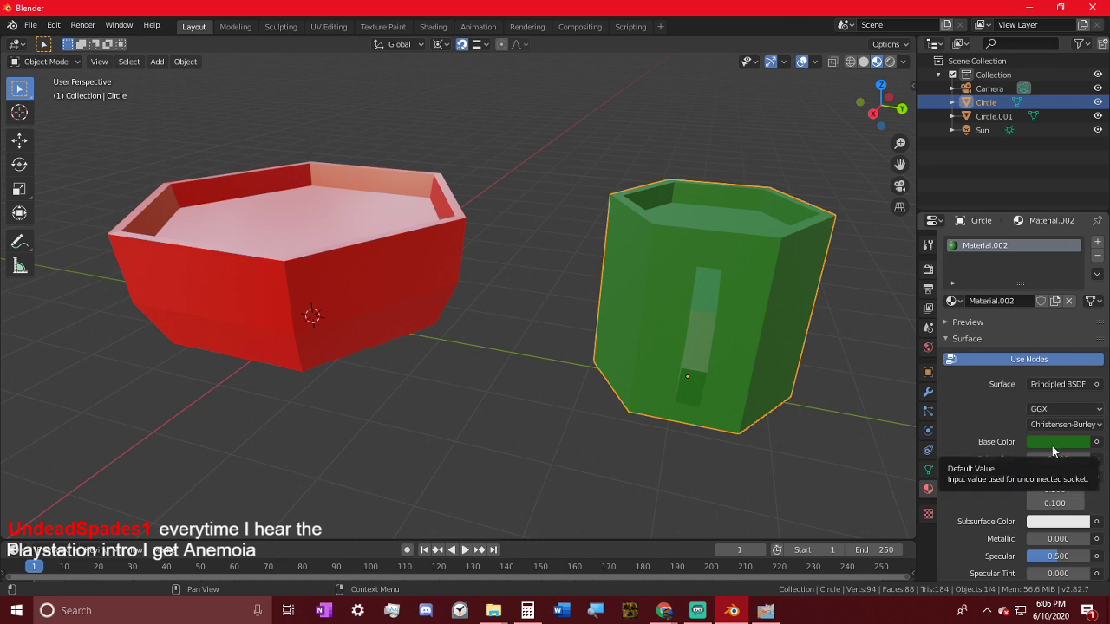
click(1052, 445)
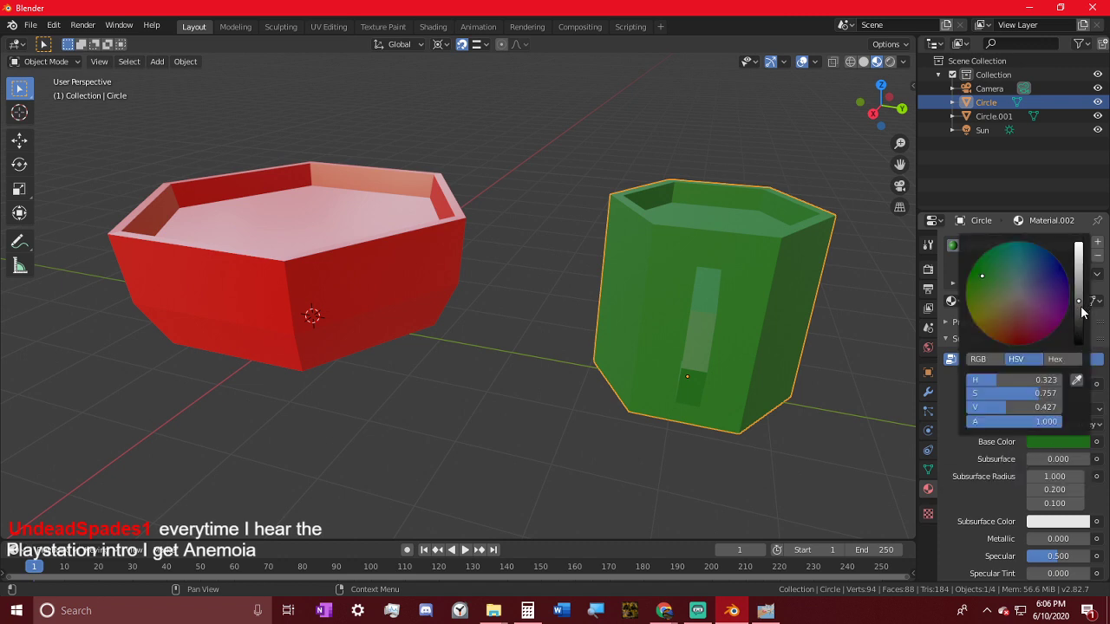
drag(1082, 308, 1079, 323)
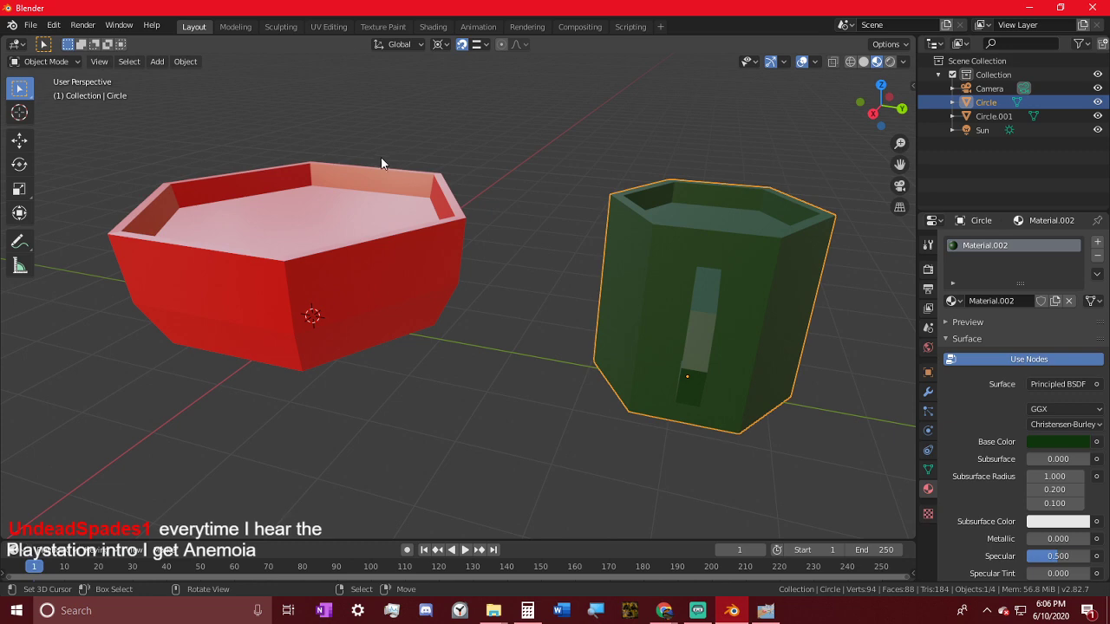
- Add a mesh plane at the 3D cursor in the bowl and scale it down to 0.210
middle_drag(385, 161, 539, 189)
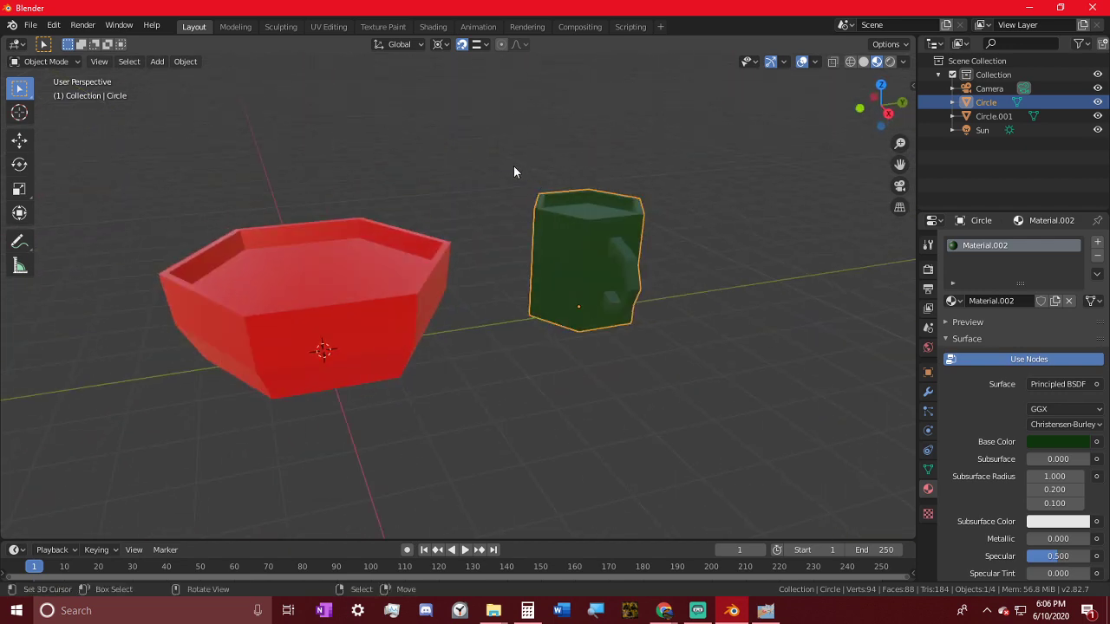
scroll(512, 172, down, 2)
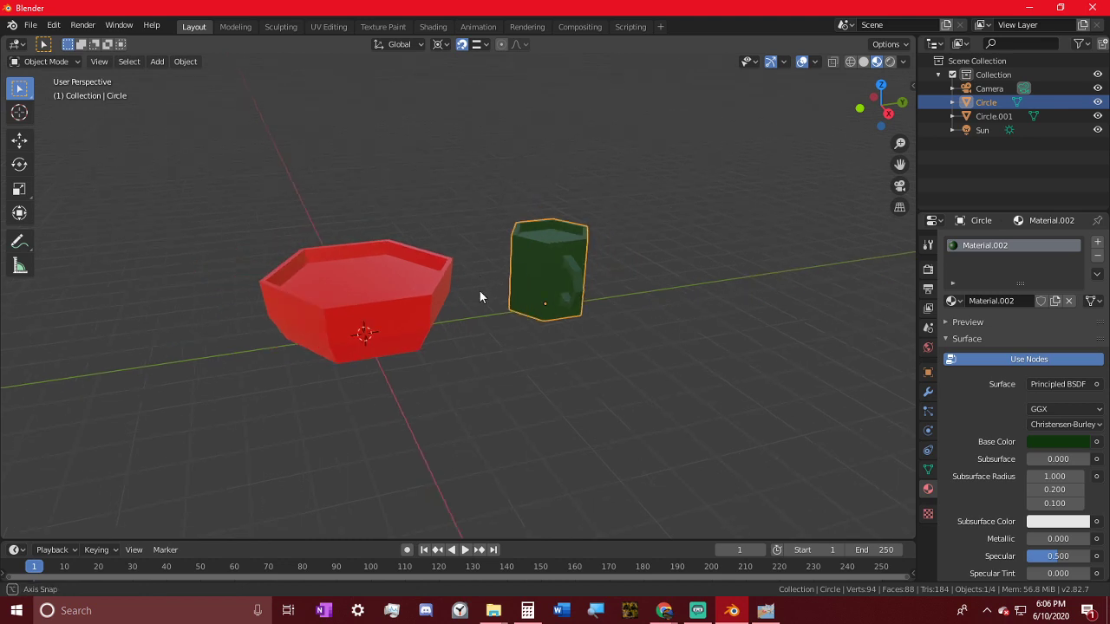
mouse_move(480, 290)
middle_down()
mouse_move(439, 284)
mouse_move(469, 303)
middle_up()
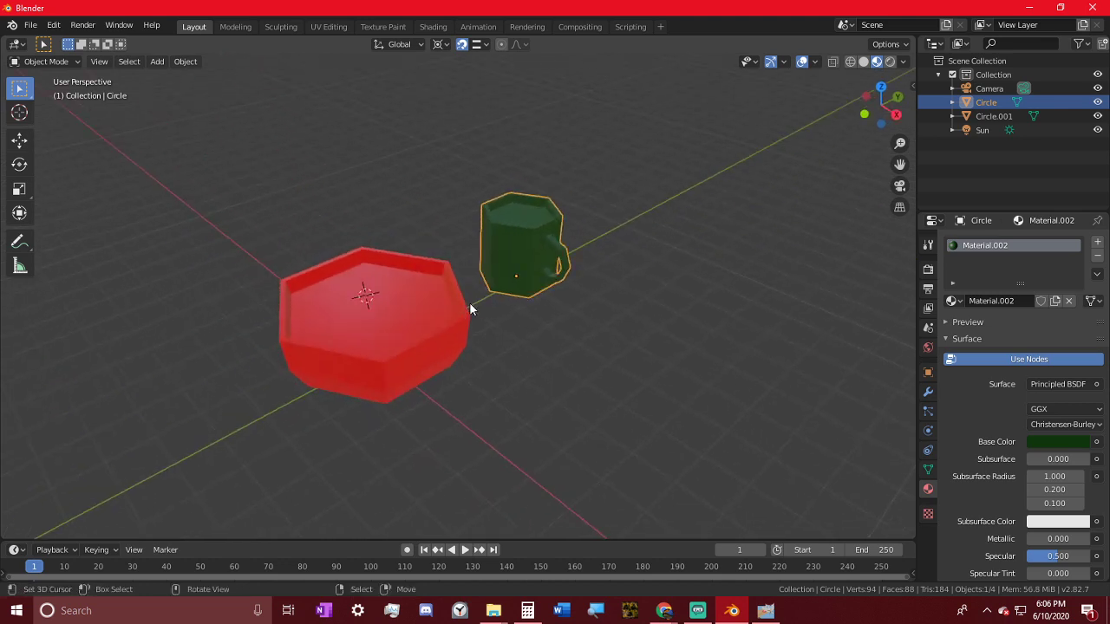
scroll(471, 309, up, 3)
key(shift+a)
mouse_move(459, 296)
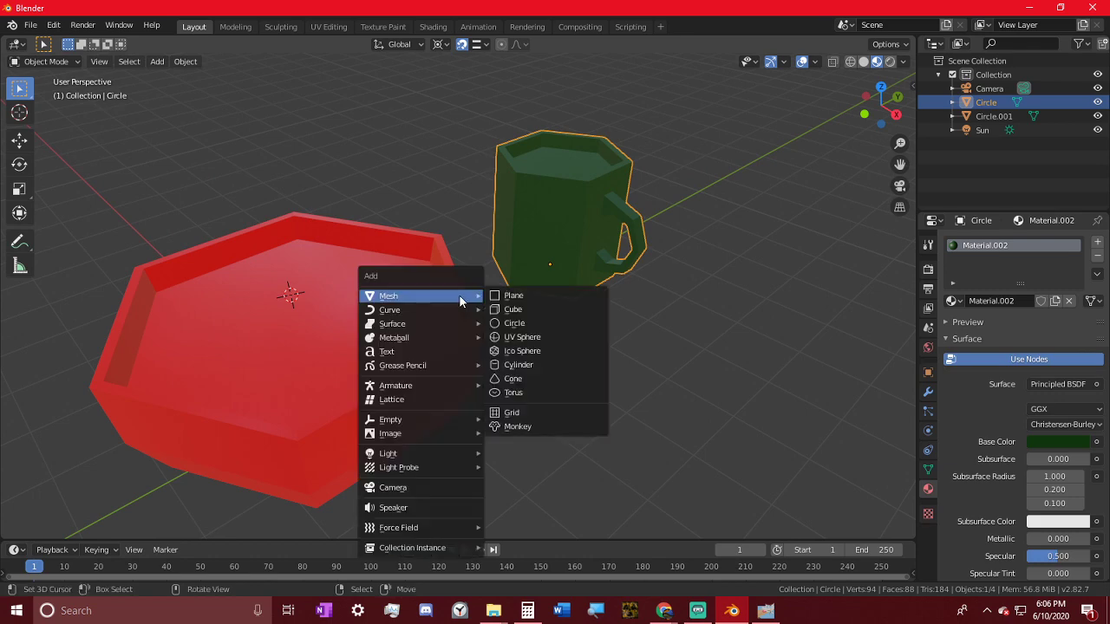
click(539, 296)
middle_drag(515, 289, 432, 302)
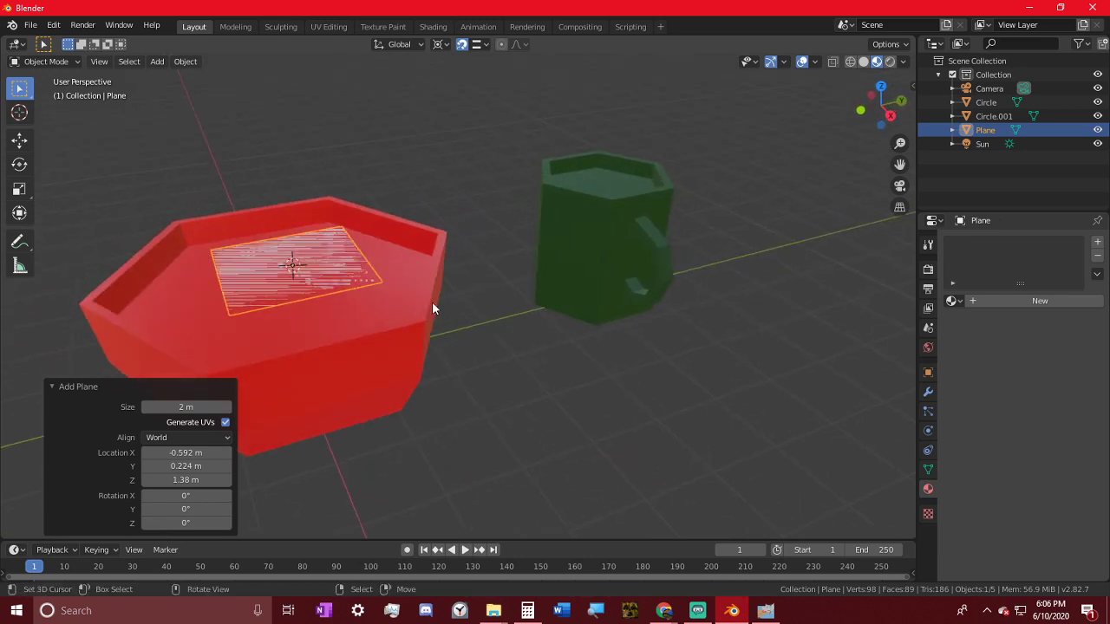
key(s)
click(342, 244)
- Move the small plane straight up along the Z axis until it sits above the bowl's rim
key(g)
key(z)
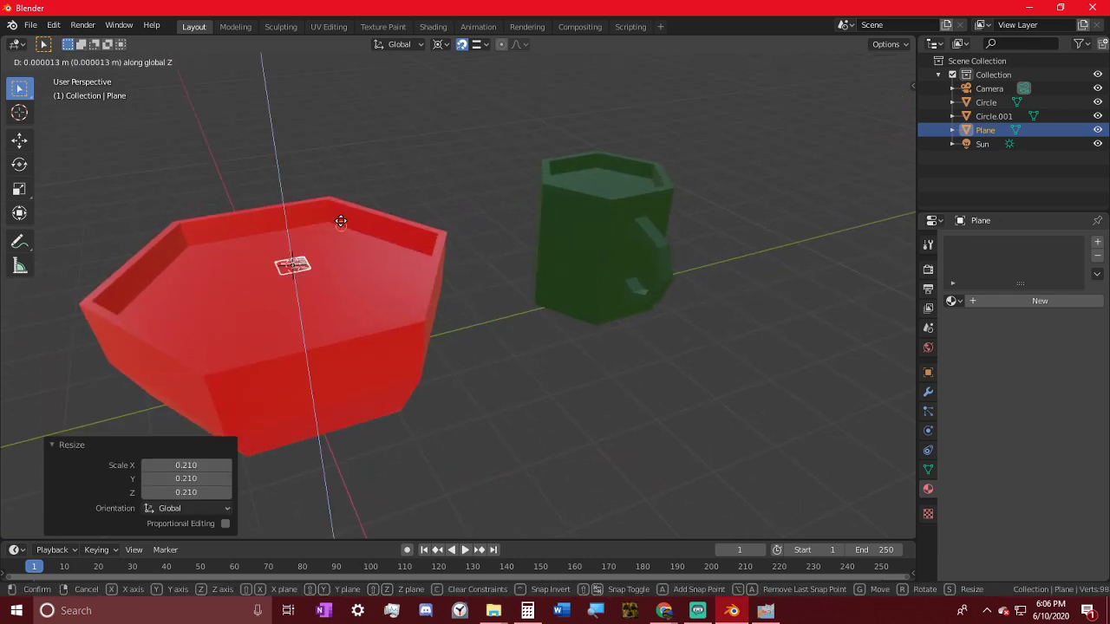
click(430, 188)
- Extrude the plane's face in edit mode by about -0.0546 m along Z to form a thin slab
middle_drag(430, 188, 592, 177)
key(Tab)
key(g)
key(z)
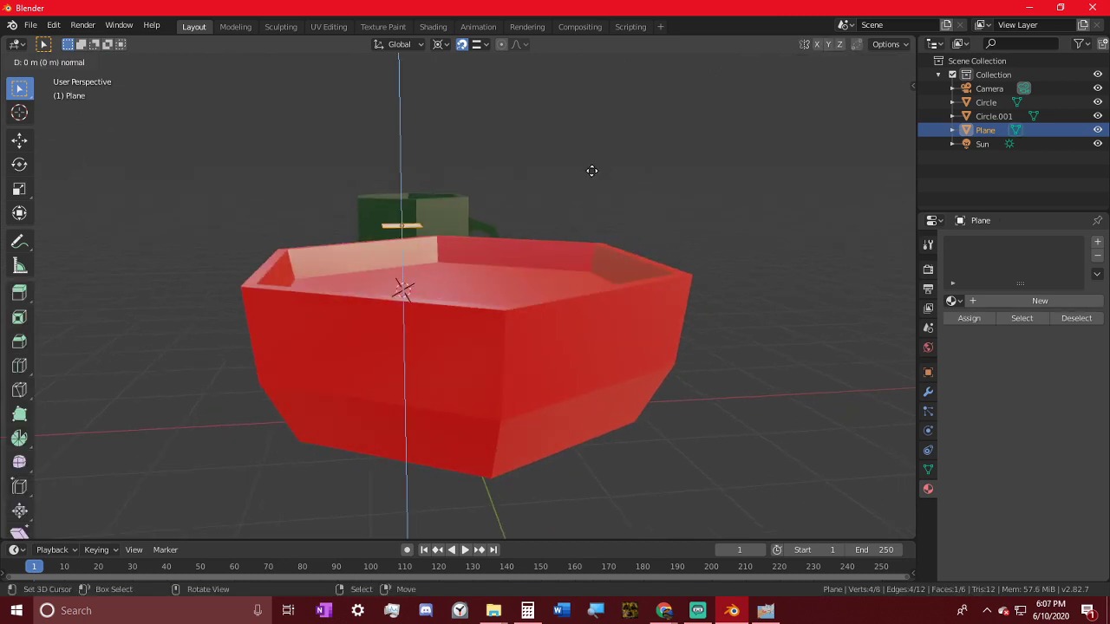
key(z)
click(591, 175)
- Switch to face selection, hide all objects except the slab, and return to editing its mesh
middle_drag(518, 196, 296, 207)
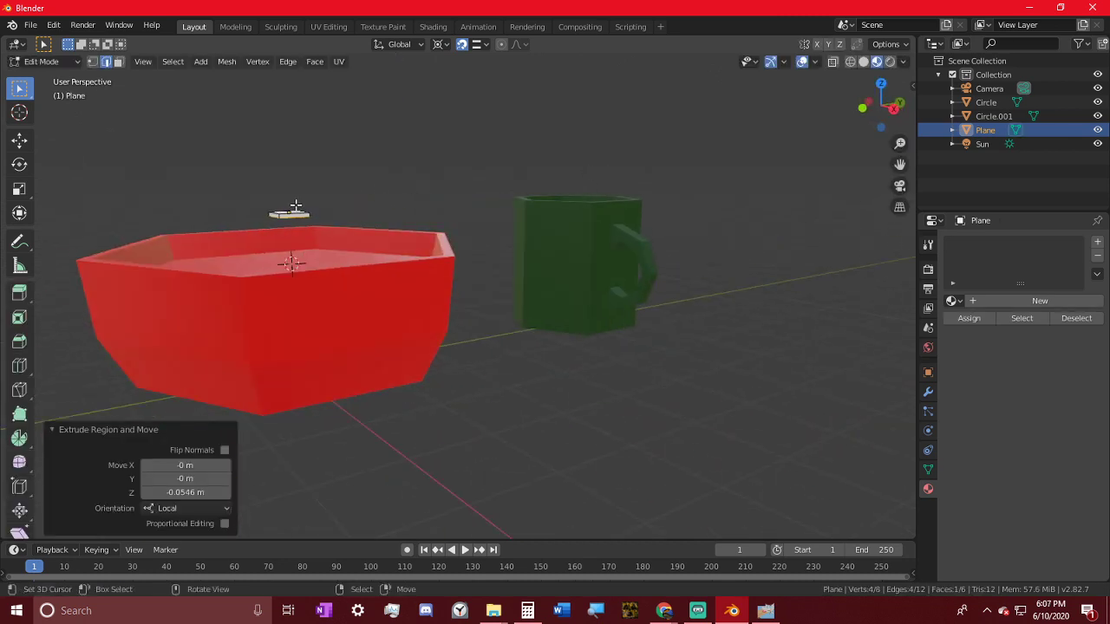
click(118, 62)
middle_drag(403, 239, 479, 270)
key(Tab)
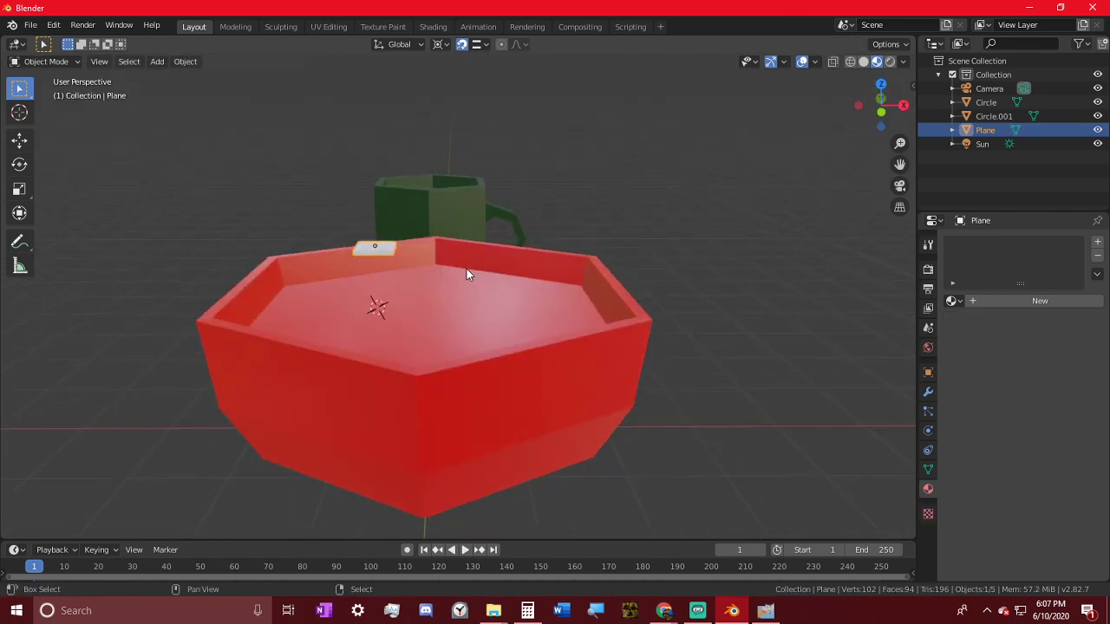
key(shift+h)
key(Tab)
scroll(416, 275, up, 3)
- Select the slab's entire mesh and stretch it along the X axis by a factor of 3.922
key(a)
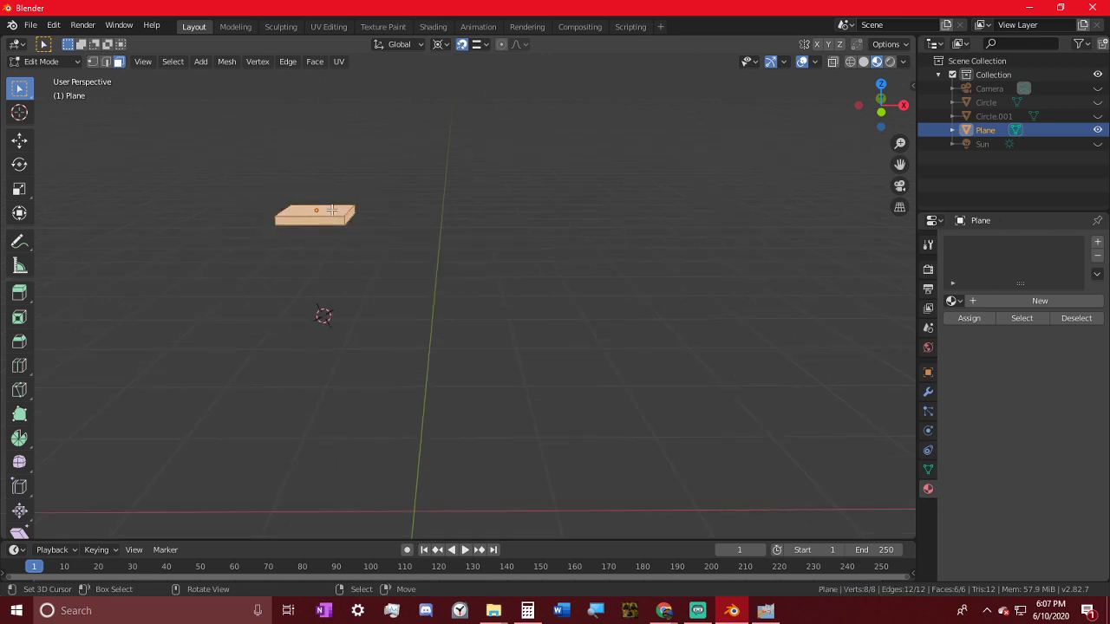
click(334, 210)
key(a)
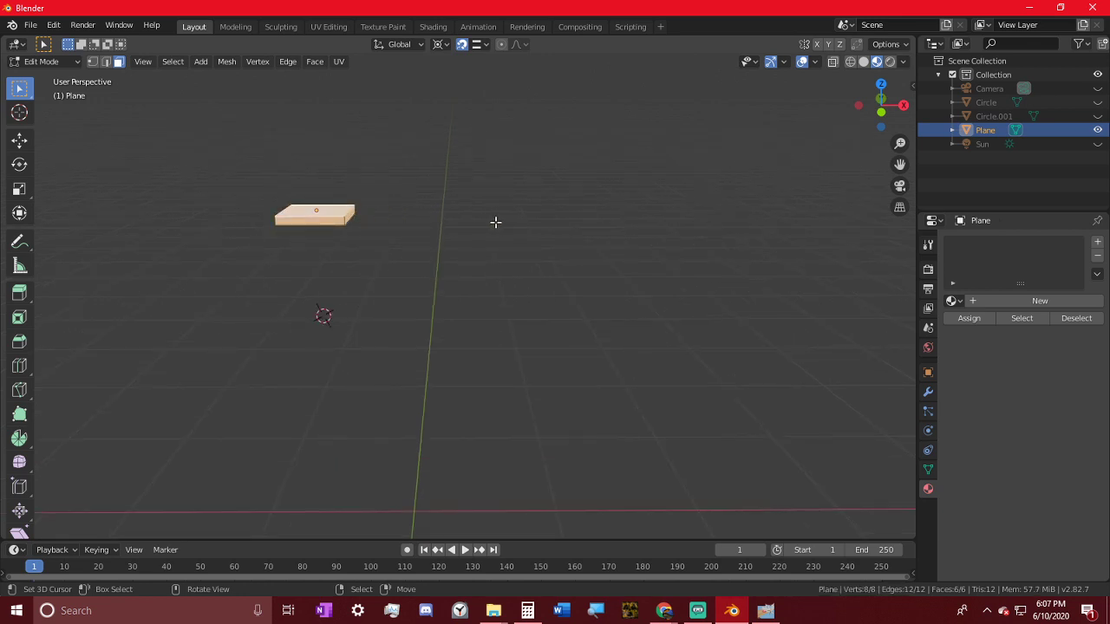
key(s)
key(x)
click(174, 230)
- Clear the selection, select only the slab's narrow end face, and scale it along the Y axis to 0.713
middle_drag(174, 231, 204, 238)
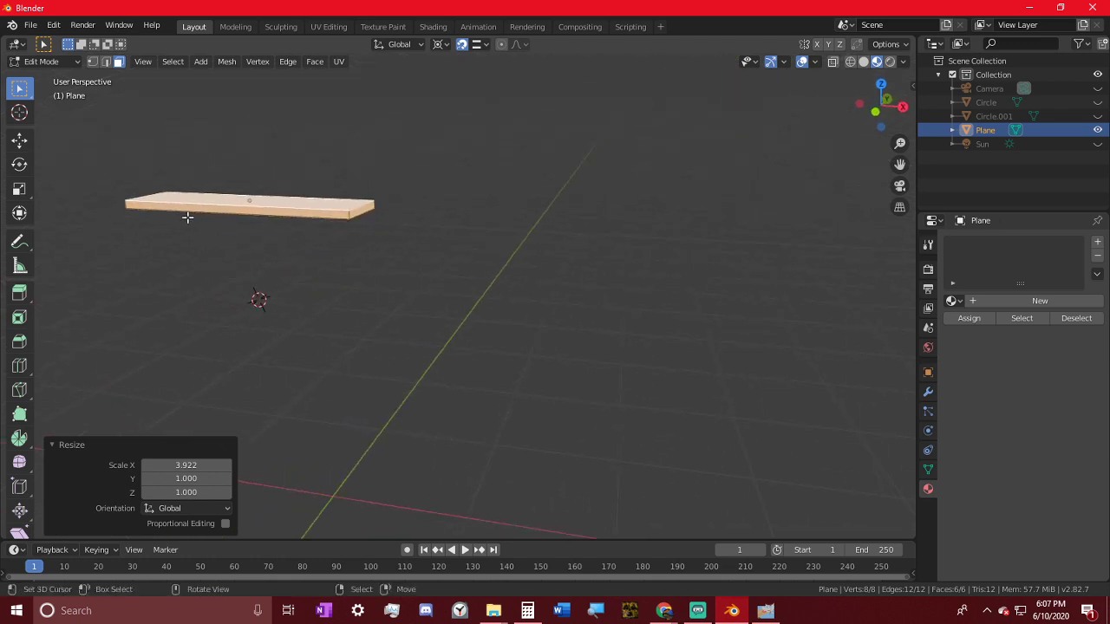
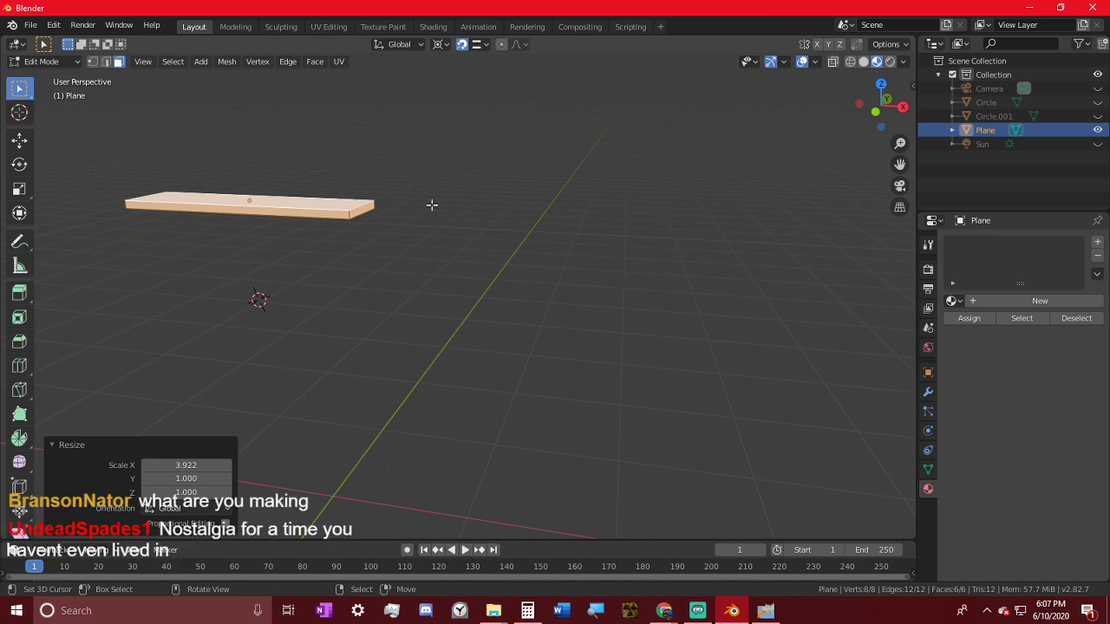
middle_drag(466, 138, 412, 329)
scroll(412, 329, down, 3)
scroll(608, 264, up, 3)
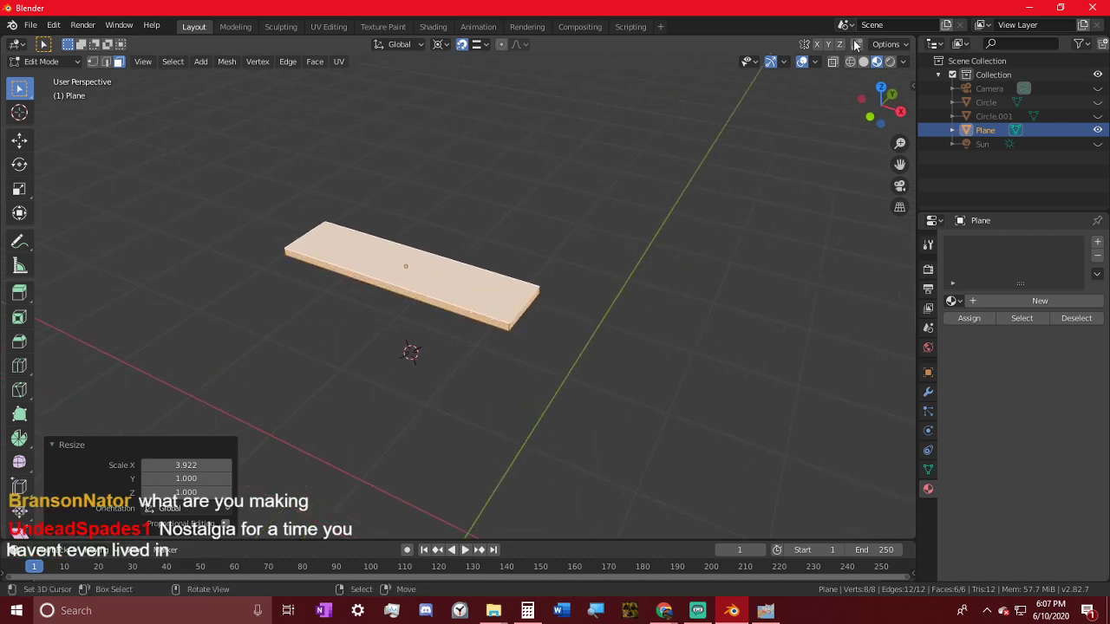
middle_drag(686, 237, 616, 287)
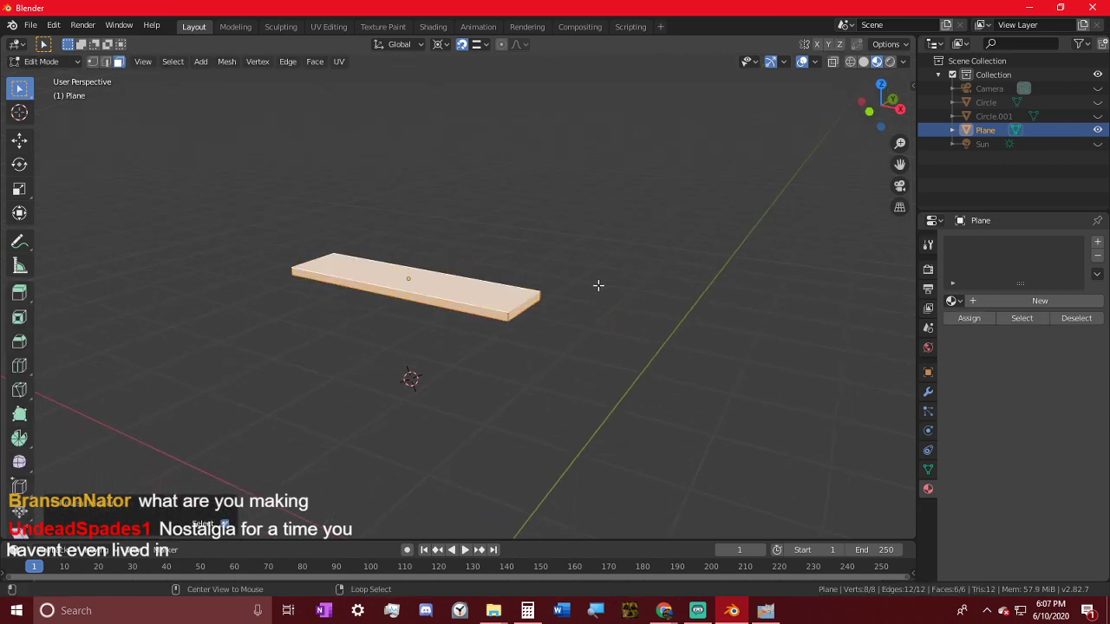
key(alt+a)
middle_drag(573, 329, 498, 288)
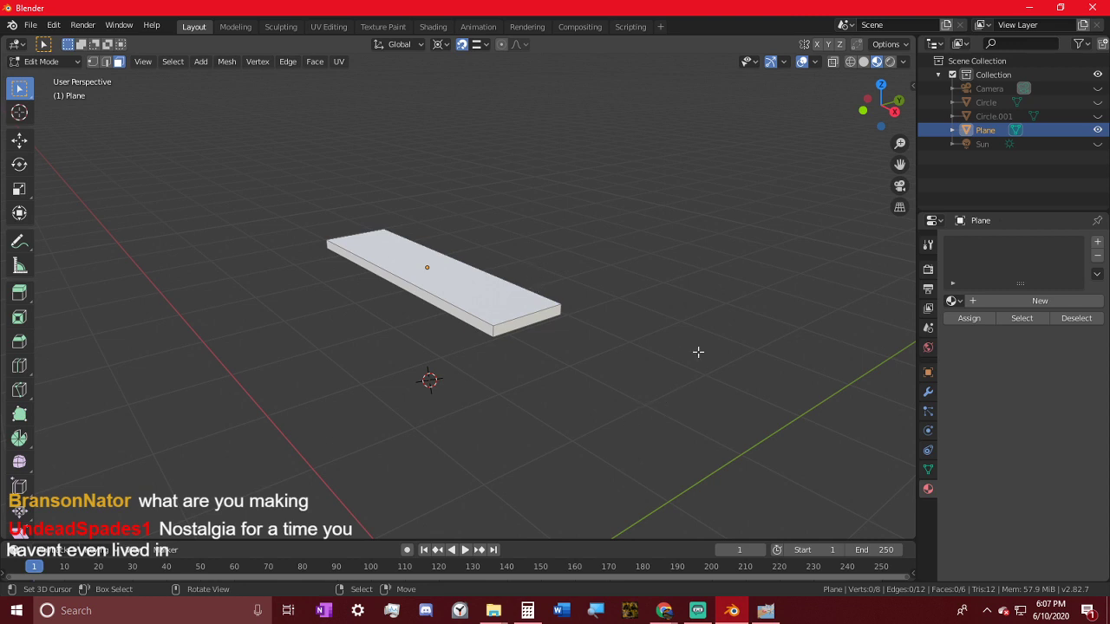
middle_drag(698, 352, 488, 352)
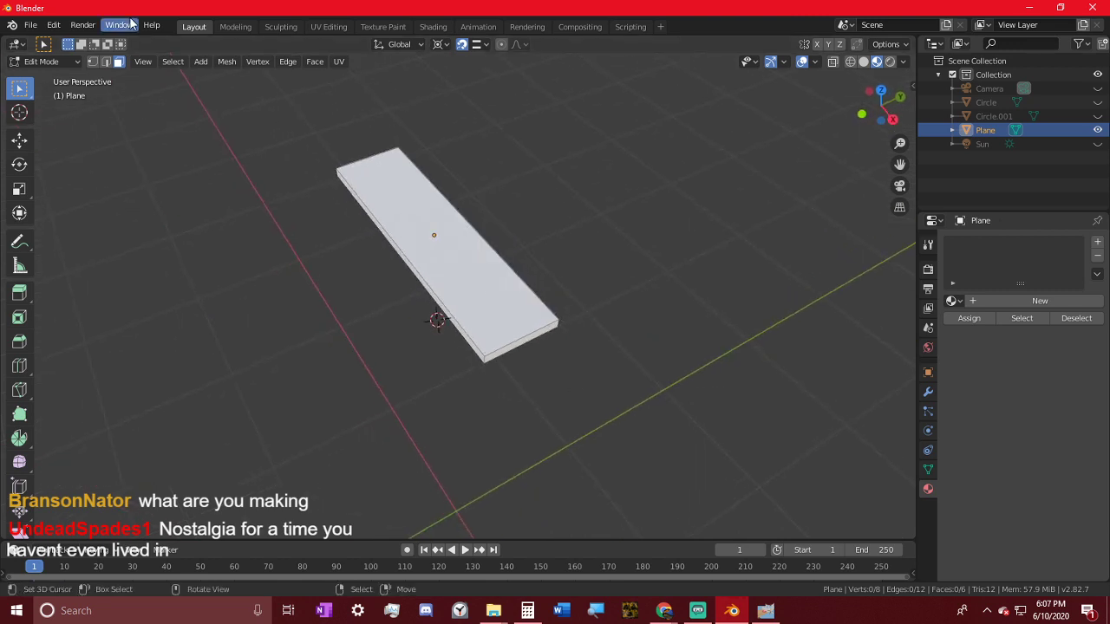
click(540, 337)
key(s)
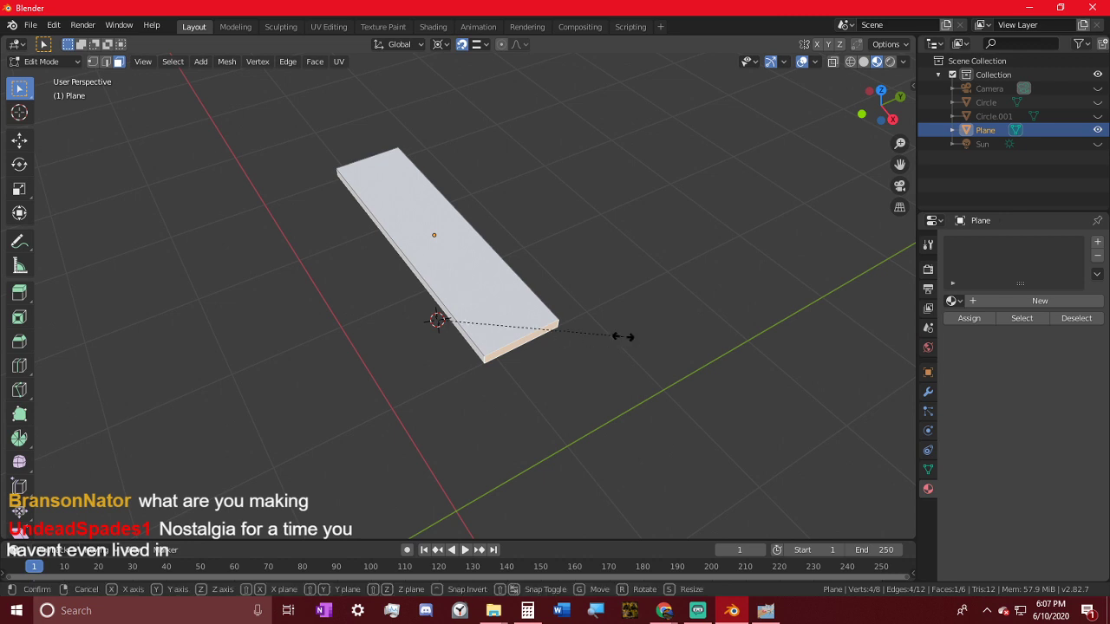
key(x)
key(y)
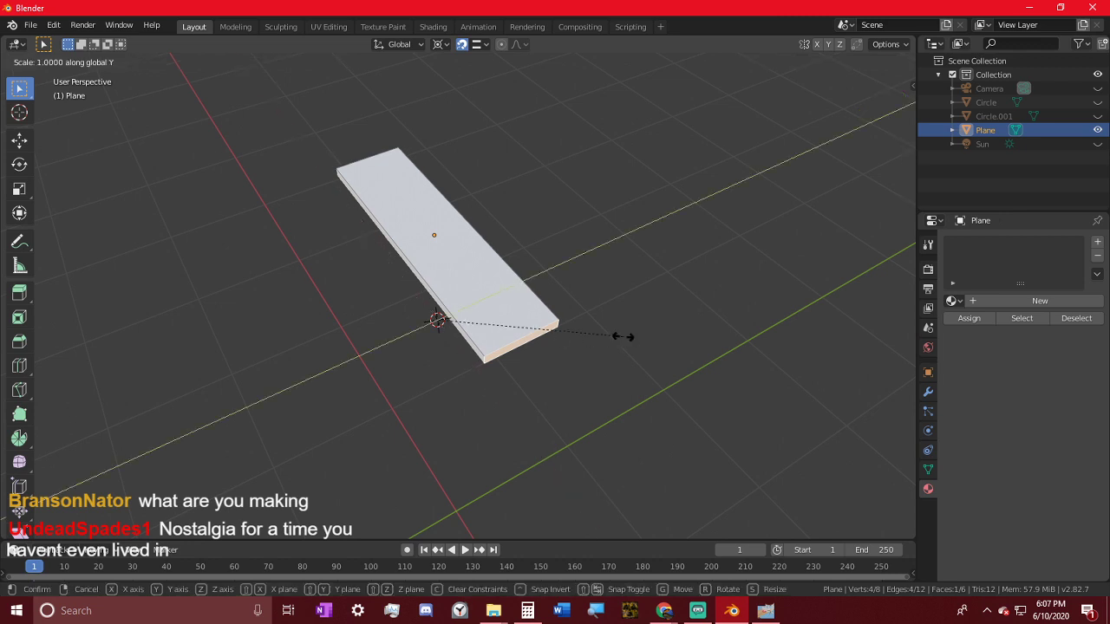
click(577, 333)
- Move the selected end face outward along the X axis by about 2.16 m to lengthen the slab
middle_drag(570, 354, 716, 347)
key(g)
key(x)
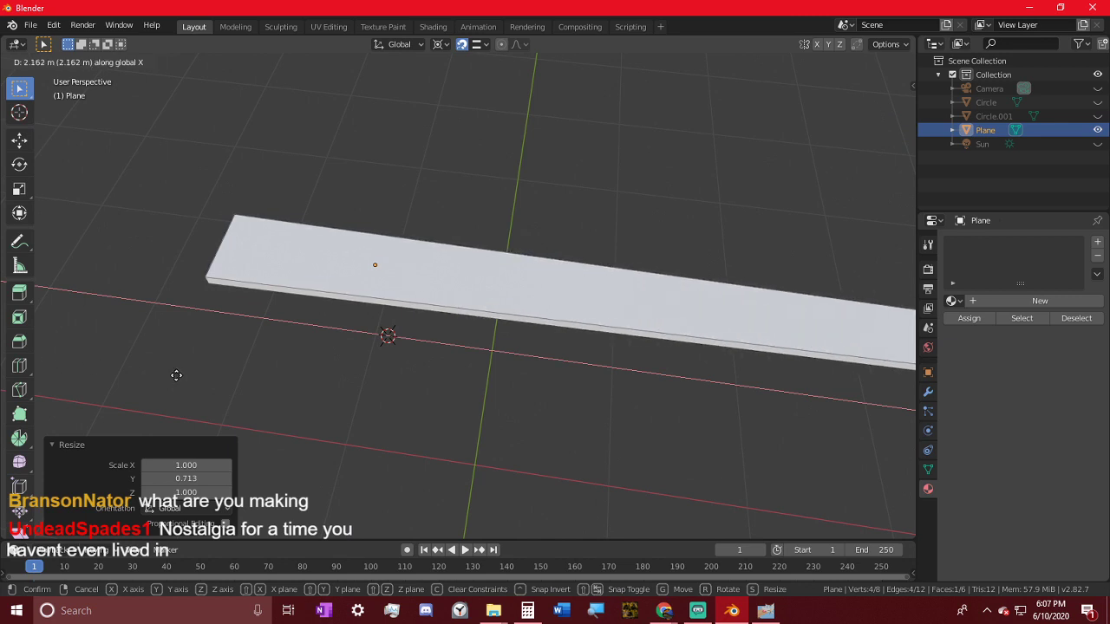
click(179, 373)
- Scale the end face along the X axis to 0.553 to pull it back and shorten the slab
scroll(268, 330, down, 4)
middle_drag(571, 225, 559, 177)
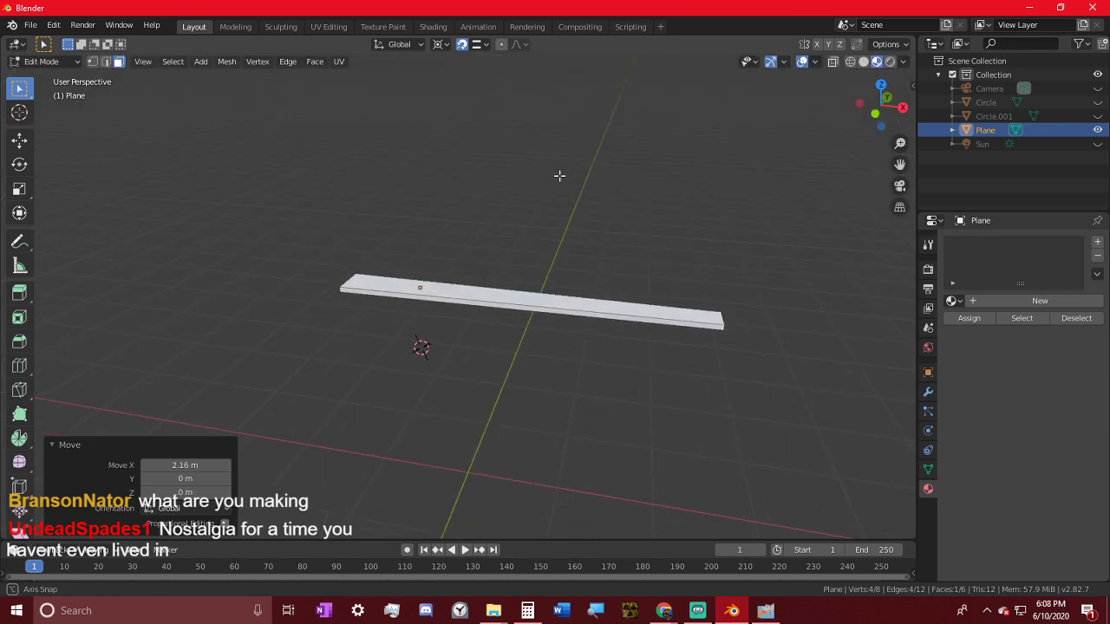
key(s)
key(x)
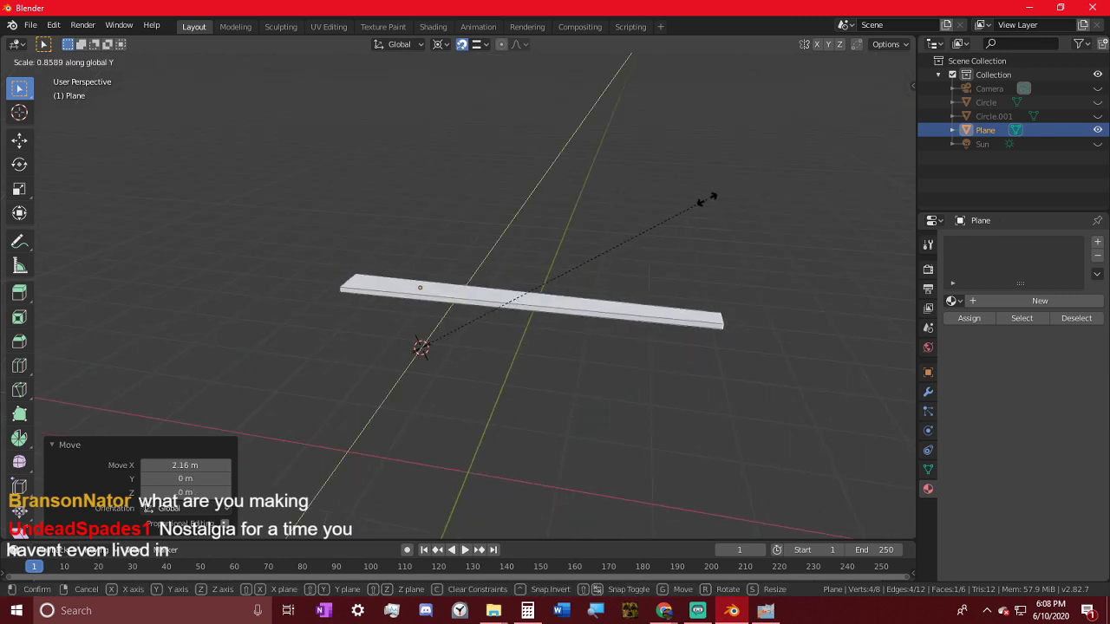
click(576, 200)
- Extrude the slab's end face outward by about 0.624 m to add a head section
middle_drag(583, 271, 652, 314)
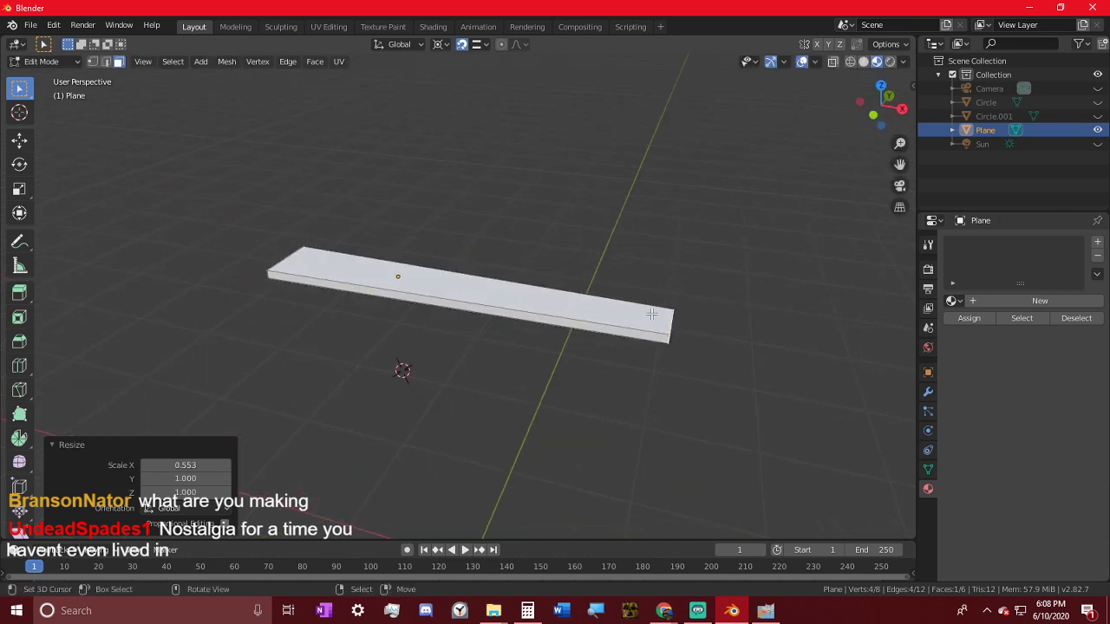
key(e)
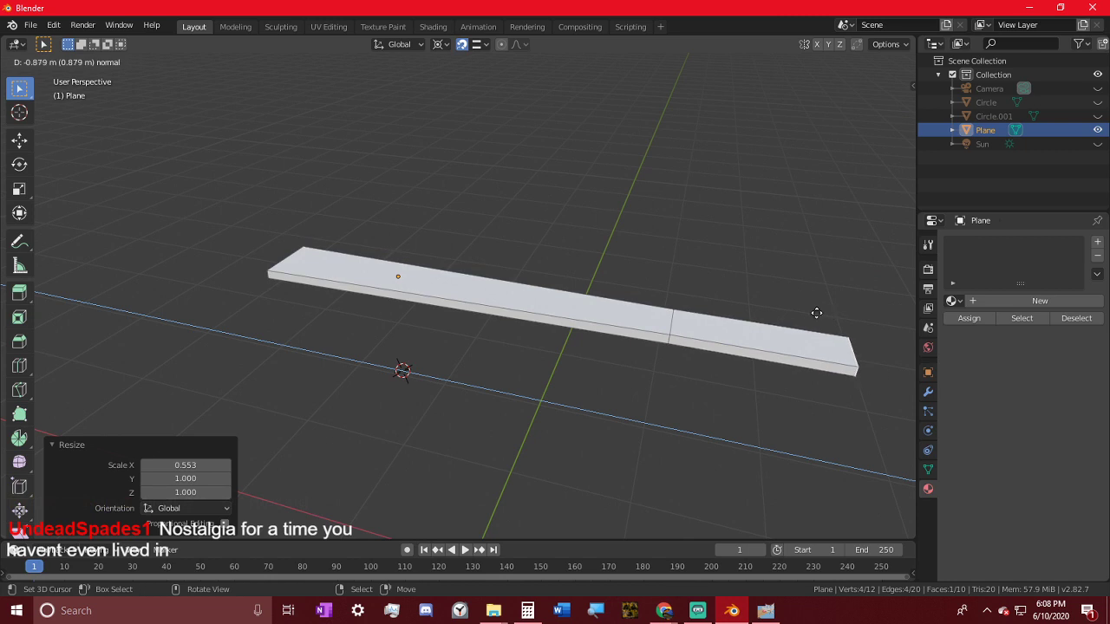
click(778, 301)
- Add a single loop cut across the new head section, slid toward the handle with a factor of 0.701
middle_drag(690, 308, 624, 363)
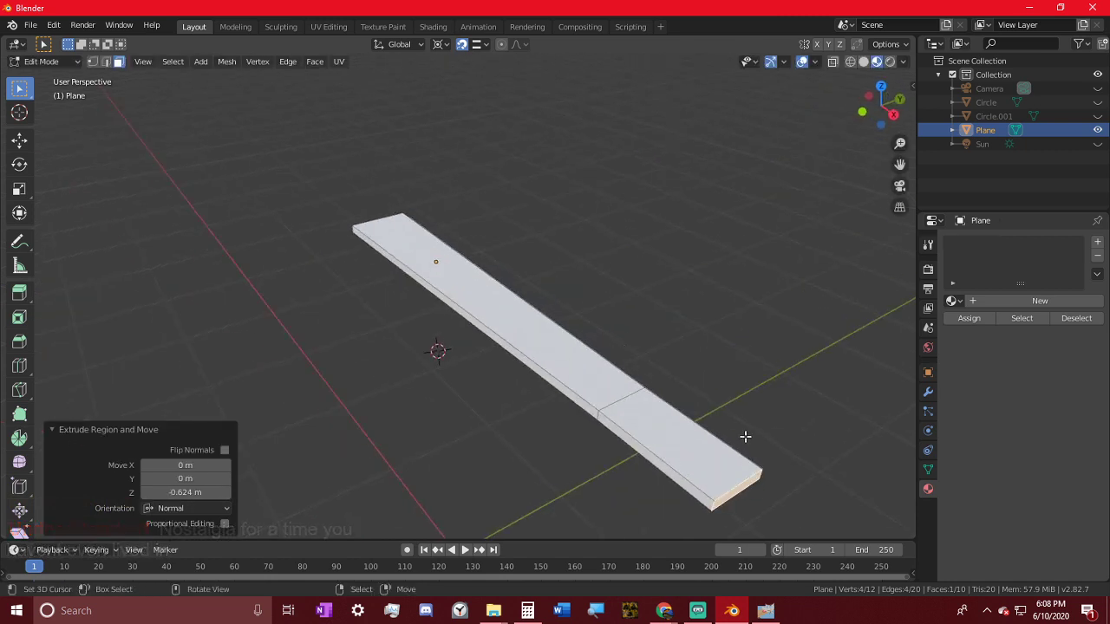
key(ctrl+r)
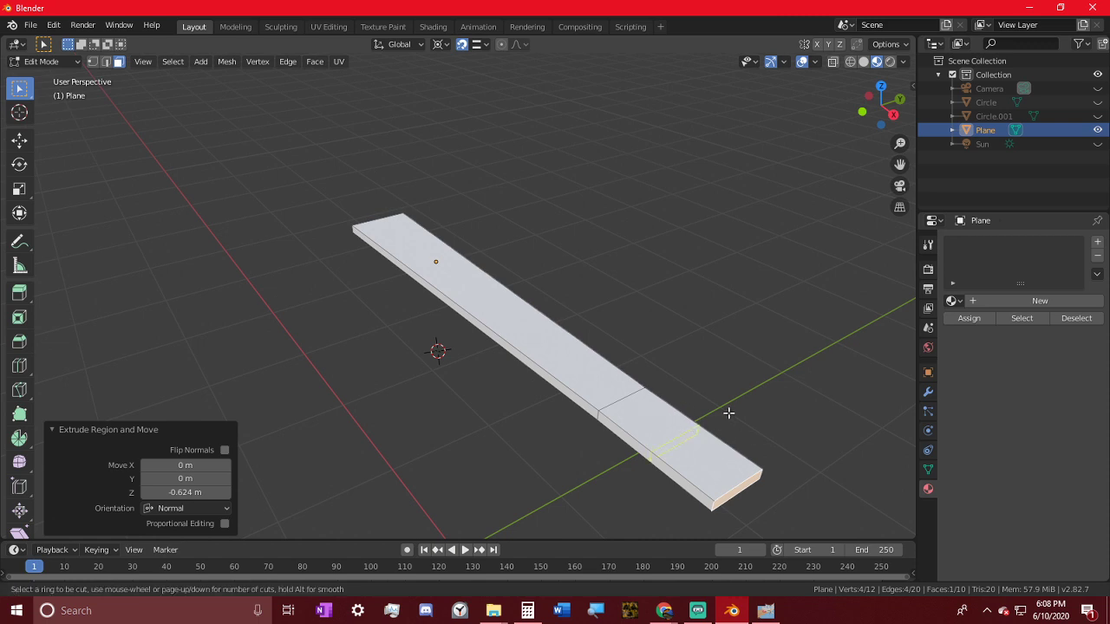
click(708, 416)
click(664, 391)
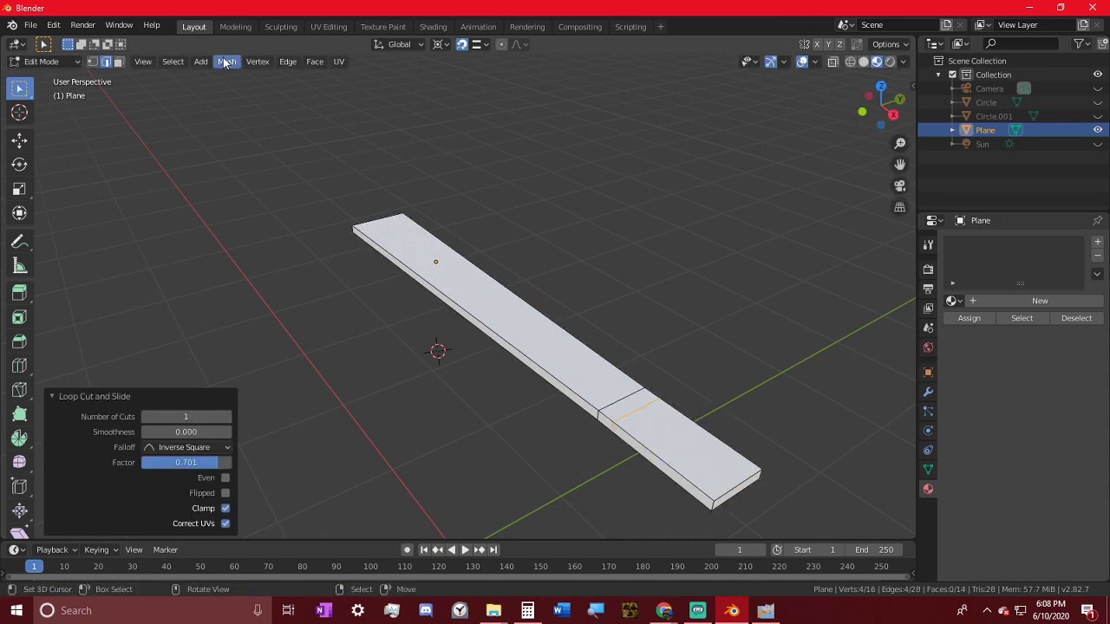
- Select the two opposite side faces of the head section and scale them along Y by 1.877 to widen it
click(118, 61)
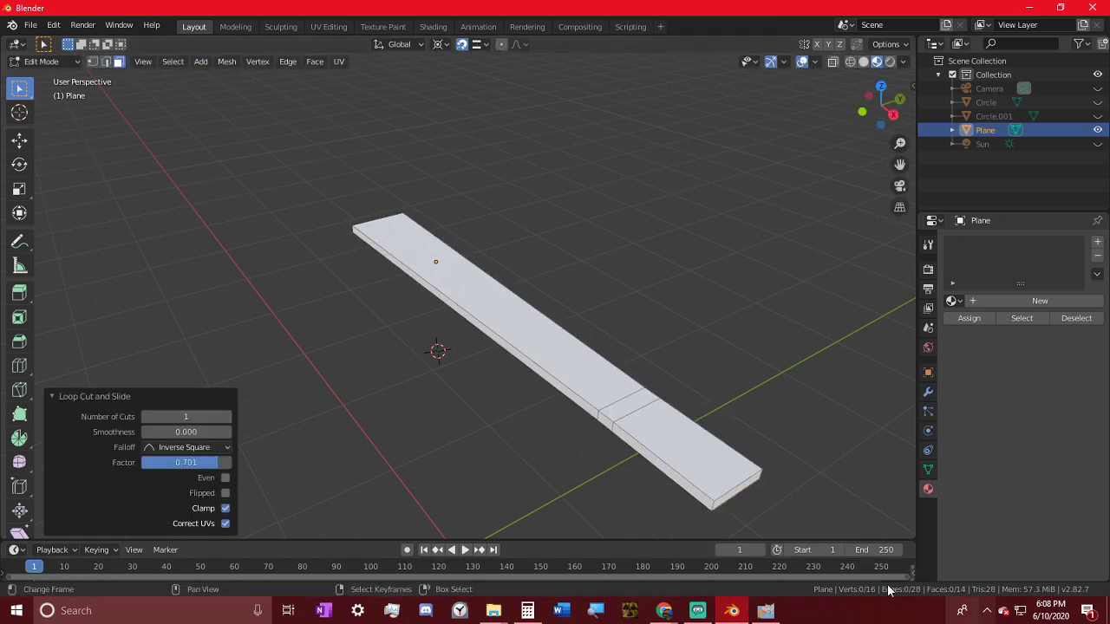
click(667, 472)
middle_drag(668, 472, 293, 462)
shift+click(320, 468)
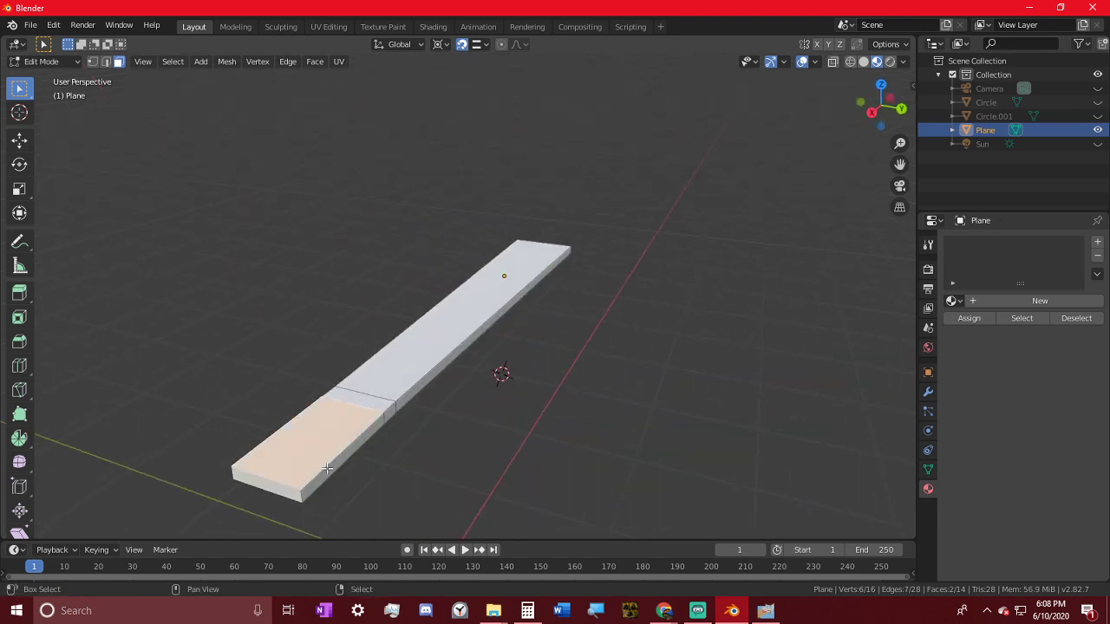
shift+click(329, 469)
shift+click(316, 450)
key(s)
key(y)
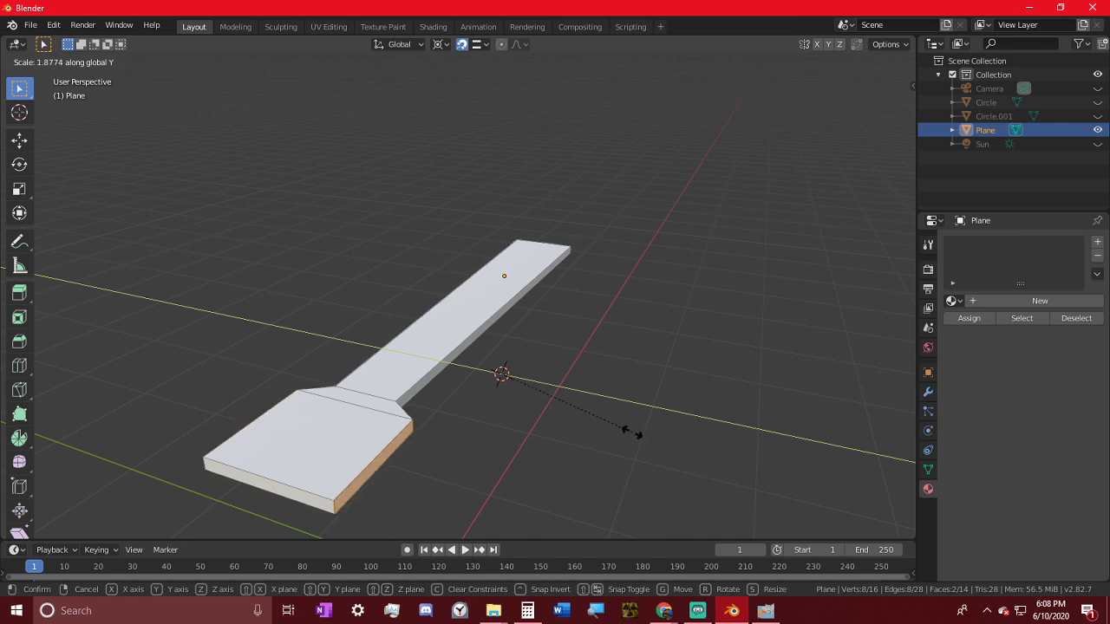
click(632, 432)
middle_drag(458, 432, 447, 371)
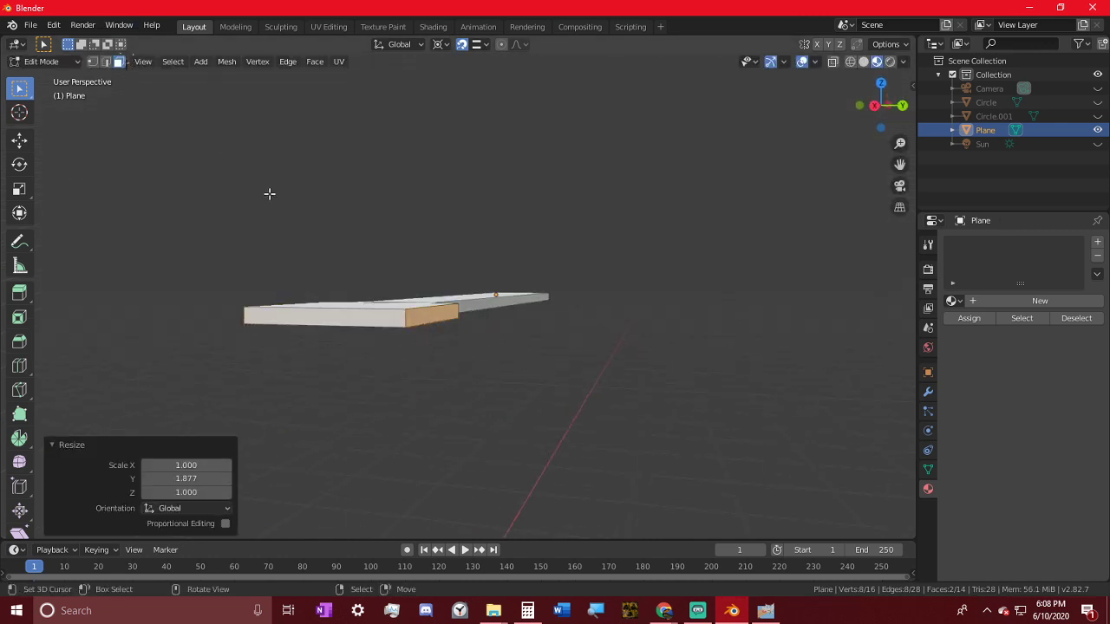
- Select the top and bottom faces of the head section and inset both by about 0.468
middle_drag(278, 218, 293, 242)
middle_drag(450, 423, 454, 449)
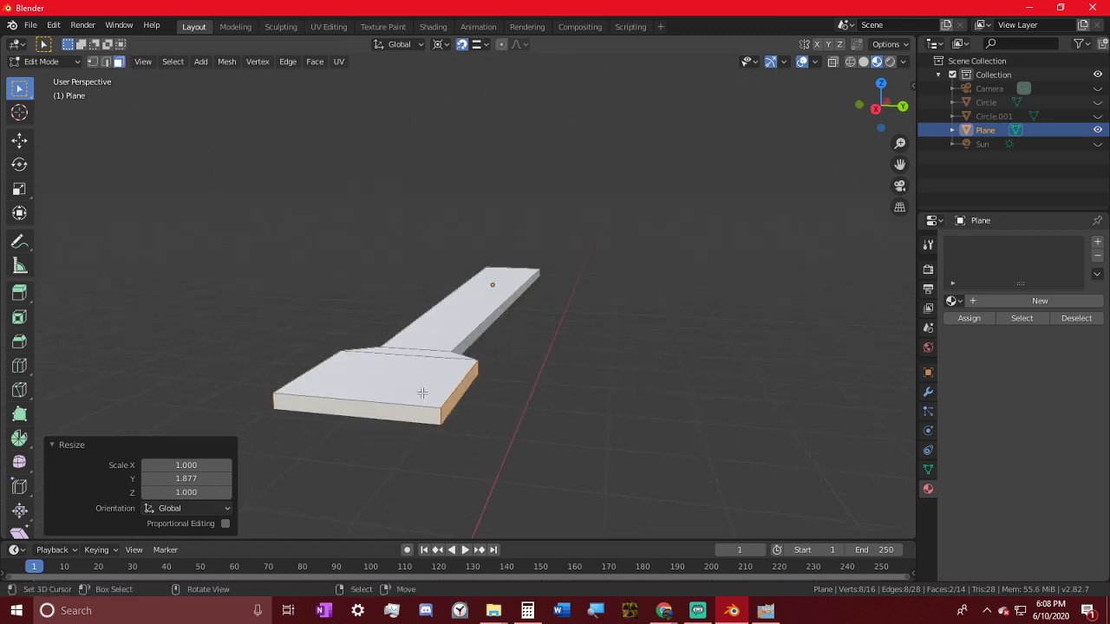
right_click(422, 393)
middle_drag(423, 393, 379, 275)
shift+click(317, 94)
middle_drag(317, 93, 347, 280)
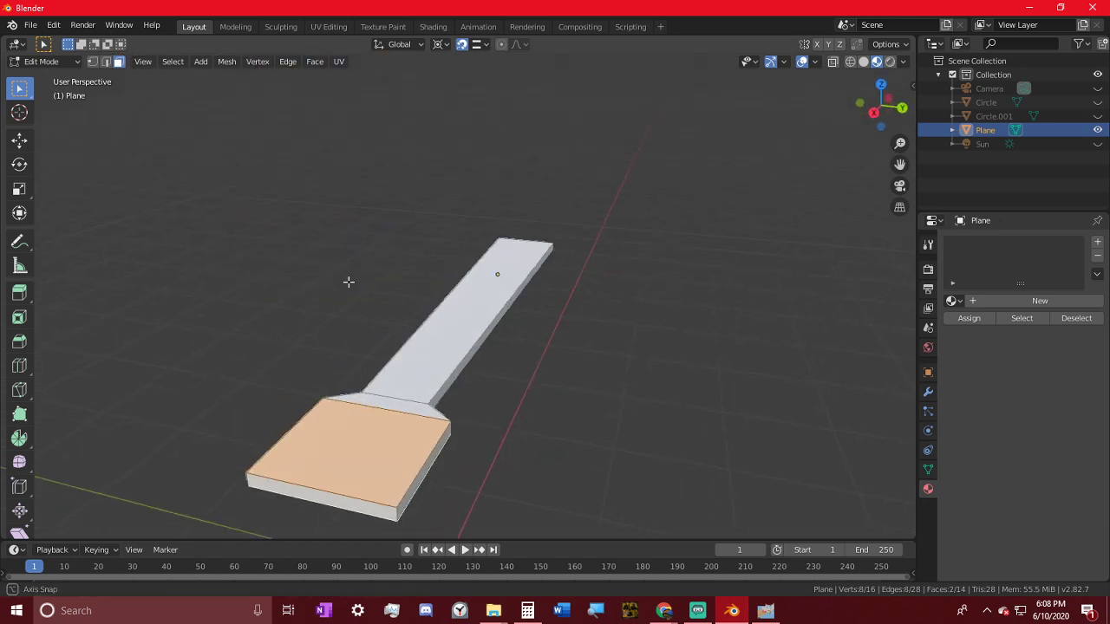
key(i)
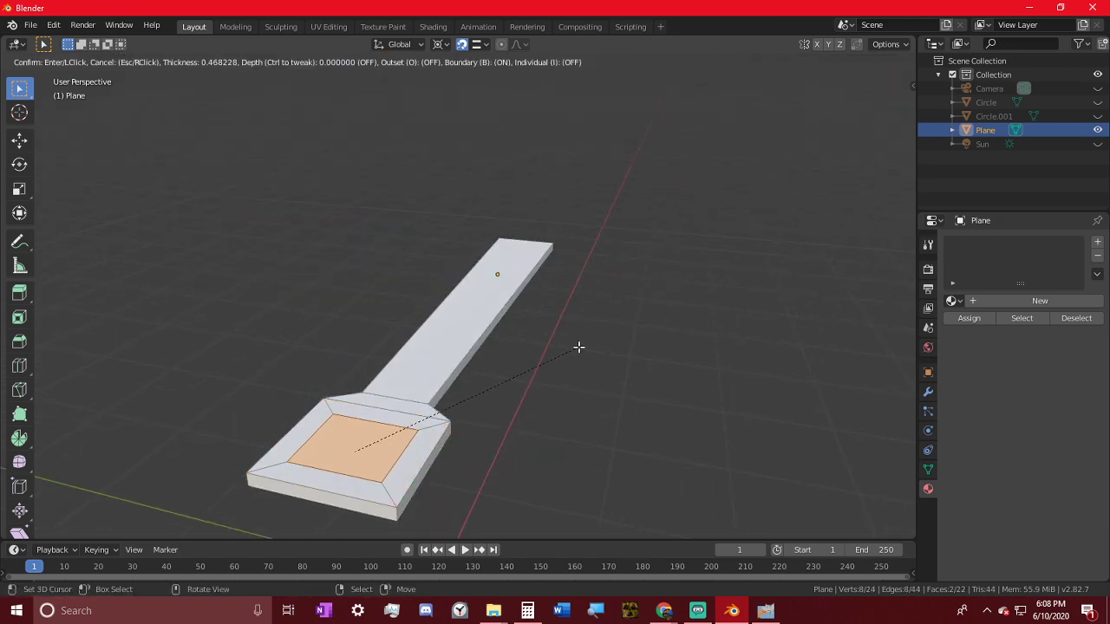
click(578, 347)
key(h)
key(z)
key(Escape)
key(ctrl+z)
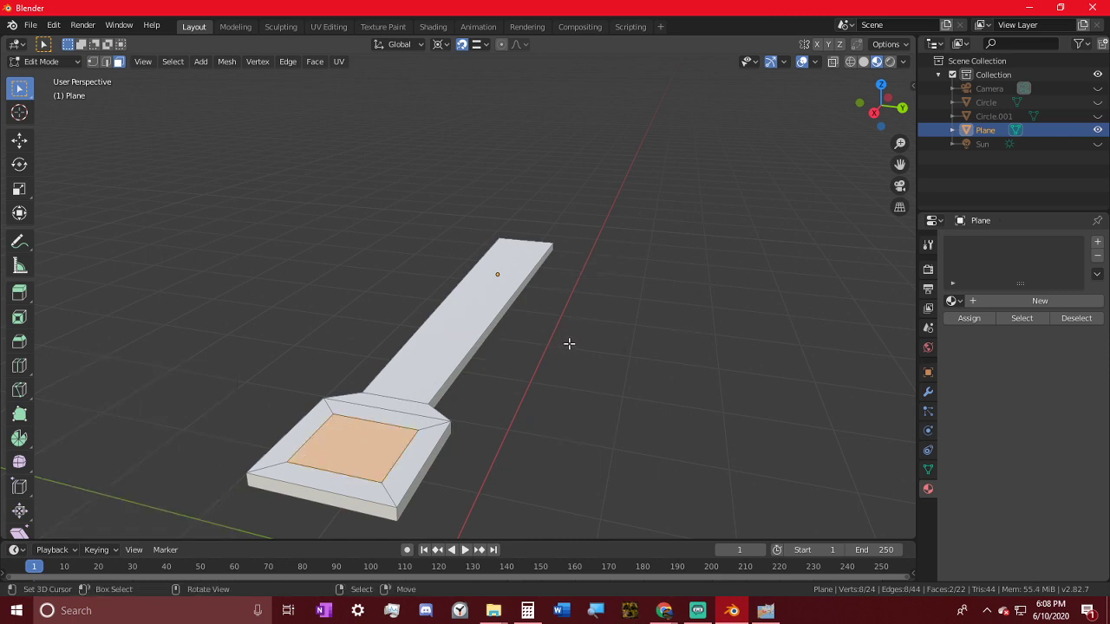
- Move both inset faces down about 0.0925 m along Z to hollow out the spoon's bowl
key(g)
key(z)
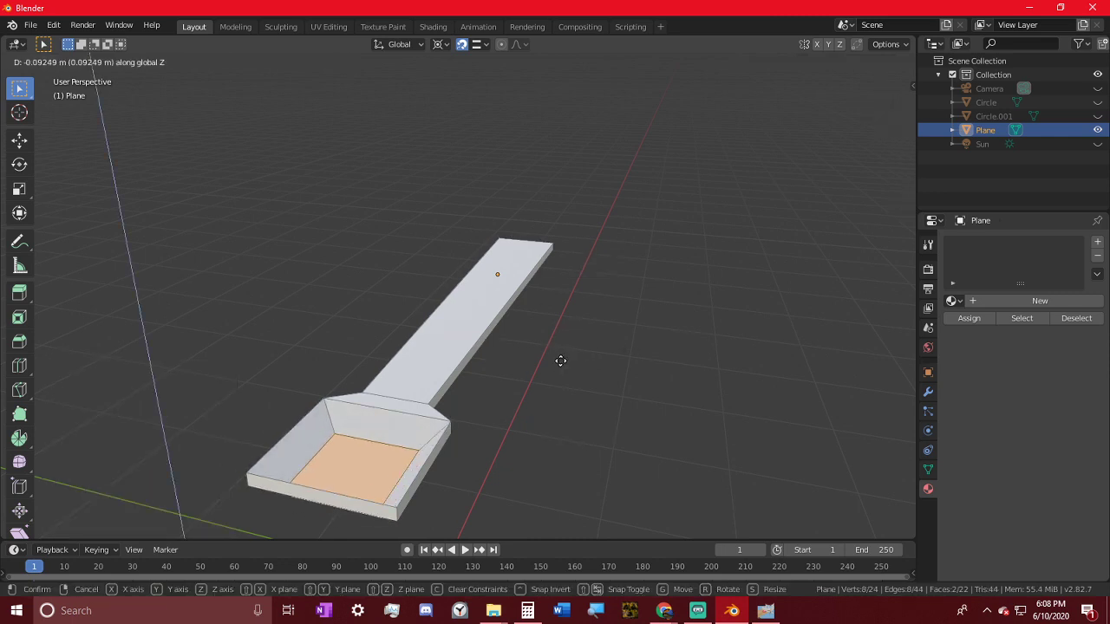
click(560, 361)
shift+middle_drag(503, 384, 535, 301)
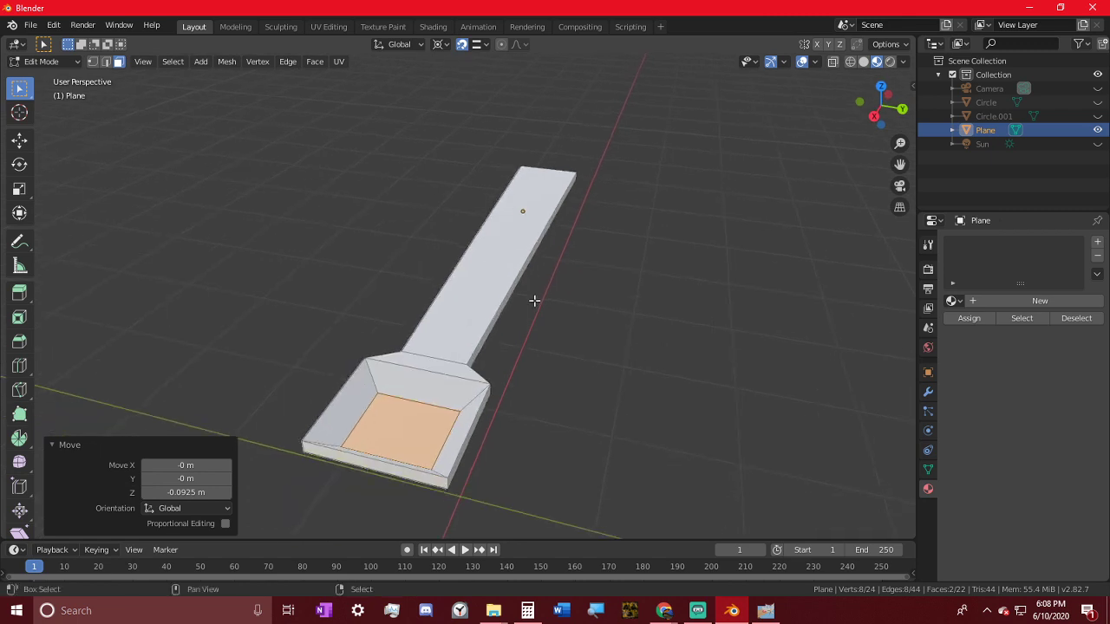
- Add a single centred loop cut running lengthwise through the handle and the bowl
key(ctrl+r)
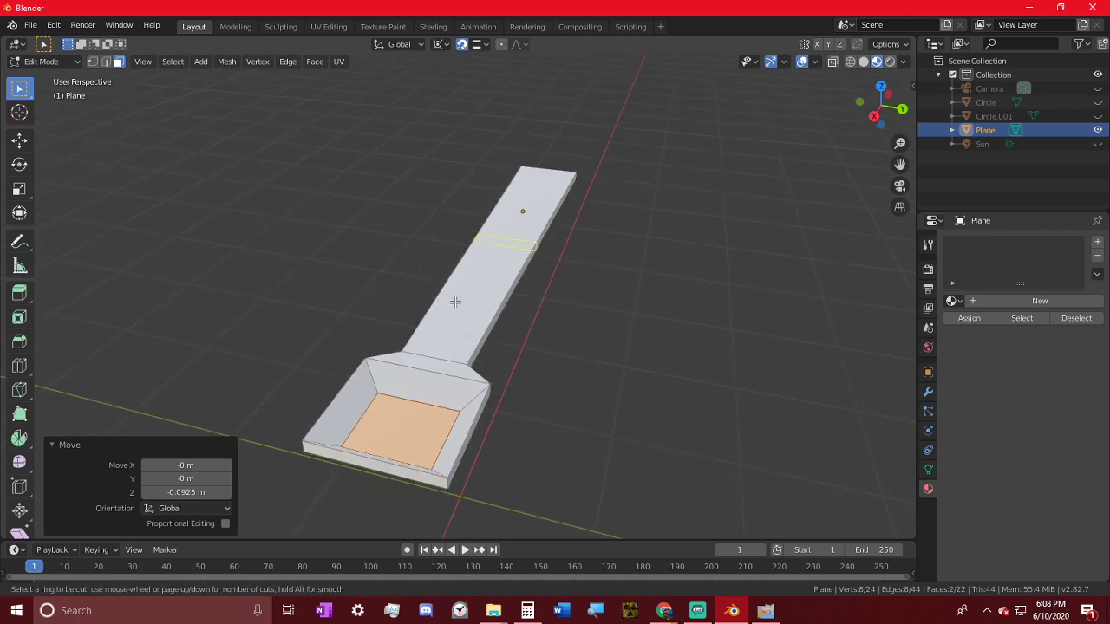
click(559, 157)
right_click(556, 158)
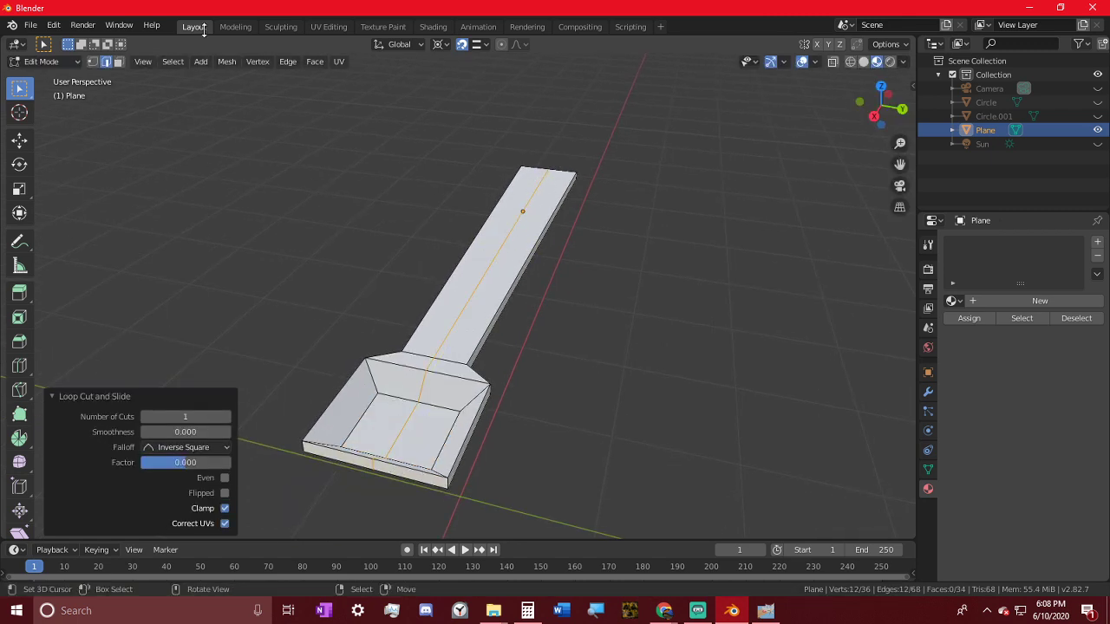
click(372, 462)
key(g)
key(z)
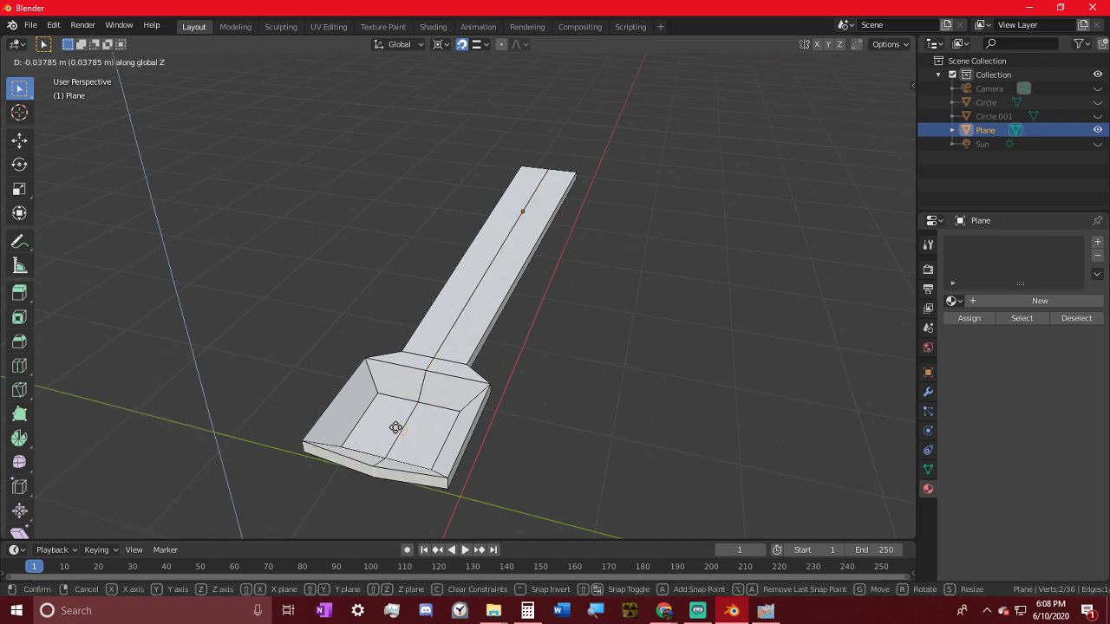
key(s)
right_click(255, 464)
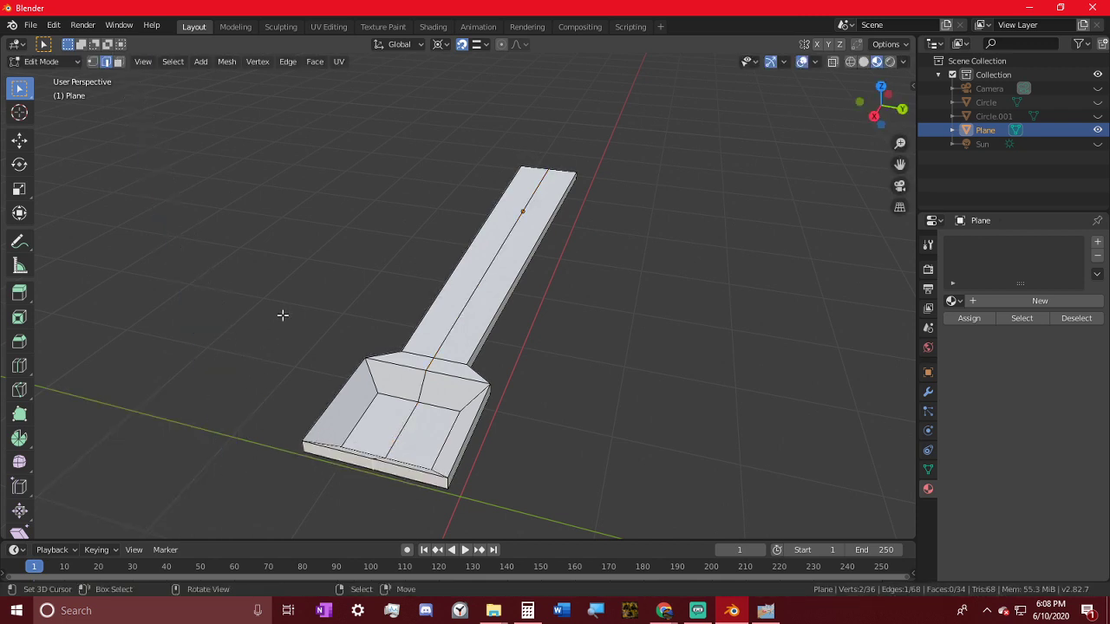
key(s)
right_click(220, 335)
middle_drag(220, 300, 379, 389)
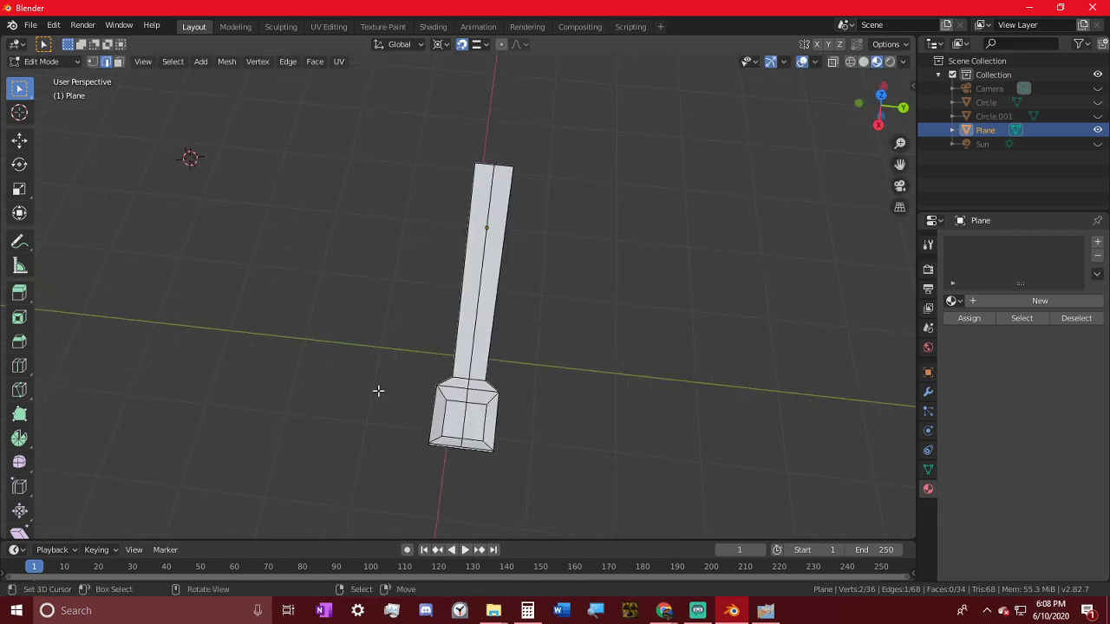
key(g)
key(s)
key(x)
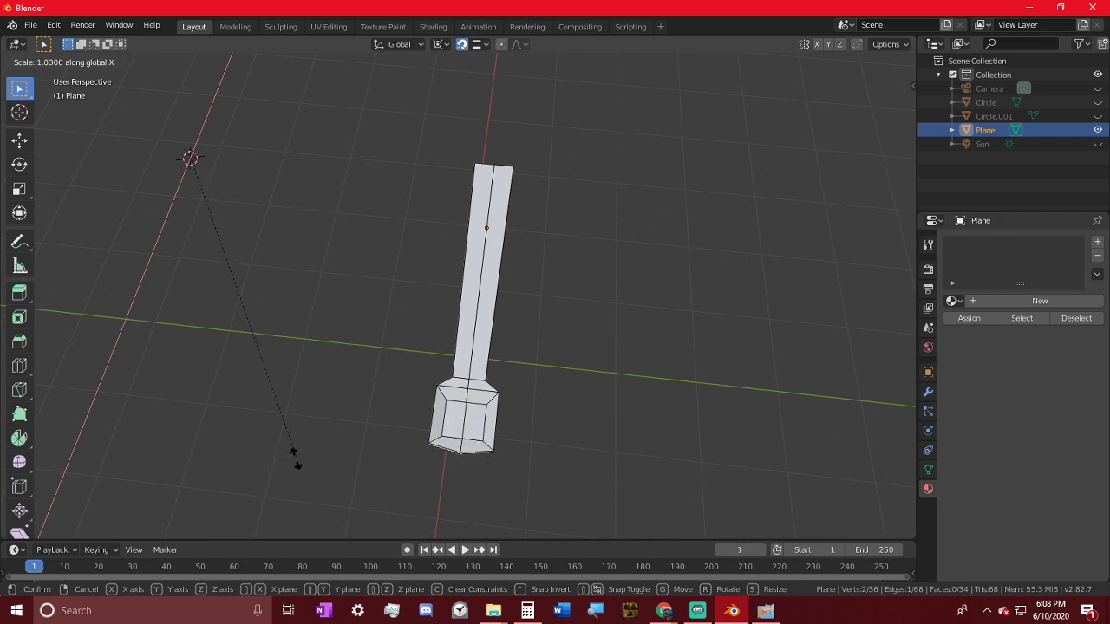
click(263, 66)
middle_drag(265, 64, 334, 388)
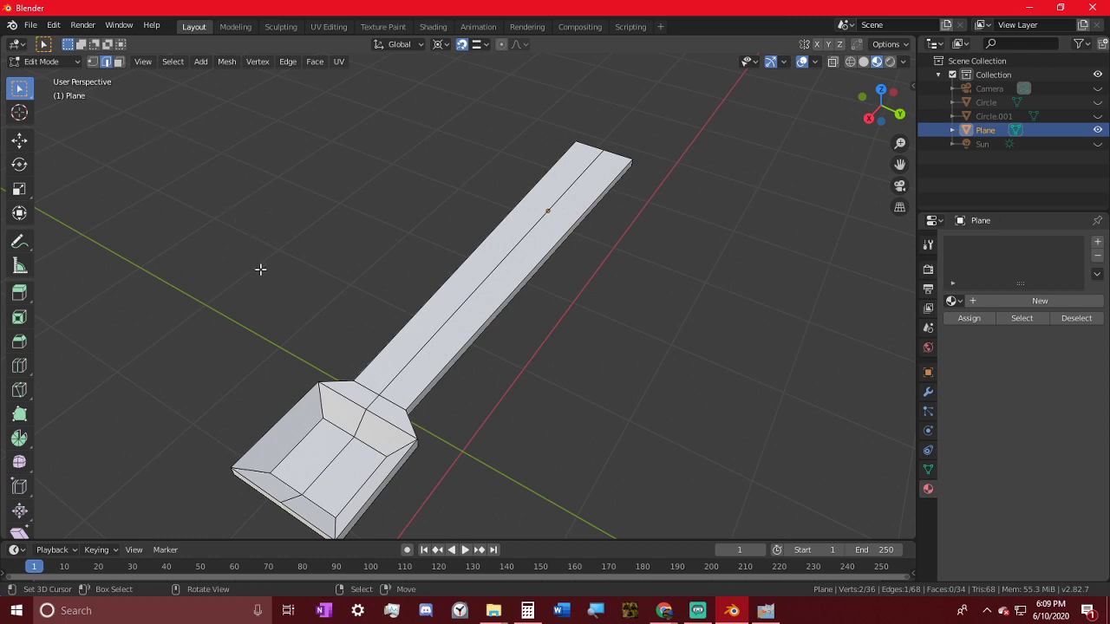
- In a wireframe top view, select only the centre vertices along the bowl's front edge, including those of the inset
middle_drag(260, 270, 474, 466)
scroll(355, 456, down, 3)
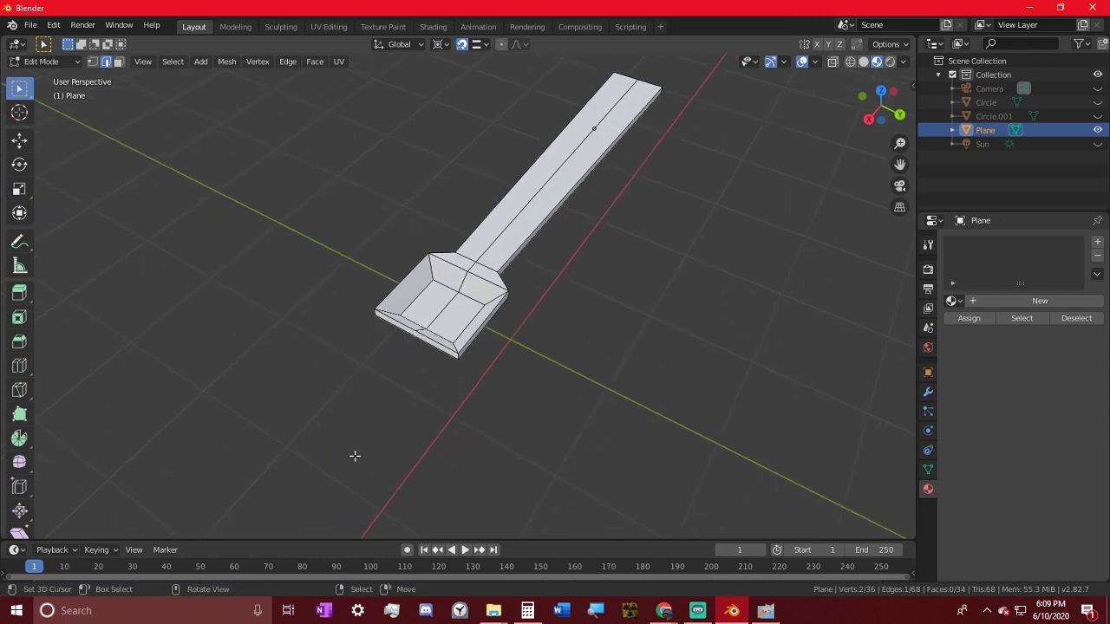
key(KP_7)
scroll(361, 380, up, 3)
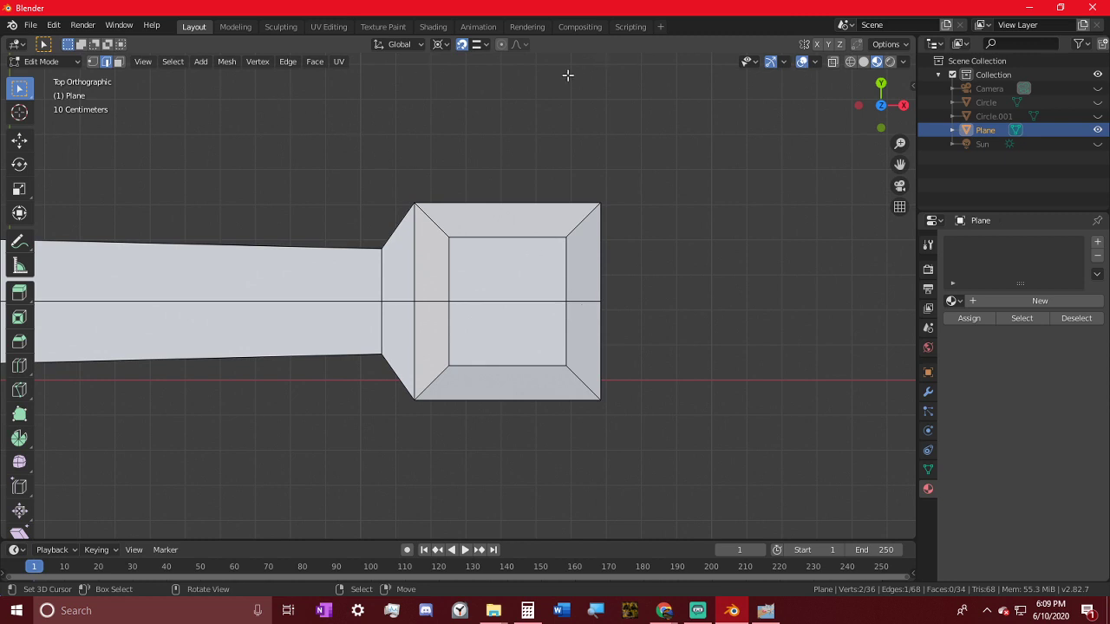
click(92, 62)
key(z)
click(410, 368)
key(c)
click(556, 311)
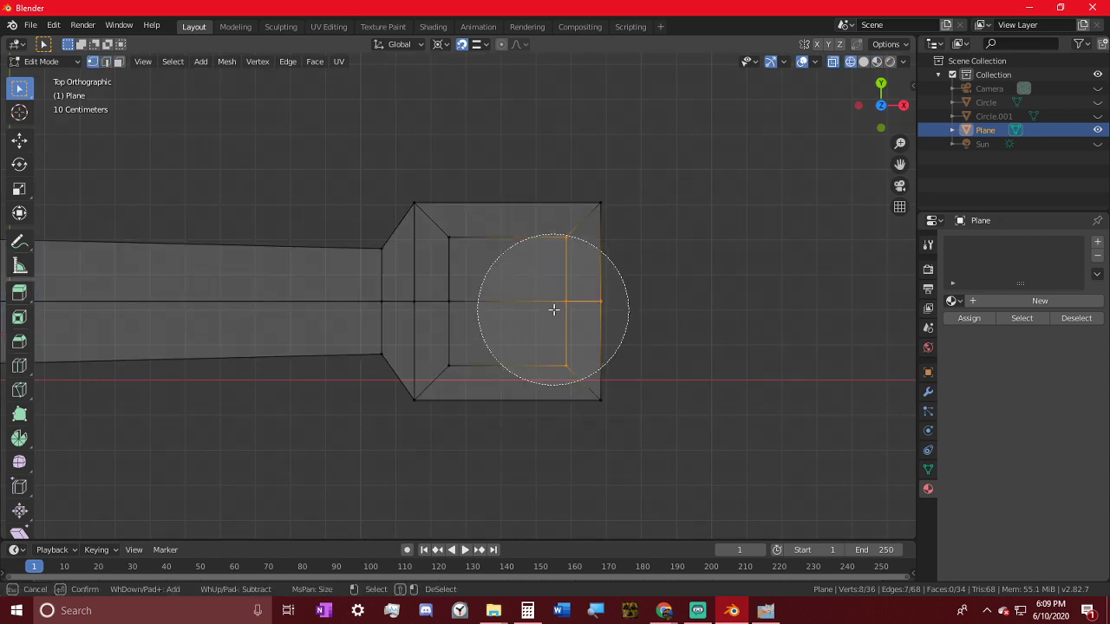
scroll(578, 287, up, 3)
middle_click(581, 218)
middle_click(533, 392)
right_click(532, 391)
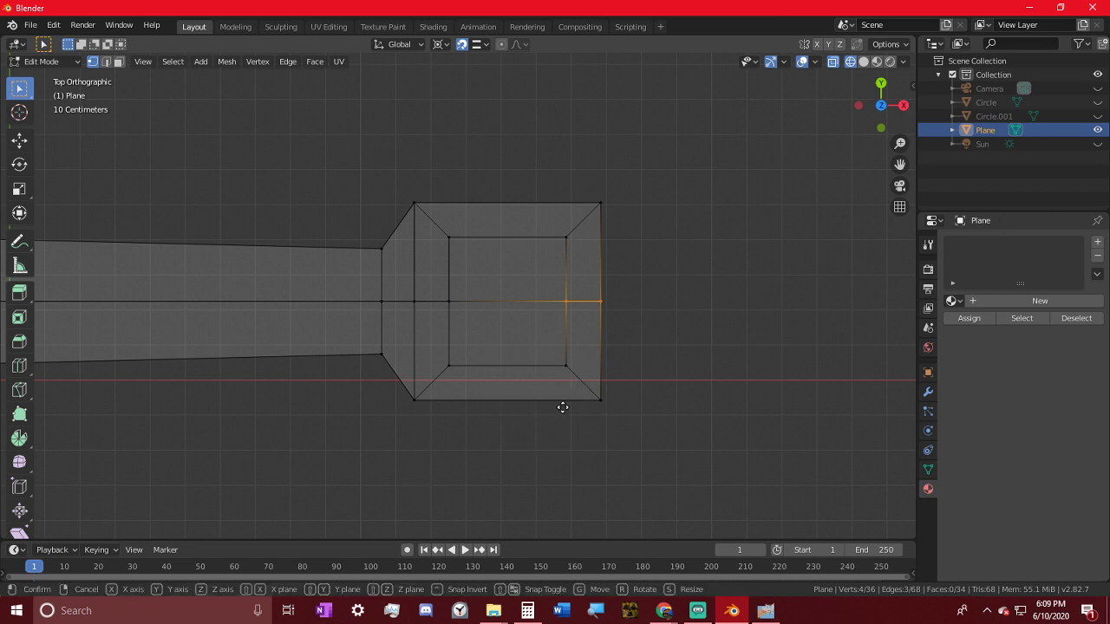
key(g)
key(x)
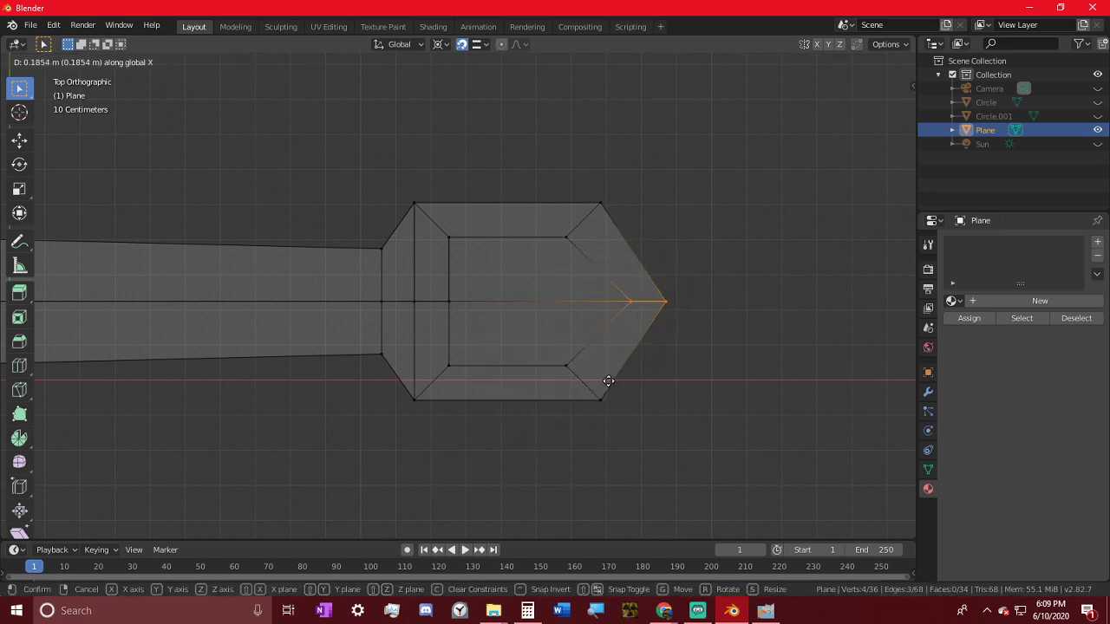
click(589, 380)
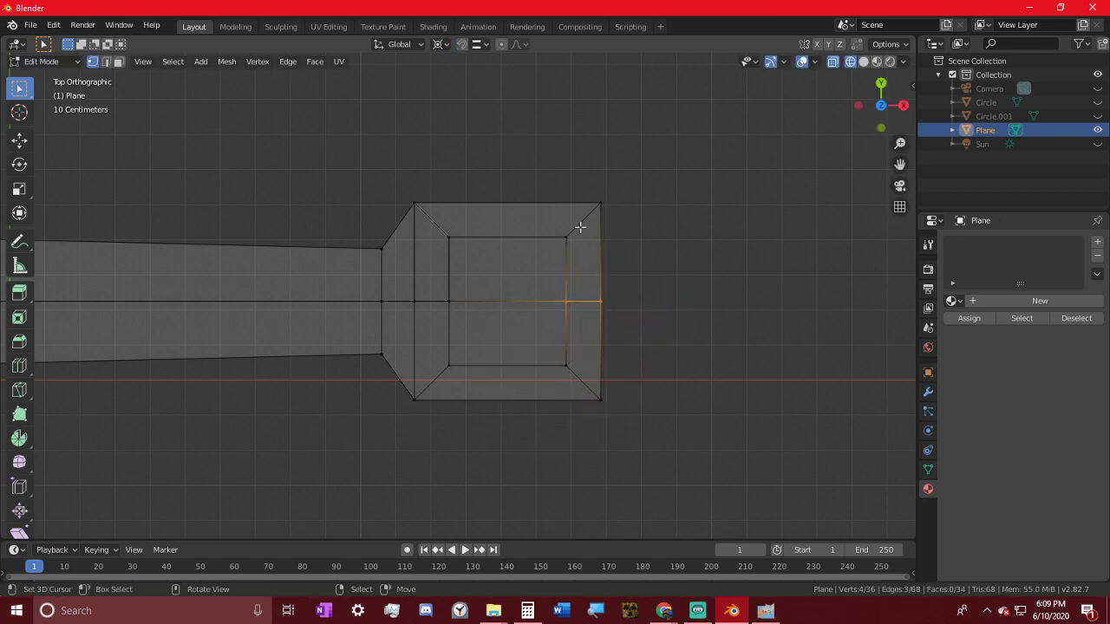
- Move the centre front vertices outward about 0.0613 m along X to give the bowl a shallow pointed tip
key(g)
key(x)
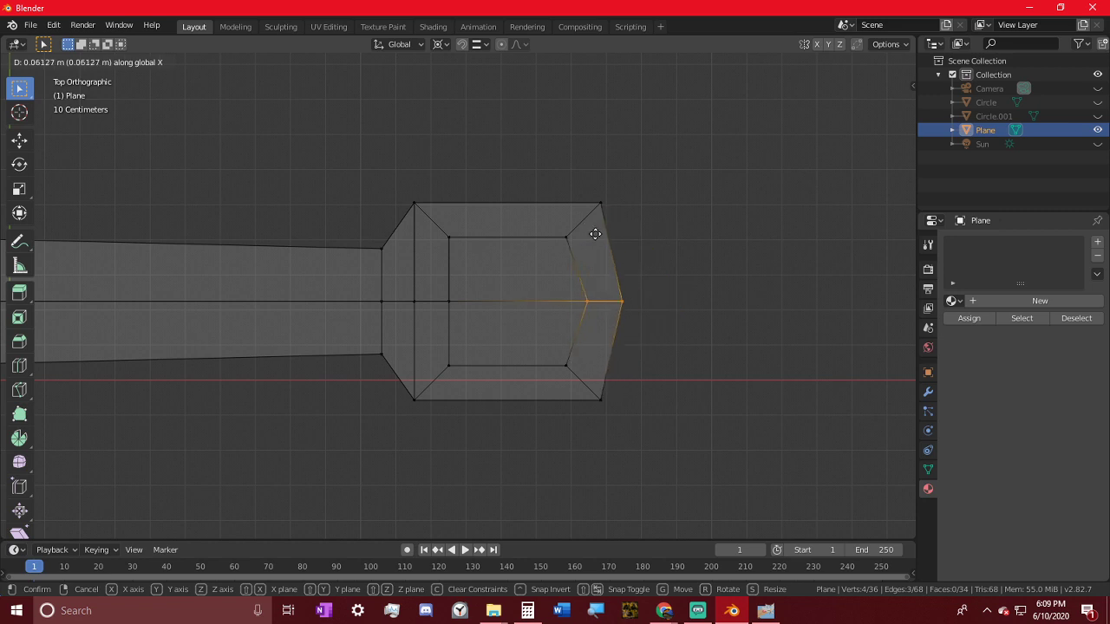
click(595, 234)
- Select the bowl's side and front vertices, leaving out the centre ones near the handle, and move them about 0.0534 m along X
key(c)
middle_drag(471, 228, 586, 365)
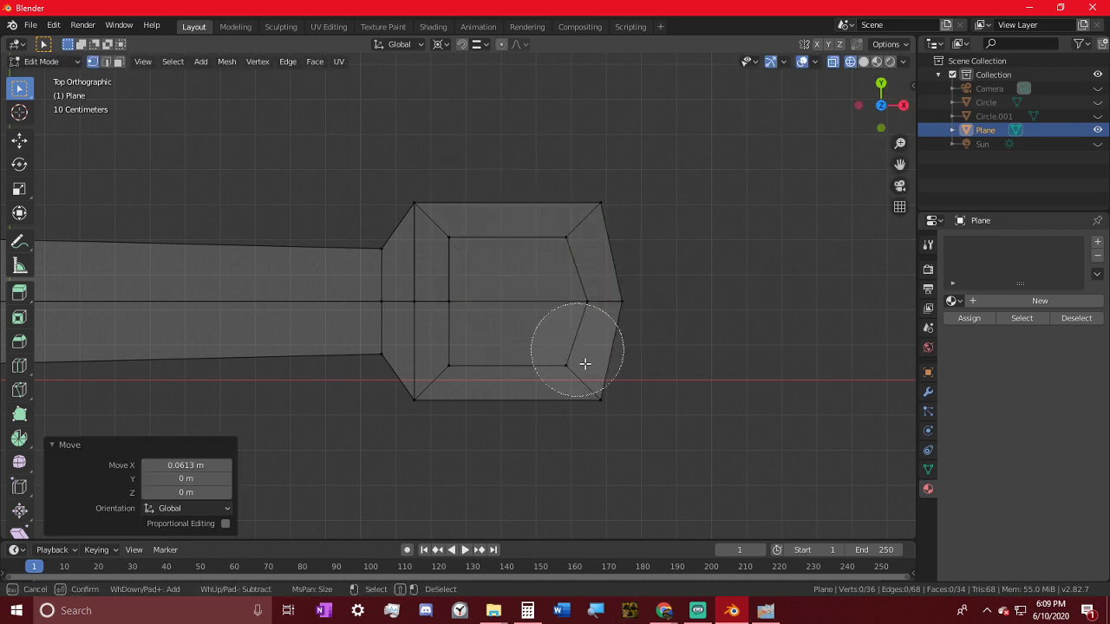
mouse_move(459, 212)
mouse_down()
mouse_move(449, 199)
mouse_move(604, 213)
mouse_move(595, 412)
mouse_move(434, 391)
mouse_up()
right_click(435, 391)
key(g)
key(x)
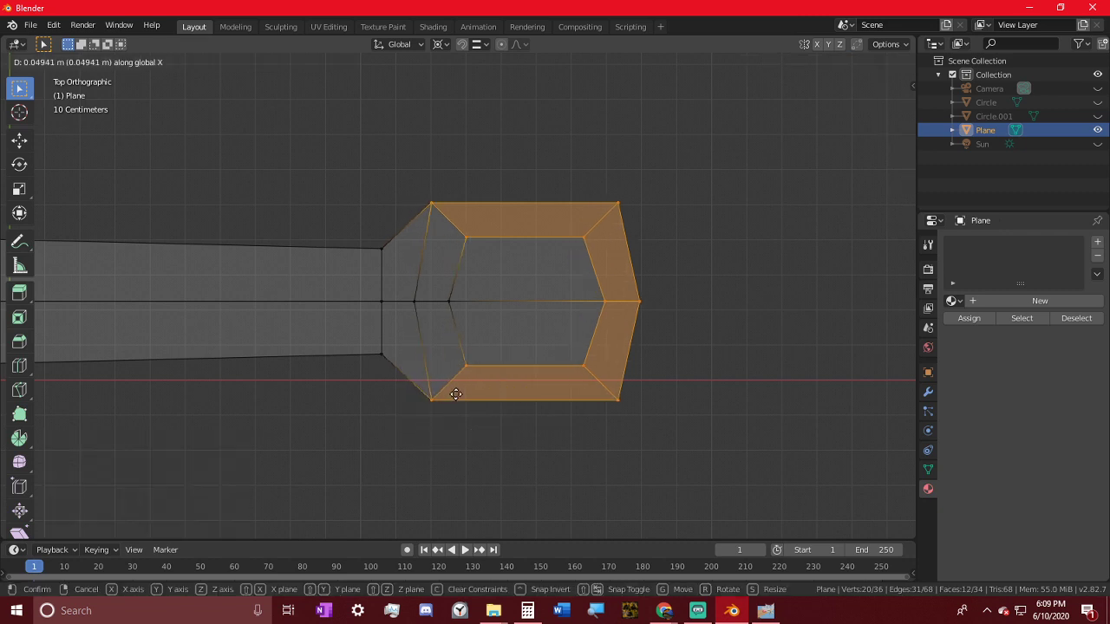
click(457, 394)
- Select all vertices of the bowl without the handle's and lower them about 0.0803 m along Z
middle_drag(453, 322, 549, 260)
key(c)
scroll(601, 285, down, 3)
drag(602, 285, 508, 297)
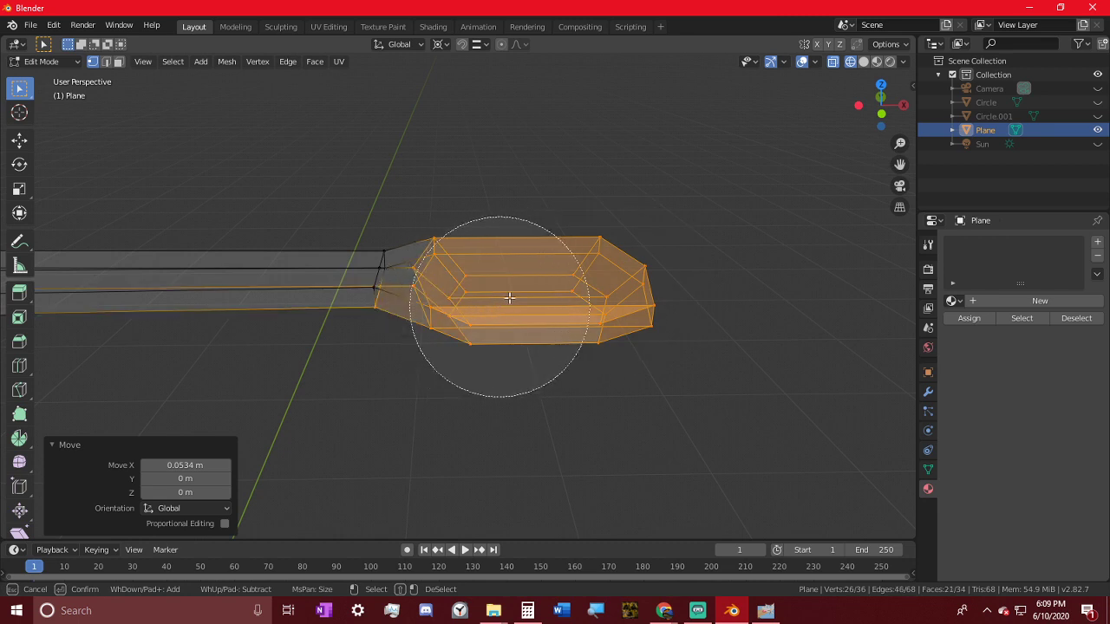
middle_click(290, 298)
right_click(288, 299)
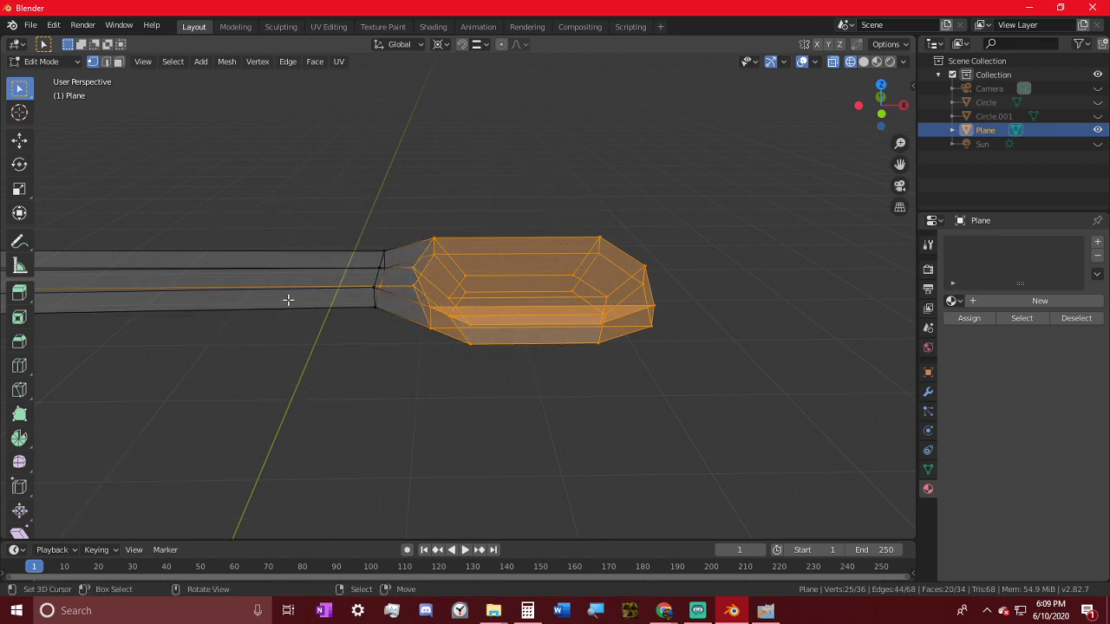
key(c)
middle_click(291, 291)
right_click(291, 292)
key(g)
key(y)
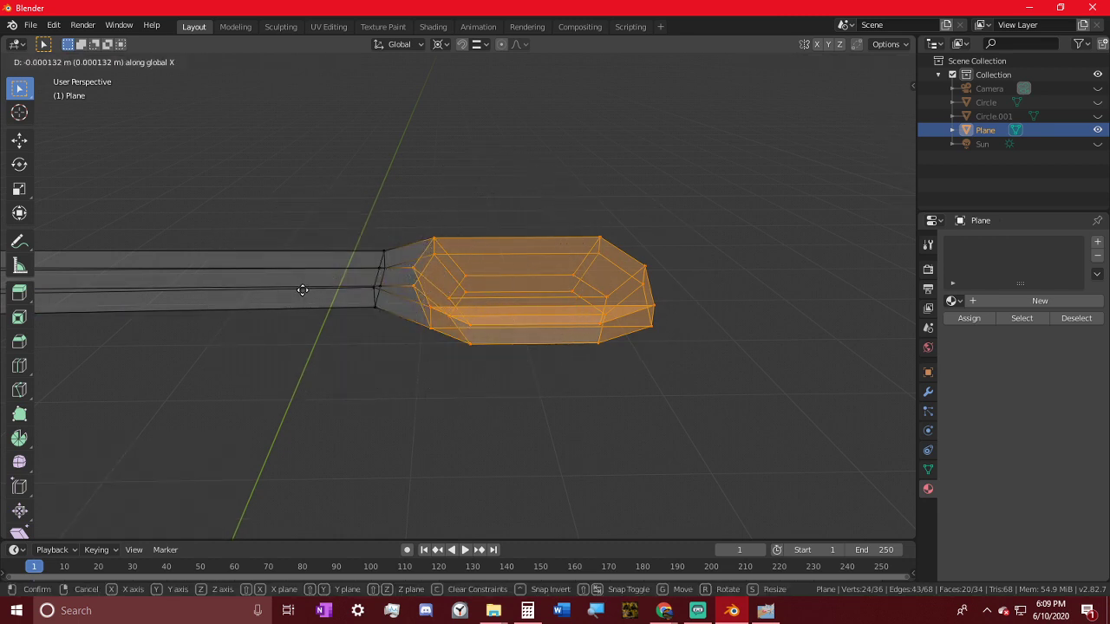
key(z)
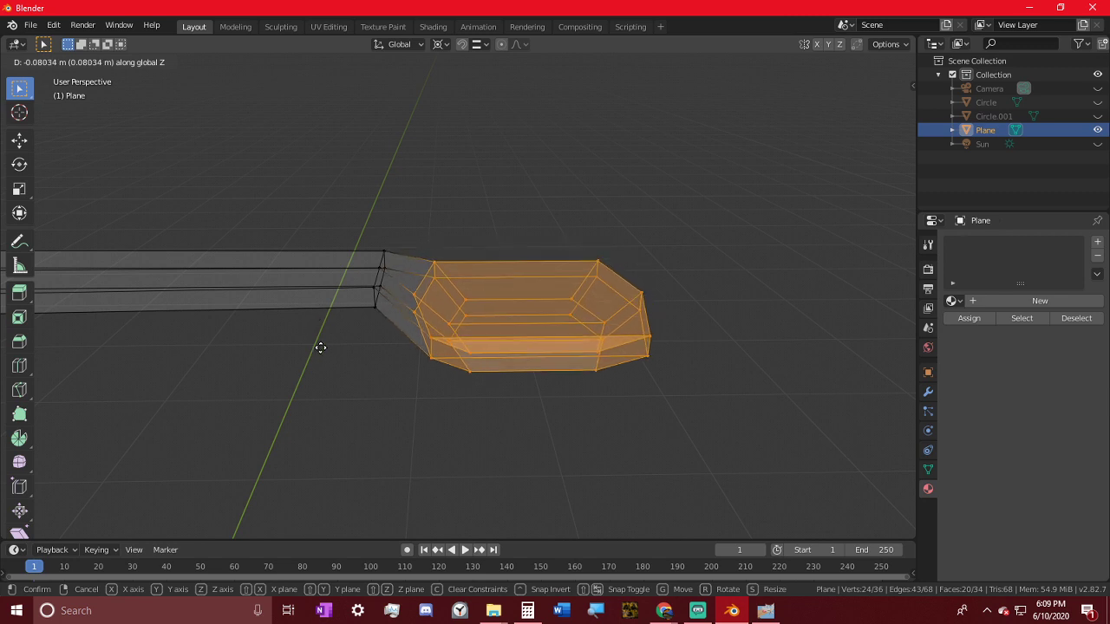
click(320, 347)
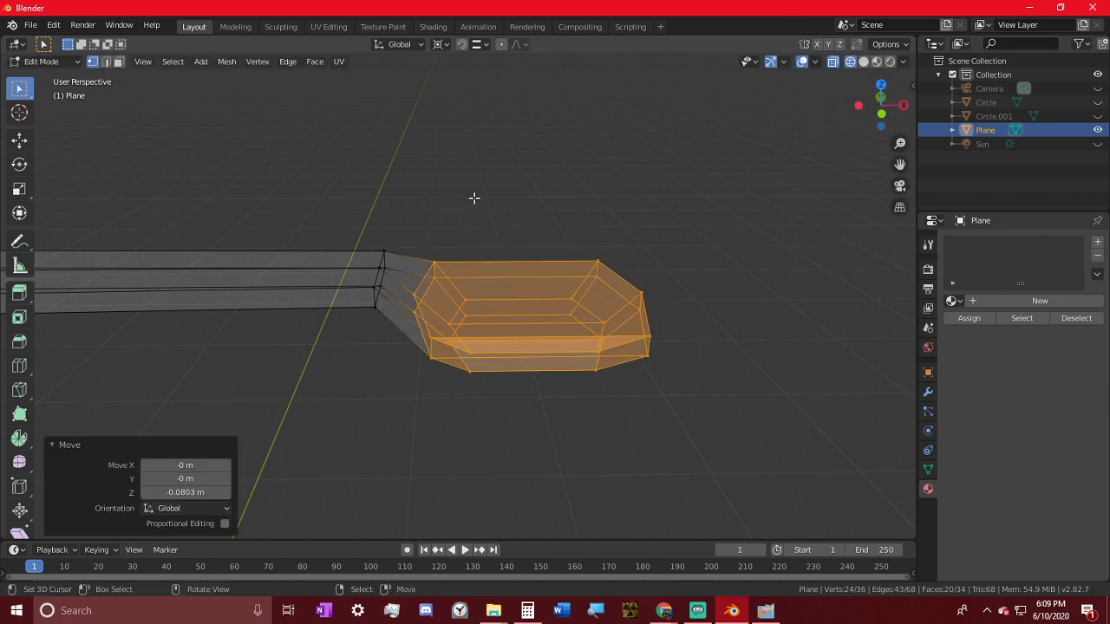
- Select the four centre-line vertices of the handle and raise them along Z to form a ridge
key(alt+a)
middle_drag(474, 198, 475, 334)
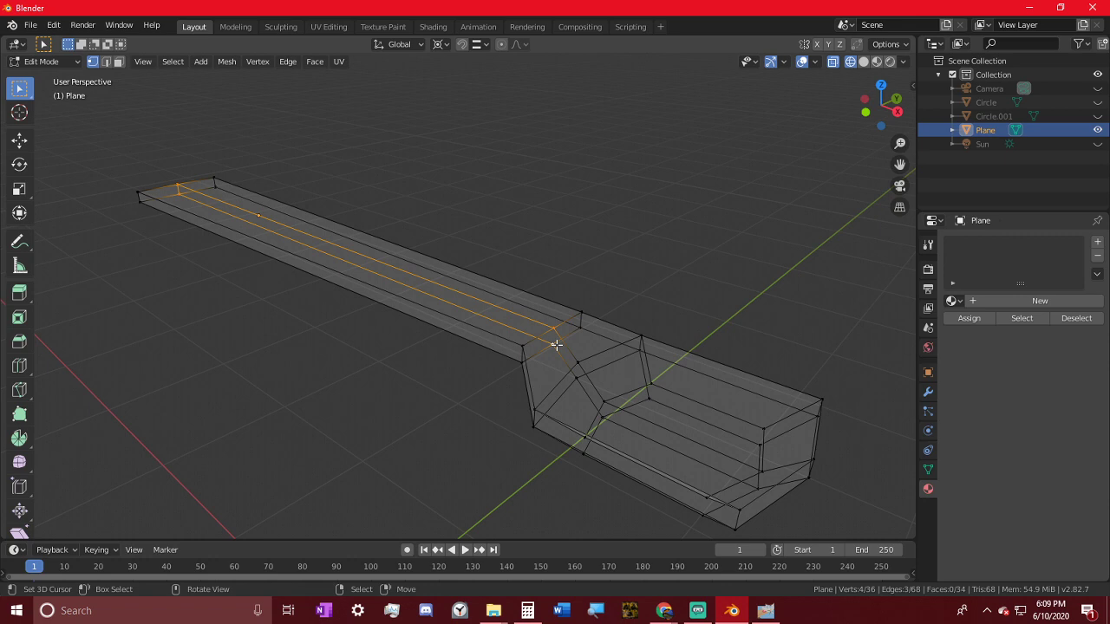
key(g)
key(z)
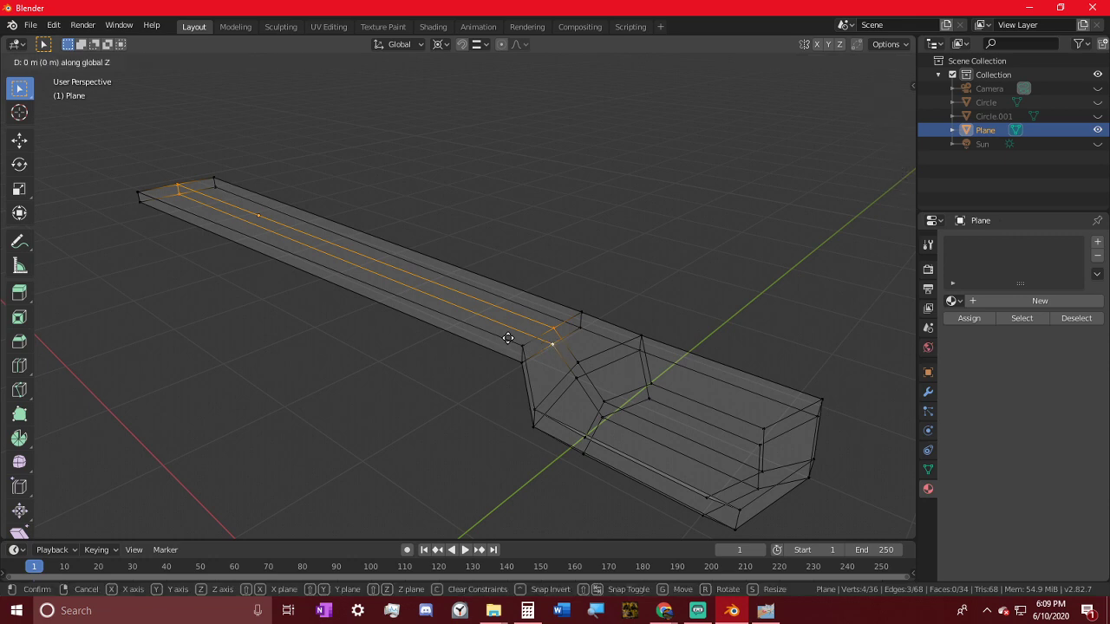
click(514, 243)
key(Tab)
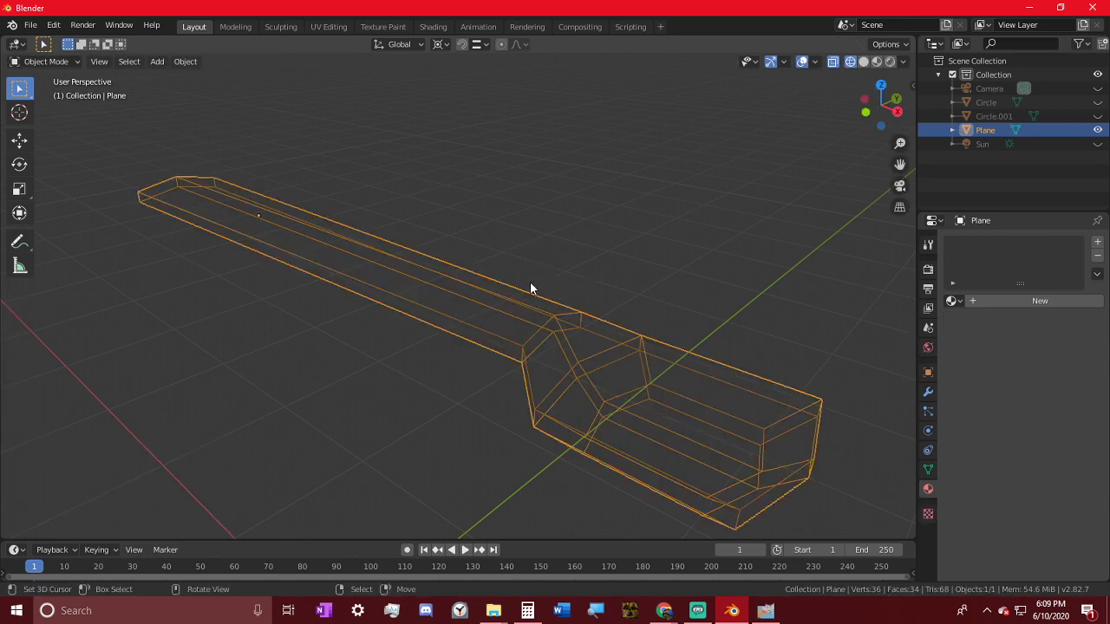
middle_drag(530, 282, 340, 376)
key(Tab)
- Select the six vertices at the neck where the handle meets the bowl
middle_drag(415, 360, 586, 351)
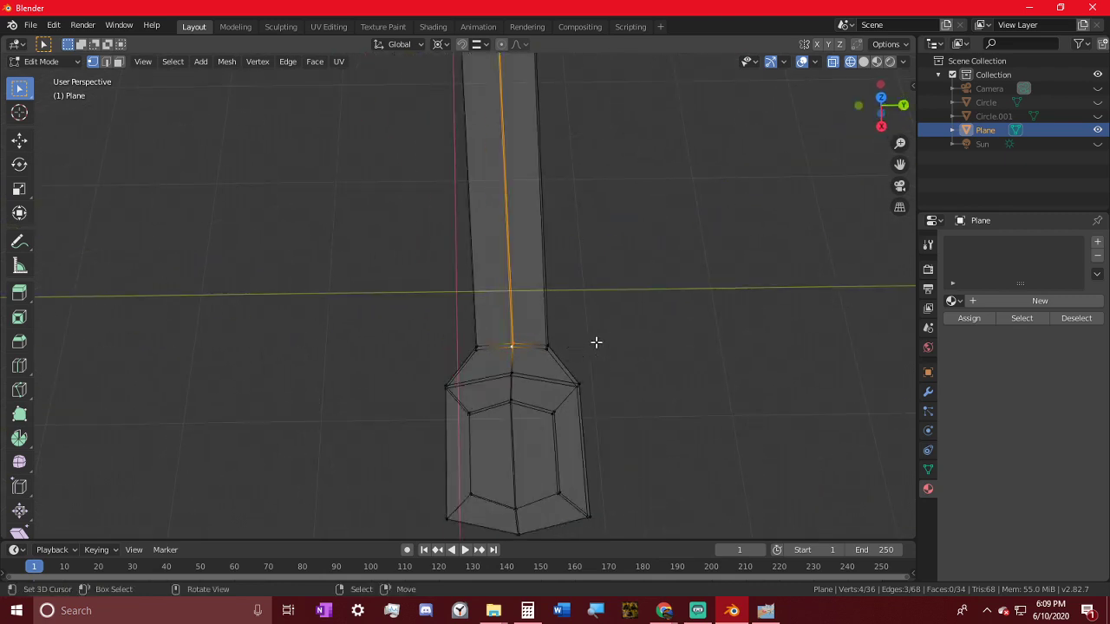
key(alt+a)
key(c)
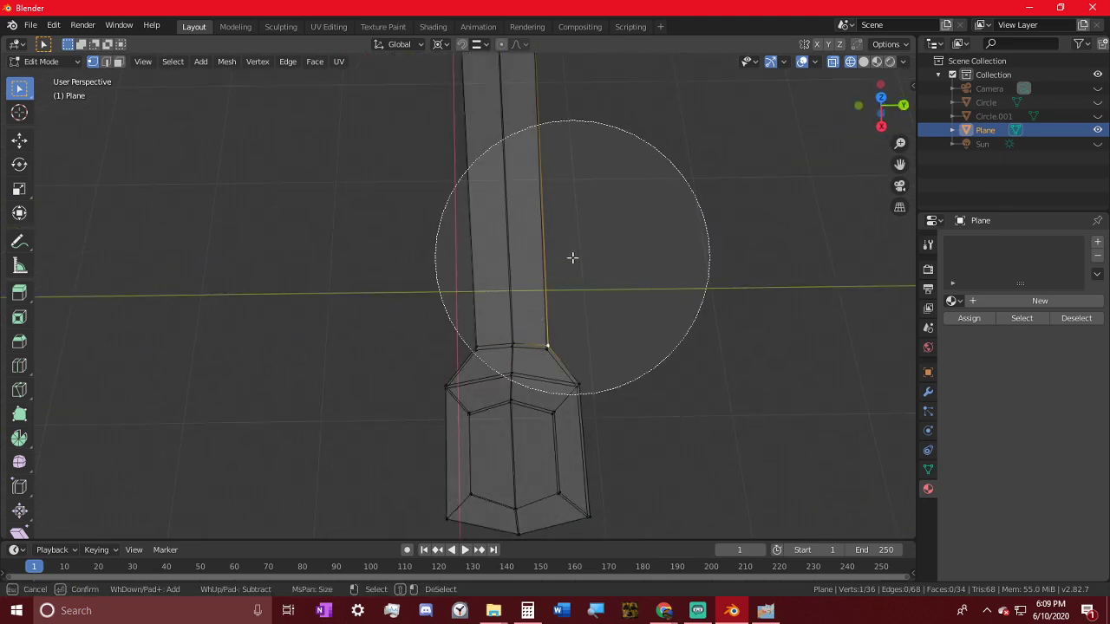
scroll(504, 267, up, 3)
click(498, 275)
right_click(513, 272)
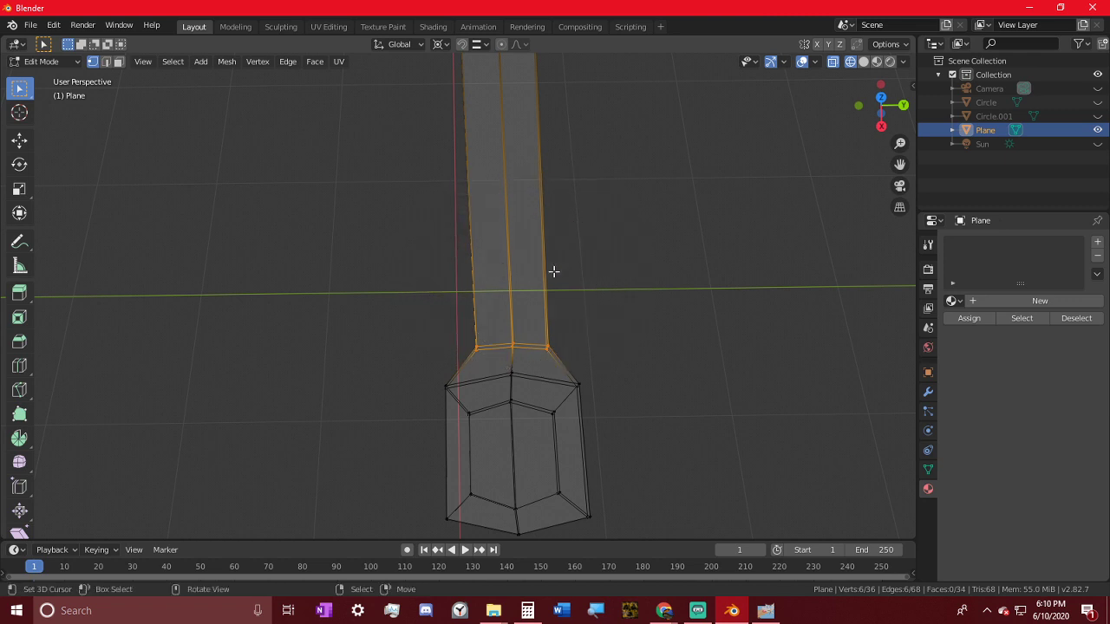
scroll(736, 254, up, 1)
middle_drag(736, 254, 706, 248)
key(s)
key(y)
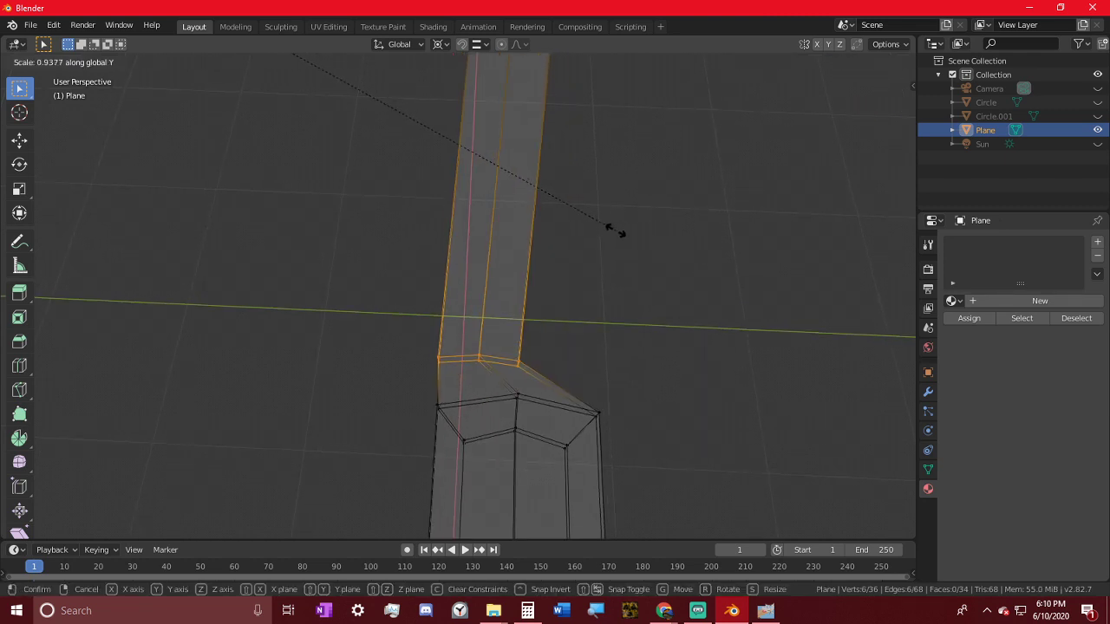
key(Escape)
- Snap the 3D cursor to the selected neck vertices and scale them to about 0.559 along Y
key(shift+s)
click(622, 347)
key(s)
key(y)
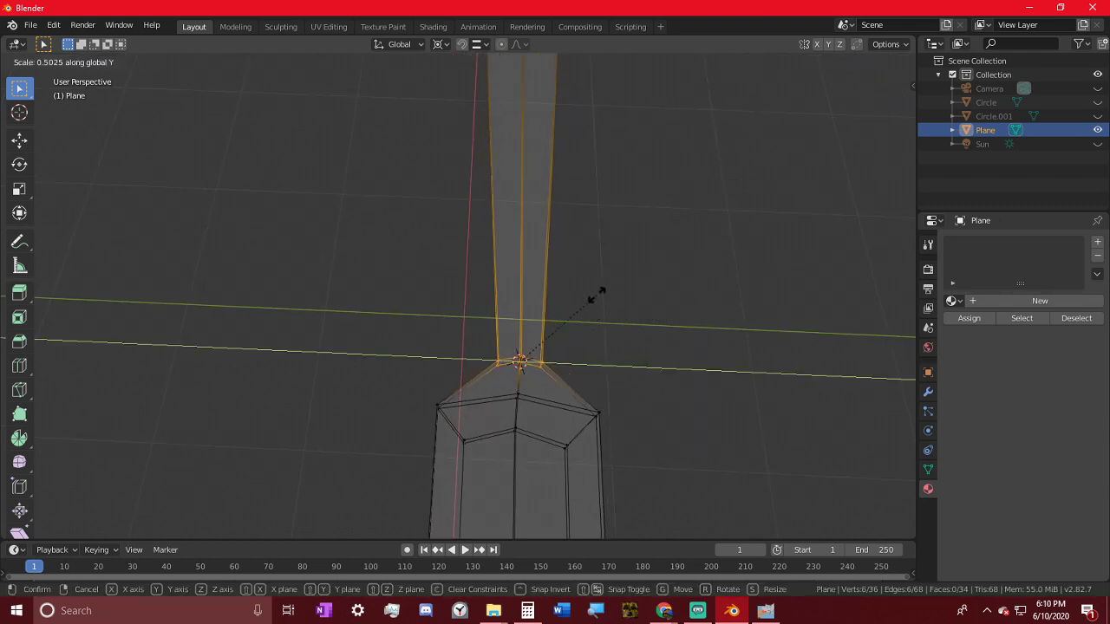
click(614, 293)
middle_drag(607, 245, 620, 287)
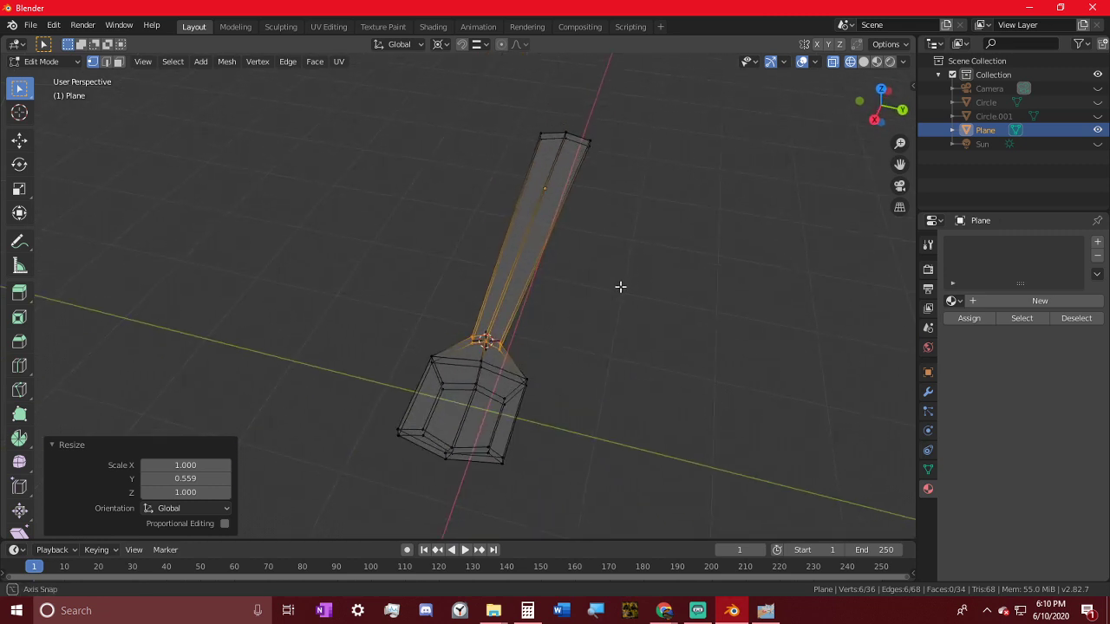
- Select the vertices at the handle's far end and scale them along Y about the 3D cursor
key(c)
middle_click(494, 276)
click(592, 119)
right_click(595, 123)
key(s)
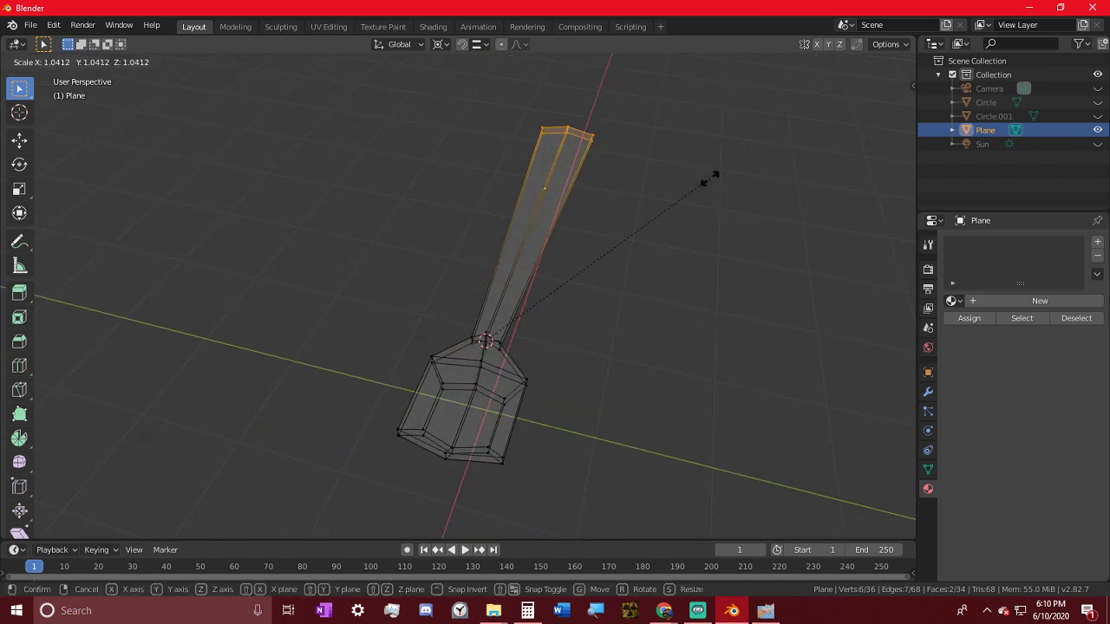
key(y)
click(543, 156)
middle_drag(629, 330, 543, 295)
- Select only the twelve vertices at the front of the spoon's bowl and scale them by about 1.015 along X
key(alt+a)
key(c)
click(256, 347)
key(Escape)
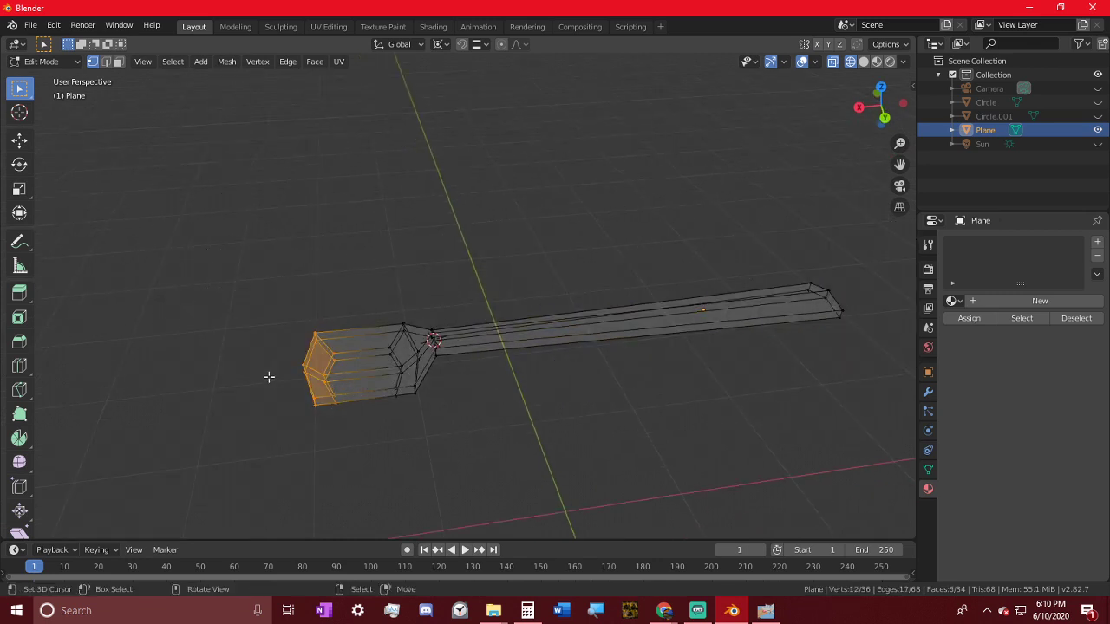
key(s)
key(x)
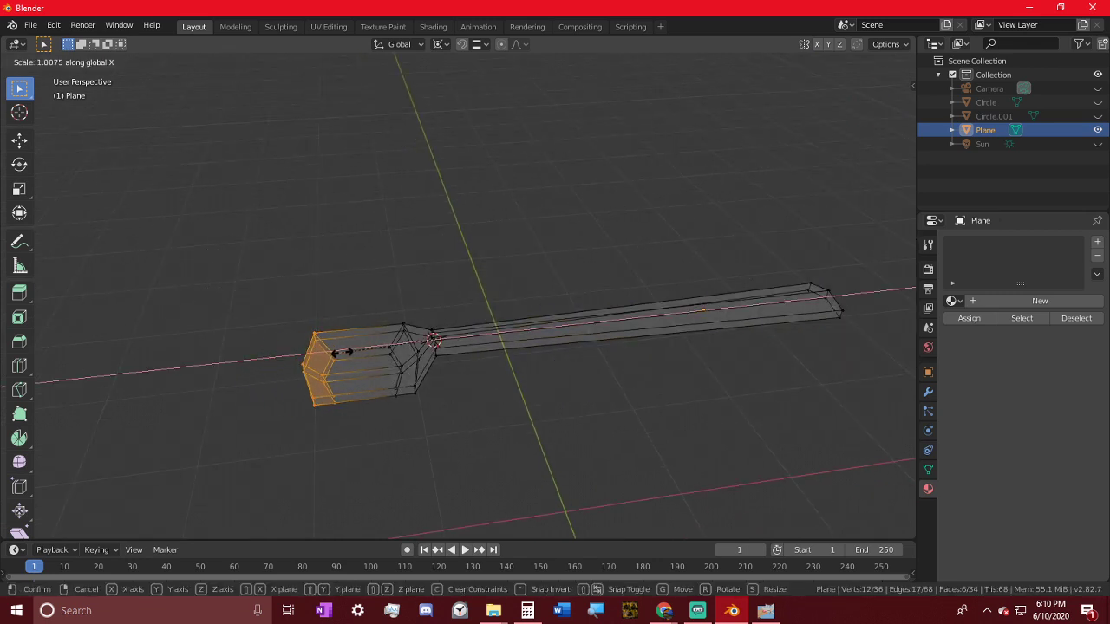
click(341, 352)
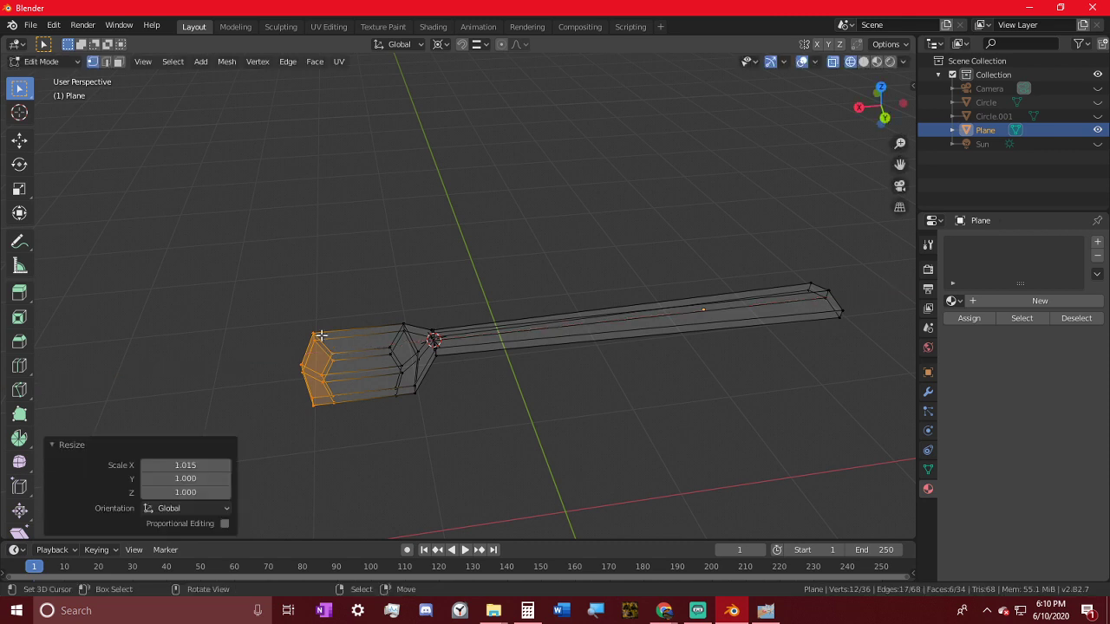
- Remove the centre tip vertices from the selection and scale the remaining front vertices inward along X to form a pointed tip
key(c)
scroll(290, 422, up, 8)
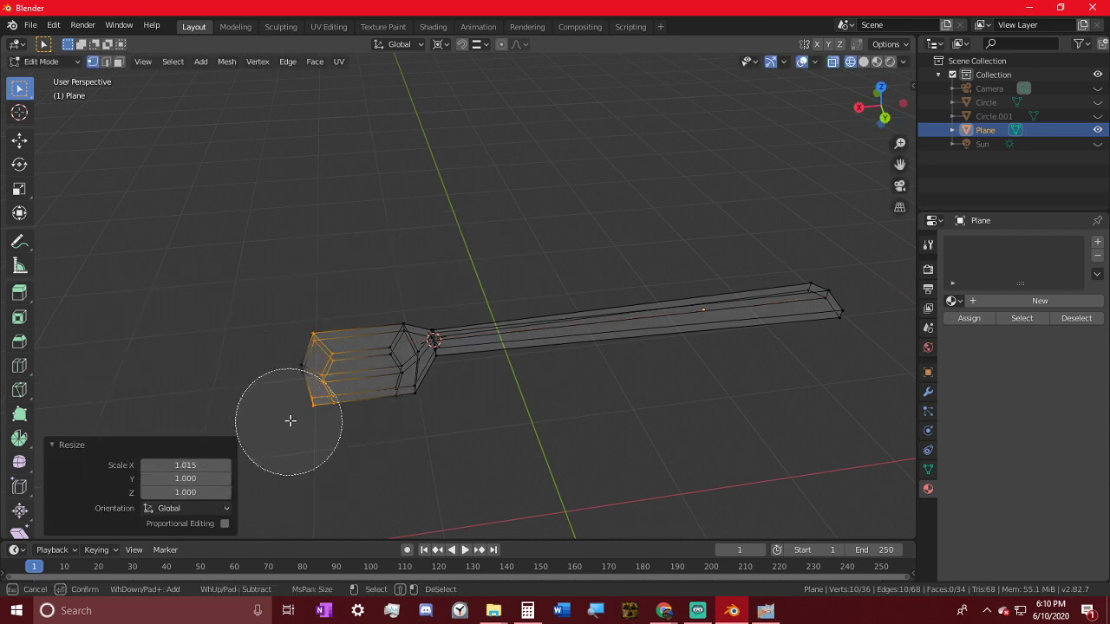
key(Escape)
key(s)
key(x)
click(333, 373)
key(Tab)
mouse_move(333, 369)
middle_down()
mouse_move(370, 338)
mouse_move(359, 295)
mouse_move(378, 320)
mouse_move(424, 322)
middle_up()
- Select the six neck vertices between handle and bowl and edge-slide them along the handle by a factor of about 0.08
key(c)
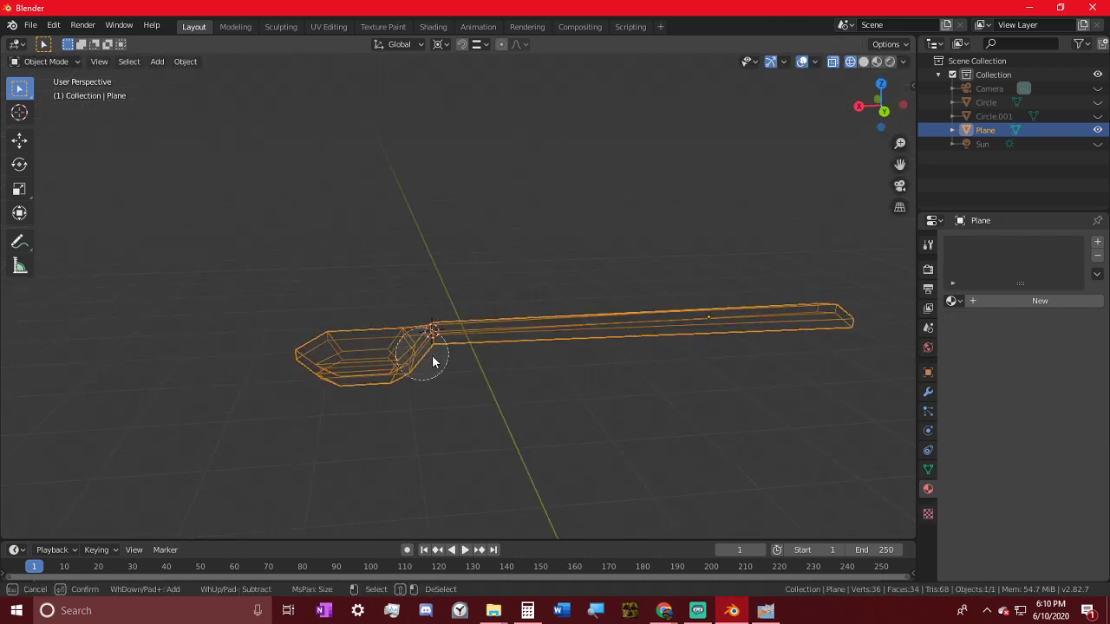
key(Escape)
key(Tab)
scroll(442, 340, down, 3)
key(c)
middle_drag(365, 366, 369, 319)
key(Escape)
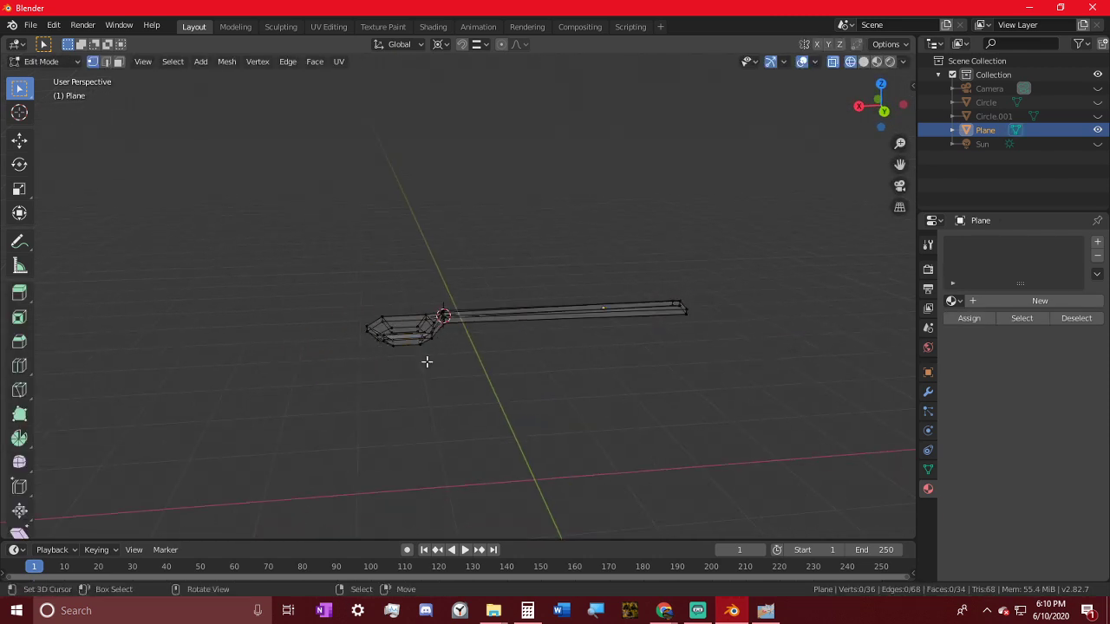
scroll(426, 362, up, 5)
key(c)
click(407, 380)
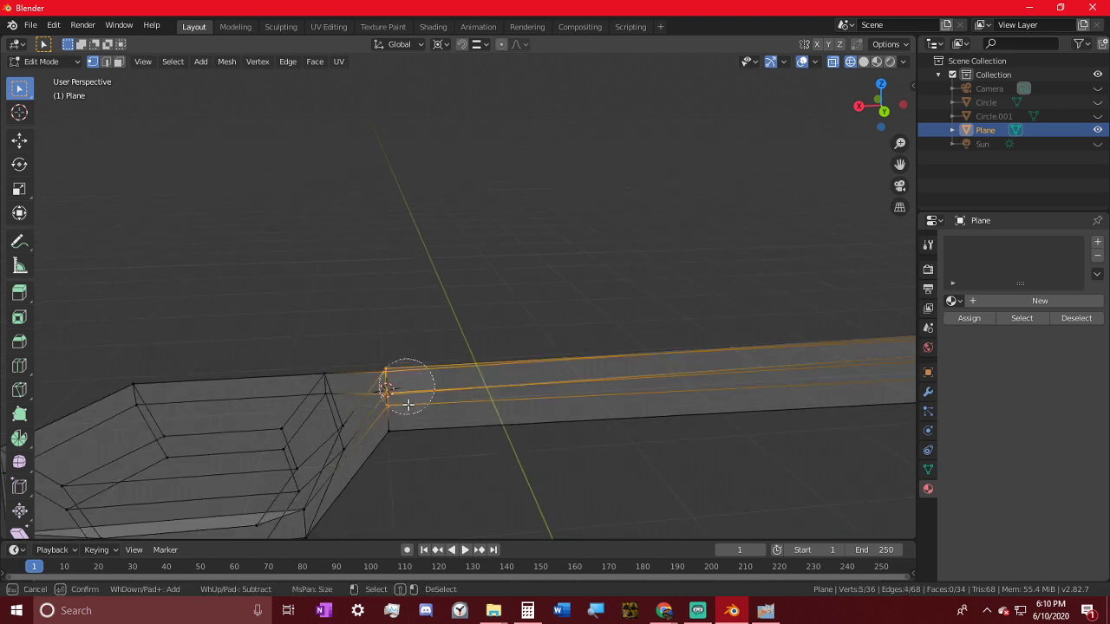
key(Escape)
key(g)
key(g)
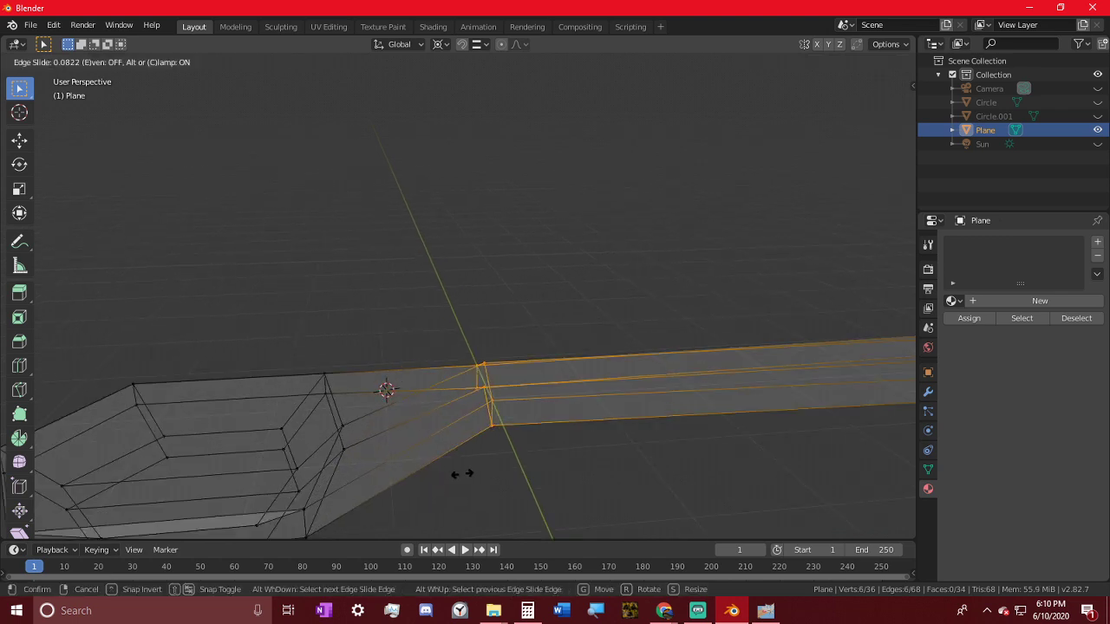
click(459, 473)
- Leave Edit Mode and unhide all objects to compare the spoon with the bowl and mug
middle_drag(518, 396, 629, 422)
key(Tab)
key(shift+z)
scroll(629, 423, down, 2)
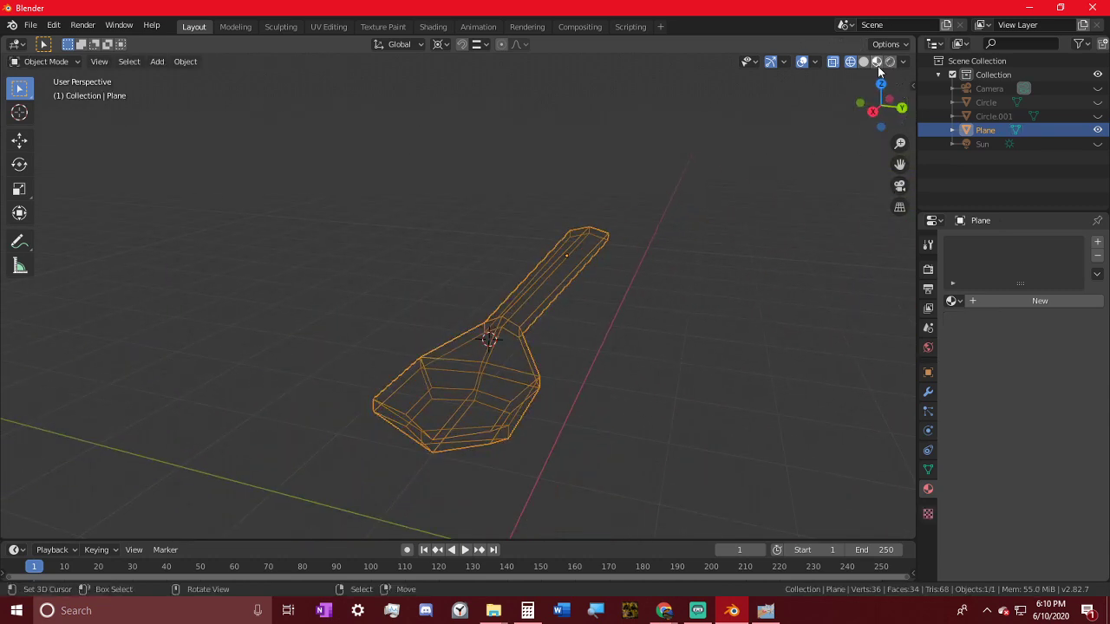
key(alt+h)
middle_drag(721, 213, 482, 428)
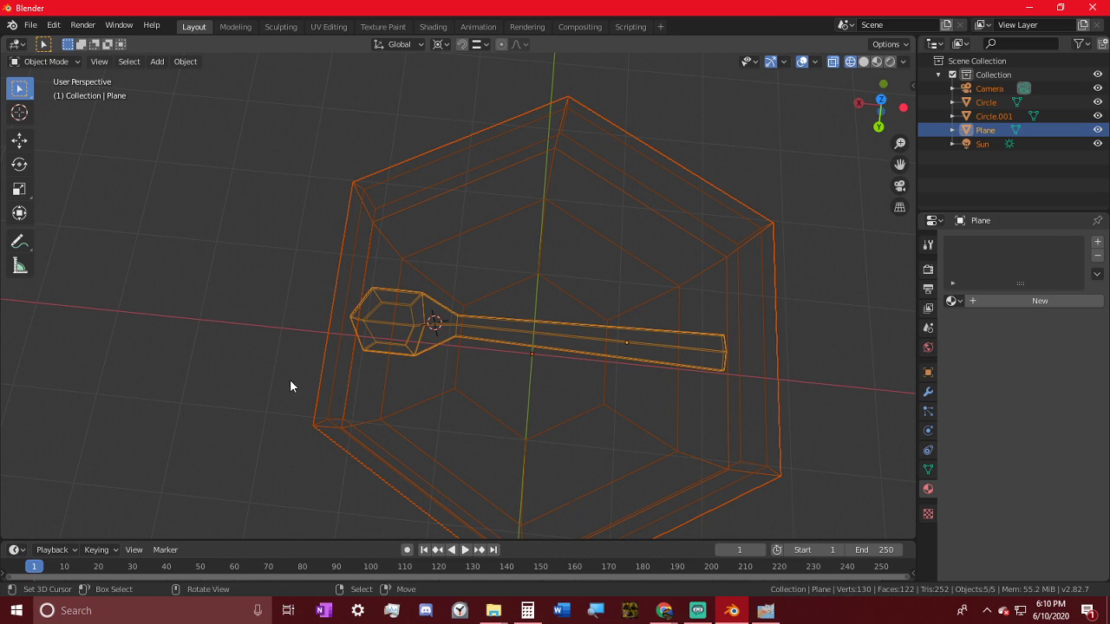
scroll(417, 384, down, 3)
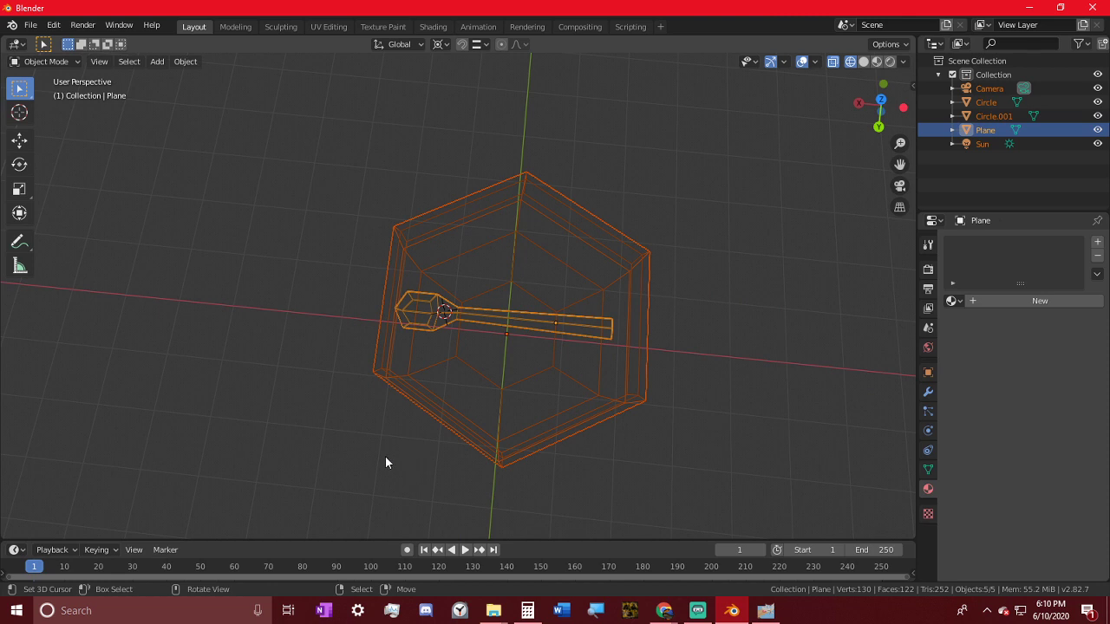
middle_drag(387, 463, 731, 352)
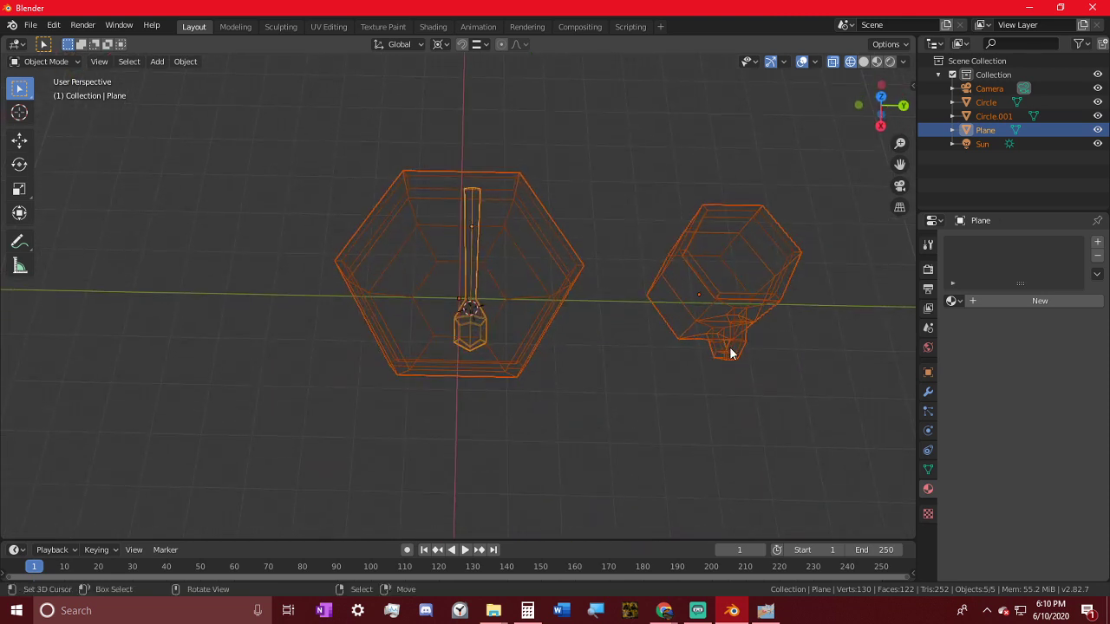
- Select the mug and scale it up uniformly about its own origin by about 1.211
click(709, 294)
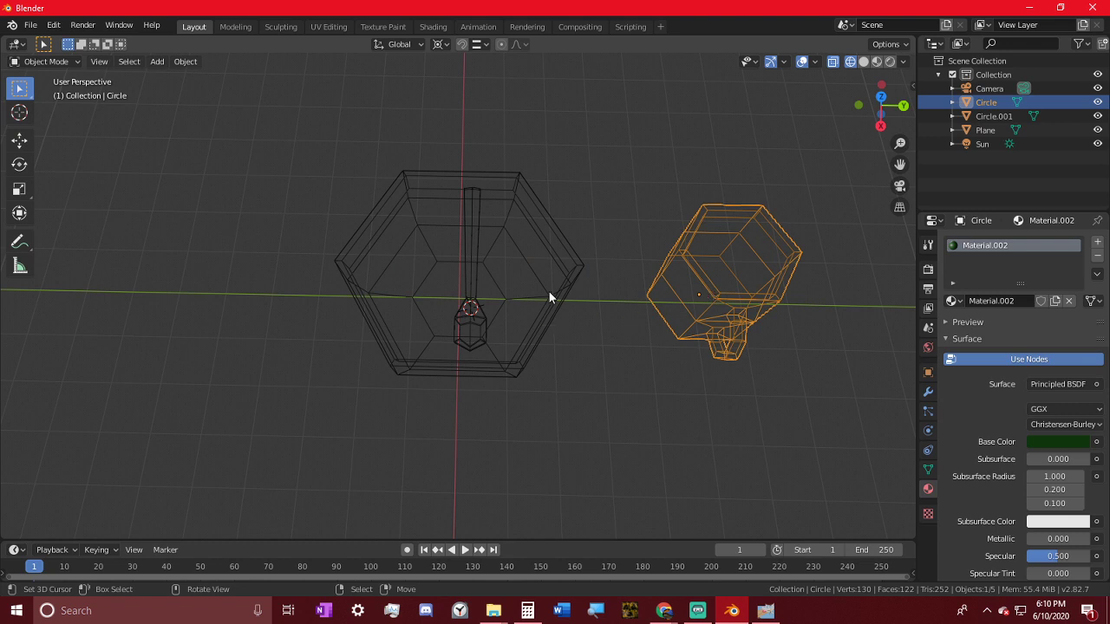
key(s)
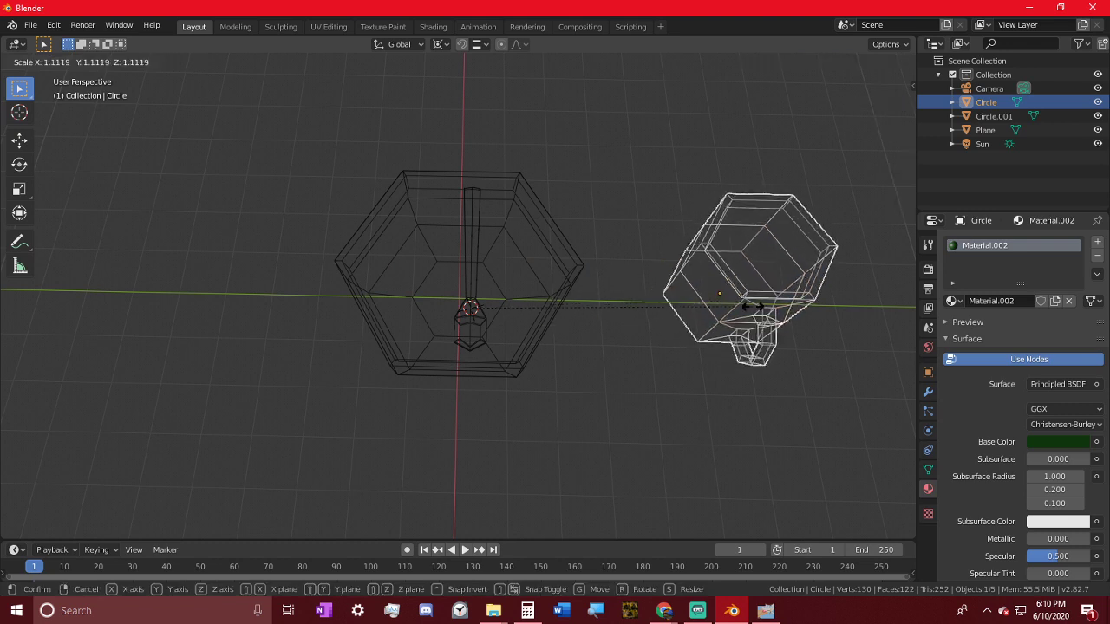
right_click(733, 305)
key(s)
click(770, 399)
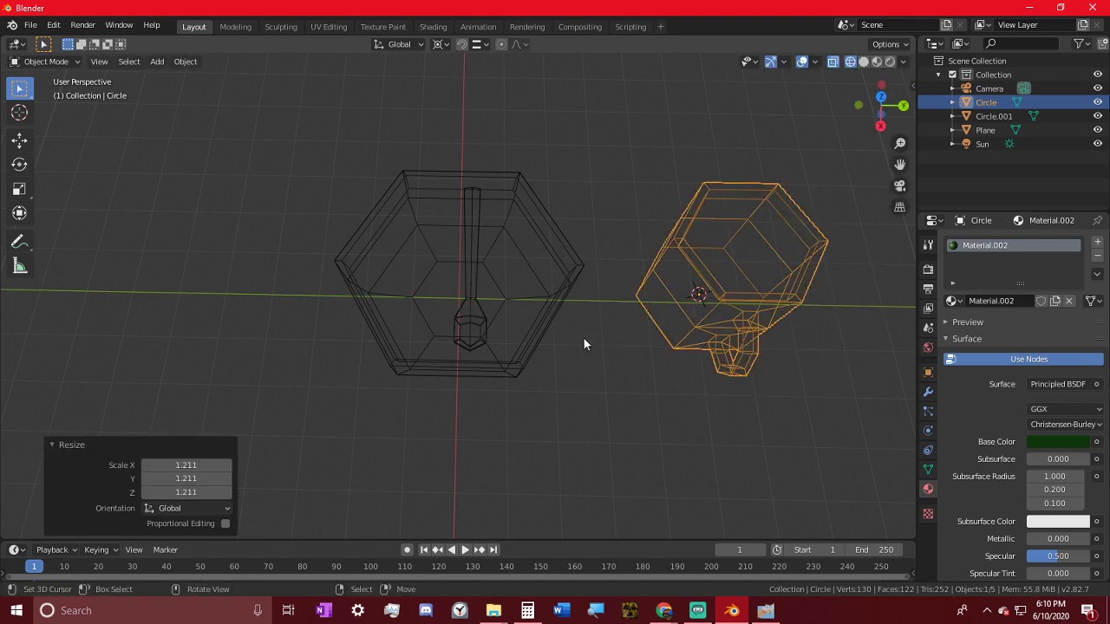
- Select the red bowl, snap the 3D cursor to it and scale the bowl down uniformly
click(570, 323)
click(570, 323)
key(shift+s)
click(592, 368)
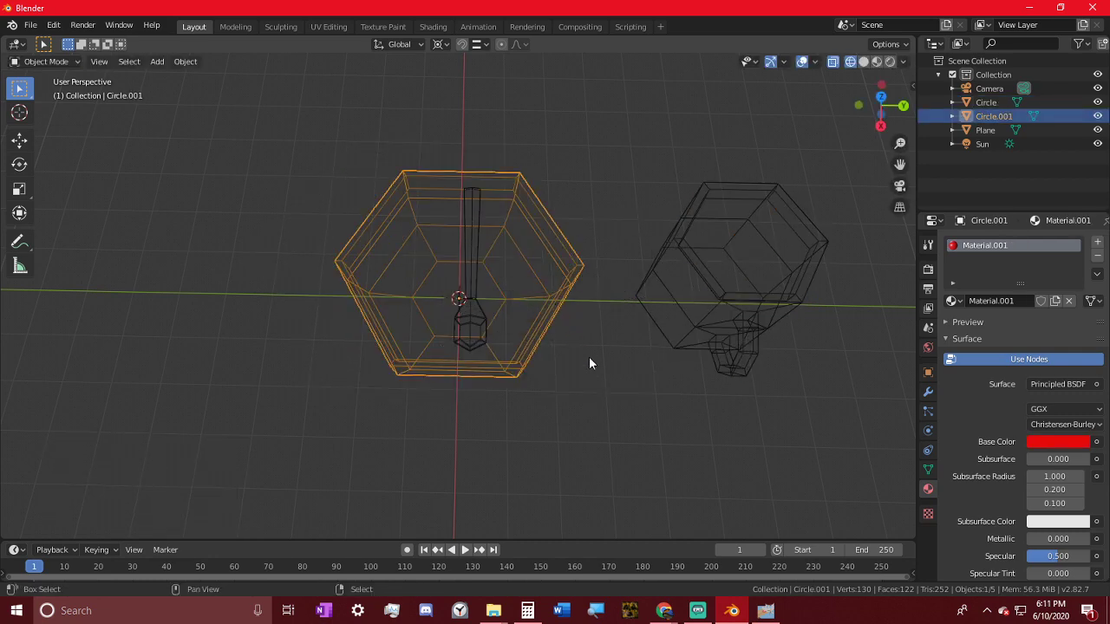
key(shift+s)
click(602, 426)
key(s)
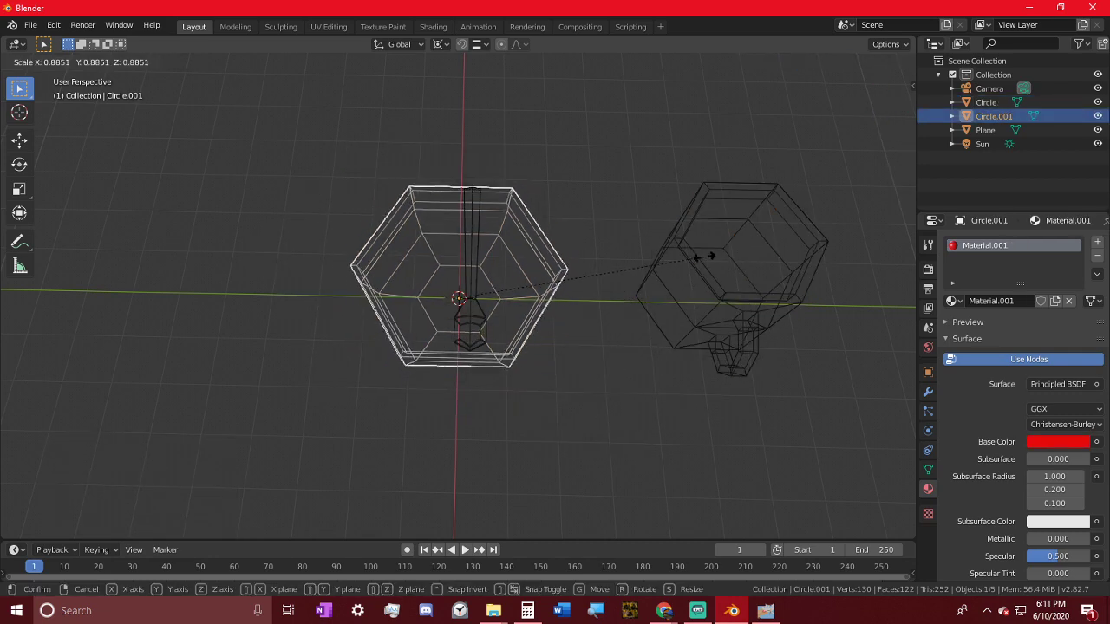
click(678, 266)
- Select the mug, switch the pivot point away from the 3D cursor, and scale the mug uniformly to about 0.88
middle_drag(679, 266, 694, 220)
middle_drag(564, 338, 649, 352)
click(649, 352)
key(shift+s)
click(709, 346)
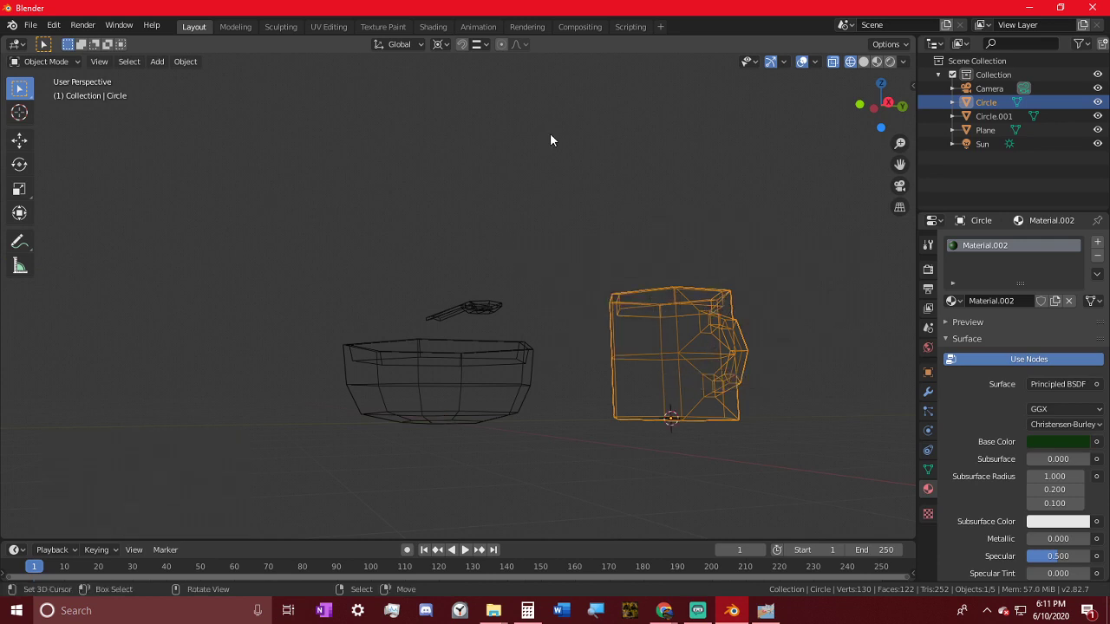
click(440, 44)
click(467, 75)
middle_drag(483, 213, 648, 229)
key(s)
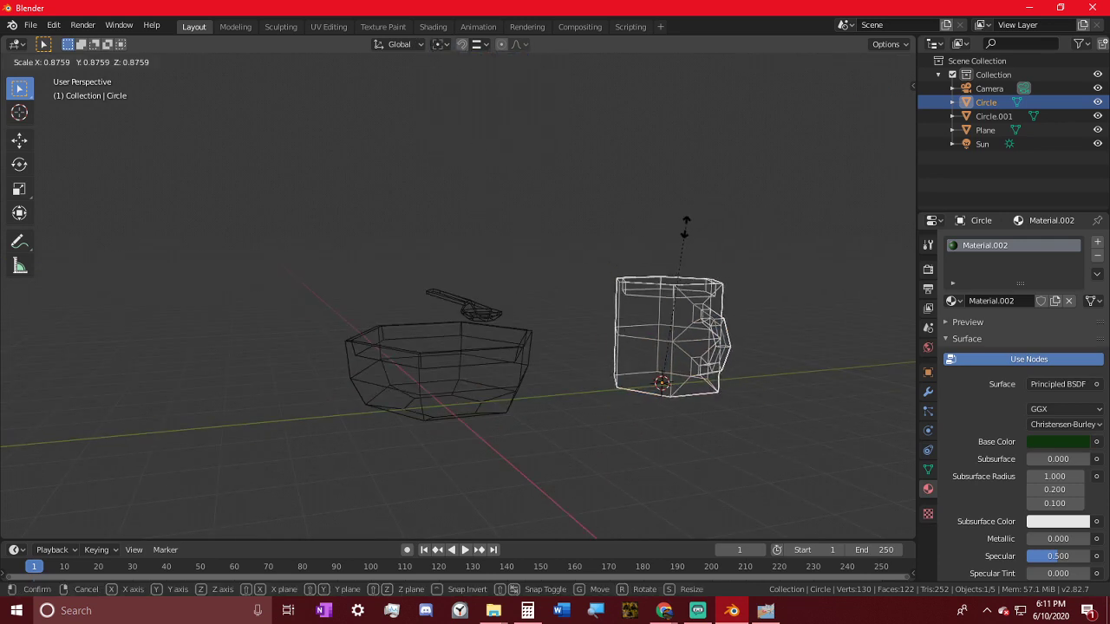
click(682, 229)
- Select the spoon above the bowl and show the viewport in Rendered shading
click(482, 311)
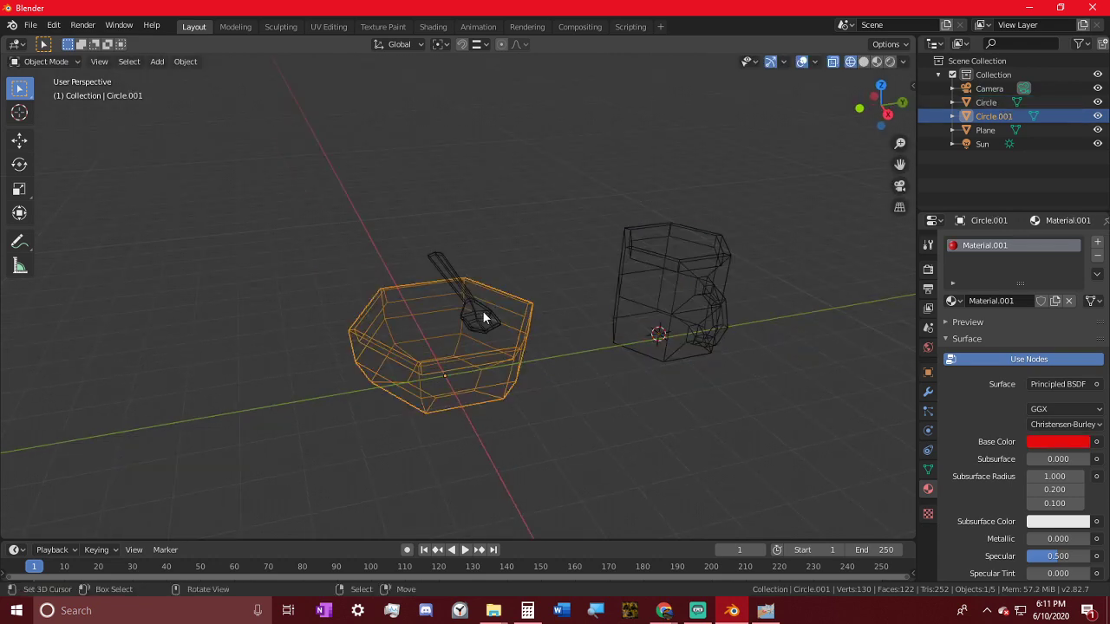
middle_drag(482, 311, 493, 265)
scroll(541, 250, up, 4)
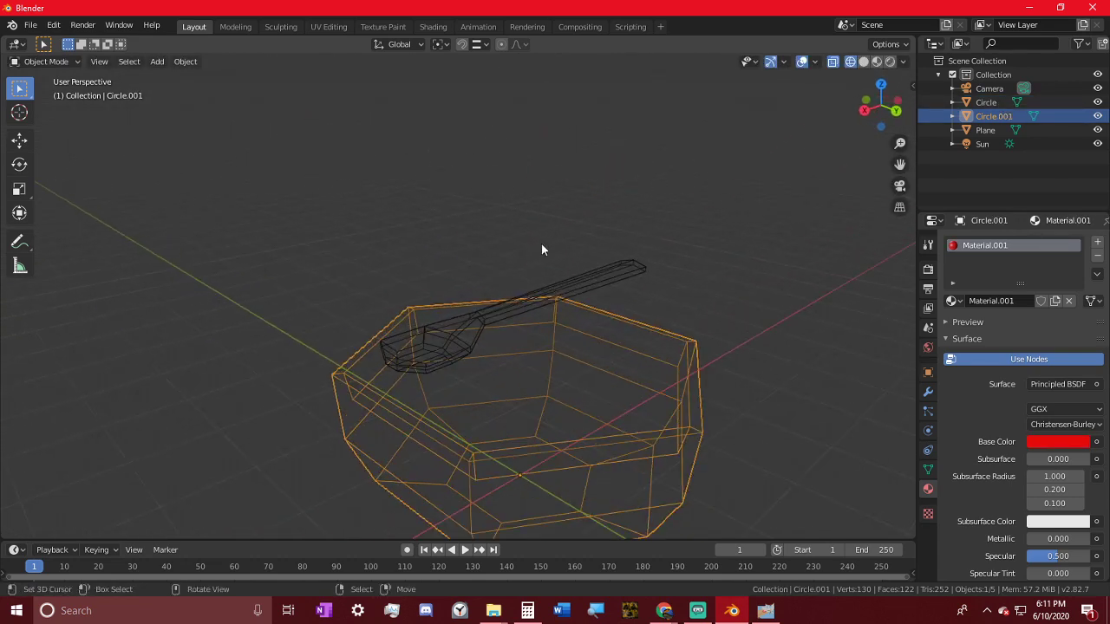
middle_drag(595, 273, 625, 243)
click(528, 311)
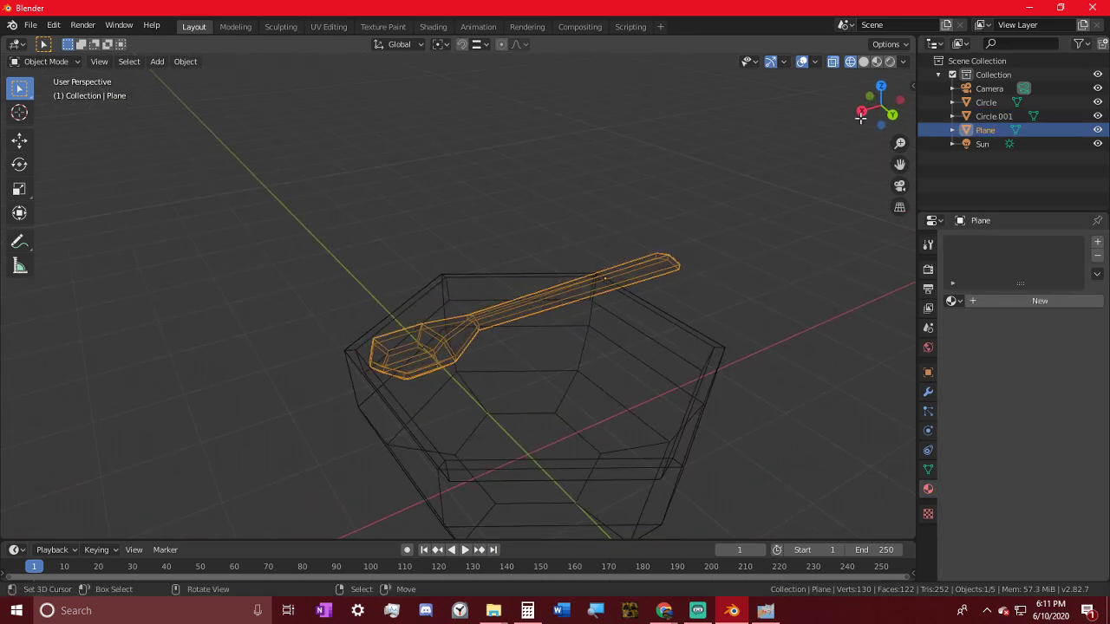
click(890, 62)
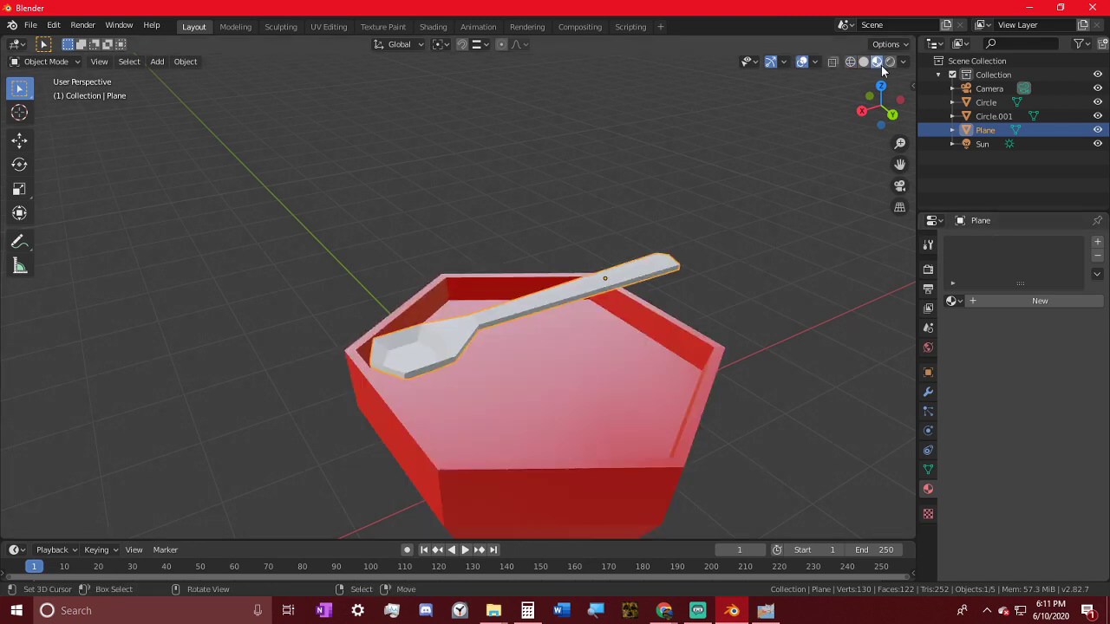
middle_drag(711, 253, 583, 304)
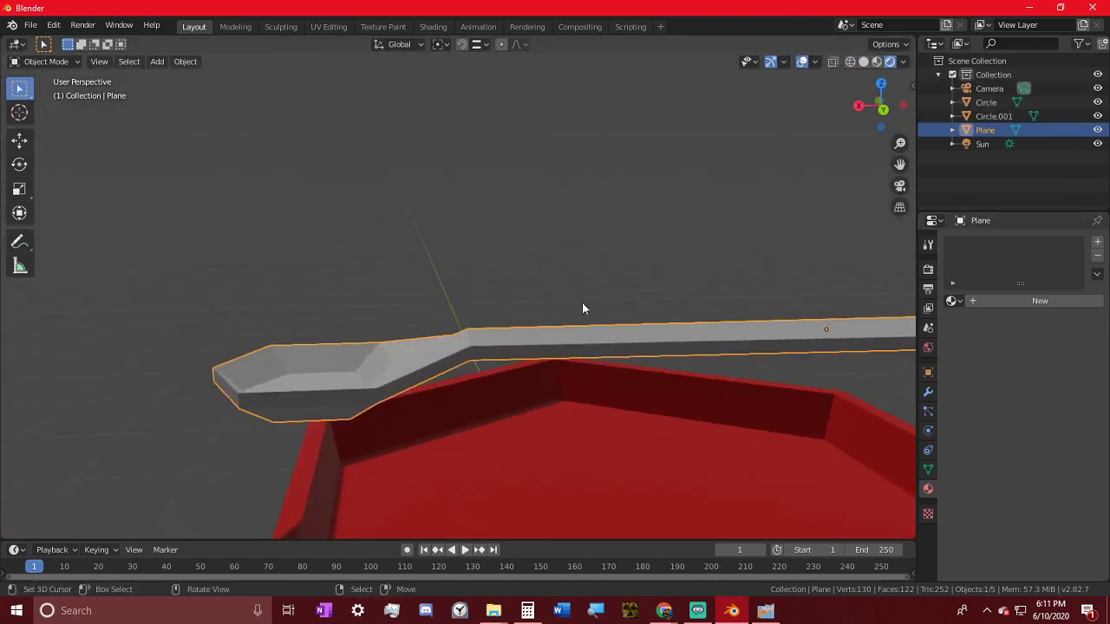
- In Edit Mode, select the top ridge edge of the spoon's handle and lower it about 0.058 m along Z
key(Tab)
alt+click(551, 316)
middle_drag(511, 319, 511, 234)
key(g)
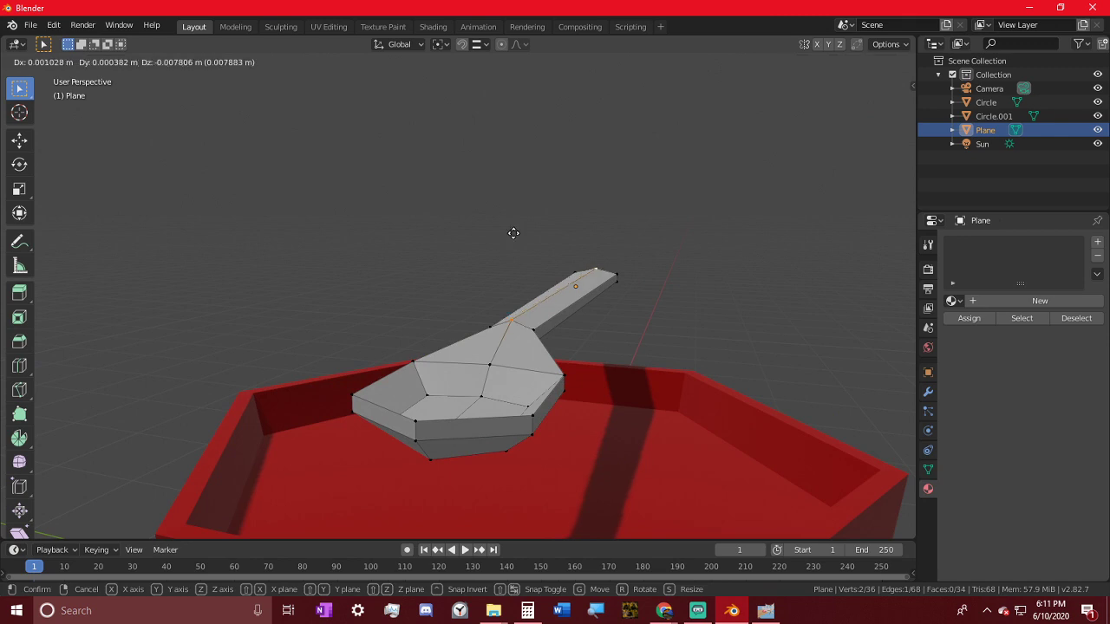
key(z)
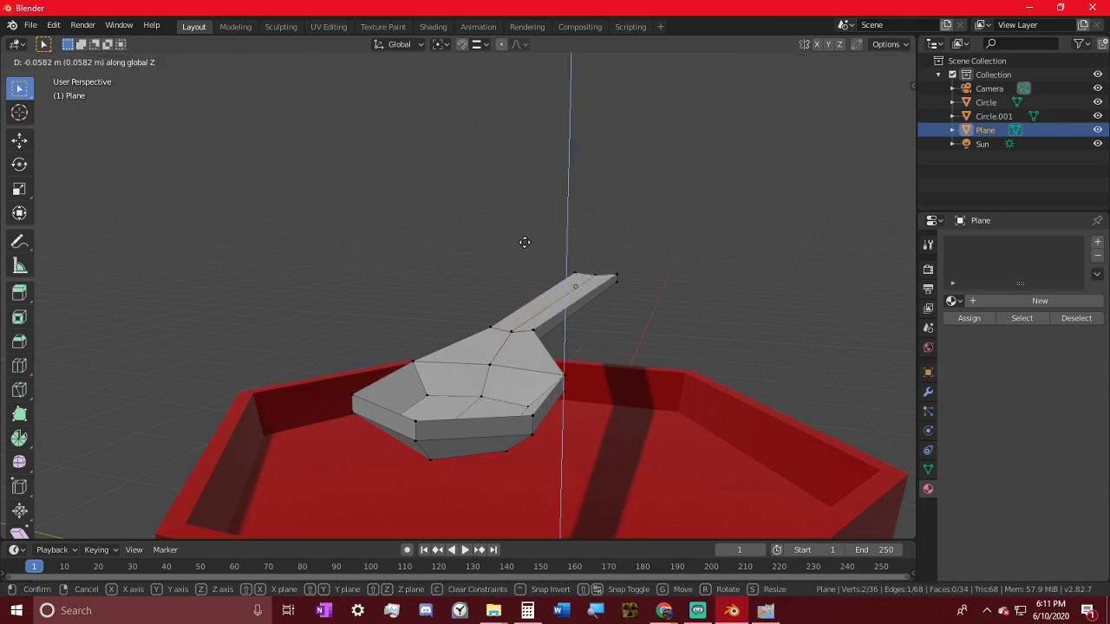
click(526, 240)
middle_drag(526, 240, 442, 300)
click(416, 258)
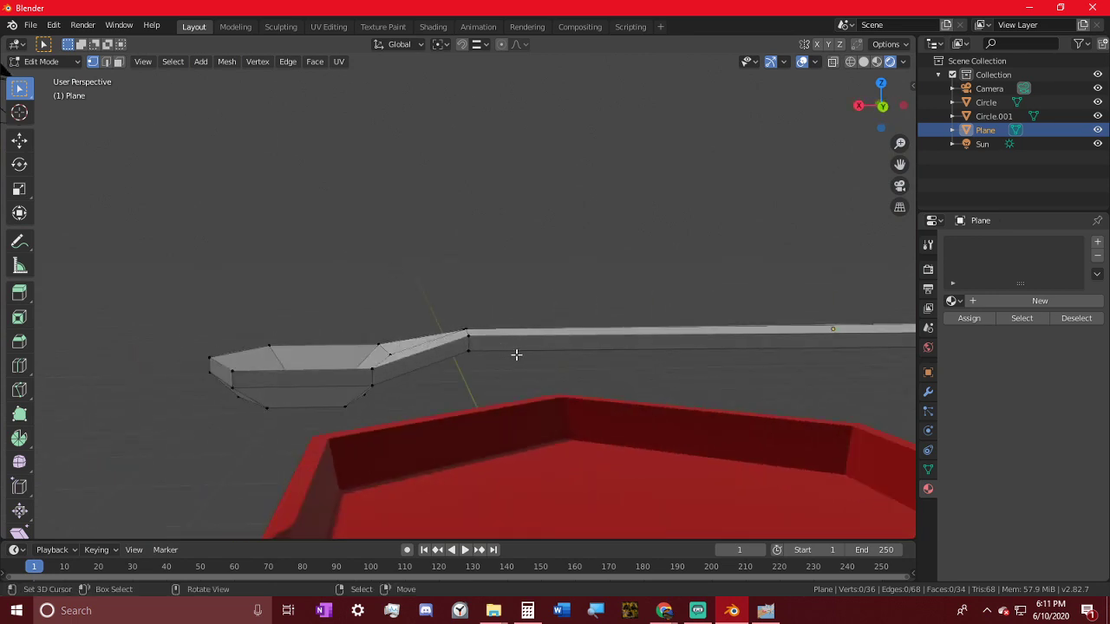
- In wireframe front view, select the bottom vertices at both ends of the spoon's handle and raise them along Z to thin the handle
middle_drag(516, 354, 500, 331)
key(z)
click(478, 338)
key(Escape)
key(KP_3)
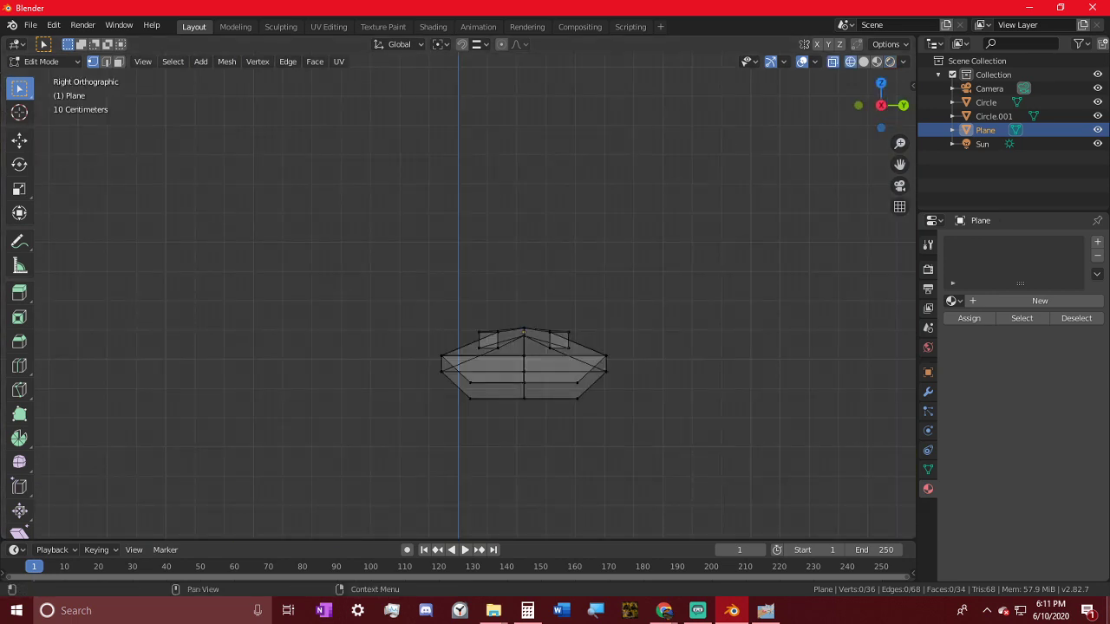
key(KP_1)
scroll(688, 376, up, 8)
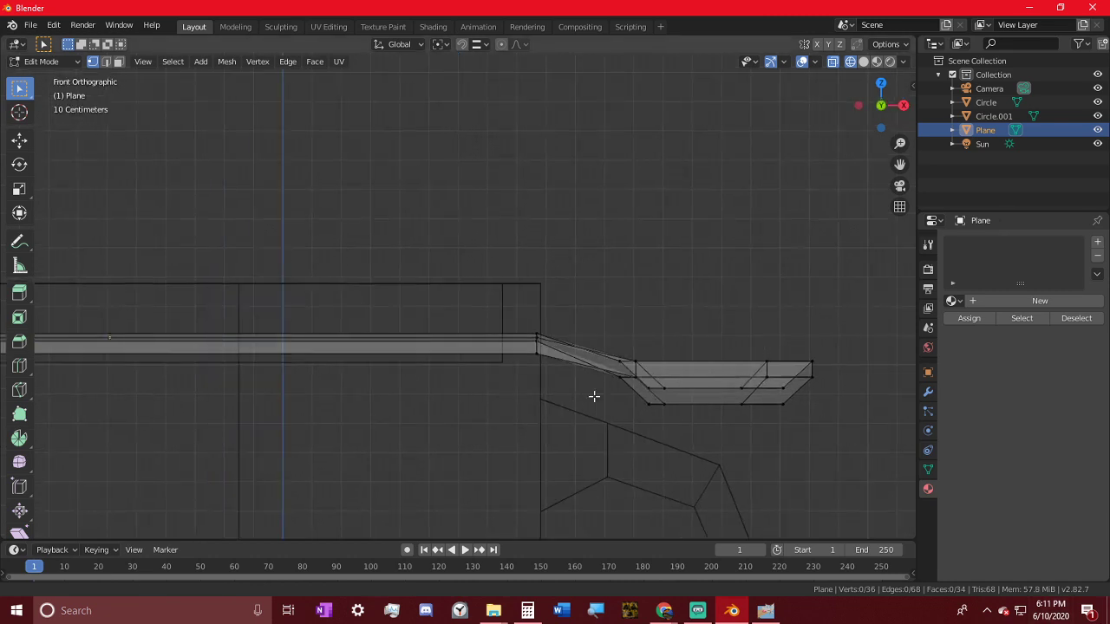
key(c)
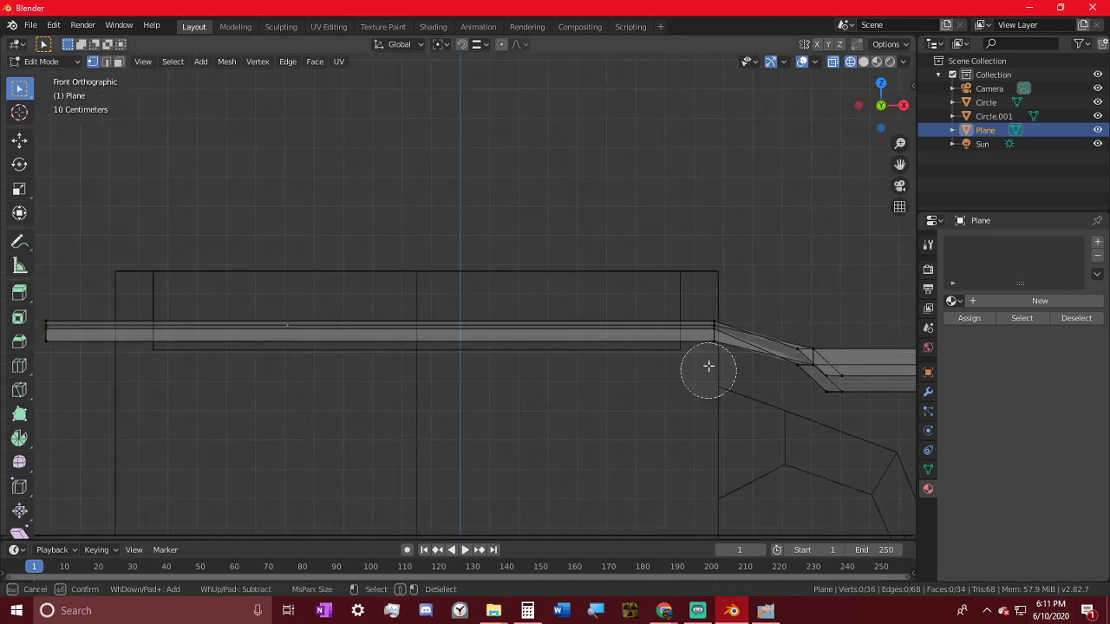
click(708, 366)
click(53, 359)
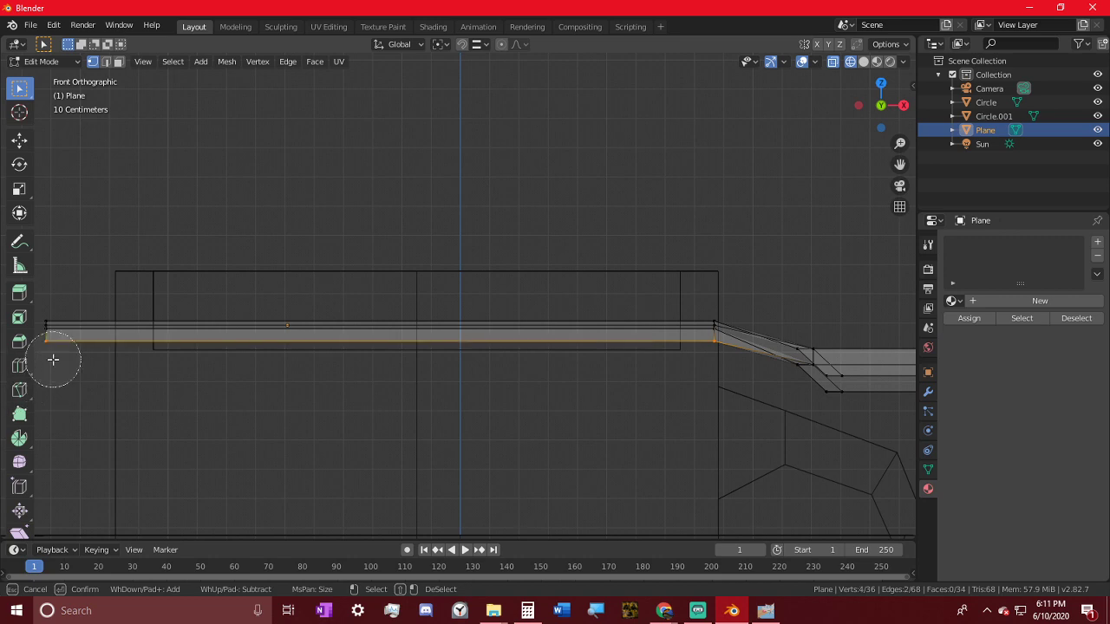
key(Escape)
key(g)
key(z)
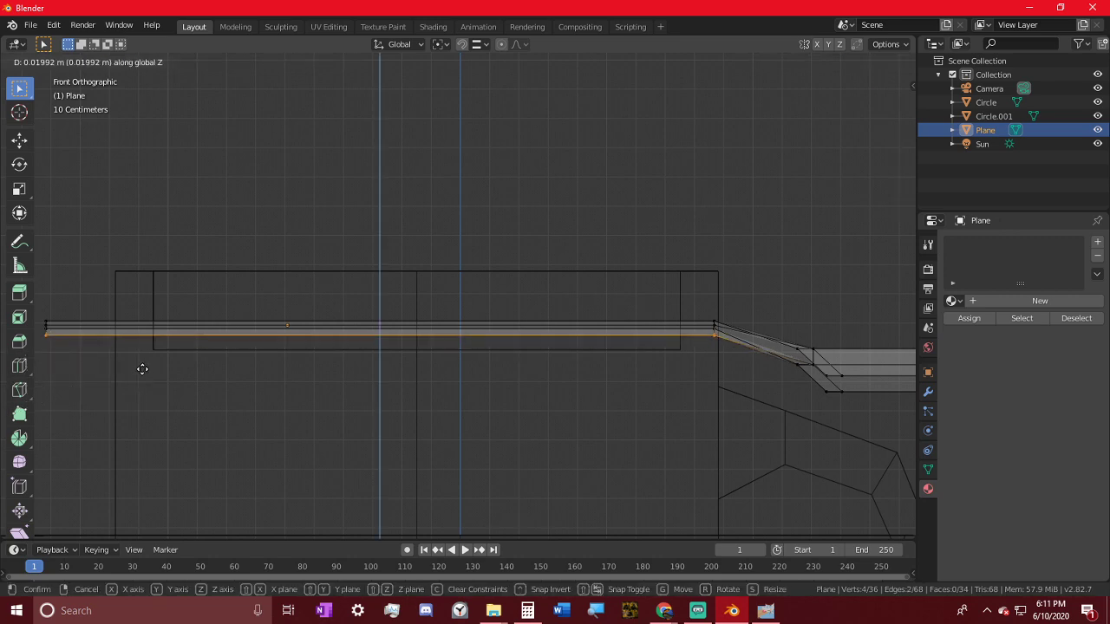
click(143, 353)
key(Tab)
- Give the spoon a new material with Metallic 1.000 and Roughness about 0.202
middle_drag(162, 338, 231, 273)
key(alt+a)
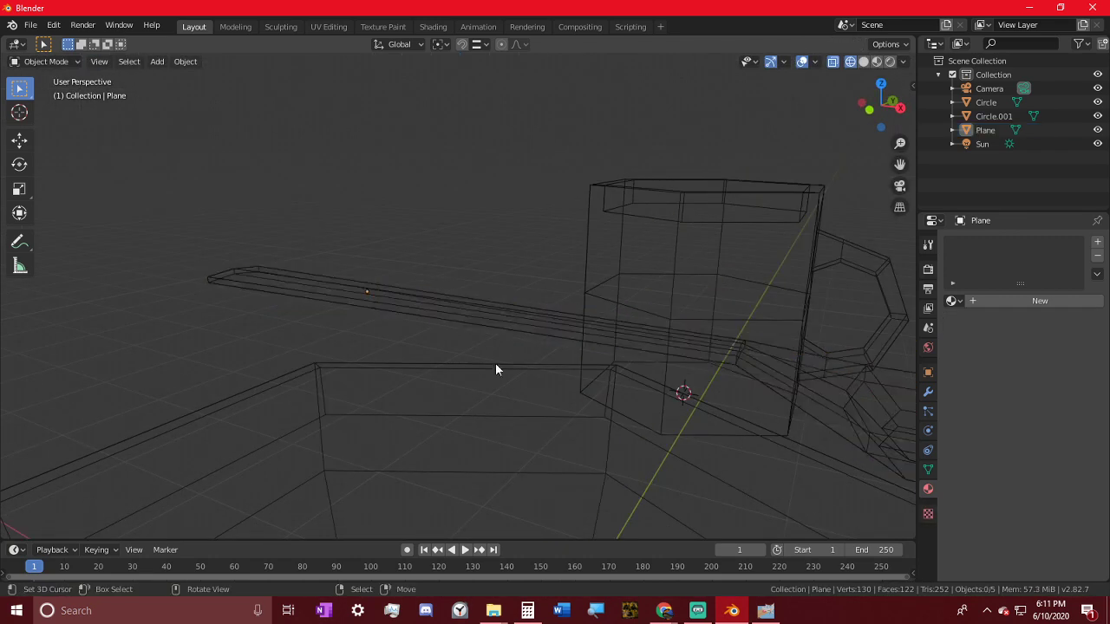
middle_drag(495, 364, 675, 416)
click(579, 393)
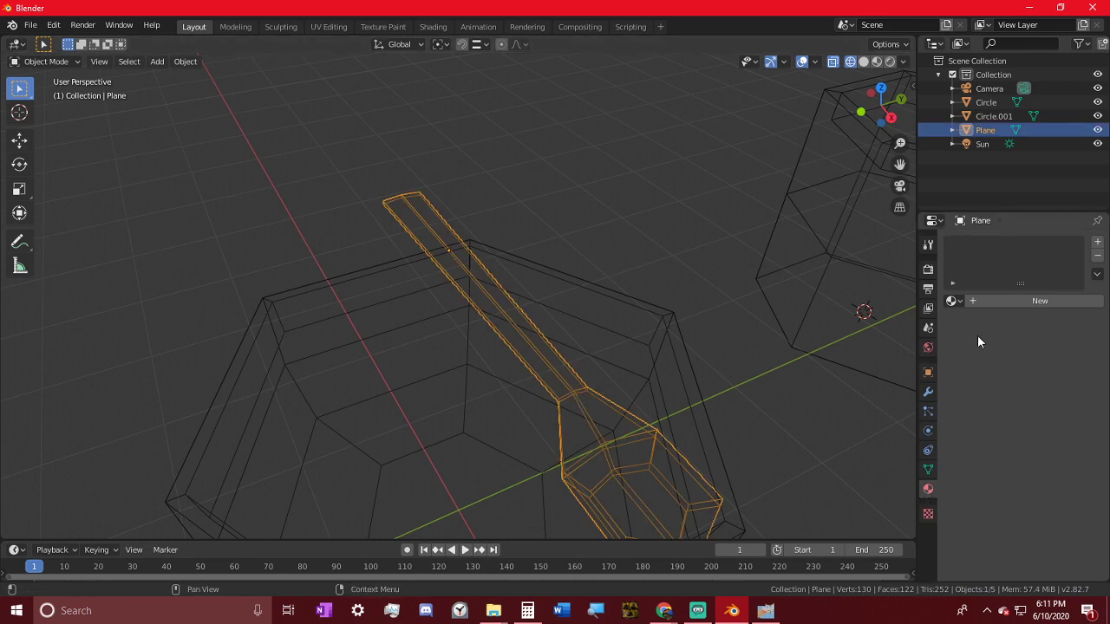
click(1000, 305)
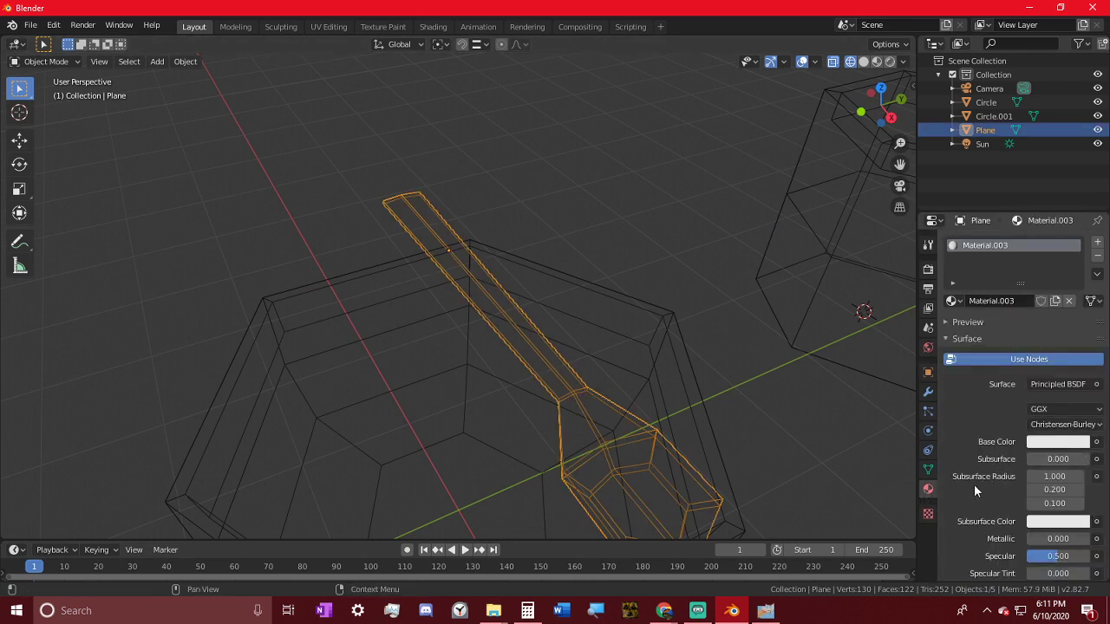
scroll(974, 484, down, 3)
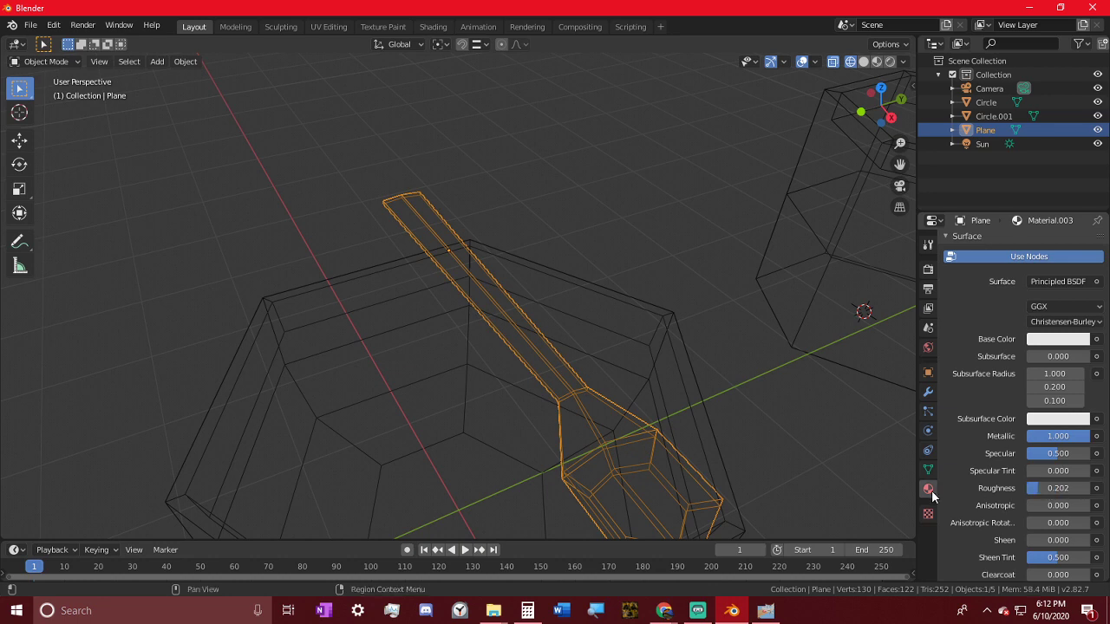
- Show the viewport in Rendered shading and set the Sun light's strength to 5
click(890, 62)
middle_drag(579, 239, 605, 114)
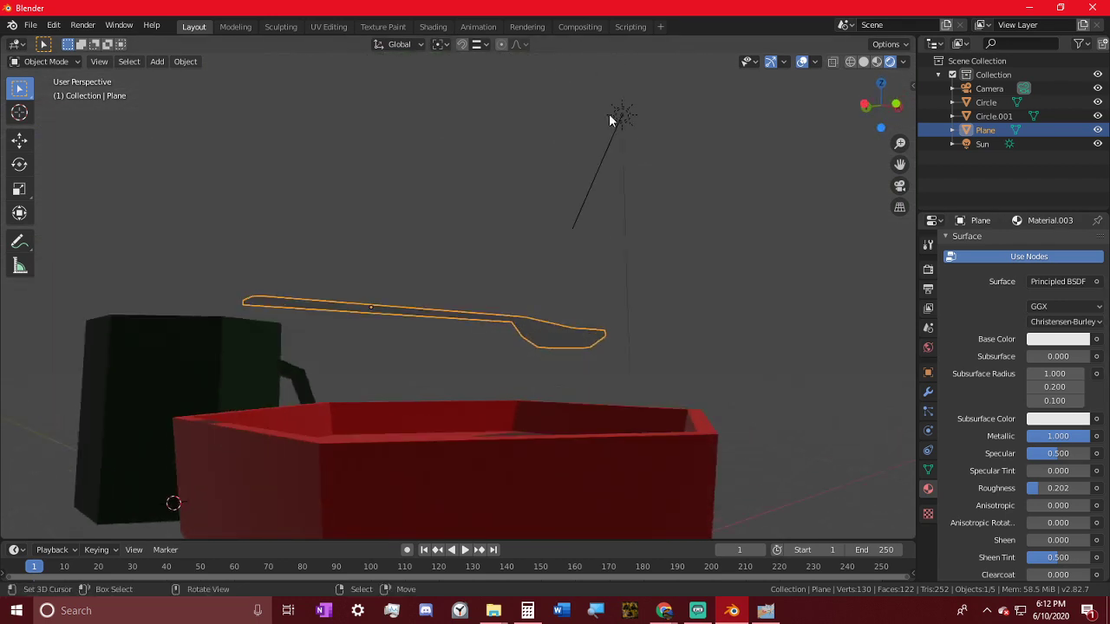
click(610, 114)
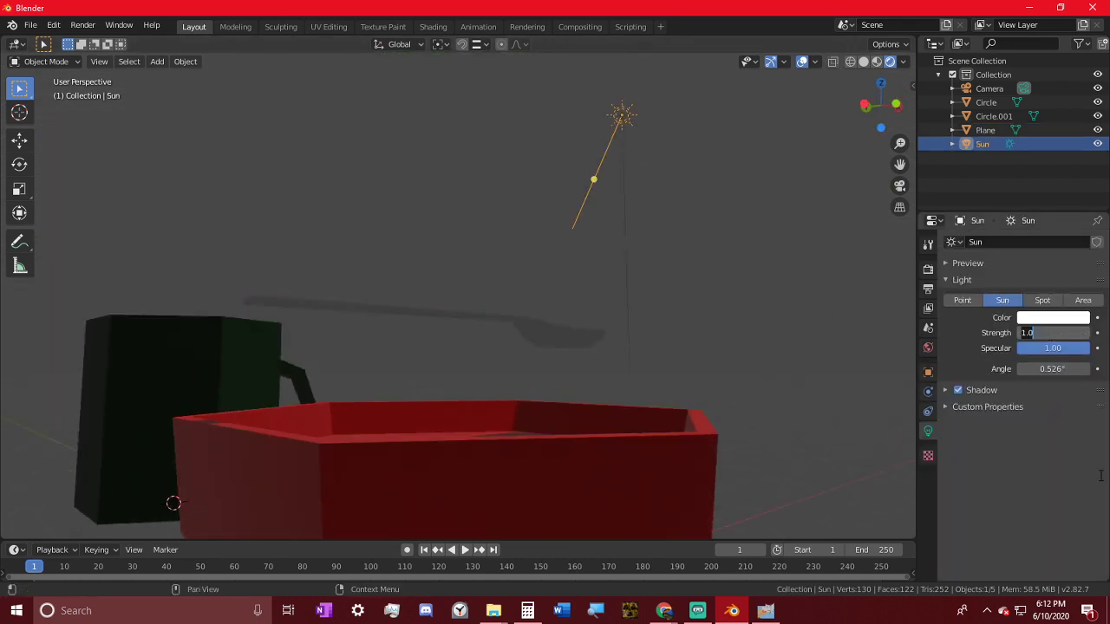
text(5)
key(Return)
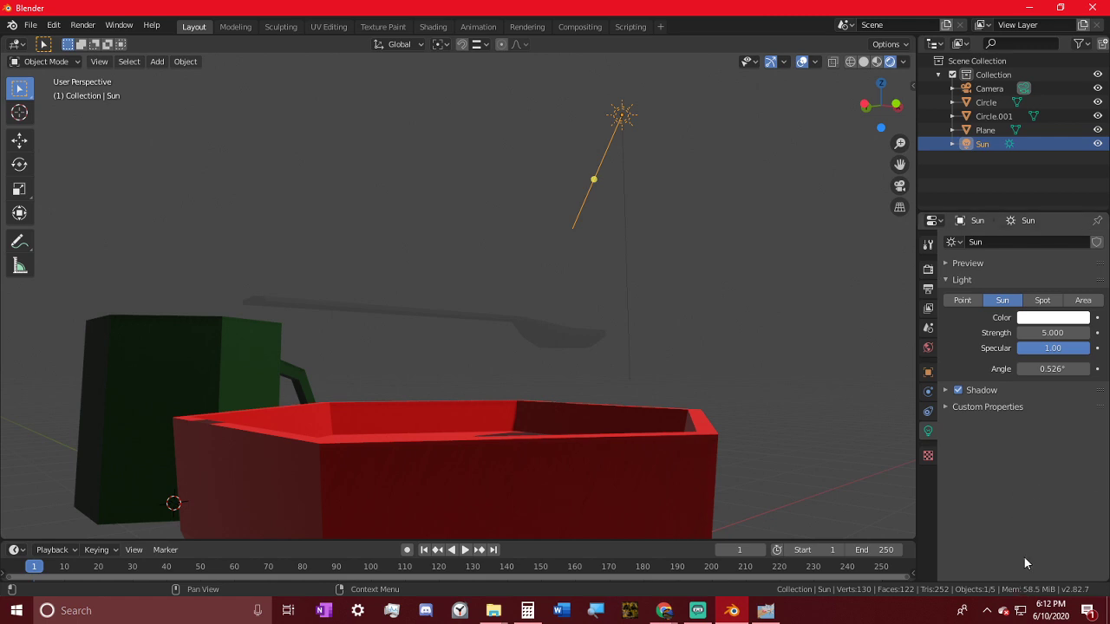
- Select the spoon above the bowl and try rotating it about the X axis
middle_drag(746, 329, 754, 264)
click(677, 365)
key(r)
key(x)
click(729, 346)
key(r)
key(r)
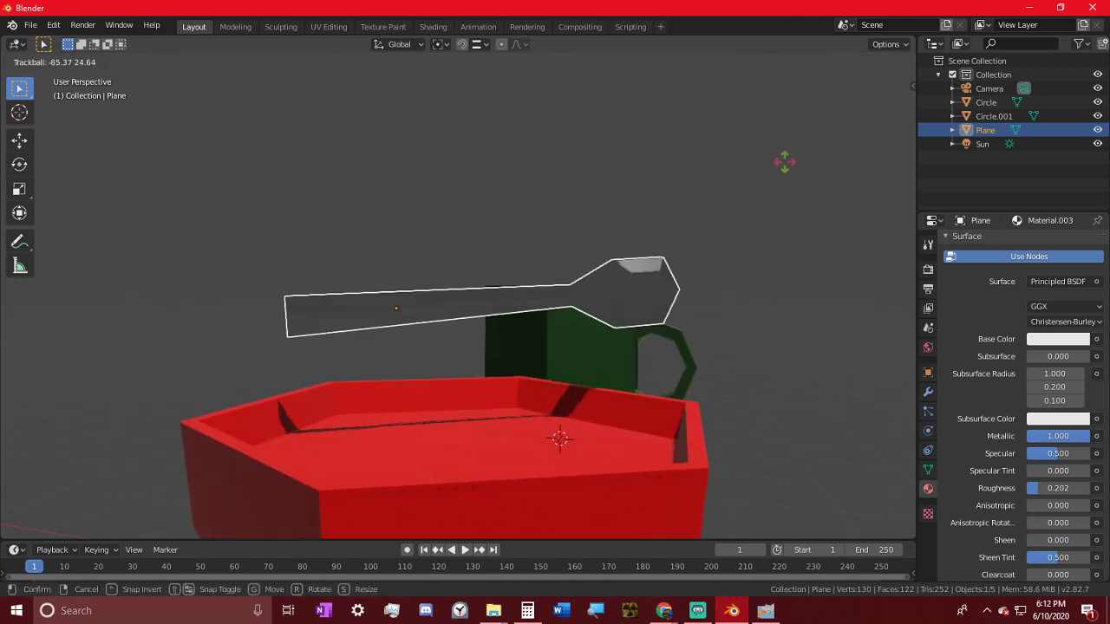
right_click(721, 327)
middle_drag(721, 327, 706, 368)
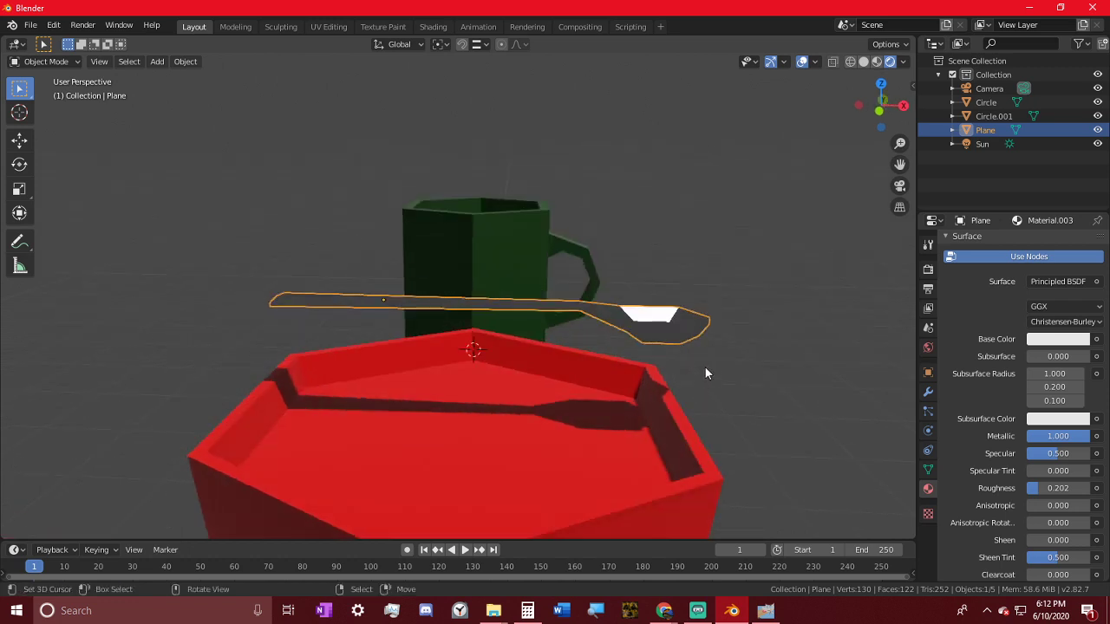
key(r)
key(x)
right_click(650, 459)
- Rotate the spoon about 26.6° around Y and lower it into the bowl, moving about -0.942 m in X, 0.327 m in Y and -0.702 m in Z
key(r)
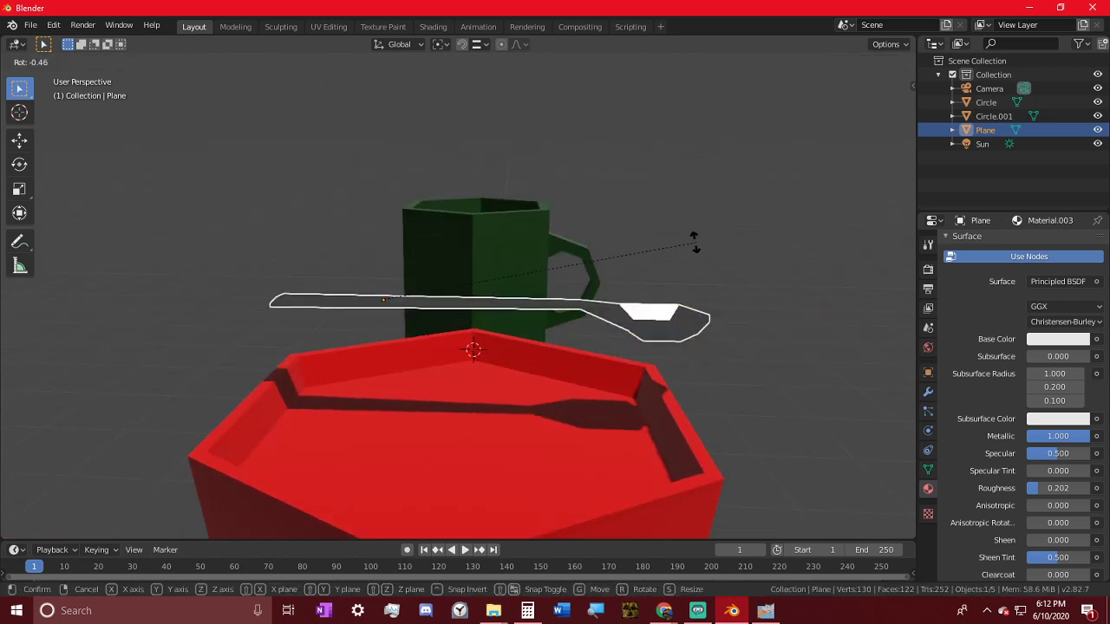
key(y)
click(712, 397)
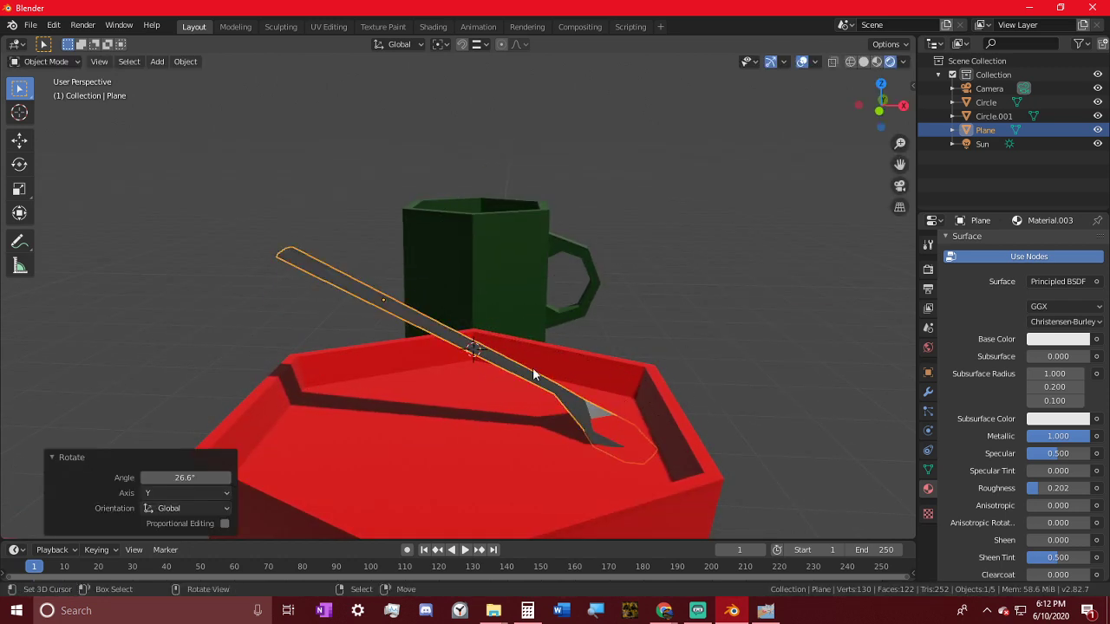
middle_drag(442, 368, 504, 342)
key(g)
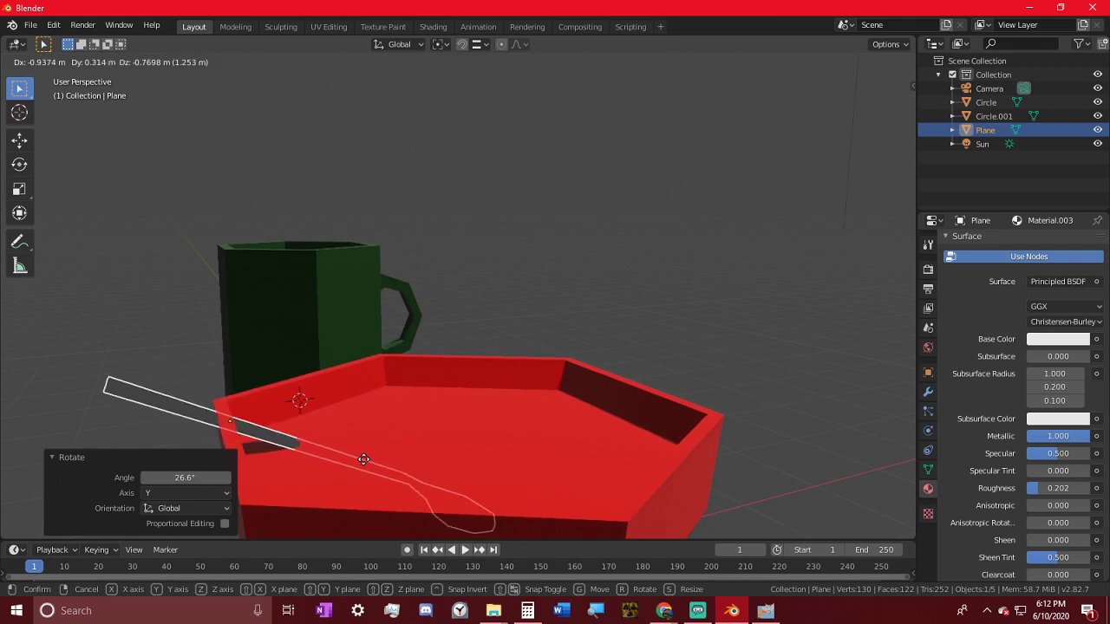
click(365, 449)
- In front view, fine-tune the tilt of the spoon in the bowl with a rotation of about 0.688°
middle_drag(512, 452, 478, 417)
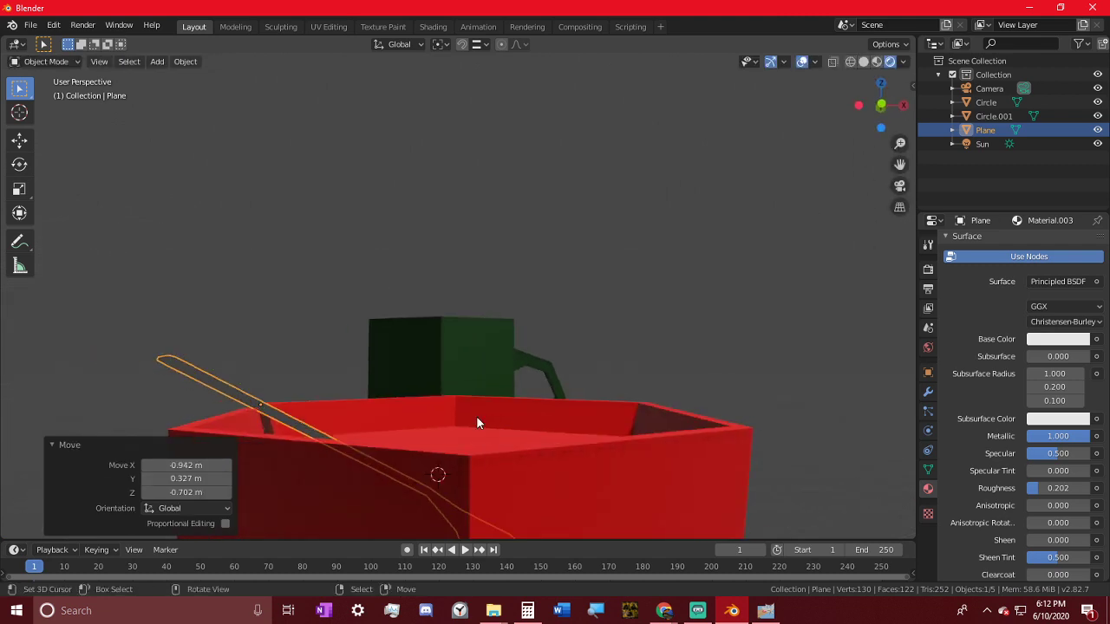
key(KP_3)
key(KP_1)
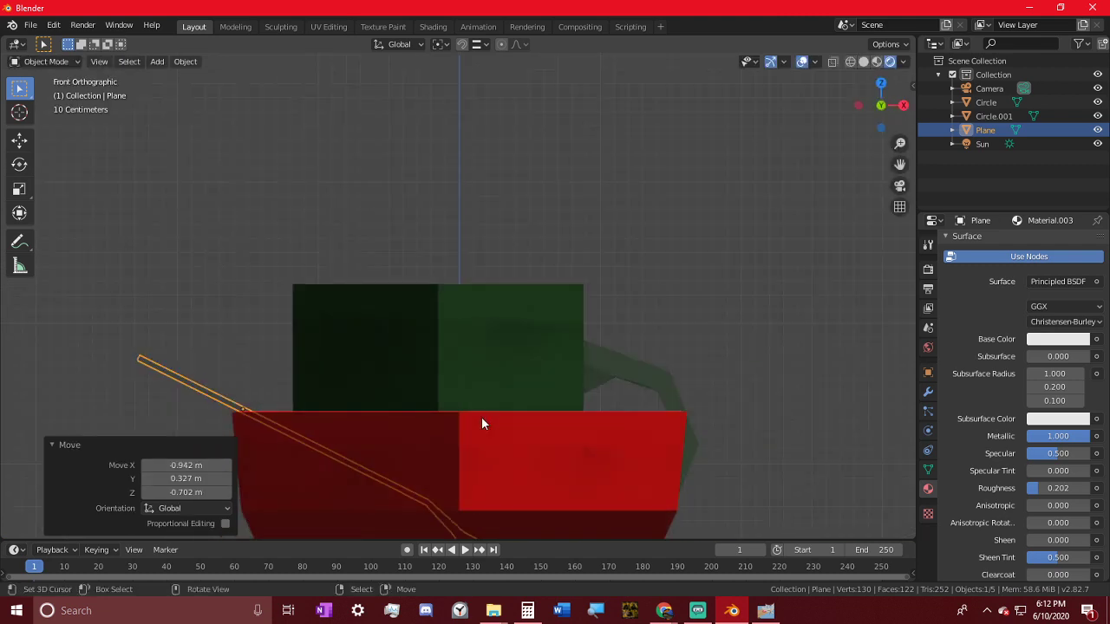
shift+middle_drag(418, 394, 472, 206)
key(r)
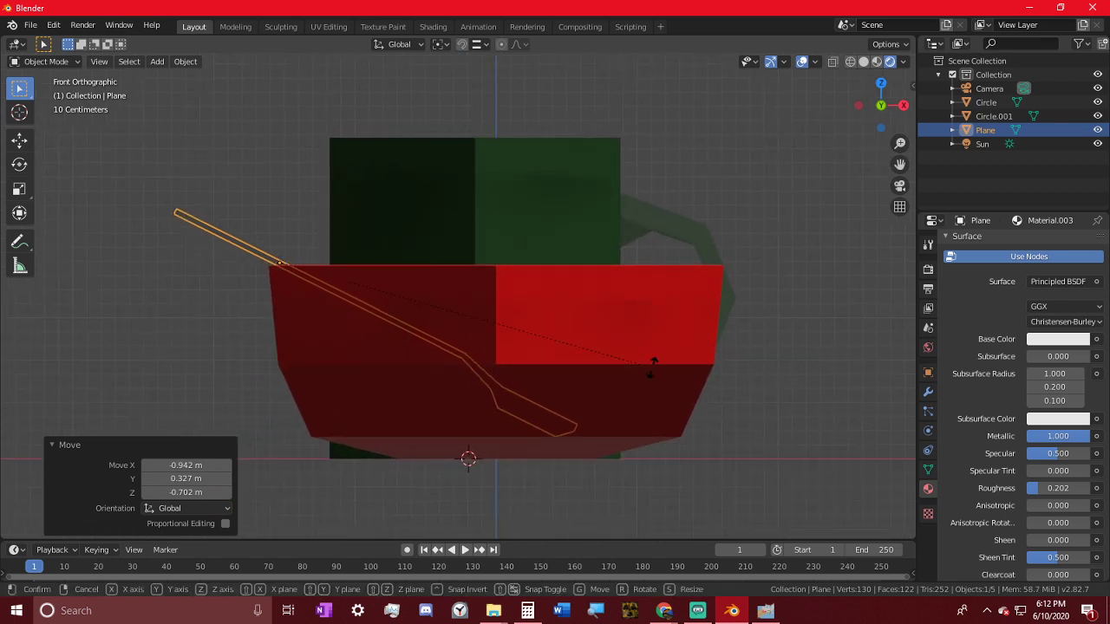
click(644, 377)
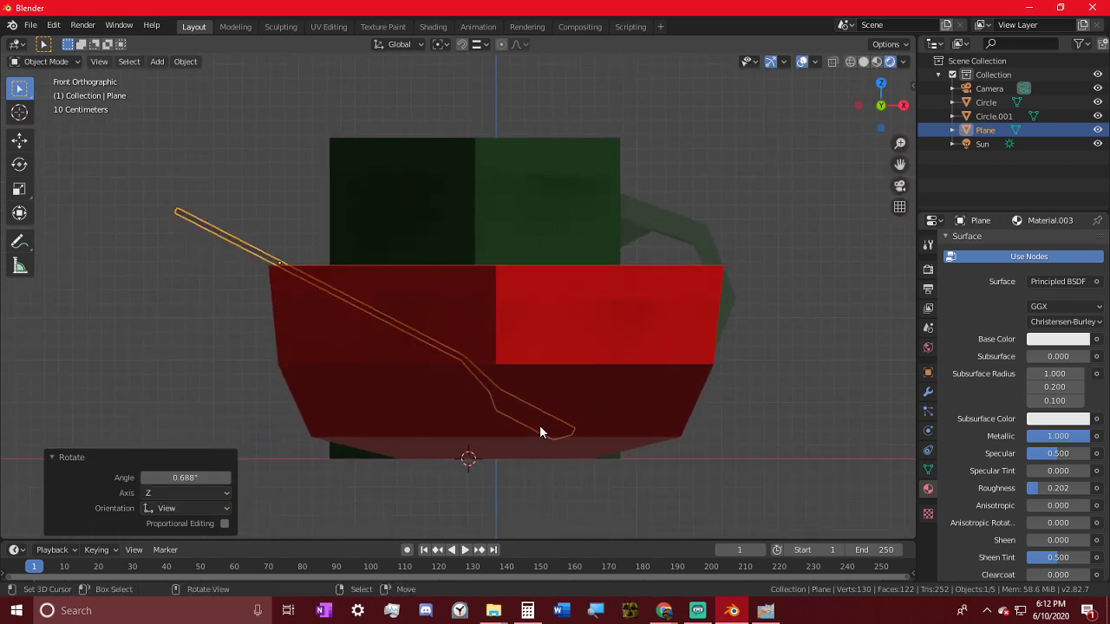
- Looking down into the bowl, rotate the spoon about -26.2° around the global Z axis
middle_drag(533, 422, 593, 35)
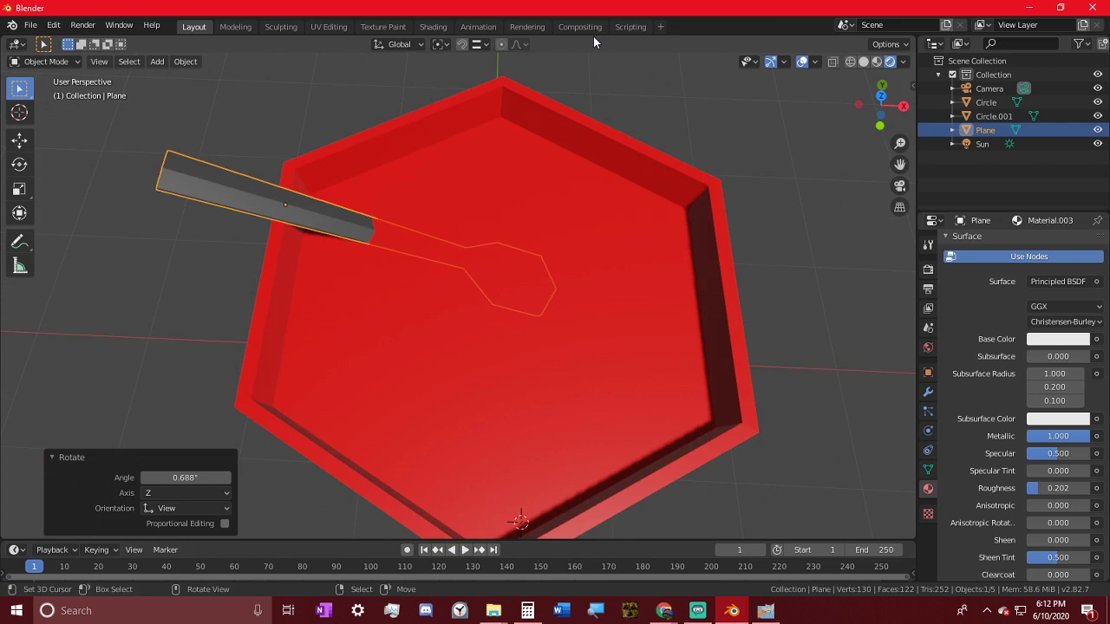
key(r)
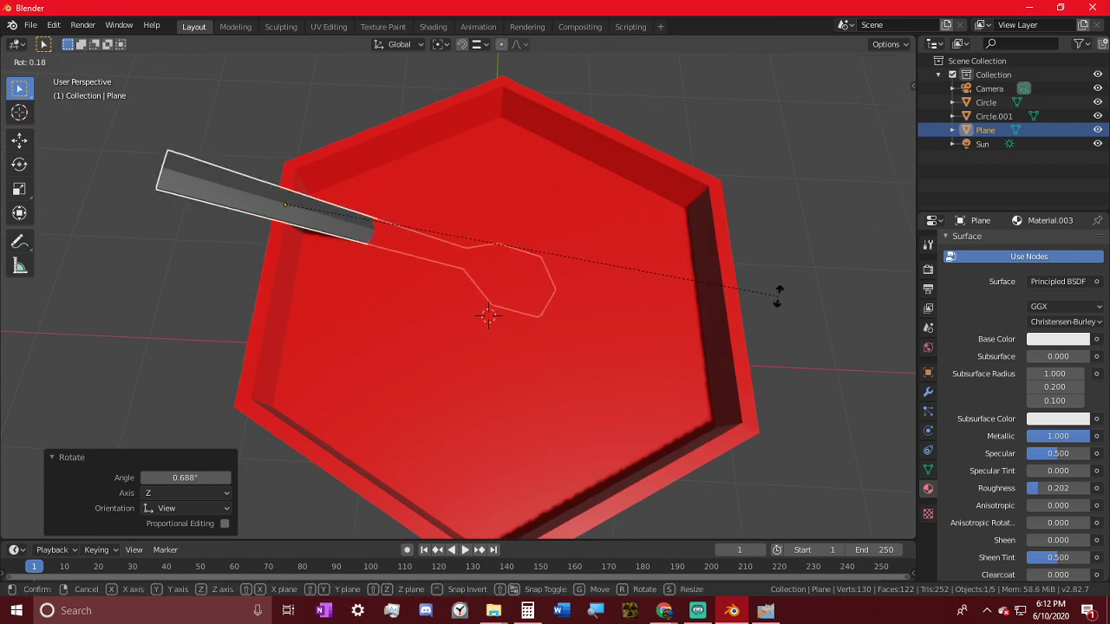
key(z)
click(638, 457)
middle_drag(638, 457, 439, 248)
key(r)
key(r)
right_click(536, 224)
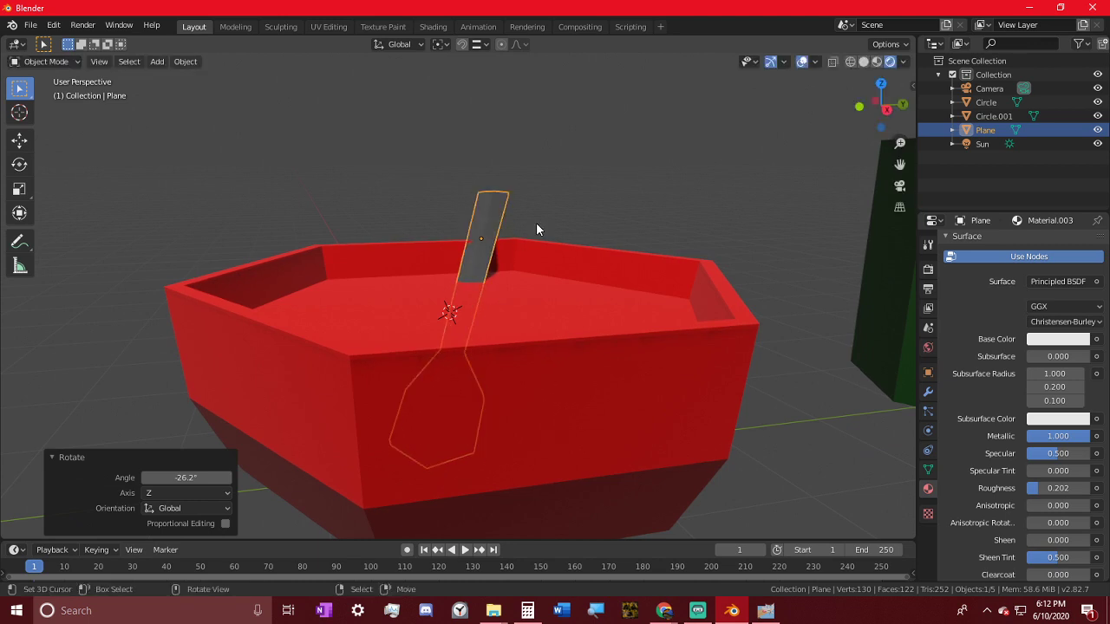
key(r)
key(y)
right_click(570, 217)
- Set the transform orientation to Local and rotate the spoon slightly around its own X axis
click(399, 44)
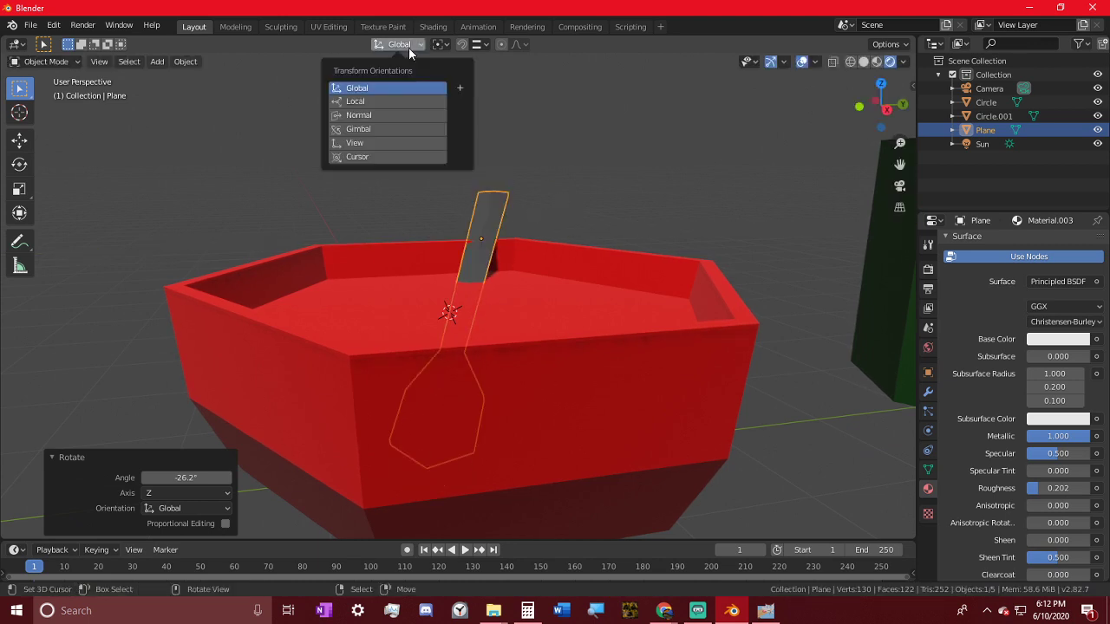
key(r)
key(x)
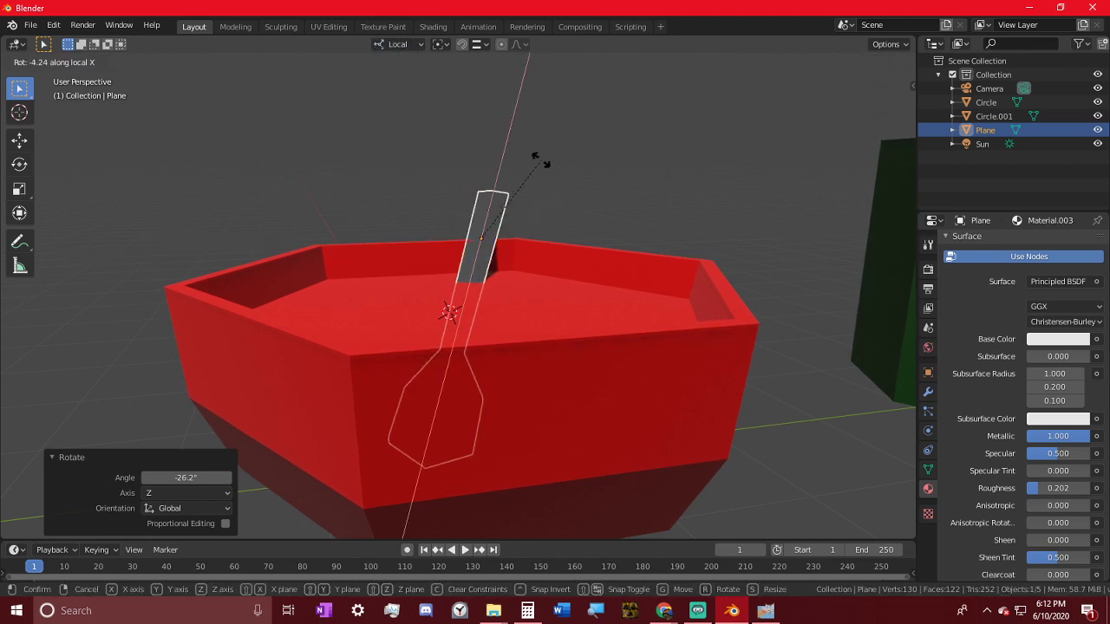
click(545, 170)
middle_drag(455, 249, 507, 340)
- In Object Mode, select the red bowl together with the spoon resting in it
key(Tab)
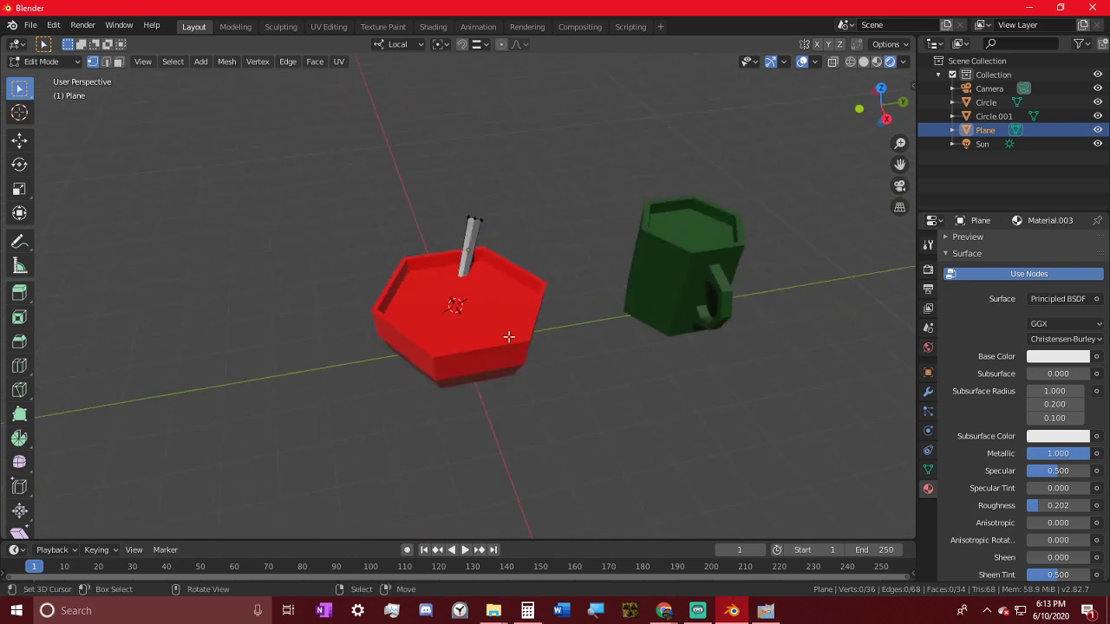
key(Tab)
shift+click(506, 337)
shift+click(467, 239)
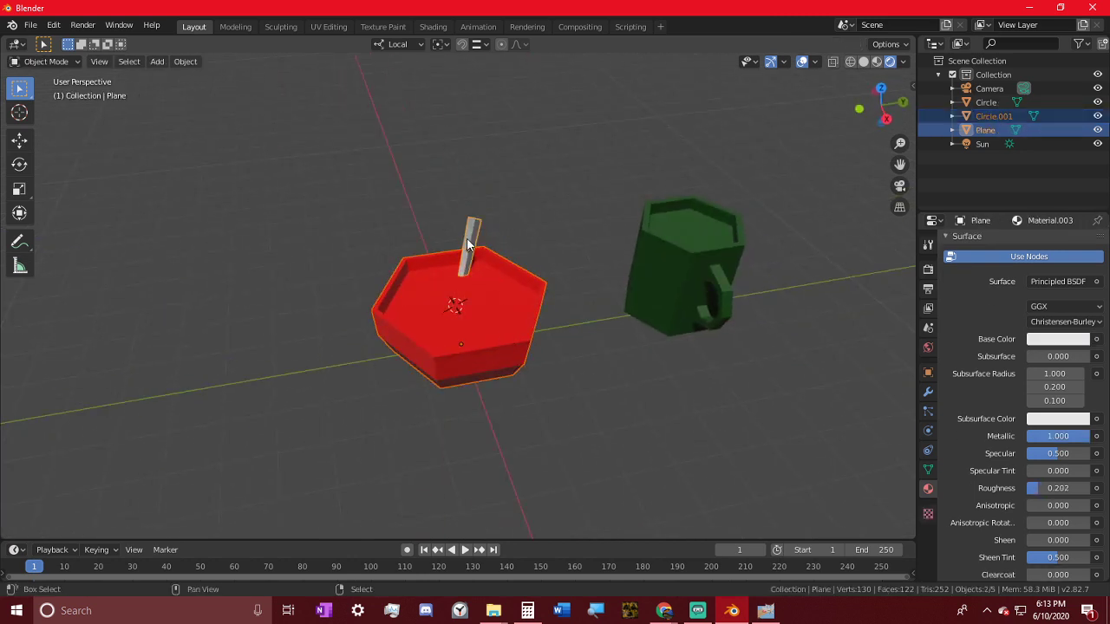
key(g)
key(shift+z)
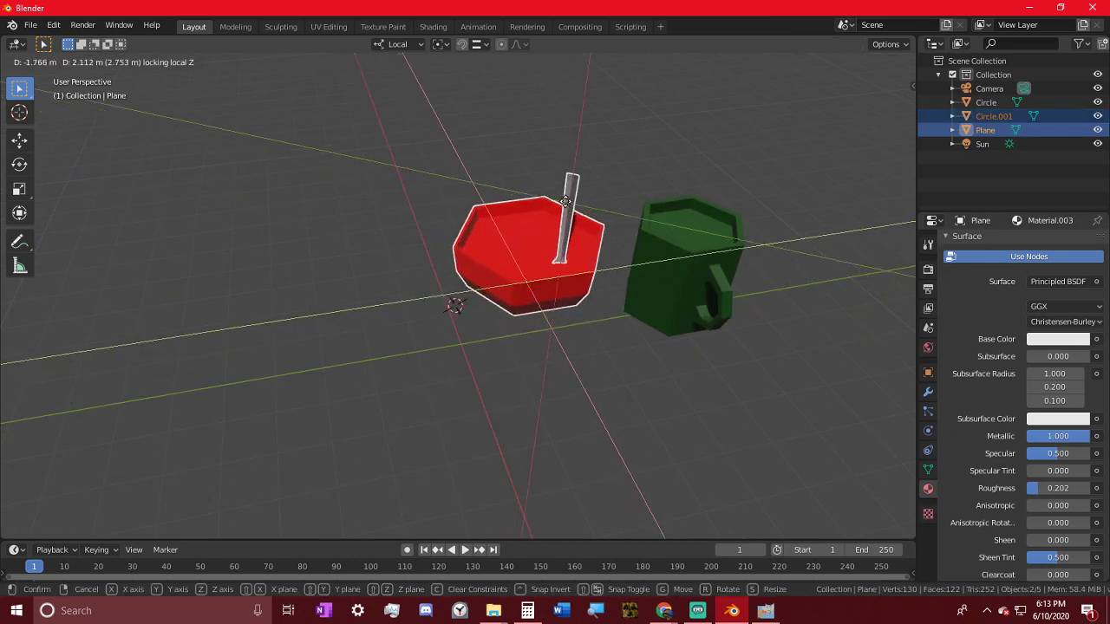
right_click(497, 103)
- Set the transform orientation back to Global and move the bowl and spoon horizontally about -3.35 m in X and 3.75 m in Y
click(442, 44)
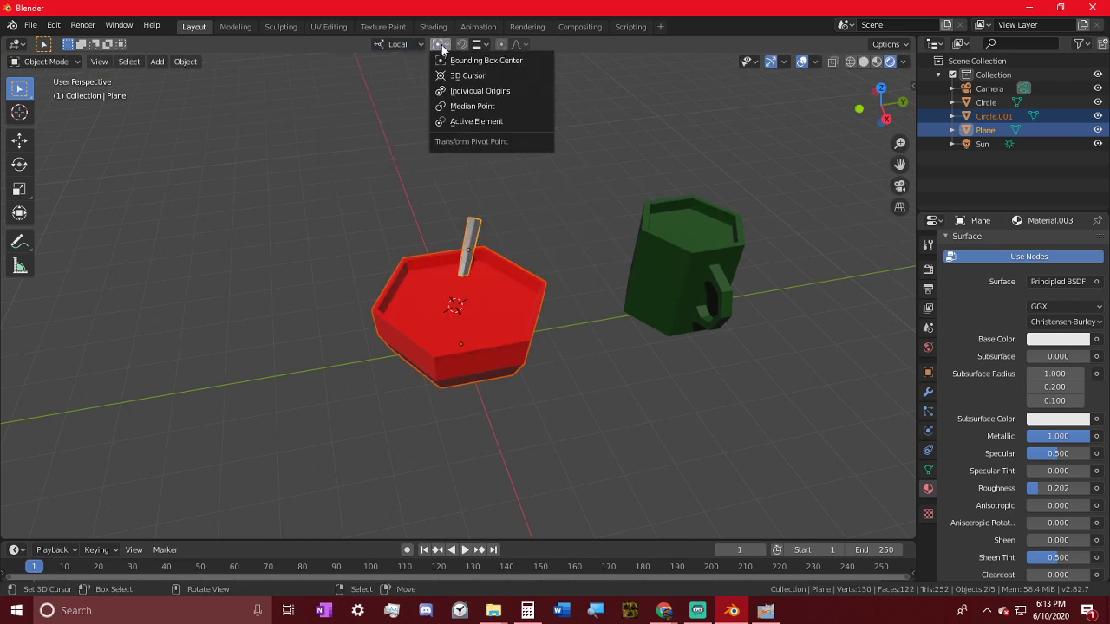
click(397, 44)
click(387, 89)
key(g)
key(z)
key(shift+z)
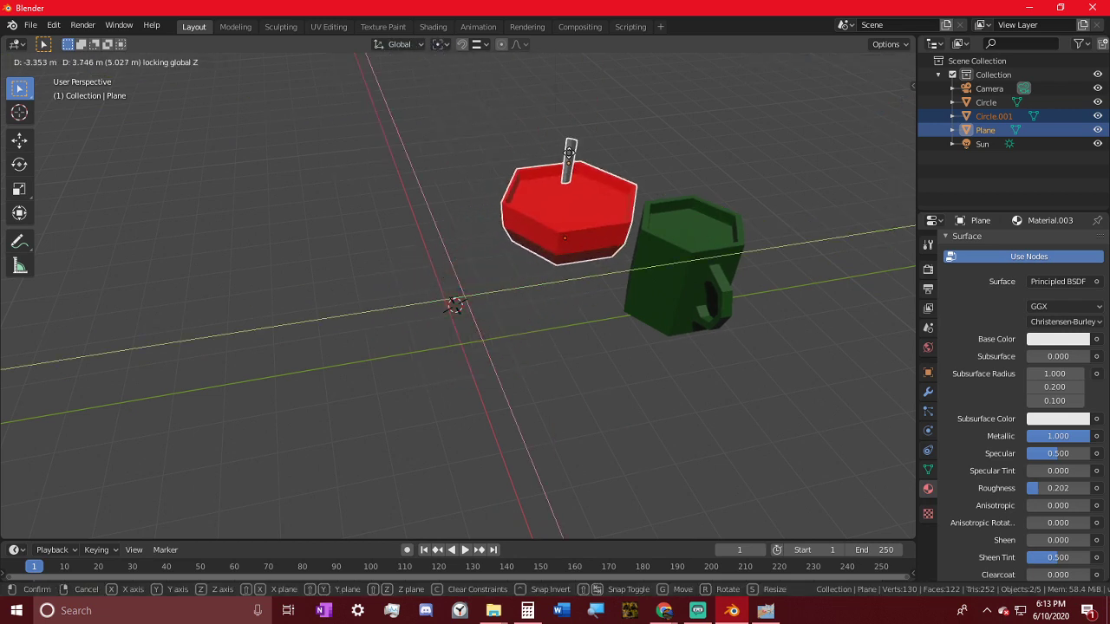
click(570, 159)
- Place the 3D cursor on the empty floor away from the tableware and add a circle mesh
shift+right_click(413, 336)
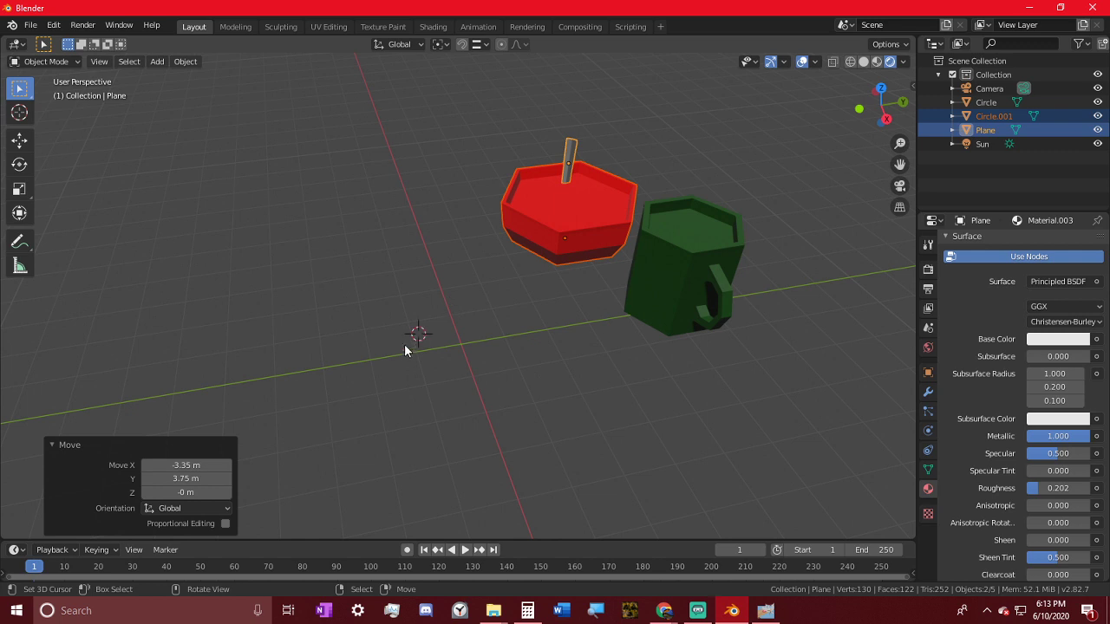
key(shift+a)
mouse_move(390, 326)
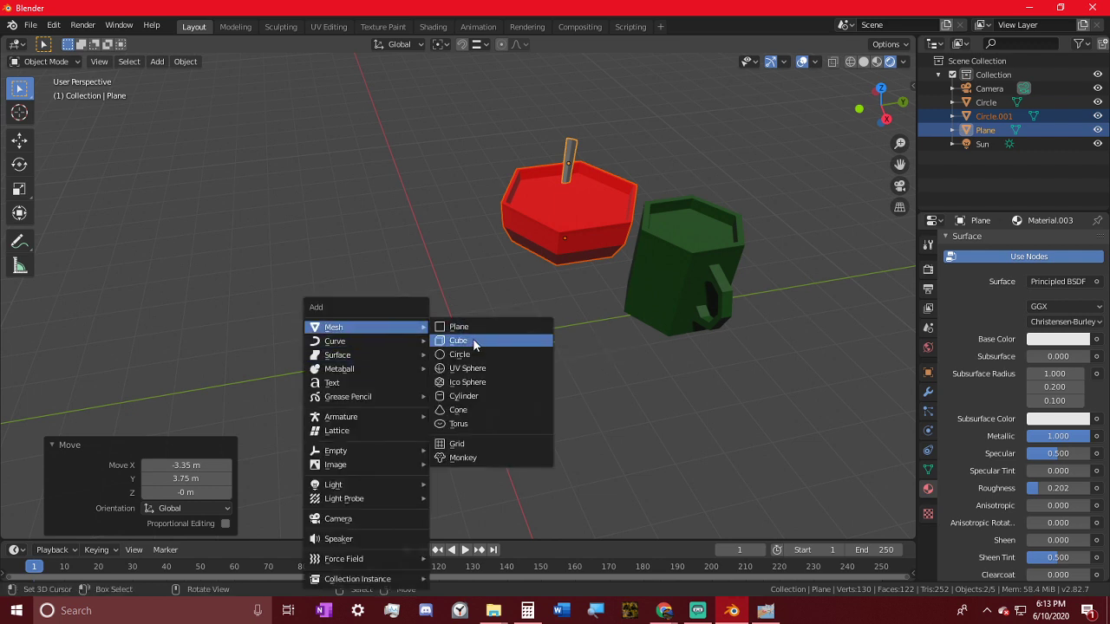
click(471, 353)
middle_drag(558, 330, 520, 317)
key(Tab)
scroll(528, 298, up, 3)
key(Tab)
- Clear the new circle's location so it sits at the world origin, and hide all other objects
key(alt+g)
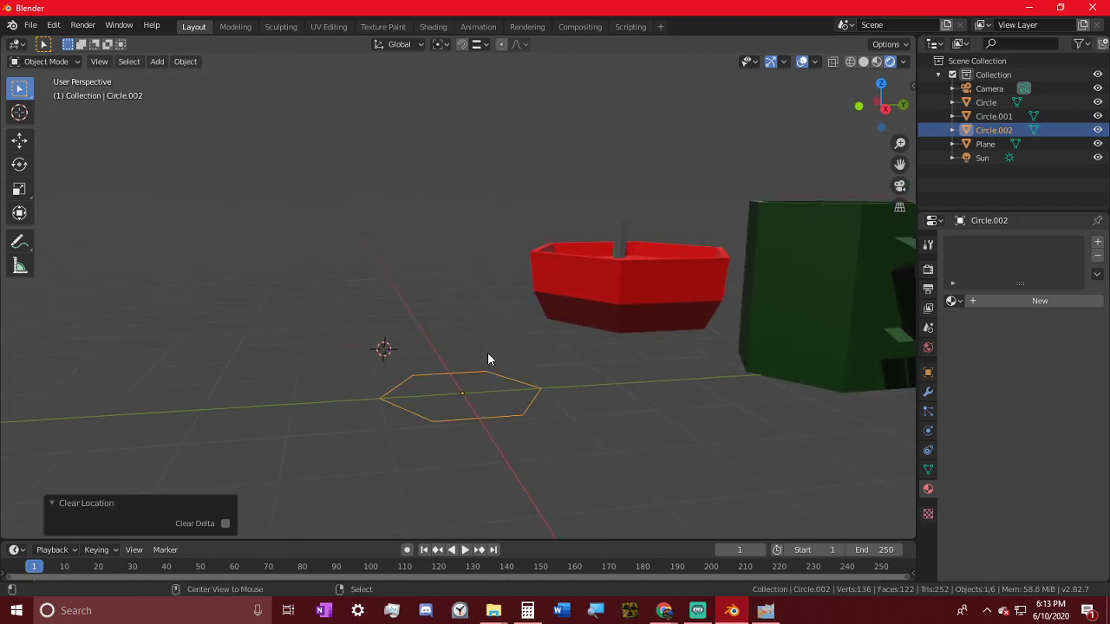
key(Tab)
key(Tab)
key(shift+h)
middle_drag(548, 368, 543, 411)
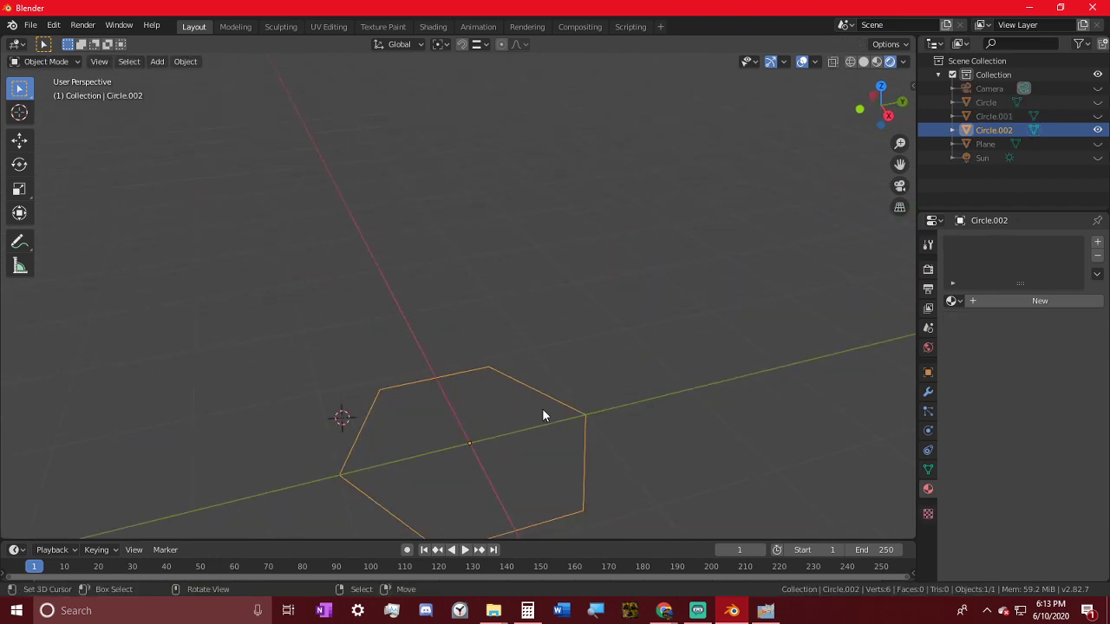
- Switch to material preview shading and edit the hexagon, extruding its outline up about 0.03 m and scaling the new edge to about 1.07
click(876, 64)
middle_drag(555, 353, 533, 317)
key(Tab)
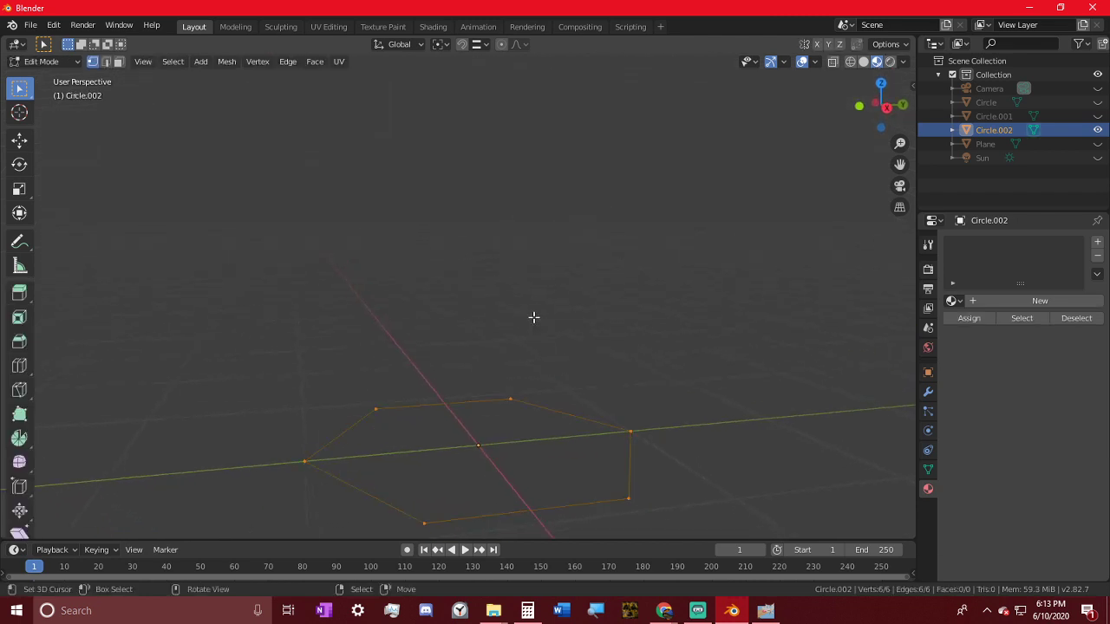
key(e)
key(z)
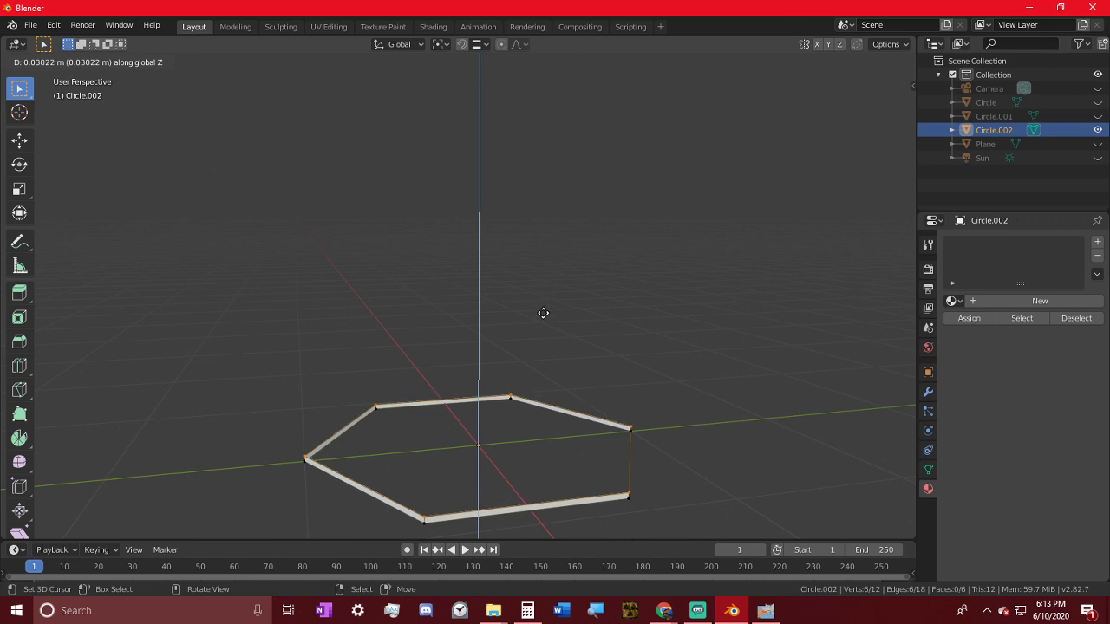
click(543, 314)
key(s)
click(650, 360)
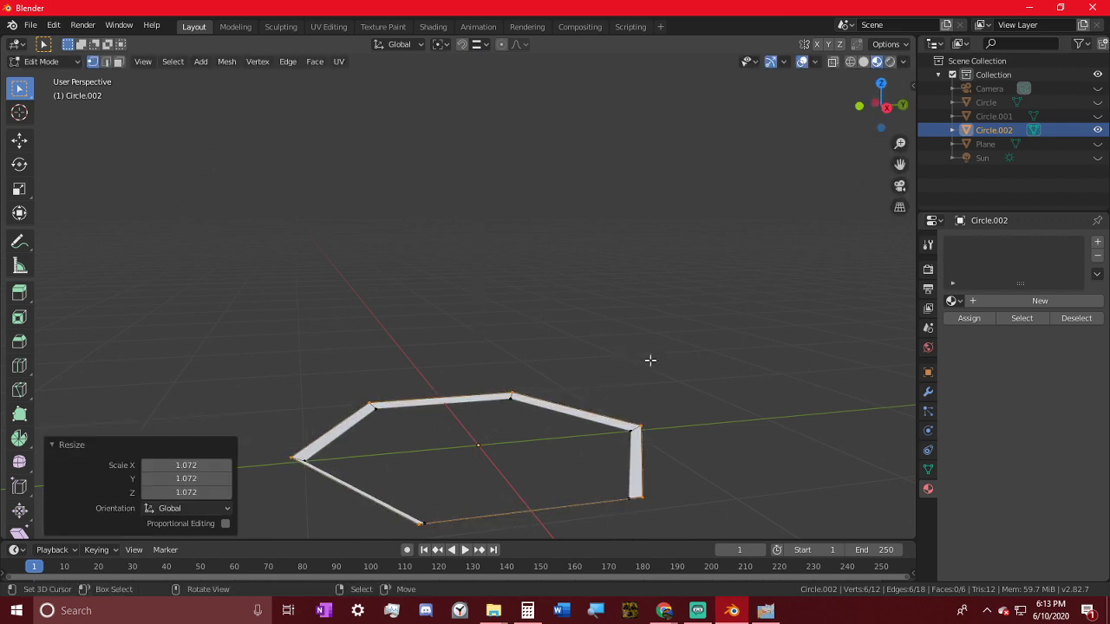
- Extrude the hexagon's upper edge outward at about 2.07 times scale and raise the new edge about 0.03 m in Z
middle_drag(651, 359, 622, 339)
key(e)
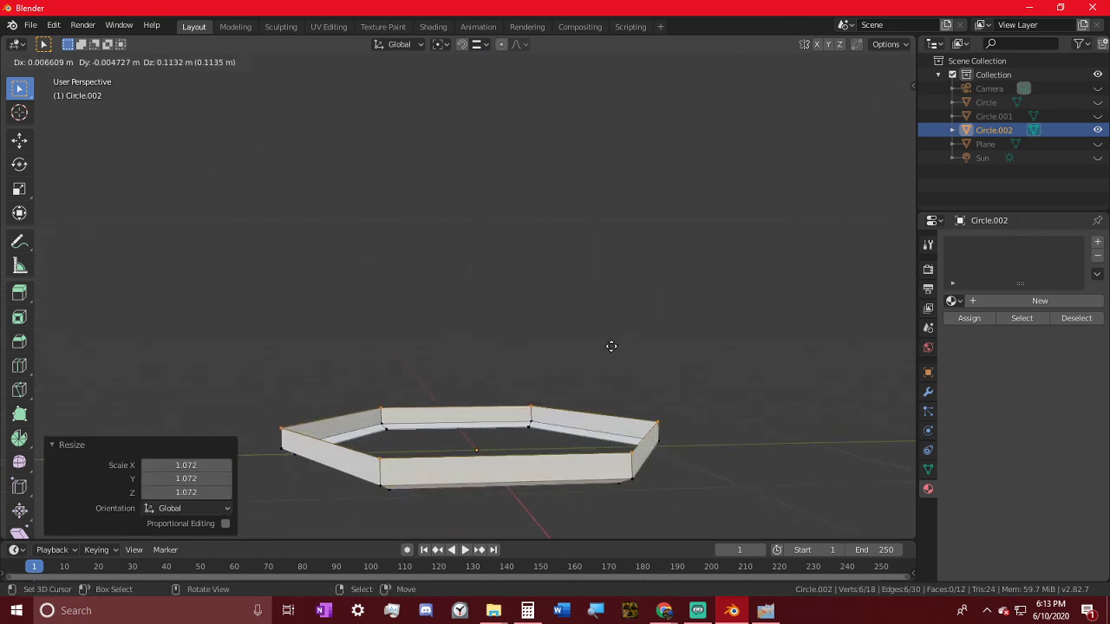
right_click(612, 359)
key(s)
click(789, 339)
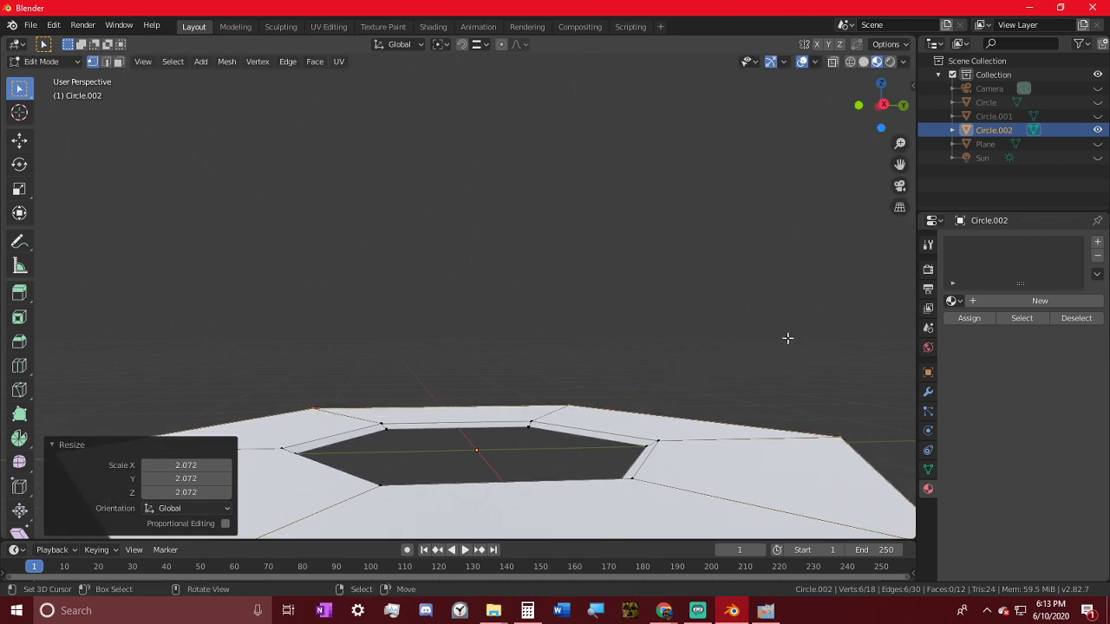
key(KP_1)
scroll(660, 403, up, 2)
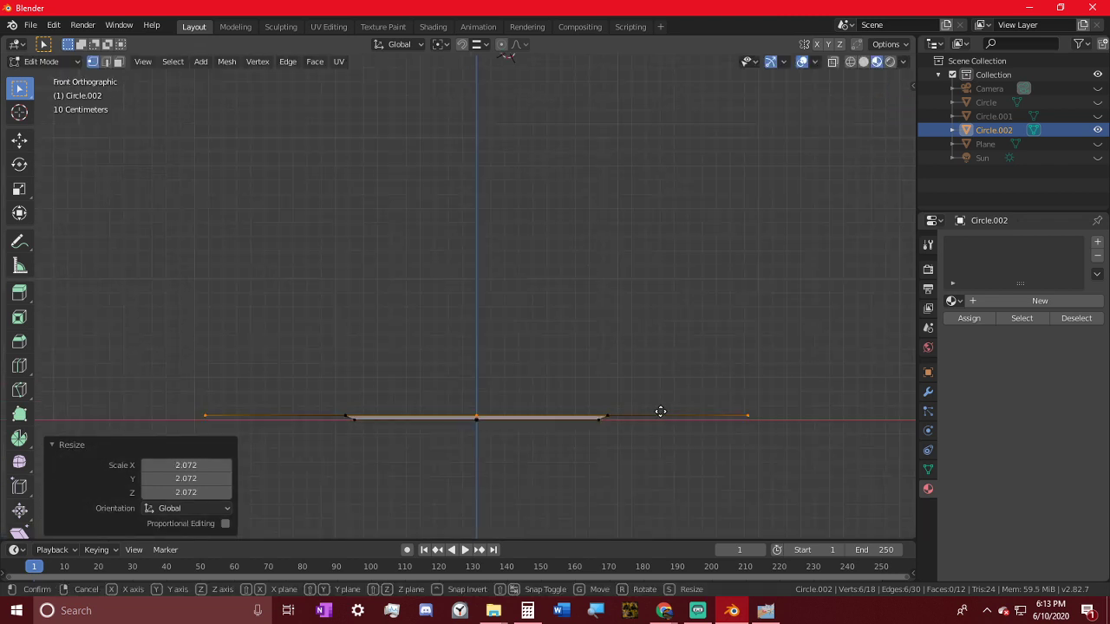
key(g)
key(z)
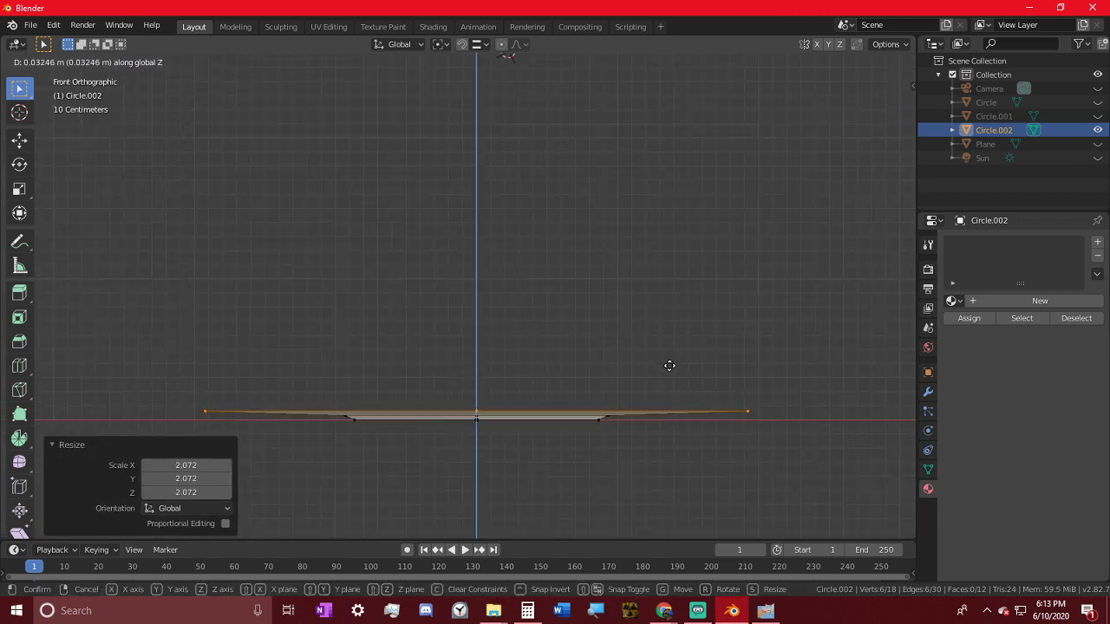
click(670, 366)
- Extrude the outer edge again, scale it to about 1.39 and raise it about 0.06 m in Z to form a sloping rim
key(e)
right_click(642, 230)
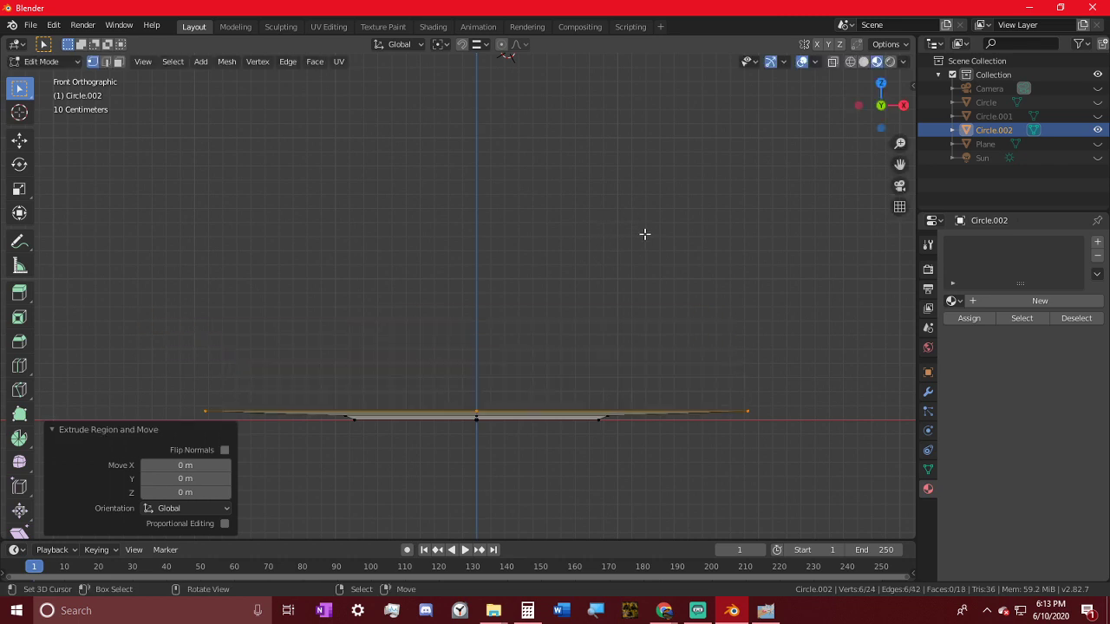
key(s)
click(761, 232)
key(g)
key(z)
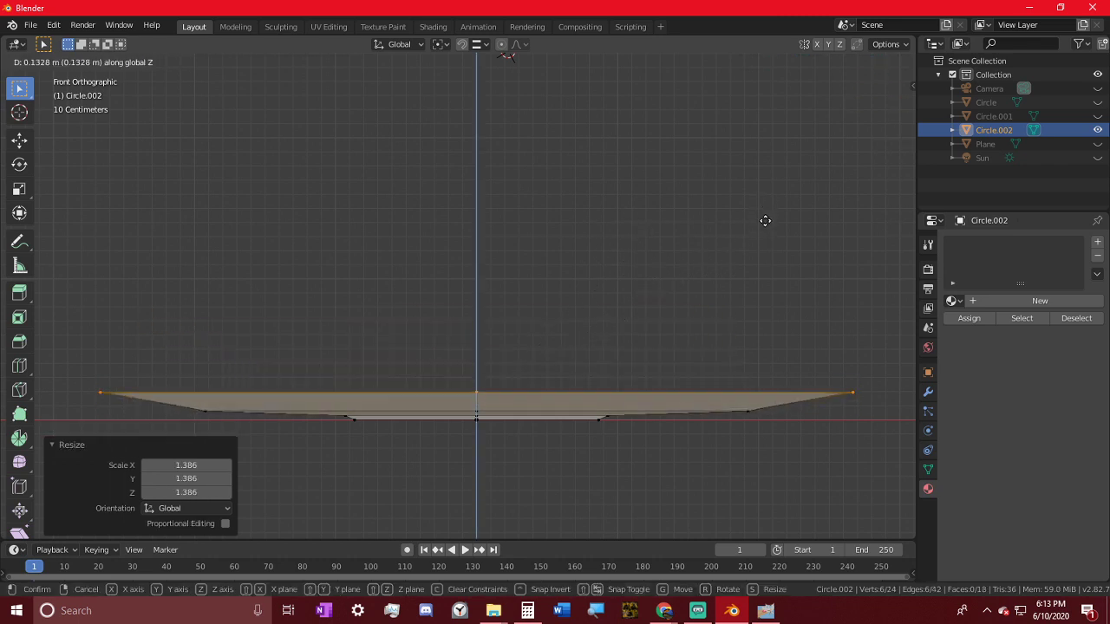
click(763, 197)
- Extrude the plate's outermost edge straight up about 0.075 m to give the rim thickness
middle_drag(748, 203, 711, 274)
key(e)
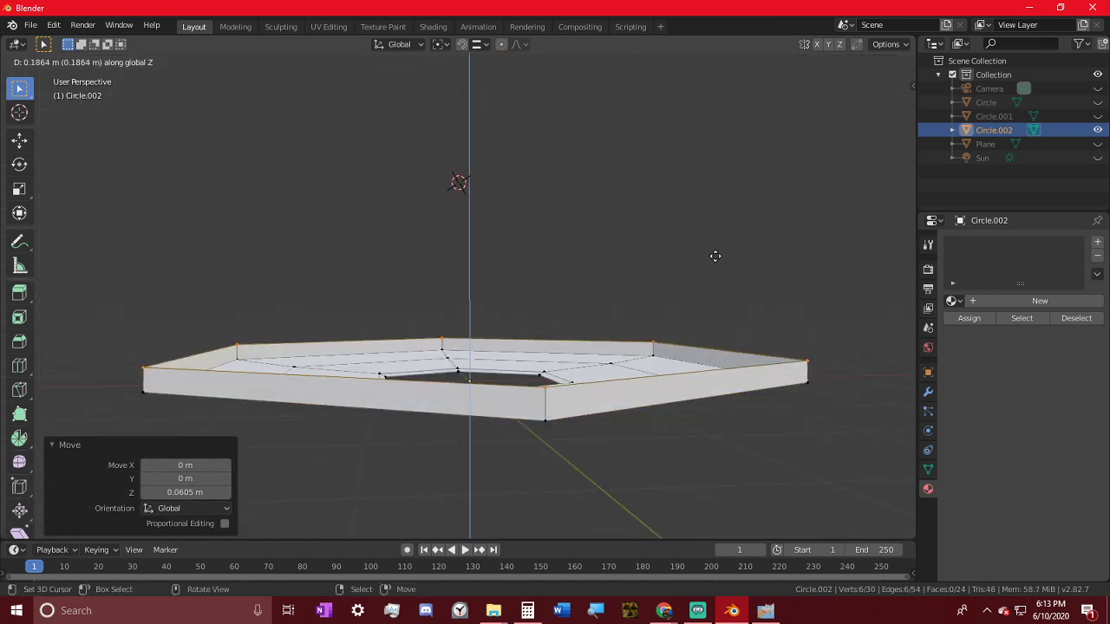
click(722, 334)
- Extrude the top rim edge inward at 0.74 scale and lower the new loop about 0.078 m in Z
middle_drag(721, 334, 768, 389)
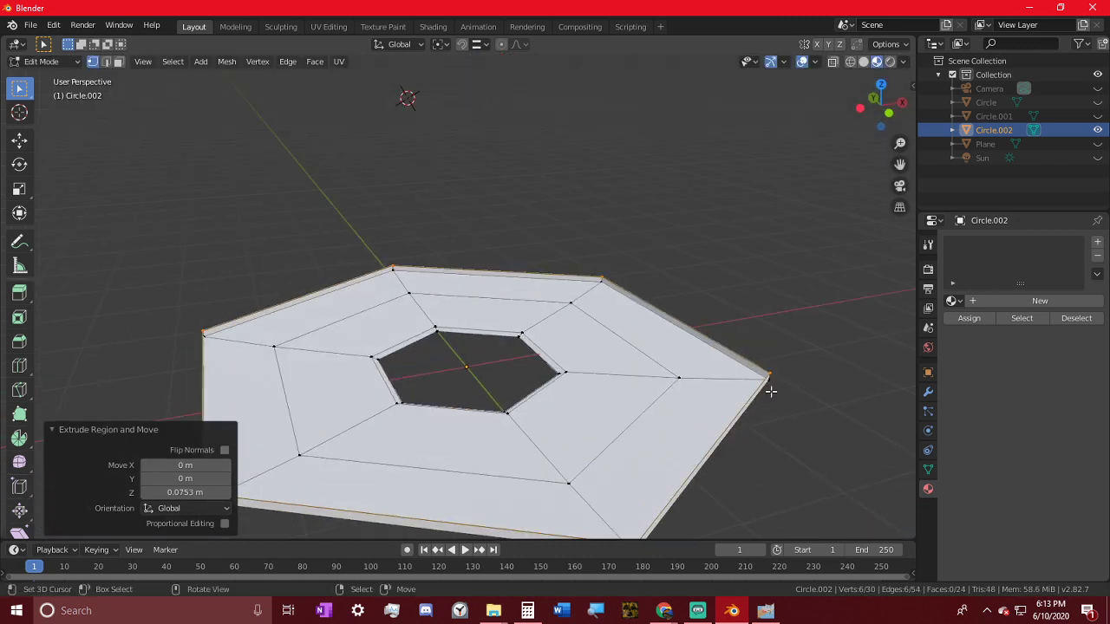
key(g)
right_click(763, 345)
key(s)
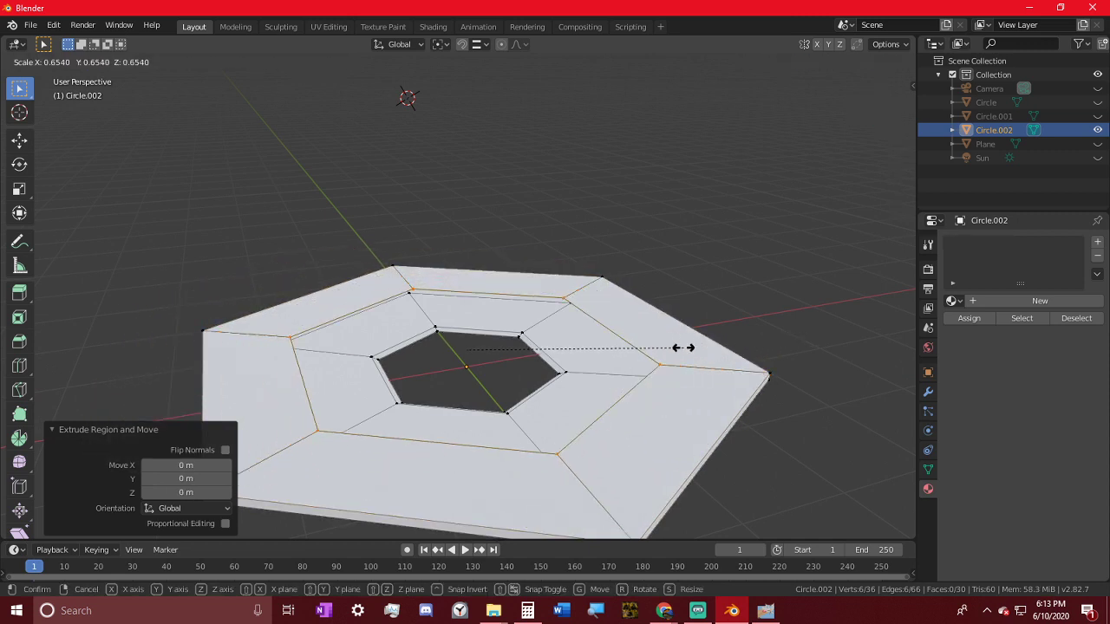
click(712, 353)
middle_drag(711, 353, 681, 304)
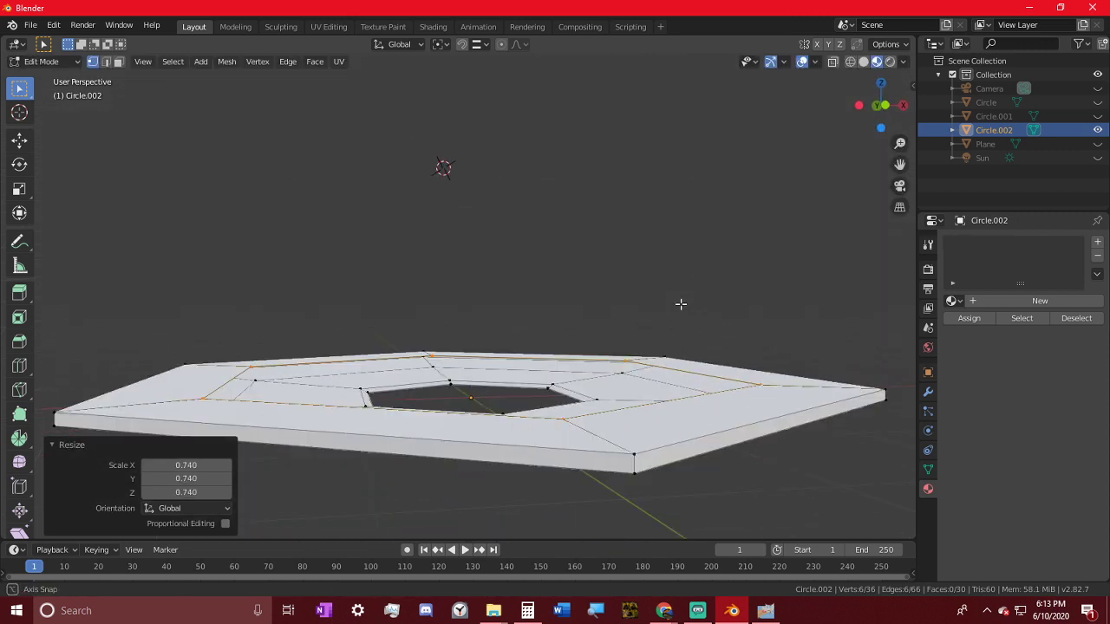
key(g)
key(z)
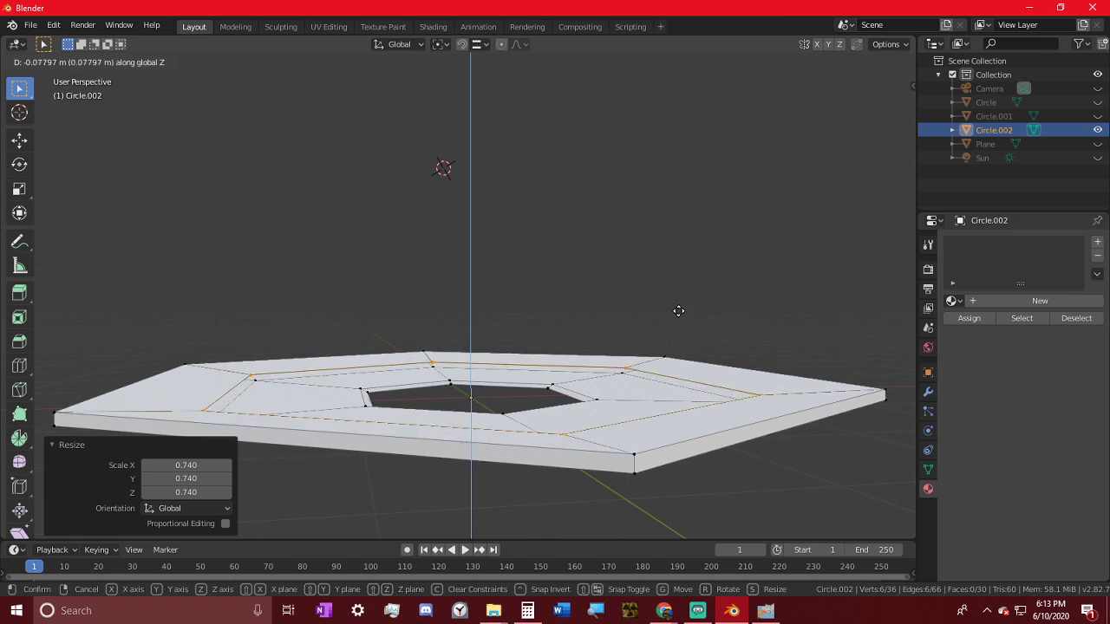
click(669, 333)
- Select the lowest edge loop around the central hole and fill it with a face to close the plate's underside
middle_drag(669, 333, 713, 413)
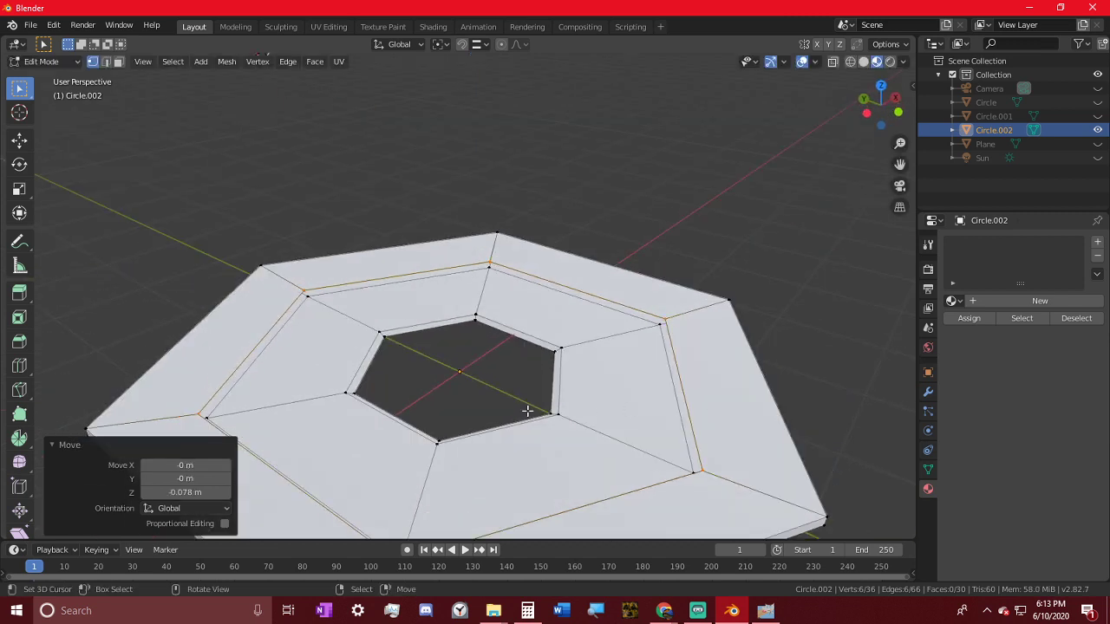
alt+click(503, 334)
key(f)
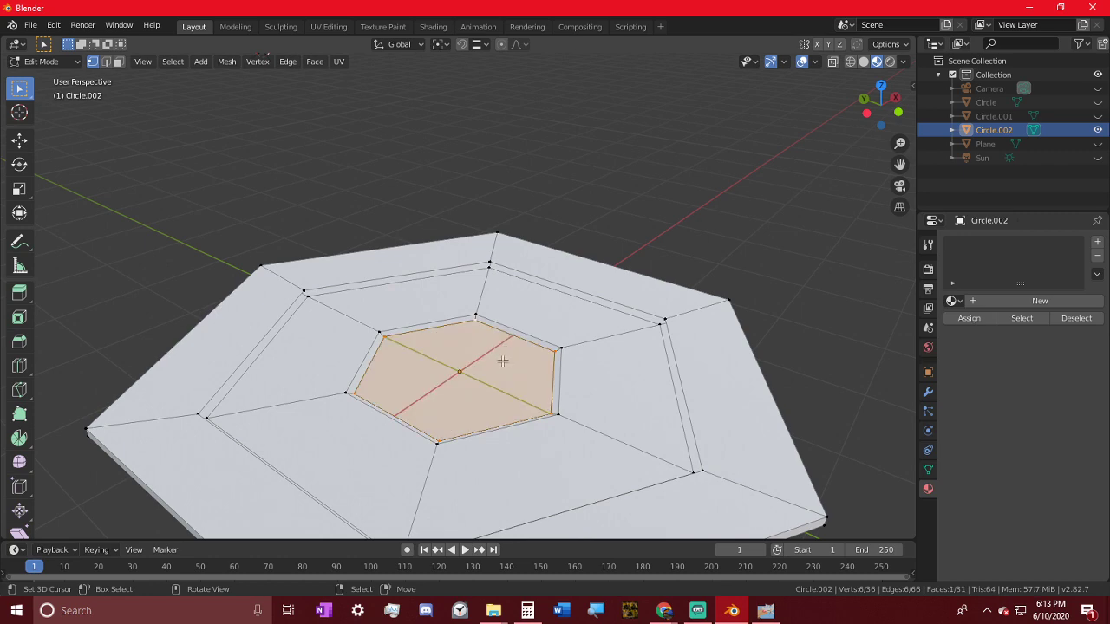
- Extrude the inner edge loop of the plate's upper surface, scale it in toward the centre and fill the remaining opening with a face
middle_drag(503, 334, 682, 397)
scroll(474, 320, up, 2)
key(e)
right_click(714, 337)
key(s)
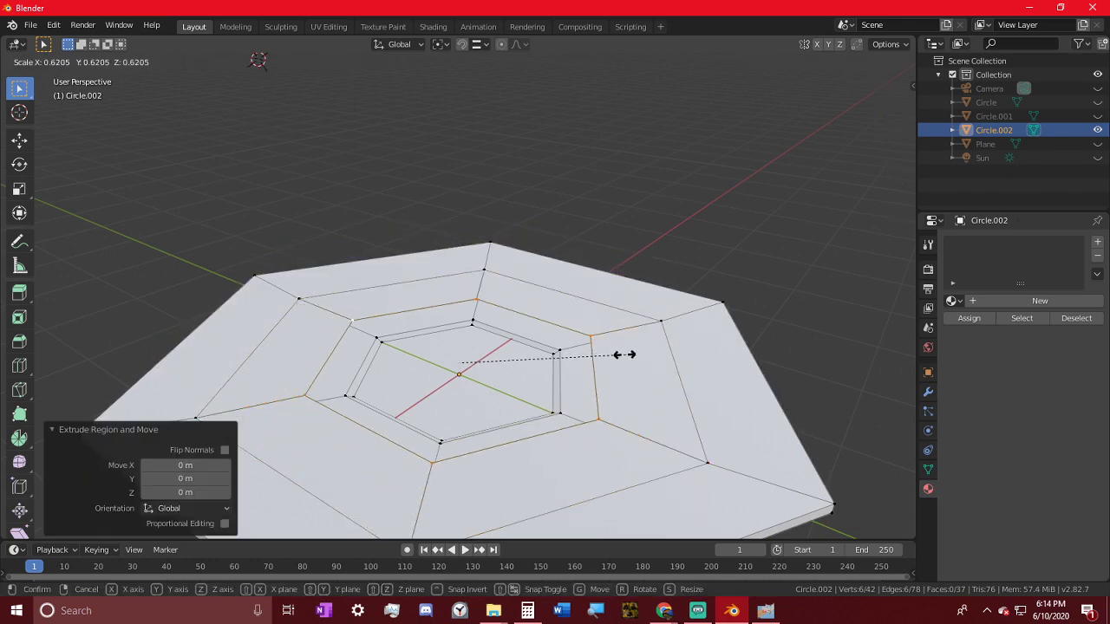
click(589, 355)
middle_drag(589, 355, 391, 442)
key(f)
- Select the plate's outer rim face loop, raise it about 0.11 m in Z and return to Object Mode
click(488, 265)
key(g)
key(z)
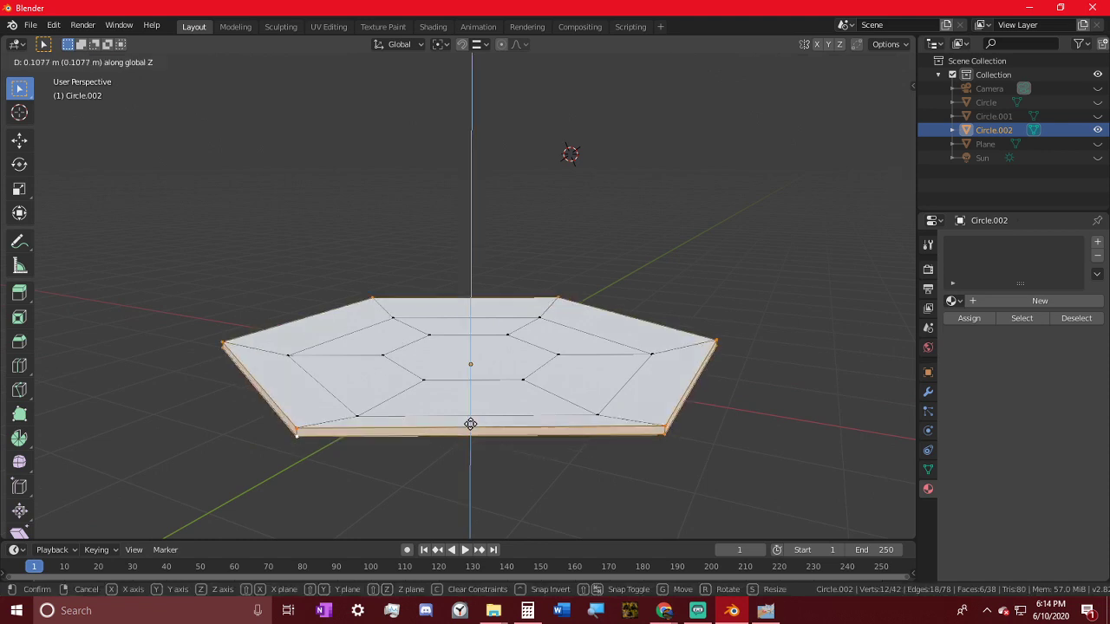
click(469, 423)
key(Tab)
- Give the plate a new material and set its roughness to 0.25
middle_drag(426, 464, 599, 457)
middle_drag(917, 523, 726, 386)
key(KP_0)
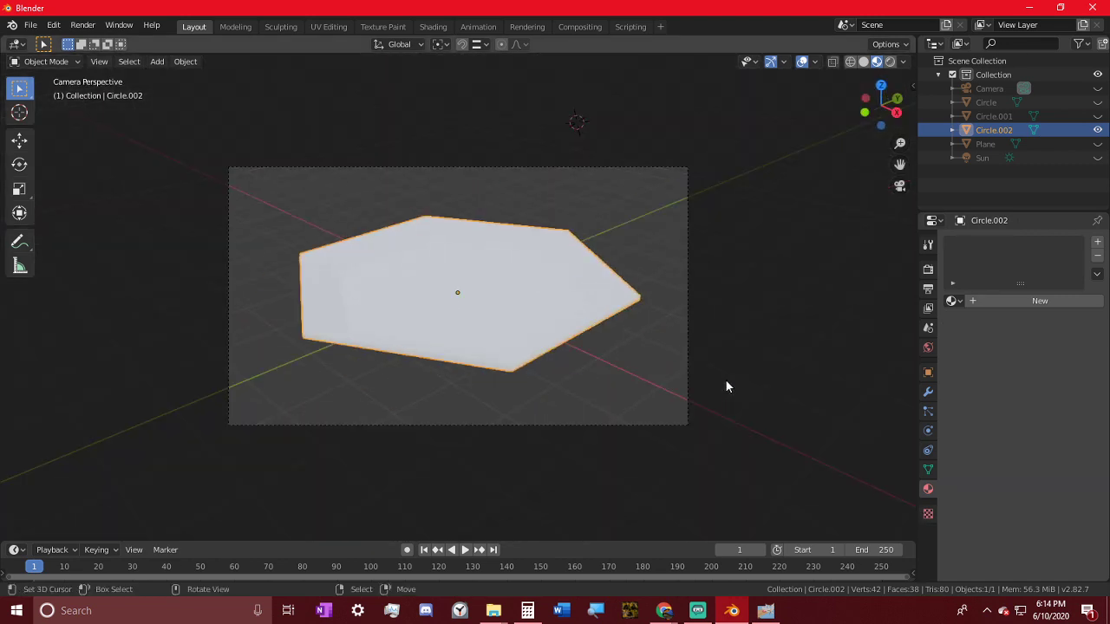
scroll(725, 389, up, 2)
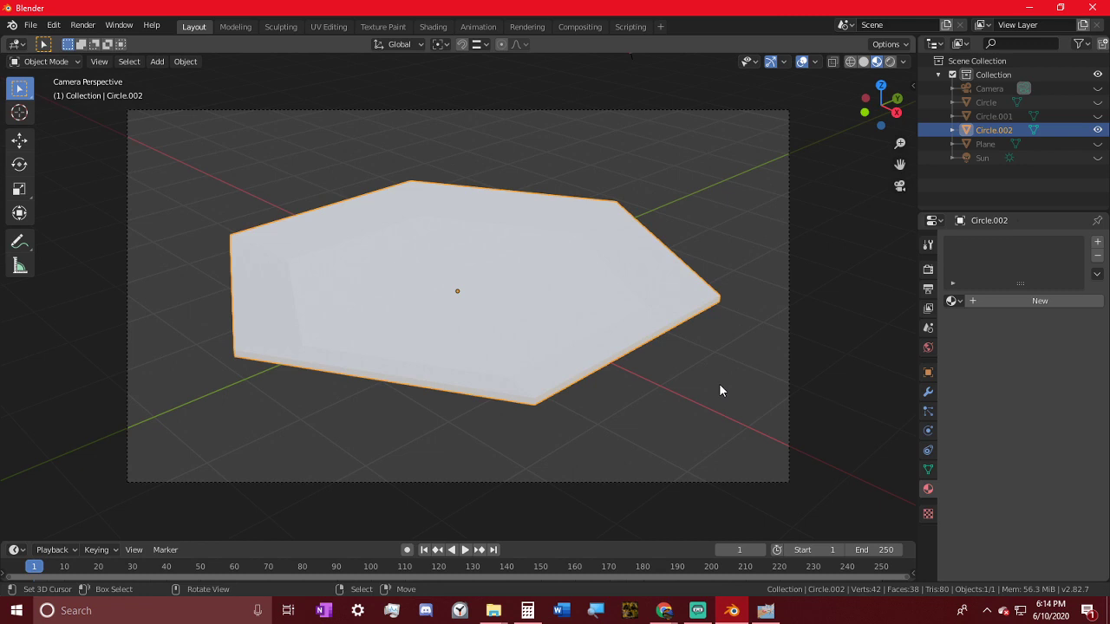
middle_drag(645, 352, 572, 365)
click(1028, 301)
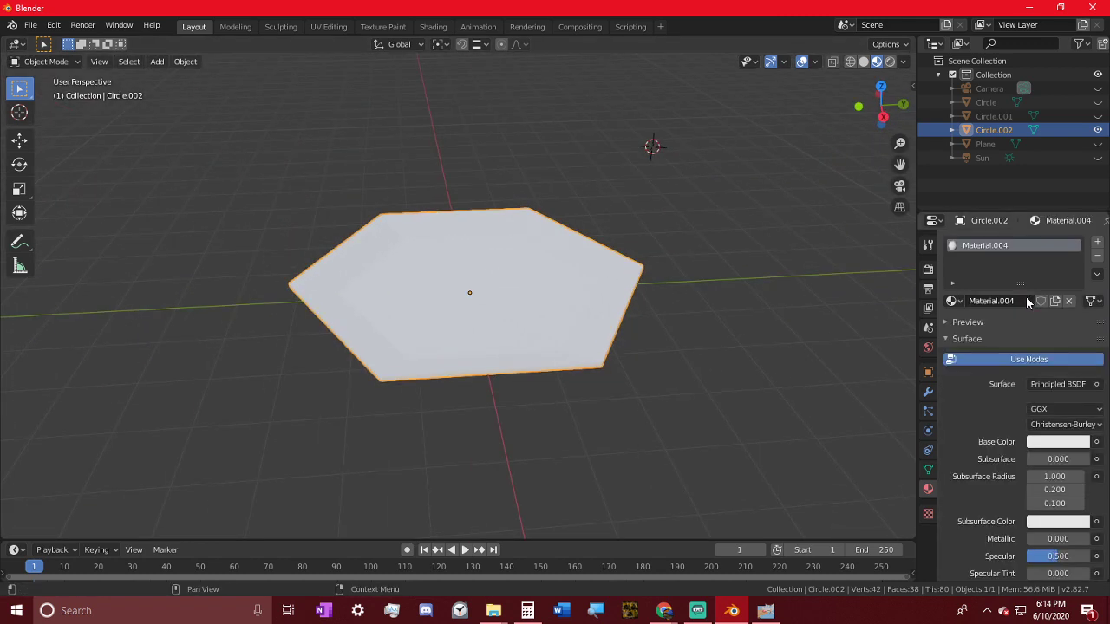
scroll(986, 563, down, 3)
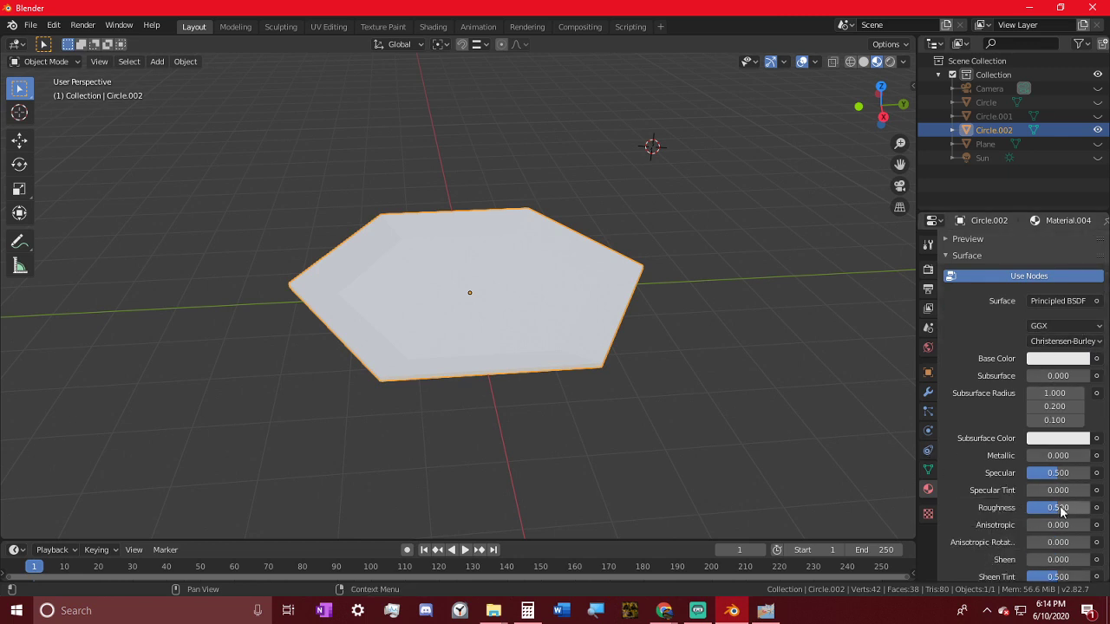
middle_drag(704, 343, 830, 354)
scroll(565, 311, up, 3)
middle_drag(565, 312, 439, 307)
scroll(439, 307, down, 3)
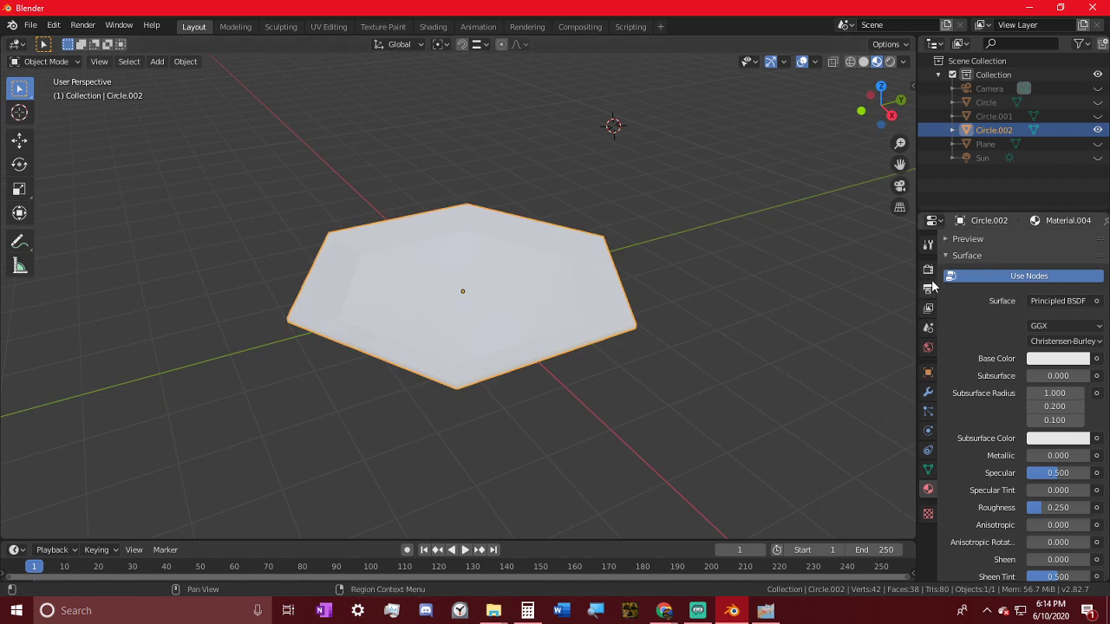
- Set the dither in the output's post-processing settings to 0
click(928, 288)
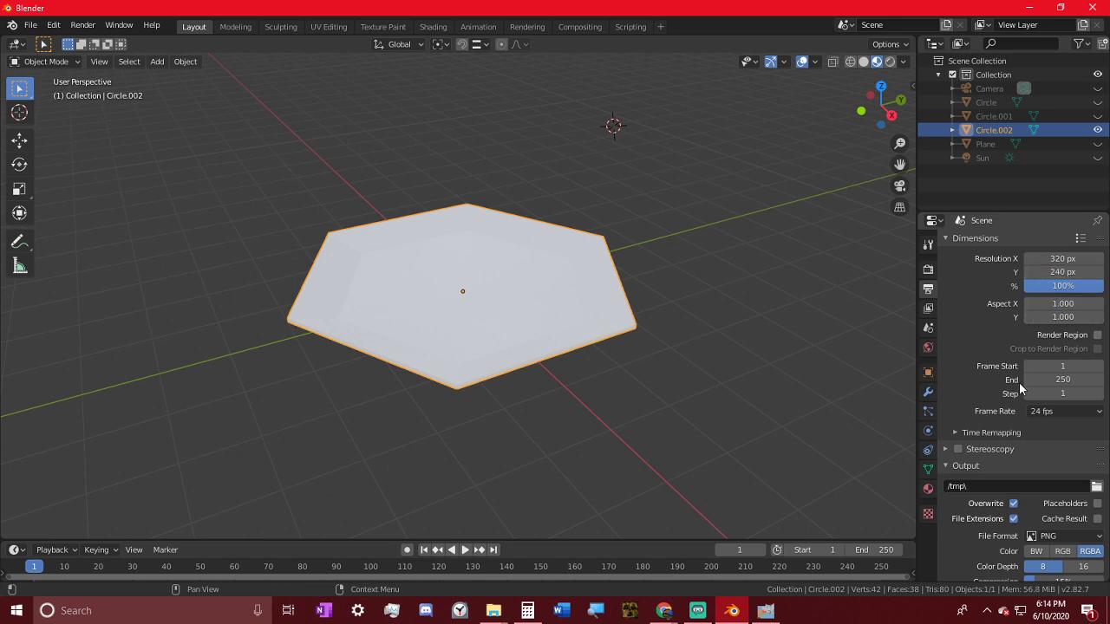
click(929, 271)
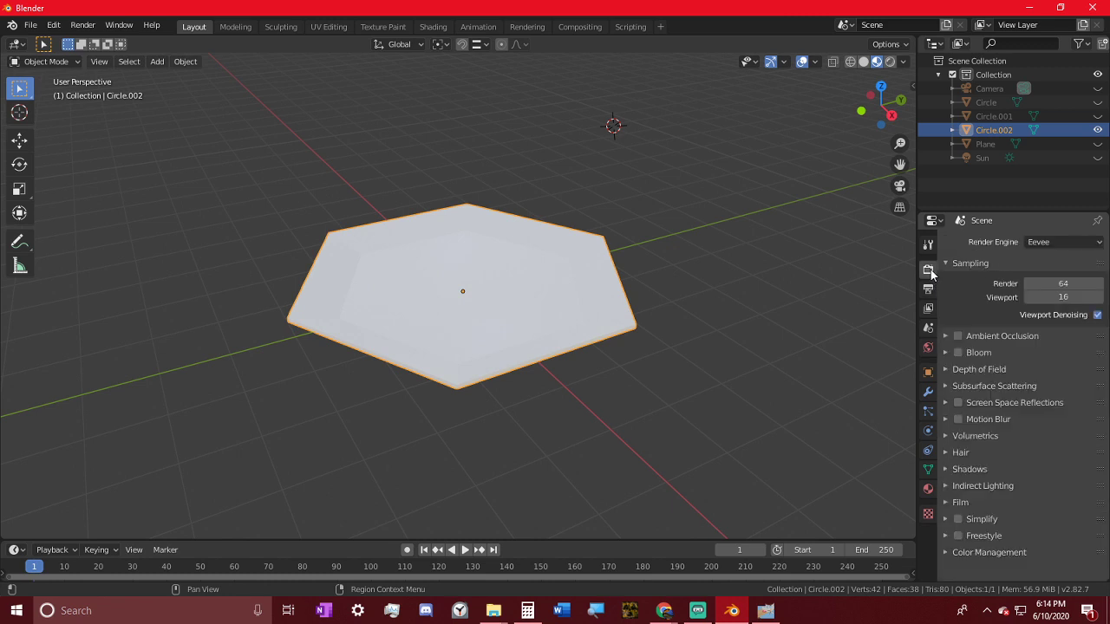
click(993, 488)
click(980, 487)
click(998, 503)
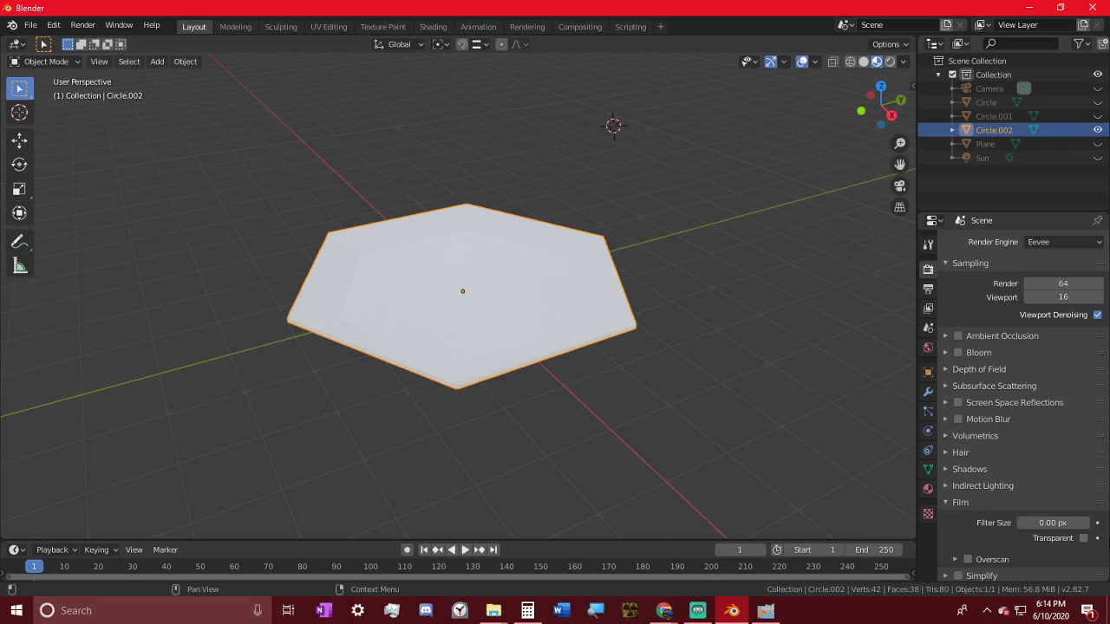
click(976, 493)
click(928, 289)
scroll(1020, 458, down, 2)
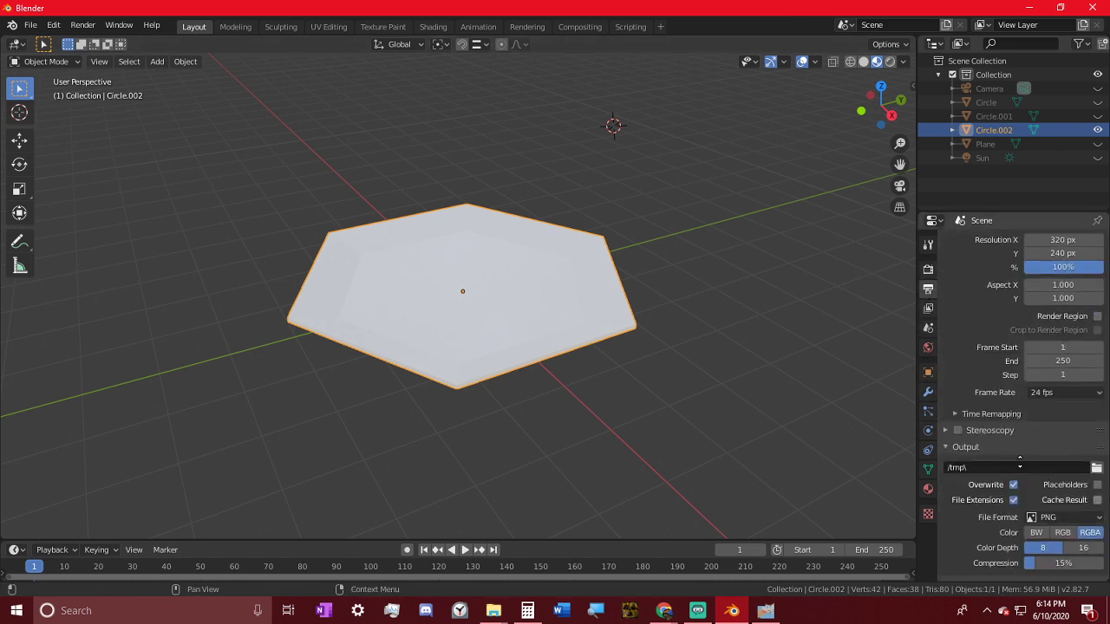
scroll(1020, 458, down, 1)
click(988, 574)
scroll(990, 570, down, 2)
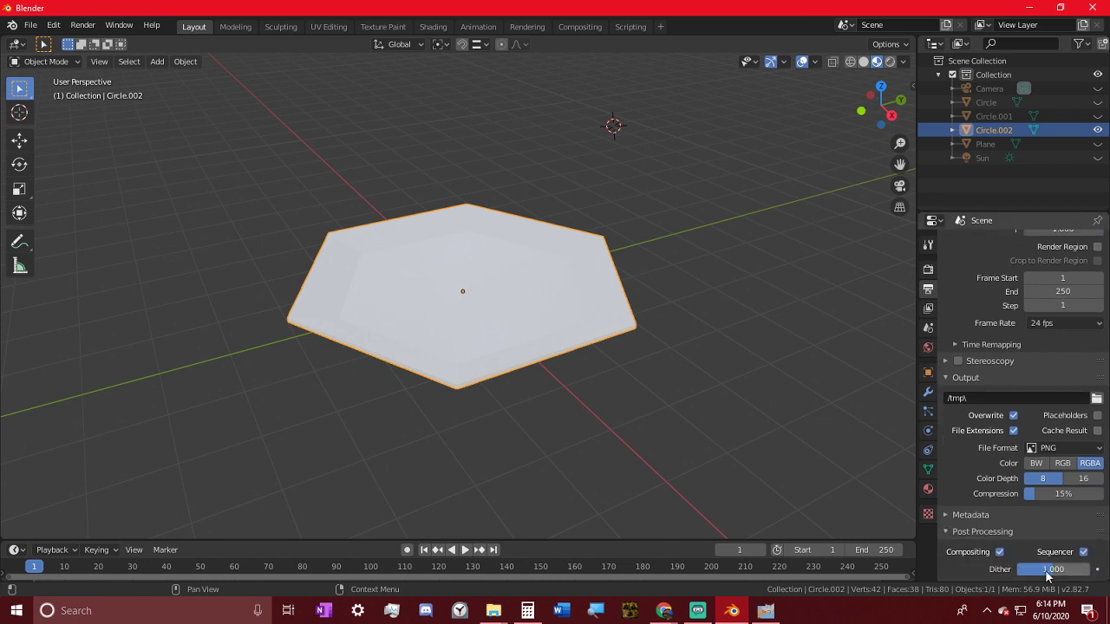
drag(1046, 572, 1018, 572)
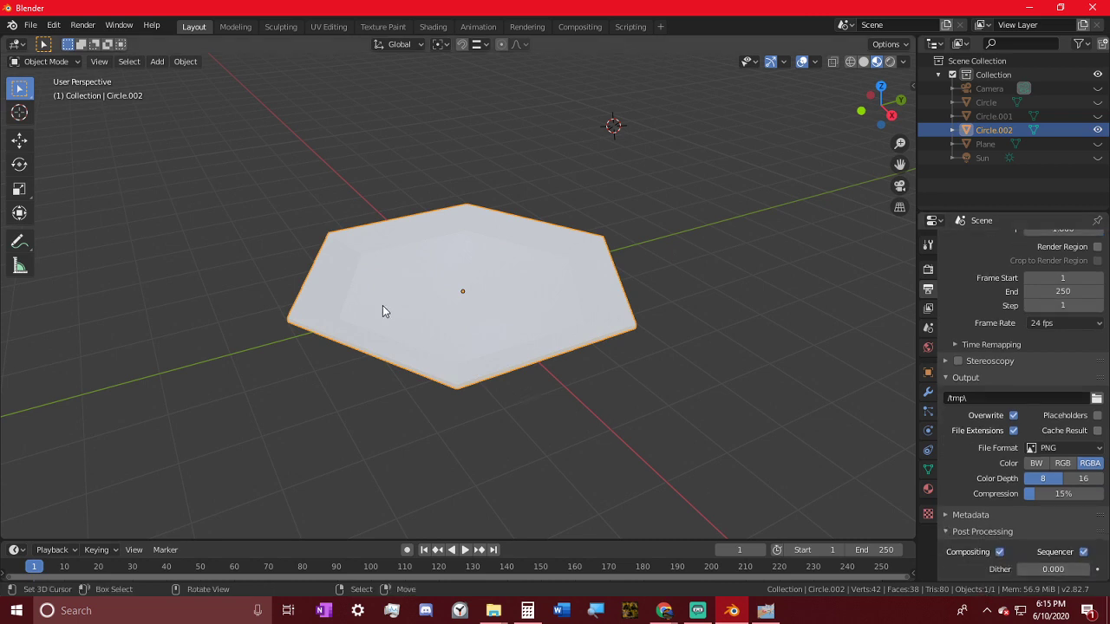
- Bring the hidden bowl, mug and other scene objects back into view
middle_drag(383, 311, 481, 299)
scroll(531, 340, down, 3)
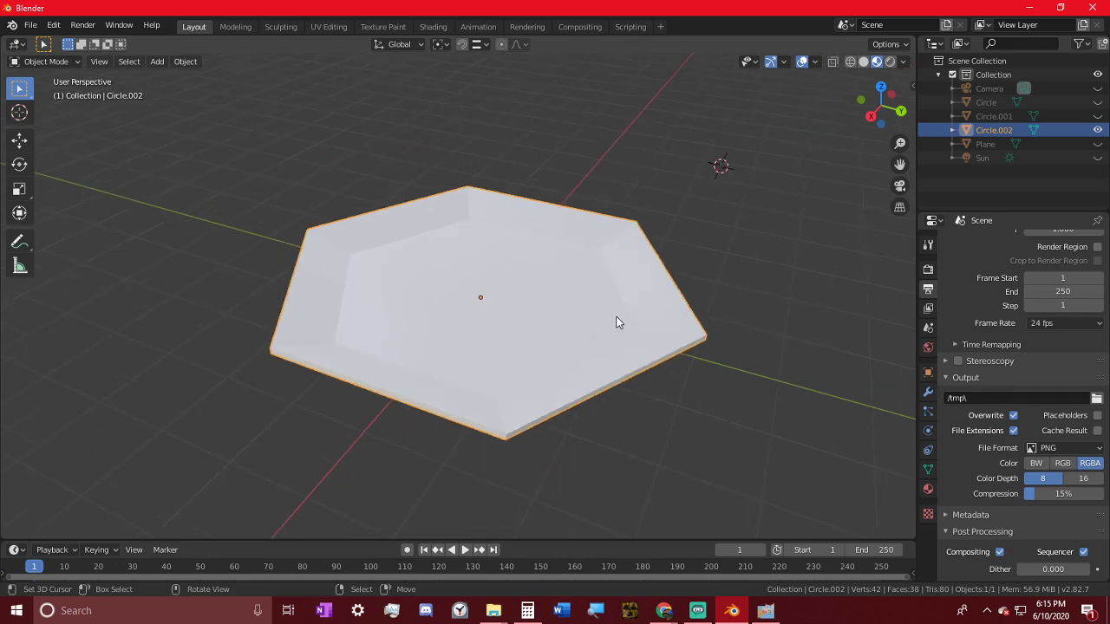
key(KP_Divide)
- Select the camera and move it about 0.16 m in X, 0.34 m in Y and 0.24 m in Z to reframe the tableware
middle_drag(647, 362, 553, 331)
key(Right)
key(KP_0)
key(g)
key(Escape)
click(548, 354)
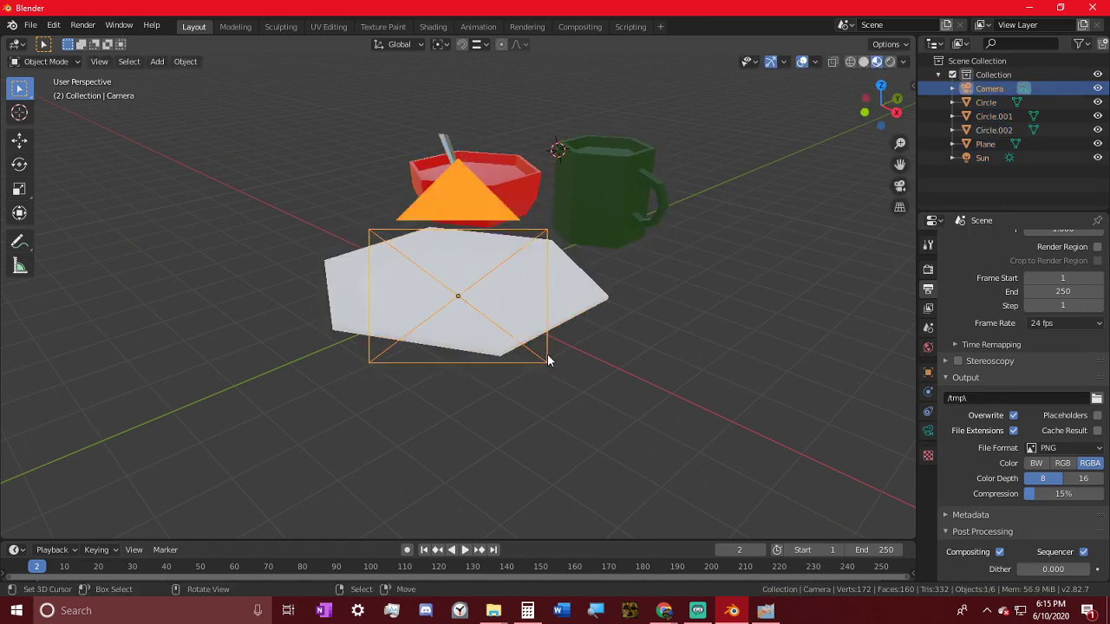
key(g)
click(669, 265)
key(KP_0)
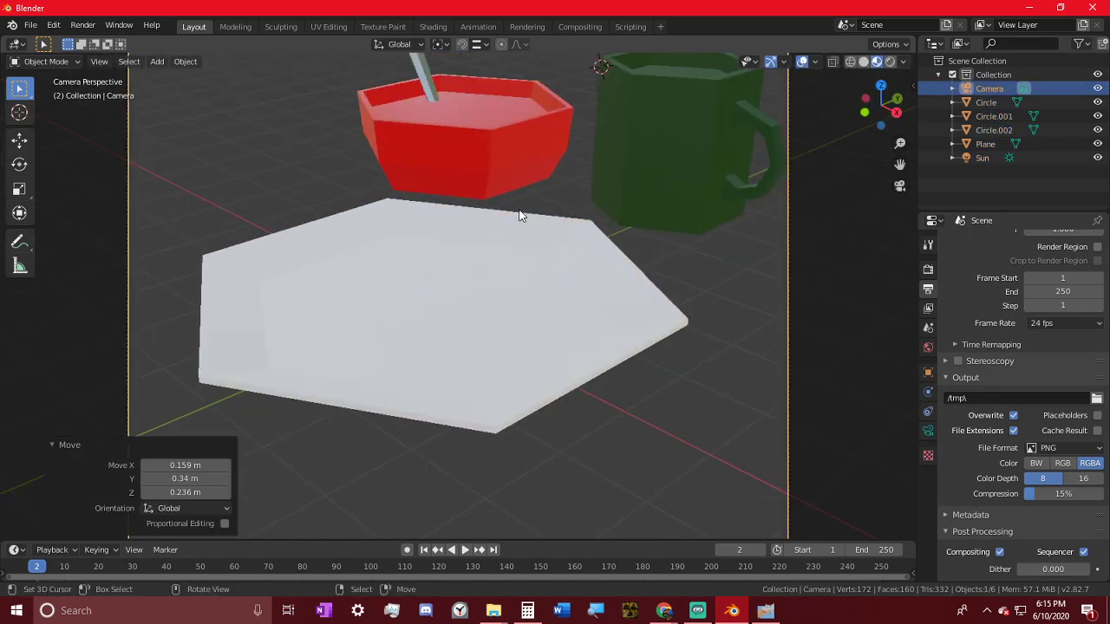
- Render the current frame, inspect the result in an enlarged render window and return to the scene
key(F12)
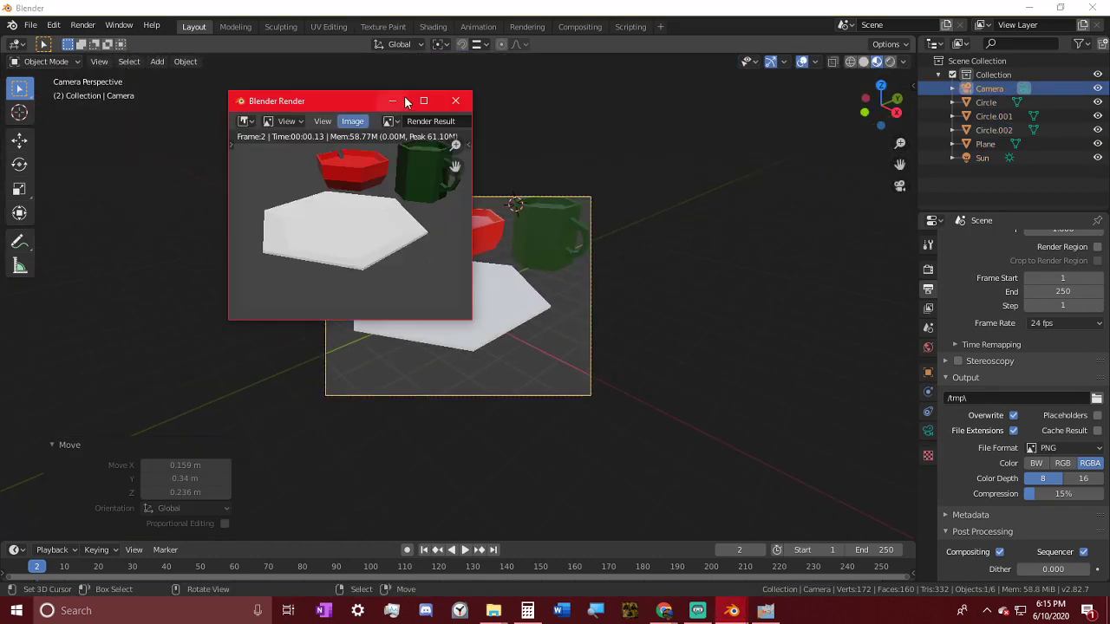
click(438, 101)
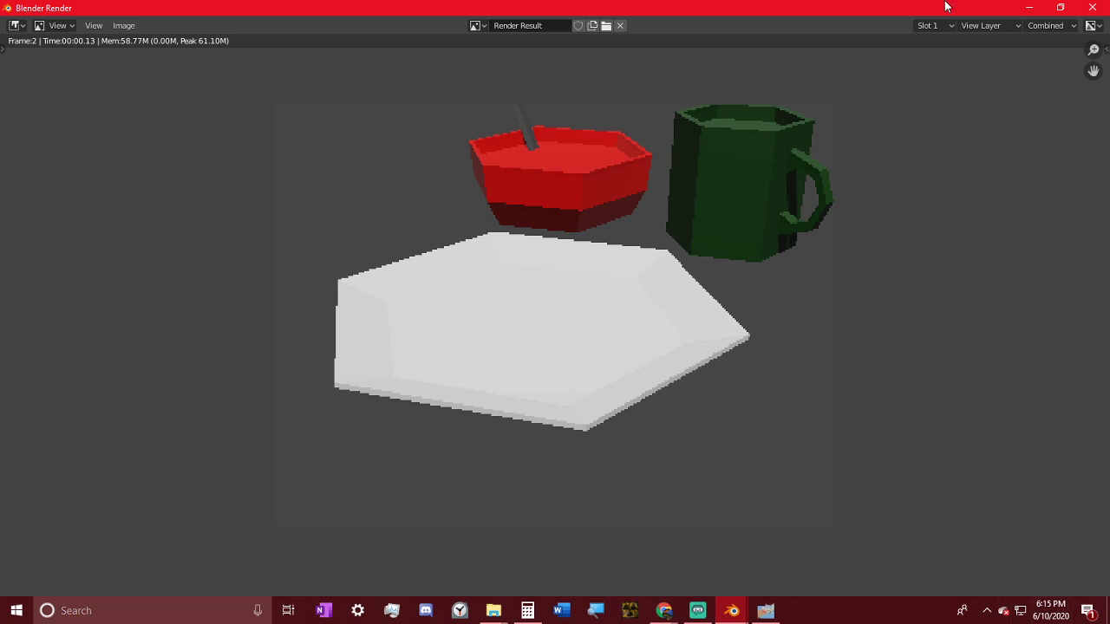
click(1028, 6)
middle_drag(574, 217, 602, 185)
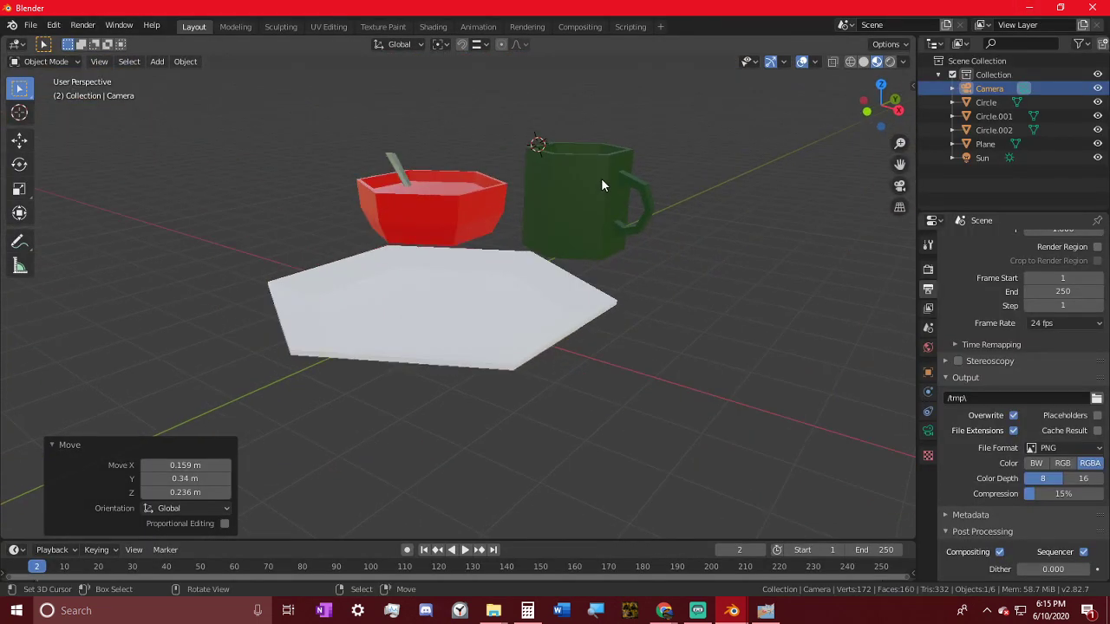
- Place the 3D cursor at the centre of the white plate and add a circle mesh there
middle_drag(511, 295, 464, 321)
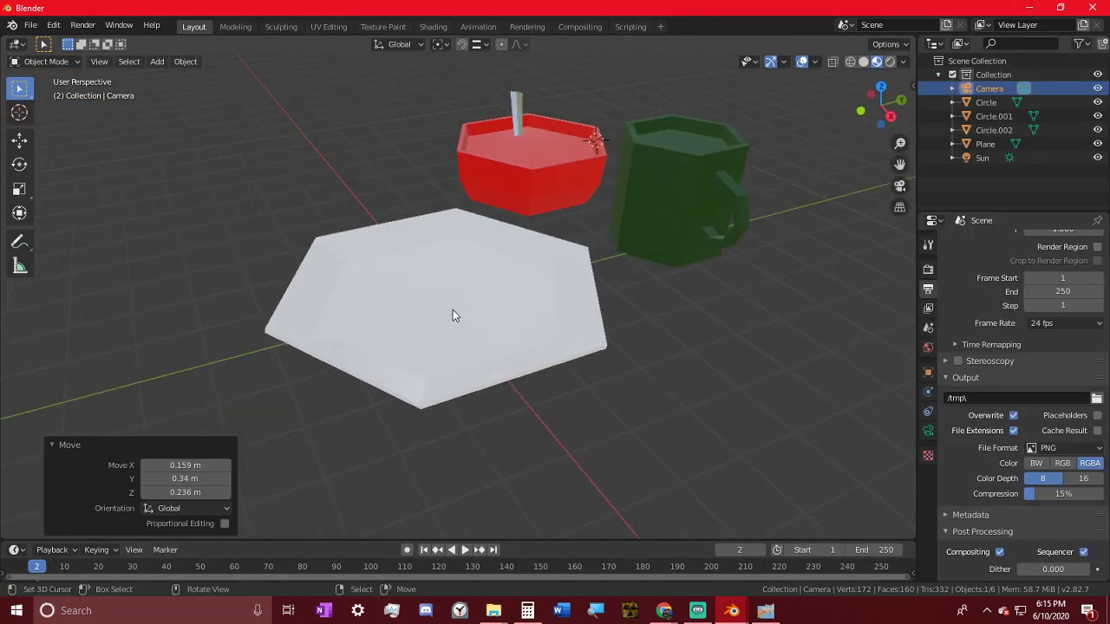
shift+right_click(432, 289)
key(shift+a)
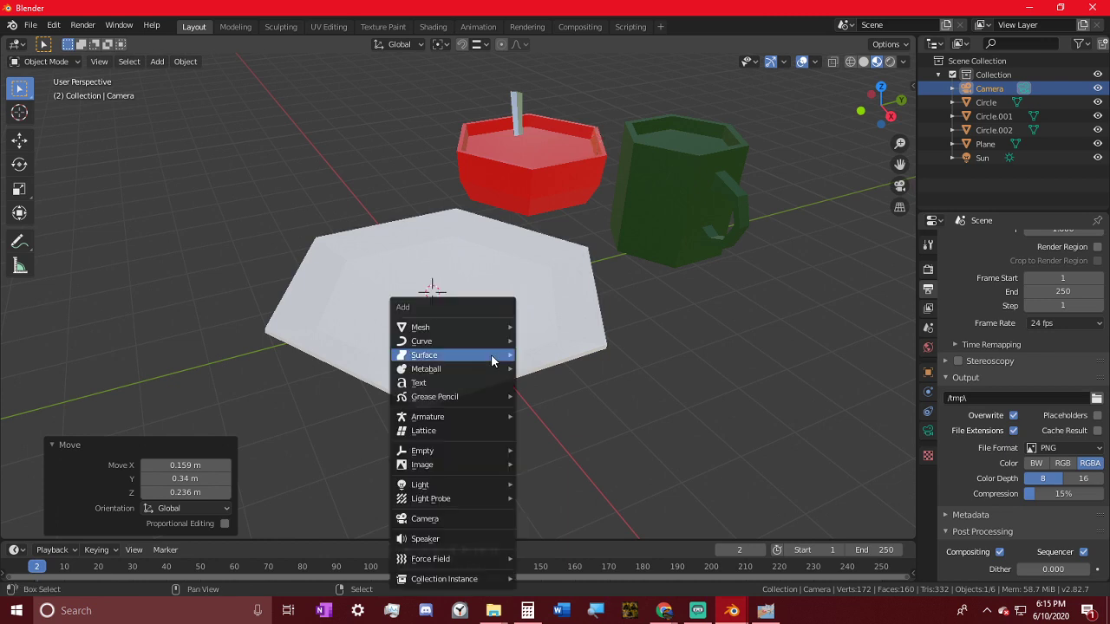
mouse_move(491, 361)
mouse_move(452, 327)
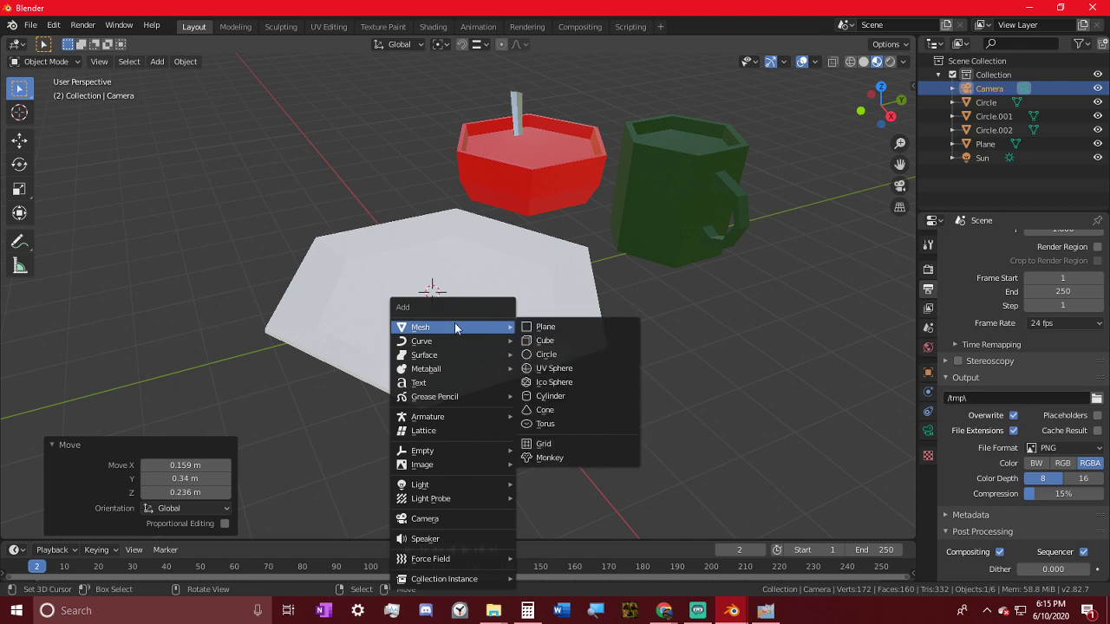
click(572, 350)
middle_drag(571, 348, 636, 318)
key(Tab)
scroll(557, 284, up, 3)
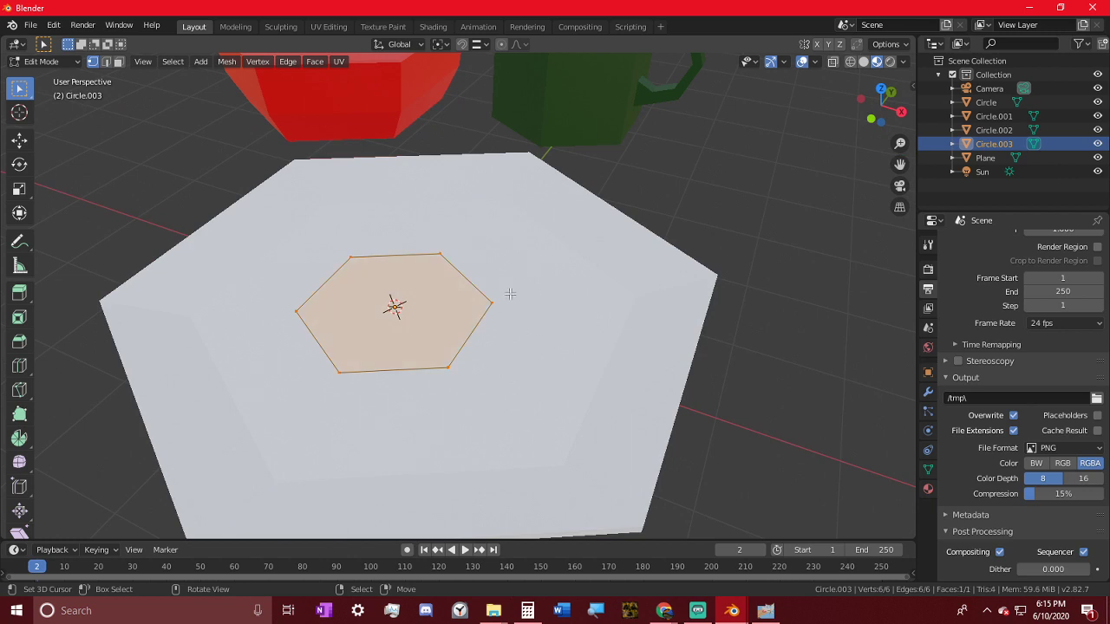
- Switch the new circle on the plate to Sculpt Mode
key(Tab)
click(51, 65)
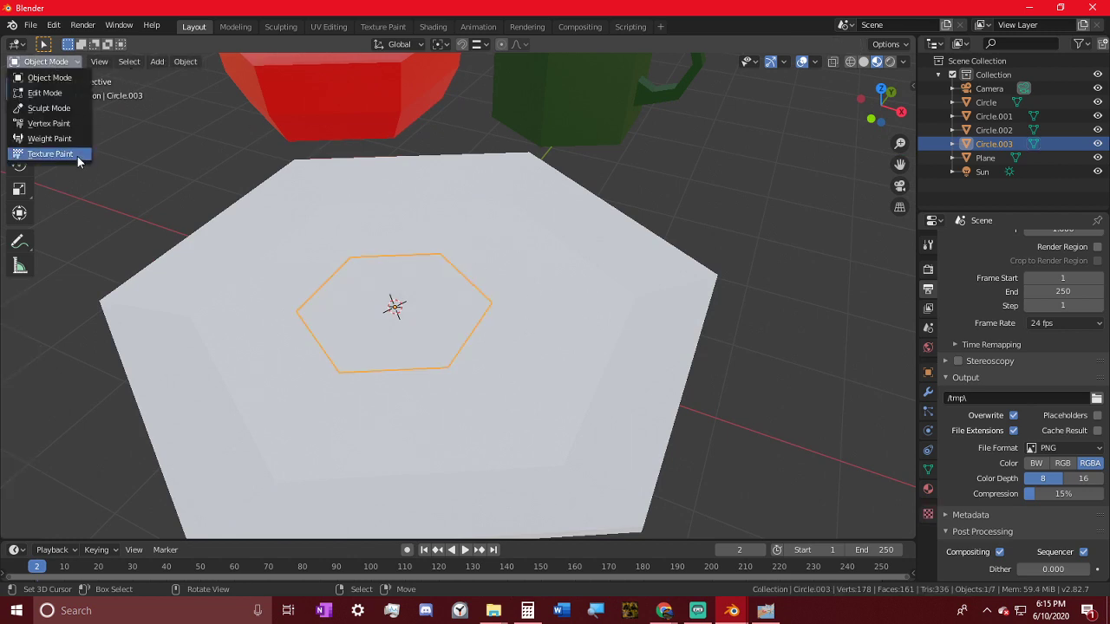
click(44, 108)
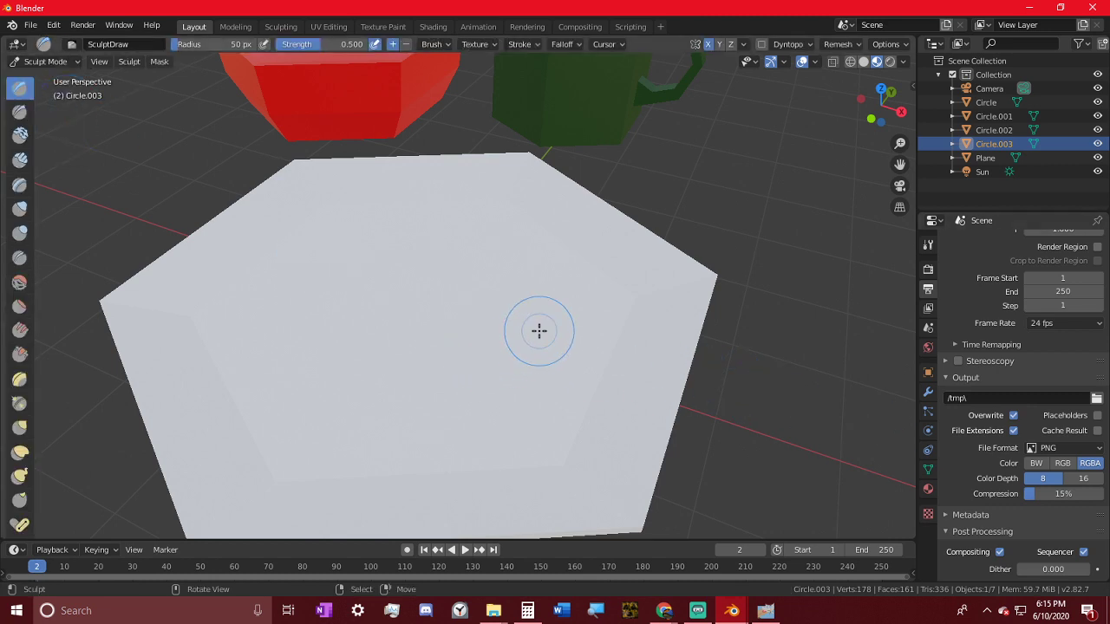
key(Tab)
scroll(528, 325, down, 3)
key(Tab)
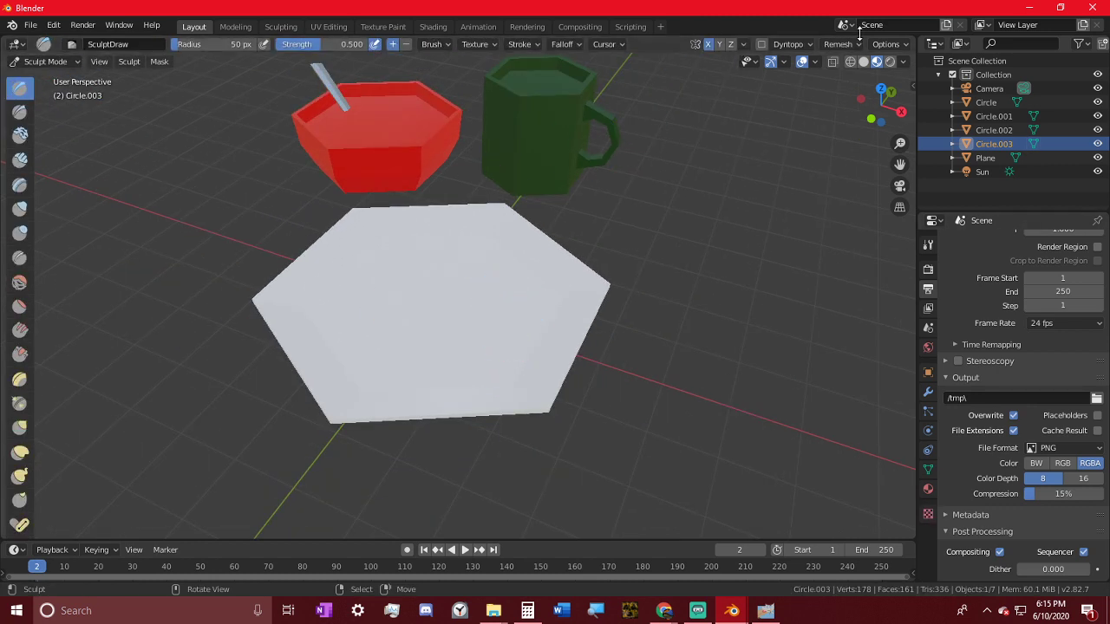
- Turn on the wireframe overlay in the viewport to show the edges of all objects
click(885, 44)
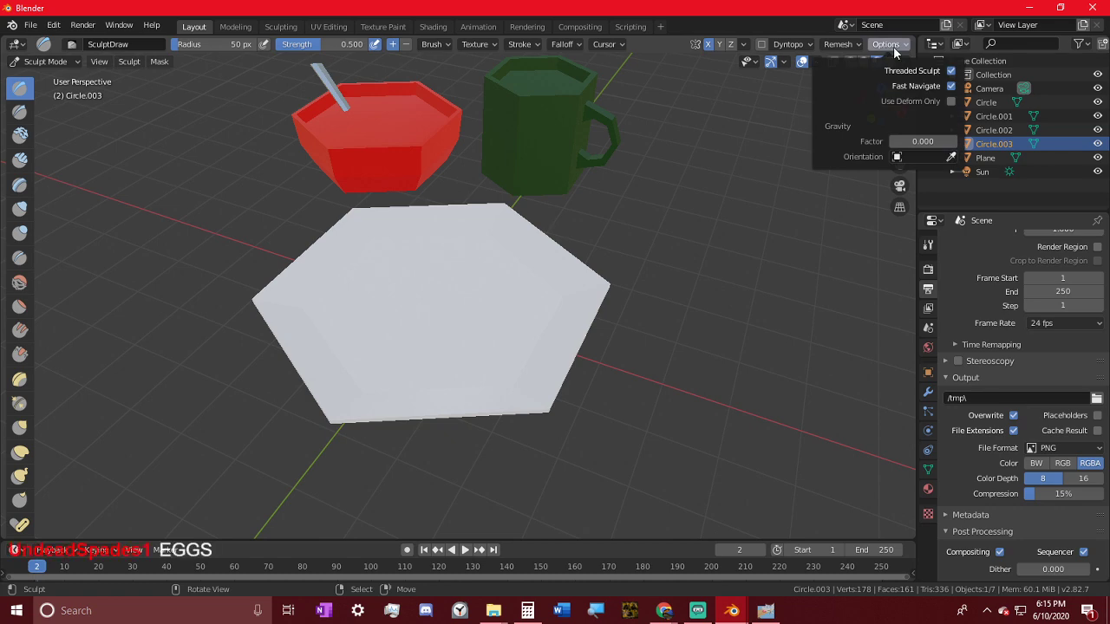
click(815, 62)
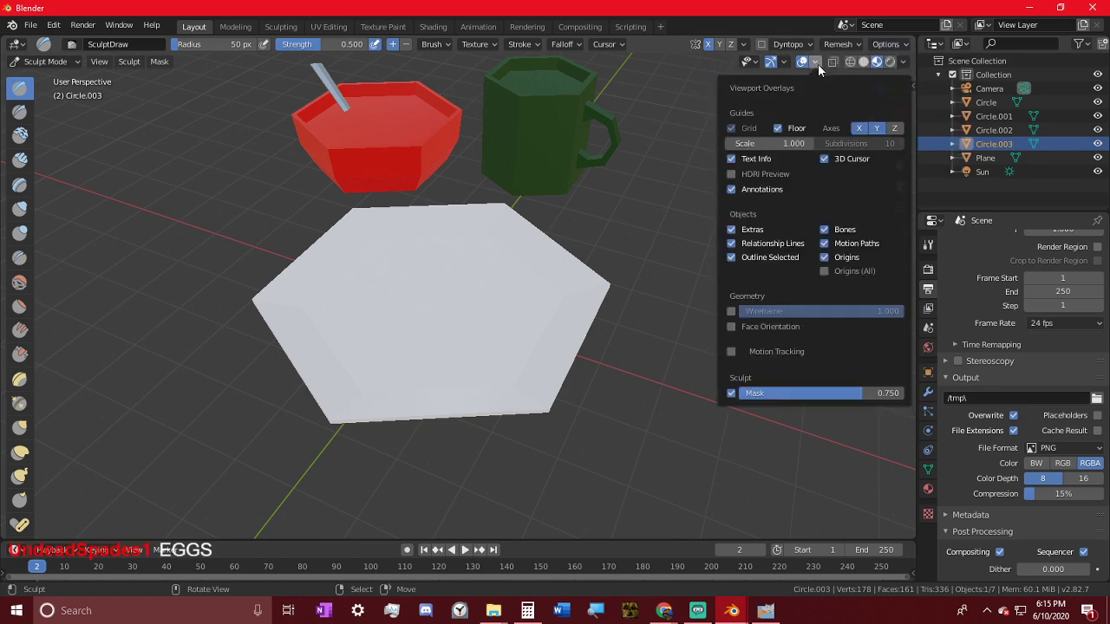
click(733, 309)
scroll(488, 328, up, 4)
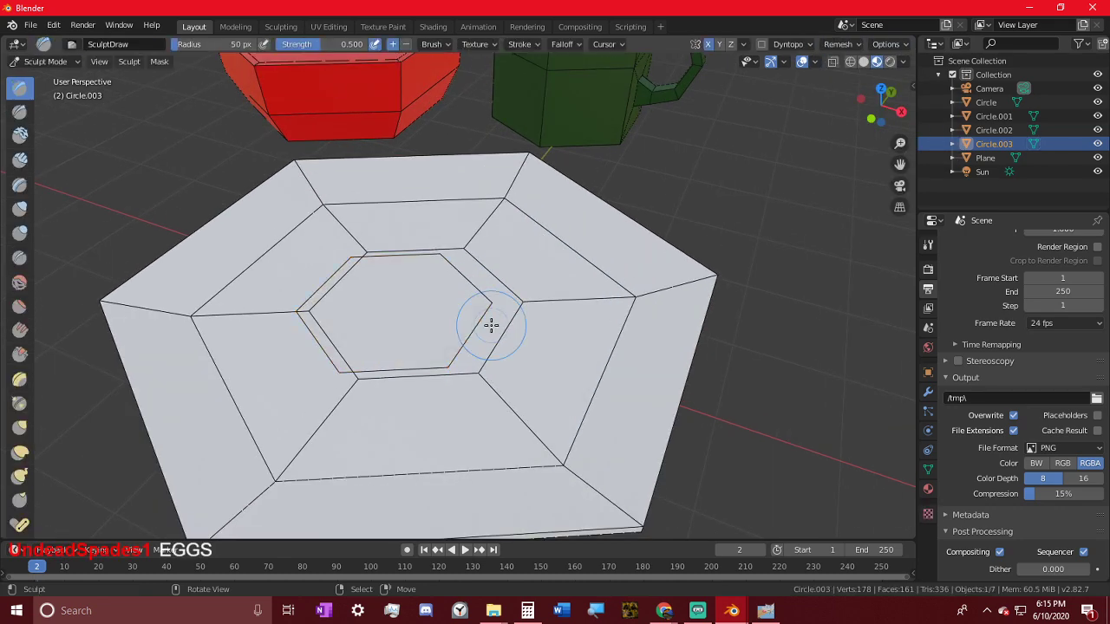
- Try to pull a corner of the new circle outward with the Grab brush, undo it and return to Object Mode
key(g)
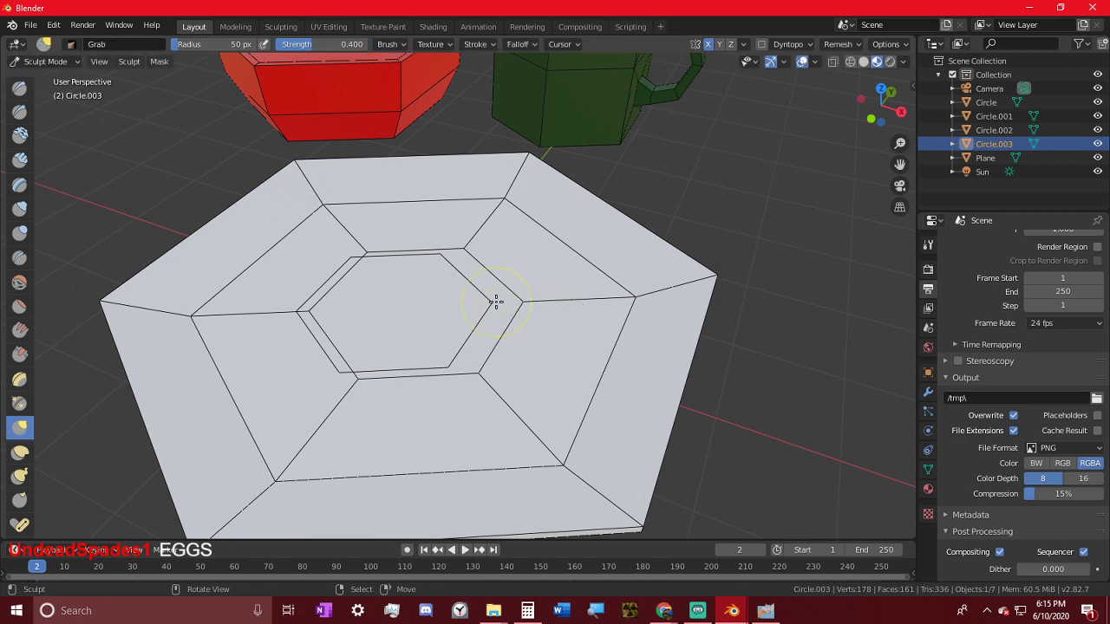
mouse_move(496, 302)
mouse_down()
mouse_move(547, 297)
mouse_move(486, 303)
mouse_move(518, 304)
mouse_up()
scroll(547, 297, down, 1)
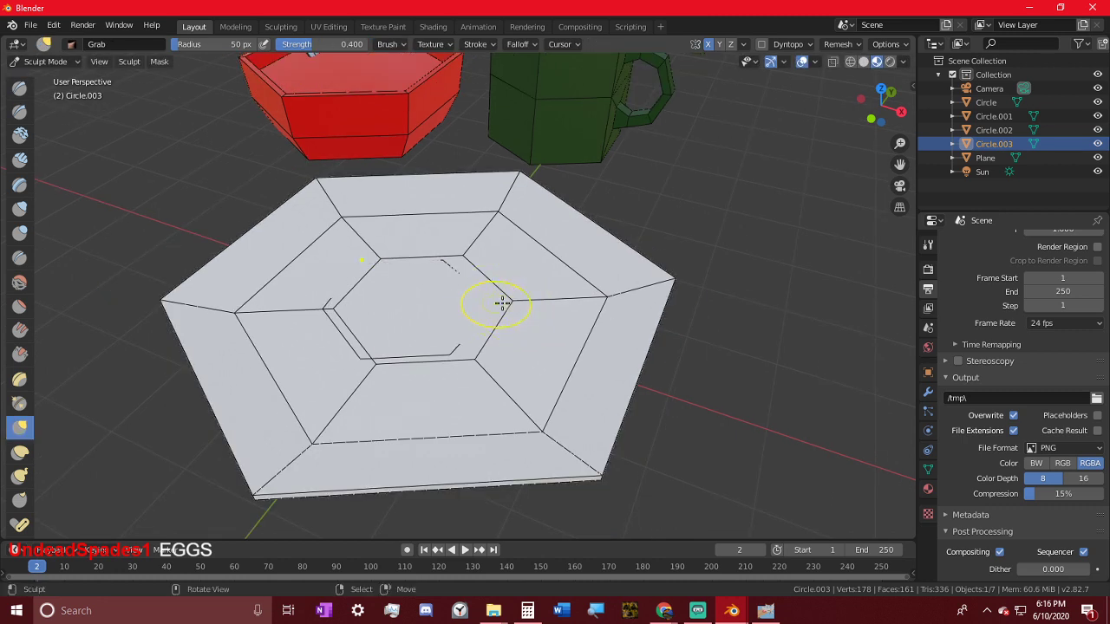
key(ctrl+z)
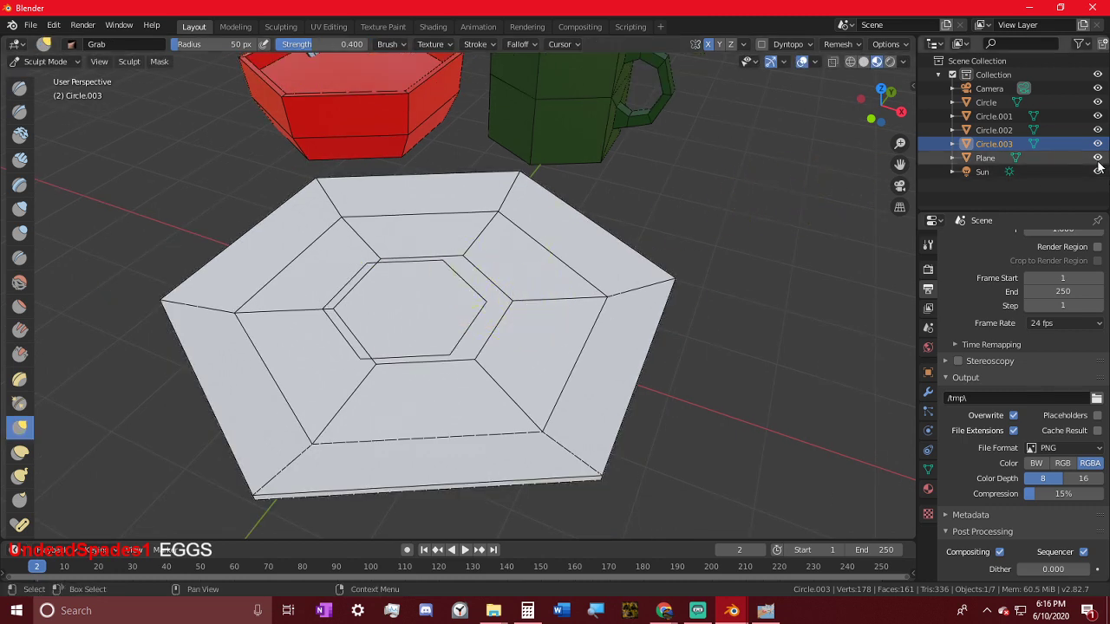
click(39, 60)
click(47, 77)
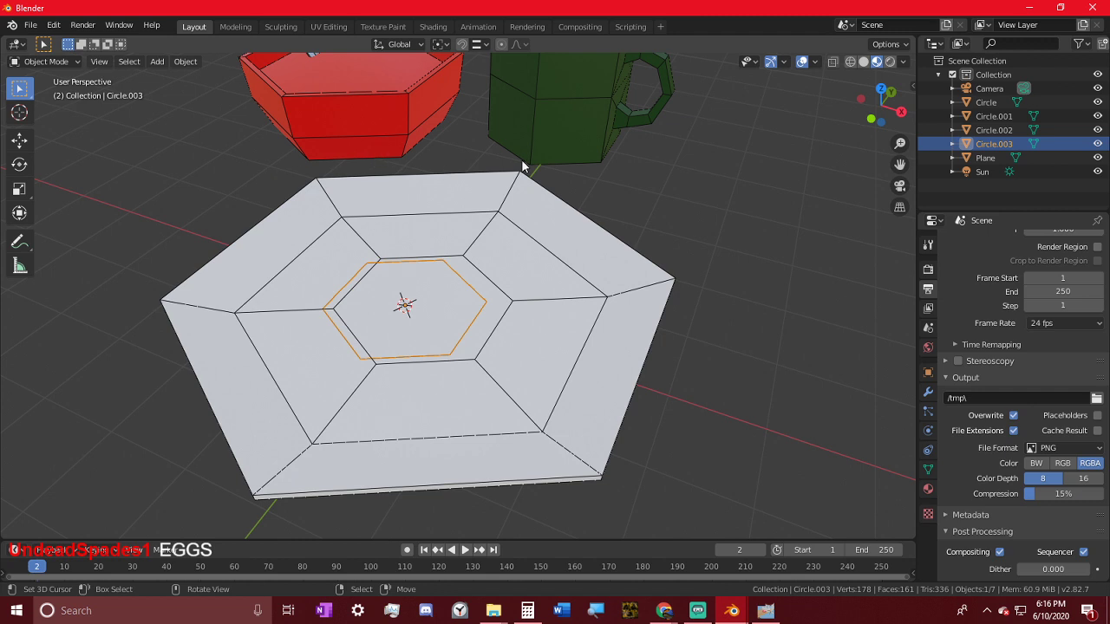
- Rename the green mug's object as Mug
click(988, 102)
double_click(989, 103)
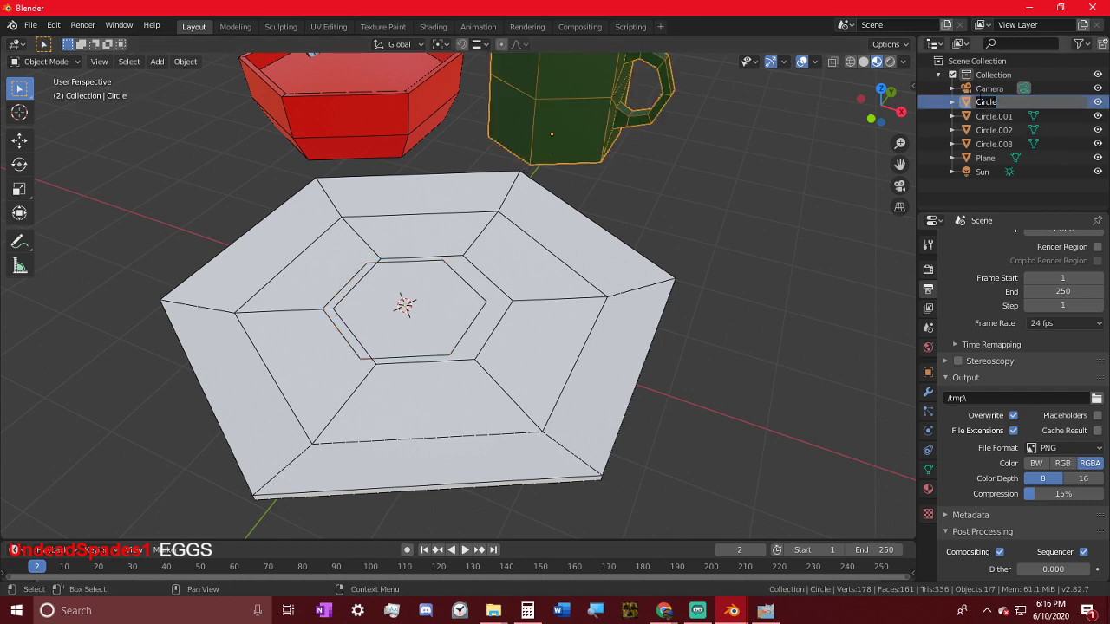
text(Fug)
key(Return)
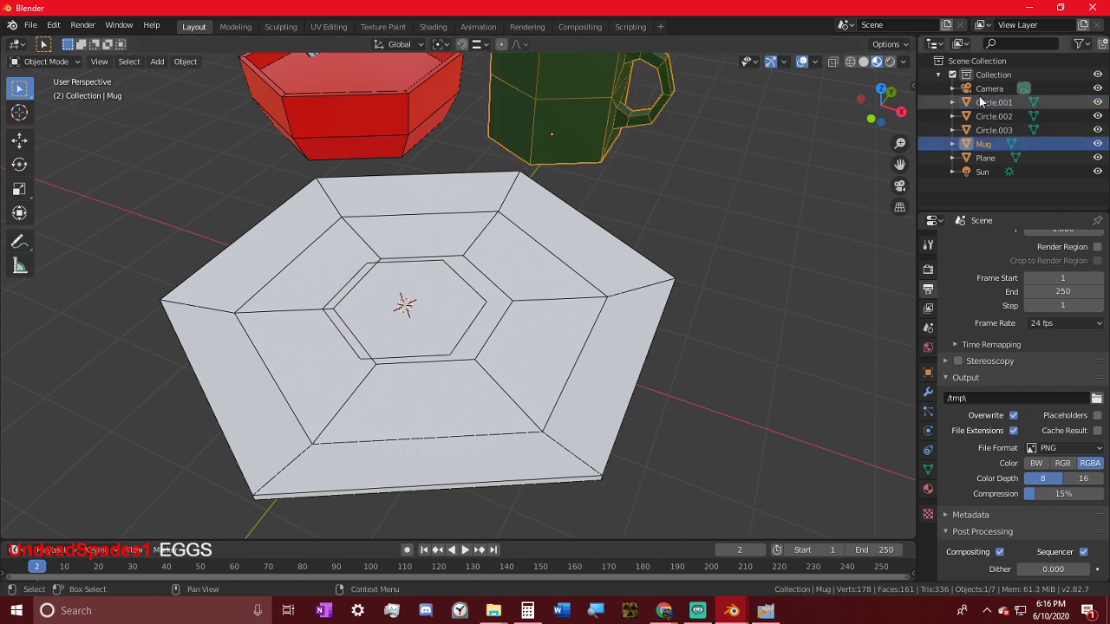
- Rename the red bowl object to Bowl
click(419, 79)
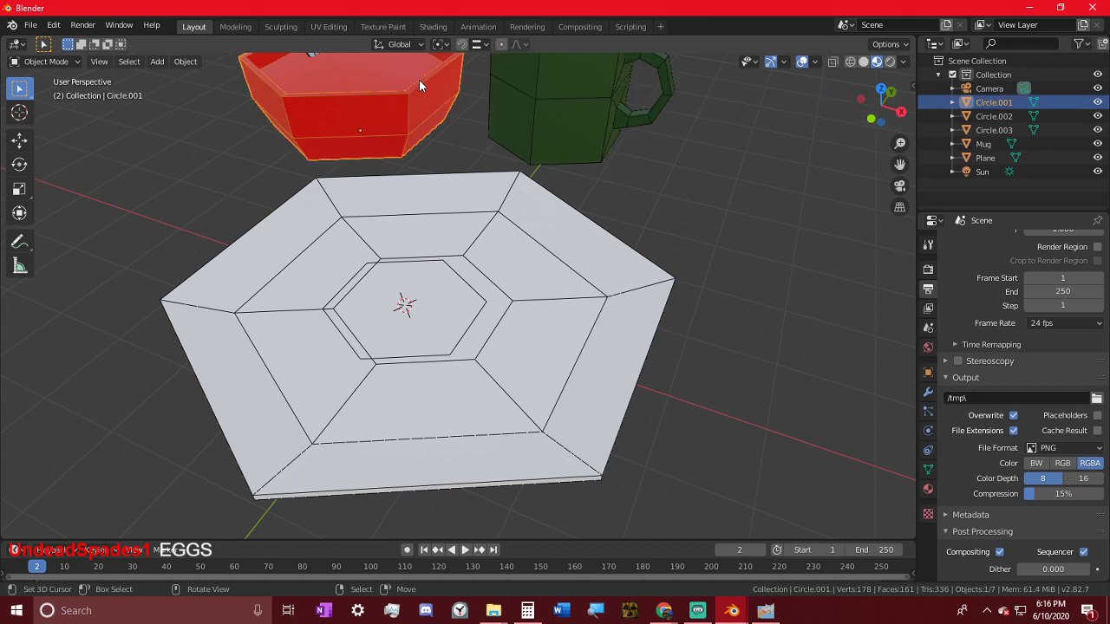
double_click(1014, 102)
text(Bowl)
key(Return)
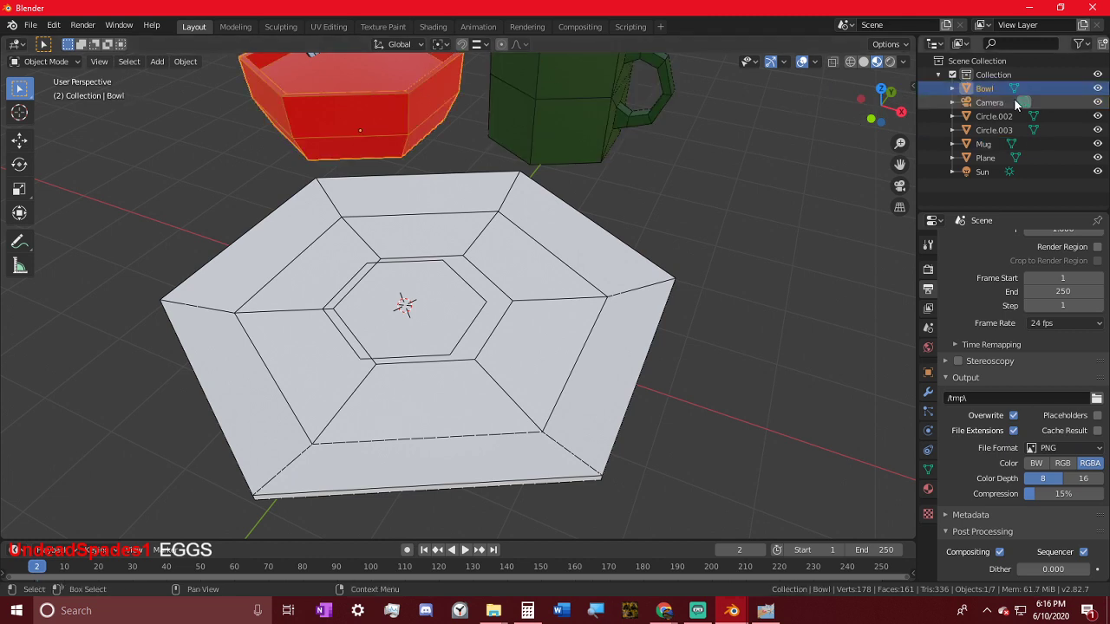
- Rename the plane object inside the red bowl to spoon
middle_drag(382, 113, 362, 88)
click(323, 71)
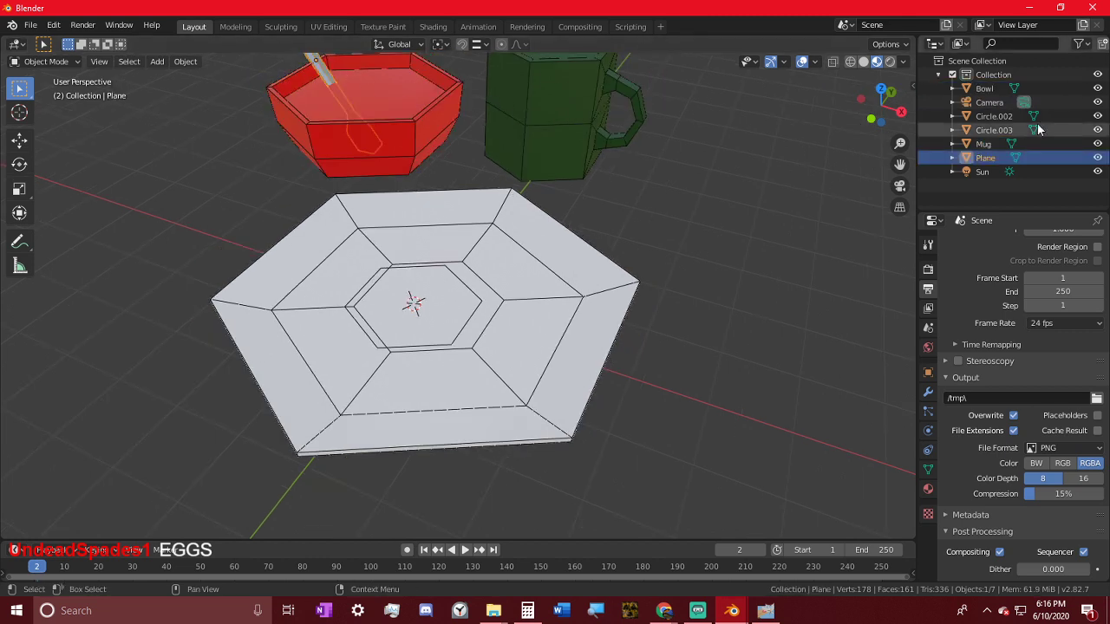
double_click(985, 158)
text(sp)
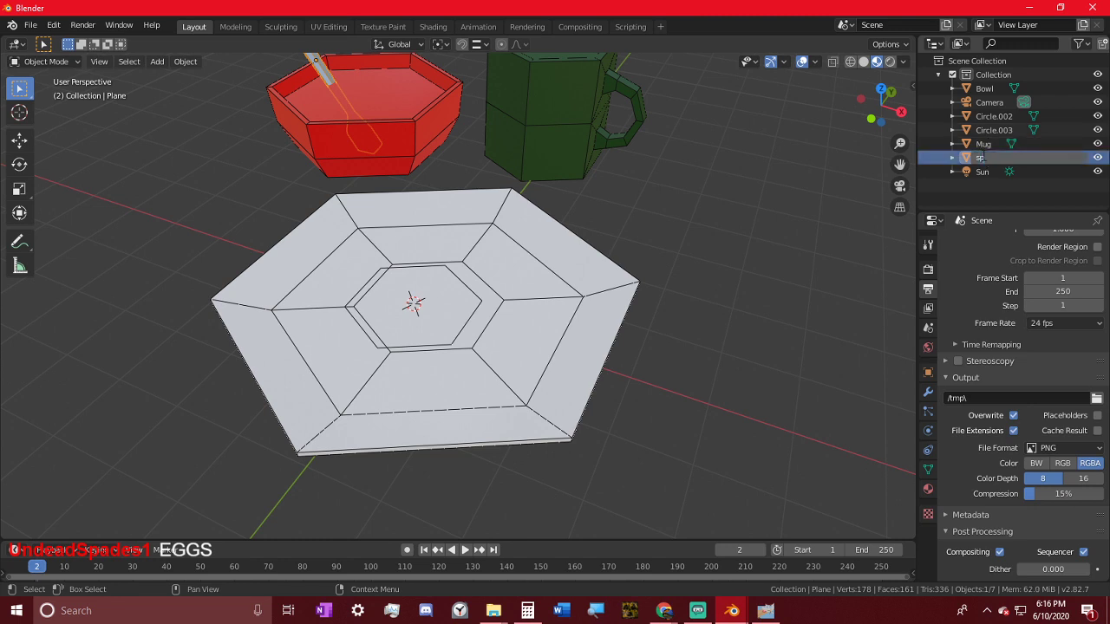
text(oon)
key(Return)
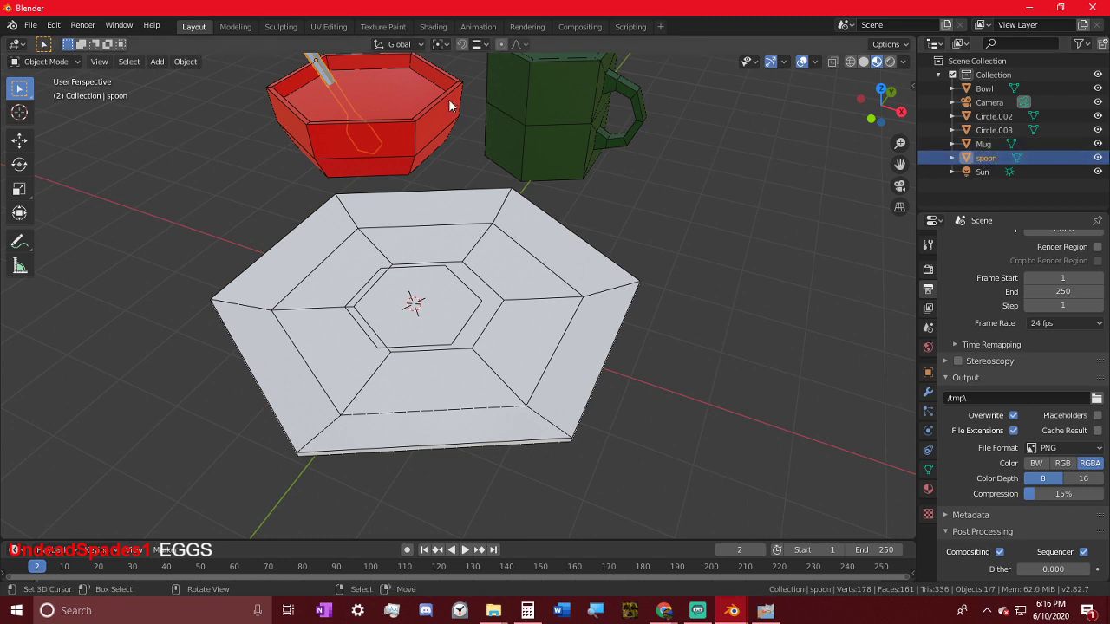
- Rename the large white hexagonal dish object to Plate
click(428, 222)
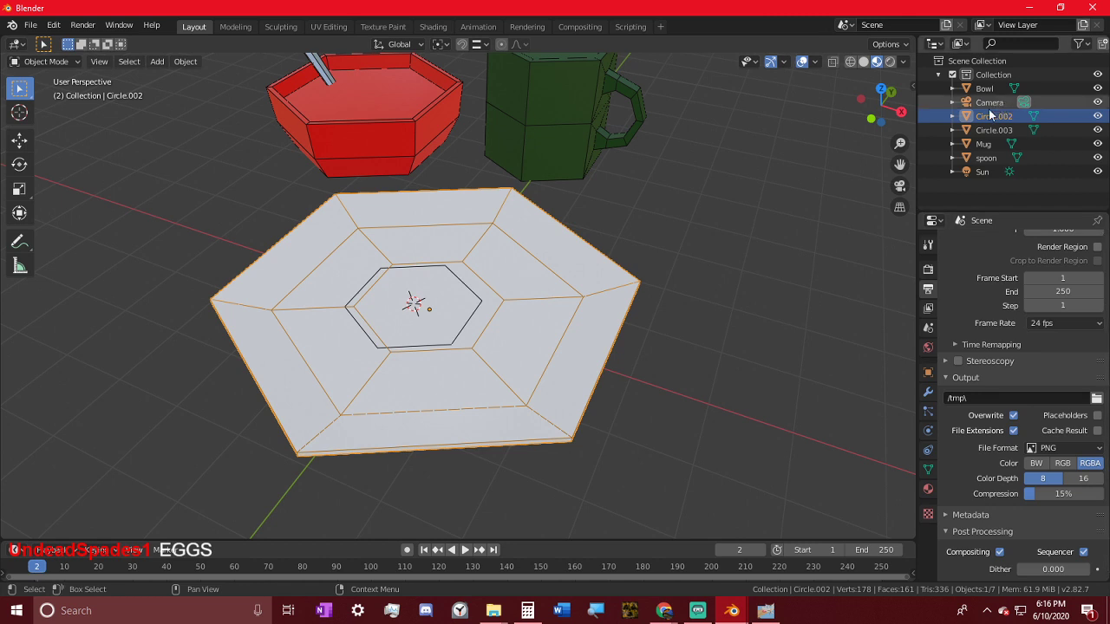
double_click(994, 117)
text(Pla)
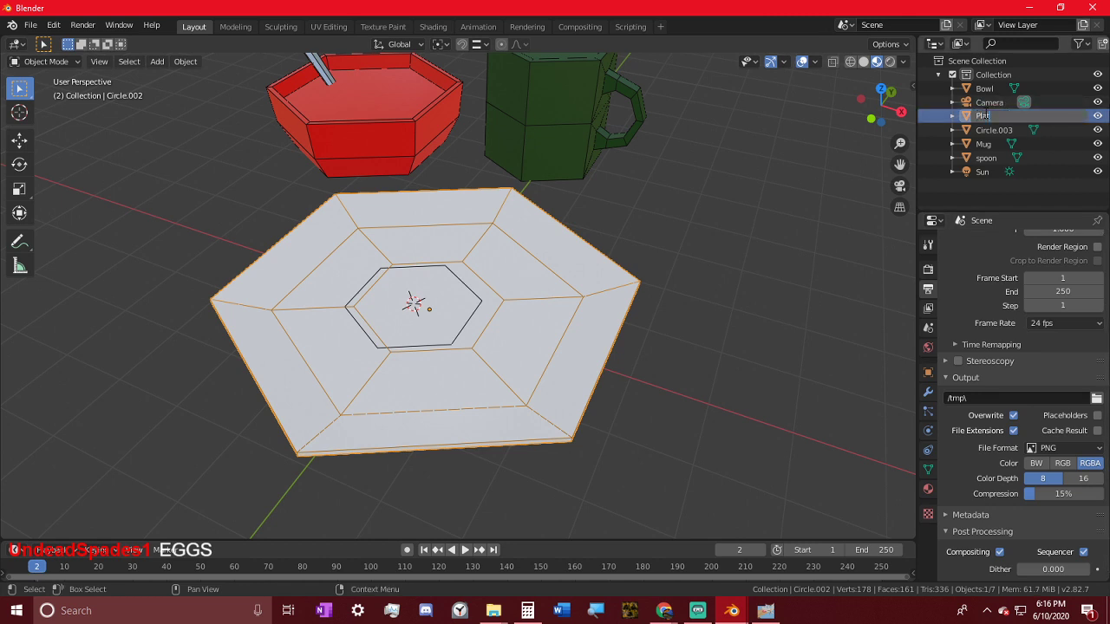
text(te)
key(Return)
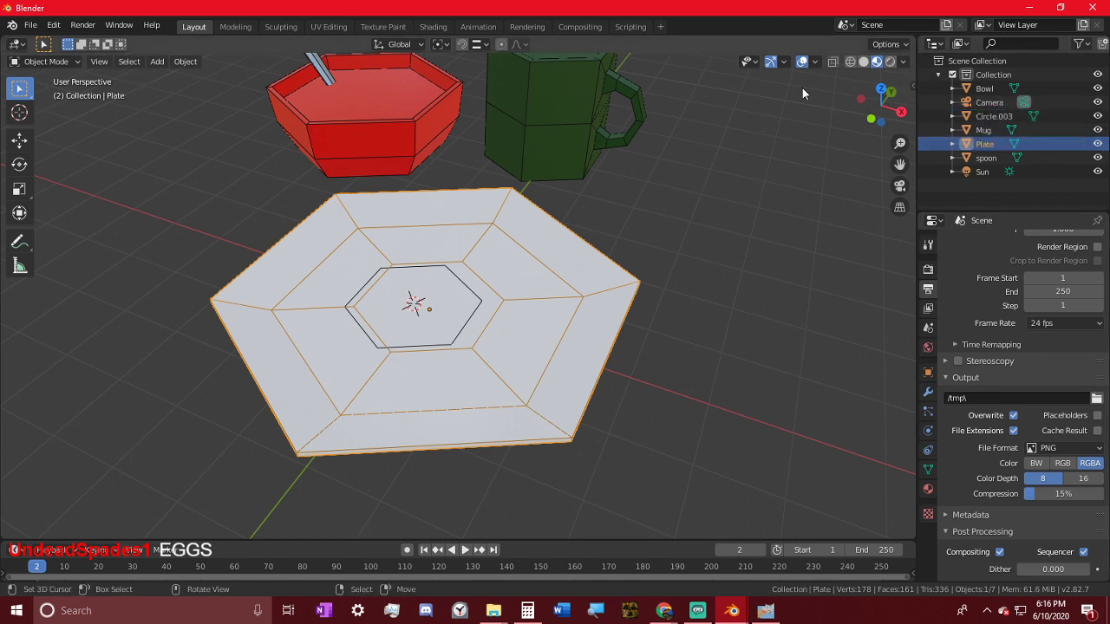
- Rename the small hexagon in the middle of the plate to Eggs
click(444, 280)
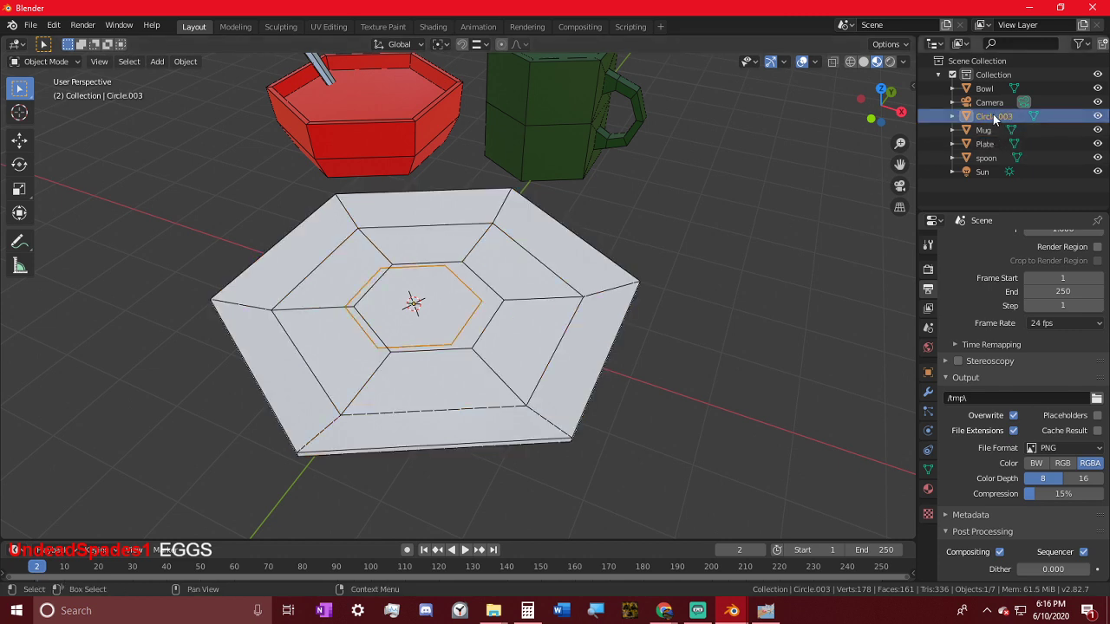
double_click(996, 117)
text(Eggs)
key(Return)
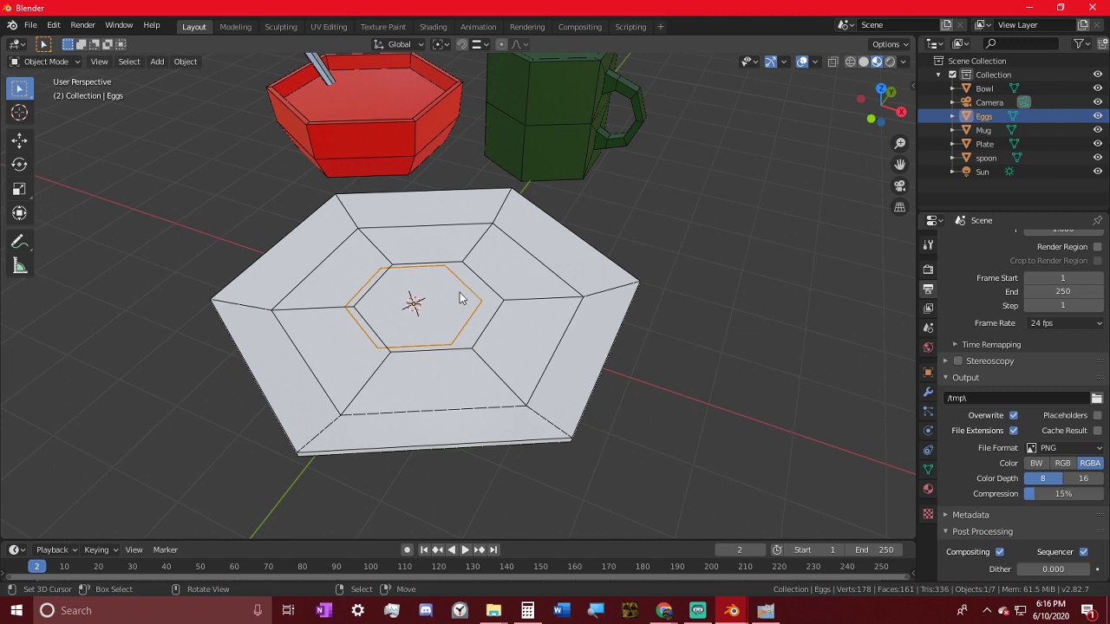
middle_drag(575, 385, 495, 384)
key(Tab)
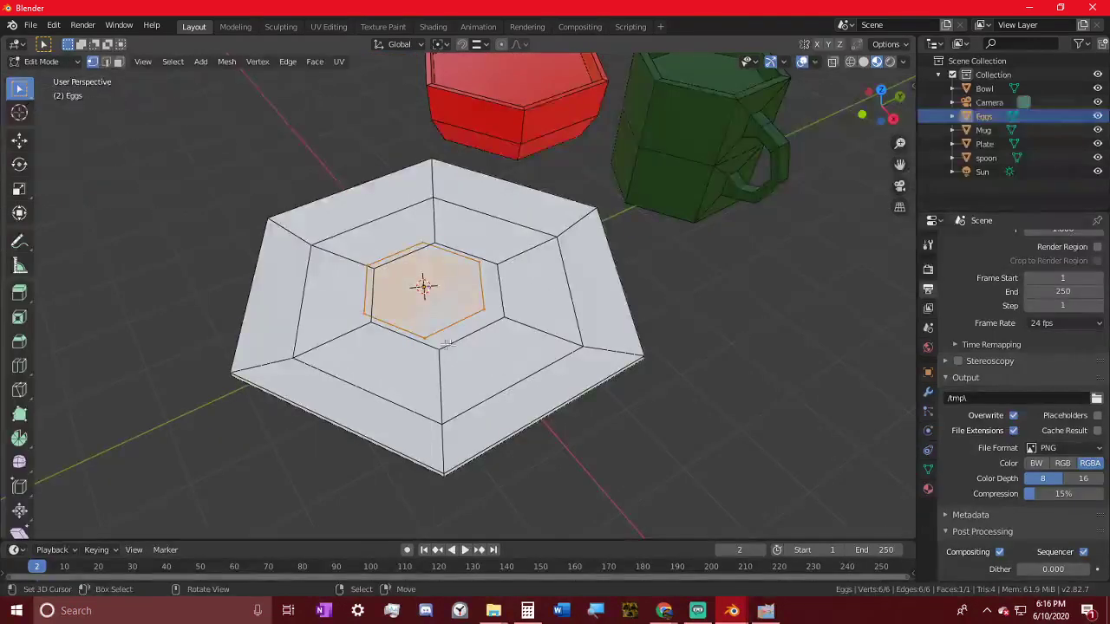
middle_drag(447, 343, 495, 349)
scroll(496, 347, up, 4)
click(488, 320)
key(Tab)
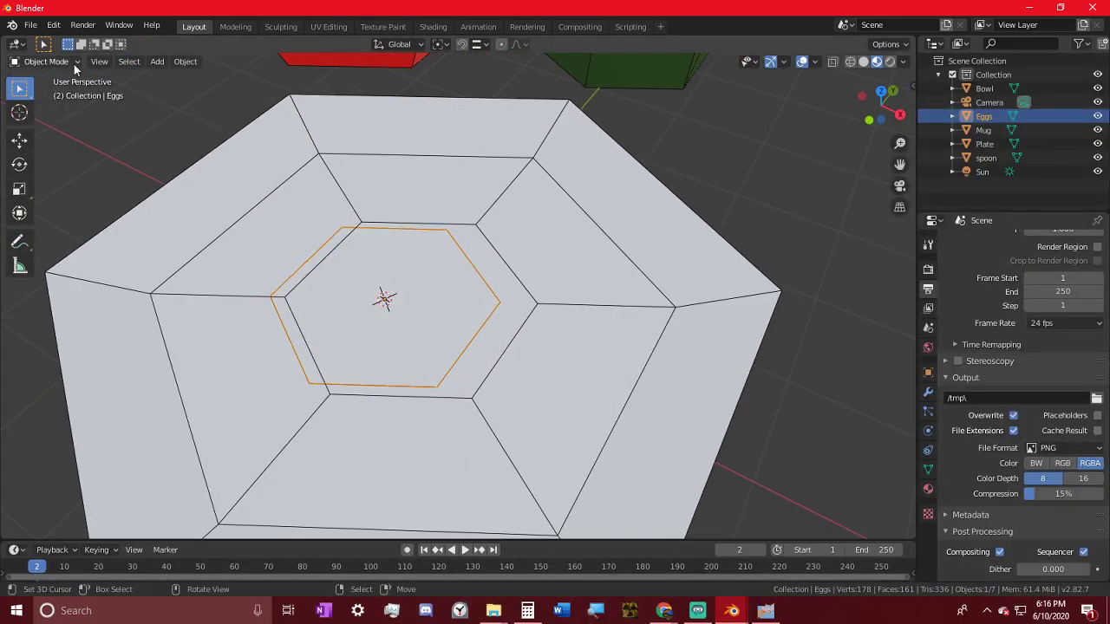
click(48, 62)
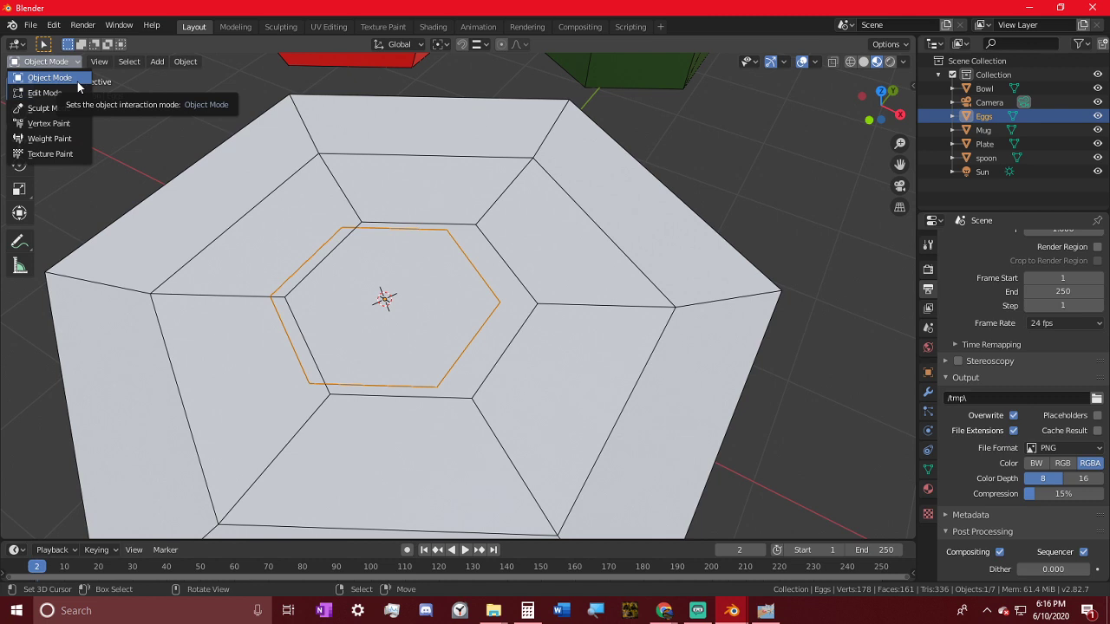
click(74, 92)
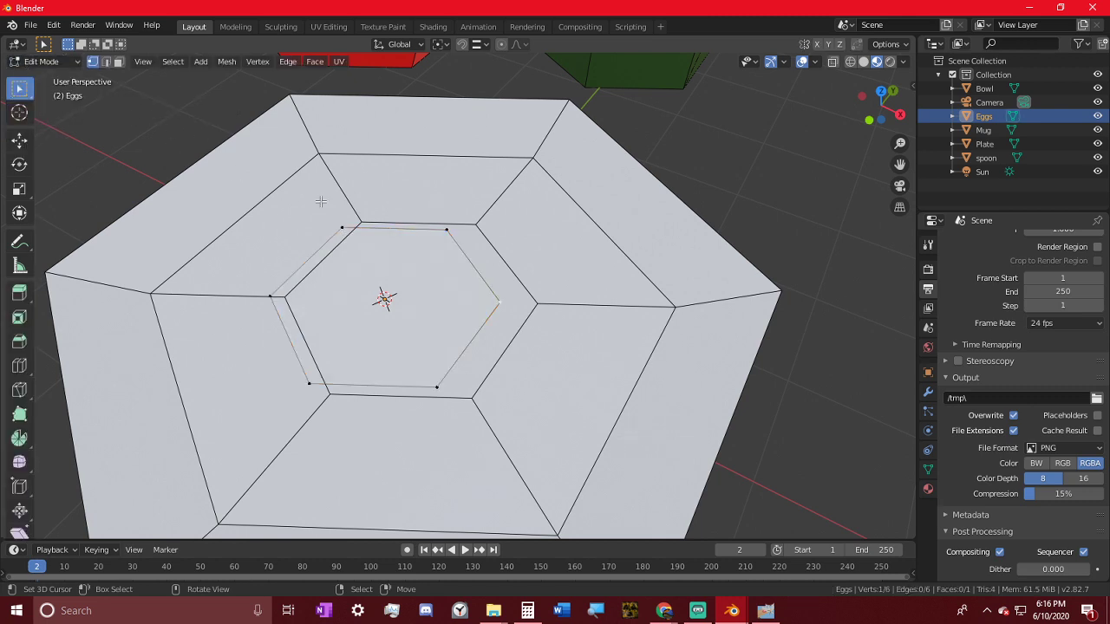
click(87, 61)
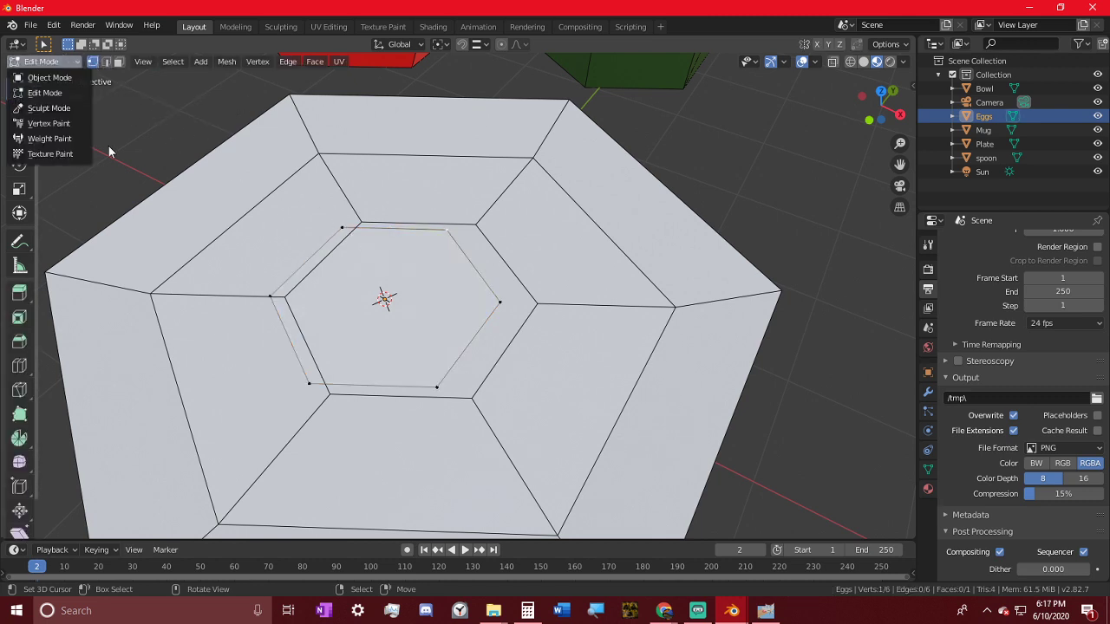
key(Tab)
click(568, 213)
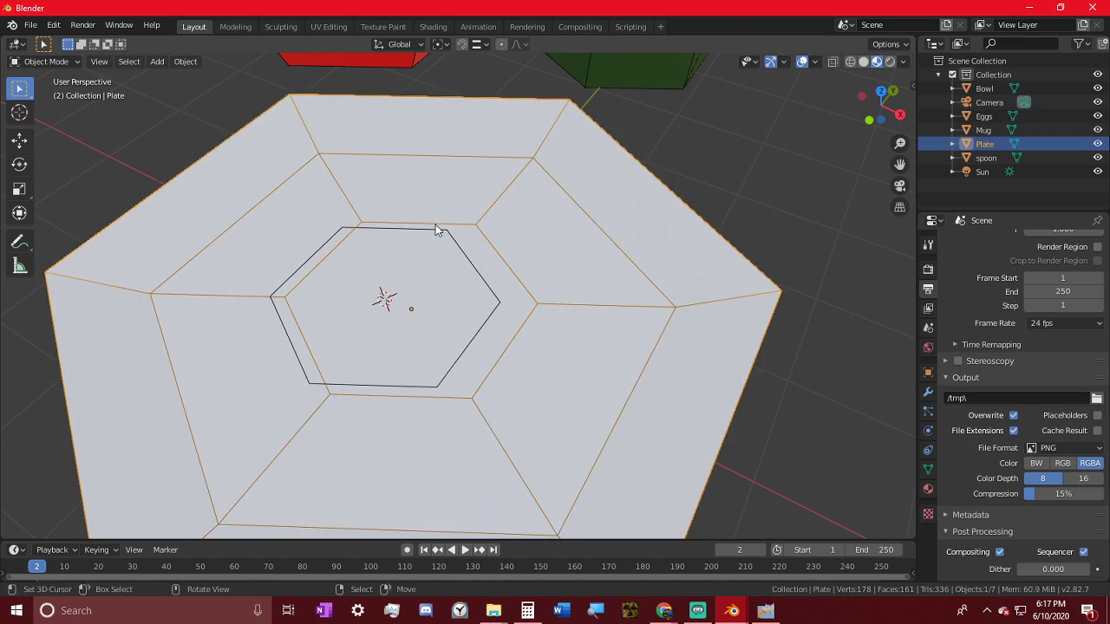
- Isolate the Eggs hexagon by hiding all other objects and enter Edit Mode on it
click(437, 229)
key(shift+h)
key(Tab)
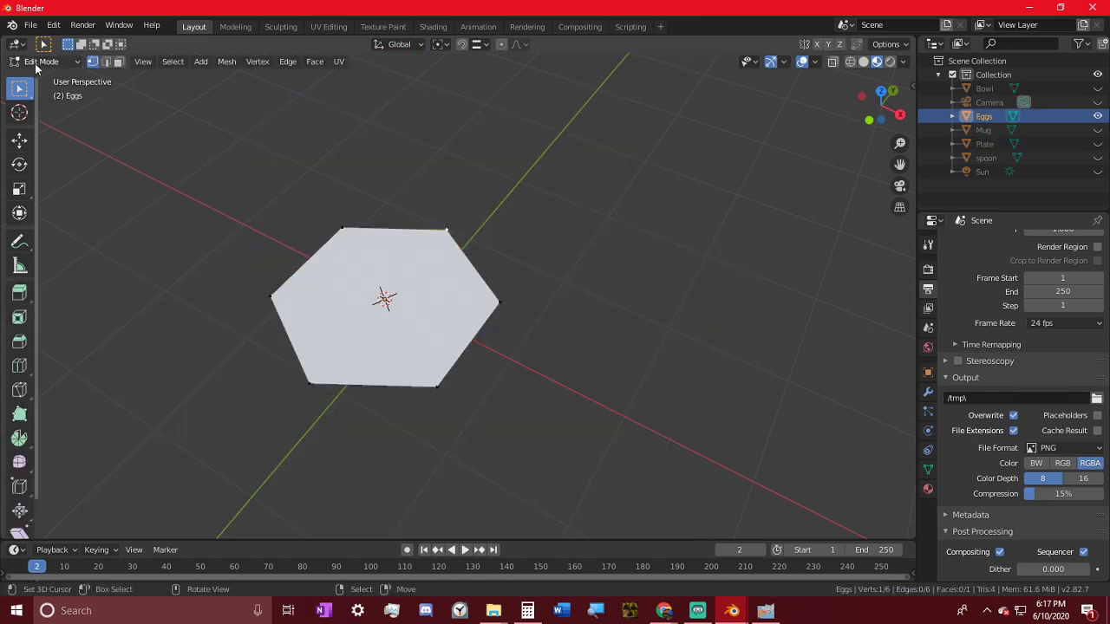
- Switch the Eggs mesh to Sculpt Mode and pull its edge outward with the Grab brush at a 142 px radius
right_click(35, 66)
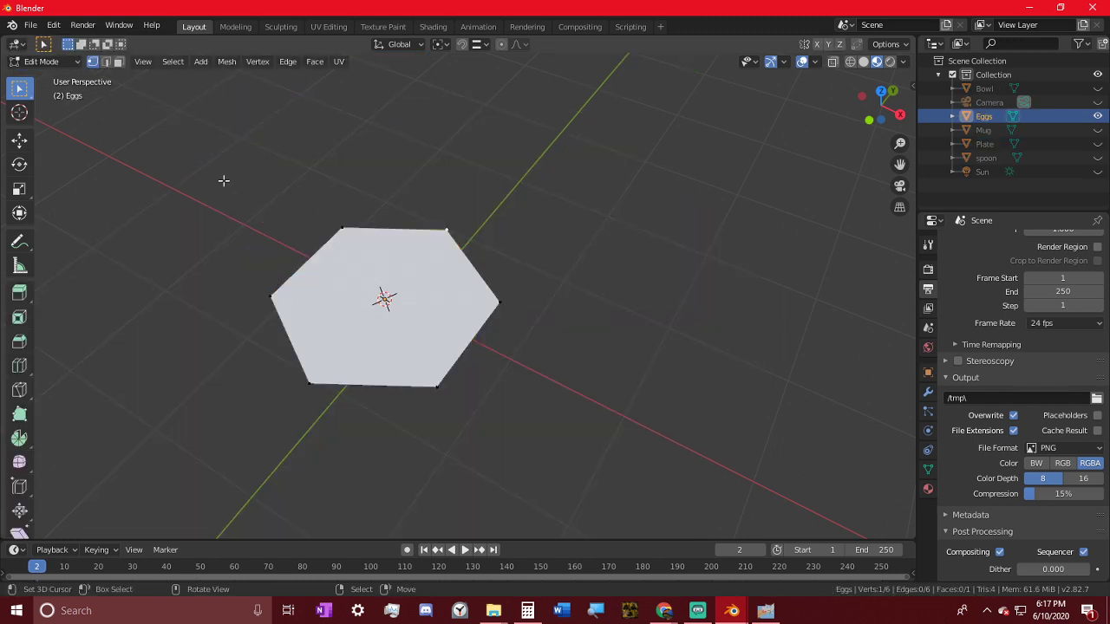
click(64, 64)
click(64, 108)
scroll(327, 252, down, 1)
key(f)
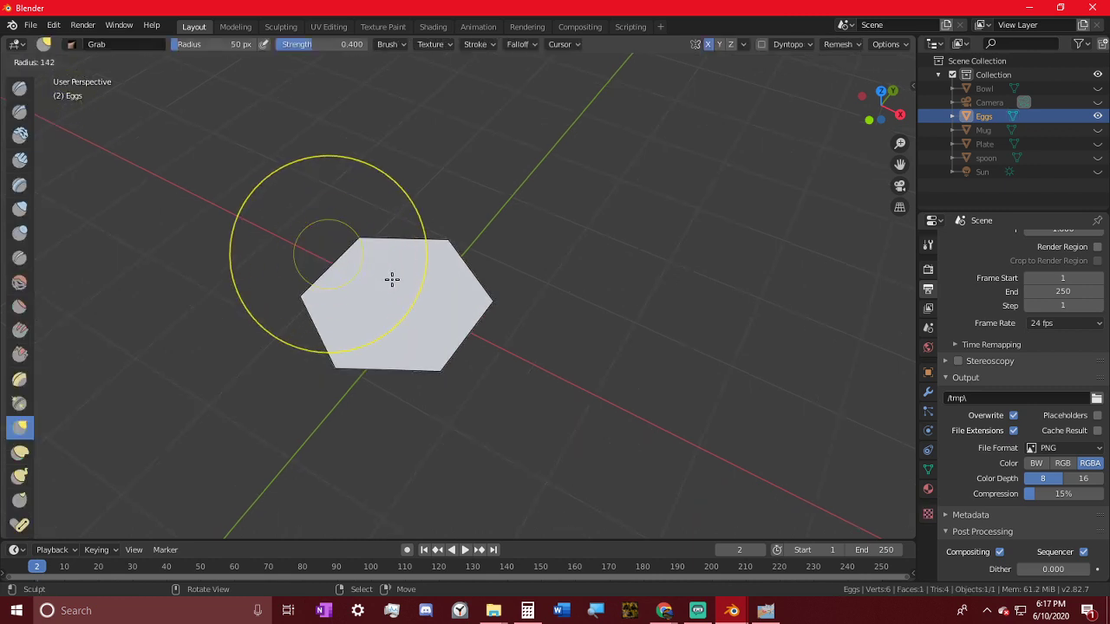
click(422, 295)
drag(475, 323, 522, 314)
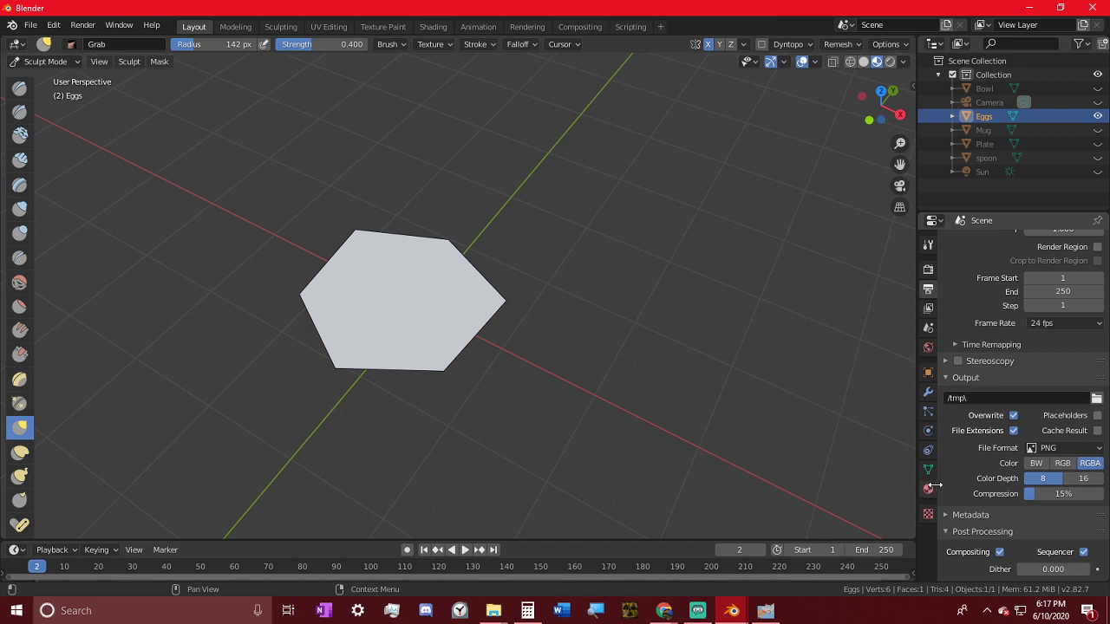
- Turn off X mirror symmetry for sculpting
click(929, 247)
scroll(975, 324, down, 1)
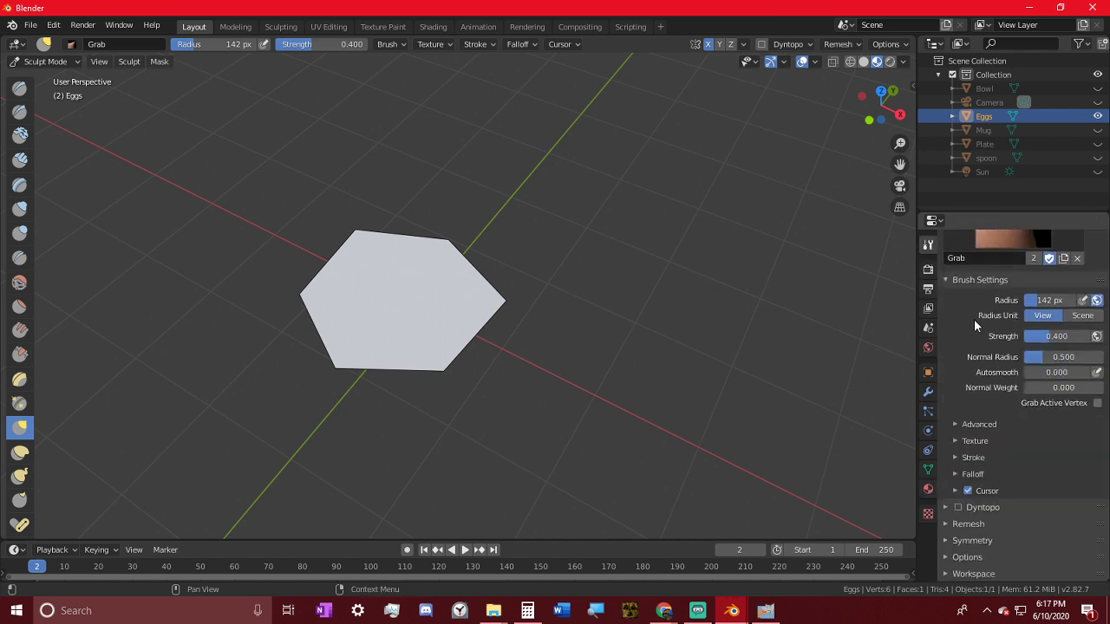
click(998, 542)
click(1038, 561)
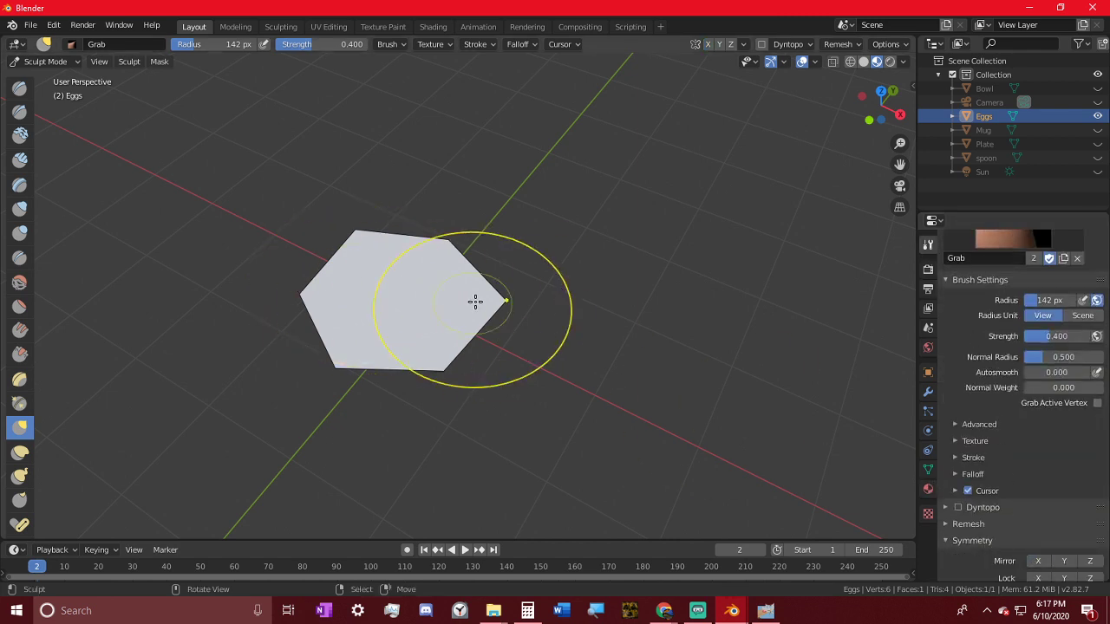
- Pull the individual corners of the Eggs hexagon outward with the Grab brush to make its outline irregular
drag(442, 368, 455, 384)
drag(500, 303, 518, 303)
mouse_move(448, 245)
mouse_down()
mouse_move(449, 231)
mouse_move(456, 243)
mouse_move(503, 244)
mouse_up()
drag(331, 297, 295, 293)
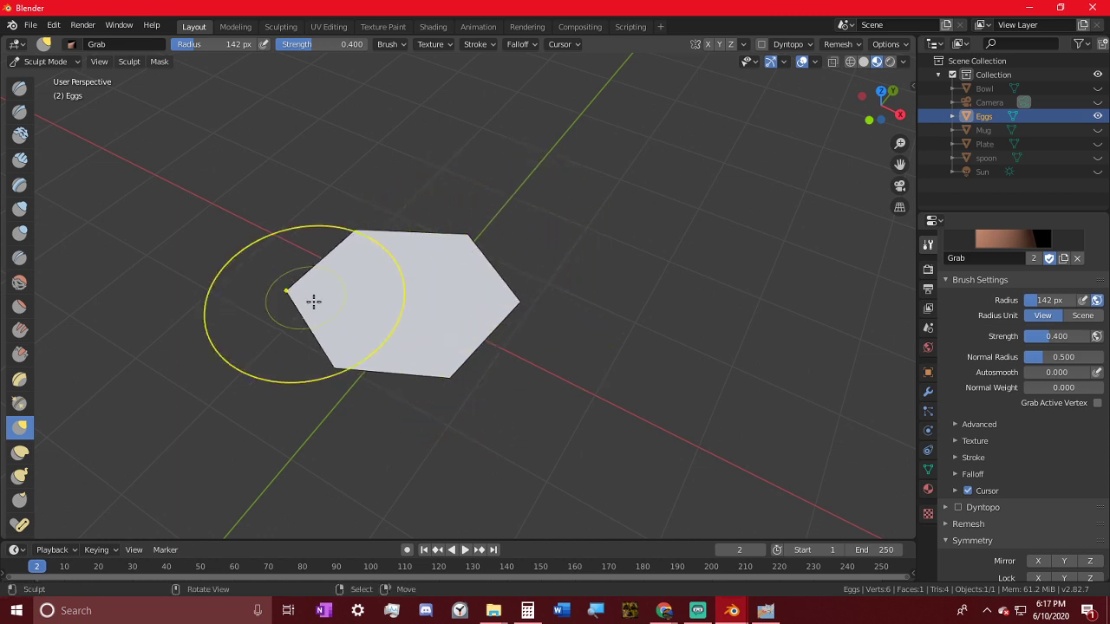
drag(334, 371, 335, 383)
- Flatten all vertices of the Eggs mesh by scaling them to 0 along Z in Edit Mode
key(Tab)
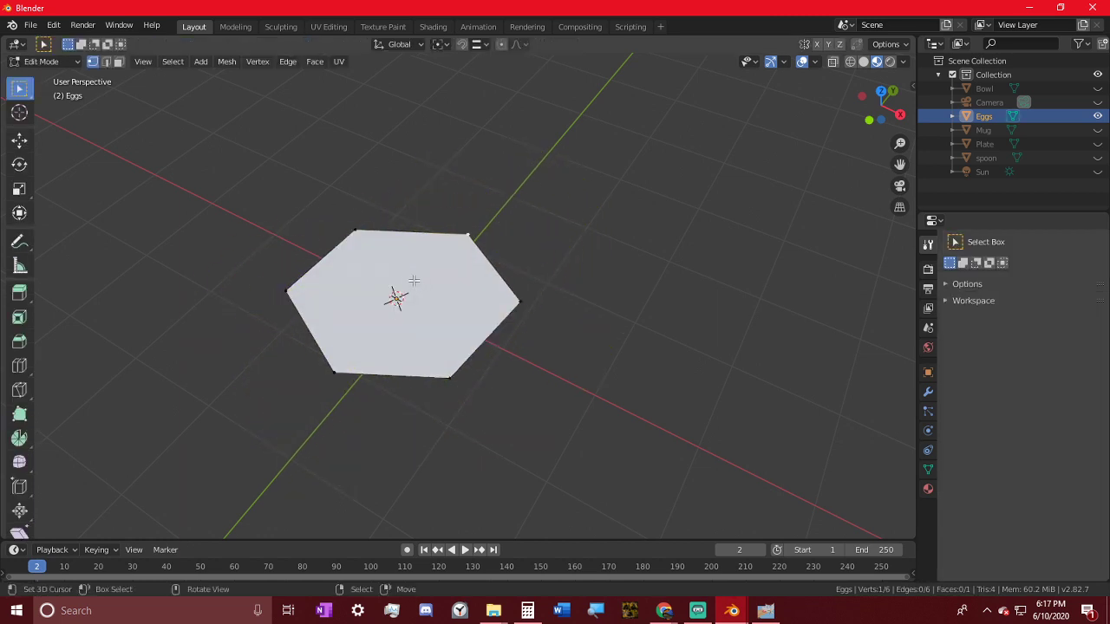
key(s)
key(z)
key(0)
key(Return)
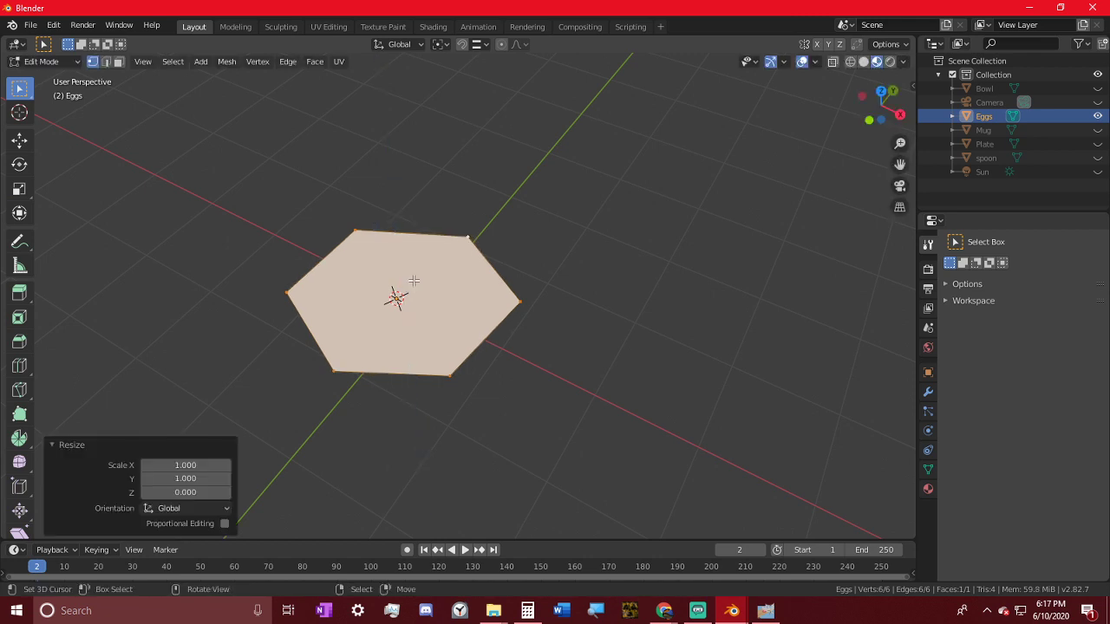
key(Tab)
middle_drag(414, 284, 389, 203)
key(Tab)
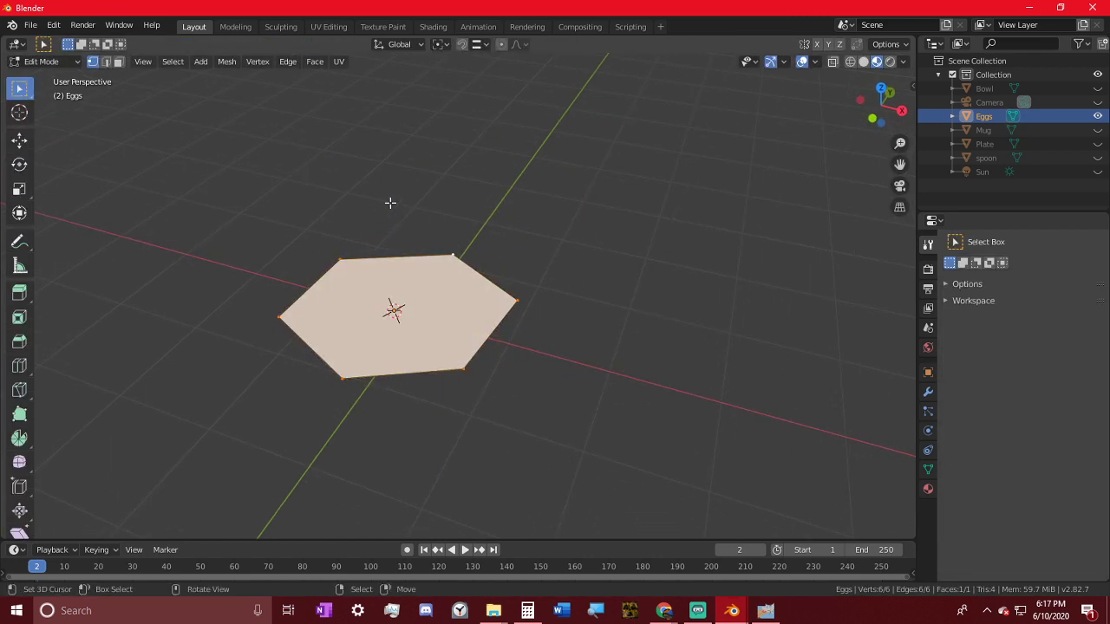
- Extrude the Eggs face up about 0.11 m and scale the new face down to about 0.6
click(25, 64)
scroll(441, 344, up, 3)
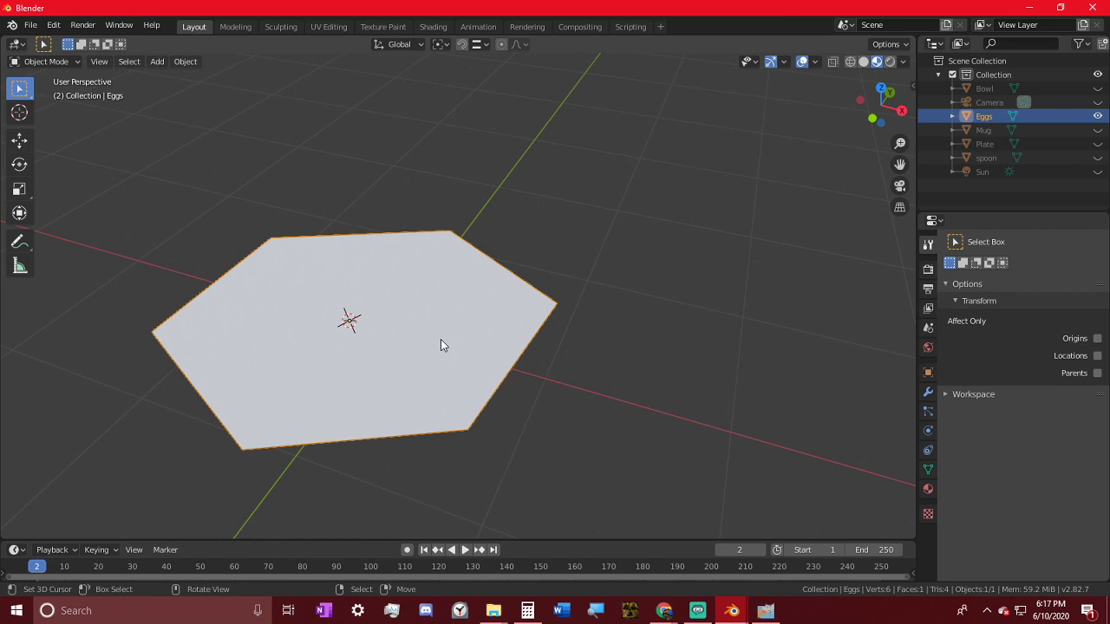
key(e)
click(484, 328)
key(s)
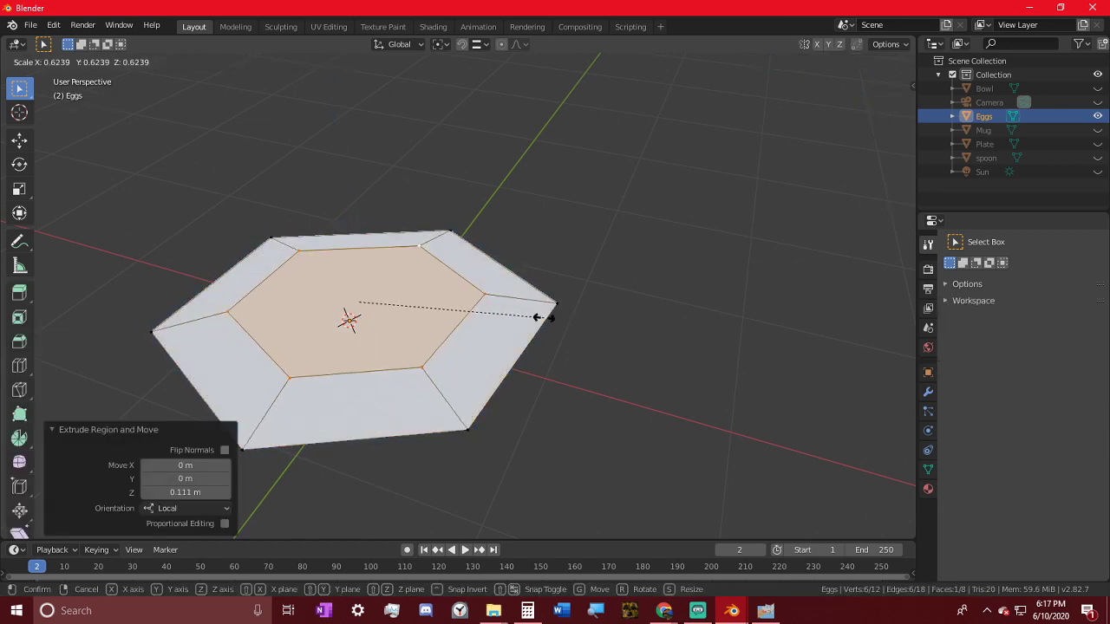
click(530, 317)
- Move the raised inner face off-centre by about -0.19 m in X and -0.02 m in Y and Z
middle_drag(530, 317, 688, 255)
key(g)
click(550, 343)
- Extrude the inner face up about 0.25 m and scale the top to 0.44 to form the yolk
key(e)
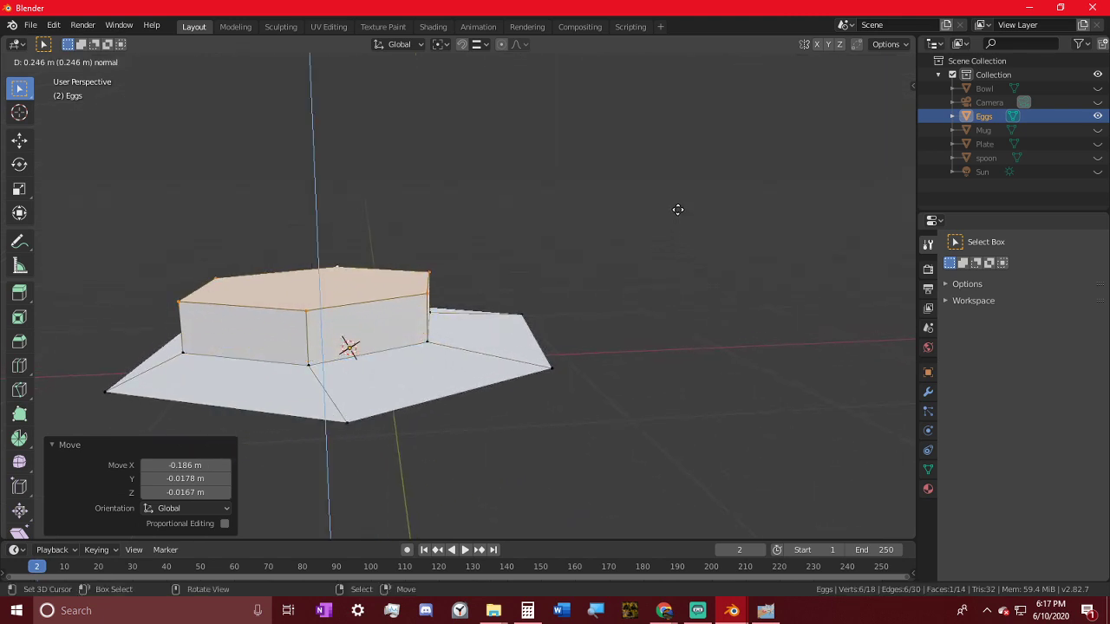
click(678, 211)
key(s)
click(492, 232)
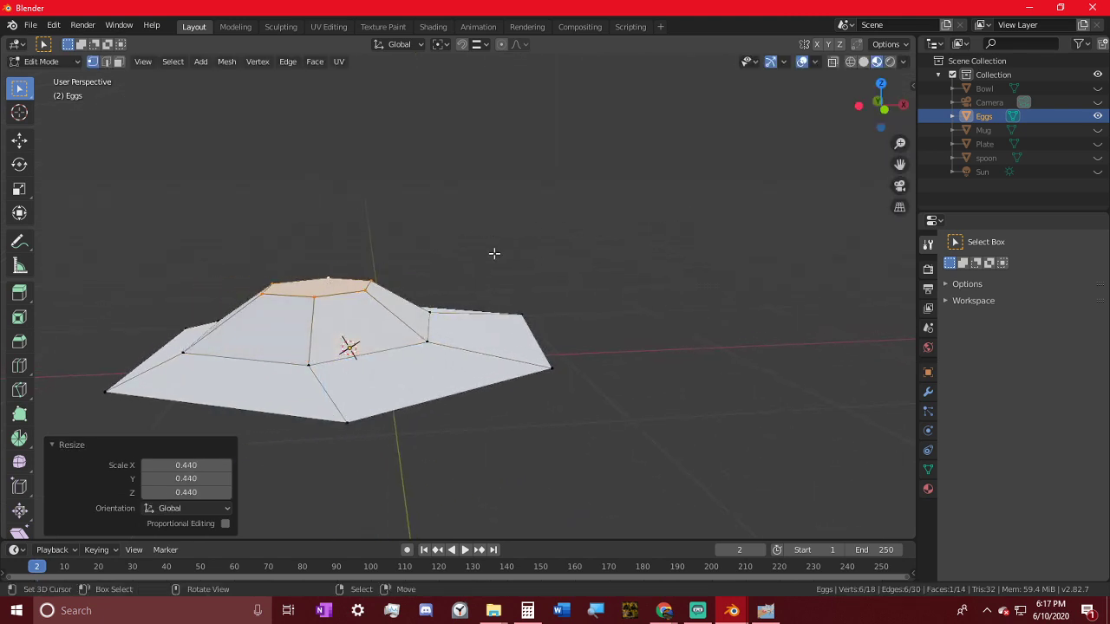
- Scale the yolk's base edge loop to about 0.86 and lower its top face about 0.08 m along Z
alt+click(377, 339)
key(s)
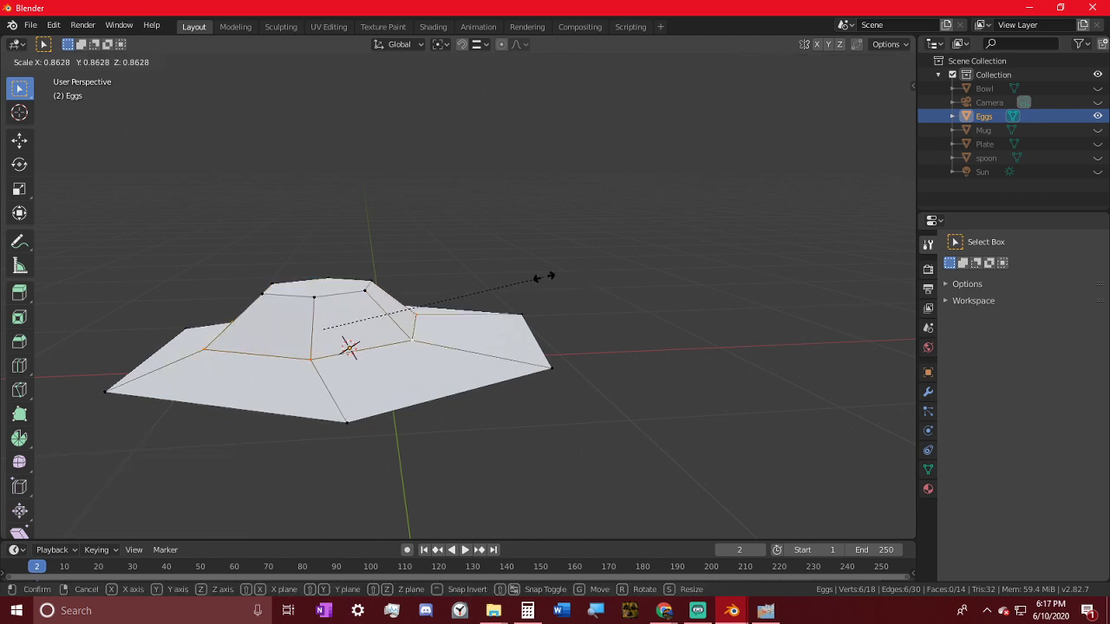
click(538, 277)
alt+click(383, 289)
key(g)
key(z)
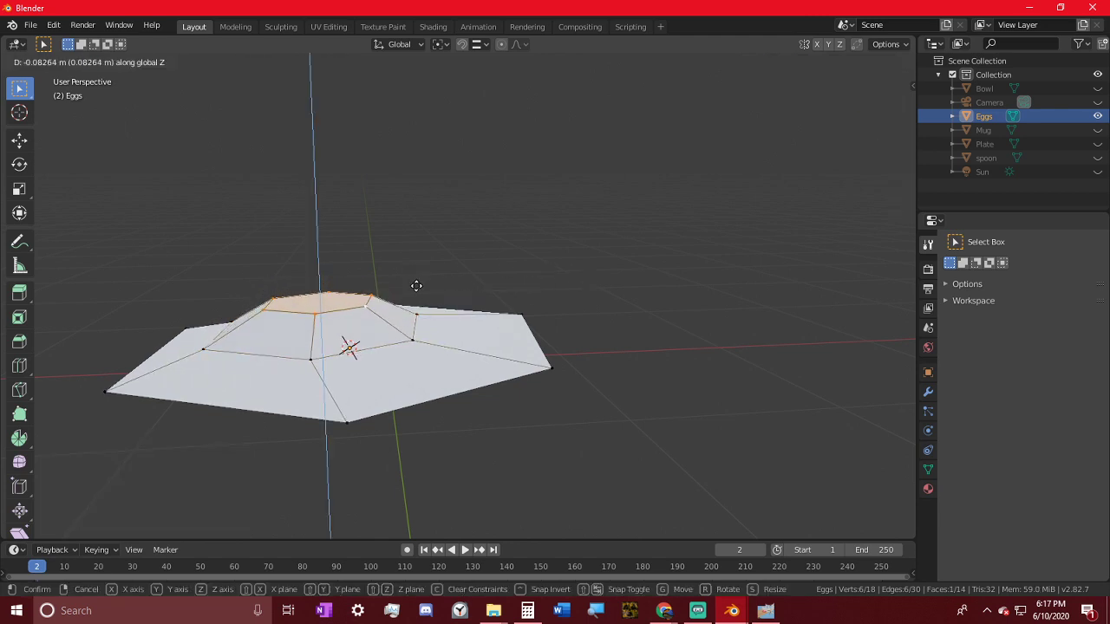
click(417, 288)
- Grow the selection to the whole yolk and move it about -0.03 m in X, 0.09 m in Y and 0.02 m in Z
middle_drag(476, 268, 578, 347)
key(ctrl+KP_Add)
key(g)
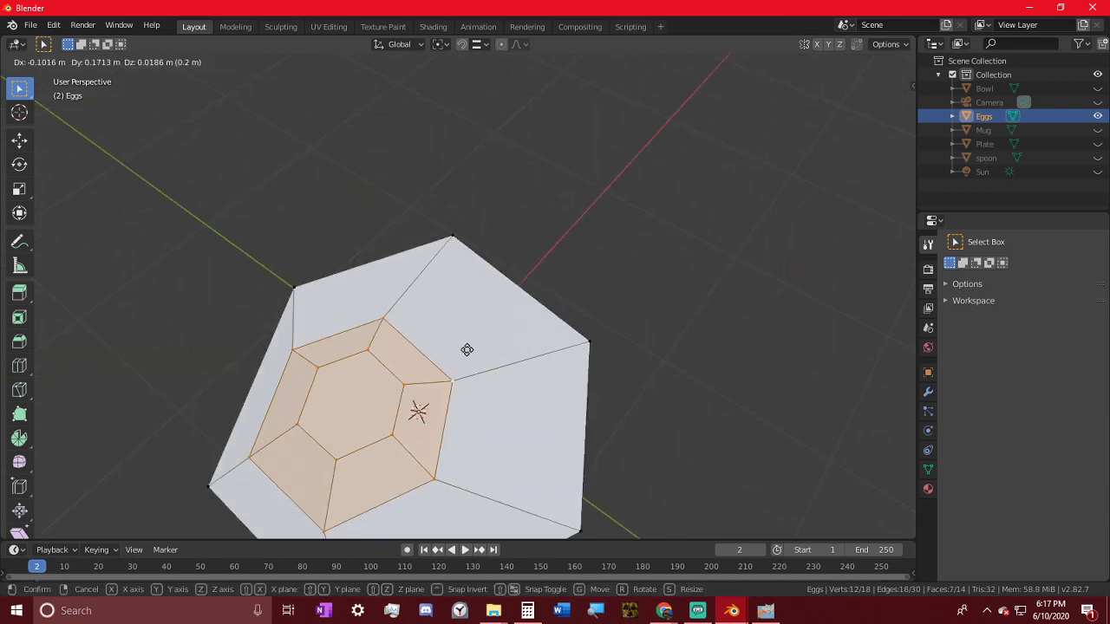
click(518, 350)
middle_drag(517, 350, 655, 328)
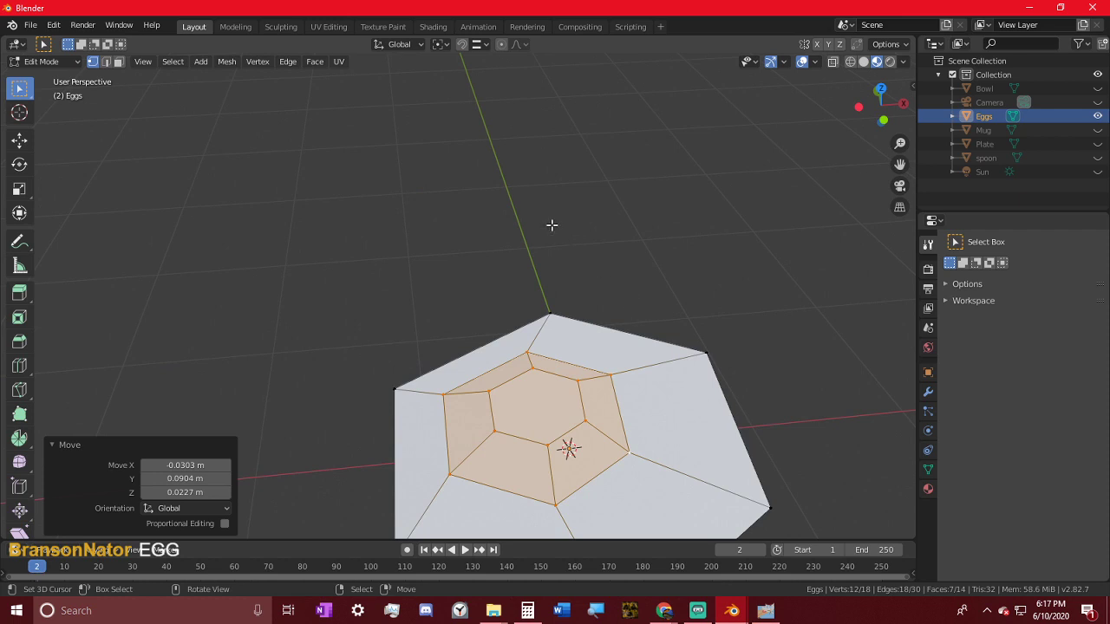
middle_drag(672, 289, 606, 364)
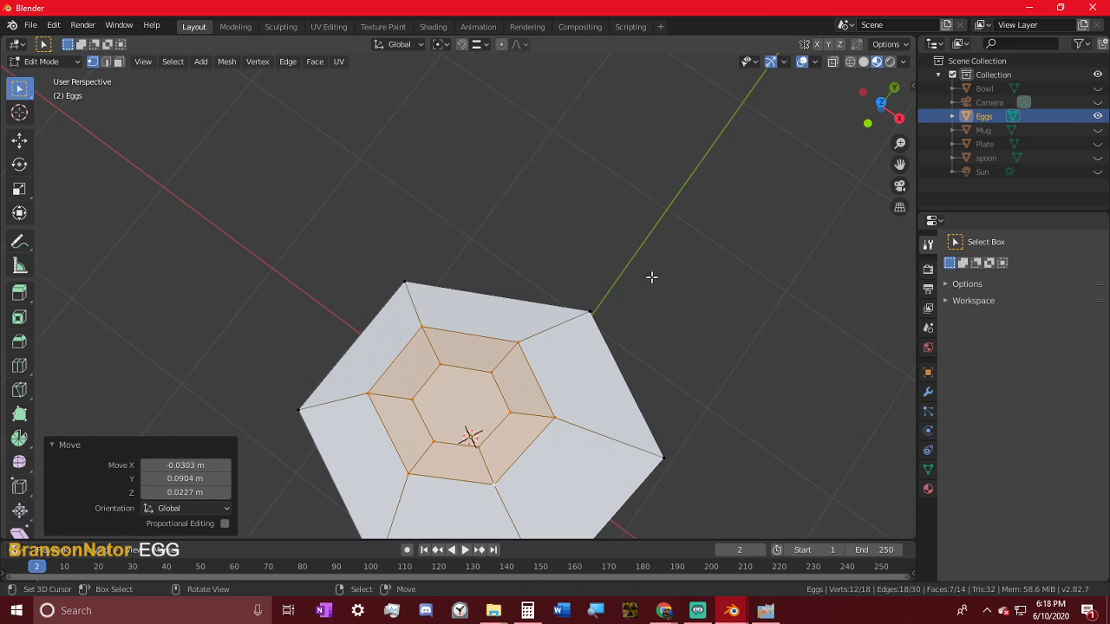
- Return the egg to Object Mode, set the viewport to rendered shading and unhide all scene objects
click(651, 277)
middle_drag(647, 315, 572, 326)
click(889, 62)
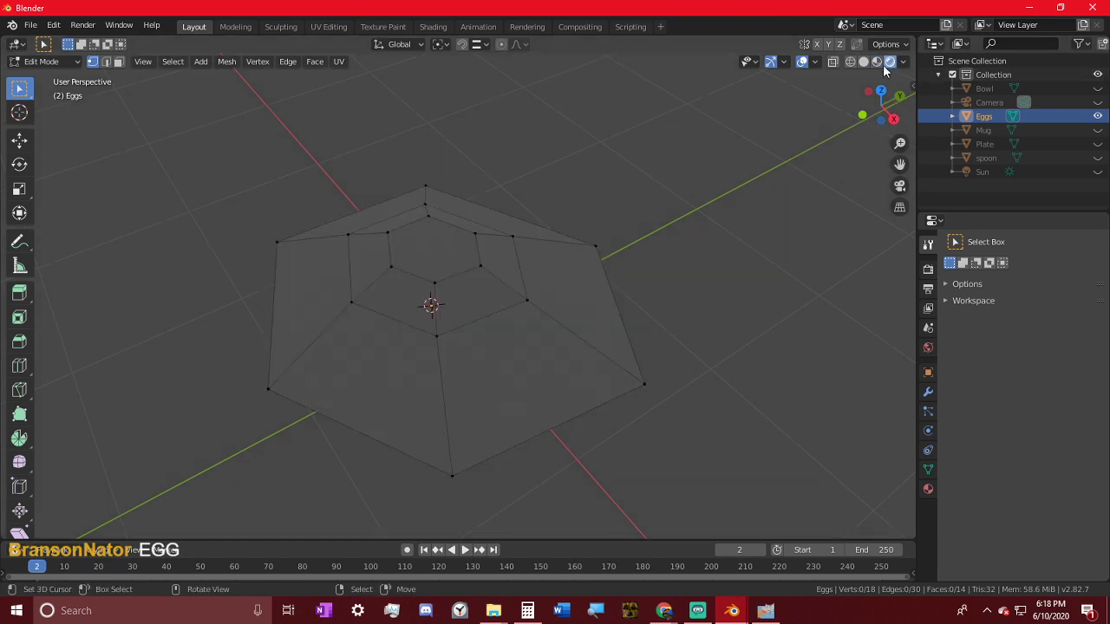
click(850, 61)
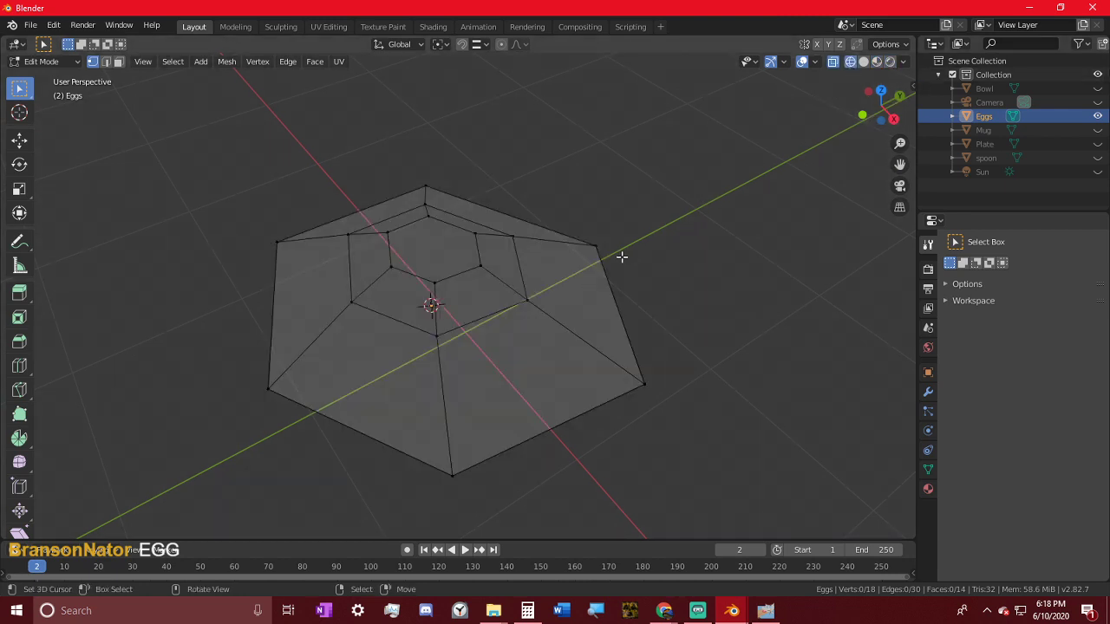
key(Tab)
click(878, 63)
click(864, 61)
scroll(638, 215, down, 2)
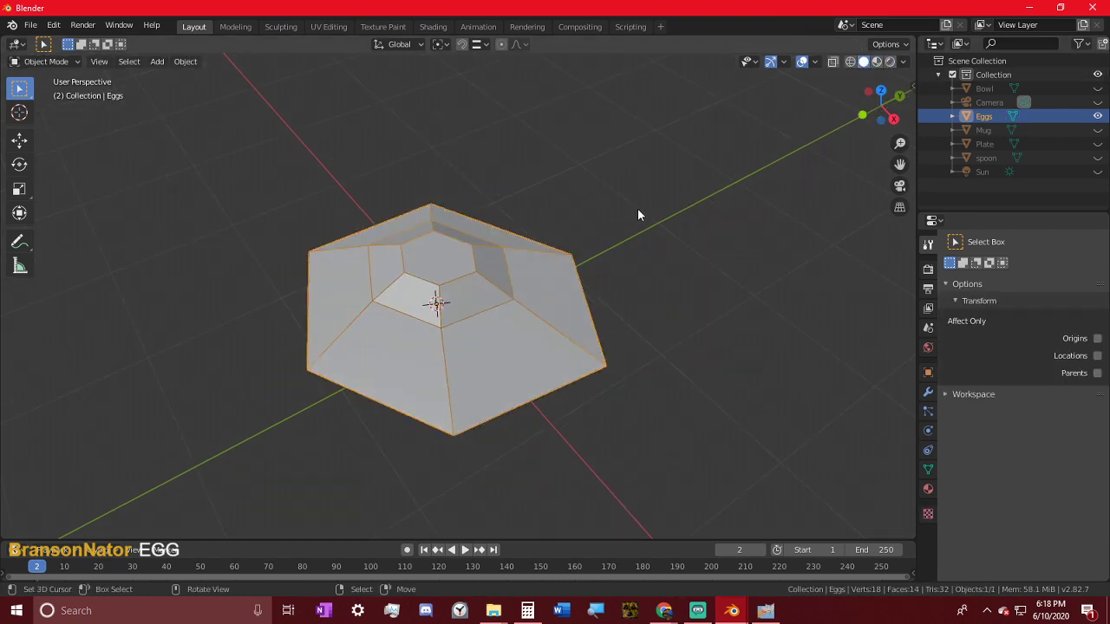
click(877, 62)
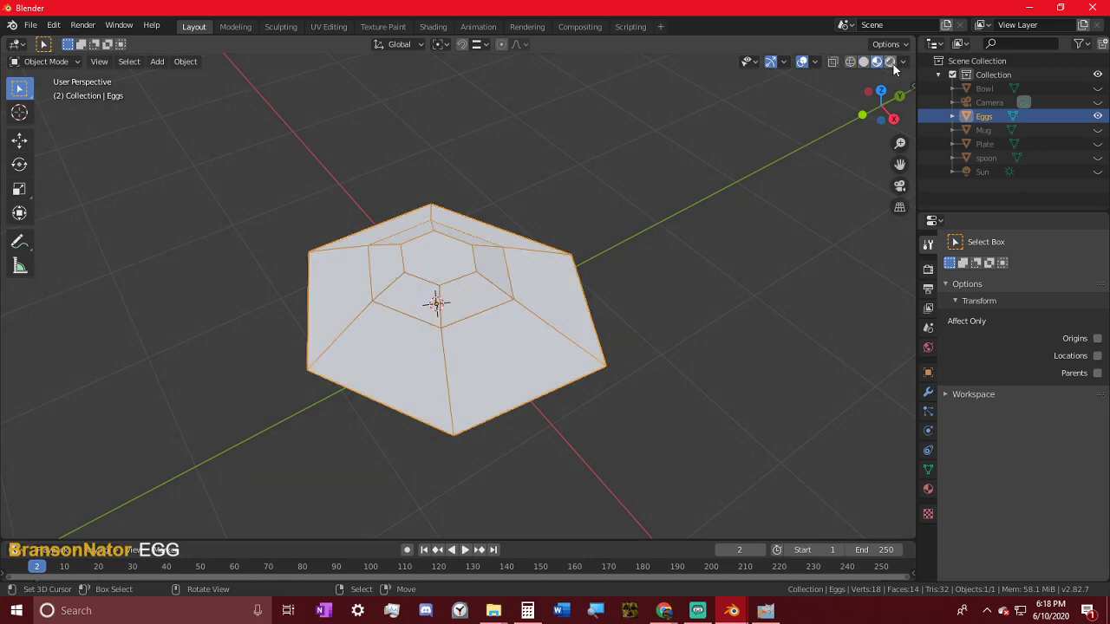
click(889, 61)
key(alt+h)
- Move the egg across the plate about -0.79 m in X and 0.58 m in Y, keeping its height locked
middle_drag(588, 265, 629, 259)
click(513, 289)
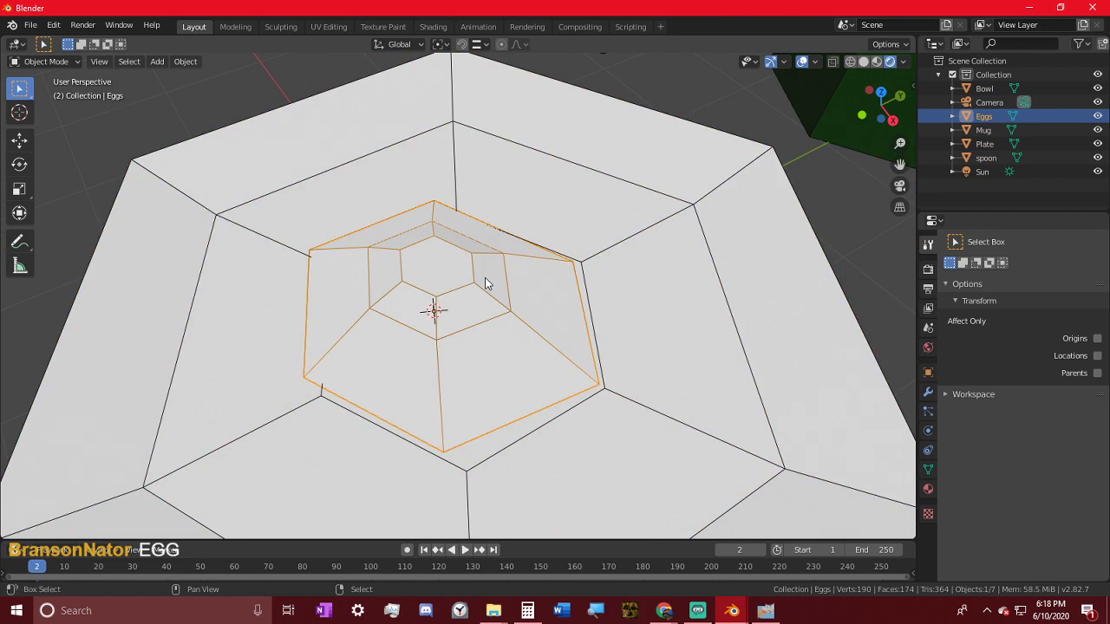
key(g)
key(shift+z)
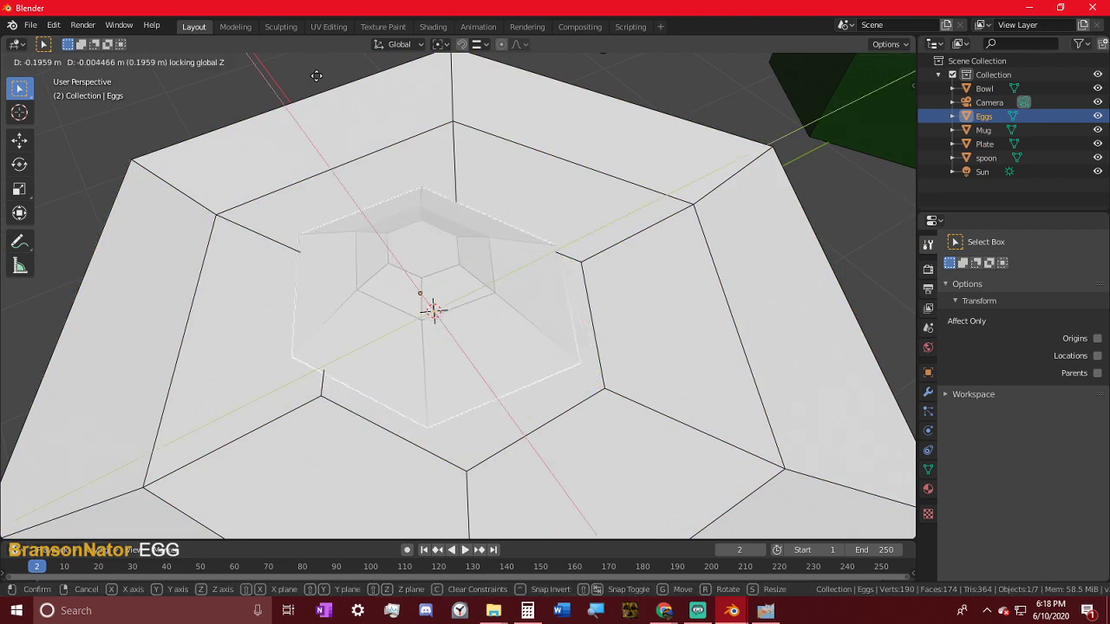
click(604, 276)
- Nudge the egg about 0.13 m in X and 0.12 m in Y with its height locked
middle_drag(605, 269, 828, 300)
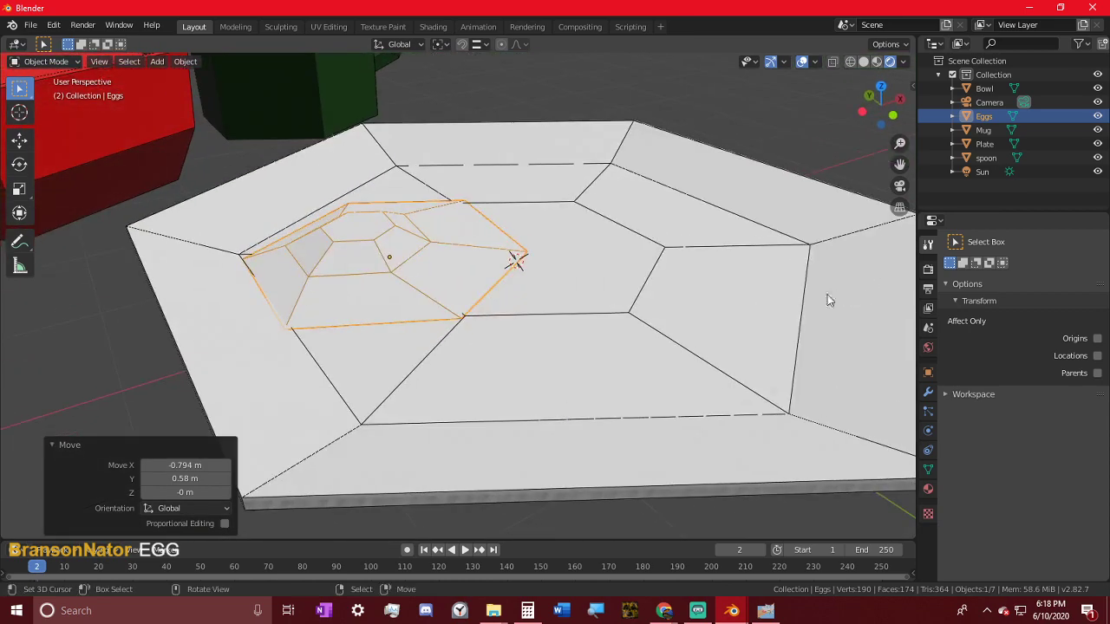
key(g)
key(shift+z)
click(664, 248)
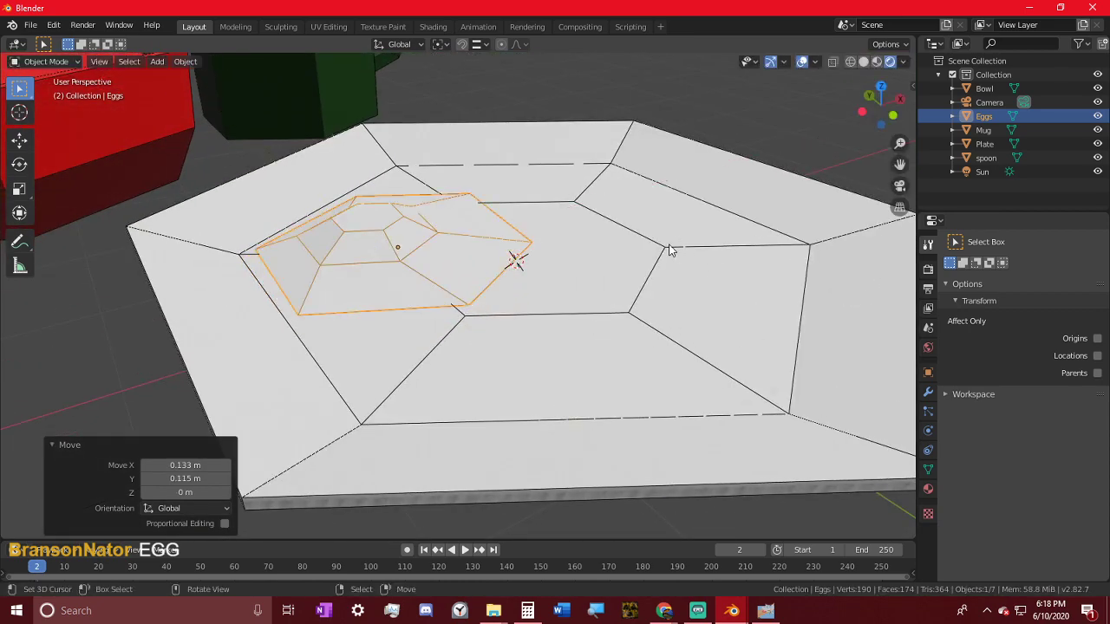
- Add a 2 m plane on the empty part of the plate at about X 0.48, Y -1.12, Z 0.12 m and rename it Bacon
middle_drag(664, 248, 392, 344)
scroll(392, 344, up, 3)
scroll(392, 344, down, 5)
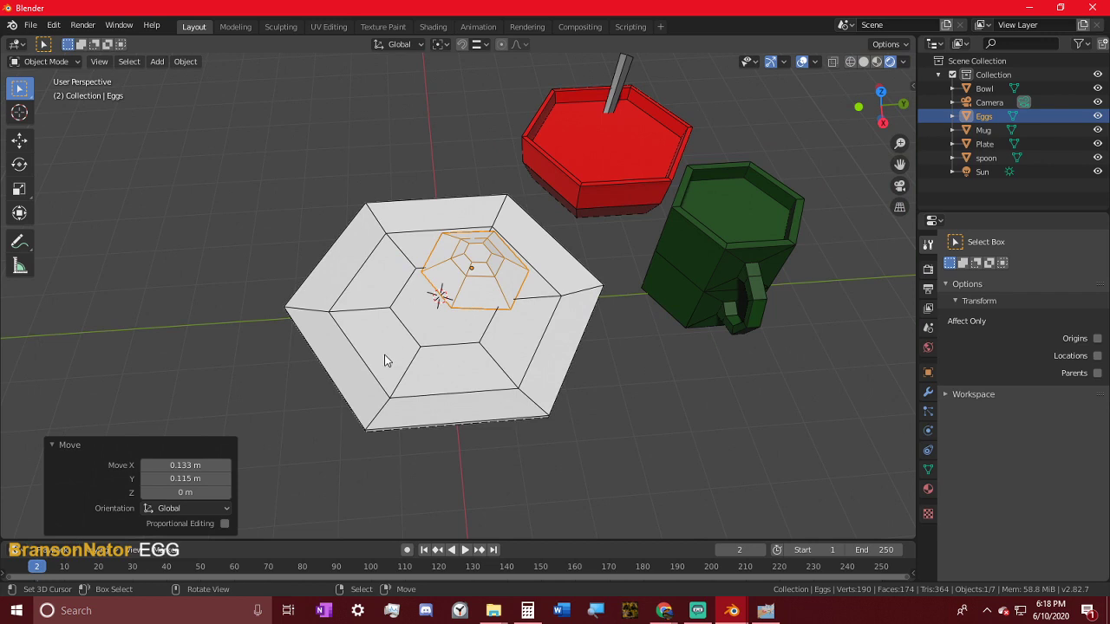
scroll(434, 354, up, 3)
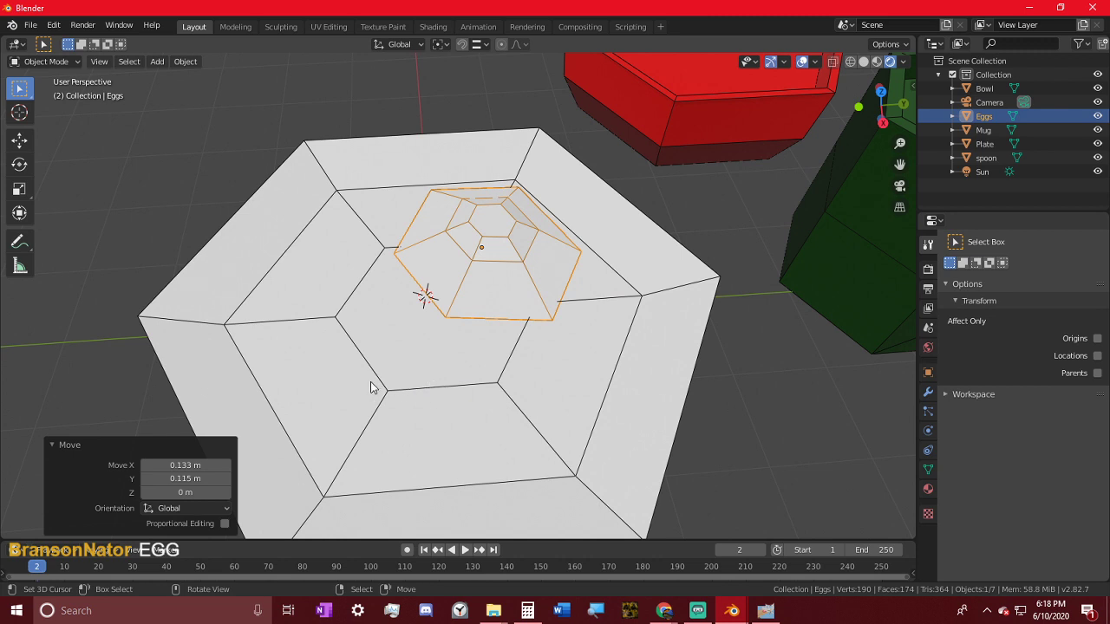
key(shift+a)
mouse_move(330, 328)
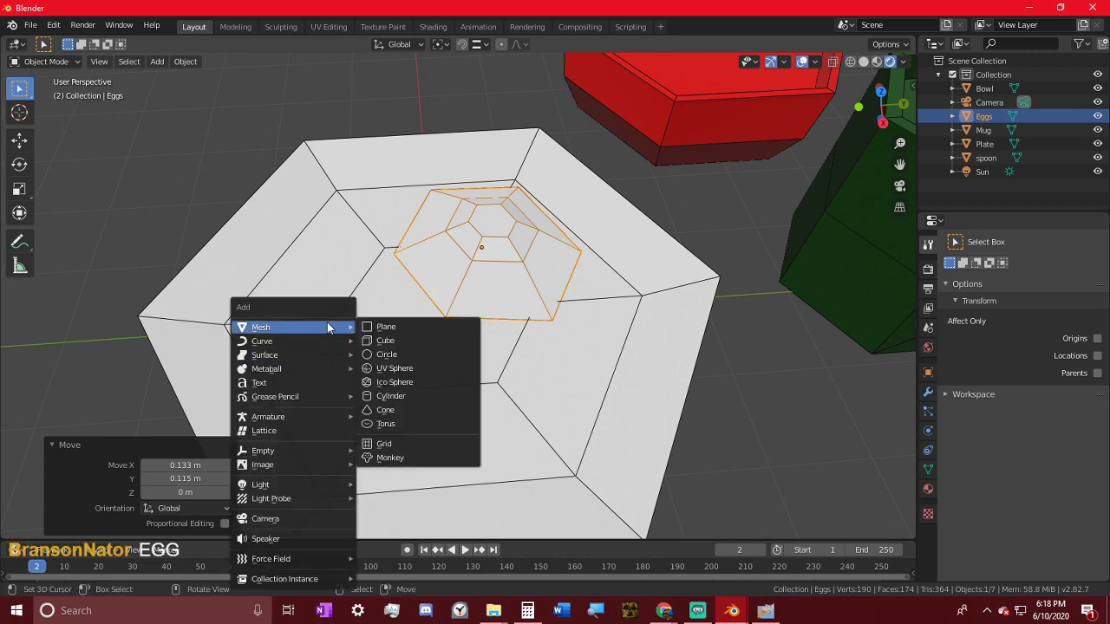
click(429, 328)
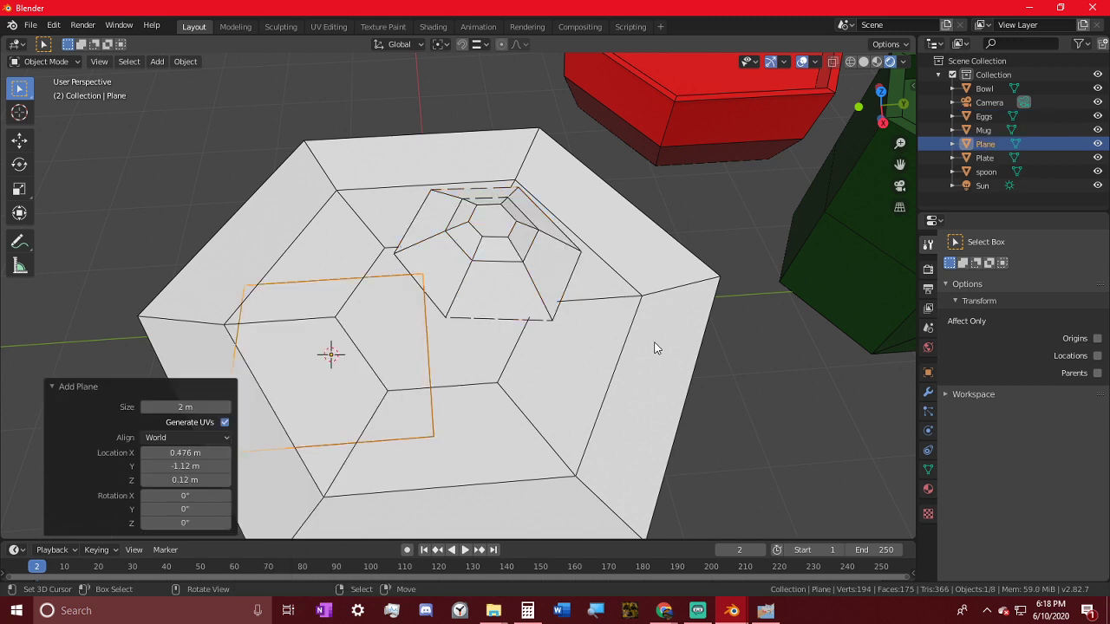
double_click(987, 144)
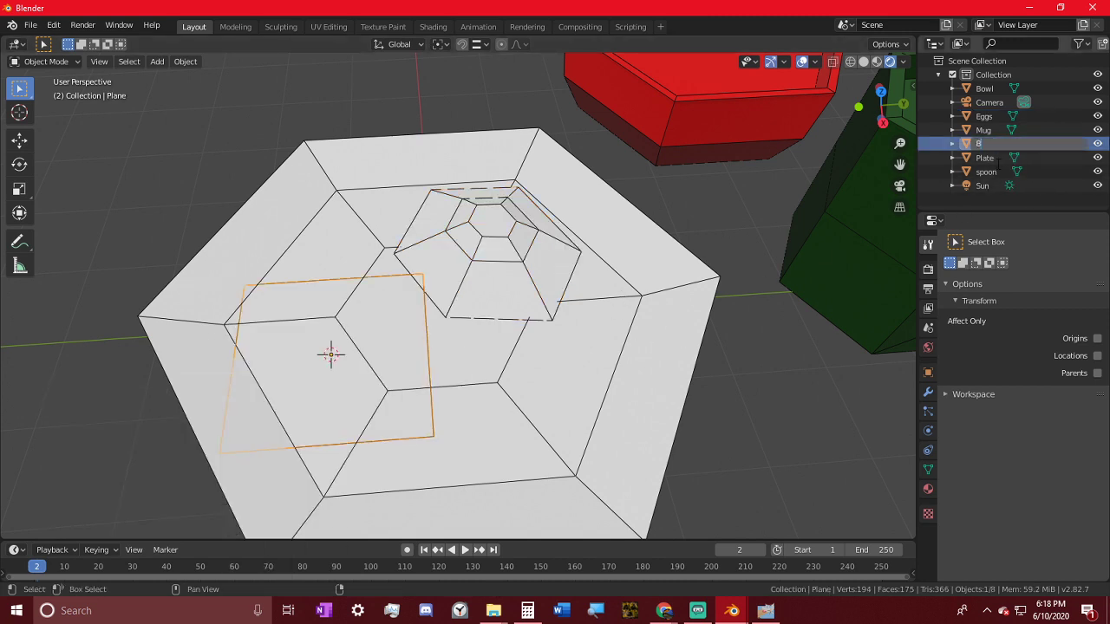
key(Return)
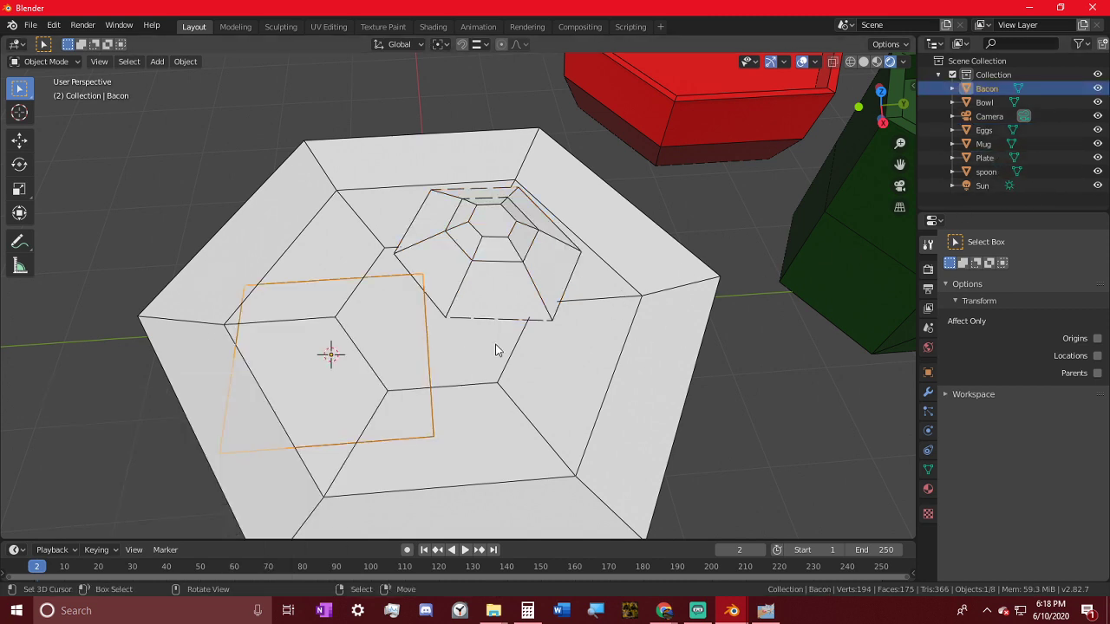
- Scale the bacon plane's mesh to about 0.25 along X and rotate it about -57° around Z
key(s)
key(Escape)
key(Tab)
key(s)
key(x)
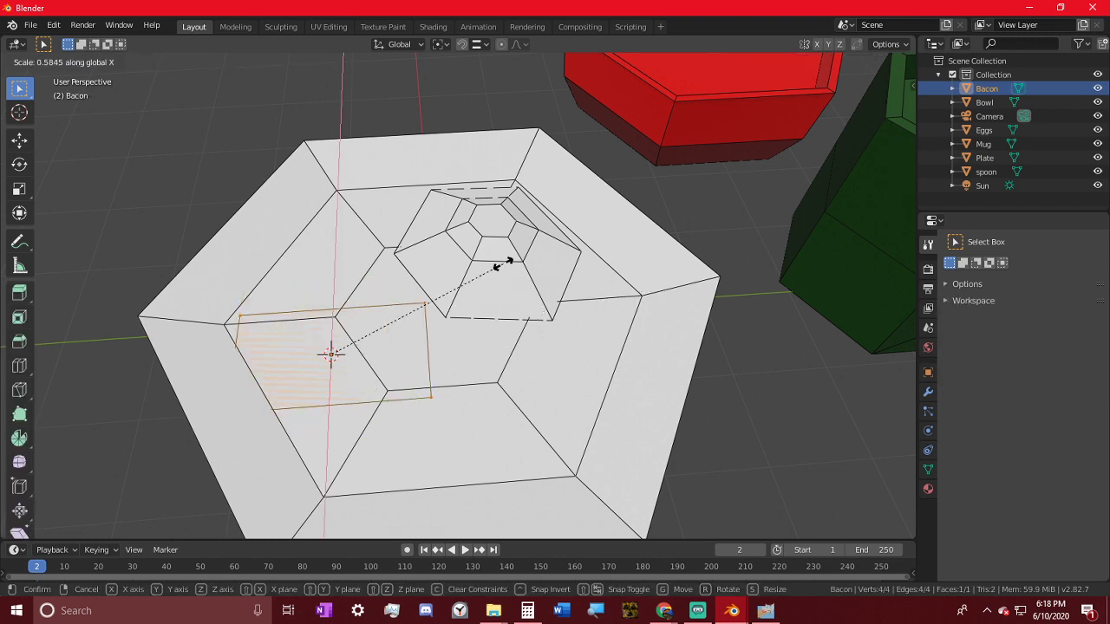
click(330, 273)
key(r)
key(z)
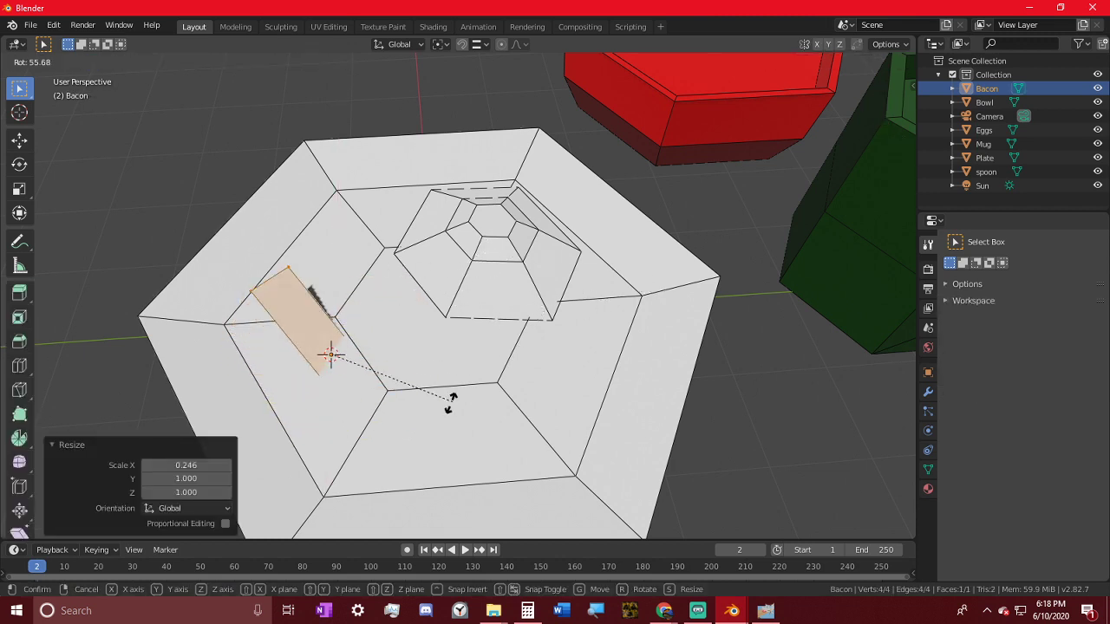
click(413, 388)
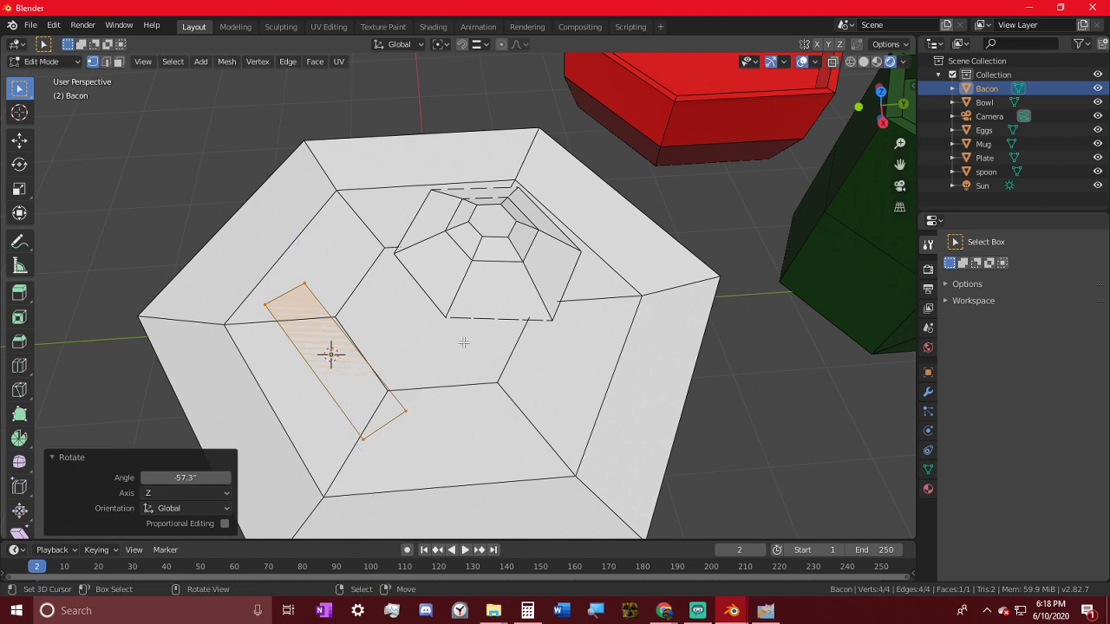
- Scale the whole bacon strip's mesh up uniformly to about 1.57
key(Tab)
key(Tab)
key(s)
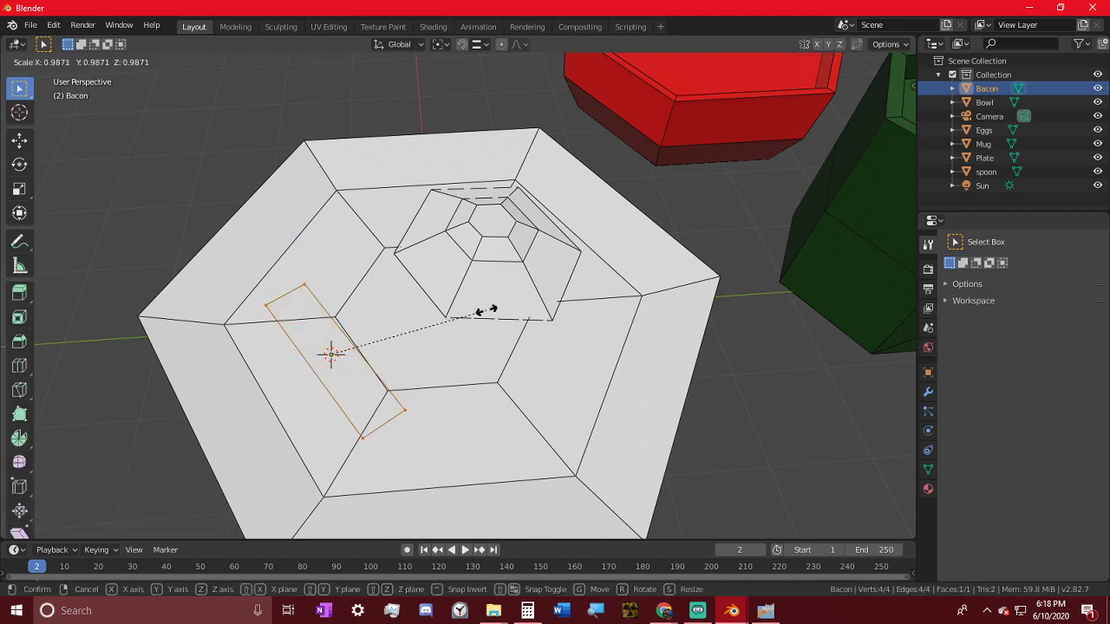
click(586, 385)
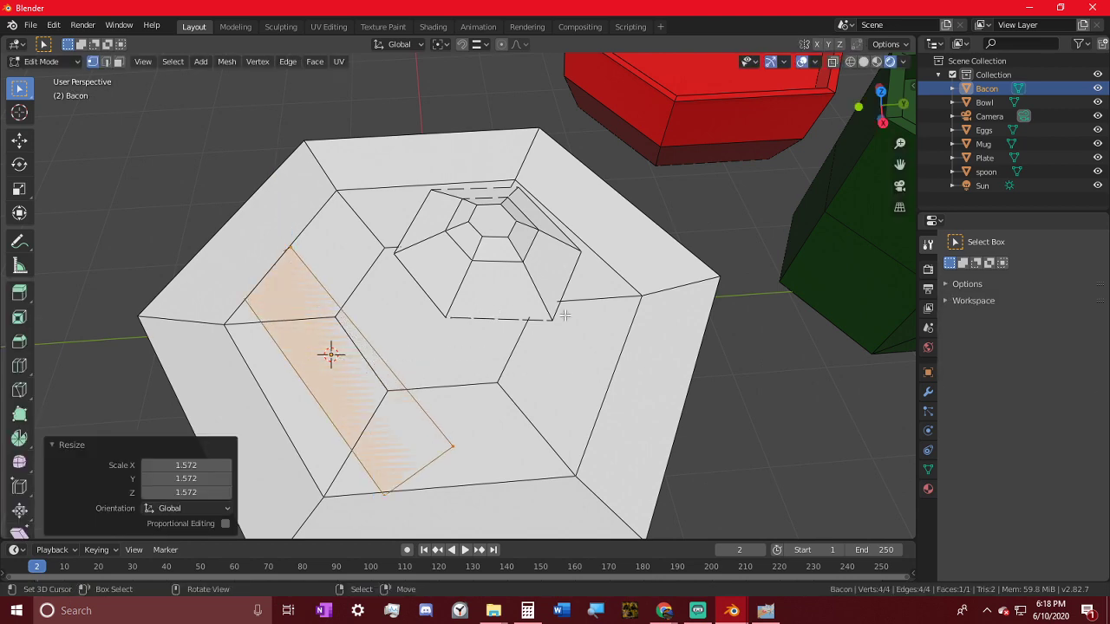
- Add four evenly spaced loop cuts across the bacon strip's length
middle_drag(564, 315, 422, 385)
key(ctrl+r)
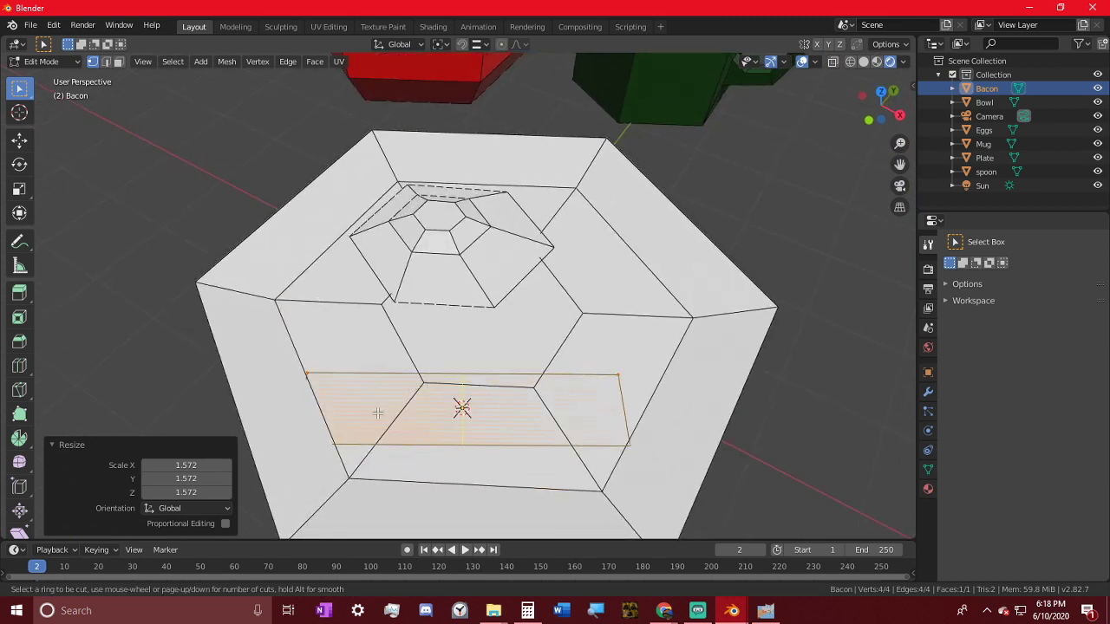
click(498, 367)
right_click(498, 367)
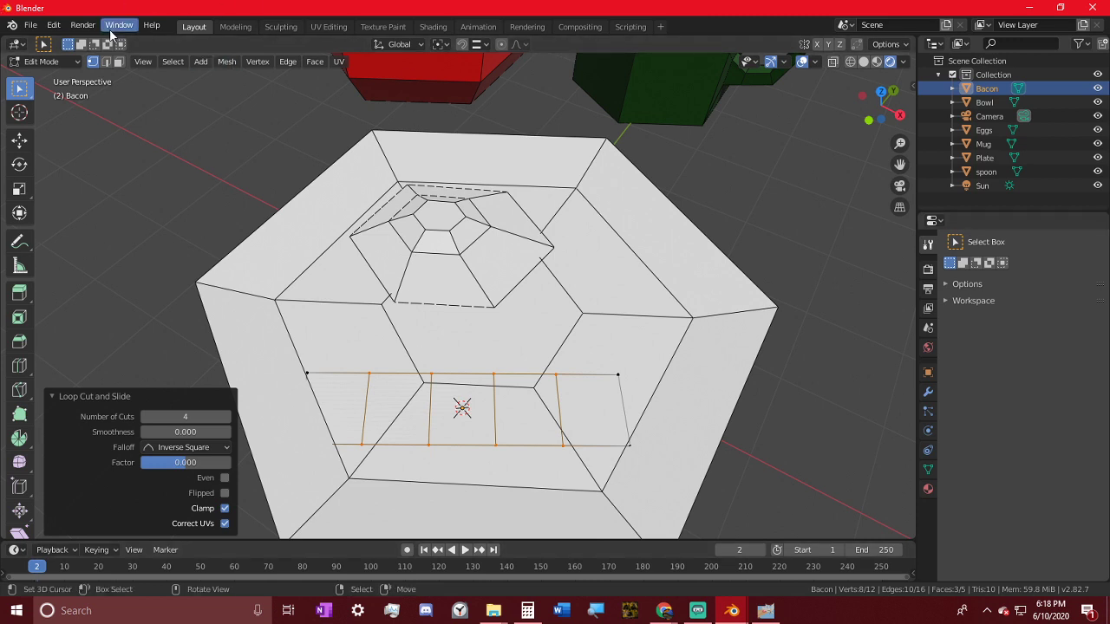
- In Sculpt Mode, pull the bacon strip into a wavy outline using the Grab brush with a 168 px radius
click(43, 61)
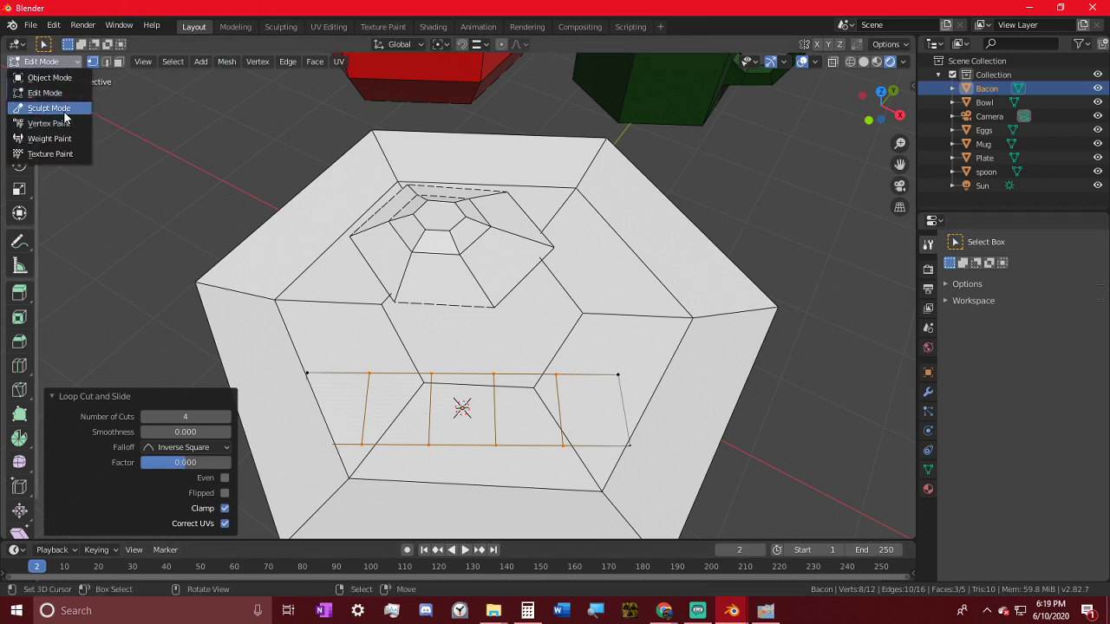
click(52, 108)
key(f)
click(368, 359)
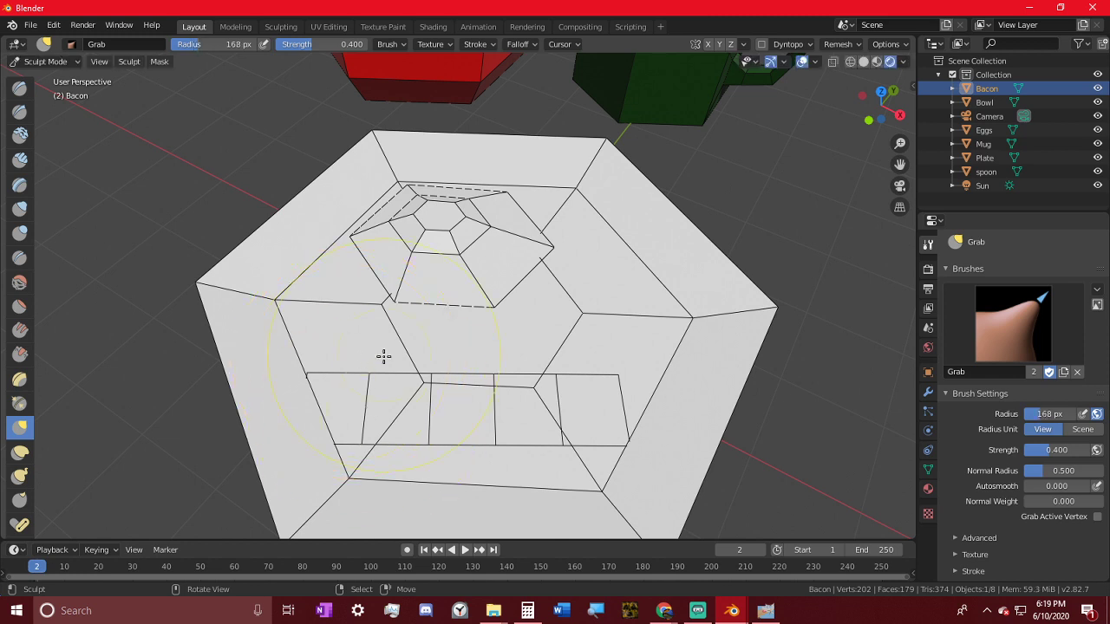
drag(504, 401, 563, 398)
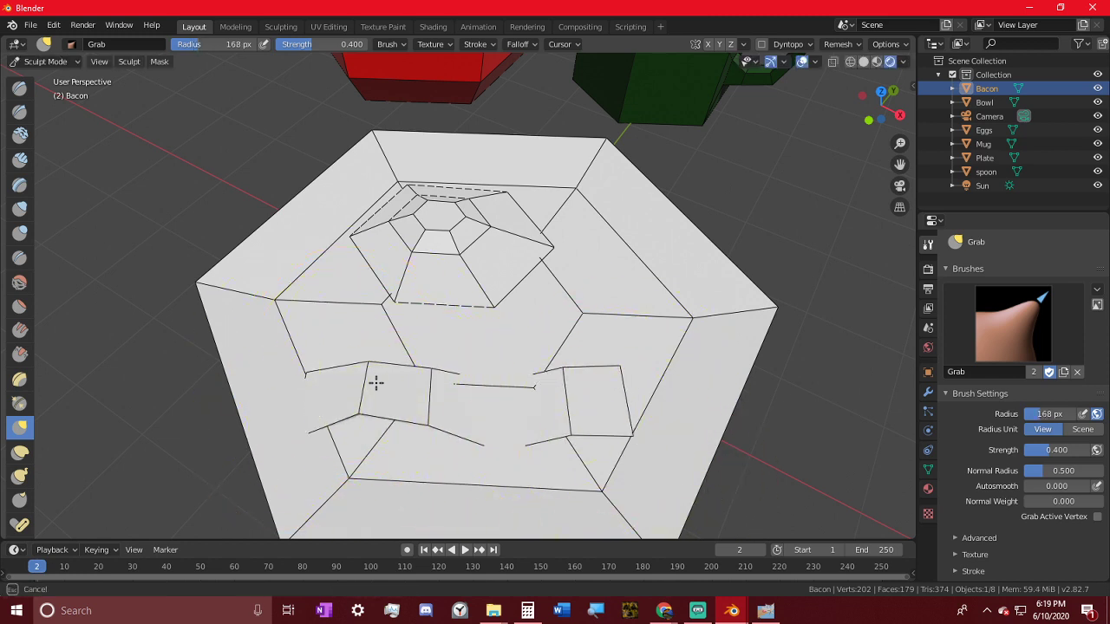
drag(377, 382, 504, 401)
- Return to Edit Mode and flatten the entire bacon strip by scaling all its vertices to 0 along Z
mouse_move(593, 395)
middle_down()
mouse_move(640, 332)
mouse_move(616, 402)
middle_up()
key(Tab)
mouse_move(607, 347)
middle_down()
mouse_move(589, 379)
mouse_move(602, 328)
middle_up()
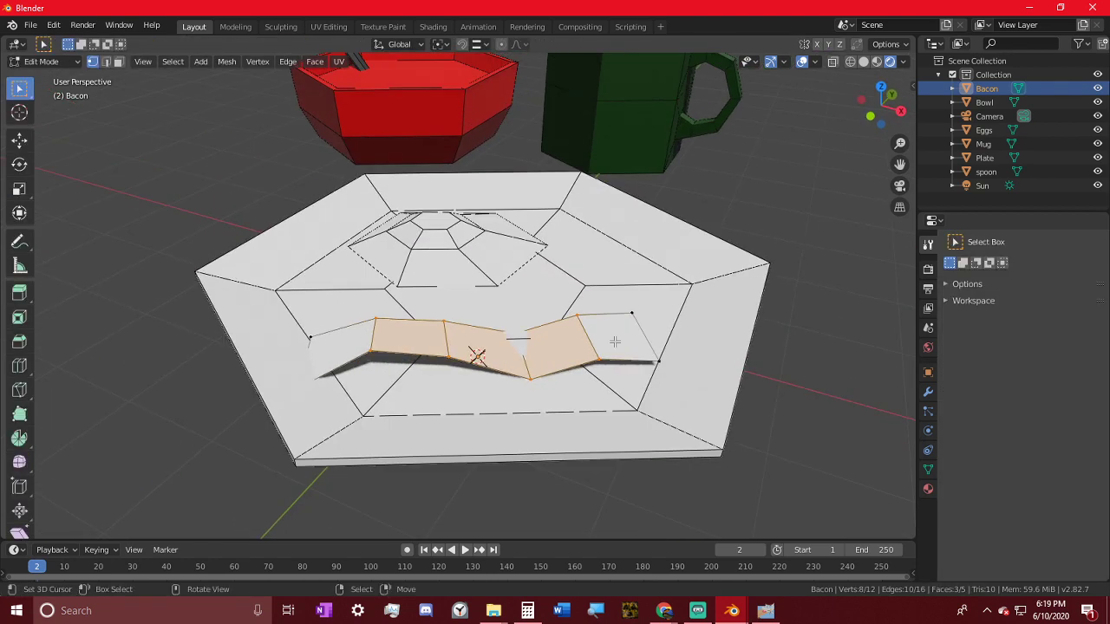
key(a)
key(s)
key(z)
key(0)
key(Return)
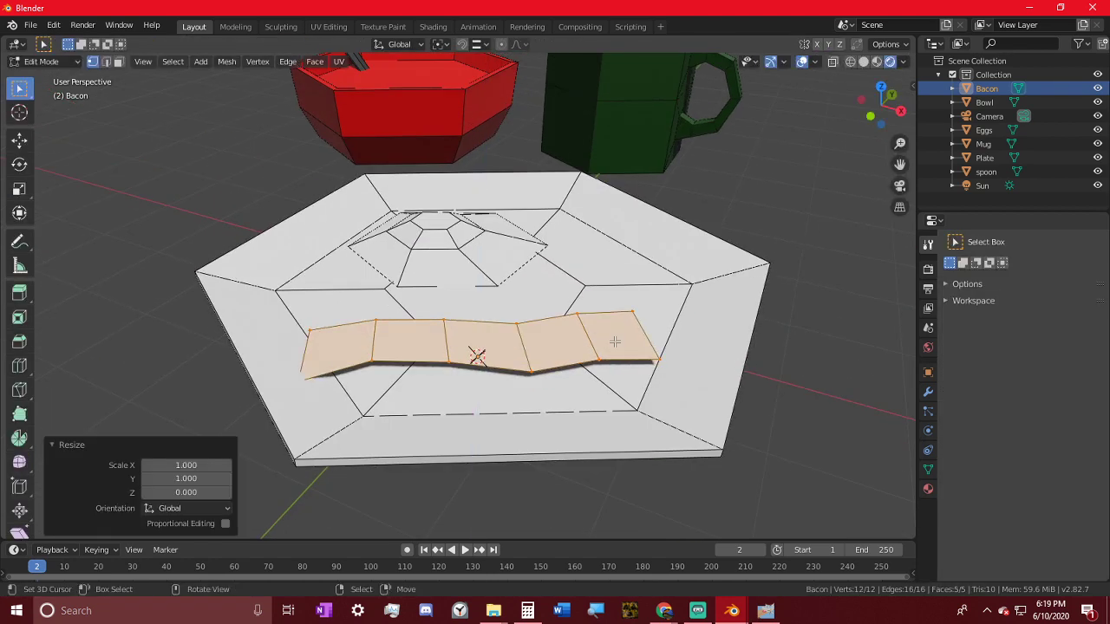
- Extrude the bacon strip up about 0.09 m to give it thickness
middle_drag(614, 342, 595, 325)
key(e)
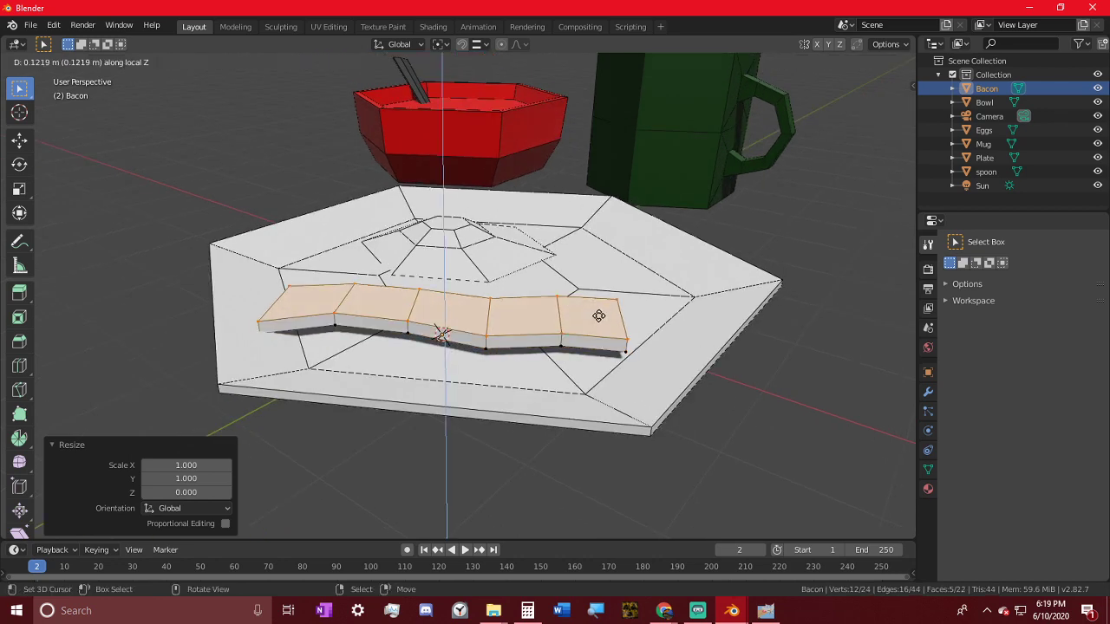
click(598, 317)
- Raise the cross edge loop nearest the bacon's far end from the mug slightly along Z
scroll(597, 260, up, 3)
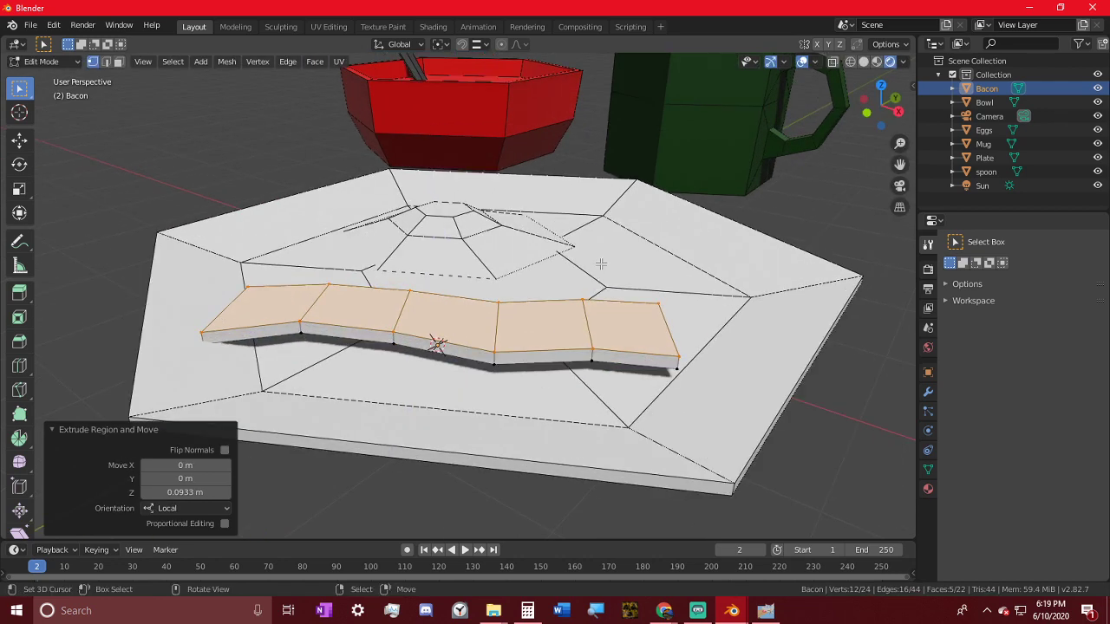
mouse_move(438, 235)
middle_down()
mouse_move(468, 244)
mouse_move(444, 231)
middle_up()
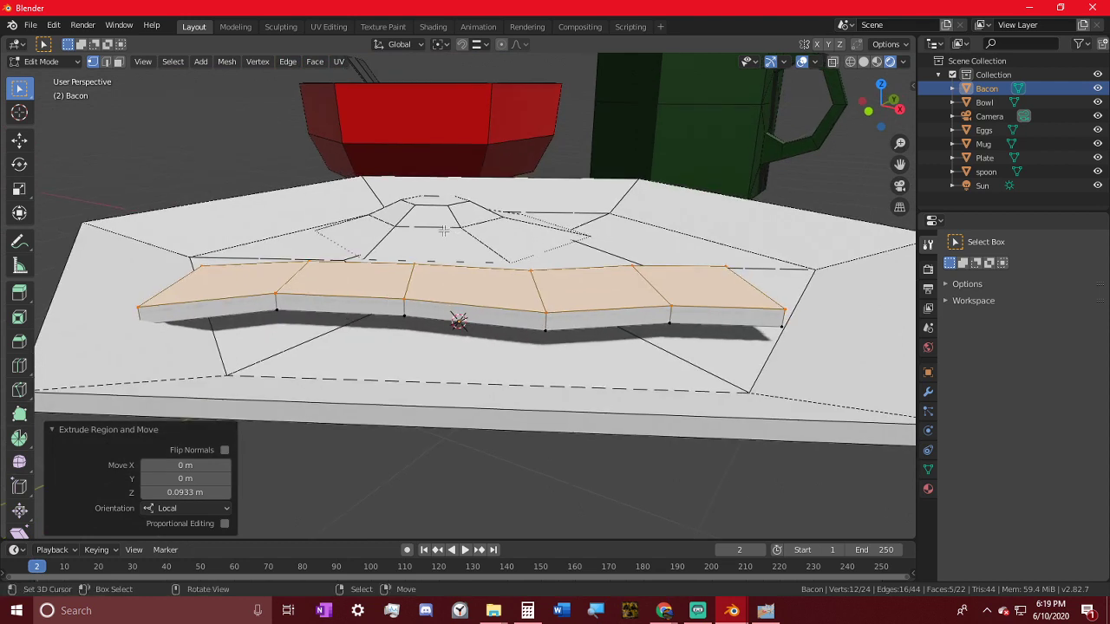
alt+click(274, 276)
key(g)
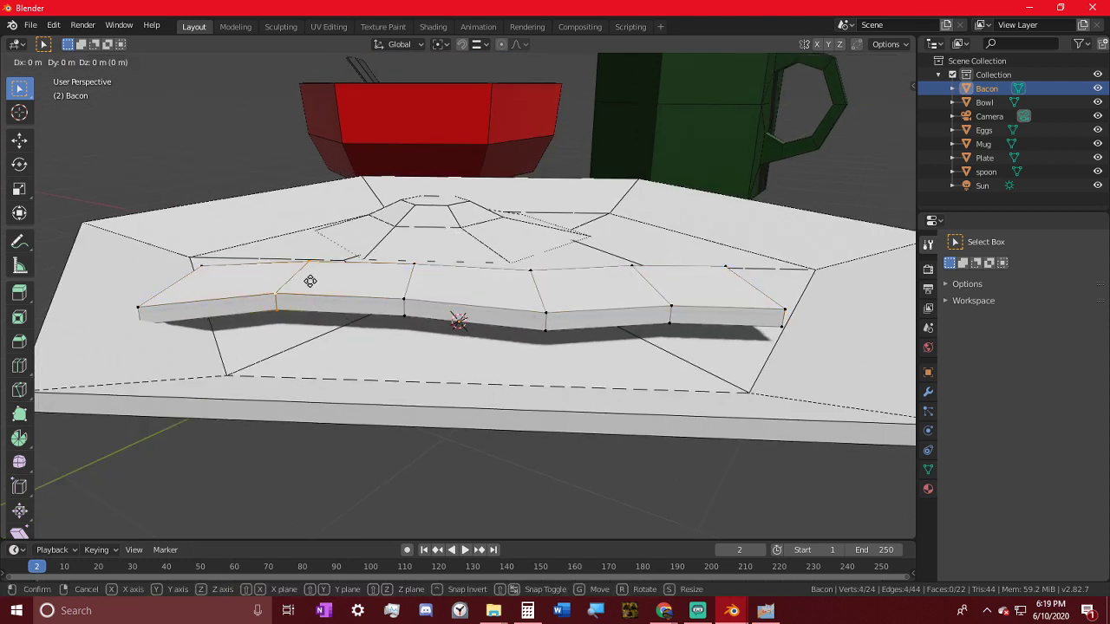
key(z)
click(309, 275)
- Lower the bacon's third inner cross edge loop about 0.03 m along Z to form a dip
click(541, 296)
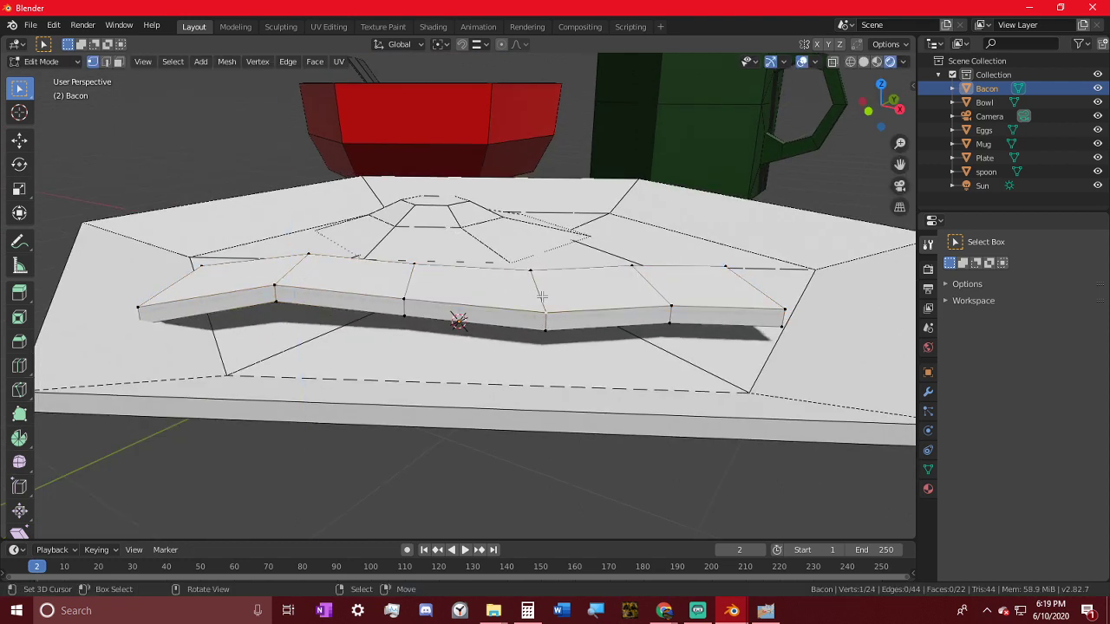
alt+click(541, 297)
key(g)
key(z)
click(635, 282)
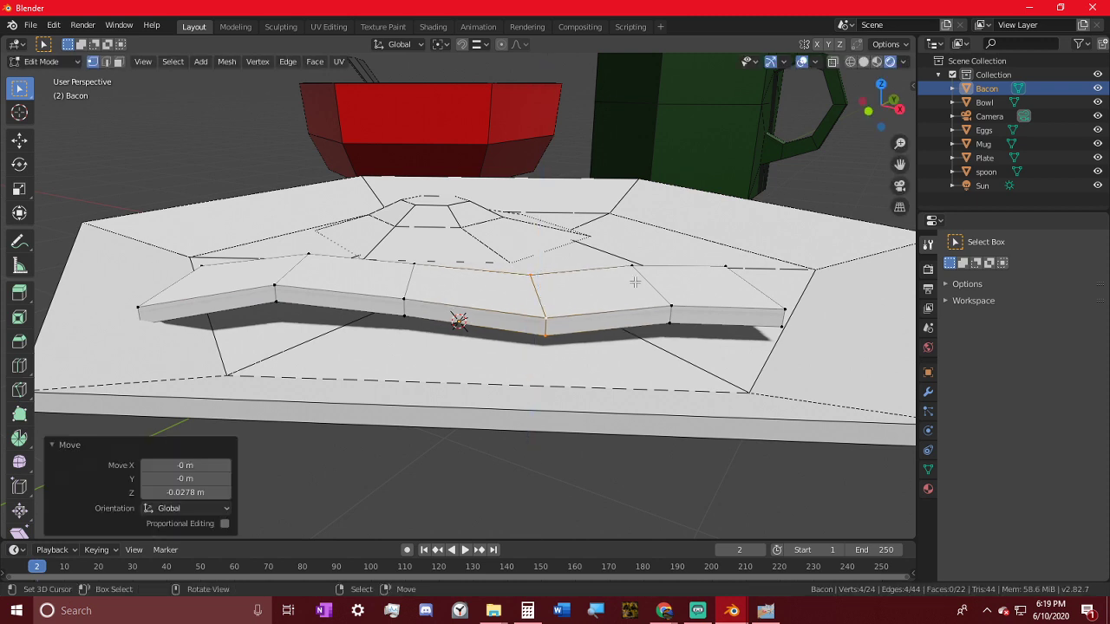
- Lower the edge loop at the bacon's mug-side end slightly along Z and deselect everything
alt+click(763, 303)
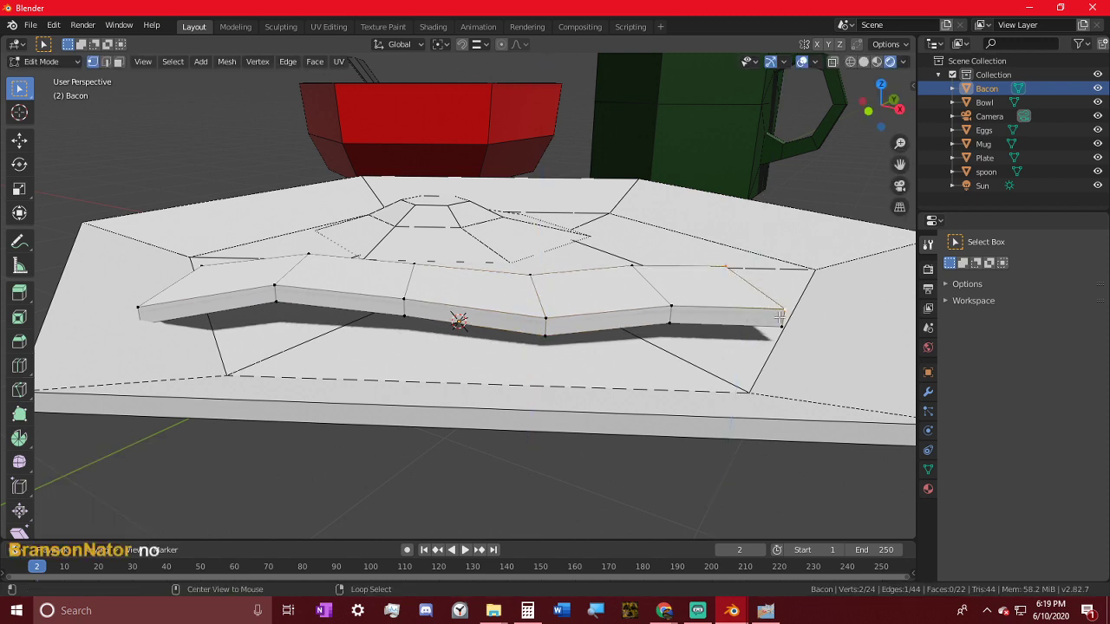
middle_drag(780, 319, 655, 330)
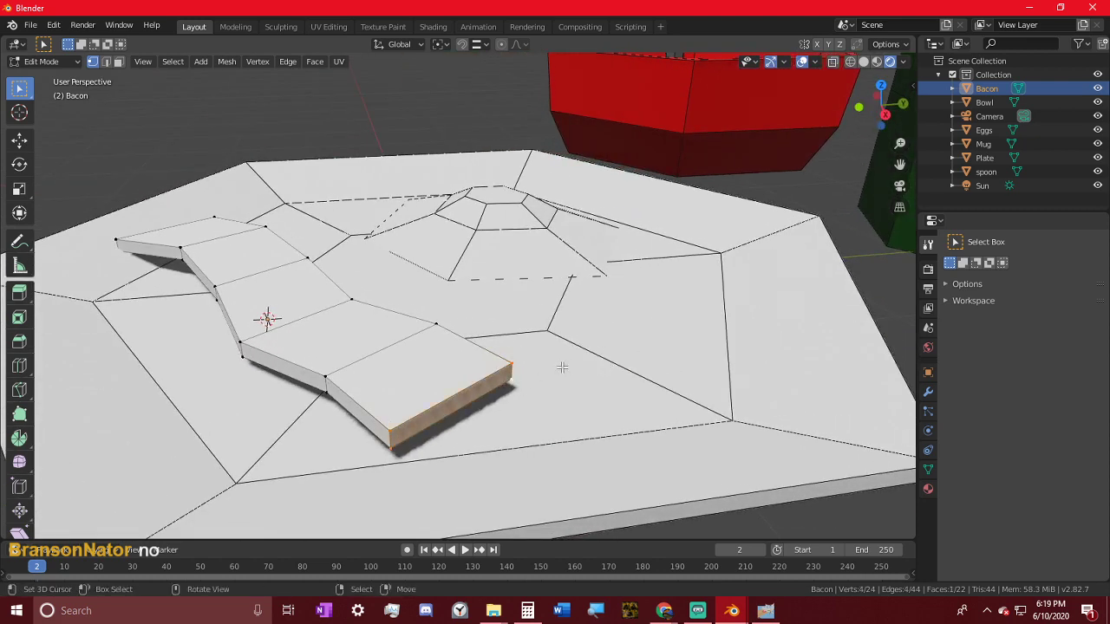
middle_drag(562, 368, 640, 324)
key(g)
key(z)
click(641, 340)
middle_drag(572, 338, 587, 264)
key(alt+a)
middle_drag(569, 216, 653, 228)
scroll(534, 360, up, 3)
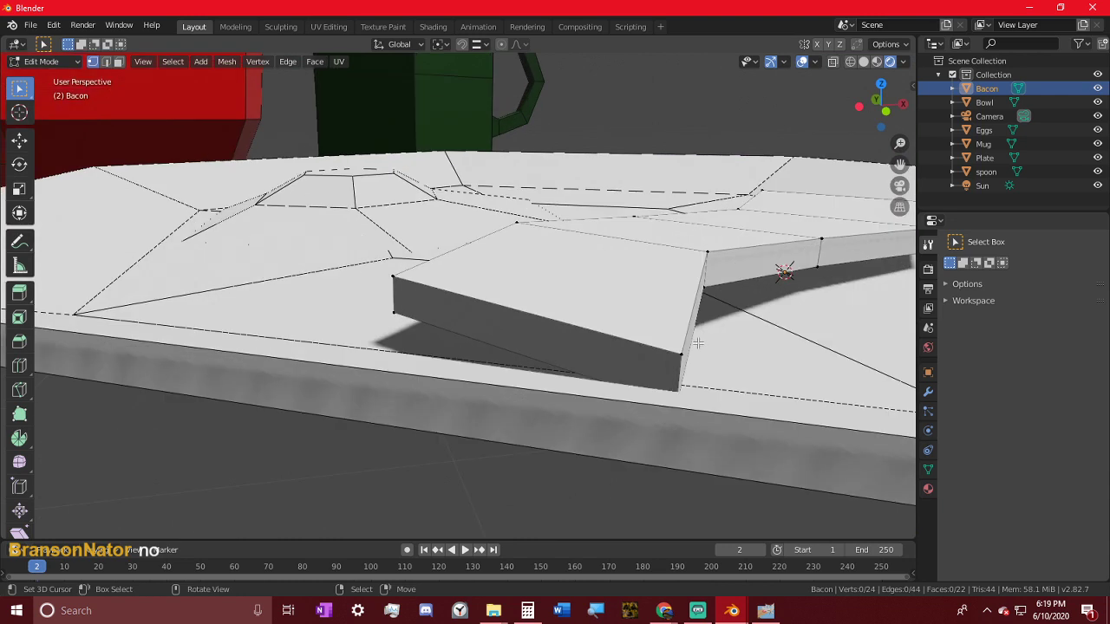
- Lower one corner edge of the bacon's near end about 0.09 m along Z and raise the opposite corner edge about 0.025 m
key(g)
key(z)
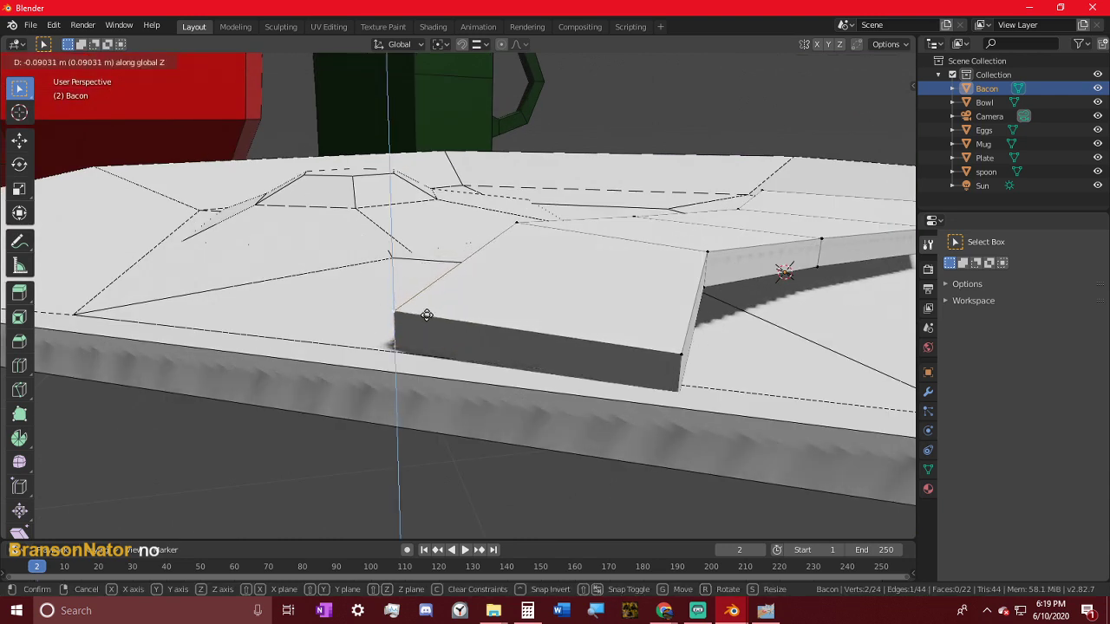
click(637, 379)
alt+right_click(680, 376)
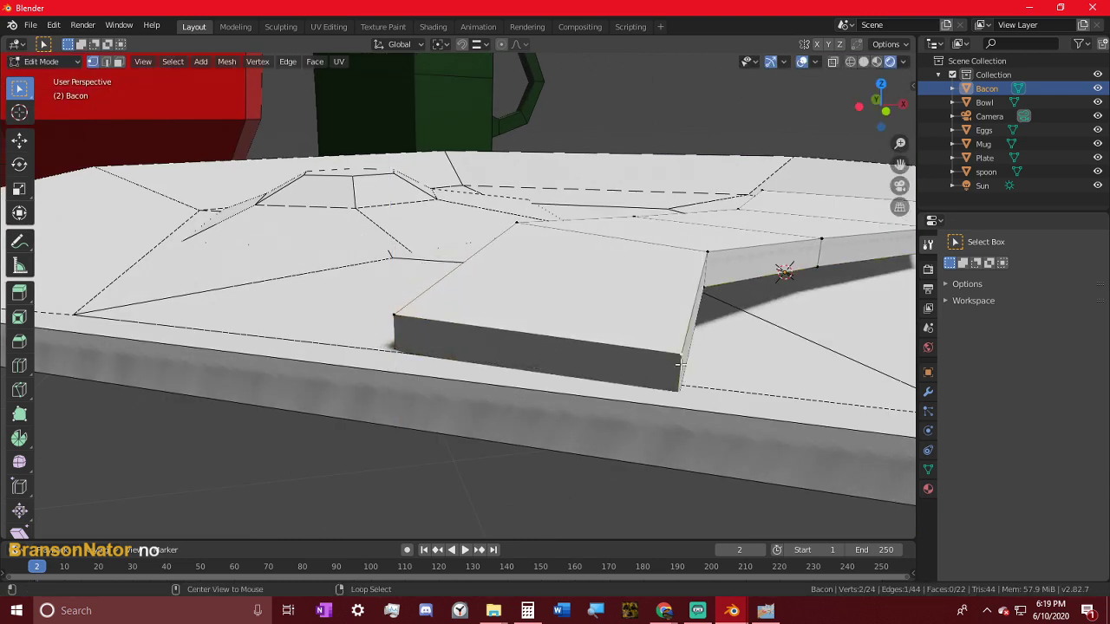
key(g)
key(z)
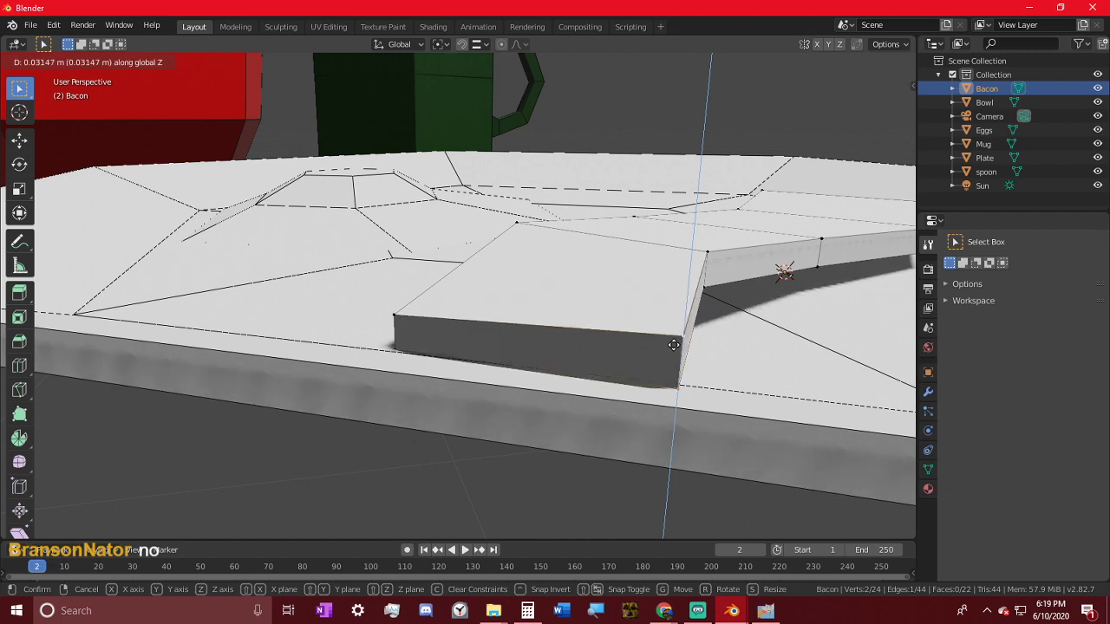
click(673, 348)
middle_drag(673, 349, 594, 296)
scroll(594, 299, down, 2)
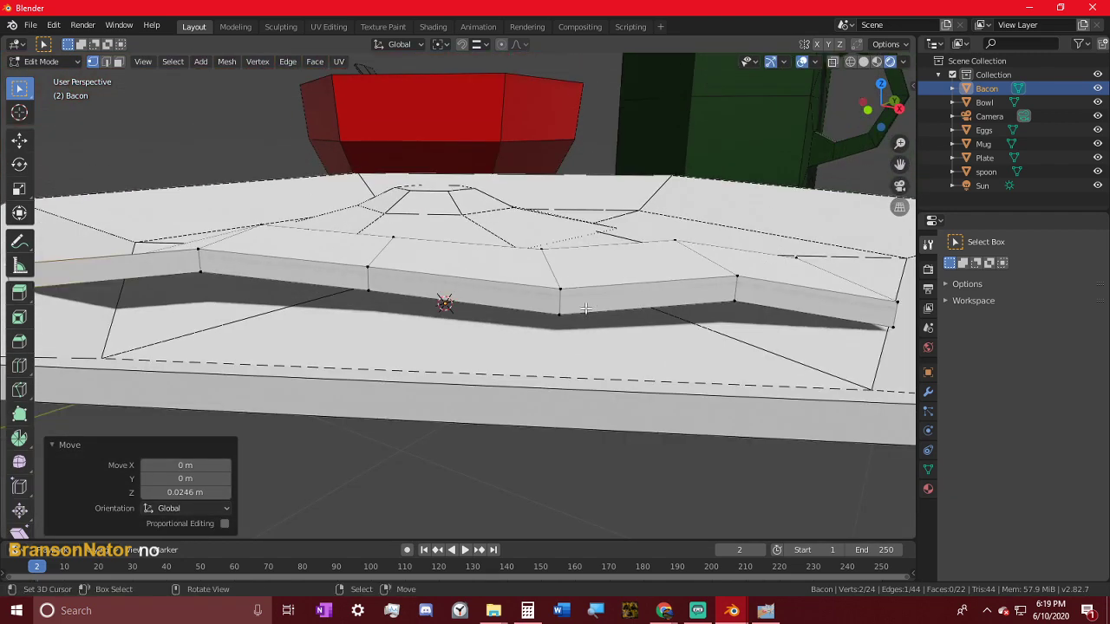
- Lower the bacon's middle cross edge loop about 0.05 m along Z to deepen the dip toward the plate
alt+right_click(560, 308)
key(g)
key(z)
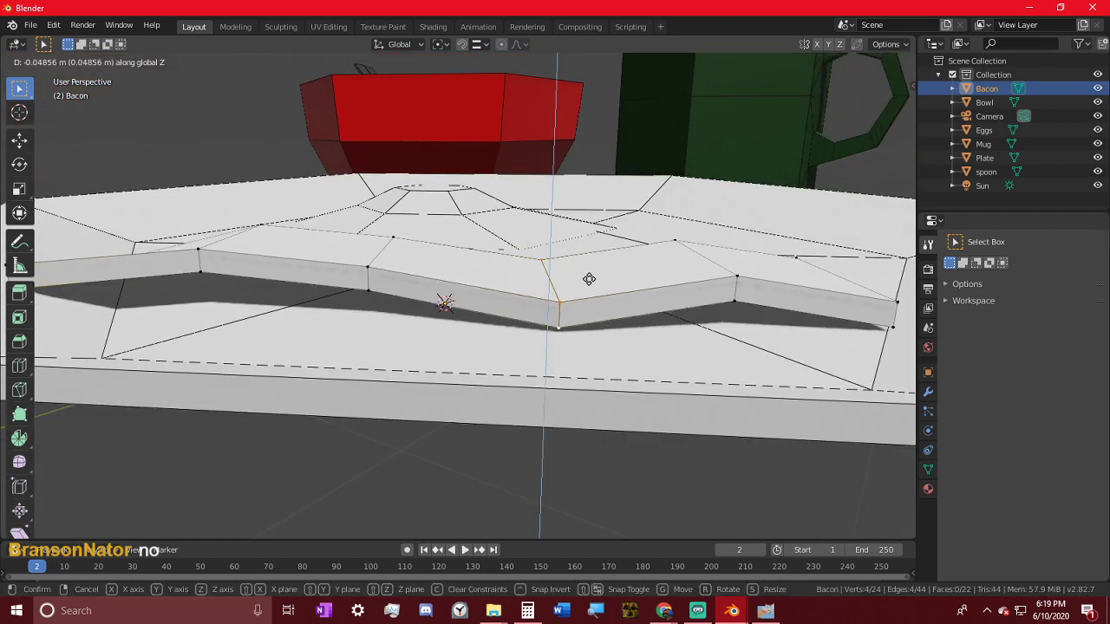
click(589, 283)
- Select the whole bacon mesh and scale it to 0.811 along Y to narrow the strip
middle_drag(588, 284, 582, 362)
key(a)
key(s)
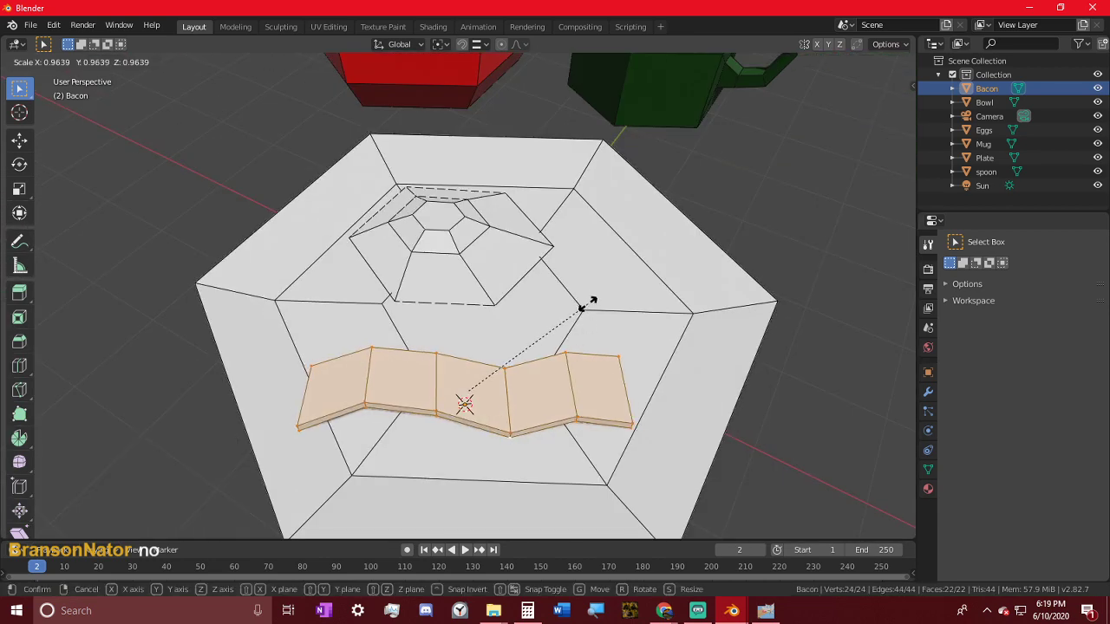
key(z)
key(x)
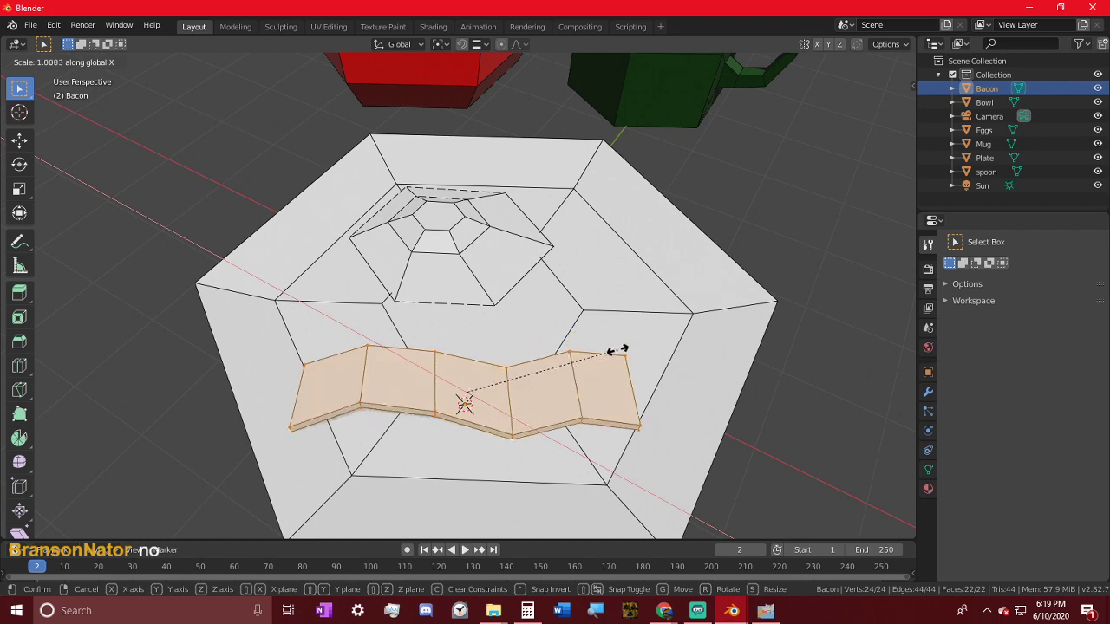
key(y)
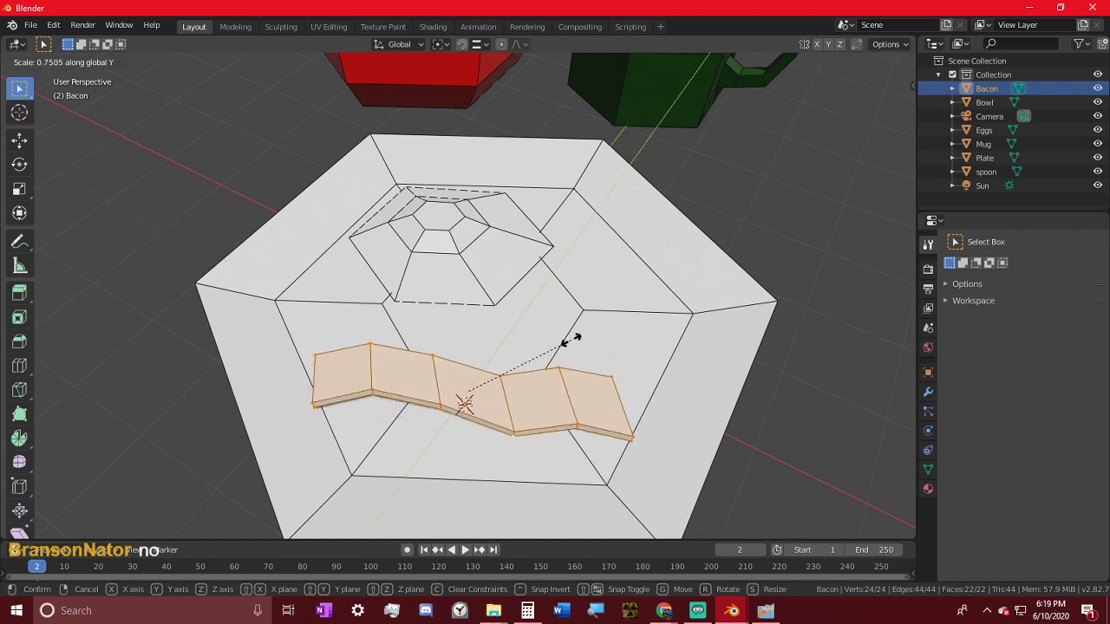
click(581, 339)
- Move the bacon mesh toward the egg by -0.436 m in X and 0.424 m in Y
middle_drag(581, 339, 475, 298)
key(g)
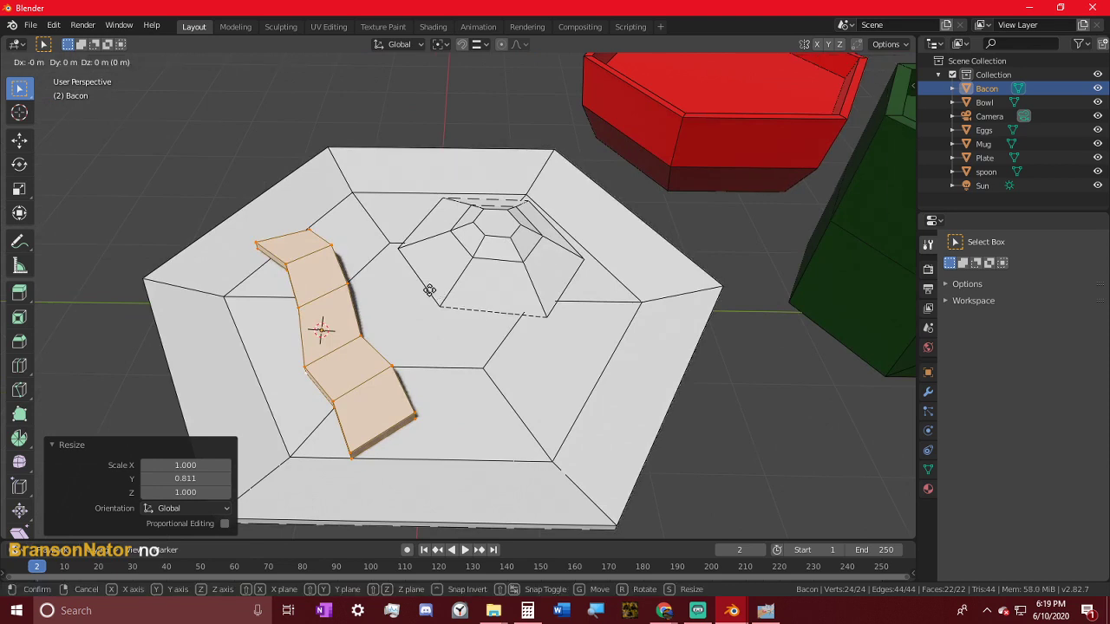
click(536, 263)
- Duplicate the bacon mesh within Edit Mode, place the copy beside the original away from the egg, and adjust its height along Z
key(shift+d)
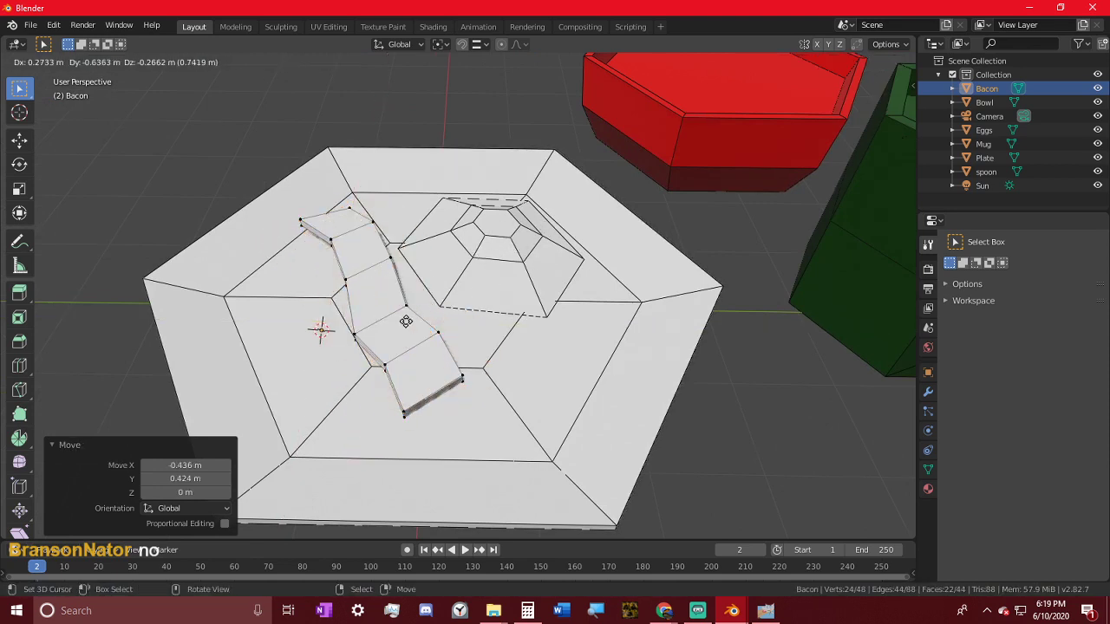
click(384, 291)
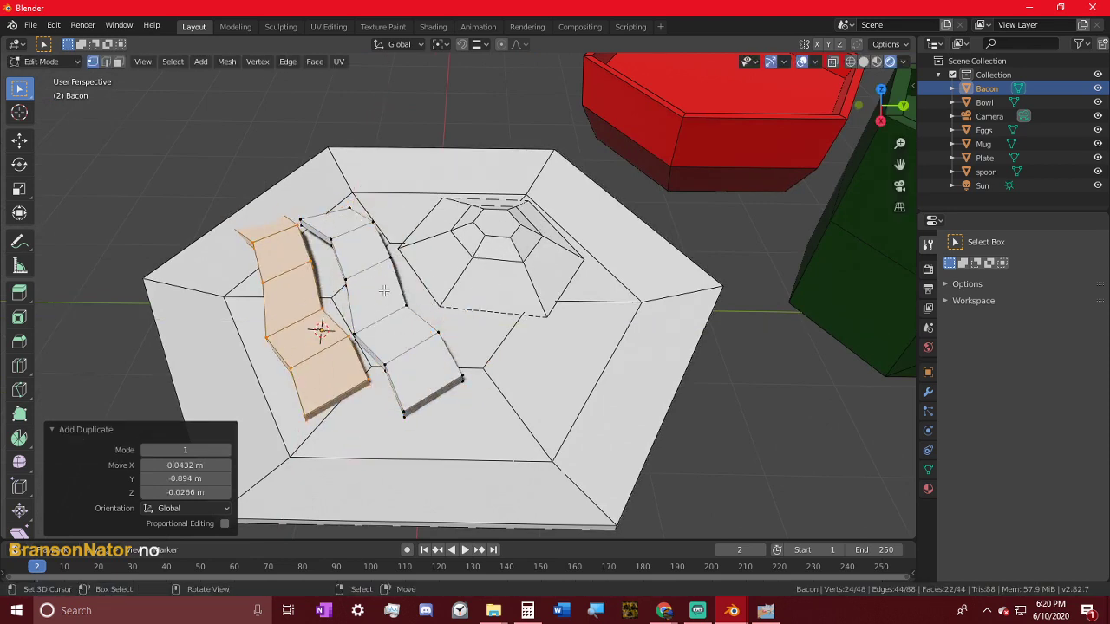
key(g)
key(z)
click(458, 329)
middle_drag(458, 329, 572, 361)
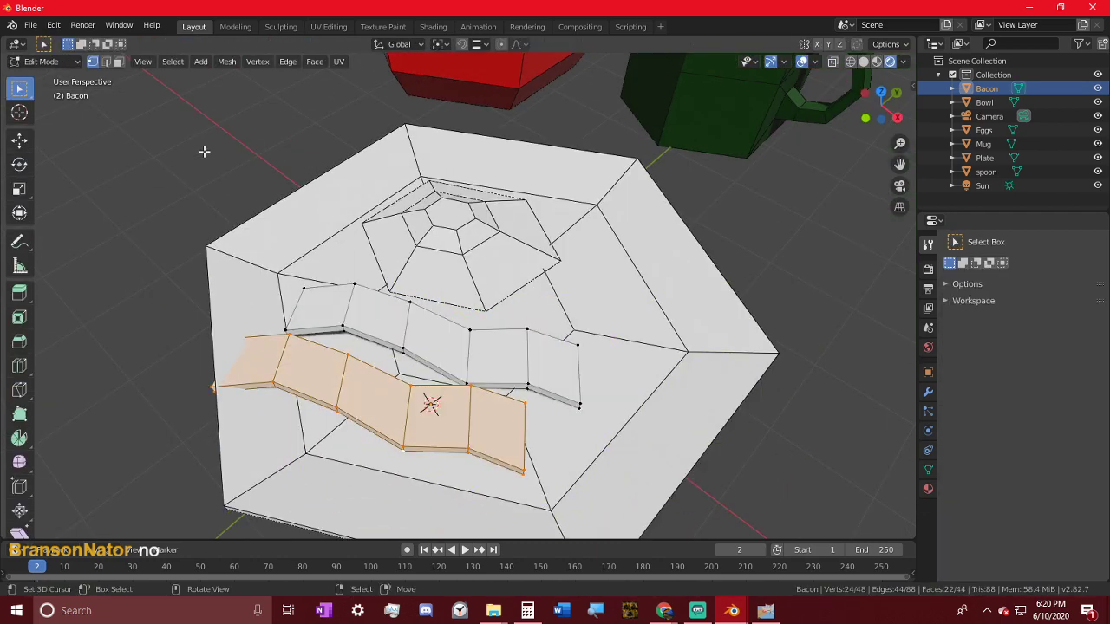
- Select the duplicated strip's linked geometry inside the bacon object and delete it
click(77, 65)
click(73, 81)
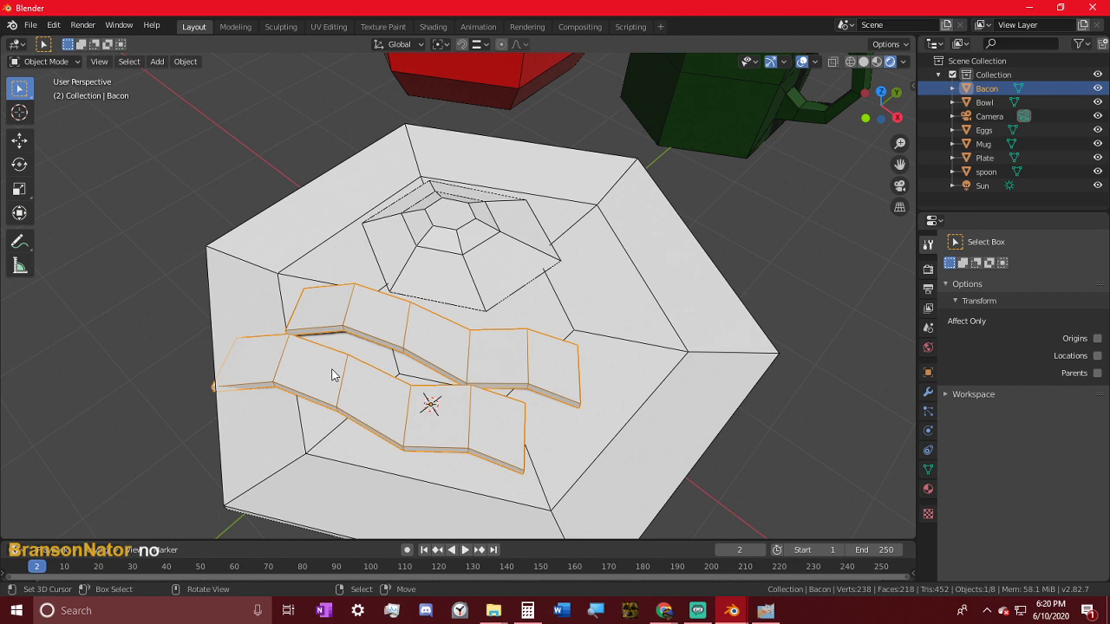
key(Tab)
key(alt+a)
key(l)
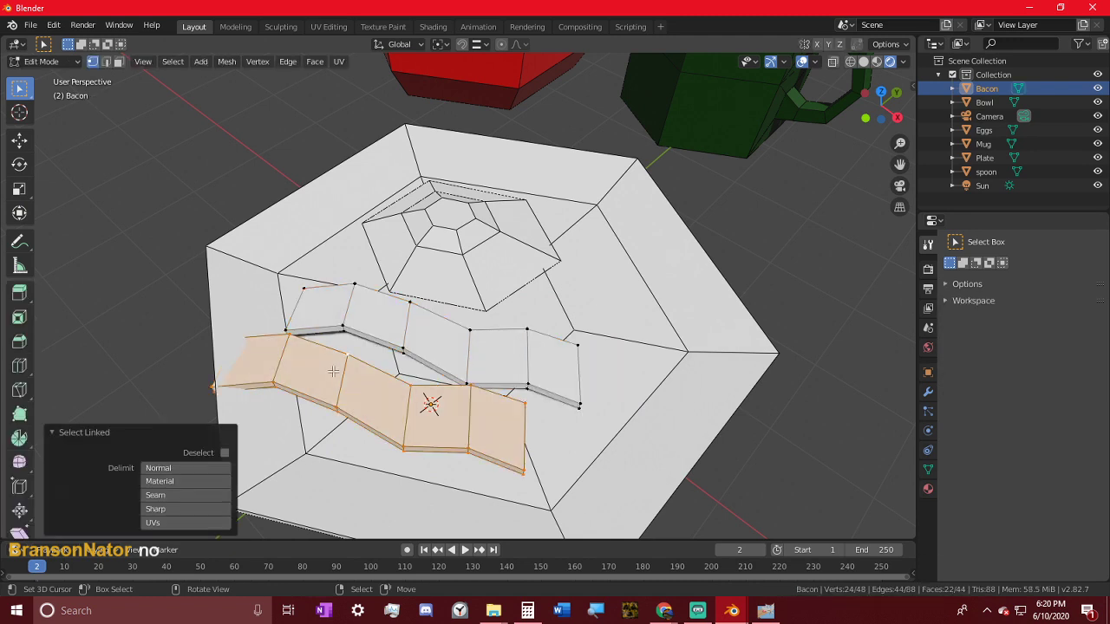
key(x)
click(310, 292)
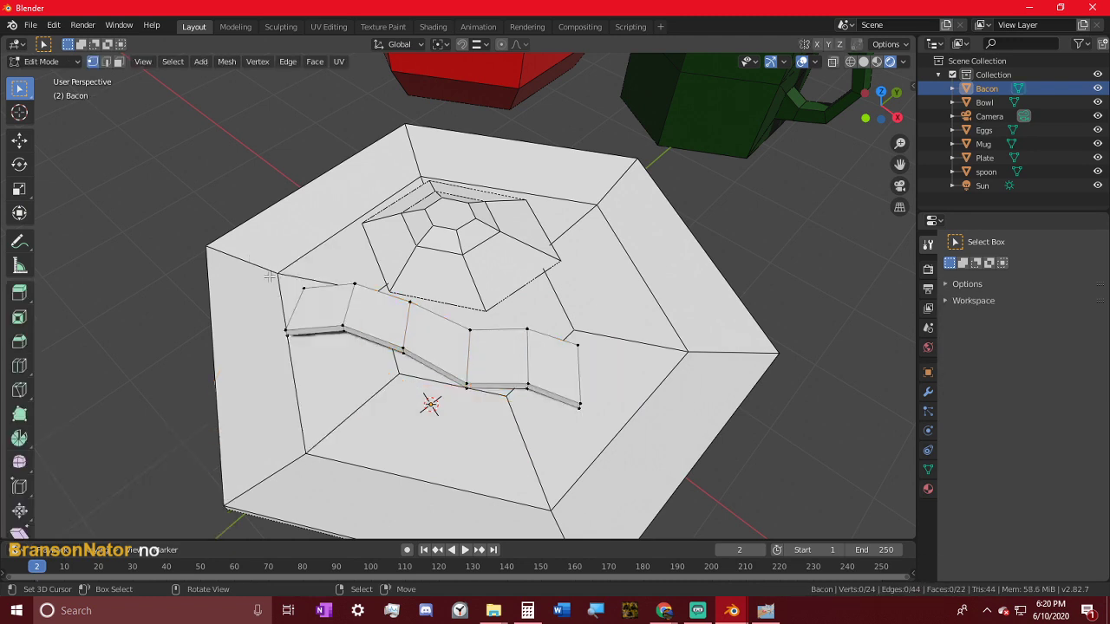
- Return the bacon strip to Object Mode
key(Tab)
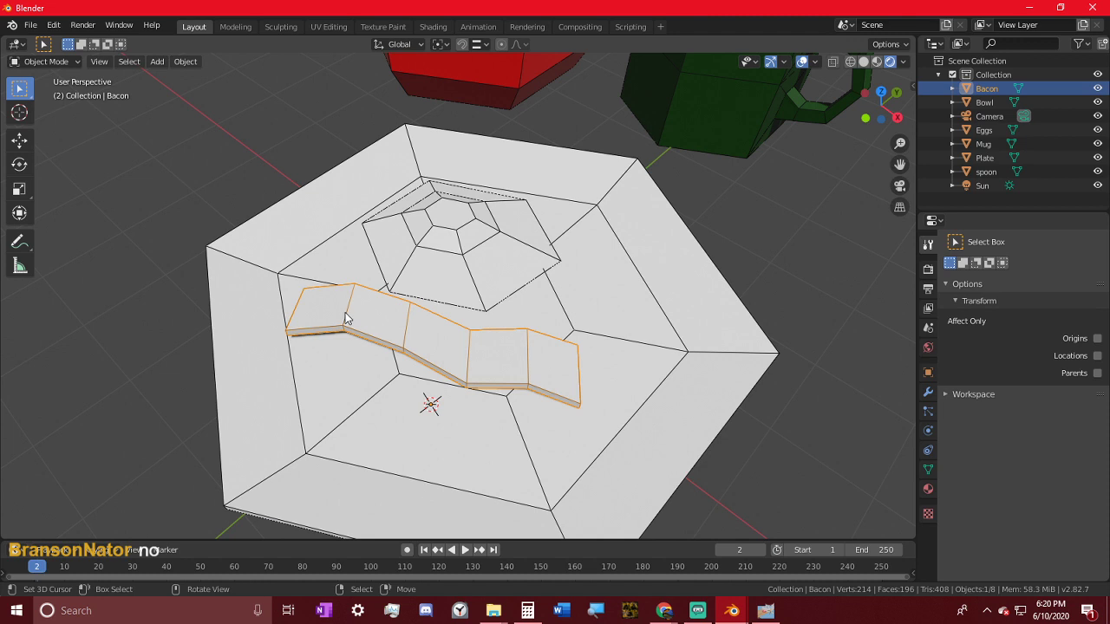
key(shift+d)
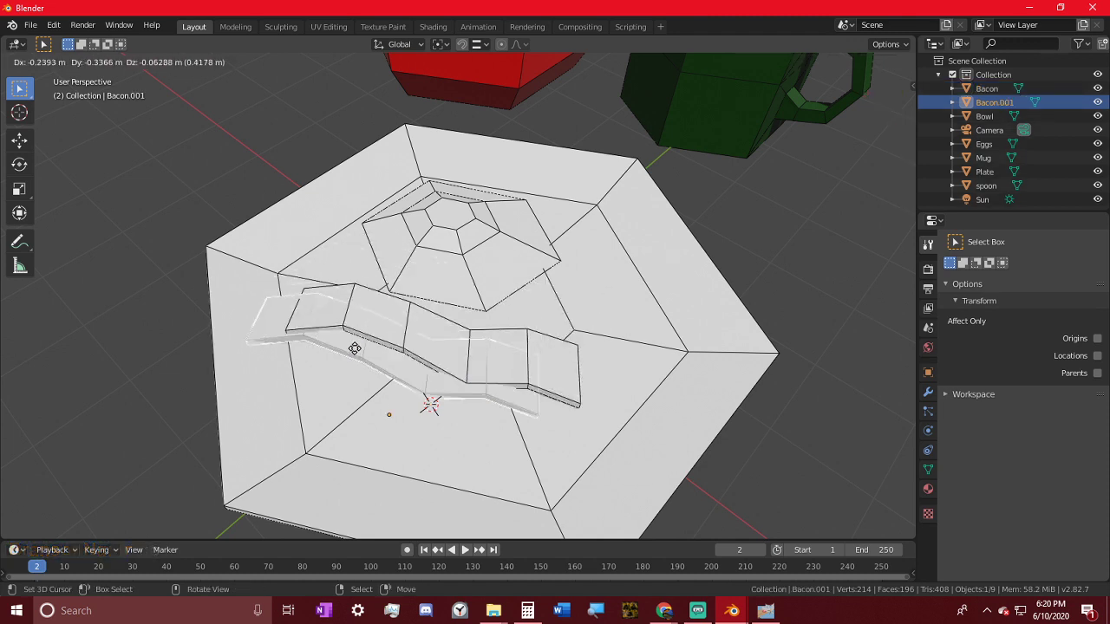
key(Escape)
key(ctrl+z)
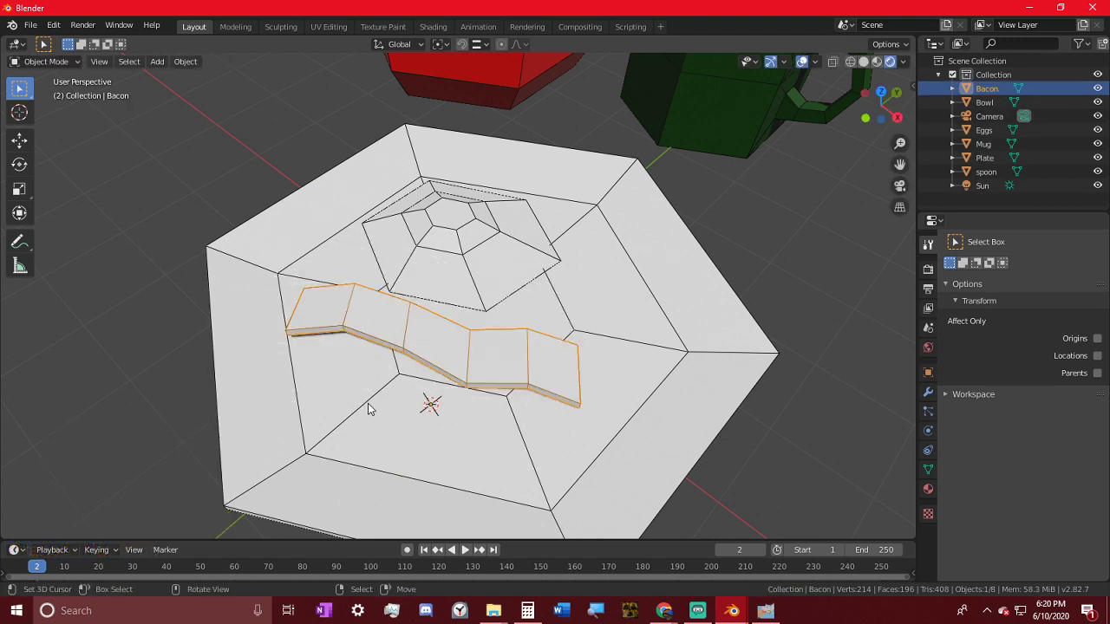
- Set the bacon object's origin to its geometry
click(185, 62)
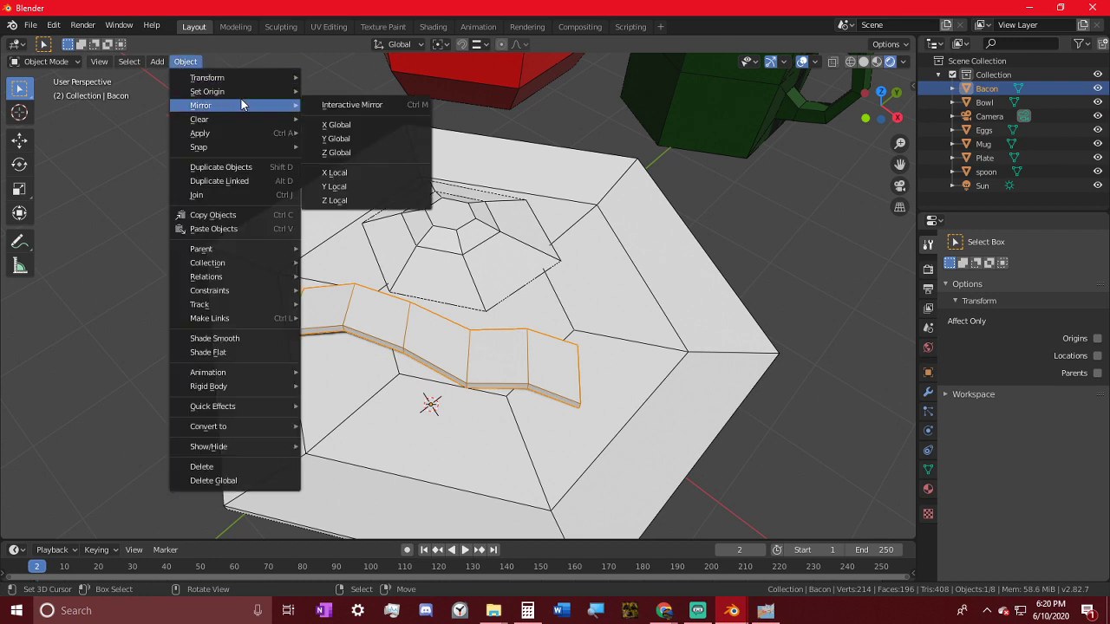
mouse_move(234, 91)
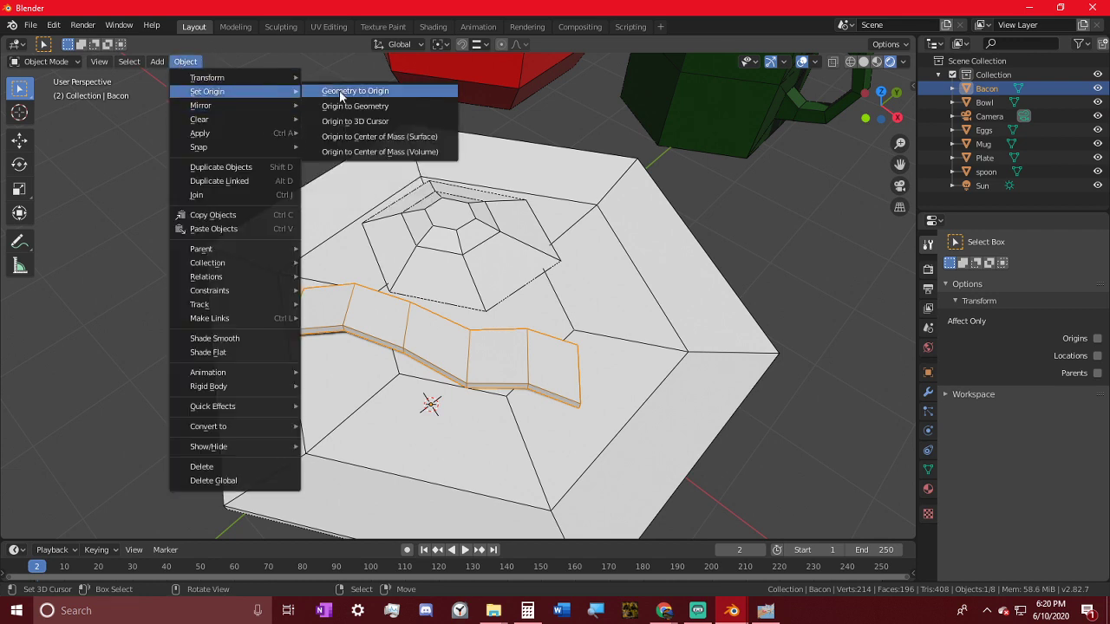
click(412, 106)
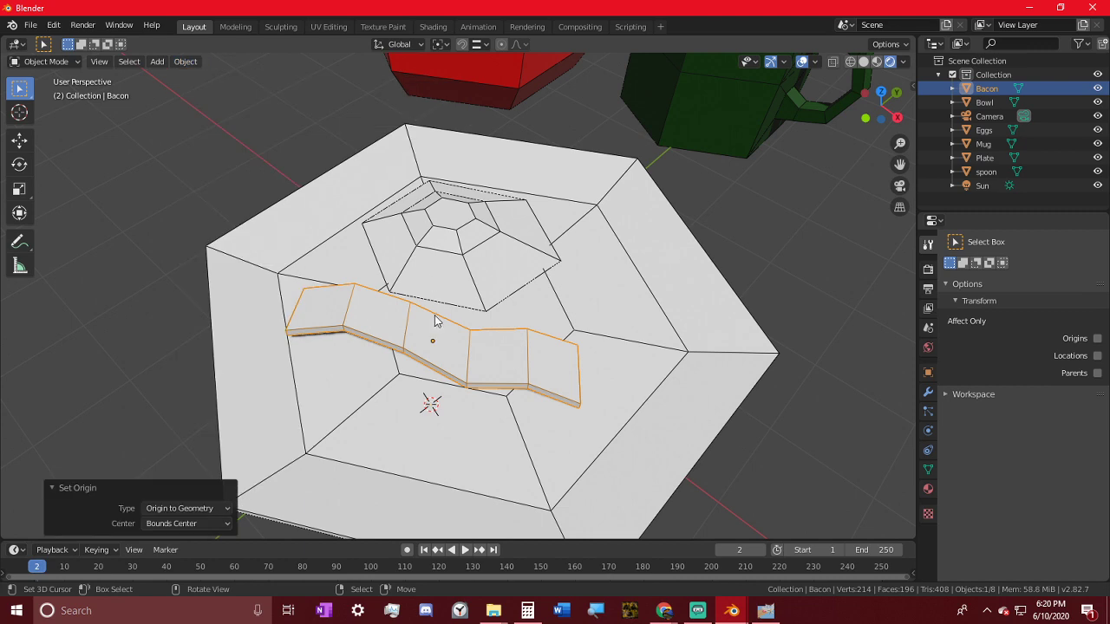
- Create a linked duplicate of the bacon and place it about 0.8 m beside the original, away from the egg, with Z locked
middle_drag(435, 315, 382, 326)
key(shift+d)
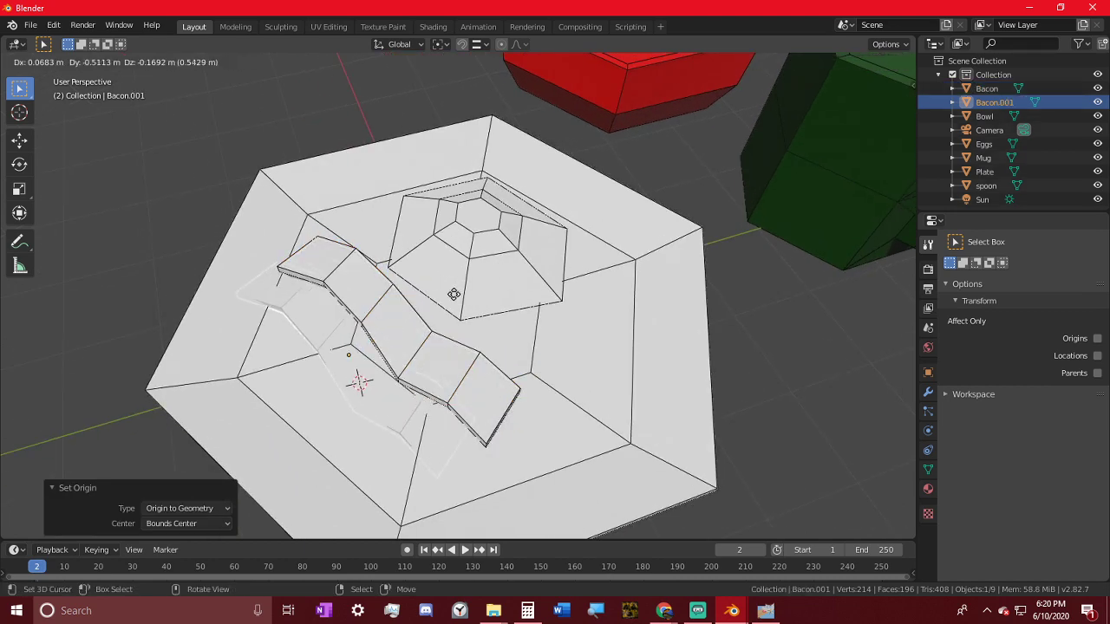
key(shift+z)
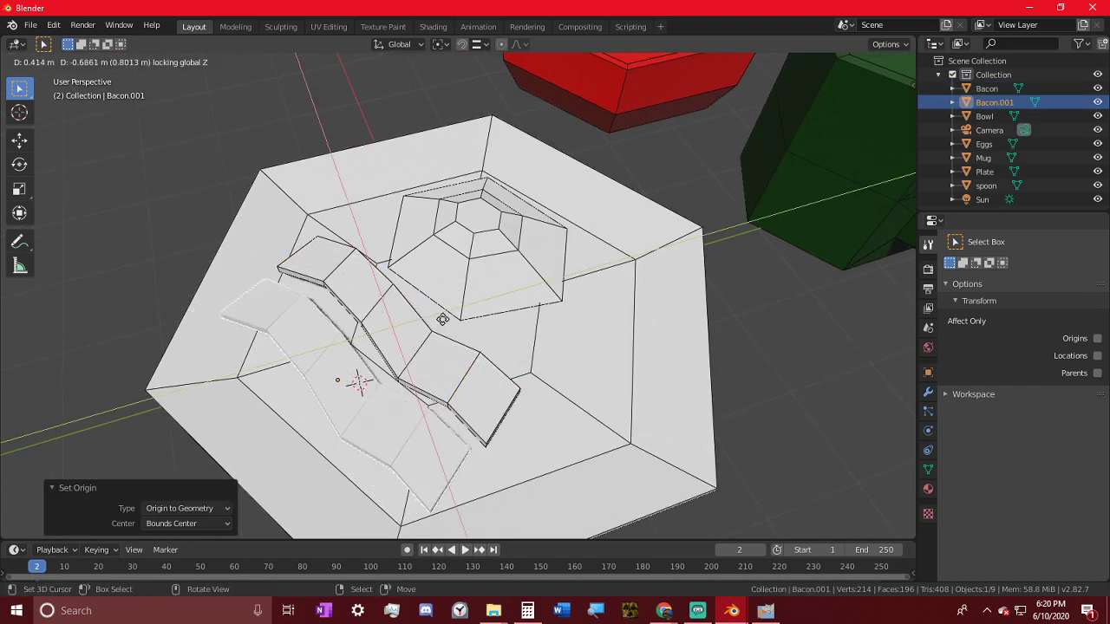
click(441, 318)
- Try moving a vertex of the original bacon in Edit Mode to test its mesh link with the copy, and return to Object Mode
middle_drag(442, 318, 415, 270)
click(403, 269)
key(Tab)
scroll(404, 251, up, 2)
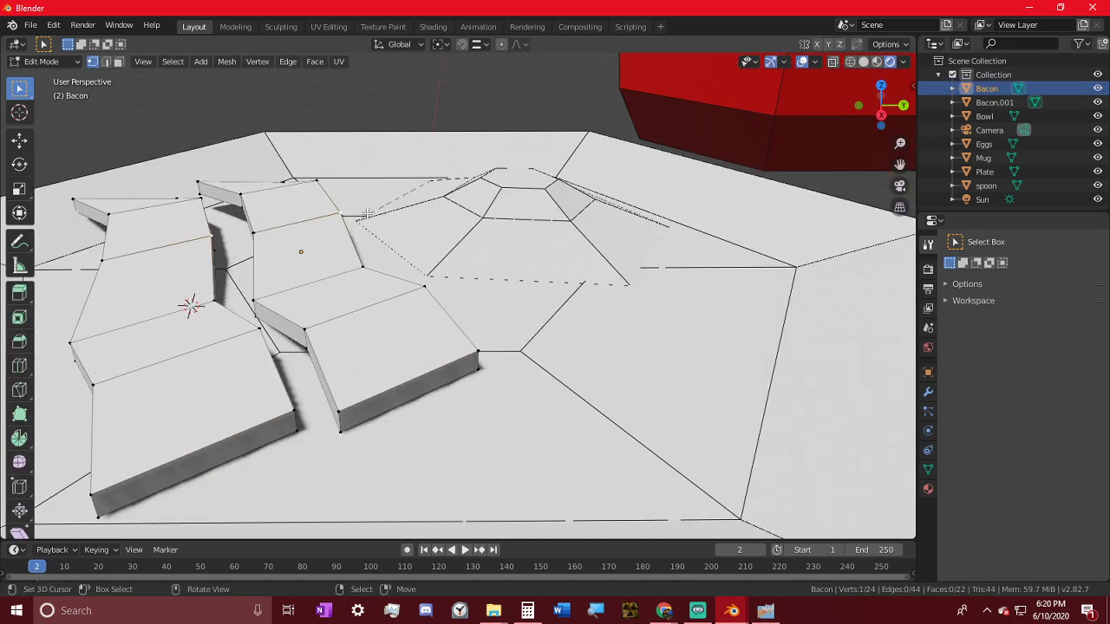
key(g)
key(Escape)
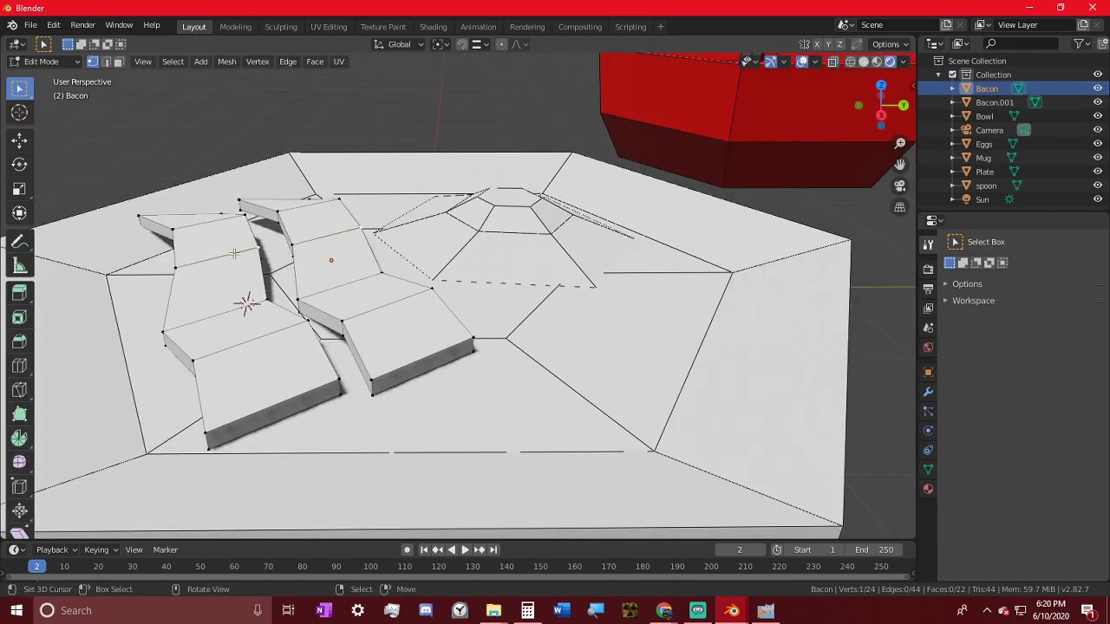
key(g)
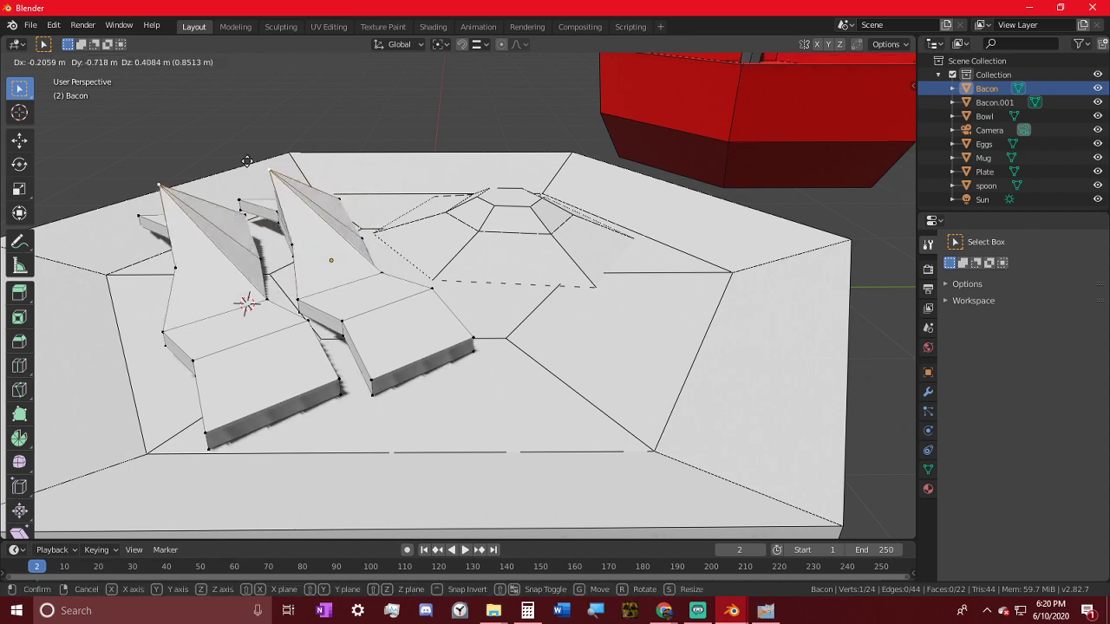
right_click(274, 182)
middle_drag(309, 314, 309, 349)
key(Tab)
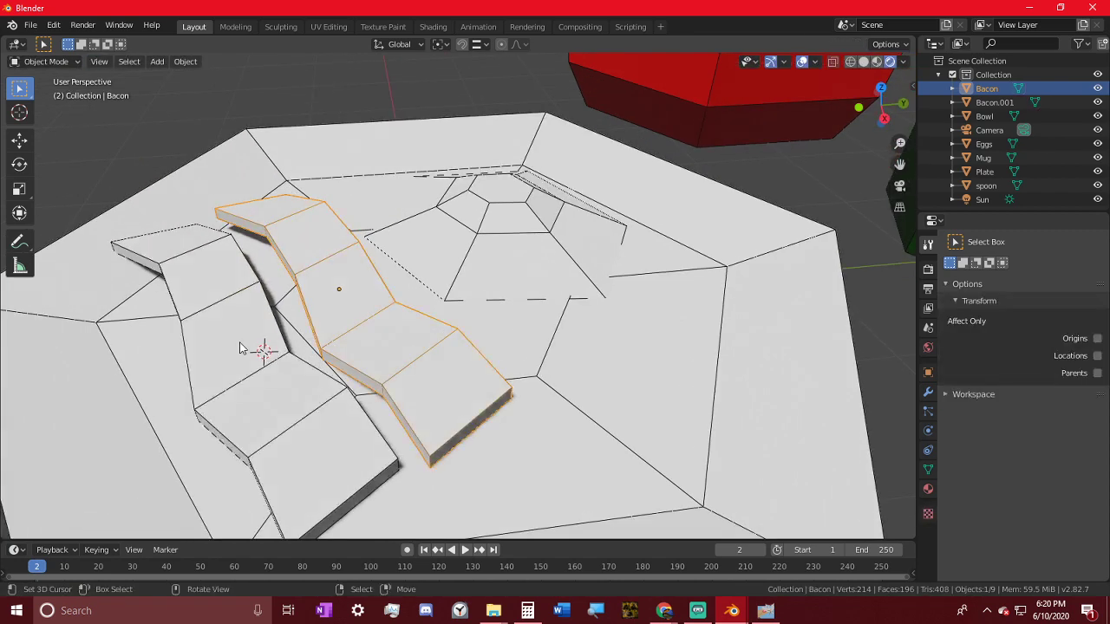
- Select the bacon copy and rotate it freely with a trackball rotation of 85.9° and 355°
click(240, 350)
middle_drag(240, 350, 240, 302)
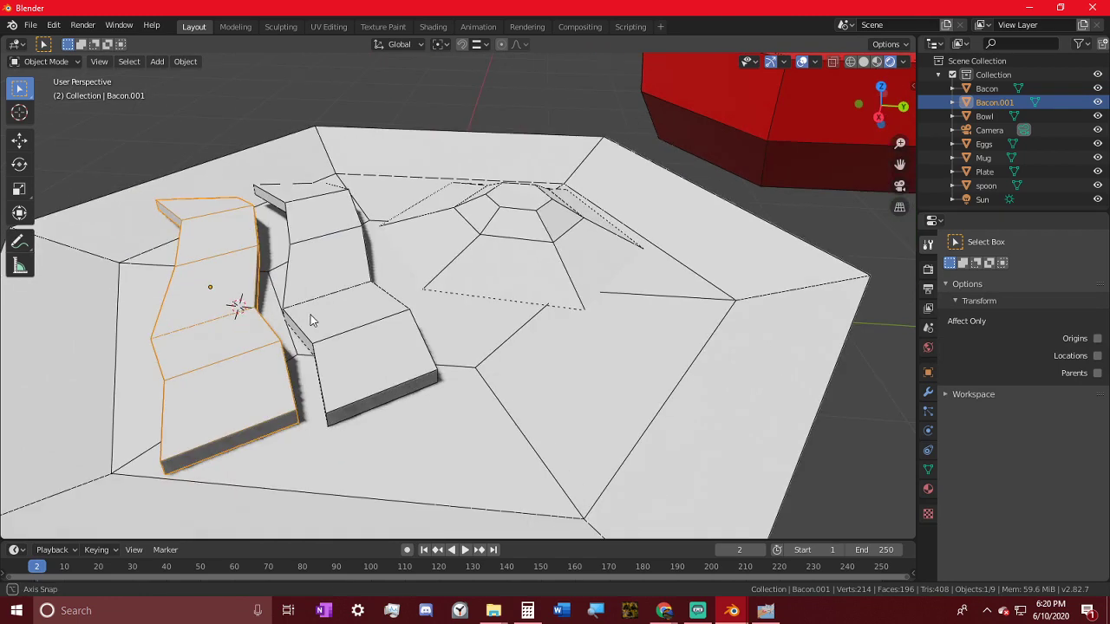
key(r)
key(r)
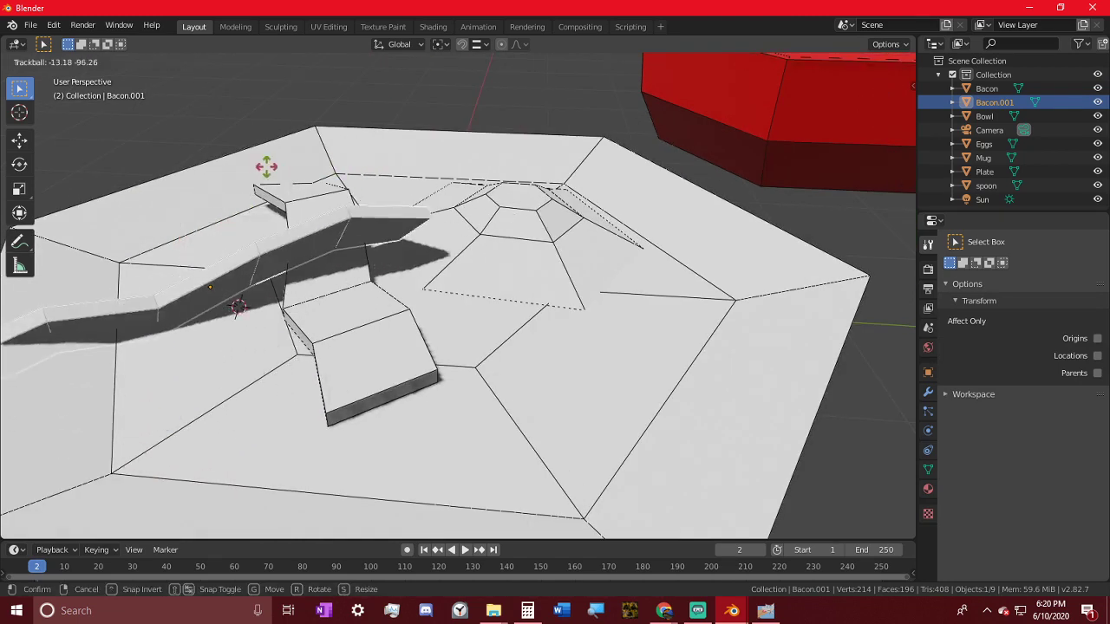
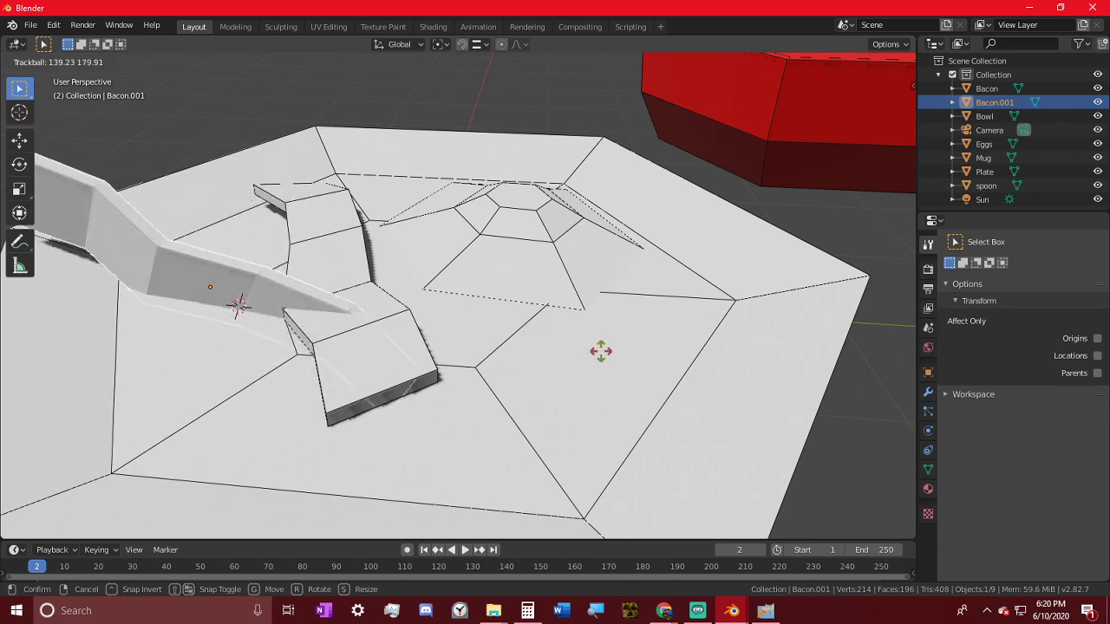
click(813, 292)
middle_drag(814, 292, 446, 243)
- Apply a second trackball rotation of 4.58° and 156° to the bacon copy
key(r)
key(r)
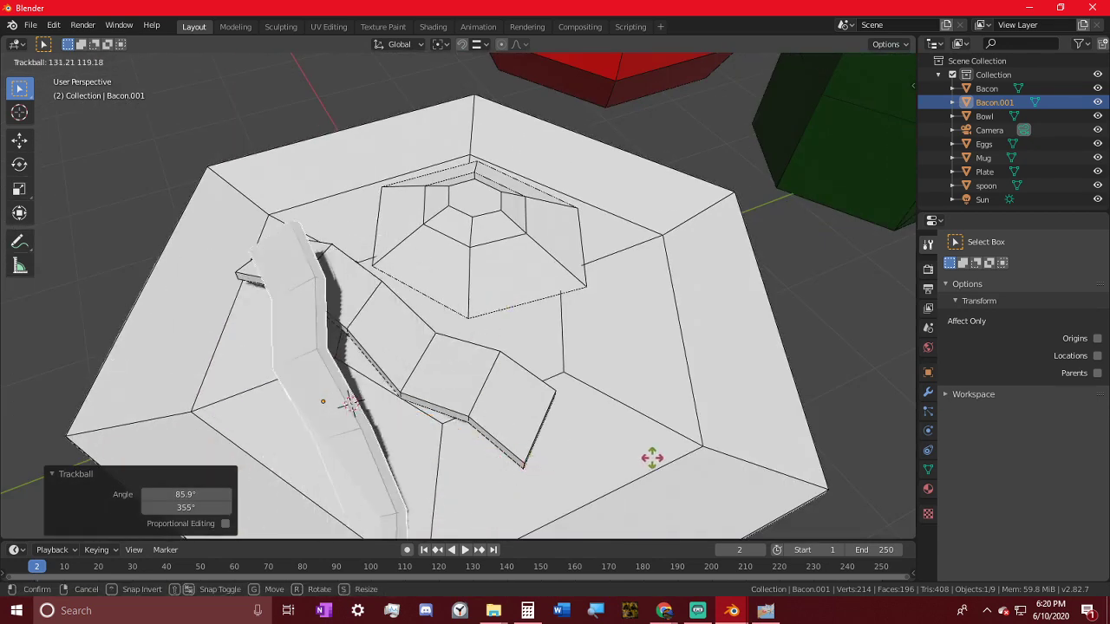
click(699, 311)
key(r)
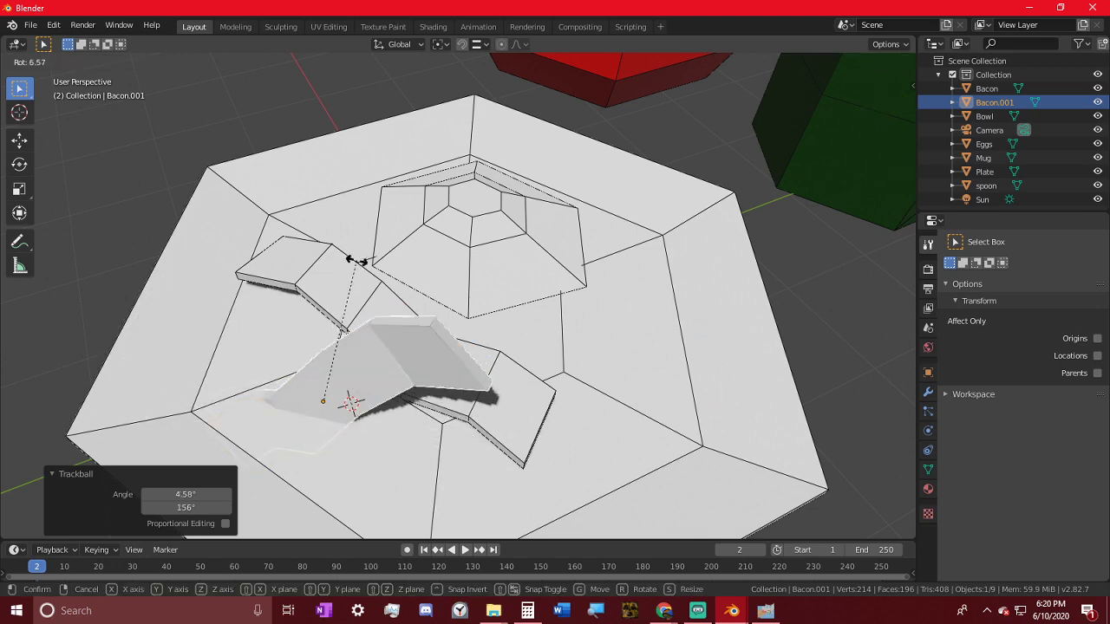
right_click(352, 379)
- Tilt the bacon copy with another trackball rotation and turn it -45.4° about the view axis
middle_drag(352, 379, 416, 347)
key(r)
key(r)
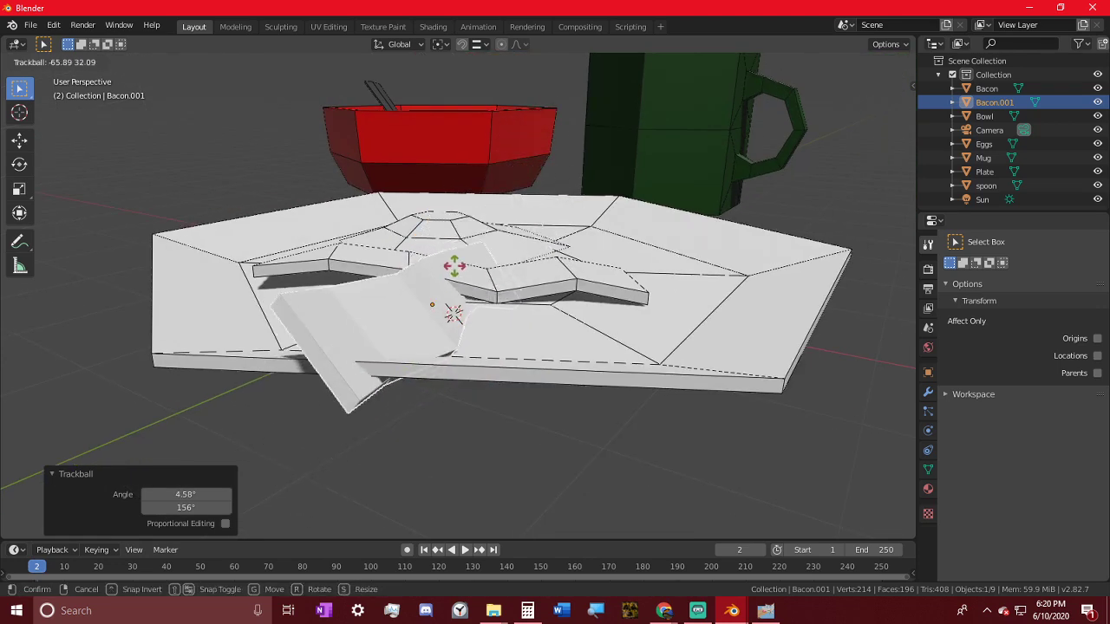
click(454, 266)
key(r)
click(565, 251)
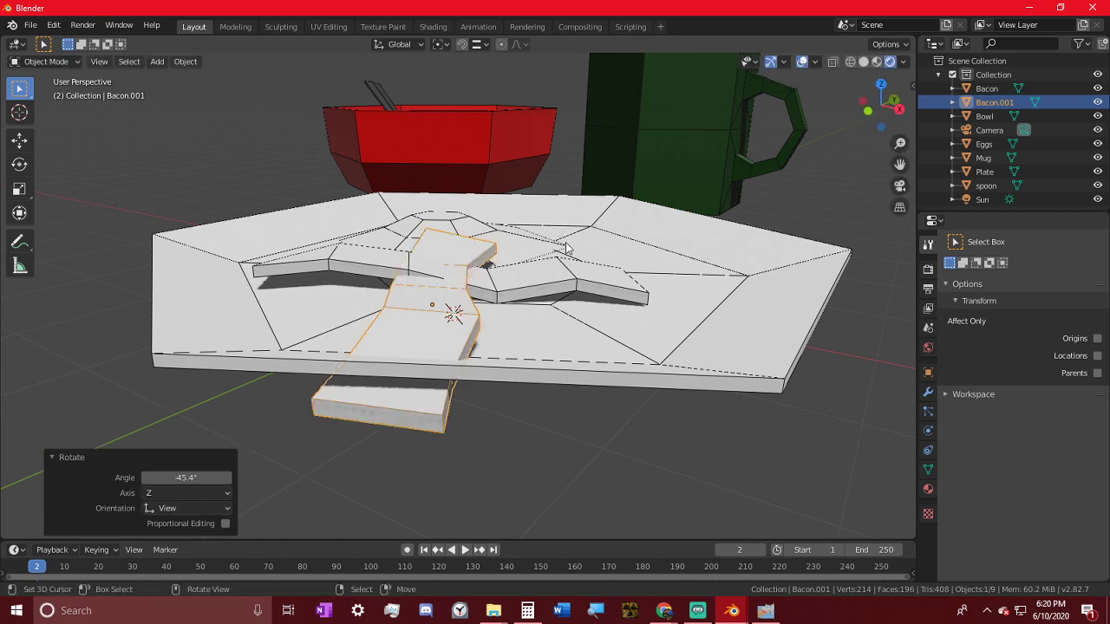
- Rotate the bacon copy from a different viewing angle so it runs lengthwise over the original strip
middle_drag(564, 250, 642, 315)
key(r)
click(671, 102)
- Move the bacon copy by 0.0104 m in X, 0.147 m in Y and 0.539 m in Z, and place the 3D cursor near the strips
middle_drag(671, 101, 434, 243)
key(g)
click(496, 165)
shift+right_click(415, 297)
middle_drag(416, 298, 509, 253)
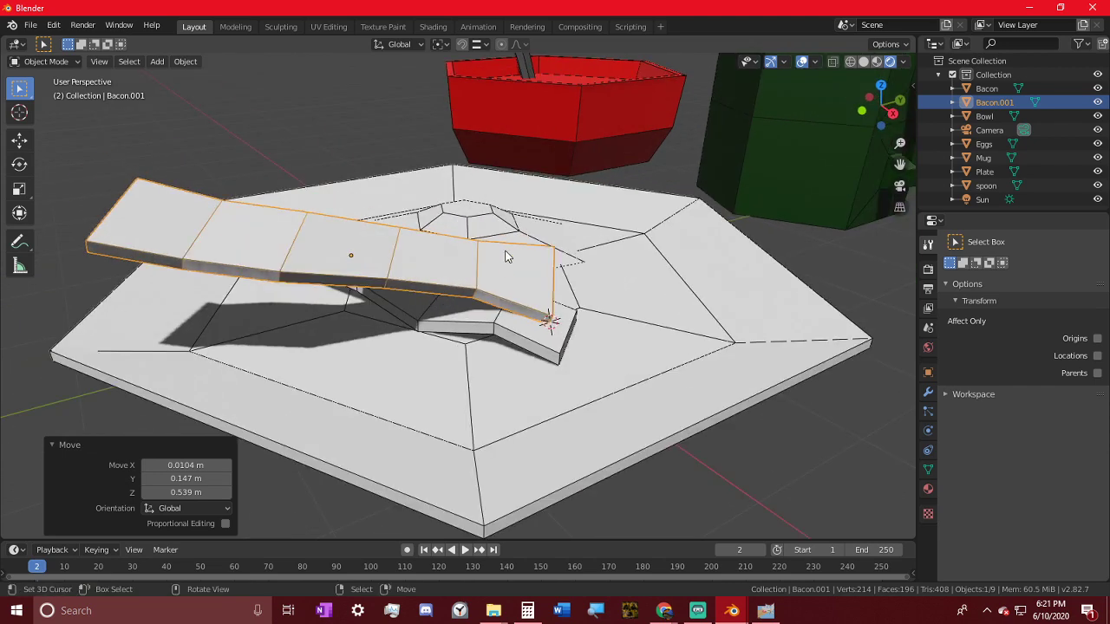
- Set the pivot point to the 3D cursor and rotate the bacon copy -14.4° about the view axis
click(441, 44)
click(466, 78)
key(r)
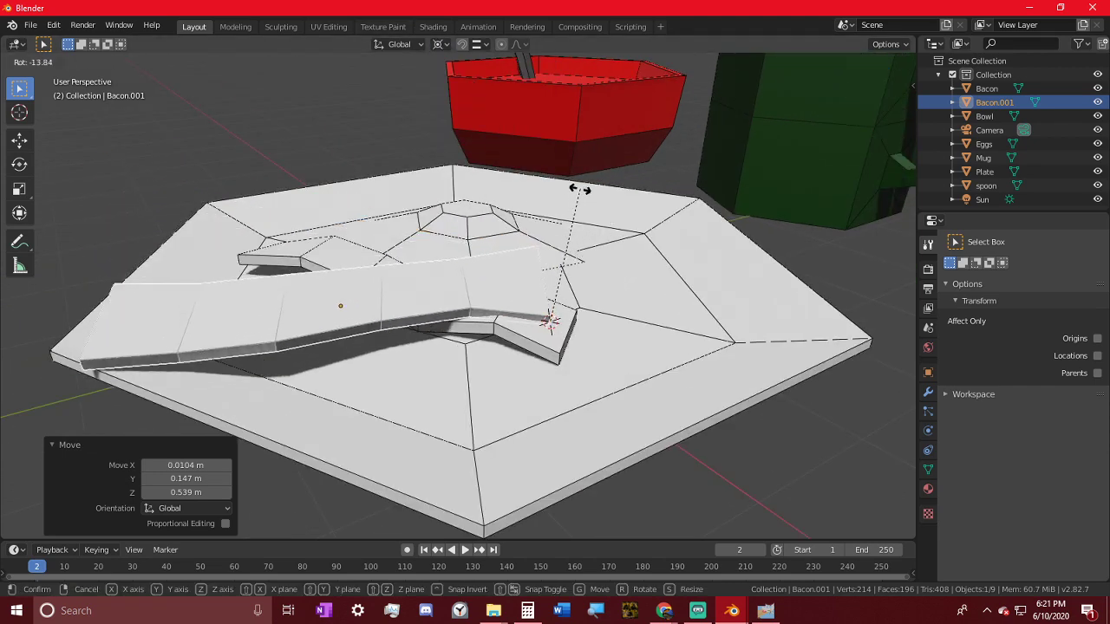
click(545, 178)
- Rotate the bacon copy -29.2° about the view axis, seen from the front side of the plate
middle_drag(425, 277, 474, 272)
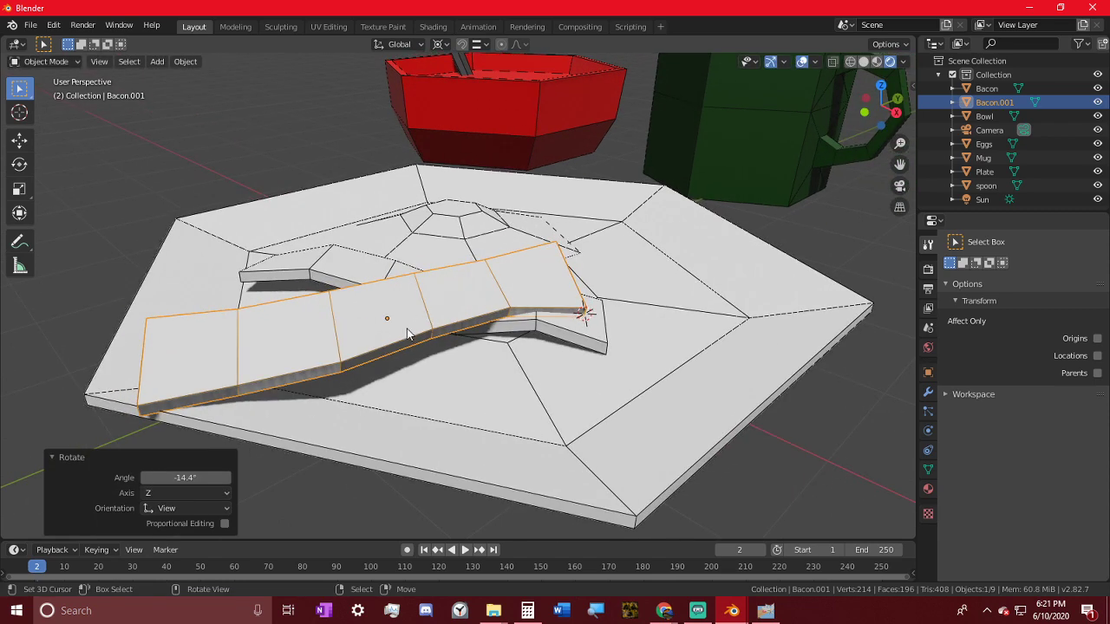
middle_drag(389, 346, 720, 271)
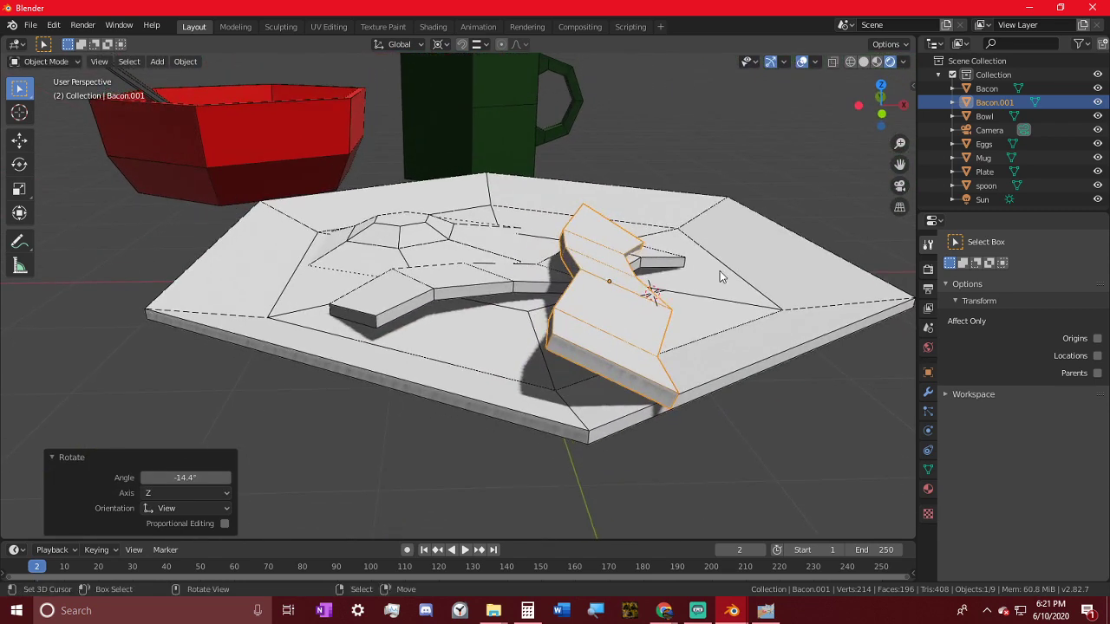
key(r)
click(694, 292)
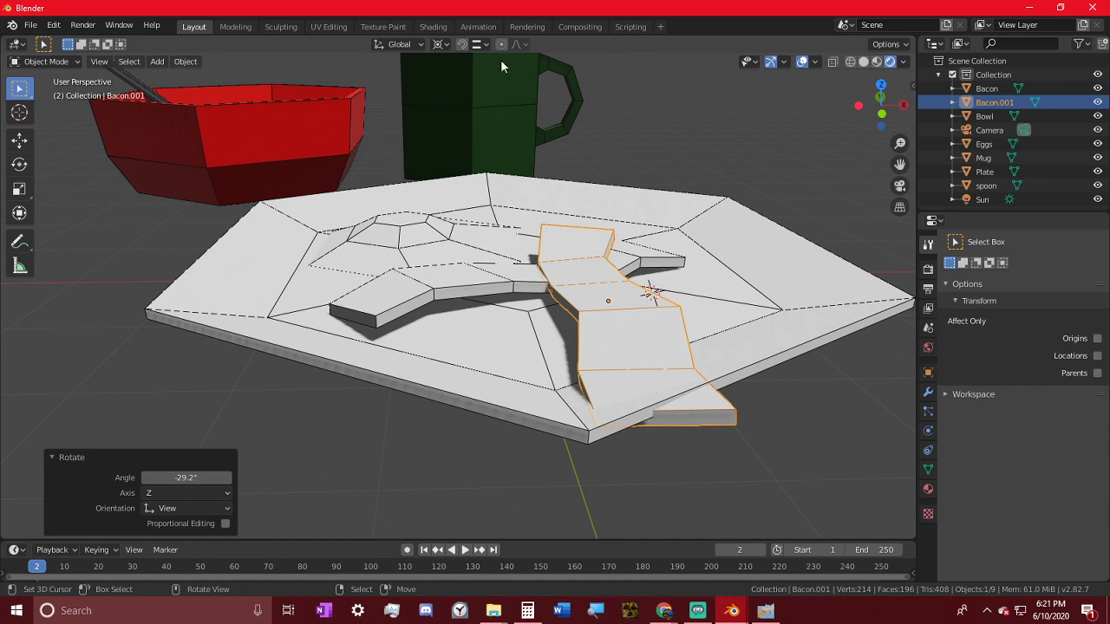
- Place the 3D cursor where the two bacon strips cross and try to rotate the bacon copy
click(442, 48)
click(459, 64)
middle_drag(577, 259, 481, 286)
key(Tab)
key(Tab)
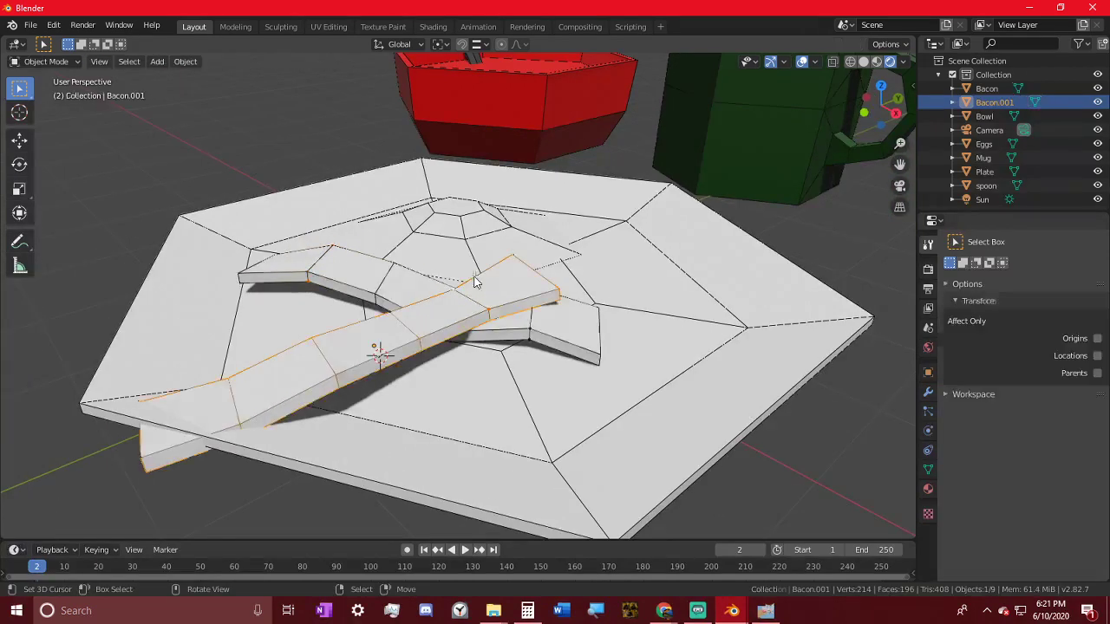
key(Tab)
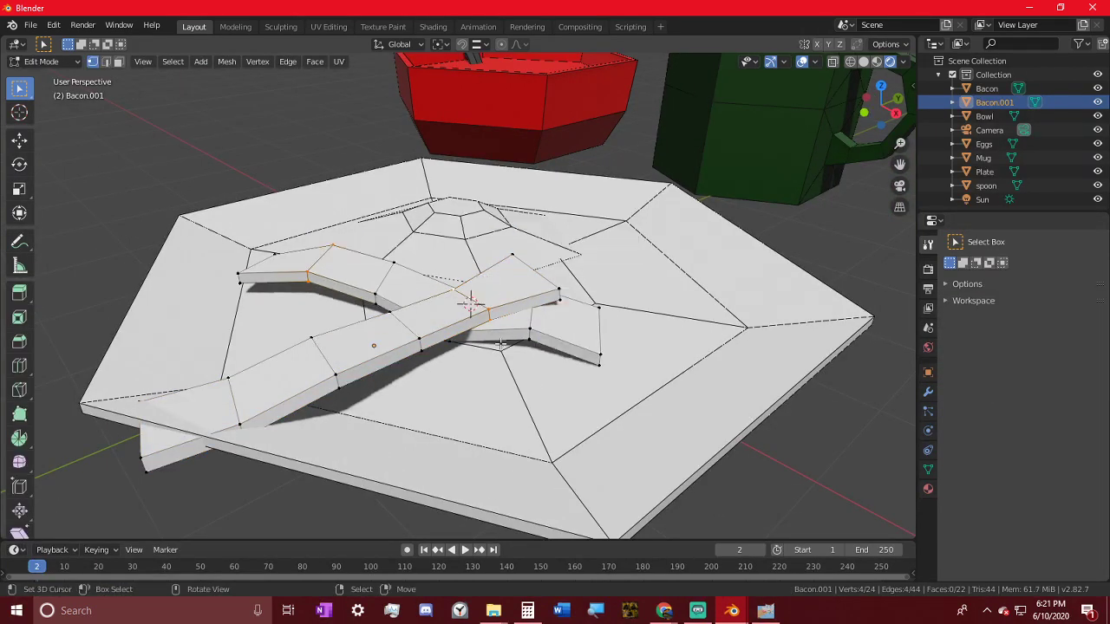
key(Tab)
key(r)
click(418, 327)
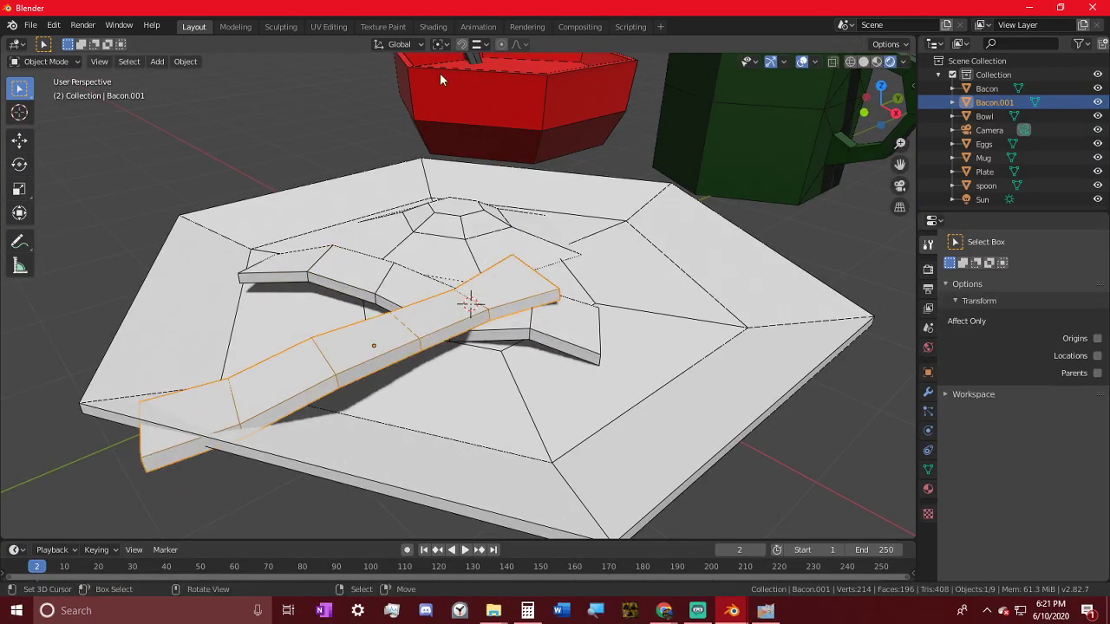
- Use the 3D cursor as the pivot point and rotate the bacon copy 4.09° about the view axis
click(440, 45)
click(458, 76)
key(r)
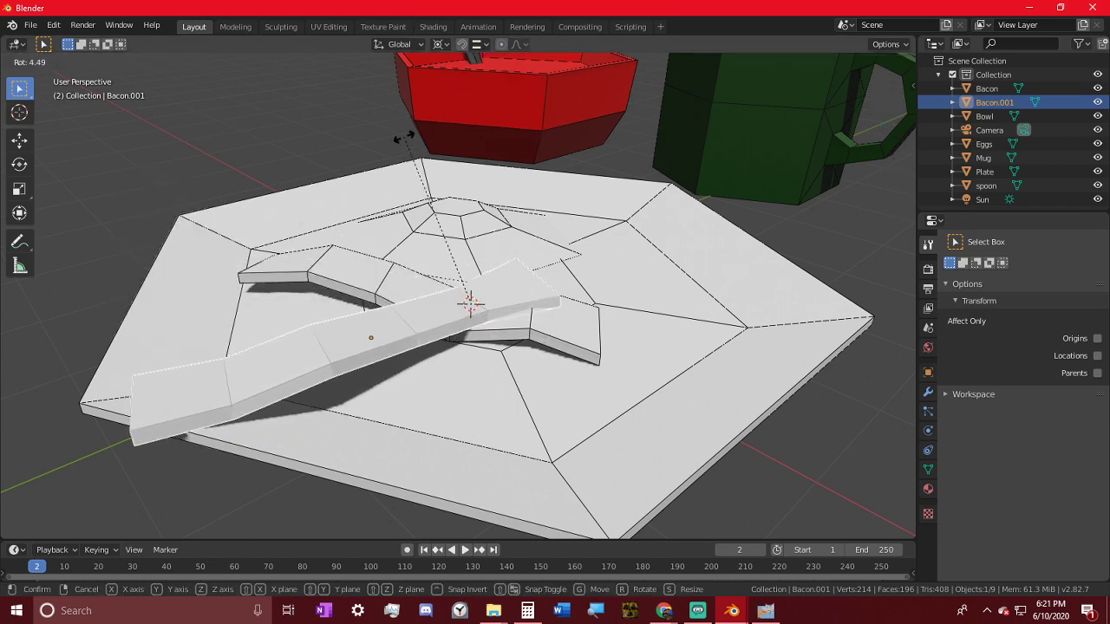
click(340, 113)
- Rotate the bacon copy -19.2° about the global Z axis around the 3D cursor
middle_drag(364, 138, 542, 253)
key(r)
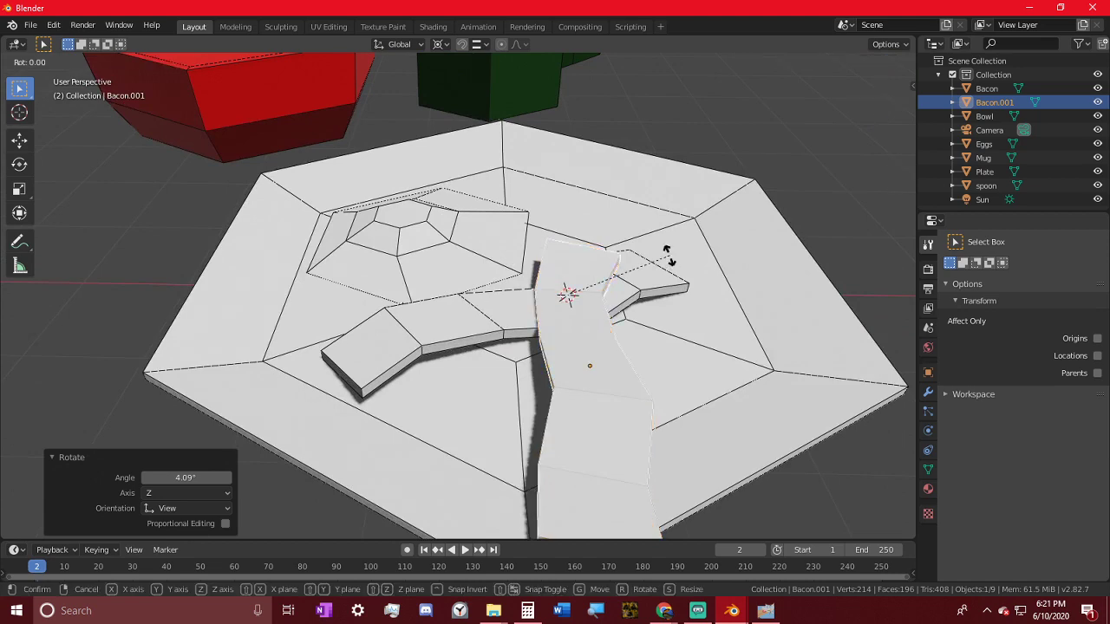
key(z)
click(682, 295)
- Move the bacon copy 0.132 m in X and 0.268 m in Y, and rotate it -5.25° about the view axis
middle_drag(682, 295, 503, 399)
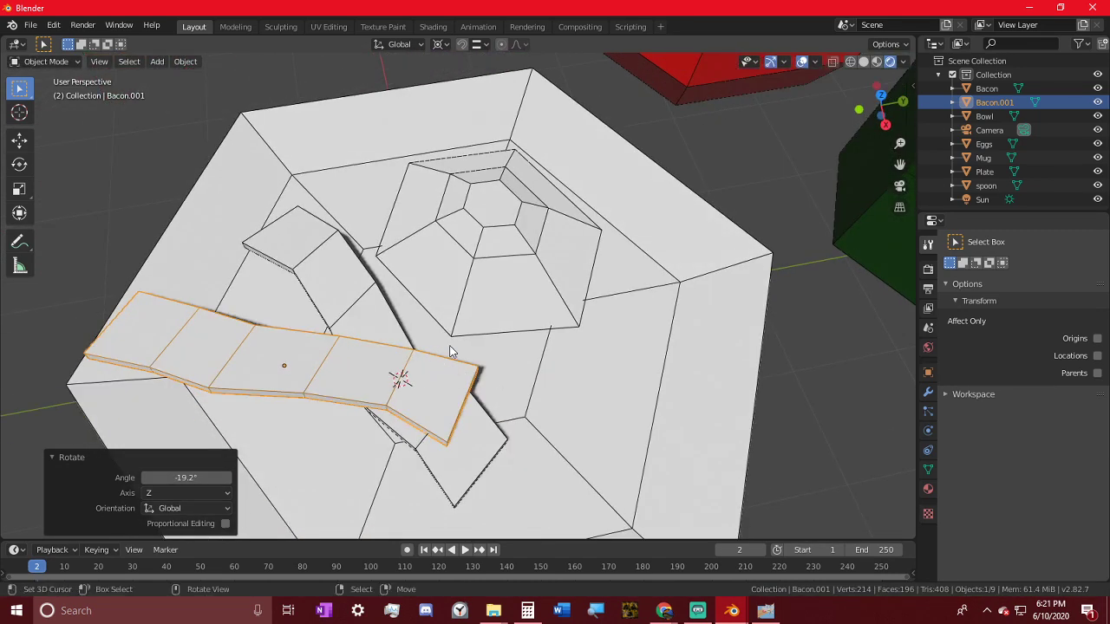
key(g)
click(798, 426)
middle_drag(798, 426, 569, 325)
key(r)
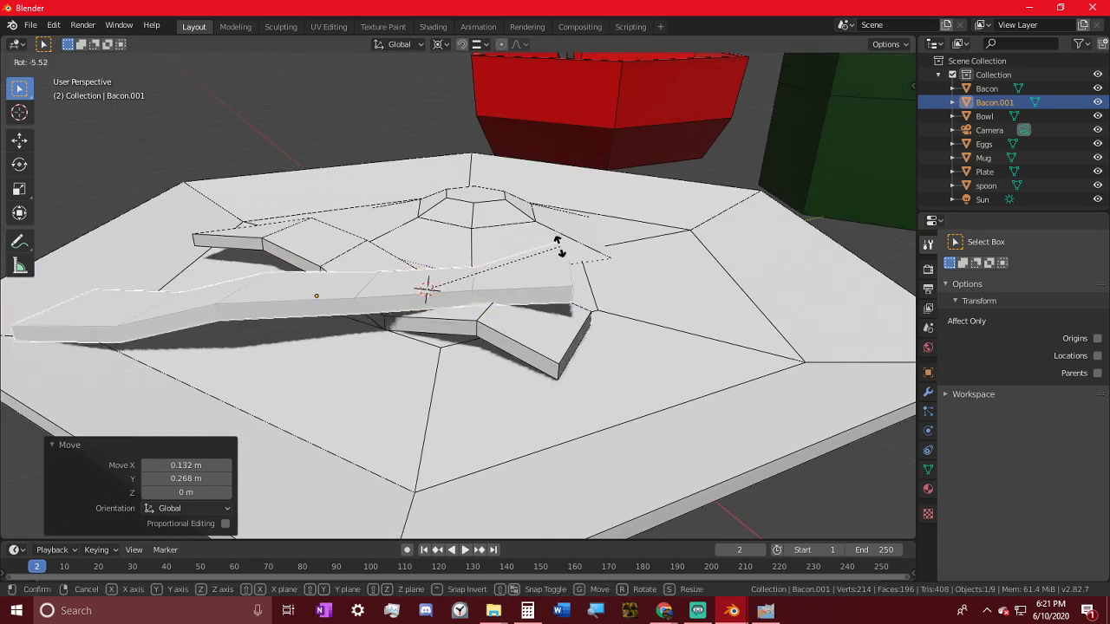
click(364, 509)
scroll(363, 509, down, 4)
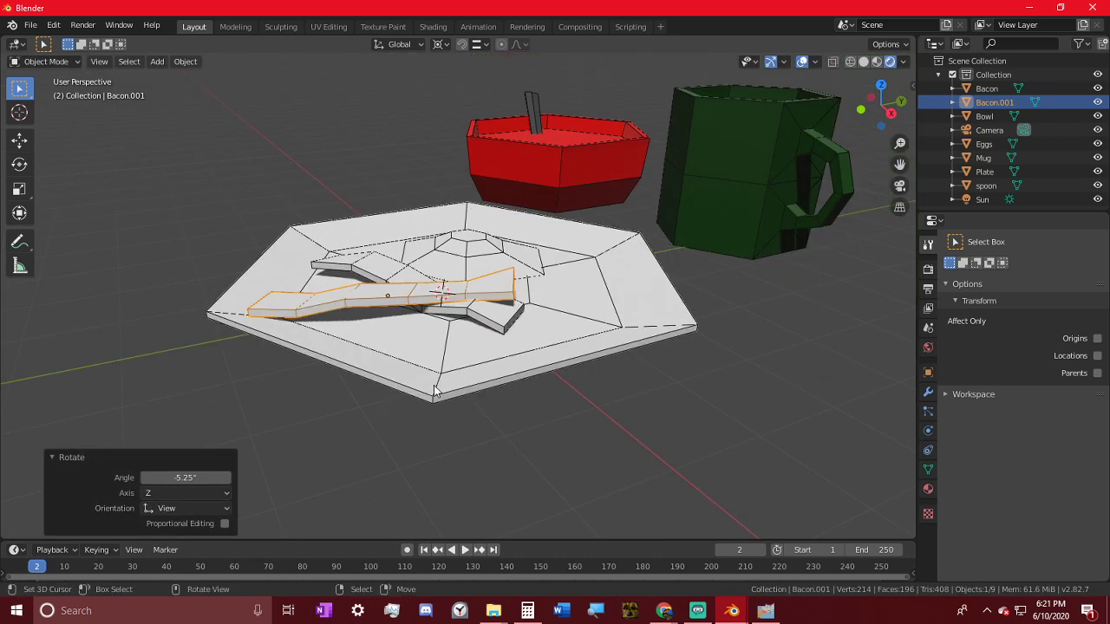
key(Tab)
mouse_move(454, 392)
middle_down()
mouse_move(511, 414)
mouse_move(443, 407)
mouse_move(460, 391)
middle_up()
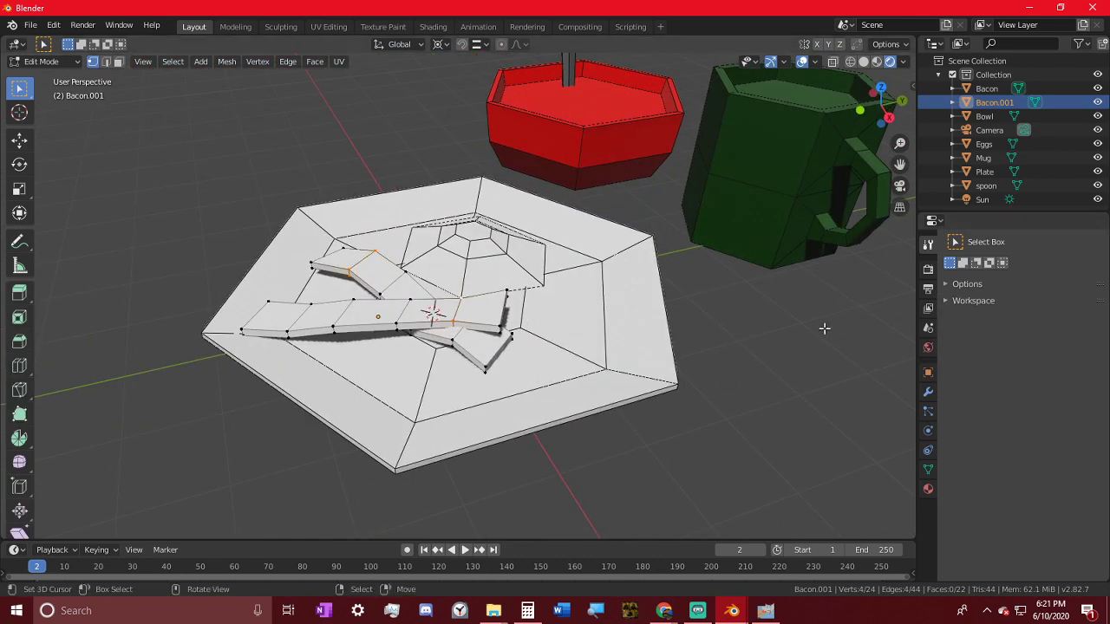
key(Tab)
- Create a new material on the original bacon strip and name it Bacon
click(927, 490)
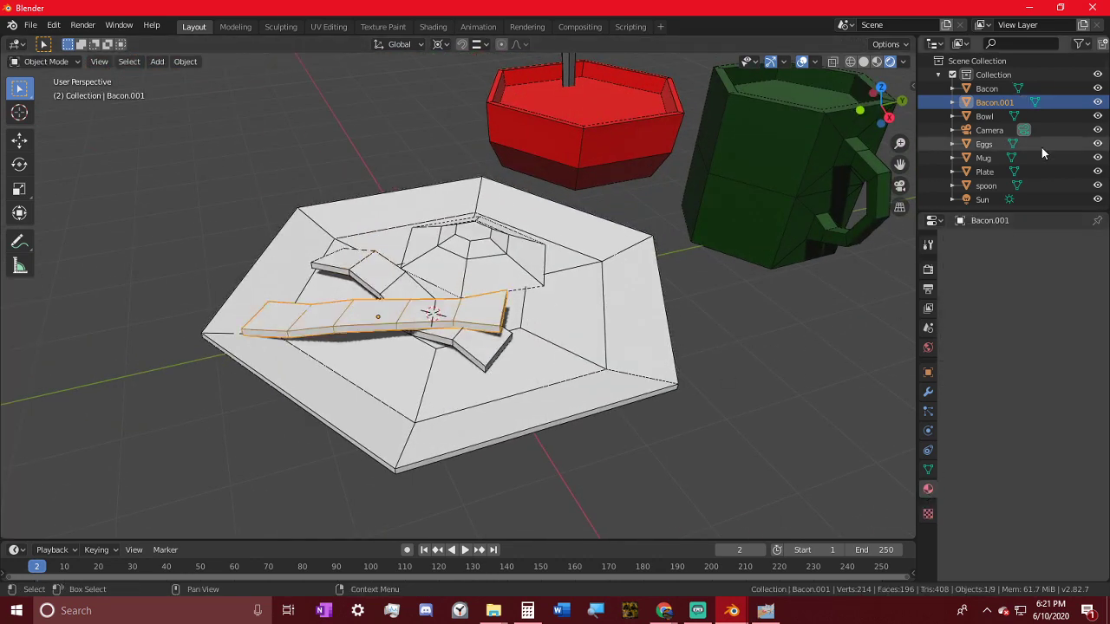
click(475, 288)
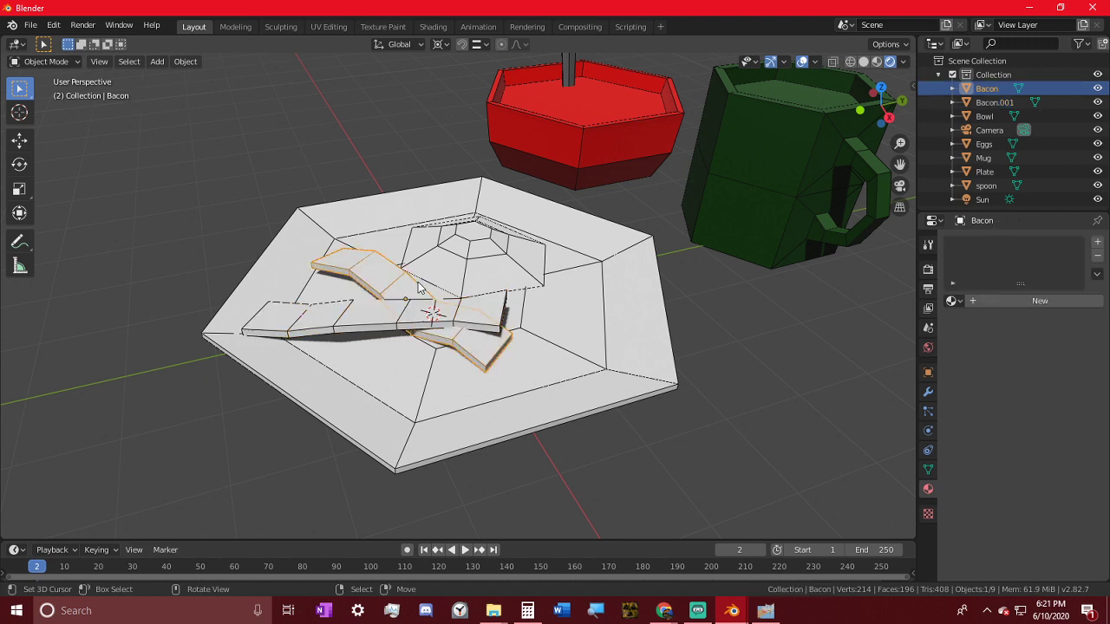
click(1042, 301)
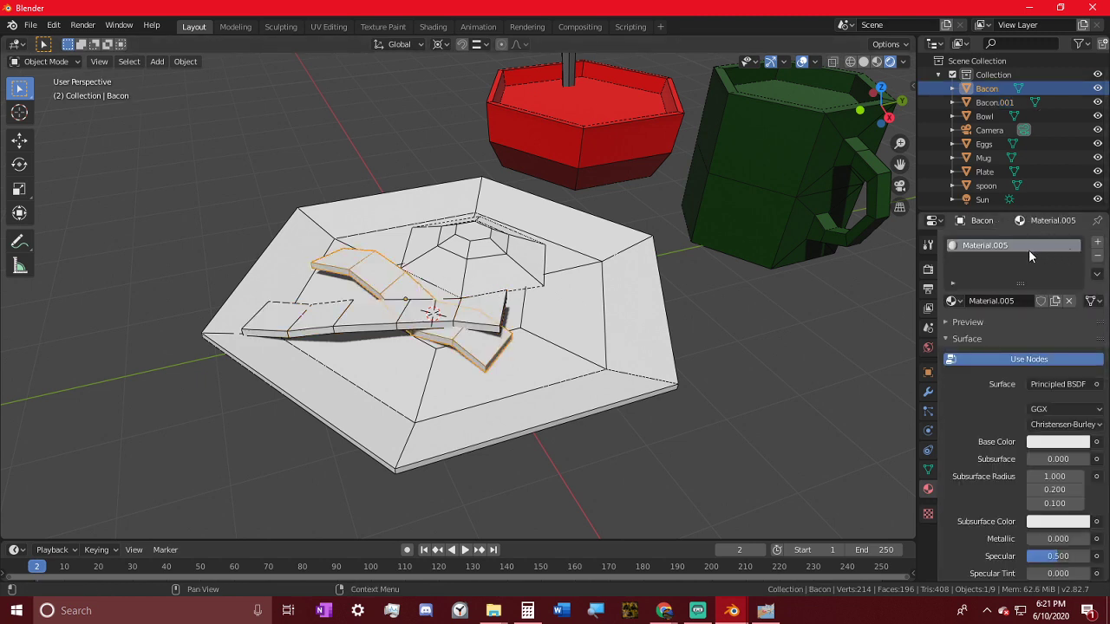
double_click(1029, 250)
text(Bacon)
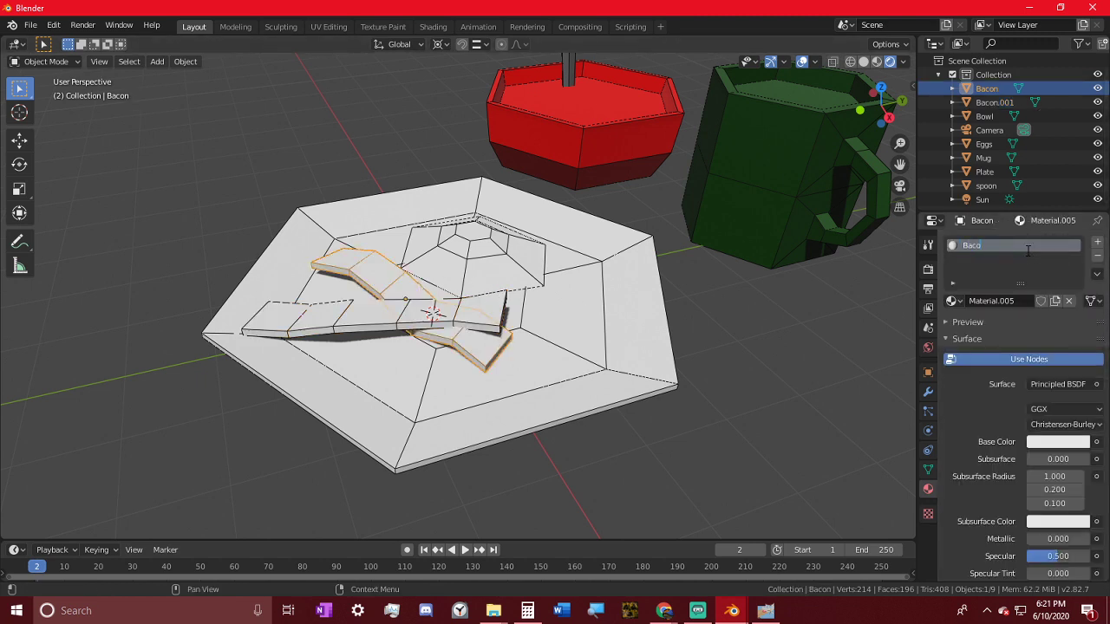
key(Return)
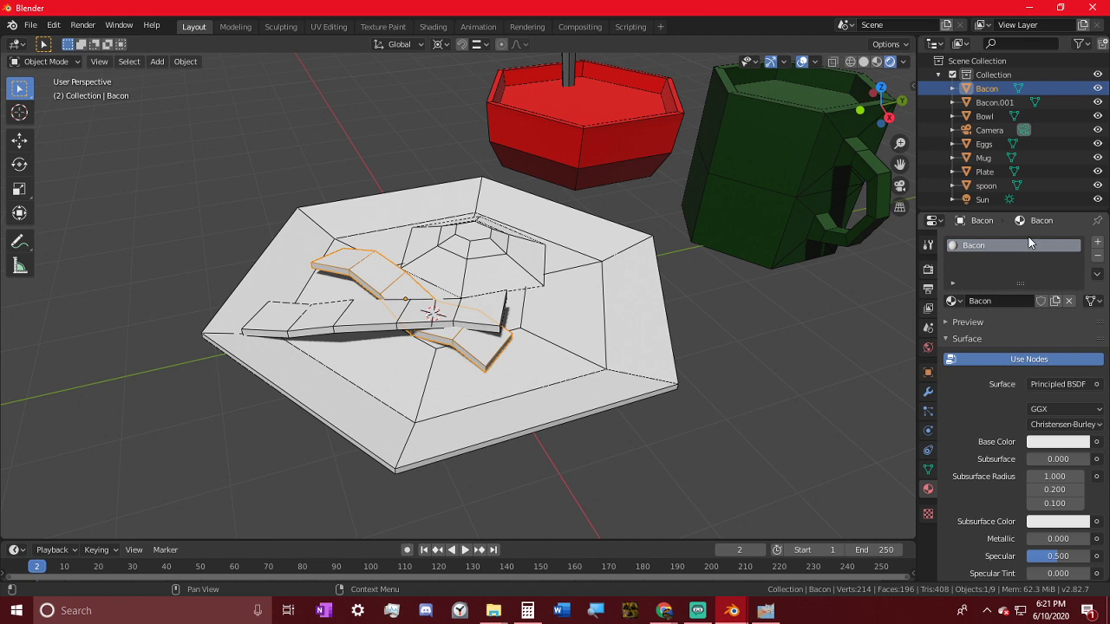
- Set the Bacon material's base color to orange with hue 0.053 and saturation 0.816, and darken it to a reddish brown
click(1058, 442)
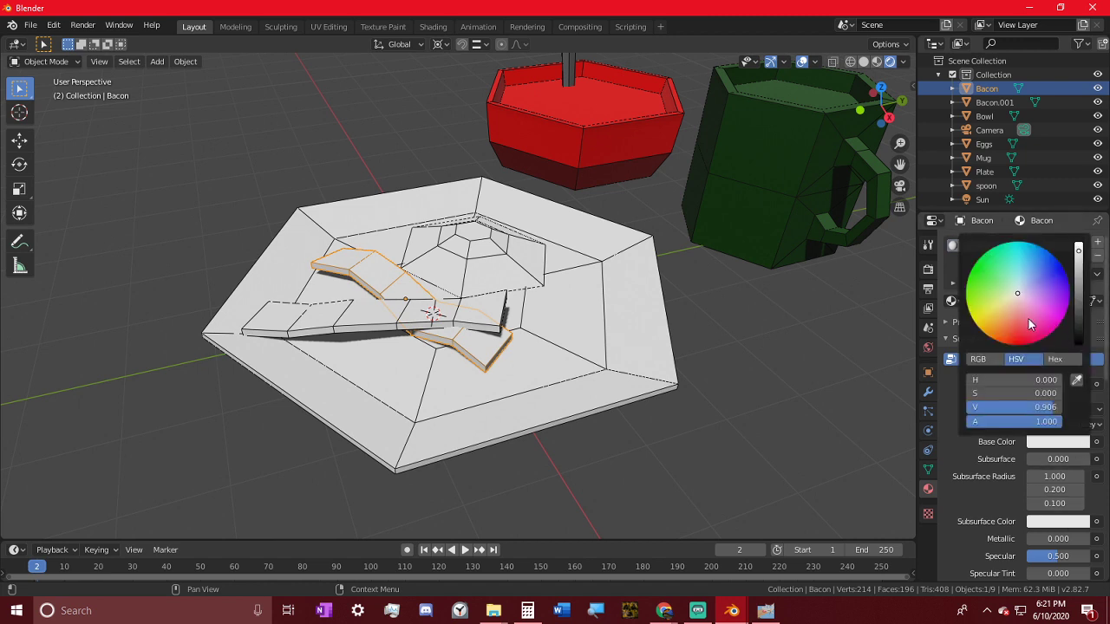
mouse_move(999, 335)
mouse_down()
mouse_move(1018, 343)
mouse_move(1000, 339)
mouse_move(1018, 293)
mouse_move(1002, 332)
mouse_up()
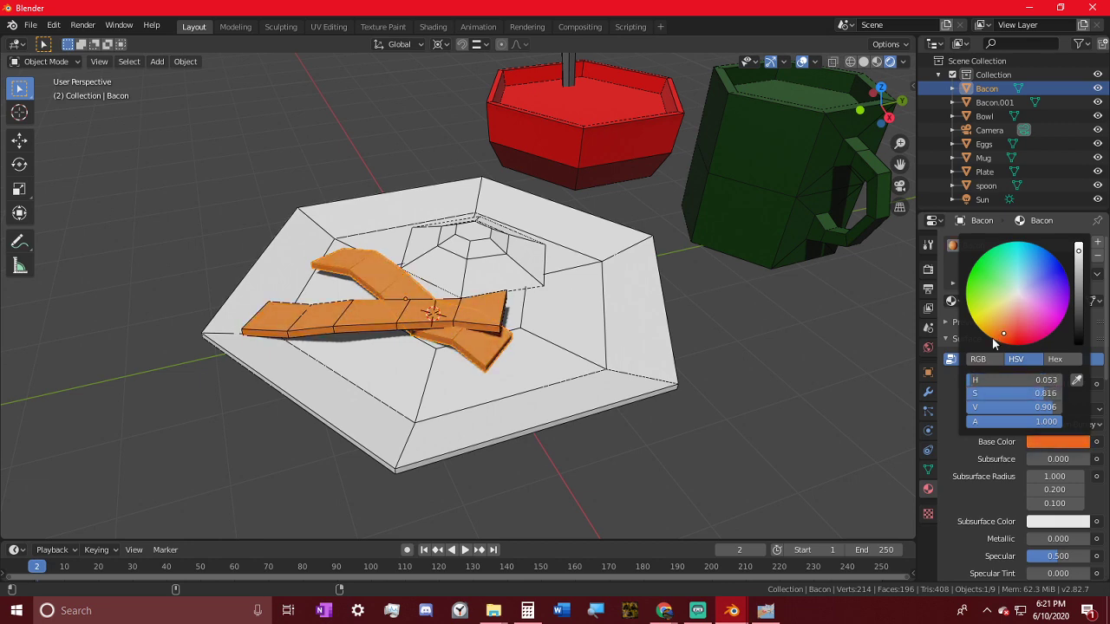
drag(1079, 267, 1079, 283)
middle_drag(682, 285, 533, 335)
middle_drag(504, 282, 318, 269)
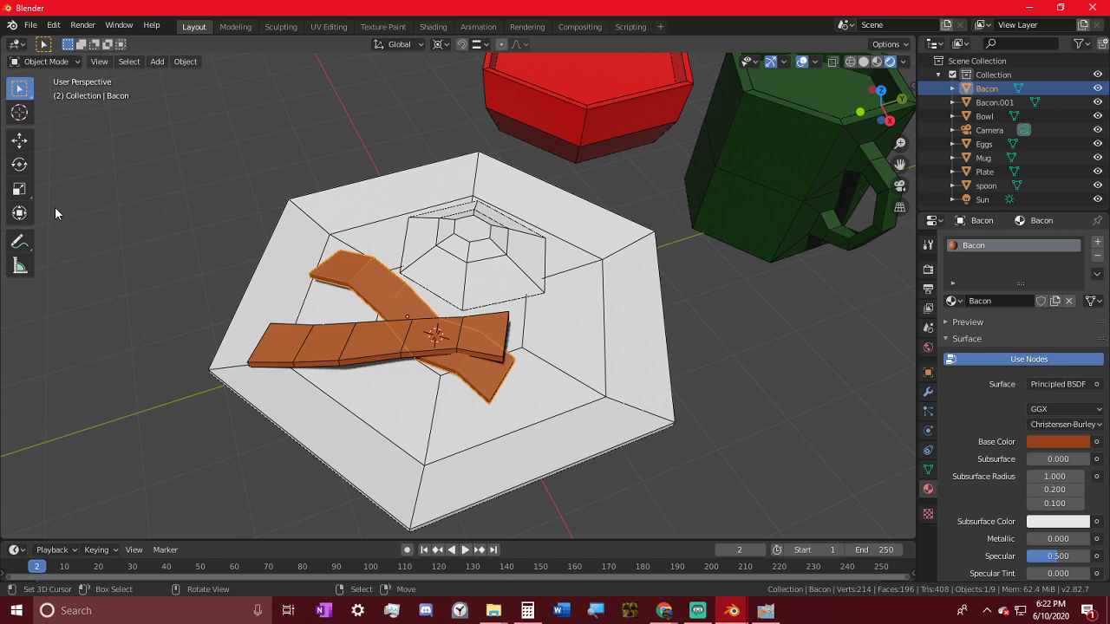
mouse_move(471, 287)
middle_down()
mouse_move(608, 174)
mouse_move(539, 206)
mouse_move(518, 234)
mouse_move(415, 267)
mouse_move(476, 275)
middle_up()
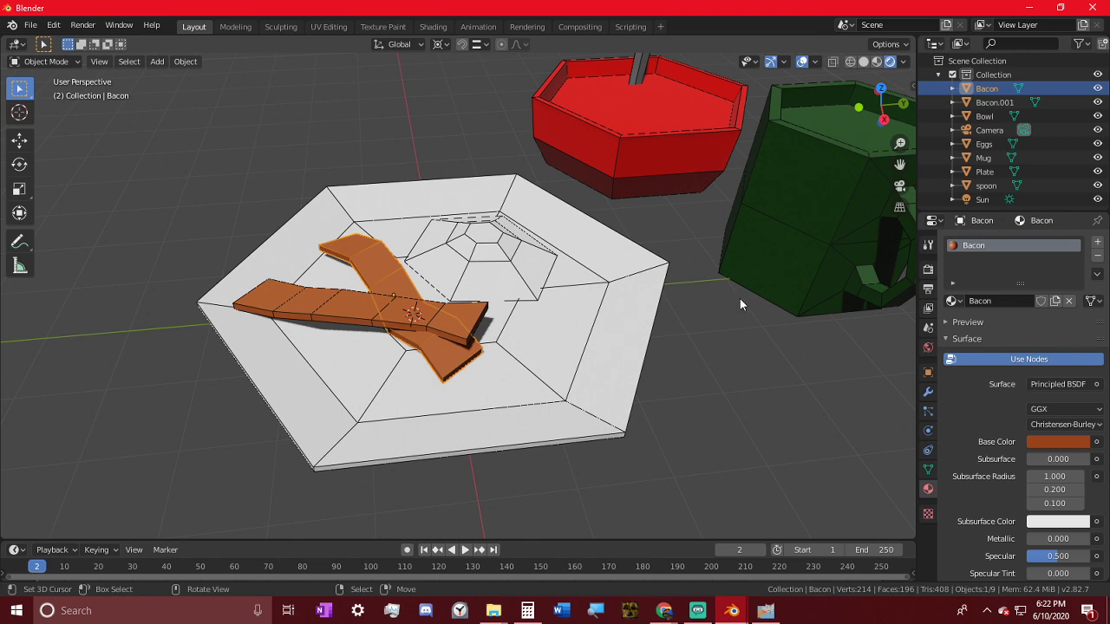
middle_drag(683, 295, 479, 303)
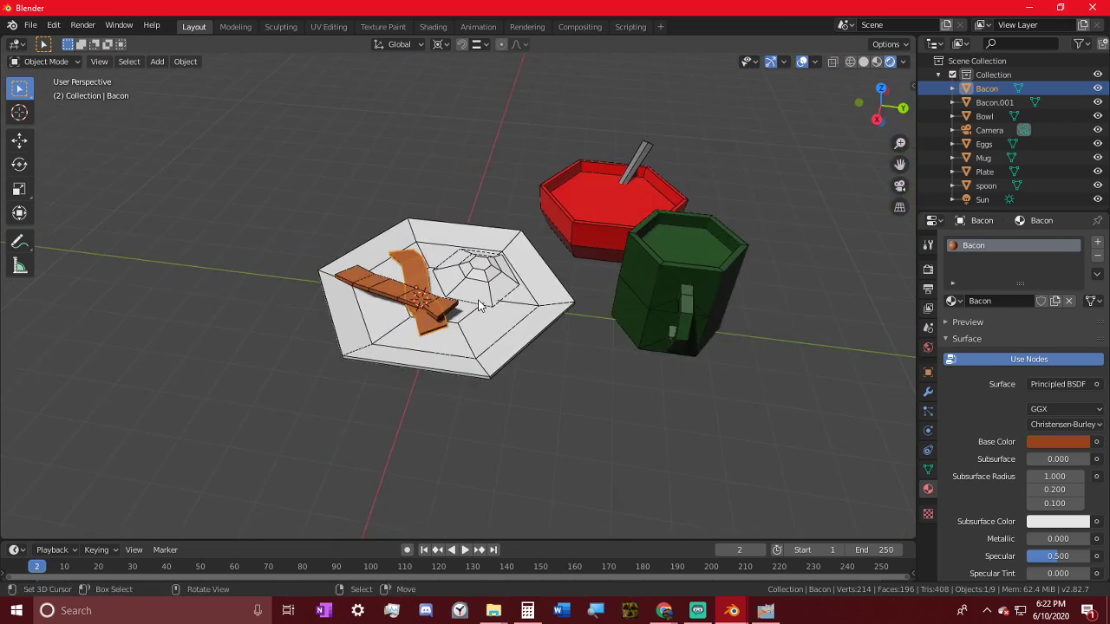
middle_drag(377, 299, 434, 304)
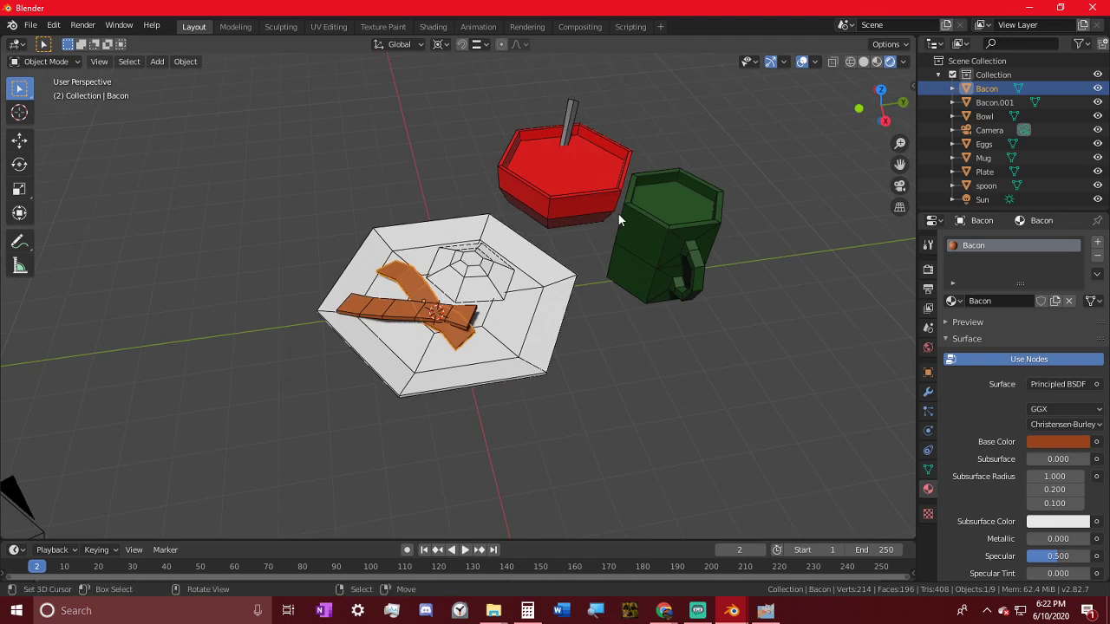
key(shift+a)
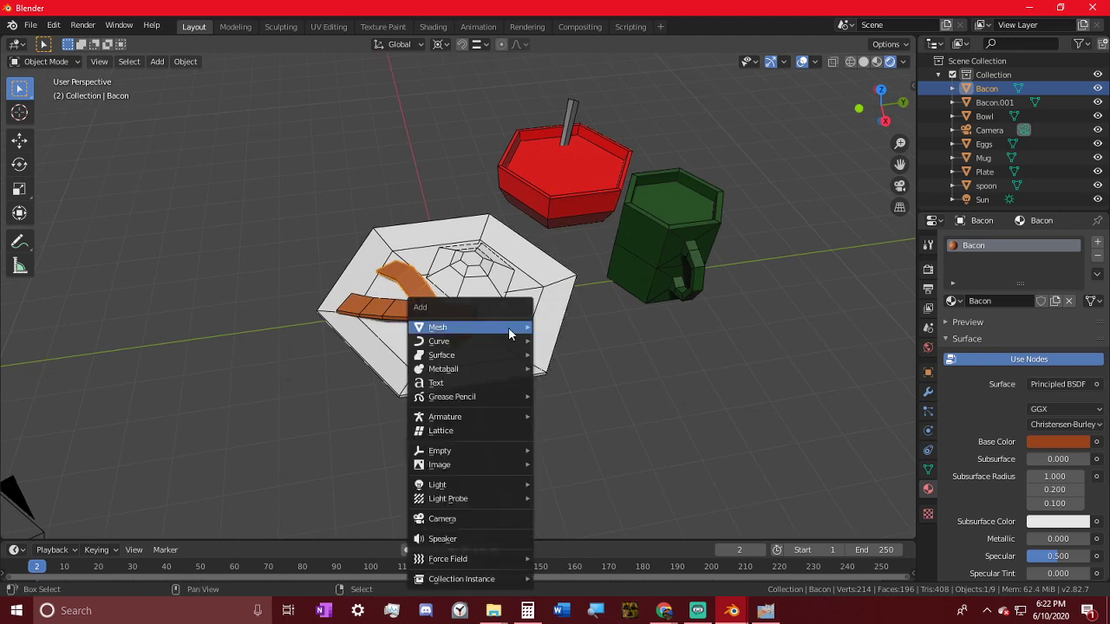
- Duplicate the spoon in the bowl and clear the copy's rotation and location
click(568, 134)
key(shift+d)
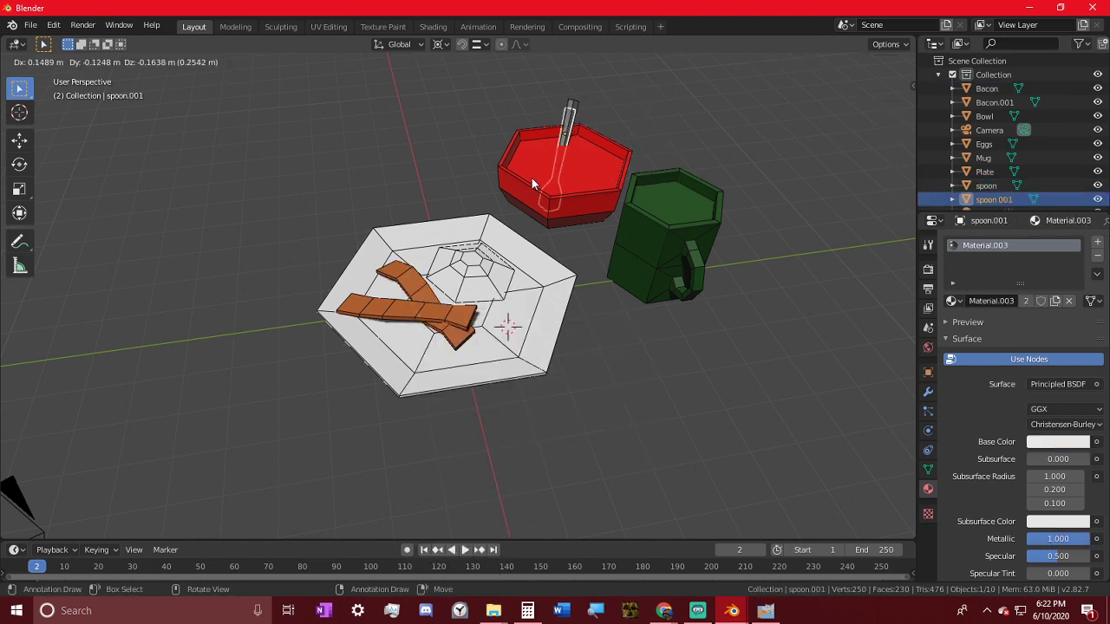
click(533, 182)
key(alt+r)
key(alt+g)
- Raise the spoon copy along the Z axis until it floats above the plate
middle_drag(577, 215, 488, 209)
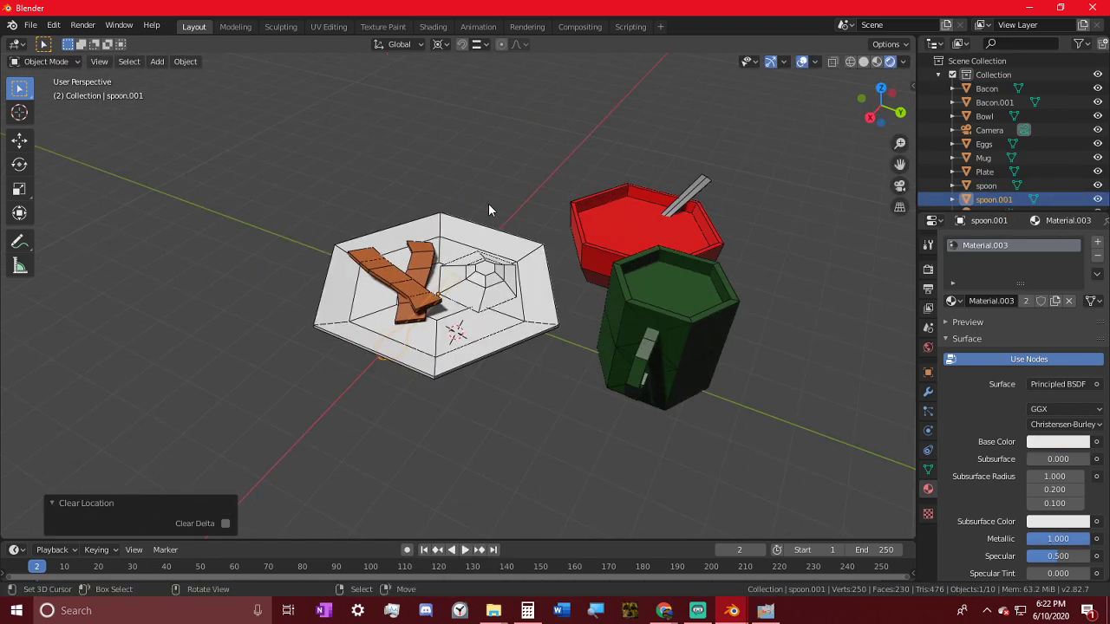
key(g)
key(z)
click(484, 149)
scroll(433, 229, up, 2)
- Open the spoon copy's mesh for editing and show the scene as a wireframe seen from the side
key(Tab)
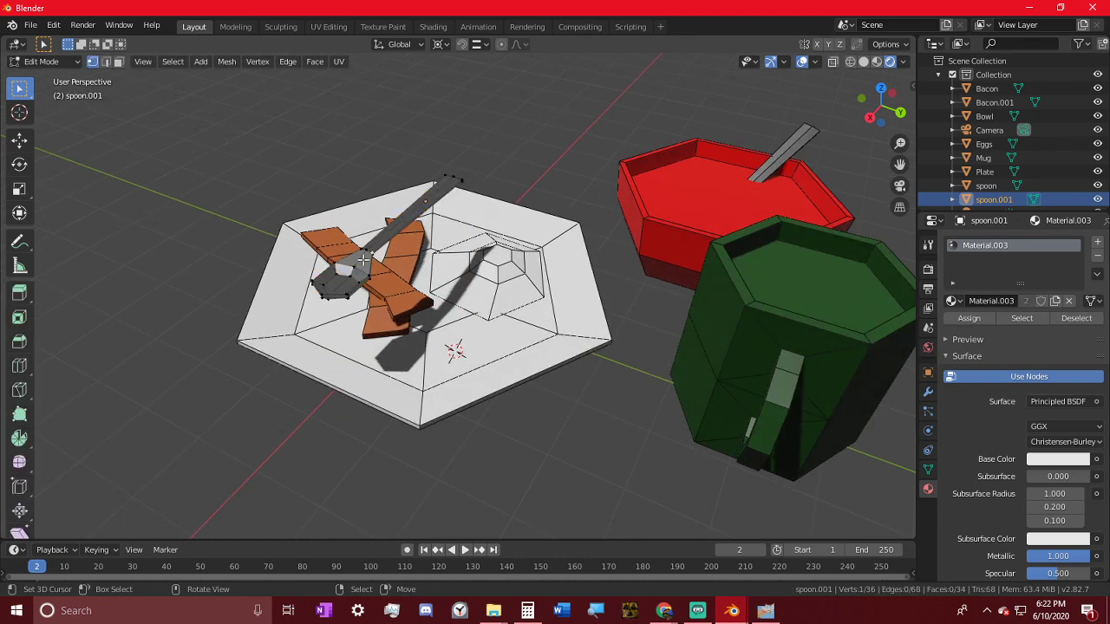
key(KP_3)
key(KP_0)
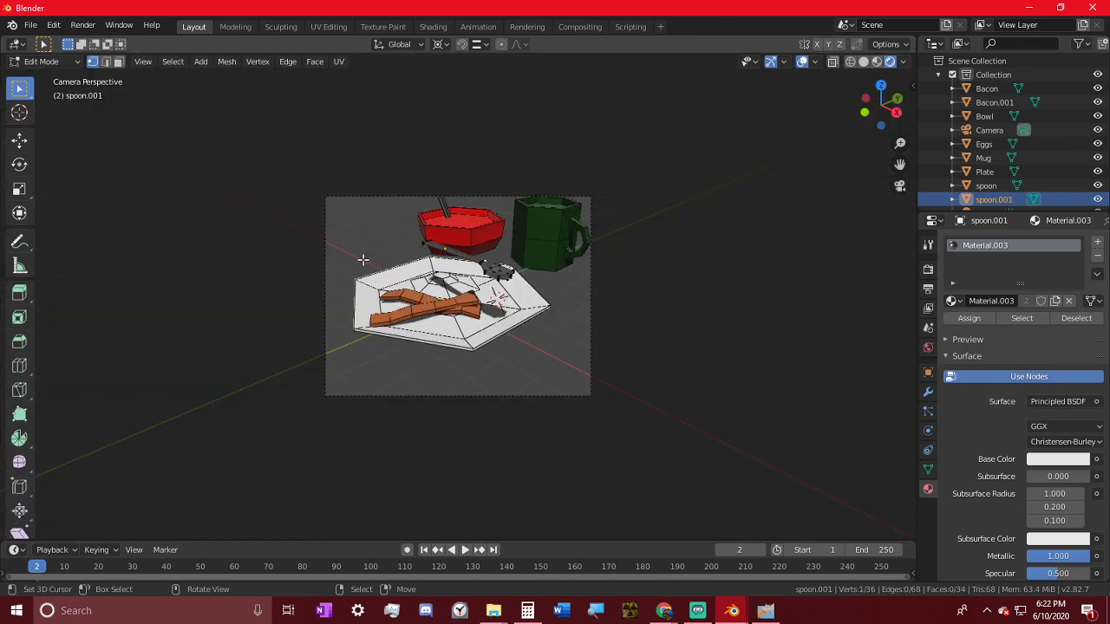
scroll(590, 267, up, 8)
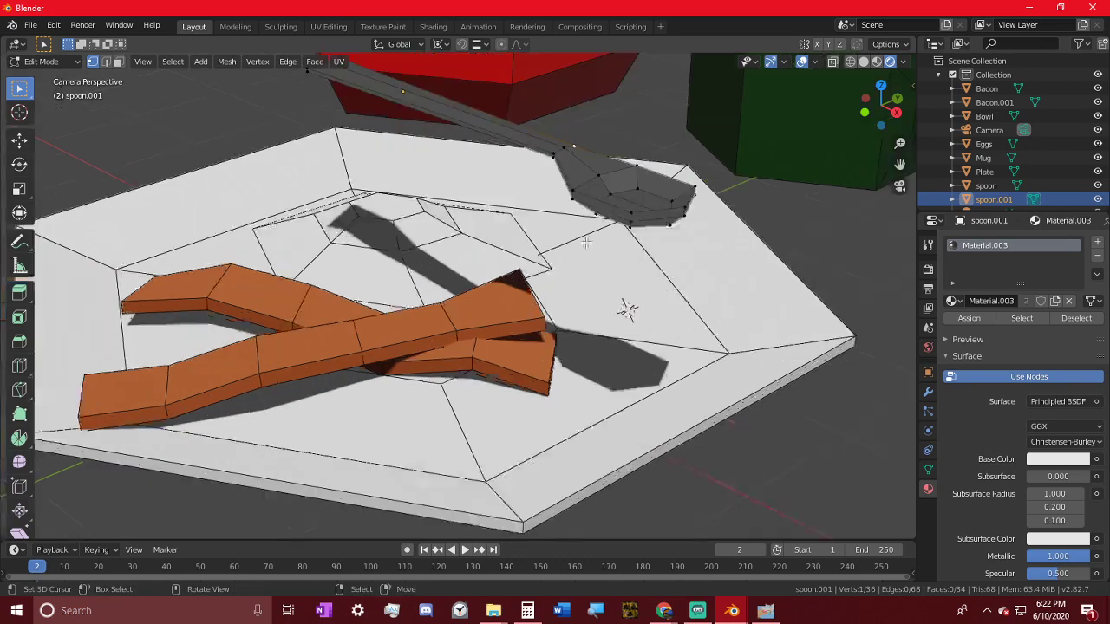
mouse_move(590, 267)
middle_down()
mouse_move(583, 257)
mouse_move(469, 295)
mouse_move(562, 302)
mouse_move(572, 268)
mouse_move(617, 255)
mouse_move(548, 256)
middle_up()
scroll(557, 275, down, 2)
scroll(469, 295, up, 6)
key(shift+z)
- Circle-select the vertices of the spoon copy's scoop and delete them, keeping the handle and flared neck
key(c)
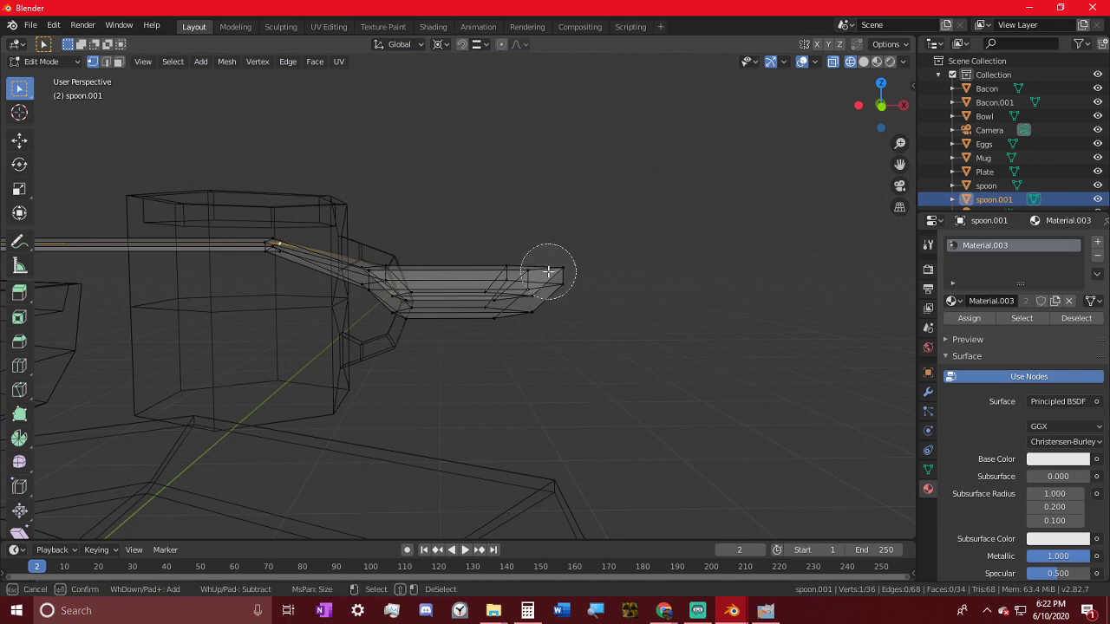
scroll(550, 268, down, 3)
mouse_move(550, 268)
mouse_down()
mouse_move(533, 268)
mouse_move(446, 335)
mouse_move(483, 279)
mouse_up()
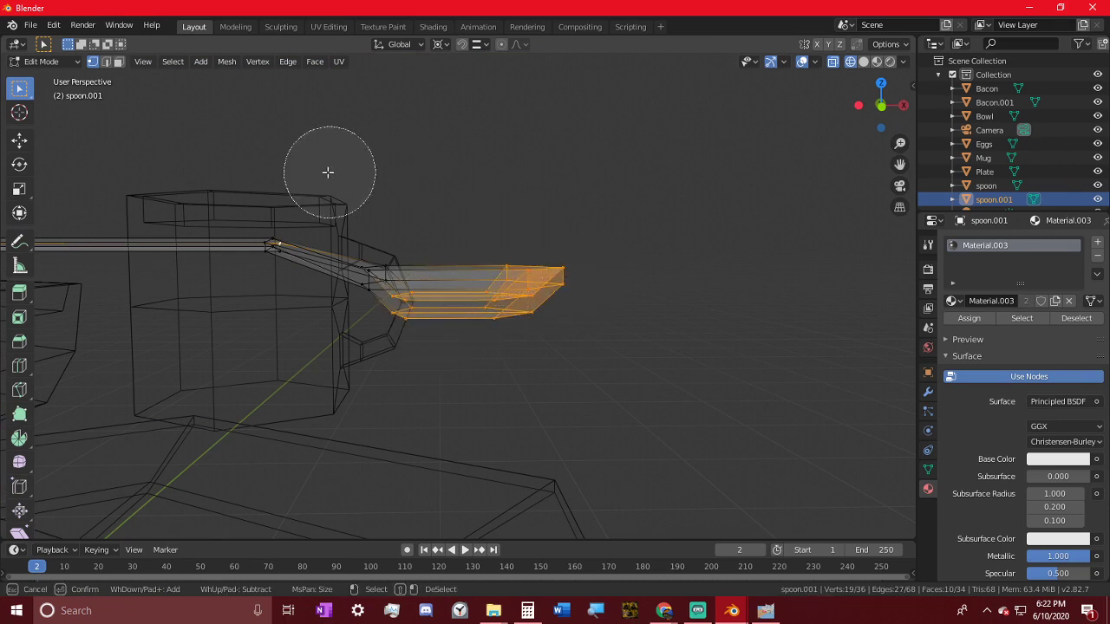
middle_click(255, 217)
right_click(255, 218)
middle_drag(255, 219, 309, 265)
key(x)
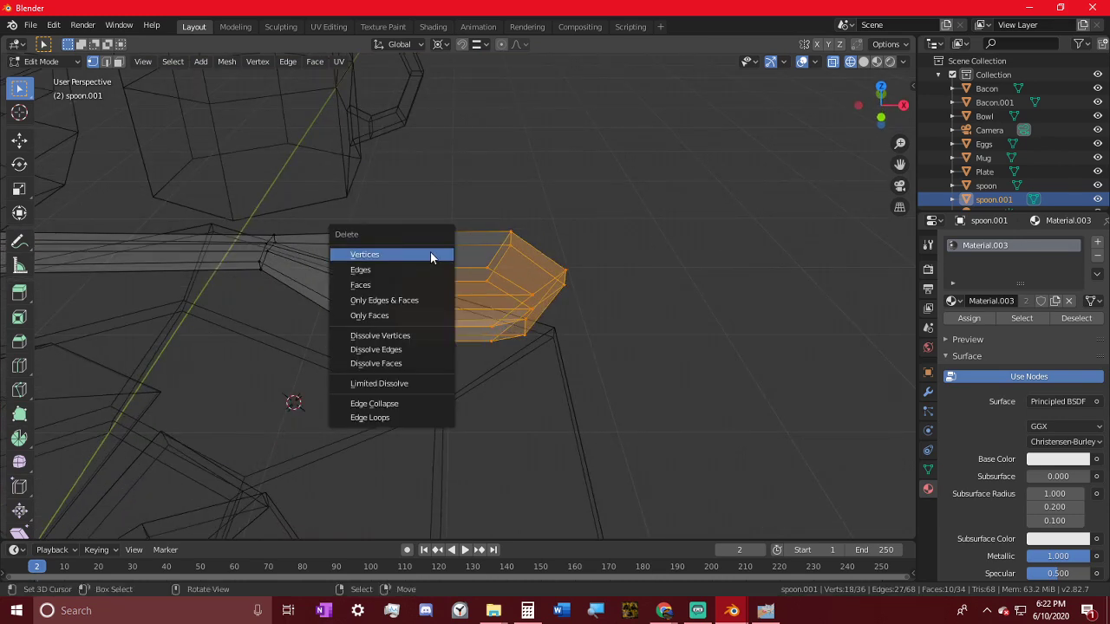
click(432, 255)
- Fill one half of the open flared end of the spoon copy with a face between its four corner vertices
middle_drag(432, 255, 332, 243)
alt+click(343, 246)
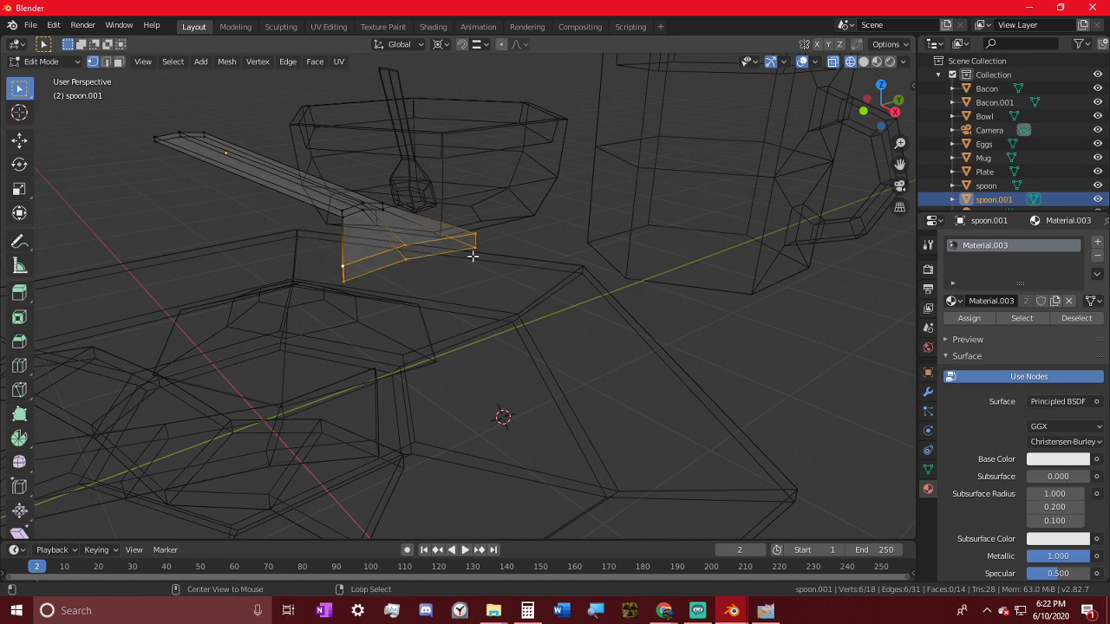
middle_drag(527, 240, 515, 265)
key(alt+a)
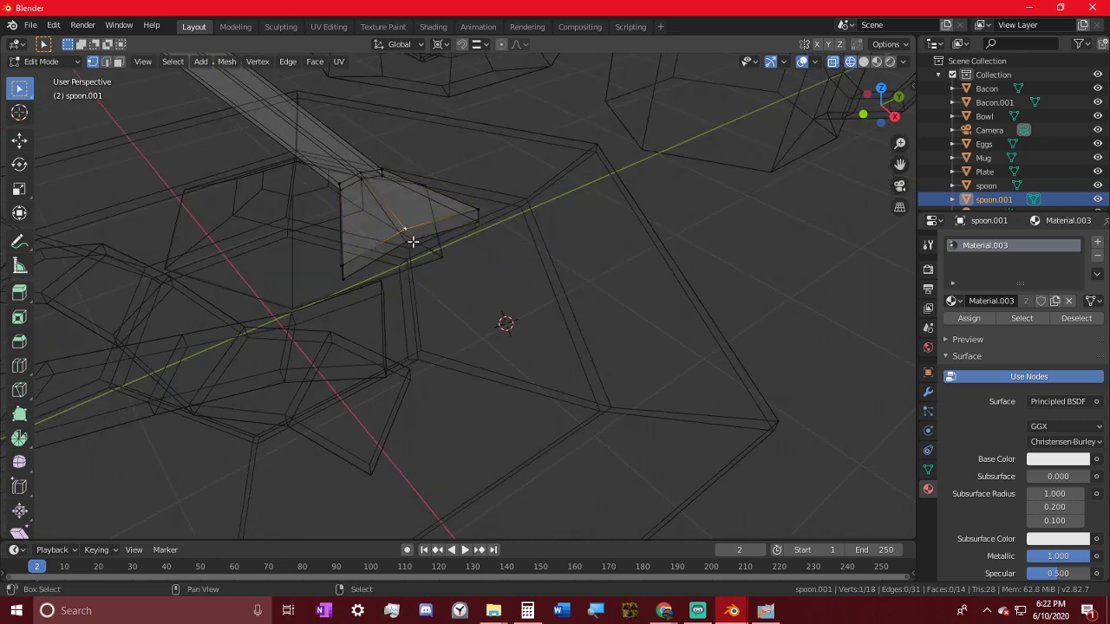
shift+click(344, 268)
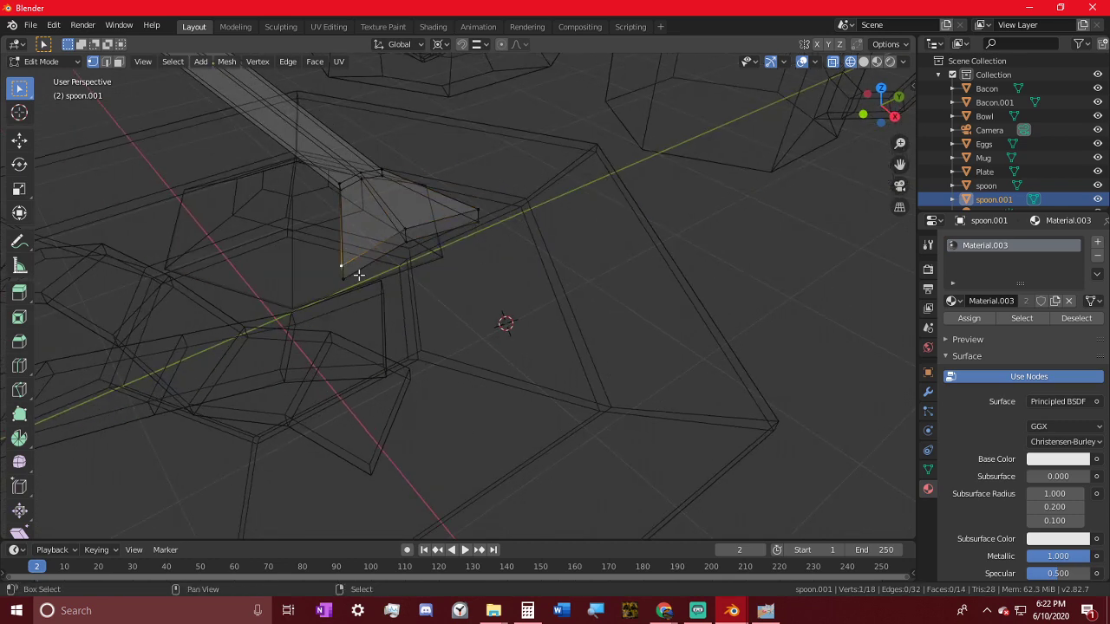
shift+click(405, 229)
shift+click(405, 242)
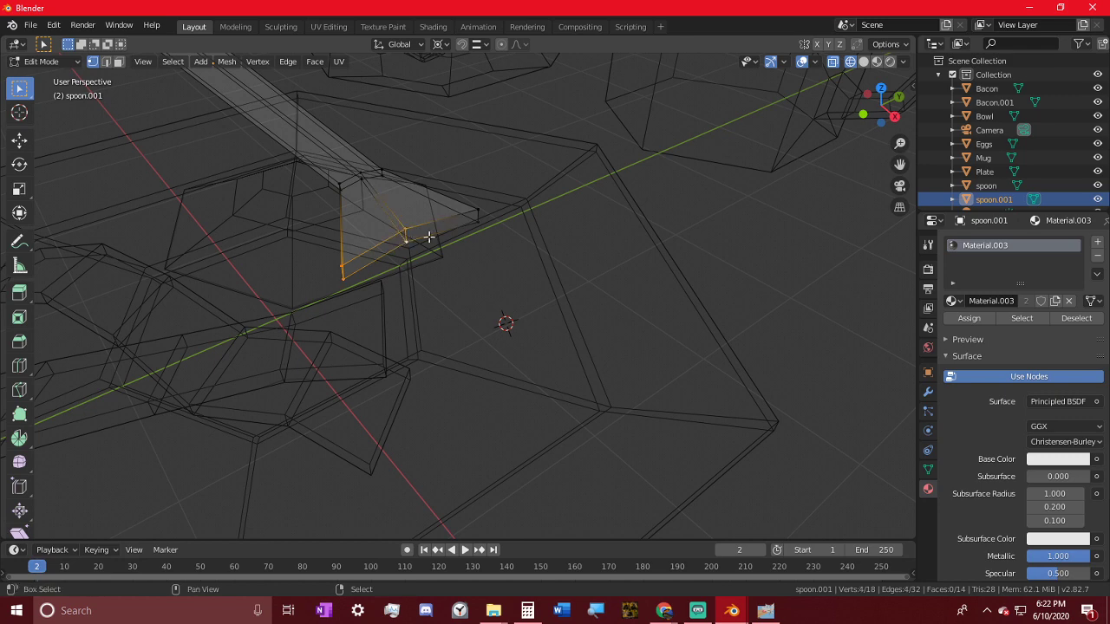
shift+click(491, 213)
middle_drag(485, 210, 451, 154)
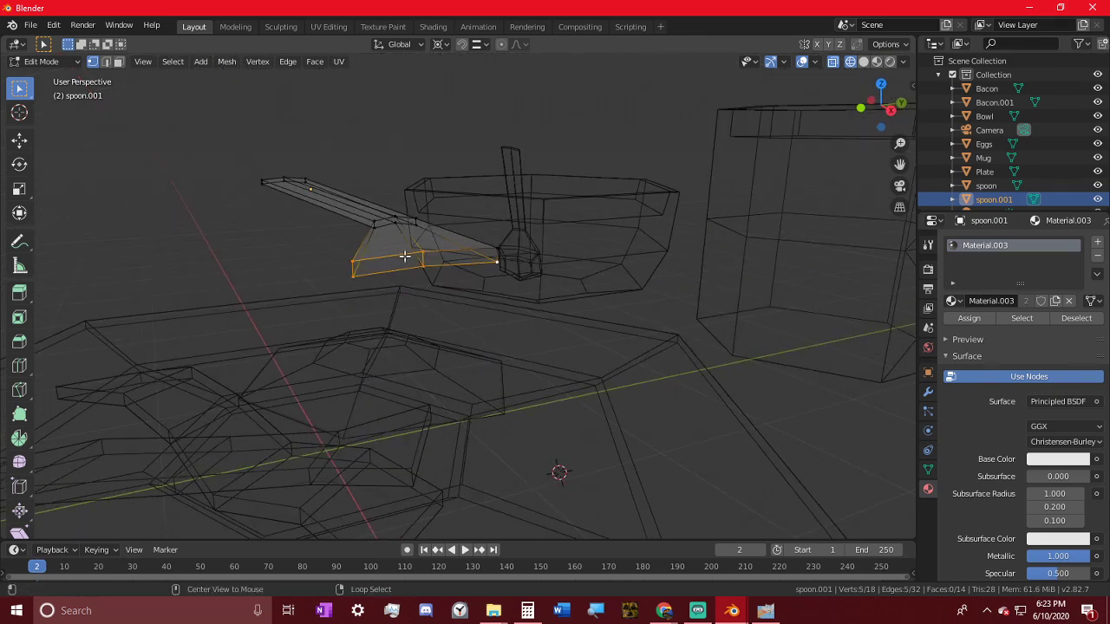
shift+middle_drag(406, 255, 503, 278)
scroll(503, 278, up, 3)
key(c)
middle_click(692, 284)
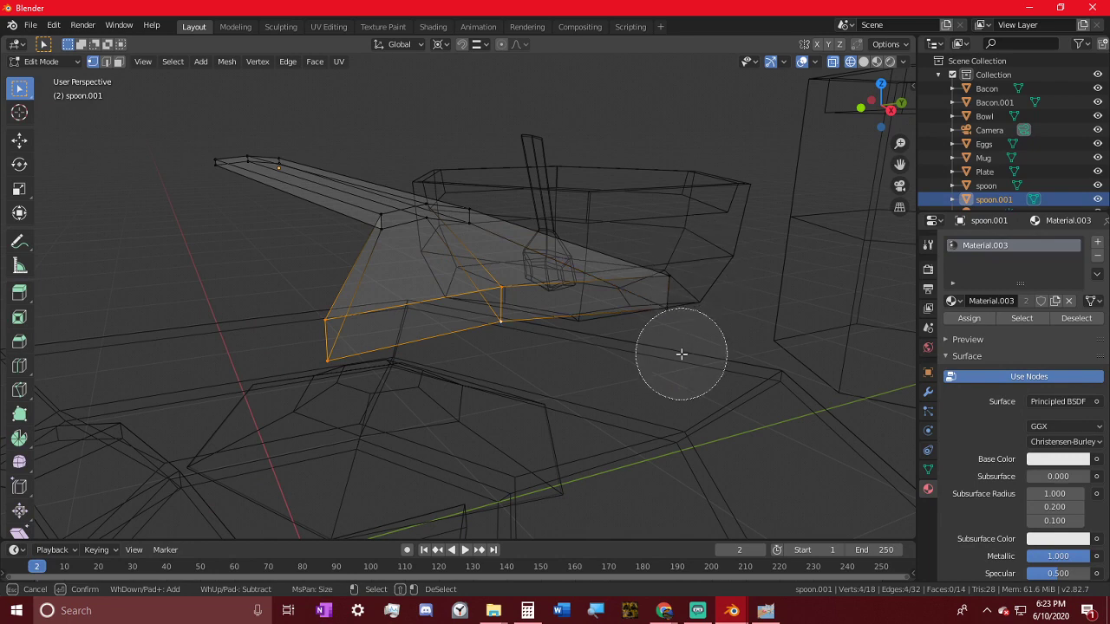
right_click(681, 354)
key(f)
- Fill the other half of the flared end with a face between its four corner vertices and clear the selection
click(668, 311)
key(c)
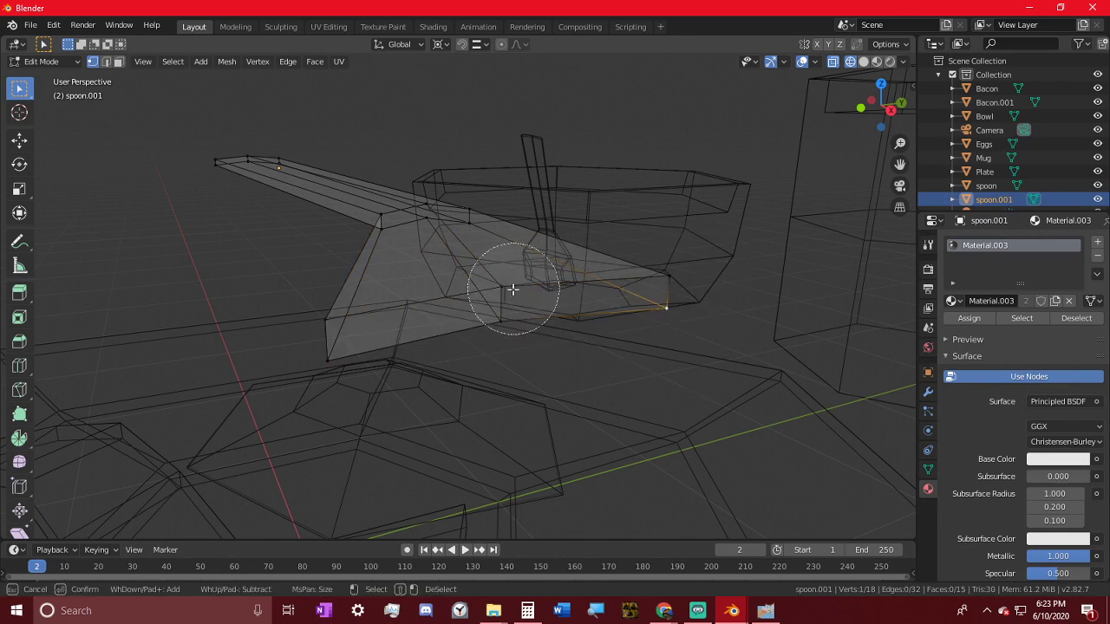
right_click(526, 307)
click(523, 295)
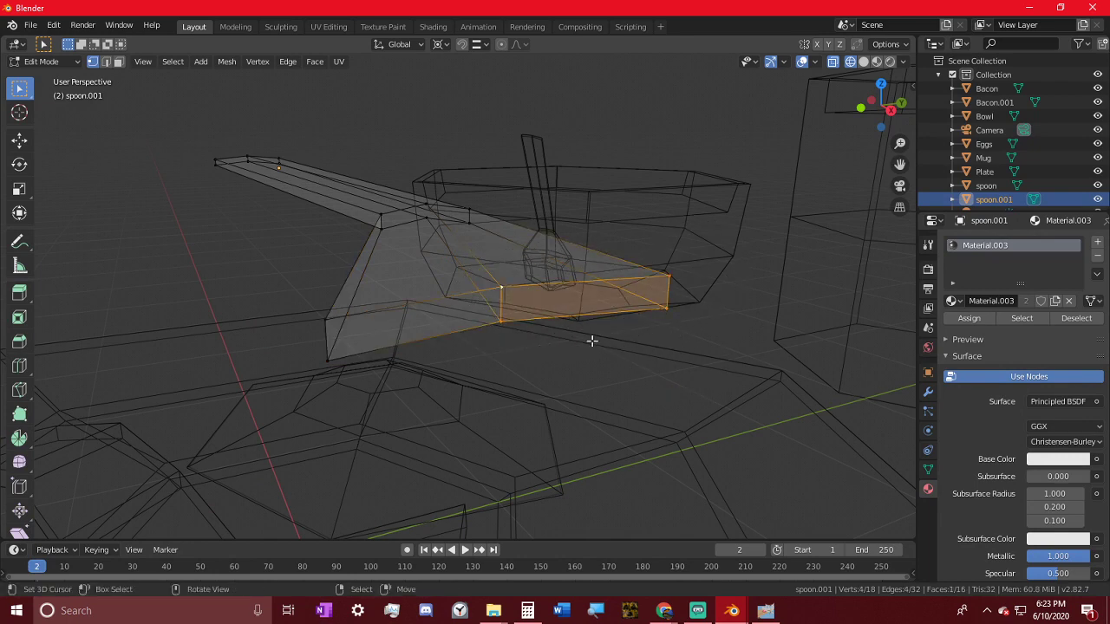
middle_drag(593, 340, 559, 451)
key(alt+a)
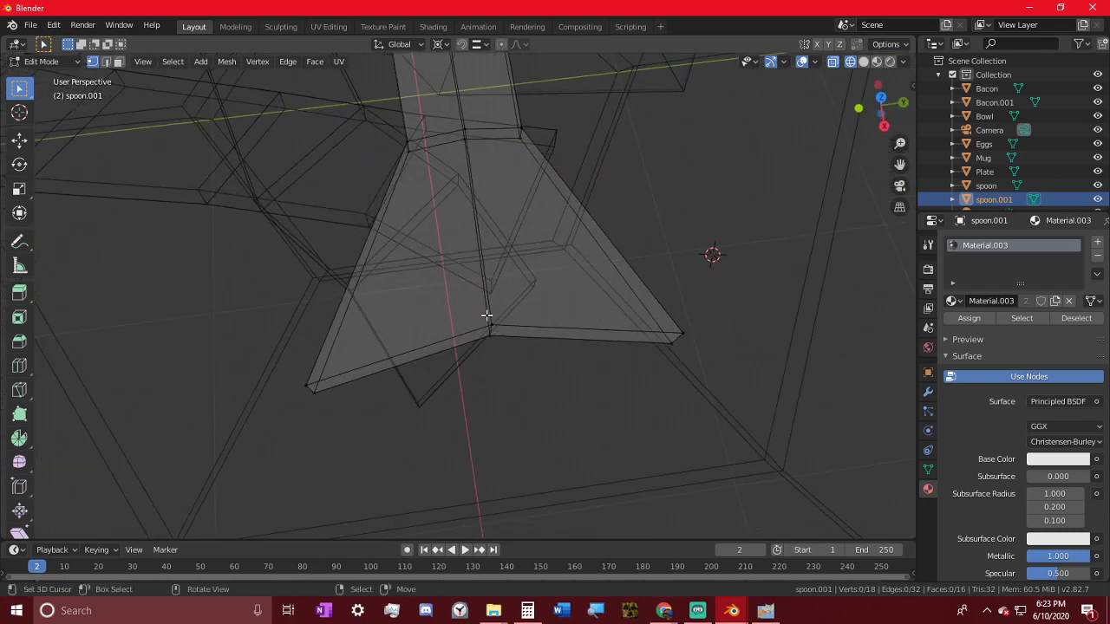
mouse_move(474, 346)
middle_down()
mouse_move(503, 317)
mouse_move(471, 330)
middle_up()
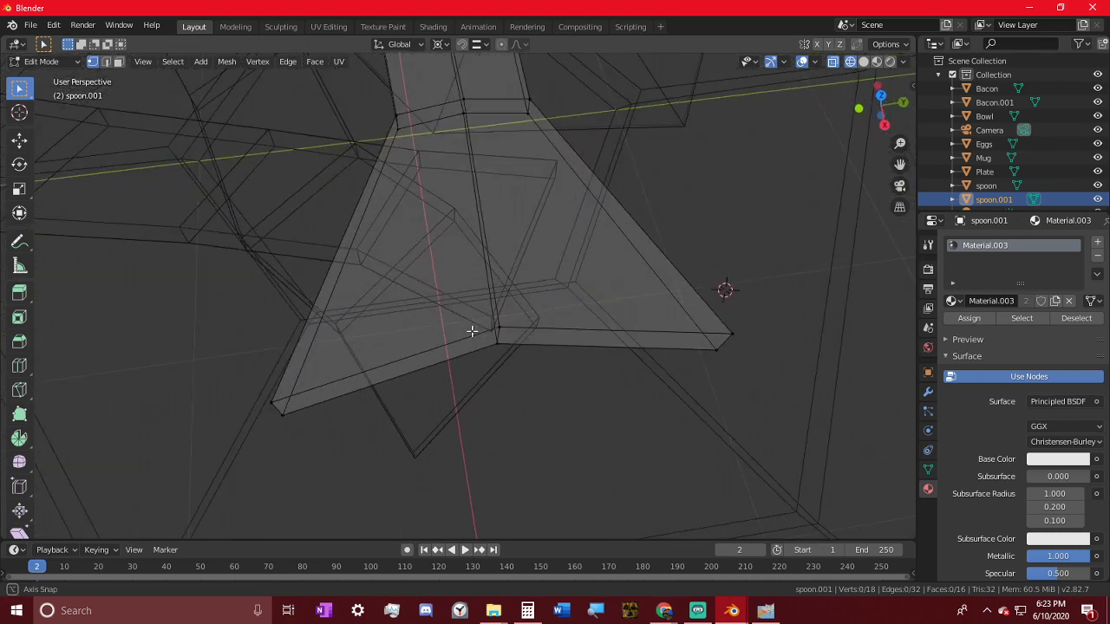
alt+click(469, 344)
alt+shift+click(457, 356)
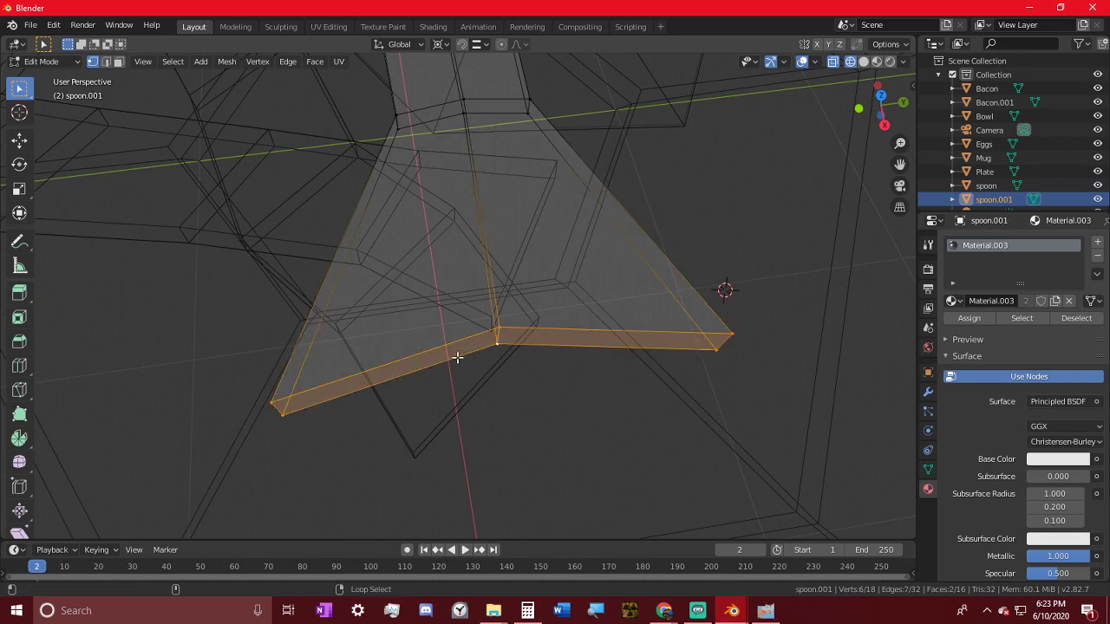
key(g)
key(g)
right_click(475, 338)
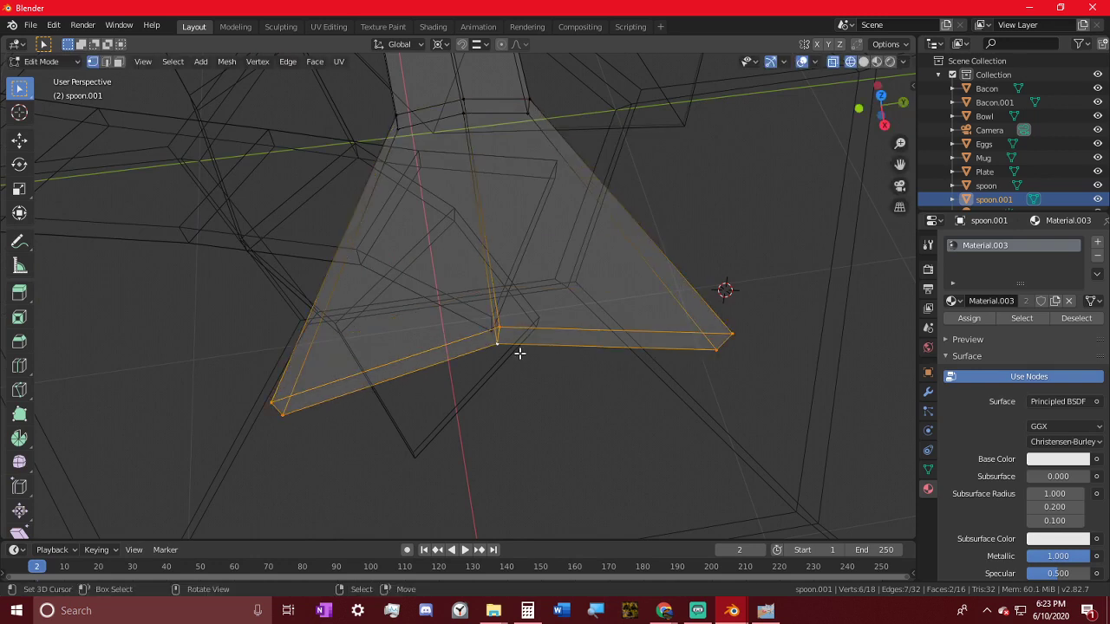
middle_drag(520, 352, 509, 347)
key(alt+a)
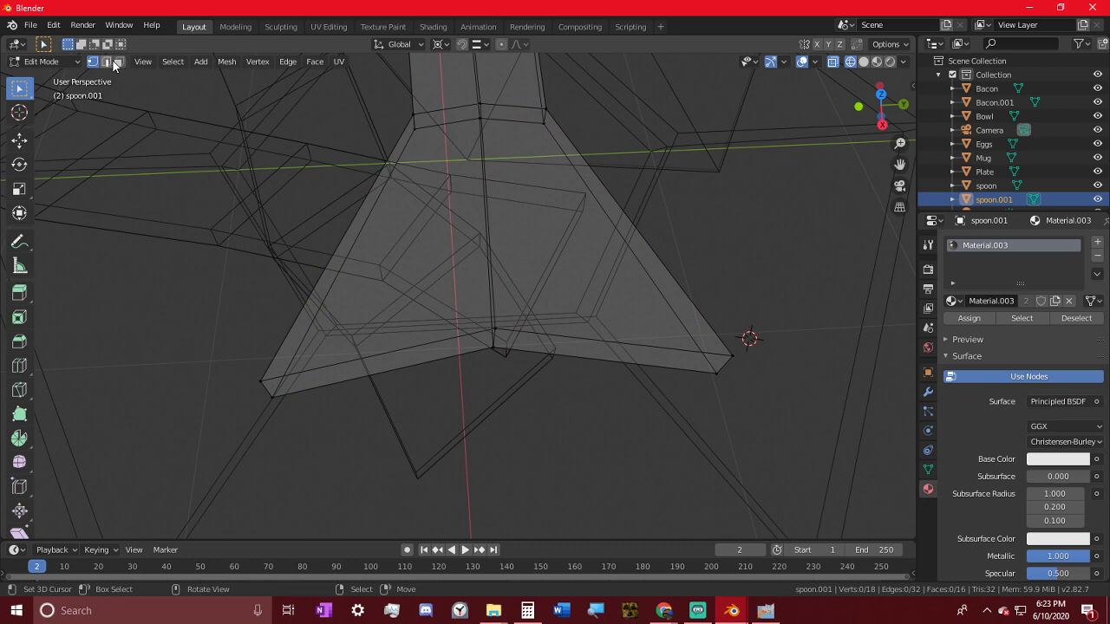
- Examine the closed flared end of the spoon copy from several angles, including straight from above
middle_drag(323, 344, 312, 298)
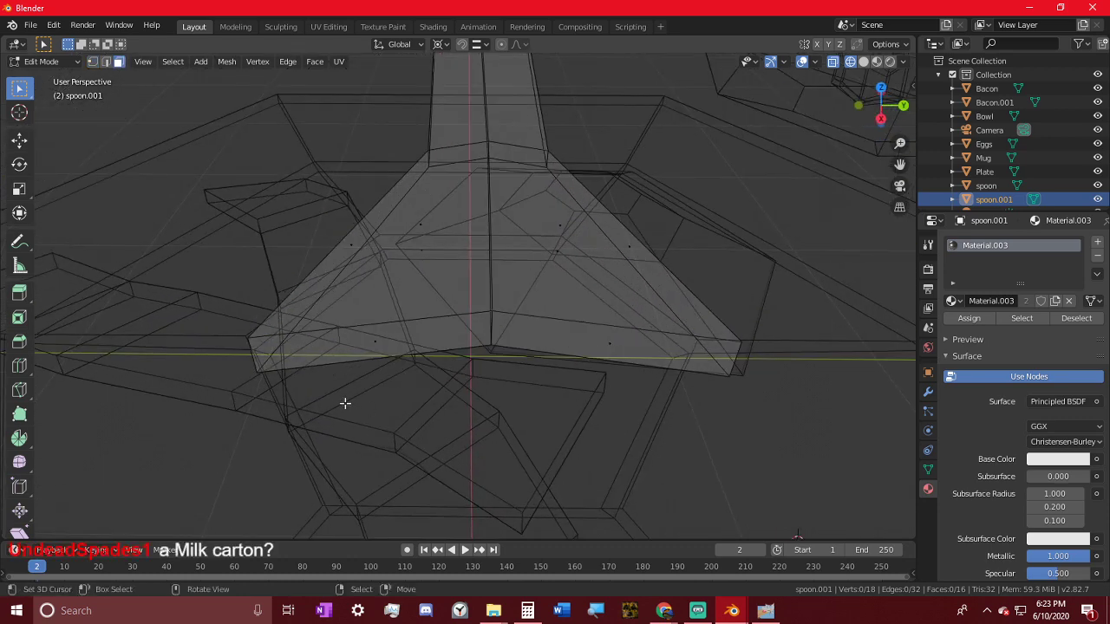
middle_drag(442, 444, 460, 419)
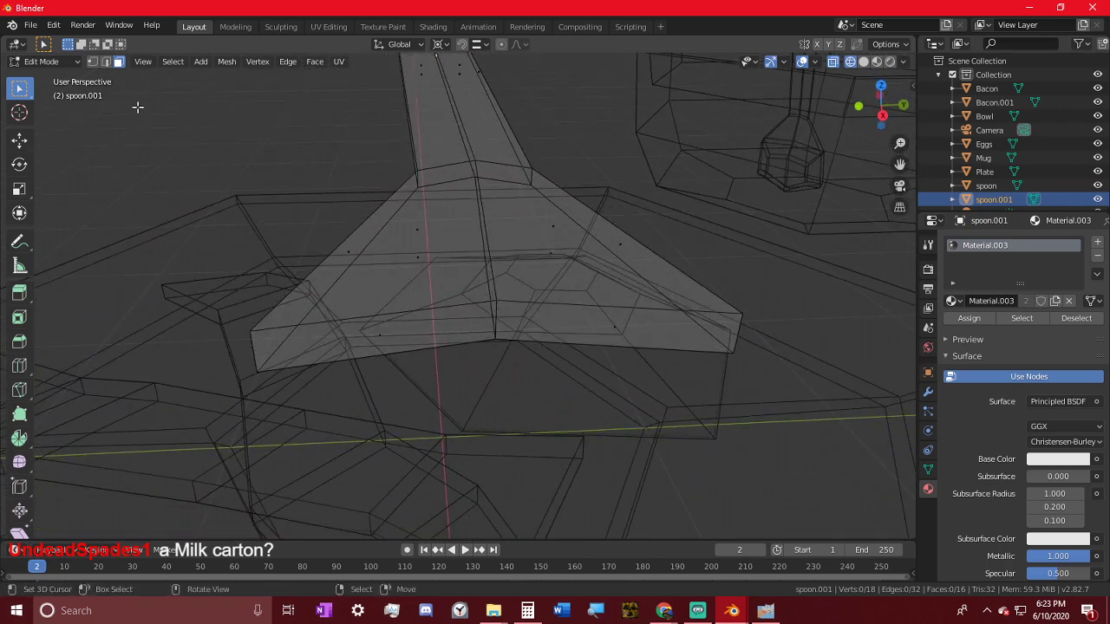
middle_drag(513, 310, 509, 374)
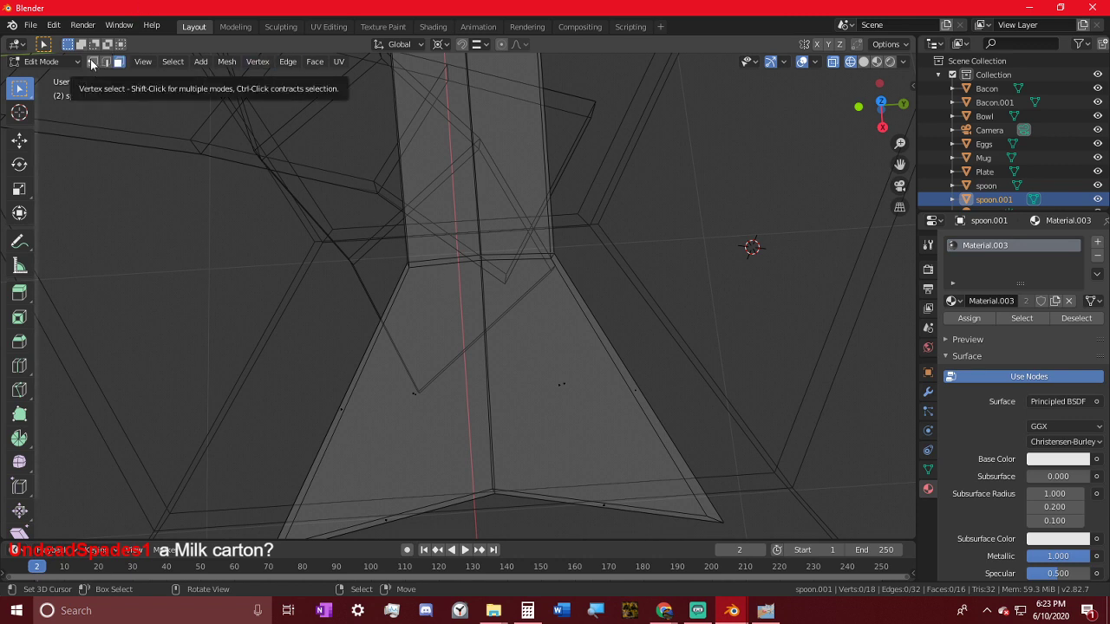
scroll(575, 371, up, 1)
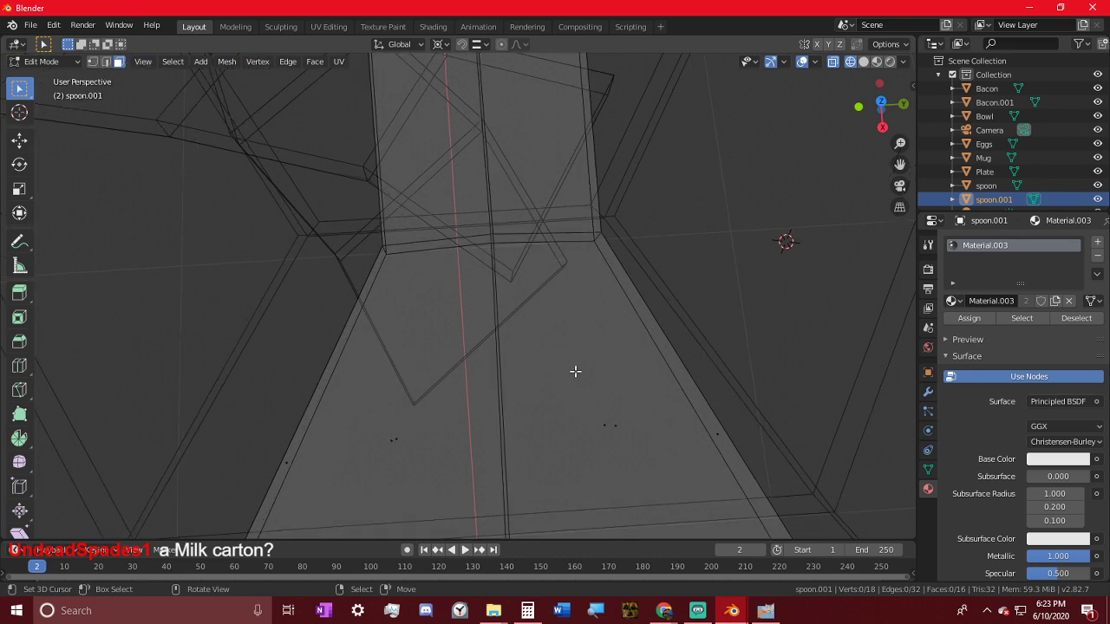
middle_drag(533, 335, 529, 340)
key(KP_7)
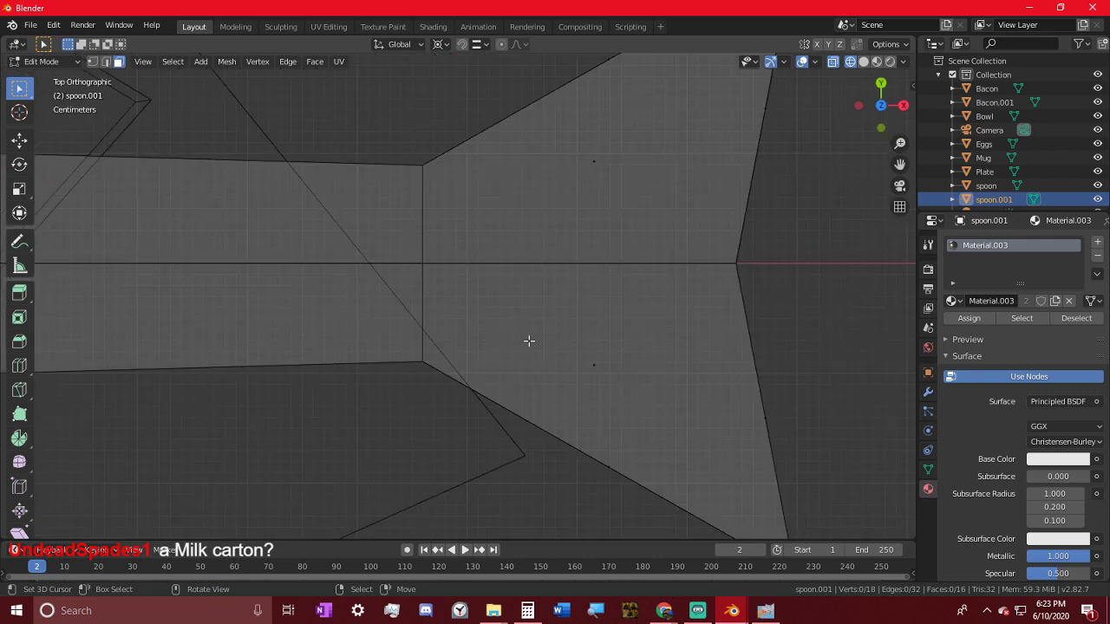
scroll(496, 286, down, 2)
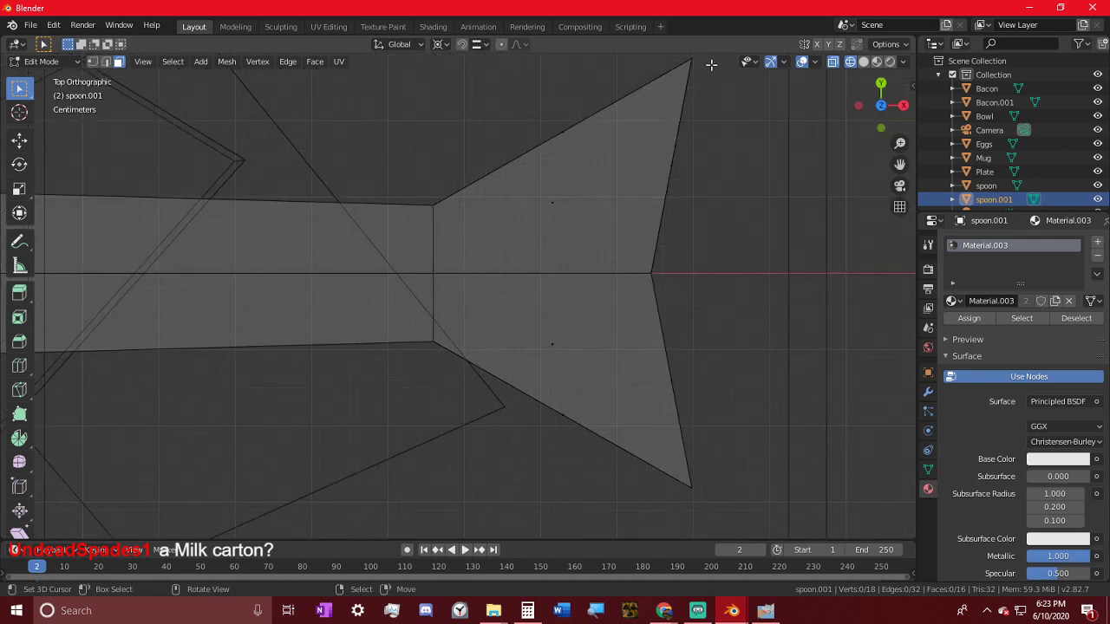
middle_drag(712, 65, 581, 411)
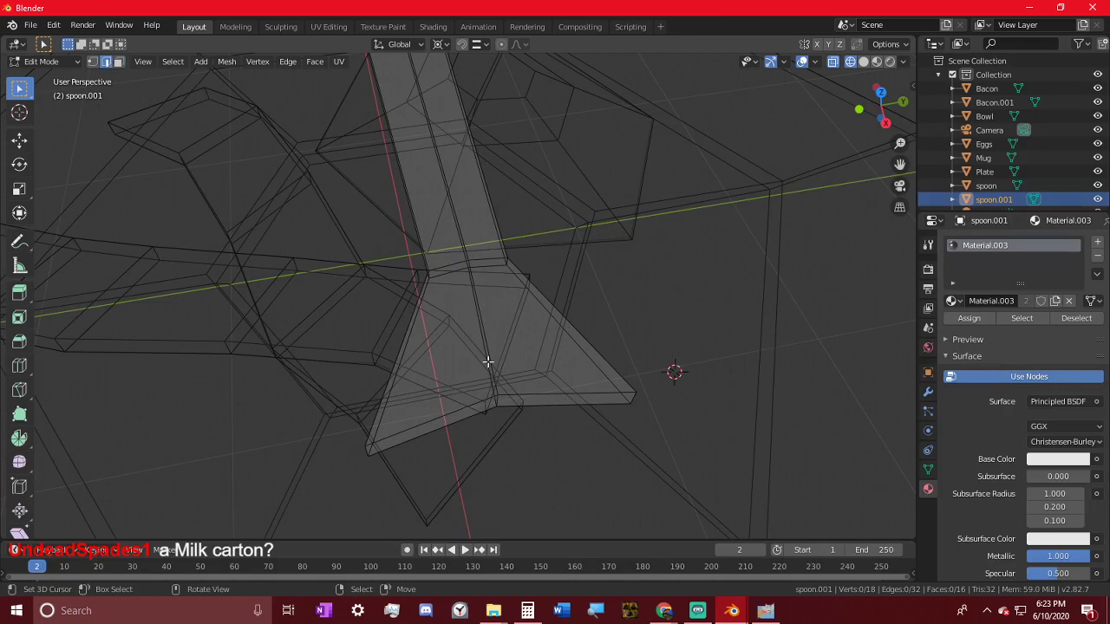
- Edge-slide the upper and lower end edges of the flared part toward the neck, using a factor of about -0.751 for the lower ones
alt+click(553, 395)
key(g)
key(g)
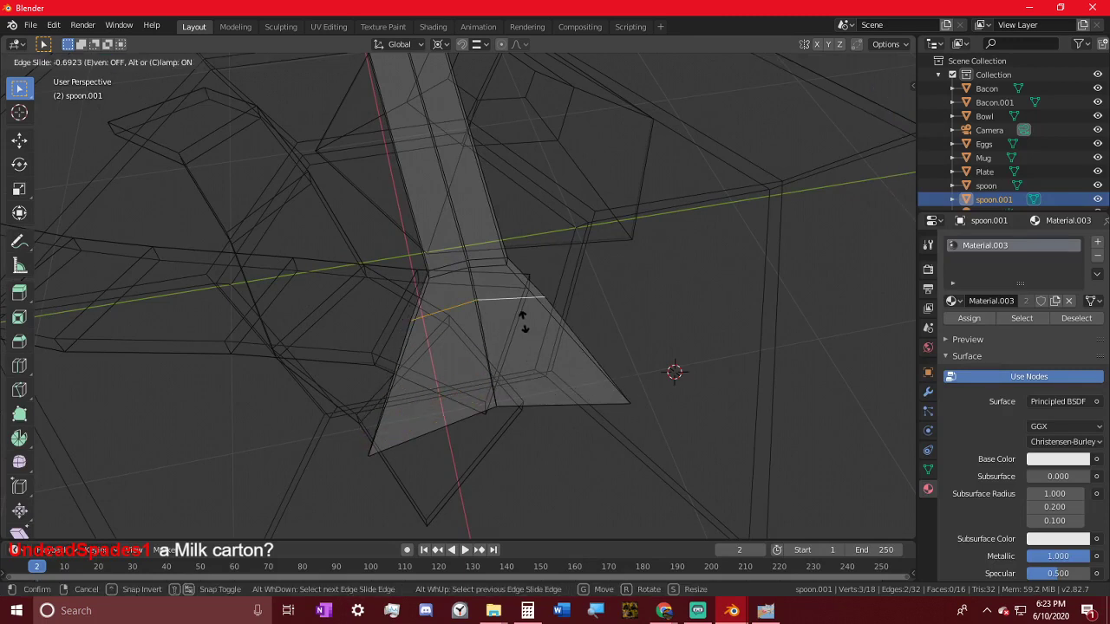
click(539, 384)
key(ctrl+z)
key(g)
key(g)
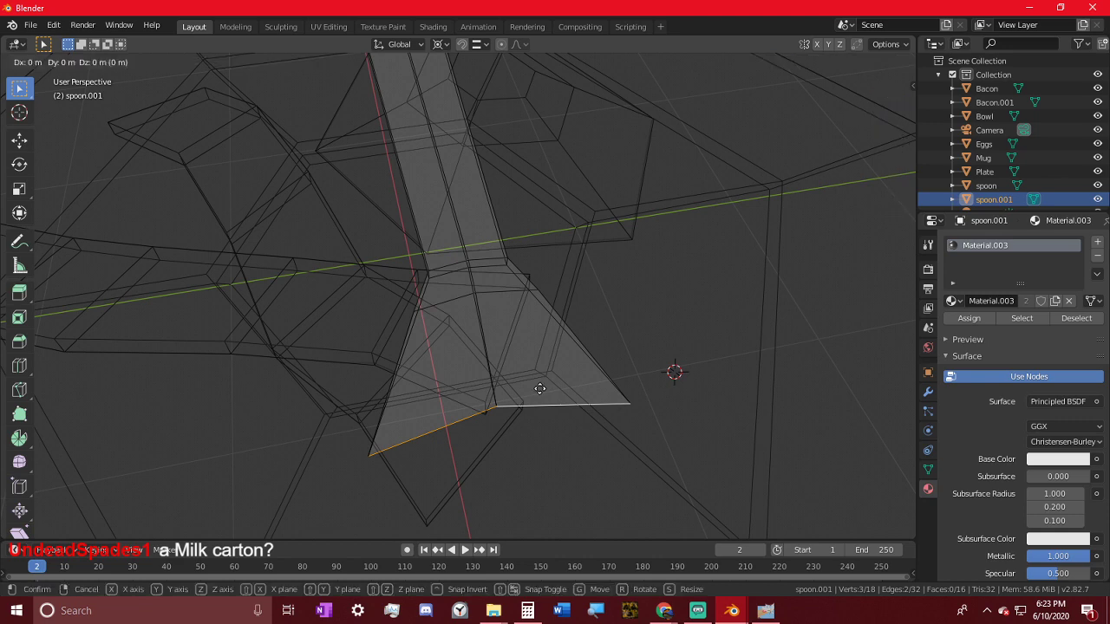
click(517, 325)
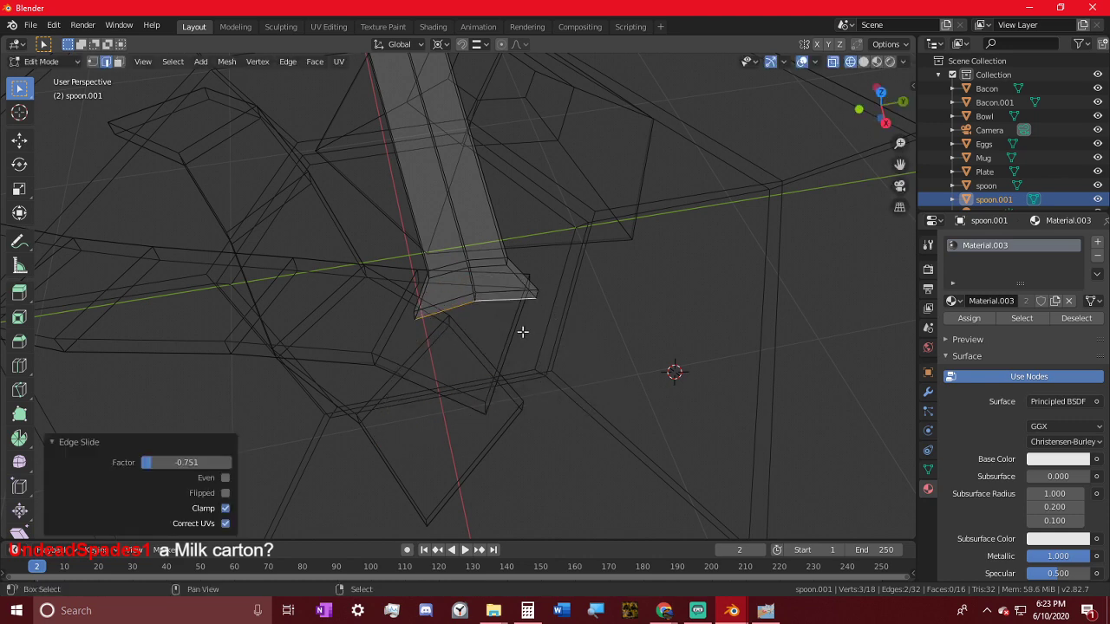
- Slide the two outer corner edges of the shortened end toward the neck, the second one by a factor of -0.467
middle_drag(520, 330, 589, 325)
key(ctrl+z)
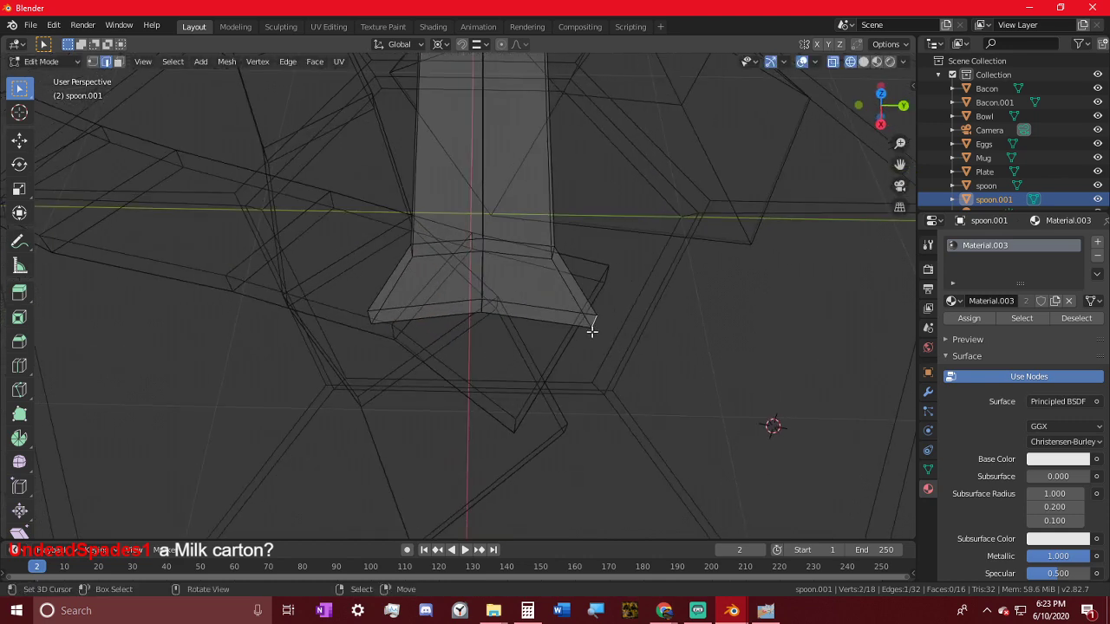
key(g)
key(g)
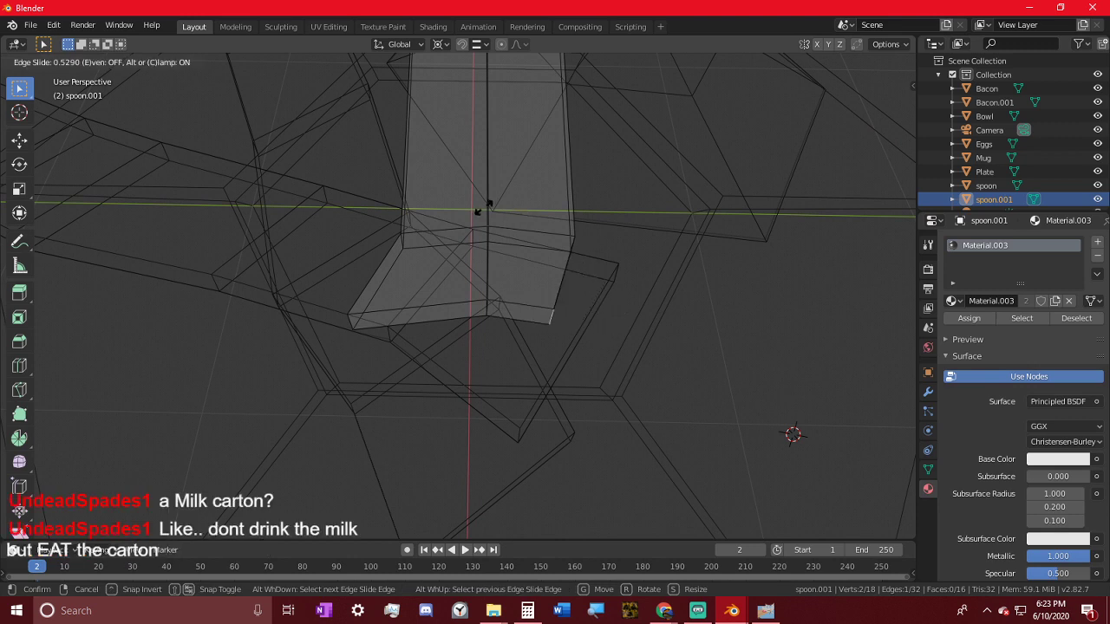
click(494, 130)
click(356, 321)
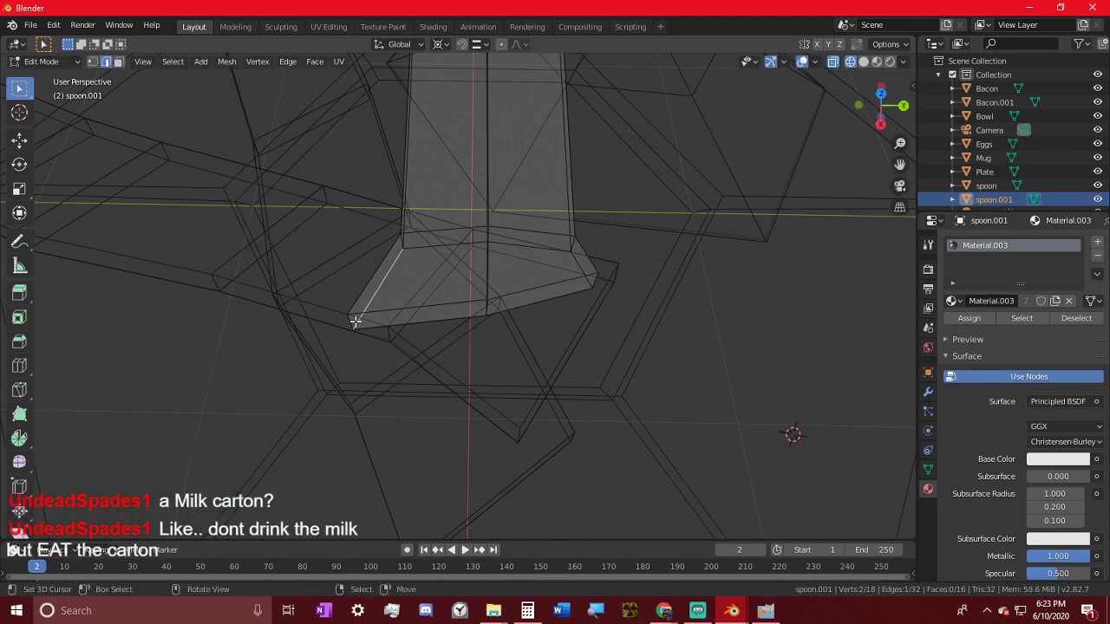
key(g)
key(g)
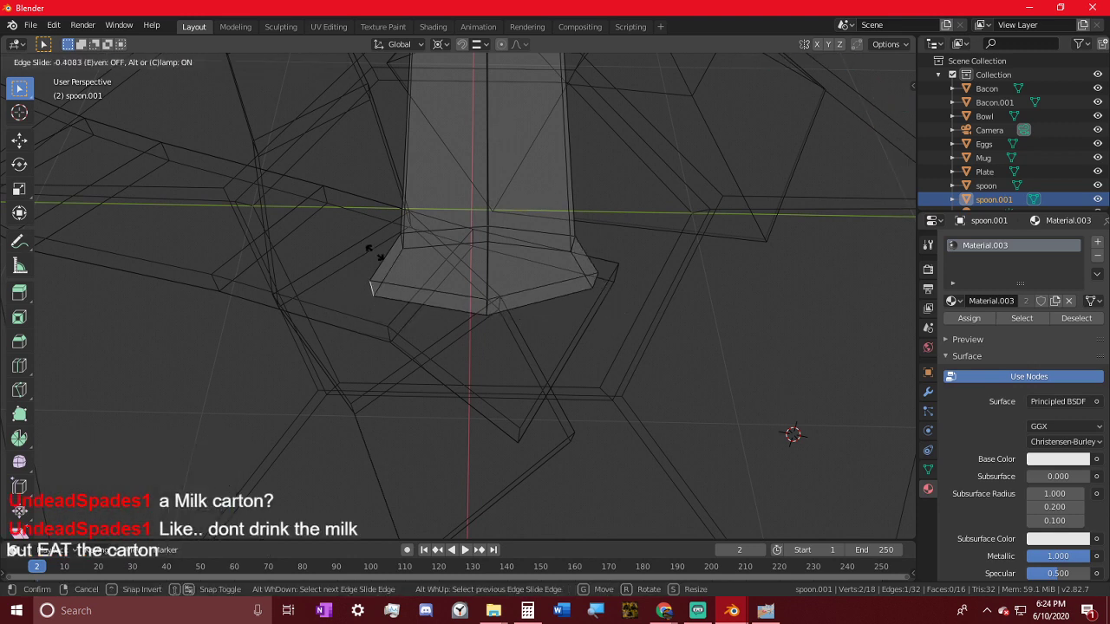
click(372, 251)
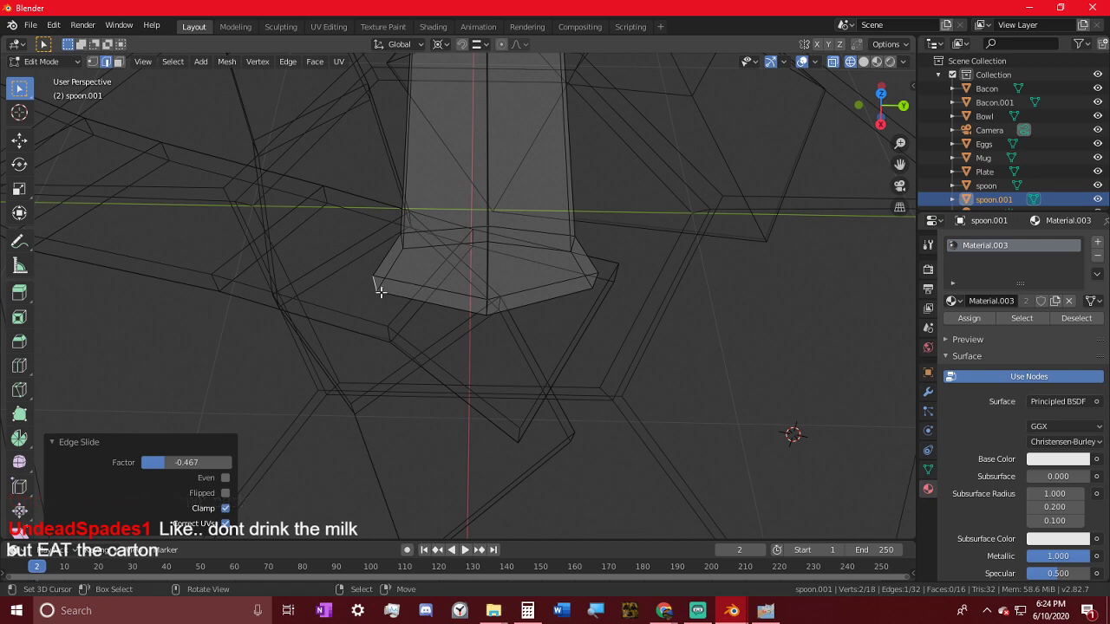
- Rip the short centre edge at the tip and move it about 0.03 m along Y to open a notch in the end
middle_drag(466, 236, 609, 213)
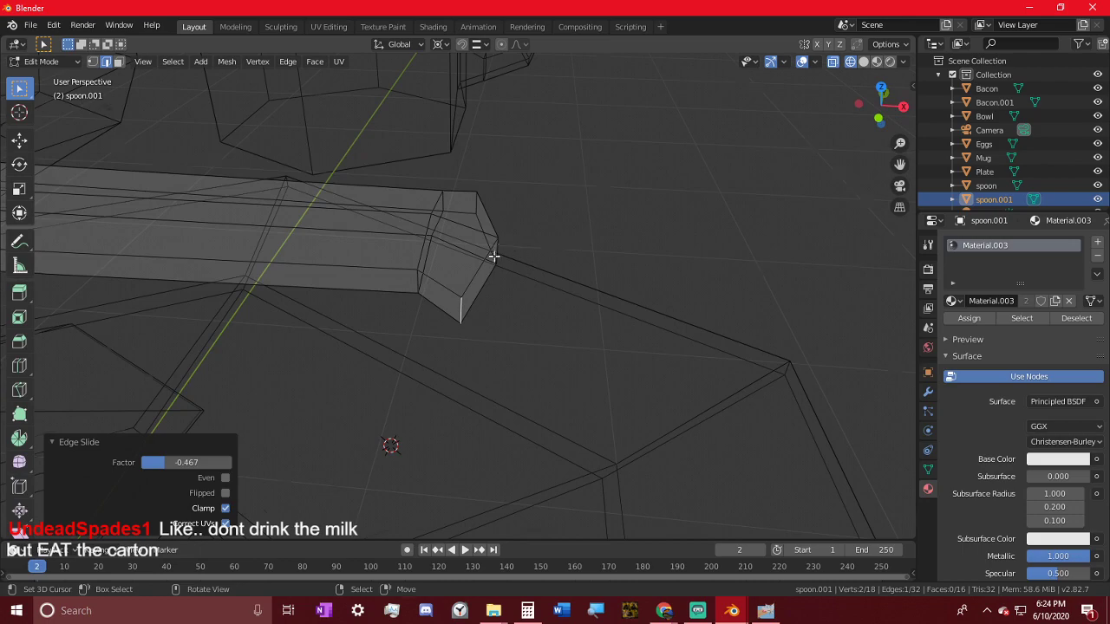
middle_drag(494, 256, 347, 328)
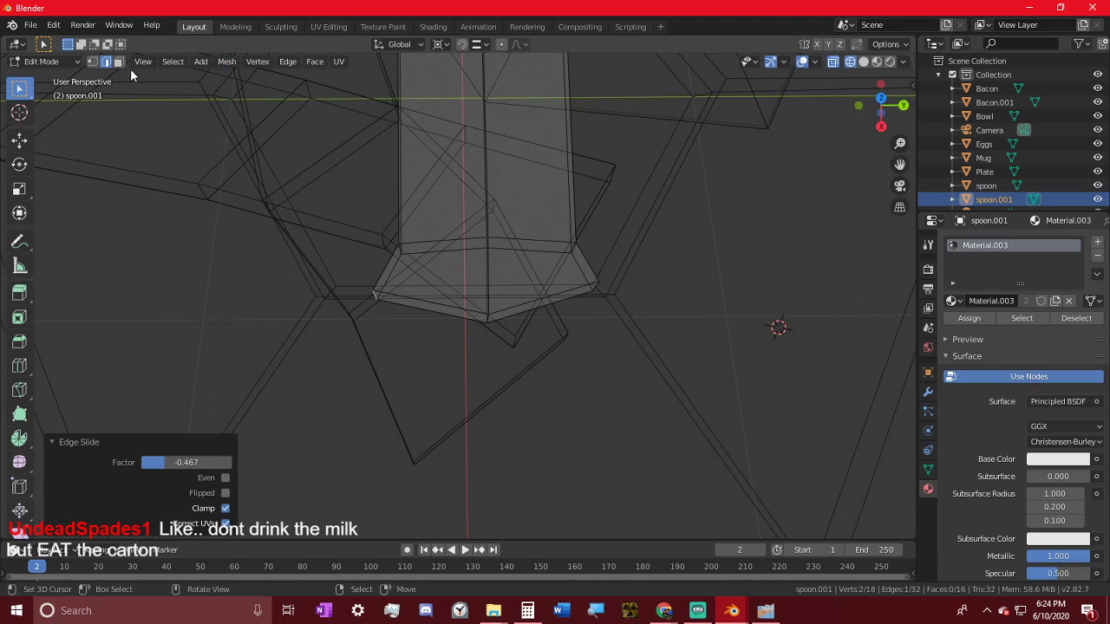
click(511, 319)
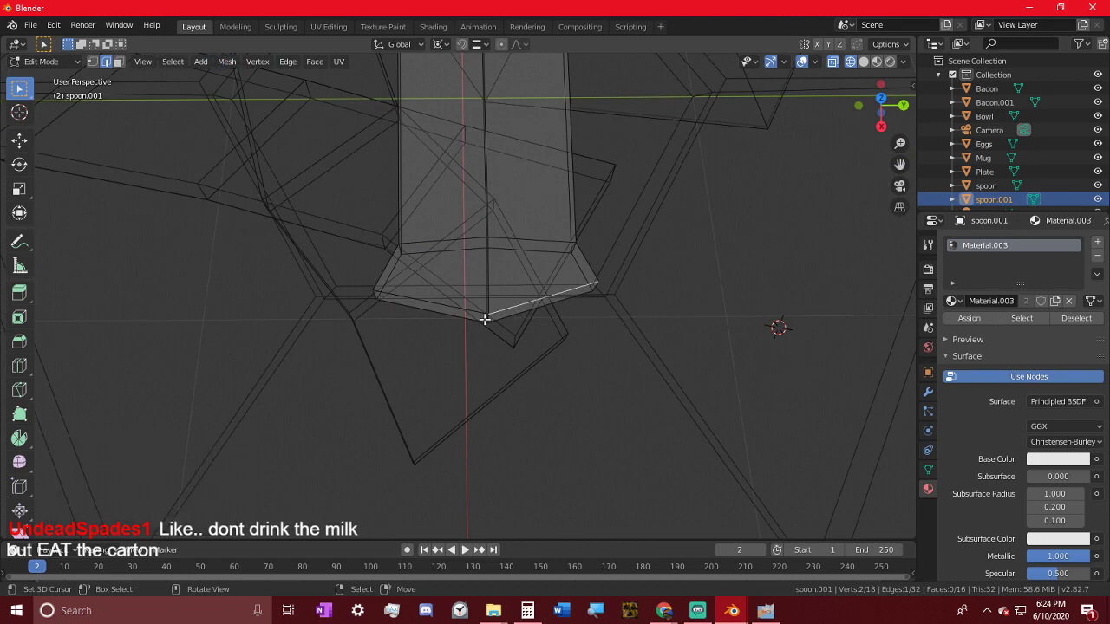
click(485, 320)
scroll(488, 322, up, 2)
middle_drag(521, 344, 538, 324)
click(492, 318)
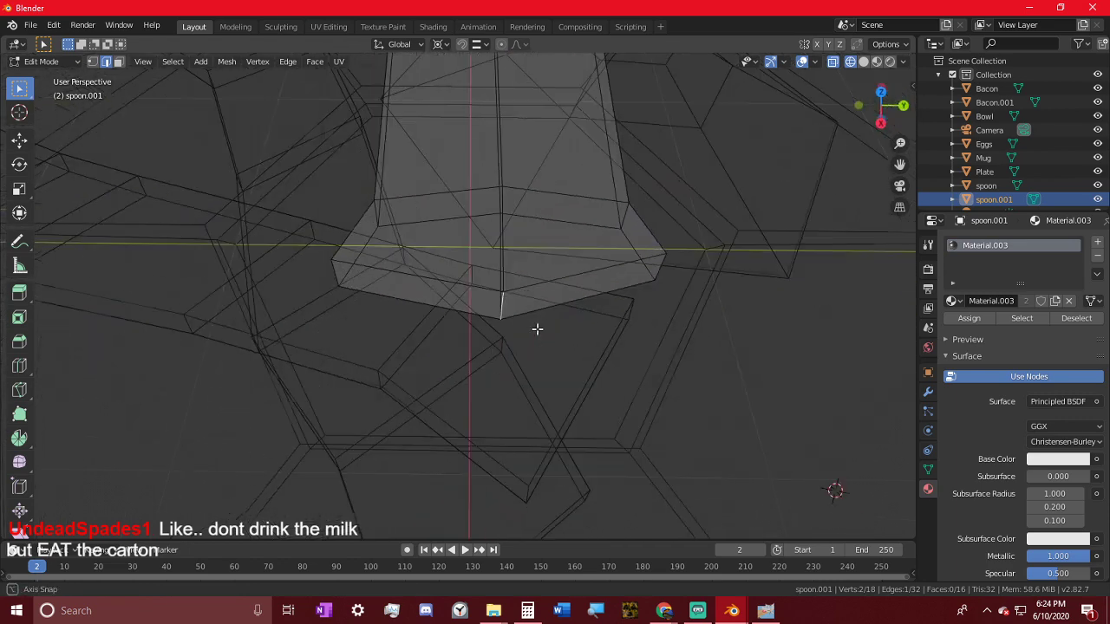
key(g)
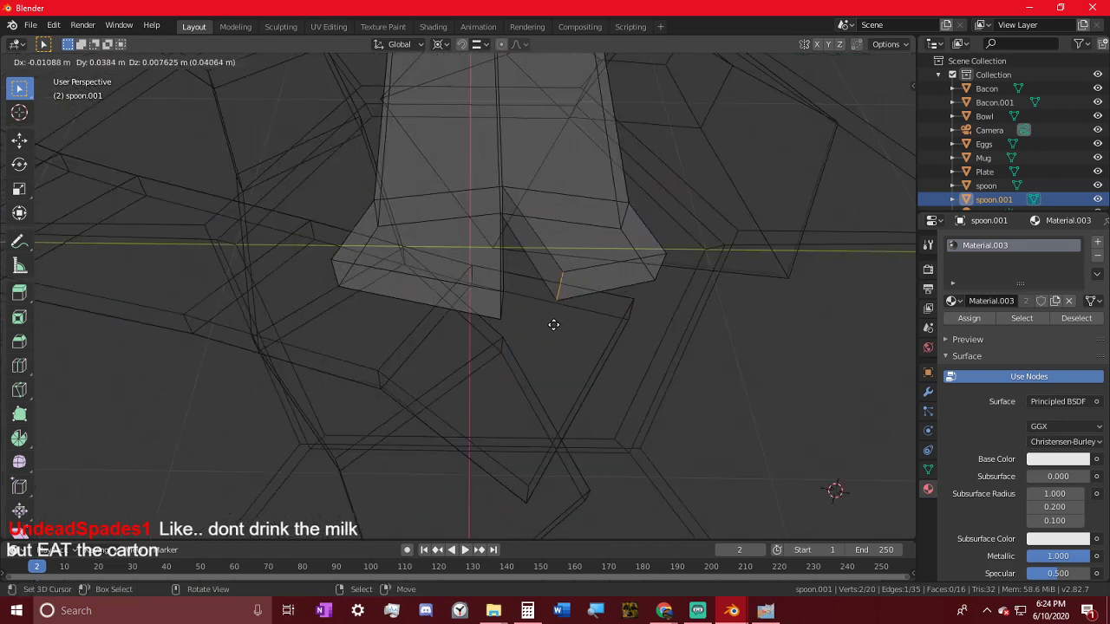
click(551, 330)
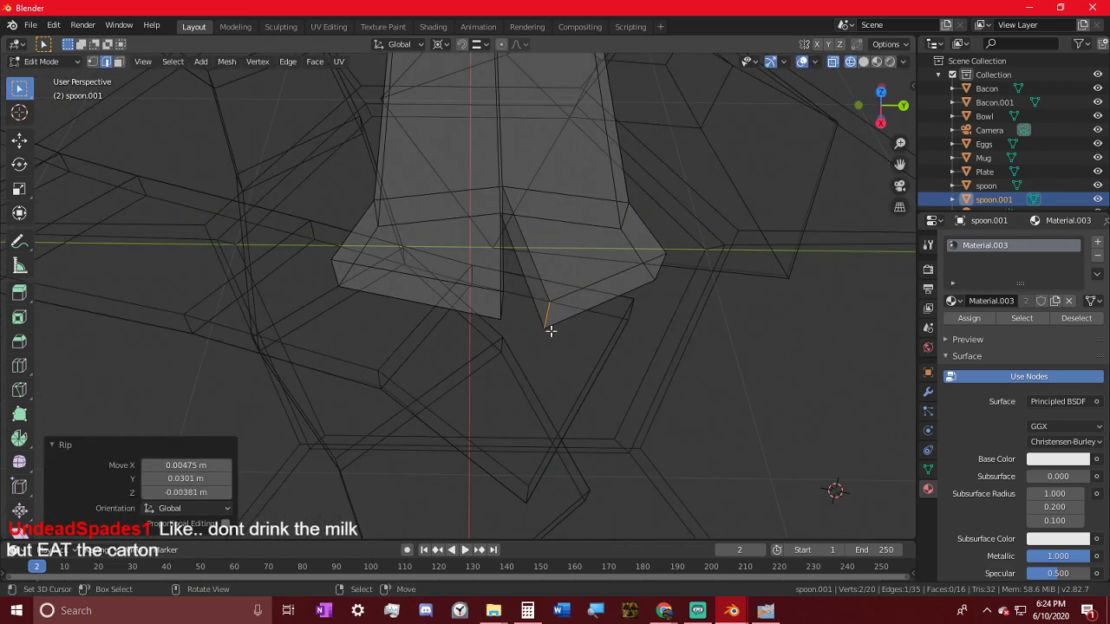
key(v)
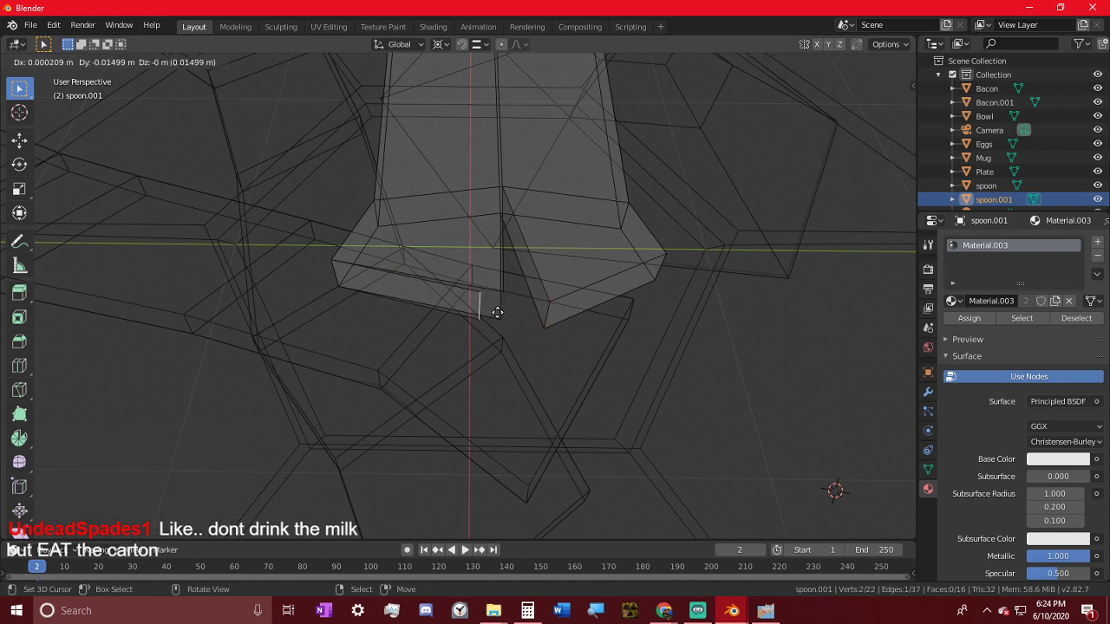
right_click(492, 312)
click(549, 320)
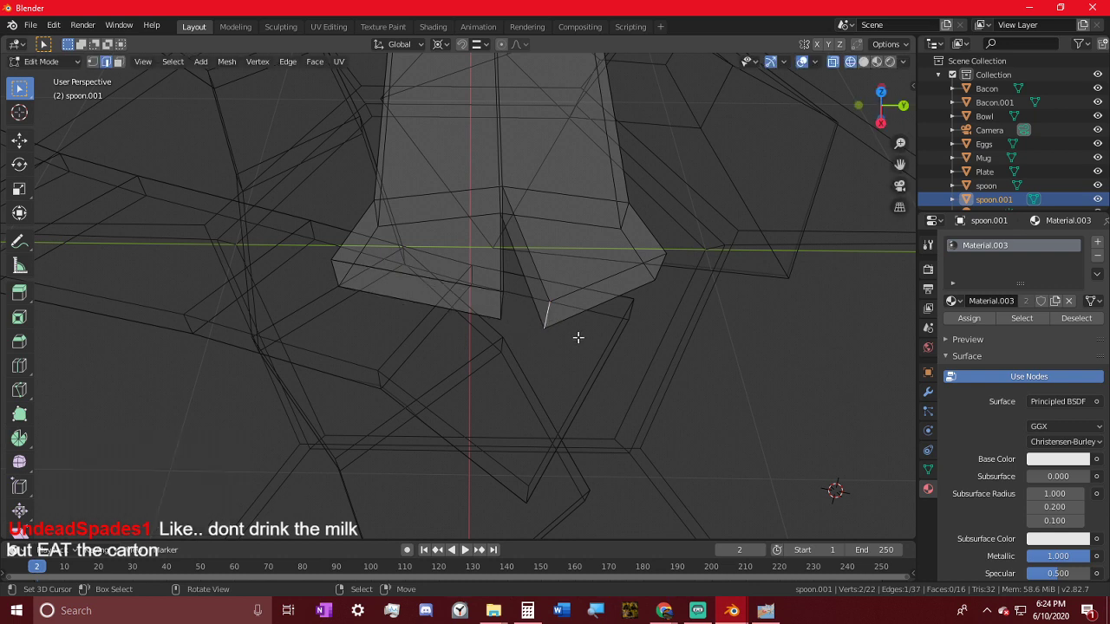
- Select the edges of the -Y side prong below the neck of the spoon copy and delete them
key(c)
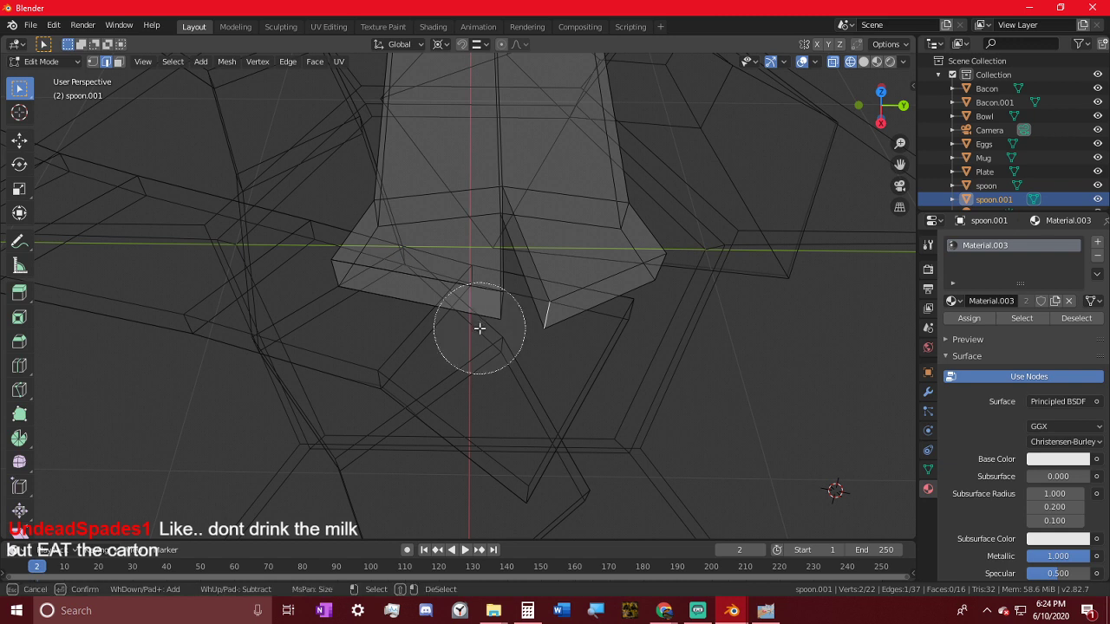
drag(478, 326, 337, 286)
key(Escape)
key(x)
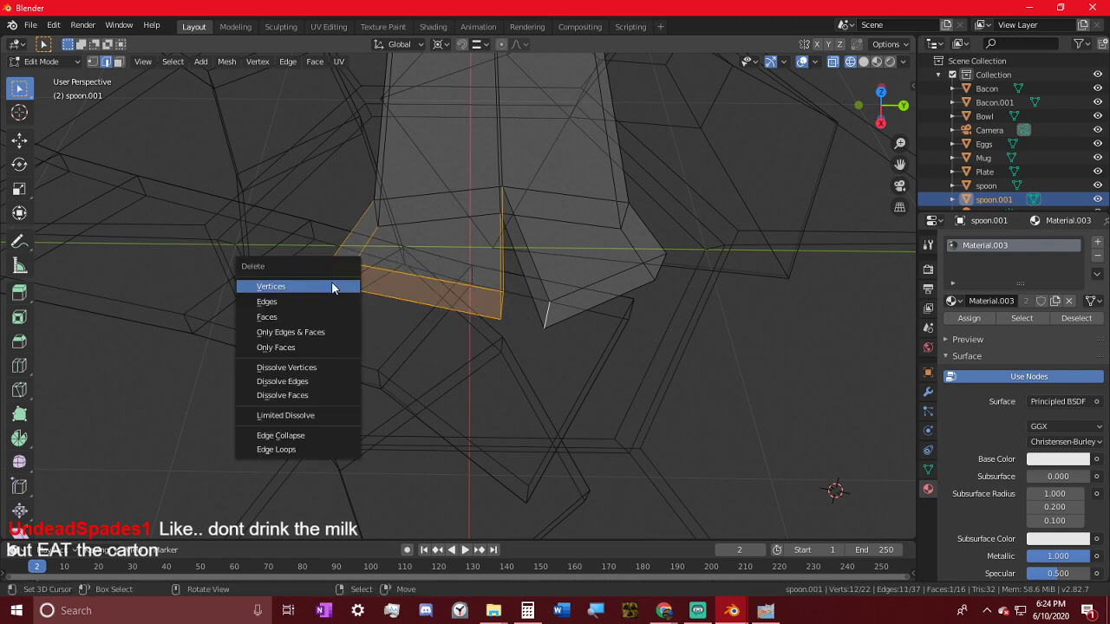
click(303, 302)
key(ctrl+z)
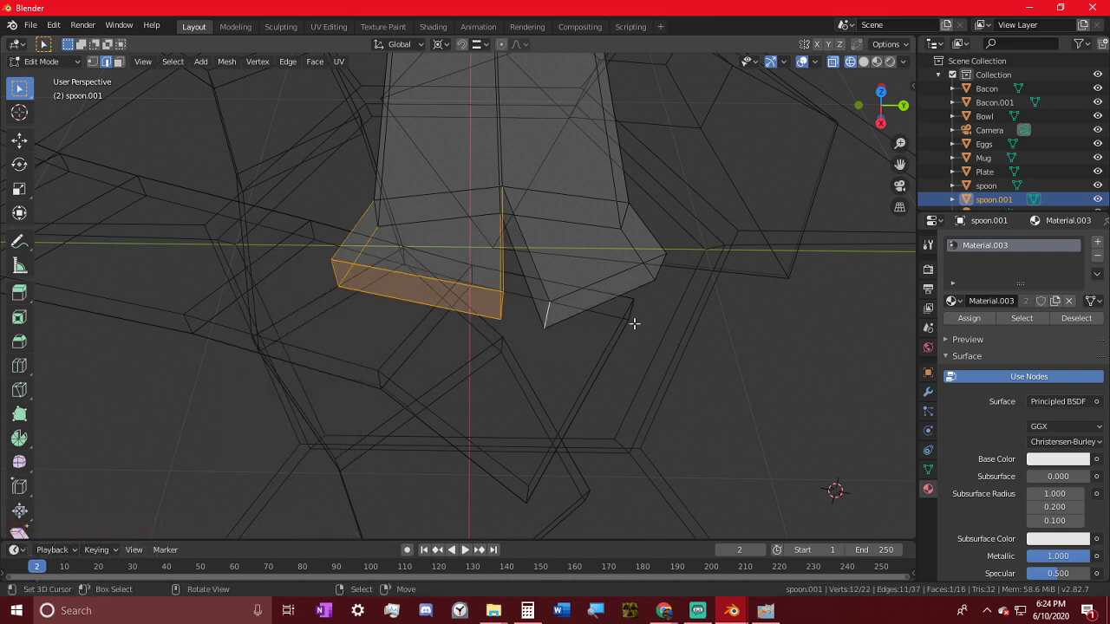
key(c)
key(Escape)
key(x)
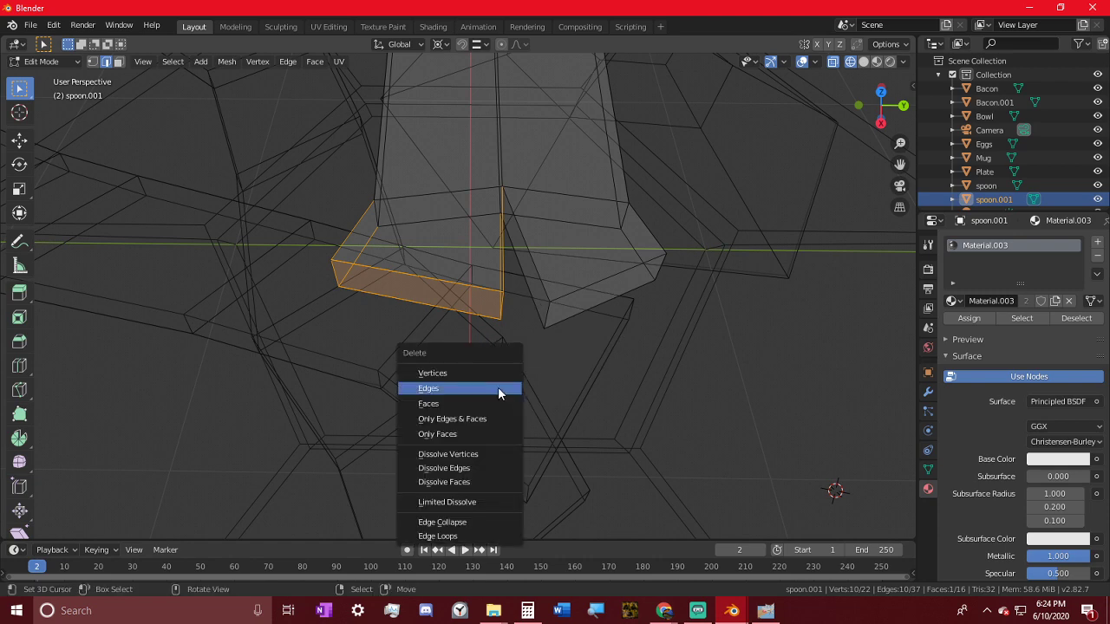
click(497, 392)
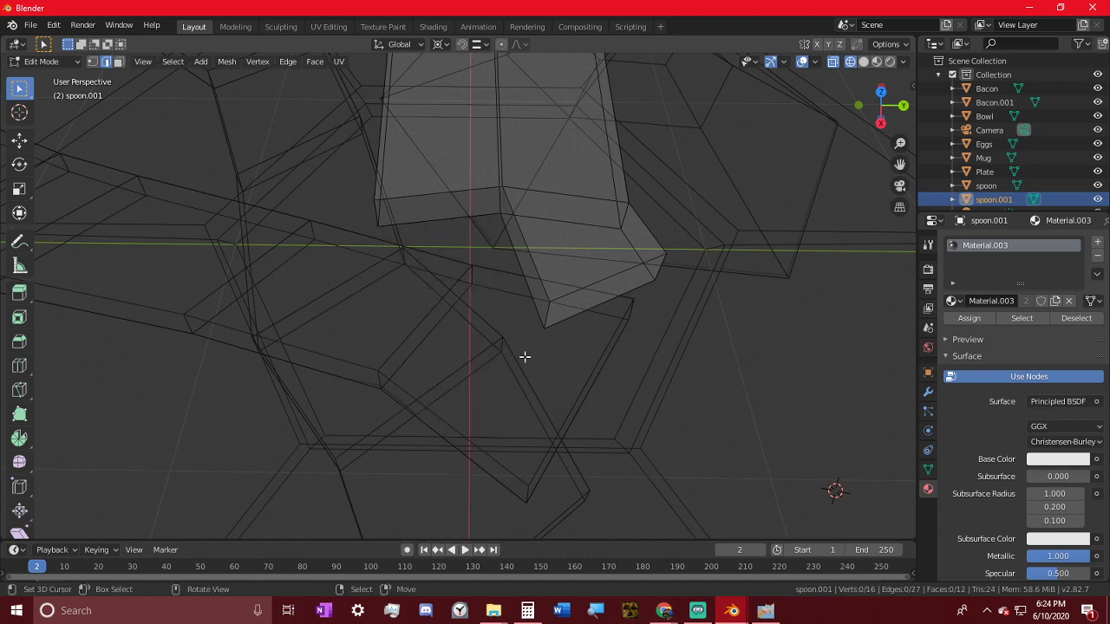
- Symmetrize the whole spoon copy mesh in the +Y to -Y direction
middle_drag(582, 373, 585, 302)
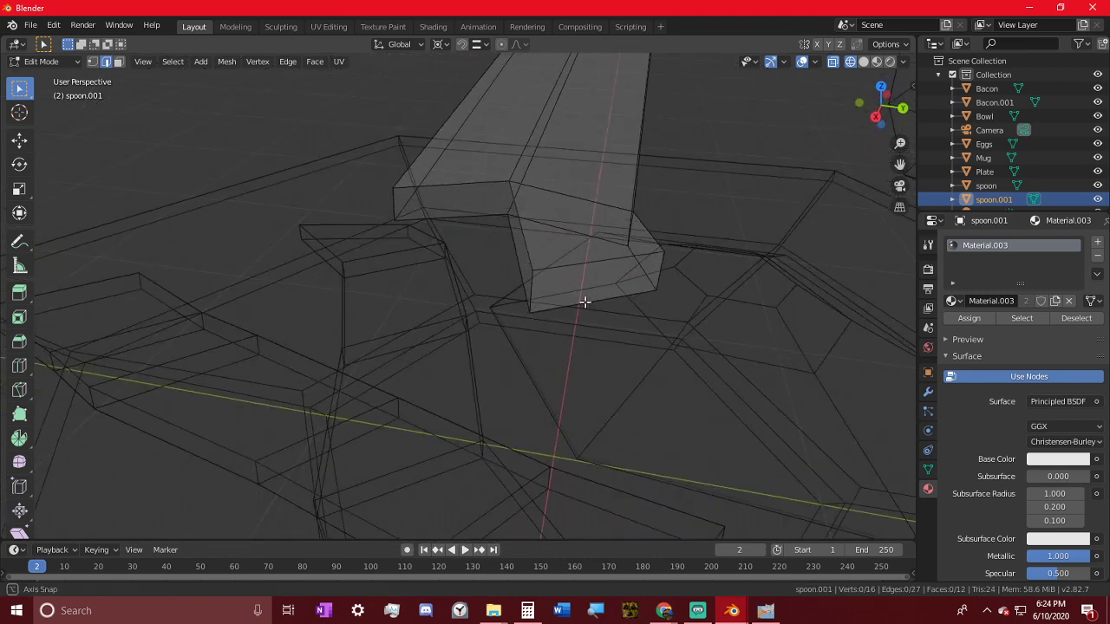
key(a)
click(227, 62)
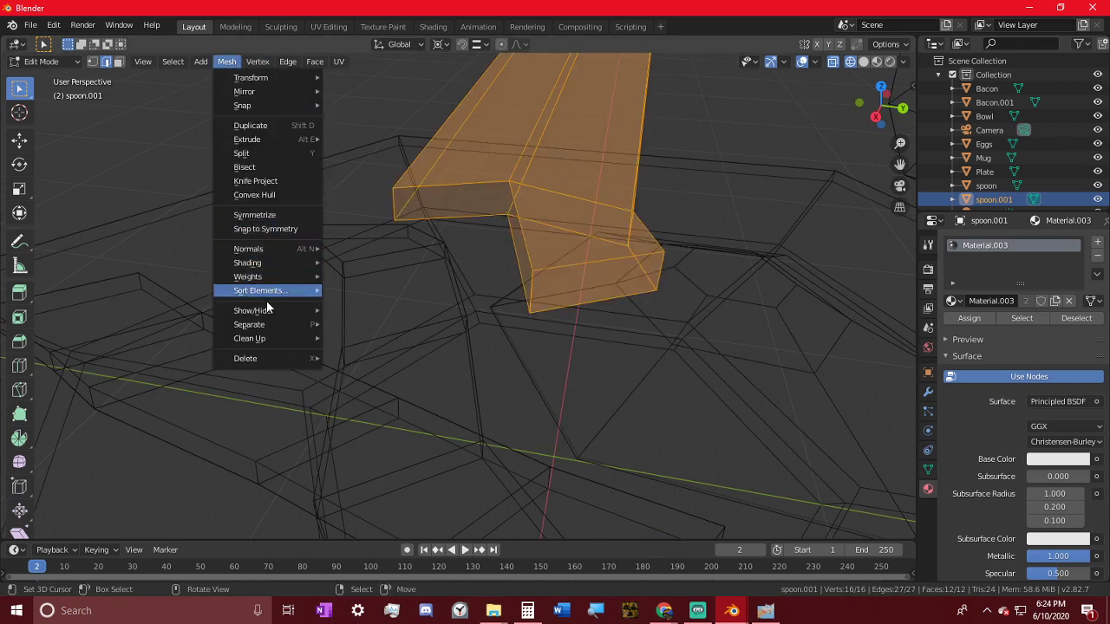
click(286, 215)
click(188, 508)
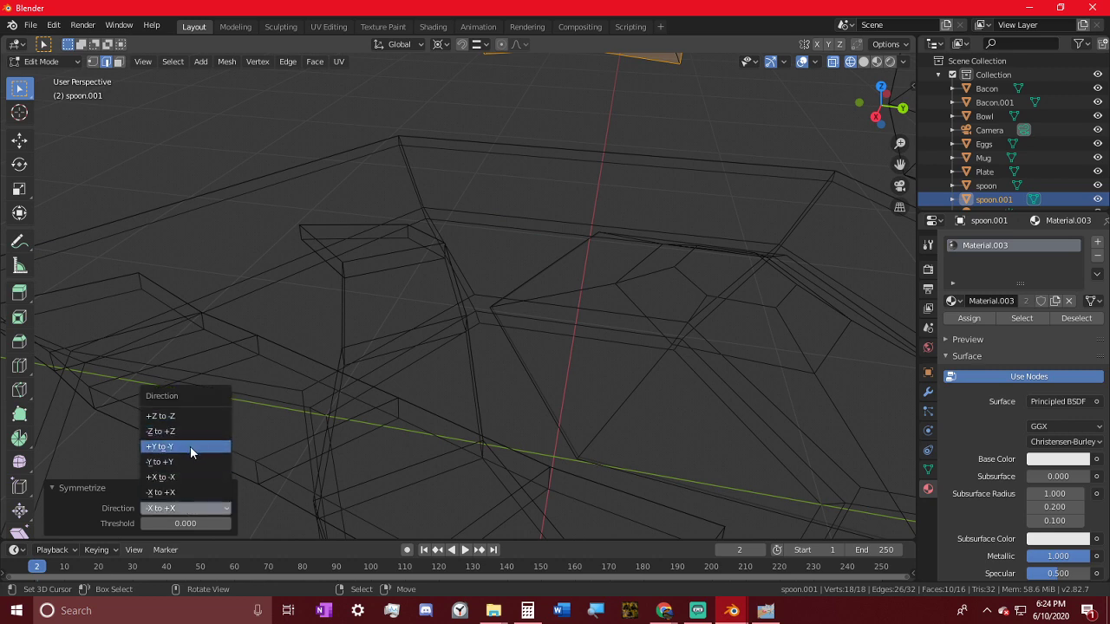
click(182, 461)
middle_drag(186, 454, 364, 278)
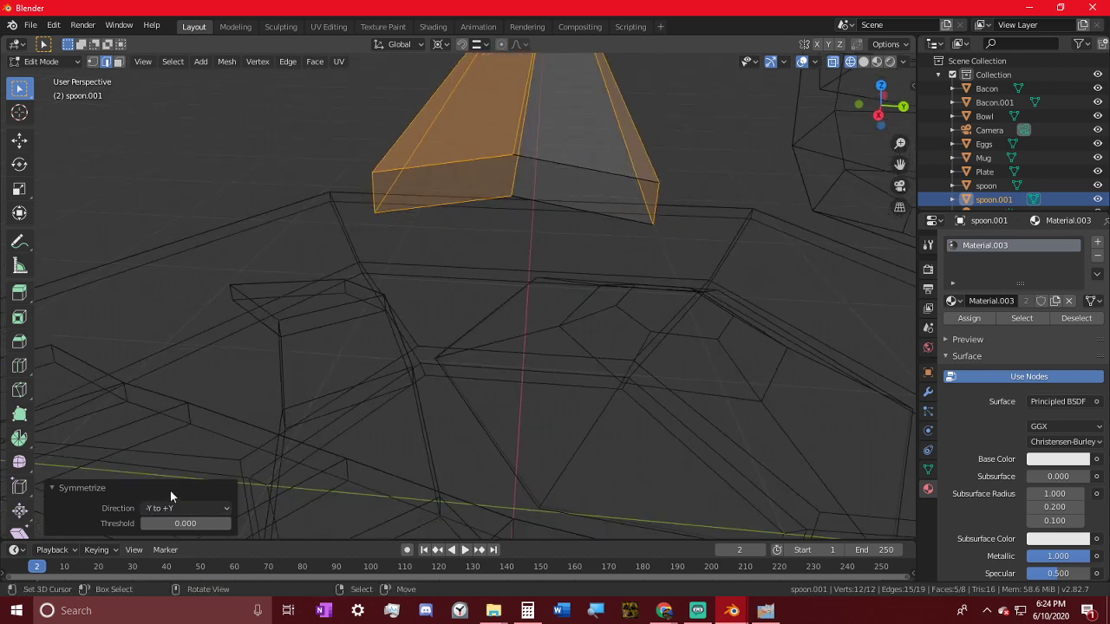
click(186, 509)
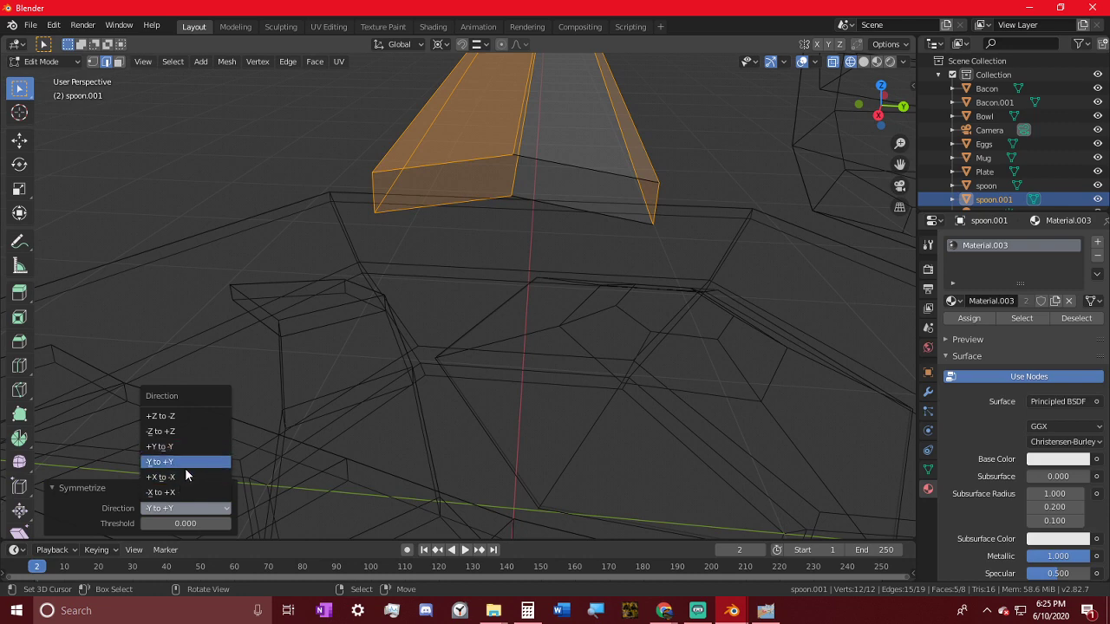
middle_drag(179, 450, 441, 392)
click(442, 392)
- Select the short inner tip edges of both prongs and extrude them in place
click(528, 345)
click(551, 341)
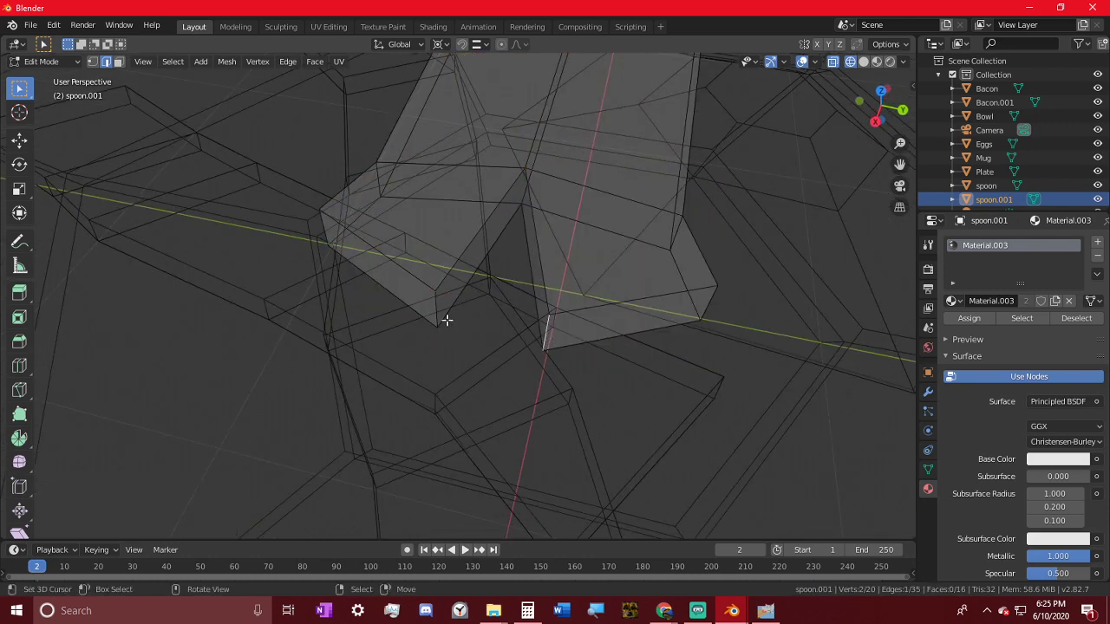
shift+click(447, 320)
middle_drag(619, 362, 630, 363)
key(e)
key(Escape)
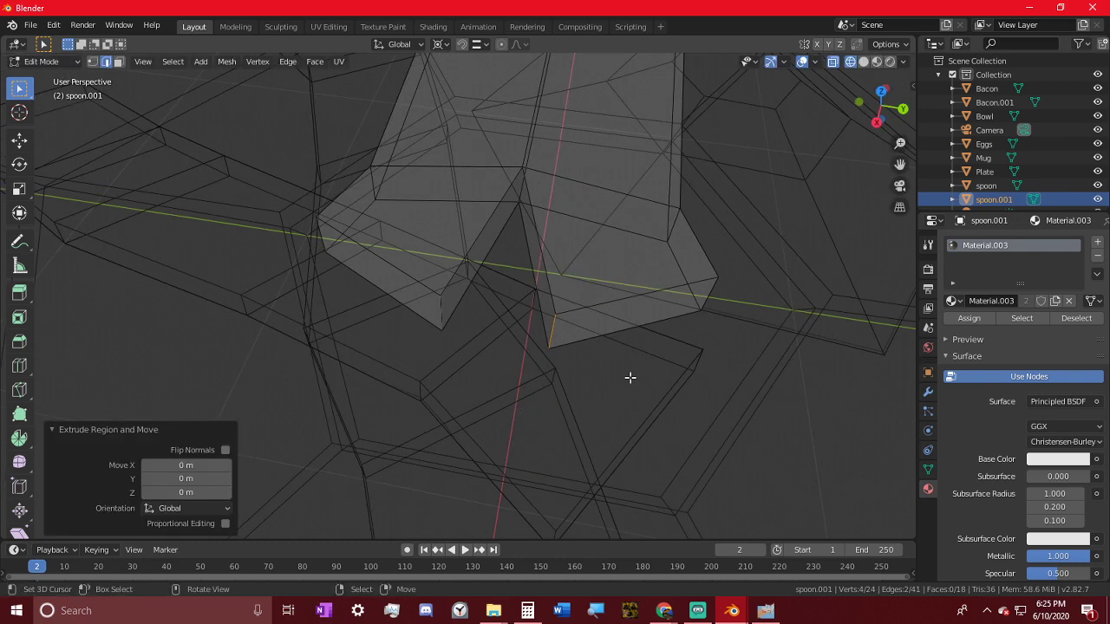
- Try merging the extruded tip edges at their centre, and undo the merge
key(m)
click(630, 380)
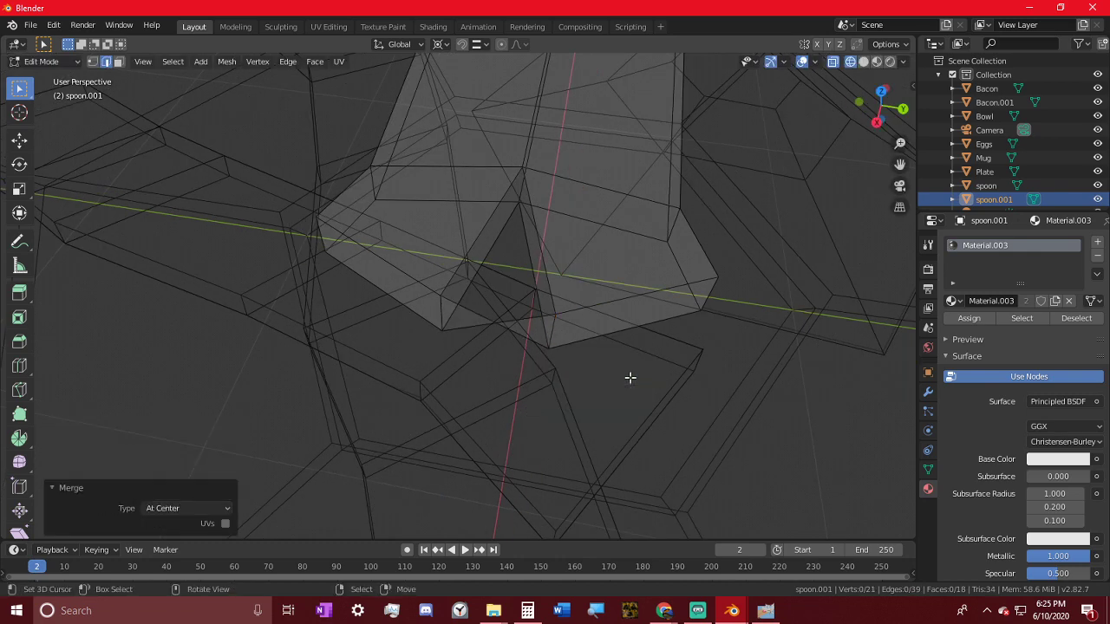
key(ctrl+z)
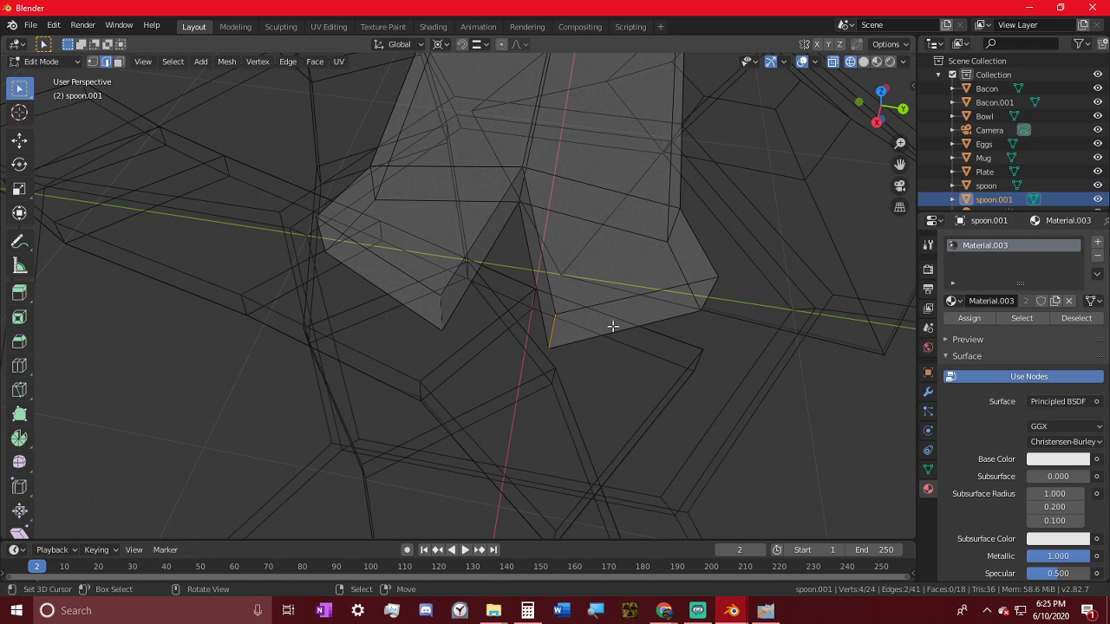
key(g)
key(x)
key(Escape)
key(s)
key(Escape)
- Snap the 3D cursor to the midpoint between the extruded tip edges
key(shift+s)
click(714, 423)
- Try scaling the extruded tip edges to 0 with the Z axis locked
key(s)
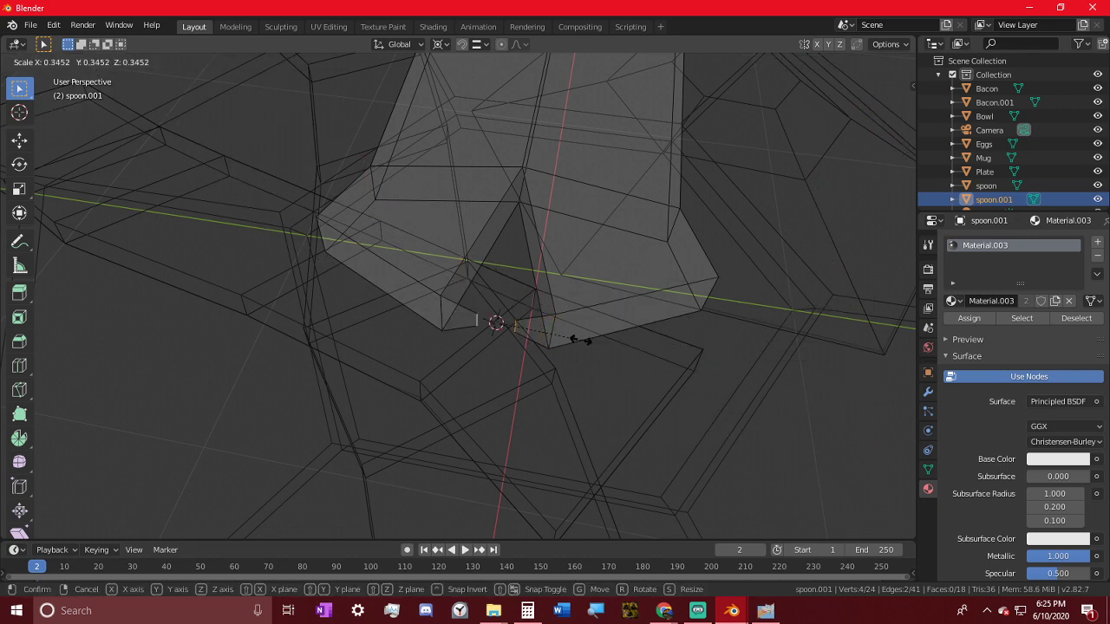
key(shift+z)
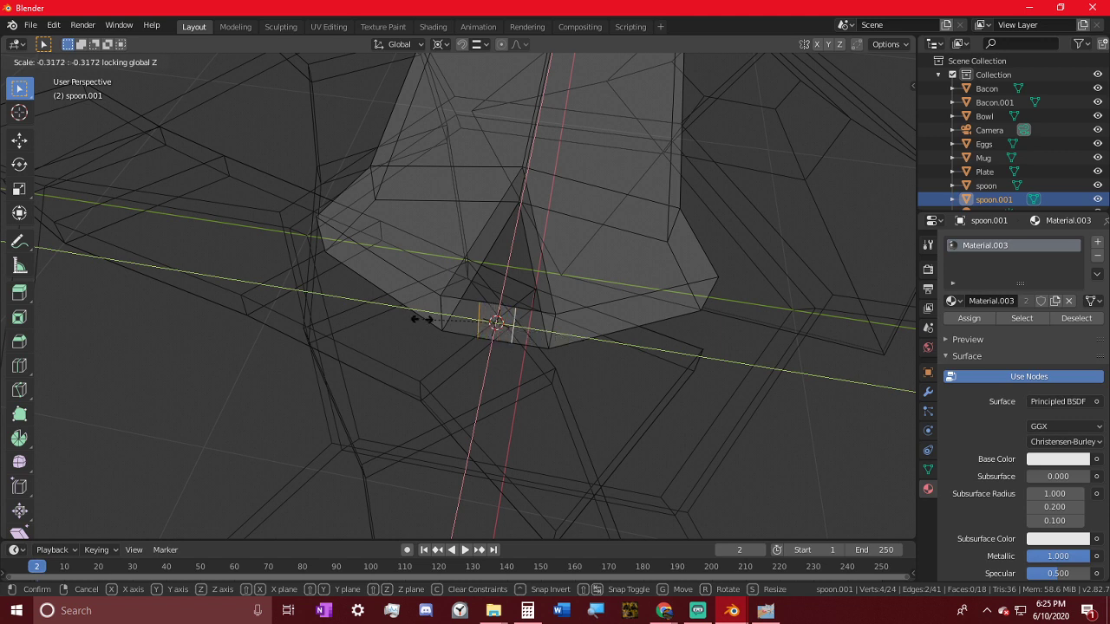
text(0)
key(Return)
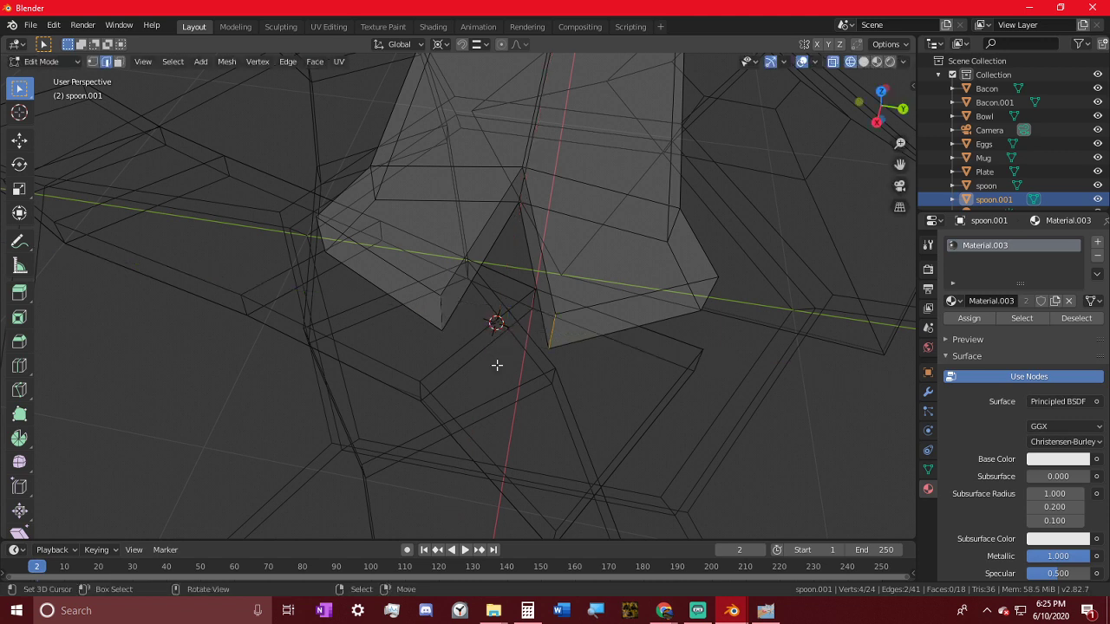
- Scale the extruded tip edges to 0 along Y and merge their overlapping vertices by distance
key(s)
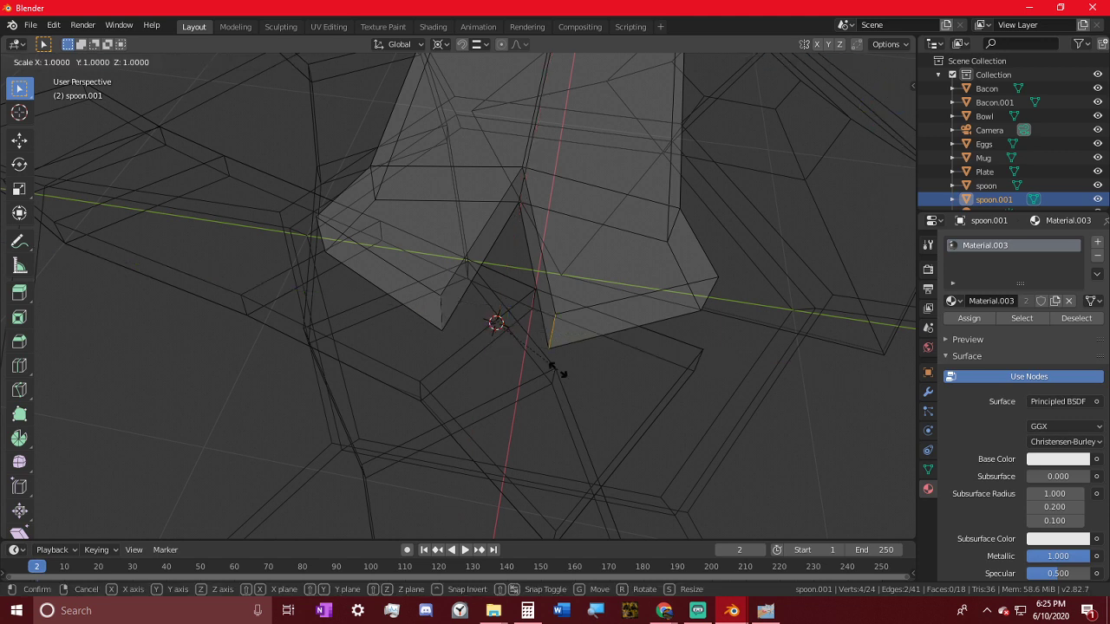
text(y0)
key(Return)
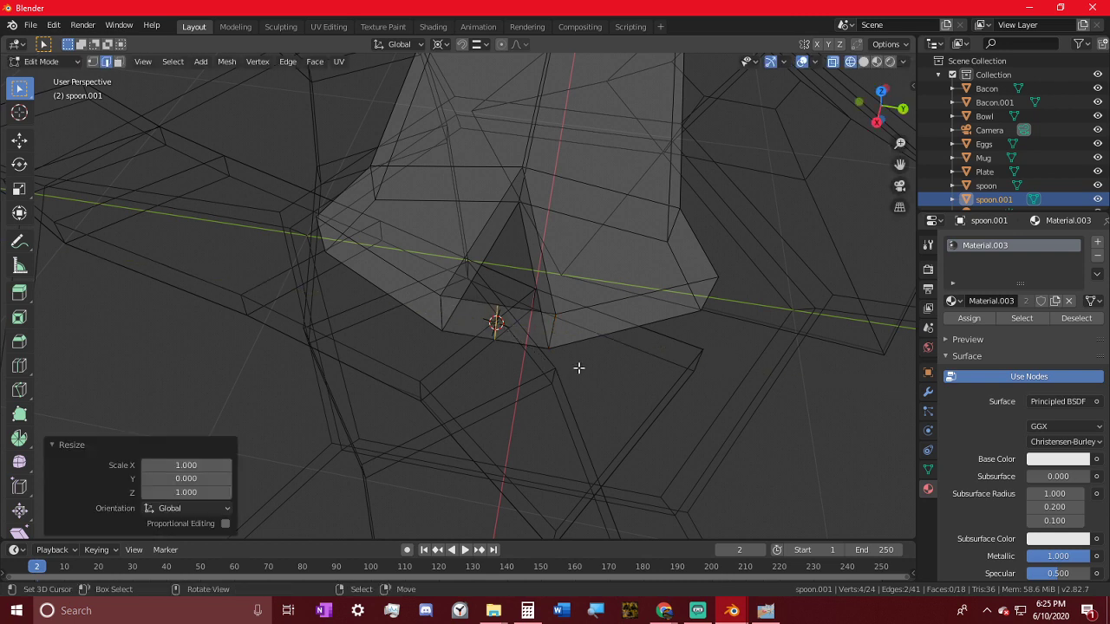
key(m)
key(Down)
key(Down)
key(Down)
key(Return)
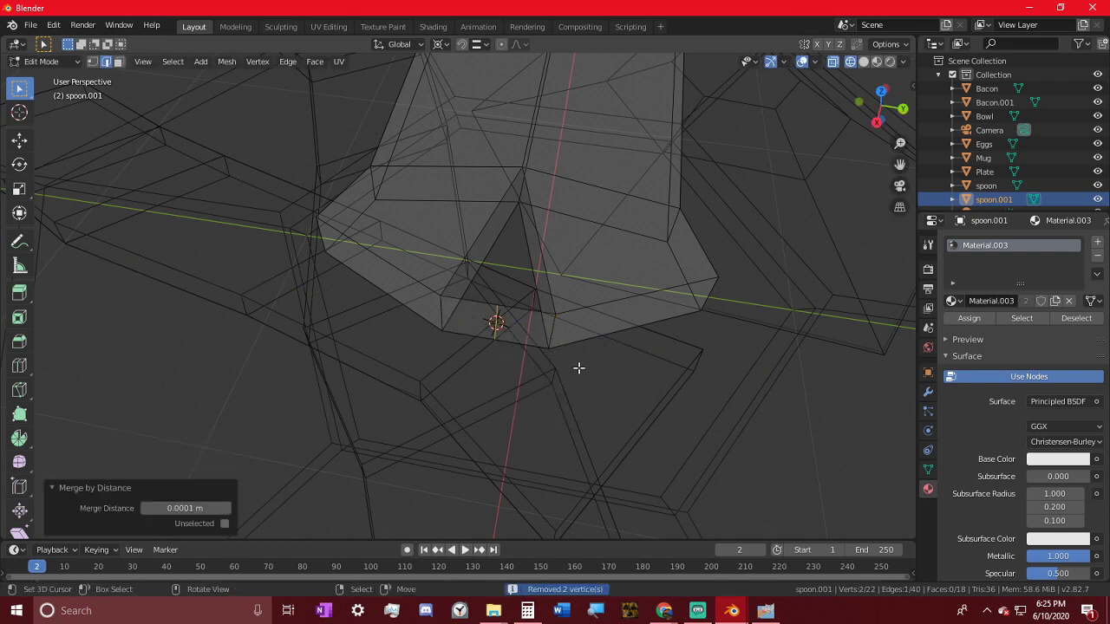
- Move the merged centre edge about 0.006 m outward along X
key(g)
key(x)
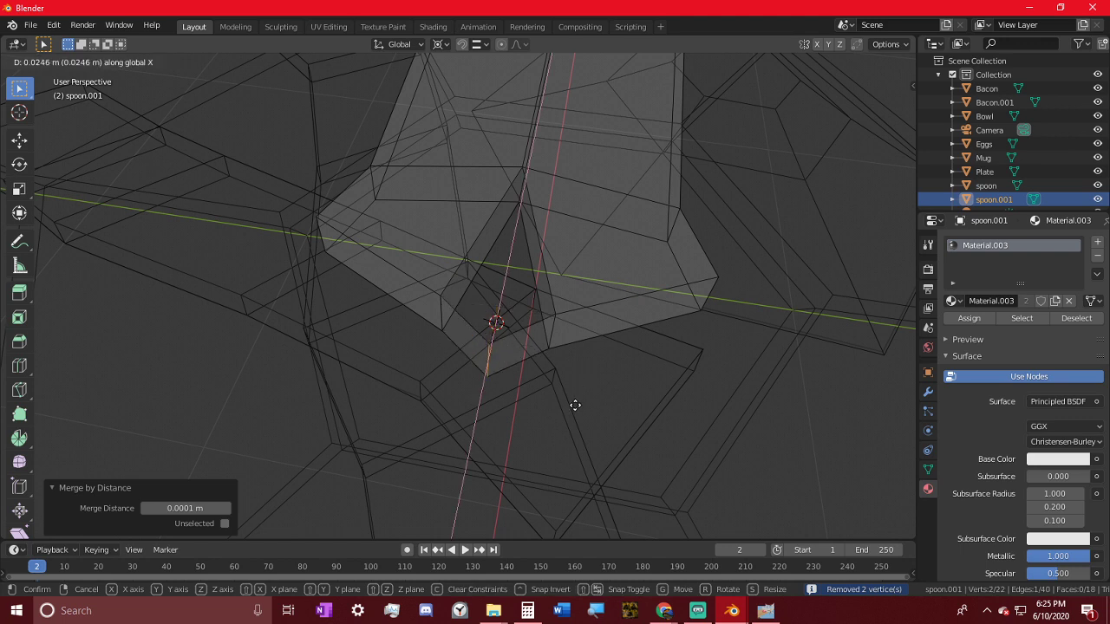
click(589, 380)
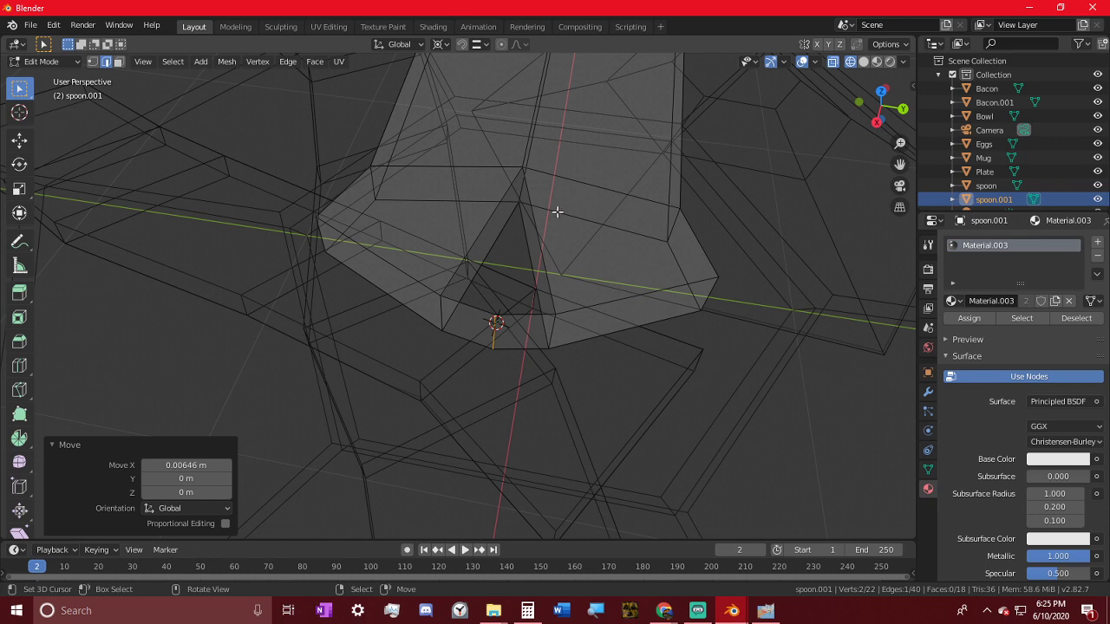
- Spread the two inner prong edges apart by scaling them about 2.18 along Y
middle_drag(612, 268, 583, 333)
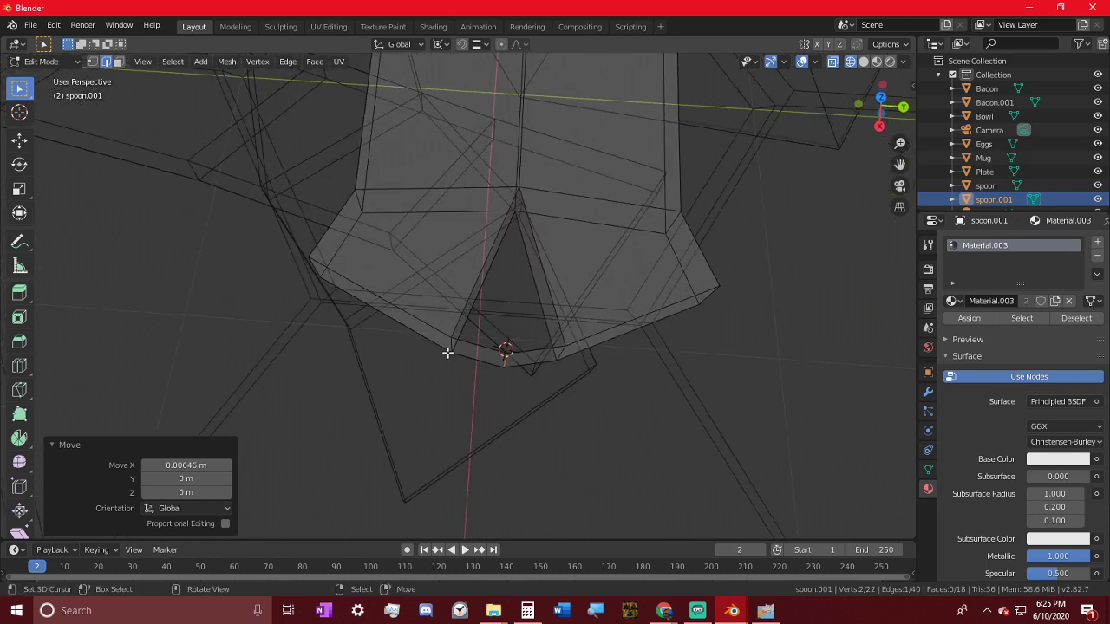
click(448, 352)
shift+click(564, 355)
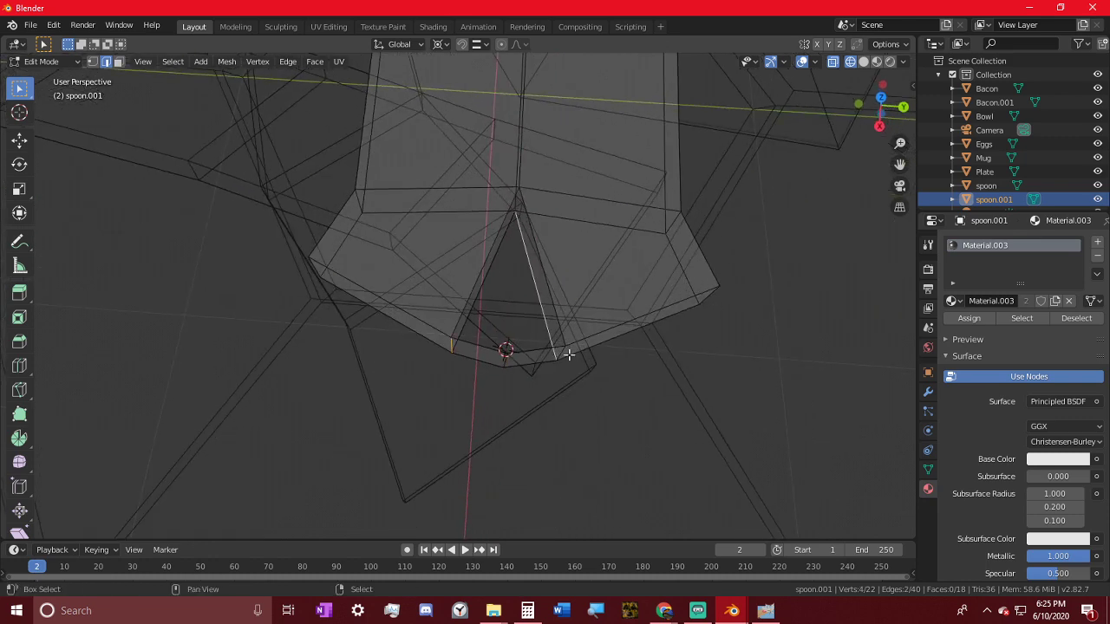
key(s)
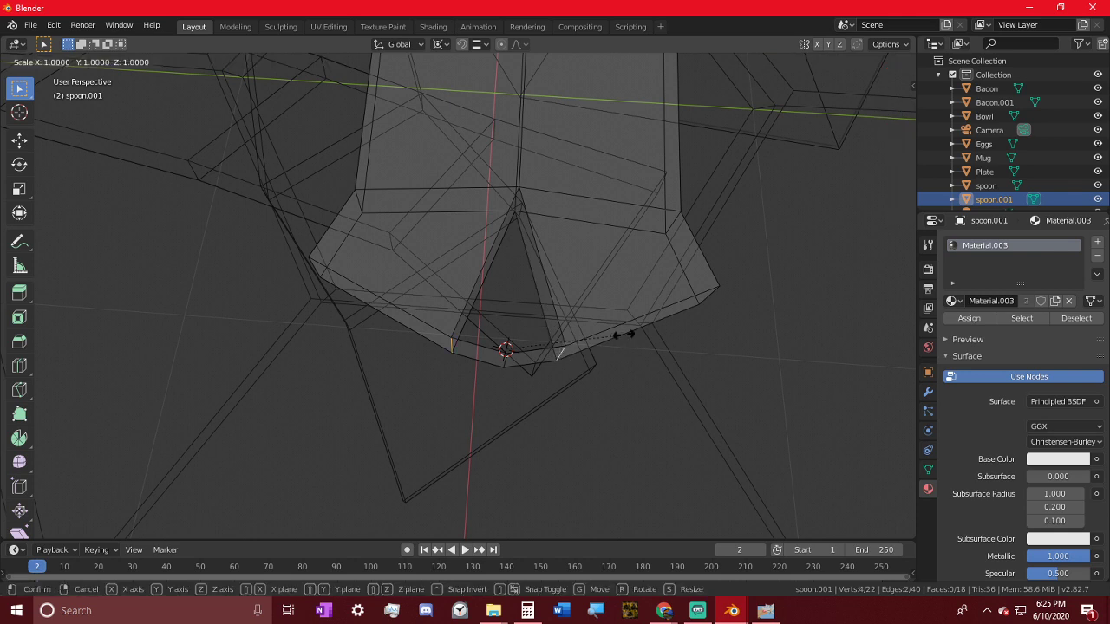
key(y)
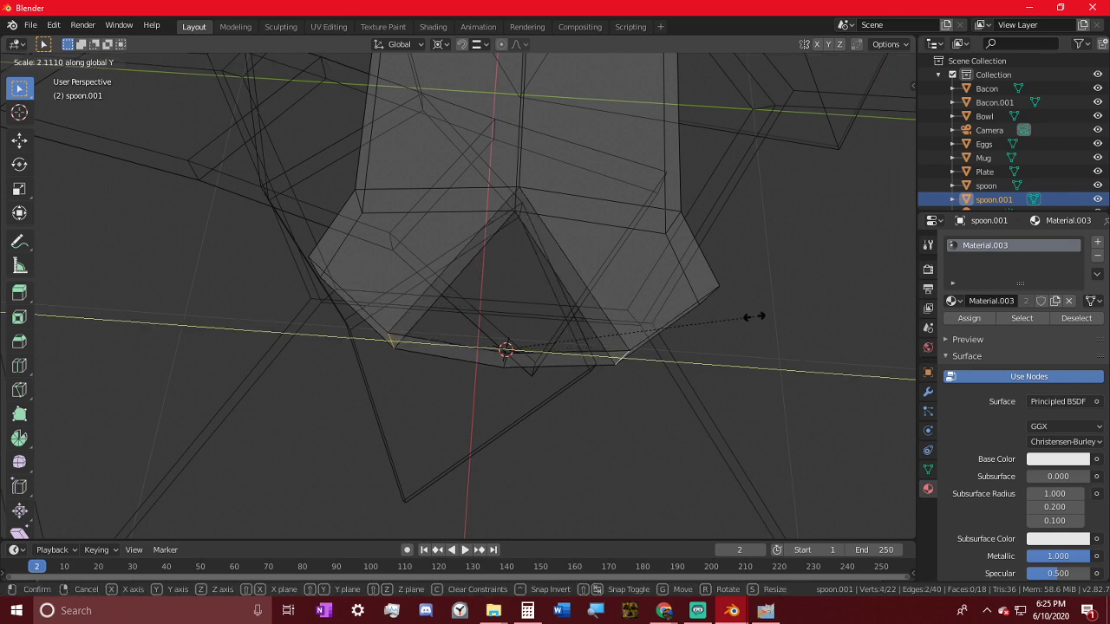
click(761, 315)
- Scale the two outer corner edges of the flared end by about 0.336 along X
middle_drag(699, 339, 687, 278)
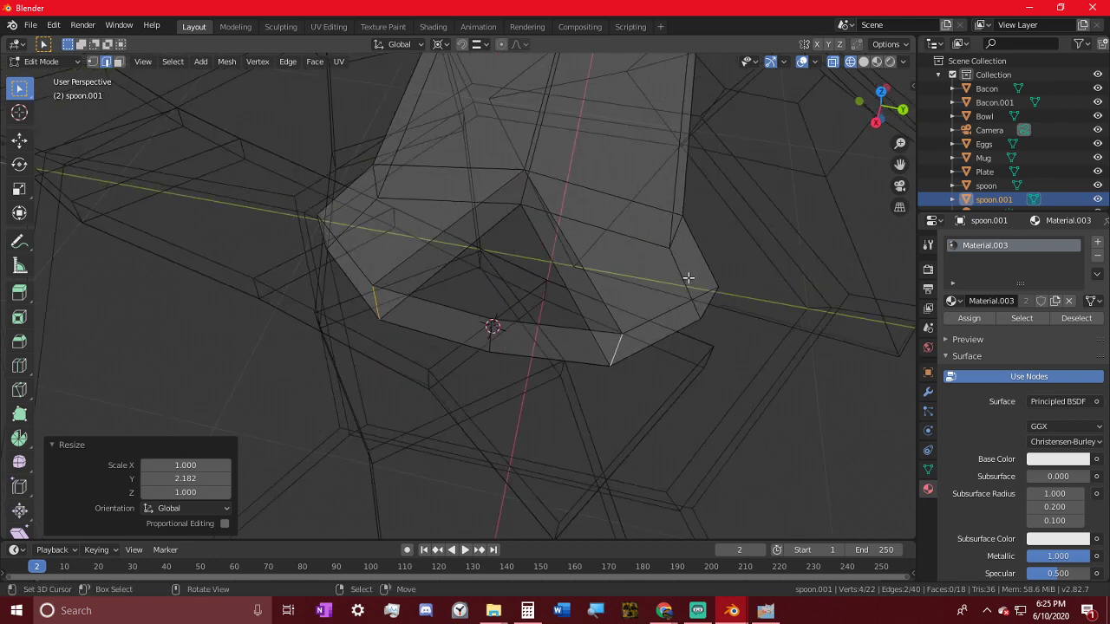
click(714, 307)
shift+click(328, 245)
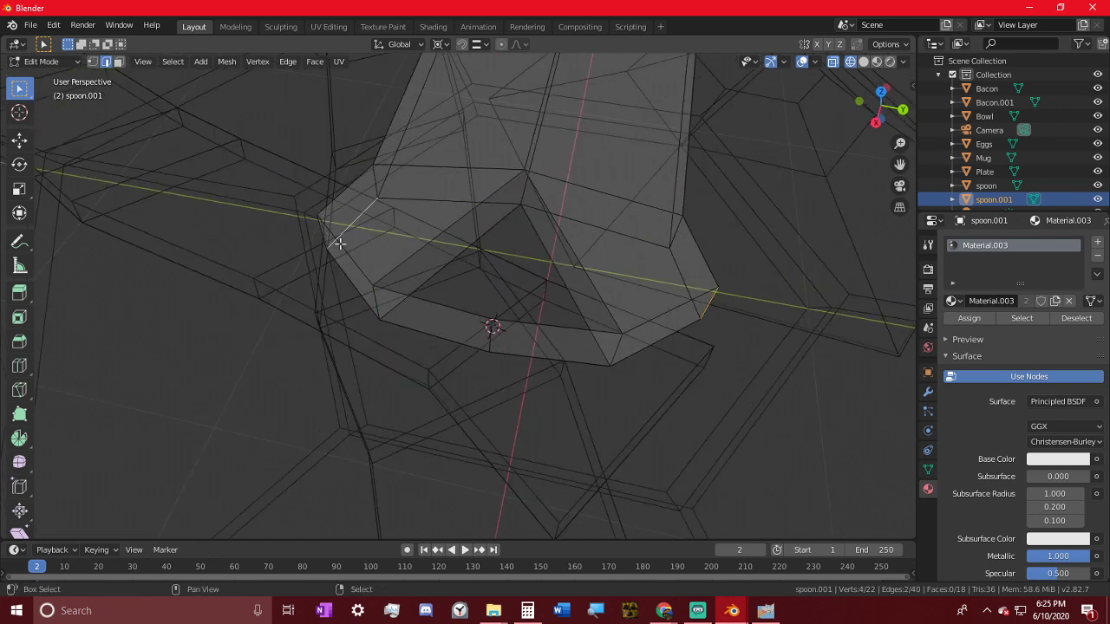
key(s)
key(z)
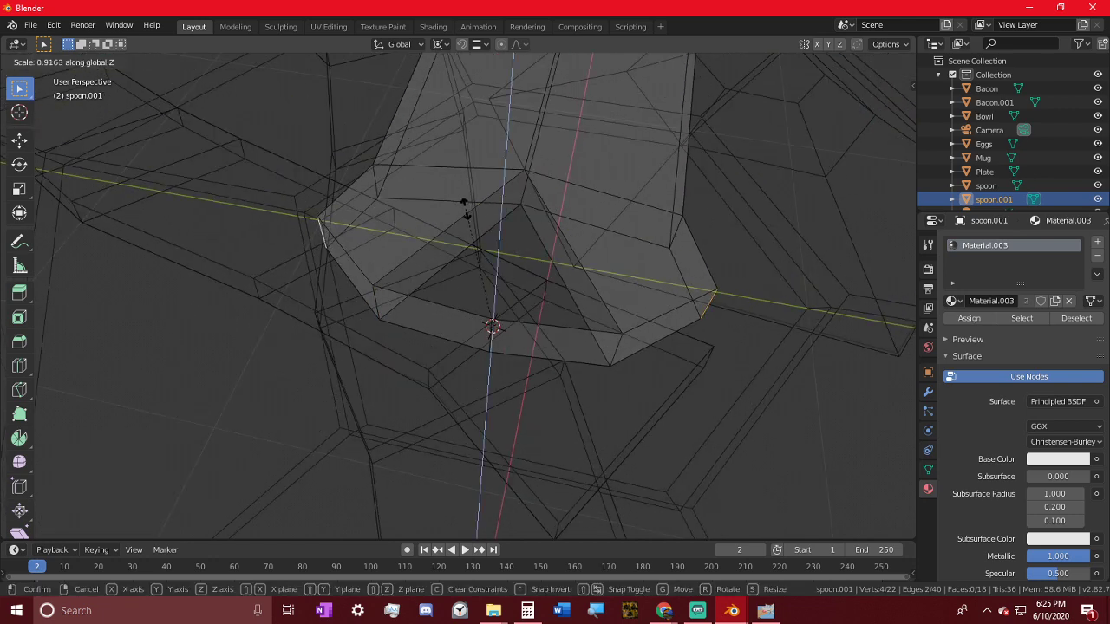
key(x)
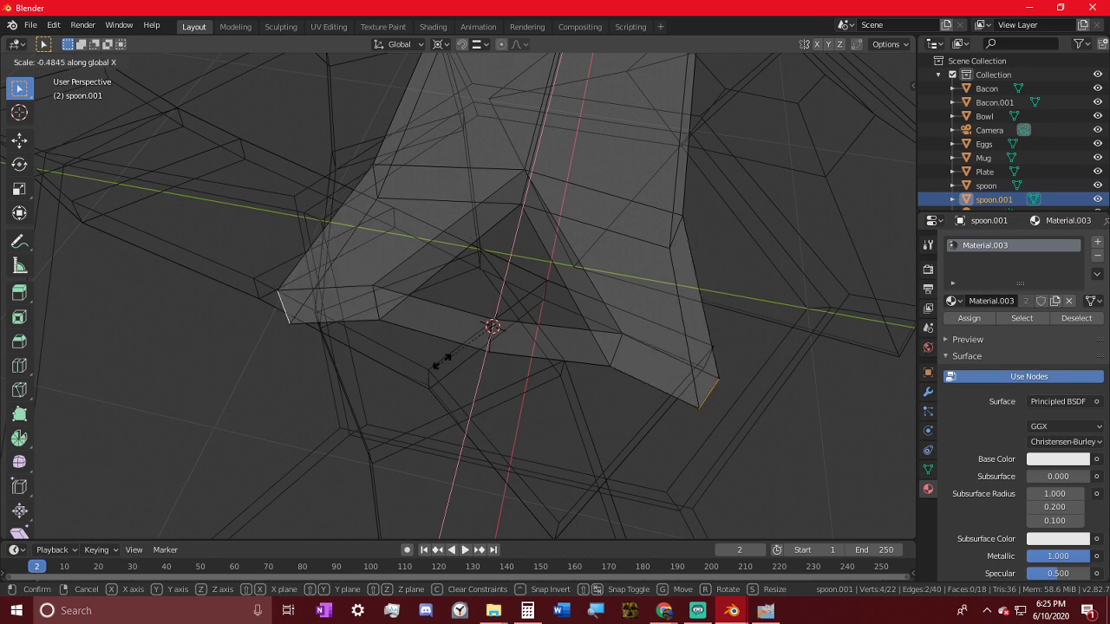
click(446, 327)
- Fill the open gap between the prongs with a face on both the upper and lower sides
middle_drag(447, 327, 604, 303)
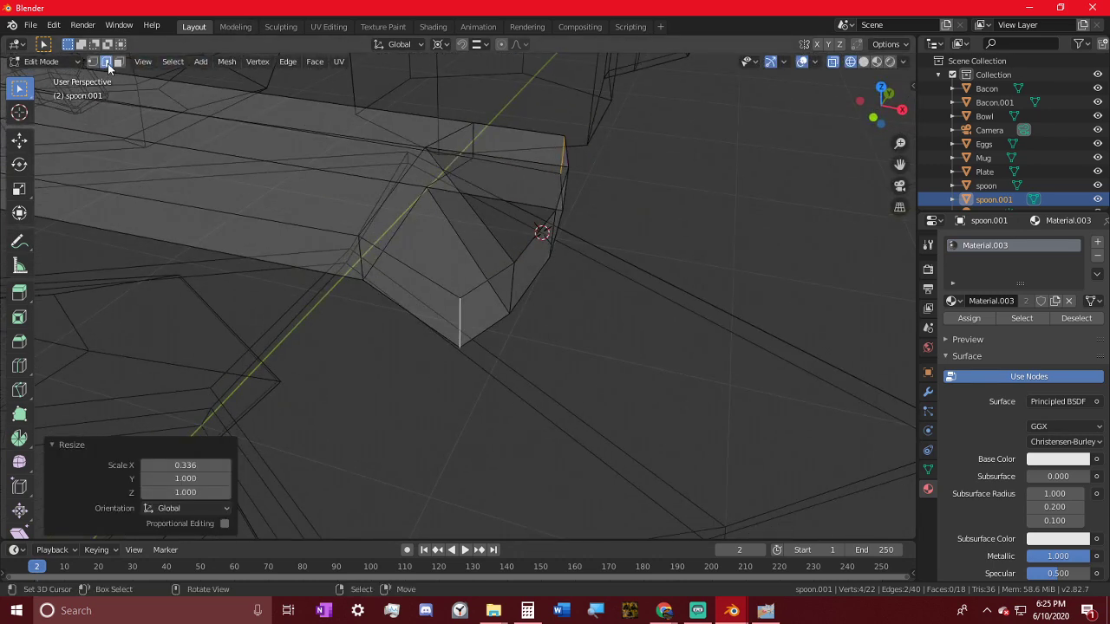
alt+click(500, 233)
key(f)
middle_drag(563, 257, 455, 218)
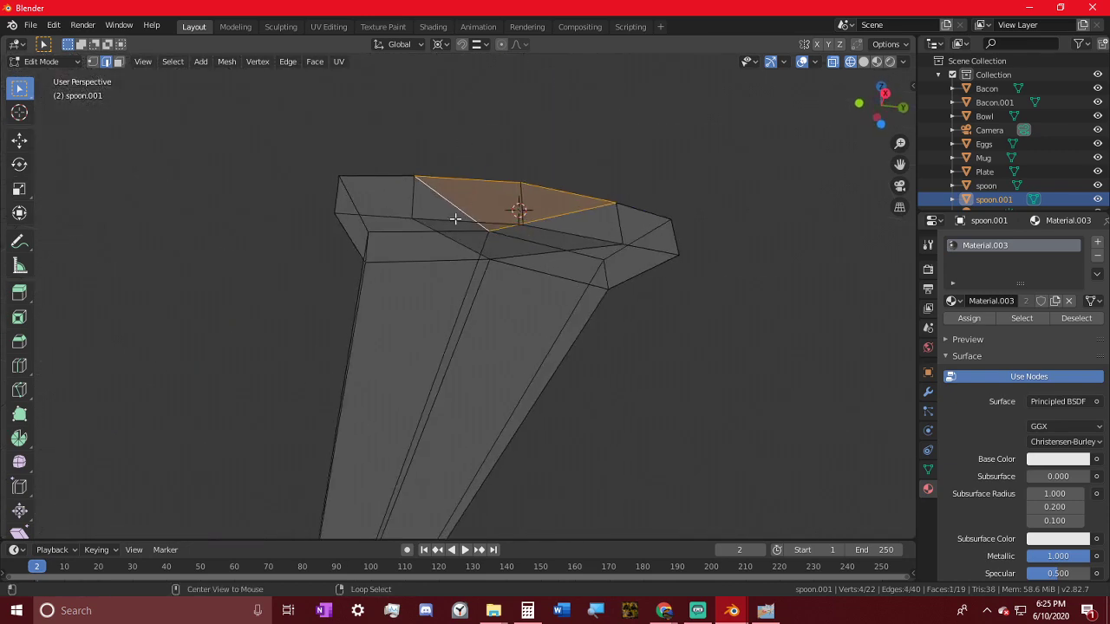
alt+click(444, 225)
alt+click(437, 236)
key(f)
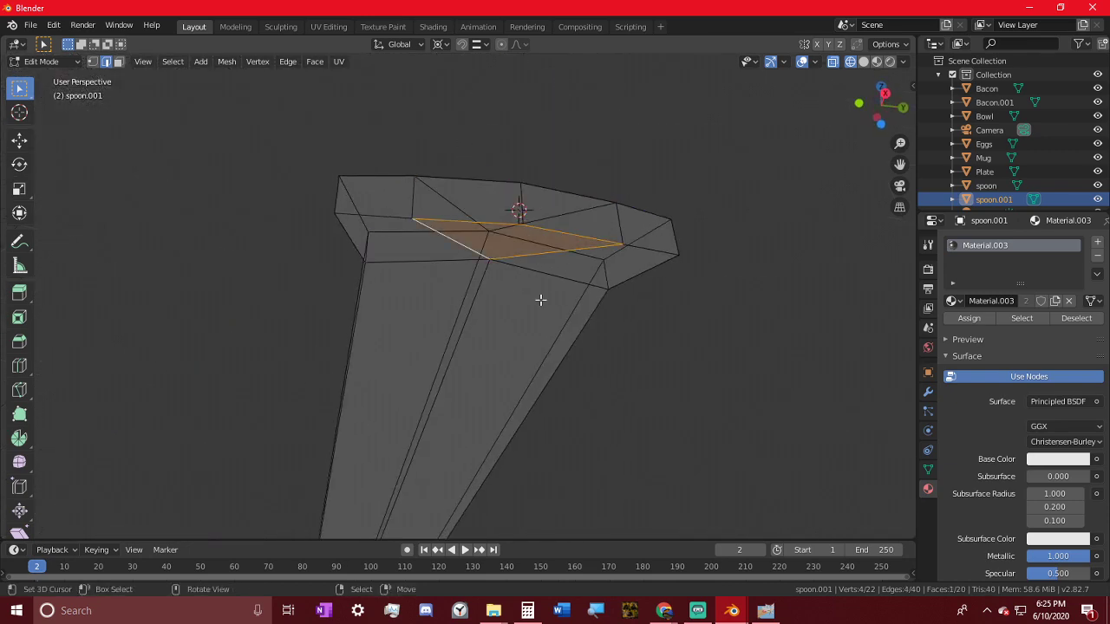
- Switch to face selection and try to select the face loop around the flared end, clearing the selection again
middle_drag(549, 321, 589, 427)
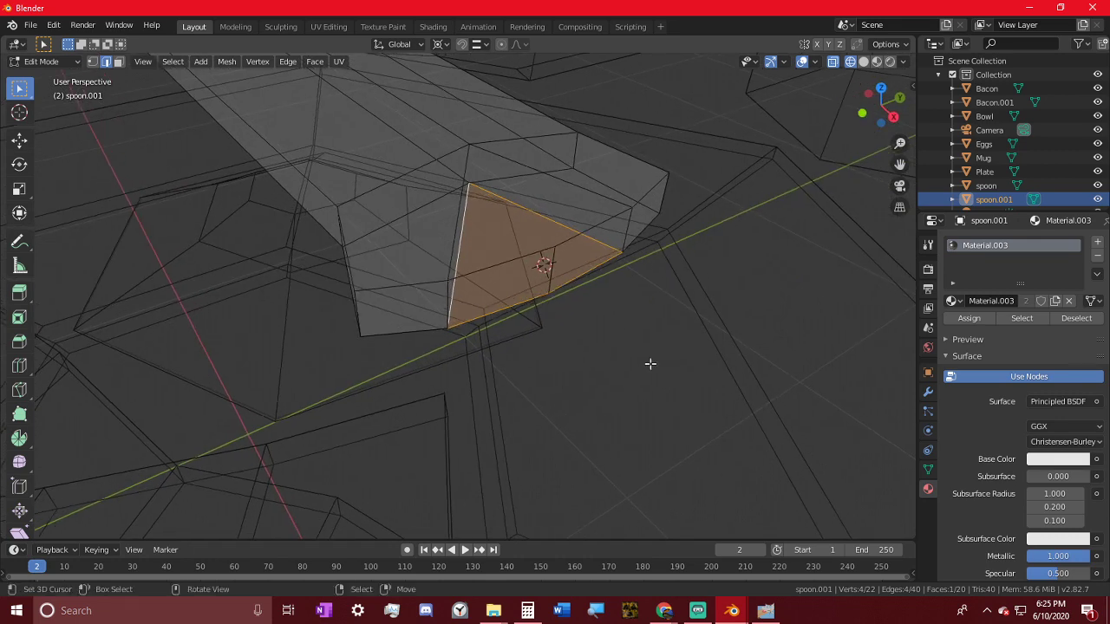
key(3)
right_click(427, 312)
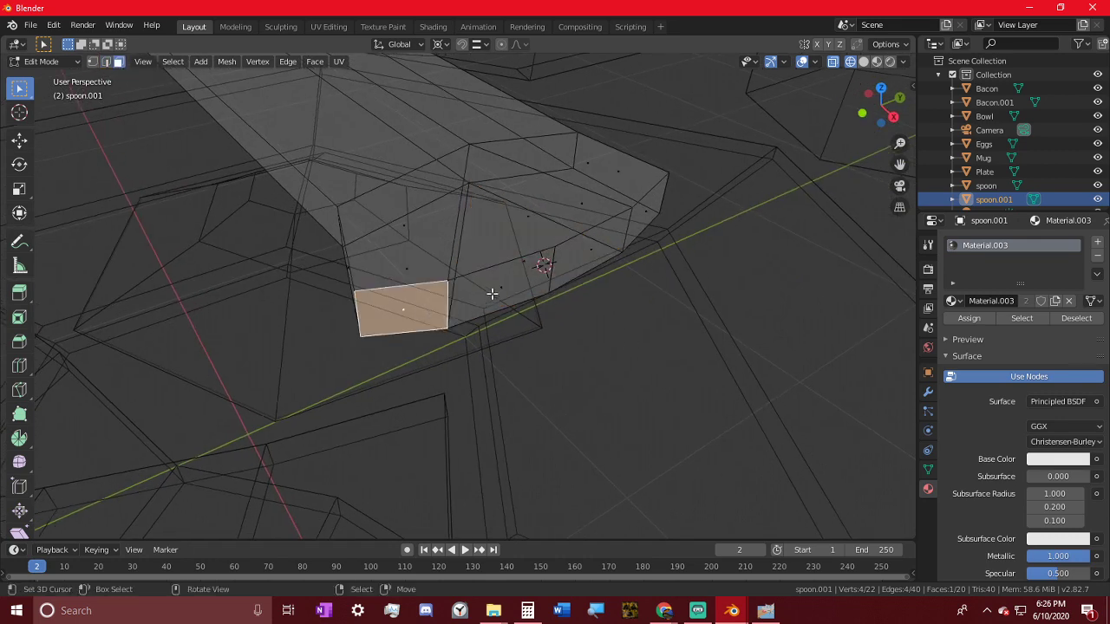
alt+right_click(455, 298)
middle_drag(454, 301, 444, 290)
key(alt+a)
middle_drag(559, 360, 404, 272)
alt+right_click(360, 229)
middle_drag(359, 229, 463, 285)
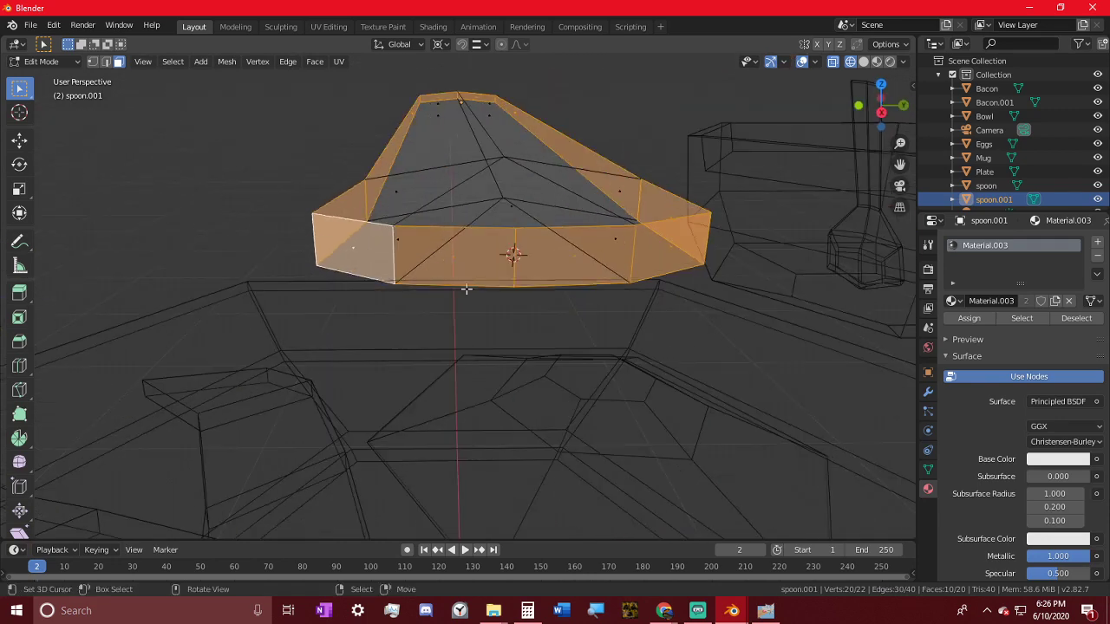
key(alt+a)
- Extrude the four front faces of the flared end outward by 0.15 m
click(347, 241)
shift+click(428, 256)
shift+click(562, 254)
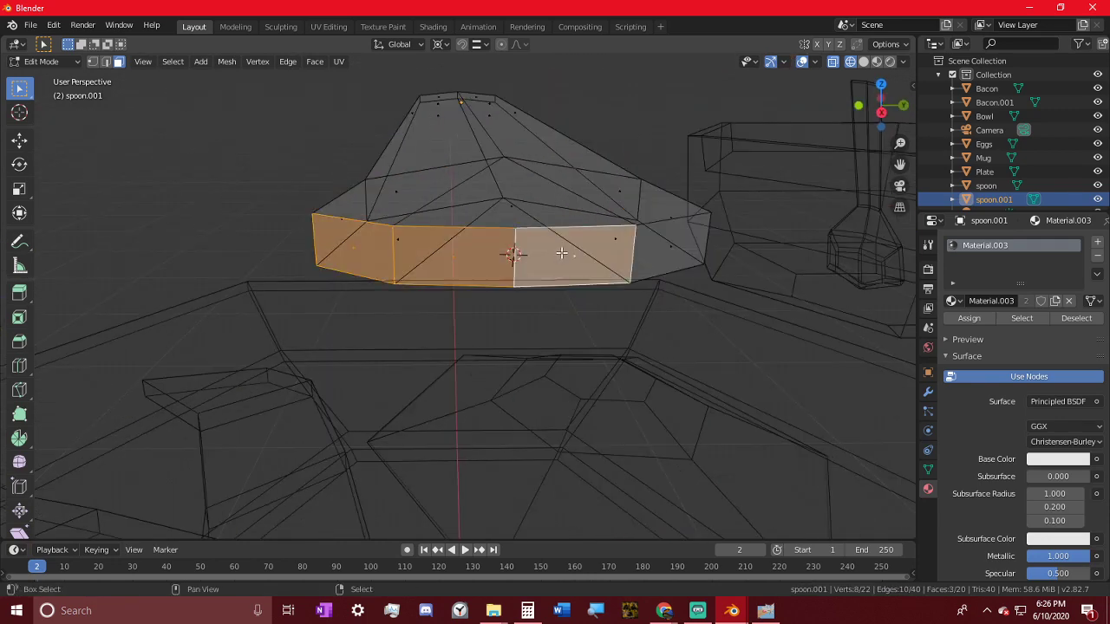
shift+click(651, 246)
middle_drag(651, 247, 489, 249)
key(e)
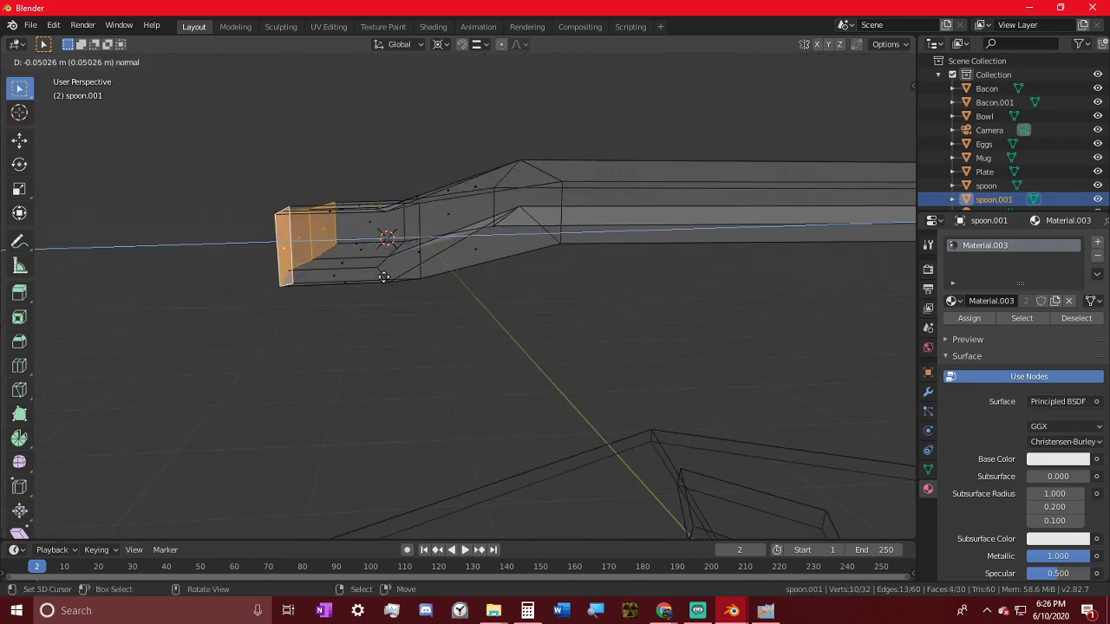
click(238, 273)
- Lower the extruded front faces about 0.021 m along Z
key(g)
key(z)
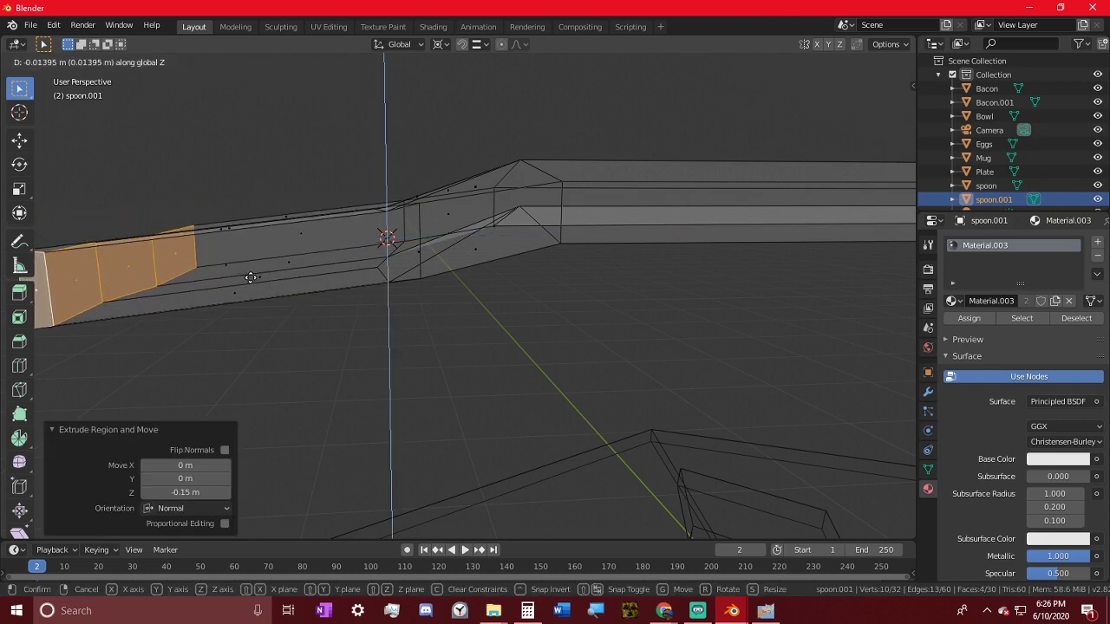
click(252, 289)
- Lower the edge loop where the new extrusion meets the flared part slightly along Z
middle_drag(251, 289, 325, 206)
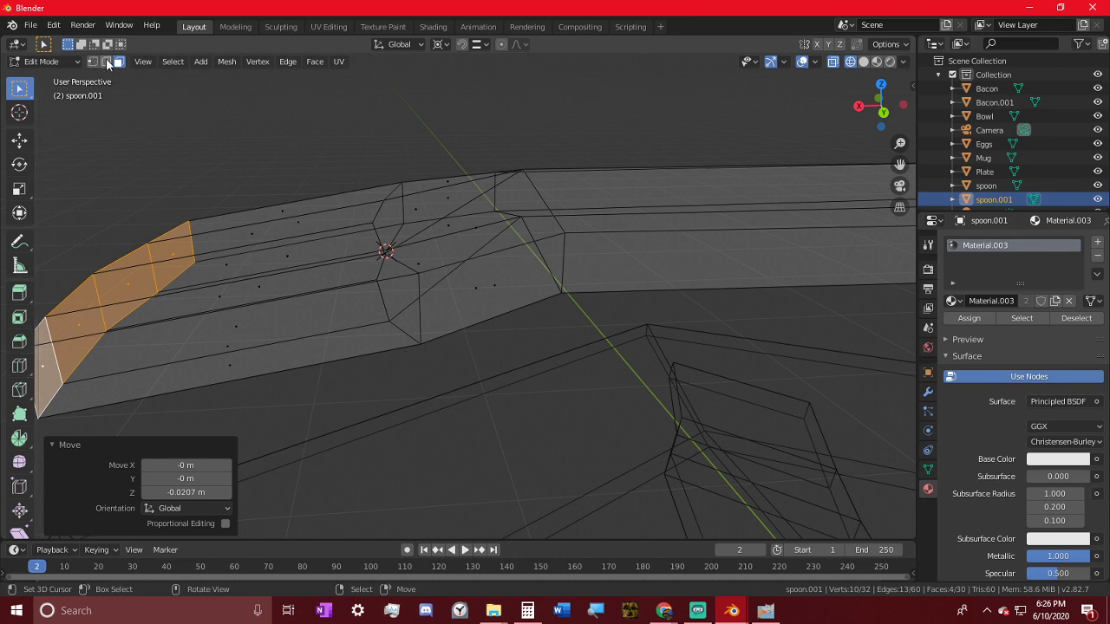
key(2)
alt+click(404, 251)
alt+shift+click(379, 216)
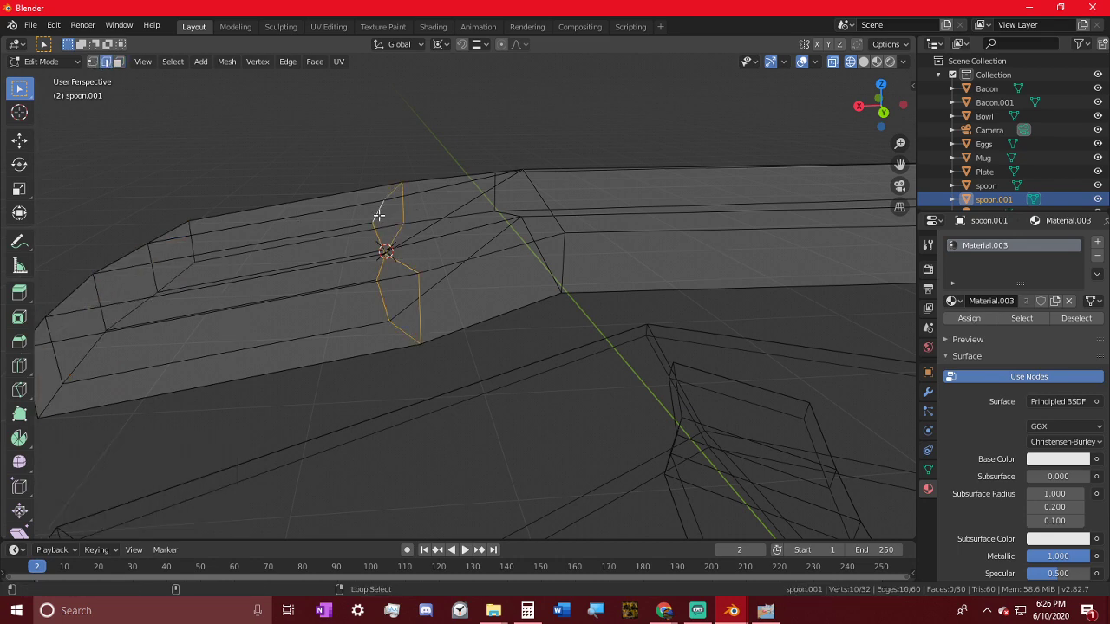
key(g)
key(z)
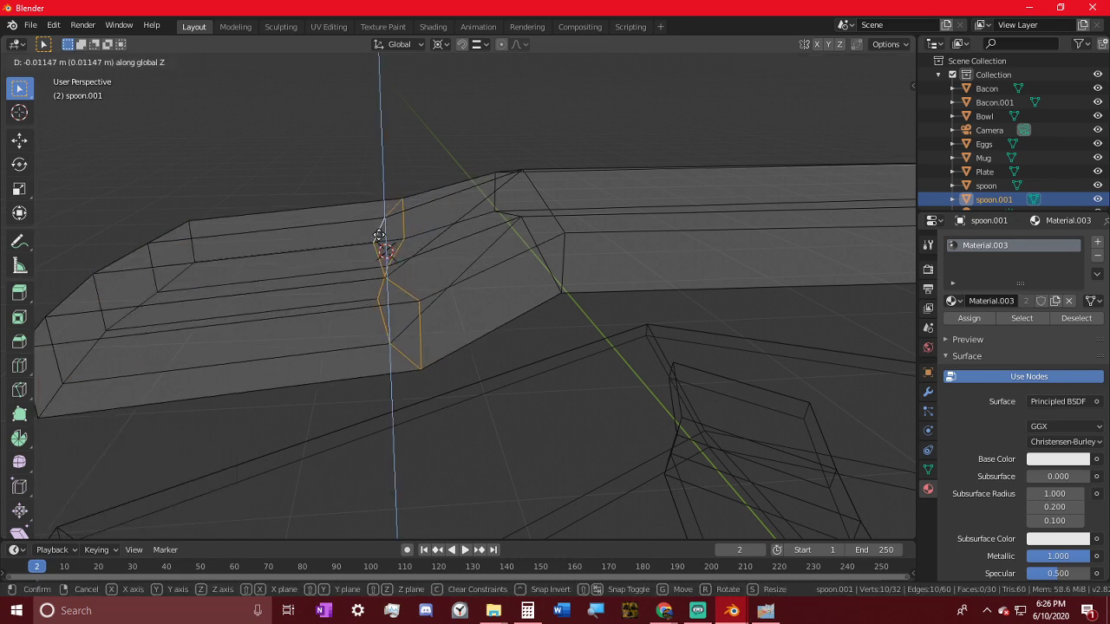
click(300, 265)
- Scale the two lengthwise edge loops on either side of the head's centre by about 0.866 along Y
middle_drag(301, 265, 435, 268)
scroll(447, 343, down, 3)
middle_drag(447, 342, 473, 454)
alt+click(421, 372)
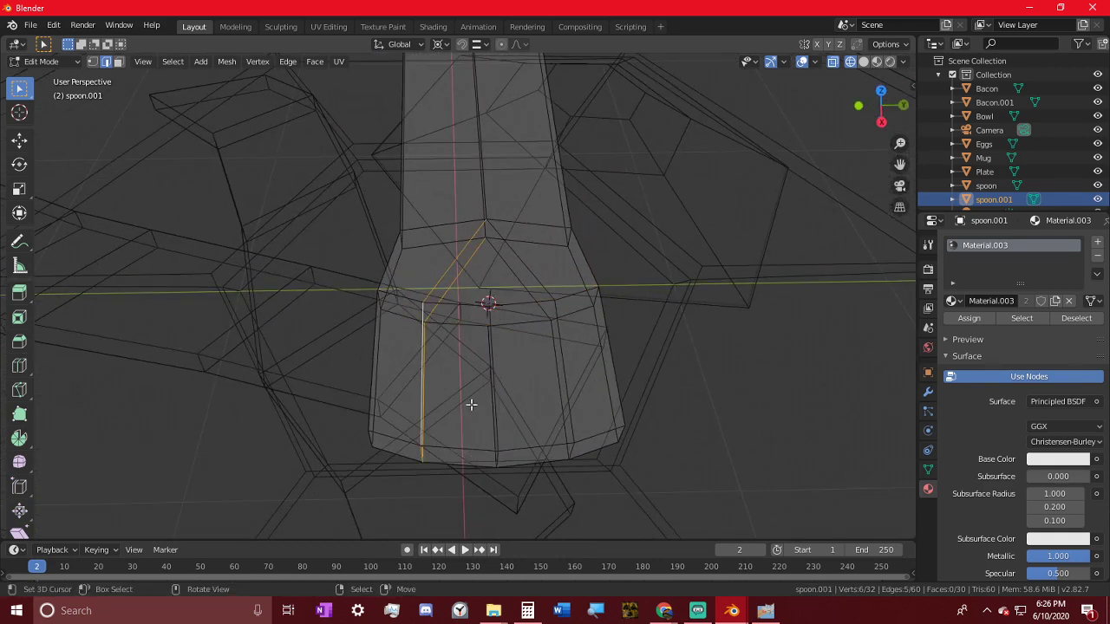
alt+click(564, 404)
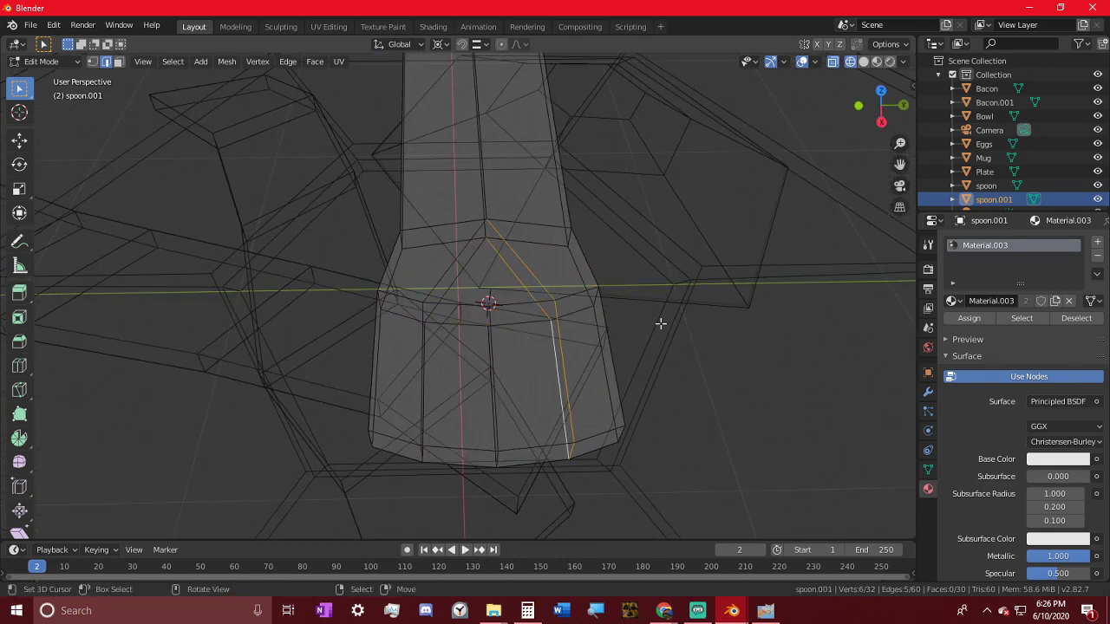
alt+shift+click(427, 376)
key(s)
key(x)
key(y)
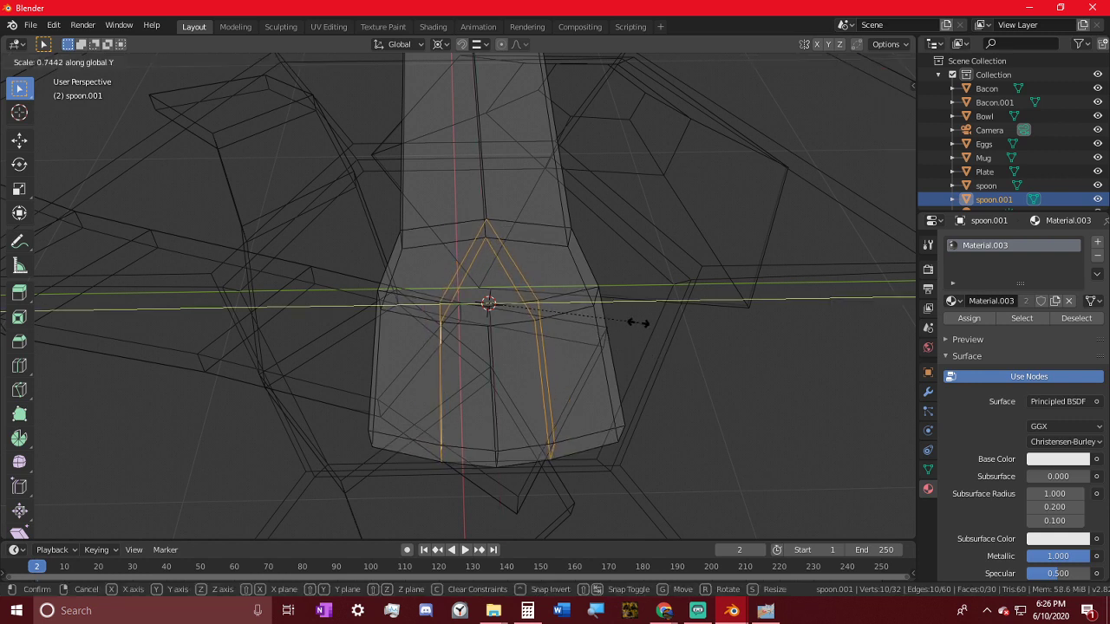
click(889, 261)
- Select the four faces across the front end of the fork head
click(210, 168)
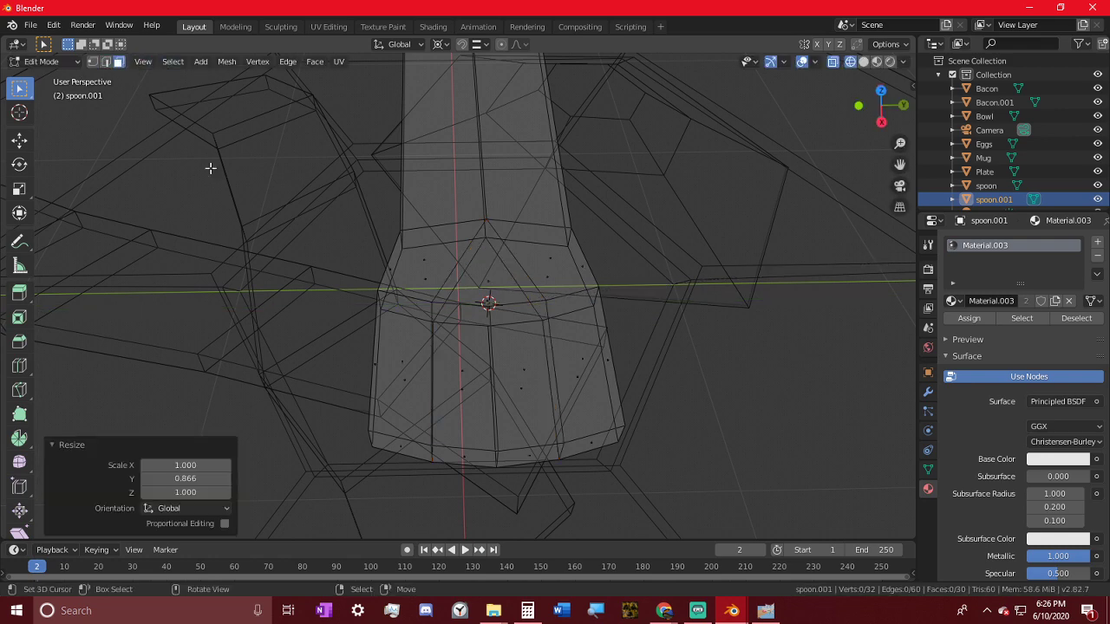
middle_drag(210, 168, 396, 398)
click(375, 389)
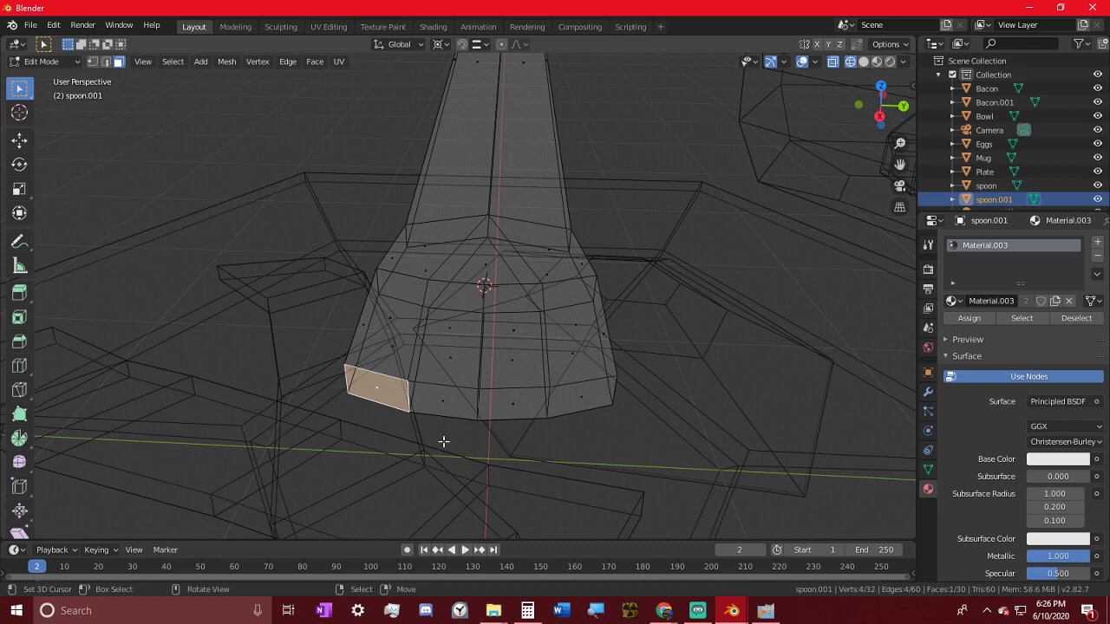
middle_drag(424, 443, 463, 392)
shift+click(524, 378)
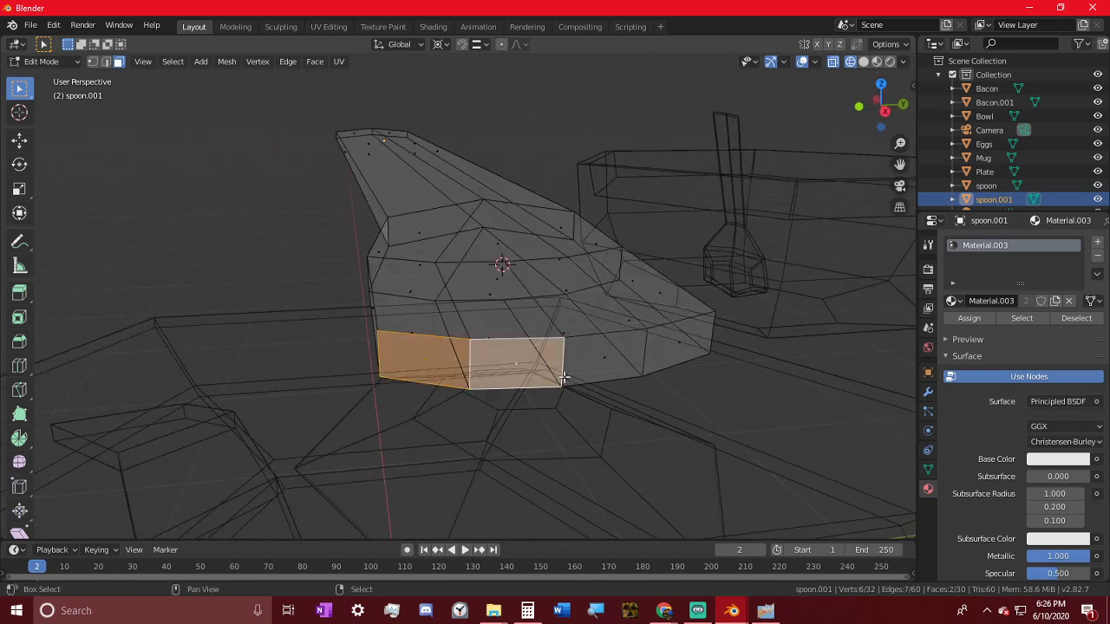
shift+click(632, 360)
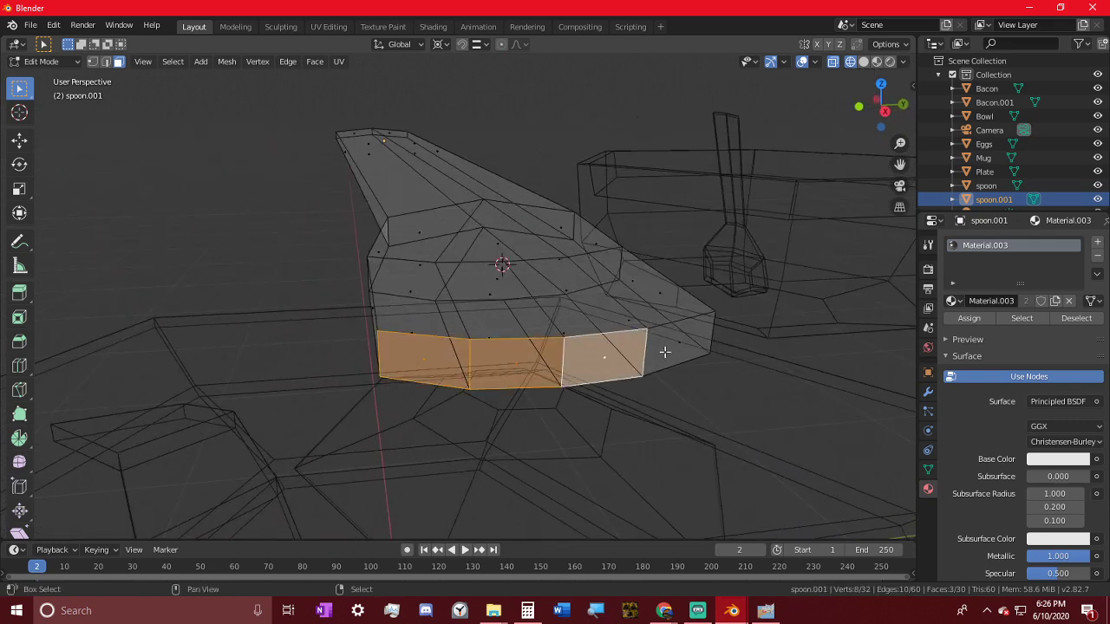
shift+click(664, 351)
middle_drag(665, 352, 666, 355)
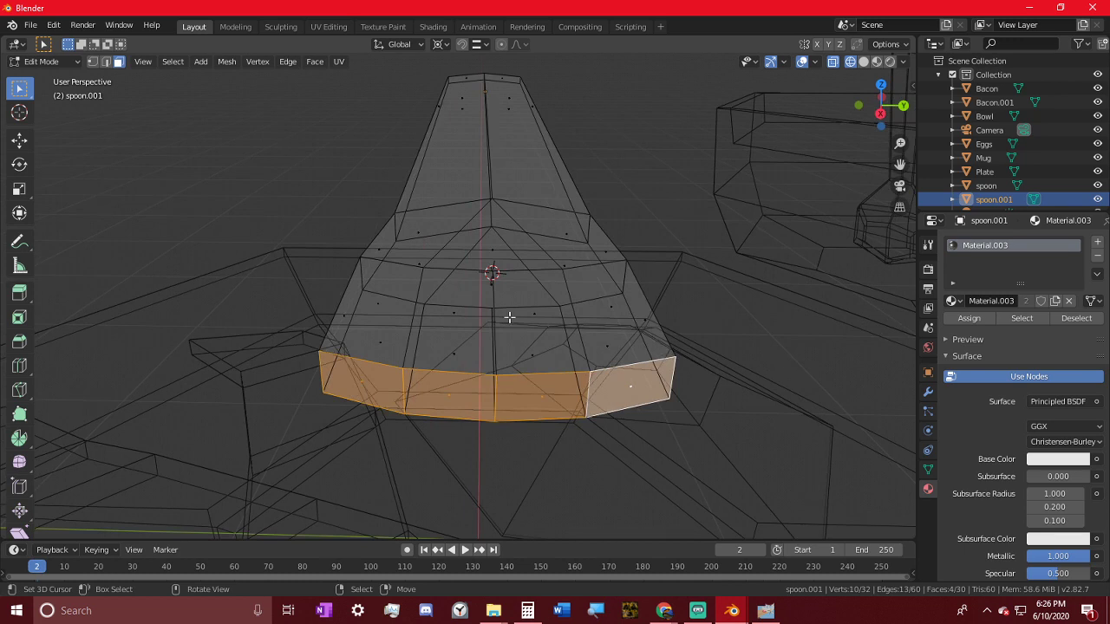
middle_drag(475, 338, 433, 317)
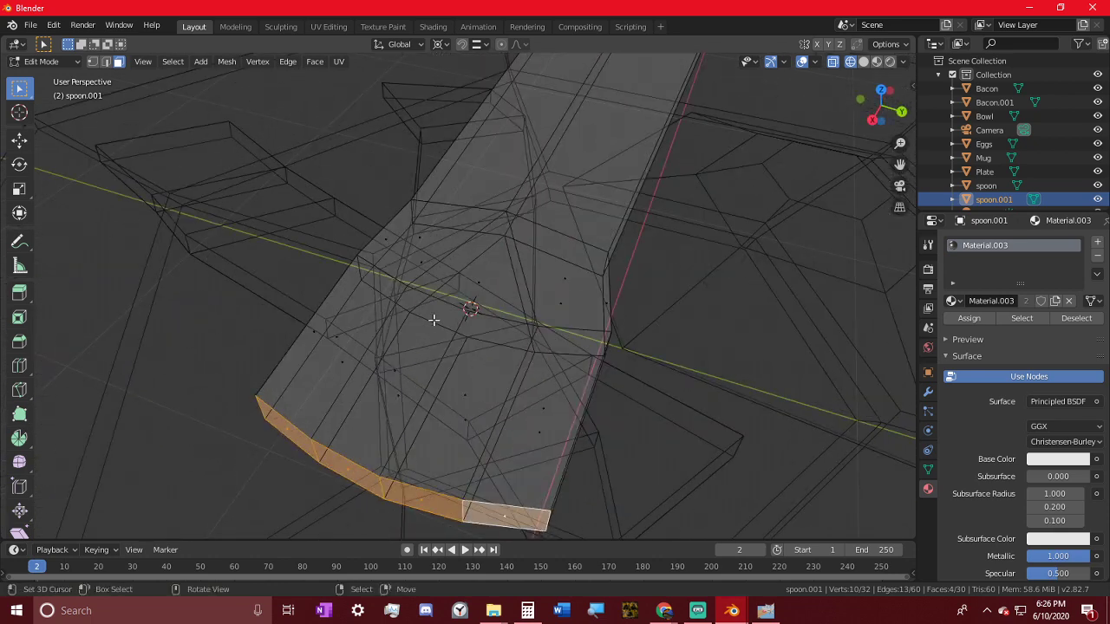
- Extrude the two outermost front faces by 0.1 m to form prongs
click(292, 441)
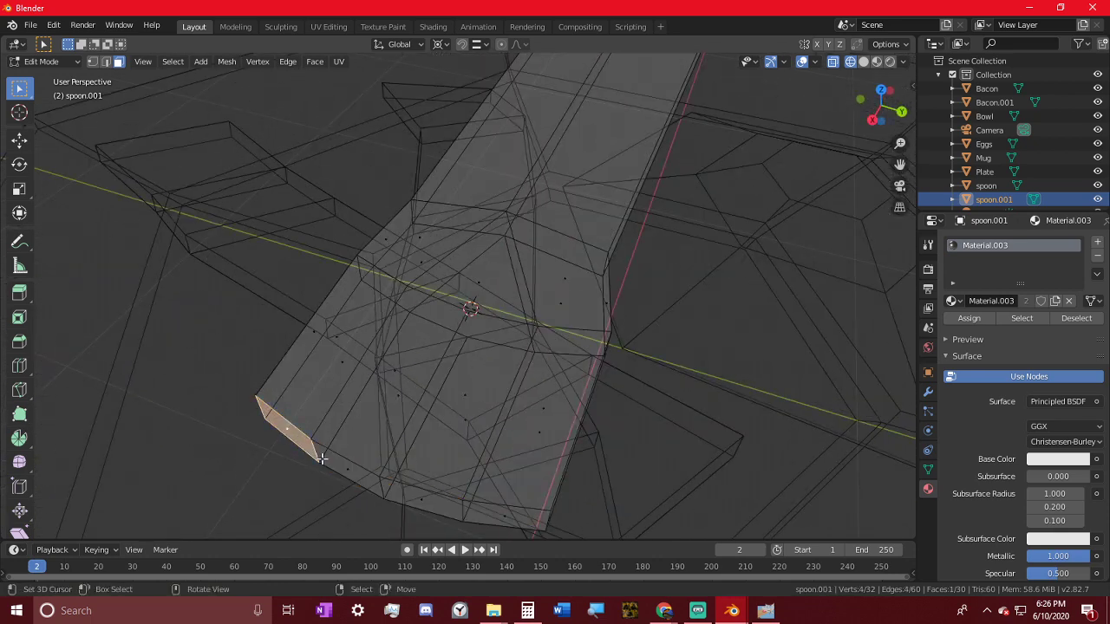
shift+click(499, 512)
key(e)
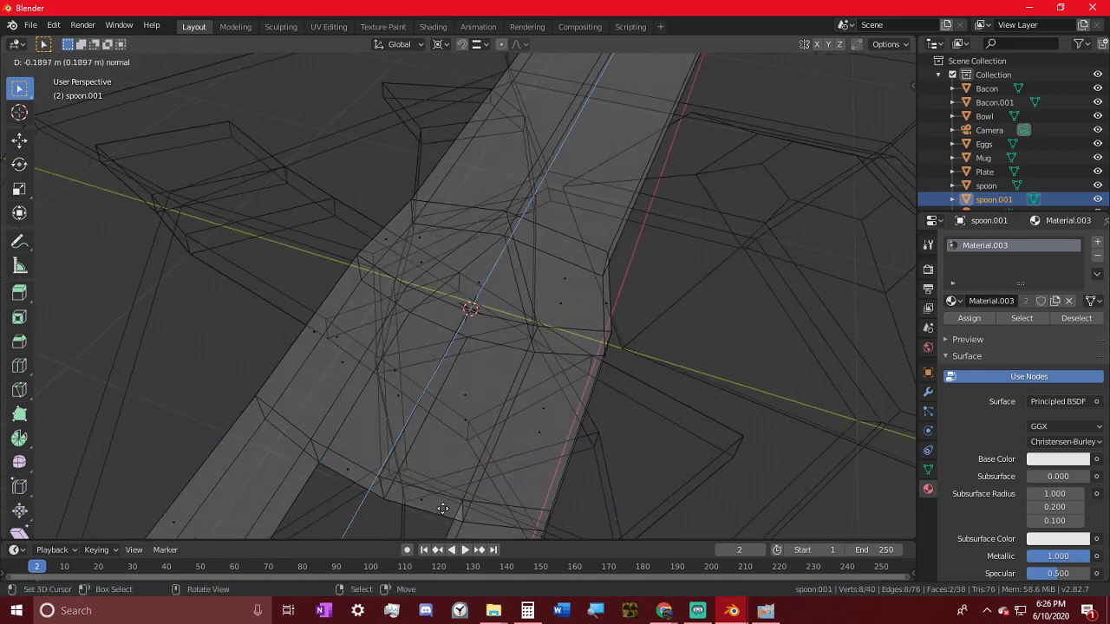
click(506, 445)
scroll(506, 444, down, 2)
middle_drag(506, 444, 565, 476)
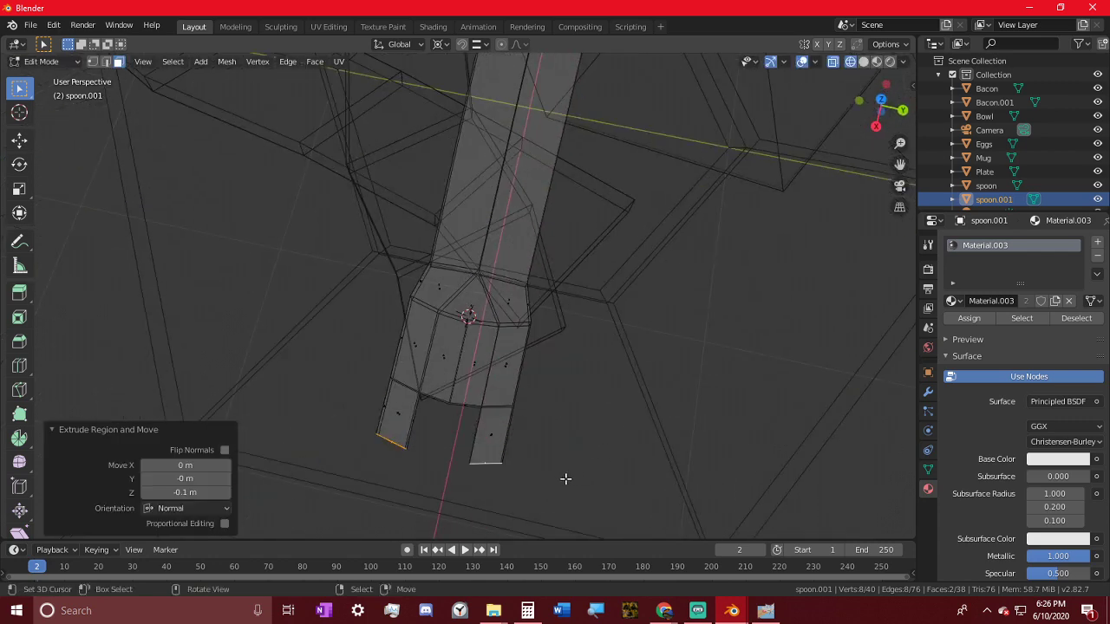
- Lengthen the two prongs by moving their tip faces about 0.138 m along X
key(g)
key(x)
click(542, 68)
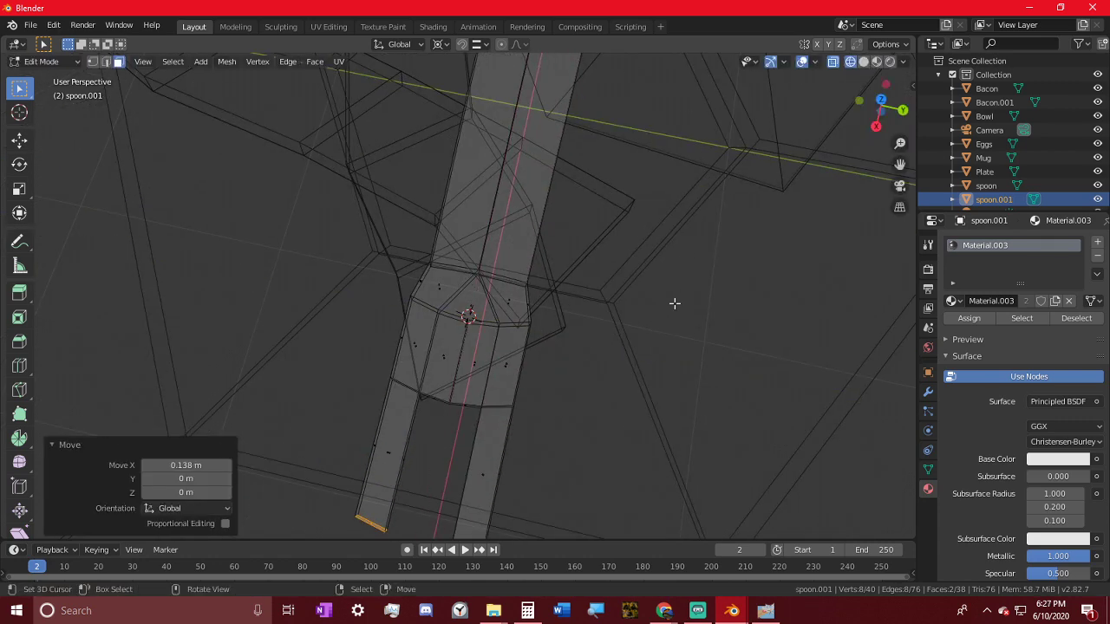
- Undo the prong lengthening and the extrusion of the two outer front faces
middle_drag(511, 290, 451, 204)
click(437, 338)
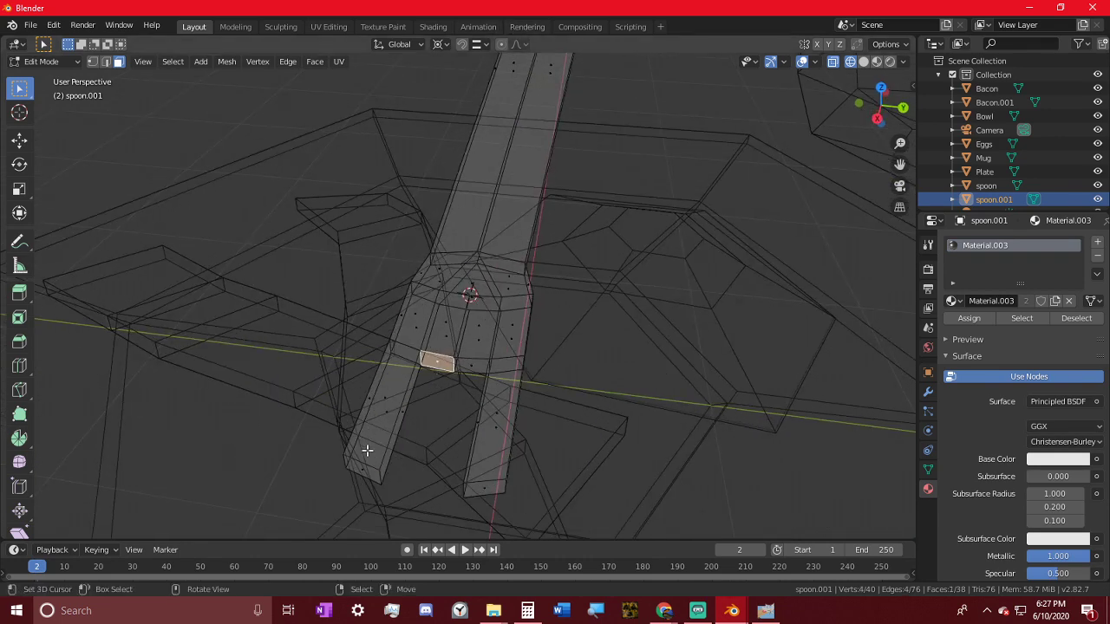
scroll(422, 447, up, 2)
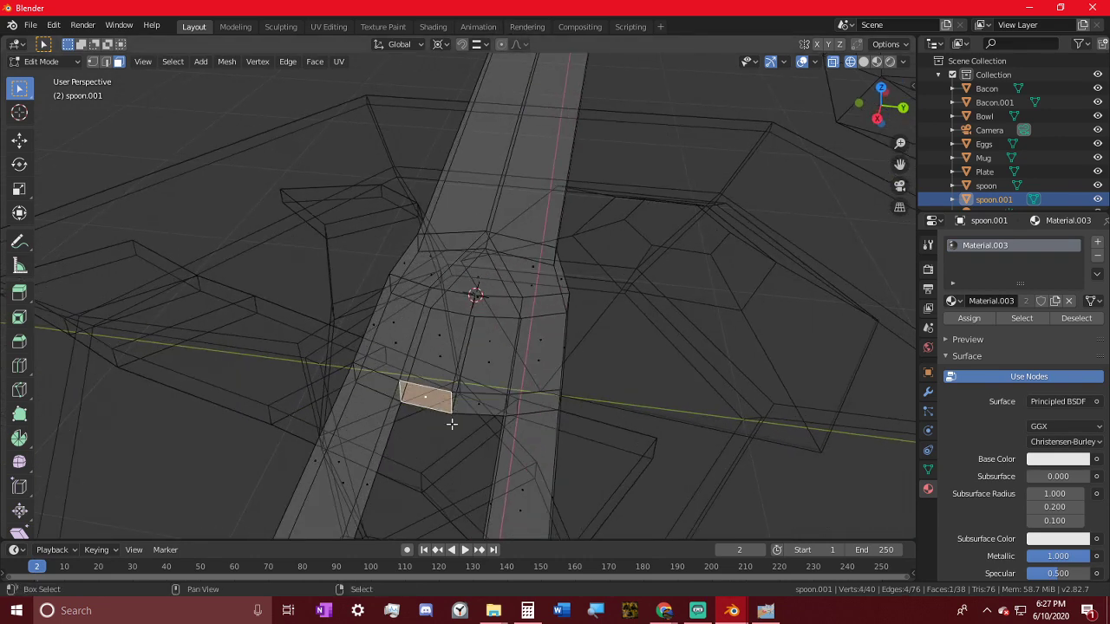
shift+middle_drag(451, 424, 496, 324)
scroll(521, 342, up, 3)
middle_drag(541, 355, 523, 387)
key(ctrl+z)
key(ctrl+z)
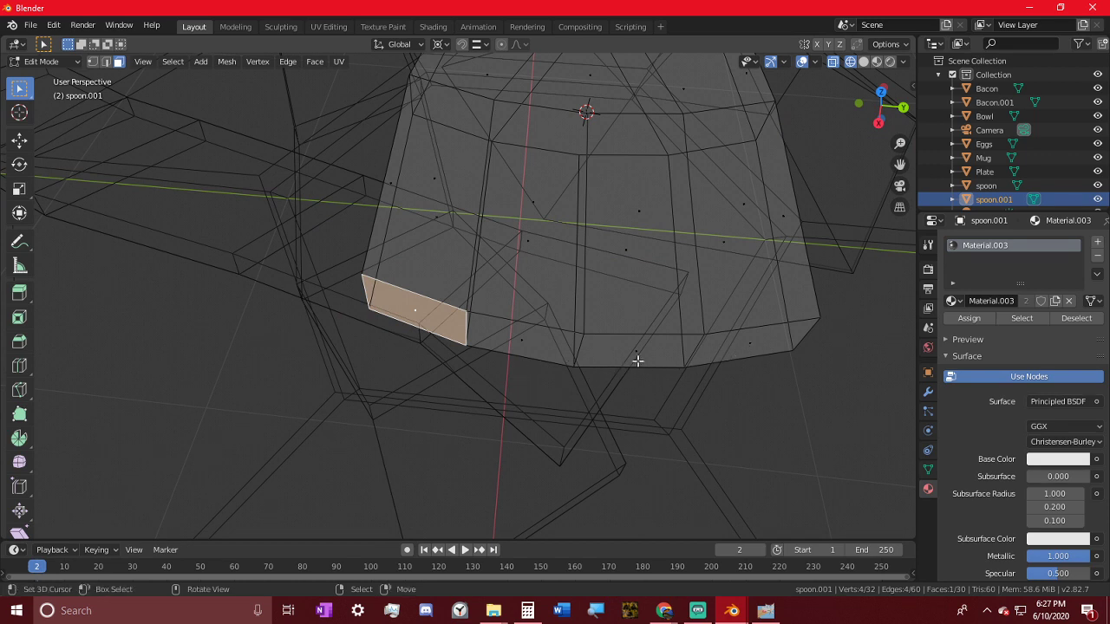
- Try to inset the four front faces of the fork head, then undo back through the selection
click(523, 338)
shift+click(666, 359)
shift+click(781, 335)
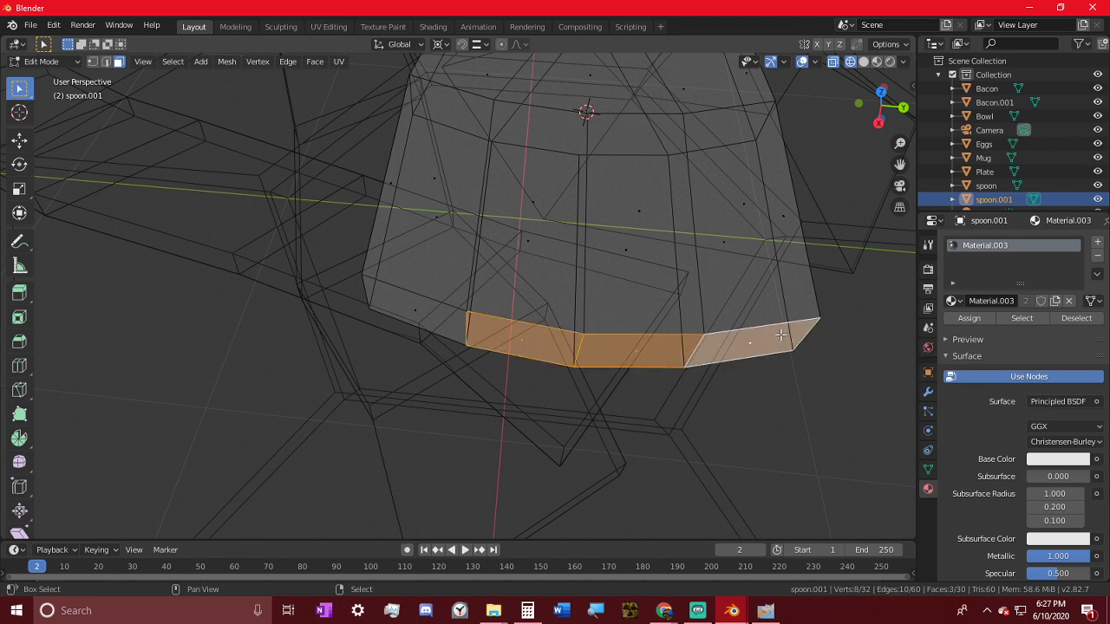
shift+click(442, 315)
key(i)
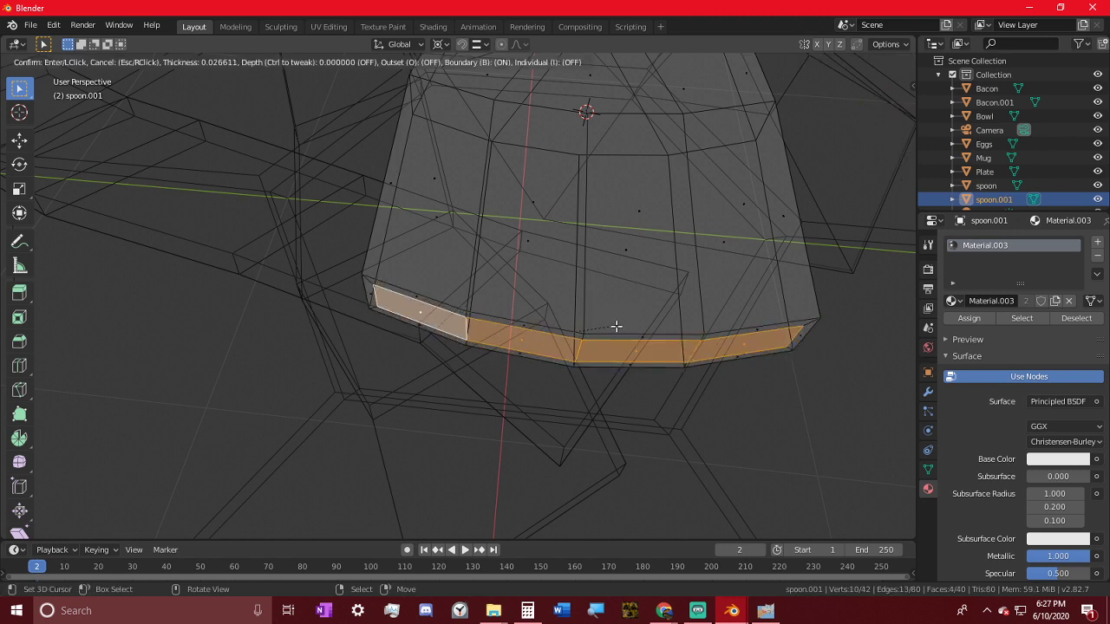
right_click(612, 329)
key(ctrl+z)
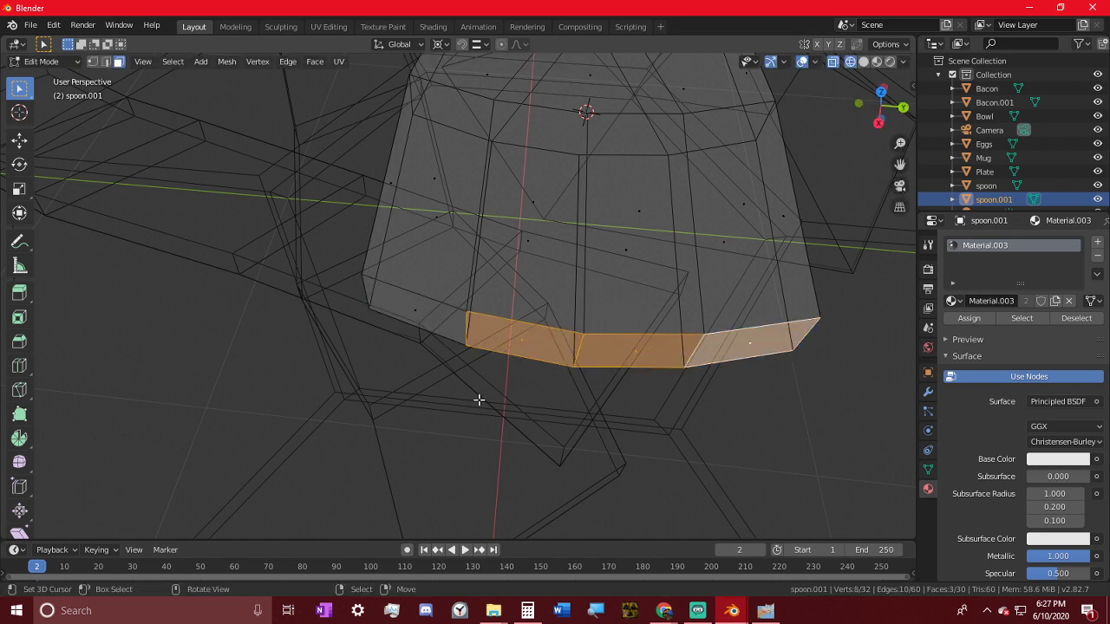
- Select the outermost front face on the negative Y side and set the pivot point to Individual Origins
click(471, 405)
click(431, 312)
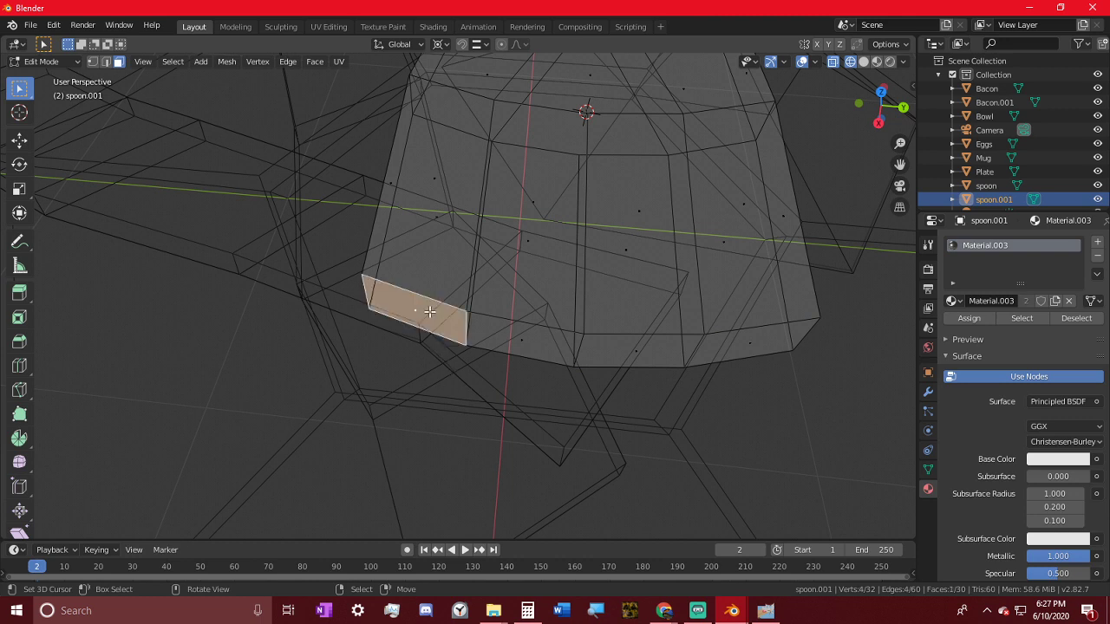
click(441, 44)
click(477, 91)
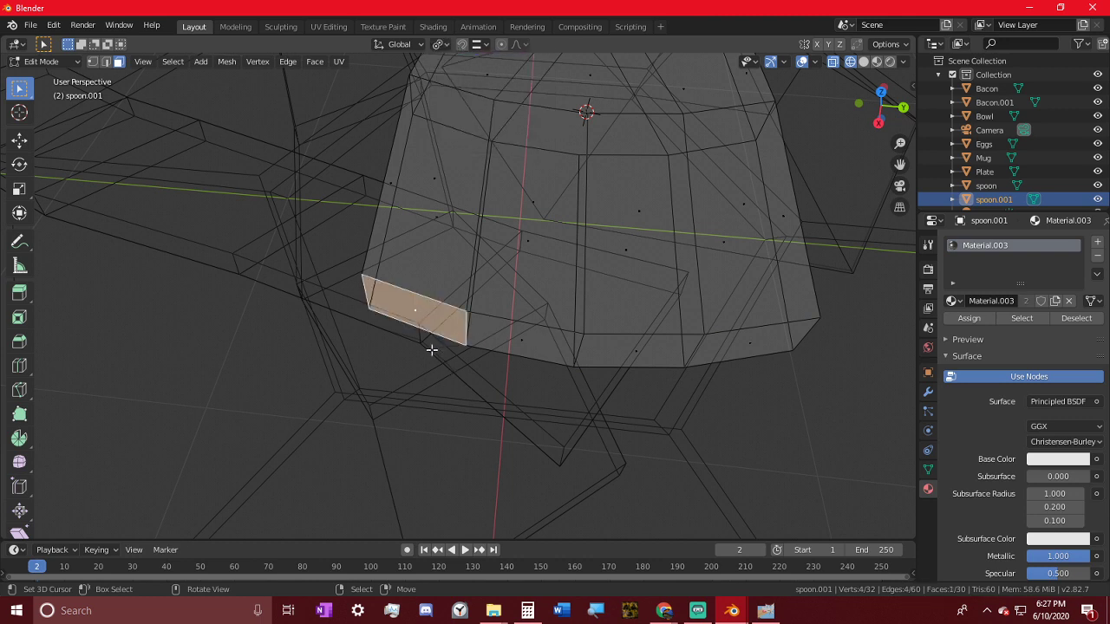
- Try to inset all four front faces again using the Individual Origins pivot
shift+click(506, 332)
shift+click(667, 356)
shift+click(786, 356)
key(i)
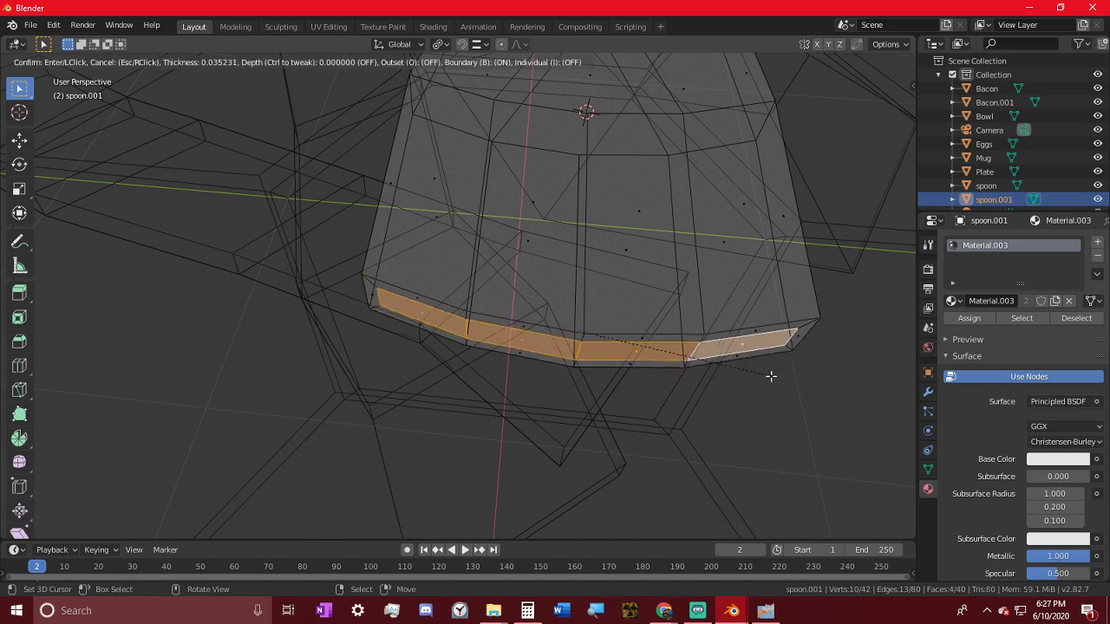
key(Escape)
- Inset only the outermost front face on the negative Y side with a thickness of 0.03 m
click(417, 316)
key(i)
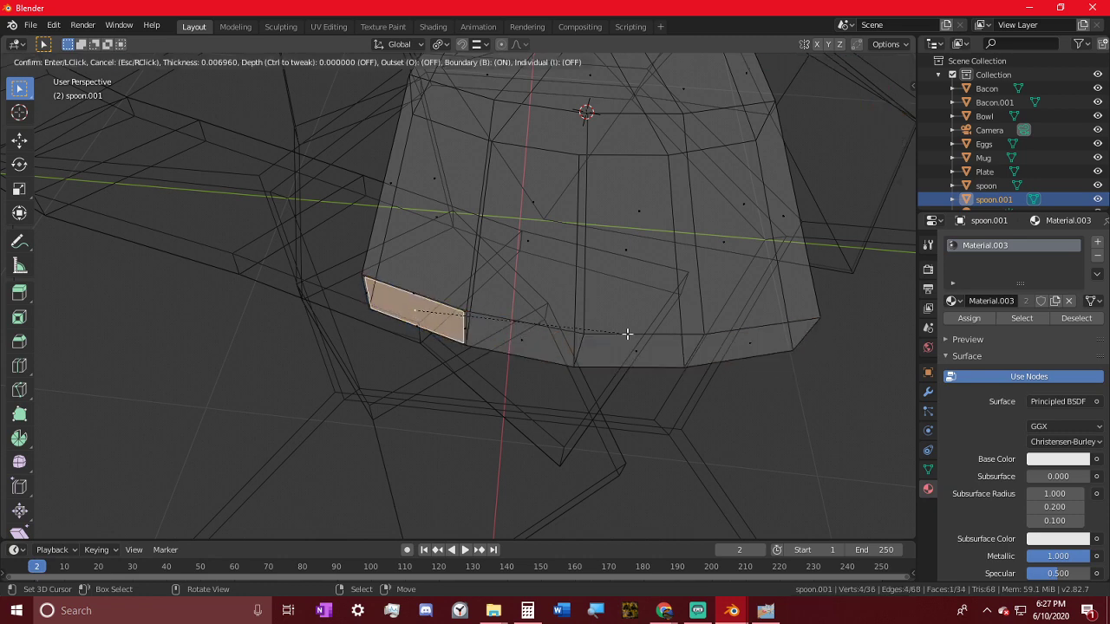
click(613, 335)
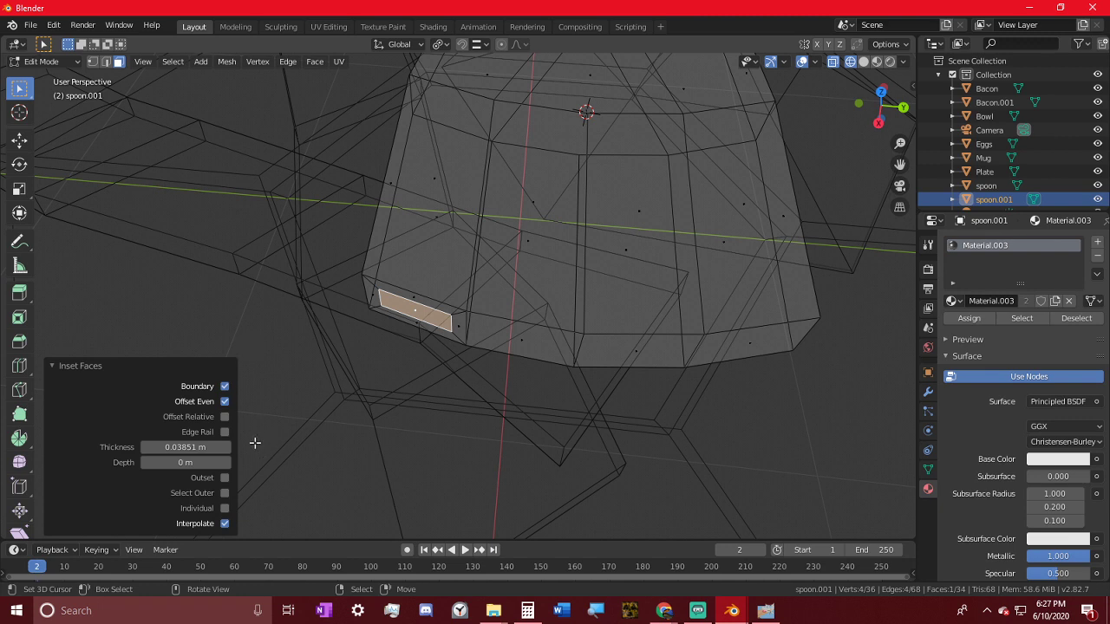
click(186, 447)
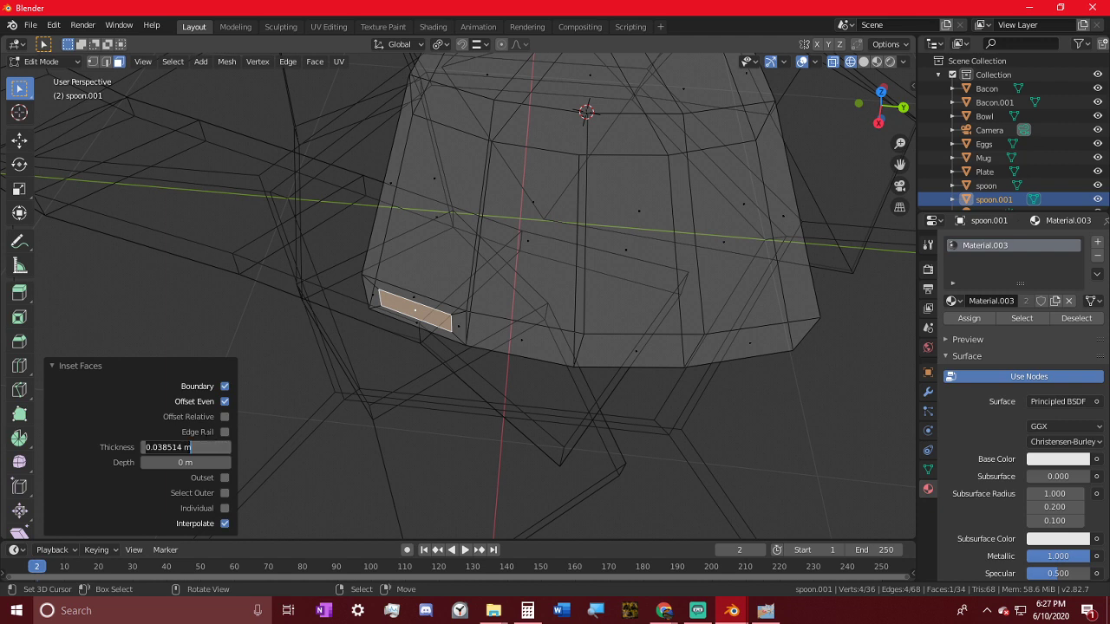
key(ctrl+a)
text(.0)
key(Return)
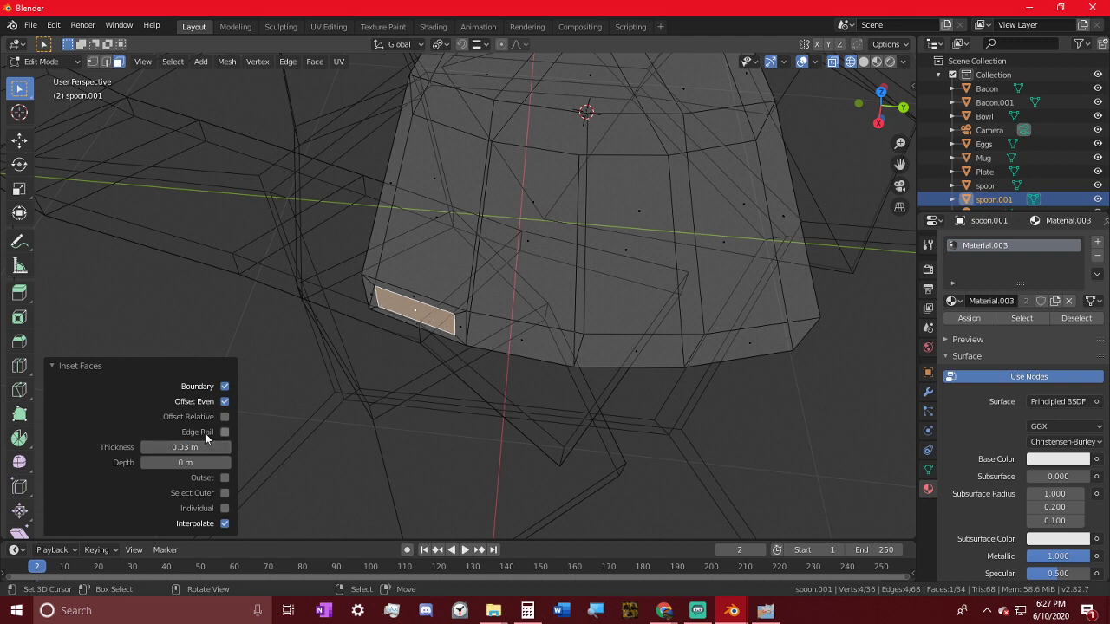
- Inset the second front face from the negative Y side of the fork head with a thickness of 0.03 m
click(537, 345)
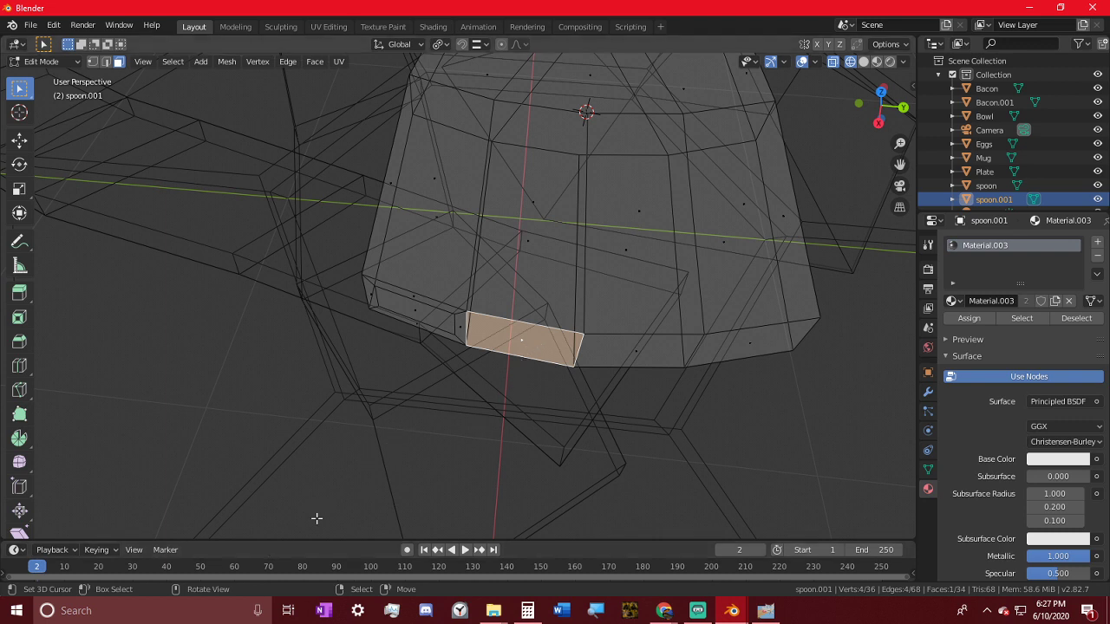
key(i)
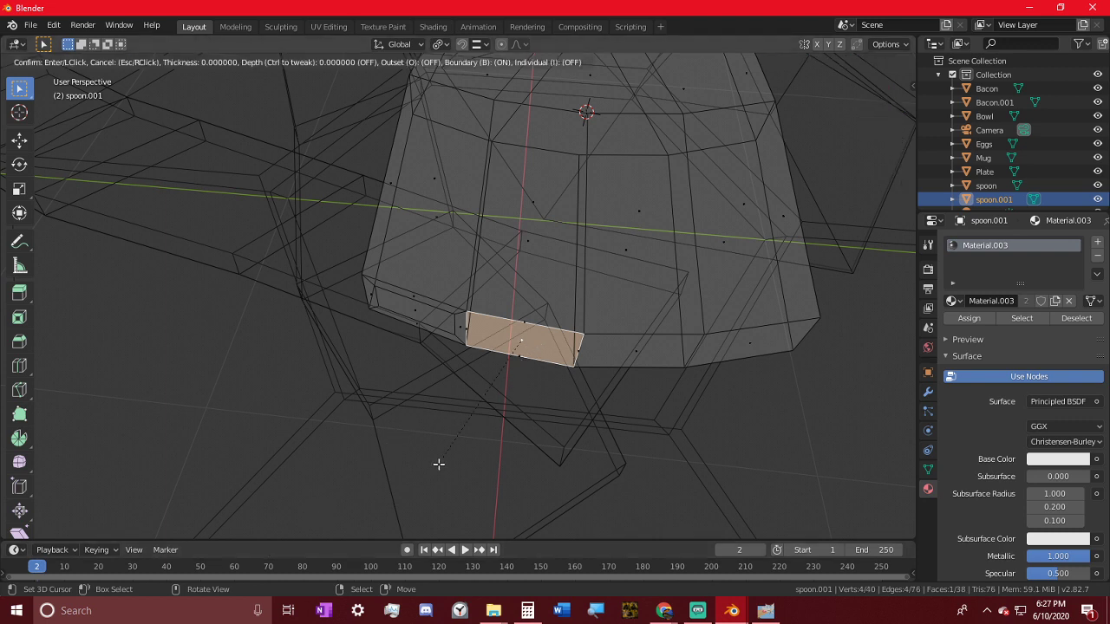
click(367, 438)
click(188, 447)
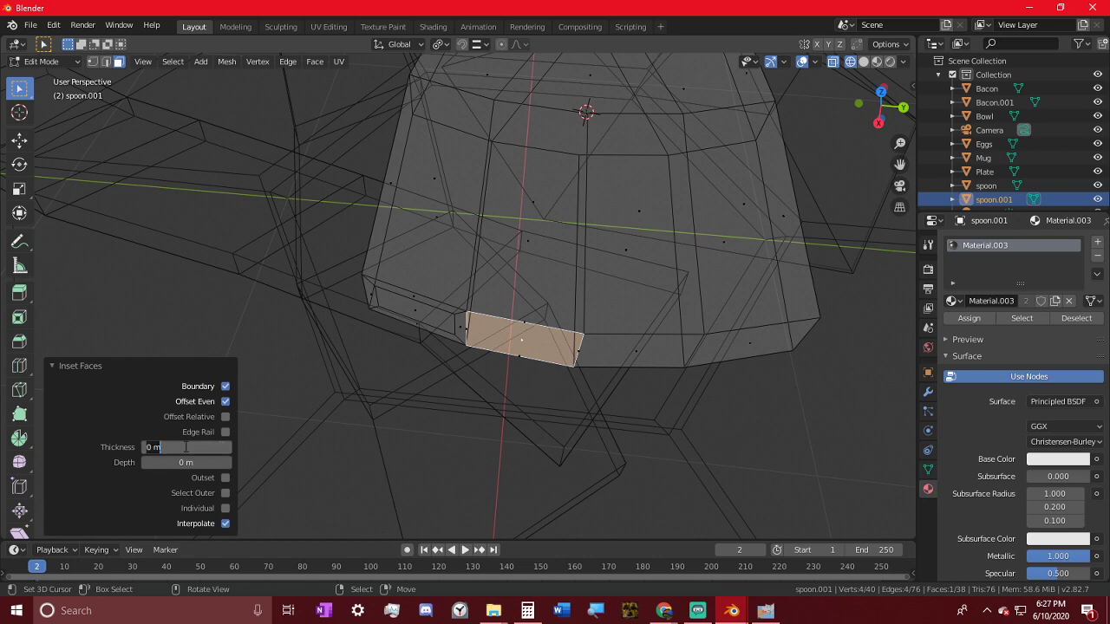
key(BackSpace)
text(.03)
key(Return)
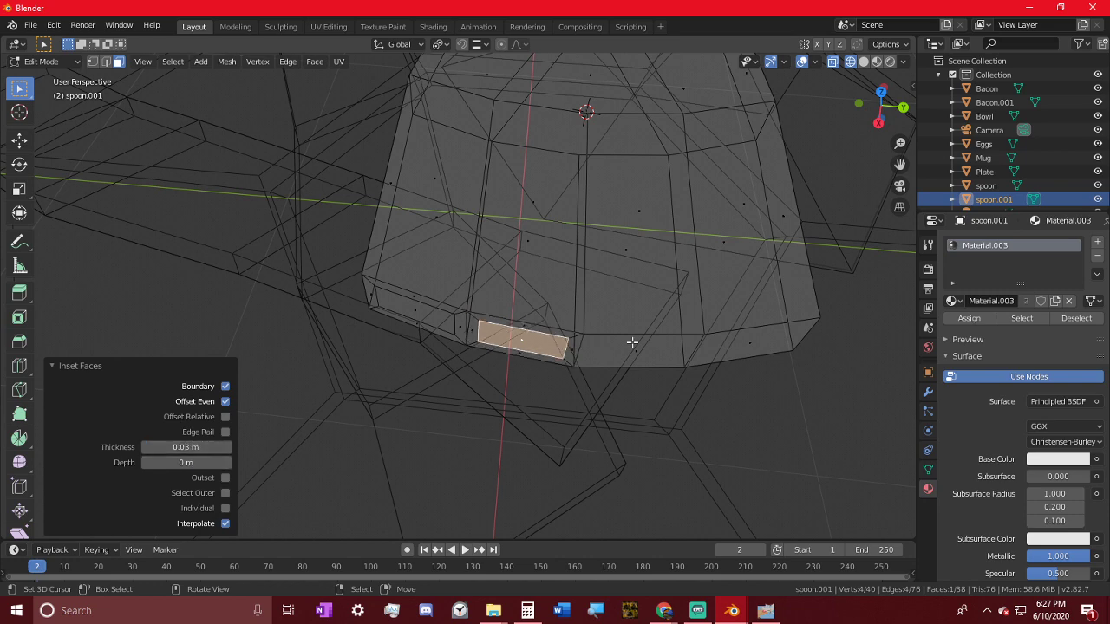
- Inset the third front face from the negative Y side with a thickness of 0.03 m
middle_drag(553, 350, 333, 425)
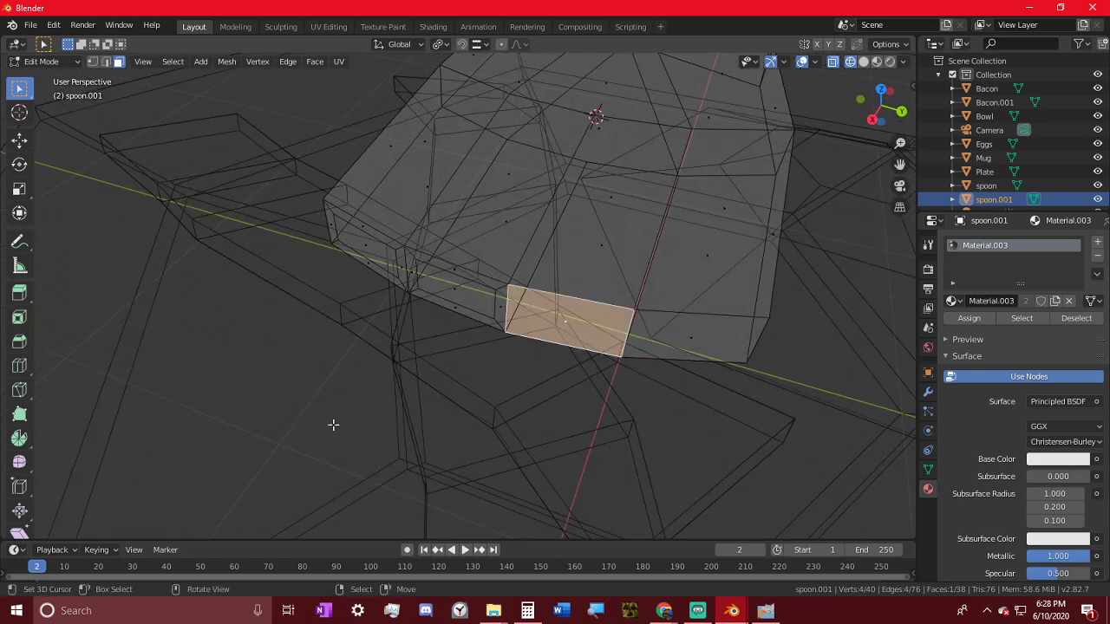
key(i)
key(Escape)
key(i)
click(466, 367)
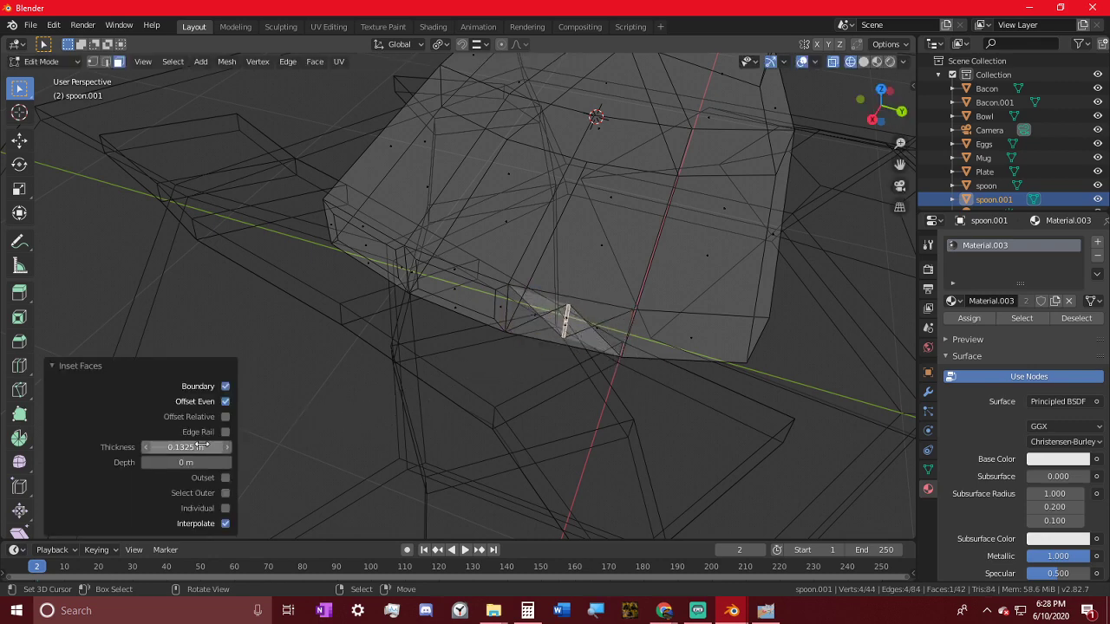
click(206, 448)
text(.03)
key(Return)
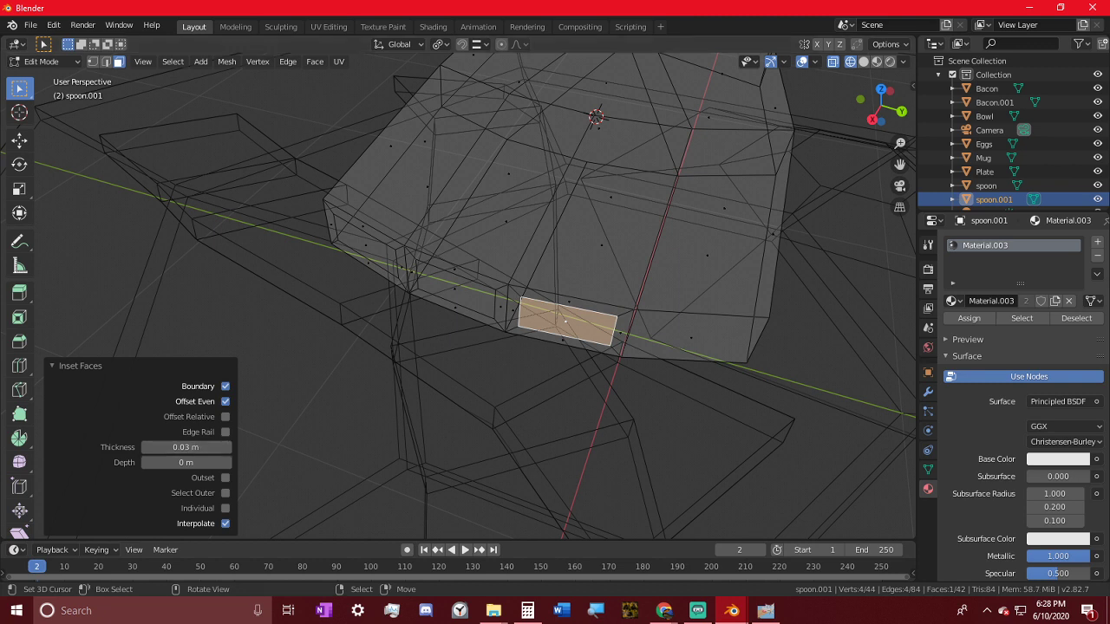
- Inset the outermost front face on the positive Y side with a thickness of 0.03 m
click(698, 328)
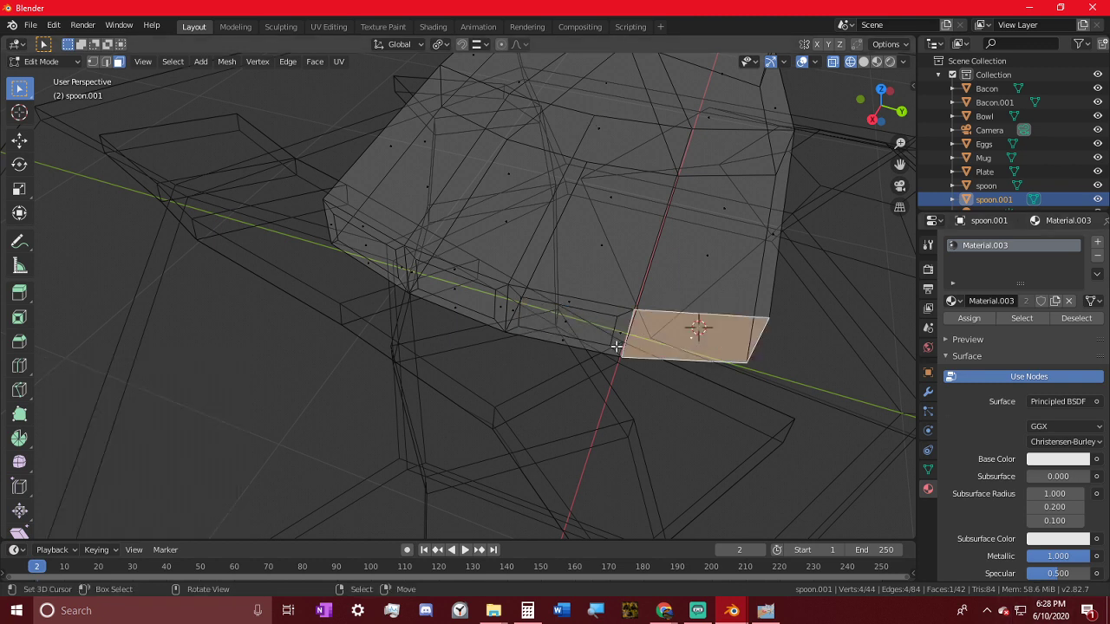
key(i)
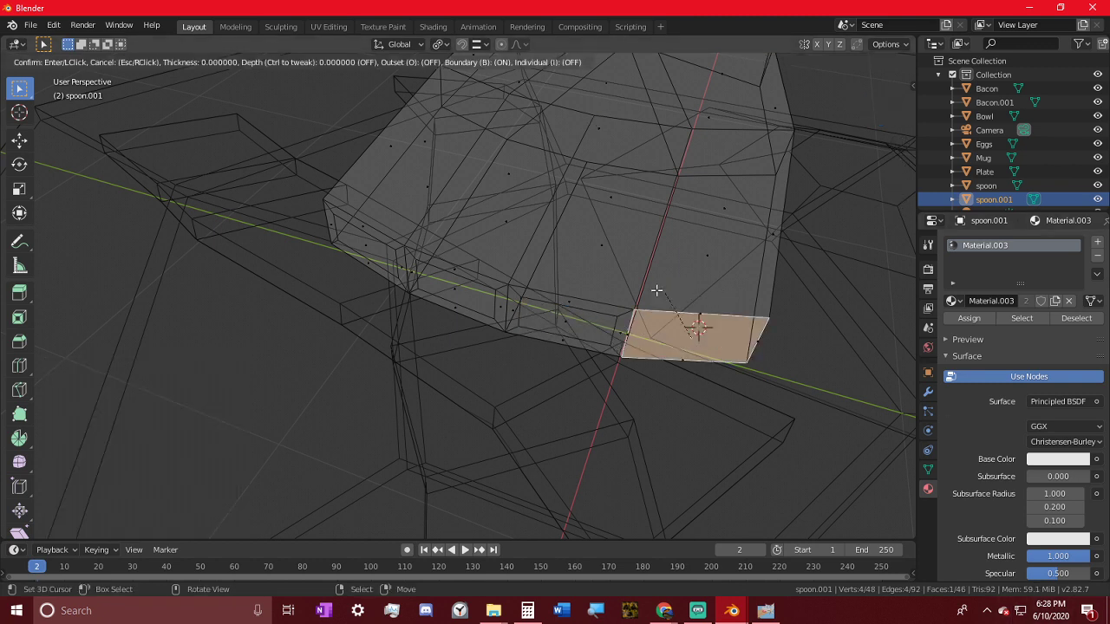
click(752, 364)
click(219, 446)
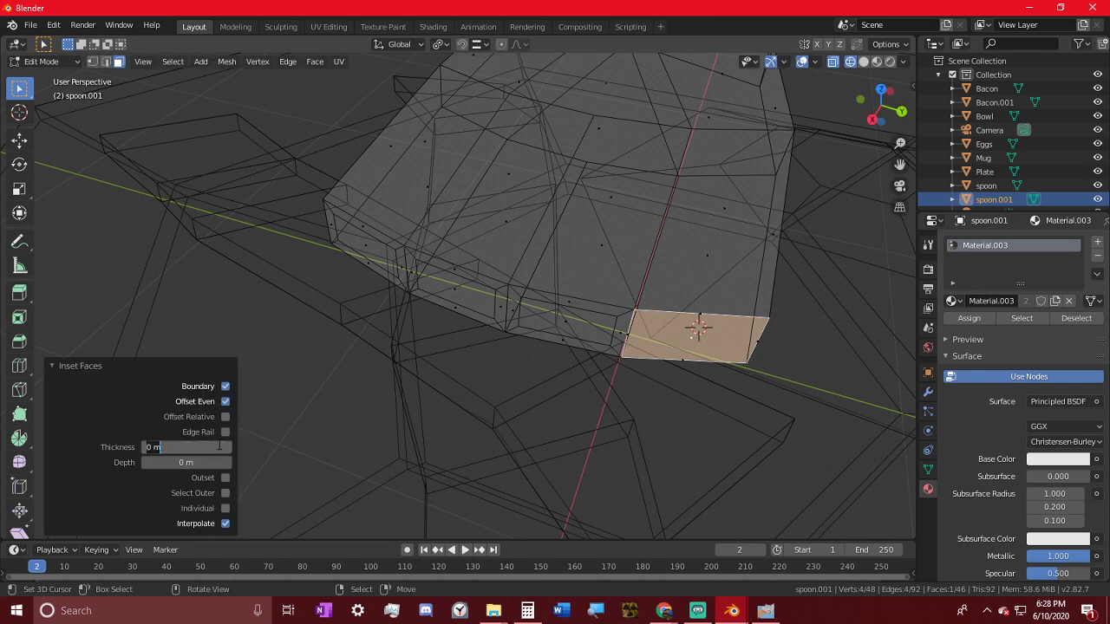
text(.04)
key(Return)
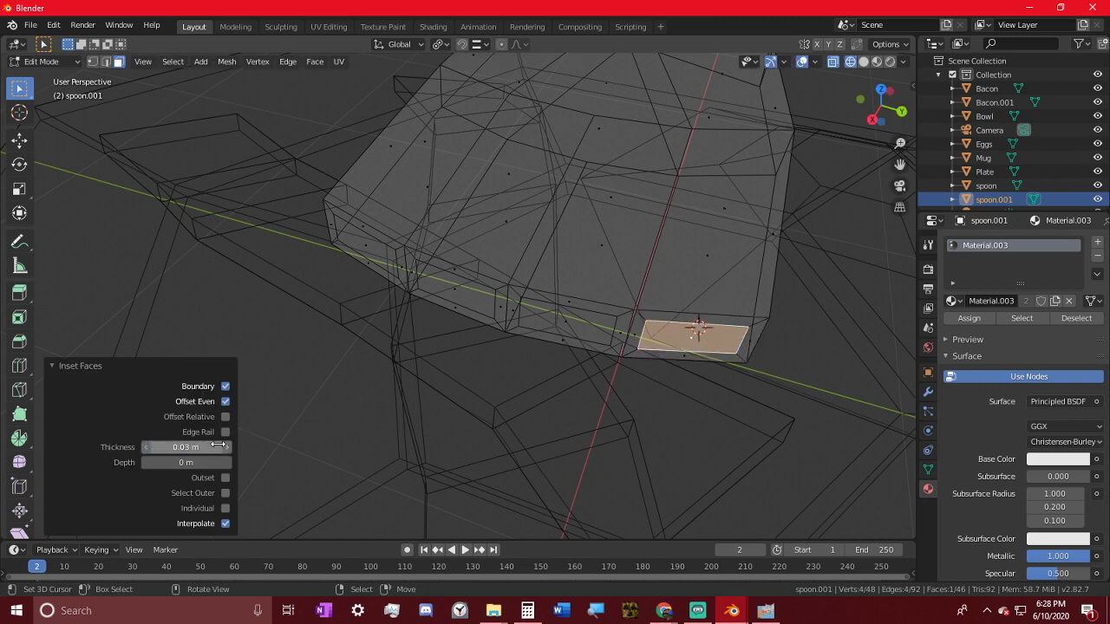
- Select the four inset front faces and move them outward about 0.0148 m along global X
click(381, 260)
click(373, 247)
shift+click(445, 287)
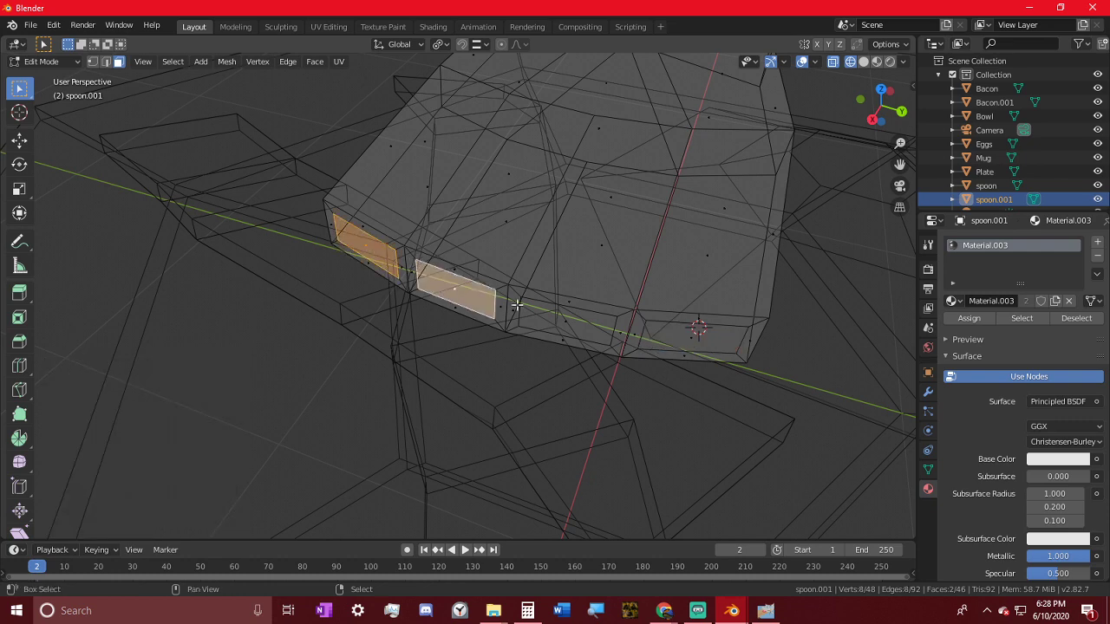
shift+click(571, 331)
shift+click(699, 340)
key(e)
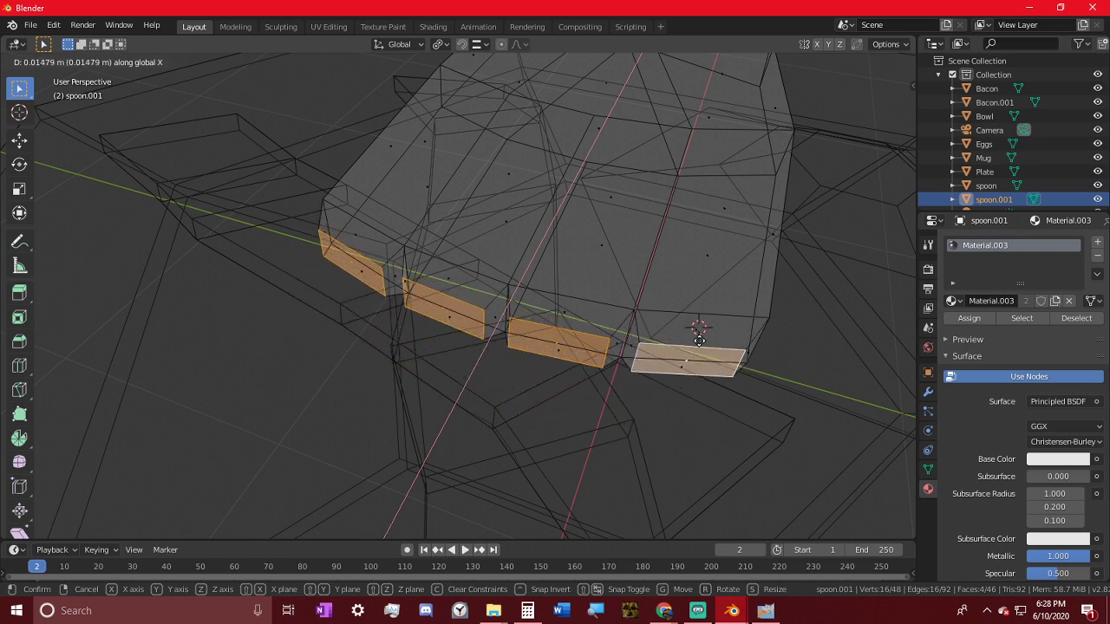
click(699, 340)
- Try to move the four prong faces back about 0.009 m along X, then undo that move
middle_drag(699, 340, 764, 413)
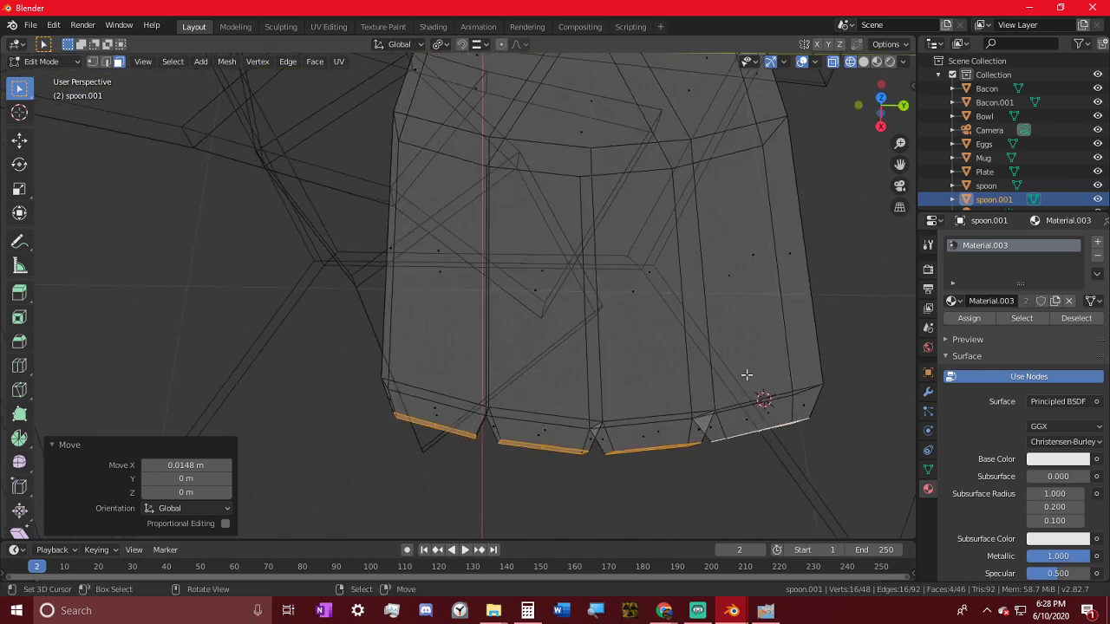
key(g)
key(y)
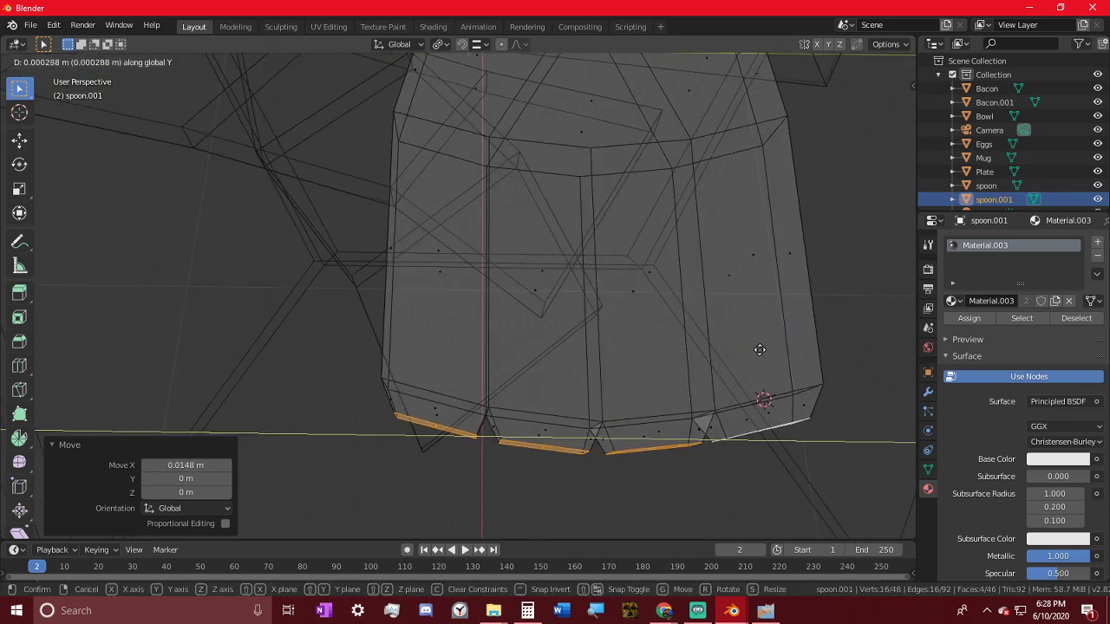
key(x)
click(760, 350)
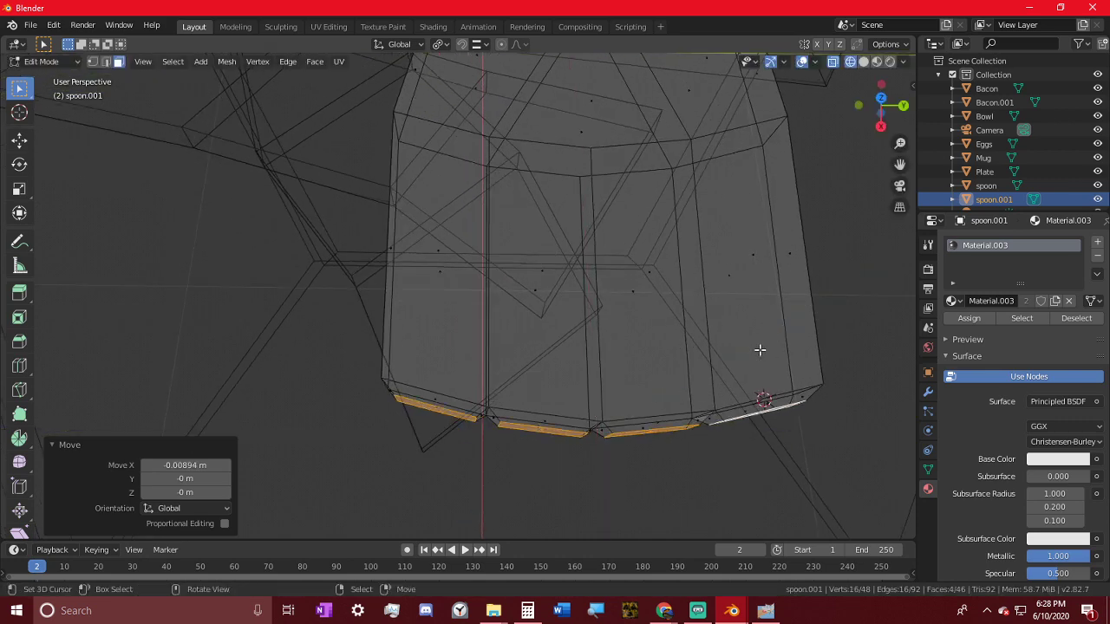
key(s)
key(x)
right_click(769, 248)
key(ctrl+z)
- Flatten each of the four prong faces about its own origin by scaling to 0 along global X
click(448, 45)
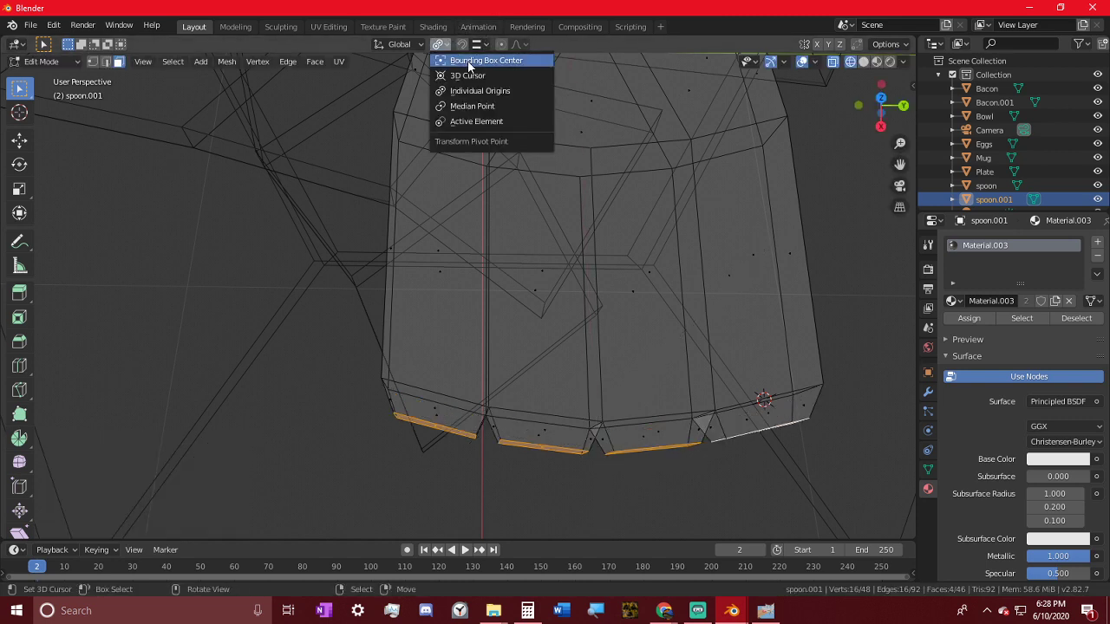
click(490, 106)
key(s)
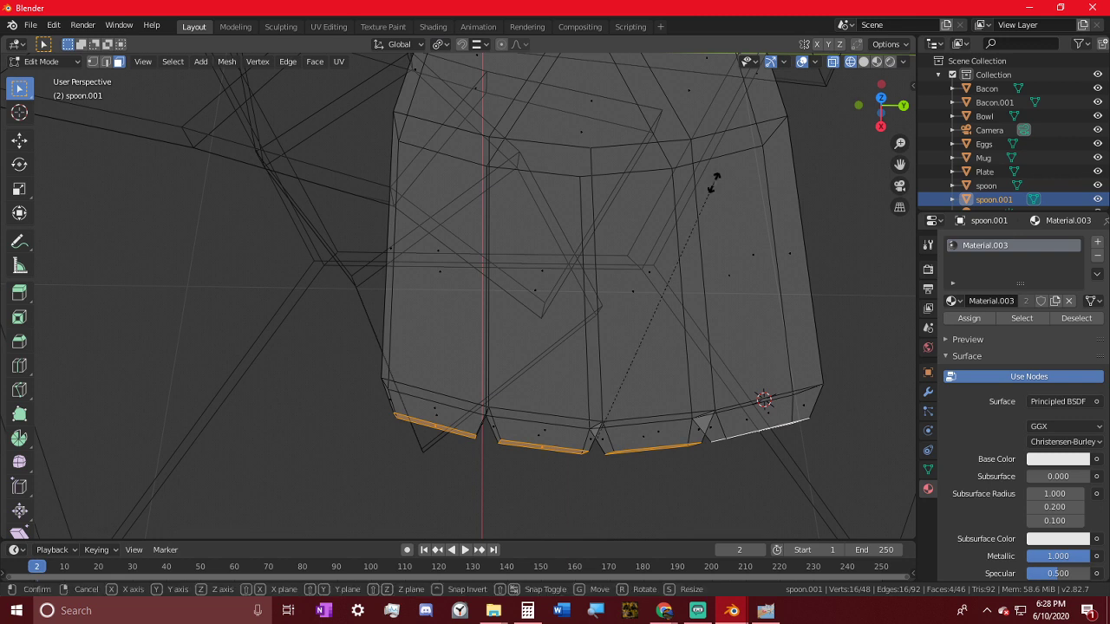
key(x)
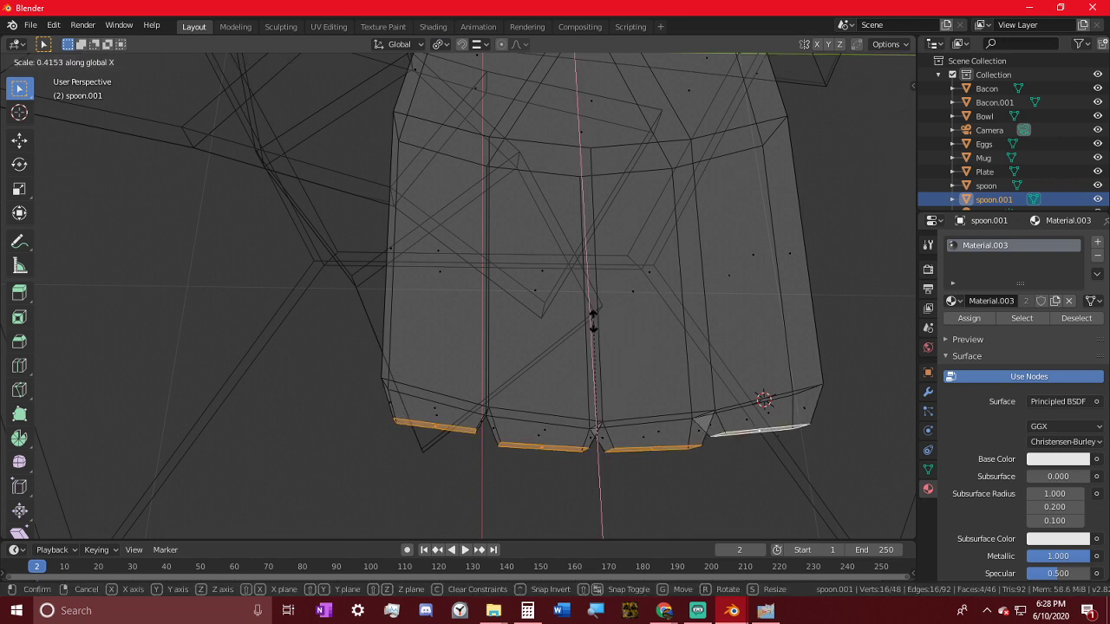
key(0)
key(Return)
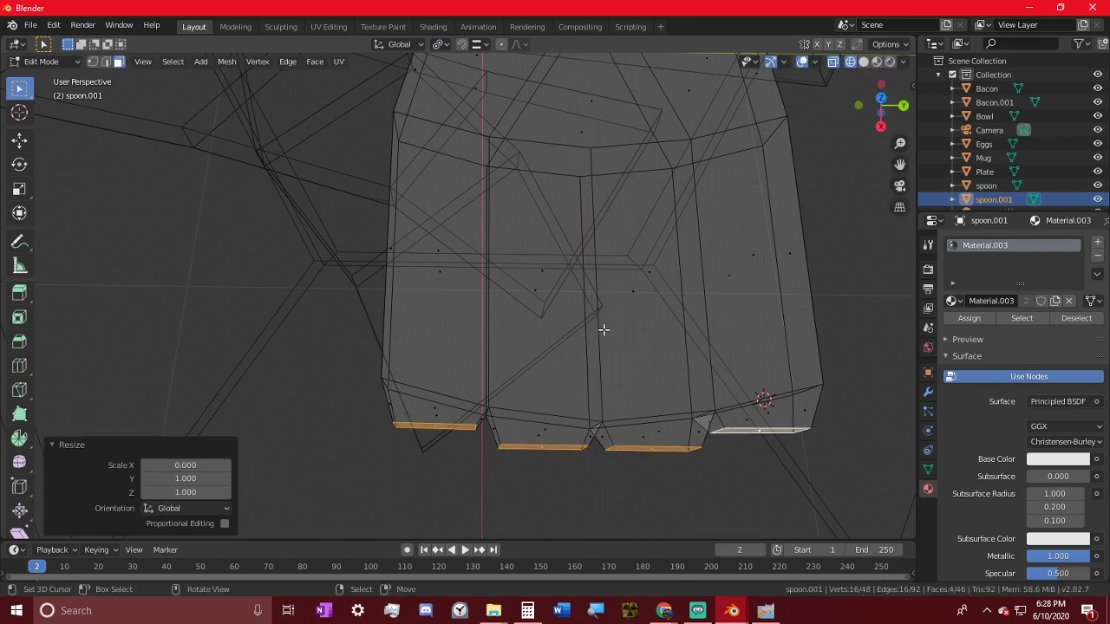
- Narrow the four prong faces individually by scaling them to about 0.647 along global Y
key(s)
key(y)
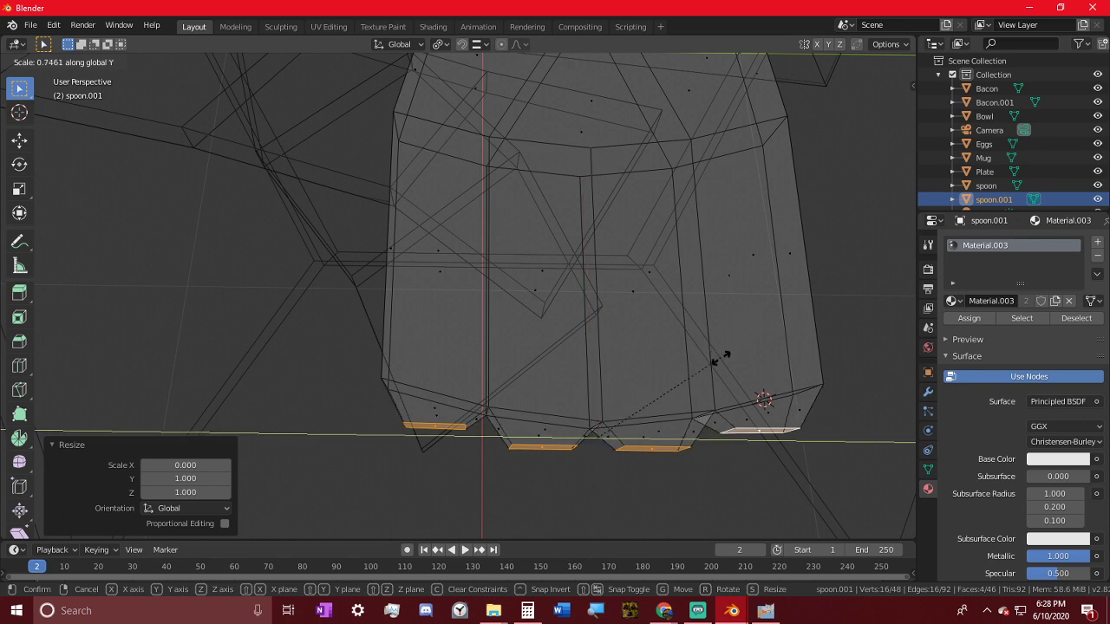
click(713, 388)
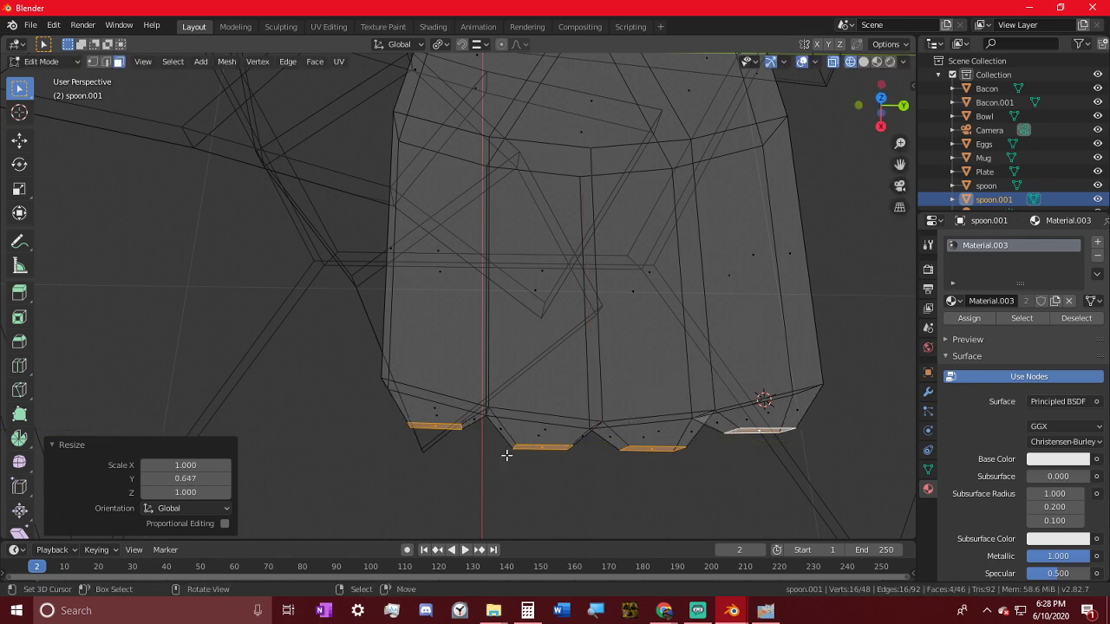
- Select the two outermost prong faces and snap the 3D cursor to the midpoint between them
middle_drag(506, 454, 540, 455)
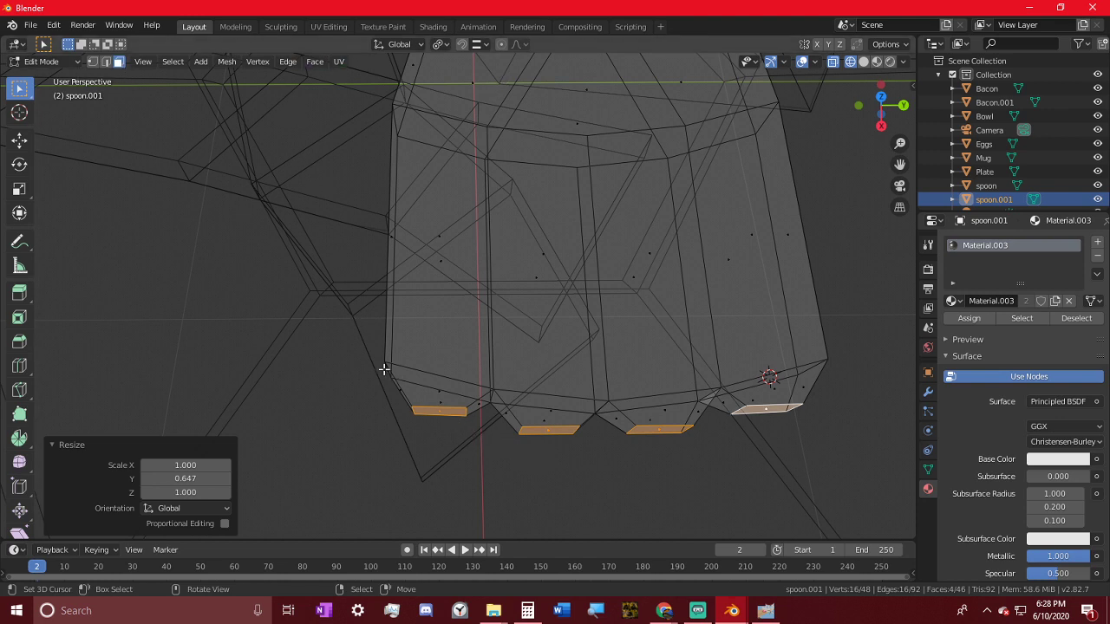
click(433, 410)
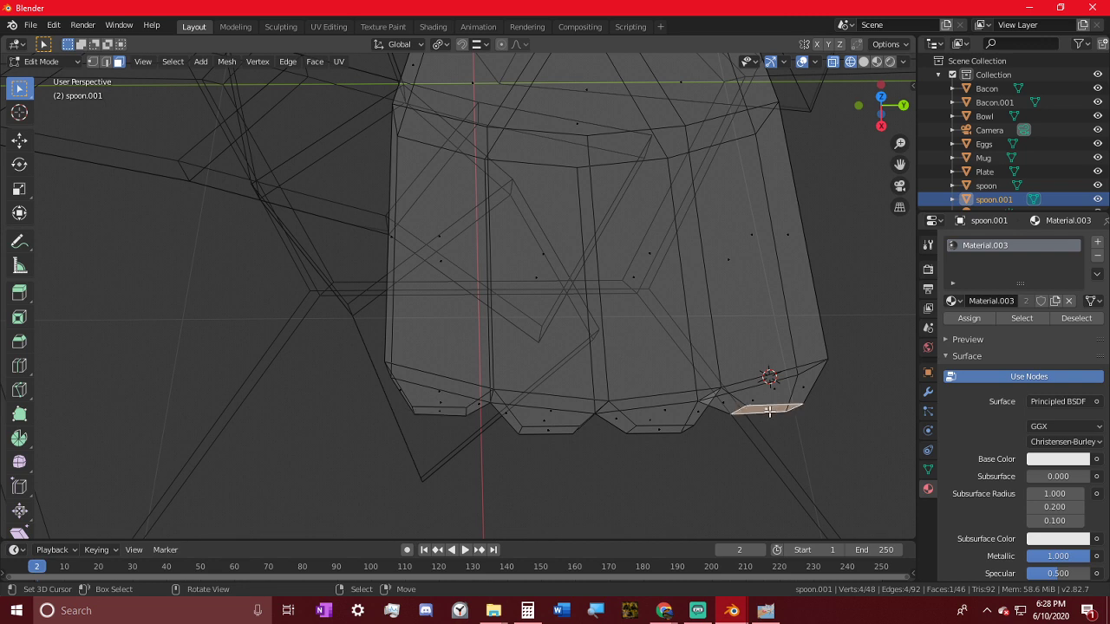
key(shift+s)
click(768, 416)
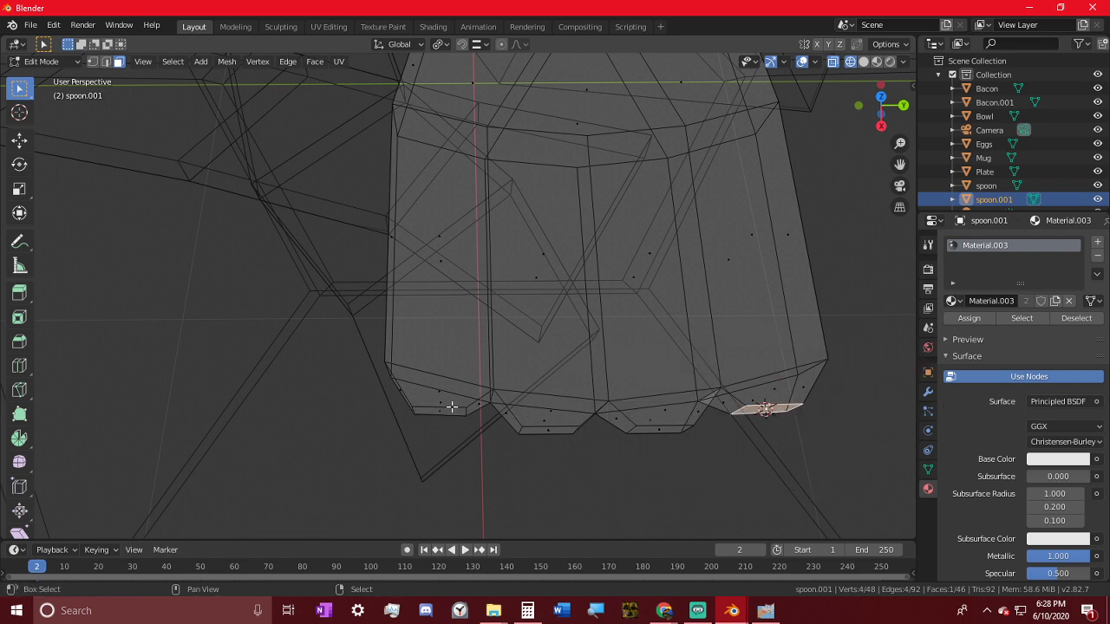
key(shift+s)
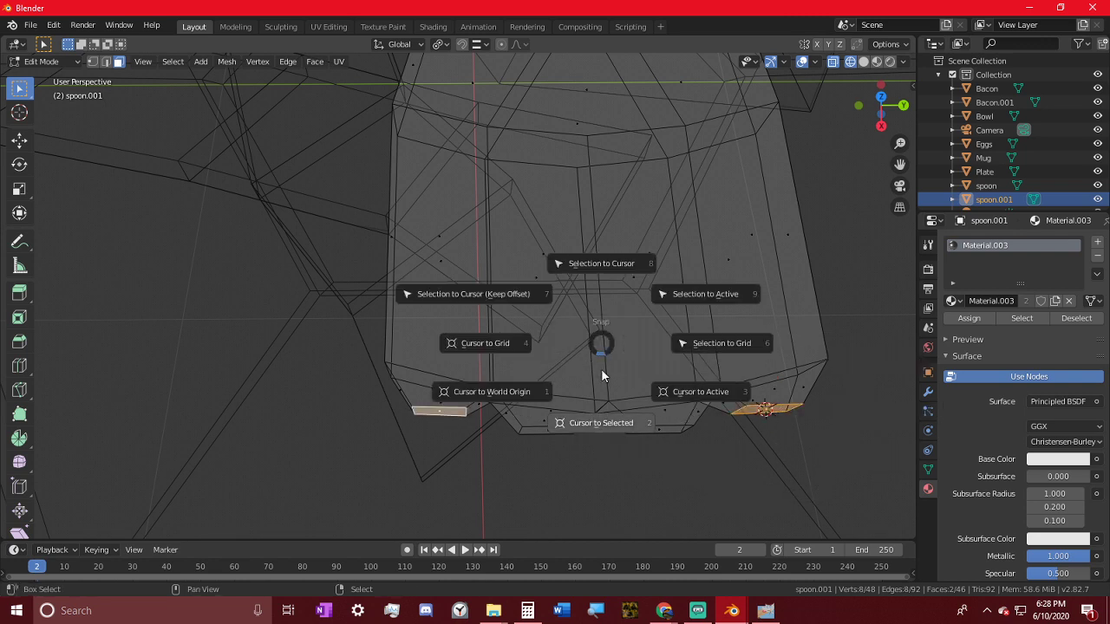
click(610, 412)
- Widen the two outermost prong faces individually by scaling them about 1.614 along global Y
key(s)
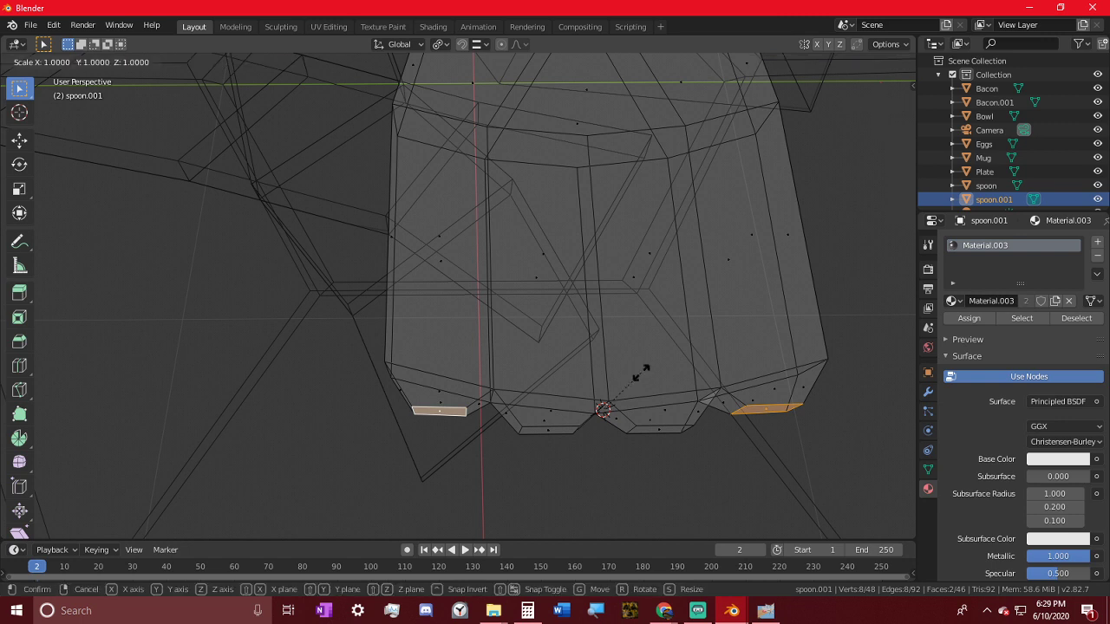
key(y)
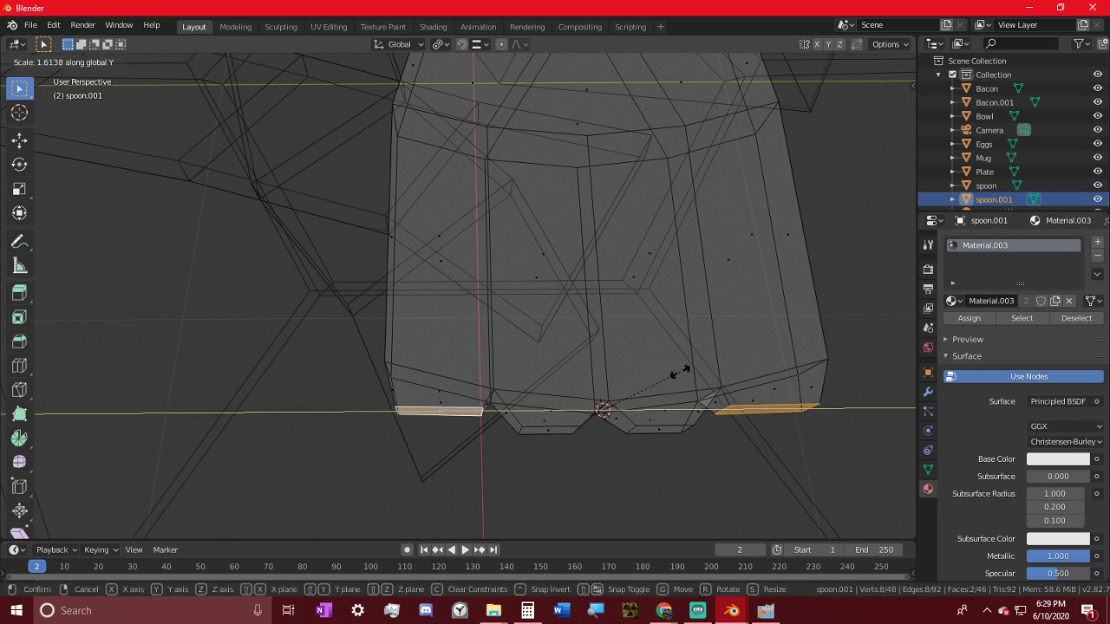
click(680, 373)
- In edge select mode, select the four vertical prong edges facing each other across the two outer gaps
middle_drag(612, 367, 591, 314)
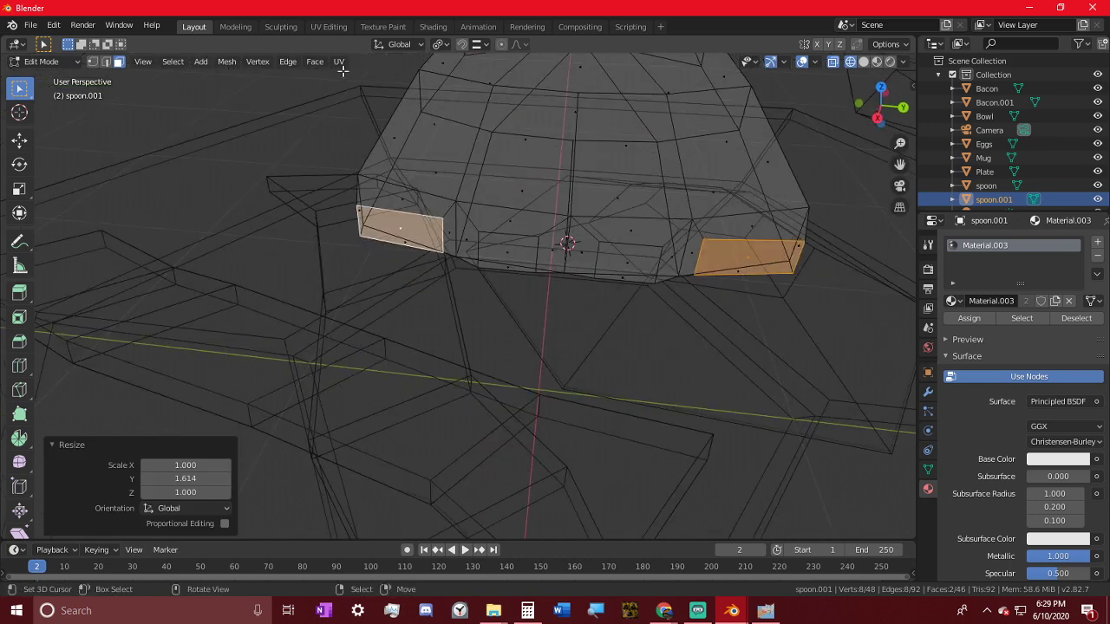
click(107, 62)
shift+click(441, 238)
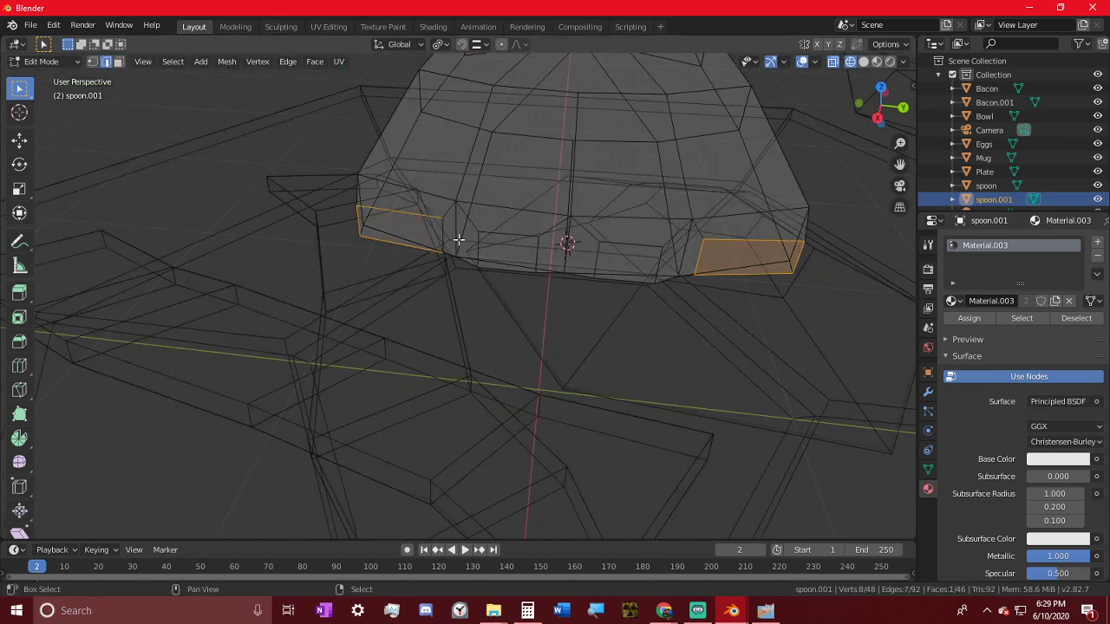
shift+click(444, 236)
click(443, 238)
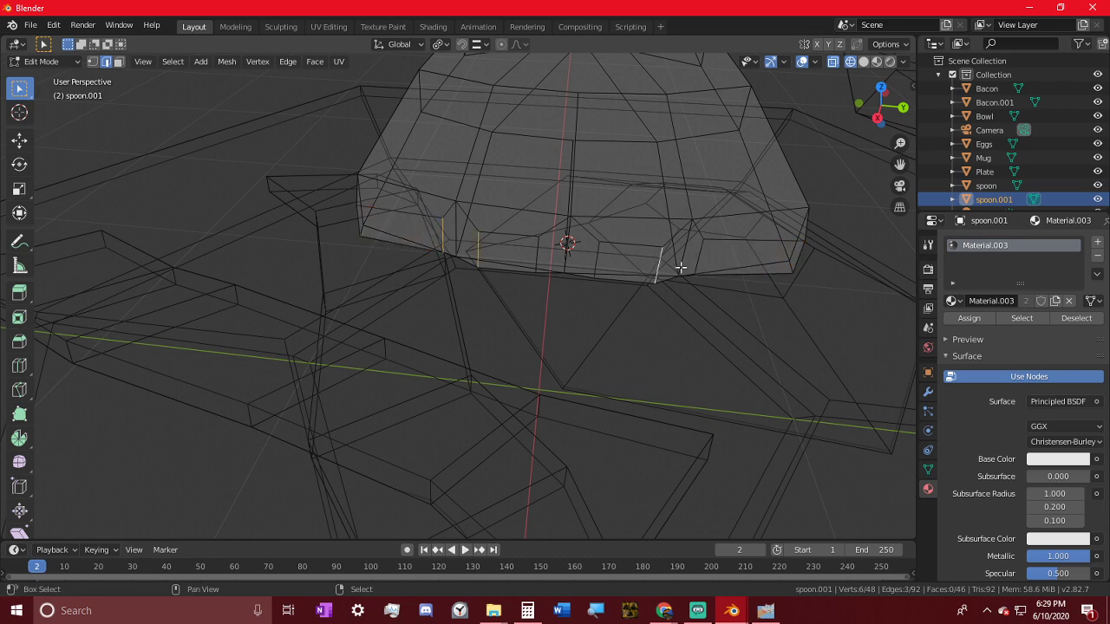
middle_drag(694, 258, 671, 272)
key(s)
key(y)
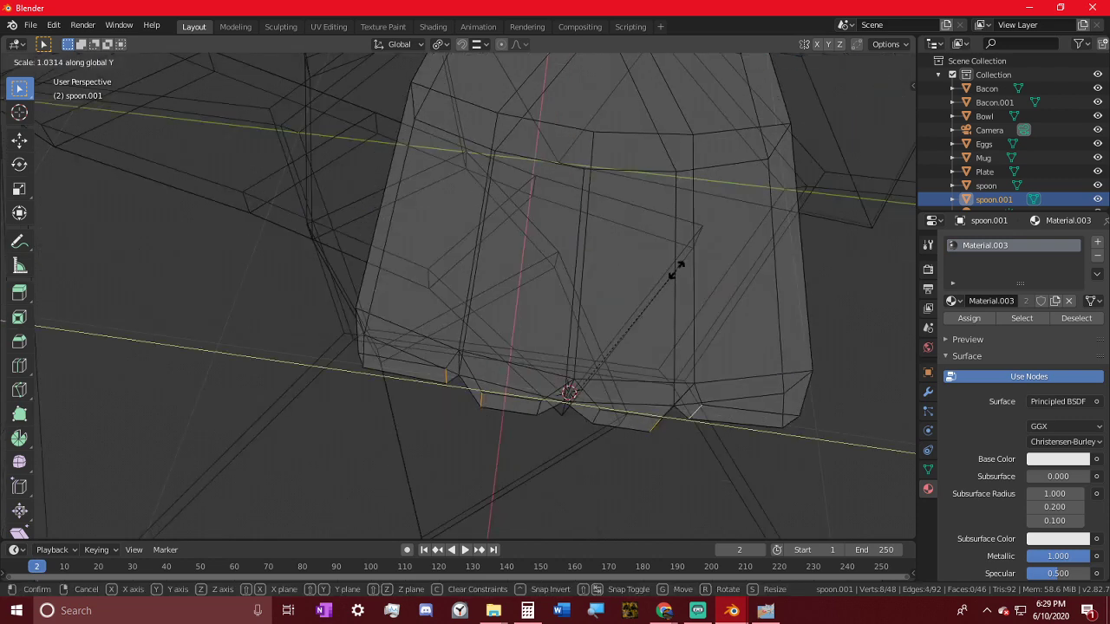
click(125, 302)
- Set the pivot point to 3D Cursor and scale the four selected edges outward by about 1.12 along global Y
click(440, 44)
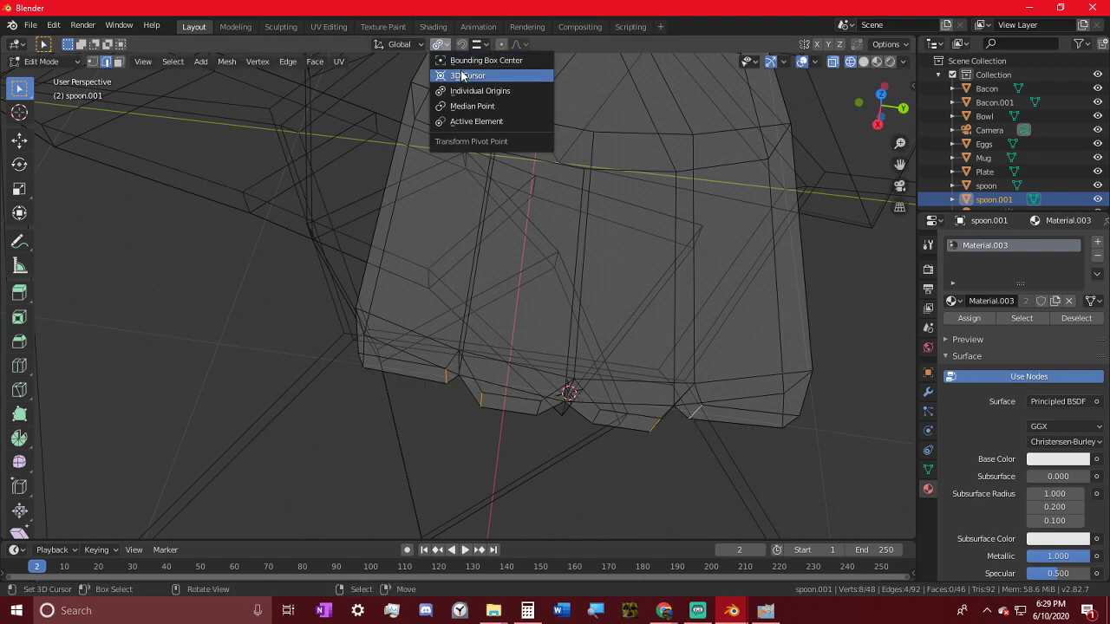
click(461, 76)
key(s)
key(y)
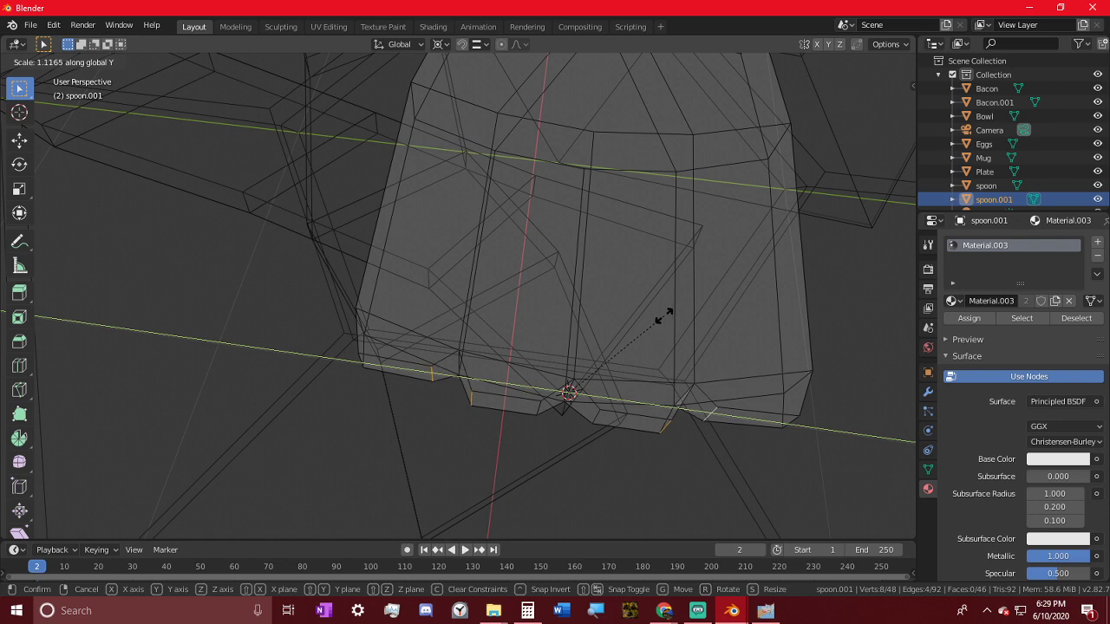
click(664, 316)
- Add the remaining vertical edge at each outer gap to the selection and scale all six edges about 1.115 along global Y
middle_drag(477, 367, 458, 339)
scroll(432, 268, up, 1)
shift+right_click(434, 259)
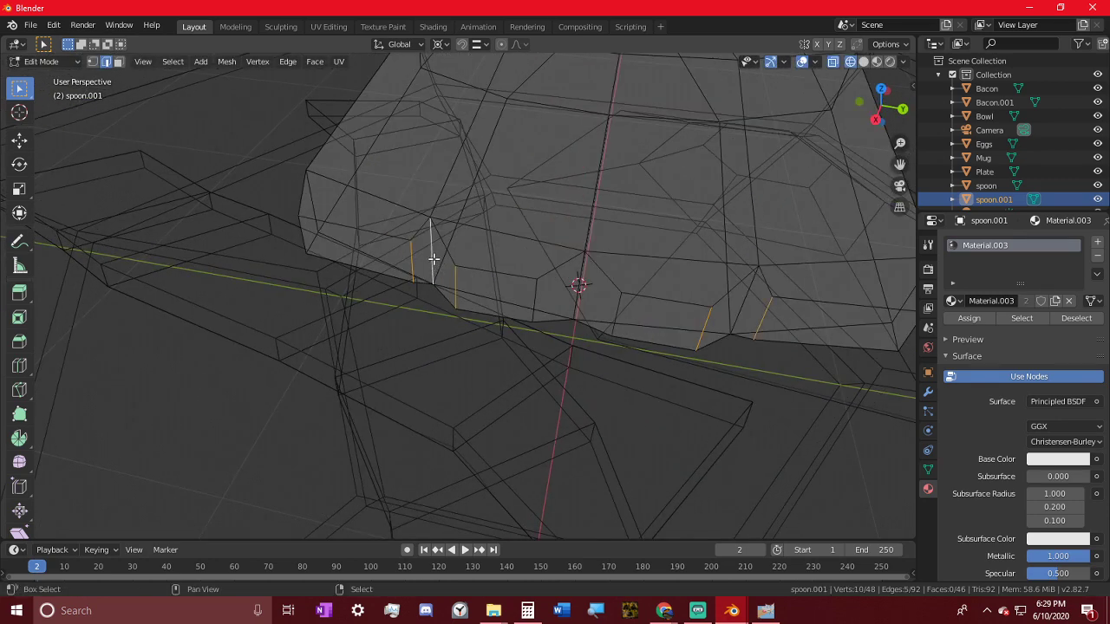
shift+click(730, 322)
middle_drag(735, 307, 711, 287)
key(s)
key(y)
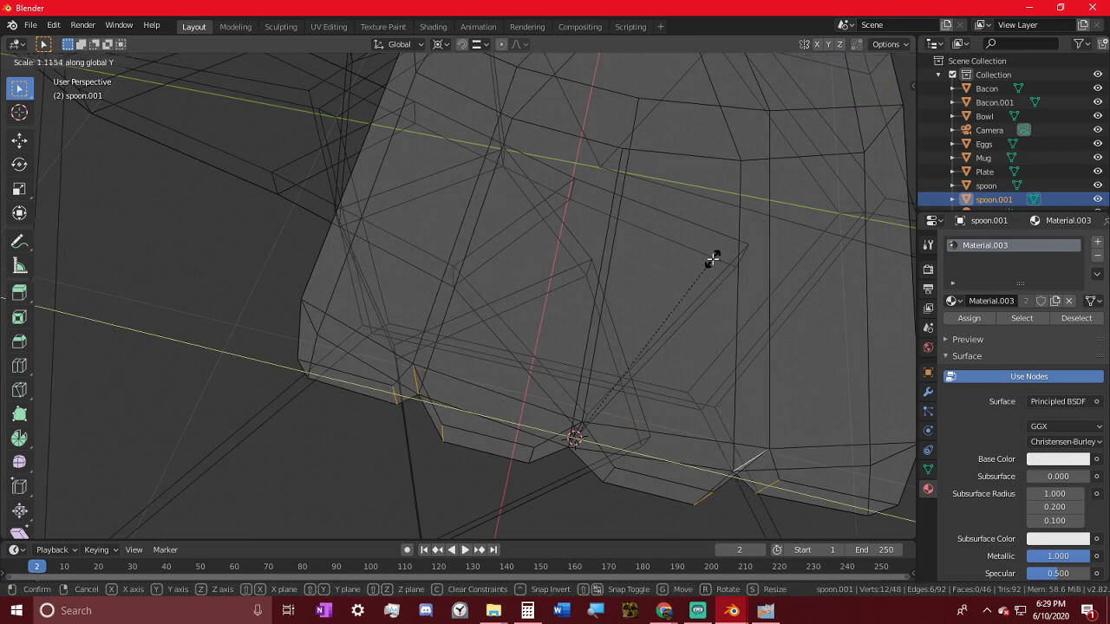
click(715, 257)
- In face select mode, select the four prong end faces and extrude them about 0.244 m along global X
middle_drag(491, 265, 357, 373)
right_click(298, 321)
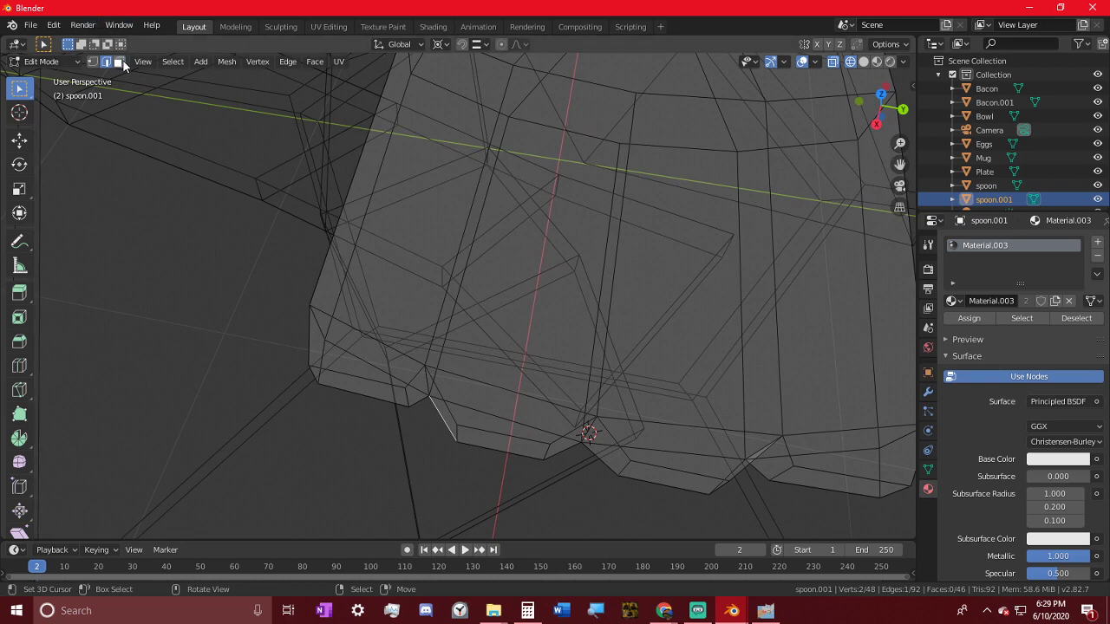
click(363, 391)
shift+click(502, 447)
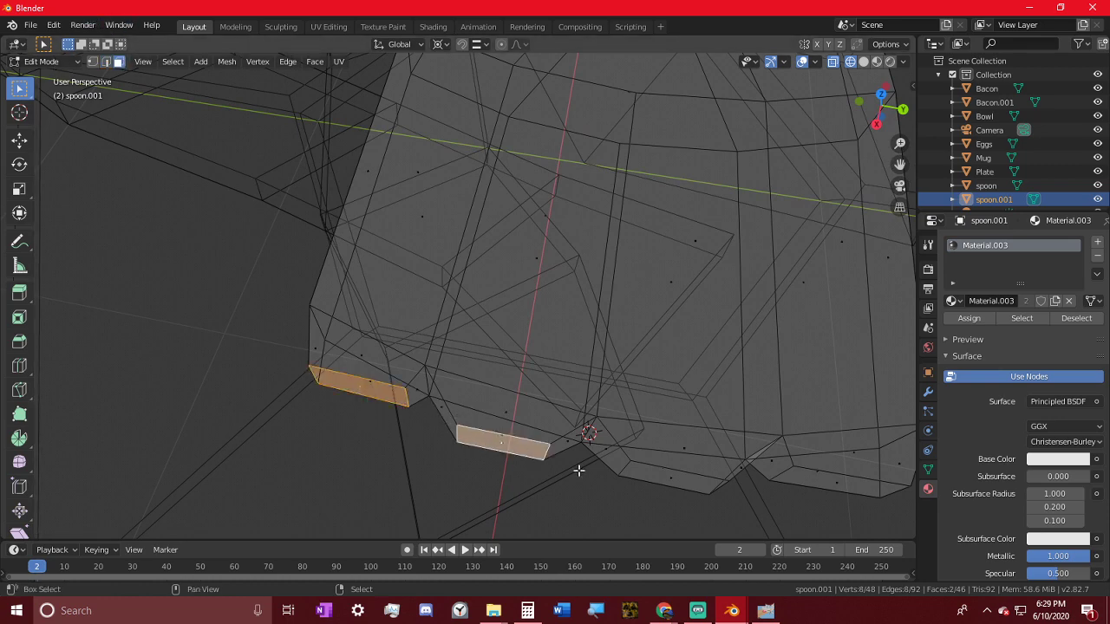
shift+click(673, 481)
shift+click(853, 489)
scroll(781, 451, down, 5)
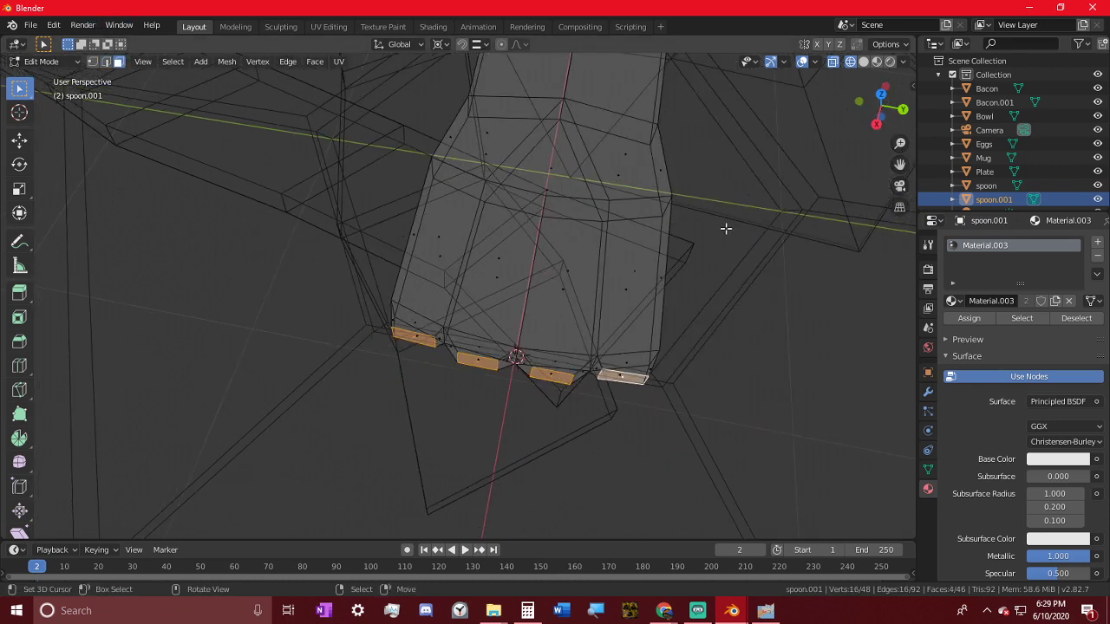
key(s)
key(y)
right_click(696, 240)
key(e)
key(x)
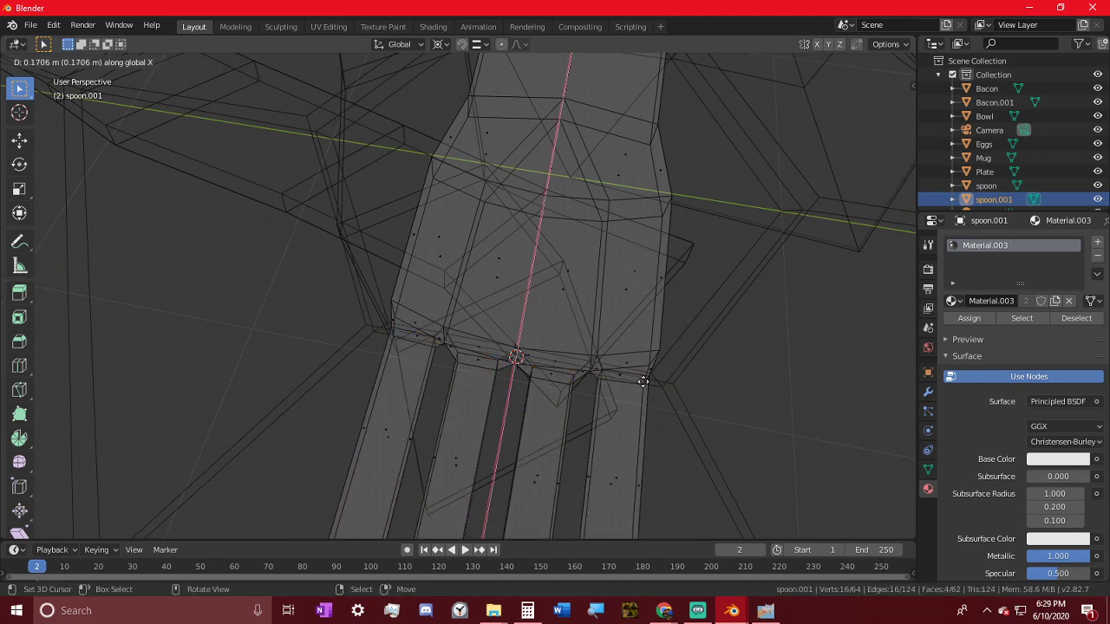
click(622, 468)
- Lengthen the prongs by moving their four end faces about 0.035 m along global X
middle_drag(622, 467, 413, 442)
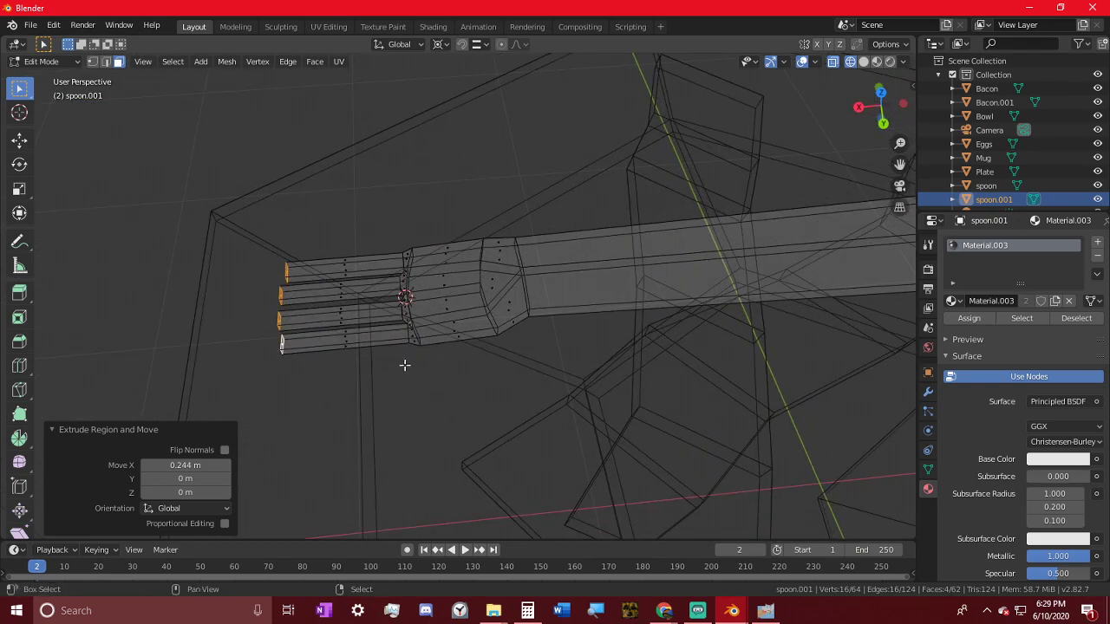
middle_drag(404, 365, 467, 409)
middle_drag(449, 319, 615, 312)
scroll(615, 313, down, 4)
middle_drag(625, 275, 491, 179)
key(g)
key(x)
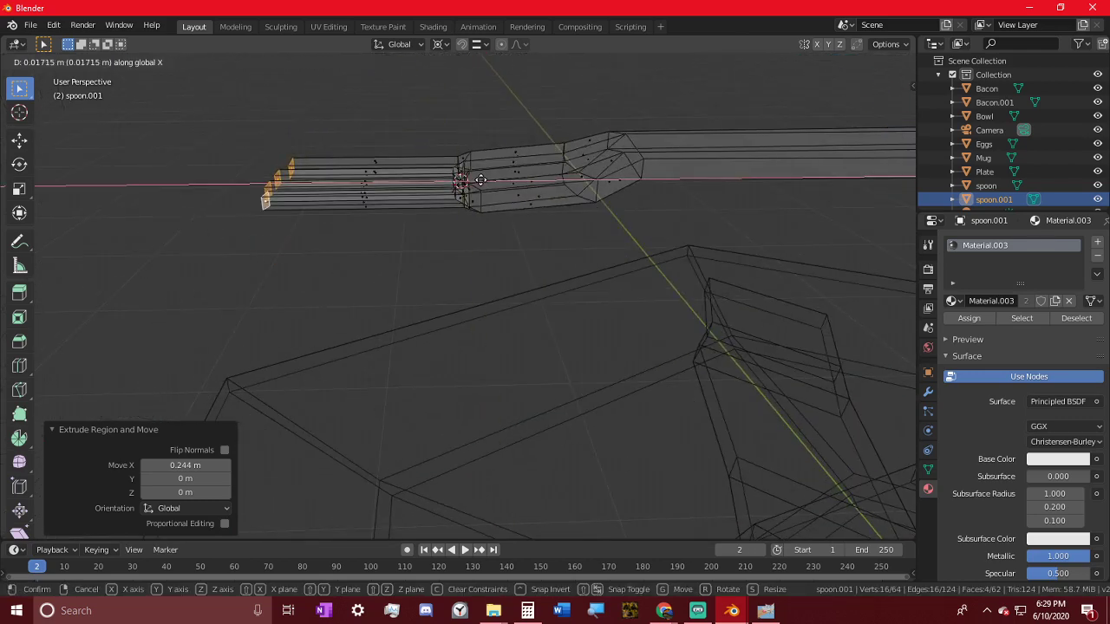
click(464, 180)
- In vertex select mode, circle-select all prong vertices including their bases and lower them about 0.024 m along global Z
middle_drag(290, 139, 366, 162)
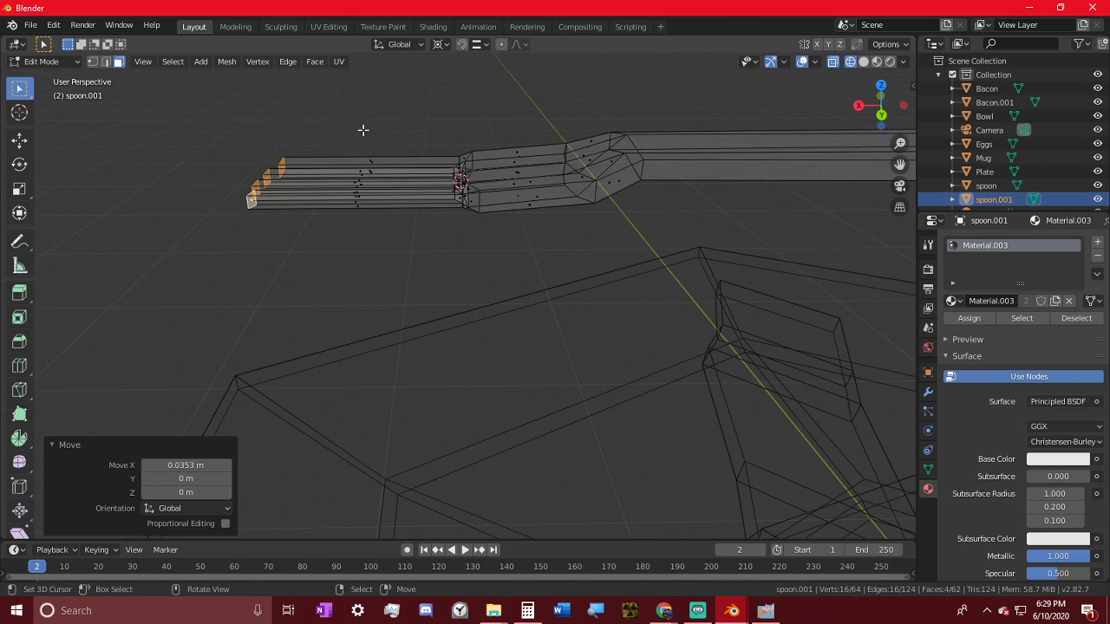
key(alt+a)
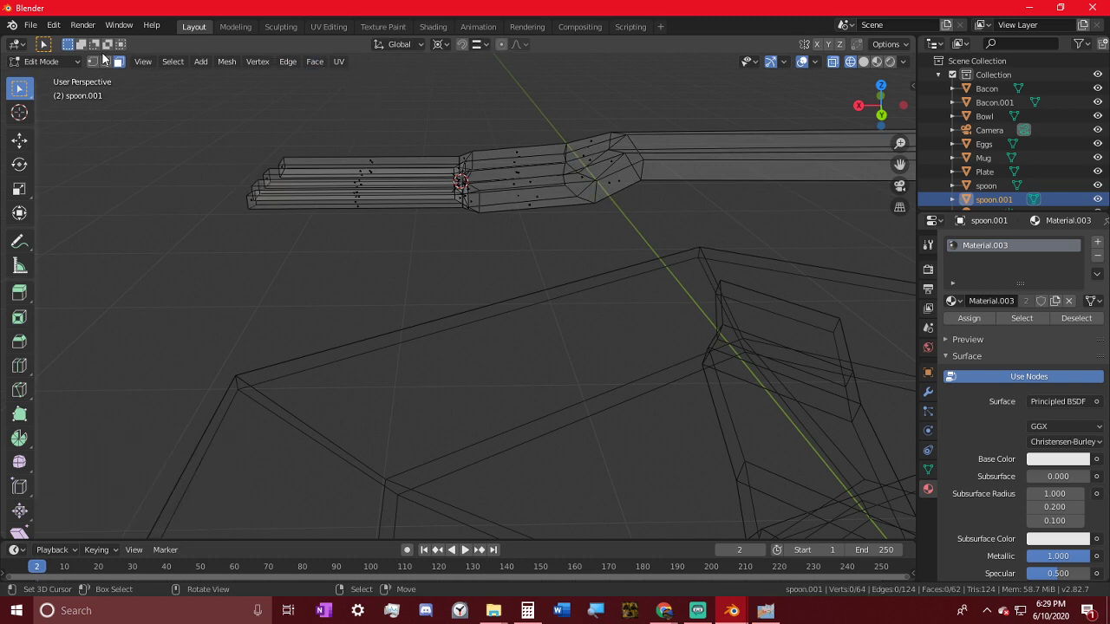
key(c)
mouse_move(359, 217)
mouse_down()
mouse_move(453, 186)
mouse_move(272, 161)
mouse_up()
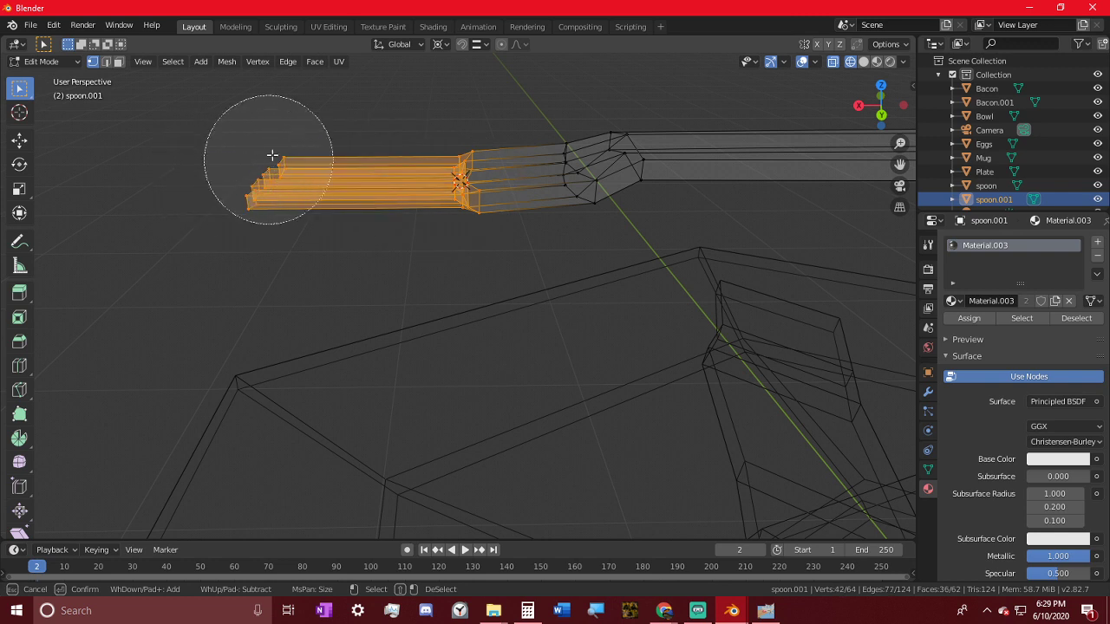
key(Escape)
key(g)
key(z)
click(287, 160)
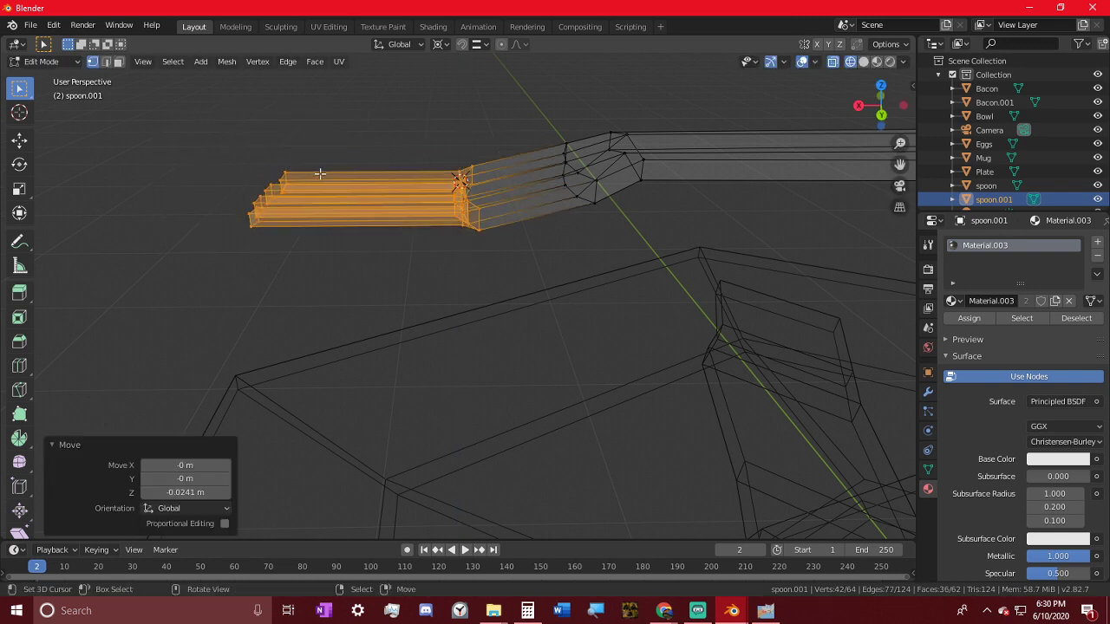
- Select the vertex ring in the middle of the fork head and move it about 0.074 m along X and 0.0185 m up in front view
key(alt+a)
key(c)
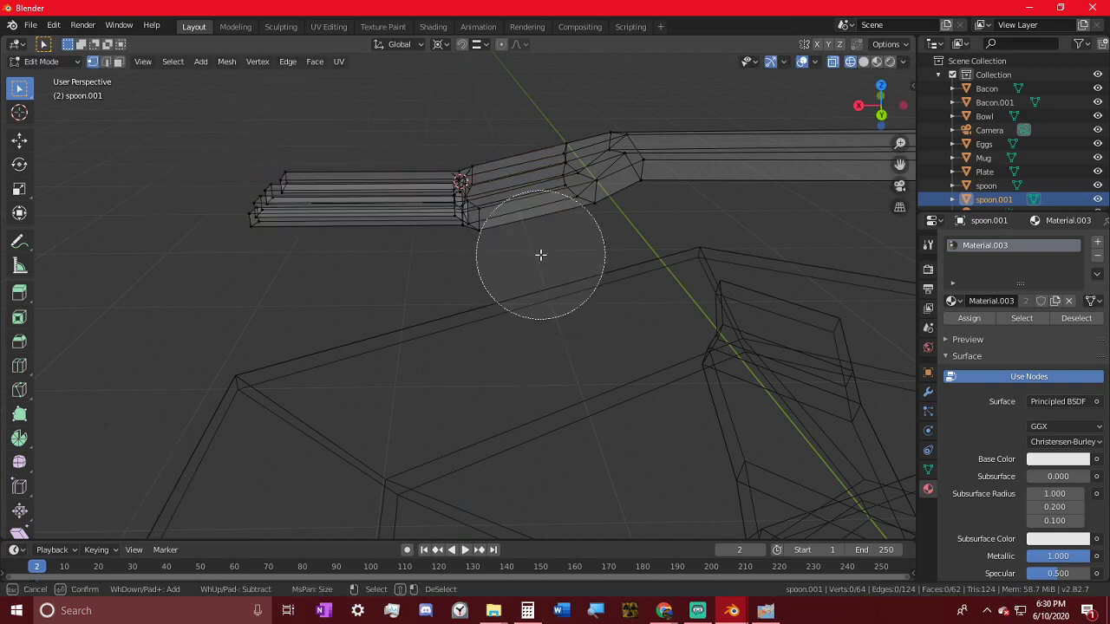
mouse_move(597, 217)
mouse_down()
mouse_move(556, 191)
mouse_move(559, 163)
mouse_move(570, 184)
mouse_up()
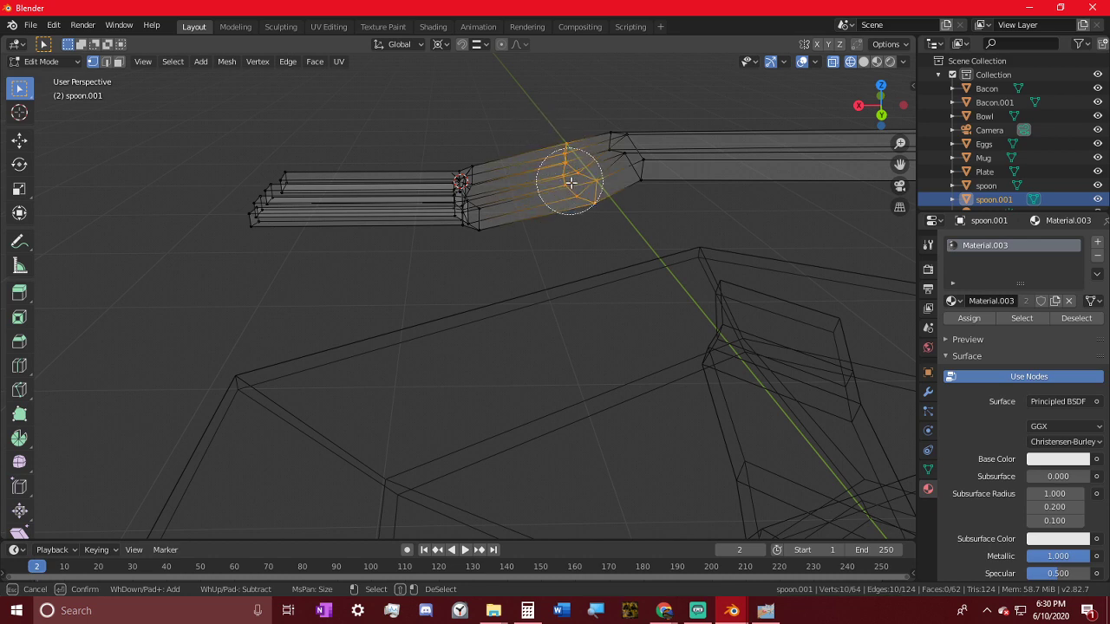
right_click(568, 183)
key(KP_1)
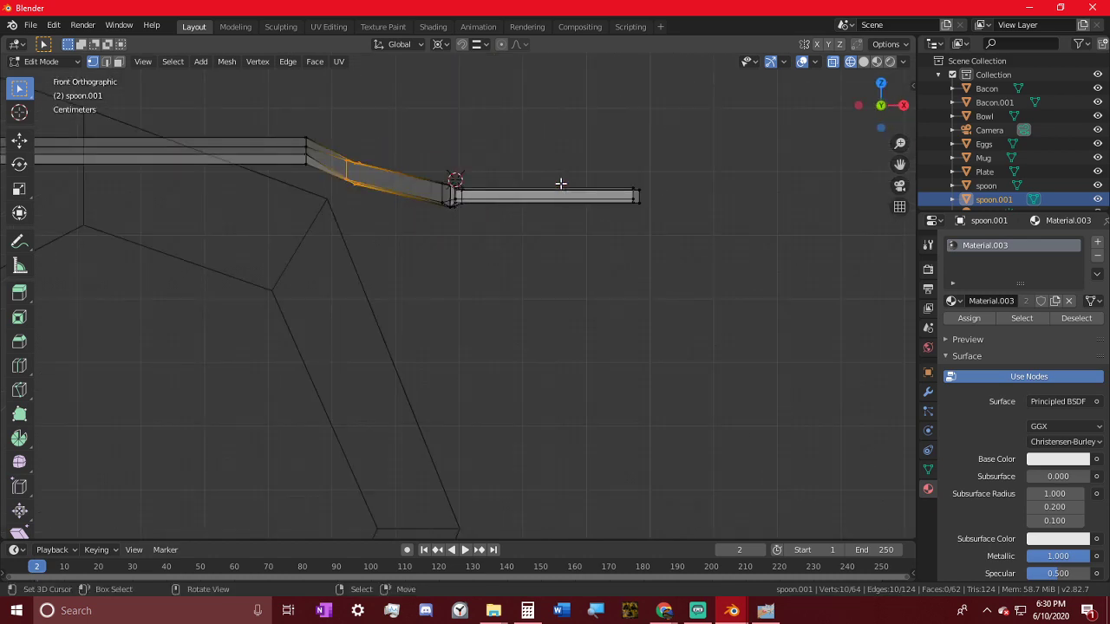
key(g)
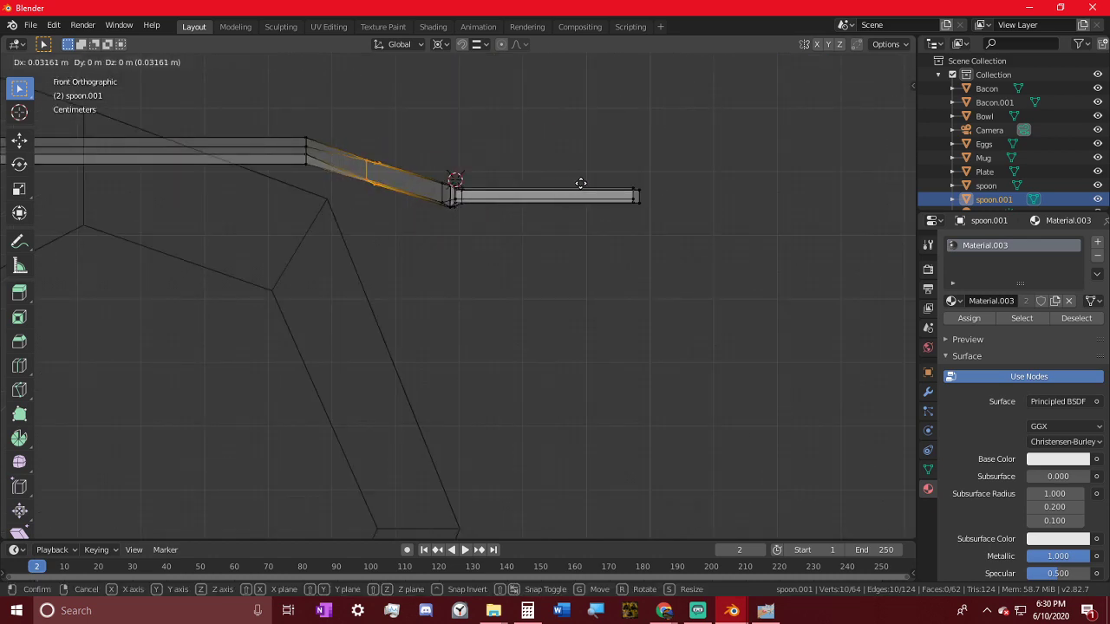
click(608, 171)
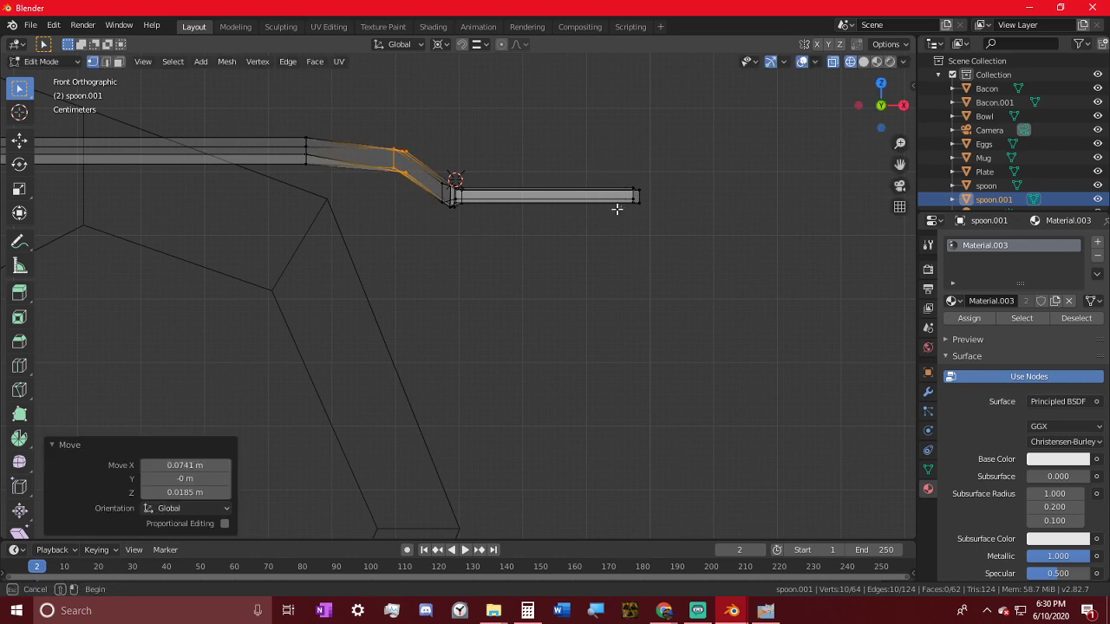
click(478, 243)
- Select the vertex ring where the handle meets the fork head and snap the 3D cursor to it
middle_drag(495, 318, 565, 408)
key(Tab)
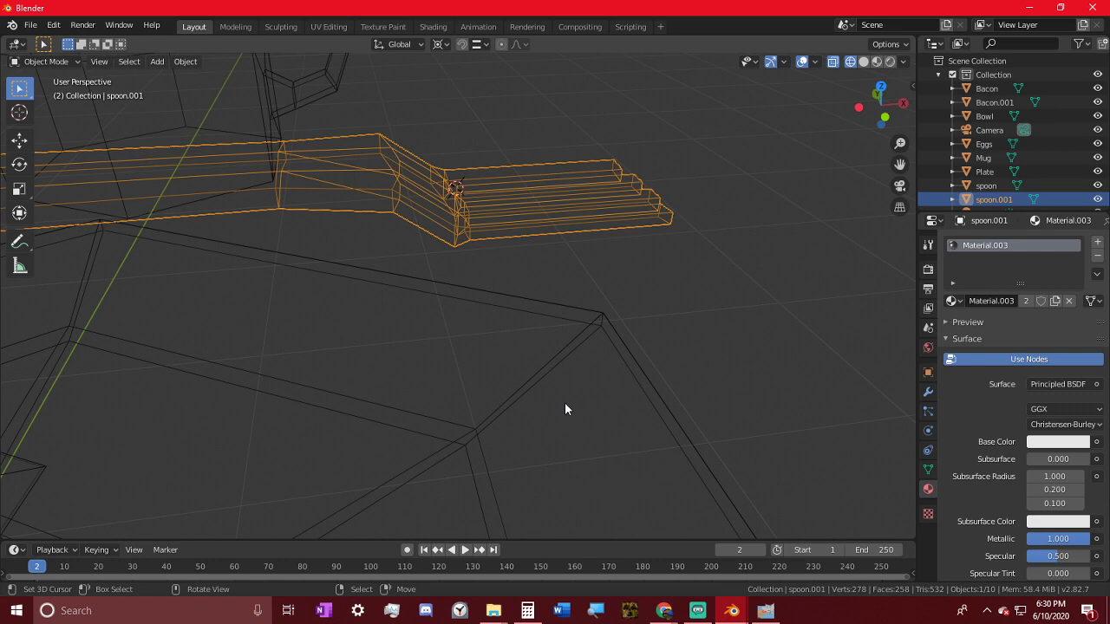
middle_drag(564, 409, 271, 196)
click(271, 177)
click(271, 176)
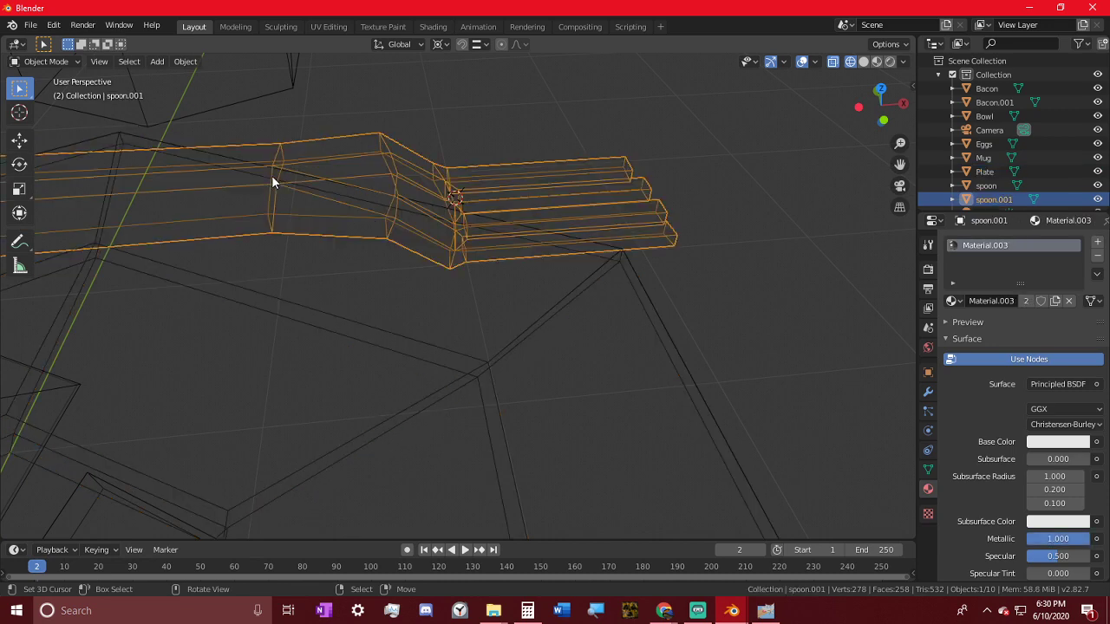
key(Tab)
alt+click(272, 176)
alt+shift+click(278, 152)
key(shift+s)
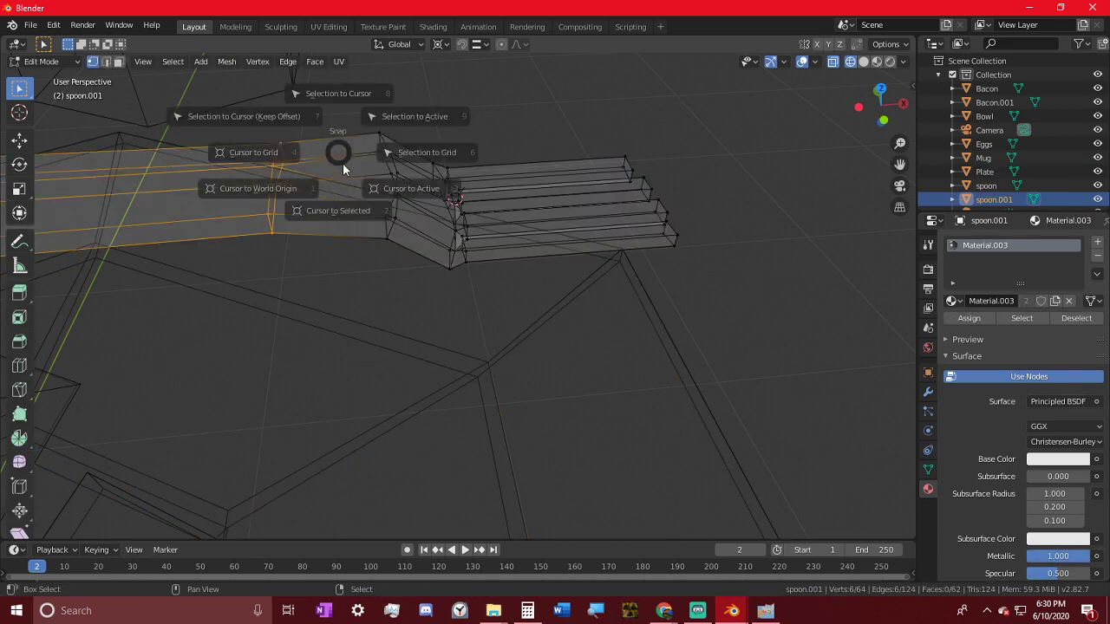
click(364, 215)
- Select only the fork head and prongs beyond the handle and rotate them in front view by -14.4° and back by 4.23°
scroll(529, 216, down, 3)
key(c)
scroll(620, 302, down, 4)
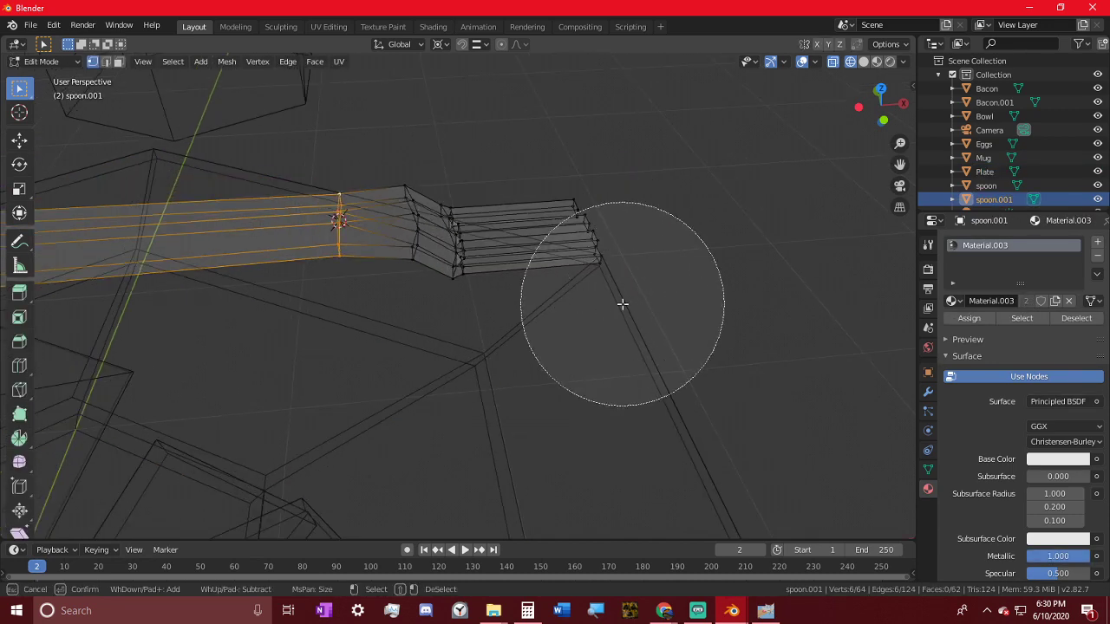
mouse_move(620, 302)
mouse_down()
mouse_move(500, 213)
mouse_move(478, 217)
mouse_up()
middle_drag(286, 199, 255, 235)
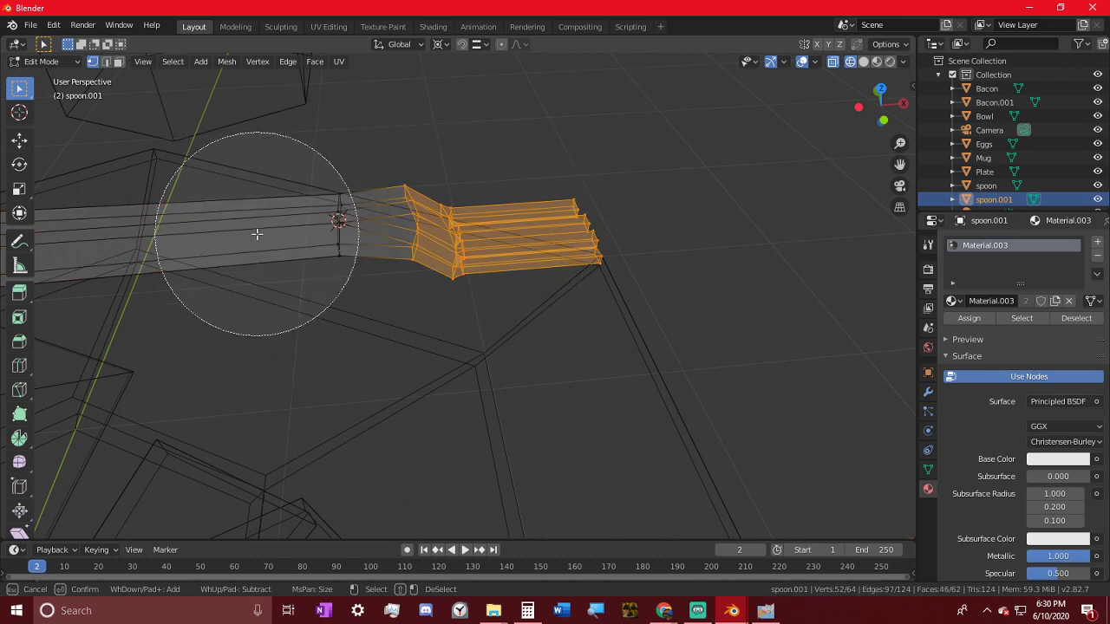
right_click(682, 268)
key(KP_1)
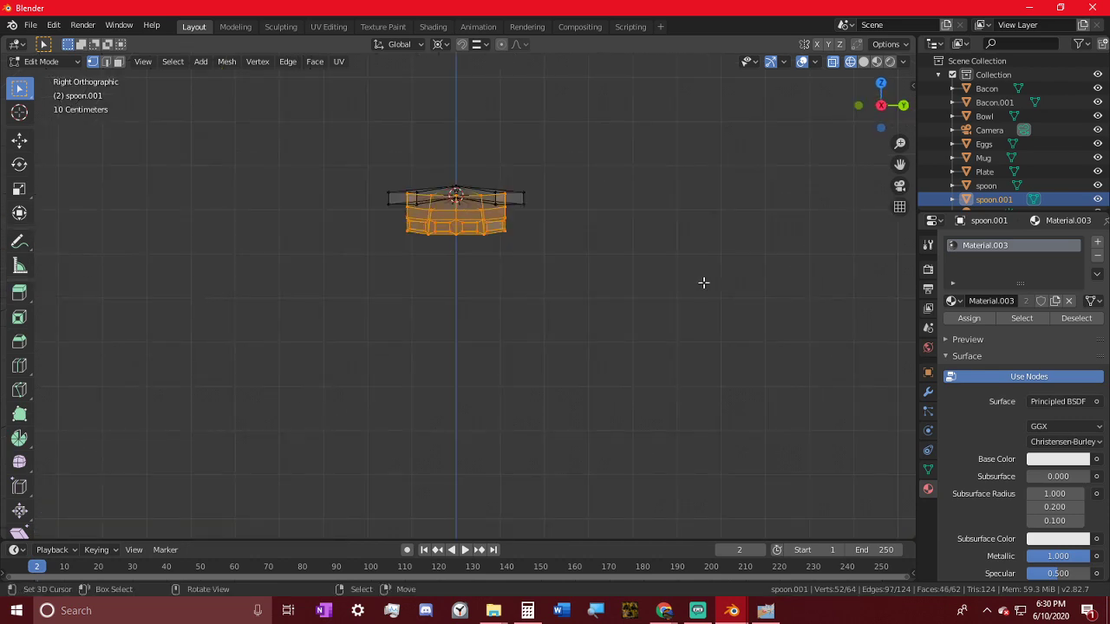
scroll(703, 280, up, 4)
key(r)
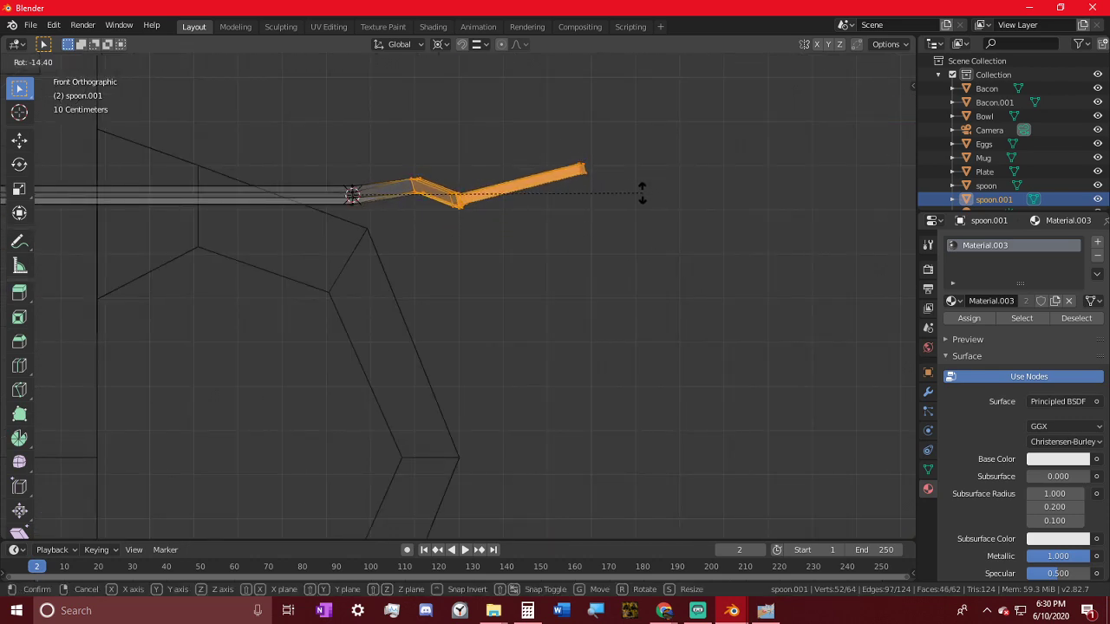
click(641, 192)
scroll(414, 148, up, 2)
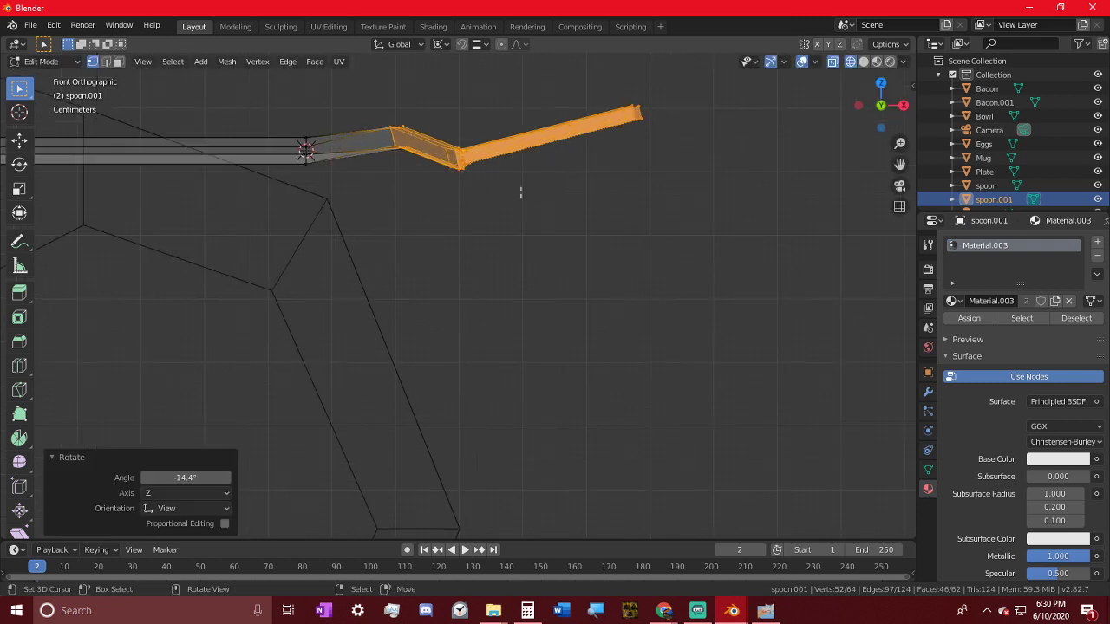
key(r)
click(664, 240)
- Select only the vertex ring in the middle of the fork head and snap the 3D cursor to it
key(c)
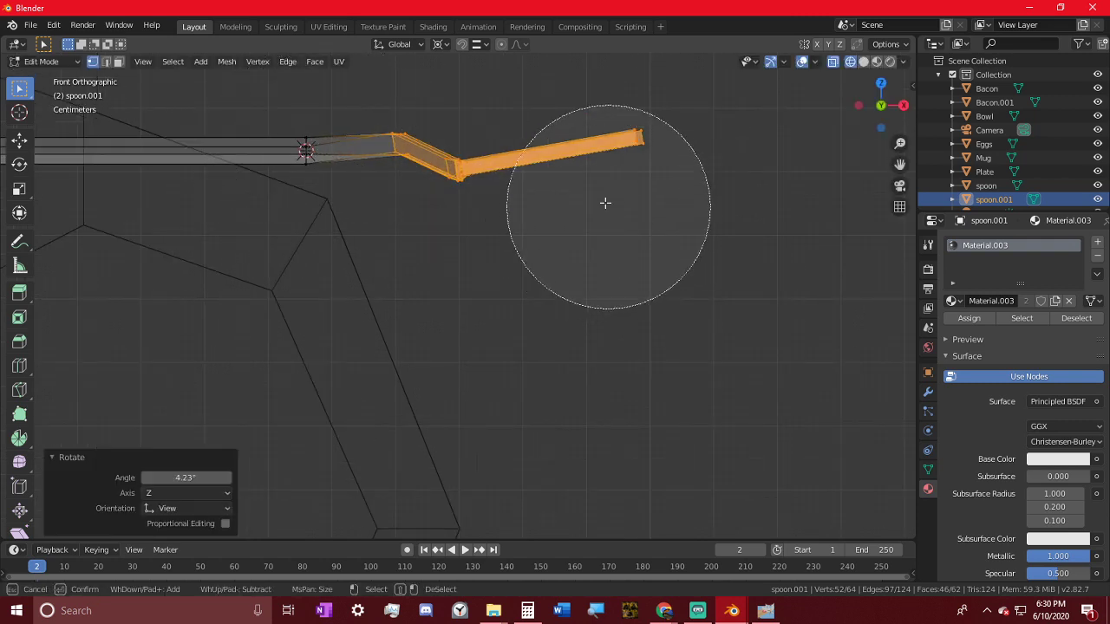
middle_drag(605, 203, 465, 174)
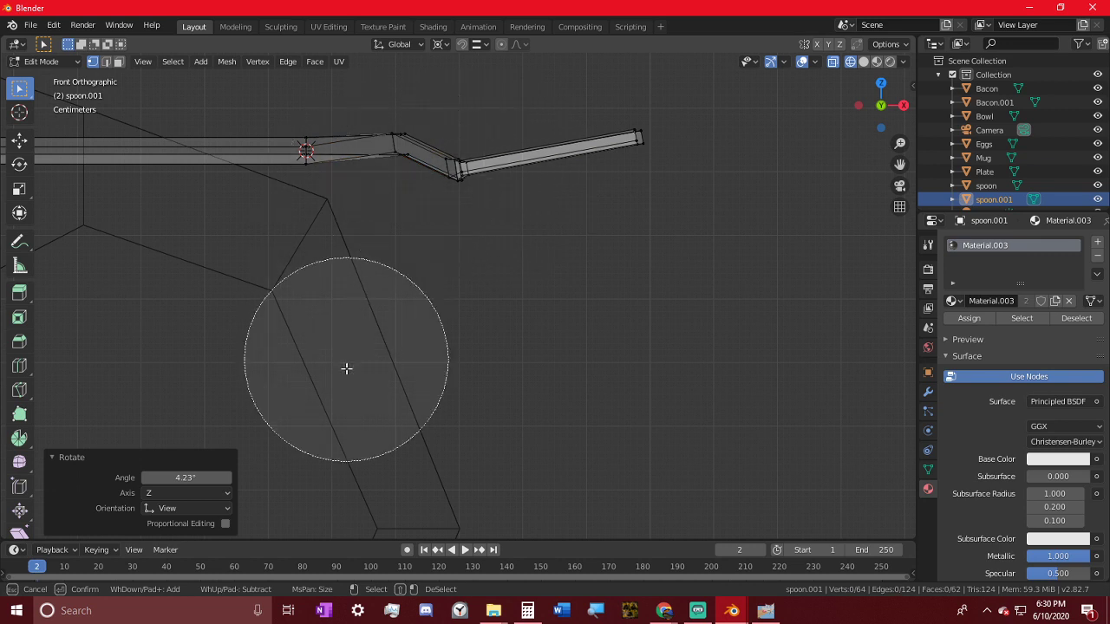
click(396, 149)
right_click(393, 162)
key(shift+s)
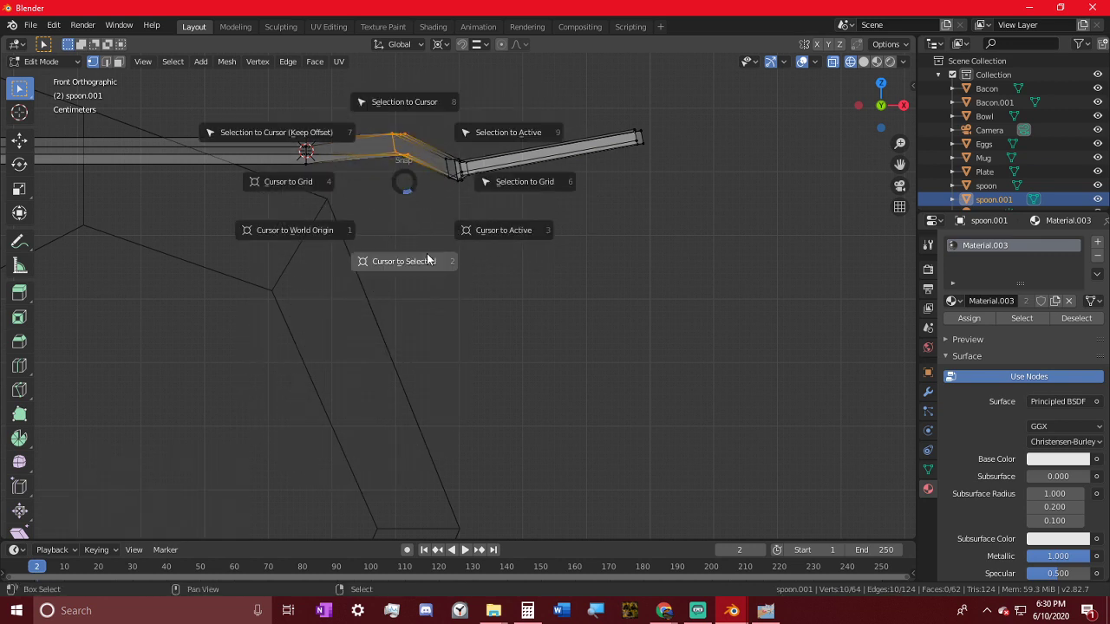
click(401, 260)
- Select the prongs and their bases without the middle head ring and rotate them about -35.8° around the 3D cursor
key(c)
middle_drag(434, 147, 630, 196)
drag(630, 196, 488, 176)
right_click(537, 186)
key(r)
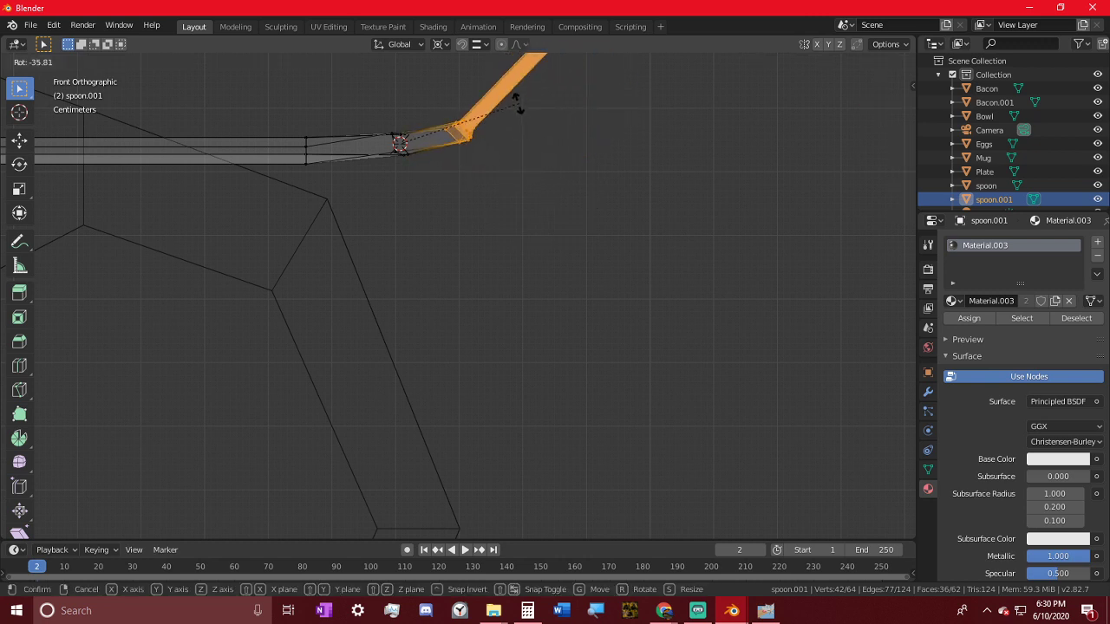
click(518, 103)
- Deselect the prong tips so only the prong base vertices stay selected, and snap the 3D cursor to them
shift+middle_drag(547, 133, 550, 235)
key(c)
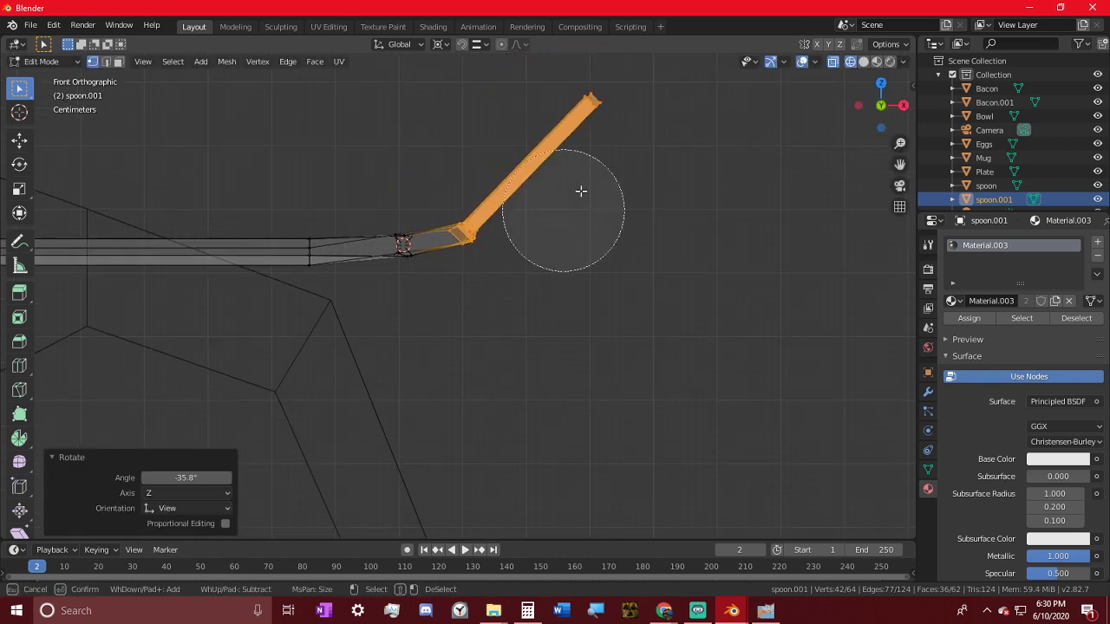
middle_click(594, 101)
right_click(530, 263)
key(shift+s)
click(558, 357)
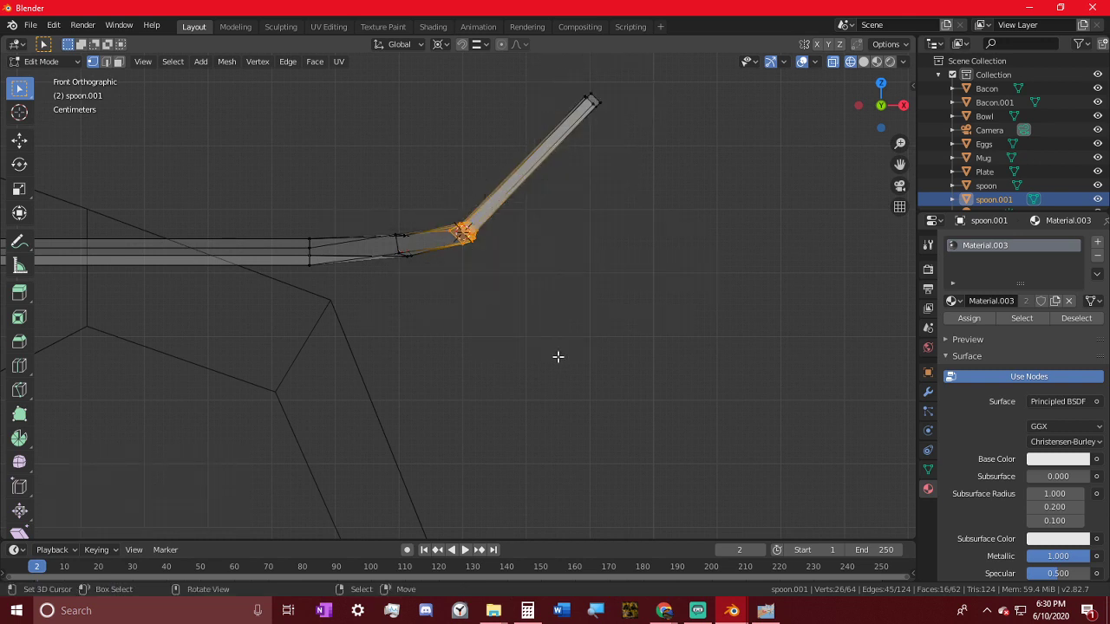
- Select only the prong tip vertices and rotate them about 18° around the 3D cursor in front view
key(c)
middle_click(485, 235)
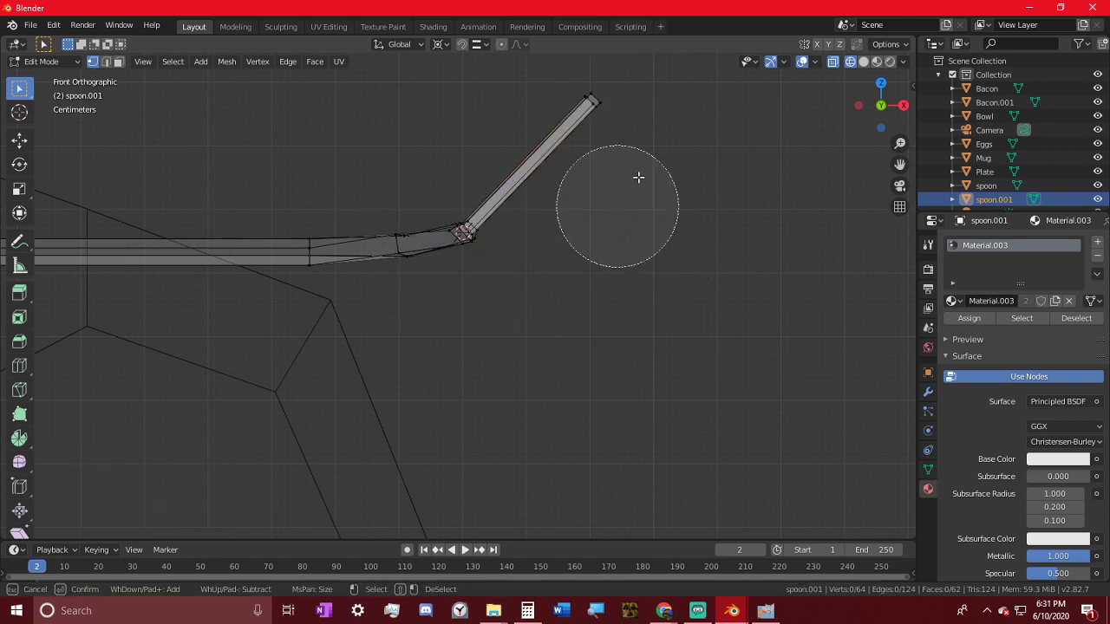
click(626, 111)
right_click(650, 129)
key(r)
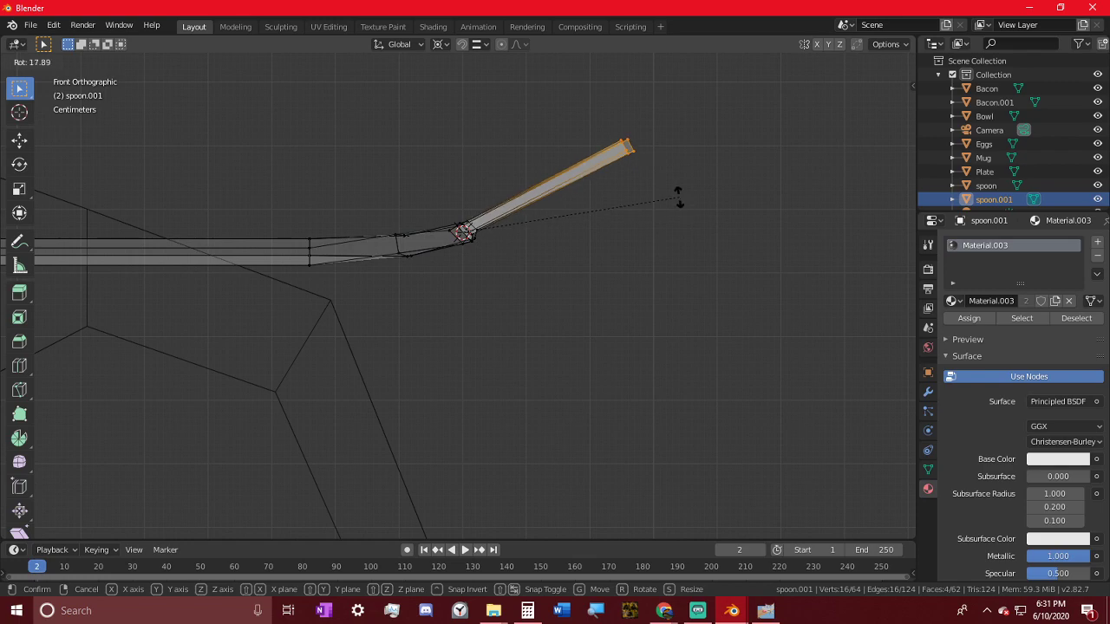
click(682, 199)
- Select only the vertex ring where the handle meets the fork head and narrow it along Y to about 0.51
mouse_move(681, 198)
middle_down()
mouse_move(631, 308)
mouse_move(625, 285)
mouse_move(627, 401)
mouse_move(433, 347)
mouse_move(474, 380)
mouse_move(538, 312)
mouse_move(590, 229)
mouse_move(625, 260)
mouse_move(654, 256)
mouse_move(650, 243)
middle_up()
key(c)
key(Escape)
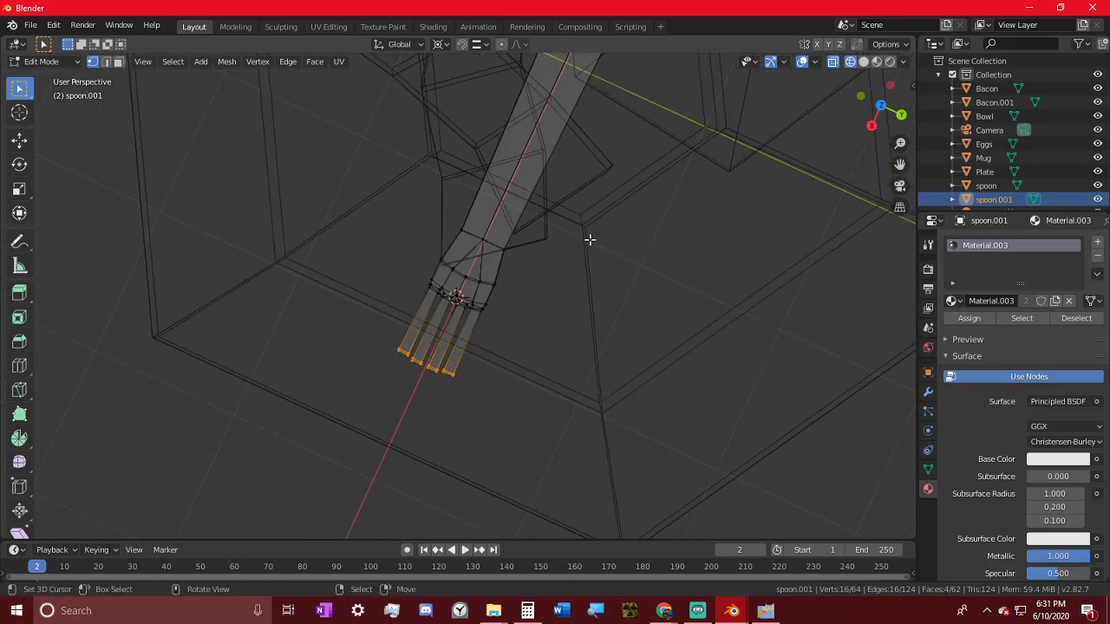
key(c)
click(508, 196)
middle_click(417, 371)
key(Escape)
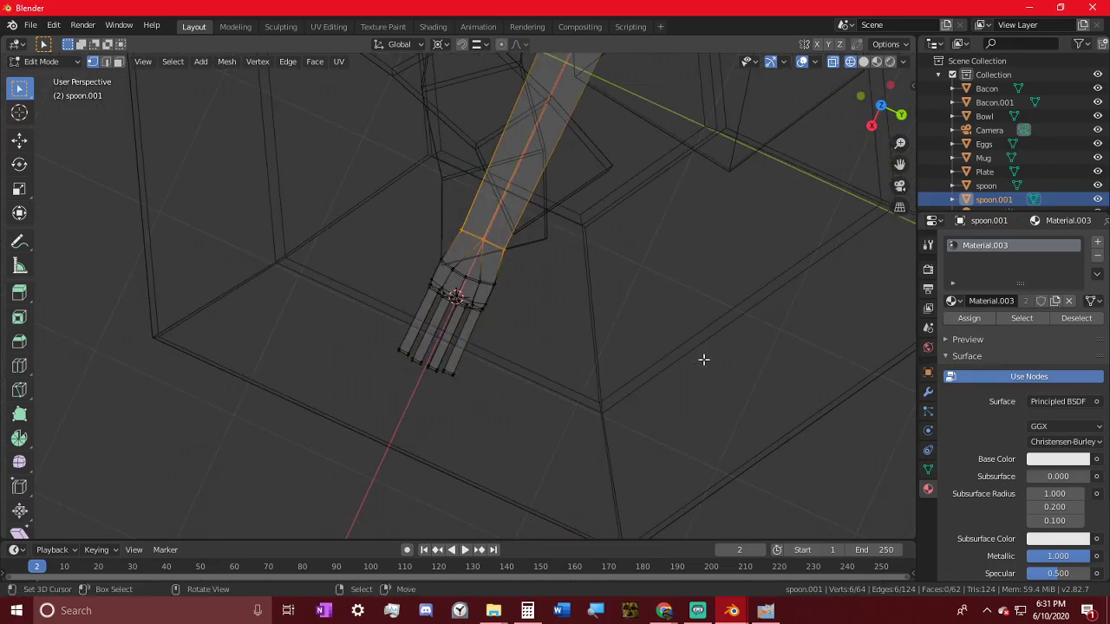
key(s)
key(y)
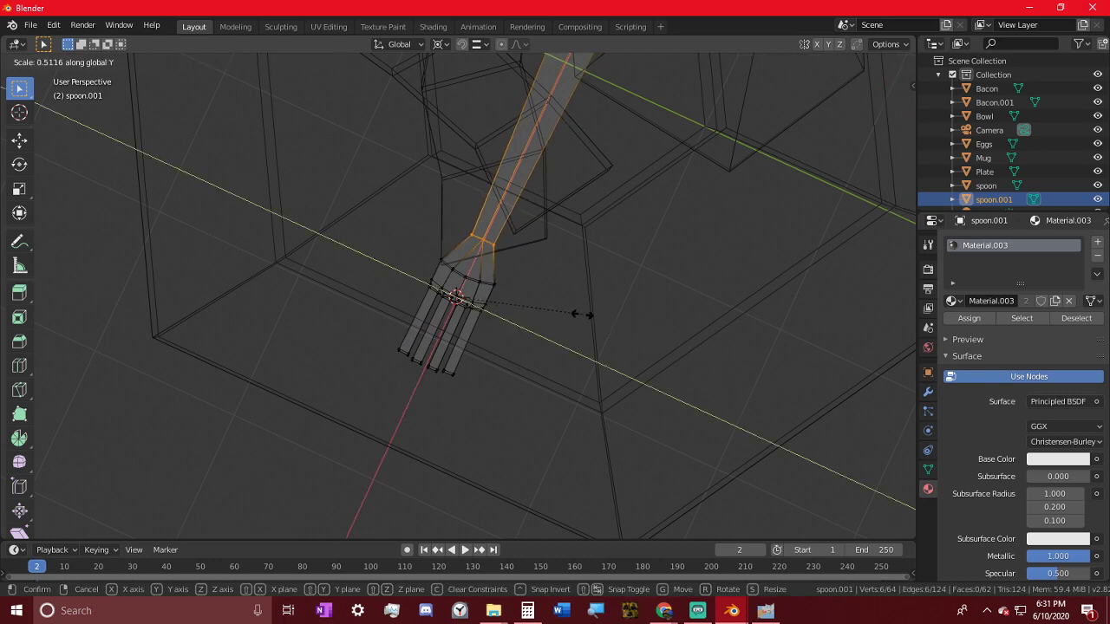
click(577, 310)
- Select the fork's head and prong vertices and move them about -0.0708 m along Z
middle_drag(572, 304, 427, 207)
key(alt+a)
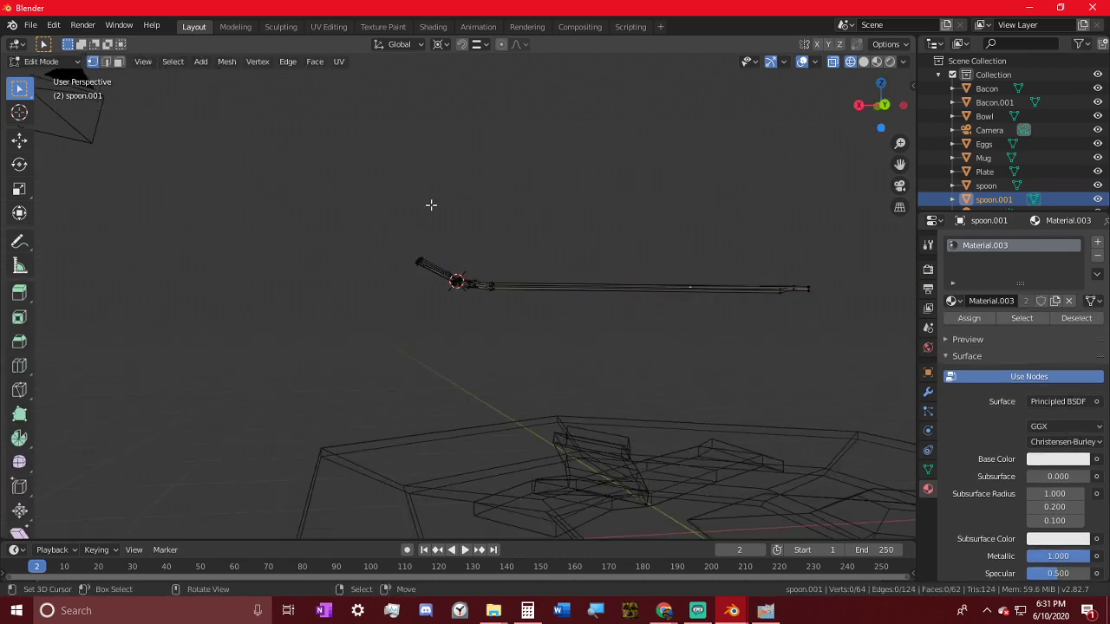
scroll(431, 203, up, 2)
key(c)
mouse_move(431, 203)
mouse_down()
mouse_move(408, 240)
mouse_move(436, 269)
mouse_up()
key(Escape)
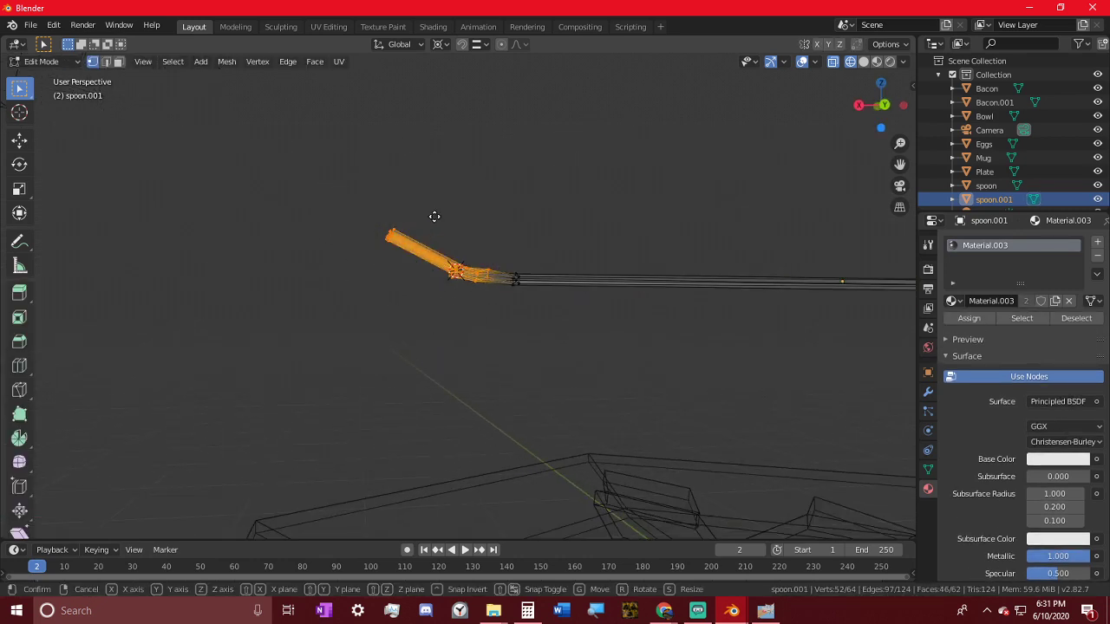
key(g)
key(z)
click(447, 239)
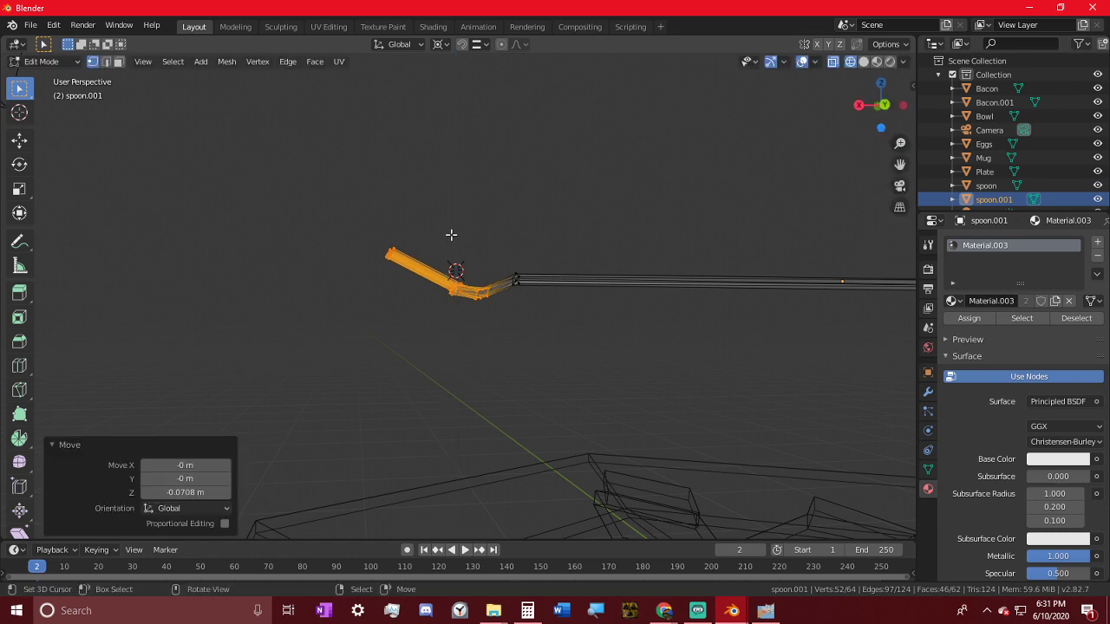
- Select only the vertices at the far end of the handle and scale them along Y to about 0.698
mouse_move(451, 237)
middle_down()
mouse_move(506, 287)
mouse_move(532, 341)
mouse_move(607, 283)
mouse_move(384, 283)
mouse_move(676, 327)
mouse_move(711, 434)
middle_up()
key(c)
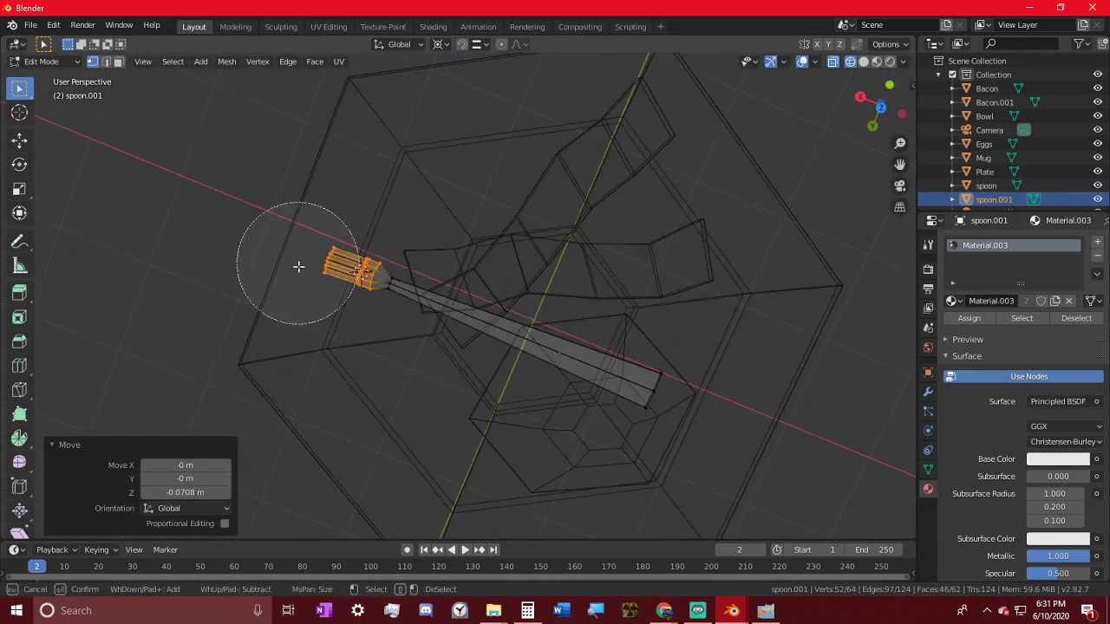
middle_drag(297, 266, 327, 265)
click(642, 392)
key(Escape)
key(s)
key(y)
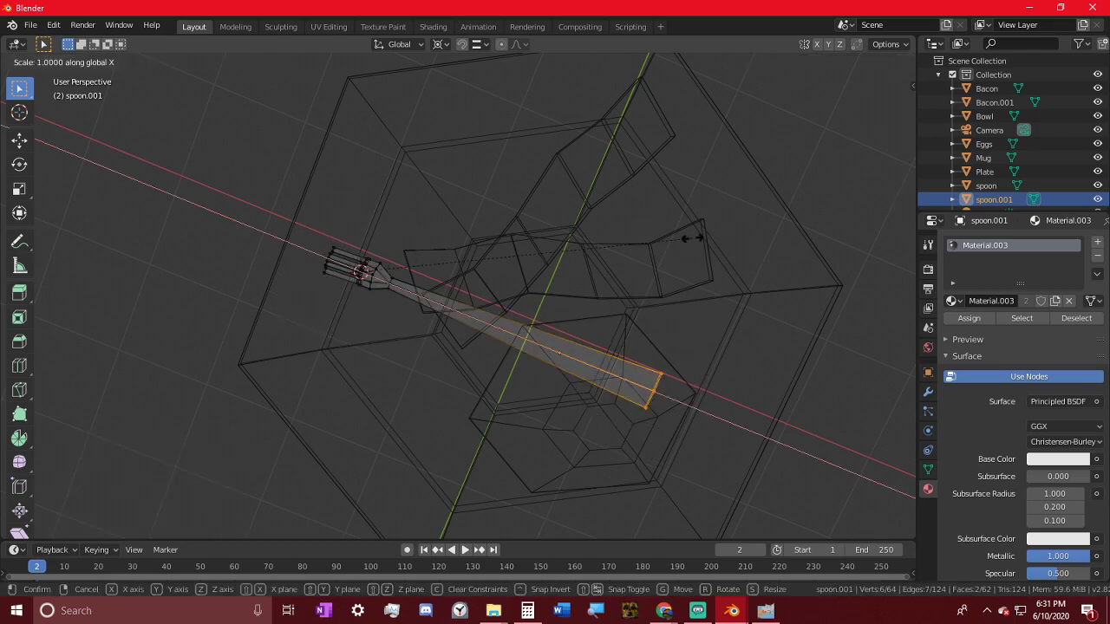
click(651, 297)
- Vertex-slide the handle's end vertices toward the fork head to shorten the handle
middle_drag(650, 298, 695, 234)
key(shift+v)
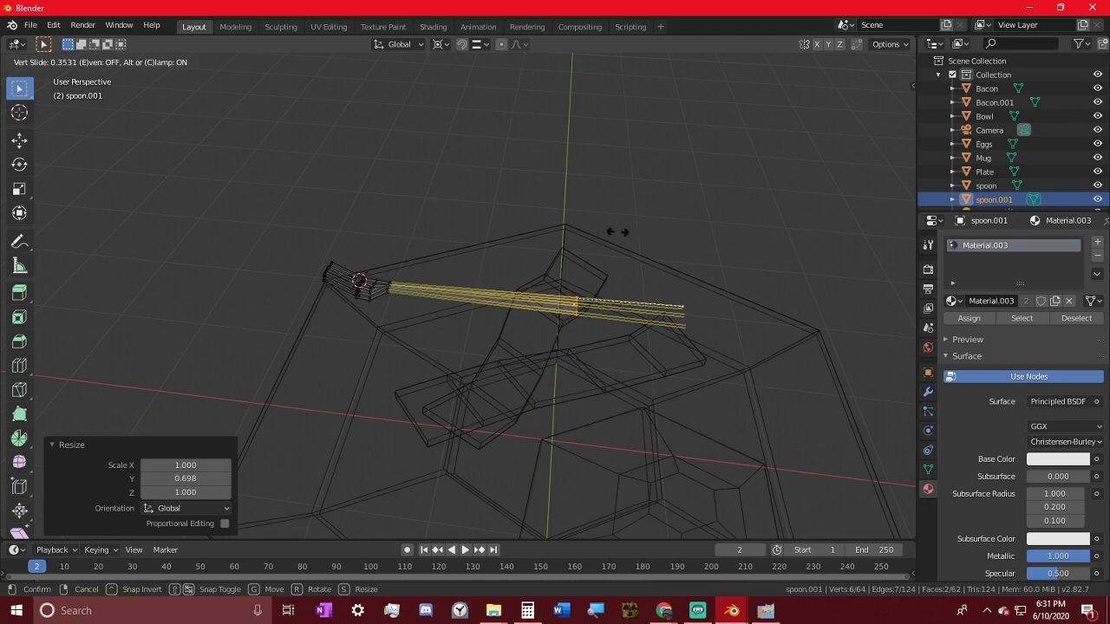
click(594, 233)
- Return to Object Mode and scale the whole fork uniformly by about 1.646
key(Tab)
middle_drag(599, 243, 656, 329)
key(s)
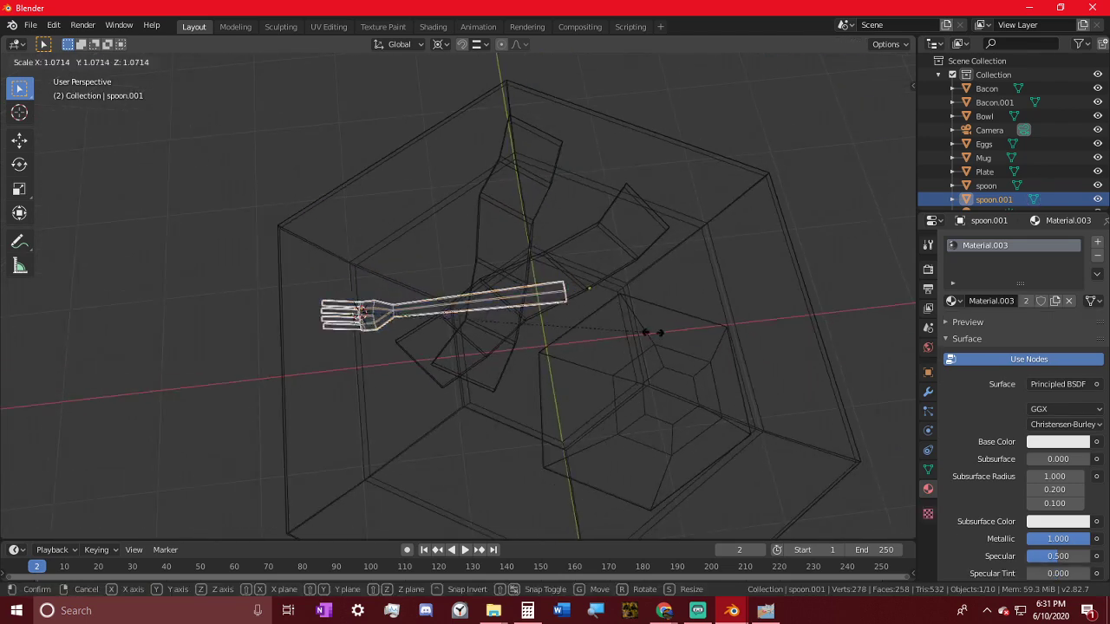
click(806, 307)
middle_drag(806, 307, 359, 322)
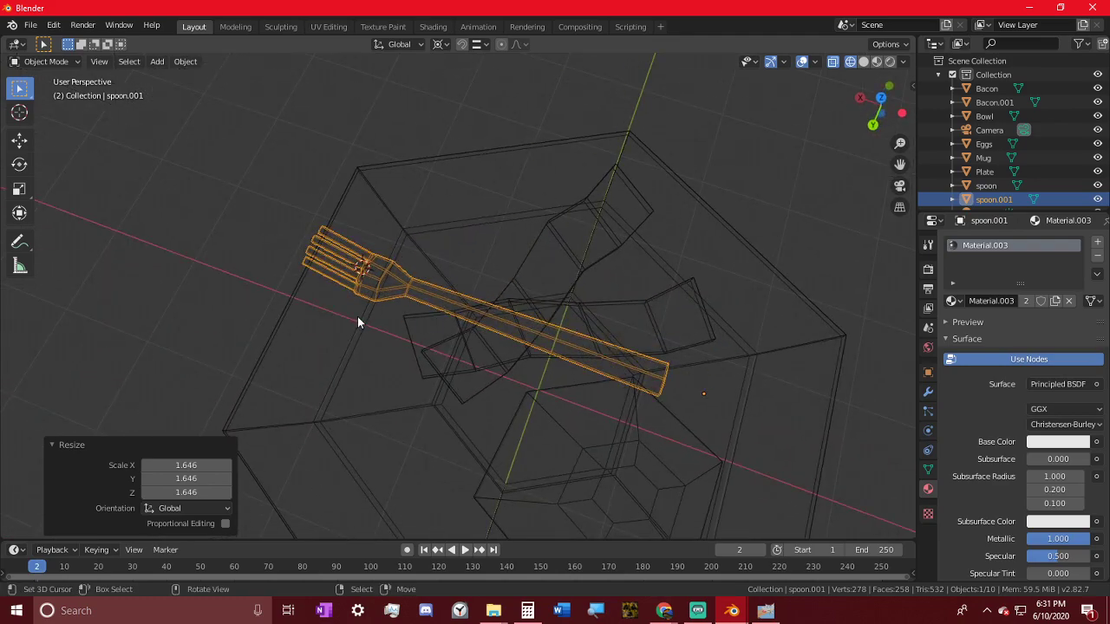
- Try to remove the short outer edge at the base of an outermost prong by dissolving it or deleting its vertices
scroll(369, 286, up, 4)
middle_drag(440, 317, 105, 74)
middle_drag(359, 259, 292, 322)
click(426, 267)
key(x)
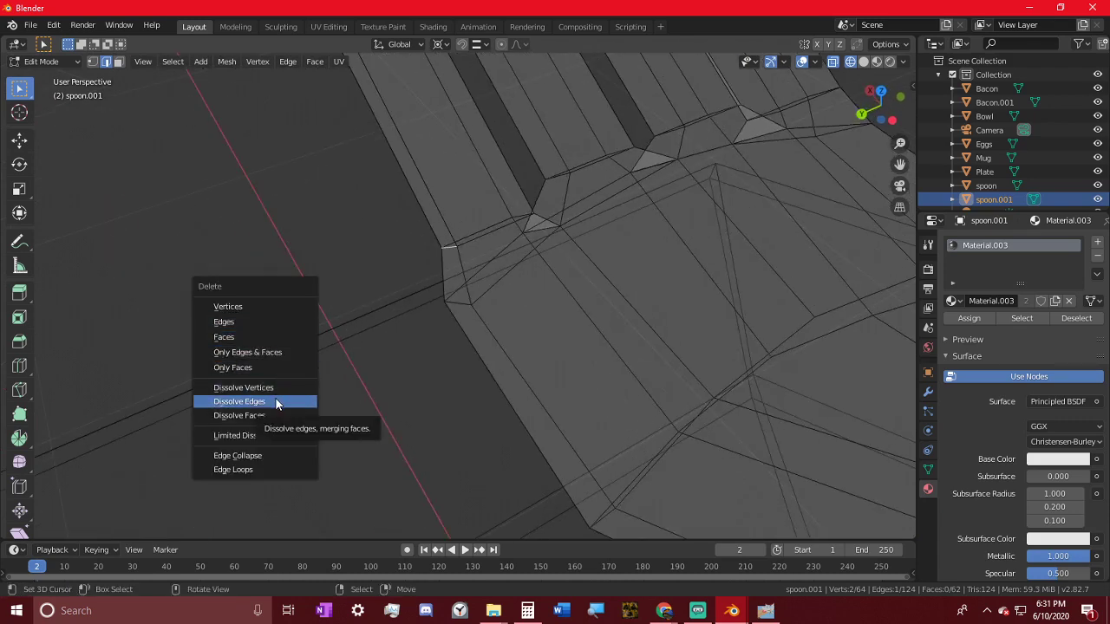
click(275, 402)
middle_drag(421, 338, 494, 290)
key(x)
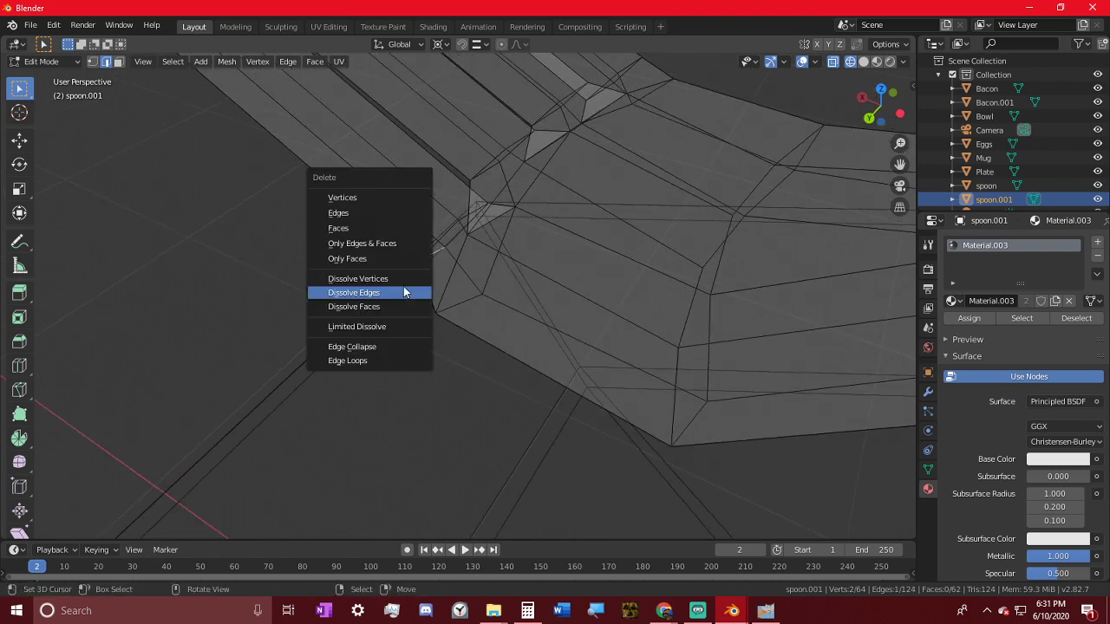
click(355, 199)
- Edge-slide the short outer edge at the outermost prong's base all the way onto the head's corner
middle_drag(425, 272, 315, 263)
key(g)
key(g)
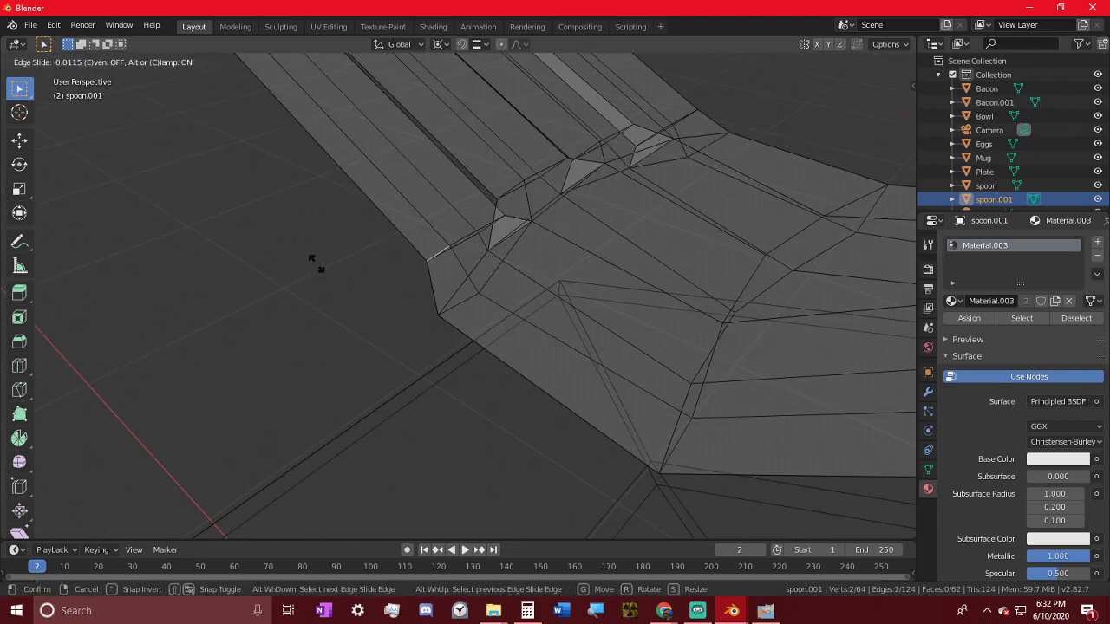
click(602, 65)
- Select the matching outer edge on the opposite side of the fork head and edge-slide it with a factor of 1
middle_drag(563, 191, 694, 7)
shift+middle_drag(676, 360, 199, 328)
middle_drag(521, 351, 508, 315)
click(558, 306)
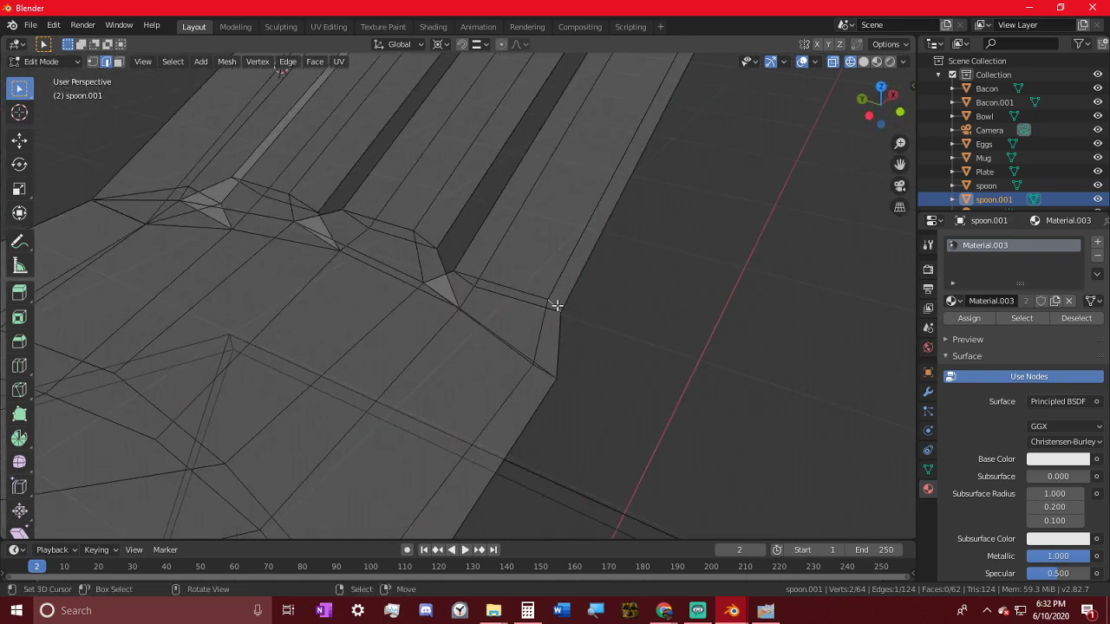
key(g)
key(g)
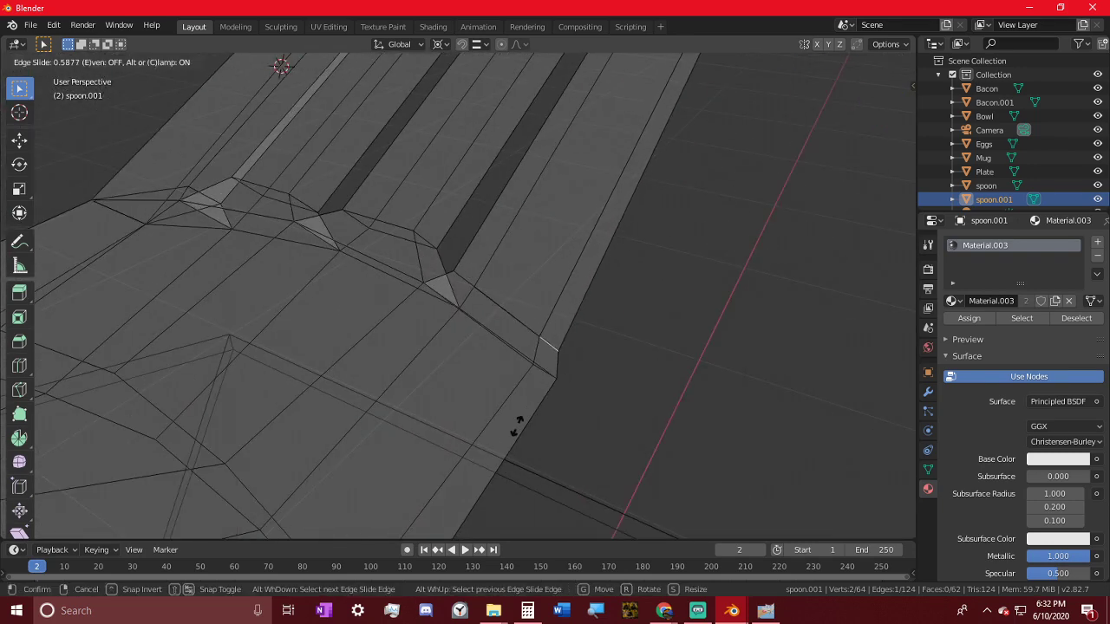
click(454, 150)
middle_drag(509, 215, 578, 233)
- Select the end faces of all four prongs and scale them down around their Individual Origins, excluding the Z axis
scroll(563, 228, down, 7)
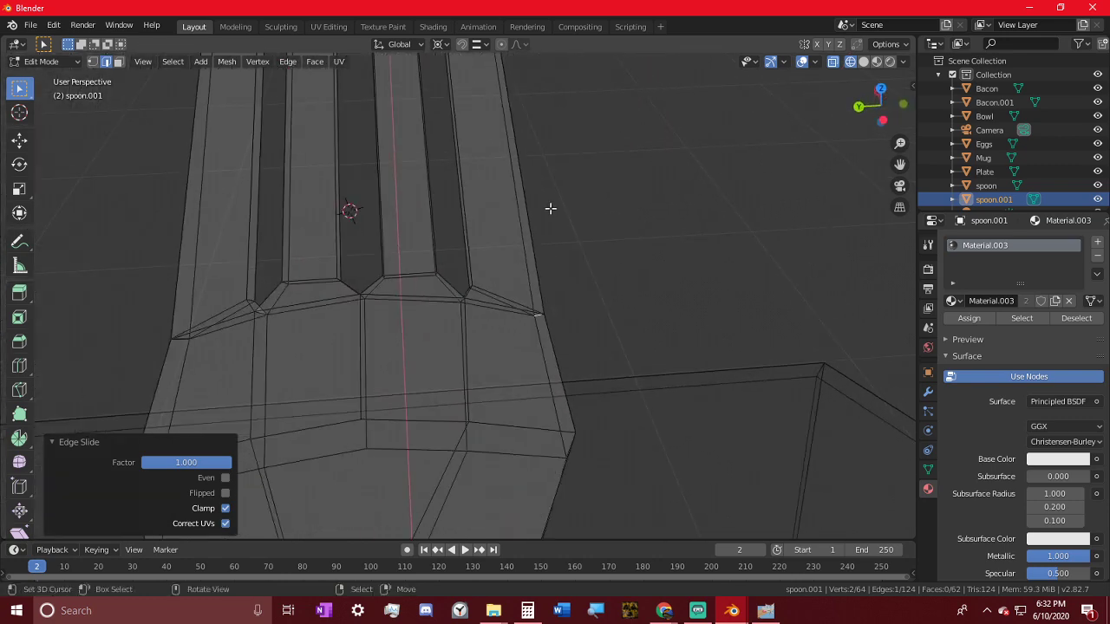
middle_drag(438, 148, 305, 117)
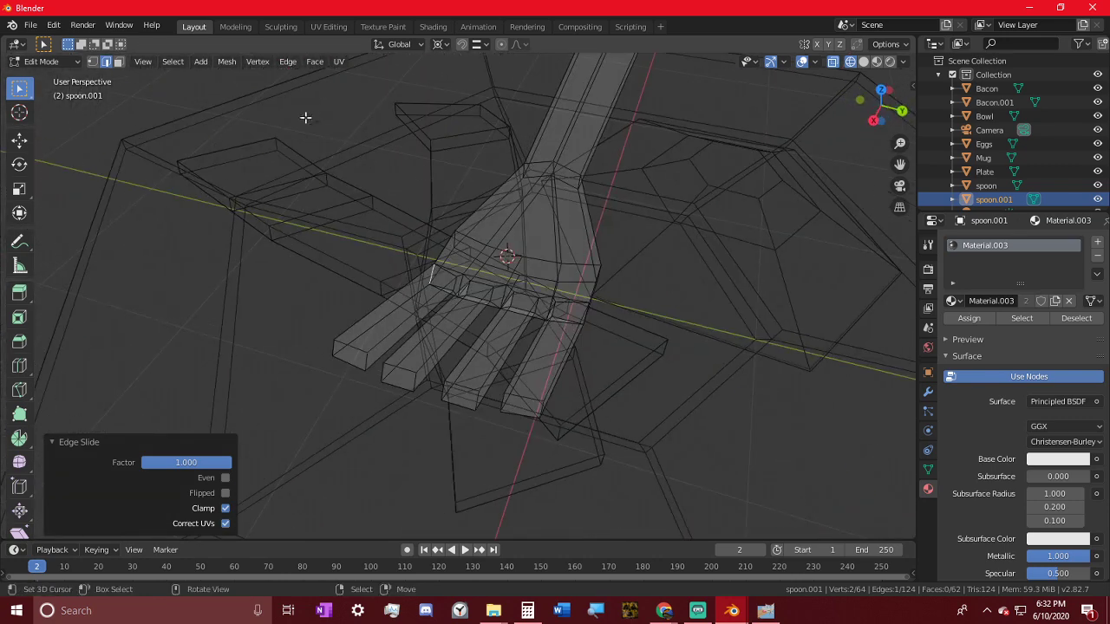
click(343, 356)
shift+click(403, 379)
shift+click(460, 395)
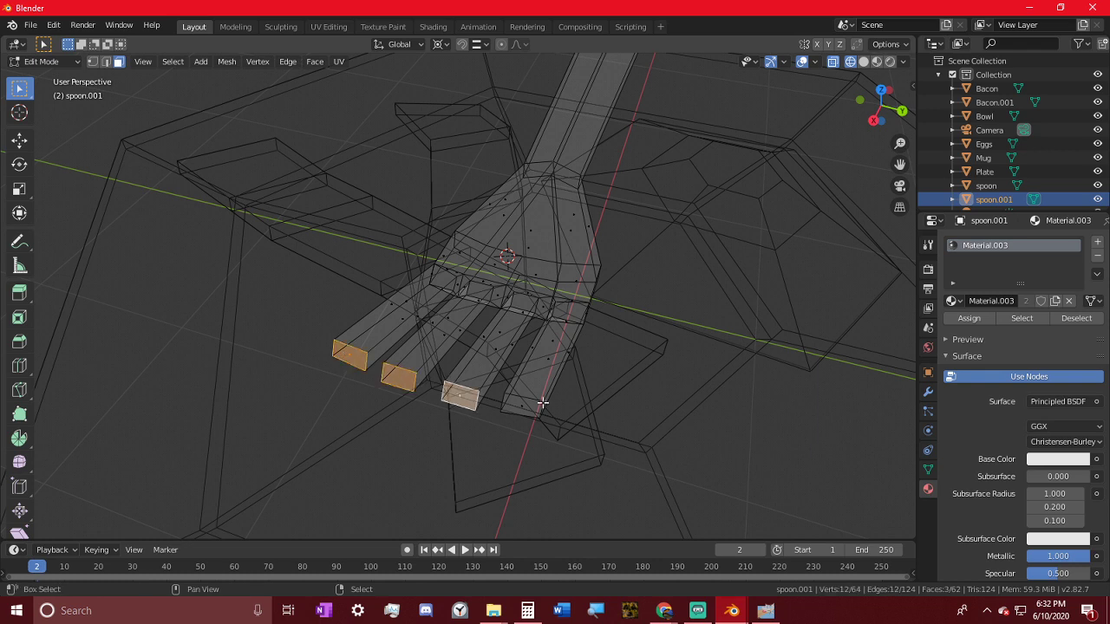
shift+click(521, 408)
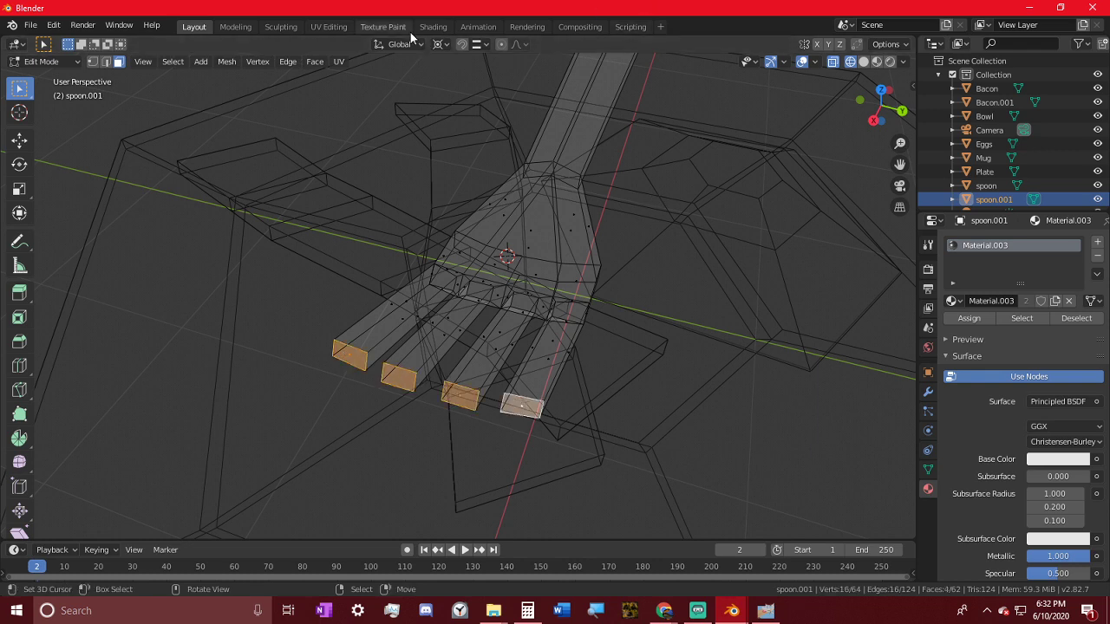
click(463, 45)
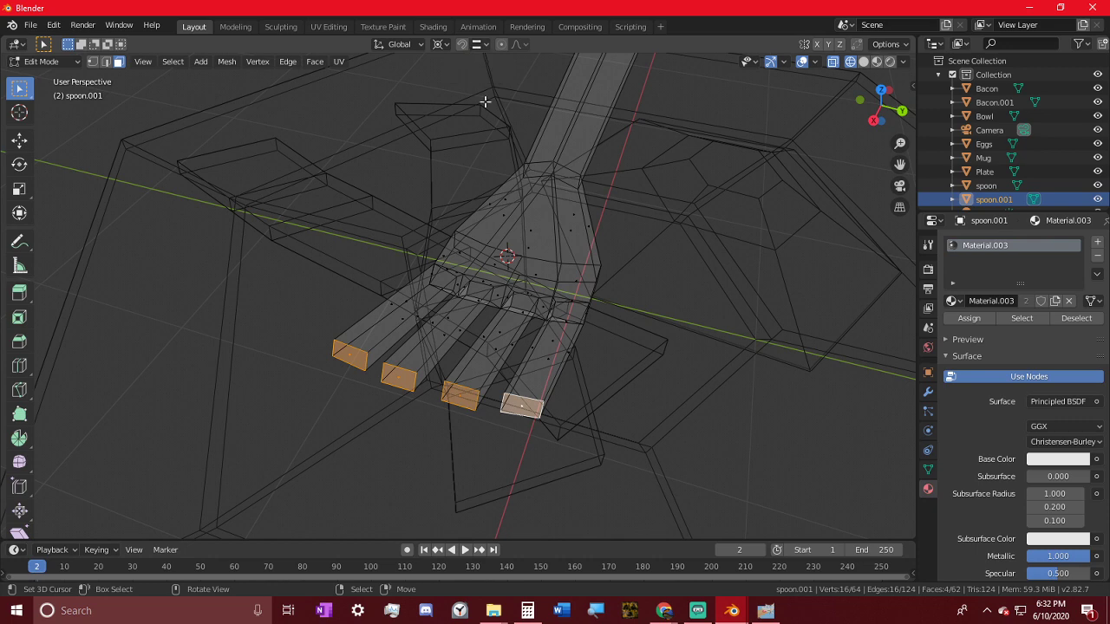
click(480, 45)
click(444, 45)
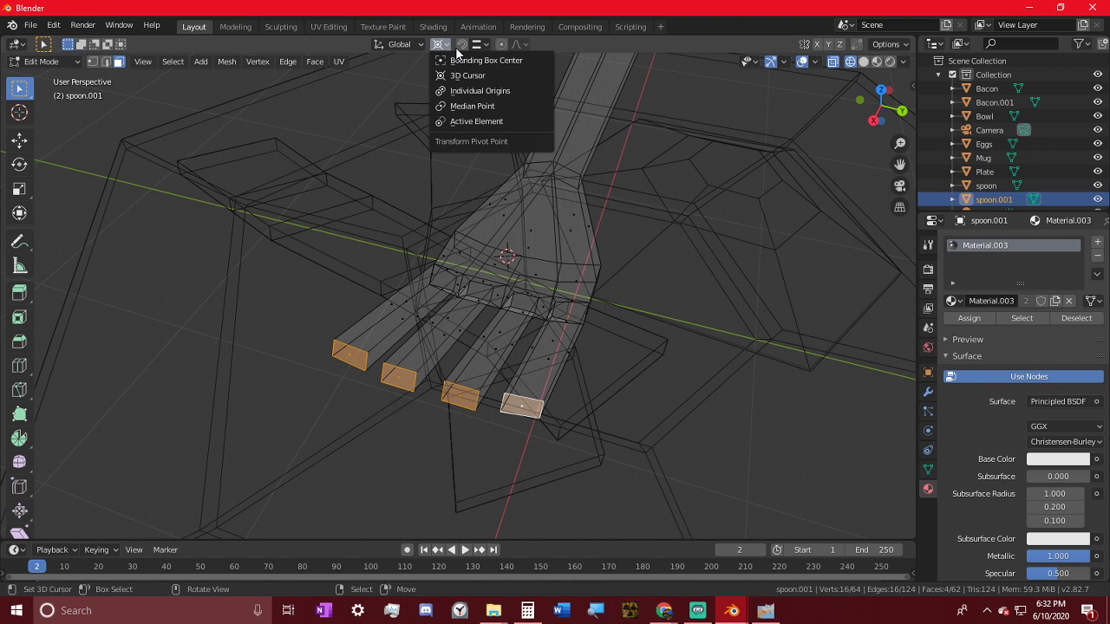
mouse_move(480, 46)
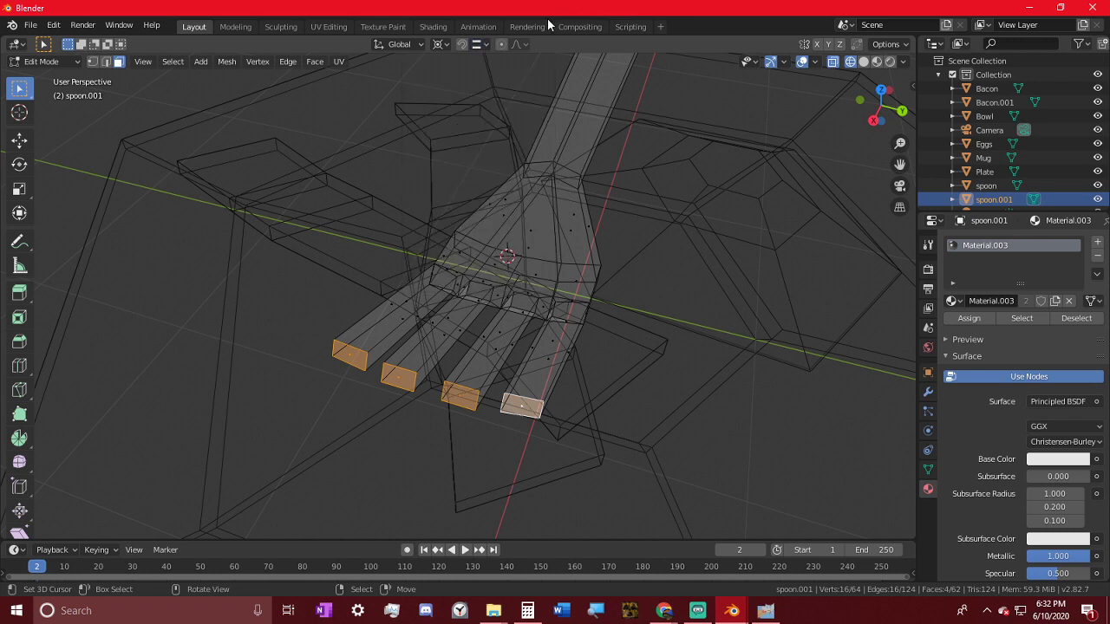
click(442, 44)
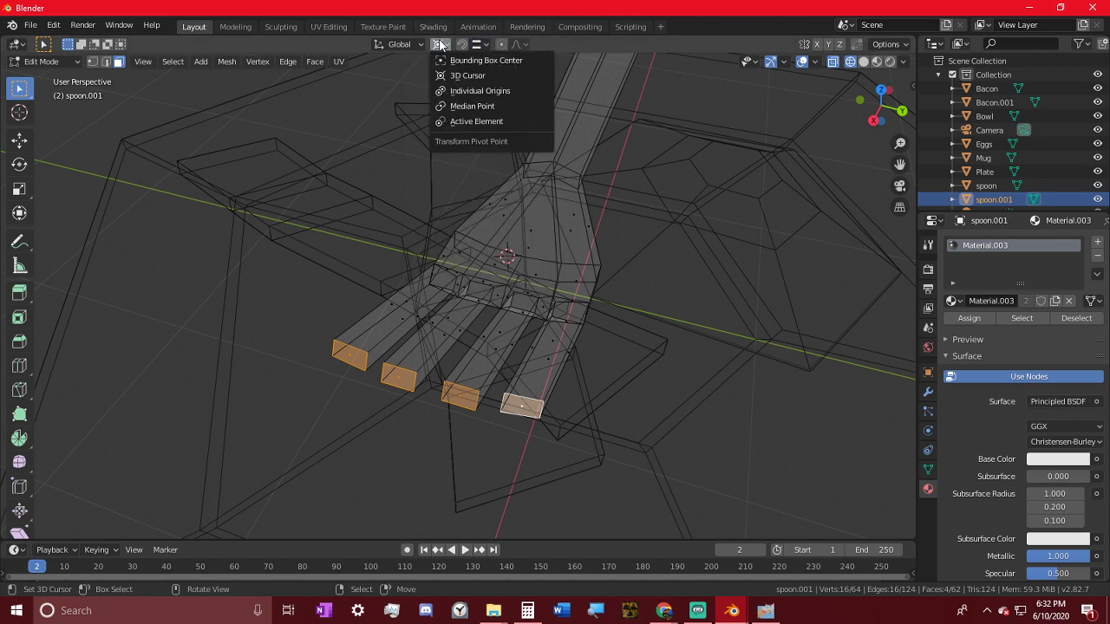
click(492, 86)
key(s)
key(shift+z)
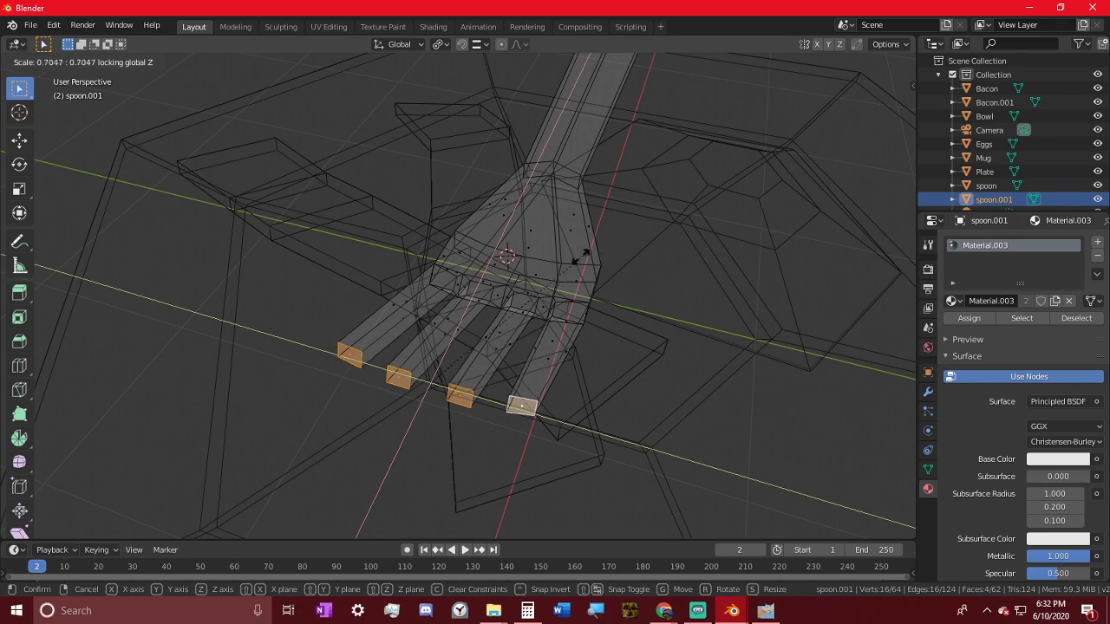
click(518, 310)
- Return to Object Mode with Rendered shading and set the fork's origin to its geometry
mouse_move(518, 310)
middle_down()
mouse_move(571, 372)
mouse_move(570, 402)
mouse_move(550, 288)
mouse_move(555, 223)
mouse_move(538, 233)
mouse_move(705, 203)
mouse_move(275, 274)
mouse_move(431, 290)
mouse_move(568, 257)
mouse_move(578, 240)
mouse_move(372, 298)
middle_up()
key(Tab)
click(891, 61)
scroll(538, 216, down, 2)
click(184, 61)
mouse_move(233, 92)
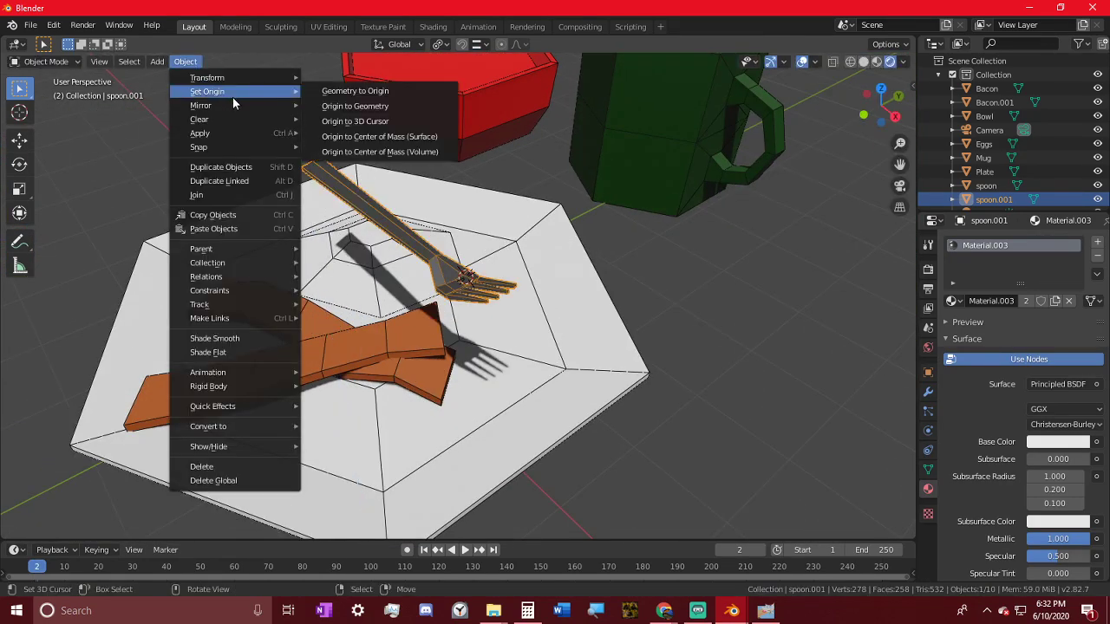
click(391, 106)
middle_drag(391, 106, 295, 273)
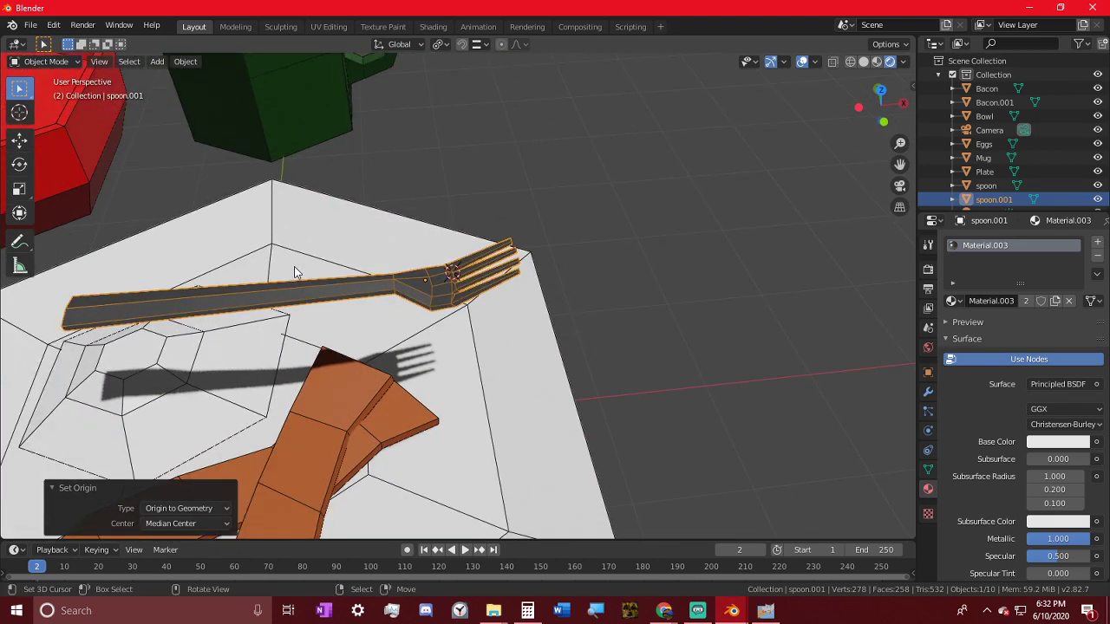
key(Tab)
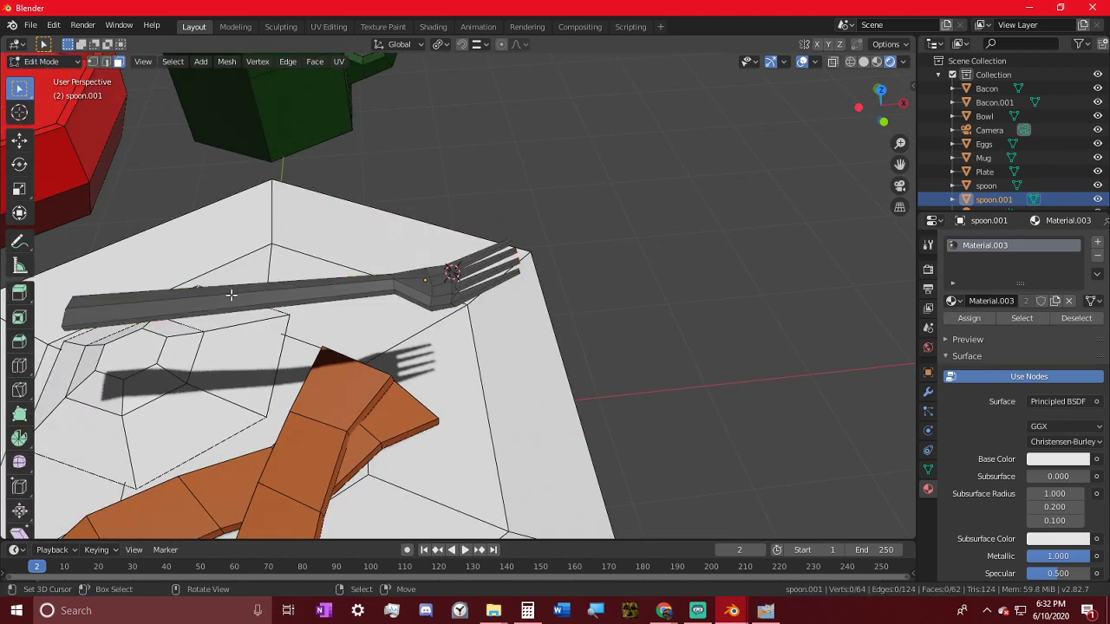
middle_drag(232, 295, 209, 240)
key(Tab)
alt+click(166, 518)
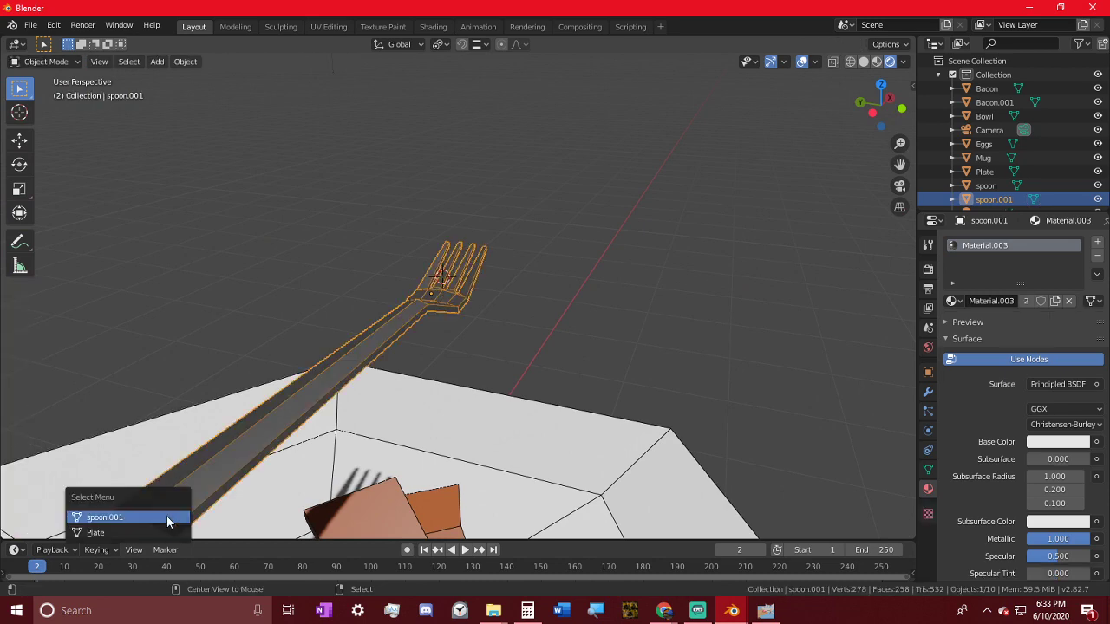
click(166, 517)
middle_drag(297, 429, 326, 368)
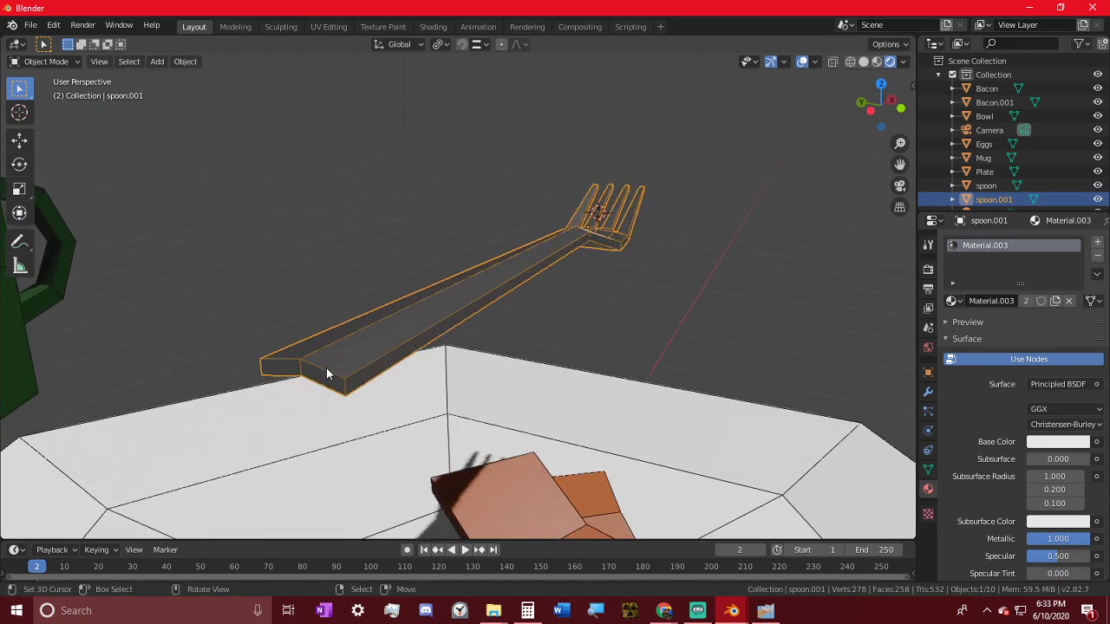
- Enter Edit Mode on the fork and select the two end faces at the tip of its handle
key(Tab)
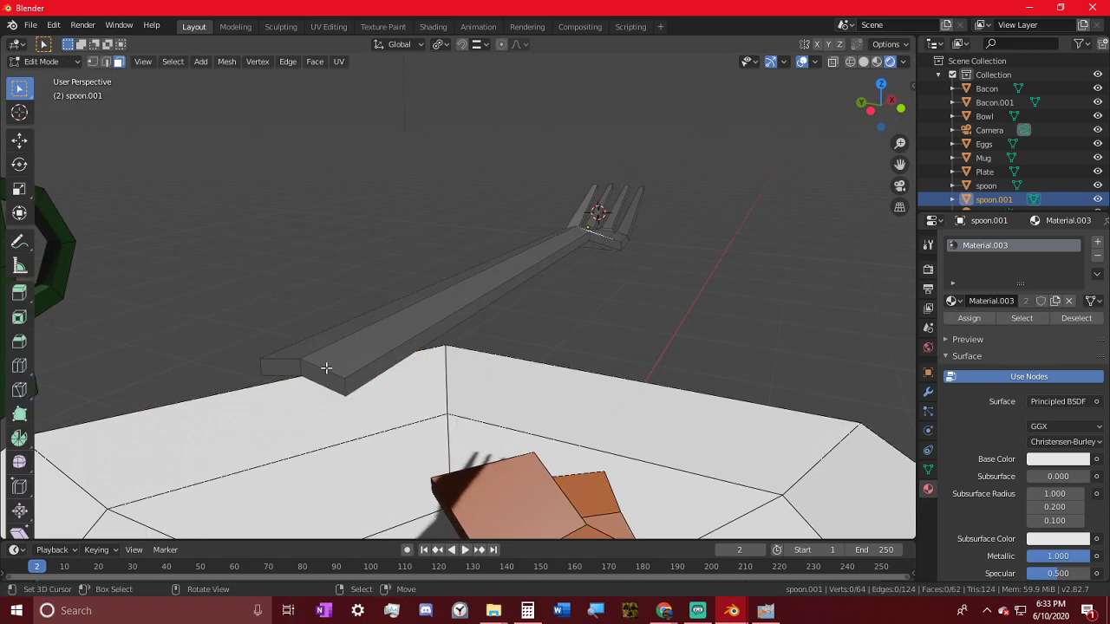
click(106, 65)
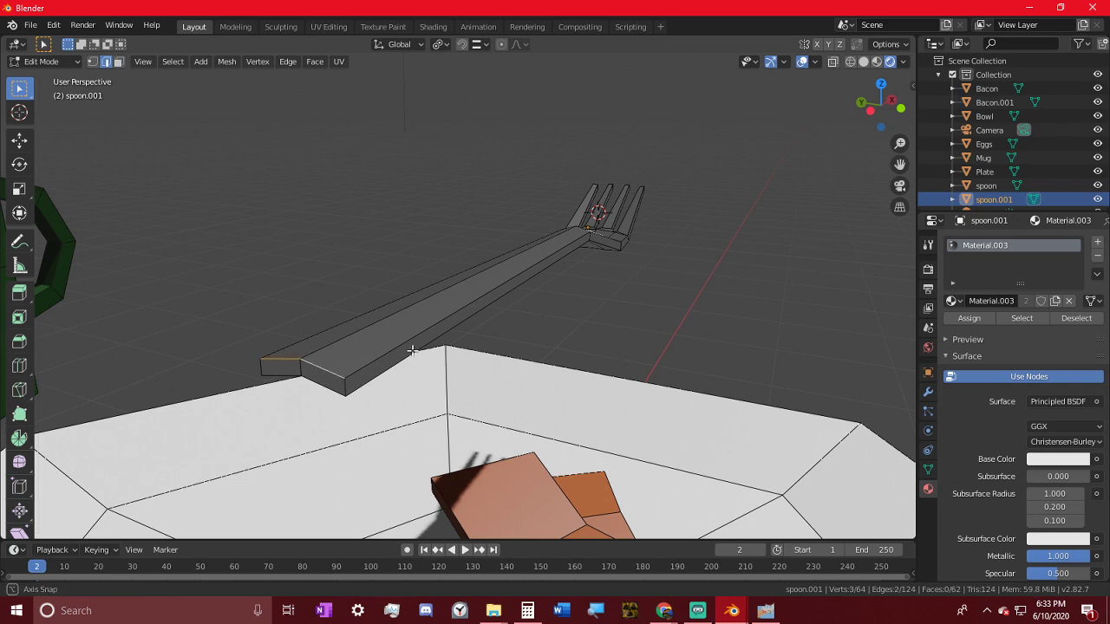
middle_drag(412, 350, 307, 374)
click(119, 62)
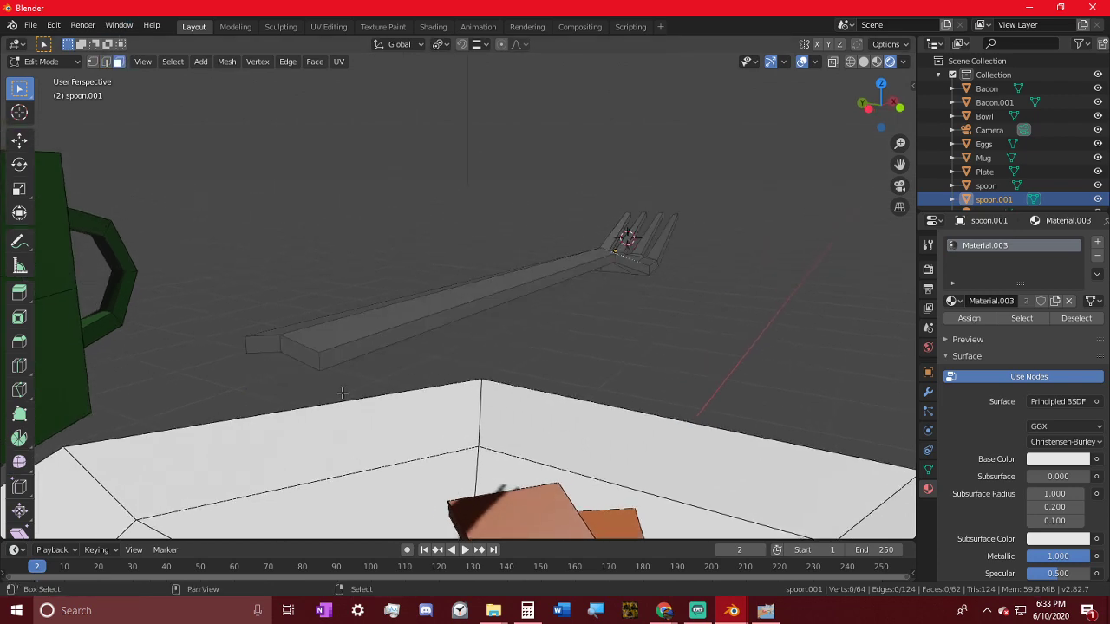
shift+click(267, 344)
middle_drag(267, 344, 87, 373)
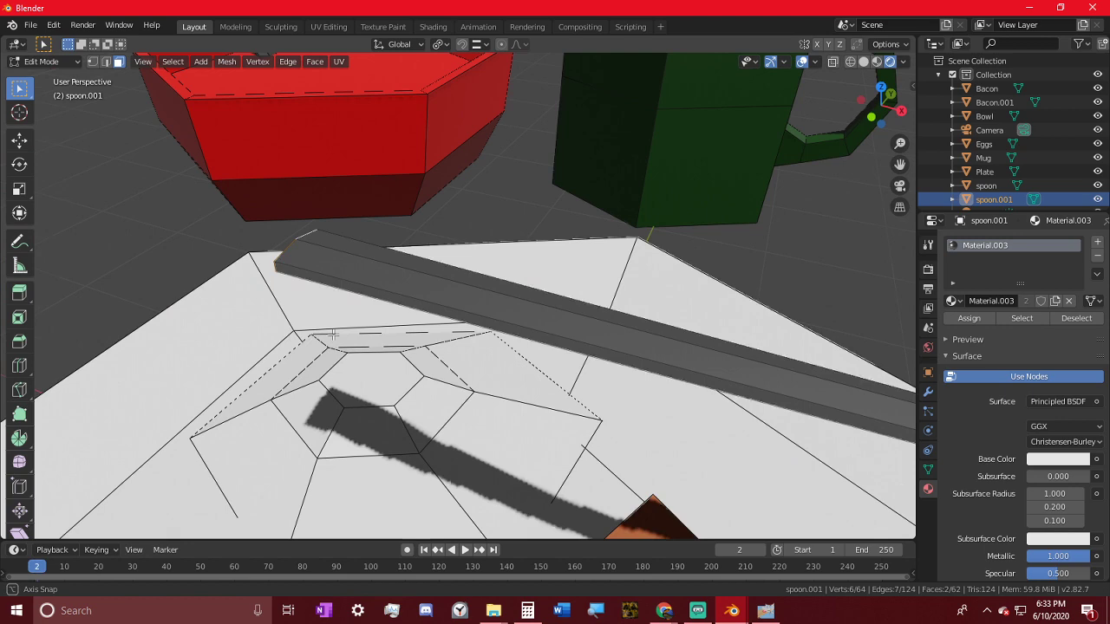
- Add the edge loop where the fork's handle meets the head to the selection
click(107, 62)
scroll(295, 217, down, 3)
scroll(682, 345, up, 4)
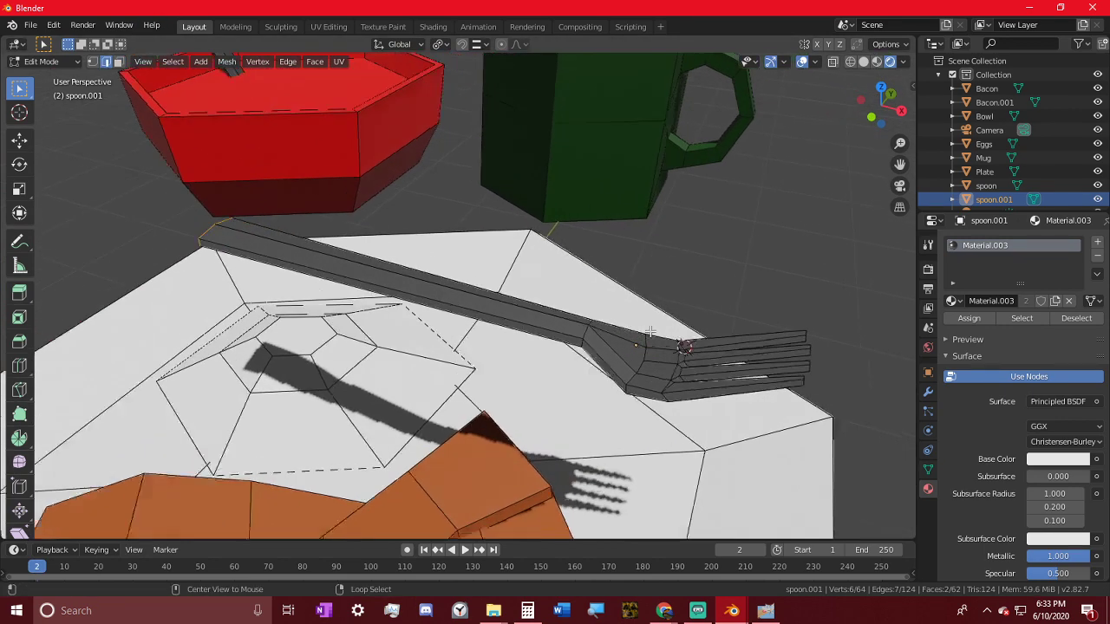
alt+scroll(294, 313, up, 2)
shift+middle_drag(682, 344, 550, 391)
scroll(292, 297, down, 5)
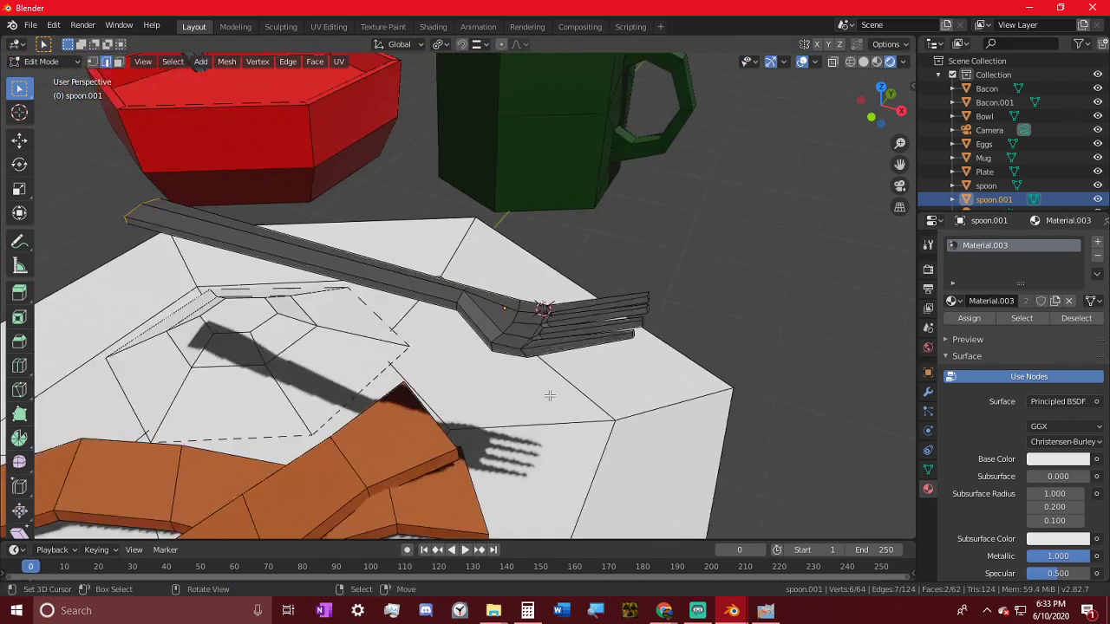
scroll(488, 325, up, 4)
alt+shift+click(463, 302)
middle_drag(463, 303, 389, 307)
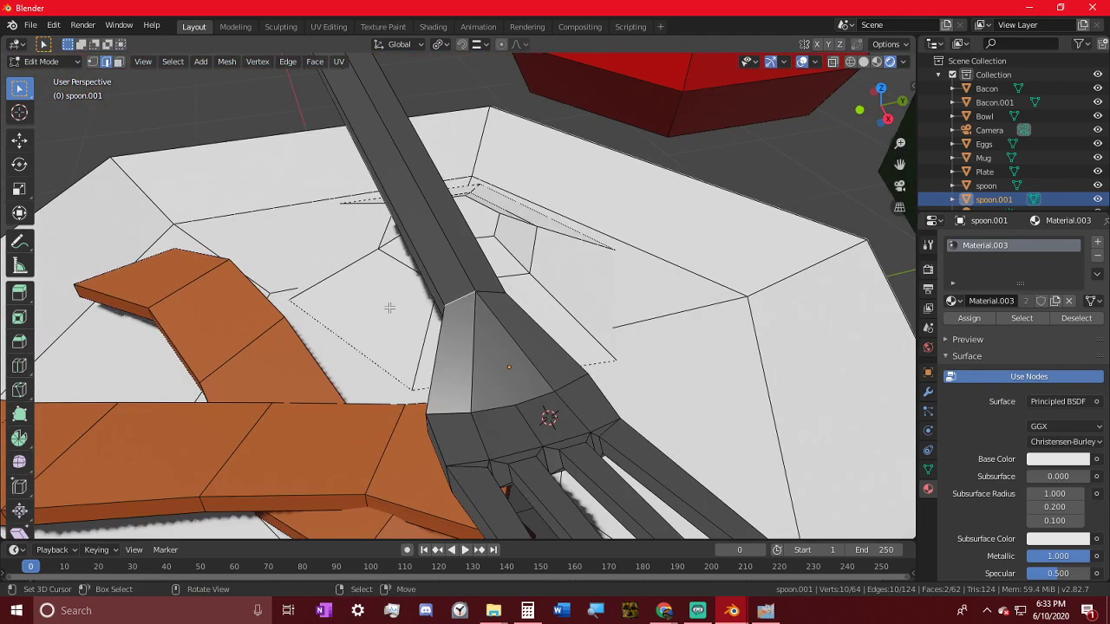
- Snap the 3D cursor to the selected handle-end and handle-base edges
key(shift+s)
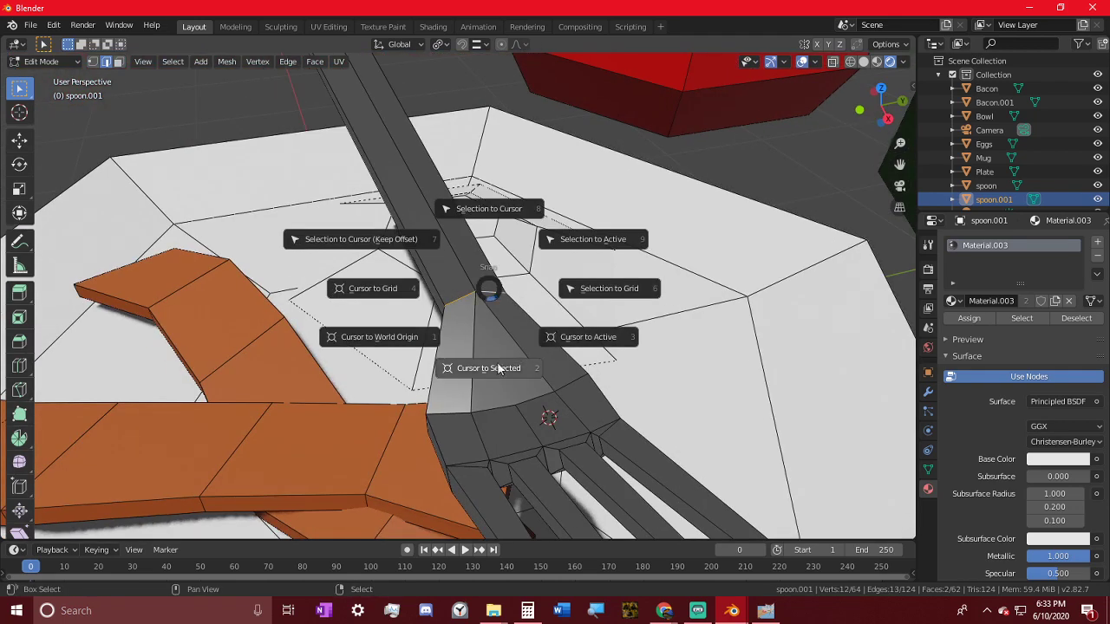
click(501, 365)
middle_drag(500, 364, 302, 7)
key(Tab)
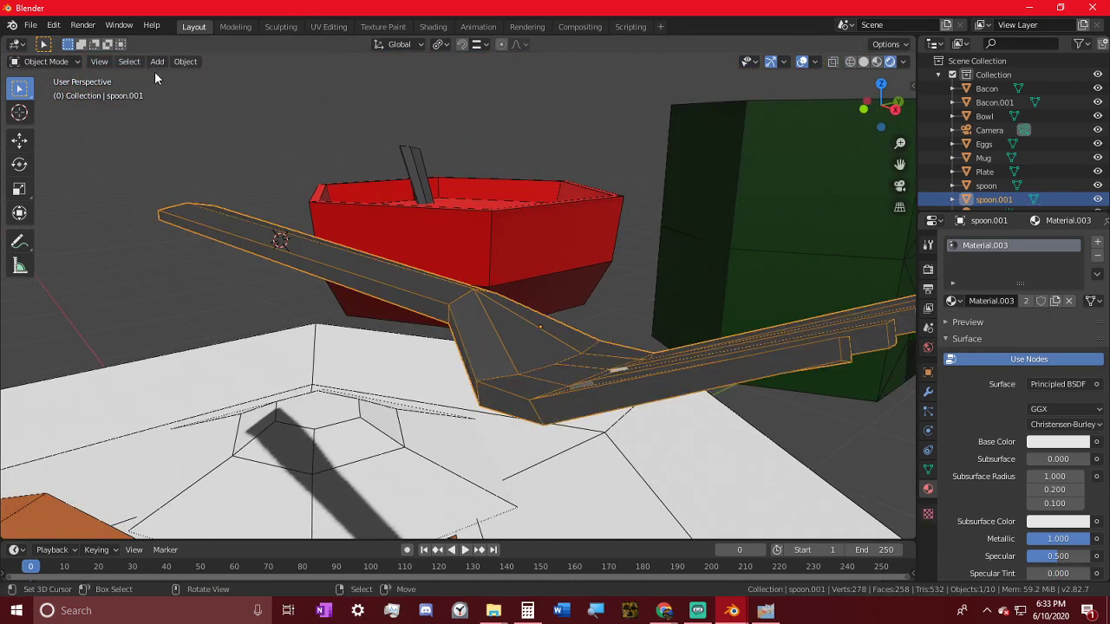
click(185, 62)
key(Tab)
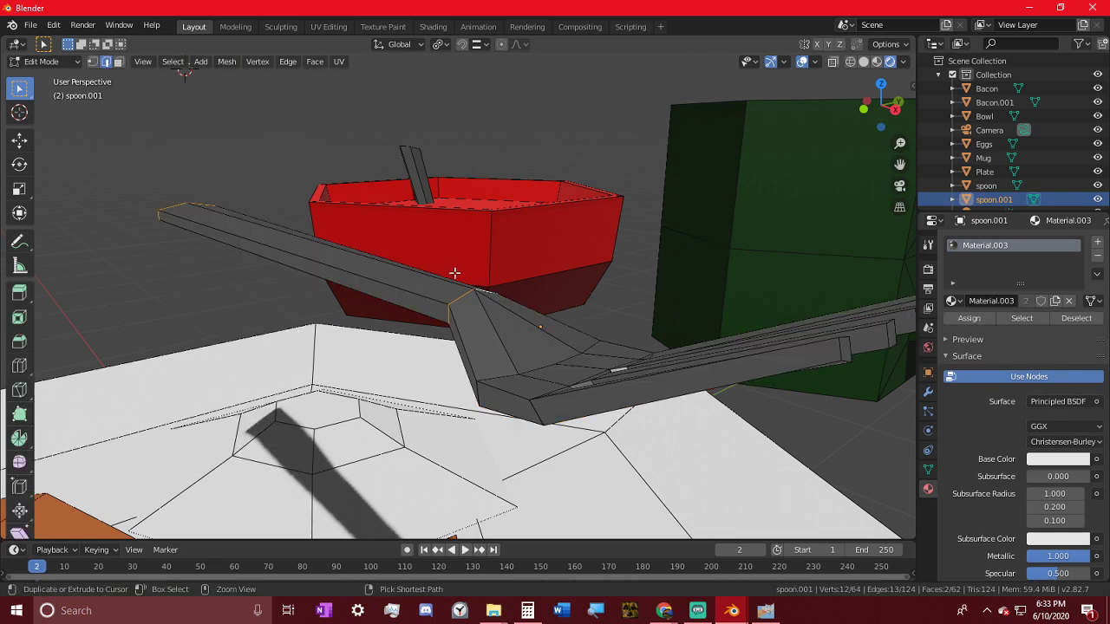
key(shift+s)
click(492, 398)
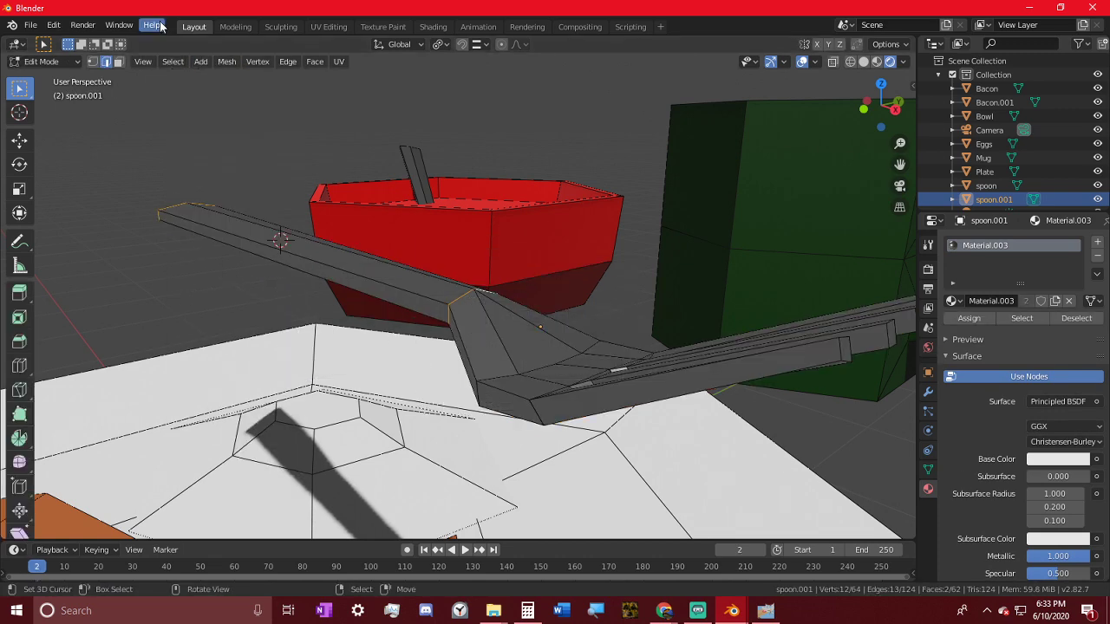
- Return to Object Mode and set the fork's origin to the 3D cursor
key(Tab)
click(188, 63)
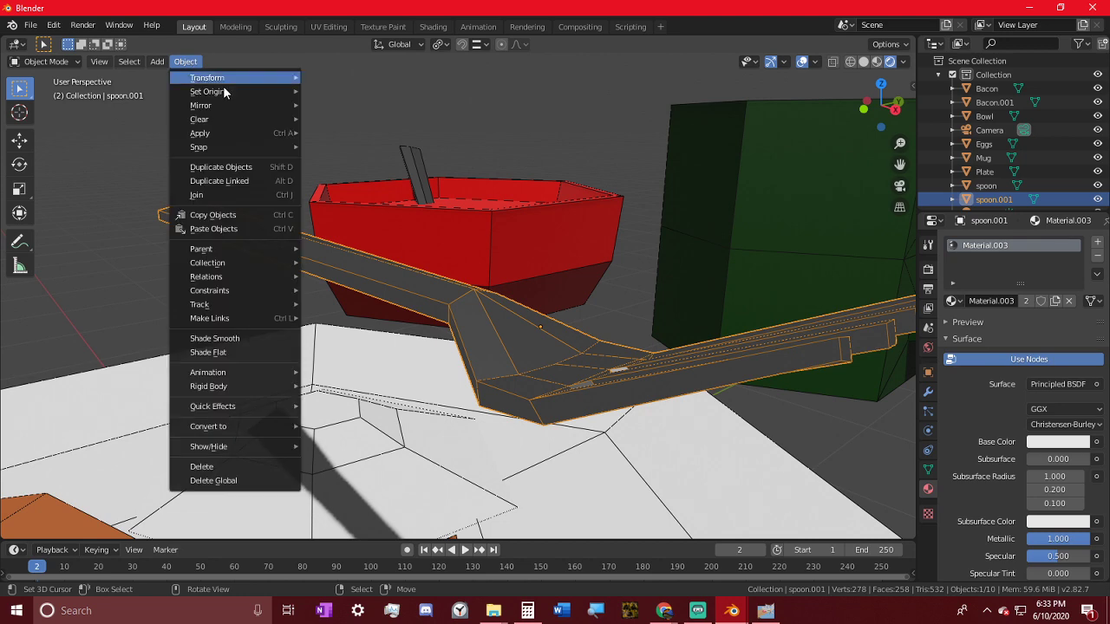
mouse_move(226, 91)
click(388, 127)
middle_drag(387, 139, 524, 212)
key(Tab)
key(Tab)
- Rotate the fork freely in the view, and turn it about -68.1° around the Z axis
key(r)
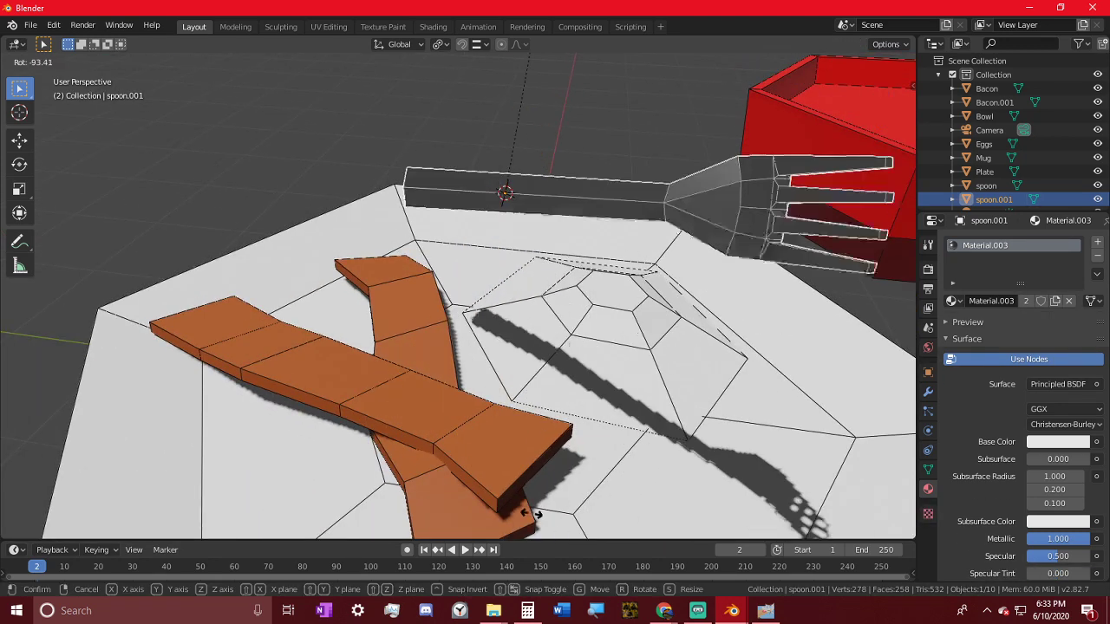
click(590, 252)
middle_drag(589, 251, 679, 356)
key(r)
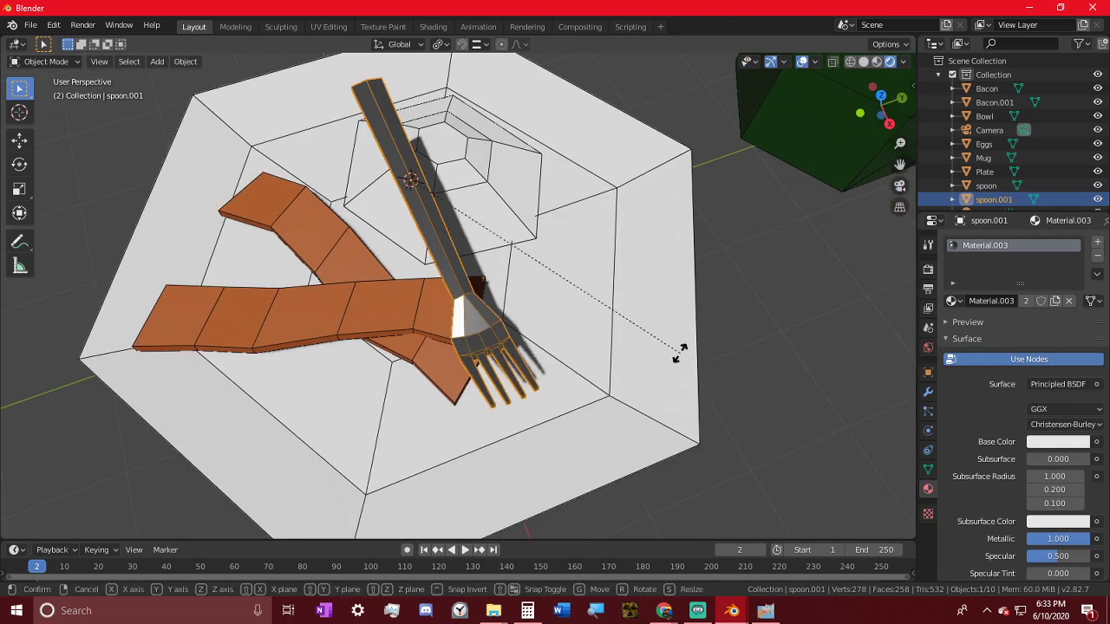
key(z)
click(375, 372)
- Move the fork over the plate beside the bacon by about 0.59 m in X, 0.88 m in Y and -0.108 m in Z
key(g)
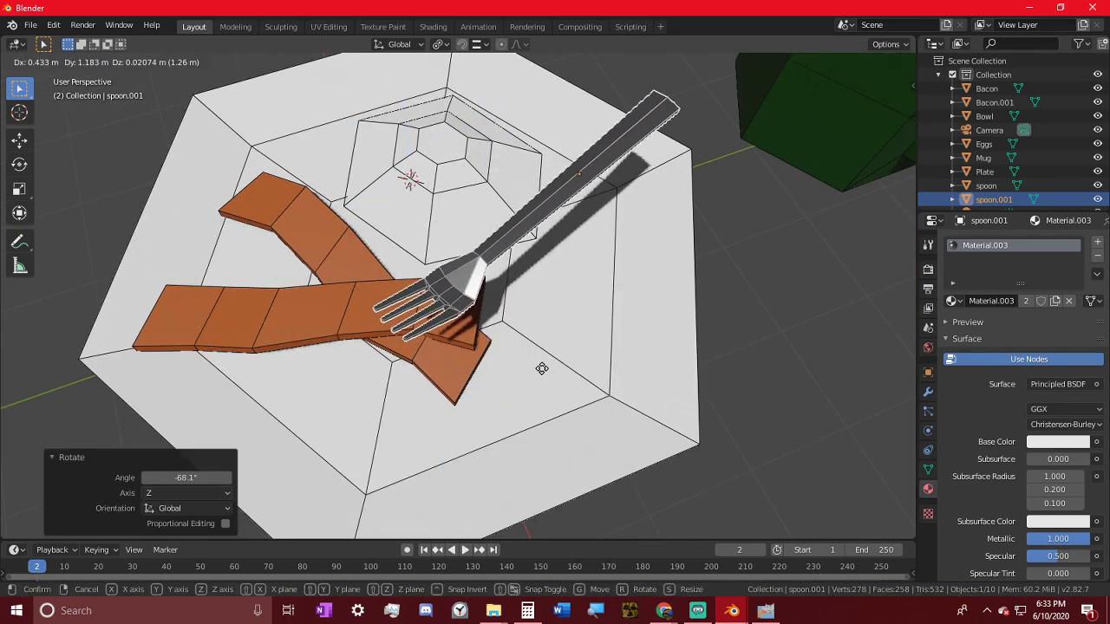
key(z)
click(665, 324)
key(g)
click(632, 338)
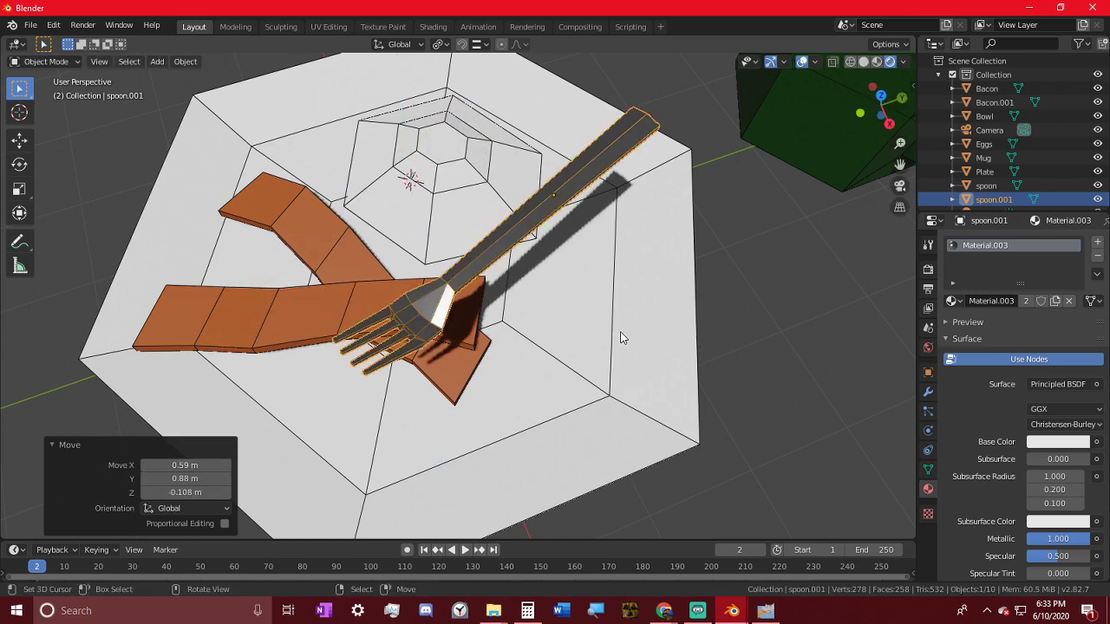
- Turn on snapping to faces and move the fork onto the plate by about 0.171 m X, 0.543 m Y and -1.38 m Z
click(480, 44)
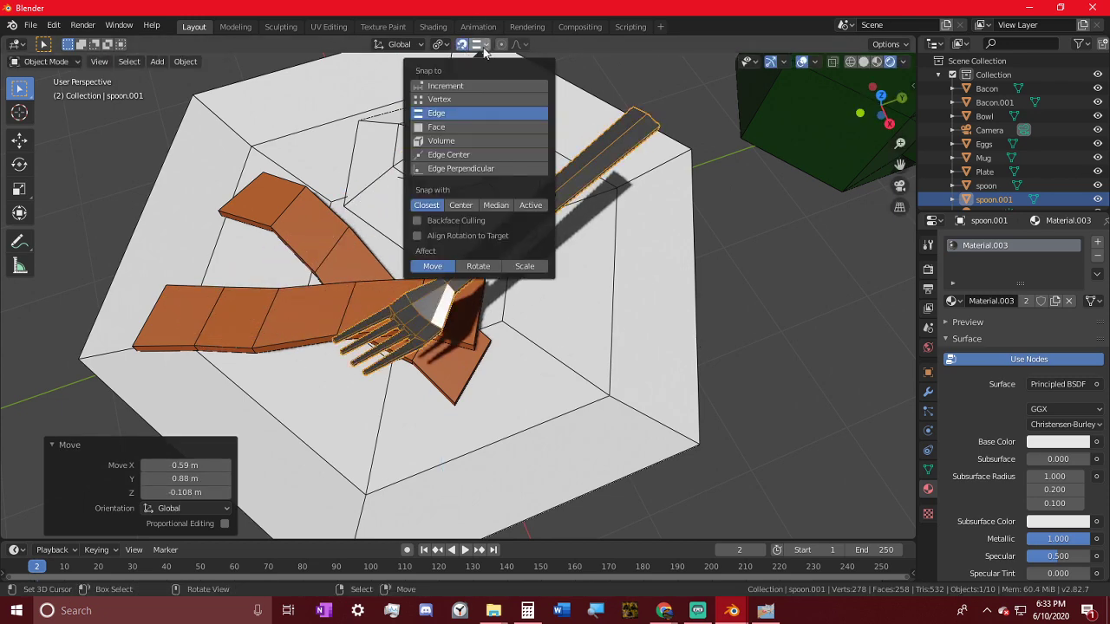
click(451, 114)
key(g)
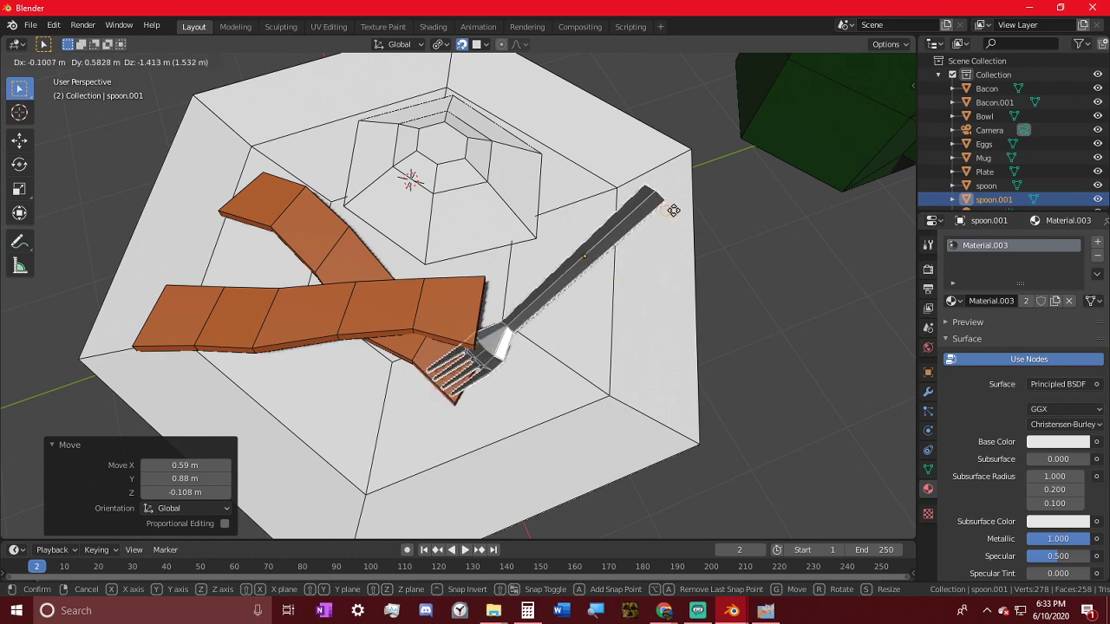
click(678, 232)
middle_drag(678, 231, 390, 190)
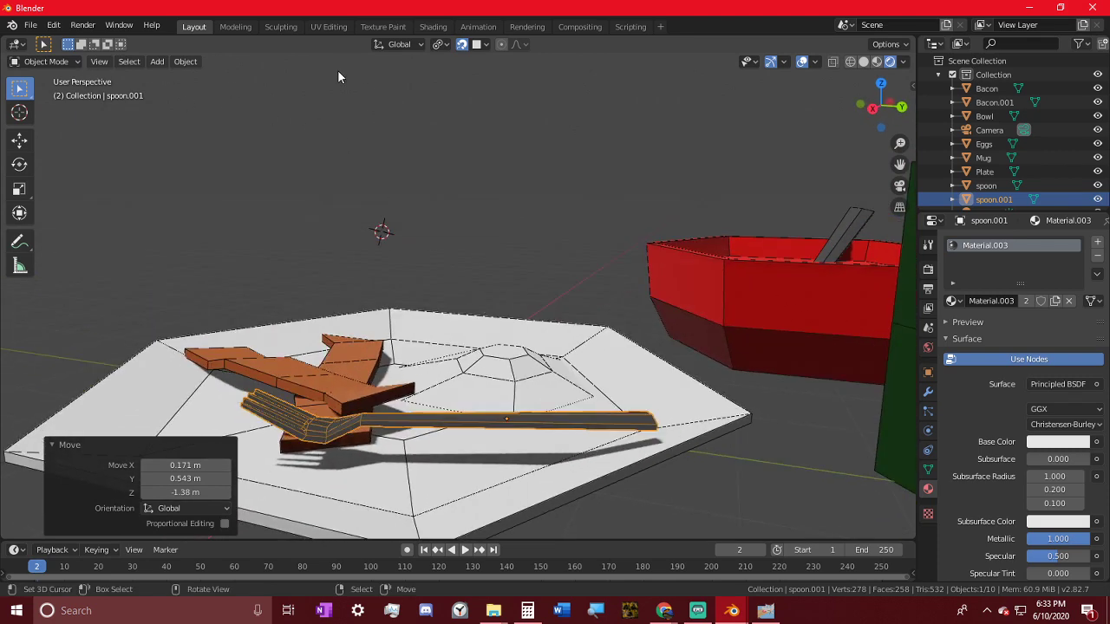
- Set the pivot point to 3D Cursor and rotate the fork about -5.48° around the cursor at the plate's rim
middle_drag(629, 252, 607, 286)
click(438, 45)
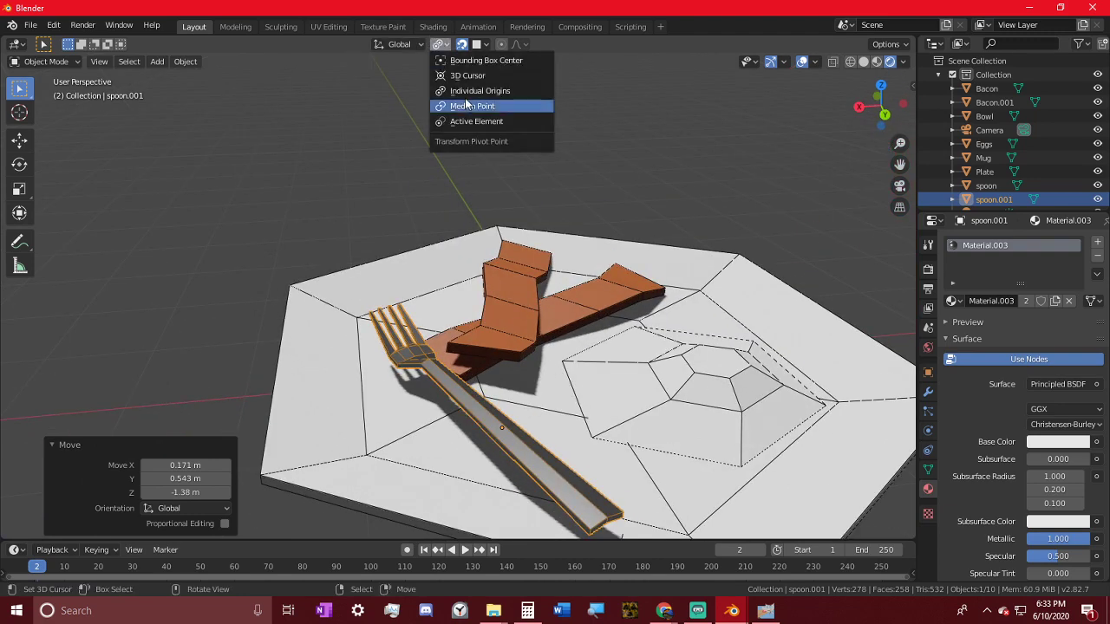
click(465, 77)
middle_drag(521, 235, 621, 220)
key(r)
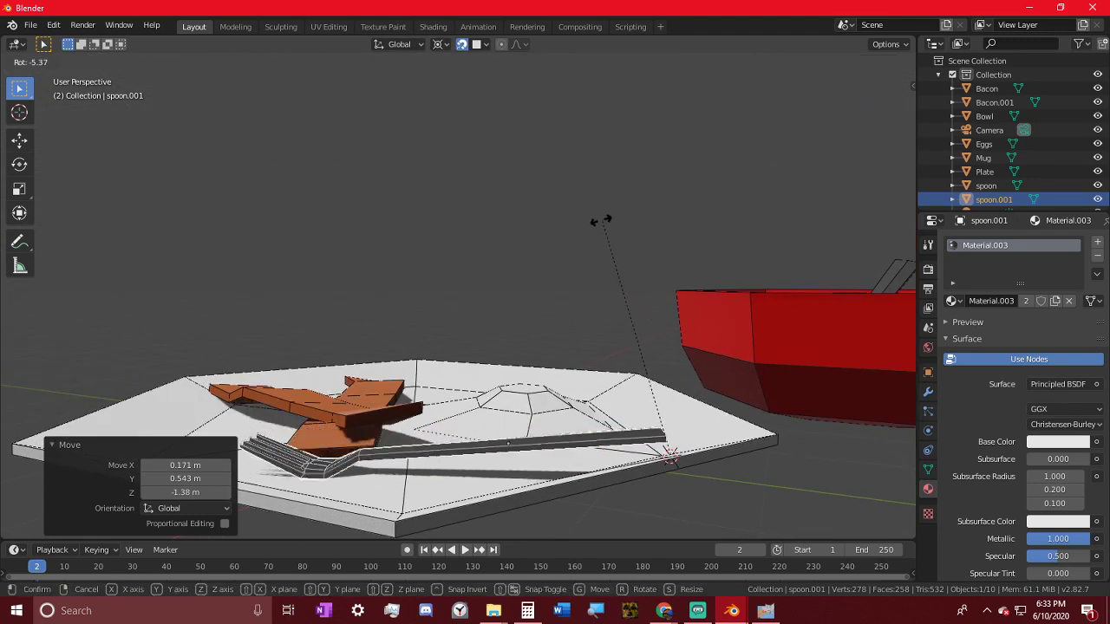
click(601, 219)
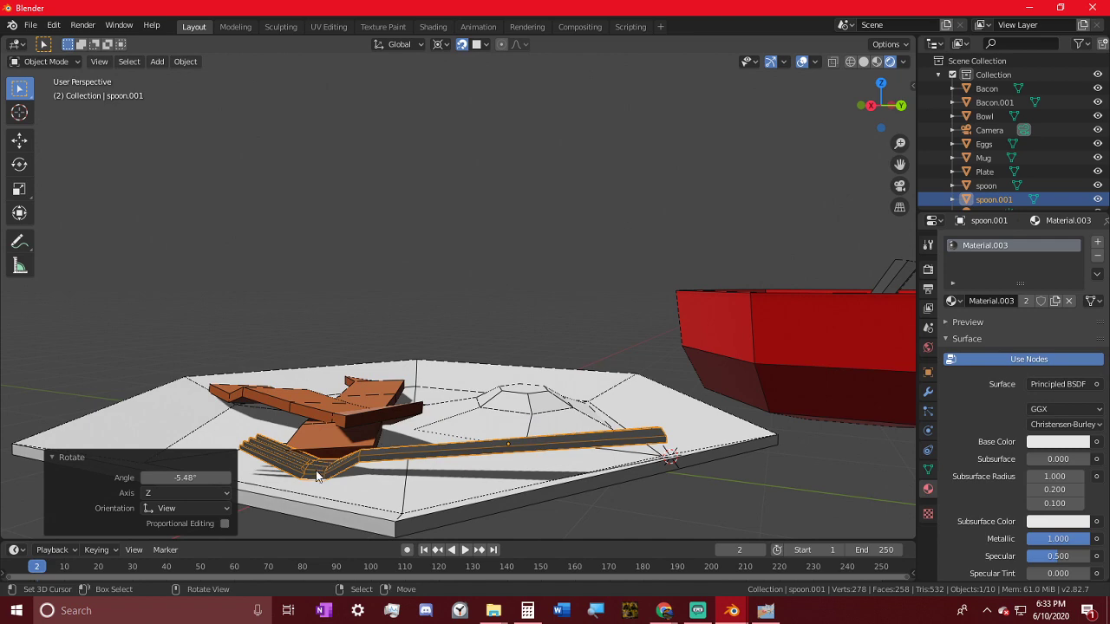
- Place the 3D cursor on the fork's head and rotate the fork about 2.67° around it in the view
key(r)
click(693, 465)
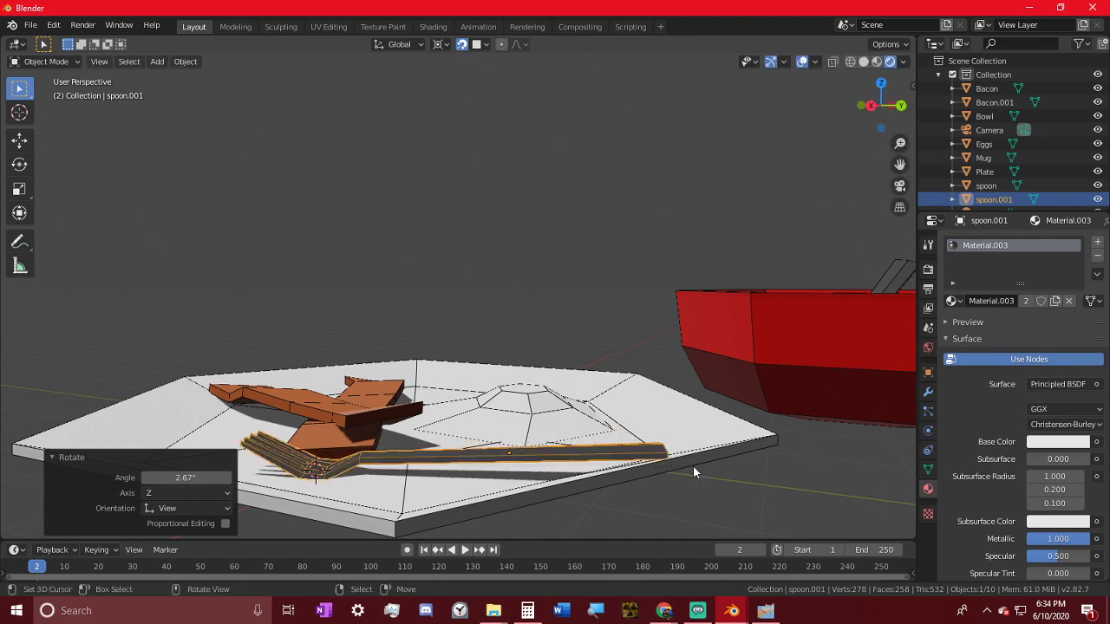
middle_drag(693, 465, 763, 350)
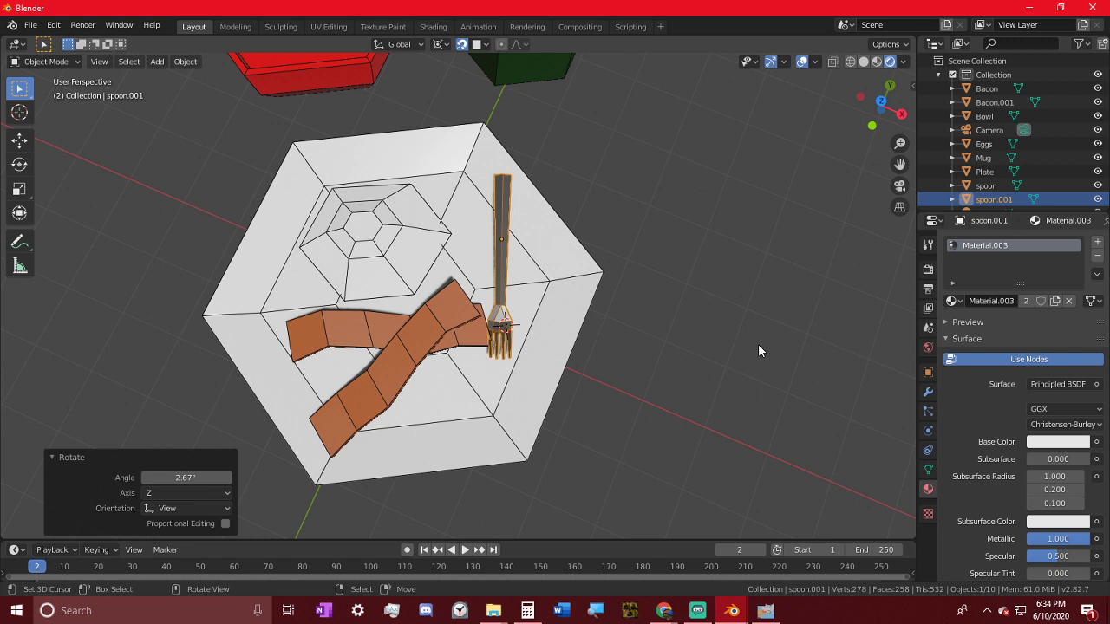
- Scale the fork up by about 1.325 and move it about 0.376 m in X, -0.202 m in Y and -0.0664 m in Z
scroll(758, 350, up, 3)
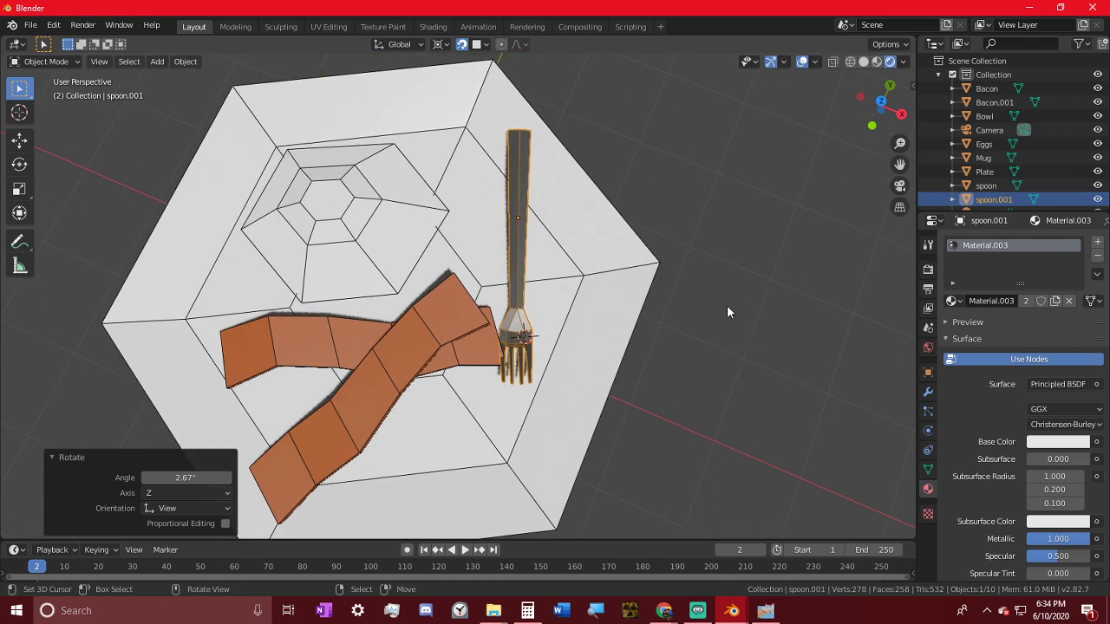
key(s)
click(685, 174)
key(g)
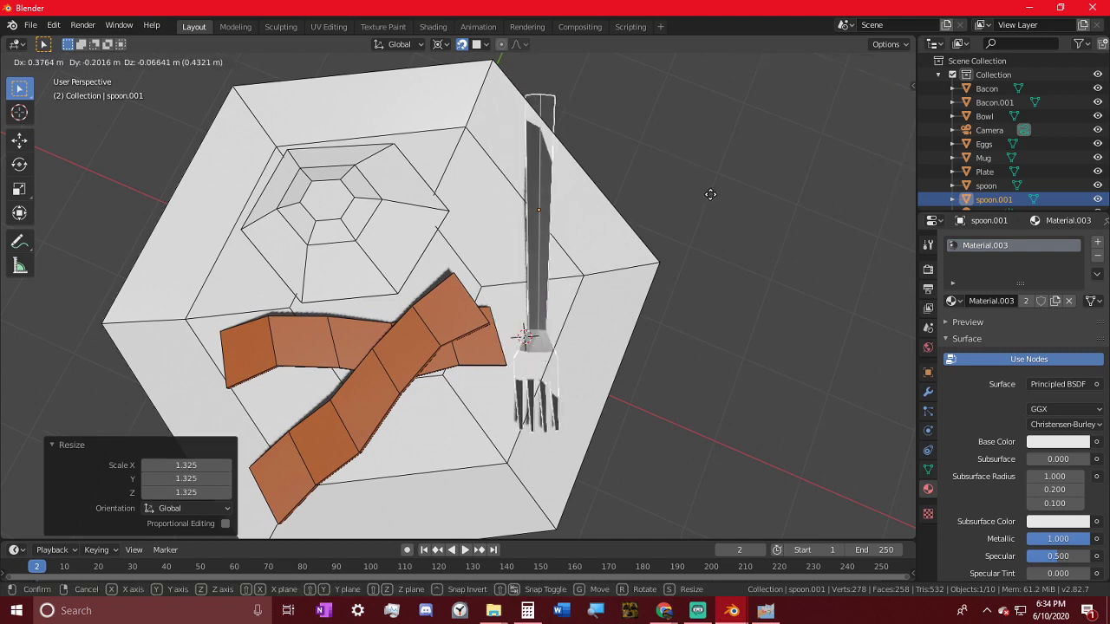
click(632, 250)
- Raise the fork about 0.0687 m along the Z axis
middle_drag(632, 250, 606, 160)
key(g)
key(z)
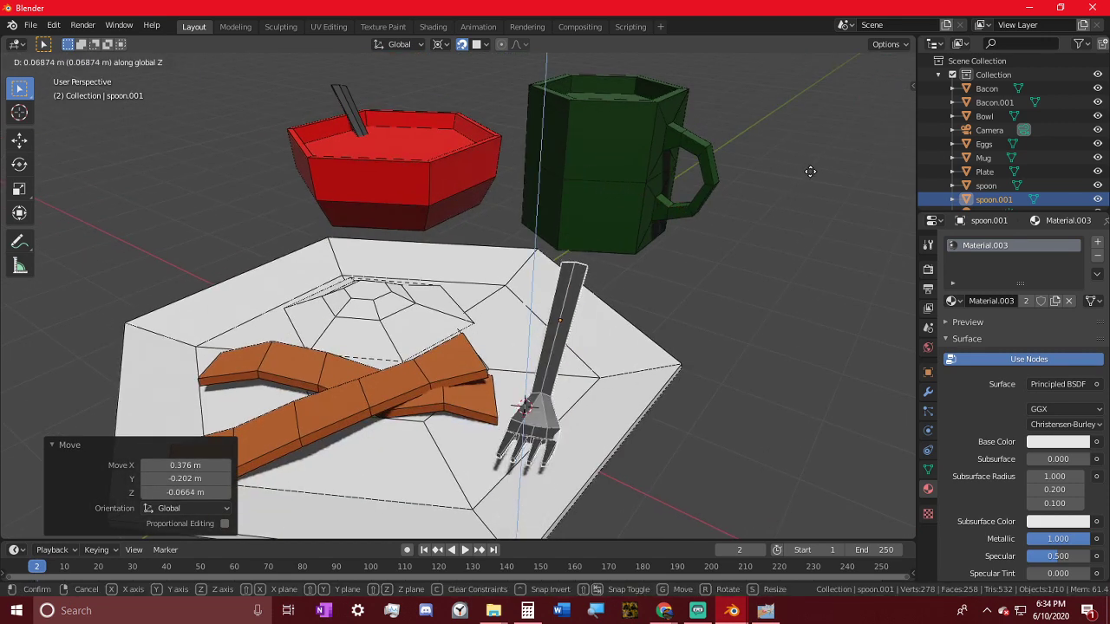
click(755, 230)
middle_drag(755, 230, 608, 355)
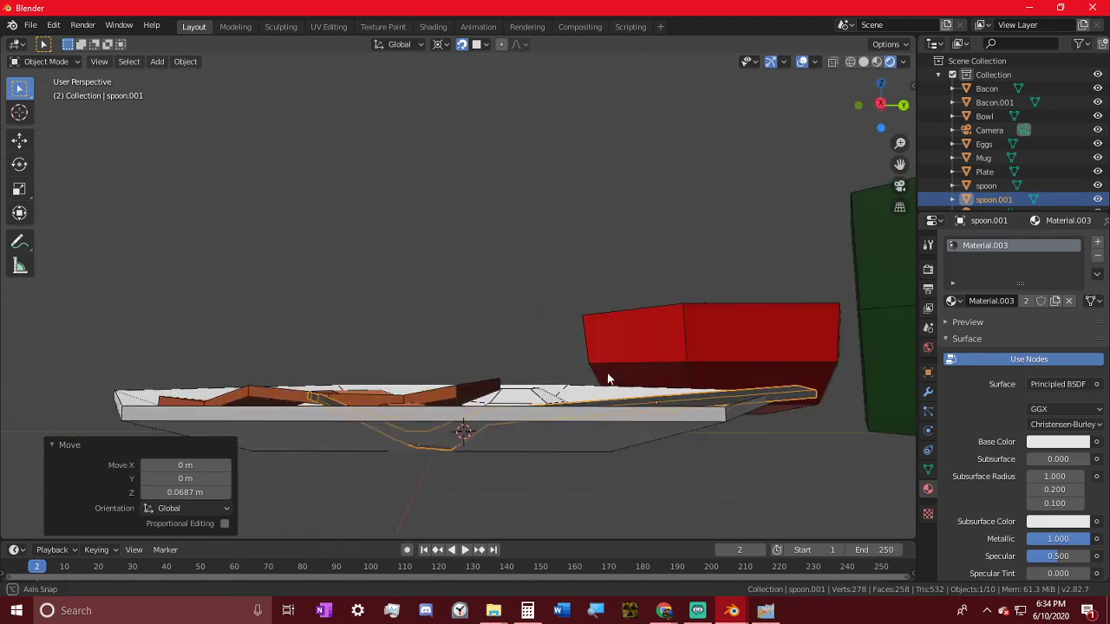
key(g)
key(z)
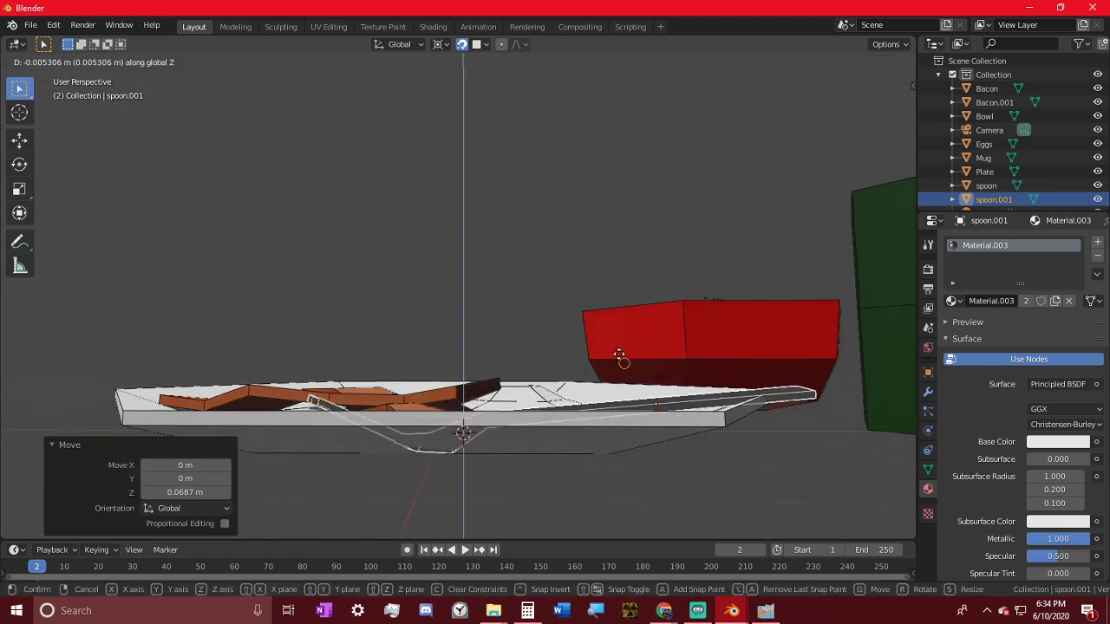
key(Escape)
- Turn snapping off and raise the fork about 0.0791 m along Z, lifting its head out of the plate
middle_drag(485, 104, 585, 184)
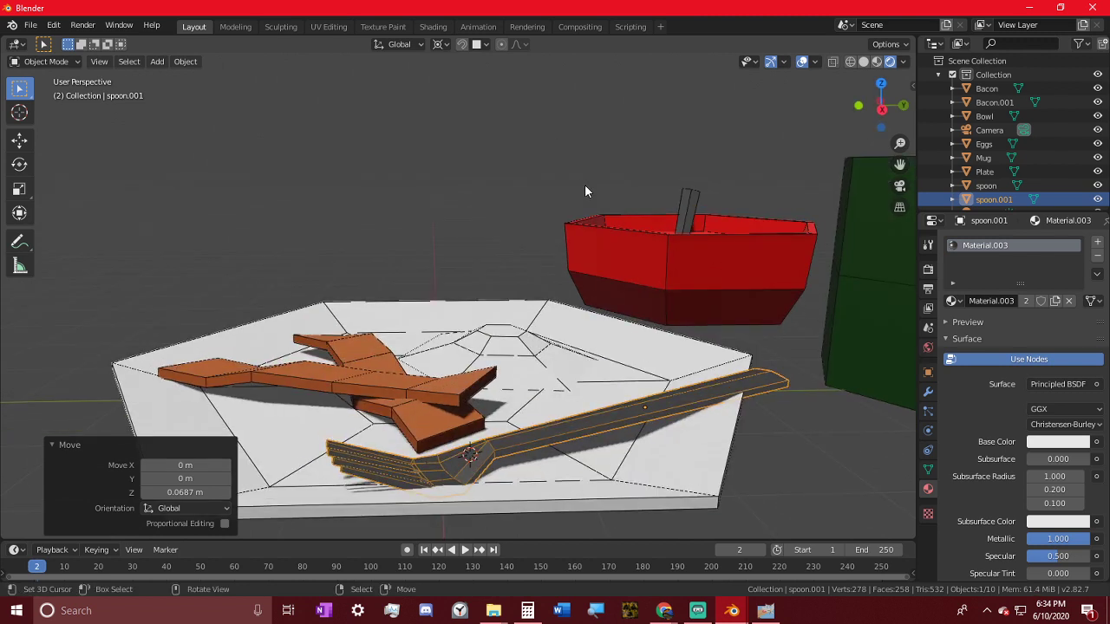
key(g)
key(z)
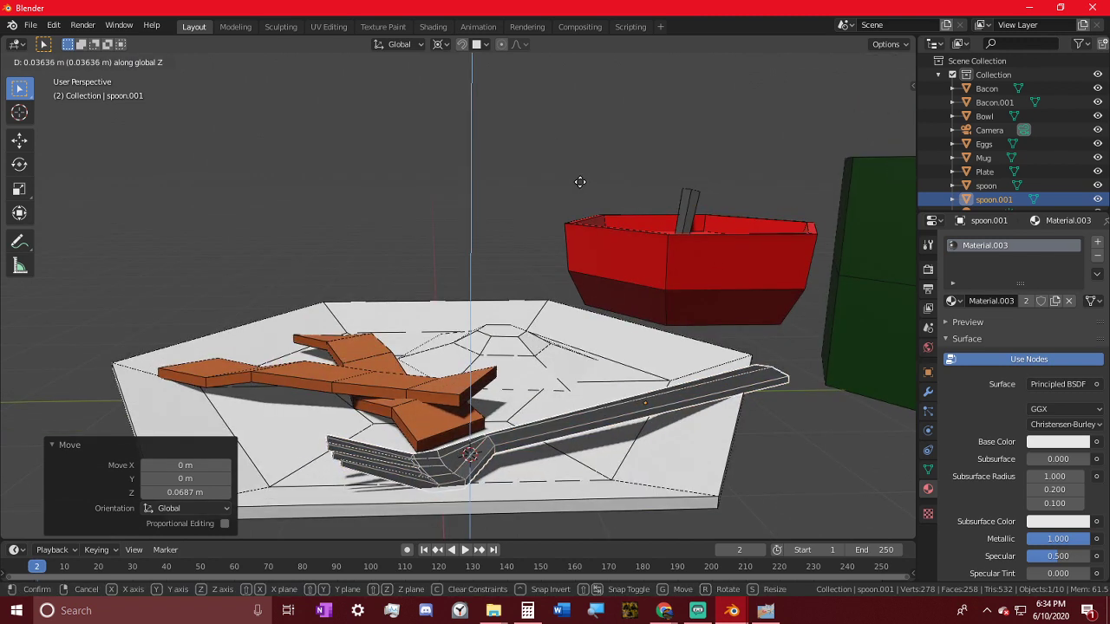
click(630, 527)
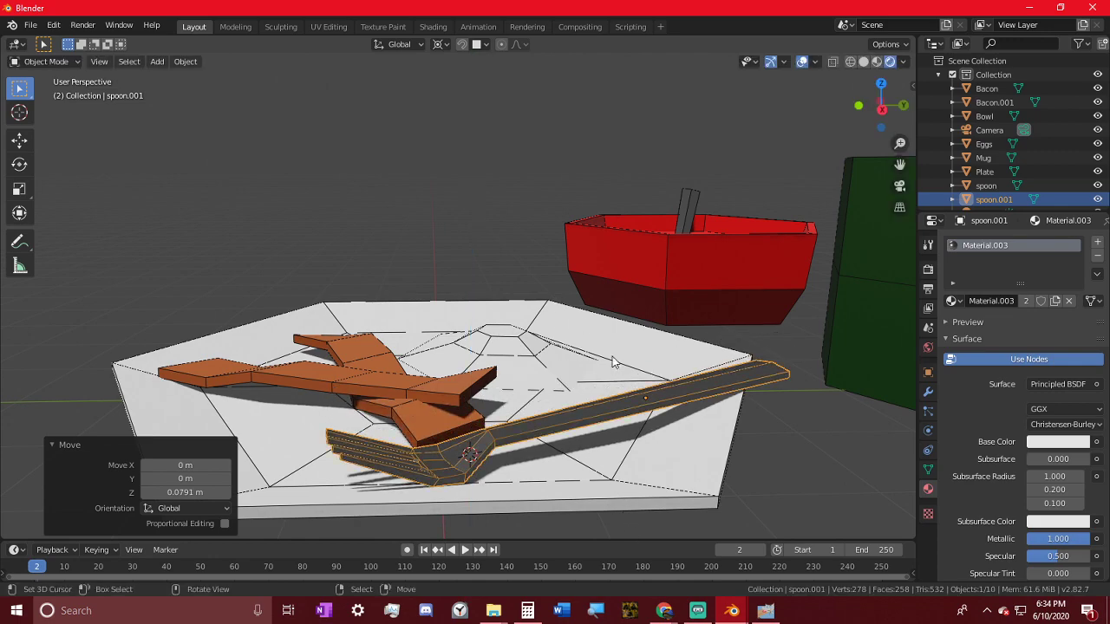
- Lower the fork about 0.0294 m along Z so that it rests on the plate
middle_drag(616, 363, 523, 230)
key(g)
key(z)
click(727, 422)
- Render the scene and maximize the render window to examine the whole breakfast composition
scroll(523, 231, down, 2)
key(F12)
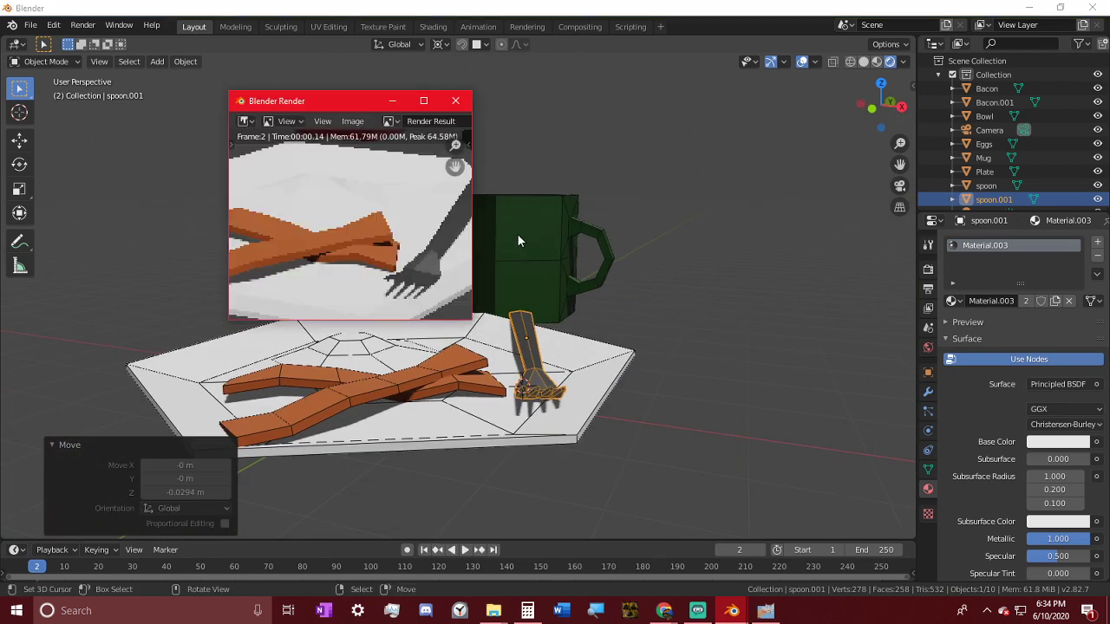
click(423, 101)
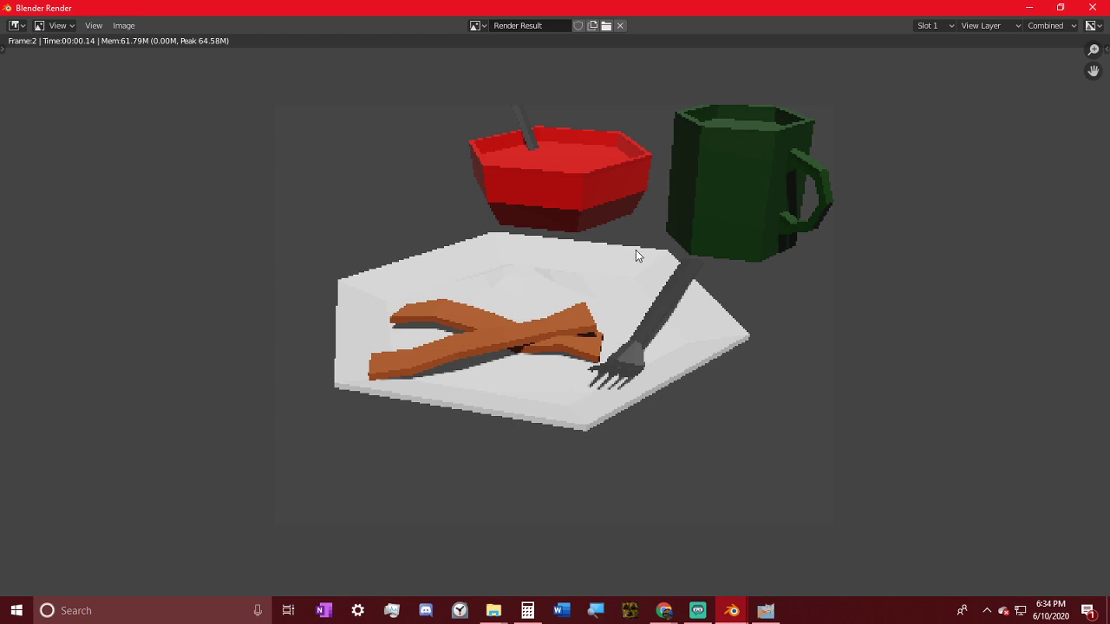
scroll(607, 251, down, 3)
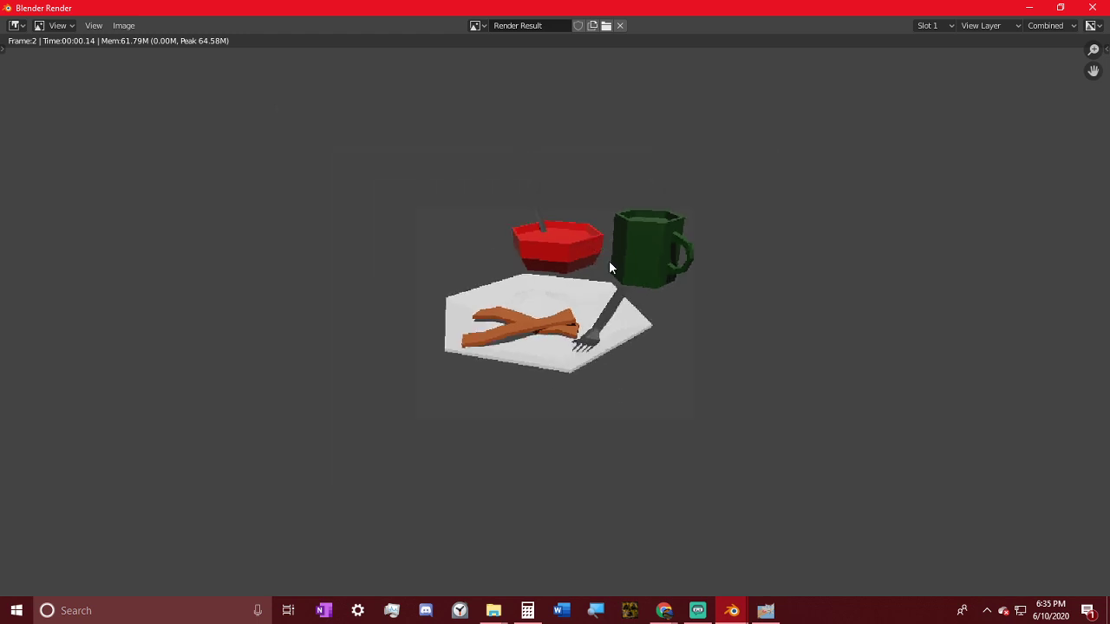
- Return from Edit Mode to Object Mode, select the camera and set its focal length to 18 mm
scroll(609, 263, up, 2)
scroll(620, 290, down, 4)
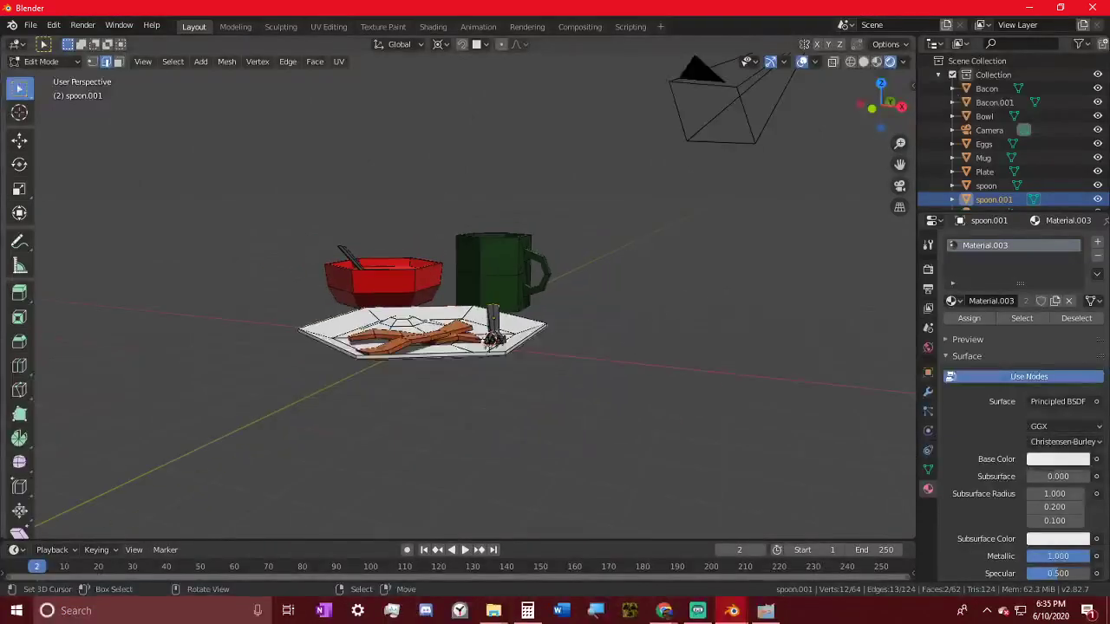
middle_drag(610, 286, 643, 312)
click(731, 247)
key(Tab)
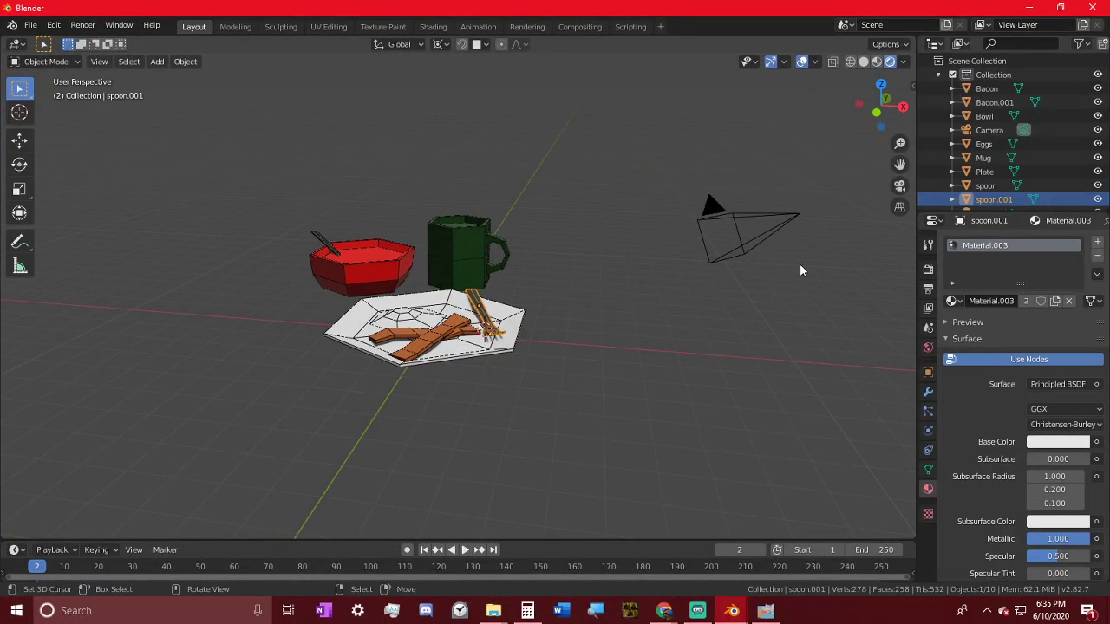
click(777, 230)
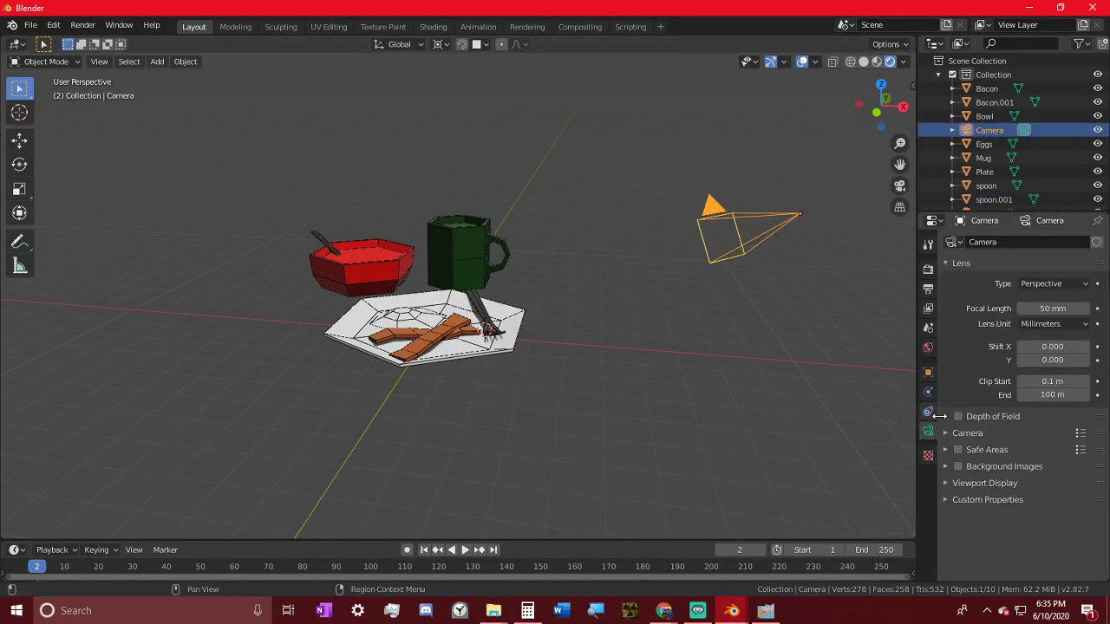
click(1047, 309)
text(1)
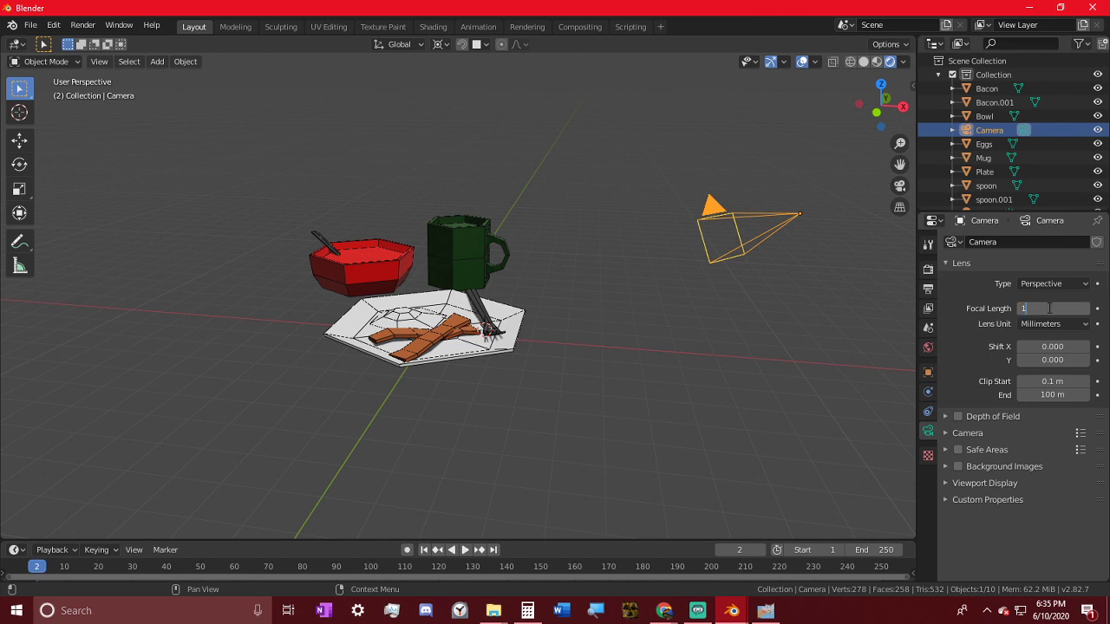
text(0)
key(Return)
- Render the scene again and enlarge the result to check the framing with the wider lens
key(F12)
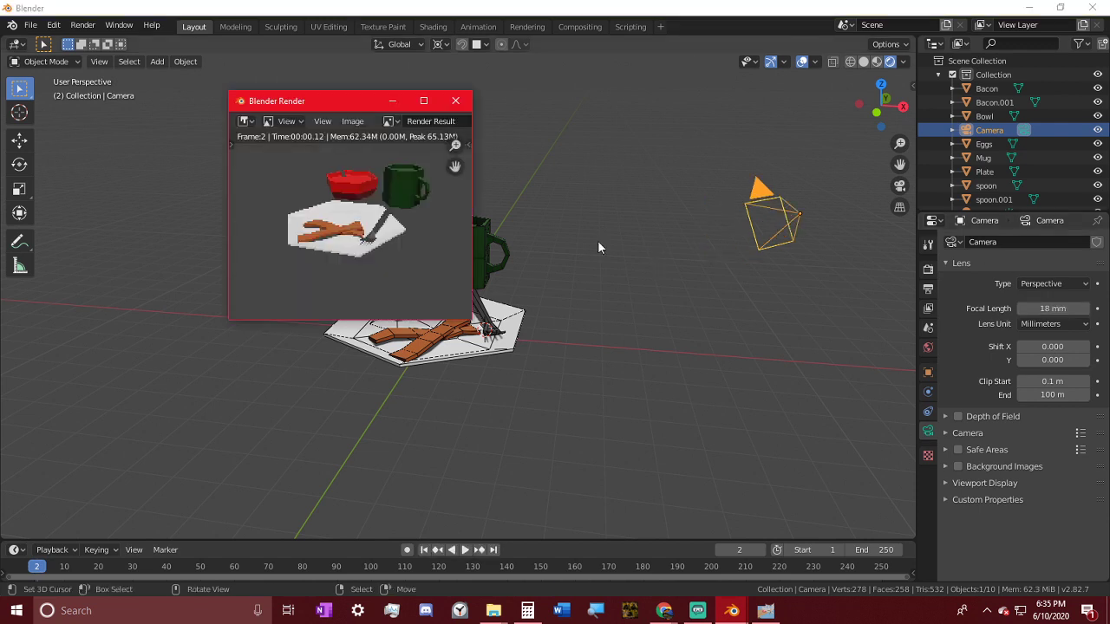
click(423, 100)
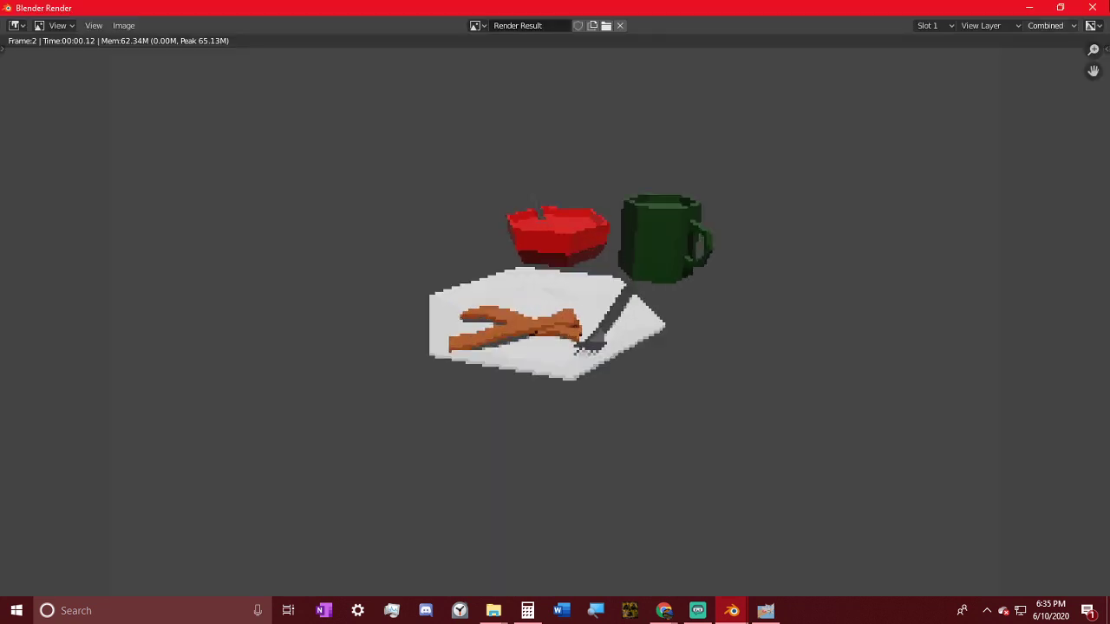
click(1030, 7)
- In camera view, move the camera -3.5 m along its local Z, then shift it about 0.0959 m X, 0.982 m Y and 1.21 m Z
key(KP_0)
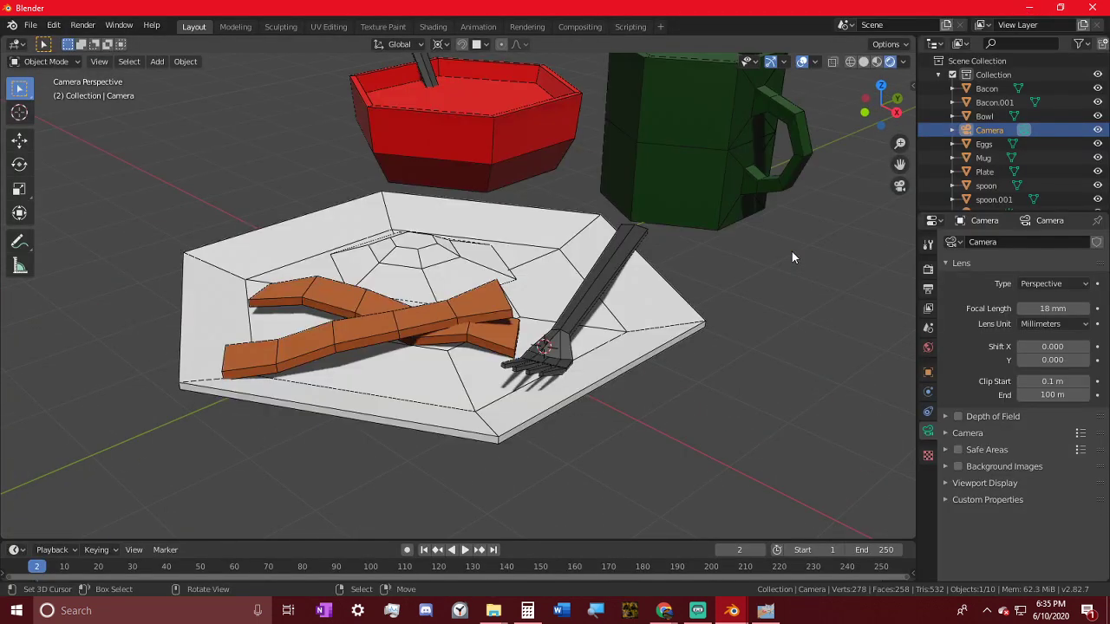
scroll(785, 253, down, 5)
key(g)
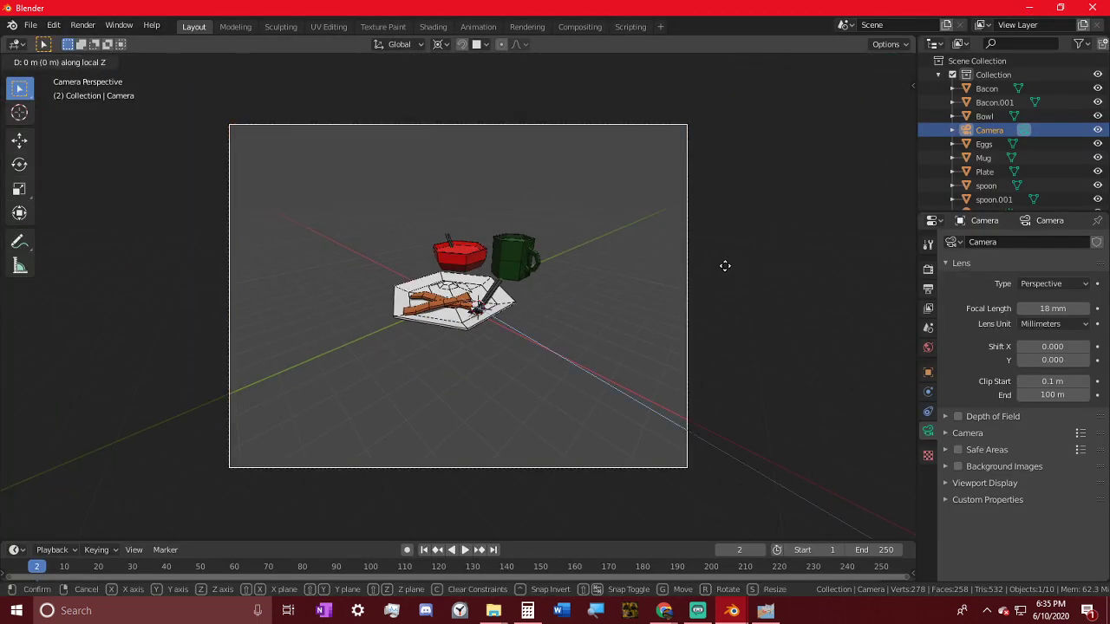
key(z)
key(z)
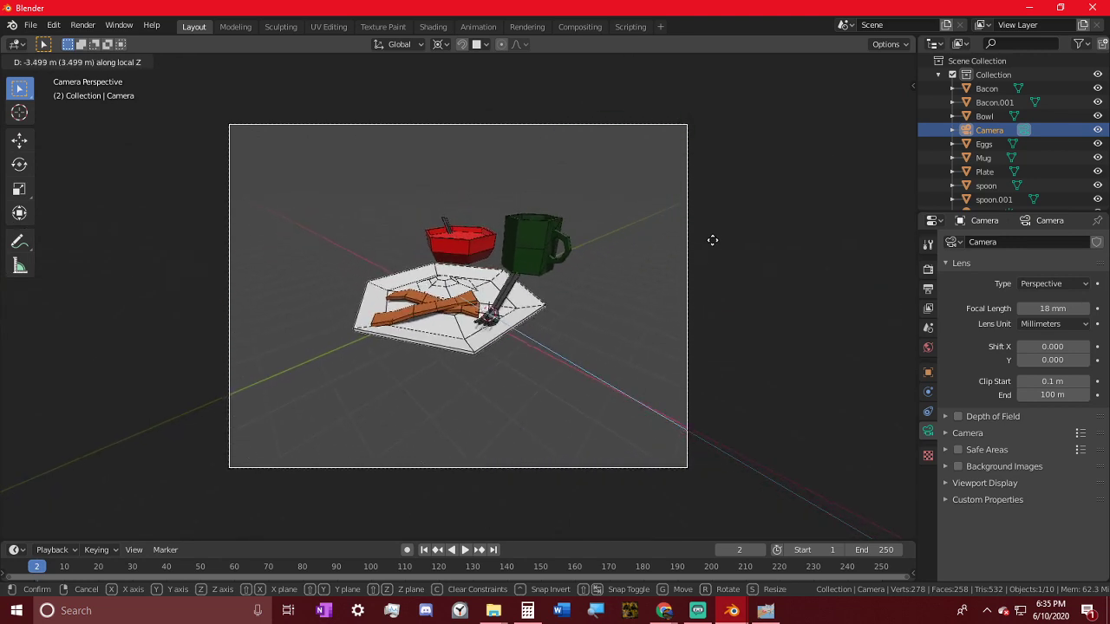
click(696, 244)
key(g)
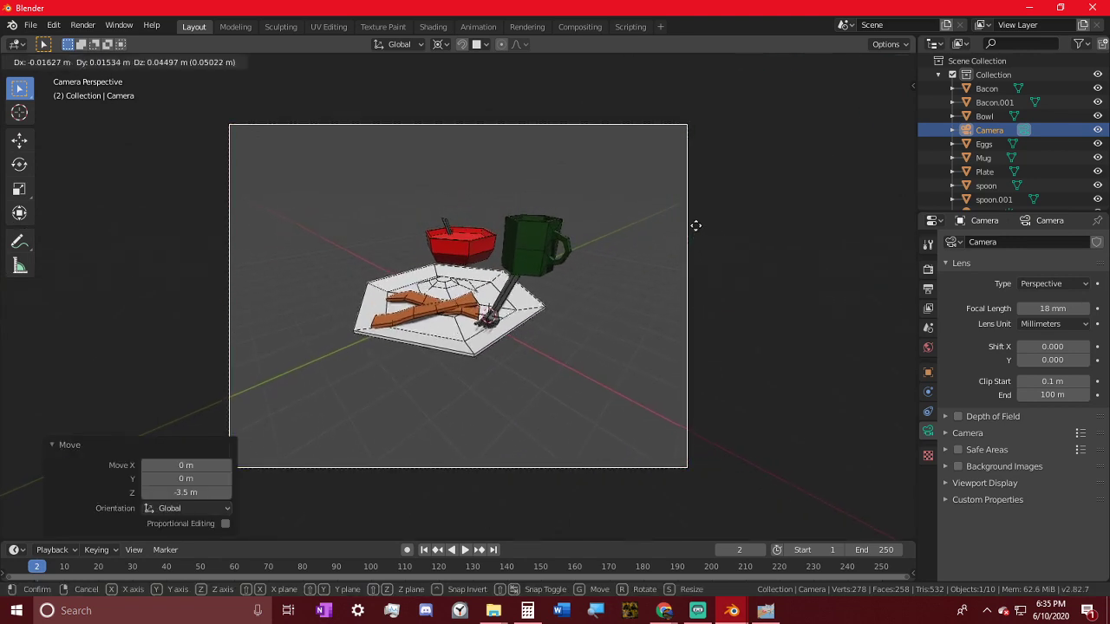
click(833, 479)
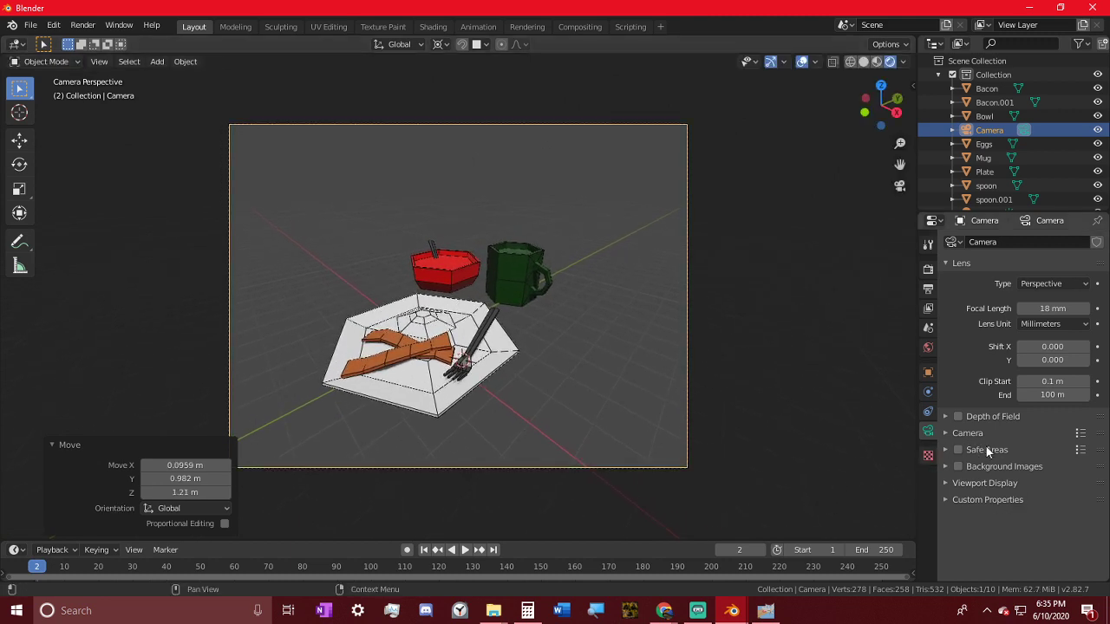
- Enable the Thirds composition guide in the camera's viewport display settings and fit the camera frame to the view
click(988, 468)
click(981, 509)
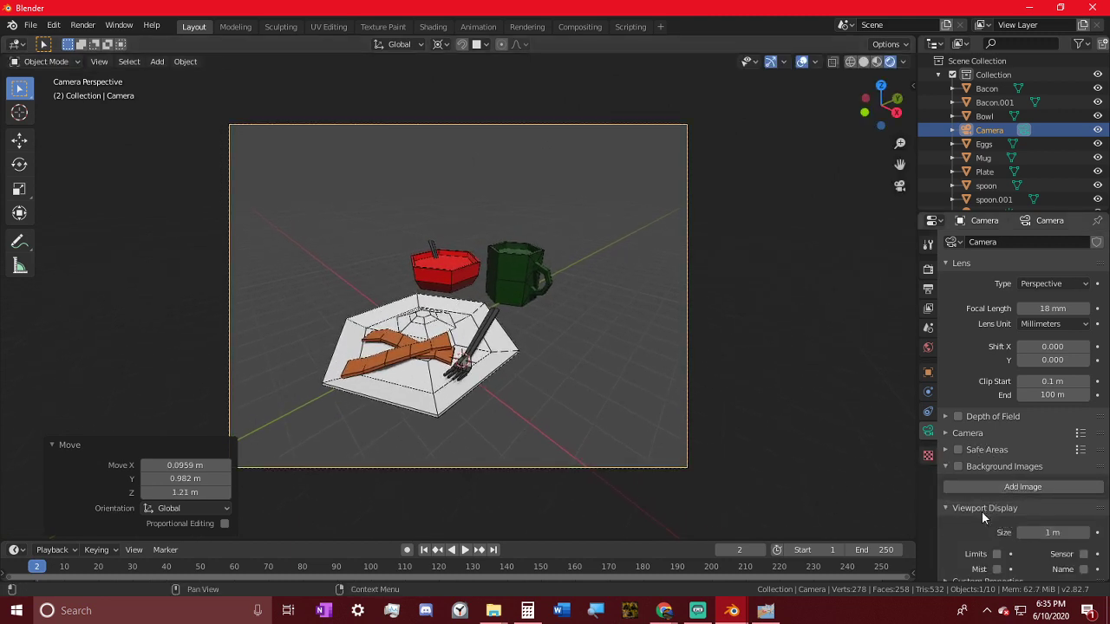
click(976, 468)
click(996, 570)
scroll(1006, 529, down, 3)
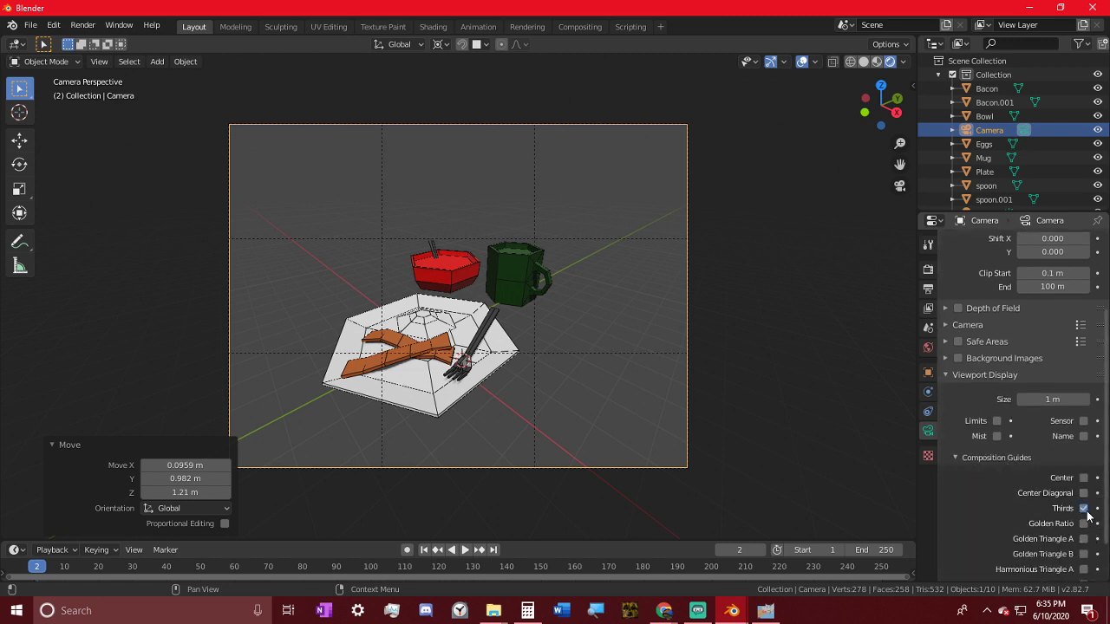
key(Home)
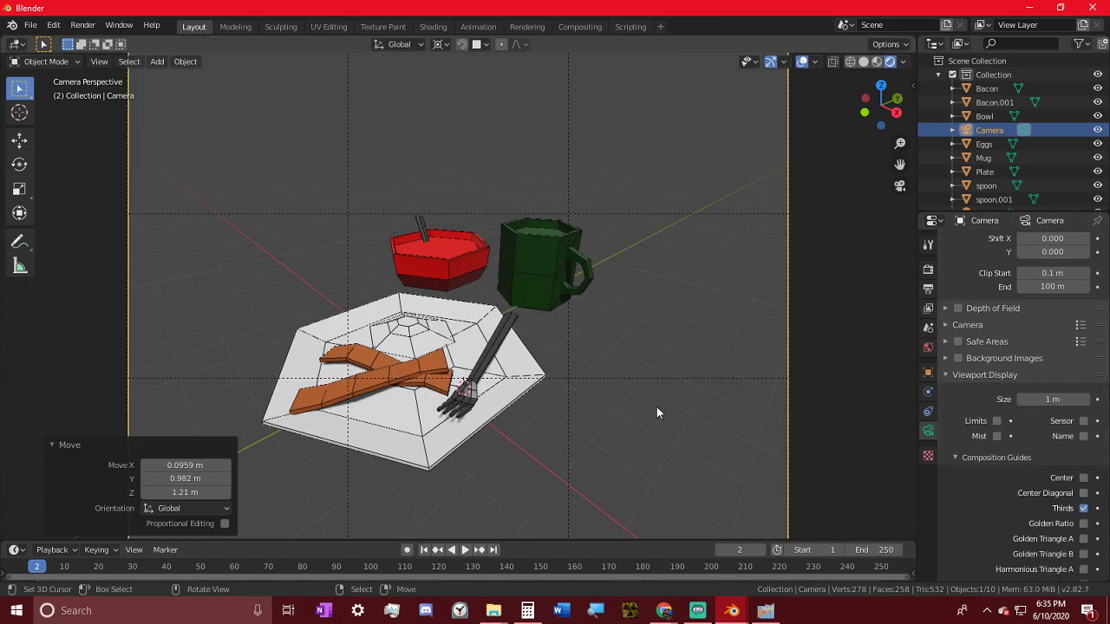
- Snap the 3D cursor to the shared centre of the selected bowl, plate and mug
click(471, 263)
shift+click(477, 357)
shift+click(537, 274)
key(shift+s)
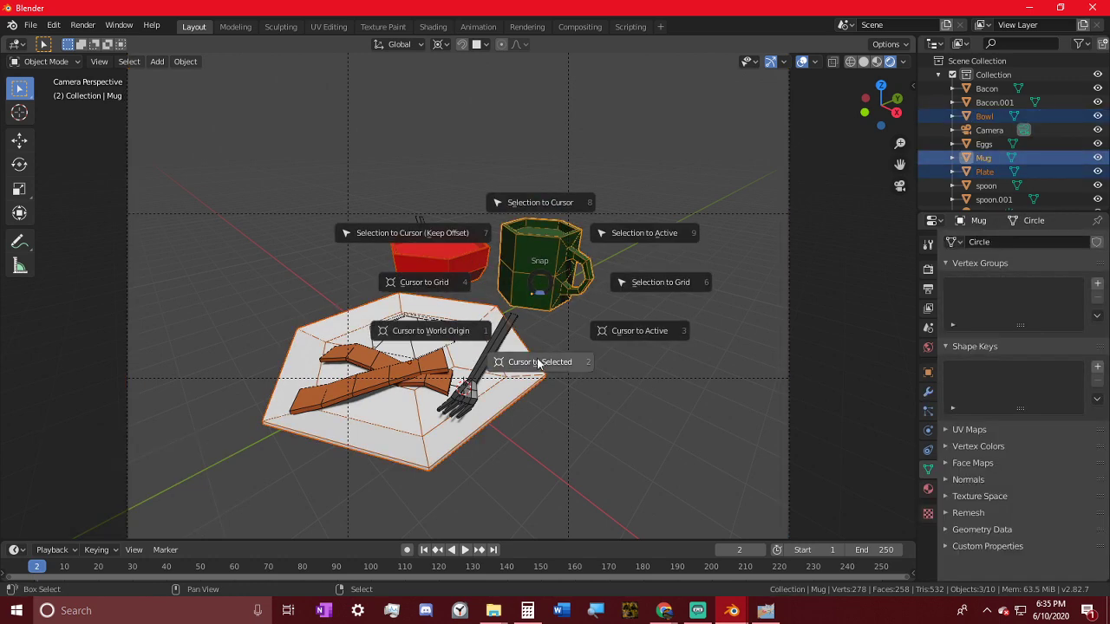
click(538, 362)
- Add a six-vertex mesh circle with a 1 m radius at the 3D cursor and rename it Camera Control
middle_drag(541, 323, 421, 348)
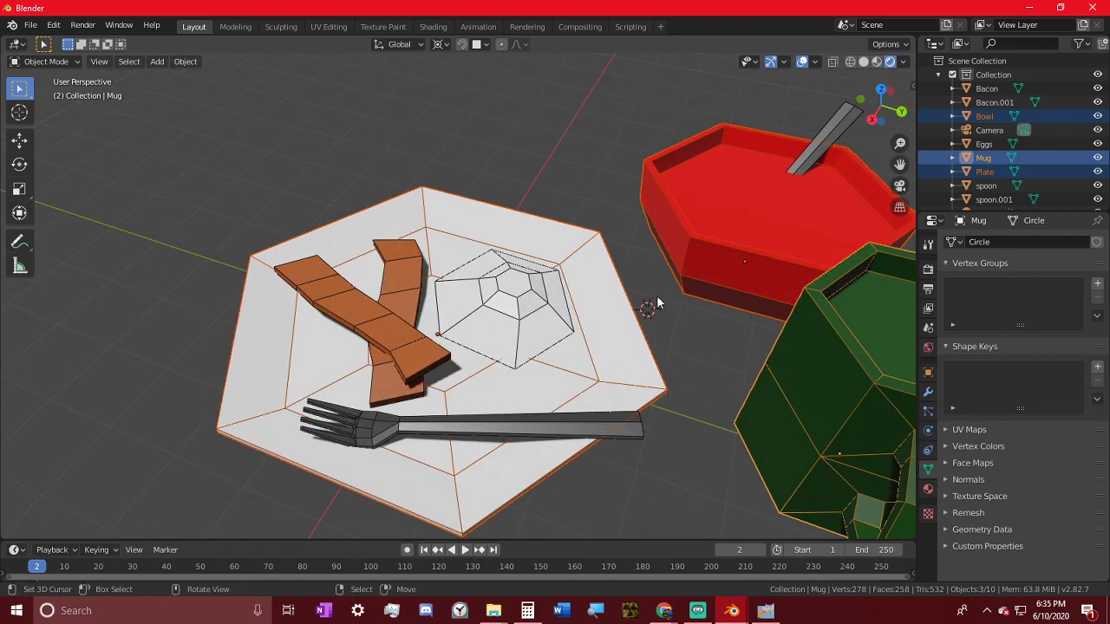
key(shift+a)
mouse_move(664, 320)
click(753, 347)
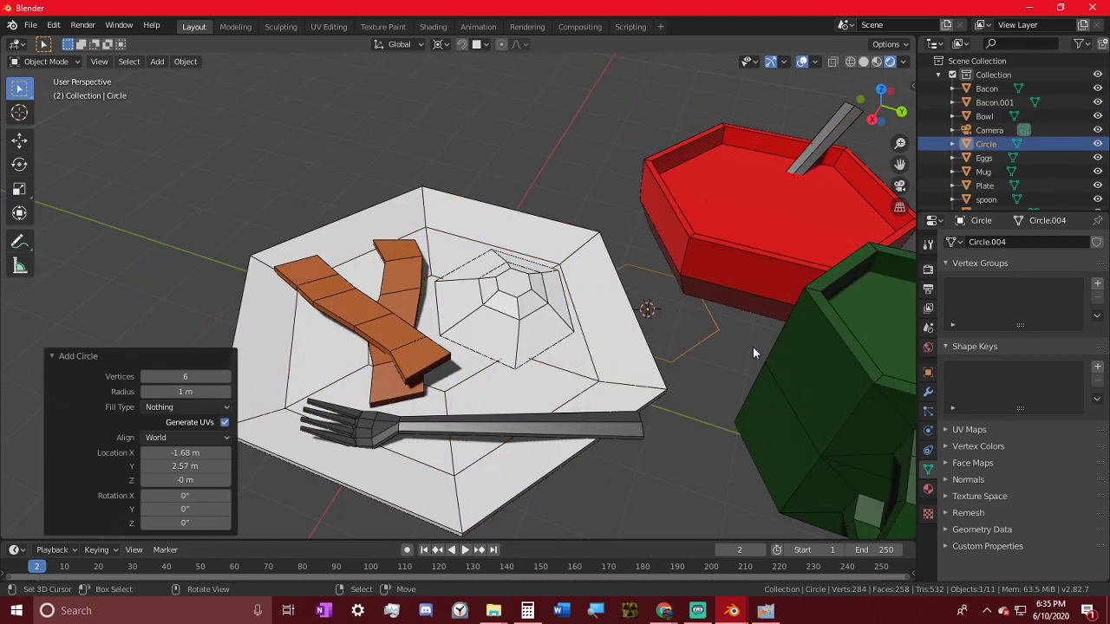
double_click(989, 145)
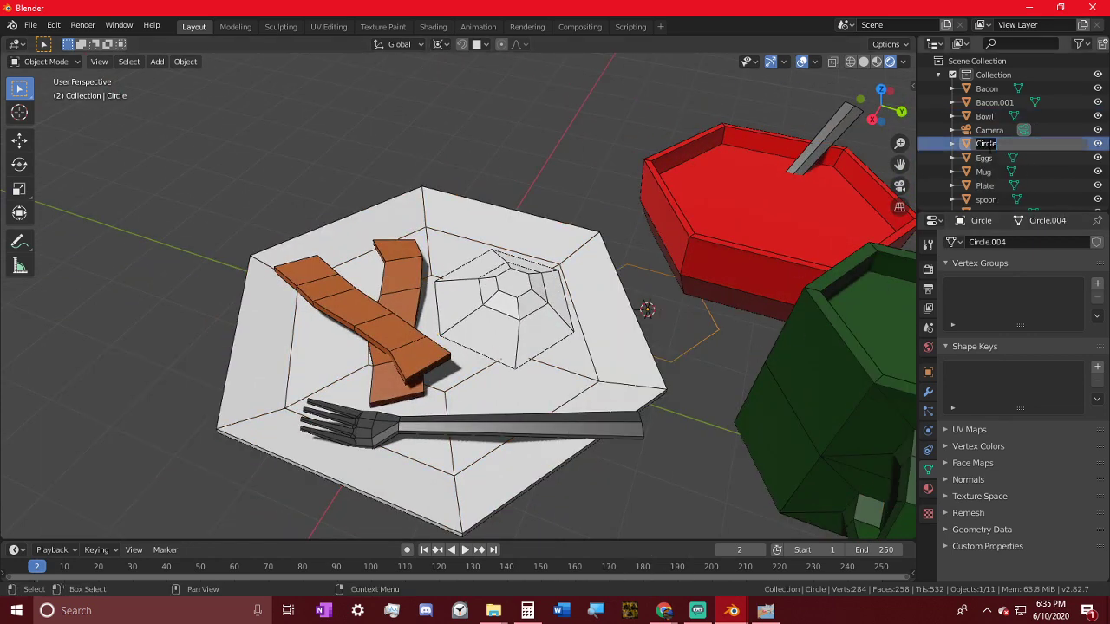
text(Camera Control)
key(Return)
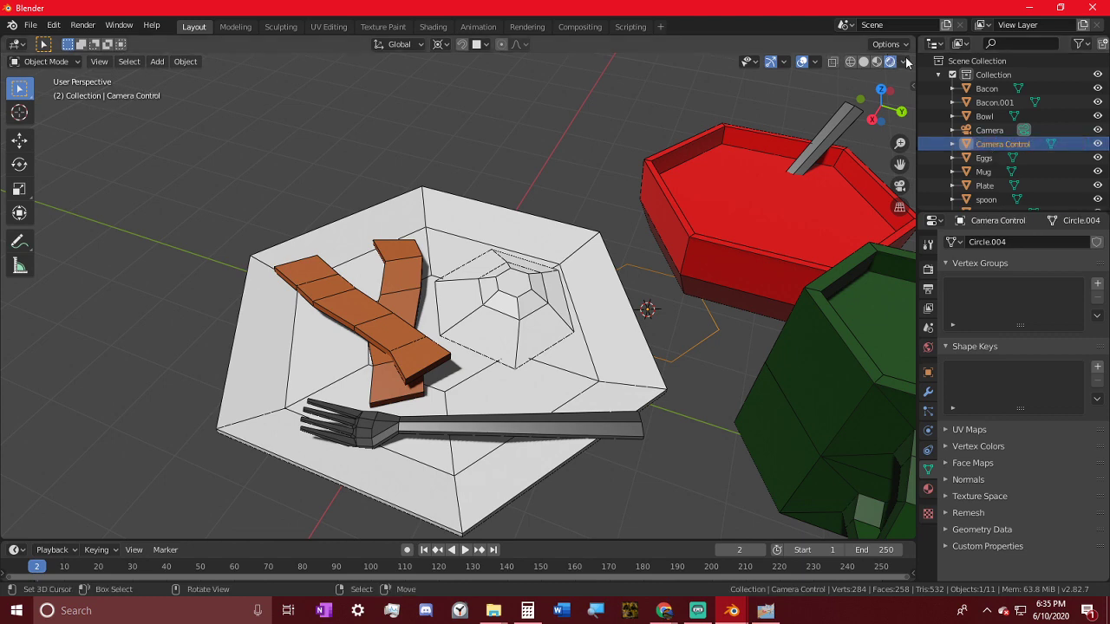
- Move the Camera Control object out of the main collection into Collection 2
scroll(765, 91, down, 3)
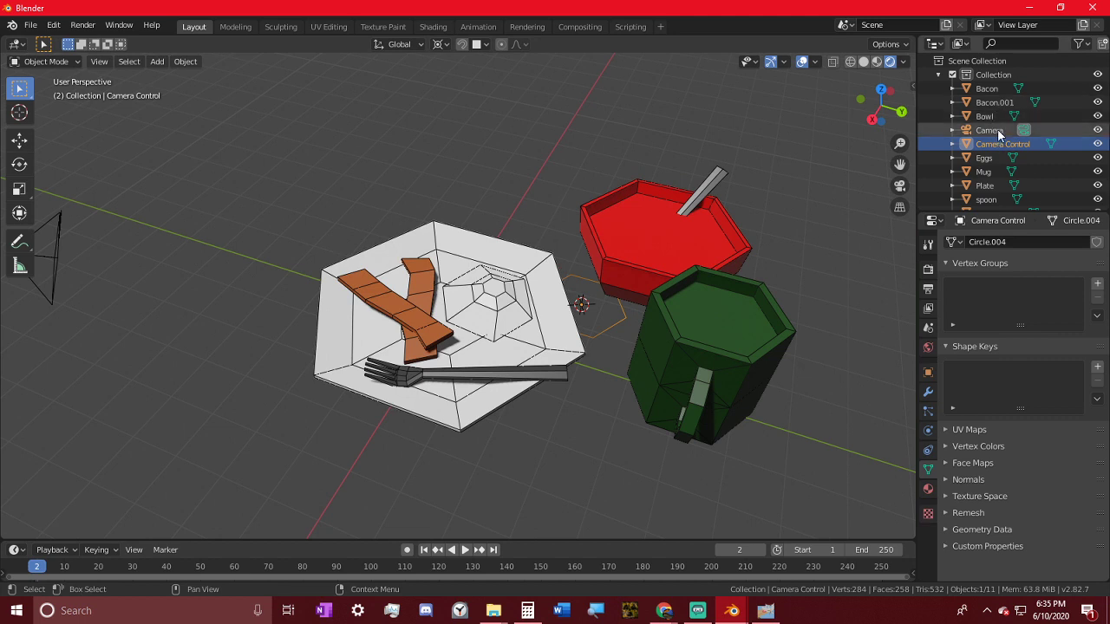
right_click(990, 65)
key(Escape)
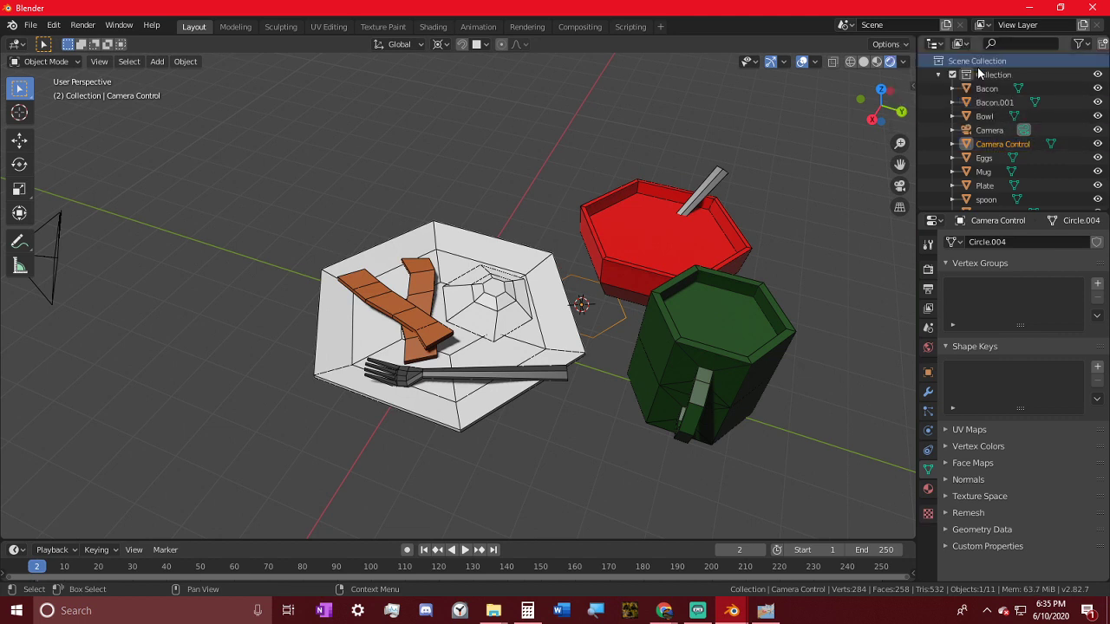
scroll(990, 95, down, 2)
scroll(993, 113, up, 2)
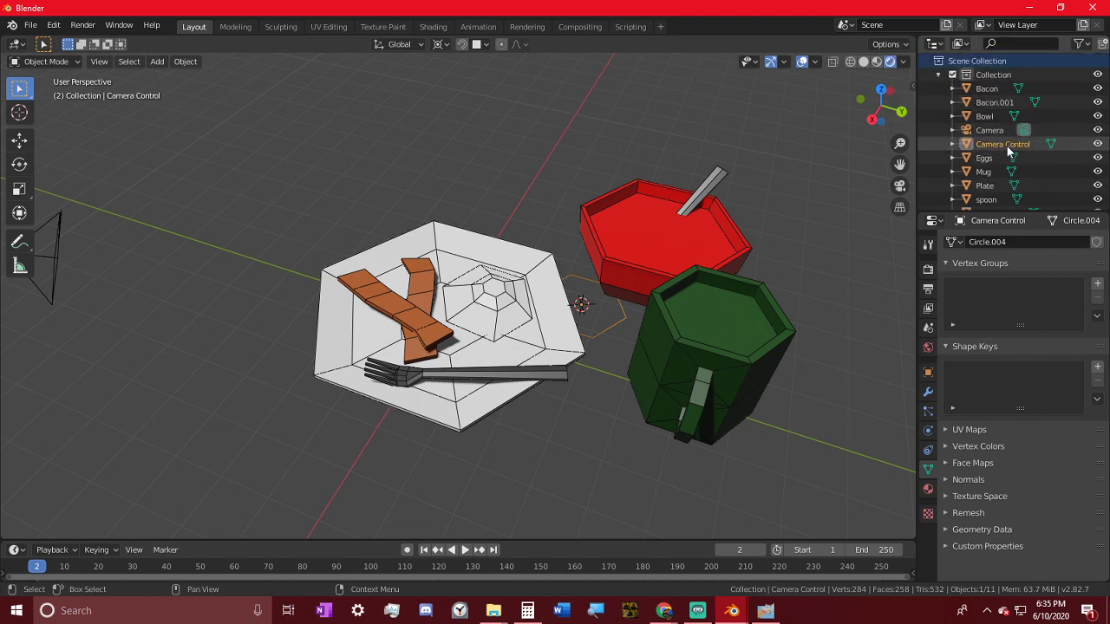
drag(1007, 146, 1015, 200)
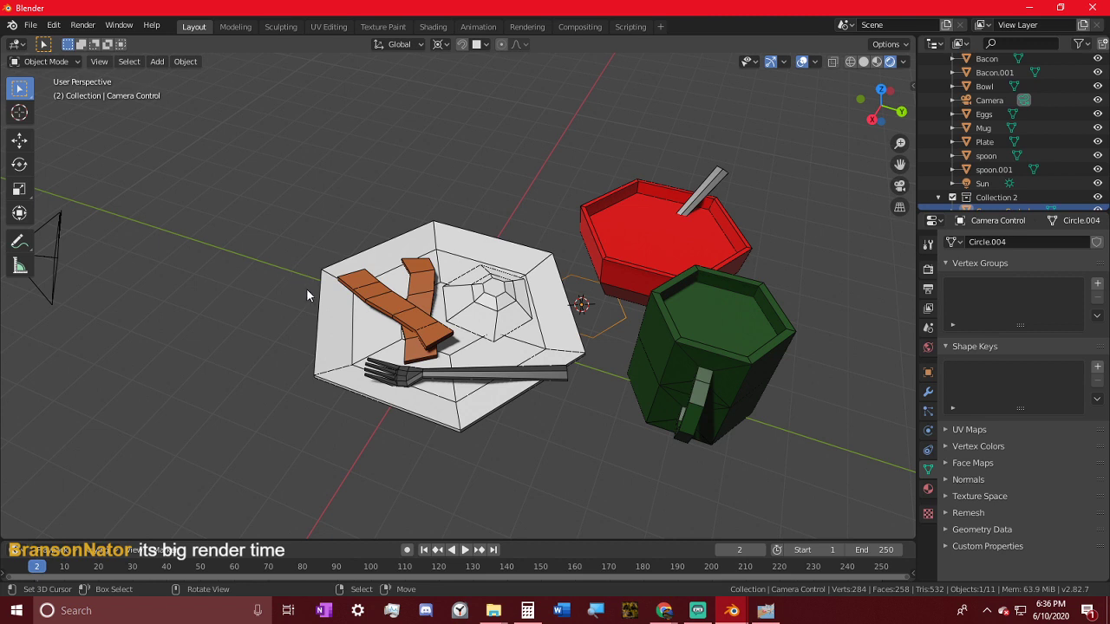
- Render the current frame, inspect the whole image in an enlarged render window, and put the window away
middle_drag(593, 398, 622, 357)
key(F12)
click(424, 101)
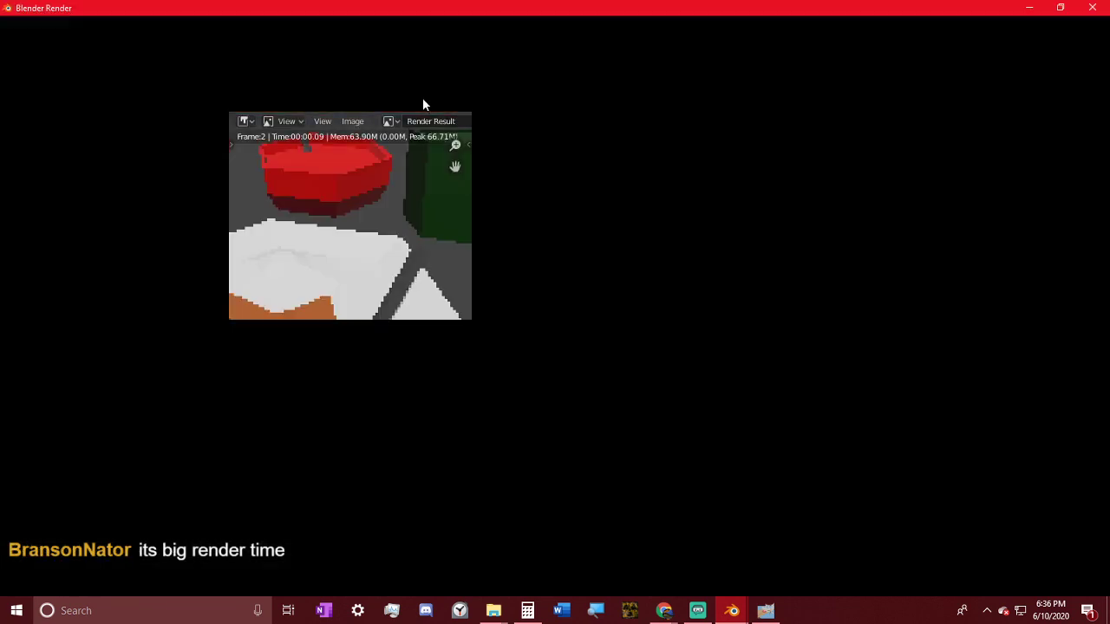
scroll(564, 282, down, 3)
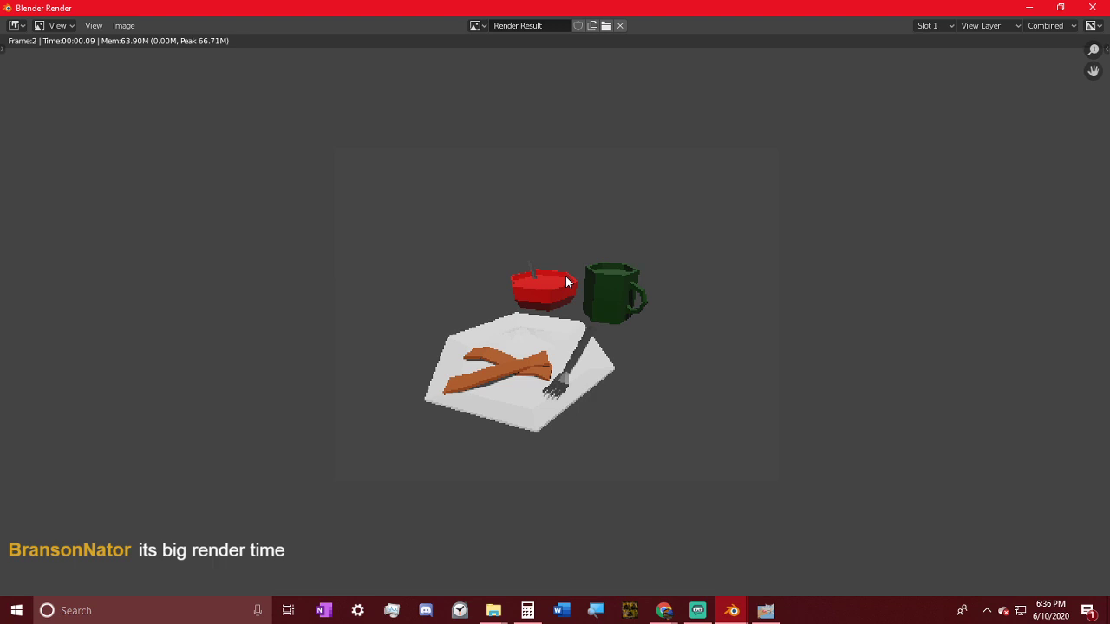
click(1026, 9)
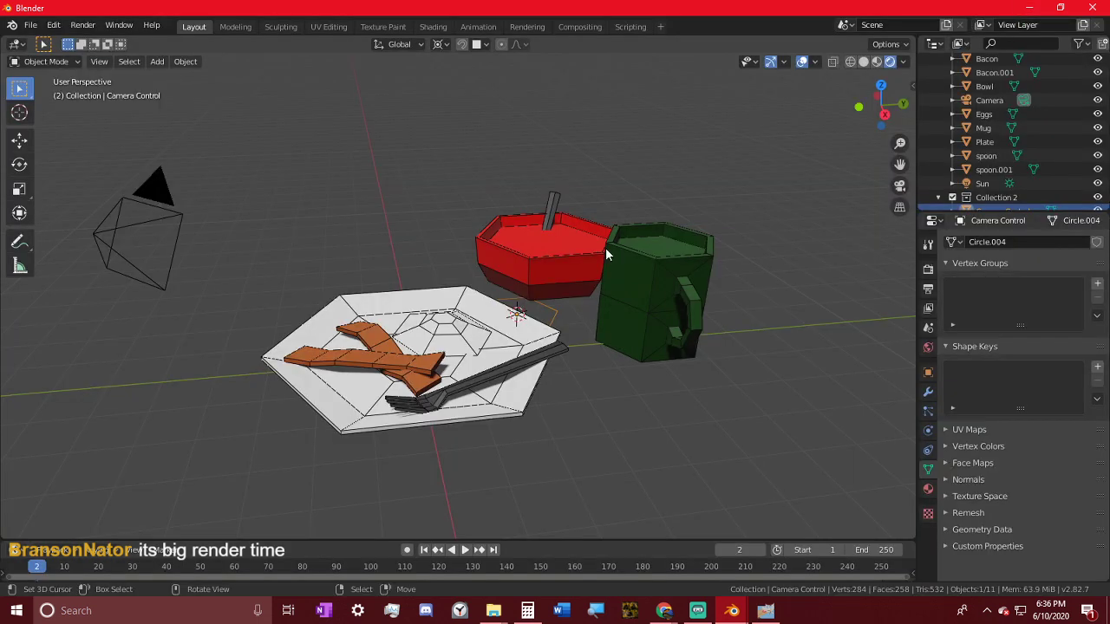
- Parent the camera to the Camera Control circle using the Object parent type
middle_drag(560, 269, 590, 249)
scroll(591, 251, down, 2)
middle_drag(414, 323, 247, 308)
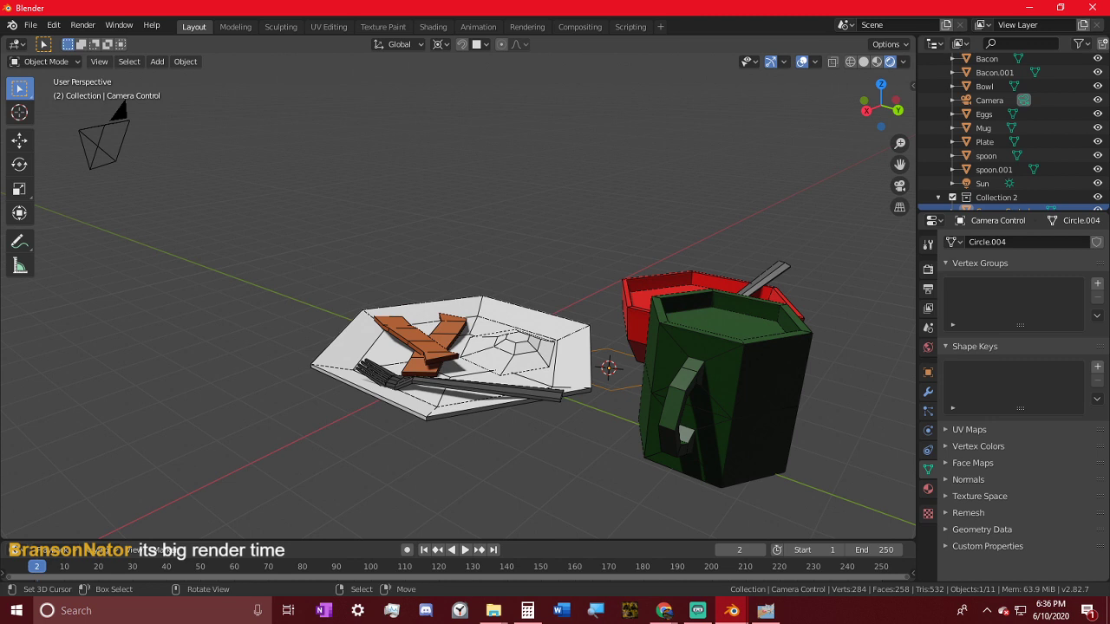
click(142, 168)
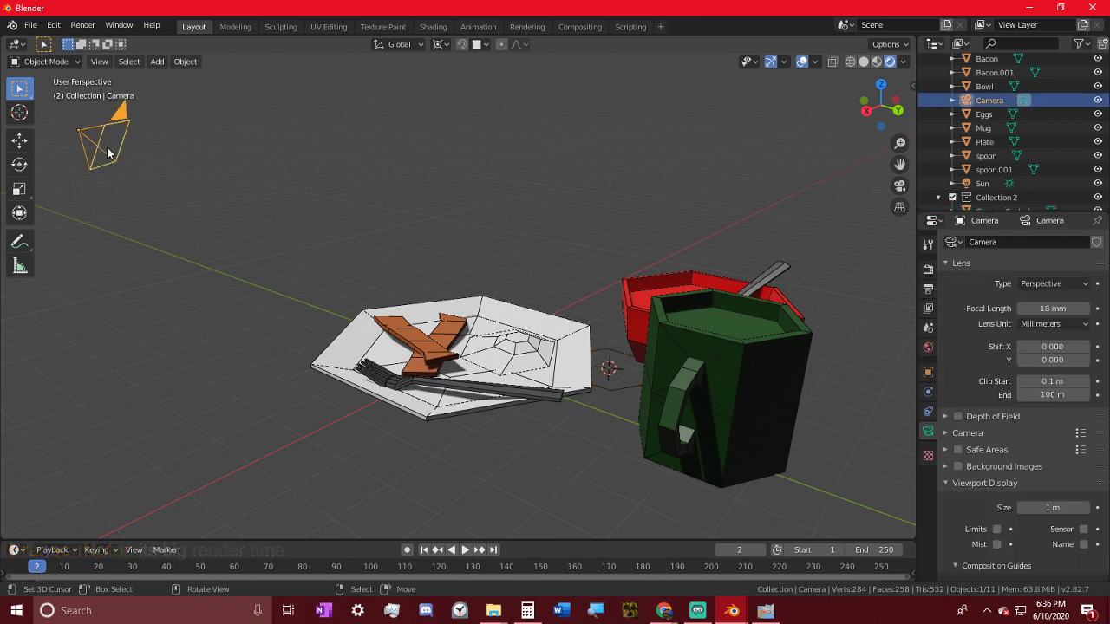
shift+click(633, 386)
key(ctrl+p)
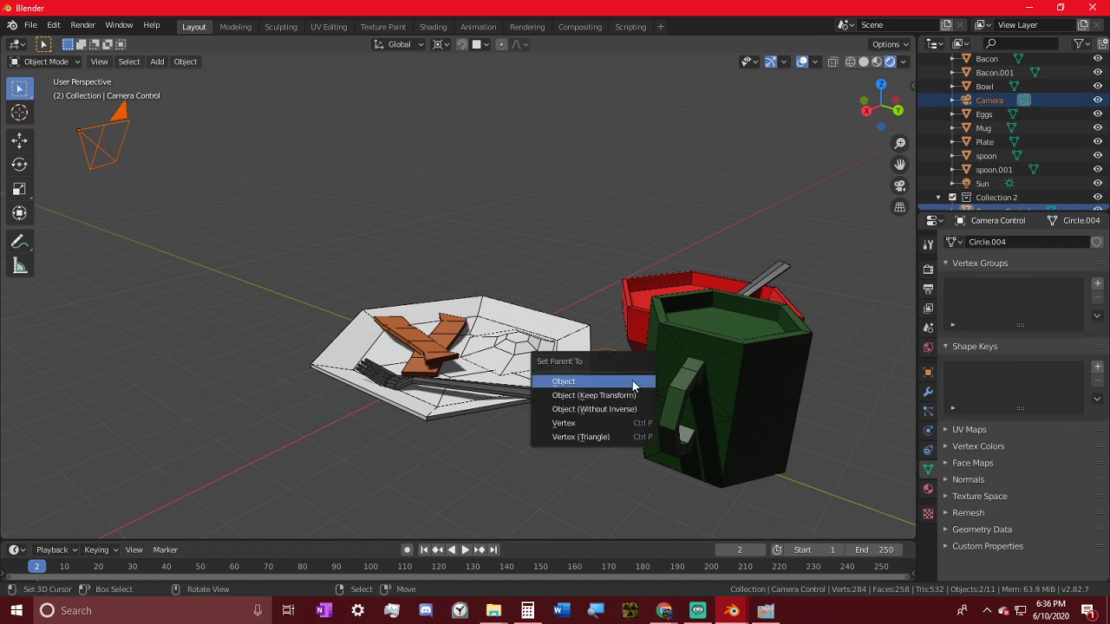
click(564, 381)
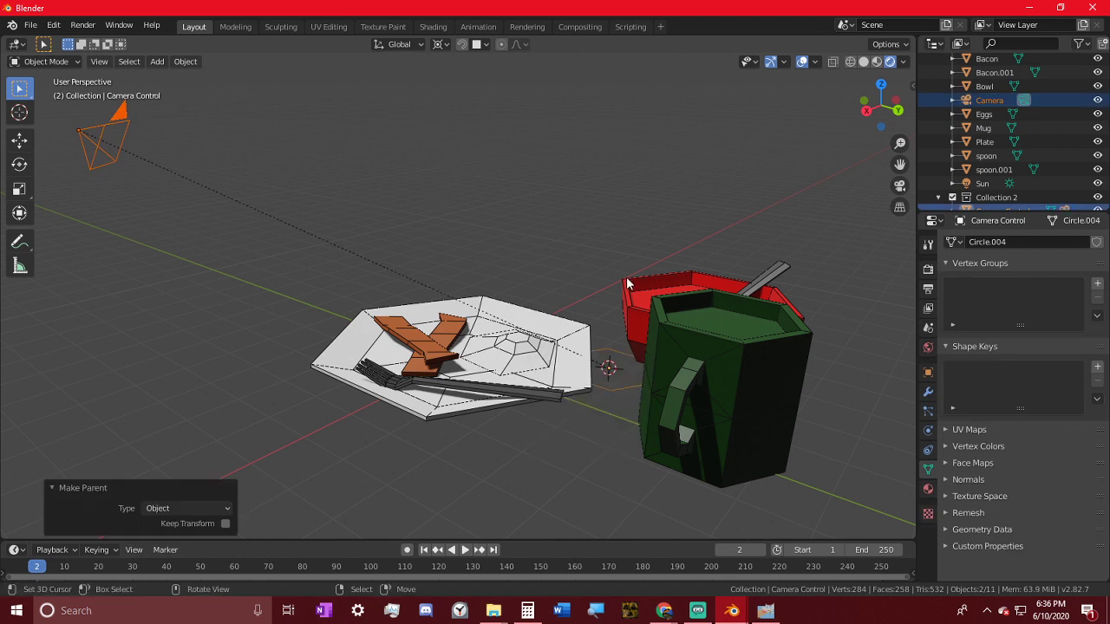
- In the Animation workspace, insert a Rotation keyframe for the camera and Camera Control at frame 0
click(478, 26)
middle_drag(538, 254, 625, 335)
click(166, 479)
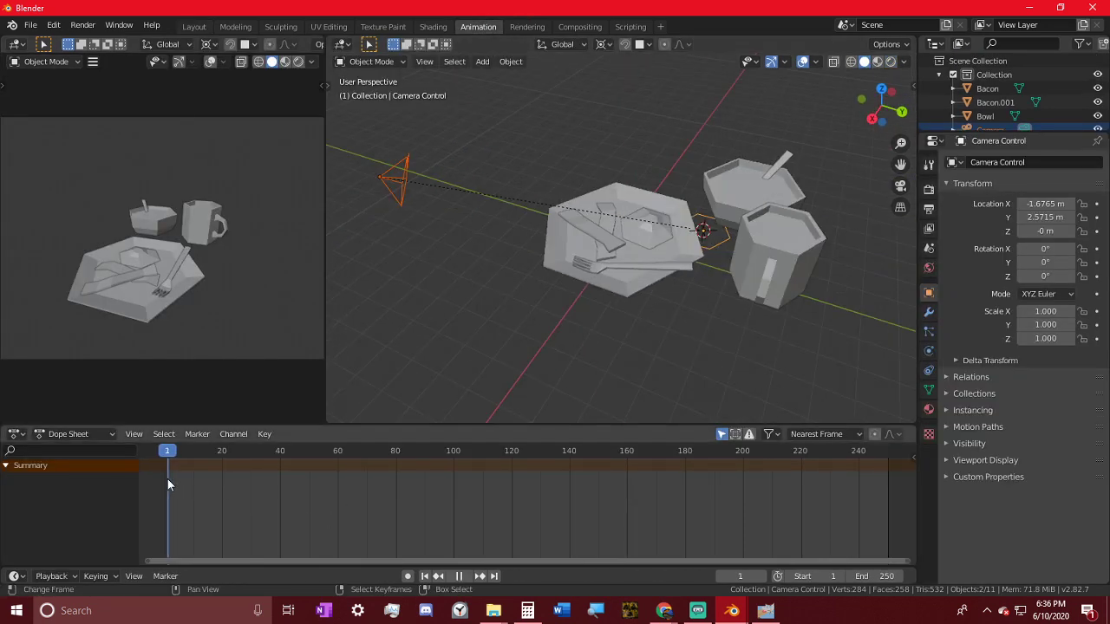
key(i)
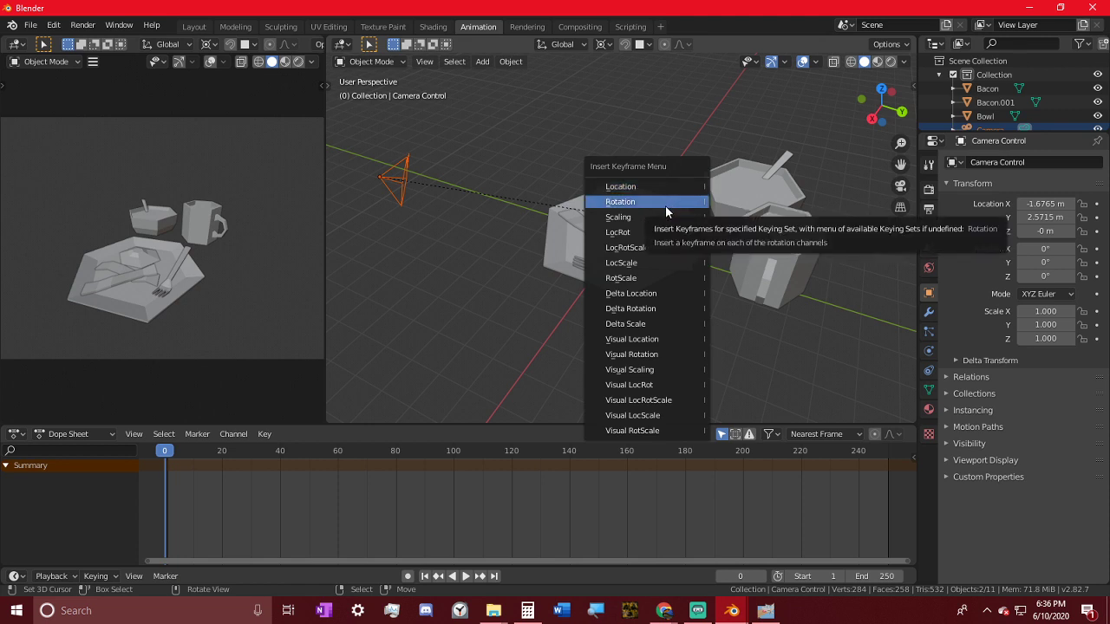
click(665, 203)
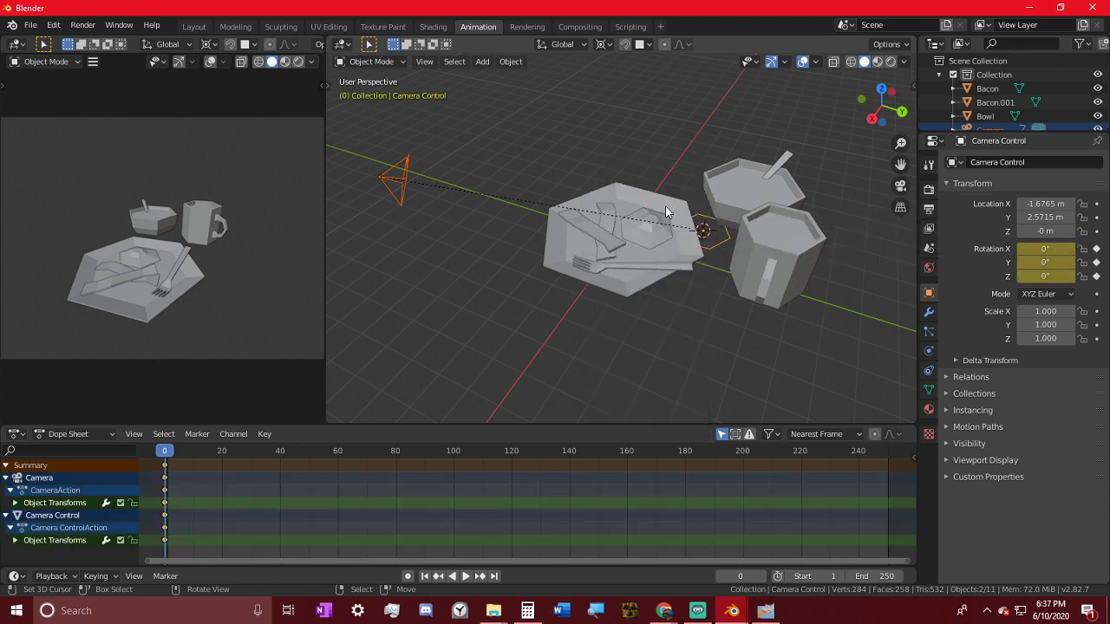
- At frame 240, rotate the camera and its control circle -360° about global Z and insert a Rotation keyframe
click(858, 473)
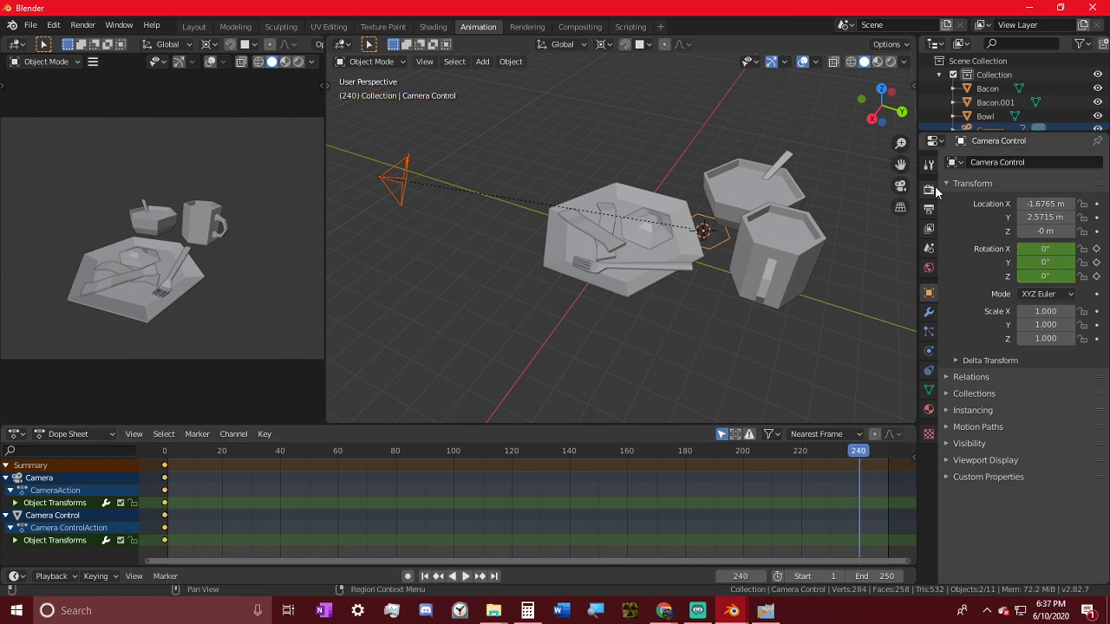
key(i)
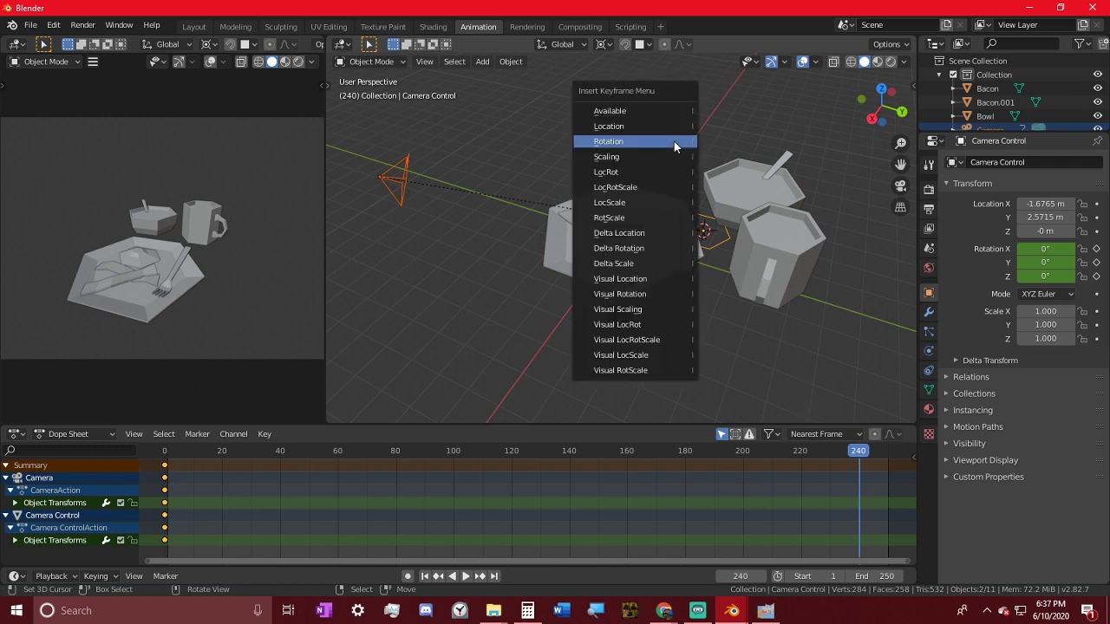
key(Escape)
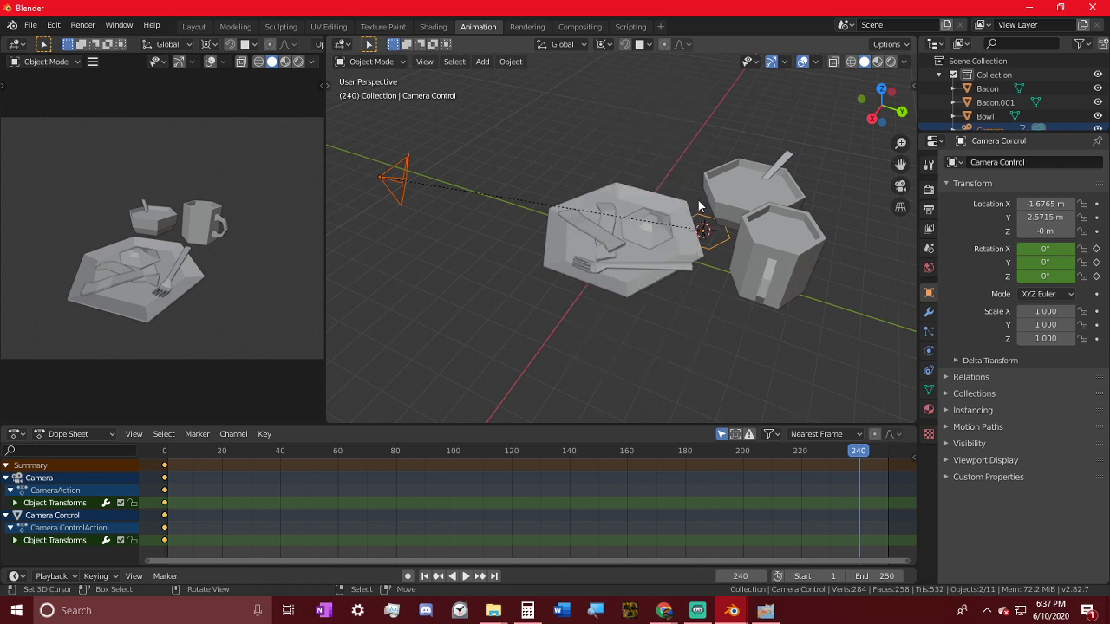
text(rz-360)
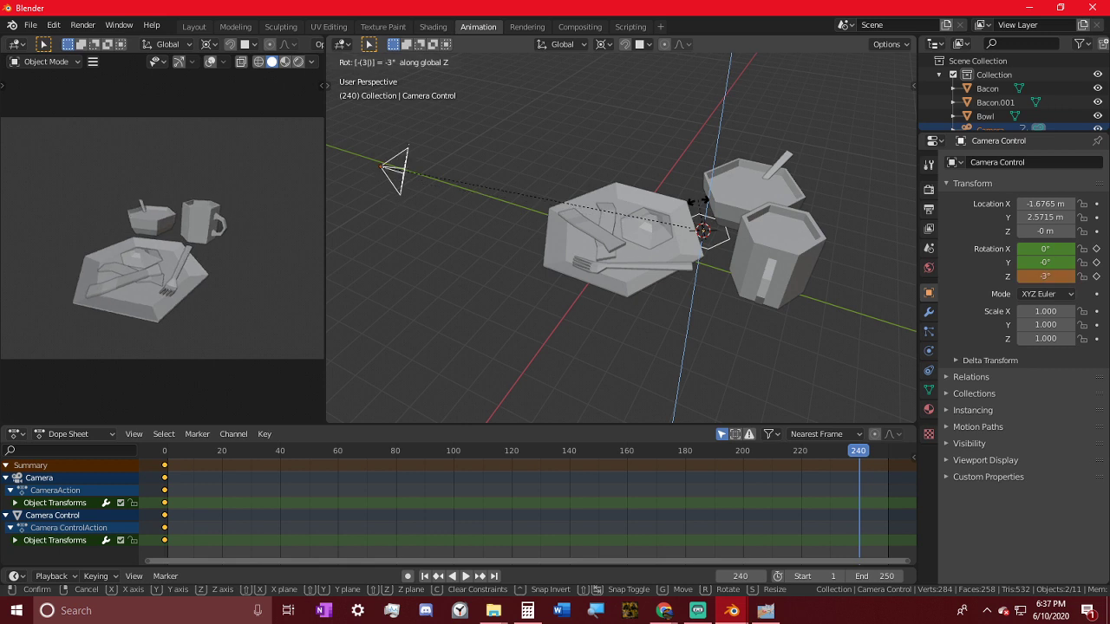
key(Return)
key(i)
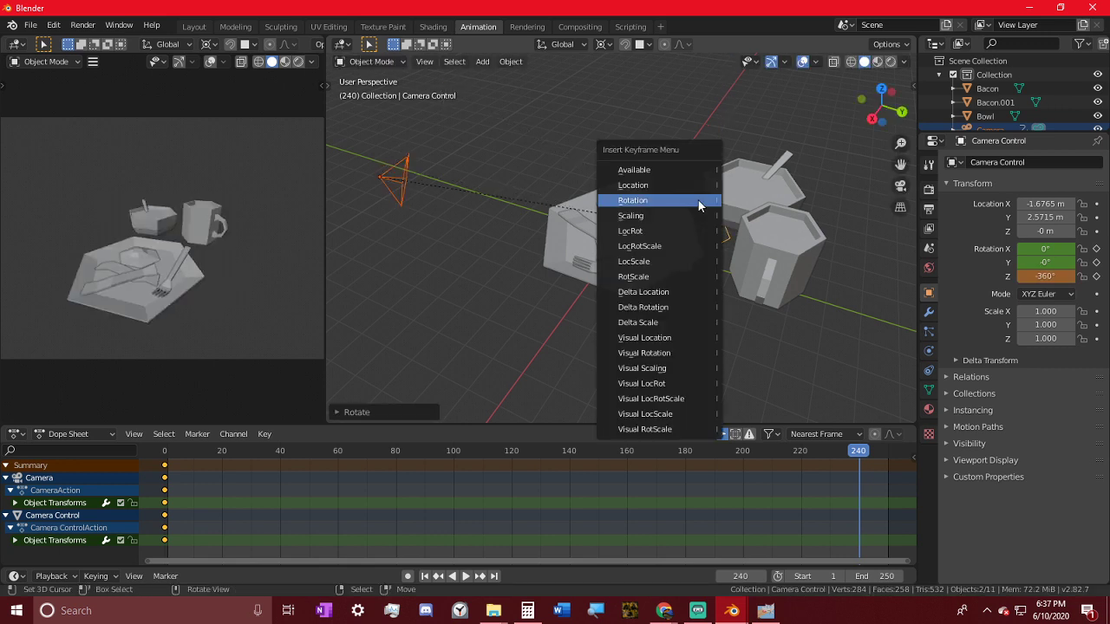
click(699, 205)
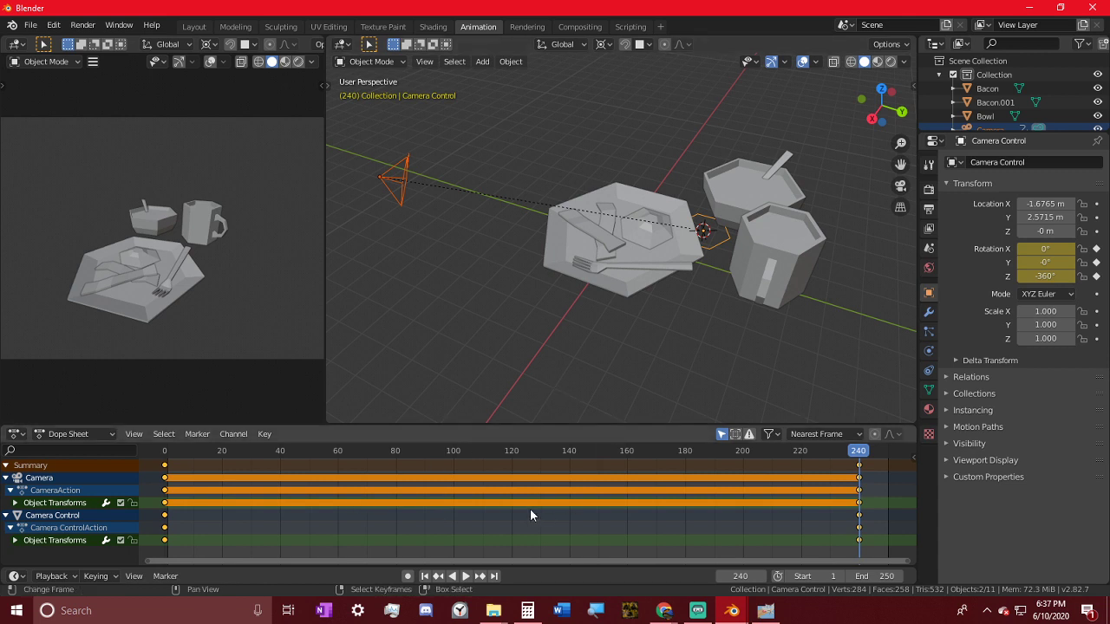
- Set the keyframes' interpolation to Linear and scrub the timeline to check the camera's orbit
drag(530, 508, 803, 539)
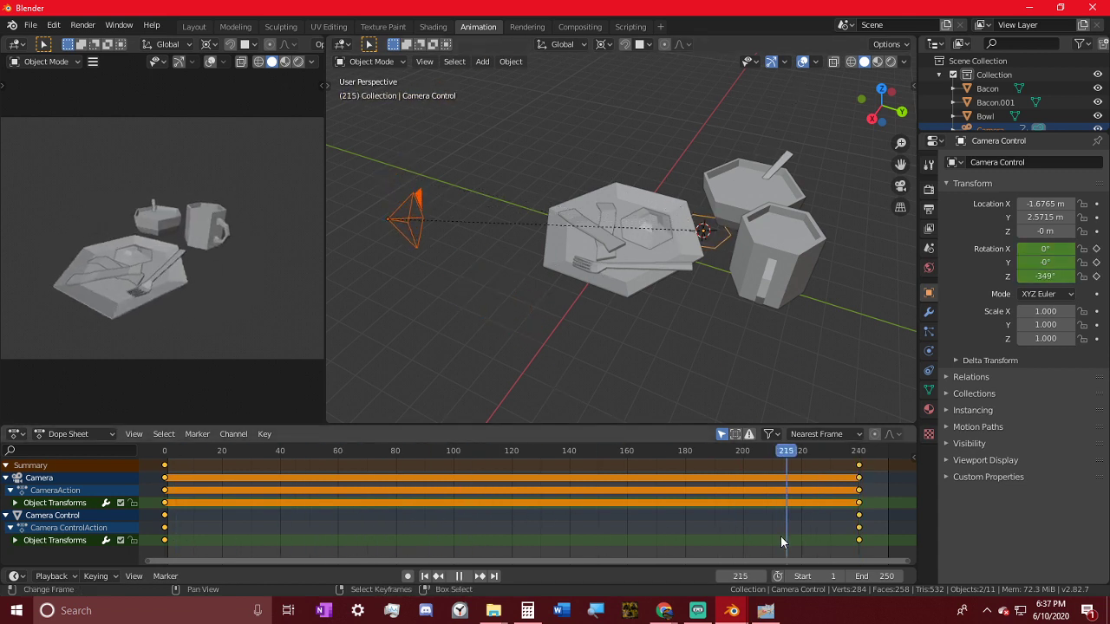
key(Escape)
key(t)
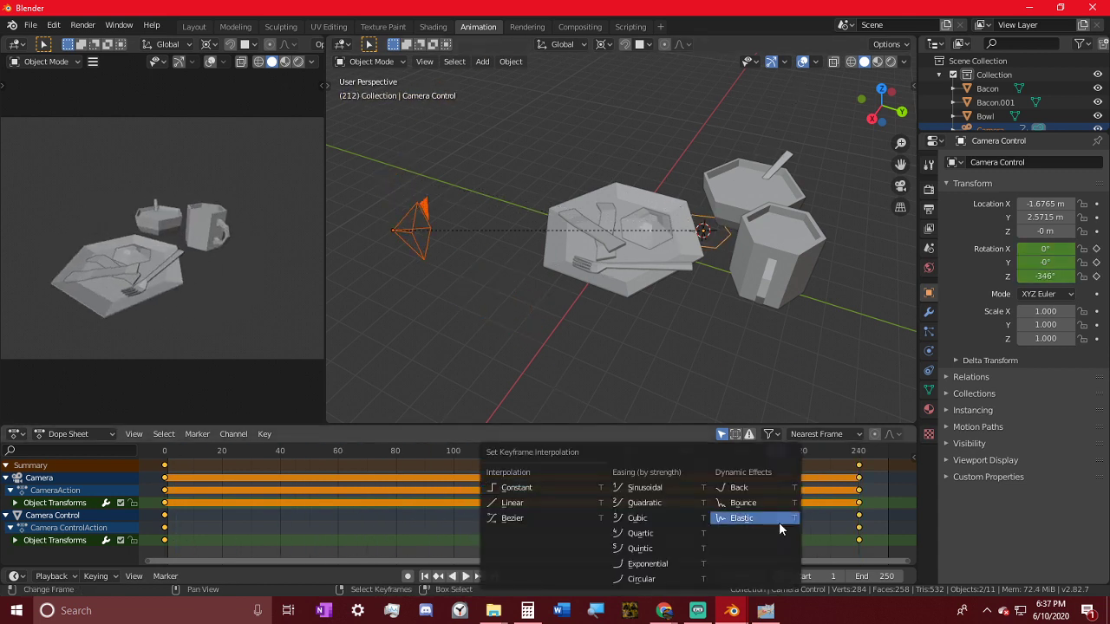
click(555, 503)
drag(766, 518, 742, 475)
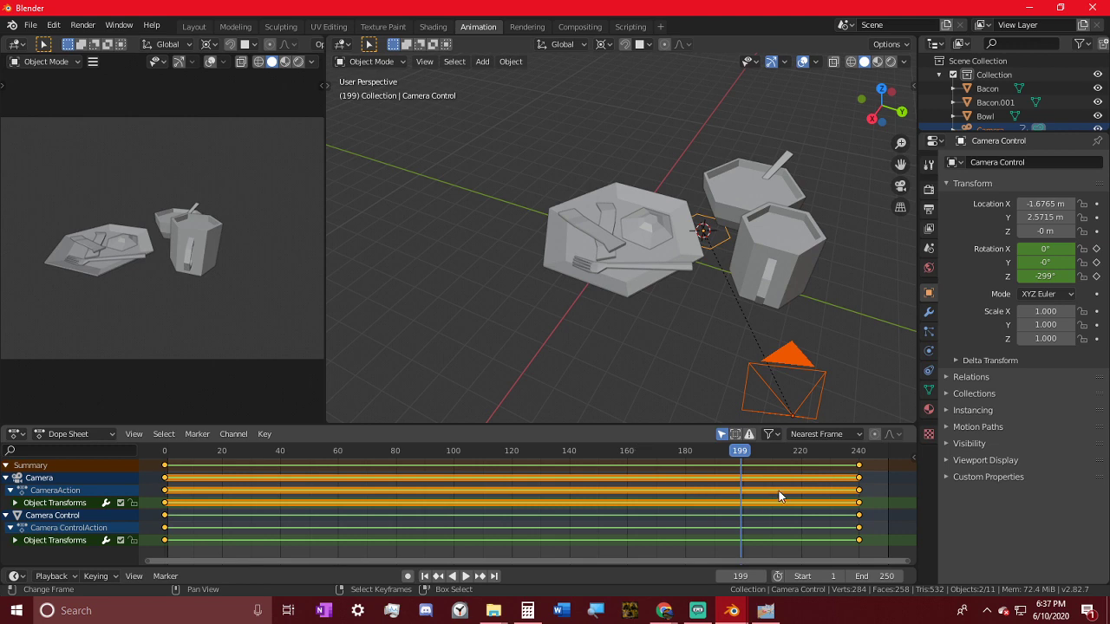
- Set the animation's end frame to 240
click(896, 577)
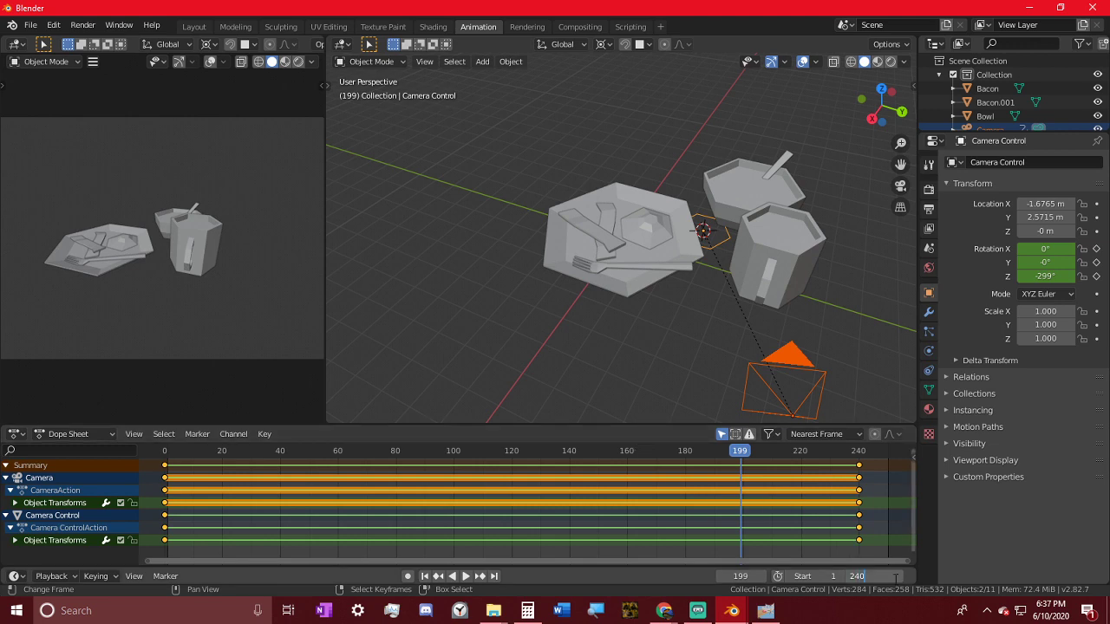
text(240)
key(Return)
- Play the animation through the camera in a maximized viewport with Rendered shading, then restore the layout and stop playback
key(space)
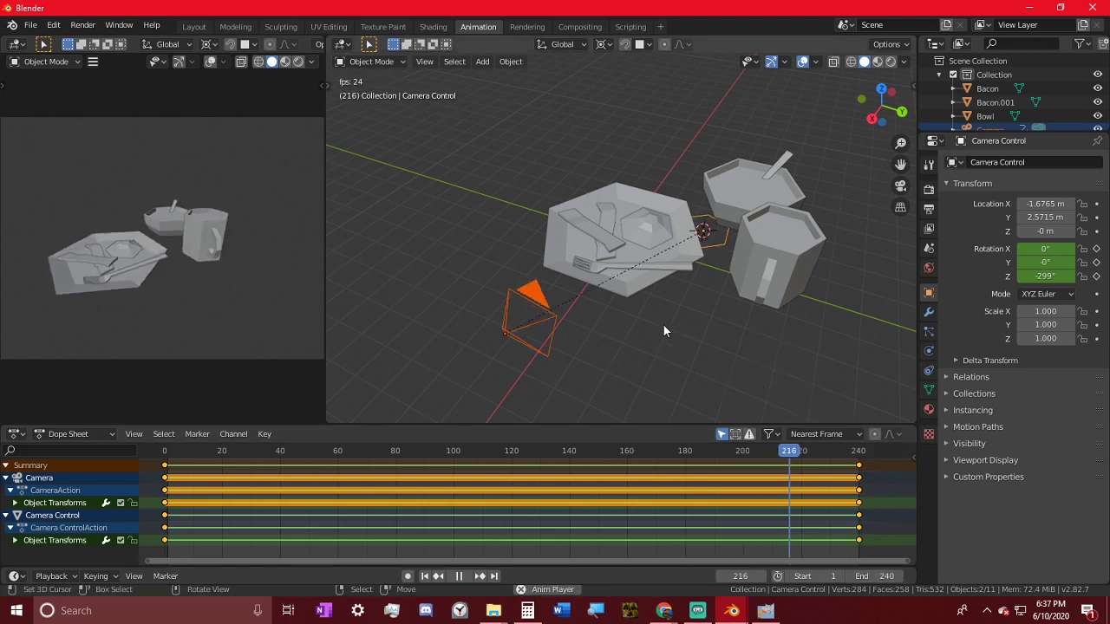
key(KP_0)
key(ctrl+alt+space)
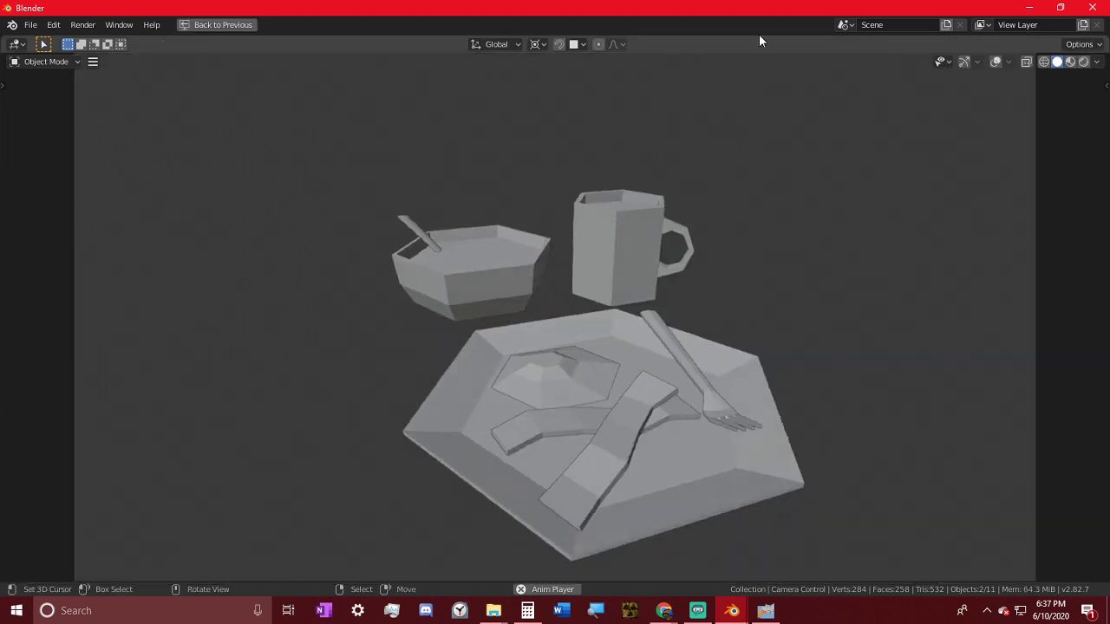
click(1082, 63)
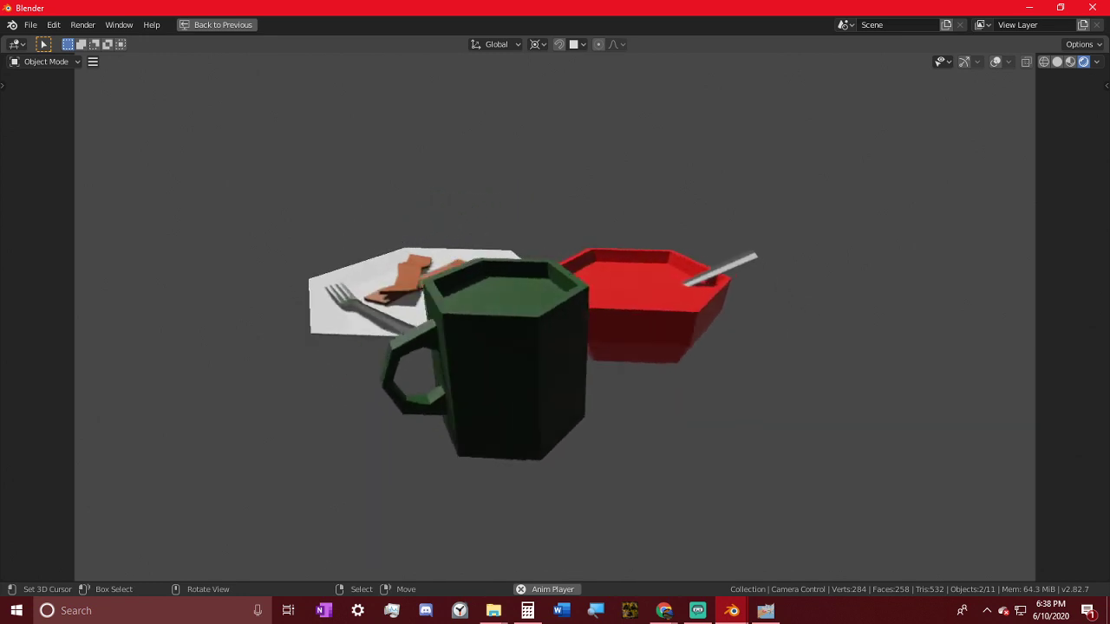
middle_drag(476, 347, 439, 379)
key(ctrl+space)
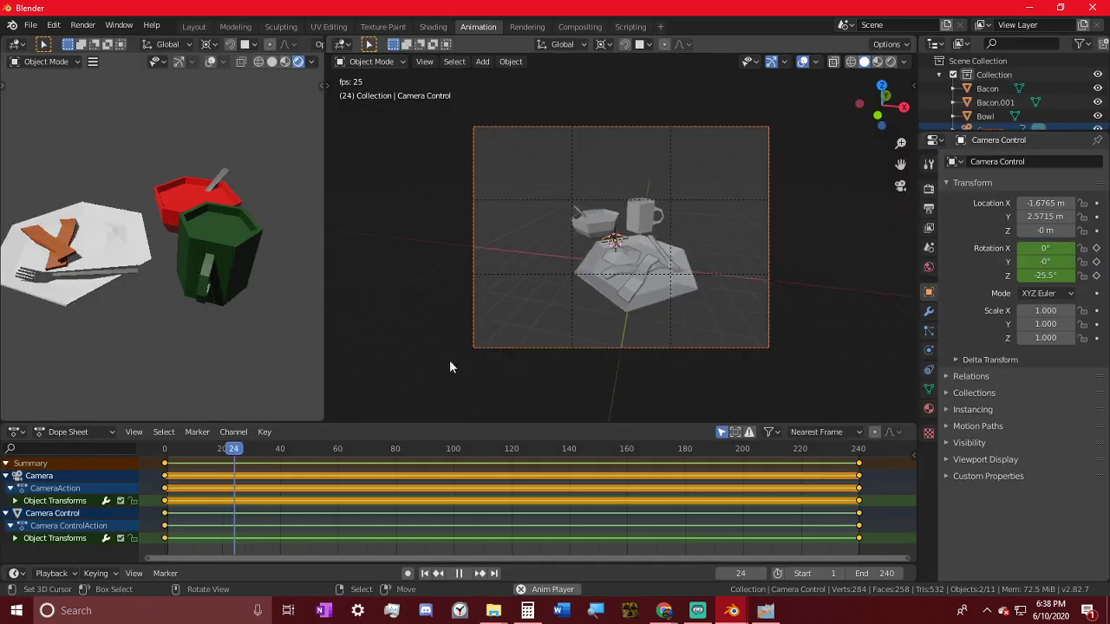
key(space)
- Return to the Layout workspace and view the scene together with the camera
click(194, 26)
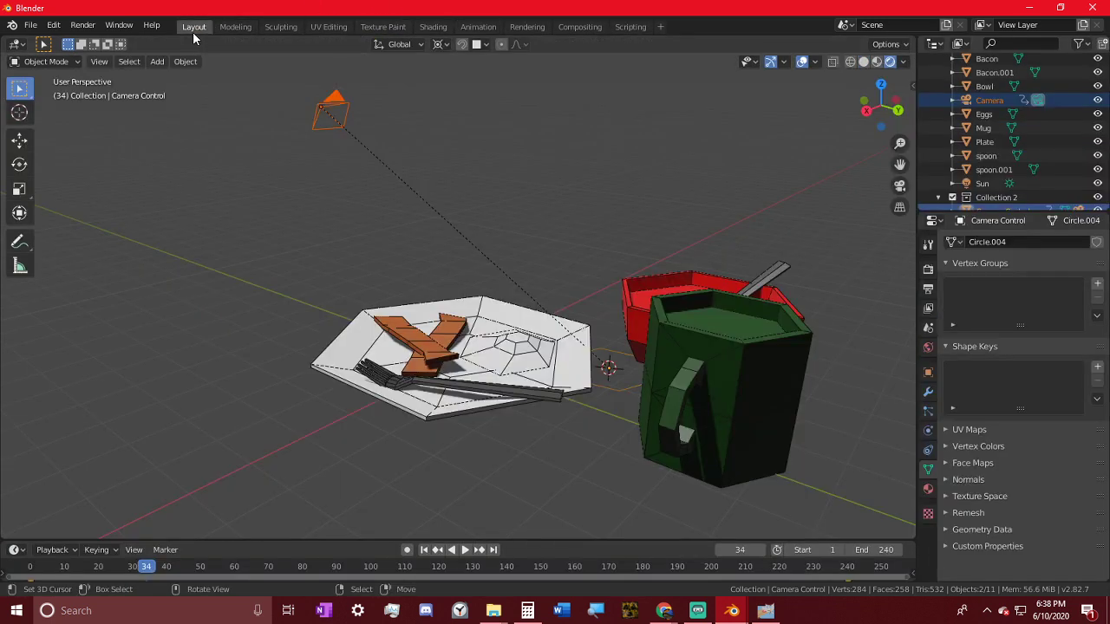
middle_drag(417, 209, 577, 326)
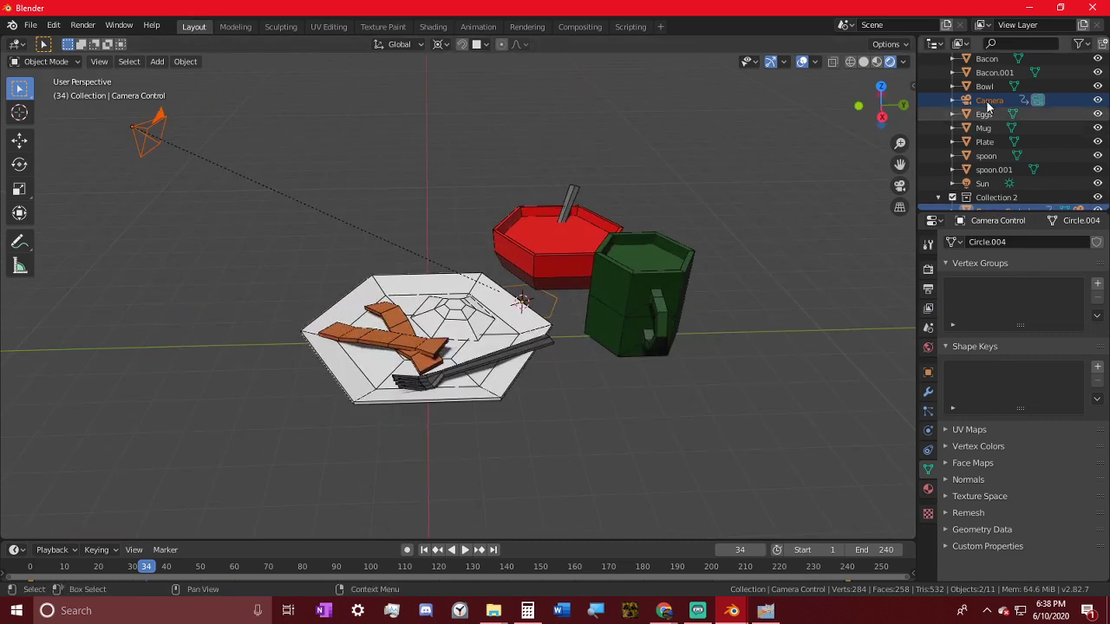
- Move the camera from the main collection into Collection 2
scroll(1006, 104, up, 2)
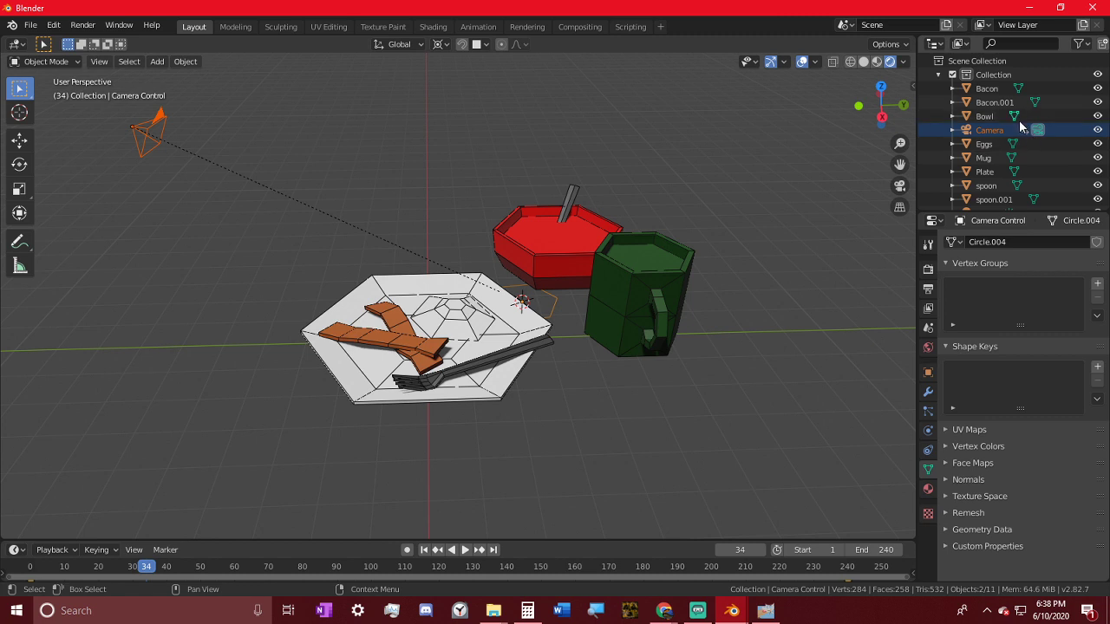
scroll(985, 123, down, 2)
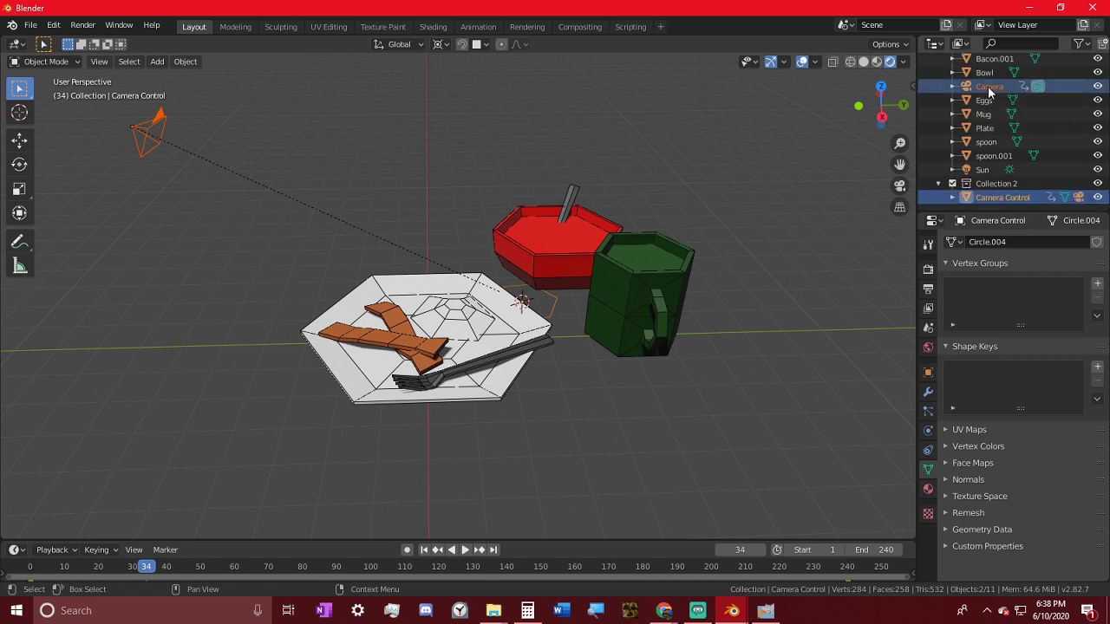
drag(988, 86, 998, 180)
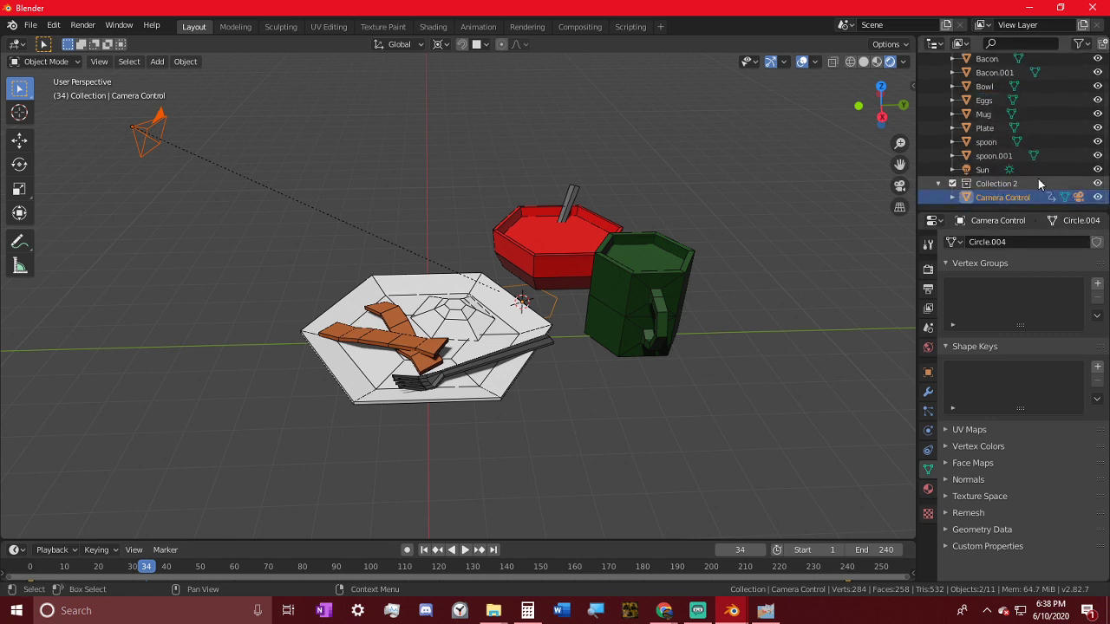
- Rename the spoon.001 object as Fork and move the Sun light into Collection 2
click(993, 155)
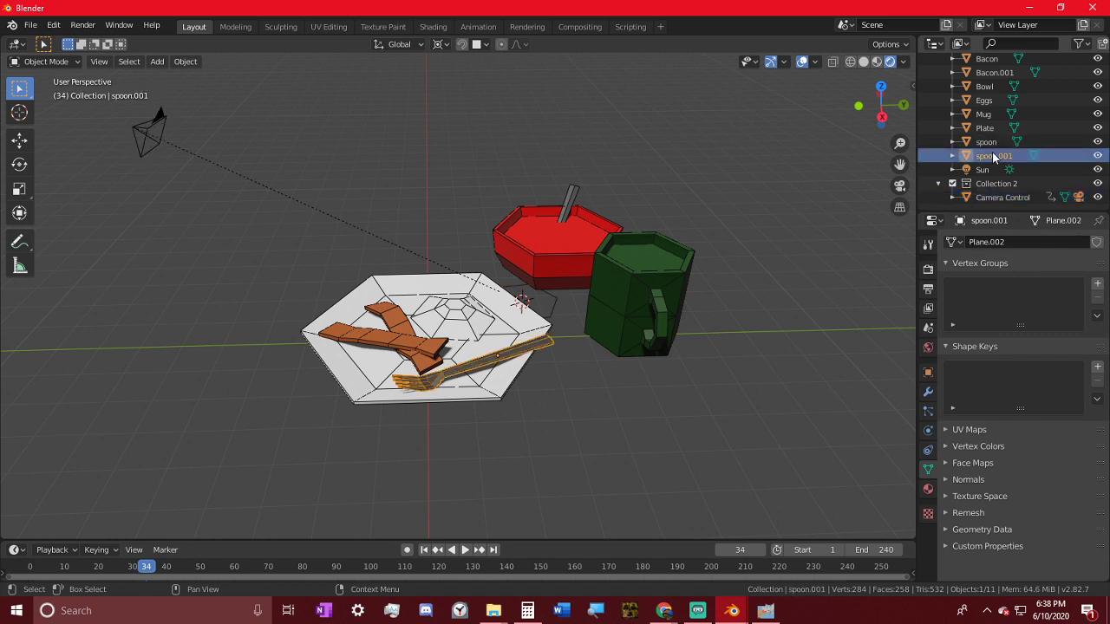
double_click(992, 152)
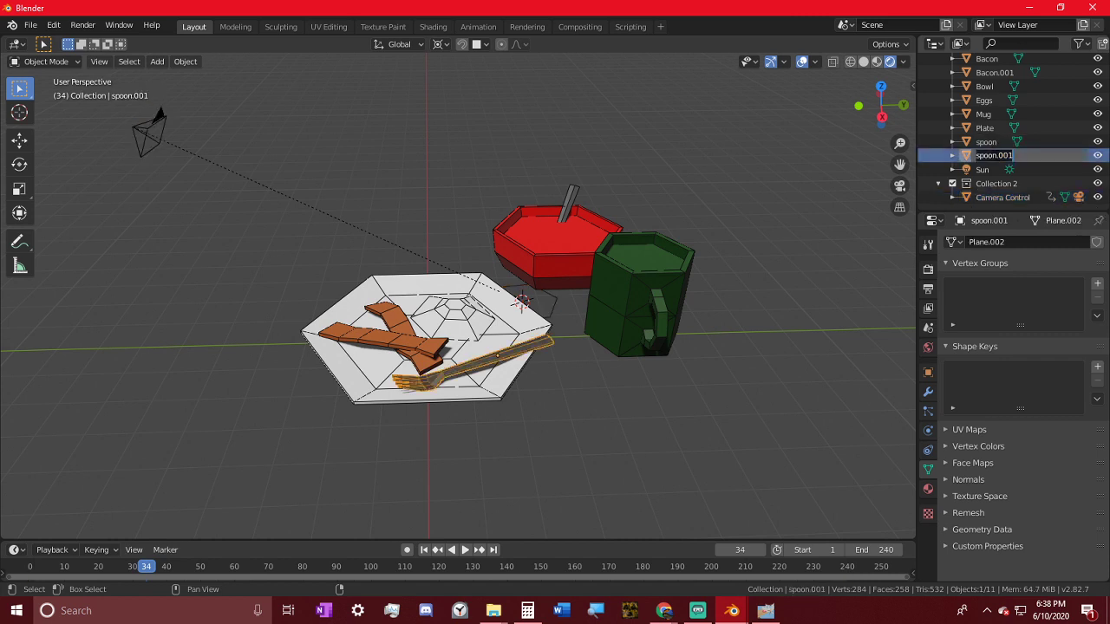
text(Fork)
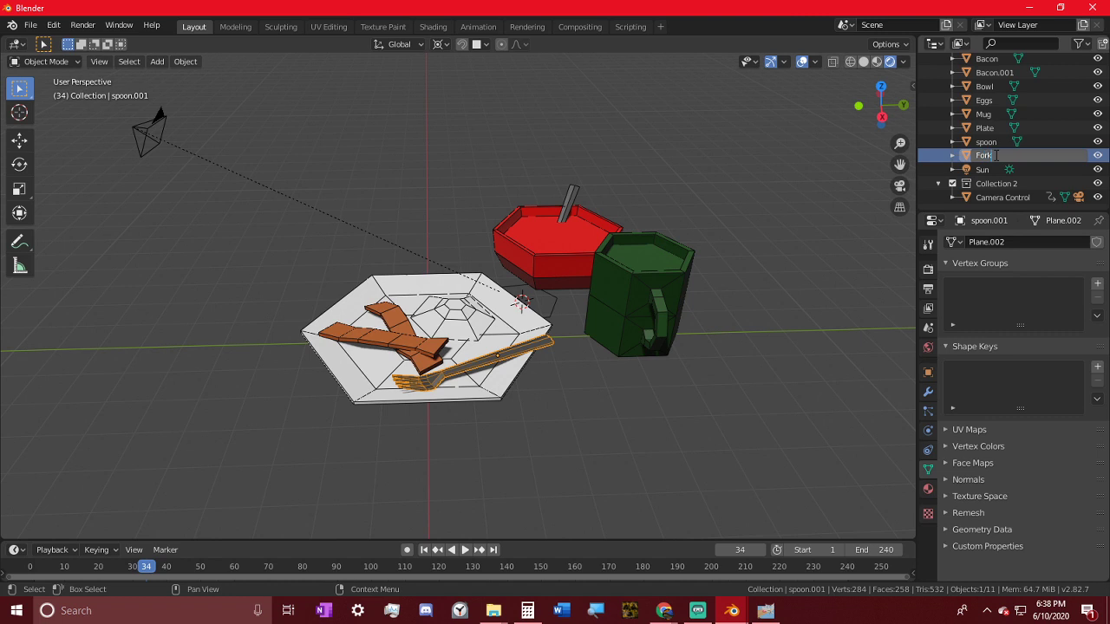
key(Return)
drag(989, 170, 994, 184)
- Group the two bacon objects in a new sub-collection named Bacon inside the main collection, and collapse it
click(1004, 86)
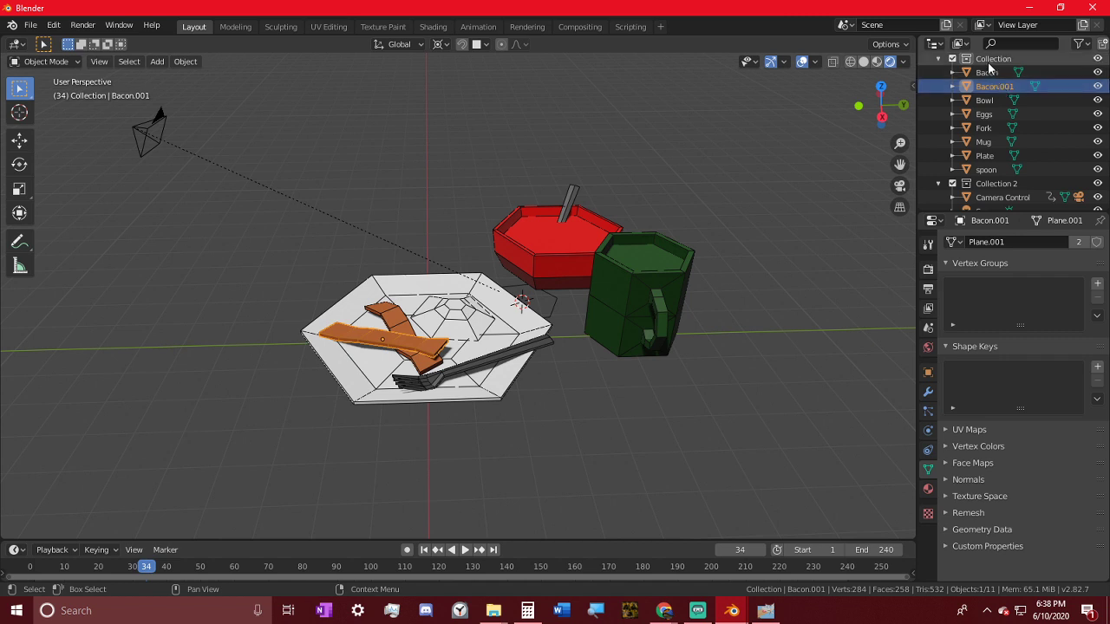
right_click(989, 61)
click(973, 63)
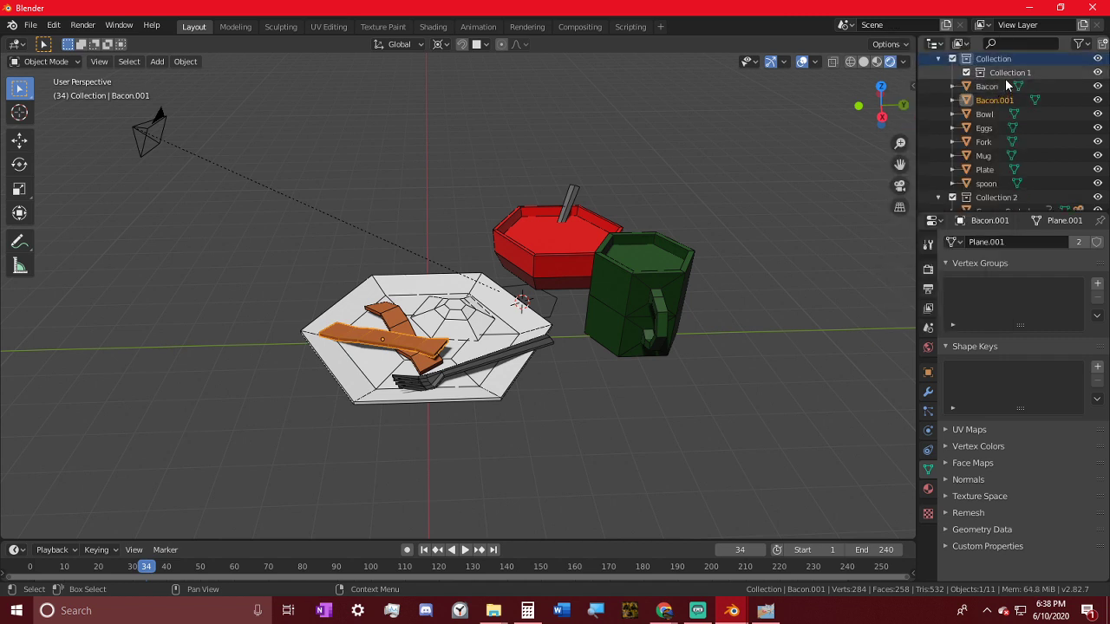
mouse_move(995, 83)
mouse_down()
mouse_move(997, 74)
mouse_move(1006, 85)
mouse_up()
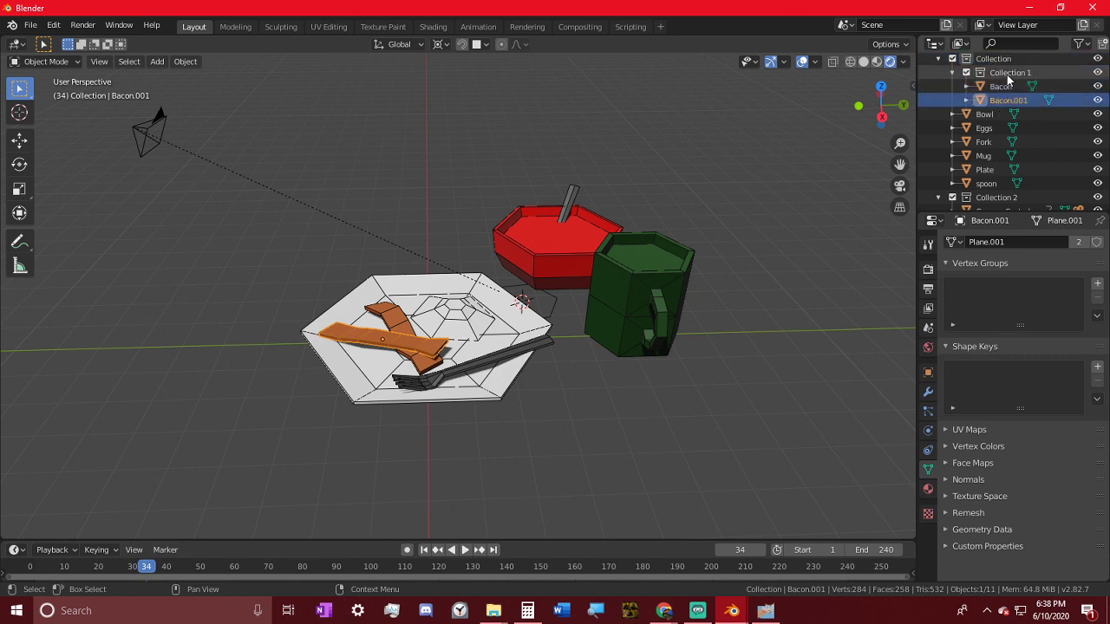
double_click(1010, 73)
text(Bacon)
key(Return)
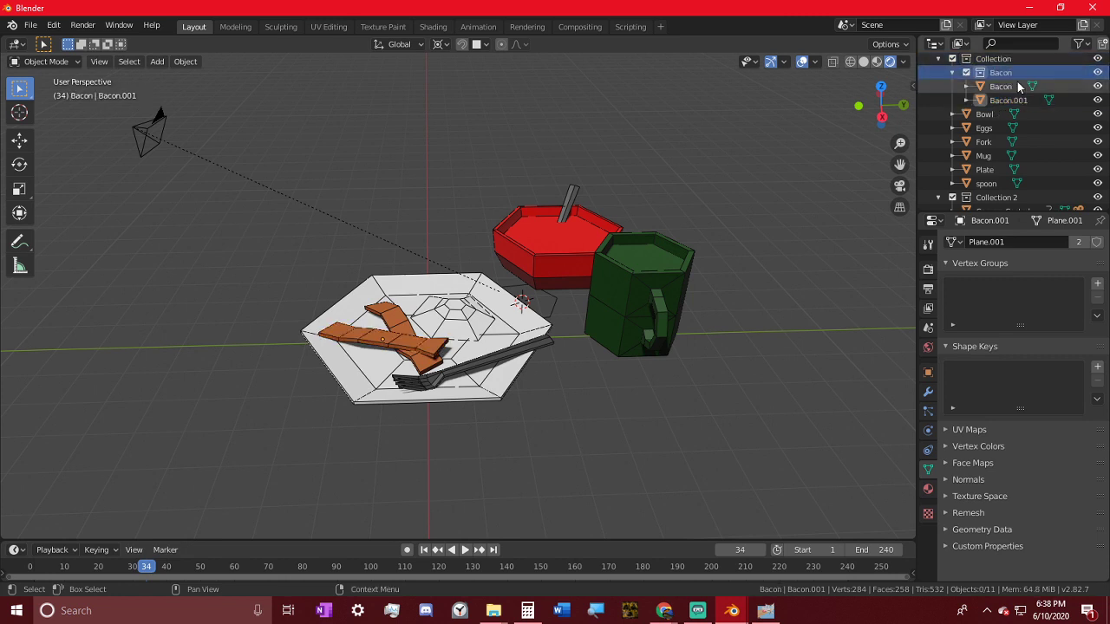
click(953, 72)
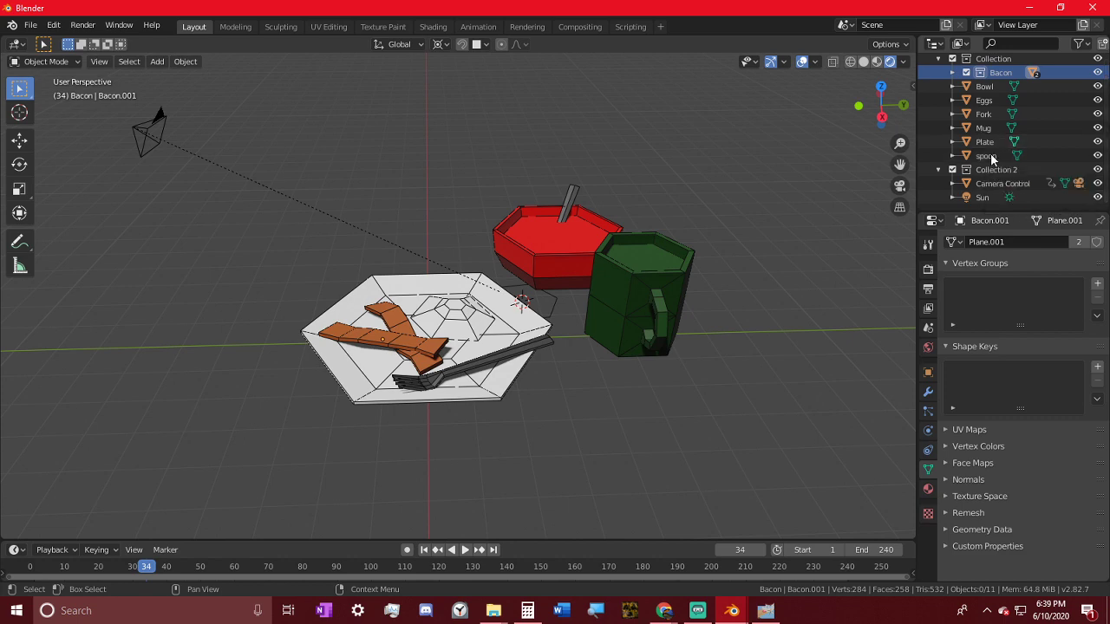
- Add a plane mesh beneath the breakfast objects and scale its geometry about 10 times along the X axis
middle_drag(655, 309, 642, 320)
scroll(638, 321, up, 2)
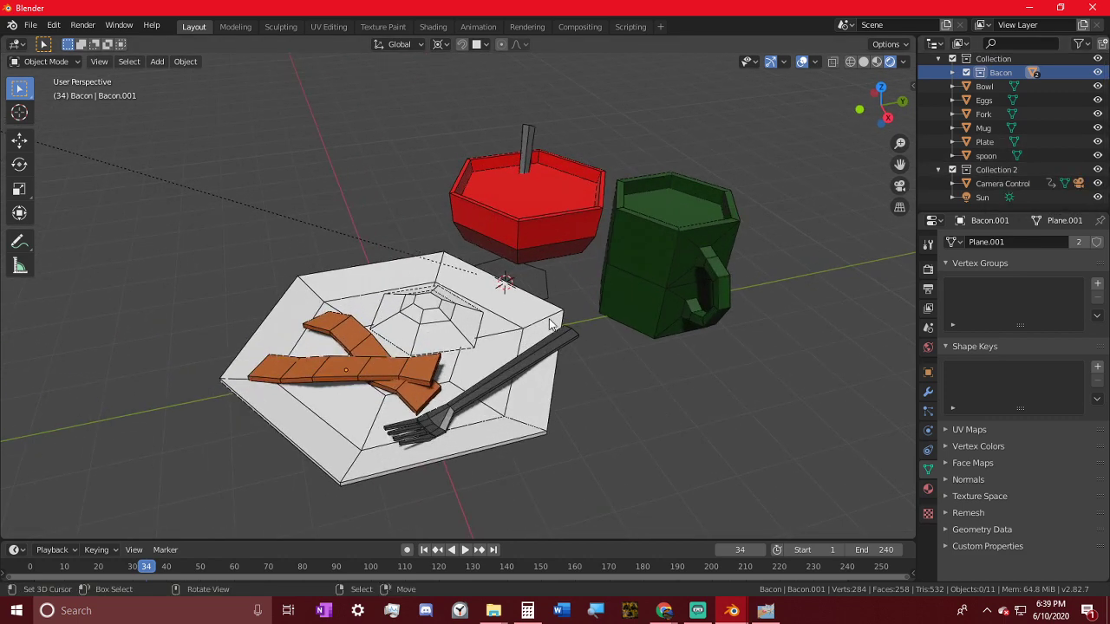
middle_drag(550, 317, 525, 317)
key(shift+a)
mouse_move(524, 323)
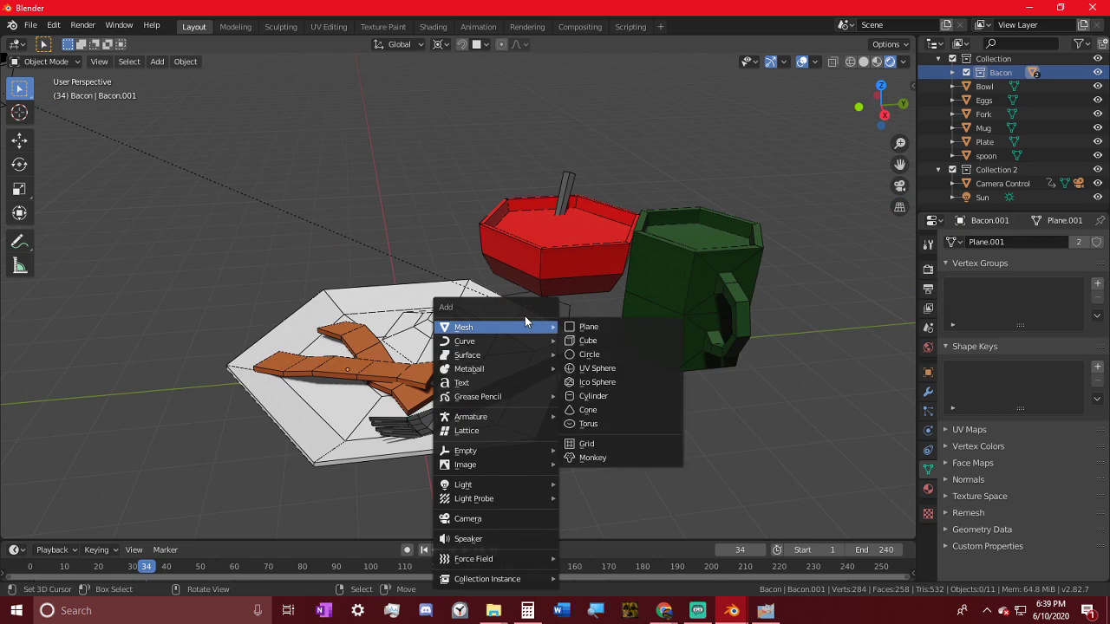
click(588, 327)
scroll(641, 321, down, 3)
key(Tab)
key(s)
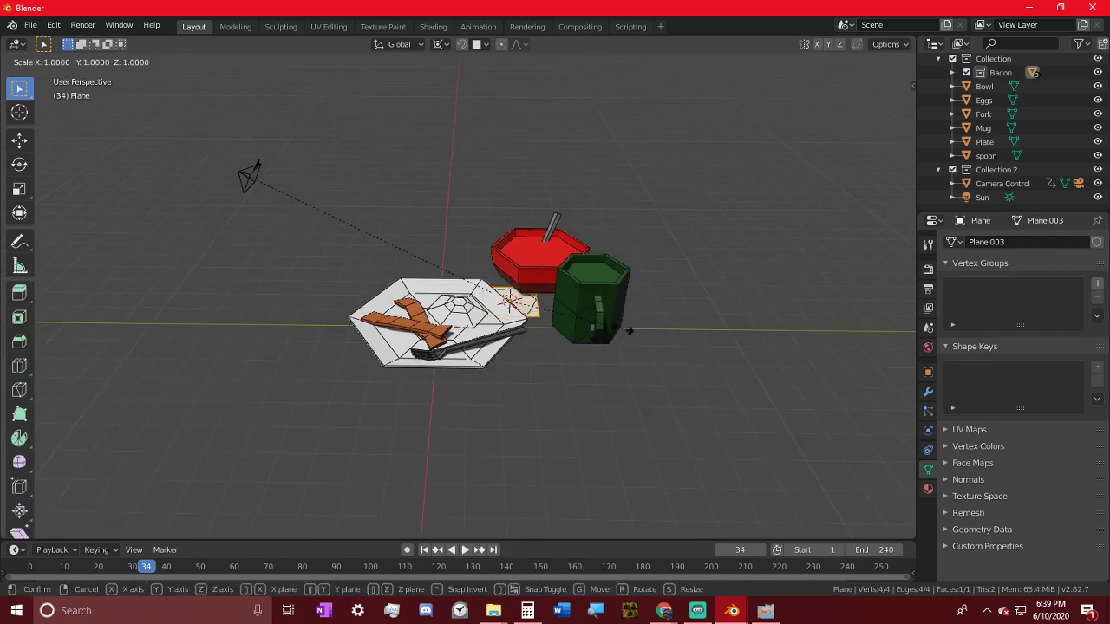
key(x)
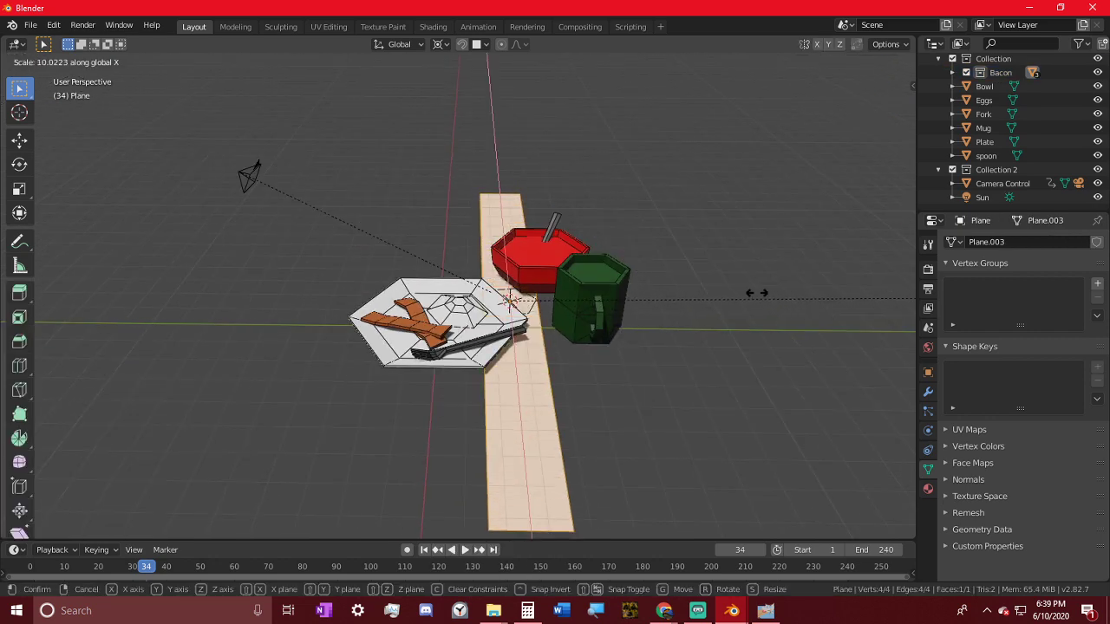
click(754, 293)
key(h)
key(u)
key(Escape)
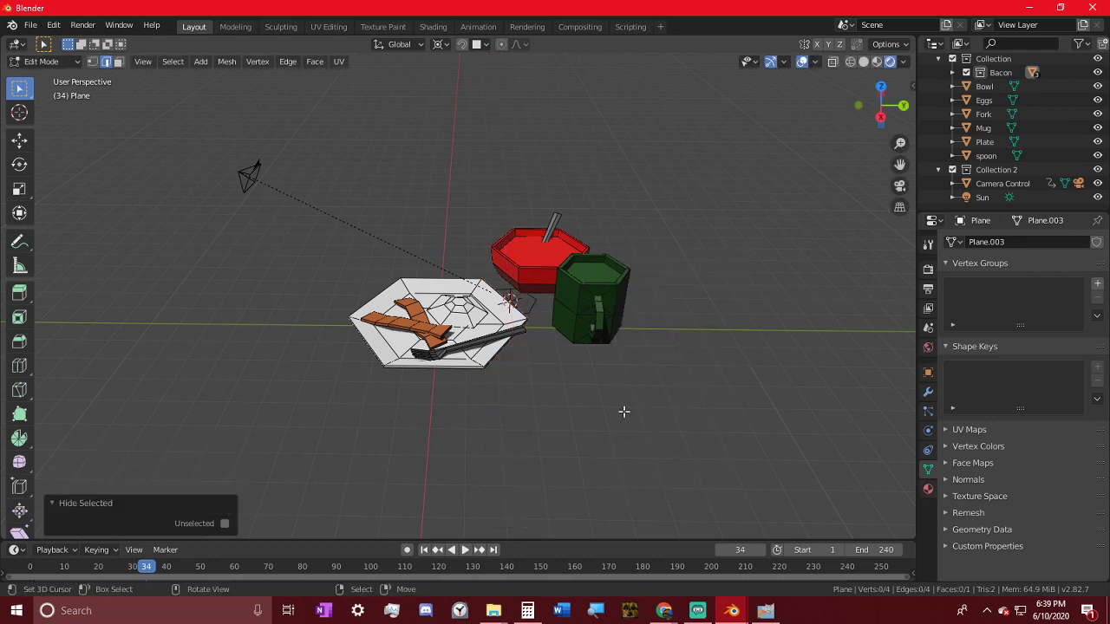
middle_drag(566, 310, 550, 354)
key(Tab)
key(Tab)
key(alt+h)
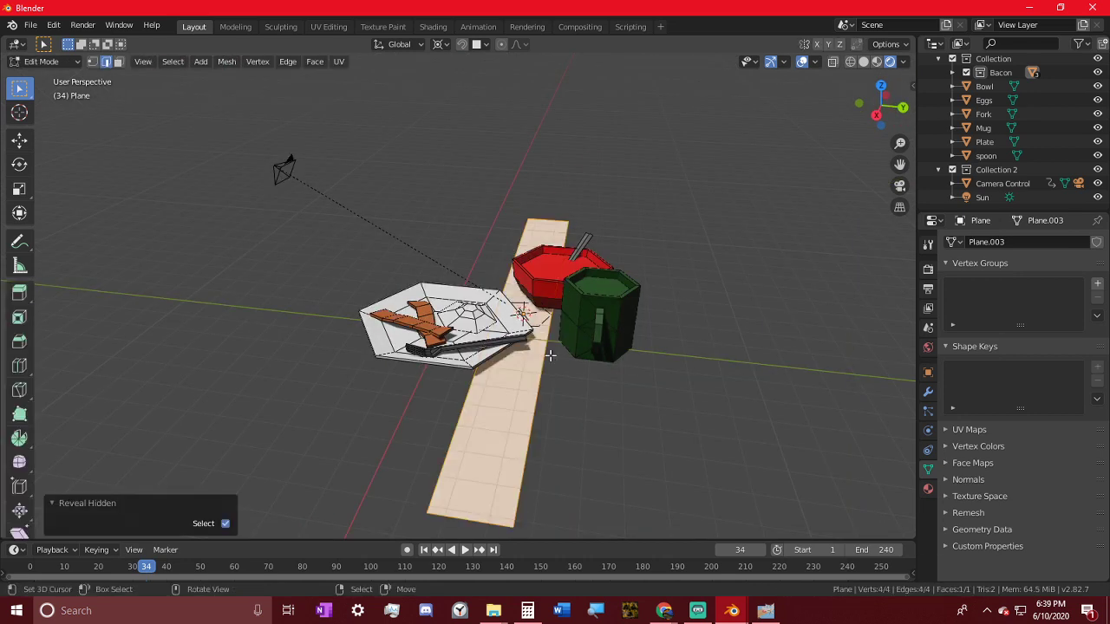
- Scale the plane about 8.5 times along the Y axis to form a broad tabletop under the dishes
middle_drag(597, 347, 652, 407)
key(s)
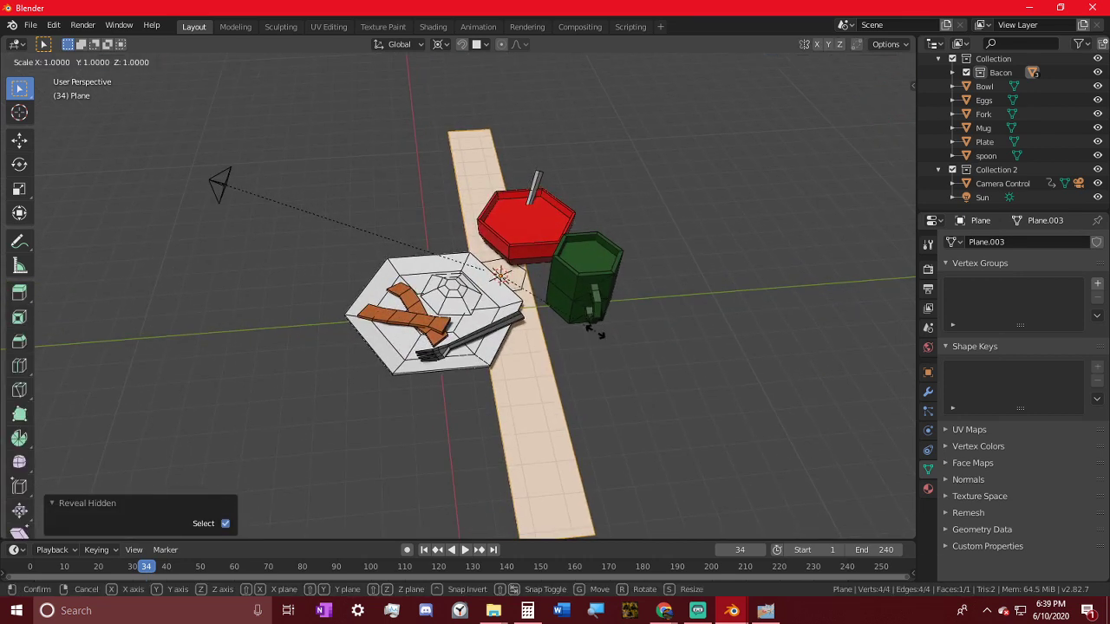
key(y)
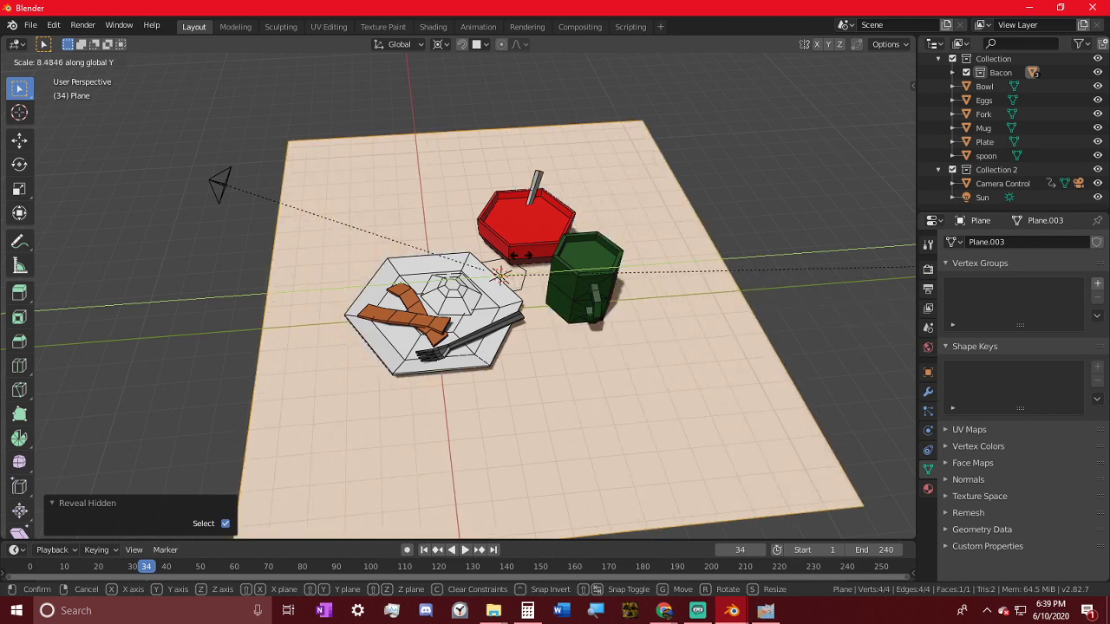
click(516, 266)
scroll(516, 266, down, 3)
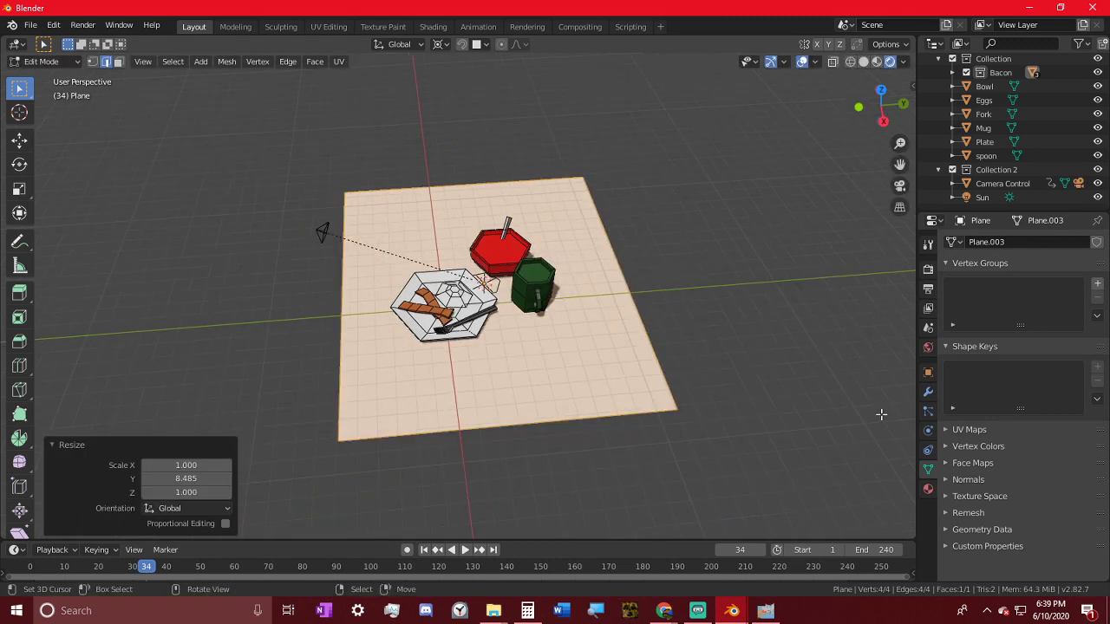
- Set the scene's unit system to Imperial
click(929, 287)
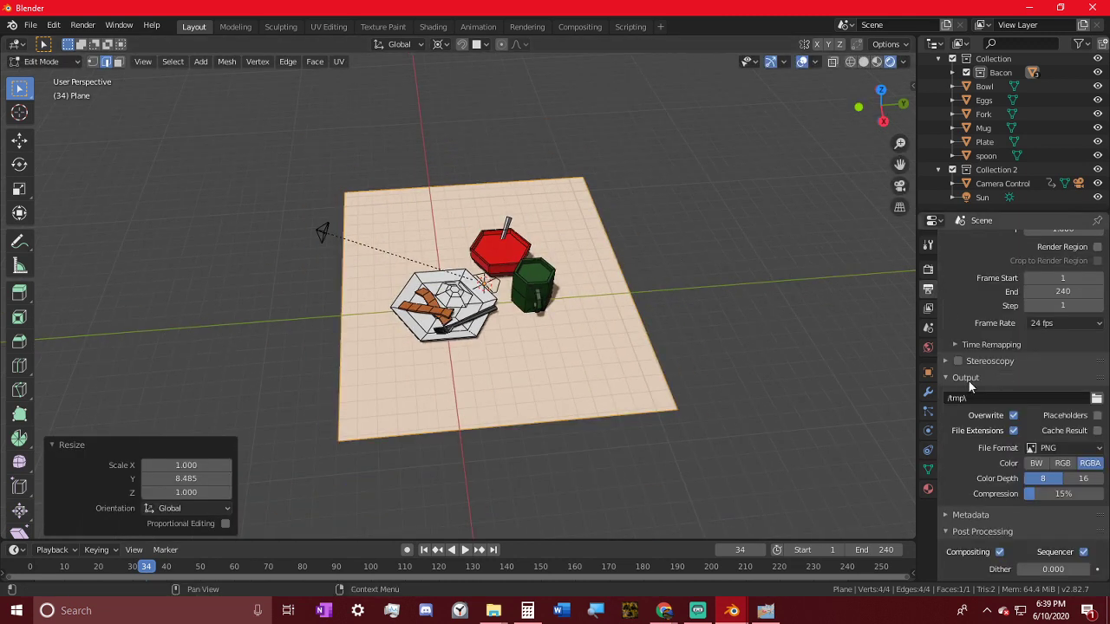
click(928, 347)
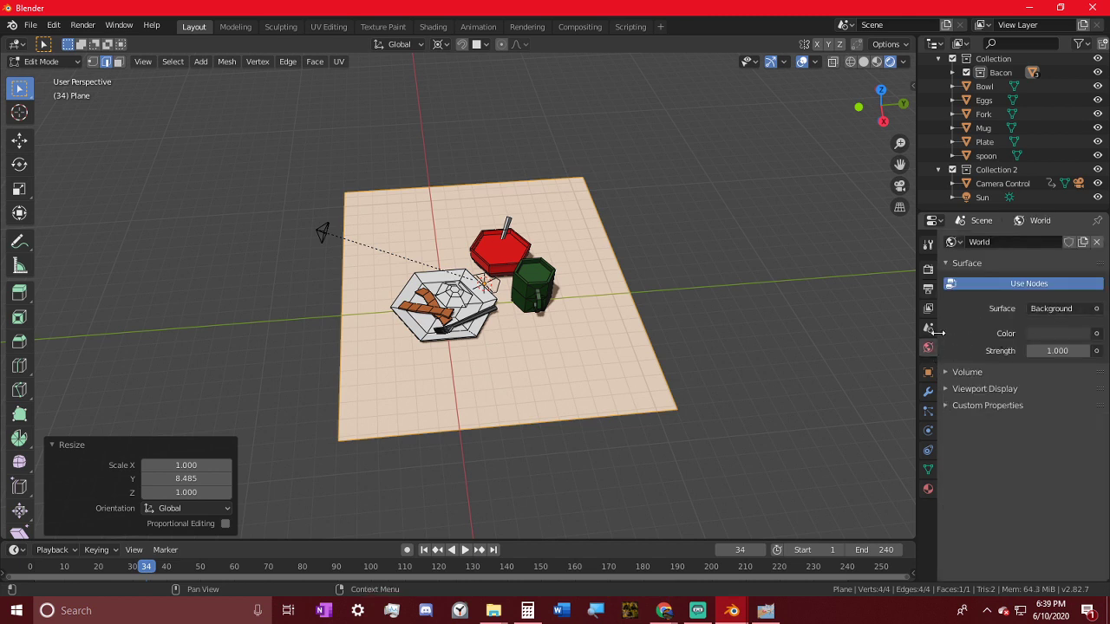
click(928, 308)
click(928, 328)
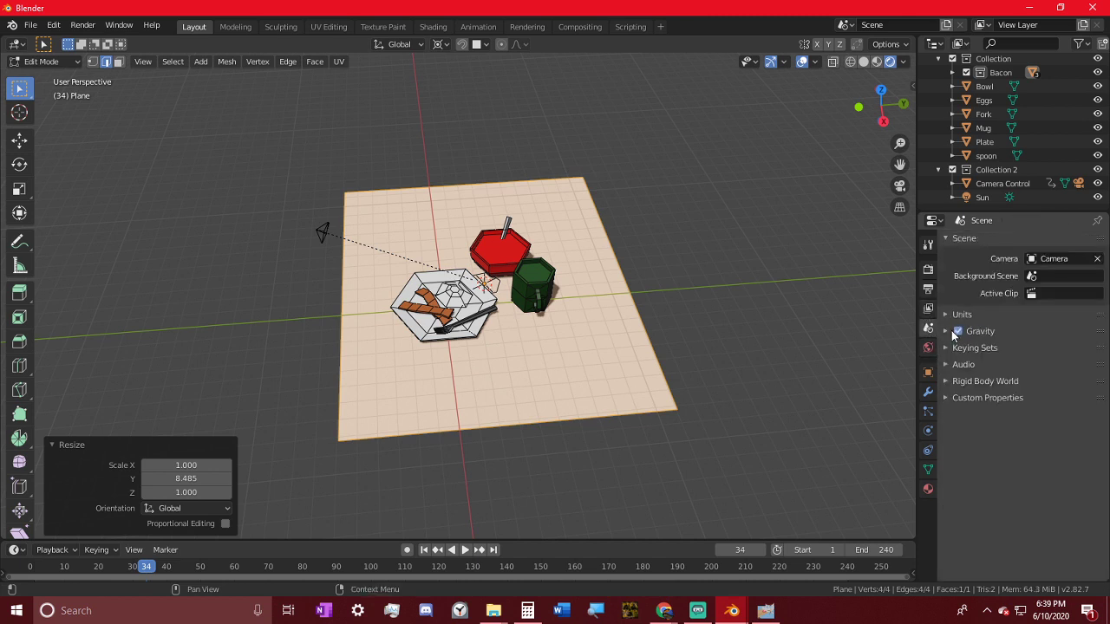
click(954, 318)
click(1063, 335)
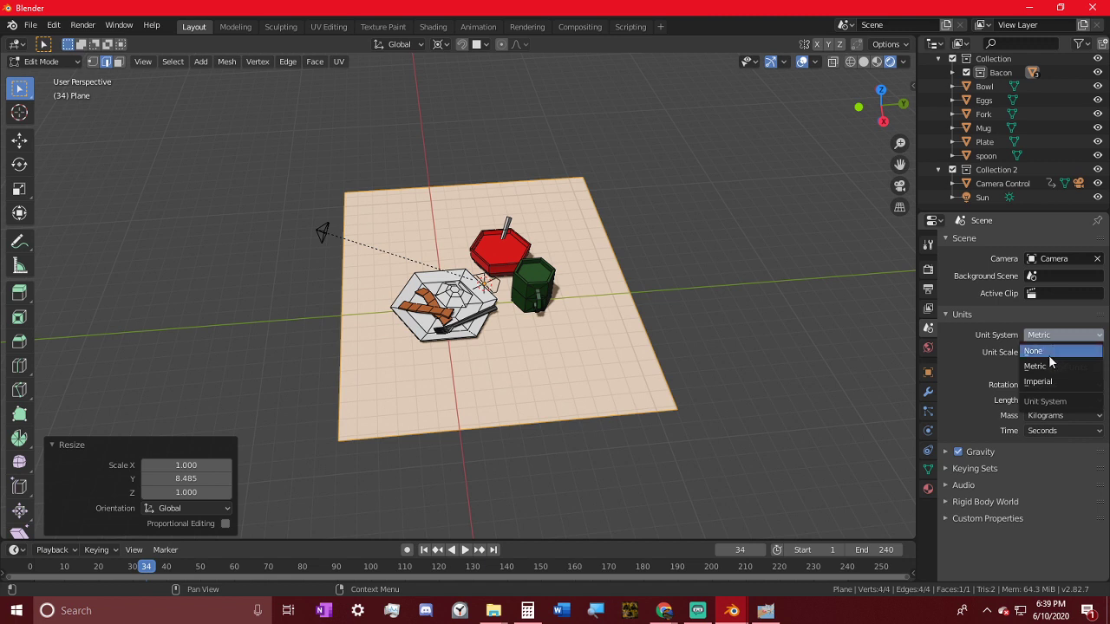
click(1044, 382)
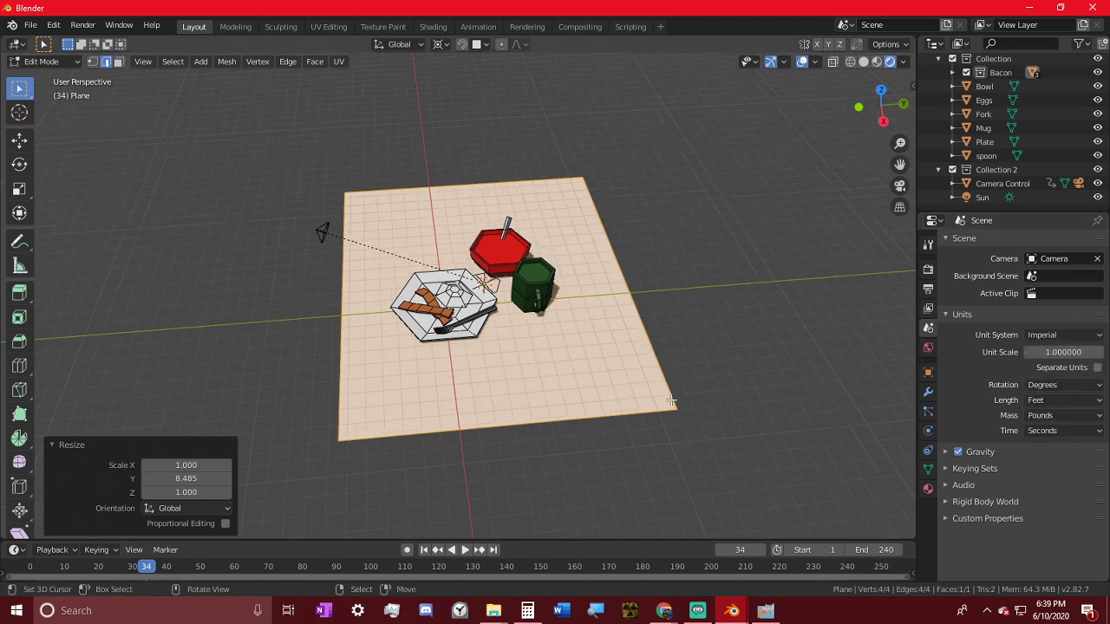
- Leave mesh editing and measure the plate's width from corner to opposite corner
click(634, 370)
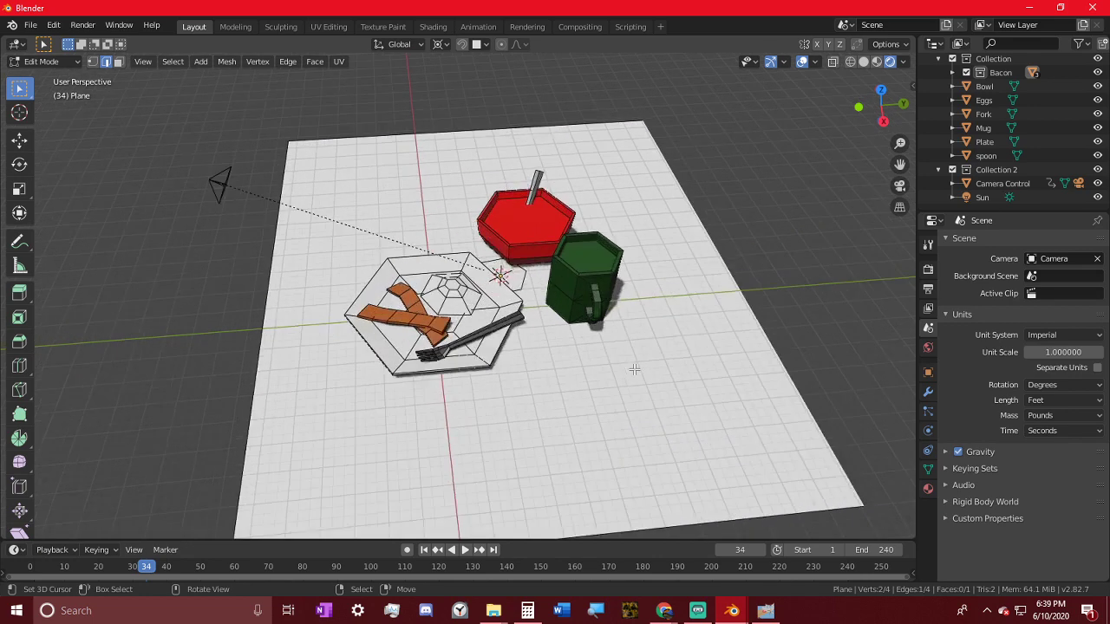
key(Tab)
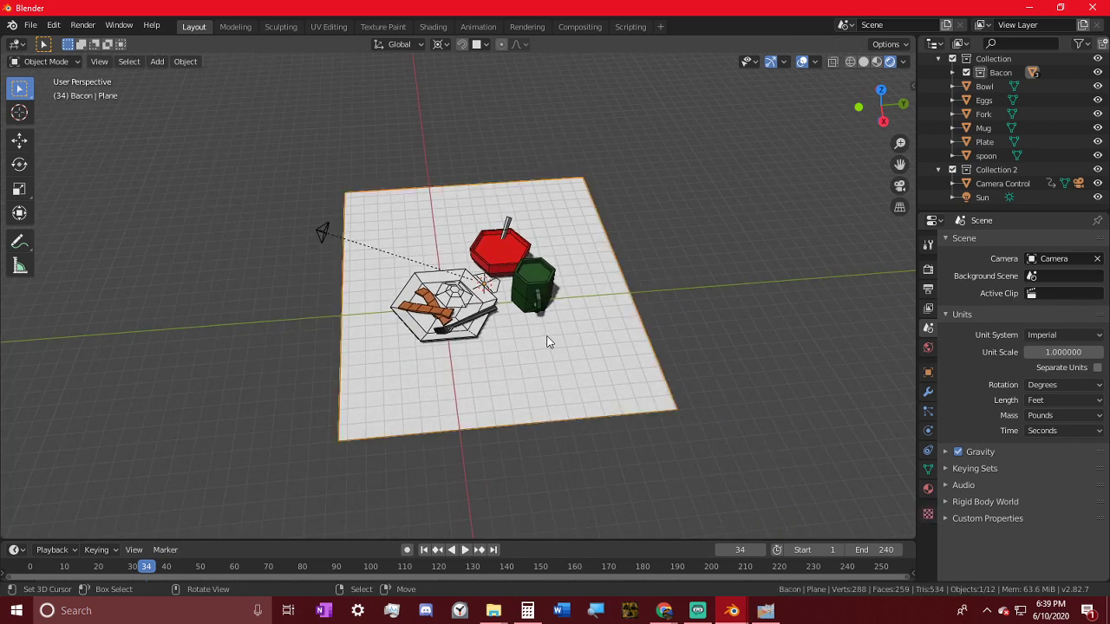
click(20, 266)
scroll(188, 373, up, 5)
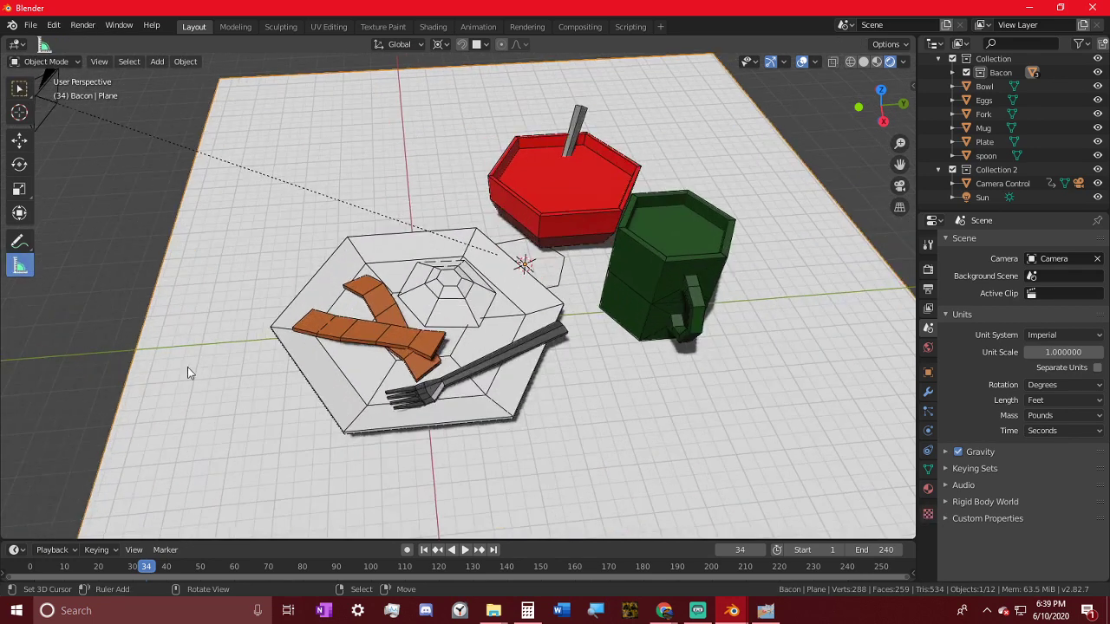
drag(274, 328, 568, 316)
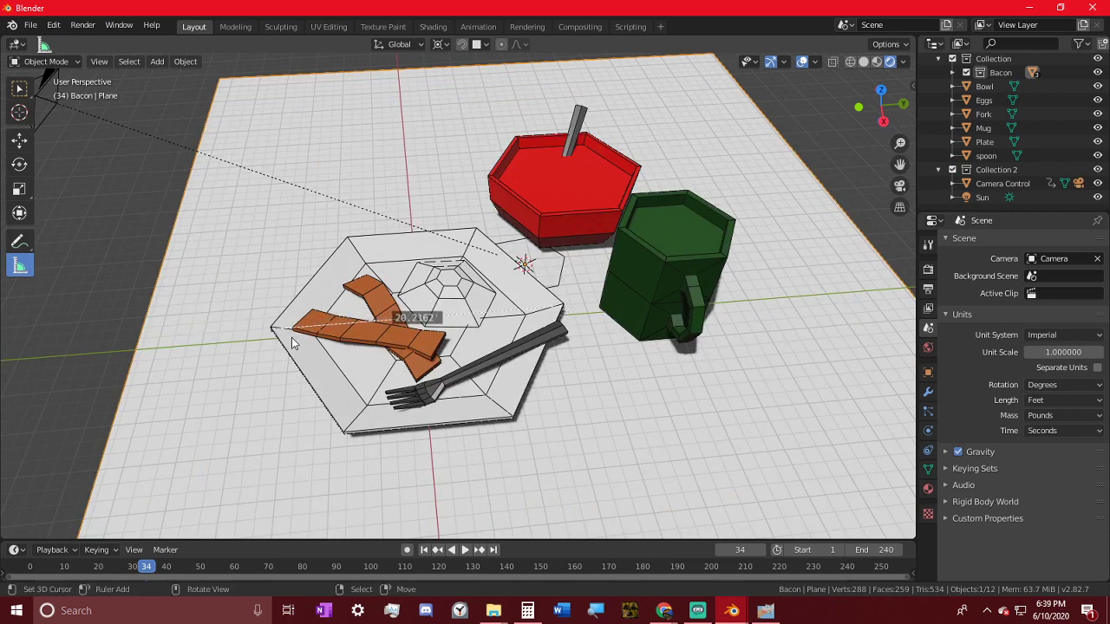
drag(275, 330, 271, 327)
scroll(303, 321, up, 1)
middle_drag(307, 323, 344, 305)
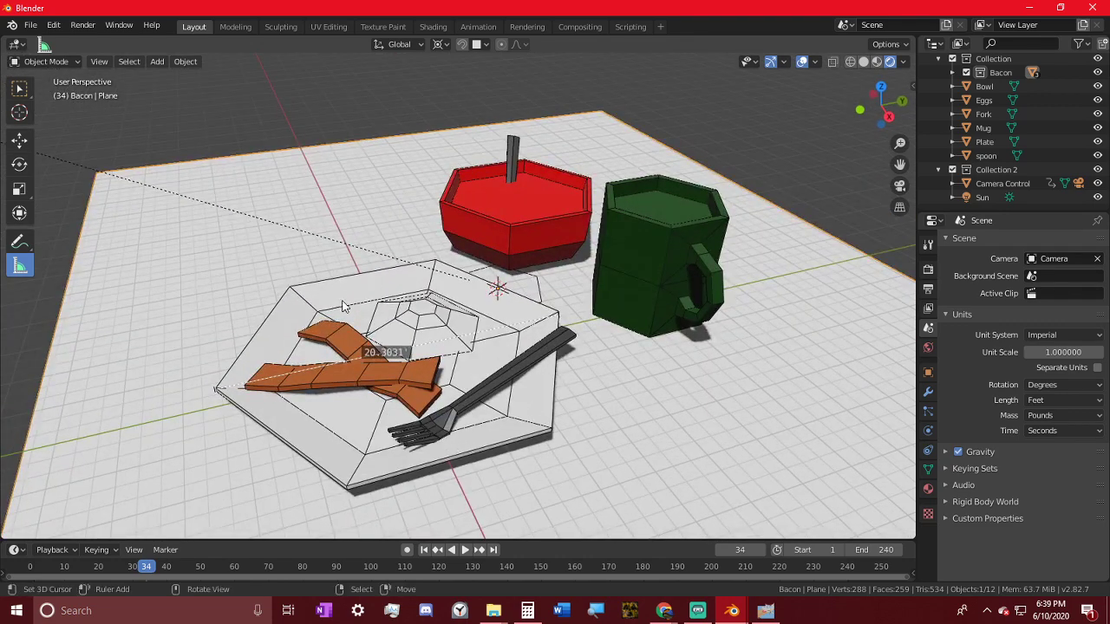
- Select the plate, bacon strips, eggs, fork, bowl, spoon and mug together and scale them down to about 0.259
scroll(404, 304, down, 4)
click(46, 60)
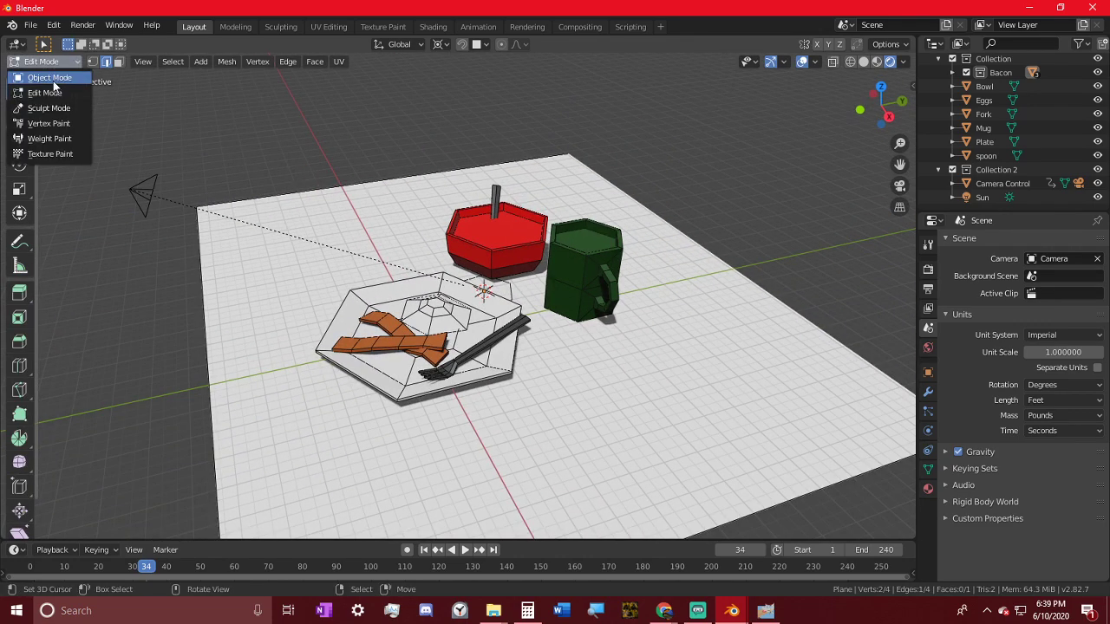
right_click(367, 309)
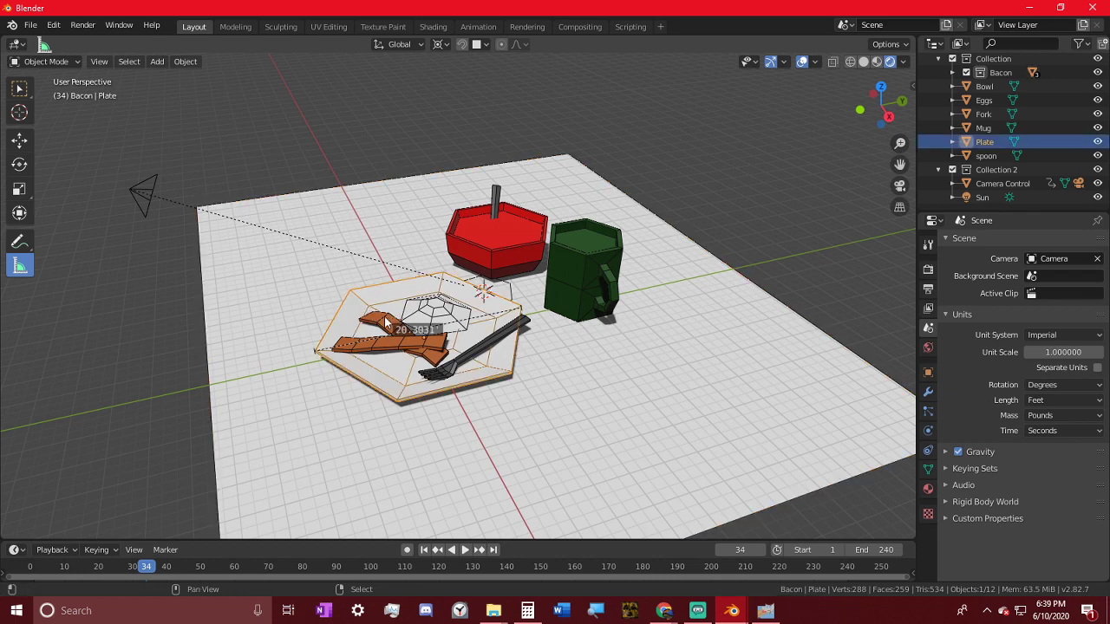
shift+right_click(387, 328)
shift+right_click(401, 343)
shift+click(498, 344)
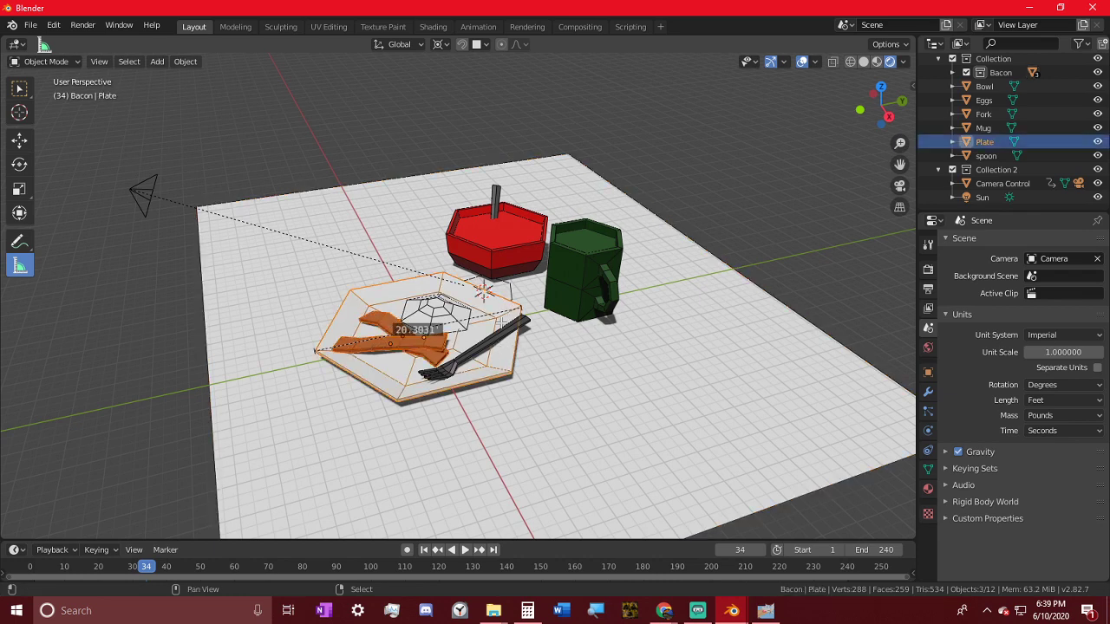
scroll(494, 321, up, 2)
shift+click(489, 363)
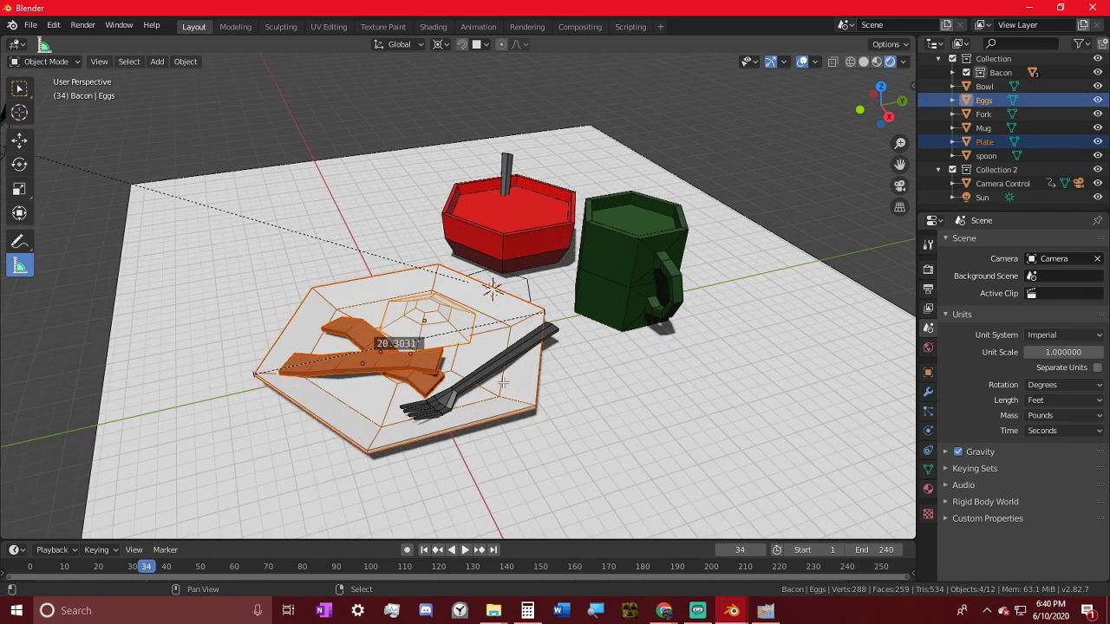
shift+click(503, 382)
shift+click(515, 253)
shift+click(508, 170)
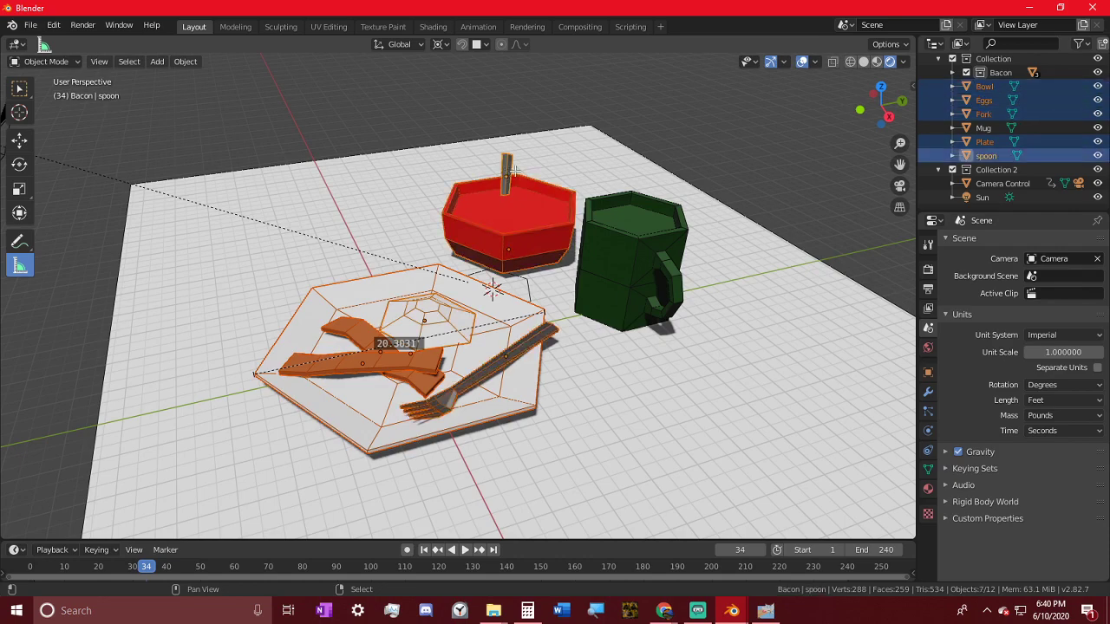
shift+click(586, 206)
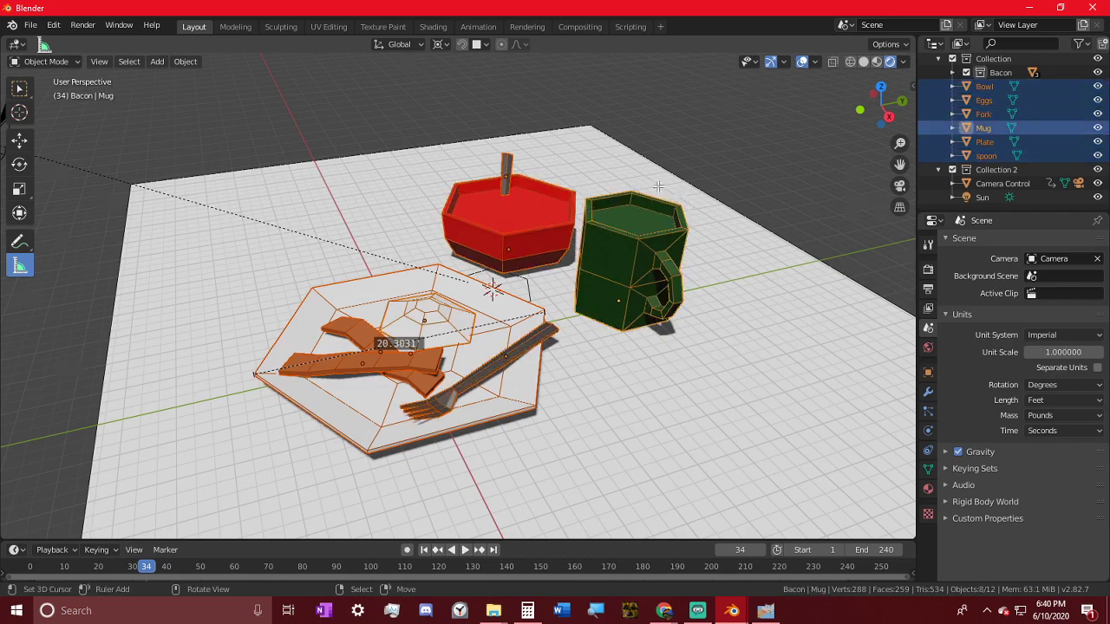
middle_drag(658, 186, 667, 309)
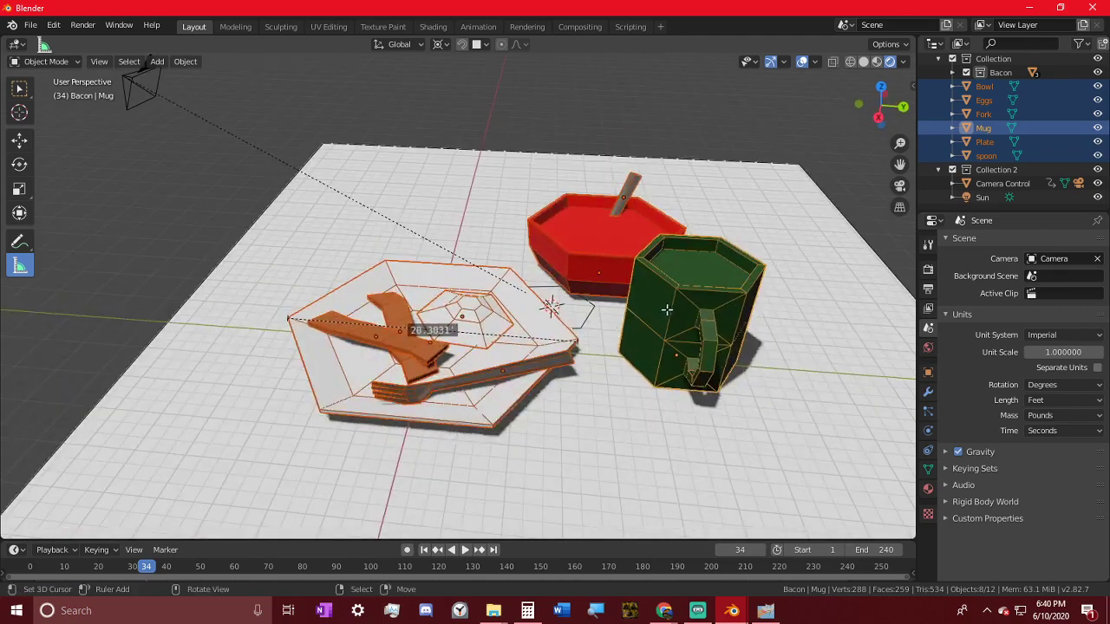
key(s)
click(568, 298)
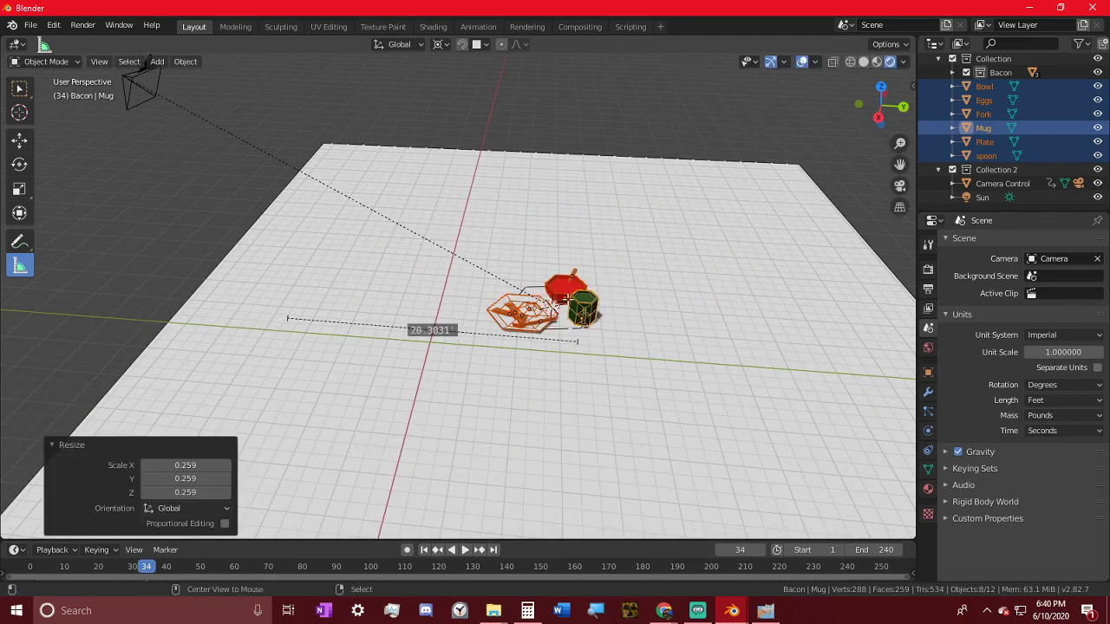
- Measure the scaled-down plate's width from corner to opposite corner
scroll(548, 309, up, 10)
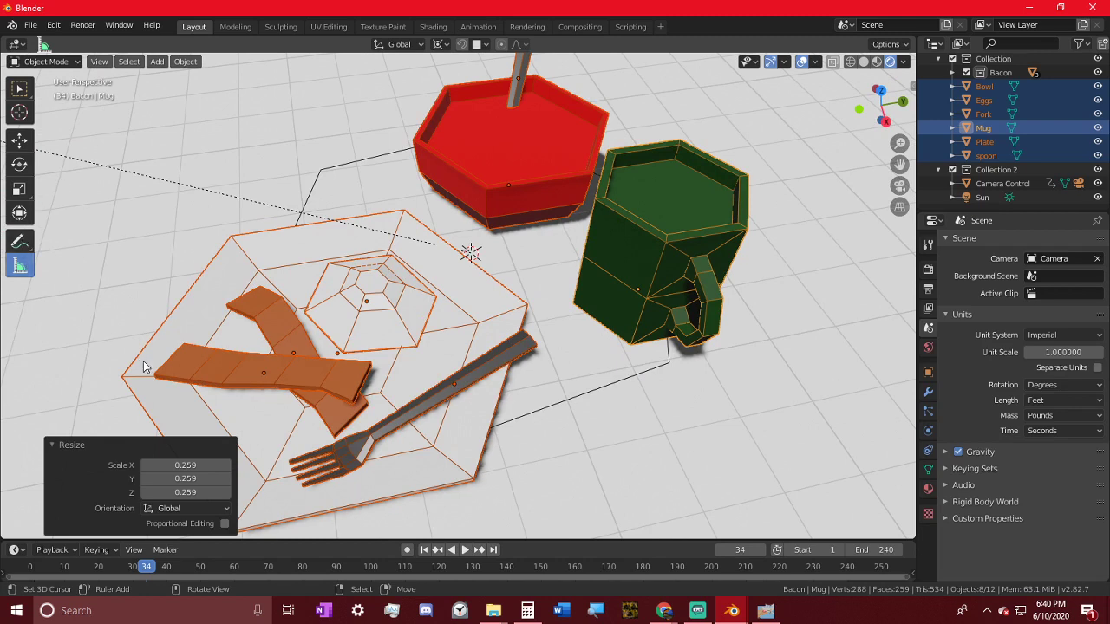
mouse_move(124, 386)
mouse_down()
mouse_move(306, 369)
mouse_move(527, 305)
mouse_up()
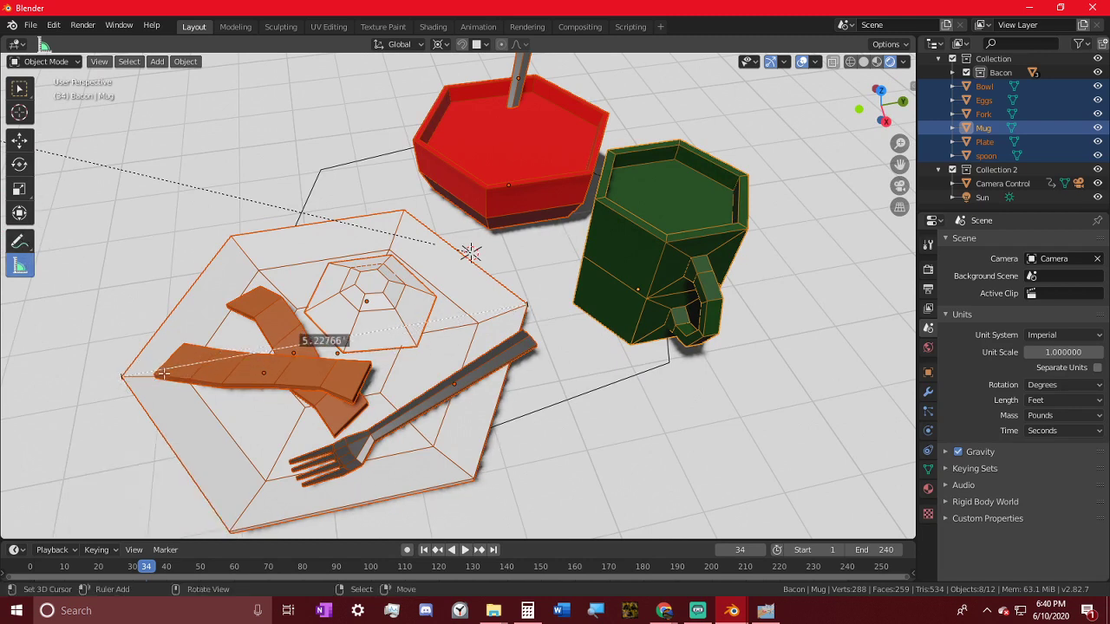
middle_drag(148, 370, 210, 306)
scroll(210, 305, down, 6)
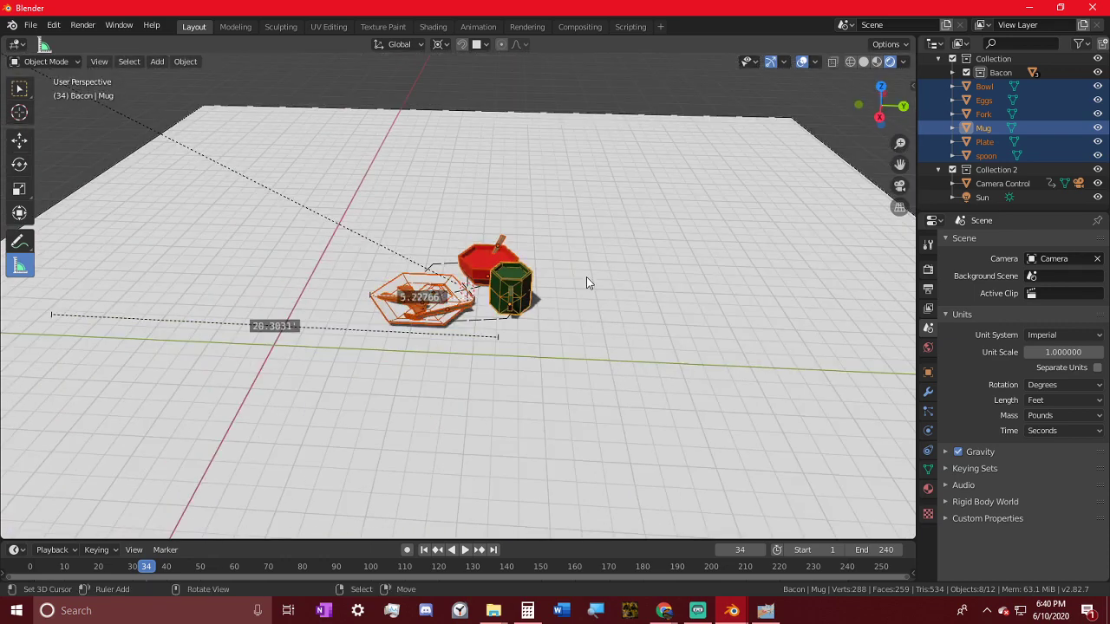
middle_drag(673, 220, 736, 193)
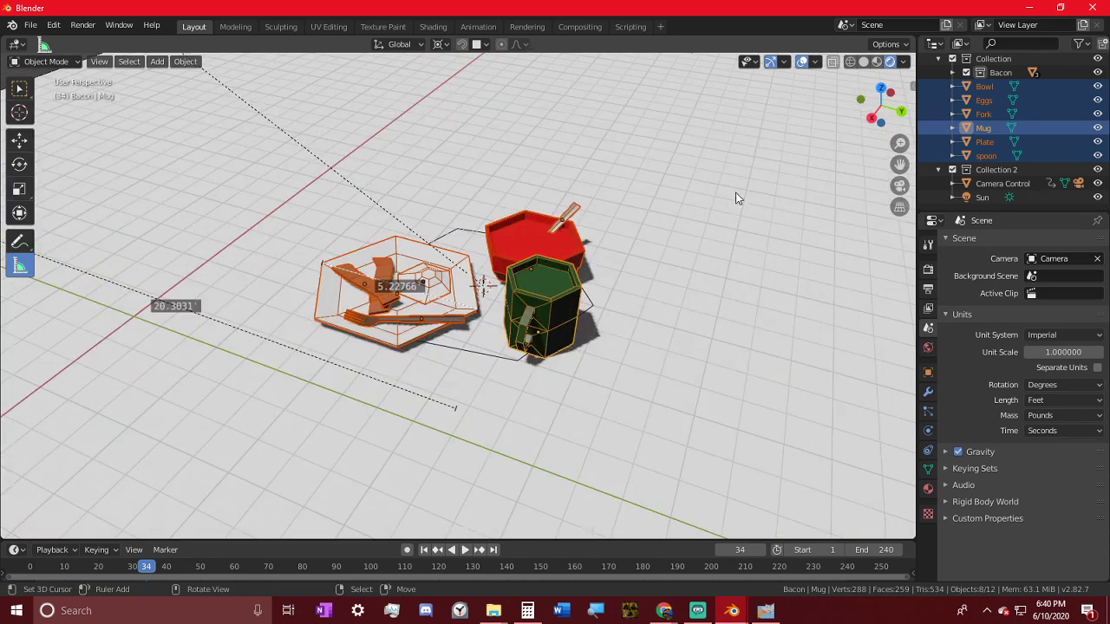
key(s)
key(Escape)
- Switch to Calculator, multiply 5 by 12 and divide the product by 8 to get the plate's reduction factor
click(527, 611)
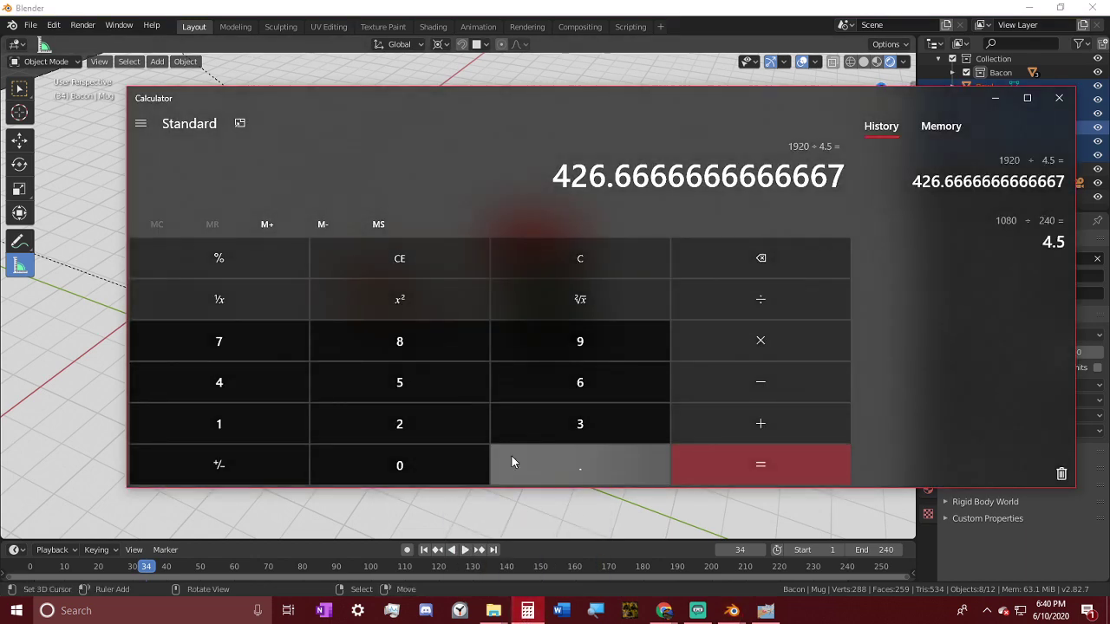
click(399, 382)
click(746, 342)
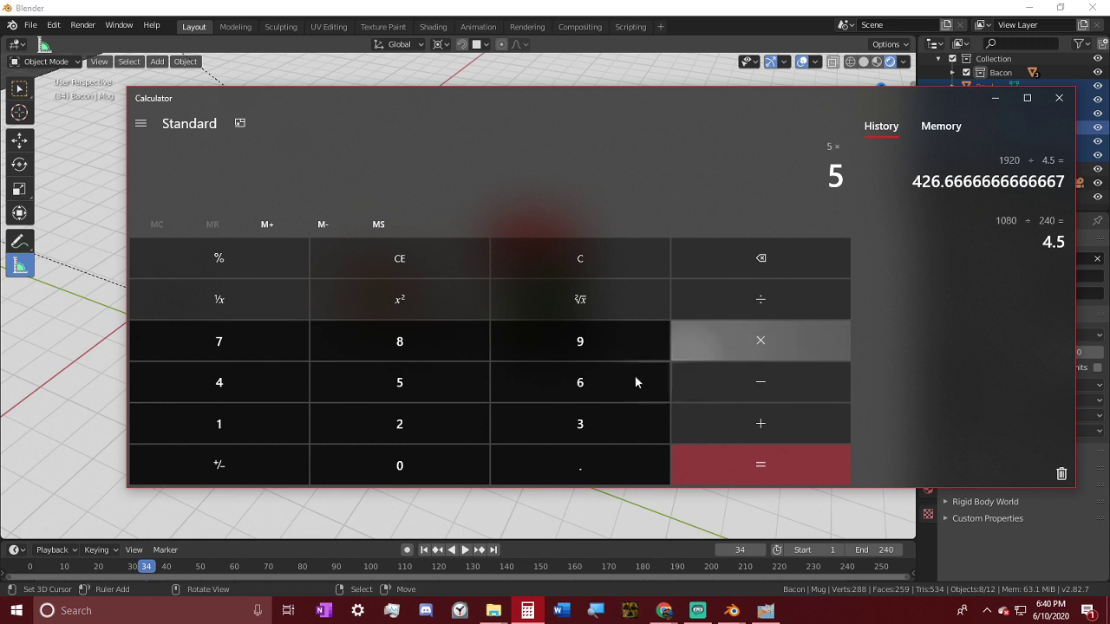
click(269, 425)
click(398, 424)
click(763, 464)
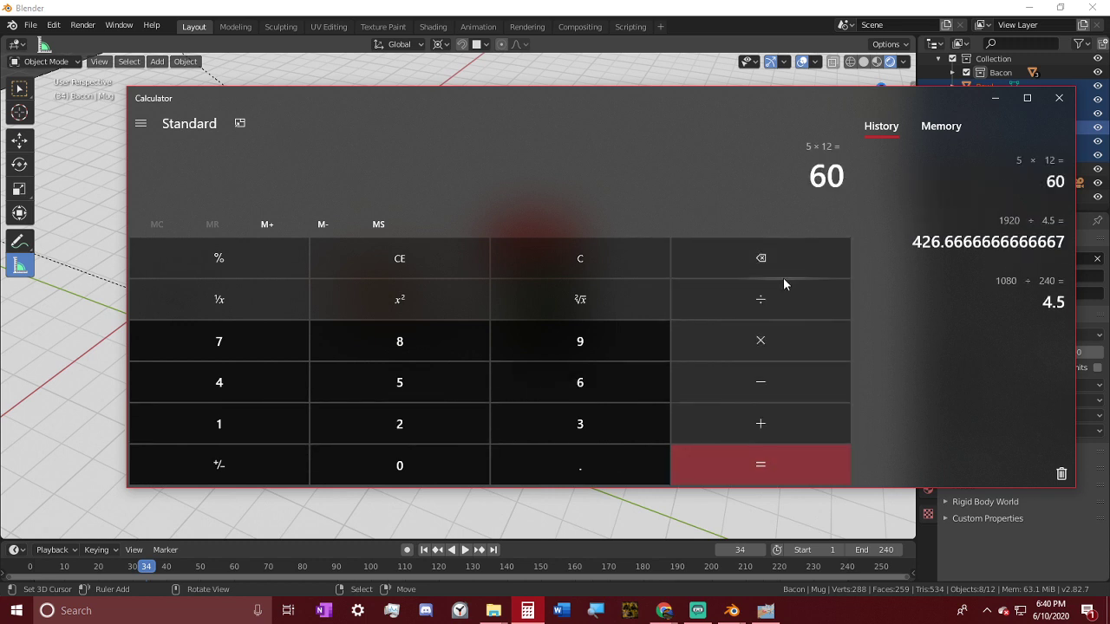
click(707, 302)
click(394, 360)
click(776, 455)
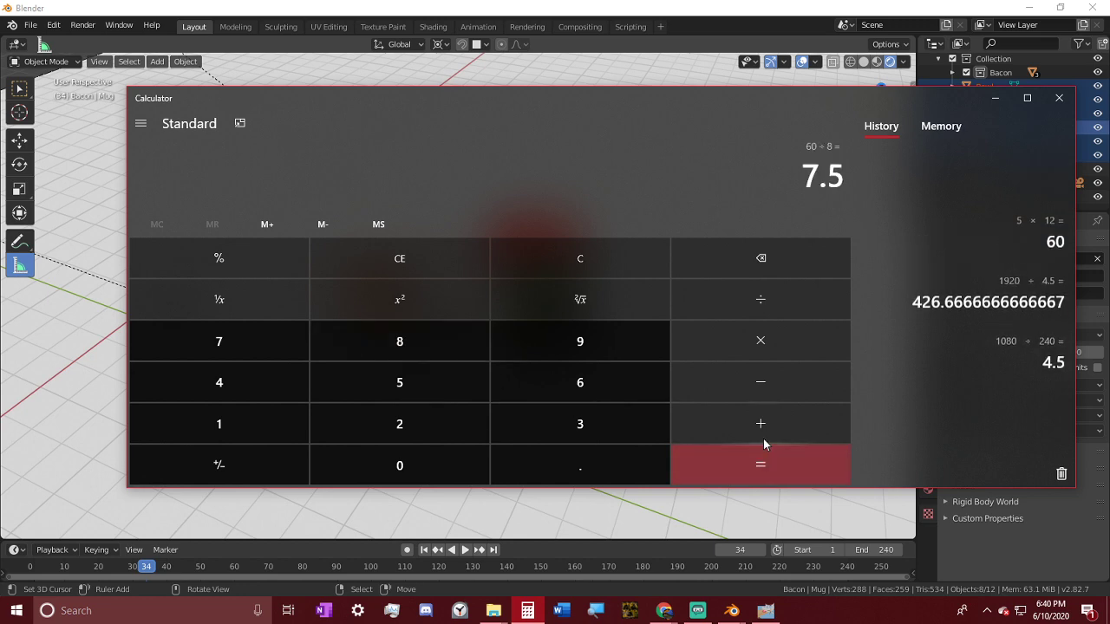
- Switch back to Blender and scale the selected breakfast objects by the inverse of 7.5
click(643, 6)
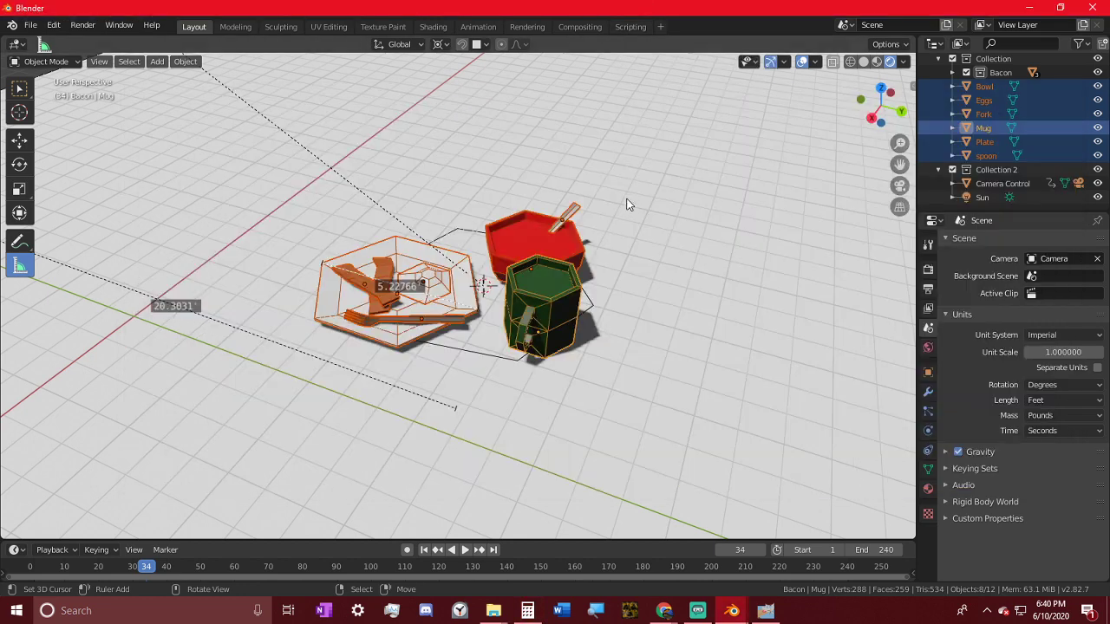
text(s7.5)
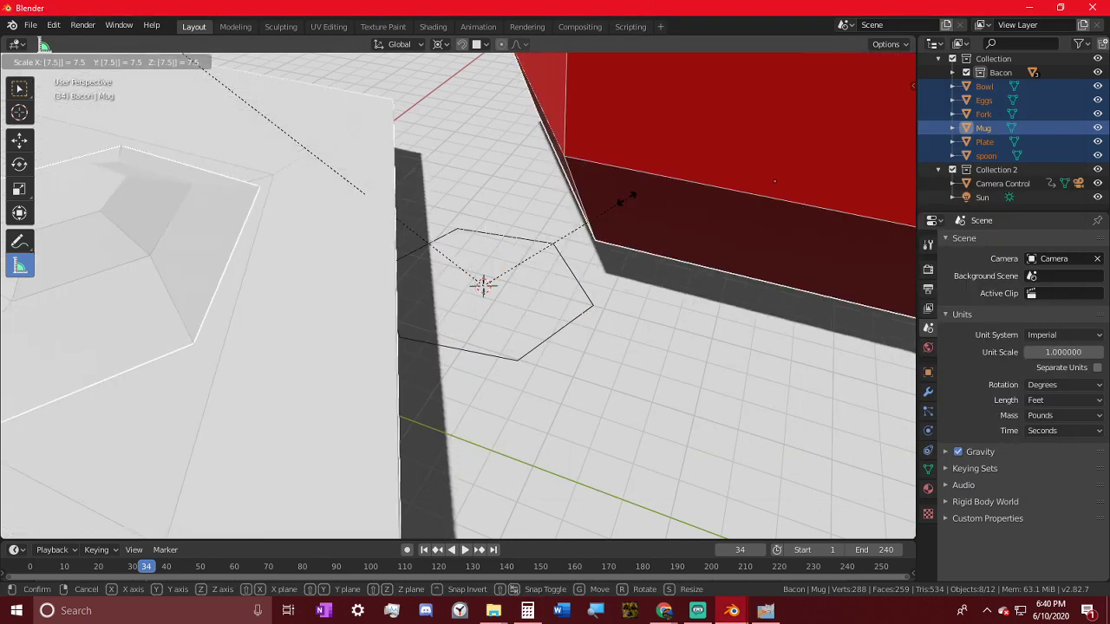
key(slash)
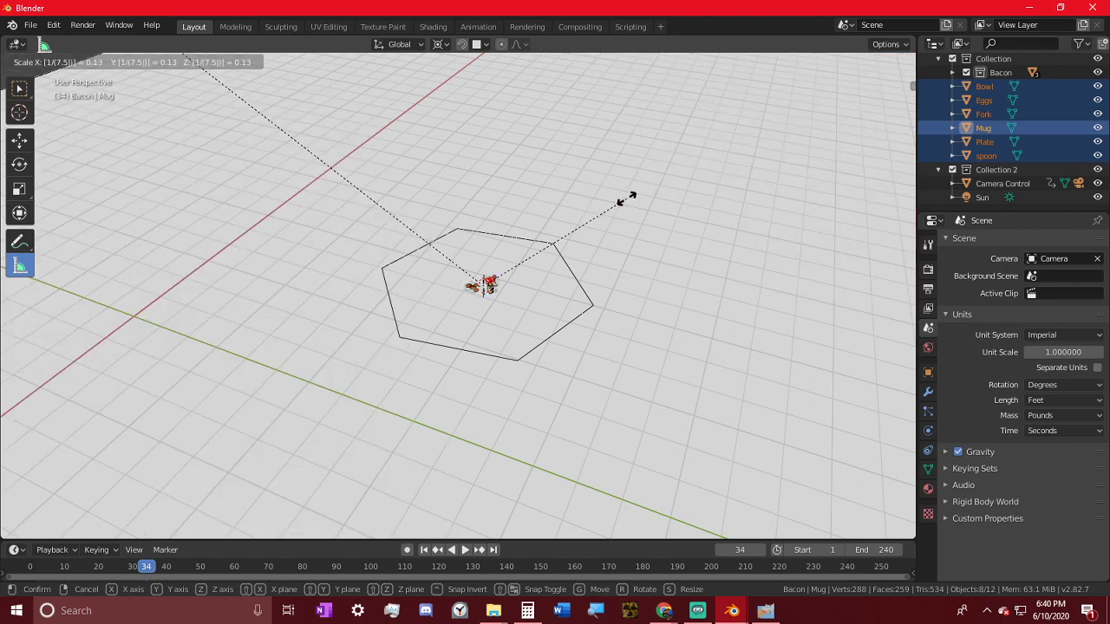
key(Return)
- Measure the reduced plate again across opposite corners, placing the ruler's ends exactly on the corner points
scroll(563, 261, up, 8)
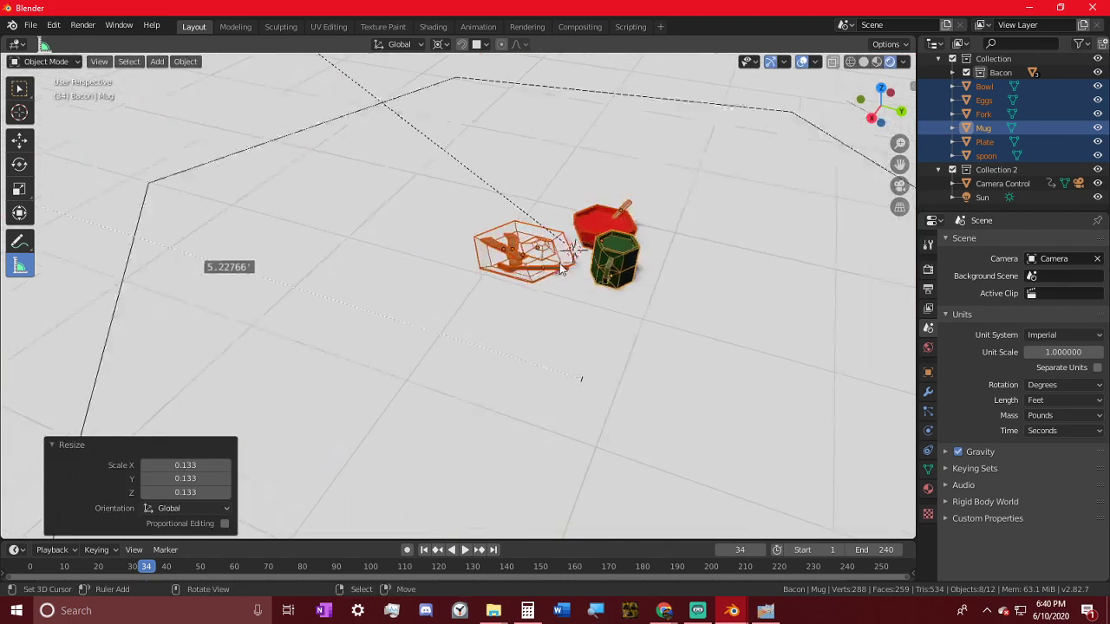
middle_drag(563, 290, 353, 249)
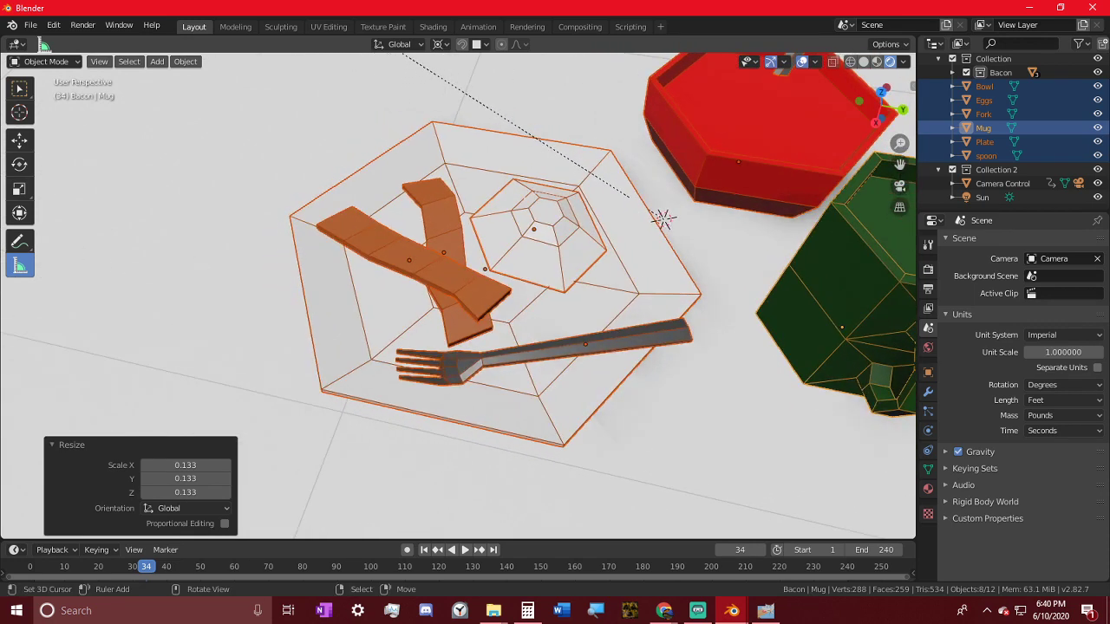
drag(295, 211, 700, 293)
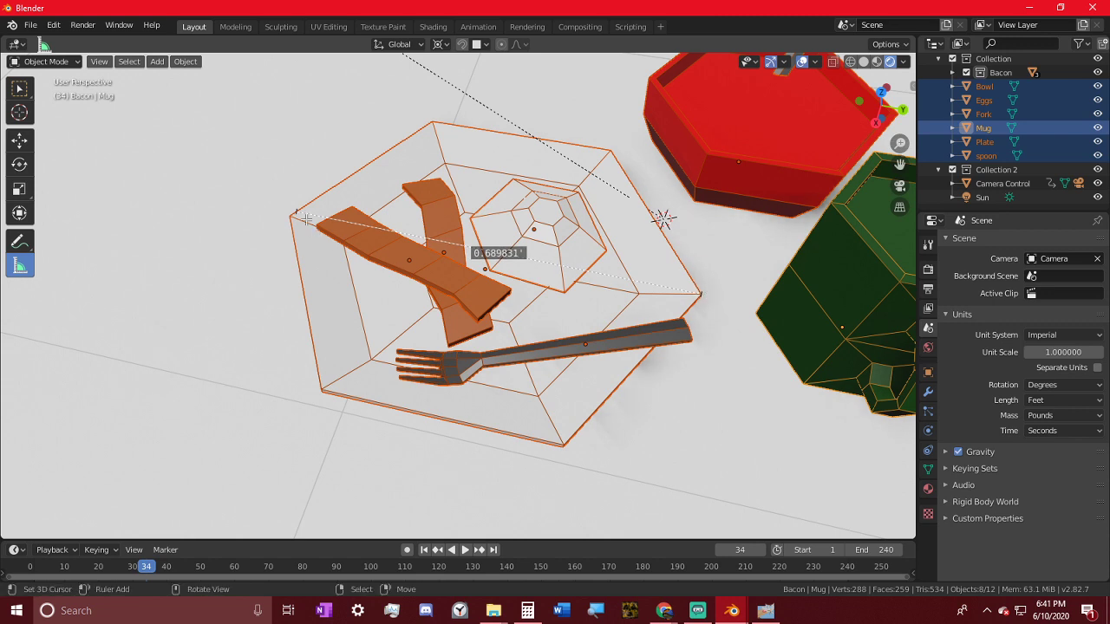
mouse_move(300, 216)
mouse_down()
mouse_move(300, 201)
mouse_move(290, 217)
mouse_up()
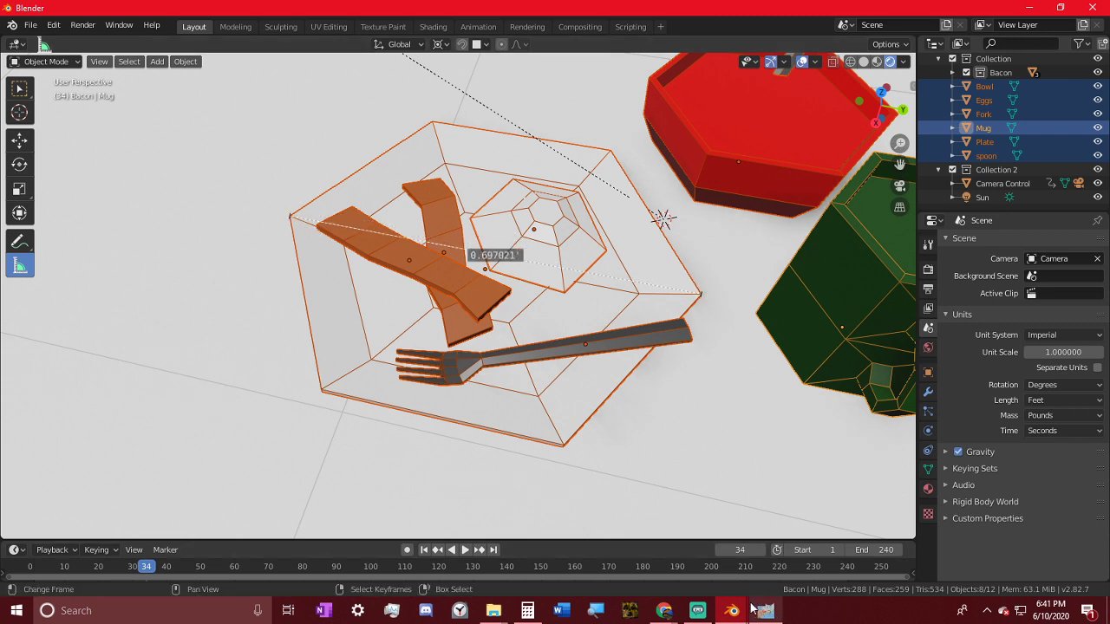
- Convert the plate's width to inches by computing 0.69 × 12 in Calculator, and close Calculator
click(527, 611)
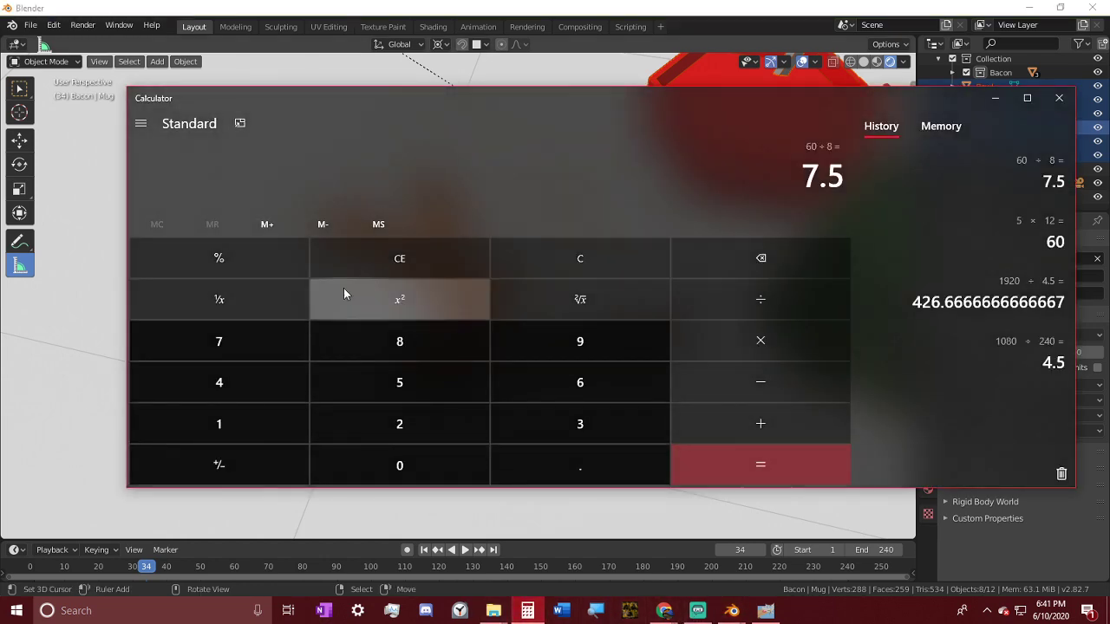
click(559, 458)
click(579, 380)
click(580, 343)
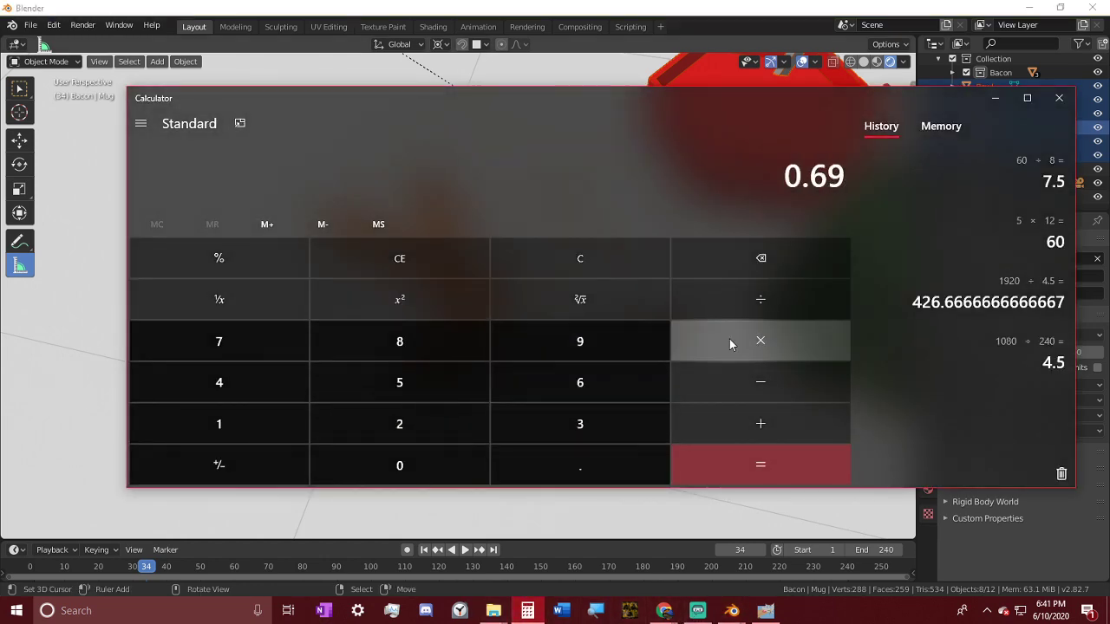
click(733, 340)
click(236, 431)
click(442, 424)
click(776, 471)
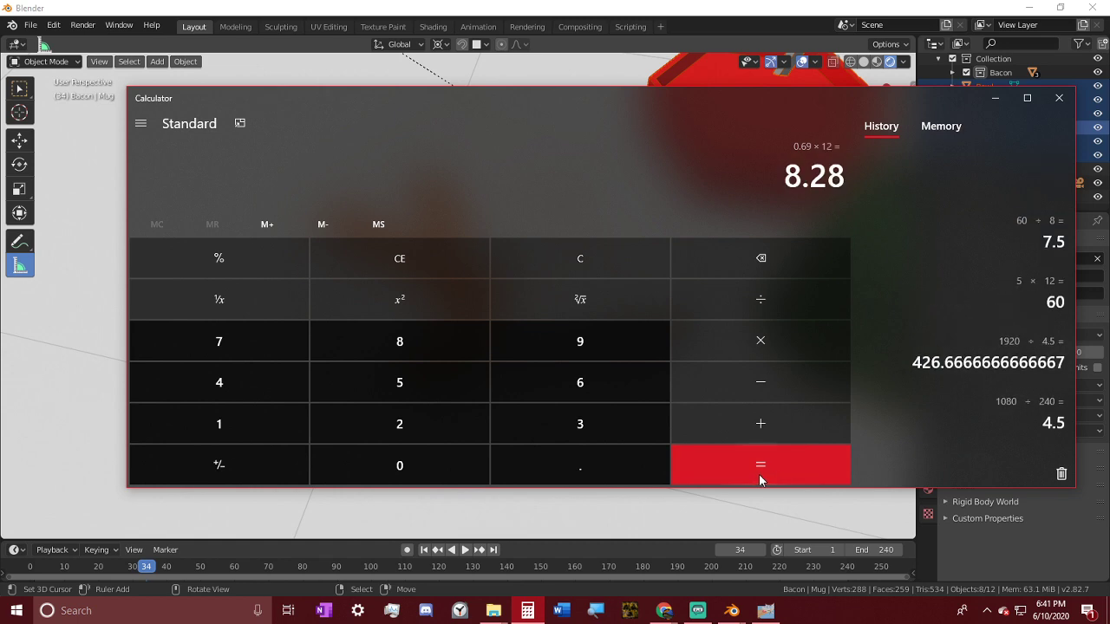
click(1059, 98)
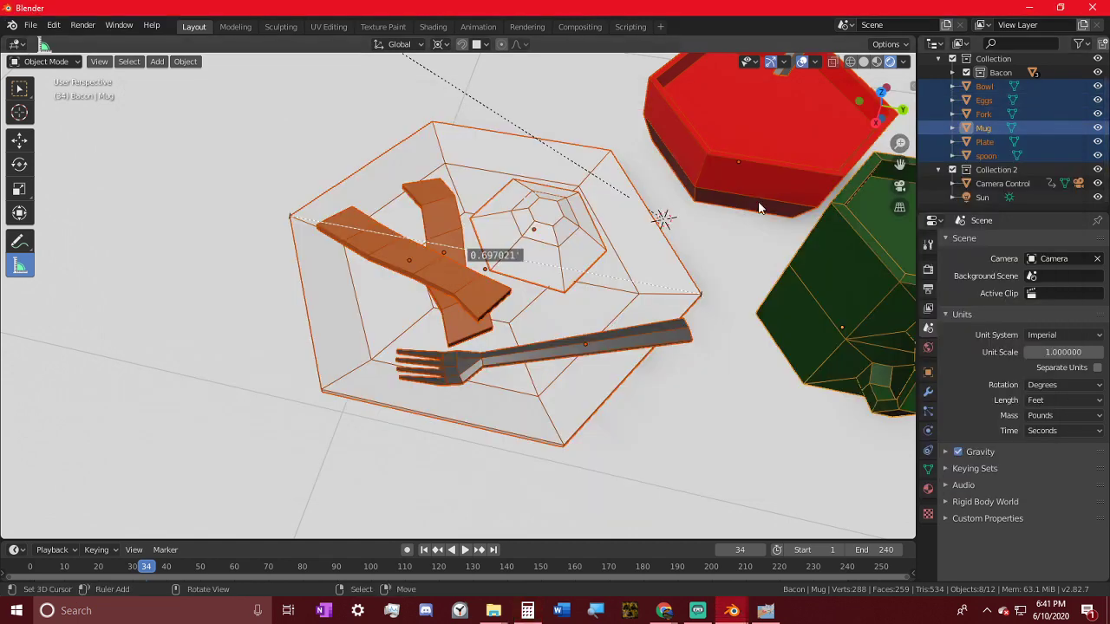
- Snap the 3D cursor to the world origin
scroll(659, 213, down, 8)
scroll(637, 332, down, 6)
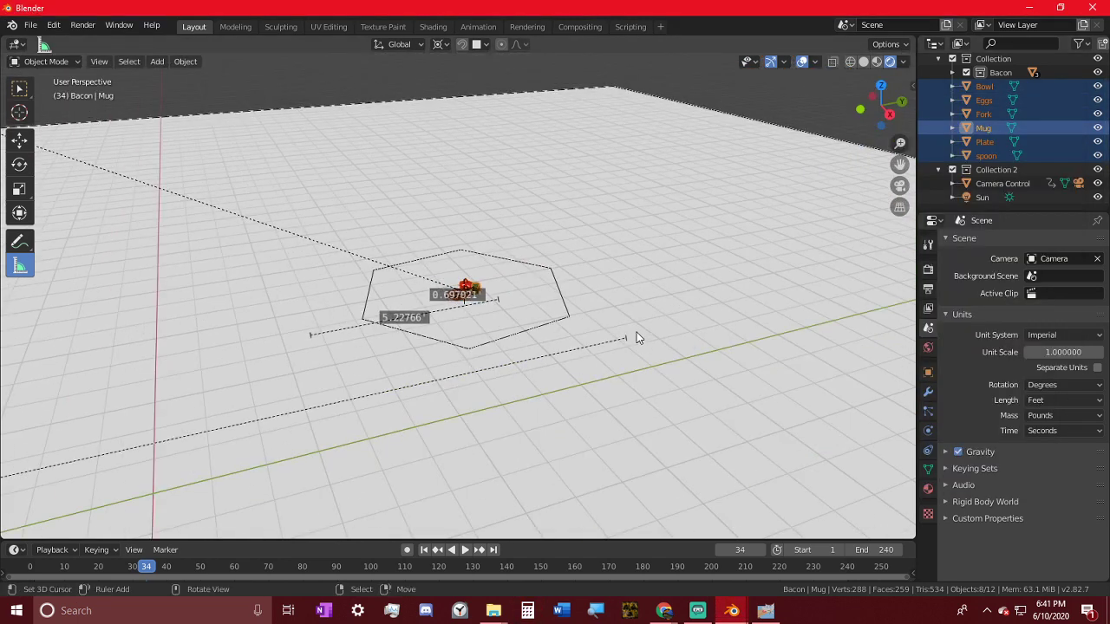
middle_drag(535, 328, 489, 345)
scroll(564, 280, up, 3)
scroll(573, 279, up, 1)
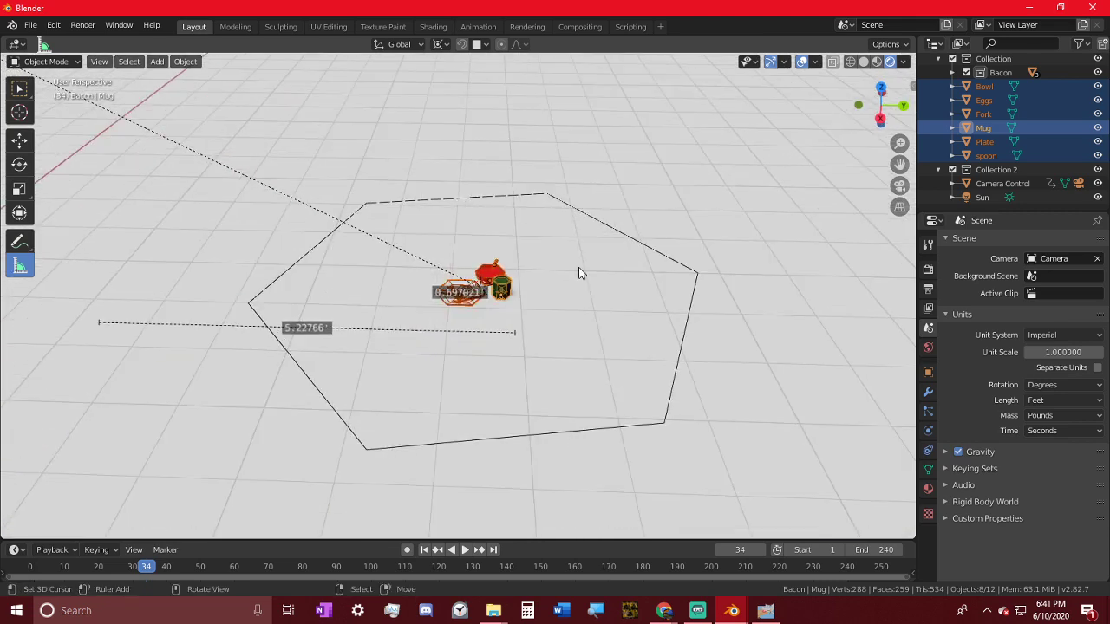
scroll(335, 256, down, 2)
key(shift+s)
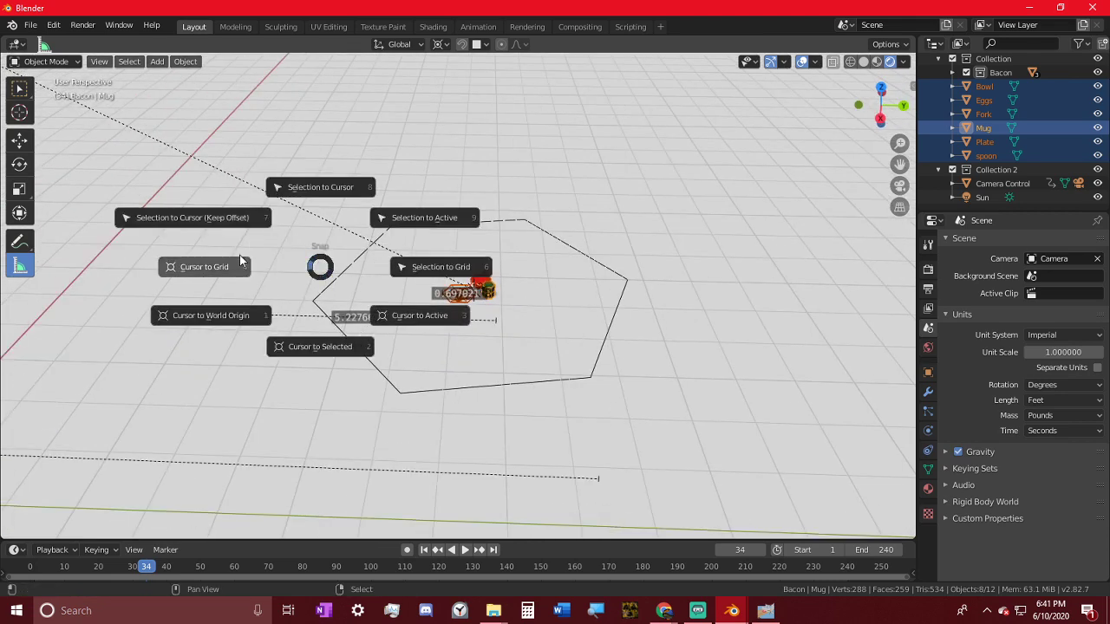
click(236, 315)
- Snap the selected breakfast objects to the 3D cursor while keeping their offsets to one another
scroll(314, 303, down, 3)
scroll(476, 296, up, 5)
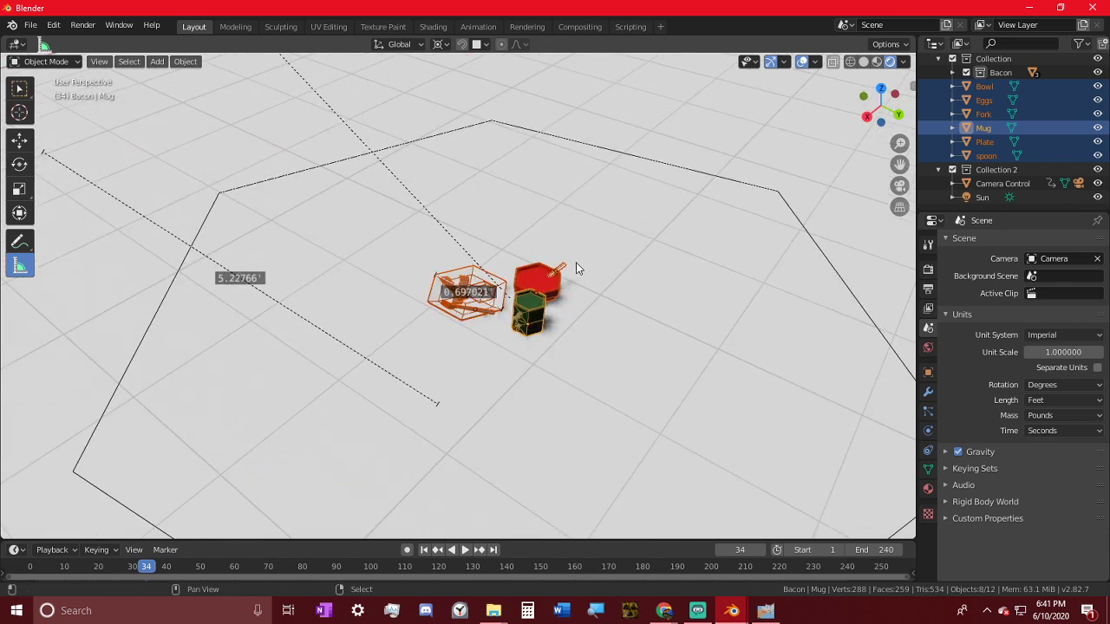
key(shift+s)
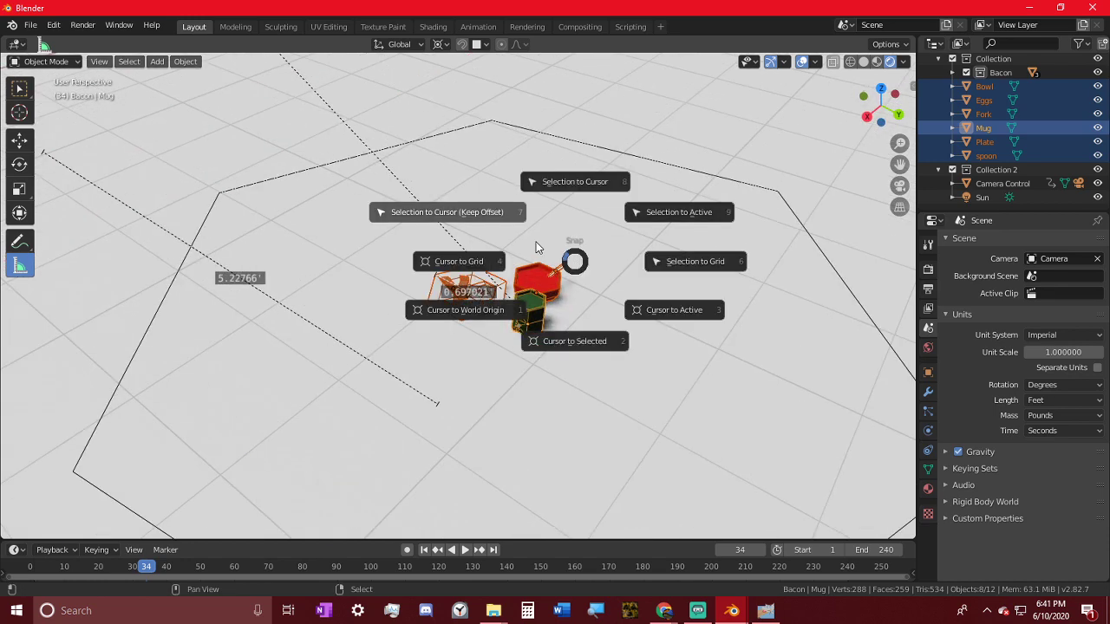
click(497, 217)
- Select the Camera Control object and snap it to the 3D cursor with its offset kept
scroll(483, 228, down, 5)
click(366, 246)
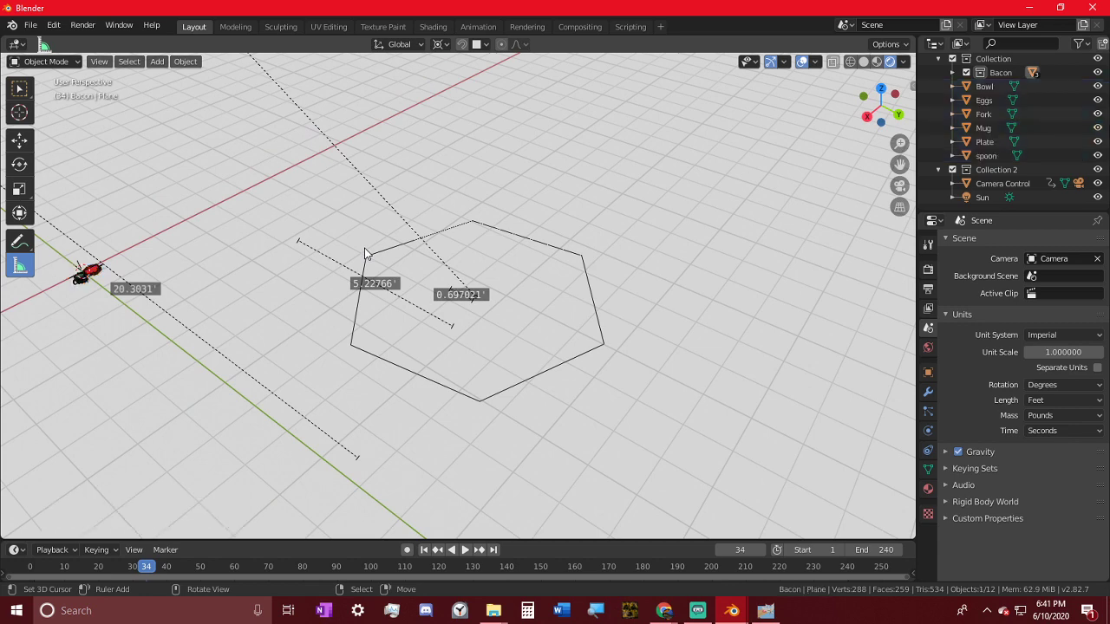
click(372, 256)
middle_drag(382, 255, 397, 270)
key(shift+s)
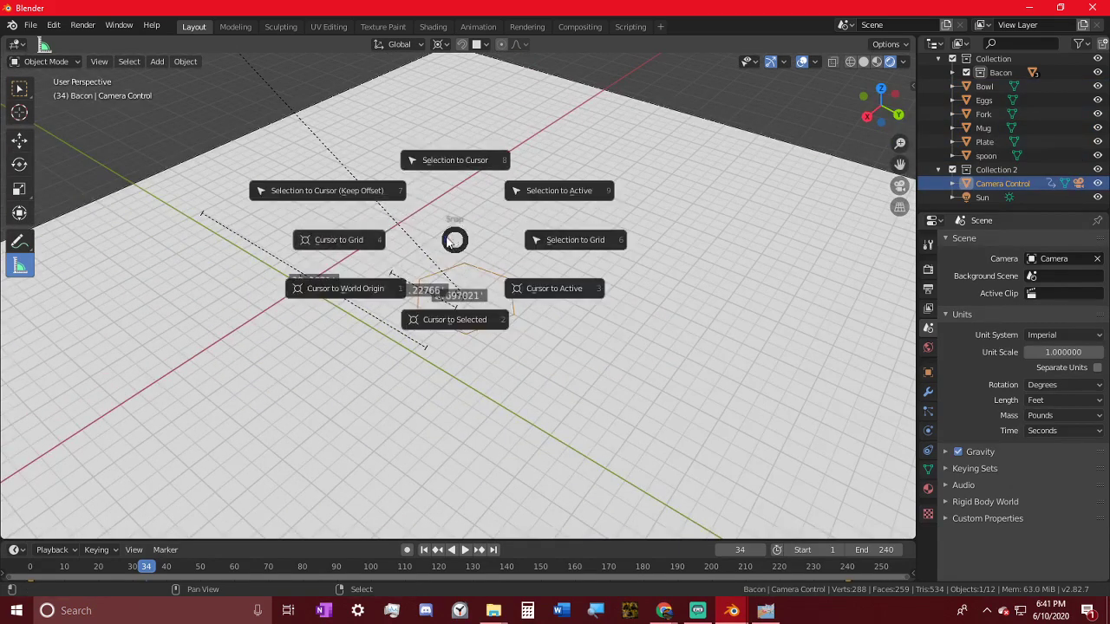
click(382, 192)
scroll(395, 283, down, 3)
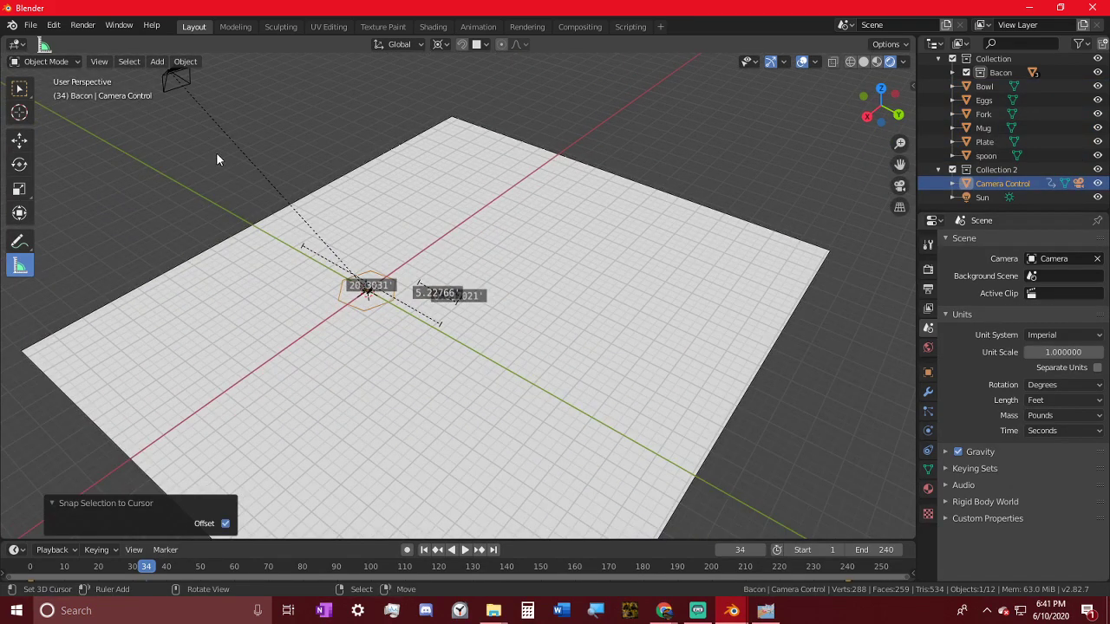
- Look through the camera and move it -31.9' along its local Z axis, close to the dishes
click(198, 88)
key(KP_0)
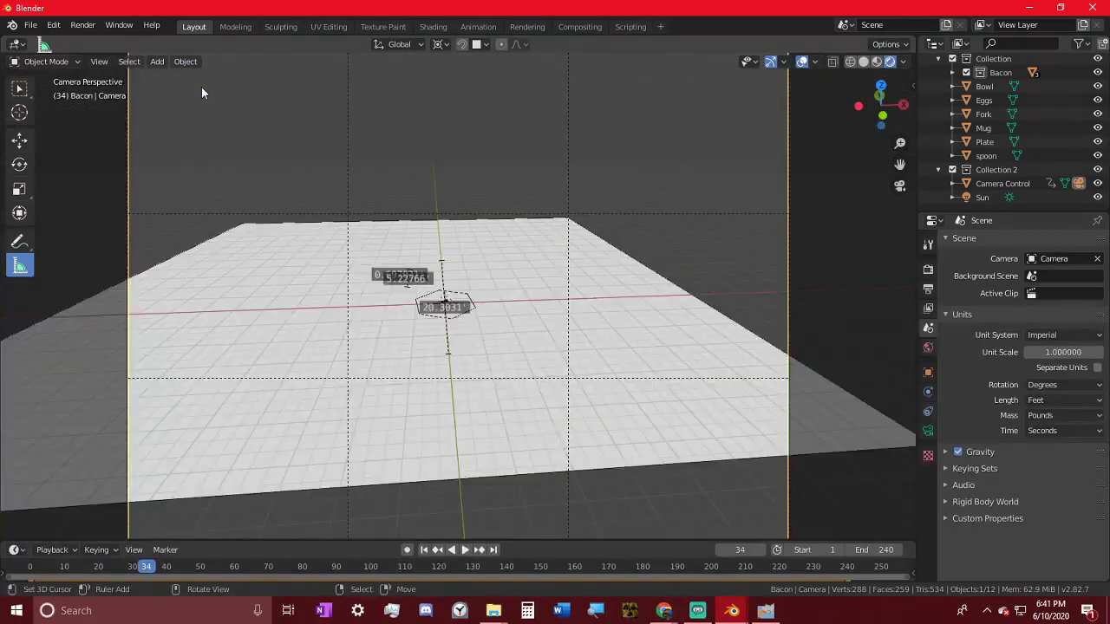
key(g)
key(z)
key(z)
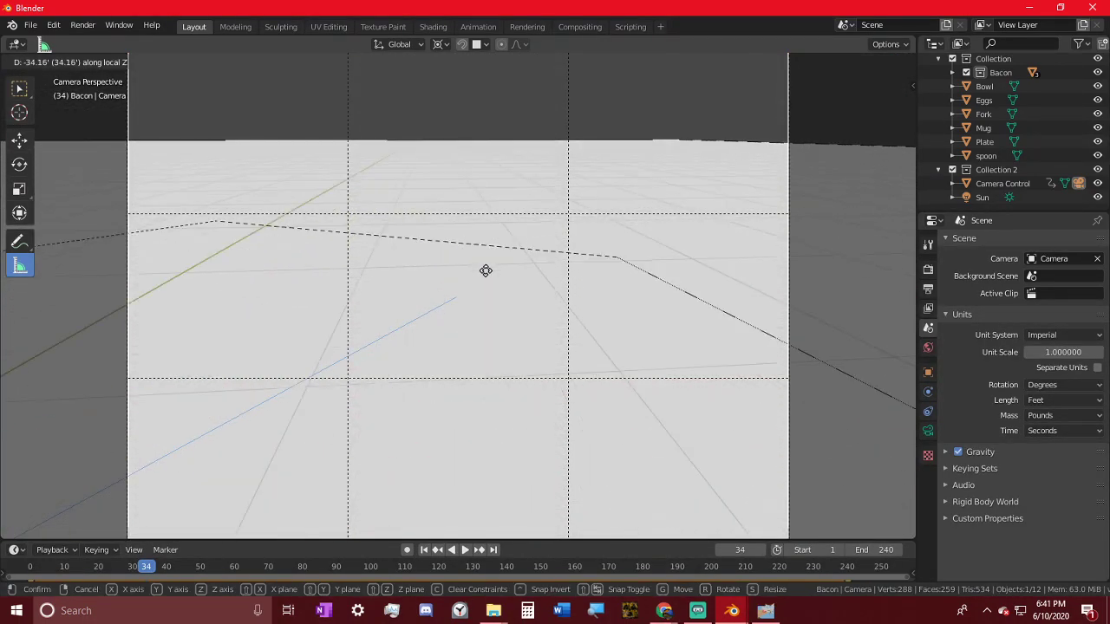
click(486, 282)
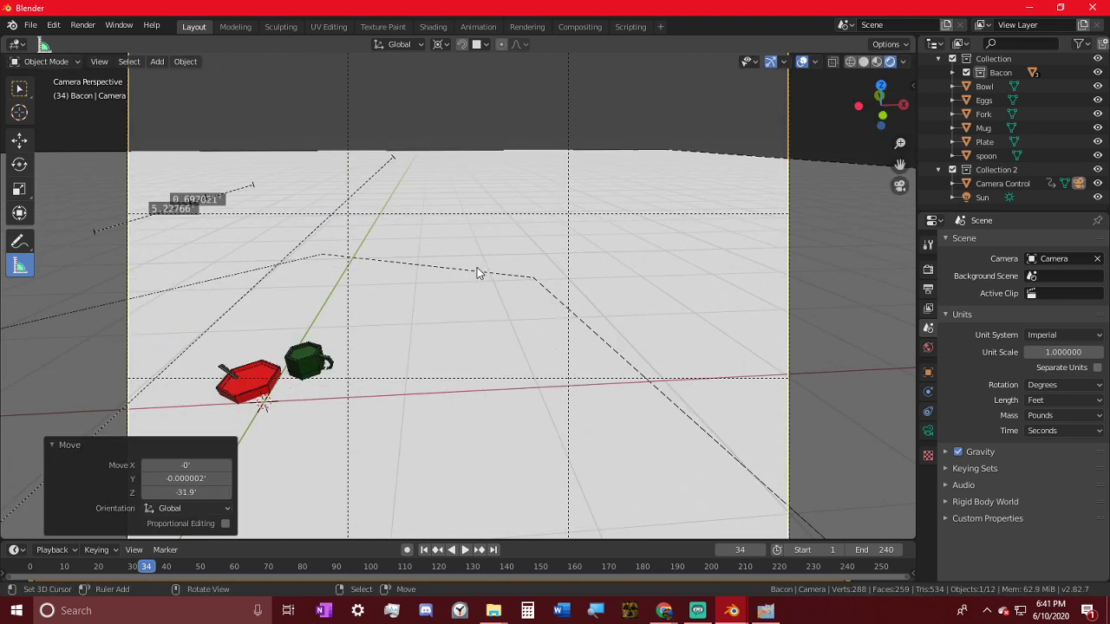
- Delete the large white ground plane beneath the dishes
right_click(611, 295)
key(g)
key(z)
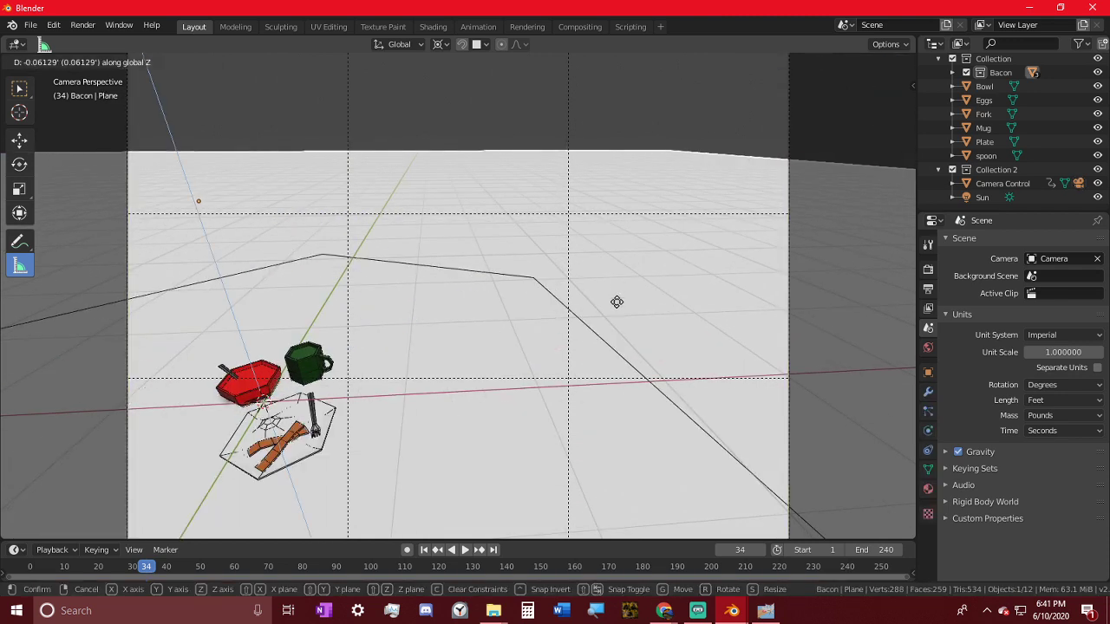
click(615, 301)
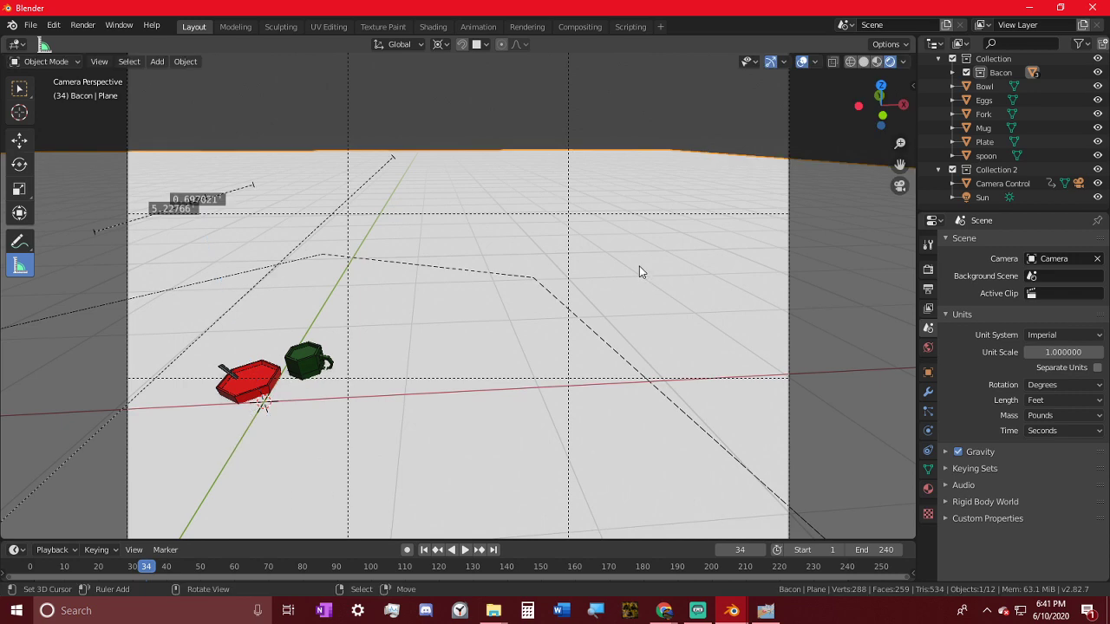
key(x)
click(639, 269)
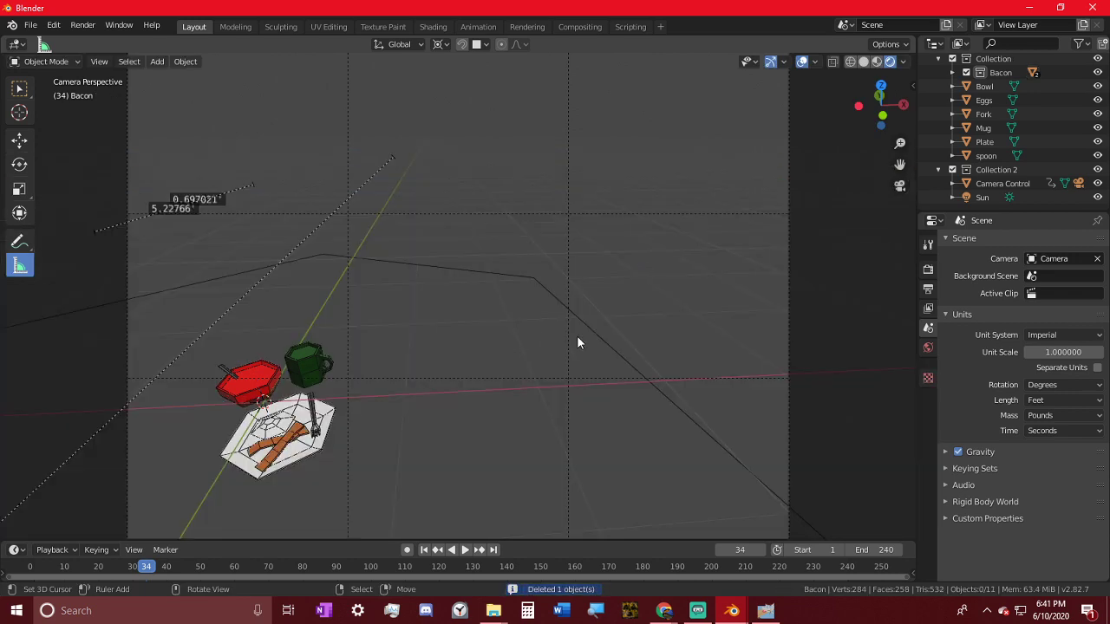
- At frame 0, move the camera by about -0.388' X, -0.68' Y and -0.371' Z to bring the dishes towards the frame's centre
click(788, 224)
key(g)
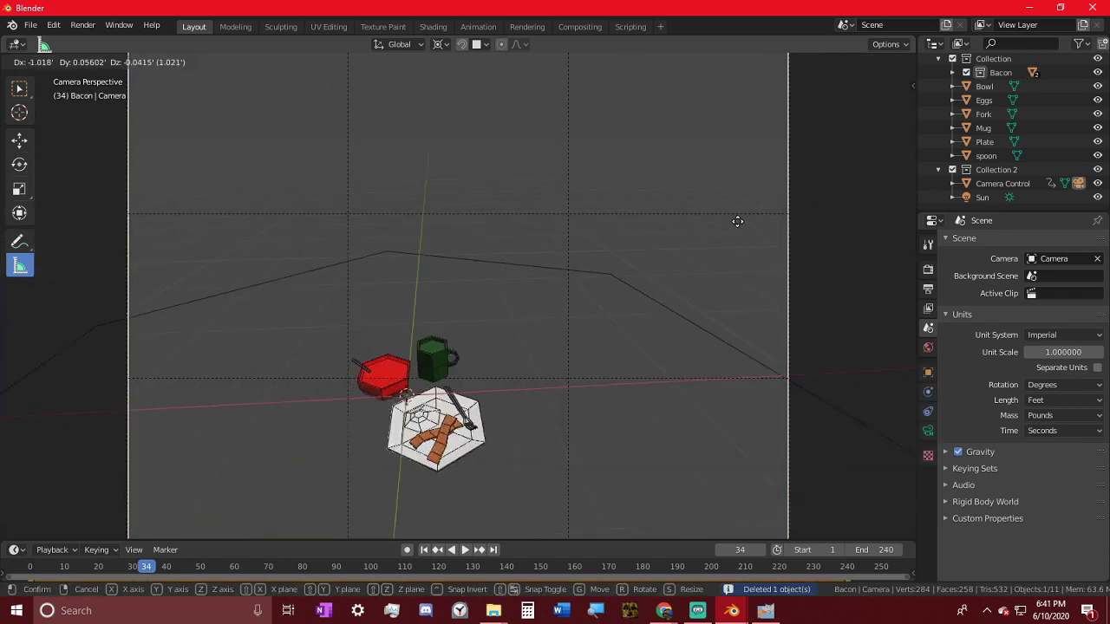
right_click(746, 225)
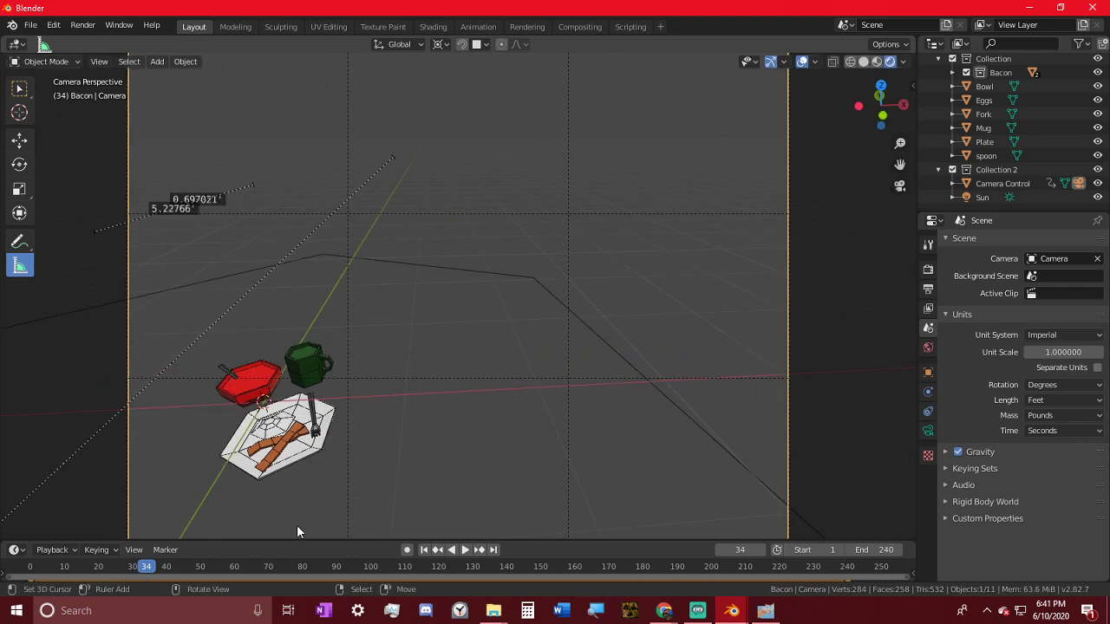
drag(147, 562, 30, 563)
key(space)
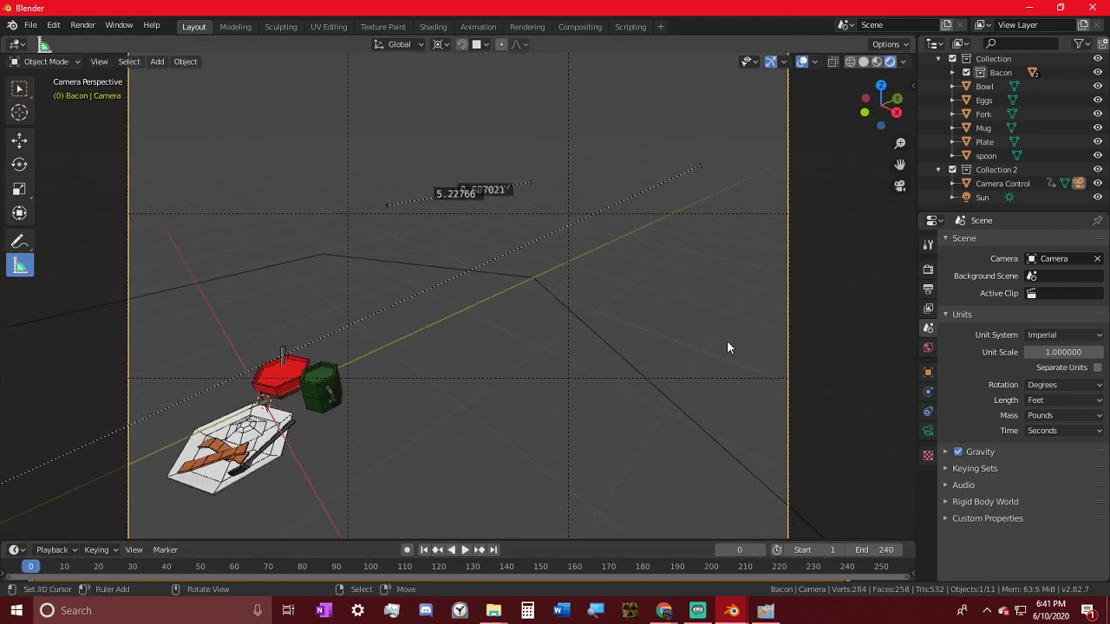
scroll(792, 260, down, 2)
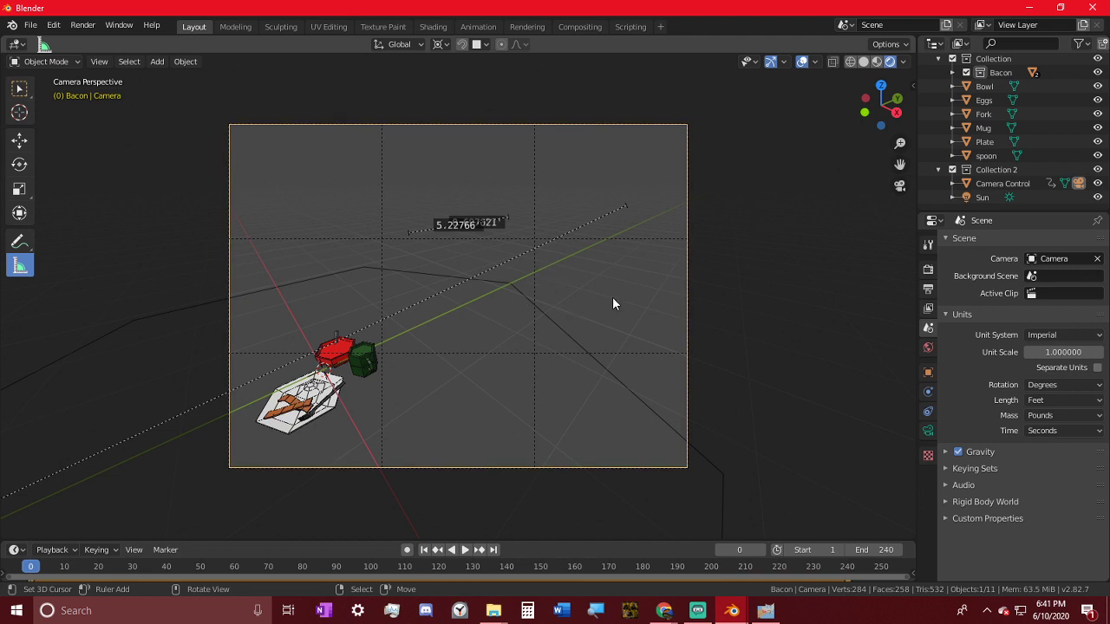
key(g)
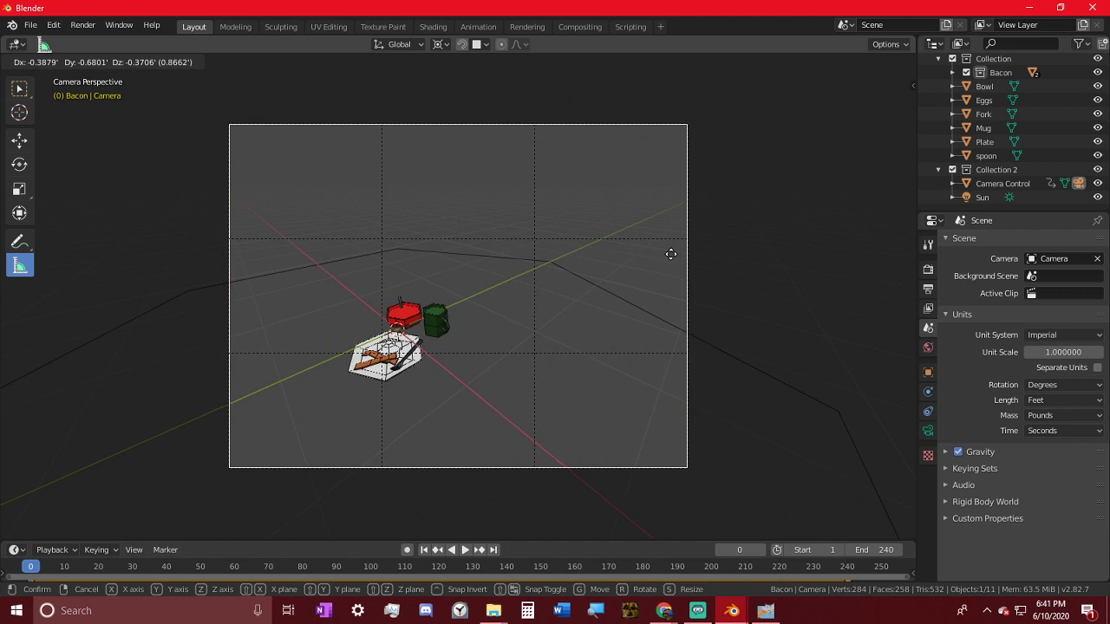
click(671, 254)
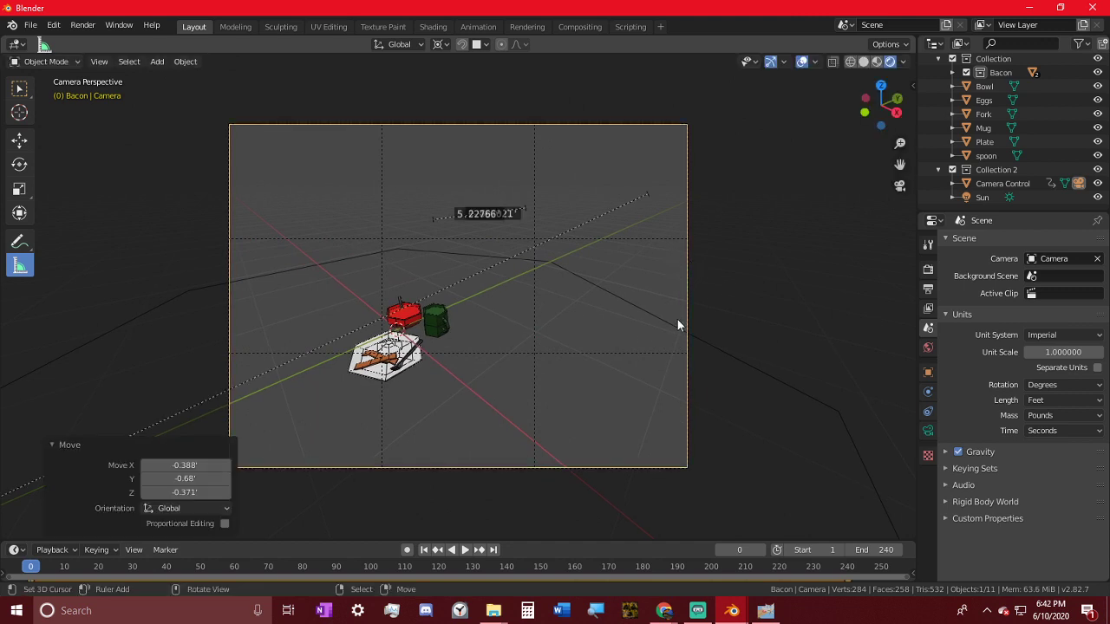
key(g)
right_click(706, 317)
key(g)
right_click(696, 323)
- Scale the camera down so the dishes fill more of the frame, and move it 0.239' along its local Z axis
key(s)
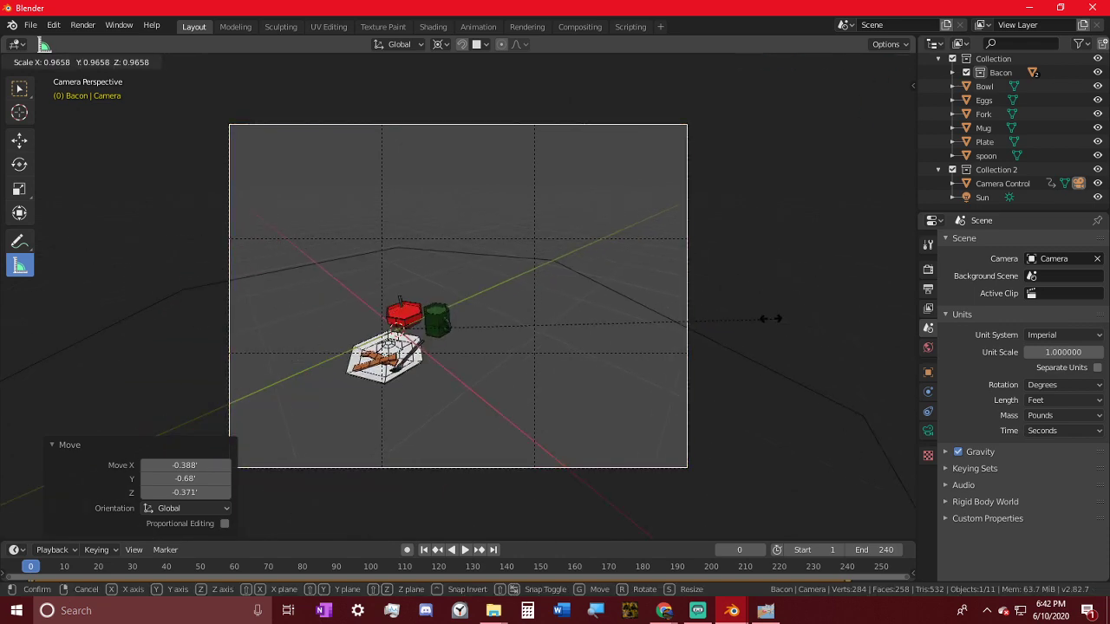
click(620, 270)
key(g)
key(z)
key(z)
click(624, 272)
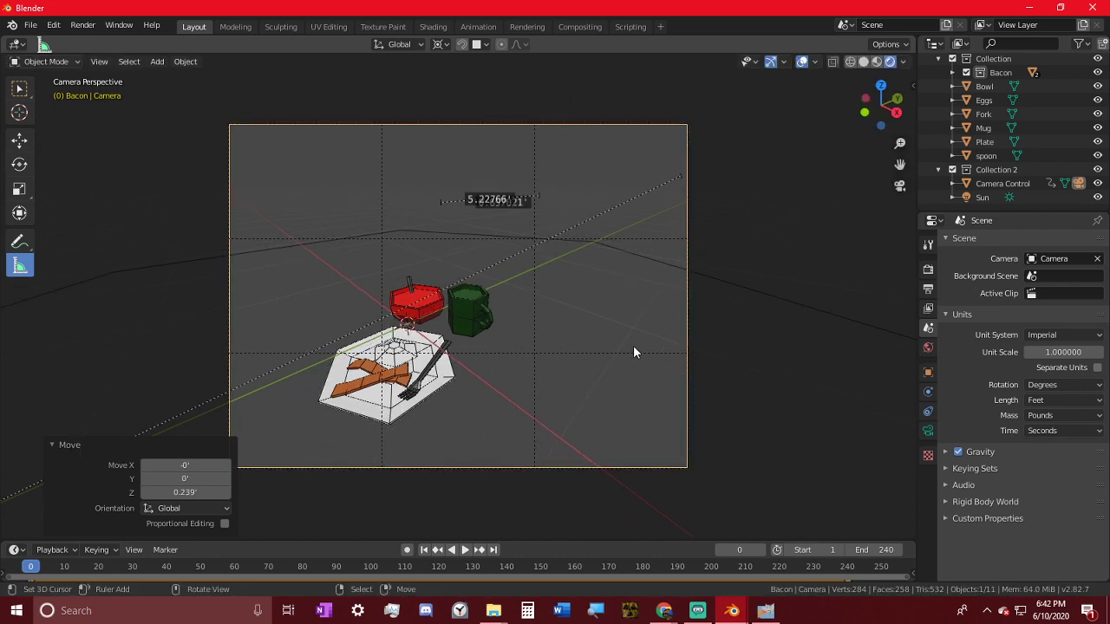
- Play the camera orbit animation briefly to check how the dishes are framed
key(space)
key(Home)
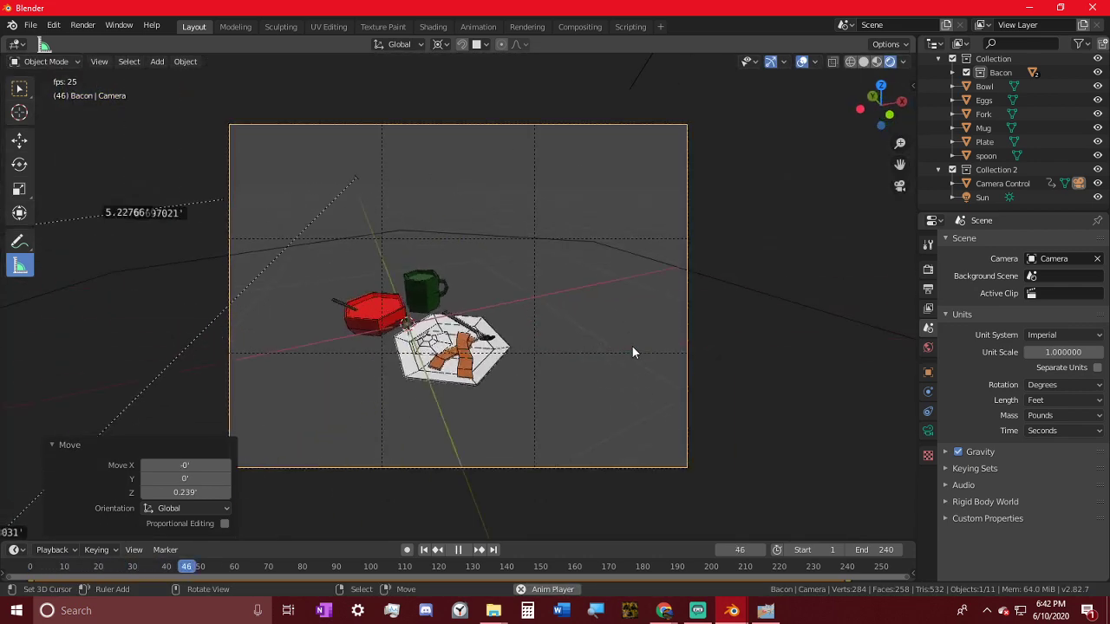
key(space)
- Scale the camera by 0.570 and preview the orbit animation through it
key(g)
key(Escape)
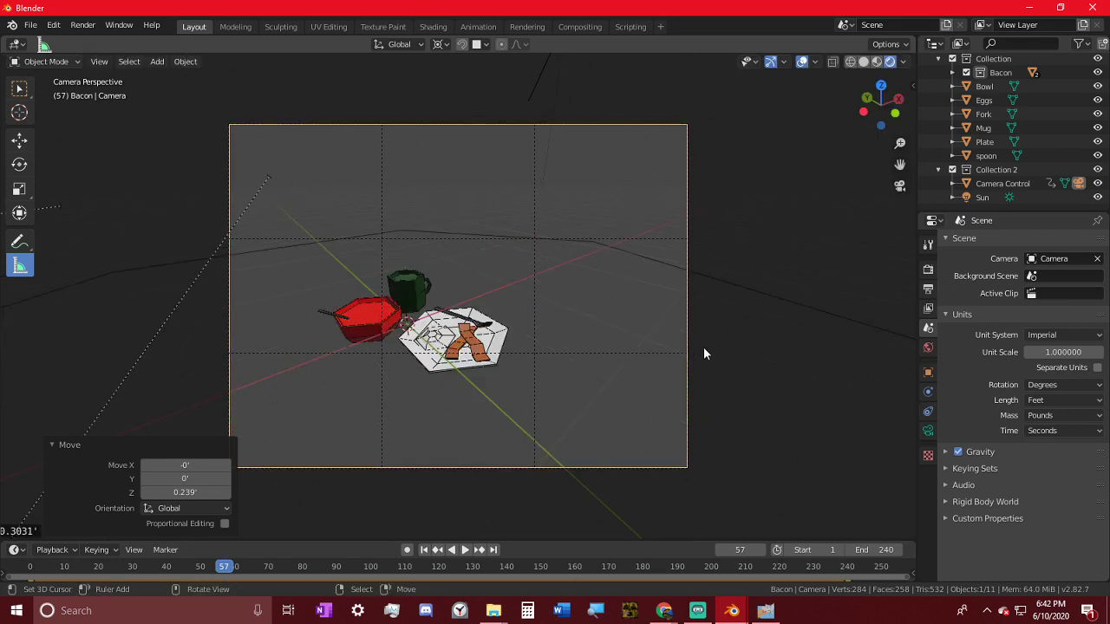
key(s)
click(599, 298)
key(space)
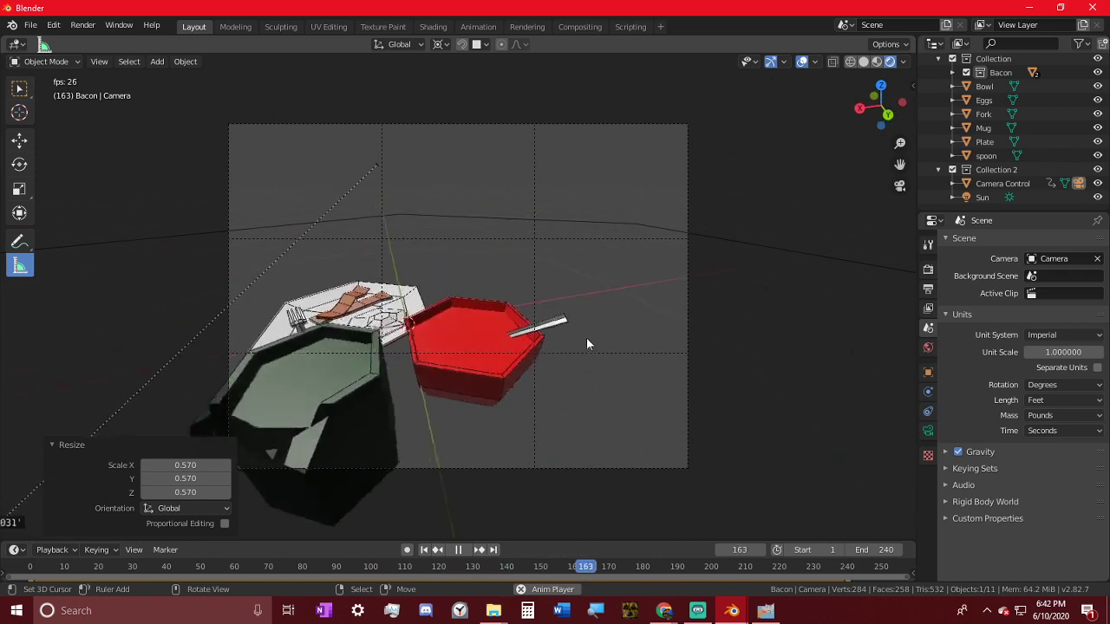
key(space)
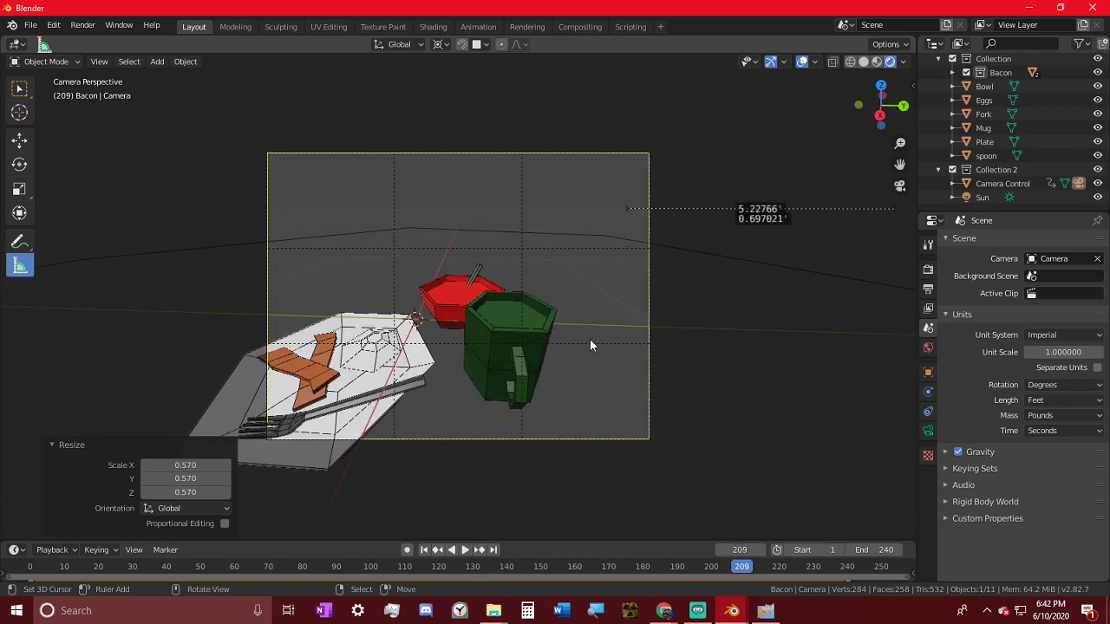
- Move the camera 0.0979' along its local Z axis and scale it by 1.690
key(g)
key(z)
key(z)
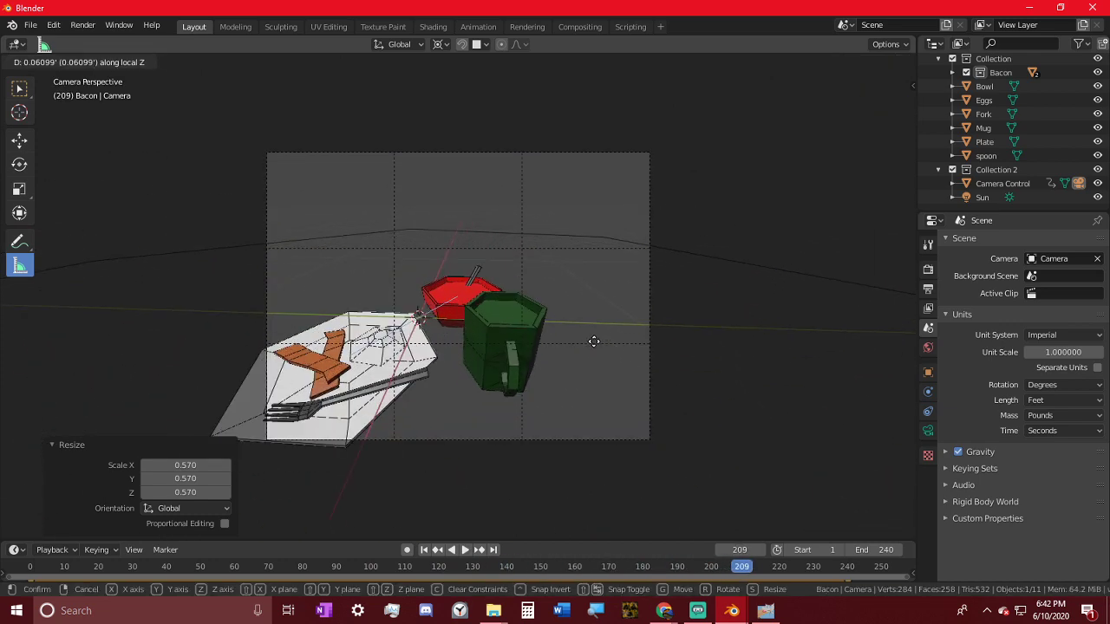
click(597, 347)
key(s)
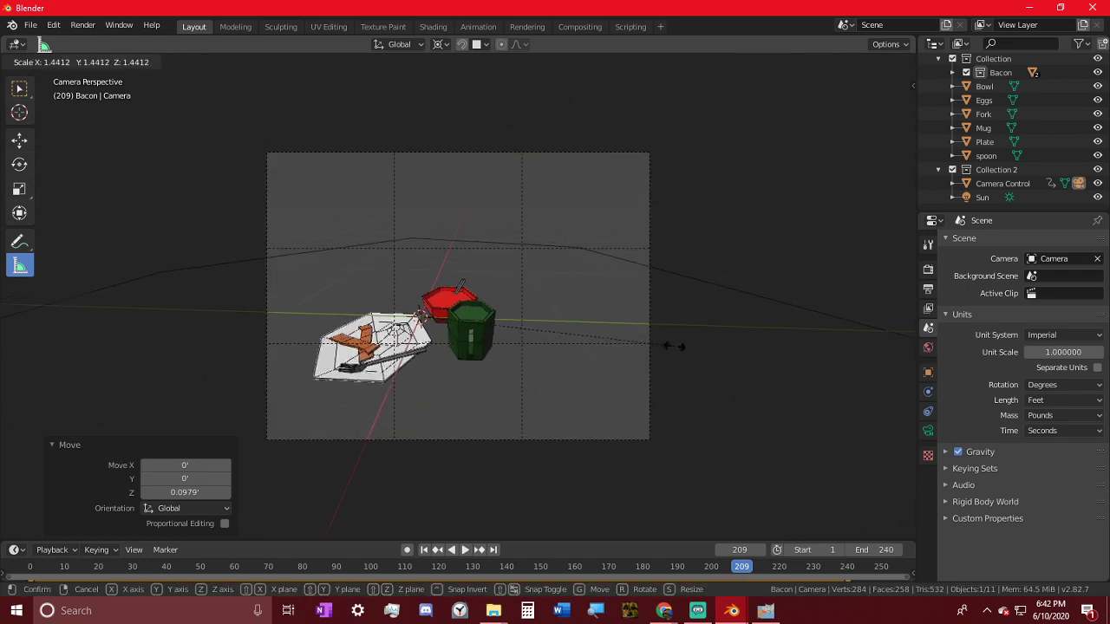
click(714, 347)
- Move the camera closer along its local Z axis, and shift it by 0.062' X, -0.141' Y and -0.109' Z to reframe the dishes
key(g)
key(z)
key(z)
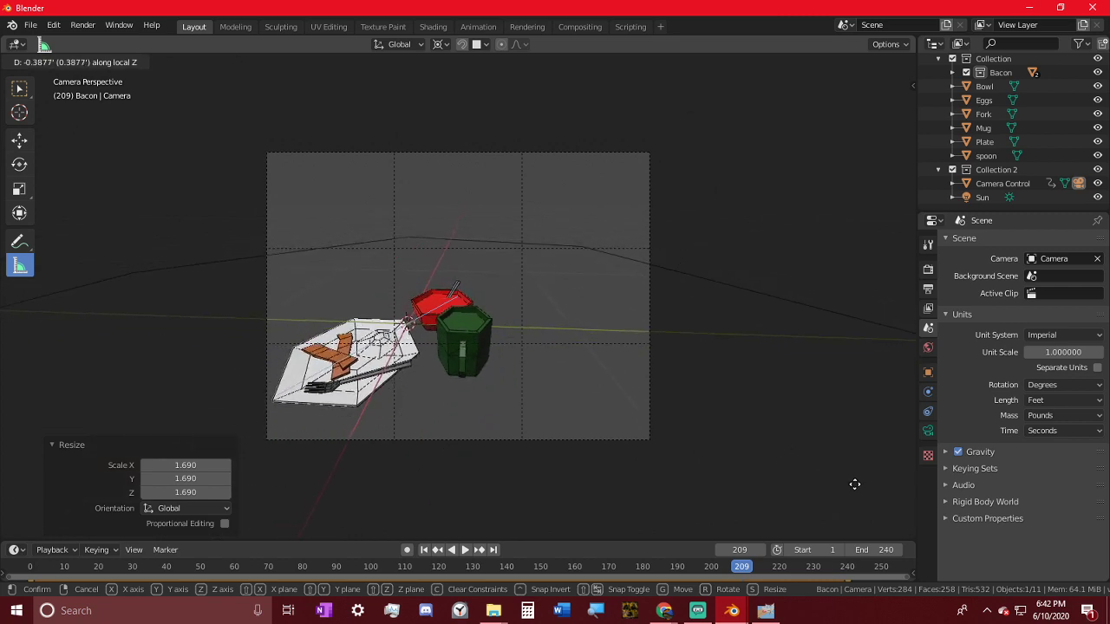
click(824, 479)
key(g)
click(852, 491)
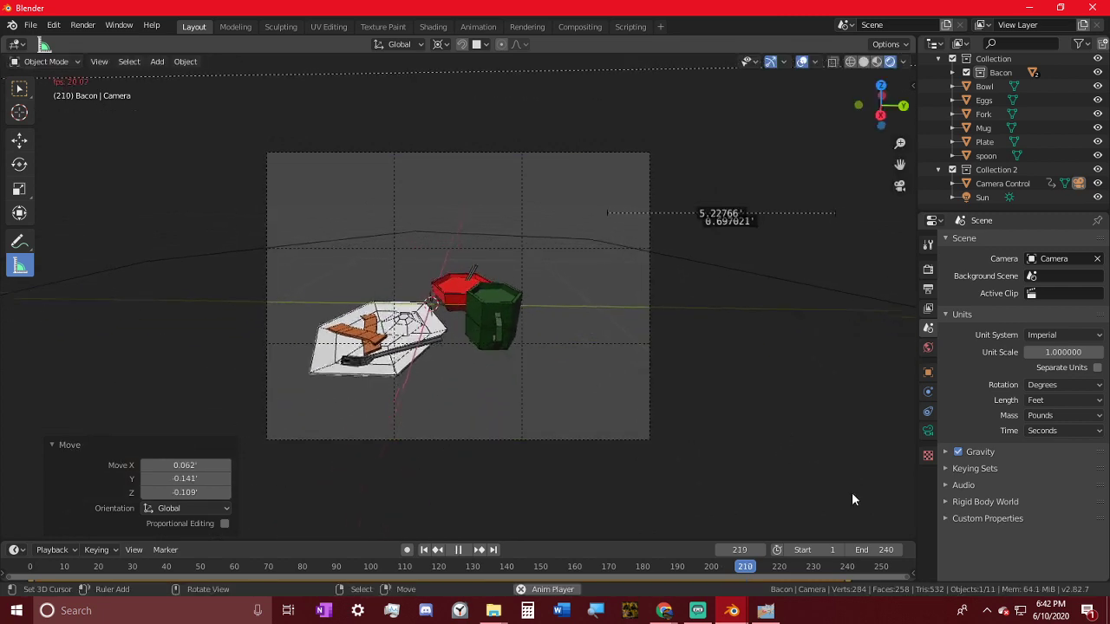
key(space)
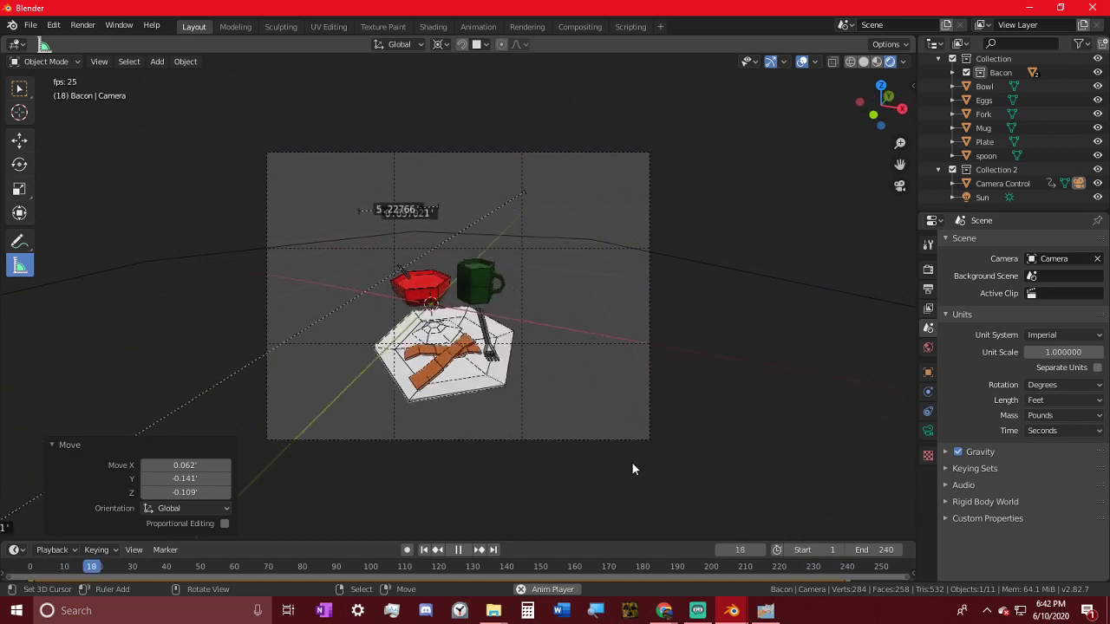
- Add a plane mesh at the world origin, compare it with the dishes from a low view, and delete it
scroll(632, 464, up, 4)
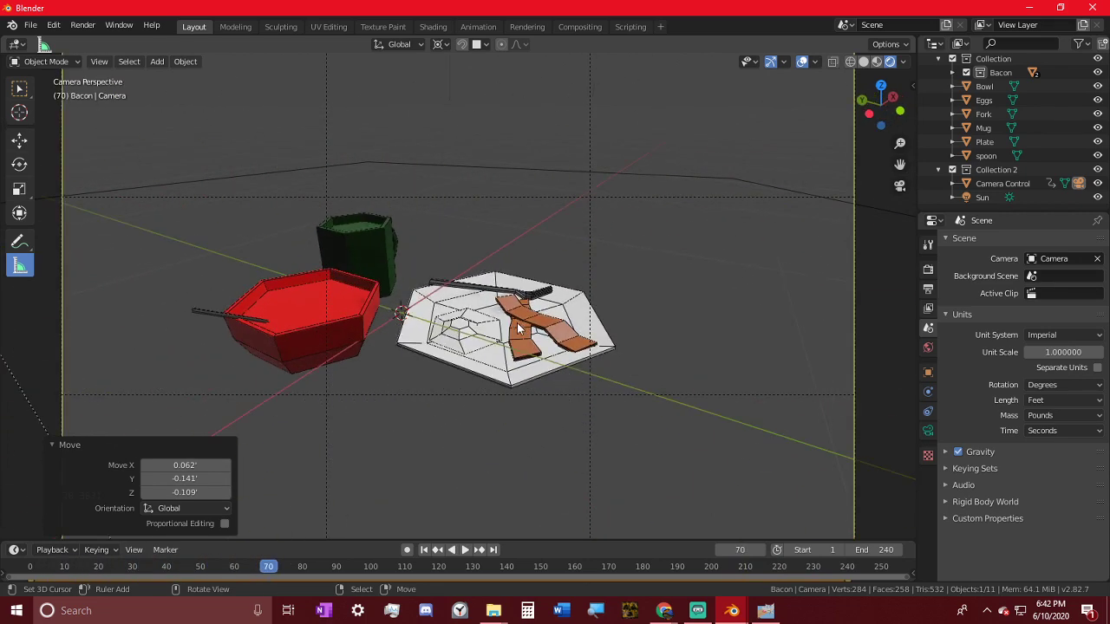
middle_drag(470, 365, 434, 325)
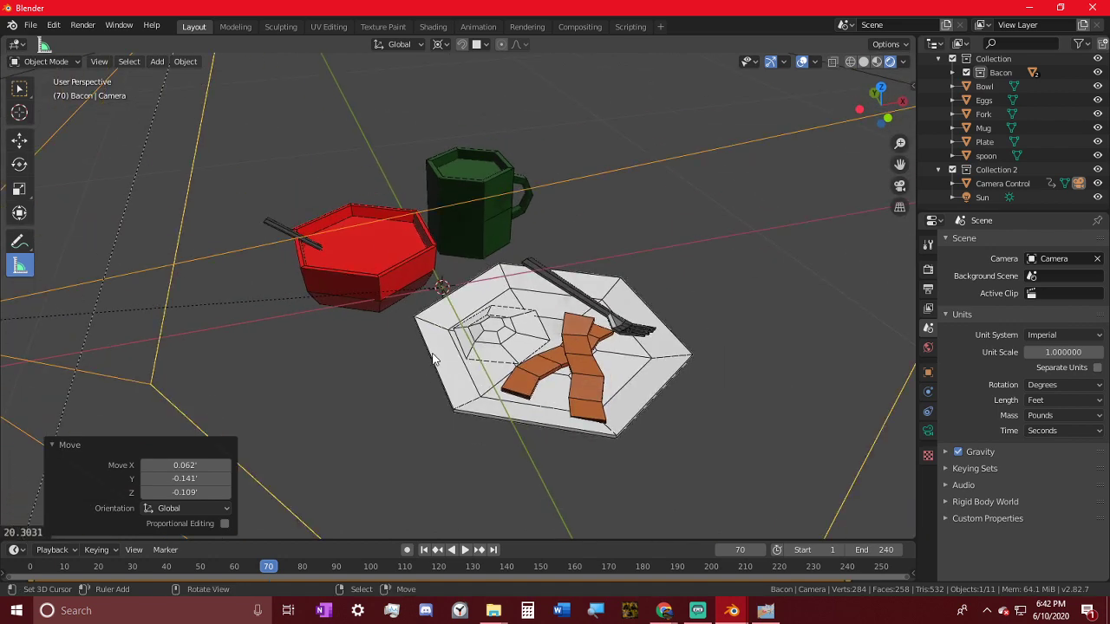
key(shift+a)
mouse_move(464, 320)
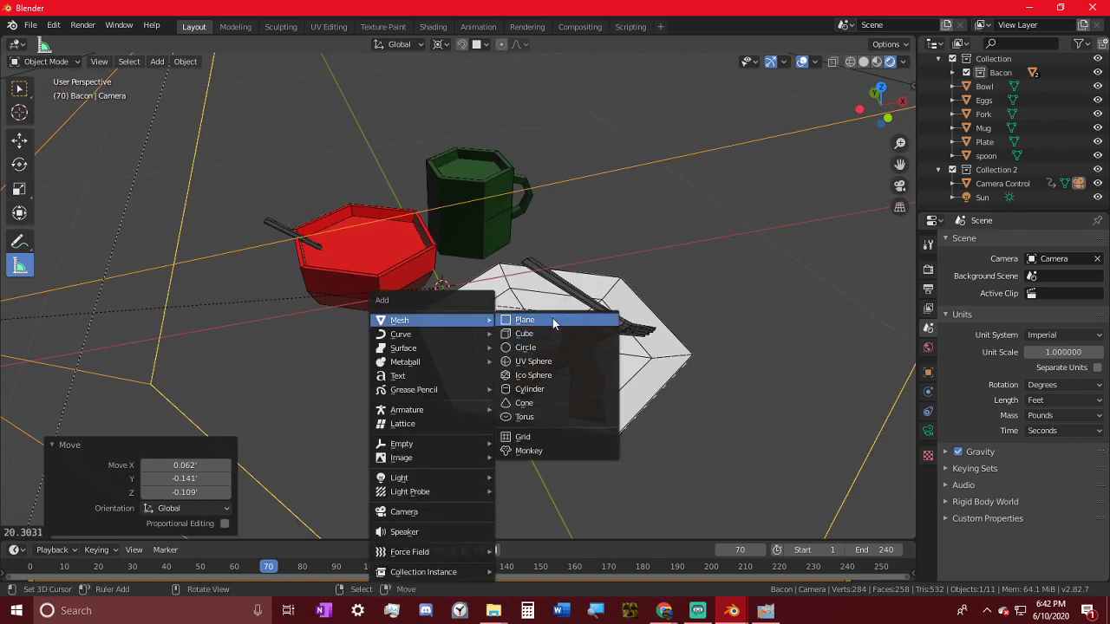
click(553, 318)
middle_drag(517, 256, 491, 215)
middle_drag(501, 280, 503, 286)
click(568, 291)
click(381, 377)
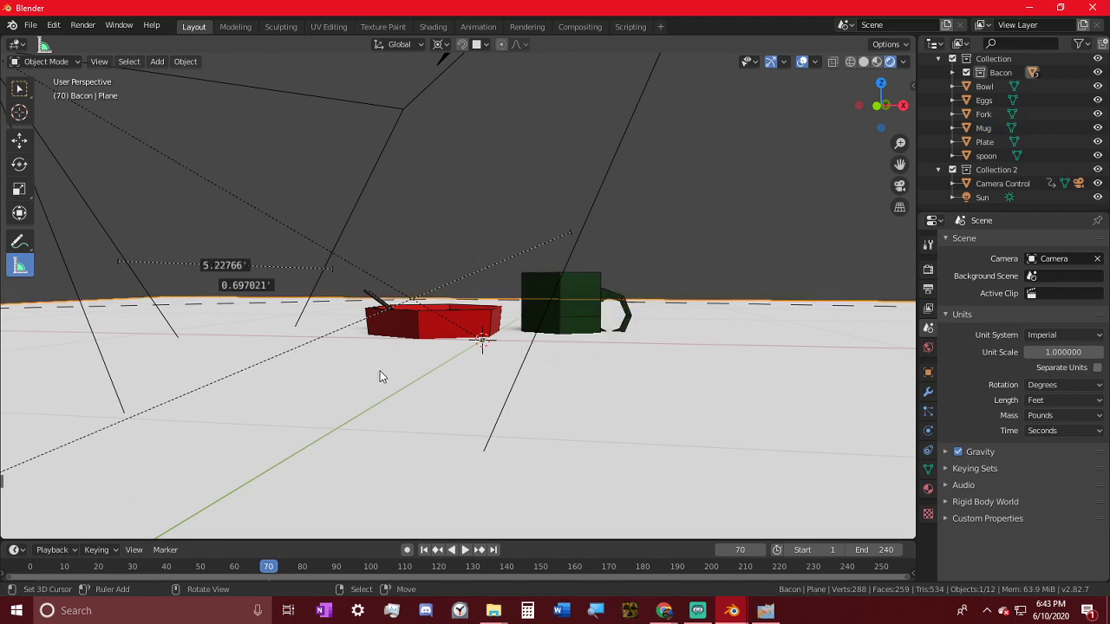
key(Delete)
- Delete the camera object above the dishes
middle_drag(388, 402, 228, 350)
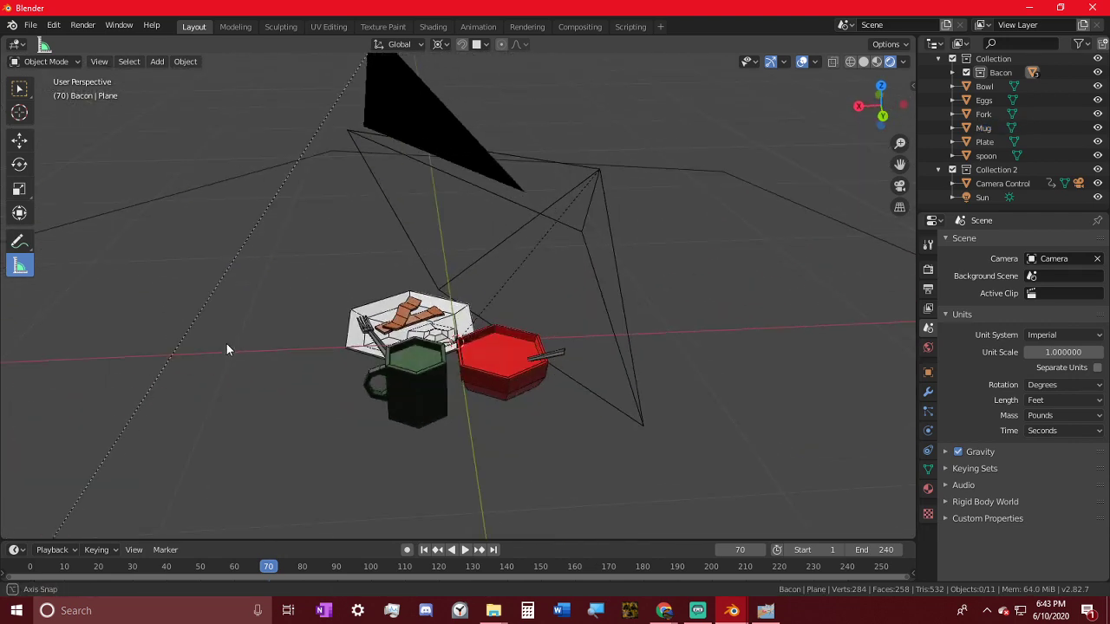
click(558, 226)
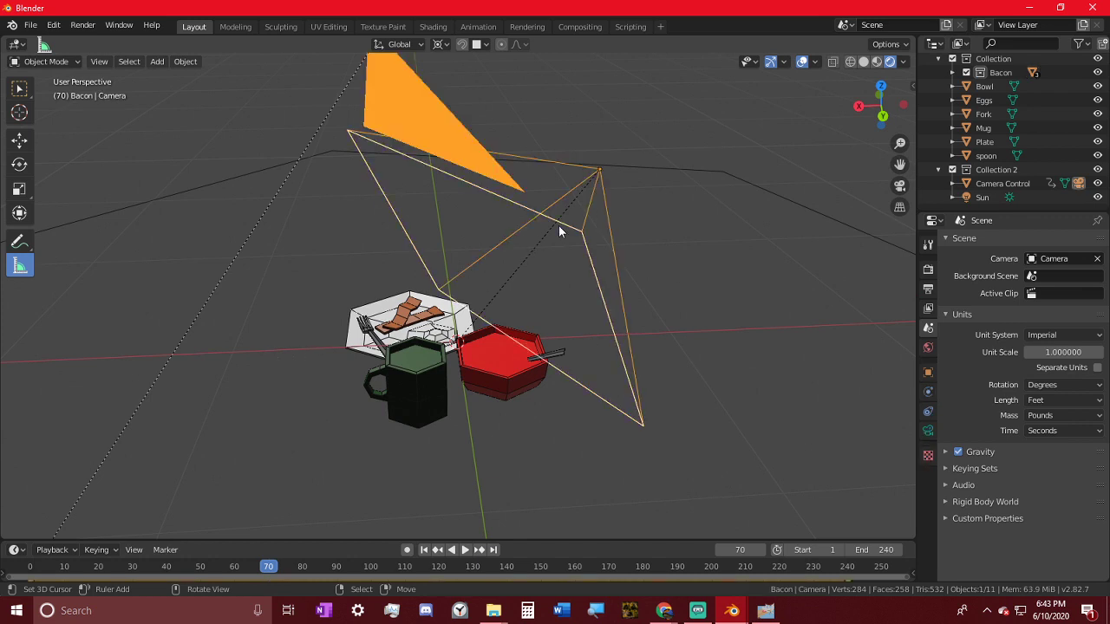
key(Delete)
- Switch the viewport to wireframe shading and circle-select everything around the dishes
key(shift+z)
key(c)
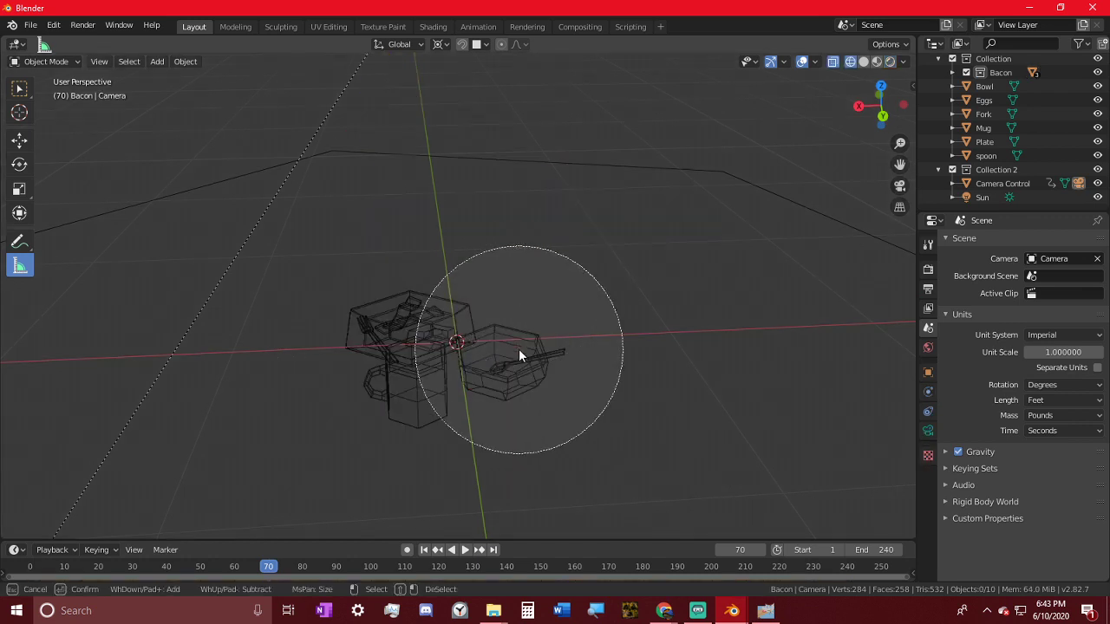
drag(519, 352, 534, 366)
key(Escape)
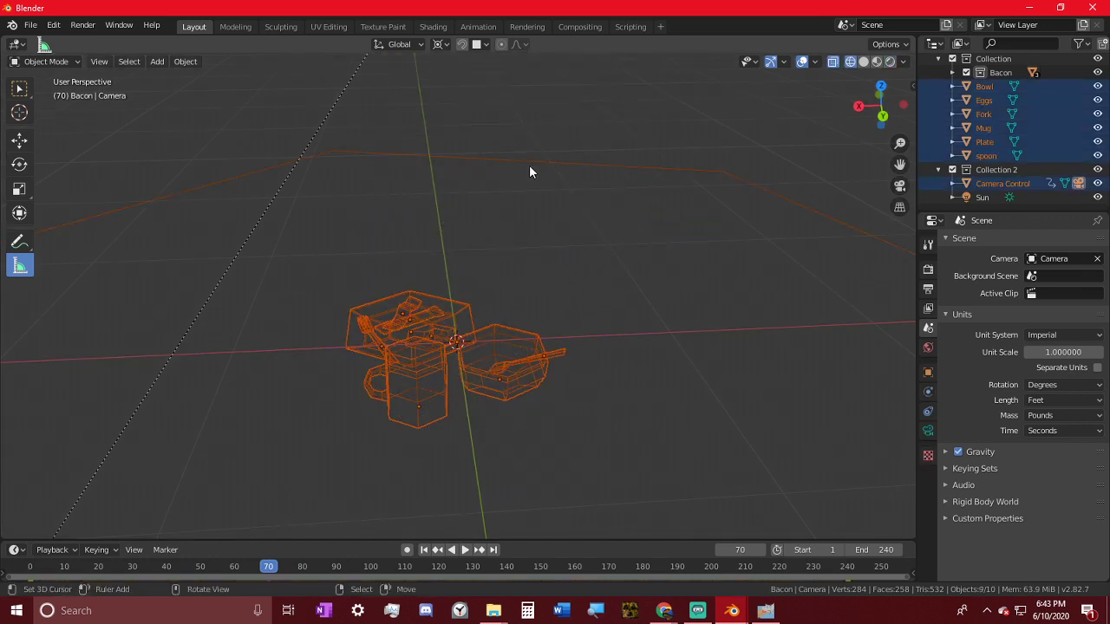
- Show the selectability toggles in the outliner and make the Camera Control object unselectable
middle_drag(529, 167, 464, 358)
scroll(658, 295, down, 3)
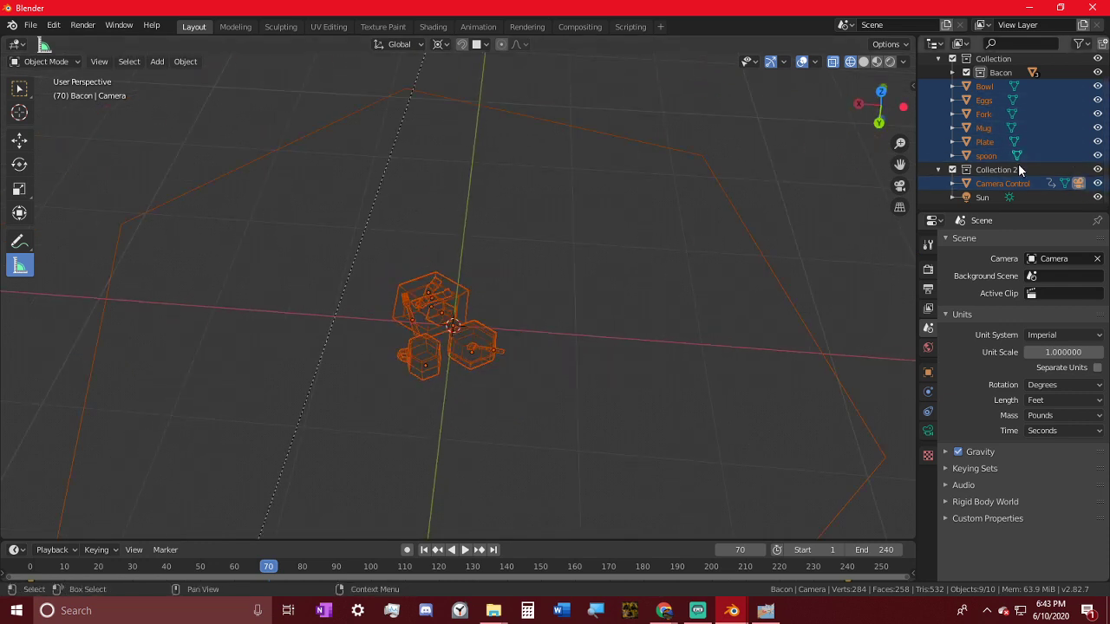
click(1080, 45)
click(978, 88)
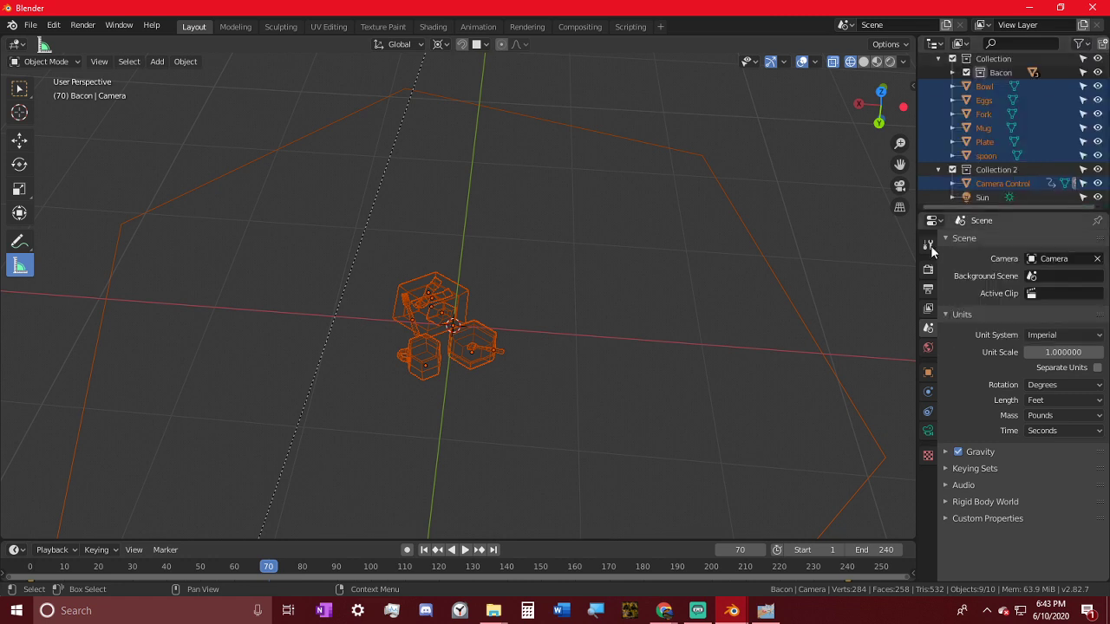
click(1084, 184)
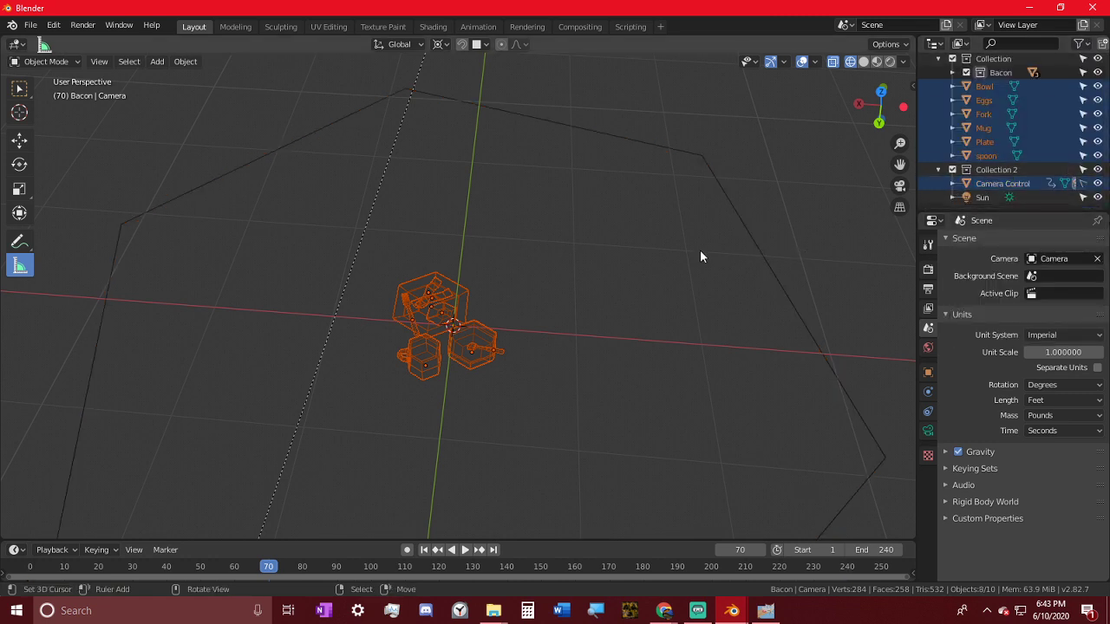
- Clear the selection and circle-select only the plate, mug, bowl, cutlery and food objects
key(alt+a)
key(c)
drag(531, 322, 470, 279)
right_click(532, 313)
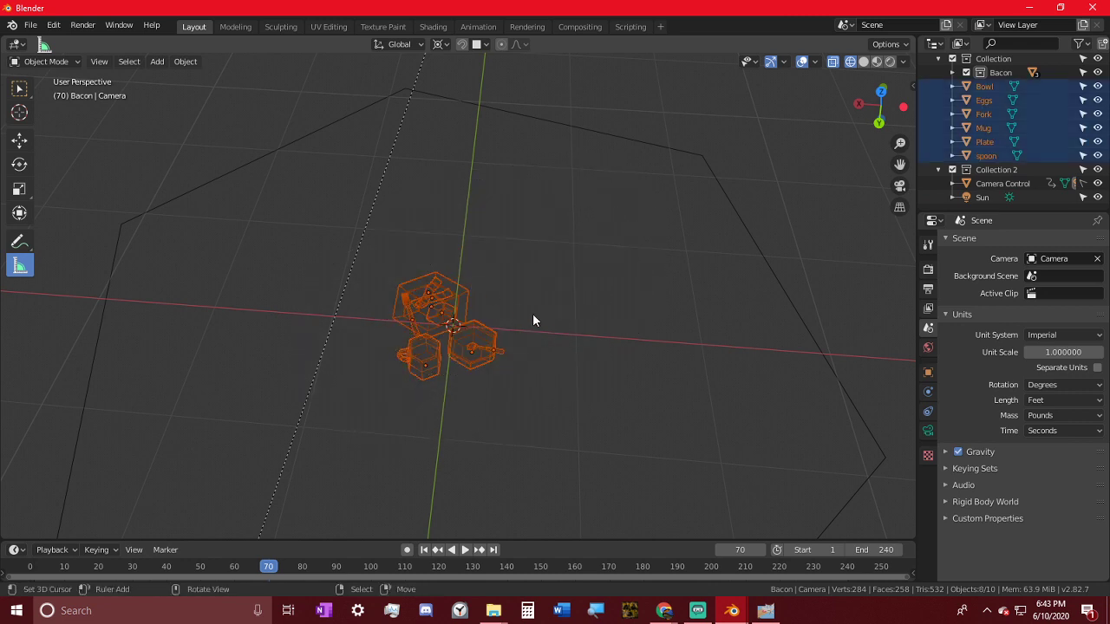
- Raise the selected dishes and food about 0.209' along the global Z axis in the right orthographic view
mouse_move(532, 313)
middle_down()
mouse_move(534, 259)
mouse_move(512, 272)
mouse_move(515, 252)
mouse_move(535, 245)
middle_up()
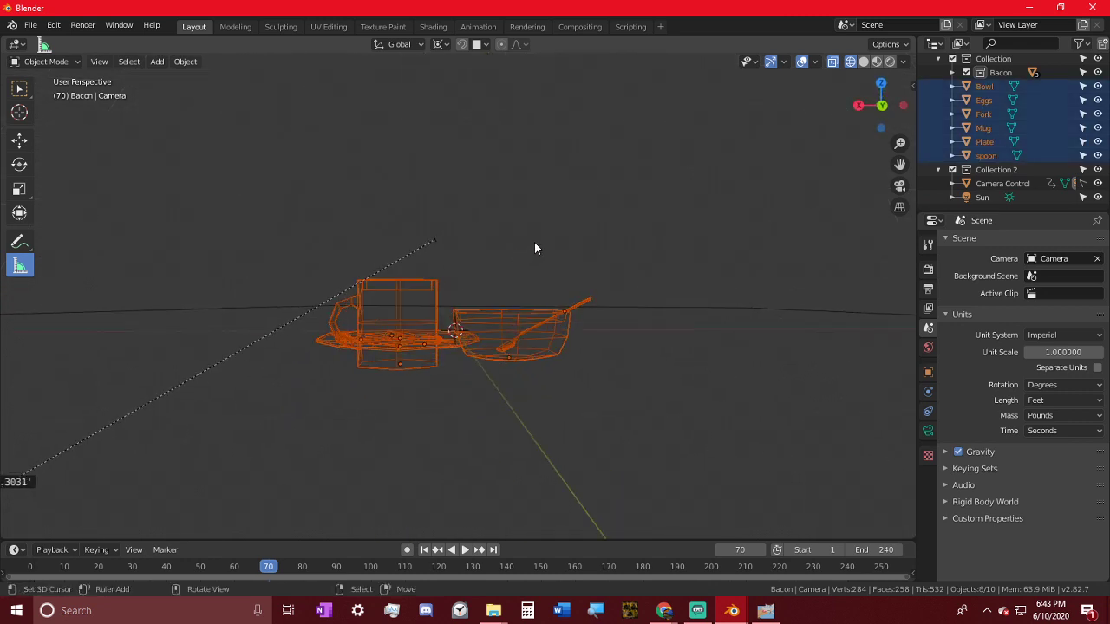
key(KP_3)
key(g)
key(z)
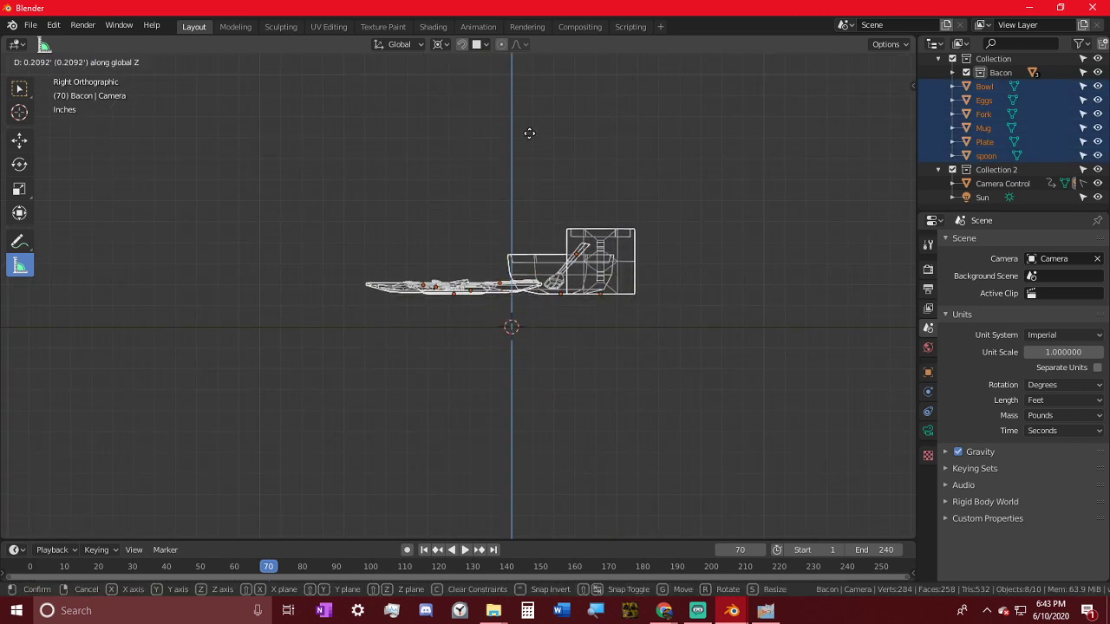
click(530, 133)
scroll(544, 301, up, 7)
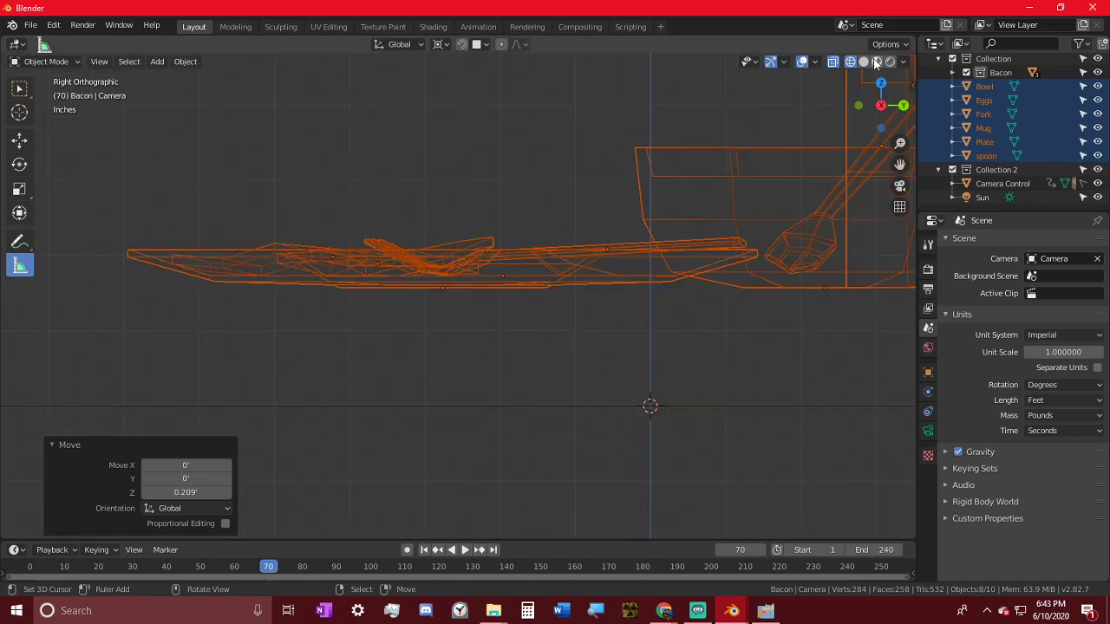
middle_drag(535, 301, 716, 244)
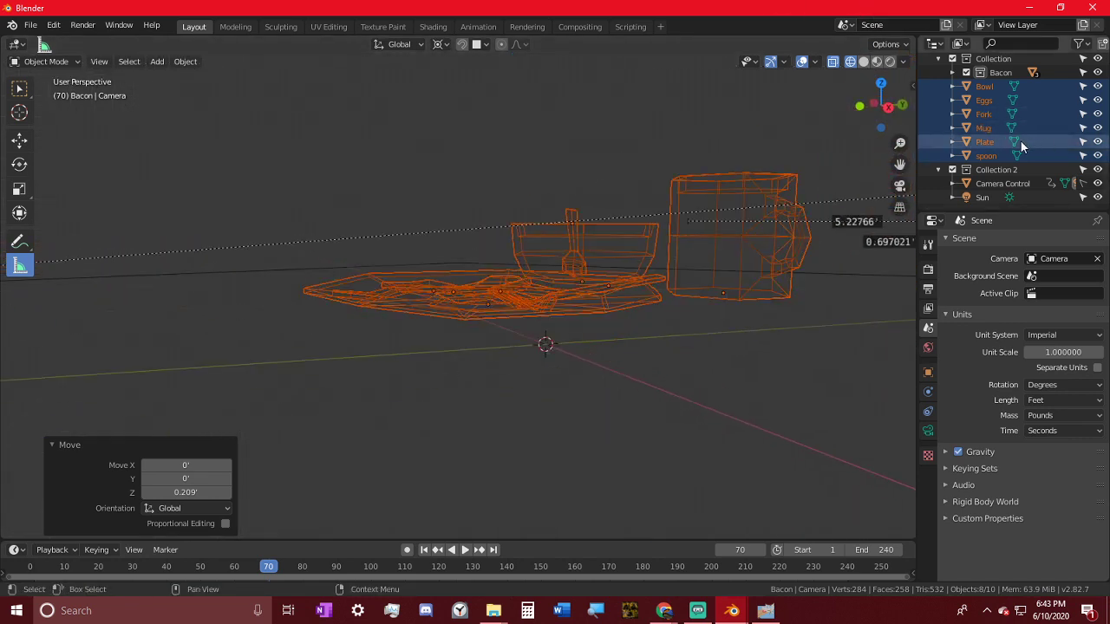
- Clear the selection and add a mesh plane at the world origin
middle_drag(868, 217, 697, 398)
click(696, 398)
key(shift+a)
mouse_move(701, 324)
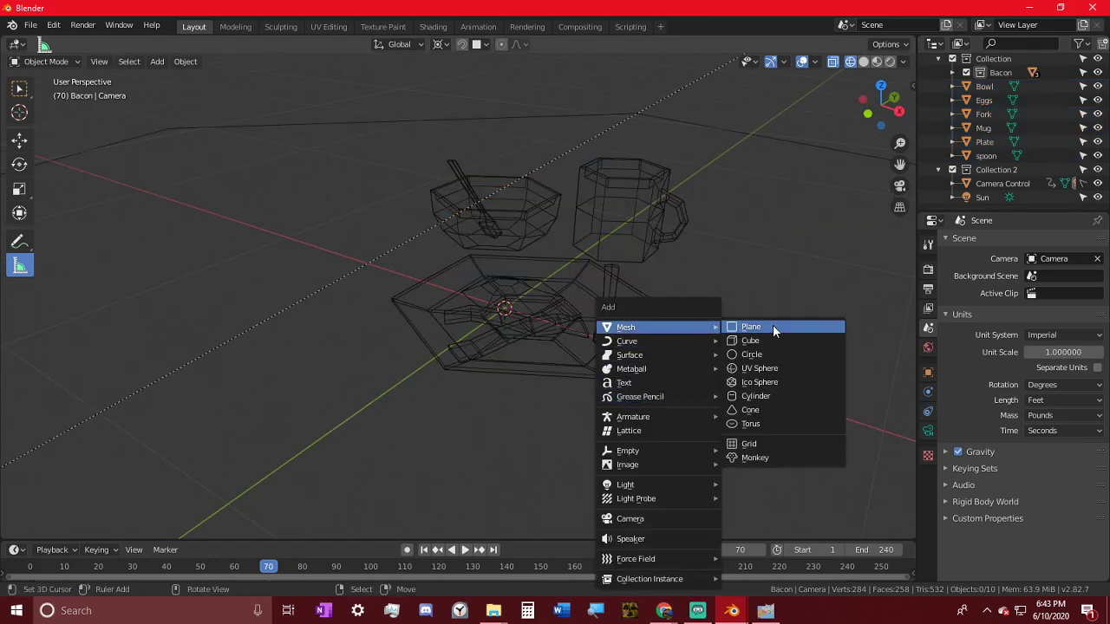
click(773, 325)
- Delete the newly added Plane.001 from the Bacon collection
click(951, 73)
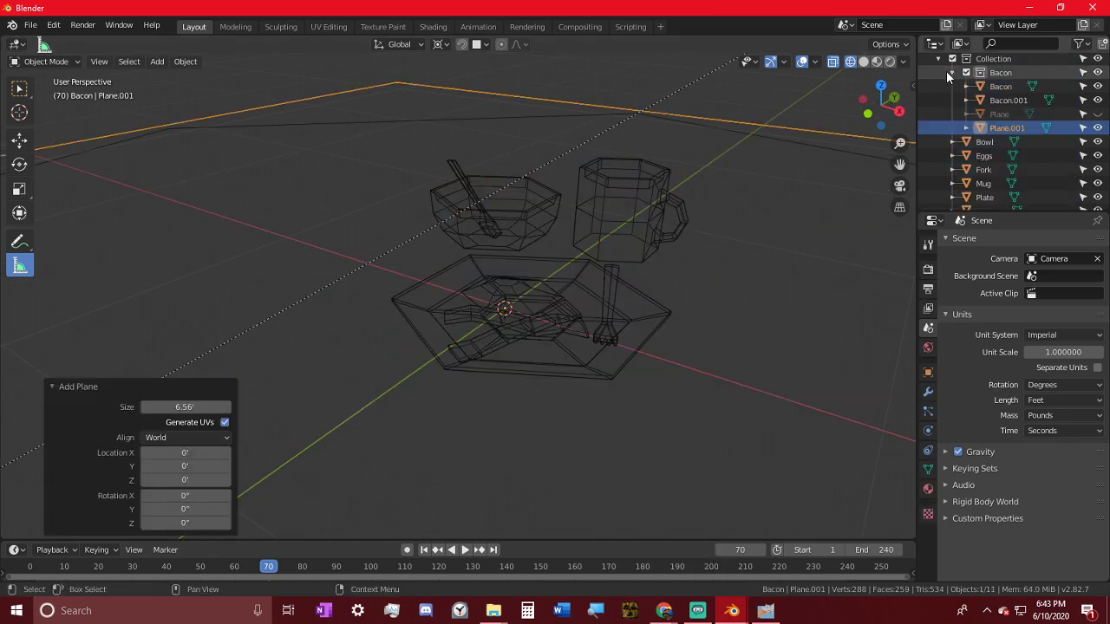
click(1014, 113)
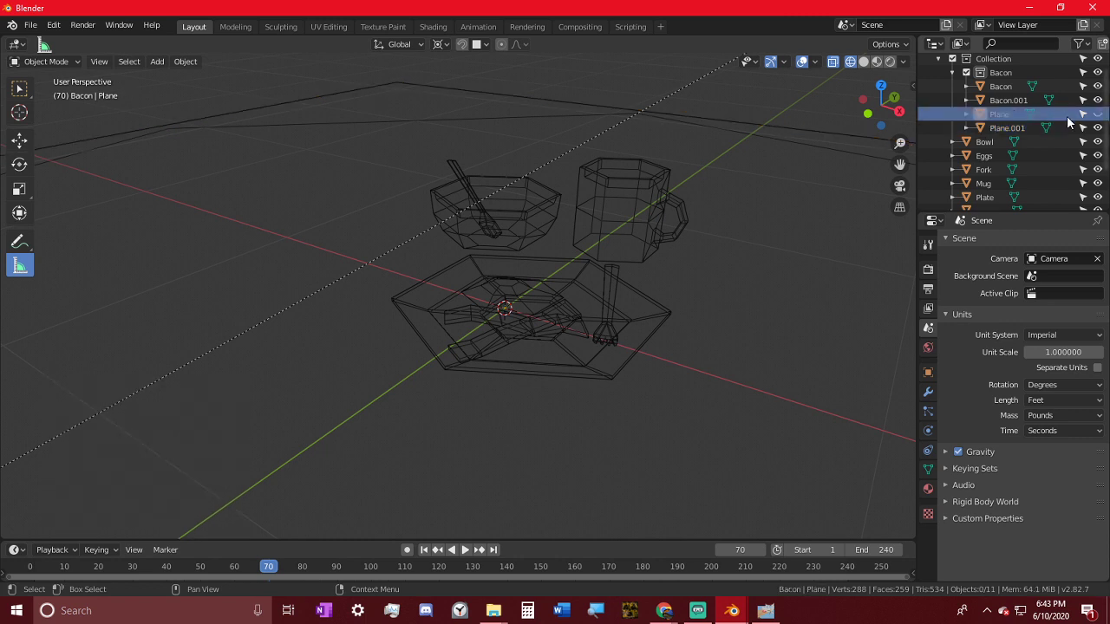
click(1004, 126)
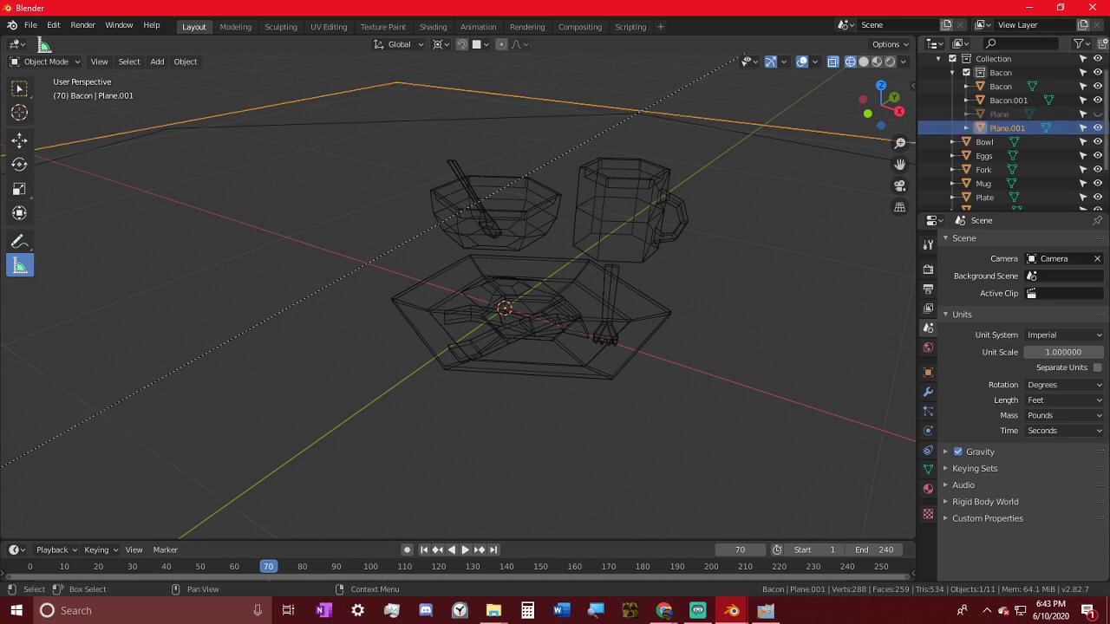
right_click(984, 143)
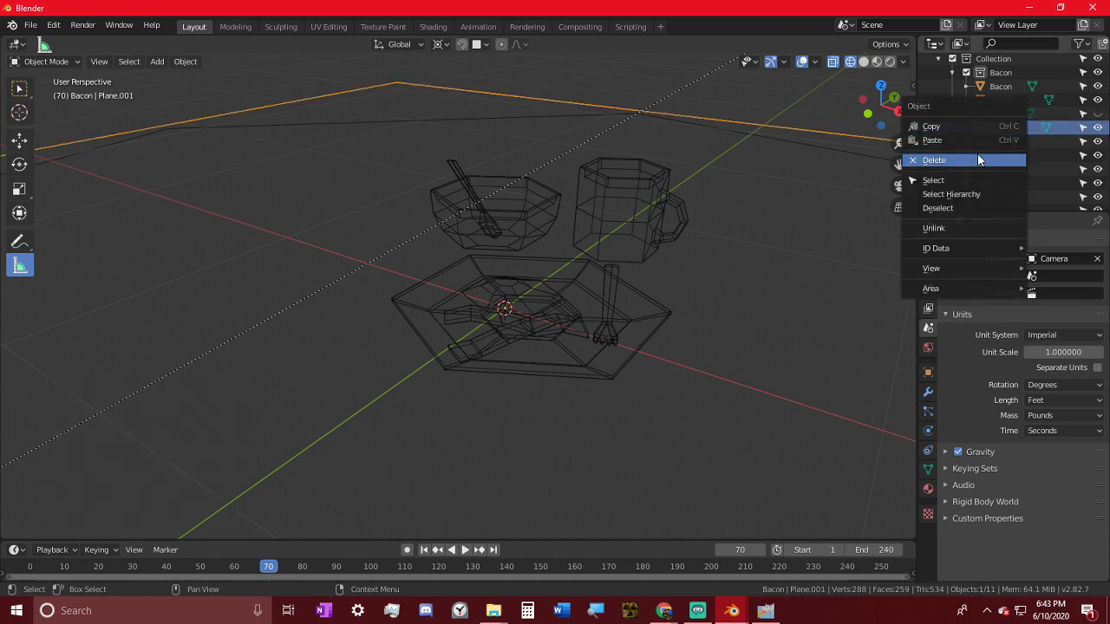
click(976, 160)
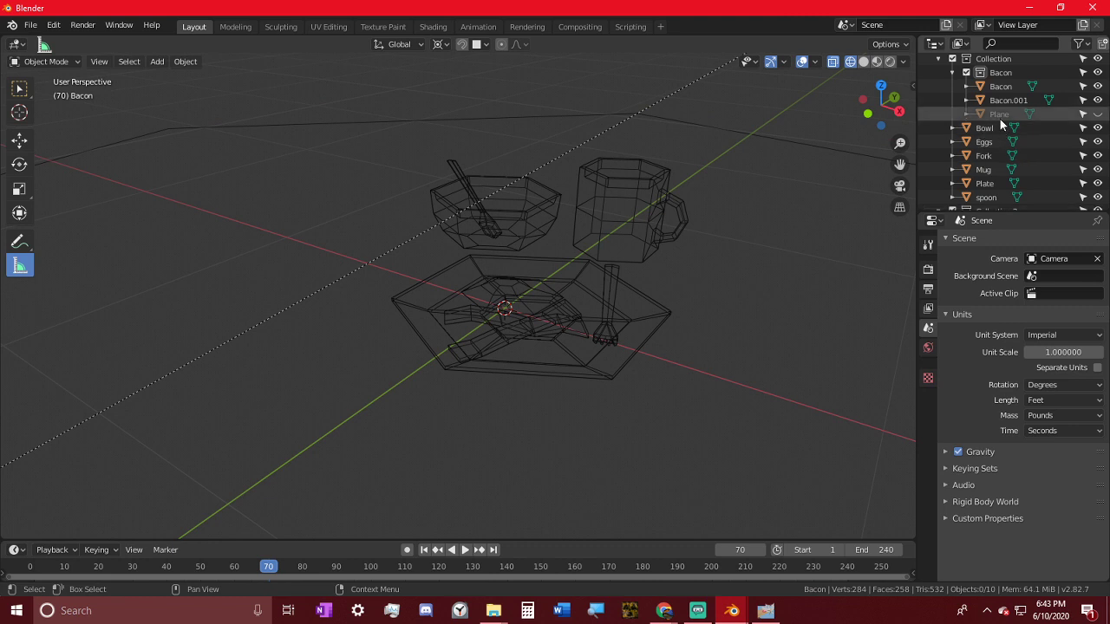
- Move the hidden Plane out of the Bacon collection into the main Collection and rename it Table
click(953, 72)
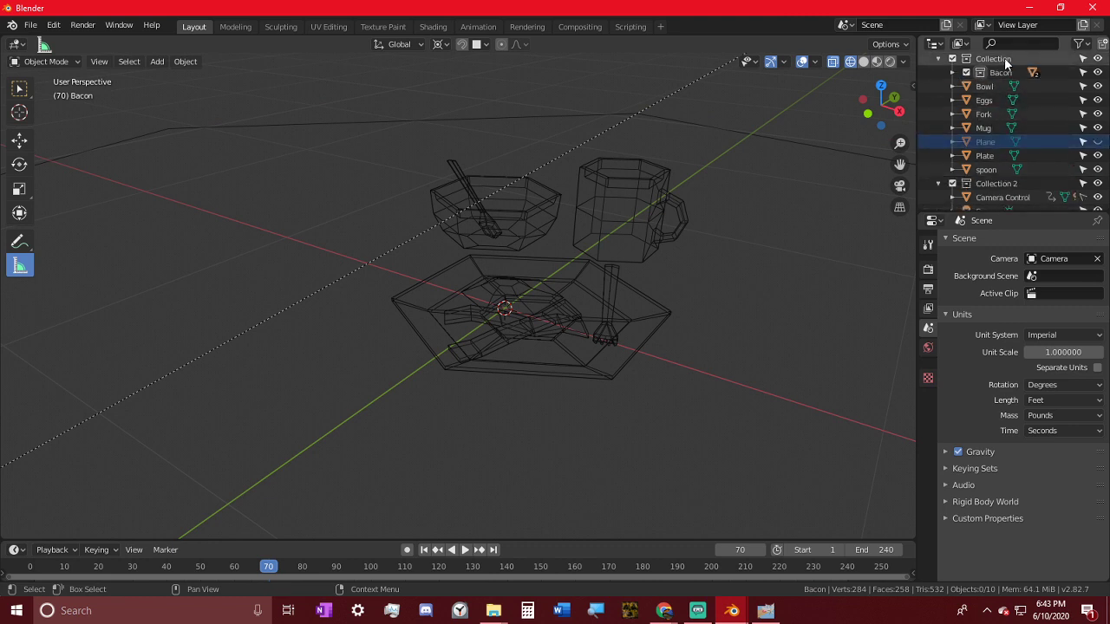
click(994, 59)
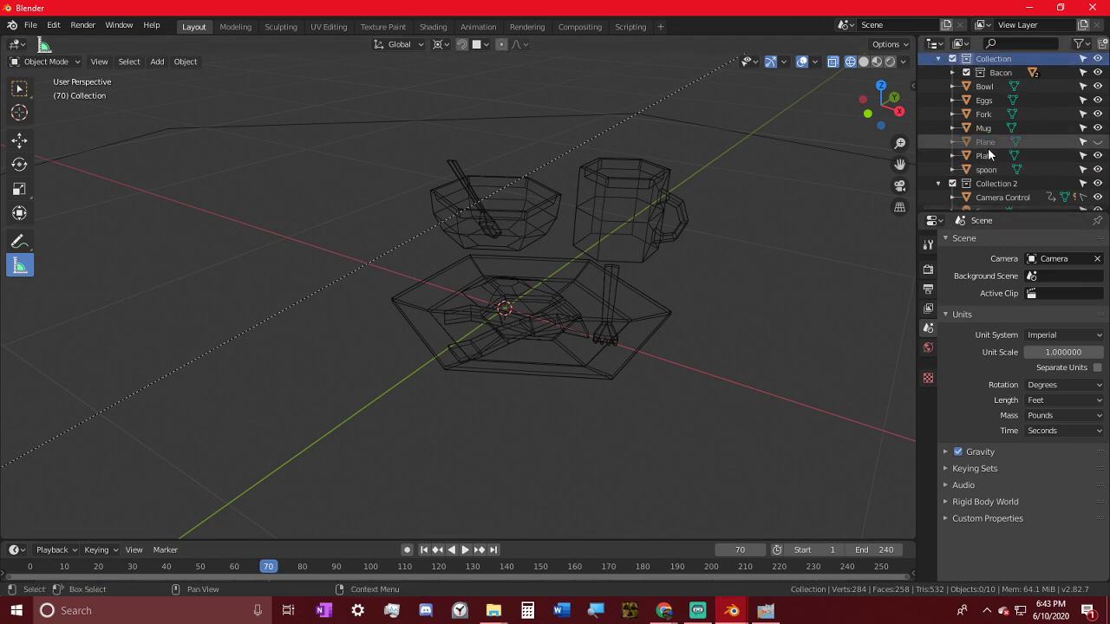
double_click(989, 142)
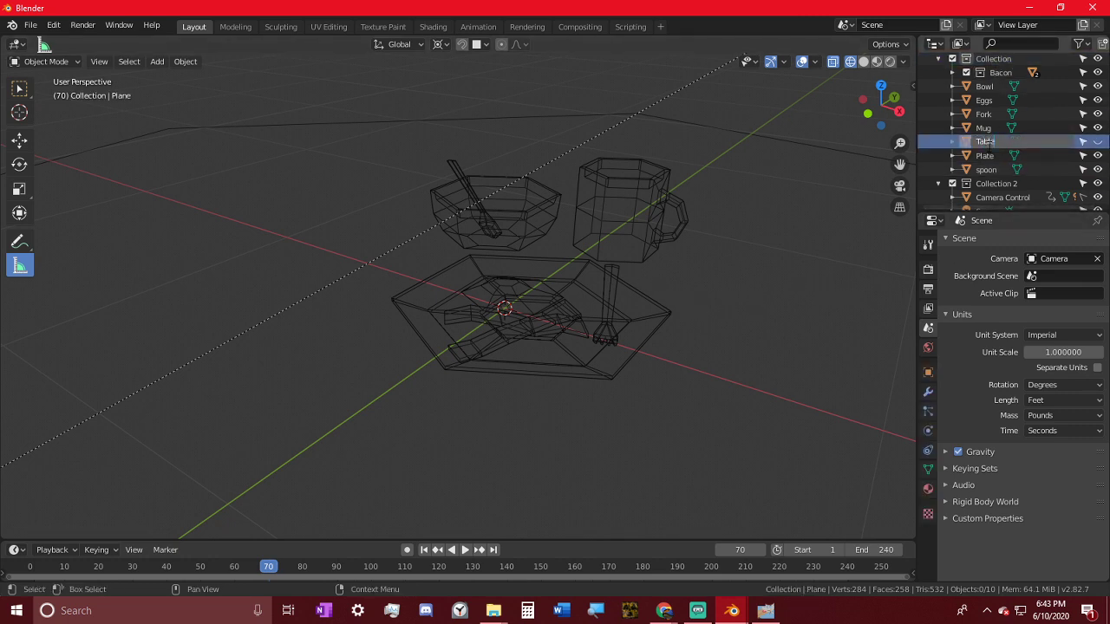
key(Return)
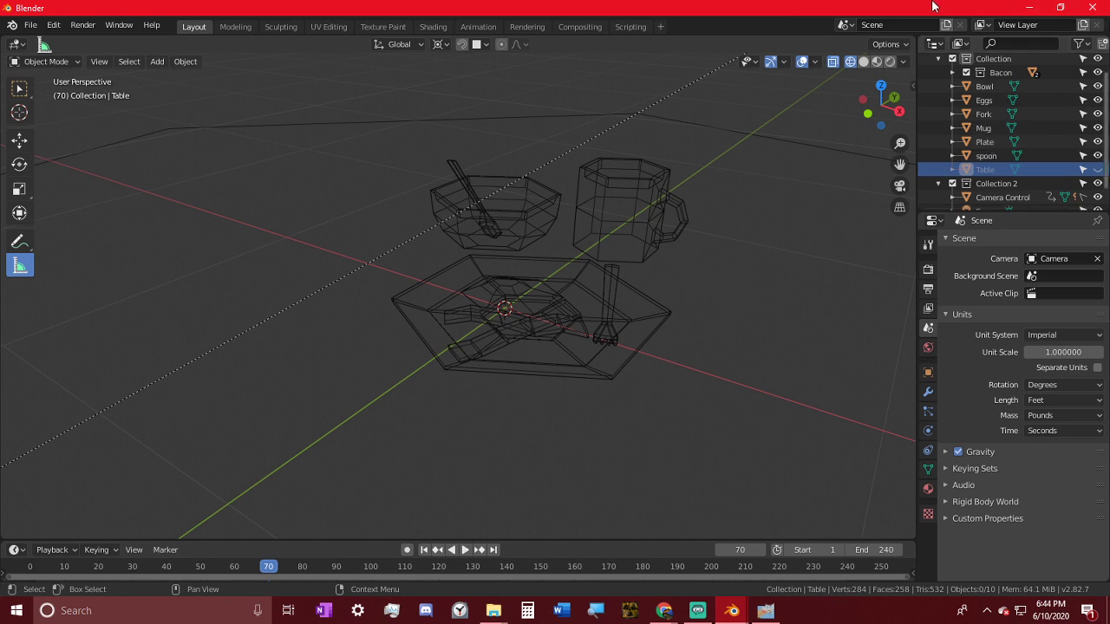
- Make the hidden Table object visible in the viewport
key(shift+a)
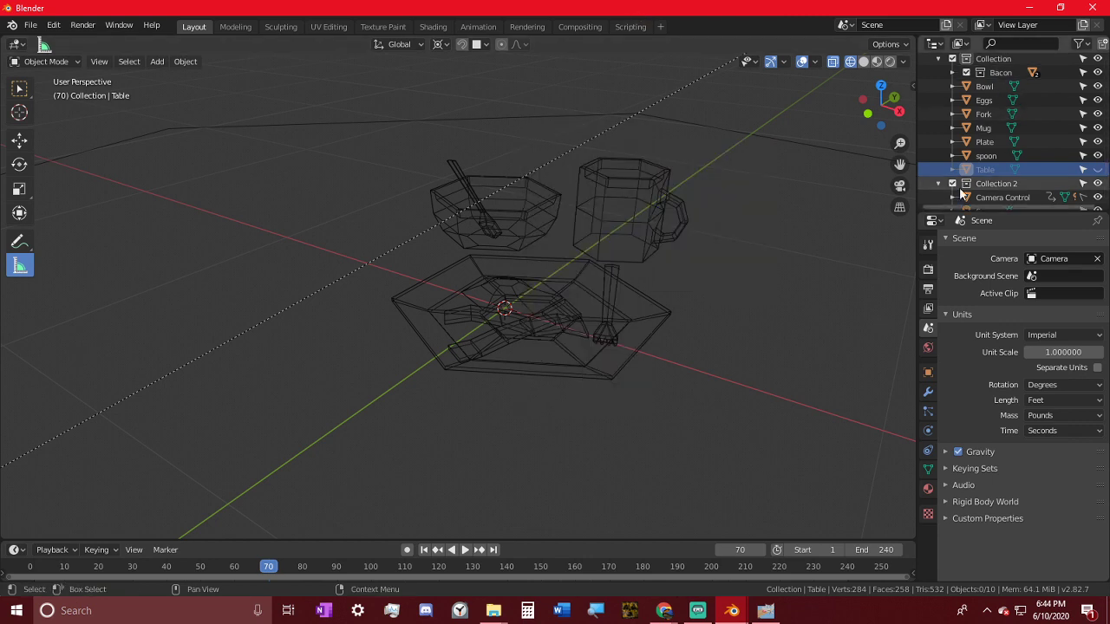
click(1098, 170)
middle_drag(673, 244, 691, 206)
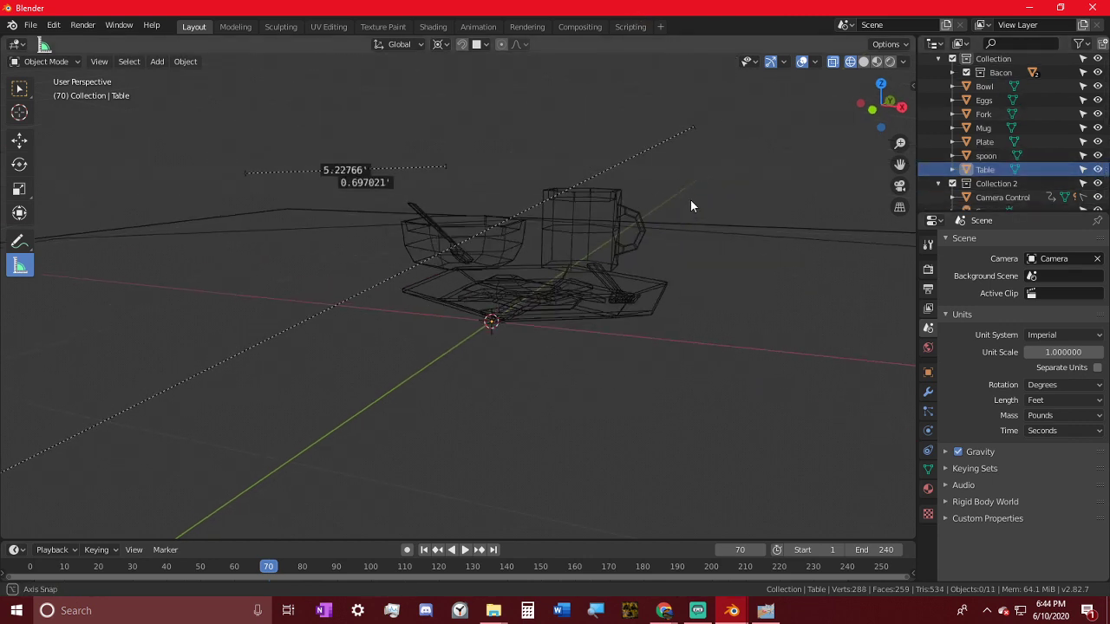
middle_drag(694, 161, 578, 193)
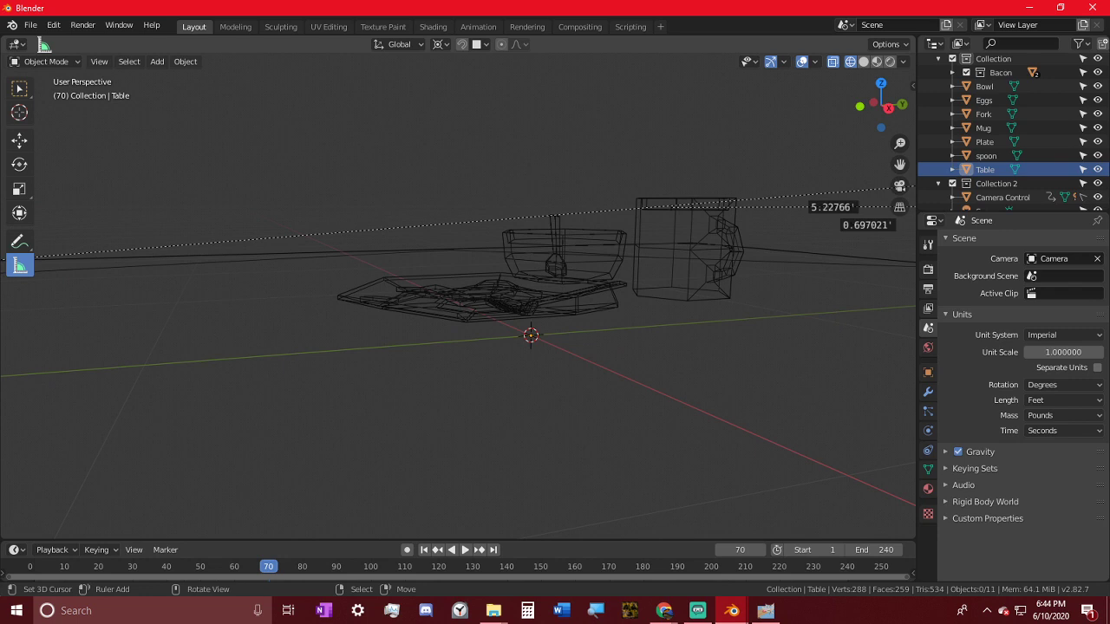
- Switch the Windows Volume Mixer device to WD32HB1120-C (NVIDIA High Definition Audio) and lower Google Chrome's volume
key(alt+Tab)
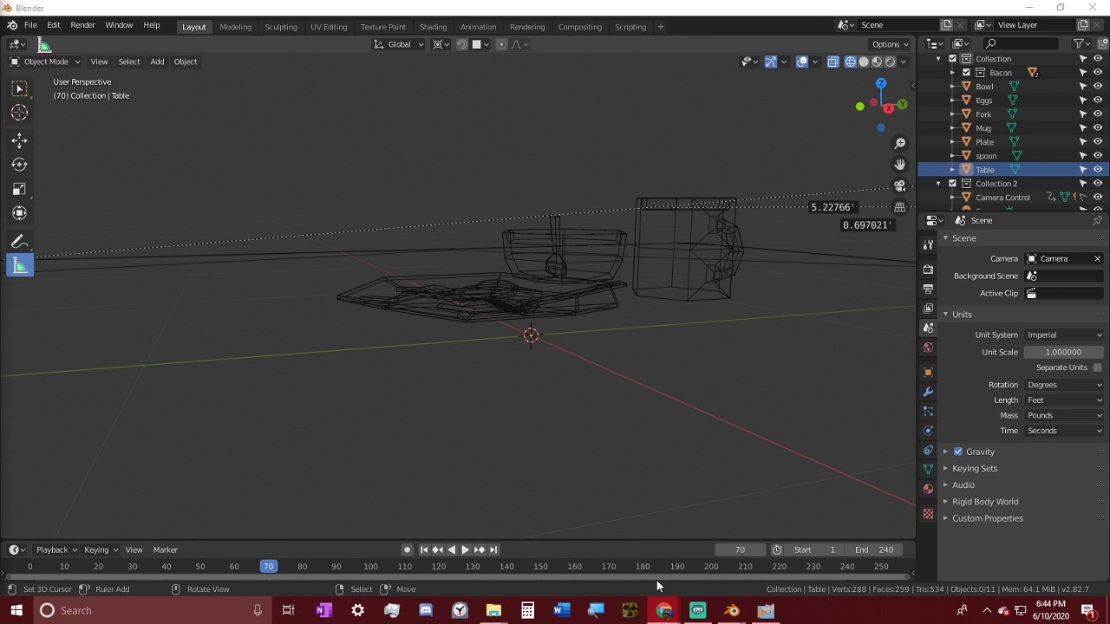
click(987, 610)
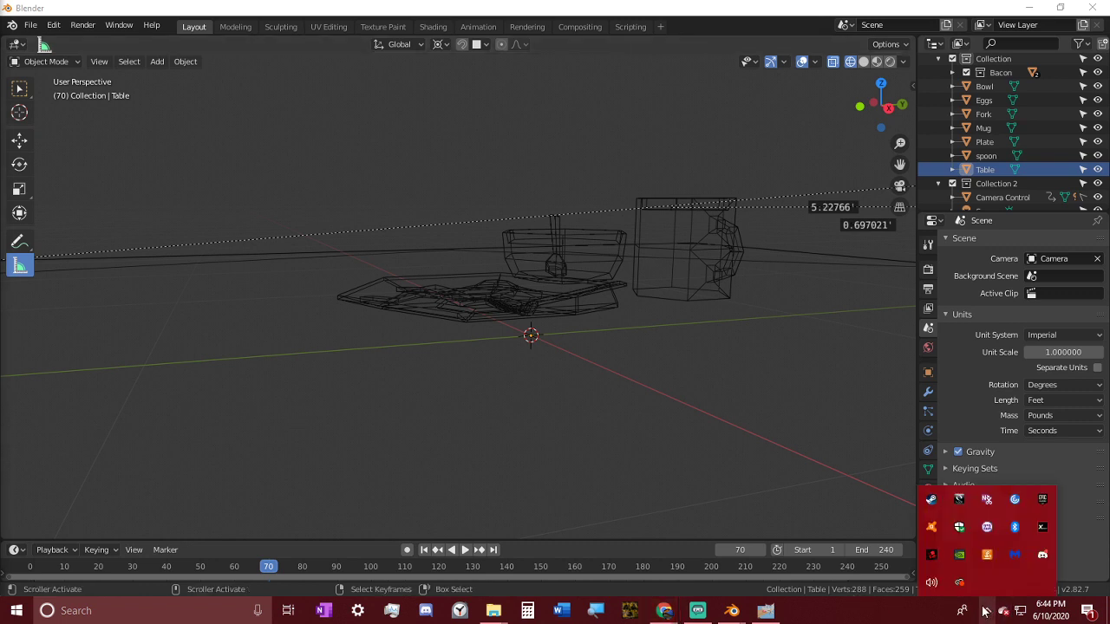
right_click(931, 583)
click(967, 467)
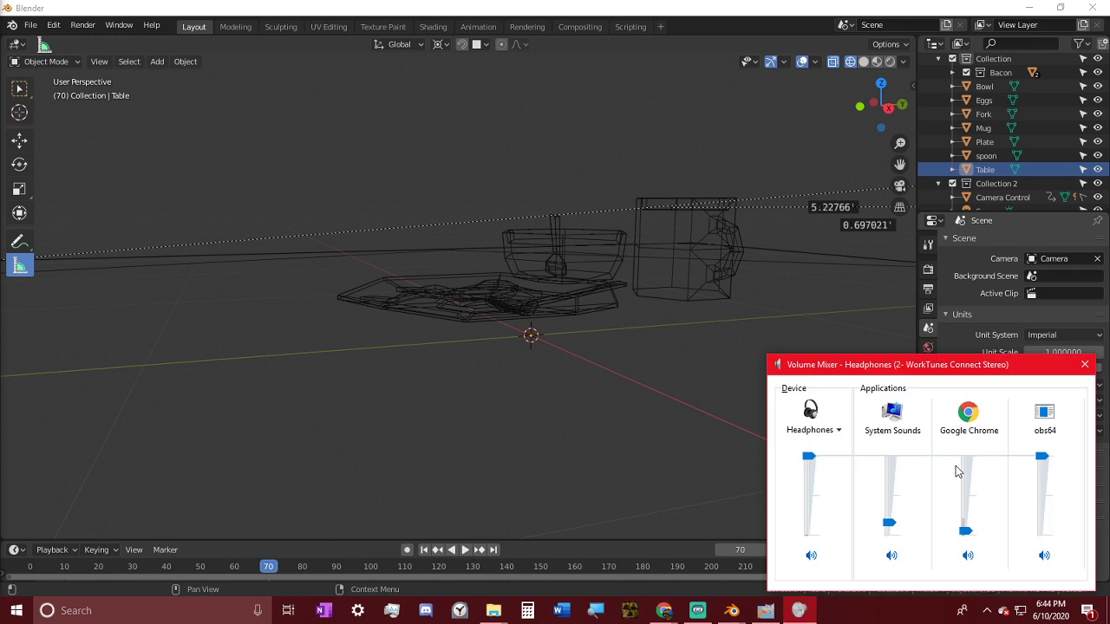
click(815, 430)
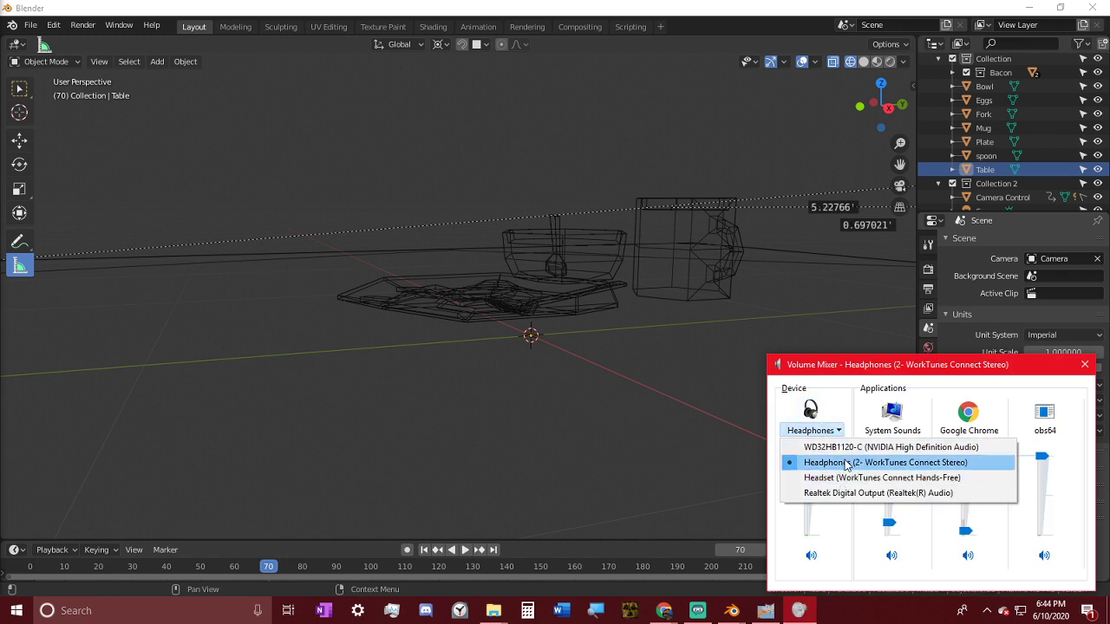
click(848, 446)
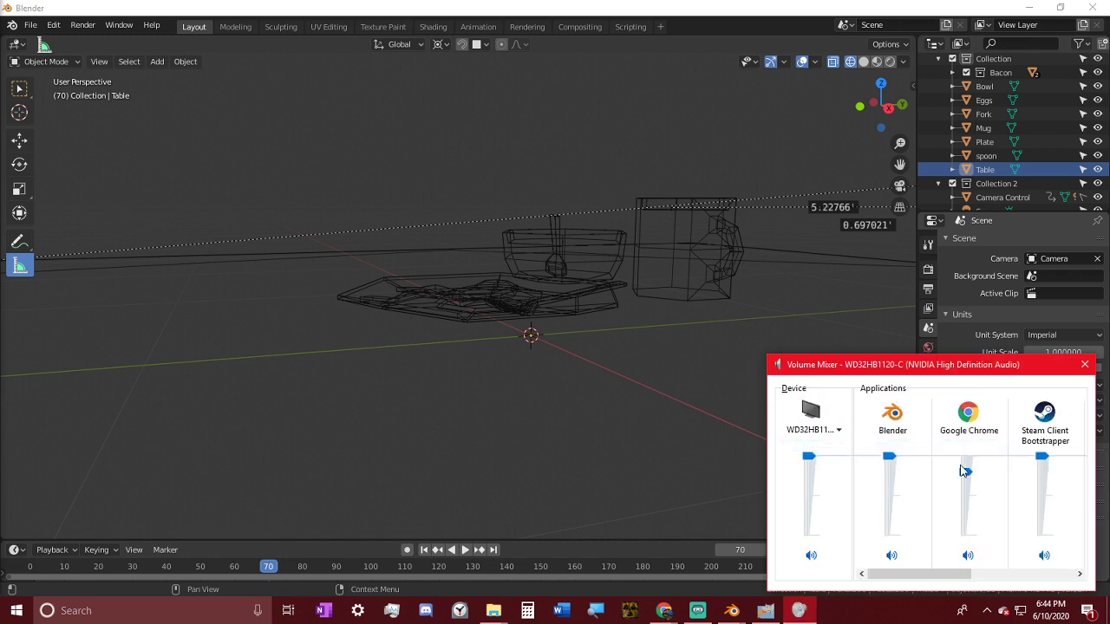
drag(965, 486, 964, 536)
click(1085, 365)
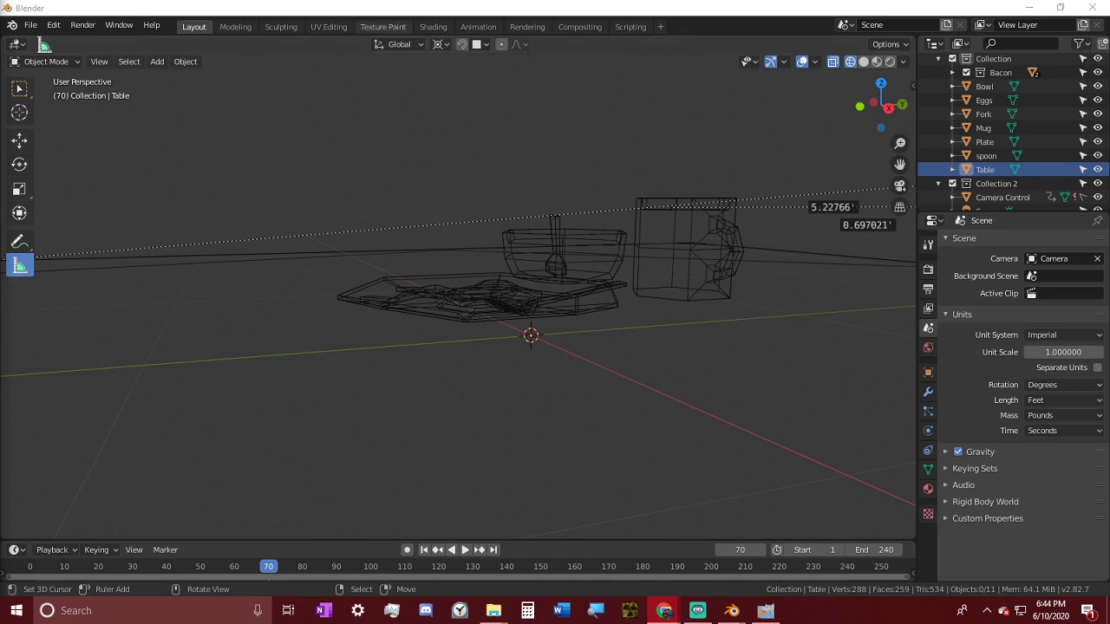
- Circle-select all the dishes and food and lower them 0.14' along Z with snapping enabled
middle_drag(357, 327, 544, 209)
key(c)
mouse_move(547, 209)
mouse_down()
mouse_move(568, 204)
mouse_move(378, 200)
mouse_up()
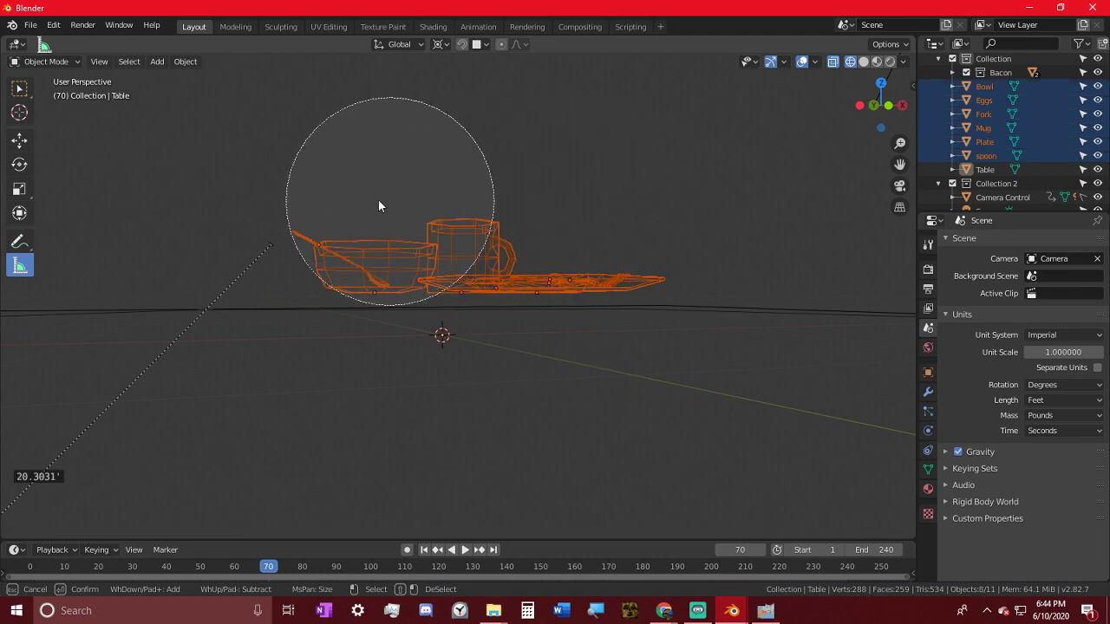
key(Escape)
middle_drag(394, 198, 535, 212)
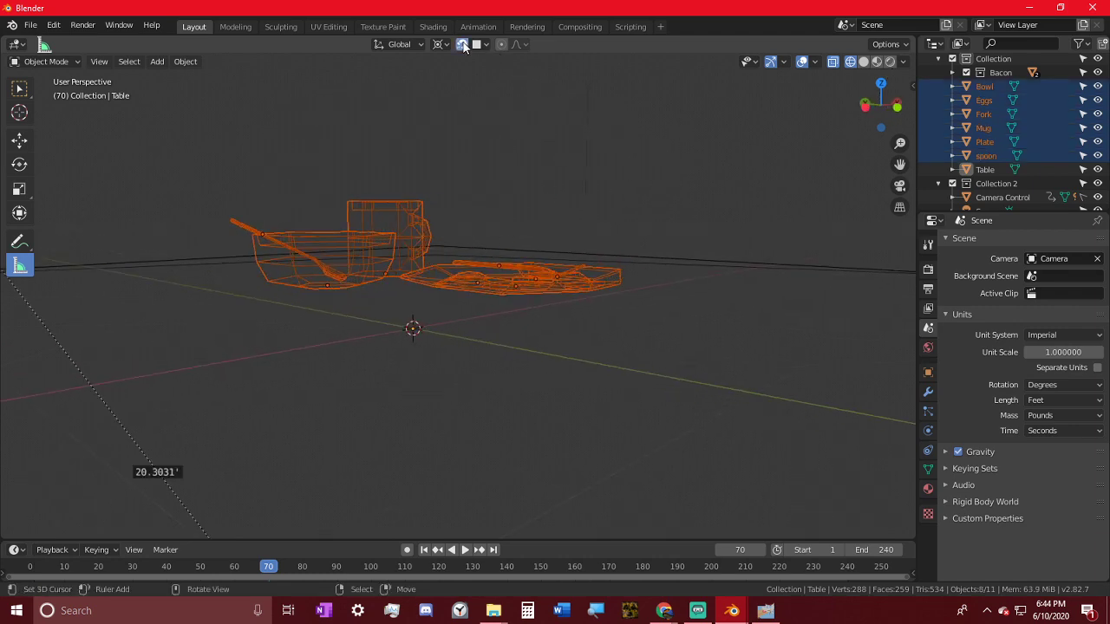
key(g)
key(z)
click(647, 318)
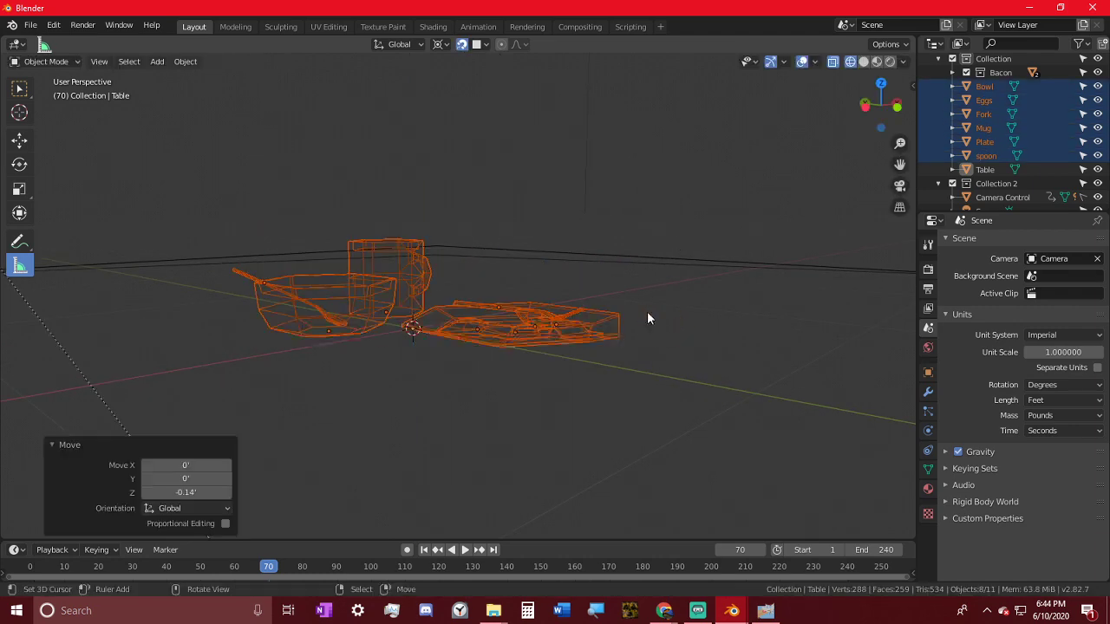
- Switch the viewport to rendered shading and view the dishes on the table
middle_drag(647, 319, 575, 388)
scroll(597, 325, down, 8)
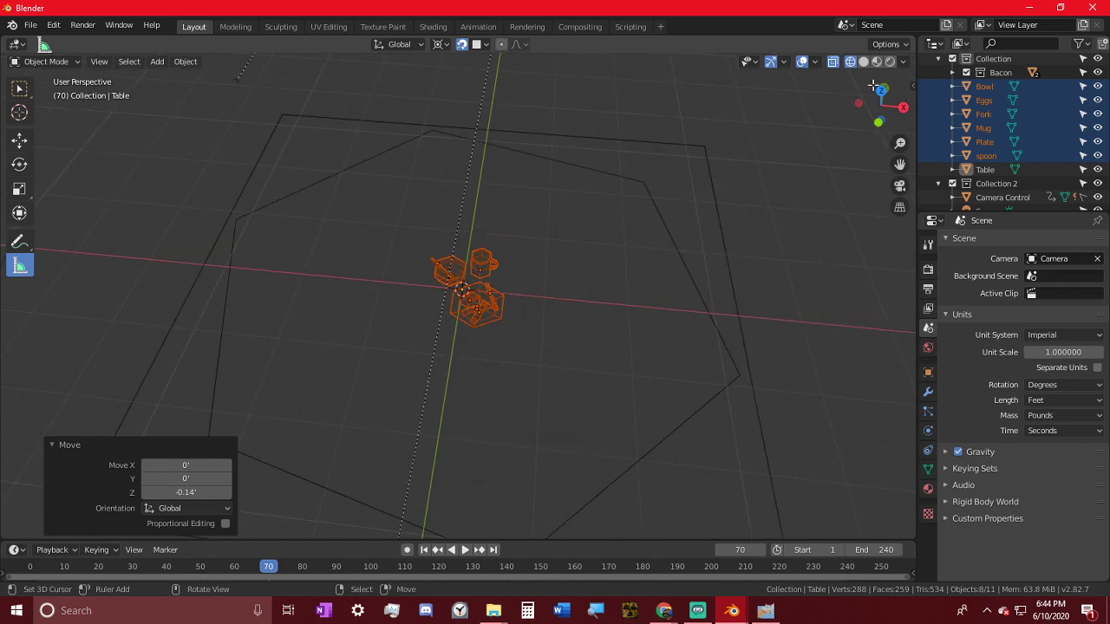
click(890, 62)
scroll(570, 338, up, 2)
scroll(570, 339, down, 2)
middle_drag(570, 338, 489, 292)
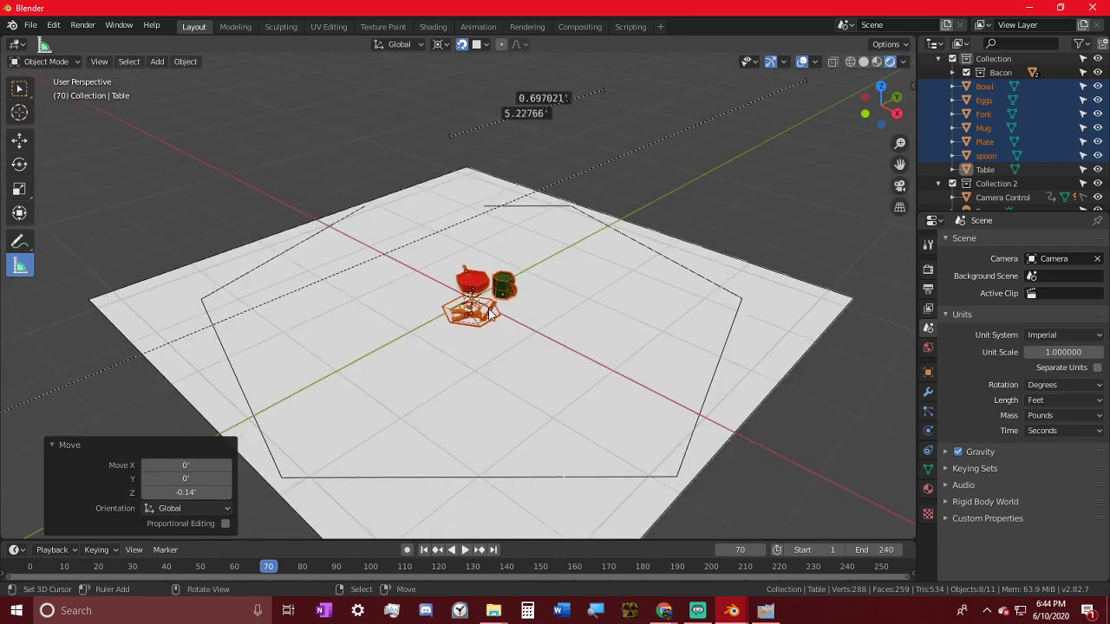
scroll(529, 324, up, 1)
- Move the Table plane about -2.29' along the X axis so the dishes sit near its edge
click(622, 344)
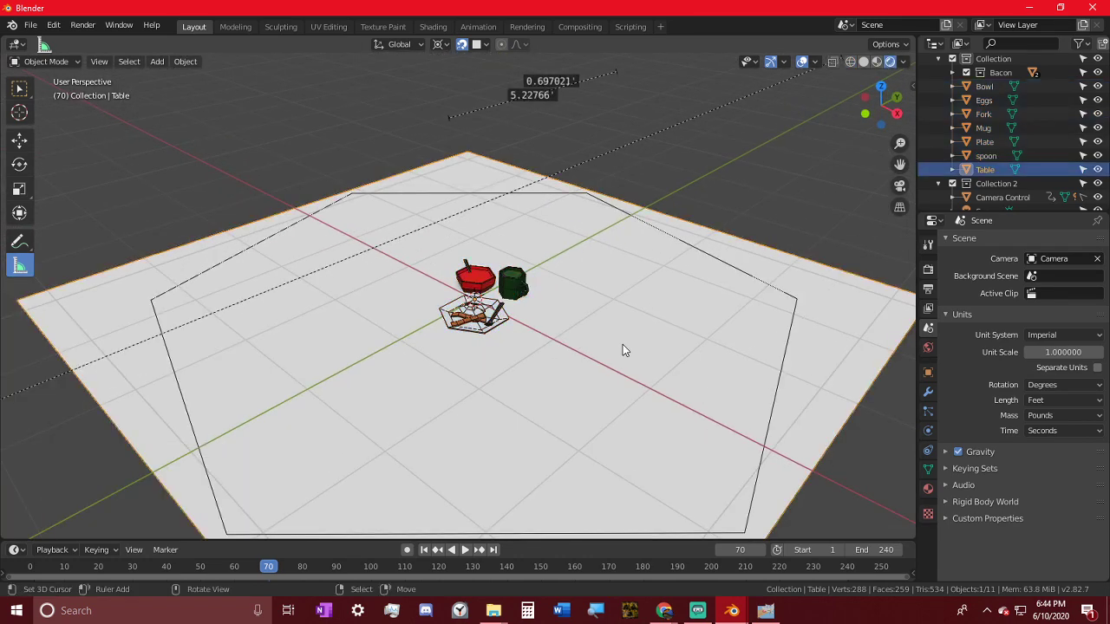
key(g)
key(s)
right_click(641, 391)
key(g)
key(x)
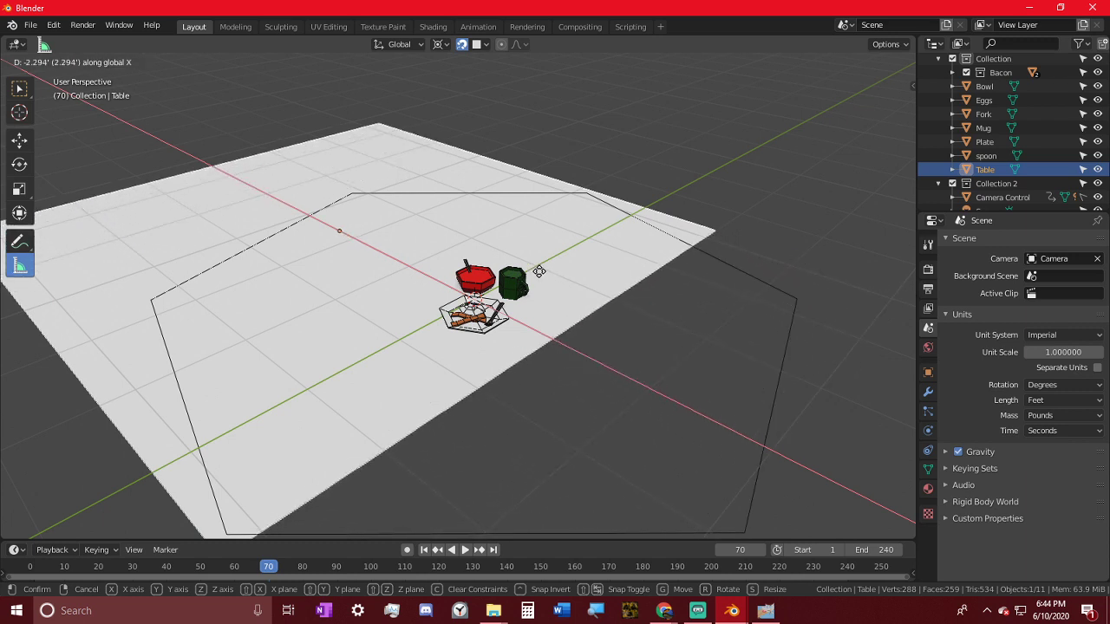
click(539, 271)
- Scale the Table plane along the X axis to about 0.58
key(s)
key(y)
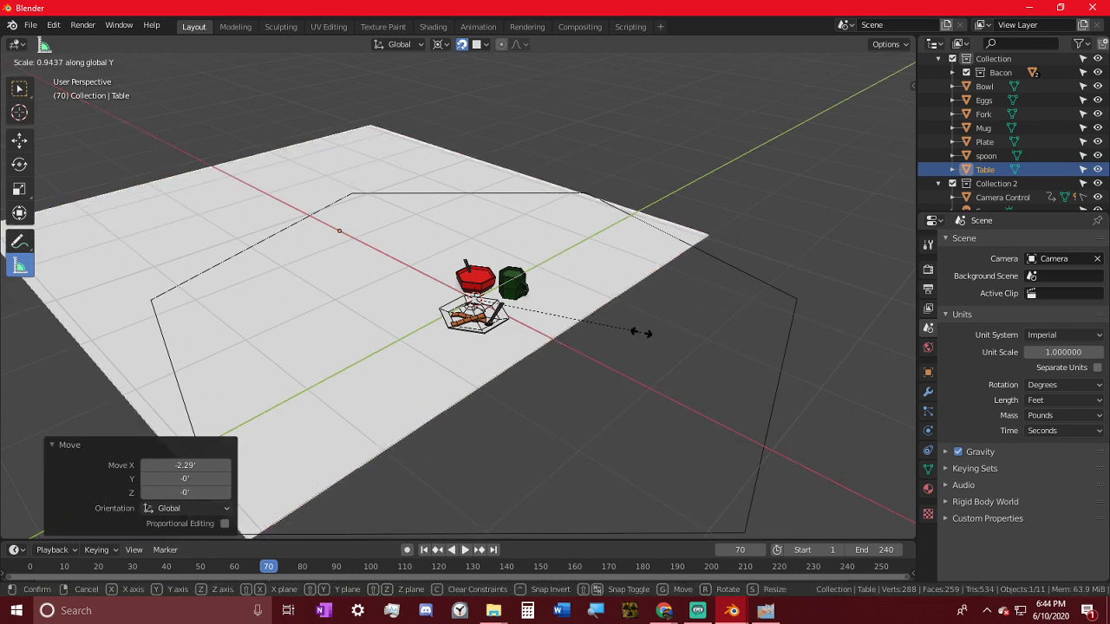
key(x)
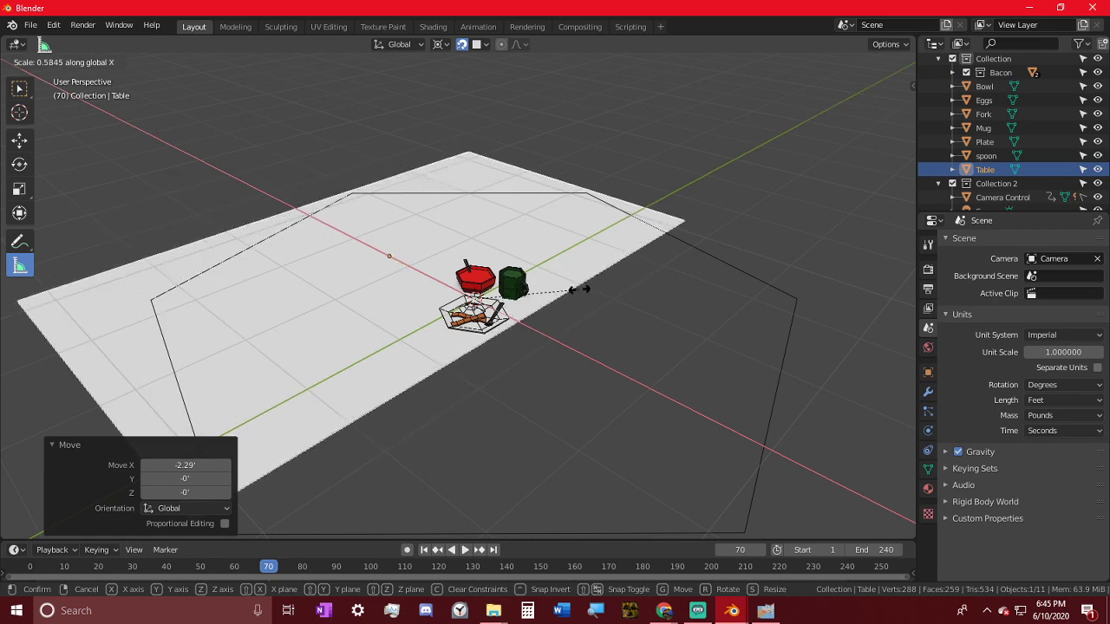
click(577, 288)
- Select the Table's edge nearest the plate in Edit Mode and snap the 3D cursor to it
scroll(583, 290, up, 3)
key(Tab)
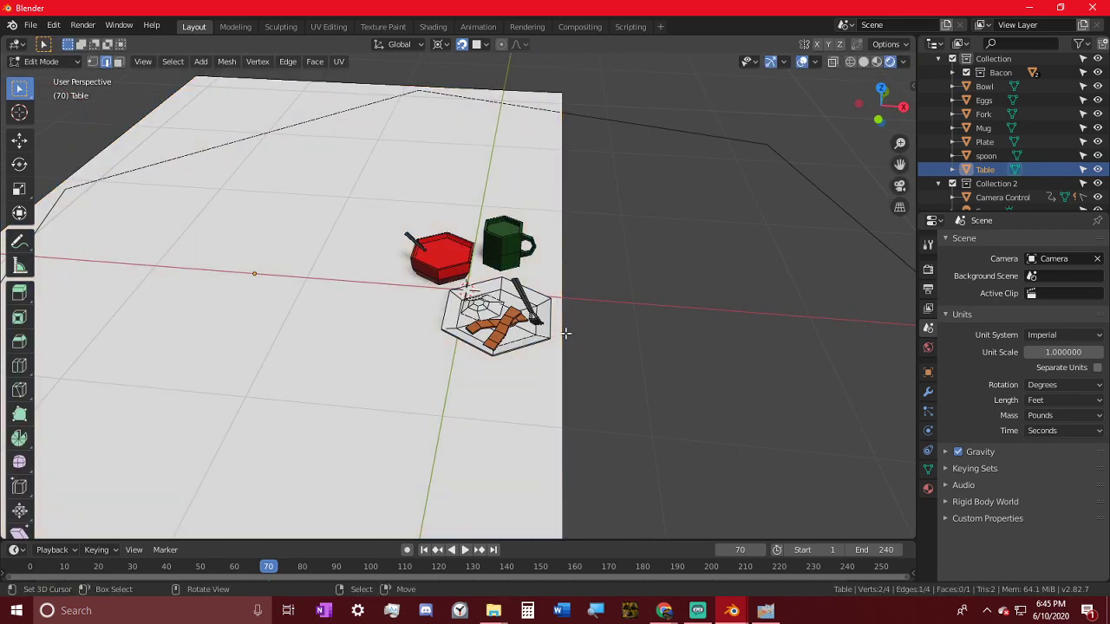
middle_drag(566, 333, 509, 290)
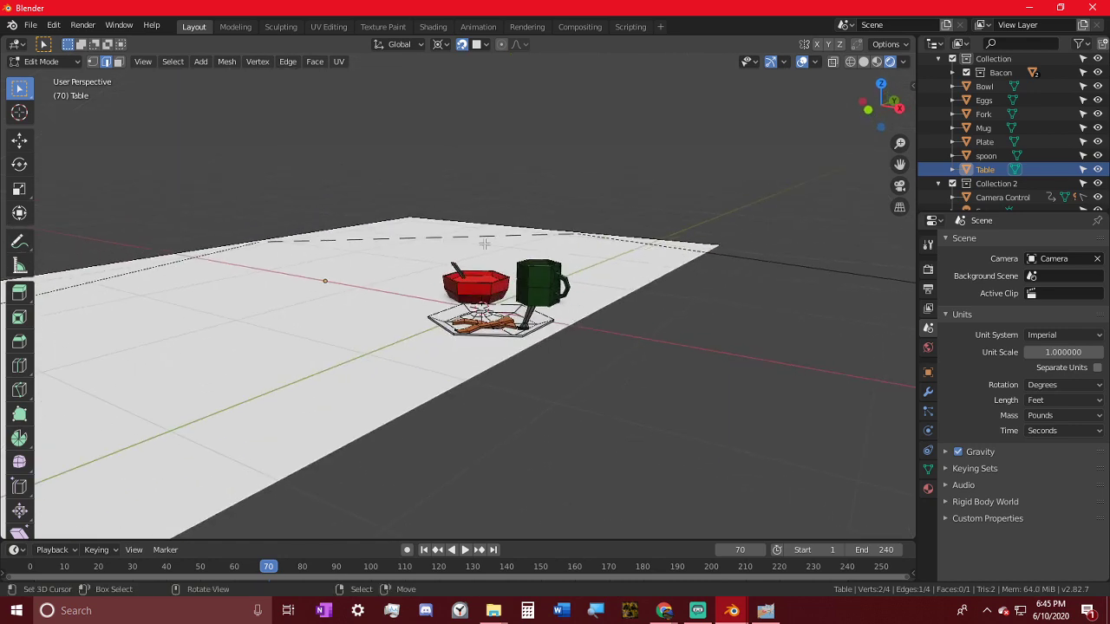
middle_drag(686, 370, 598, 334)
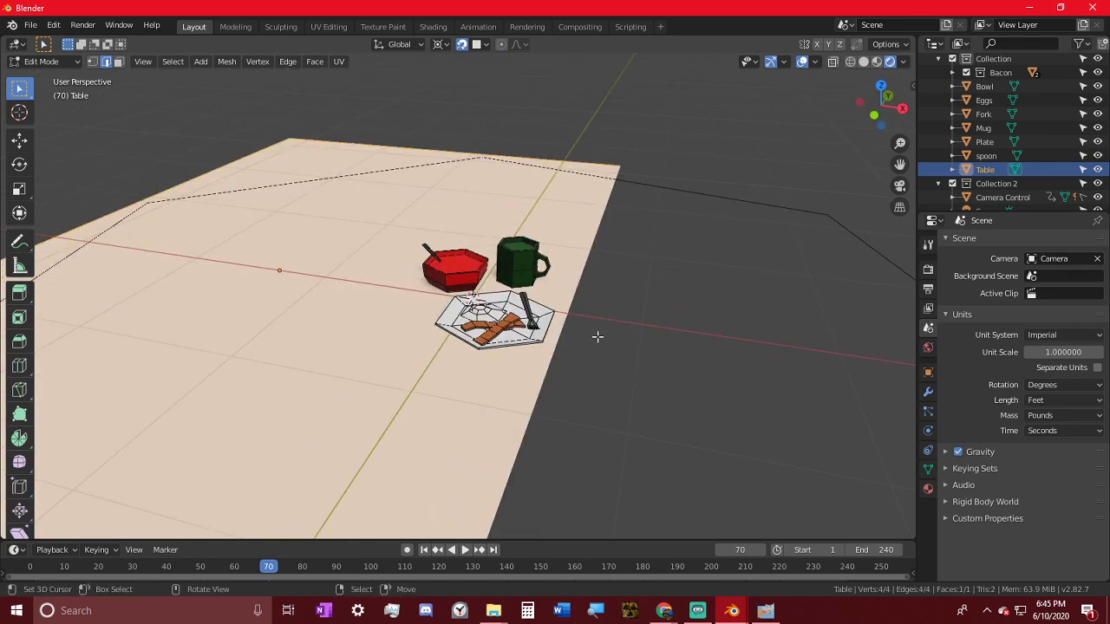
key(shift+s)
click(566, 390)
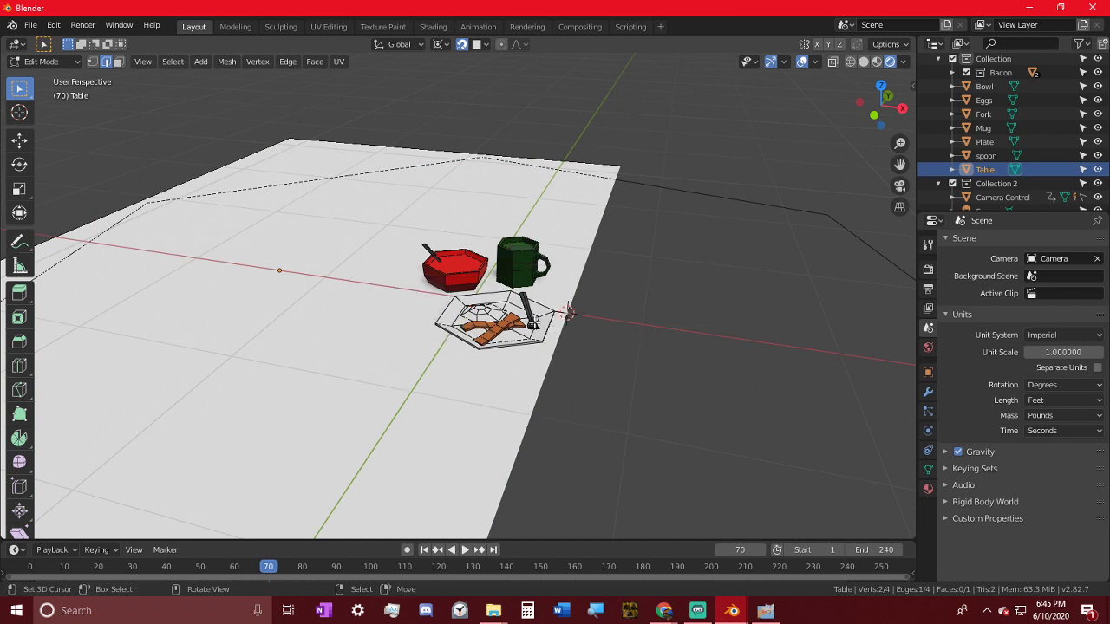
- Return to Object Mode and scale the Table along the X axis to about 0.612
key(Tab)
key(a)
key(ctrl+z)
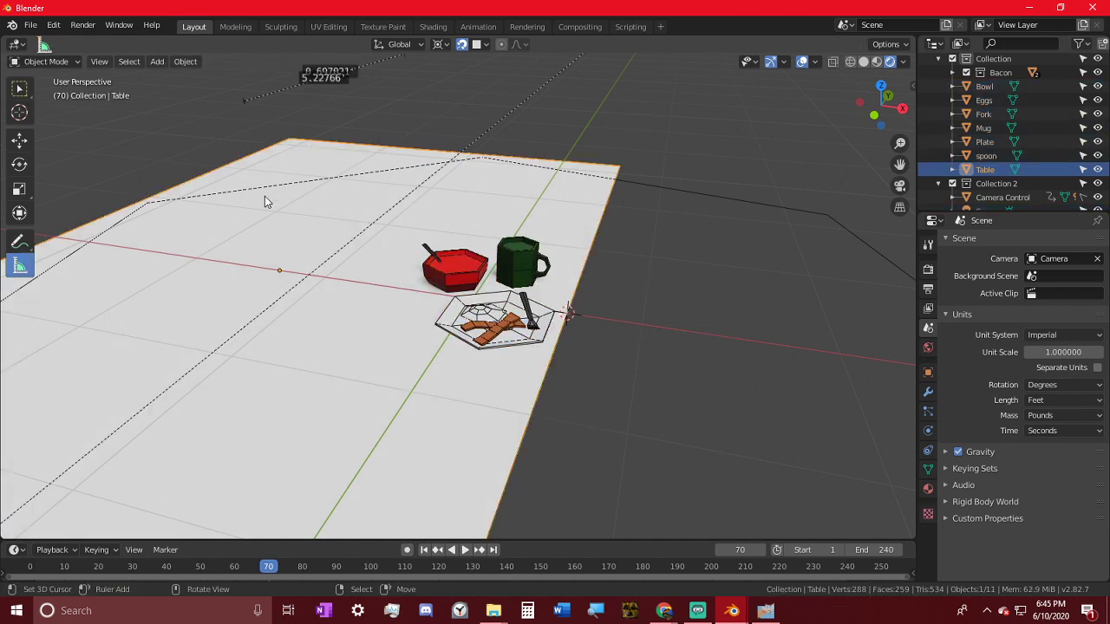
key(s)
key(x)
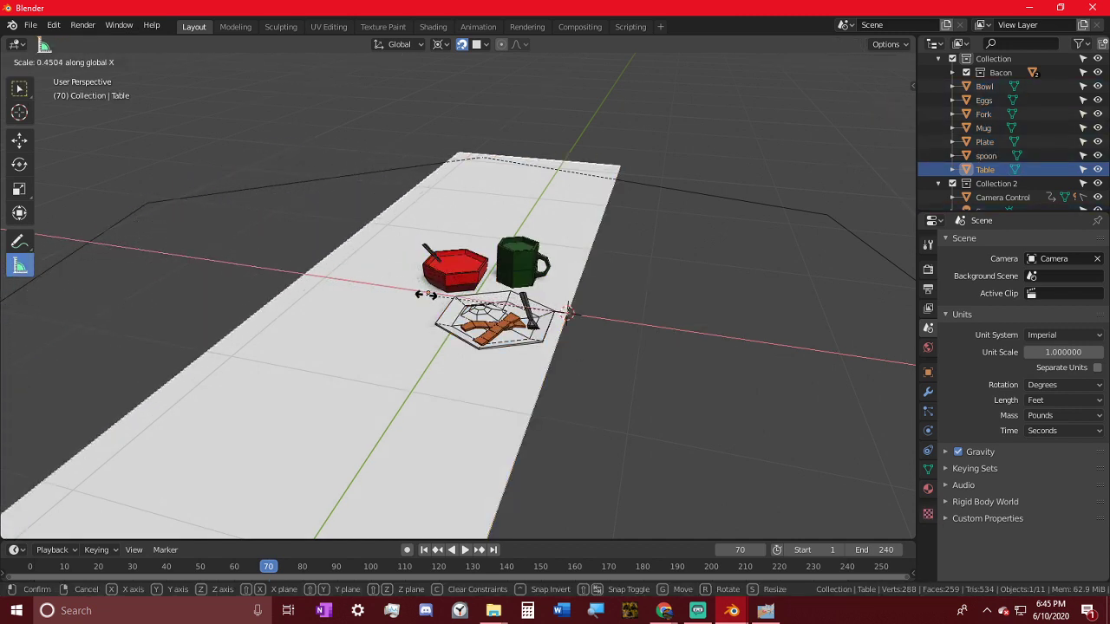
click(387, 243)
- Scale the Table along the Y axis to about 0.617
middle_drag(417, 269, 312, 325)
scroll(650, 255, down, 3)
key(s)
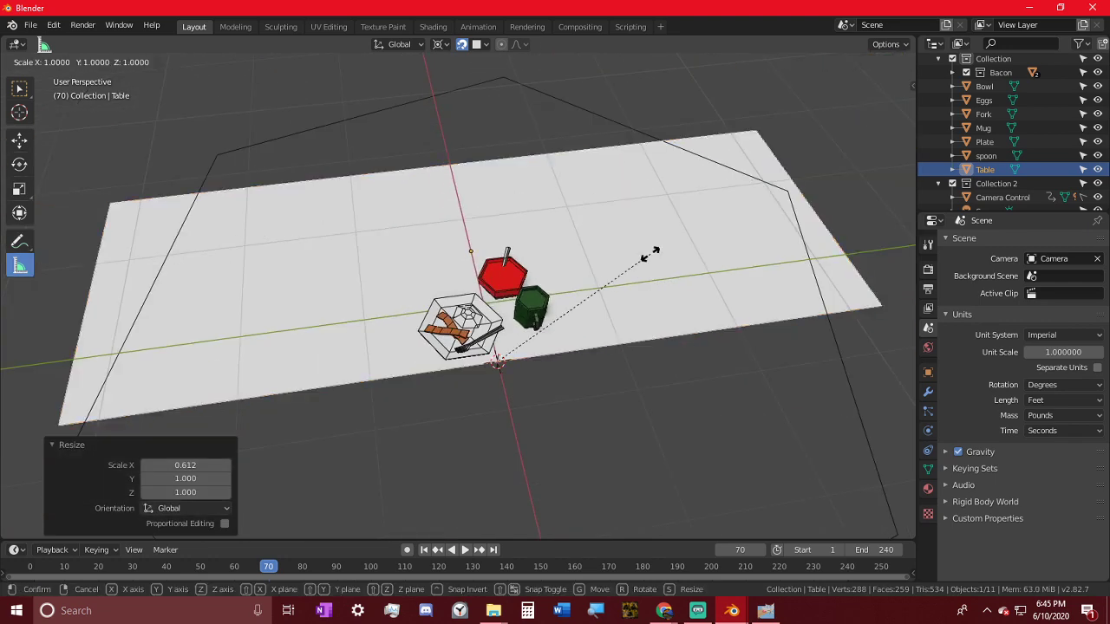
key(y)
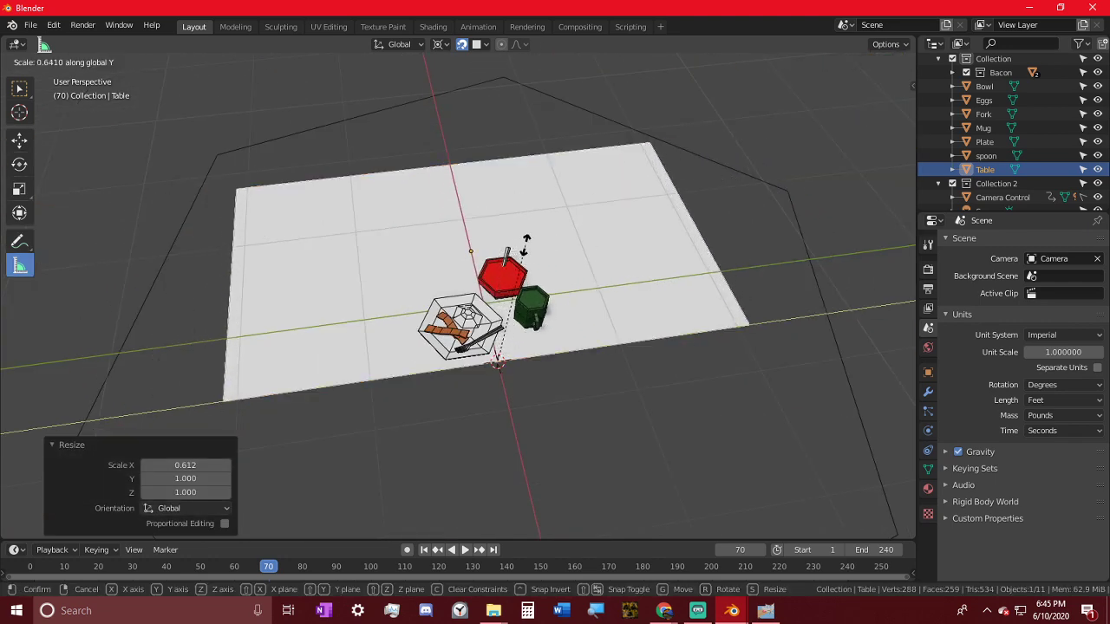
click(558, 267)
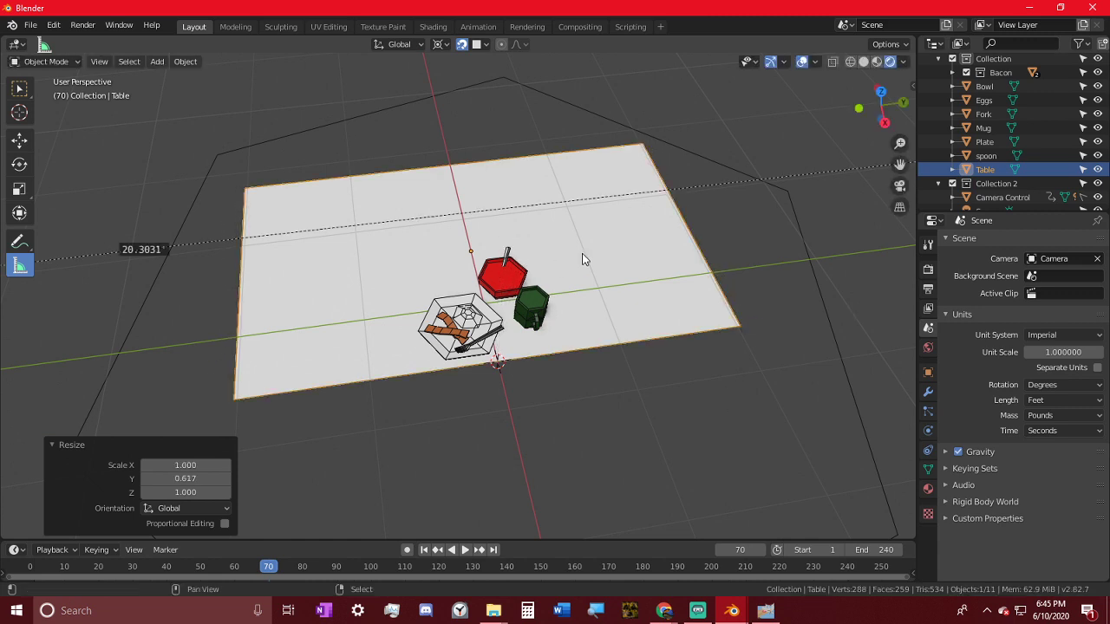
- Apply the scale transform to the Table
key(shift+a)
key(Escape)
key(ctrl+a)
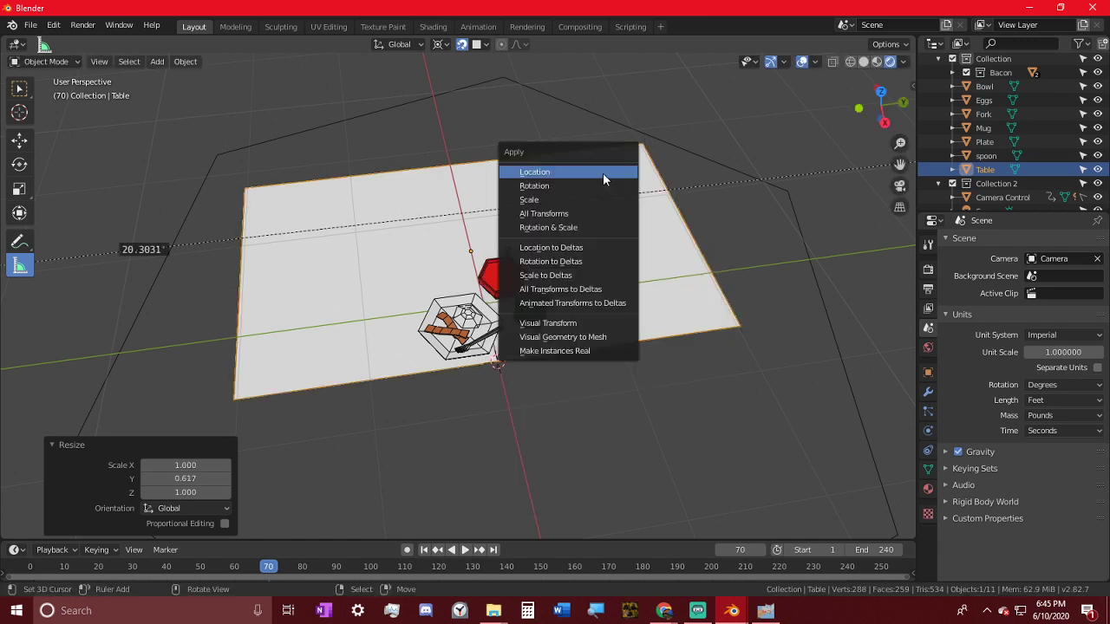
click(567, 201)
- Lower the Table about 0.01' along Z, snapping it to the underside of the dishes
middle_drag(572, 208, 490, 252)
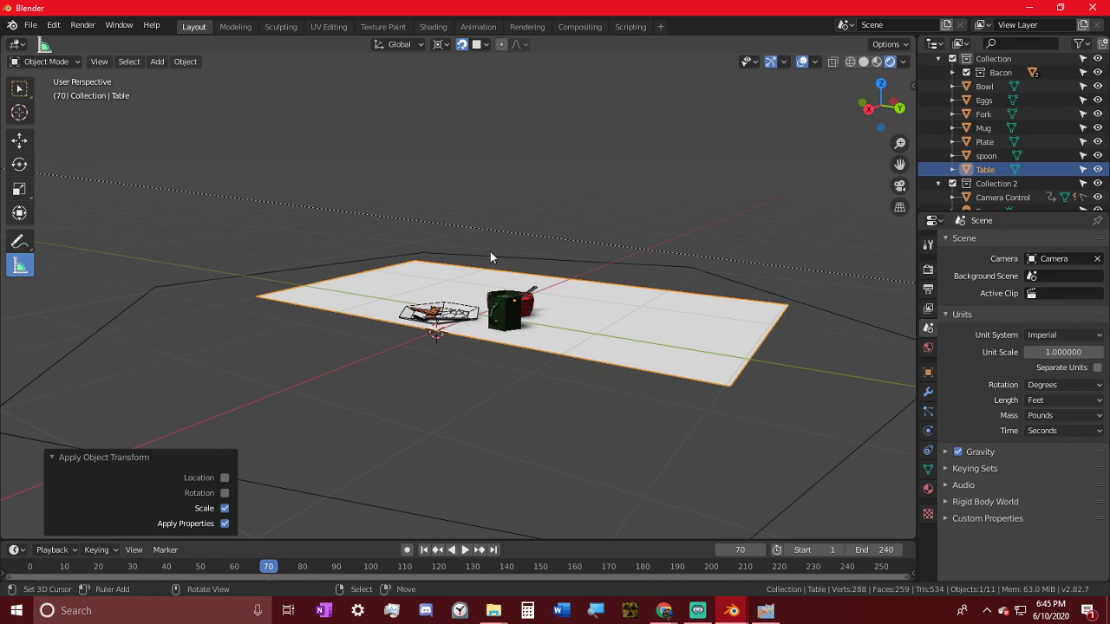
middle_drag(469, 341, 428, 140)
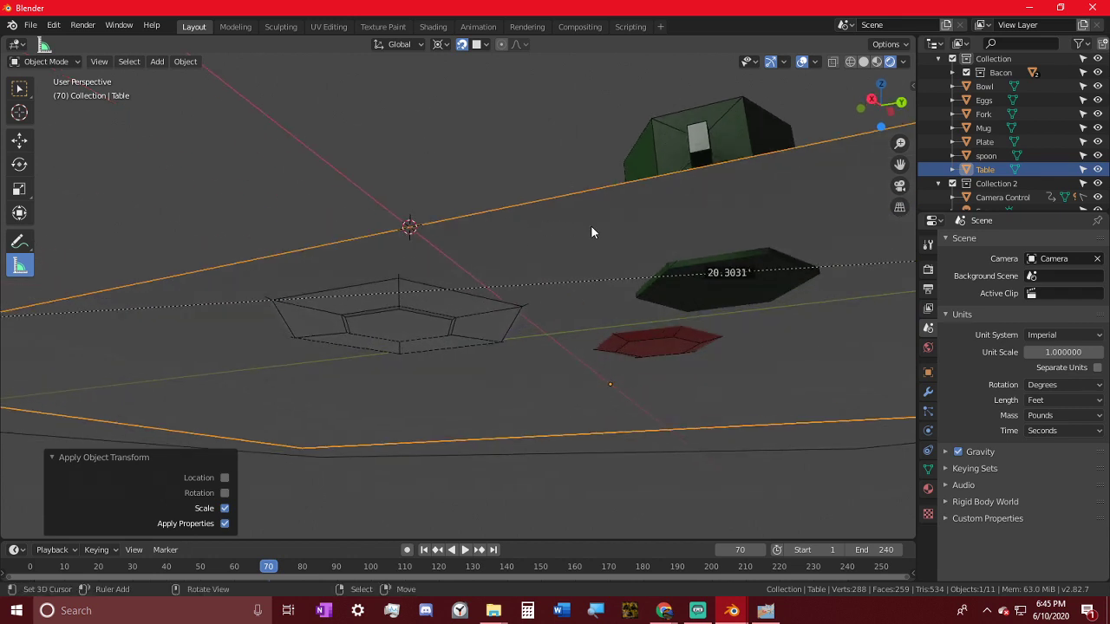
key(g)
key(z)
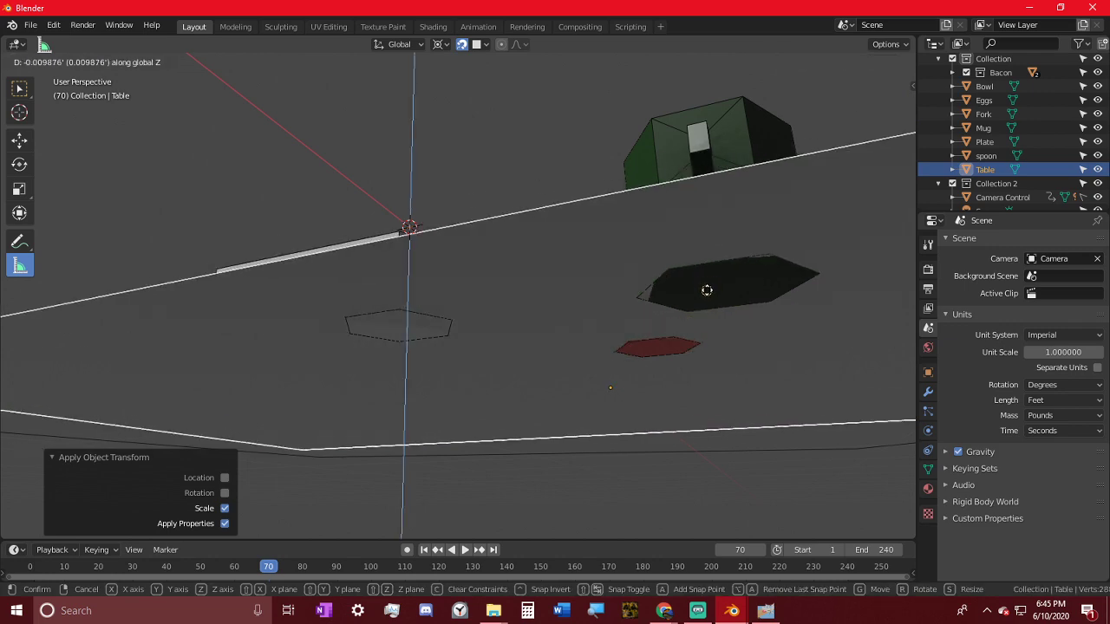
click(707, 290)
- Select the Table's face in Edit Mode and extrude it about 0.562' downward
middle_drag(666, 280, 612, 337)
middle_drag(507, 363, 303, 298)
key(Tab)
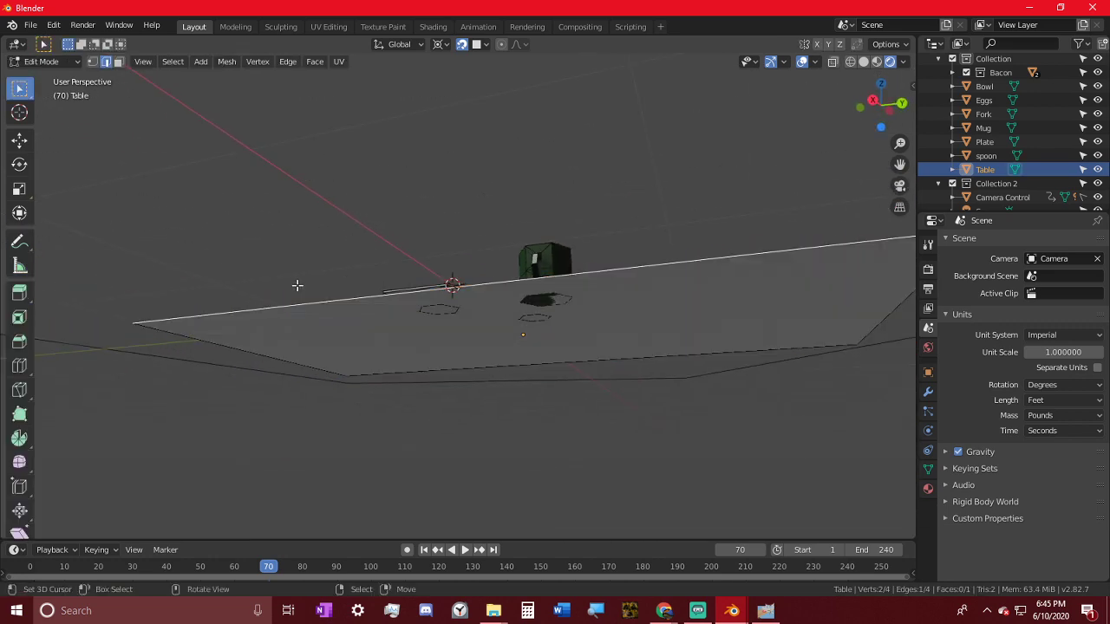
click(118, 62)
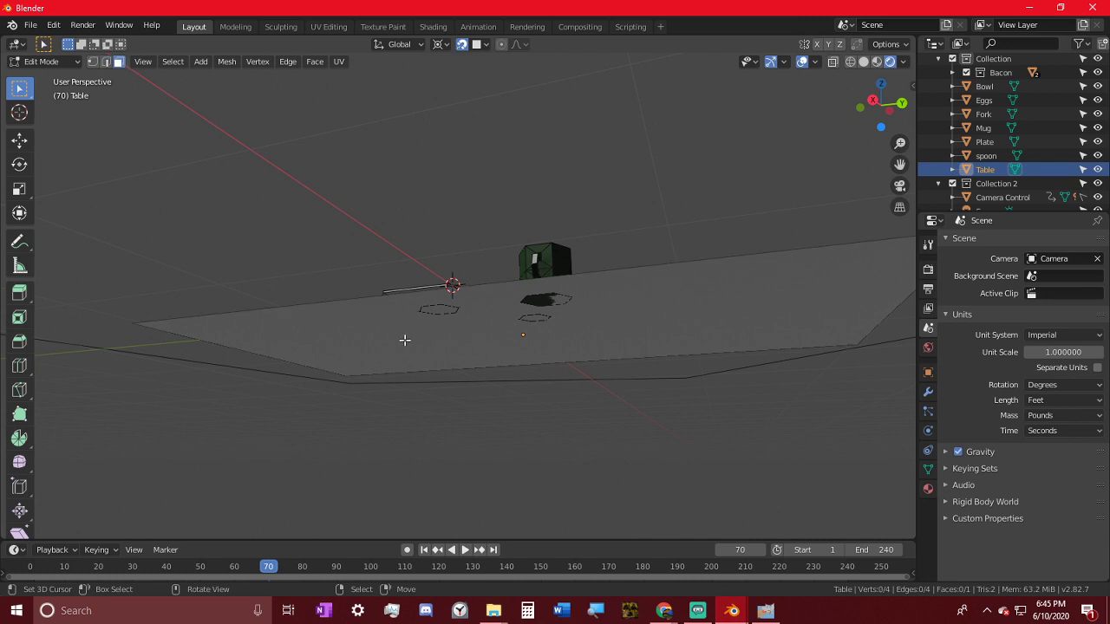
click(404, 340)
key(e)
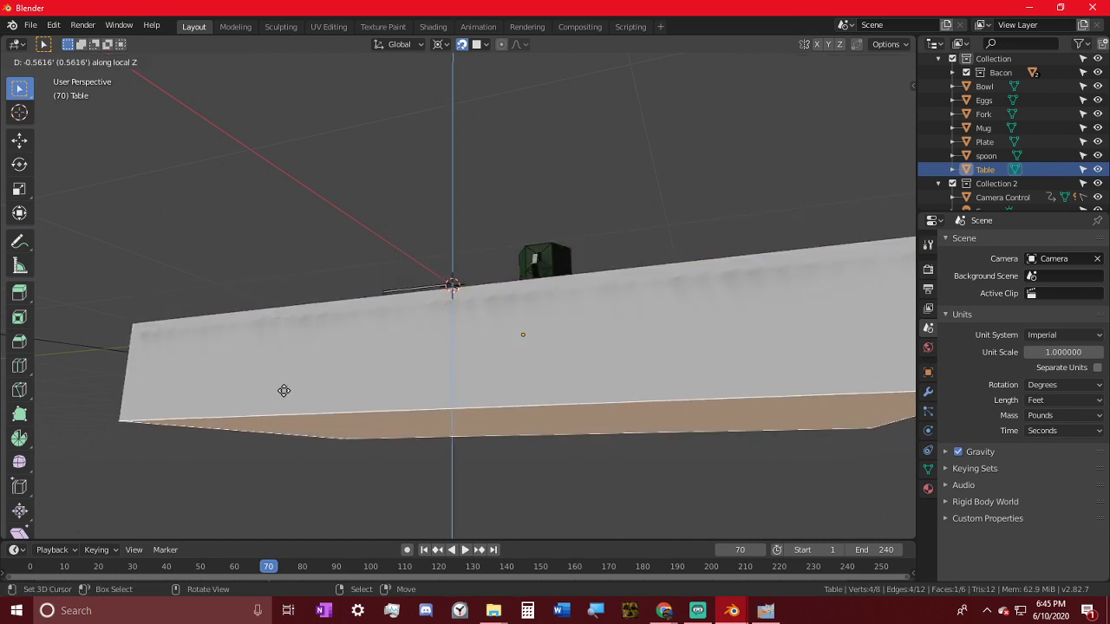
click(283, 390)
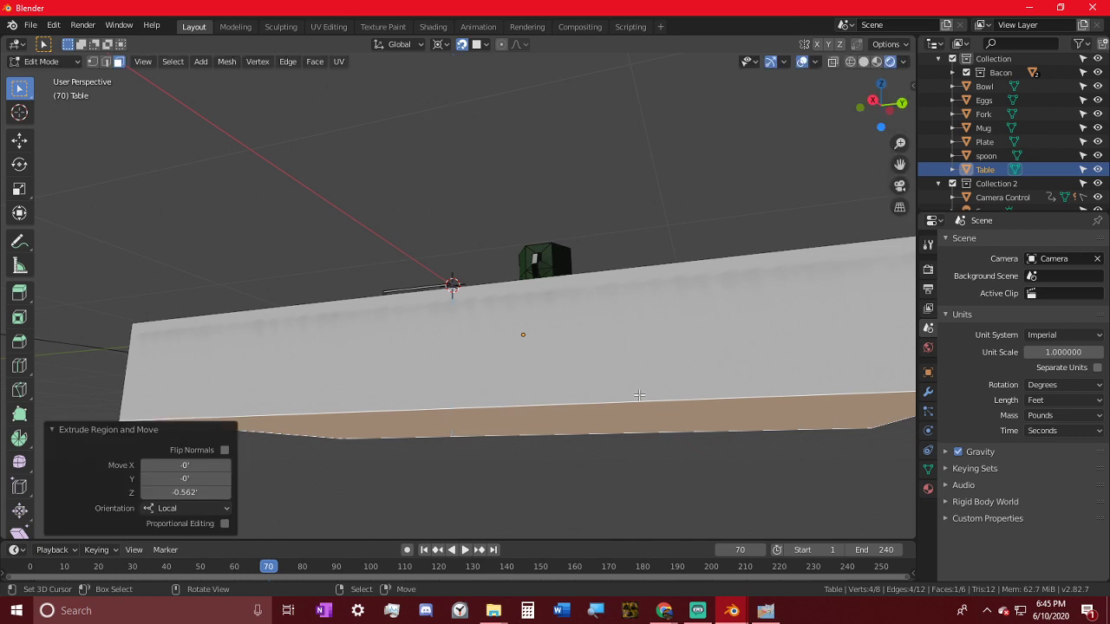
- Enable Separate Units in the scene's unit settings, keeping the length in feet
click(928, 289)
click(928, 309)
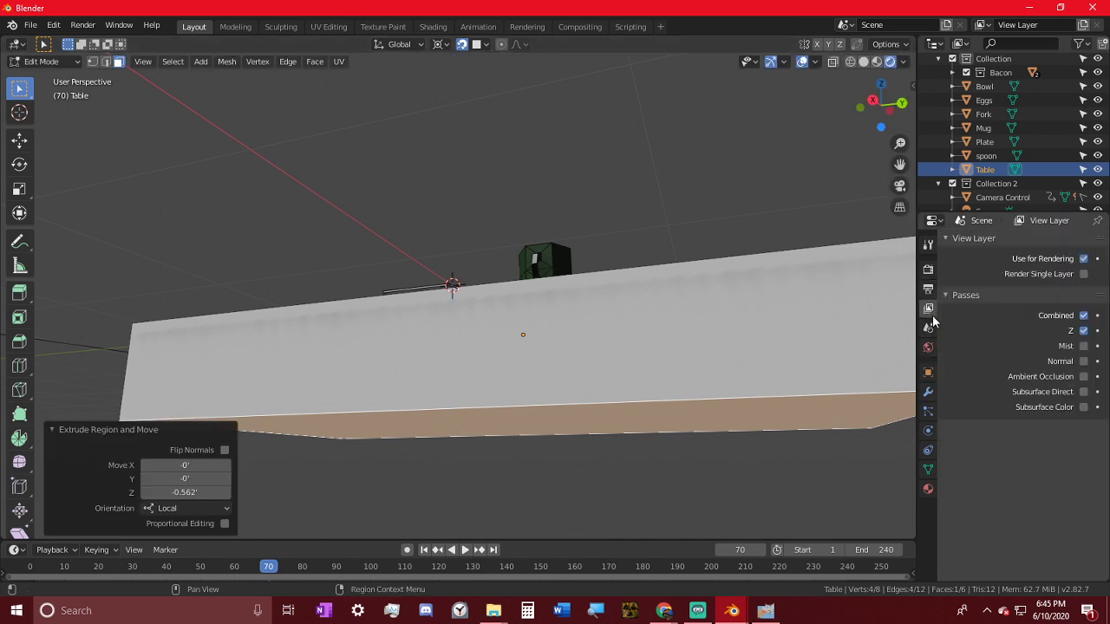
click(928, 328)
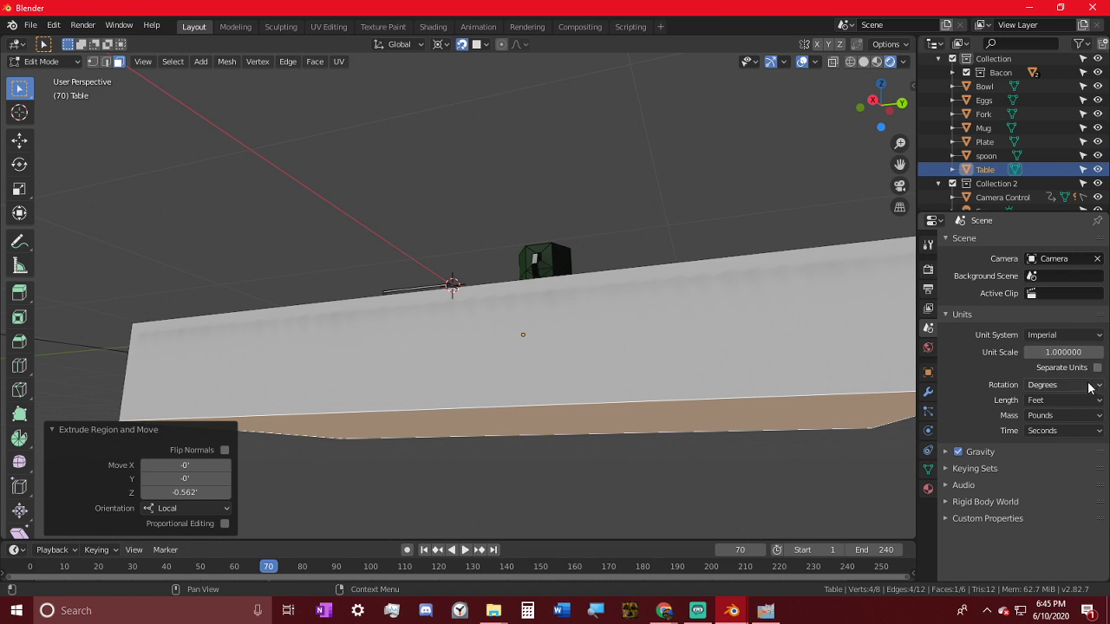
click(1057, 401)
click(1060, 399)
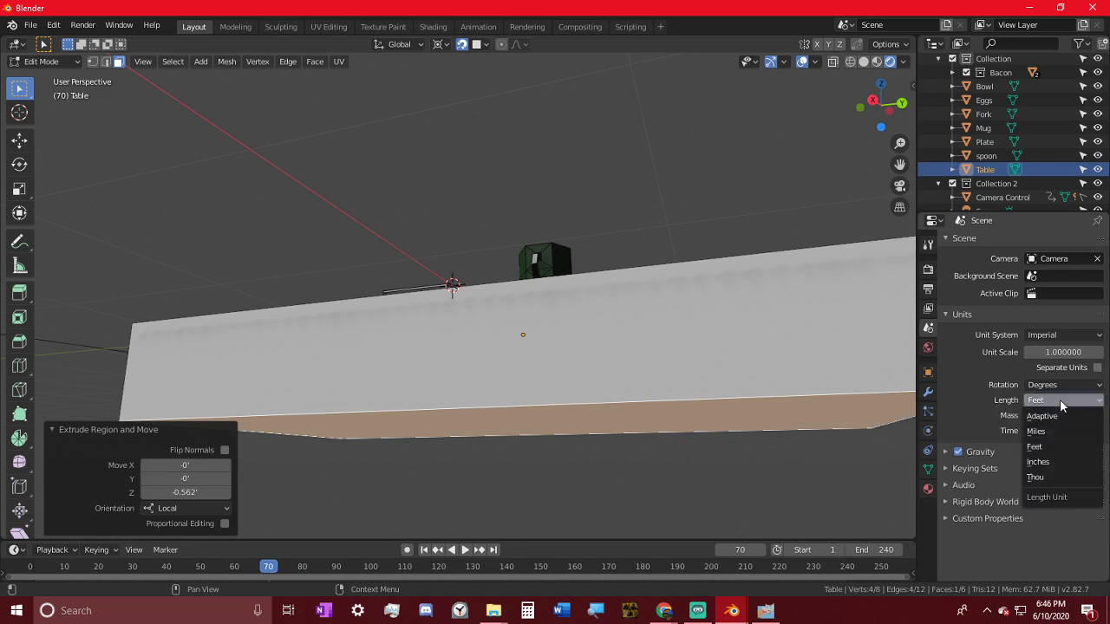
click(1097, 368)
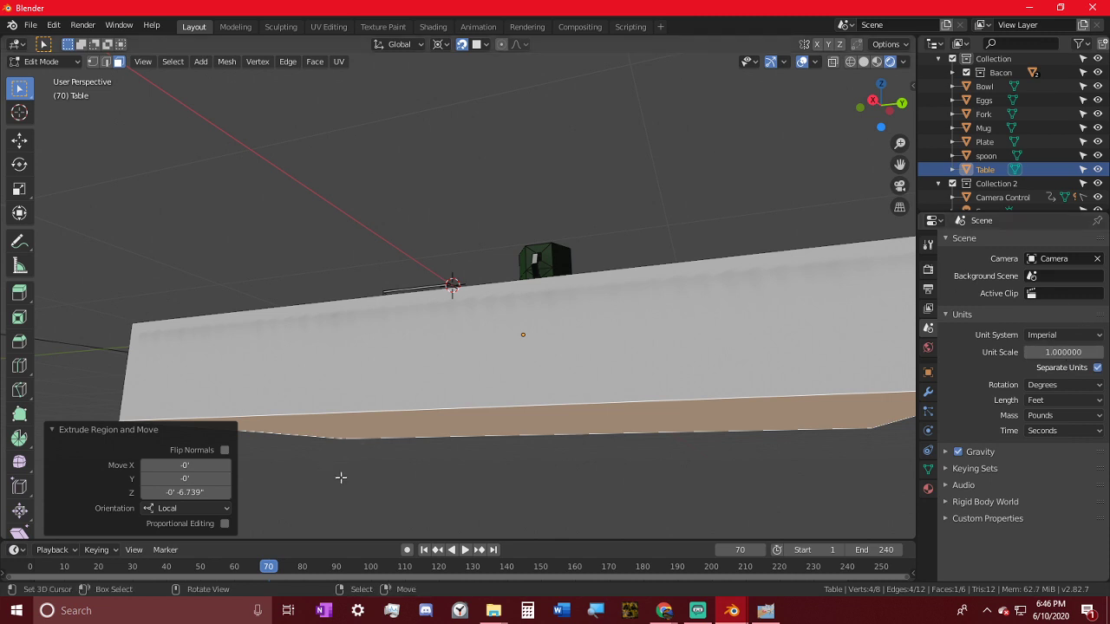
- Delete the extruded bottom face of the Table and undo both the deletion and the extrusion
right_click(404, 423)
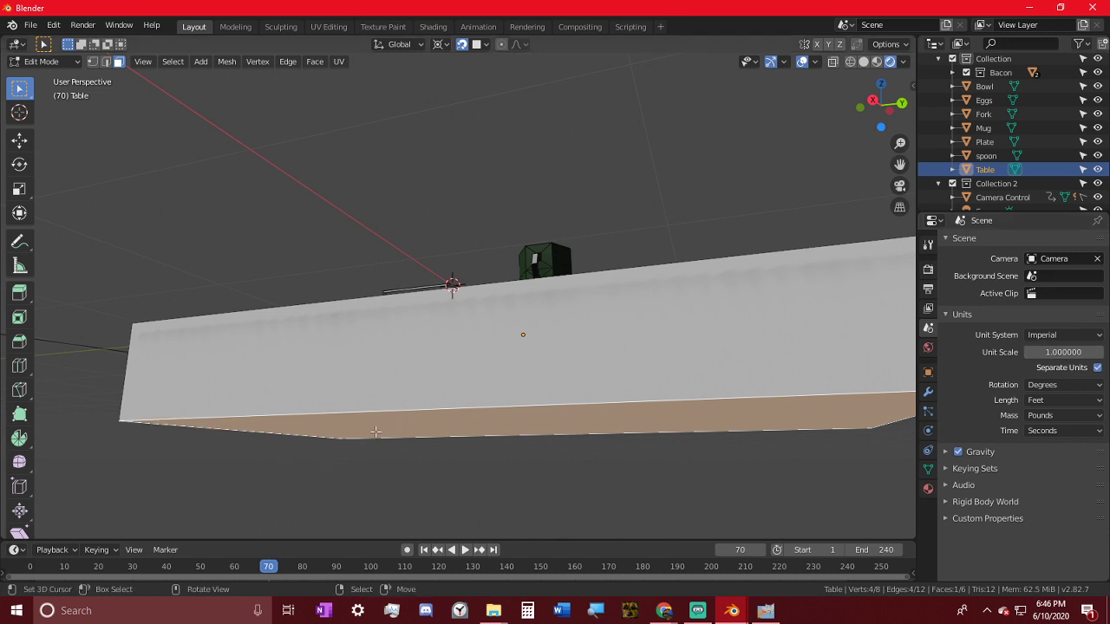
key(x)
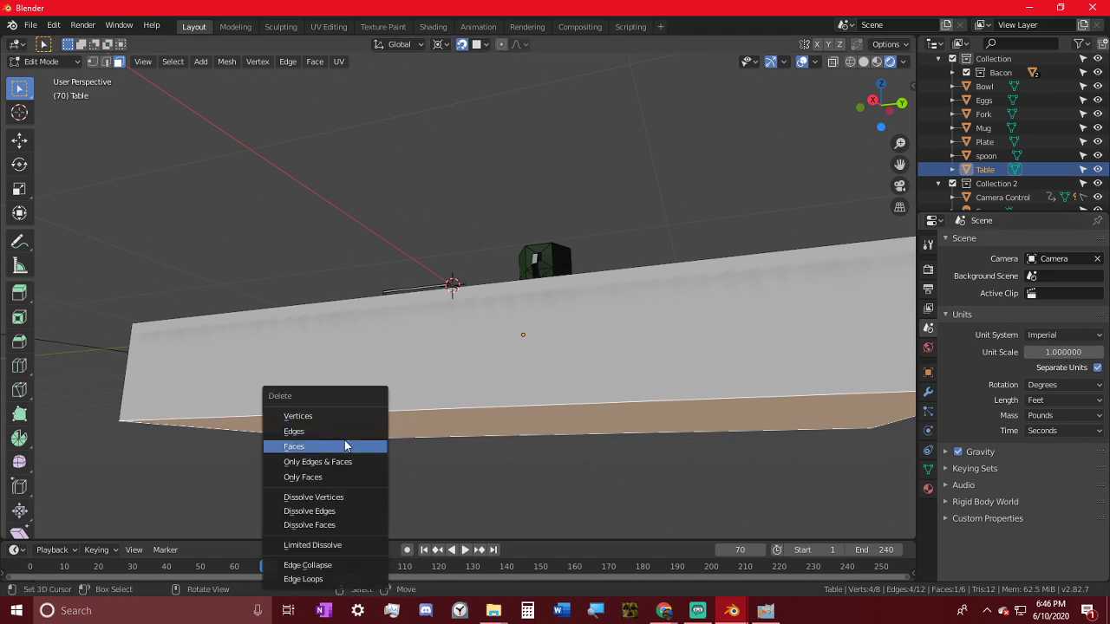
click(344, 442)
key(ctrl+z)
key(ctrl+z)
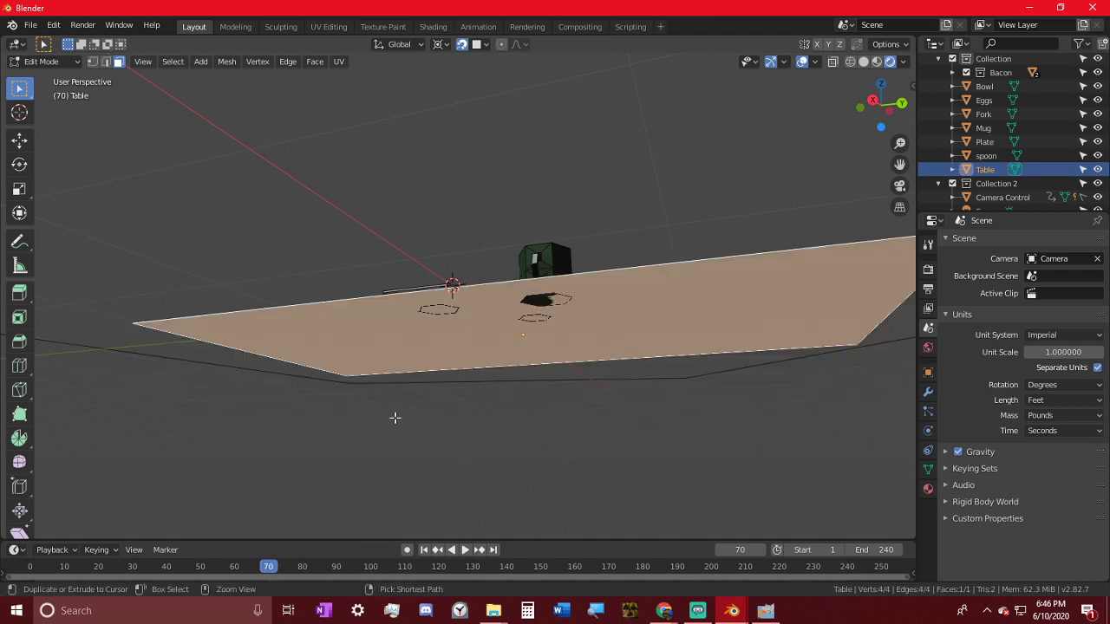
key(g)
right_click(423, 415)
- Extrude the Table's face in place and set the extrusion's Z move to 1 in
key(e)
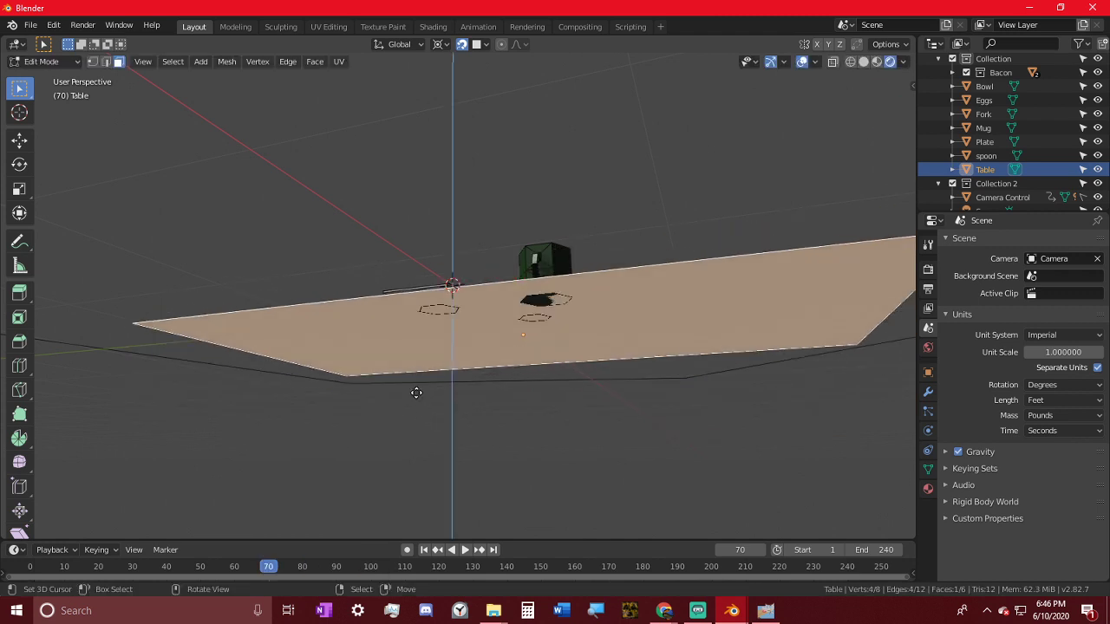
key(Escape)
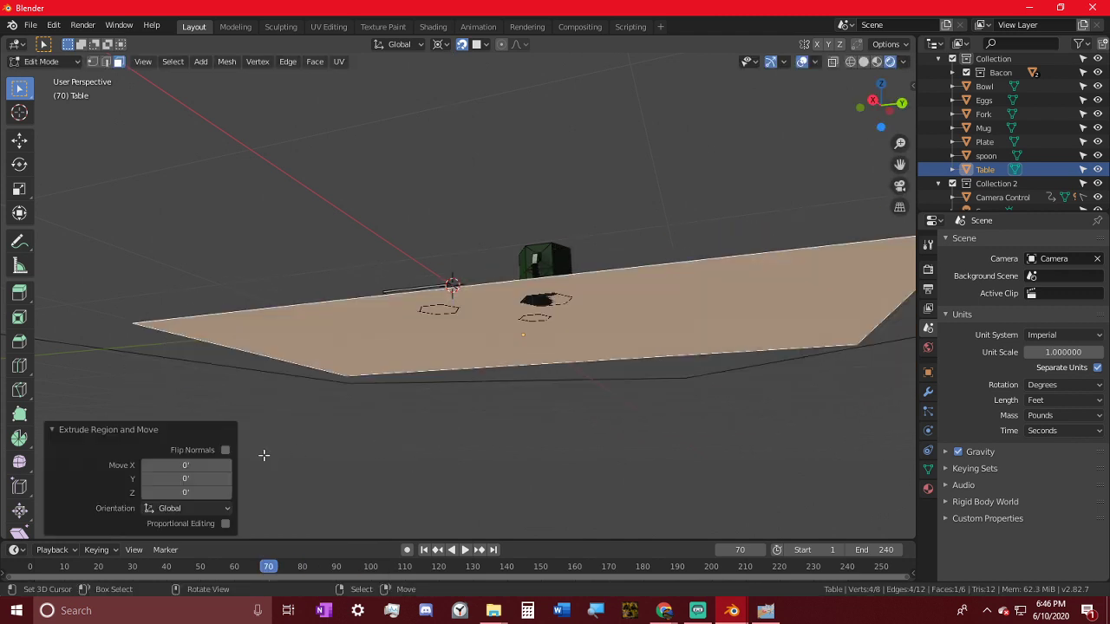
click(201, 493)
text(1)
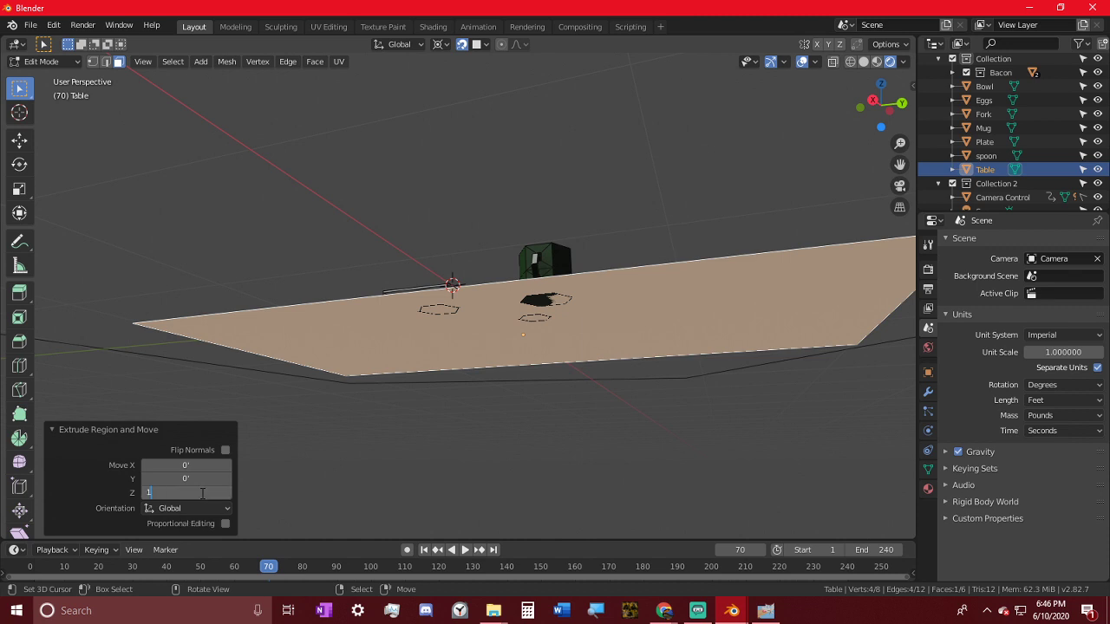
text(in)
key(Return)
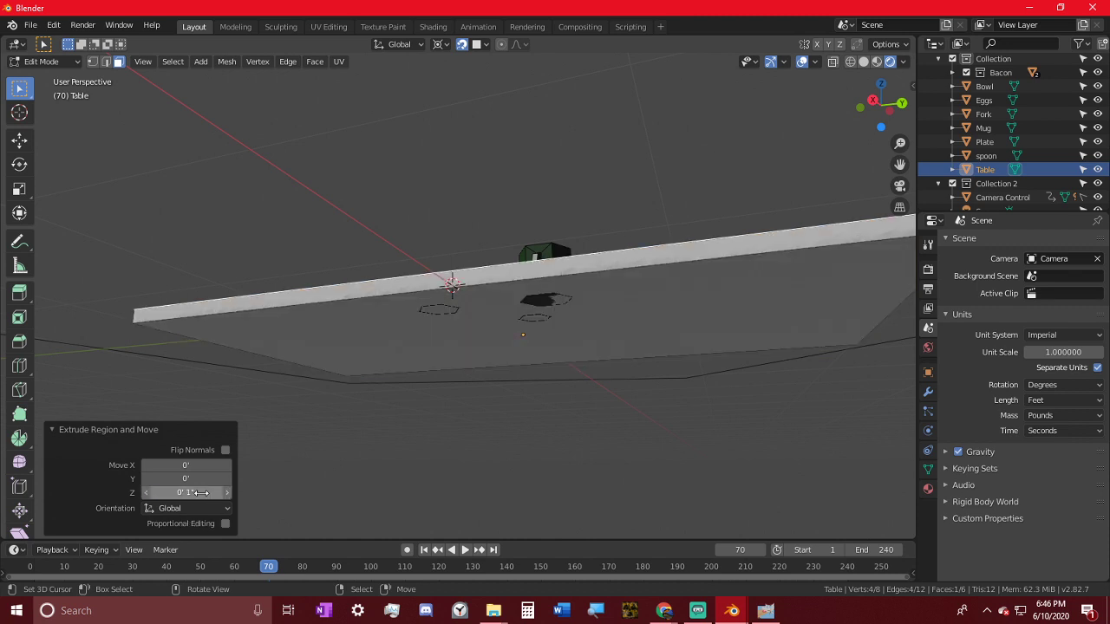
click(200, 493)
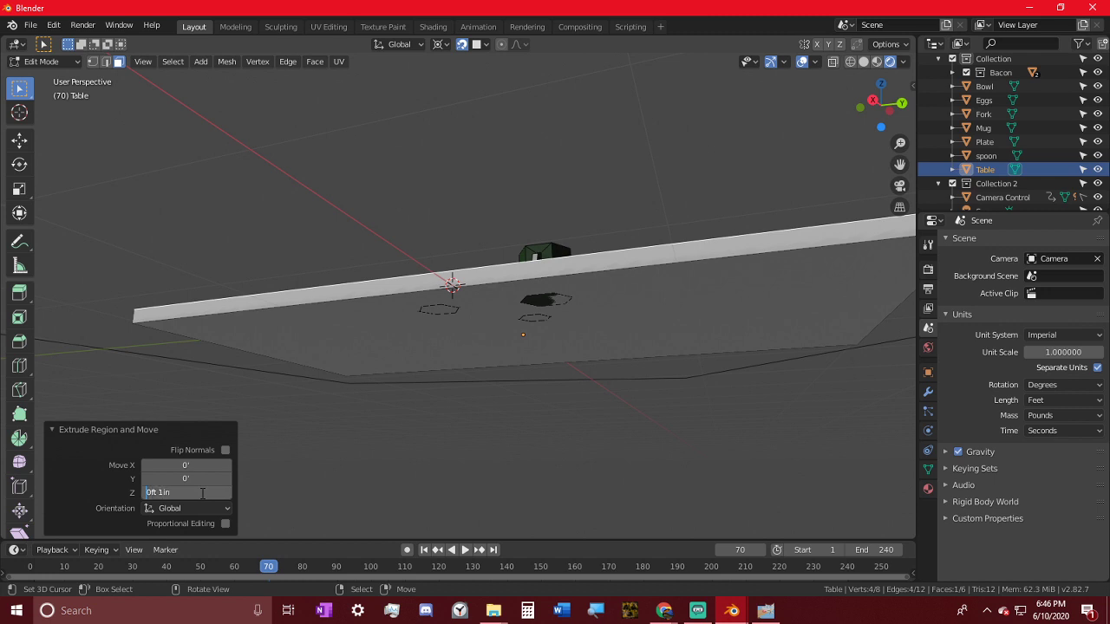
key(Return)
- Set the extrusion's Z move to -1 in with Global orientation so the tabletop thickens downward
click(192, 503)
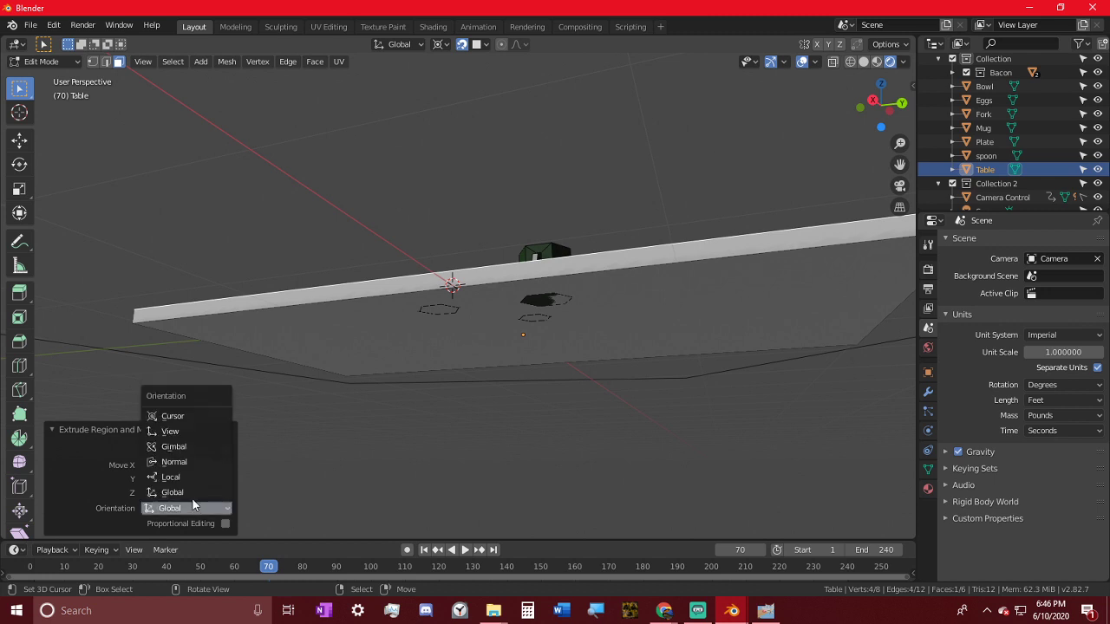
click(206, 493)
click(214, 495)
key(Left)
key(Left)
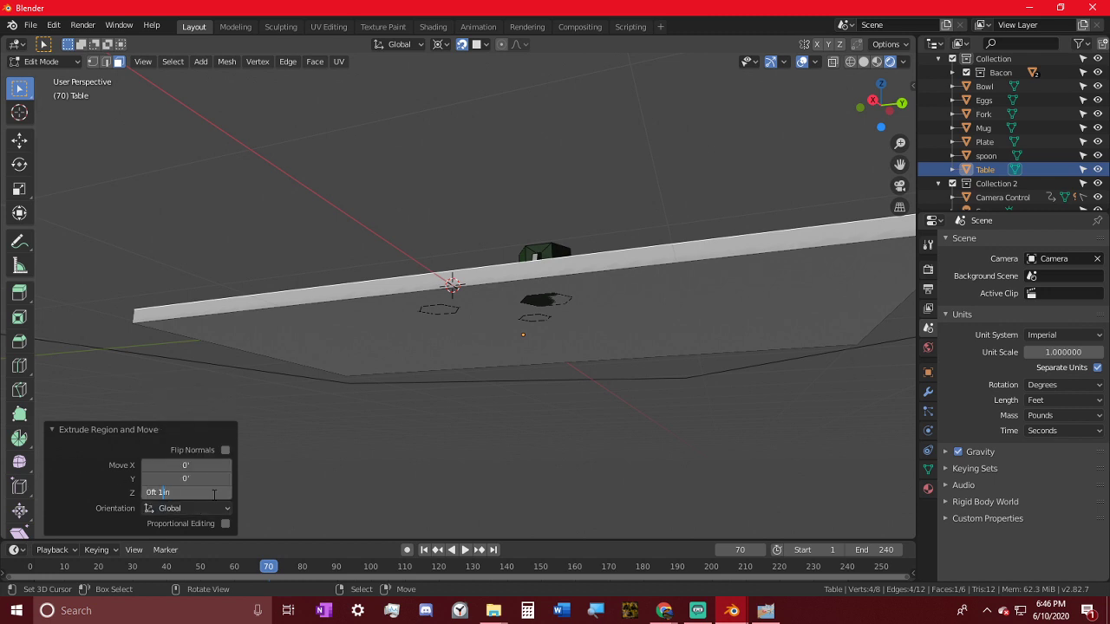
text(-1)
key(Return)
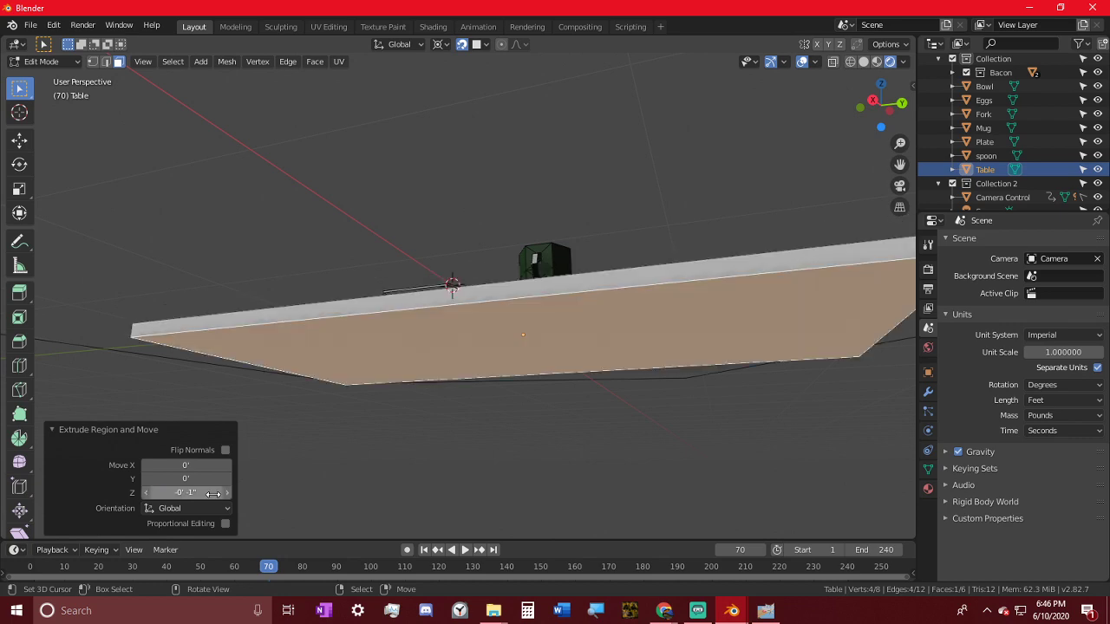
- Inset the Table's bottom face by about 2.29 inches
middle_drag(493, 409, 628, 193)
middle_drag(653, 127, 647, 161)
key(i)
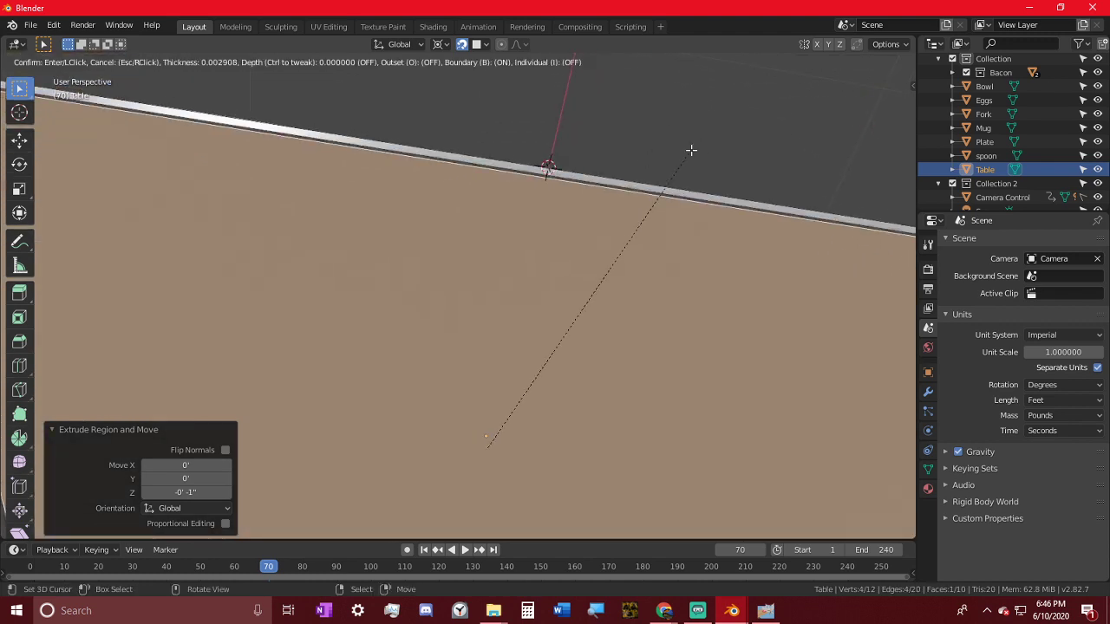
click(642, 171)
- Extrude the Table's inset bottom face and set the extrusion's Z move to -2.75 in
middle_drag(642, 171, 575, 280)
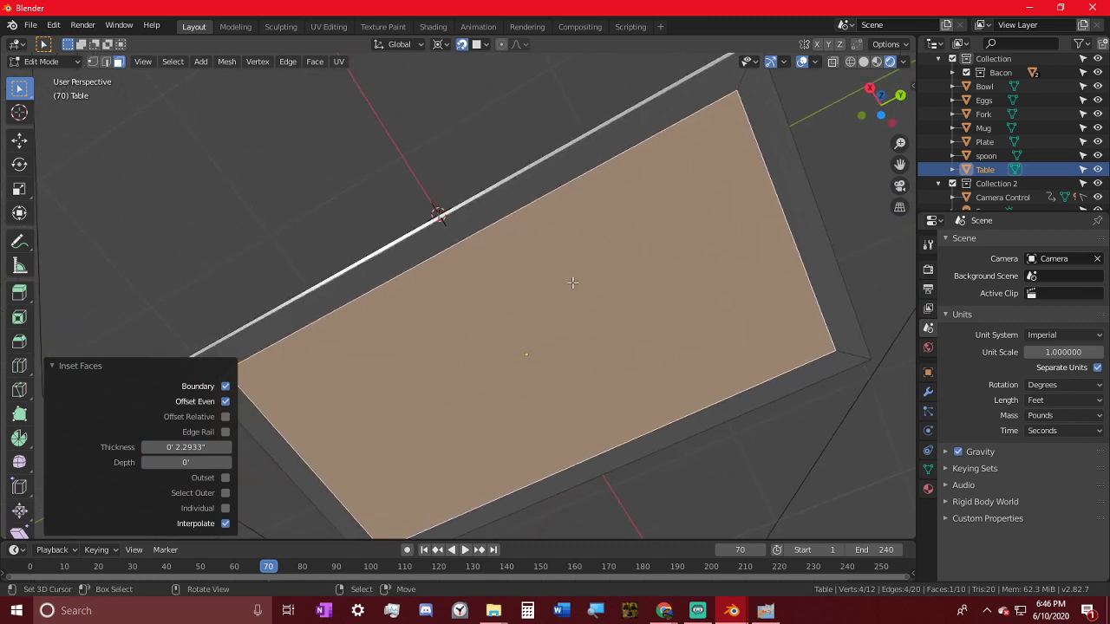
key(e)
right_click(685, 431)
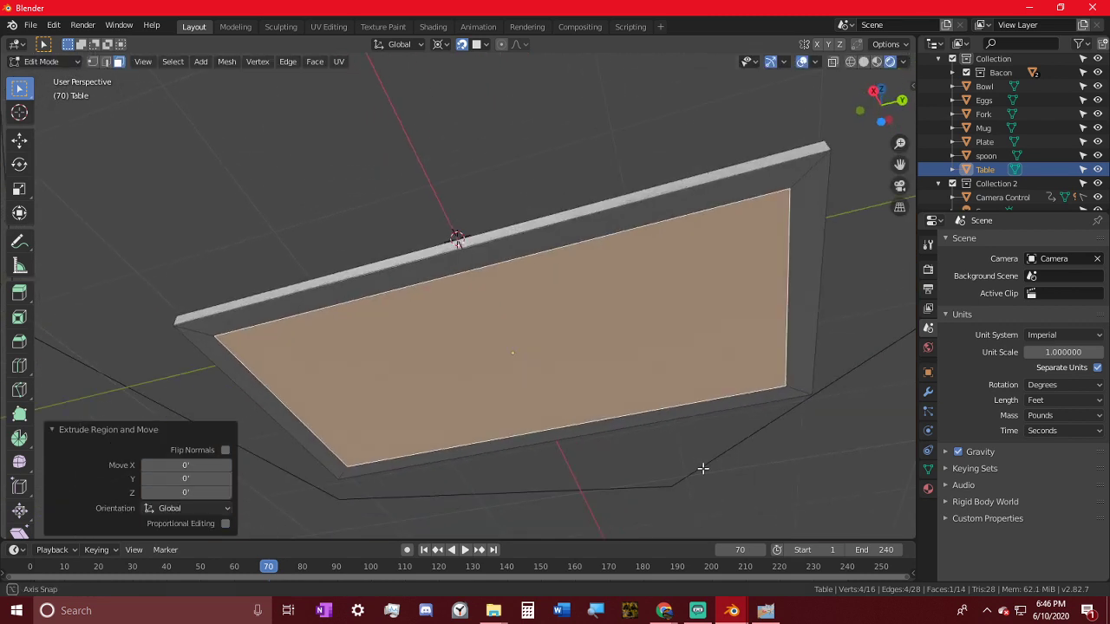
click(165, 493)
key(Left)
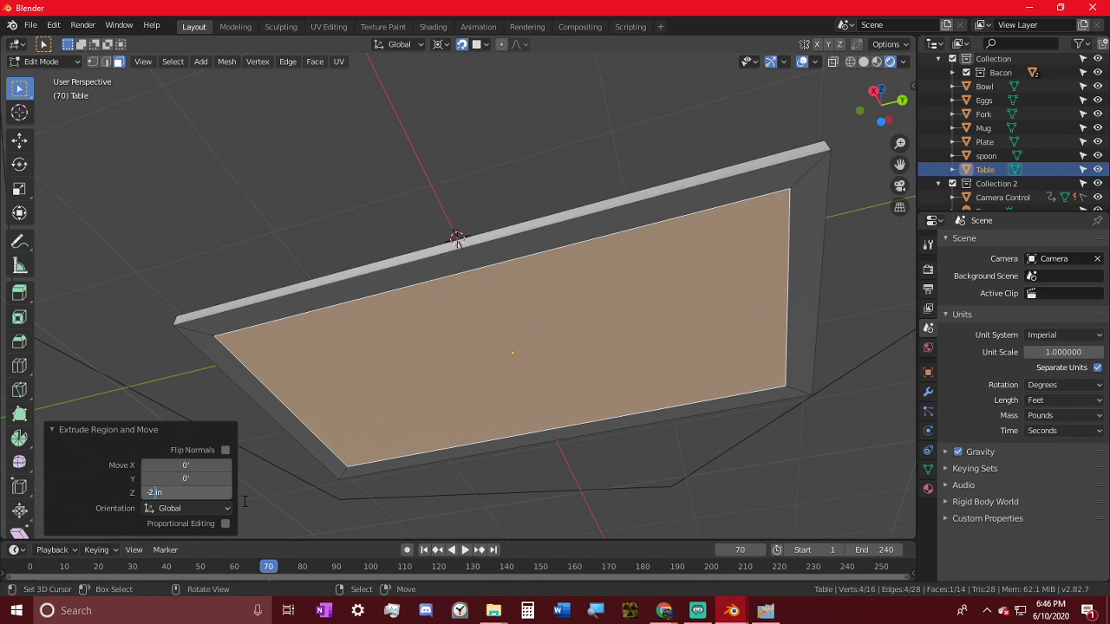
key(Return)
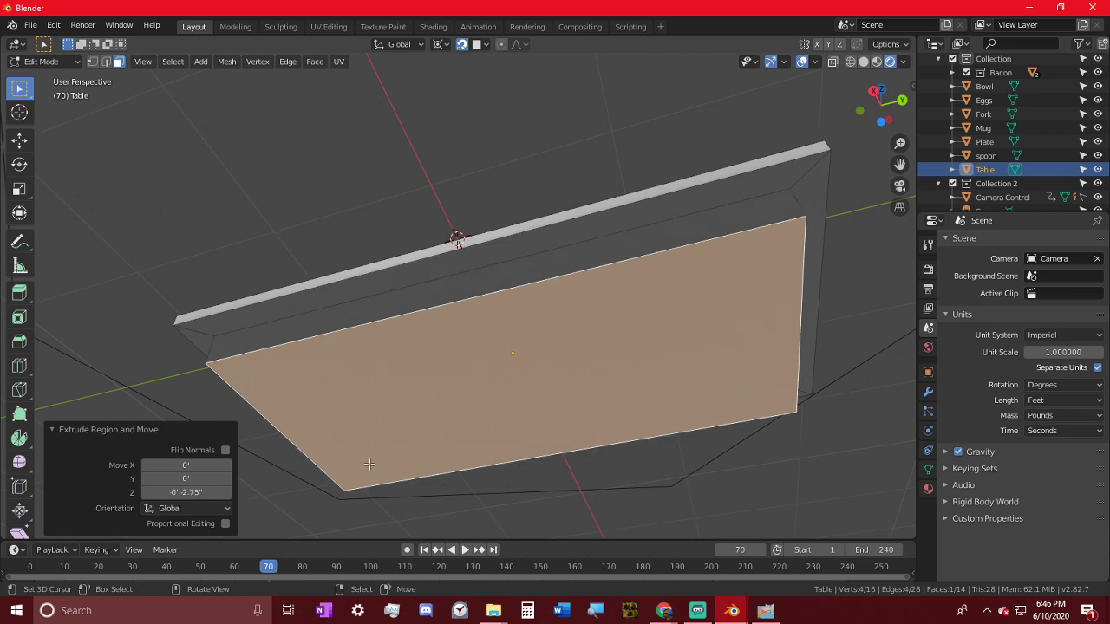
- Inset the extruded bottom face of the Table by about 2.39 inches
middle_drag(369, 464, 654, 206)
scroll(662, 228, up, 5)
key(o)
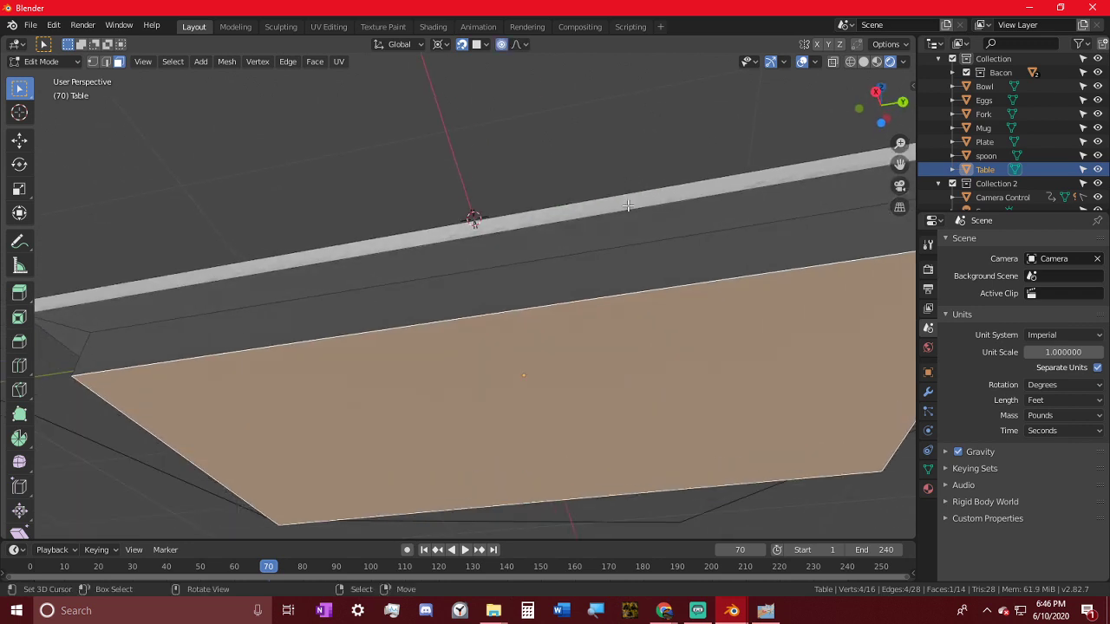
key(g)
key(Escape)
key(i)
click(448, 343)
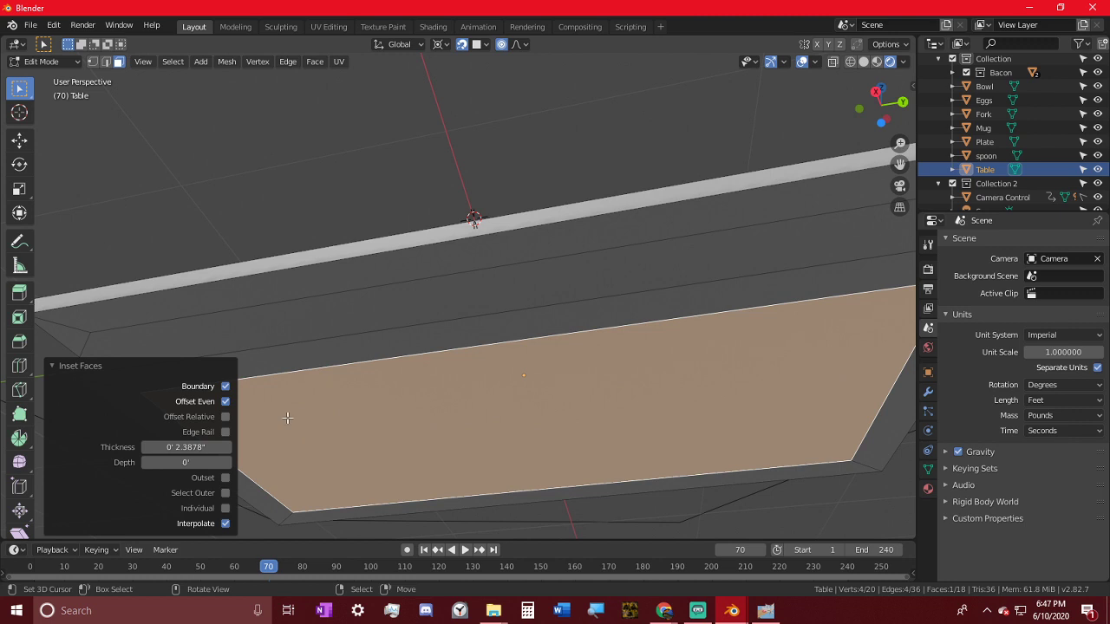
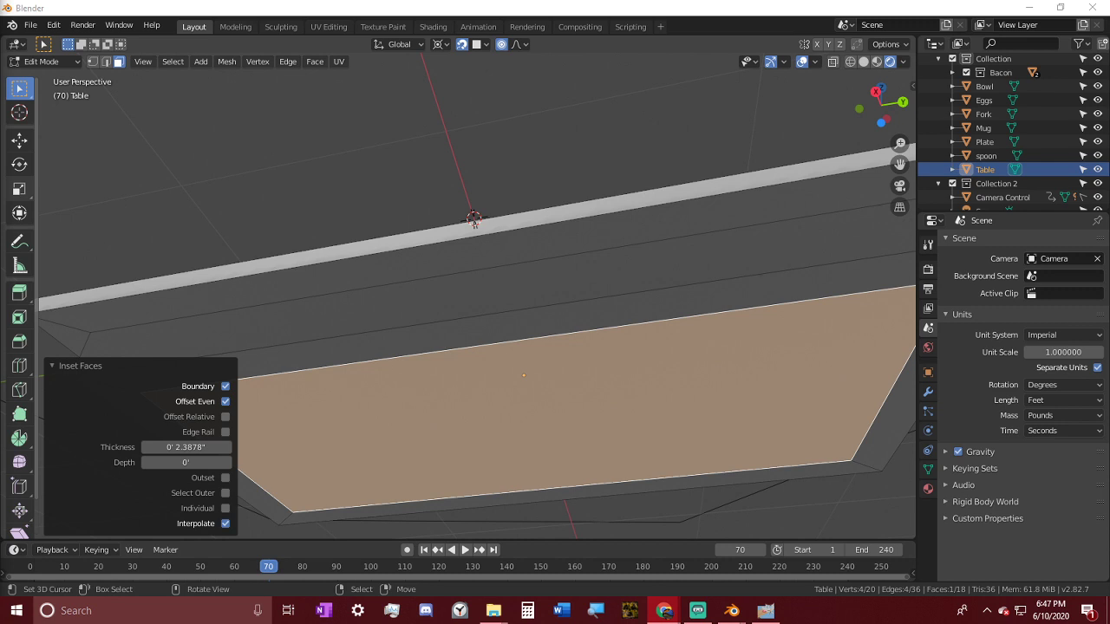
- Check the softwood lumber size chart in the browser and set the inset thickness to 1.5 in
key(alt+Tab)
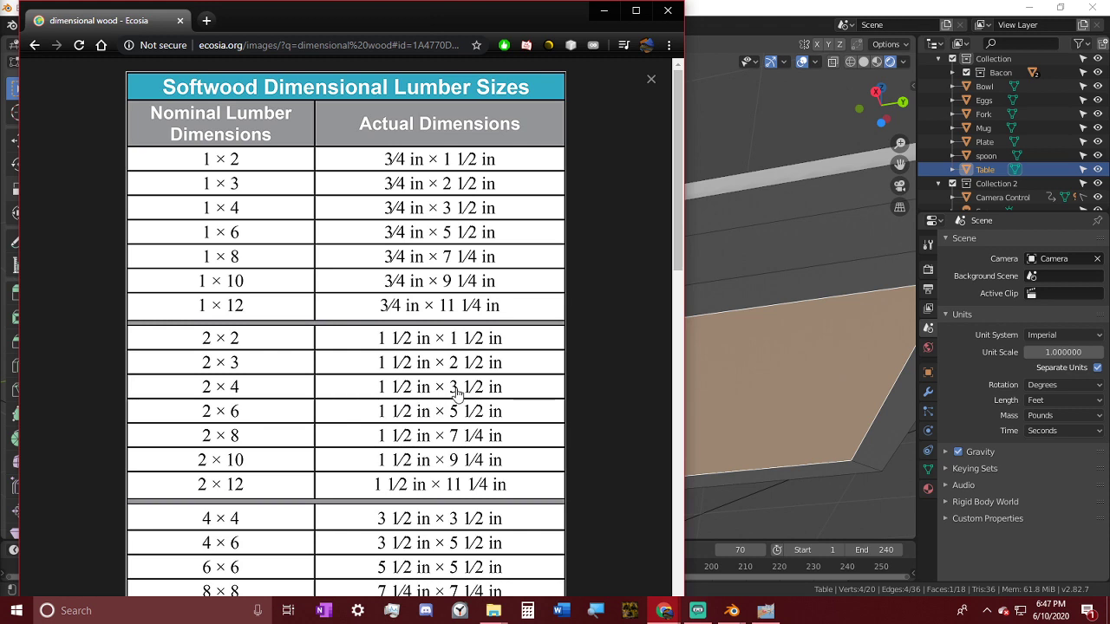
click(604, 10)
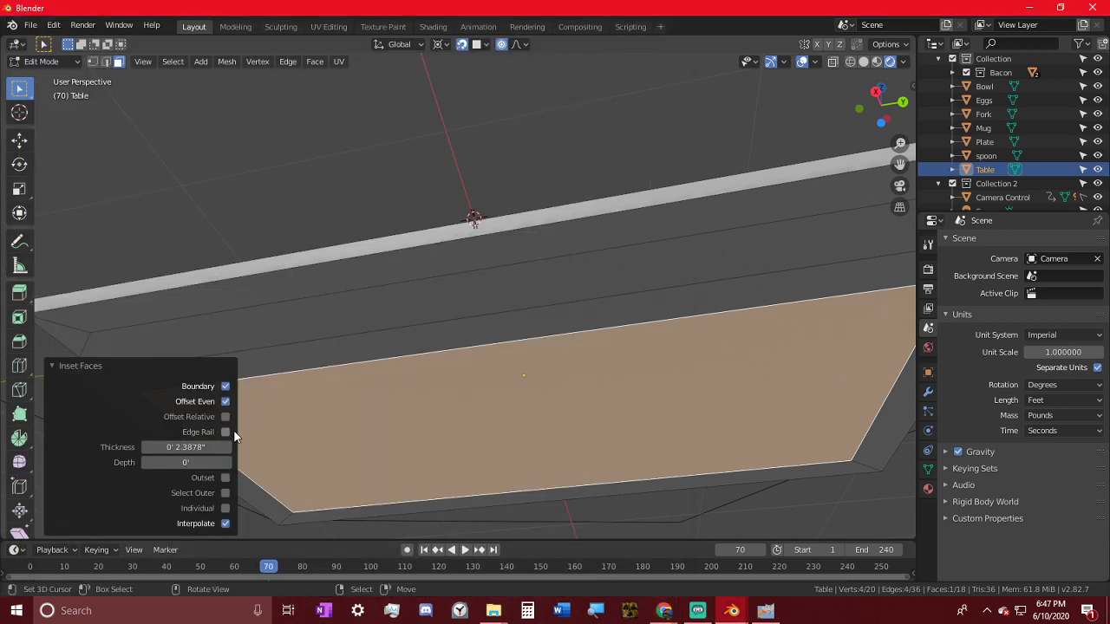
double_click(185, 447)
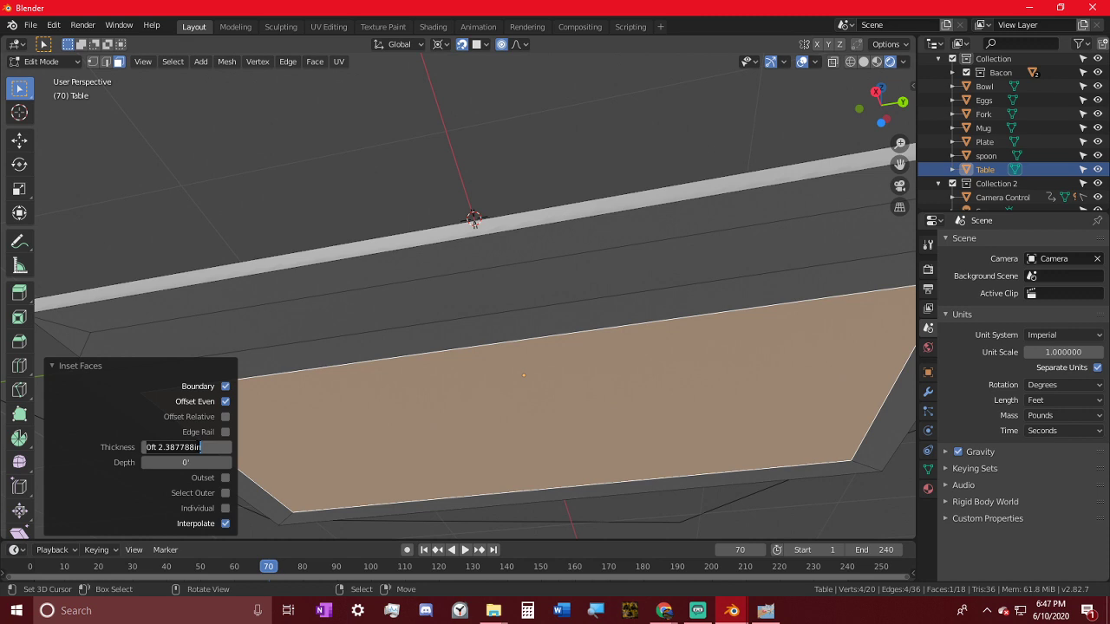
text(1.5in)
key(Return)
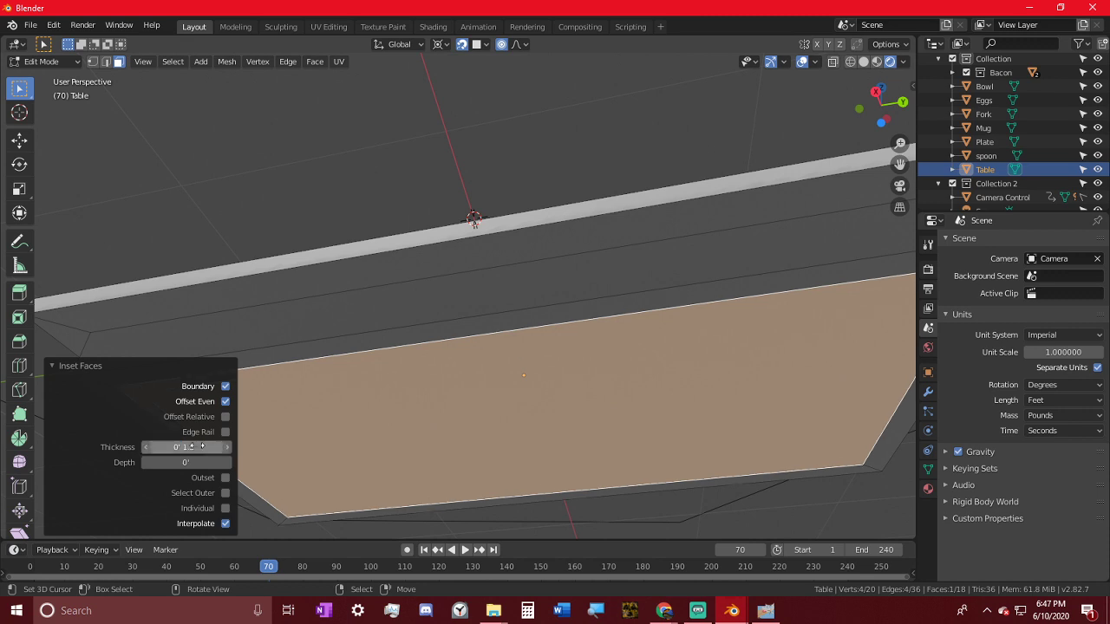
- Select the rim faces and the inner face of the Table's underside and try moving them along Z with proportional editing on
alt+click(378, 347)
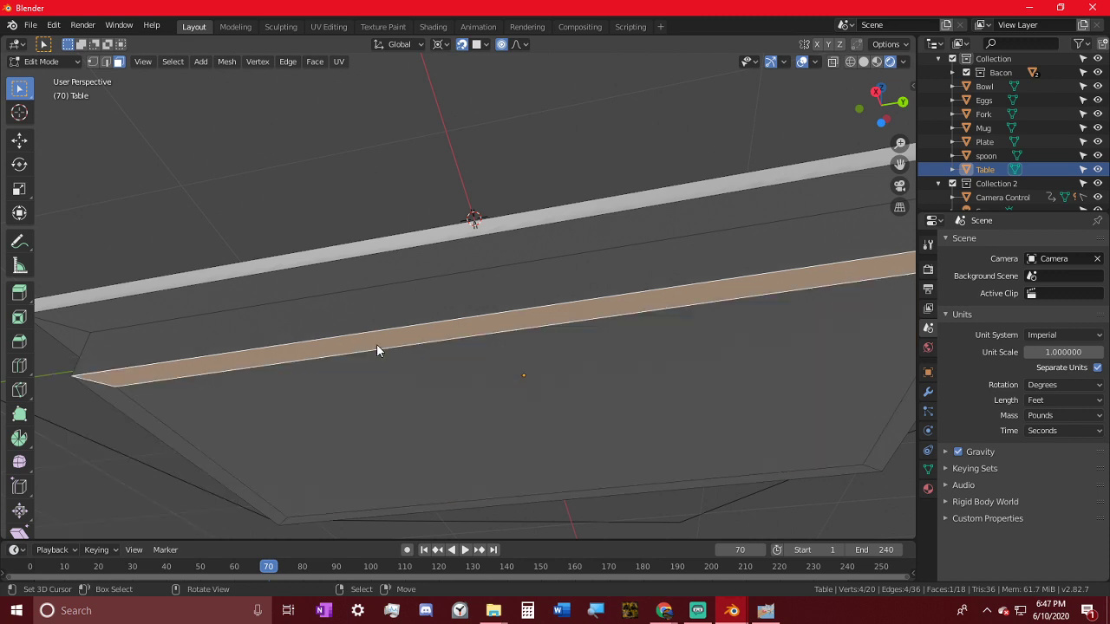
key(alt+a)
alt+click(112, 382)
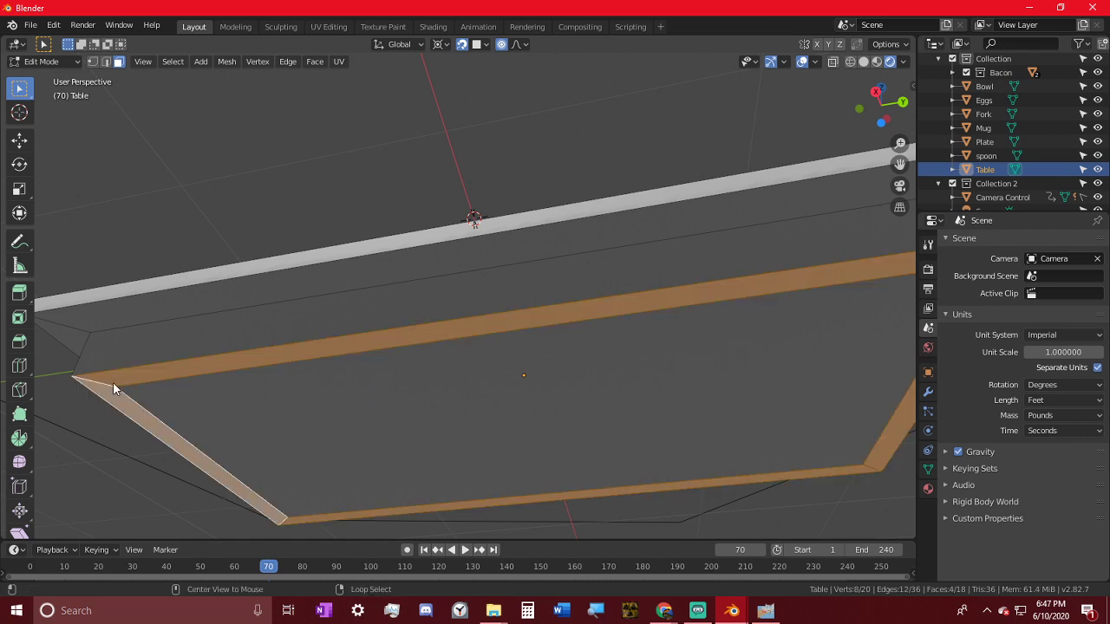
shift+click(565, 429)
key(g)
key(z)
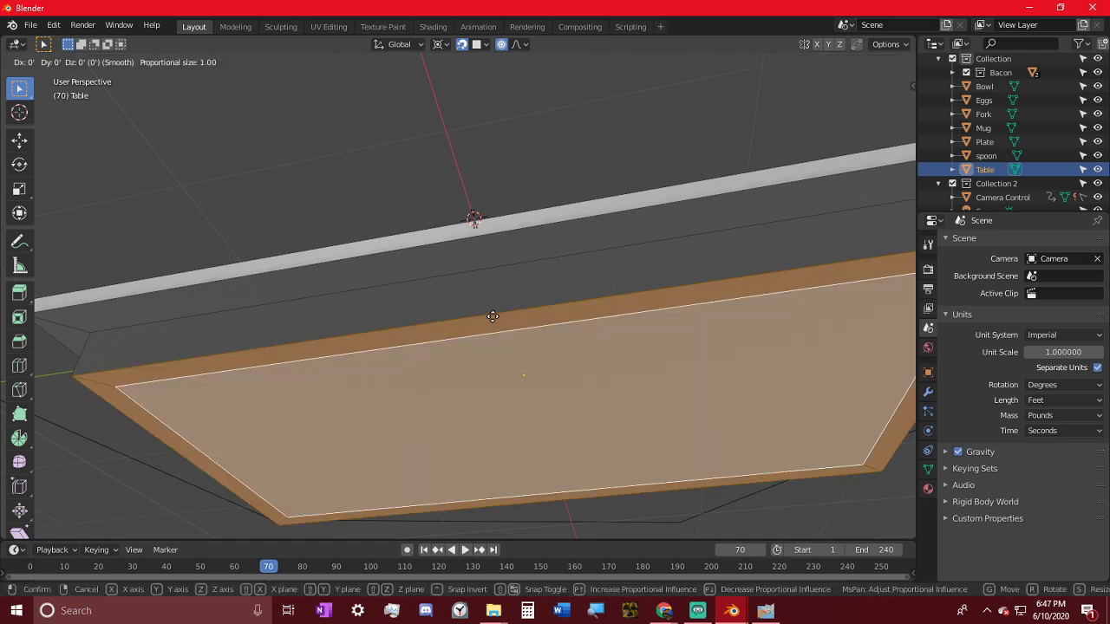
click(491, 337)
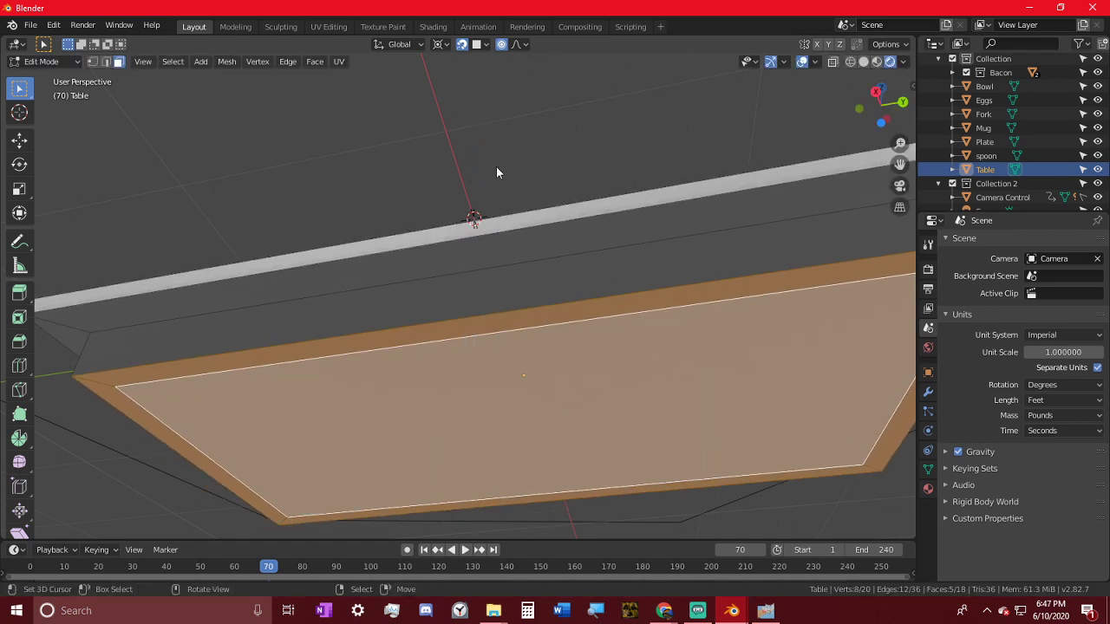
- Turn off proportional editing and move the selected underside faces by -1 in along Z
key(o)
key(g)
key(z)
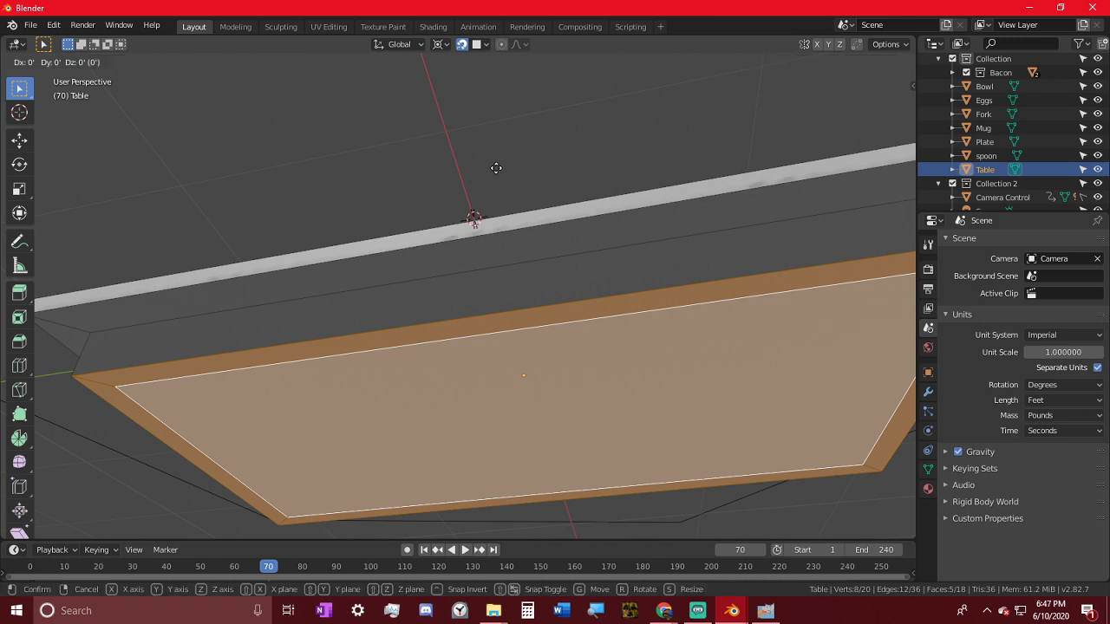
click(497, 178)
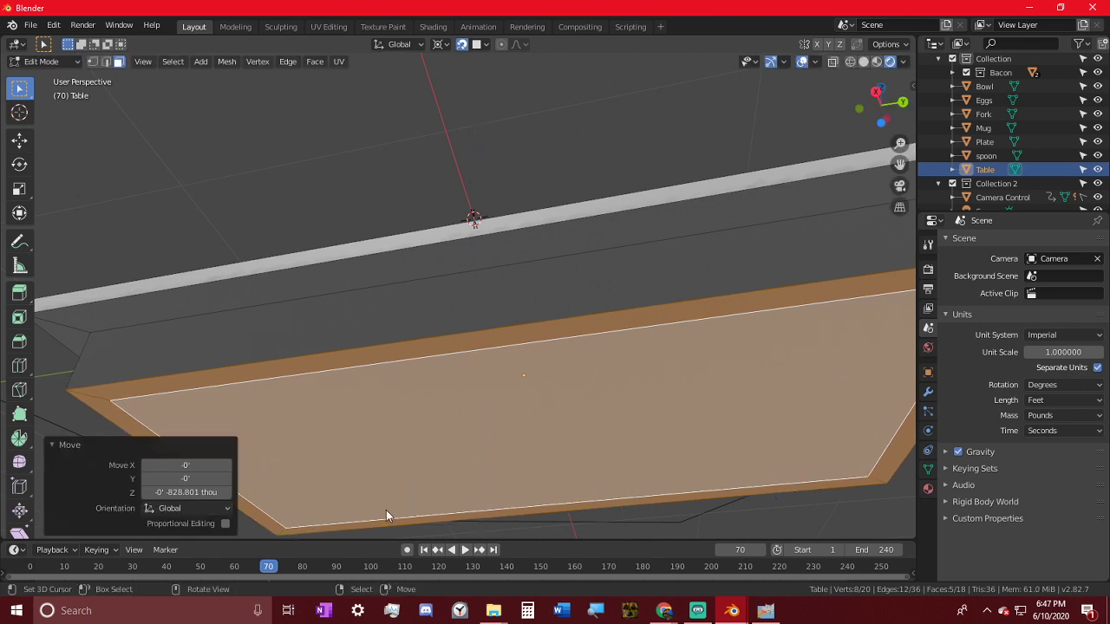
click(189, 491)
text(1")
key(Return)
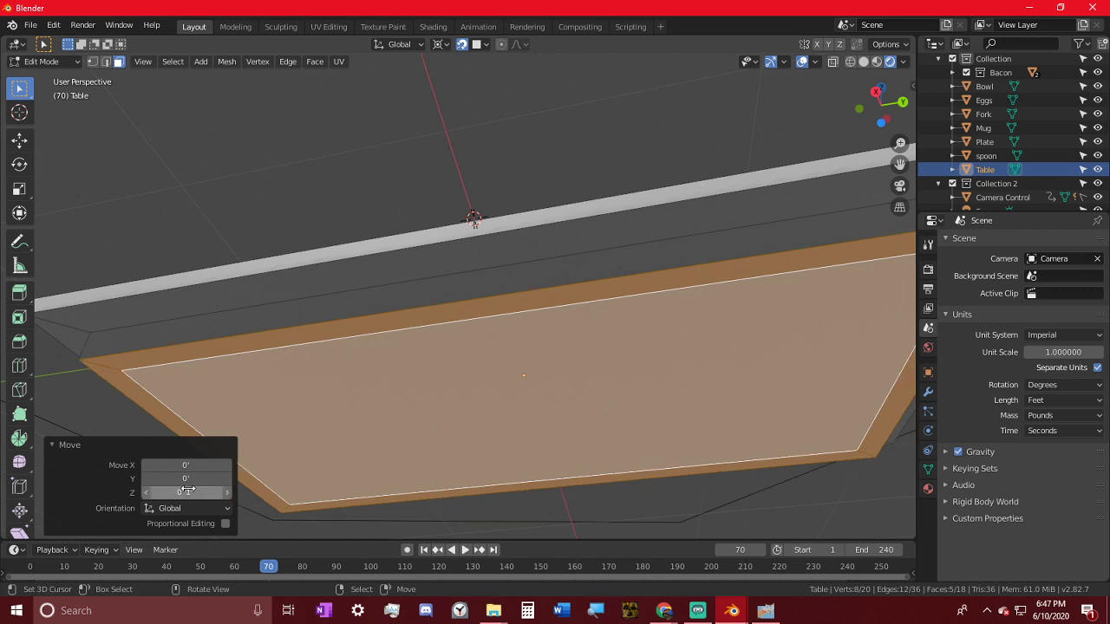
click(187, 492)
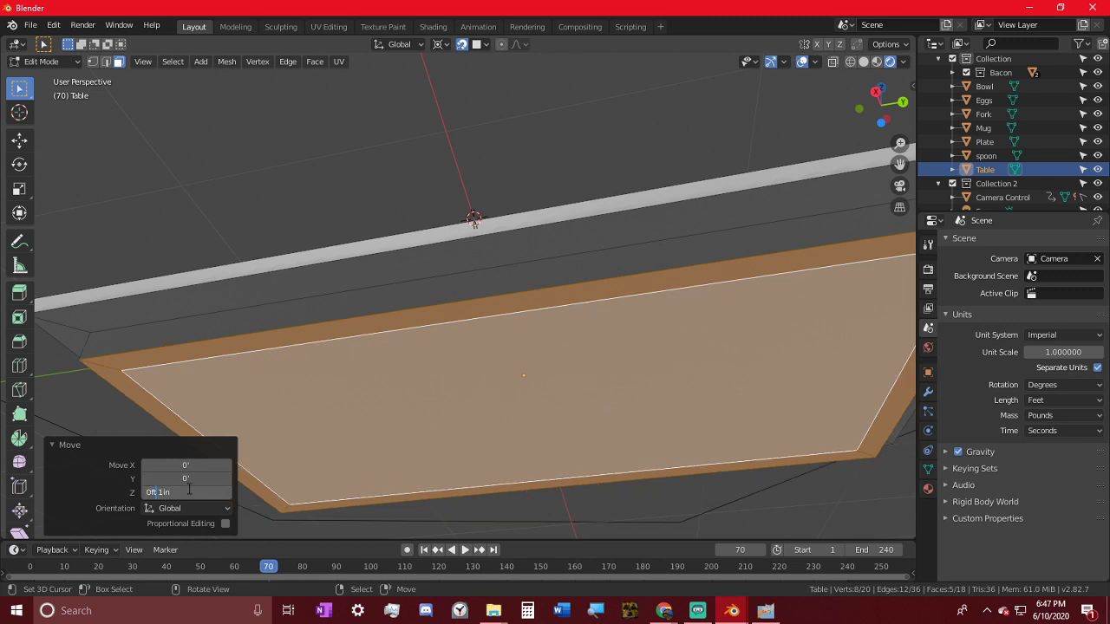
text(-1")
key(Return)
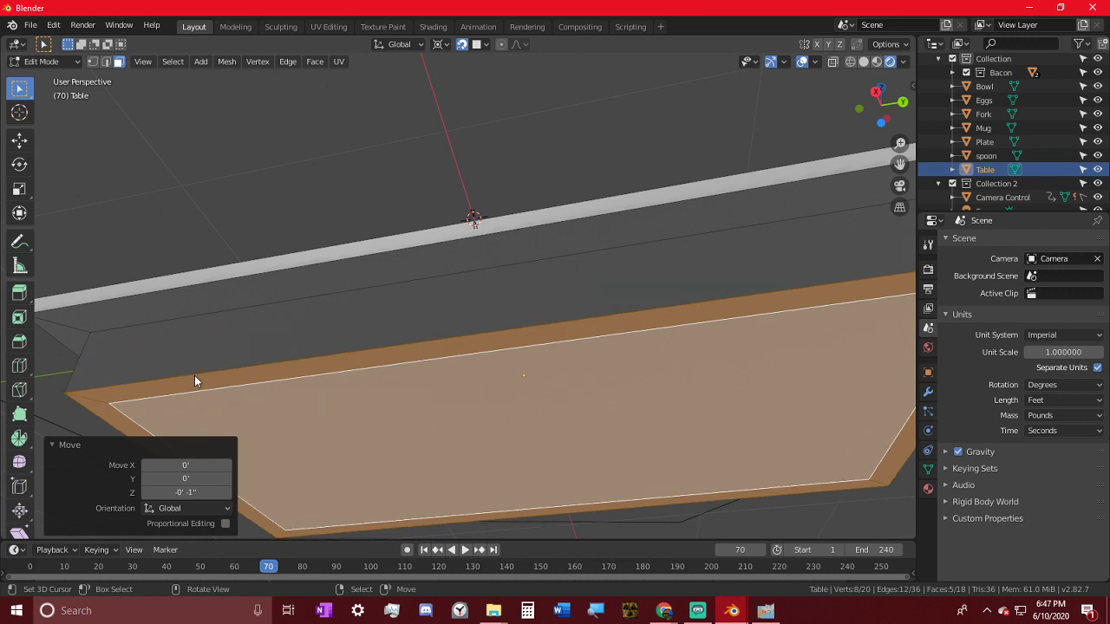
- Set snapping to Edge and move the inner bottom face up along Z to the tabletop's underside, leaving a hollow apron
middle_drag(195, 376, 163, 391)
middle_drag(353, 436, 532, 384)
middle_drag(641, 330, 404, 180)
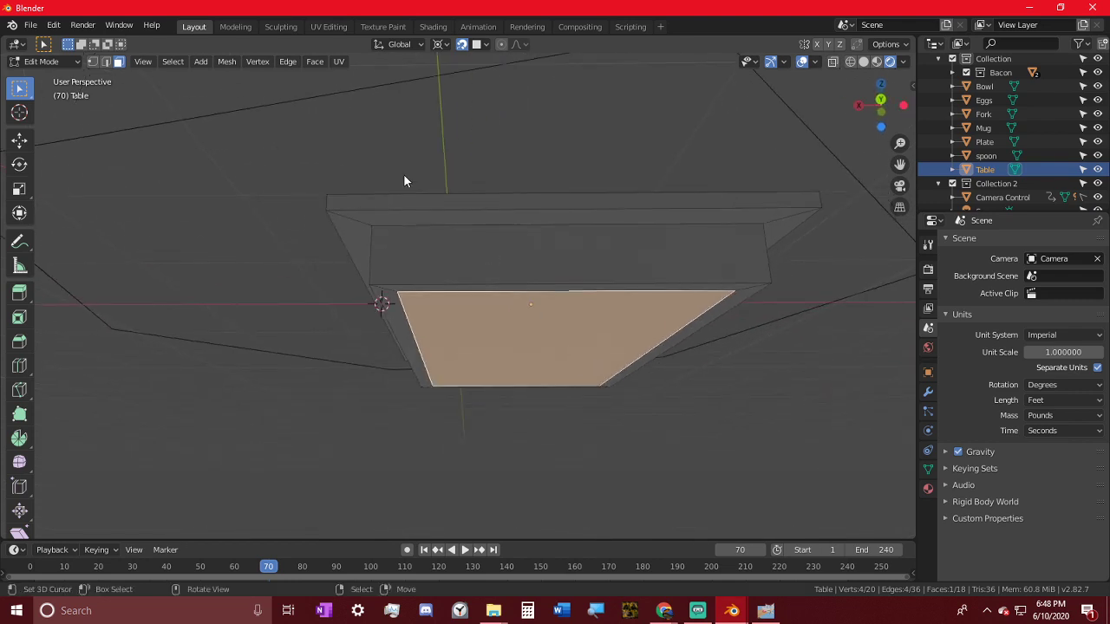
click(487, 47)
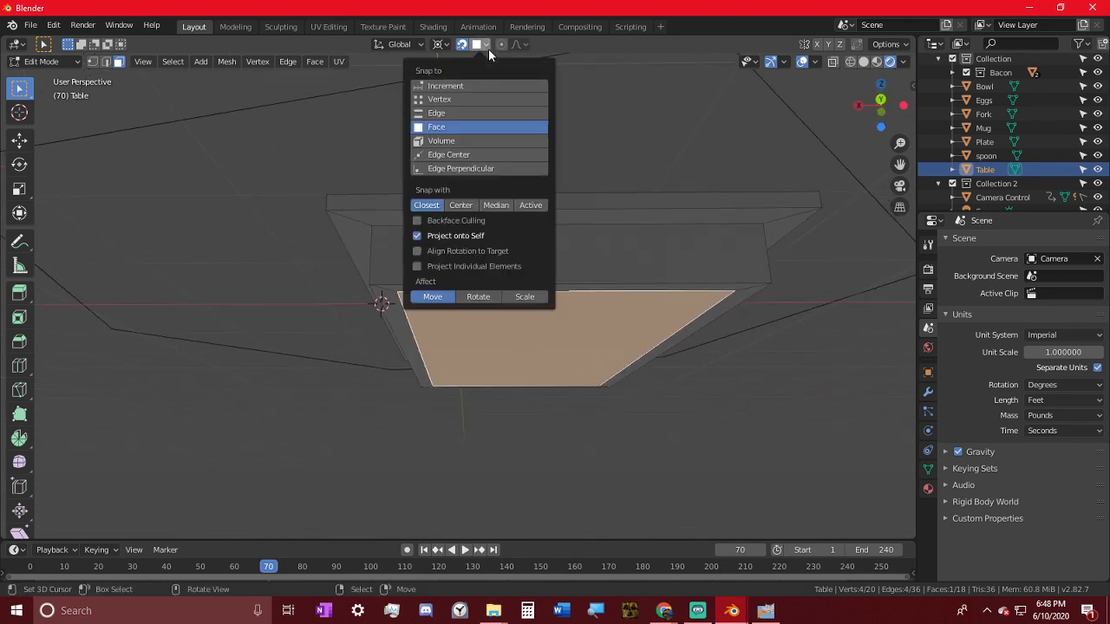
click(444, 113)
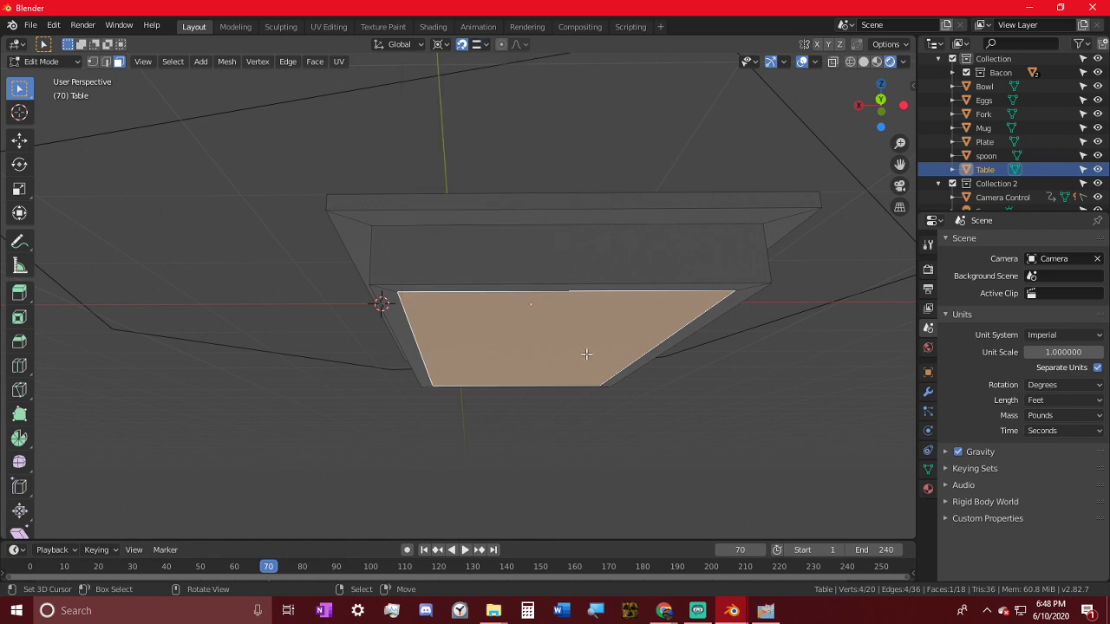
key(g)
key(z)
key(z)
click(507, 224)
key(Tab)
- Add a plane mesh at the 3D cursor under the table and set its size to 2.5 in
middle_drag(527, 313, 686, 332)
key(shift+a)
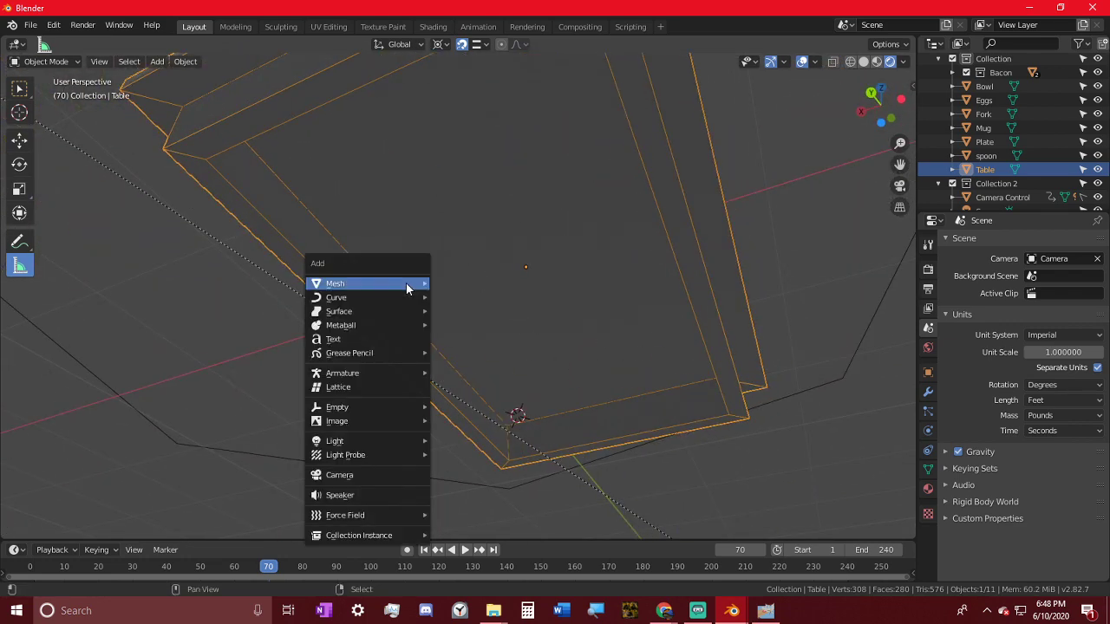
mouse_move(375, 284)
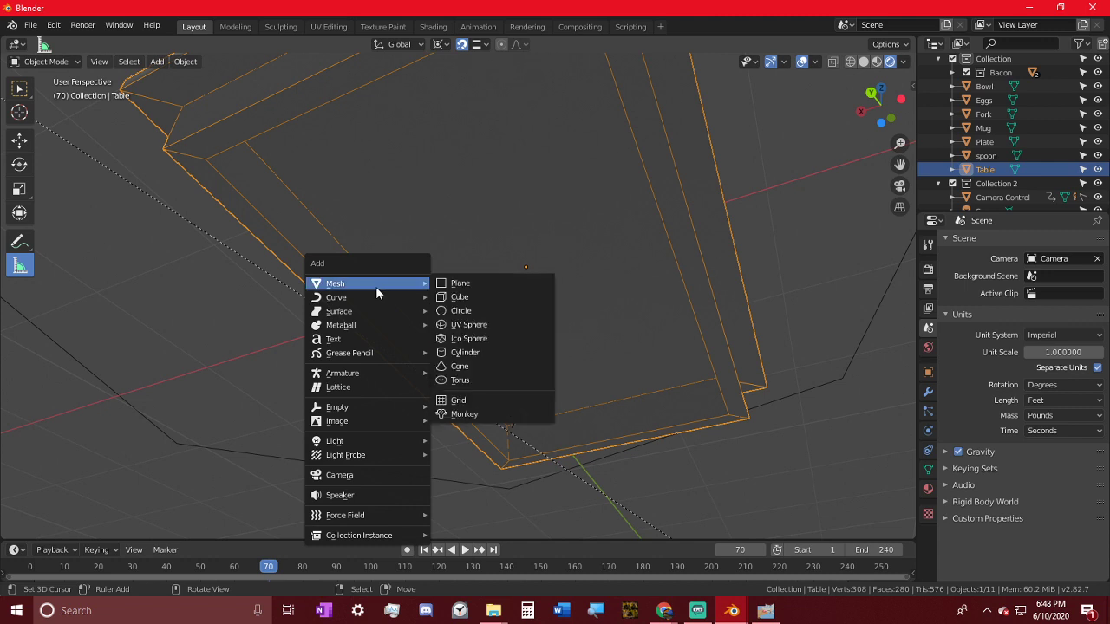
click(483, 284)
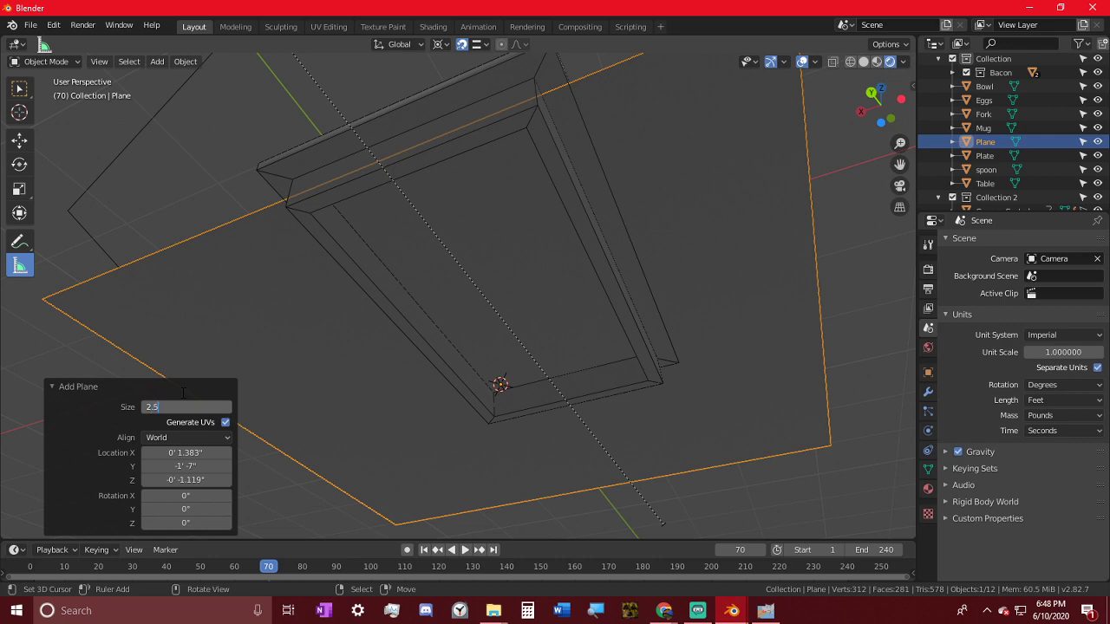
key(Return)
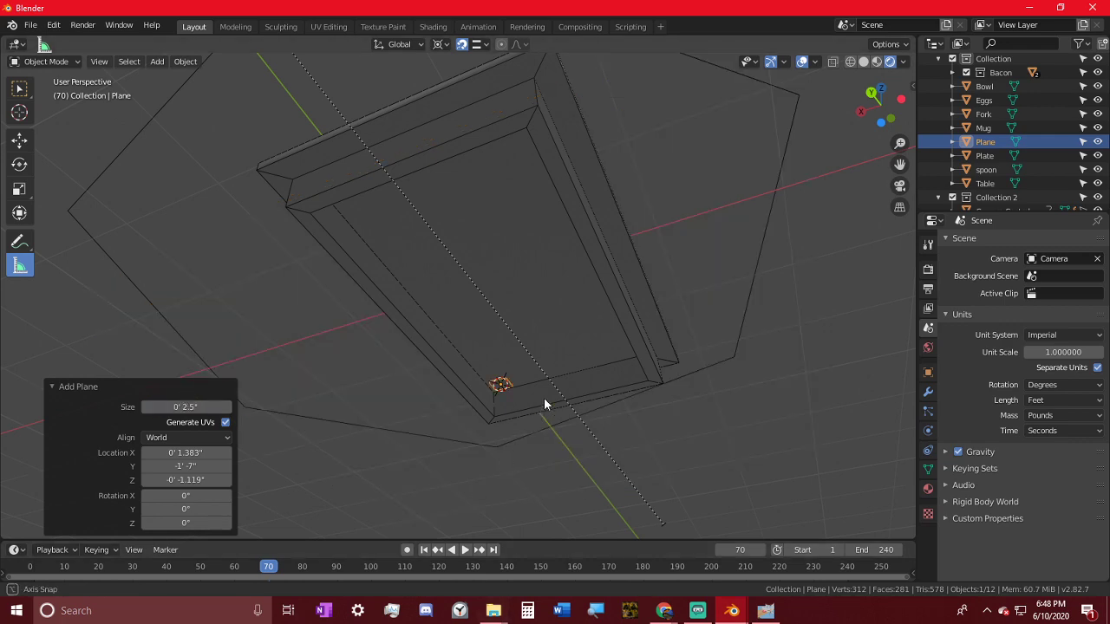
- Move the plane horizontally, with Z locked, so its corner snaps into the apron's inner corner
middle_drag(545, 399, 425, 469)
scroll(438, 466, up, 3)
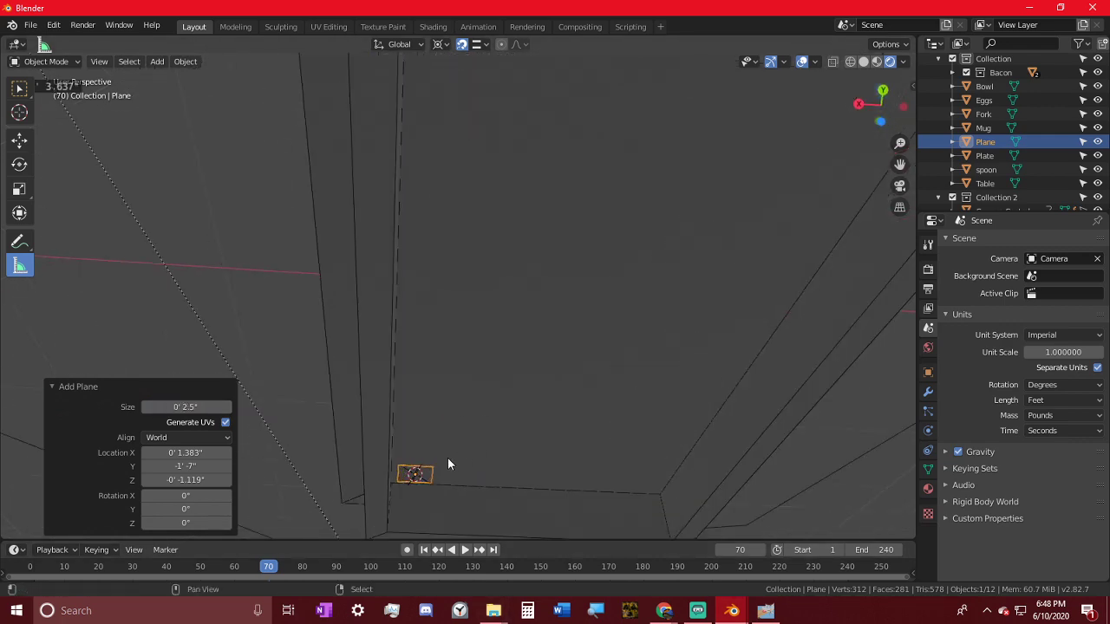
middle_drag(391, 504, 457, 345)
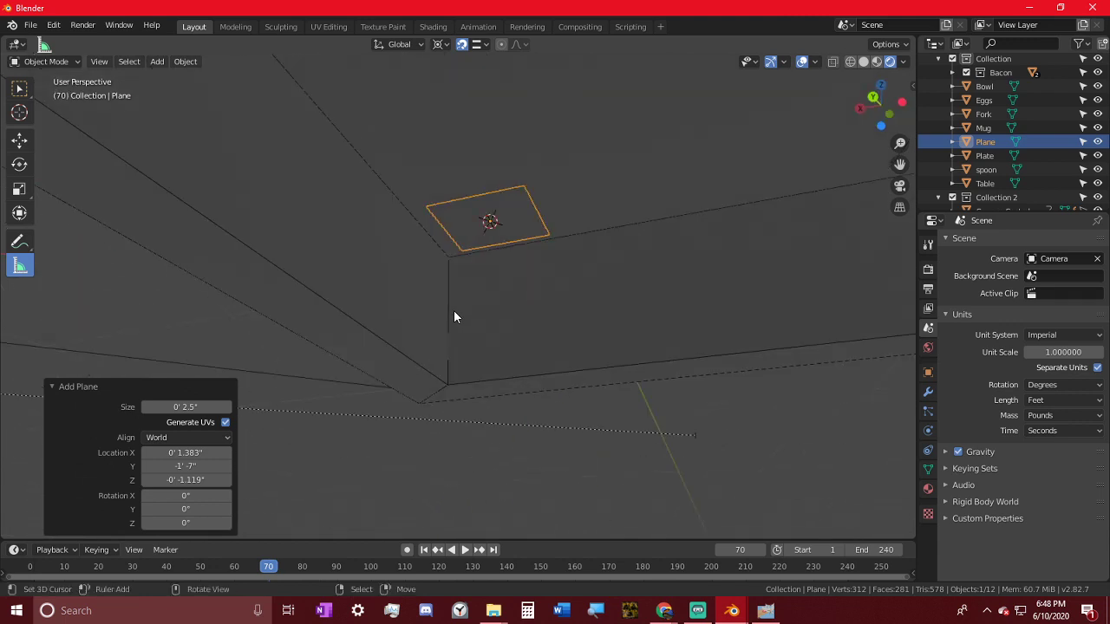
key(g)
key(shift+z)
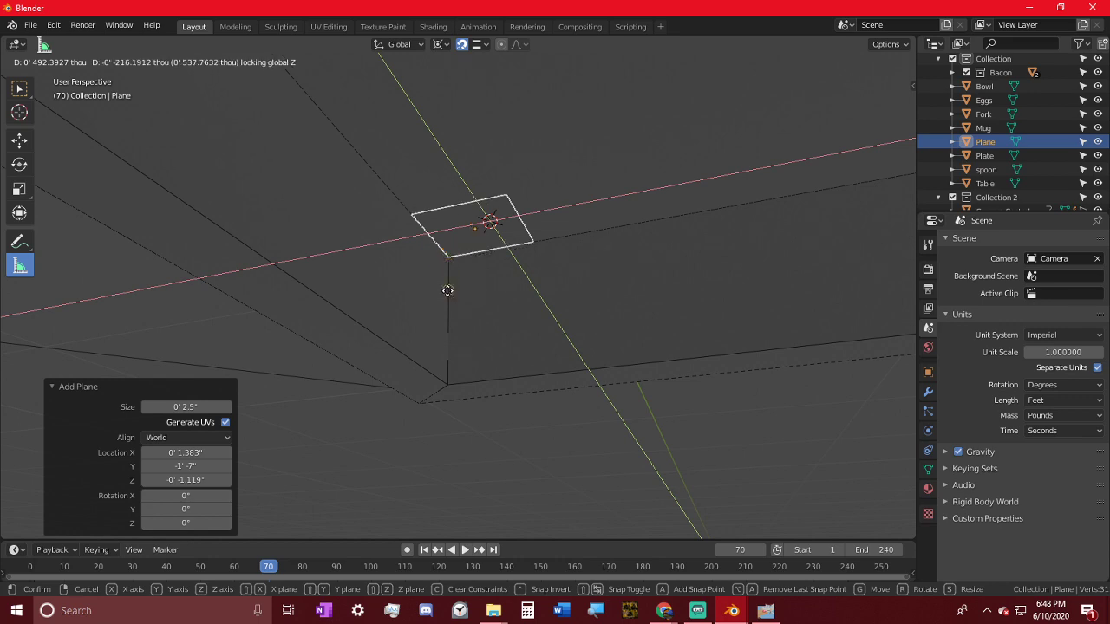
click(448, 327)
- Select the Table and snap the 3D cursor to it
middle_drag(447, 327, 739, 258)
click(737, 258)
key(shift+s)
click(675, 340)
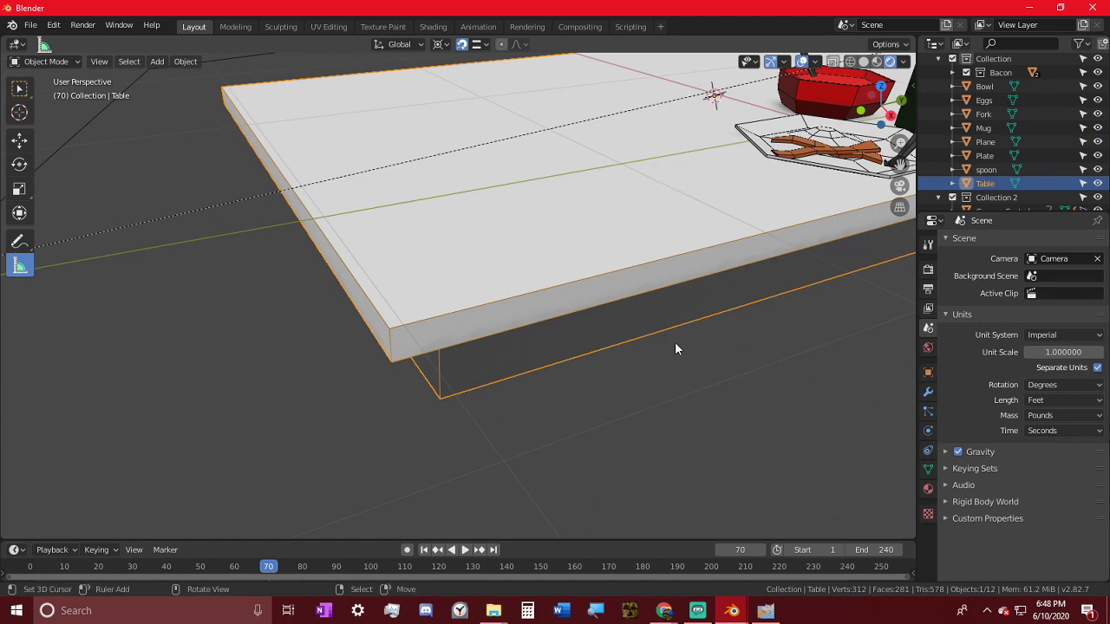
- Select the small corner plane and set its origin to the 3D cursor
middle_drag(674, 342, 456, 265)
click(459, 262)
click(184, 60)
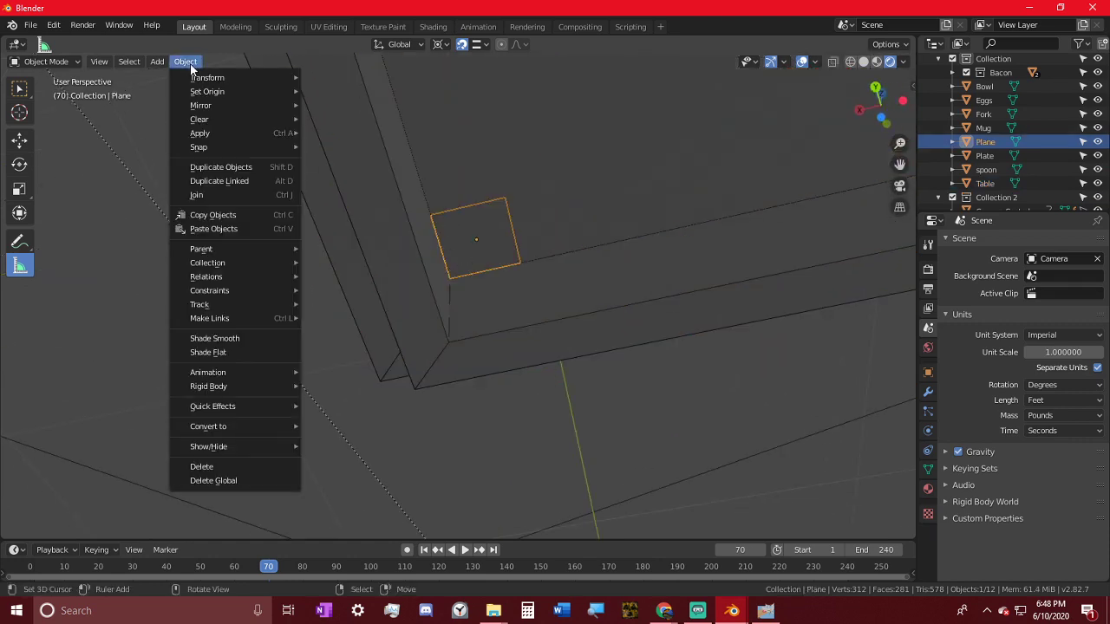
mouse_move(225, 89)
click(344, 120)
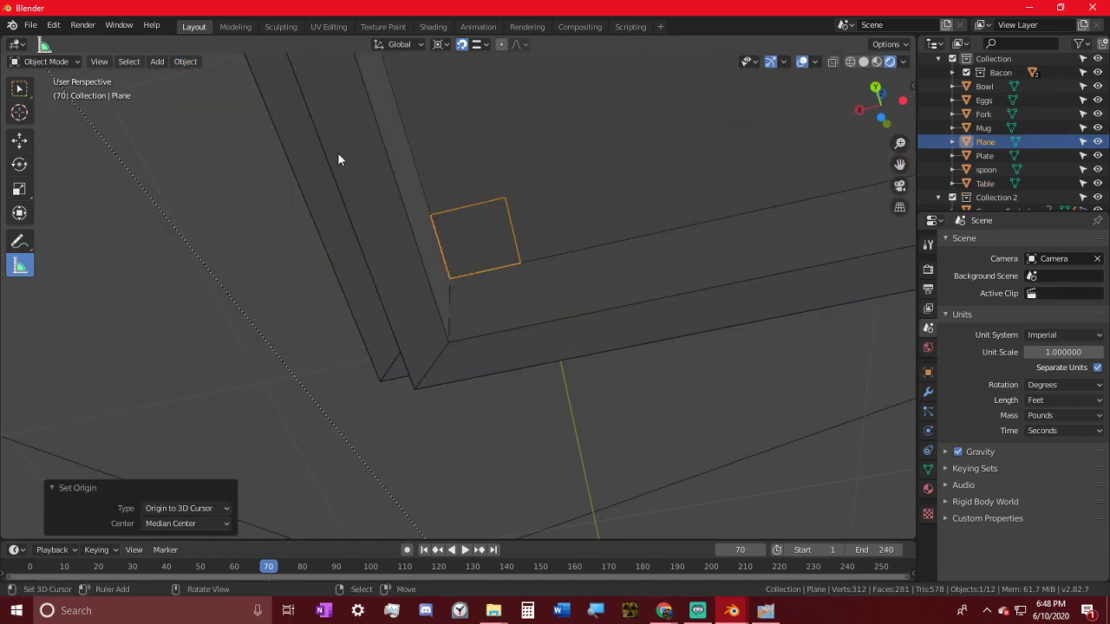
- Add a Mirror modifier on the X axis to the small corner plane
middle_drag(339, 159, 703, 303)
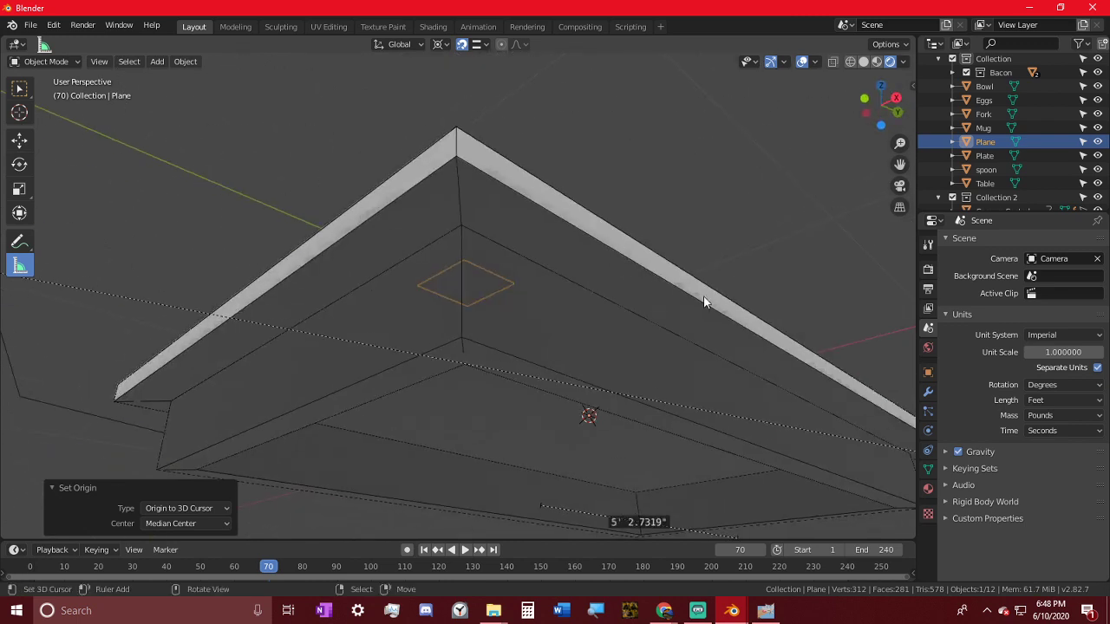
click(927, 397)
click(975, 243)
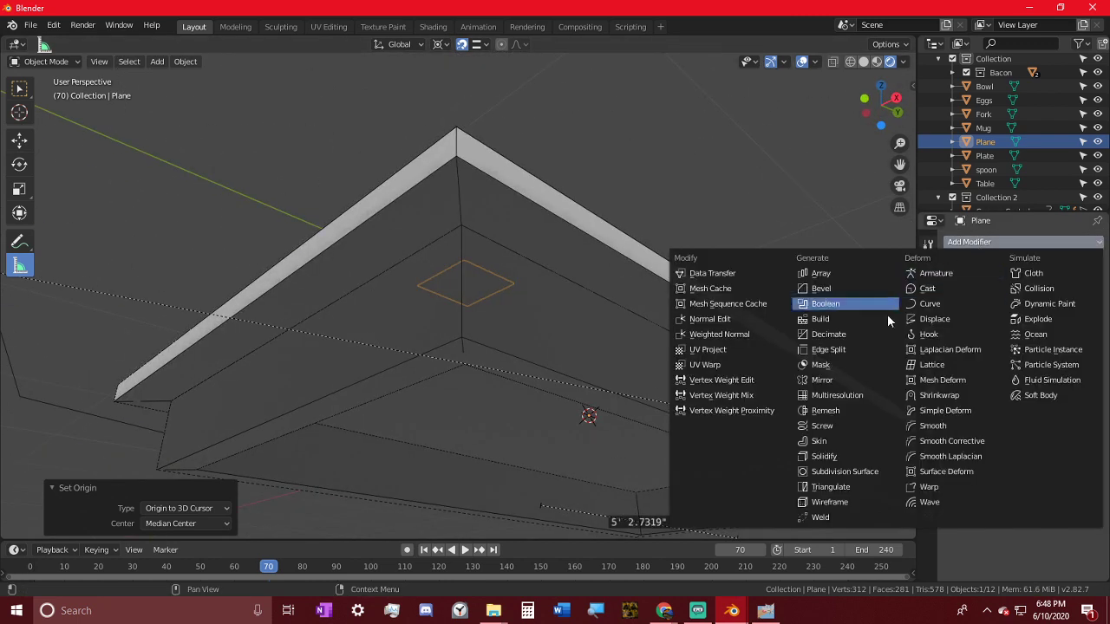
click(822, 380)
middle_drag(515, 321, 473, 295)
key(Tab)
key(Tab)
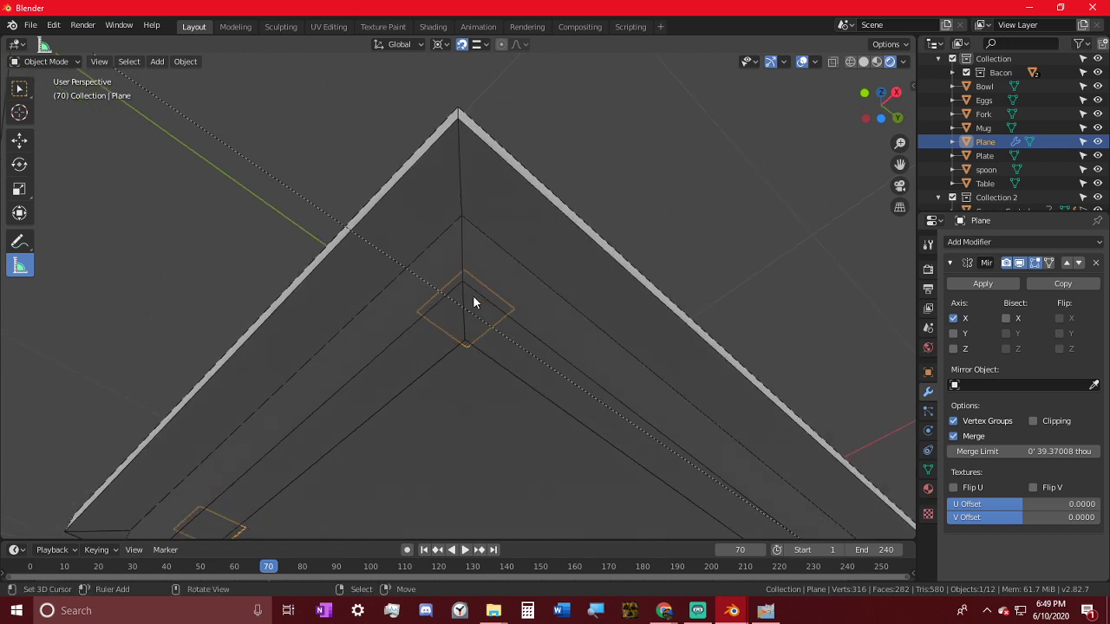
- Extrude the corner plane's face downward to form the table leg, with the Z move set to -2' 5"
key(Tab)
key(e)
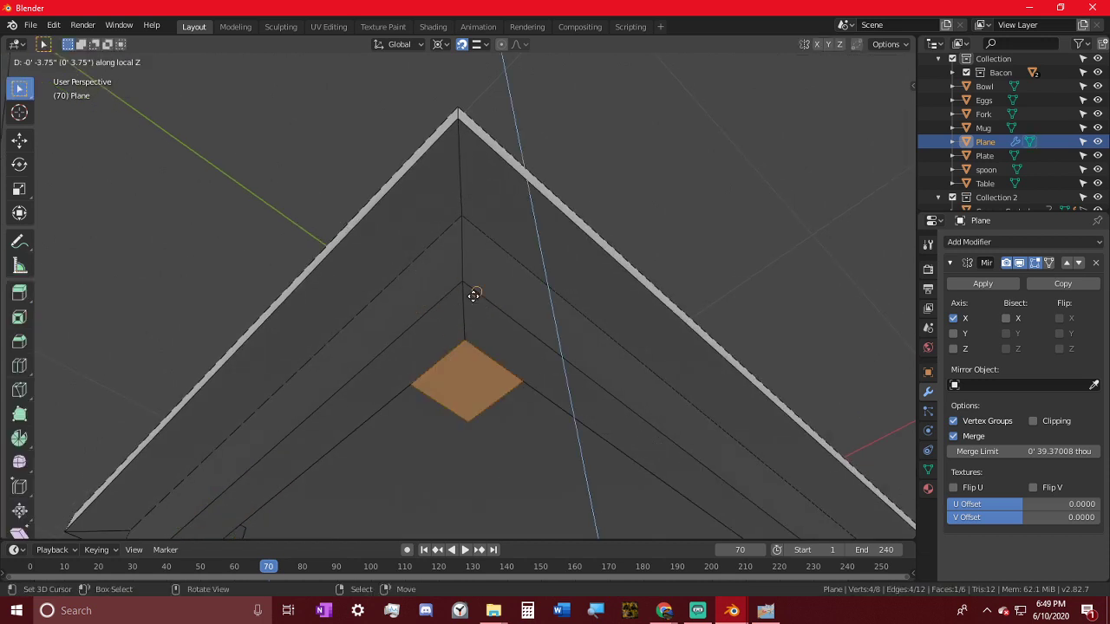
click(847, 434)
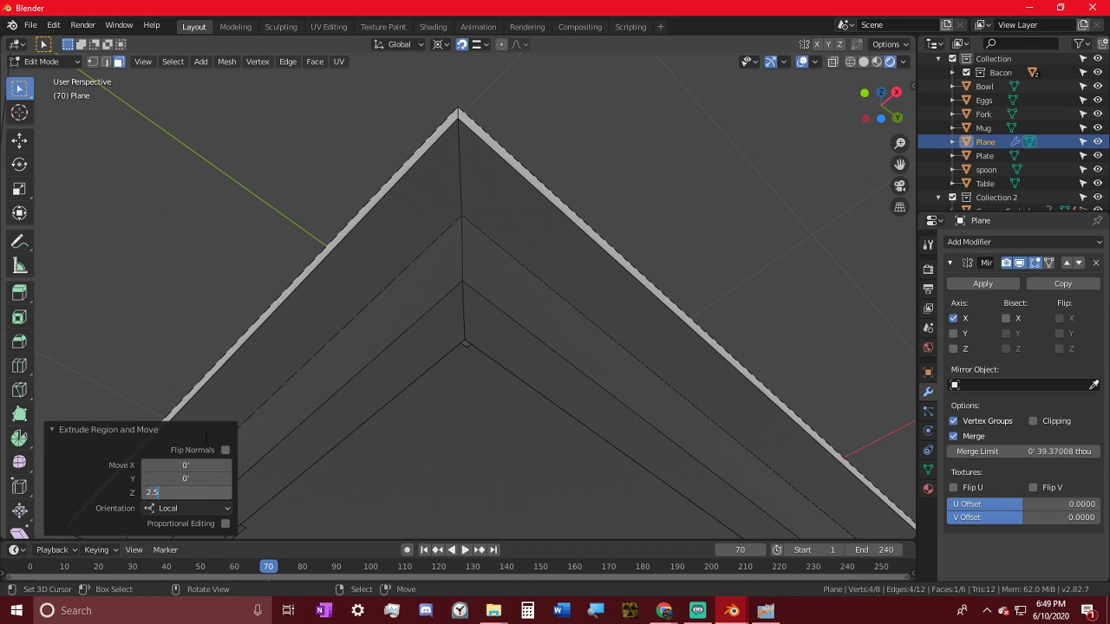
key(Return)
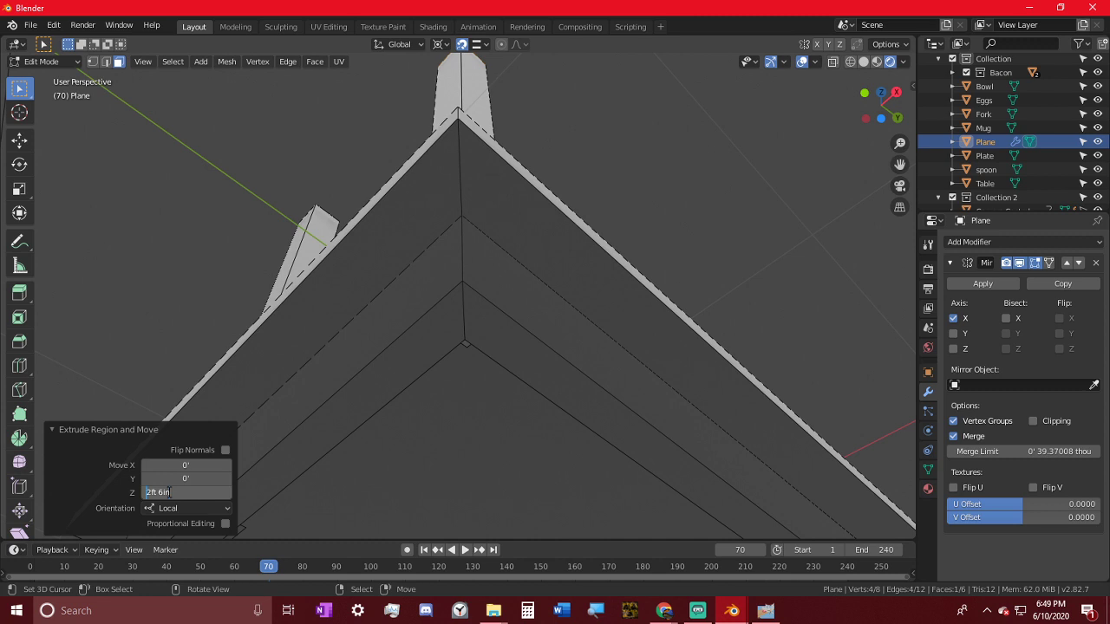
text(-1.5f)
key(Return)
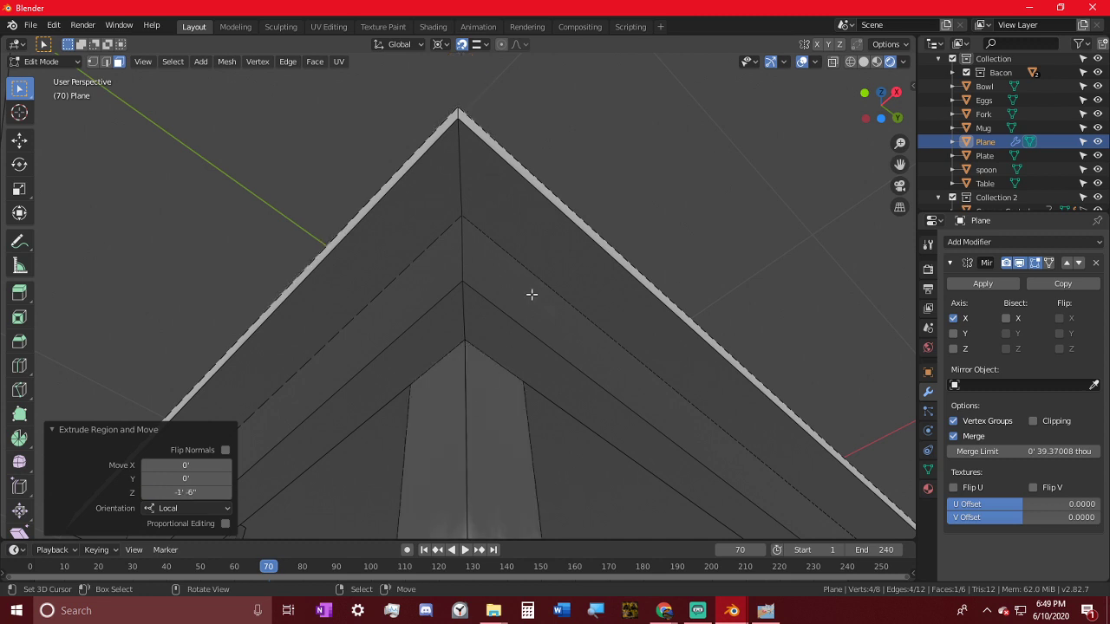
middle_drag(508, 337, 448, 487)
scroll(449, 487, down, 4)
middle_drag(491, 446, 381, 442)
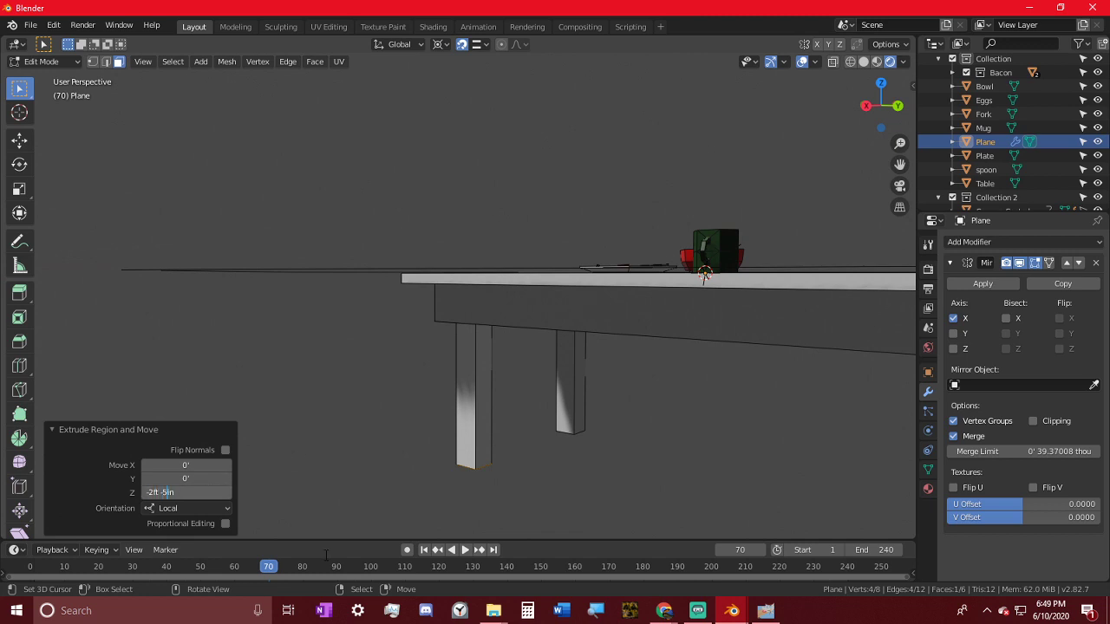
- Mirror the legs on the Y axis as well and apply the Mirror modifier
middle_drag(421, 439, 466, 311)
click(955, 334)
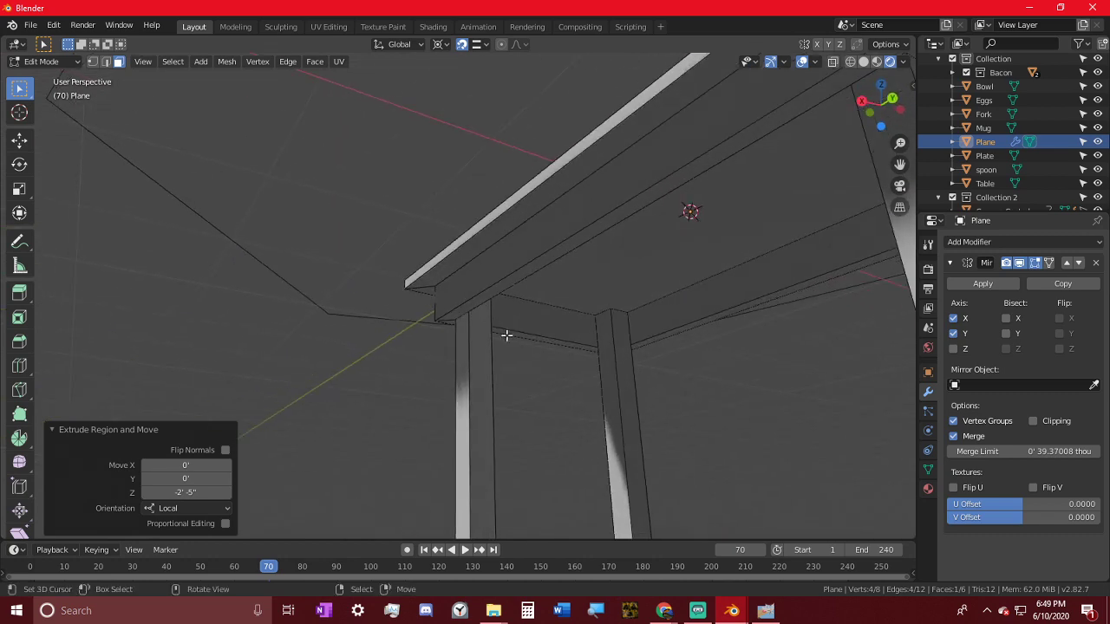
key(Tab)
click(960, 284)
- Join the legs object into the Table object
key(Tab)
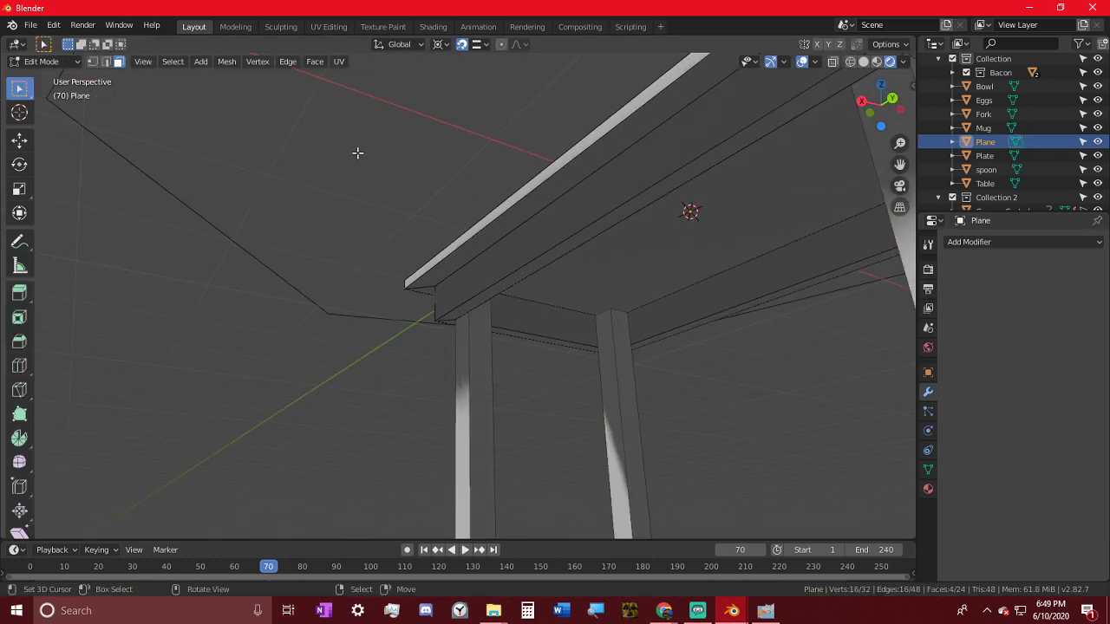
click(66, 61)
click(69, 73)
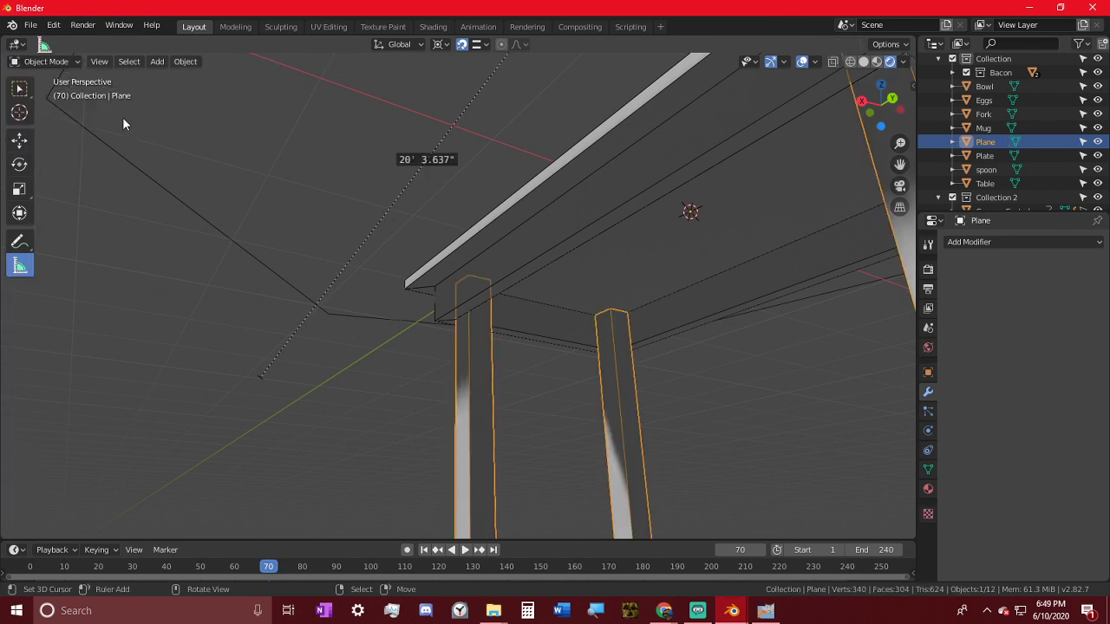
shift+click(459, 287)
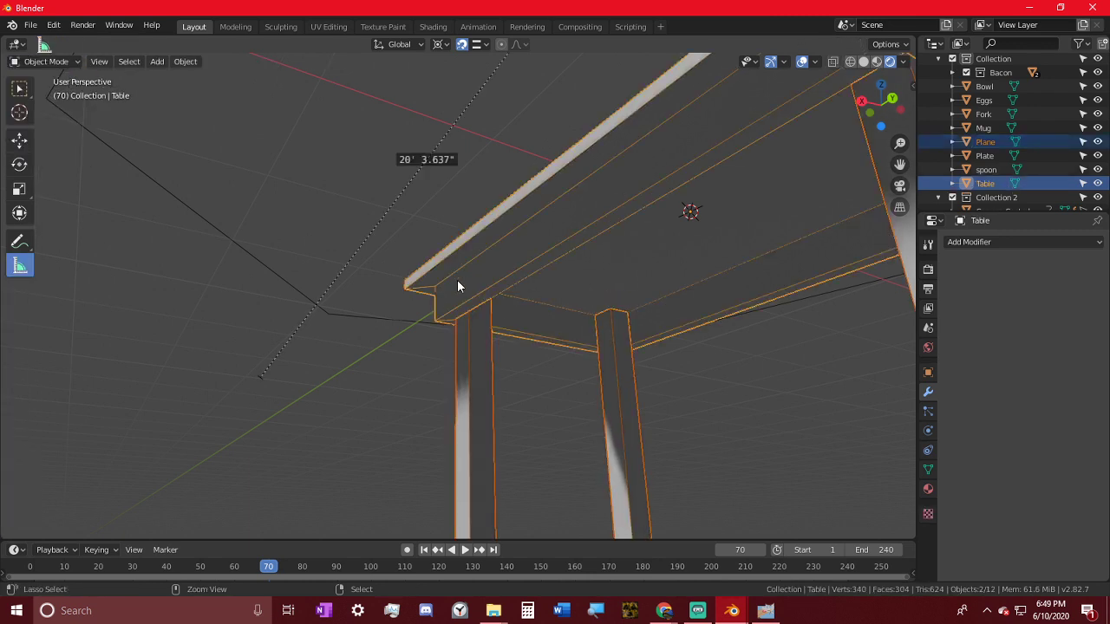
key(ctrl+j)
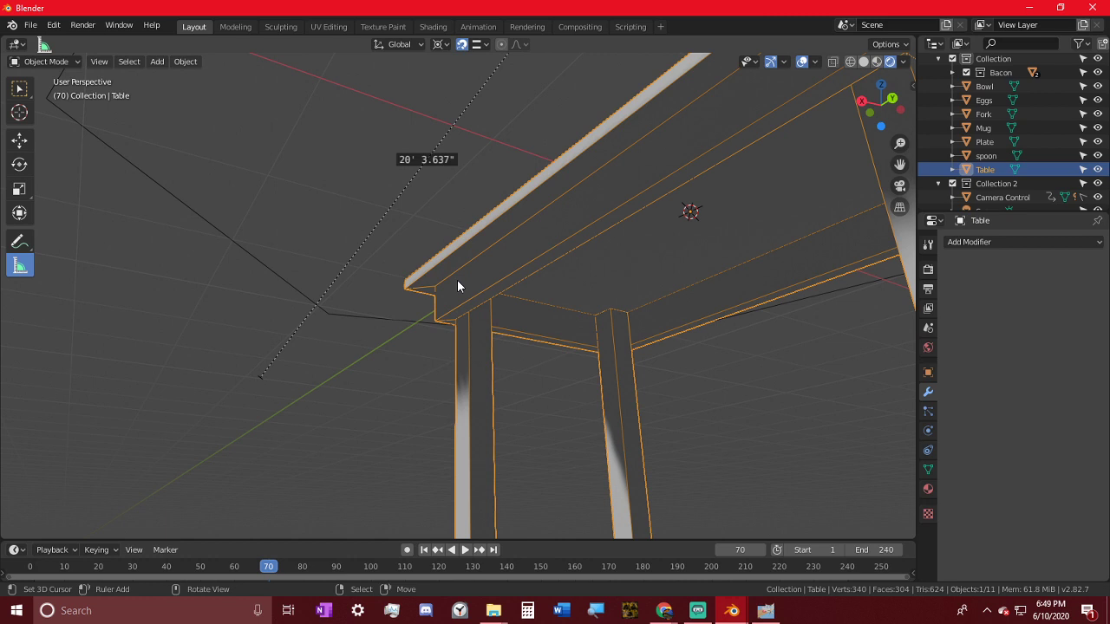
- Examine the whole table and play the animation through the scene camera
key(KP_Decimal)
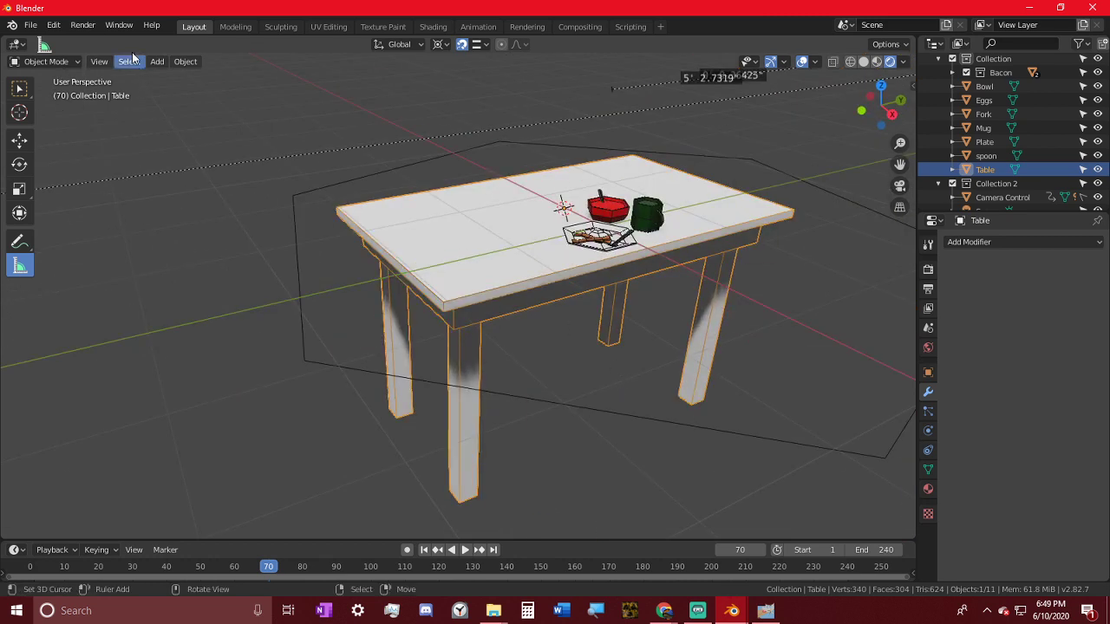
key(KP_0)
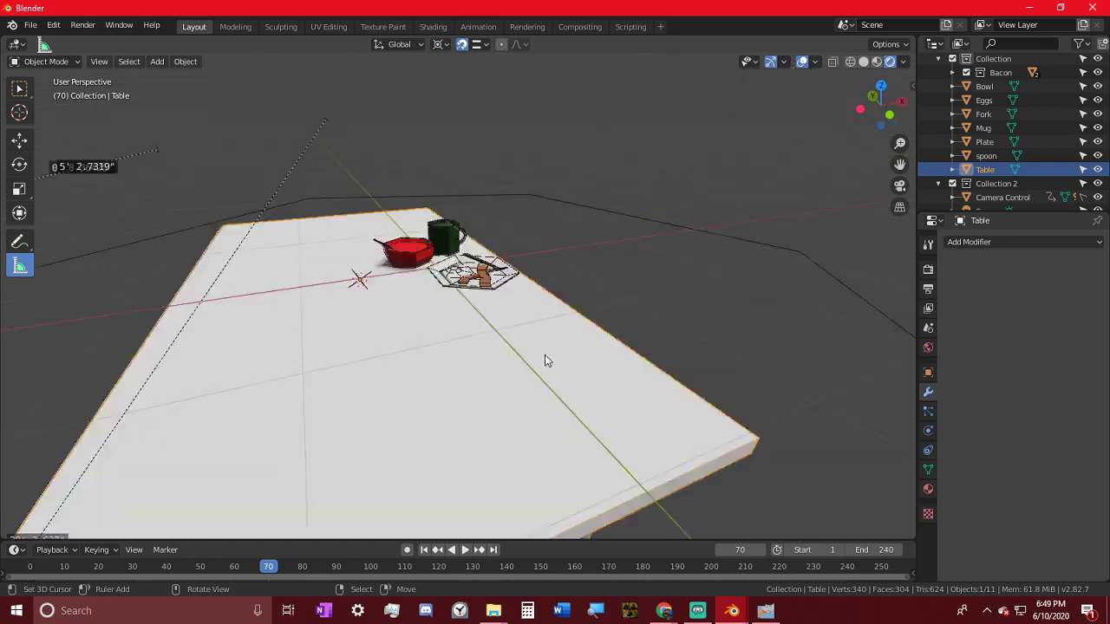
key(space)
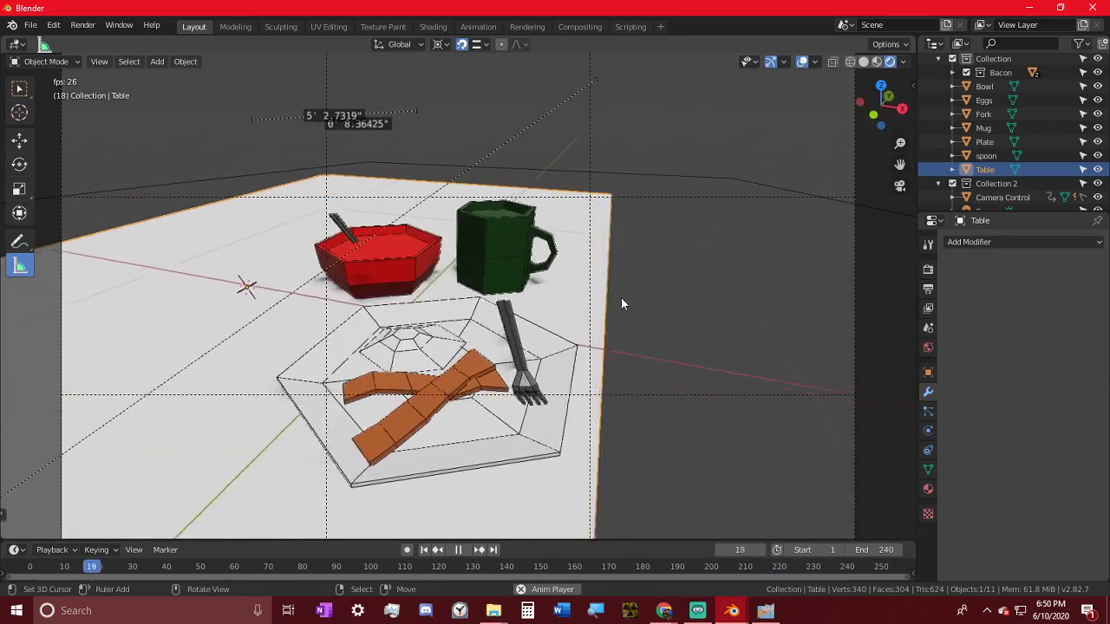
key(Tab)
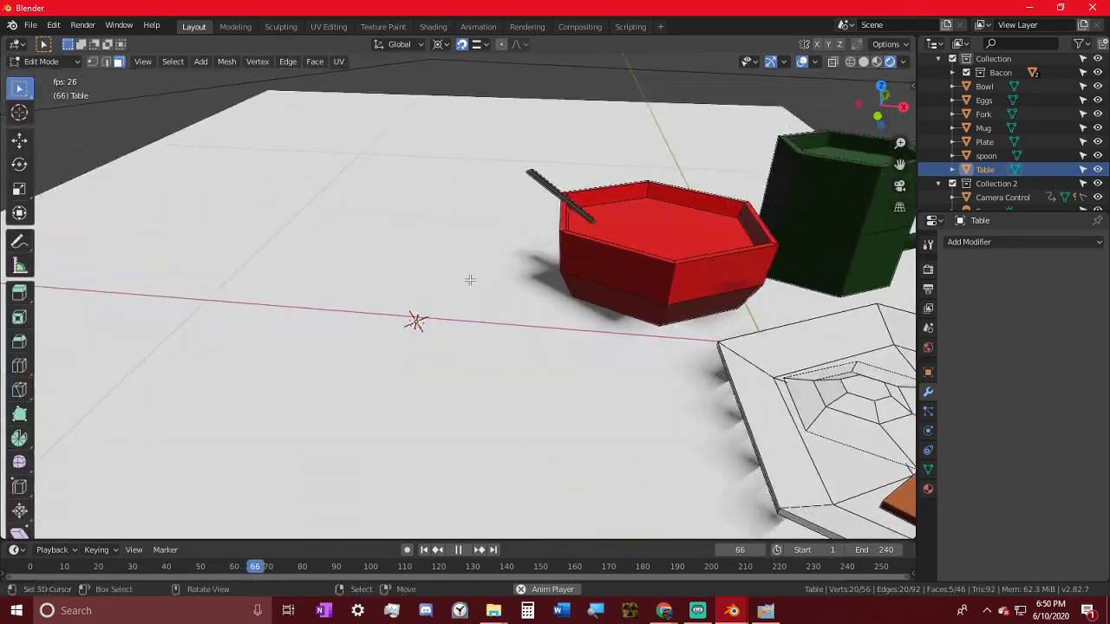
key(Tab)
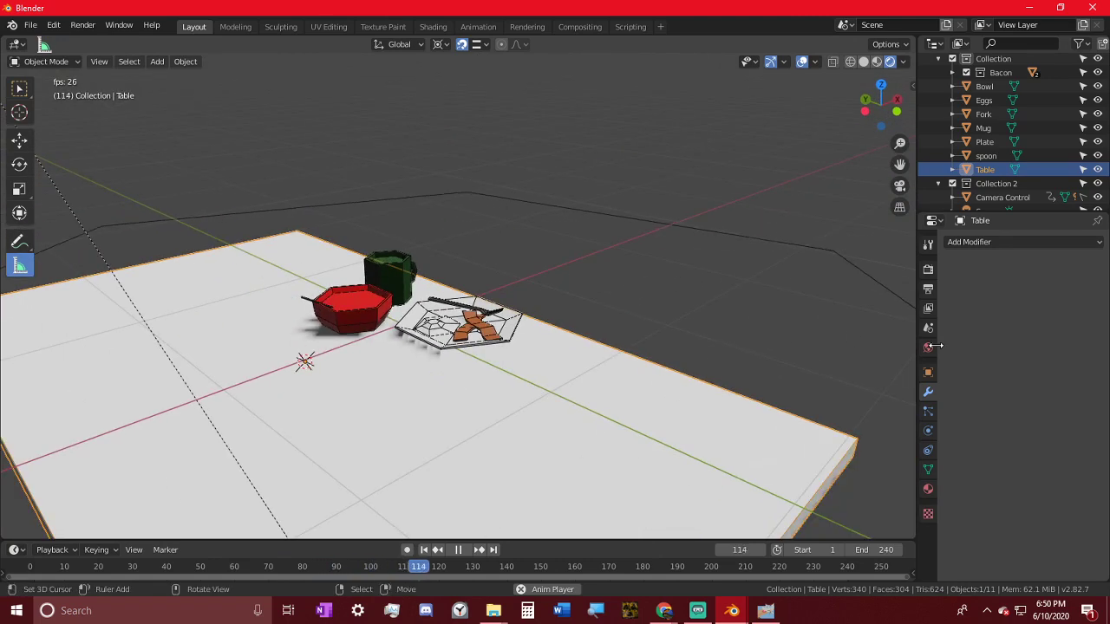
- Give the Table a new material with a dark reddish-brown base color
click(928, 489)
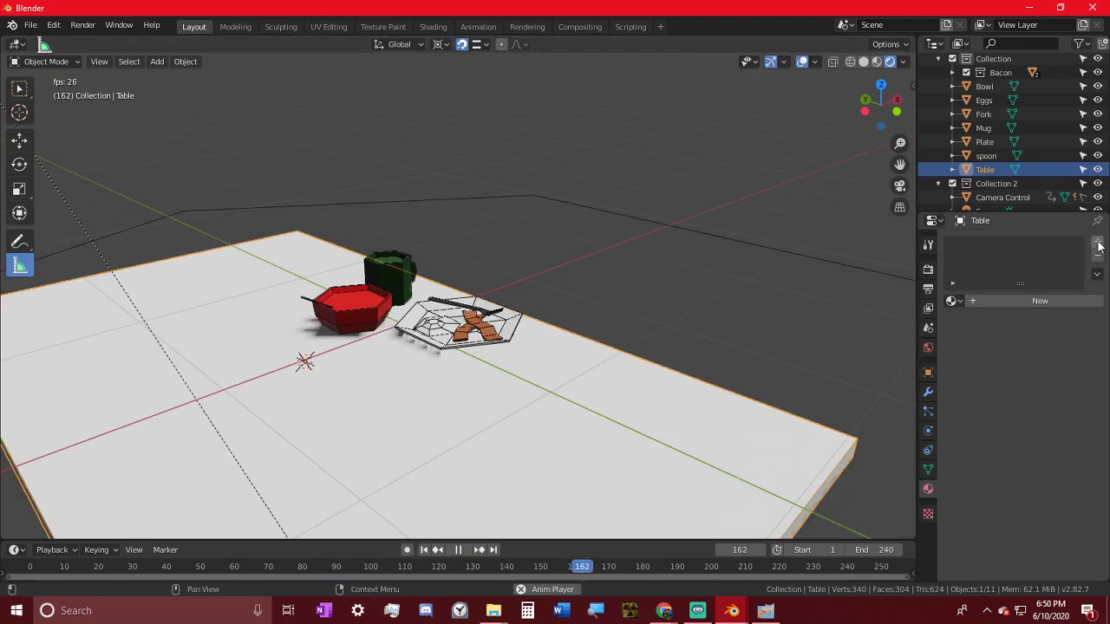
click(1097, 242)
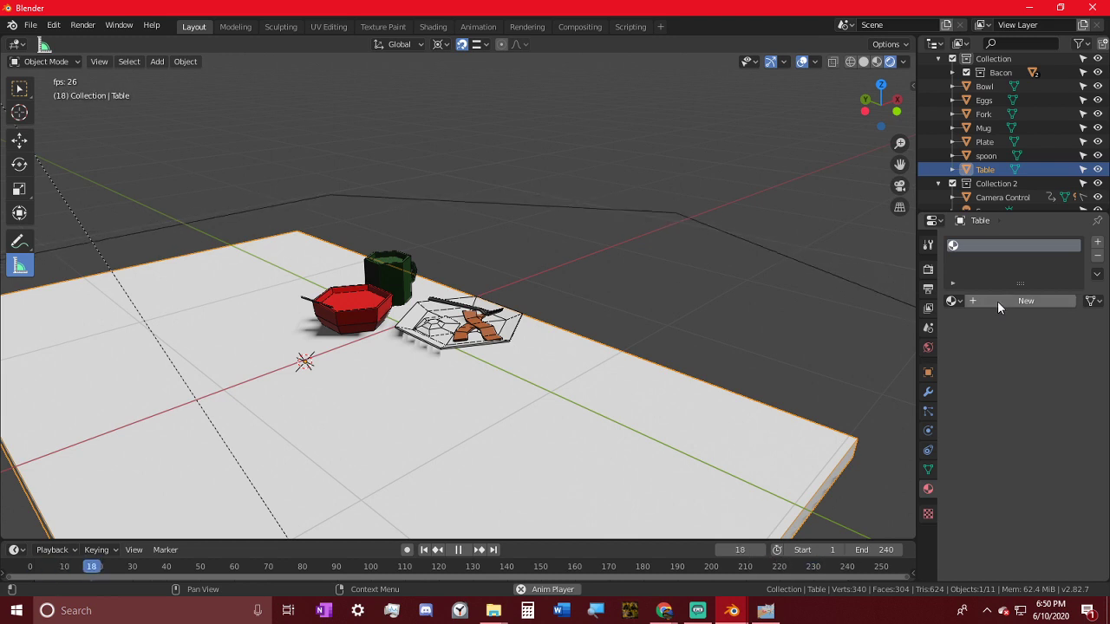
click(998, 304)
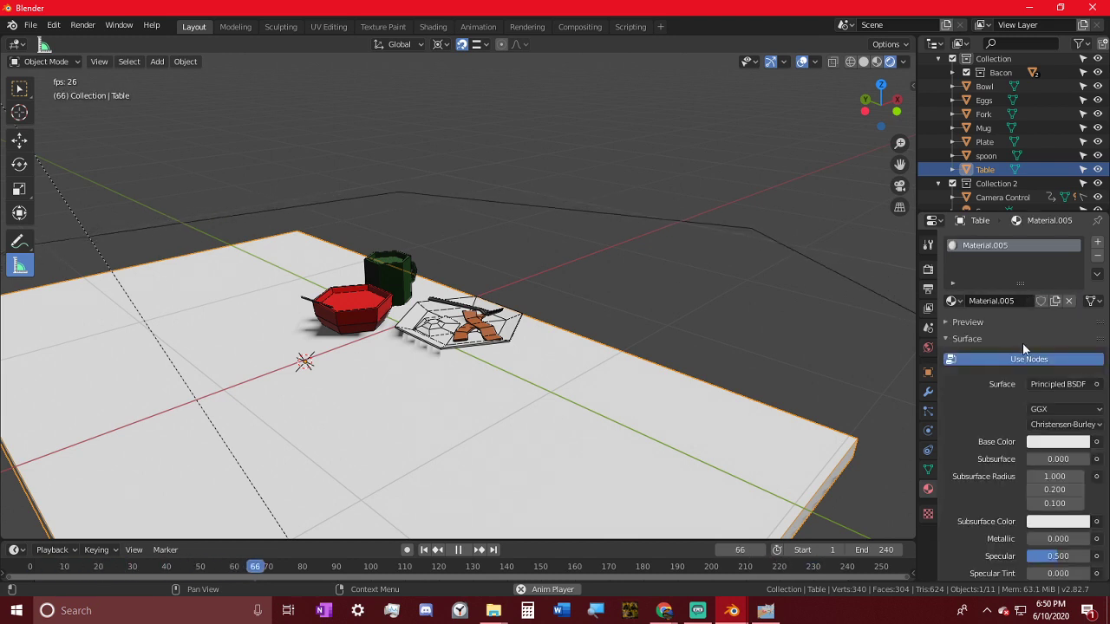
click(1058, 441)
click(1006, 339)
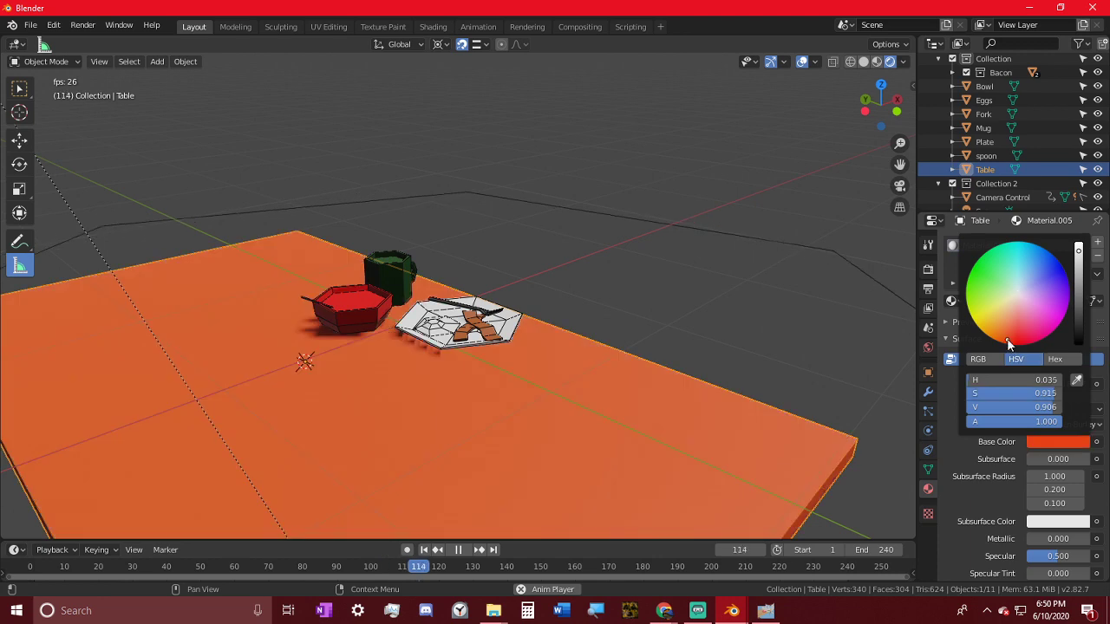
drag(1082, 291, 1078, 325)
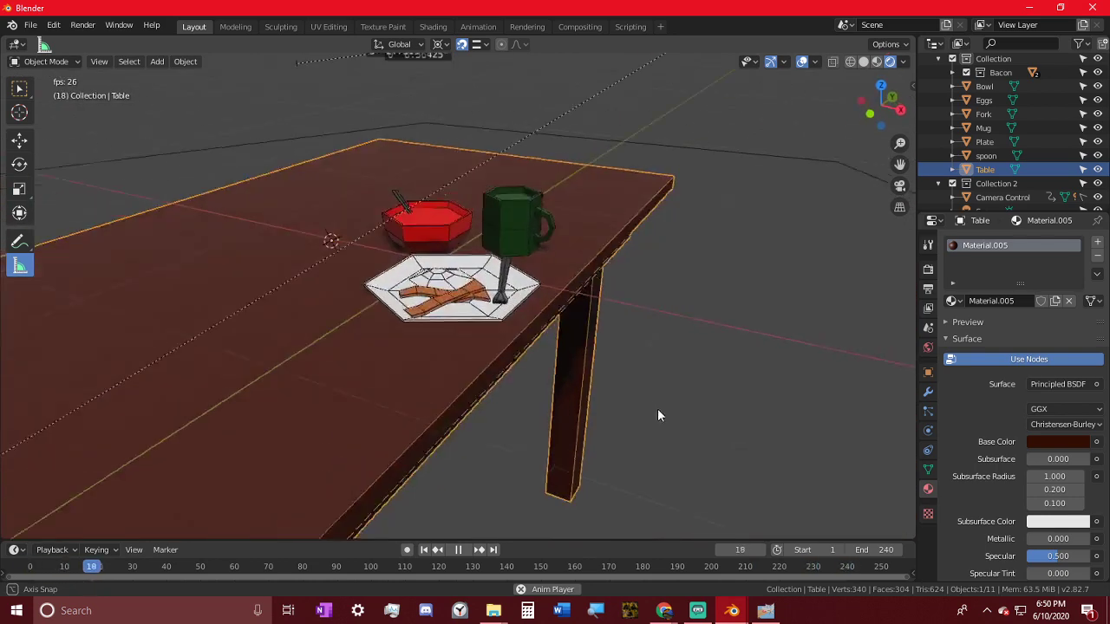
- Set the table material's Roughness to 0.974 and its Clearcoat to 1.000
scroll(1022, 564, down, 3)
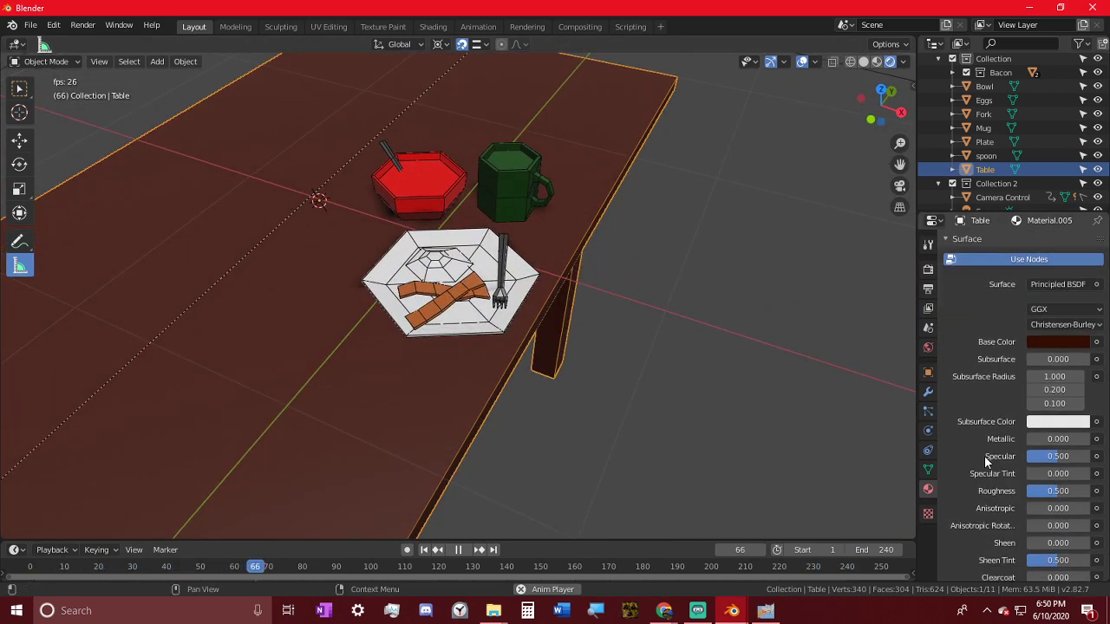
drag(1081, 491, 1090, 491)
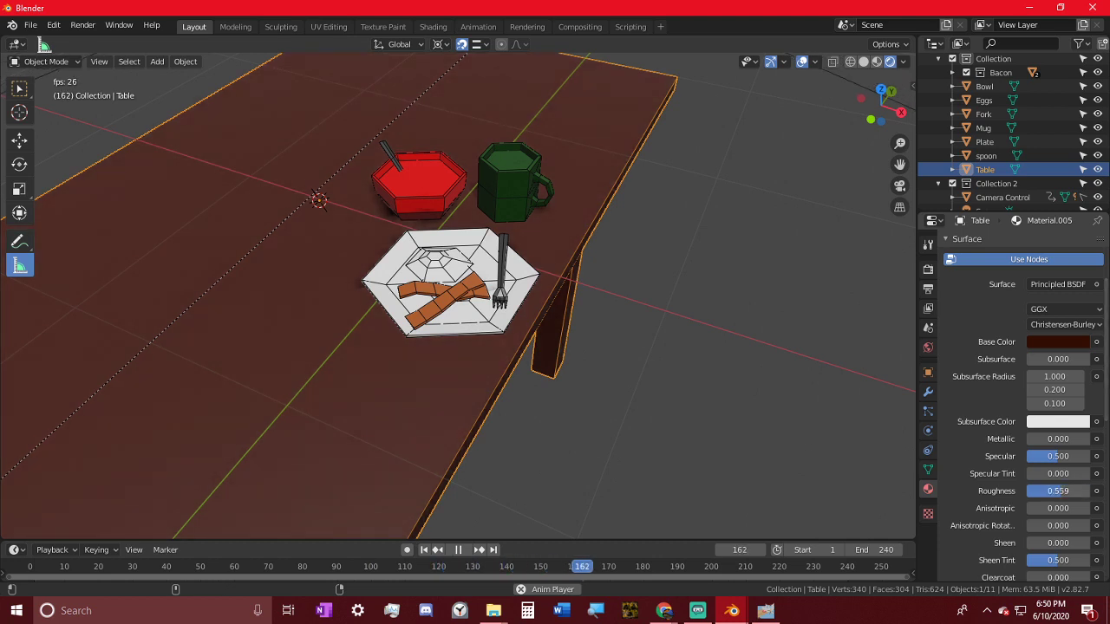
drag(1075, 491, 1056, 491)
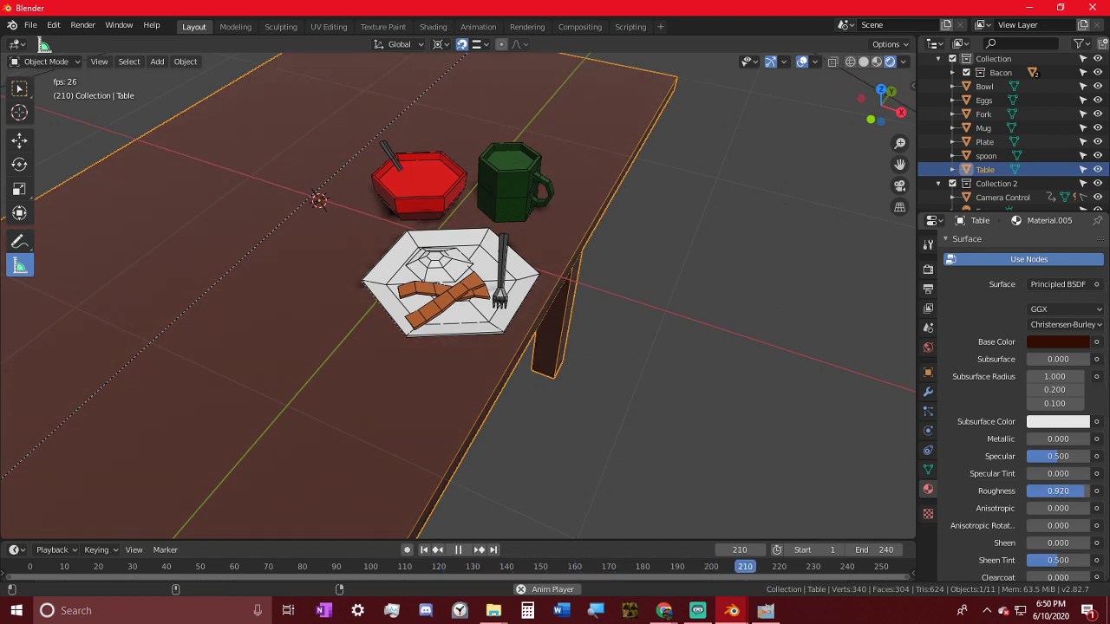
scroll(1041, 529, down, 6)
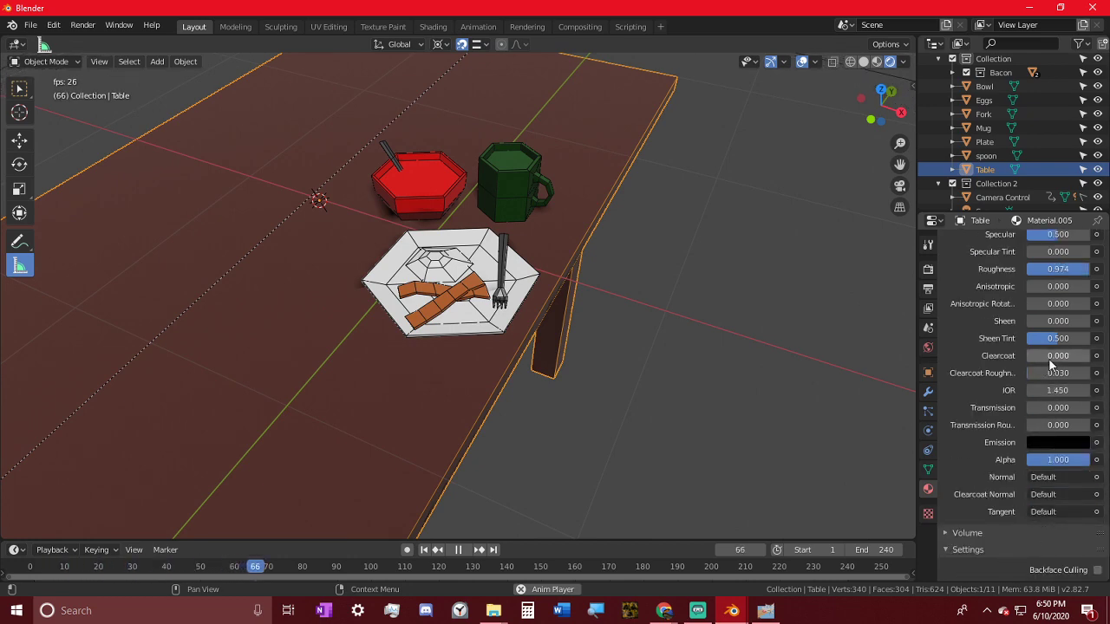
drag(1050, 363, 1094, 363)
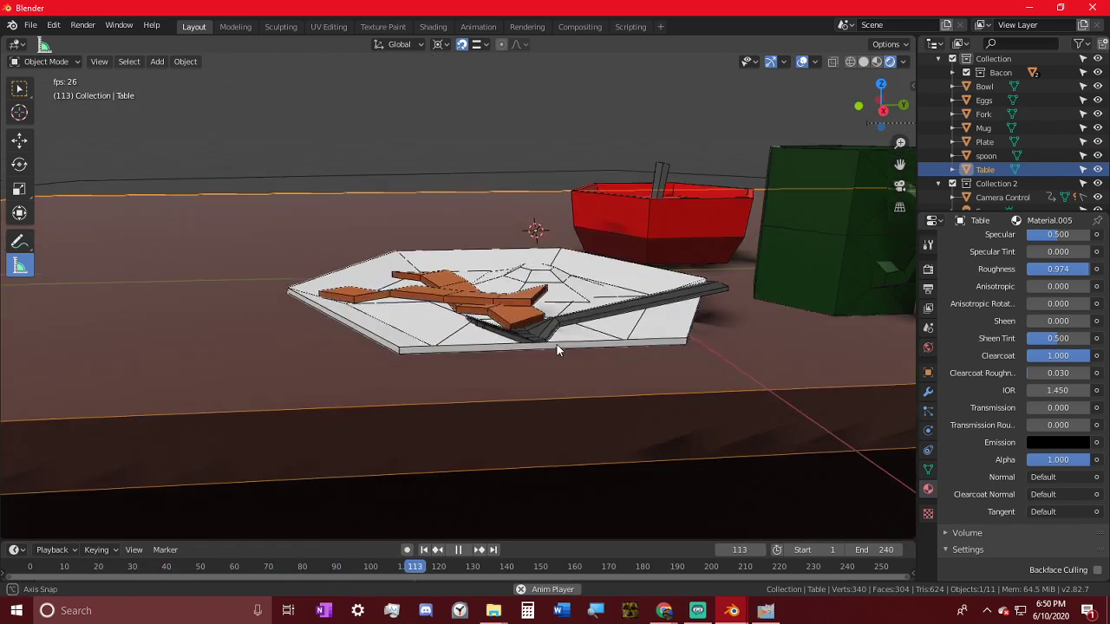
- Recalculate the normals of the whole Table mesh to the outside
key(Tab)
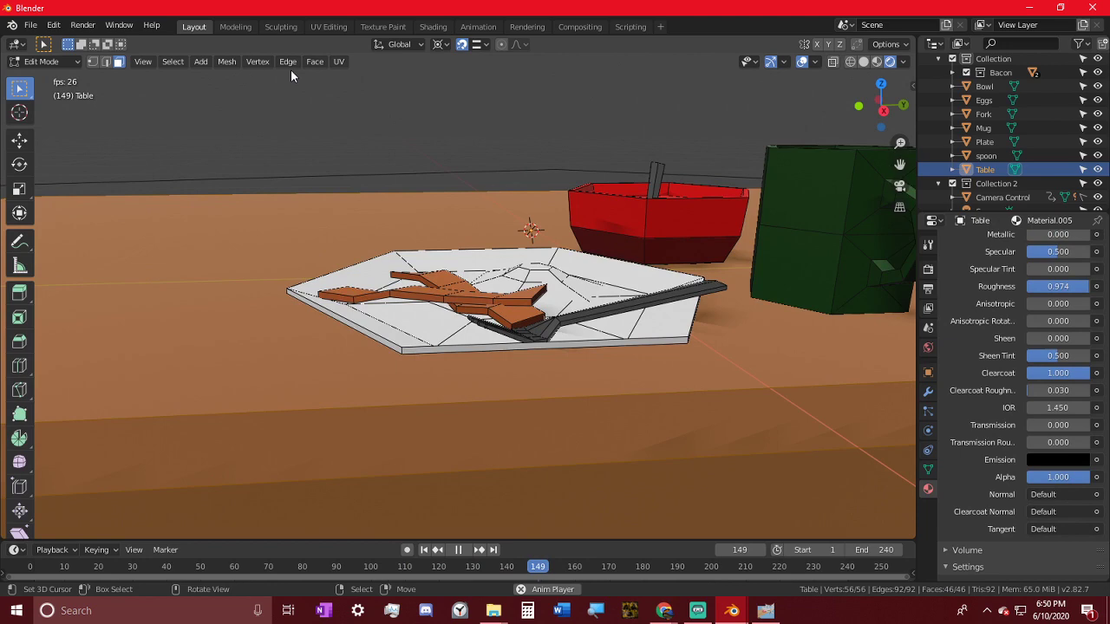
click(228, 62)
mouse_move(310, 249)
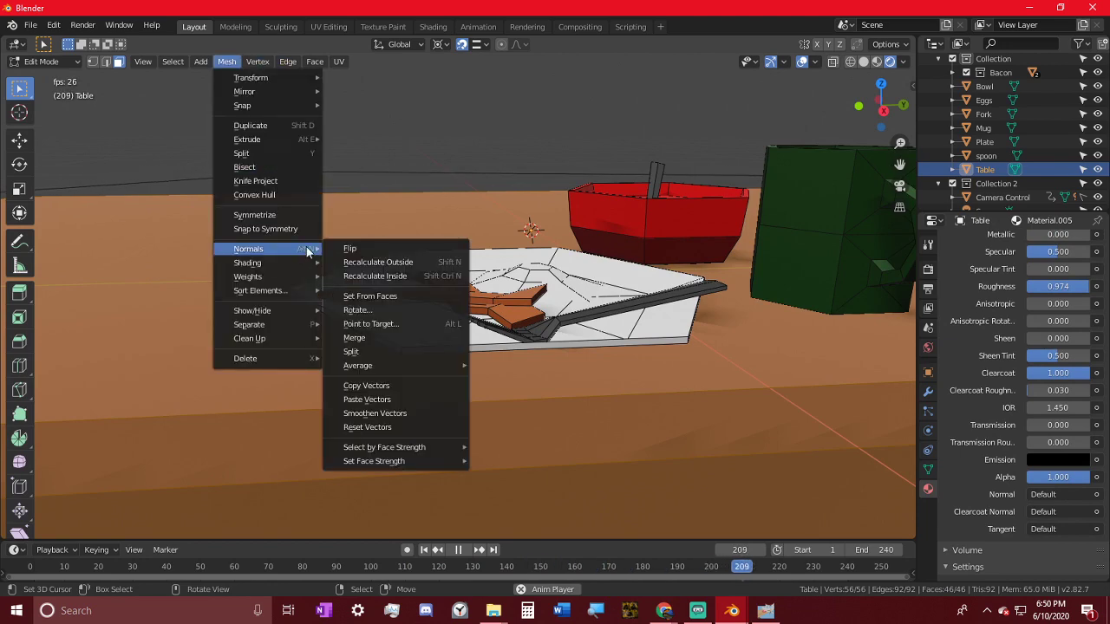
click(392, 258)
key(Tab)
- Set the table material's Clearcoat Roughness to 0.032
middle_drag(392, 259, 478, 266)
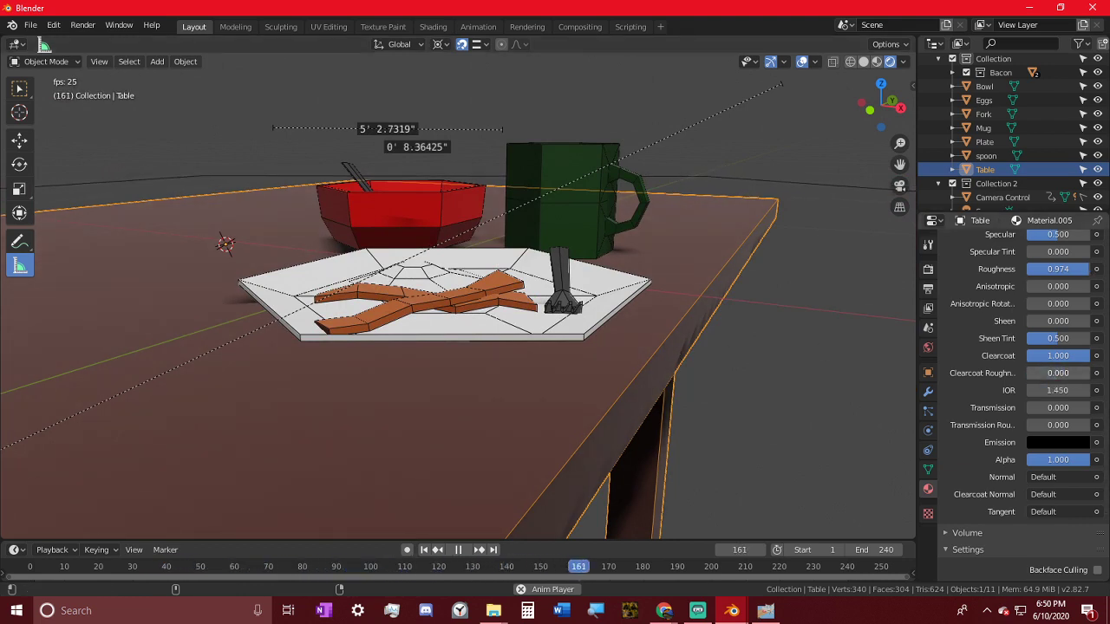
drag(1040, 375, 1046, 375)
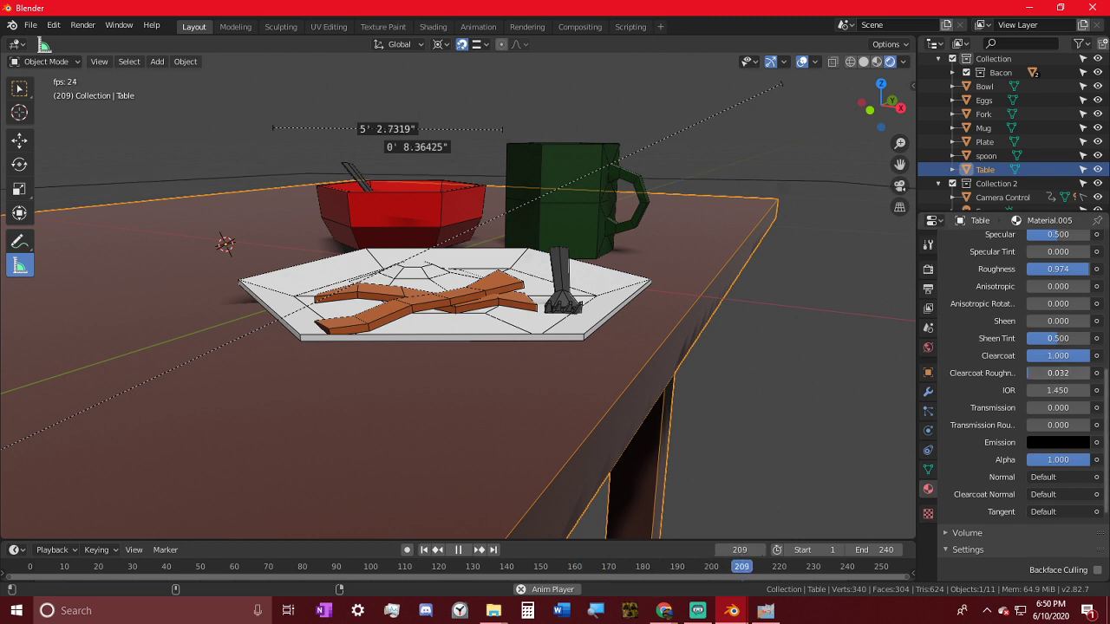
- Enable Ambient Occlusion and Screen Space Reflections with Refraction in the Eevee render settings
click(927, 271)
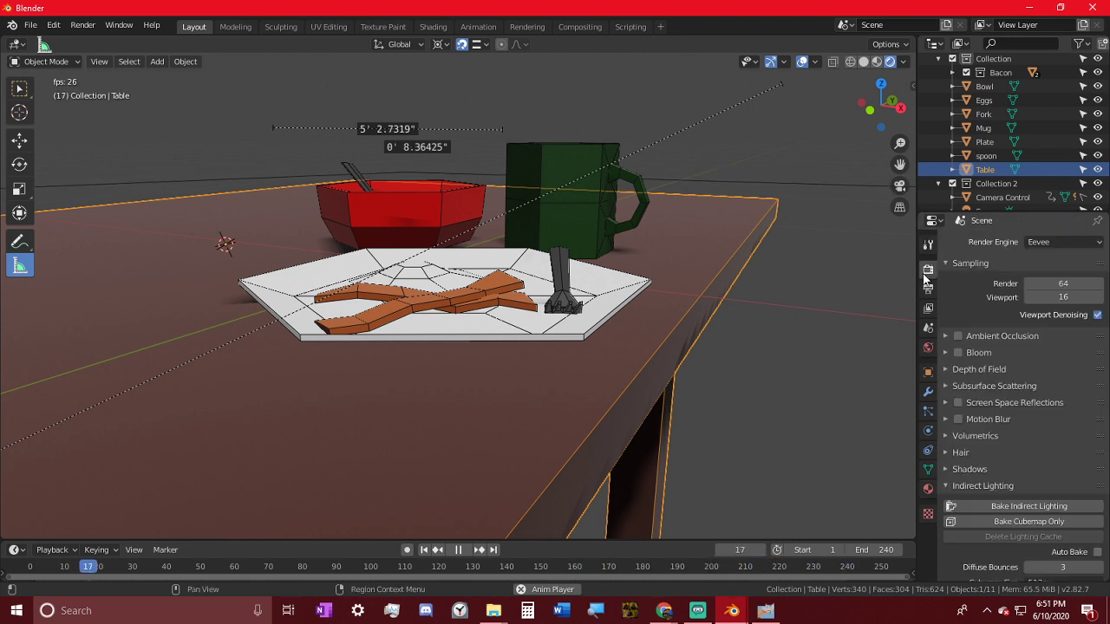
click(958, 402)
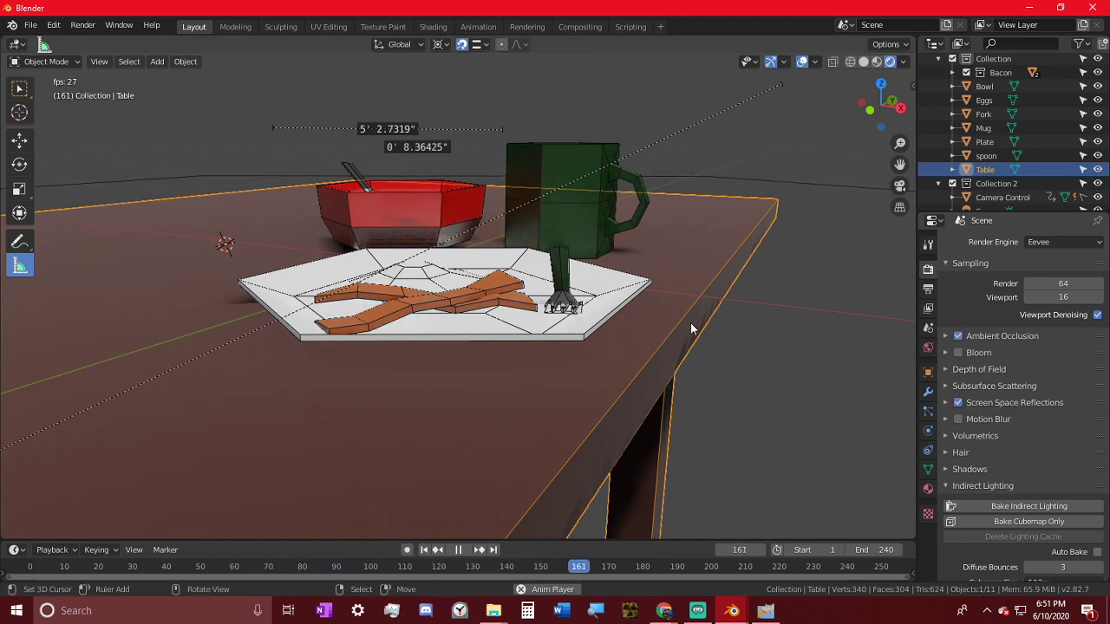
click(944, 403)
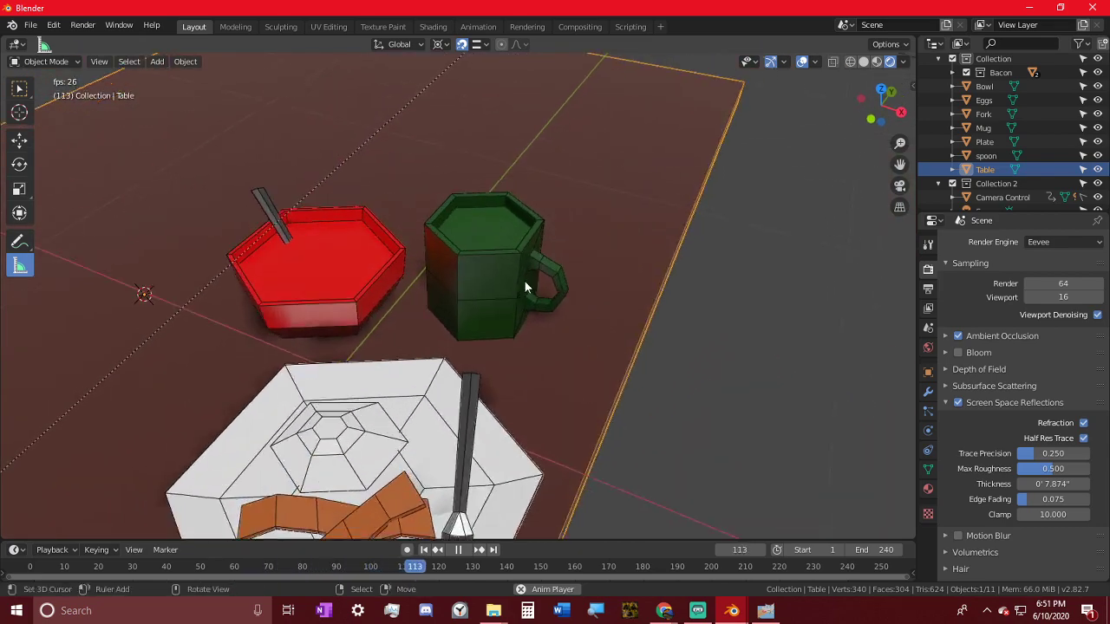
- Try a Roughness of 0.677 on the green mug's material
scroll(526, 292, up, 3)
middle_drag(528, 295, 516, 232)
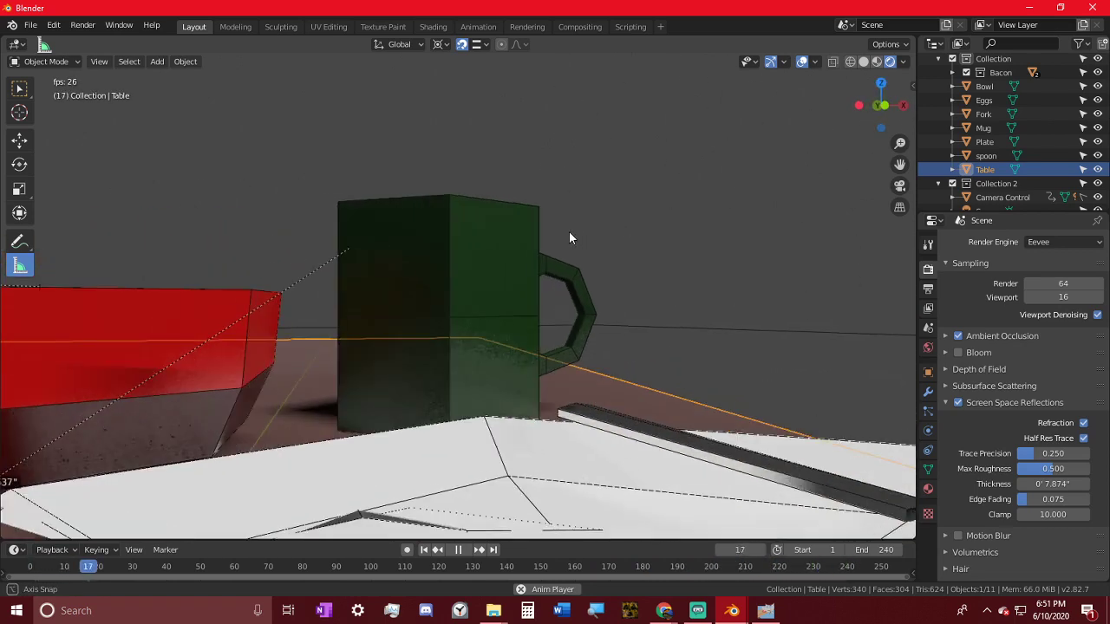
right_click(500, 310)
click(928, 489)
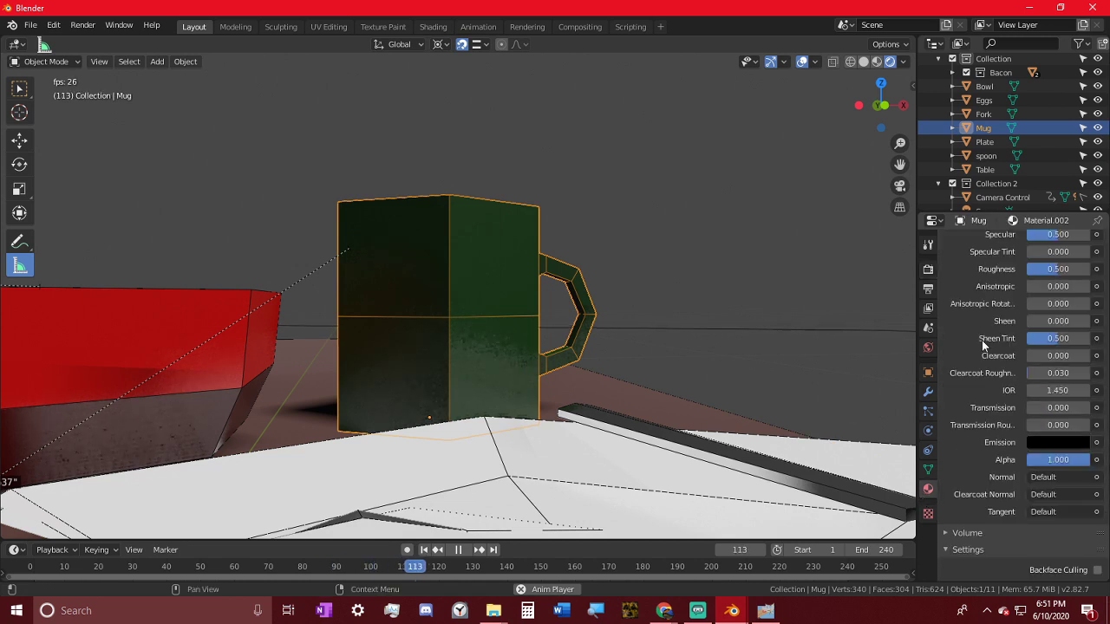
scroll(1053, 314, down, 2)
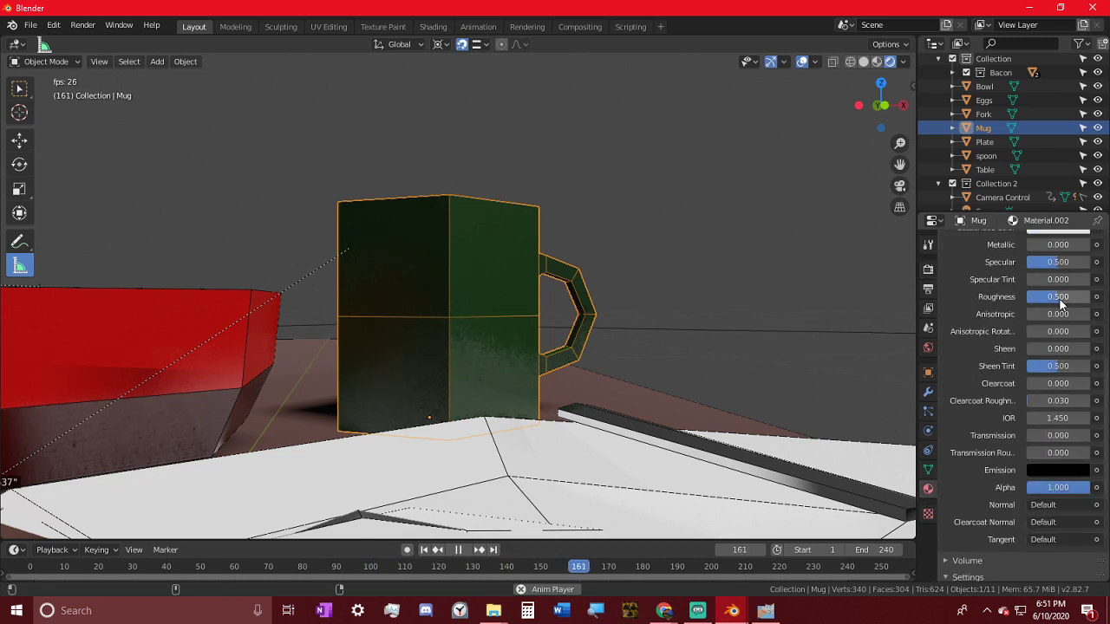
drag(1058, 297, 1060, 296)
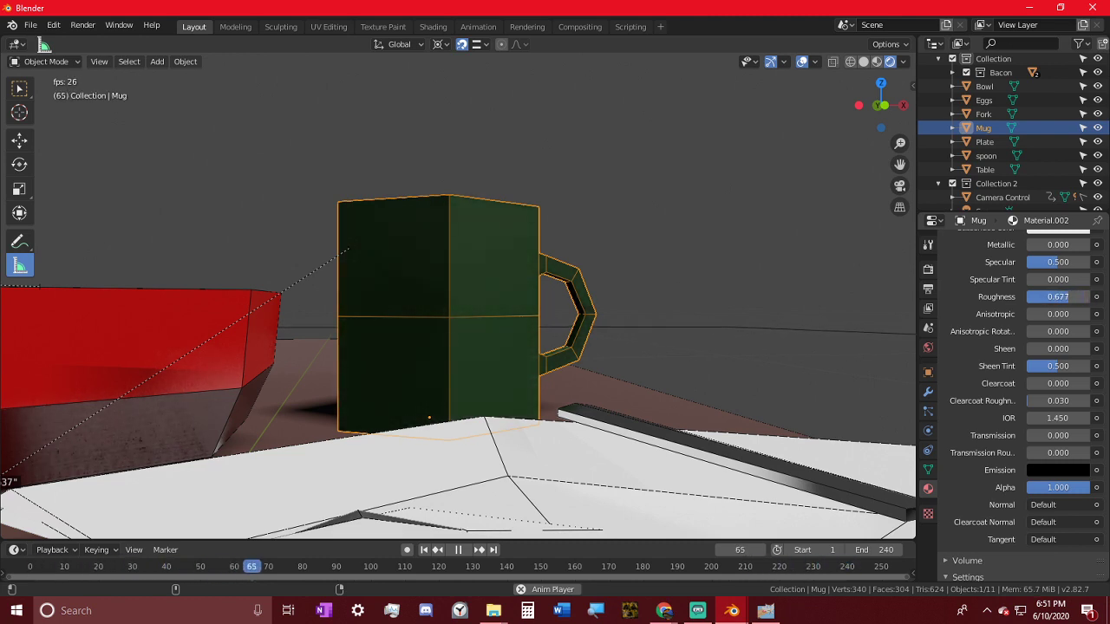
click(1064, 297)
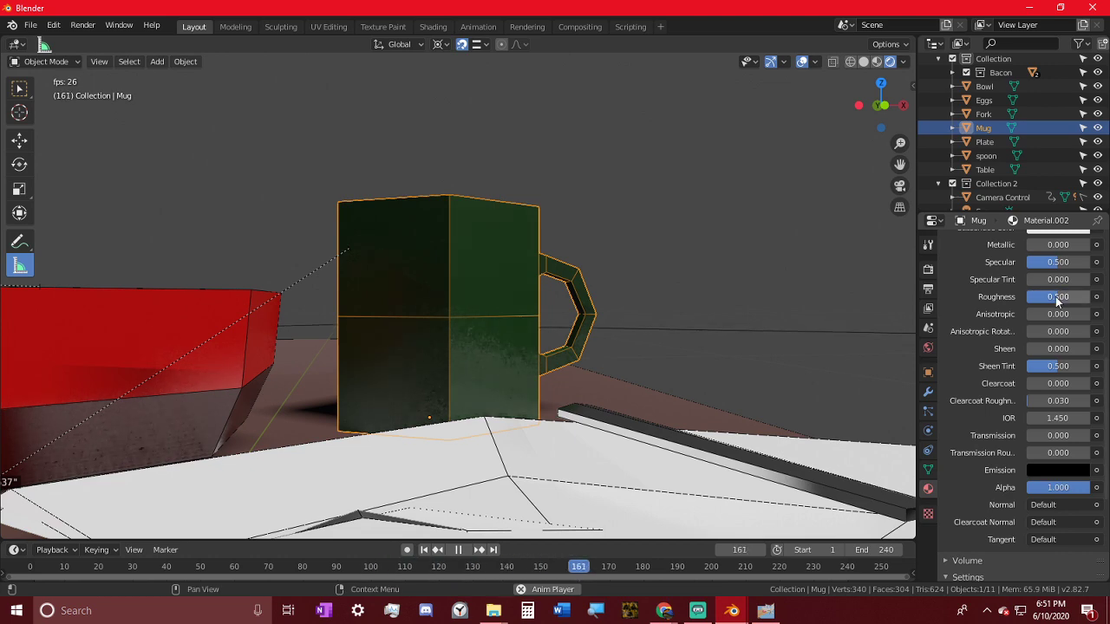
- Select the red bowl to view its material settings and stop the animation playback
middle_drag(720, 114, 515, 291)
click(512, 291)
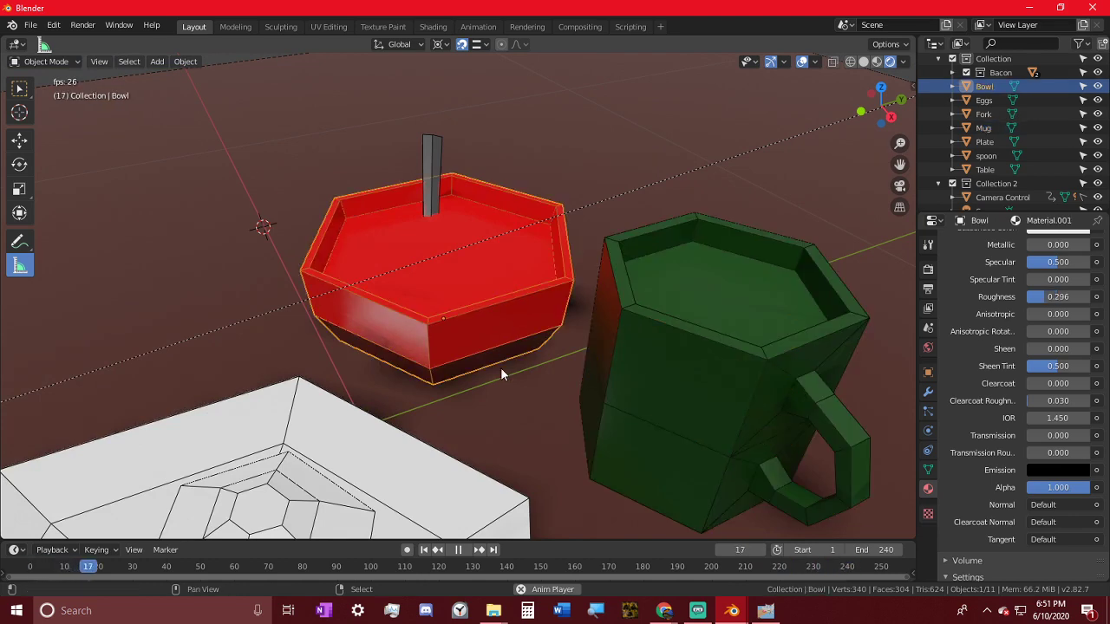
shift+middle_drag(500, 374, 582, 218)
scroll(582, 218, down, 3)
key(space)
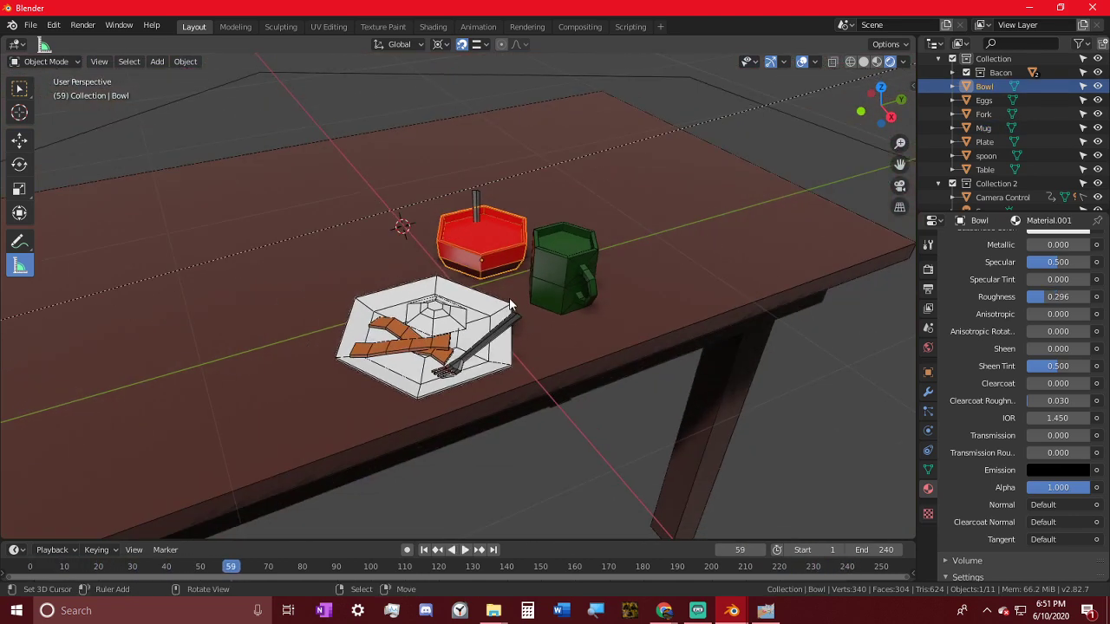
- Set the bacon material's Roughness to 0.878 and its Clearcoat to 1.000
scroll(460, 364, up, 4)
click(412, 393)
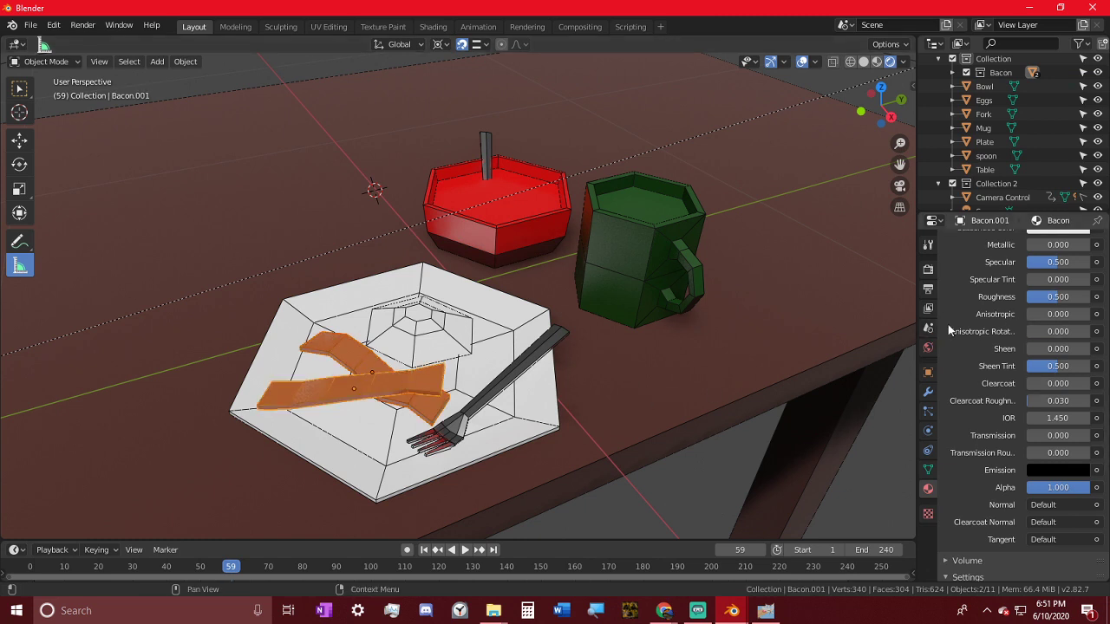
drag(1051, 299, 1075, 299)
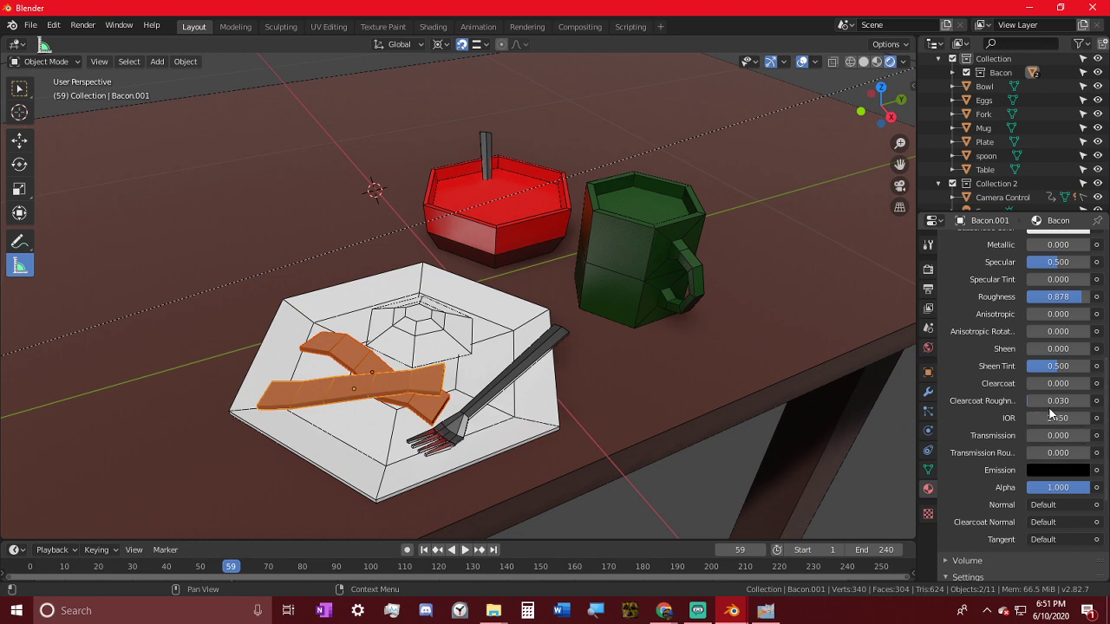
drag(1057, 378, 1095, 382)
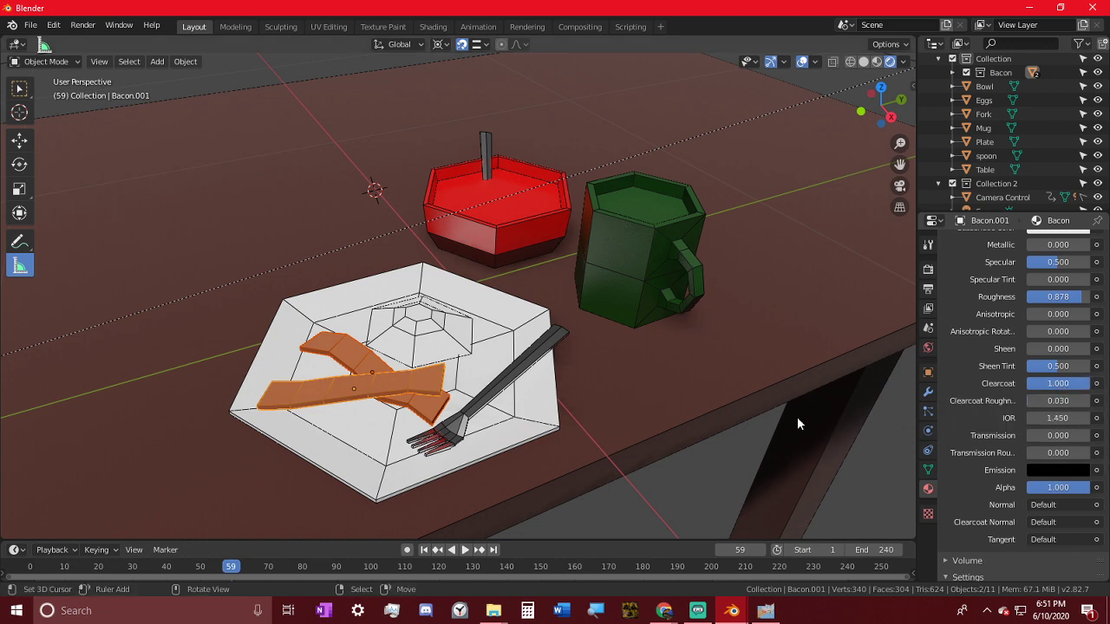
middle_drag(797, 418, 766, 349)
right_click(402, 228)
middle_drag(402, 227, 390, 338)
key(Tab)
scroll(388, 382, up, 4)
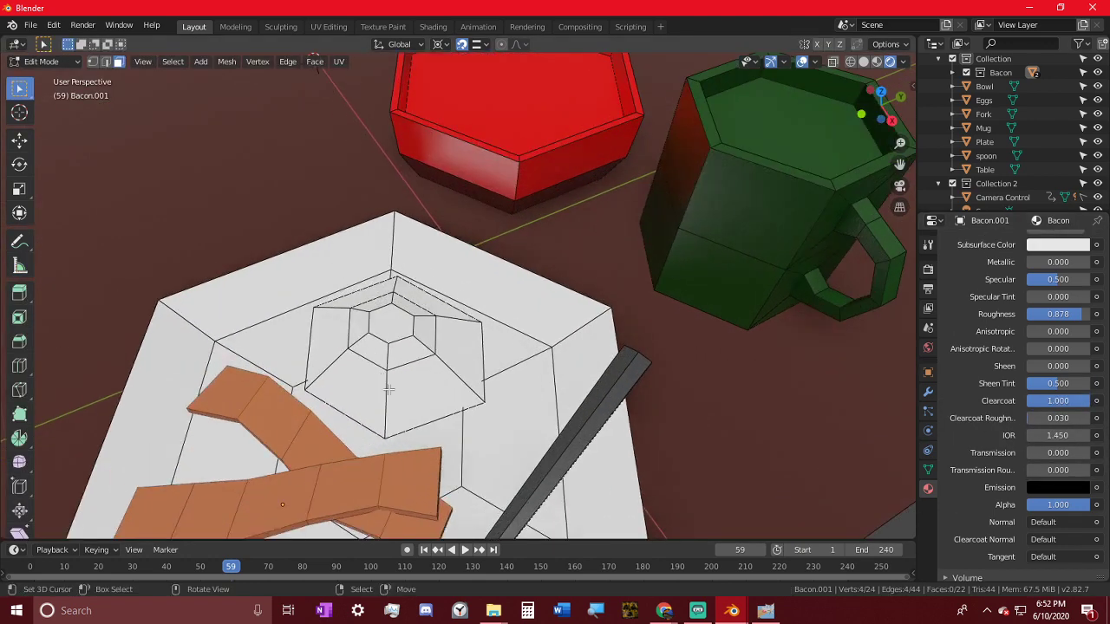
key(Tab)
middle_drag(389, 387, 339, 345)
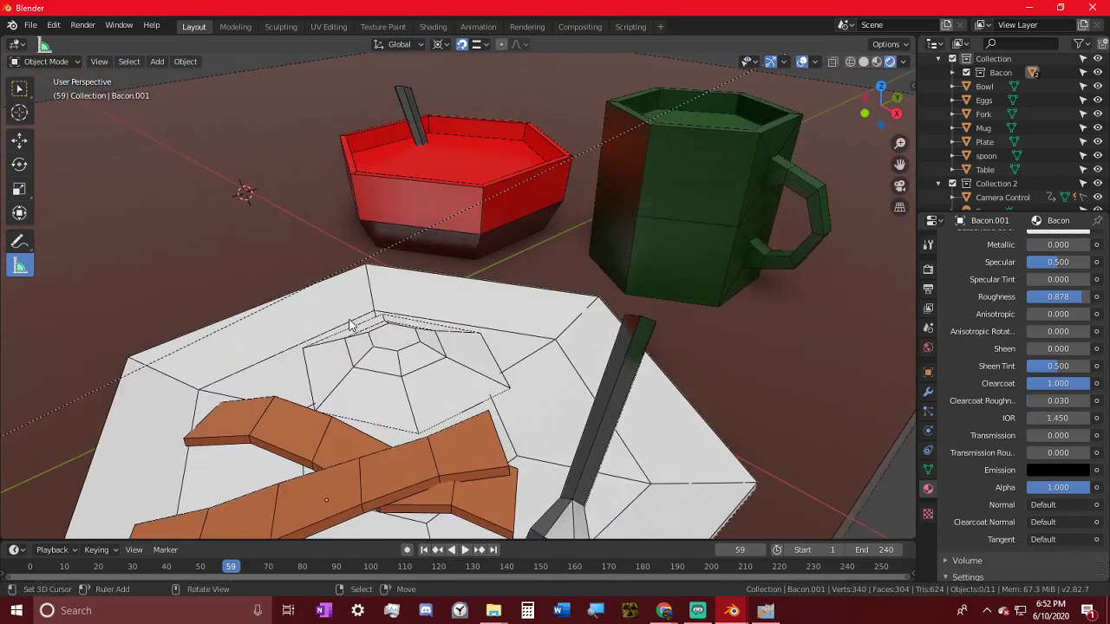
- Apply smooth shading to the fork on the plate
scroll(565, 322, down, 2)
middle_drag(564, 321, 639, 340)
scroll(677, 374, up, 4)
middle_drag(676, 373, 752, 431)
click(732, 417)
middle_drag(680, 430, 393, 252)
click(181, 65)
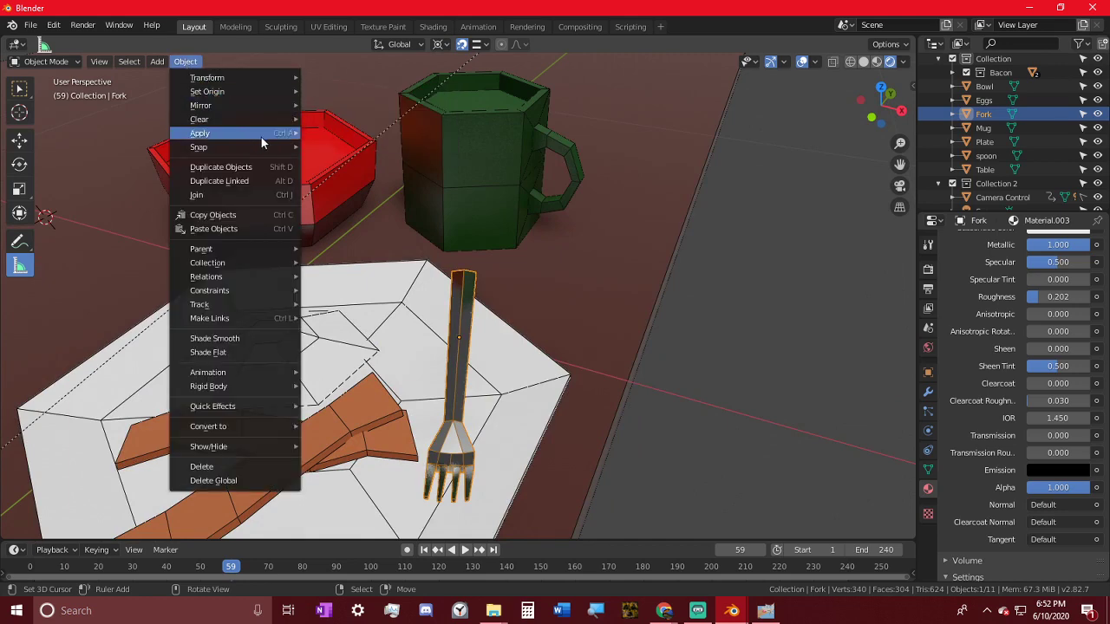
mouse_move(271, 320)
click(258, 338)
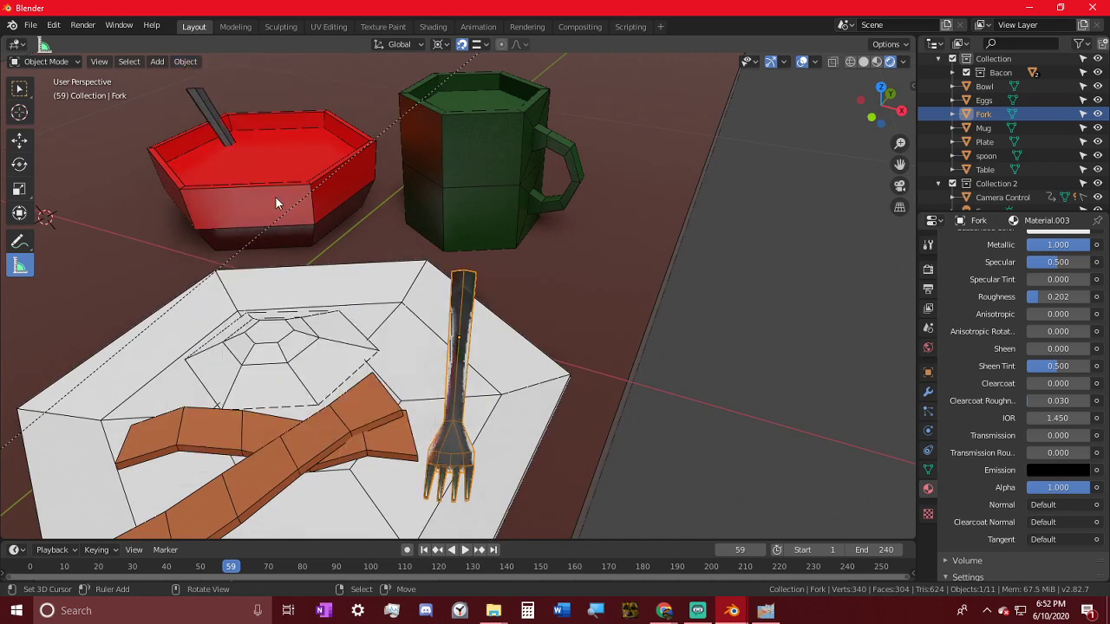
- Apply smooth shading to the spoon in the bowl, leaving the table selected
middle_drag(410, 326, 373, 288)
click(270, 150)
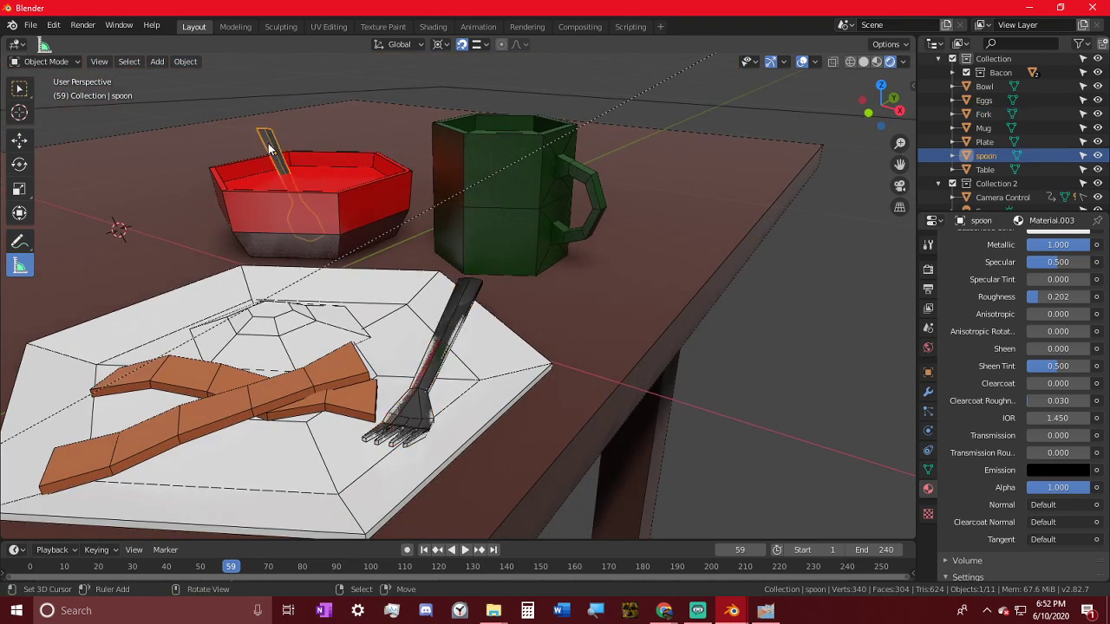
click(184, 61)
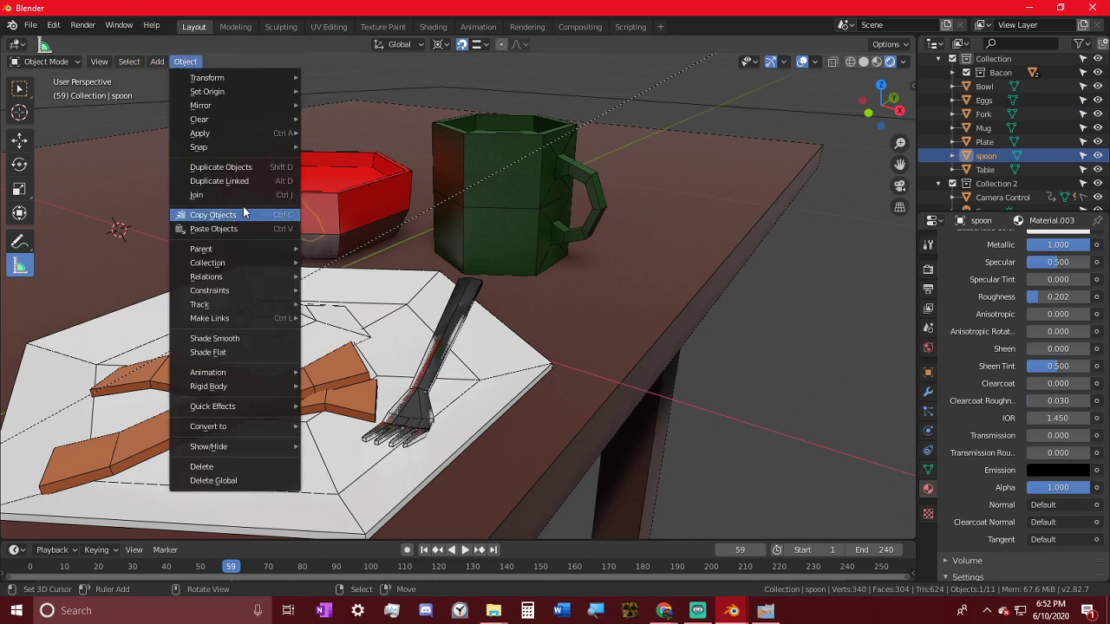
click(248, 339)
click(606, 370)
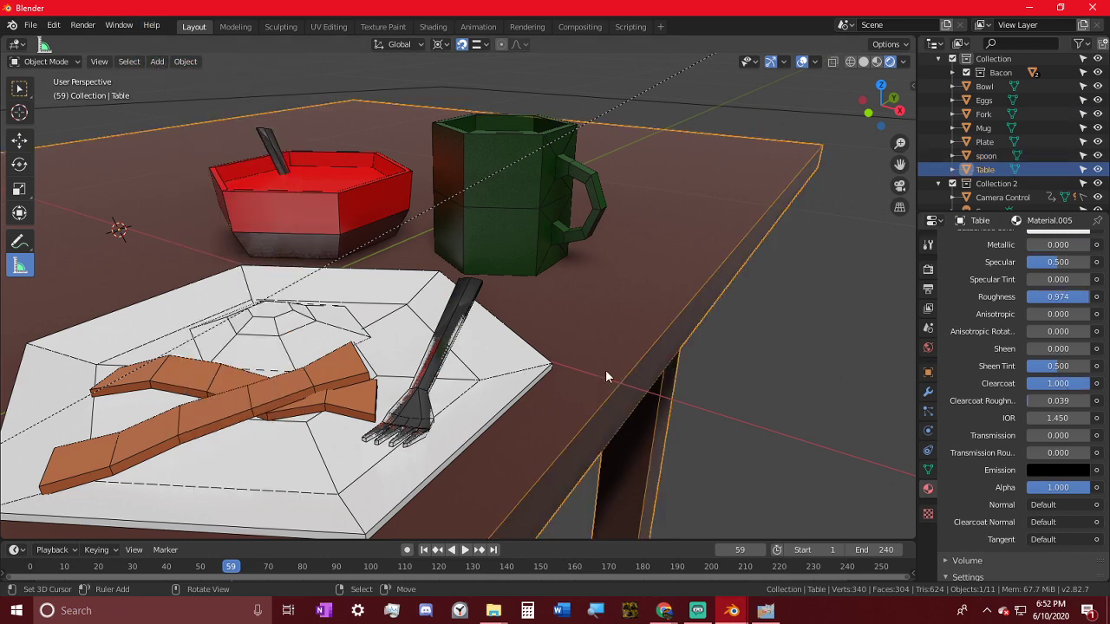
middle_drag(605, 370, 607, 394)
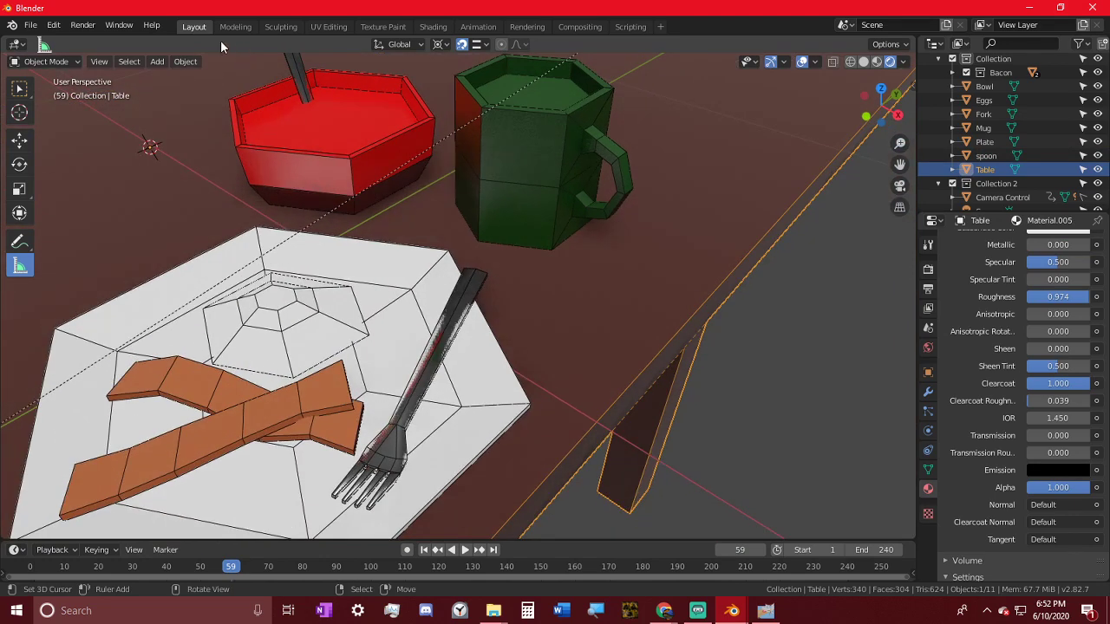
- Browse for the render output location and go to the Low Fidelity 3d Tutorial folder
click(928, 270)
click(928, 288)
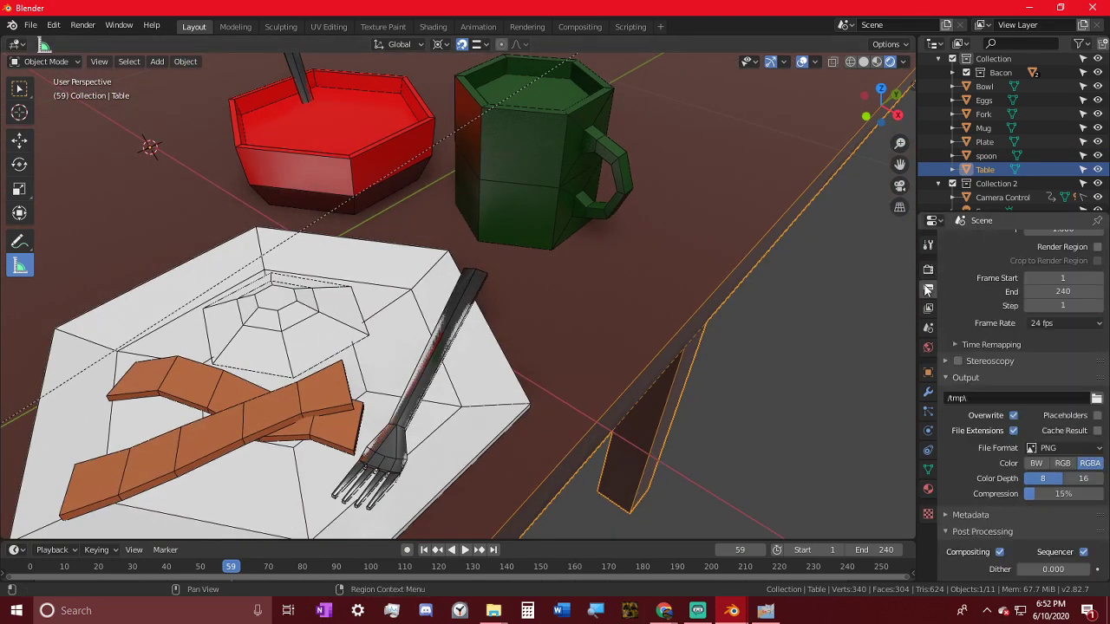
scroll(991, 293, up, 2)
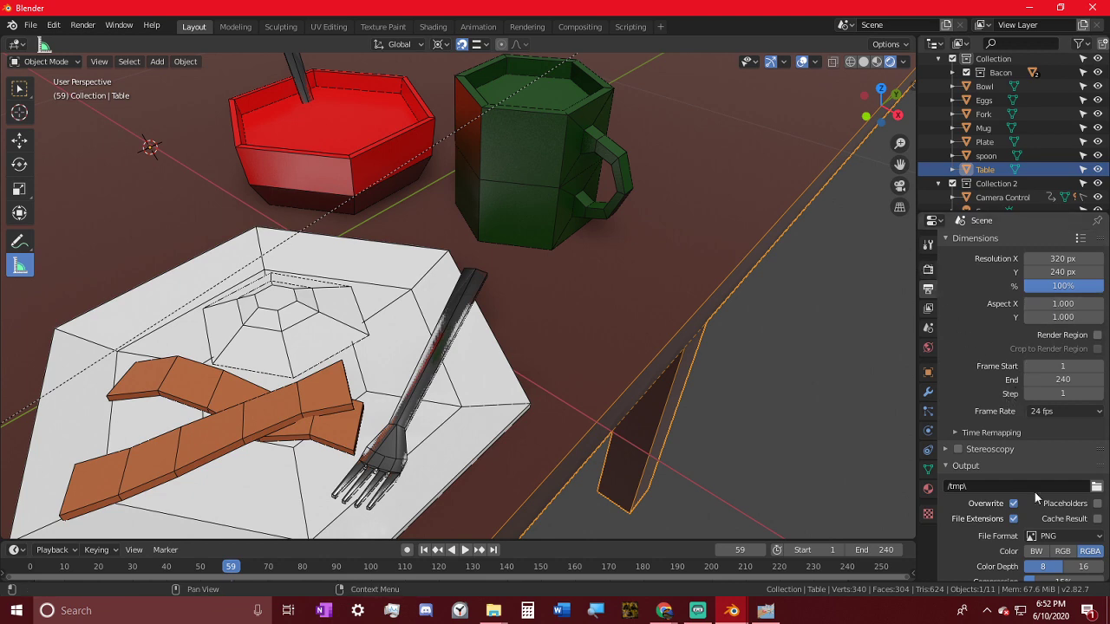
click(1097, 486)
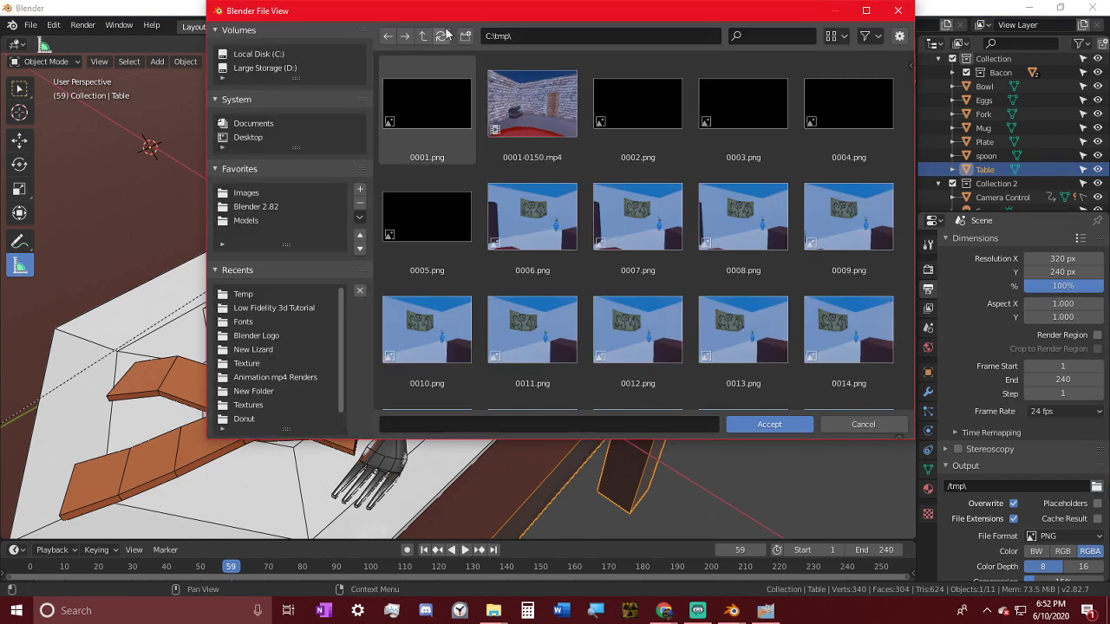
click(425, 36)
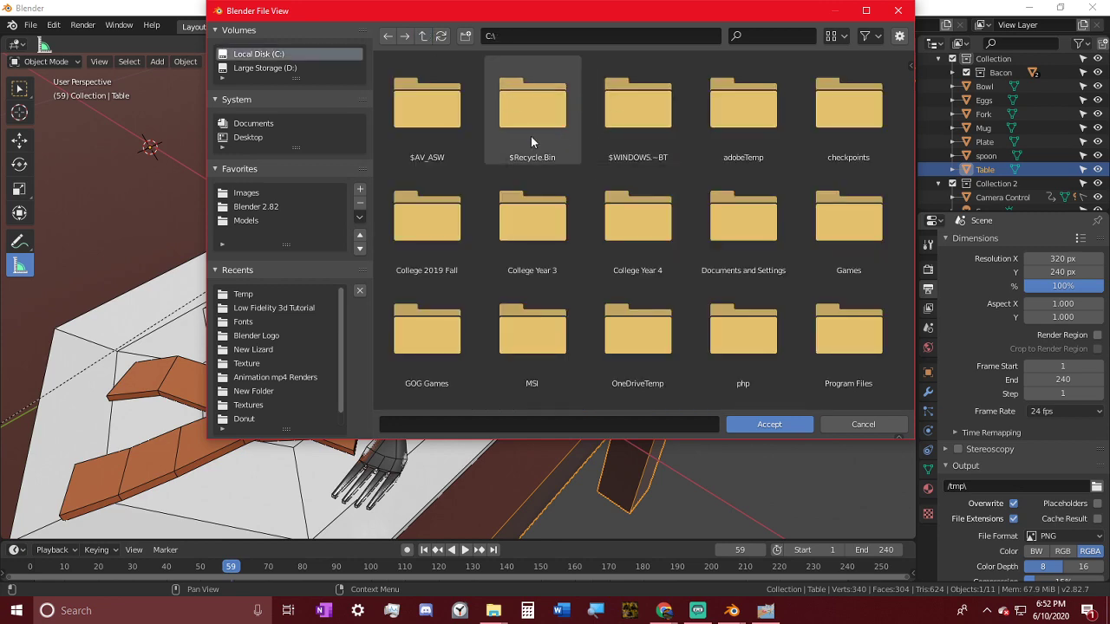
click(293, 305)
scroll(604, 139, down, 2)
scroll(652, 149, up, 2)
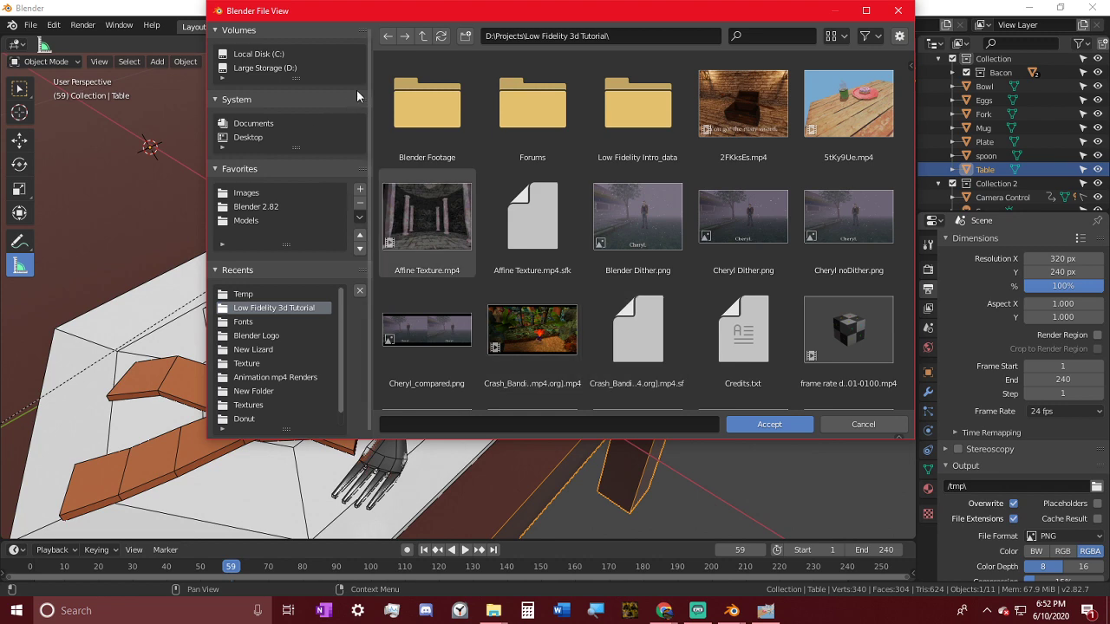
- Create a new folder named Breakfast in the Low Fidelity 3d Tutorial folder and open it
click(465, 37)
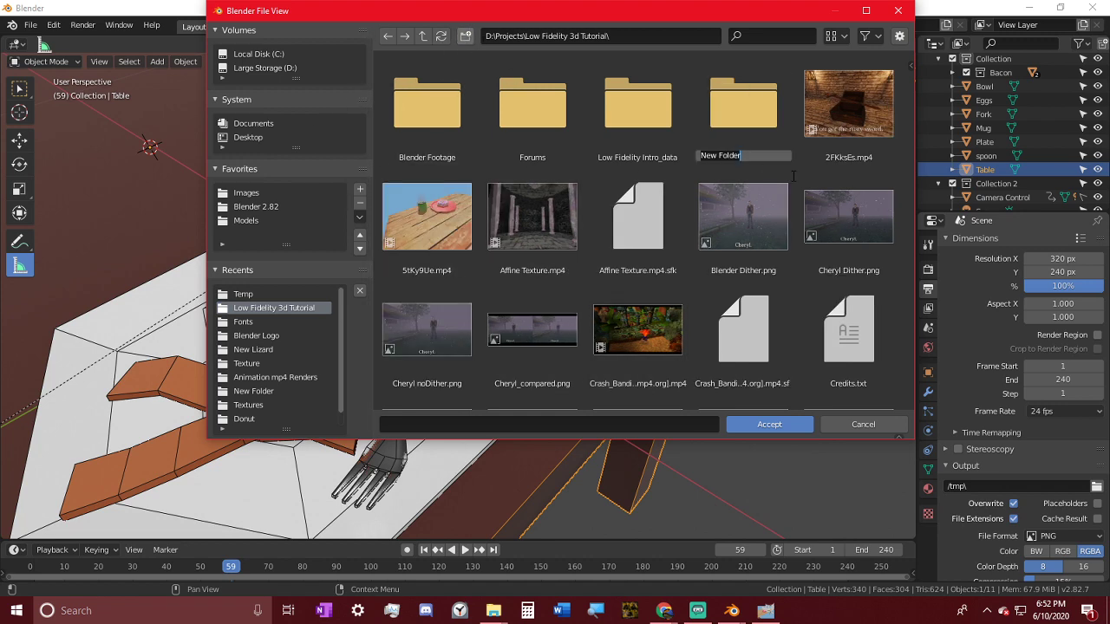
text(Break)
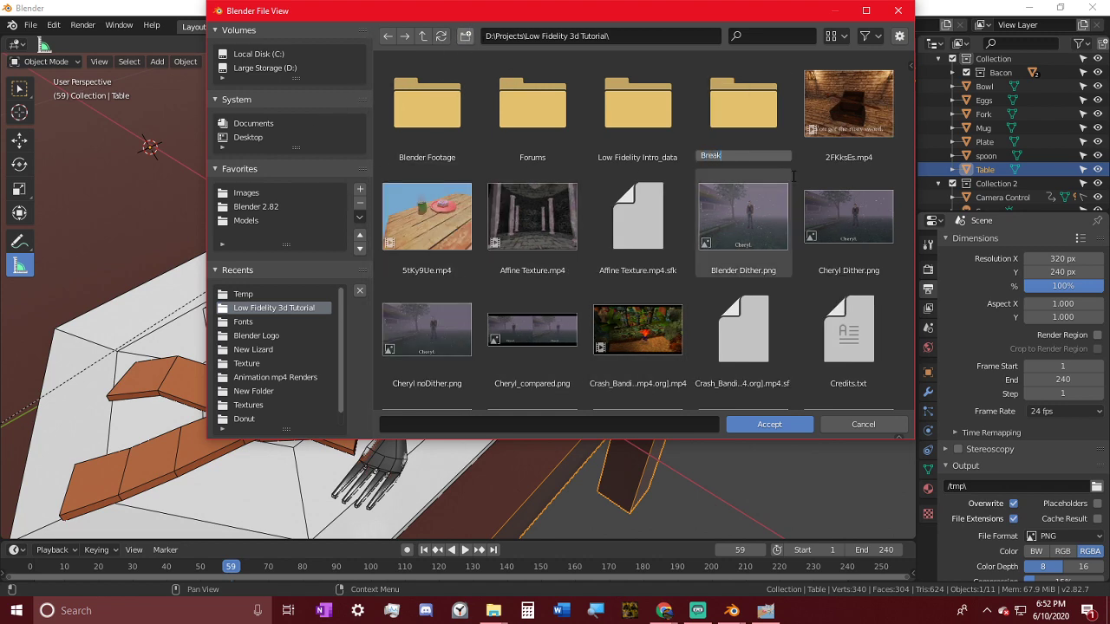
text(fast)
key(Return)
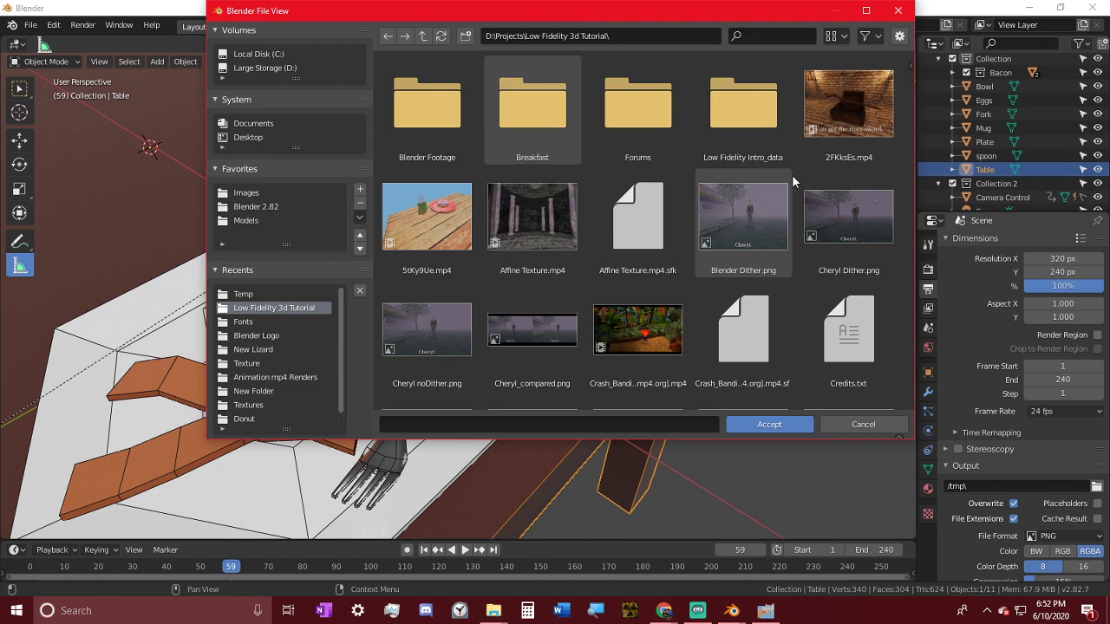
double_click(532, 104)
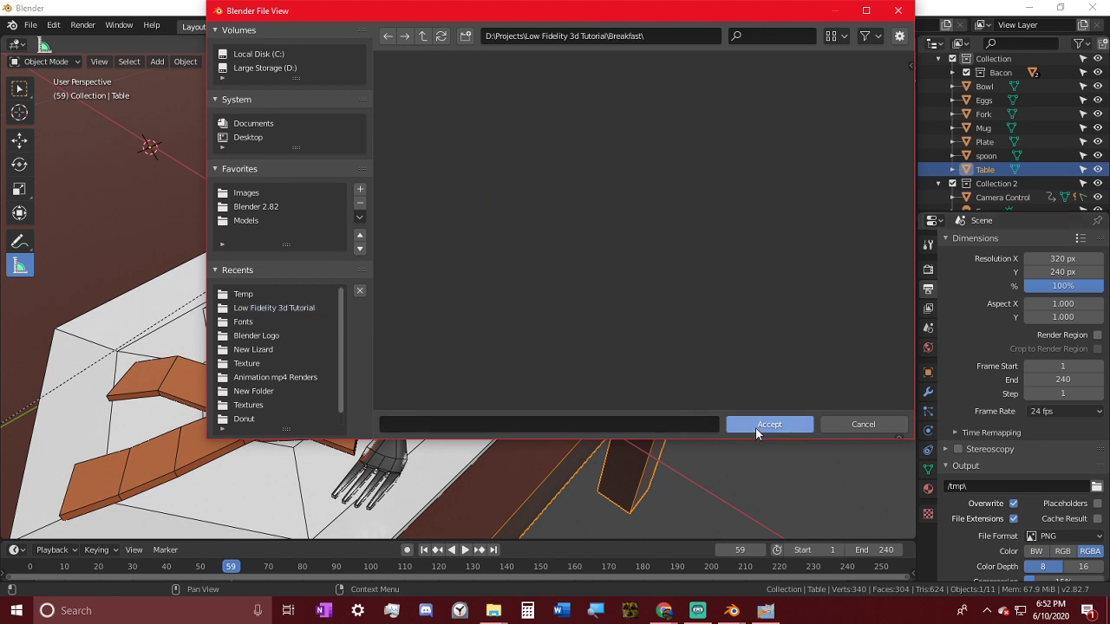
- Name the render output file Breakfast demo and accept the path in the Breakfast folder
click(632, 423)
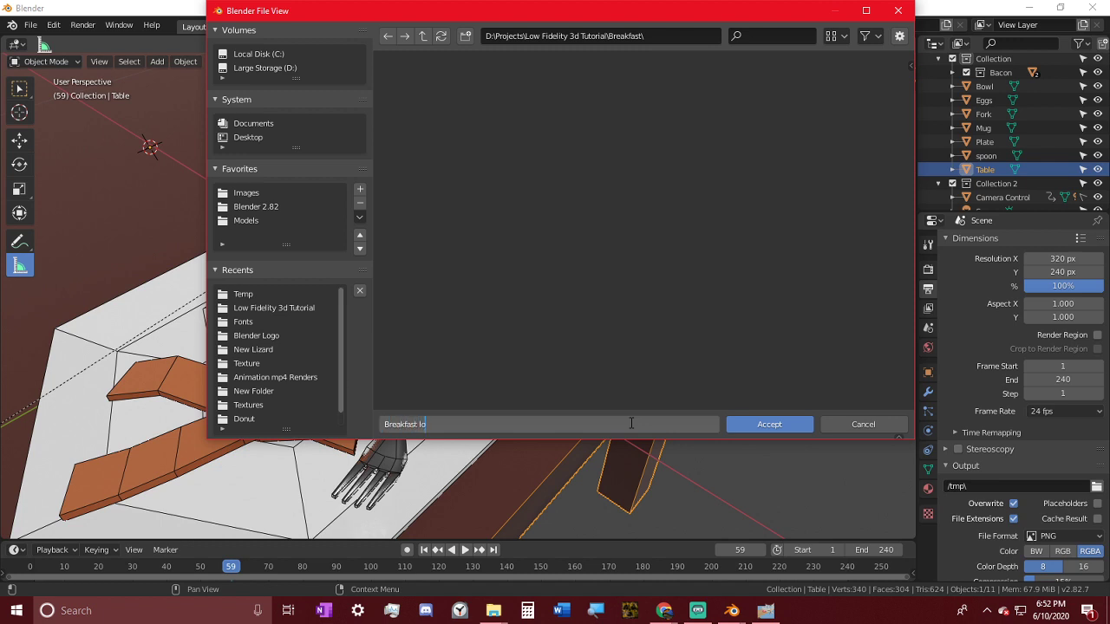
text(Breakfast demo)
key(Return)
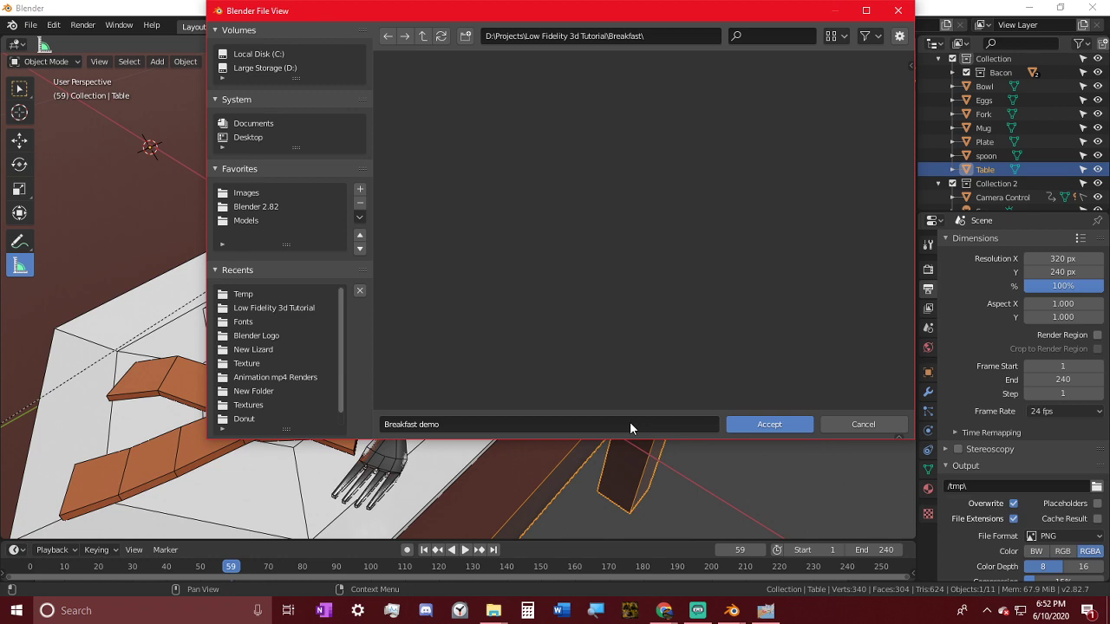
click(754, 424)
- Set the render output's file format to FFmpeg video
scroll(971, 521, down, 3)
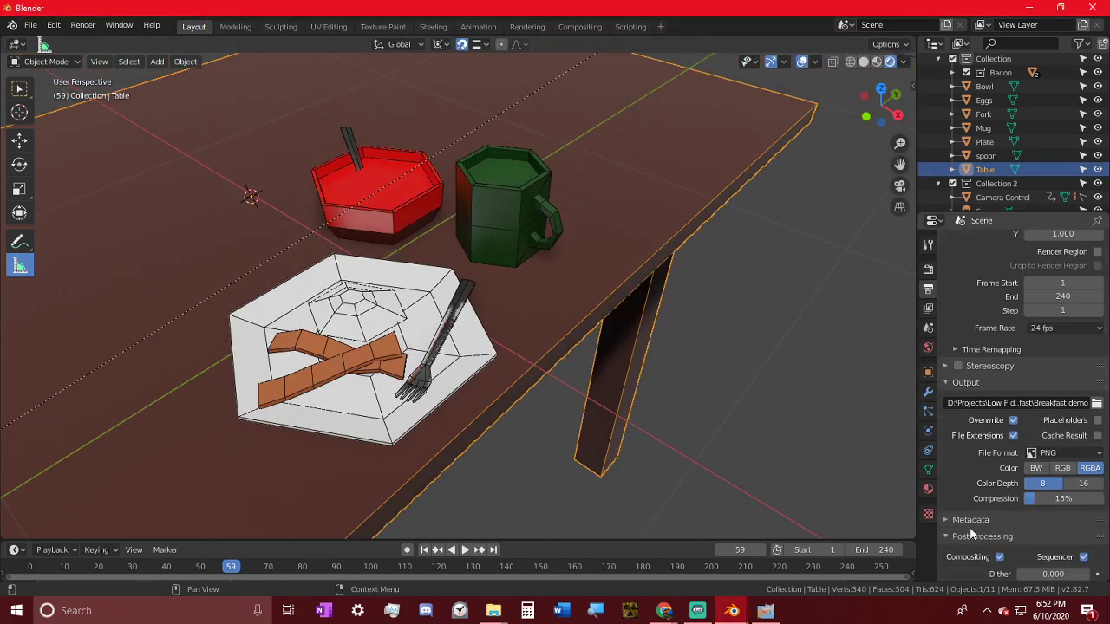
scroll(975, 507, down, 1)
click(1082, 450)
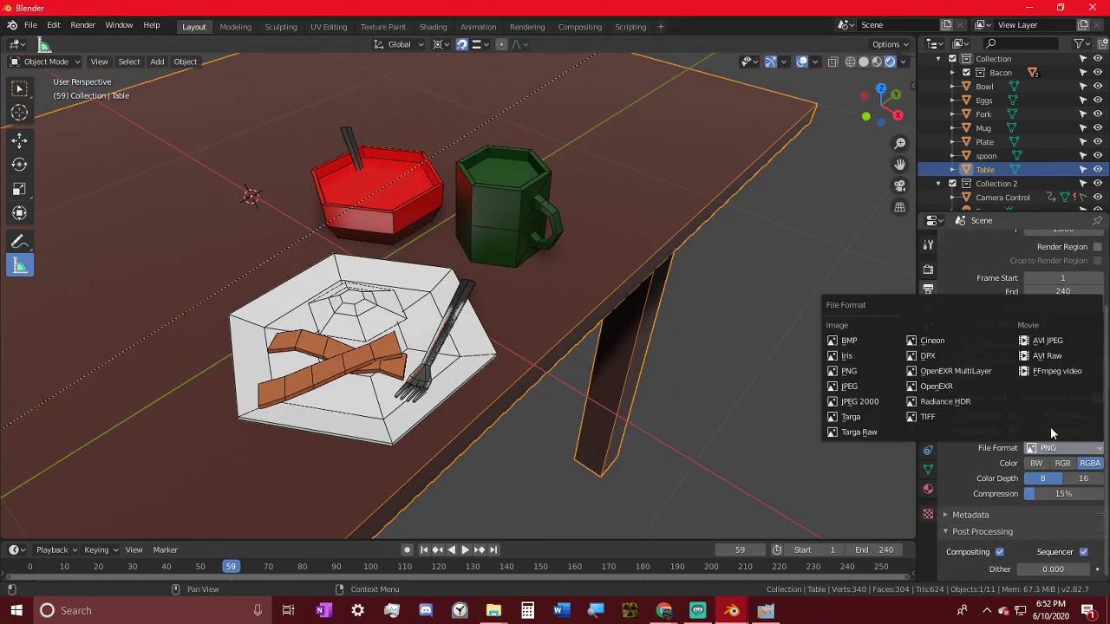
click(1055, 373)
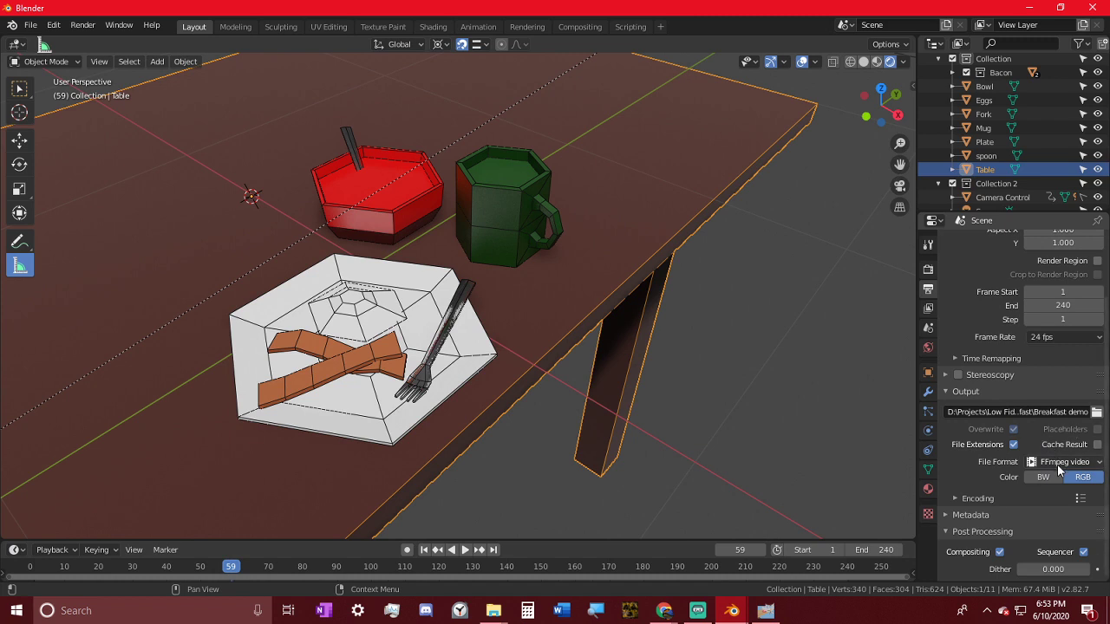
- Set the encoding container of the video output to MPEG-4
click(1009, 503)
click(1056, 517)
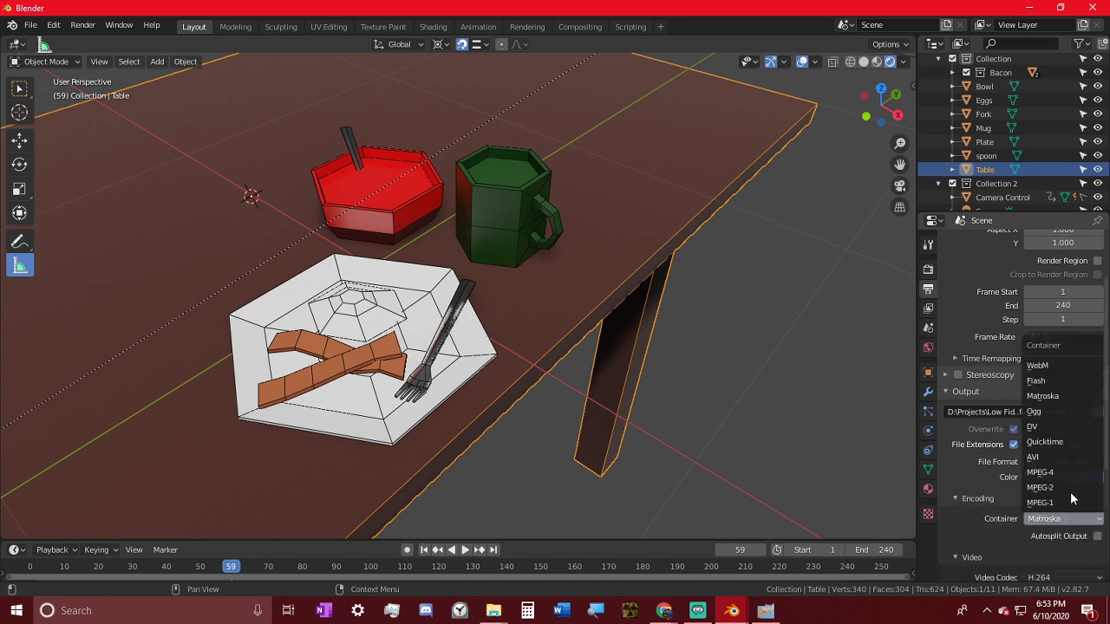
click(1053, 474)
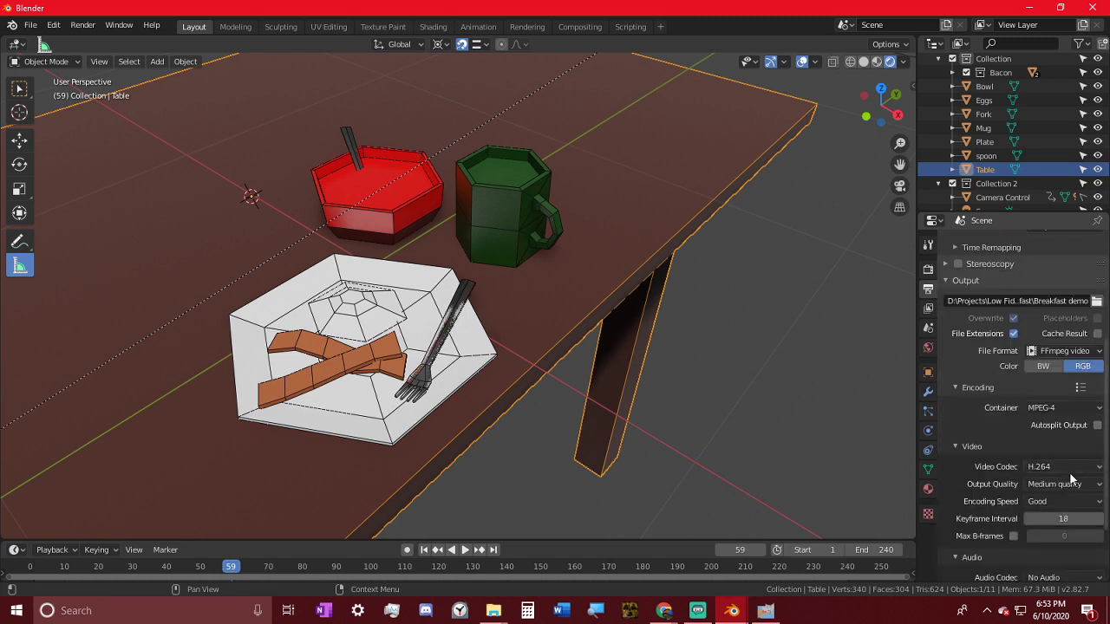
- Set the video output quality to Lossless and the encoding speed to Slowest
click(1075, 486)
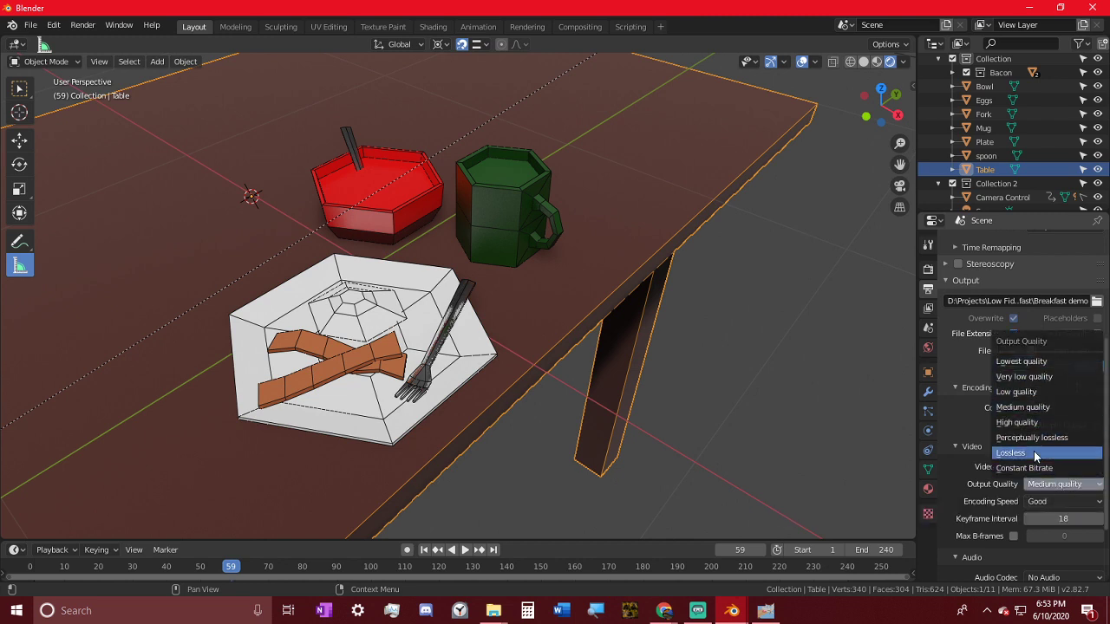
click(1035, 454)
click(1051, 502)
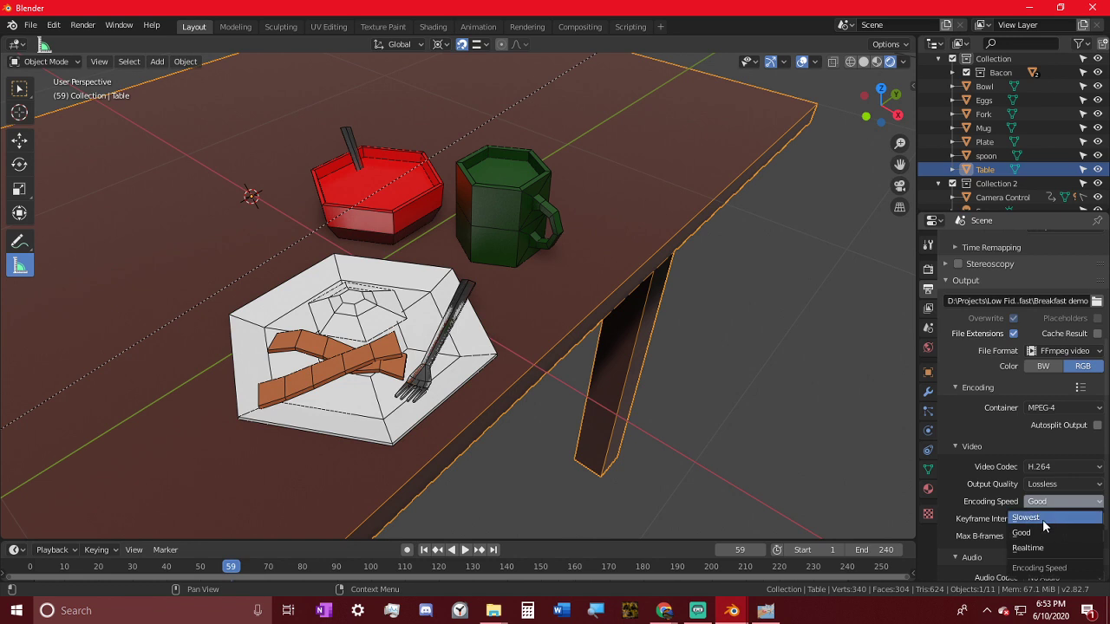
click(1045, 519)
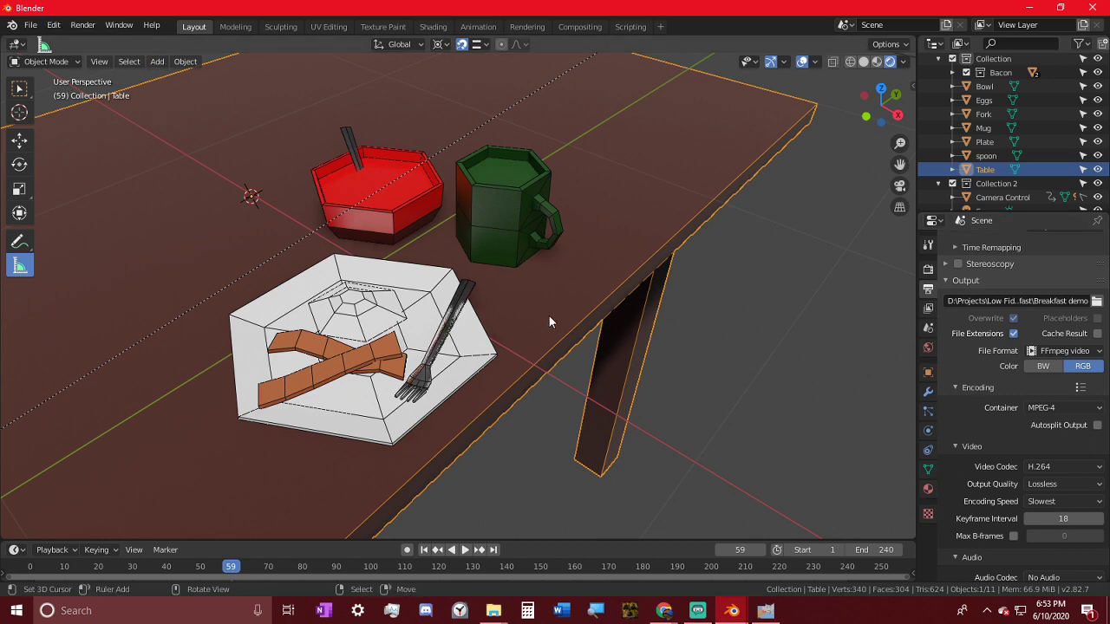
- Render the animation, view the render result maximized, and minimize the render window to return to the scene
middle_drag(549, 322, 587, 309)
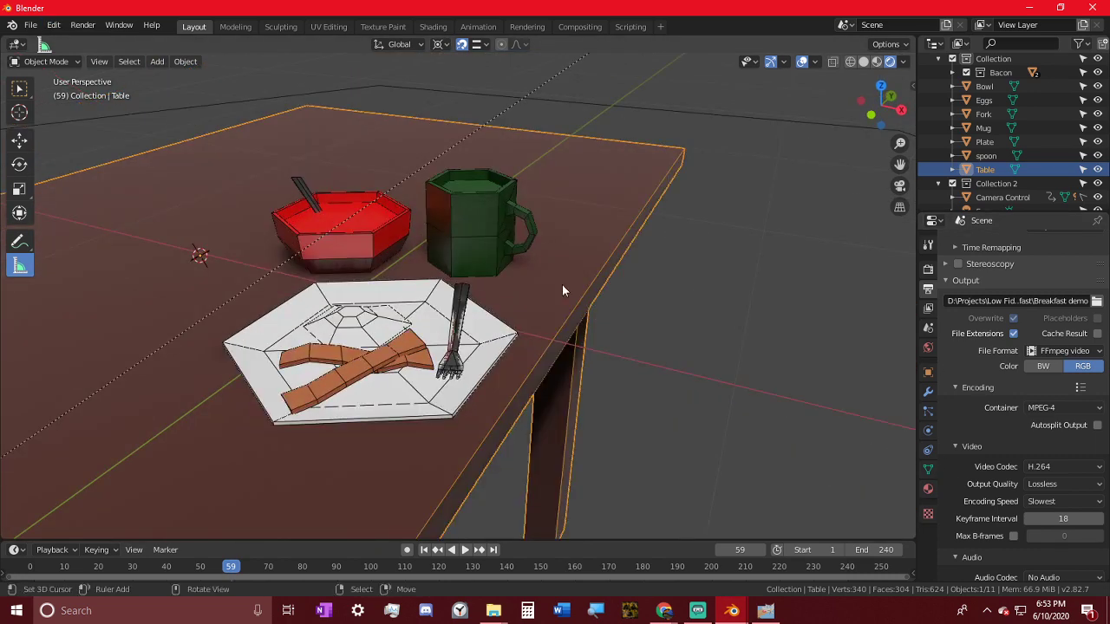
click(118, 25)
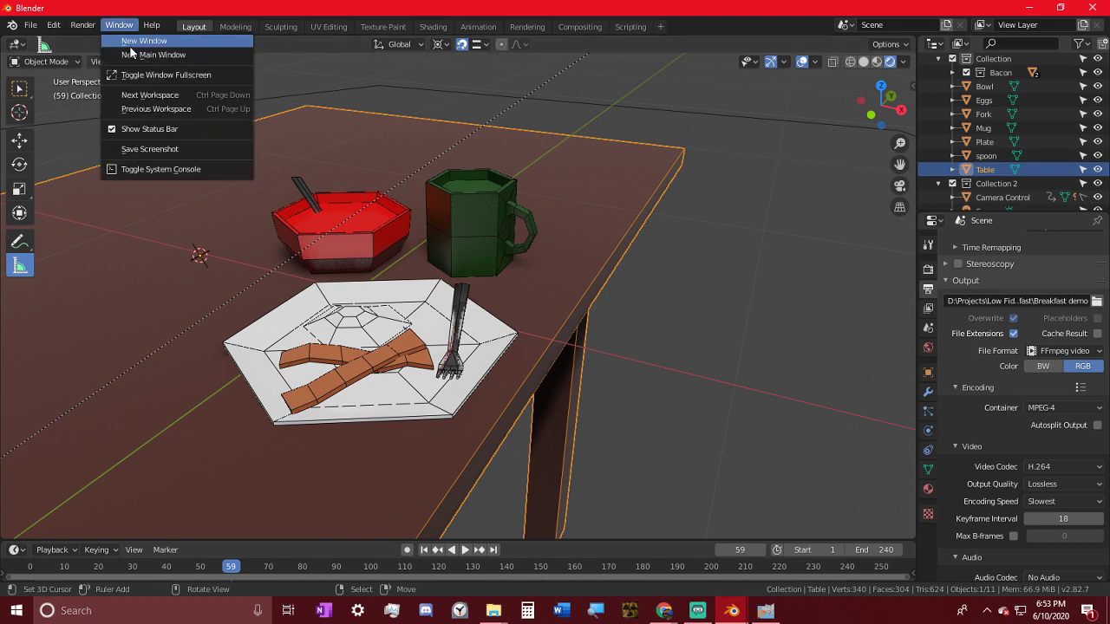
click(82, 25)
click(111, 55)
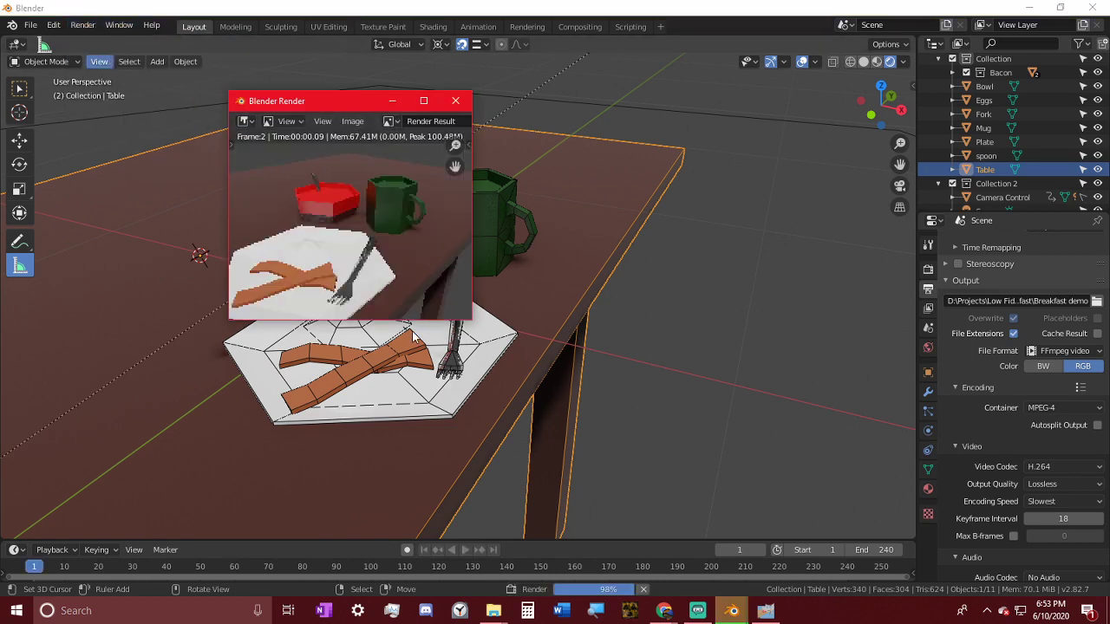
click(424, 100)
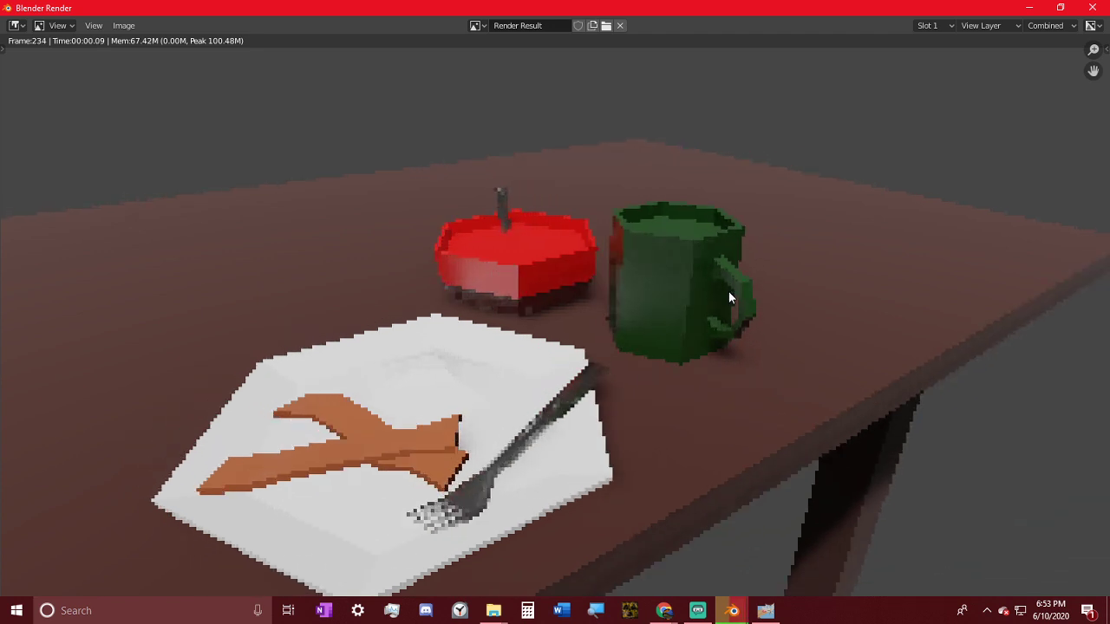
click(1035, 8)
- Apply smooth shading to the green mug
click(499, 202)
click(187, 62)
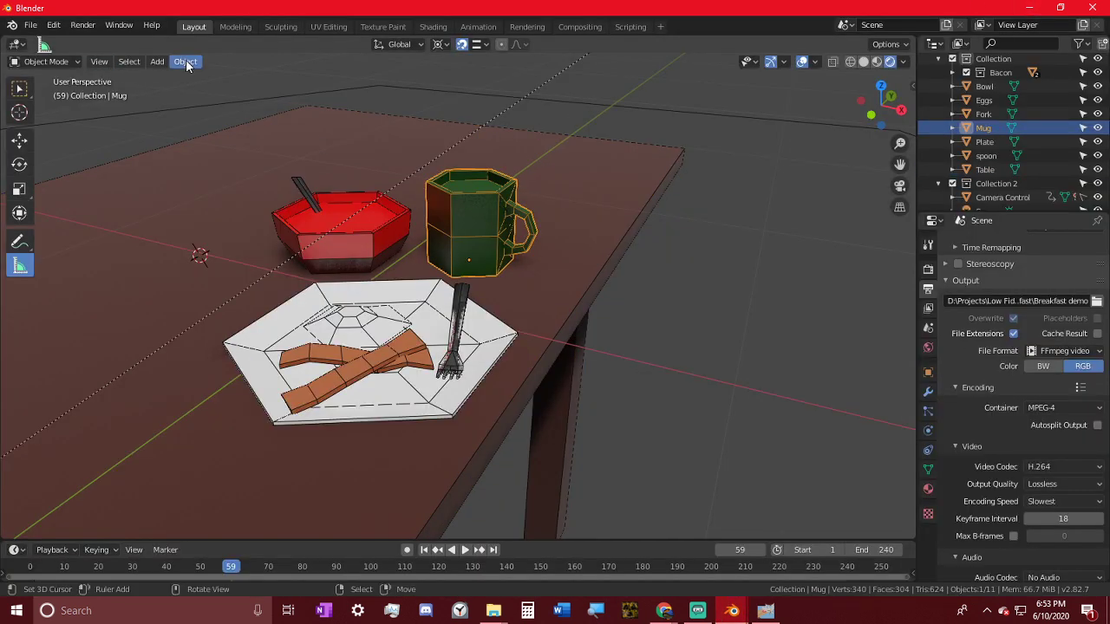
click(182, 62)
click(182, 63)
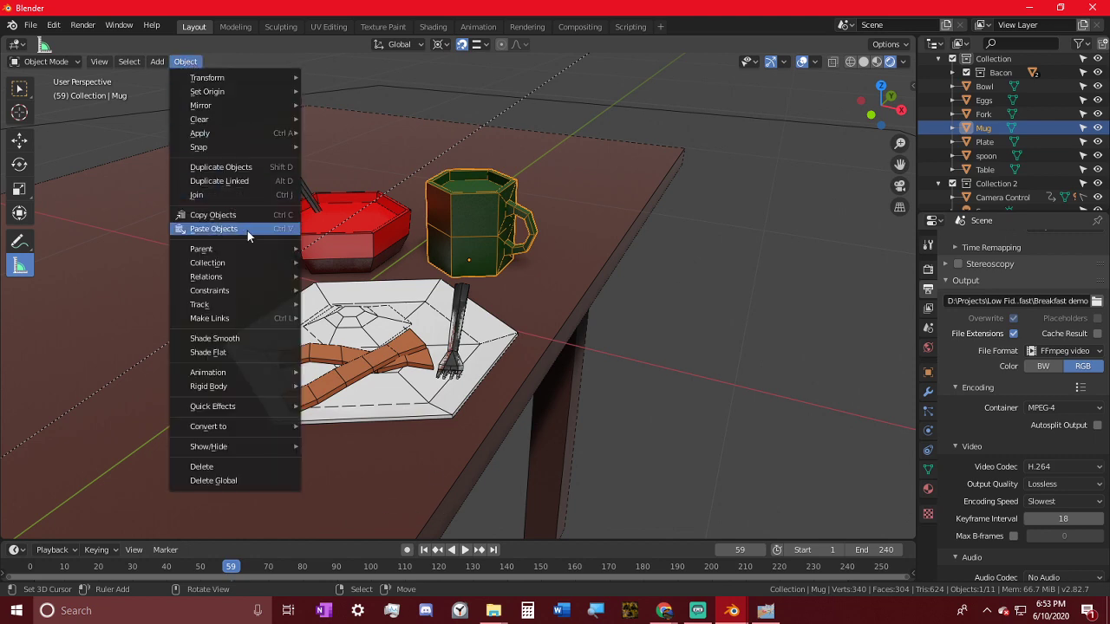
click(230, 338)
- Apply smooth shading to the red bowl
click(309, 234)
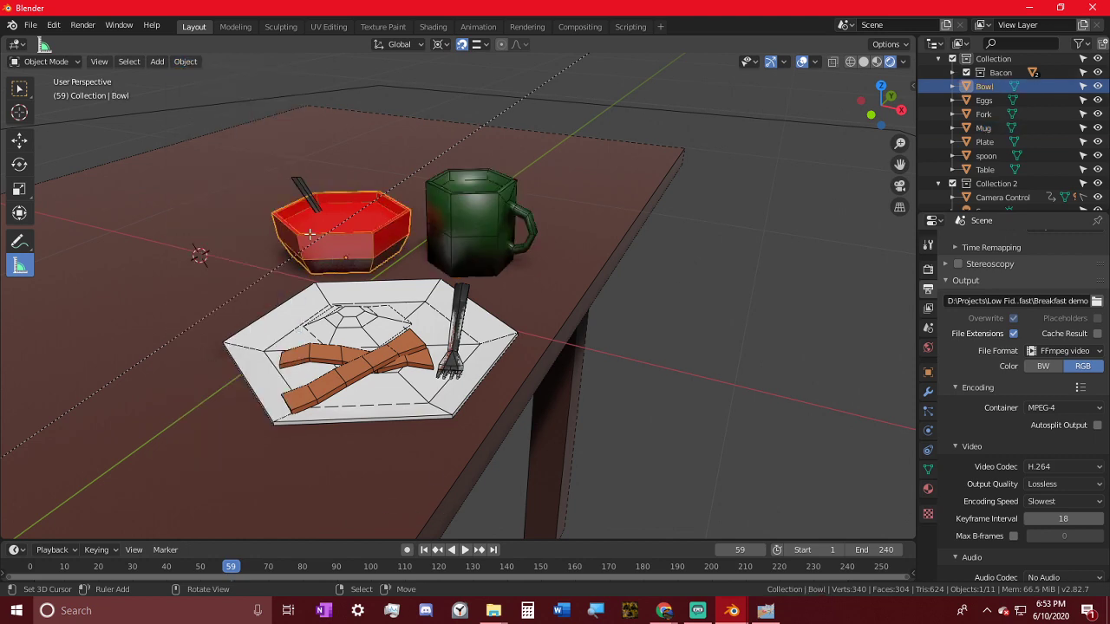
click(183, 63)
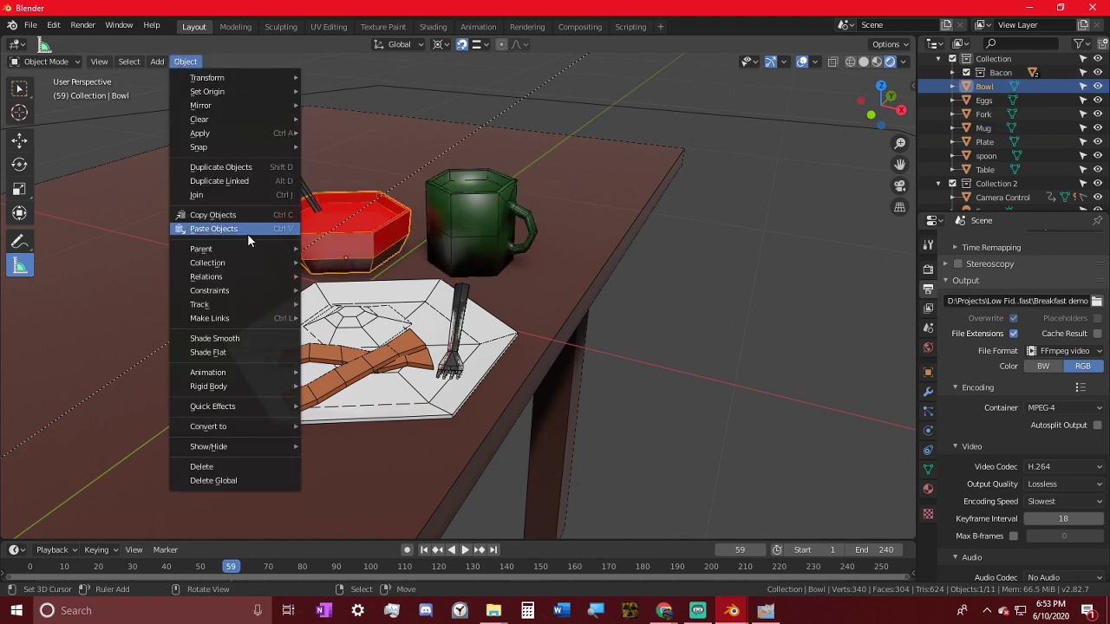
click(246, 341)
- Render the animation again with the smooth-shaded mug and bowl, and return to the scene from the render view
middle_drag(486, 295, 575, 280)
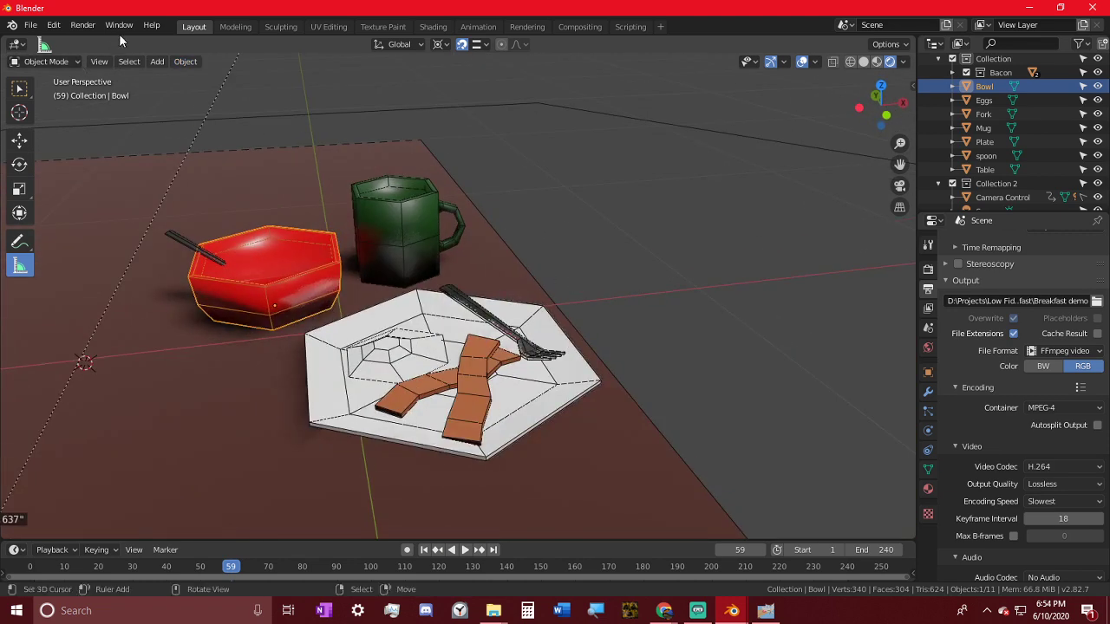
click(82, 24)
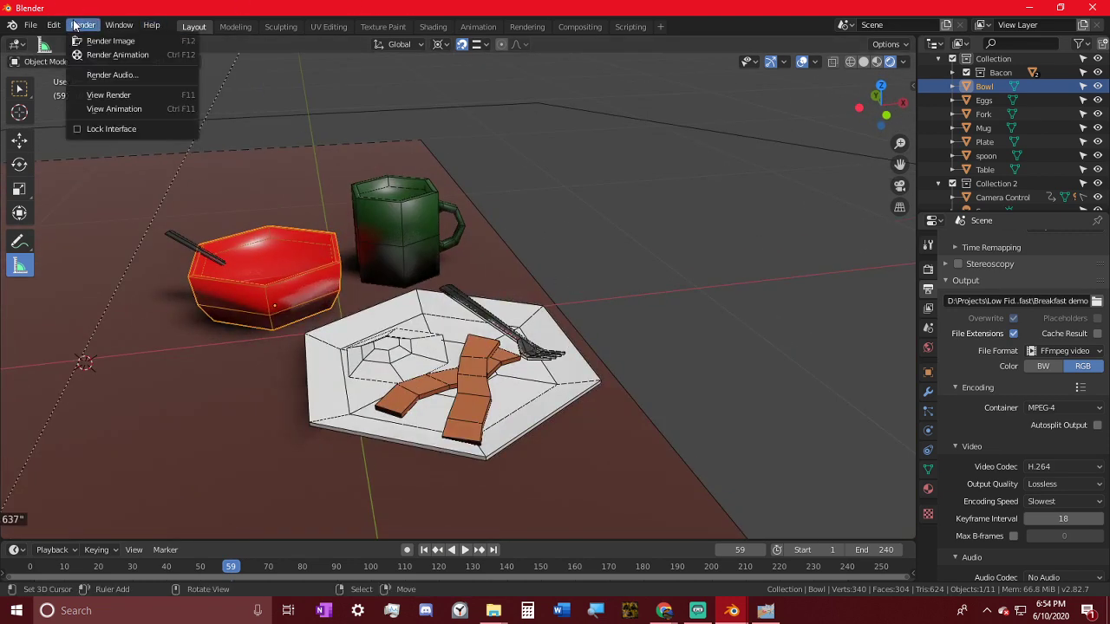
click(117, 55)
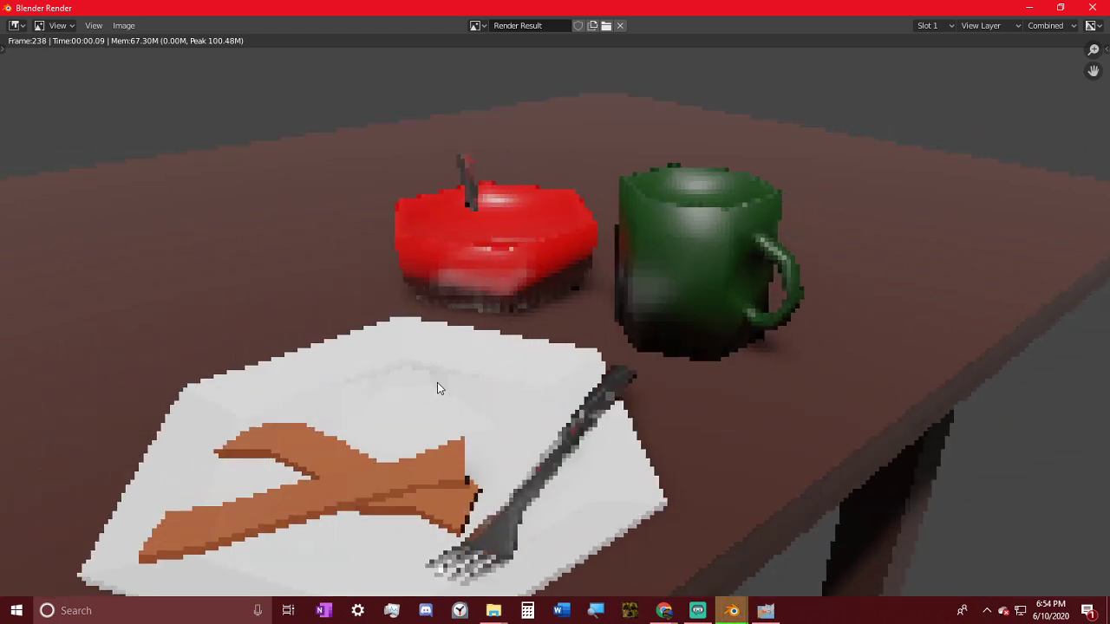
key(Escape)
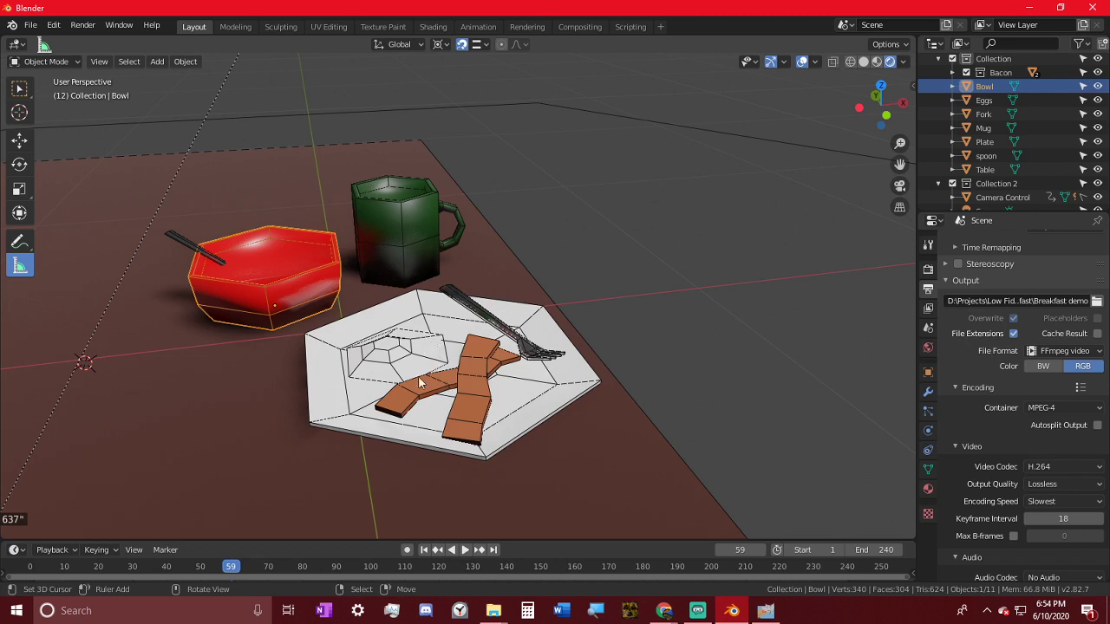
- Add a new material to the eggs on the plate and name it Egg
click(412, 363)
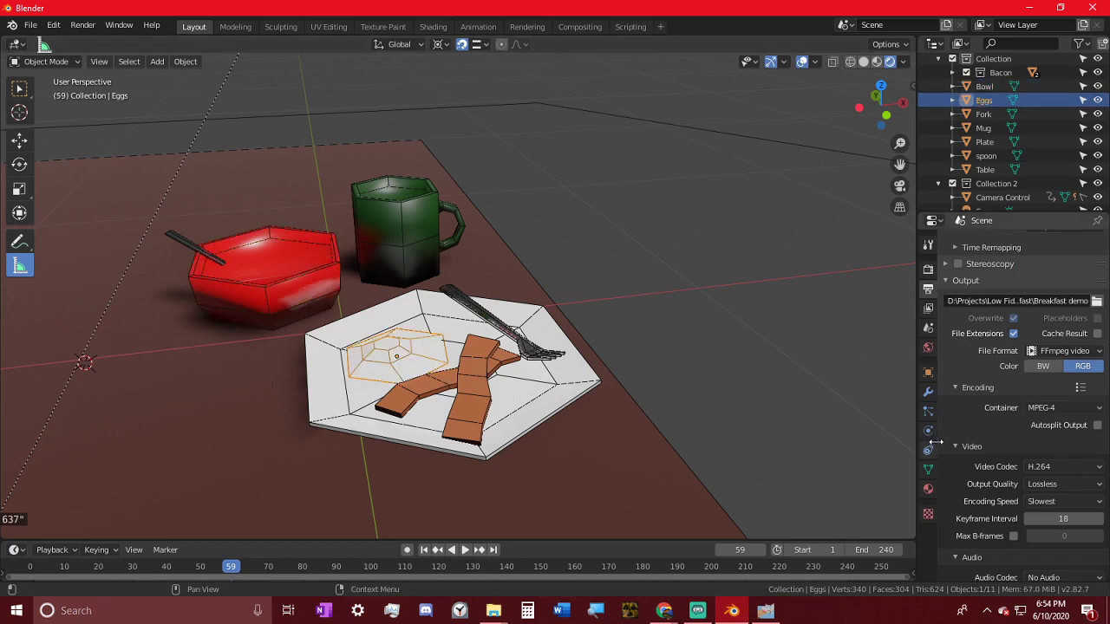
click(928, 488)
click(1098, 247)
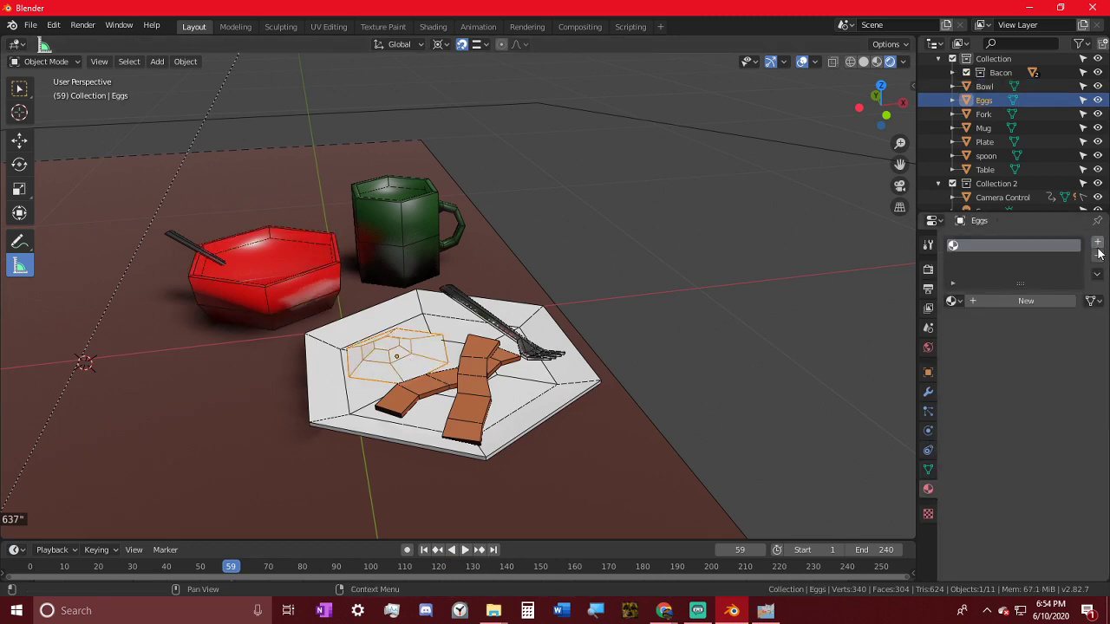
click(999, 296)
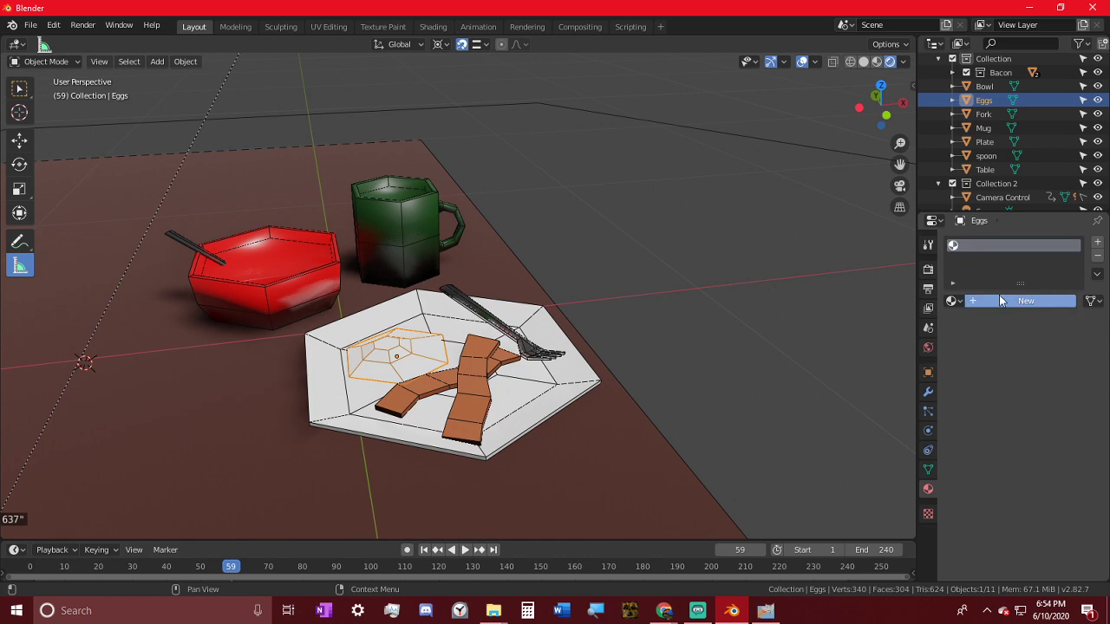
double_click(1005, 246)
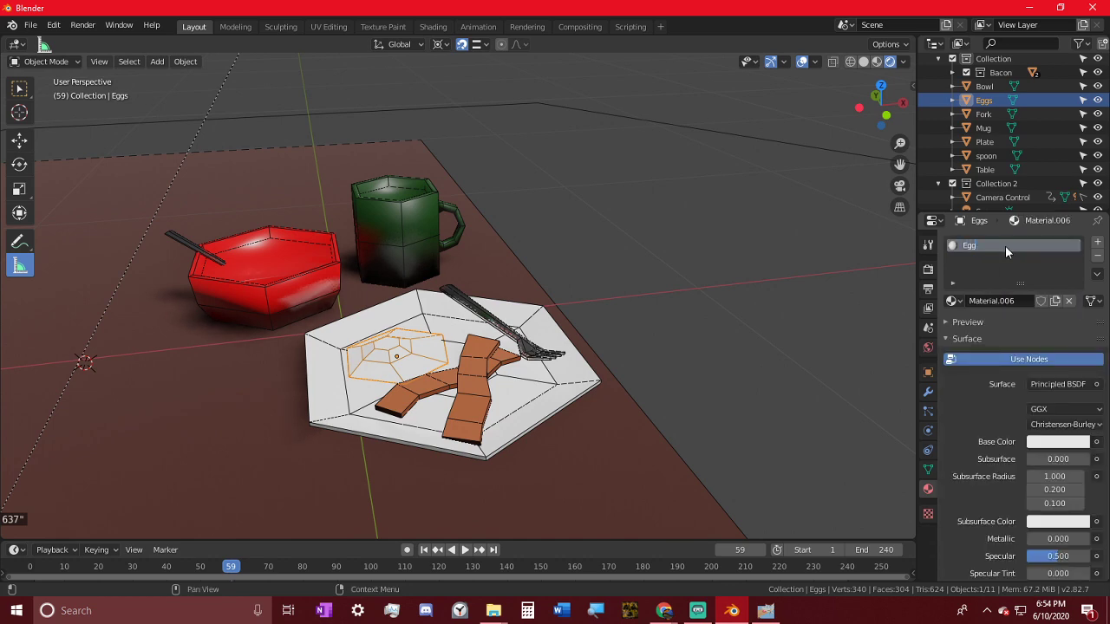
key(Return)
- Add a cube mesh at the 3D cursor and set its size to 4 inches
middle_drag(407, 317, 492, 335)
key(shift+a)
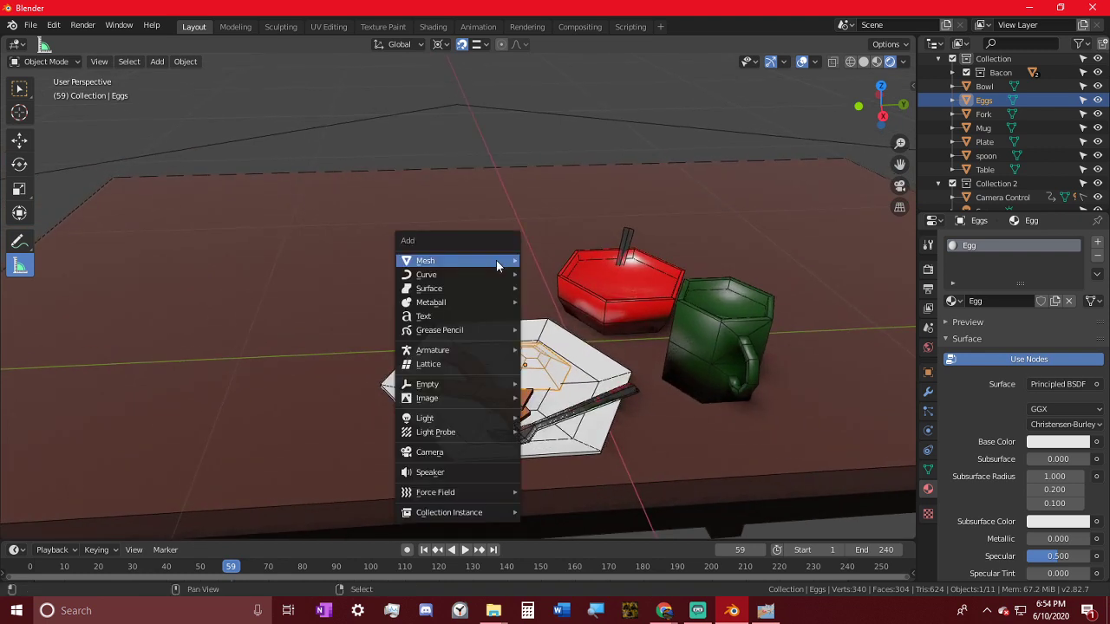
mouse_move(512, 261)
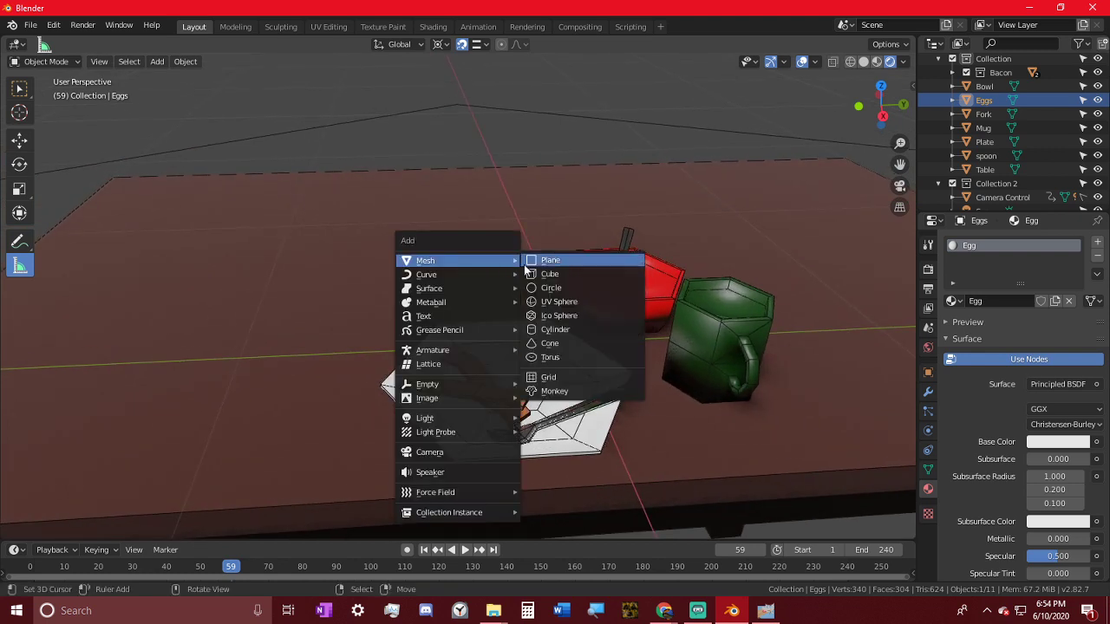
click(575, 275)
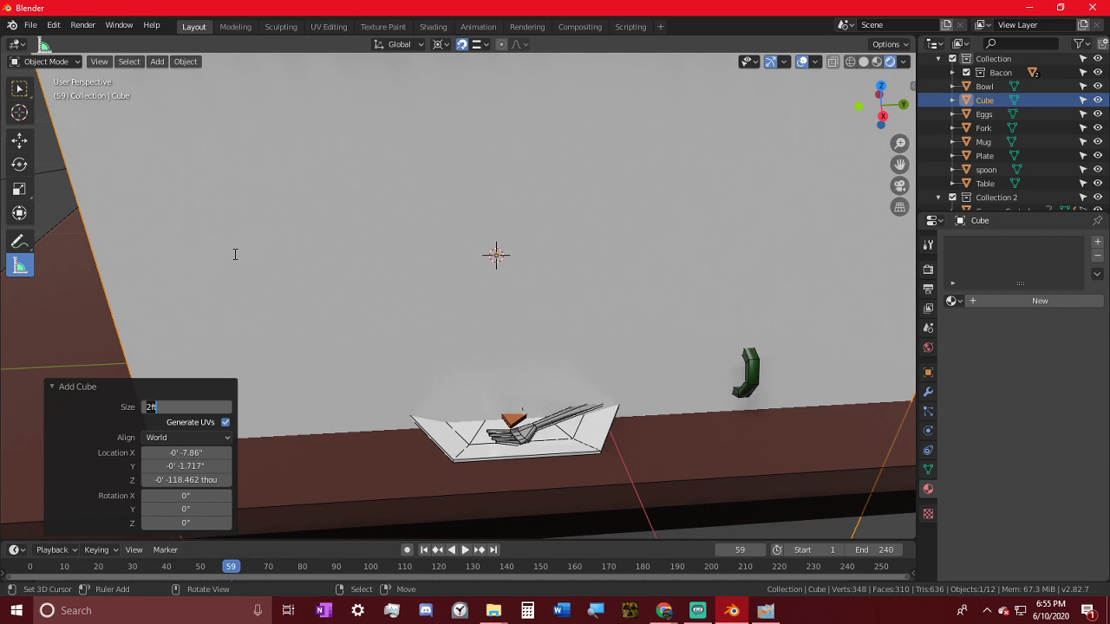
text(3)
key(Return)
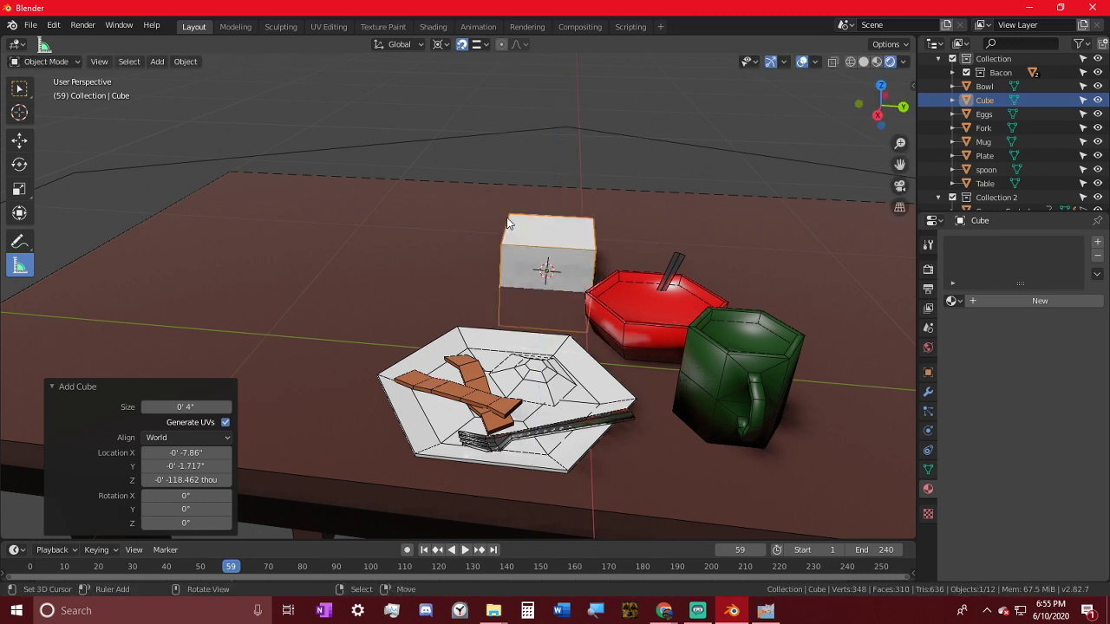
- Set snapping to Face and move the cube vertically along Z so it rests on the tabletop
click(484, 46)
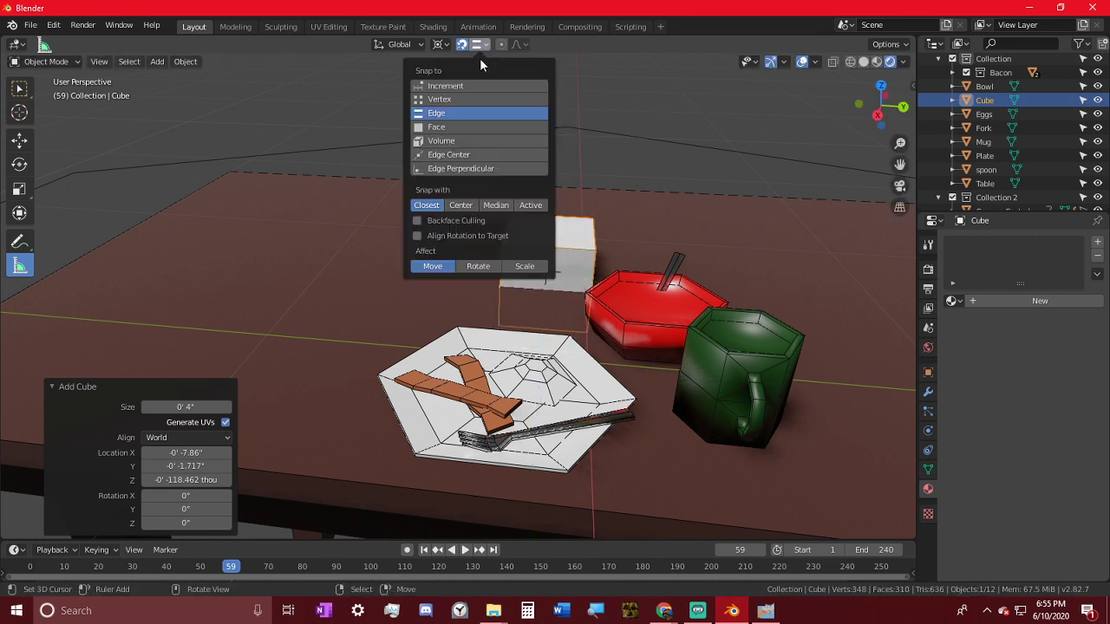
click(449, 125)
key(g)
key(z)
click(500, 258)
- Raise the cube's top face 2 inches along Z to make it a taller box
middle_drag(500, 258, 395, 296)
key(Tab)
middle_drag(604, 267, 547, 290)
alt+middle_click(547, 290)
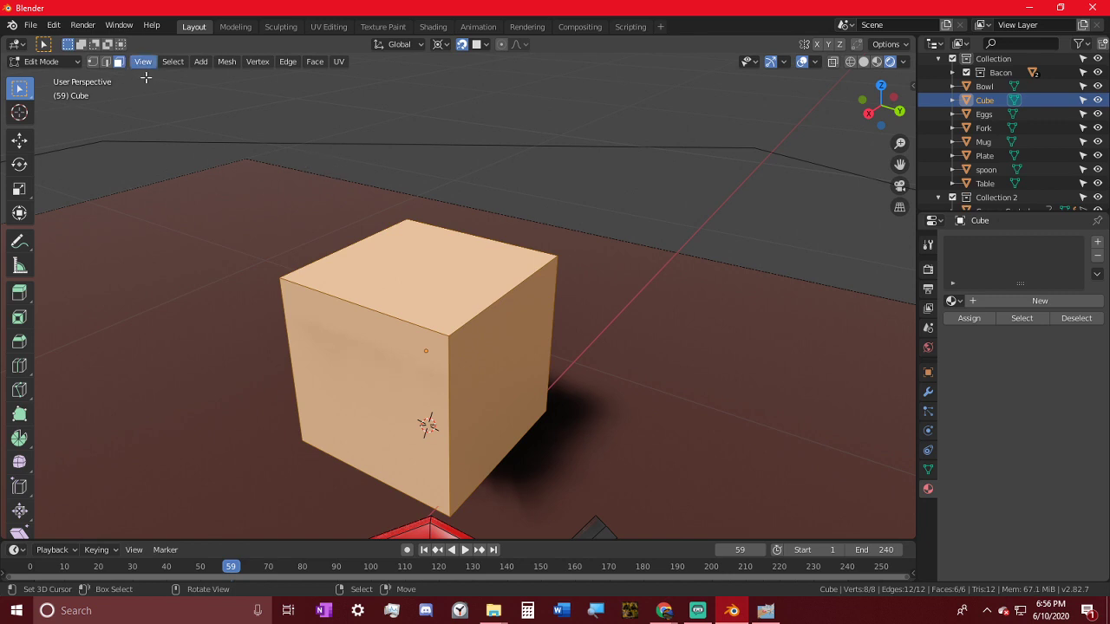
click(379, 257)
middle_drag(488, 289, 612, 281)
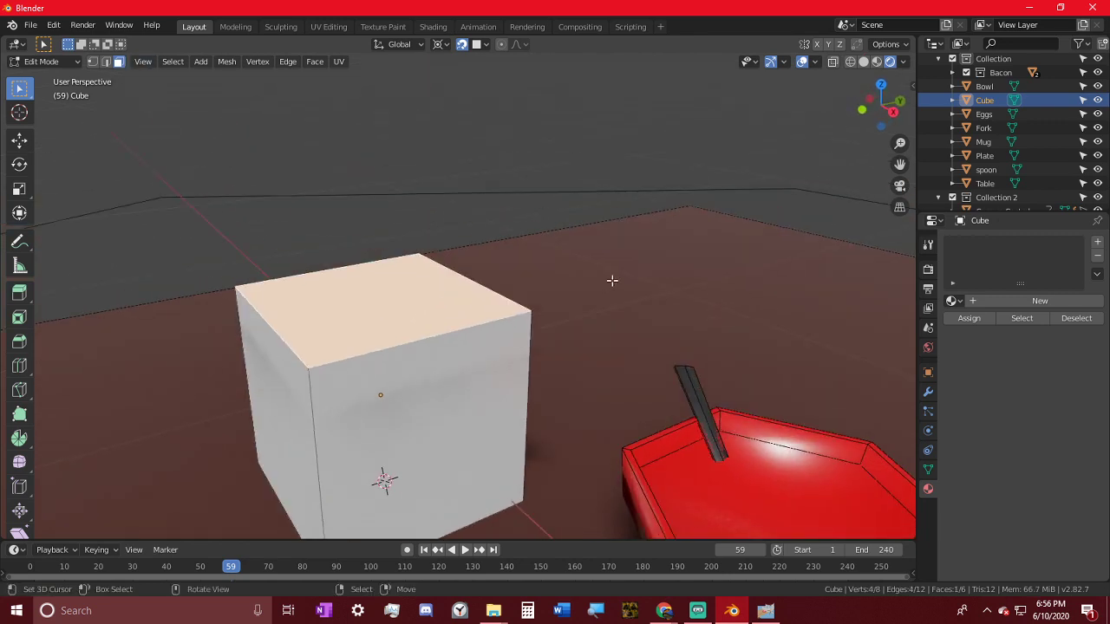
key(KP_3)
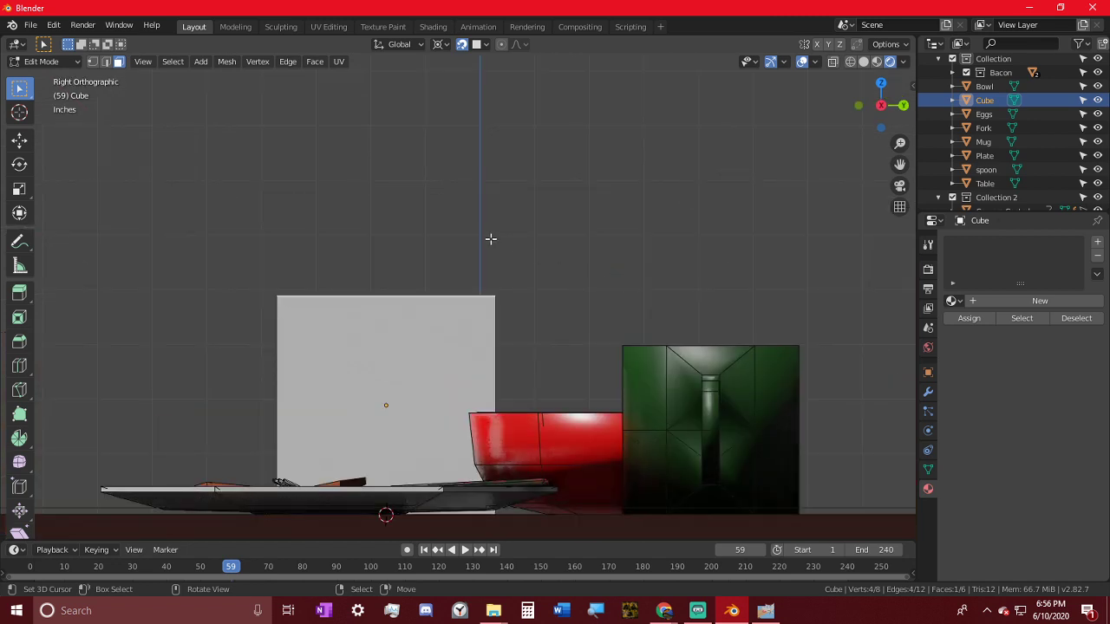
text(gz2)
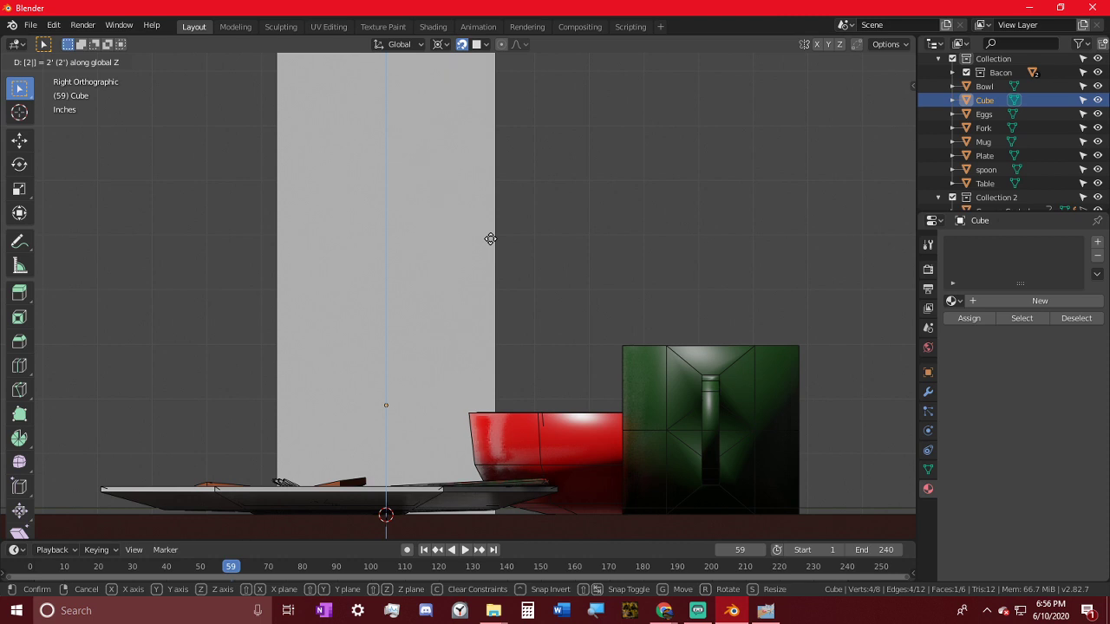
key(Return)
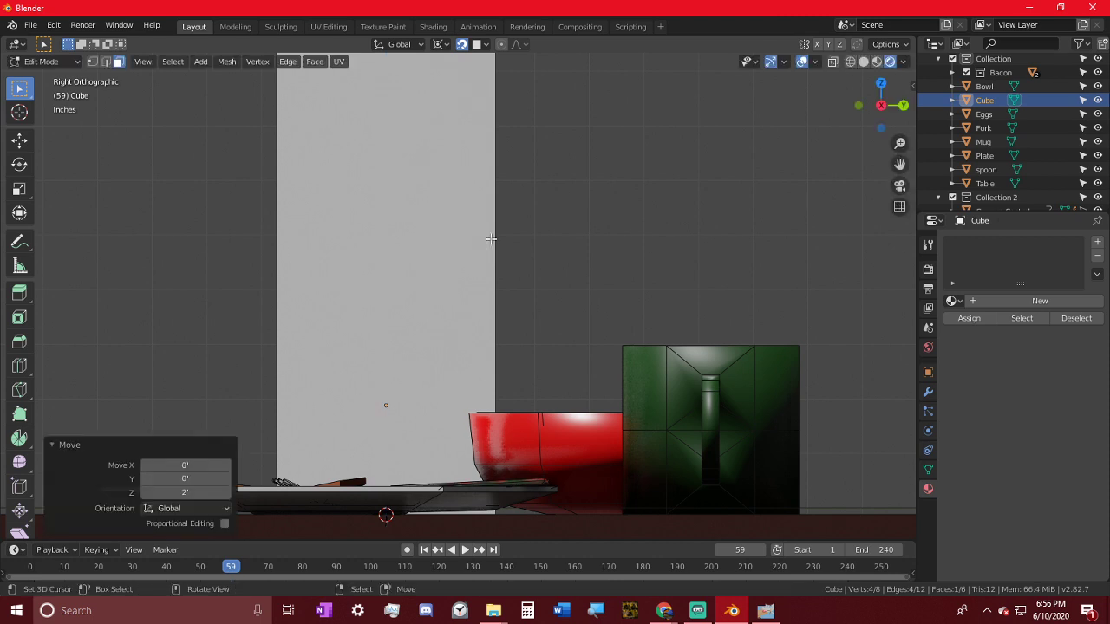
click(208, 493)
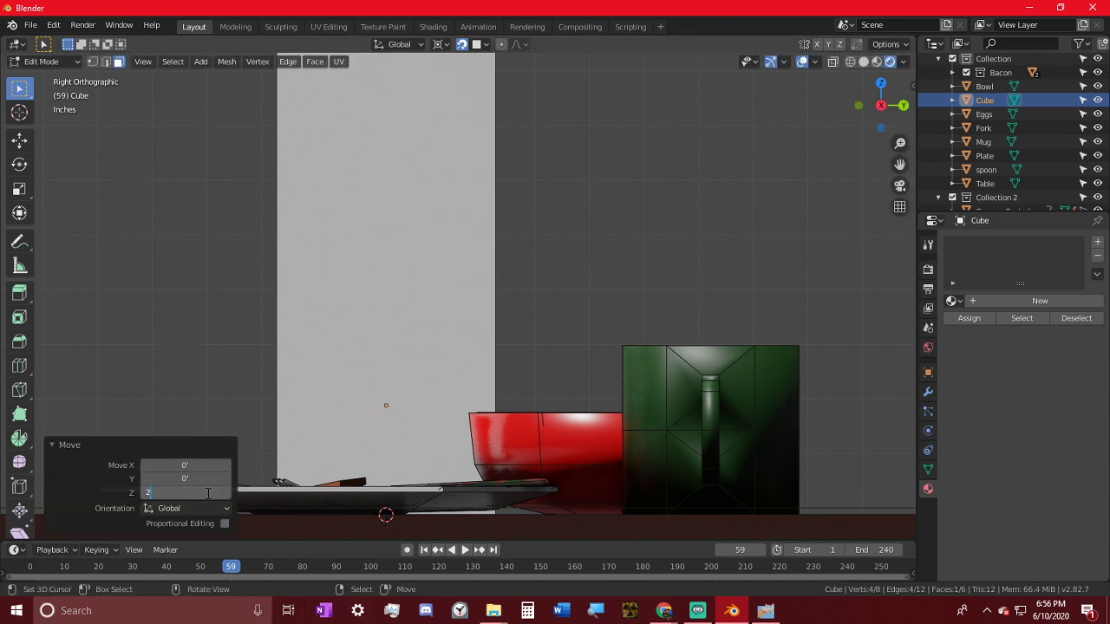
text(2)
key(Return)
key(Tab)
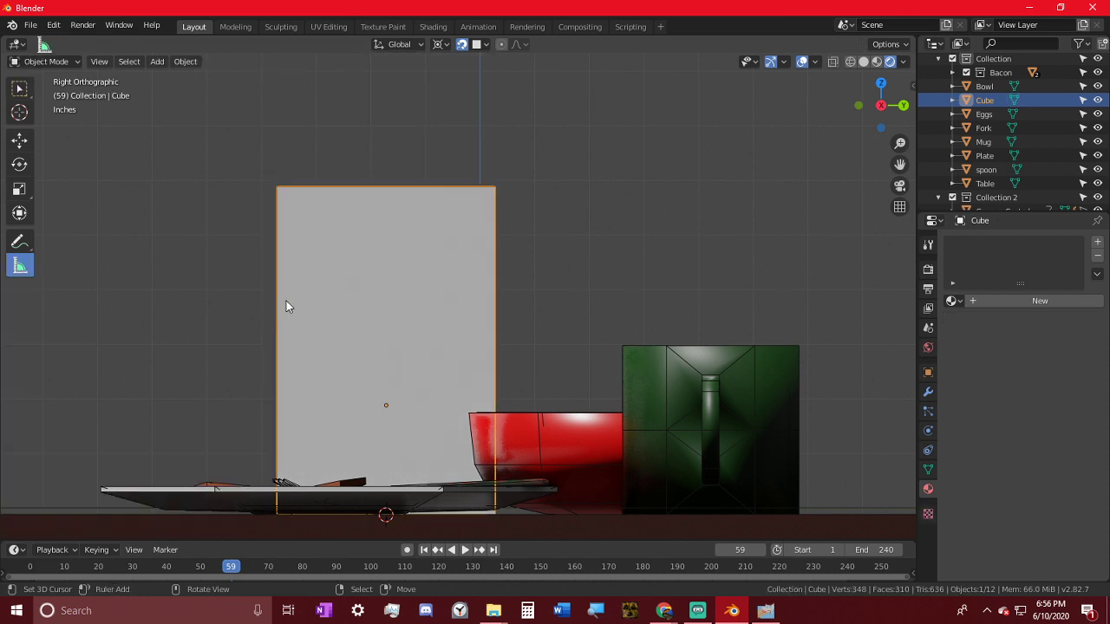
- Bevel the four vertical edges of the box with one segment and an offset of about 0.28 inches
middle_drag(286, 301, 167, 115)
key(Tab)
click(296, 283)
middle_drag(297, 282, 362, 312)
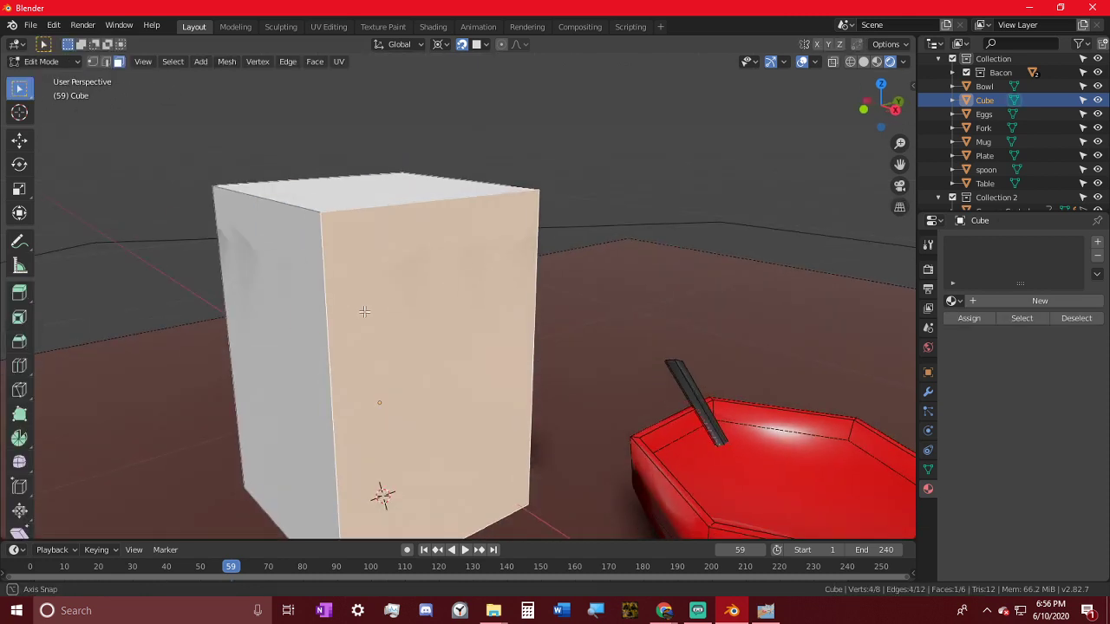
click(105, 64)
click(322, 310)
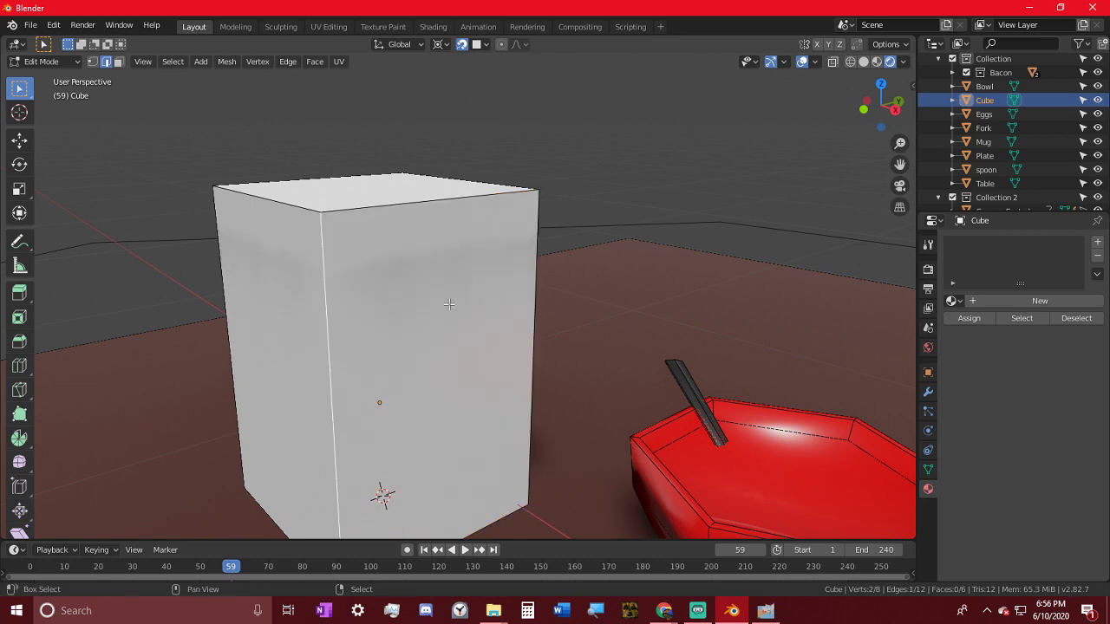
shift+click(535, 305)
middle_drag(361, 280, 460, 293)
middle_drag(274, 292, 315, 298)
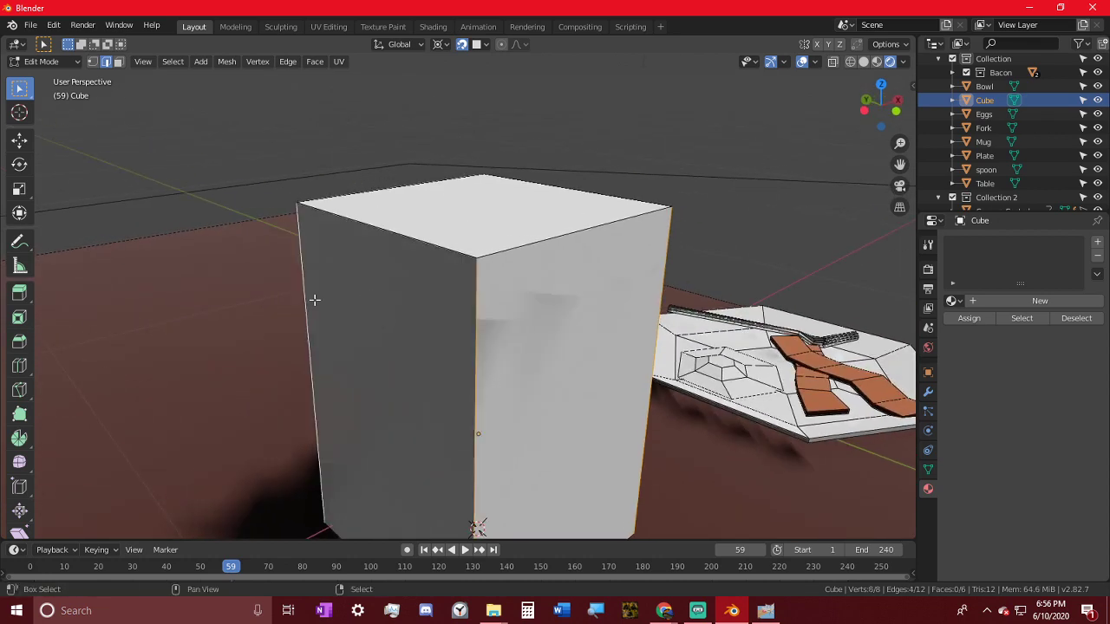
key(ctrl+b)
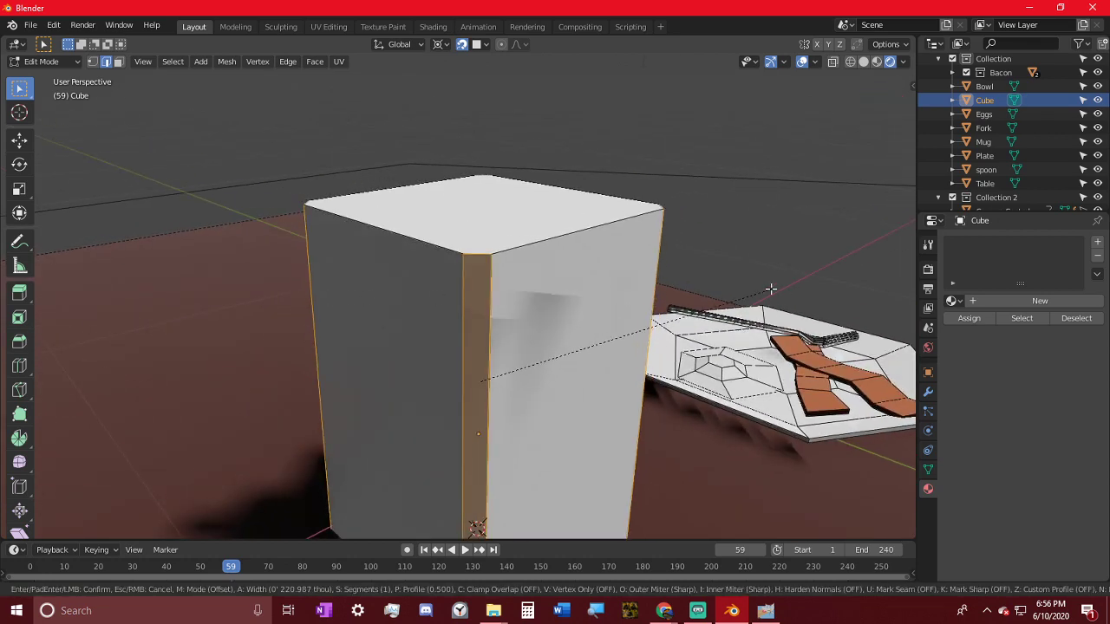
click(809, 287)
middle_drag(743, 255, 583, 338)
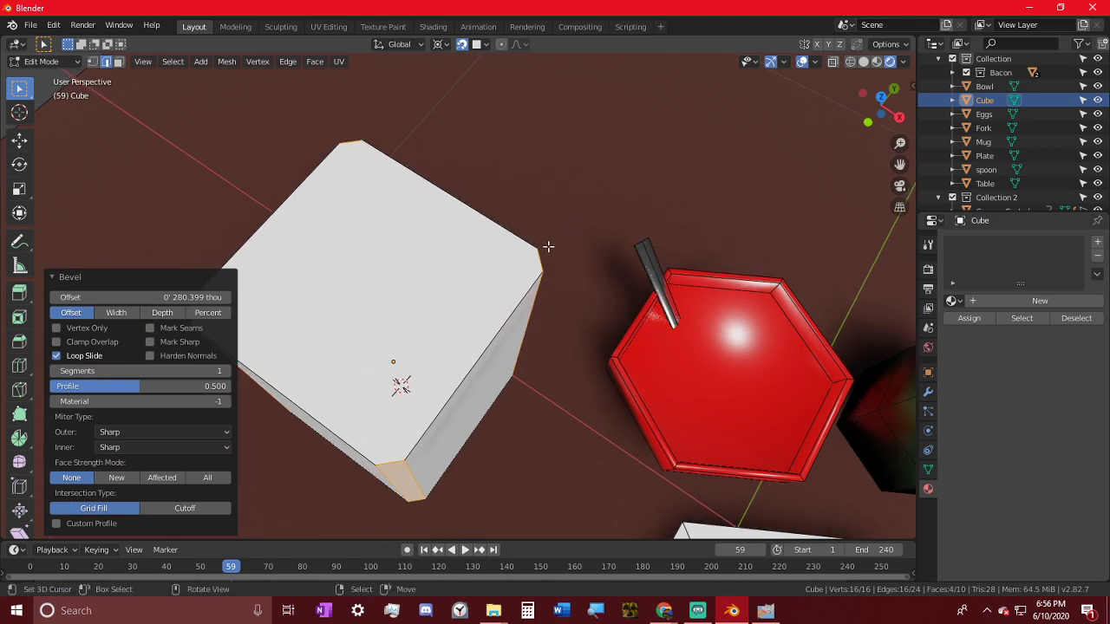
- Inset the box's top face by about 0.26 inches
click(118, 61)
click(441, 258)
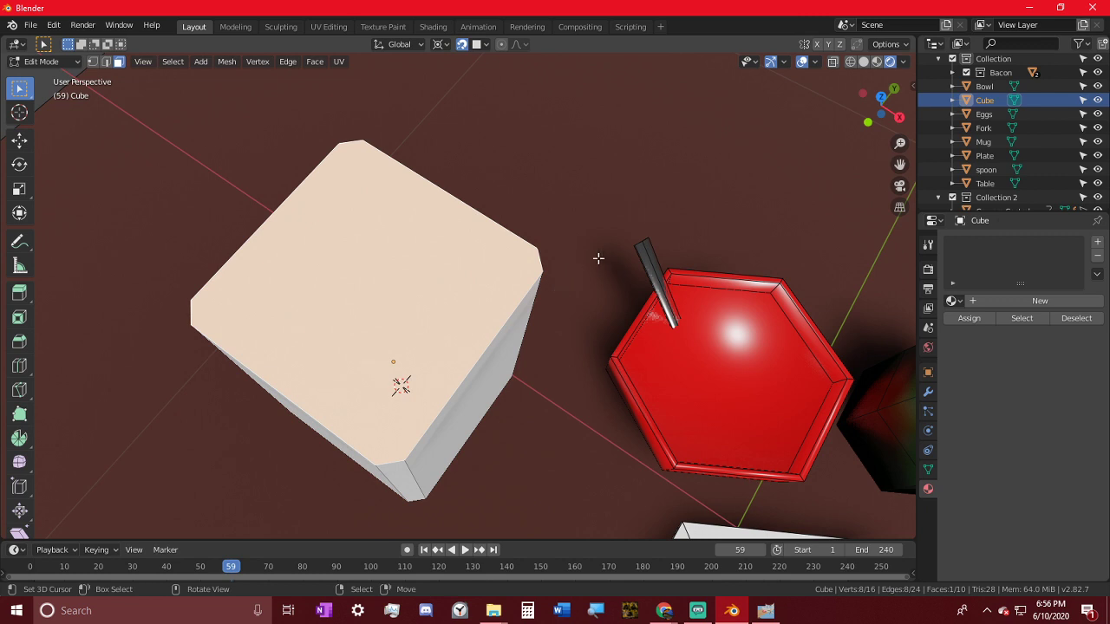
key(i)
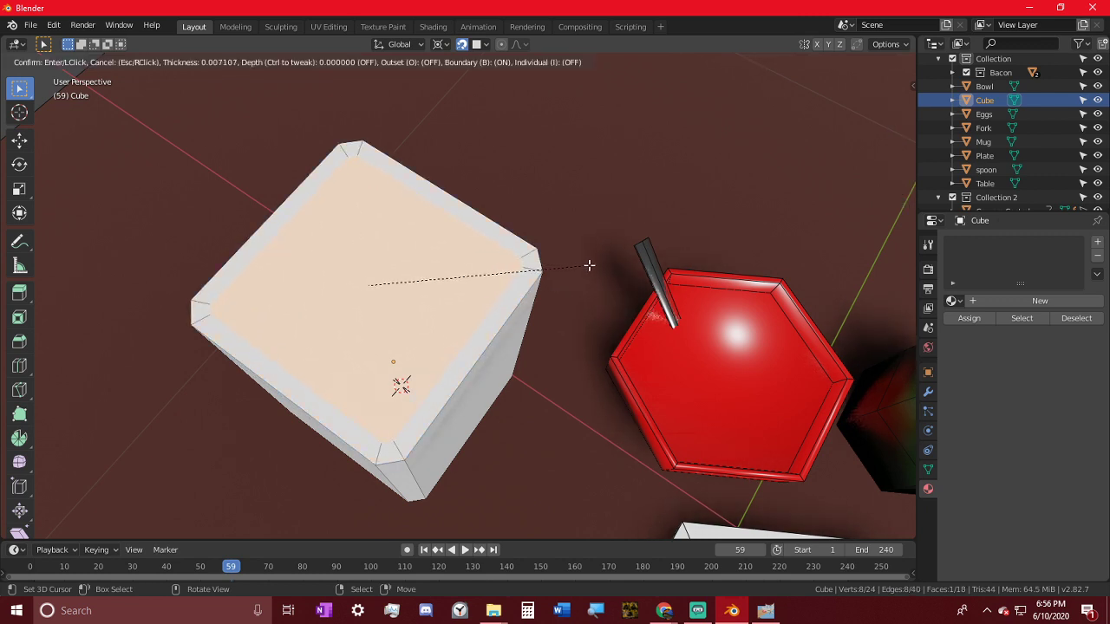
click(589, 266)
middle_drag(588, 272, 546, 255)
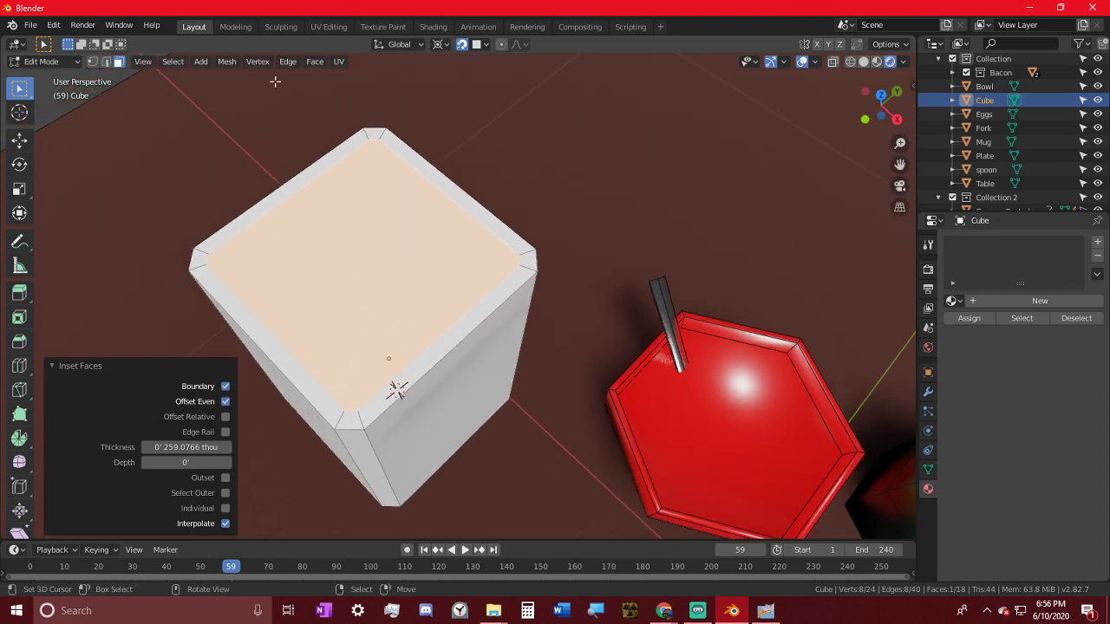
- Snap the 3D cursor to the inset top face and scale the face uniformly to 0.863
key(s)
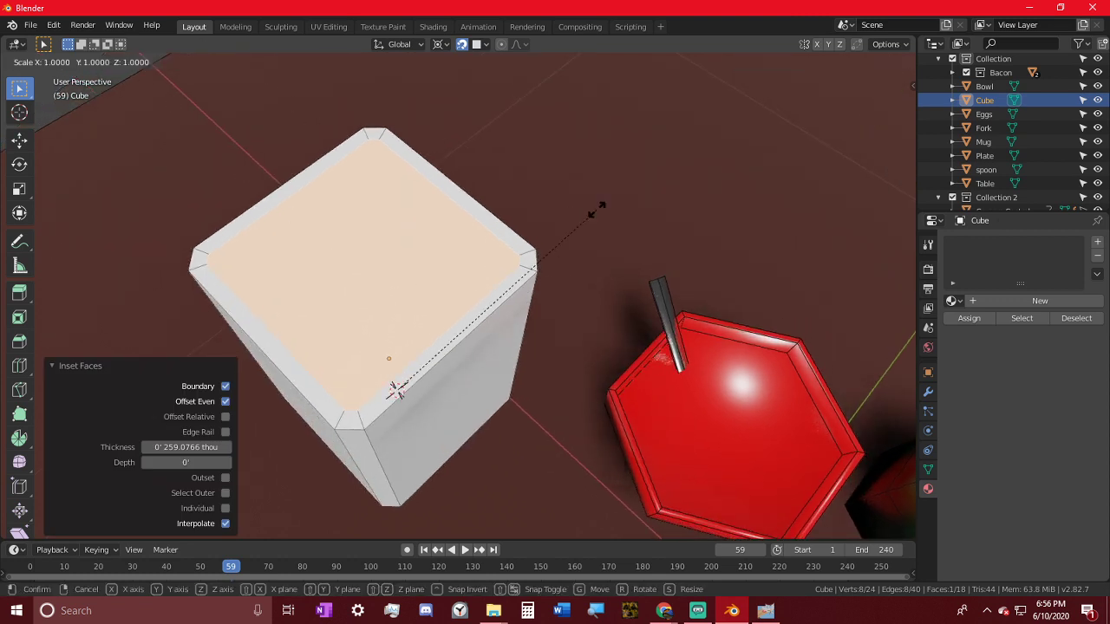
right_click(524, 216)
key(shift+s)
click(537, 320)
key(s)
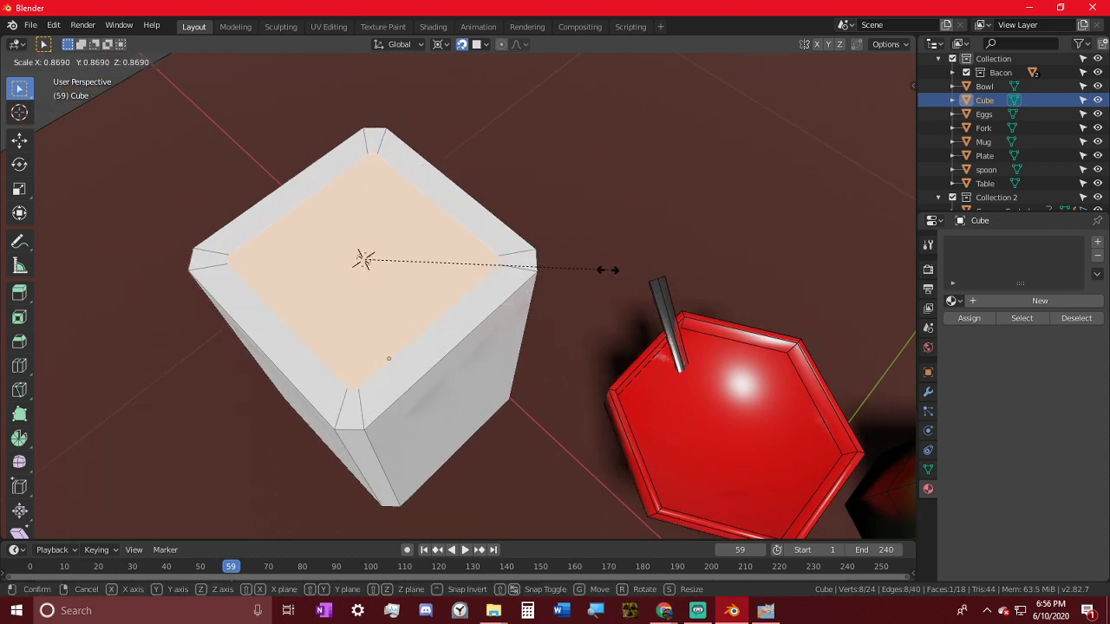
key(Escape)
key(shift+s)
click(605, 345)
key(s)
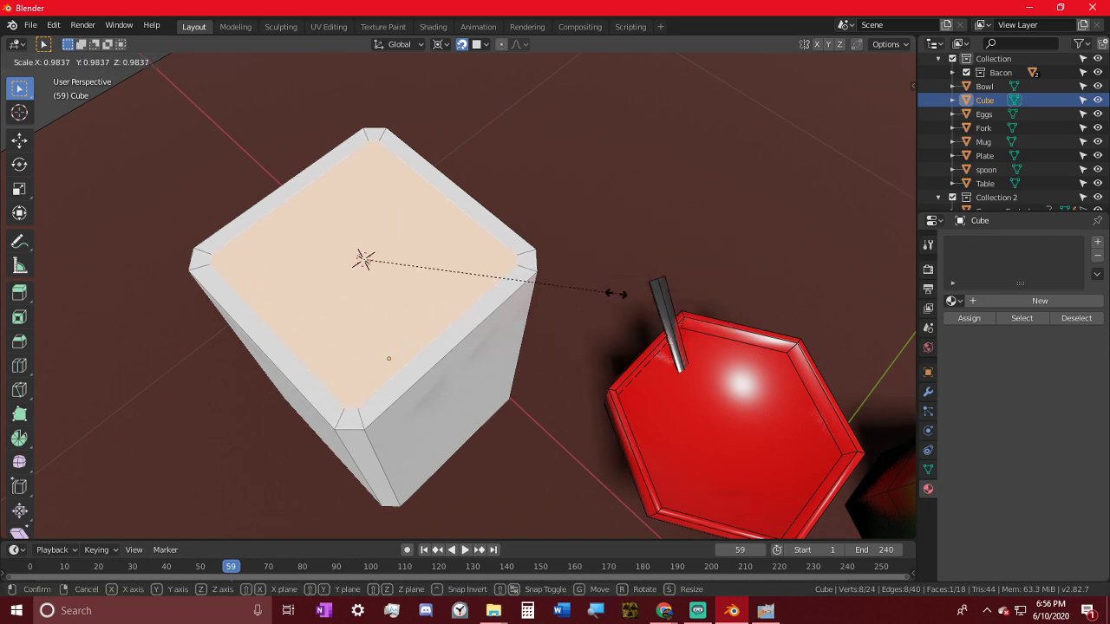
click(586, 292)
middle_drag(586, 293, 551, 277)
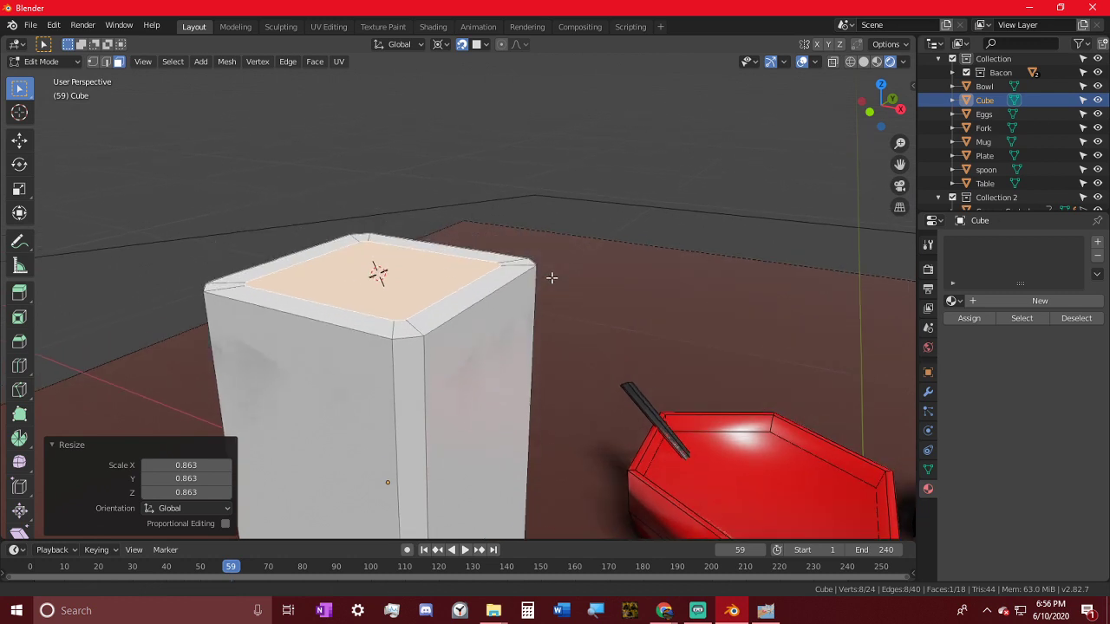
- Raise the inset top face about 1.82 inches along Z to form a tapered upper section
key(g)
key(z)
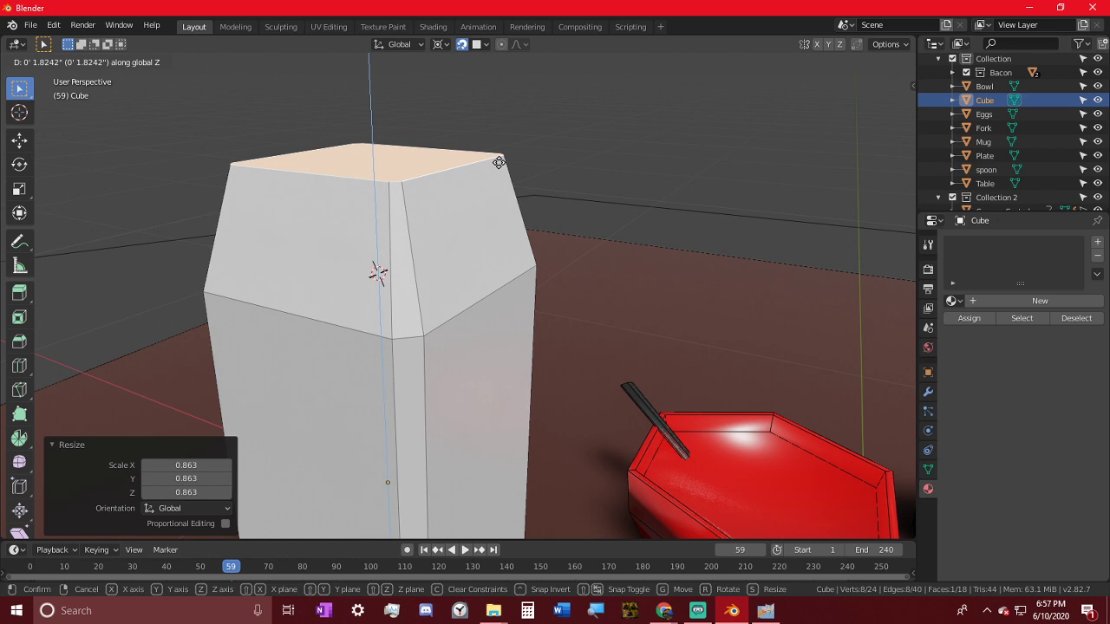
click(499, 162)
middle_drag(499, 162, 671, 168)
key(s)
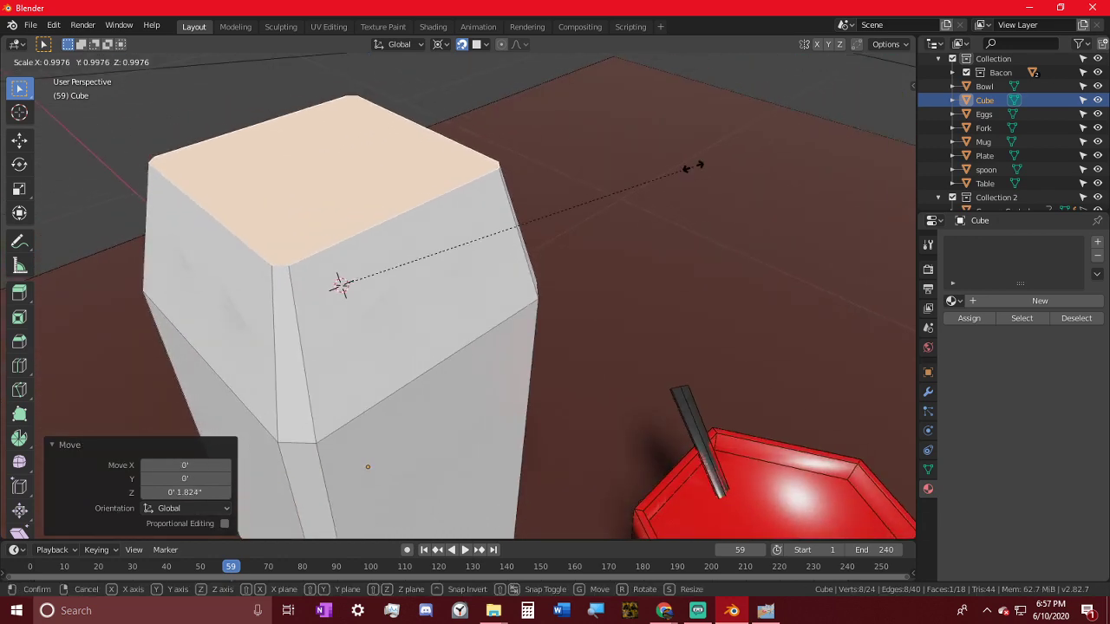
key(shift+z)
right_click(573, 176)
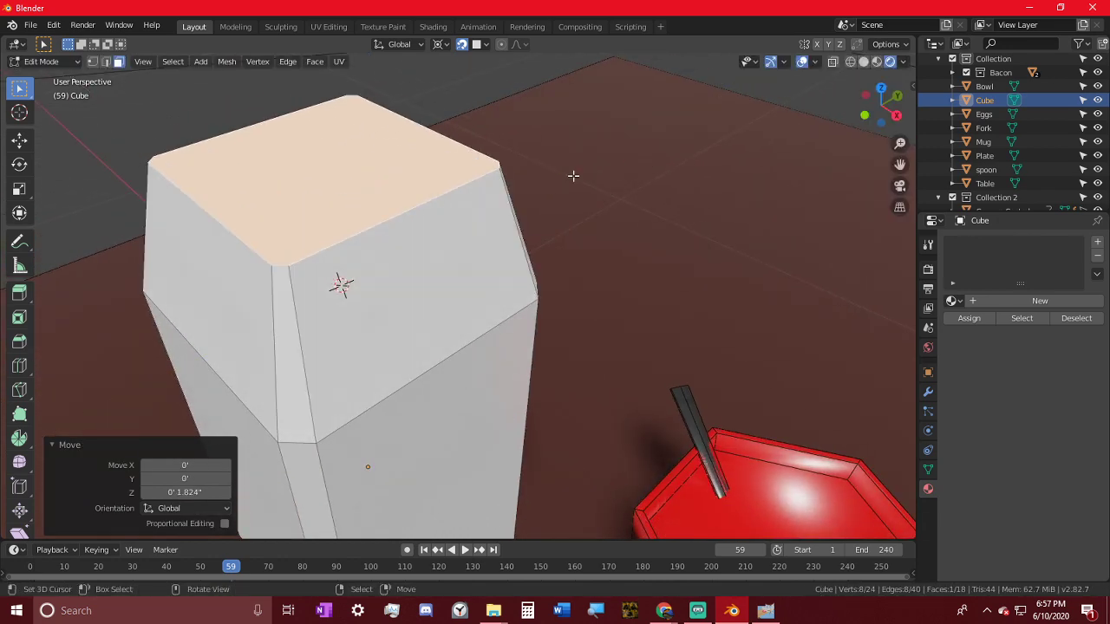
- Raise the top face a further 0.78 inches or so along Z
mouse_move(573, 176)
middle_down()
mouse_move(530, 166)
mouse_move(562, 164)
middle_up()
key(g)
key(z)
click(538, 121)
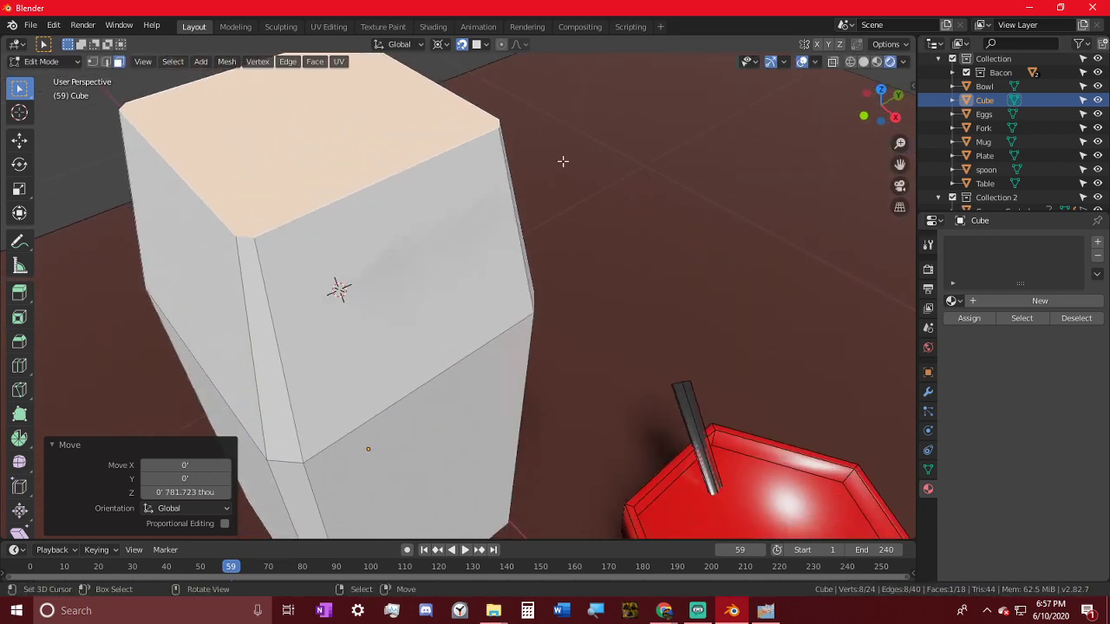
- Extrude one short corner edge of the top face horizontally, locked against Z, to near the centre of the top
click(105, 61)
click(498, 125)
middle_drag(498, 125, 582, 313)
key(KP_7)
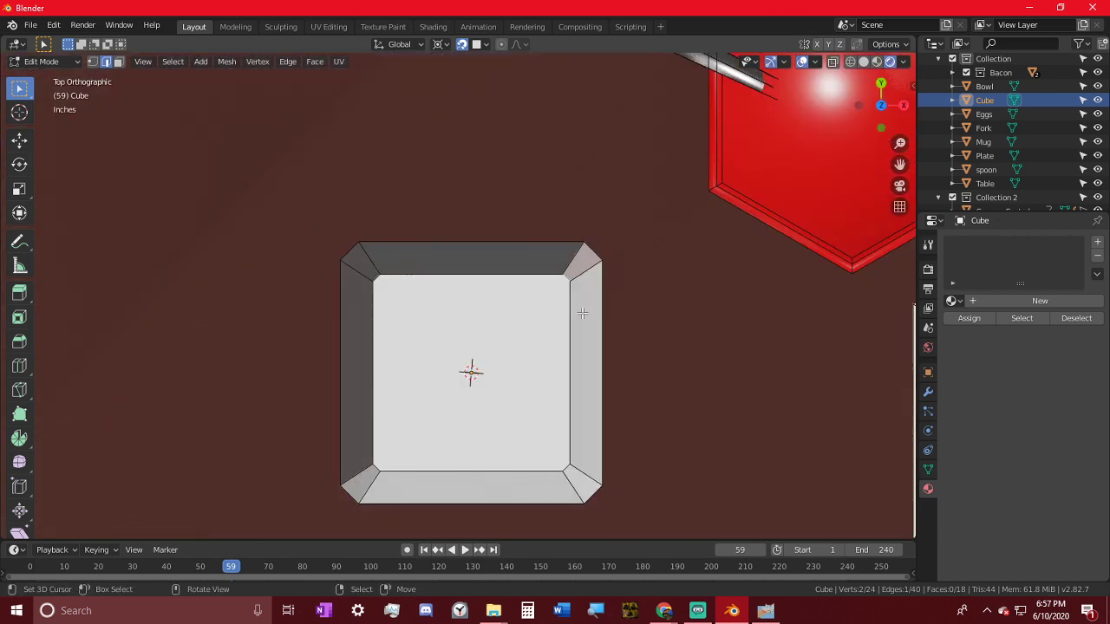
key(e)
key(shift+z)
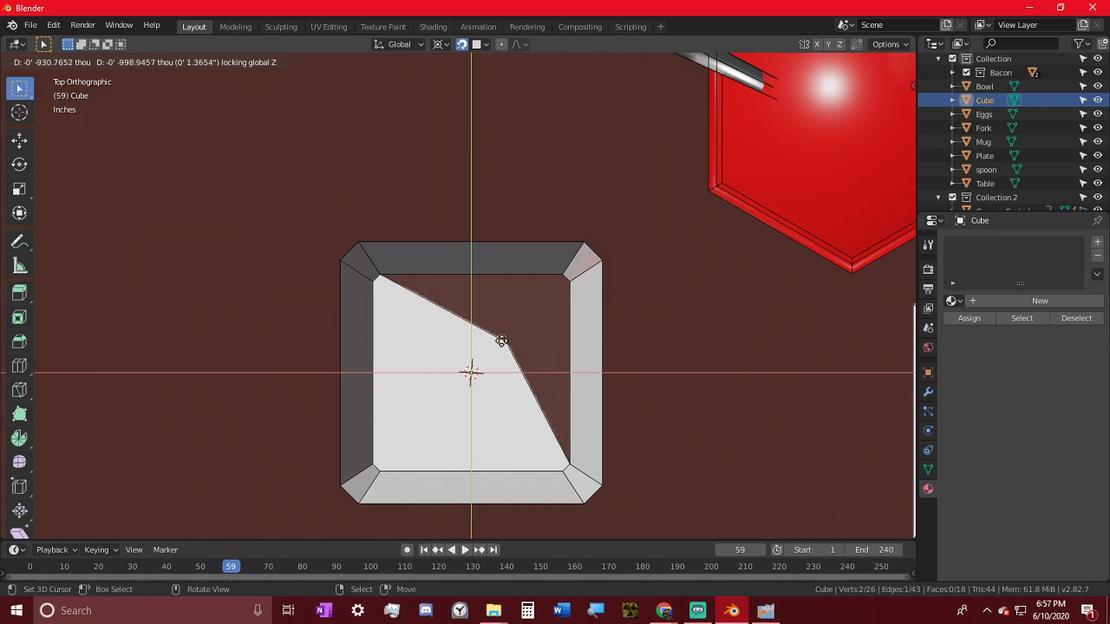
click(476, 367)
middle_drag(476, 367, 590, 109)
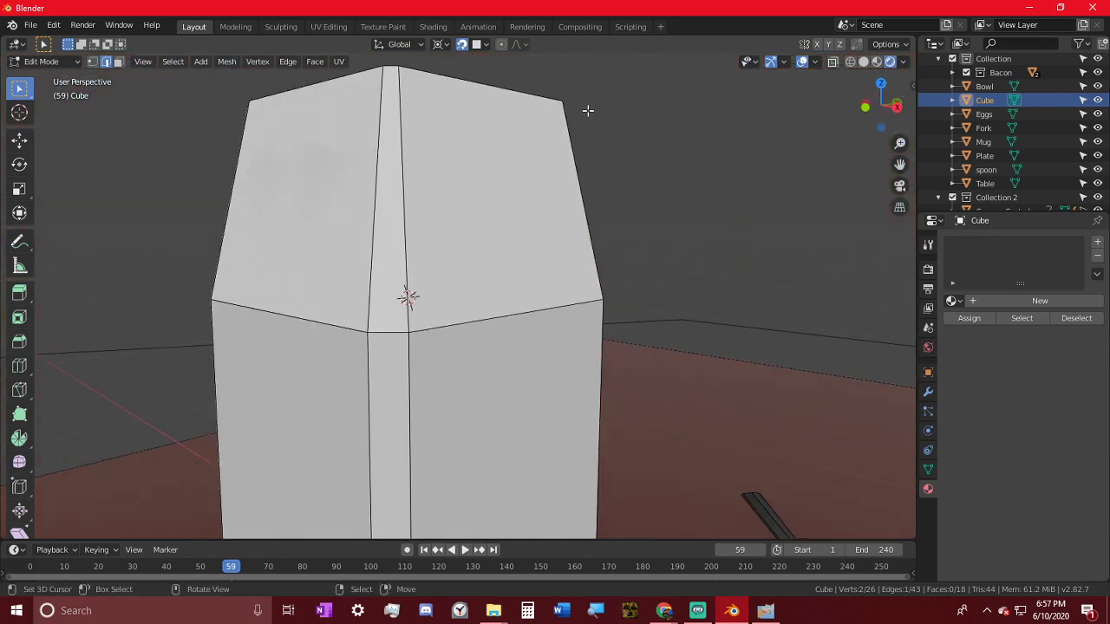
- Lower the outer corner edge of the tapered section 2.27 inches along Z
key(g)
key(z)
click(577, 271)
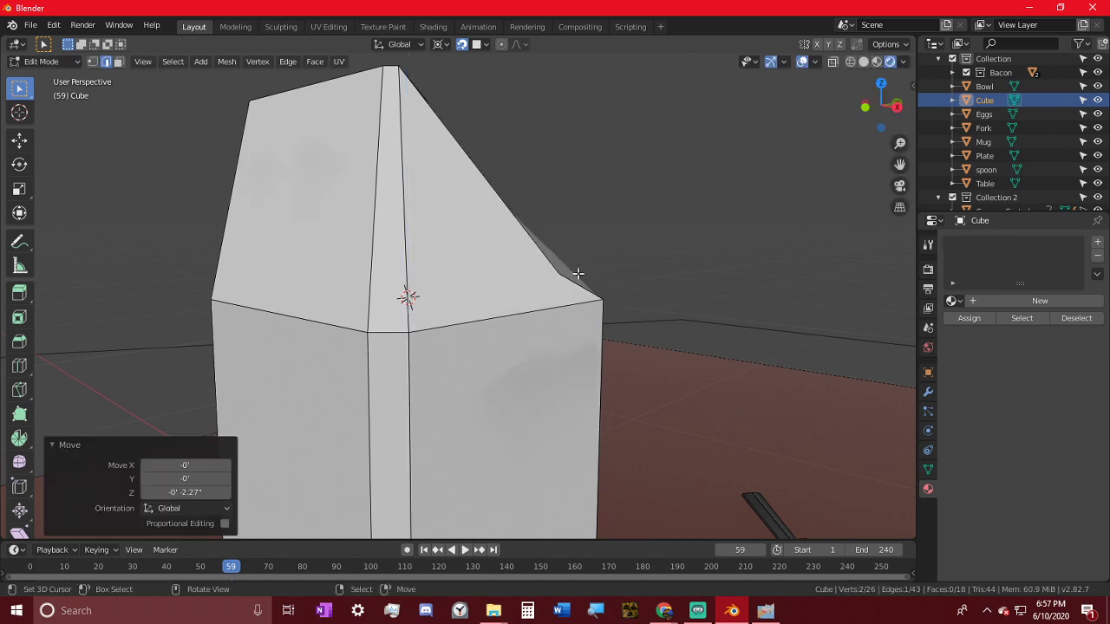
middle_drag(578, 272, 429, 404)
- Snap the 3D cursor to the lowered corner edge and widen the edge by scaling it to 4.395
key(KP_7)
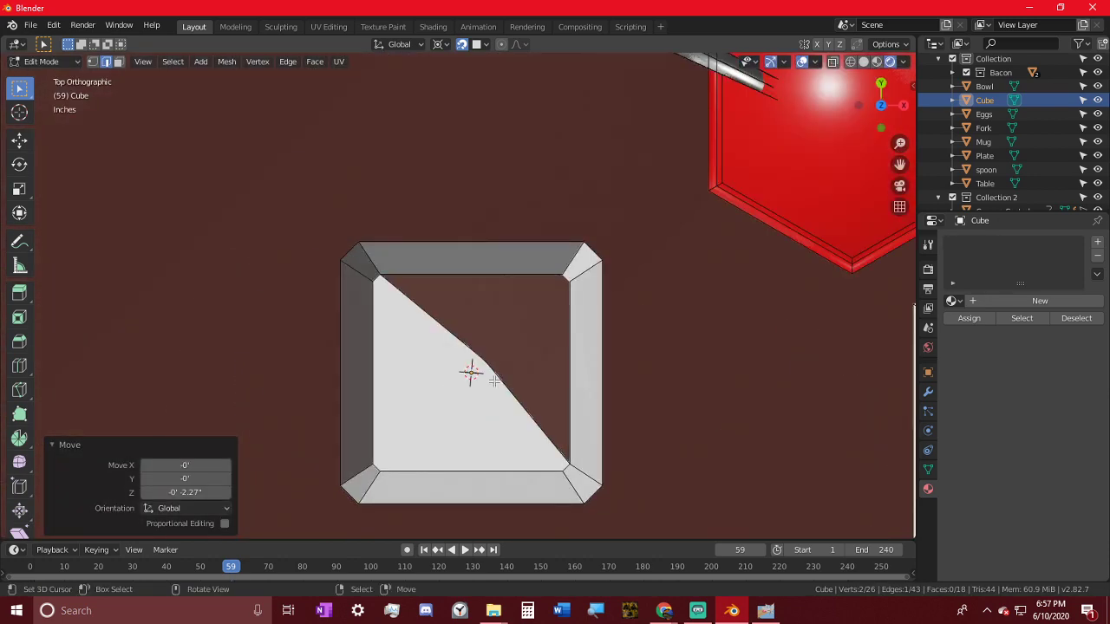
key(s)
right_click(511, 409)
key(shift+s)
click(535, 448)
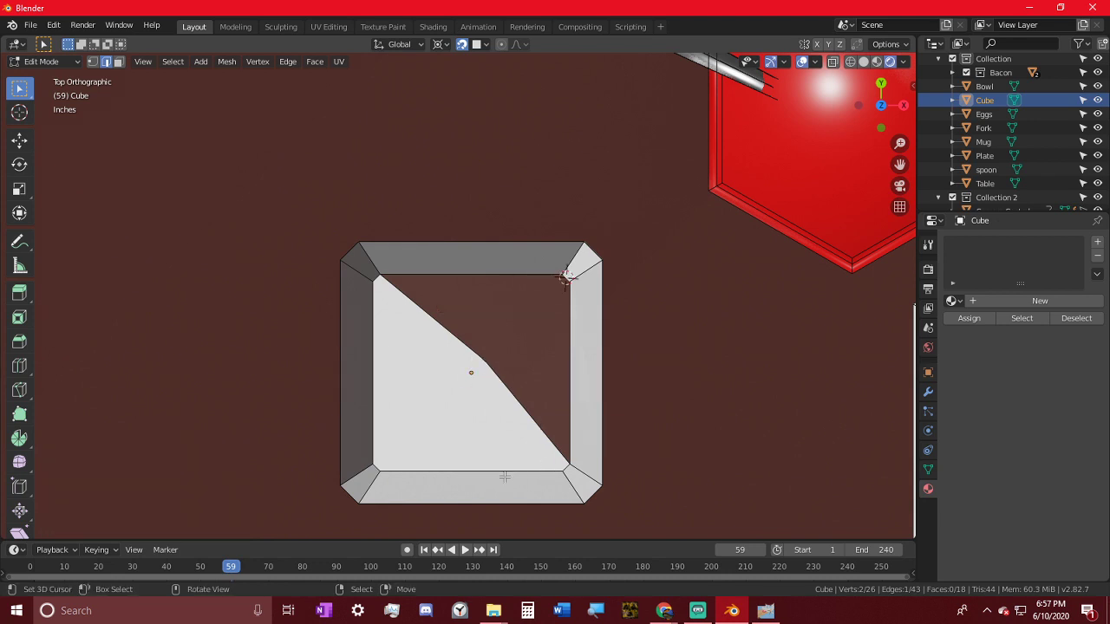
key(s)
click(409, 467)
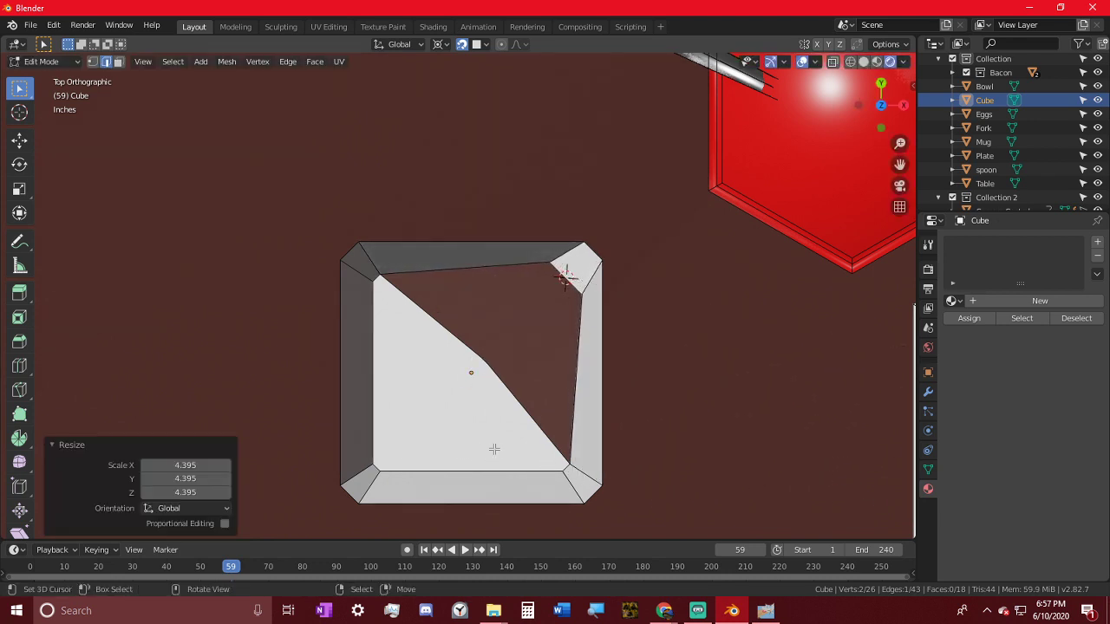
- Move the lowered corner edge horizontally inward, about -0.83 inches in X and -0.79 inches in Y
key(g)
key(shift+z)
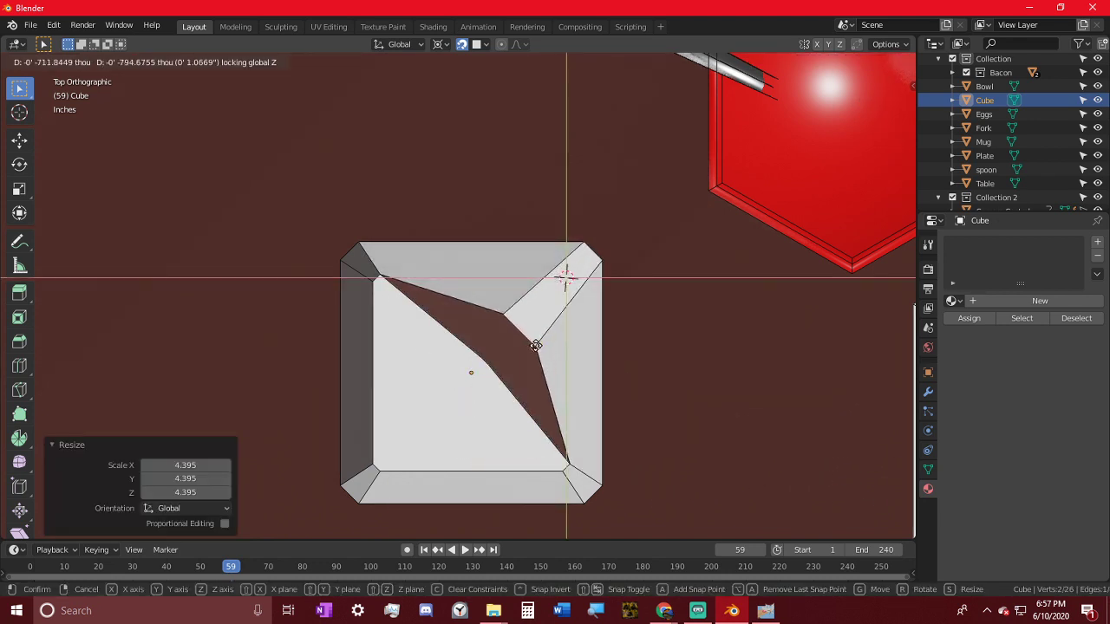
click(533, 345)
middle_drag(532, 346, 387, 228)
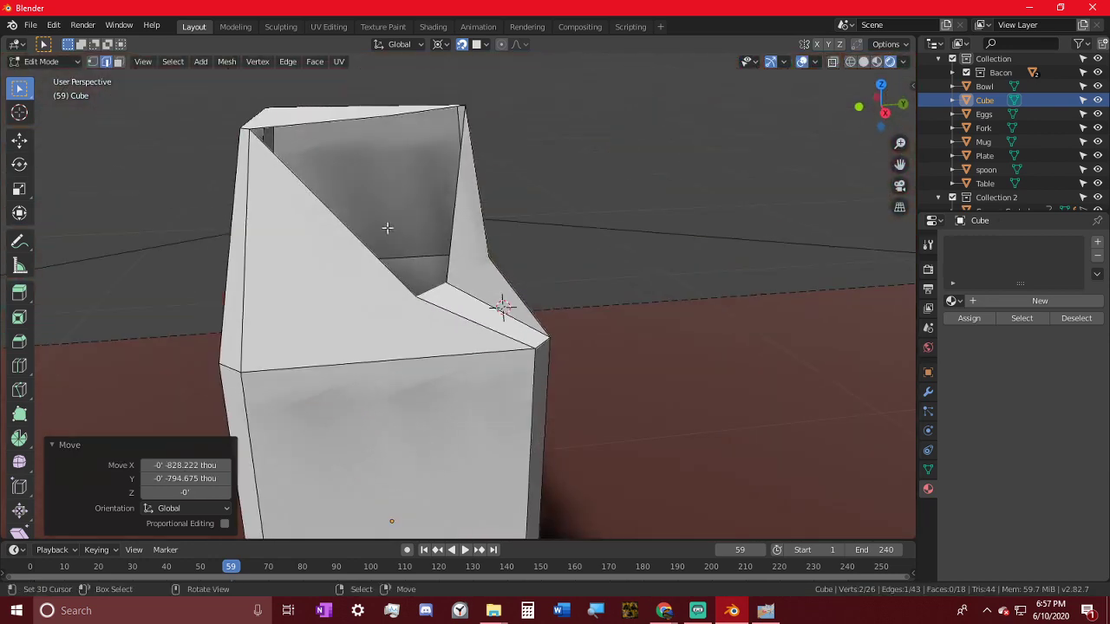
middle_drag(436, 271, 407, 237)
middle_drag(483, 341, 464, 298)
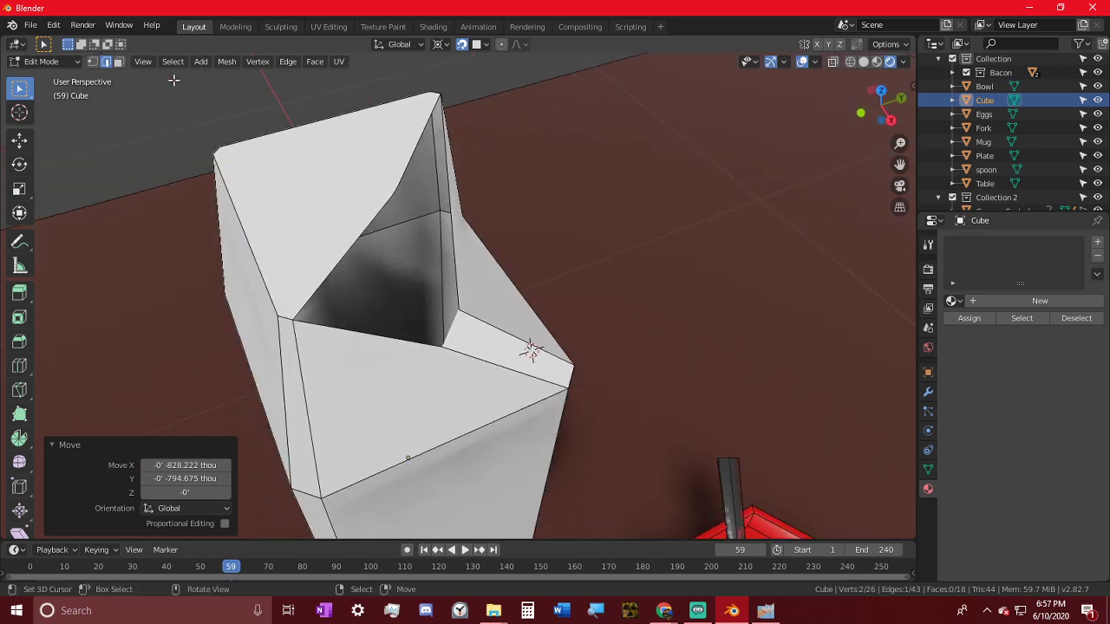
- Try to scale the lowered corner edge and the top face's short cut edge together about their shared midpoint
middle_drag(544, 351, 399, 200)
middle_drag(446, 168, 332, 168)
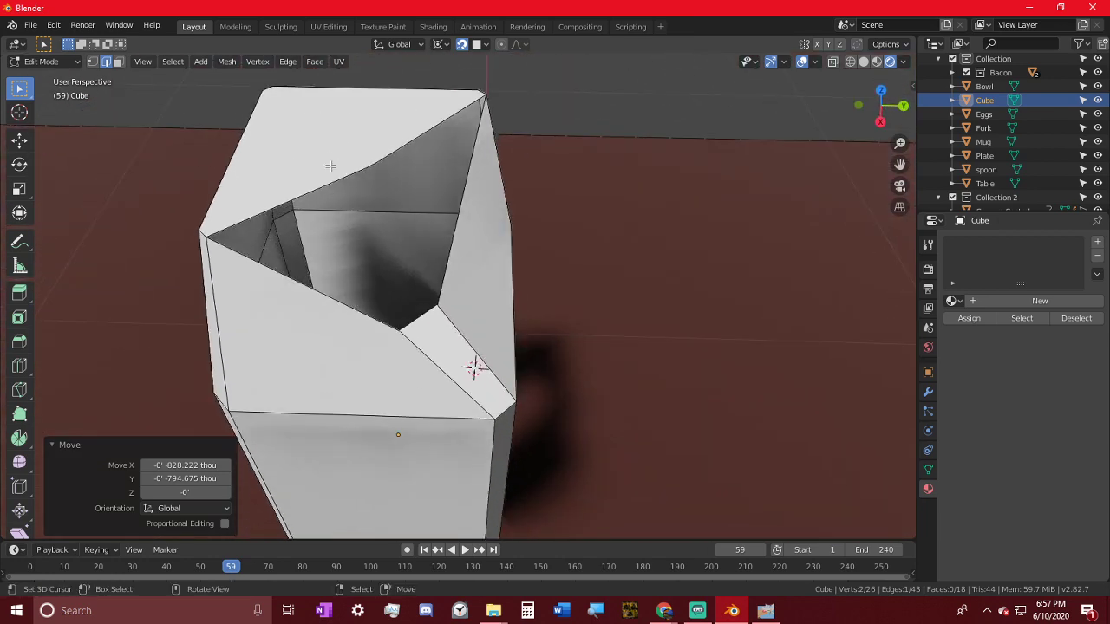
shift+click(332, 170)
middle_drag(427, 227, 383, 279)
shift+click(414, 209)
shift+click(393, 127)
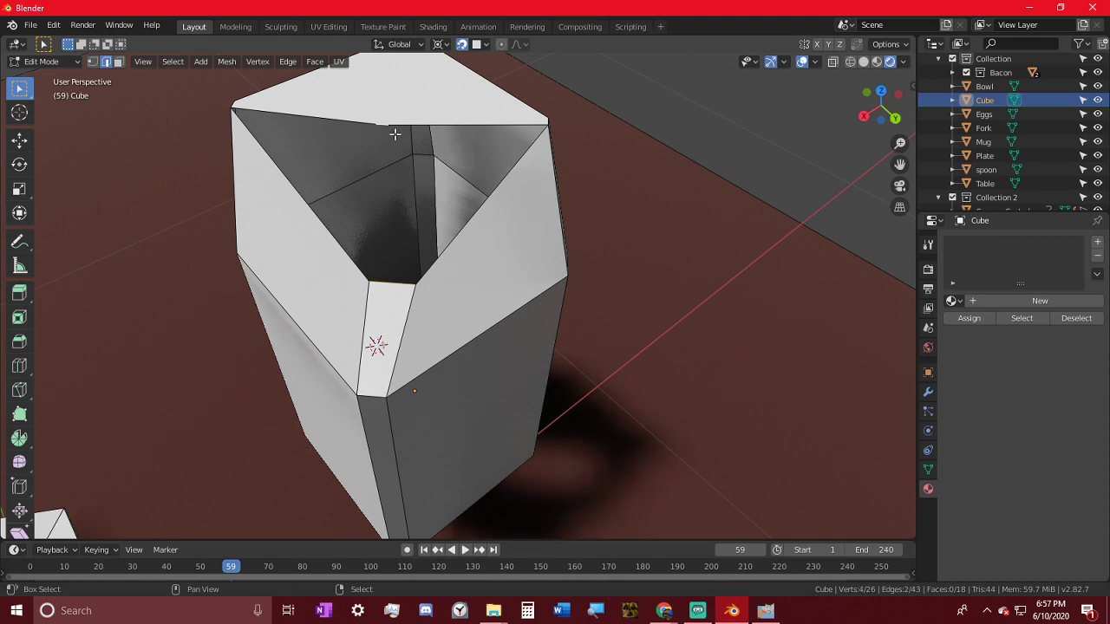
key(s)
right_click(494, 192)
key(shift+s)
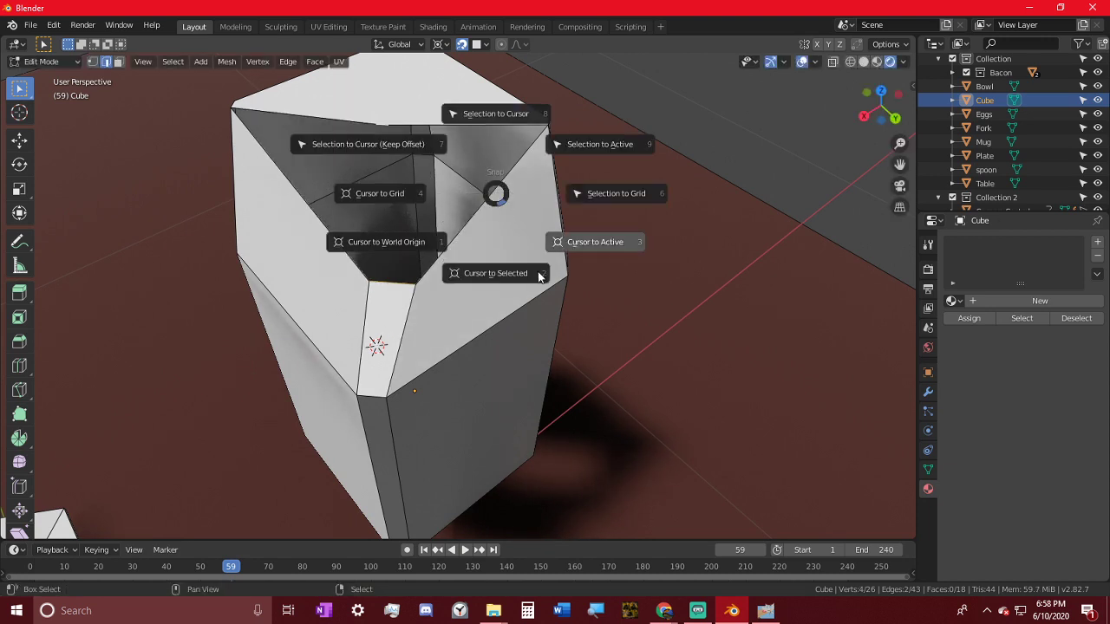
click(496, 272)
key(s)
key(Escape)
key(shift+s)
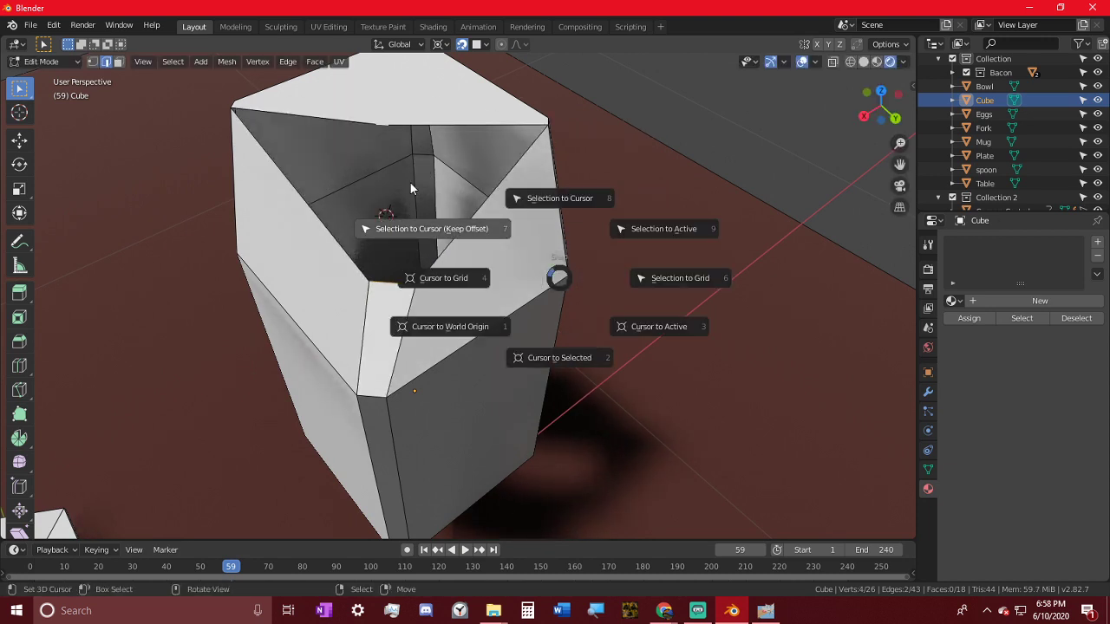
- Snap the 3D cursor to the top face's short cut edge and widen that edge by scaling it to 7.404
right_click(373, 126)
right_click(384, 121)
right_click(386, 123)
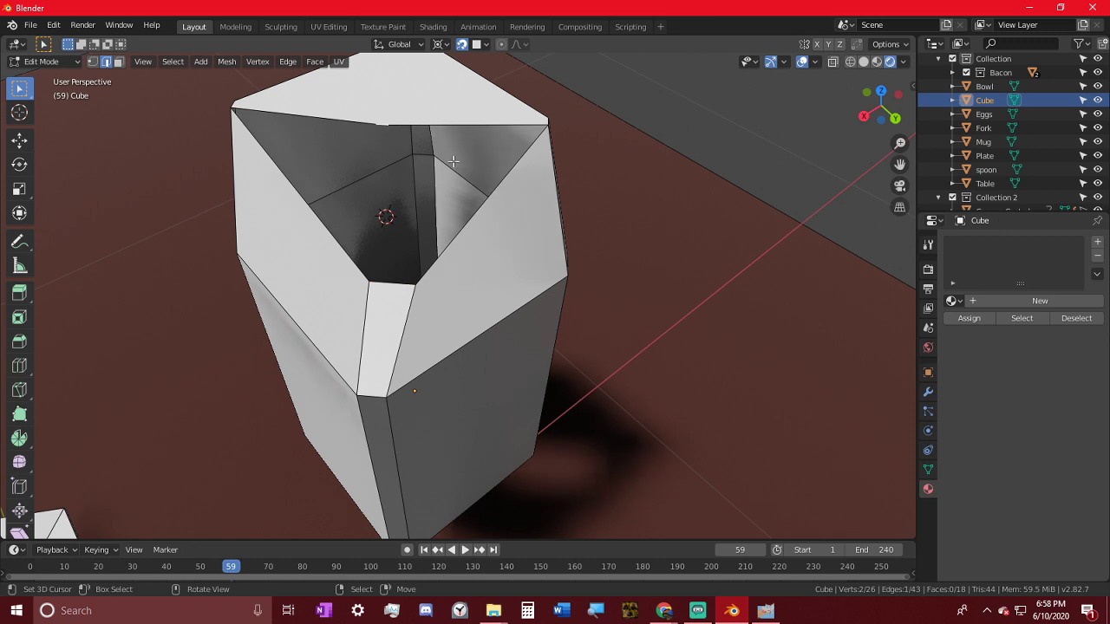
key(s)
key(x)
key(Escape)
key(shift+s)
click(547, 201)
key(s)
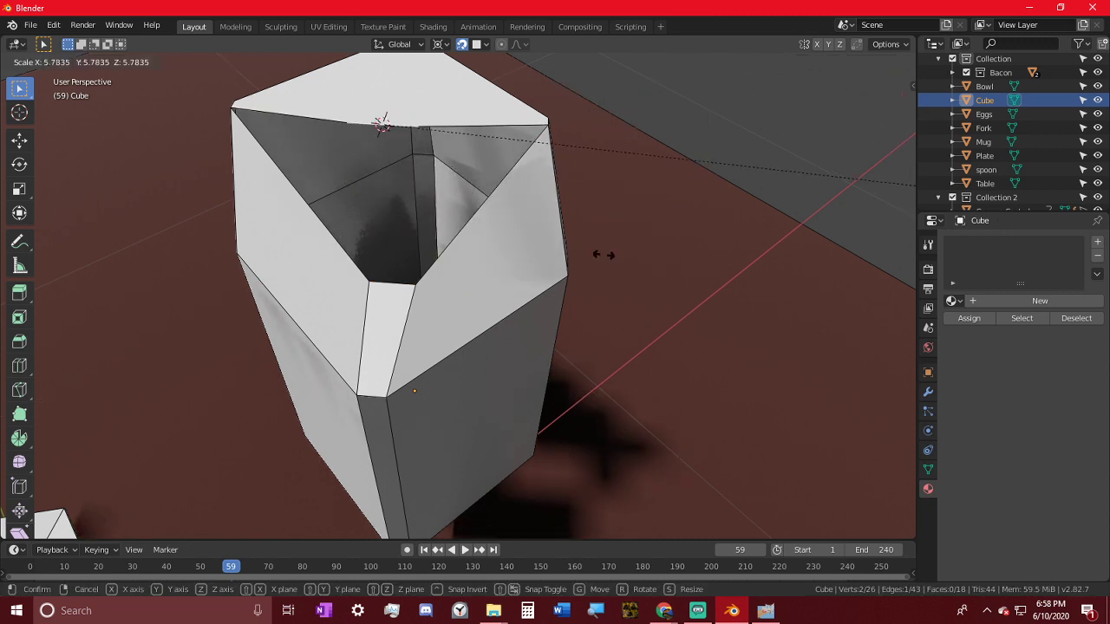
click(764, 203)
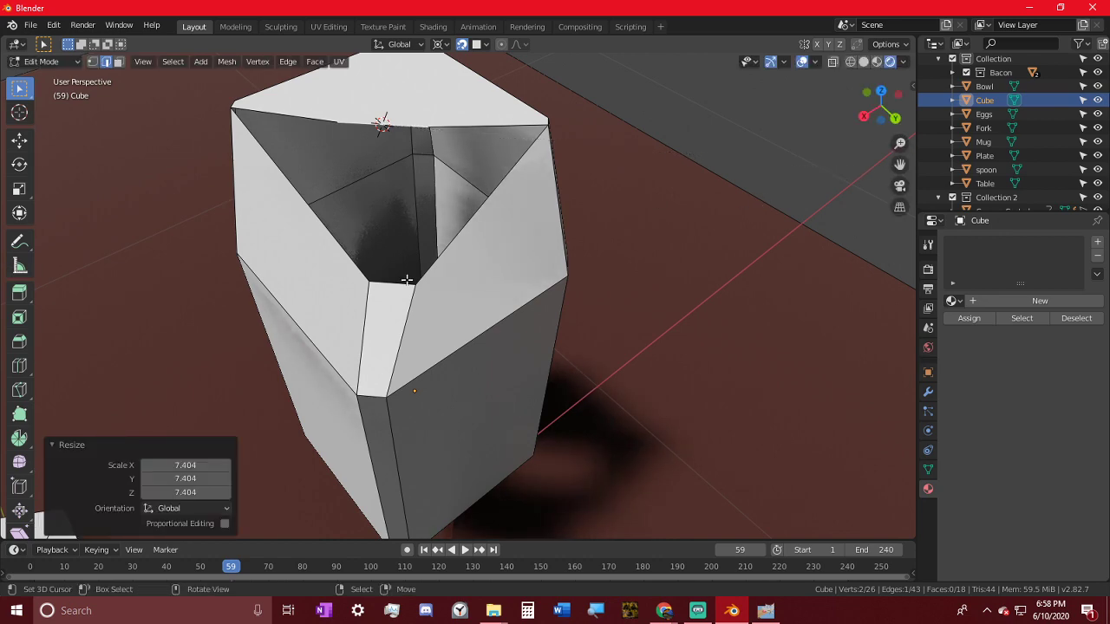
- Fill a sloping face across the opening between the top's widened cut edge and the lowered corner edge
middle_drag(407, 279, 418, 150)
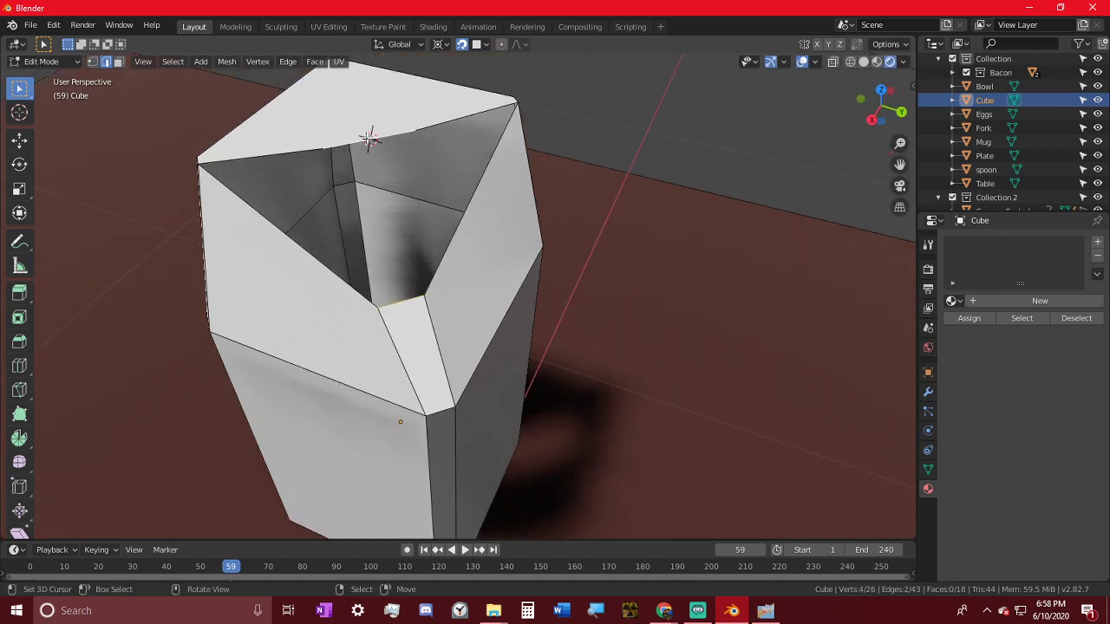
click(401, 278)
middle_drag(400, 277, 388, 194)
key(alt+a)
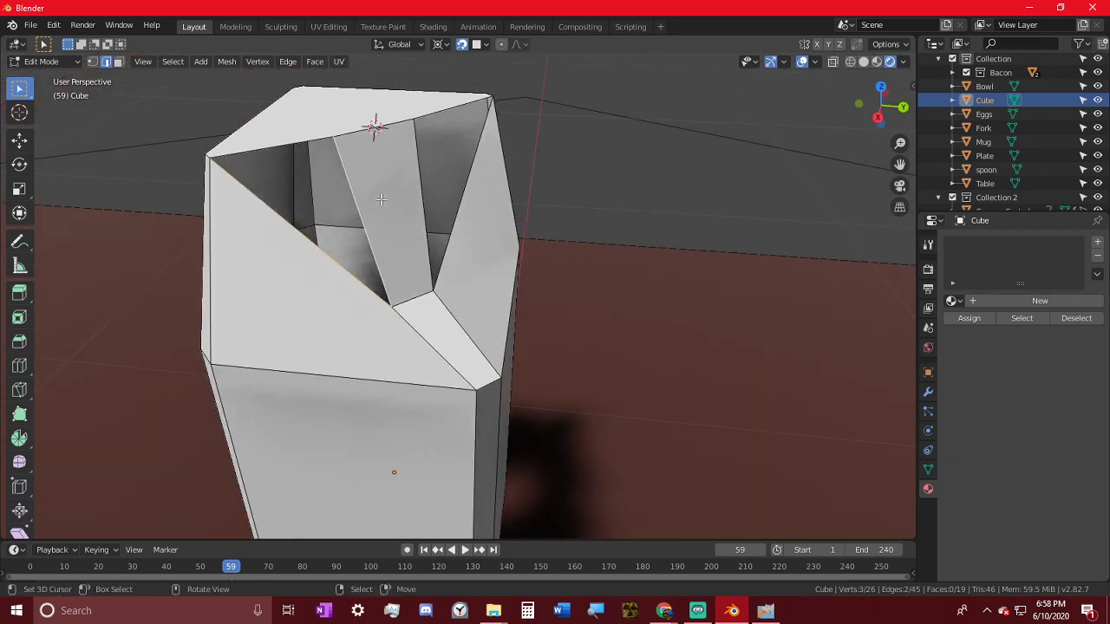
- Fill the two remaining triangular openings on either side of the sloping face in the carton's recessed corner
key(f)
right_click(421, 169)
shift+right_click(472, 164)
key(f)
- Add an edge loop around the carton's upper section, sliding it about -0.39 towards the section's lower rim
middle_drag(483, 163, 531, 422)
middle_drag(558, 430, 439, 355)
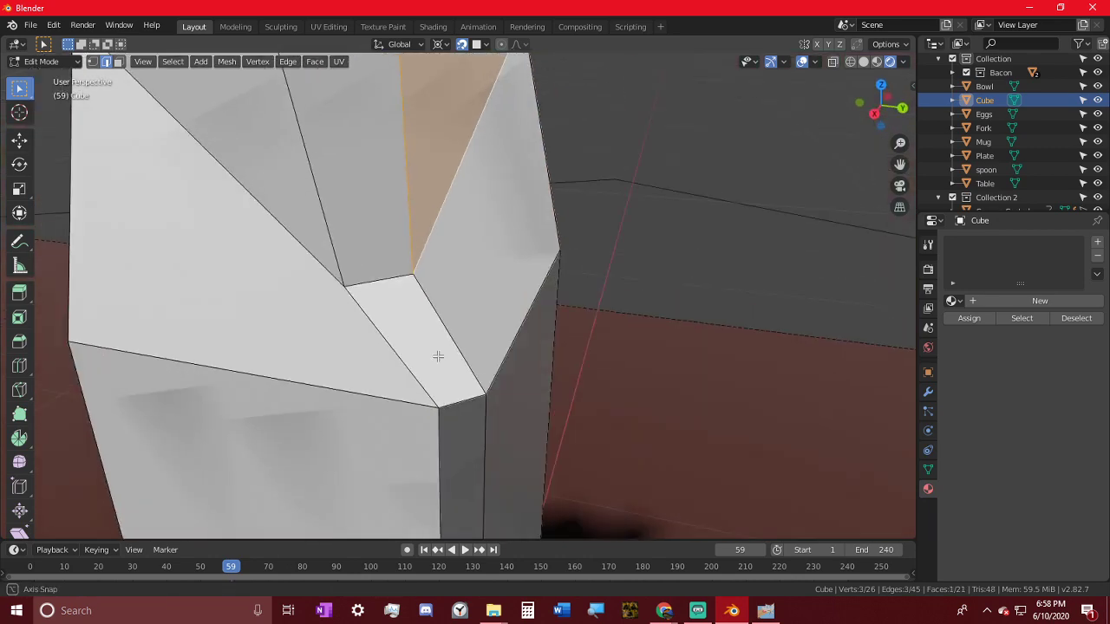
key(ctrl+r)
click(448, 297)
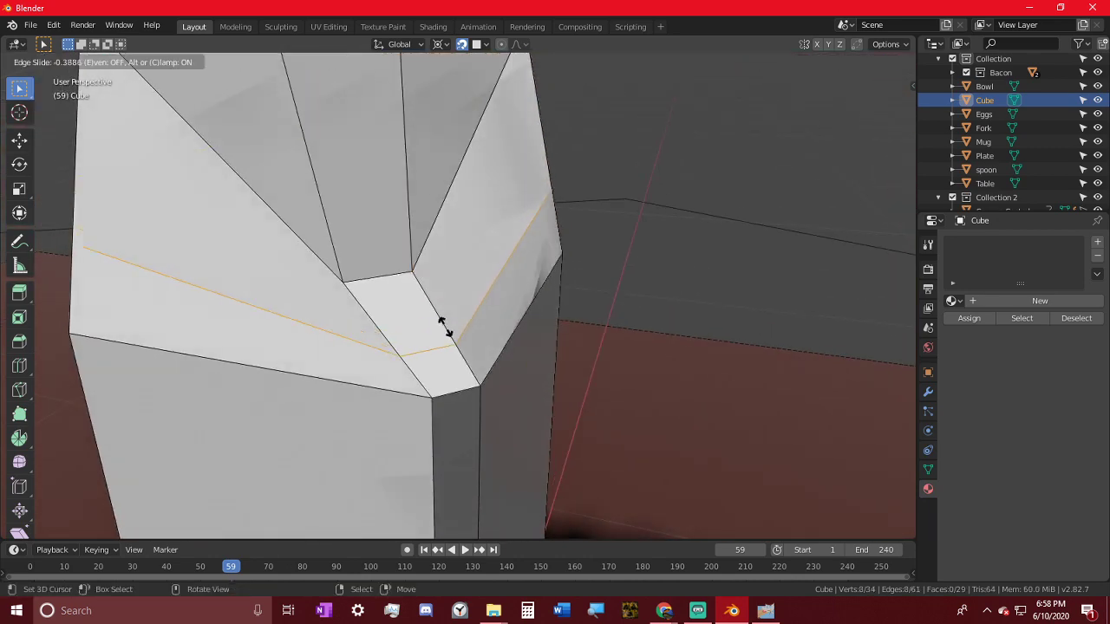
click(448, 326)
- Deselect the new loop's segments around the recessed corner and raise its remaining back edges 1.563 inches along Z
middle_drag(448, 327, 586, 319)
click(605, 246)
key(c)
middle_click(286, 317)
right_click(186, 235)
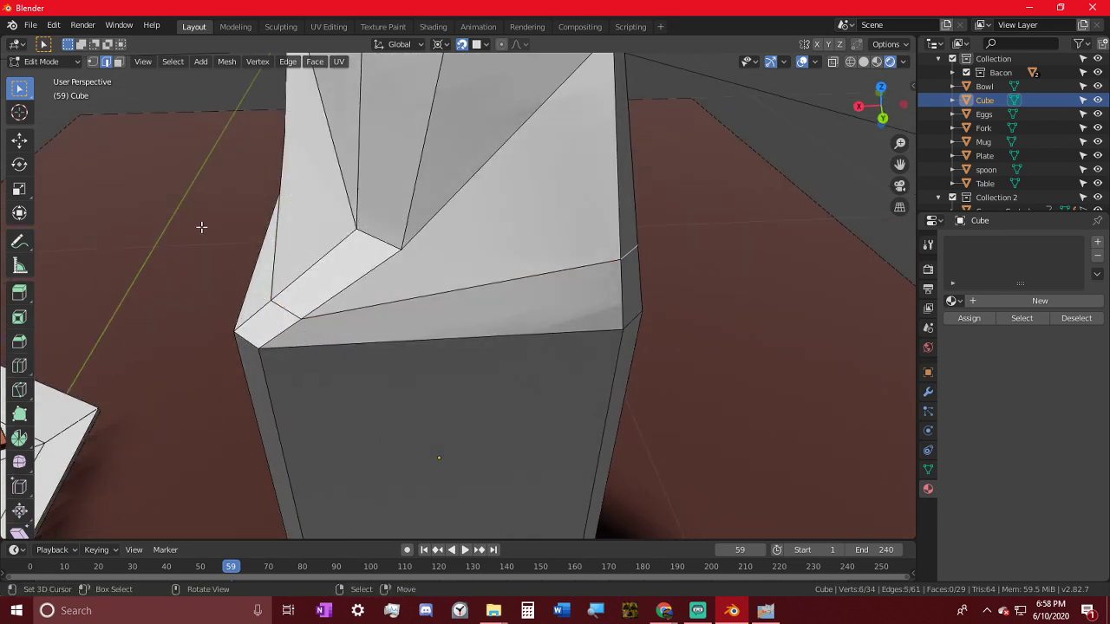
middle_drag(201, 227, 406, 266)
key(g)
key(z)
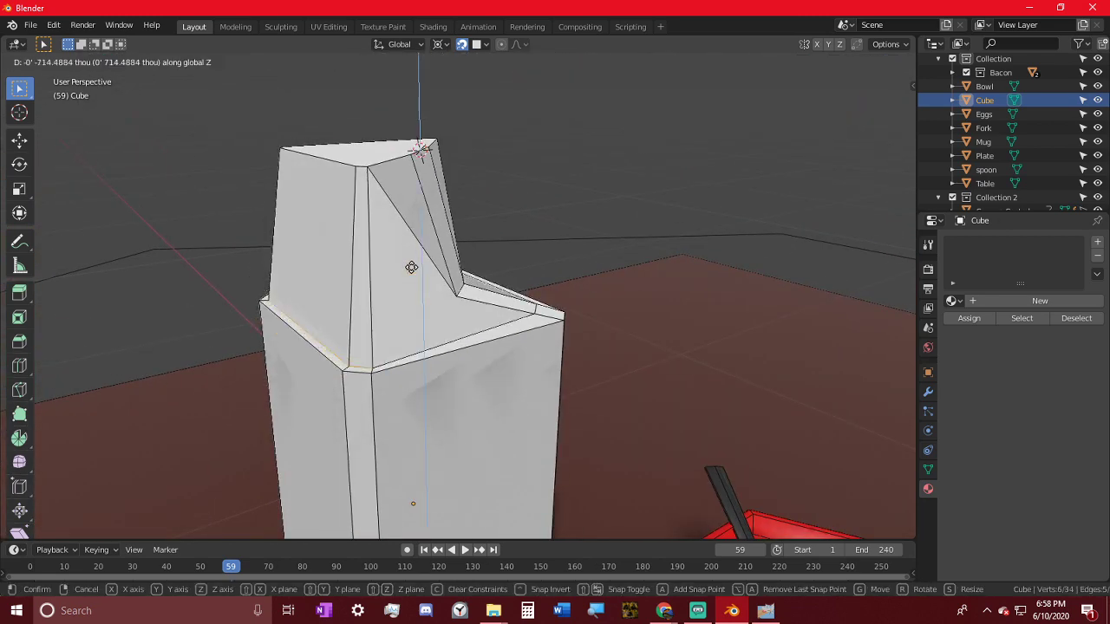
click(425, 172)
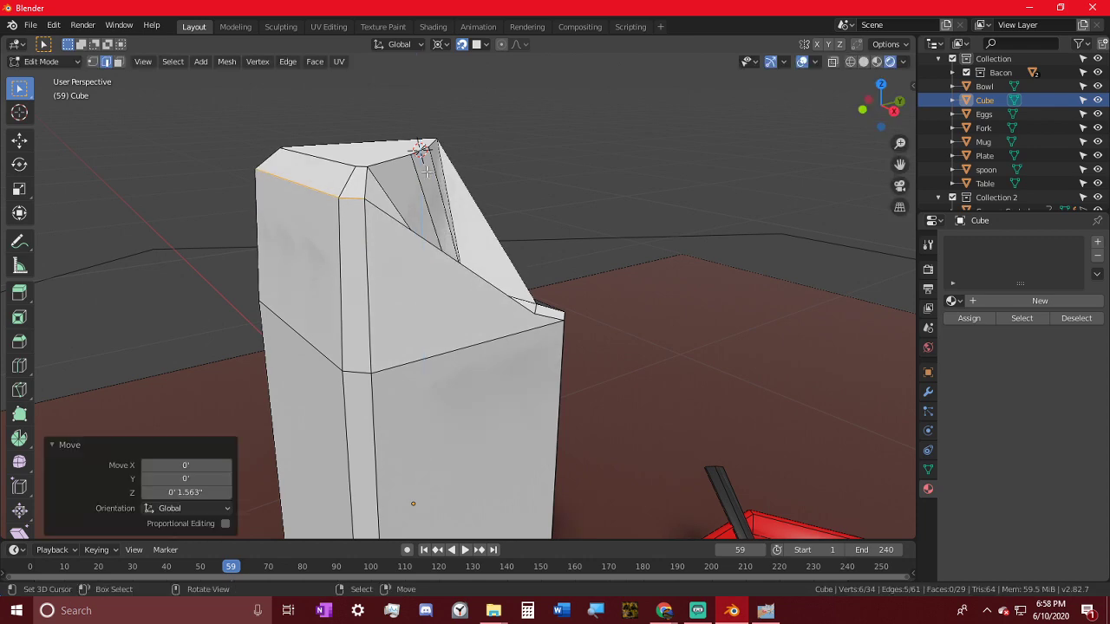
- Raise the sloping face's lower short edge vertically and shift it about 17 thou in X, 104 thou in Y and 380 thou in Z
middle_drag(425, 172, 398, 210)
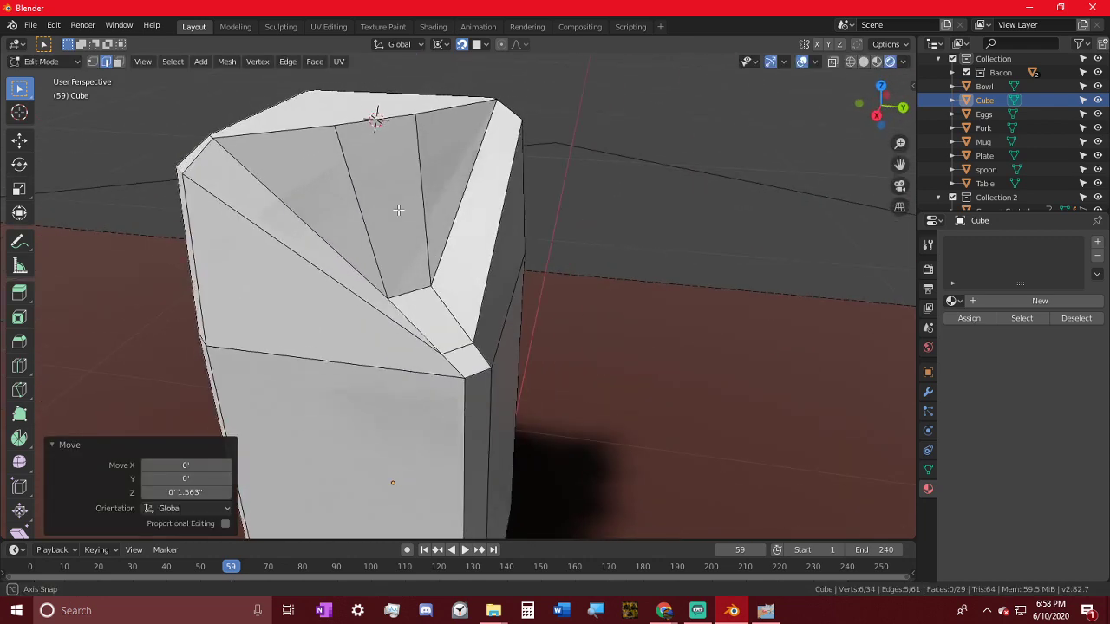
click(409, 296)
middle_drag(419, 295, 446, 274)
key(g)
key(z)
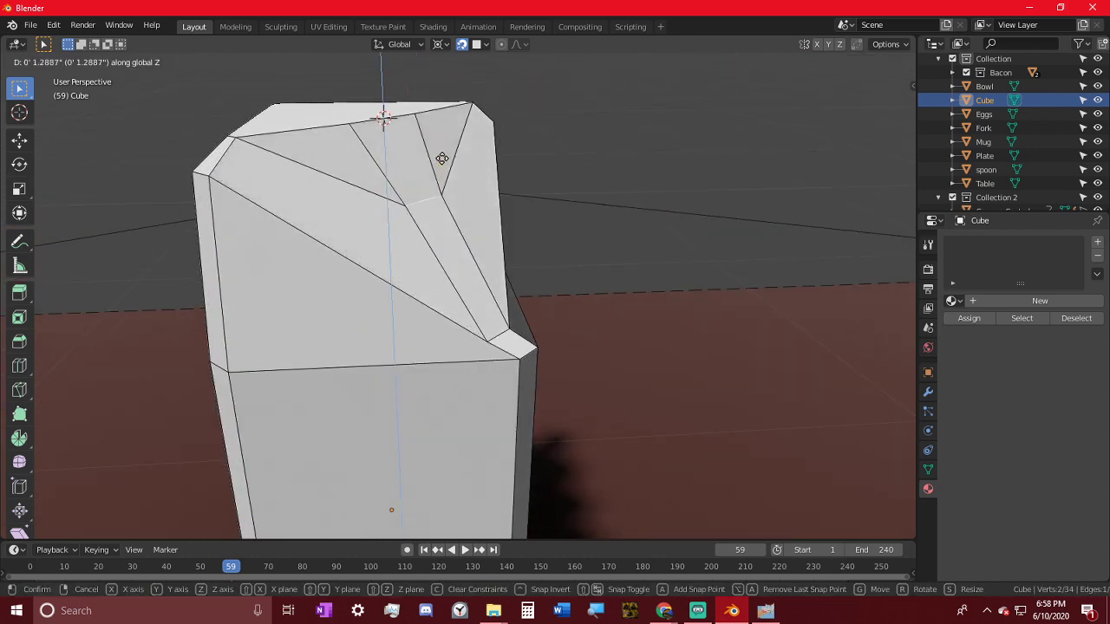
click(441, 194)
middle_drag(442, 194, 466, 188)
key(g)
click(565, 133)
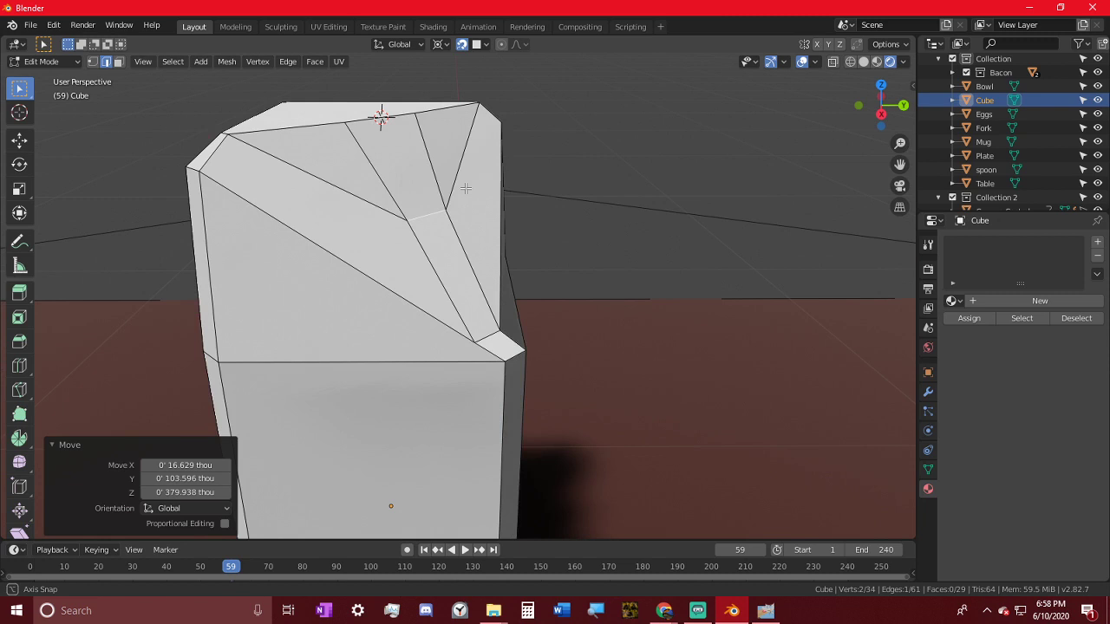
- Extrude the small face at the recessed corner's outer tip upward 1.742 inches into a thin post
click(495, 342)
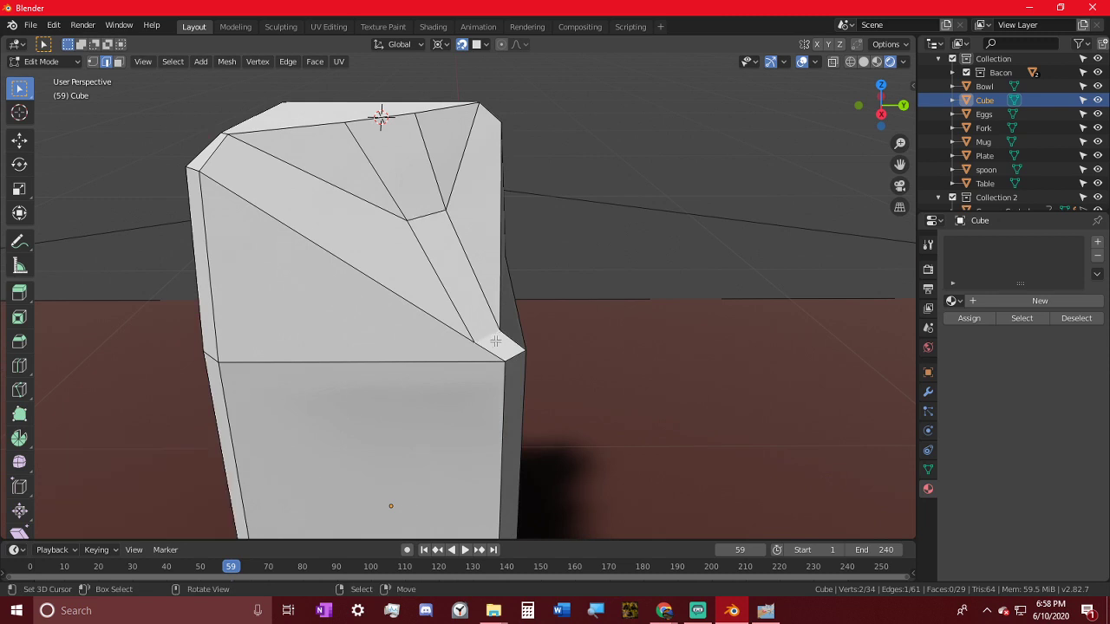
click(119, 62)
middle_drag(674, 324, 485, 407)
click(544, 336)
key(e)
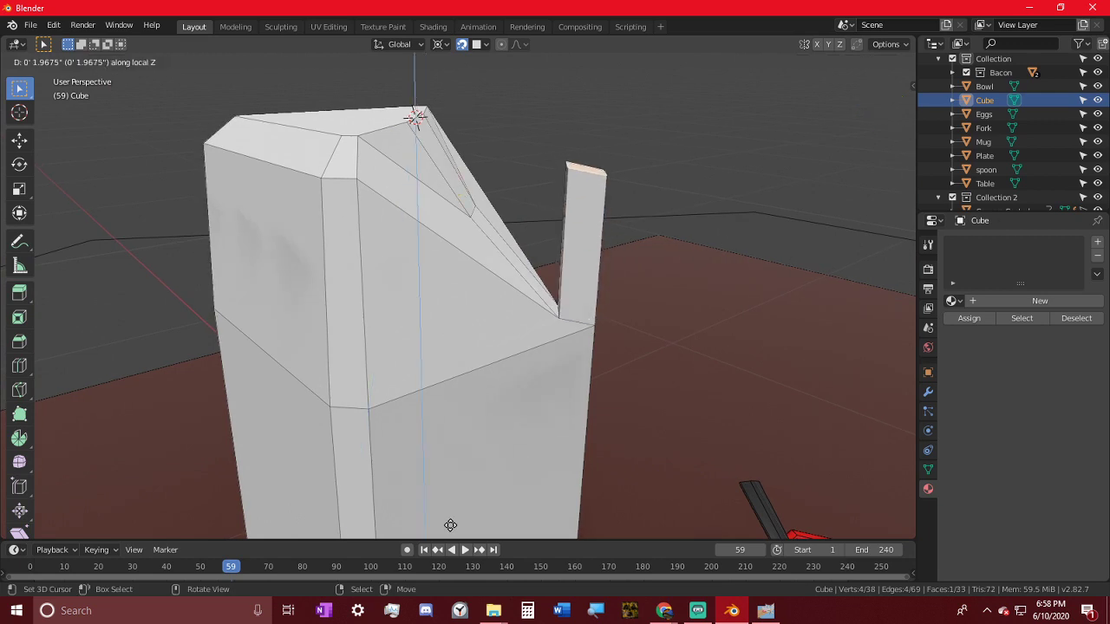
click(474, 61)
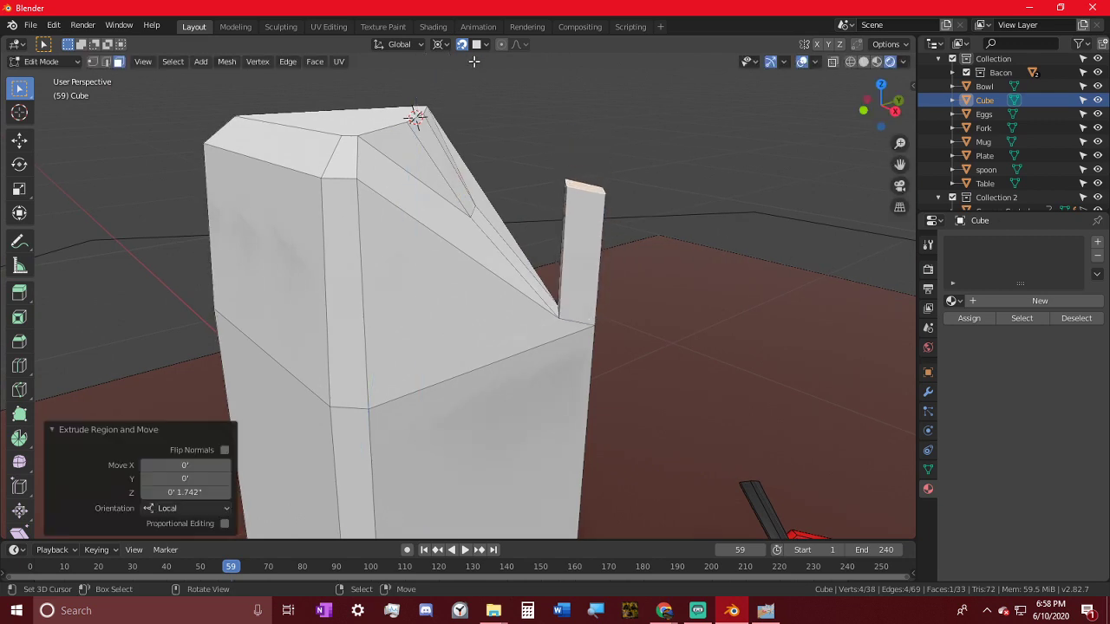
- Snap the 3D cursor midway between the sloping face's lower short edge and the facing top edge of the post
middle_drag(541, 317, 576, 174)
middle_drag(310, 134, 417, 217)
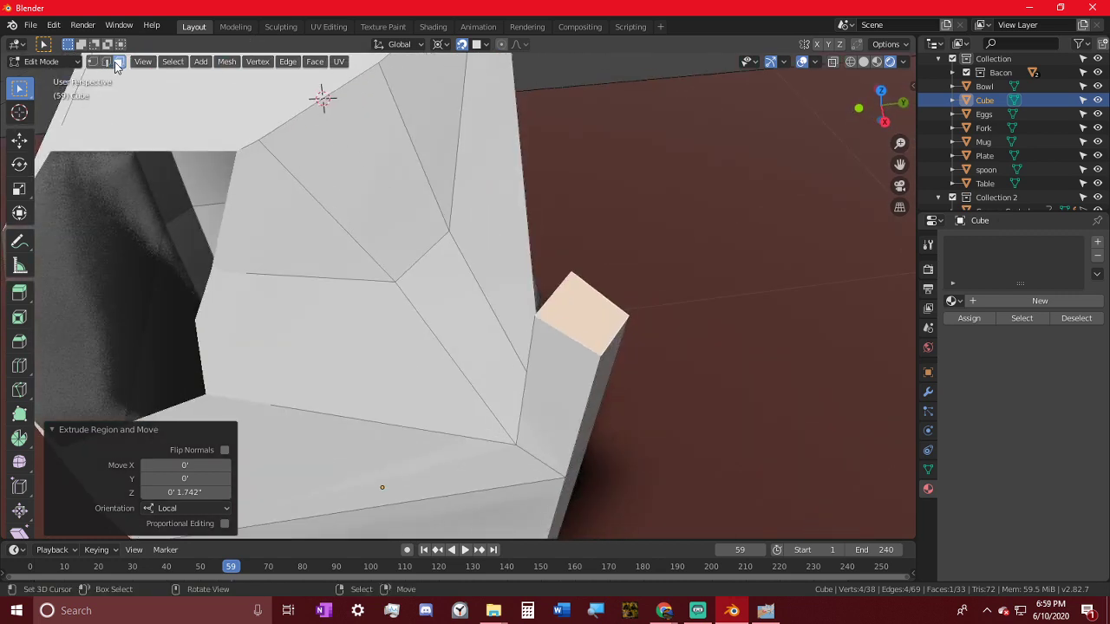
click(407, 252)
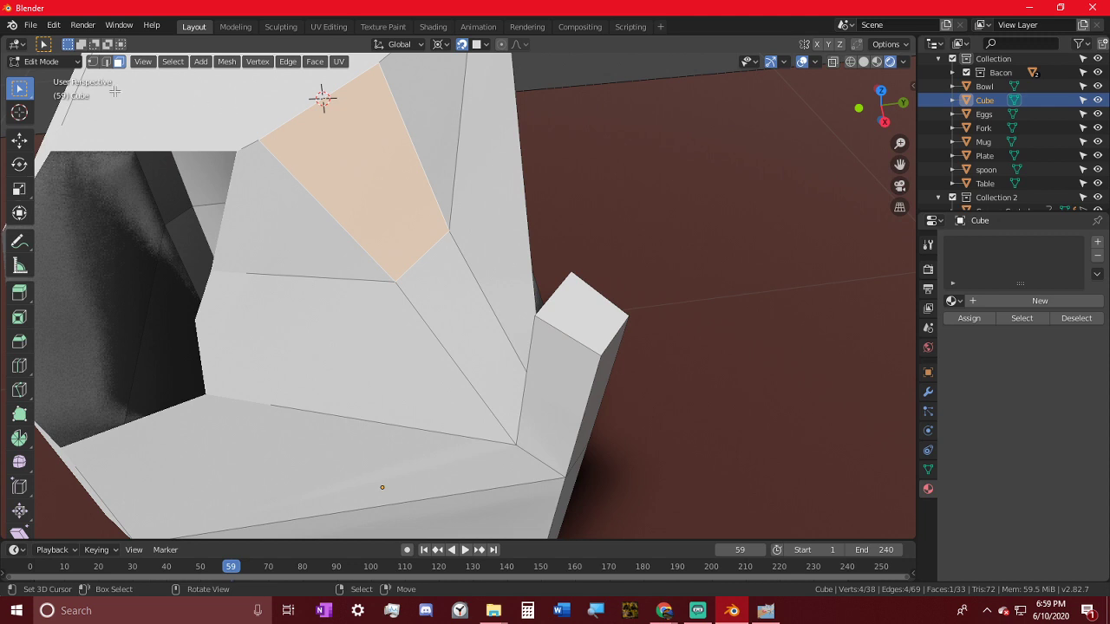
click(93, 61)
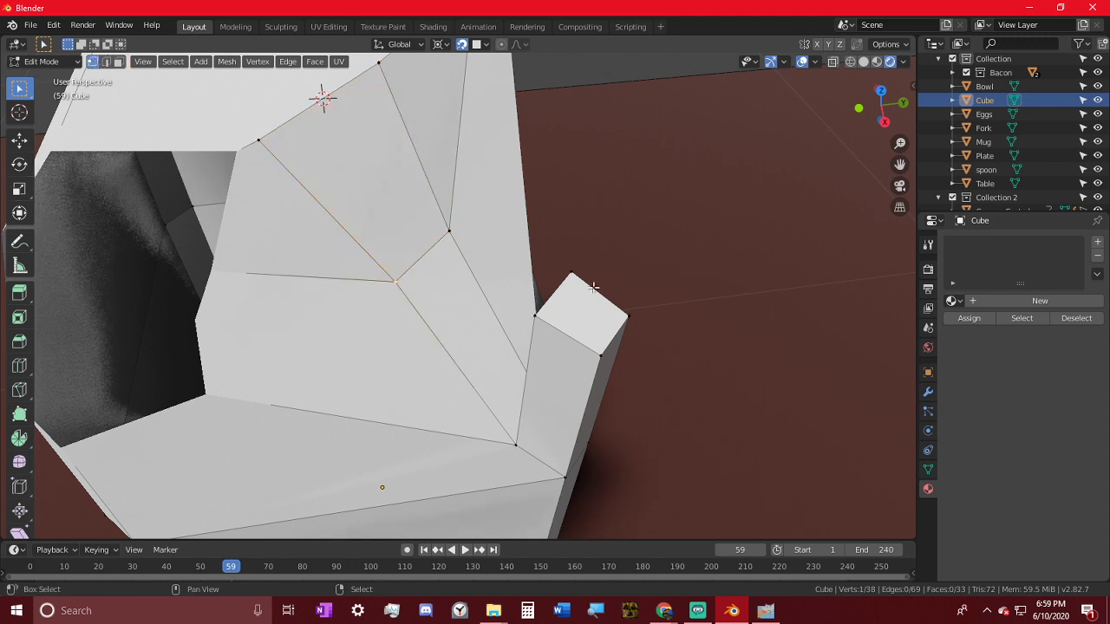
click(107, 62)
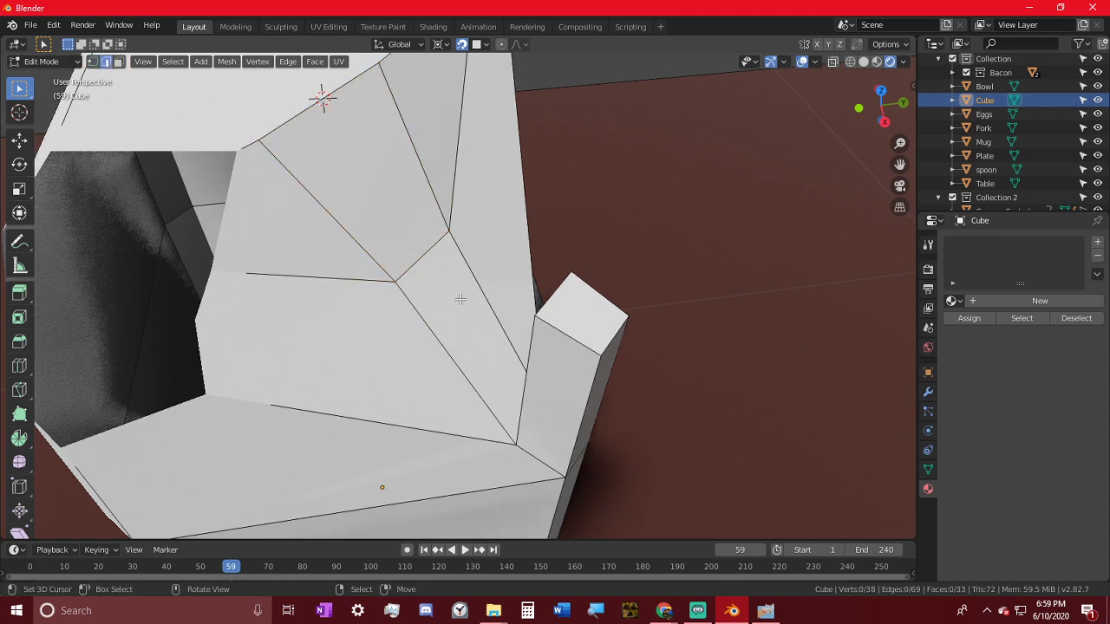
shift+click(552, 296)
key(shift+s)
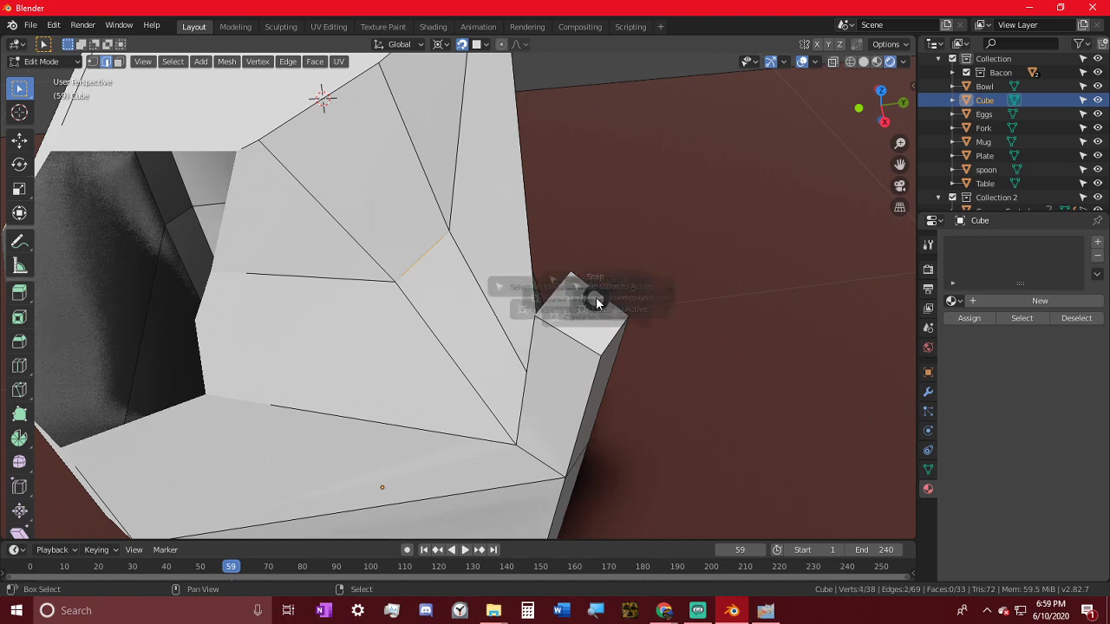
click(595, 381)
middle_drag(595, 382, 620, 343)
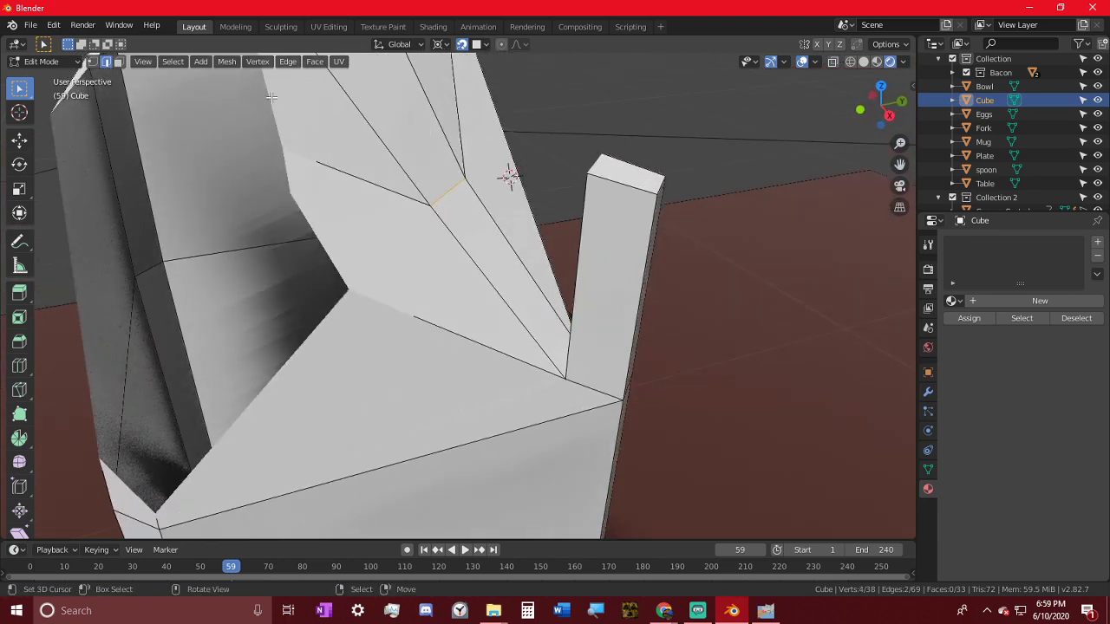
- Extrude the post's top face in place with zero offset
click(118, 62)
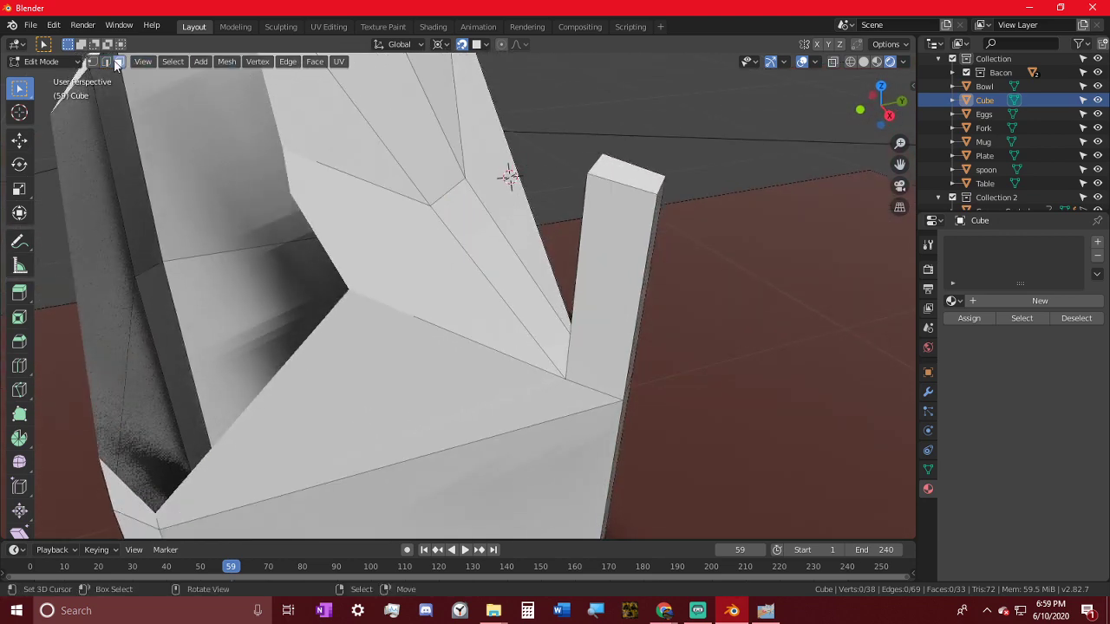
click(646, 182)
key(e)
right_click(668, 167)
middle_click(703, 223)
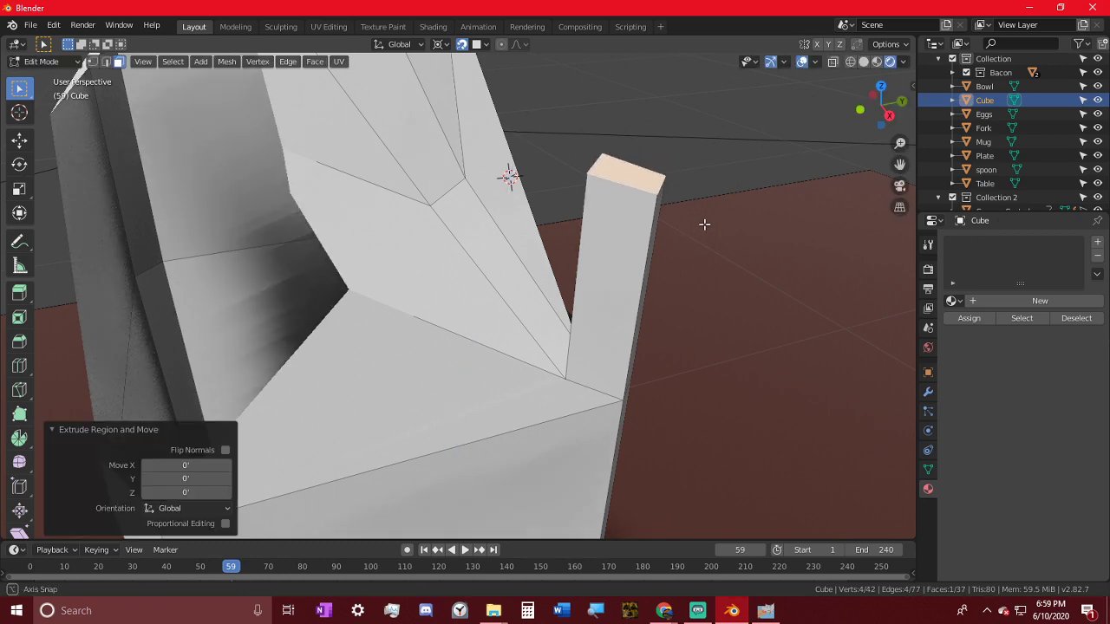
scroll(702, 239, down, 3)
middle_click(738, 238)
middle_drag(686, 238, 696, 194)
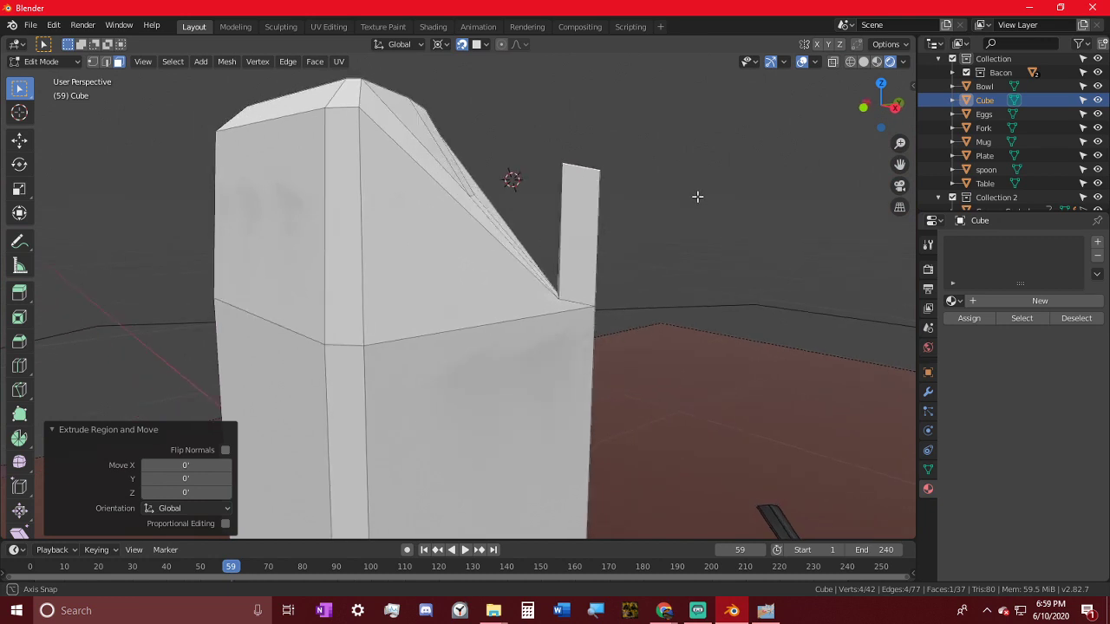
- Rotate the end face of the upright handle post by -65.5° around the 3D cursor, bending it toward the jug
key(KP_5)
scroll(706, 192, up, 3)
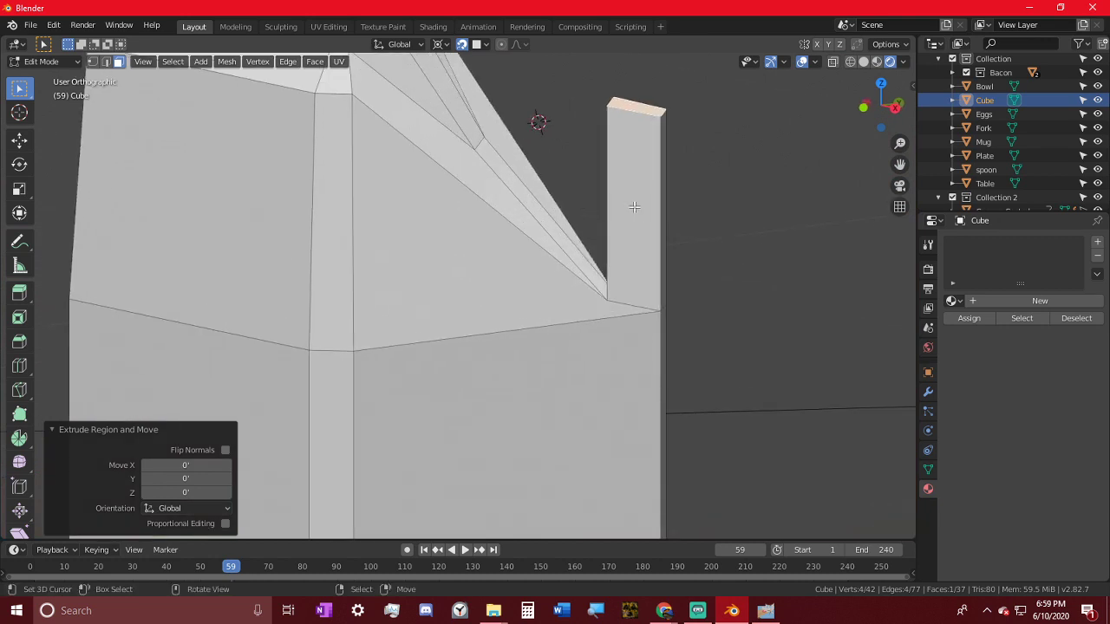
shift+middle_drag(671, 204, 664, 243)
middle_drag(681, 176, 638, 230)
key(r)
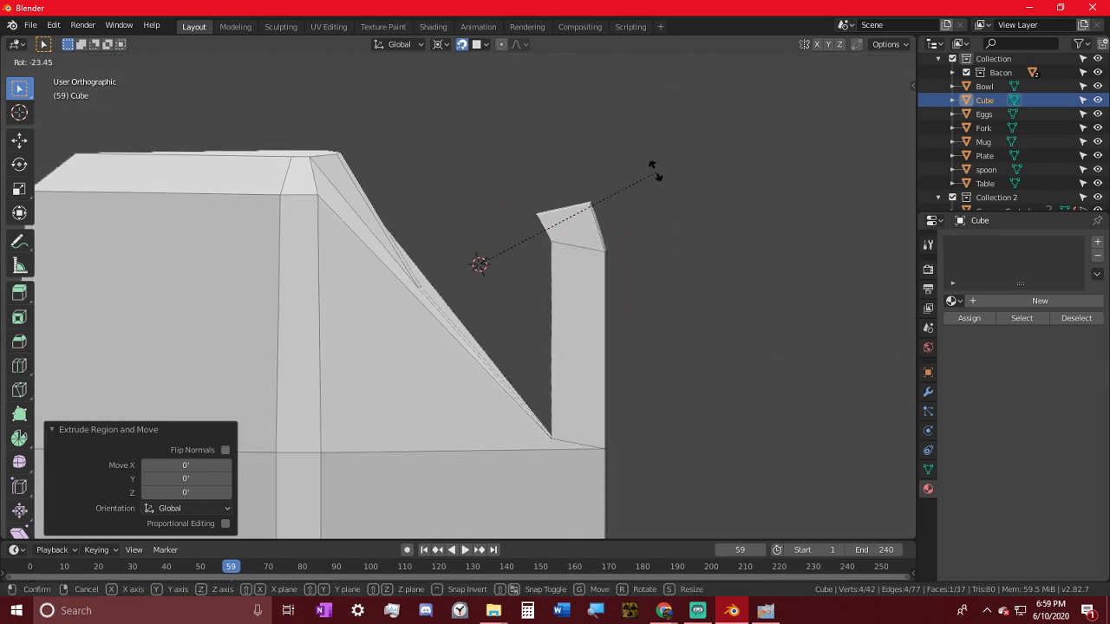
click(543, 97)
- In wireframe shading, select the angled upper segment of the handle and move it up about 435 thou along global Z
key(z)
click(390, 96)
key(c)
scroll(546, 232, down, 3)
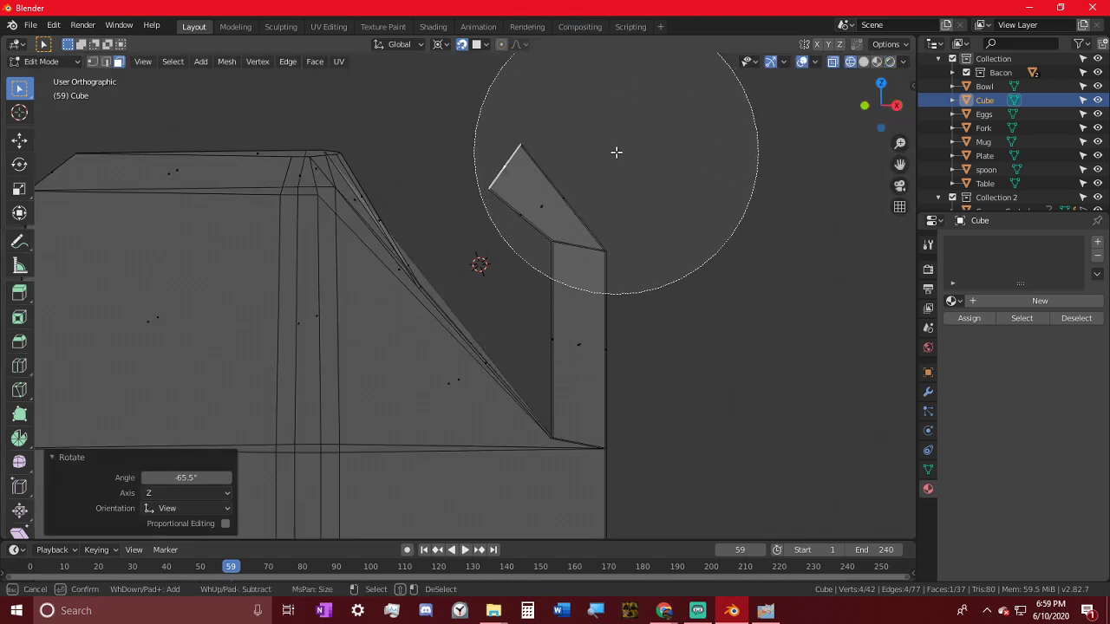
click(616, 152)
key(Escape)
key(g)
key(z)
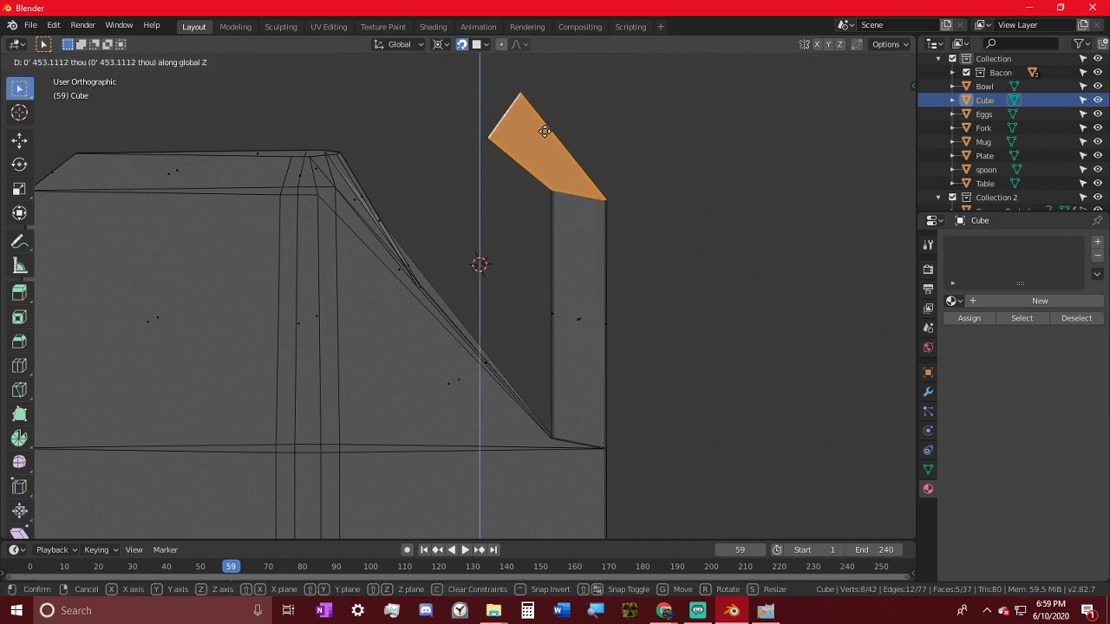
click(542, 135)
- Snap the 3D cursor to the short edge of the jug's top face that faces the handle
middle_drag(480, 114, 348, 220)
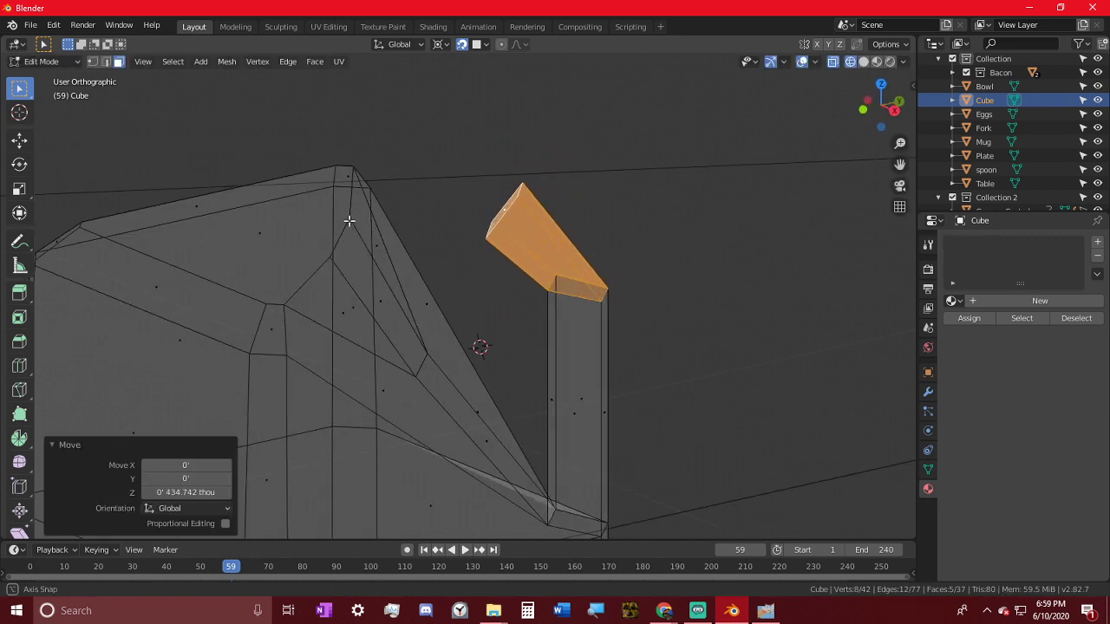
key(alt+a)
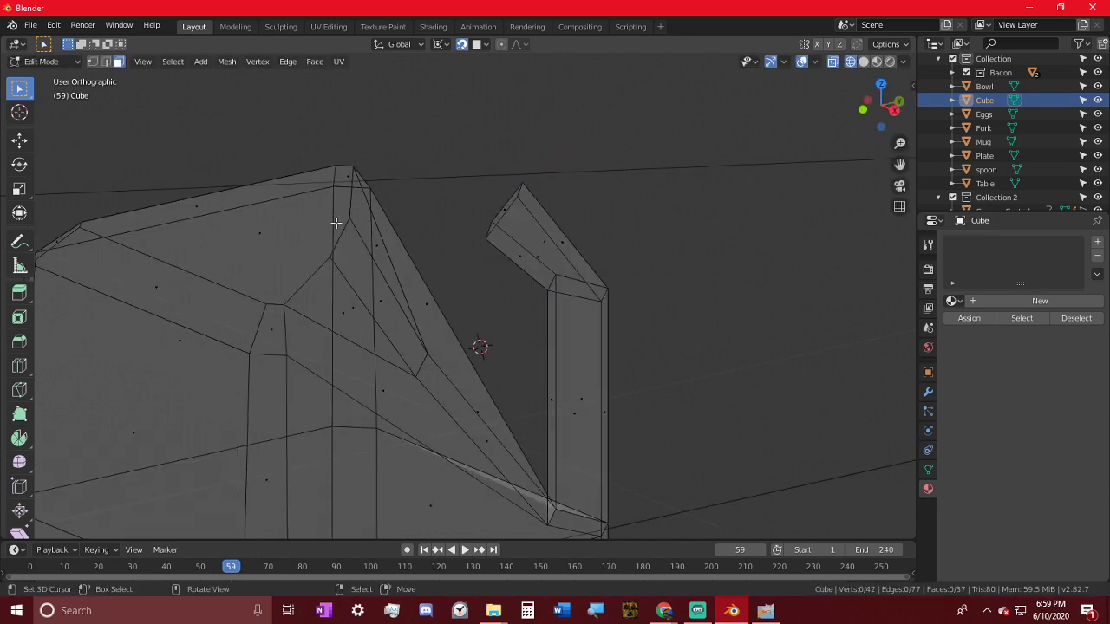
click(269, 248)
middle_drag(356, 249, 336, 207)
click(106, 63)
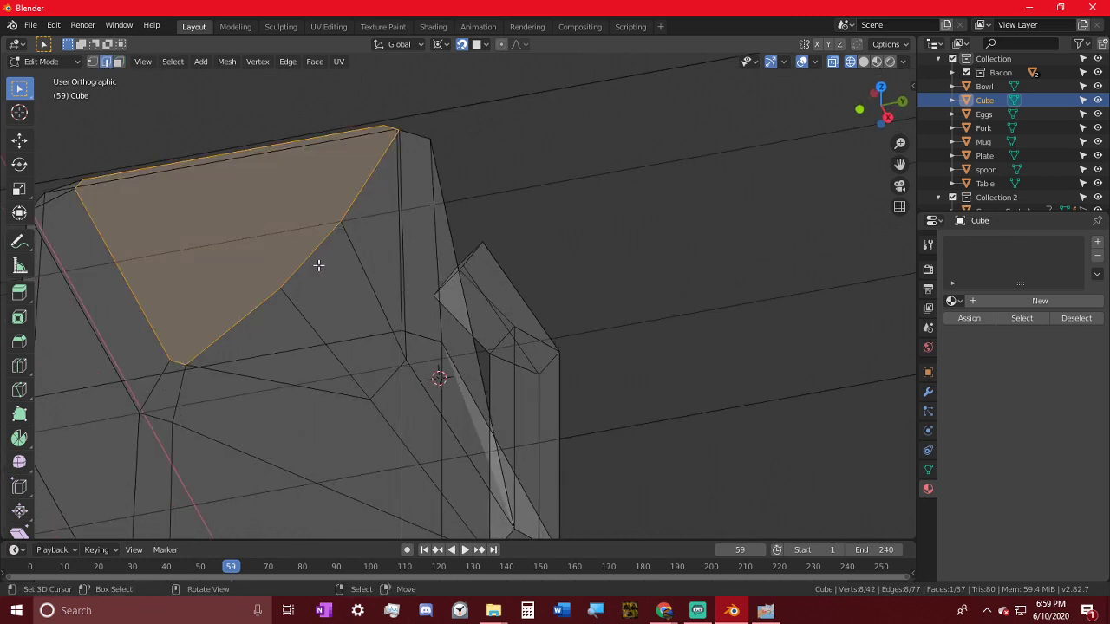
click(319, 265)
key(shift+s)
click(322, 299)
- Select the jug's top face and raise it about 267 thou along global Z
middle_drag(322, 298, 372, 258)
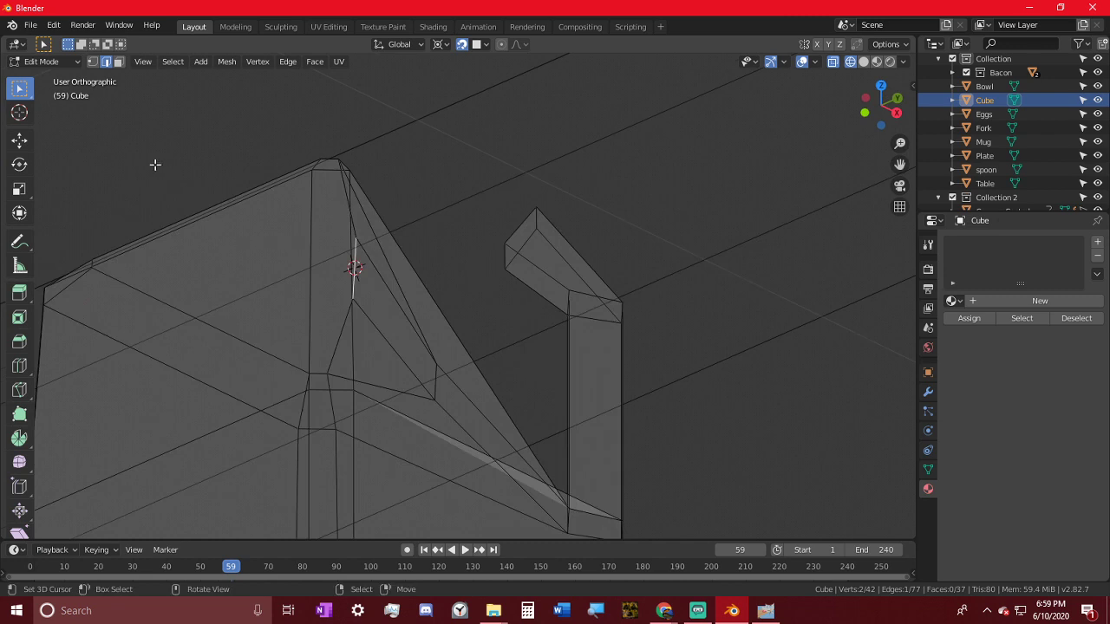
click(256, 280)
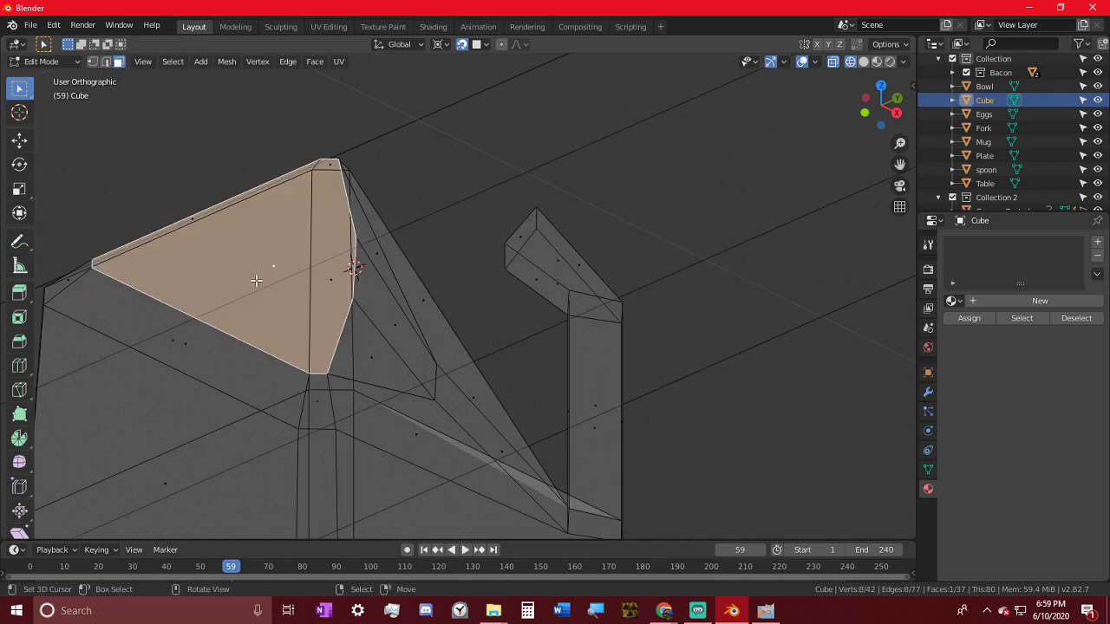
middle_drag(256, 280, 255, 241)
key(g)
key(z)
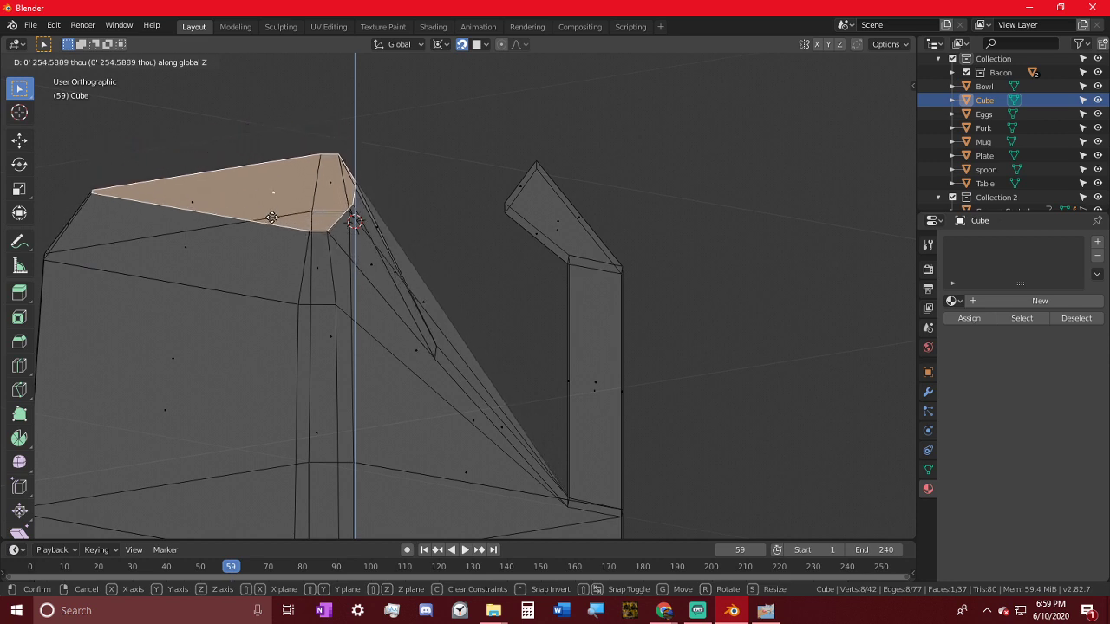
click(275, 213)
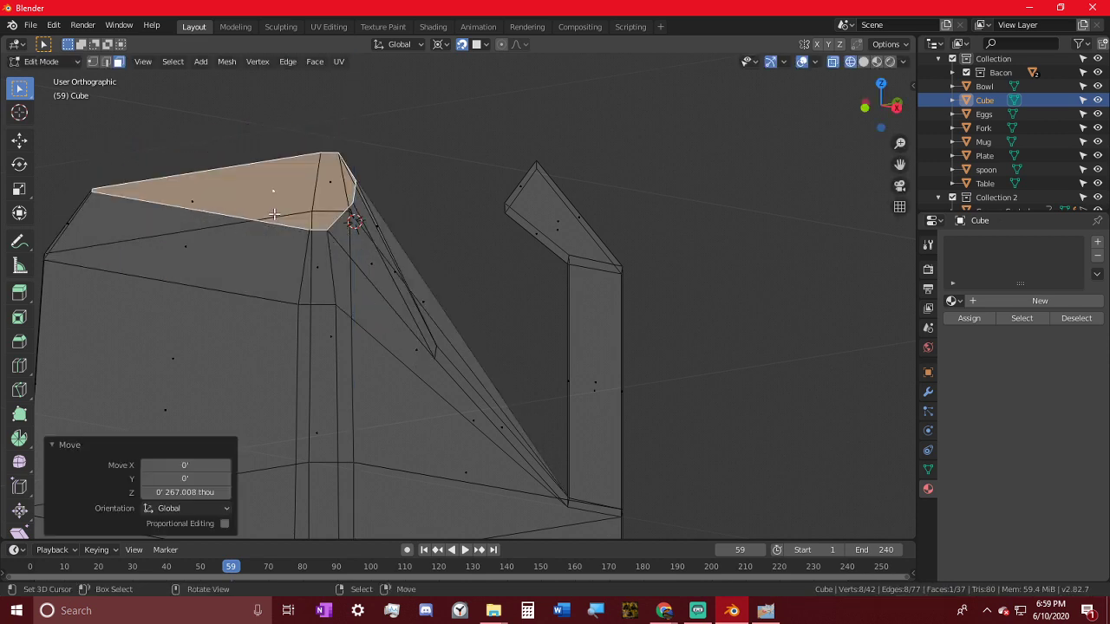
- Extrude the jug's top face upward about 431 thou along local Z to form a neck
middle_drag(190, 232, 242, 231)
key(g)
key(z)
key(z)
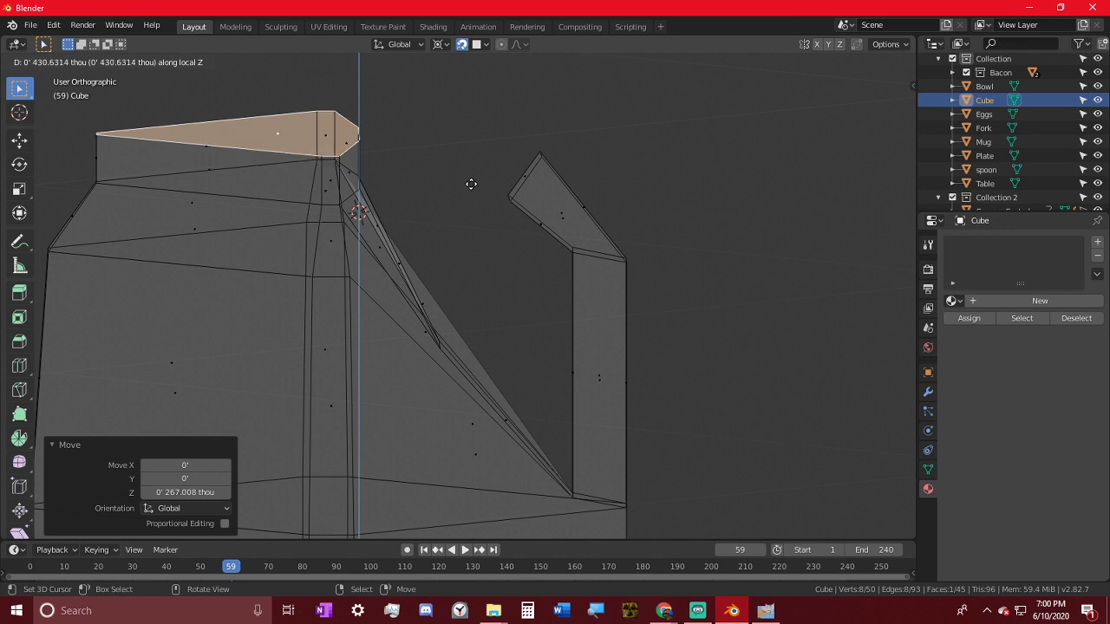
click(471, 184)
- Select the narrow neck face opposite the handle and the handle's end face, and delete only the faces
middle_drag(465, 183, 377, 154)
click(326, 149)
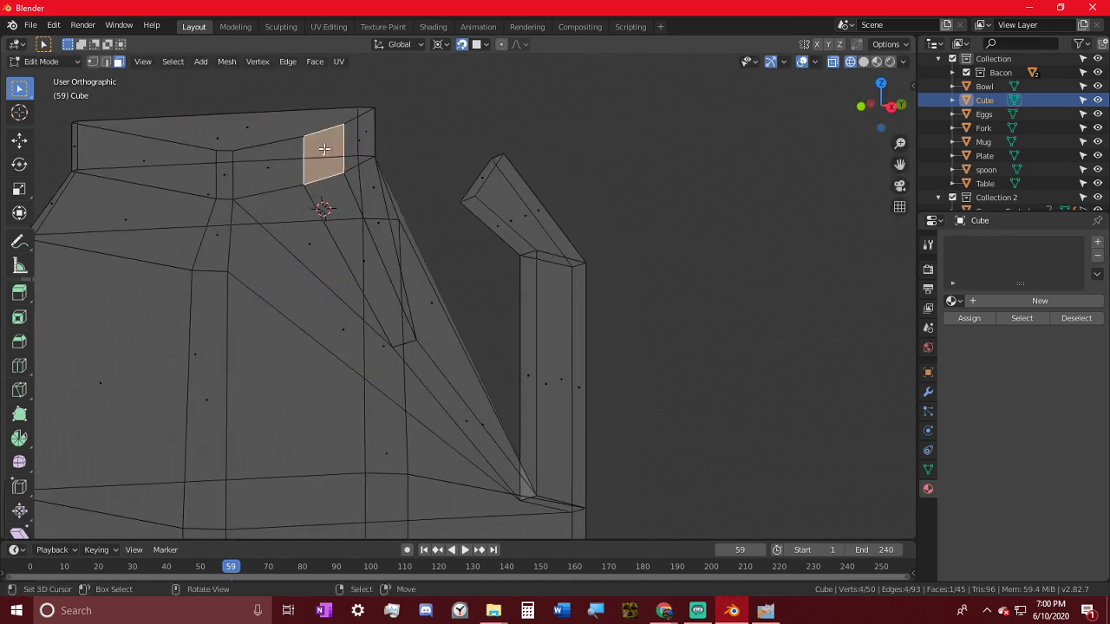
middle_drag(479, 188, 501, 170)
shift+click(541, 211)
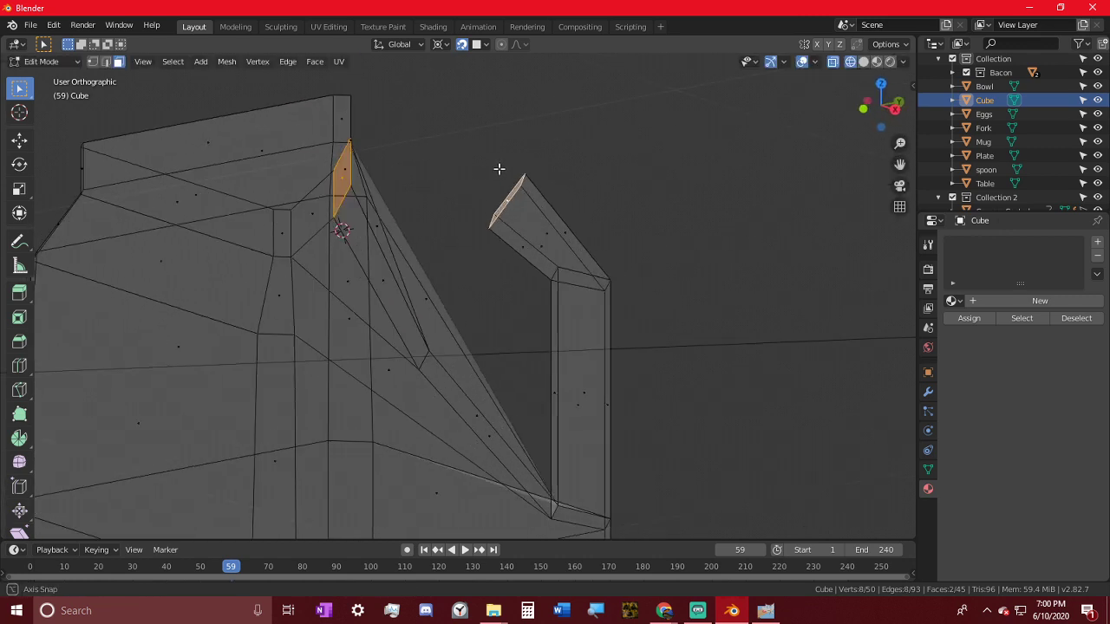
key(x)
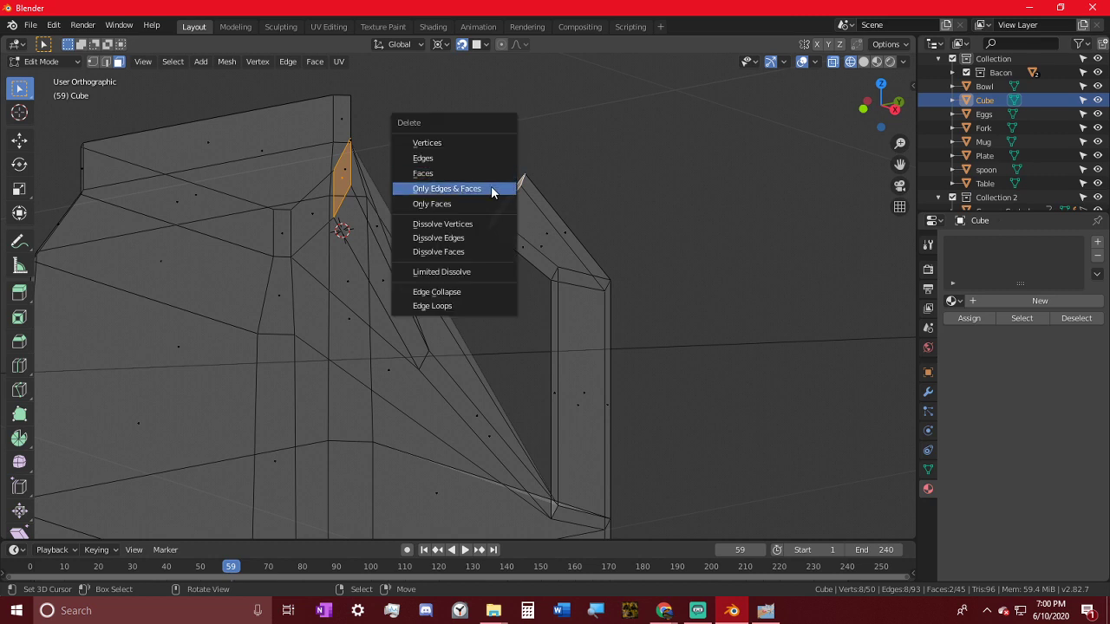
click(472, 204)
- Select the open edge loops on the neck and the handle end and join them with Bridge Edge Loops
middle_drag(399, 177, 289, 148)
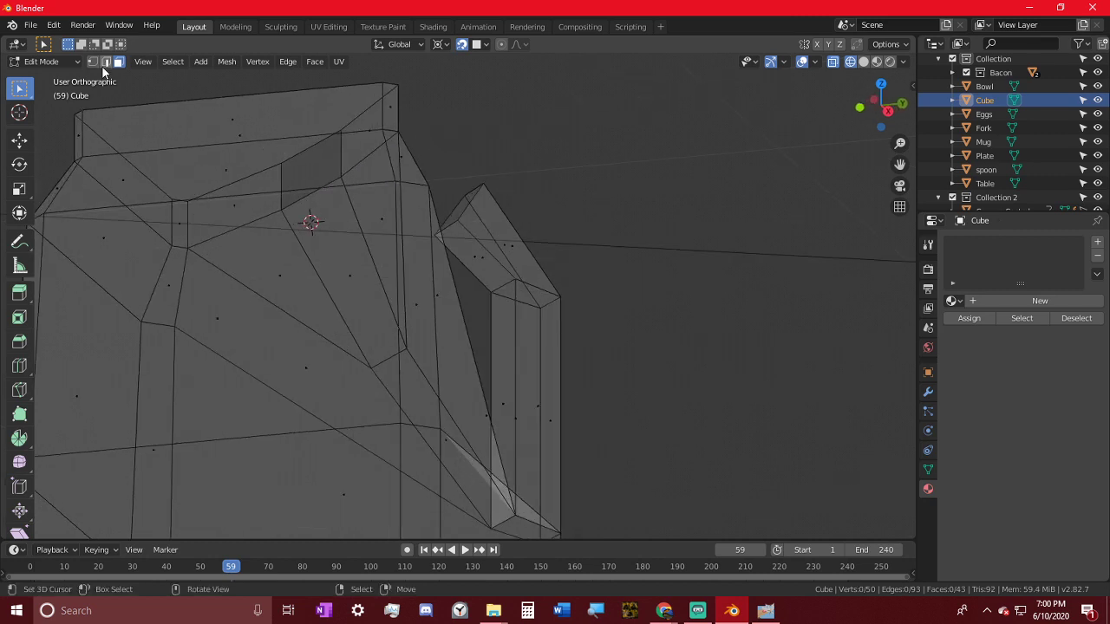
middle_drag(314, 200, 447, 211)
alt+click(289, 230)
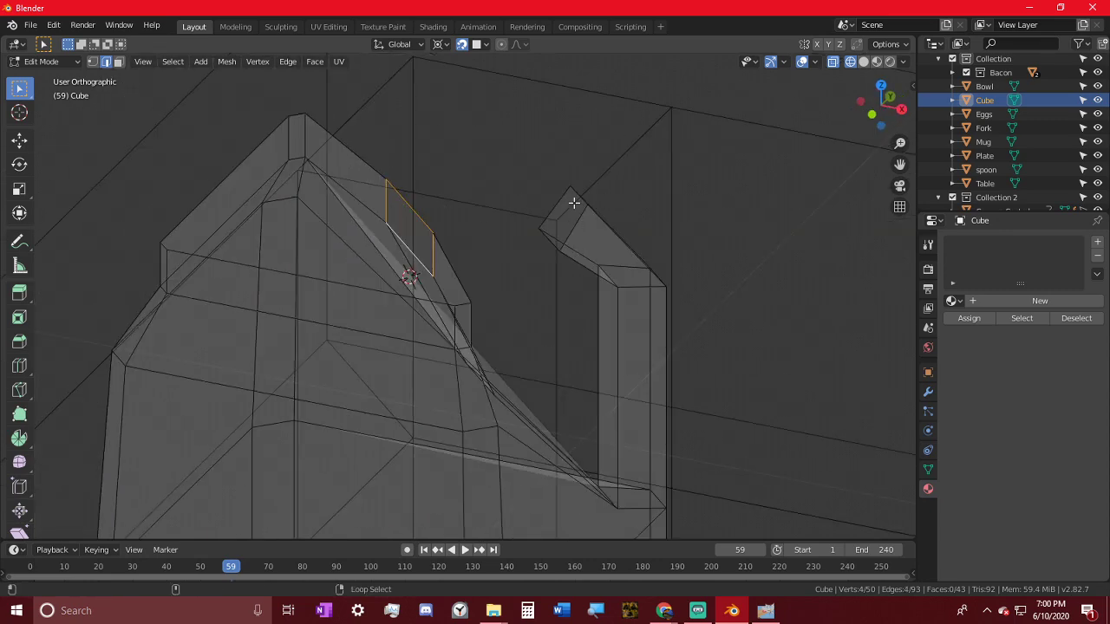
alt+shift+click(568, 204)
key(ctrl+e)
click(546, 201)
middle_drag(546, 201, 452, 185)
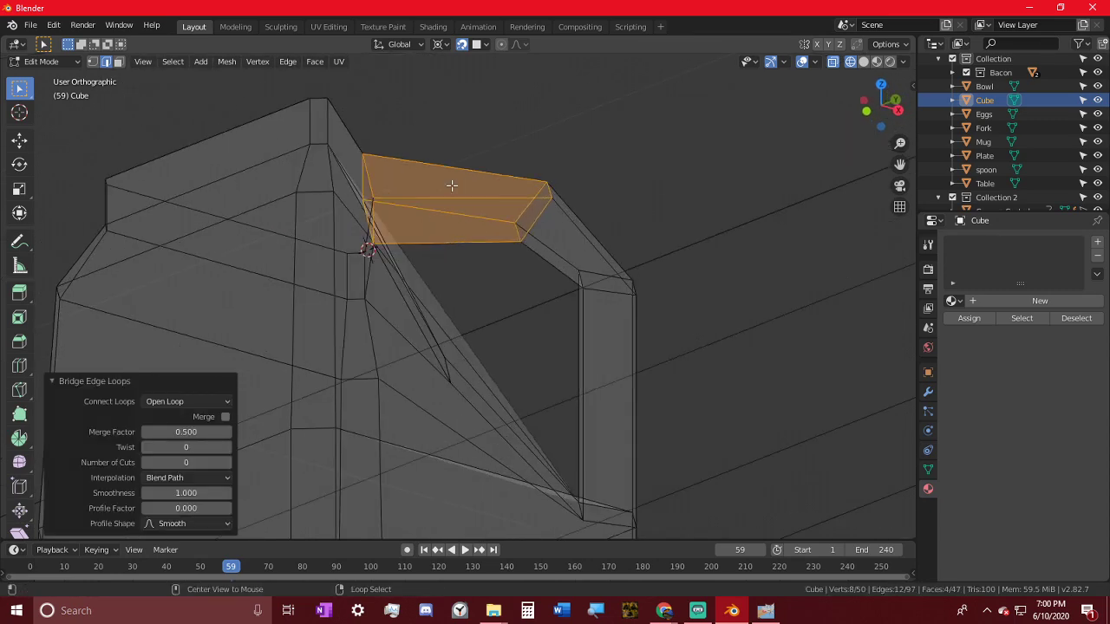
key(alt+f)
middle_drag(650, 209, 621, 201)
key(ctrl+z)
- Display the model in solid shading and examine the jug and its handle from the right and front views
key(KP_5)
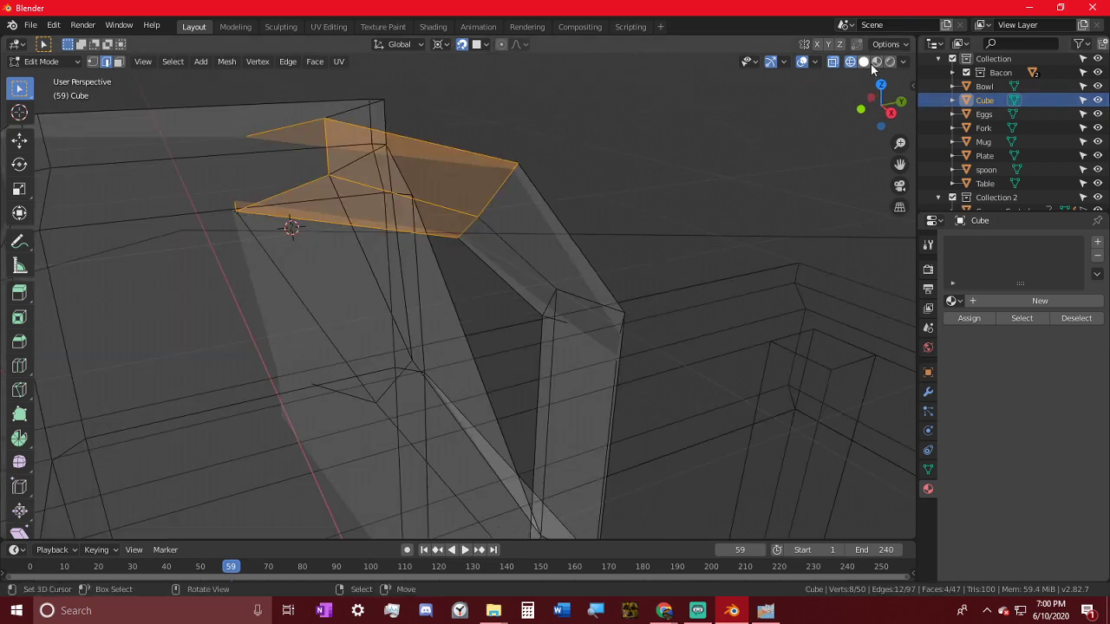
click(864, 62)
scroll(433, 274, down, 4)
mouse_move(432, 274)
middle_down()
mouse_move(203, 265)
mouse_move(427, 344)
mouse_move(408, 305)
mouse_move(439, 289)
middle_up()
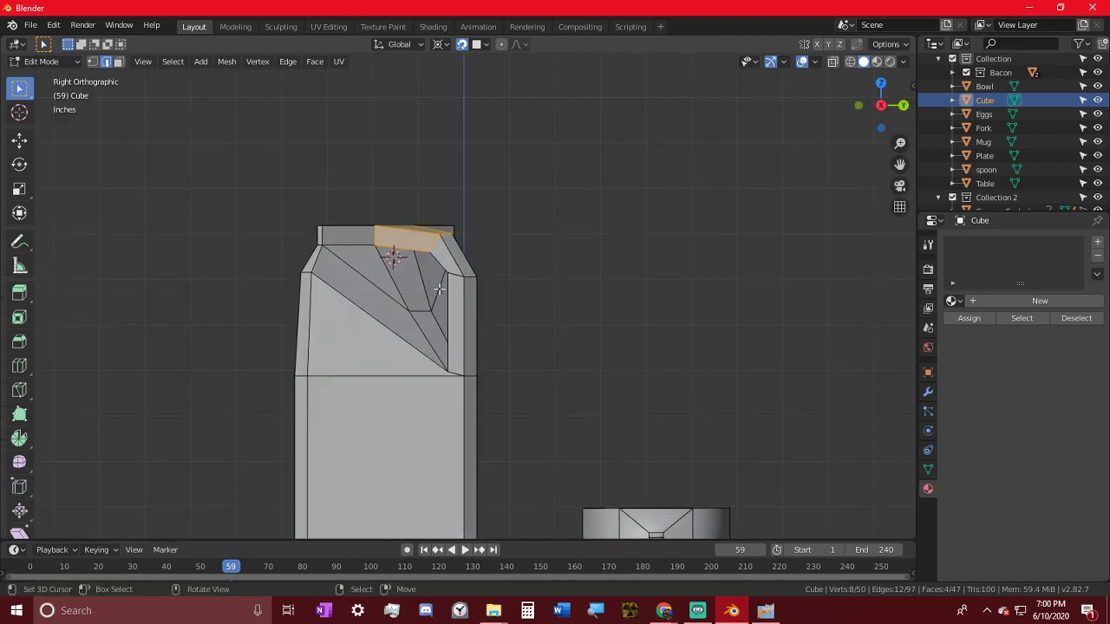
key(KP_1)
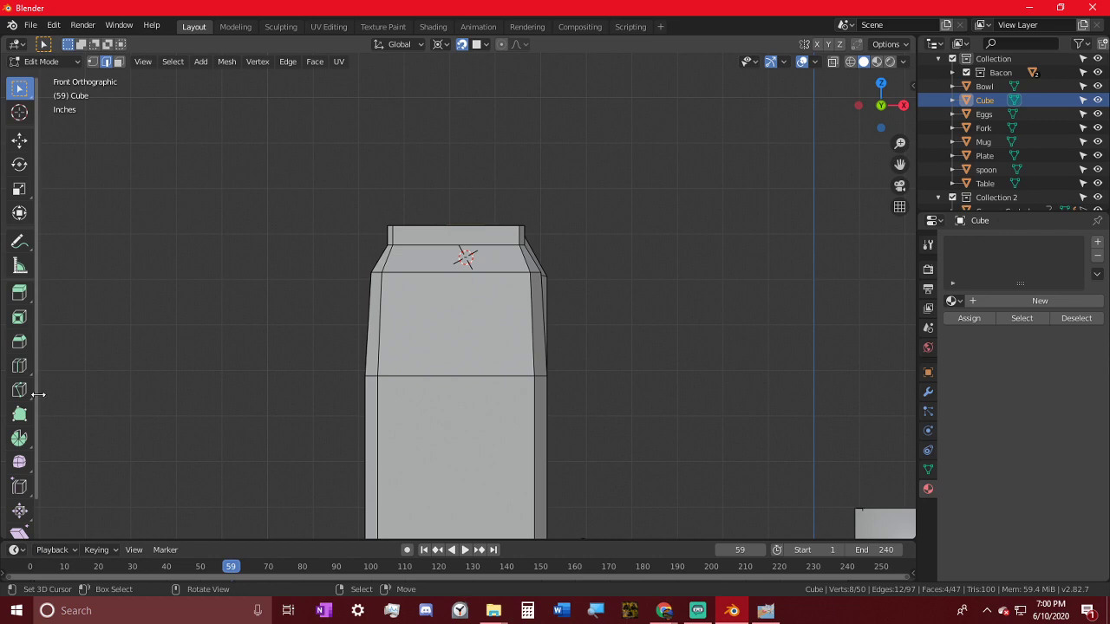
- Add a single centred loop cut around the sloped shoulder below the jug's neck
middle_drag(189, 441, 561, 348)
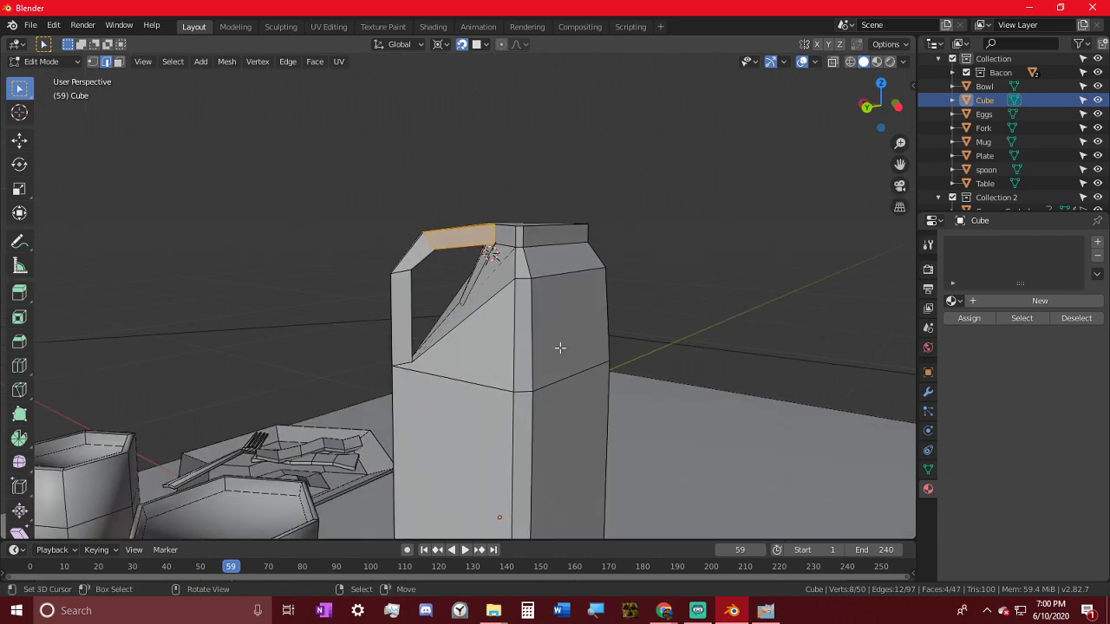
scroll(560, 348, up, 1)
middle_drag(493, 304, 529, 384)
scroll(508, 385, up, 2)
key(ctrl+r)
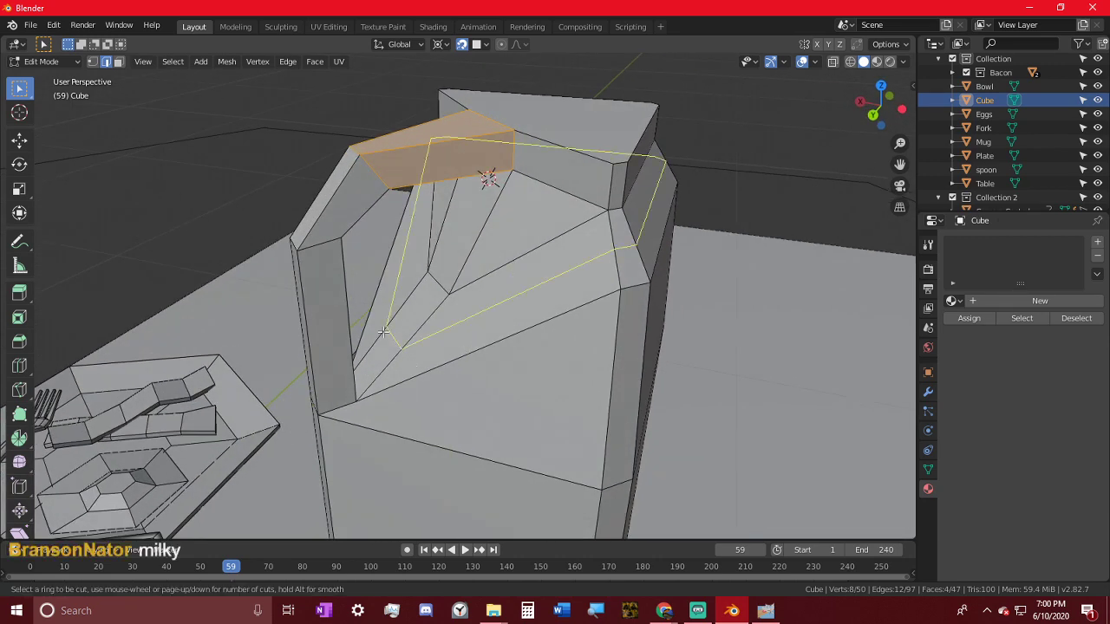
click(383, 332)
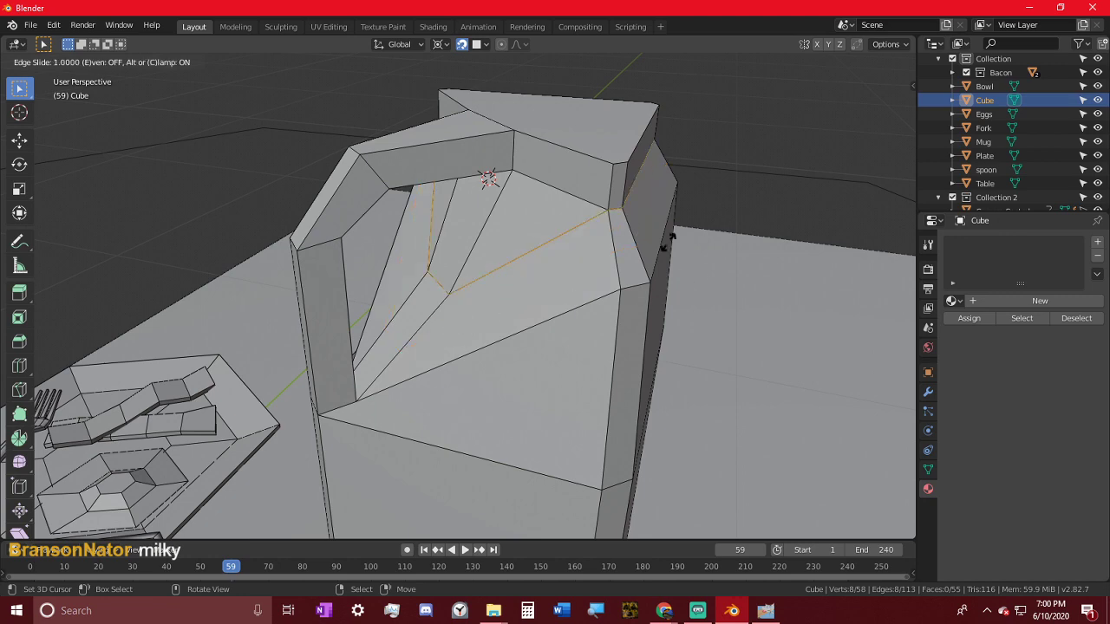
right_click(542, 409)
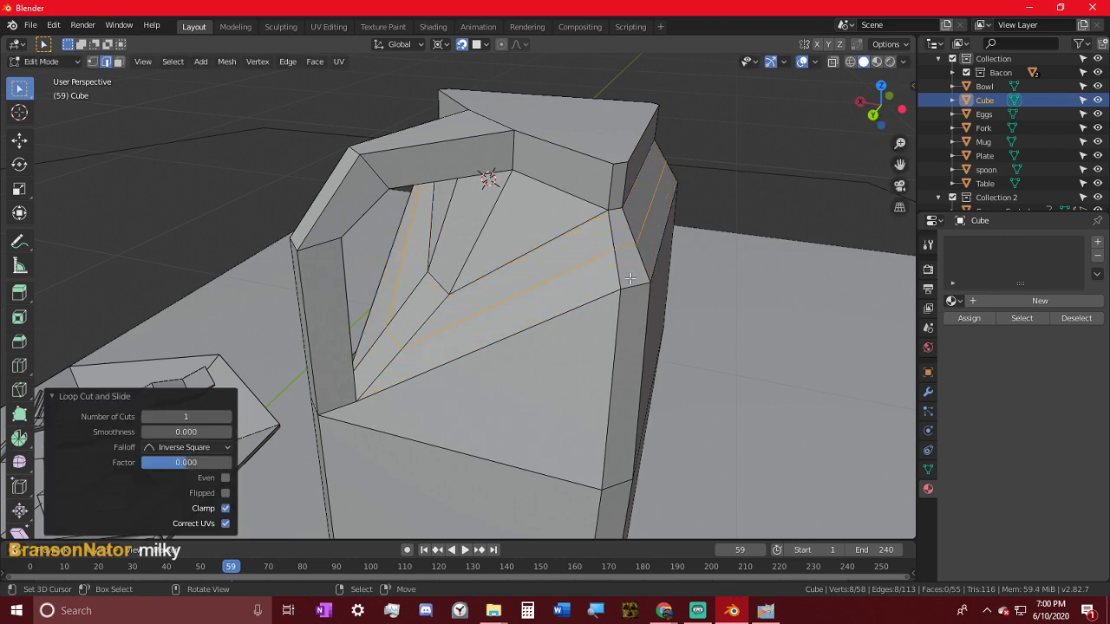
- Extrude the neck's top face in place and scale the new face to 0.615
middle_drag(631, 278, 544, 359)
middle_drag(558, 282, 650, 299)
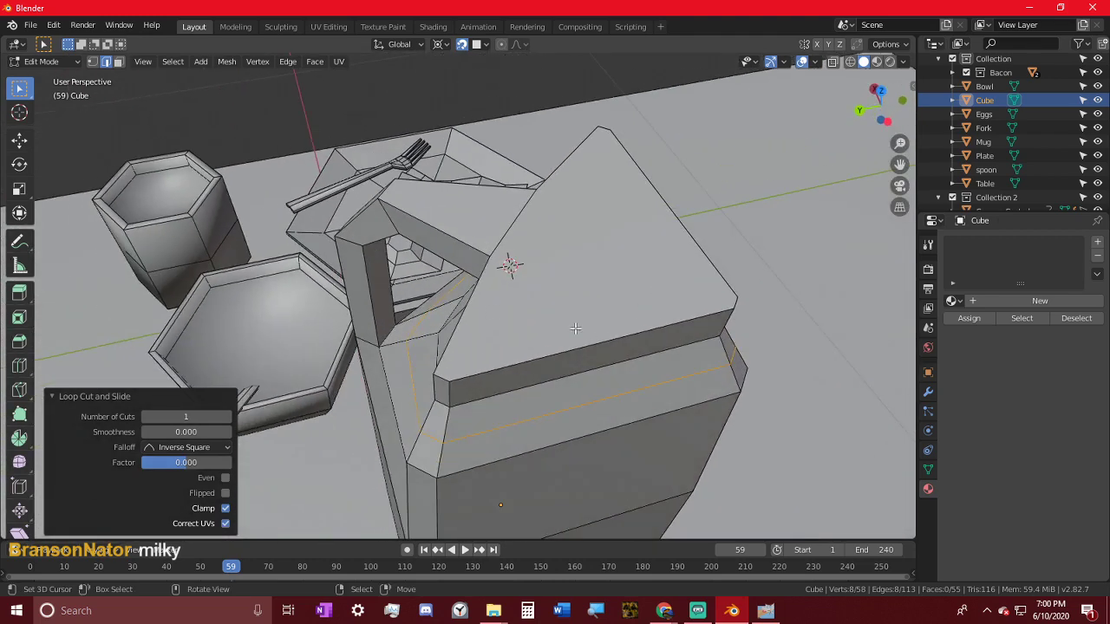
middle_drag(575, 327, 655, 327)
click(121, 62)
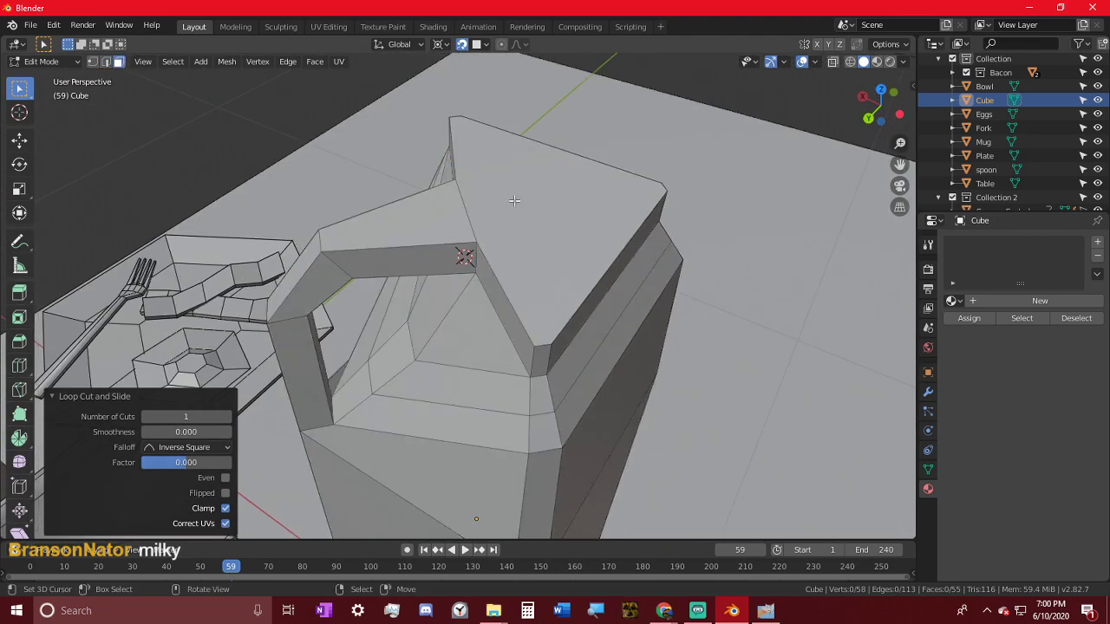
click(555, 198)
key(e)
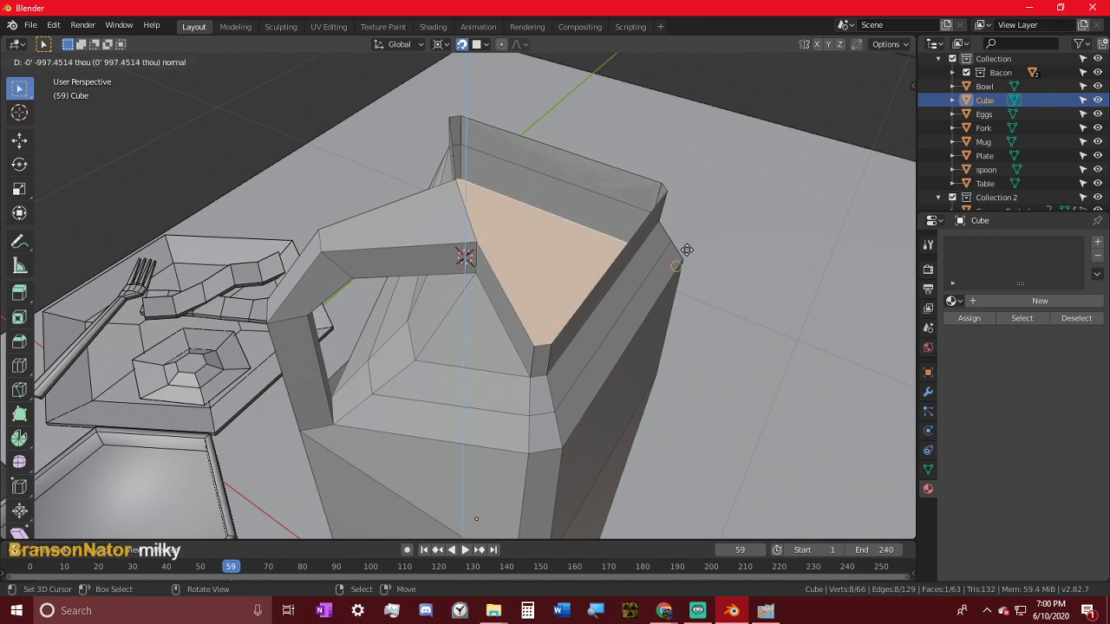
right_click(557, 516)
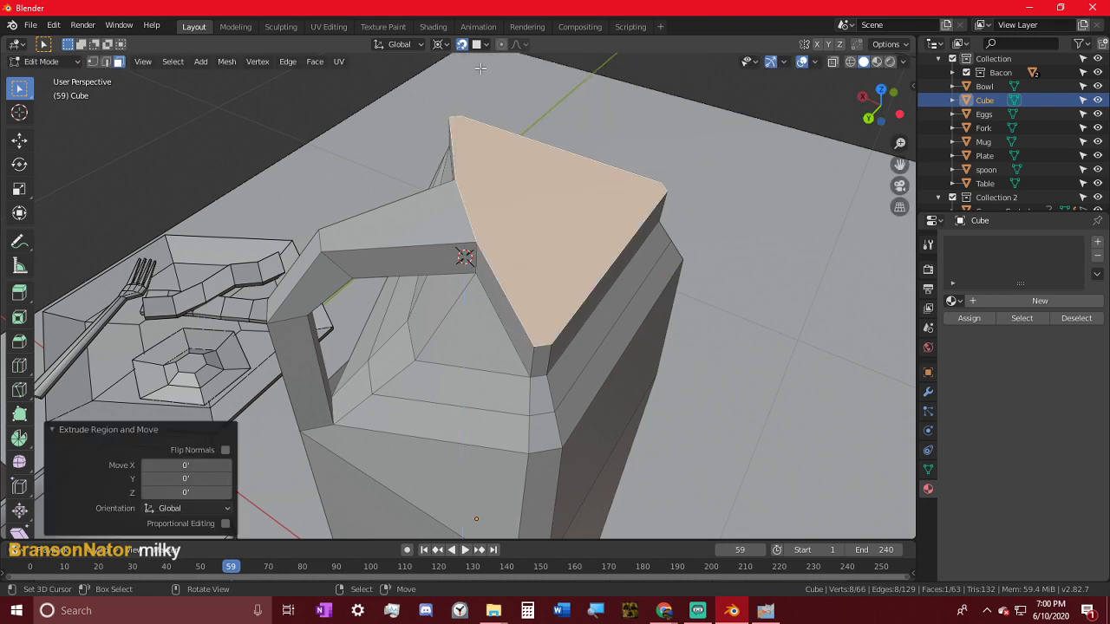
key(s)
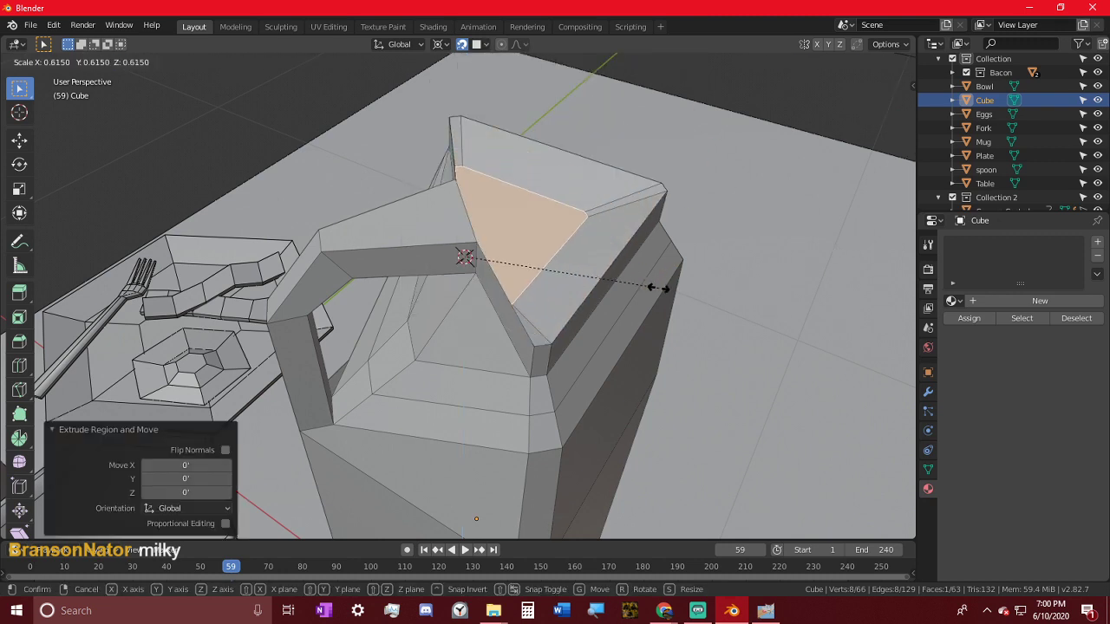
click(650, 287)
key(g)
key(z)
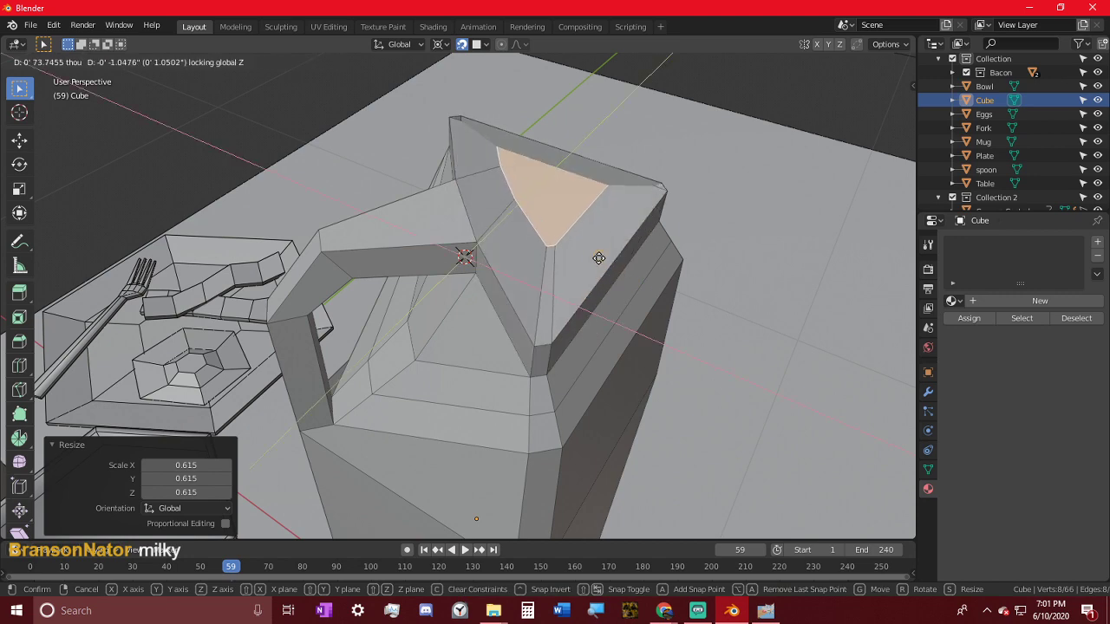
right_click(590, 273)
- Move the scaled inner face of the neck's top up about 274 thou along global Z
middle_drag(590, 273, 519, 89)
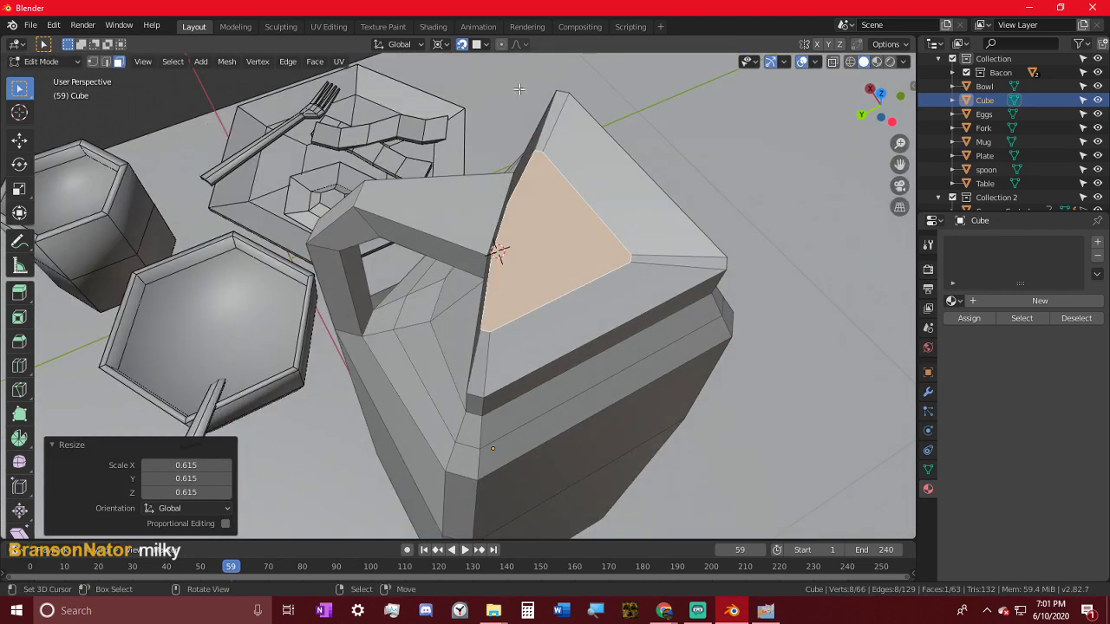
middle_drag(647, 245, 673, 364)
key(g)
key(z)
click(639, 258)
- Move the raised inner face in top view about -256 thou along X and -250 thou along Y, away from the handle
key(KP_7)
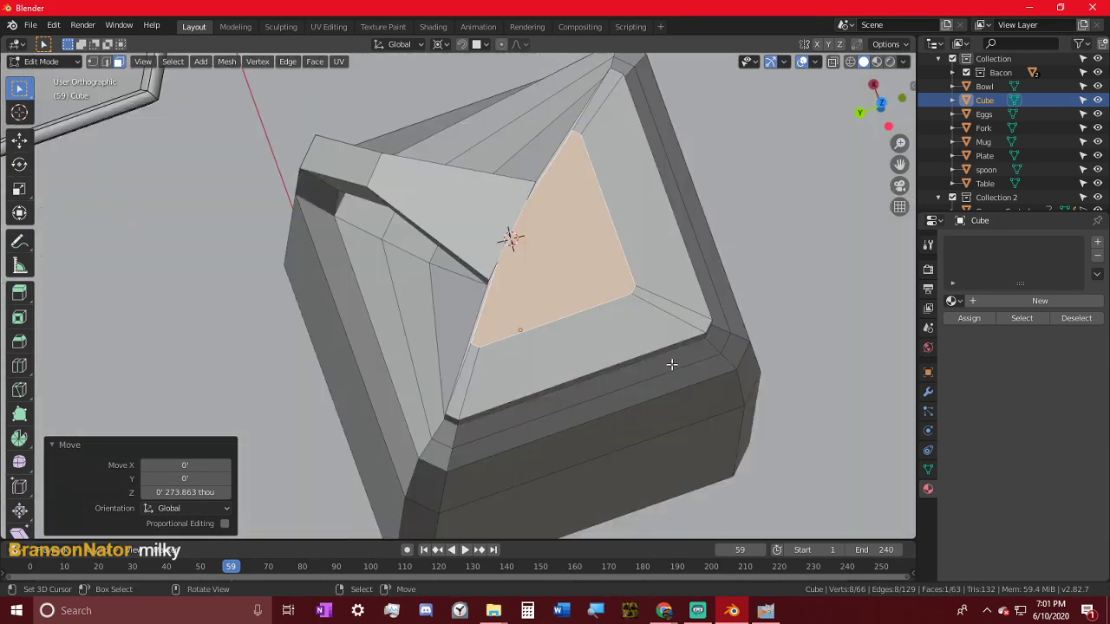
shift+middle_drag(664, 325, 671, 243)
scroll(625, 382, up, 1)
shift+middle_drag(572, 371, 553, 304)
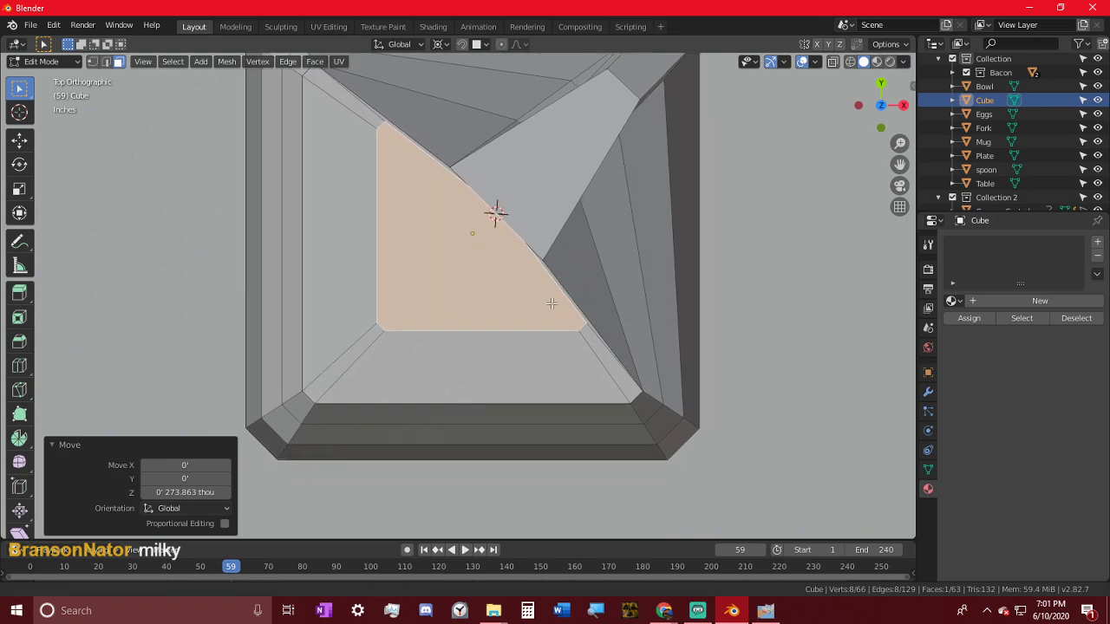
key(g)
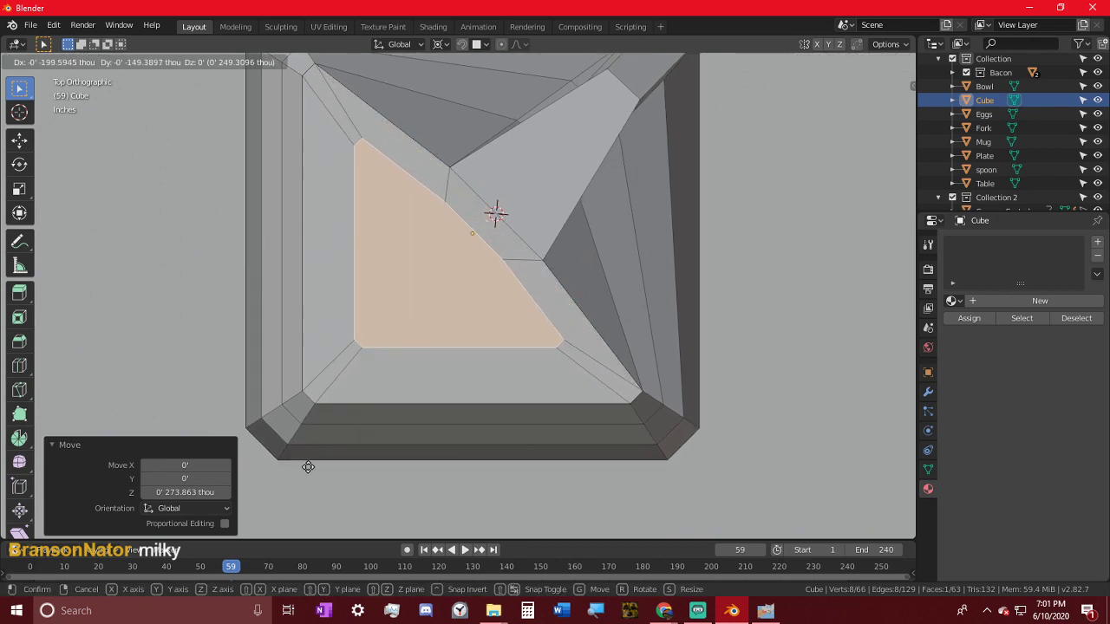
click(264, 536)
middle_drag(265, 536, 475, 297)
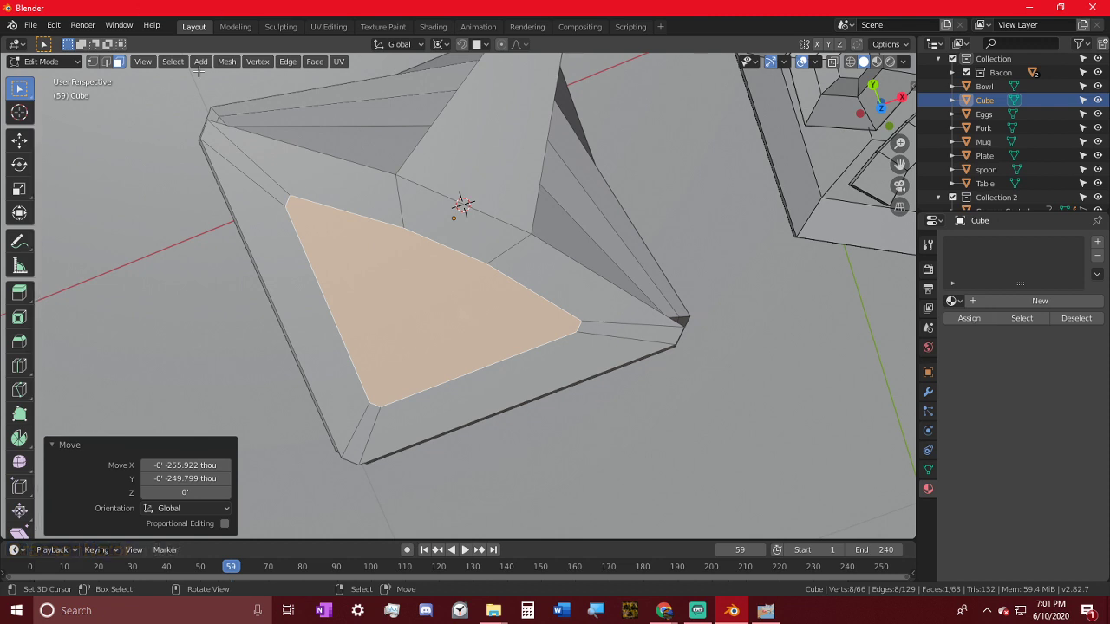
- Snap the 3D cursor midway between the inner face's two short side-corner edges and scale both edges to 0.353
click(107, 64)
click(584, 333)
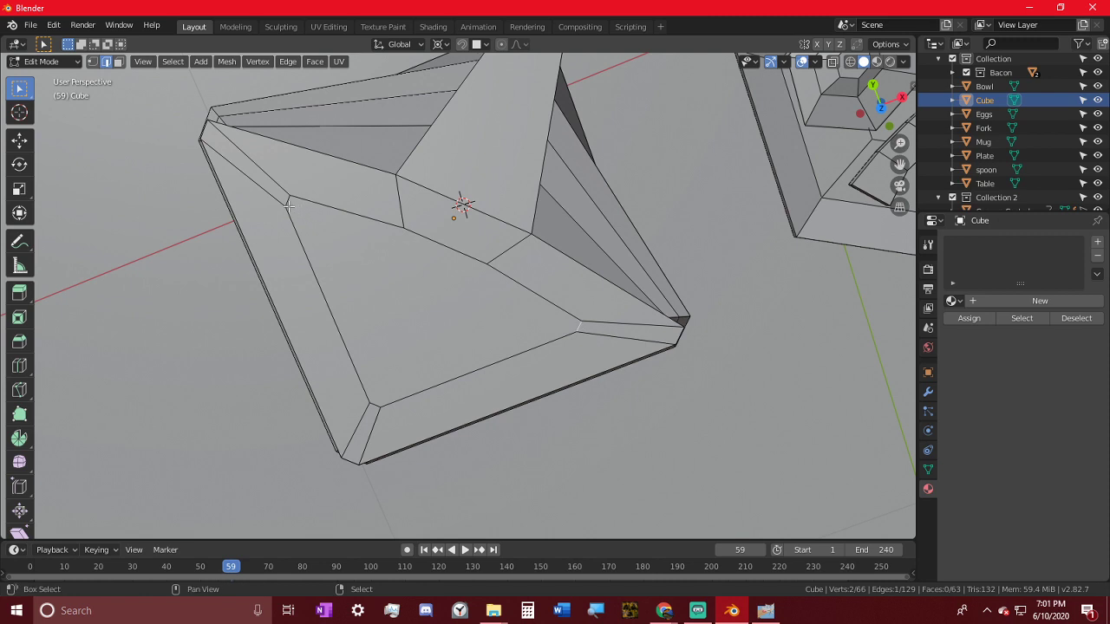
key(shift+s)
click(425, 352)
key(s)
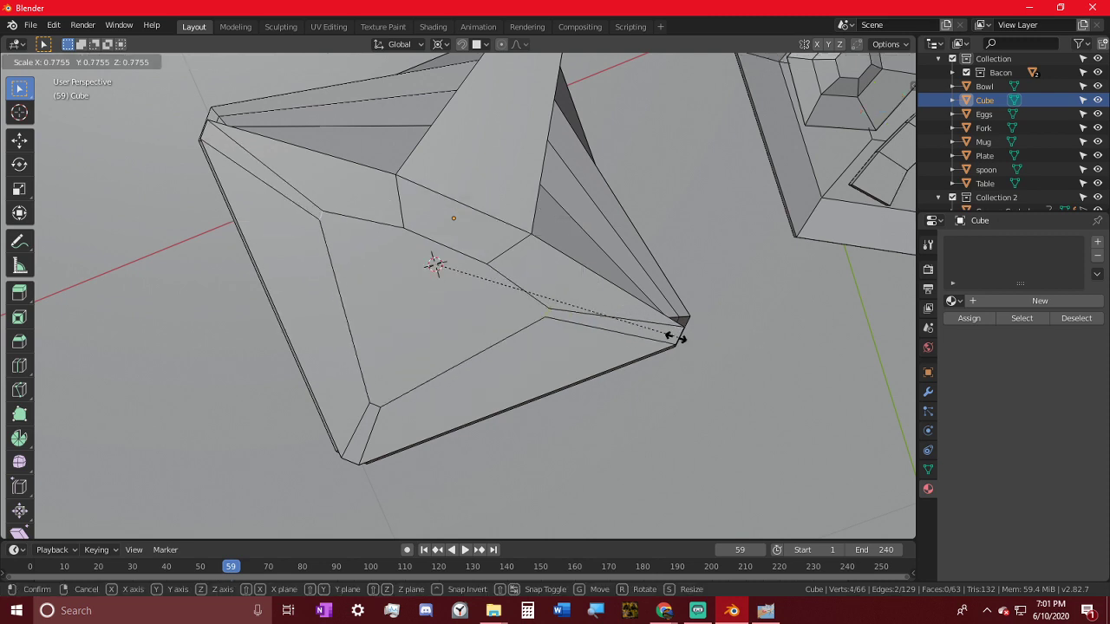
click(543, 298)
key(s)
right_click(389, 195)
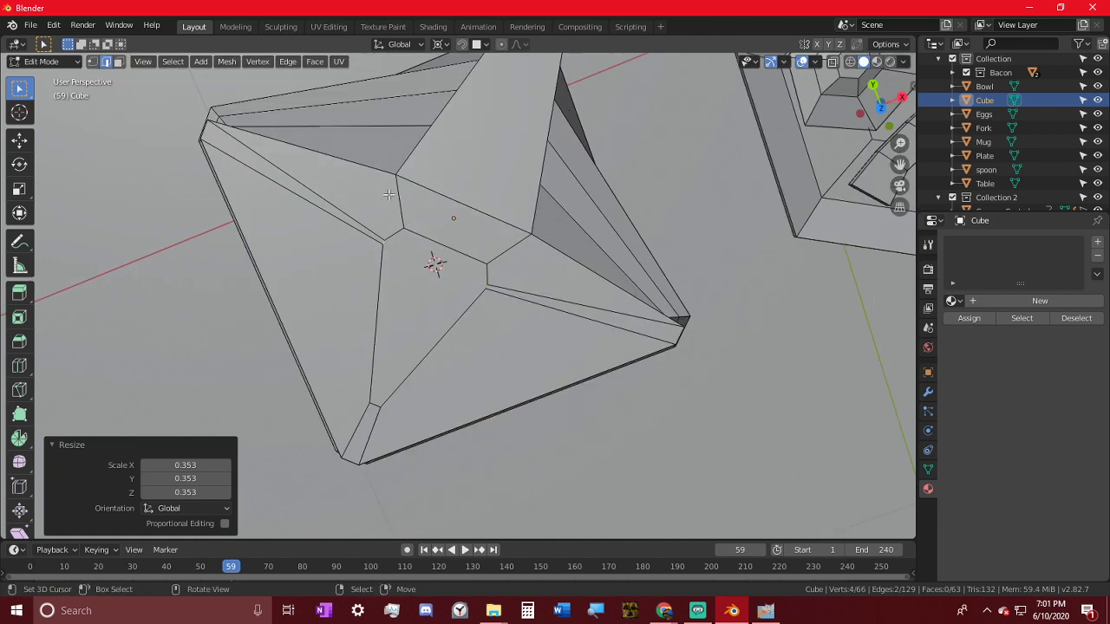
- Snap the 3D cursor to the inner face's short front edge and scale the two neighbouring side vertices toward it to about 0.70
click(382, 258)
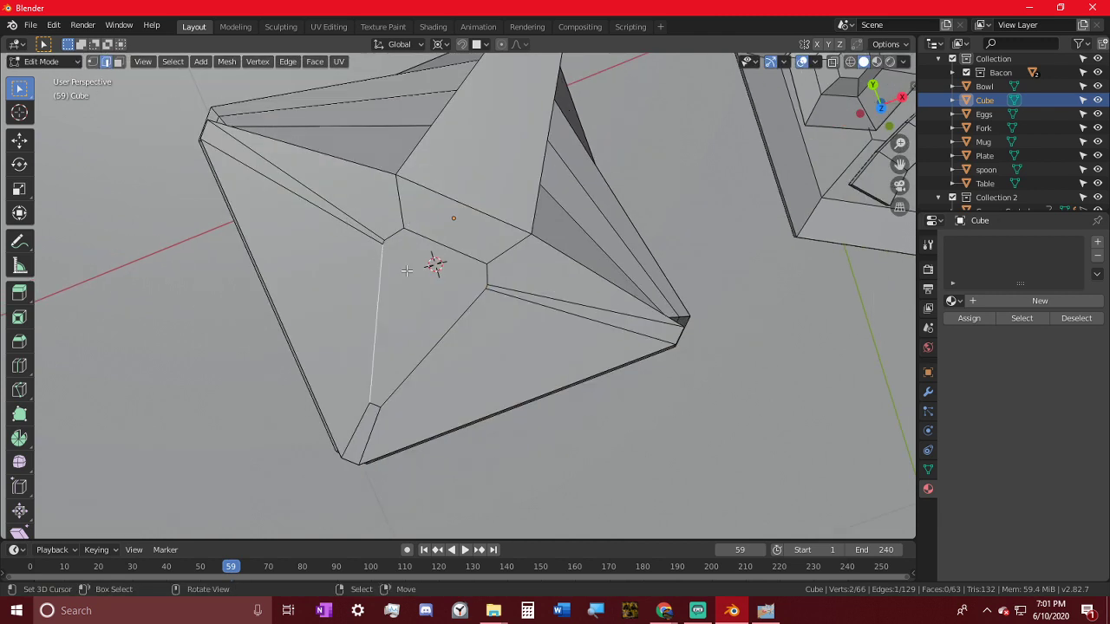
click(365, 447)
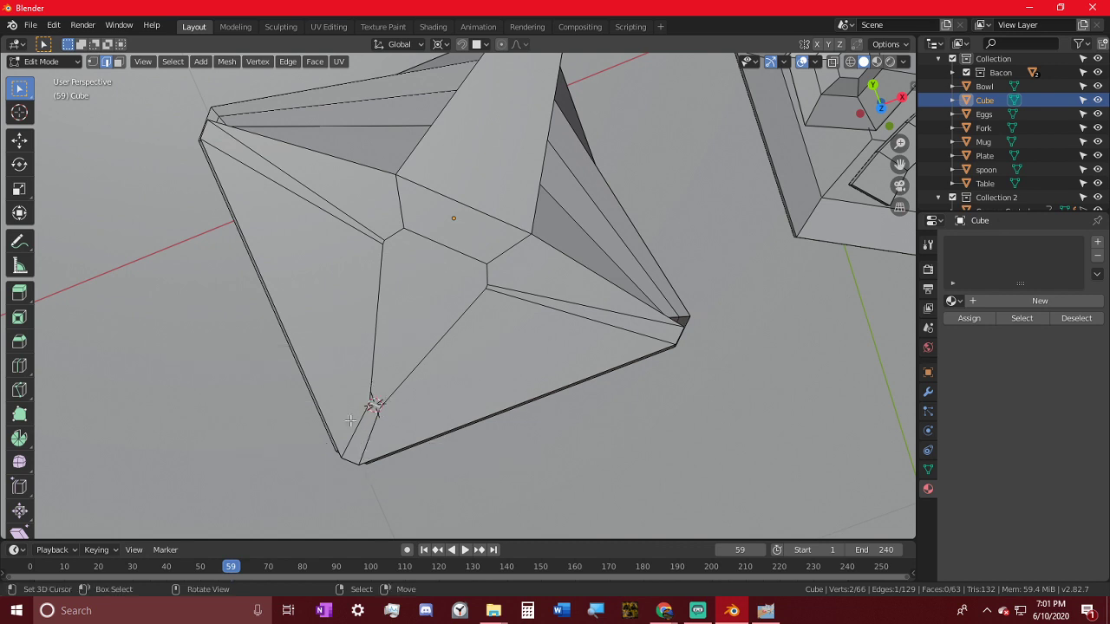
click(93, 62)
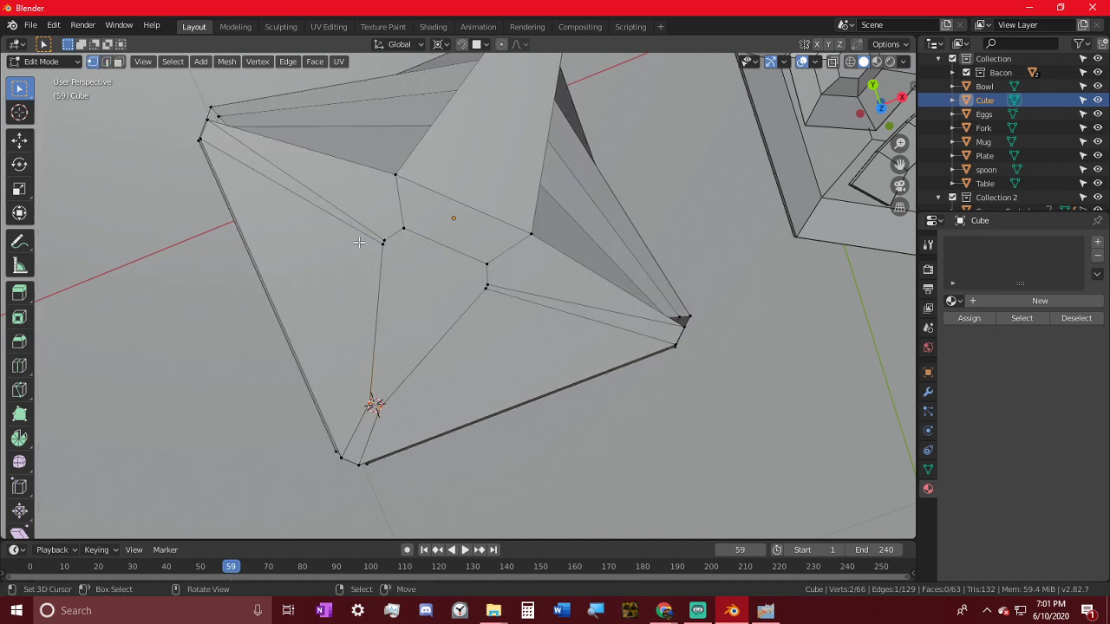
shift+click(487, 288)
key(s)
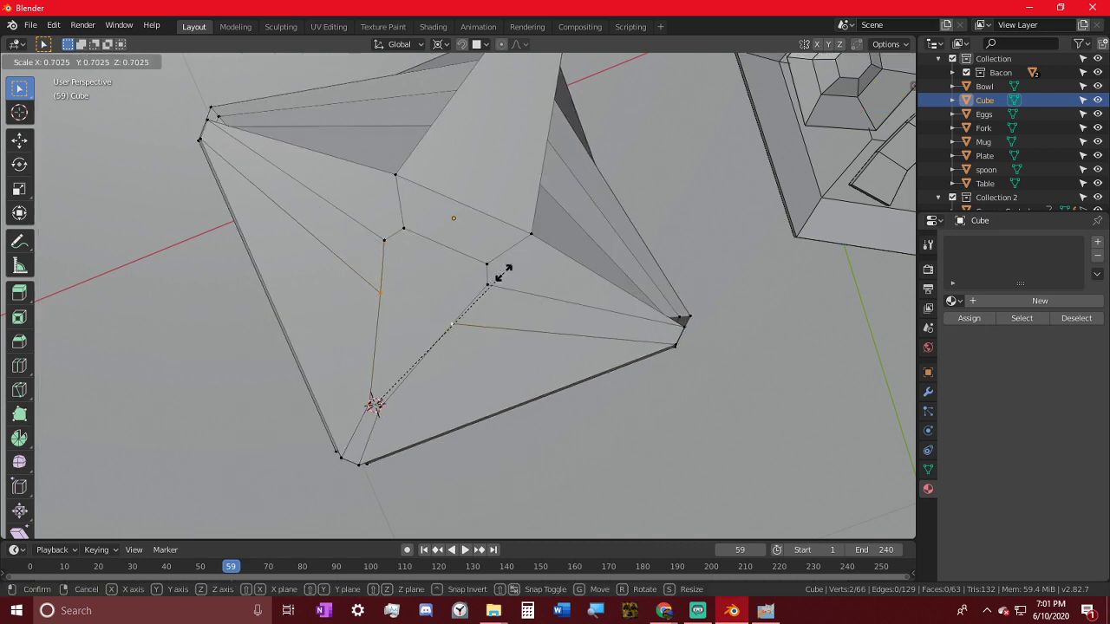
click(502, 279)
- Snap the 3D cursor midway between the two moved side vertices and spread them apart with a scale of 1.363
key(shift+s)
click(500, 356)
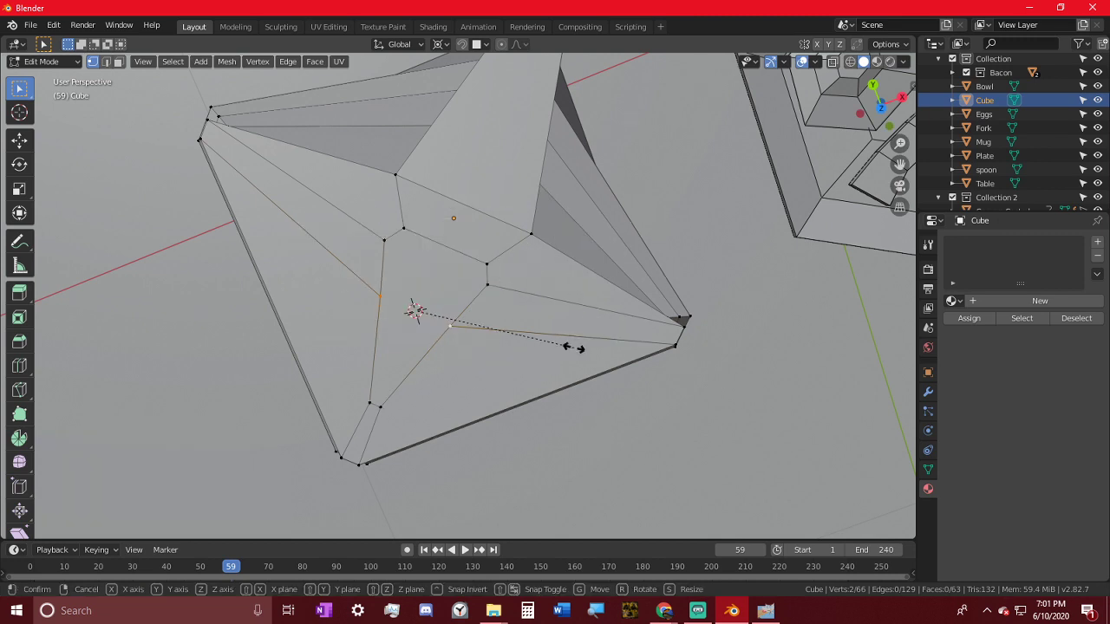
key(s)
click(633, 354)
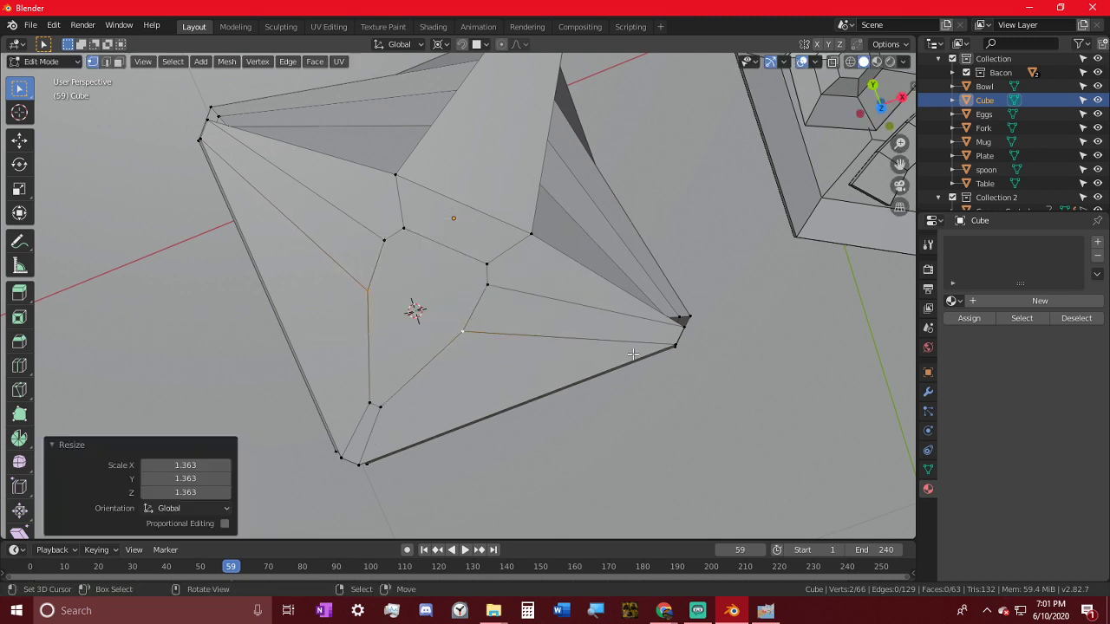
- Scale the inner face's two front corner vertices toward the 3D cursor to 0.273
click(372, 404)
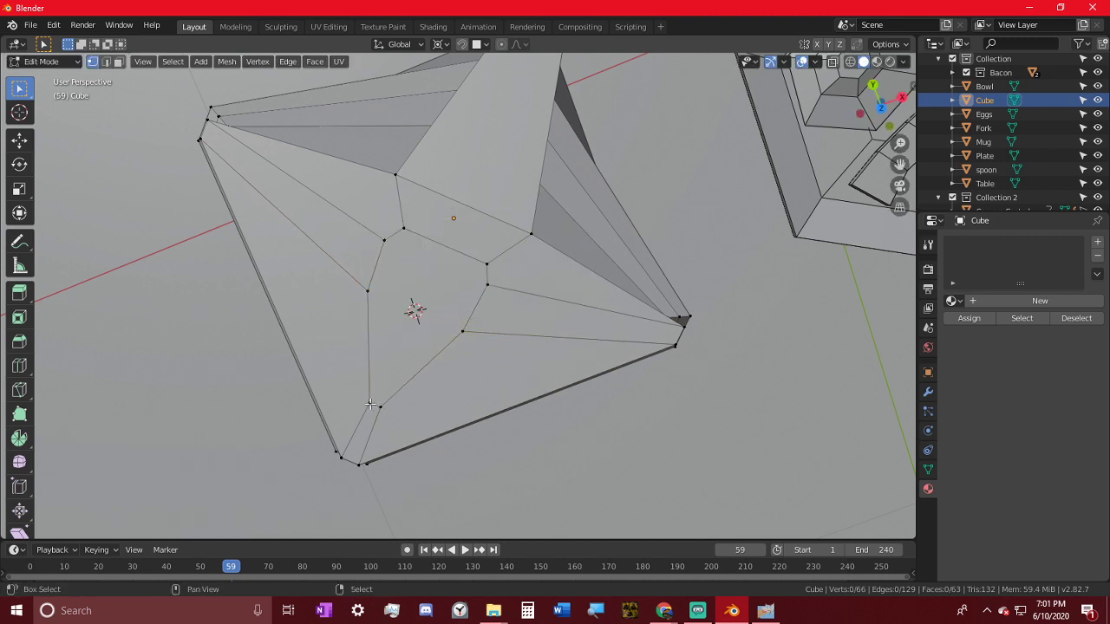
shift+click(381, 408)
key(s)
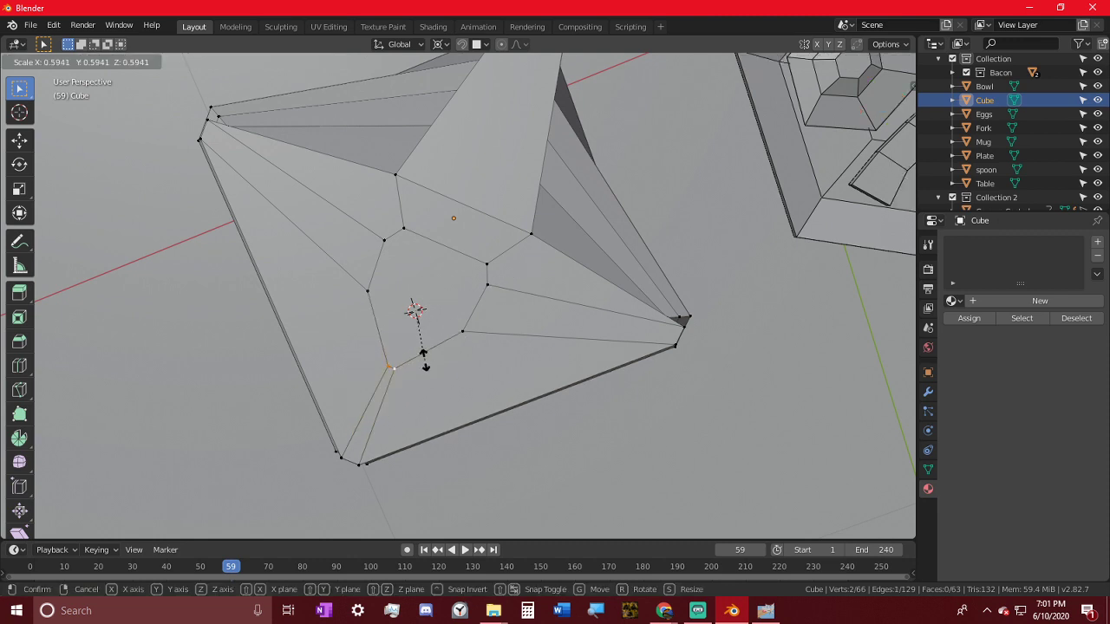
click(431, 316)
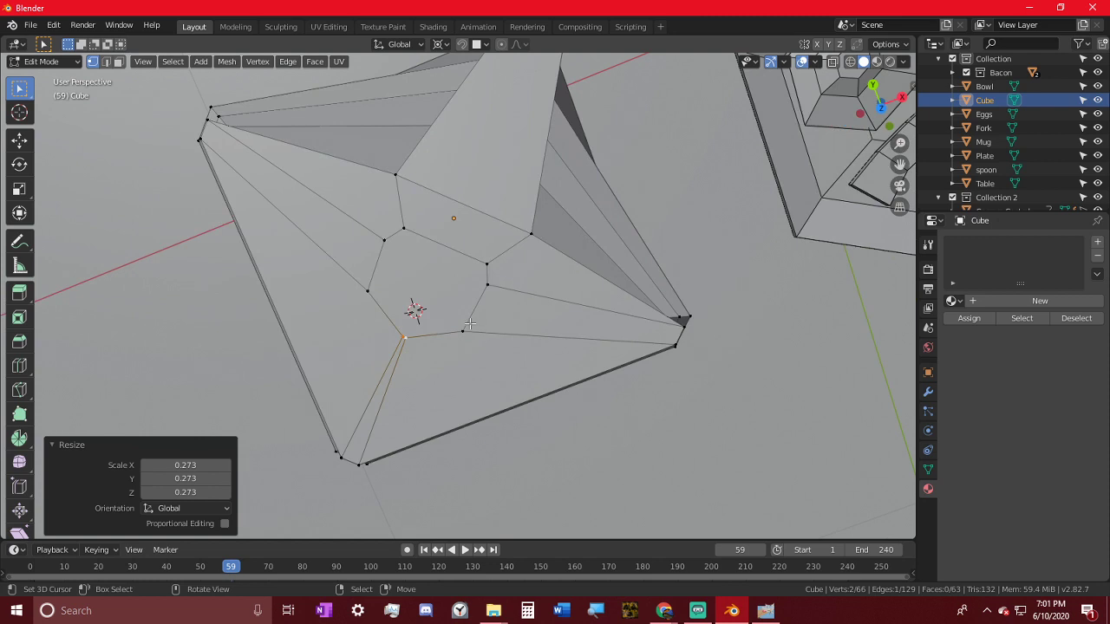
- Try to snap the 3D cursor to the midpoint of the neck rim's front edge
click(363, 464)
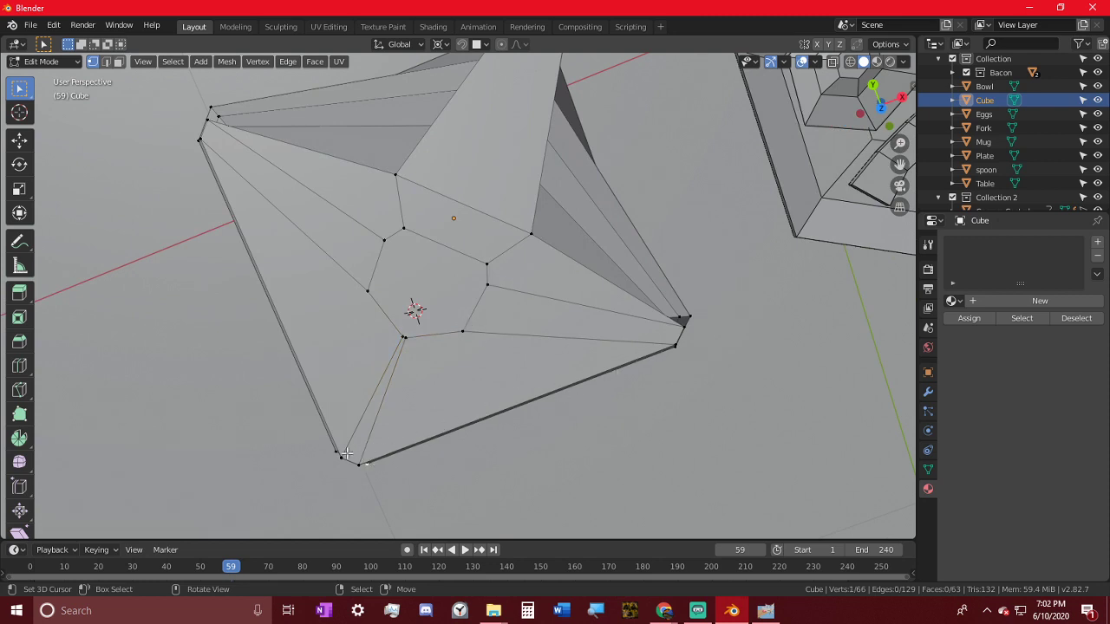
shift+click(673, 345)
middle_drag(673, 345, 663, 283)
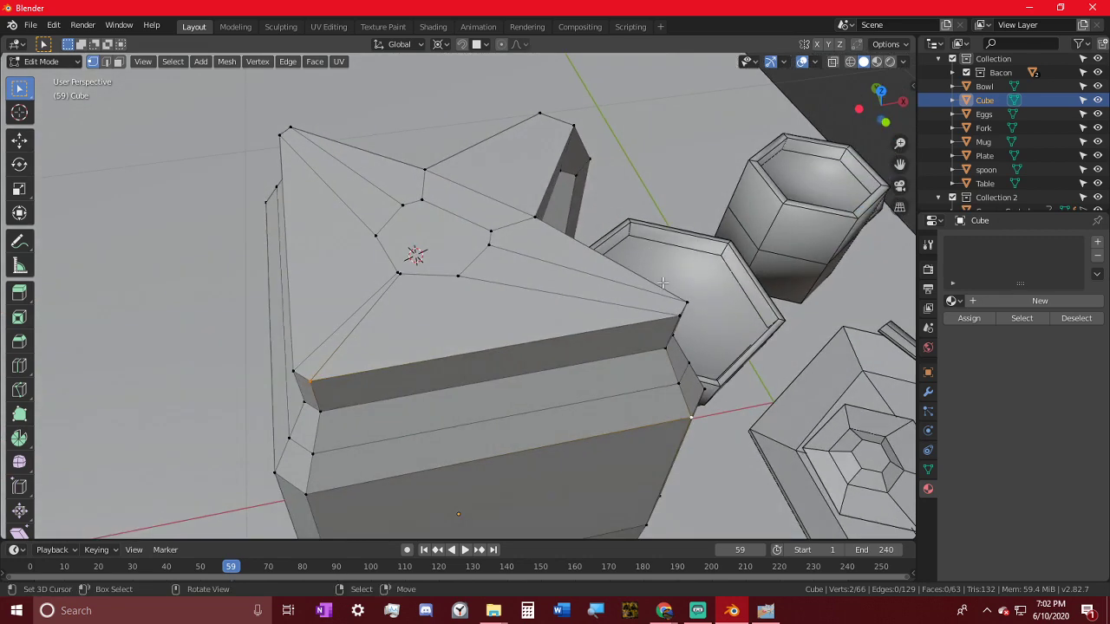
shift+click(330, 382)
key(shift+s)
click(437, 428)
click(408, 274)
shift+click(672, 325)
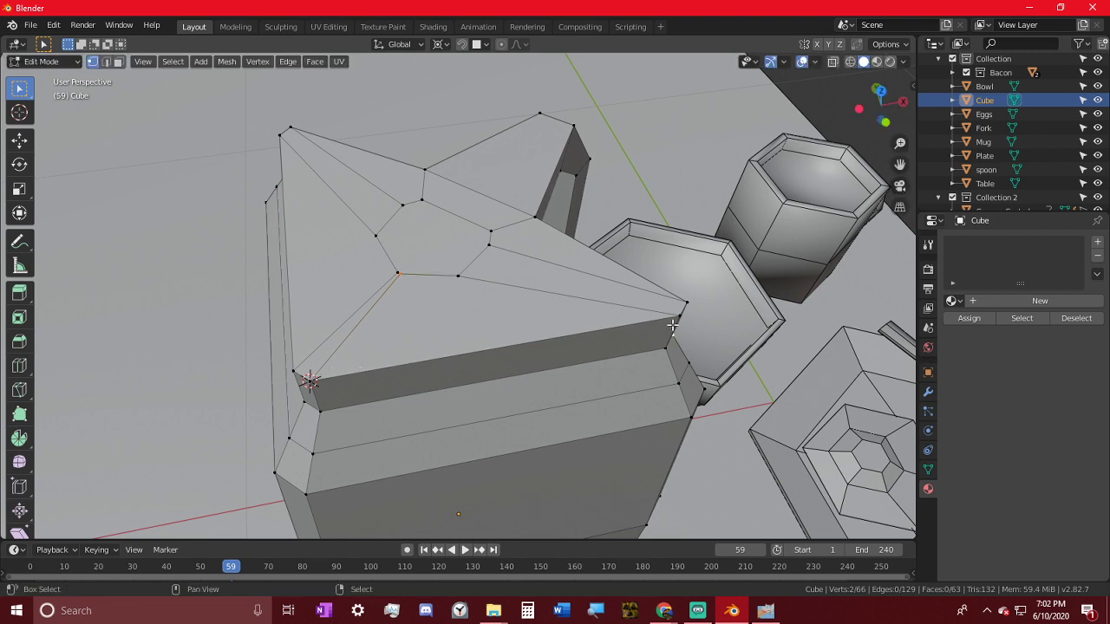
- Snap the 3D cursor to the midpoint of the neck rim's front edge and scale one front inner vertex toward it
click(677, 319)
key(shift+s)
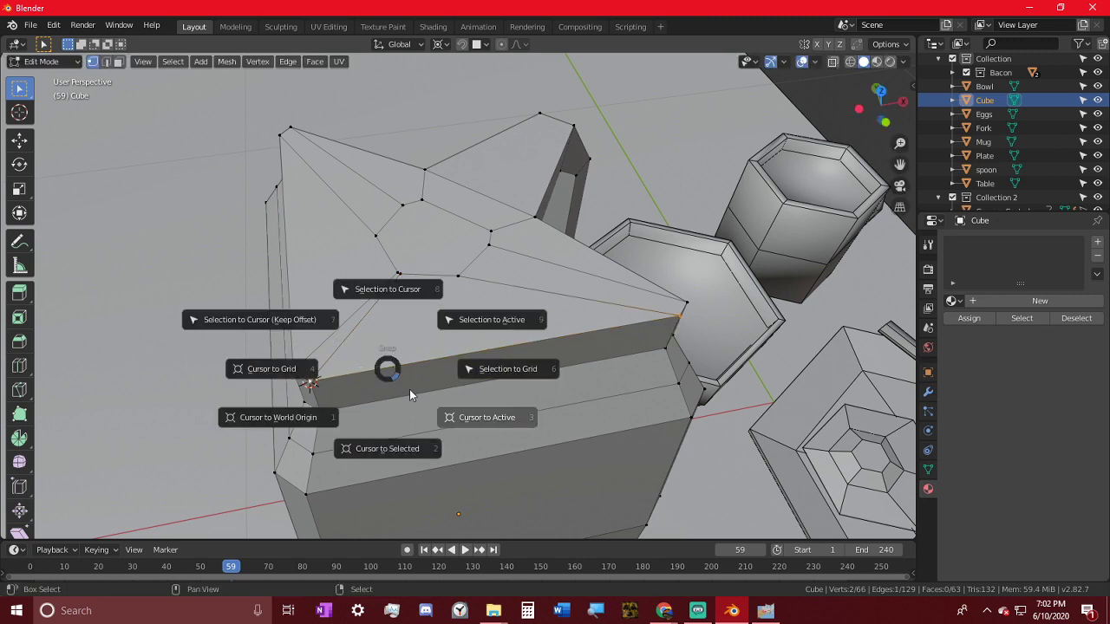
click(384, 444)
click(408, 276)
key(s)
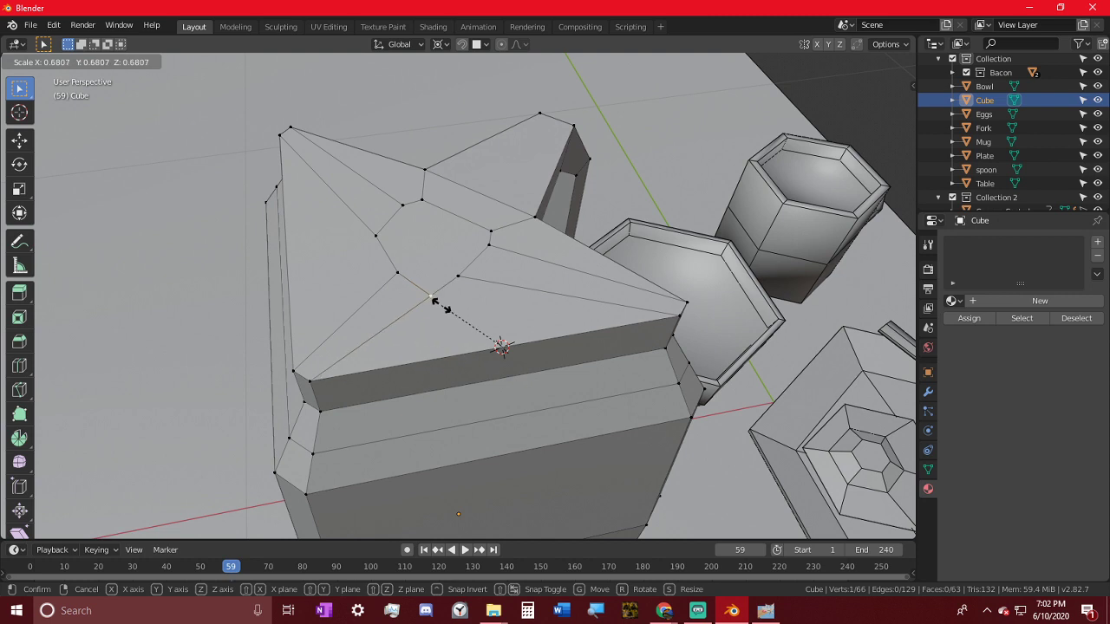
click(430, 301)
- Snap the 3D cursor to the midpoint of the adjacent side rim edge and scale the other front inner vertex to 0.813
click(279, 136)
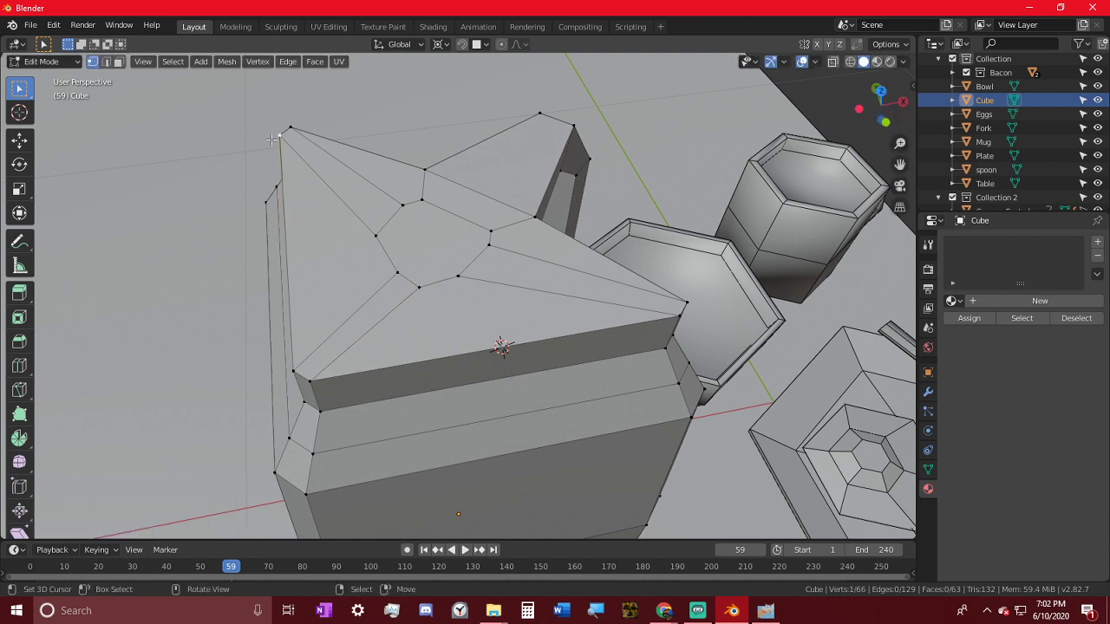
key(shift+s)
click(322, 420)
key(s)
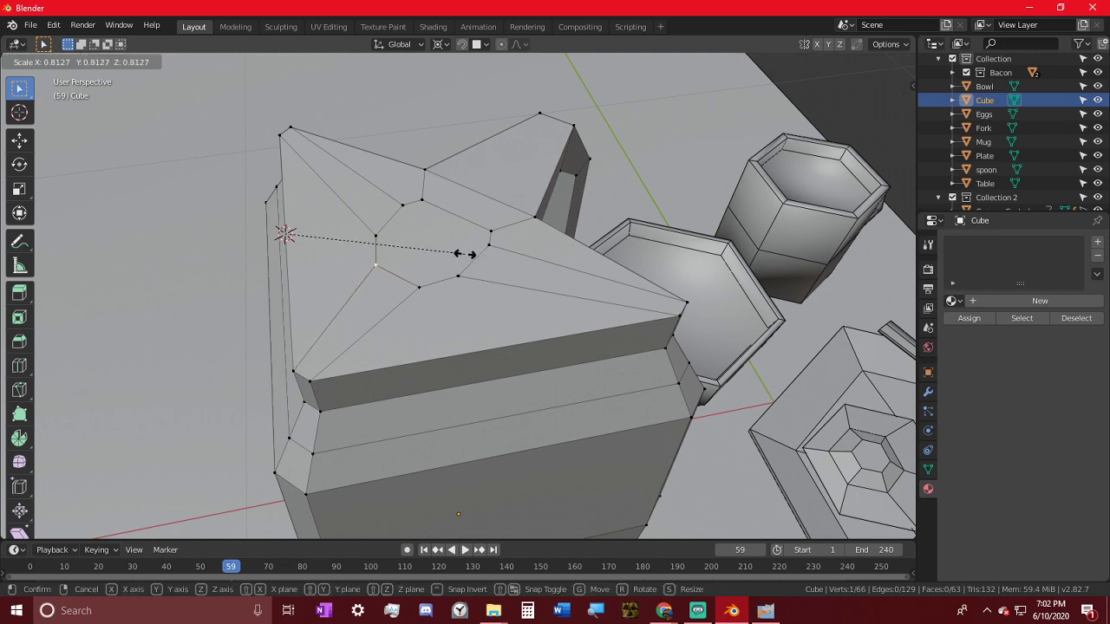
click(466, 253)
- Select the eight-sided inner face and move it about -13 thou in X, 17 thou in Y and 45 thou in Z
middle_drag(466, 254, 406, 230)
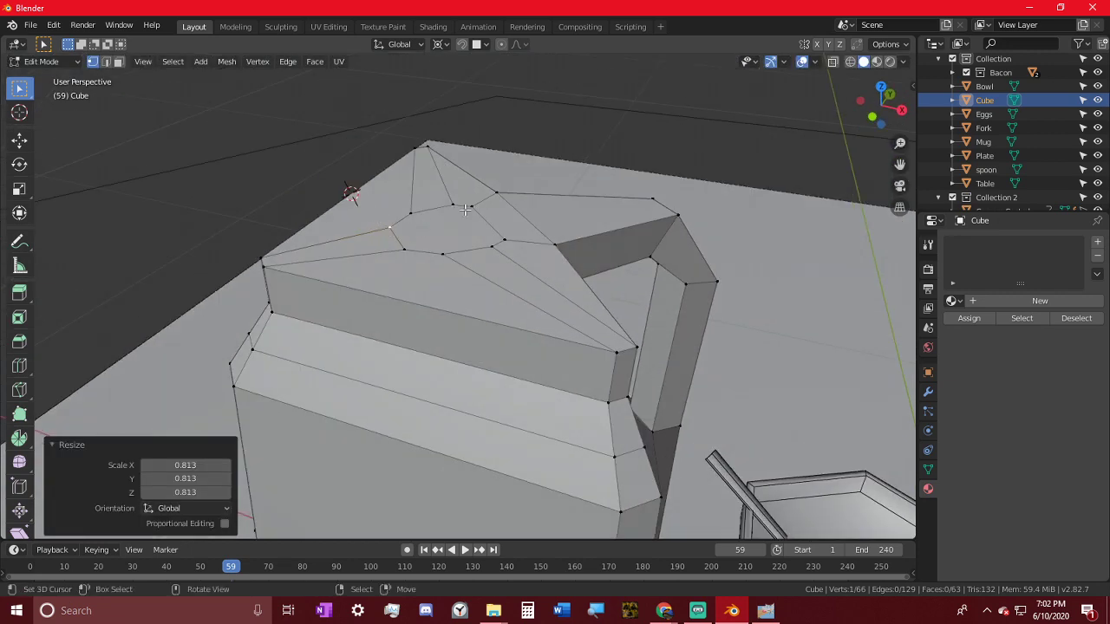
click(119, 61)
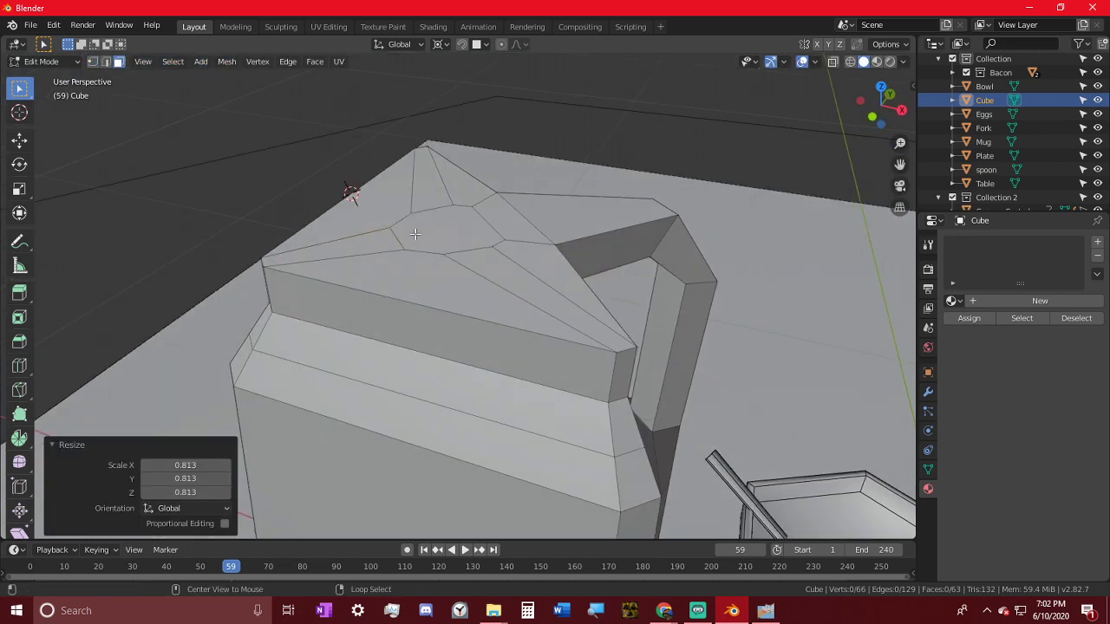
middle_drag(419, 218, 418, 234)
click(416, 220)
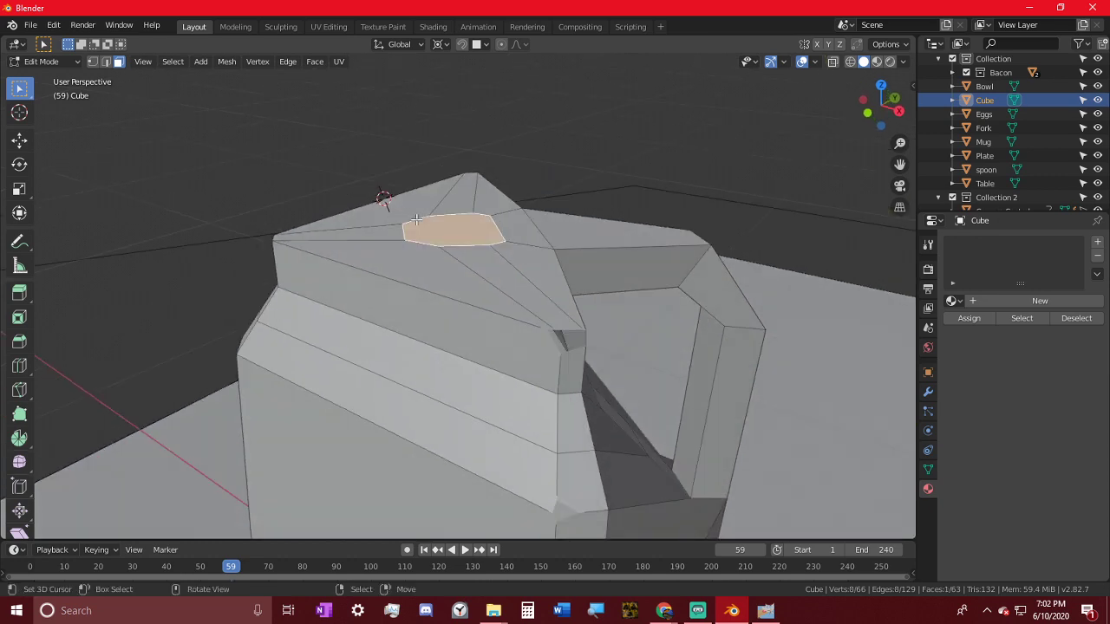
drag(417, 221, 443, 221)
key(g)
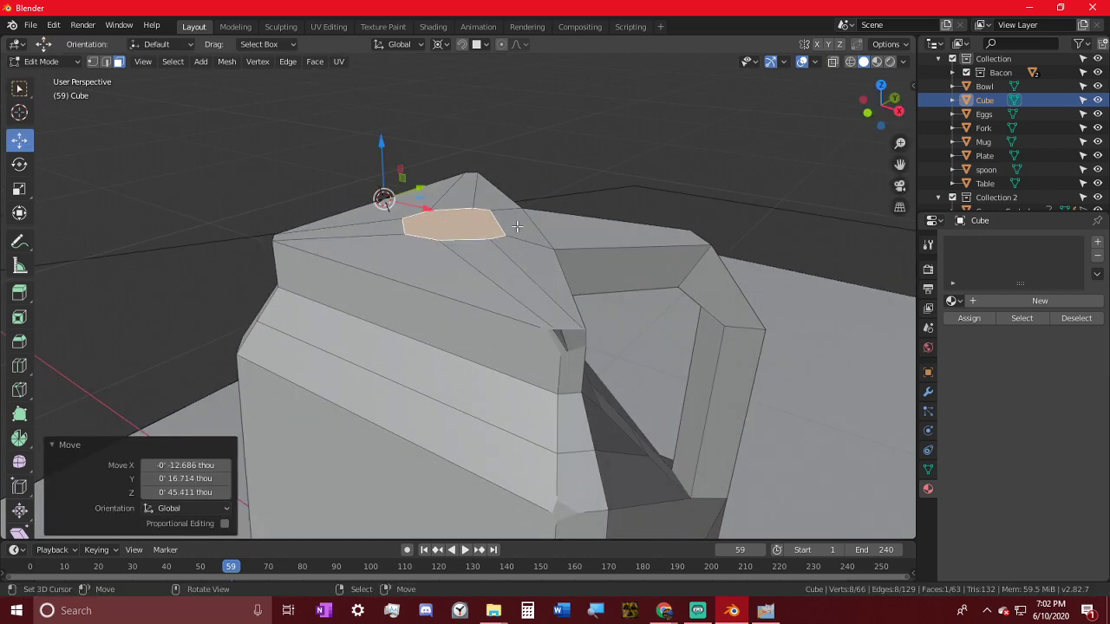
- Switch to rendered shading and raise the eight-sided face about 362 thou along global Z
key(z)
mouse_move(465, 255)
middle_down()
mouse_move(432, 236)
mouse_move(414, 199)
mouse_move(360, 195)
mouse_move(151, 228)
mouse_move(163, 204)
middle_up()
key(g)
key(z)
click(436, 202)
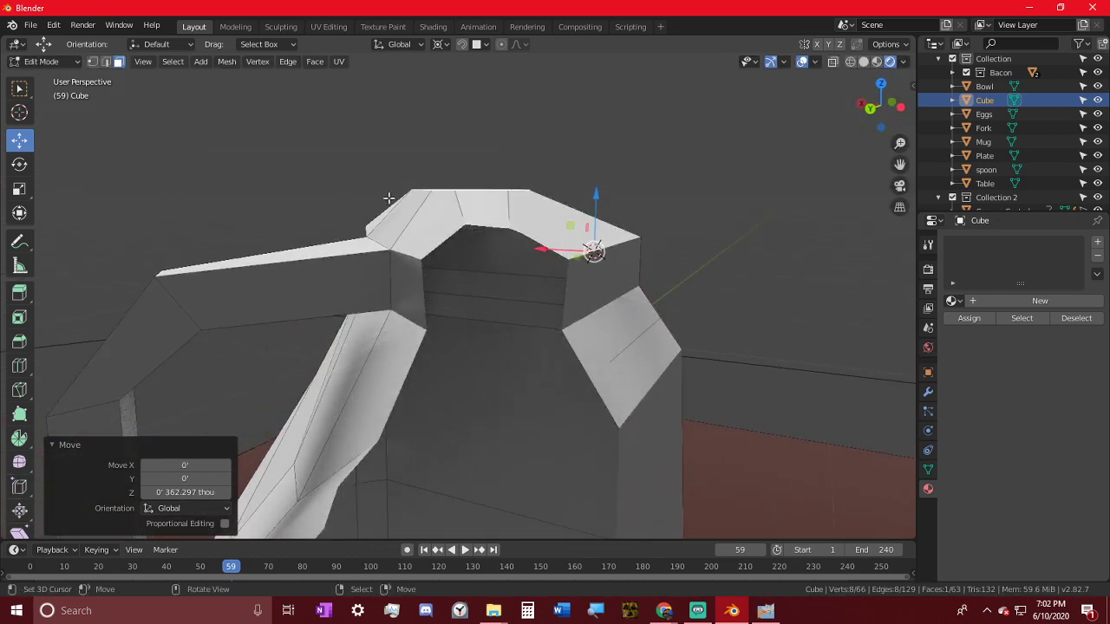
- Extrude the eight-sided top face upward to form the jug's spout
middle_drag(449, 187, 547, 277)
key(e)
click(564, 168)
- Snap the 3D cursor to the spout's handle-side face and scale that face to 0.498 in X and Y, excluding Z
scroll(626, 272, down, 3)
scroll(538, 342, up, 2)
click(487, 285)
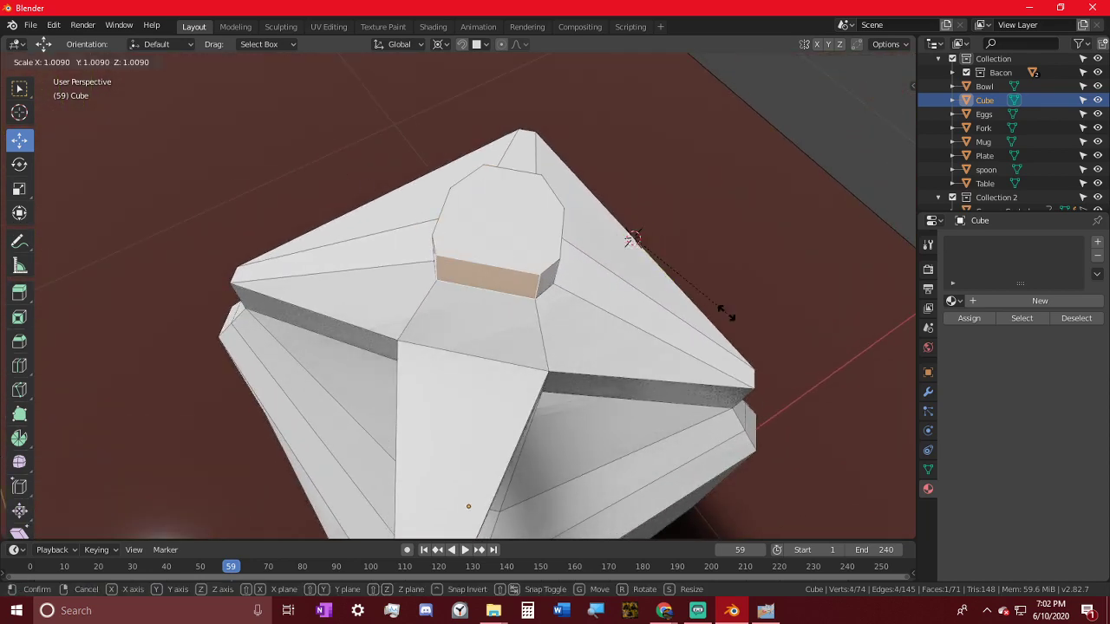
key(shift+s)
click(654, 385)
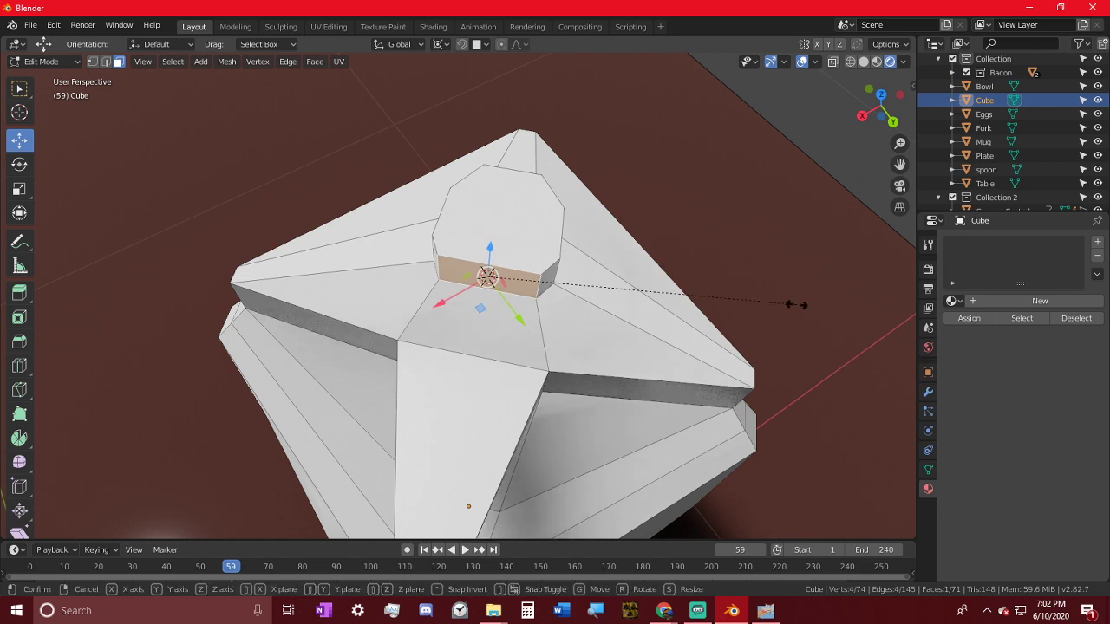
key(s)
key(shift+z)
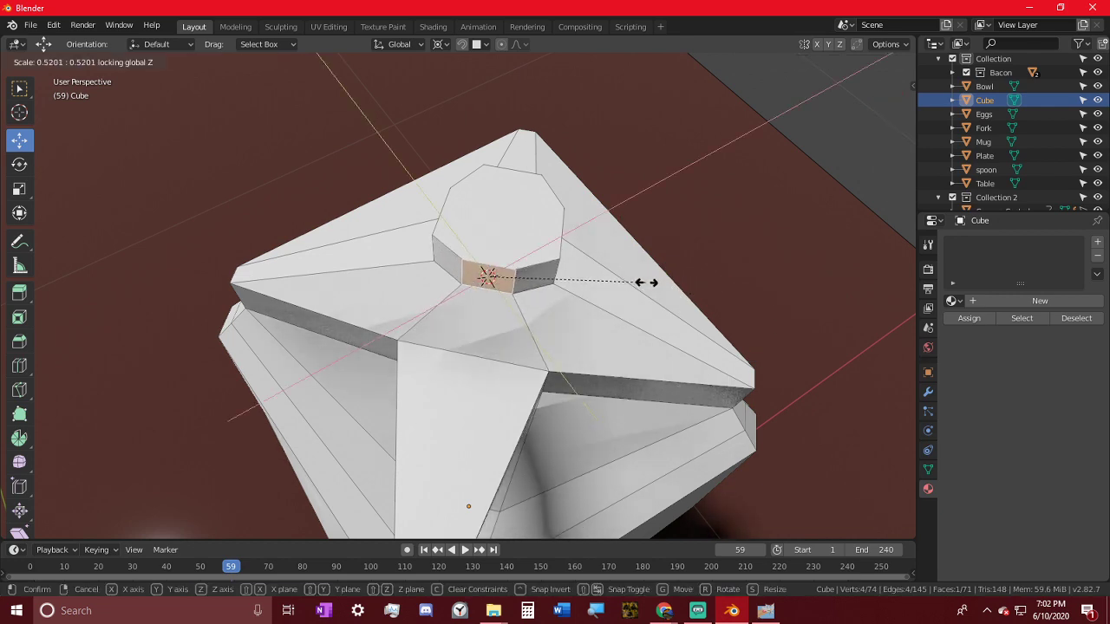
click(647, 283)
- Move the narrowed spout side face outward toward the handle in top view to round out the spout
middle_drag(647, 283, 517, 315)
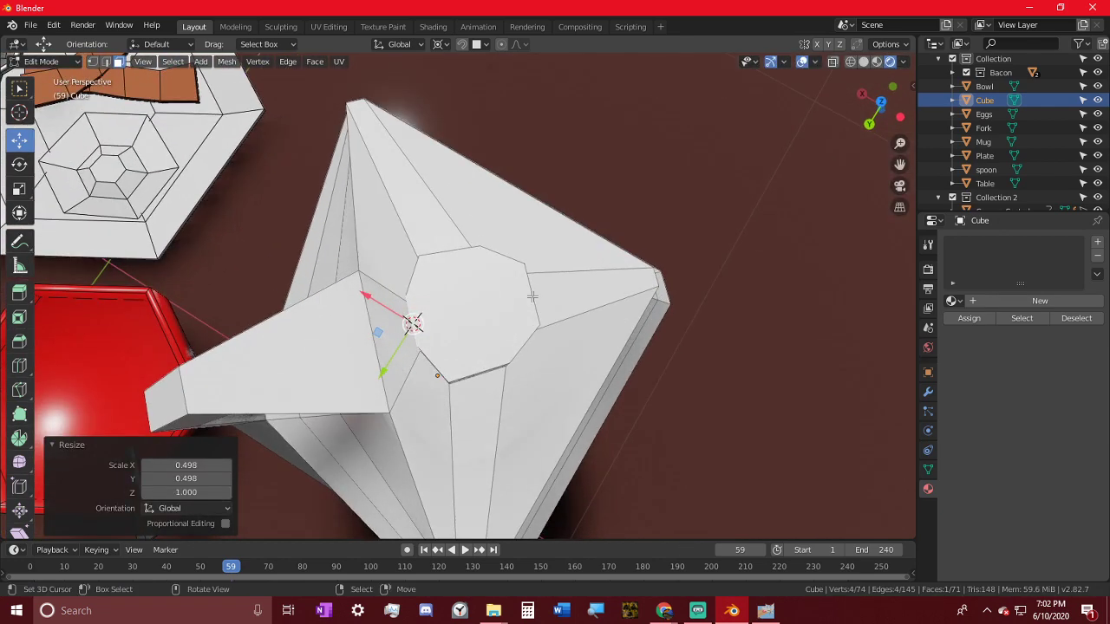
key(KP_7)
scroll(535, 293, up, 3)
key(g)
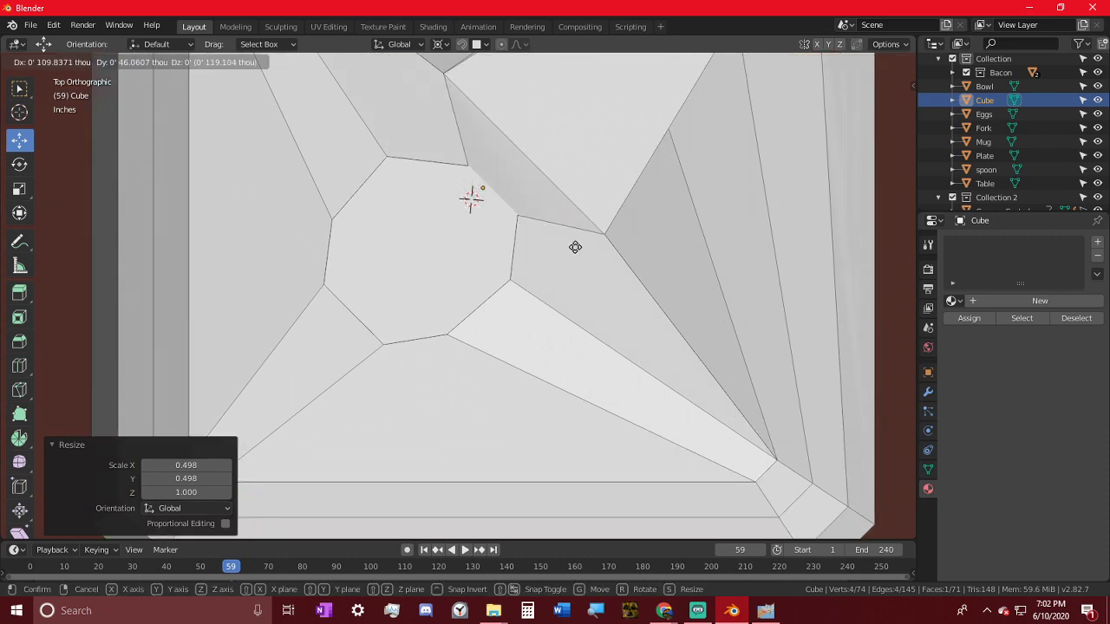
click(568, 237)
- Return to Object Mode and examine the jug's spout, shoulder and handle from several angles
middle_drag(568, 272, 488, 181)
scroll(473, 298, down, 4)
key(Tab)
scroll(488, 208, down, 4)
middle_drag(494, 256, 459, 248)
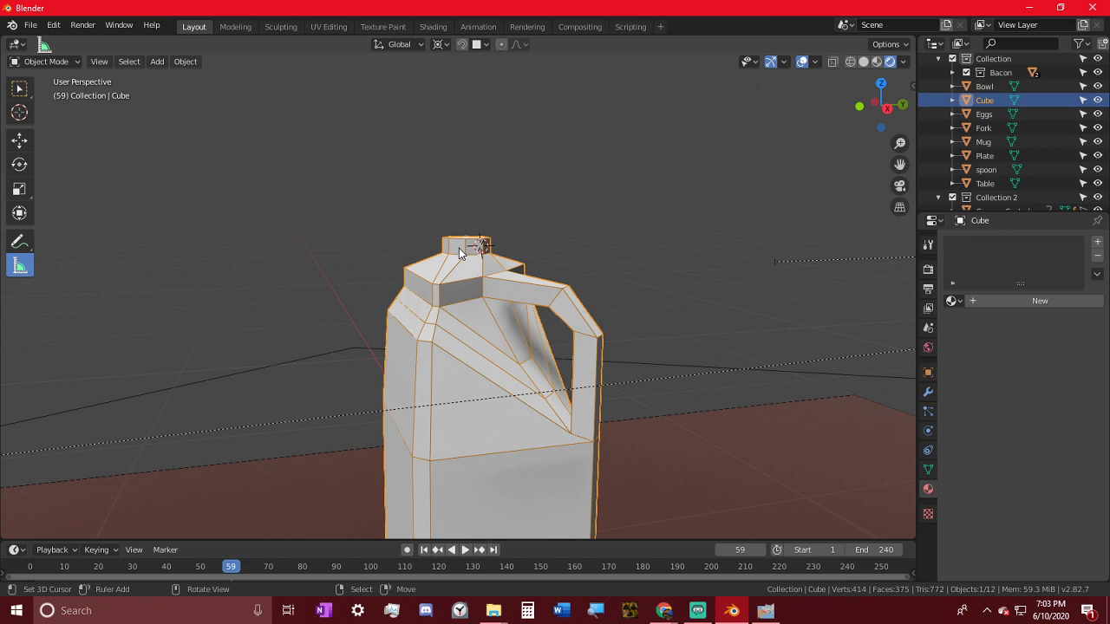
scroll(518, 352, up, 3)
middle_drag(632, 324, 140, 105)
middle_drag(101, 64, 521, 347)
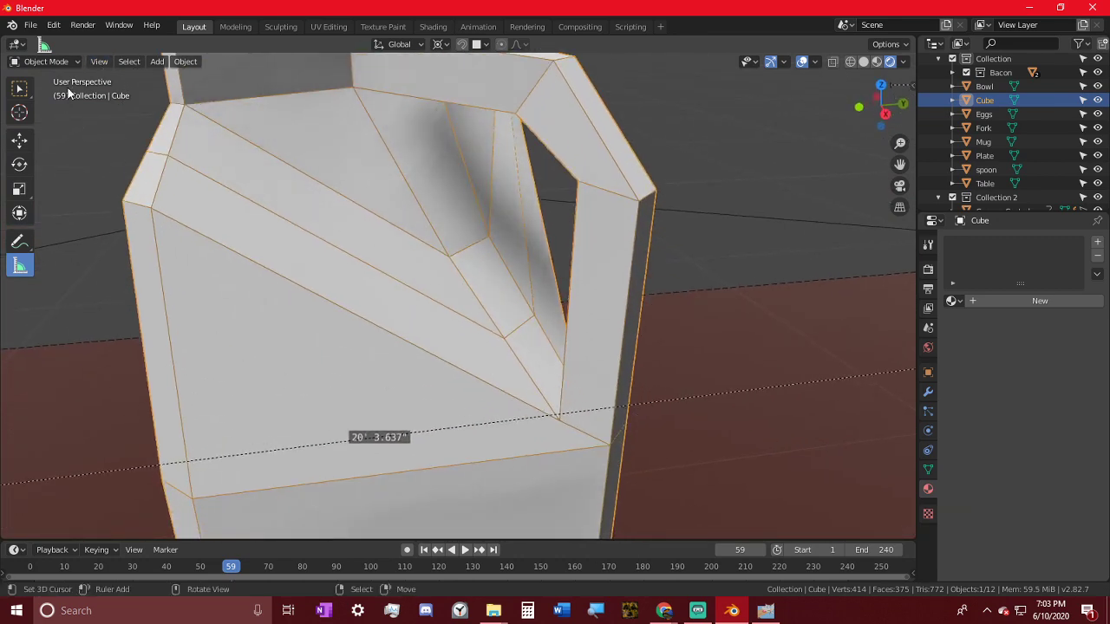
- In Edit Mode, select the edge loop along the body's upper rim and slide it downward with an Edge Slide factor of -0.669
middle_drag(227, 223, 285, 238)
scroll(286, 238, down, 2)
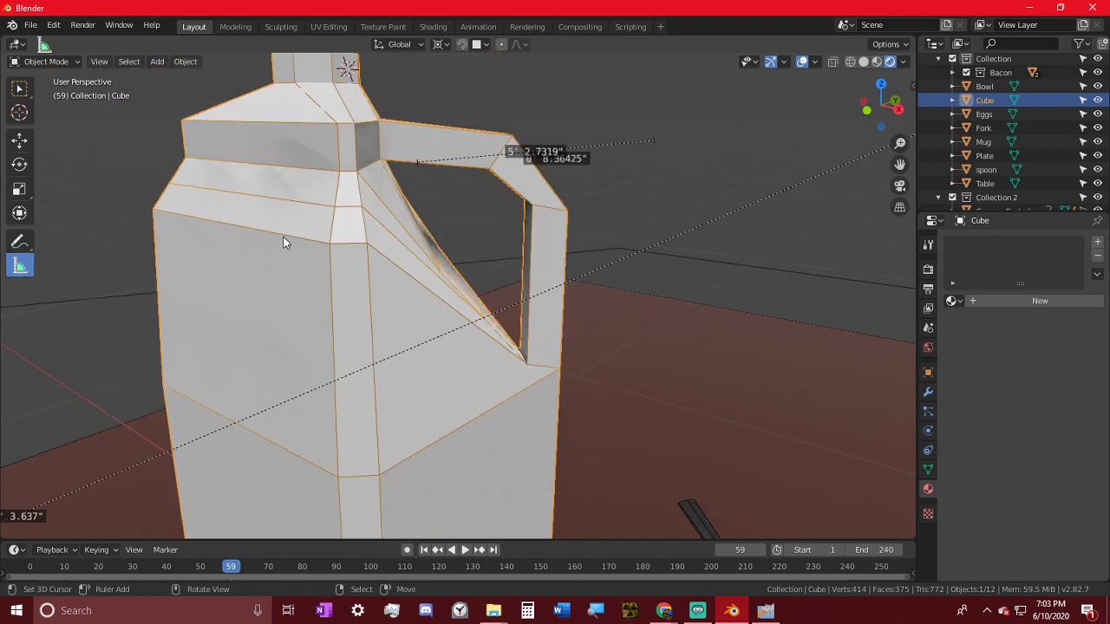
click(56, 65)
click(54, 93)
alt+click(354, 251)
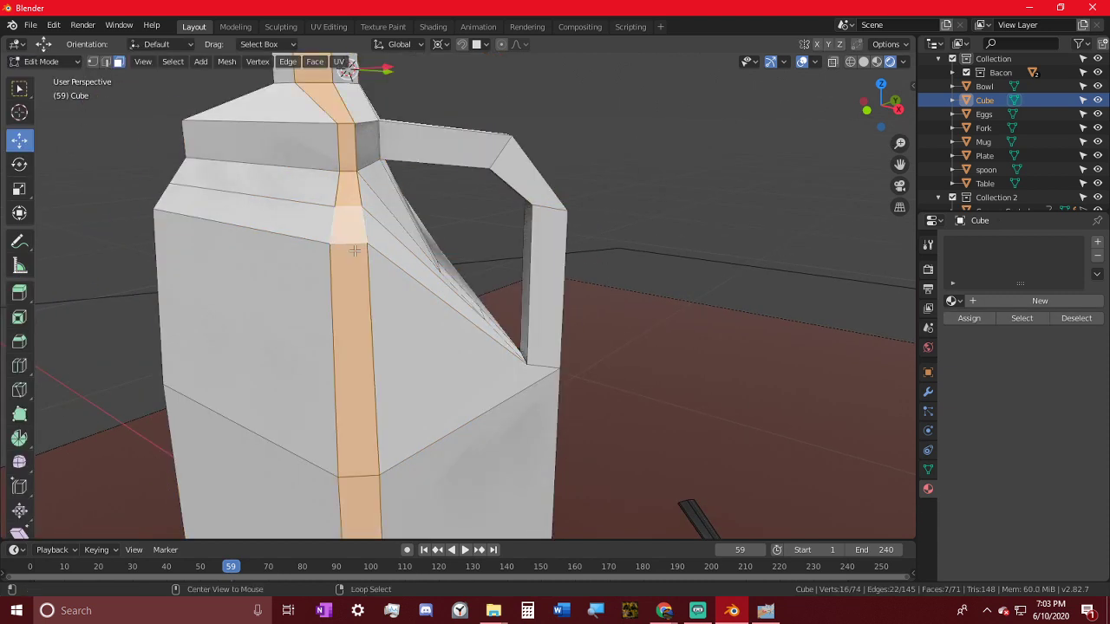
click(107, 64)
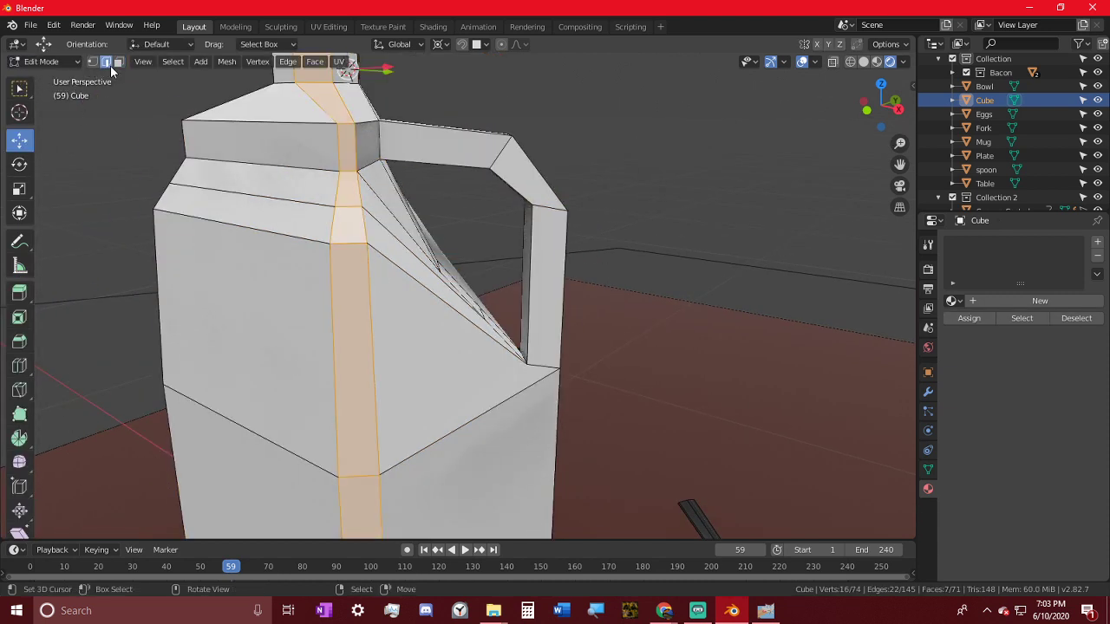
alt+click(243, 228)
middle_drag(380, 299, 337, 318)
key(c)
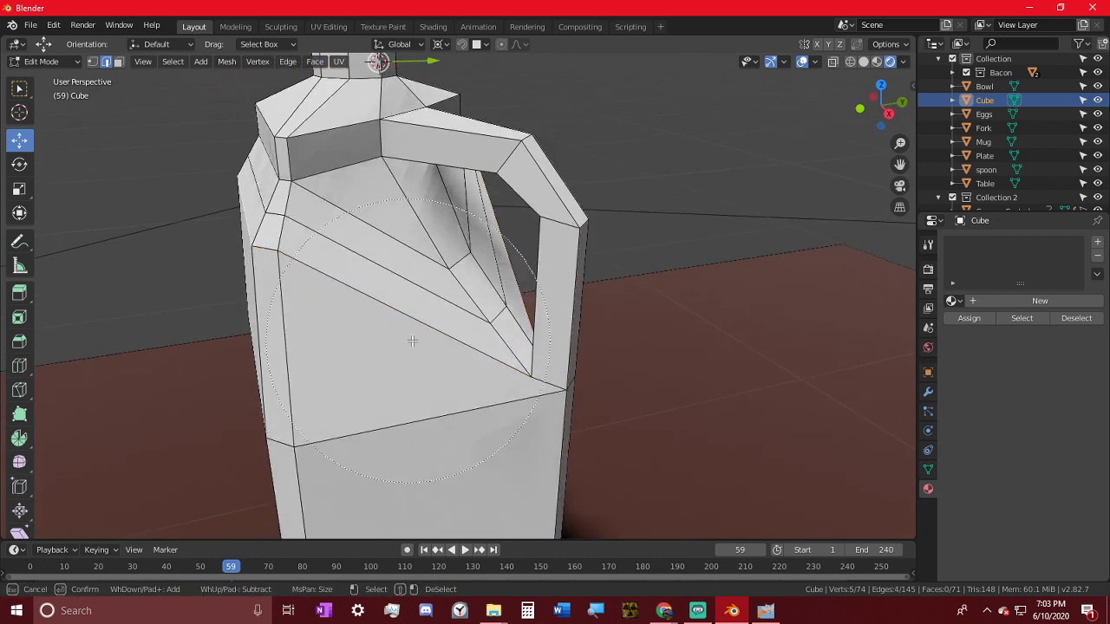
right_click(624, 347)
middle_drag(625, 346, 253, 227)
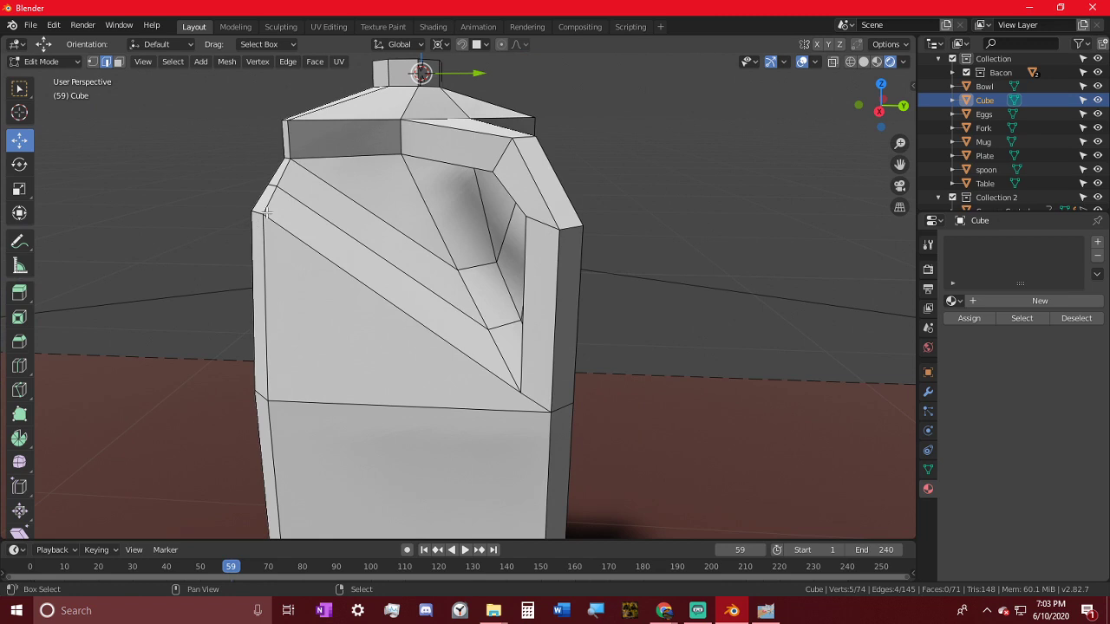
key(g)
key(g)
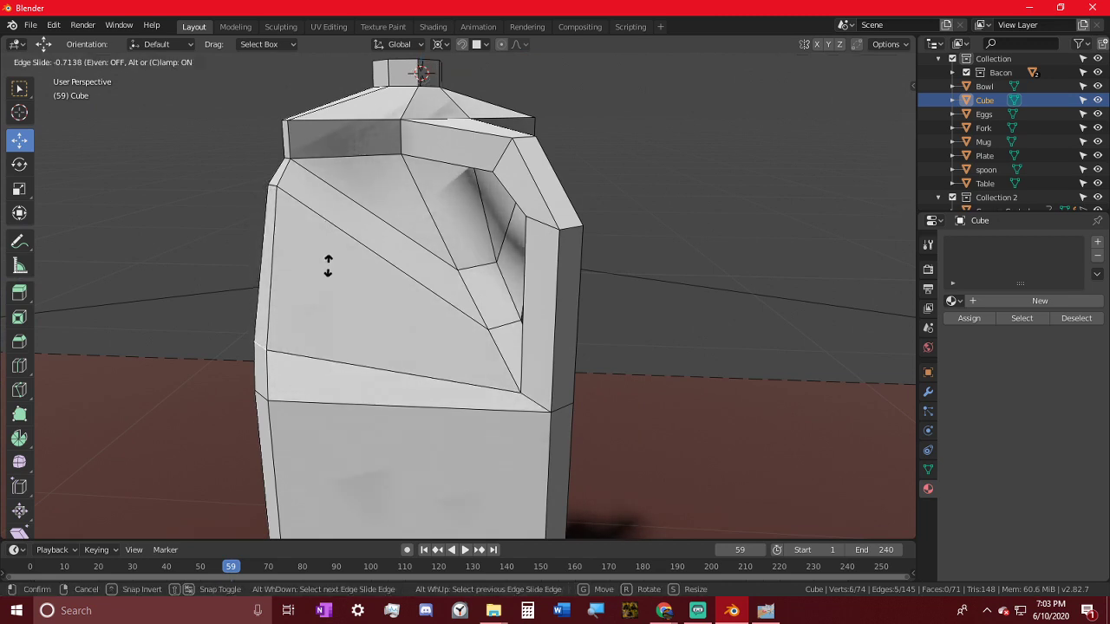
click(416, 287)
- Snap the 3D cursor to the lowered edge loop and scale the loop outward slightly
key(shift+s)
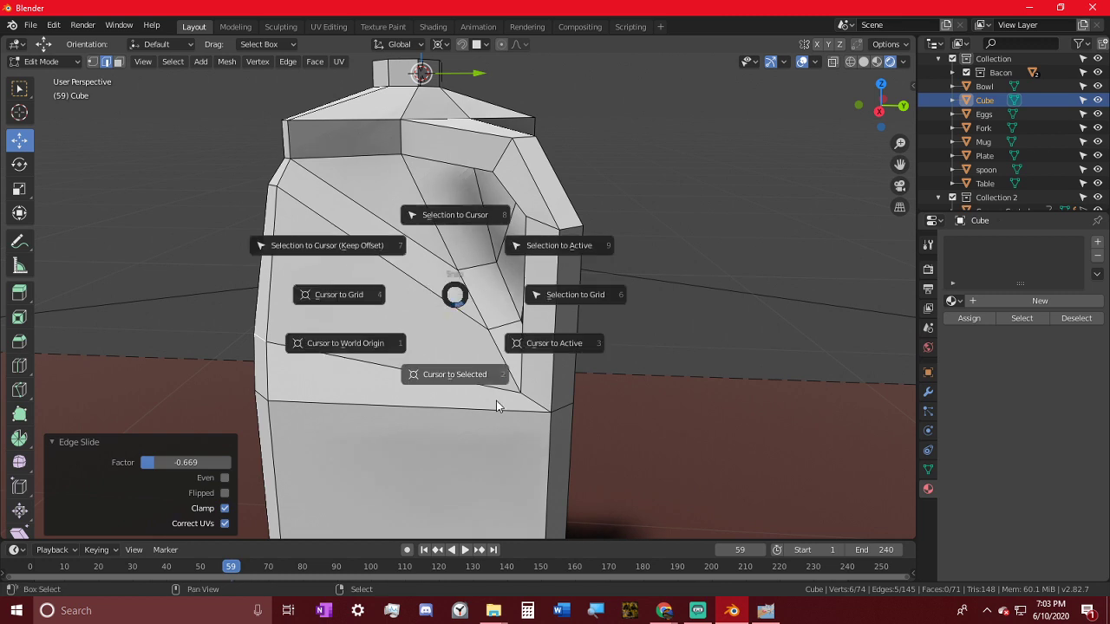
click(458, 378)
key(s)
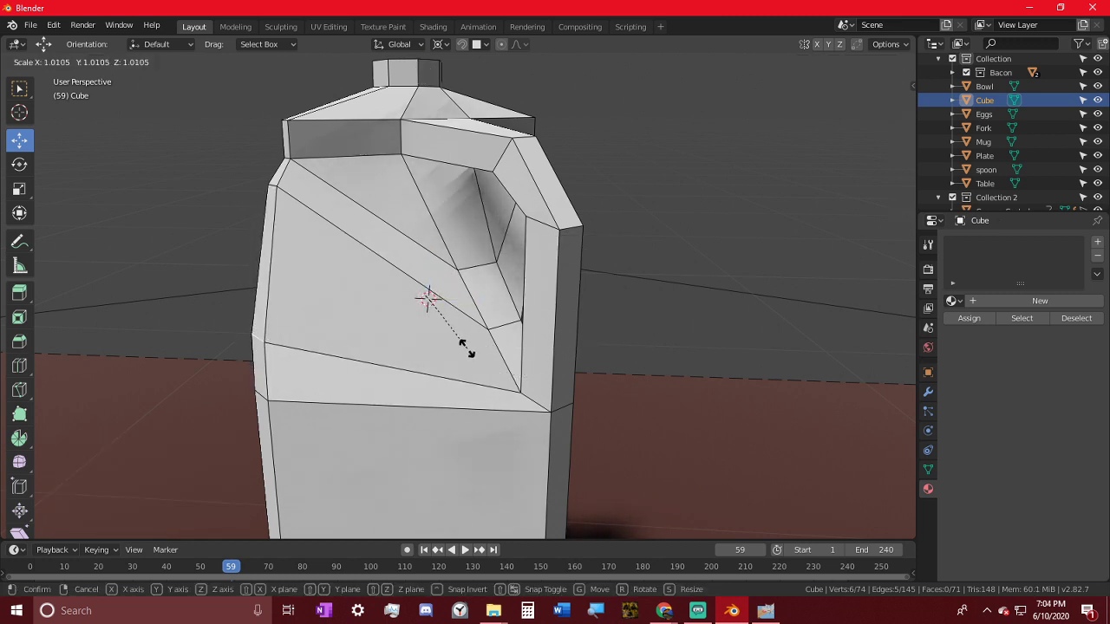
click(464, 348)
- Select the next shoulder loop above, exclude its edges at the handle recess, and scale it to 1.122
click(348, 201)
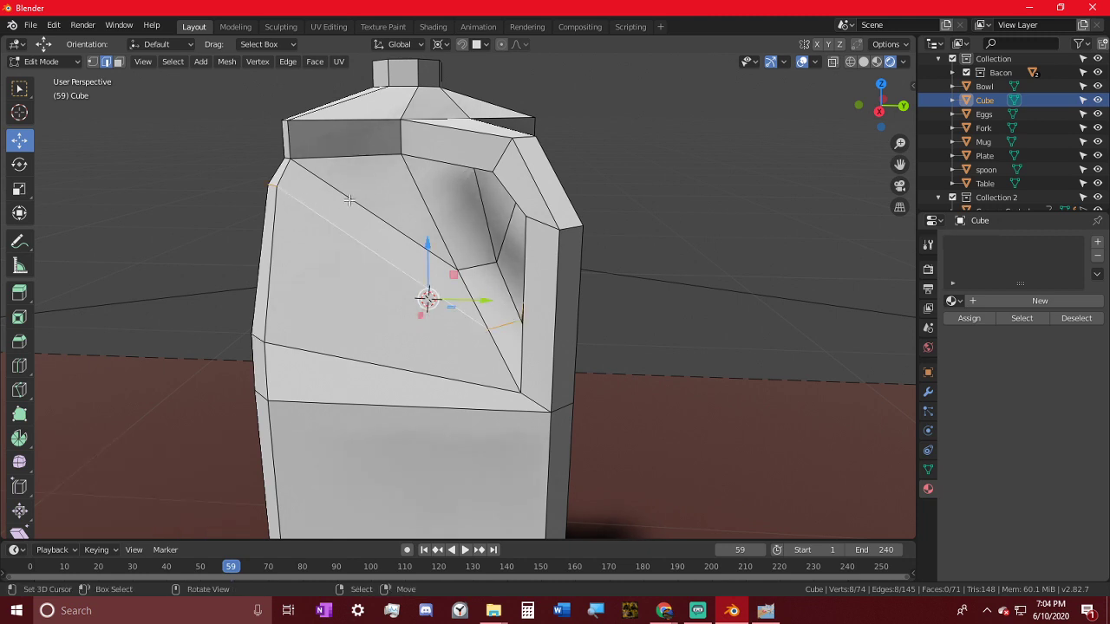
key(c)
middle_click(524, 359)
right_click(589, 399)
middle_drag(694, 386, 573, 376)
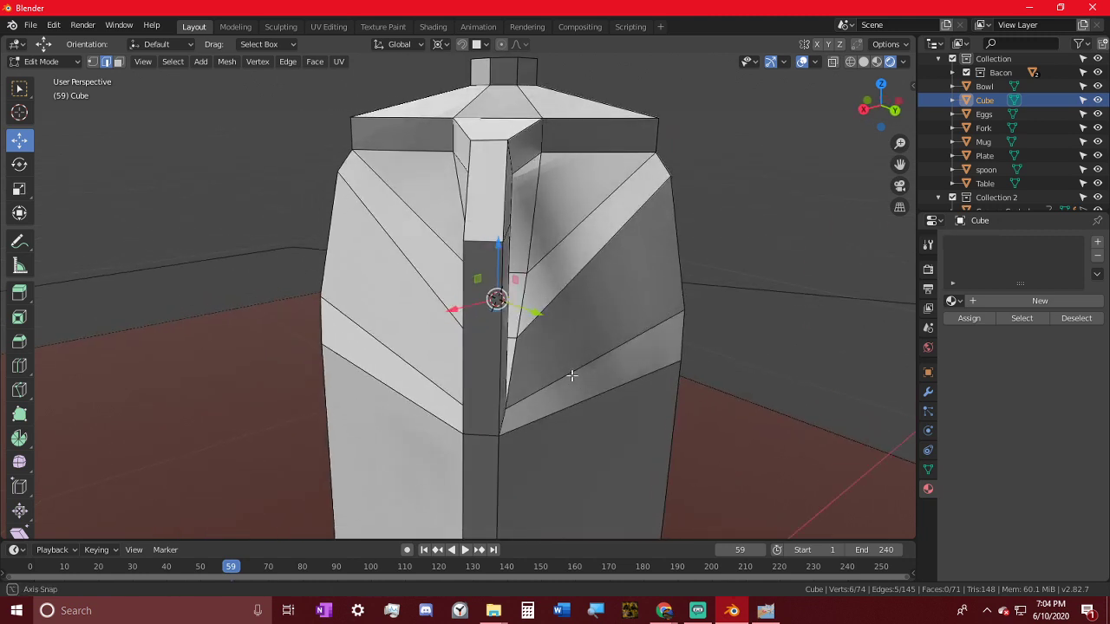
key(s)
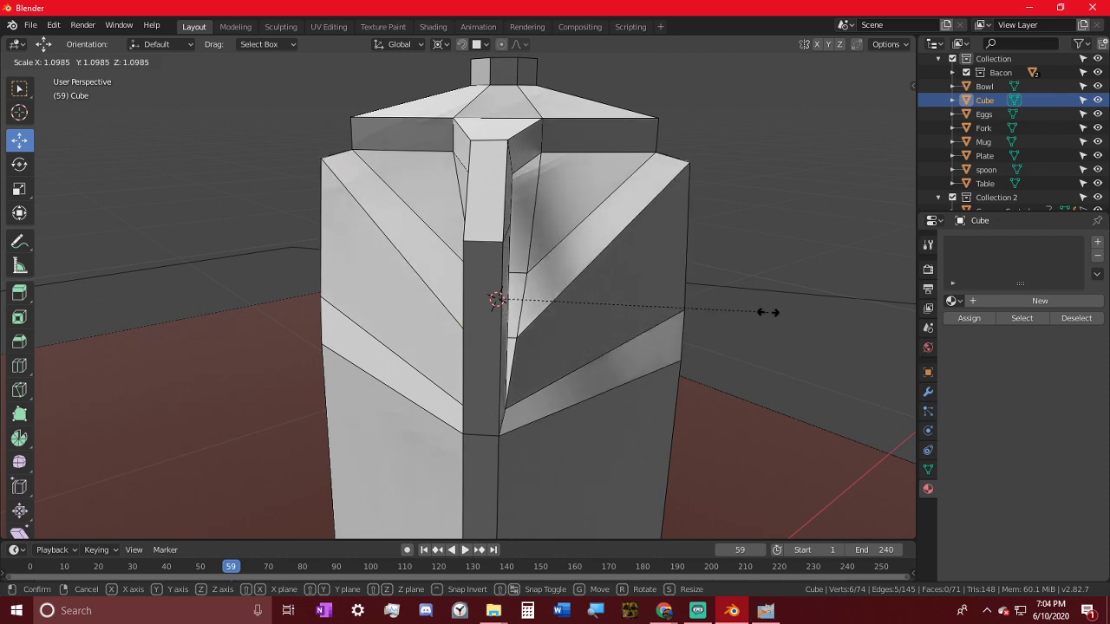
click(813, 292)
- Slide the enlarged shoulder loop down the body with an Edge Slide factor of about -0.5
key(g)
key(g)
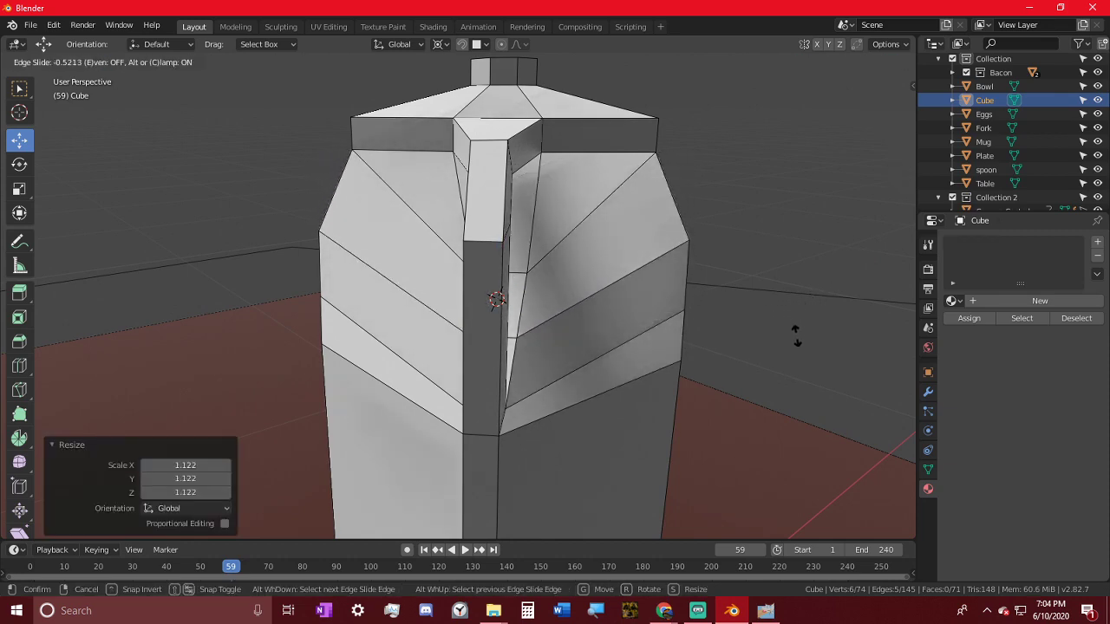
click(795, 333)
- Move the short edge near the bottom of the handle recess straight down along Z by about 401.8 thou
middle_drag(795, 332, 417, 263)
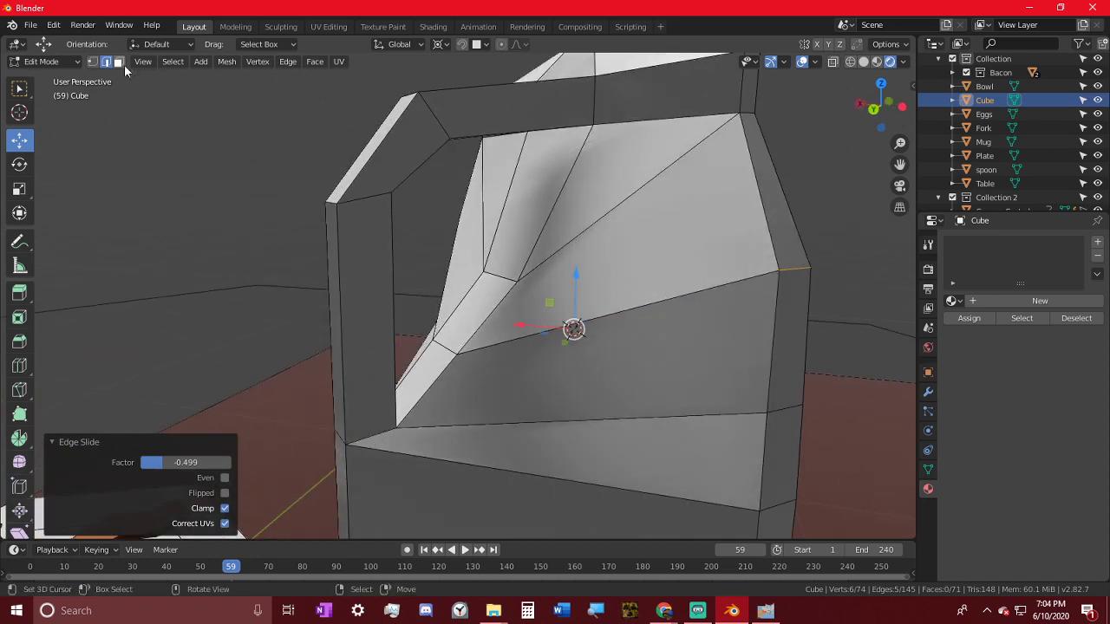
click(452, 346)
key(g)
key(z)
click(462, 378)
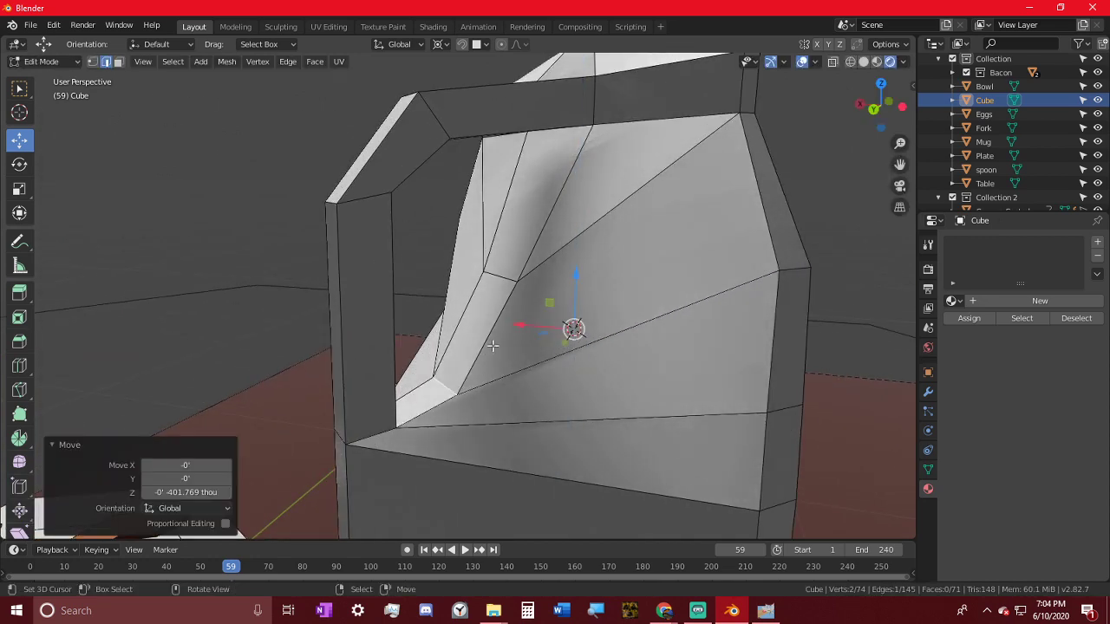
- Raise the next short edge up the handle recess along the Z axis
middle_drag(492, 346, 464, 274)
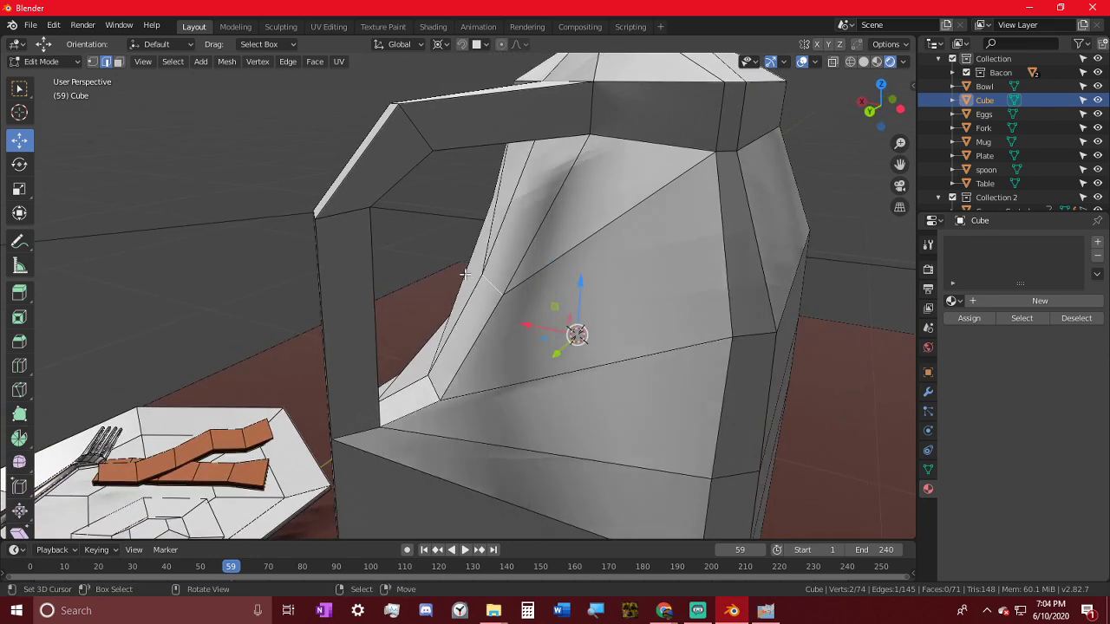
key(g)
key(z)
click(464, 224)
- Snap the 3D cursor to the handle's inner bend edge and scale the lower edge joining handle and neck to 0.619 toward it
middle_drag(463, 223, 670, 216)
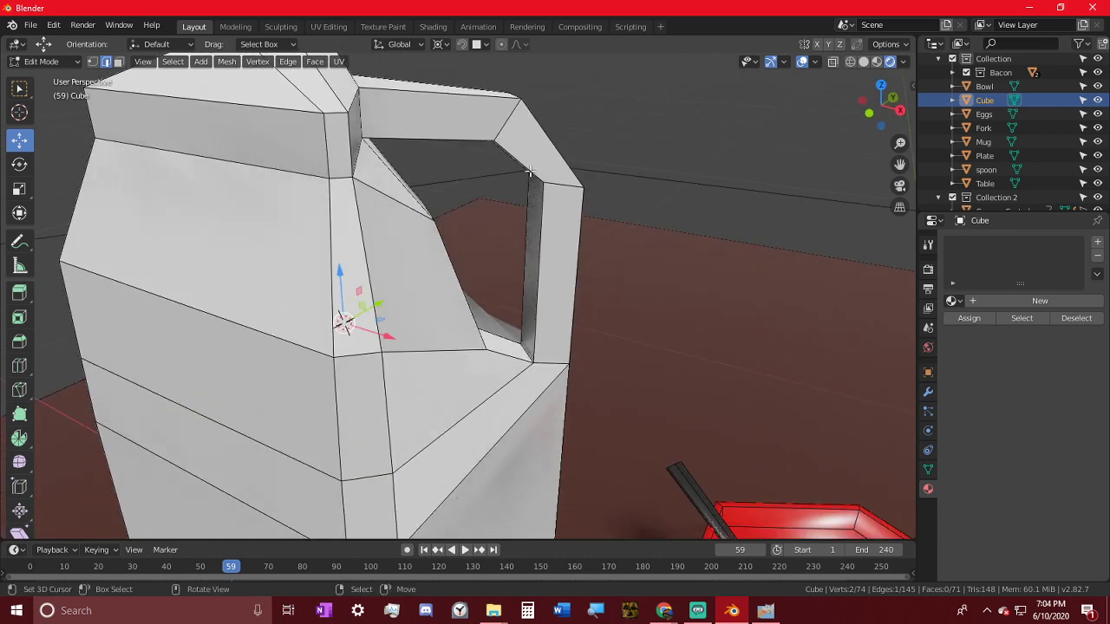
middle_drag(529, 171, 625, 154)
key(shift+s)
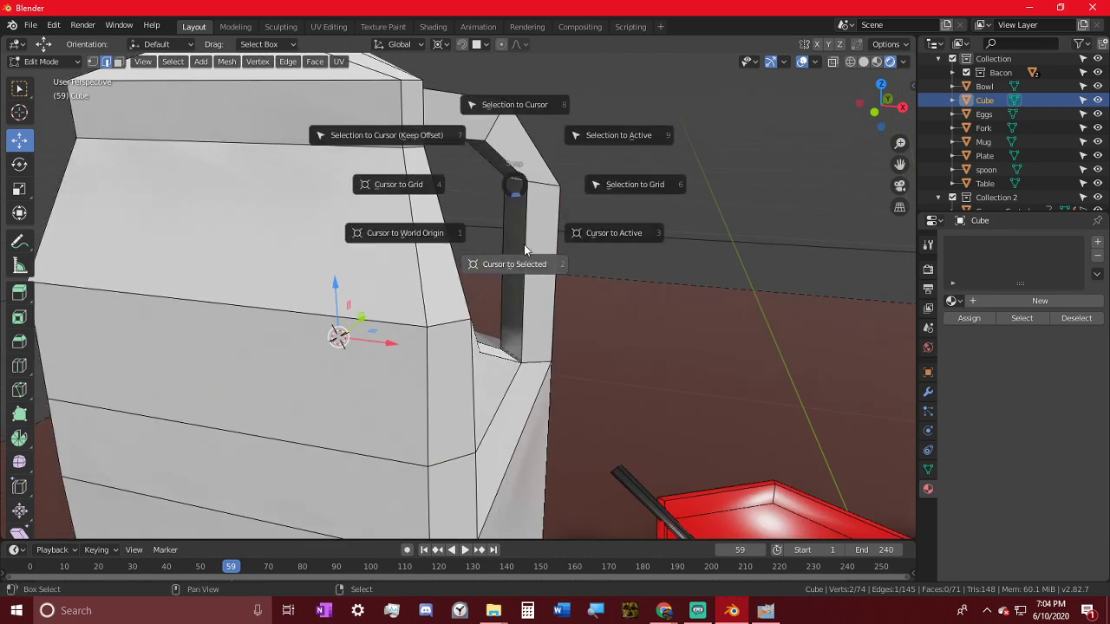
click(530, 258)
middle_drag(529, 258, 524, 189)
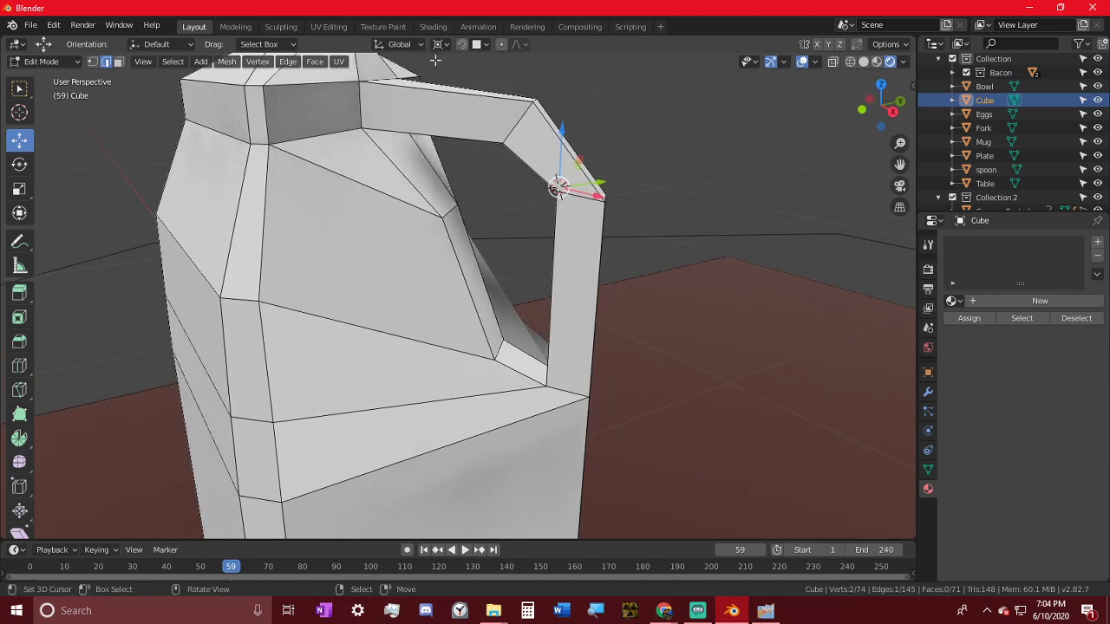
key(s)
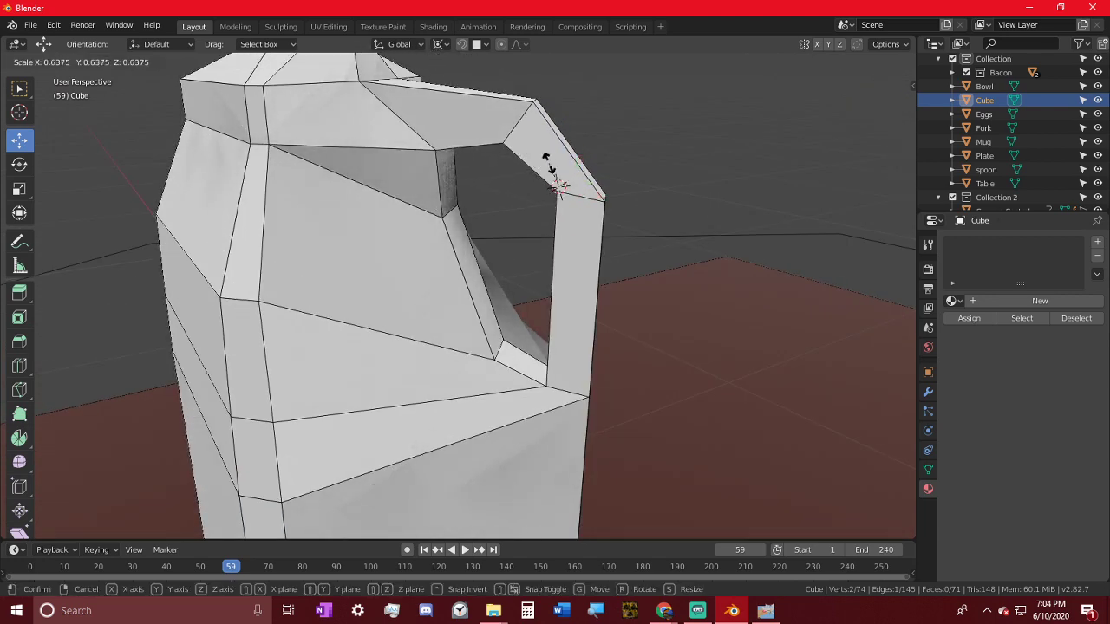
click(568, 164)
- Try smoothing the handle-side shoulder corner in Sculpt Mode with the Smooth brush at strength 0.700
mouse_move(480, 185)
middle_down()
mouse_move(486, 260)
mouse_move(512, 174)
mouse_move(503, 196)
mouse_move(529, 169)
middle_up()
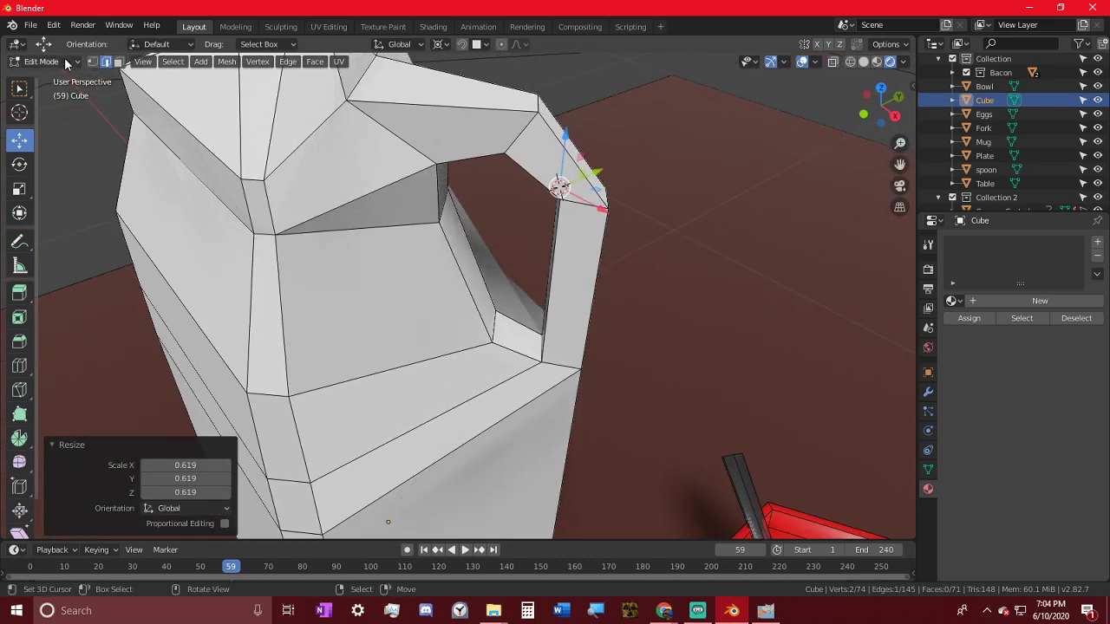
click(44, 61)
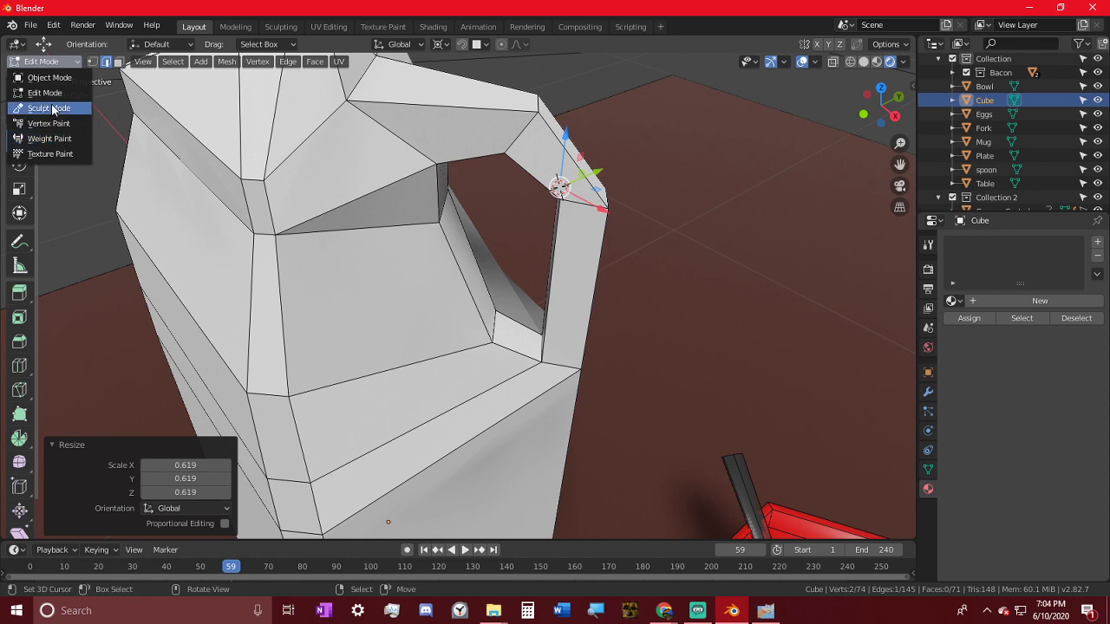
click(49, 108)
drag(248, 255, 295, 264)
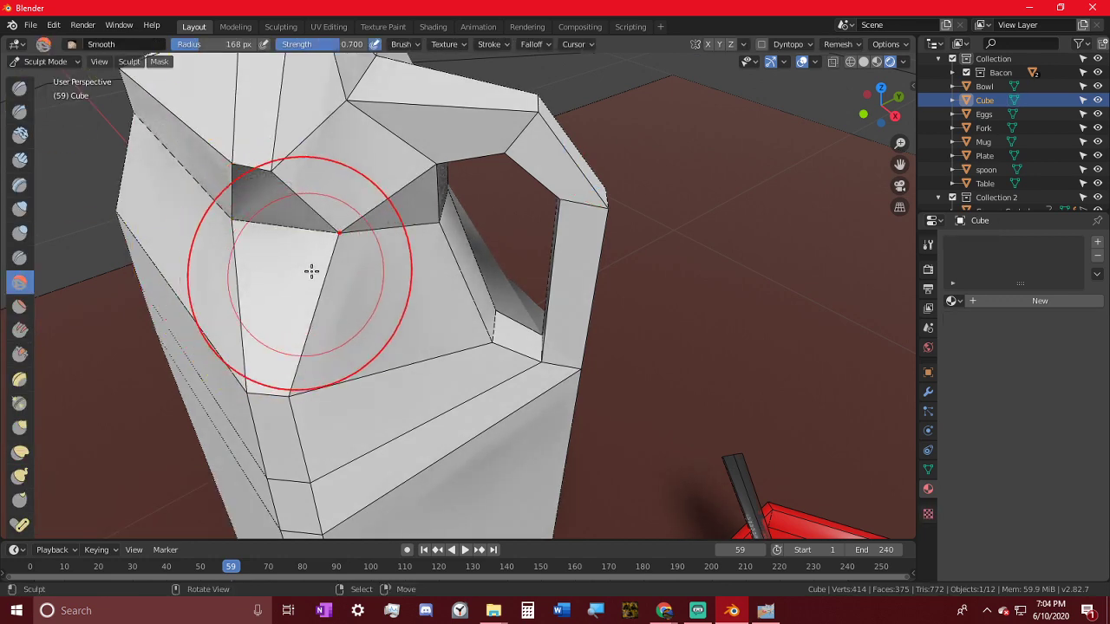
middle_drag(312, 272, 255, 233)
drag(255, 232, 273, 231)
middle_drag(273, 231, 334, 234)
- Recalculate the normals of the whole jug mesh to the outside in Edit Mode
key(Tab)
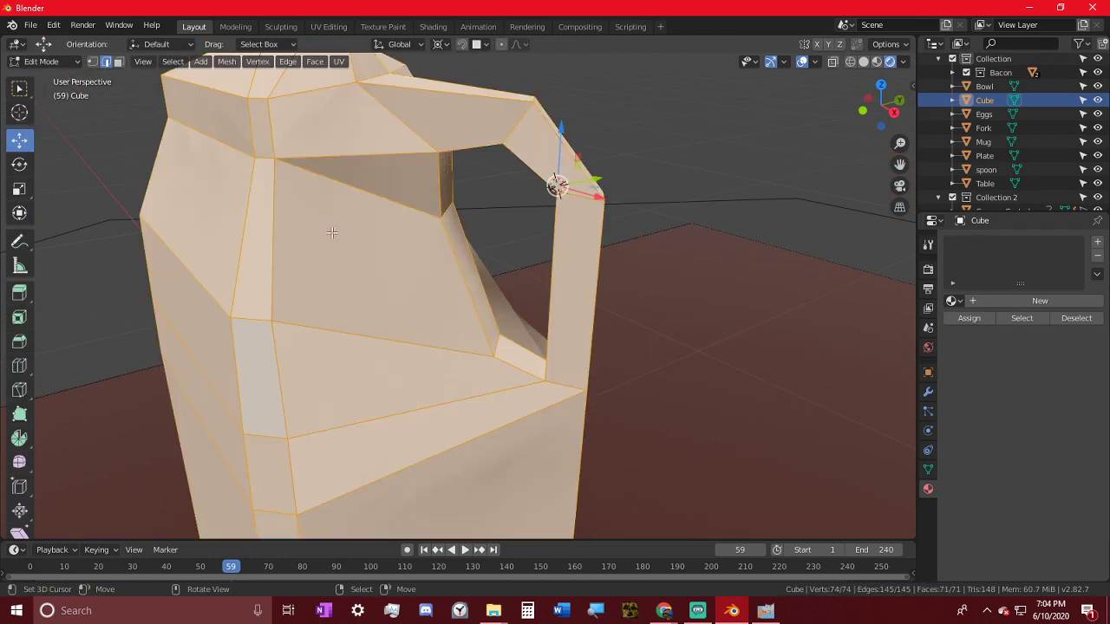
click(227, 60)
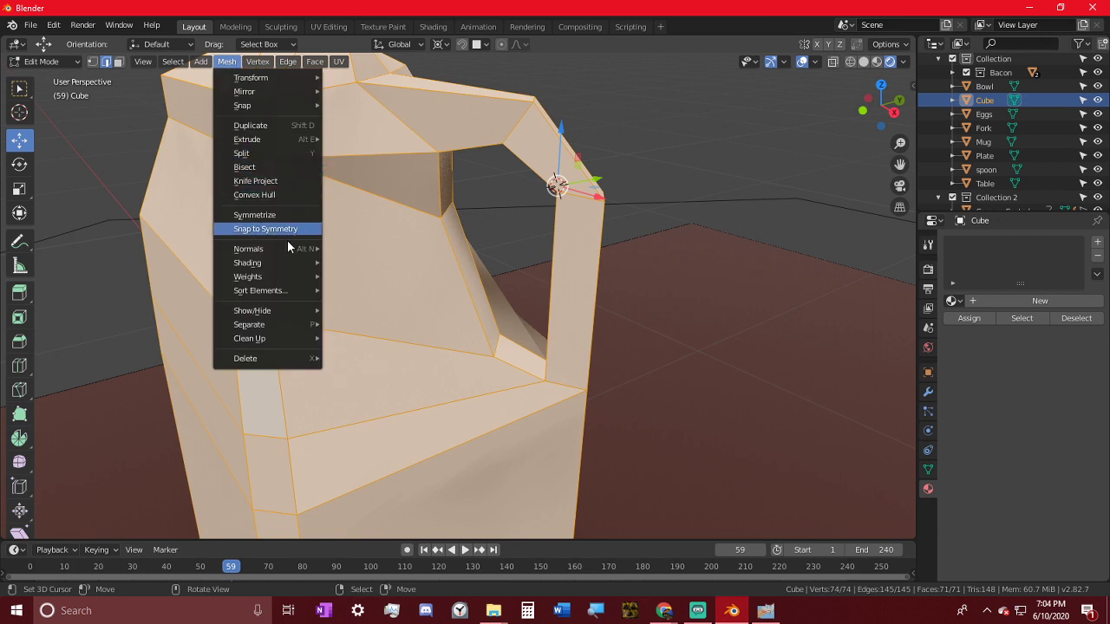
mouse_move(282, 248)
click(400, 264)
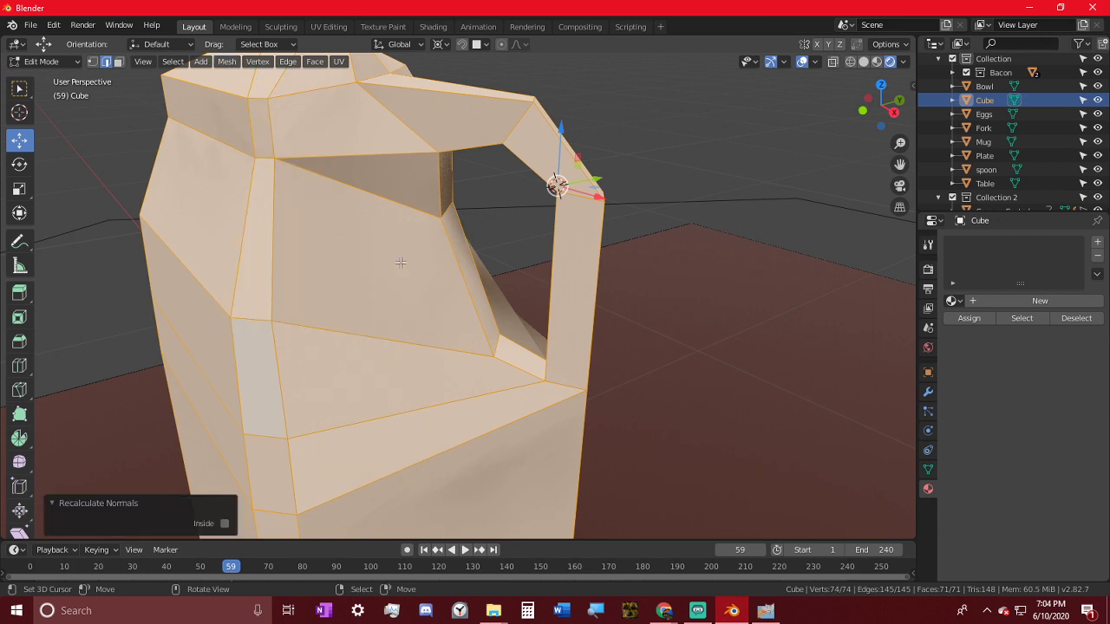
- Return to Sculpt Mode, lower the Smooth brush strength to 0.152 and smooth the handle-side shoulder corner into the neck
key(Tab)
mouse_move(260, 144)
mouse_down()
mouse_move(265, 193)
mouse_move(355, 198)
mouse_move(314, 286)
mouse_up()
mouse_move(315, 285)
middle_down()
mouse_move(425, 268)
mouse_move(437, 301)
mouse_move(390, 330)
middle_up()
key(shift+f)
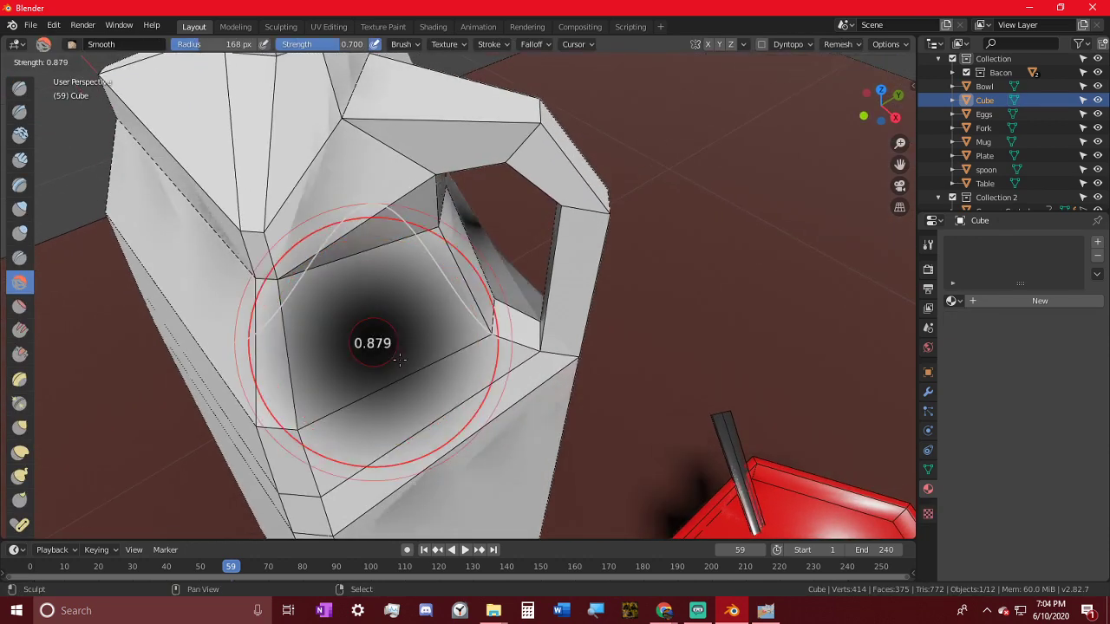
click(471, 376)
key(shift+f)
click(271, 316)
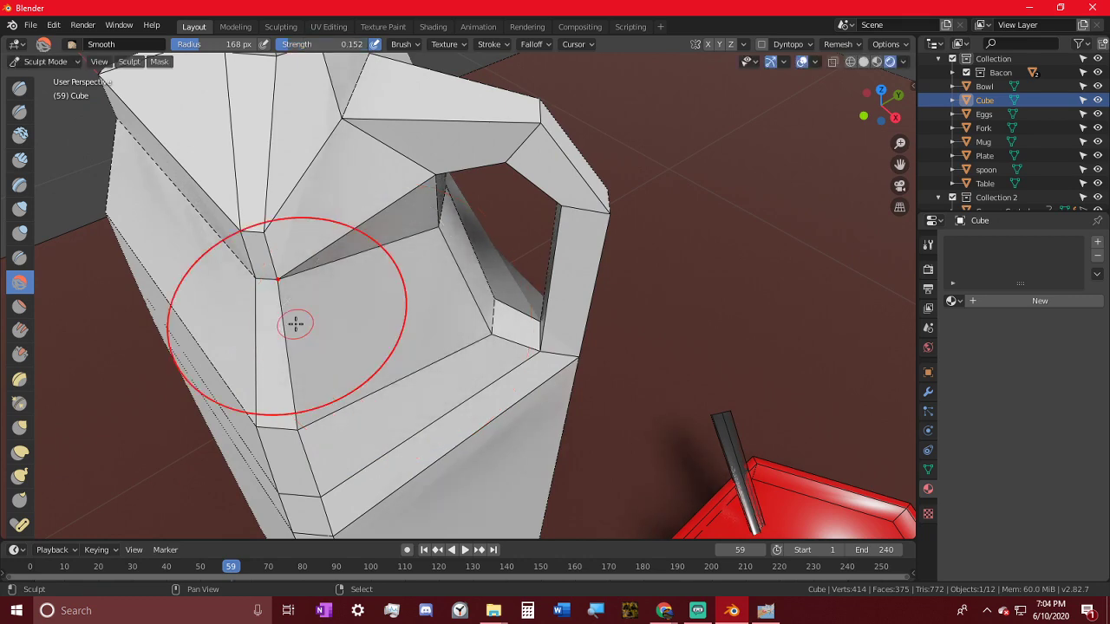
mouse_move(295, 322)
mouse_down()
mouse_move(272, 218)
mouse_move(287, 153)
mouse_move(219, 198)
mouse_move(240, 182)
mouse_up()
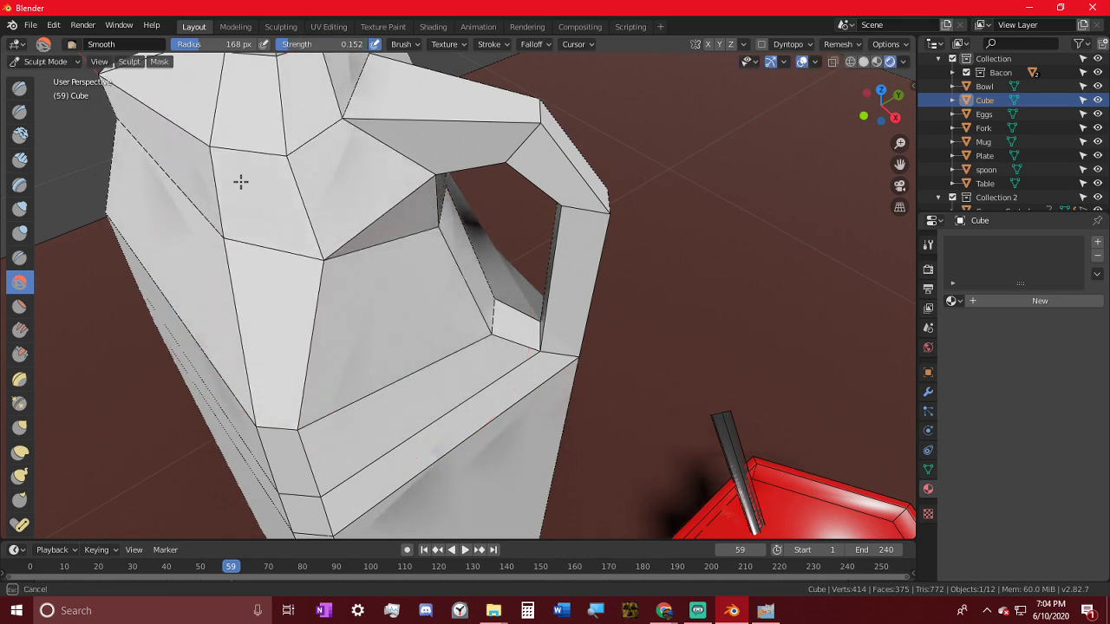
- Smooth the jug's remaining shoulder corners so they taper evenly toward the spout
mouse_move(268, 181)
middle_down()
mouse_move(411, 154)
mouse_move(445, 254)
mouse_move(347, 257)
middle_up()
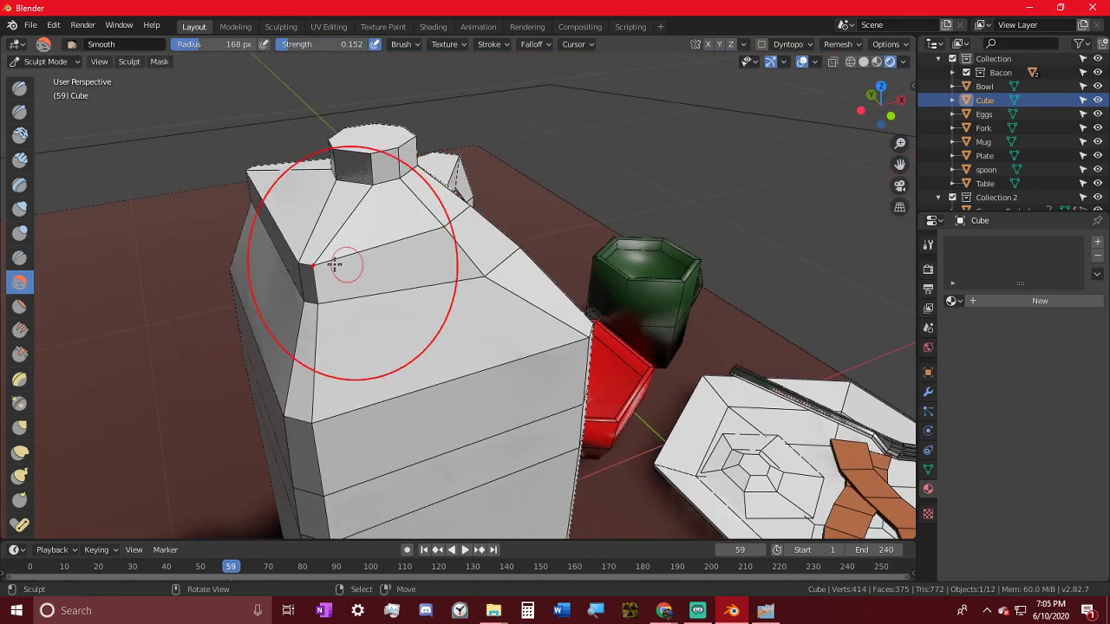
mouse_move(346, 258)
mouse_down()
mouse_move(320, 281)
mouse_move(314, 253)
mouse_move(342, 216)
mouse_up()
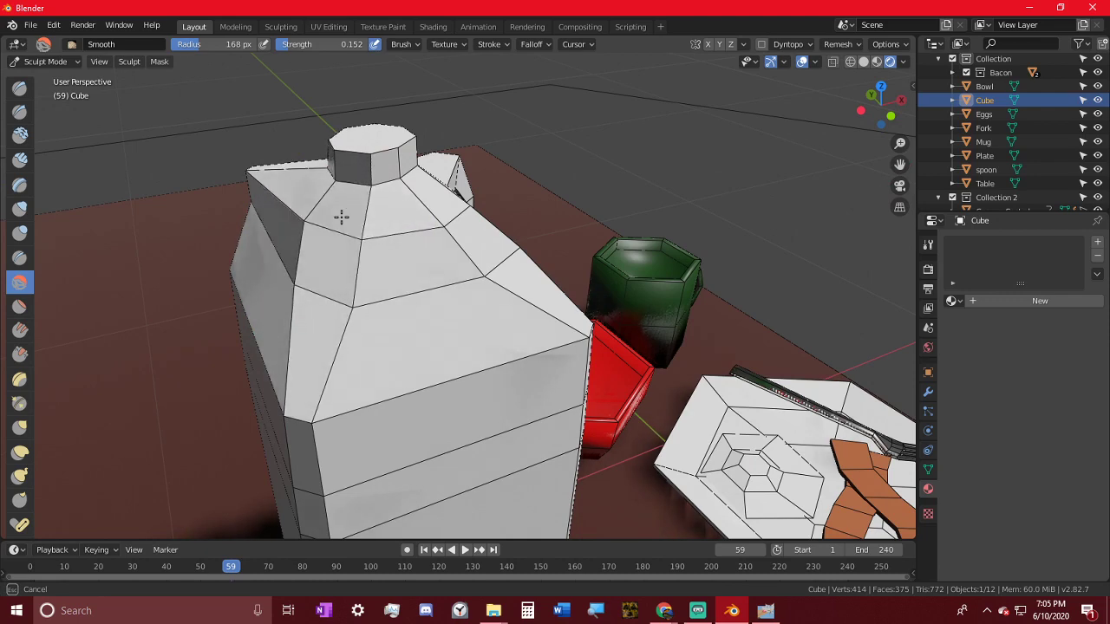
mouse_move(342, 216)
middle_down()
mouse_move(446, 310)
mouse_move(573, 312)
middle_up()
mouse_move(510, 271)
middle_down()
mouse_move(533, 260)
mouse_move(587, 280)
mouse_move(664, 258)
mouse_move(644, 298)
mouse_move(498, 295)
mouse_move(370, 248)
middle_up()
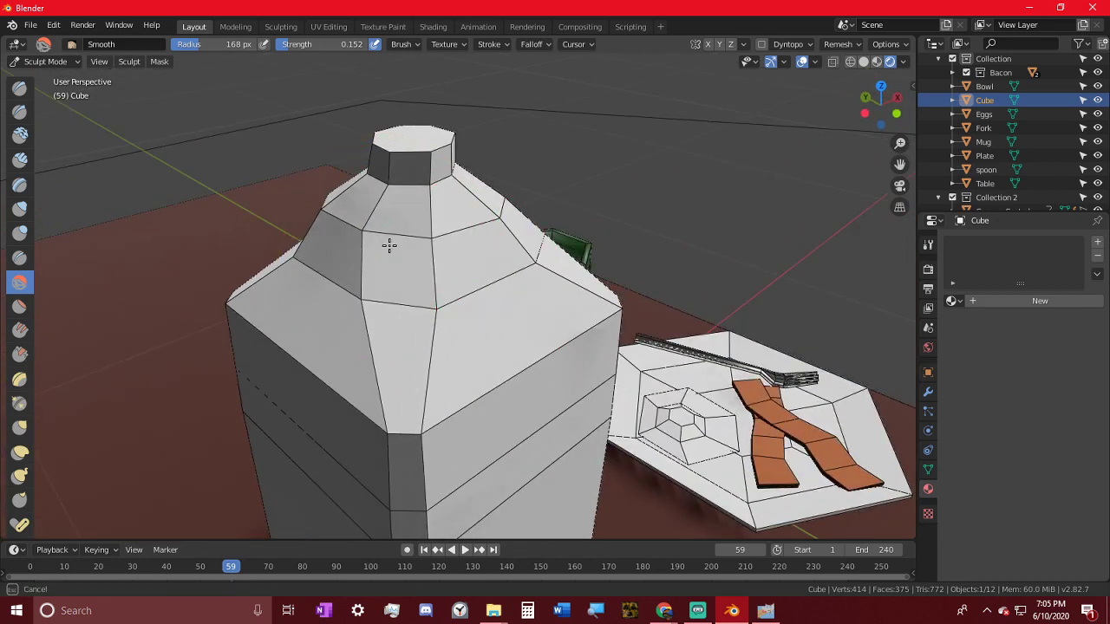
middle_drag(495, 252, 361, 213)
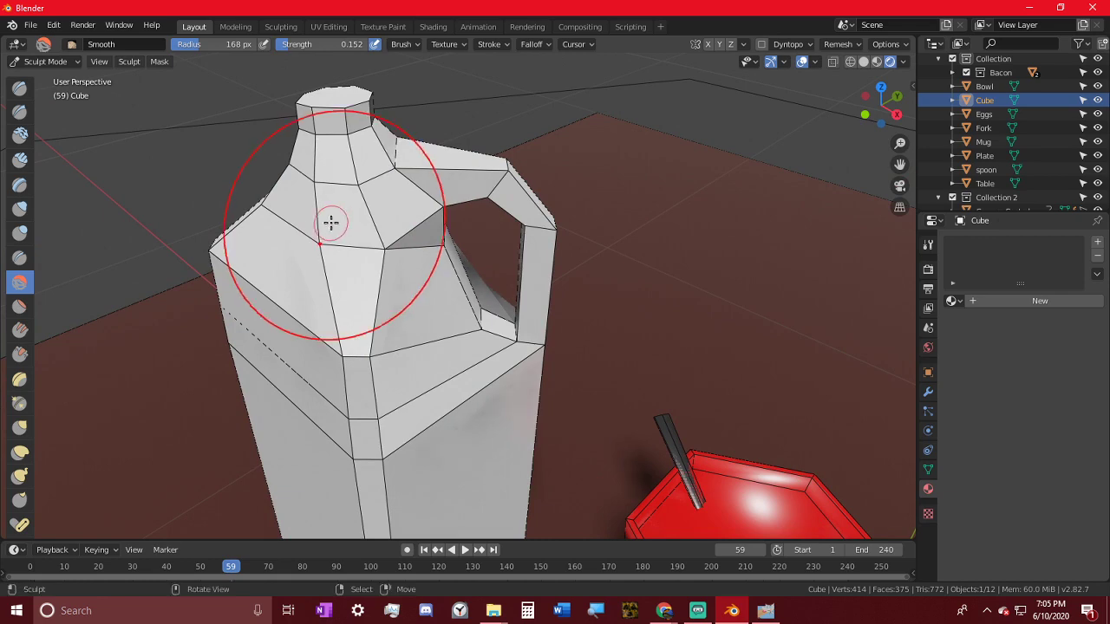
scroll(330, 223, up, 2)
mouse_move(330, 356)
middle_down()
mouse_move(292, 339)
mouse_move(309, 242)
middle_up()
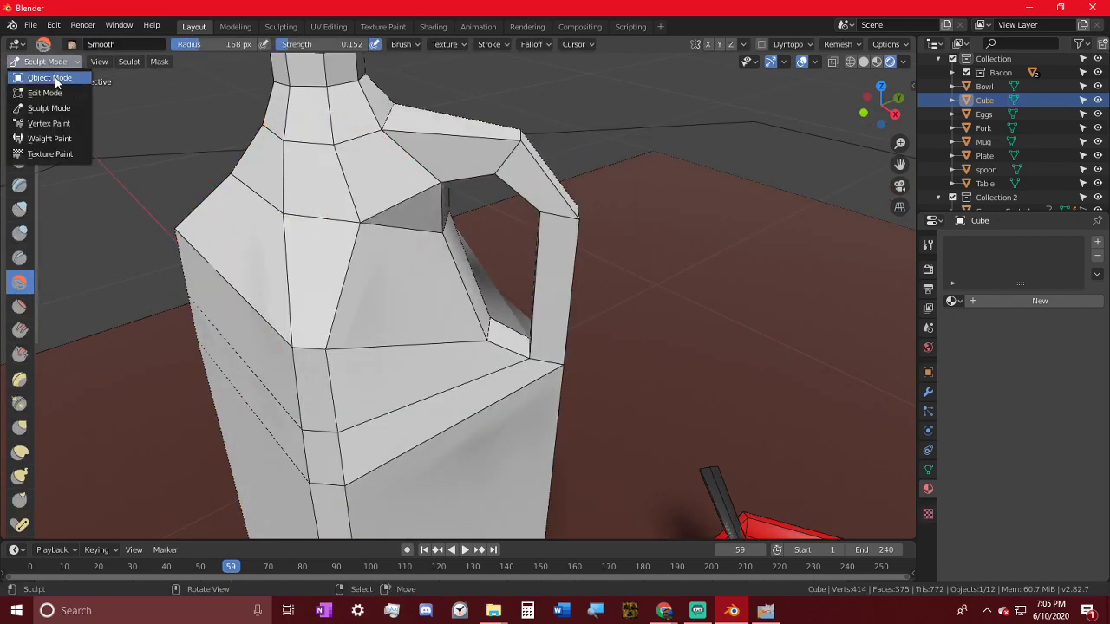
- In Edit Mode, select the edge loop at the base of the smoothed neck and scale it to 1.116
click(56, 80)
key(Tab)
alt+click(300, 215)
middle_drag(186, 232, 637, 260)
key(s)
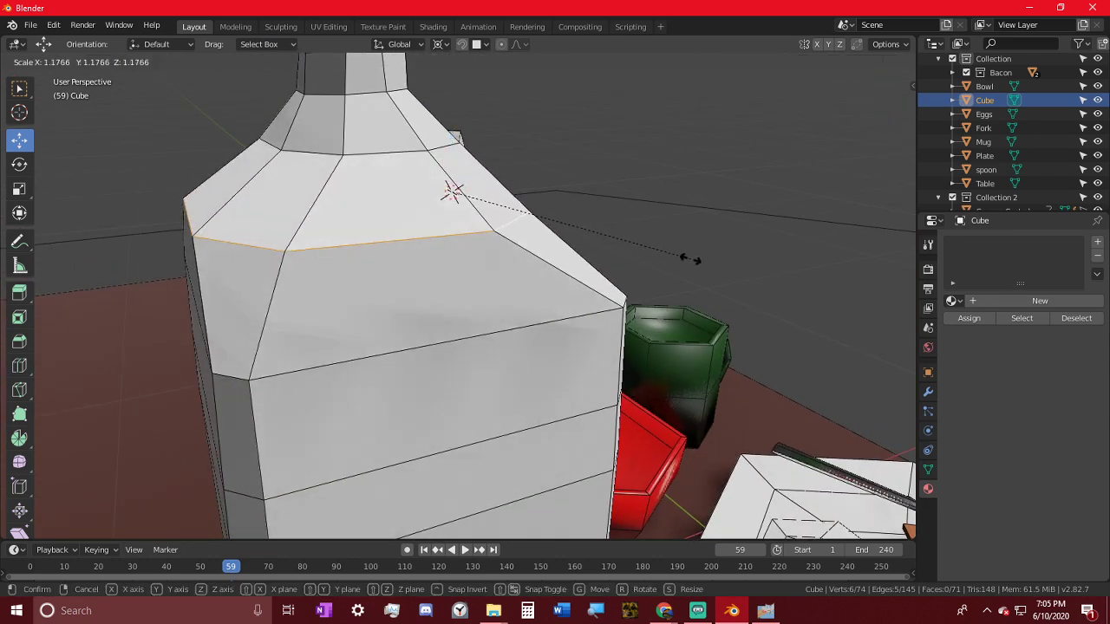
click(678, 260)
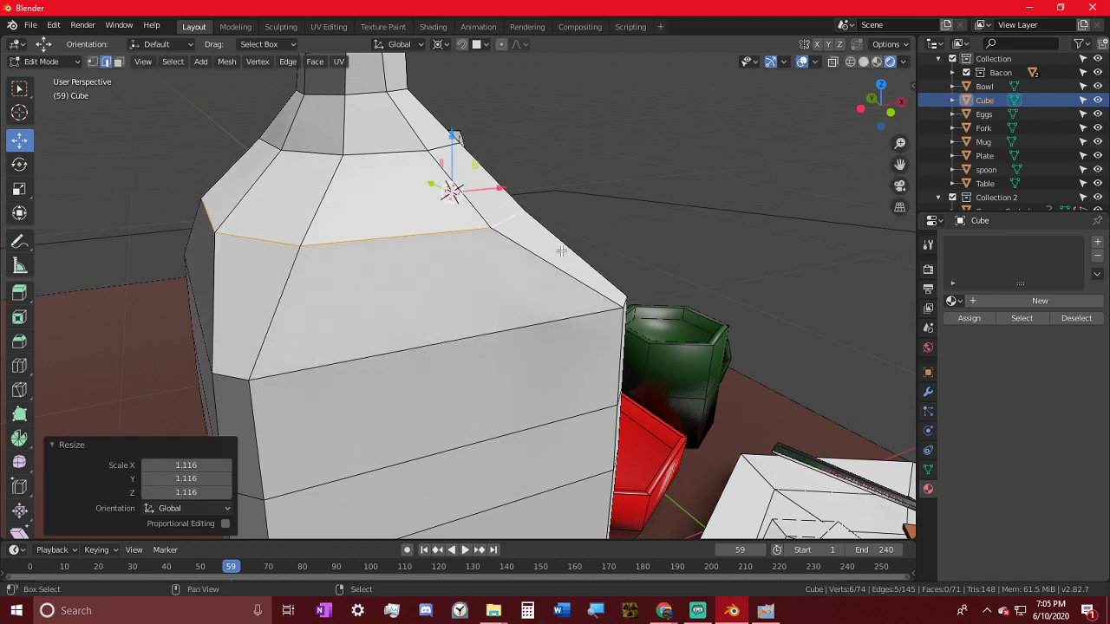
- Snap the 3D cursor to the selected shoulder edge loop and undo the loop's last scaling
middle_drag(677, 260, 209, 238)
middle_drag(452, 247, 434, 264)
key(shift+s)
click(446, 336)
key(s)
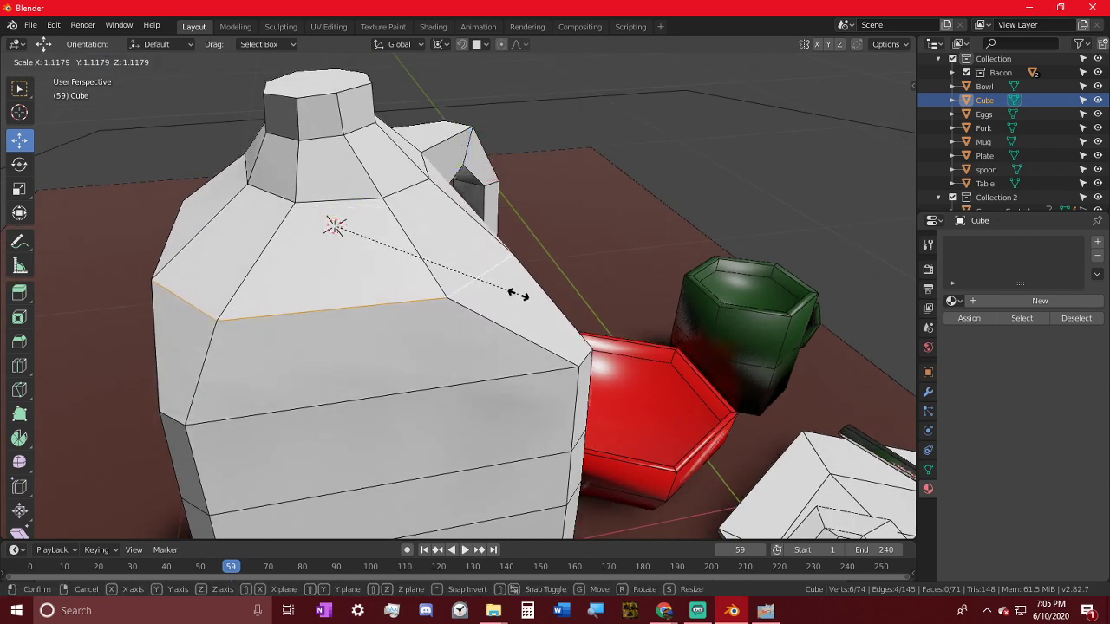
right_click(518, 295)
key(ctrl+z)
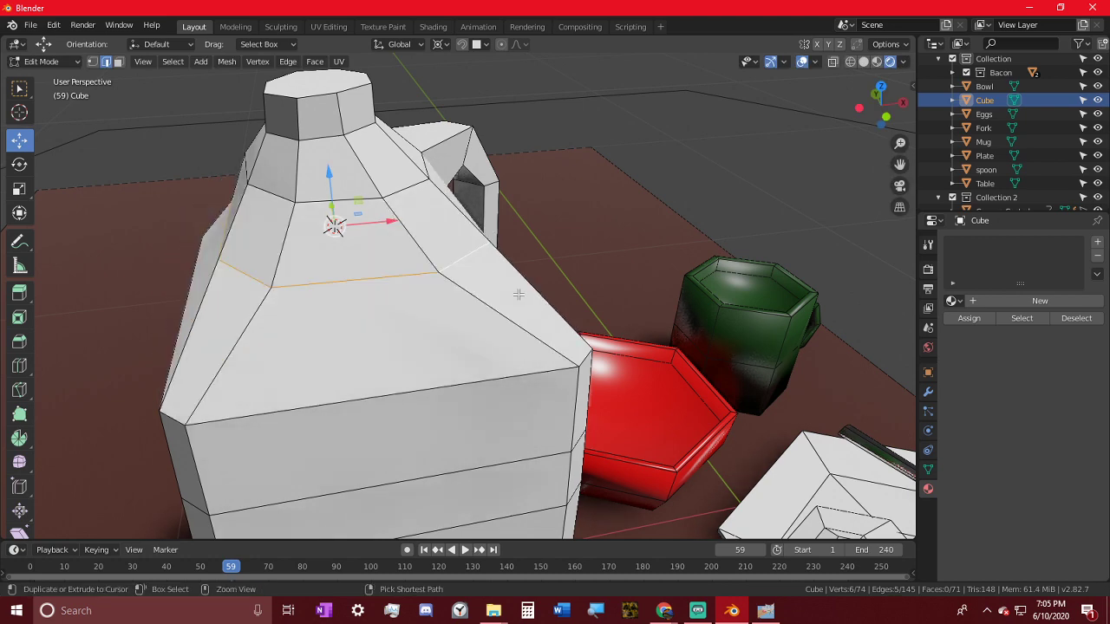
- Scale the selected shoulder edge loop uniformly outward to about 1.3 so the shoulders become fuller
key(s)
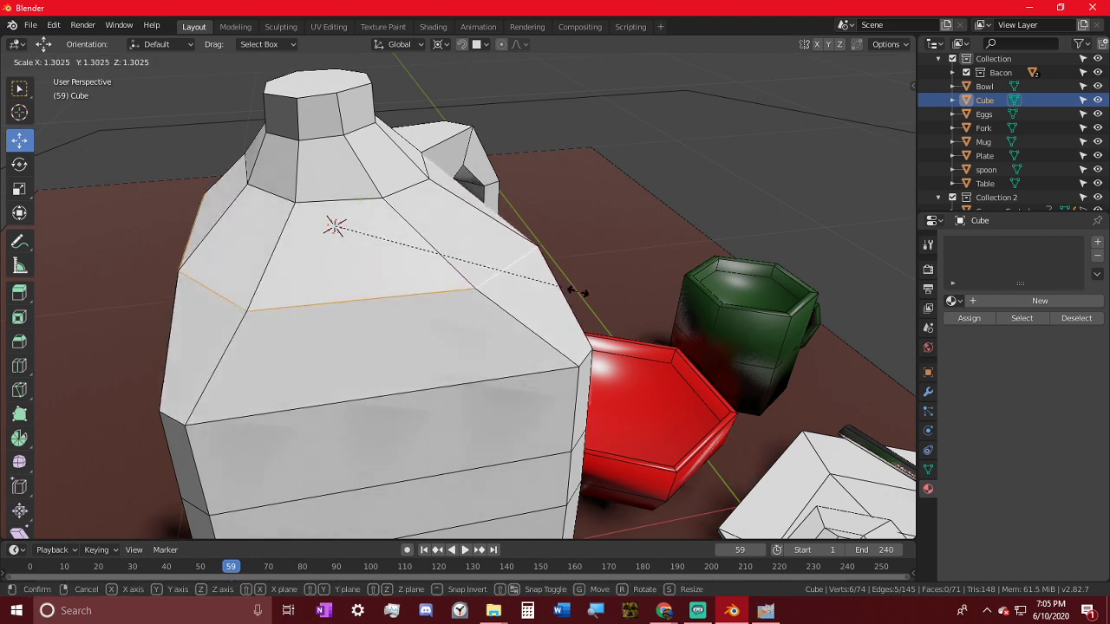
click(593, 293)
middle_drag(592, 292, 303, 324)
key(Tab)
key(Tab)
key(Tab)
key(Tab)
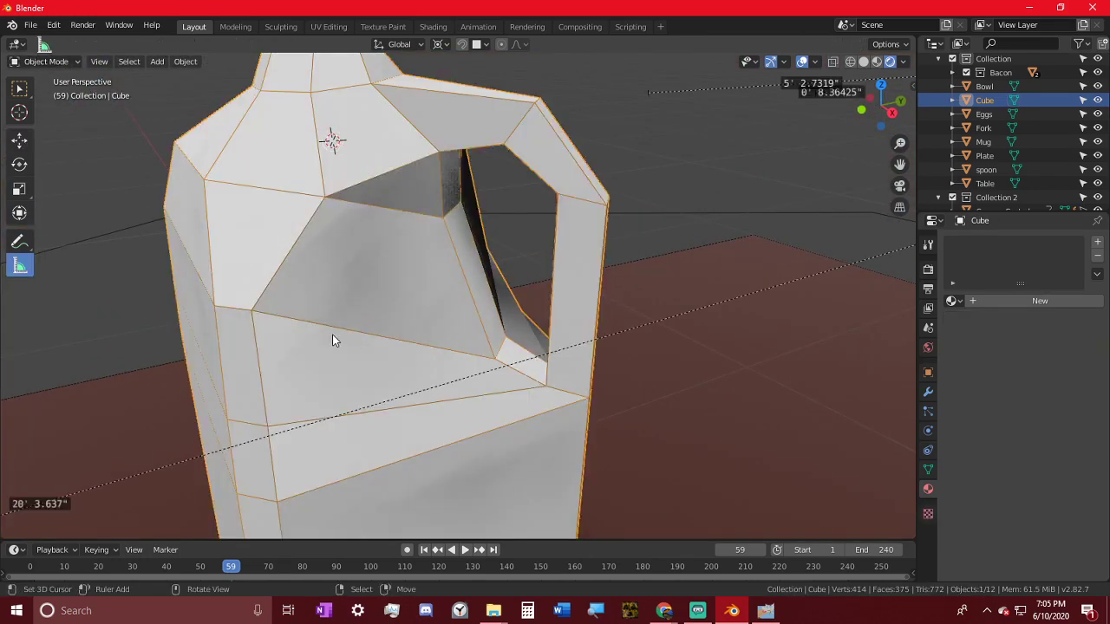
click(93, 62)
middle_drag(364, 261, 661, 323)
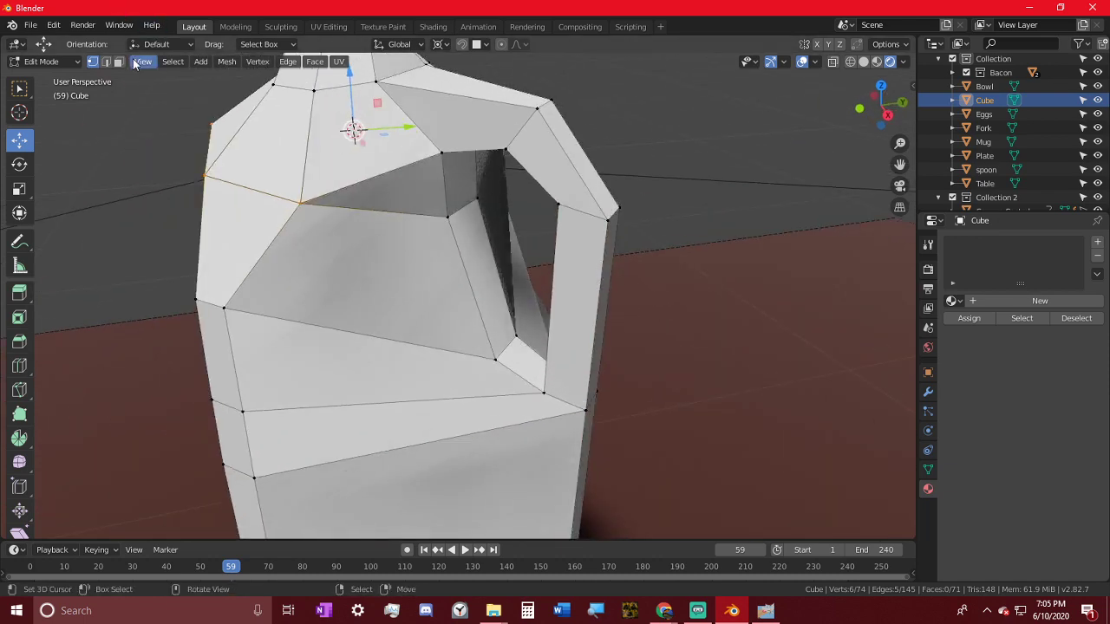
click(568, 301)
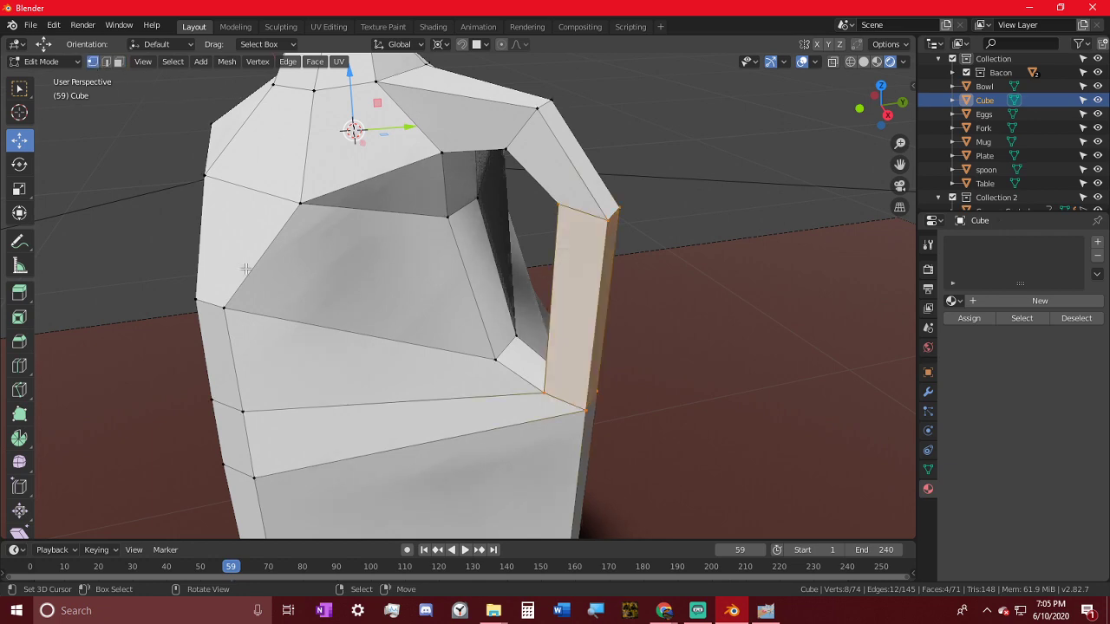
middle_drag(251, 396, 883, 315)
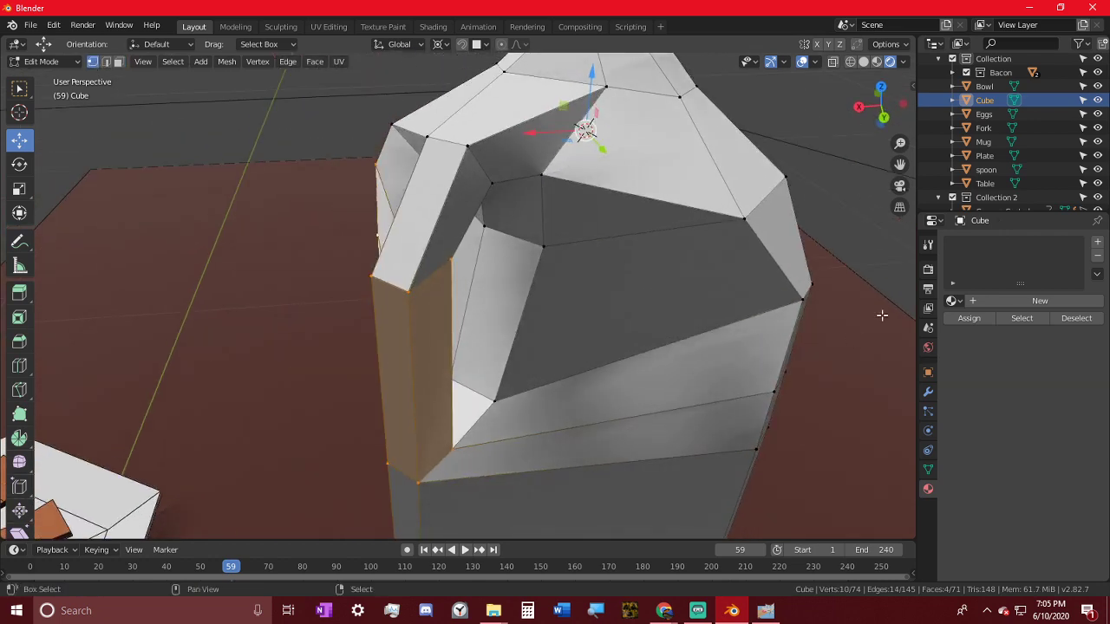
key(s)
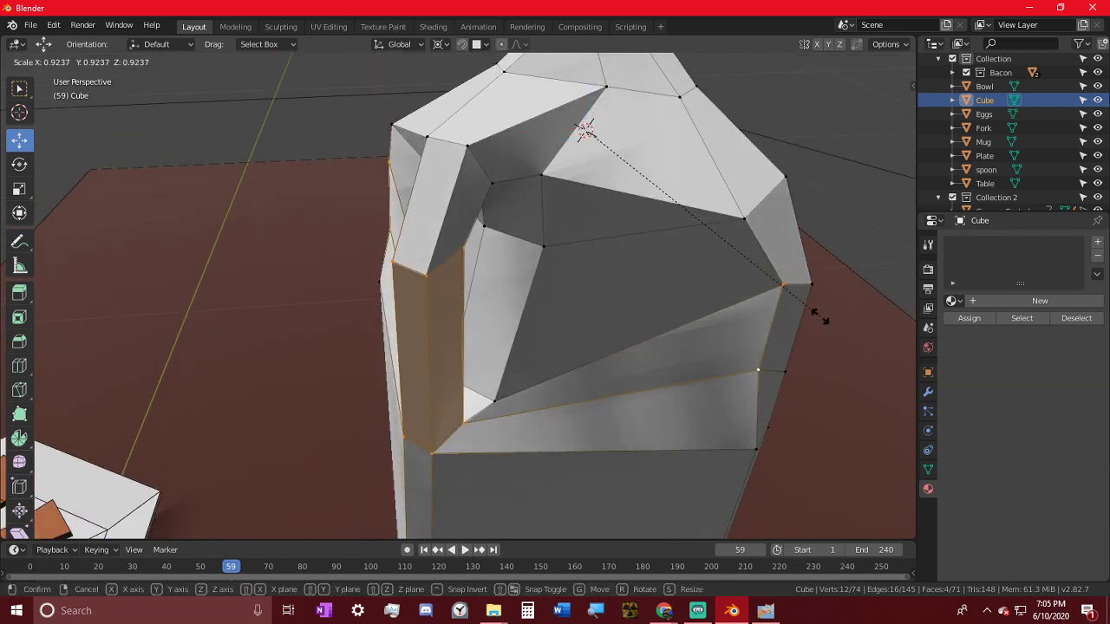
right_click(820, 317)
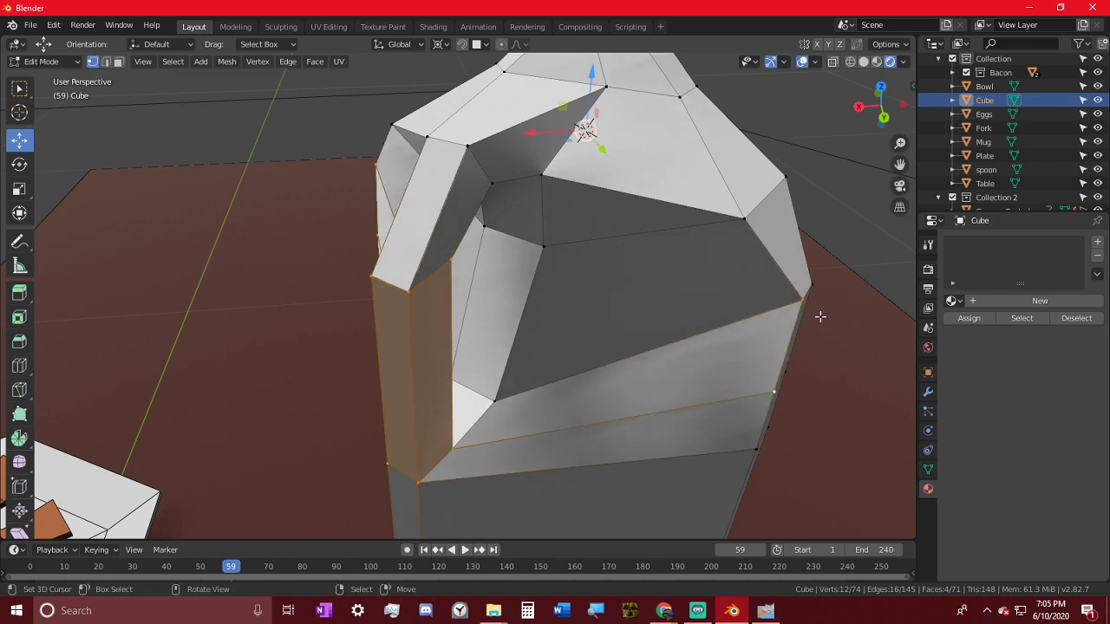
- In face select mode, select the ring of four faces around the handle's vertical post and snap the 3D cursor to it
click(118, 62)
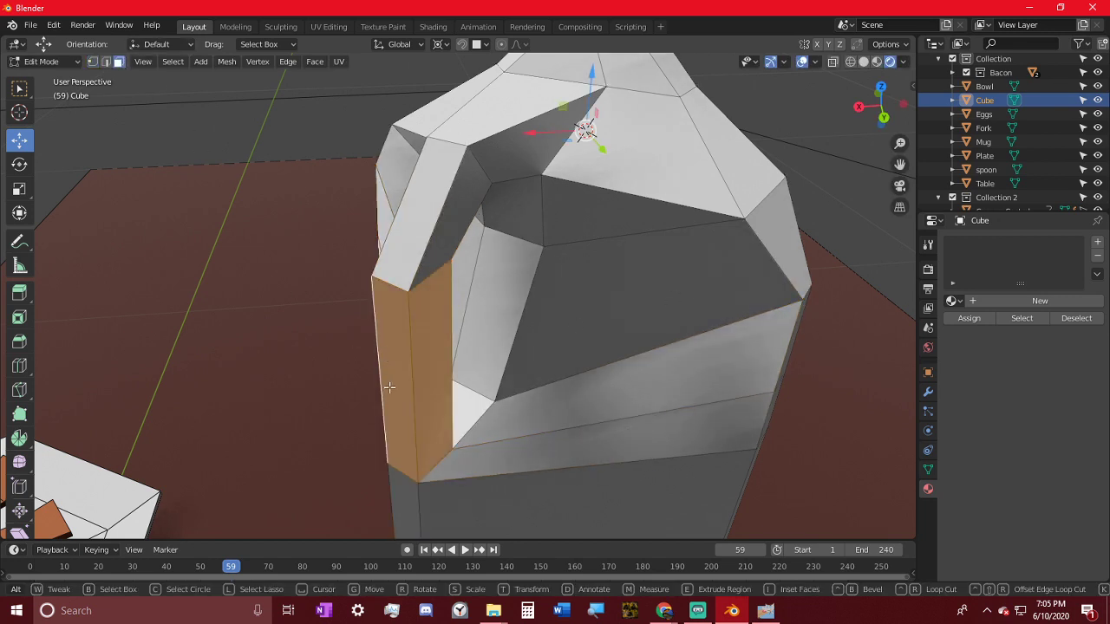
key(alt+a)
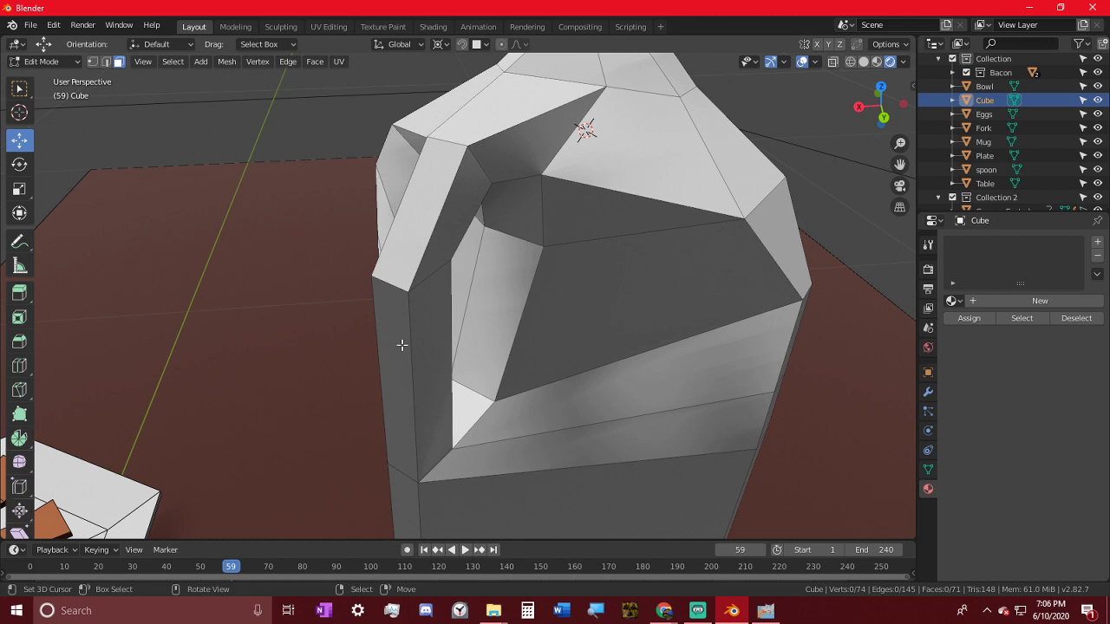
click(401, 345)
key(shift+s)
click(398, 410)
middle_drag(397, 410, 450, 346)
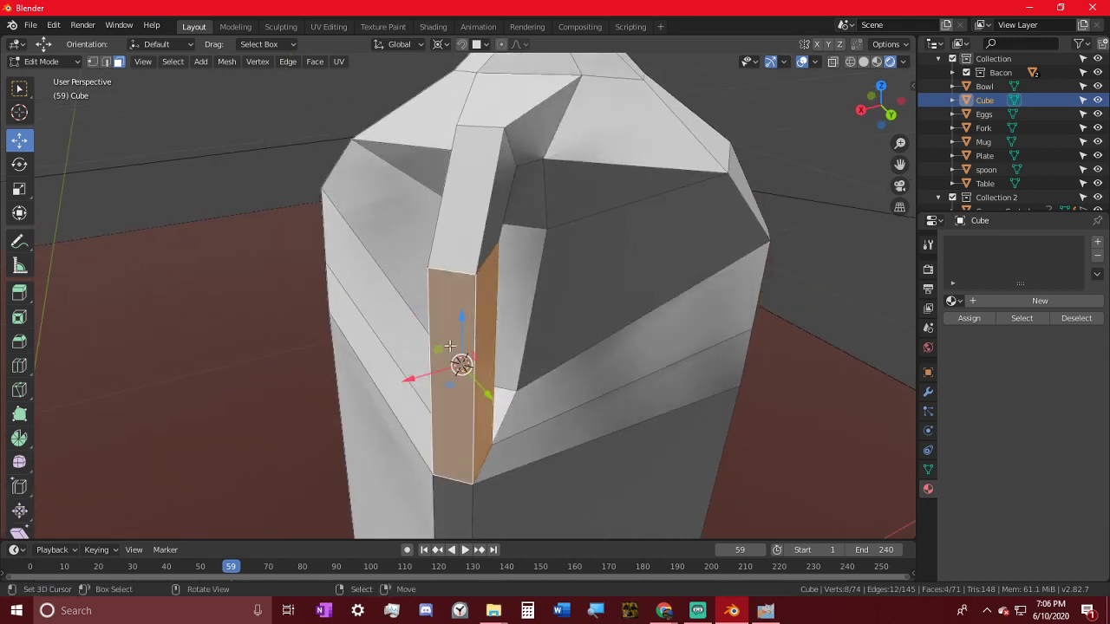
- Try scaling the four body vertices flanking the handle recess uniformly to 0.892 around the handle post
click(92, 62)
middle_drag(270, 260, 318, 252)
click(301, 215)
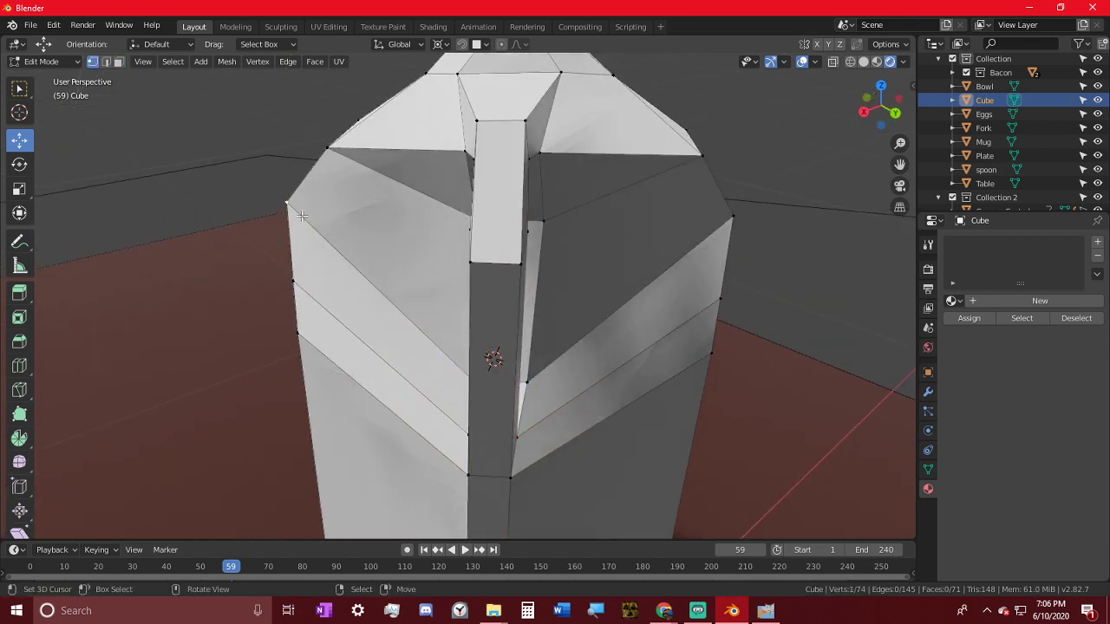
key(s)
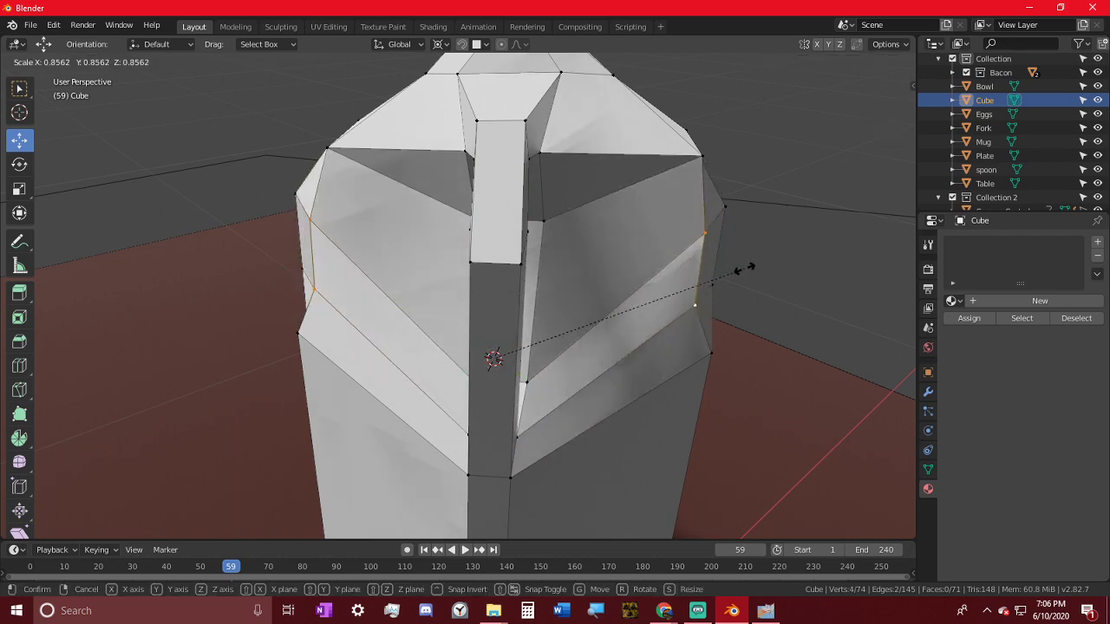
click(744, 263)
middle_drag(743, 263, 621, 310)
scroll(624, 323, down, 3)
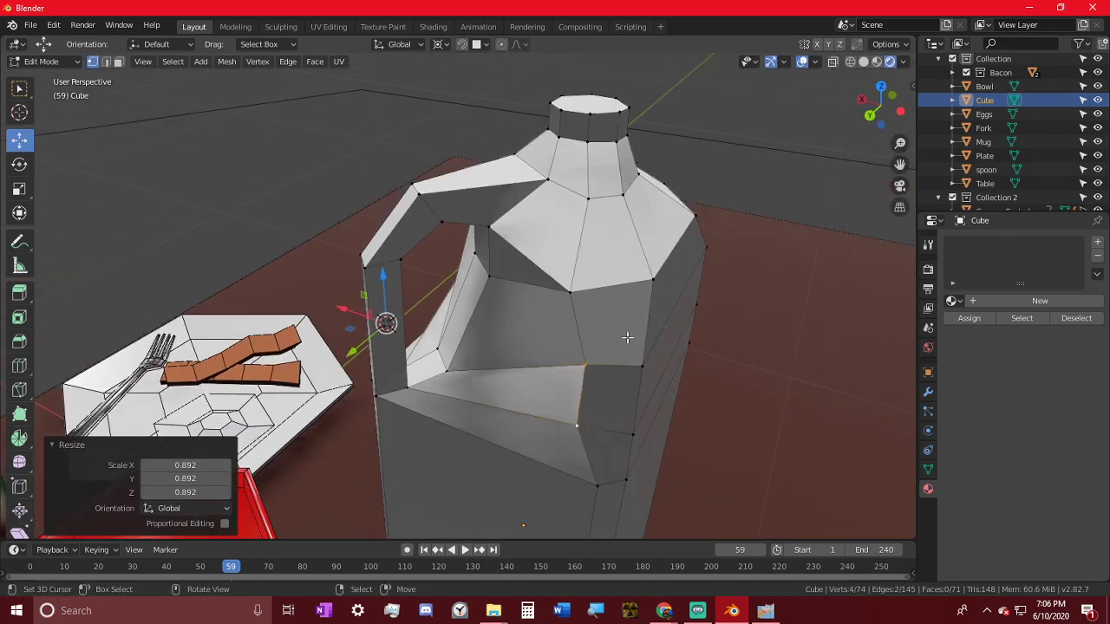
key(ctrl+z)
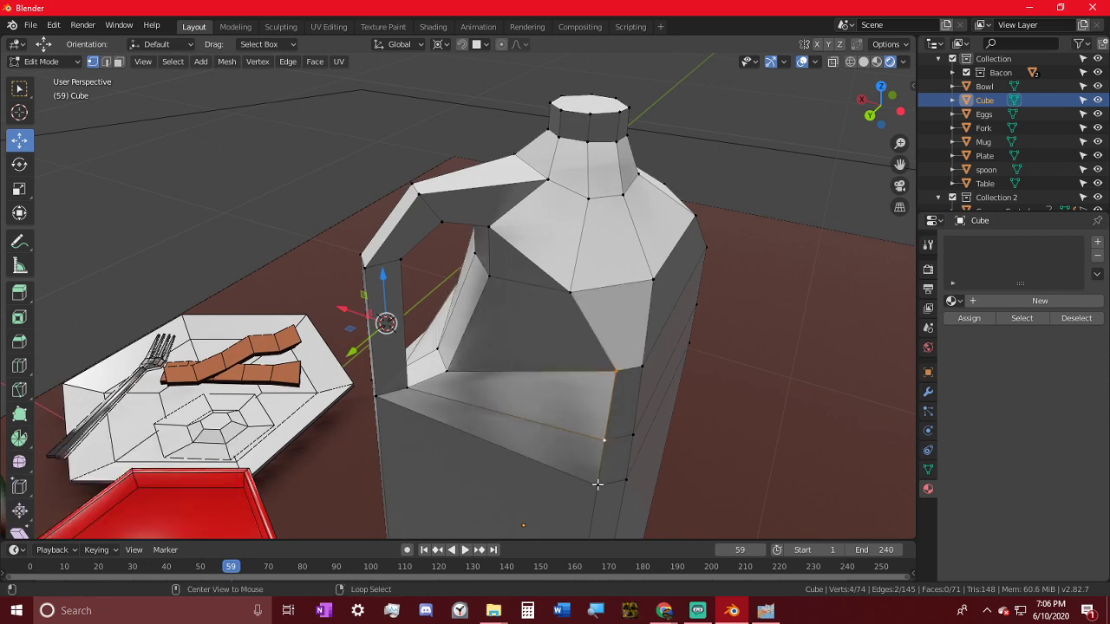
- Extend the selection along the edges flanking the handle down to the jug's base and scale it to 0.875 in X and Y only
middle_drag(597, 485, 613, 330)
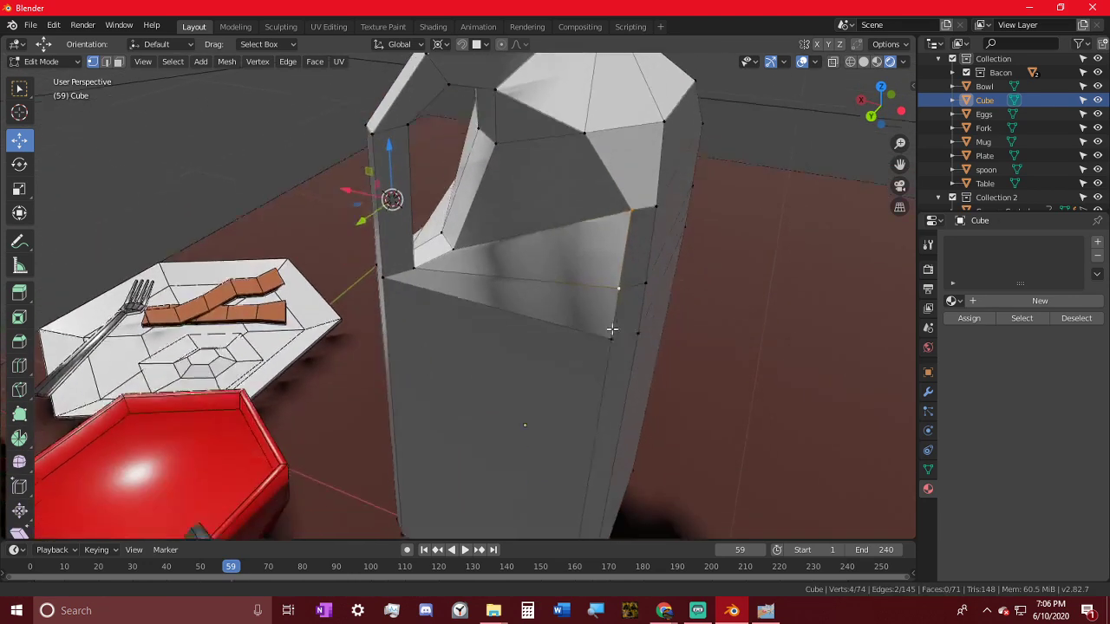
shift+scroll(612, 330, down, 4)
alt+shift+right_click(597, 345)
middle_drag(375, 267, 535, 292)
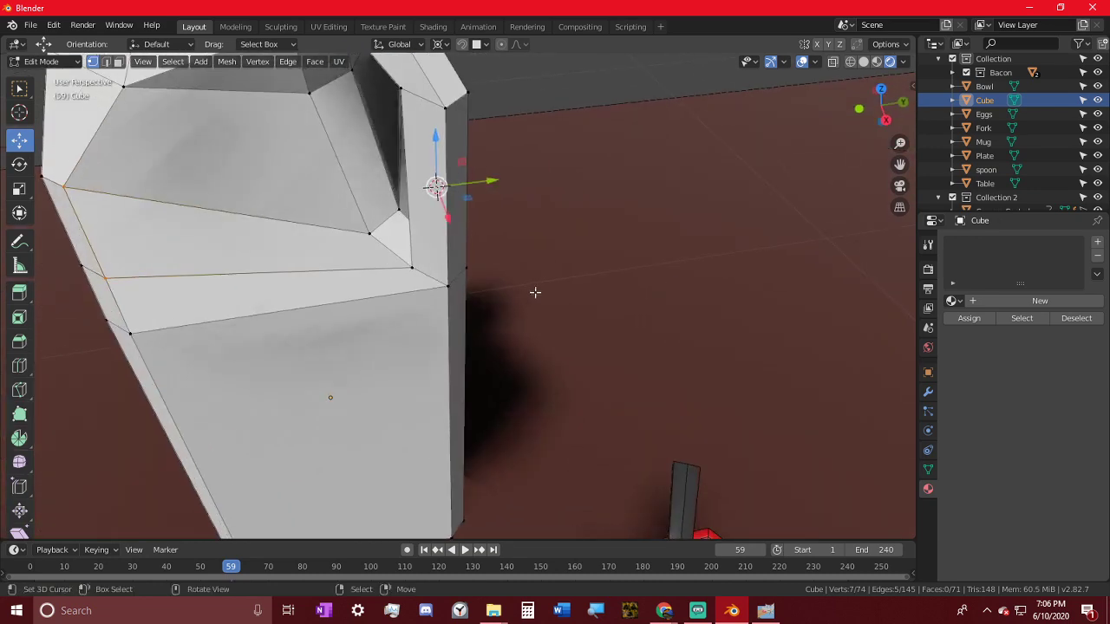
middle_drag(459, 340, 332, 337)
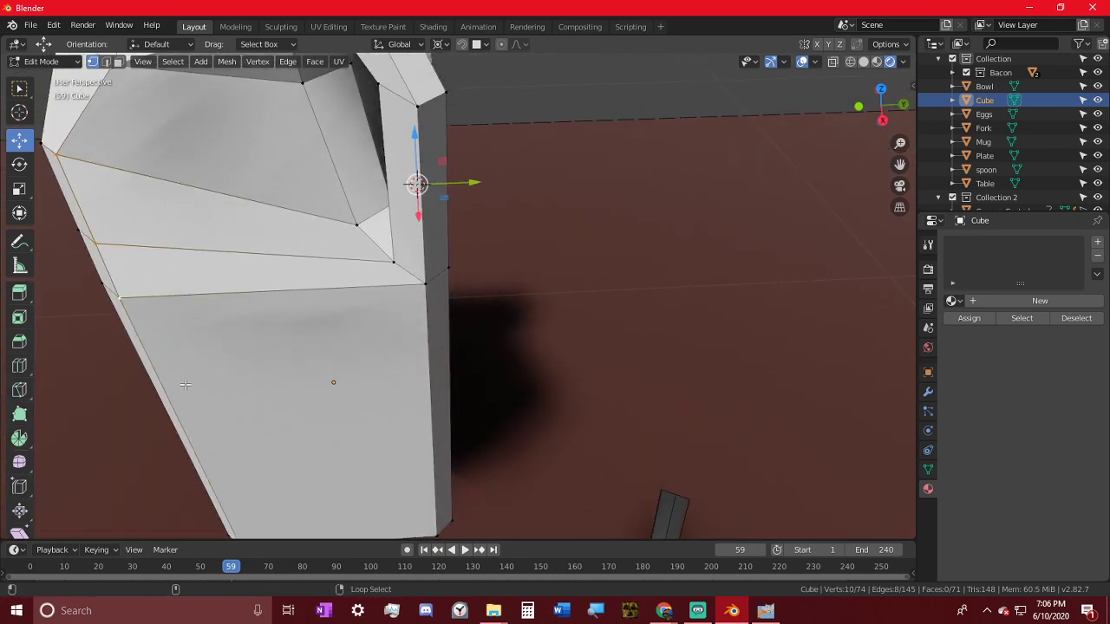
key(s)
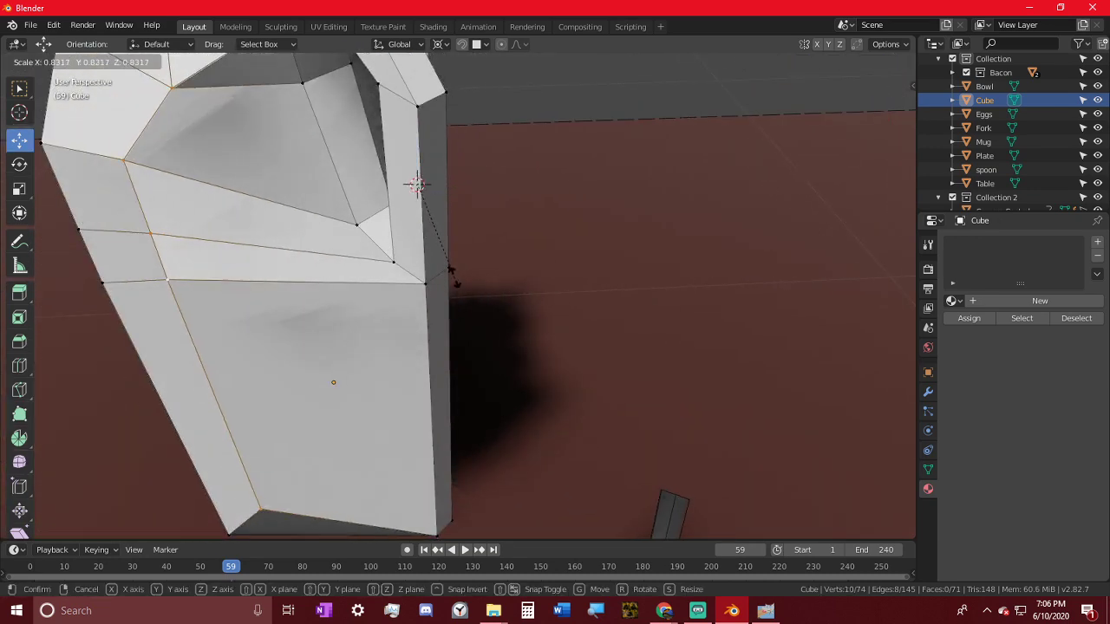
click(465, 287)
key(shift+z)
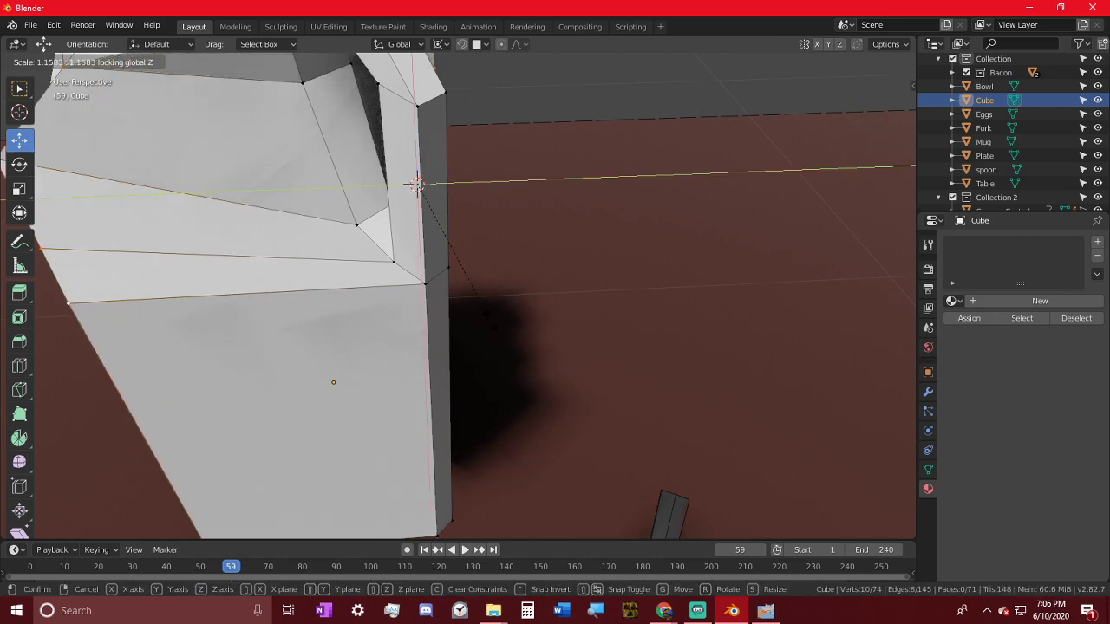
click(469, 292)
- Deselect the lower body vertices on both sides and scale the remaining five vertices beside the handle uniformly to 0.916
scroll(463, 320, down, 4)
mouse_move(463, 320)
middle_down()
mouse_move(527, 289)
mouse_move(373, 373)
middle_up()
key(c)
middle_click(329, 404)
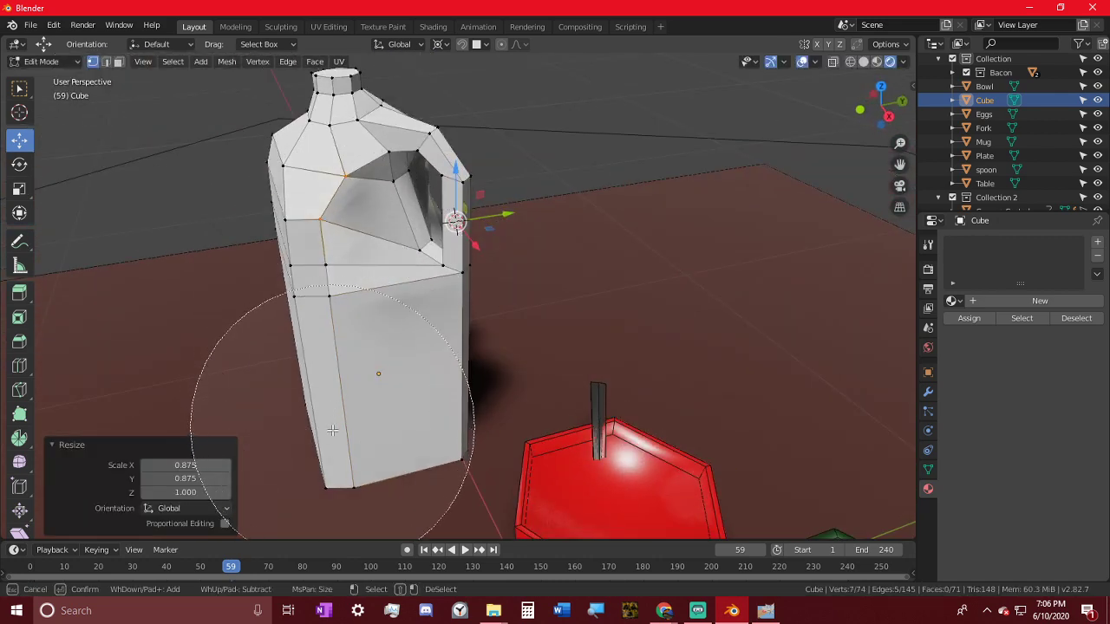
right_click(332, 433)
middle_drag(517, 345, 488, 359)
key(c)
middle_click(534, 355)
key(Escape)
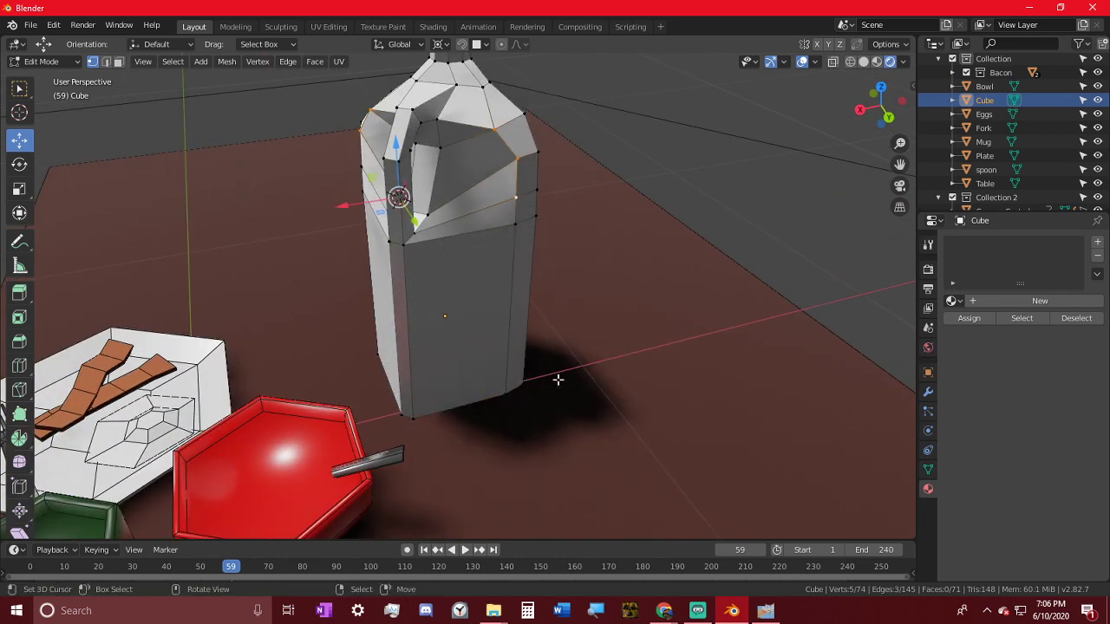
key(s)
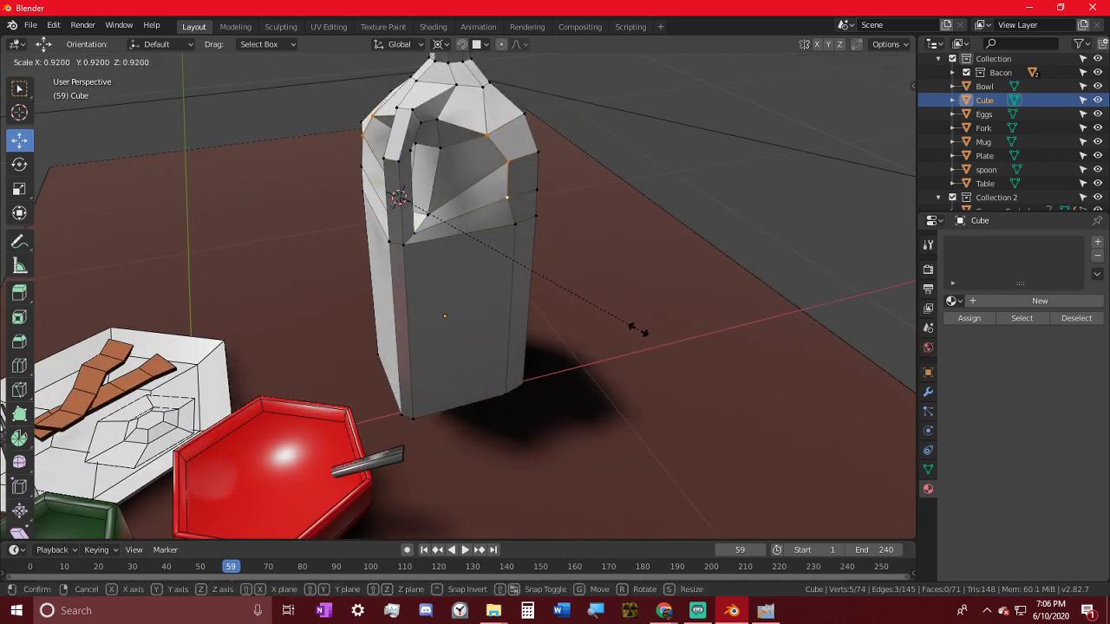
click(636, 331)
- Narrow the selection to the four upper vertices flanking the handle recess and try scaling them uniformly to 0.945
key(c)
scroll(499, 329, up, 1)
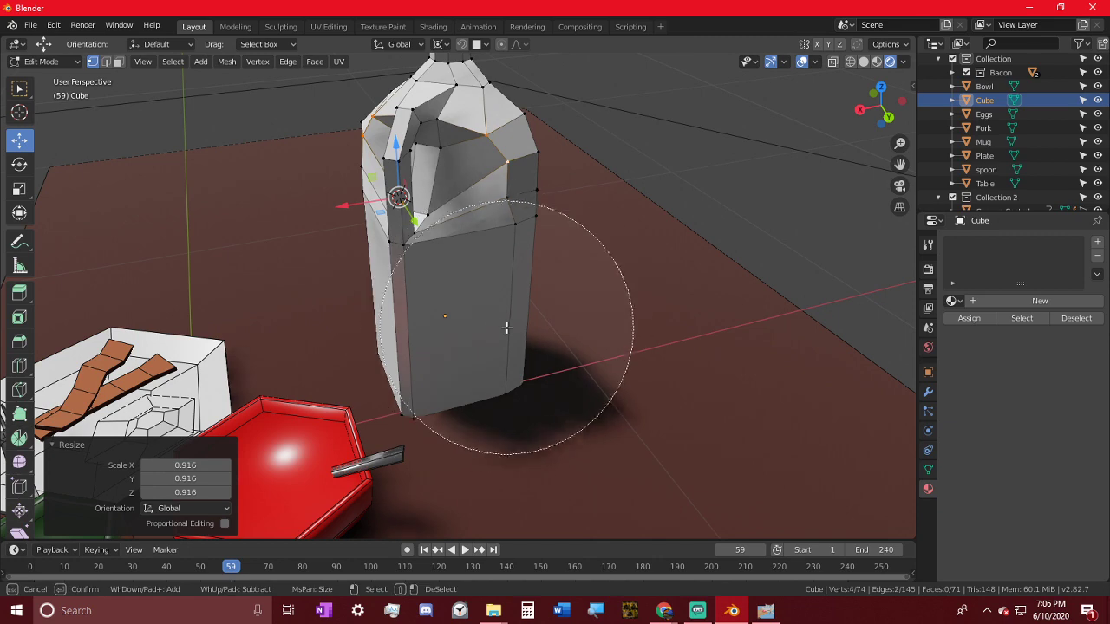
middle_click(510, 326)
right_click(512, 327)
middle_drag(512, 328, 629, 326)
key(c)
key(Escape)
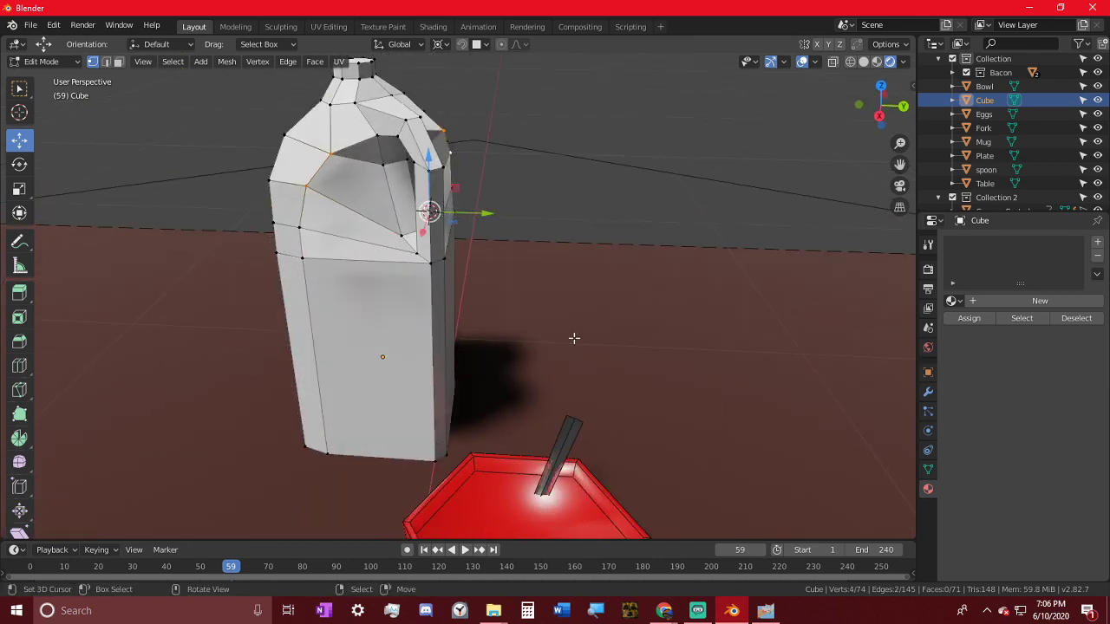
key(s)
click(562, 334)
- Try scaling only the topmost vertex on each side of the handle recess inward in X and Y
key(c)
middle_click(306, 287)
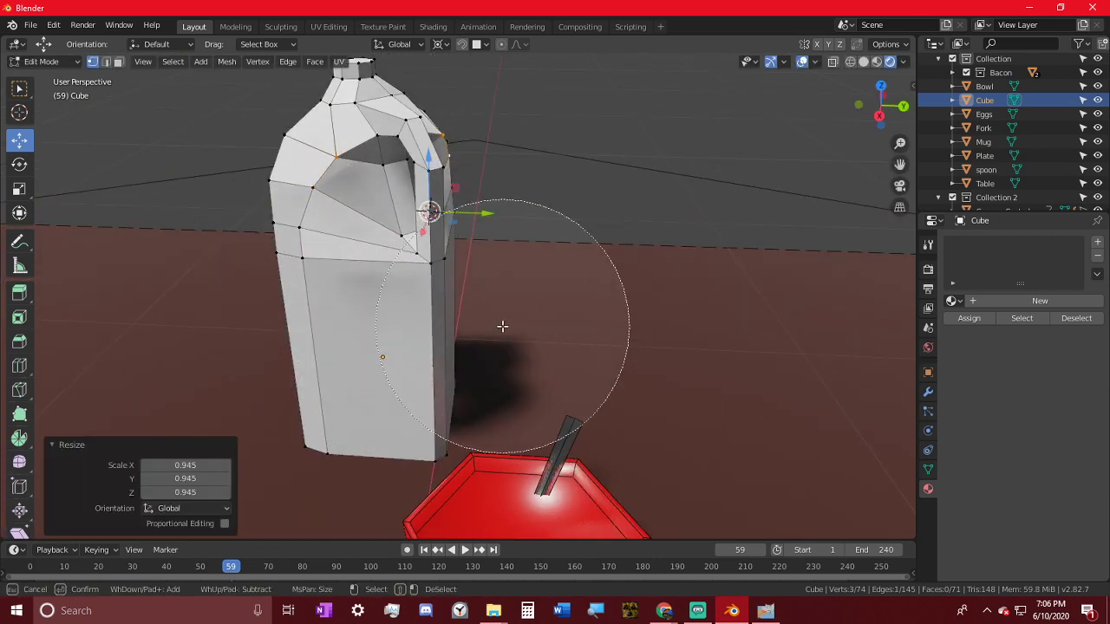
right_click(503, 327)
middle_drag(503, 327, 367, 310)
key(c)
middle_click(531, 274)
key(Escape)
key(s)
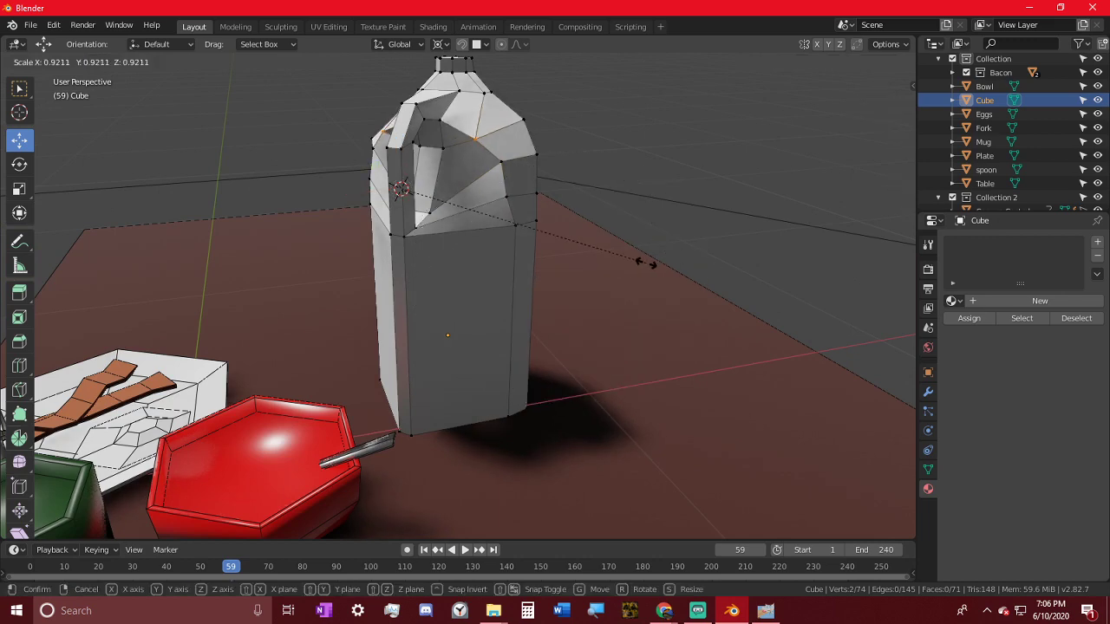
key(shift+z)
click(623, 265)
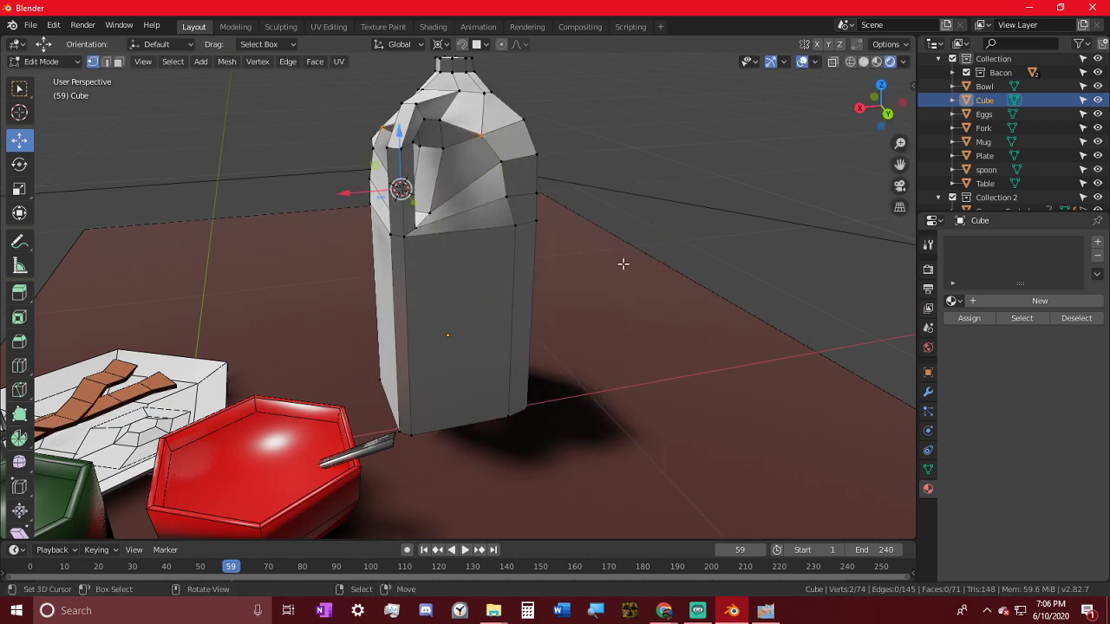
- Scale the four upper vertices flanking the handle recess to 0.931 in X and Y, with Z locked
middle_drag(621, 260, 683, 266)
key(s)
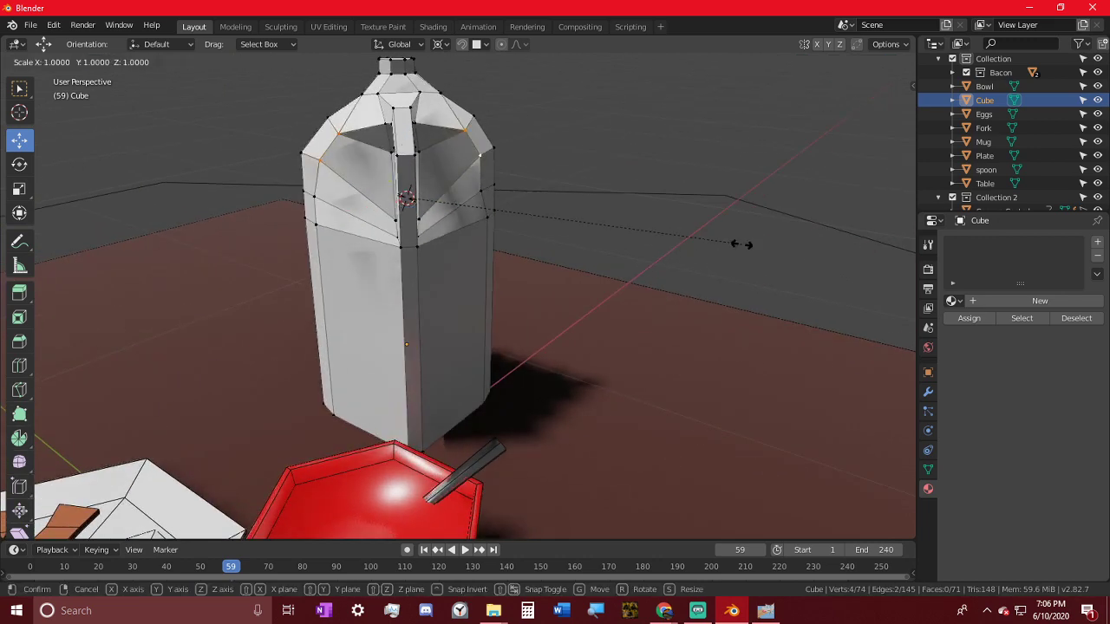
key(shift+z)
click(508, 230)
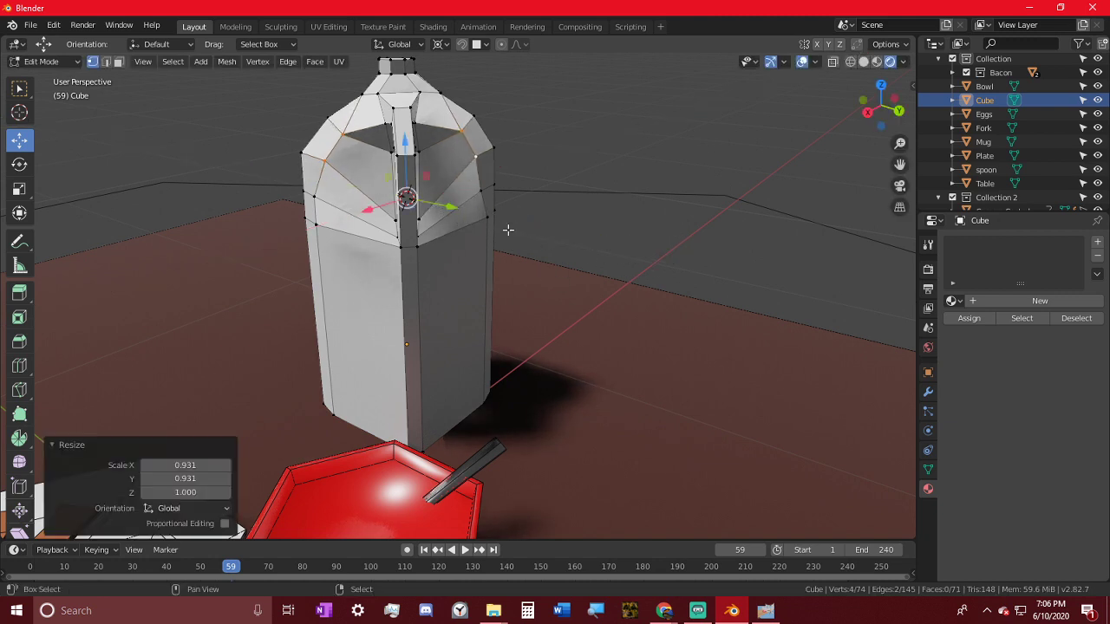
- Deselect the lower pair of those vertices and scale the topmost two to 0.956 in X and Y only
key(c)
middle_click(304, 273)
middle_click(508, 267)
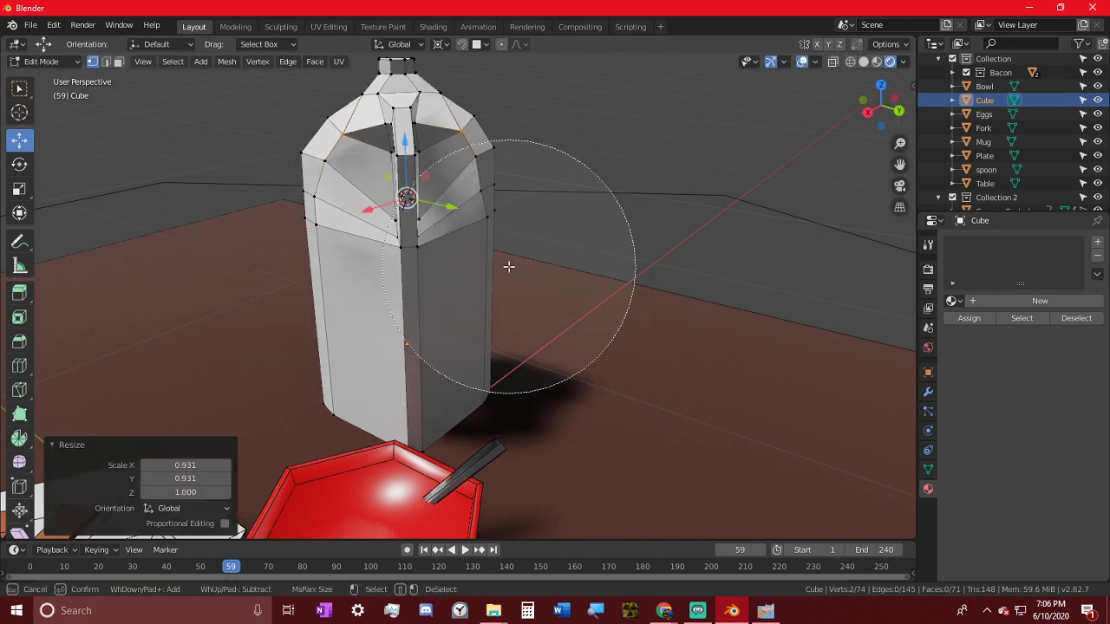
right_click(522, 264)
key(s)
key(shift+z)
click(503, 249)
- Scale the topmost two vertices flanking the handle recess uniformly to 1.286
middle_drag(503, 249, 659, 226)
scroll(563, 268, up, 1)
key(s)
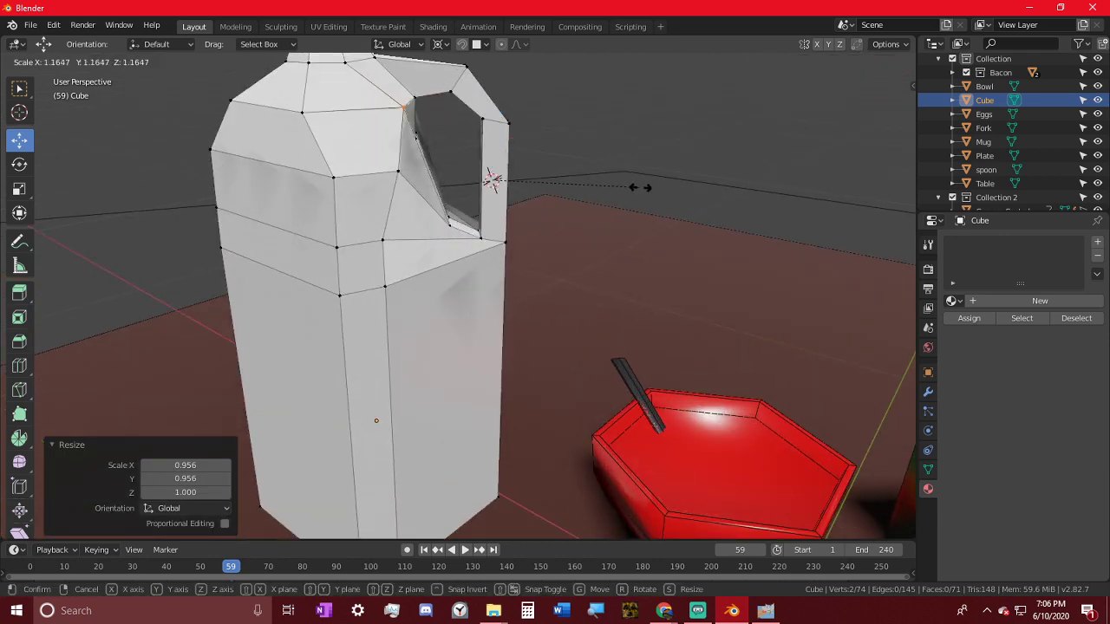
click(653, 188)
shift+middle_drag(570, 180, 573, 295)
scroll(486, 290, up, 2)
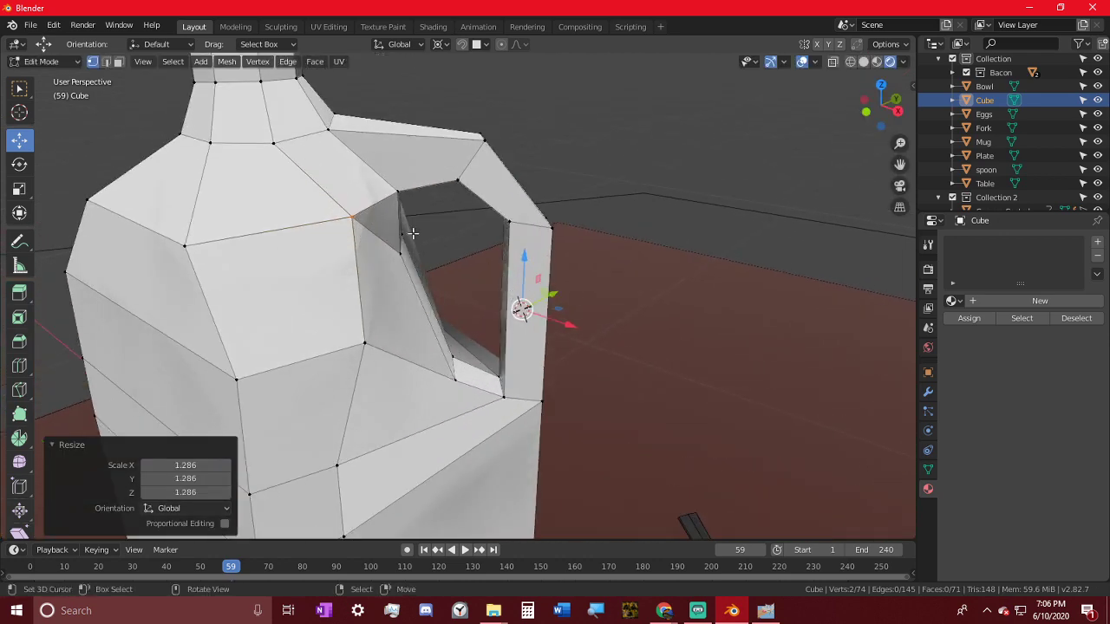
- Scale the topmost two vertices flanking the handle recess along Z only, to about 0.74
key(g)
right_click(445, 257)
key(s)
key(z)
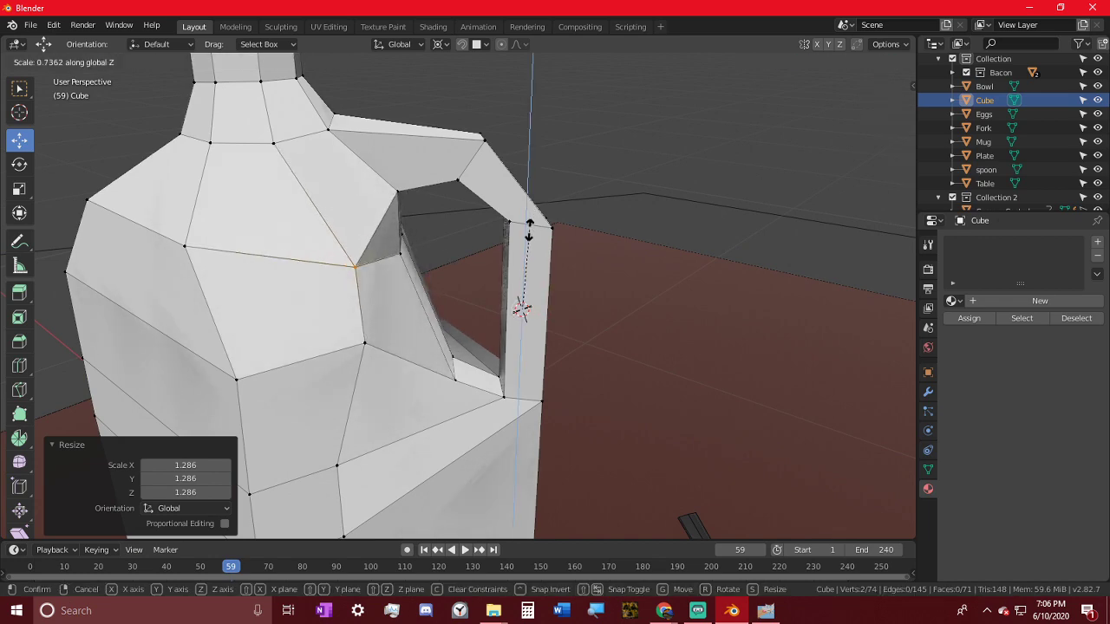
click(527, 224)
mouse_move(528, 224)
middle_down()
mouse_move(441, 251)
mouse_move(428, 213)
mouse_move(390, 221)
middle_up()
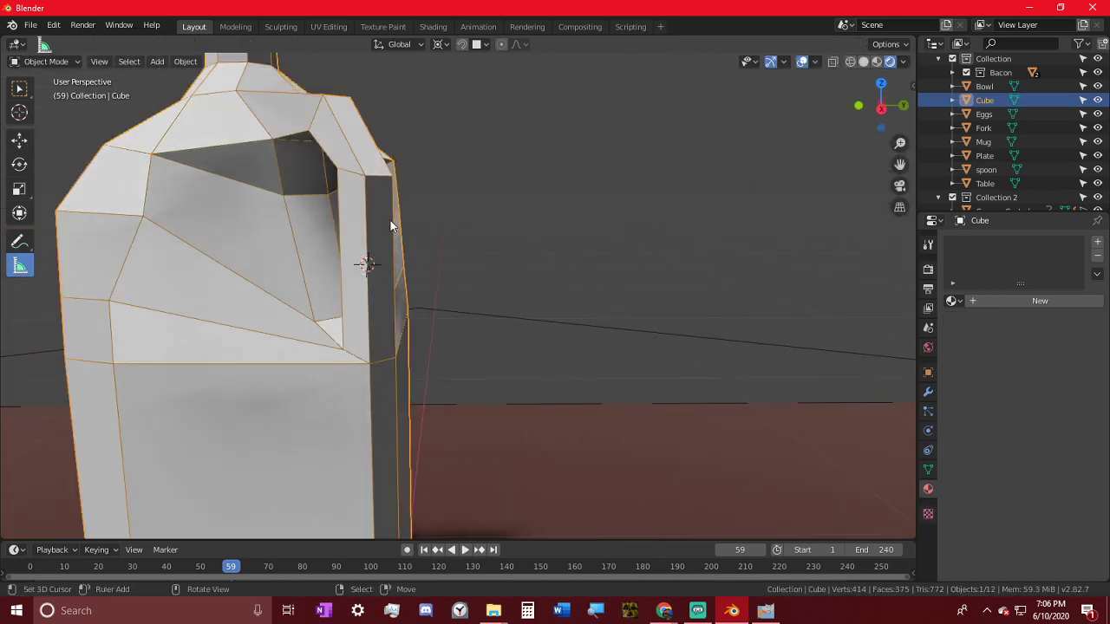
- Switch to Sculpt Mode and examine the jug's shoulders, handle and recess from several sides
click(50, 59)
click(48, 108)
mouse_move(258, 213)
middle_down()
mouse_move(277, 336)
mouse_move(318, 319)
mouse_move(286, 309)
mouse_move(447, 191)
middle_up()
scroll(277, 336, down, 2)
mouse_move(446, 191)
mouse_down()
mouse_move(420, 177)
mouse_move(407, 208)
mouse_move(434, 182)
mouse_move(429, 200)
mouse_up()
scroll(404, 207, up, 2)
middle_drag(430, 199, 377, 213)
drag(160, 226, 210, 176)
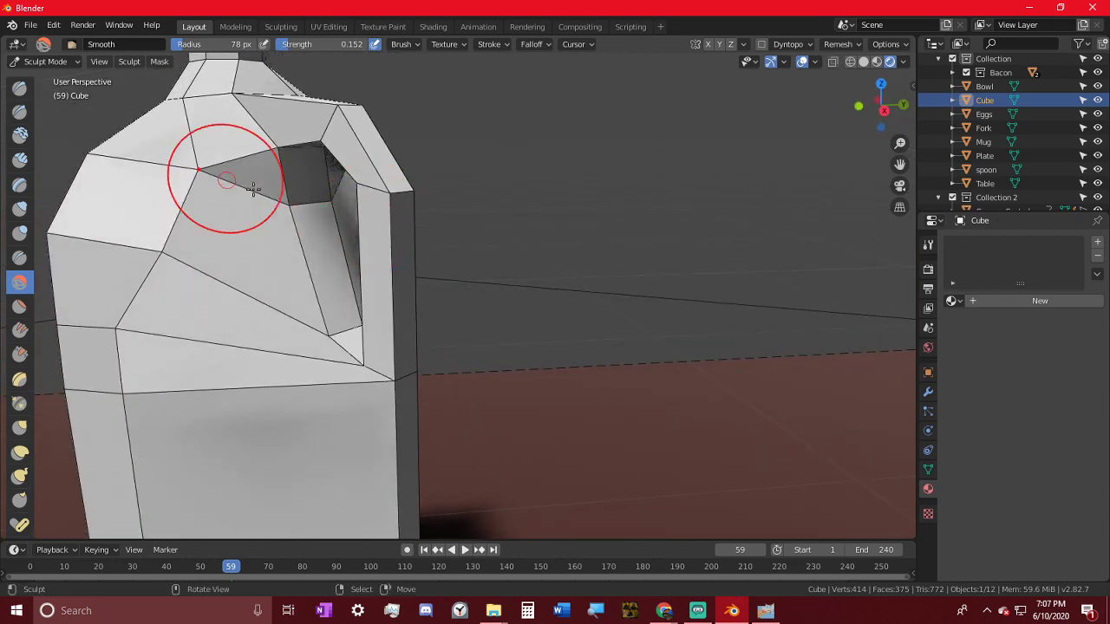
middle_drag(253, 189, 372, 217)
middle_drag(485, 206, 593, 177)
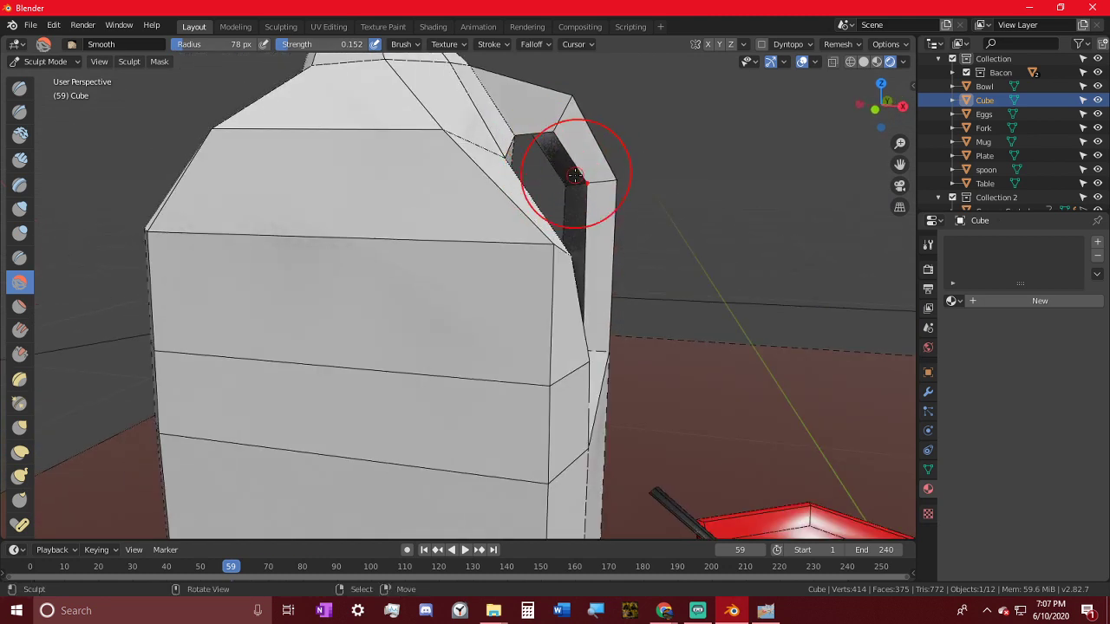
middle_drag(575, 175, 524, 191)
- In Edit Mode, move the four-vertex loop at the handle's outer corner inward with smooth proportional editing at size 0.03
key(Tab)
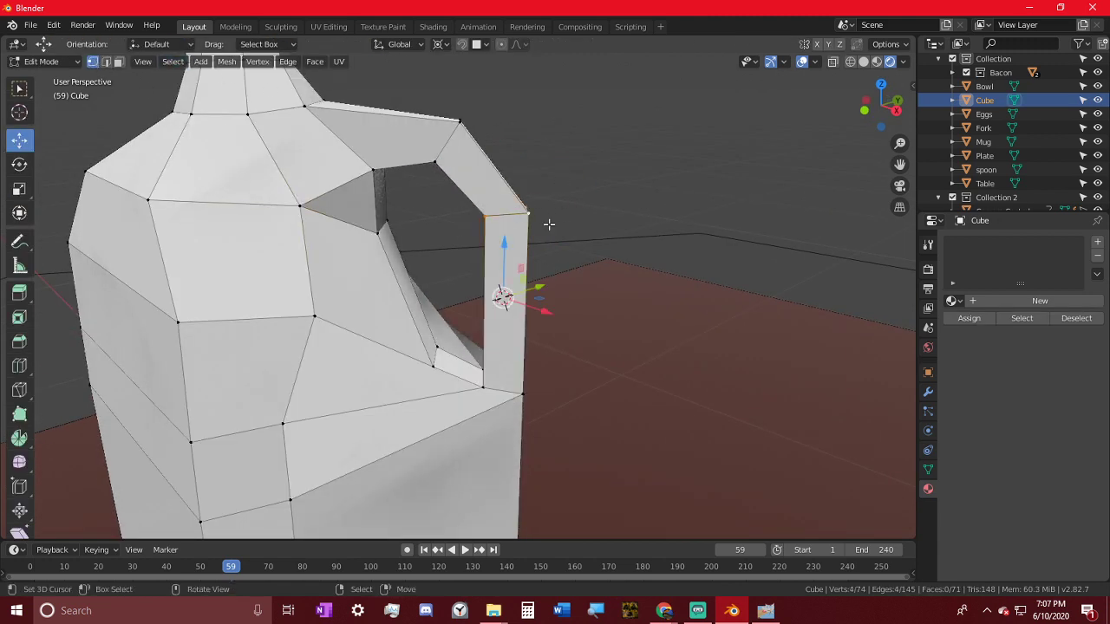
middle_drag(668, 218, 670, 199)
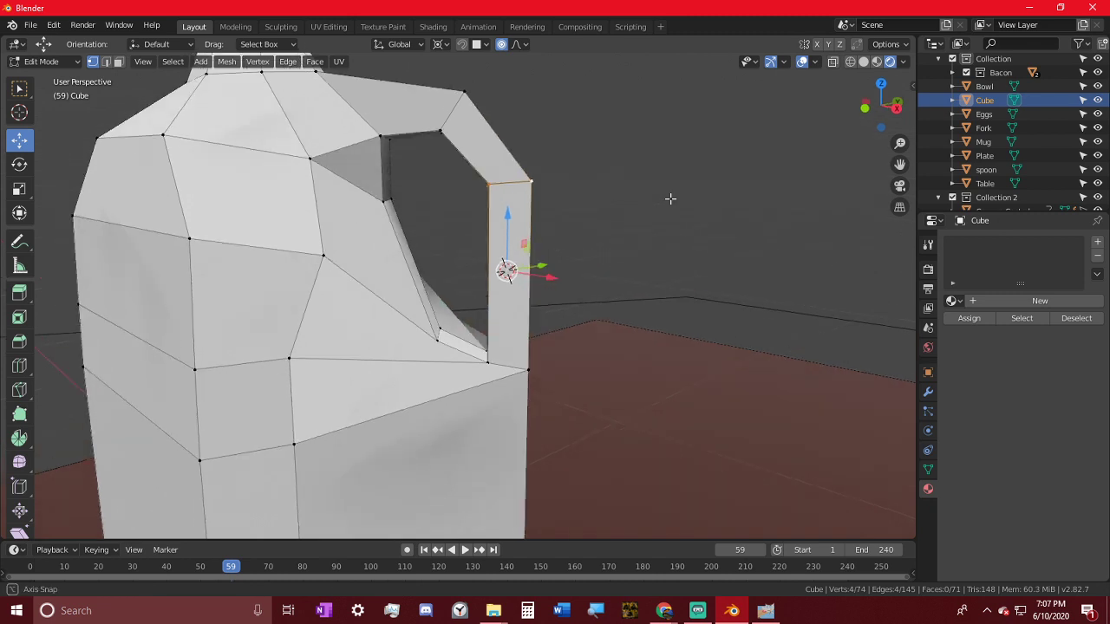
key(KP_5)
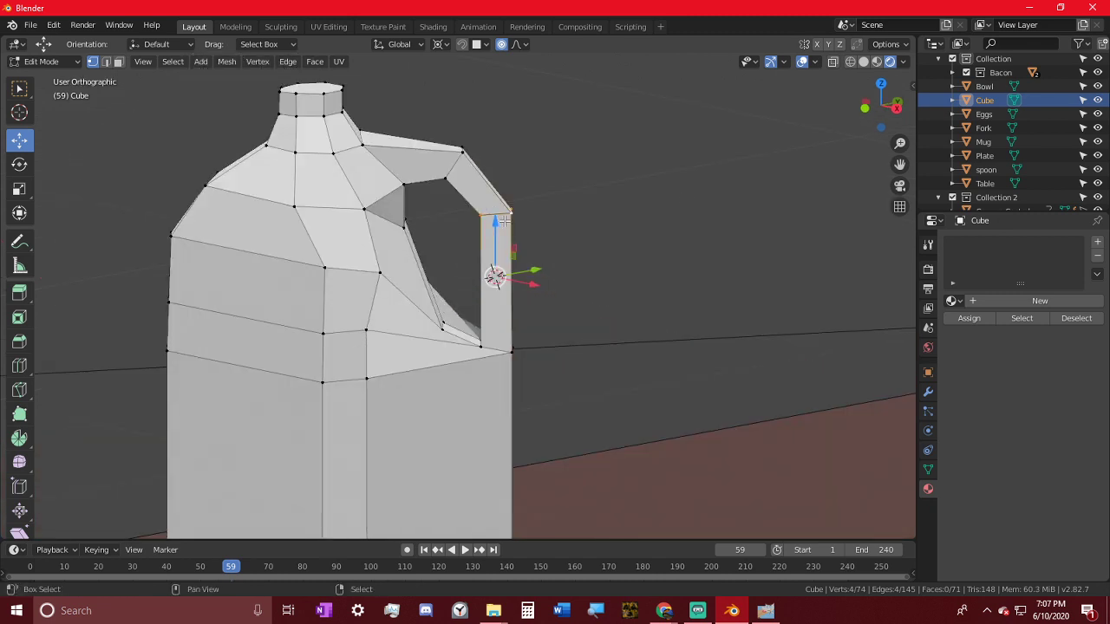
scroll(573, 252, up, 3)
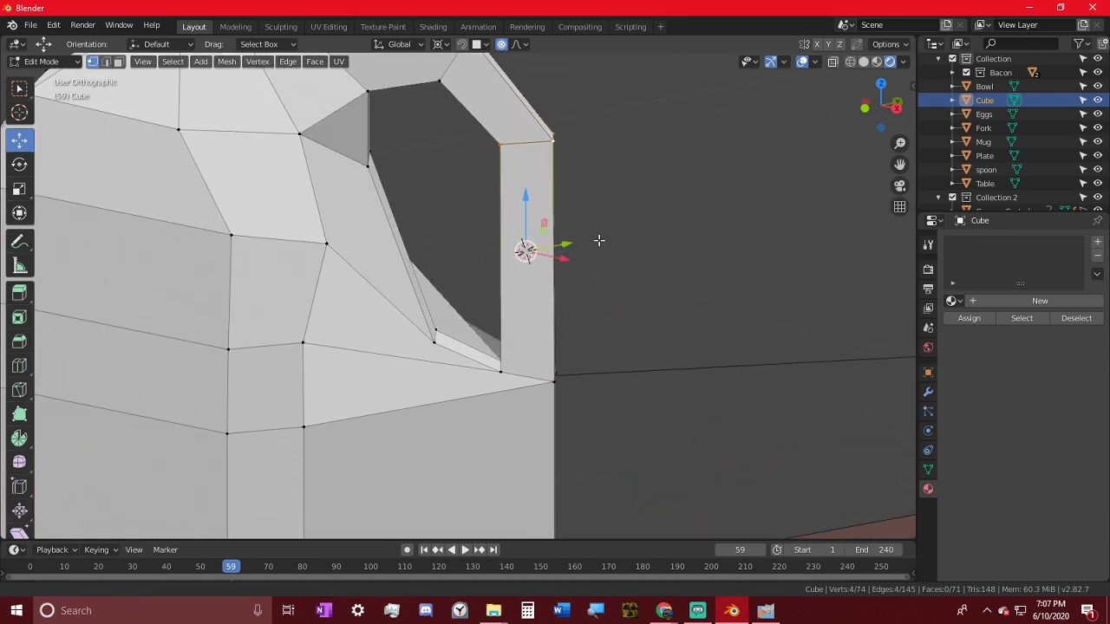
shift+middle_drag(598, 240, 600, 289)
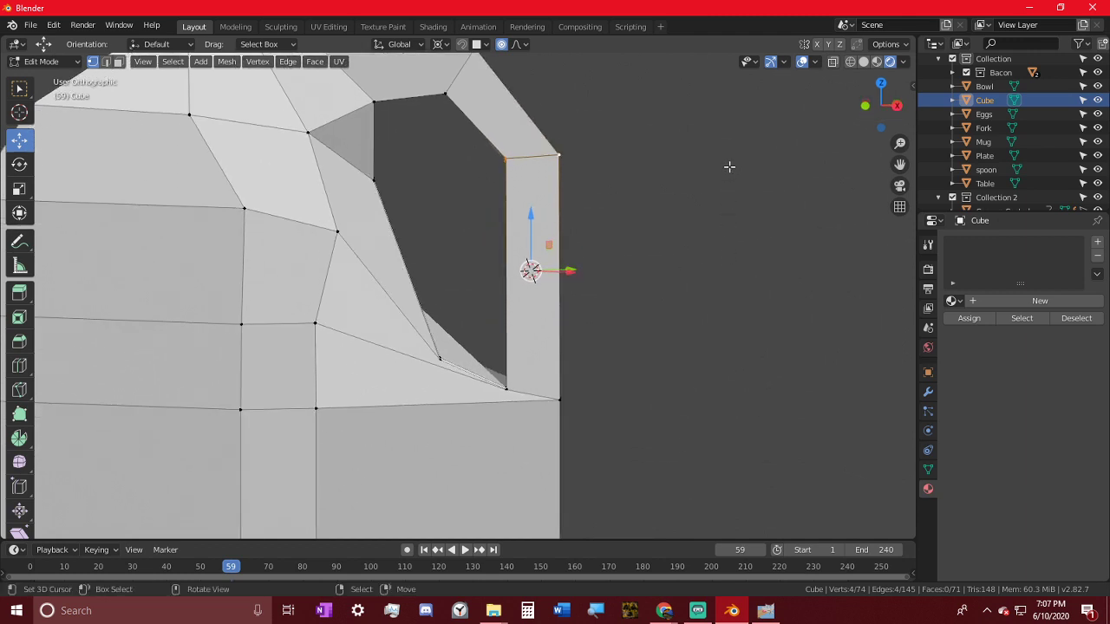
key(g)
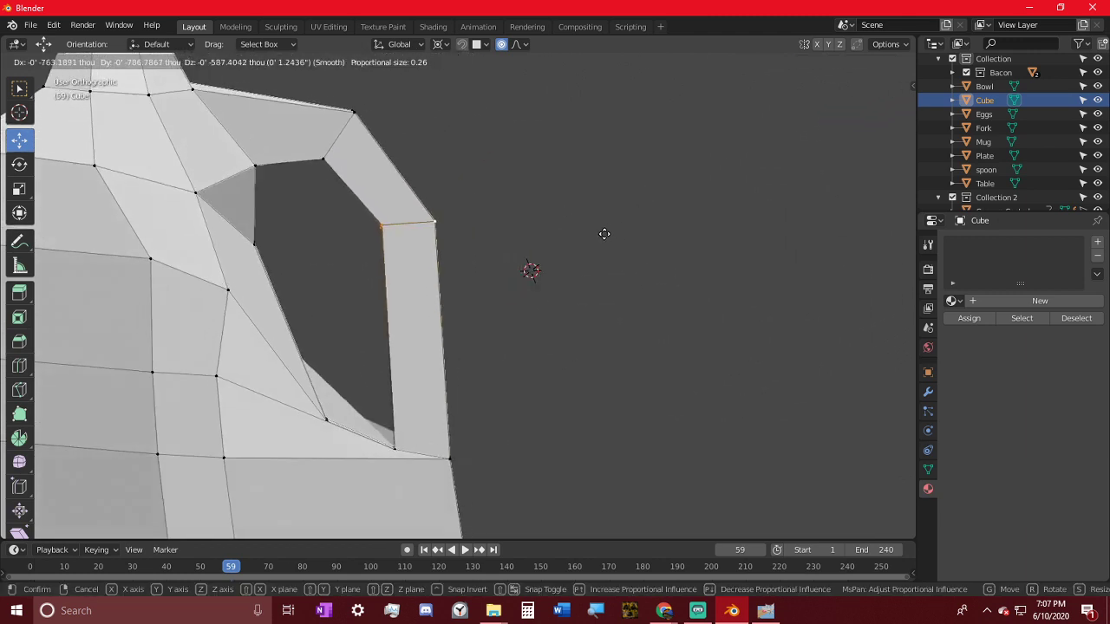
scroll(669, 225, up, 15)
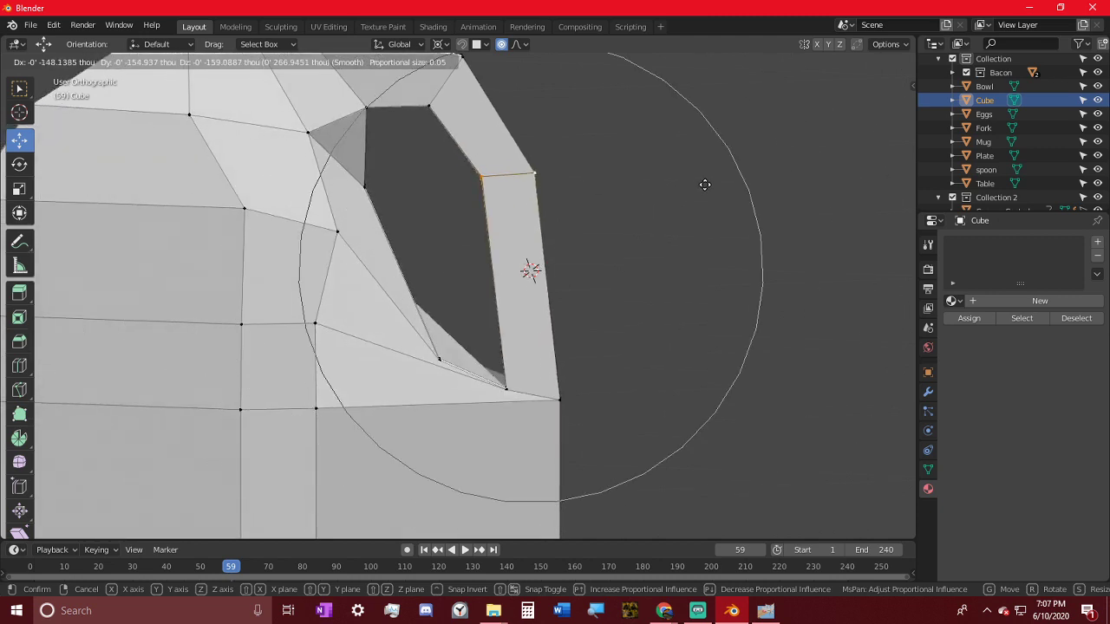
scroll(705, 185, up, 5)
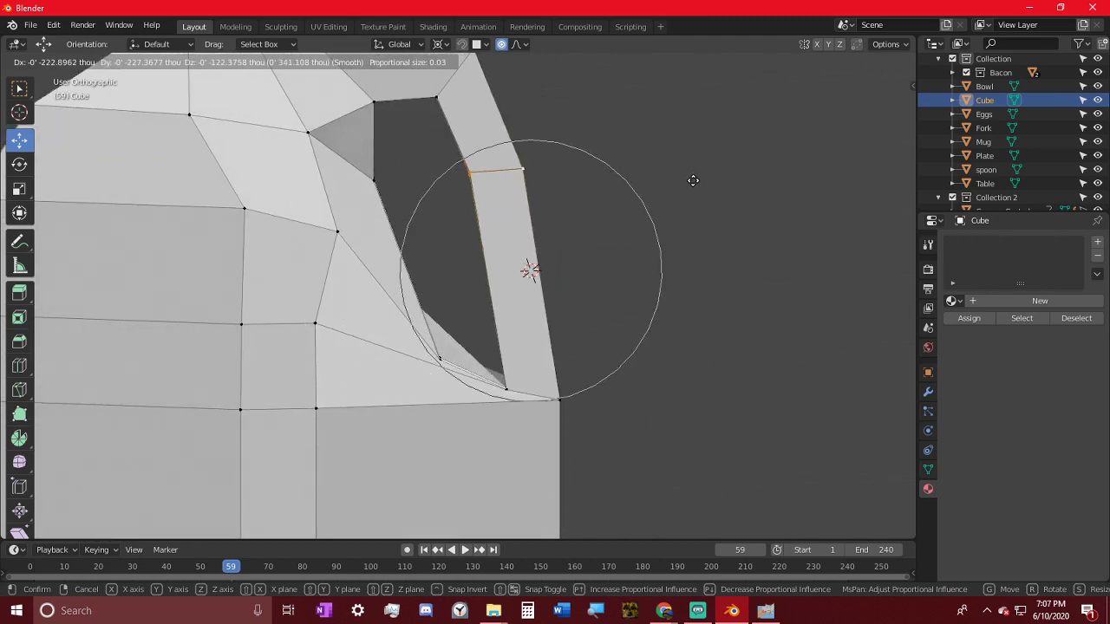
click(699, 205)
- Select the edge loop at the handle's top bend and move it down about 165 thou with proportional size 0.03
shift+middle_drag(618, 196, 613, 279)
alt+click(441, 173)
key(g)
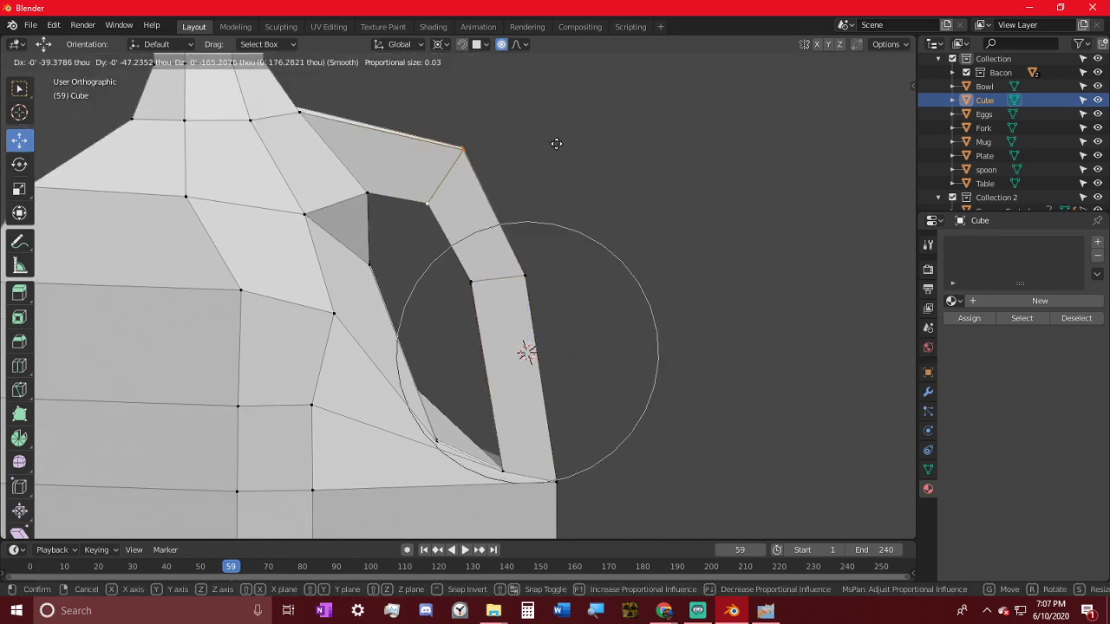
click(556, 144)
- Examine the reshaped handle and its lower junction with the body from above and from behind
key(Tab)
mouse_move(573, 154)
middle_down()
mouse_move(439, 223)
mouse_move(461, 325)
mouse_move(637, 249)
mouse_move(528, 352)
middle_up()
scroll(460, 324, down, 4)
shift+middle_drag(440, 431, 444, 376)
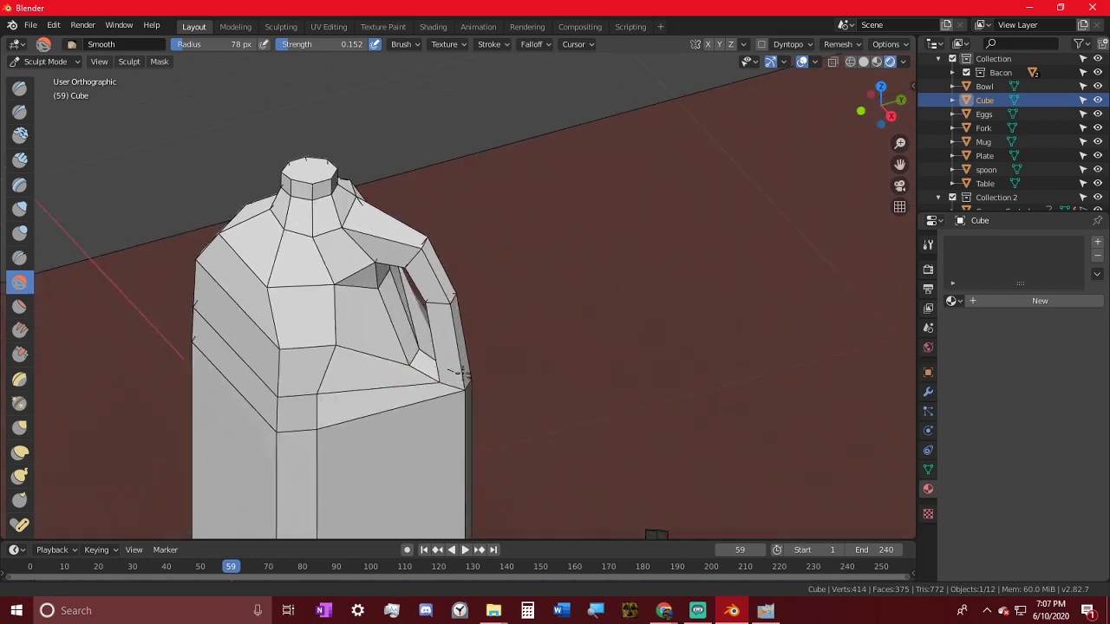
scroll(433, 377, up, 3)
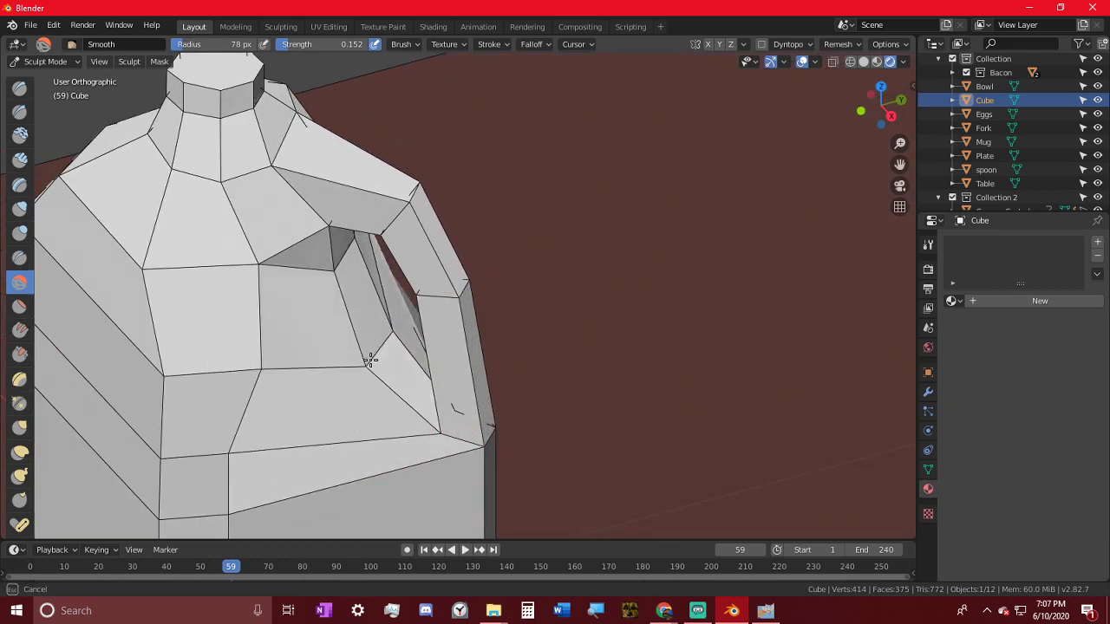
middle_drag(407, 349, 366, 262)
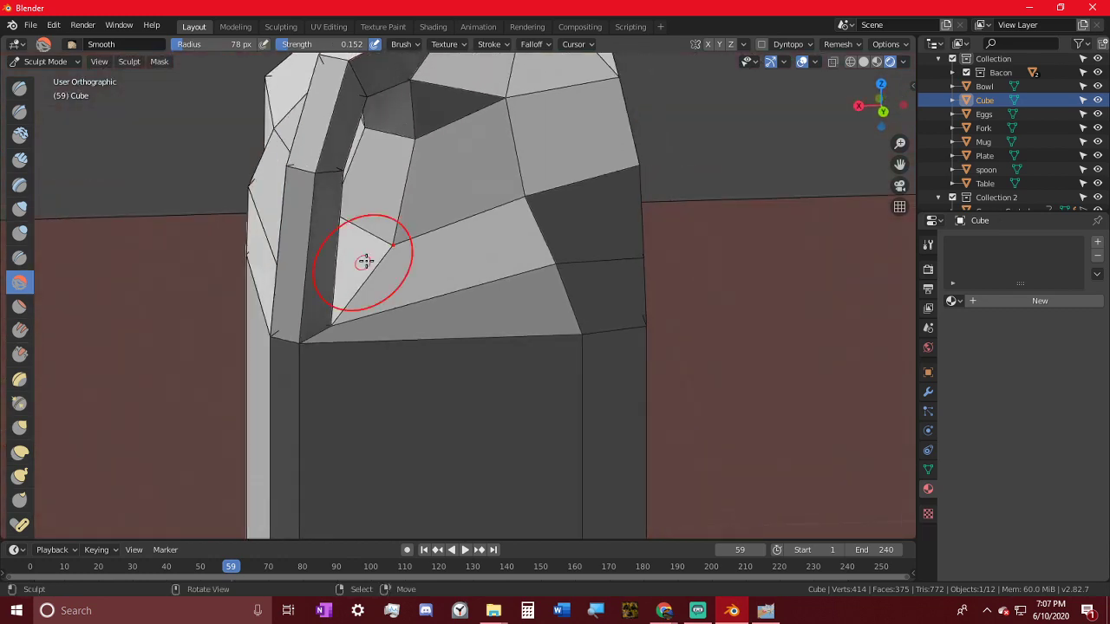
middle_drag(353, 304, 376, 293)
mouse_move(442, 257)
middle_down()
mouse_move(483, 404)
mouse_move(528, 370)
mouse_move(551, 408)
mouse_move(602, 377)
middle_up()
key(Tab)
key(g)
key(g)
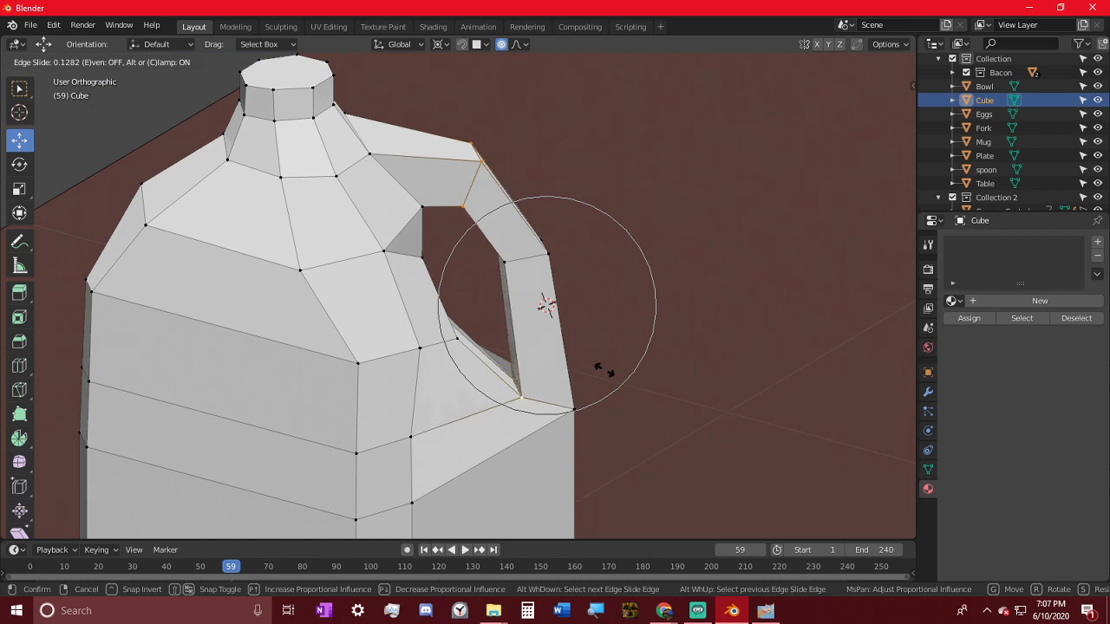
right_click(604, 371)
- Switch to wireframe shading and circle-deselect the handle's upper vertices, keeping only the two inner vertices at the handle's base
key(c)
middle_click(503, 193)
right_click(506, 190)
key(z)
click(459, 189)
key(c)
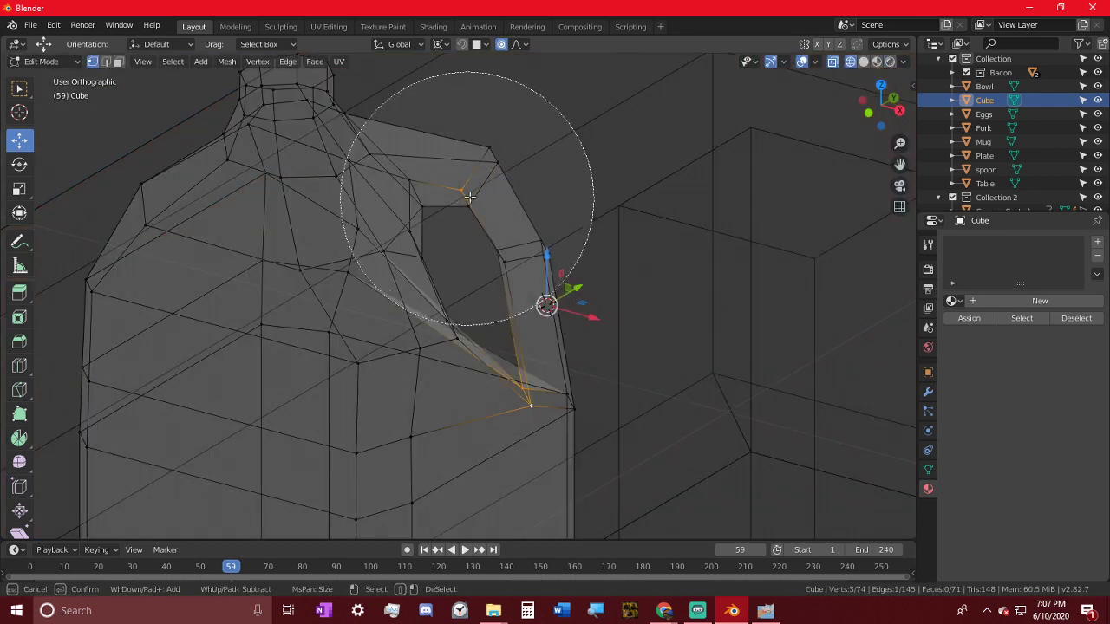
middle_click(471, 195)
right_click(539, 213)
- Edge-slide the two inner vertices at the handle's base toward the body by about -0.29
key(g)
key(g)
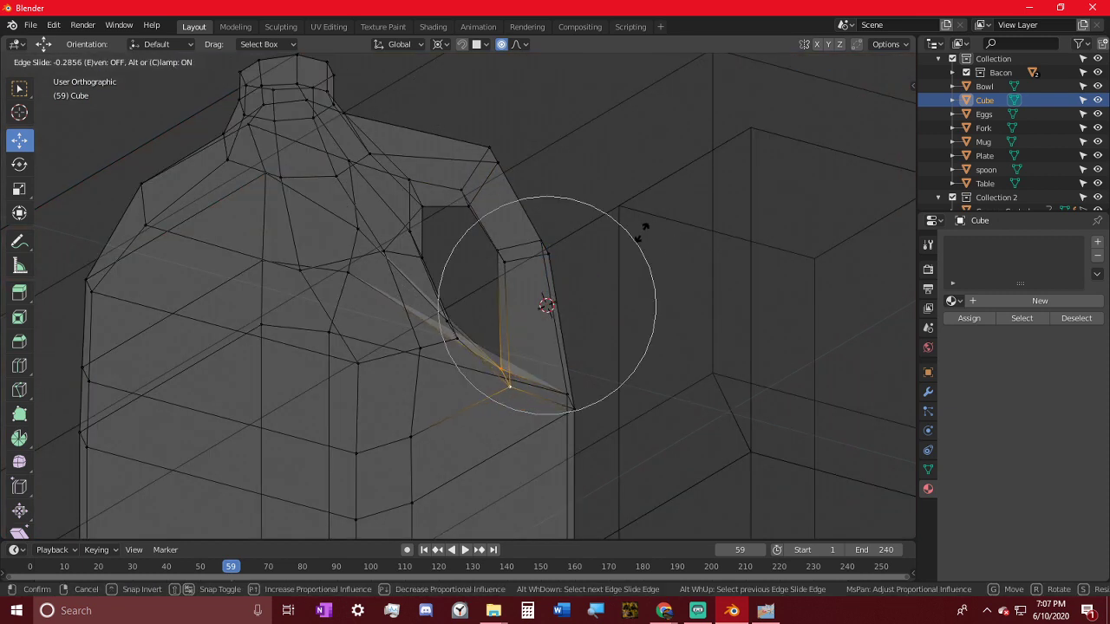
click(634, 233)
key(ctrl+Tab)
middle_drag(601, 273, 455, 248)
key(Tab)
middle_drag(550, 228, 464, 243)
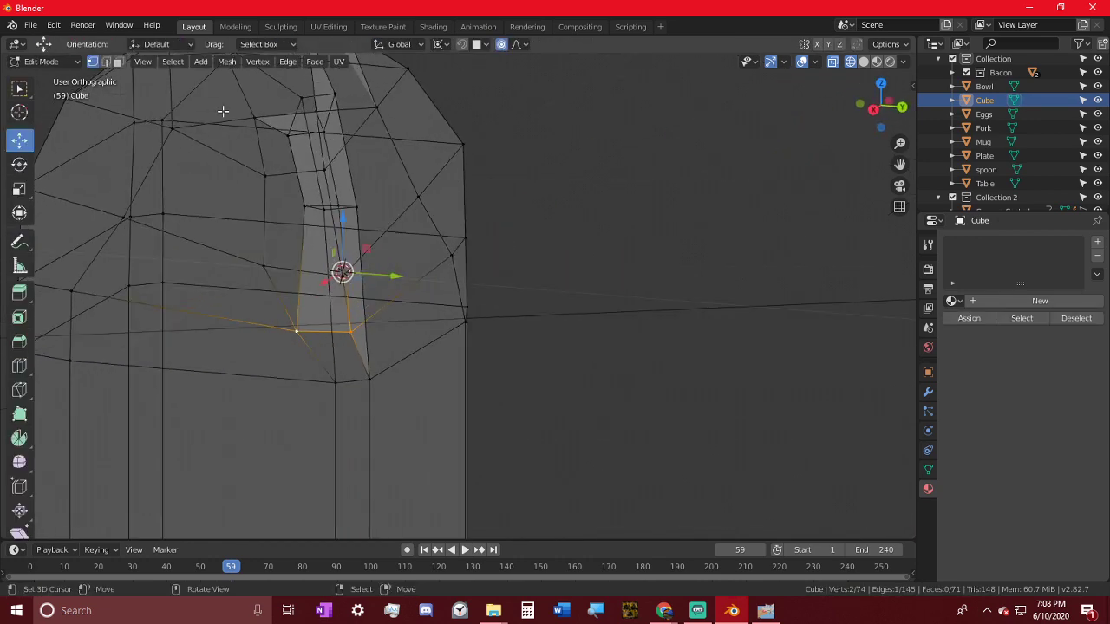
- Try clearing the jug's location in Object Mode
click(40, 62)
click(49, 77)
key(alt+g)
middle_drag(340, 243, 591, 144)
scroll(390, 249, down, 3)
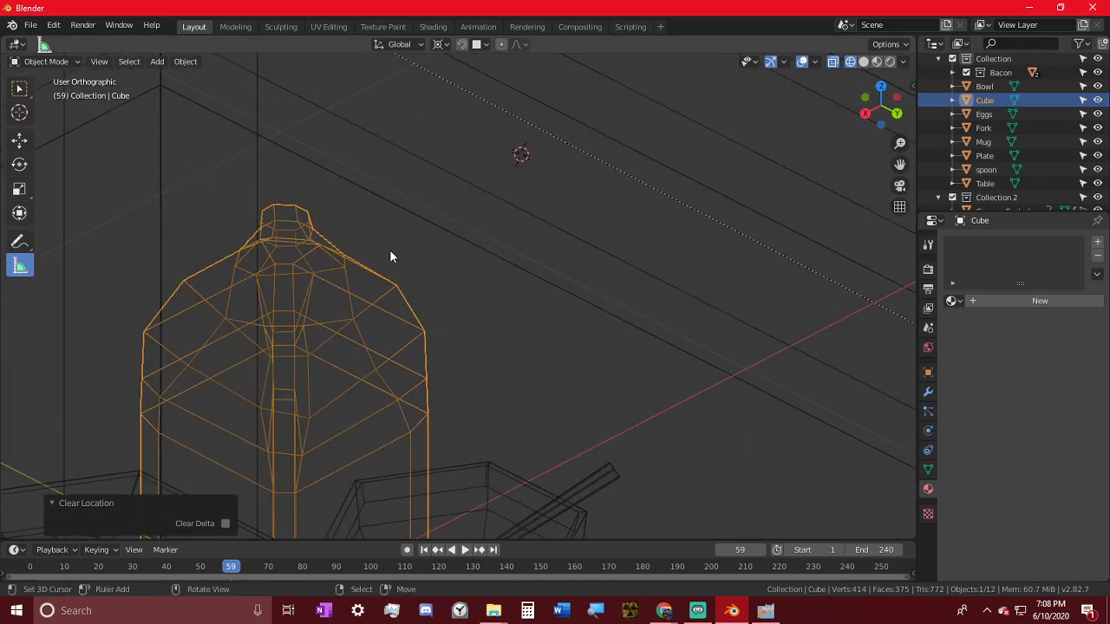
key(ctrl+z)
- Switch the viewport to Material Preview shading and check the jug beside the bowl and mug
mouse_move(421, 263)
middle_down()
mouse_move(496, 260)
mouse_move(535, 220)
mouse_move(435, 300)
mouse_move(486, 263)
mouse_move(377, 268)
mouse_move(405, 251)
mouse_move(460, 252)
middle_up()
click(864, 64)
scroll(448, 255, down, 4)
click(878, 62)
mouse_move(604, 178)
middle_down()
mouse_move(549, 195)
mouse_move(521, 183)
middle_up()
scroll(520, 183, up, 2)
key(Tab)
key(Tab)
middle_drag(443, 126, 317, 211)
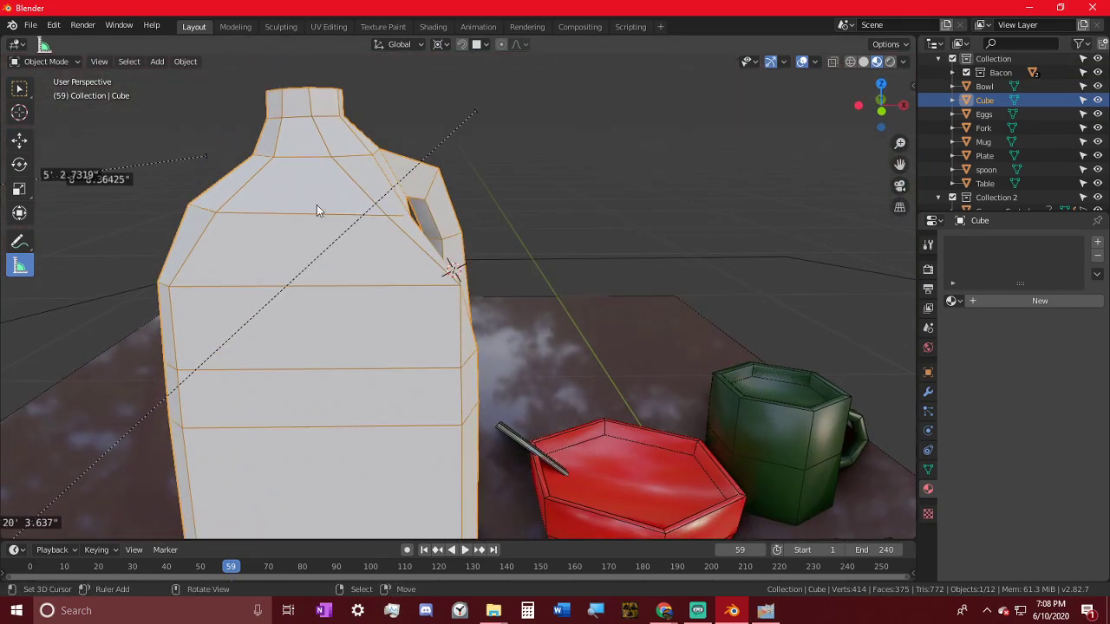
- Snap the 3D cursor to the selected upper shoulder loop and flatten the loop by scaling it to 0 in Z
key(Tab)
key(shift+s)
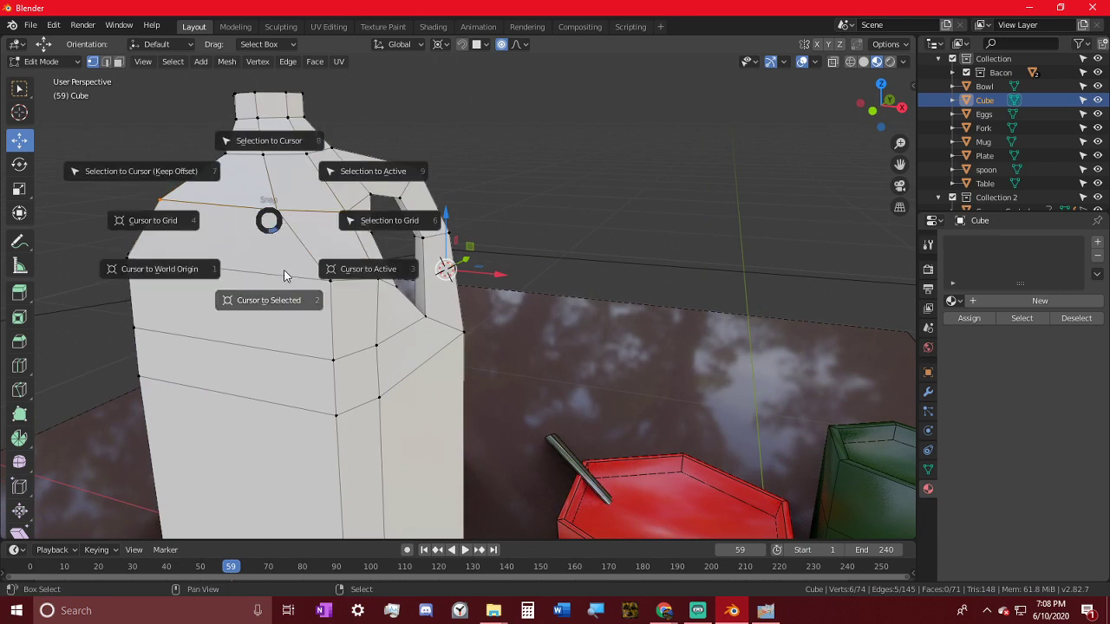
click(285, 297)
key(s)
key(z)
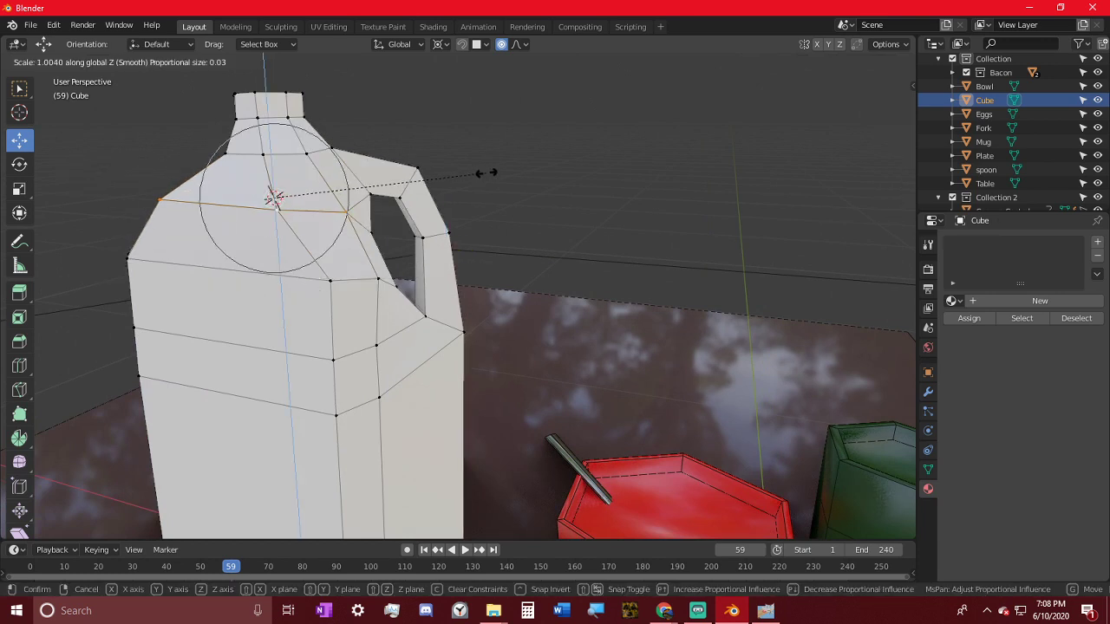
key(0)
key(Return)
- Scale the flattened shoulder loop outward on all axes with the proportional size reduced to 0.02
key(s)
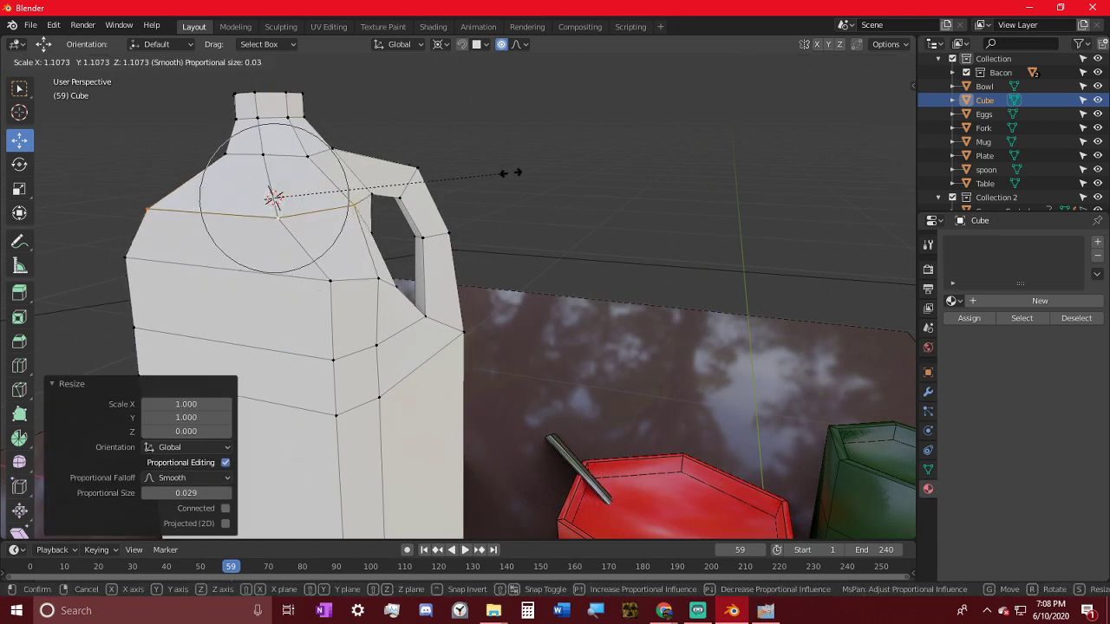
scroll(545, 170, up, 2)
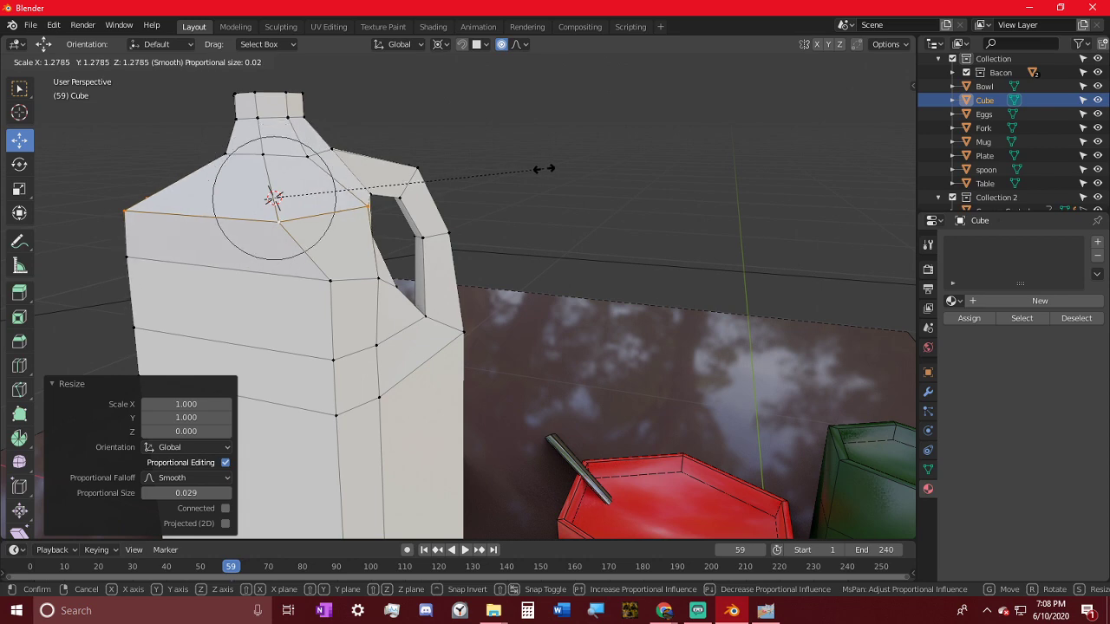
click(532, 177)
key(Tab)
middle_drag(428, 189, 324, 149)
key(Tab)
scroll(436, 170, up, 3)
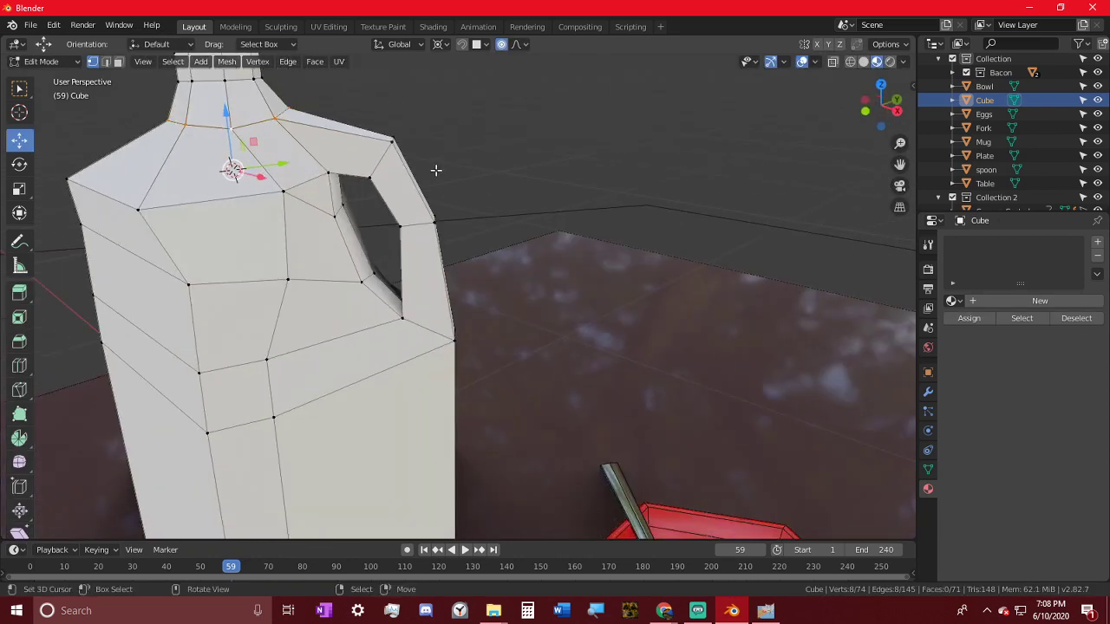
key(s)
key(z)
key(0)
key(Escape)
- Change the transform pivot from the 3D cursor to the selection's centre and flatten the neck's base loop to 0 in Z
click(441, 44)
click(473, 106)
middle_drag(473, 106, 495, 165)
key(s)
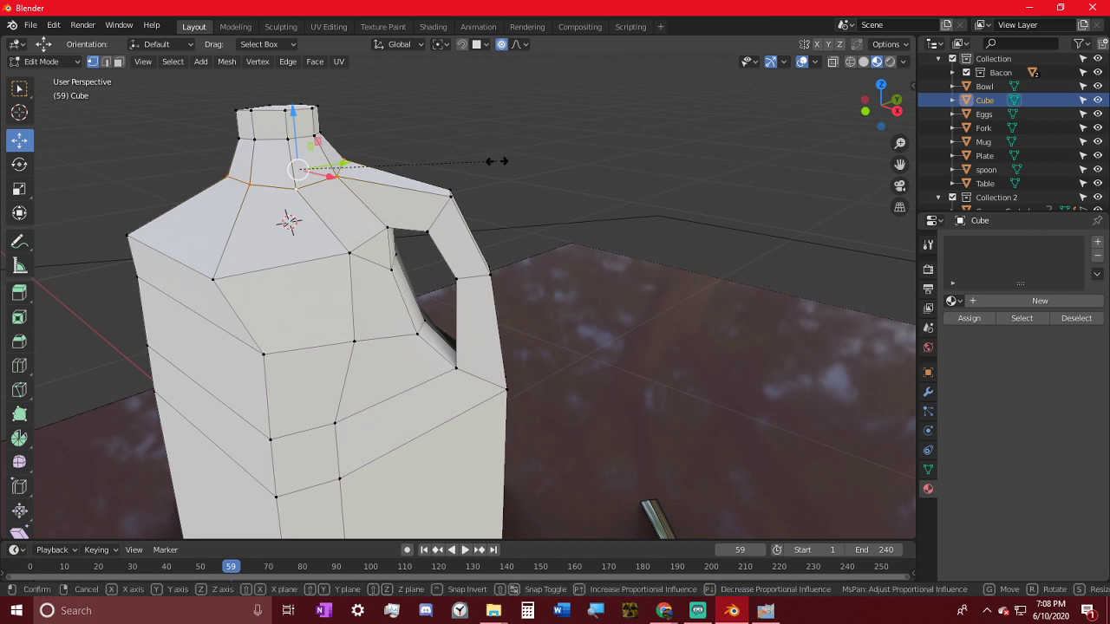
key(z)
key(0)
key(Return)
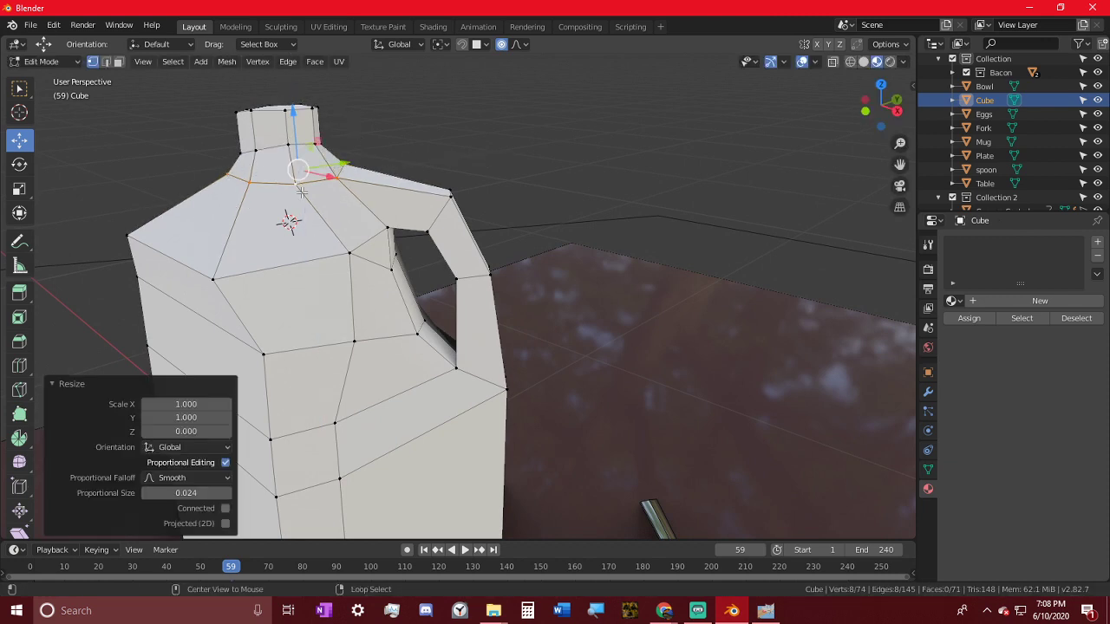
key(ctrl+z)
key(s)
key(z)
key(0)
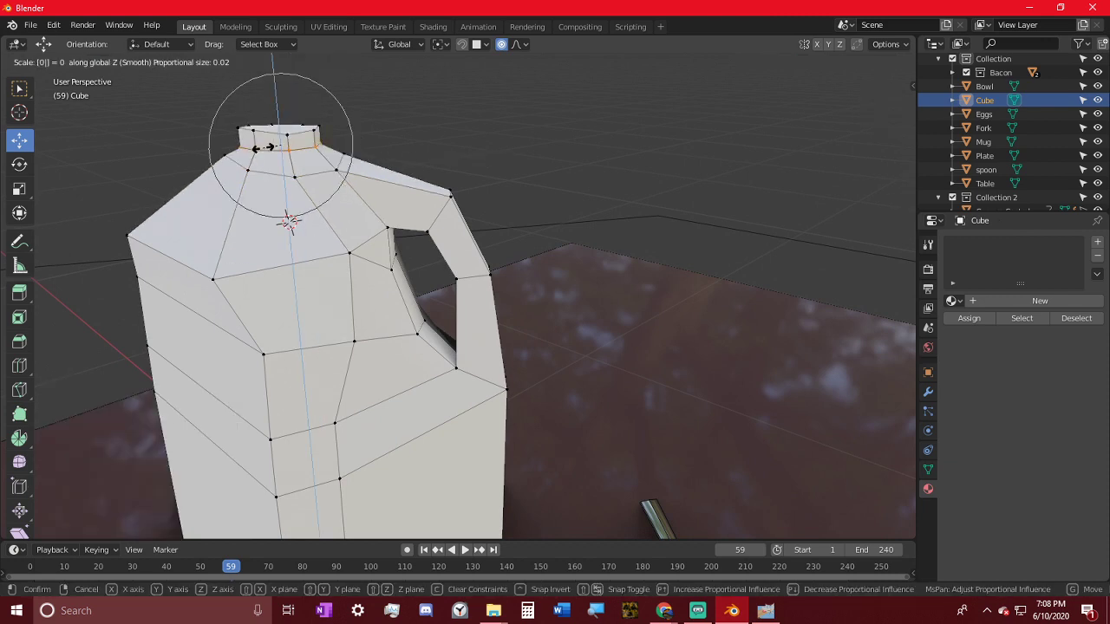
key(Escape)
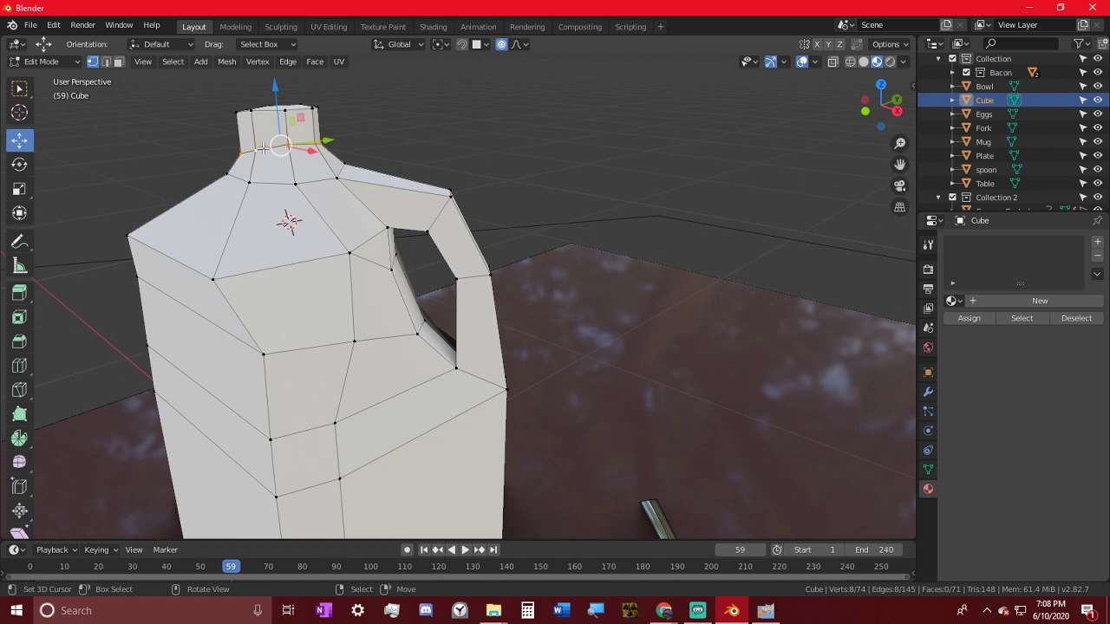
key(s)
key(Escape)
- Turn off proportional editing and flatten the loop at the bottom of the spout by scaling it to 0 in Z
key(s)
key(z)
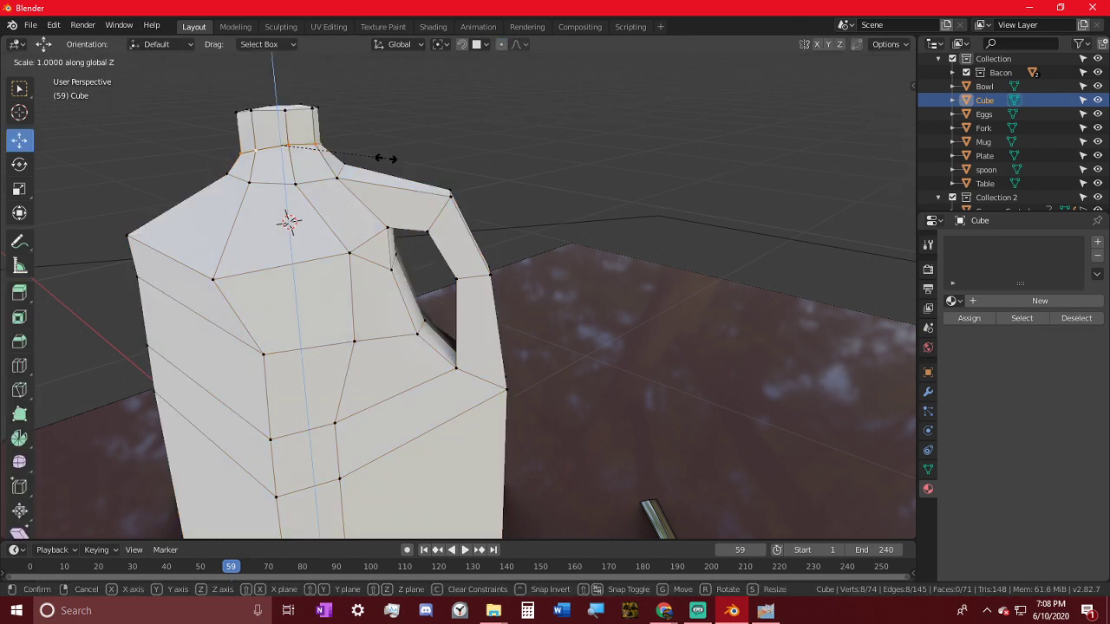
key(Return)
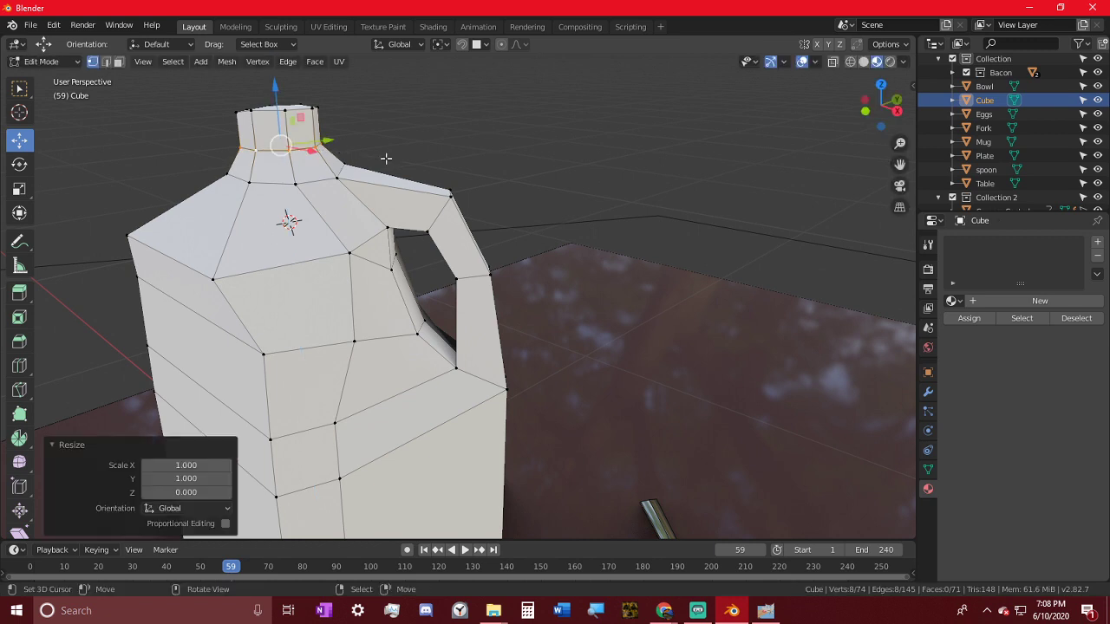
- Select the spout's top rim loop and flatten it by scaling it to 0 in Z
alt+click(246, 100)
key(s)
key(z)
key(0)
key(Return)
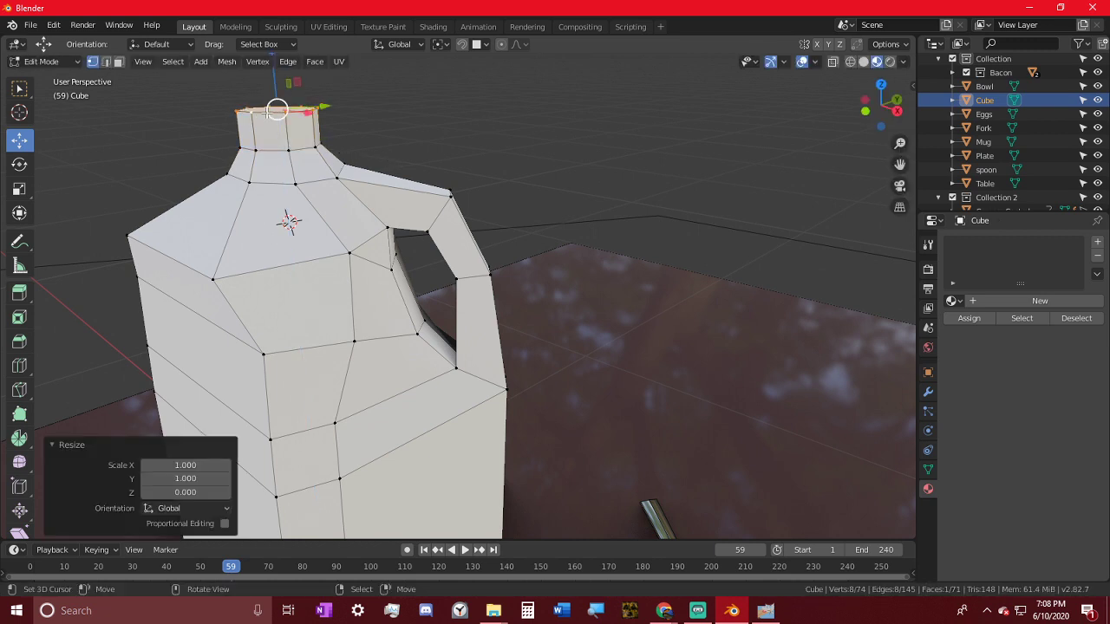
alt+click(297, 160)
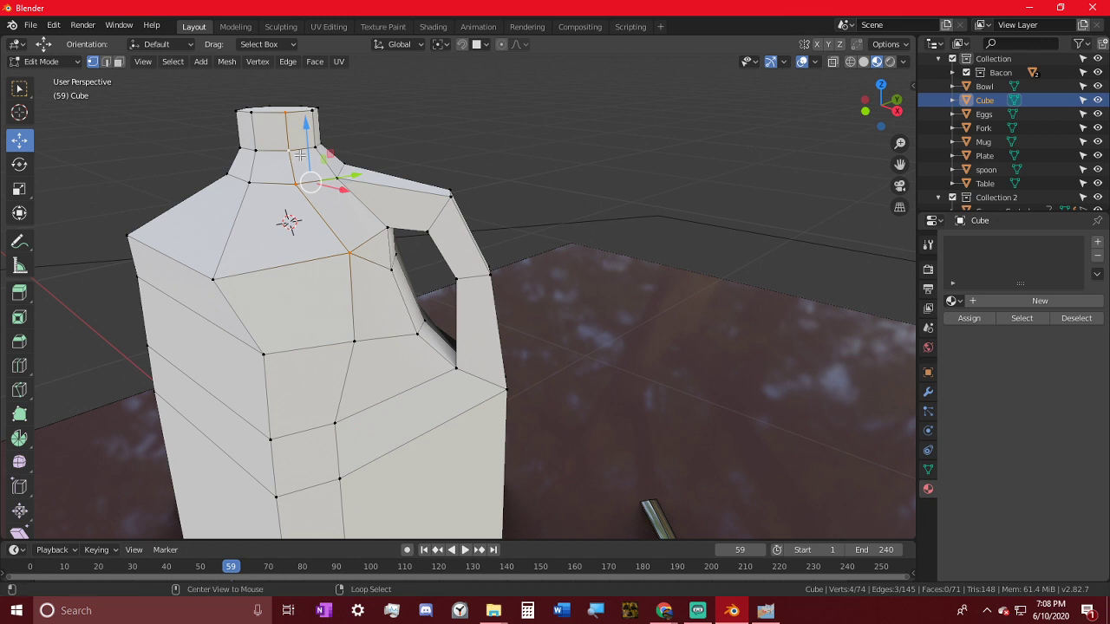
- Lower the loop at the bottom of the spout about 194 thou and the spout's top rim about 359 thou along Z
key(g)
key(z)
click(420, 137)
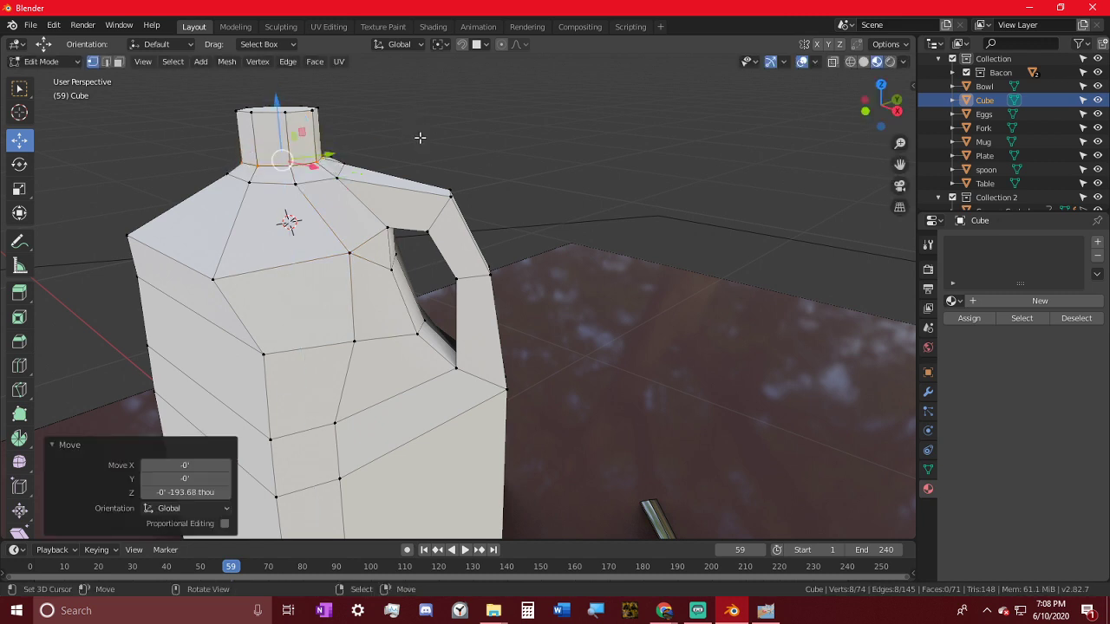
alt+click(286, 111)
key(g)
key(z)
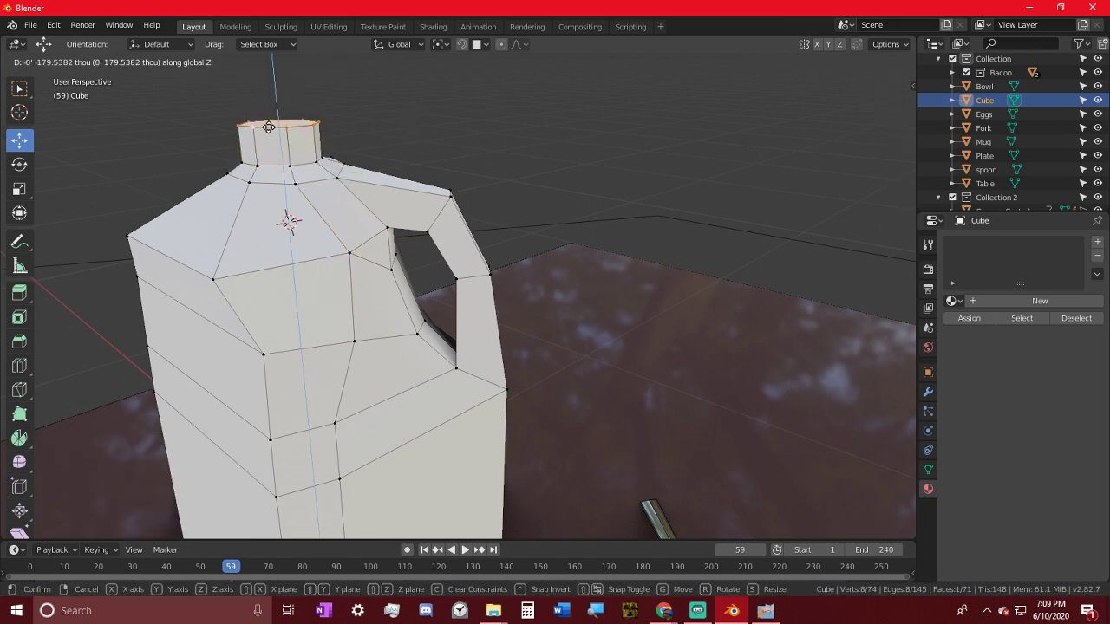
click(269, 136)
- Examine the shortened spout, handle recess and overall jug shape from several sides
shift+middle_drag(353, 364, 316, 232)
scroll(372, 284, down, 4)
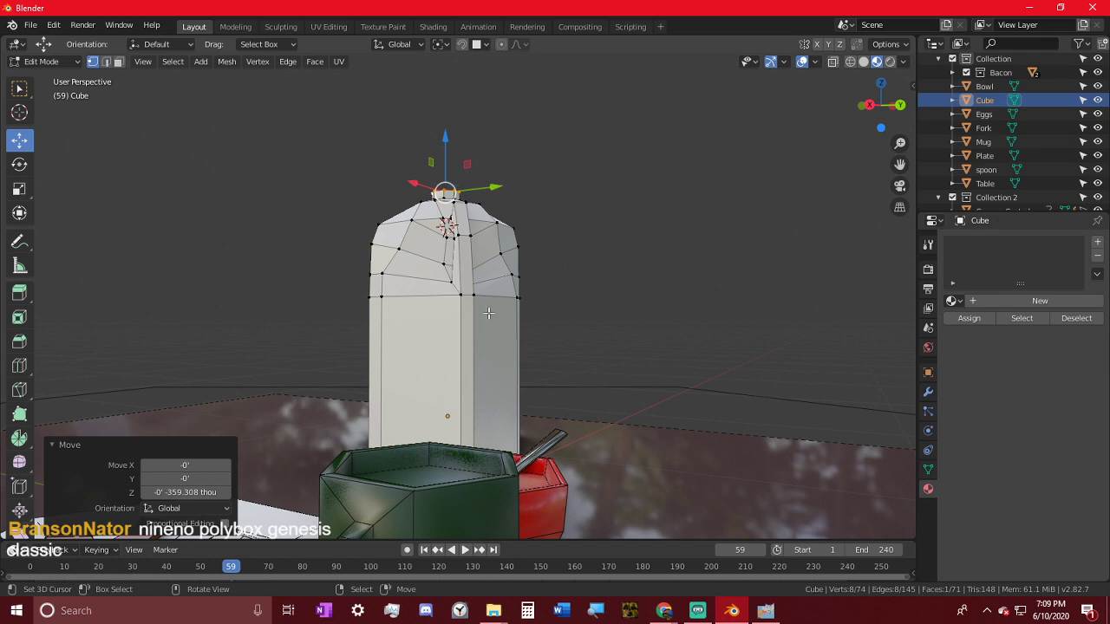
middle_drag(489, 313, 531, 274)
scroll(518, 334, up, 3)
scroll(587, 341, up, 2)
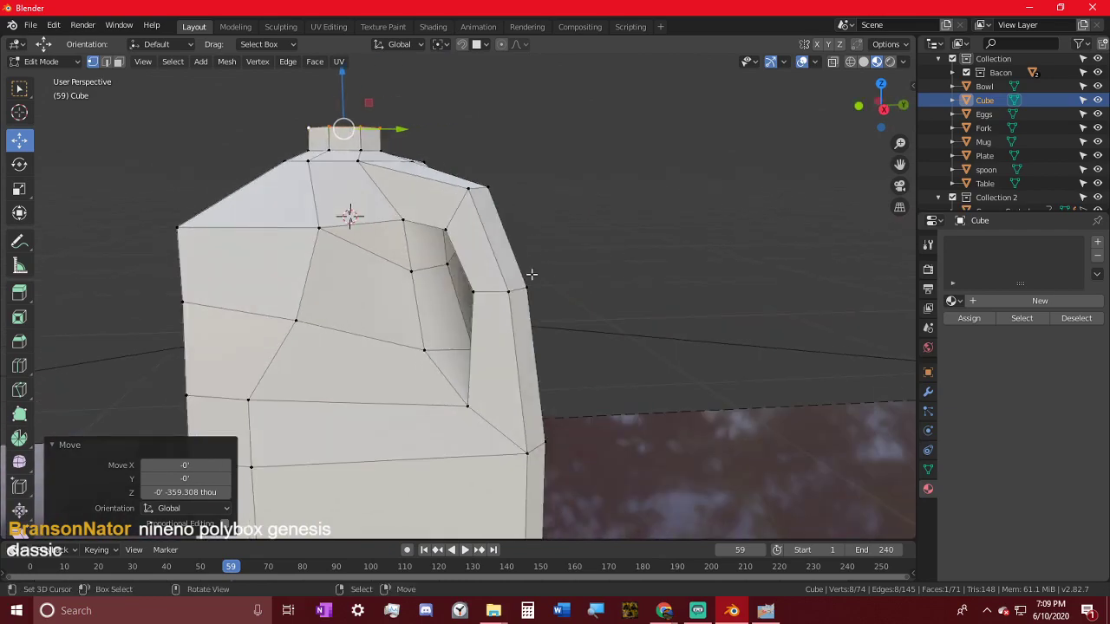
alt+click(413, 266)
middle_drag(434, 265, 554, 411)
key(Tab)
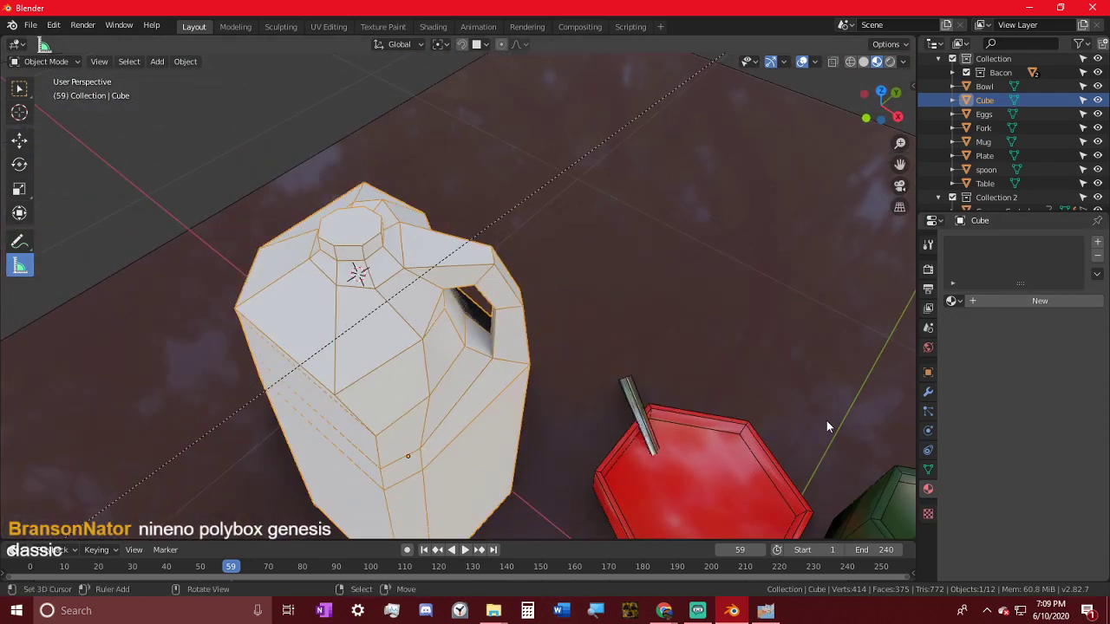
middle_drag(652, 240, 635, 159)
scroll(585, 196, down, 4)
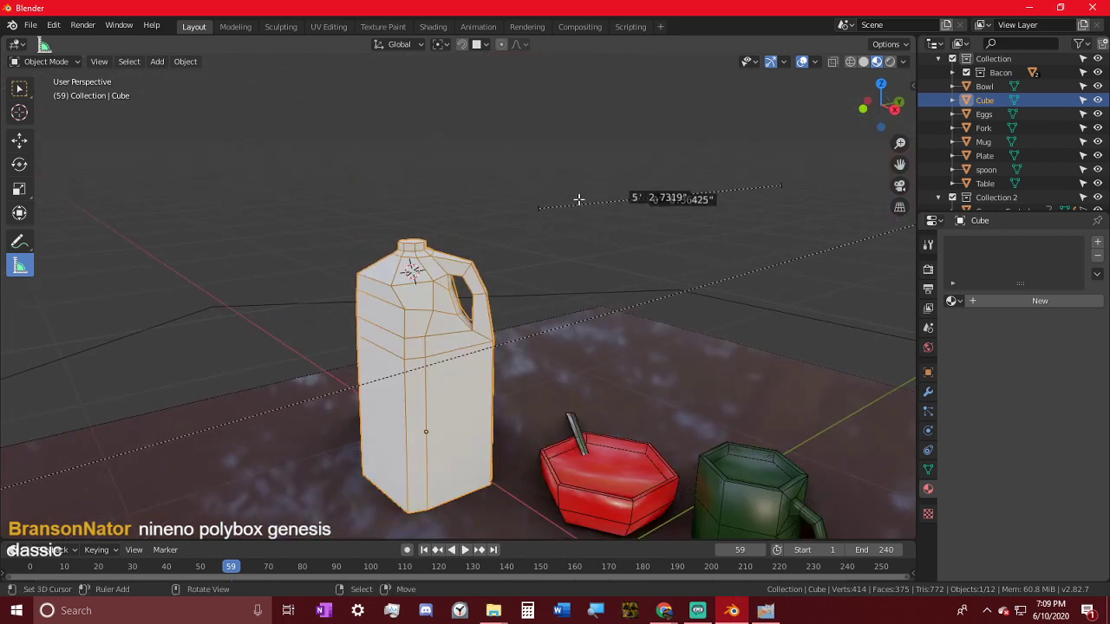
- Select the two shoulder corner vertices on the jug's negative X side and move them inward about 236 thou along X
middle_drag(581, 201, 260, 289)
scroll(422, 328, up, 6)
key(Tab)
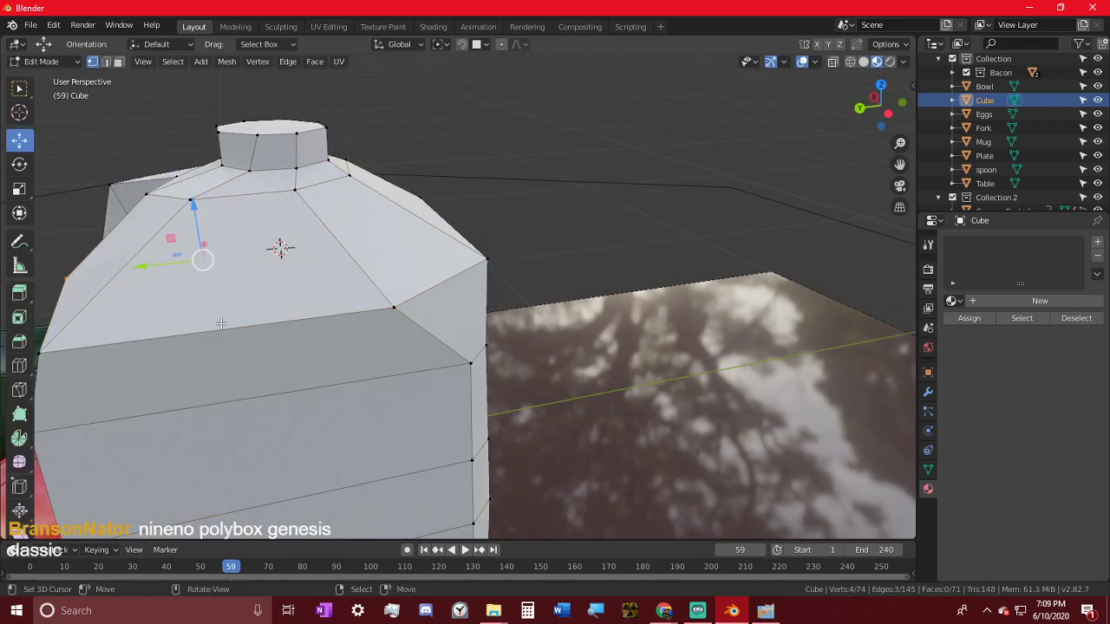
right_click(41, 352)
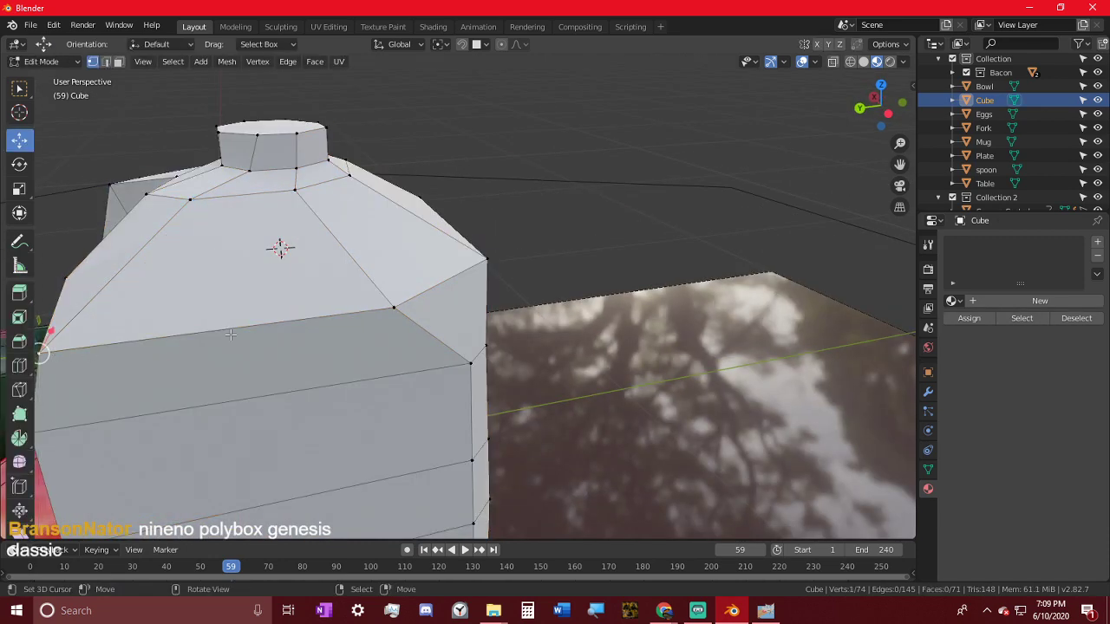
shift+right_click(393, 308)
middle_drag(393, 306, 506, 282)
key(KP_1)
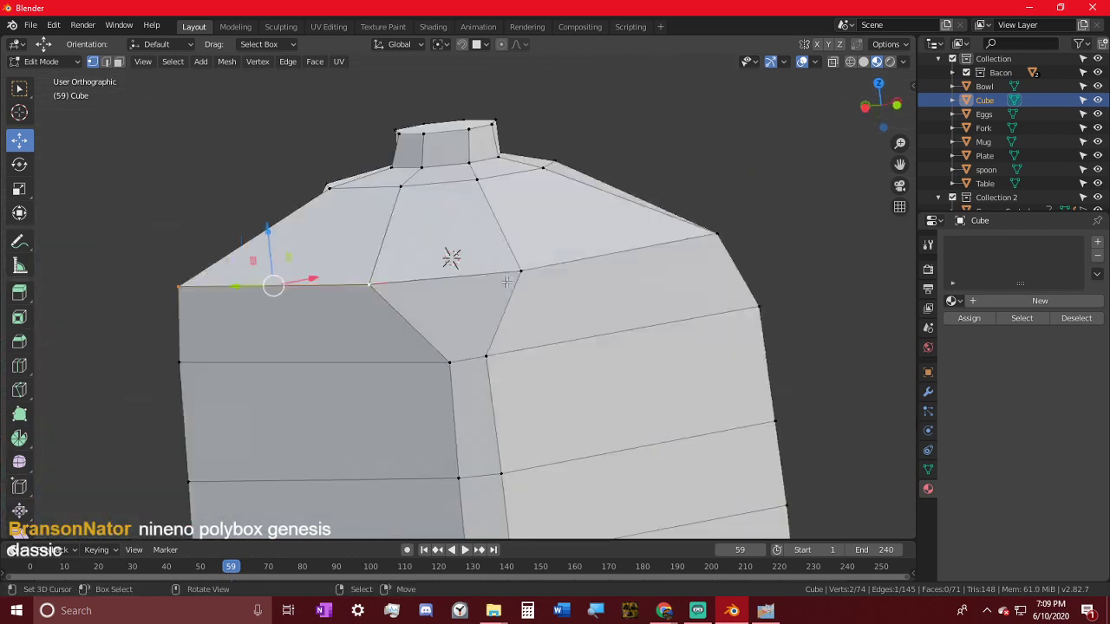
scroll(506, 282, up, 2)
key(g)
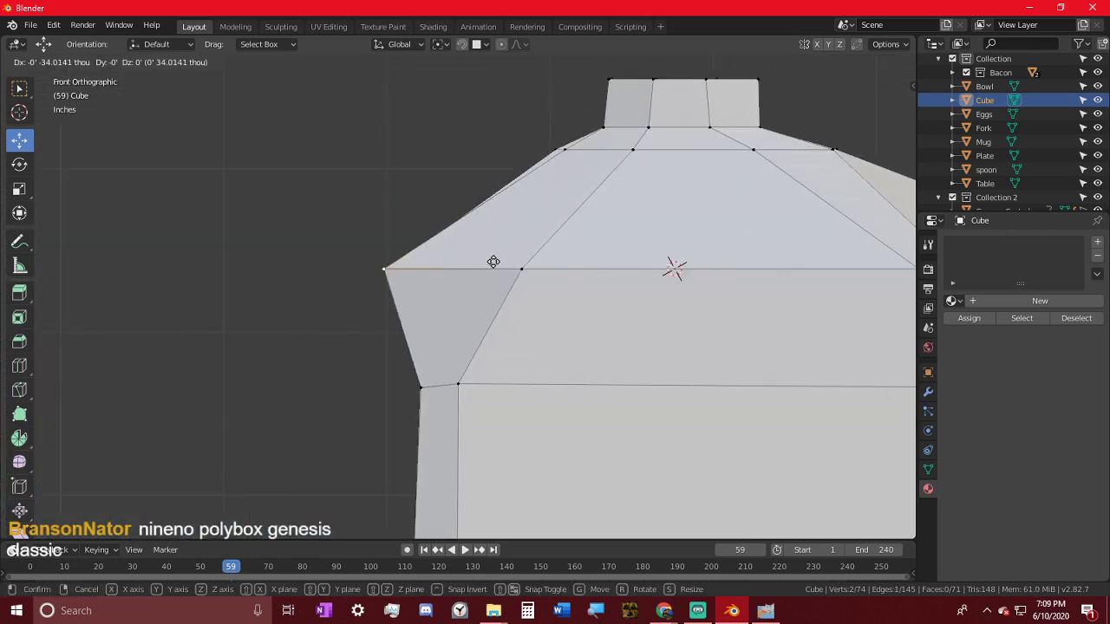
key(y)
key(x)
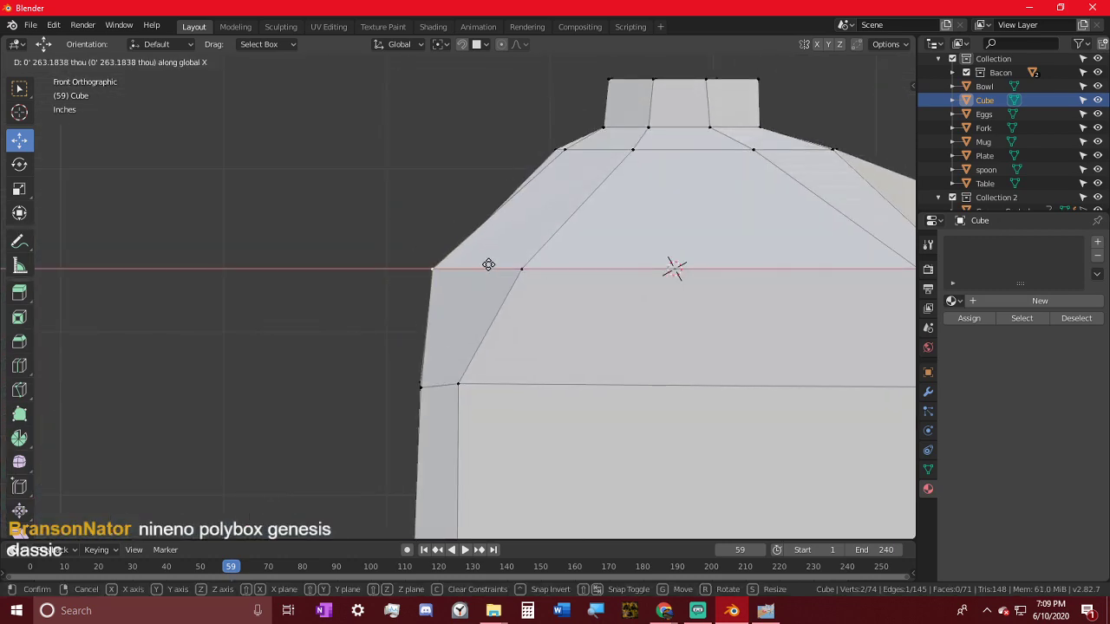
click(448, 265)
- Nudge the same shoulder edge inward about 51 thou more along X and check the silhouette
shift+middle_drag(473, 366, 501, 208)
scroll(508, 233, down, 8)
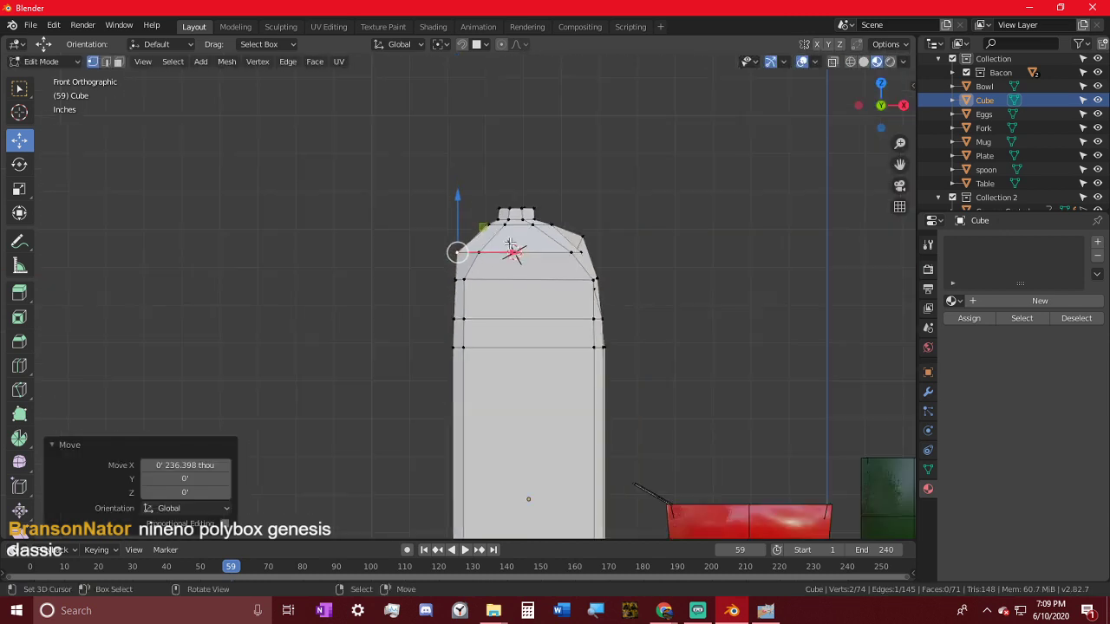
scroll(528, 498, up, 2)
scroll(550, 279, up, 4)
key(g)
key(y)
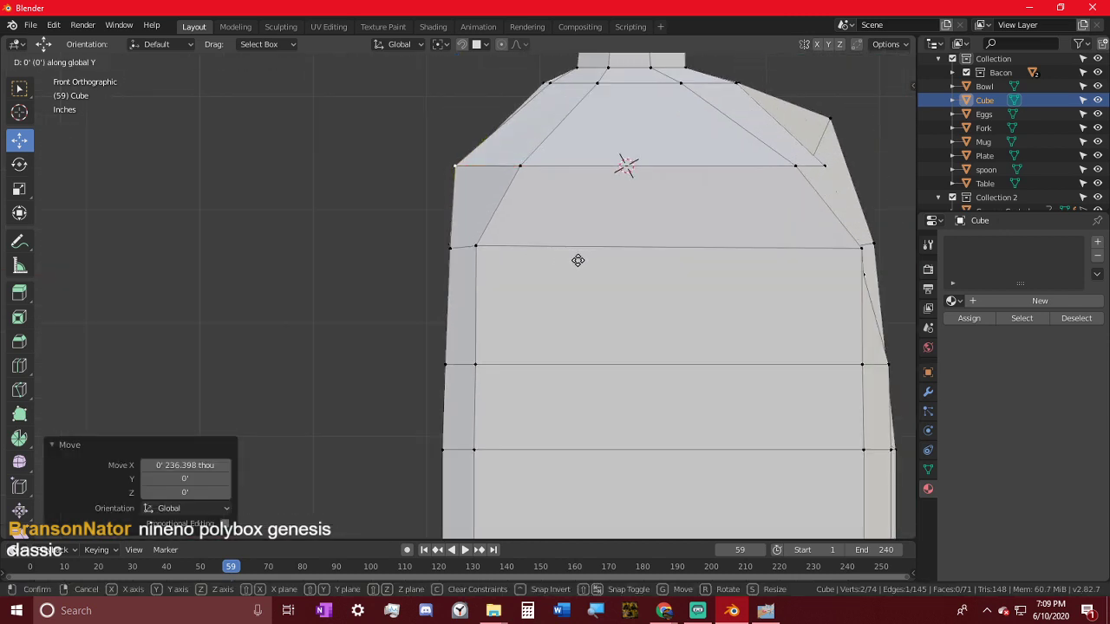
key(x)
click(595, 229)
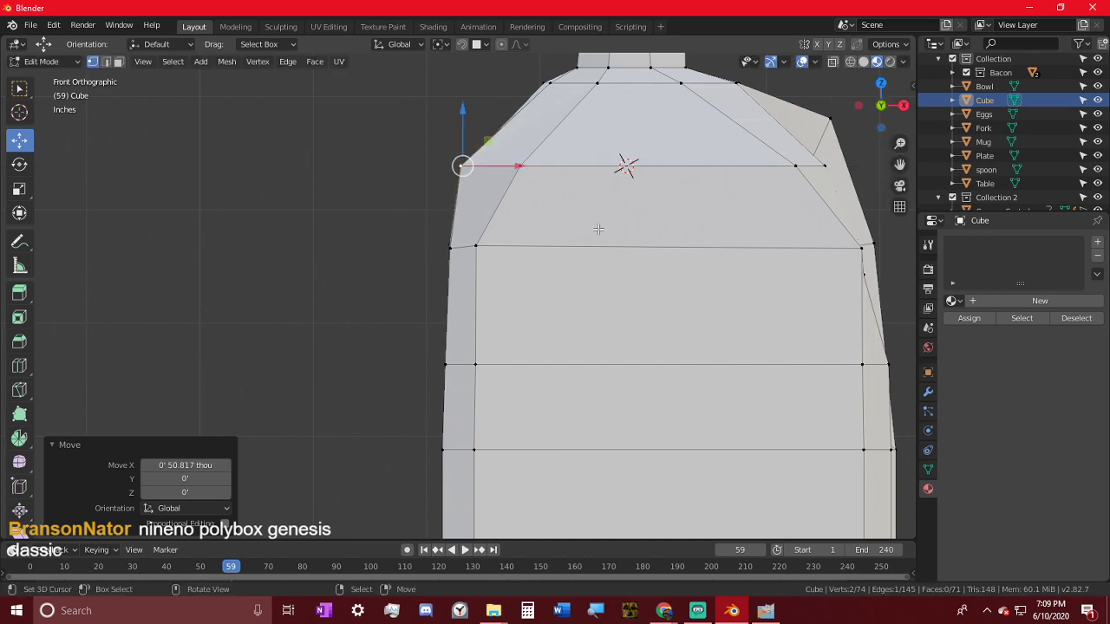
key(Tab)
middle_drag(599, 231, 558, 297)
scroll(540, 289, down, 3)
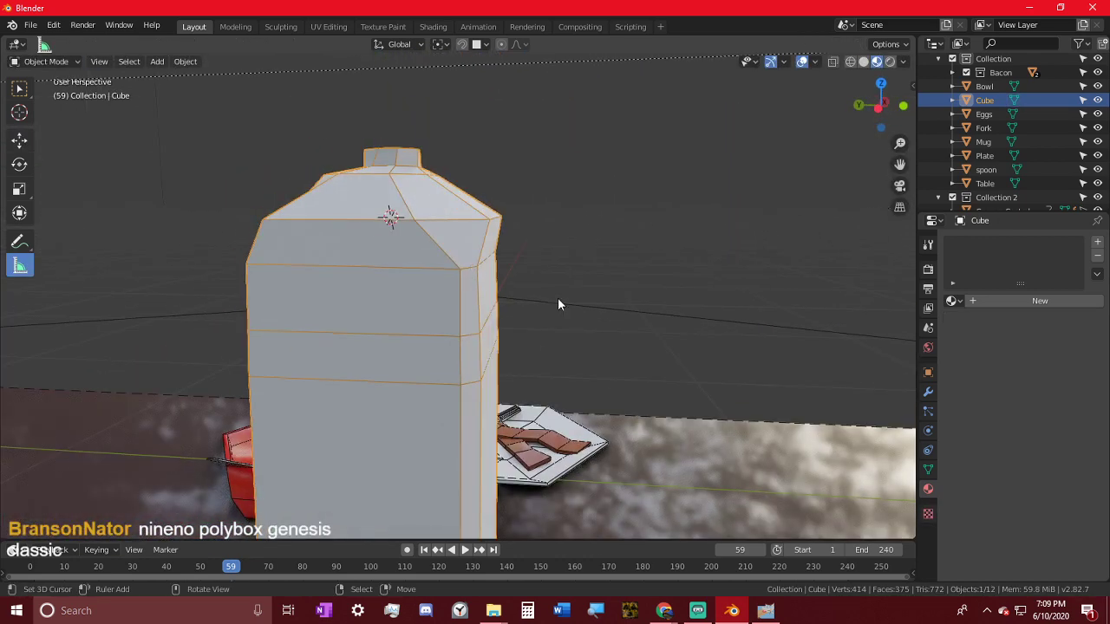
- Select the shoulder edge on the jug's negative Y side and move it inward along Y in the right view
key(KP_1)
key(KP_3)
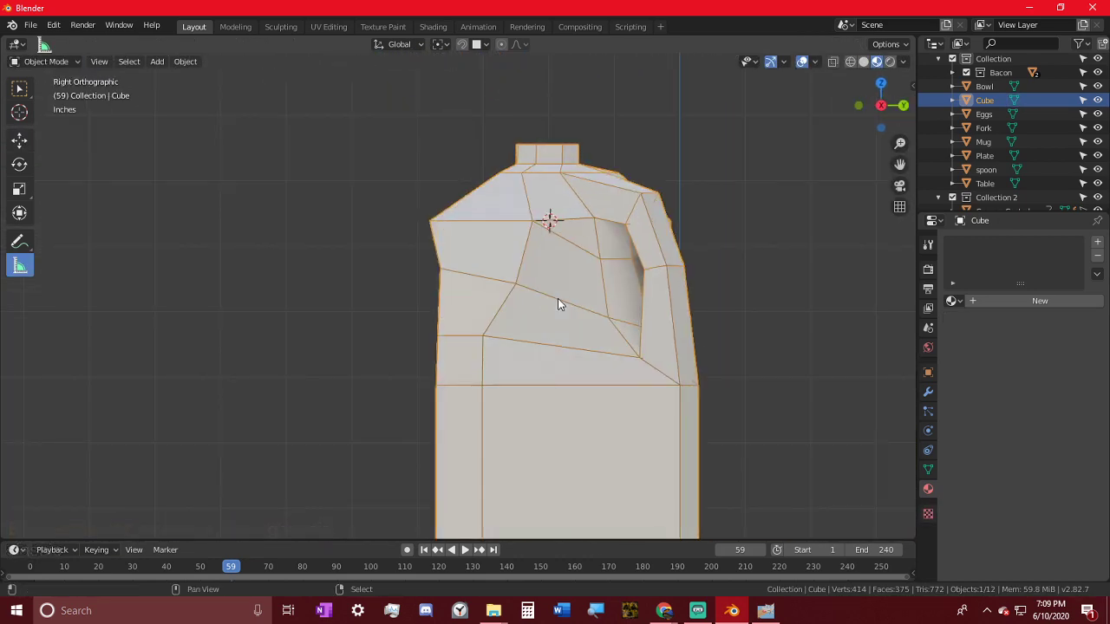
key(Tab)
scroll(446, 327, up, 3)
middle_drag(445, 327, 515, 310)
scroll(475, 191, down, 2)
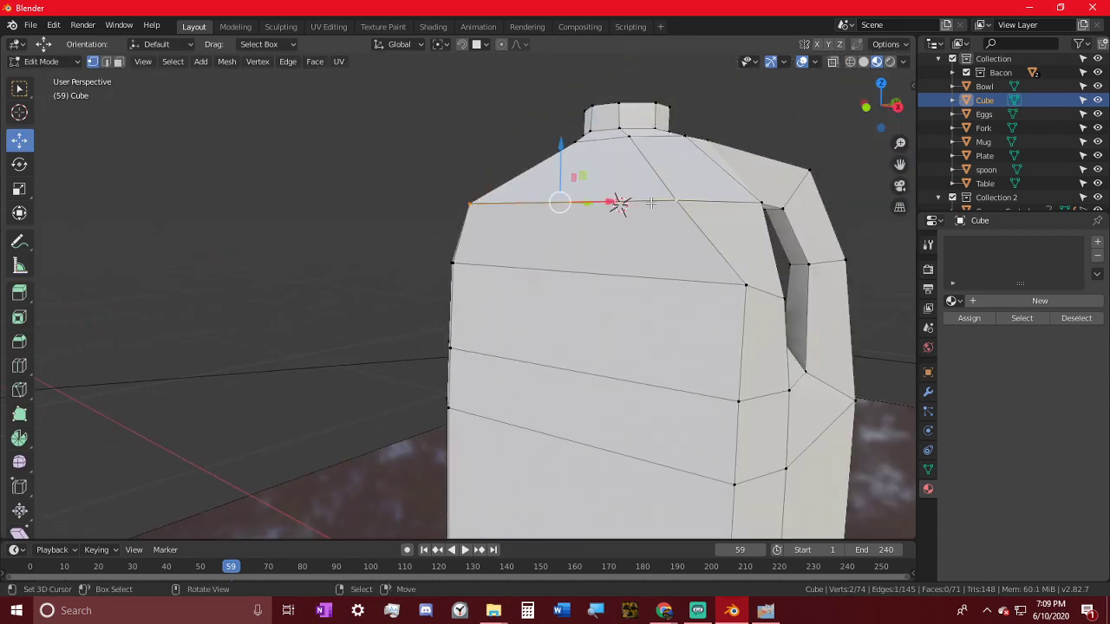
key(KP_3)
scroll(651, 203, up, 2)
key(g)
key(x)
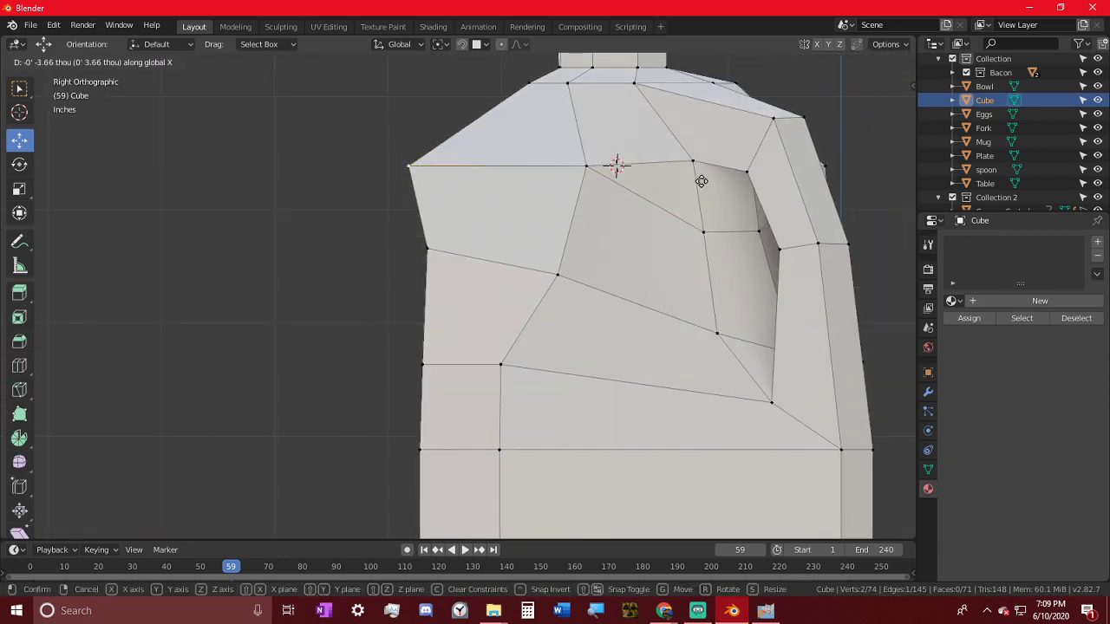
key(y)
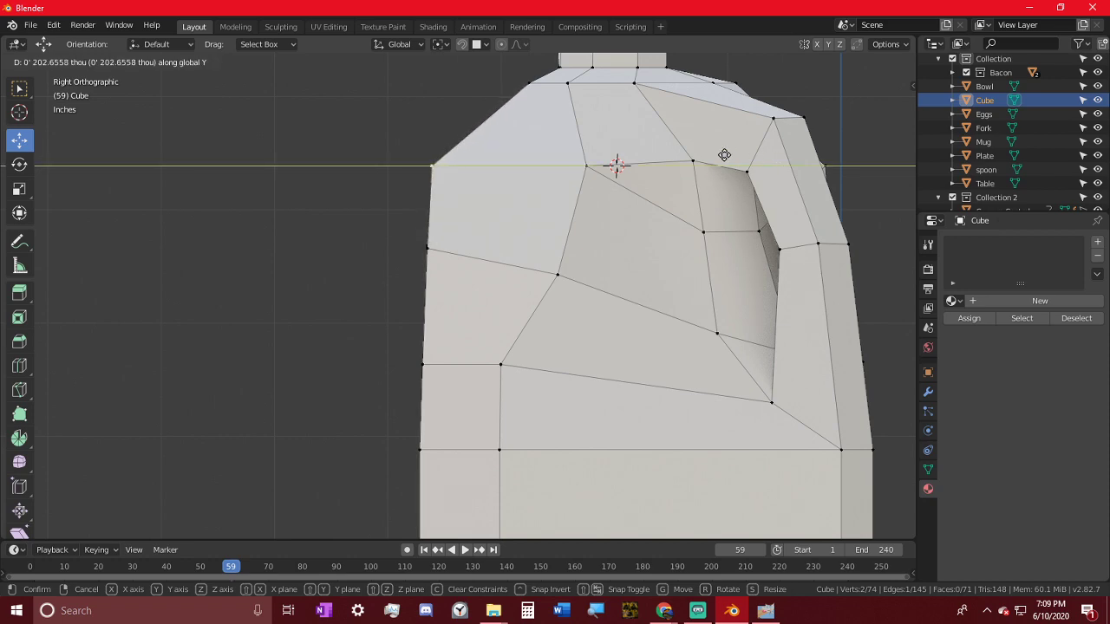
click(718, 154)
- Examine the jug in Object Mode with the viewport overlays hidden
key(Tab)
middle_drag(717, 154, 346, 222)
scroll(722, 225, down, 4)
key(Tab)
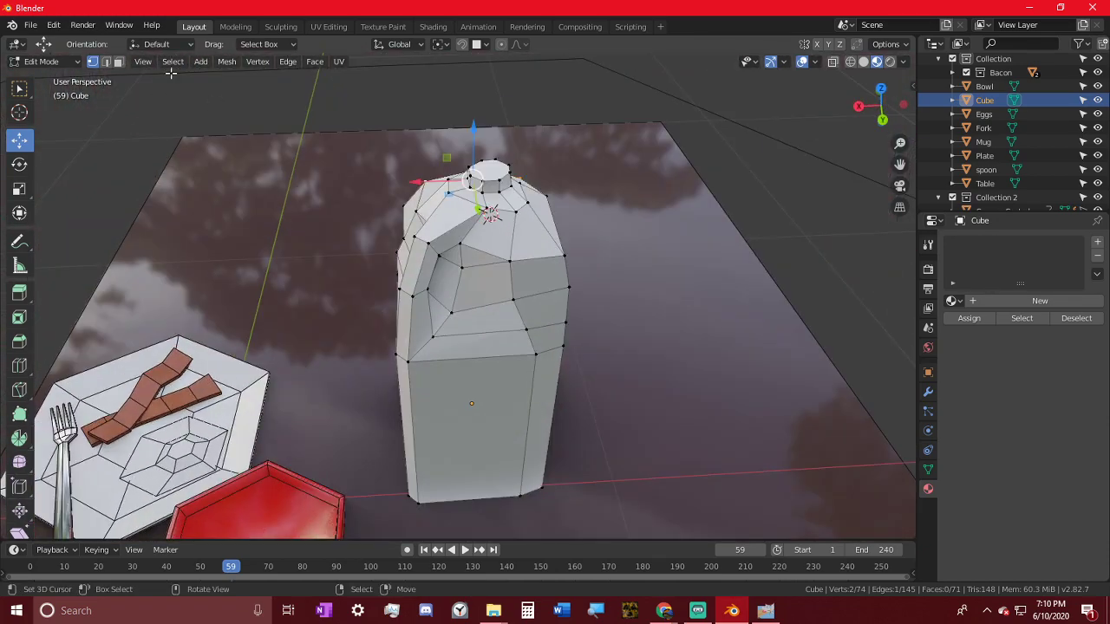
key(Tab)
click(801, 62)
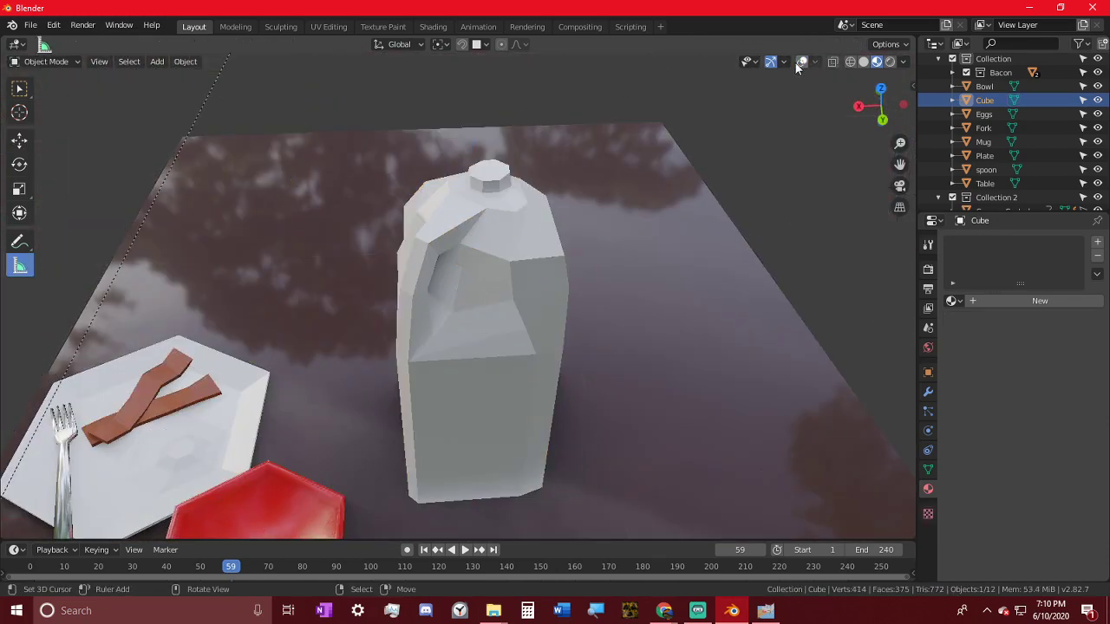
middle_drag(738, 174, 379, 192)
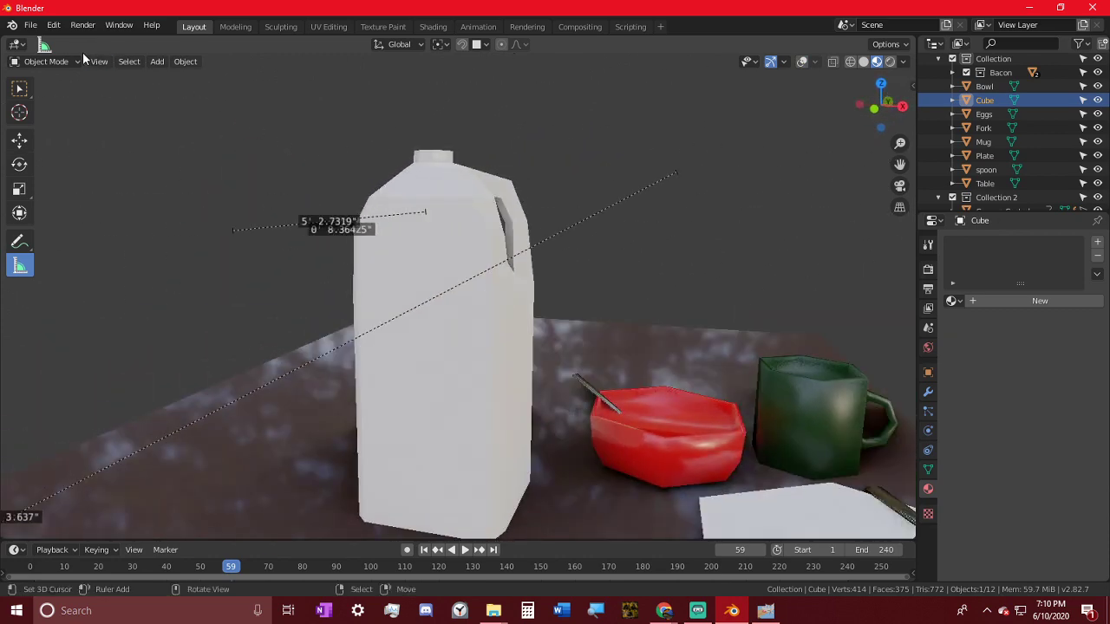
- Shade the jug smooth, return to Edit Mode and show the viewport overlays again
click(186, 61)
click(243, 340)
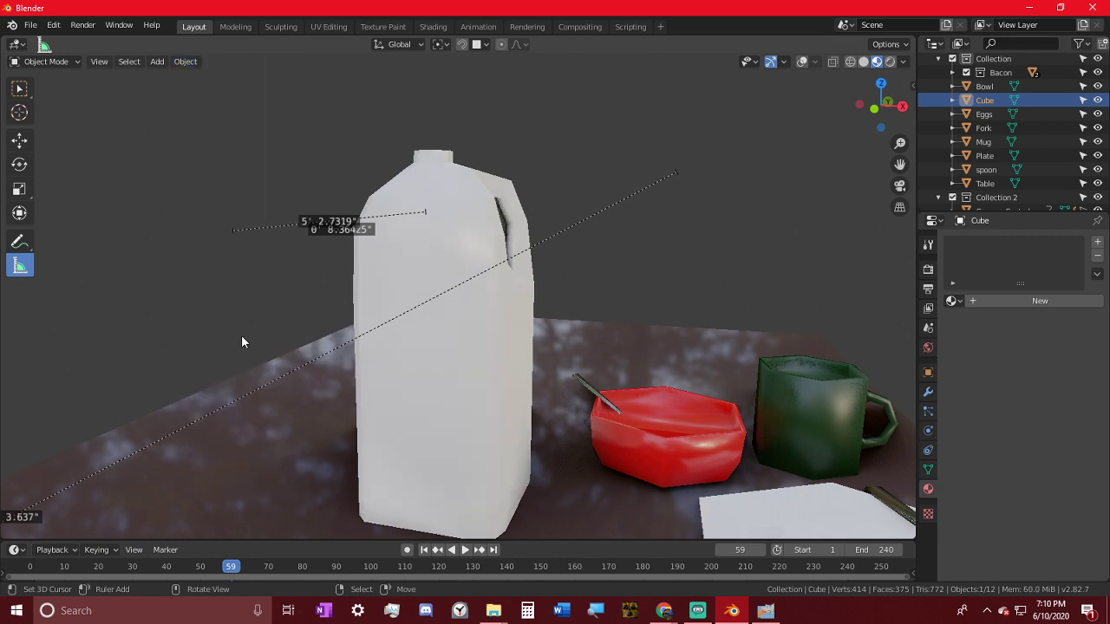
middle_drag(242, 340, 98, 280)
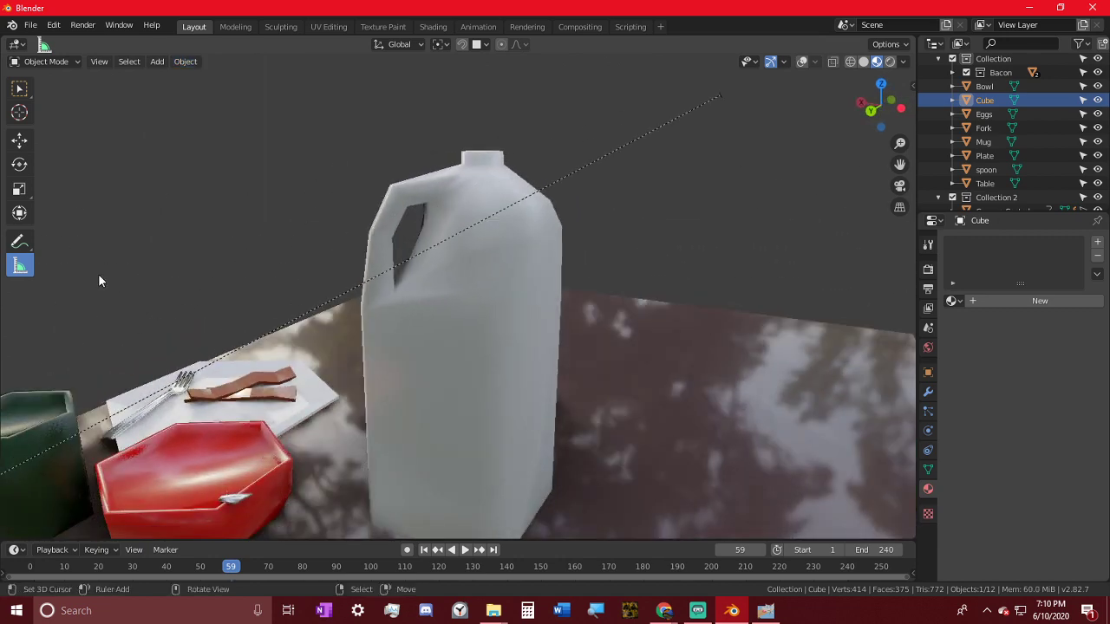
middle_drag(373, 222, 467, 191)
key(Tab)
click(801, 61)
- Try to flatten the spout's top rim by scaling the selection to 0 in Z
alt+click(504, 165)
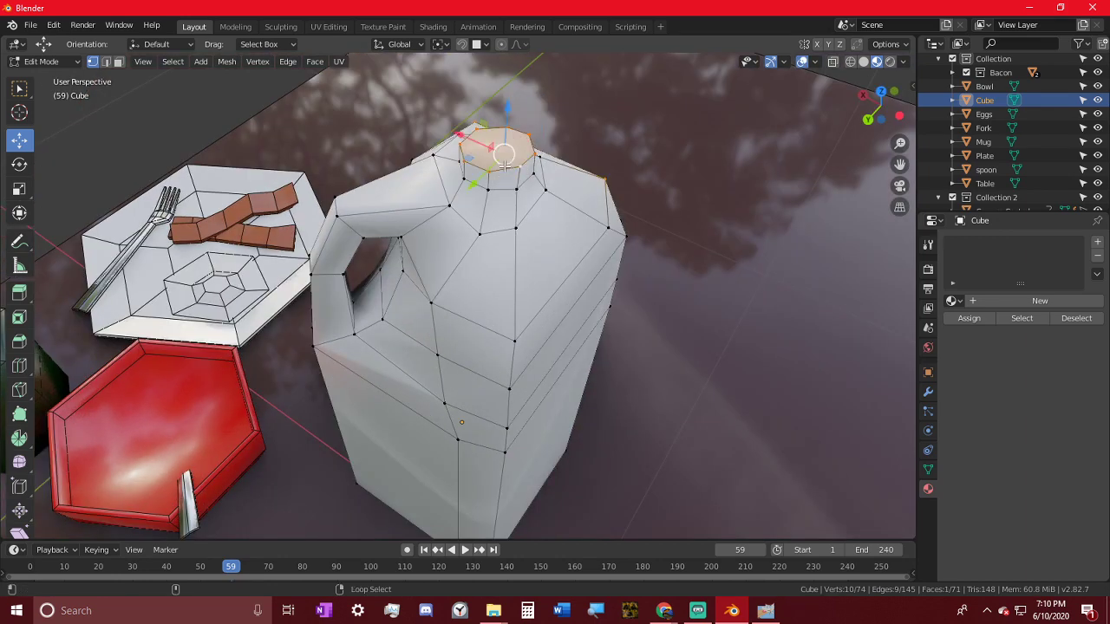
key(s)
key(z)
click(559, 165)
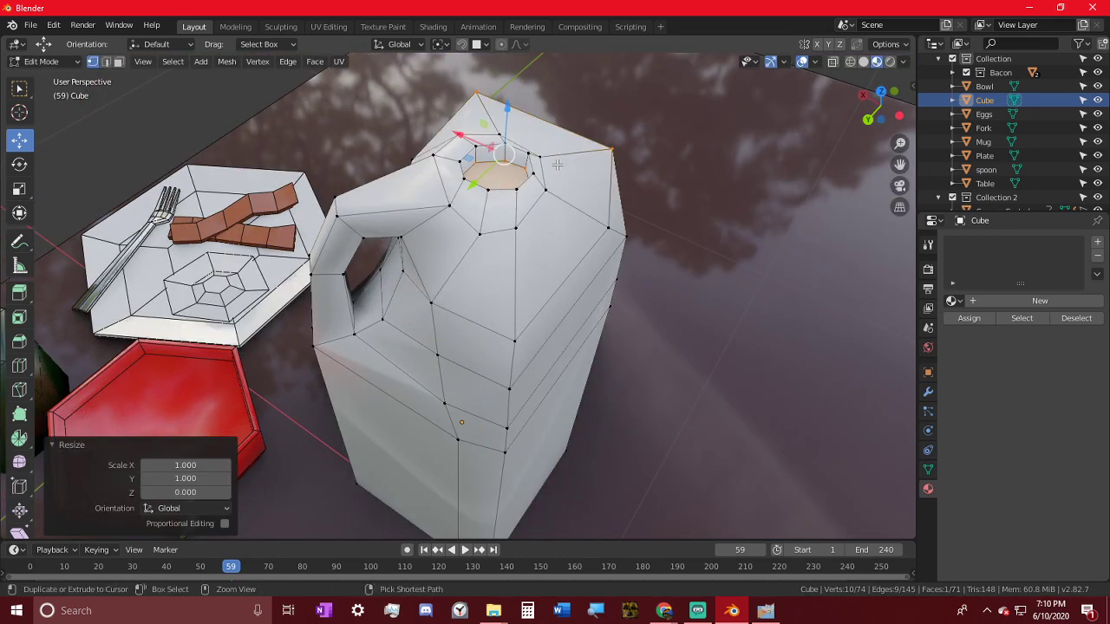
middle_drag(448, 55, 659, 128)
key(alt+a)
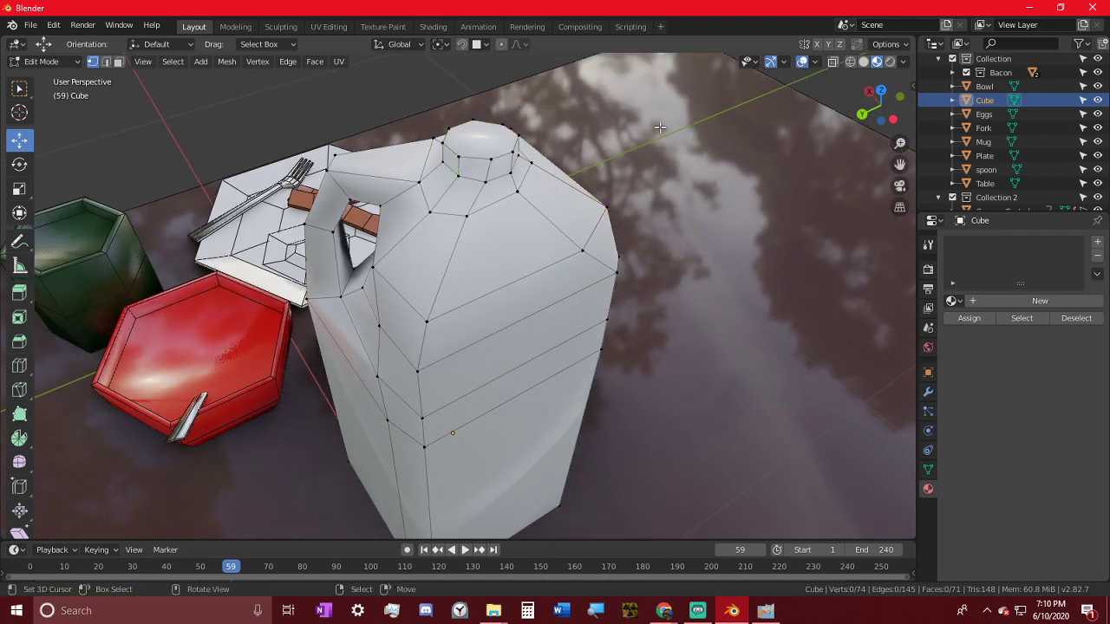
- Flatten the spout's top rim and the loop at its bottom by scaling each to 0 in Z
key(s)
key(z)
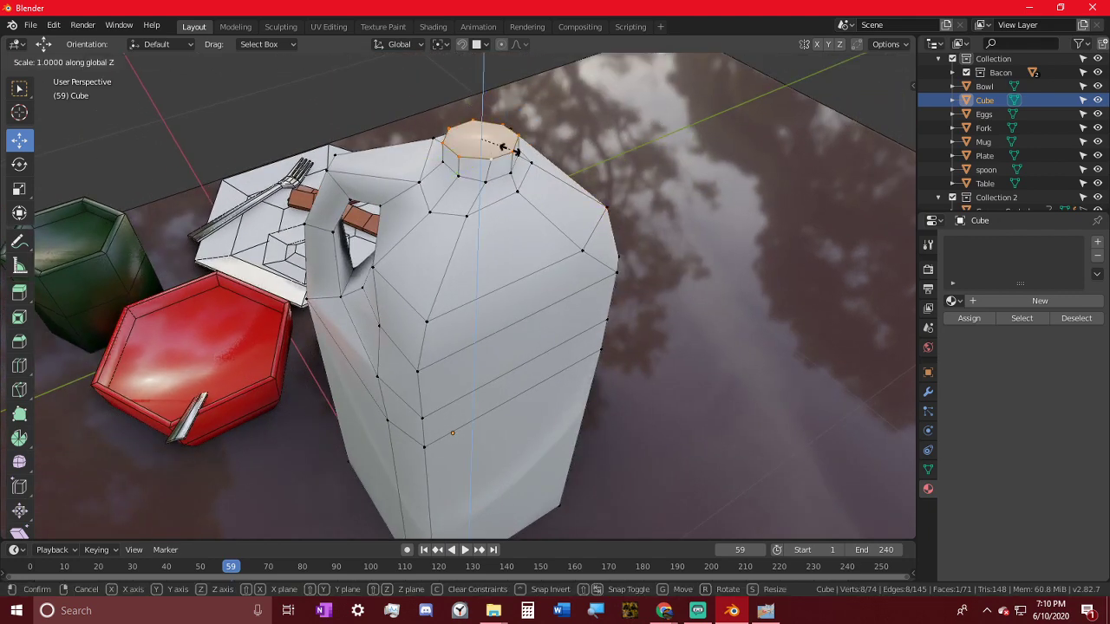
key(Return)
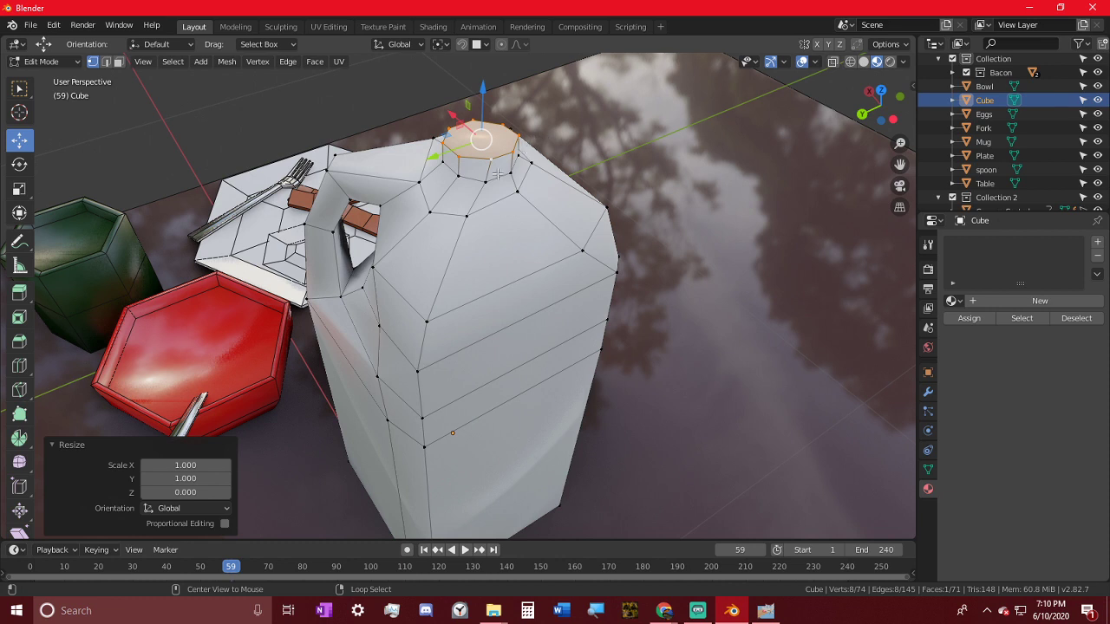
alt+click(498, 174)
key(s)
key(x)
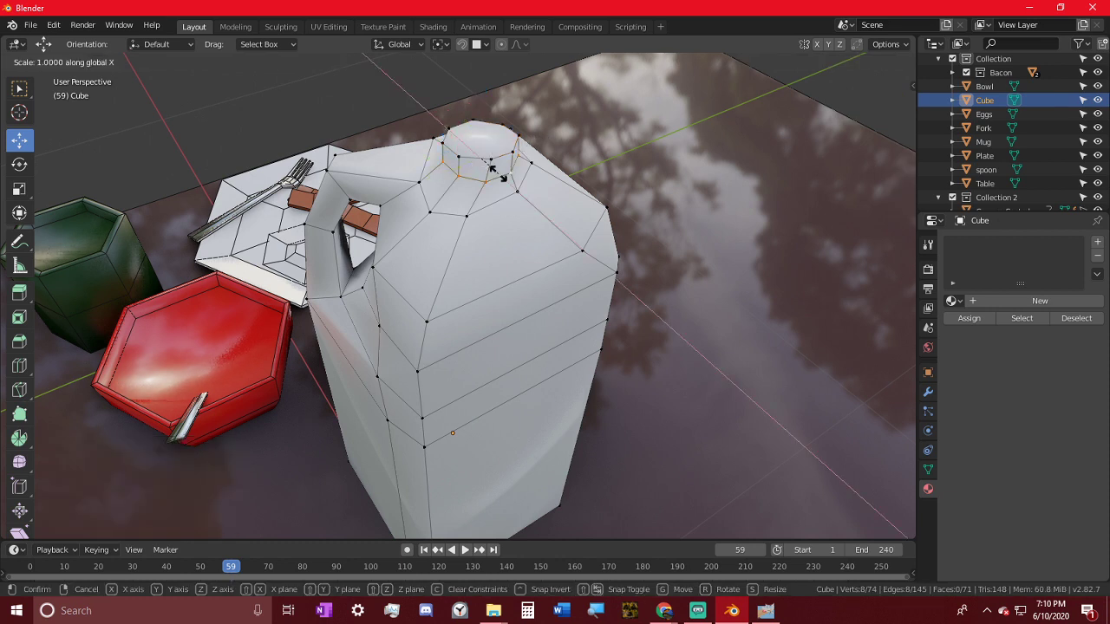
key(Return)
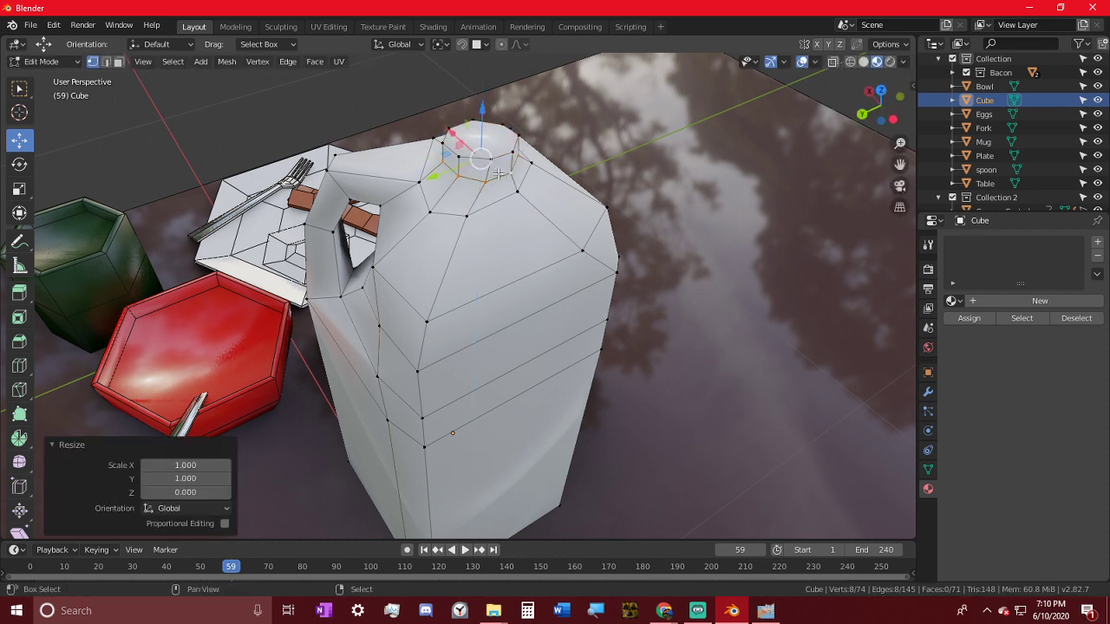
middle_drag(486, 182, 470, 228)
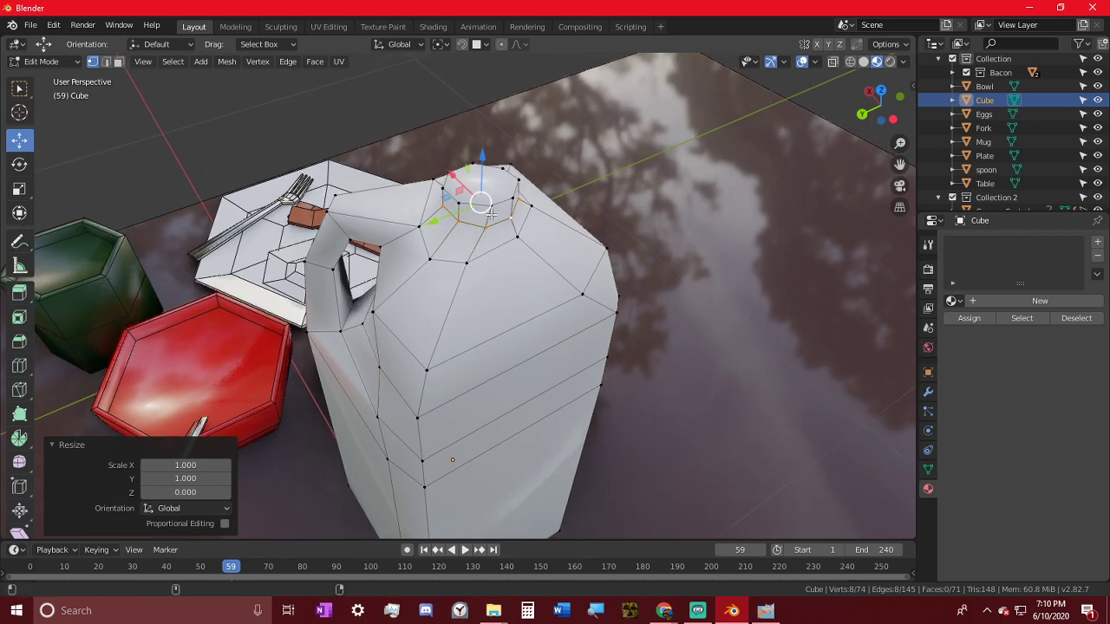
key(super)
key(super)
key(super)
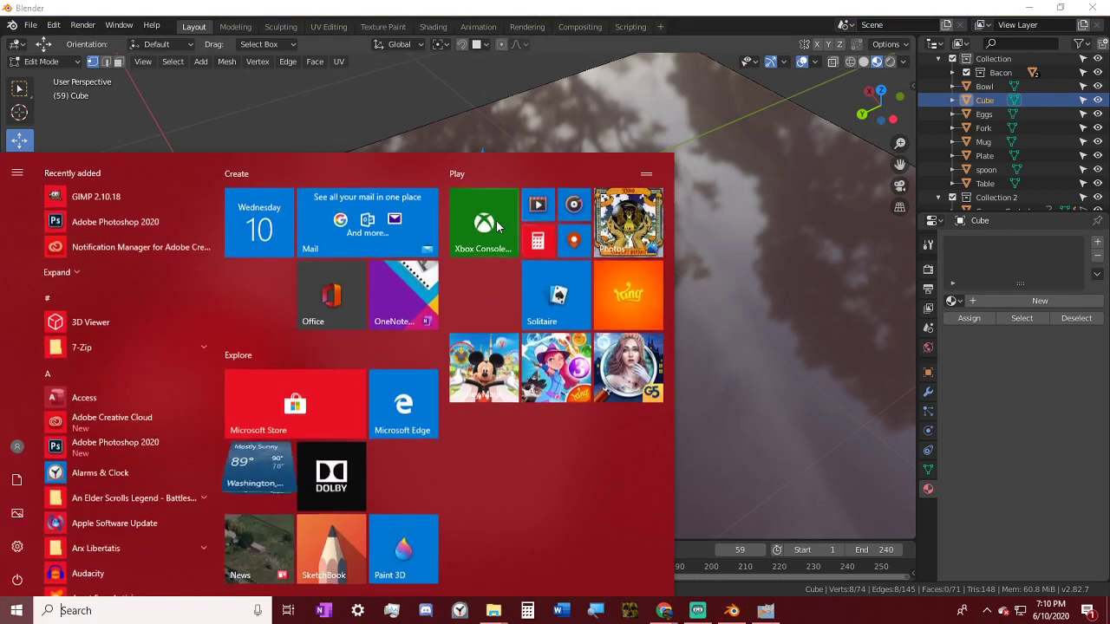
key(super)
- Switch the mesh selection mode from vertices to edges with the spout's bottom loop still selected
scroll(494, 233, up, 5)
middle_drag(486, 231, 398, 281)
scroll(459, 325, down, 3)
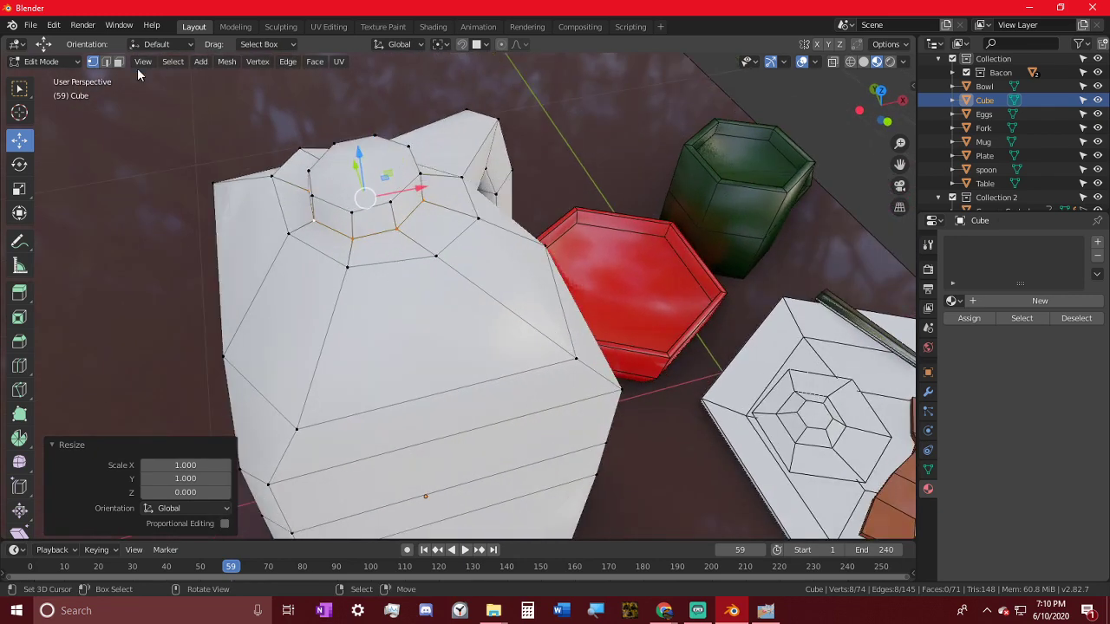
click(105, 63)
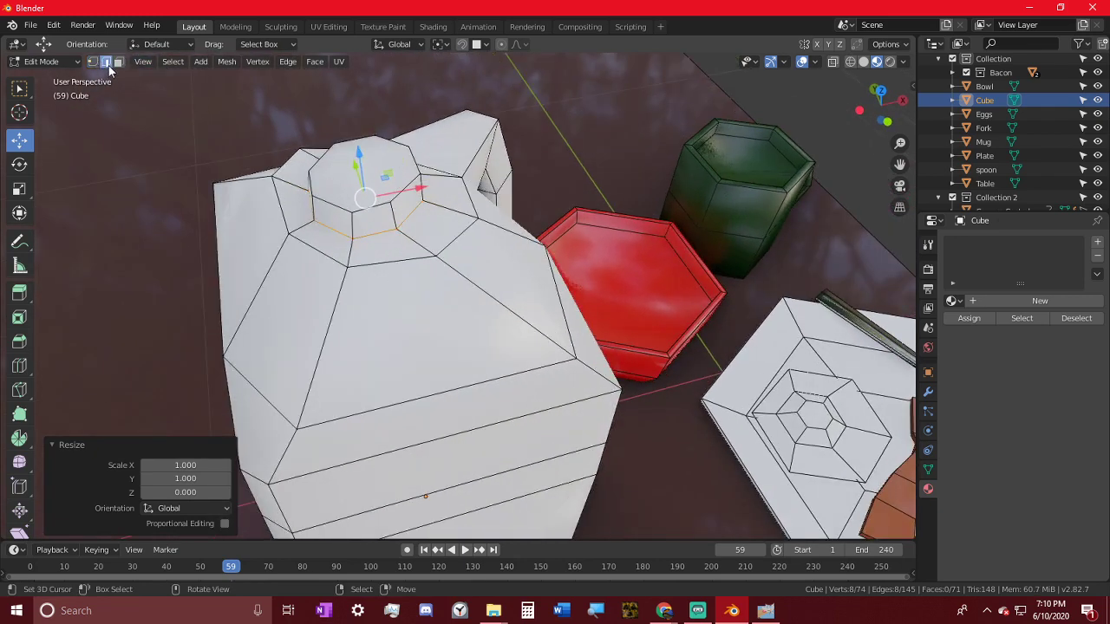
- Select the ring of vertical edges around the spout and set the transform pivot point to Individual Origins
click(351, 220)
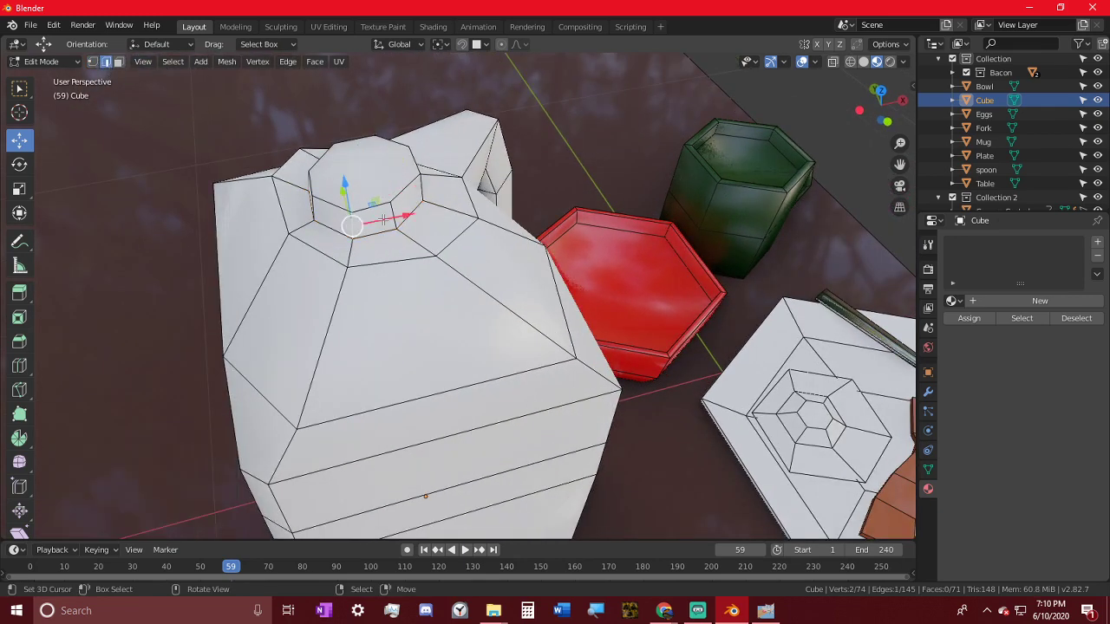
click(119, 62)
alt+click(388, 210)
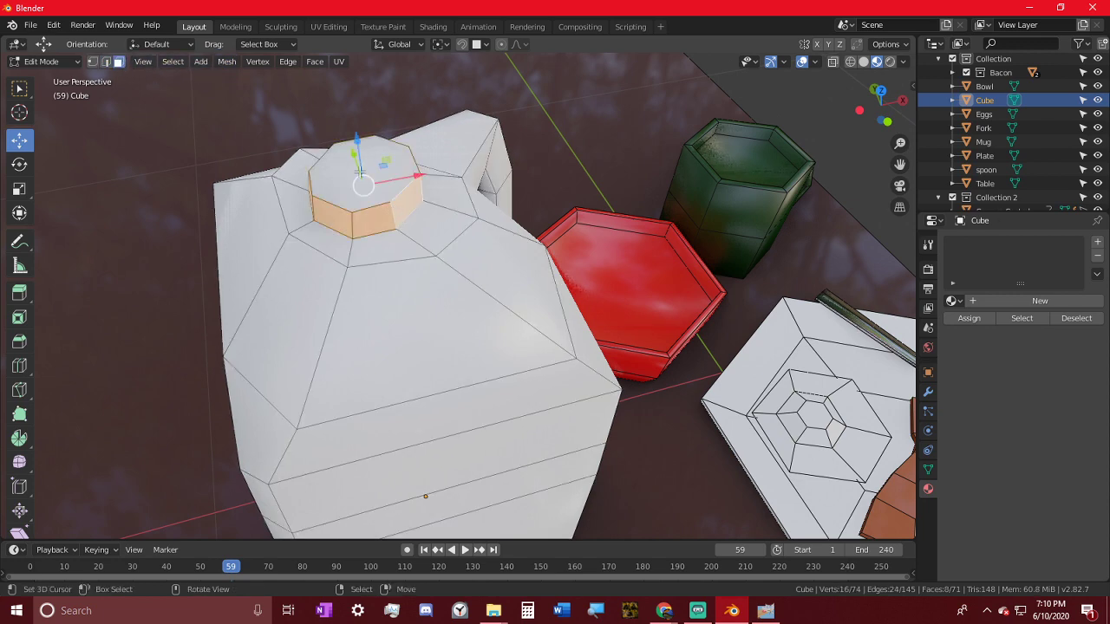
click(106, 63)
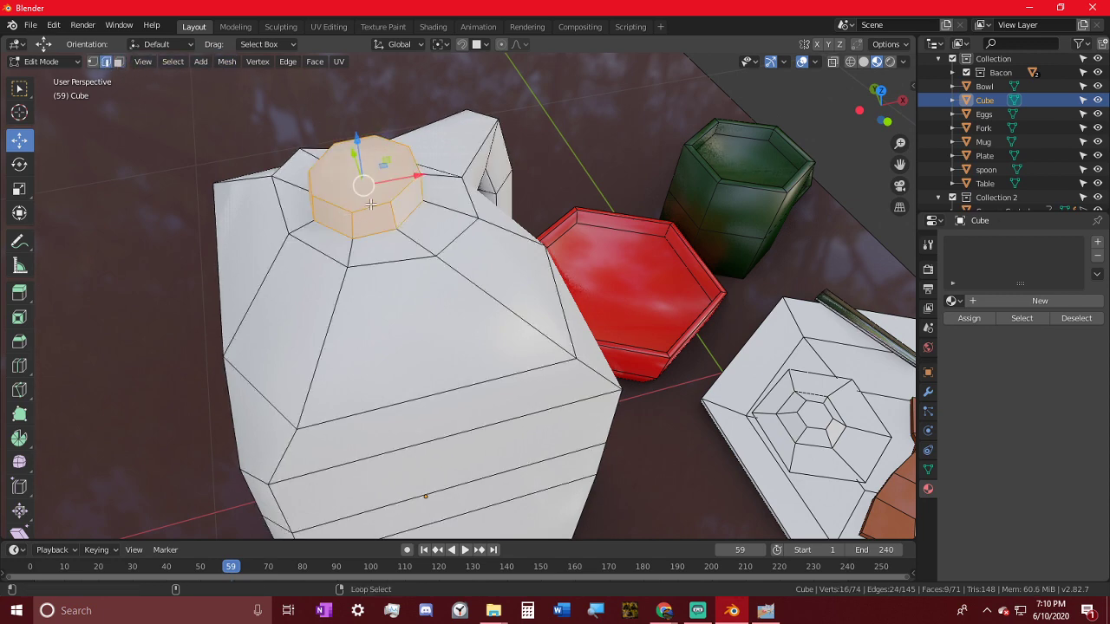
click(445, 43)
click(499, 94)
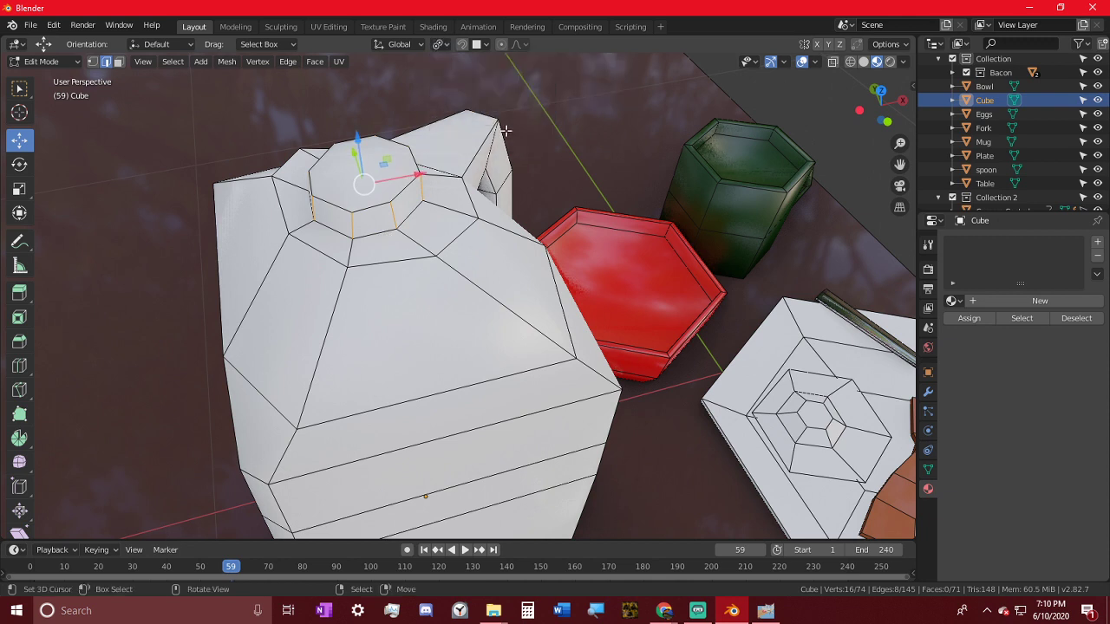
- Straighten the selected vertical spout edges by scaling them to 0 in X and in Y
key(s)
key(x)
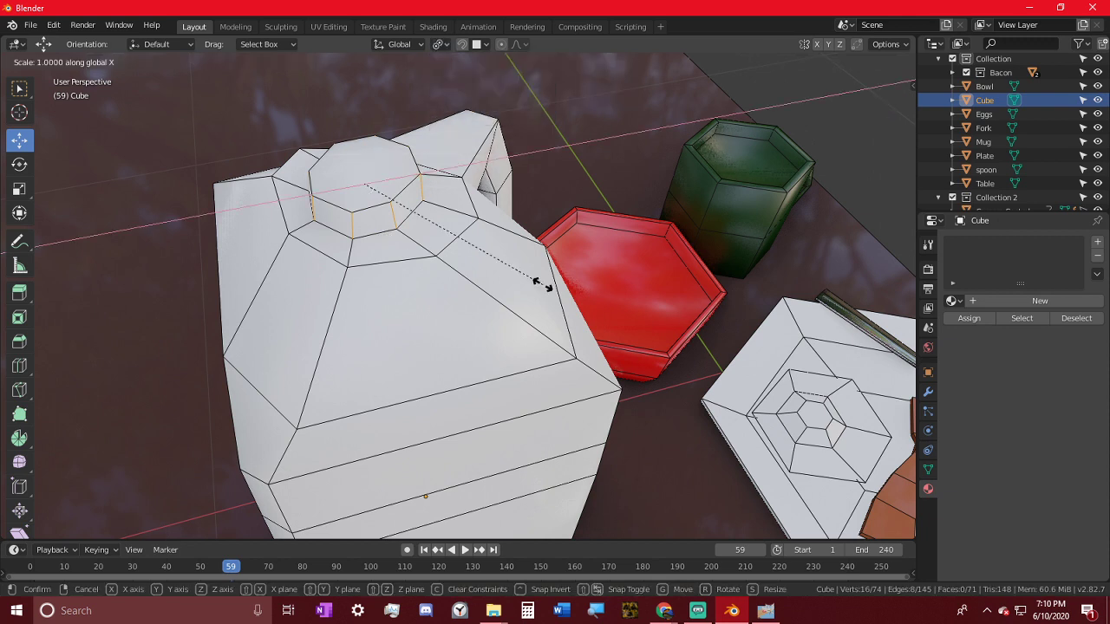
key(Return)
key(s)
key(y)
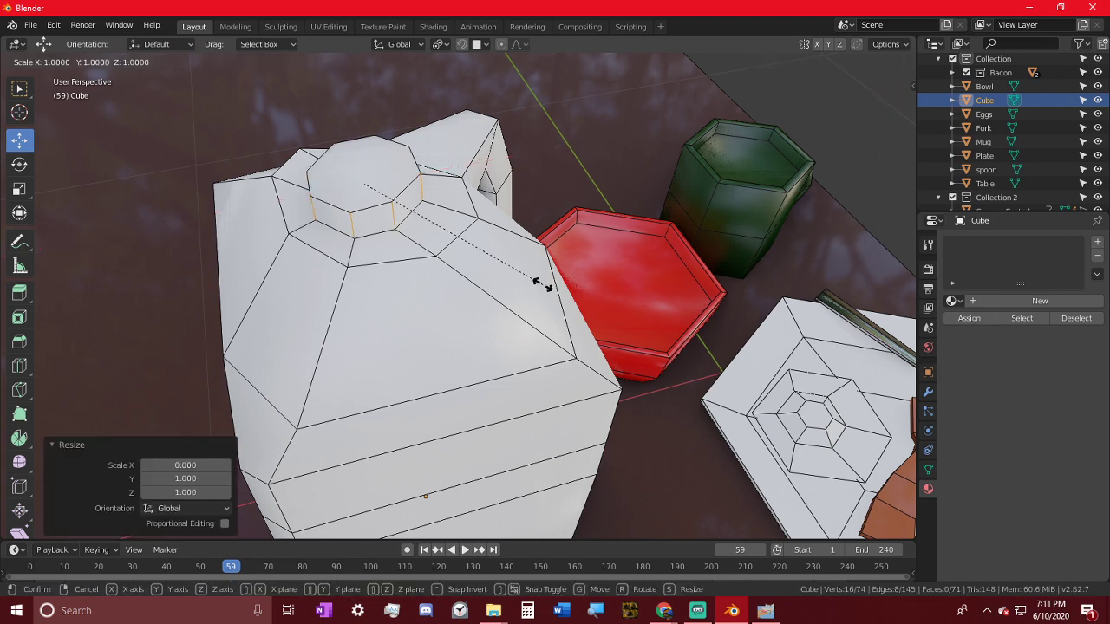
key(Return)
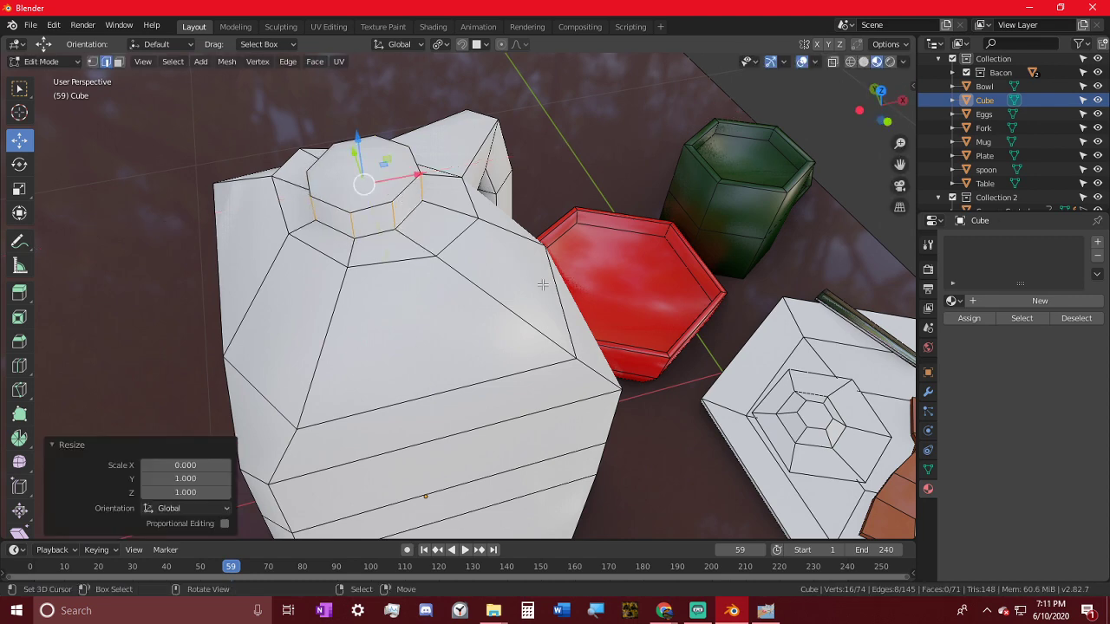
- Straighten a single remaining vertical edge of the spout by scaling it to 0 in X and in Y
middle_drag(563, 168, 527, 234)
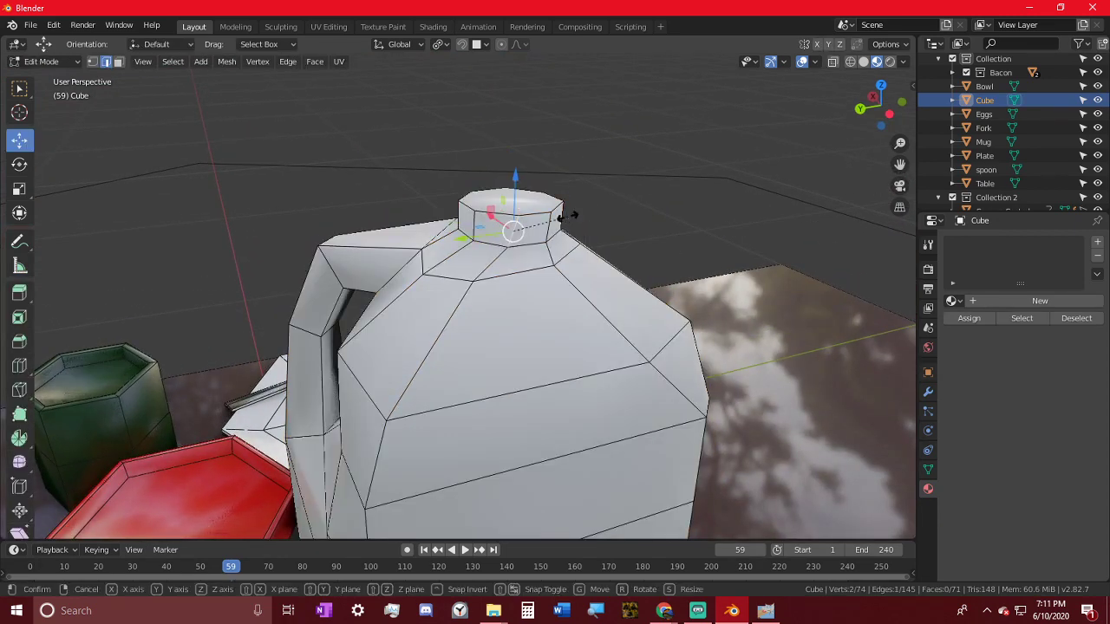
key(s)
key(z)
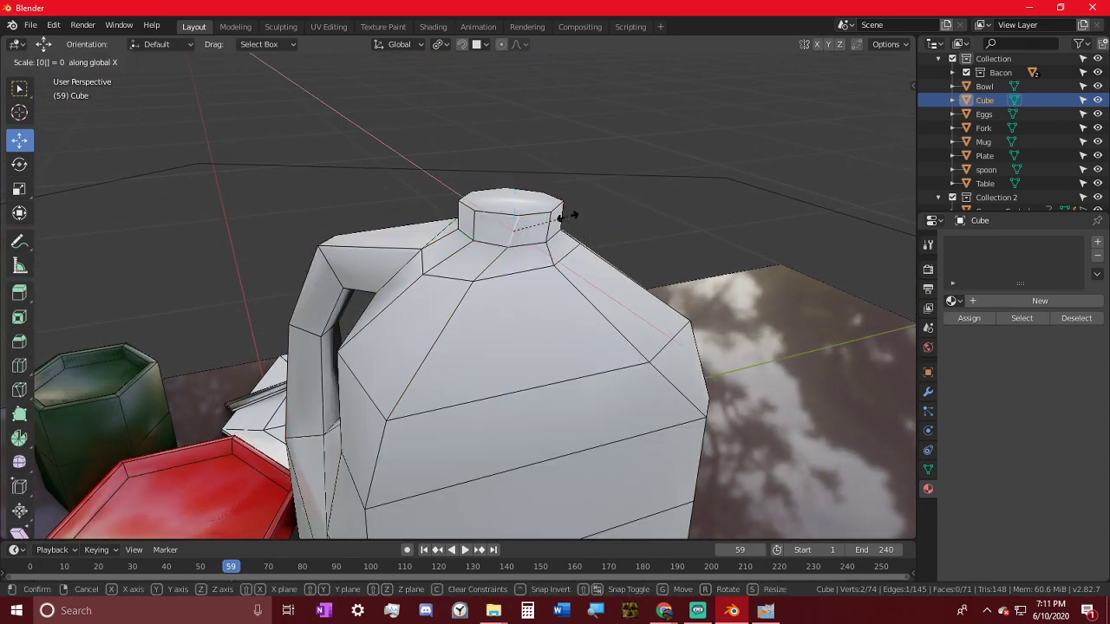
key(Return)
key(x)
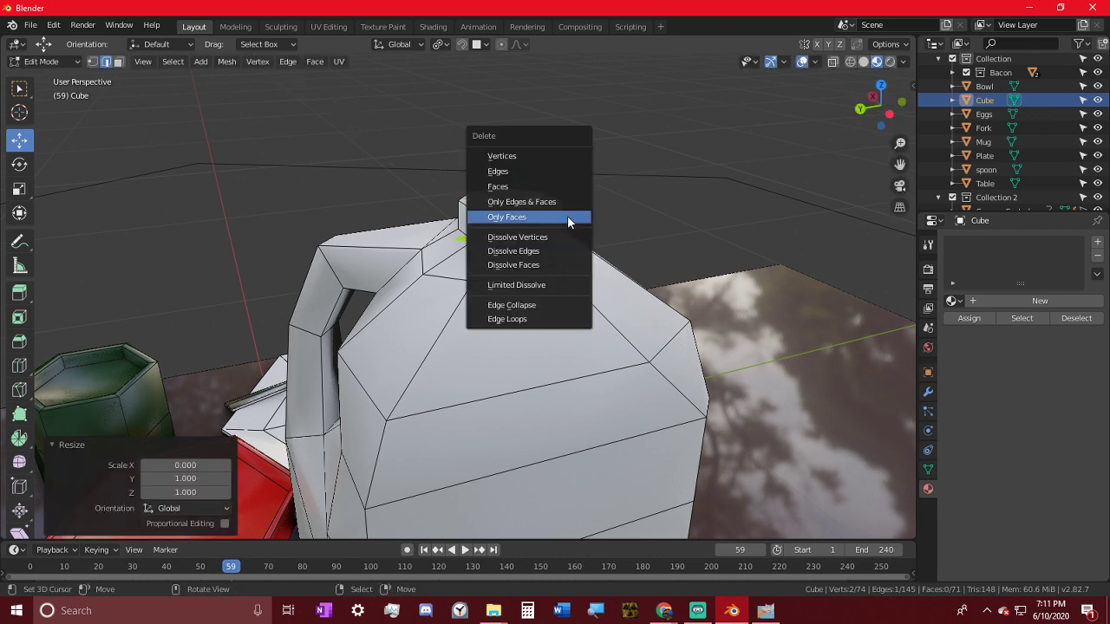
key(Escape)
text(sy)
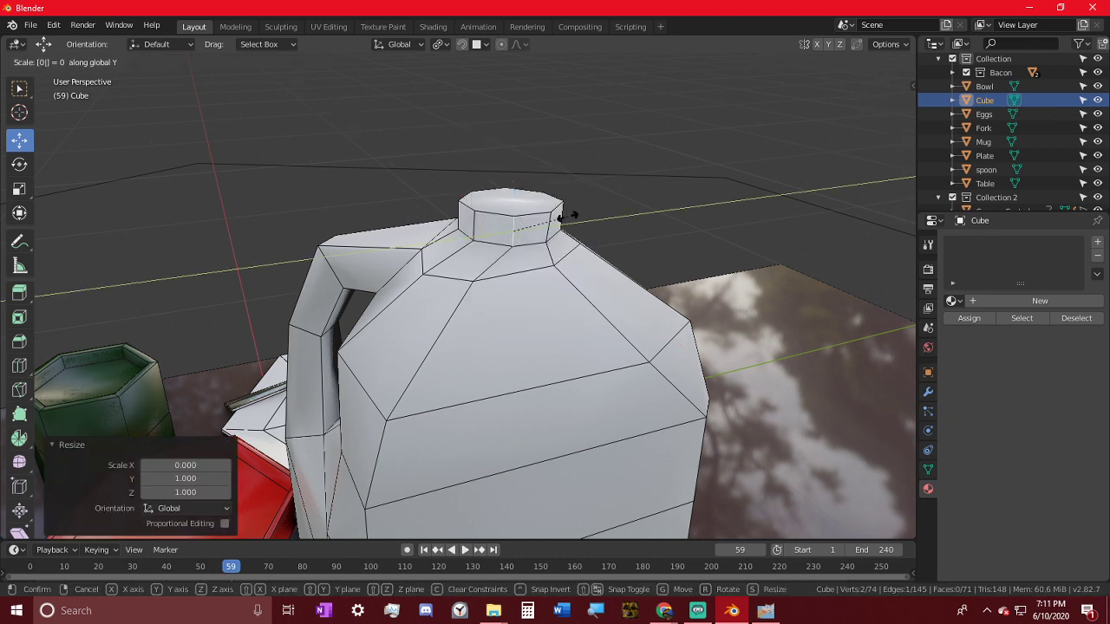
text(0)
key(Return)
- Straighten another vertical edge on the far side of the spout by scaling it along global Y
middle_drag(566, 217, 525, 208)
key(s)
key(y)
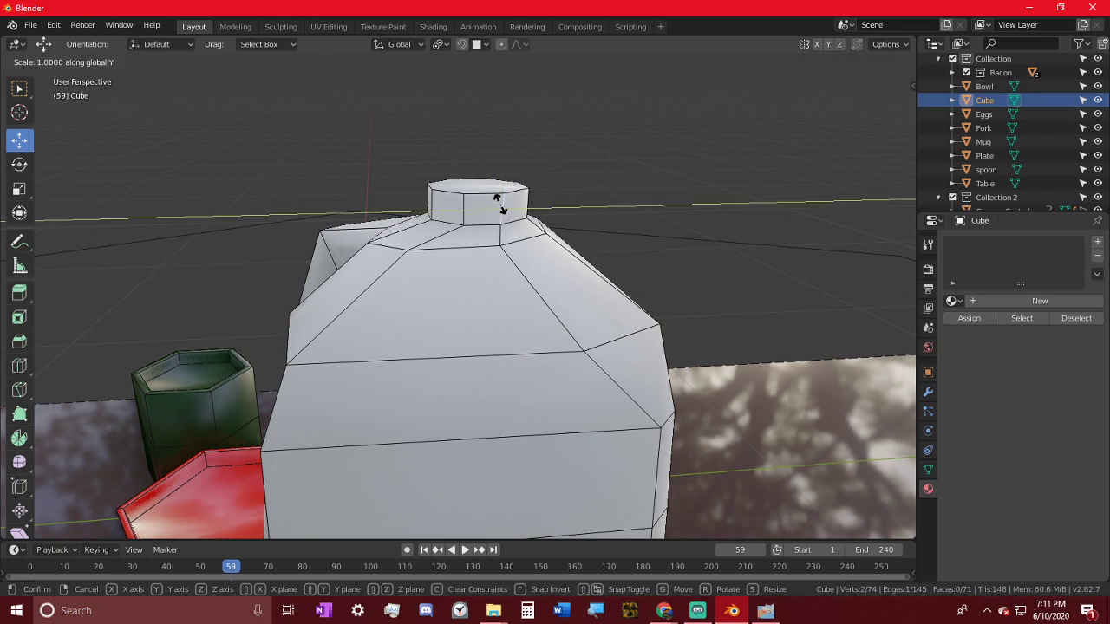
key(Return)
middle_drag(496, 206, 569, 189)
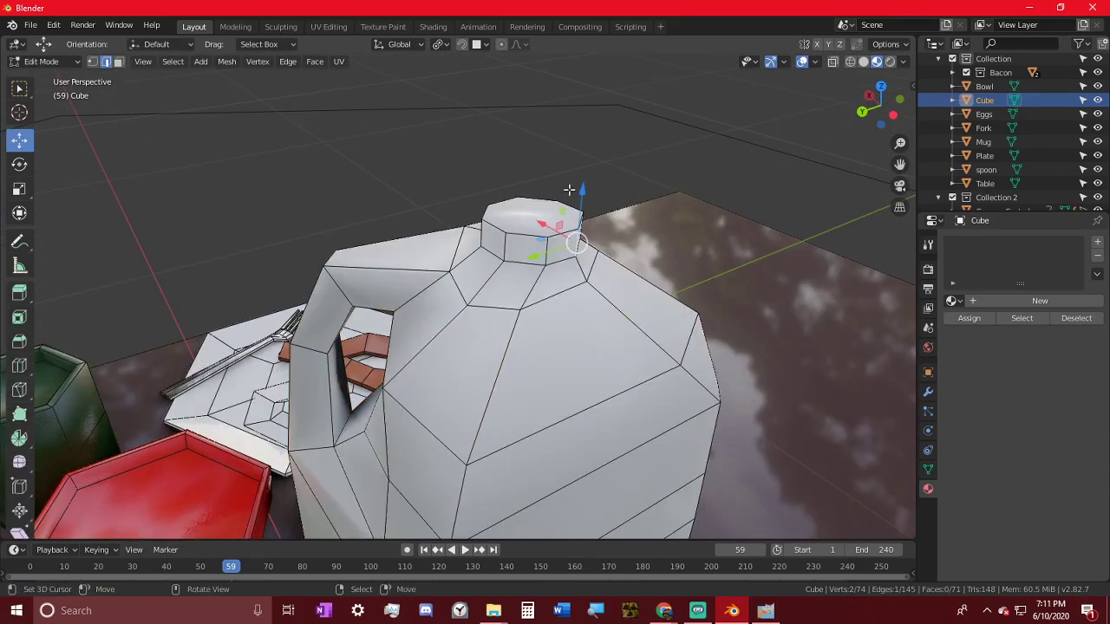
- Select the face loop around the spout and widen it by about 1.22 in X and Y, leaving Z locked
click(118, 61)
alt+click(537, 244)
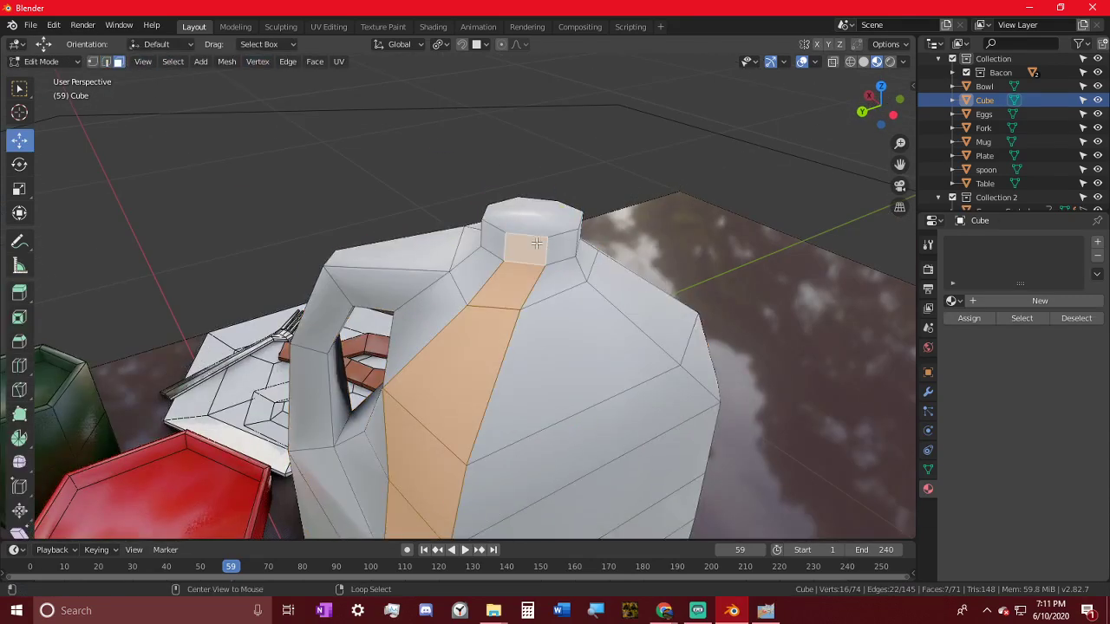
alt+click(546, 246)
key(s)
key(shift+z)
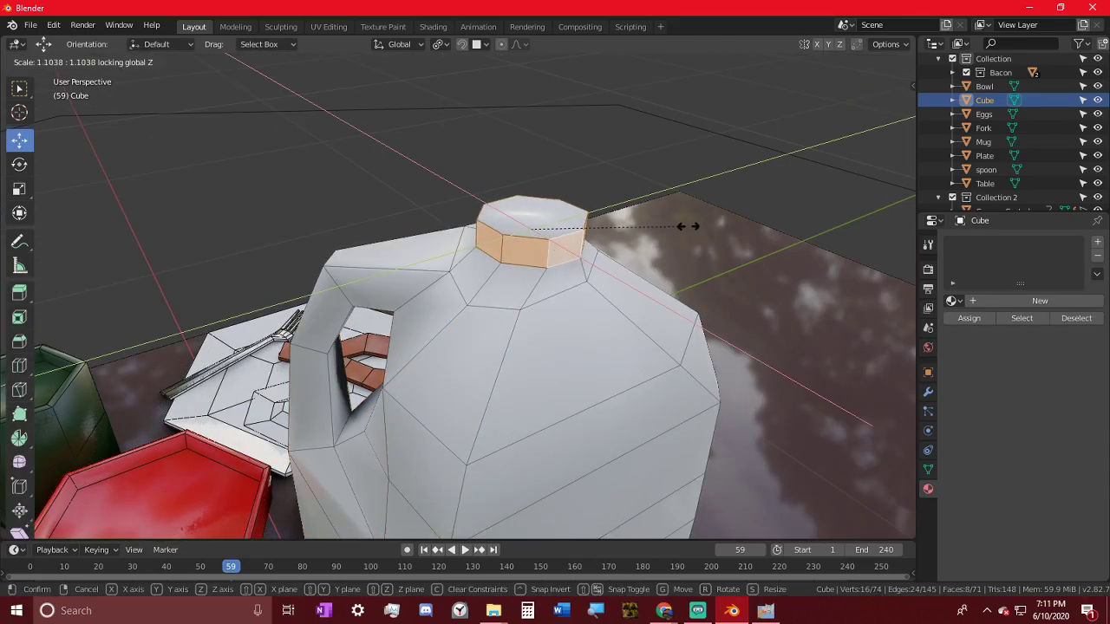
click(772, 226)
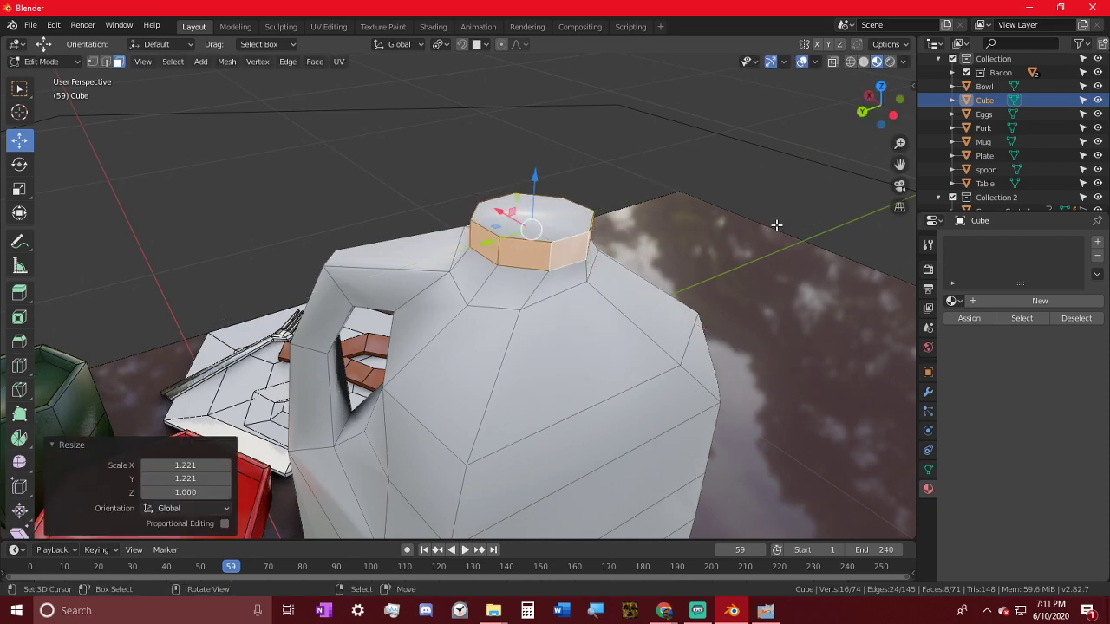
middle_drag(775, 226, 449, 307)
key(Tab)
key(Tab)
- Slide one vertex of the shoulder loop below the spout along its edge to even out the loop
click(522, 281)
scroll(433, 383, up, 2)
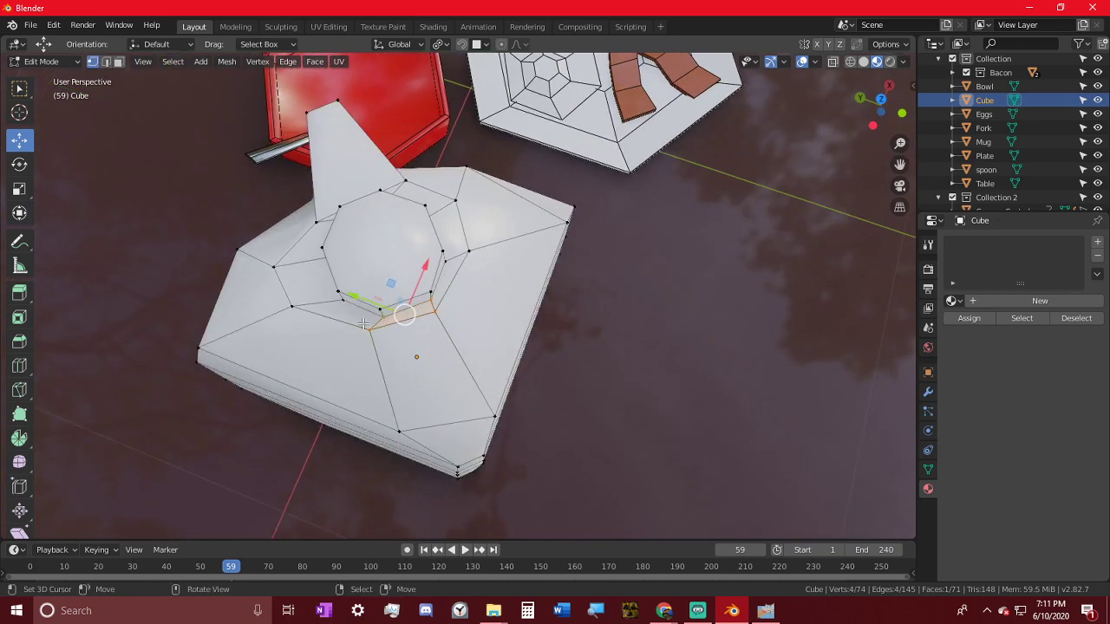
scroll(362, 324, up, 2)
key(g)
key(g)
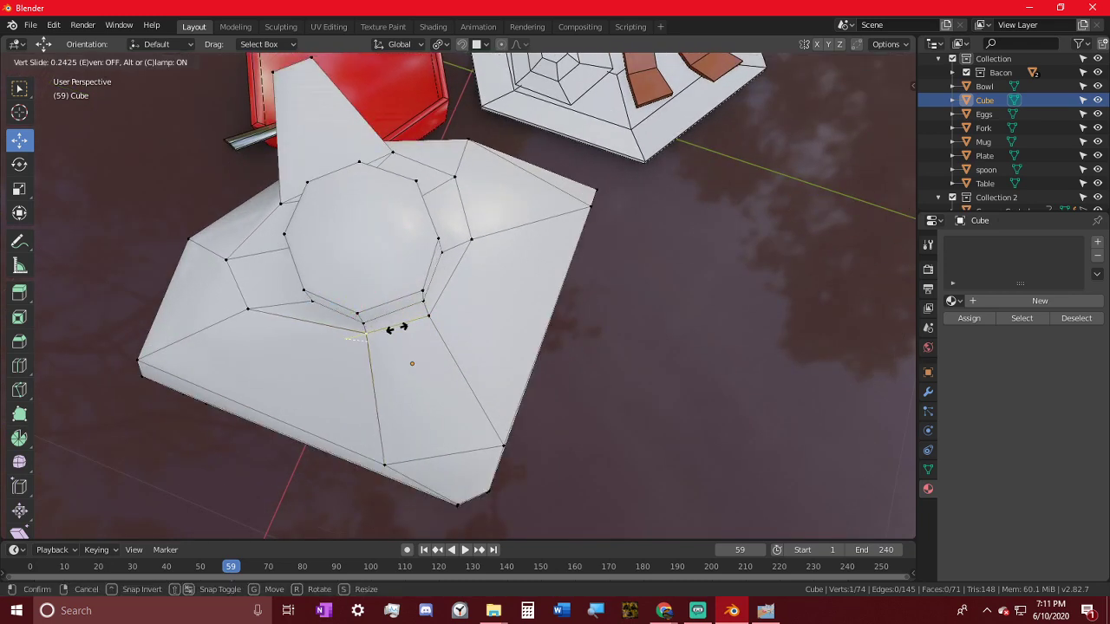
click(392, 325)
- Snap the 3D cursor to the edge where the top of the handle meets the shoulder loop
alt+click(402, 324)
middle_drag(391, 208, 460, 200)
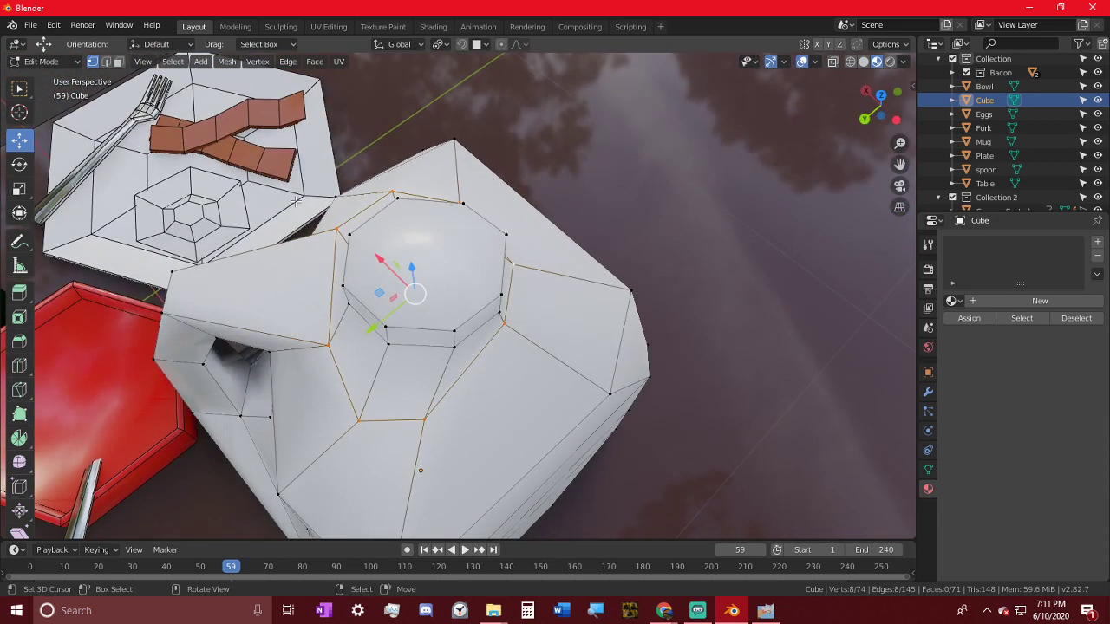
click(110, 62)
click(326, 293)
key(shift+s)
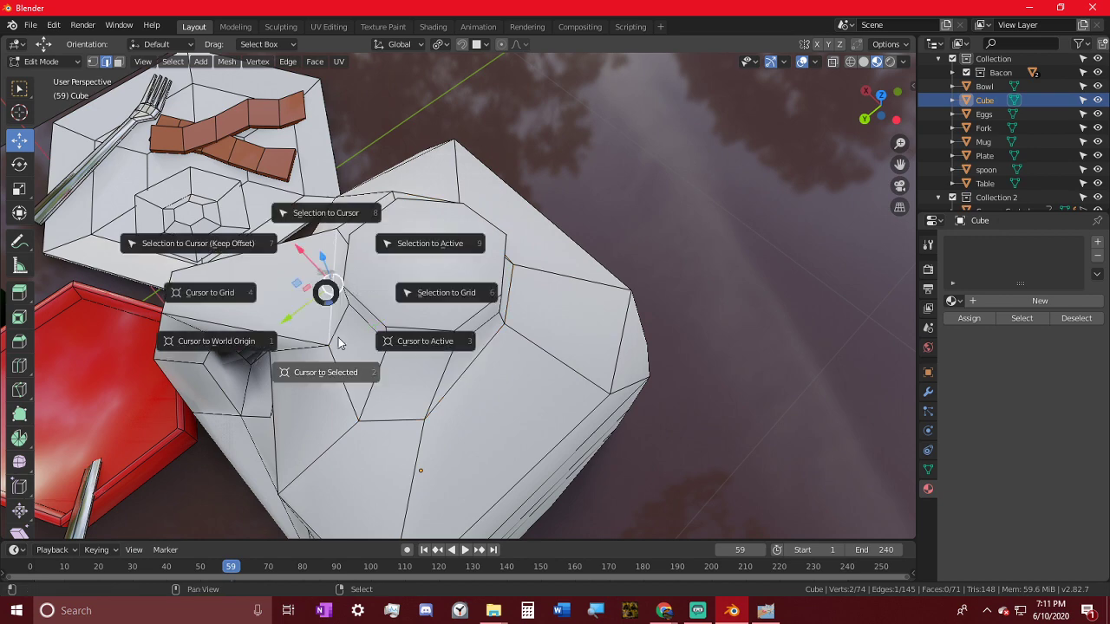
click(352, 359)
- Select the shoulder loop without the handle edge and scale it by about 1.19 around the 3D cursor
alt+click(354, 393)
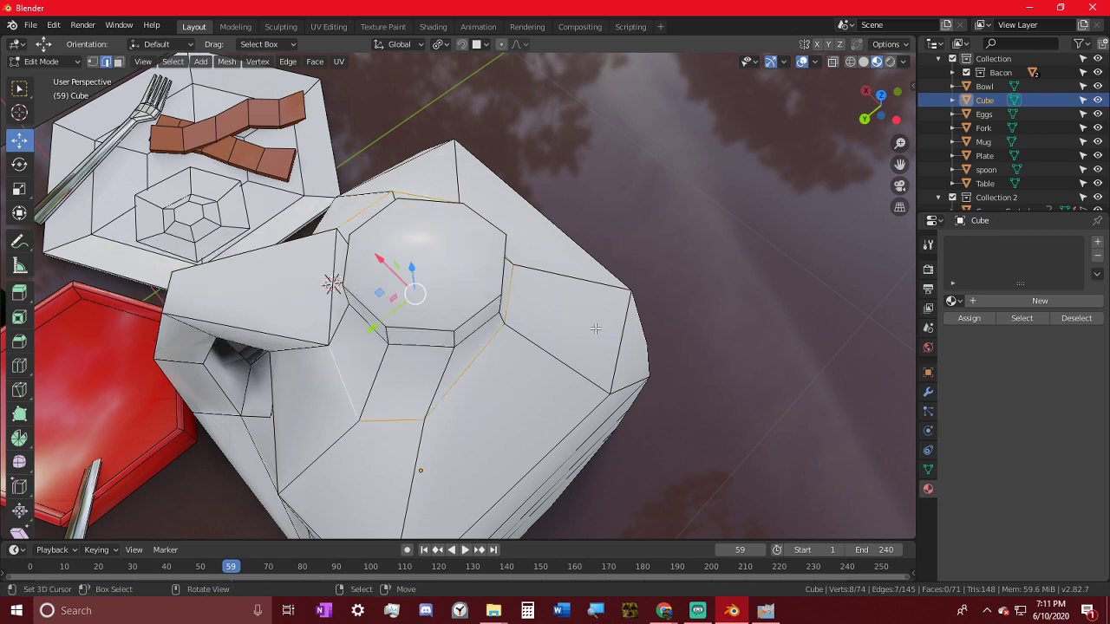
click(439, 44)
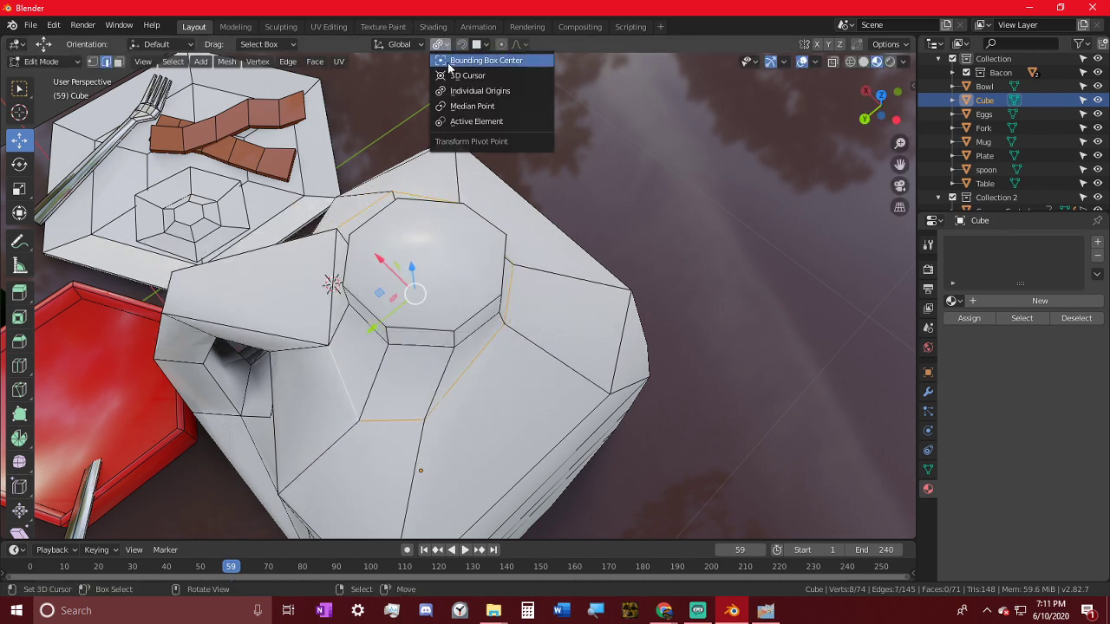
click(458, 75)
key(s)
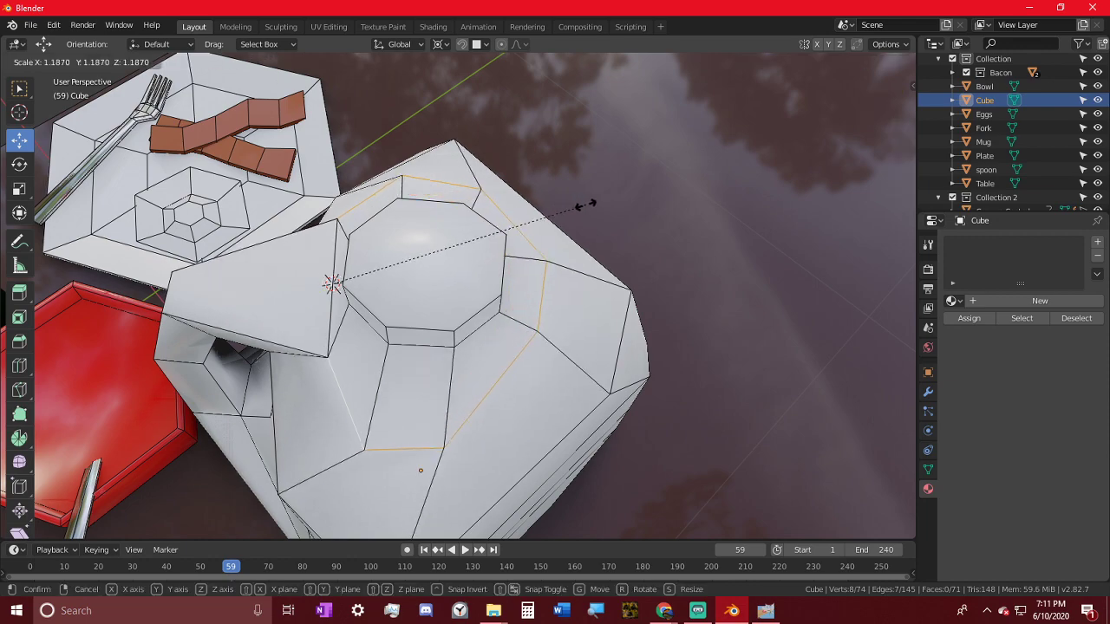
click(587, 205)
- Try to merge all of the jug's vertices by distance
mouse_move(590, 203)
middle_down()
mouse_move(611, 166)
mouse_move(737, 166)
mouse_move(627, 230)
mouse_move(598, 173)
mouse_move(590, 197)
middle_up()
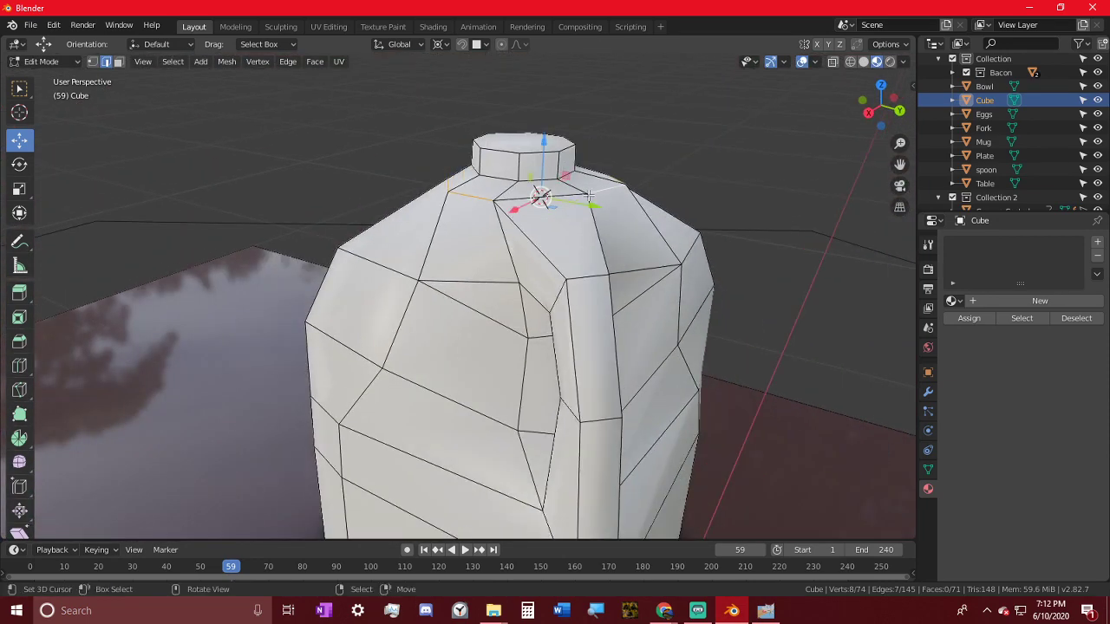
key(a)
key(m)
click(589, 197)
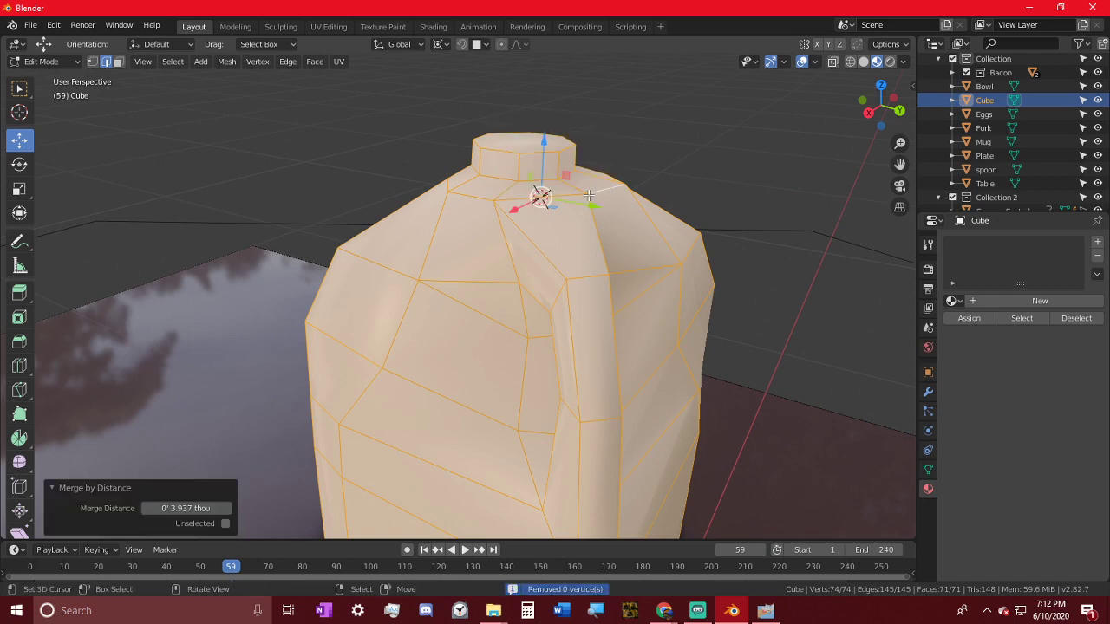
middle_drag(589, 197, 621, 267)
key(alt+a)
- In vertex mode, remove the two handle vertices from the shoulder loop selection and try scaling the rest outward
middle_drag(807, 285, 609, 283)
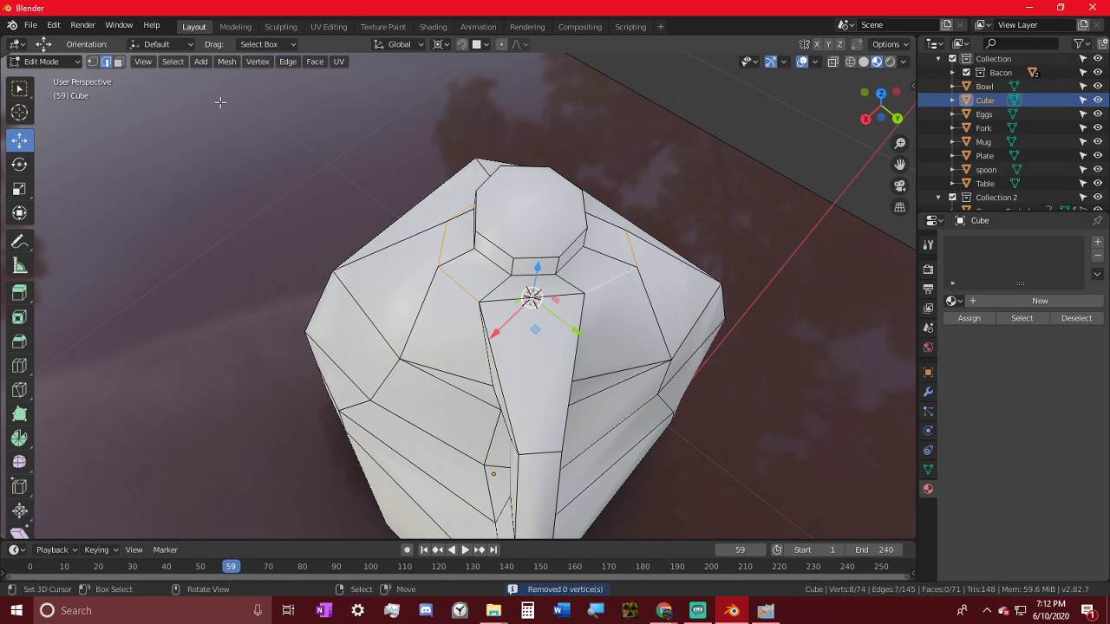
click(92, 62)
key(c)
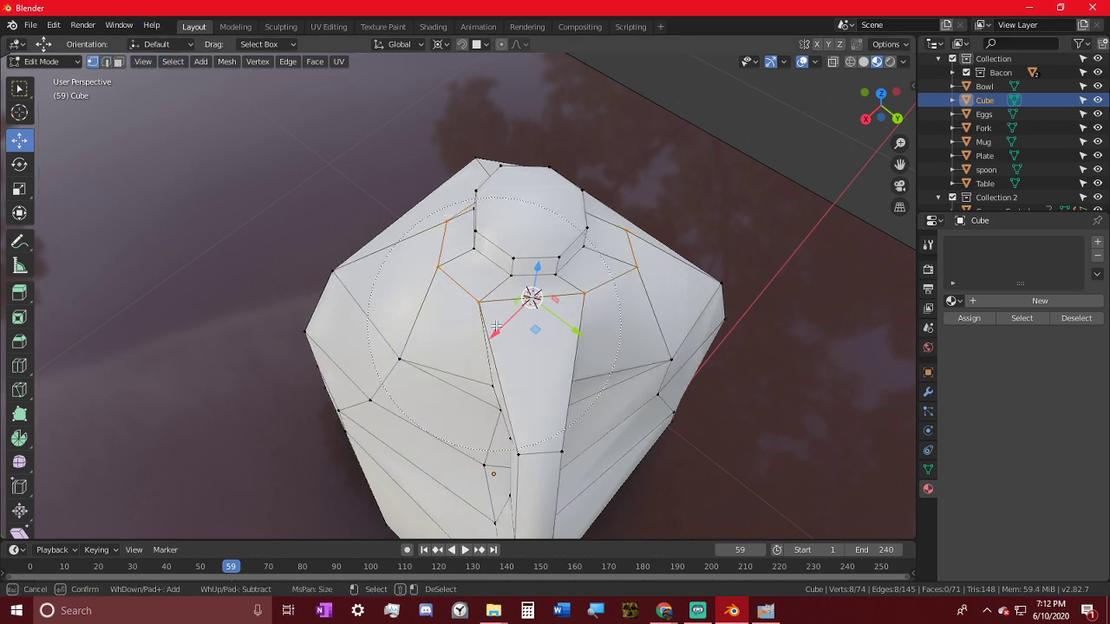
middle_click(536, 330)
right_click(536, 329)
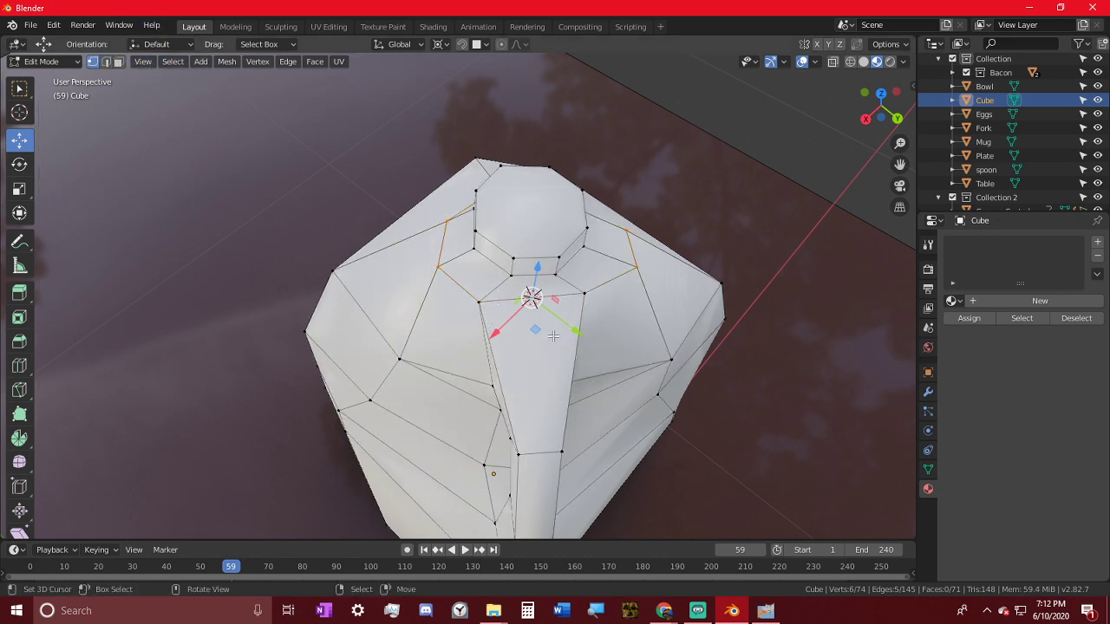
middle_drag(520, 336, 361, 316)
key(s)
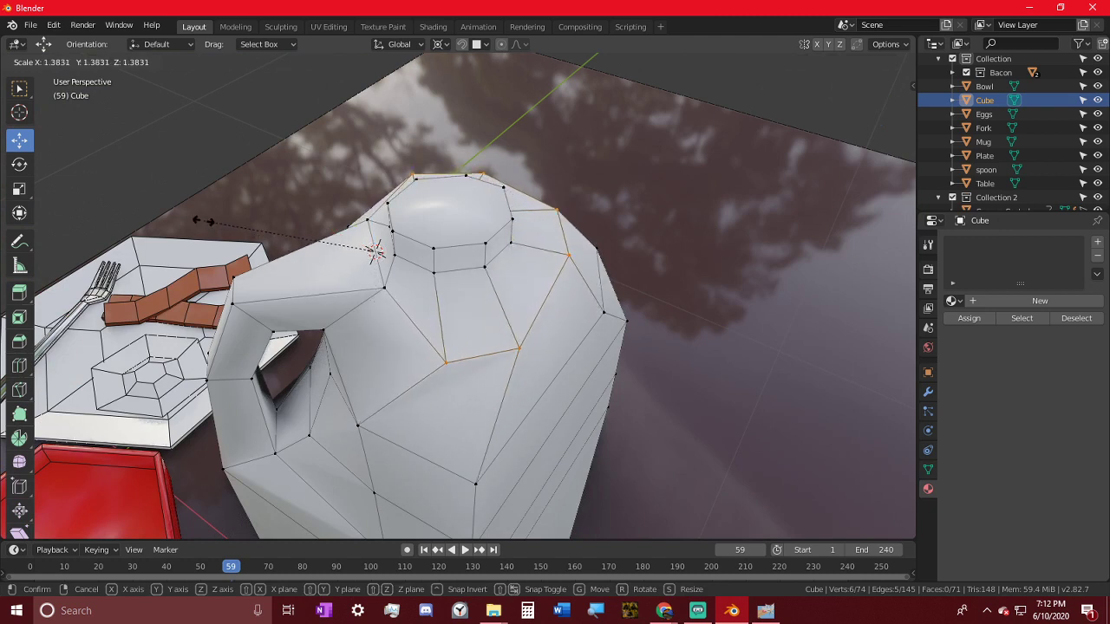
key(Escape)
- Reduce the selection to the four shoulder vertices farthest from the handle and scale them by 1.269 around the 3D cursor
key(c)
key(Escape)
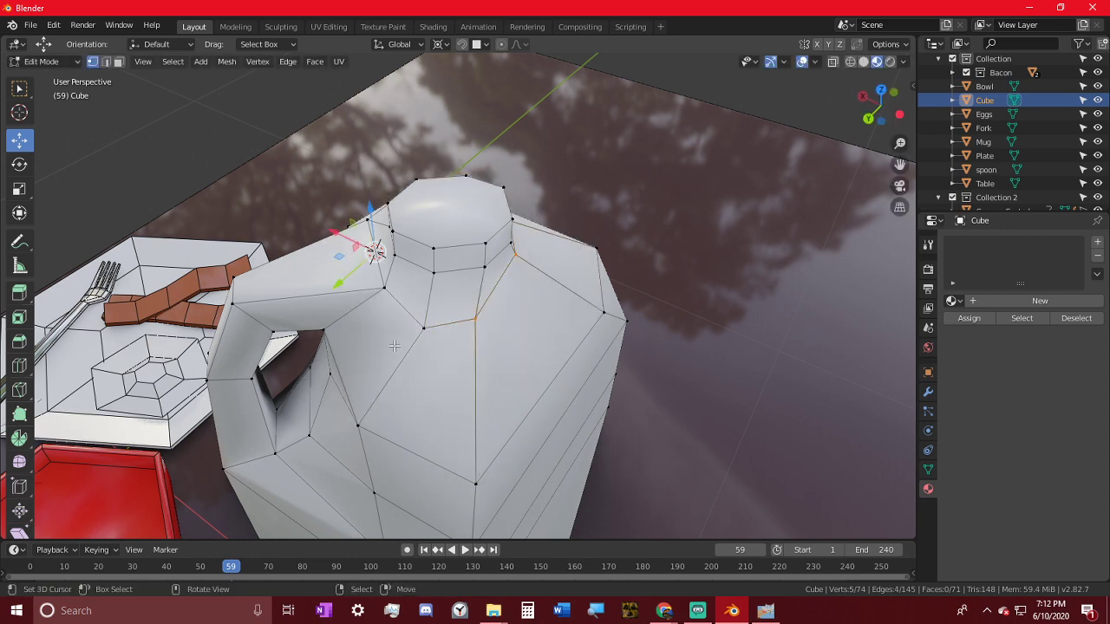
middle_drag(396, 352, 502, 321)
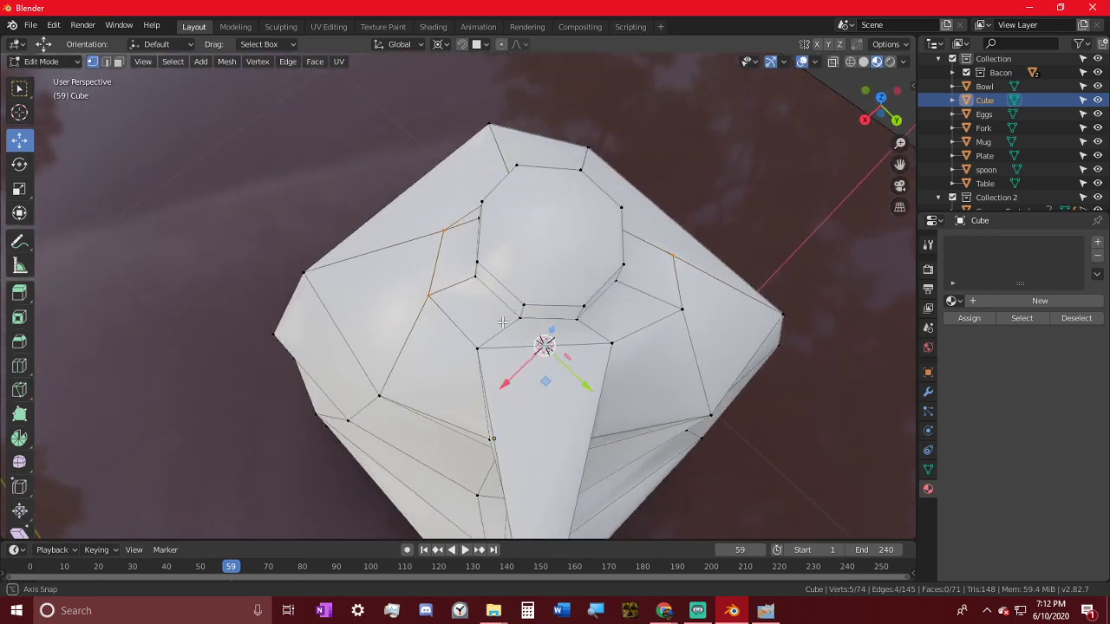
shift+right_click(438, 304)
key(s)
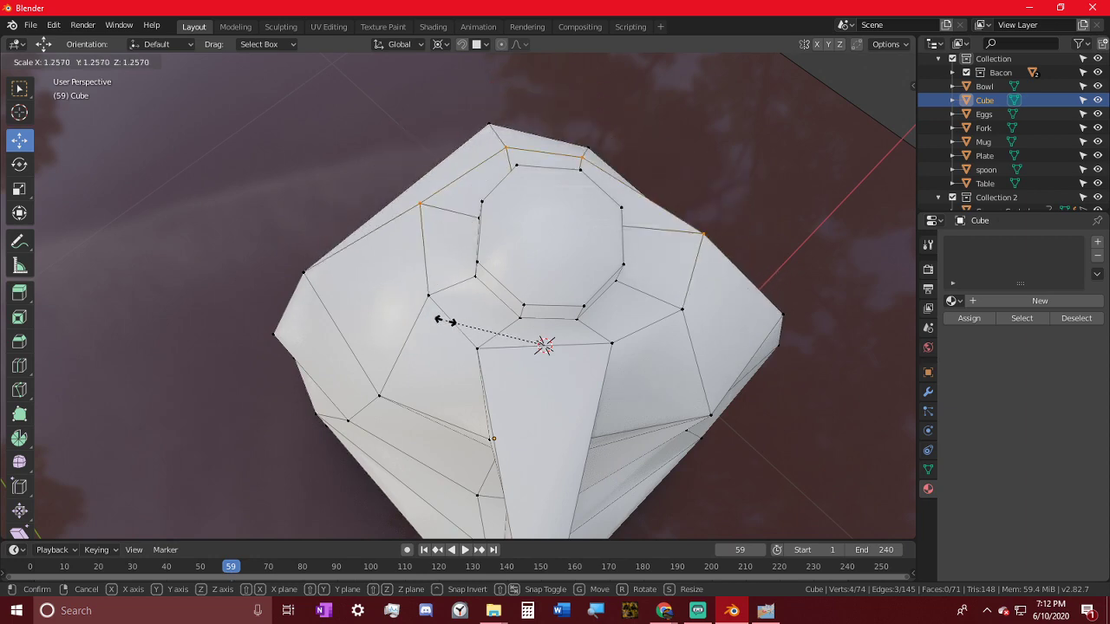
click(439, 317)
- Move one vertex of the shoulder loop about 7 thou in X and 45 thou in Y, and return to Object Mode
middle_drag(439, 318, 257, 299)
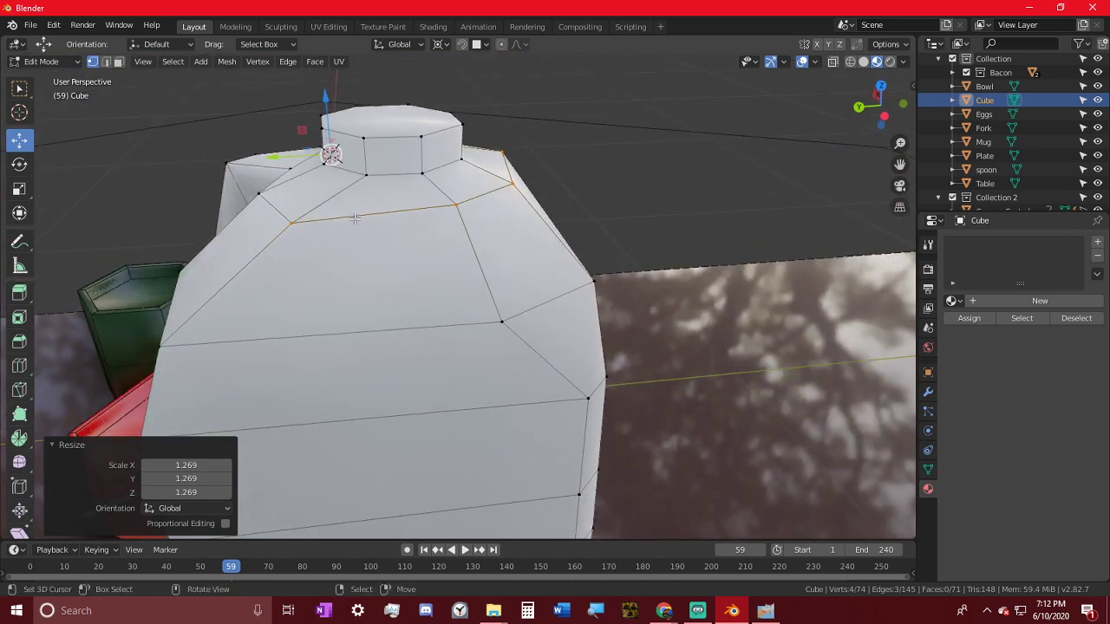
right_drag(291, 223, 287, 221)
middle_drag(287, 222, 701, 208)
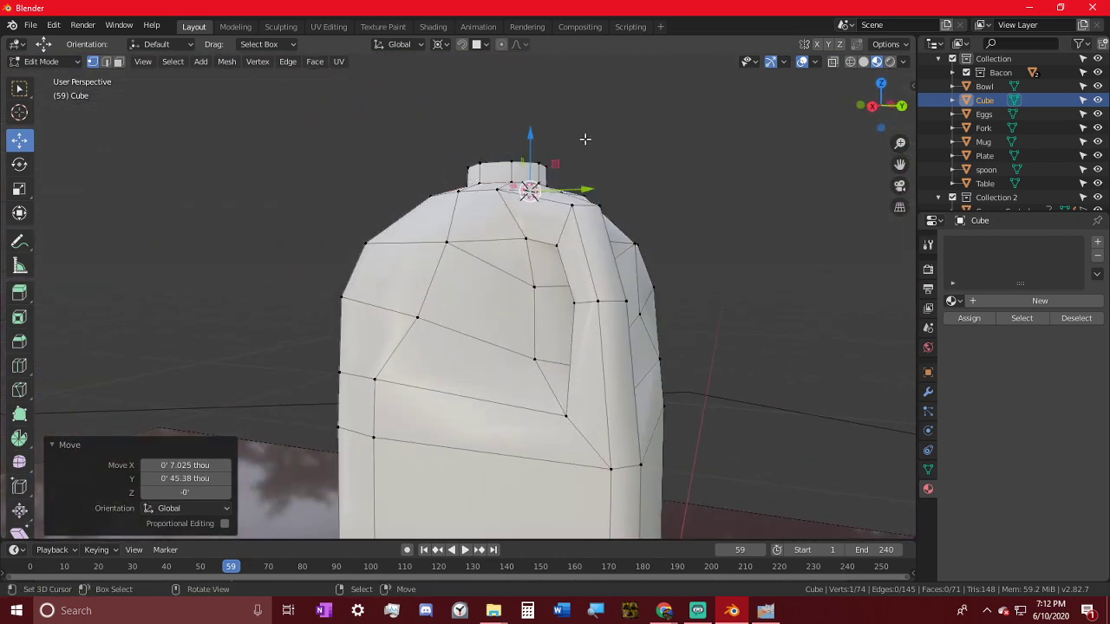
middle_drag(544, 136, 528, 342)
key(Tab)
scroll(420, 324, down, 3)
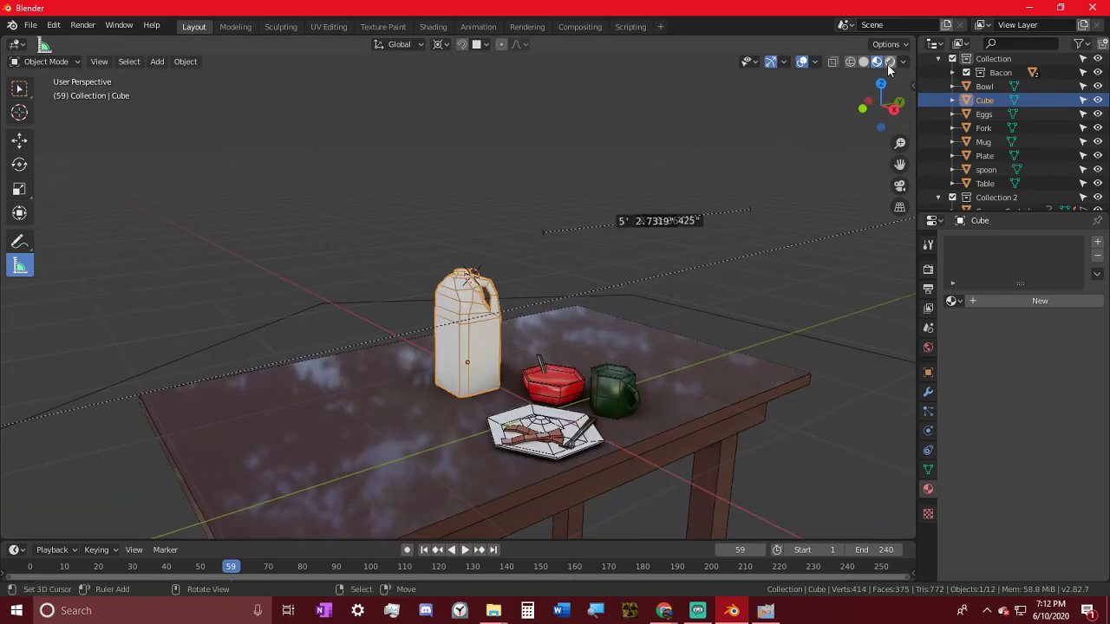
- Switch the viewport to rendered shading and play the animation through the camera to preview the scene
middle_drag(887, 63, 757, 236)
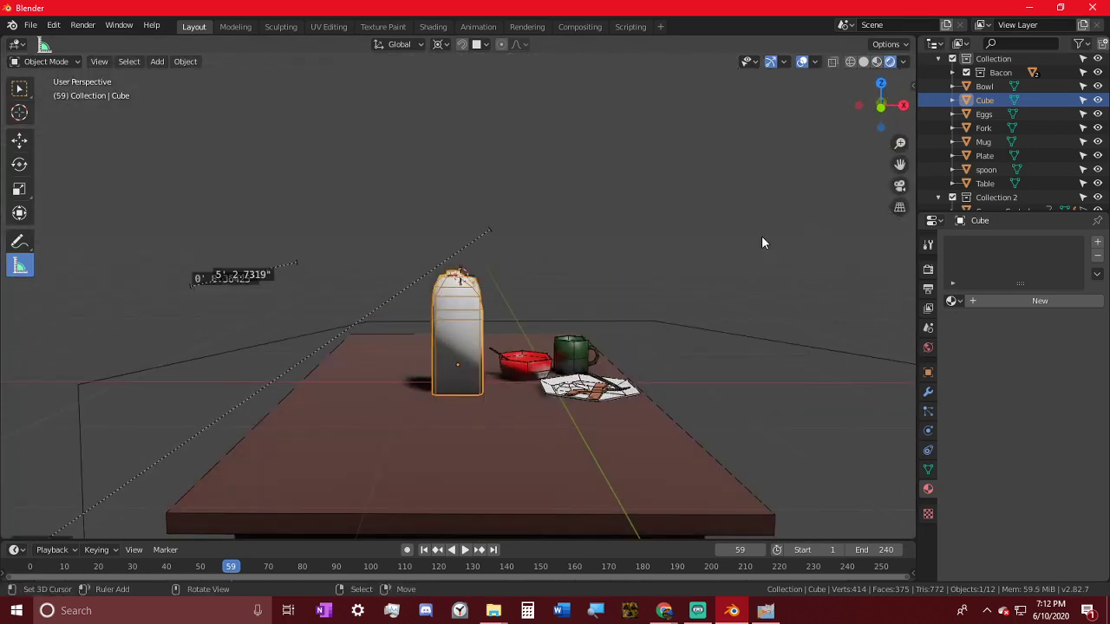
key(KP_0)
key(space)
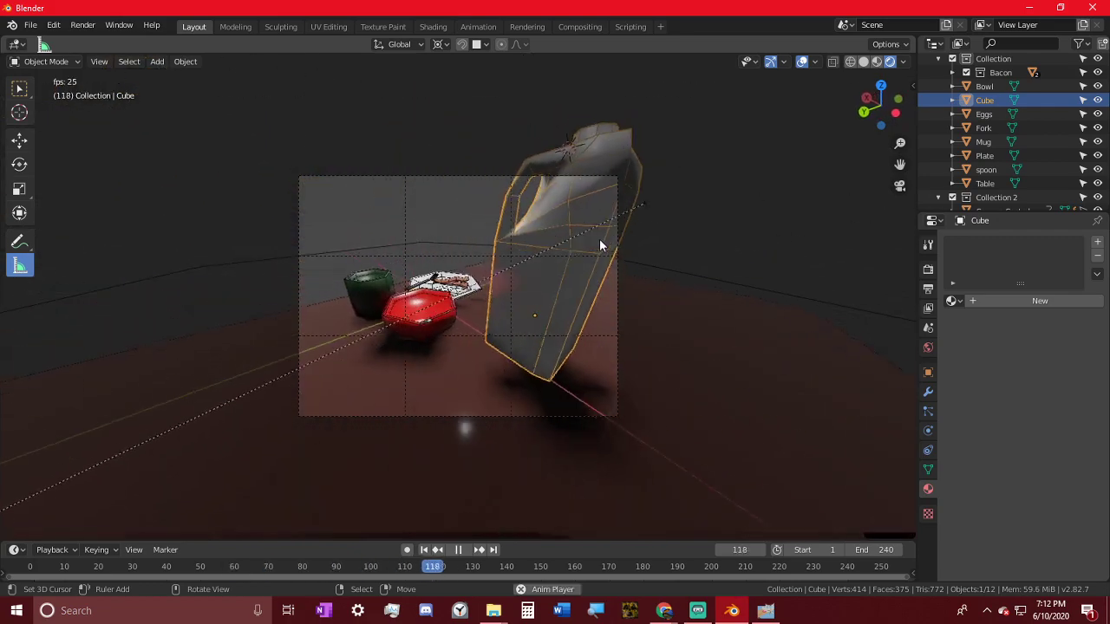
key(space)
- Select the Camera Control object in Collection 2 and collapse that collection in the outliner
middle_drag(543, 242, 744, 212)
scroll(954, 156, down, 2)
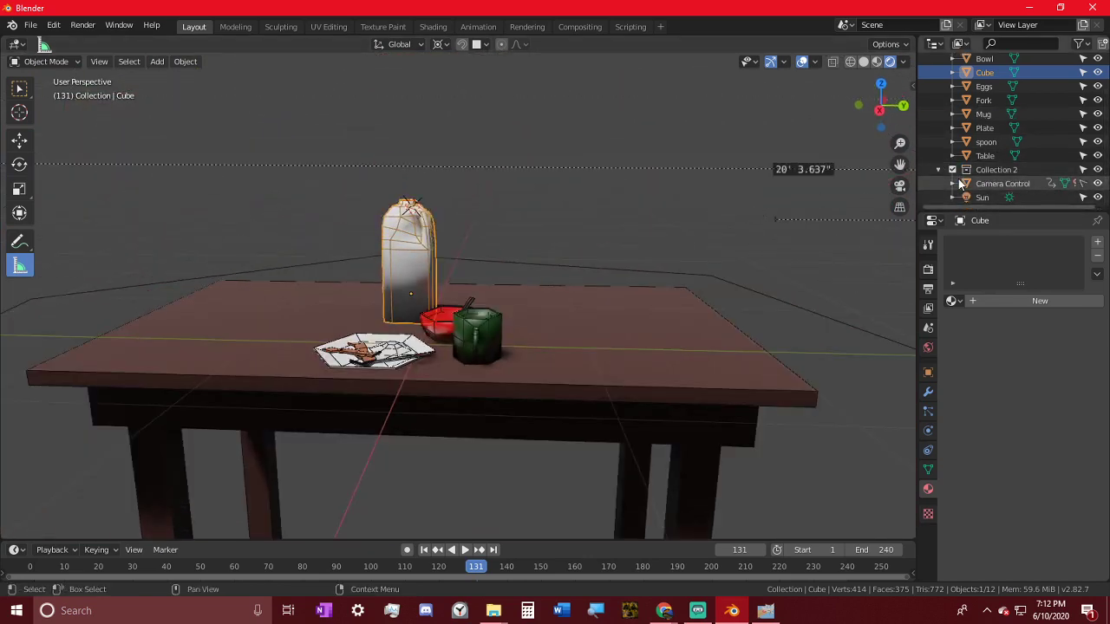
click(989, 185)
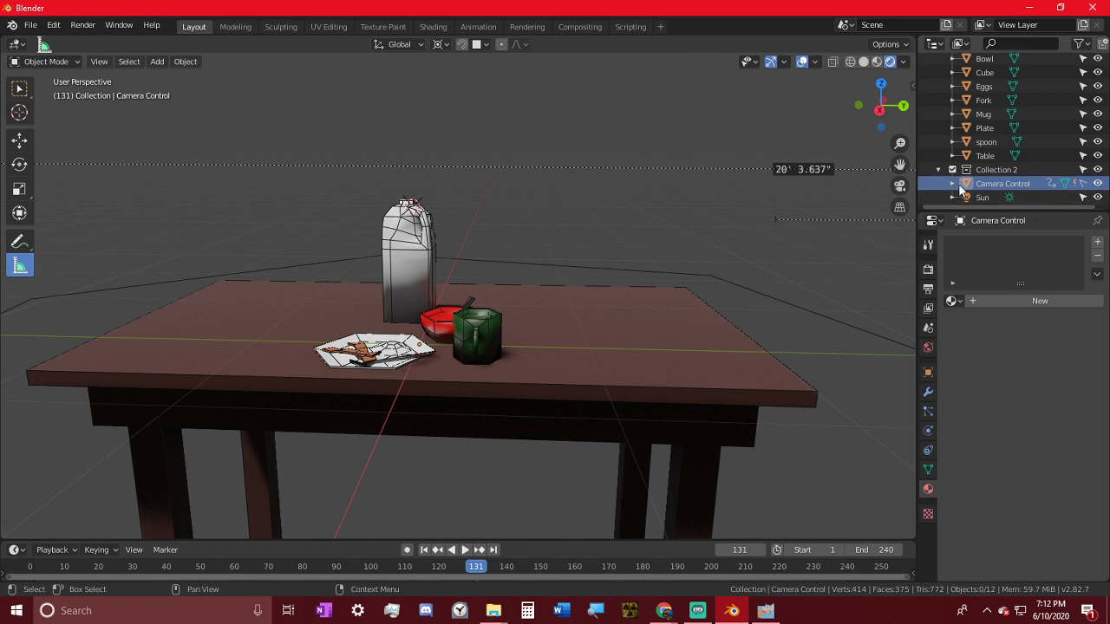
scroll(969, 105, up, 2)
scroll(952, 113, down, 2)
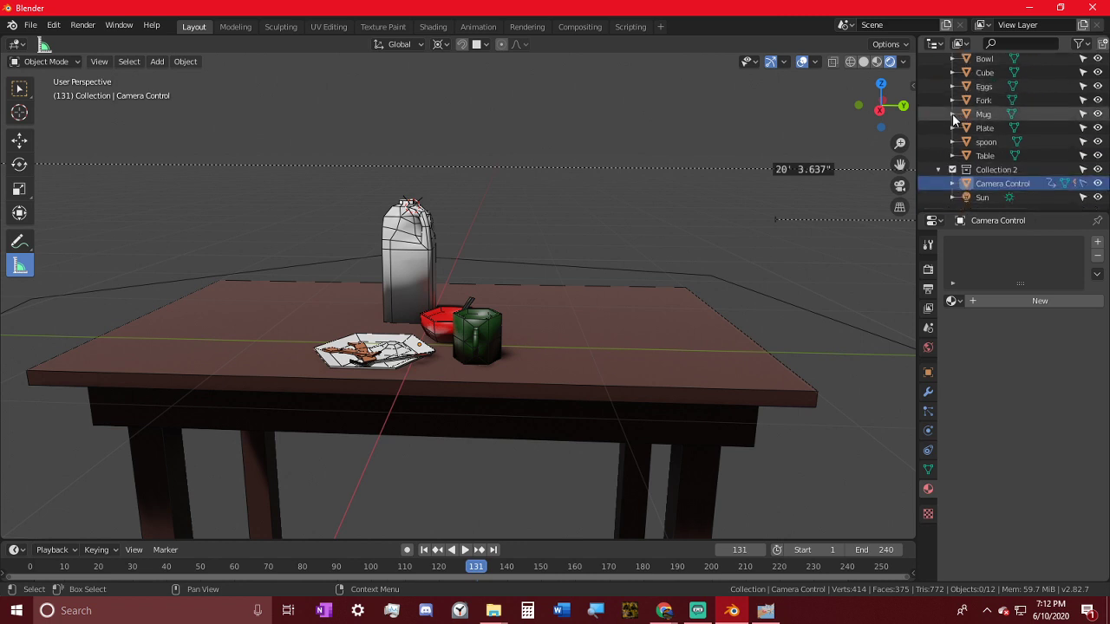
click(938, 170)
- Reveal the hidden Camera Control object in the viewport and return to the camera view
middle_drag(498, 205, 506, 276)
scroll(572, 207, down, 4)
key(alt+h)
key(ctrl+KP_0)
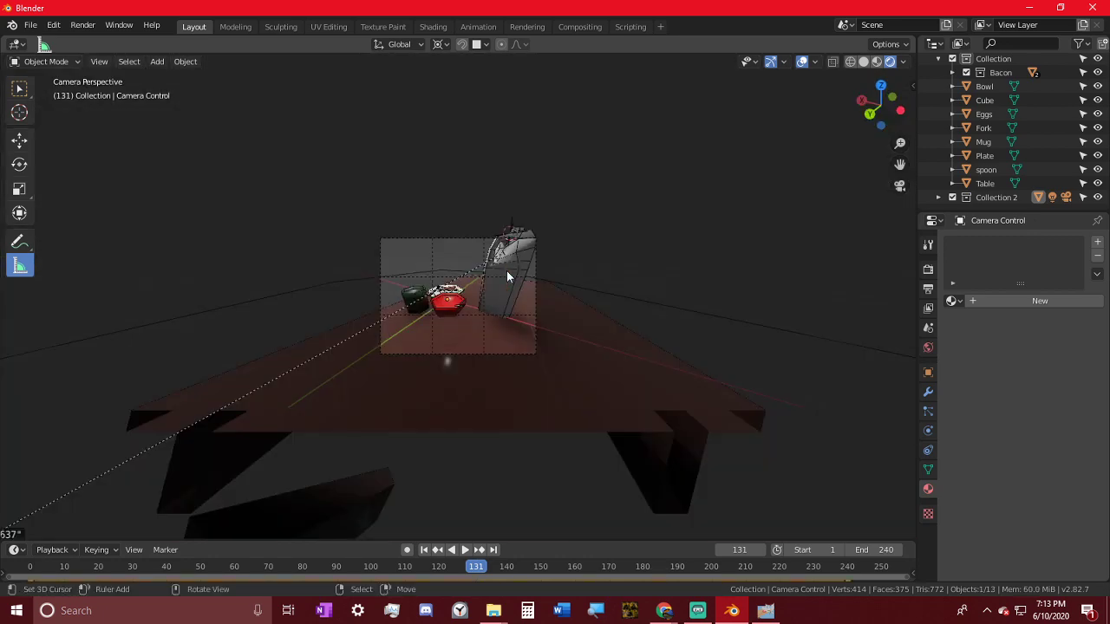
key(g)
key(z)
key(z)
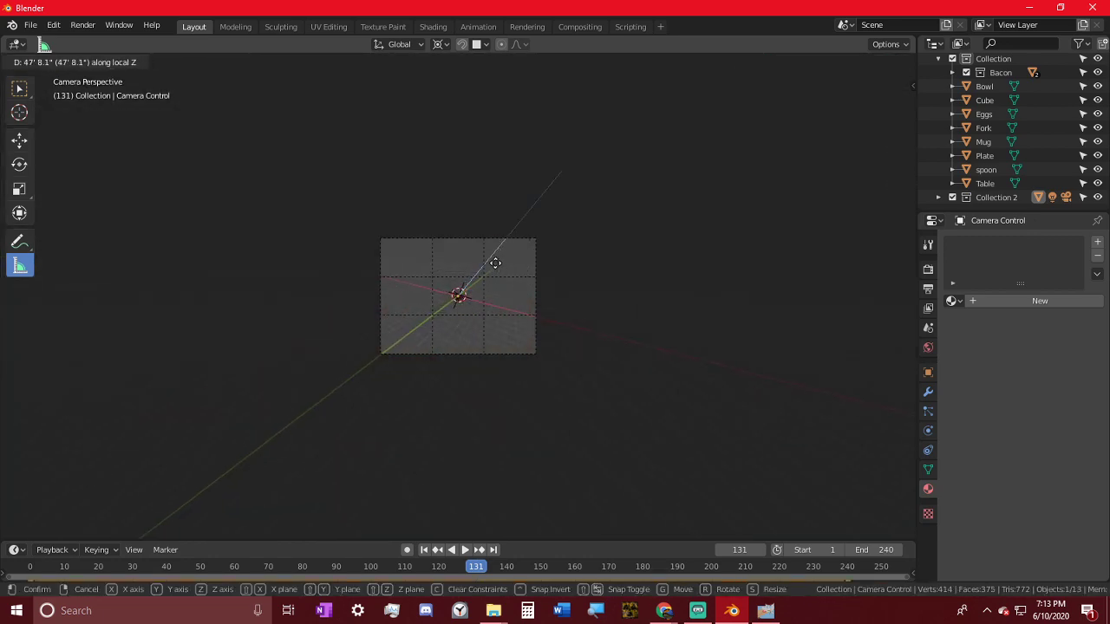
click(417, 109)
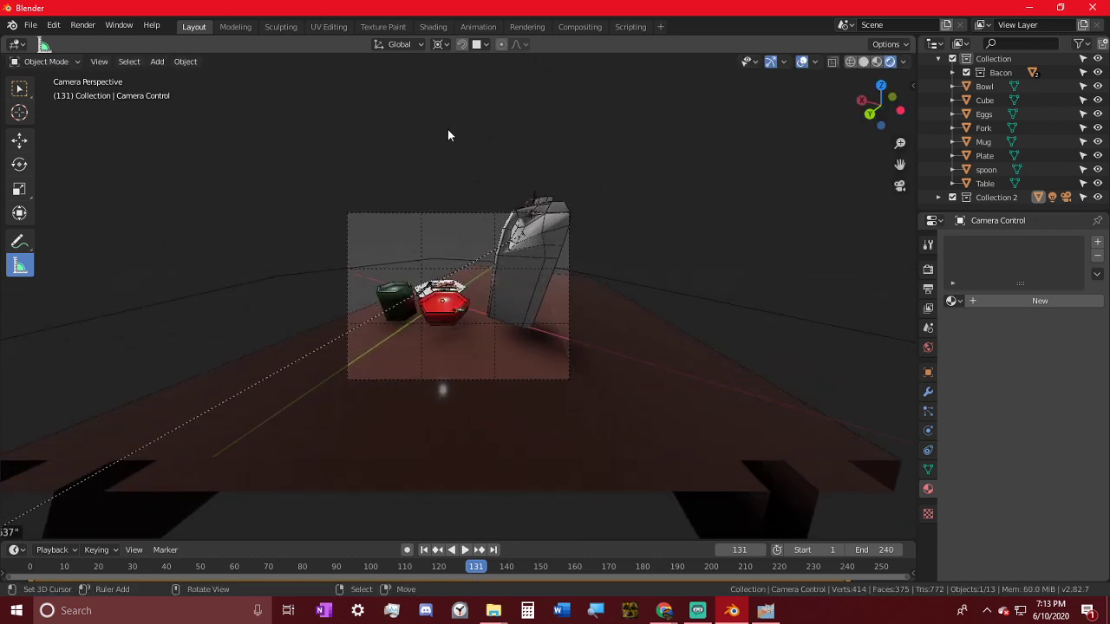
- Change the transform pivot point and move the Camera Control object about 4.9 inches along its local Z axis
click(445, 43)
click(491, 107)
key(g)
key(z)
key(z)
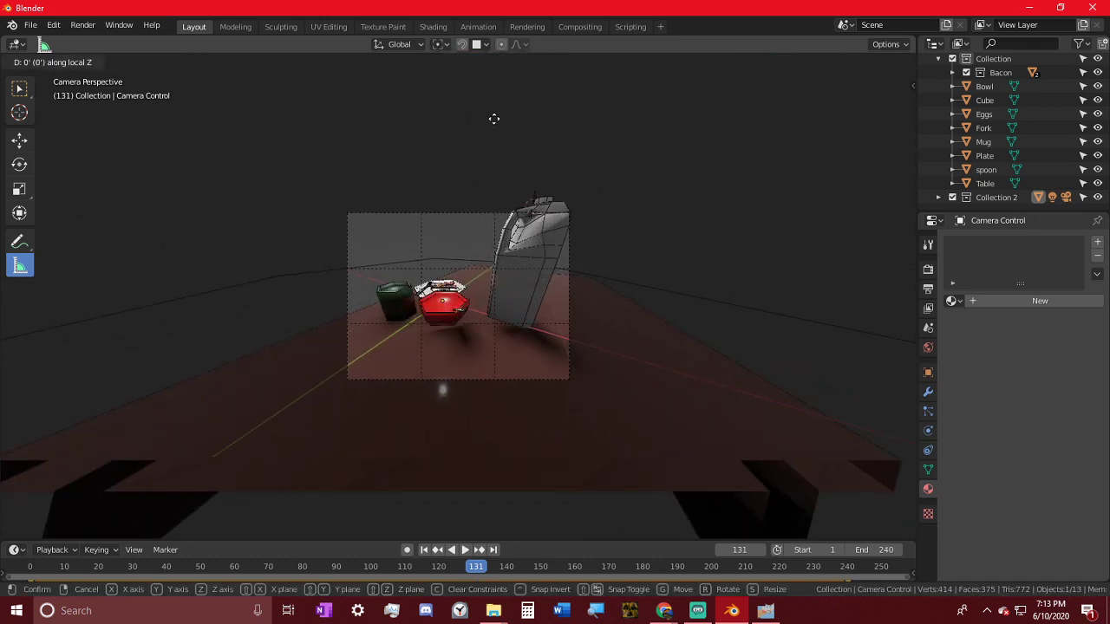
click(508, 175)
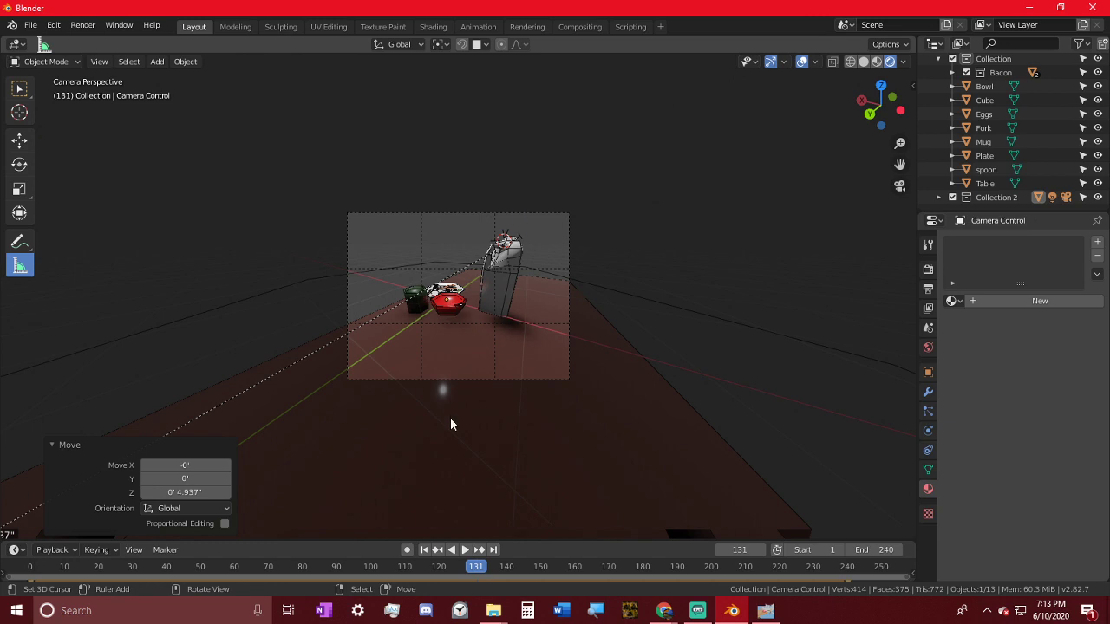
- Check the camera framing of the table scene from frame 0 by scrubbing and briefly playing the animation
drag(485, 569, 4, 529)
drag(774, 485, 785, 479)
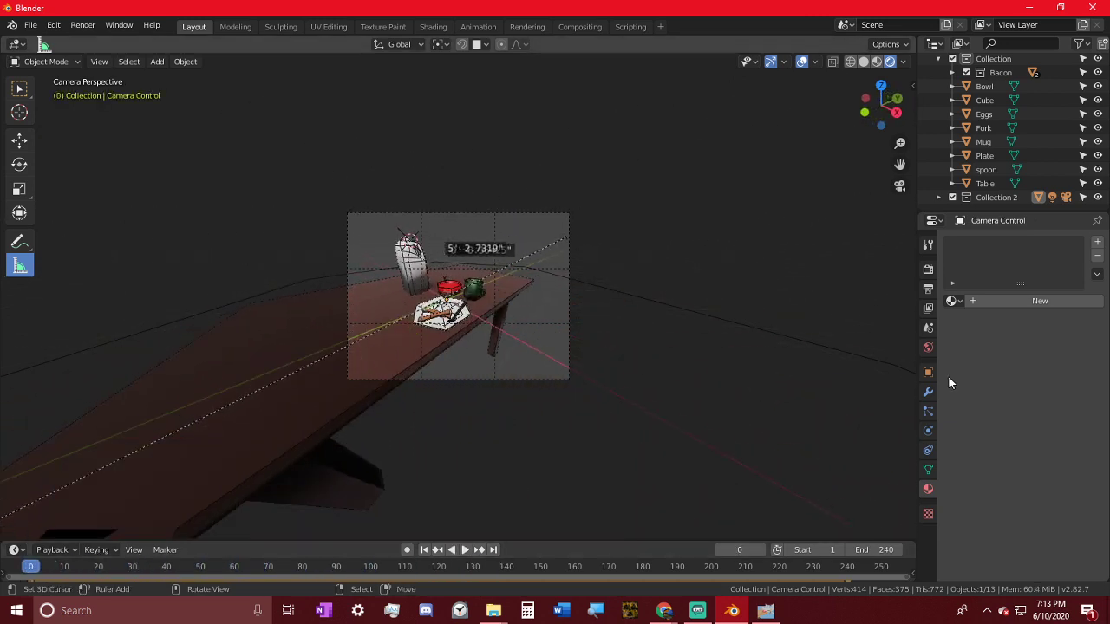
scroll(558, 385, up, 5)
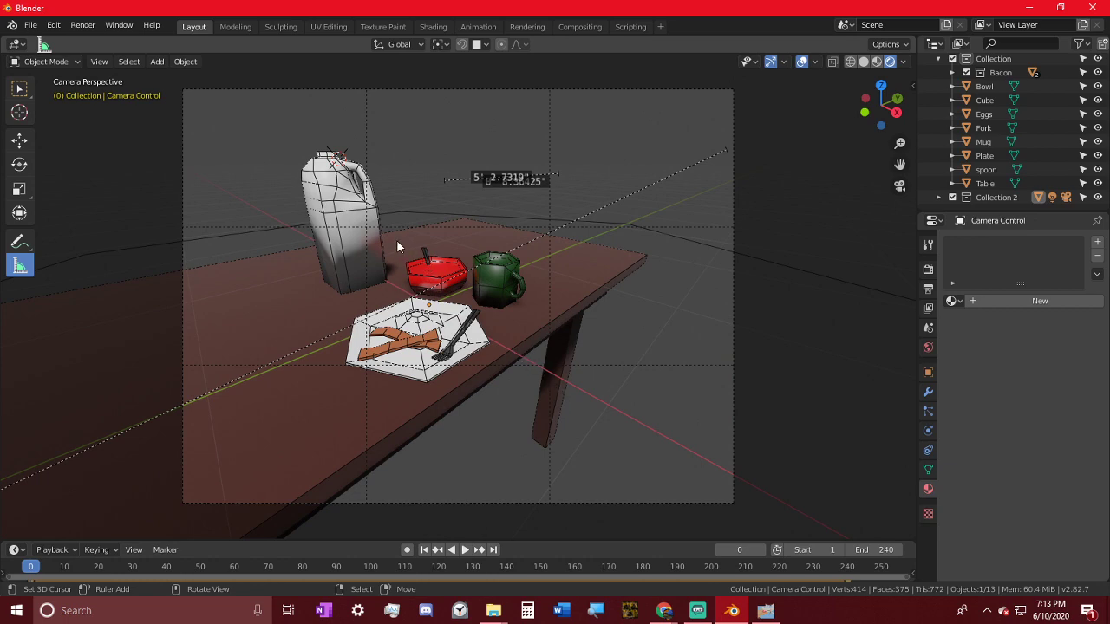
key(space)
key(space)
- Give the milk jug a new white material with a roughness of 0.894 and inspect its shading
right_click(333, 222)
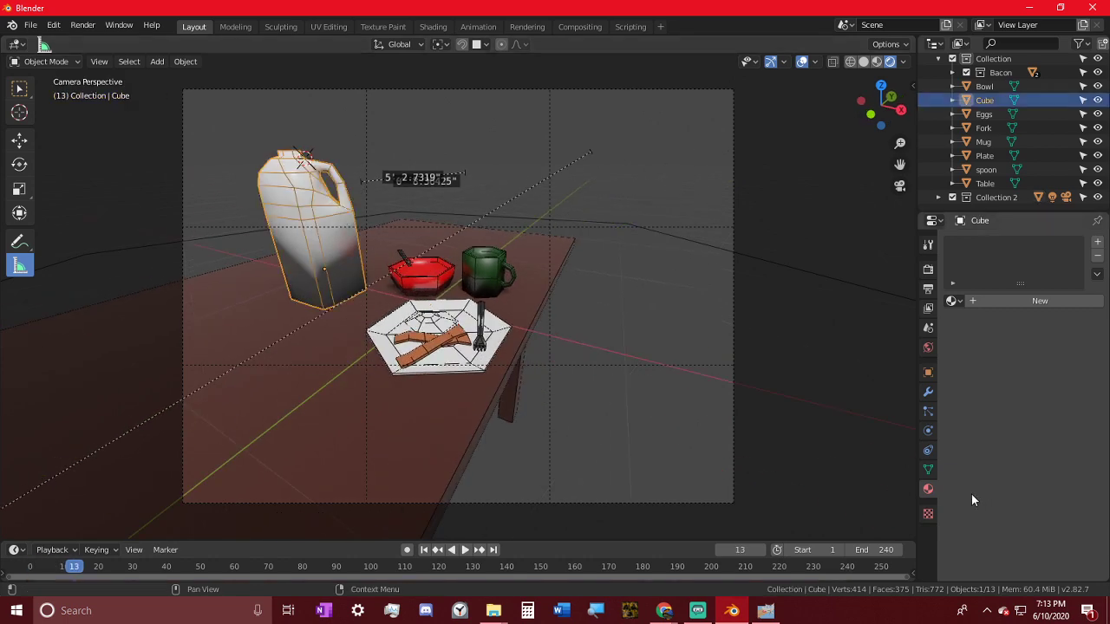
click(1037, 306)
scroll(1039, 513, down, 3)
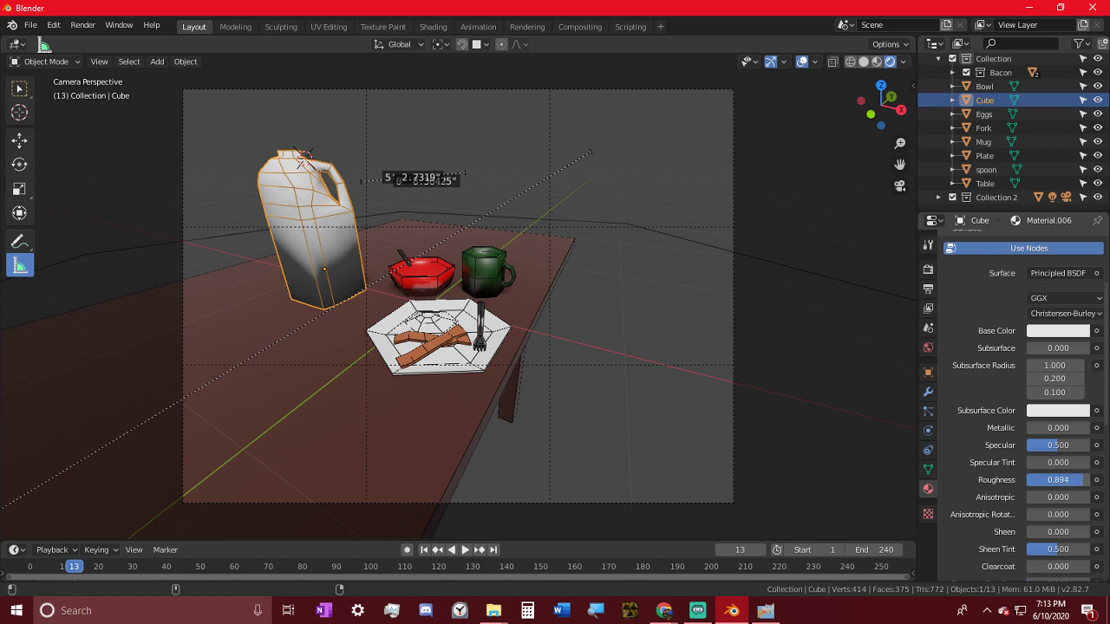
scroll(302, 382, up, 5)
scroll(303, 382, down, 3)
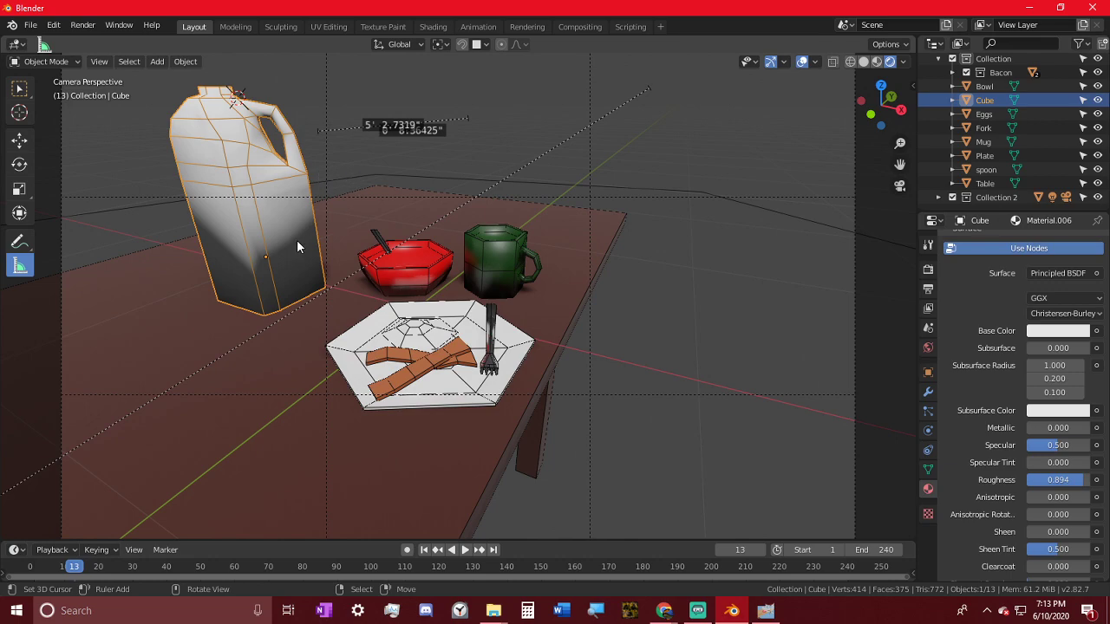
middle_drag(337, 247, 499, 282)
key(KP_0)
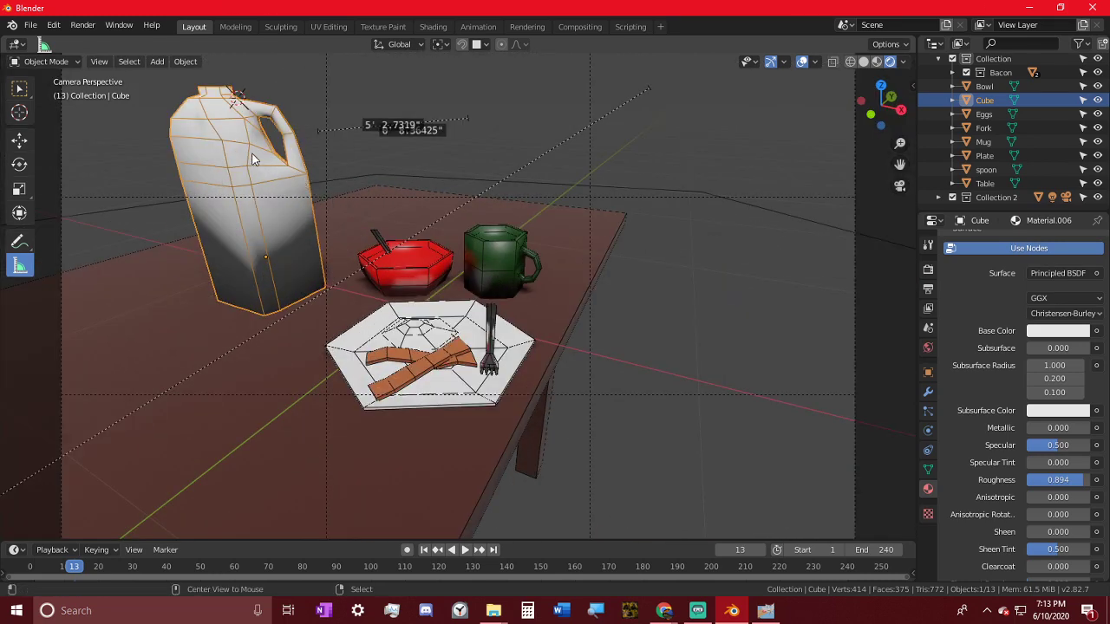
- Enter Edit Mode on the jug and frame the selected vertex loop around its upper body
key(Tab)
scroll(264, 151, up, 3)
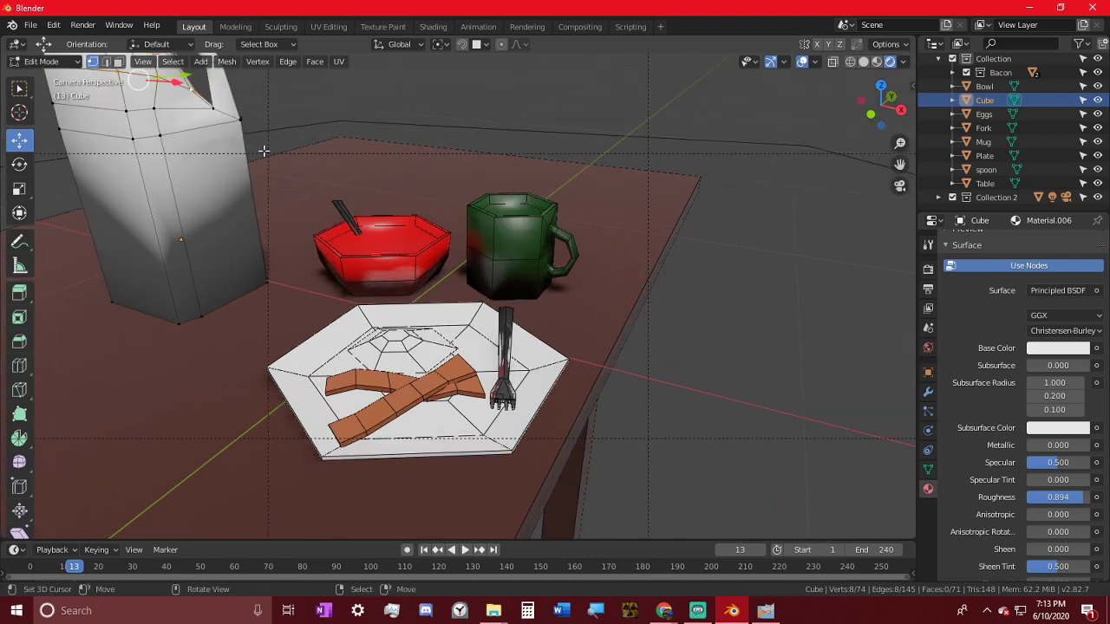
key(KP_Decimal)
mouse_move(434, 242)
middle_down()
mouse_move(354, 203)
mouse_move(426, 247)
middle_up()
scroll(353, 202, down, 3)
- Try dissolving the vertices of the selected loop around the jug's upper body, and undo it
key(x)
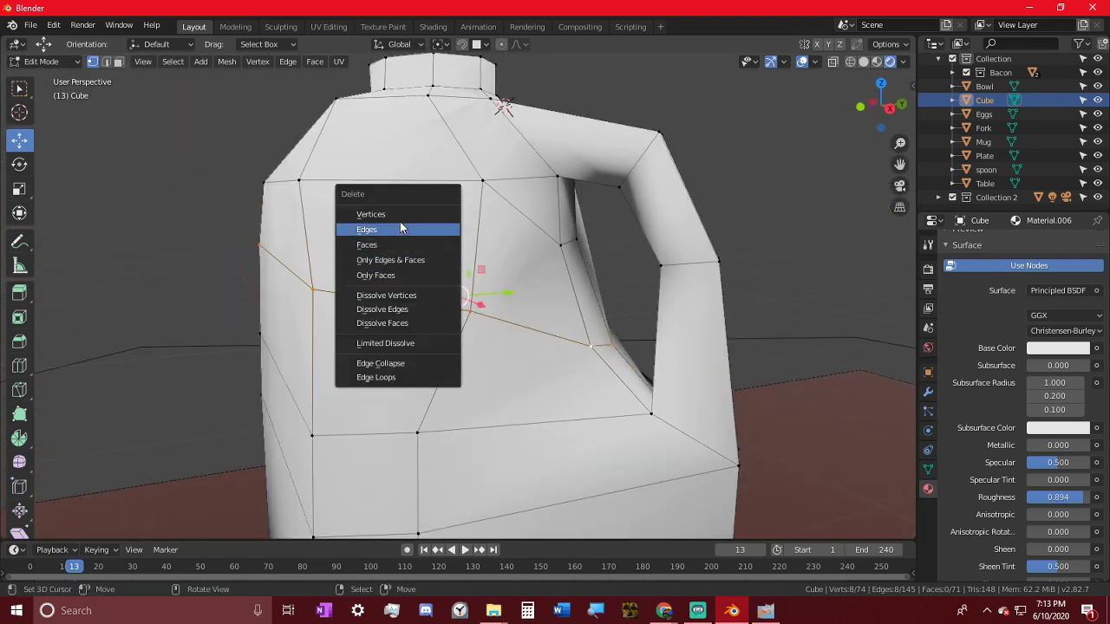
click(386, 295)
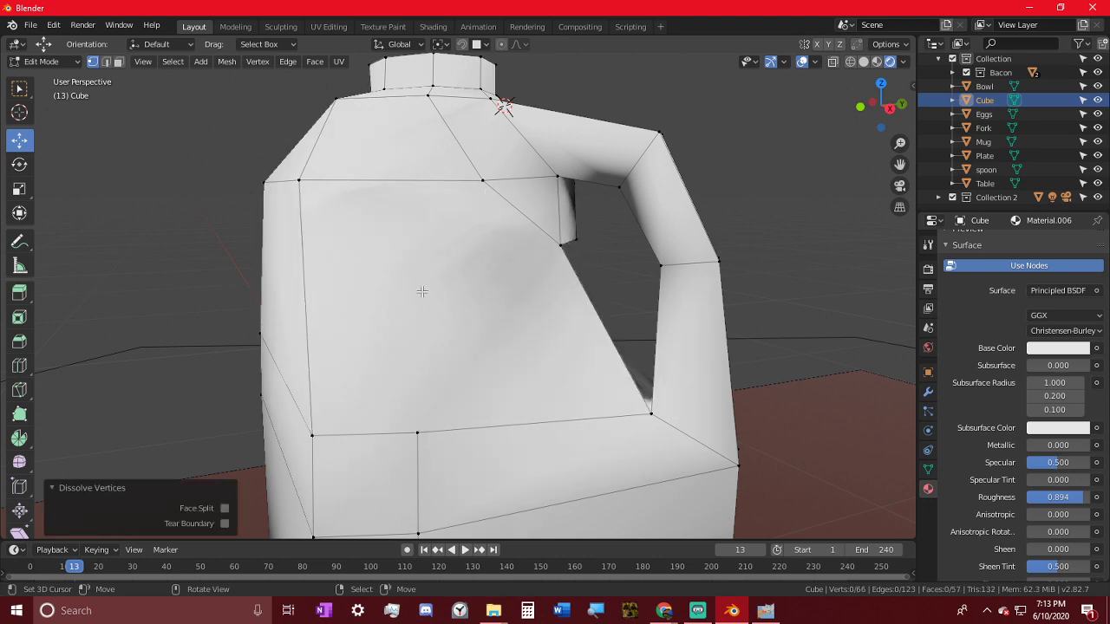
middle_drag(491, 303, 612, 256)
key(ctrl+z)
- Dissolve the edges of the selected loop and slide the short edge inside the handle recess downward by a factor of 0.32
key(x)
click(430, 302)
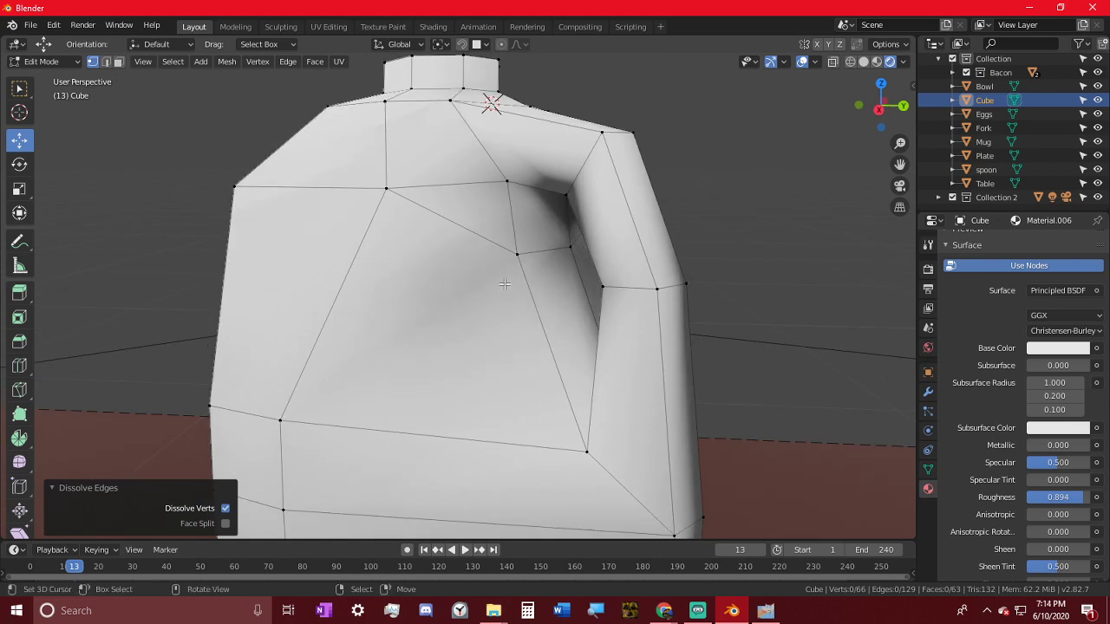
click(509, 284)
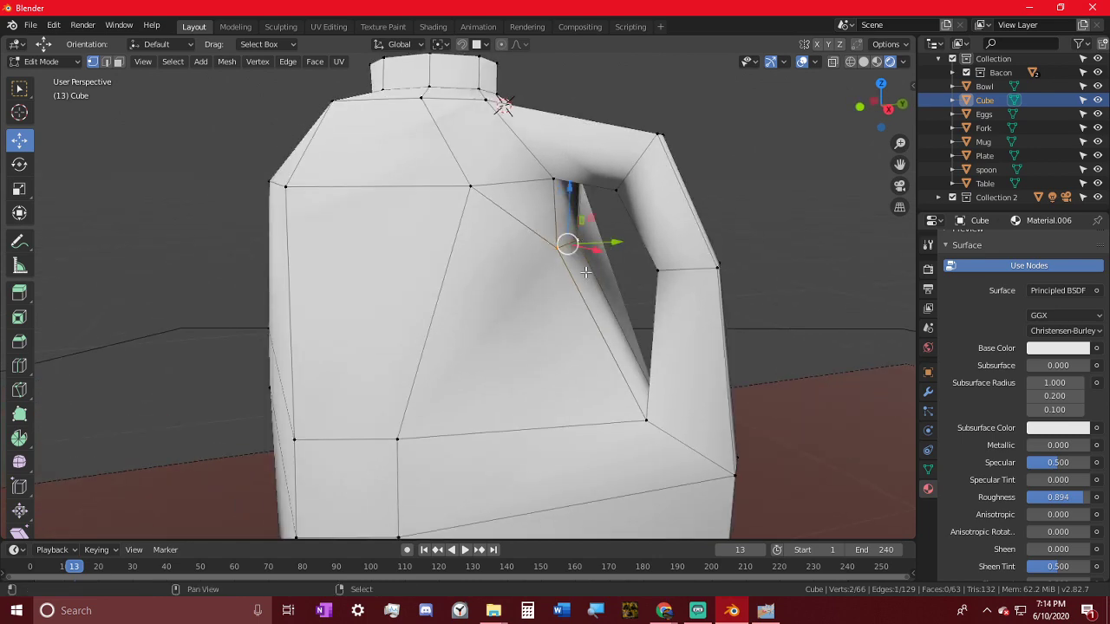
key(g)
key(g)
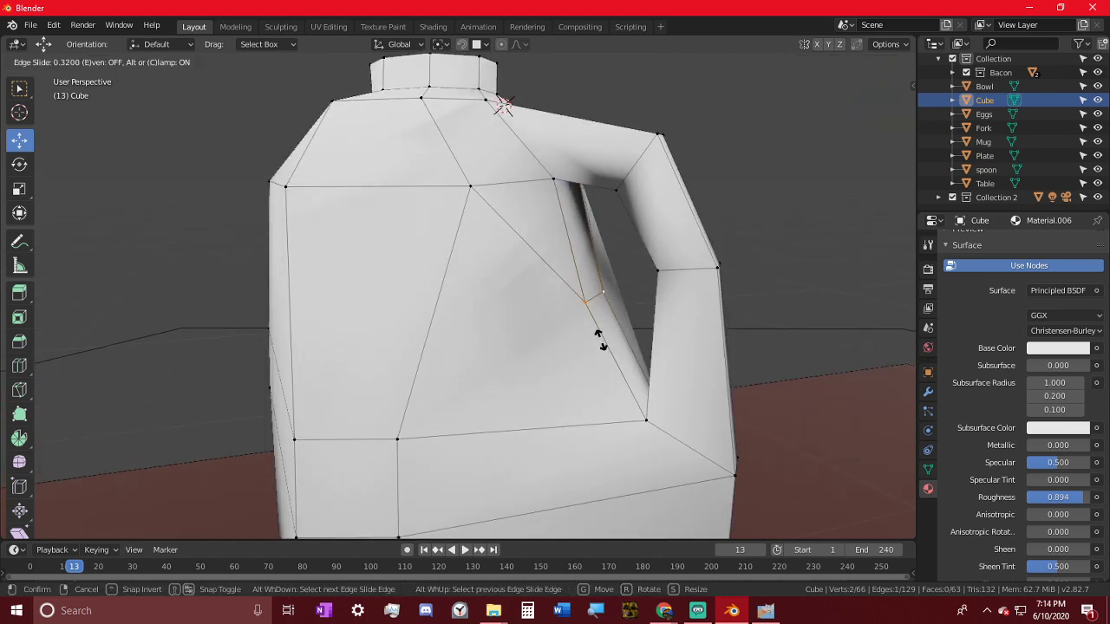
click(598, 338)
middle_drag(598, 338, 376, 191)
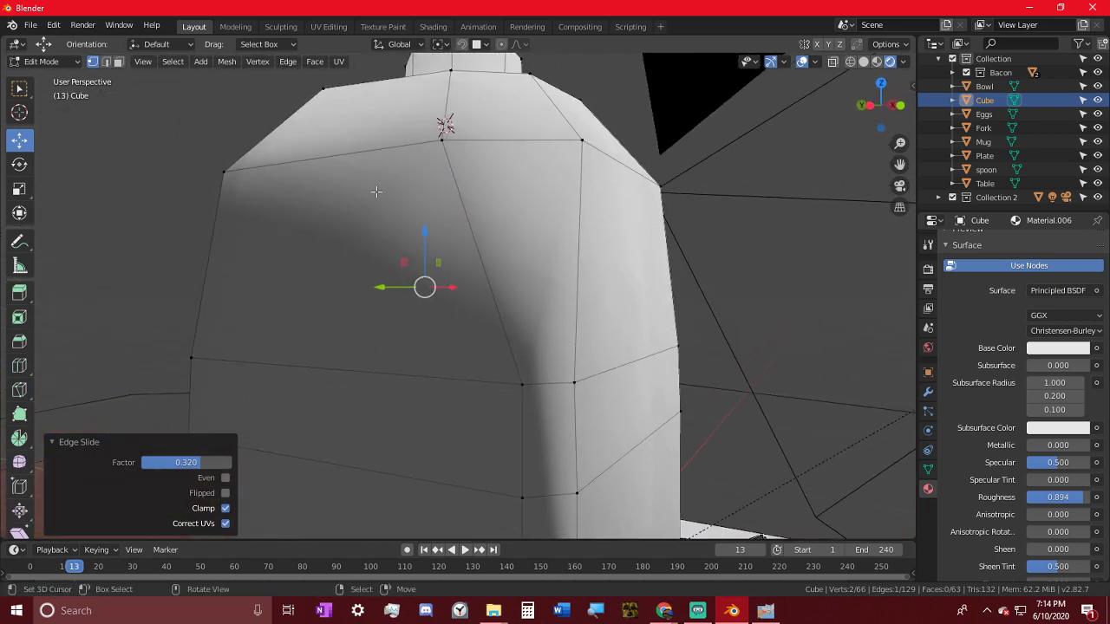
- Snap the 3D cursor to the short shoulder edge opposite the handle and scale that edge by 0.426
click(530, 140)
key(shift+s)
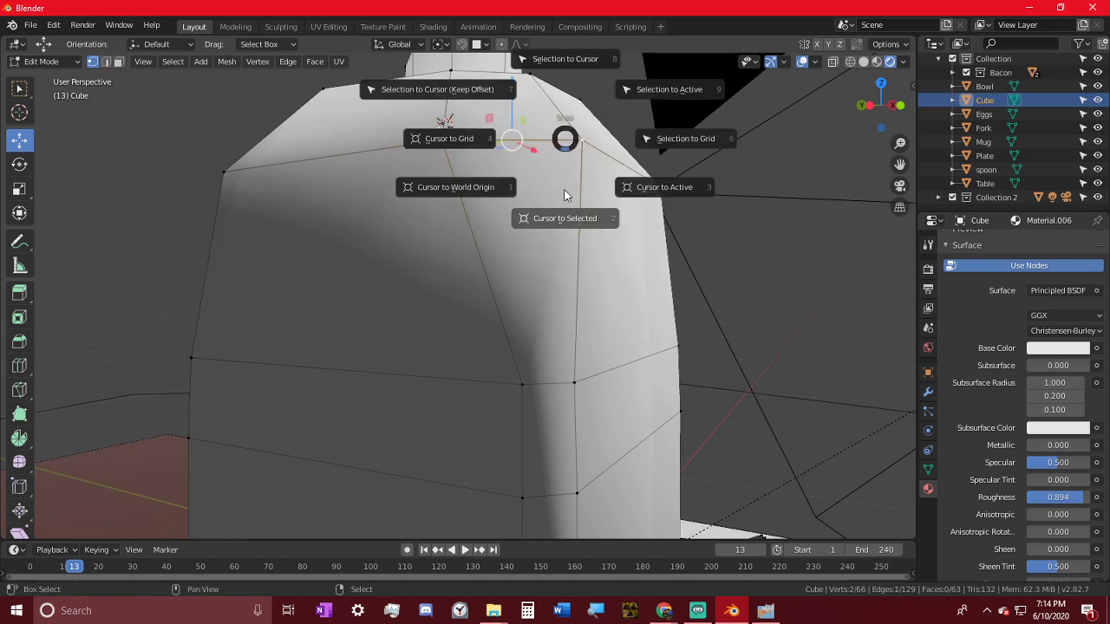
click(564, 213)
middle_drag(580, 208, 550, 286)
key(s)
click(465, 296)
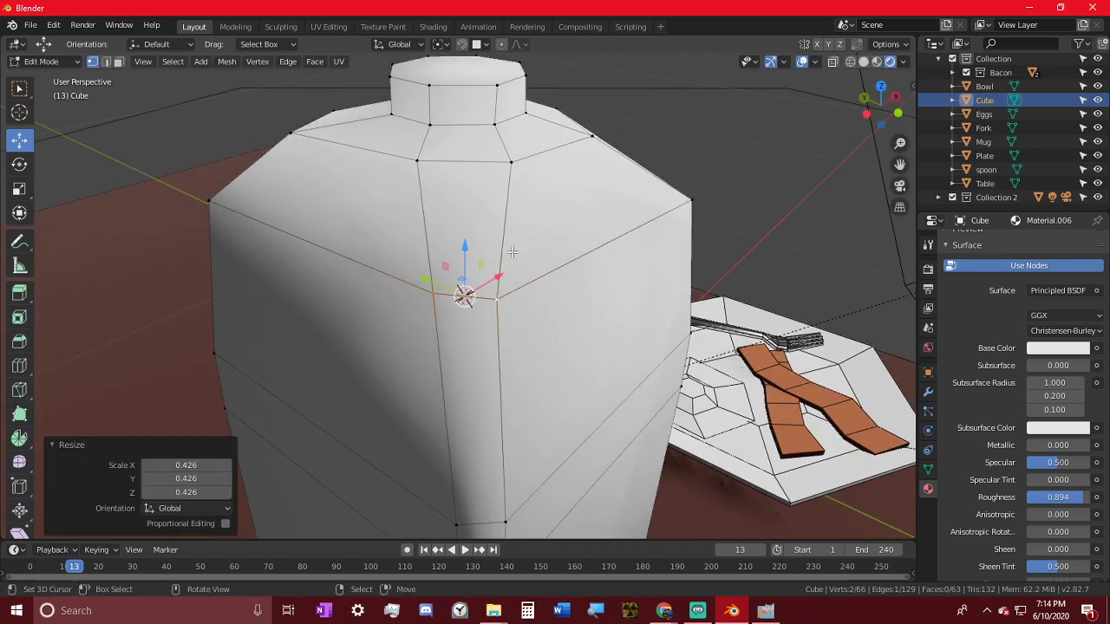
middle_drag(465, 296, 735, 219)
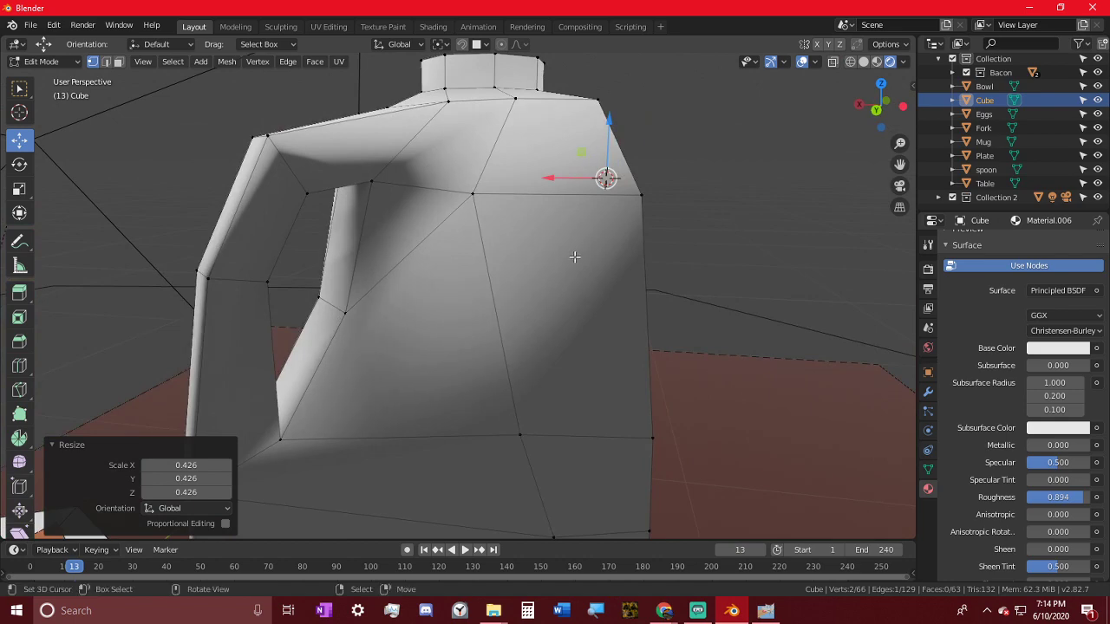
scroll(575, 255, down, 2)
middle_drag(581, 263, 516, 325)
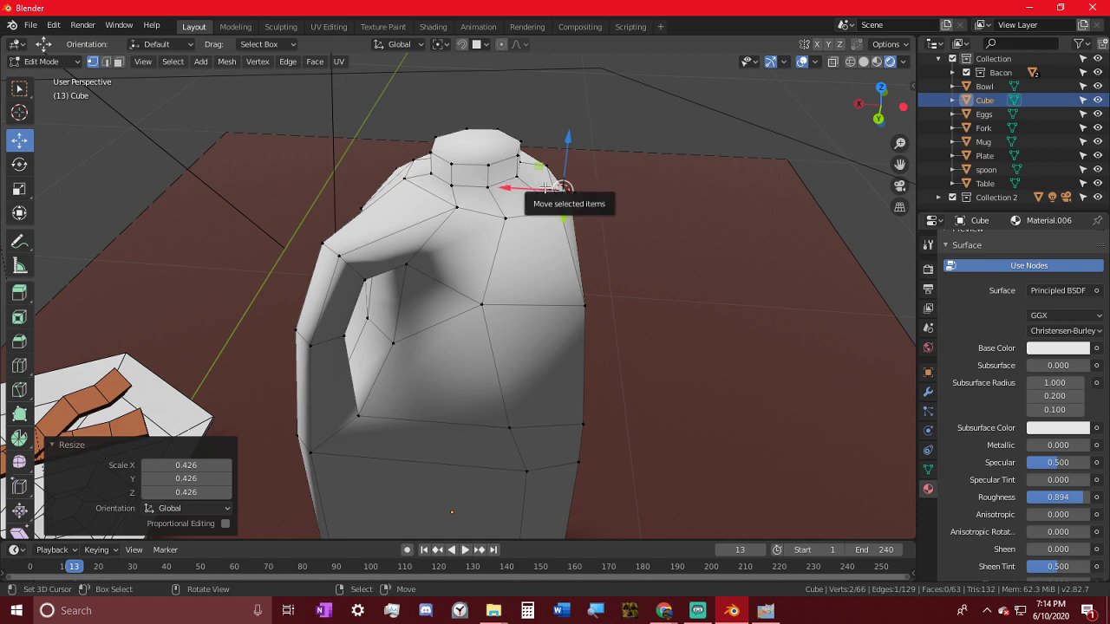
middle_drag(501, 402, 679, 374)
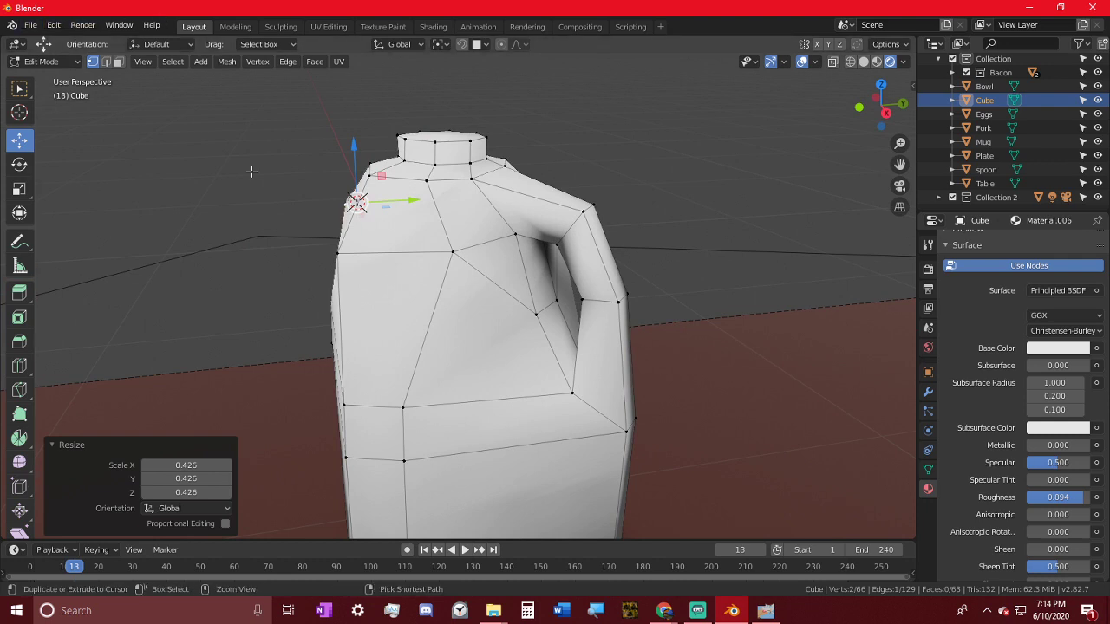
- Start saving the project and browse to the folder D:\Blender 2.82\Projects\PS1 Esque Graphics
key(ctrl+s)
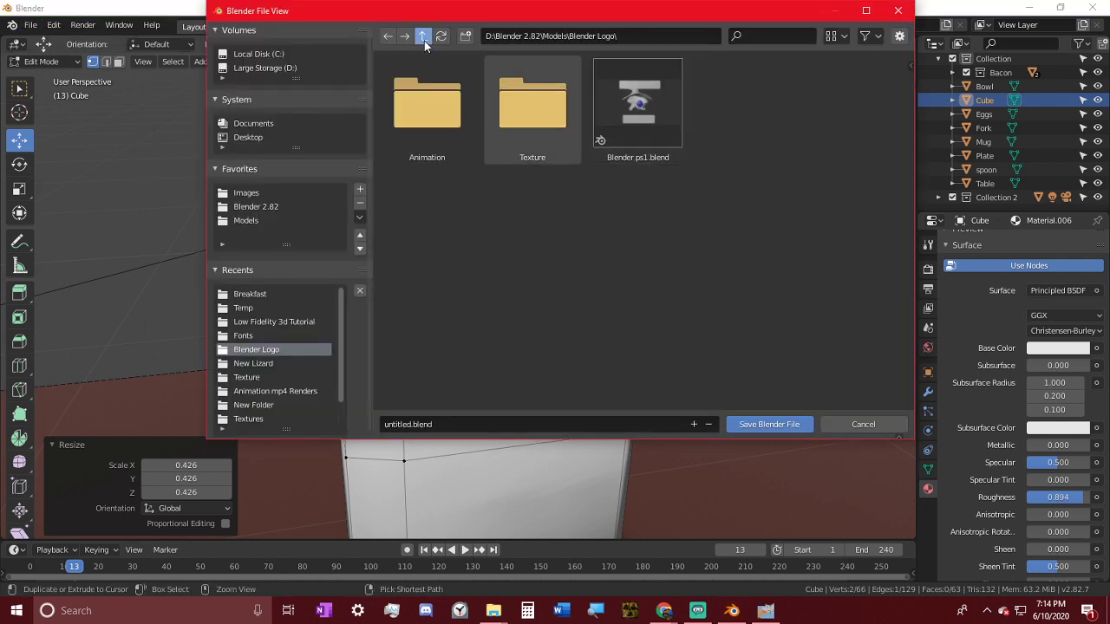
click(424, 36)
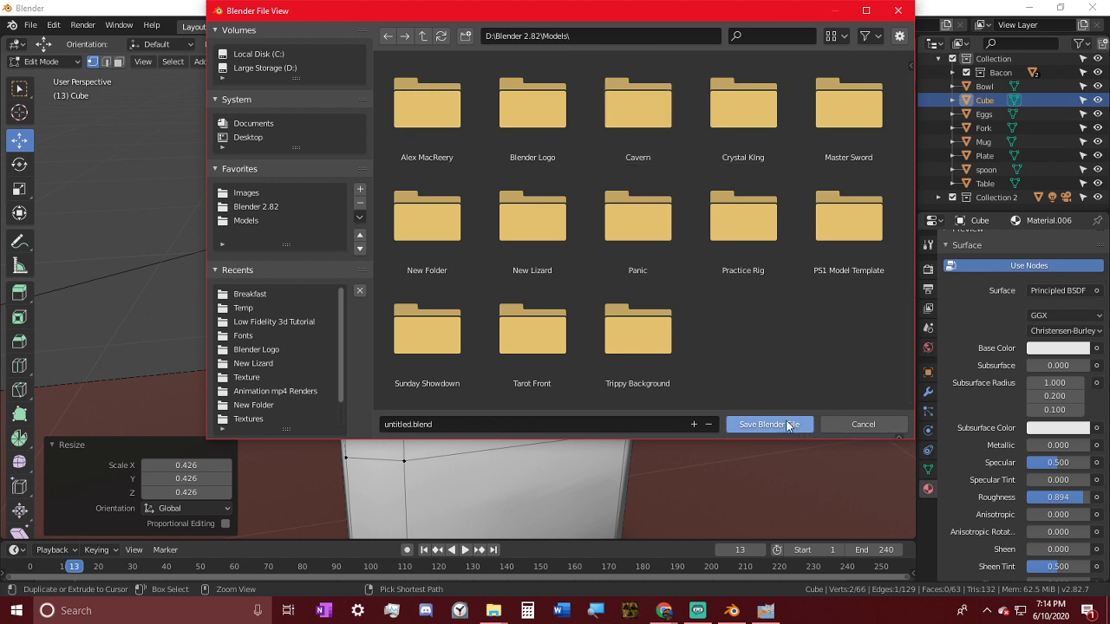
click(422, 37)
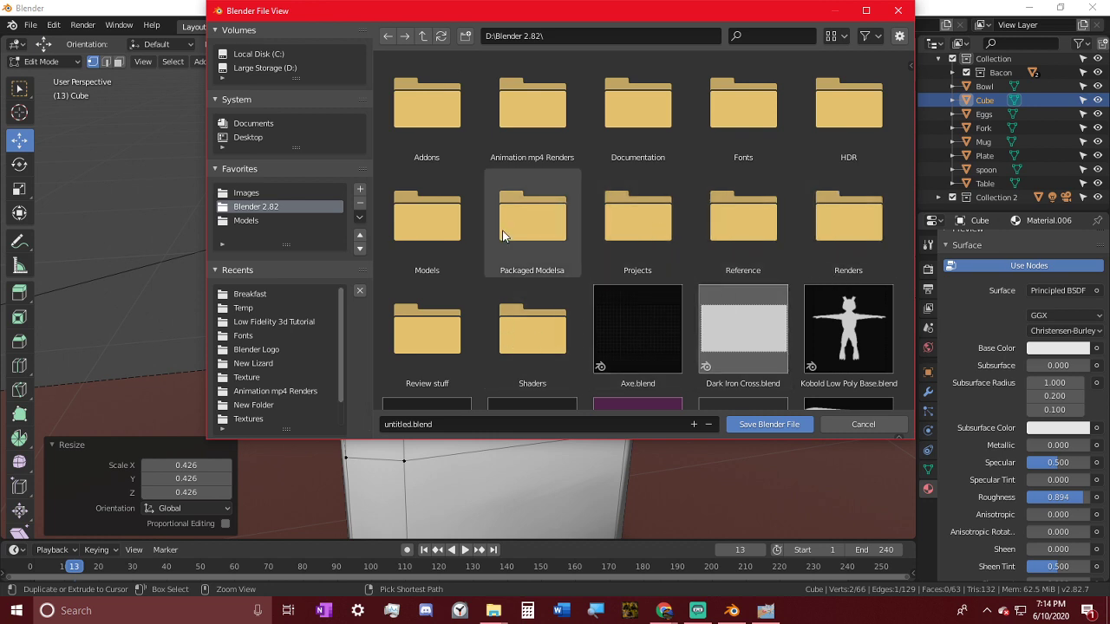
click(424, 37)
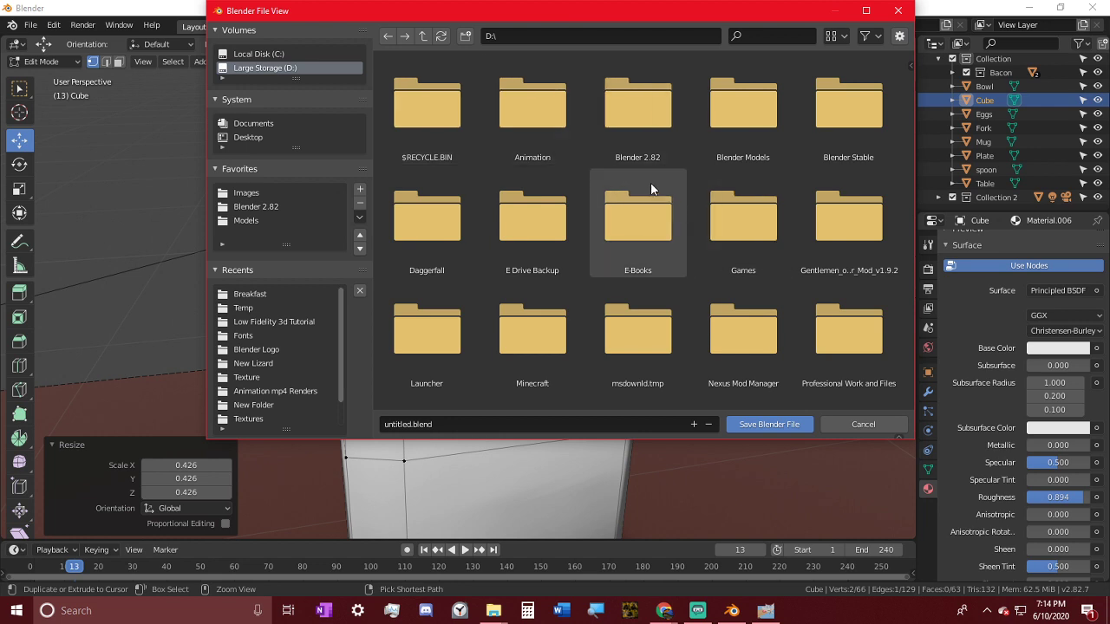
double_click(666, 120)
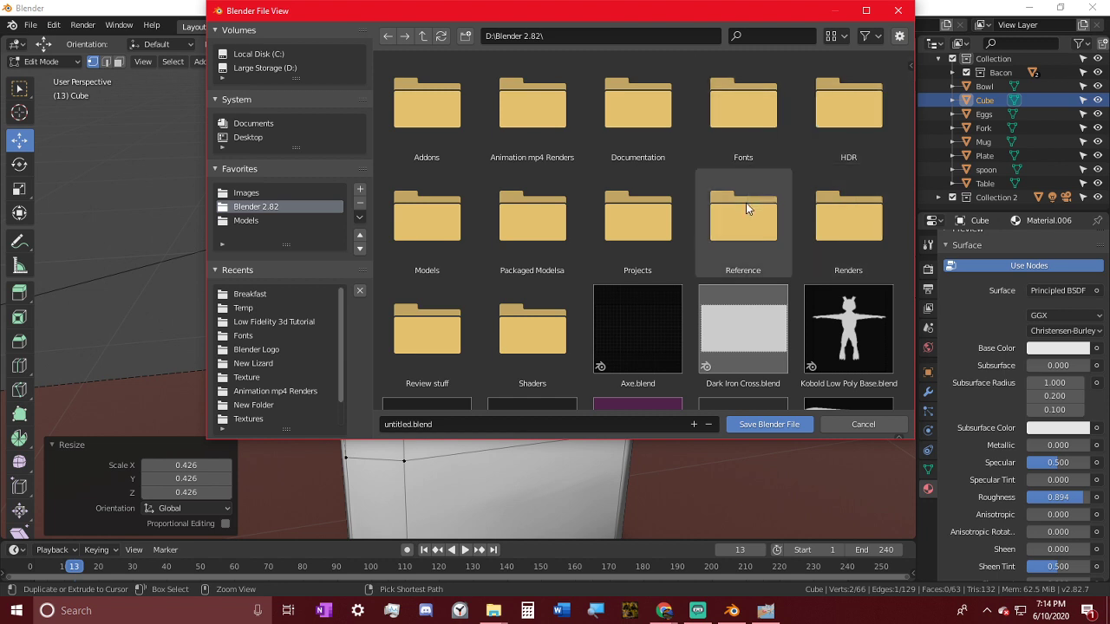
double_click(682, 210)
double_click(513, 117)
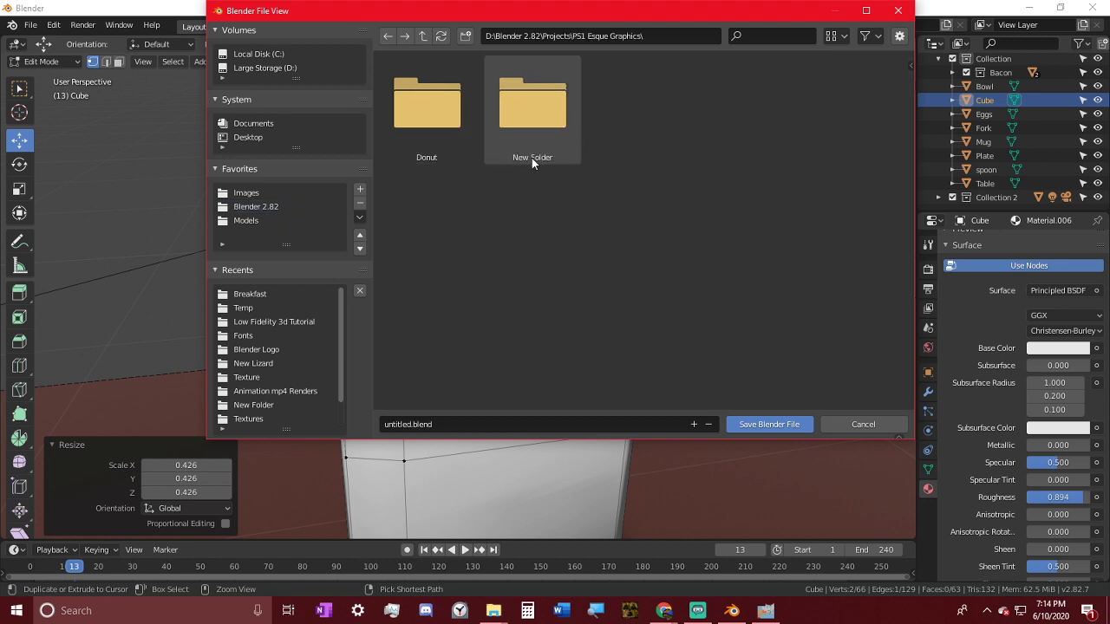
- Create a folder named Breakfast inside PS1 Esque Graphics and save the project as untitled.blend beside it
click(469, 39)
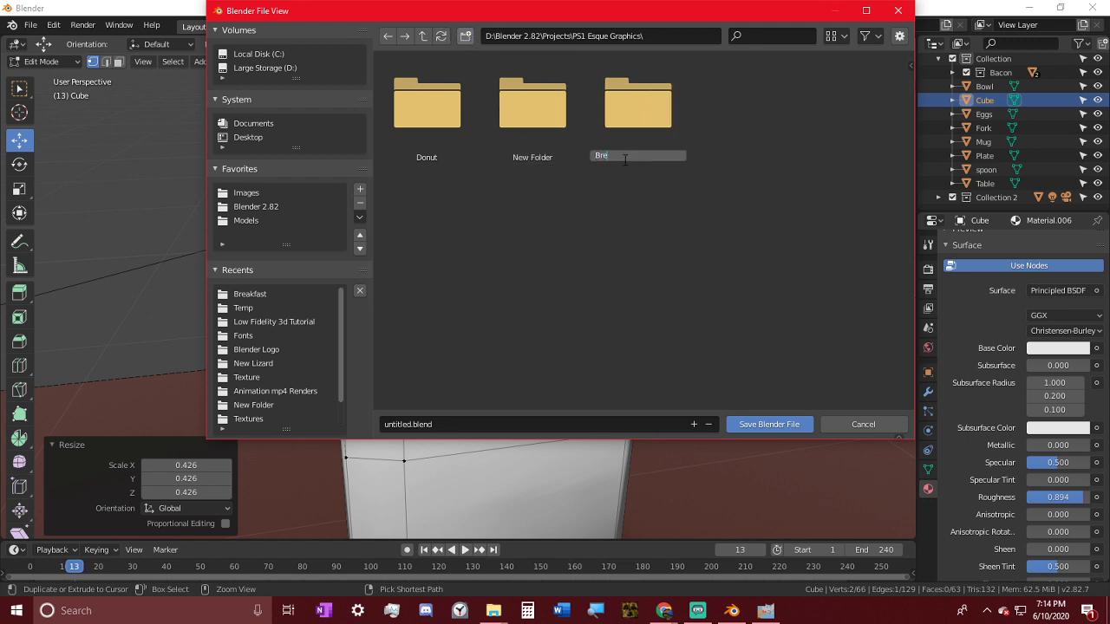
text(Breakfast)
key(Return)
key(Return)
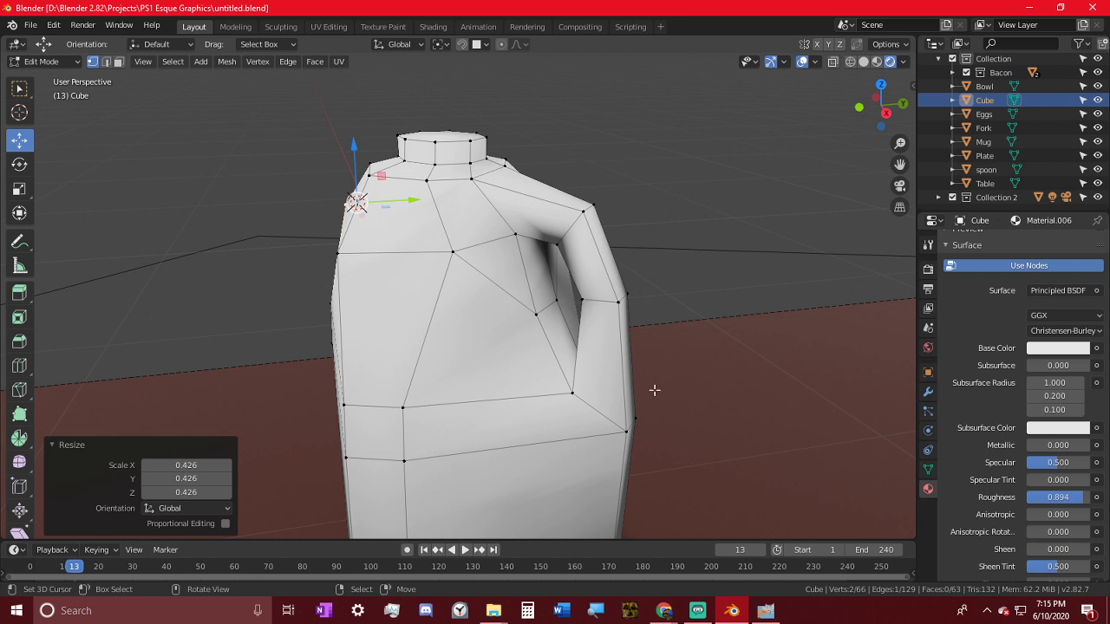
- Save a copy of the project as Breakfast.blend inside the Breakfast folder
click(33, 25)
click(82, 129)
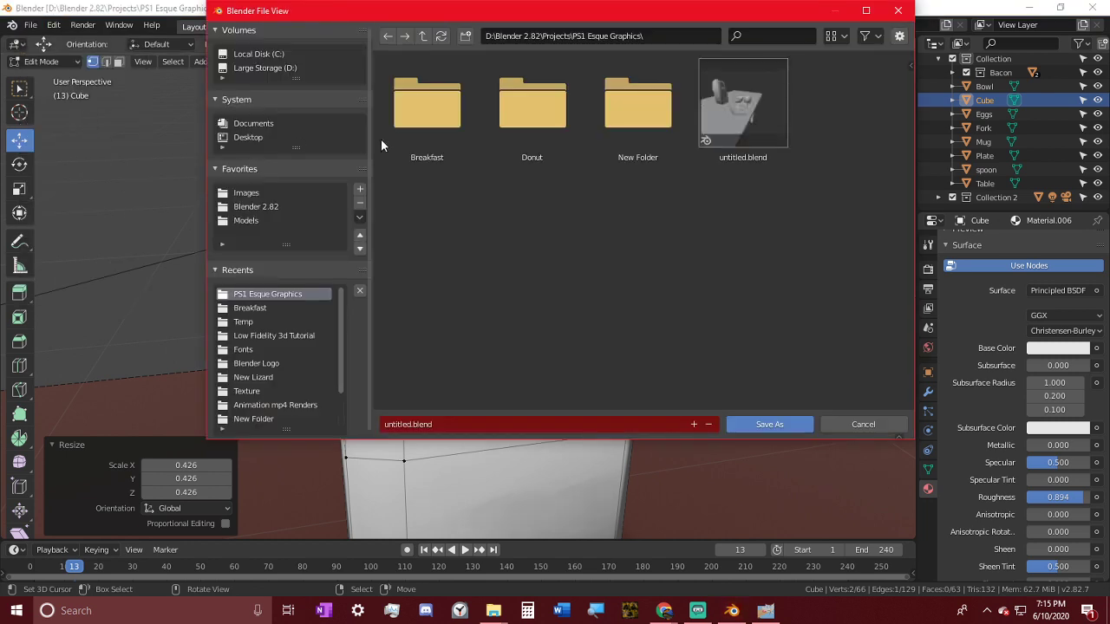
double_click(650, 112)
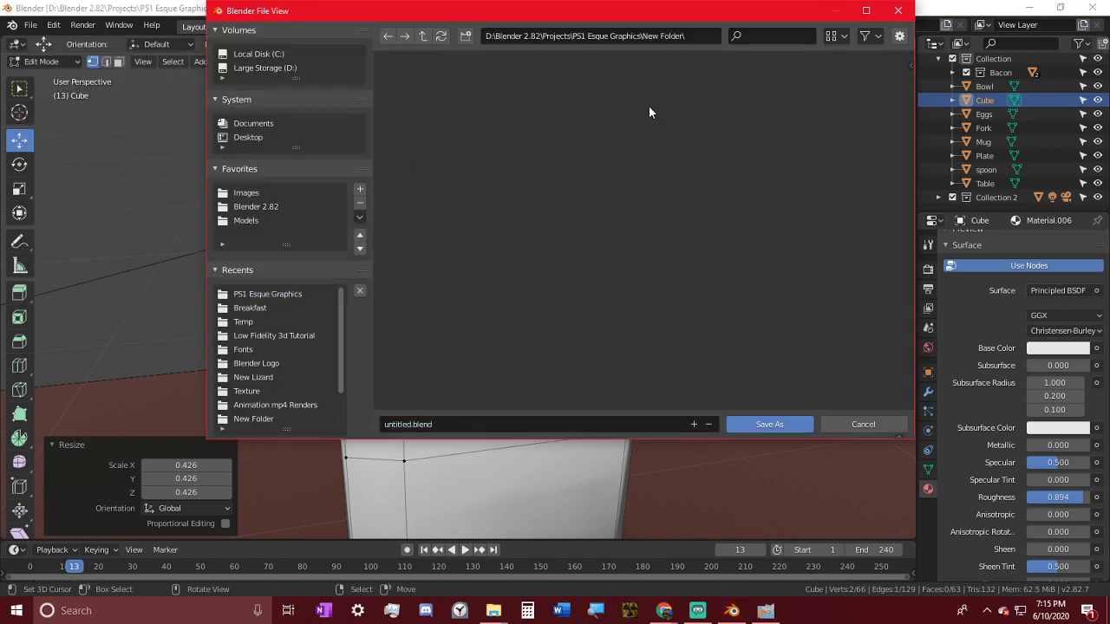
click(422, 35)
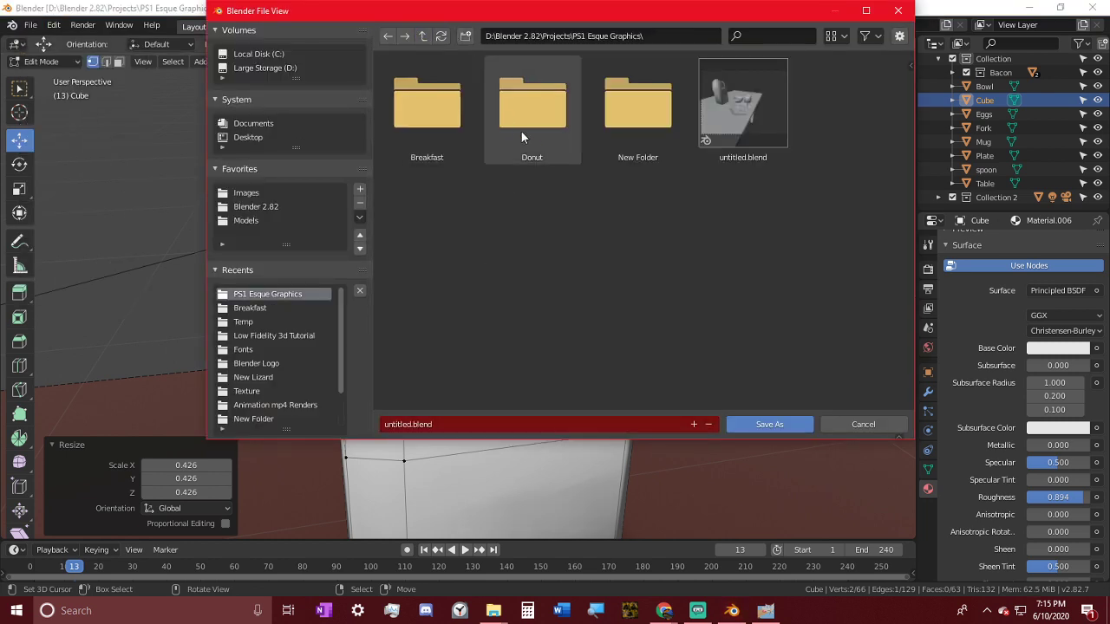
double_click(439, 124)
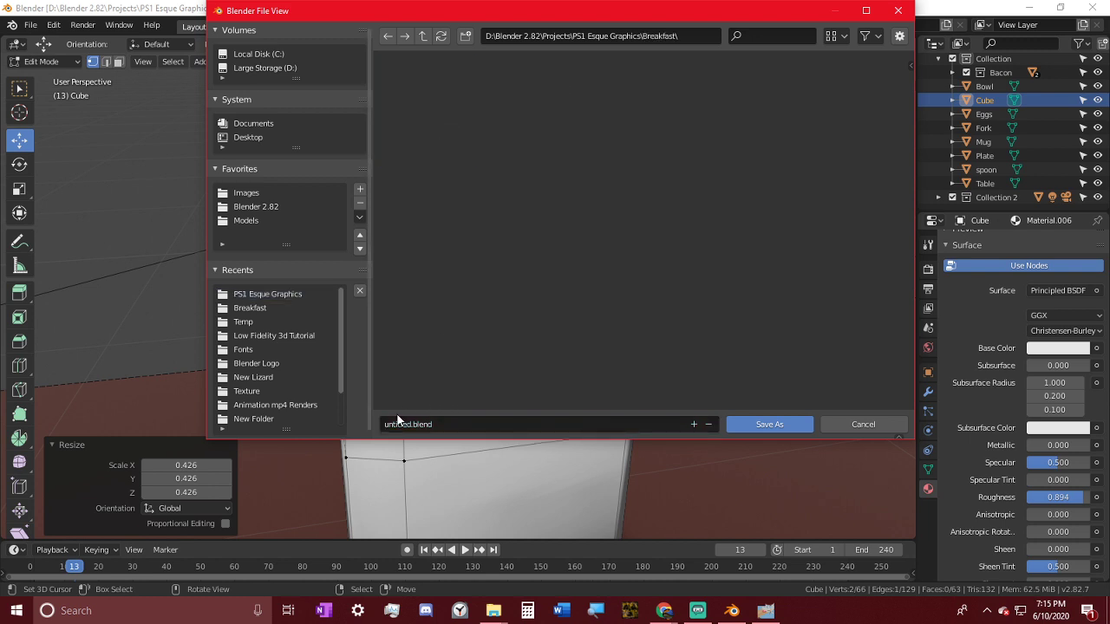
click(397, 424)
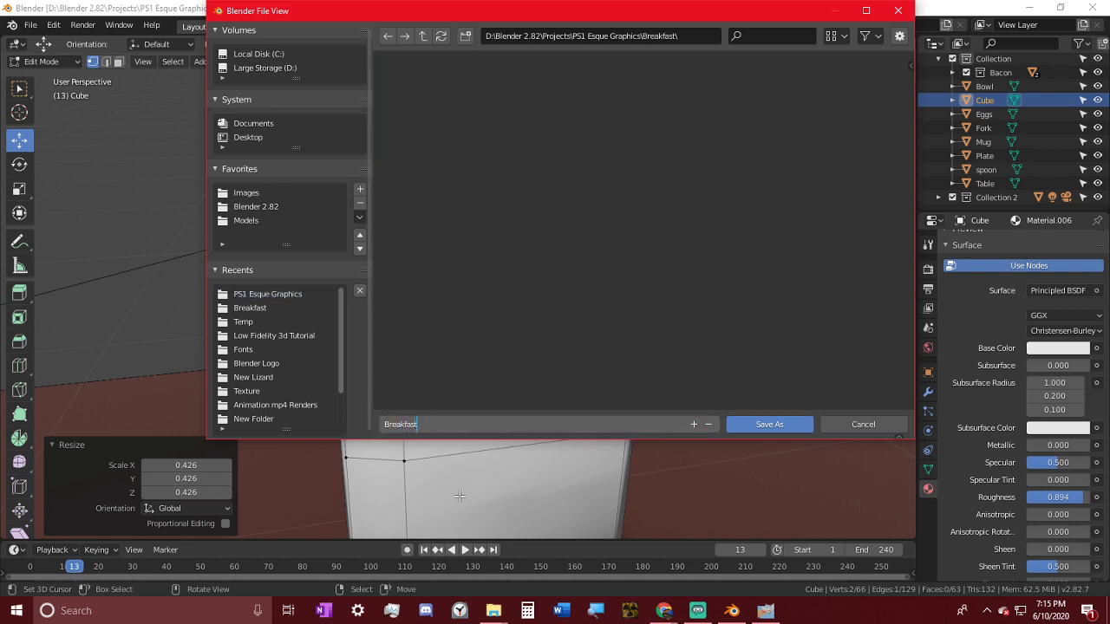
text(Breakfast)
key(Return)
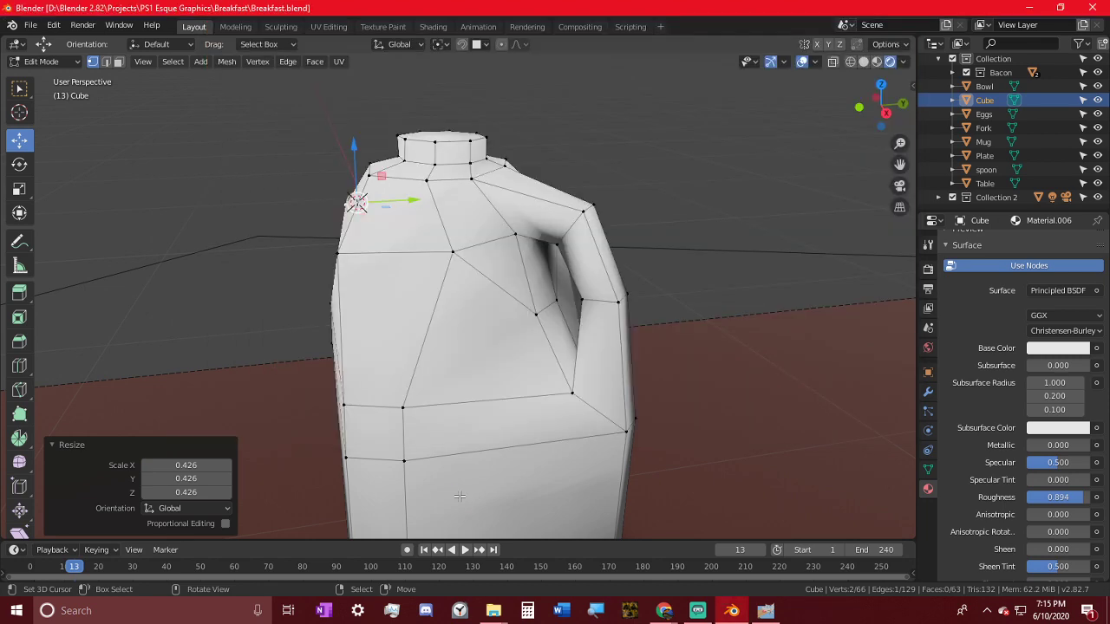
- Examine the breakfast scene around the table and play the animation through the camera to check the composition
middle_drag(482, 359, 421, 225)
scroll(655, 410, down, 4)
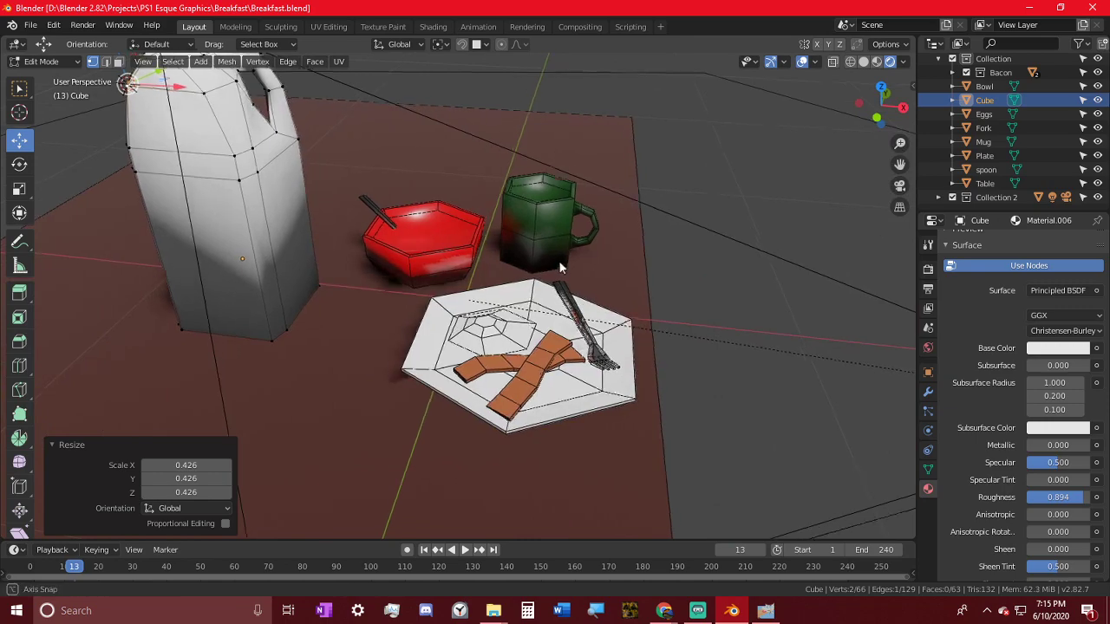
middle_drag(558, 260, 524, 292)
scroll(394, 256, down, 3)
scroll(571, 336, up, 3)
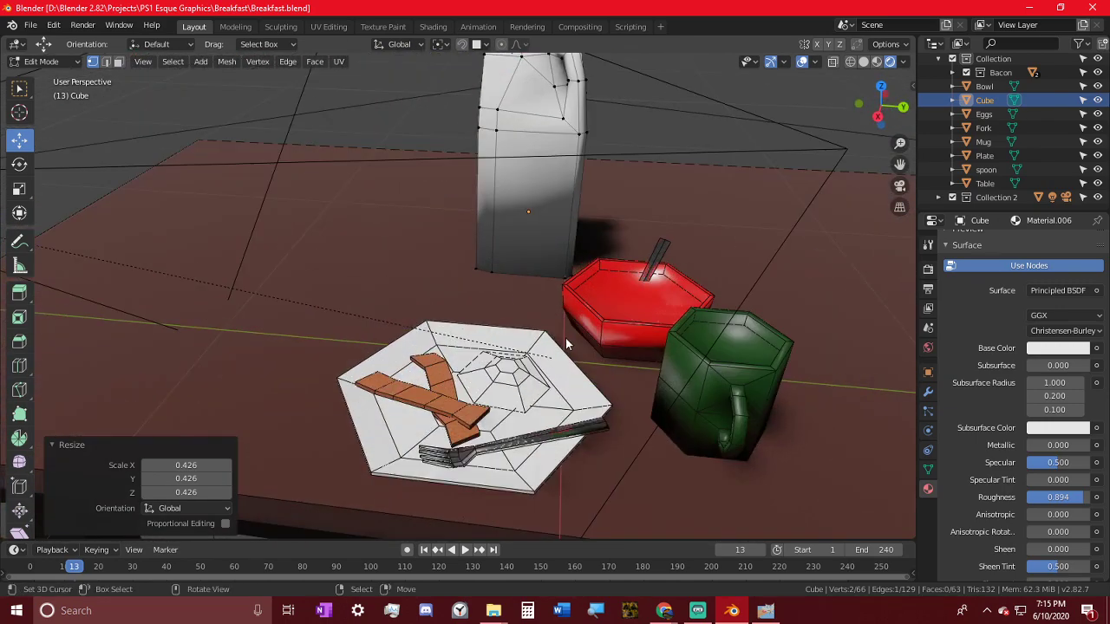
middle_drag(570, 337, 668, 308)
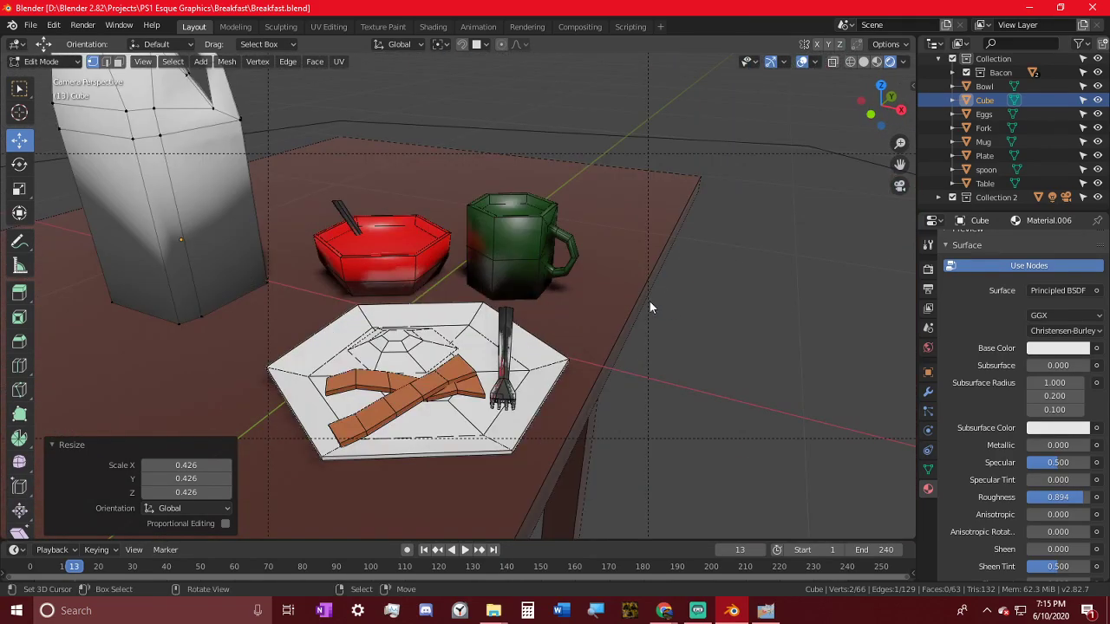
key(KP_0)
key(space)
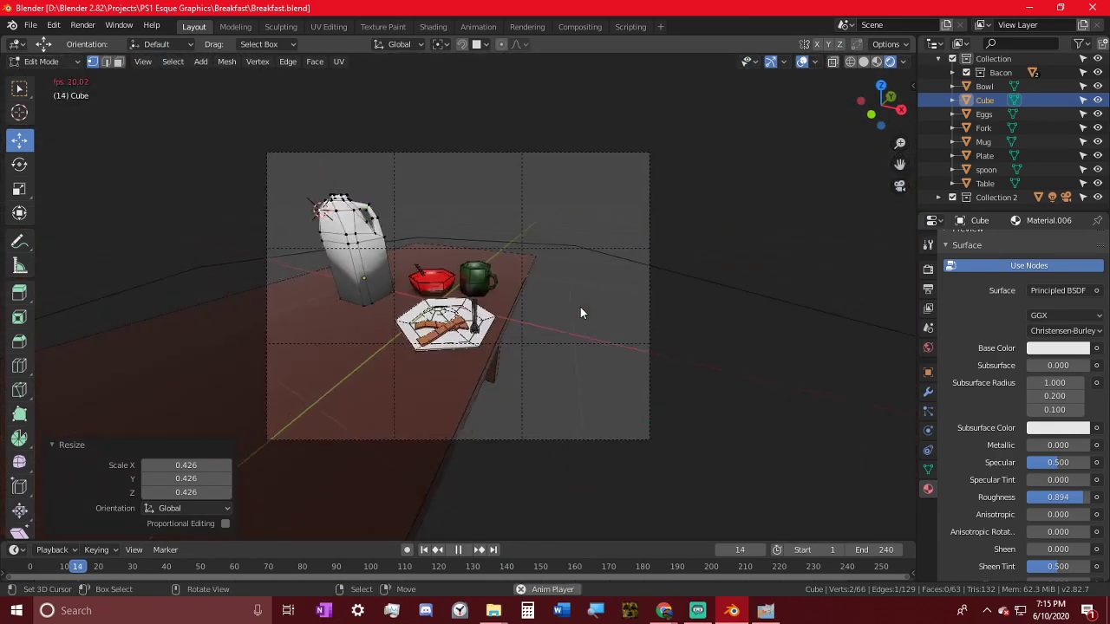
scroll(577, 307, up, 2)
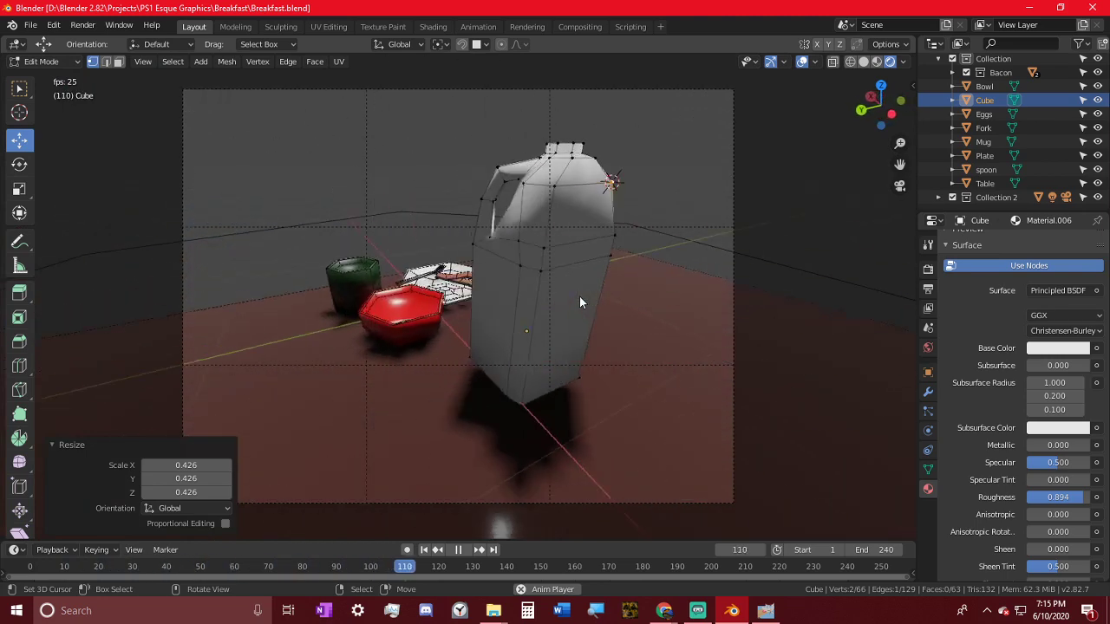
scroll(808, 129, up, 2)
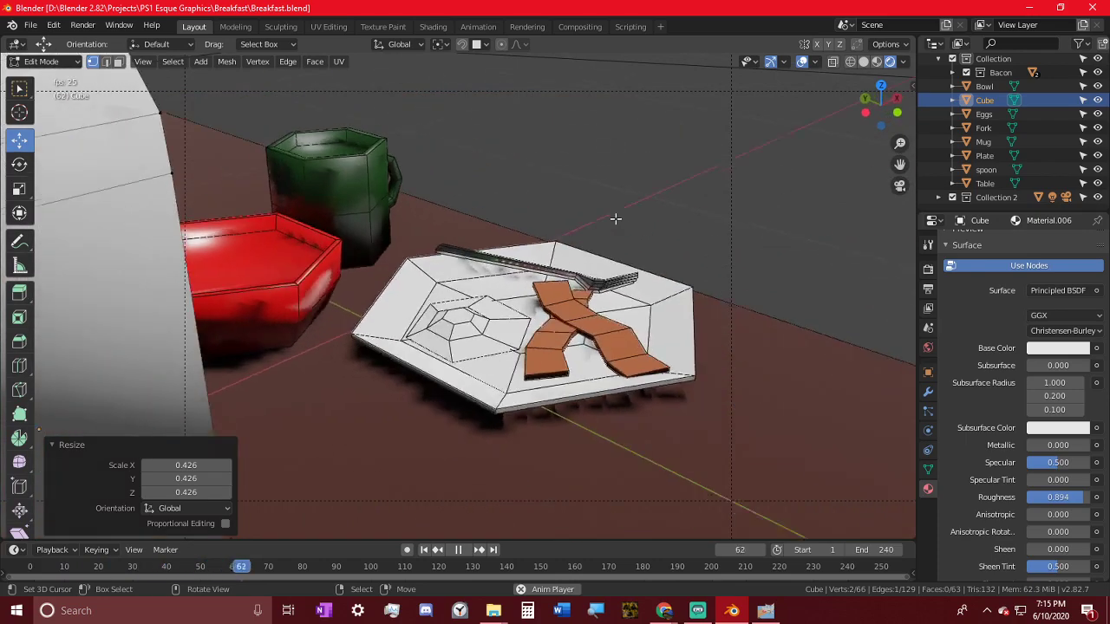
key(space)
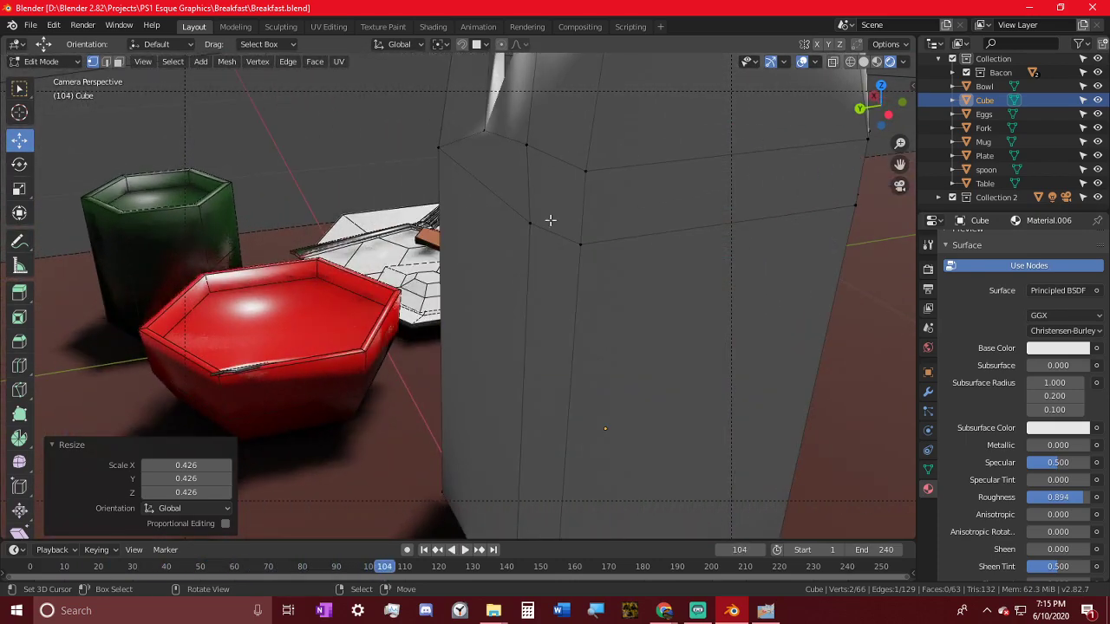
- Add a UV sphere with 6 segments, 6 rings and a 2-inch radius on the table beside the plate and jug
middle_drag(163, 228, 358, 332)
middle_drag(511, 332, 384, 305)
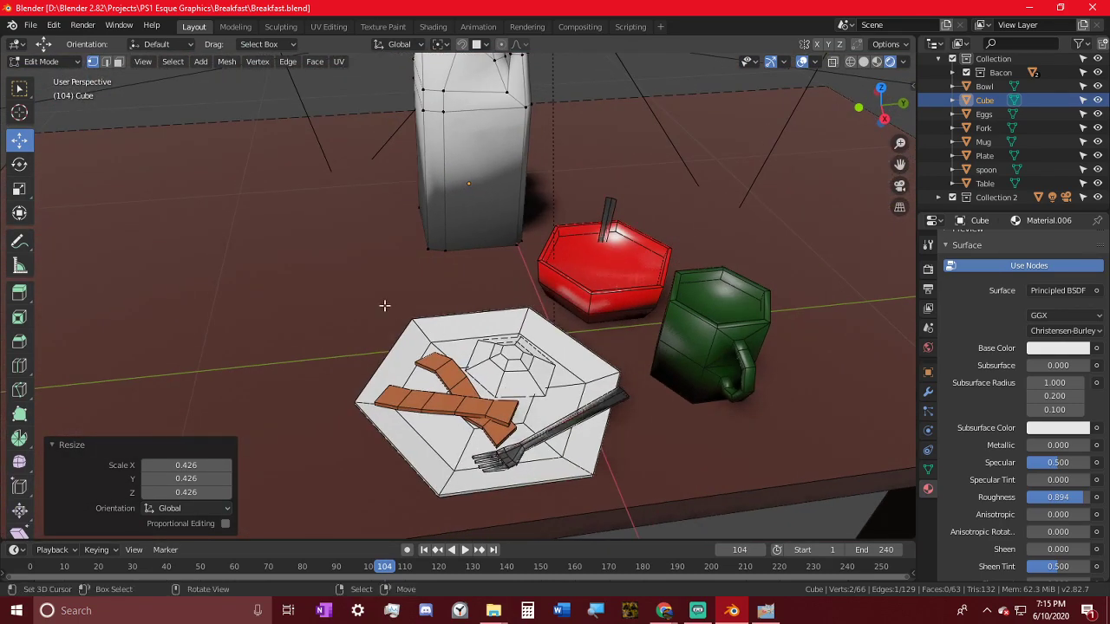
key(shift+a)
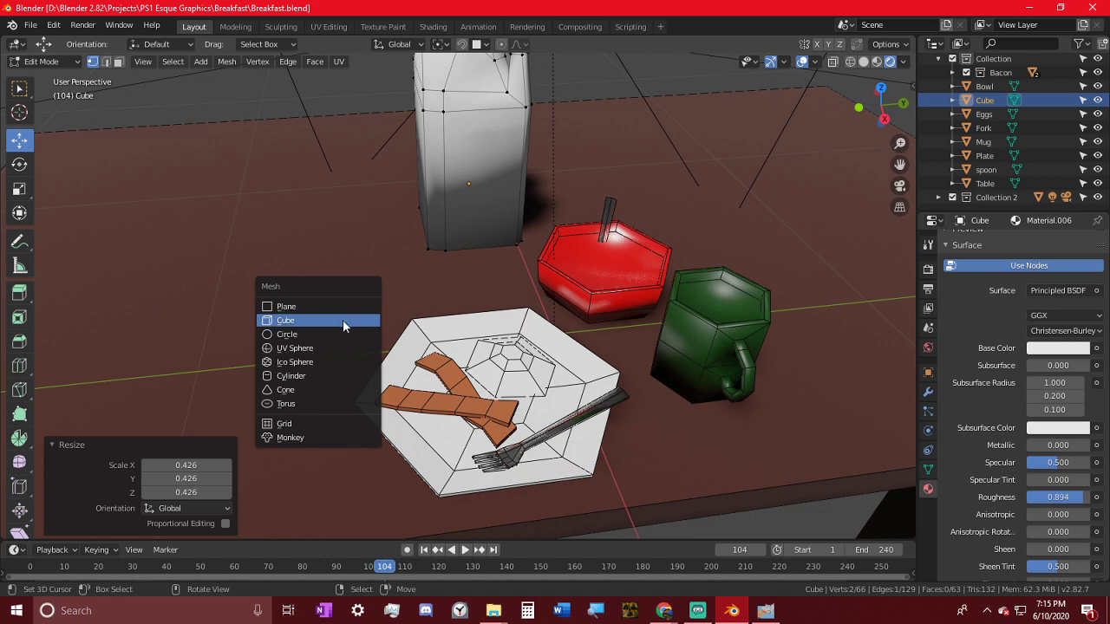
click(345, 347)
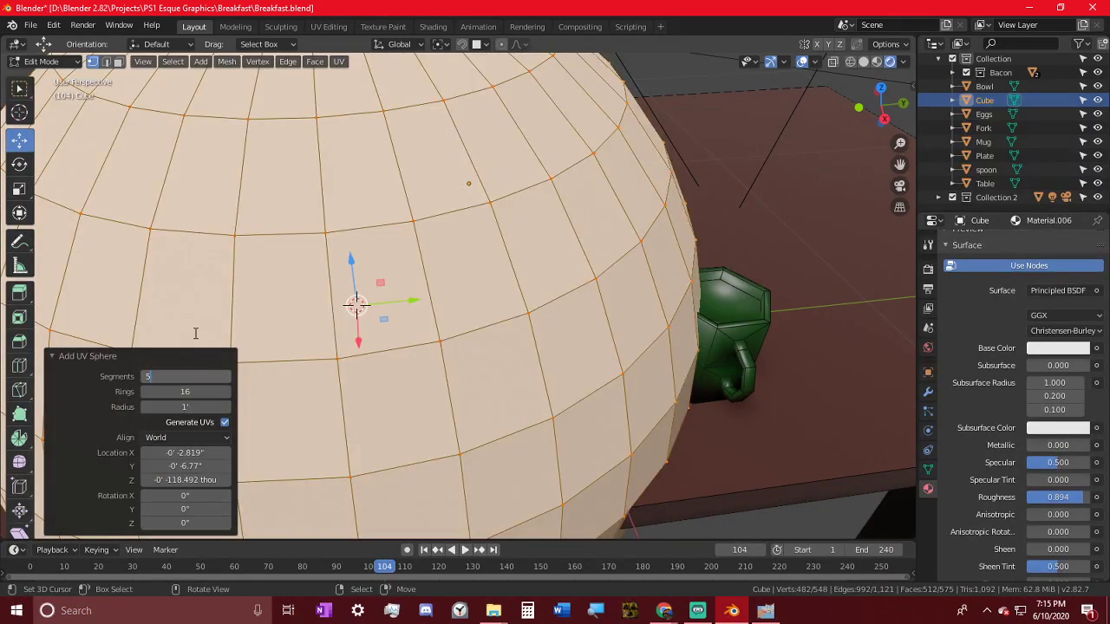
key(Return)
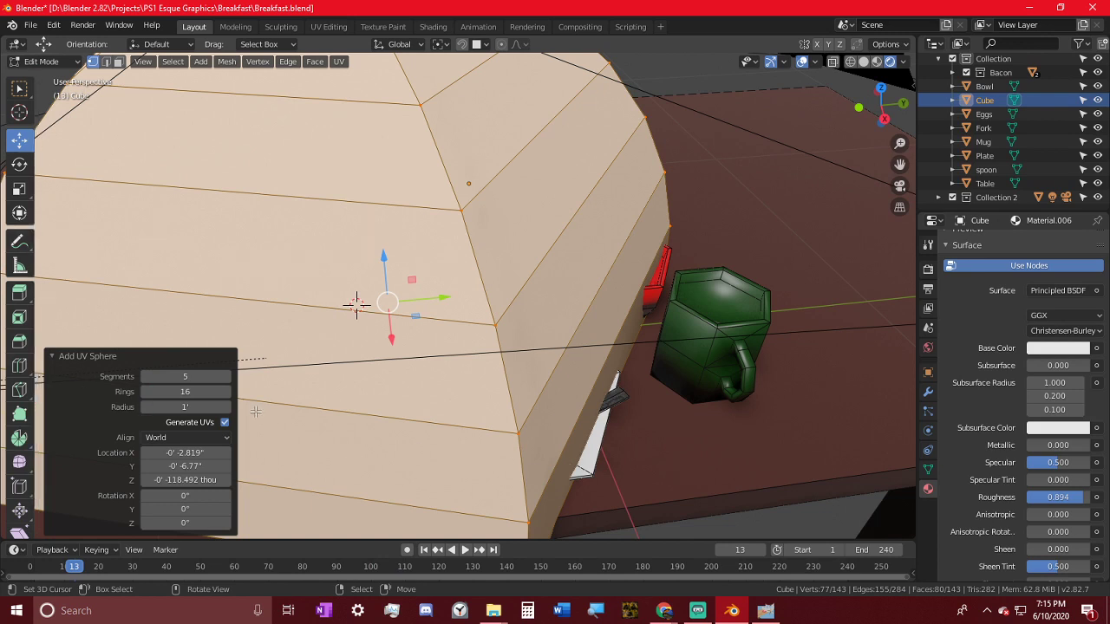
key(Return)
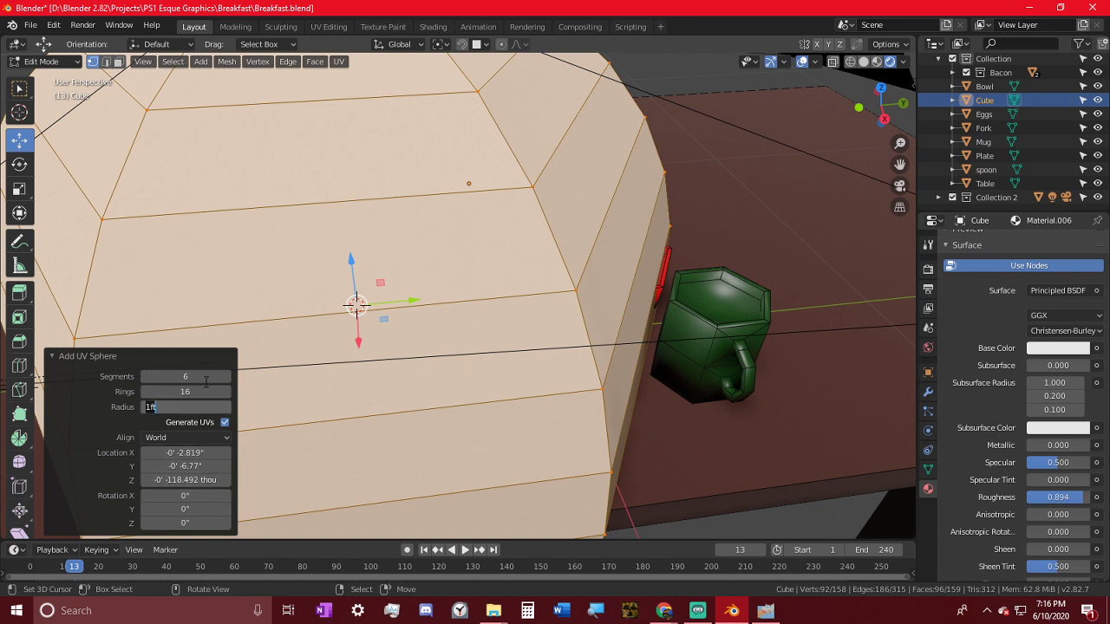
key(Return)
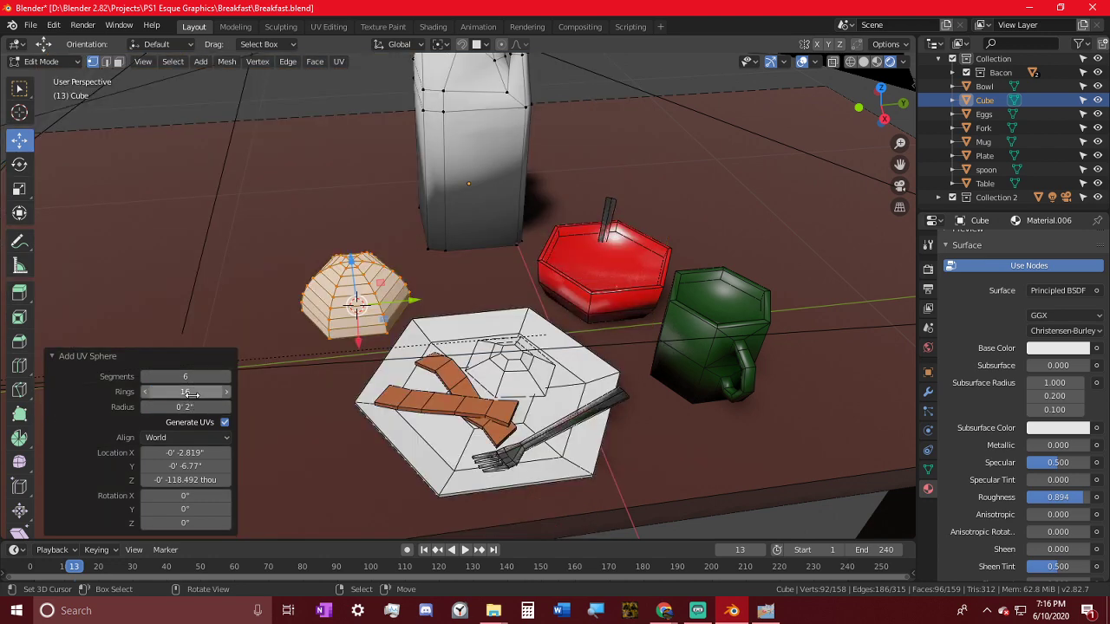
click(189, 390)
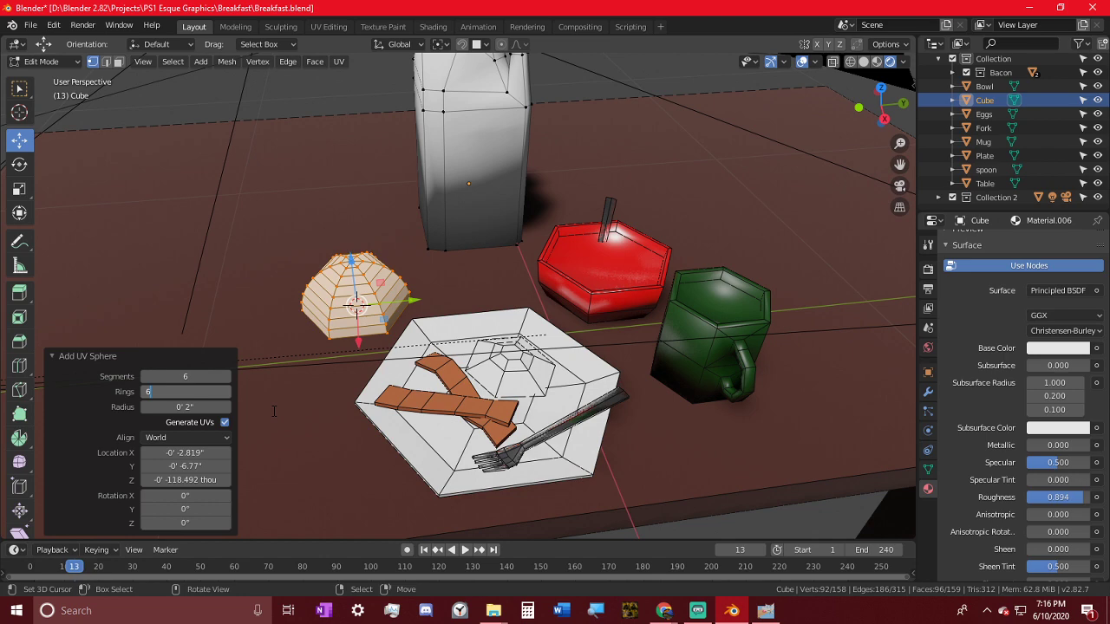
key(Return)
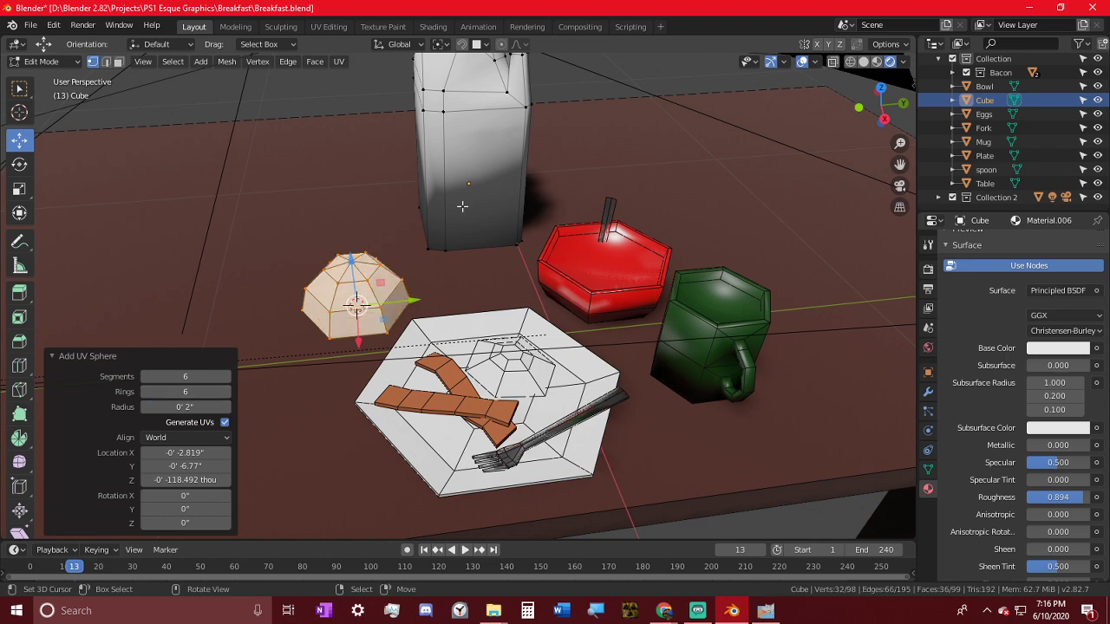
- Flatten the new sphere by a factor of 0.676 along Z and raise it 1.193 inches
middle_drag(462, 205, 460, 130)
key(s)
key(z)
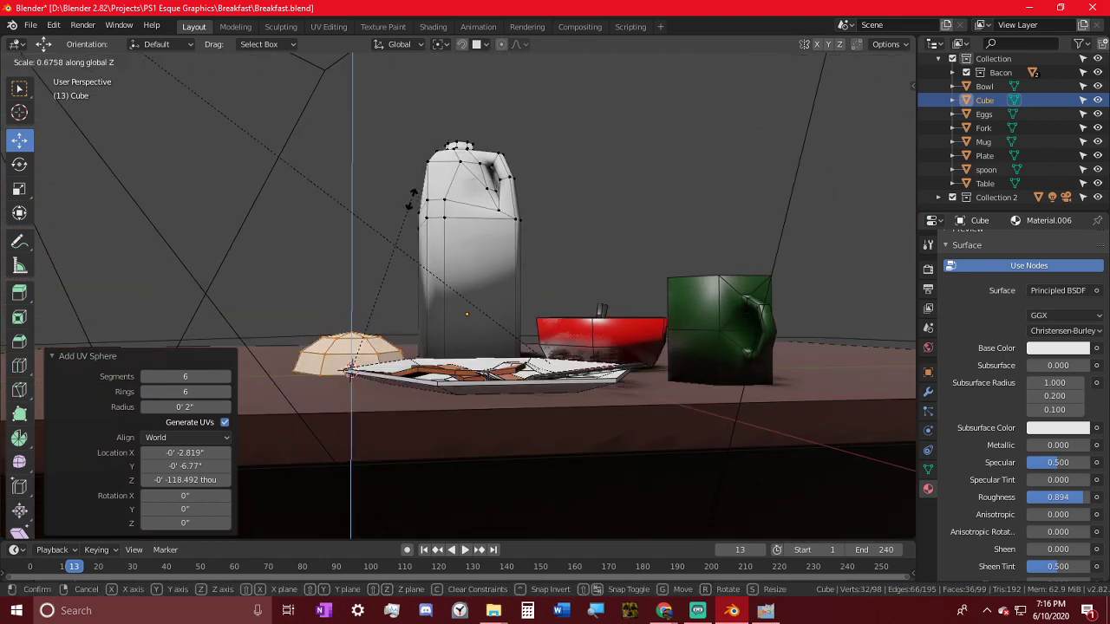
click(411, 199)
middle_drag(411, 199, 425, 238)
key(g)
key(z)
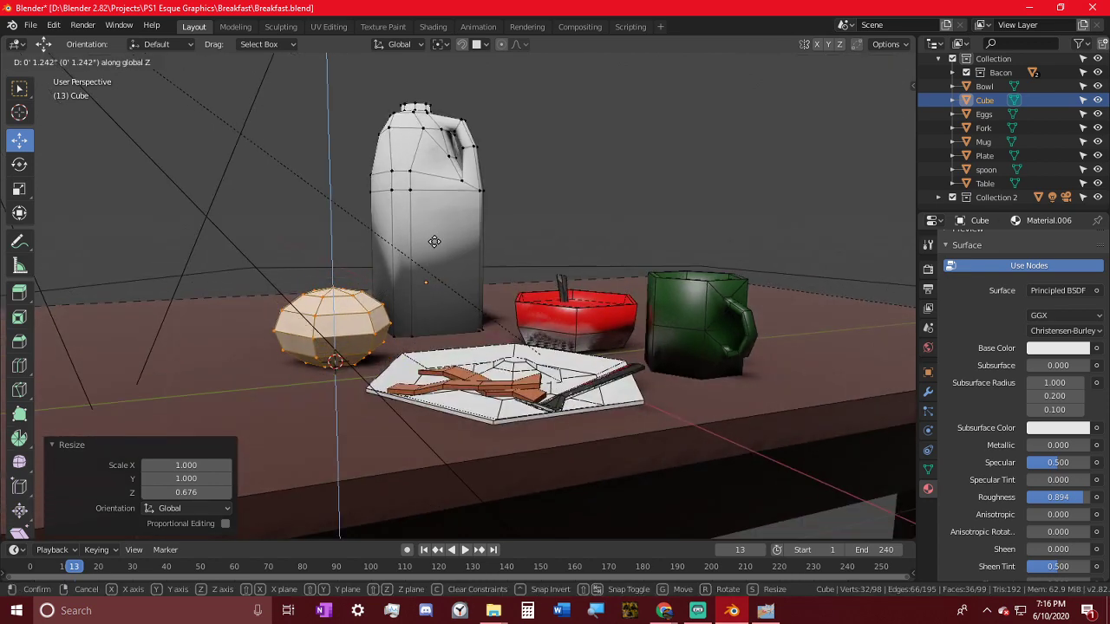
click(434, 242)
- Stretch the raised sphere by a factor of 1.216 along Z
middle_drag(521, 270, 508, 307)
key(s)
key(z)
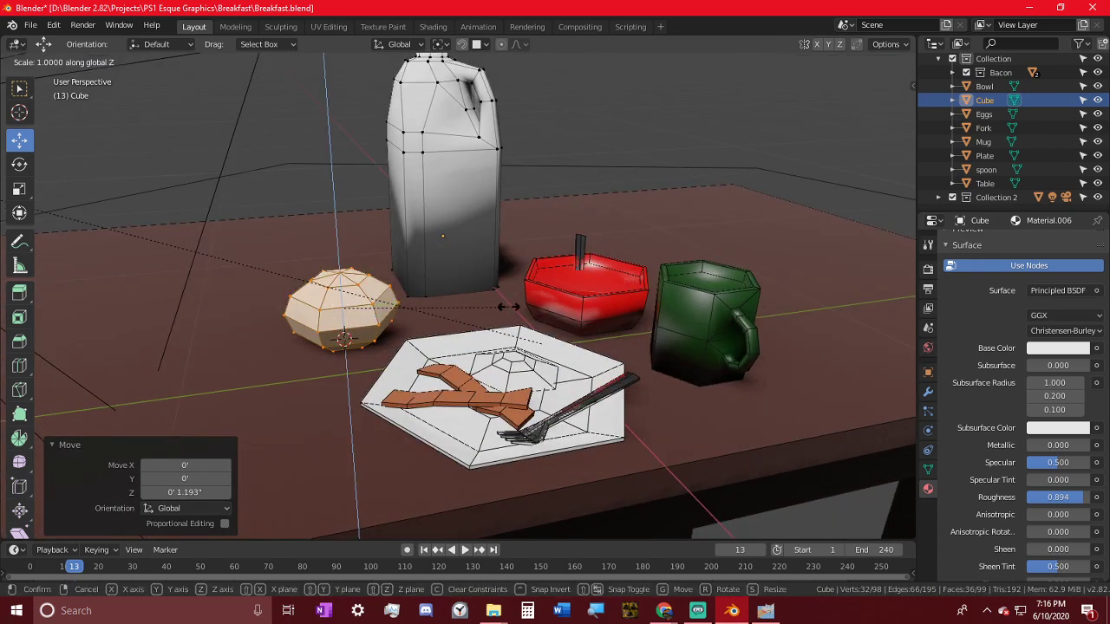
click(382, 312)
- Flatten the sphere's bottom vertices by a factor of 0.635 along Z
middle_drag(381, 312, 379, 265)
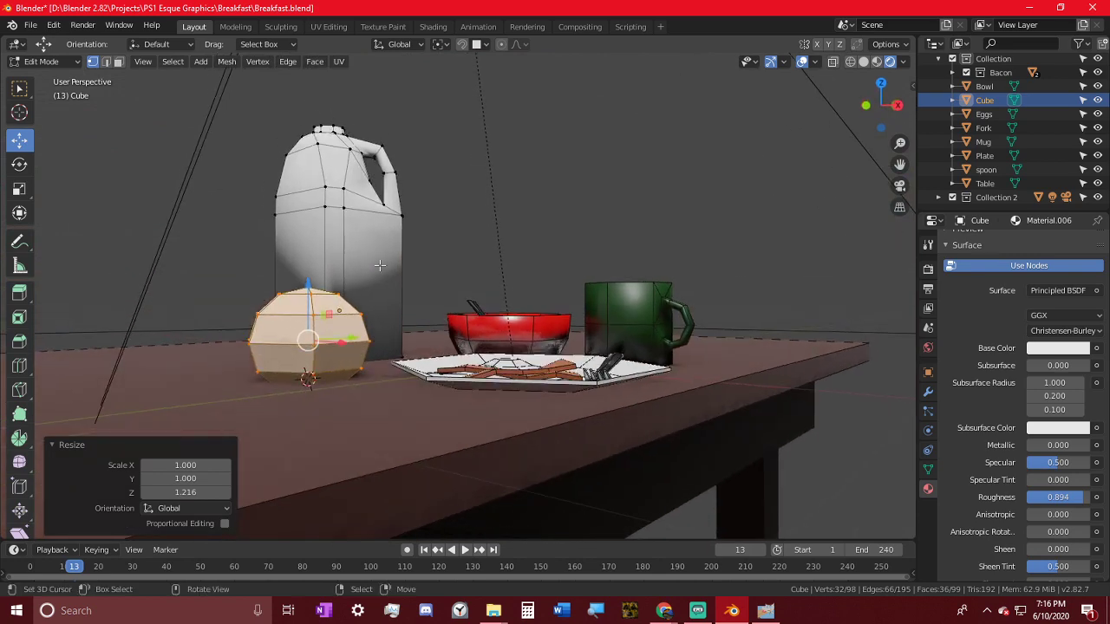
key(shift+z)
key(c)
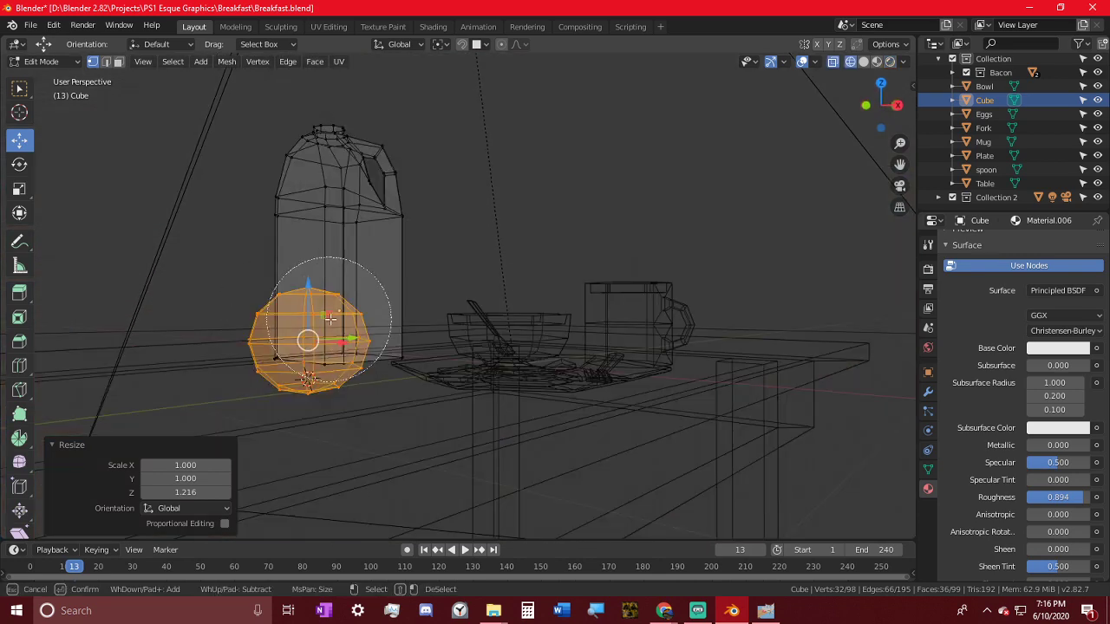
middle_drag(340, 318, 224, 309)
right_click(302, 304)
key(s)
key(z)
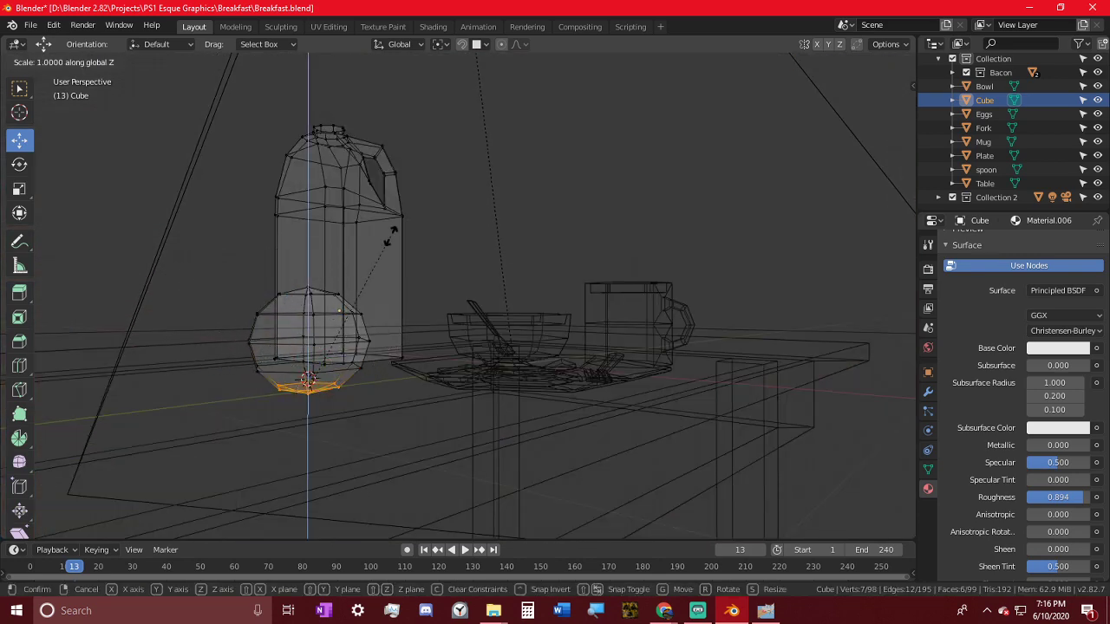
click(345, 285)
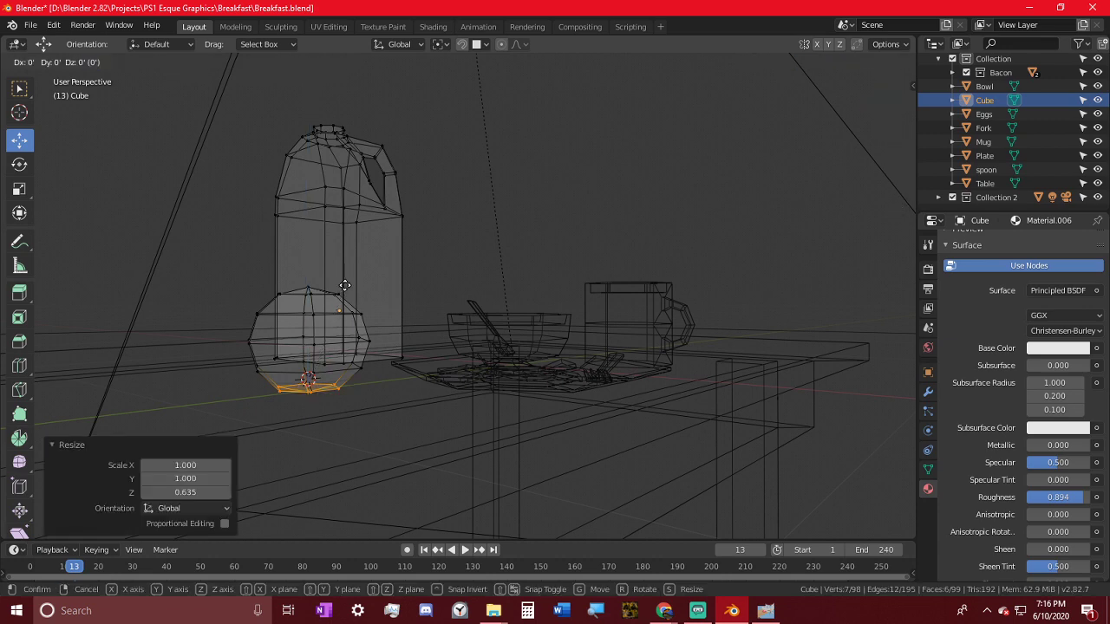
- Raise the sphere's bottom vertices 130.445 thou along Z and switch the viewport back to rendered shading in Object Mode
key(g)
key(z)
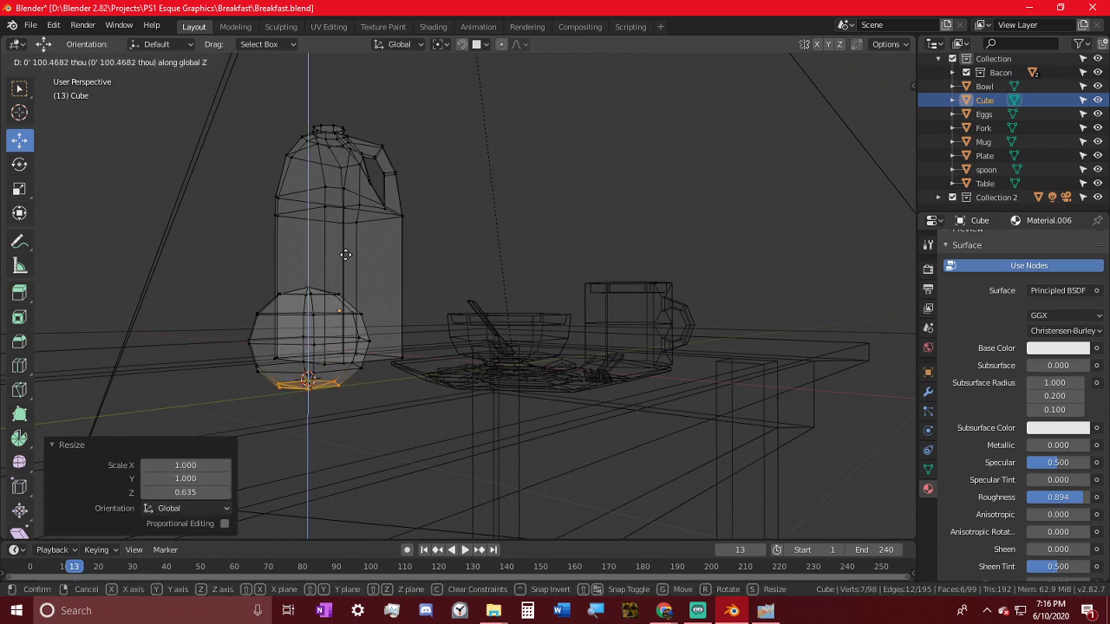
click(345, 248)
middle_drag(345, 248, 235, 330)
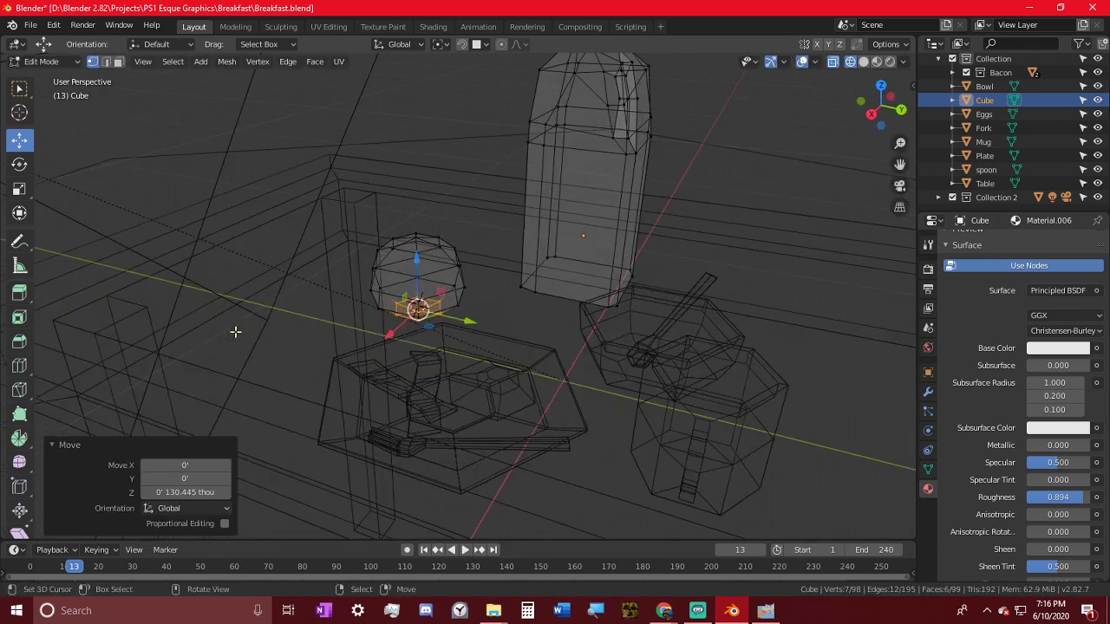
key(Tab)
middle_drag(382, 305, 462, 301)
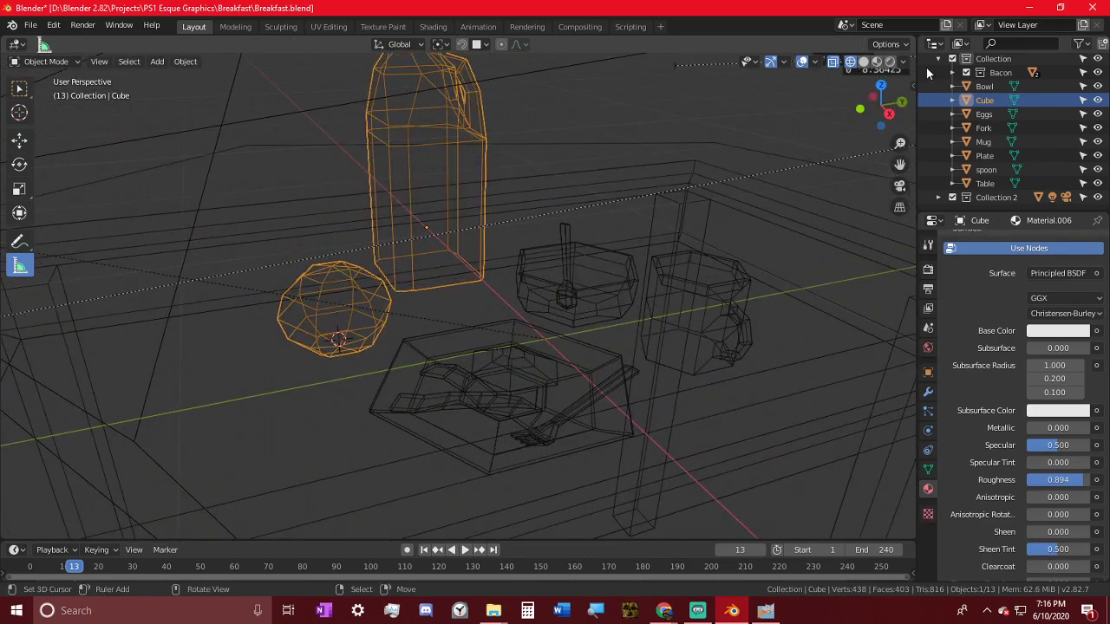
click(890, 62)
mouse_move(711, 173)
middle_down()
mouse_move(660, 209)
mouse_move(580, 204)
mouse_move(486, 273)
middle_up()
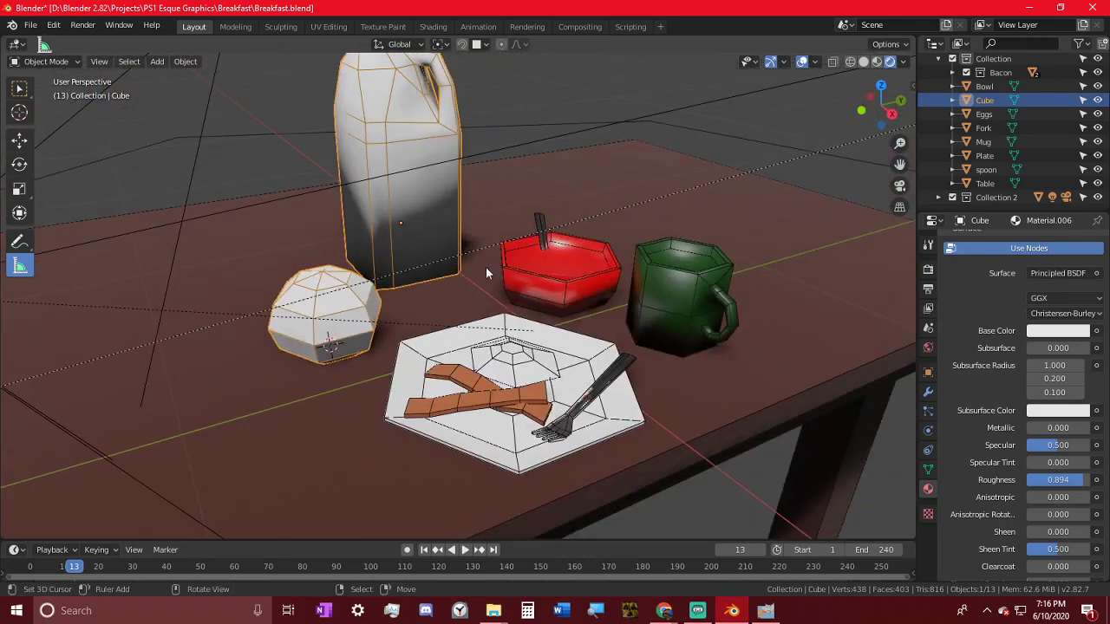
key(g)
key(shift+z)
right_click(330, 306)
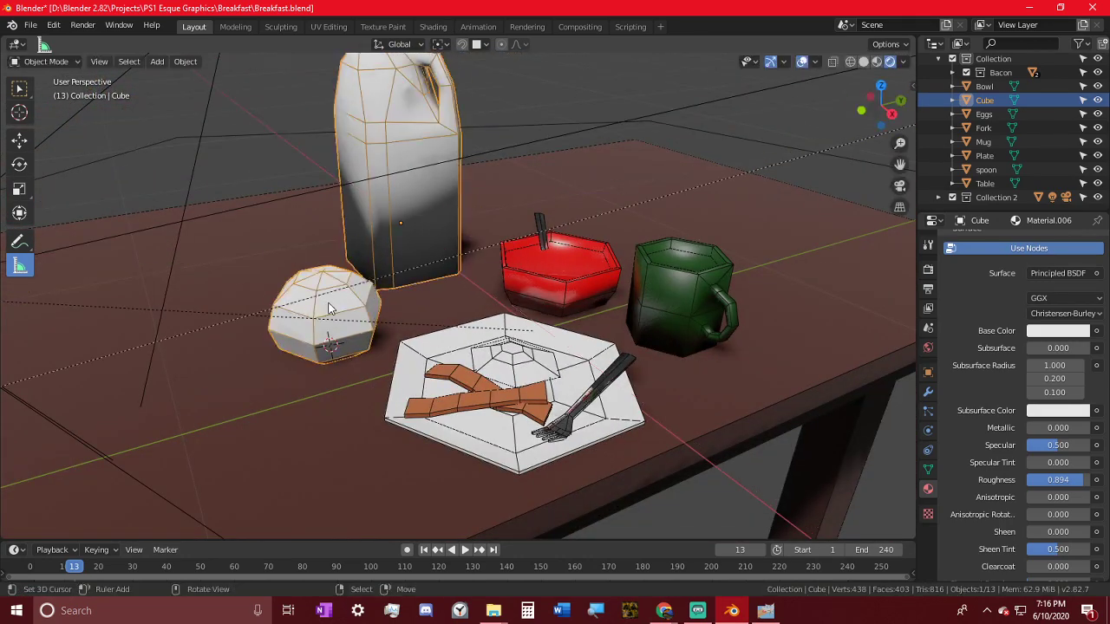
key(g)
key(Escape)
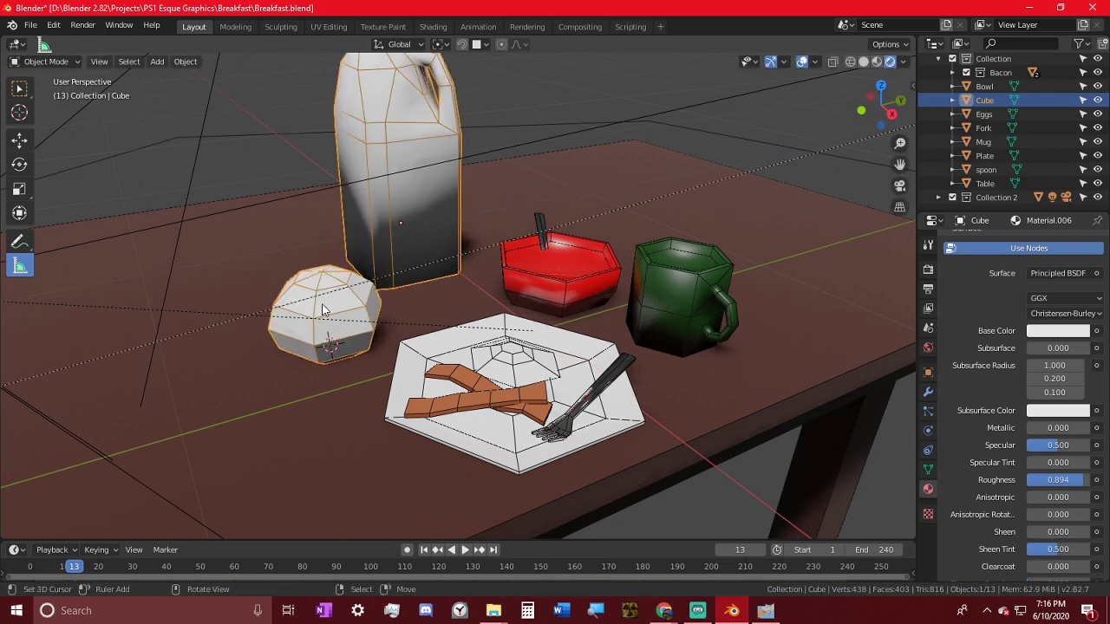
right_click(303, 263)
right_click(329, 285)
- Separate the sphere's linked geometry from the milk jug mesh into its own object
key(Tab)
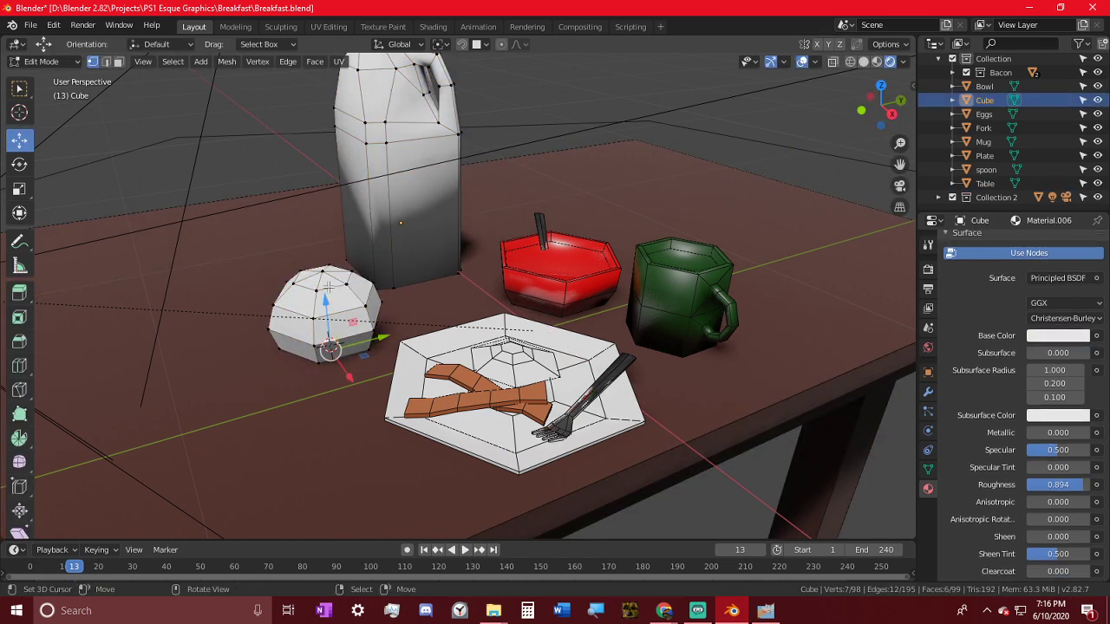
key(l)
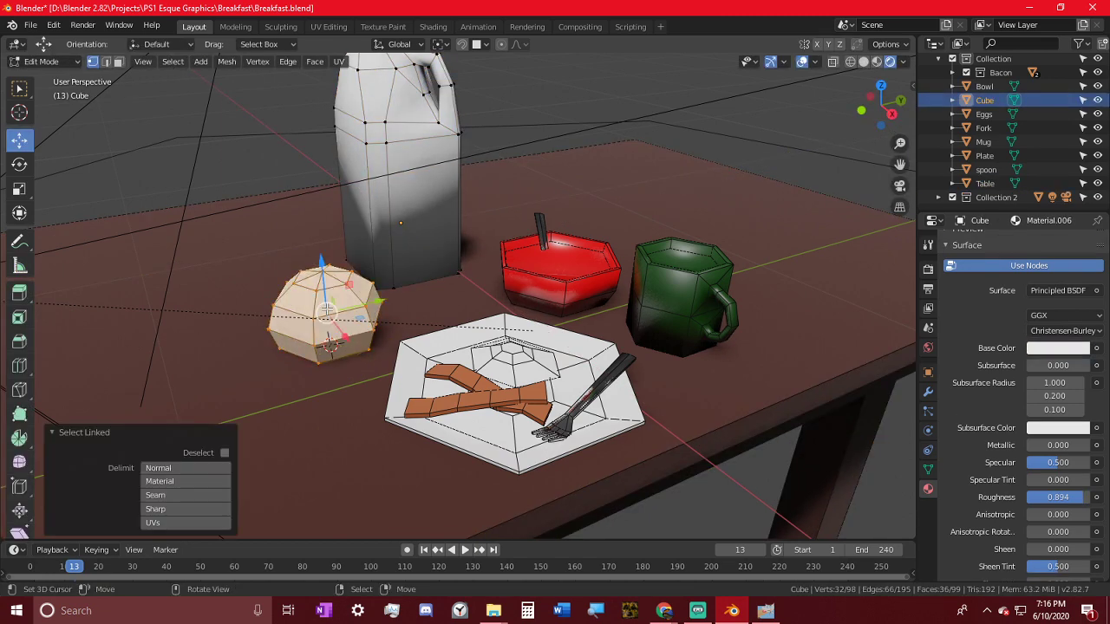
key(p)
click(328, 311)
key(Tab)
- Snap the 3D cursor to the sphere's geometry and set the origin of the selected objects to the 3D cursor
key(shift+s)
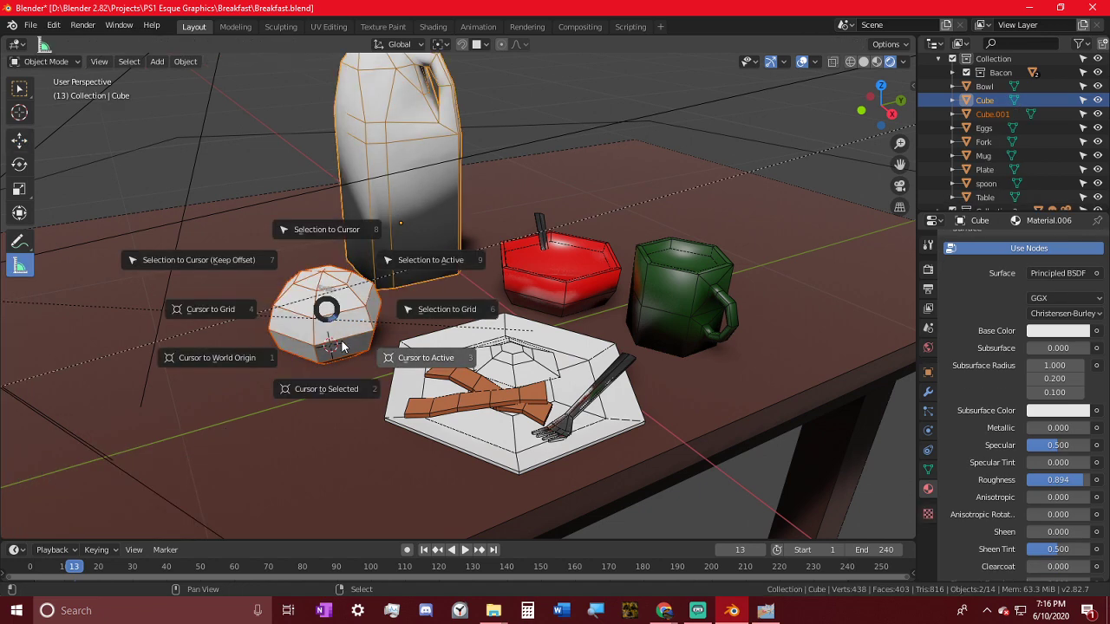
click(341, 391)
key(Tab)
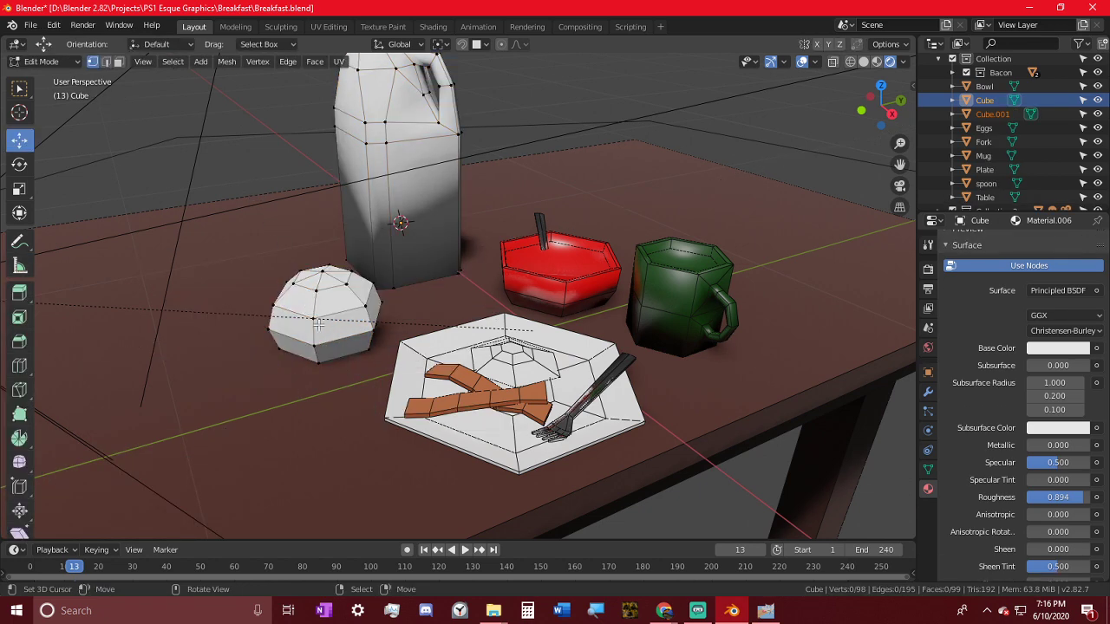
key(l)
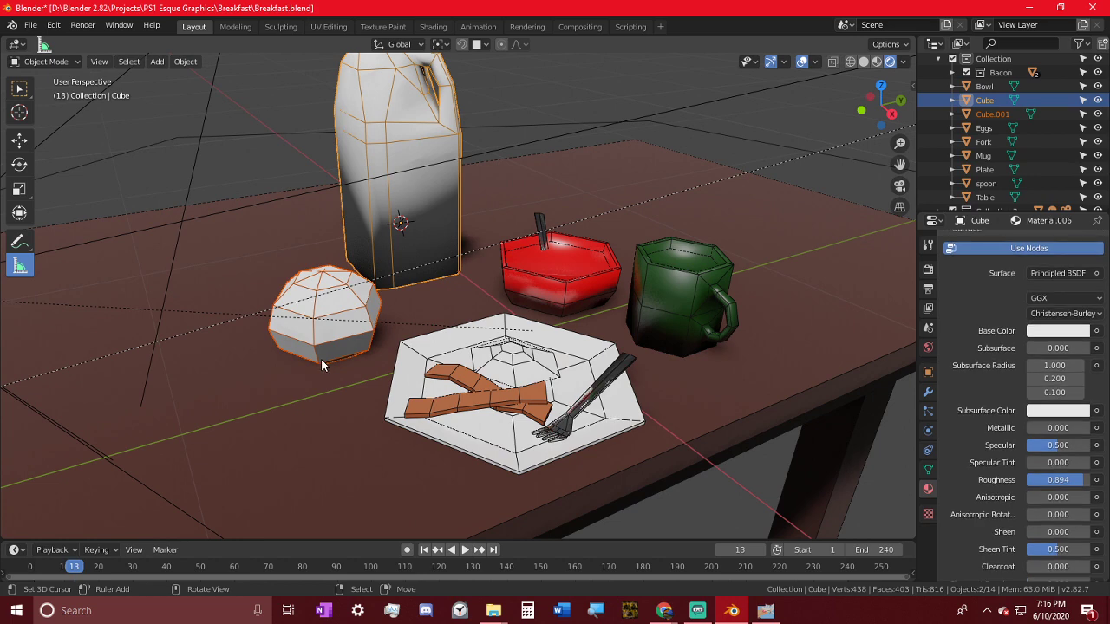
key(shift+s)
click(319, 419)
key(Tab)
click(185, 61)
mouse_move(217, 92)
click(407, 121)
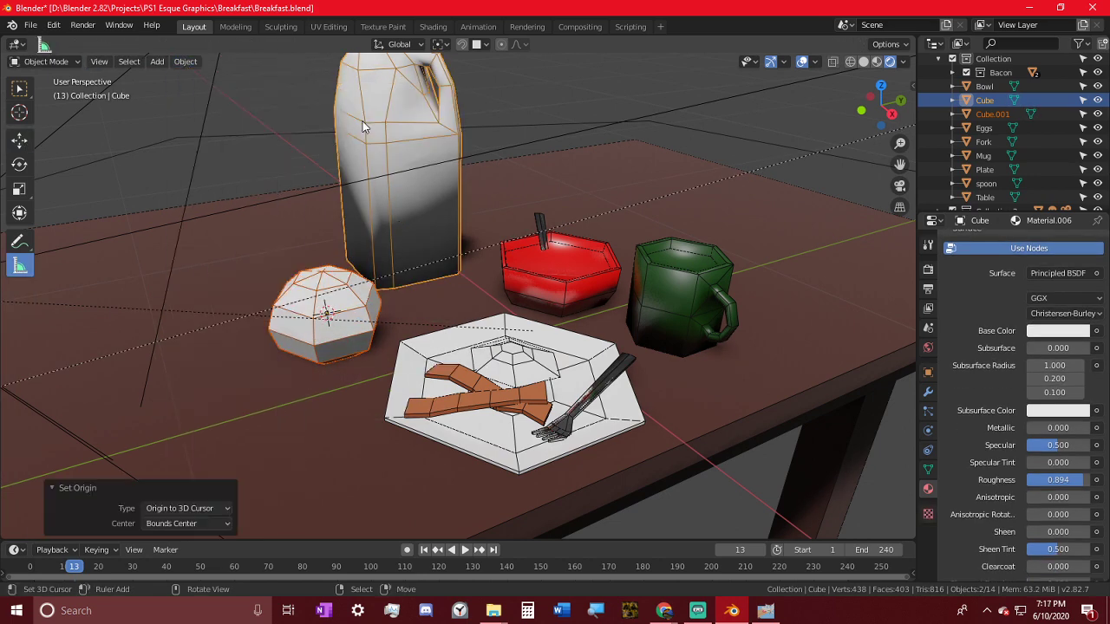
- Try an orange base color on the material shared by the milk jug and the sphere, and undo it
key(Tab)
middle_drag(407, 173, 445, 351)
key(Tab)
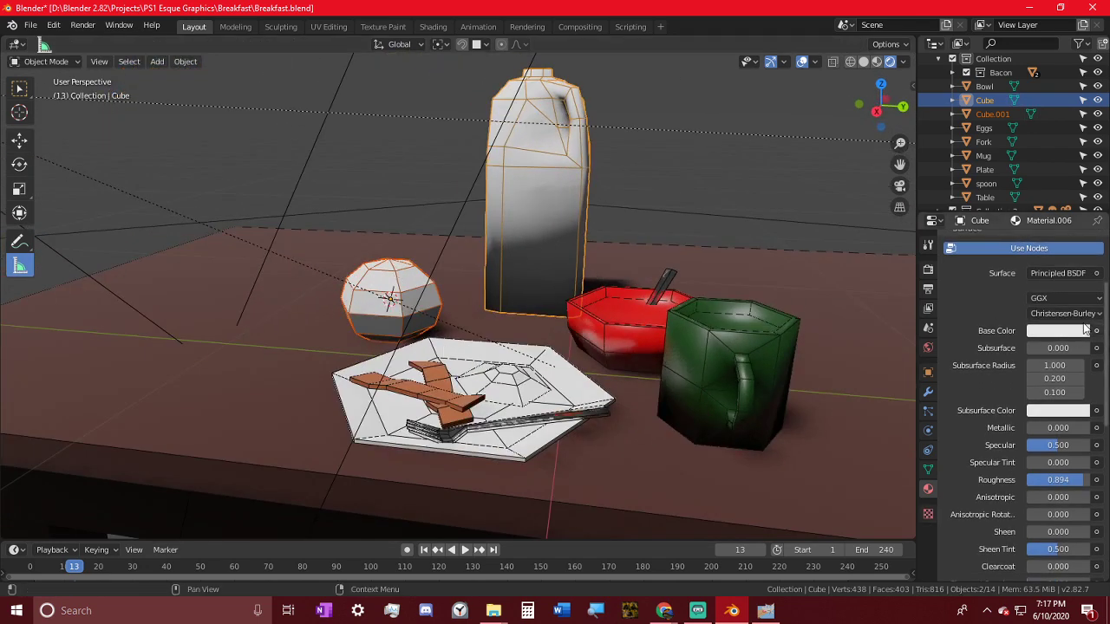
click(1057, 331)
drag(1013, 211, 997, 224)
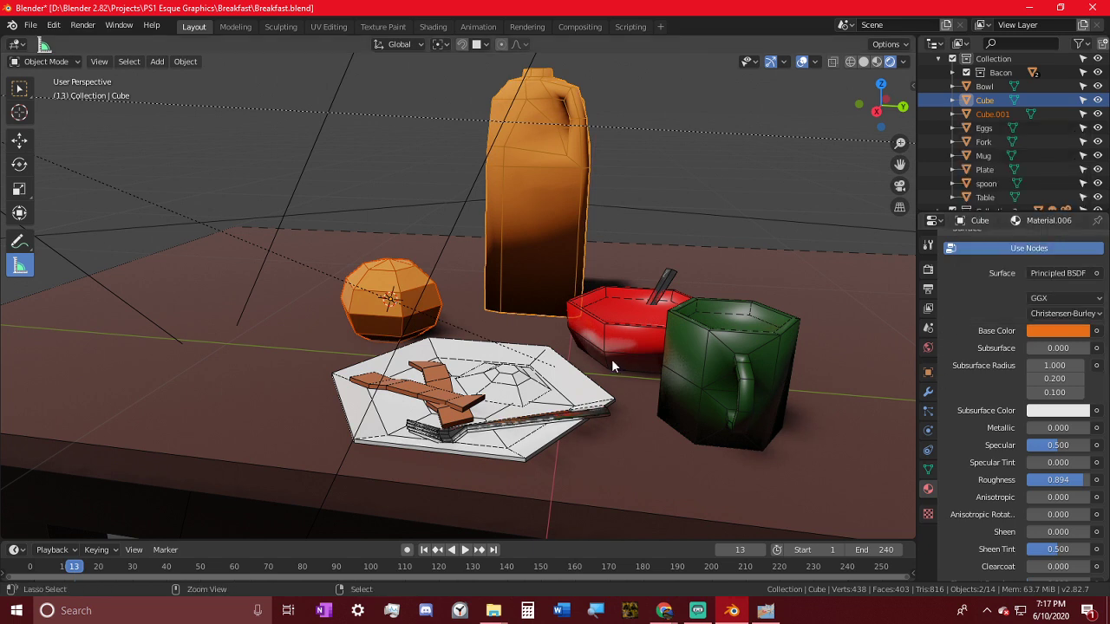
key(ctrl+z)
- Rename the shared material Milk, give the jug its own copy and rename that copy Orange
scroll(1015, 288, up, 3)
scroll(1015, 288, up, 1)
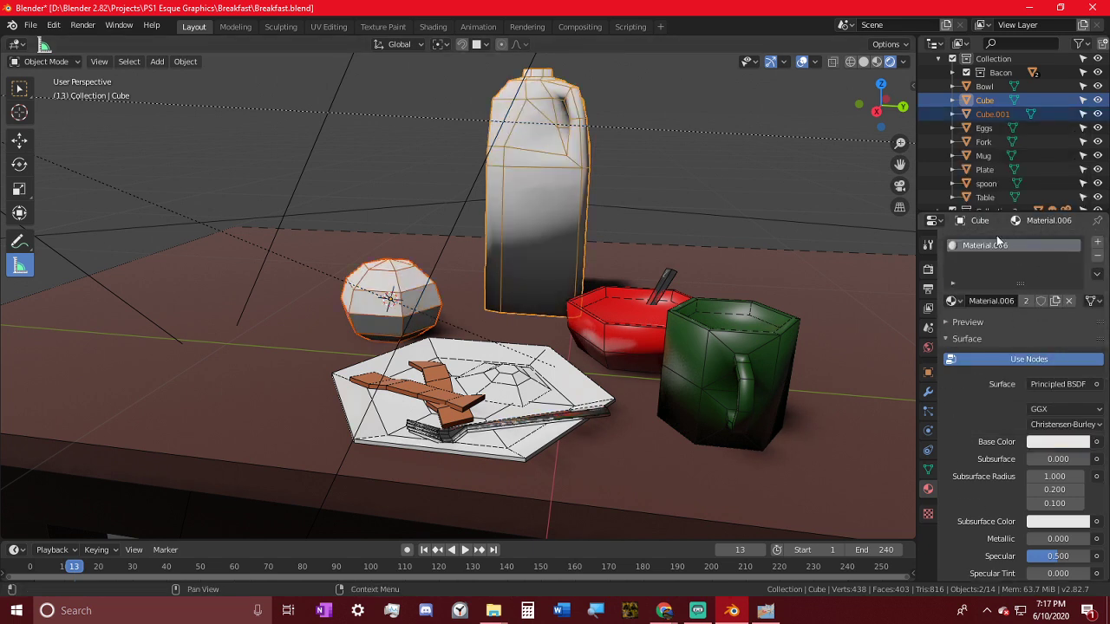
double_click(1012, 246)
text(Milk)
key(Return)
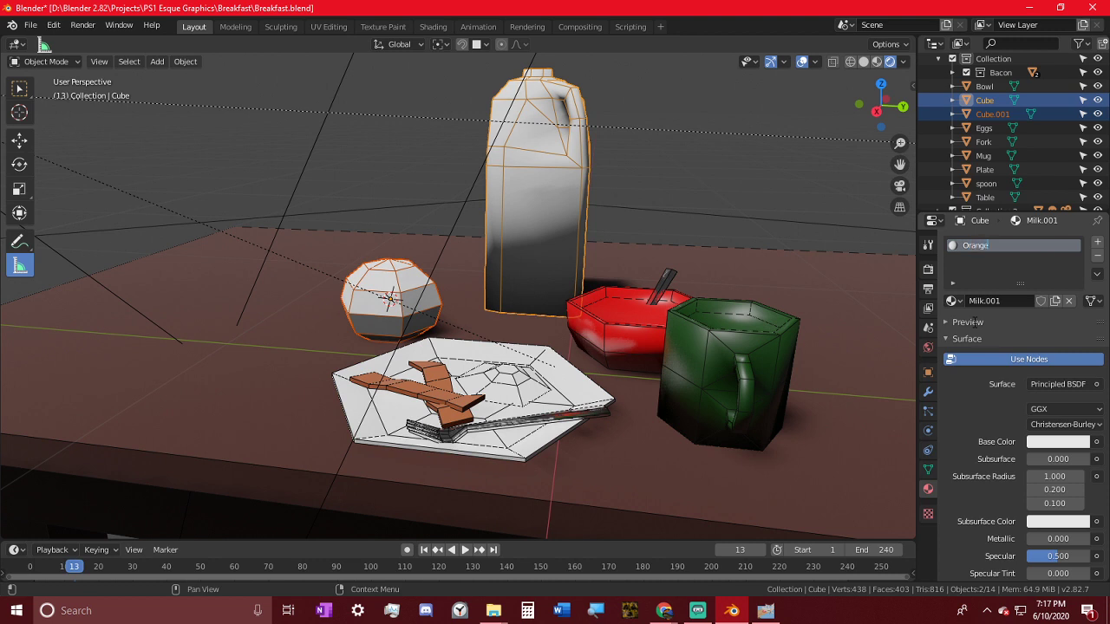
key(Return)
- Try a fully saturated orange base color with hue 0.079 on the jug's material, and undo it
click(1072, 442)
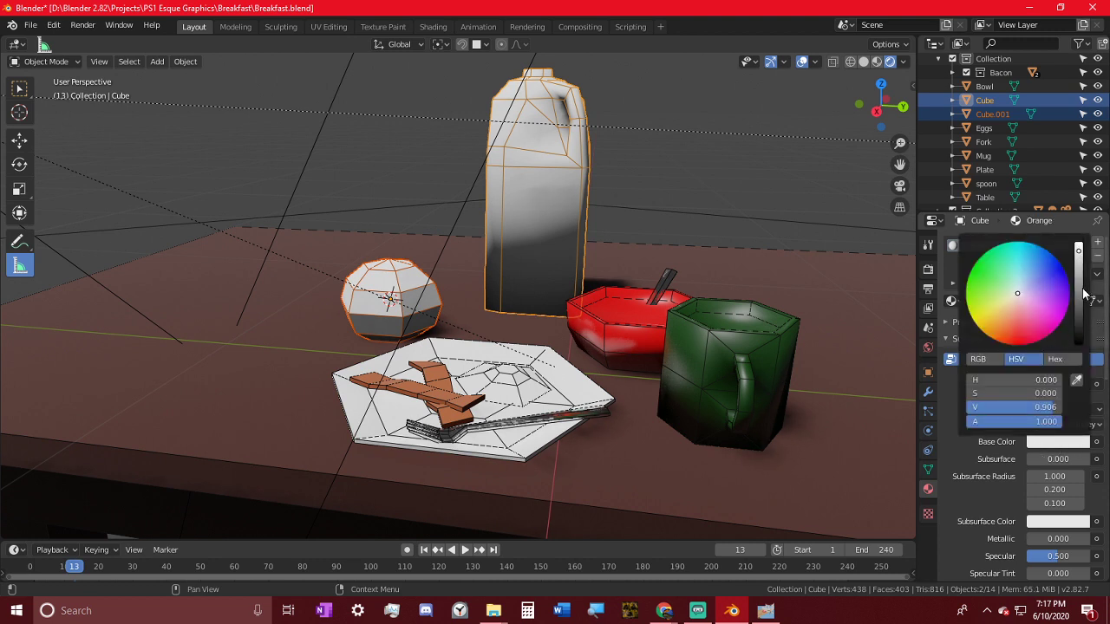
drag(1010, 310, 993, 339)
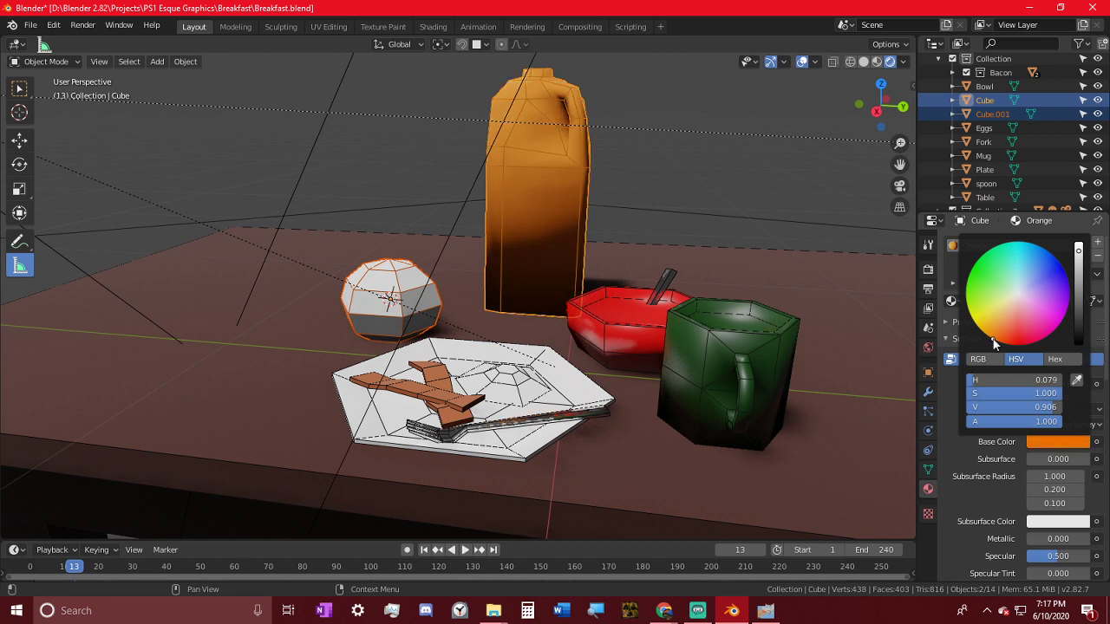
key(ctrl+z)
- Rename the milk jug's material Milk and the sphere's material Orange
click(356, 310)
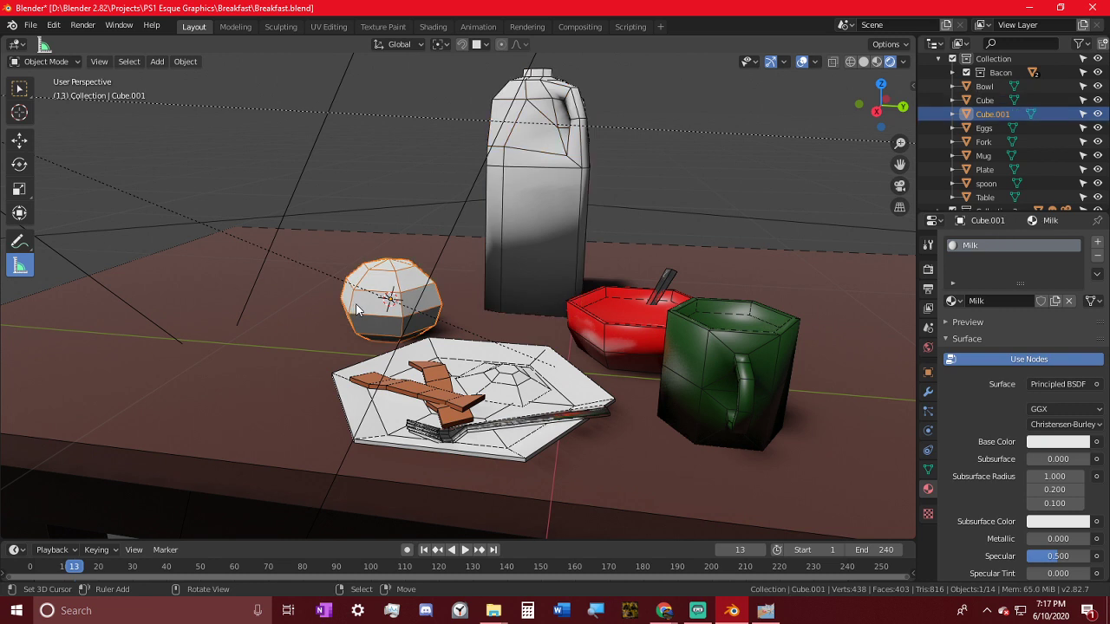
click(557, 214)
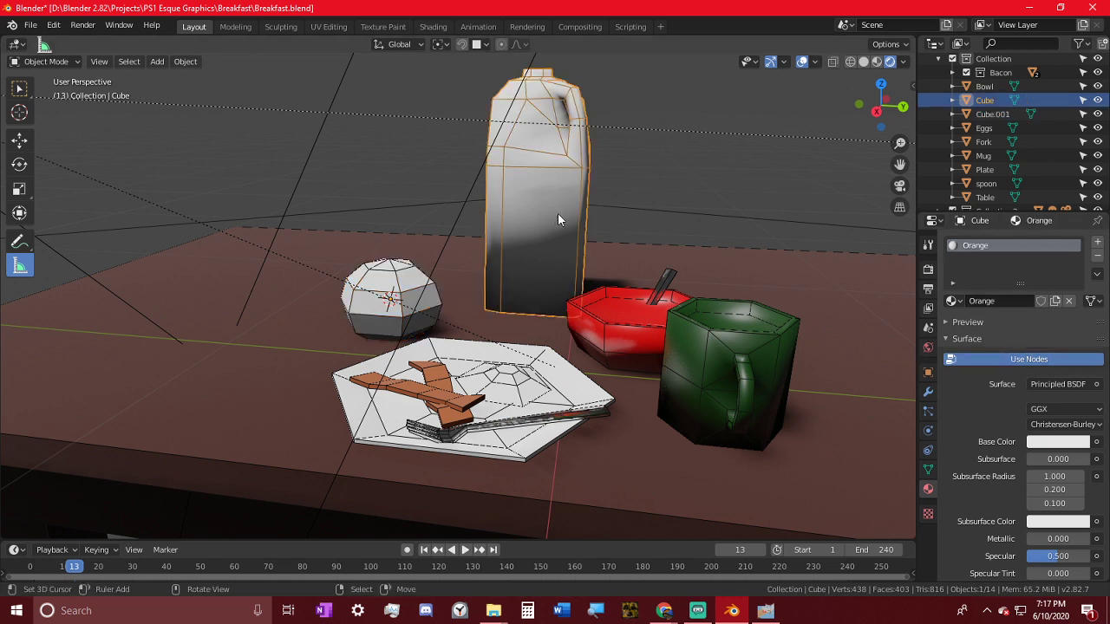
double_click(981, 248)
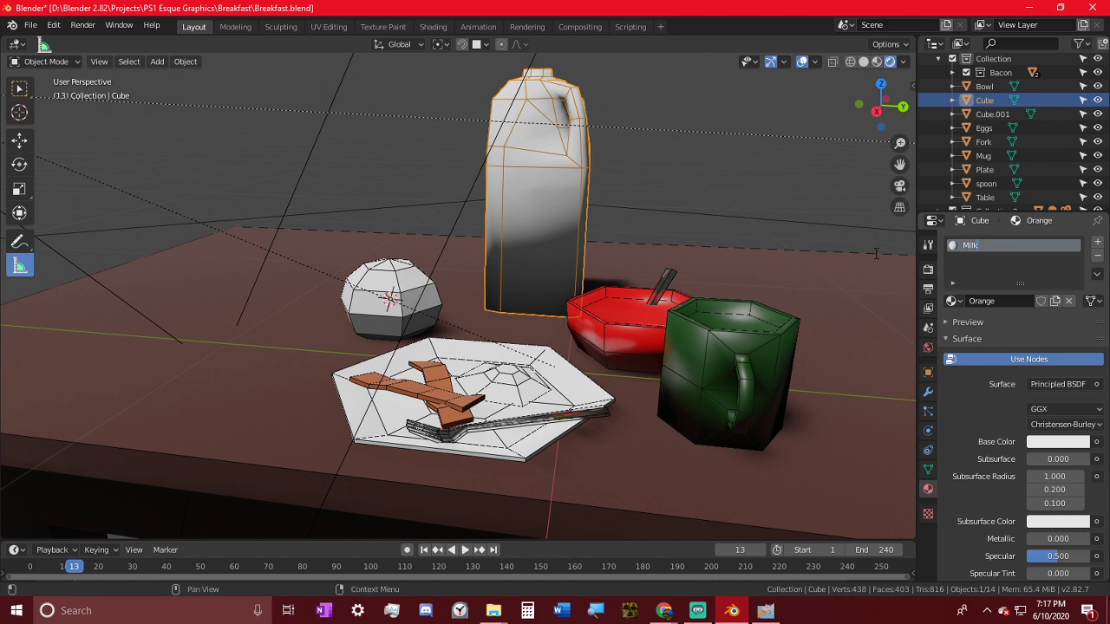
key(Return)
click(378, 272)
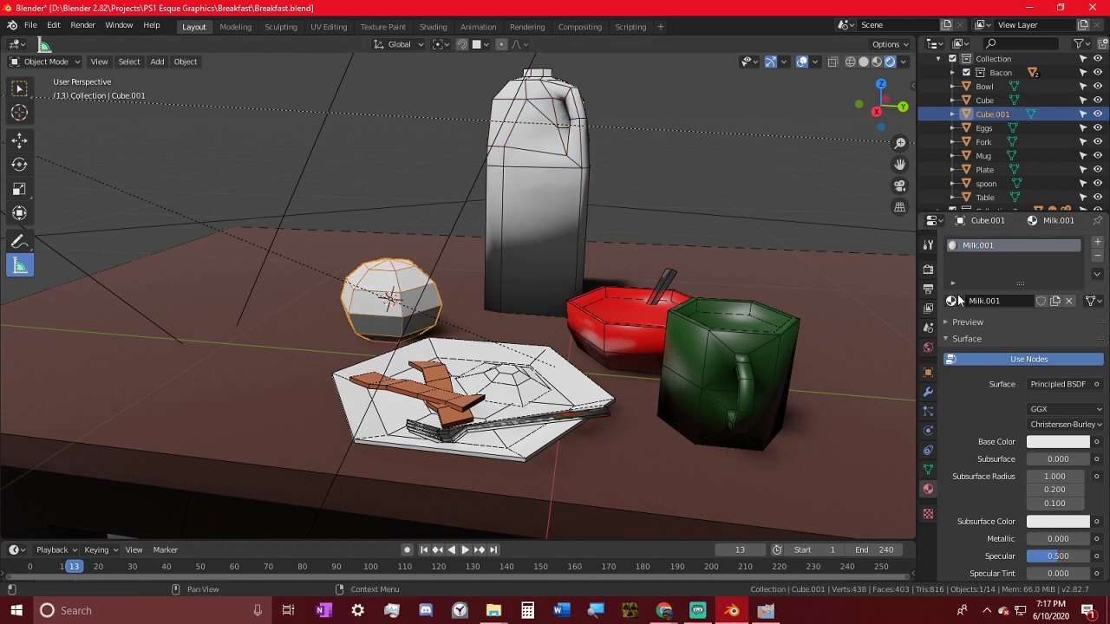
double_click(981, 246)
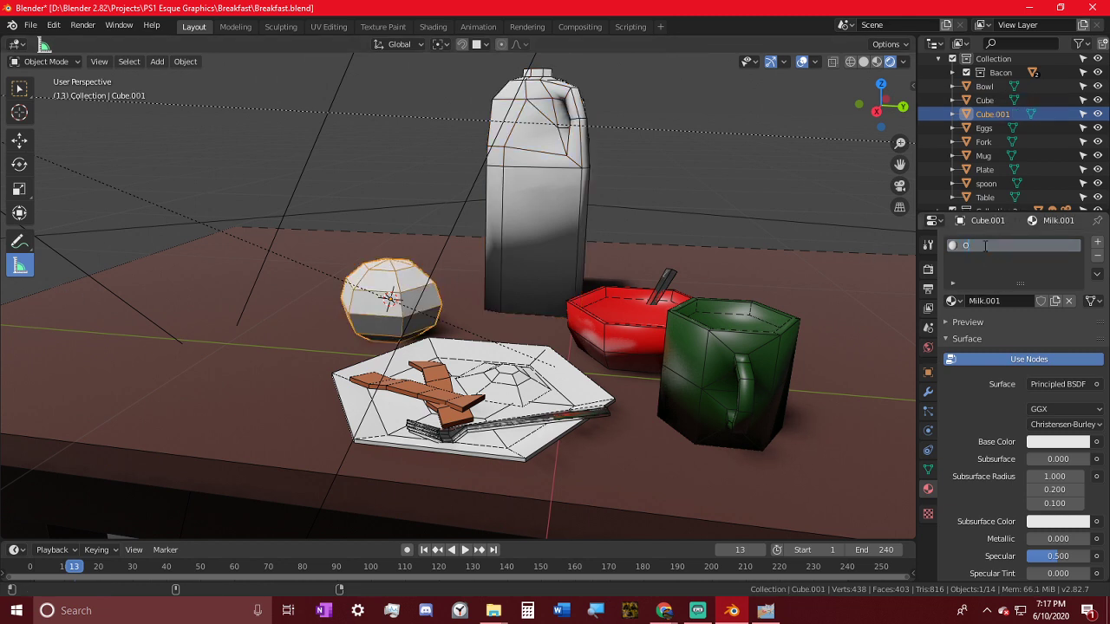
key(Return)
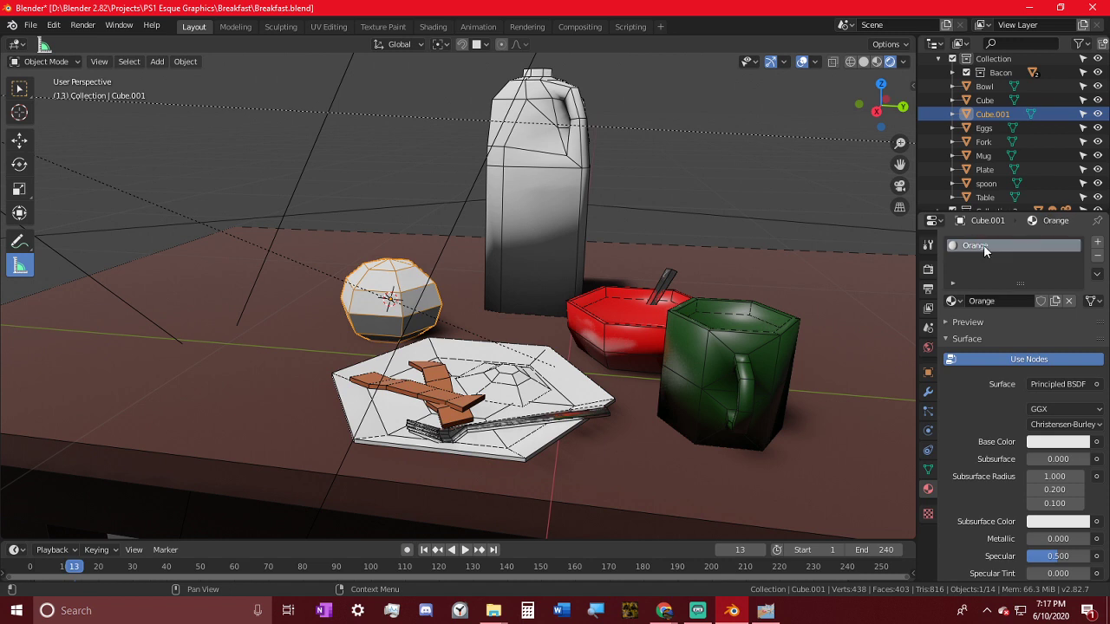
- Set the sphere's Orange material to an orange base color and shade the sphere smooth
click(1074, 442)
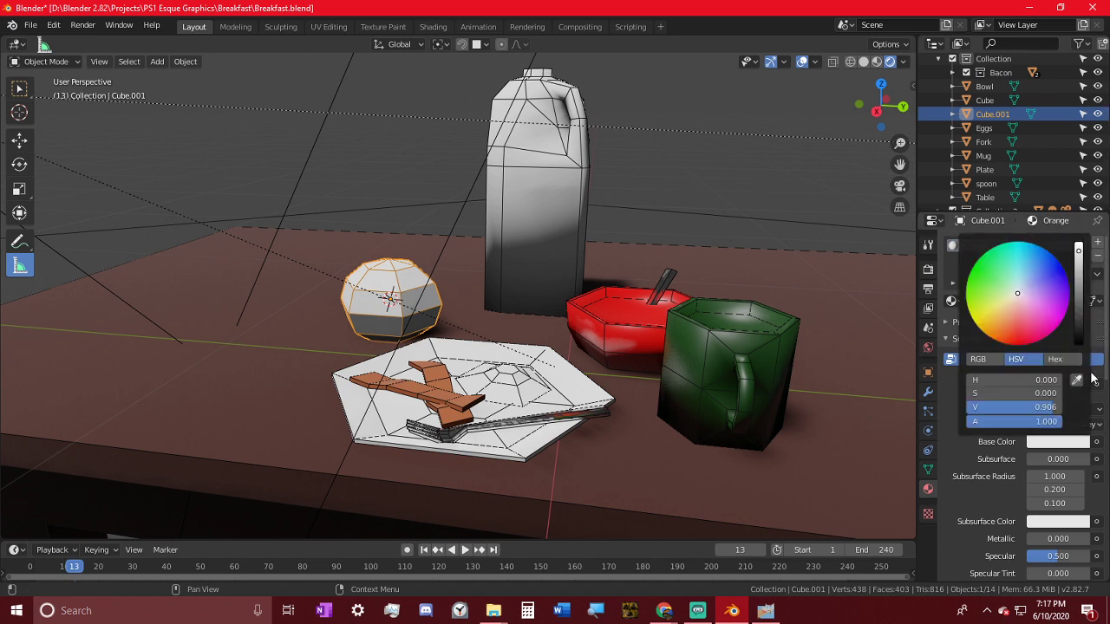
click(993, 327)
click(187, 61)
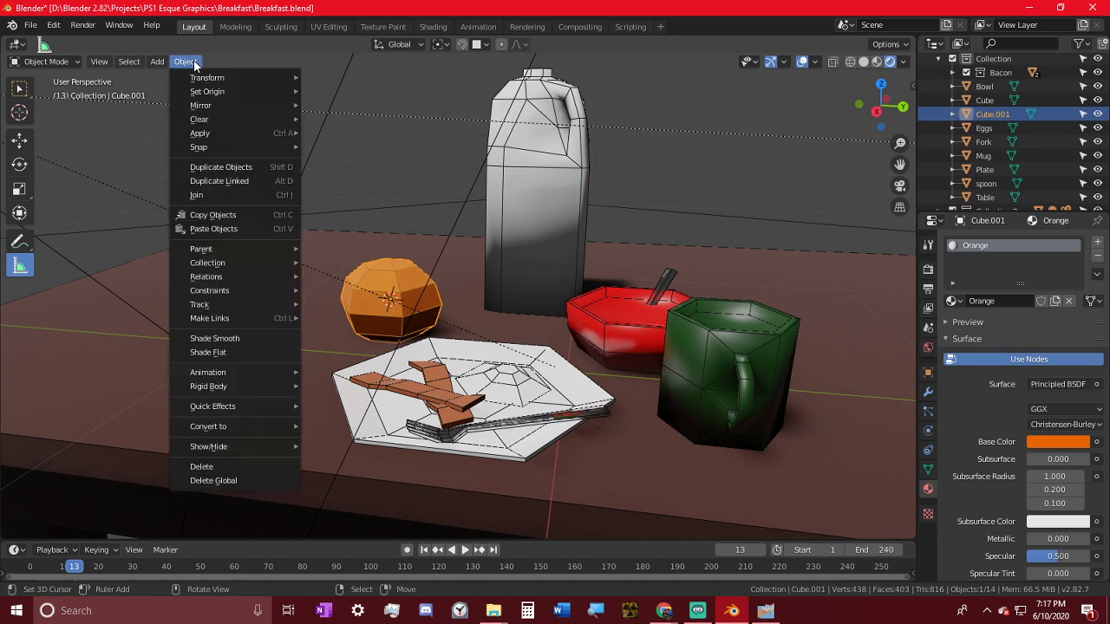
click(215, 338)
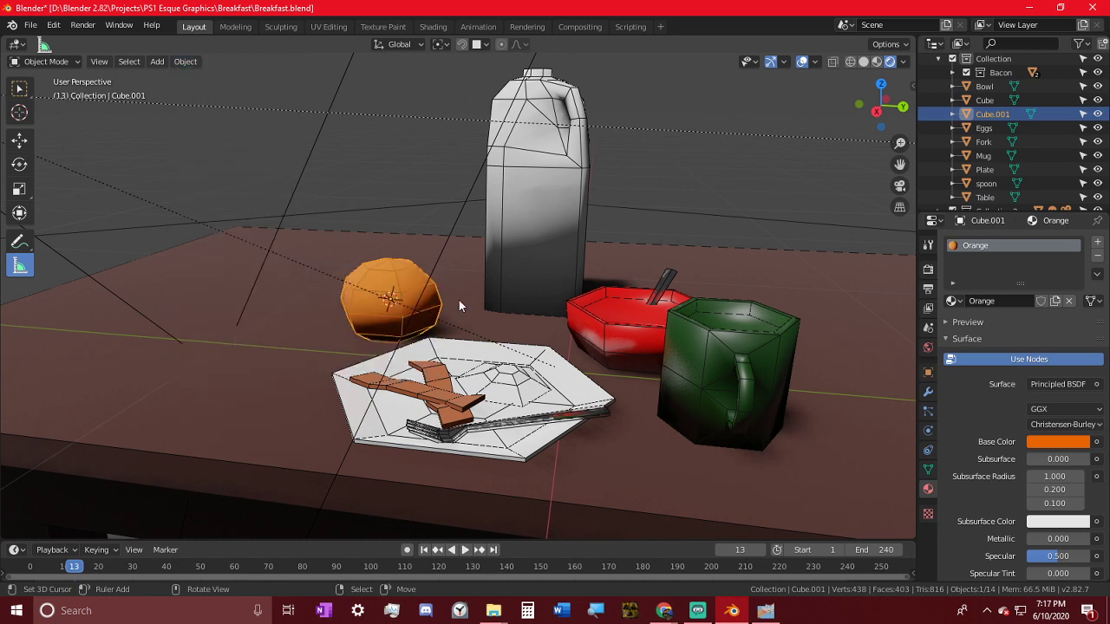
- Deselect the orange and turn off the wireframe overlay in the viewport
right_click(669, 163)
middle_drag(669, 163, 739, 156)
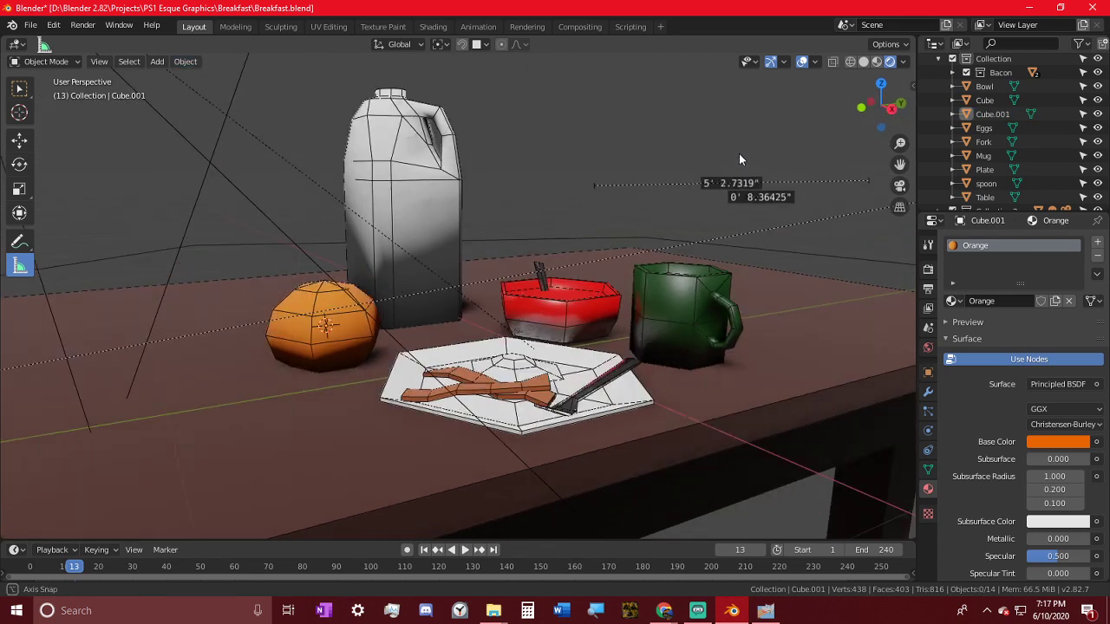
middle_drag(592, 182, 554, 250)
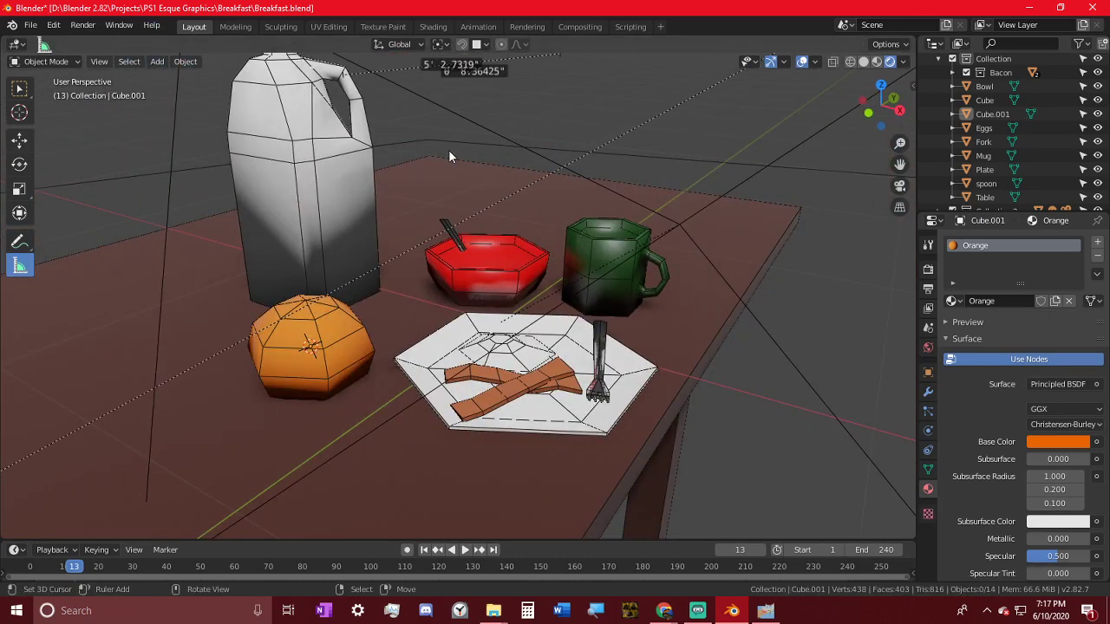
key(alt)
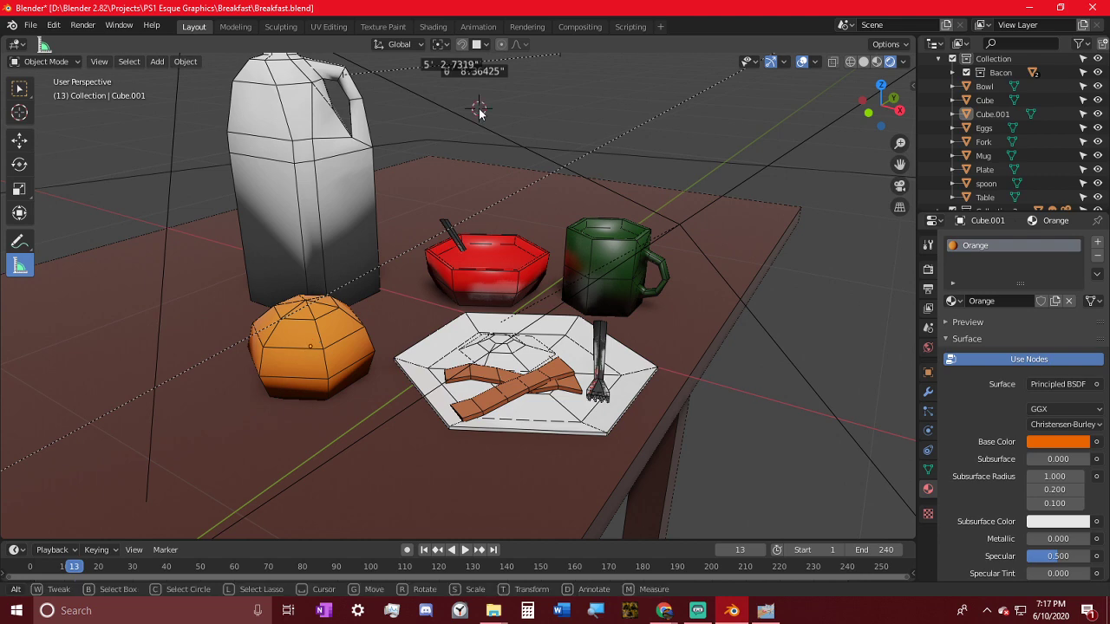
click(818, 64)
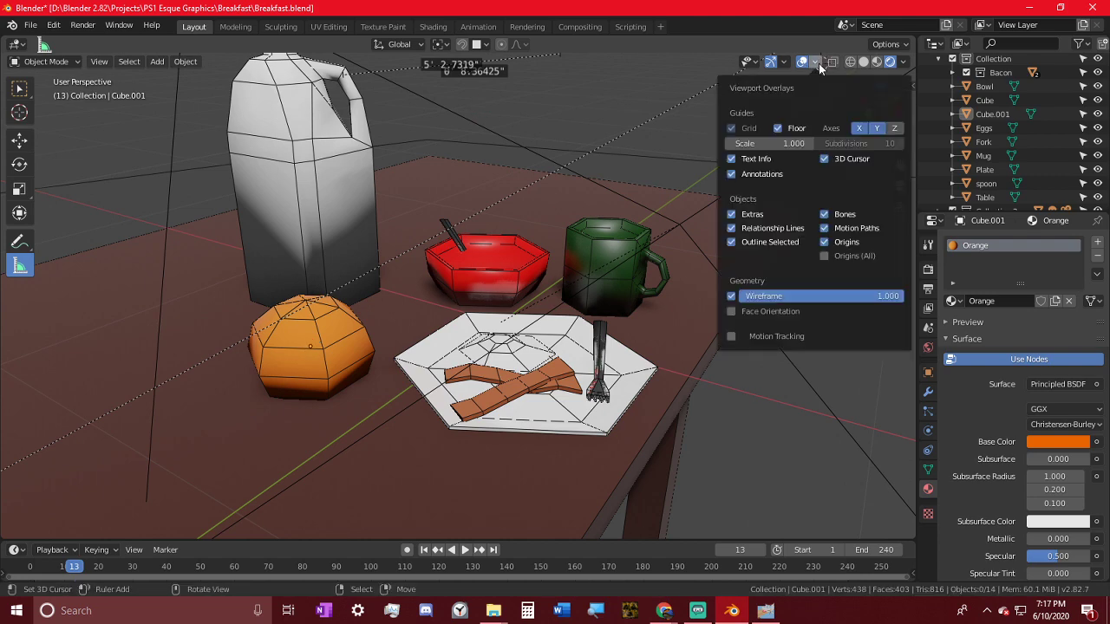
click(818, 64)
click(813, 65)
click(732, 296)
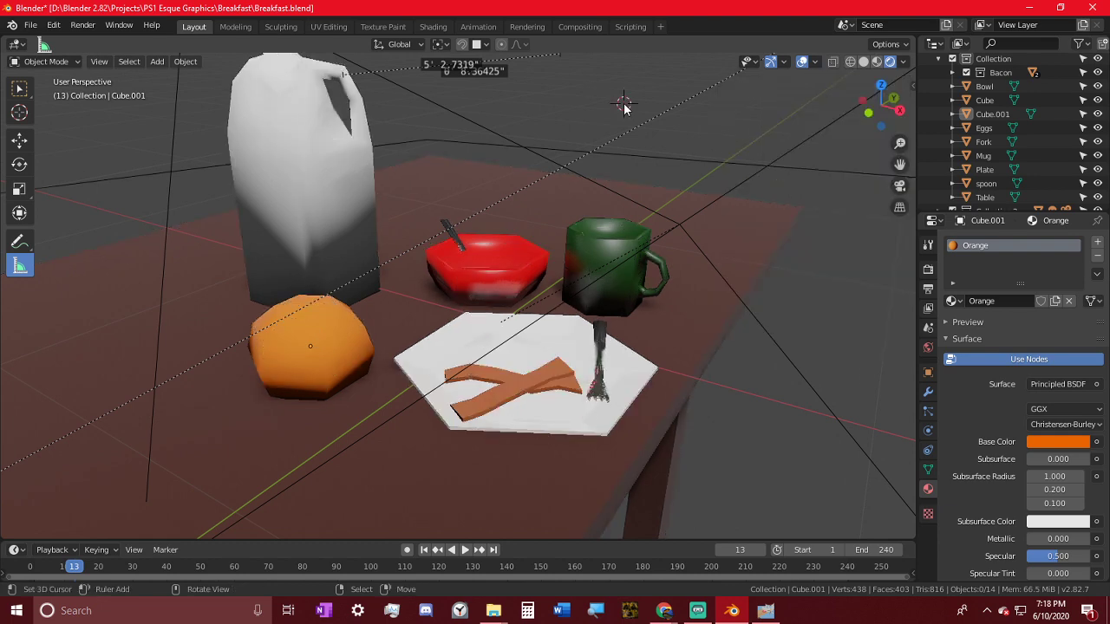
- Render the full breakfast animation, watch it in the enlarged render window, and return to the scene
key(ctrl+F12)
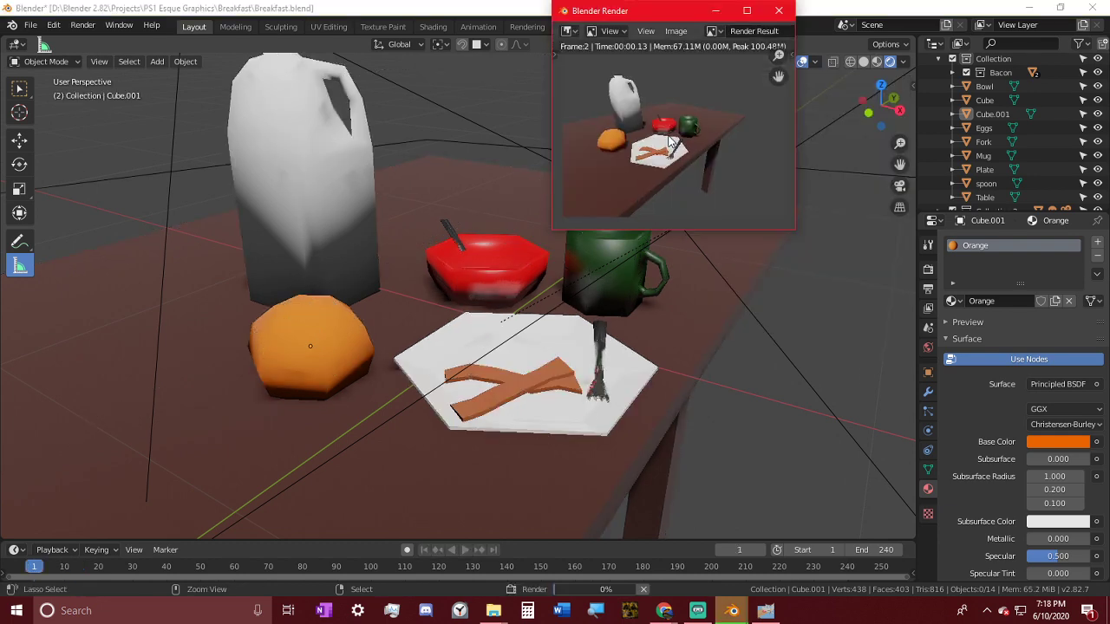
click(754, 11)
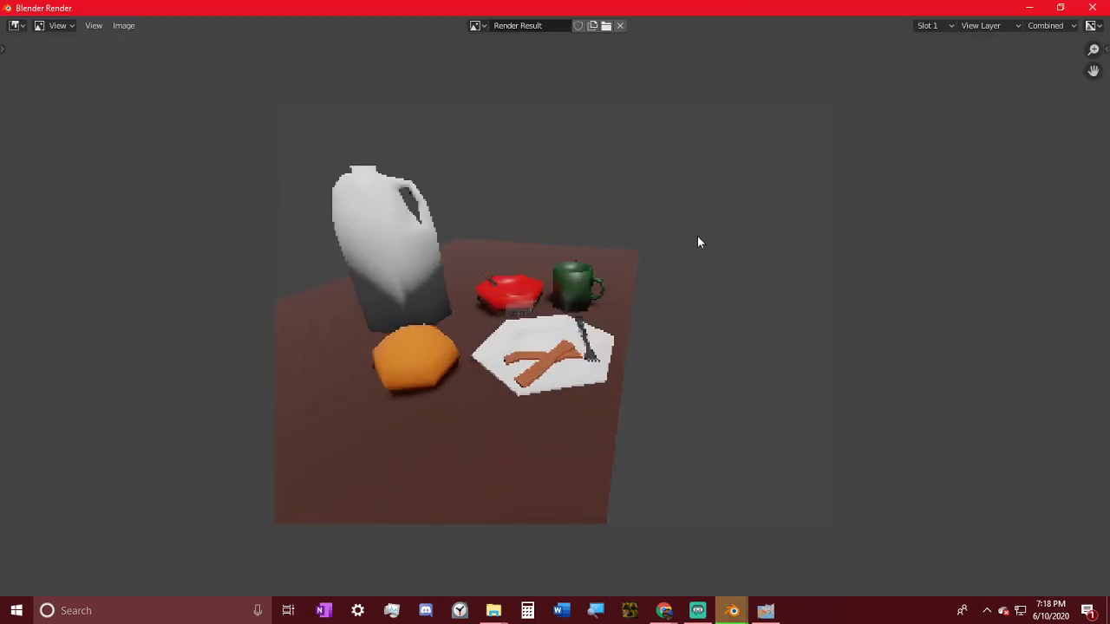
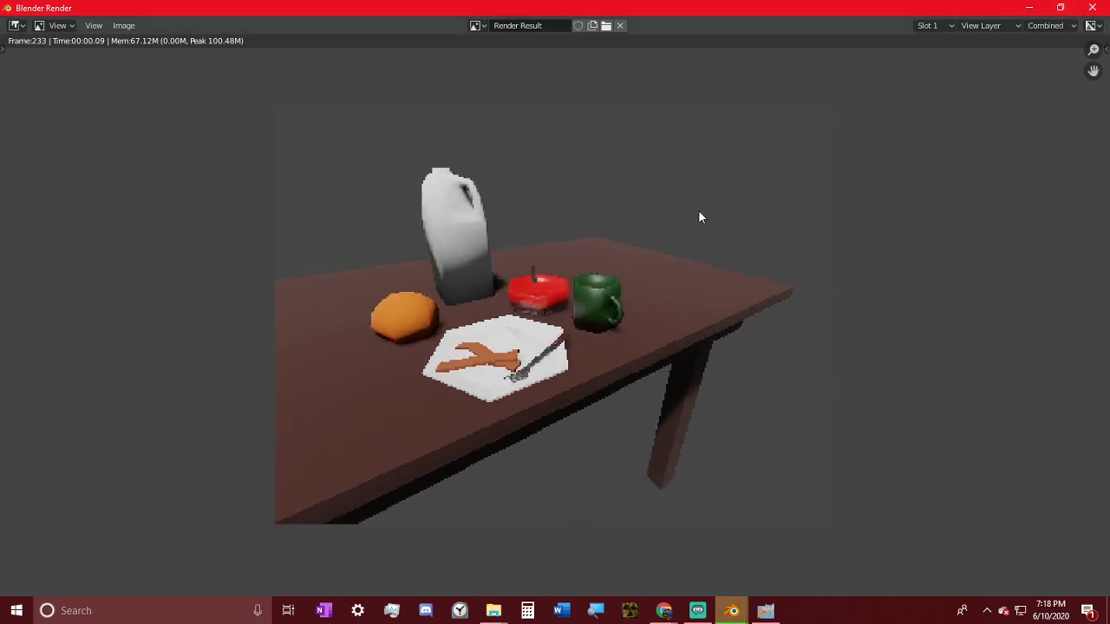
click(1037, 9)
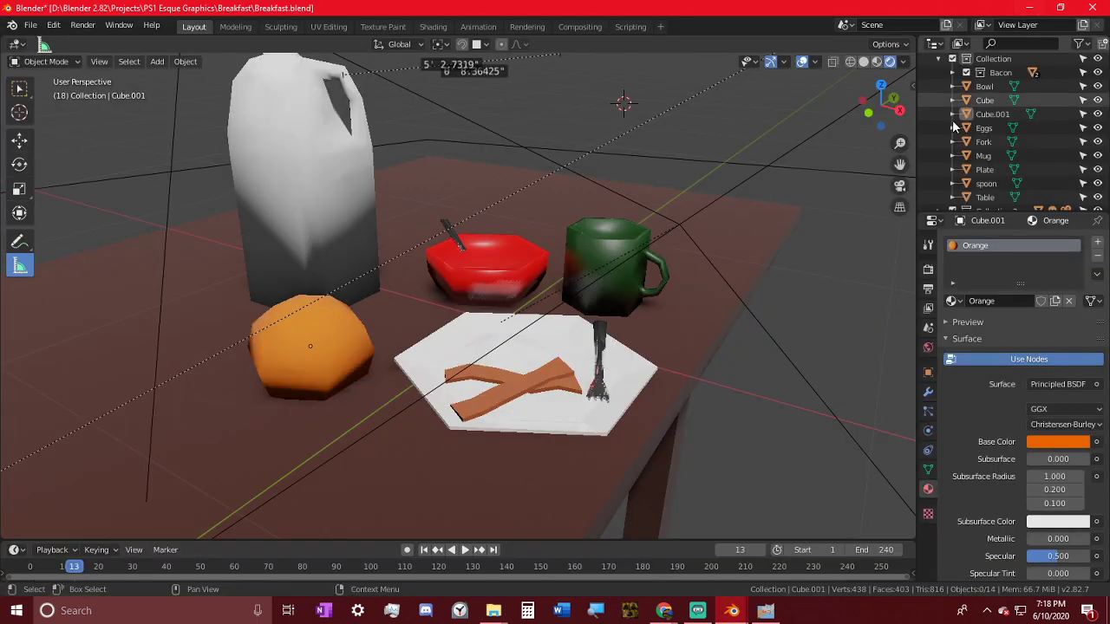
- Look through the render, output, scene and world properties for the settings that control shadow quality
click(929, 274)
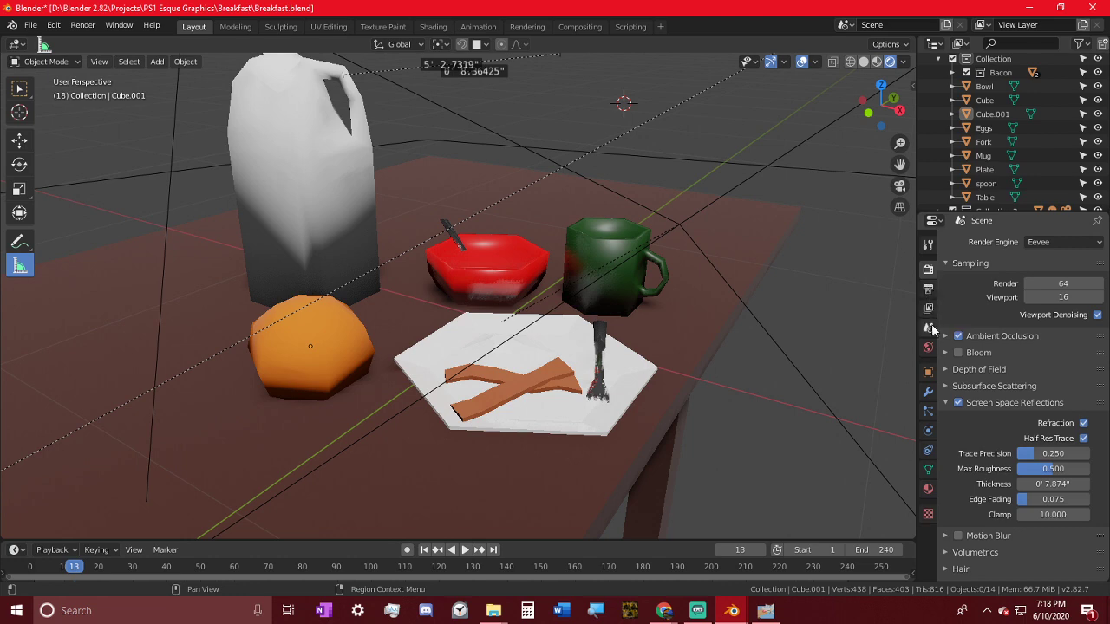
click(929, 309)
click(929, 289)
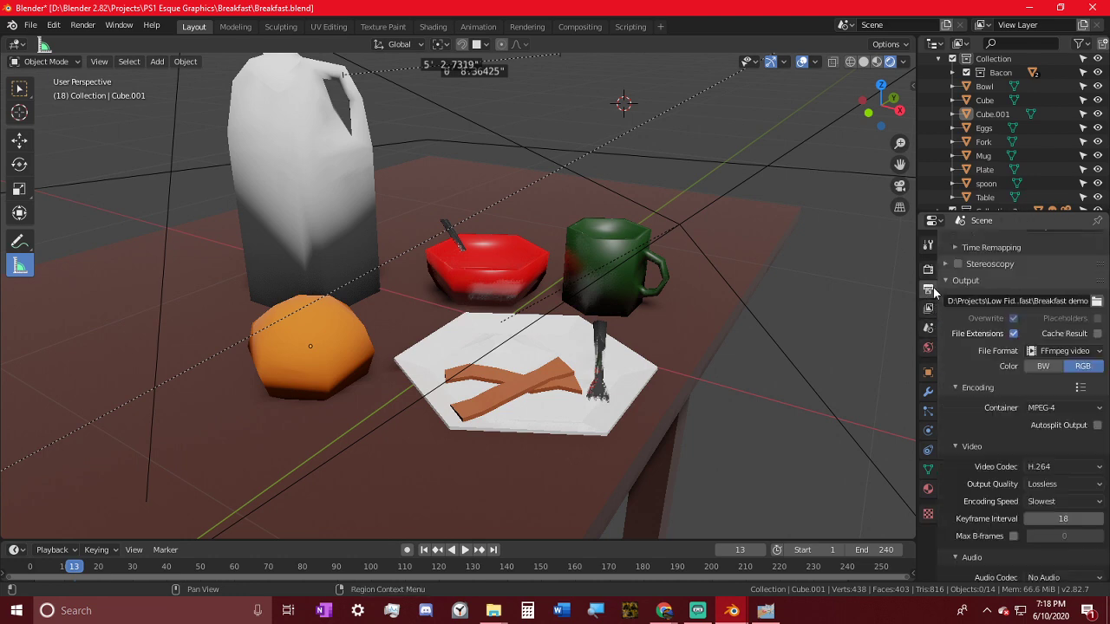
click(929, 271)
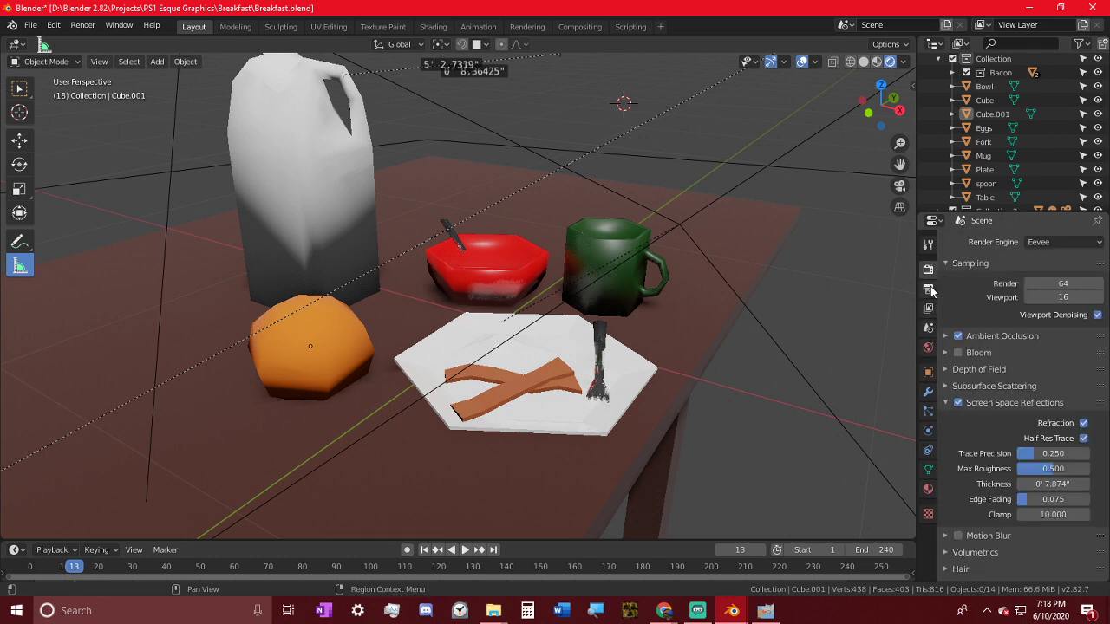
click(929, 290)
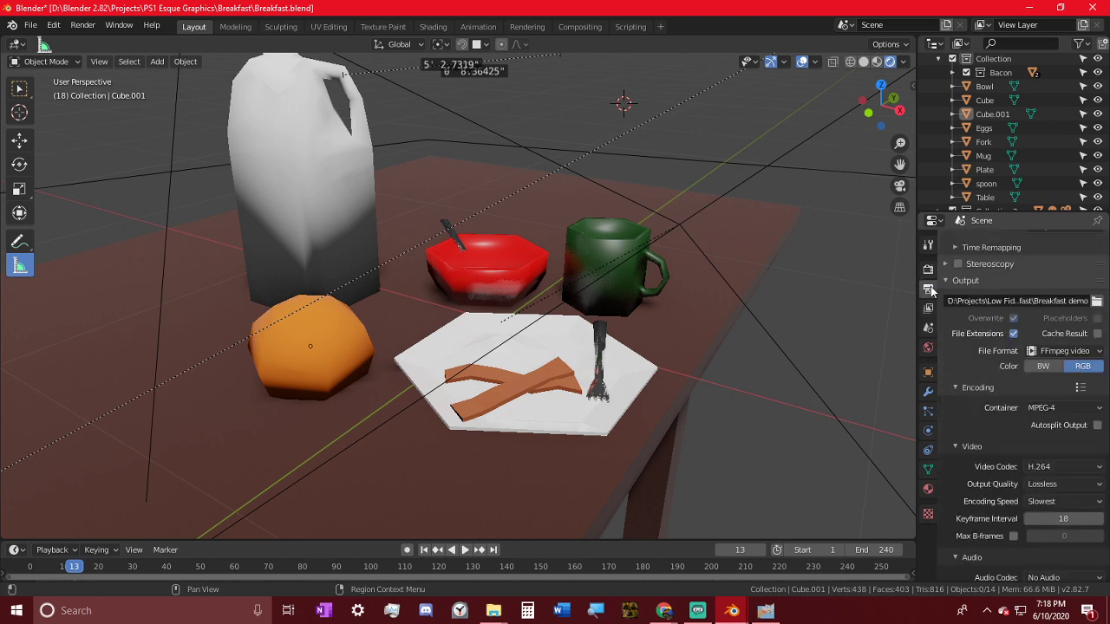
click(965, 282)
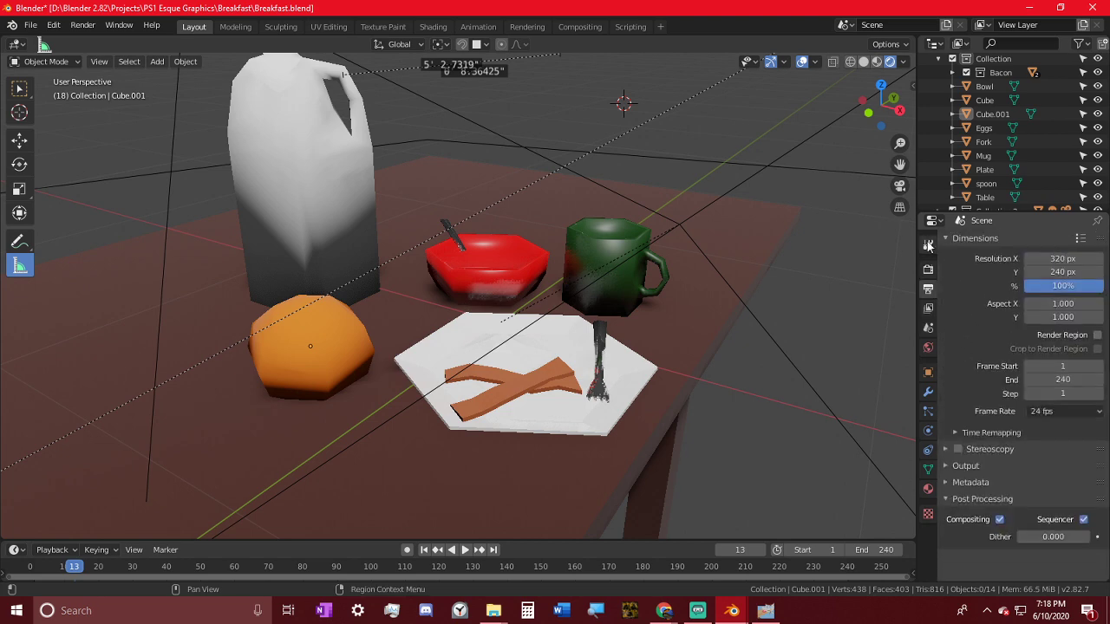
click(929, 308)
click(930, 330)
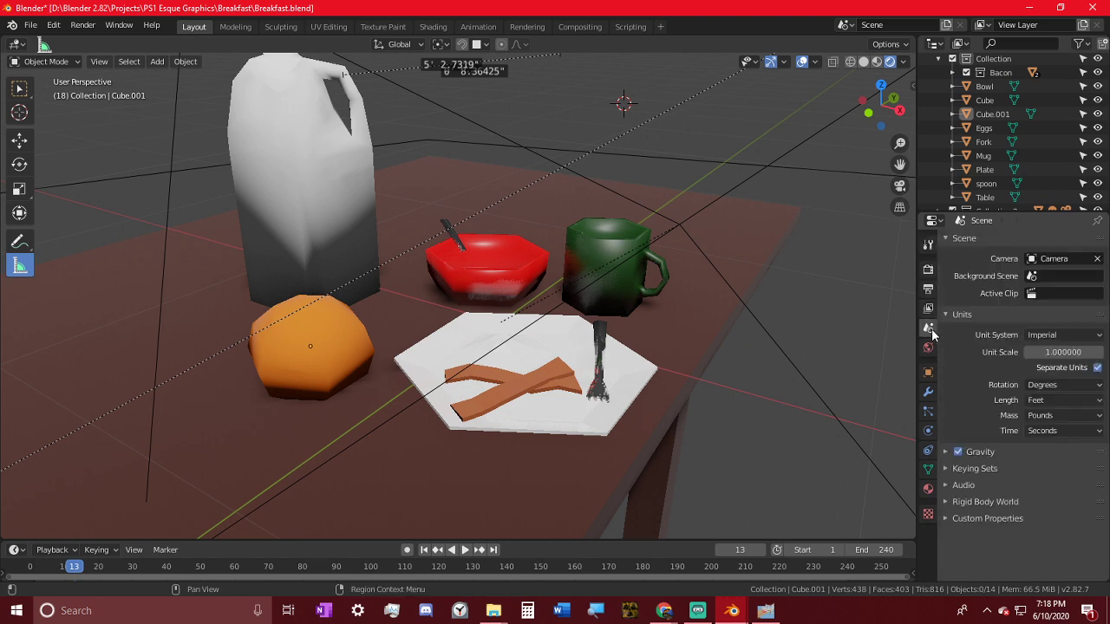
click(930, 348)
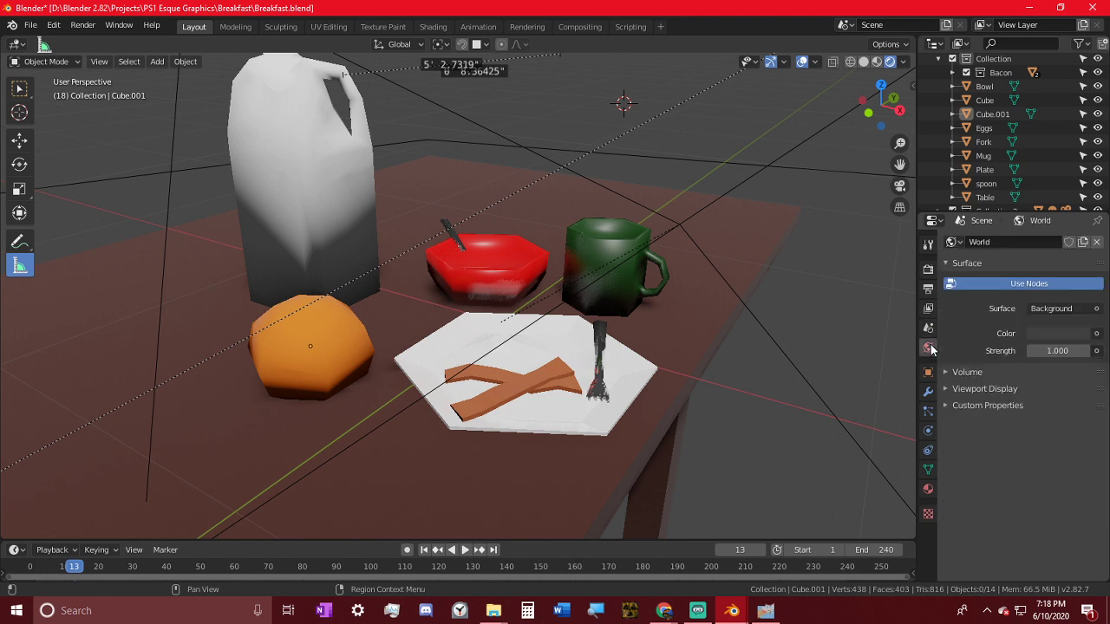
- Set the Eevee shadow cube size to 2048px and the cascade size to 4096px
click(929, 274)
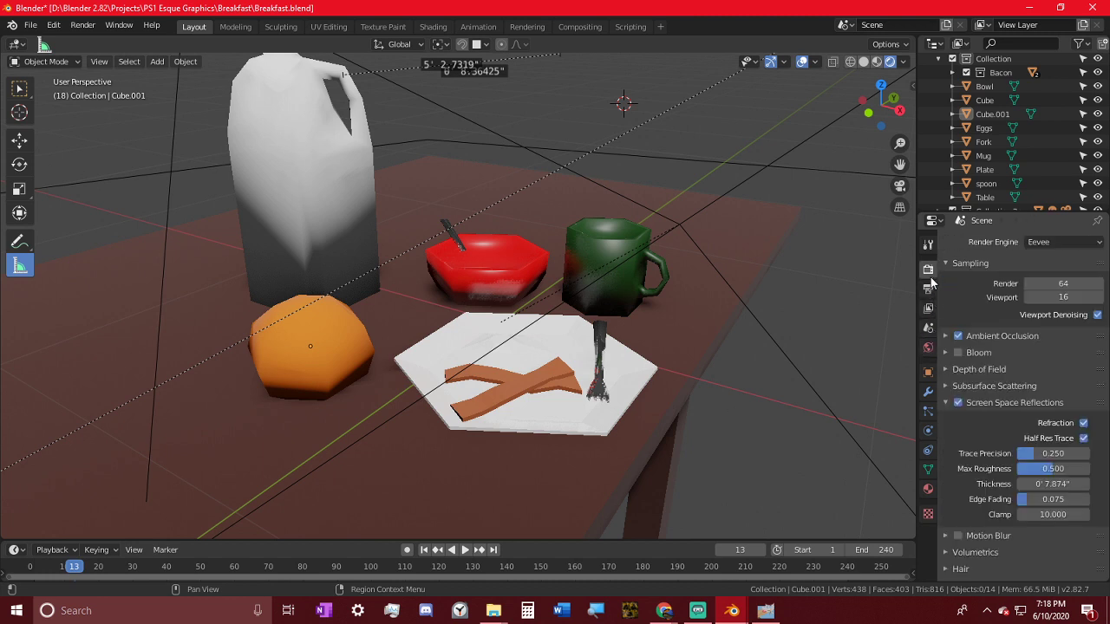
scroll(943, 321, down, 5)
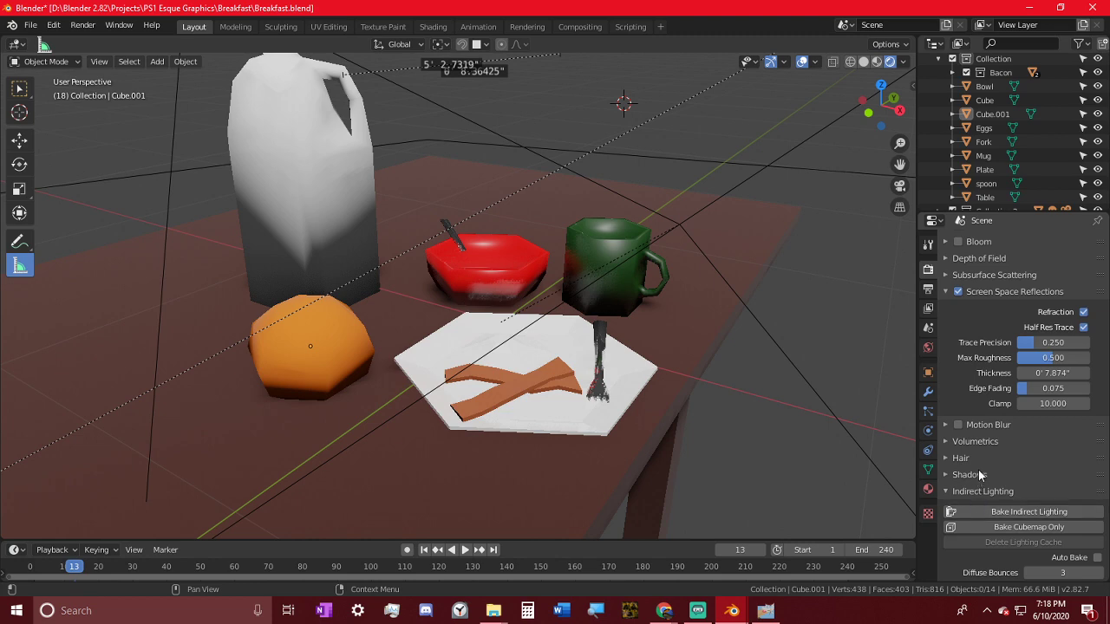
click(978, 472)
middle_drag(628, 404, 520, 433)
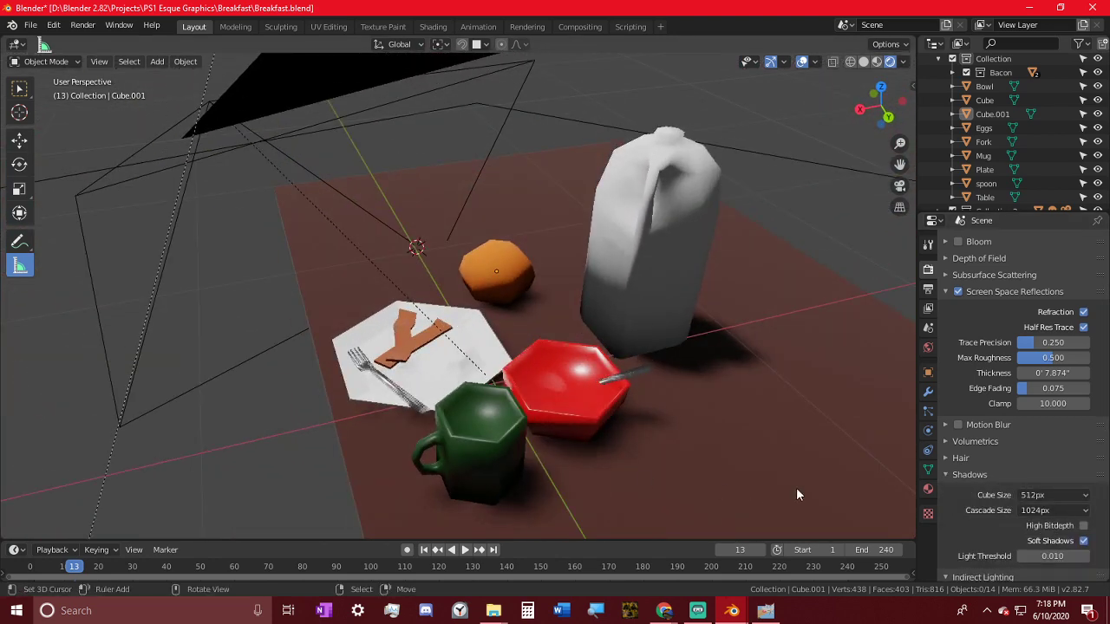
click(1056, 494)
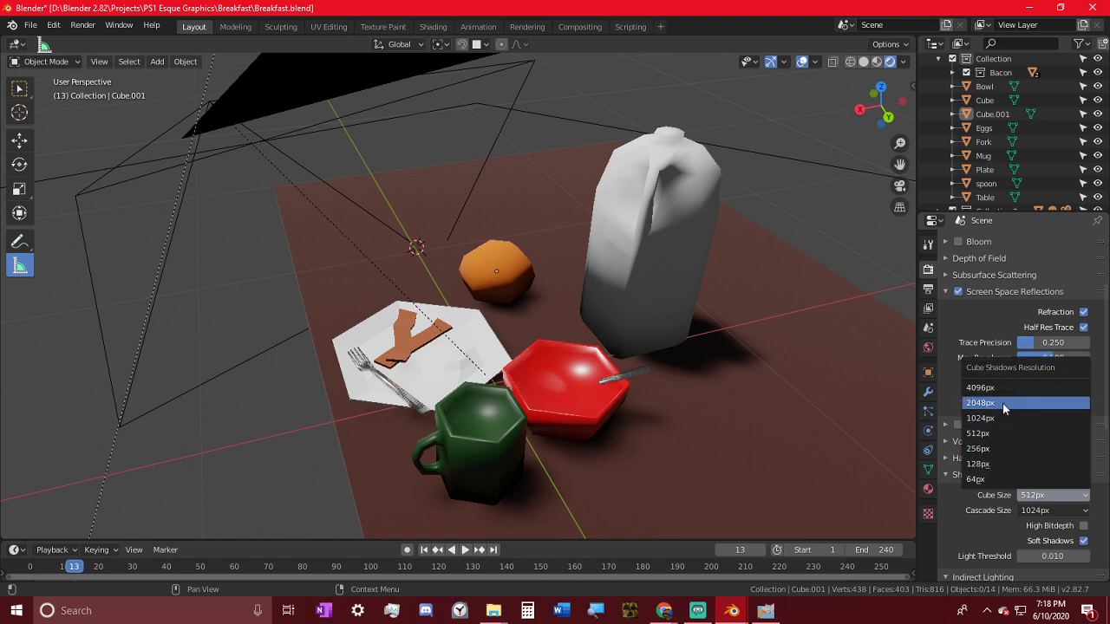
click(1003, 404)
click(1045, 511)
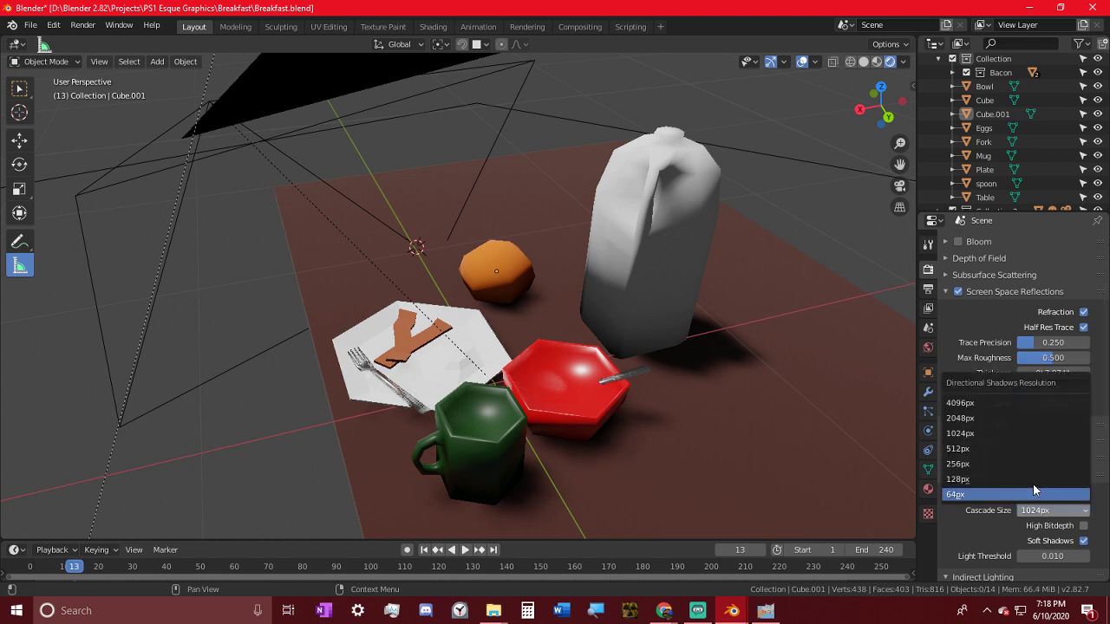
click(989, 417)
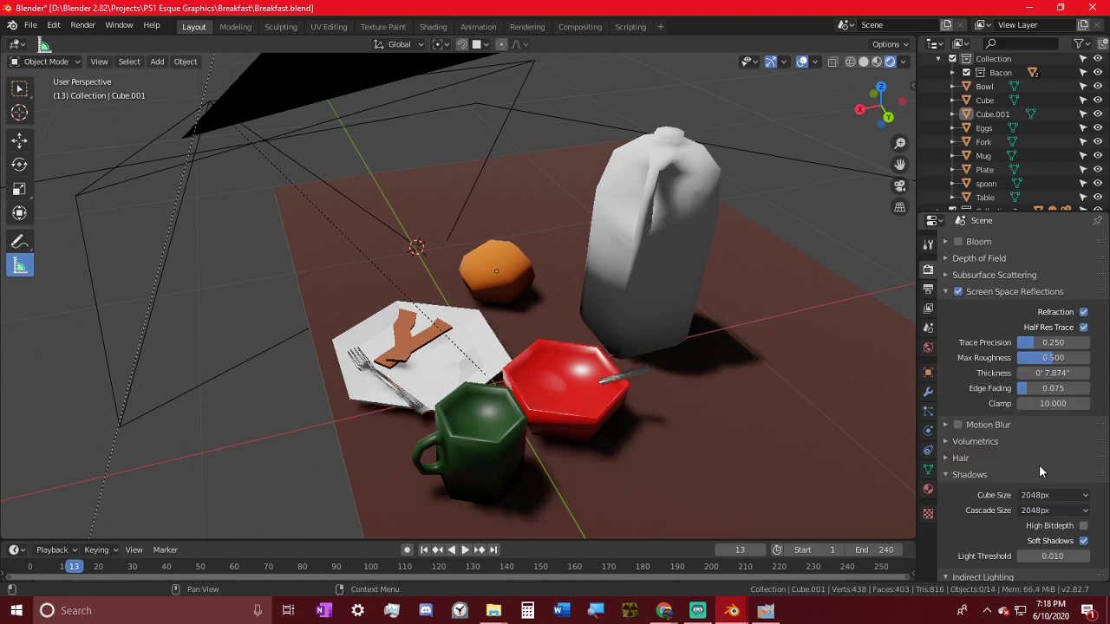
click(1041, 510)
click(987, 406)
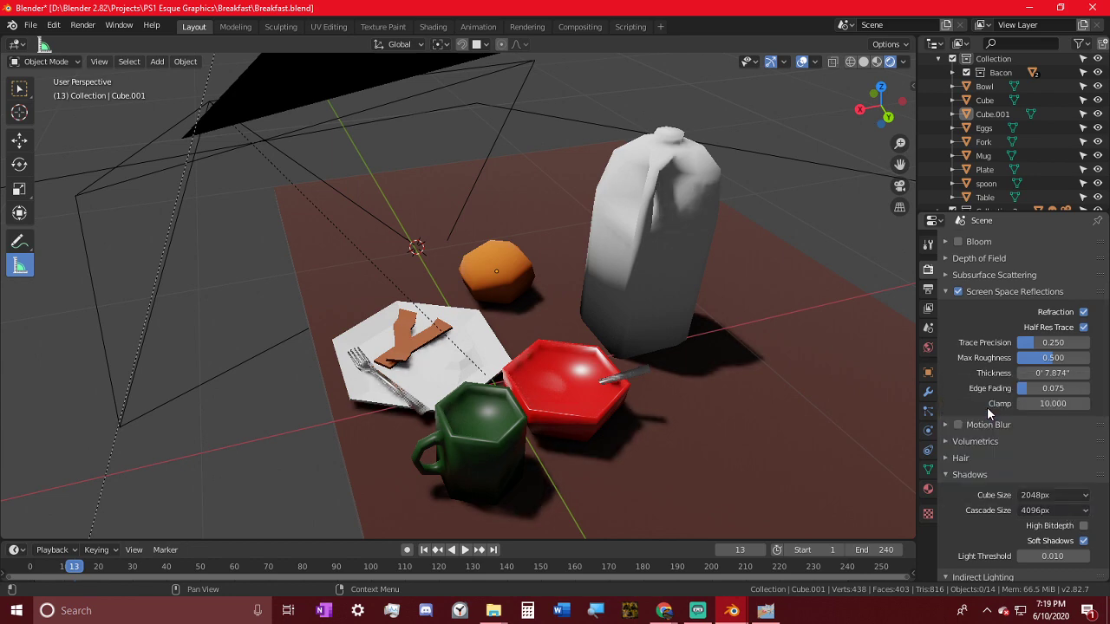
- Enable high bitdepth shadows and compare the scene with soft shadows off and on, leaving soft shadows enabled
click(1084, 526)
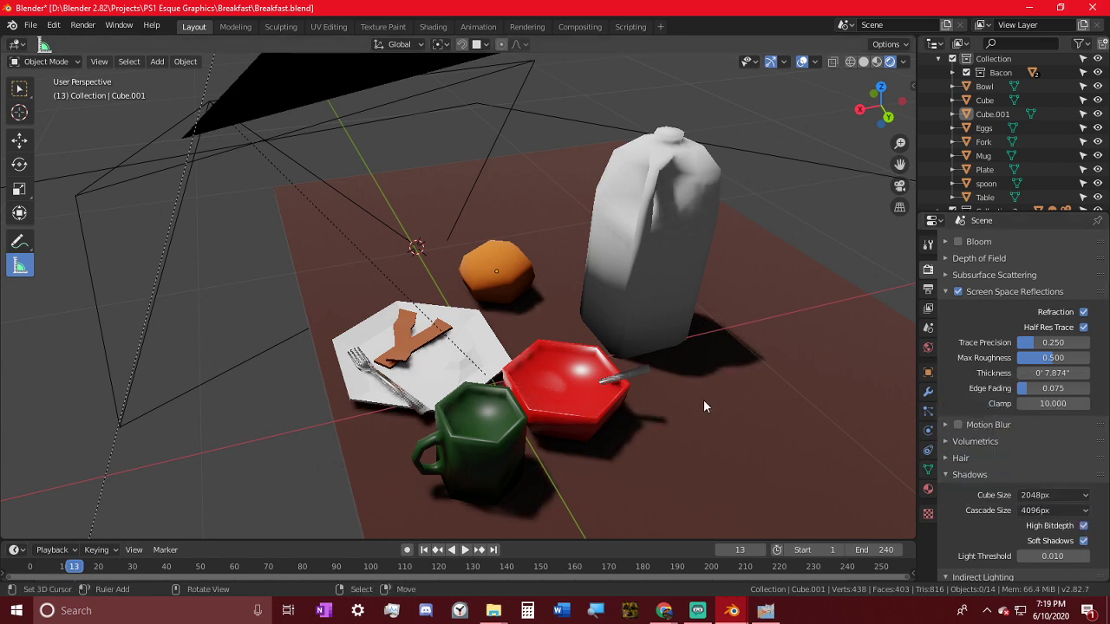
middle_drag(704, 406, 815, 421)
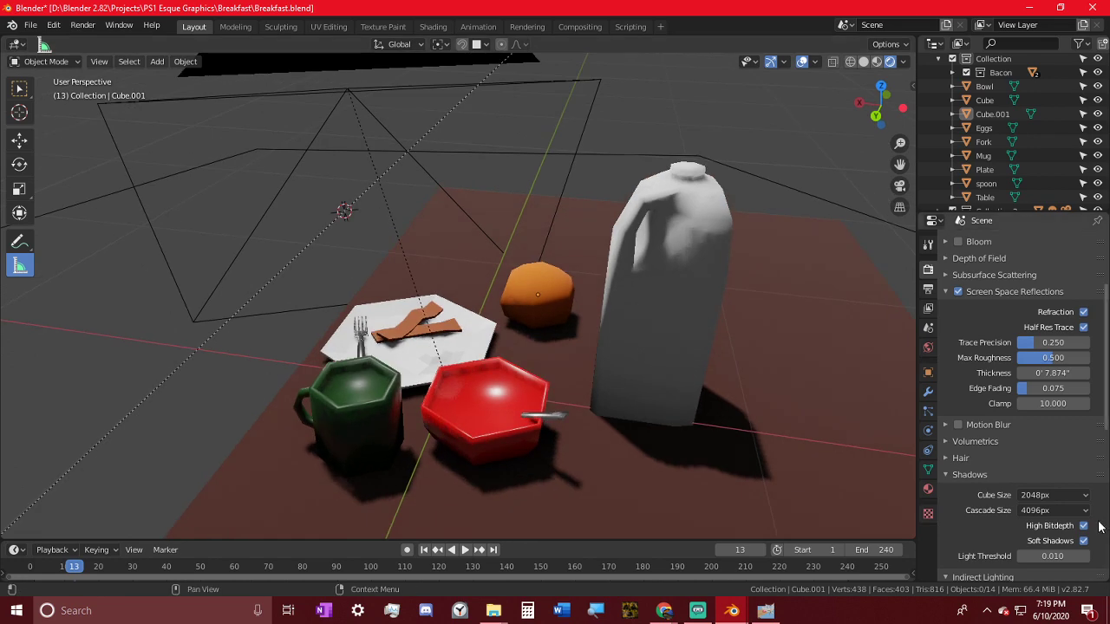
click(1082, 542)
click(1082, 542)
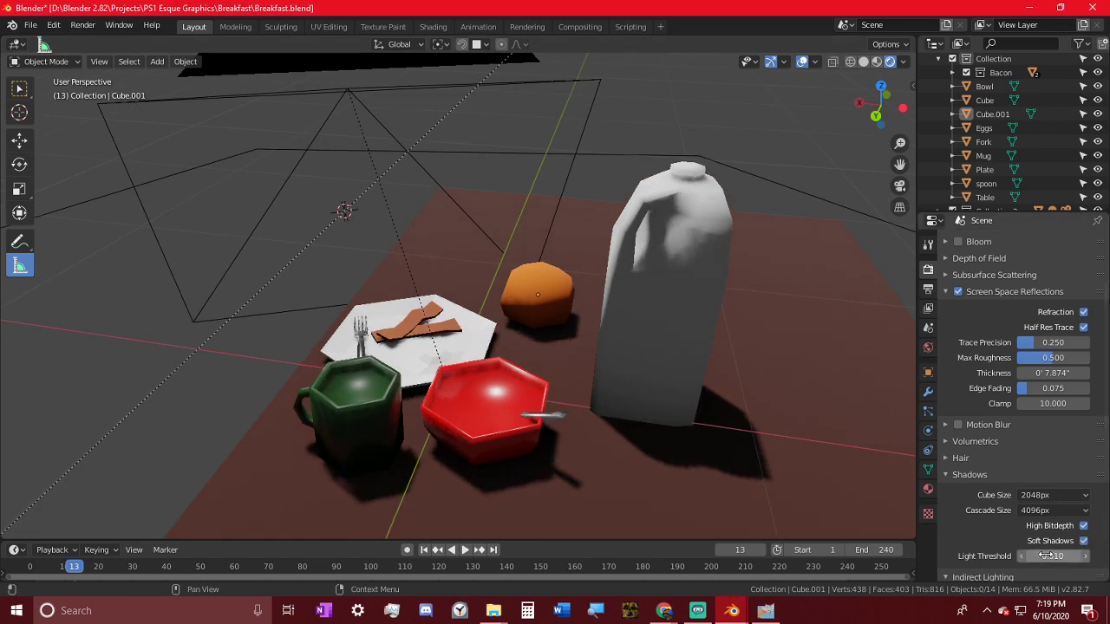
middle_drag(659, 390, 425, 349)
scroll(709, 356, up, 3)
scroll(425, 349, down, 5)
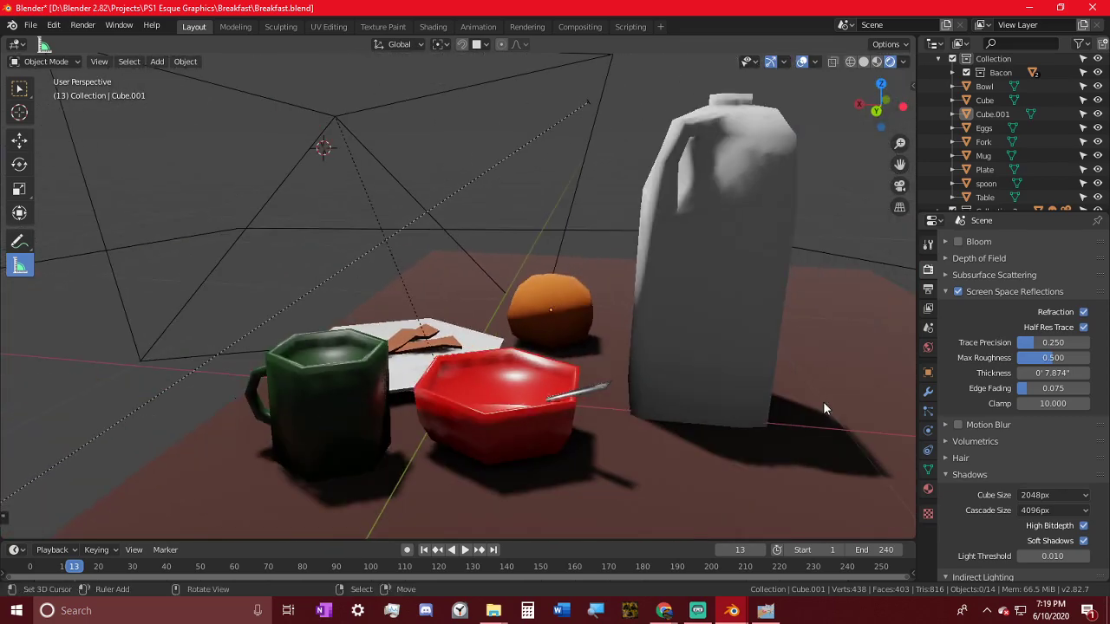
- Set the shadow cube size to 4096px and inspect the shadows around the tableware
click(1054, 495)
click(988, 387)
click(1043, 498)
mouse_move(732, 610)
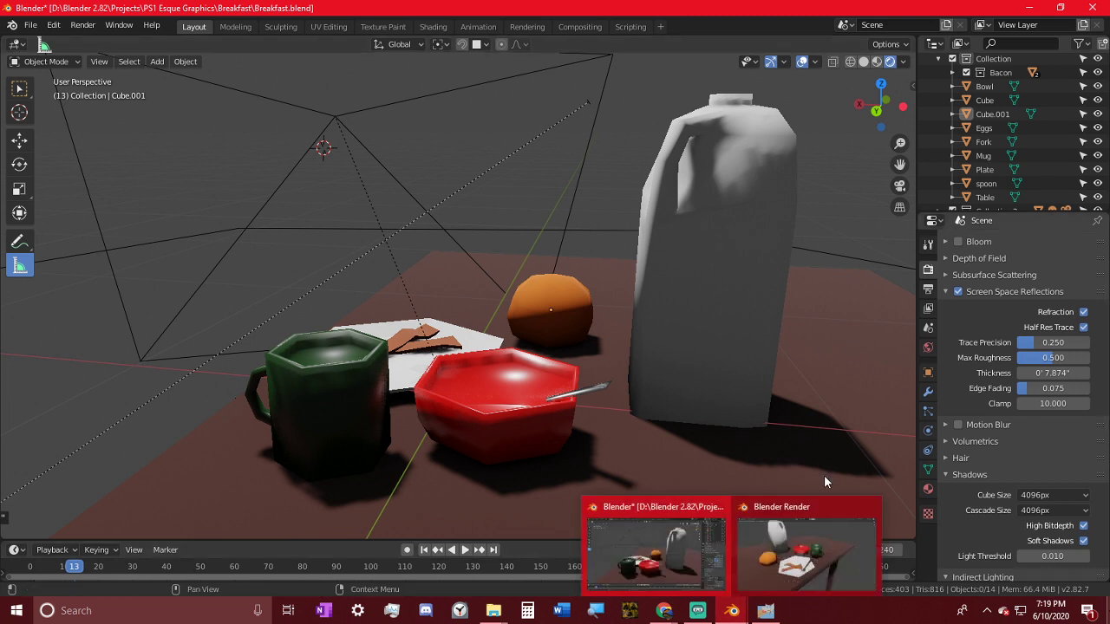
scroll(641, 395, down, 2)
scroll(1051, 494, down, 2)
scroll(1073, 468, down, 4)
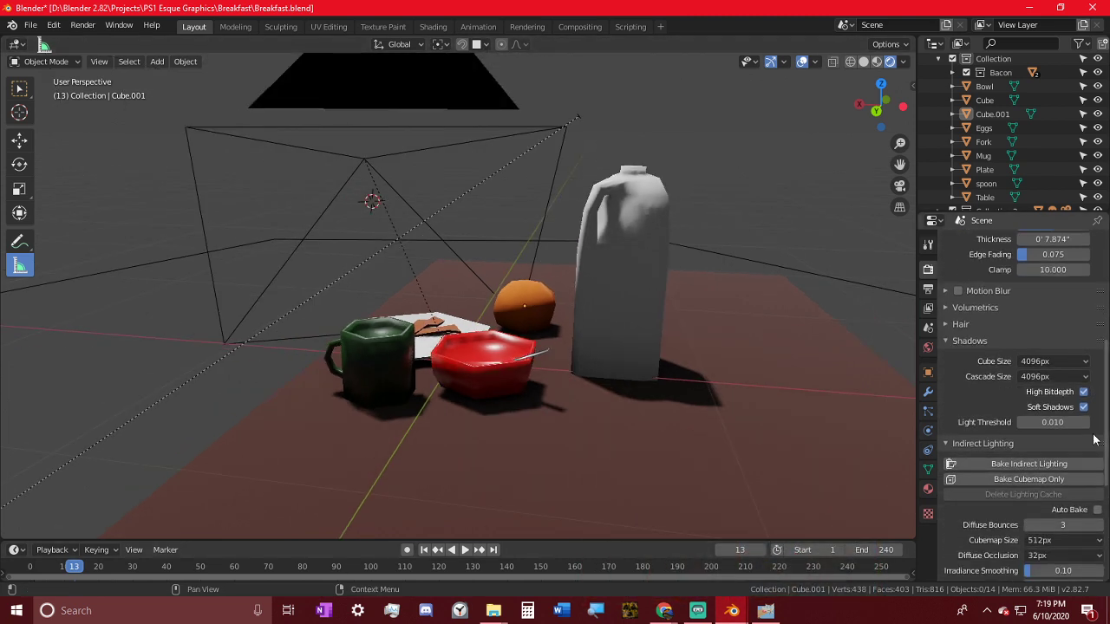
middle_drag(395, 420, 462, 422)
scroll(517, 298, up, 2)
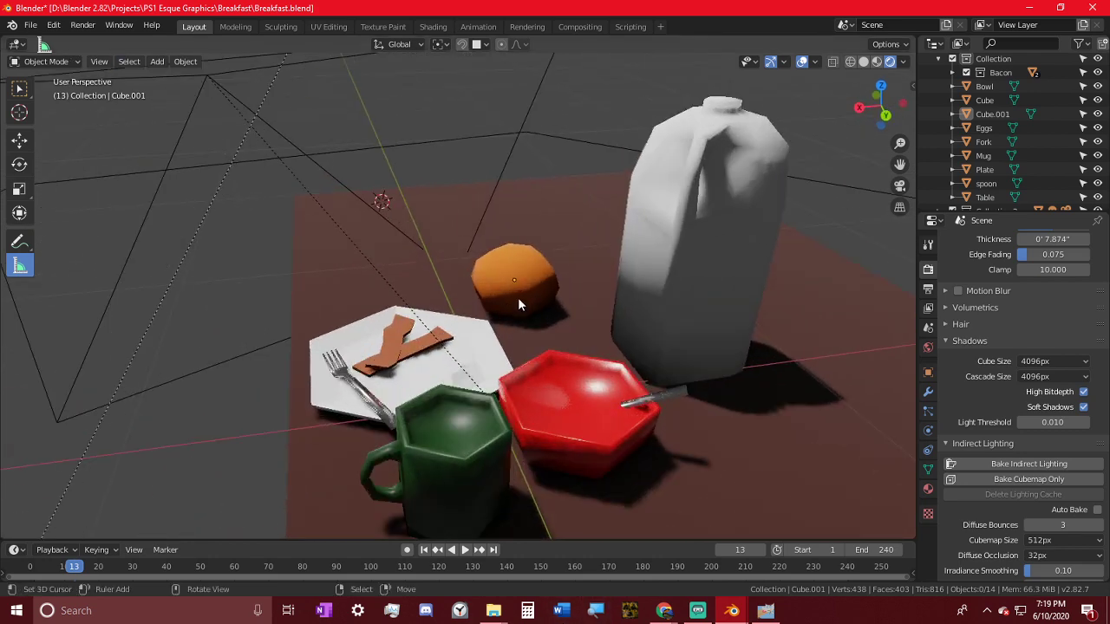
middle_drag(453, 232, 503, 230)
- Render the full animation again with the sharper shadows, watch it enlarged, and close the render view
click(94, 26)
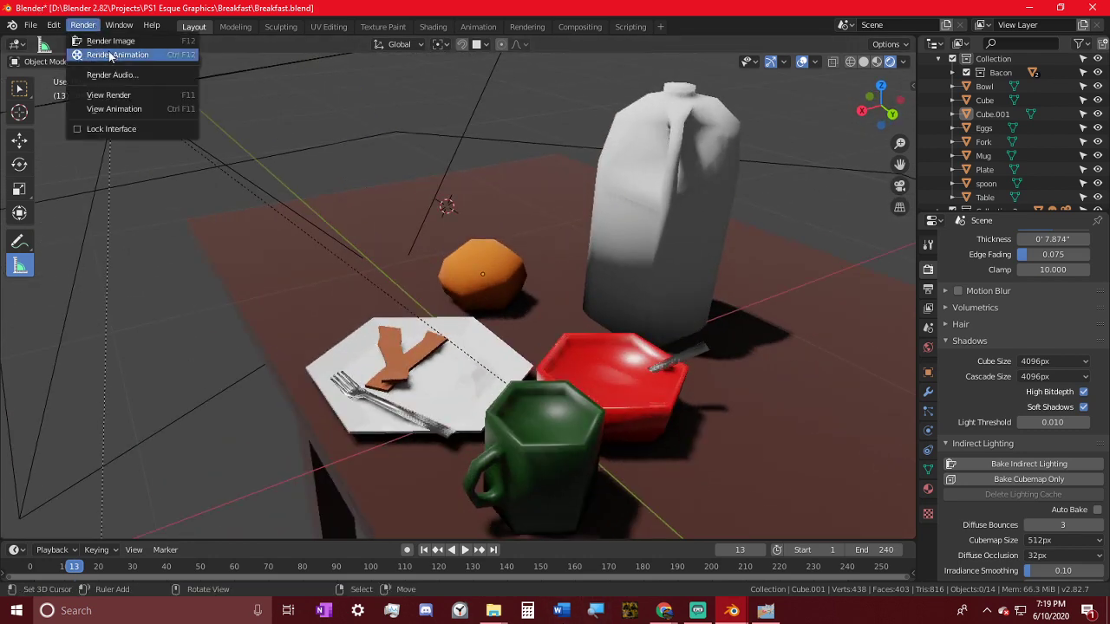
click(117, 55)
click(754, 12)
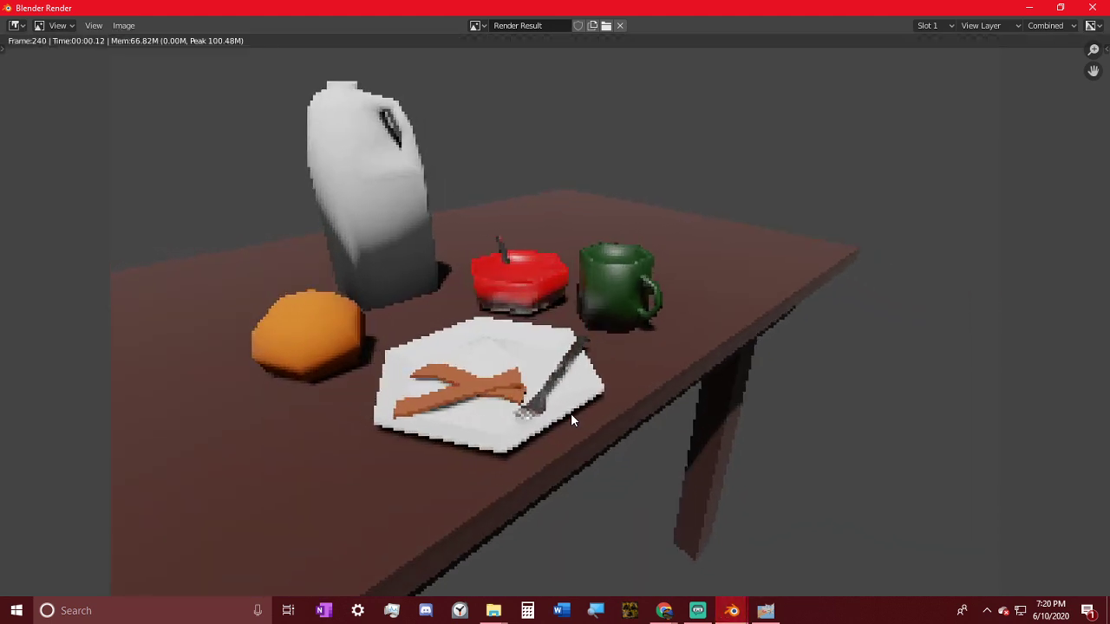
key(Escape)
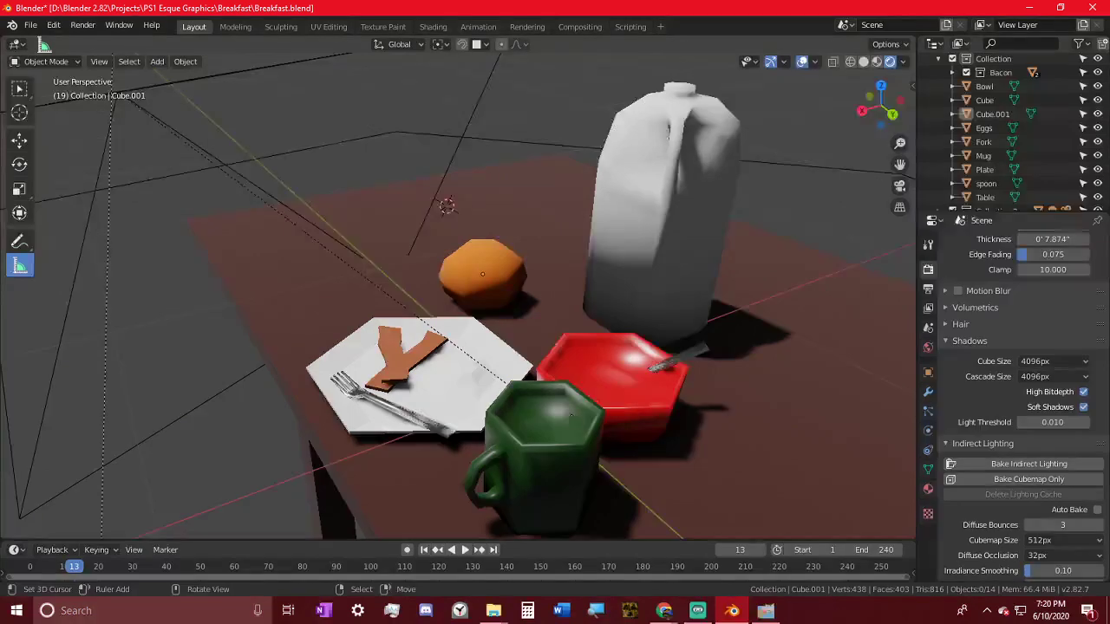
- Select the orange and open it in the UV Editing workspace with the tableware in close view
middle_drag(551, 439, 598, 430)
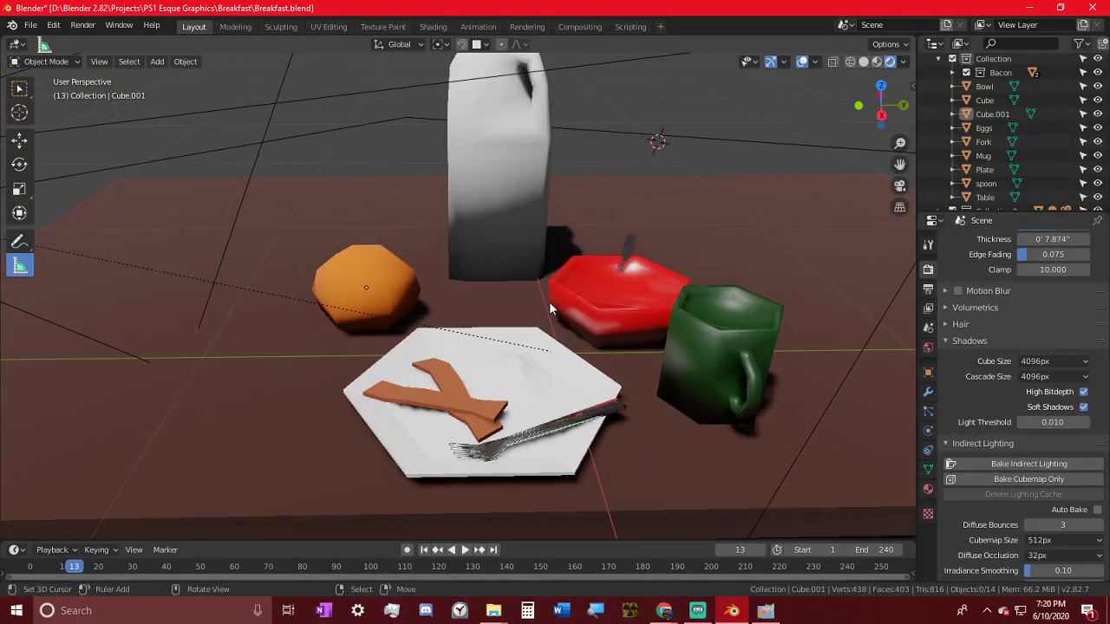
click(379, 257)
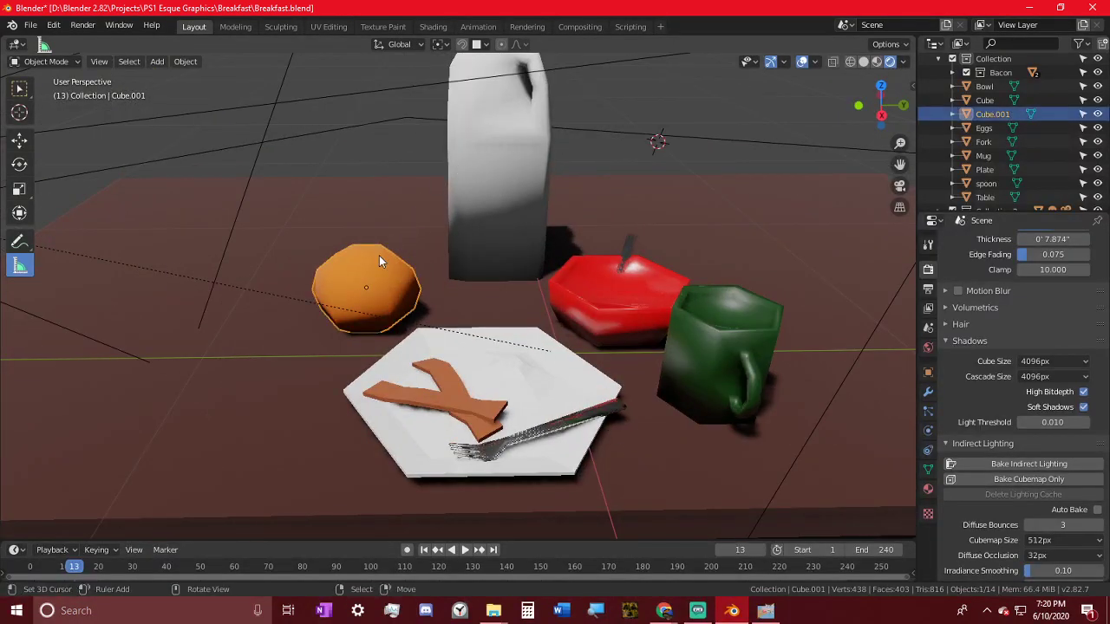
click(329, 26)
scroll(813, 341, up, 6)
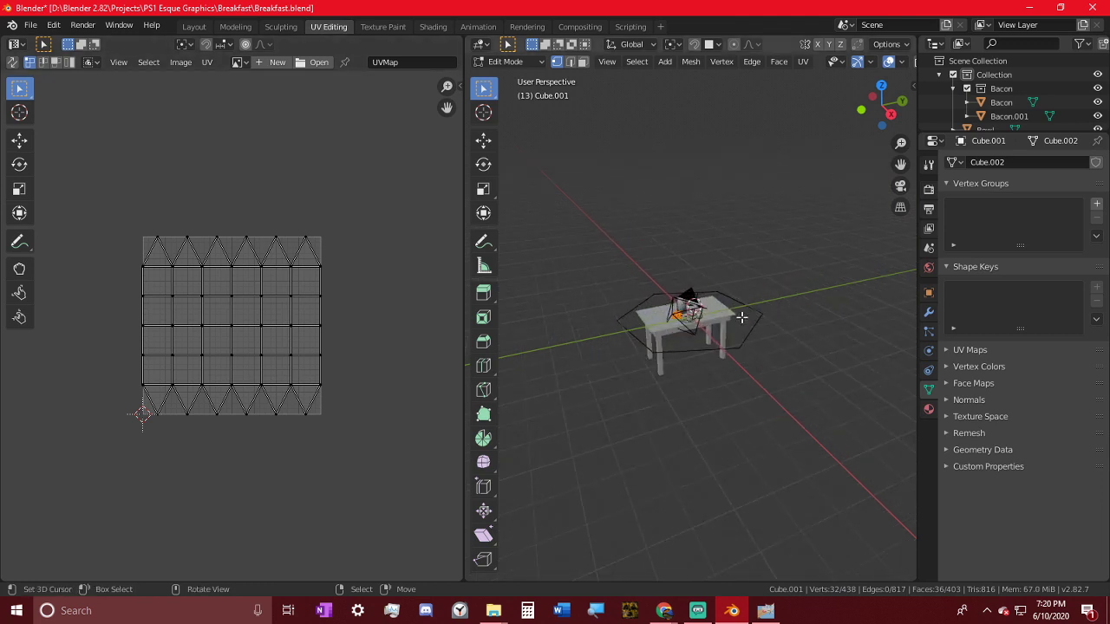
scroll(690, 325, up, 3)
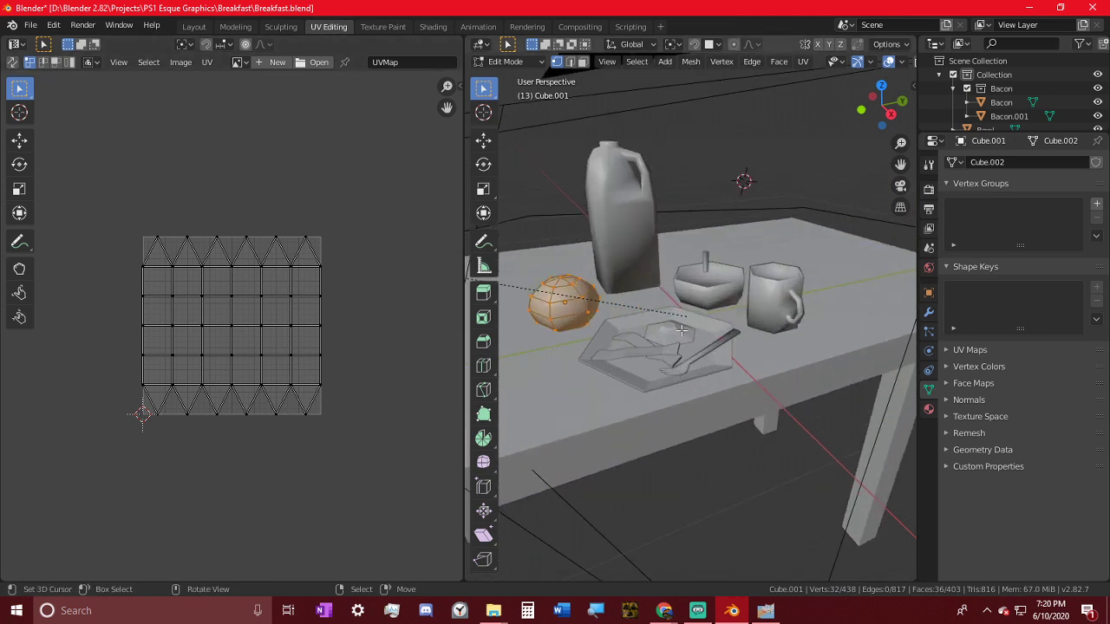
- Switch editing from the orange to the Eggs mesh and mark its outer edge loop as a seam
key(alt+a)
key(Tab)
click(682, 330)
key(Tab)
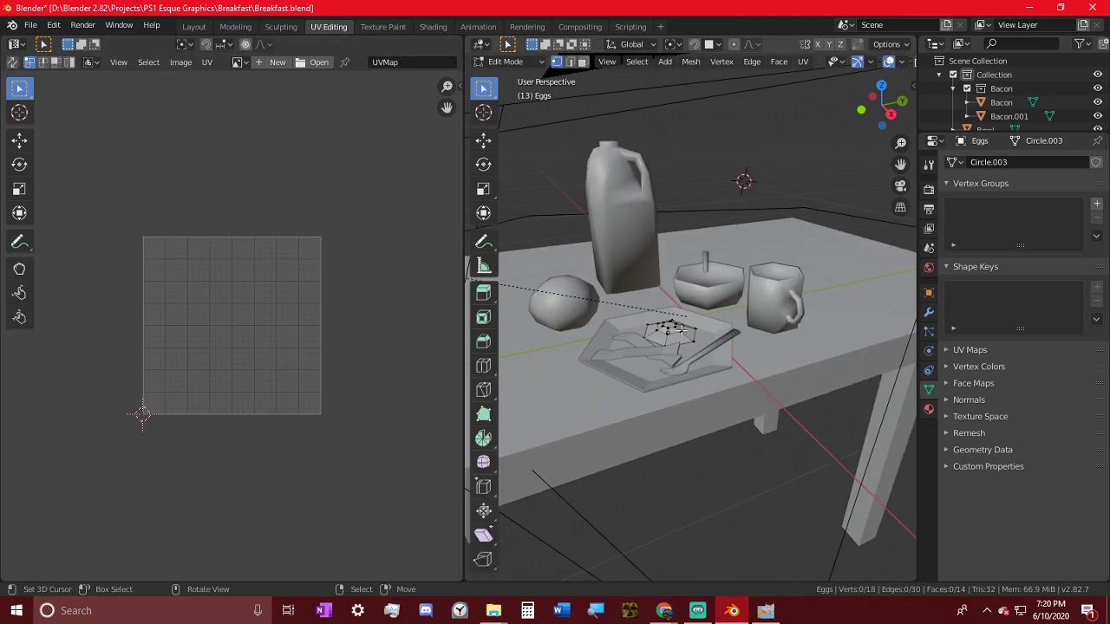
scroll(684, 328, up, 3)
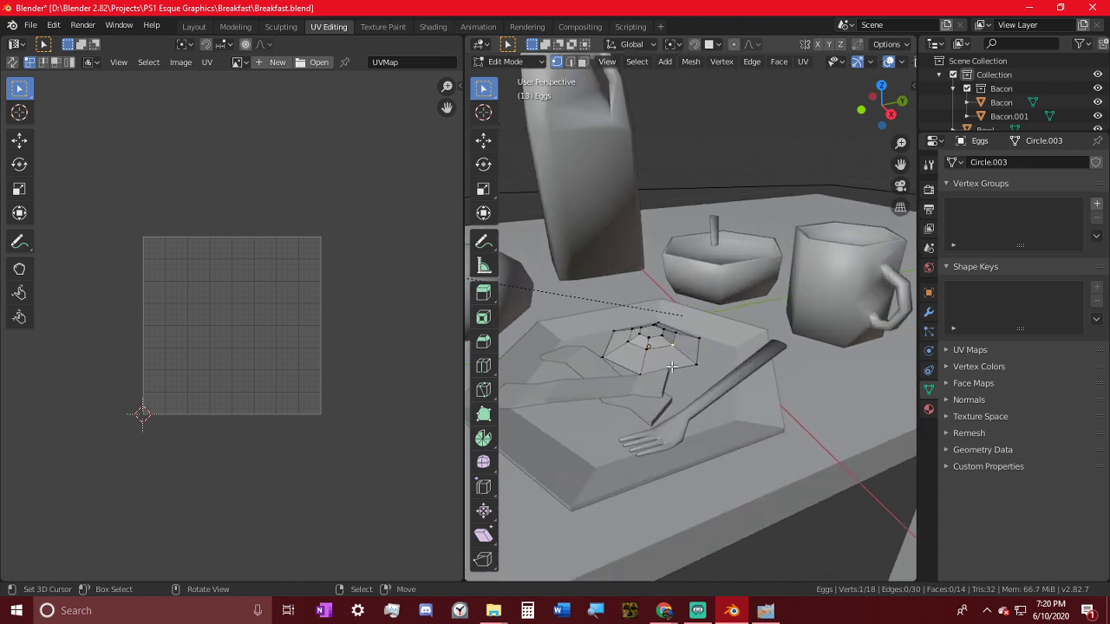
key(ctrl+e)
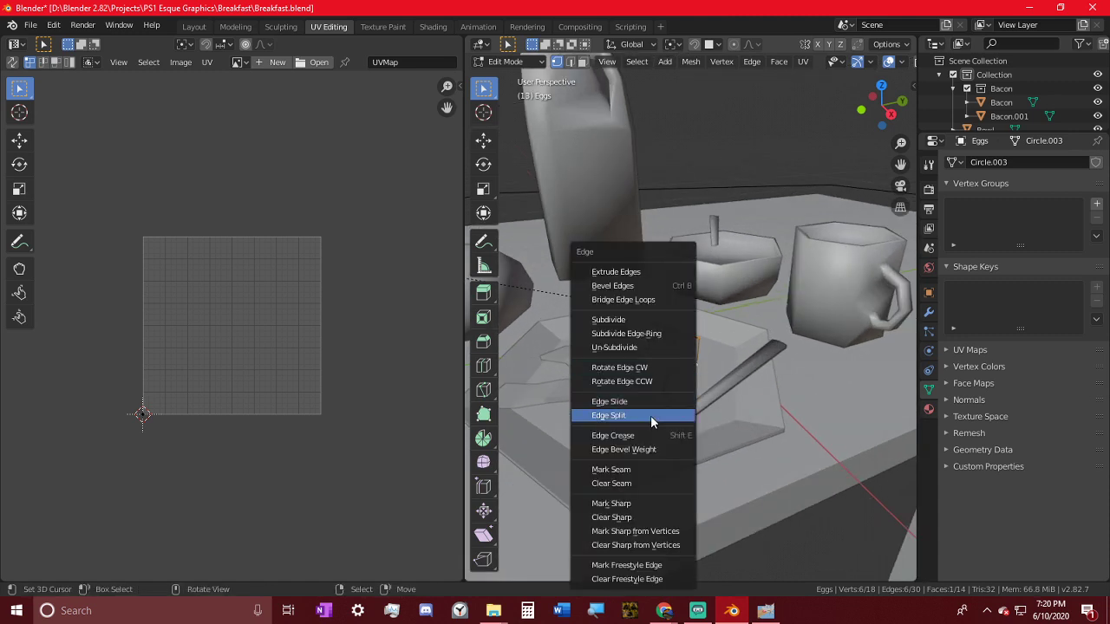
click(643, 472)
- Select the entire Eggs mesh and unwrap it along the marked seam
scroll(637, 409, up, 5)
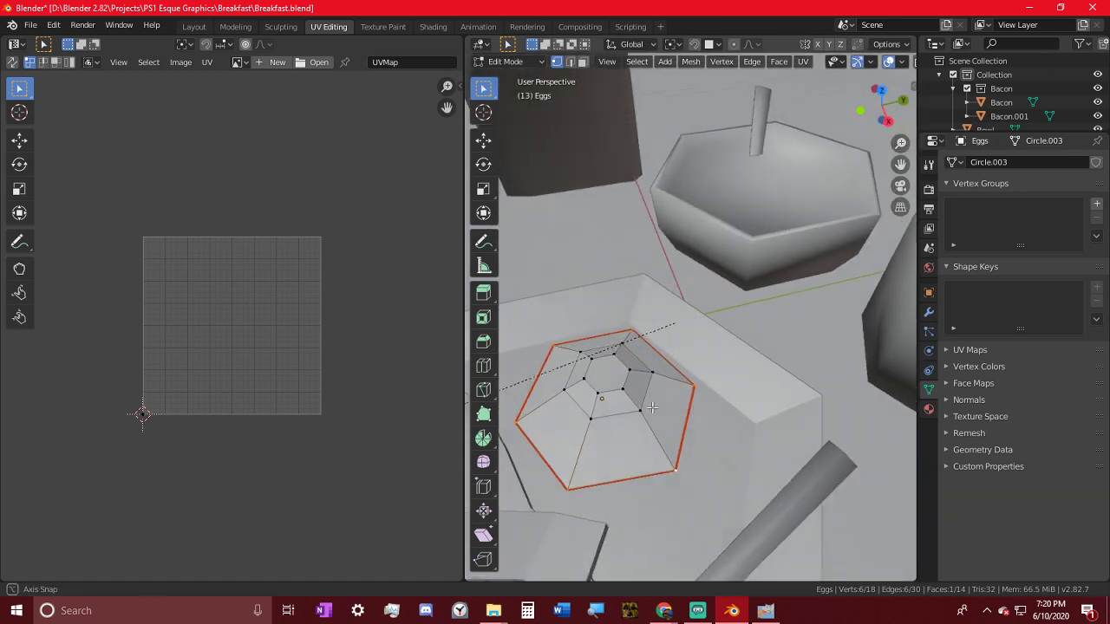
middle_drag(632, 428, 633, 454)
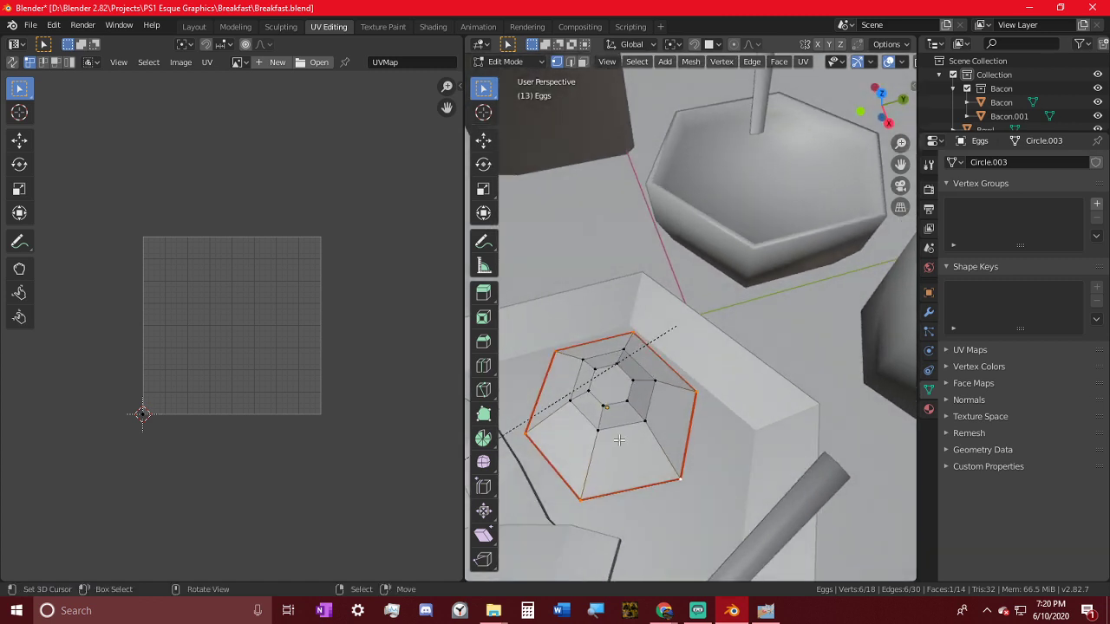
key(ctrl+l)
key(u)
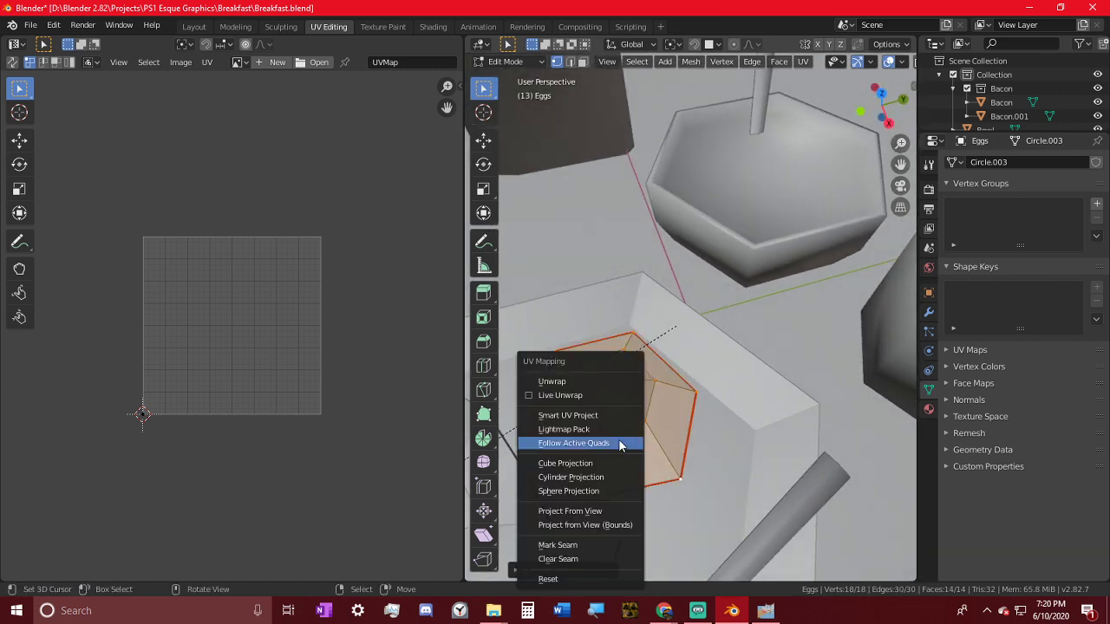
click(577, 380)
scroll(269, 384, up, 4)
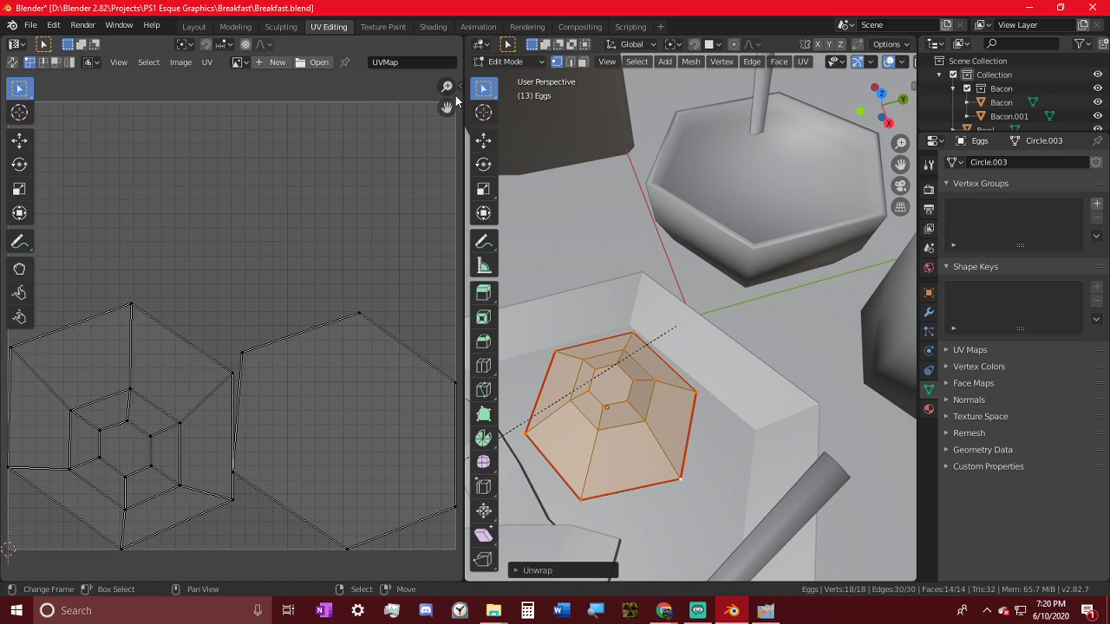
- Turn on the Stretching overlay in the UV editor's display settings to check the egg's unwrap
key(n)
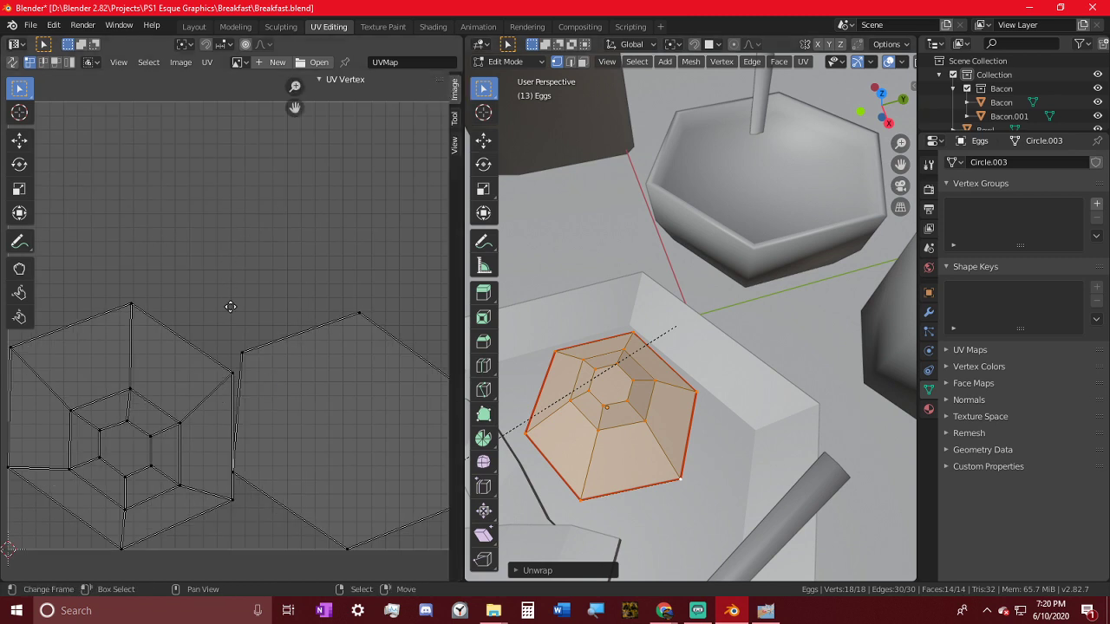
scroll(230, 306, down, 3)
click(455, 146)
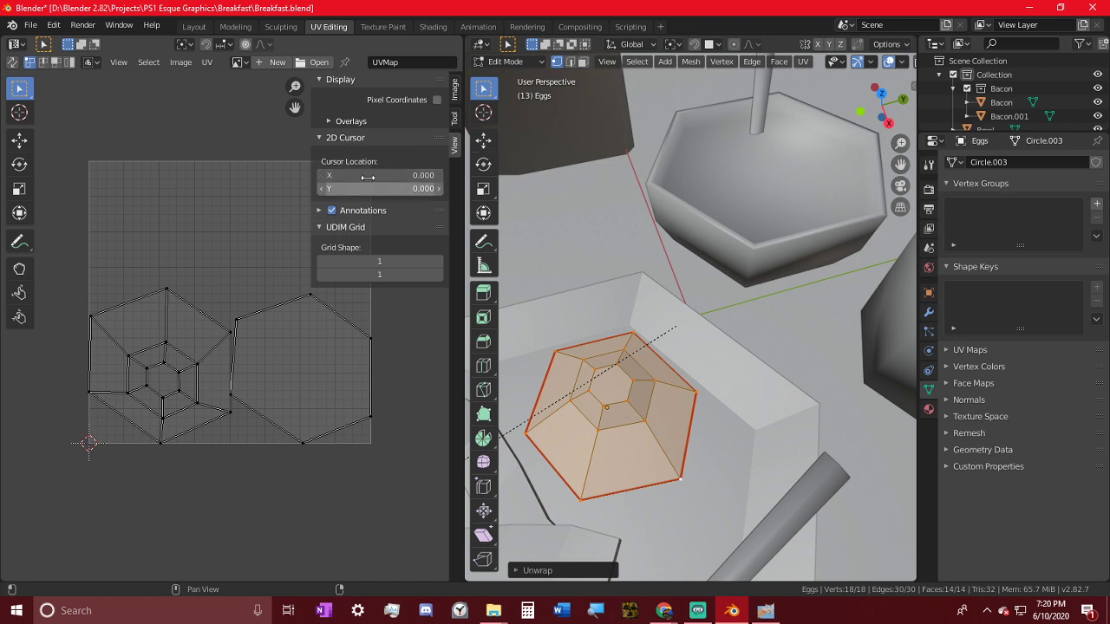
click(351, 121)
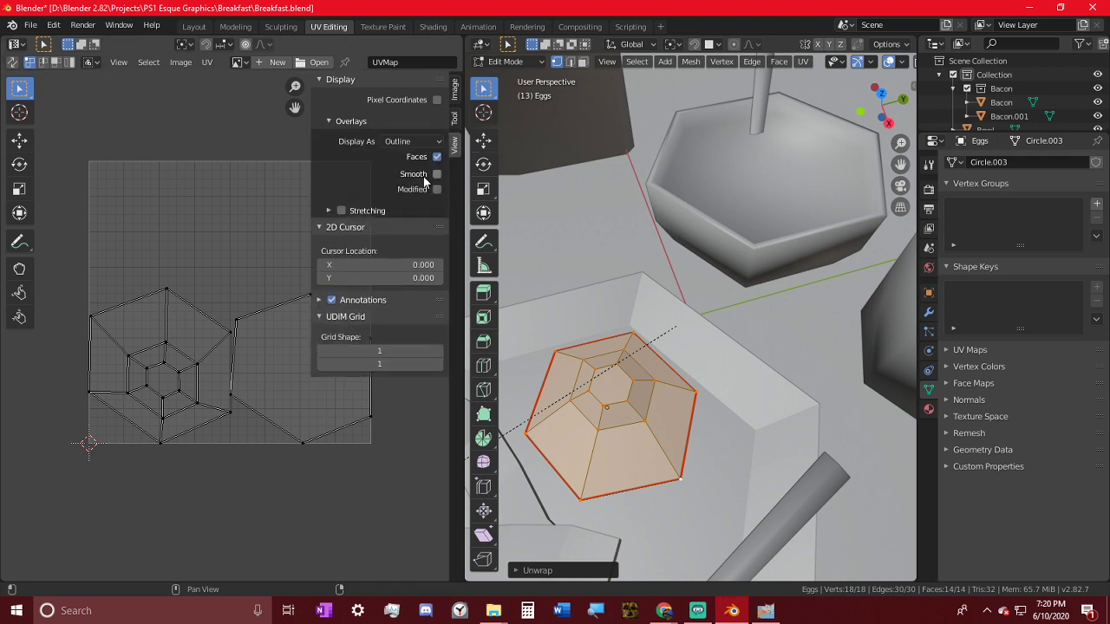
click(357, 211)
click(341, 211)
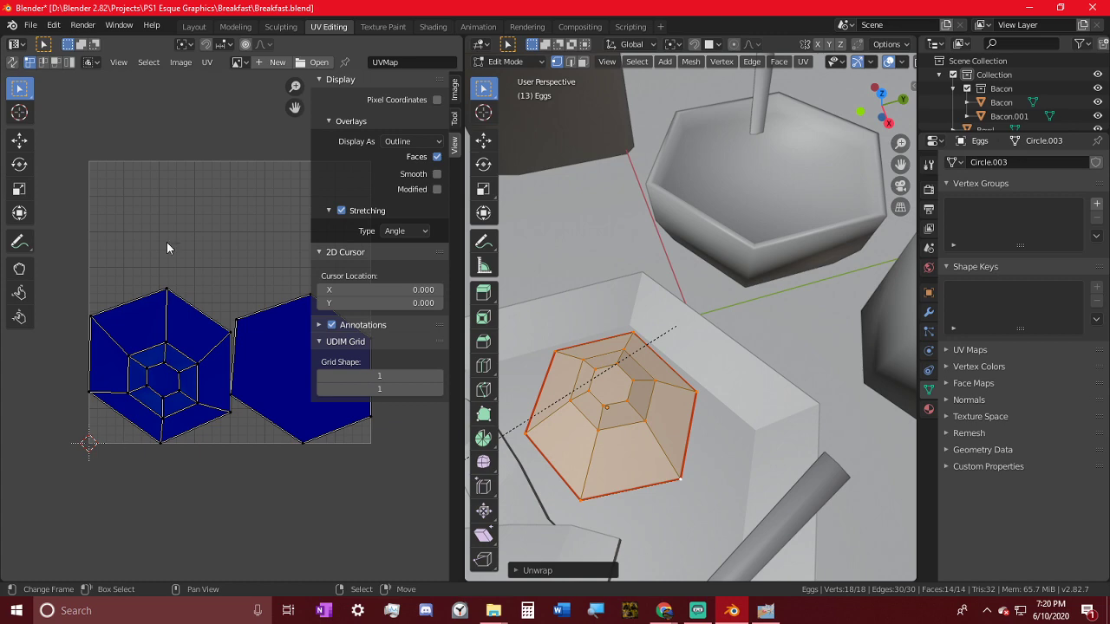
- Edit the Bowl, mark a seam around the flat face filling its inside, and switch to face selection
scroll(731, 302, down, 4)
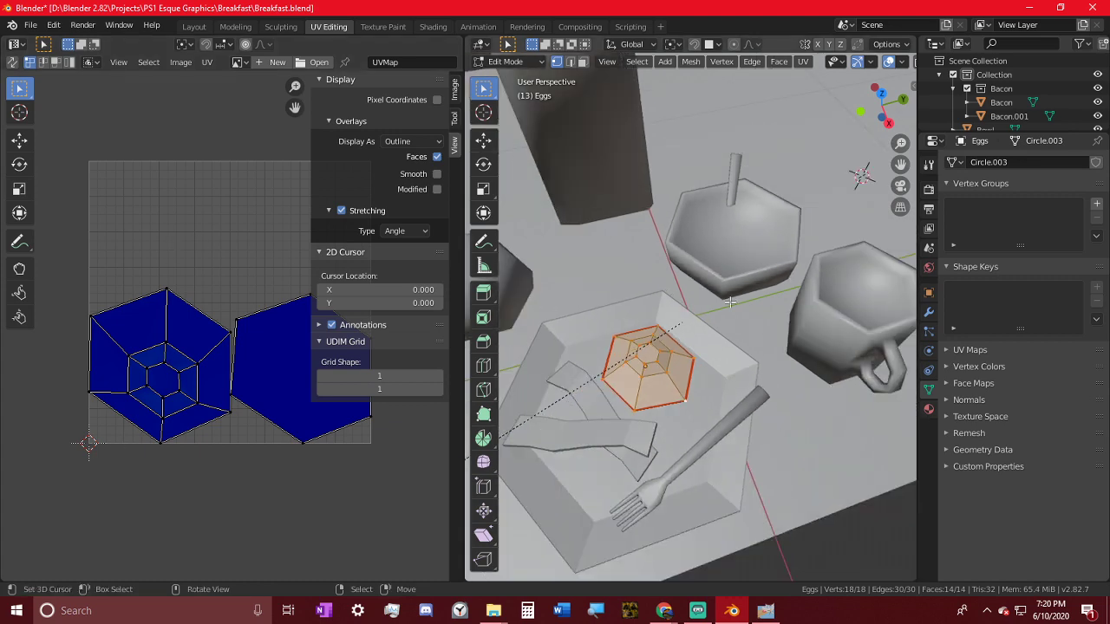
key(Tab)
click(785, 264)
key(Tab)
key(KP_Decimal)
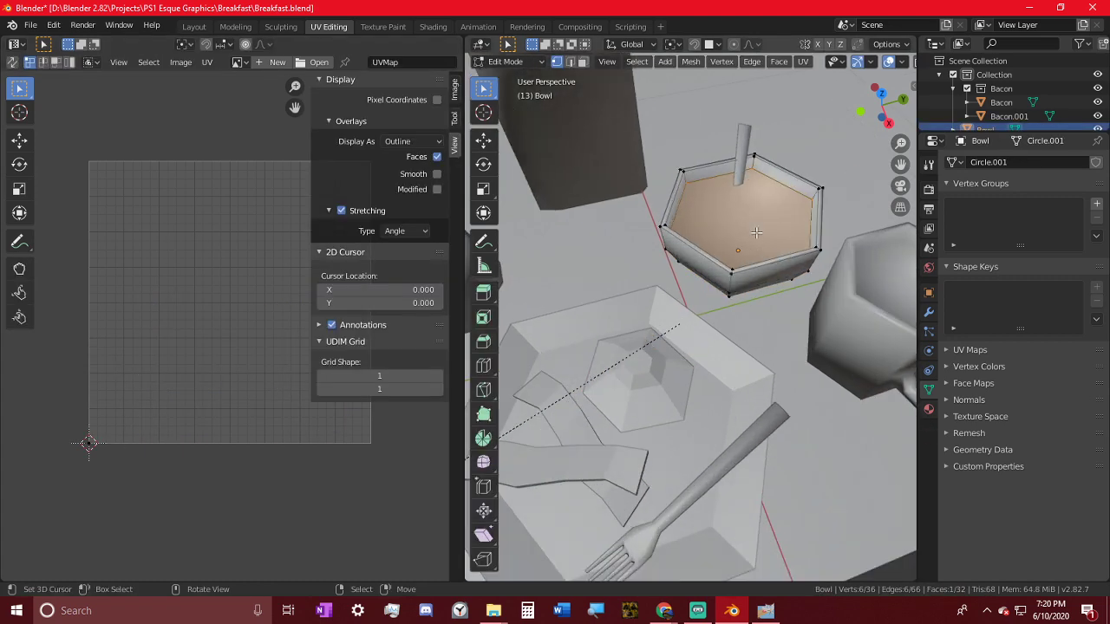
key(ctrl+e)
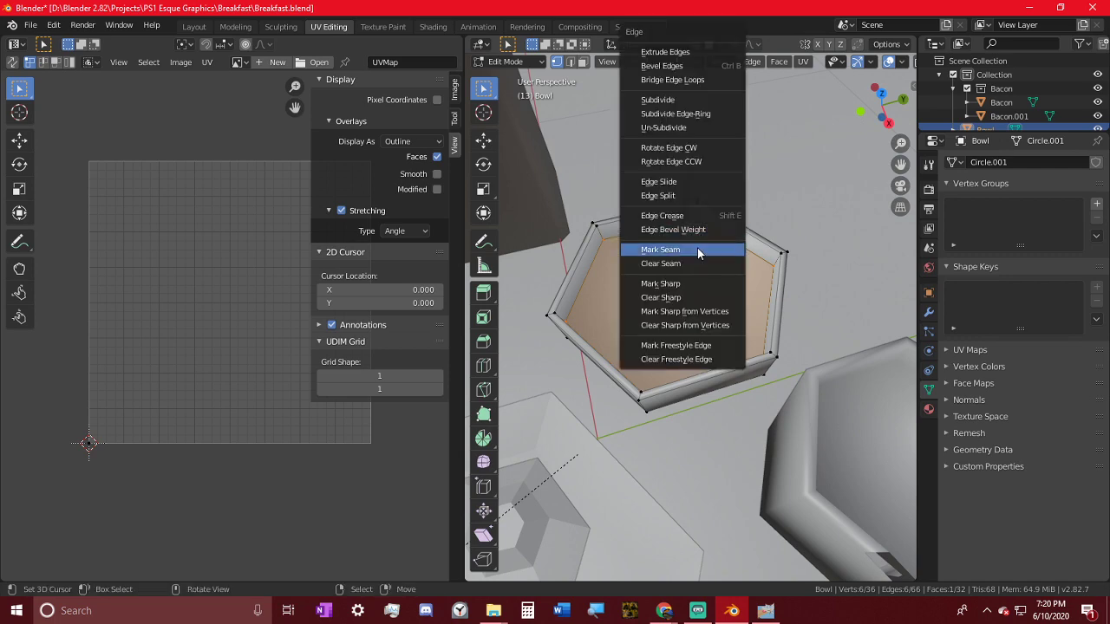
click(699, 250)
middle_drag(704, 304, 748, 390)
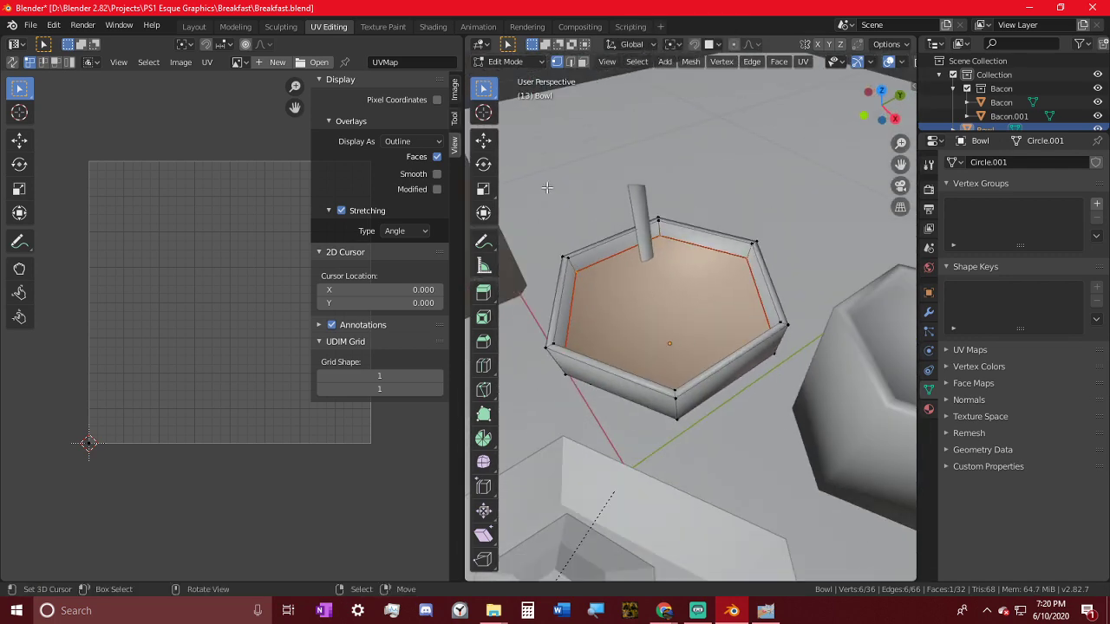
click(582, 61)
- Try moving the flat face that fills the bowl and undo the move
key(g)
click(665, 307)
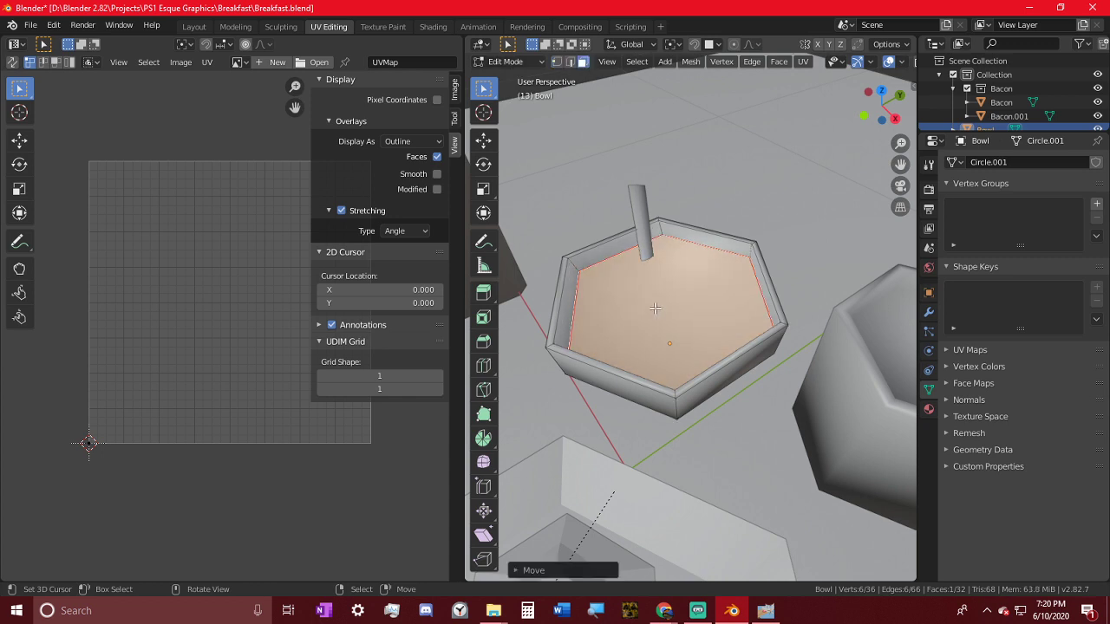
key(ctrl+z)
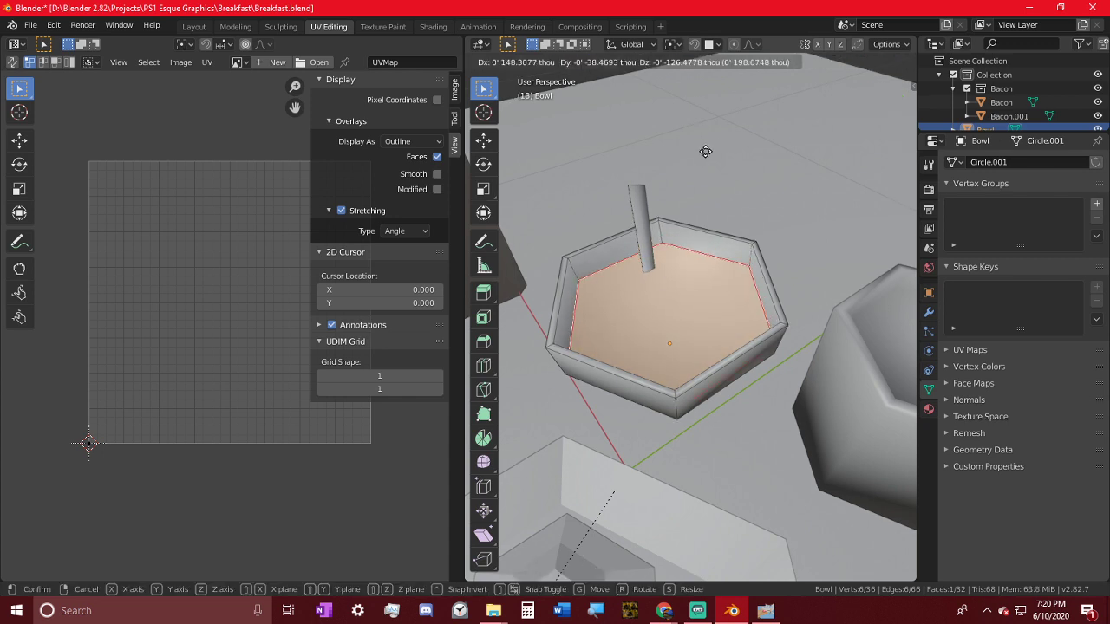
- Hide the bowl's filling face, select all remaining linked bowl faces, and unwrap them
key(h)
middle_drag(696, 242, 716, 364)
key(l)
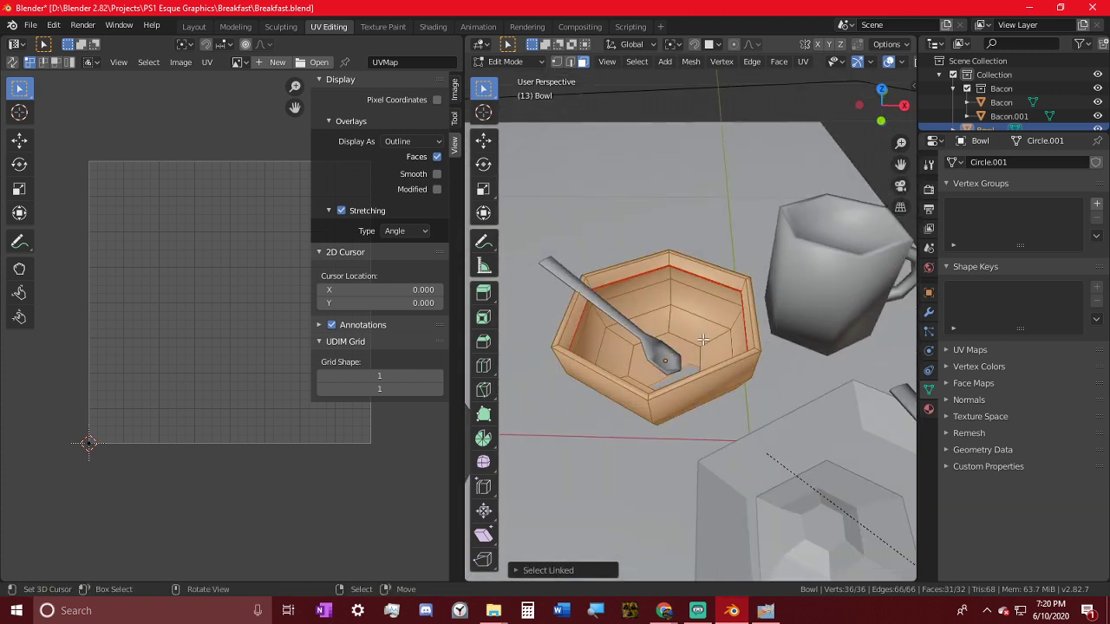
key(u)
click(703, 341)
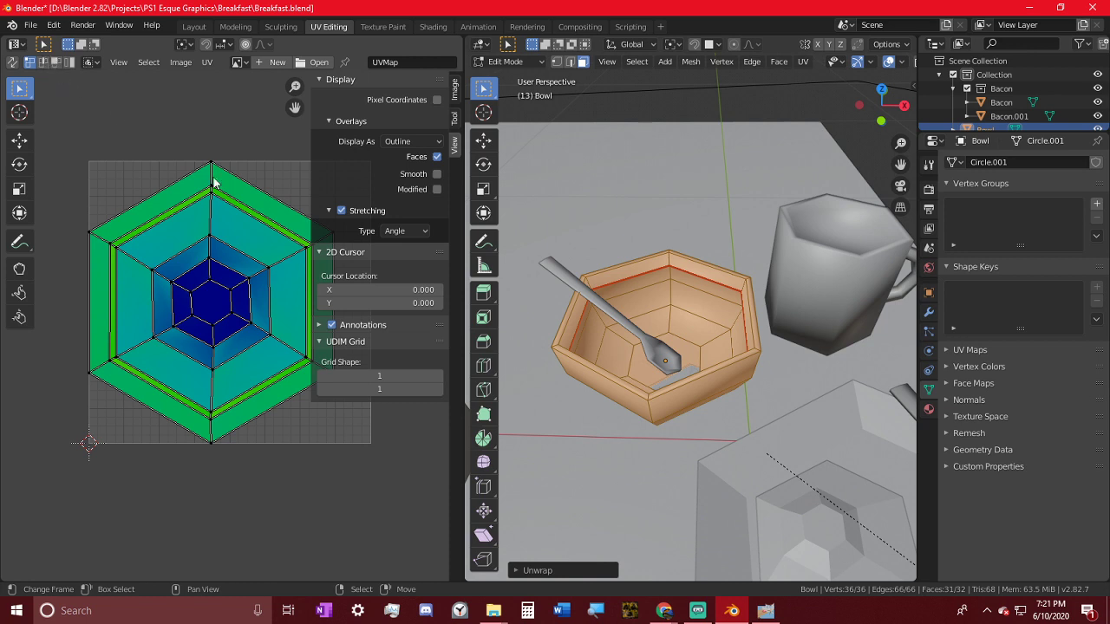
- Mark the edges of the bowl's inner bottom hexagon face as a seam and unwrap the whole visible mesh again
right_click(223, 303)
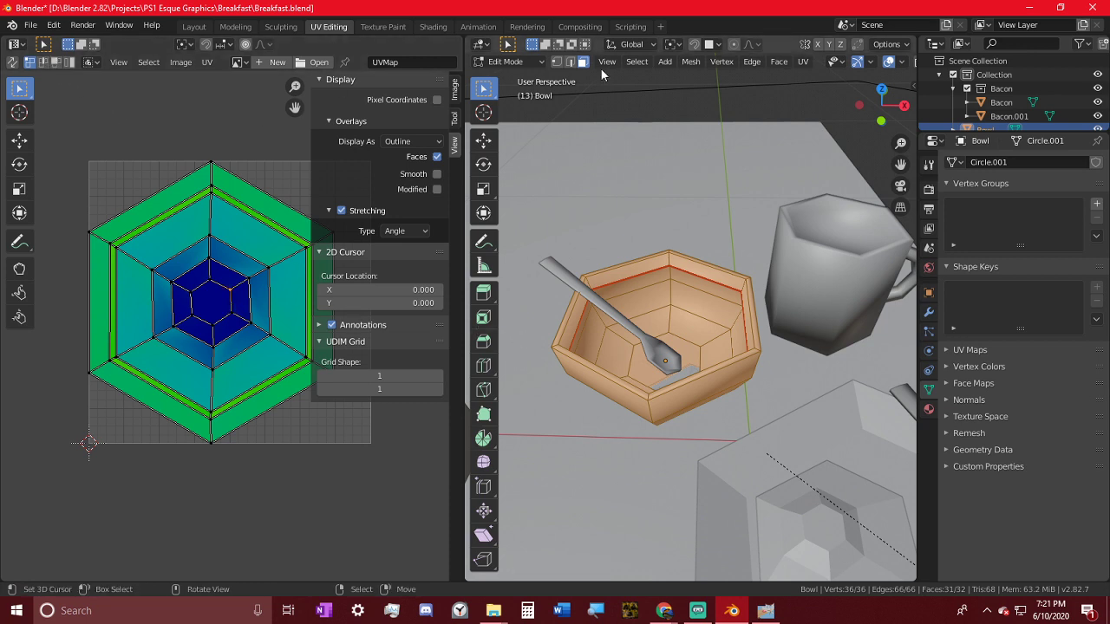
right_click(679, 346)
key(ctrl+e)
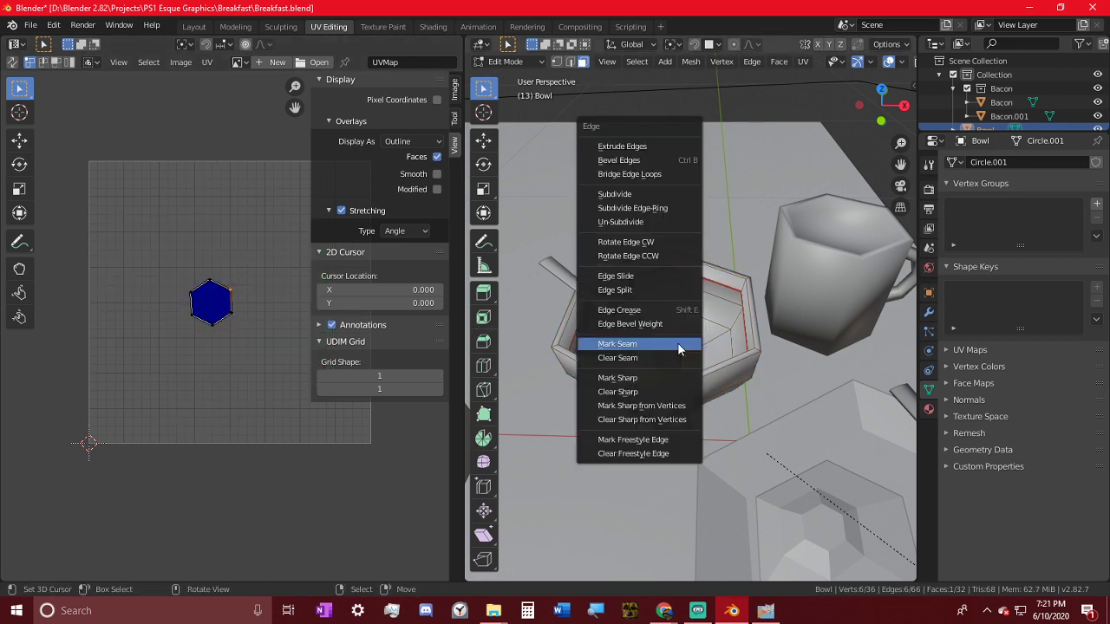
click(679, 346)
key(a)
key(u)
click(679, 343)
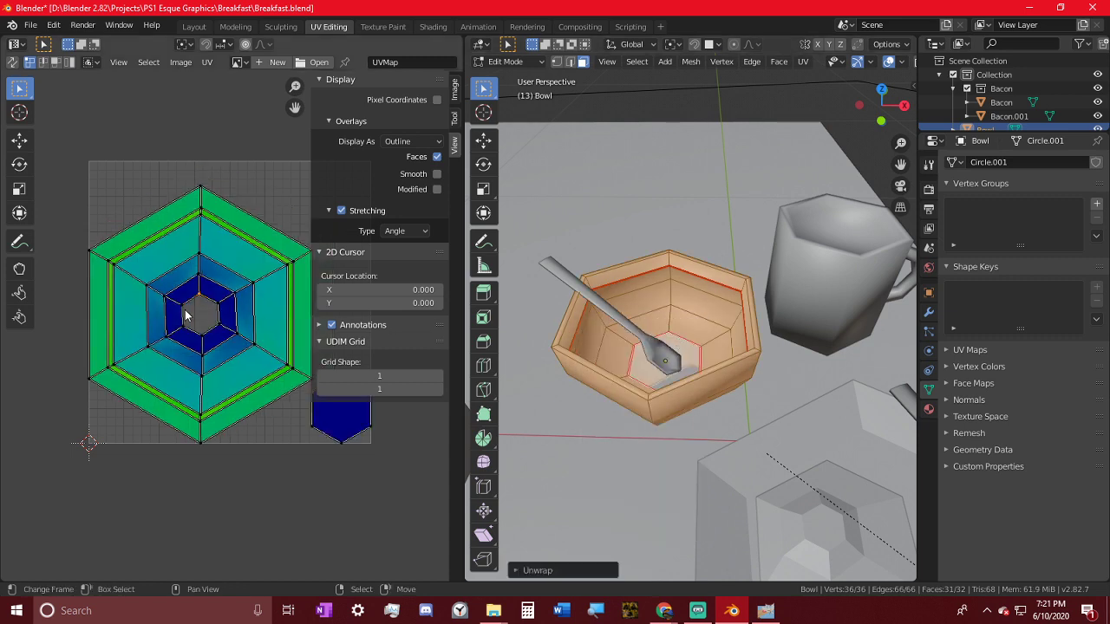
- Mark one line of edges running from the bowl's rim to its bottom hexagon as a seam and unwrap the mesh again
scroll(193, 303, up, 2)
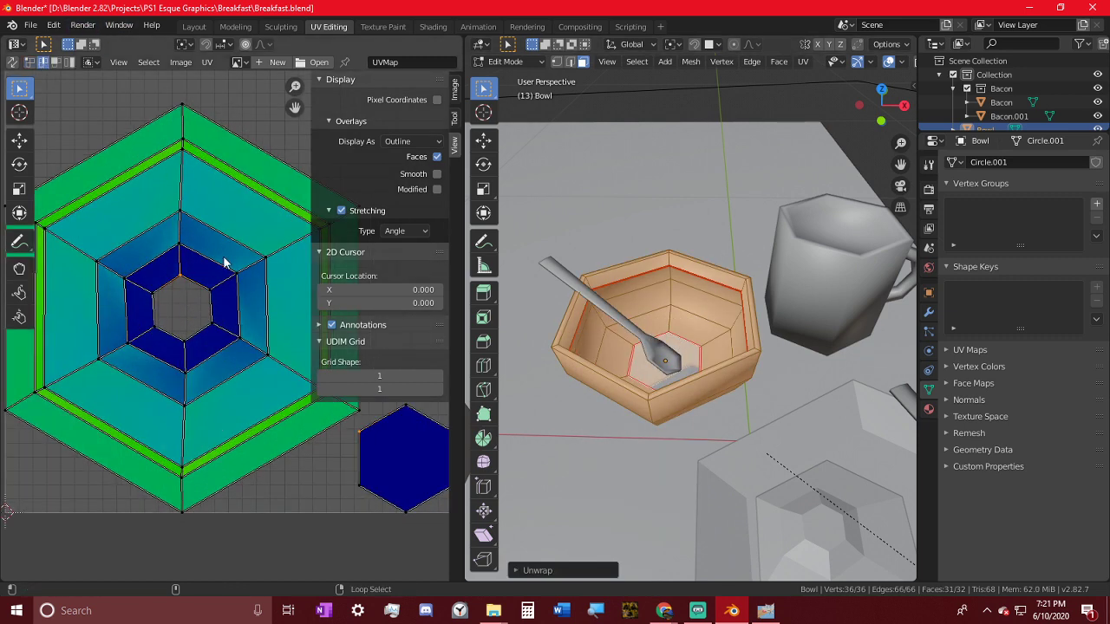
alt+right_click(178, 206)
key(ctrl+e)
click(178, 201)
key(a)
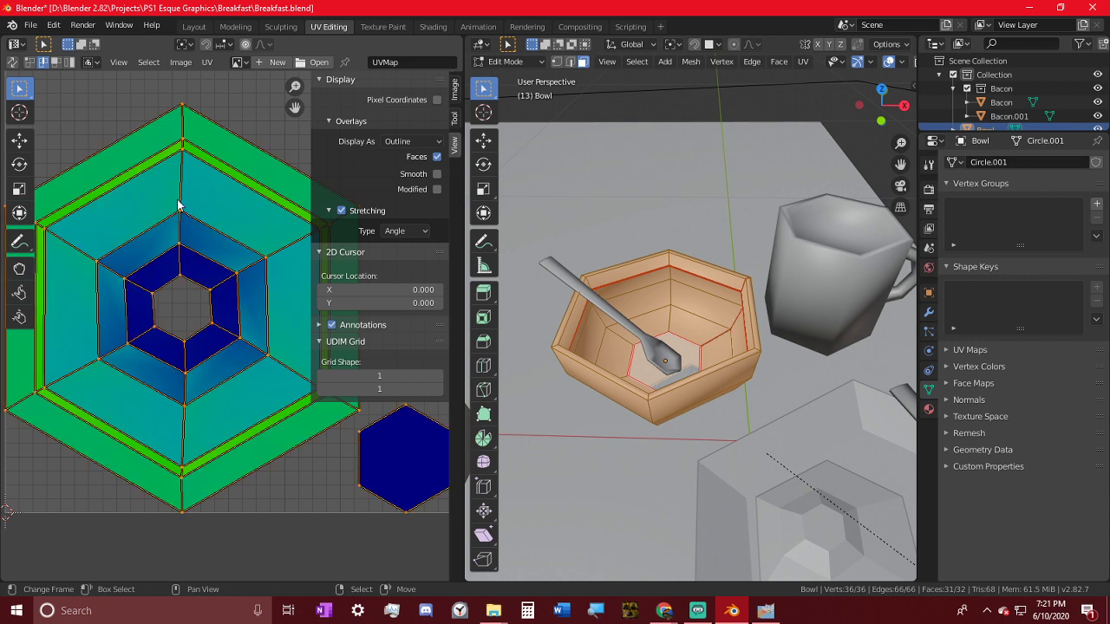
key(u)
scroll(177, 201, down, 2)
scroll(229, 246, up, 2)
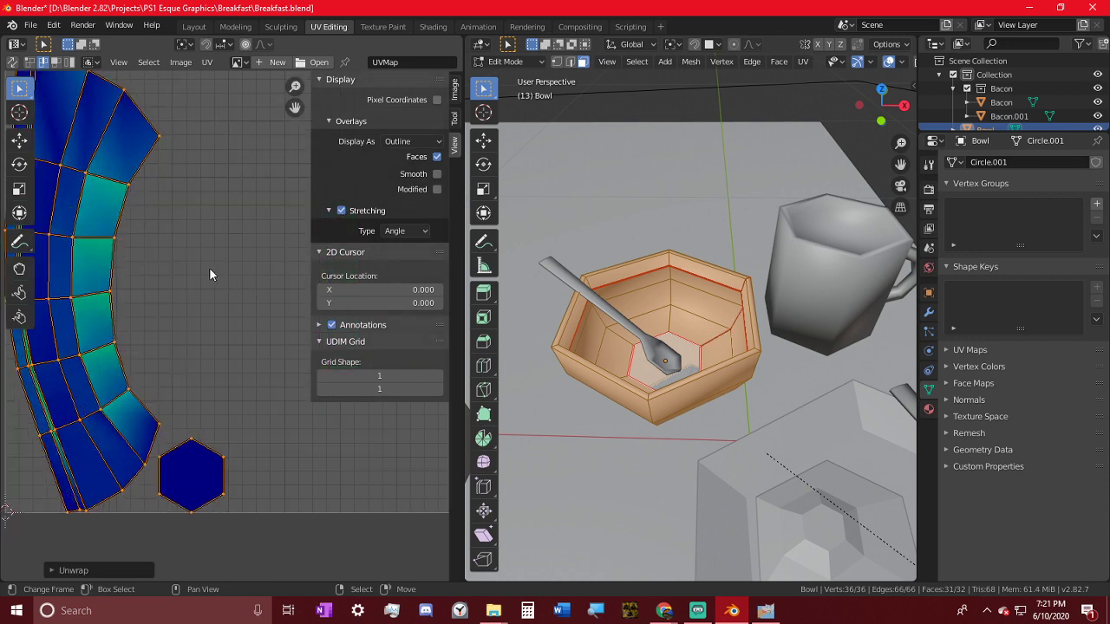
middle_drag(209, 268, 343, 326)
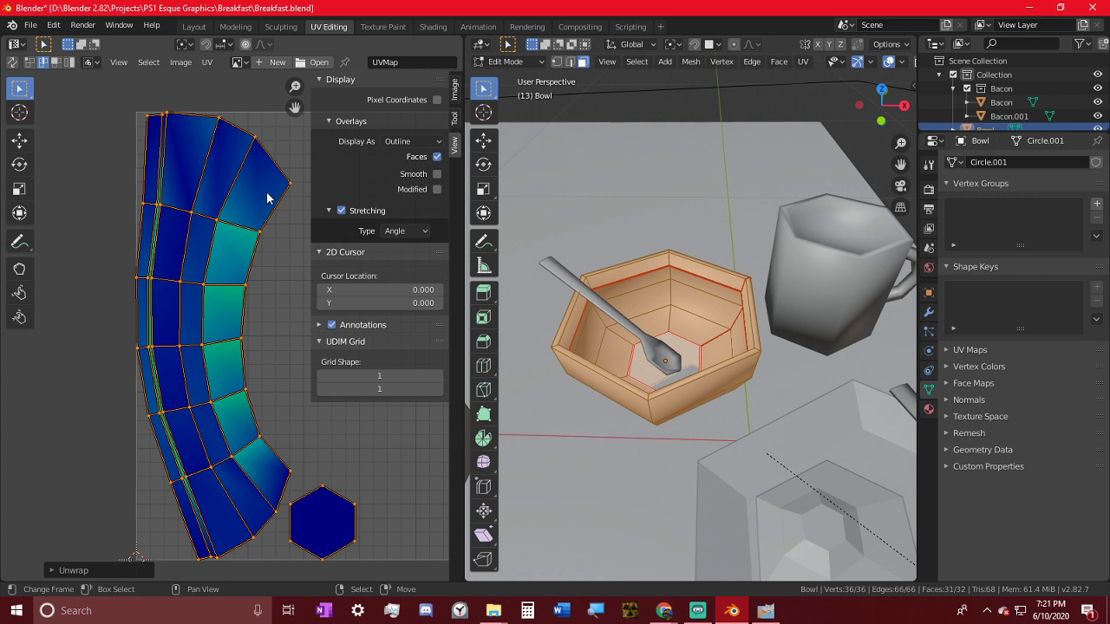
click(208, 217)
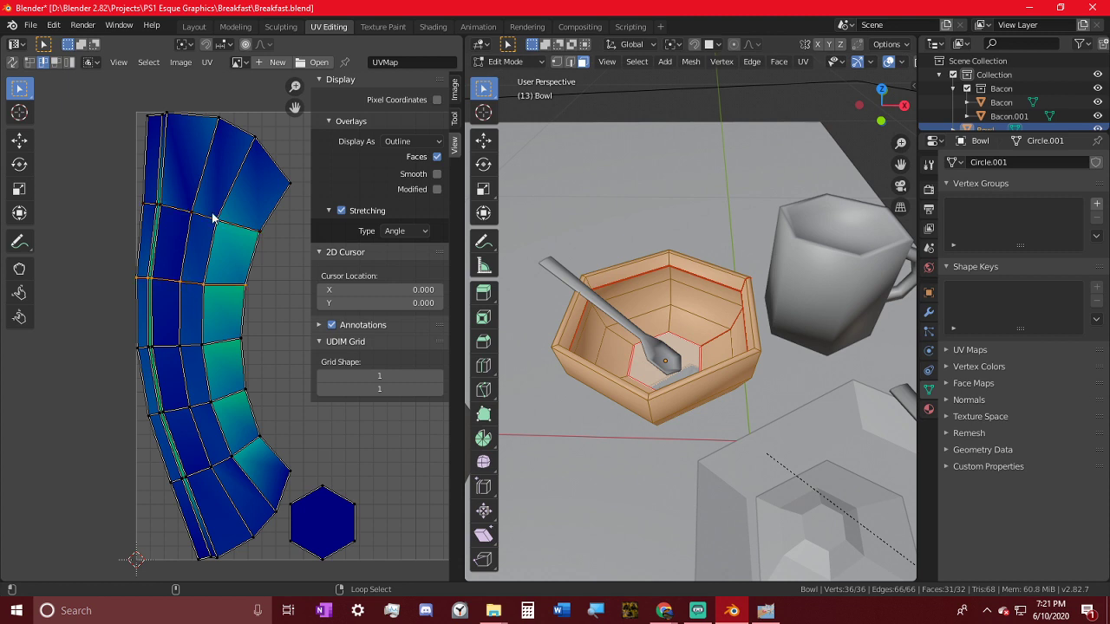
click(711, 224)
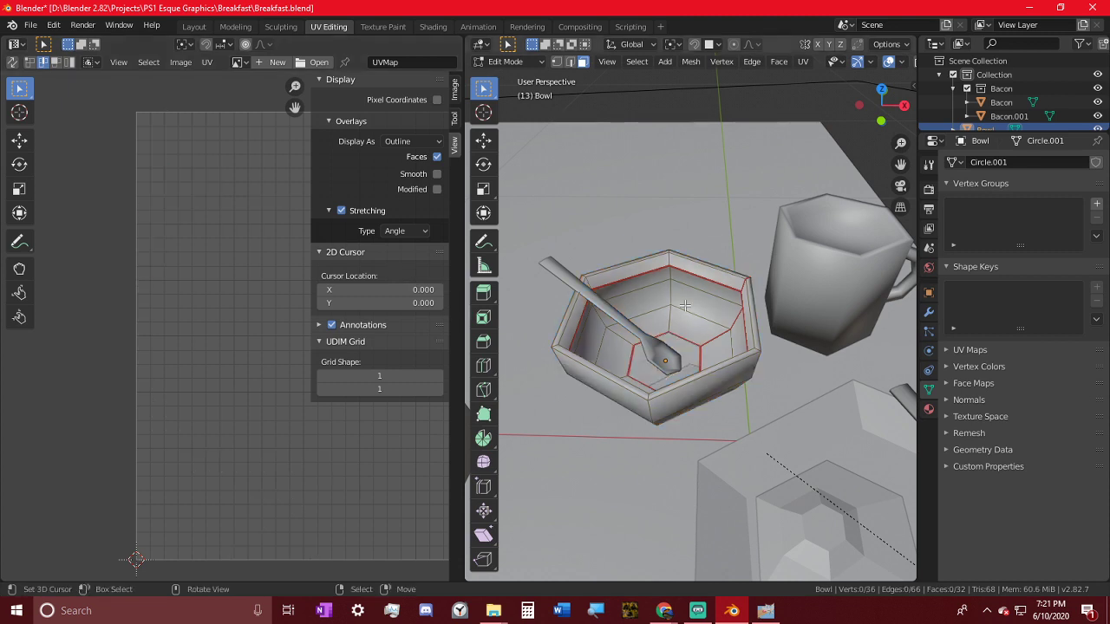
alt+click(670, 326)
- In edge select mode, mark the wall's corner edges all around the bowl as seams, leaving out those in the innermost ring
click(569, 63)
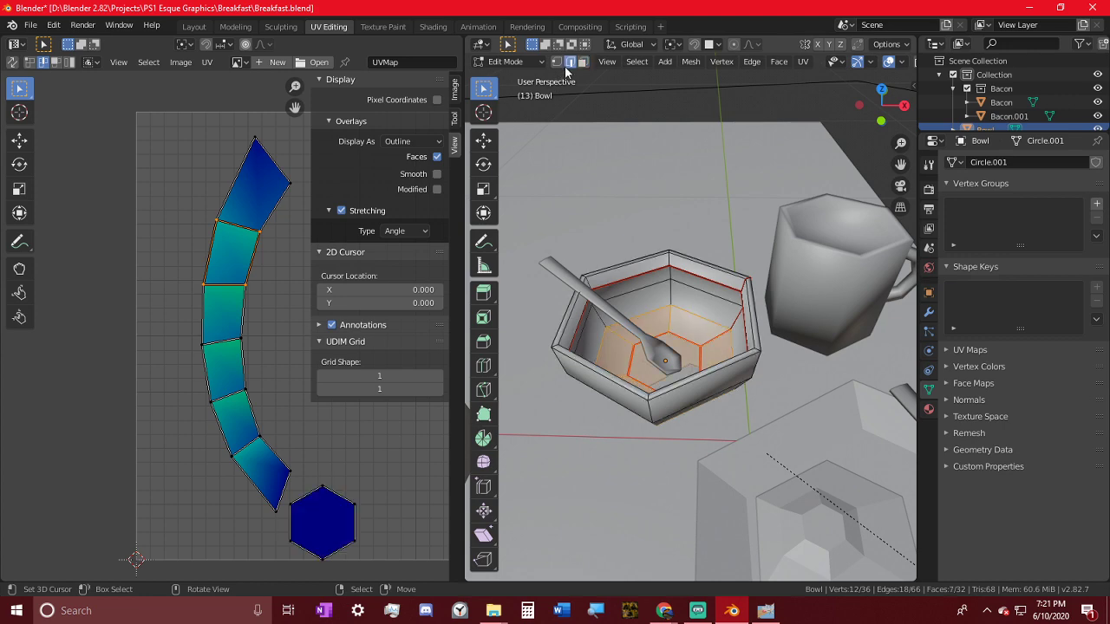
key(s)
right_click(669, 325)
right_click(668, 317)
alt+right_click(668, 317)
middle_drag(669, 318, 772, 340)
alt+shift+click(717, 324)
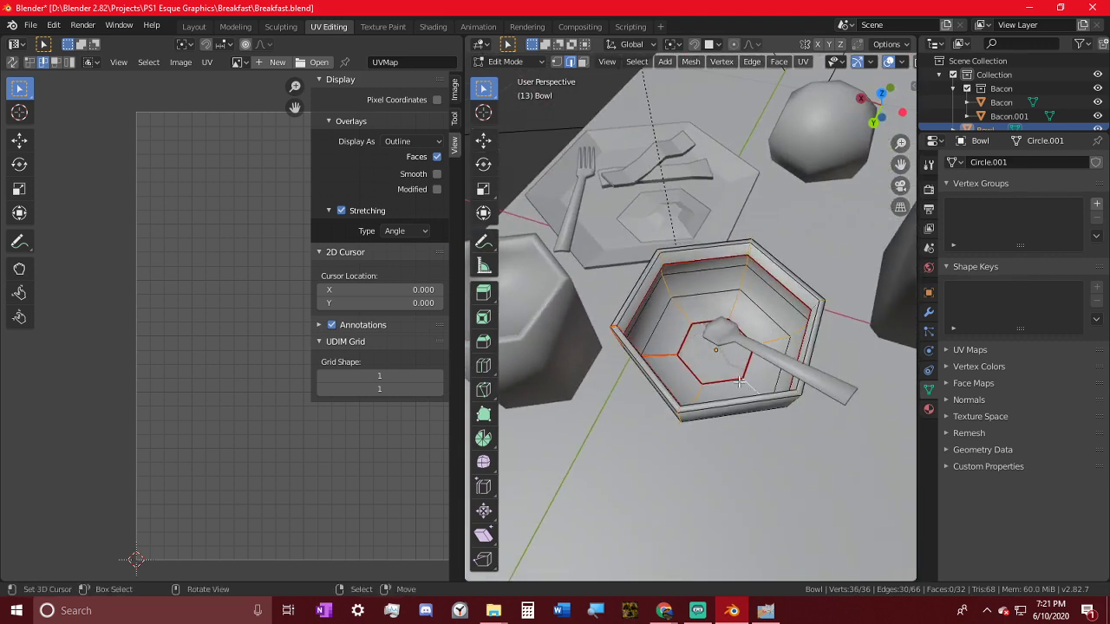
middle_drag(740, 381, 717, 356)
key(c)
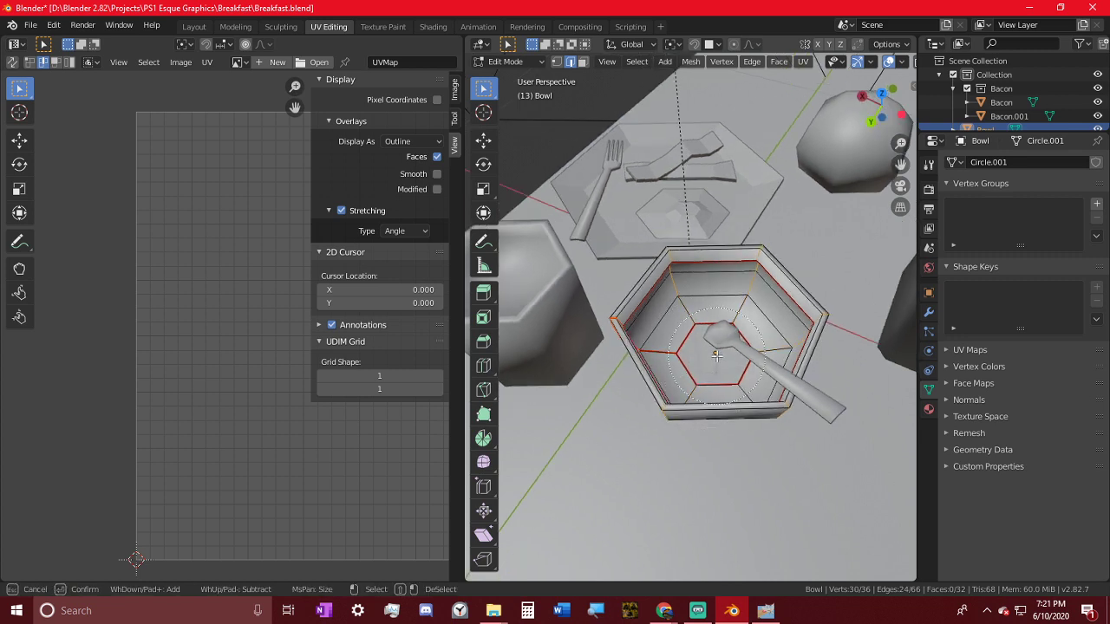
key(Escape)
key(ctrl+e)
click(717, 355)
- Select all visible geometry of the bowl and unwrap it with the new wall seams
key(a)
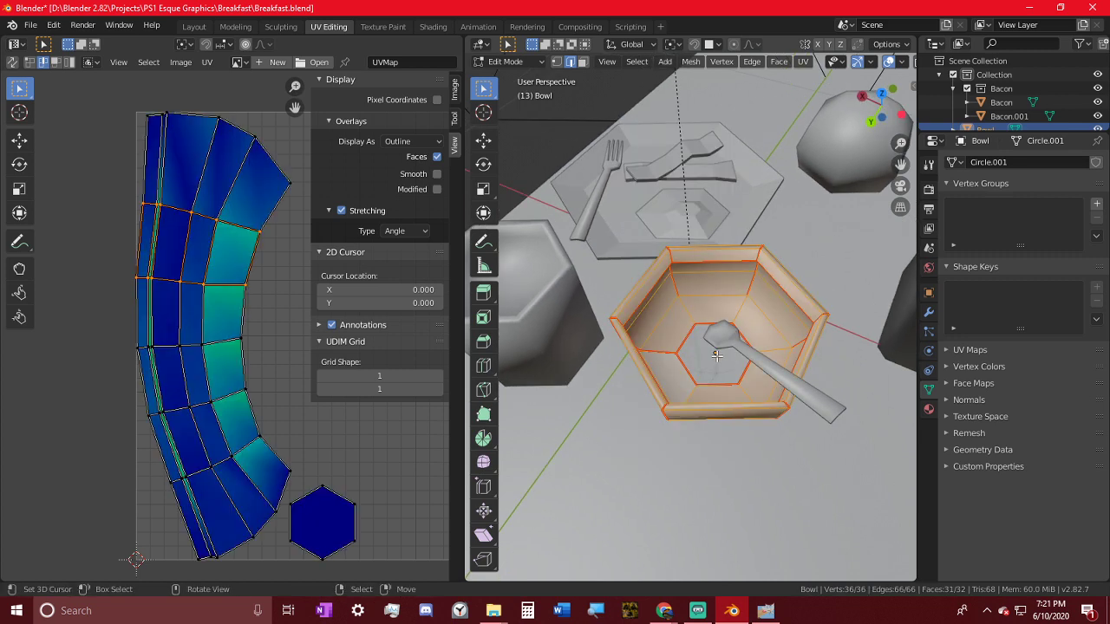
key(u)
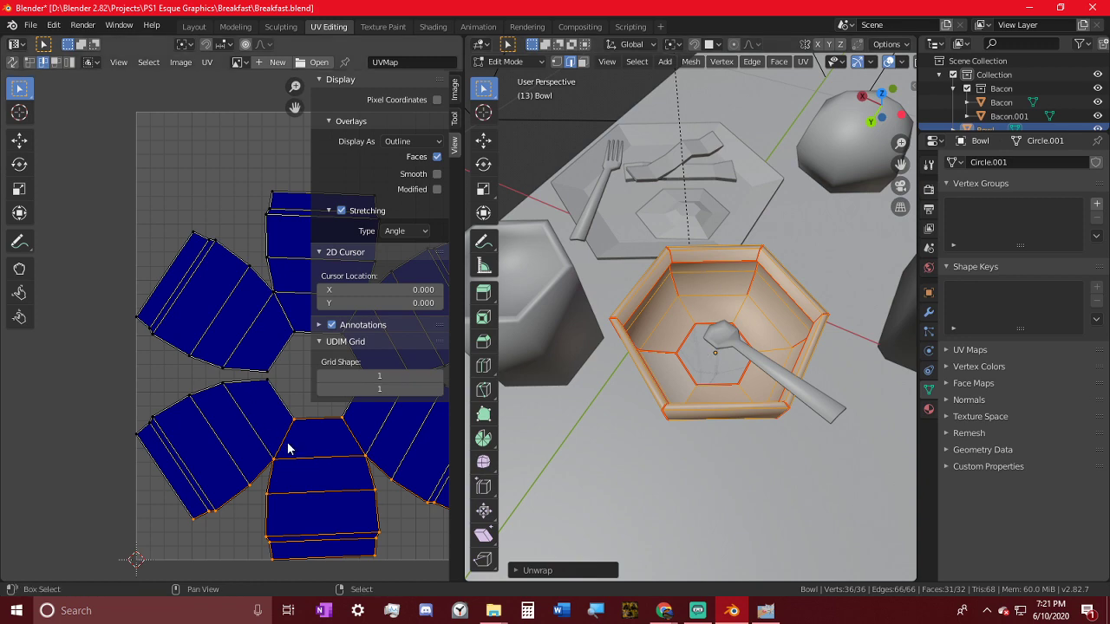
middle_drag(287, 445, 95, 374)
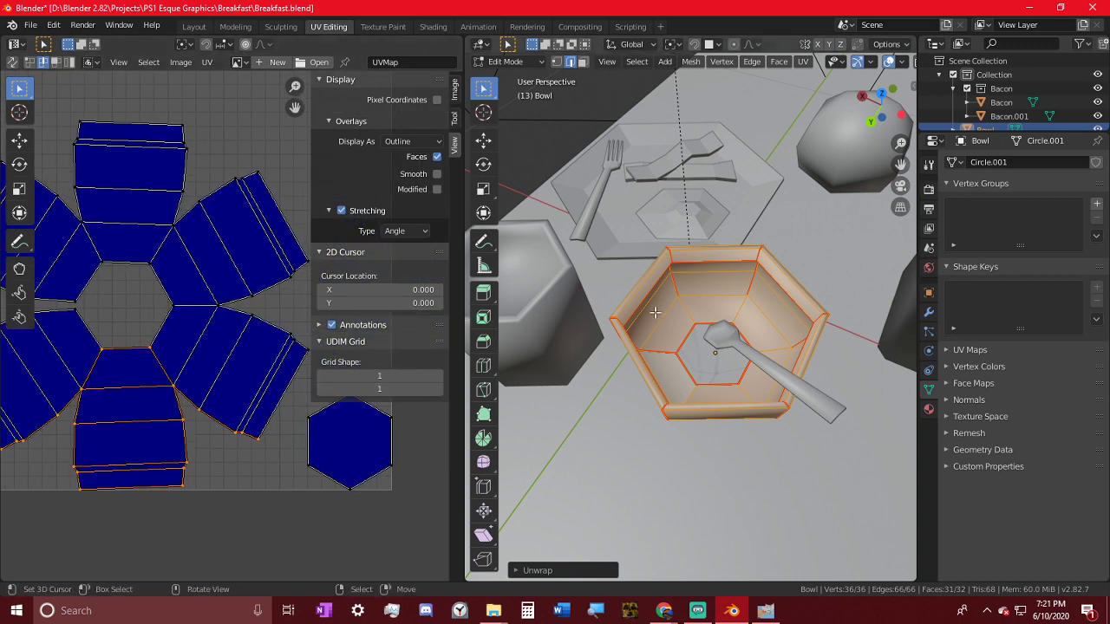
- Reveal the bowl's hidden geometry and unwrap the entire mesh
key(Tab)
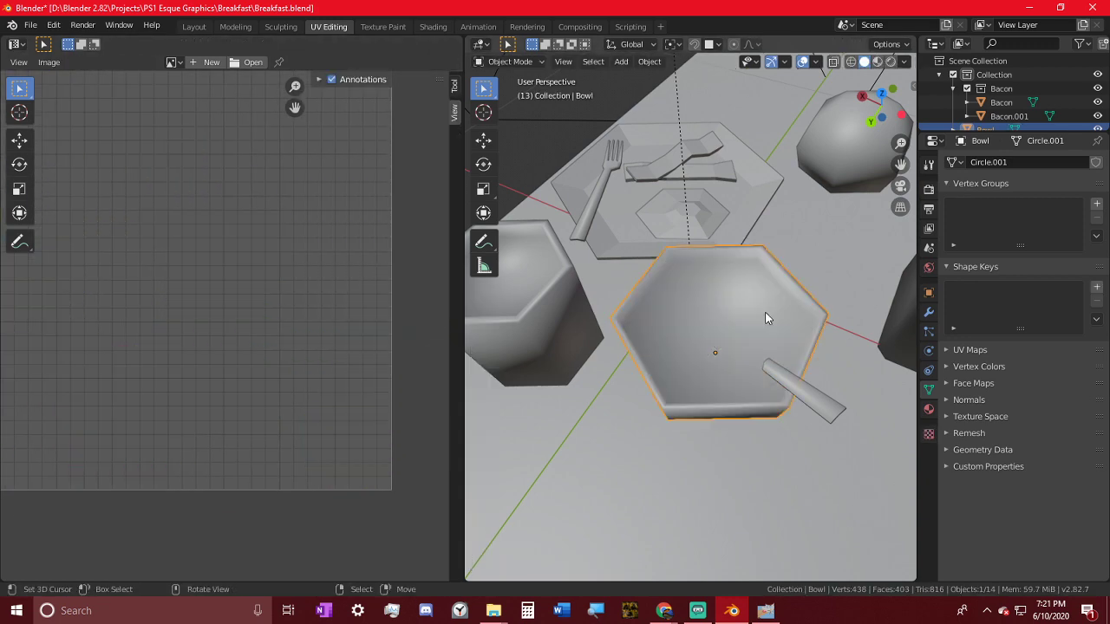
key(Tab)
middle_drag(765, 318, 724, 284)
key(alt+h)
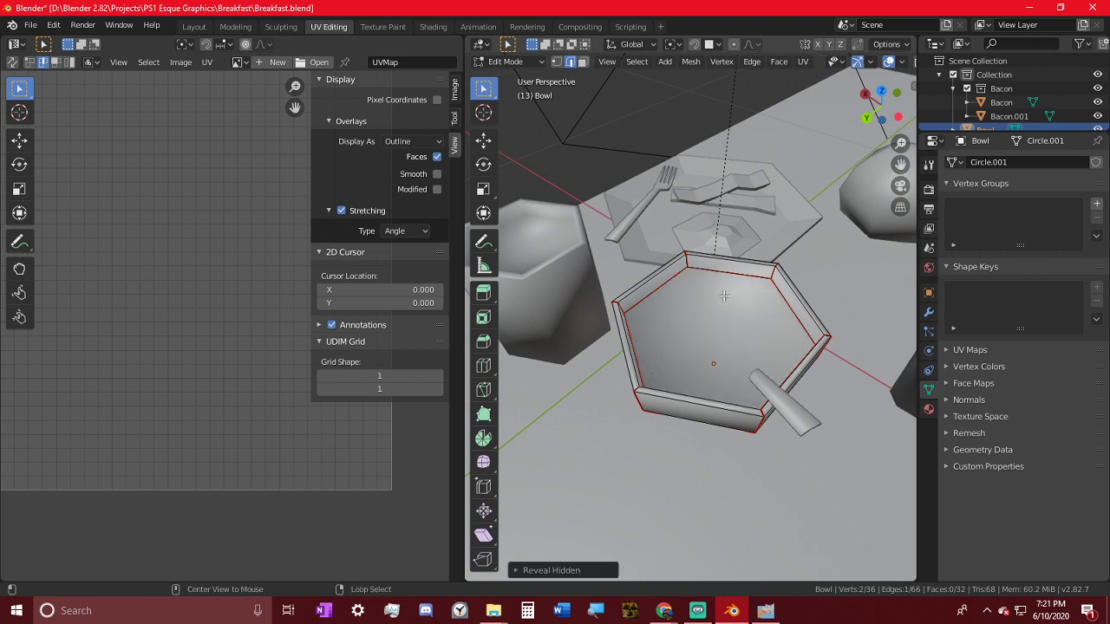
key(a)
key(u)
click(724, 293)
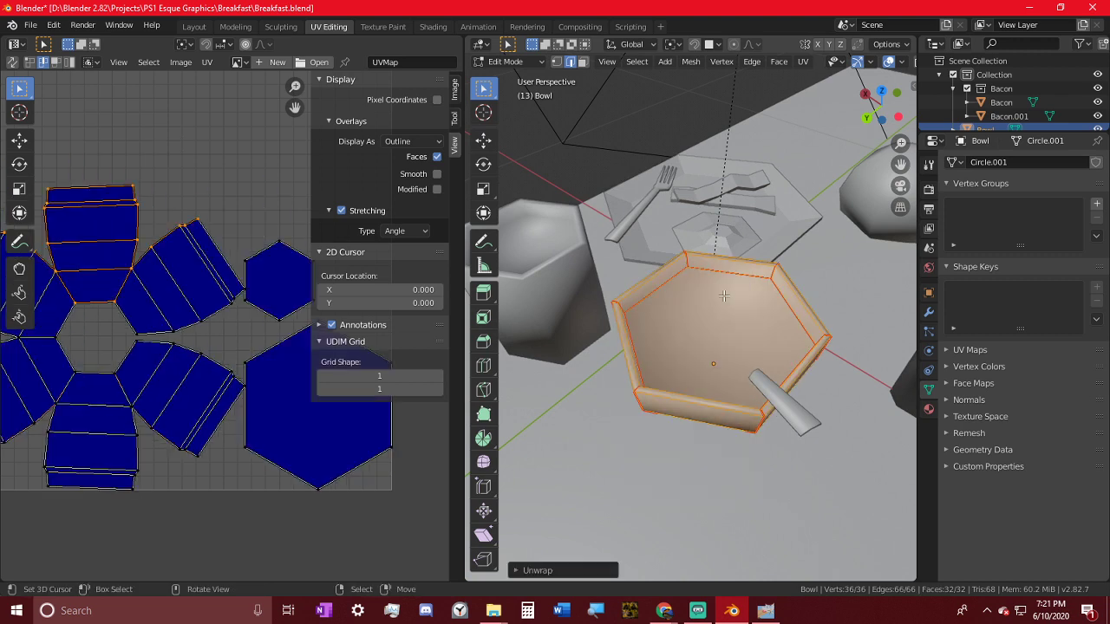
- Move the small hexagon UV island up and to the left, above the petal-shaped wall island
scroll(177, 354, down, 3)
click(262, 317)
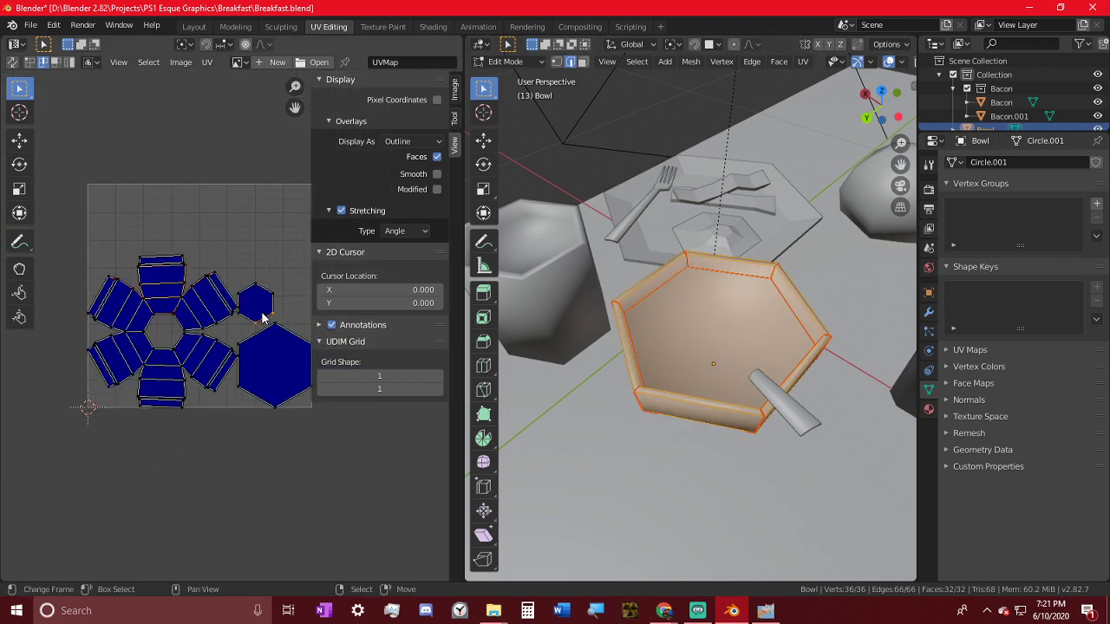
click(263, 318)
key(l)
key(h)
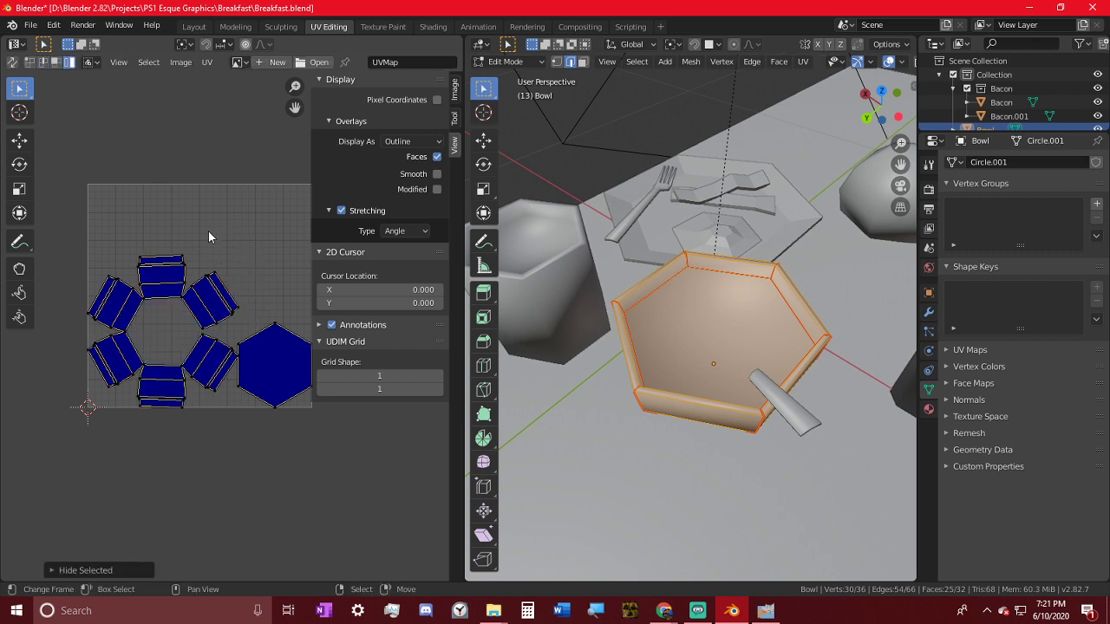
key(ctrl+z)
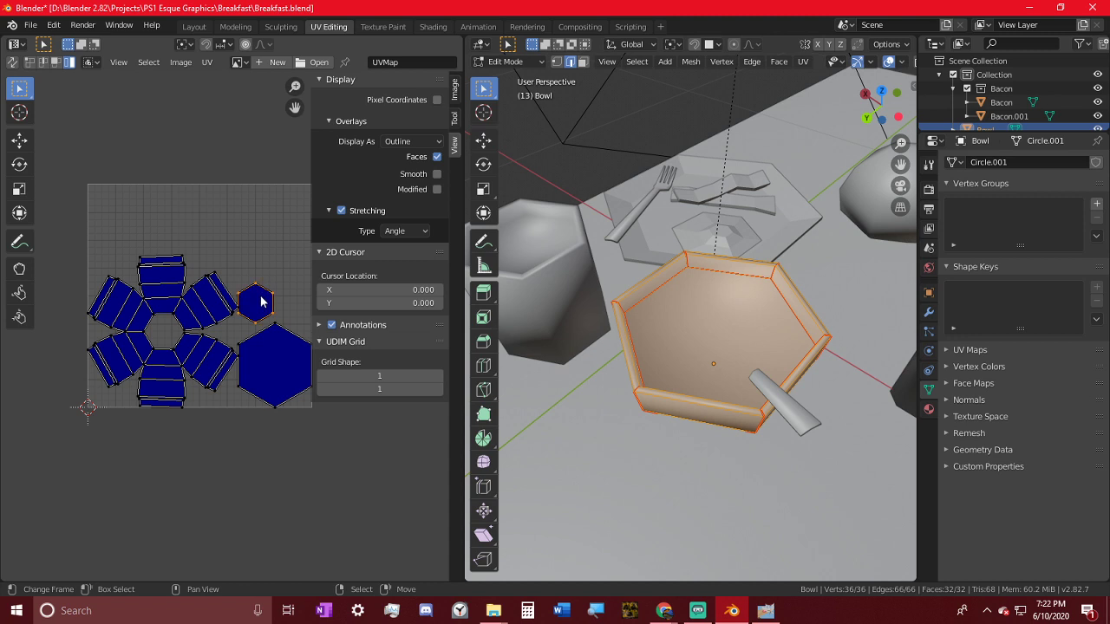
key(g)
click(217, 235)
- Move the large hexagon UV island up beside the small hexagon, near the right edge of the UV square
click(279, 352)
key(l)
key(g)
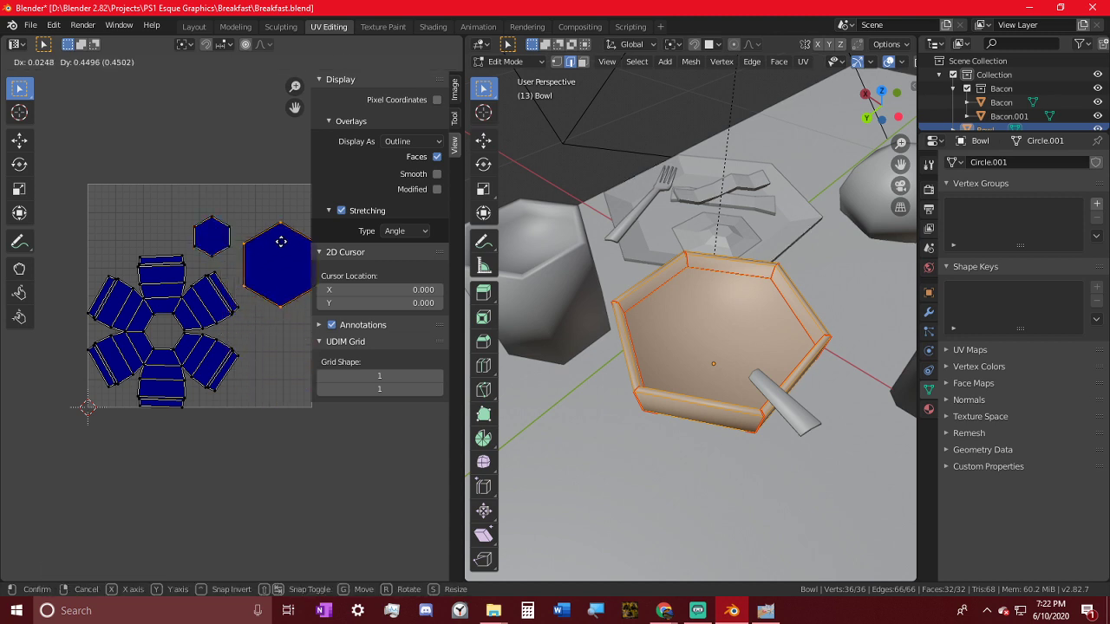
click(270, 251)
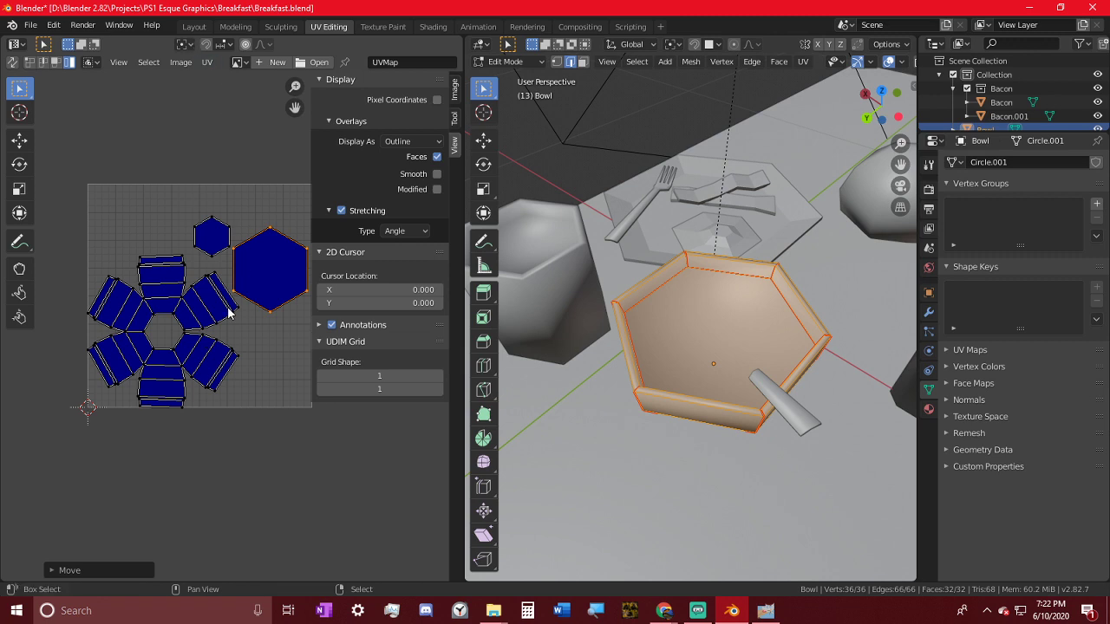
- Move the small hexagon UV island to the upper-left area of the UV square, clear of the wall petals
middle_drag(230, 314, 183, 343)
click(165, 265)
key(l)
key(g)
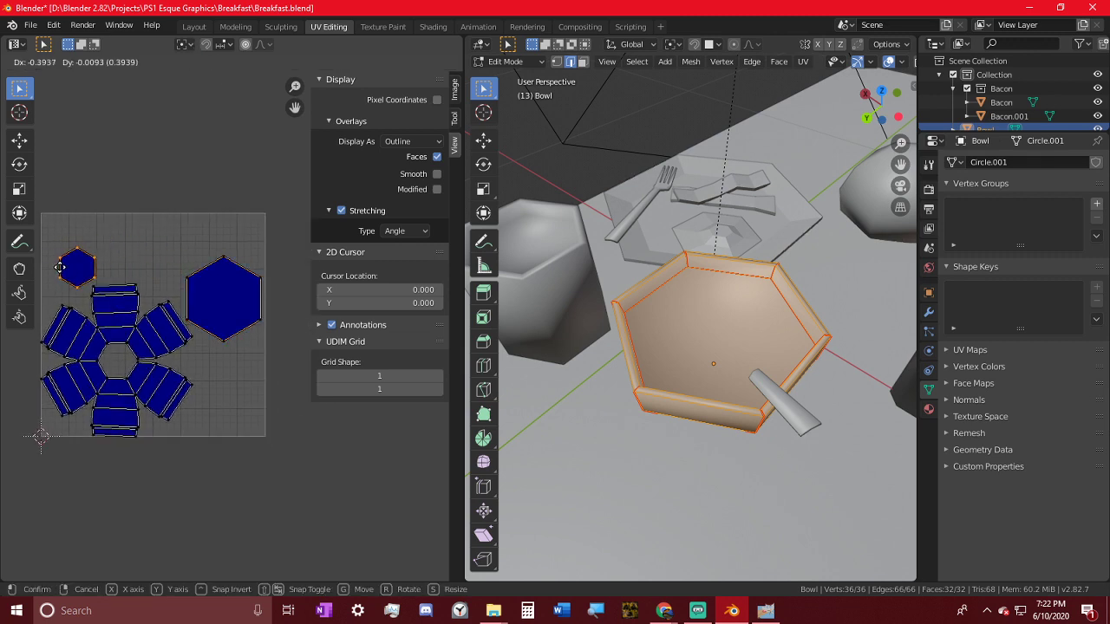
click(61, 269)
- Shift the large hexagon UV island up and slightly left, close to the wall petals
click(228, 290)
key(l)
key(g)
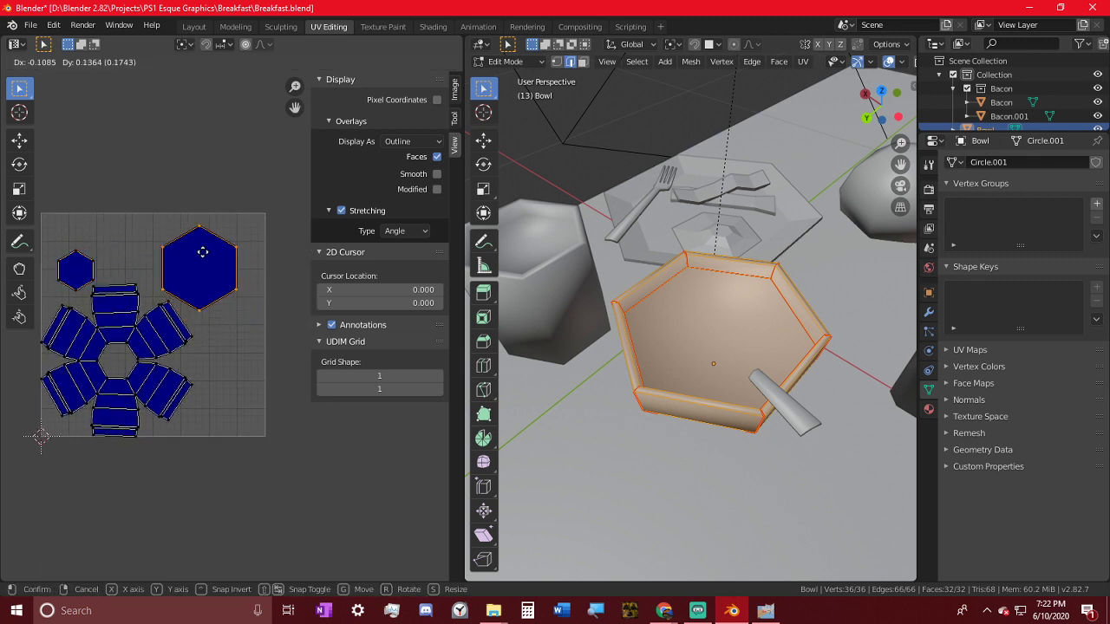
click(206, 259)
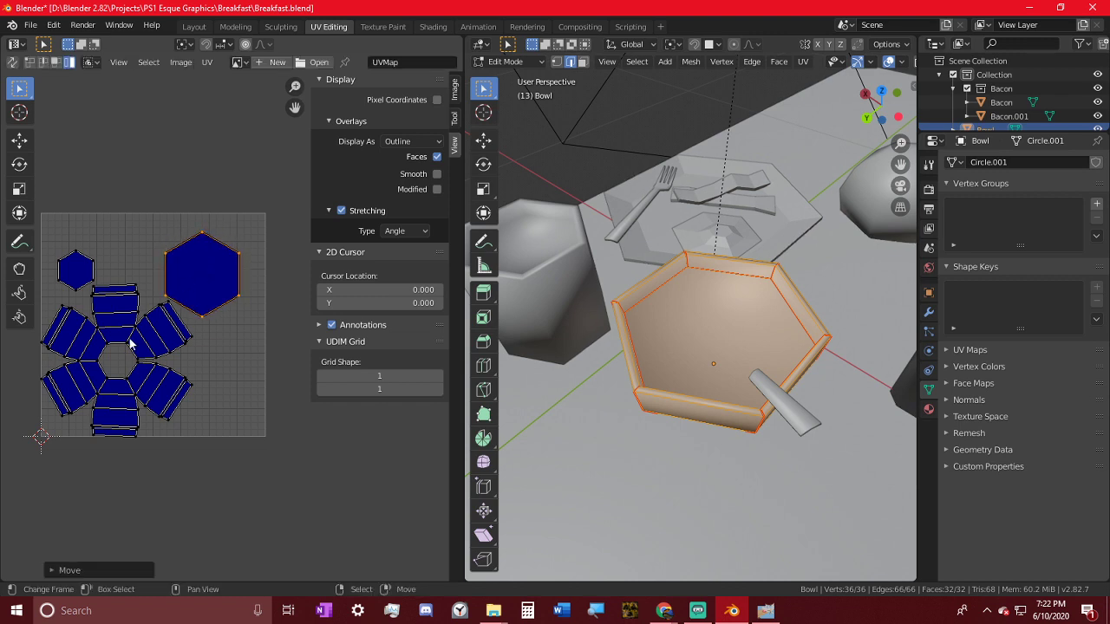
- Select all UV islands, set the pivot to 2D Cursor, and enable Constrain to Image Bounds
key(a)
click(183, 45)
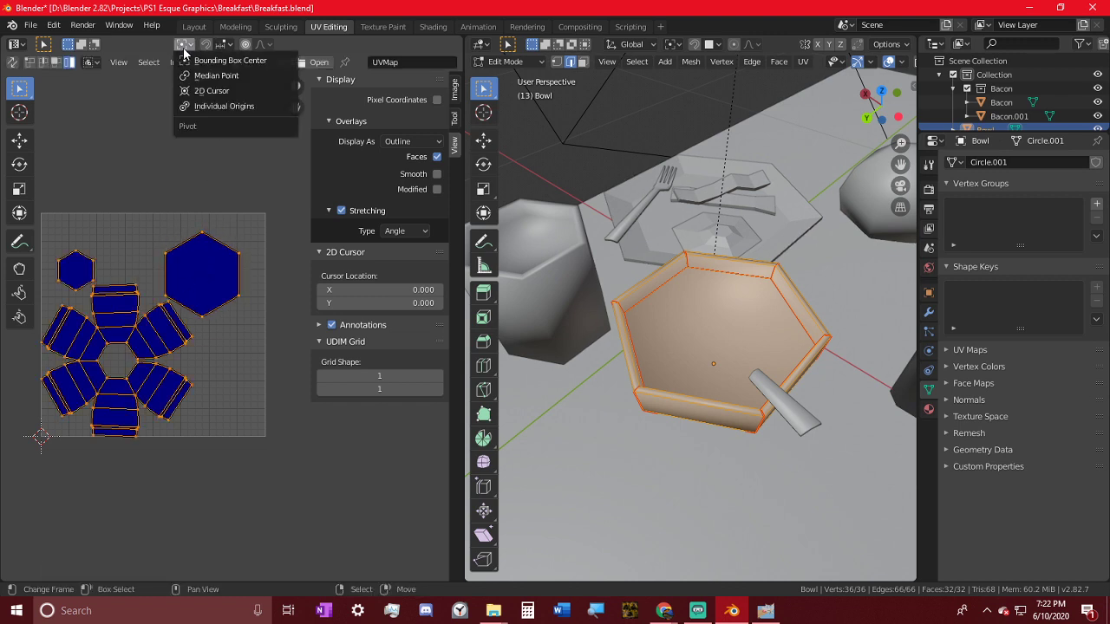
click(215, 65)
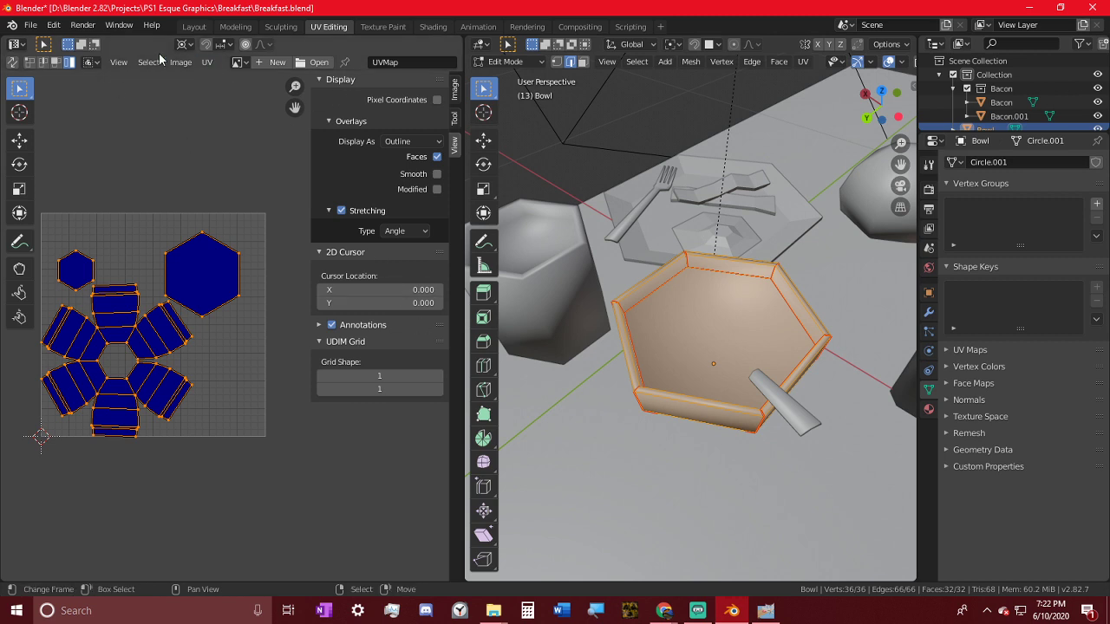
click(209, 68)
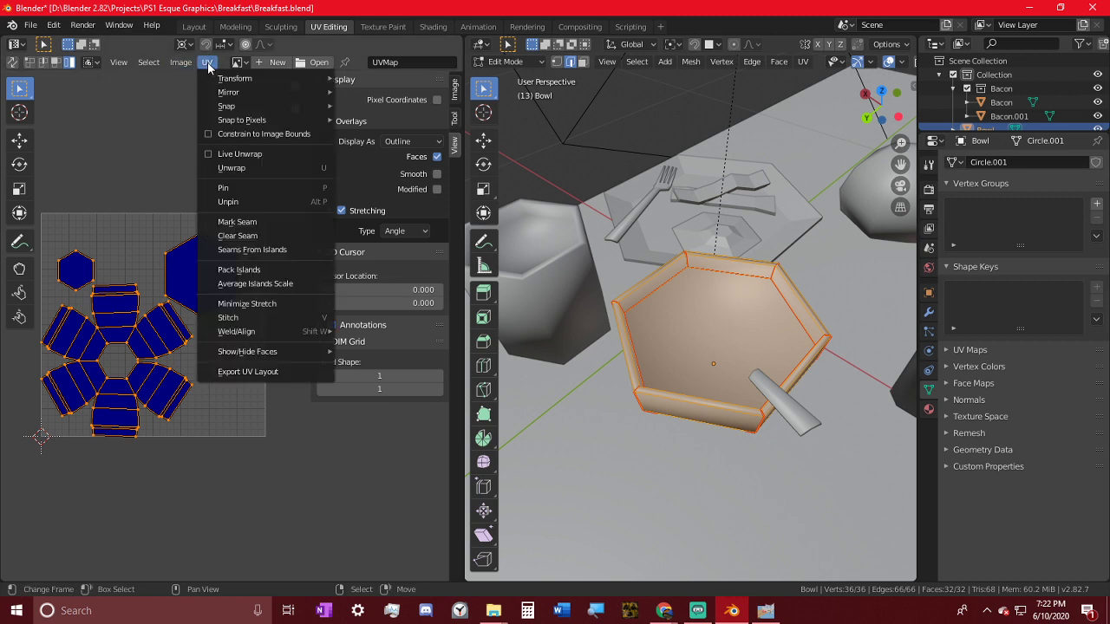
click(243, 131)
- Scale all UV islands up from the 2D cursor until the large hexagon reaches the upper edge of the UV square
key(s)
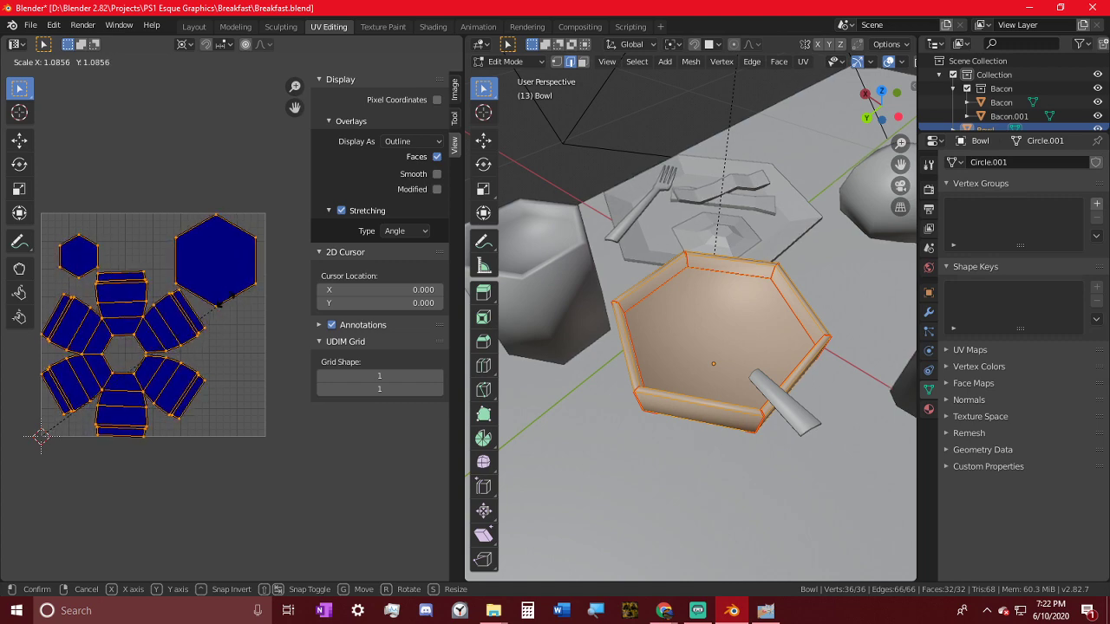
click(245, 286)
scroll(244, 286, up, 4)
middle_drag(151, 205, 156, 376)
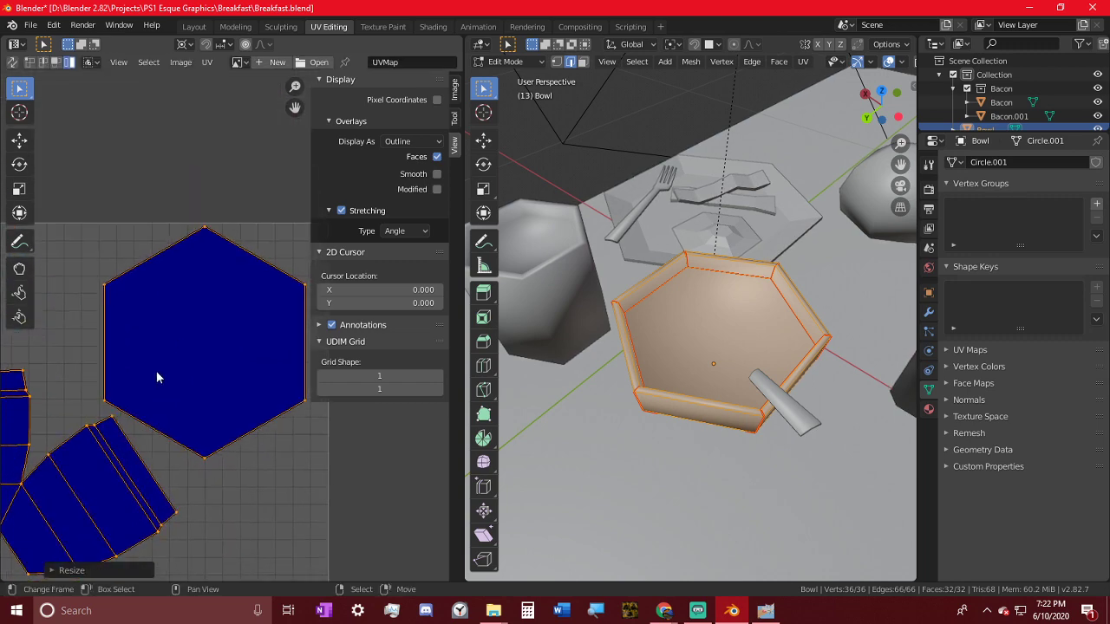
scroll(173, 359, up, 3)
key(s)
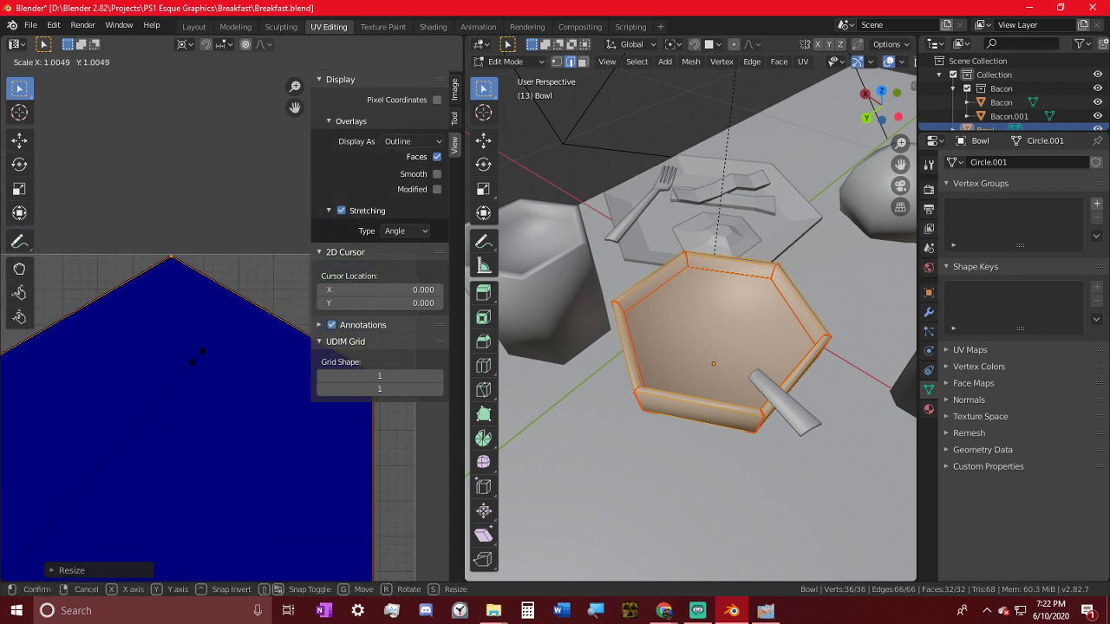
click(195, 351)
scroll(194, 356, down, 3)
middle_drag(190, 424, 160, 288)
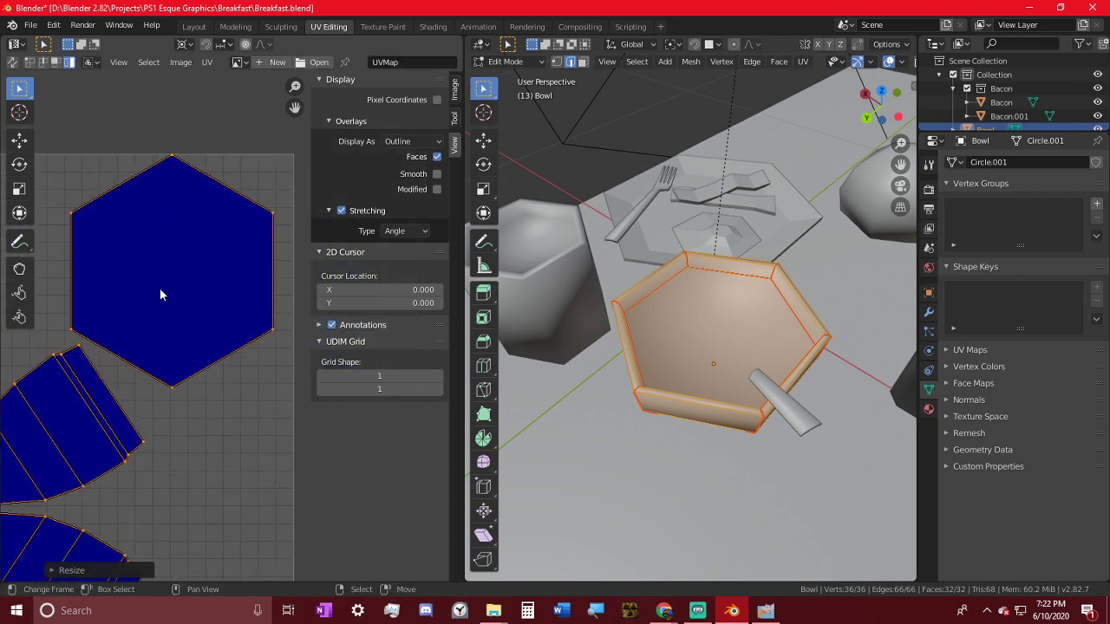
- Move only the large hexagon UV island into the upper-right corner of the UV square
key(alt+a)
key(g)
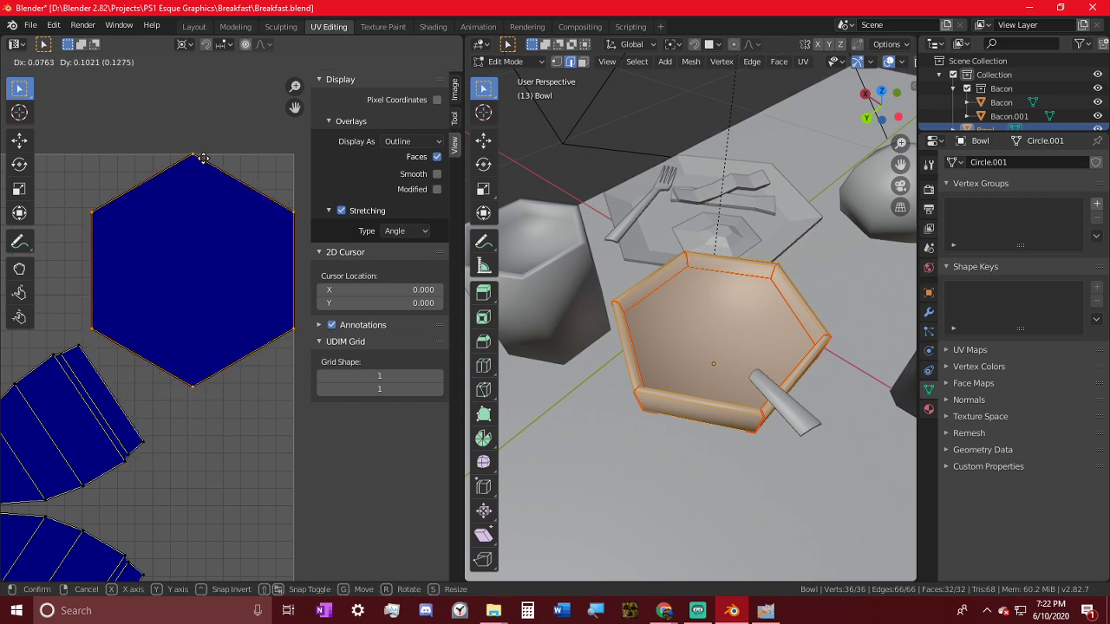
click(202, 158)
scroll(195, 204, down, 6)
scroll(209, 198, up, 5)
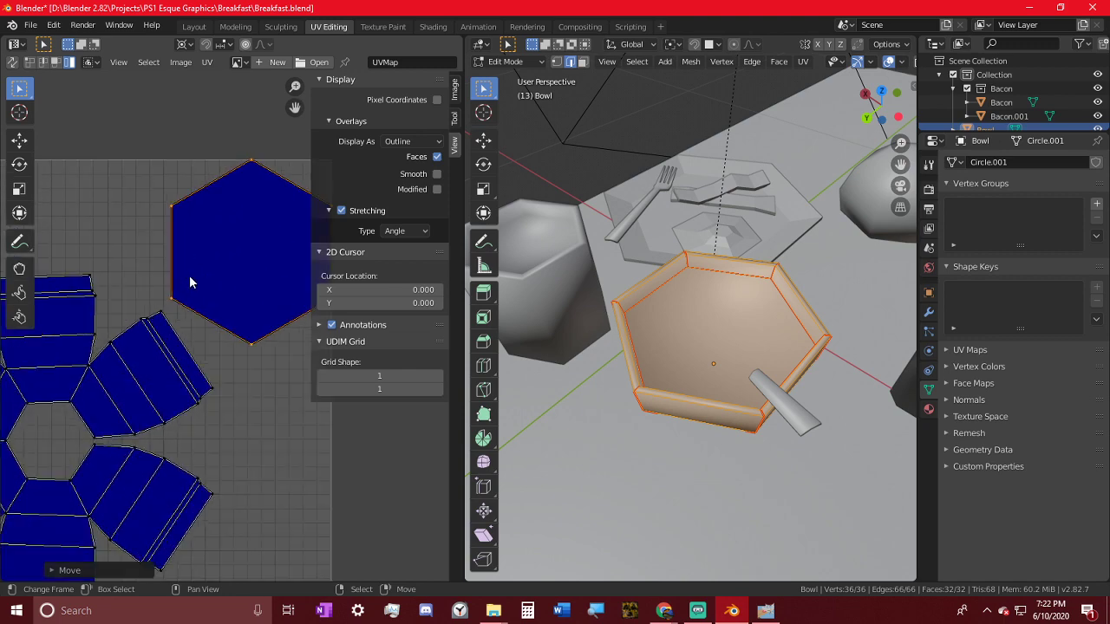
- Select all of the bowl's UV islands and pin them in their current layout
scroll(178, 314, down, 4)
scroll(154, 347, up, 3)
scroll(143, 344, down, 3)
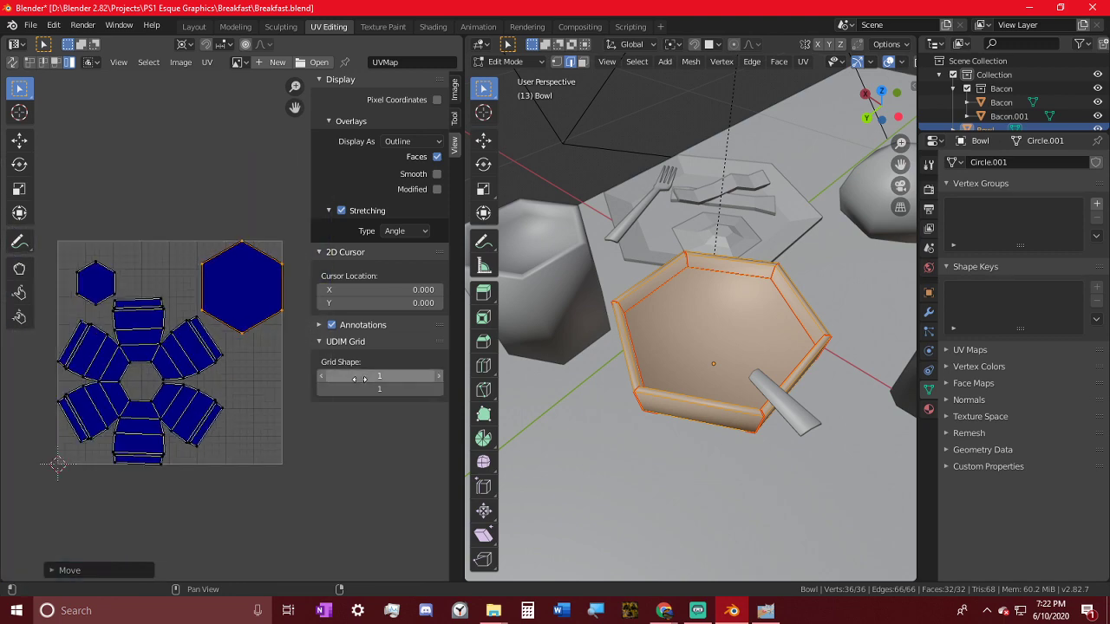
key(p)
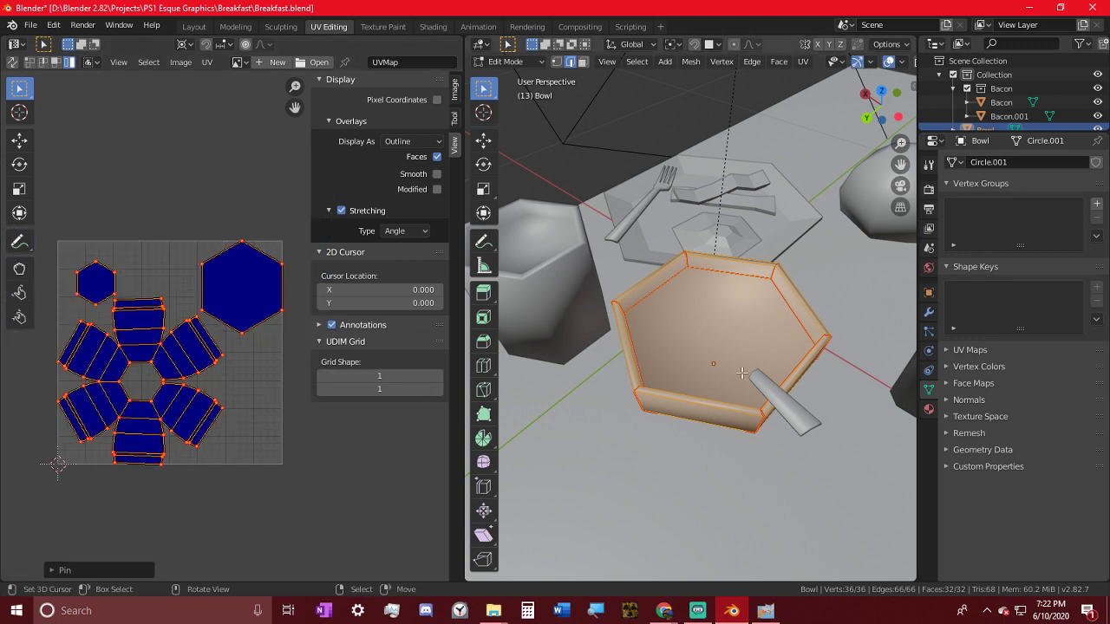
- Leave the bowl's Edit Mode and open the mug for mesh editing
middle_drag(742, 373, 503, 275)
key(Tab)
click(616, 267)
key(Tab)
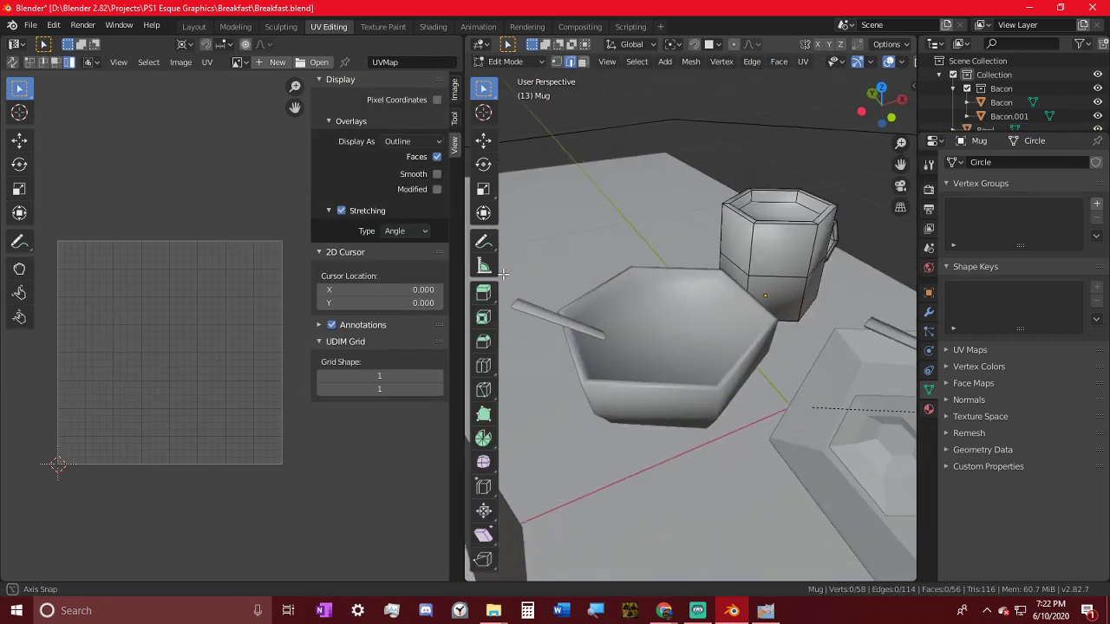
scroll(756, 263, up, 4)
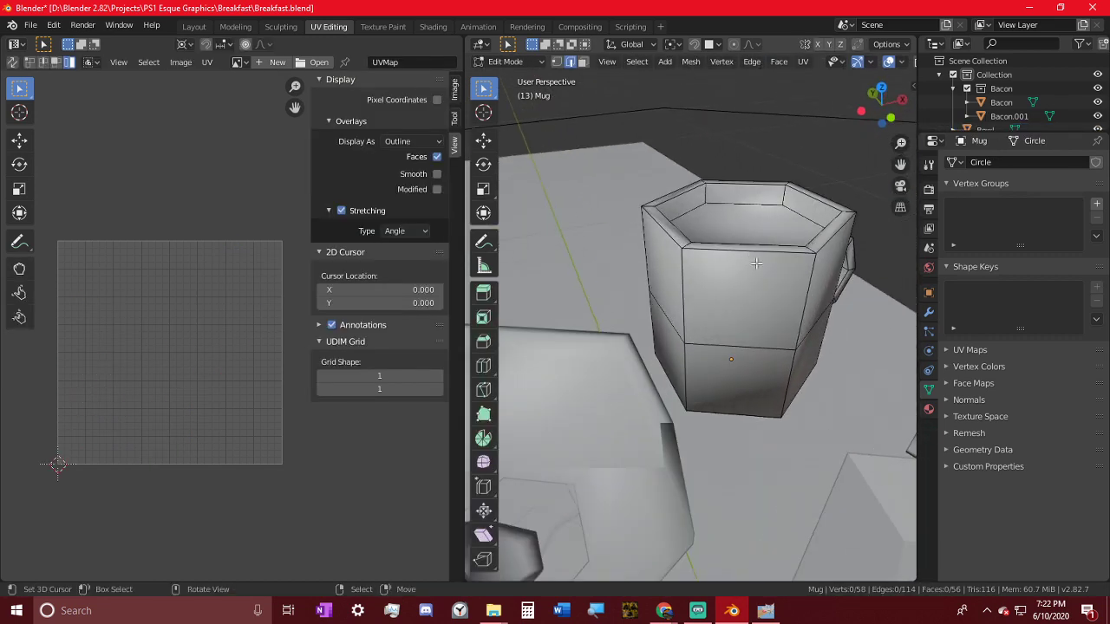
- In face selection mode, mark a seam around the hexagonal liquid surface inside the mug and hide that face
click(583, 62)
click(724, 210)
click(739, 233)
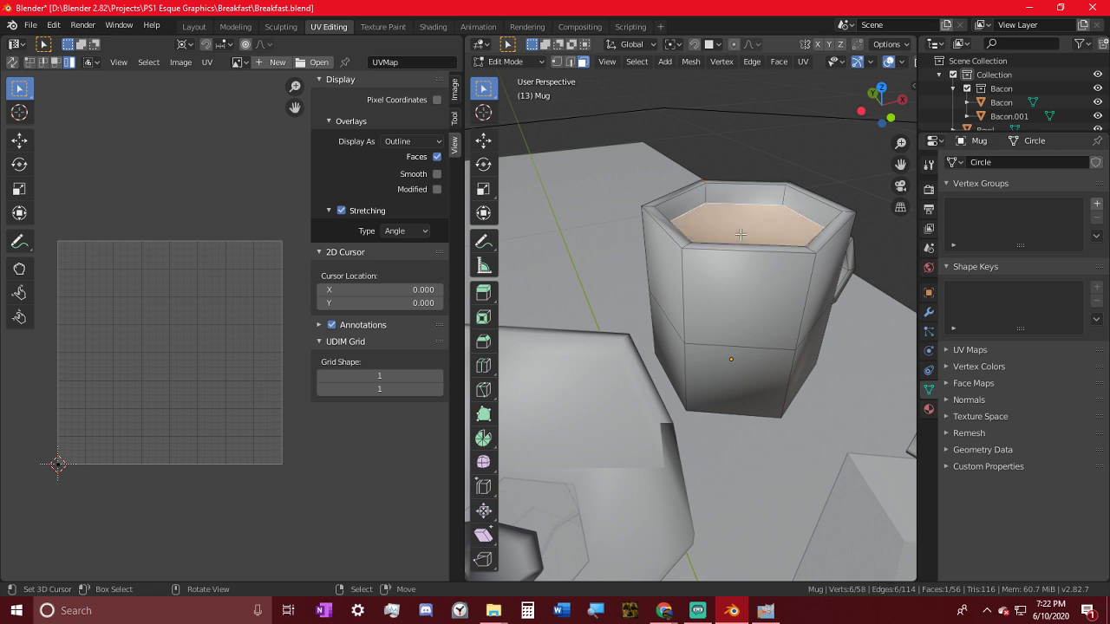
key(ctrl+e)
click(727, 249)
mouse_move(732, 246)
middle_down()
mouse_move(737, 260)
mouse_move(742, 239)
middle_up()
key(shift+e)
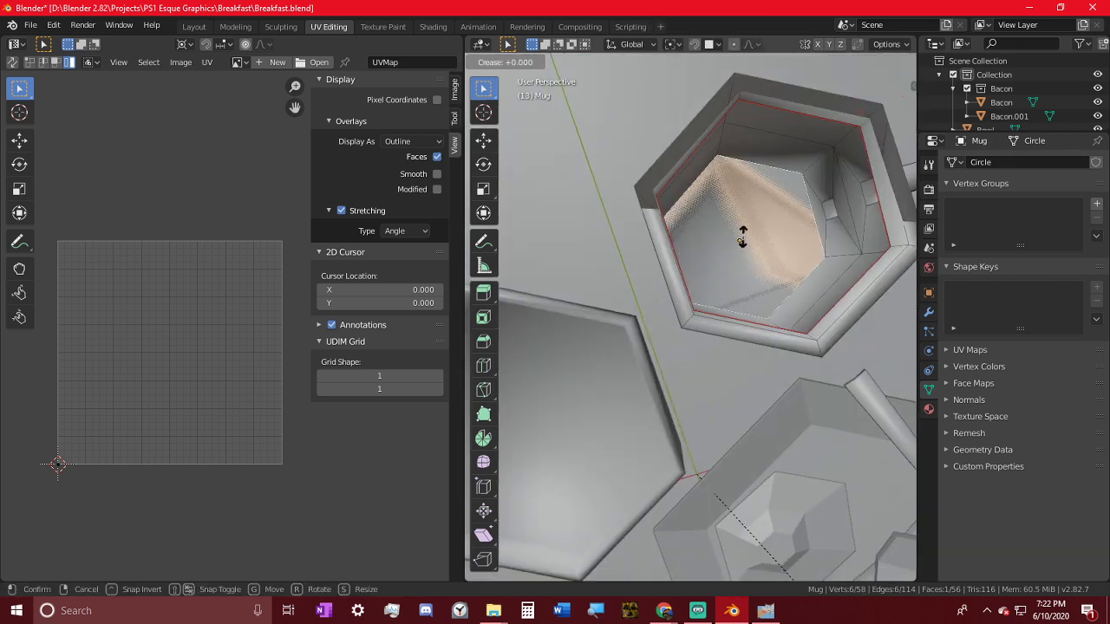
right_click(743, 237)
key(alt+a)
right_click(771, 221)
key(e)
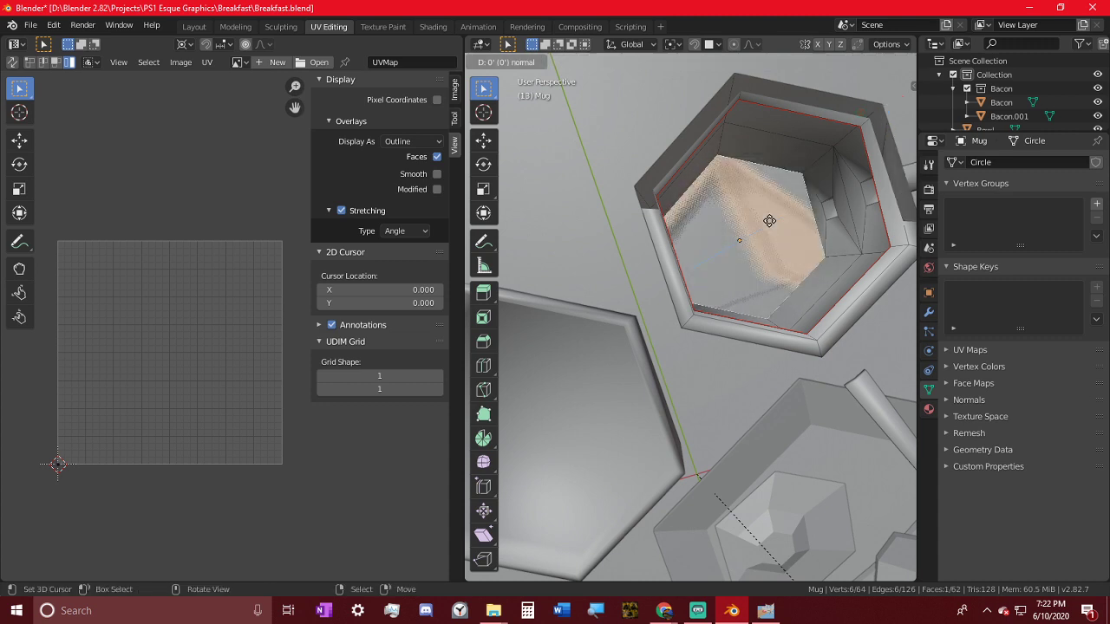
right_click(761, 190)
key(ctrl+z)
key(ctrl+z)
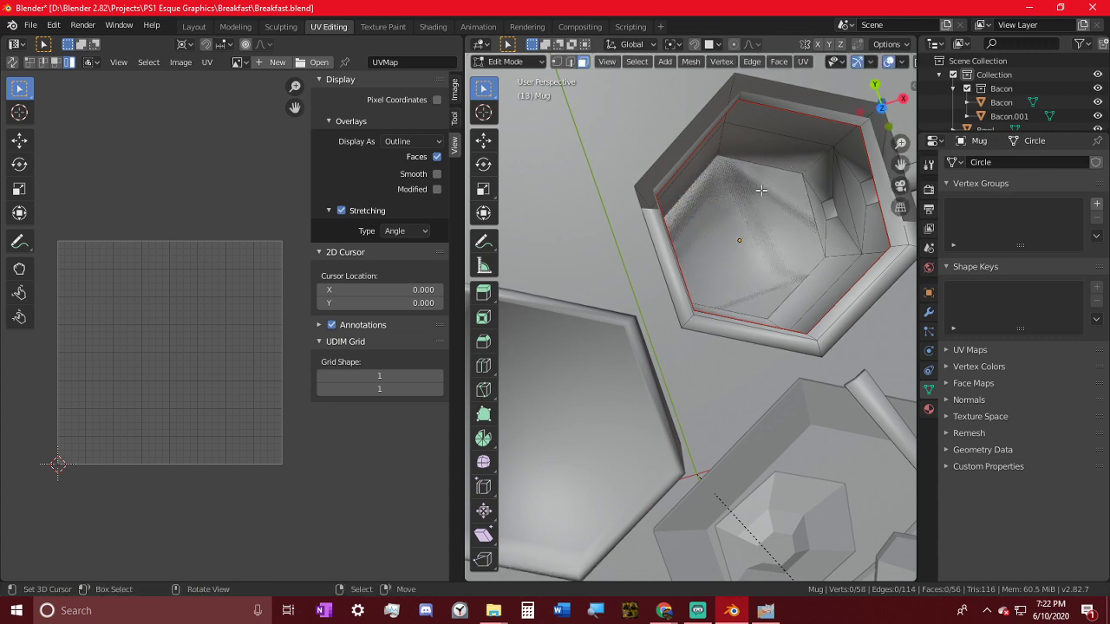
right_click(762, 190)
key(shift+e)
right_click(814, 149)
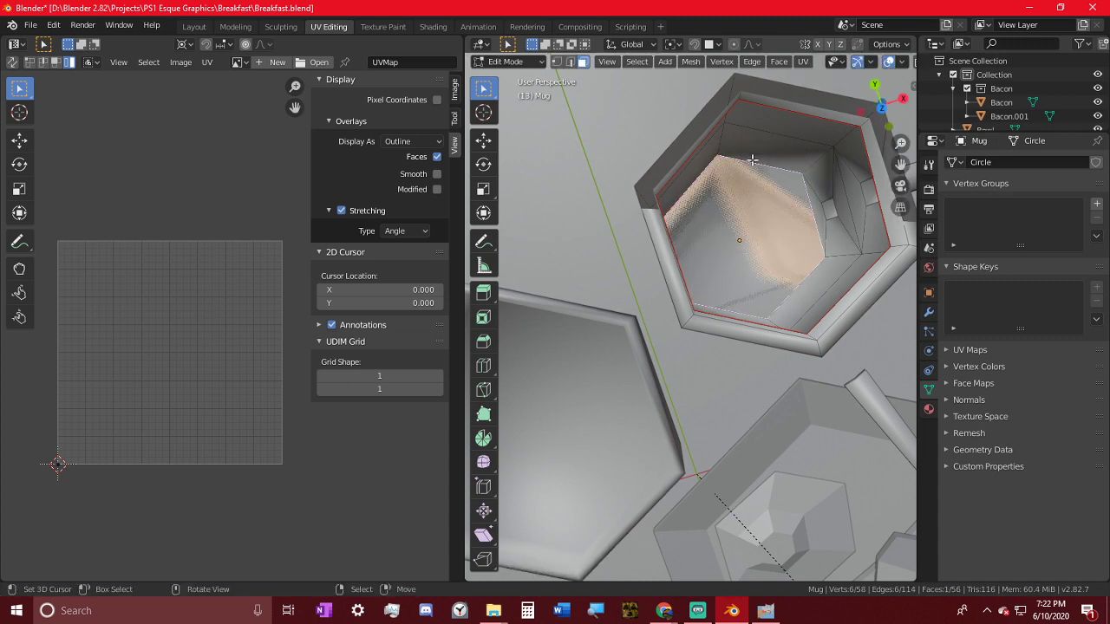
key(alt+a)
key(alt+h)
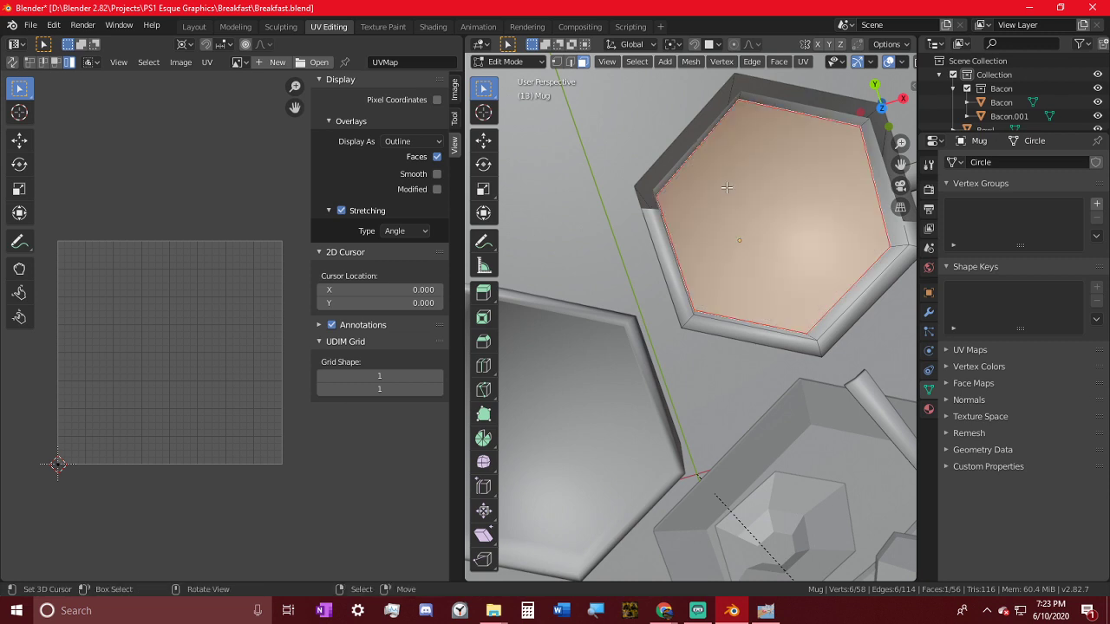
key(h)
right_click(733, 219)
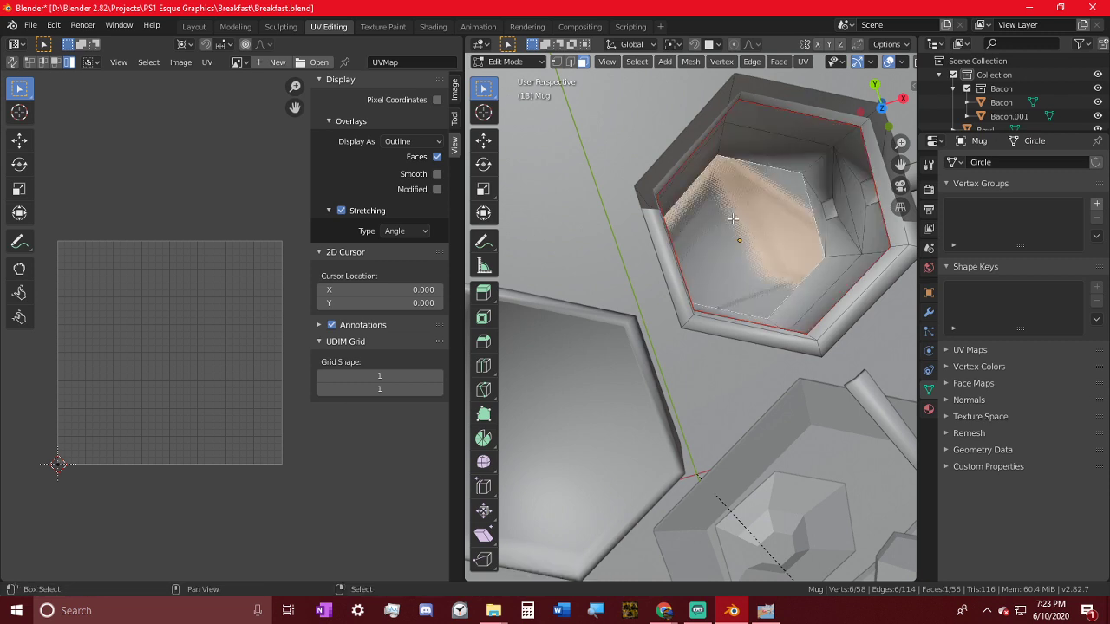
key(shift+e)
right_click(611, 226)
key(alt+a)
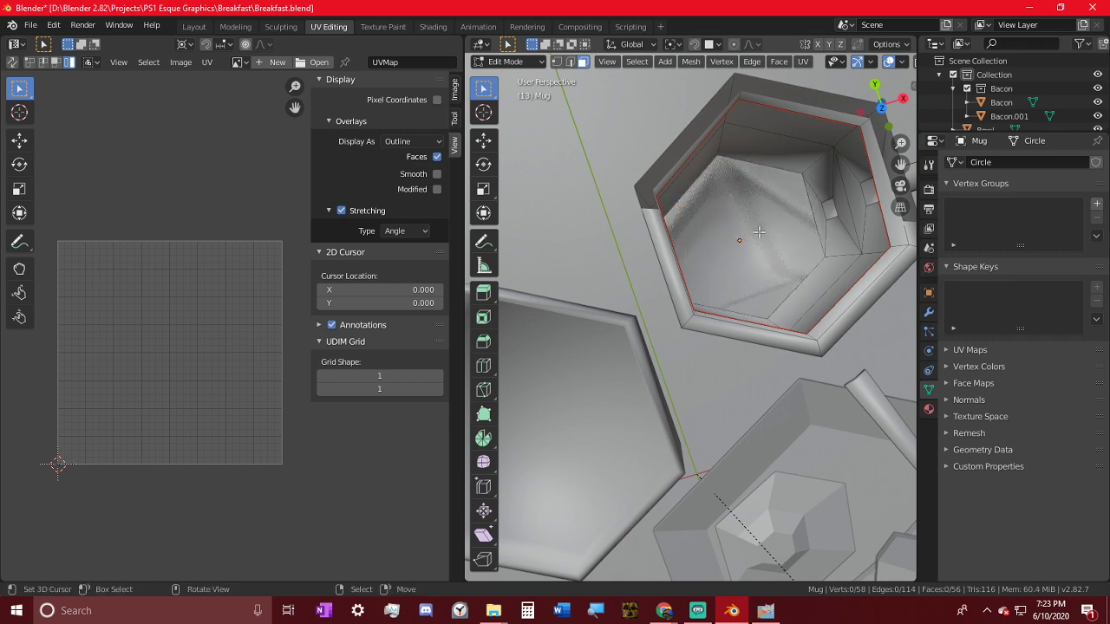
- Select the mug's hexagonal bottom face and mark its boundary as a seam
click(759, 232)
key(ctrl+e)
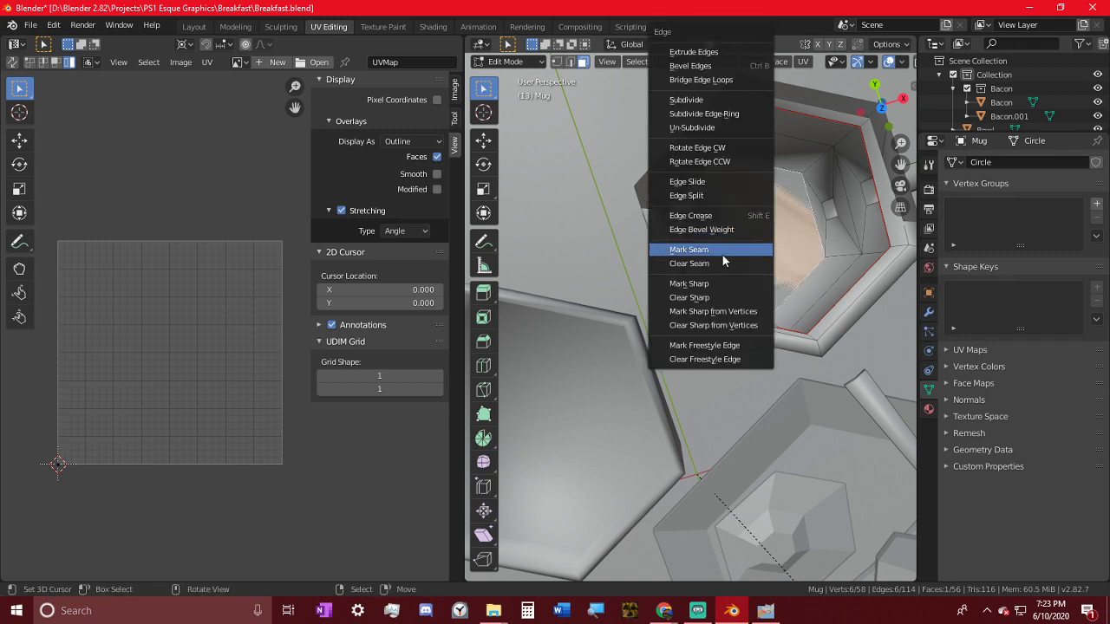
click(689, 250)
middle_drag(720, 253, 742, 339)
- Select the rest of the mug, reveal the hidden liquid surface face, and unwrap the whole mesh
key(ctrl+i)
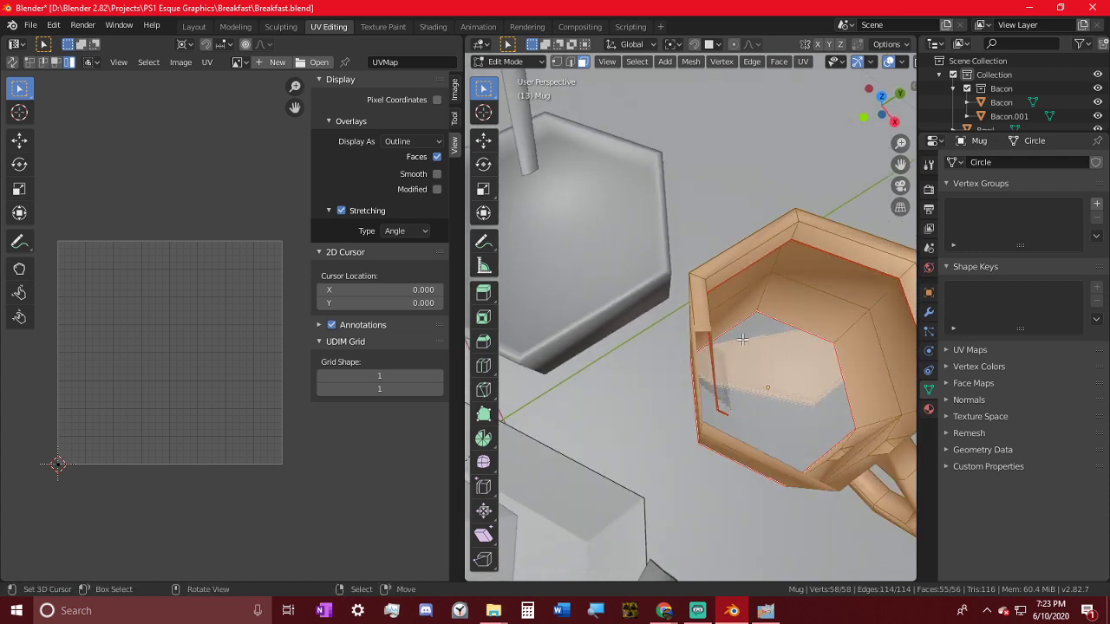
key(u)
click(745, 340)
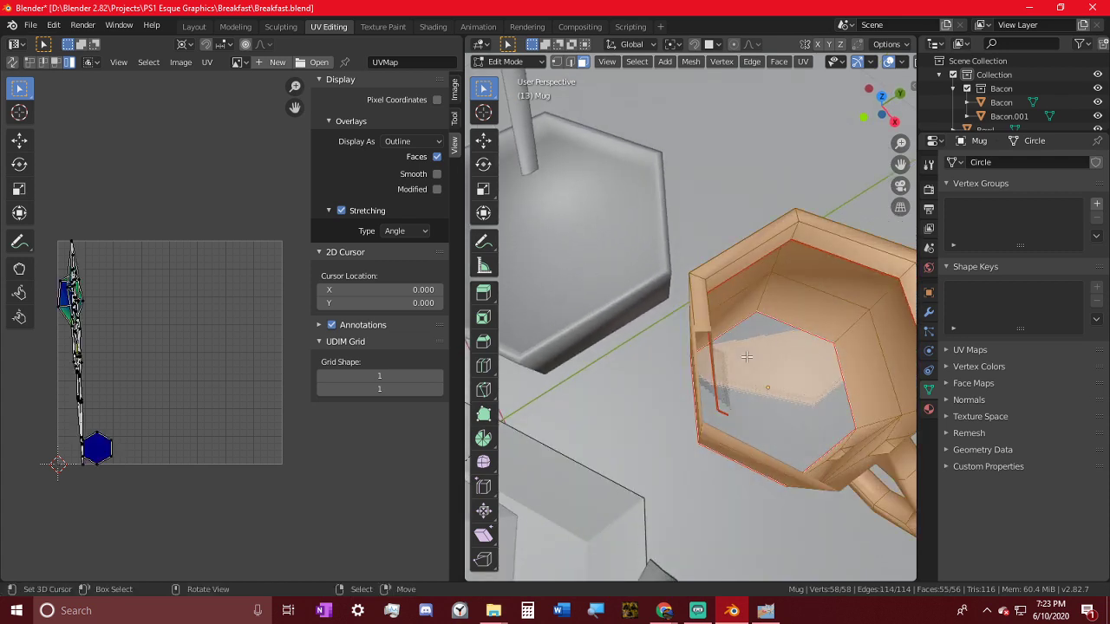
key(alt+h)
key(u)
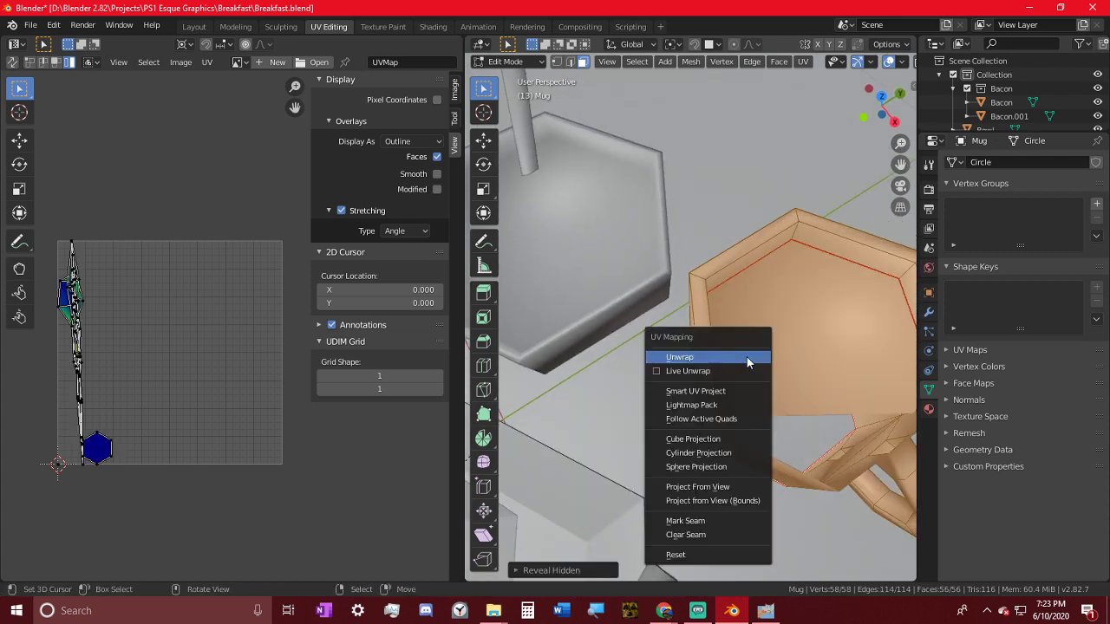
click(747, 357)
scroll(132, 351, up, 2)
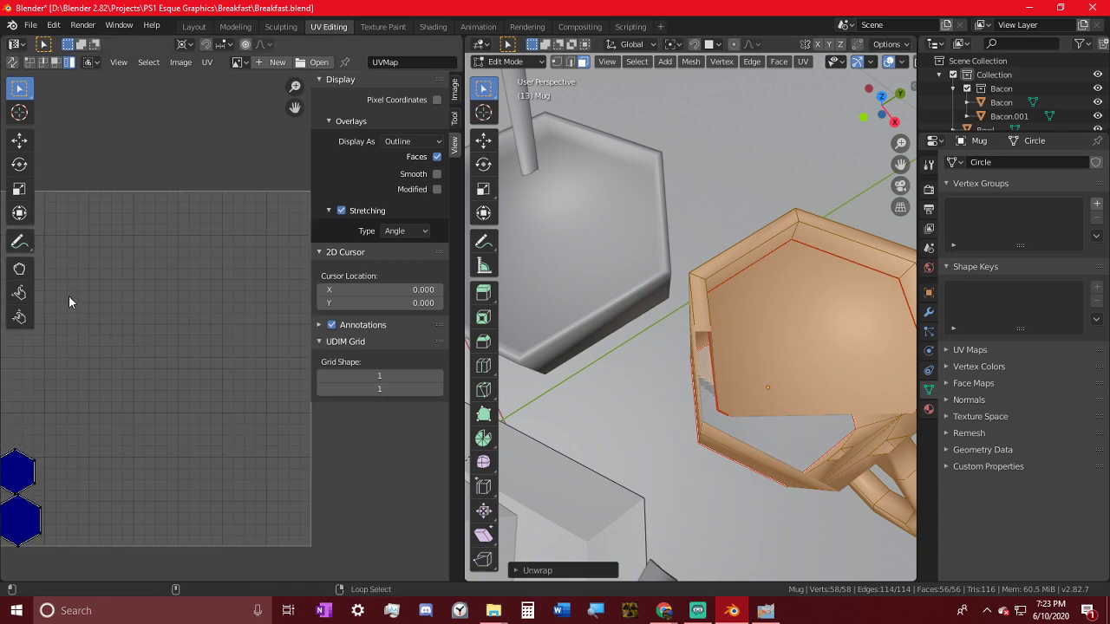
- Mark a seam along the vertical edge line running down the mug's outer wall on the side away from the handle
middle_drag(854, 373, 908, 283)
scroll(805, 348, down, 3)
middle_drag(804, 348, 727, 500)
key(alt+a)
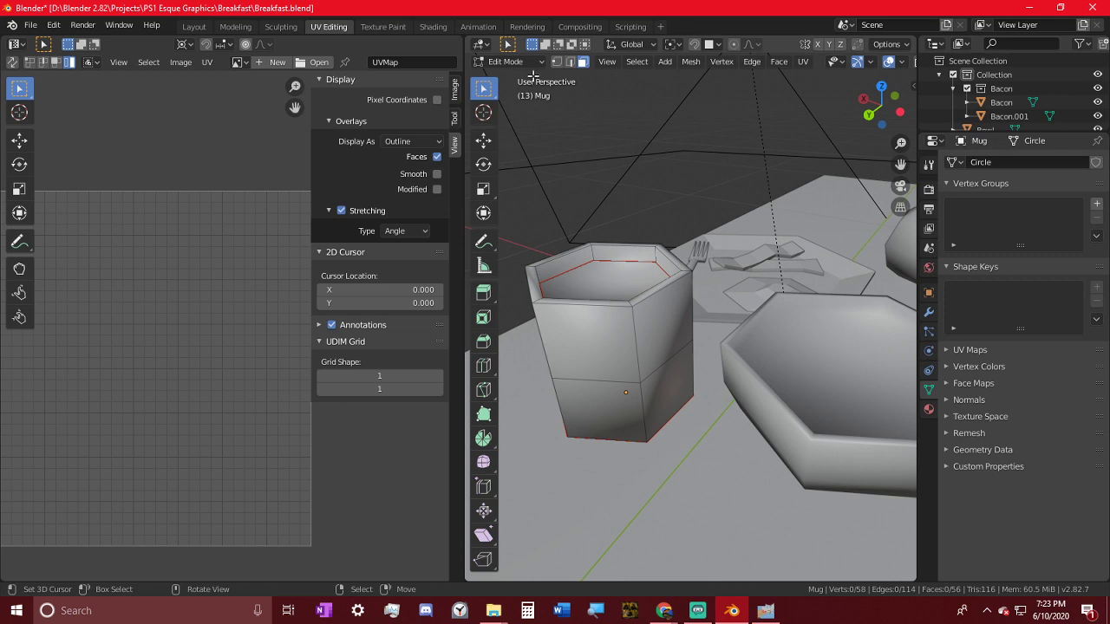
click(570, 62)
alt+click(644, 402)
key(ctrl+e)
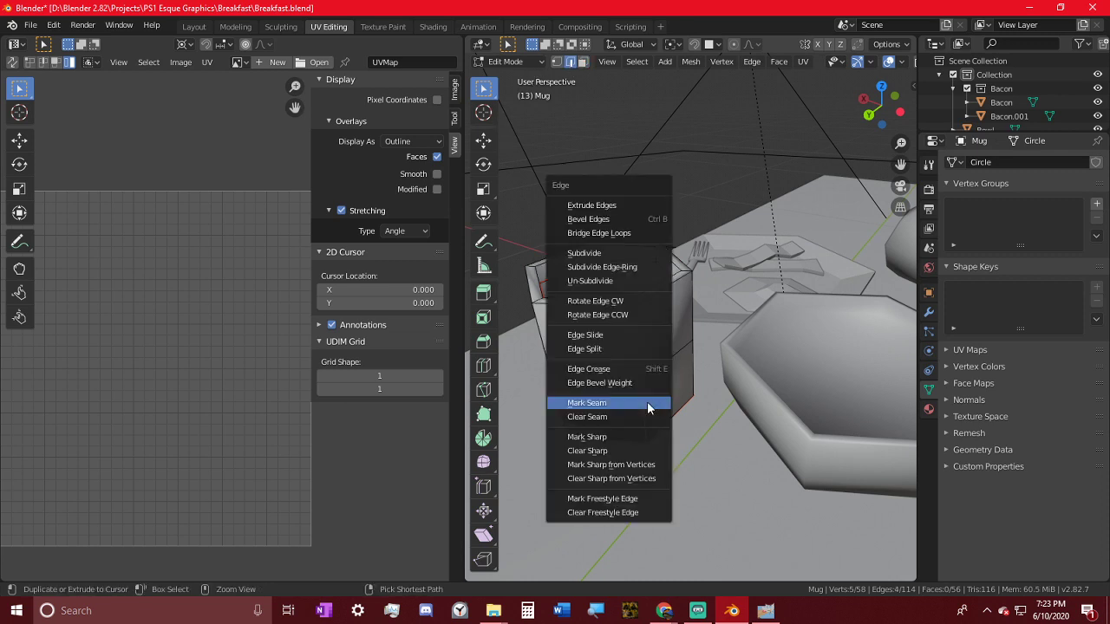
click(647, 404)
- Mark seams on the edge loops where both ends of the handle join the mug's wall
middle_drag(647, 404, 628, 411)
alt+shift+click(588, 359)
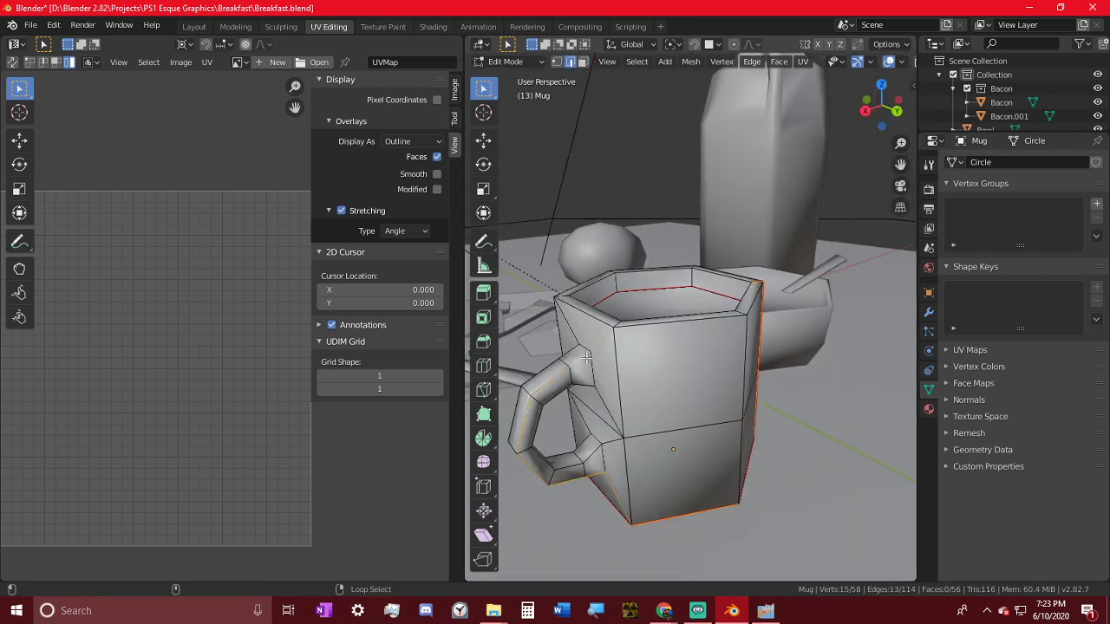
alt+shift+click(598, 372)
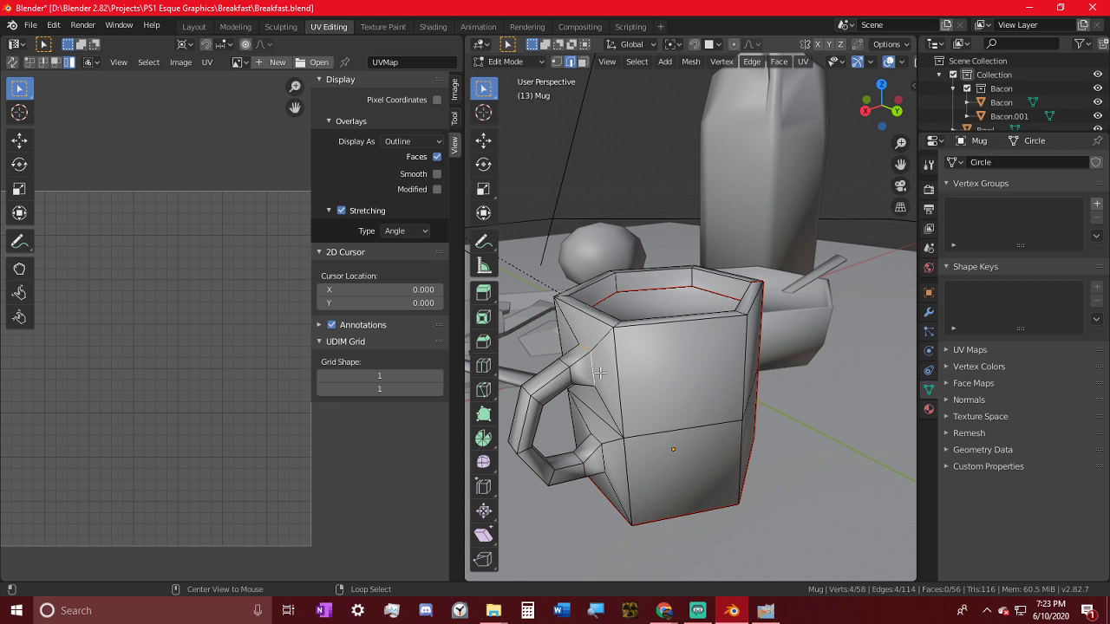
key(ctrl+e)
click(602, 447)
- Select the whole mug and unwrap it with the wall and handle seams
key(a)
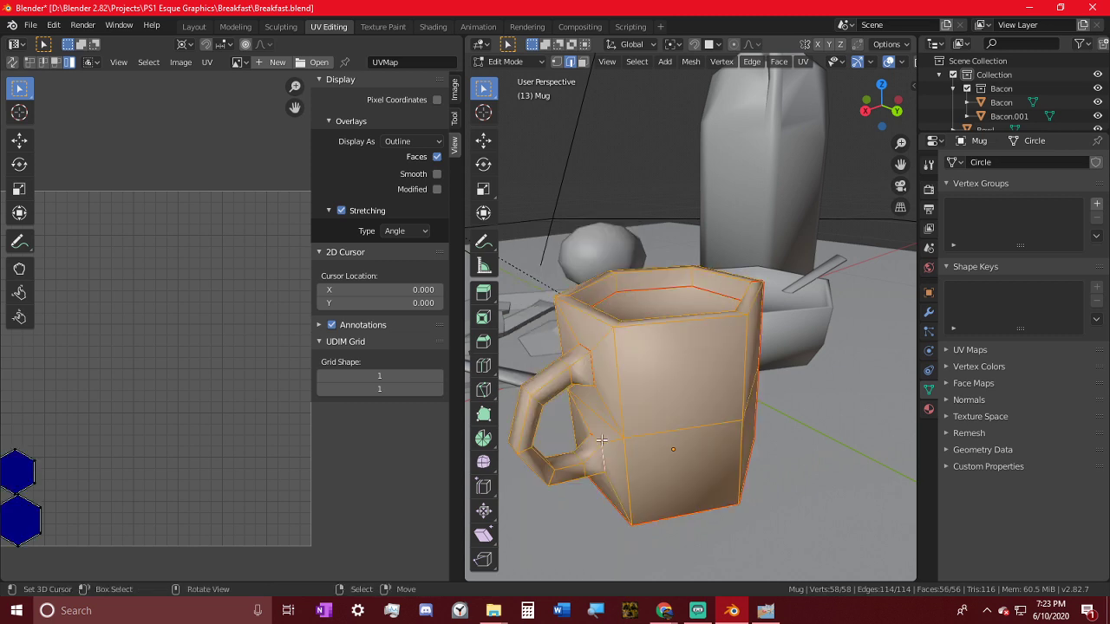
key(u)
click(573, 383)
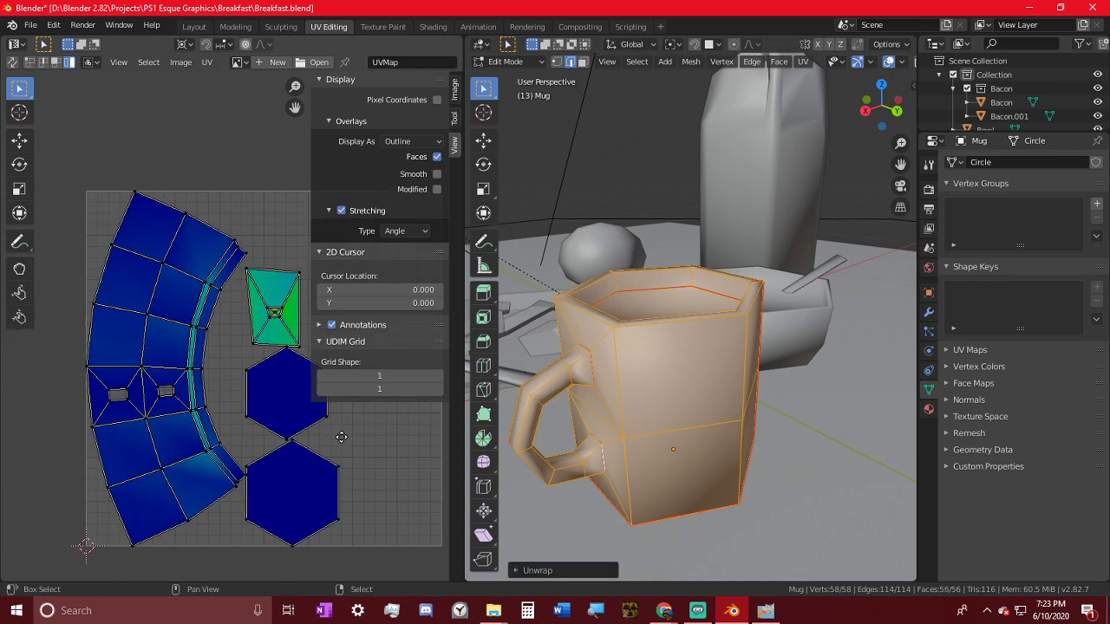
middle_drag(342, 437, 368, 439)
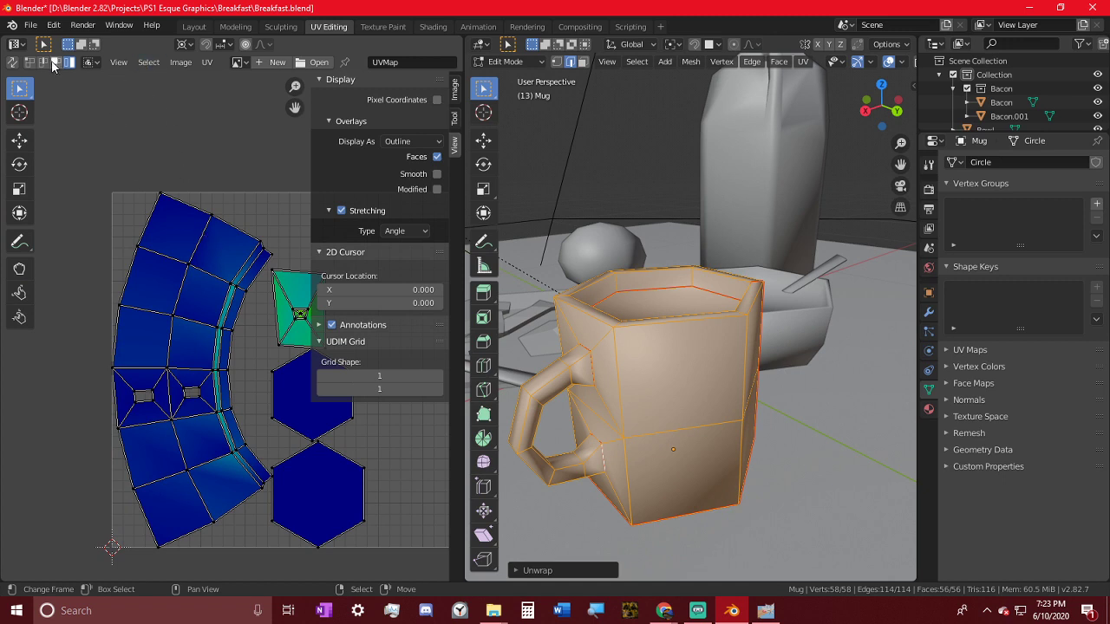
- Clear the selection and select the mug's outer wall faces in face selection mode
alt+click(211, 282)
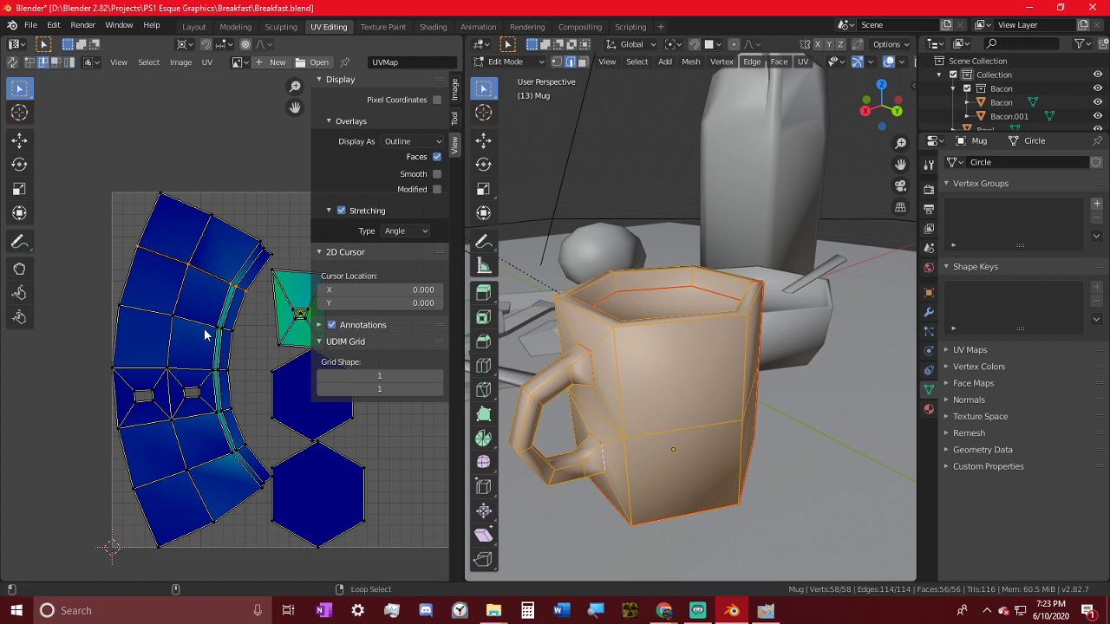
click(803, 419)
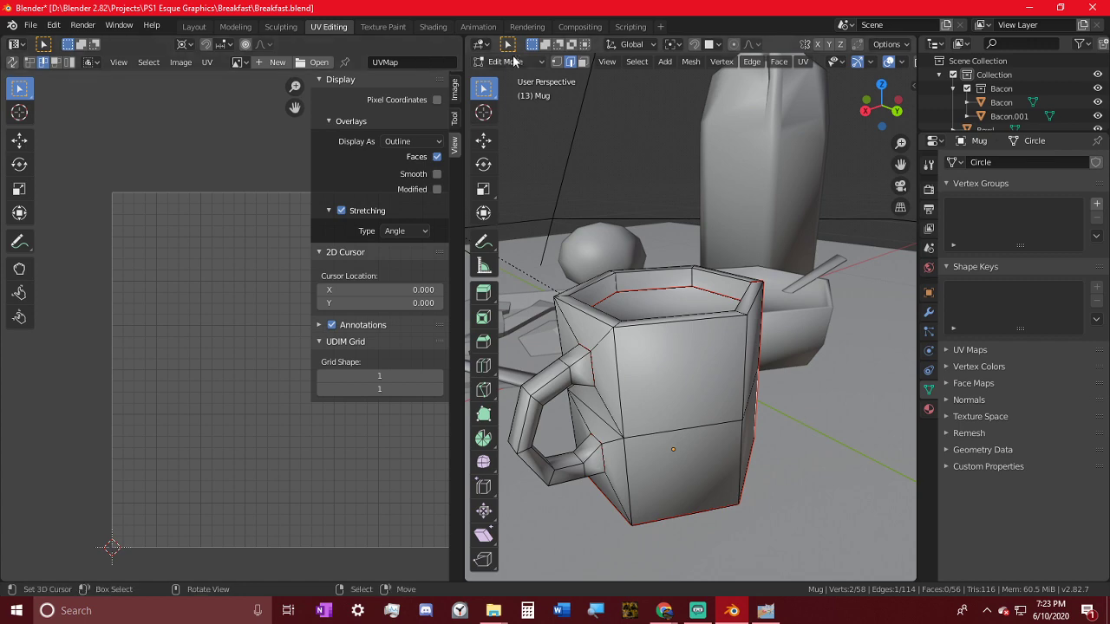
click(584, 62)
key(l)
middle_drag(739, 391, 757, 417)
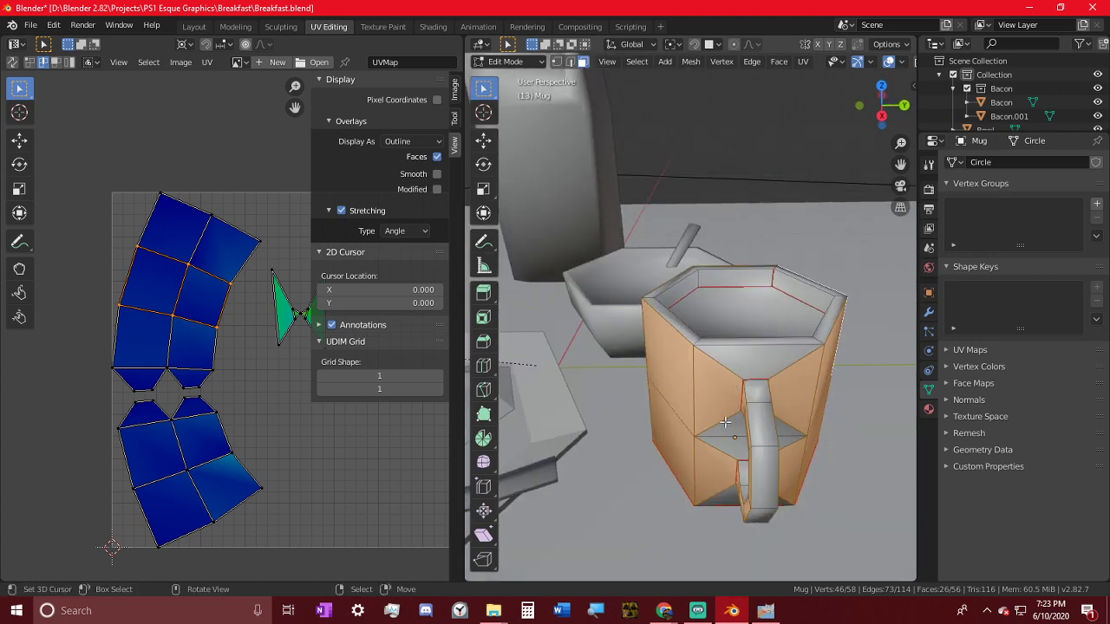
- Switch to wireframe shading and circle-deselect the faces around the handle, keeping only the plain wall faces selected
key(z)
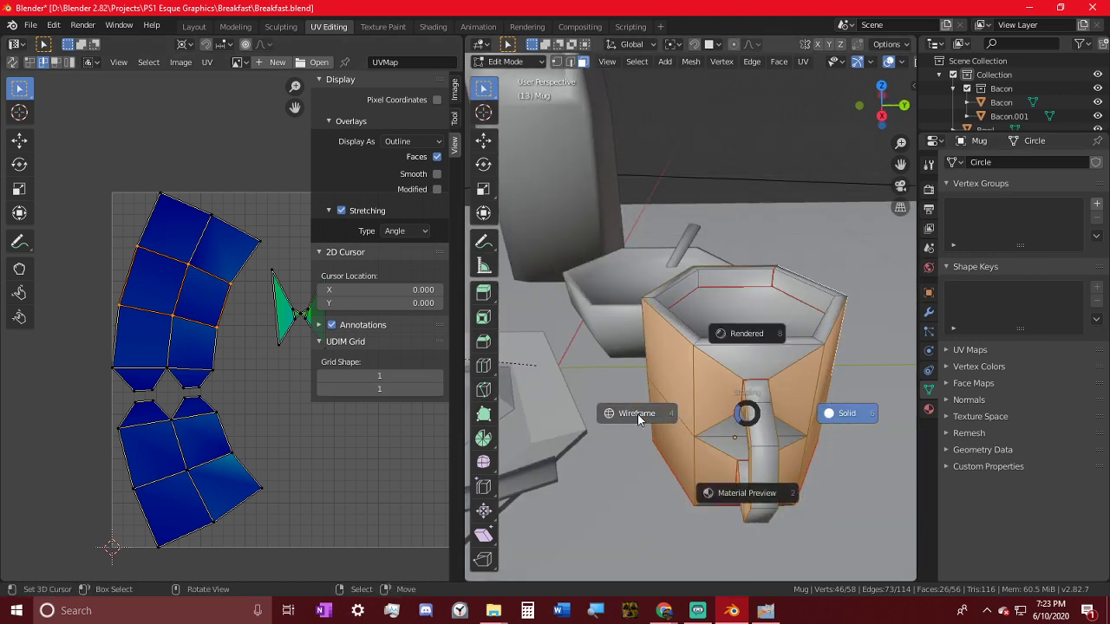
click(638, 420)
mouse_move(734, 444)
middle_down()
mouse_move(741, 526)
mouse_move(750, 451)
mouse_move(766, 454)
mouse_move(648, 370)
mouse_move(657, 420)
mouse_move(664, 355)
mouse_move(677, 417)
middle_up()
key(c)
scroll(737, 523, up, 6)
right_click(751, 452)
key(KP_3)
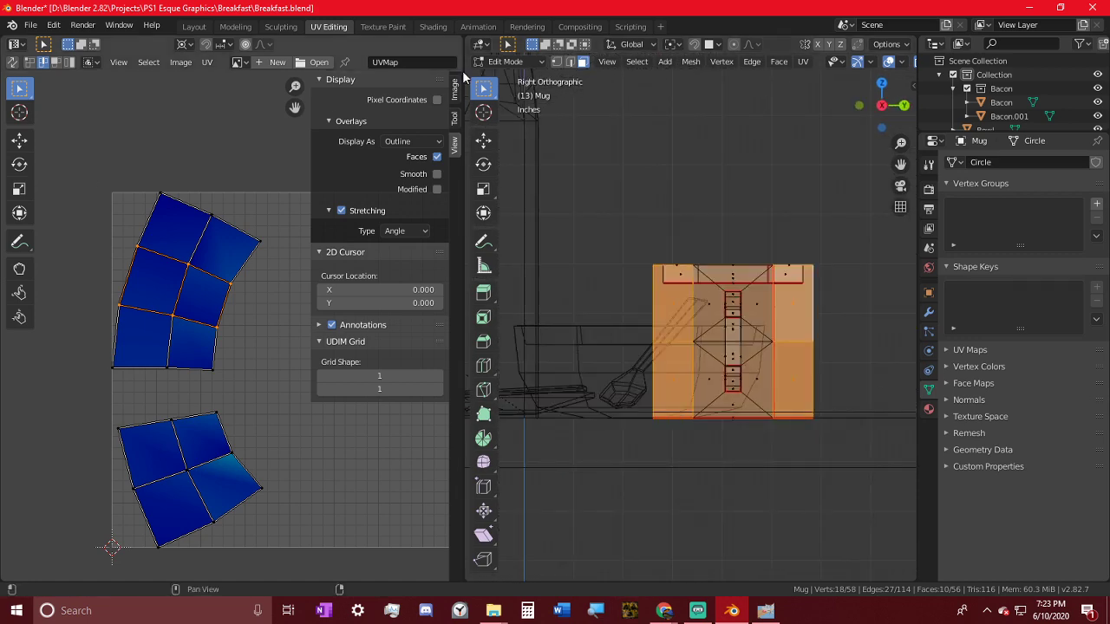
- In edge selection mode, circle-deselect the lower half of the mug's wall
click(571, 63)
key(c)
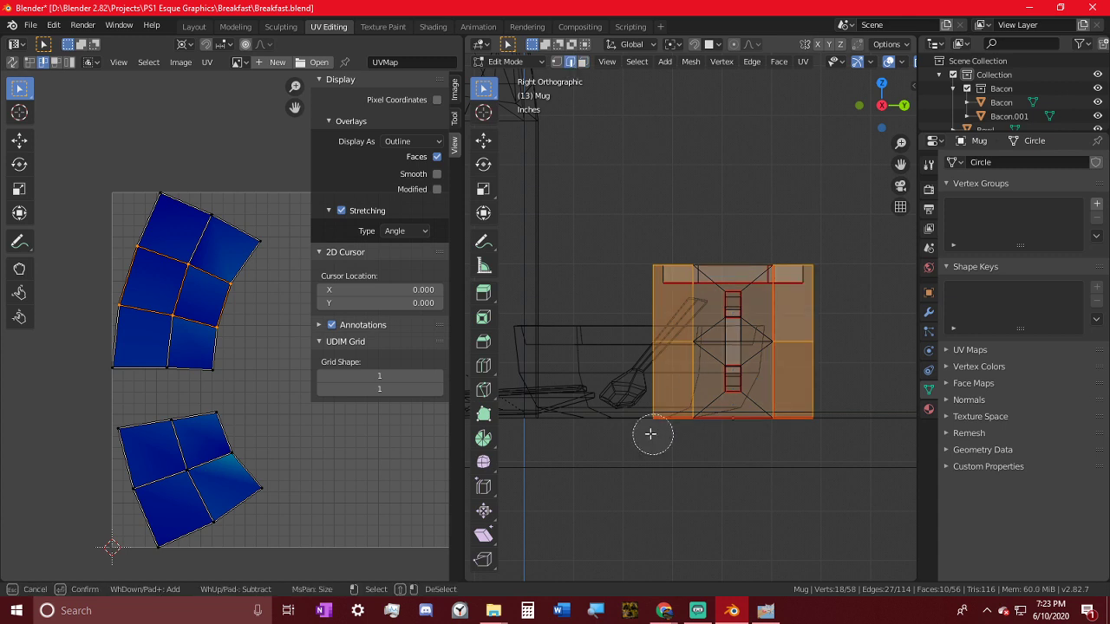
middle_drag(632, 401, 845, 402)
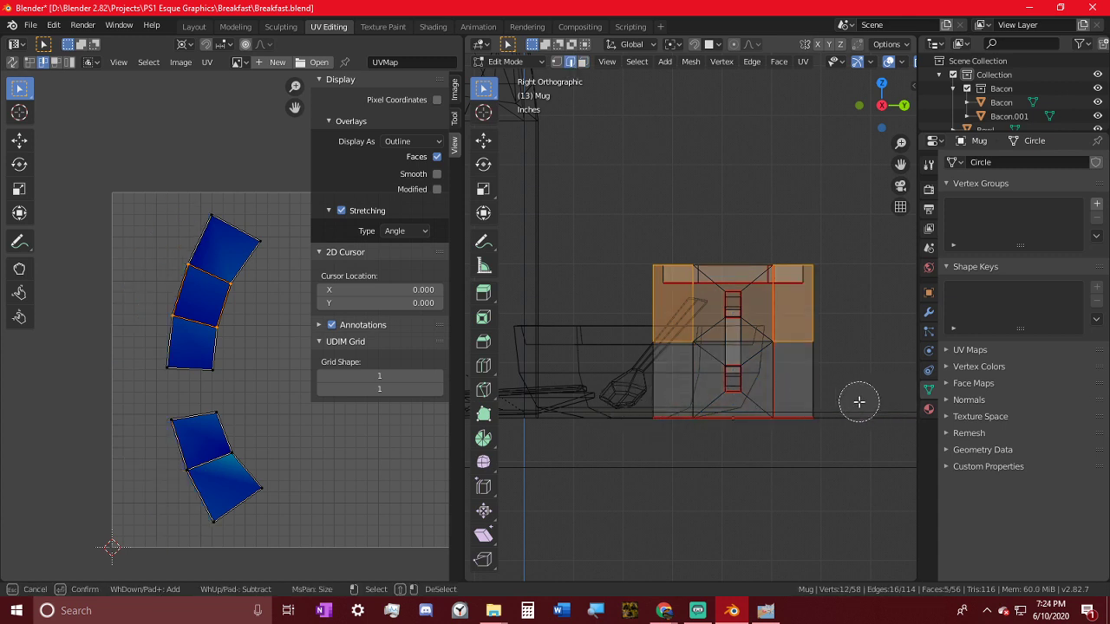
key(Escape)
- Circle-deselect the horizontal edges at the mug's mid-height
scroll(681, 382, up, 3)
key(c)
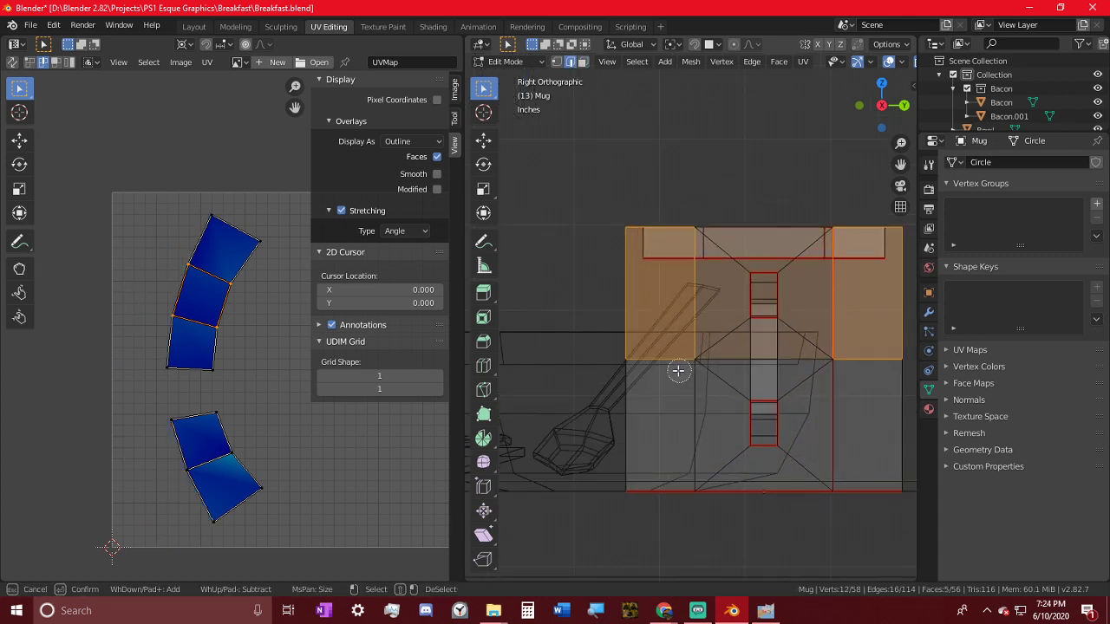
middle_click(673, 370)
middle_click(854, 362)
middle_click(761, 367)
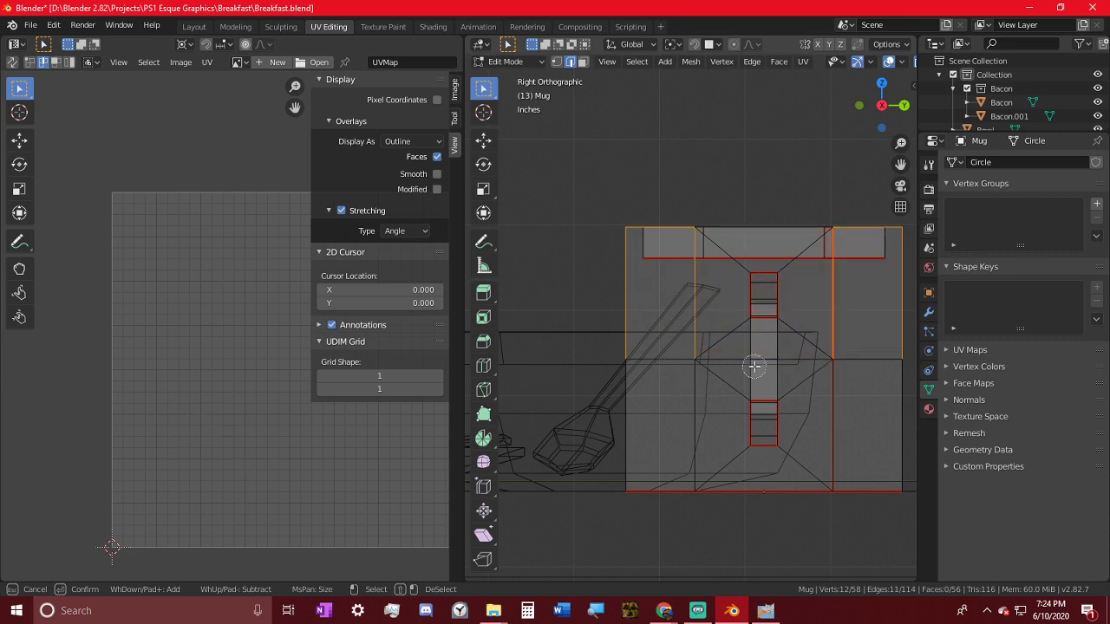
key(Escape)
- Circle-deselect the horizontal edges around the mug's top rim, keeping the vertical edges of the upper wall selected
mouse_move(753, 367)
middle_down()
mouse_move(758, 393)
mouse_move(651, 376)
mouse_move(687, 378)
middle_up()
scroll(688, 377, down, 4)
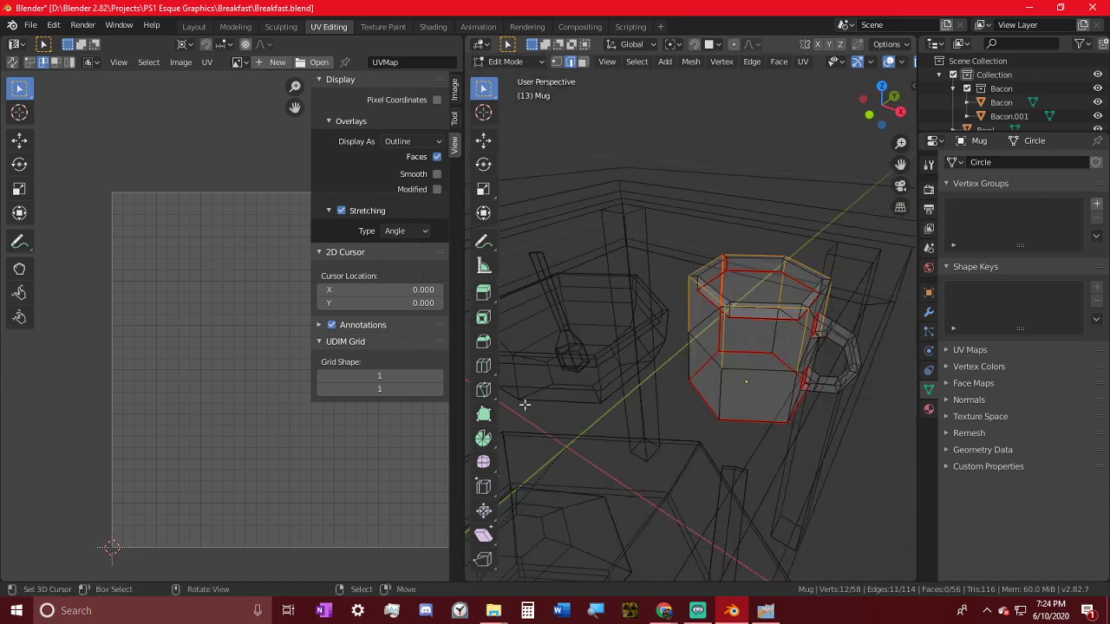
key(ctrl+e)
click(709, 382)
key(c)
middle_click(754, 313)
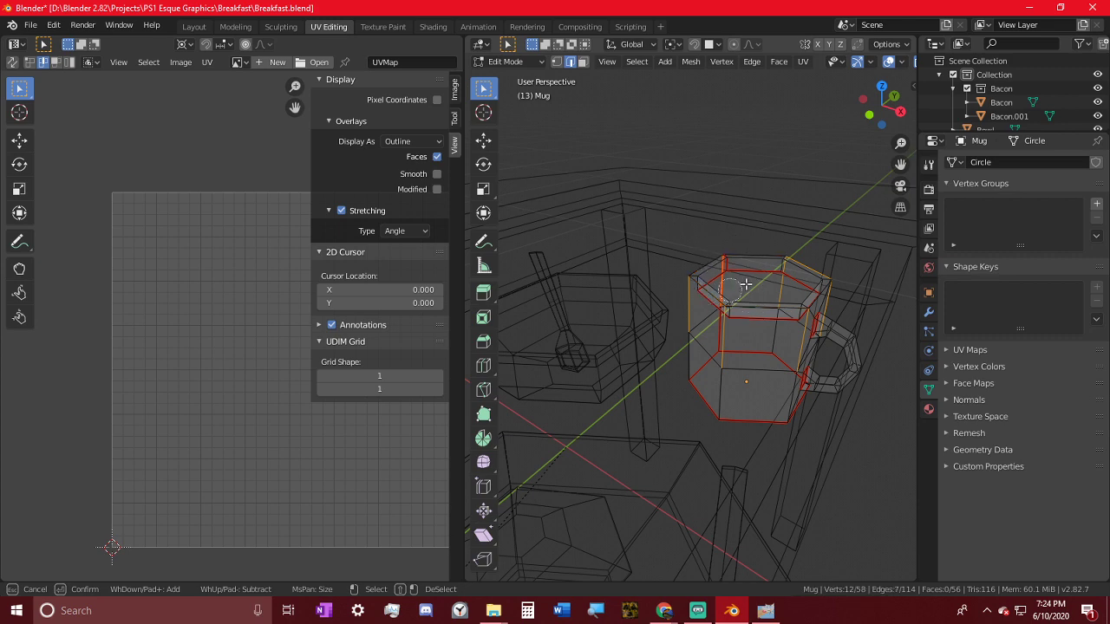
right_click(808, 243)
- Add the mug's vertical edge loops running over the rim and inner lip to the selection
middle_drag(807, 242, 689, 426)
shift+click(735, 426)
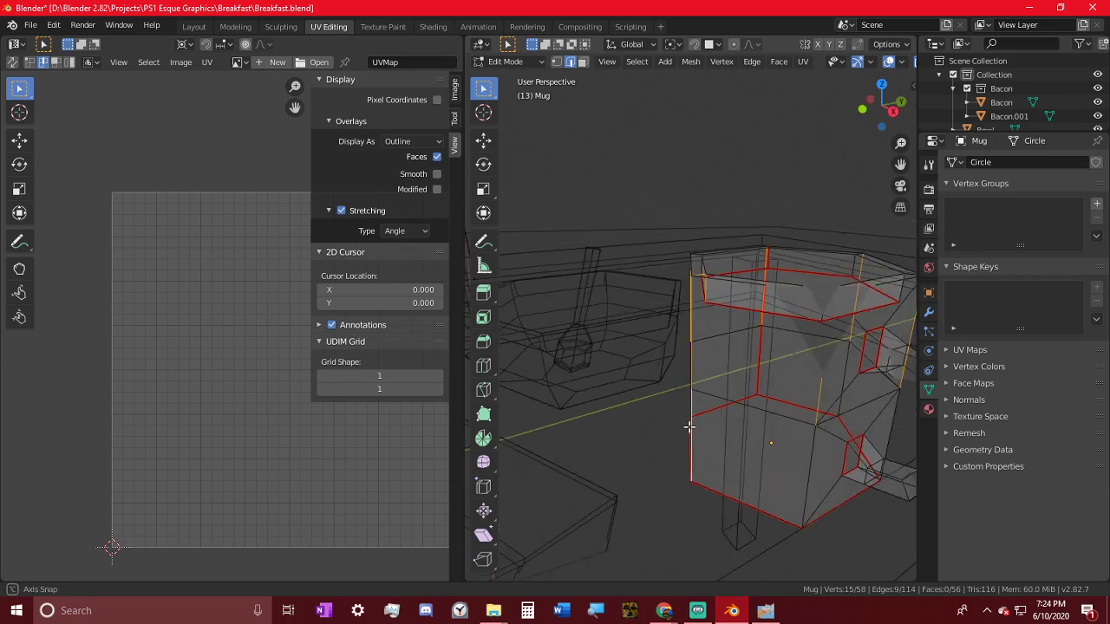
alt+shift+click(809, 486)
middle_drag(808, 485, 612, 461)
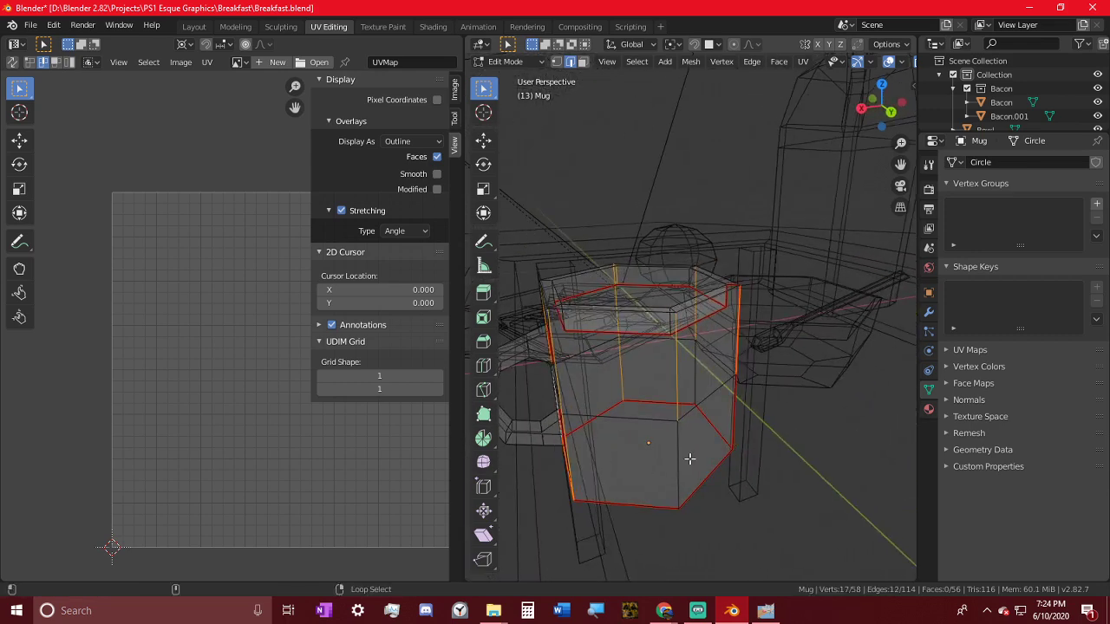
middle_drag(696, 375, 756, 412)
- Circle-deselect the vertical edges in the lower half of the mug's wall from the right orthographic view
key(c)
key(Escape)
key(KP_3)
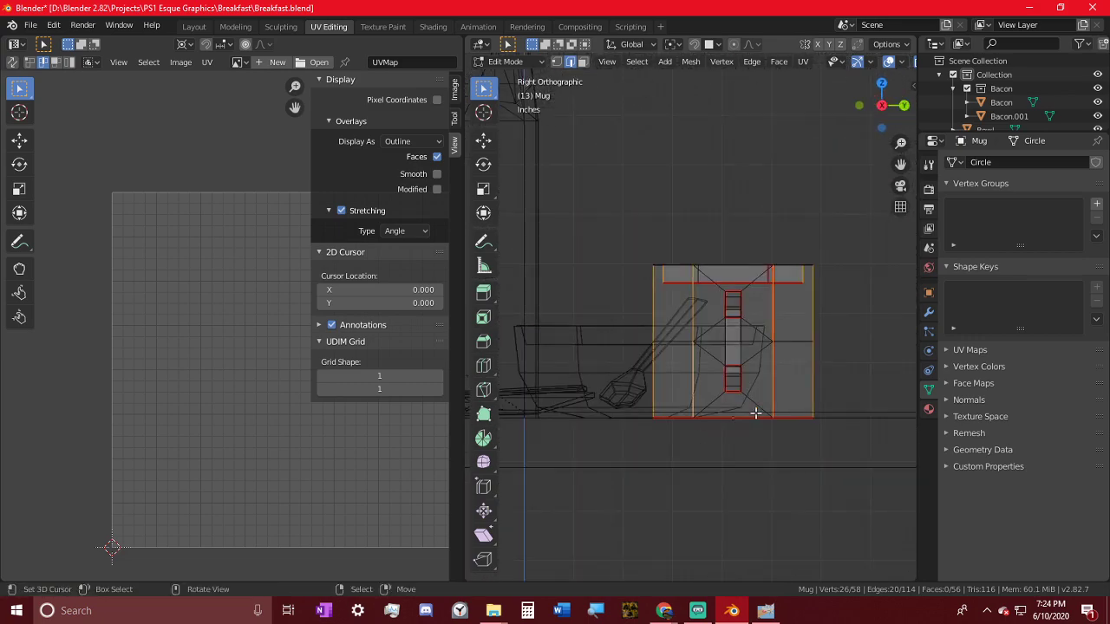
scroll(755, 412, up, 3)
key(c)
middle_drag(580, 424, 872, 412)
key(Escape)
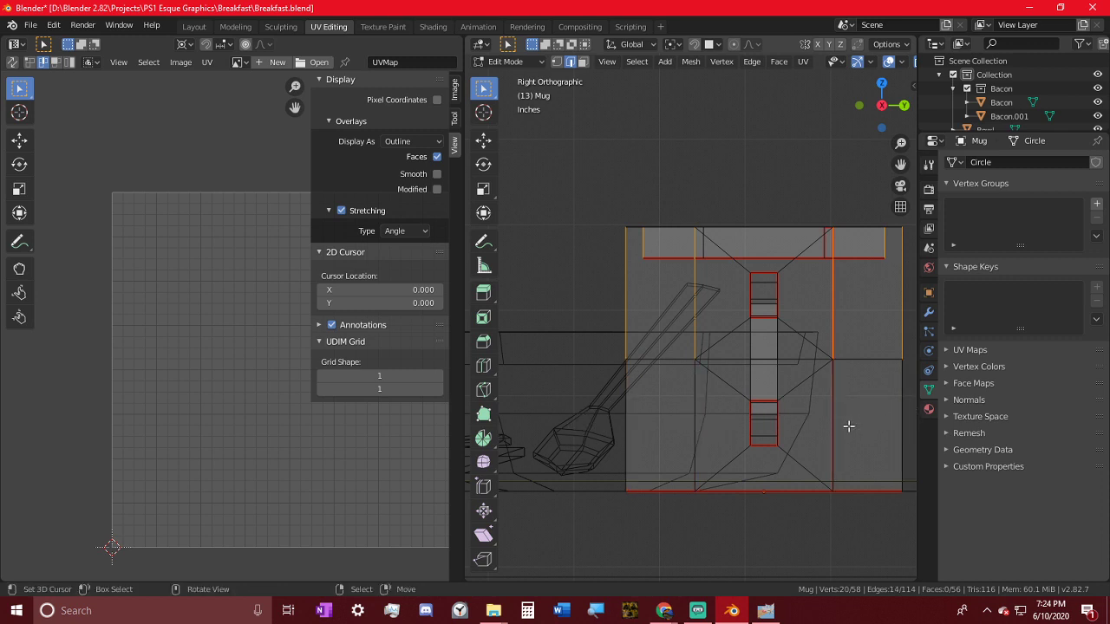
- Mark the selected vertical rim and upper wall edges as seams and unwrap the entire mug
key(ctrl+e)
click(849, 426)
key(a)
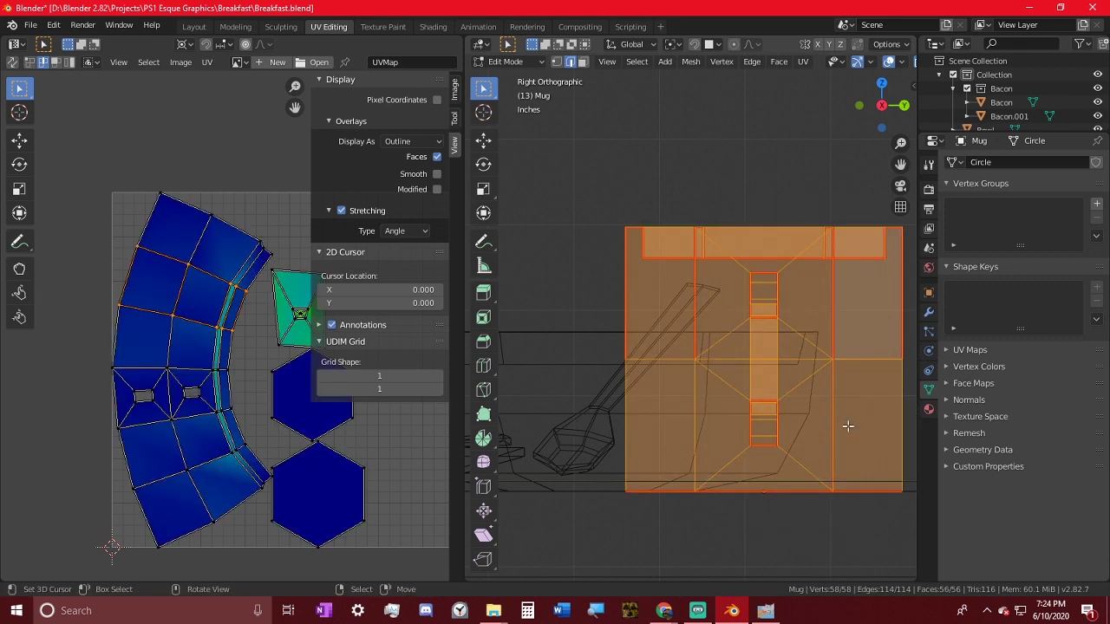
key(u)
click(819, 379)
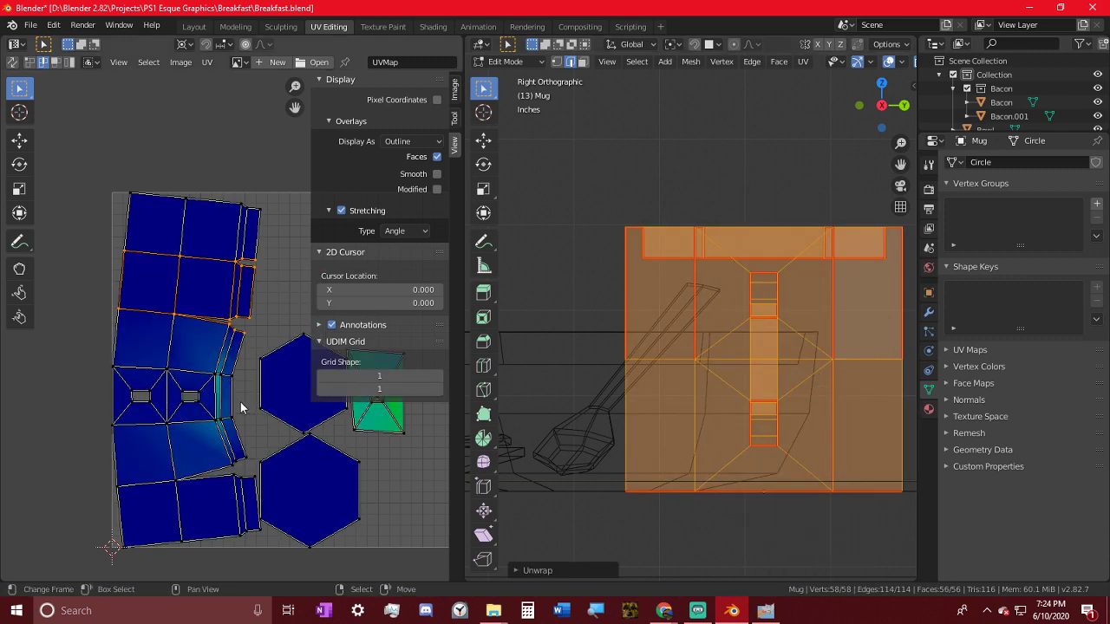
- In the UV editor, mark the rim edges beside the handle section as seams and unwrap the mug again
scroll(241, 408, up, 2)
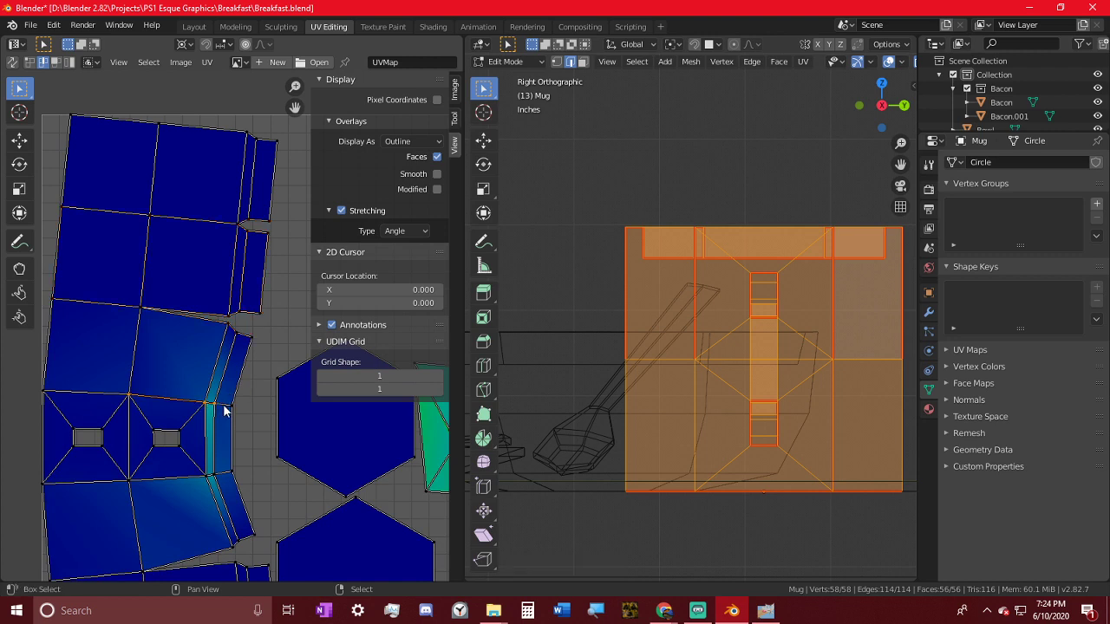
key(ctrl+e)
click(224, 408)
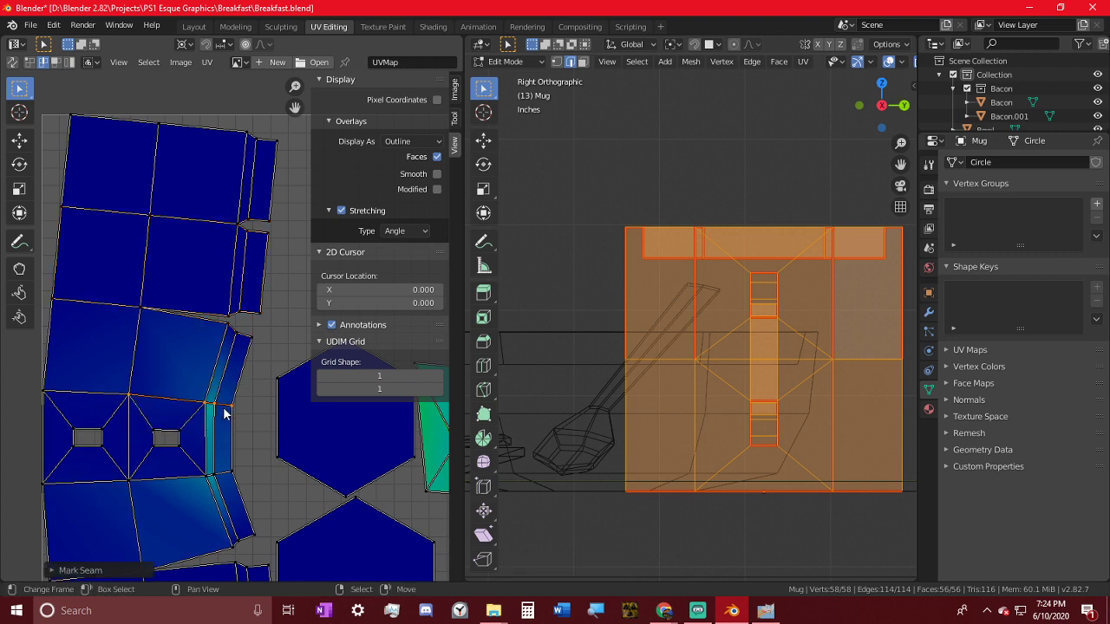
click(204, 478)
key(ctrl+e)
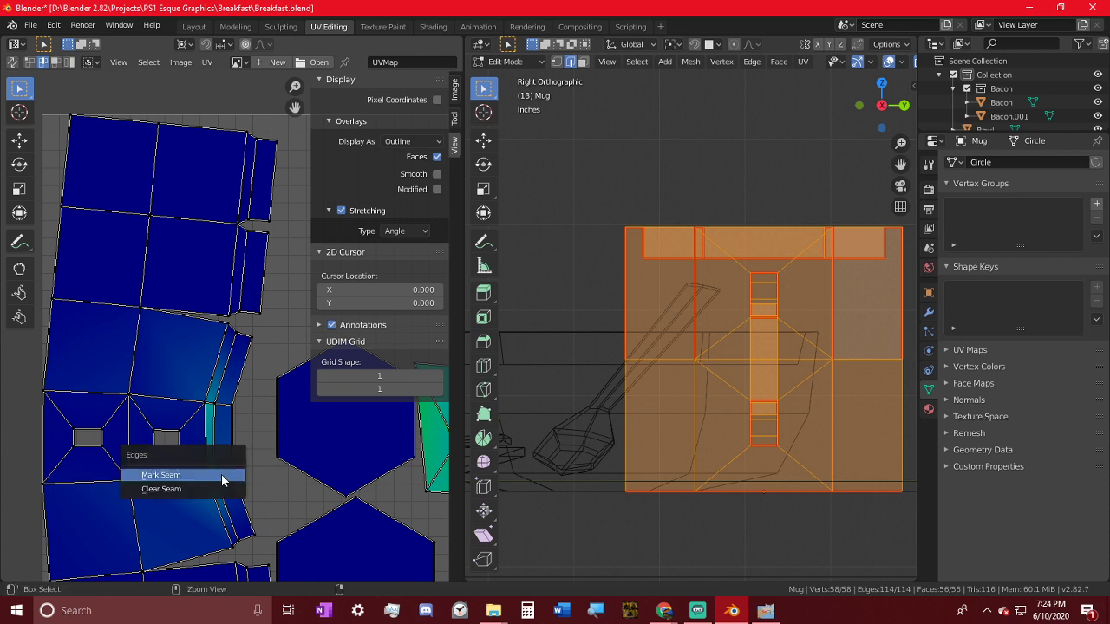
click(223, 479)
key(u)
click(222, 479)
scroll(222, 480, down, 4)
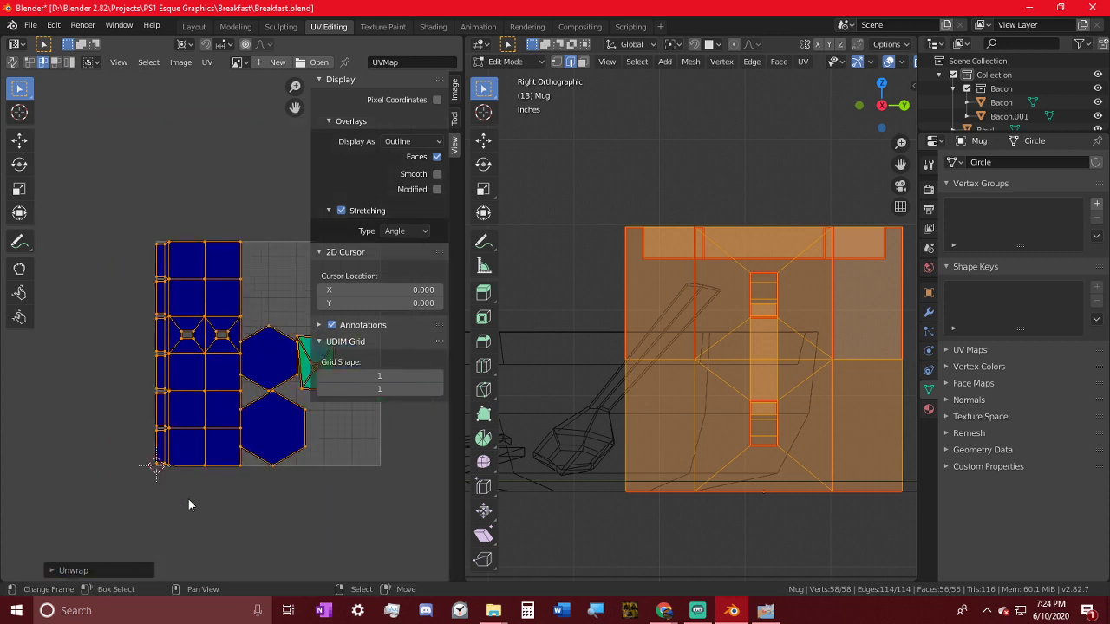
- Mark an edge loop running lengthwise along the mug's handle as a seam, select the linked mesh and unwrap it
middle_drag(292, 416, 223, 449)
middle_drag(713, 376, 682, 384)
scroll(602, 406, down, 4)
key(alt+a)
key(ctrl+e)
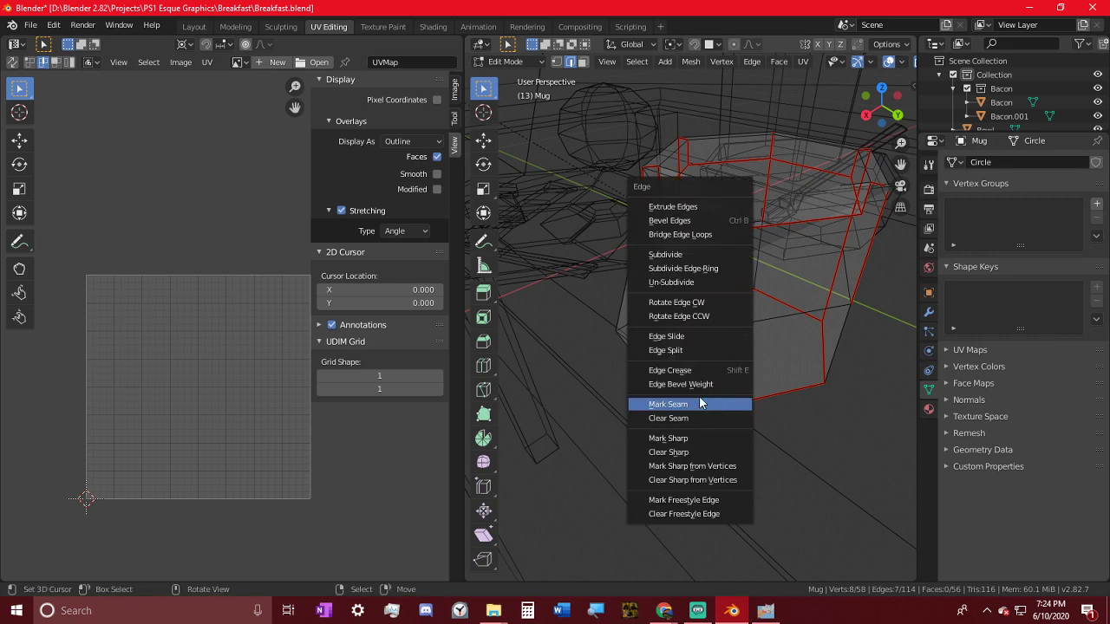
click(696, 404)
key(l)
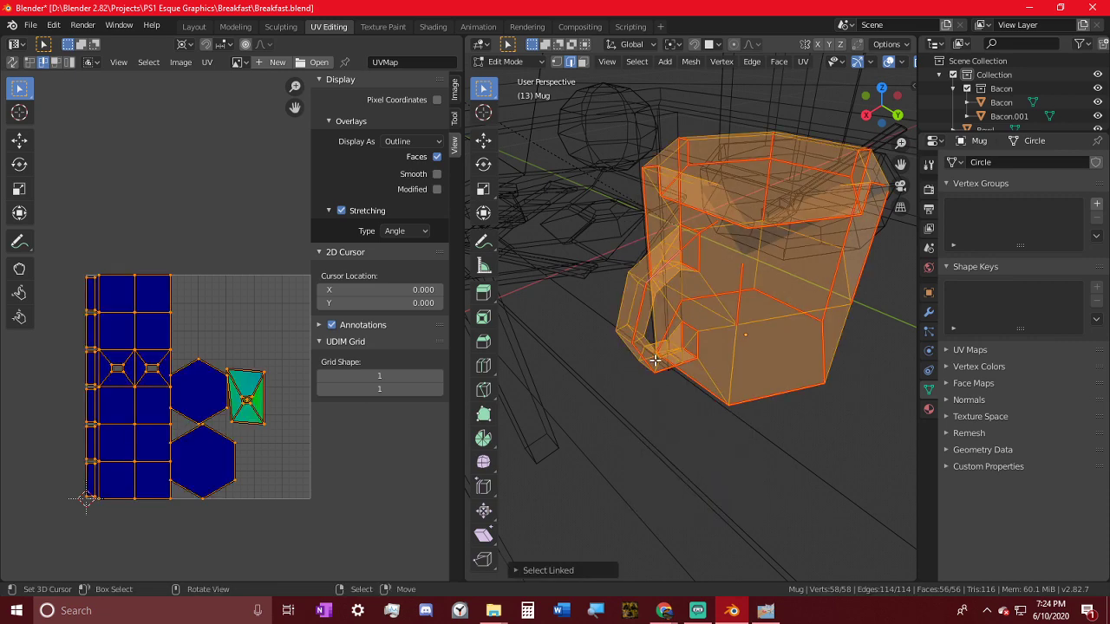
key(u)
click(627, 370)
scroll(191, 371, up, 5)
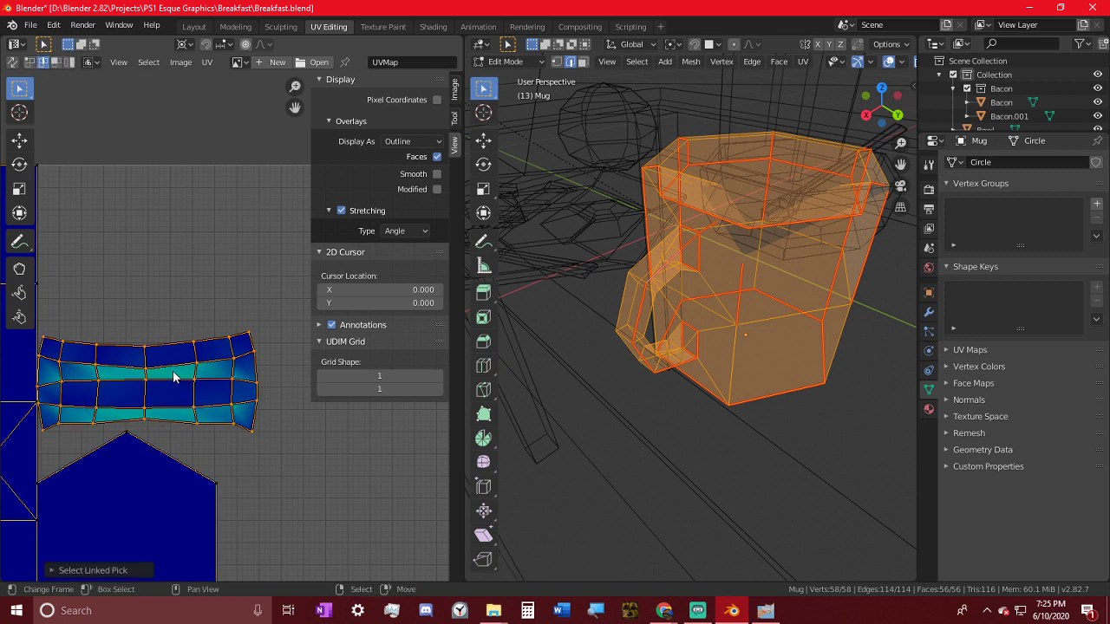
- Move the handle's UV island away from the hexagons and try scaling its upper edge row to 0 along X
key(g)
click(240, 320)
text(s)
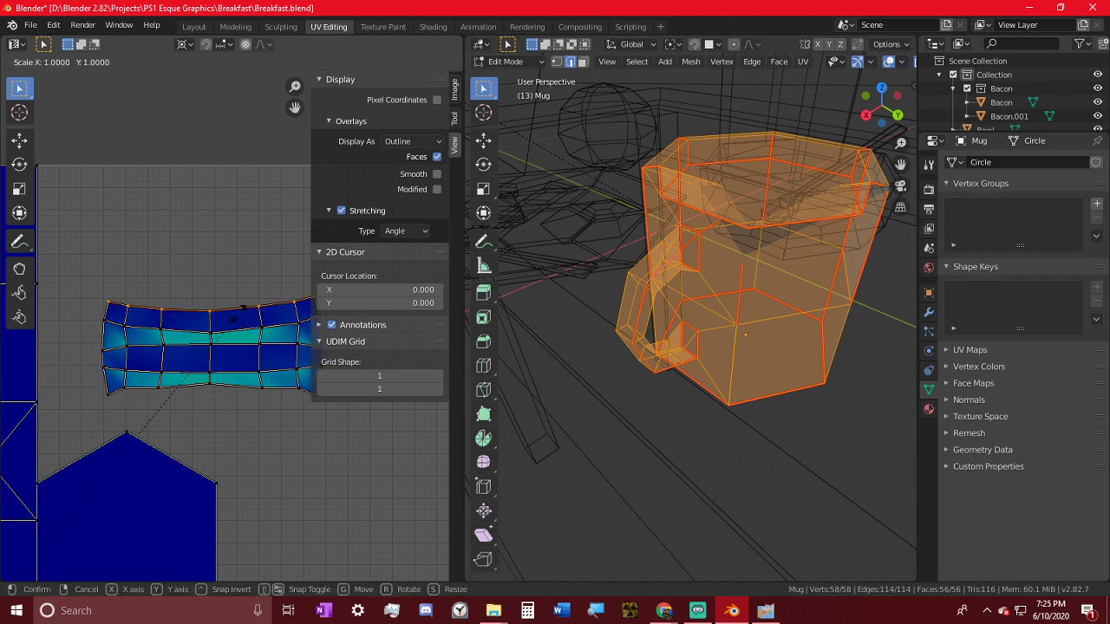
text(x)
text(0)
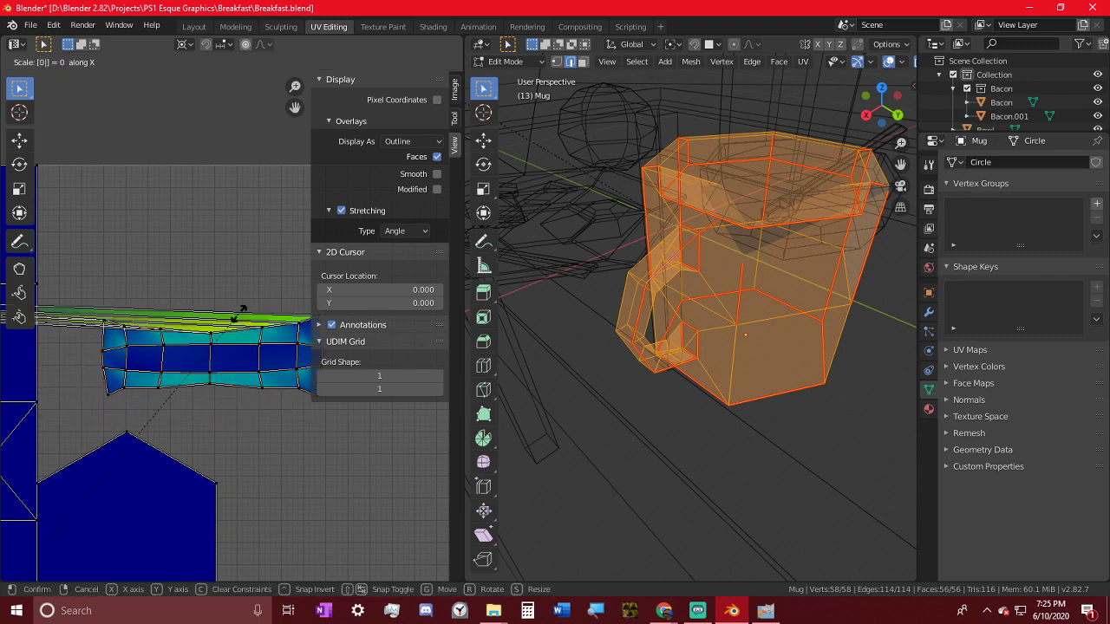
key(Return)
- Set the UV pivot to Bounding Box Center, flatten the handle island's upper row to 0 along Y and pin it
click(183, 45)
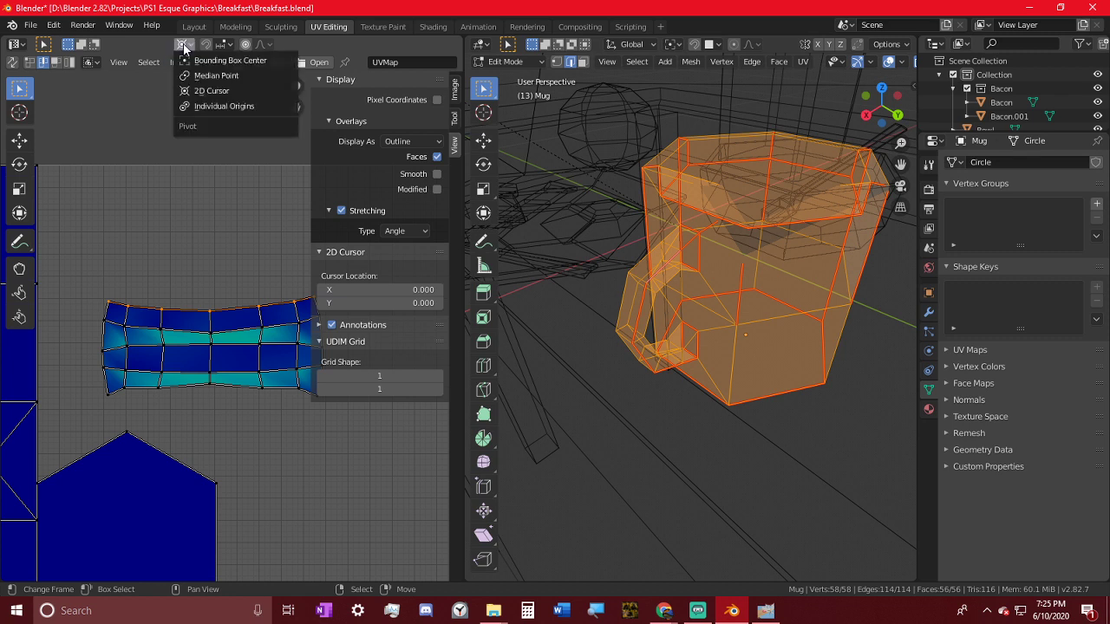
click(212, 60)
text(s)
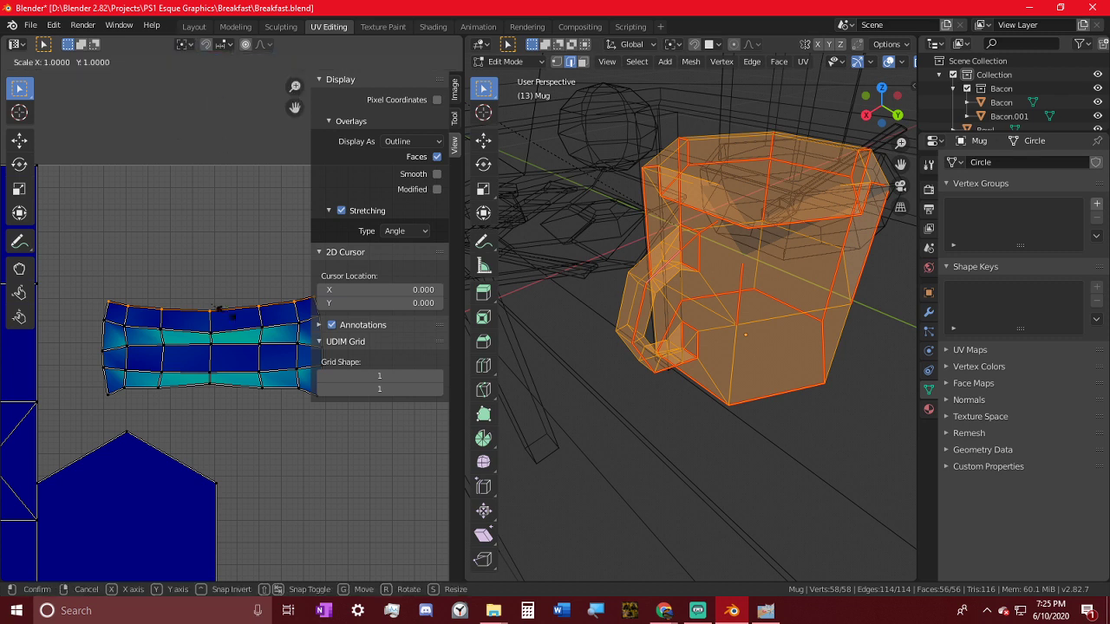
text(x0)
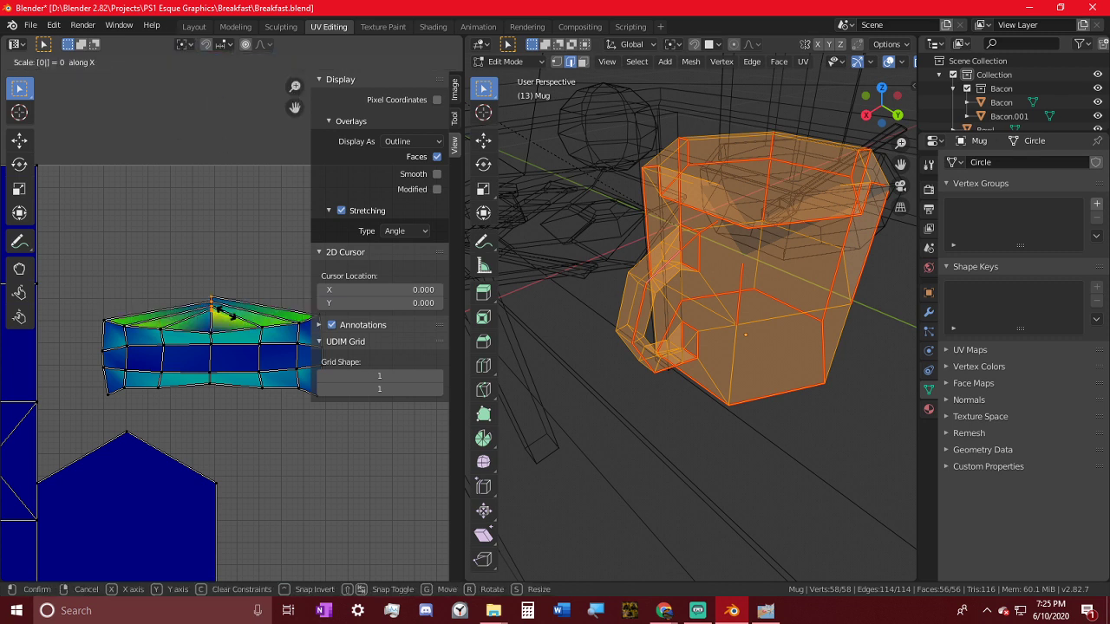
text(y)
key(Return)
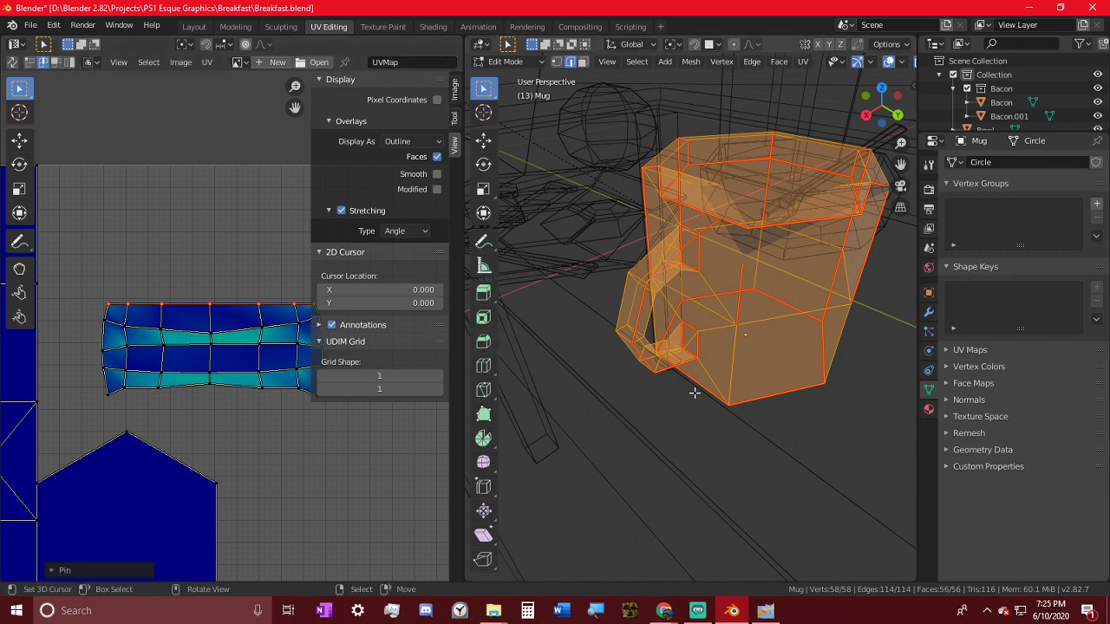
- Select the whole mug and unwrap it with the handle island's straightened upper row pinned
click(699, 422)
key(a)
key(u)
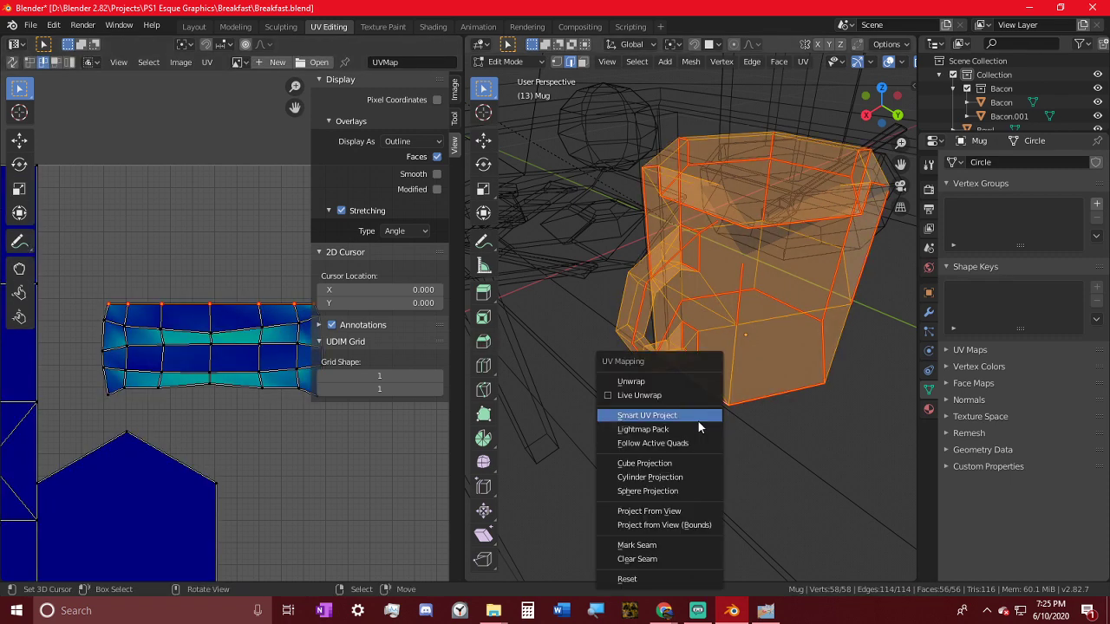
click(674, 381)
scroll(208, 427, down, 2)
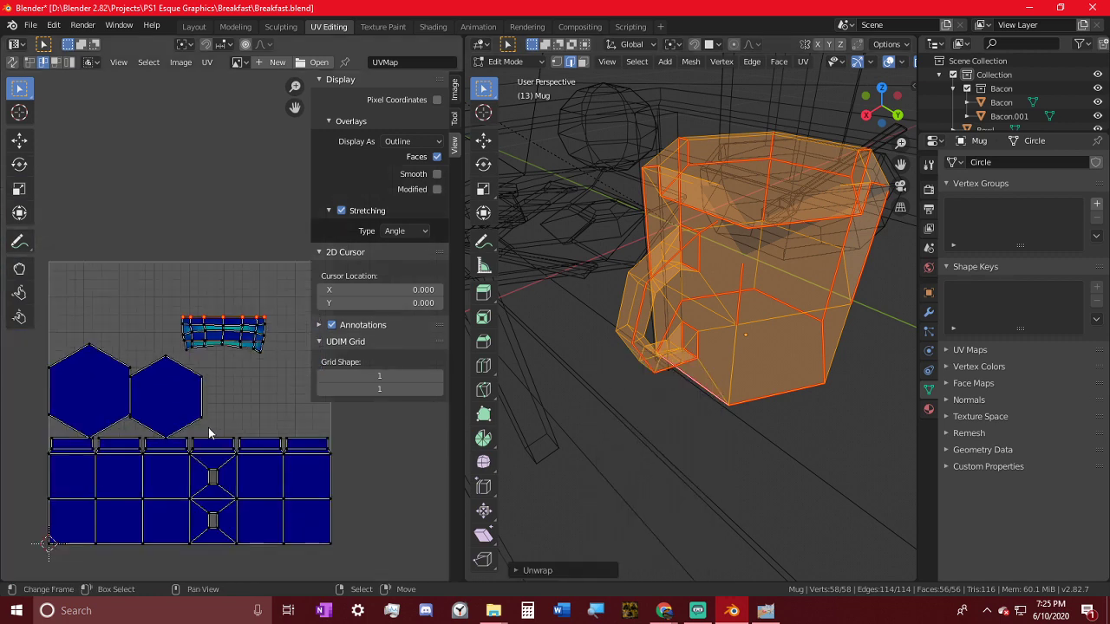
scroll(229, 408, up, 2)
scroll(240, 373, up, 1)
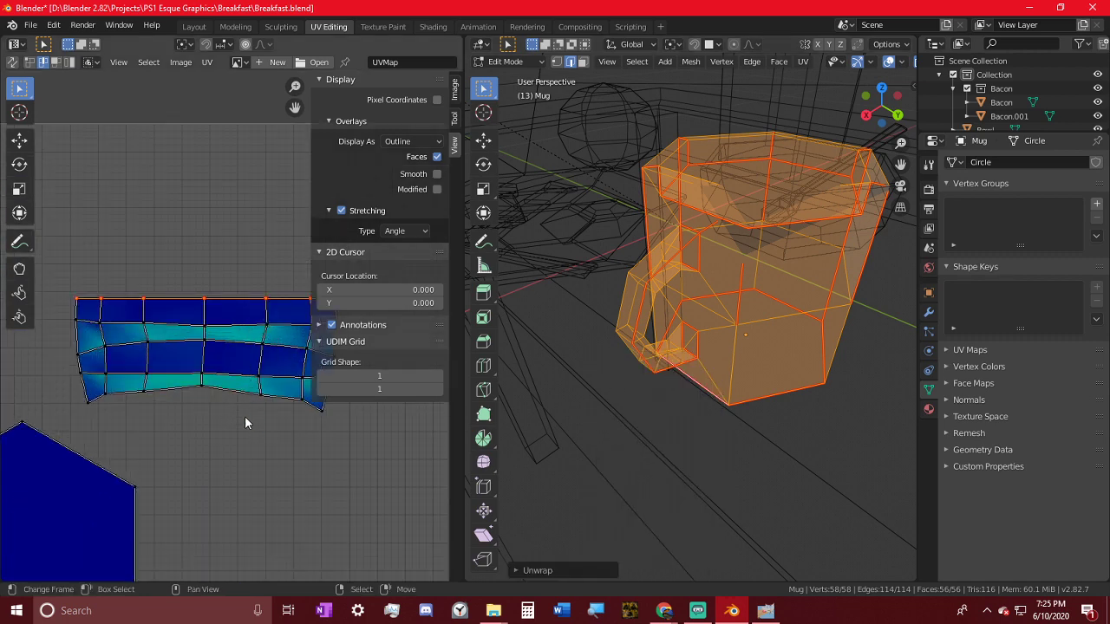
- Flatten the handle island's second edge row along Y, pin it and unwrap the mug again
alt+click(243, 319)
key(s)
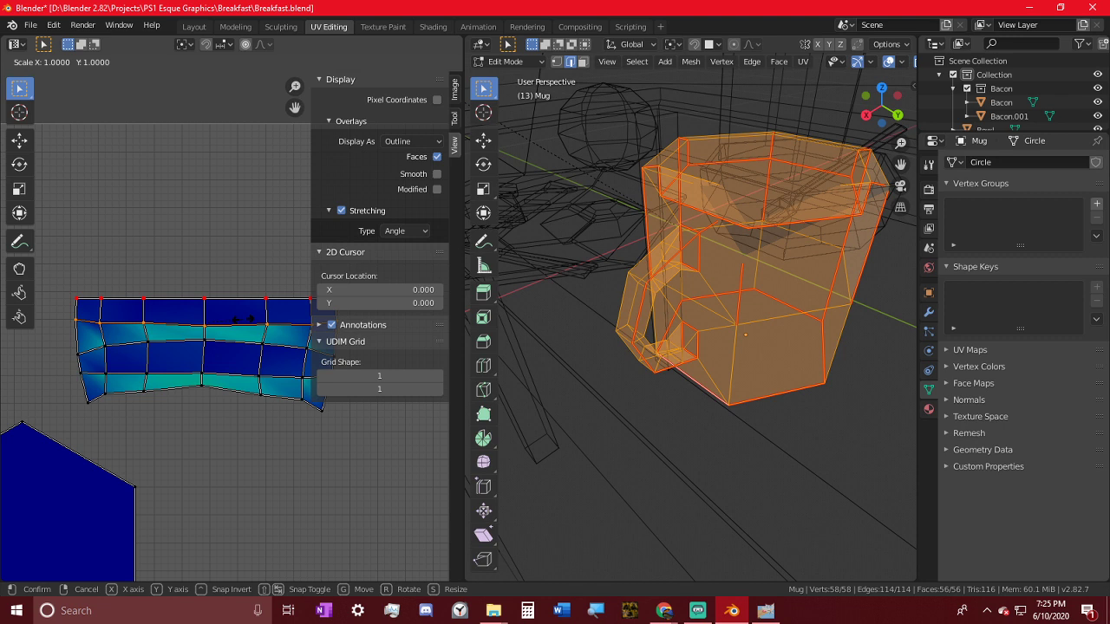
click(244, 325)
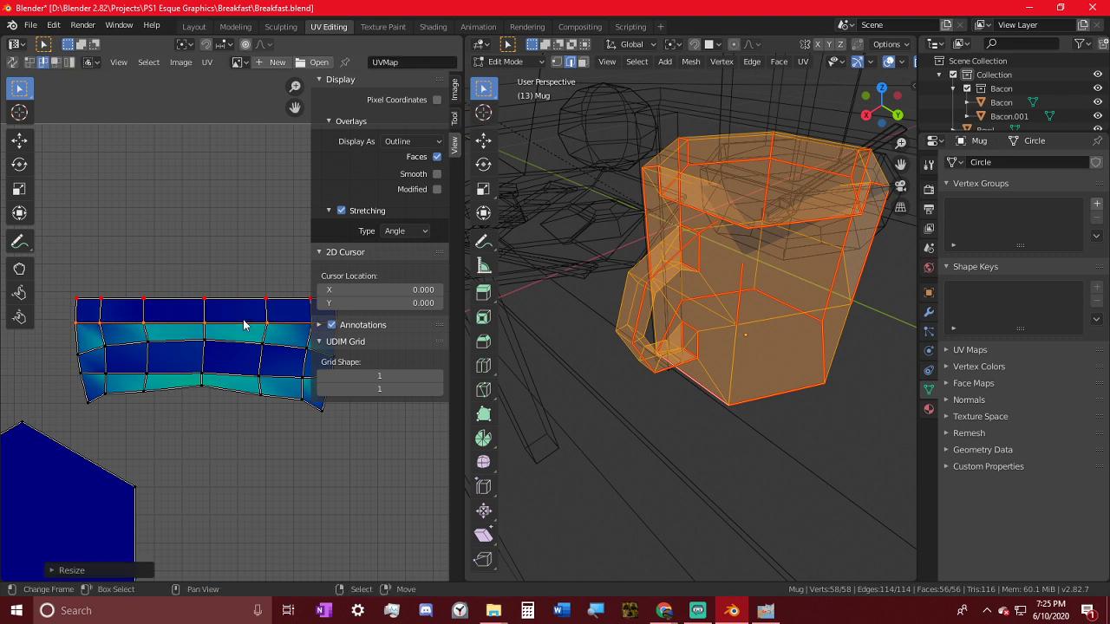
key(u)
click(547, 321)
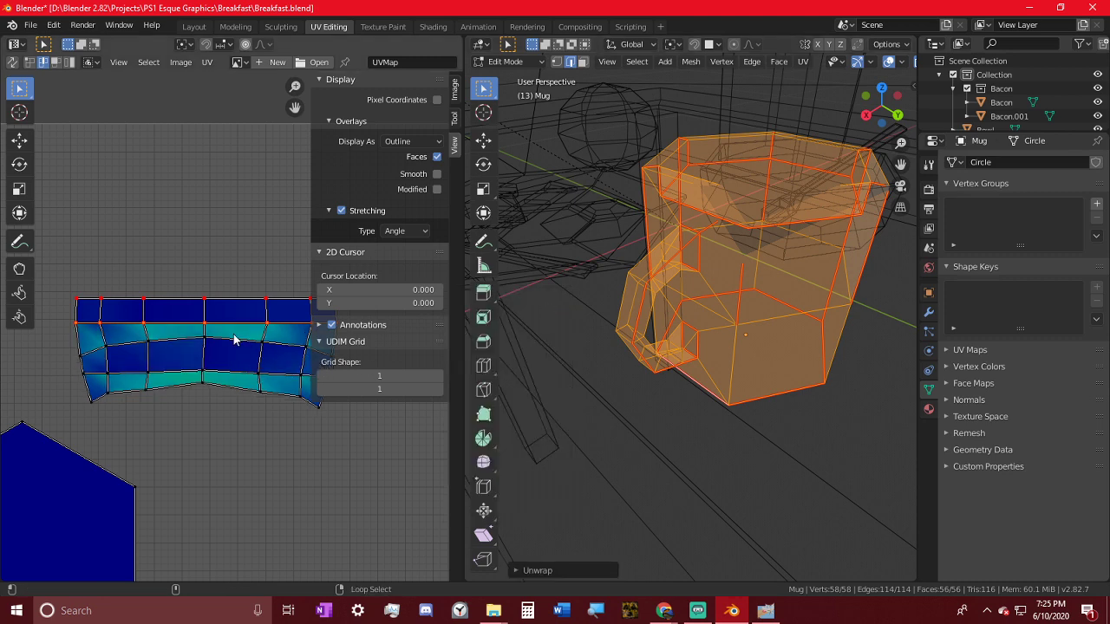
- Select all of the mug's UVs, unpin them and unwrap the mug afresh
alt+right_click(232, 338)
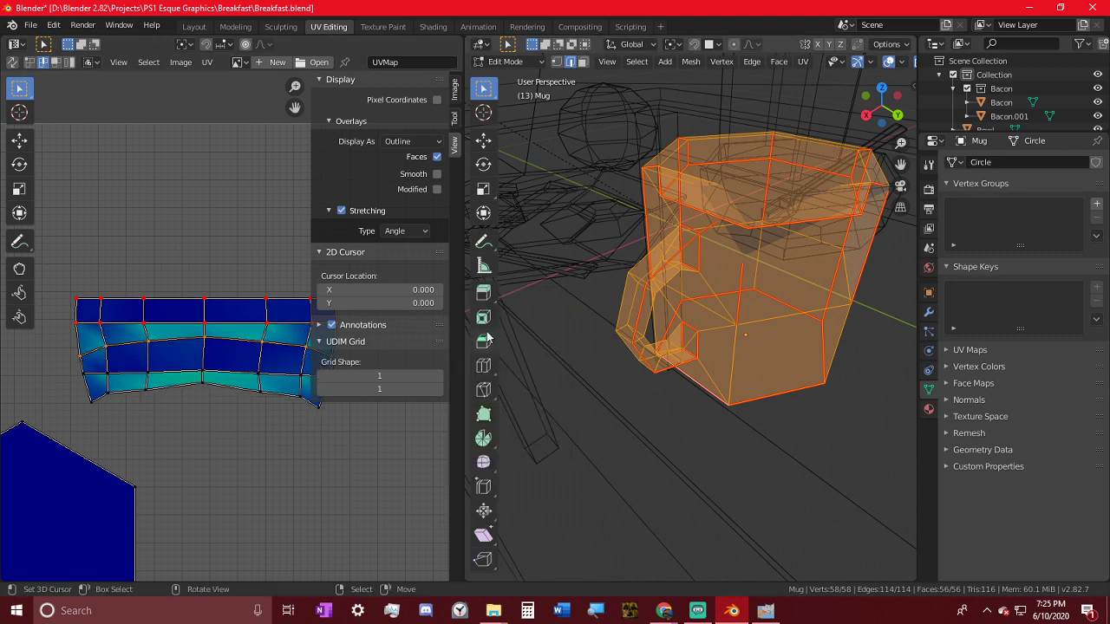
key(a)
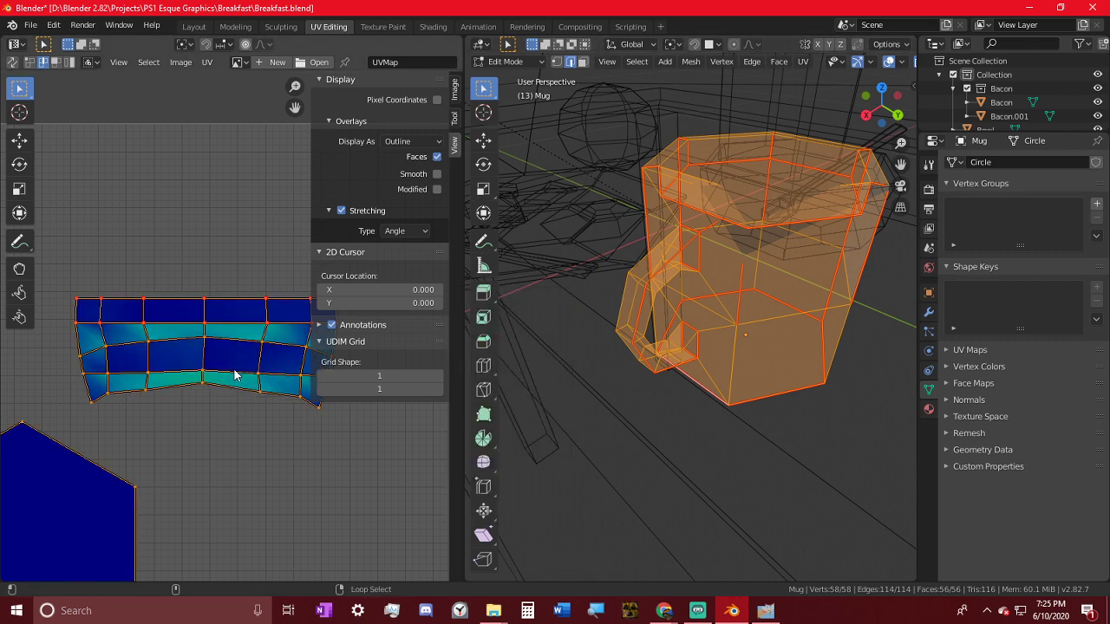
key(p)
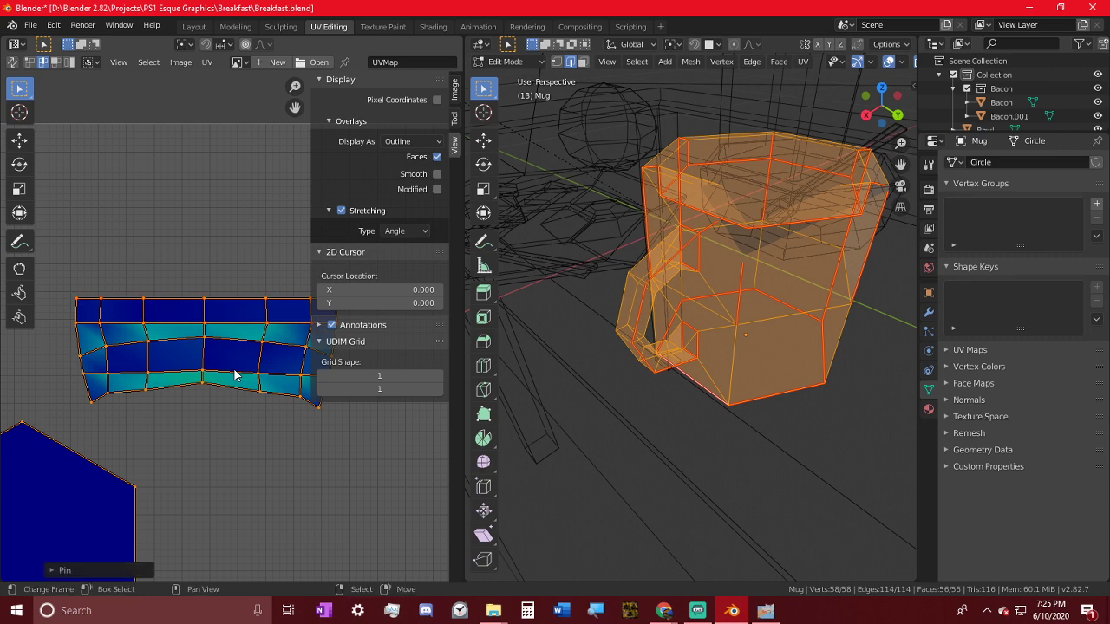
key(u)
click(235, 375)
key(Tab)
key(Tab)
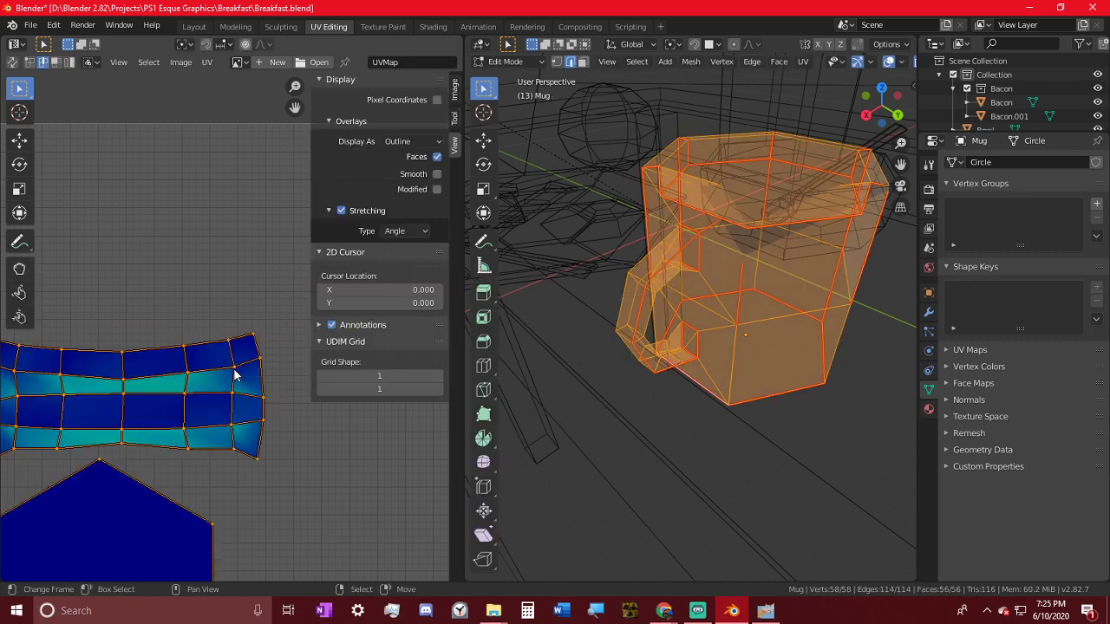
- Move the handle strip and both hexagon islands apart into the empty UV area beside the mug's wall island
scroll(235, 376, down, 6)
key(alt+a)
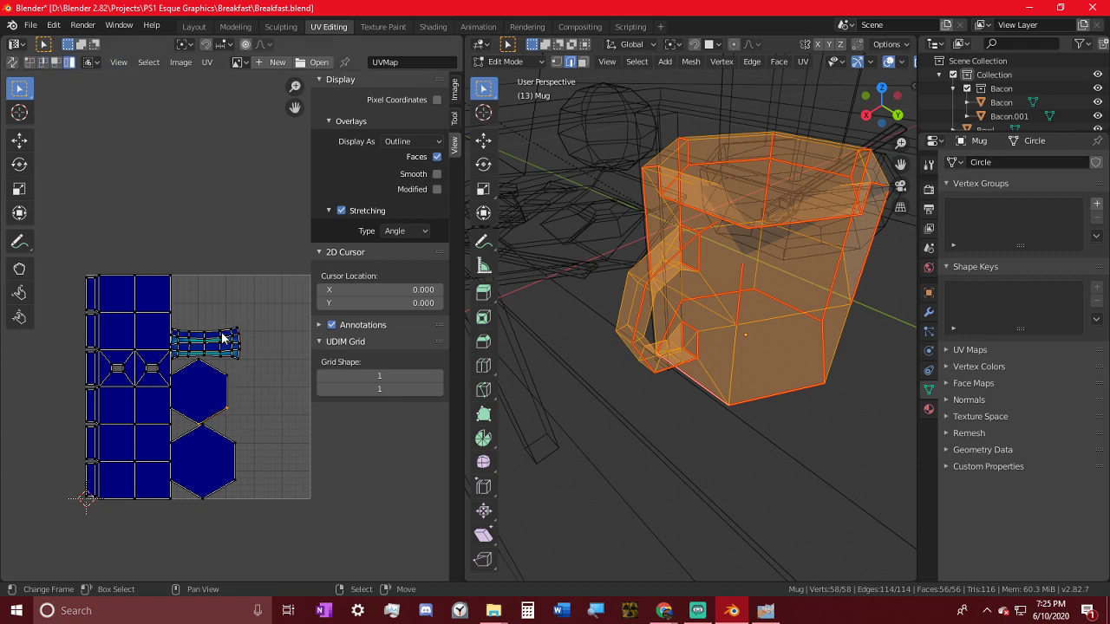
right_drag(222, 334, 269, 301)
right_drag(203, 397, 249, 378)
right_drag(208, 472, 242, 472)
key(Tab)
key(Tab)
- Save the Breakfast.blend file with the mug's finished UV layout
middle_drag(615, 436, 756, 410)
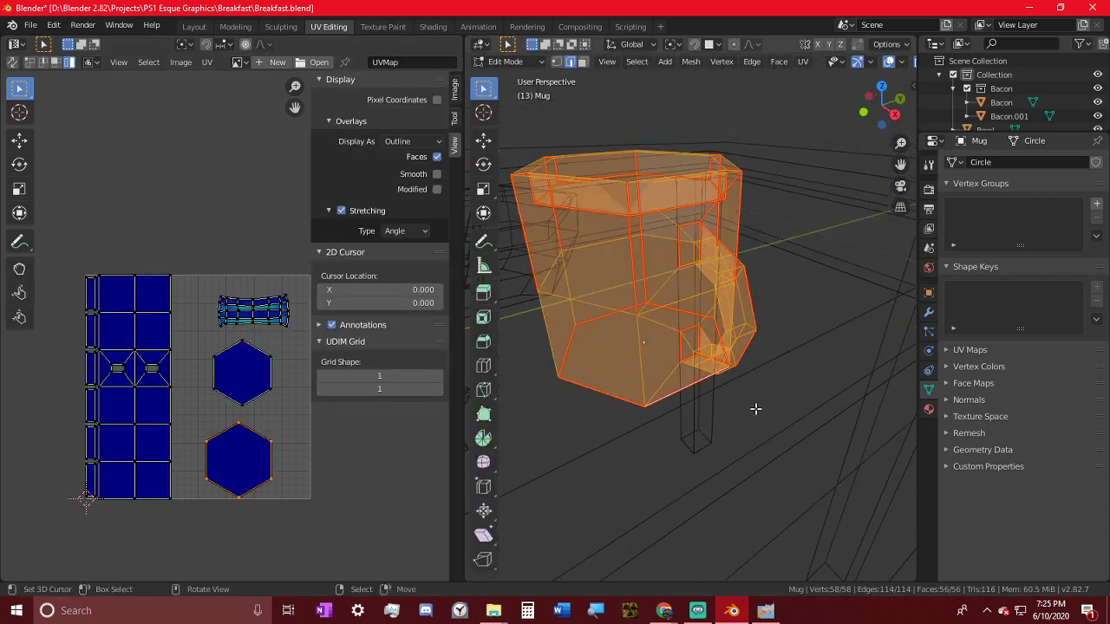
scroll(564, 339, down, 2)
key(ctrl+s)
middle_drag(663, 321, 796, 377)
scroll(618, 306, down, 3)
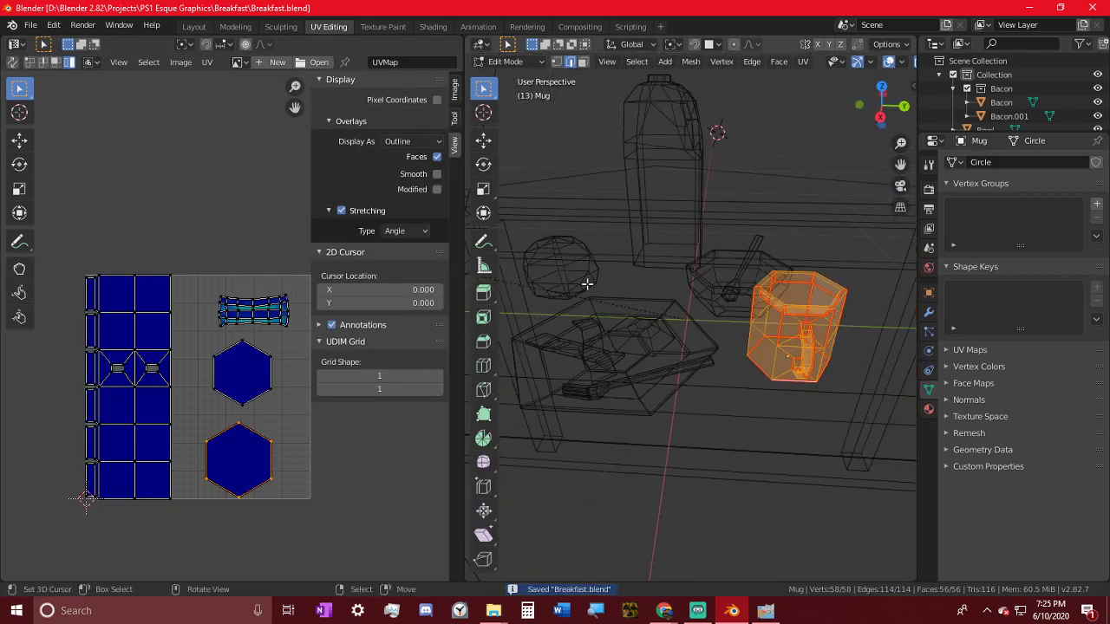
middle_drag(587, 283, 556, 200)
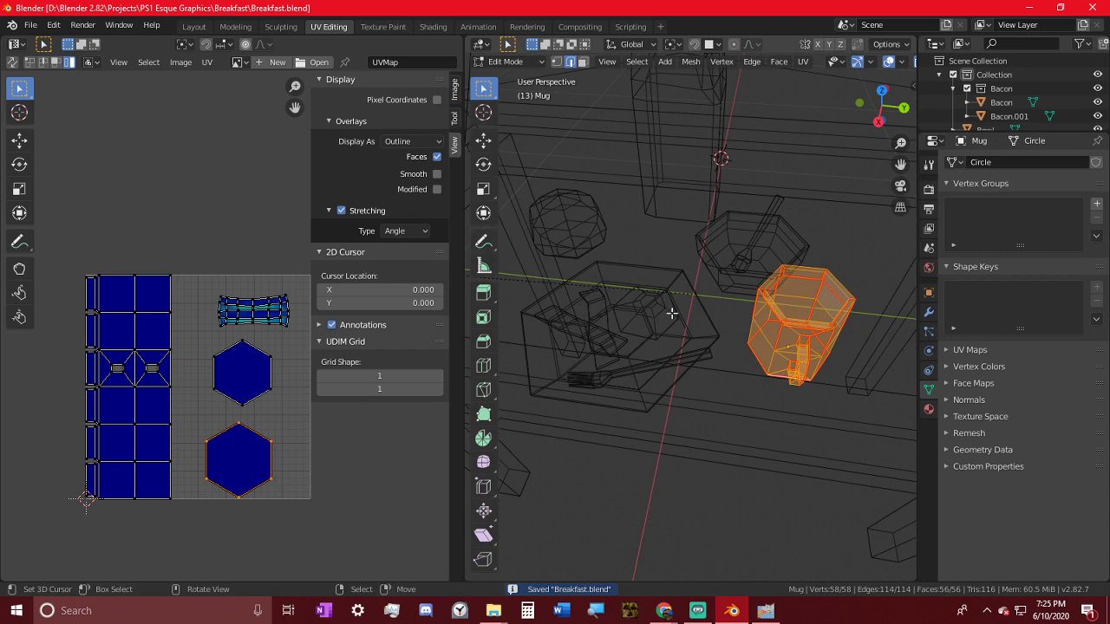
- Leave the mug, open the bacon strip's mesh on the plate for editing and mark one of its long side edges as a seam
middle_drag(721, 315, 846, 316)
key(Tab)
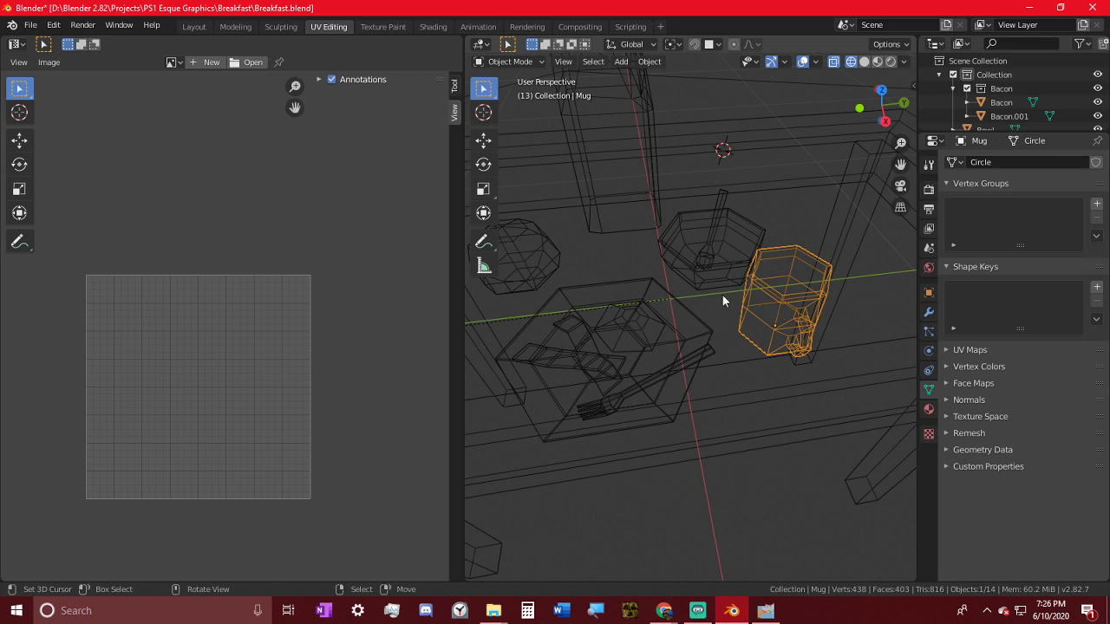
middle_drag(653, 224, 614, 255)
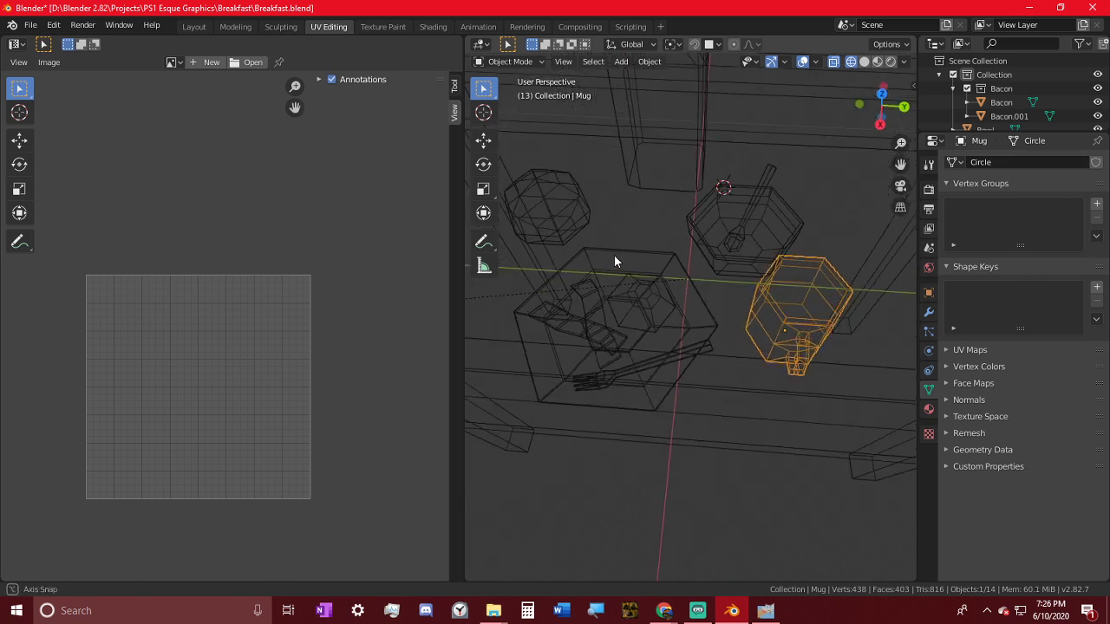
click(597, 323)
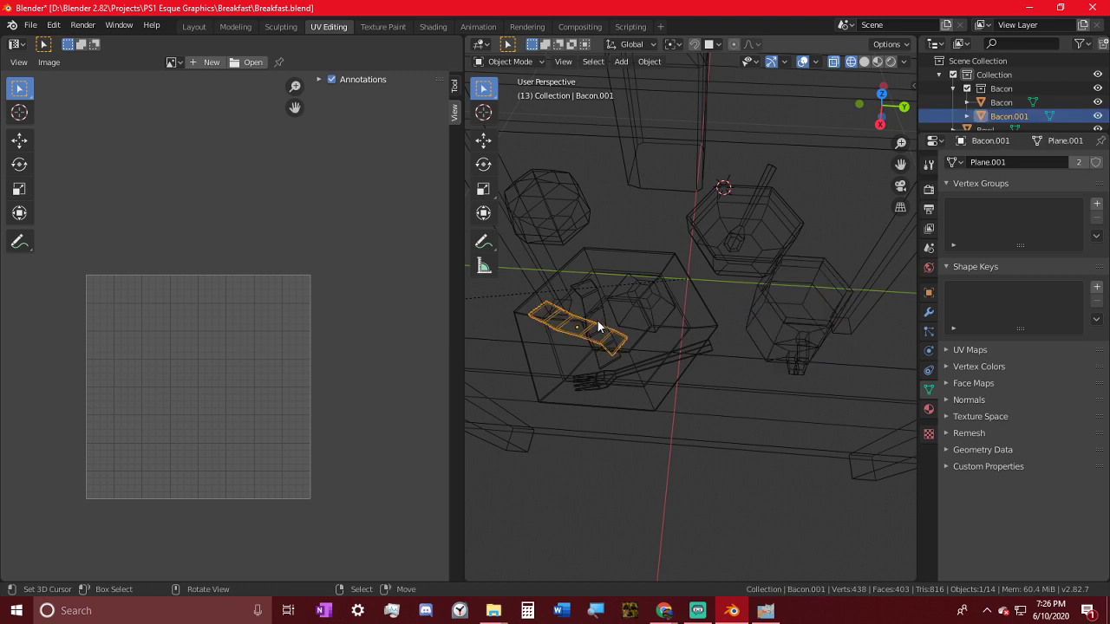
key(Tab)
scroll(597, 321, up, 2)
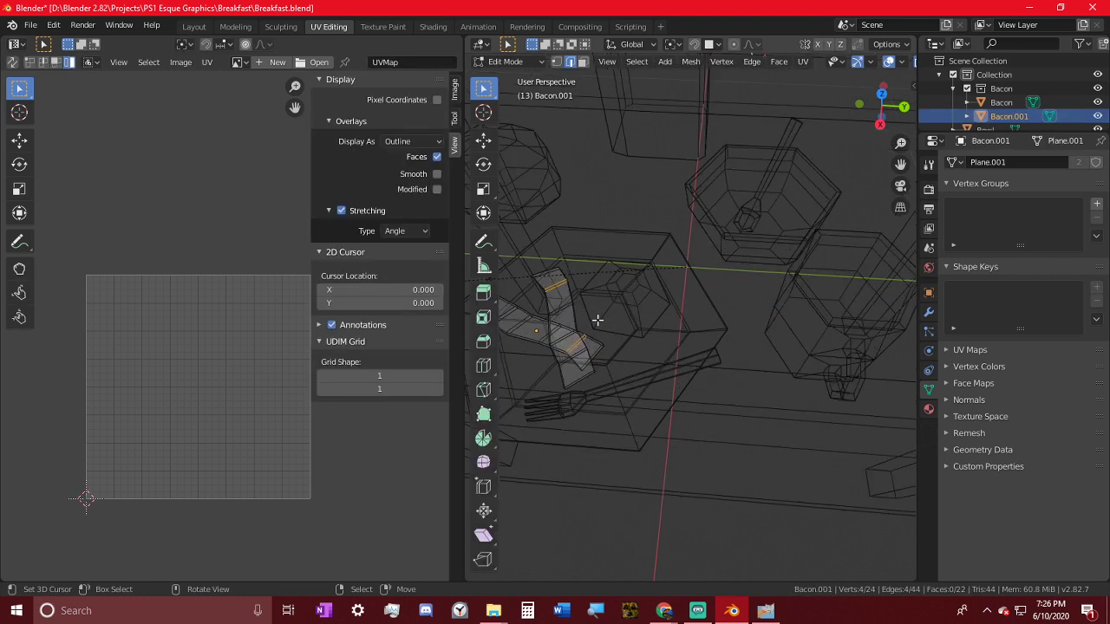
shift+click(572, 304)
scroll(587, 313, up, 2)
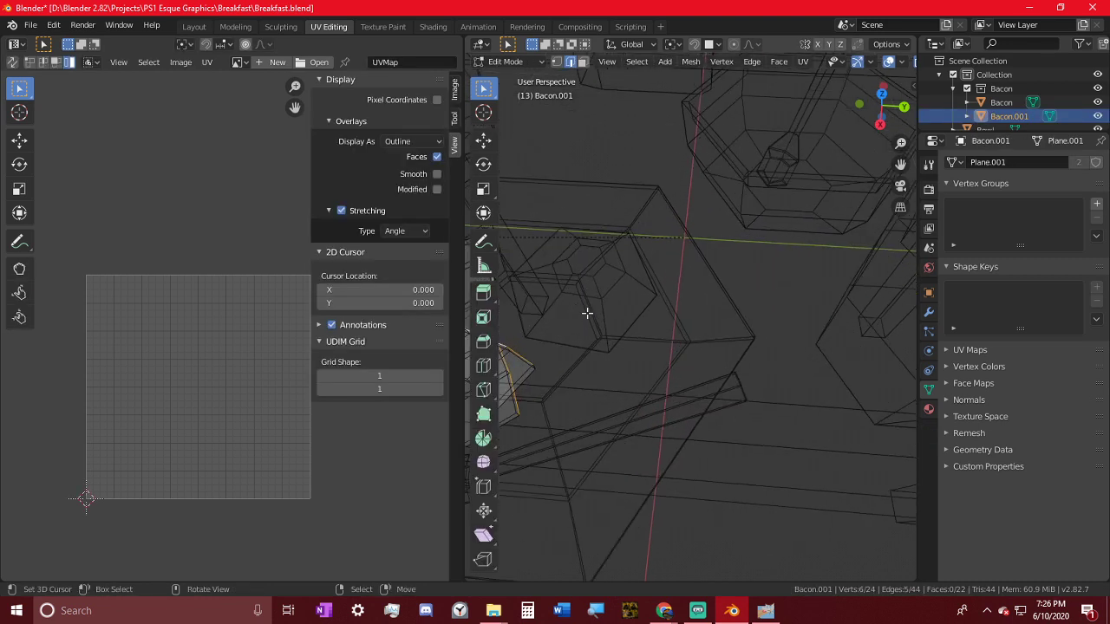
key(KP_Decimal)
middle_drag(774, 346, 741, 387)
key(ctrl+e)
click(759, 331)
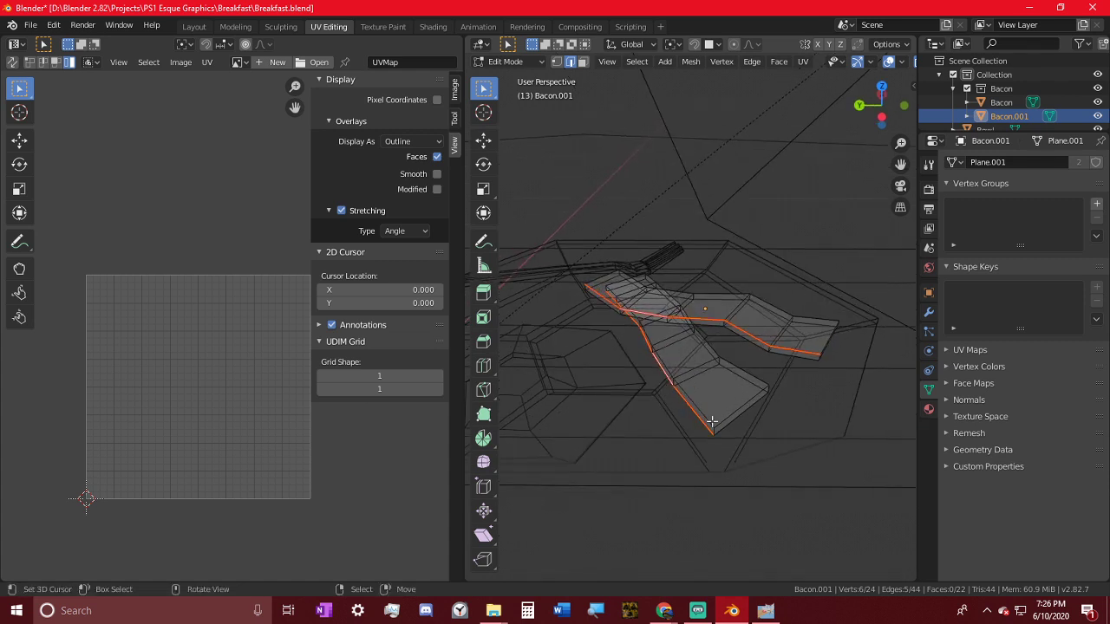
- Hide all objects except the bacon strip and return to editing its mesh
key(alt+a)
middle_drag(734, 414, 793, 304)
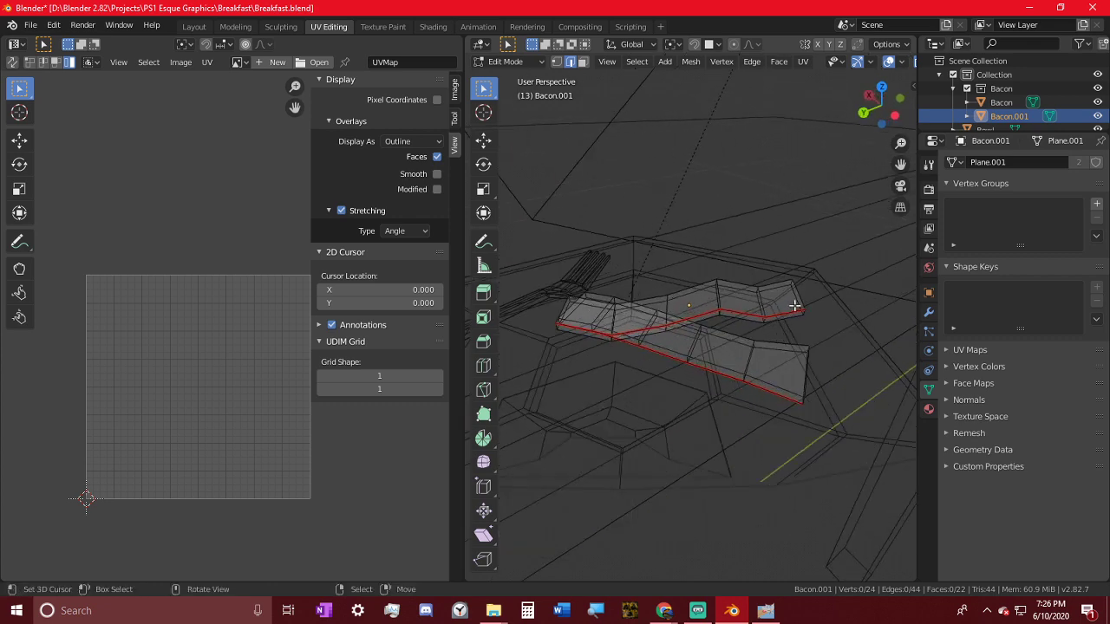
key(Tab)
key(shift+h)
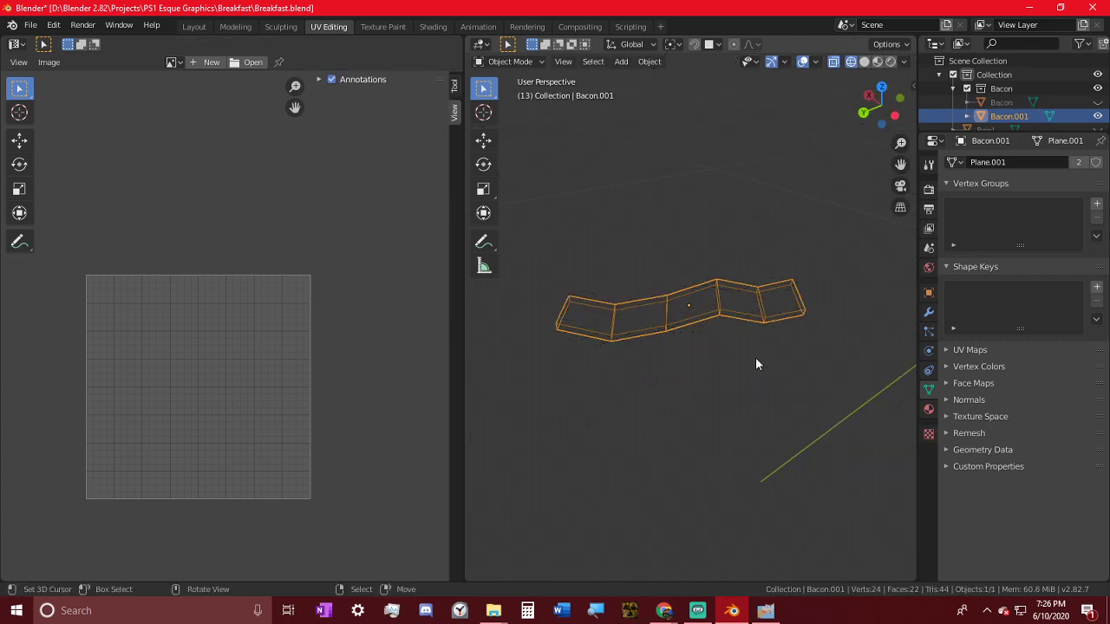
key(Tab)
middle_drag(756, 358, 631, 352)
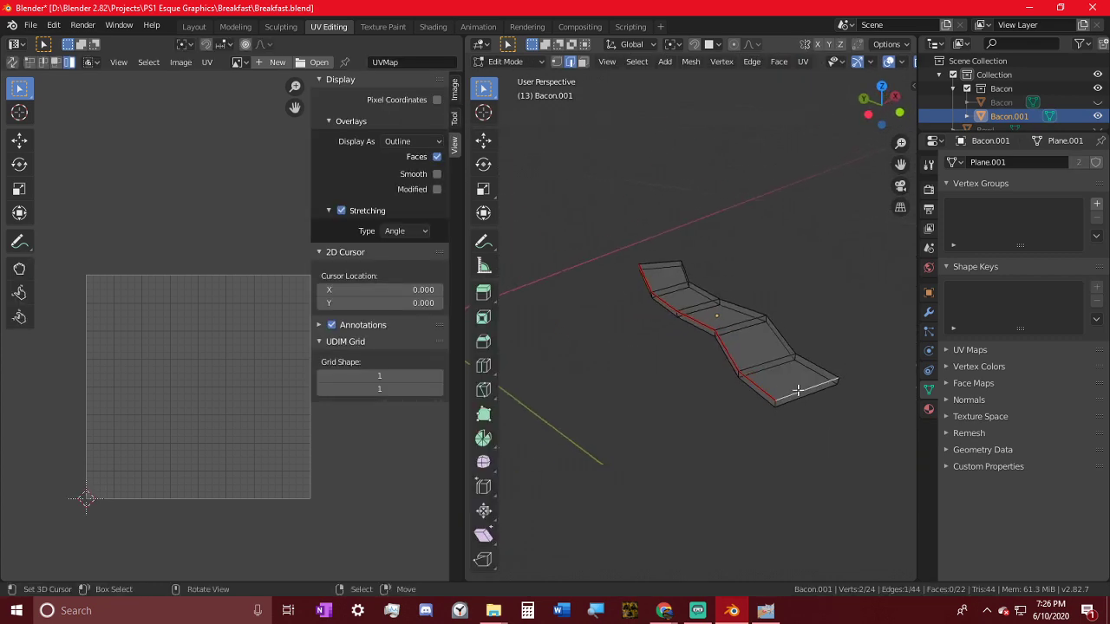
- Mark the edges around both end faces of the bacon strip as seams
shift+click(802, 401)
middle_drag(776, 406, 860, 404)
middle_drag(734, 416, 674, 377)
shift+click(668, 375)
key(c)
middle_click(660, 372)
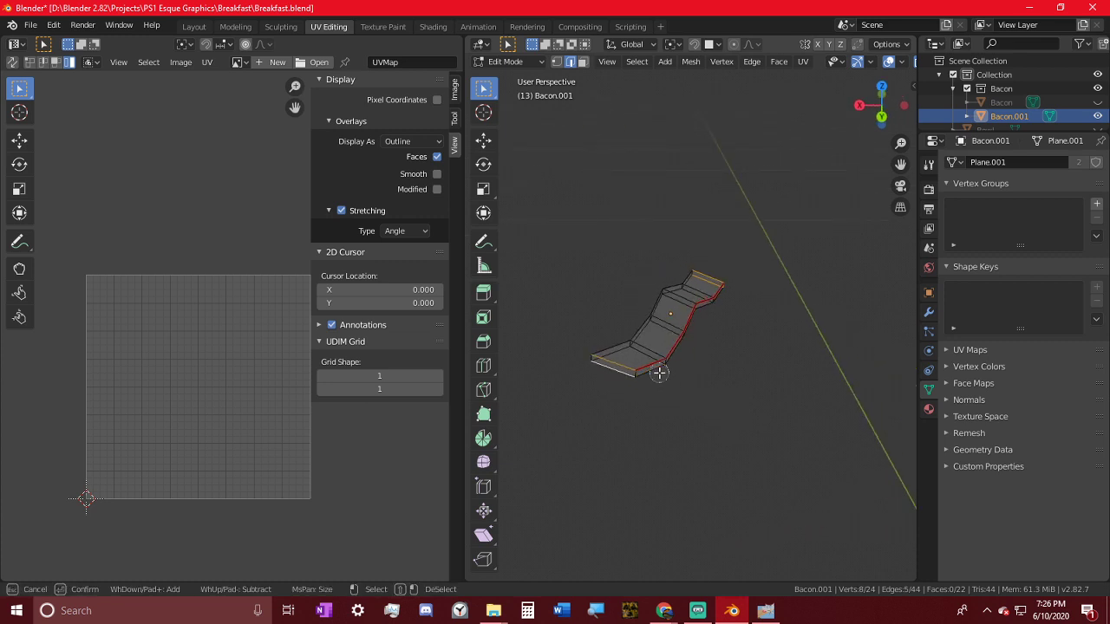
right_click(660, 376)
scroll(631, 387, up, 2)
scroll(636, 393, down, 1)
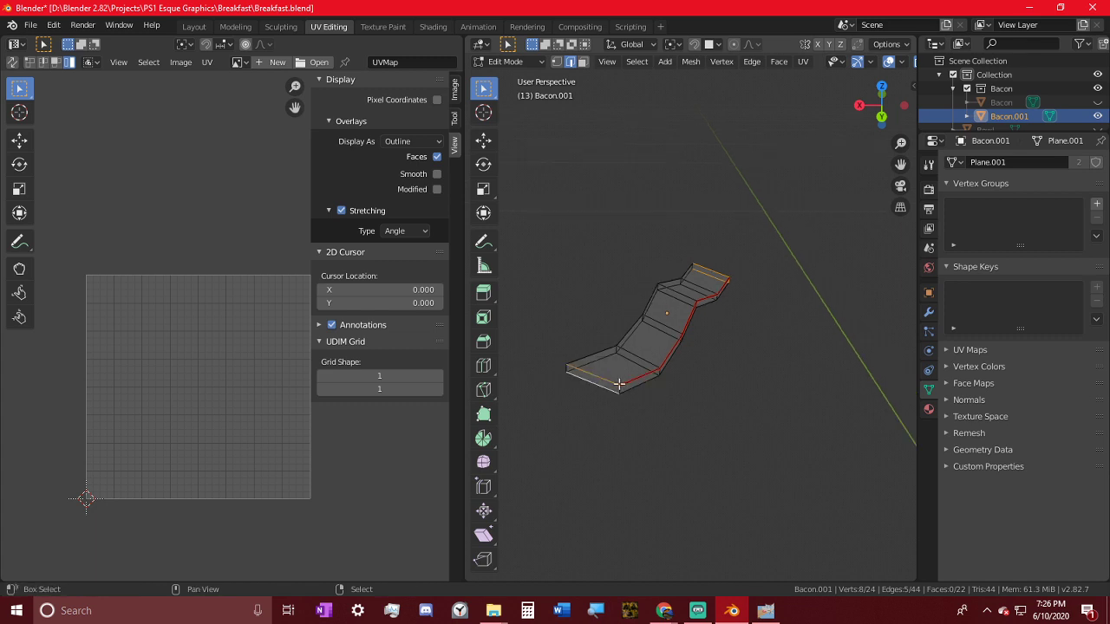
key(ctrl+e)
click(669, 392)
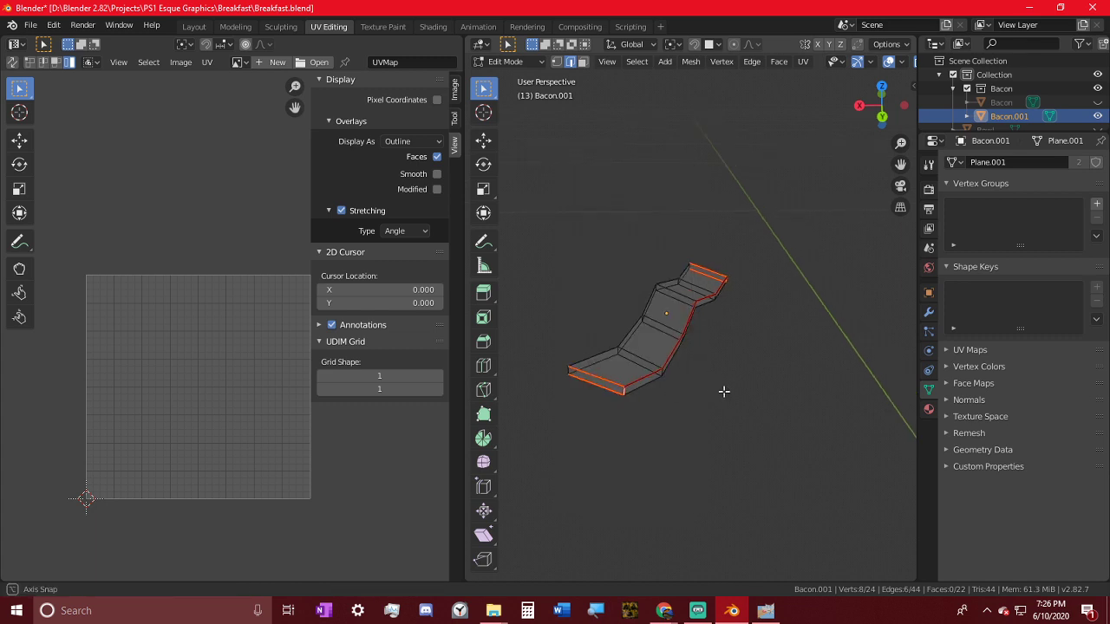
- Select the whole bacon strip mesh and unwrap it
middle_drag(723, 392, 801, 372)
key(Tab)
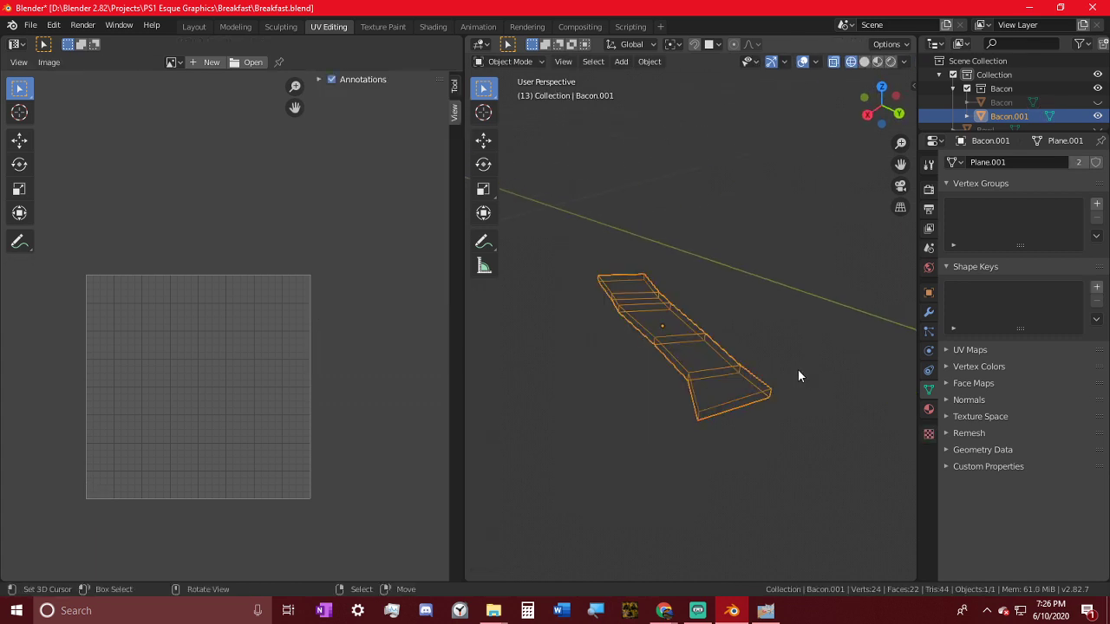
key(Tab)
key(a)
key(u)
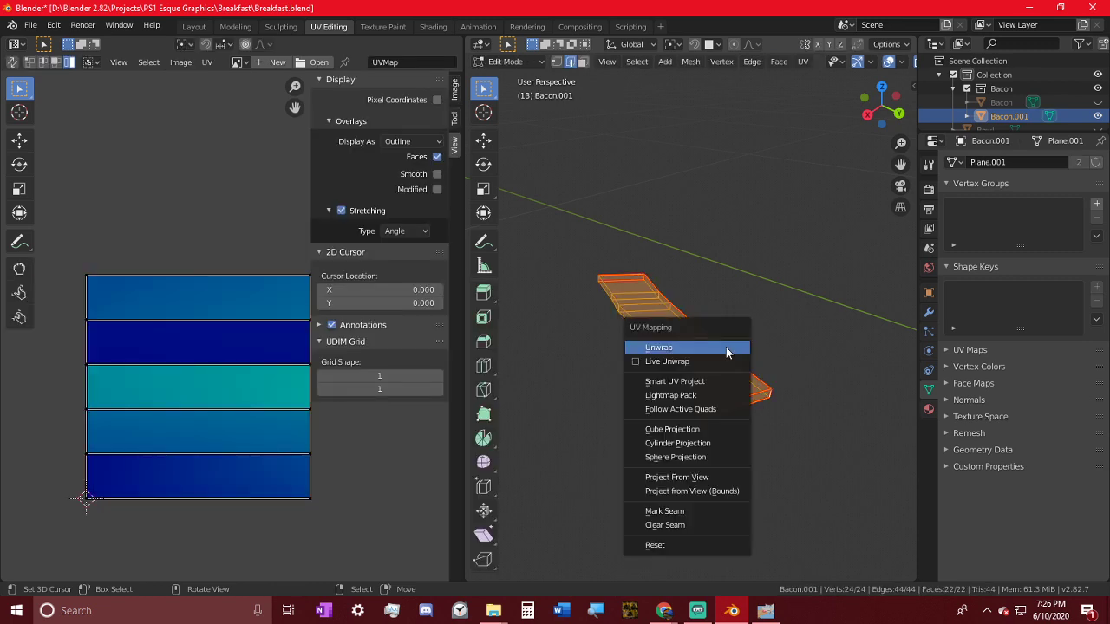
click(727, 352)
scroll(213, 383, up, 4)
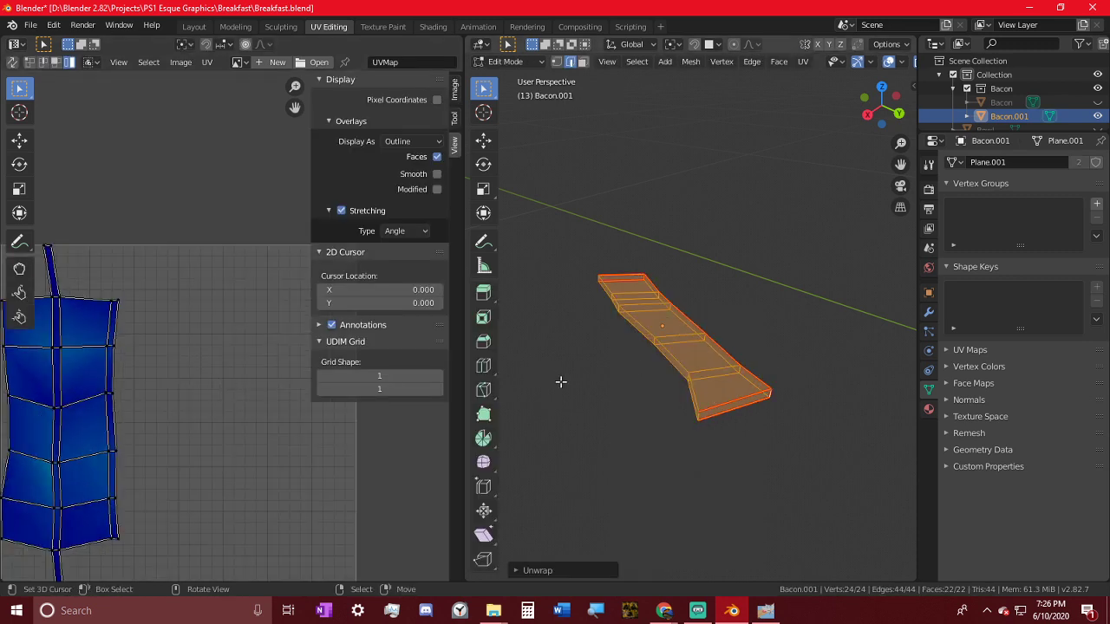
- Clear the seam from one crosswise edge at each end of the bacon strip
middle_drag(625, 342, 769, 358)
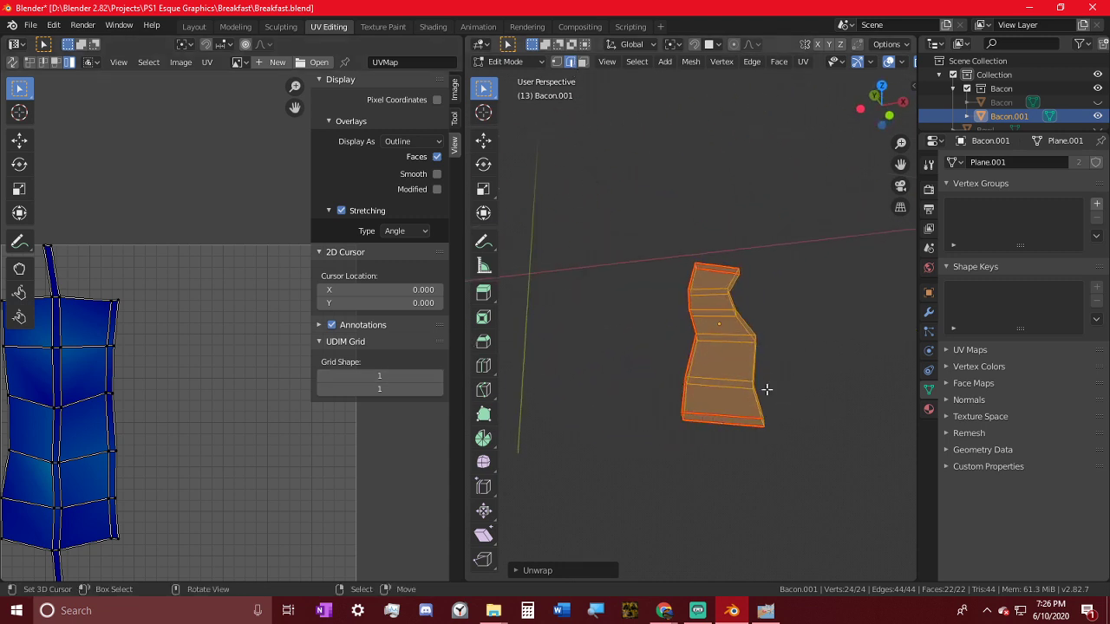
click(722, 416)
shift+click(732, 270)
key(ctrl+e)
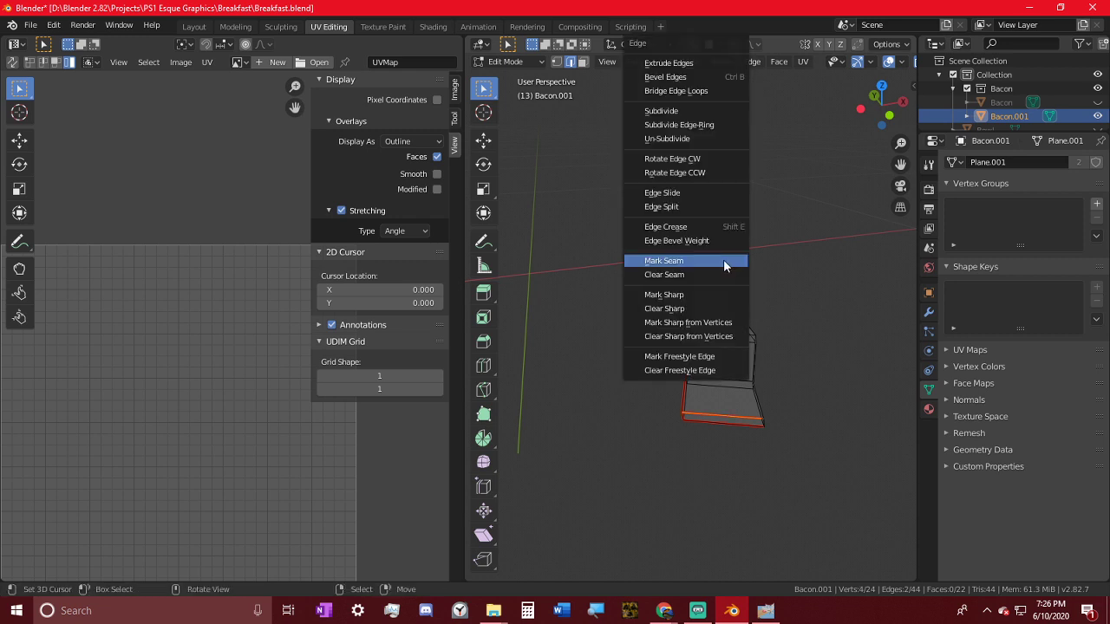
click(725, 274)
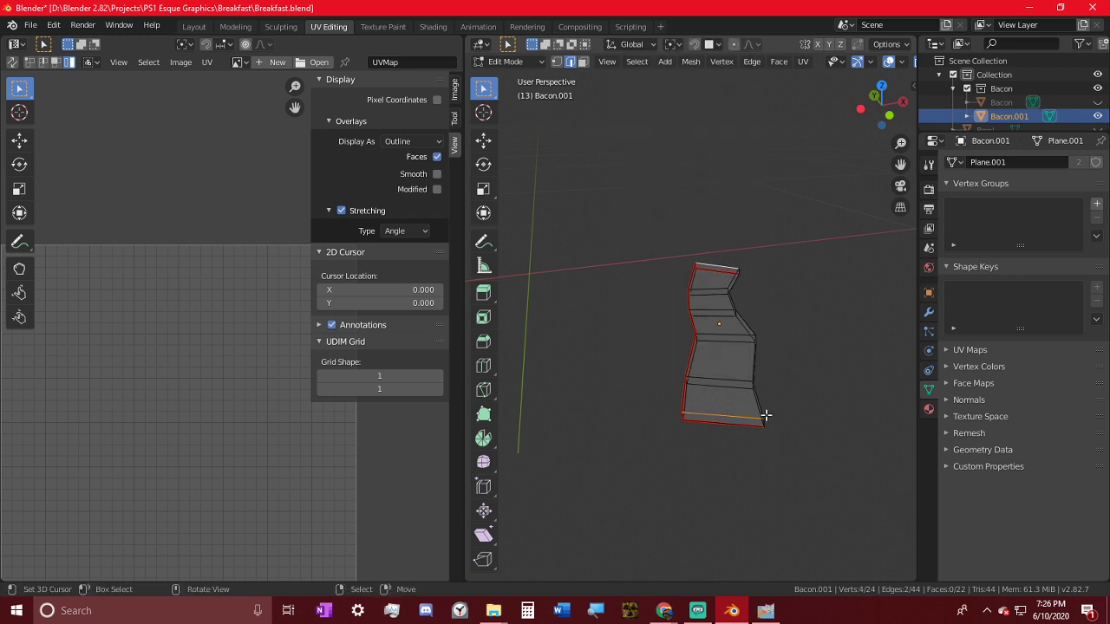
- Mark the short corner edges at both ends of the bacon strip, opposite the long seam, as seams
click(767, 421)
middle_drag(815, 395, 607, 401)
middle_drag(812, 396, 736, 384)
key(ctrl+e)
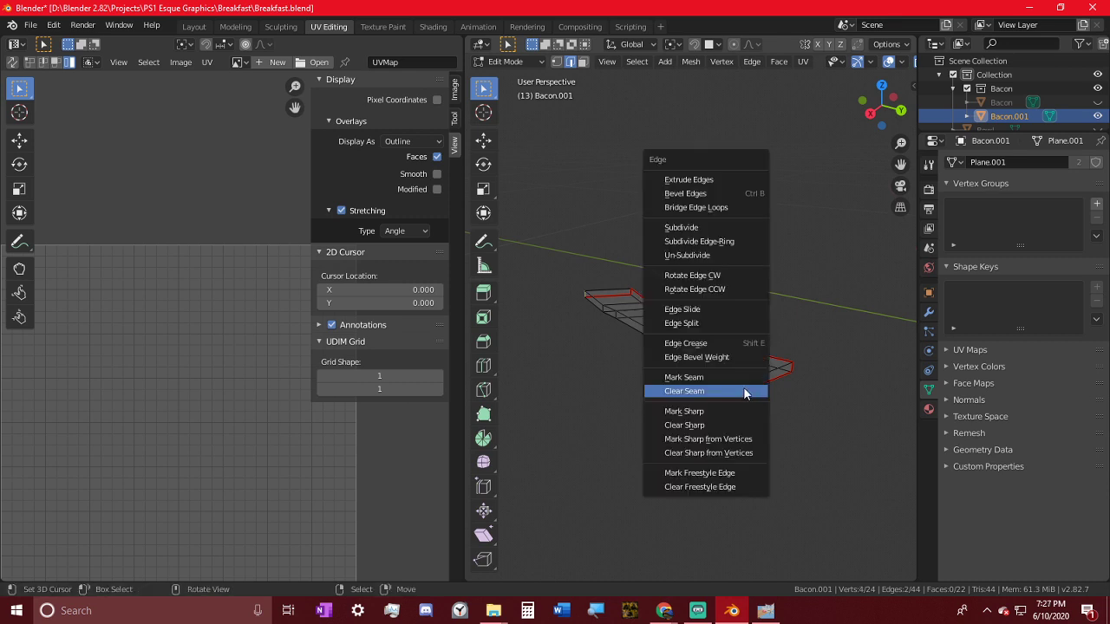
click(728, 376)
- Unwrap the whole bacon strip again with the revised end seams
key(a)
key(u)
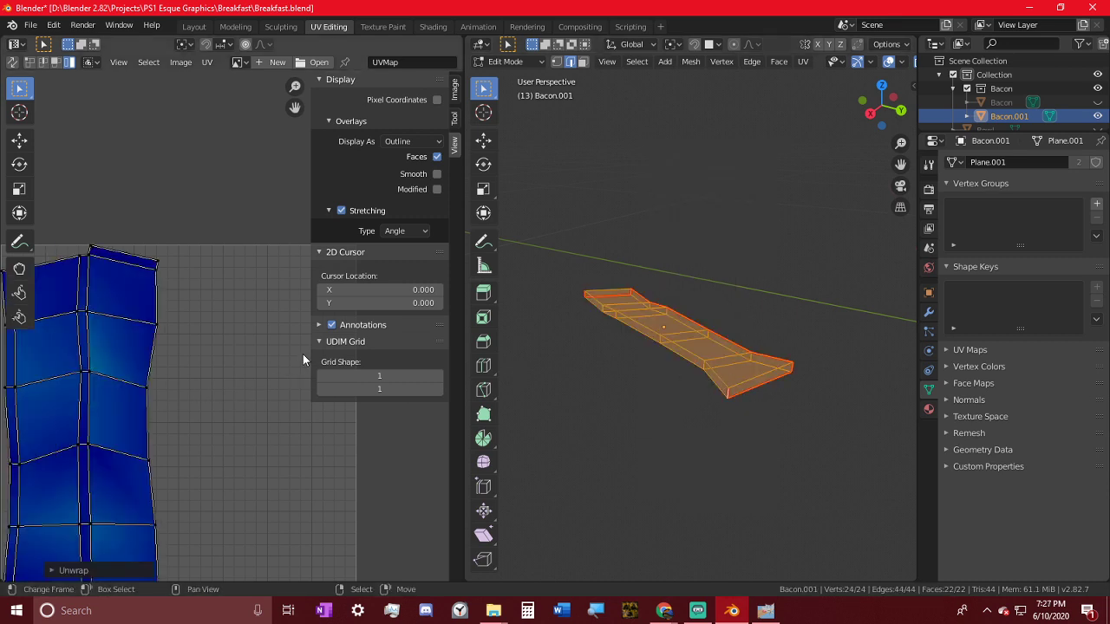
scroll(163, 346, down, 1)
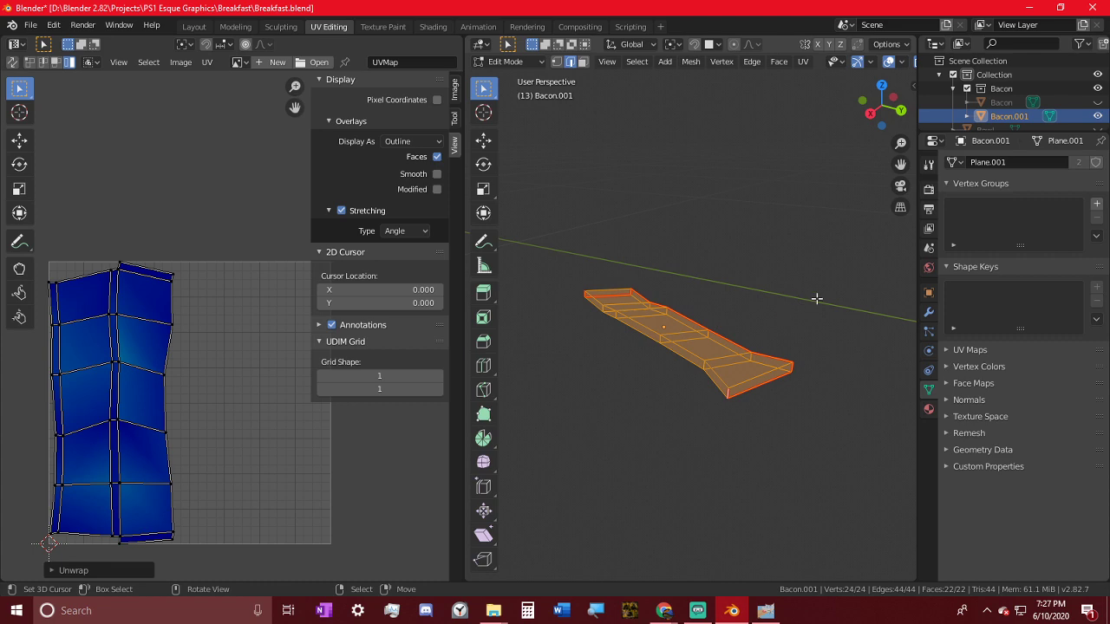
- Bring the hidden breakfast objects back into view and select the other bacon strip
key(Tab)
key(KP_Divide)
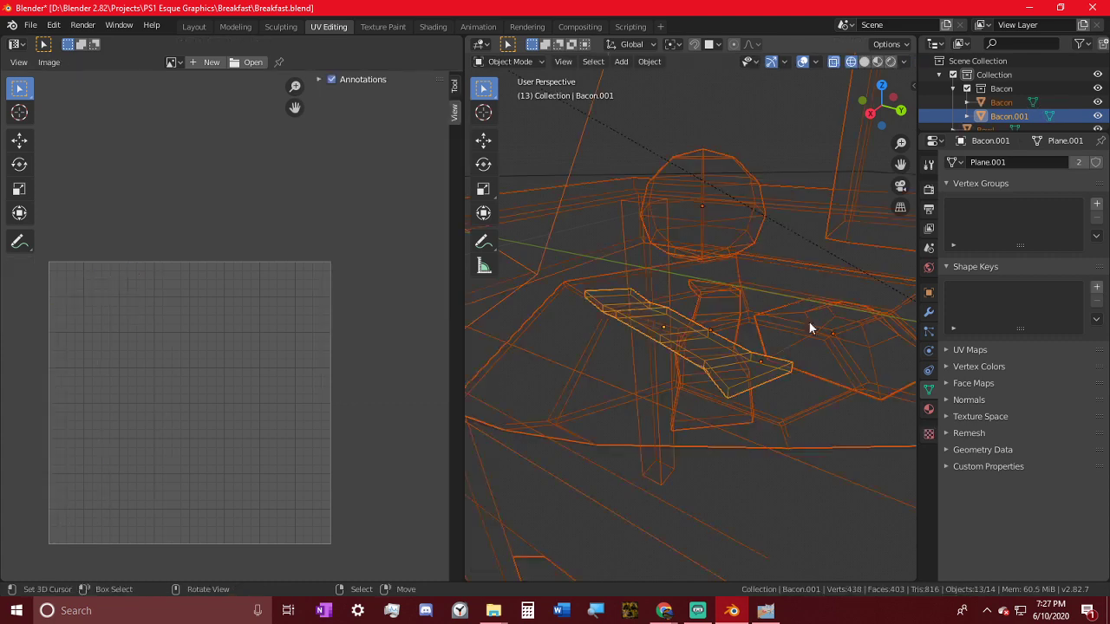
middle_drag(807, 324, 809, 166)
click(708, 315)
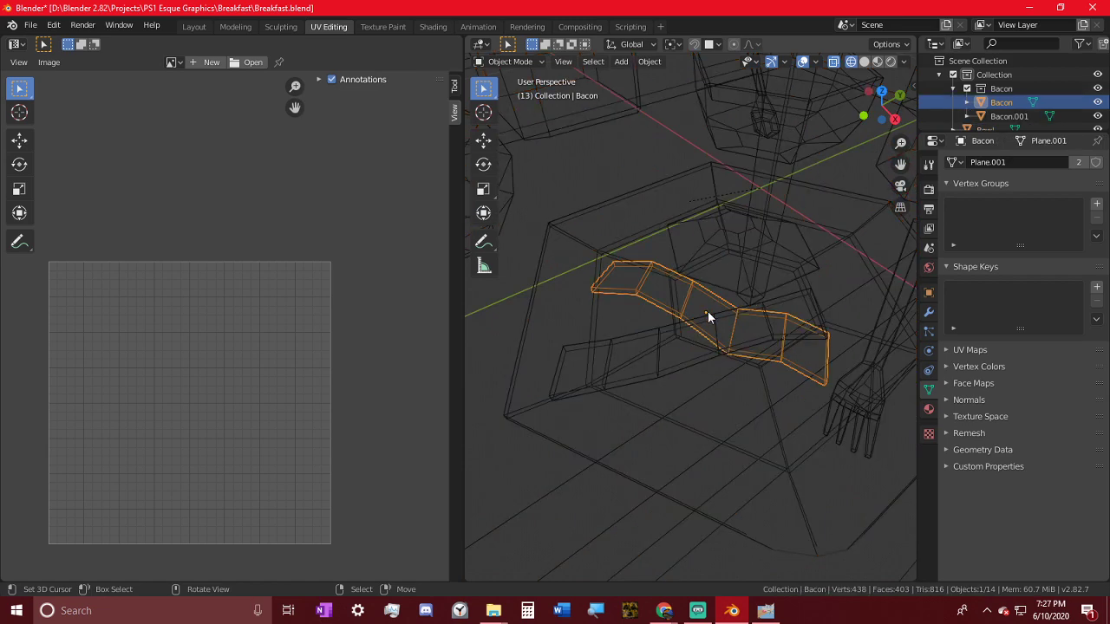
scroll(699, 329, down, 3)
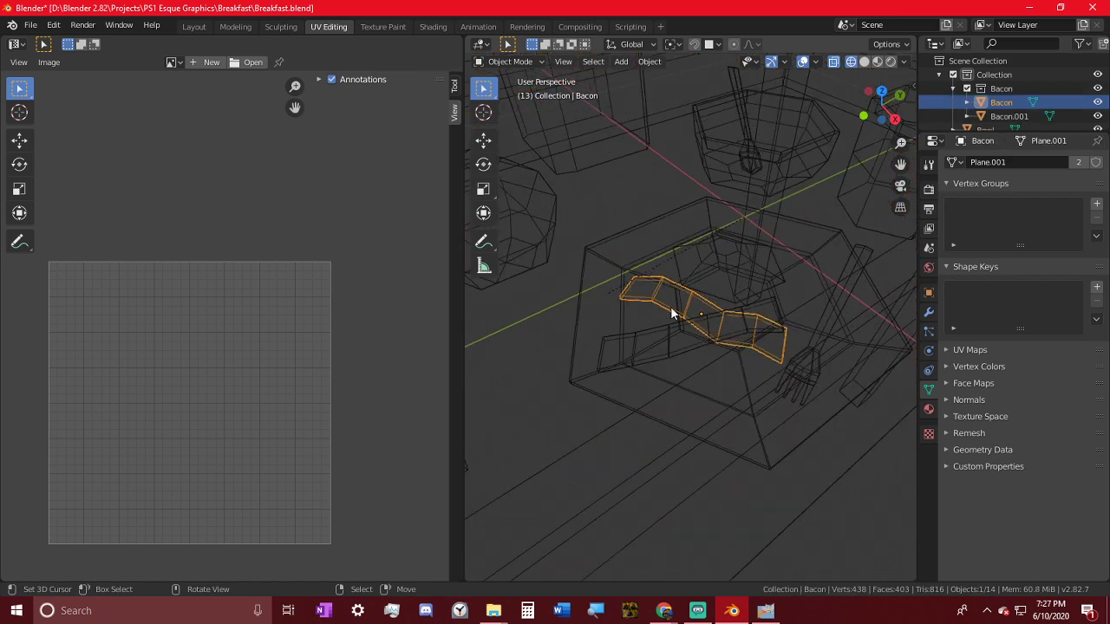
- Check the second bacon strip's mesh in edit mode for the shared seams and UVs
key(Tab)
key(alt+a)
key(Tab)
key(a)
key(Tab)
middle_drag(672, 308, 689, 291)
key(Tab)
- Display the whole breakfast scene in material preview shading
key(shift+z)
scroll(686, 355, down, 5)
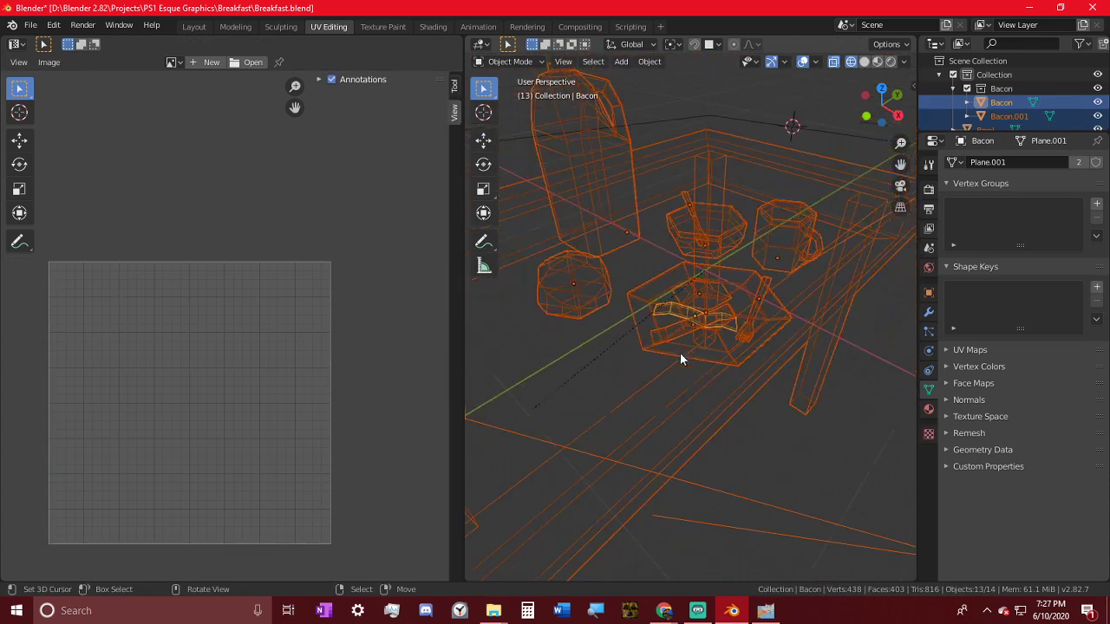
click(877, 62)
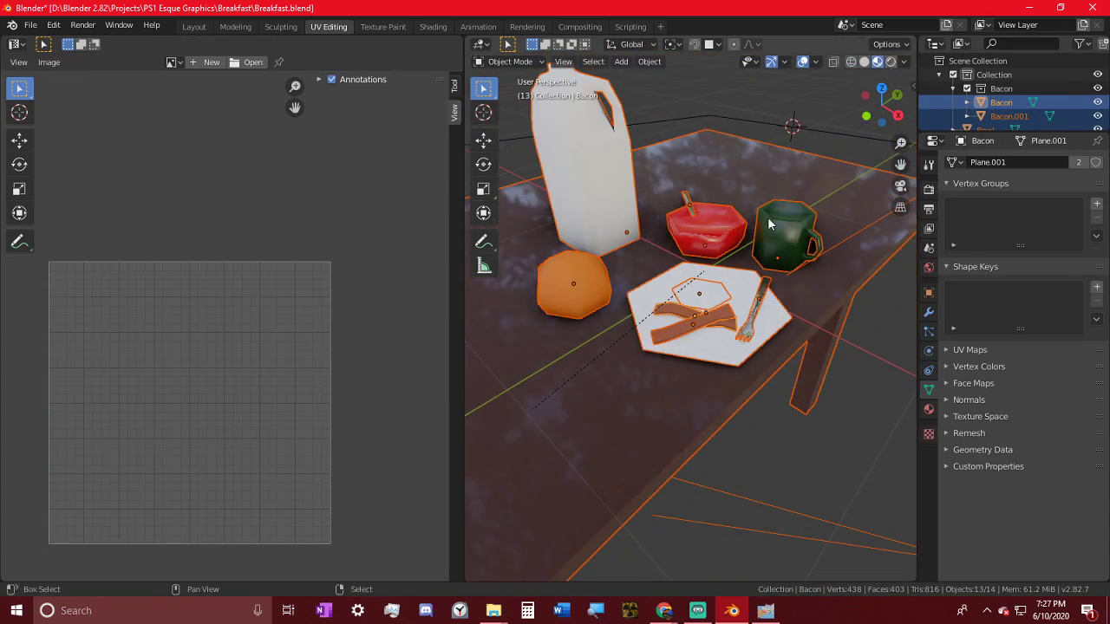
mouse_move(694, 260)
middle_down()
mouse_move(681, 247)
mouse_move(581, 287)
middle_up()
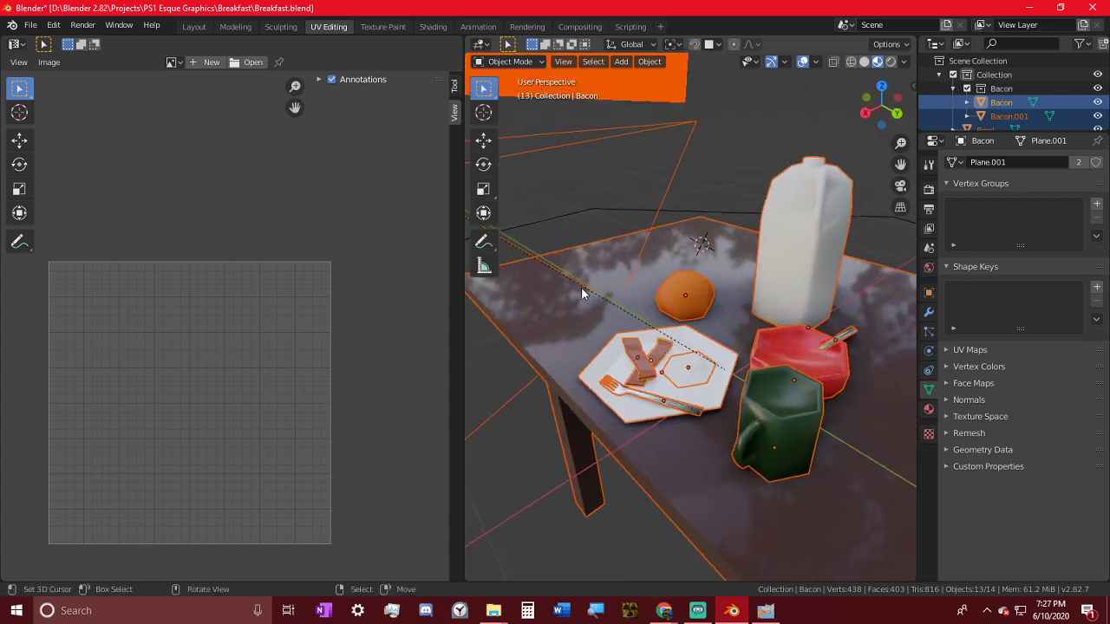
mouse_move(747, 304)
middle_down()
mouse_move(824, 277)
mouse_move(752, 320)
middle_up()
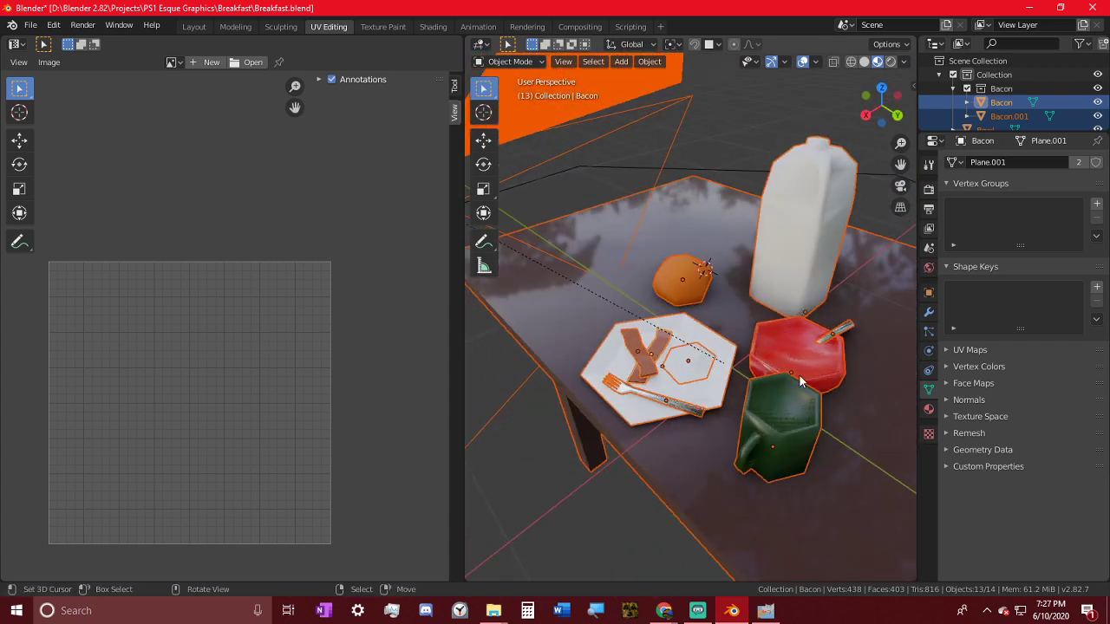
- Open the fork's mesh for editing and examine its handle and tines from several sides
click(685, 412)
key(Tab)
scroll(694, 399, up, 3)
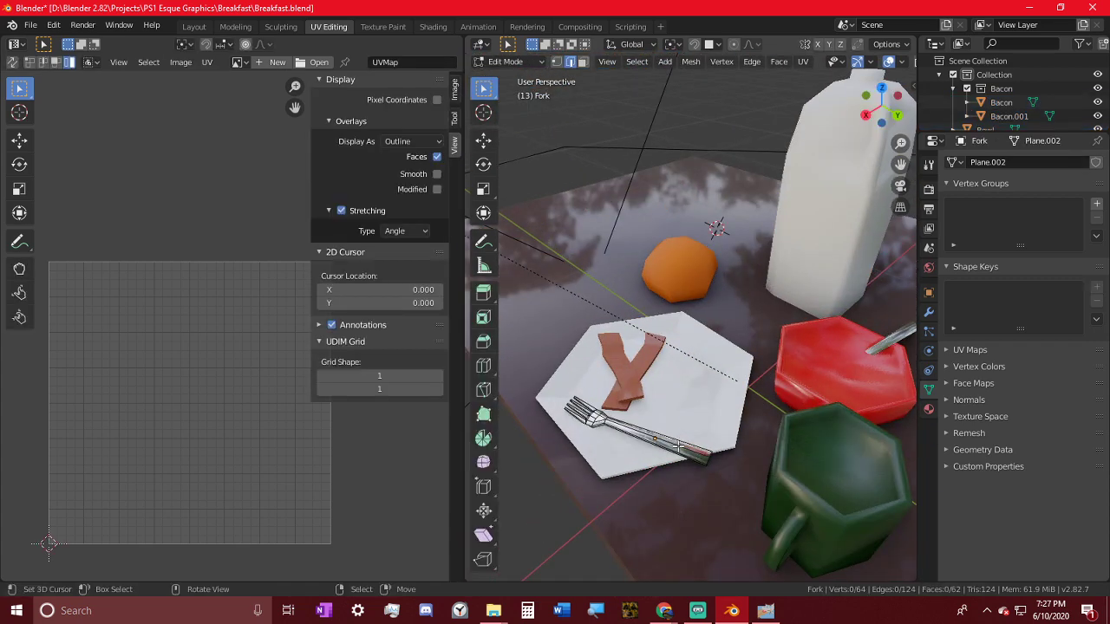
middle_drag(654, 386, 650, 356)
scroll(649, 356, up, 4)
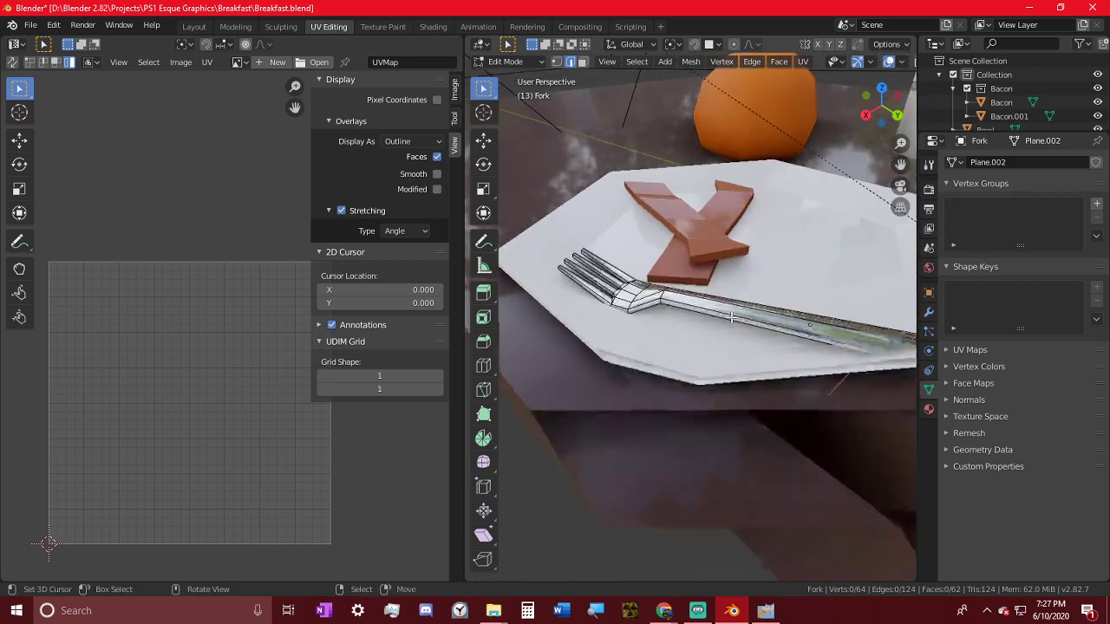
middle_drag(705, 296, 847, 337)
middle_drag(712, 229, 625, 278)
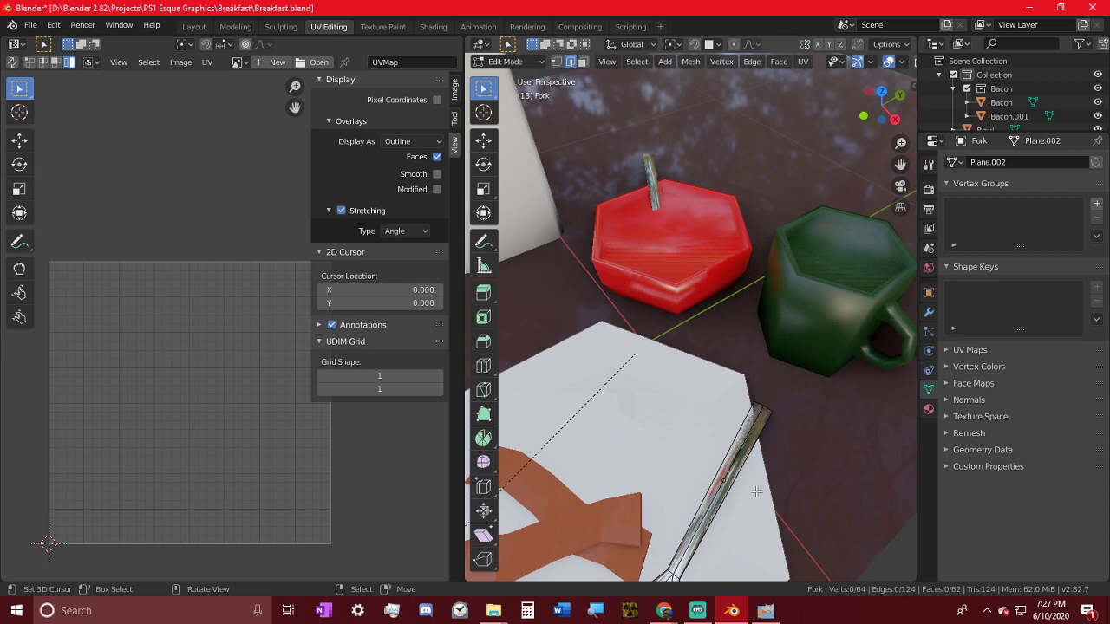
middle_drag(756, 492, 743, 260)
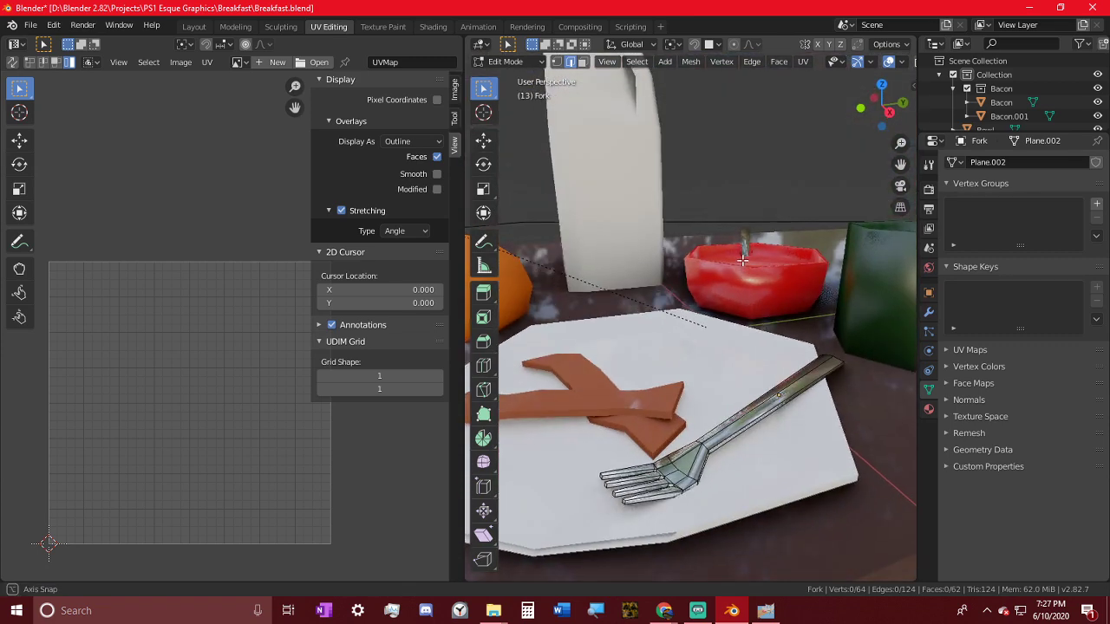
alt+middle_click(633, 181)
- Leave the fork and open the milk jug's mesh for editing, with its handle side in view
key(Tab)
scroll(621, 256, down, 2)
click(622, 257)
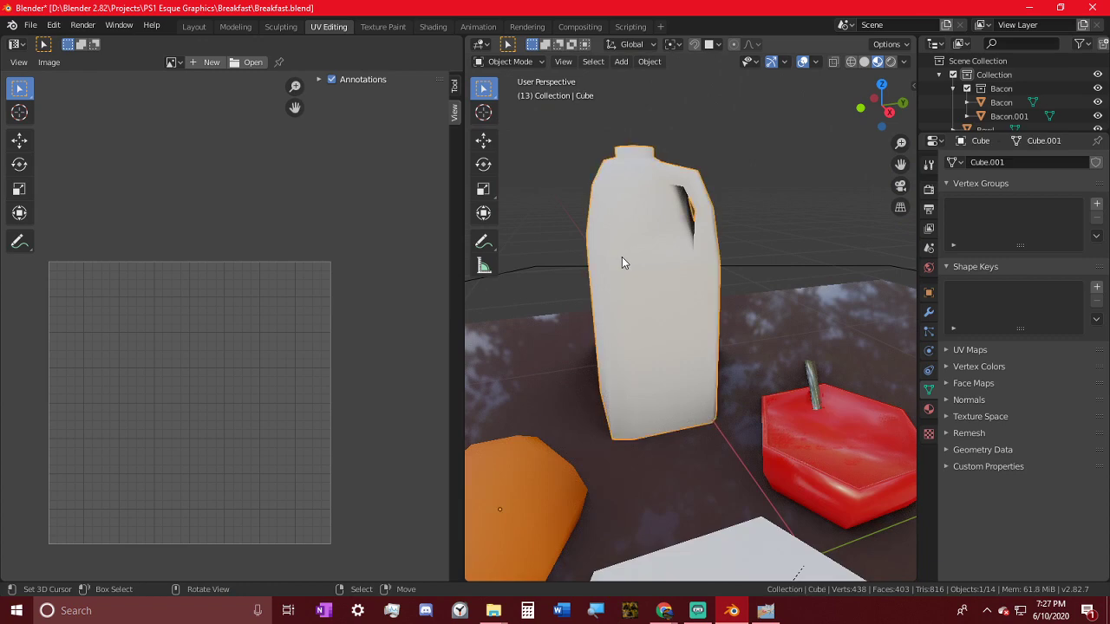
key(Tab)
mouse_move(665, 292)
middle_down()
mouse_move(723, 275)
mouse_move(680, 298)
middle_up()
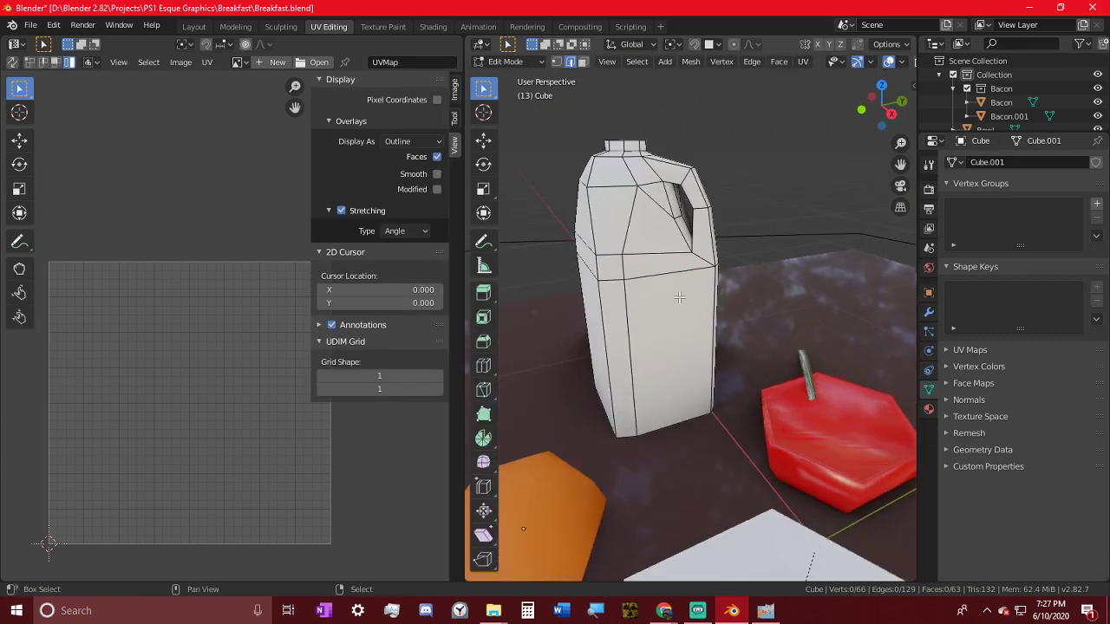
scroll(720, 383, up, 3)
middle_drag(720, 383, 563, 397)
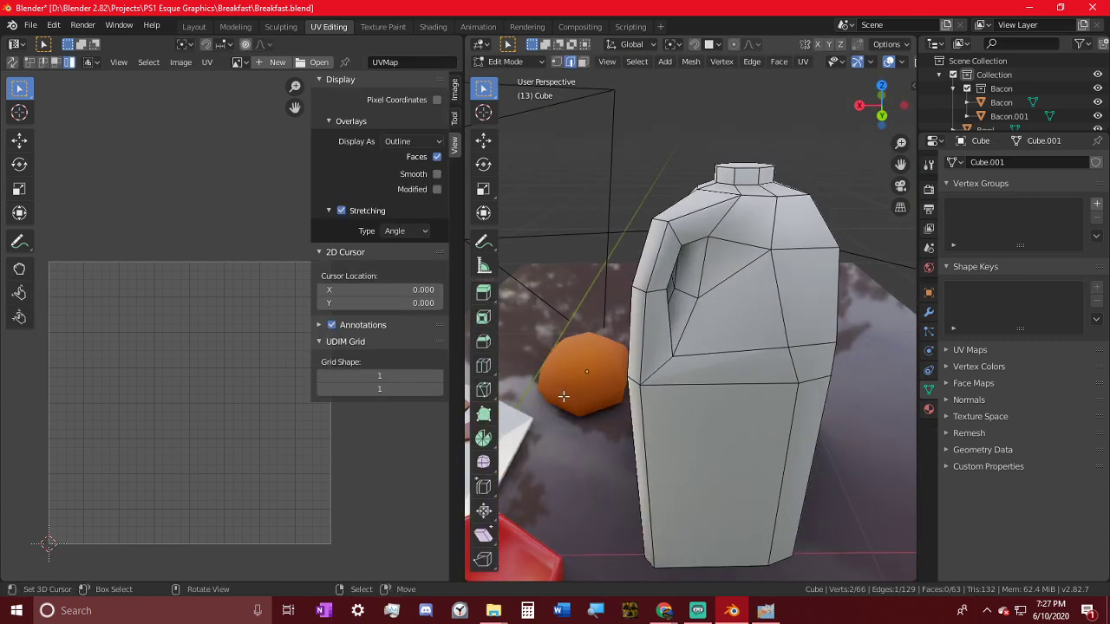
- Mark seams on the edges where the lower end of the milk jug's handle meets the body
shift+click(653, 372)
middle_drag(652, 371, 660, 331)
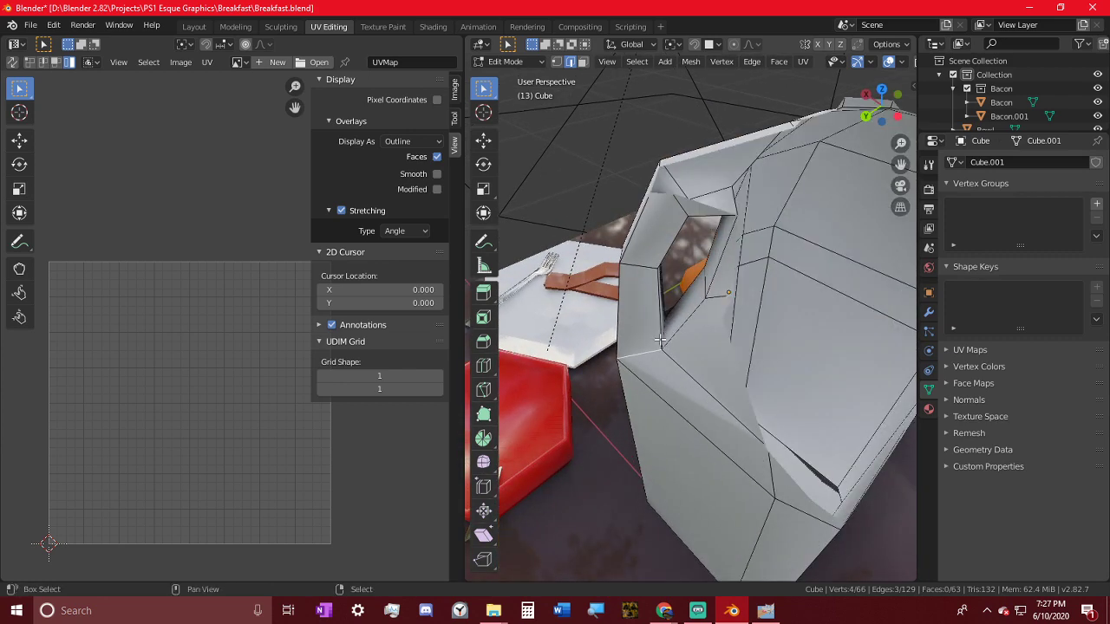
key(ctrl+e)
click(664, 335)
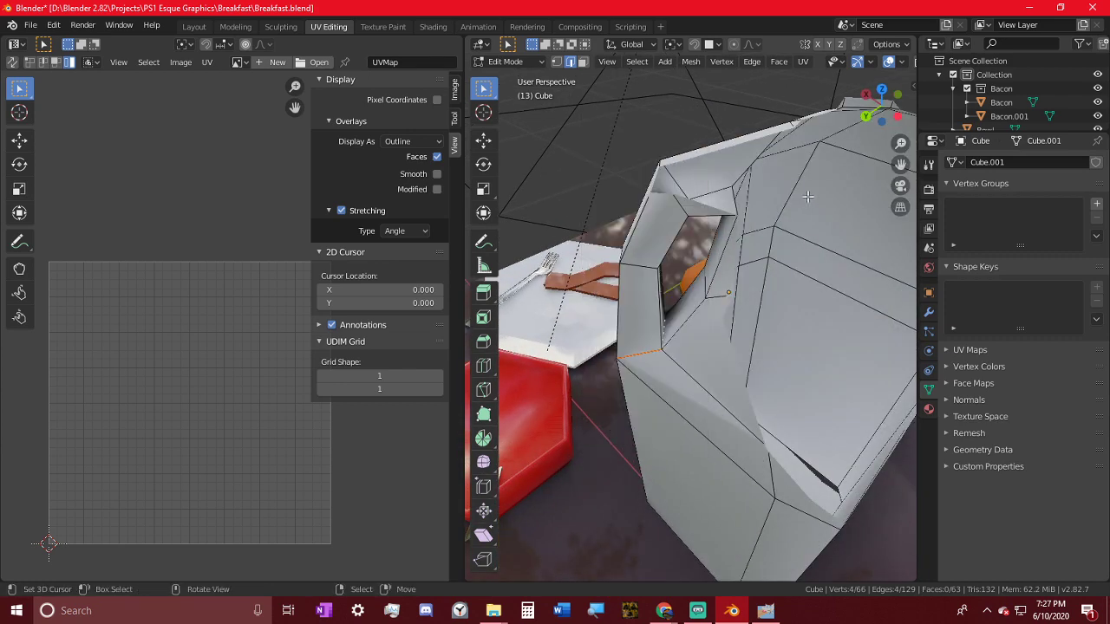
- Mark seams on the edges where the handle's upper end meets the body, and unwrap the whole jug
middle_drag(808, 198, 627, 382)
shift+right_click(599, 187)
shift+right_click(596, 236)
key(ctrl+e)
click(659, 247)
key(a)
key(u)
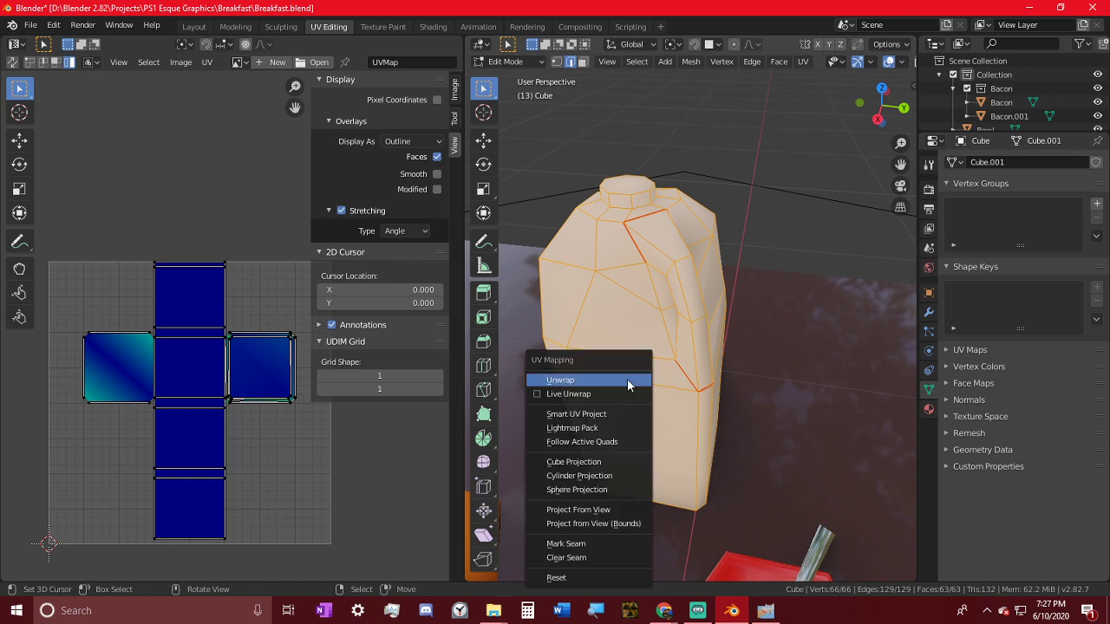
click(598, 383)
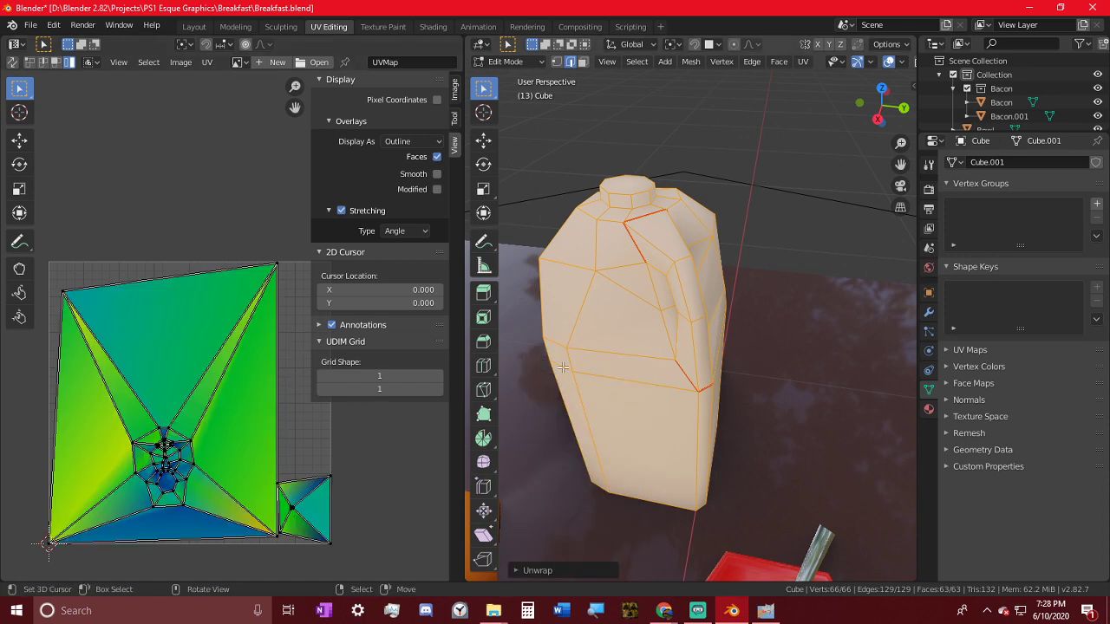
- Mark the long edge loop along the outside of the handle as a seam and unwrap the whole jug again
middle_drag(677, 364, 681, 290)
key(alt+a)
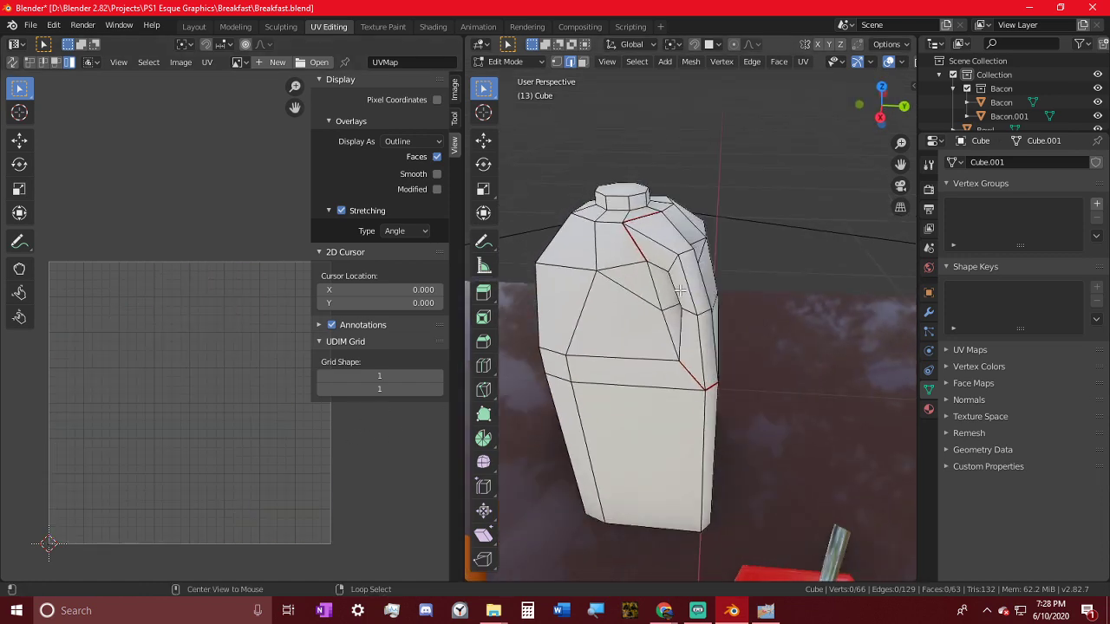
alt+click(688, 286)
key(ctrl+e)
click(687, 286)
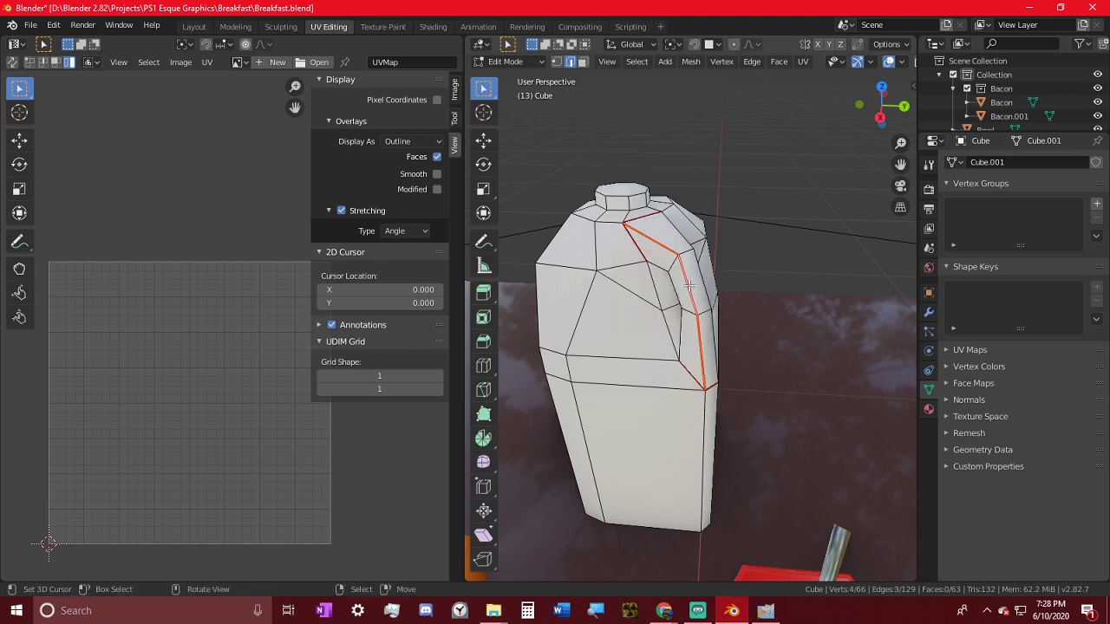
key(a)
key(u)
click(685, 287)
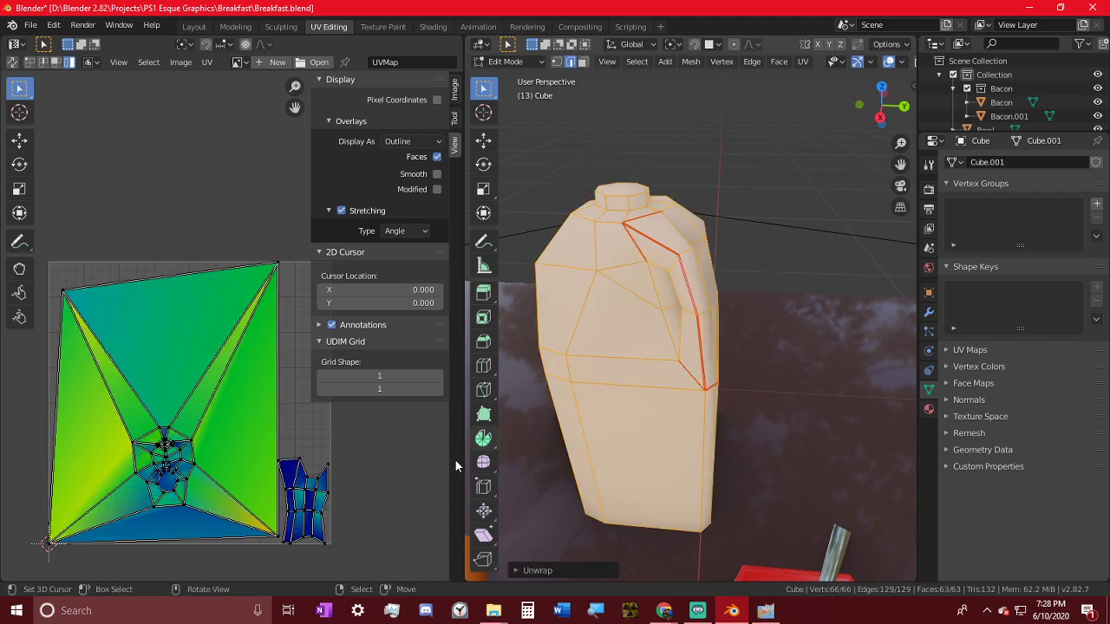
scroll(324, 479, up, 3)
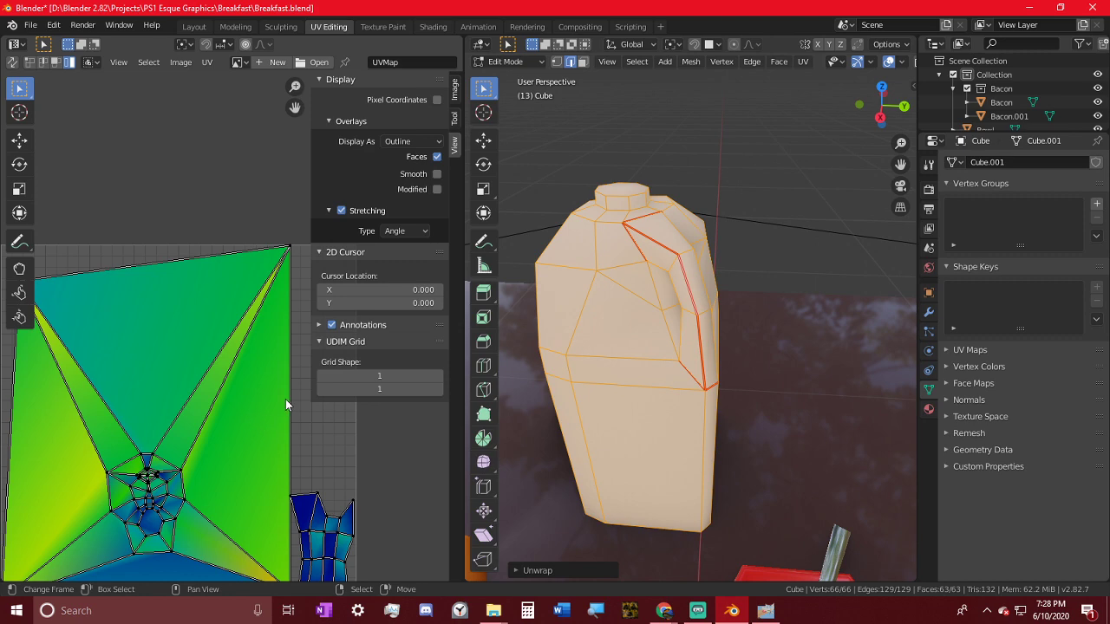
- Mark the edge loop around the base of the jug's cap as a seam
click(778, 161)
scroll(672, 202, up, 1)
middle_drag(650, 200, 642, 218)
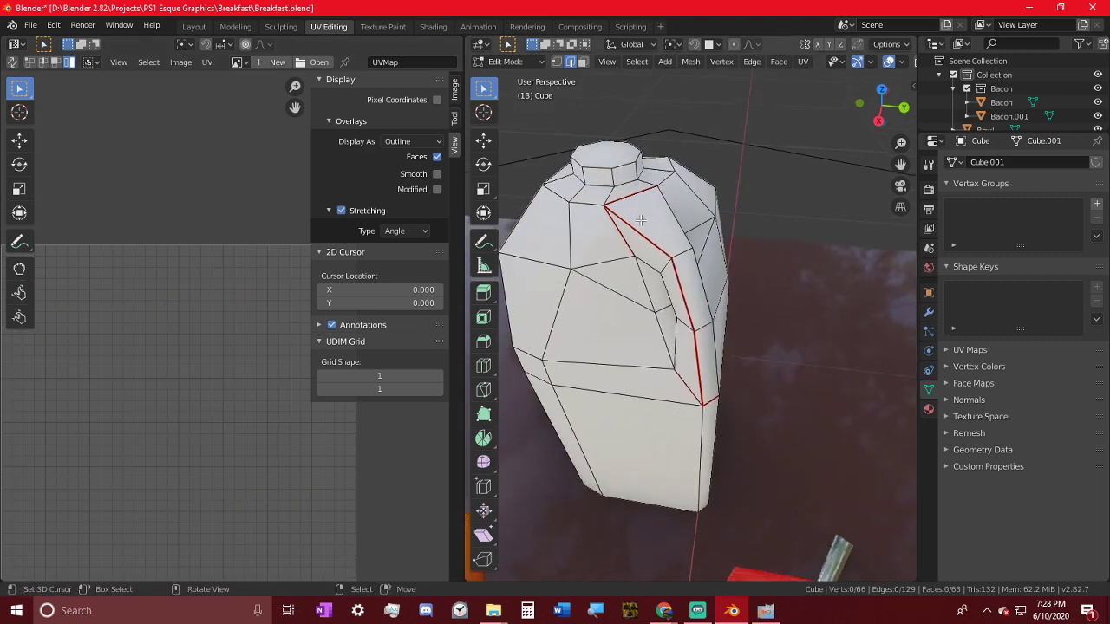
alt+click(597, 186)
key(ctrl+e)
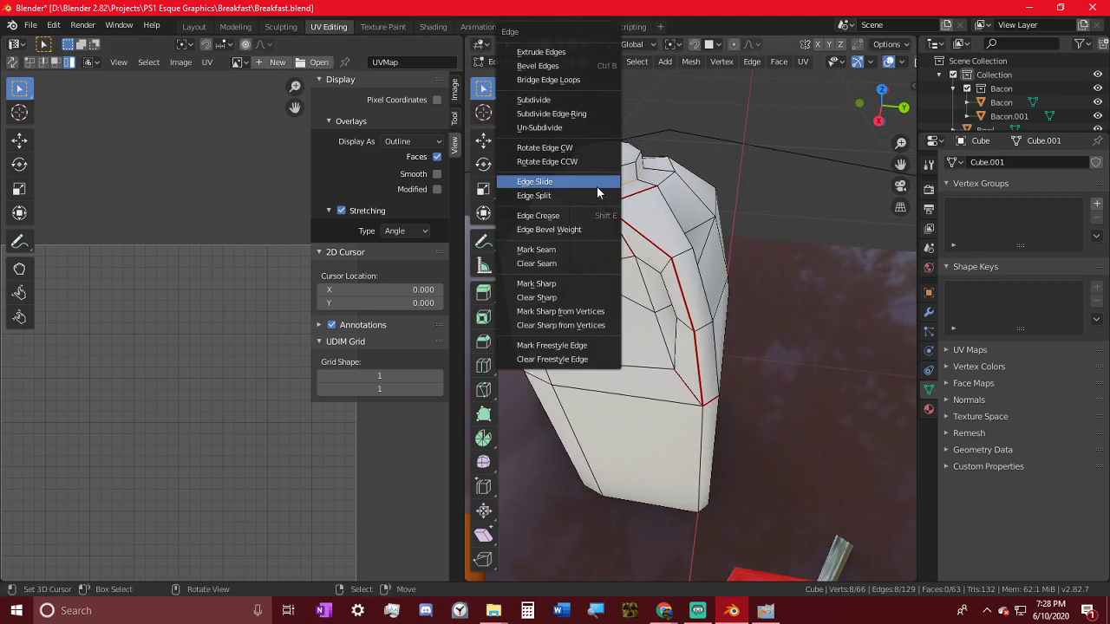
middle_drag(603, 206, 677, 193)
key(ctrl+e)
click(649, 246)
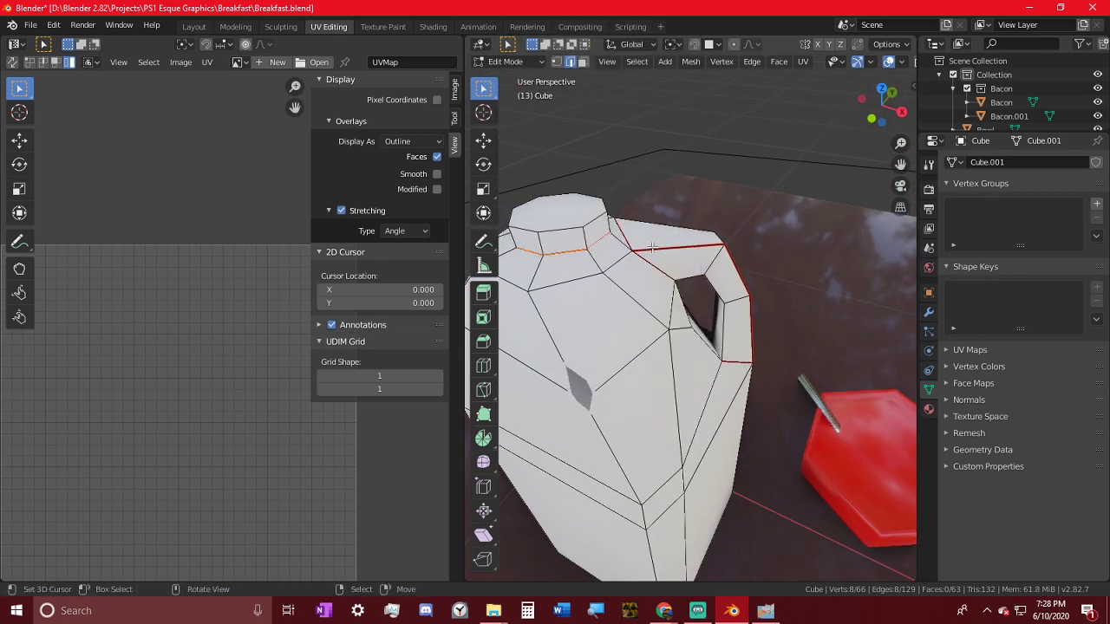
- Mark the ring of short upright edges around the side of the jug's cap as seams
middle_drag(649, 246, 579, 290)
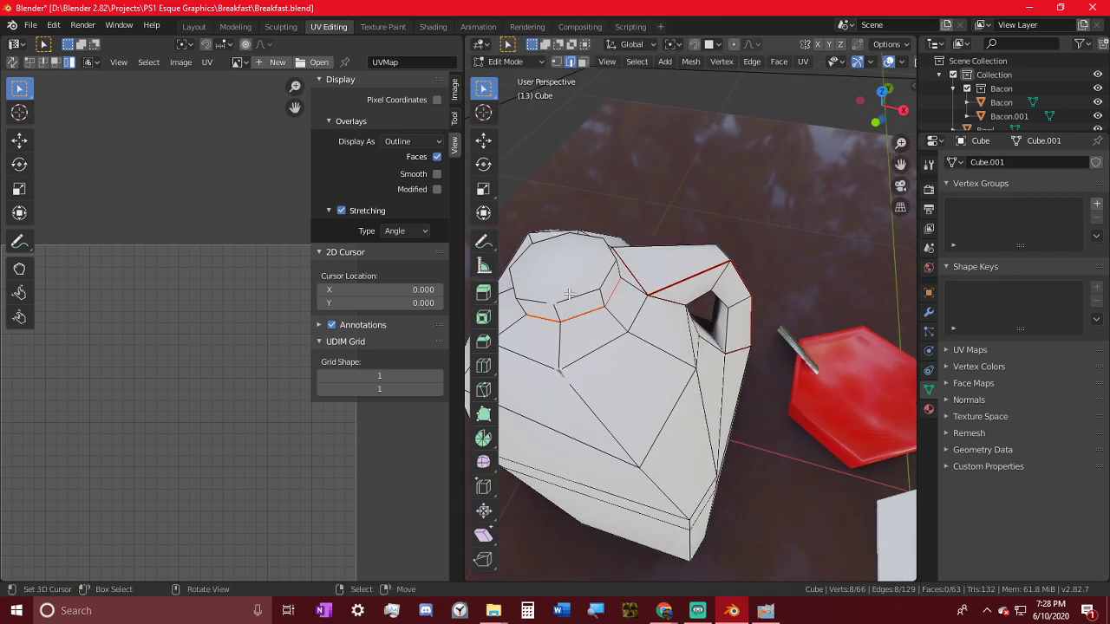
click(582, 62)
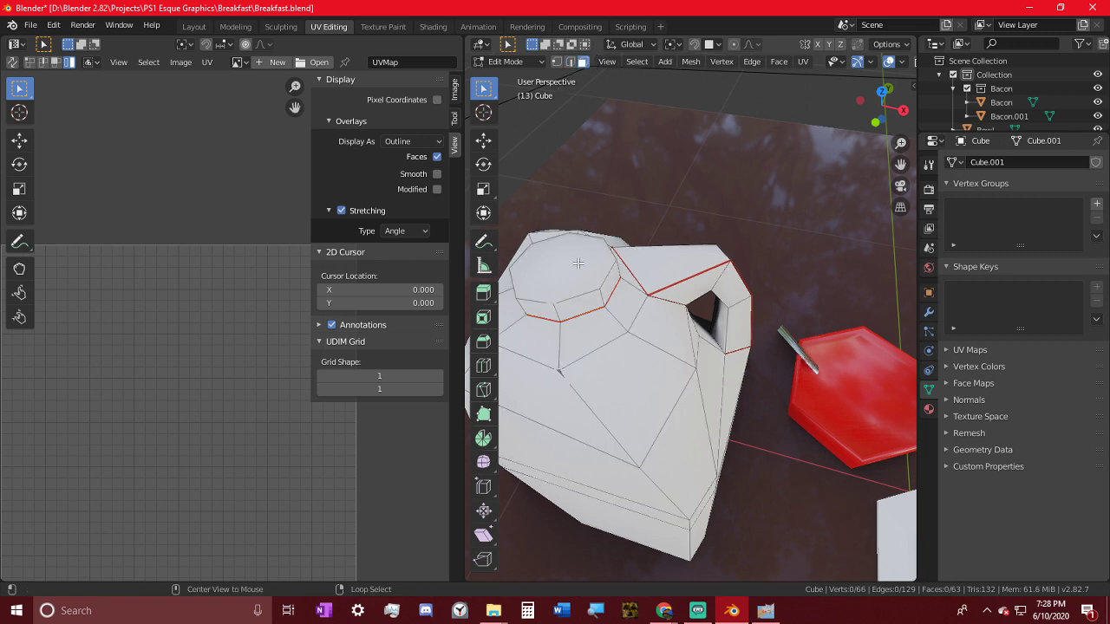
alt+click(556, 305)
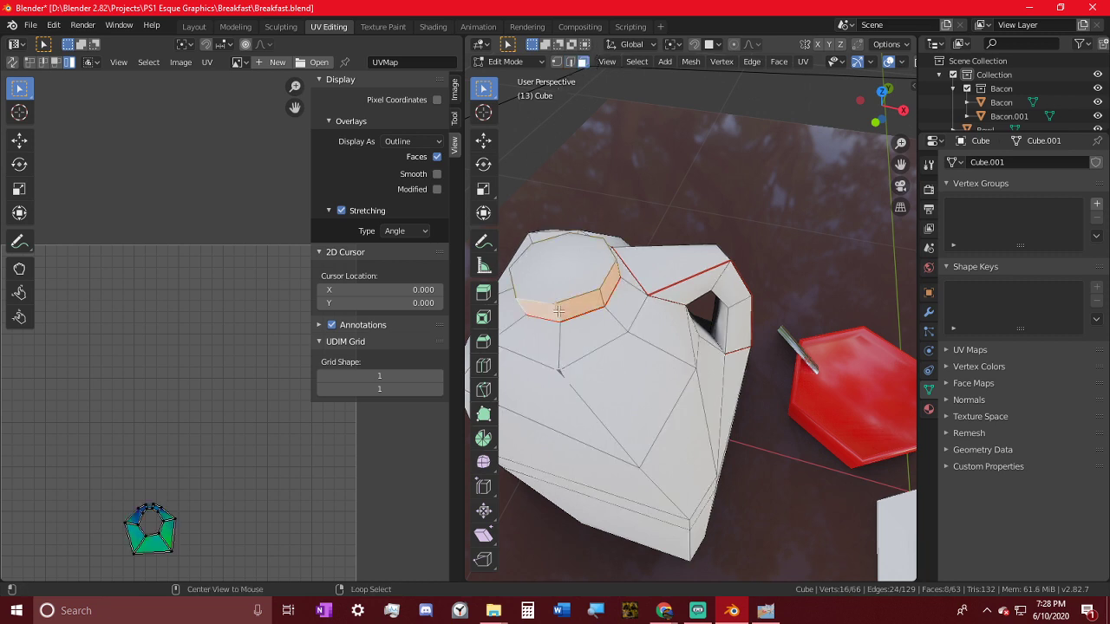
click(583, 61)
alt+click(582, 297)
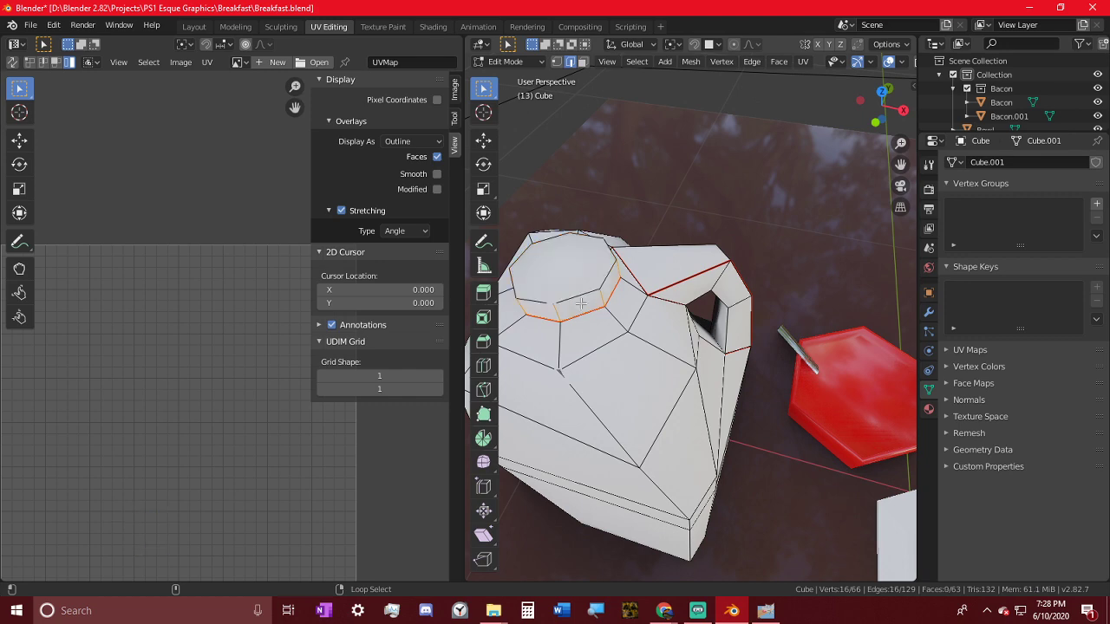
key(ctrl+e)
click(585, 314)
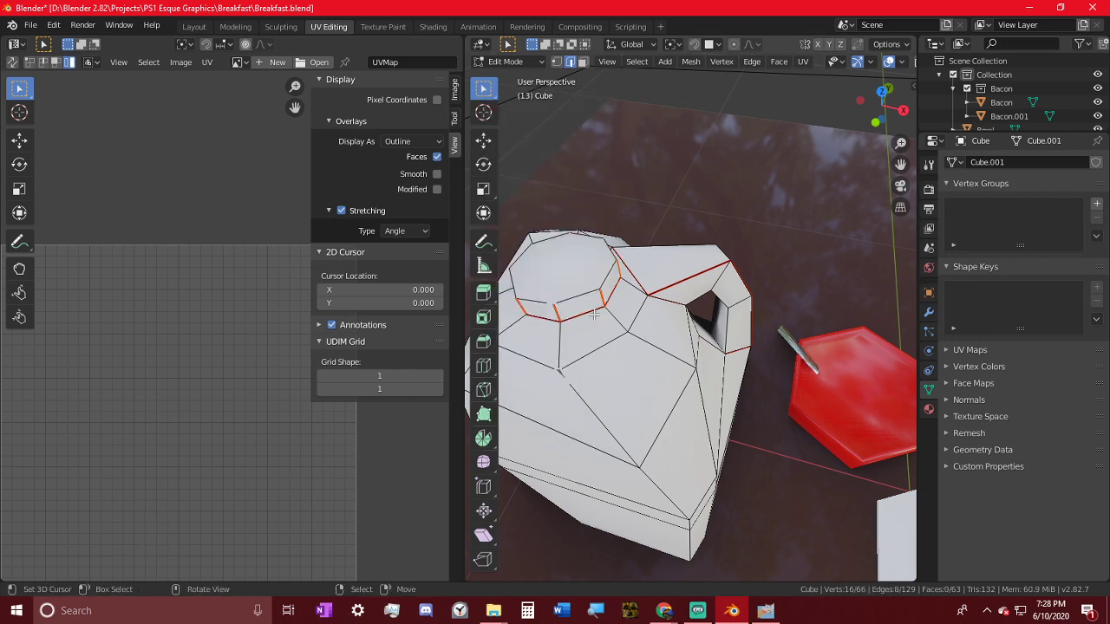
- Unwrap the whole jug with the cap seams and inspect the stretching in the UV layout
key(a)
scroll(560, 372, down, 2)
scroll(334, 504, down, 2)
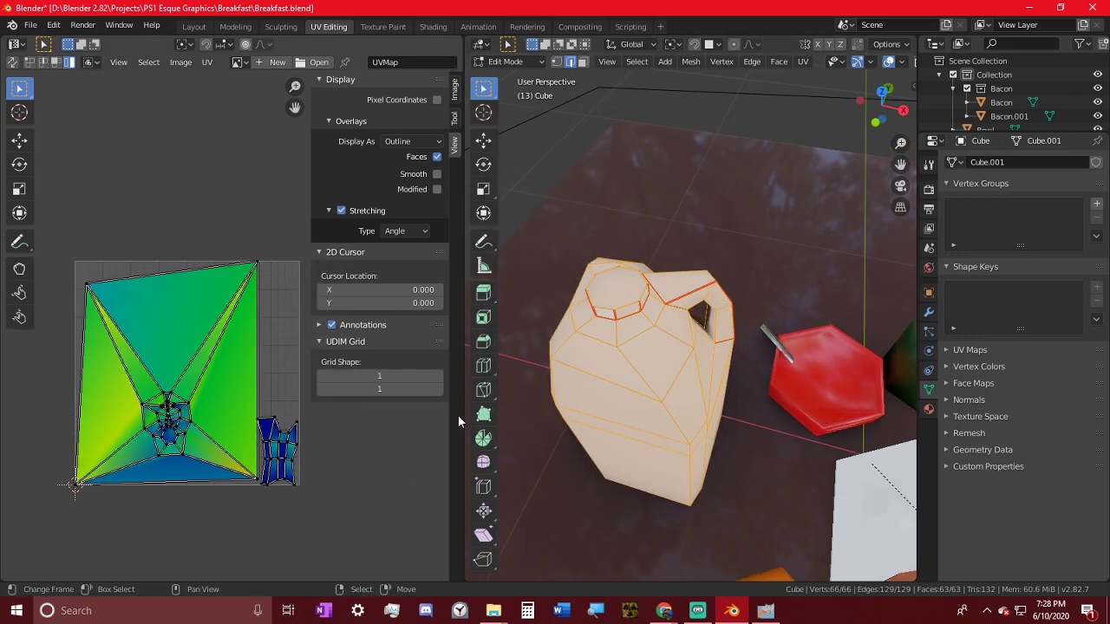
key(u)
click(592, 293)
scroll(315, 432, up, 4)
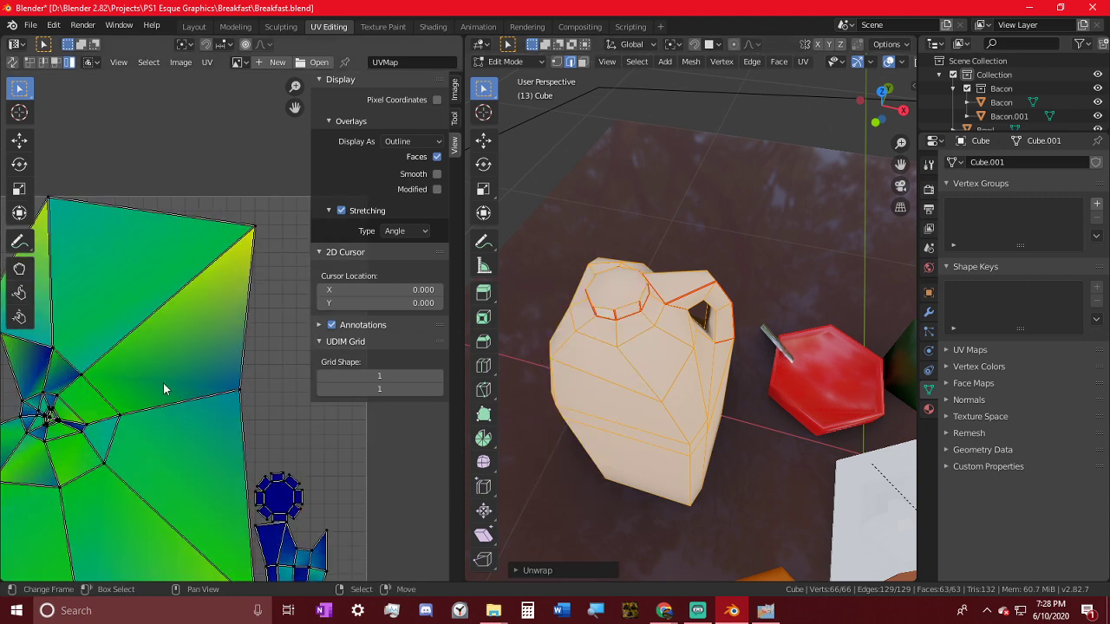
middle_drag(166, 389, 277, 334)
- Hide every object except the milk jug and return to editing its mesh
middle_drag(760, 291, 683, 292)
click(754, 199)
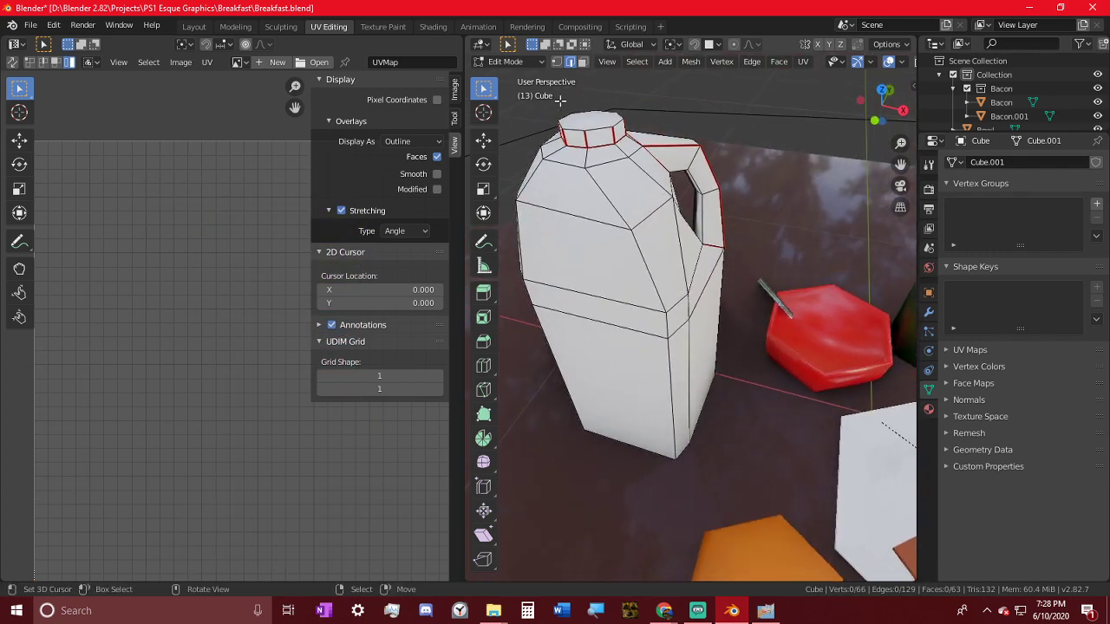
middle_drag(560, 100, 714, 235)
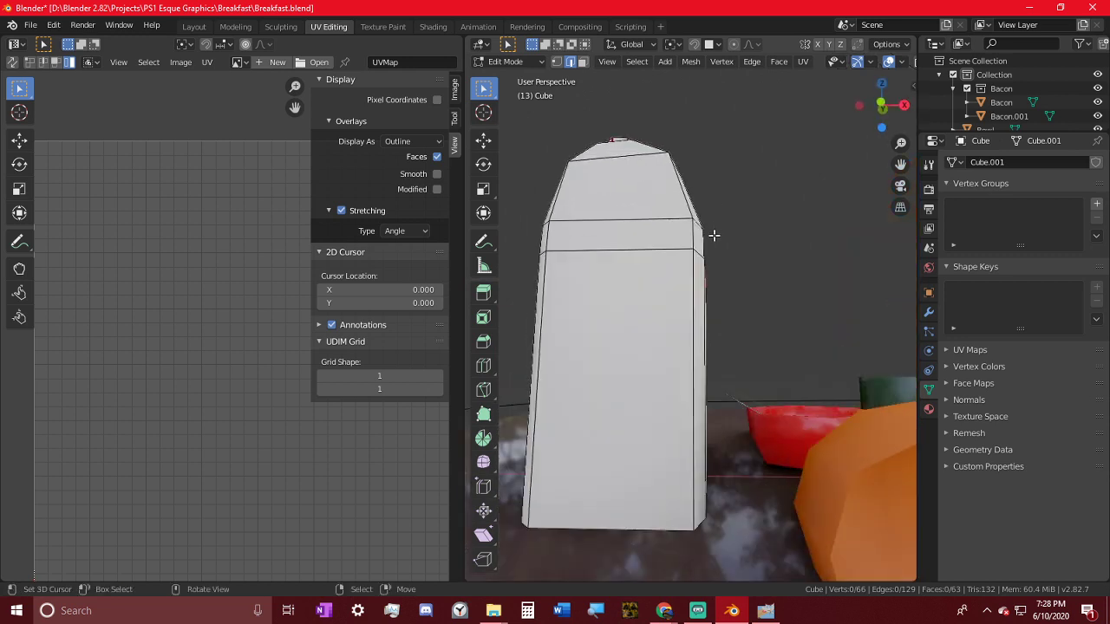
scroll(640, 364, down, 2)
key(Tab)
key(shift+h)
key(Tab)
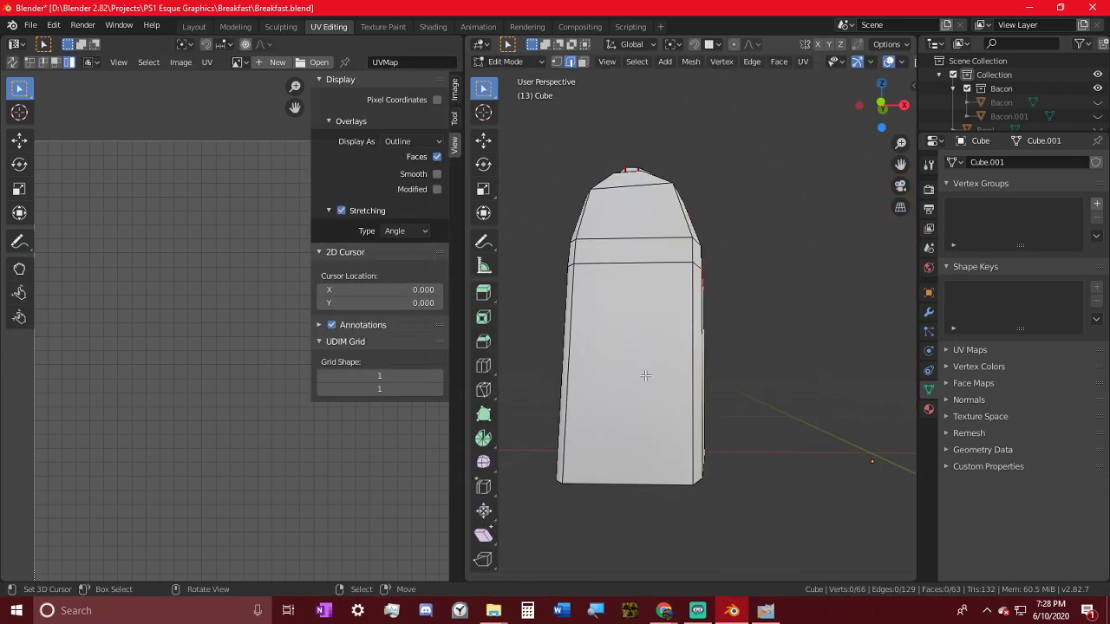
middle_drag(646, 375, 599, 391)
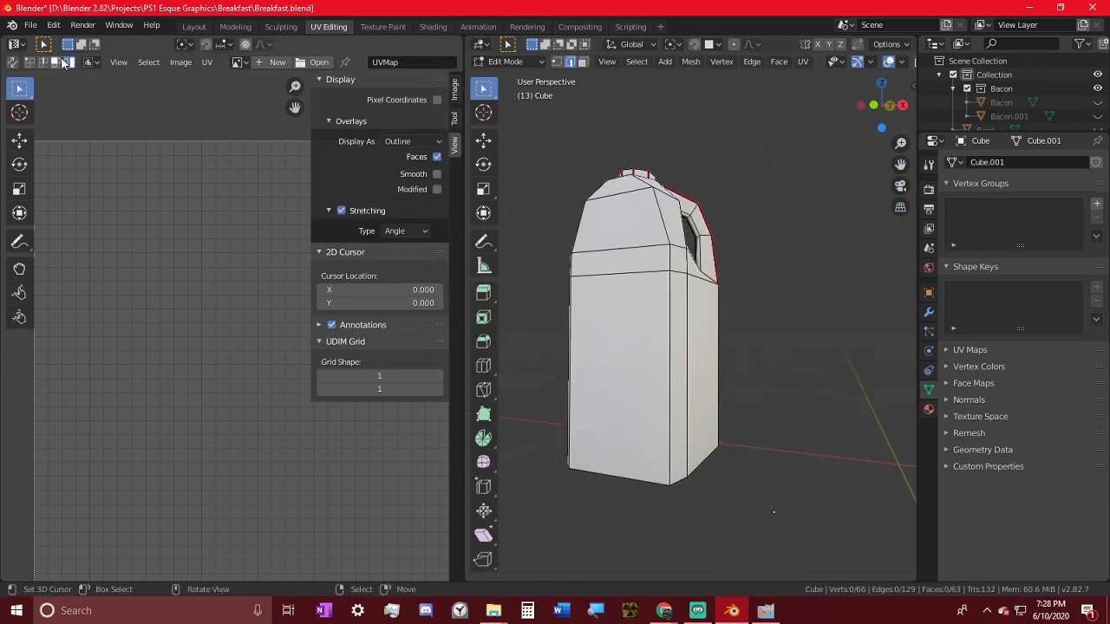
- Switch UV selection to edges and mark a seam along one vertical corner edge loop of the jug body
click(42, 62)
alt+click(662, 356)
middle_drag(662, 356, 703, 303)
key(ctrl+e)
click(629, 425)
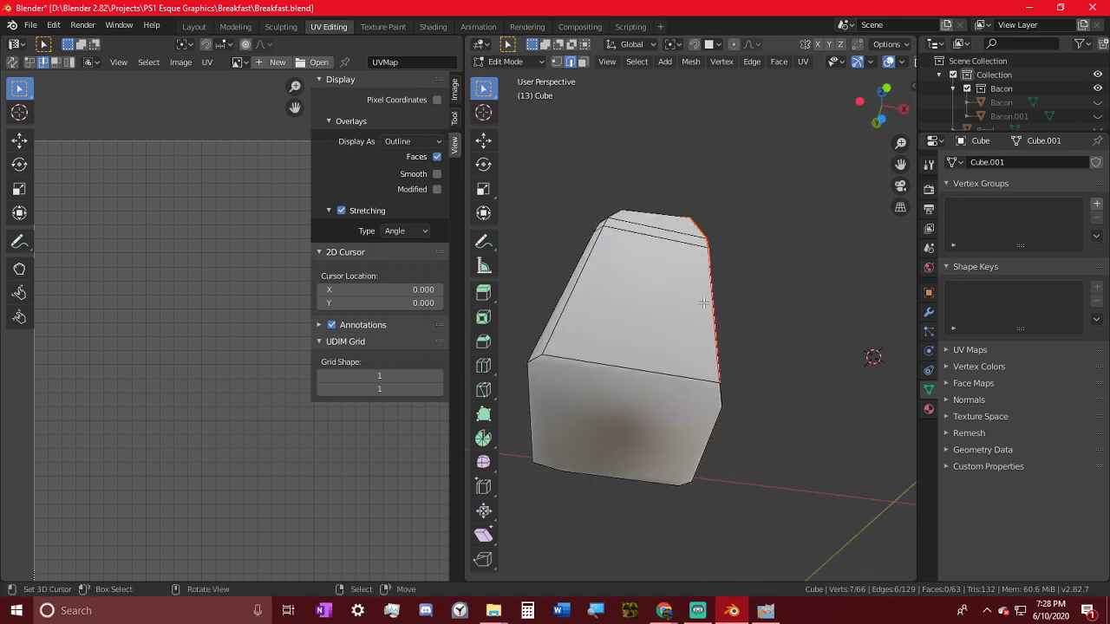
- Mark seams around the rim of the jug's bottom face, leaving one side attached to the body
right_click(653, 374)
shift+right_click(540, 360)
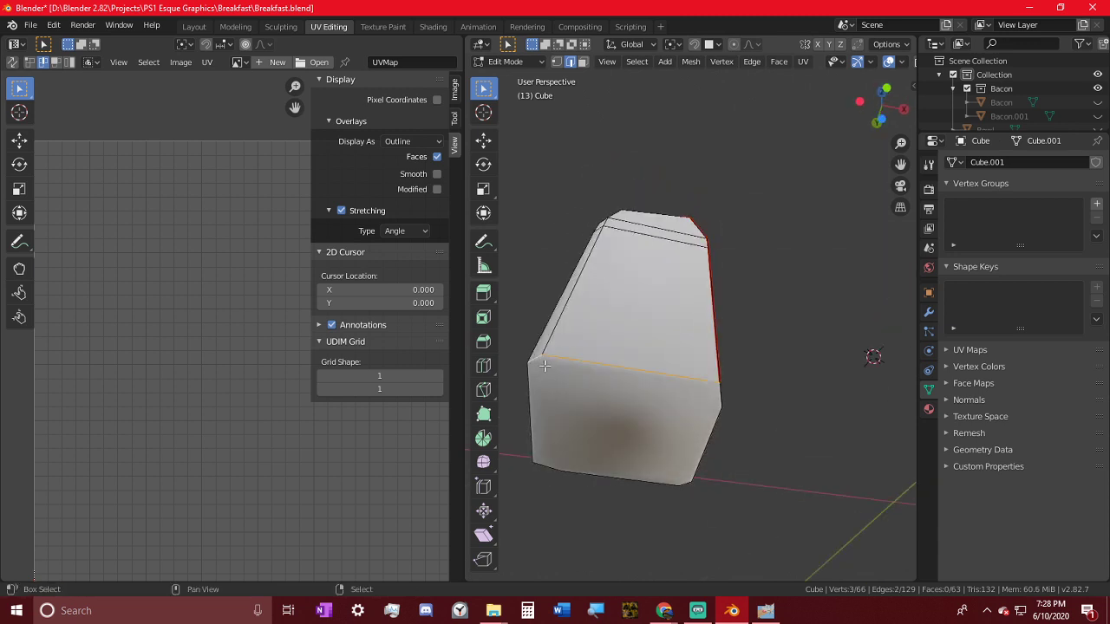
shift+click(685, 478)
shift+click(662, 480)
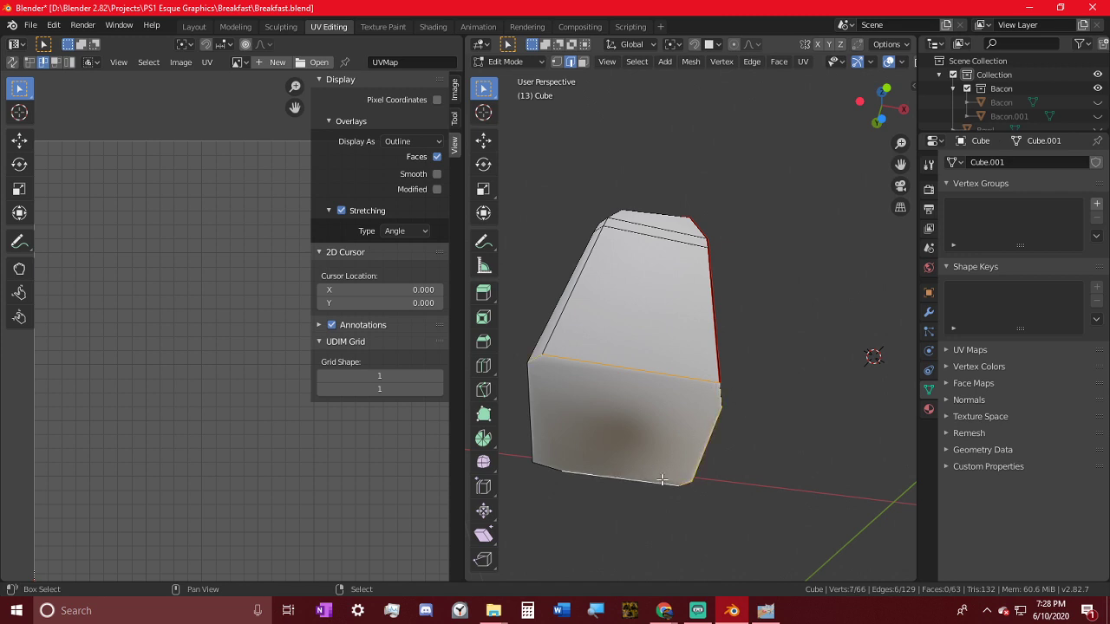
key(ctrl+e)
click(597, 467)
- Unwrap the whole jug using the body and bottom seams, and bring the UV layout into view
key(a)
key(u)
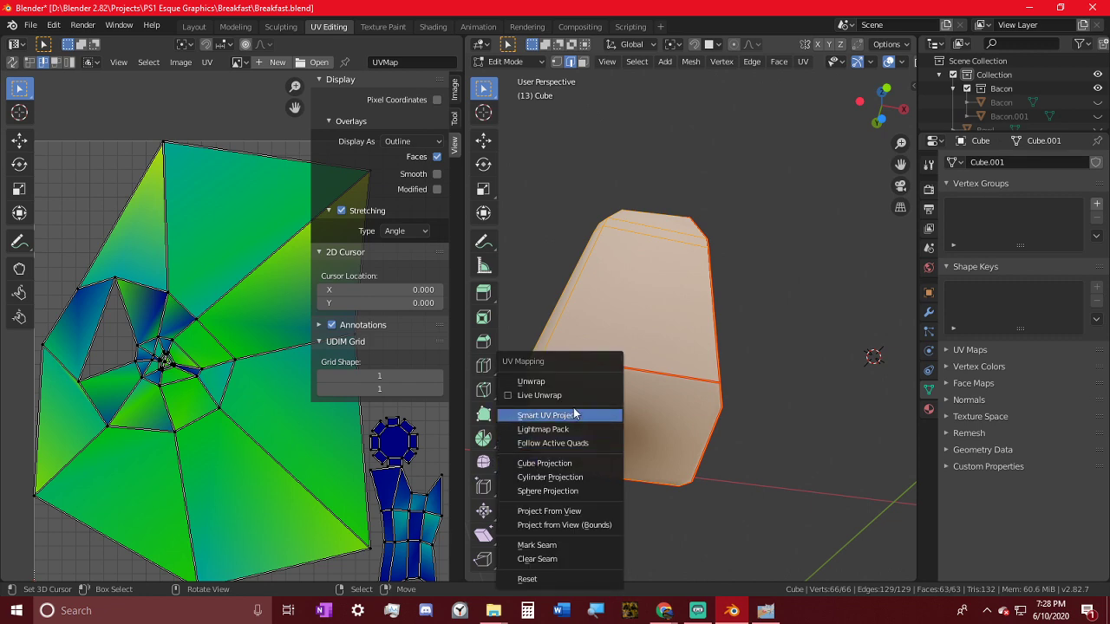
click(555, 384)
middle_drag(229, 412, 202, 387)
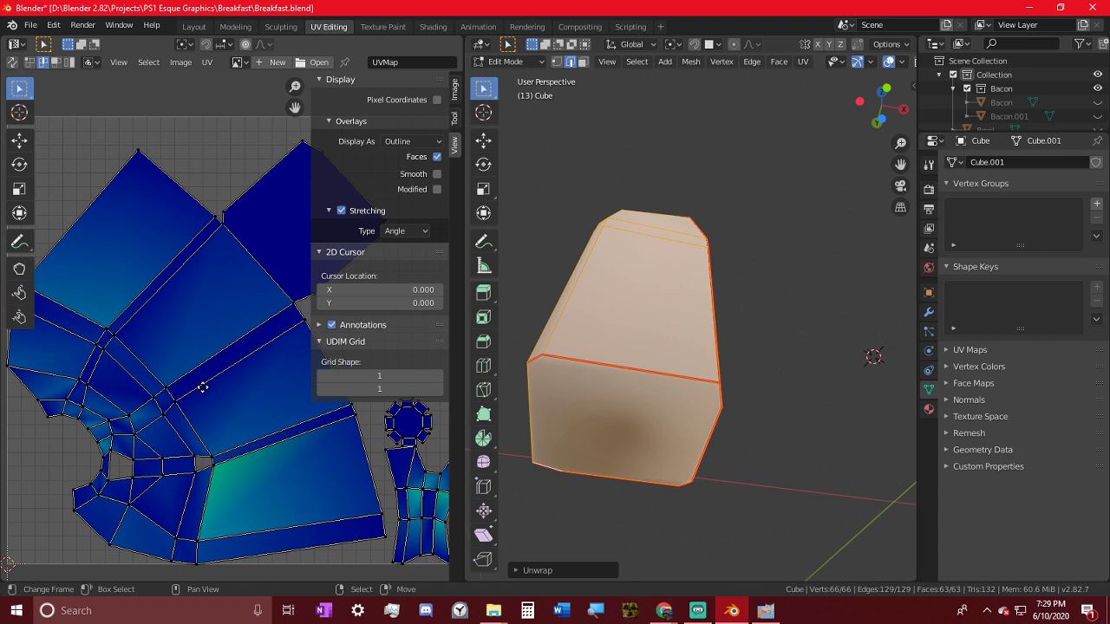
- In the UV layout, mark the long edge beside the stretched side panel as a seam and unwrap the jug again
right_click(262, 446)
key(ctrl+e)
click(263, 446)
key(a)
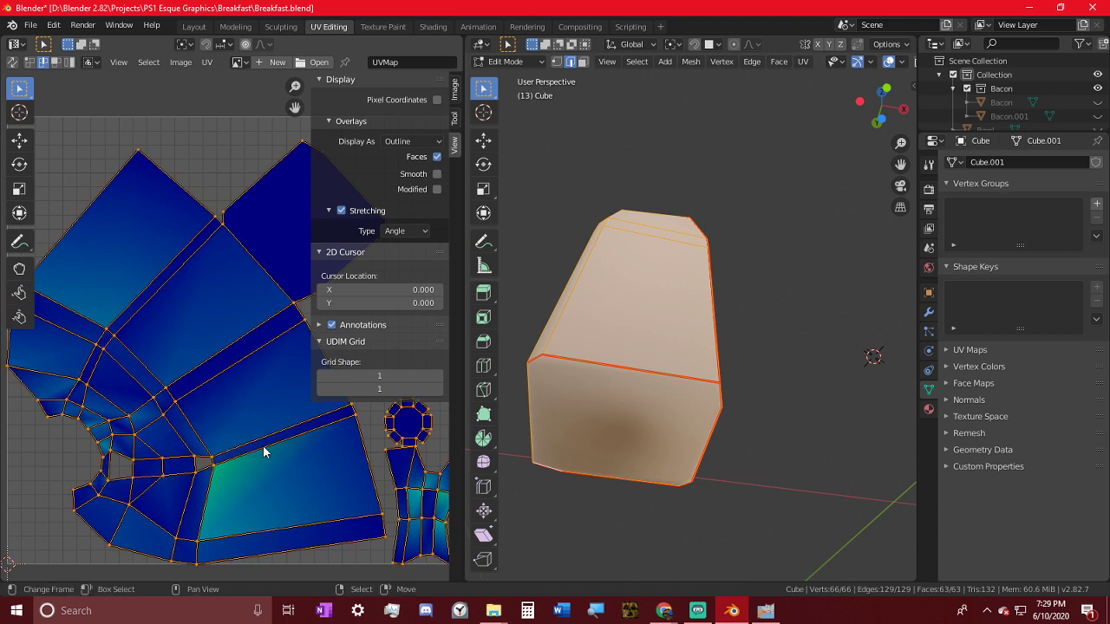
key(u)
click(264, 452)
scroll(258, 430, down, 2)
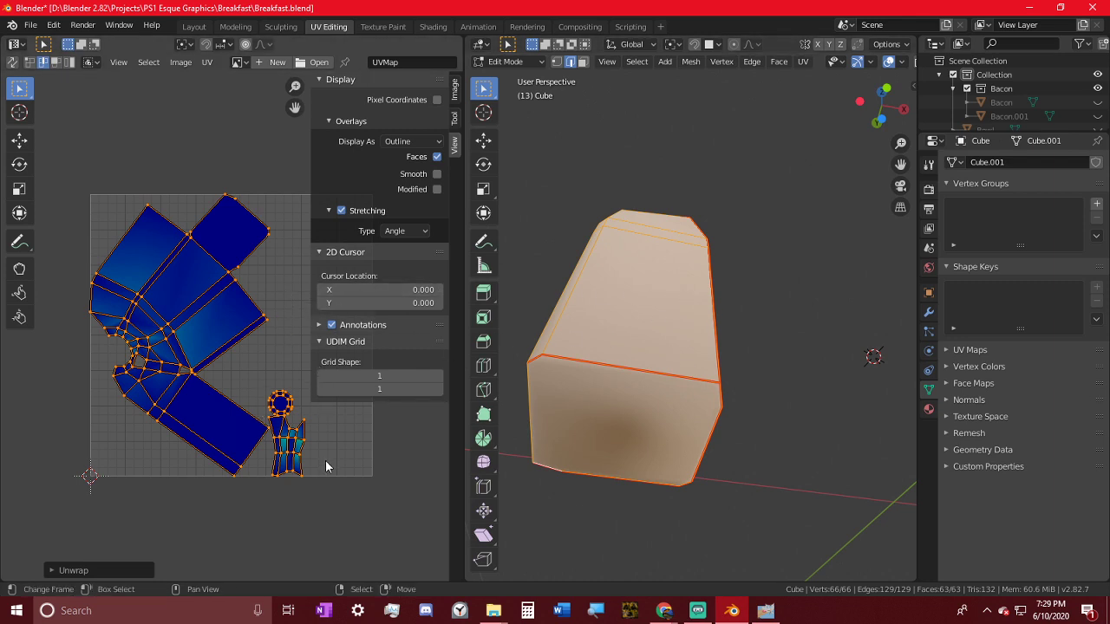
scroll(312, 454, up, 2)
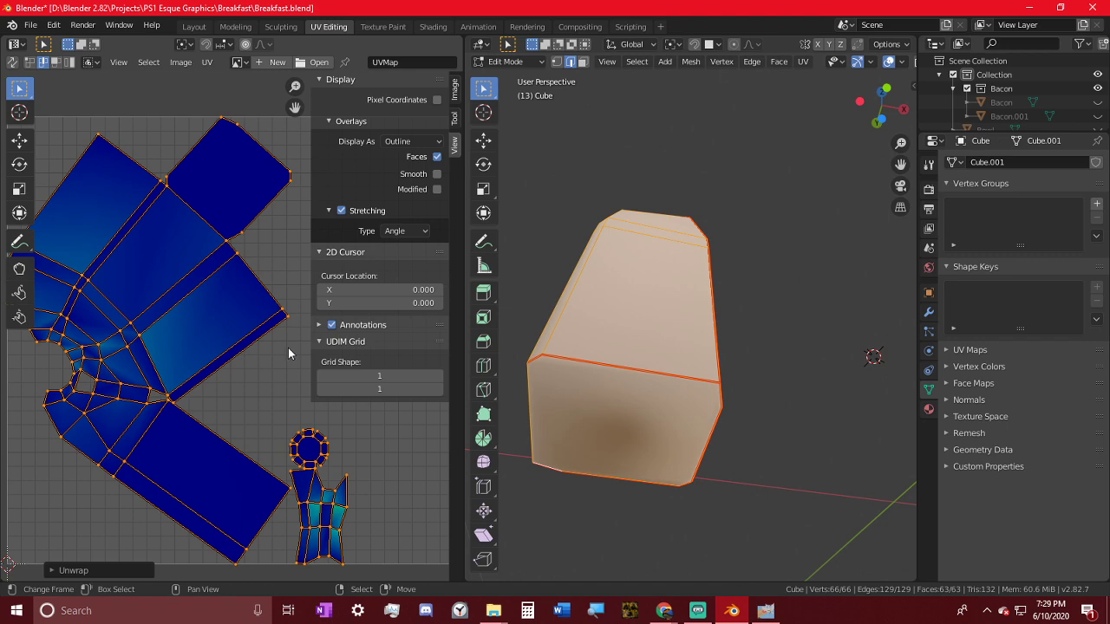
- Mark a seam along the UV edges running from the jug's bottom corner up to the neck opening, and unwrap again
middle_drag(676, 354, 676, 378)
scroll(376, 437, up, 3)
middle_drag(193, 393, 277, 445)
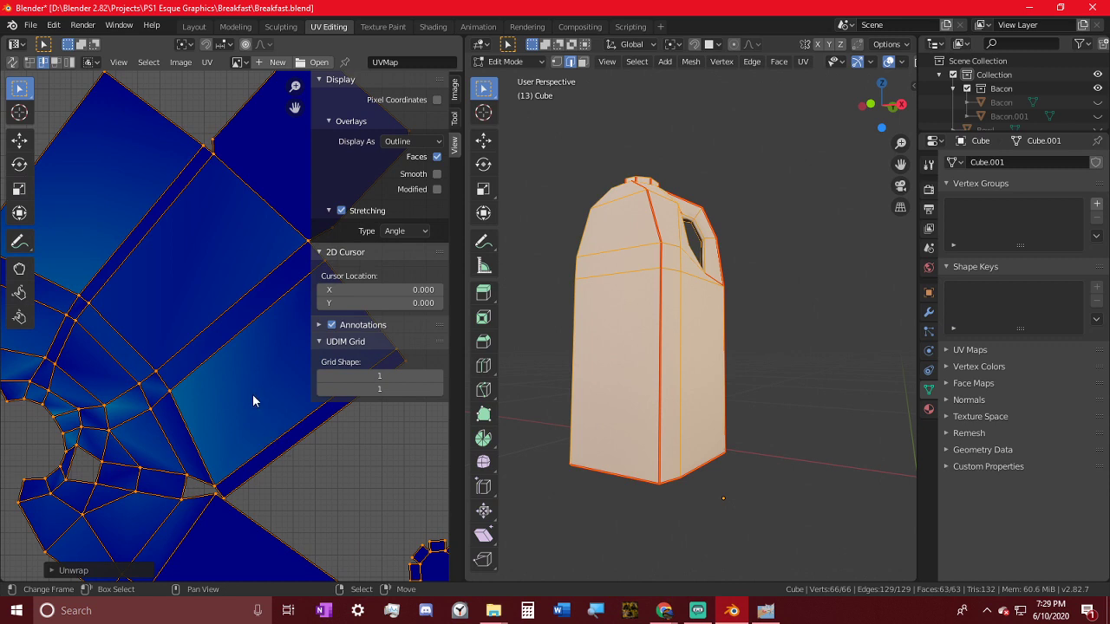
click(169, 371)
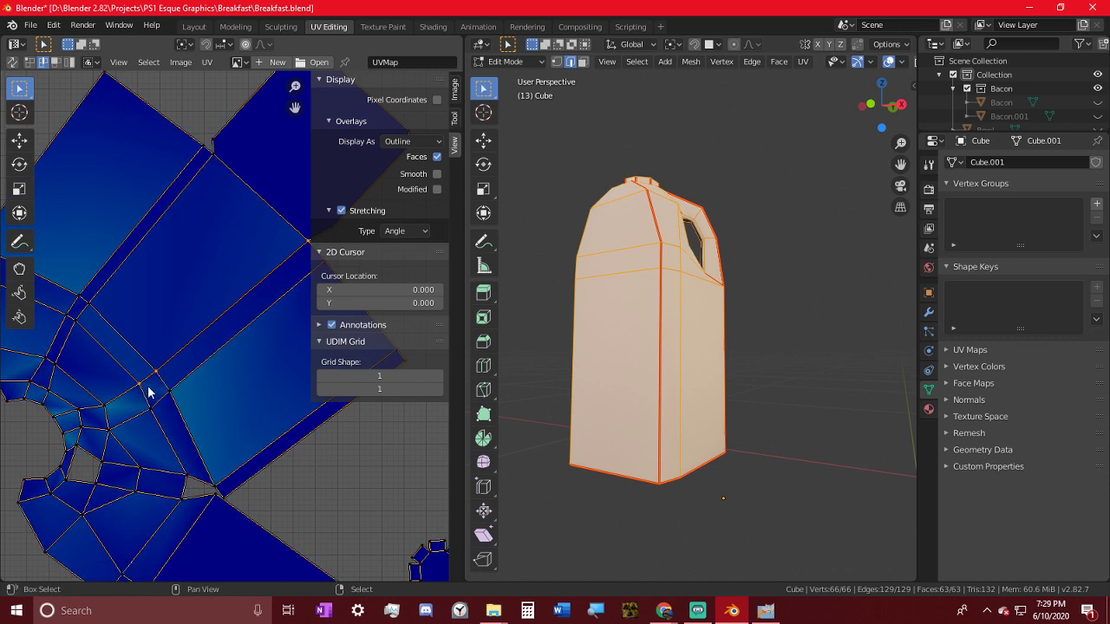
key(ctrl+e)
click(92, 411)
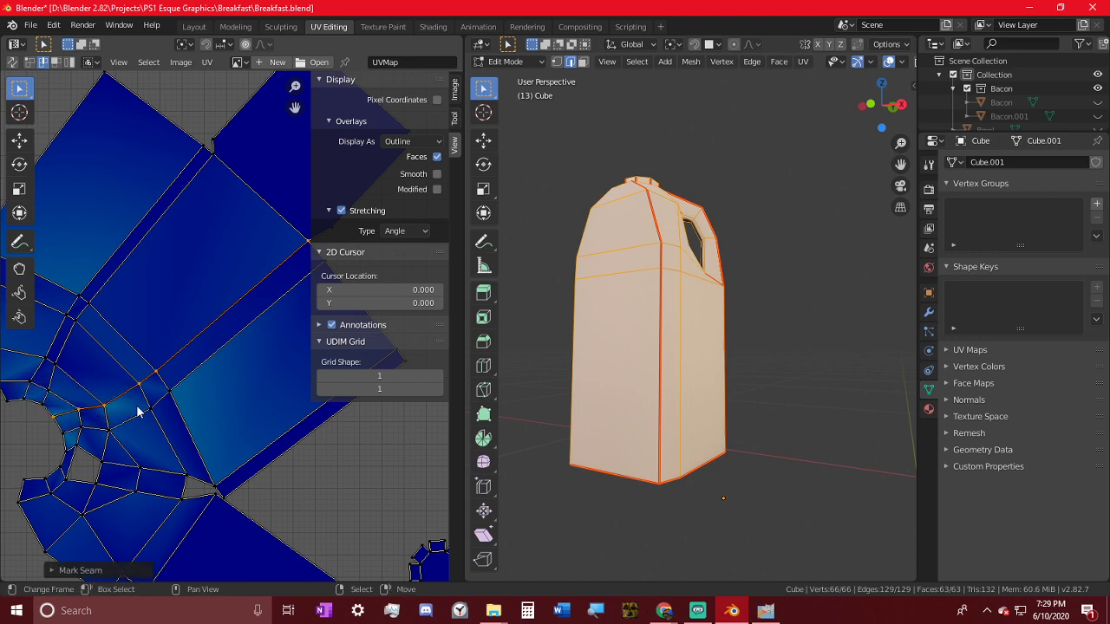
key(u)
click(243, 387)
scroll(259, 426, up, 2)
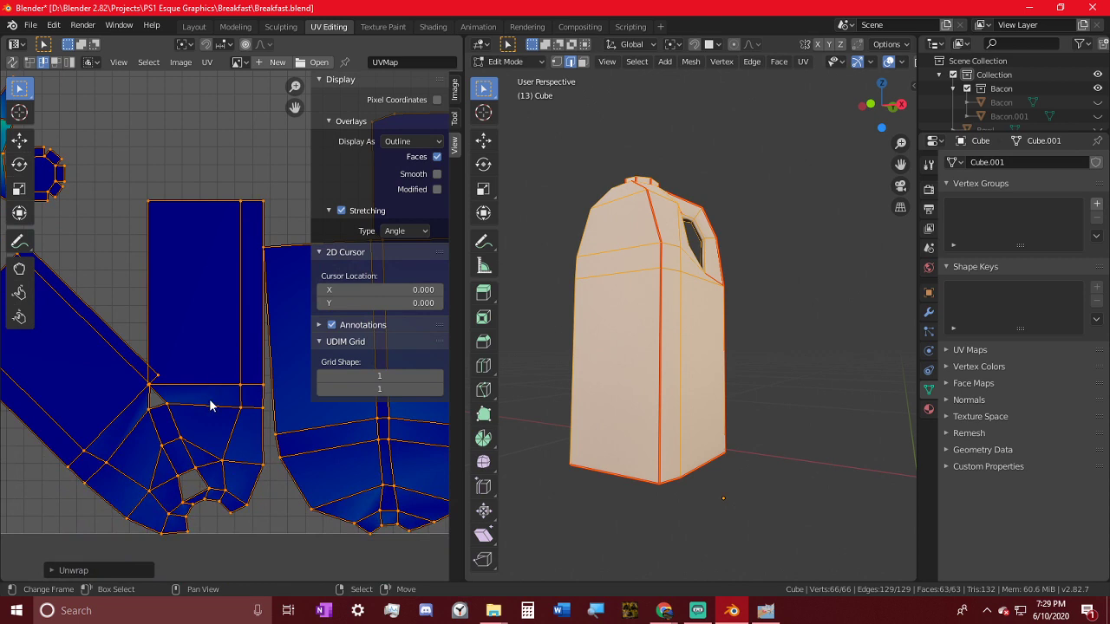
- Mark the UV edges beside the jug's handle opening near the neck as a seam
right_click(183, 422)
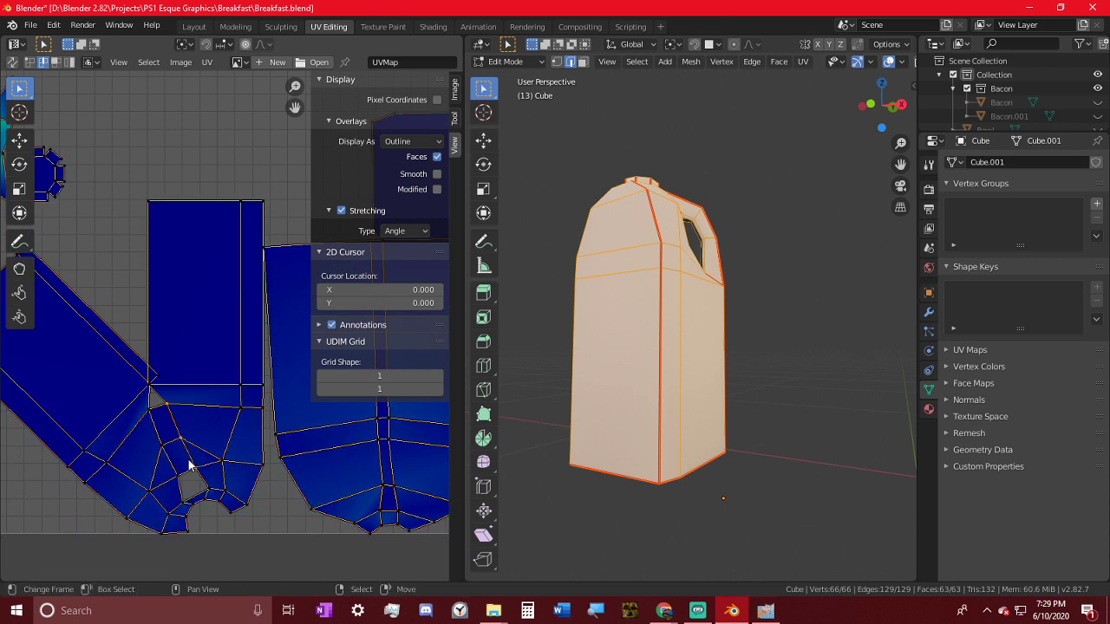
right_click(188, 465)
click(190, 466)
right_click(208, 500)
key(ctrl+e)
click(205, 494)
- Mark the long edge loop beside the narrow strip in the wide body island as a seam, and unwrap the whole jug again
middle_drag(206, 494, 111, 501)
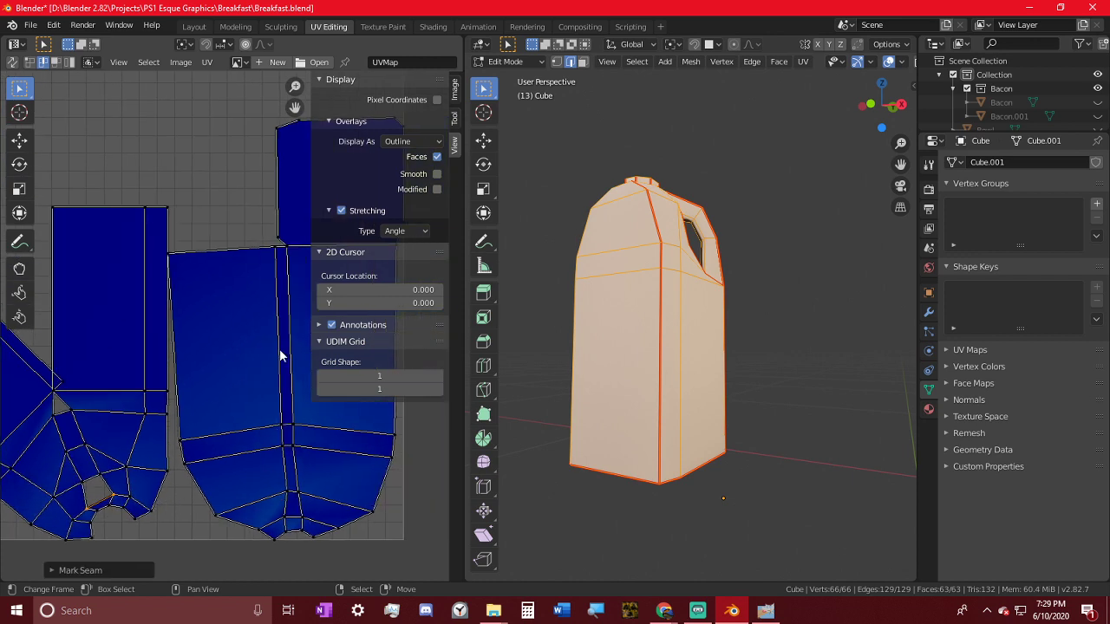
right_click(279, 297)
alt+shift+right_click(275, 404)
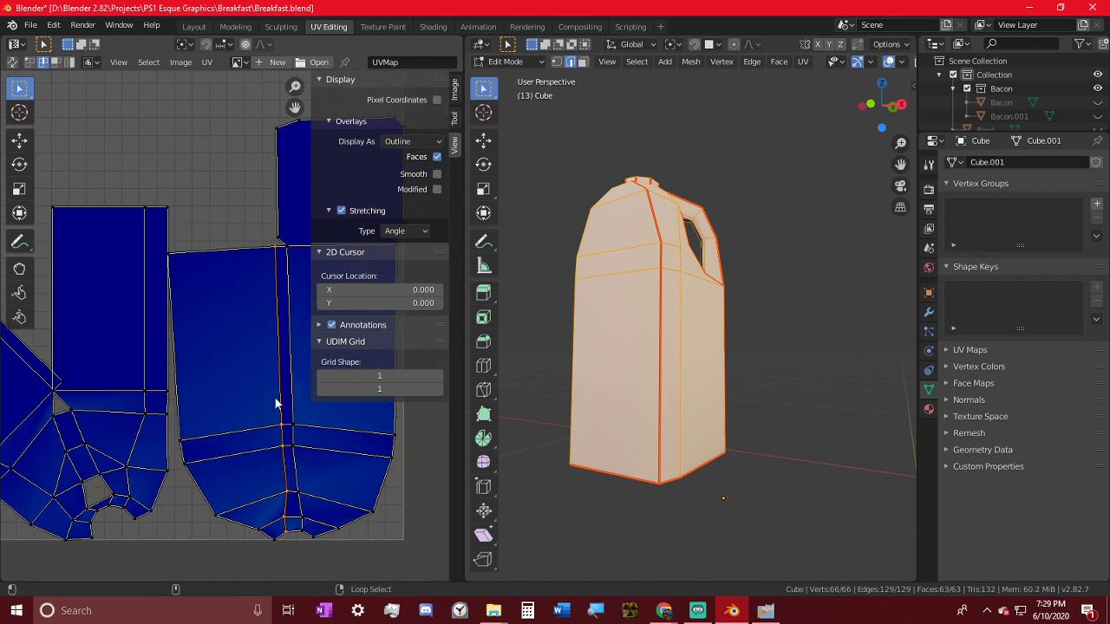
key(ctrl+e)
click(276, 402)
key(a)
key(u)
scroll(266, 389, down, 4)
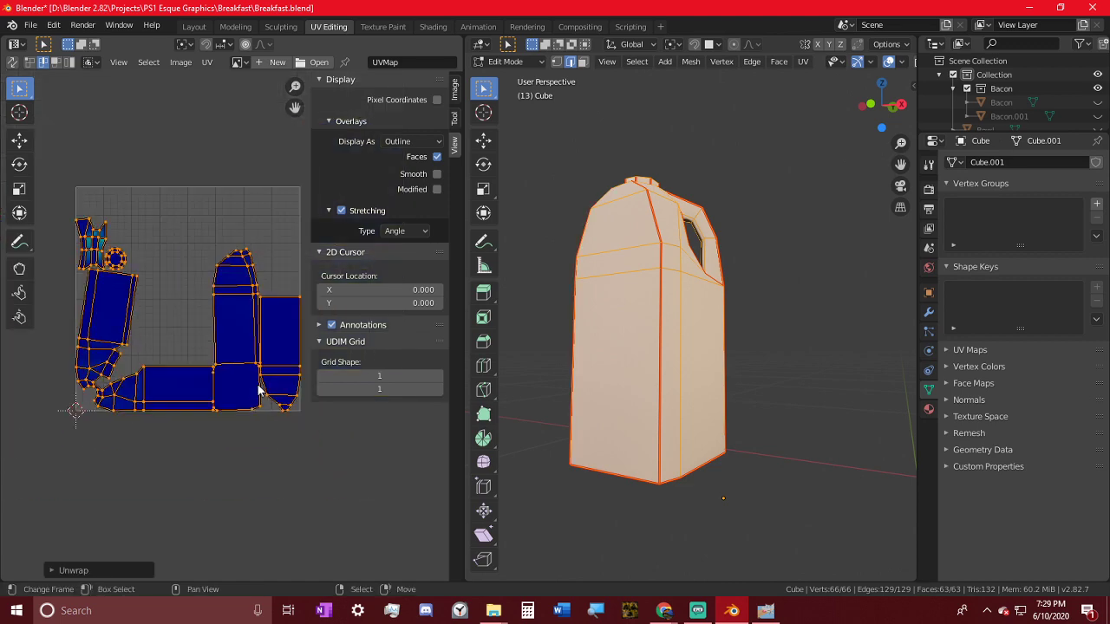
- Rotate the linked UV island containing both handle-side panels by 90 degrees
middle_drag(223, 375, 222, 421)
scroll(224, 423, up, 2)
middle_drag(57, 420, 91, 412)
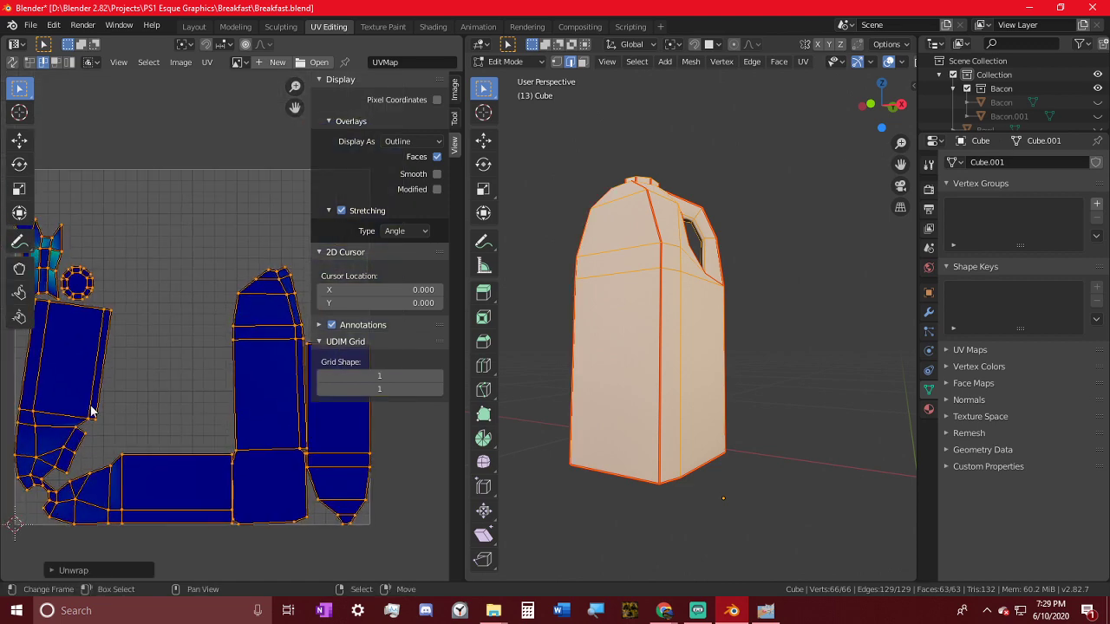
click(97, 362)
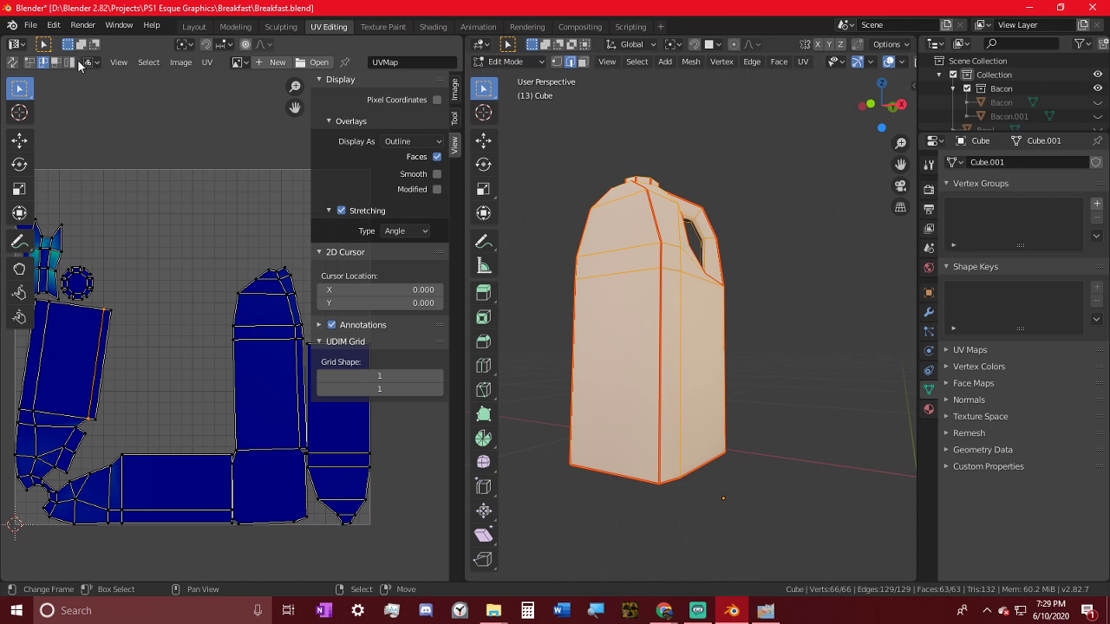
middle_drag(128, 345, 193, 327)
key(l)
text(r)
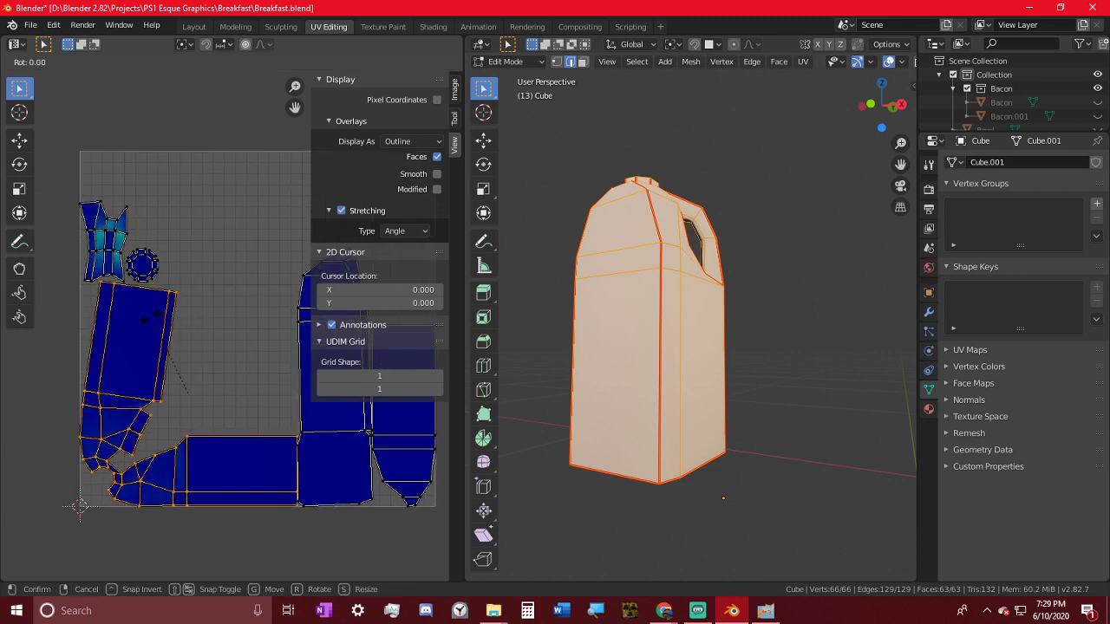
text(90)
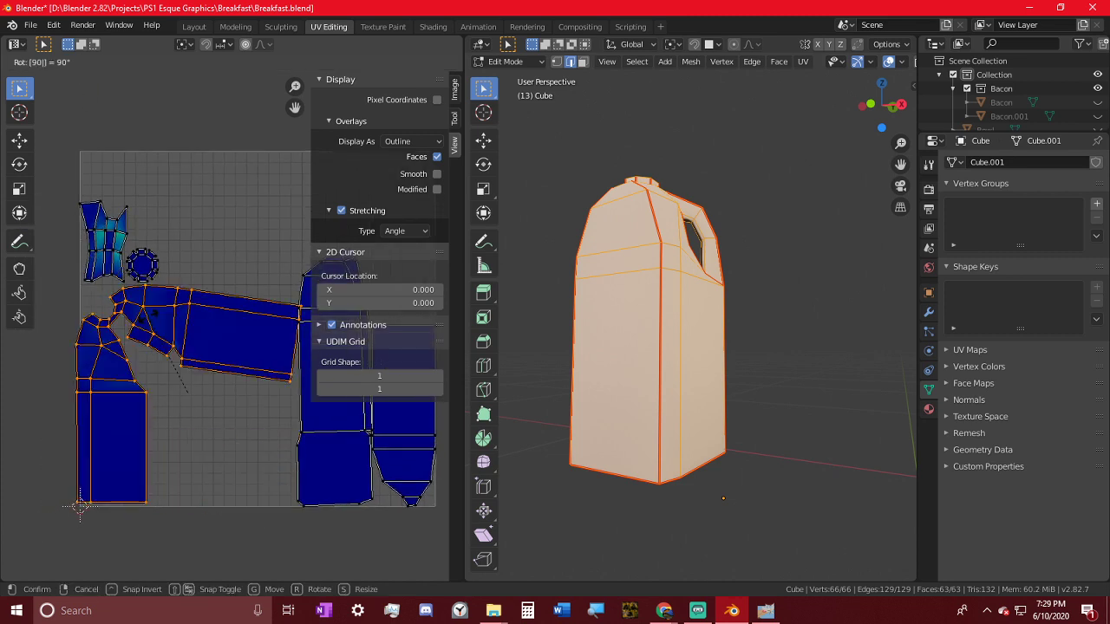
key(Return)
- Mark the short edge joining the two handle-side panels near the neck as a seam, and unwrap the whole jug again
scroll(148, 322, up, 4)
middle_drag(41, 356, 233, 352)
scroll(233, 352, up, 1)
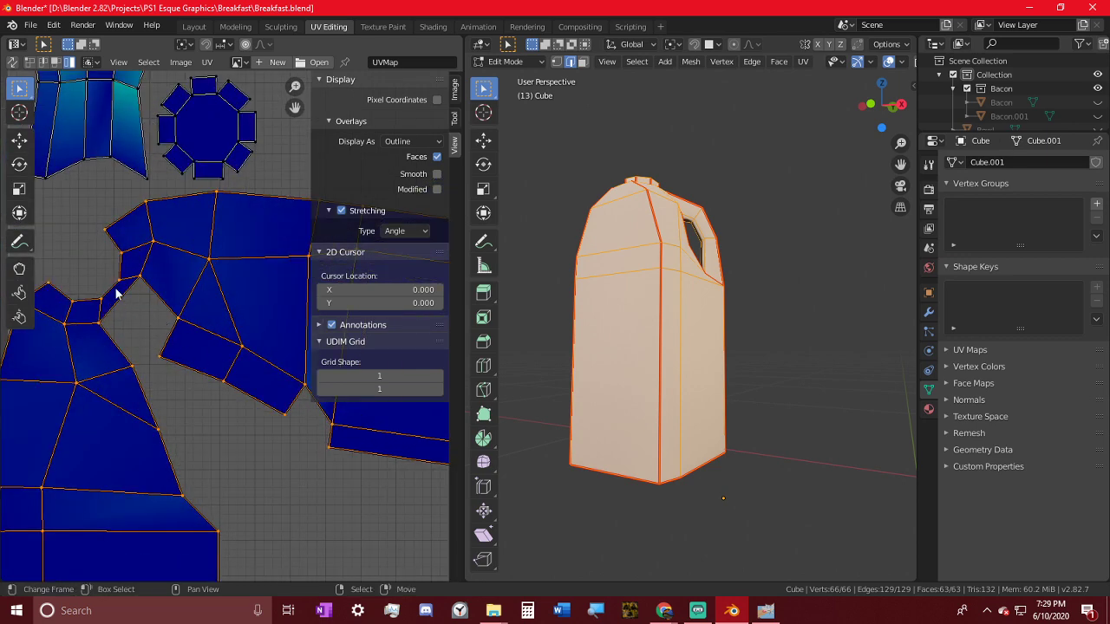
click(42, 62)
click(109, 306)
right_click(110, 307)
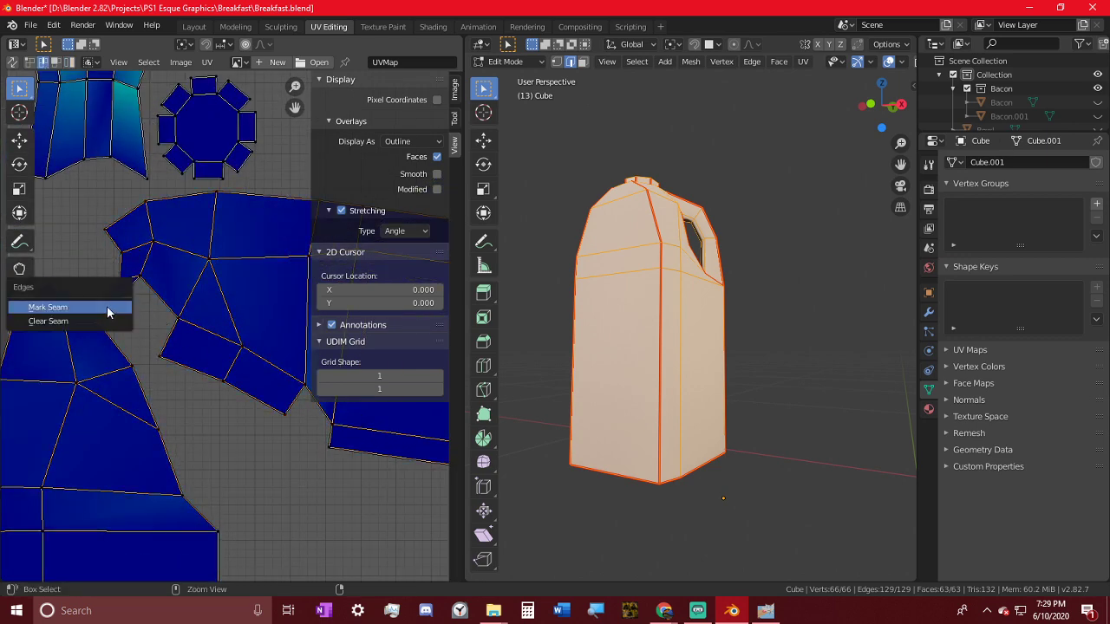
click(109, 310)
key(a)
key(u)
scroll(109, 307, down, 4)
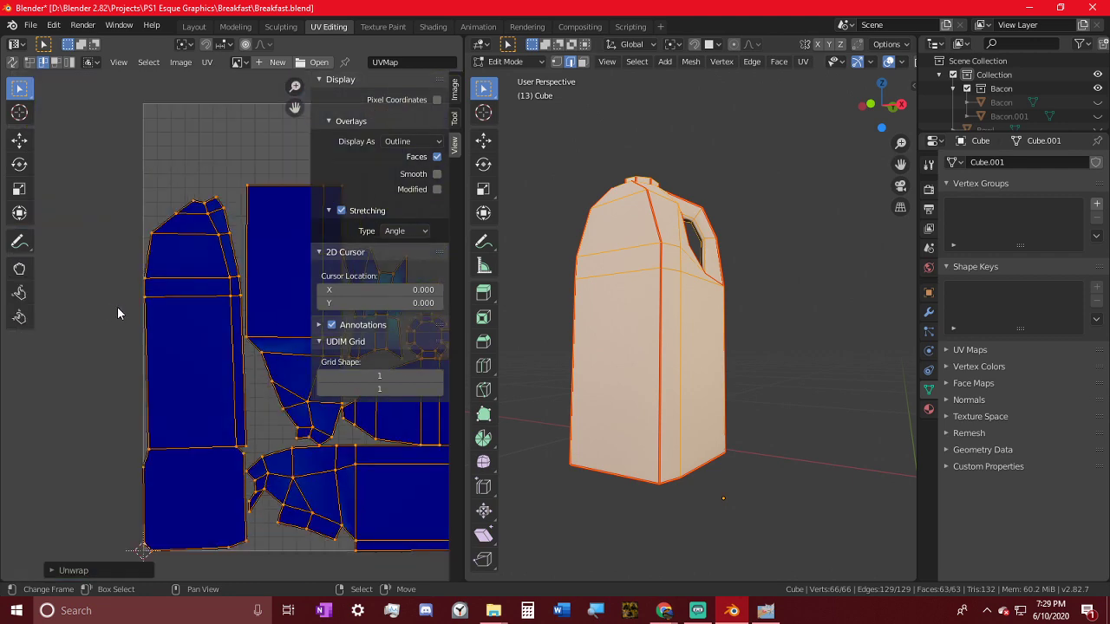
- Mark the edge joining the jug's bottom face to its body panel as a seam, and unwrap the whole jug again
middle_drag(189, 184, 0, 183)
scroll(227, 321, down, 3)
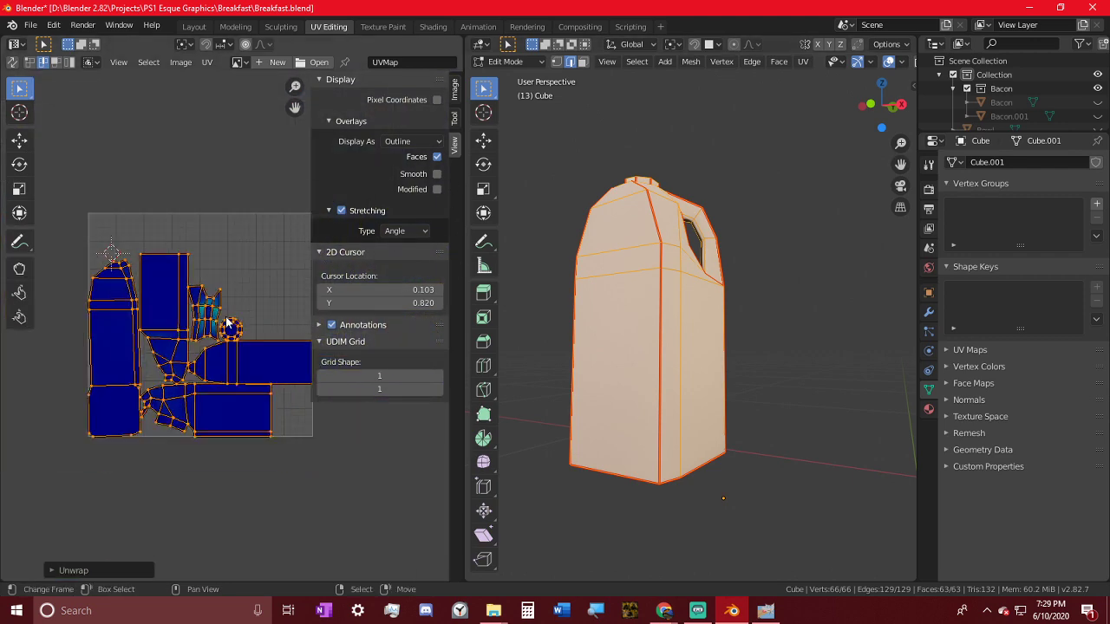
middle_drag(204, 315, 206, 320)
scroll(208, 320, up, 2)
scroll(158, 373, up, 1)
middle_drag(77, 355, 156, 336)
scroll(131, 382, down, 1)
scroll(156, 519, up, 3)
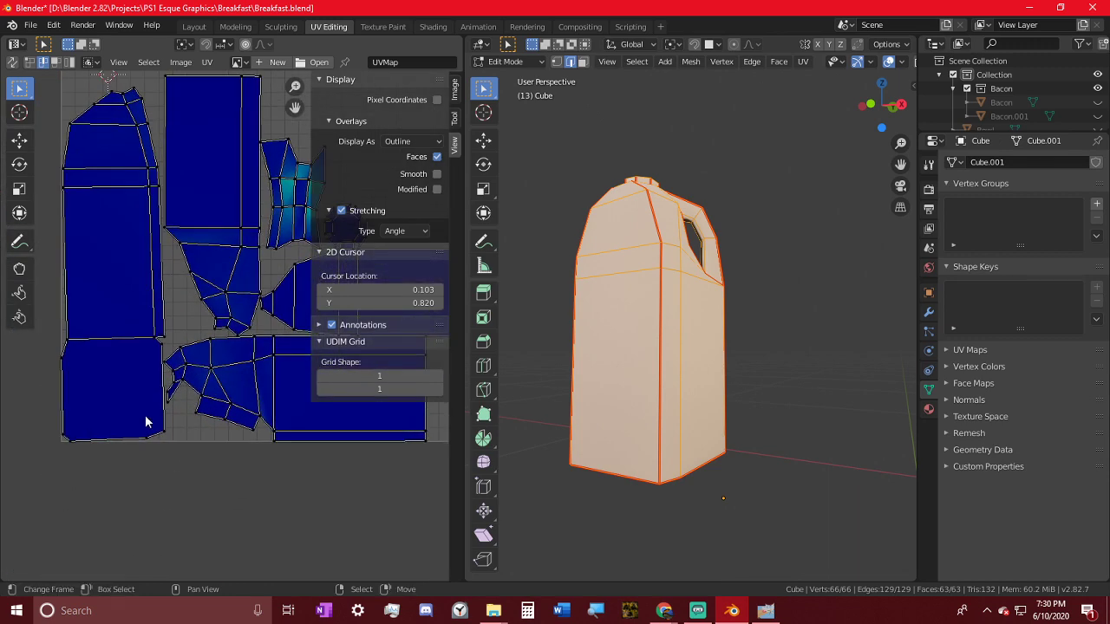
middle_drag(255, 365, 234, 444)
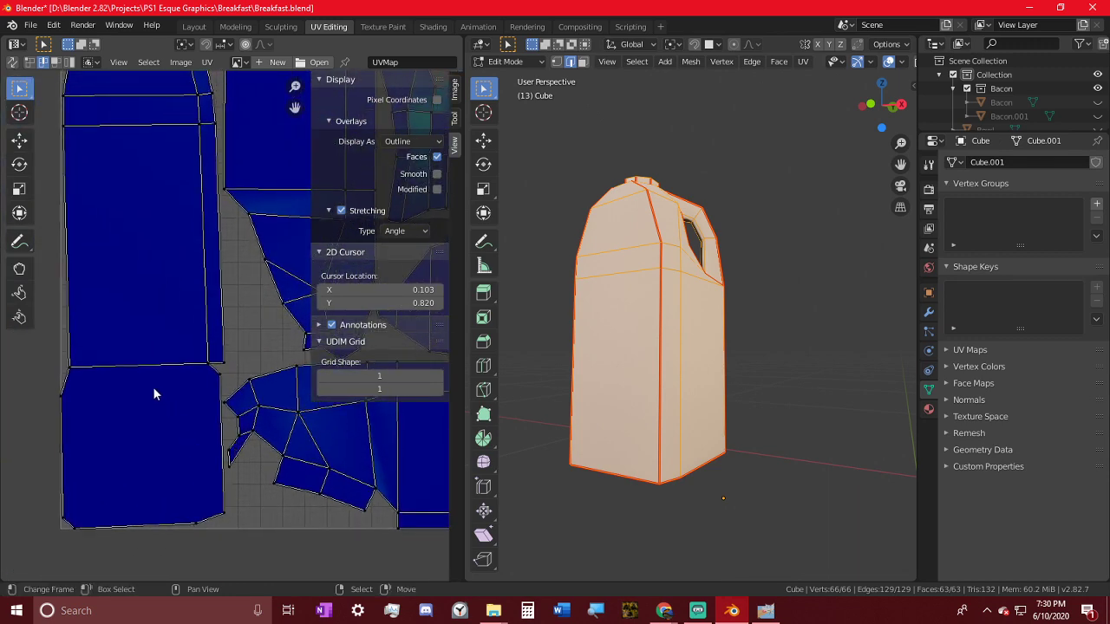
scroll(154, 374, down, 2)
key(ctrl+e)
click(154, 376)
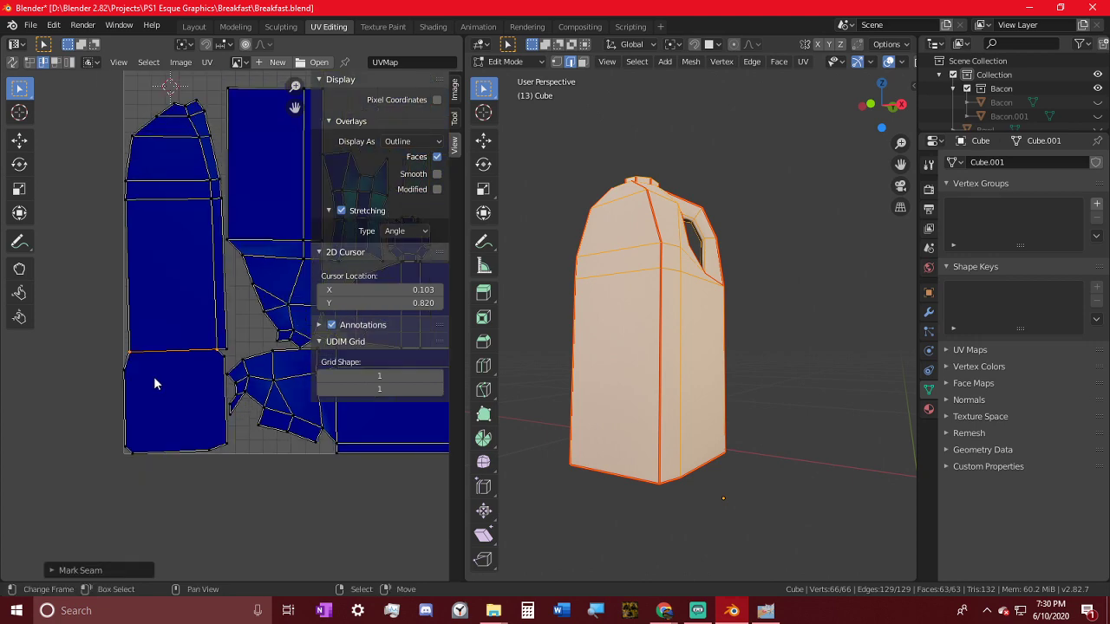
key(a)
key(u)
middle_drag(175, 352, 451, 471)
scroll(421, 450, down, 2)
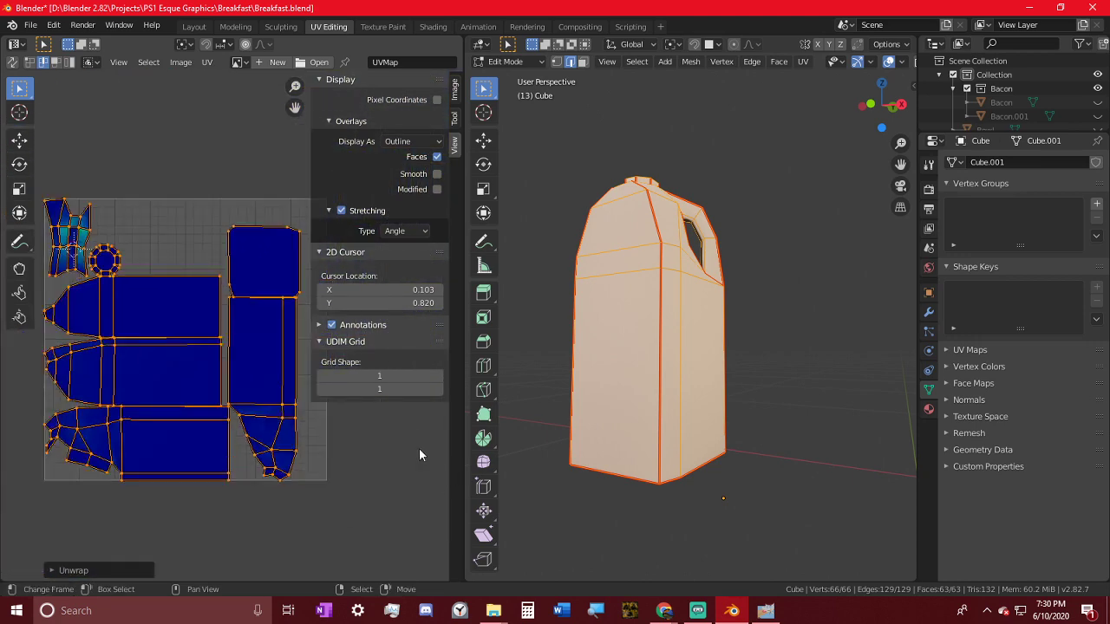
- Rotate each of the three horizontal body panel UV islands by 90 degrees so they stand upright
click(233, 230)
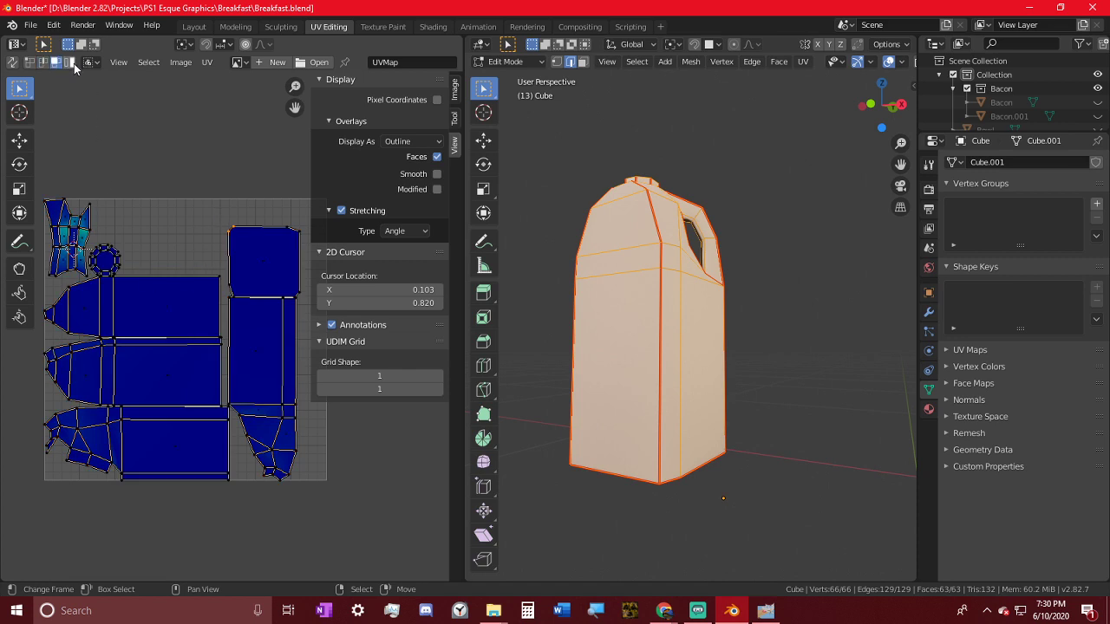
key(l)
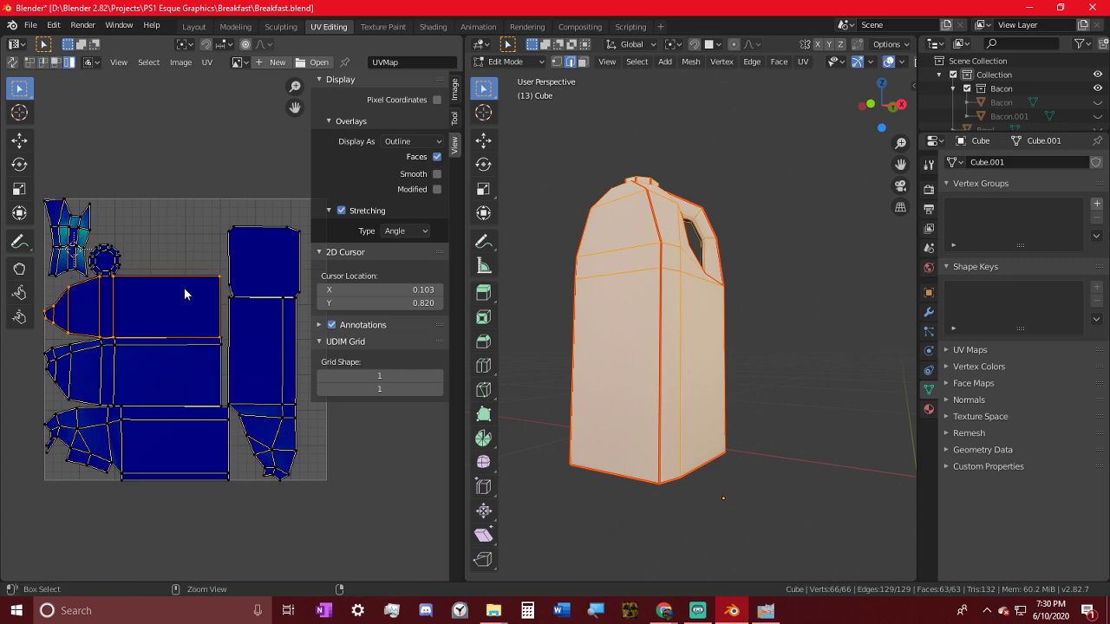
text(r90)
key(Return)
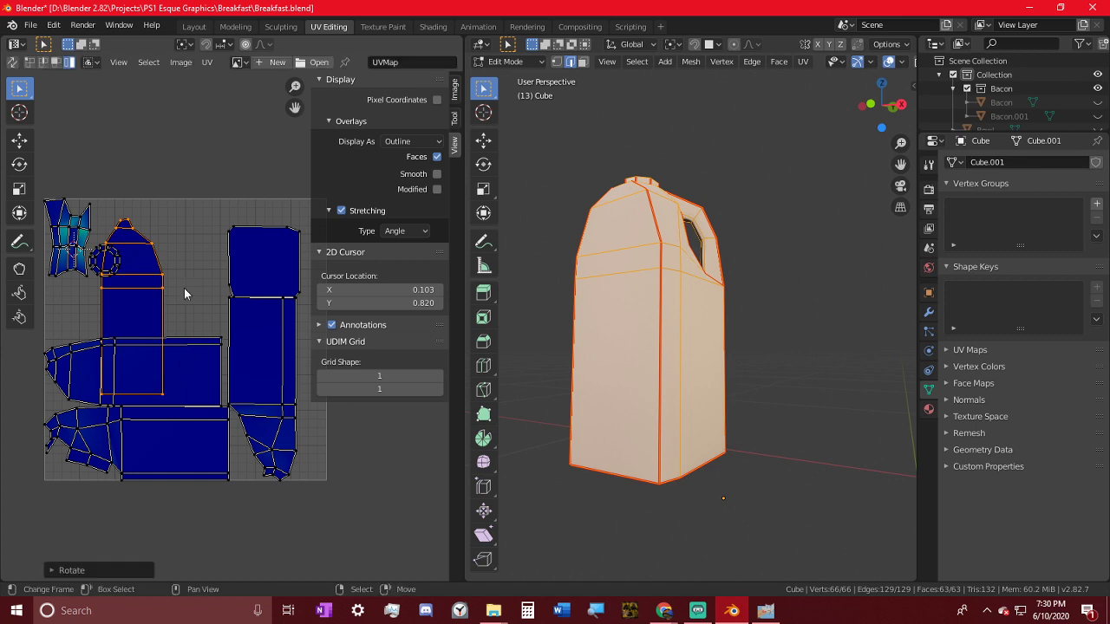
click(199, 375)
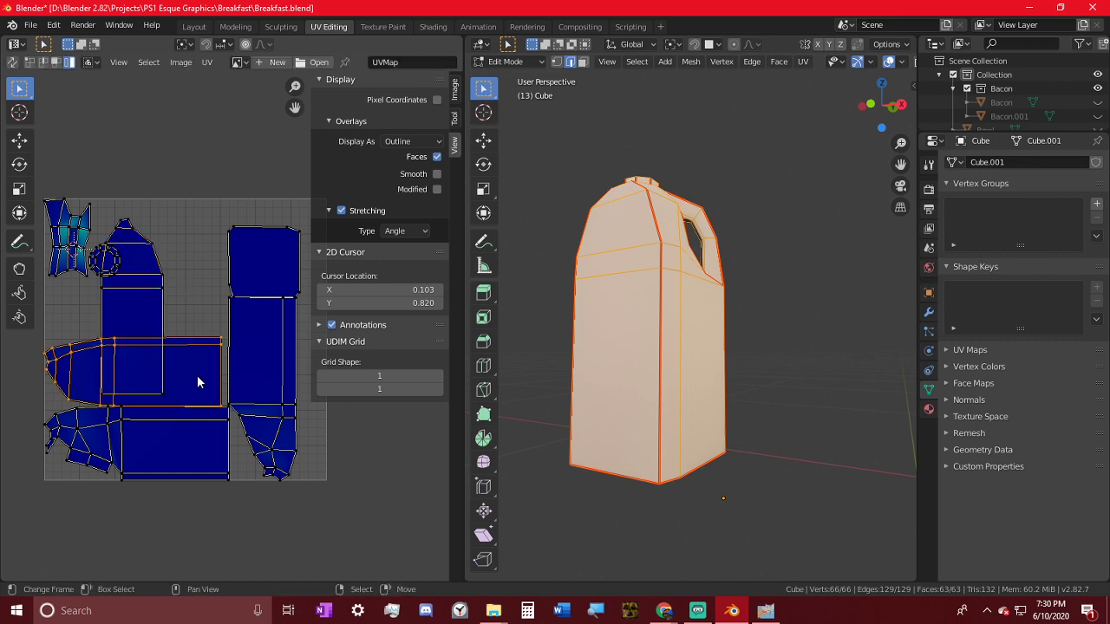
text(r90)
key(Return)
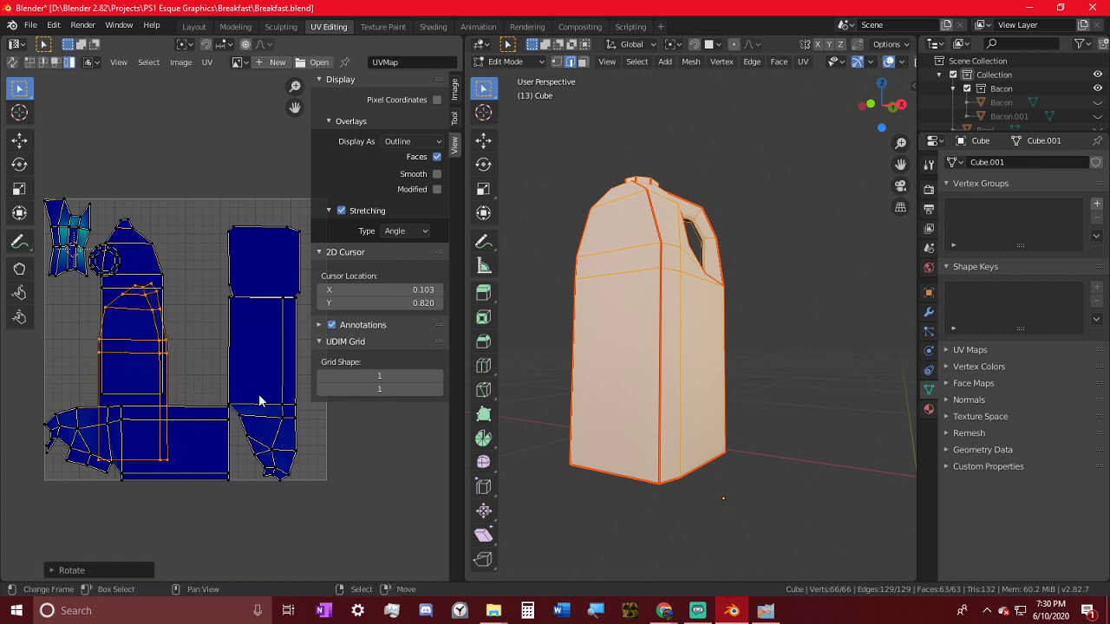
click(211, 430)
text(r90)
key(Return)
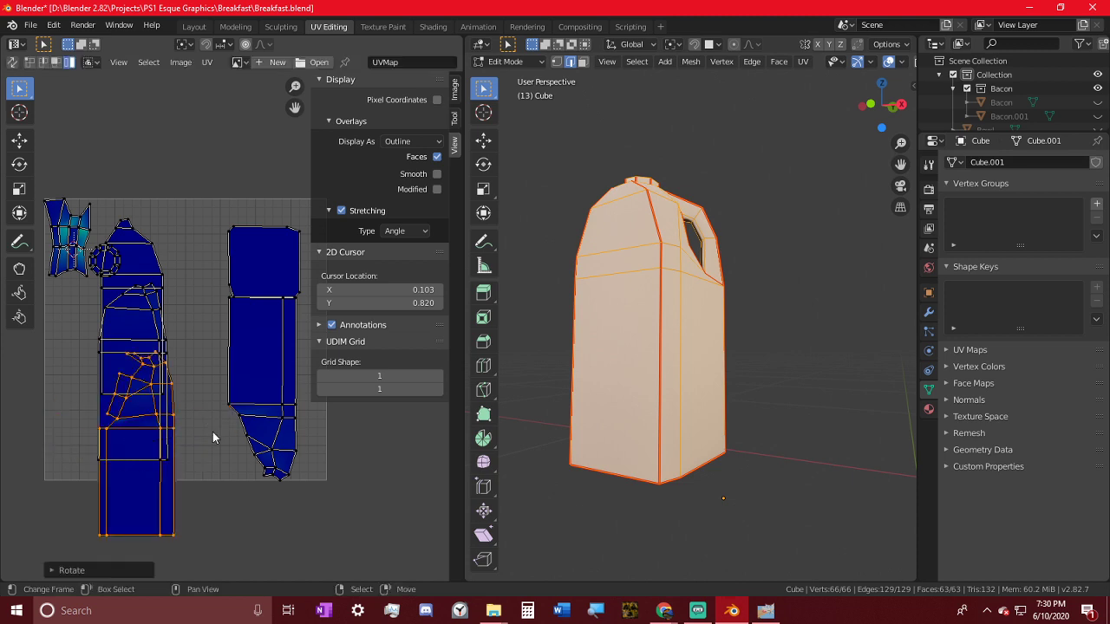
- Rotate the upside-down handle-side panel island below the bottom face by 180 degrees
click(274, 382)
text(r)
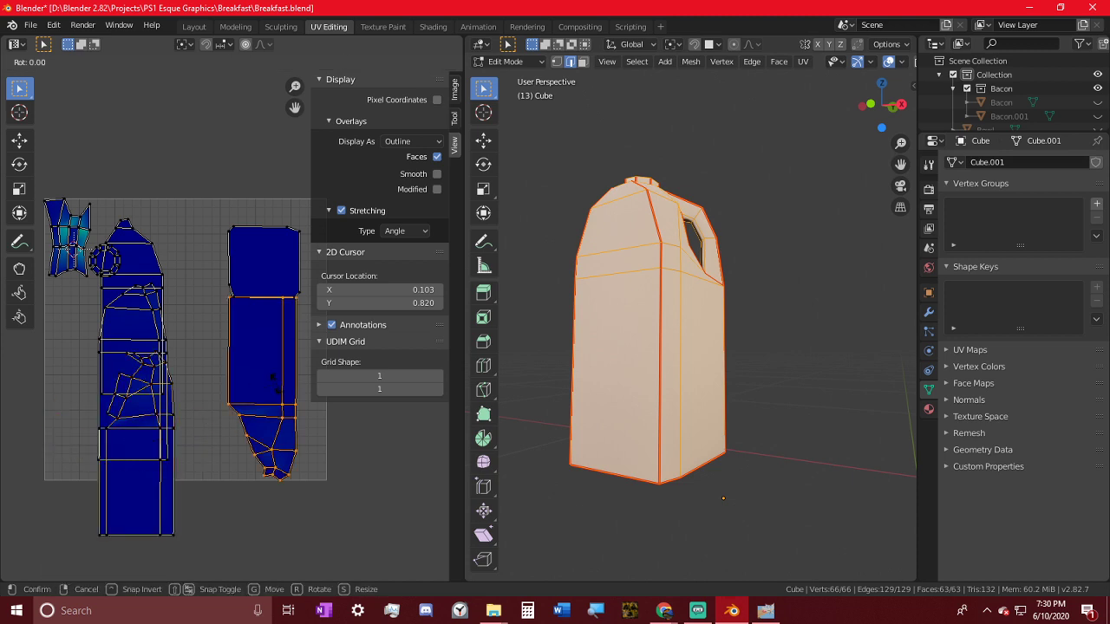
text(180)
key(Return)
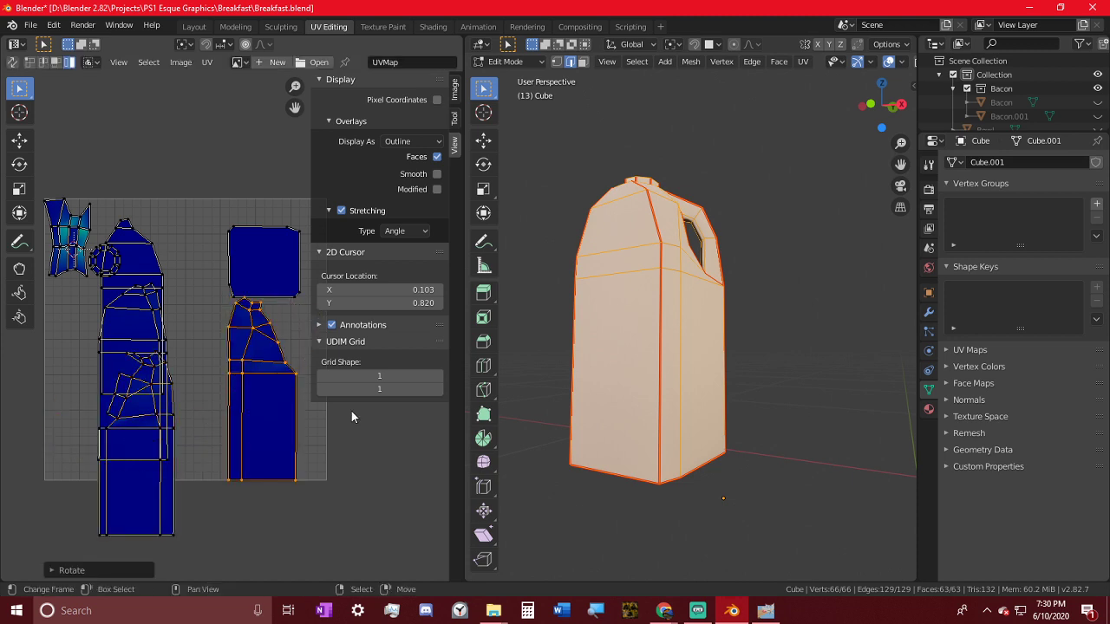
- Separate the three overlapping panel islands, placing two along the lower edge of the UV square and one over the bottom face island
right_click(163, 248)
key(g)
click(24, 554)
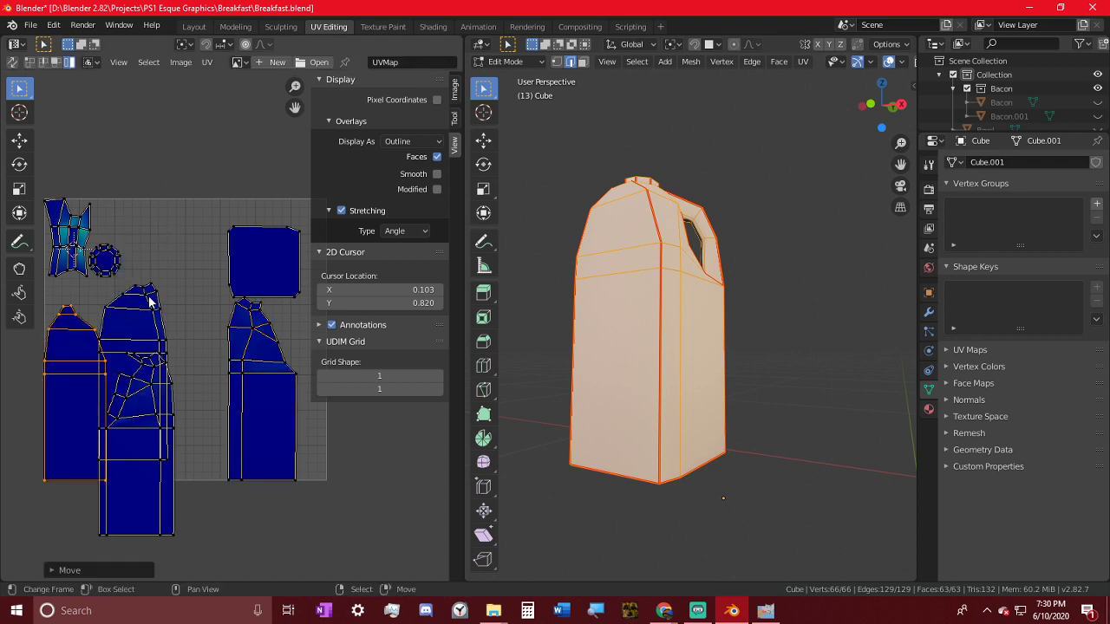
right_click(150, 303)
key(g)
click(300, 137)
right_click(145, 396)
key(g)
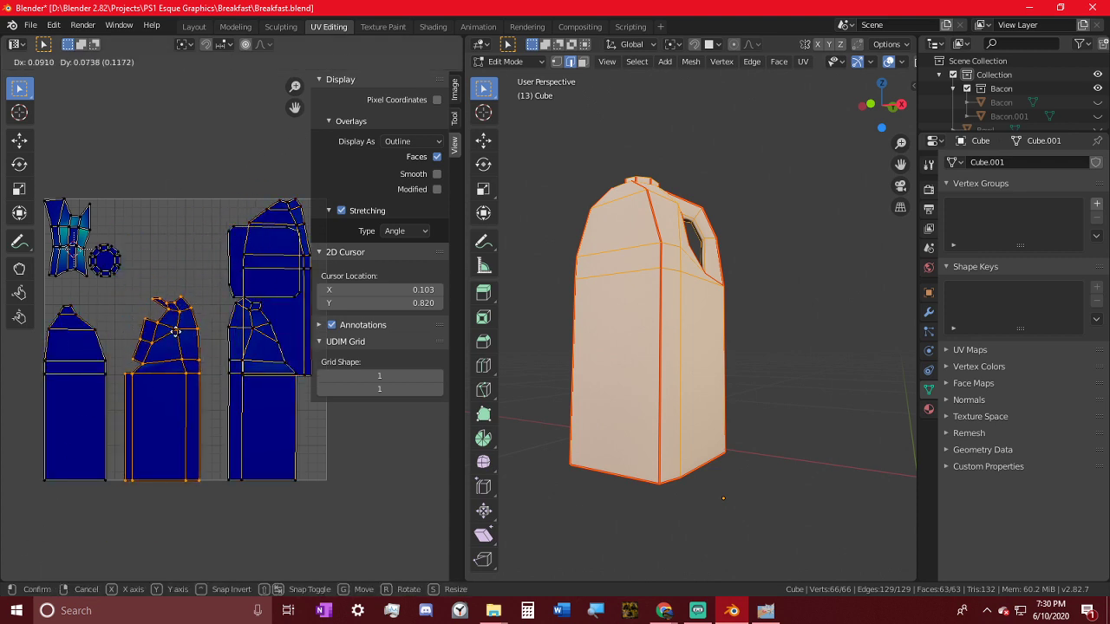
click(185, 335)
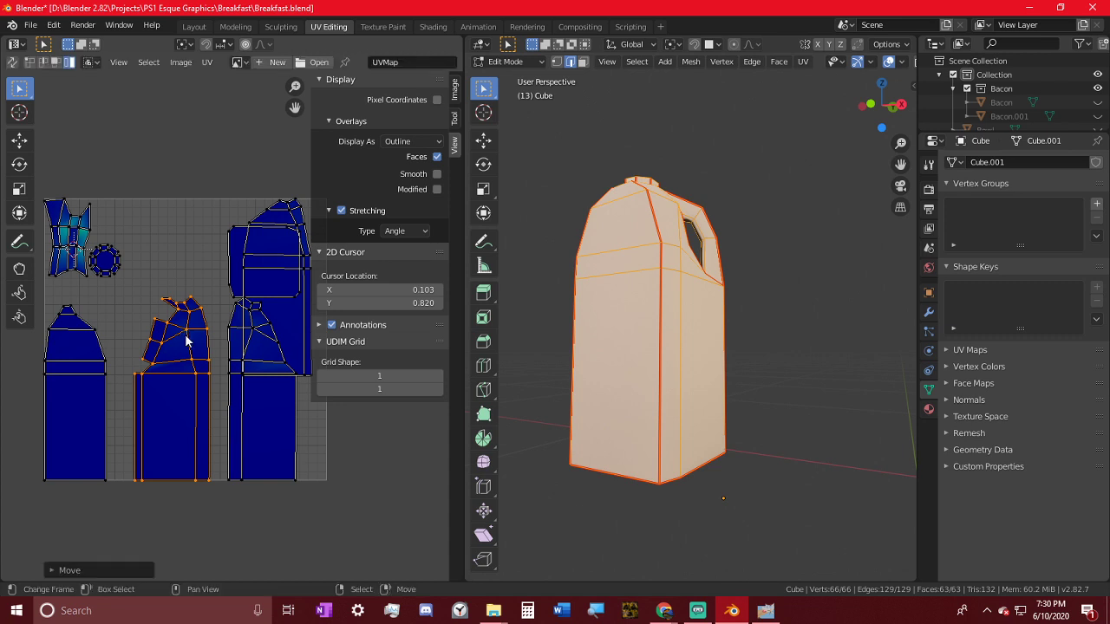
- Enable UV sync selection and select the faces of the lower-left panel island to locate that panel on the jug
click(12, 62)
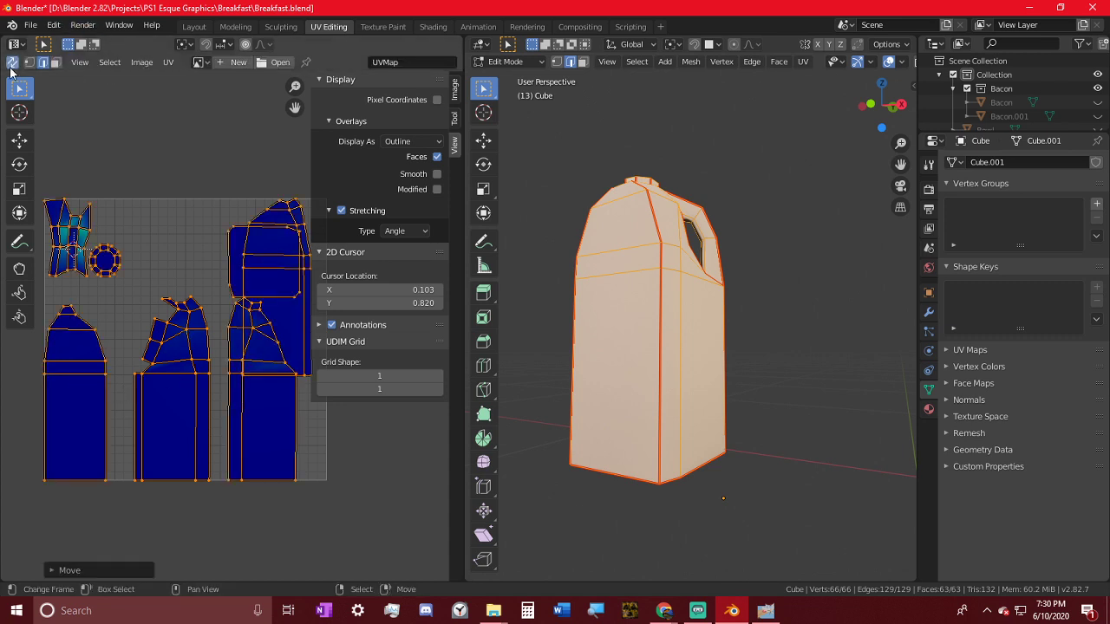
click(804, 394)
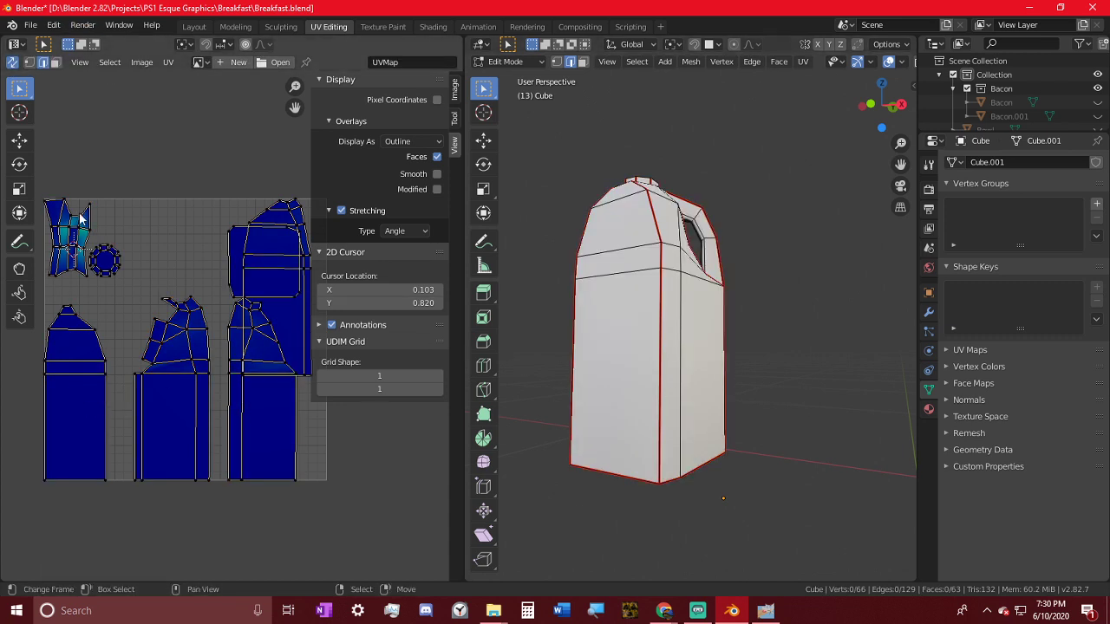
click(54, 62)
key(c)
drag(74, 327, 72, 493)
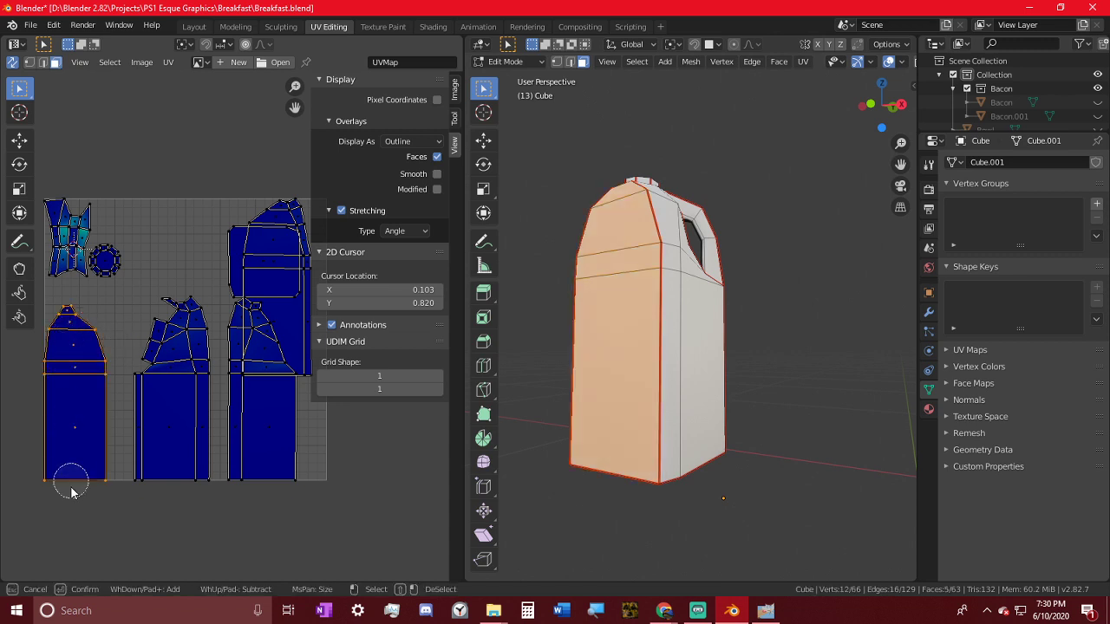
key(Escape)
middle_drag(620, 528, 833, 501)
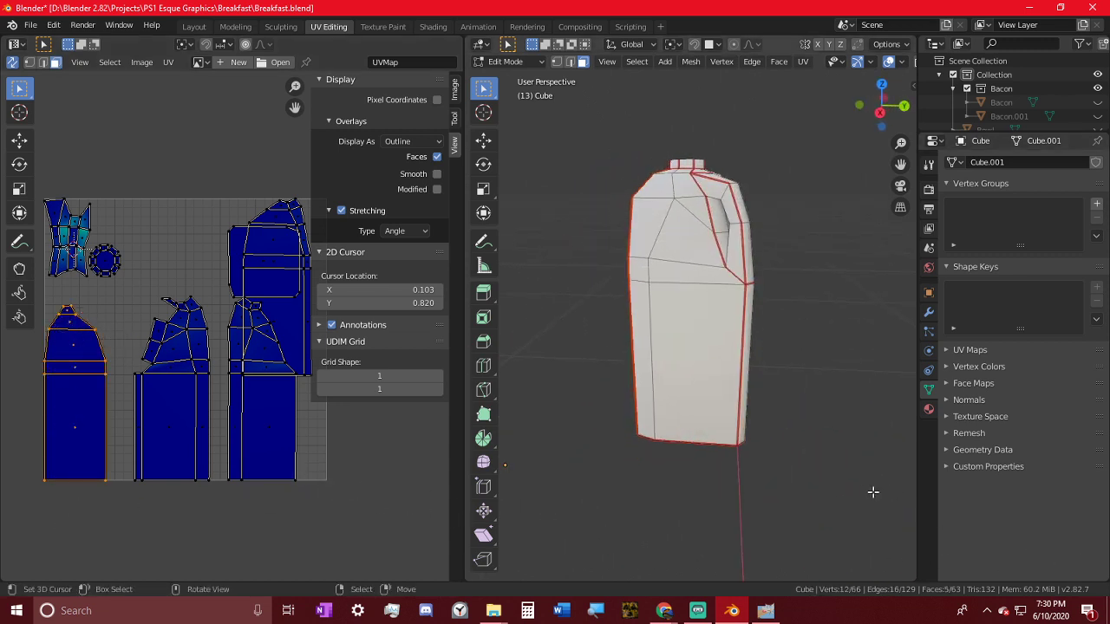
- Identify the adjoining handle-side panel on the jug and move its whole UV island directly beside the lower-left panel island
click(812, 497)
key(c)
drag(674, 367, 656, 229)
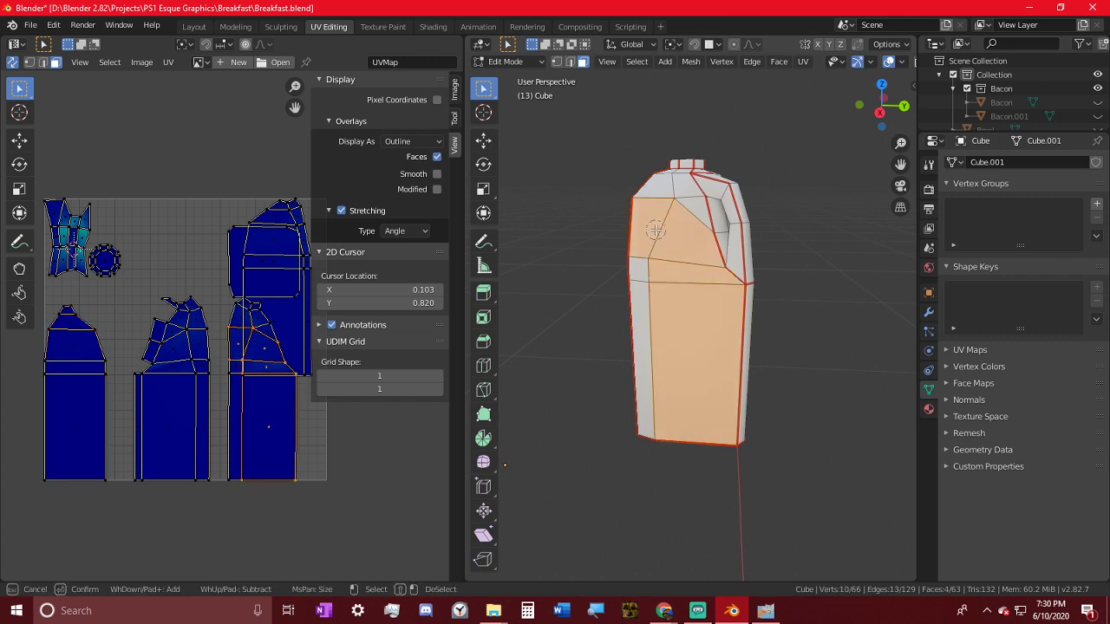
key(Escape)
click(278, 399)
key(l)
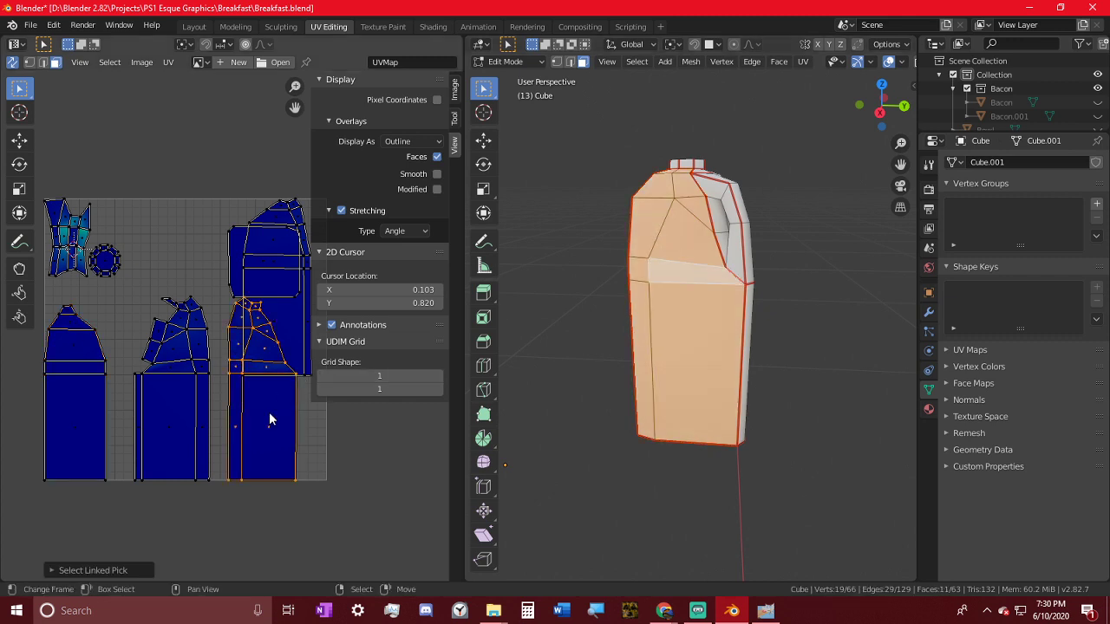
key(g)
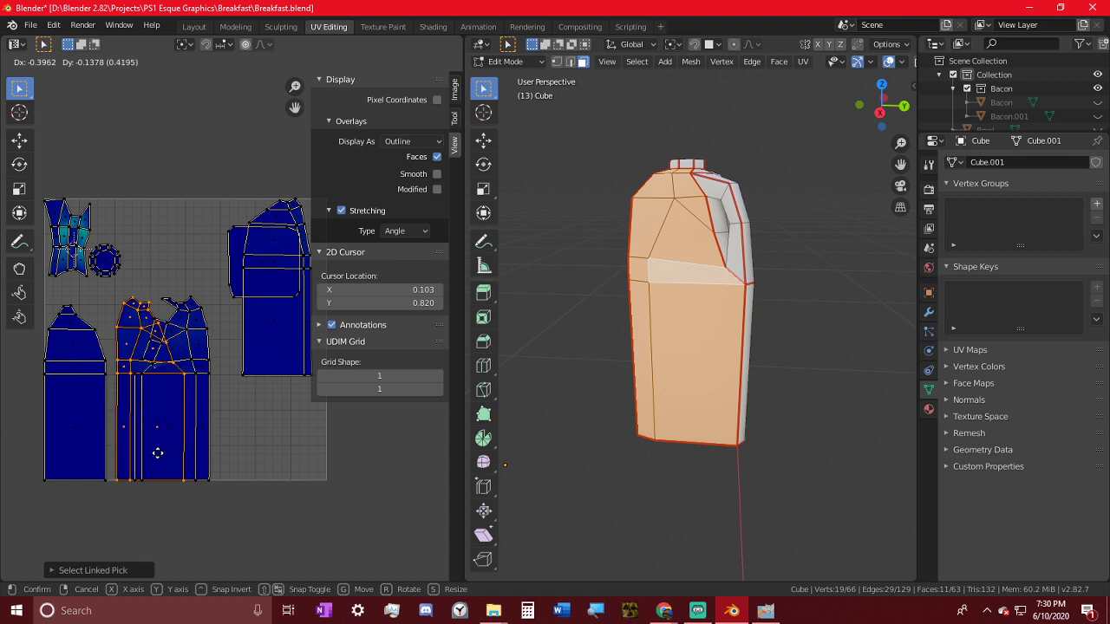
click(120, 489)
- Identify the other handle-side panel on the jug and move its whole UV island clear of the overlapping one, directly beside it
click(660, 469)
middle_drag(660, 469, 833, 405)
middle_drag(739, 394, 733, 382)
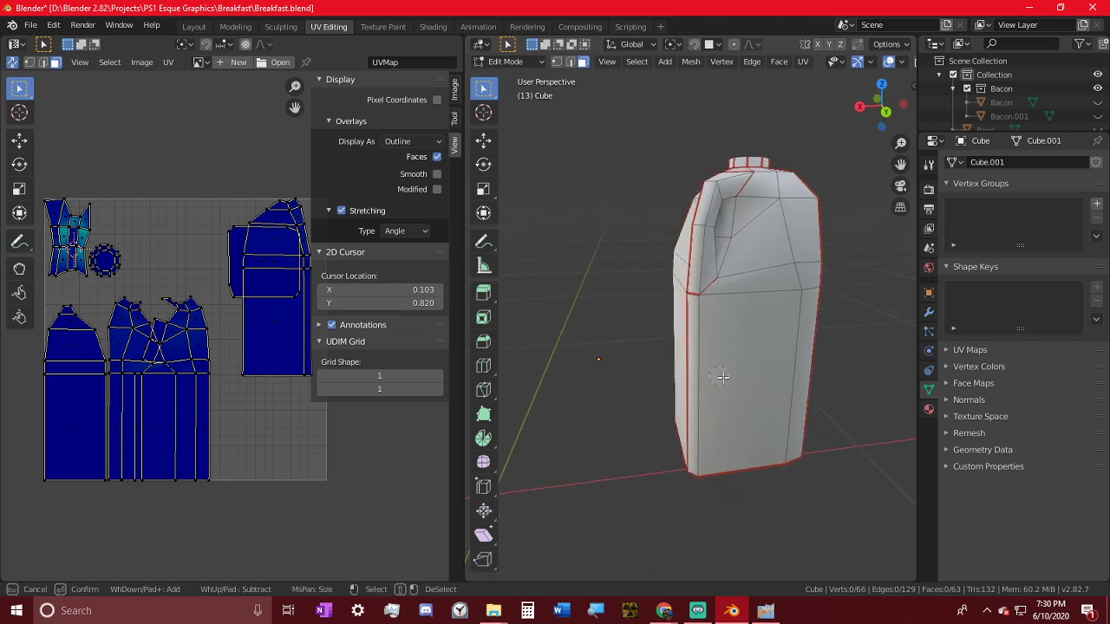
click(742, 382)
shift+click(751, 282)
shift+click(765, 253)
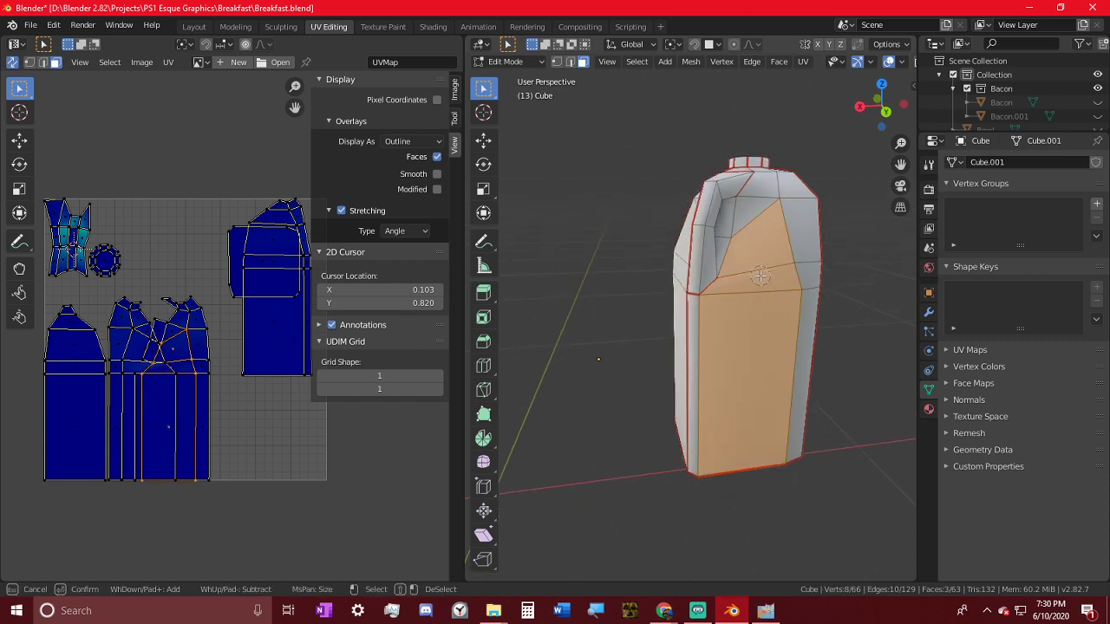
click(188, 344)
key(l)
key(g)
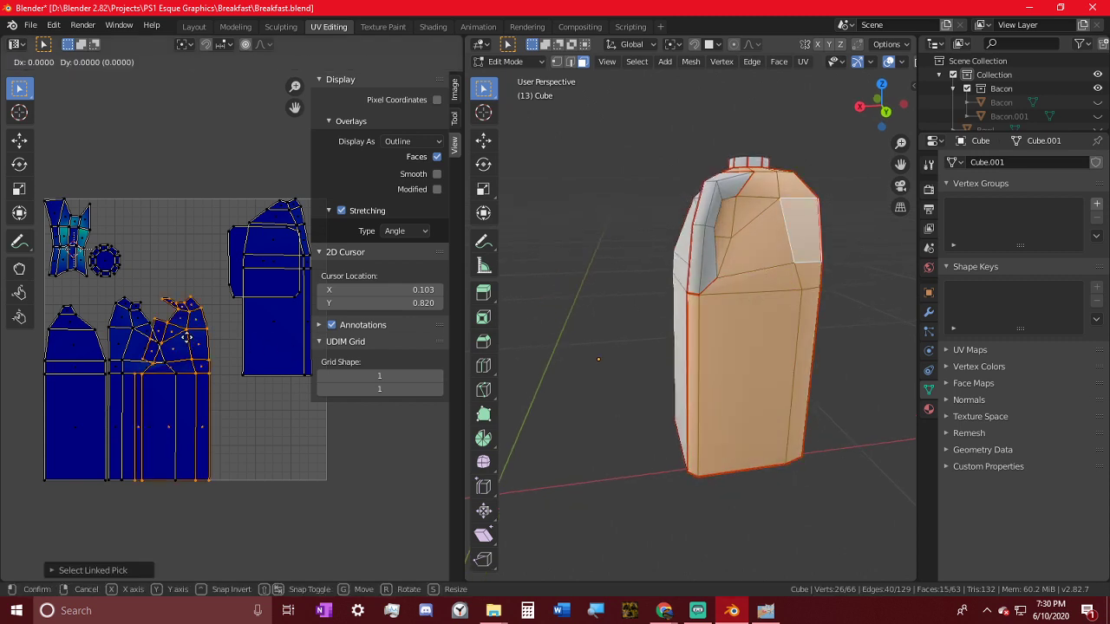
click(176, 517)
key(alt+a)
- Identify the jug's panel opposite the handle and move its whole UV island into the lower-right corner of the UV square
middle_drag(187, 486, 59, 487)
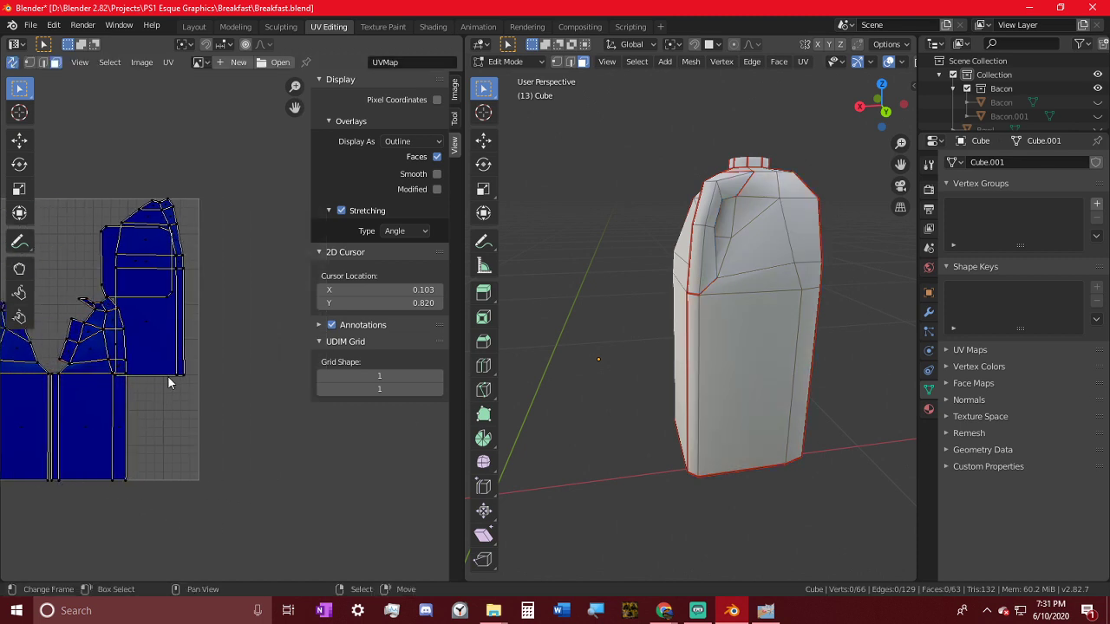
middle_drag(819, 369, 637, 381)
right_click(704, 337)
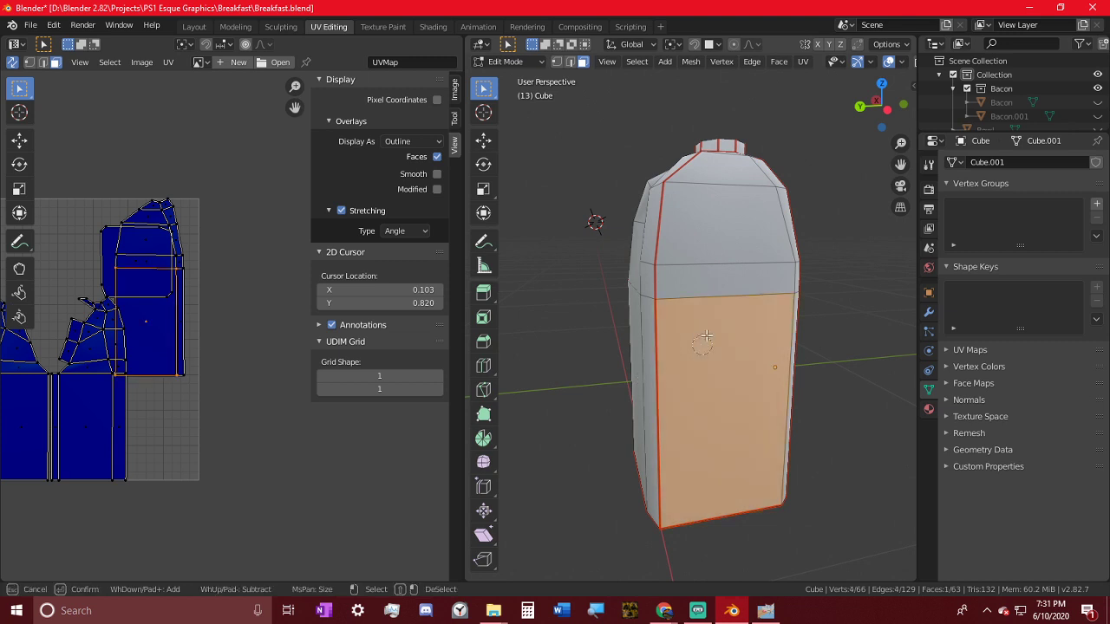
shift+right_click(715, 284)
key(l)
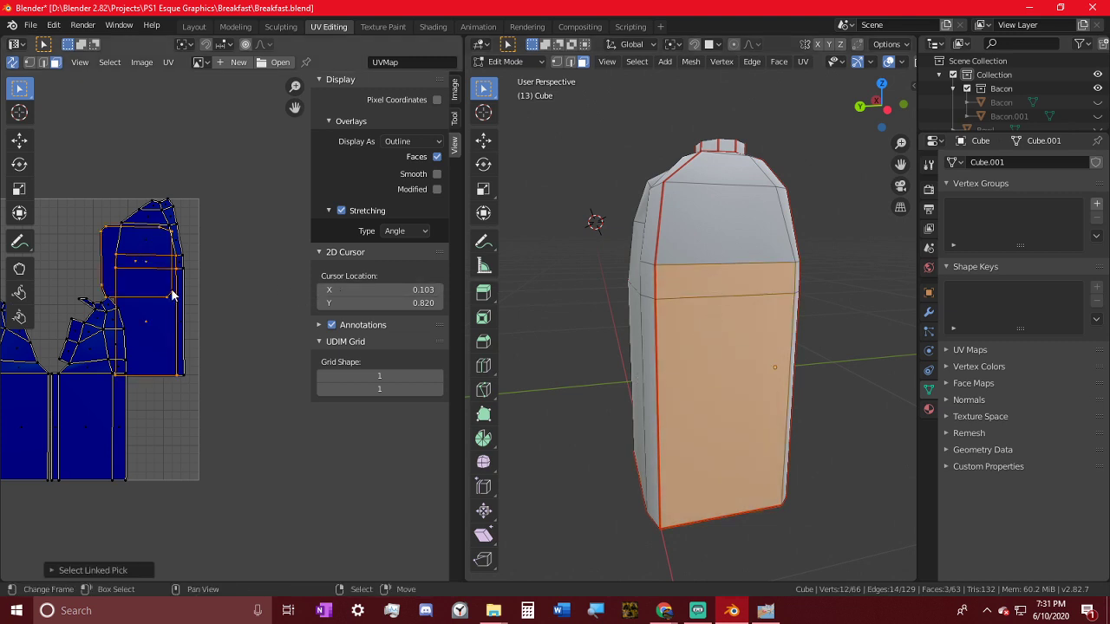
click(164, 292)
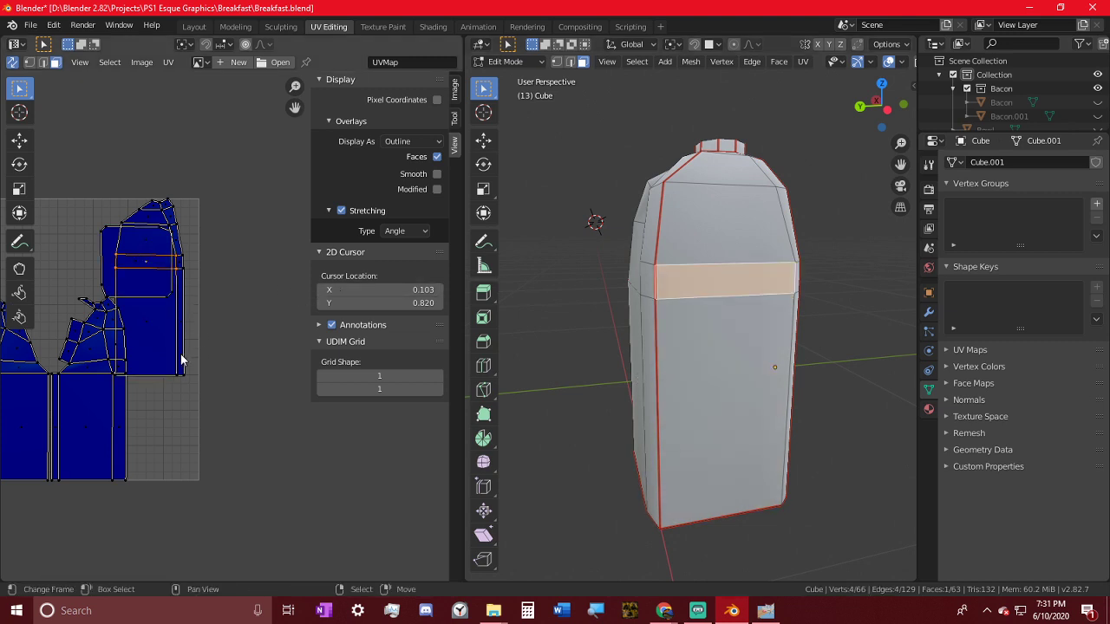
key(l)
key(g)
click(229, 507)
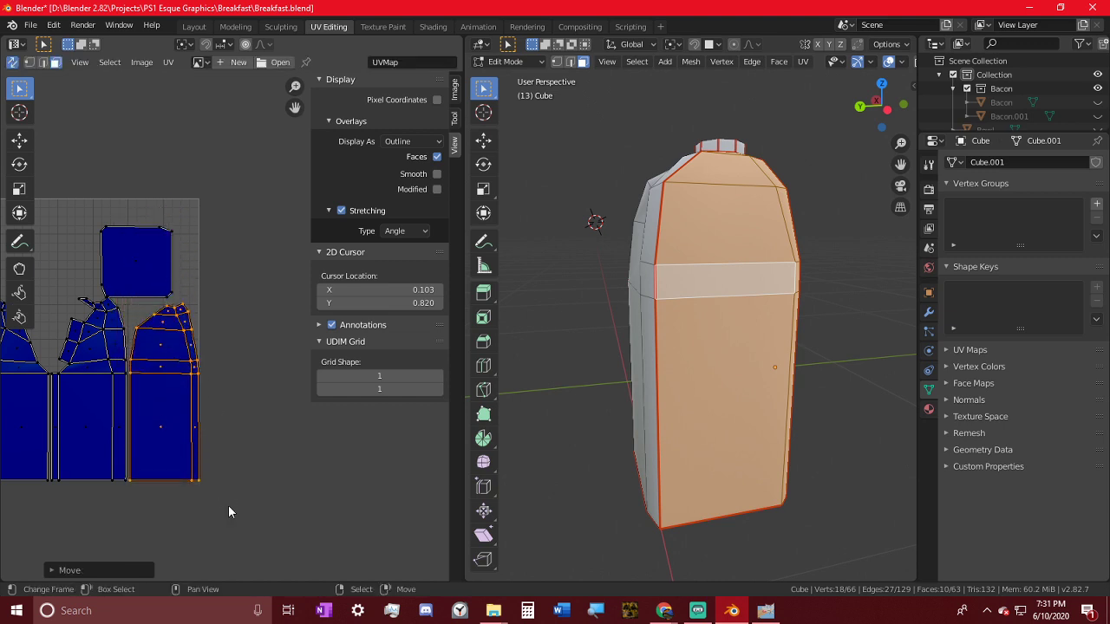
- Move the square bottom face island into the upper-right corner of the UV square
middle_drag(194, 412, 290, 441)
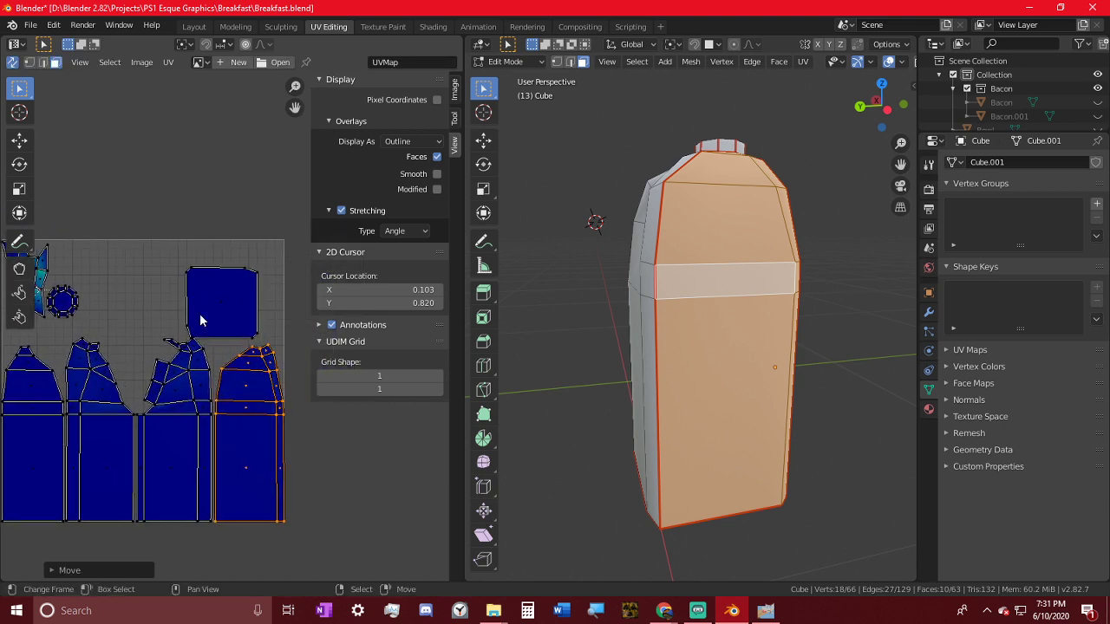
click(223, 309)
key(g)
click(250, 280)
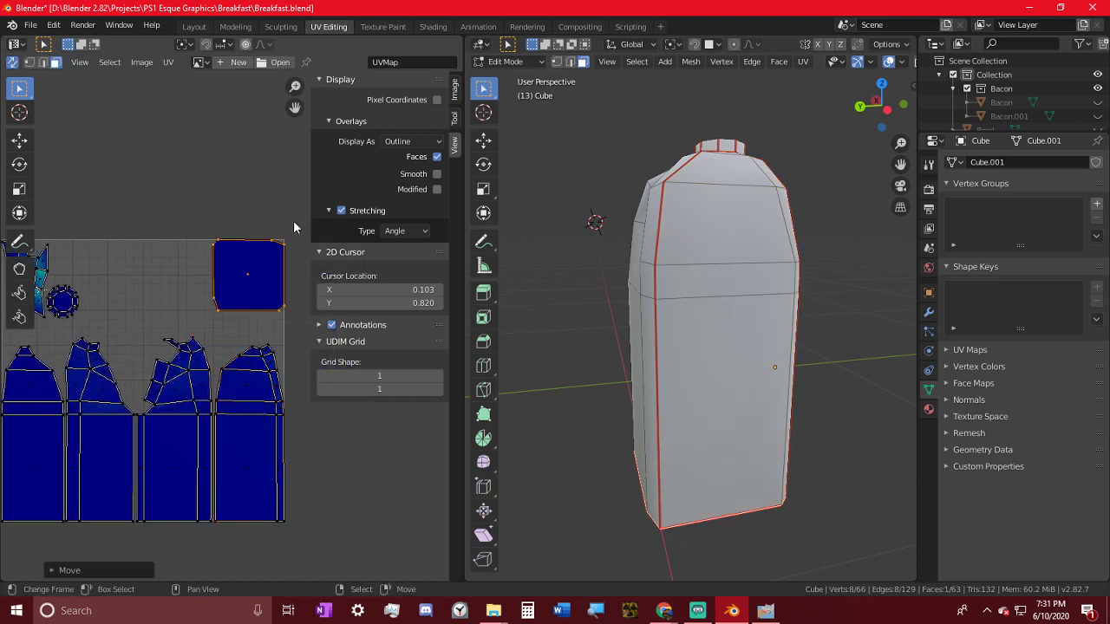
- Select the whole round cap island and move it to the upper middle of the UV square
middle_drag(76, 292, 135, 289)
click(135, 289)
key(l)
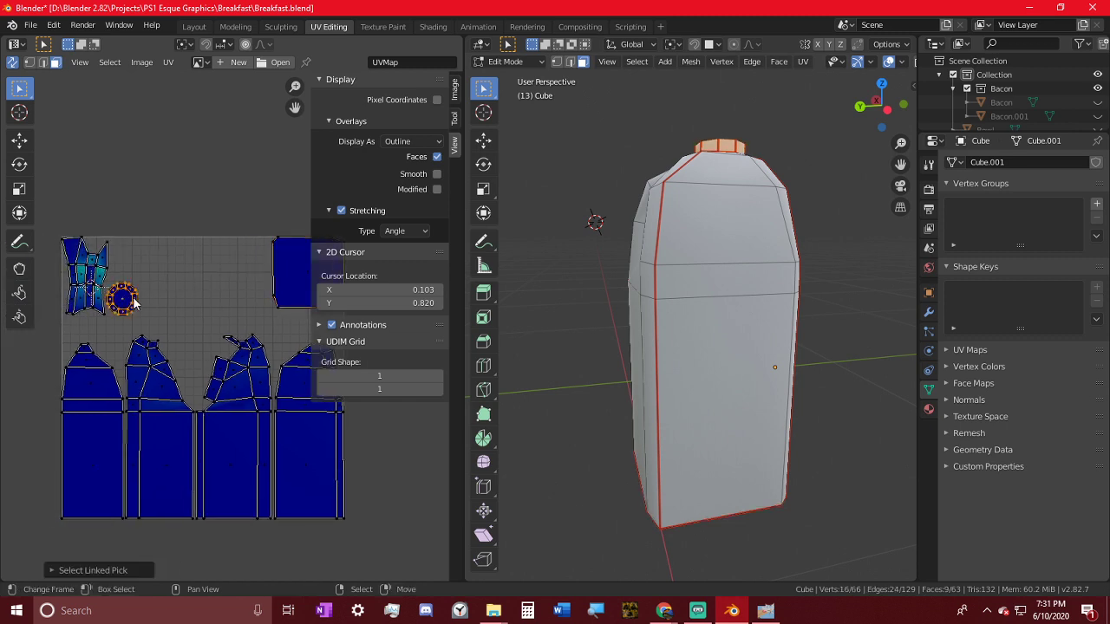
key(g)
click(209, 274)
- Select the whole handle island and move it slightly inward along the upper edge of the UV square
click(97, 287)
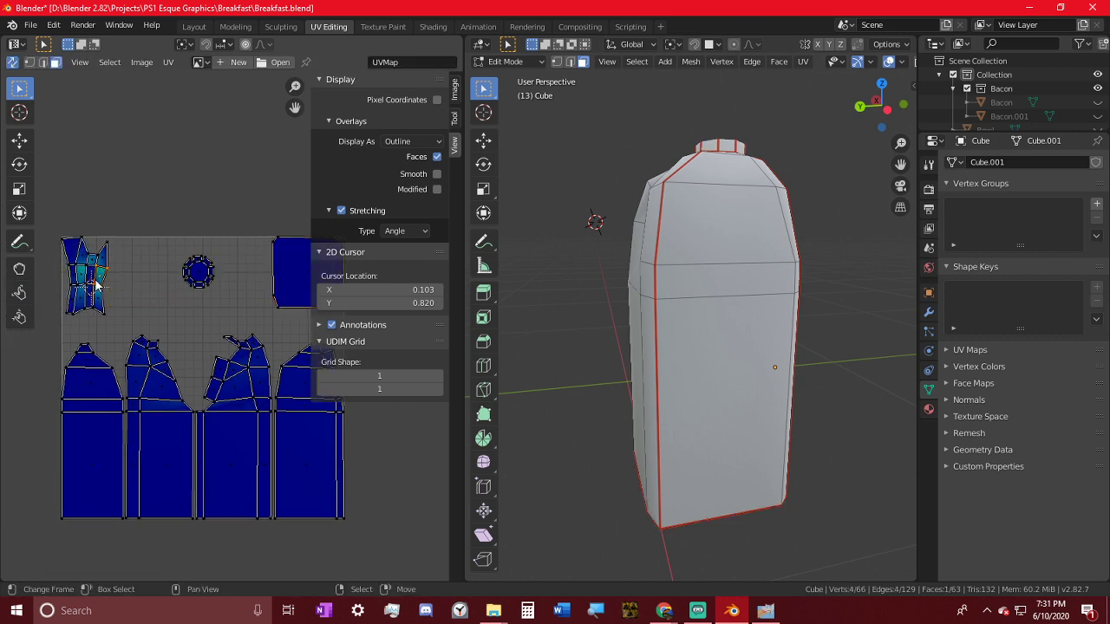
key(l)
key(g)
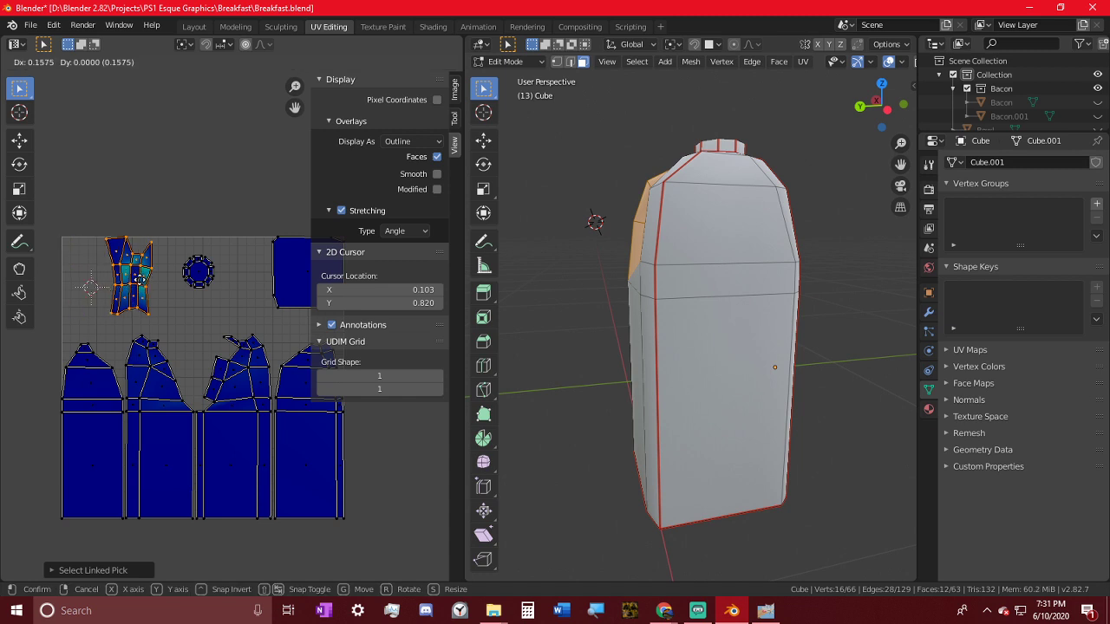
click(131, 283)
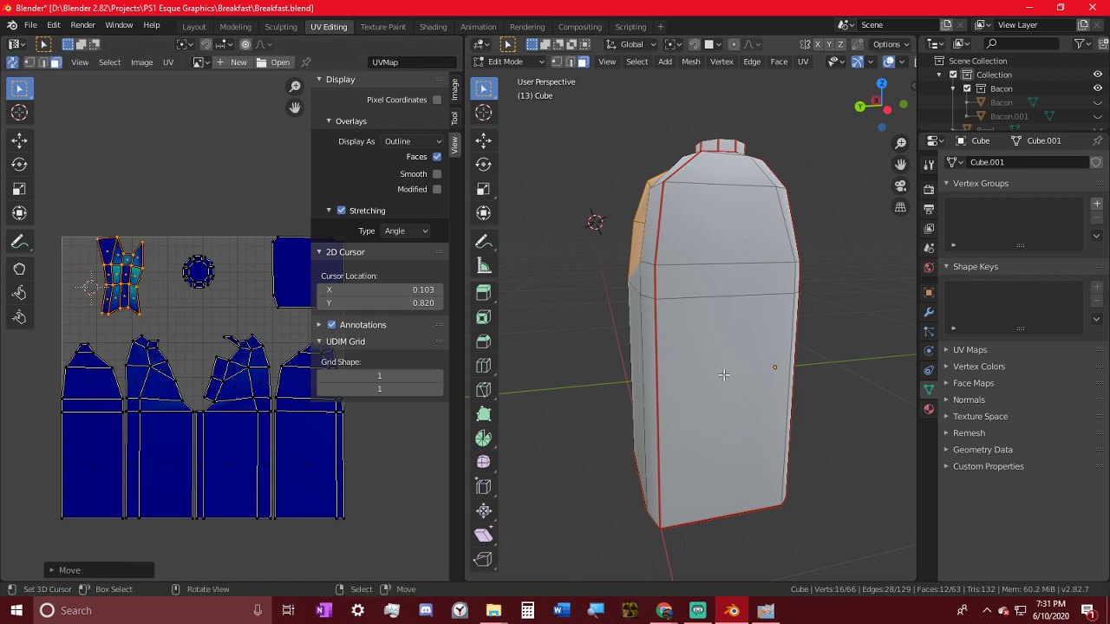
- Inspect the jug's shape and seams together with its arranged UV layout, and save the file
key(Tab)
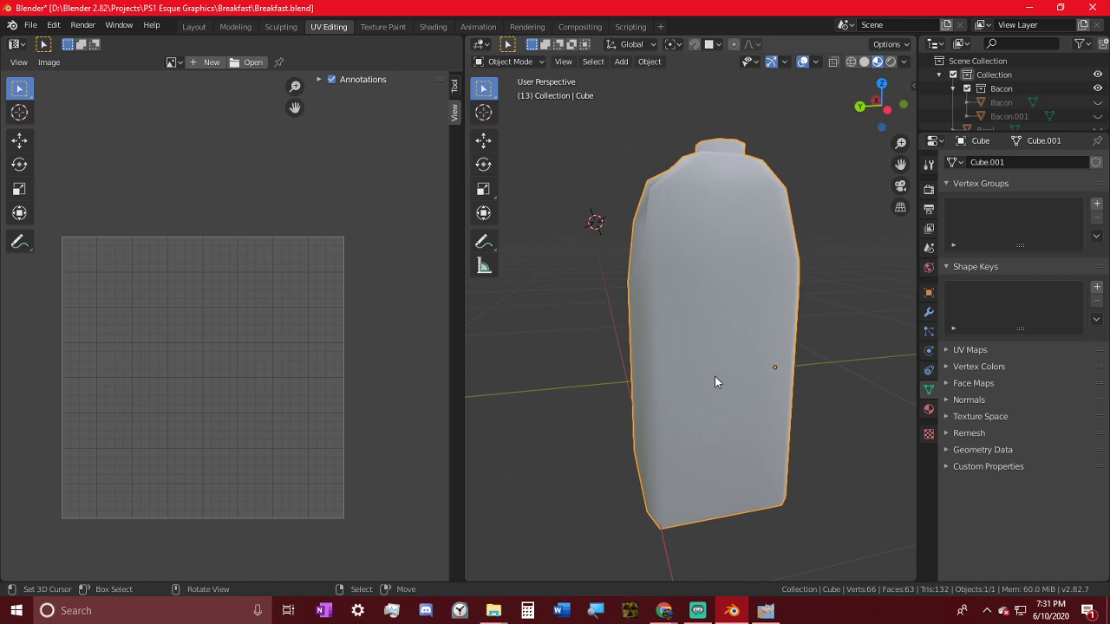
middle_drag(753, 509, 712, 331)
key(Tab)
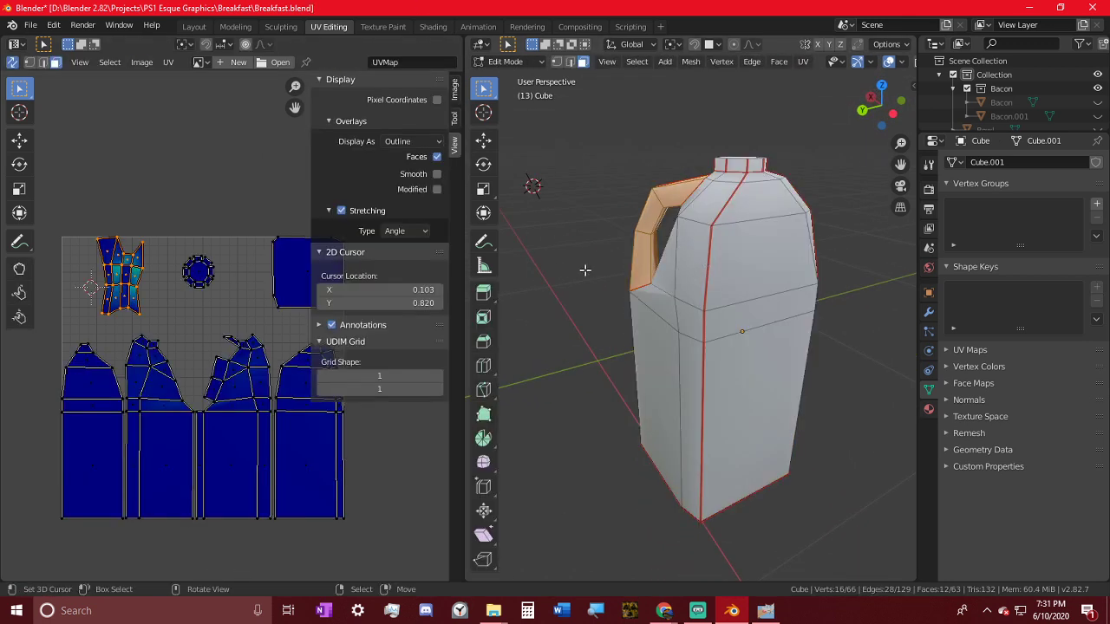
scroll(227, 314, up, 4)
key(Tab)
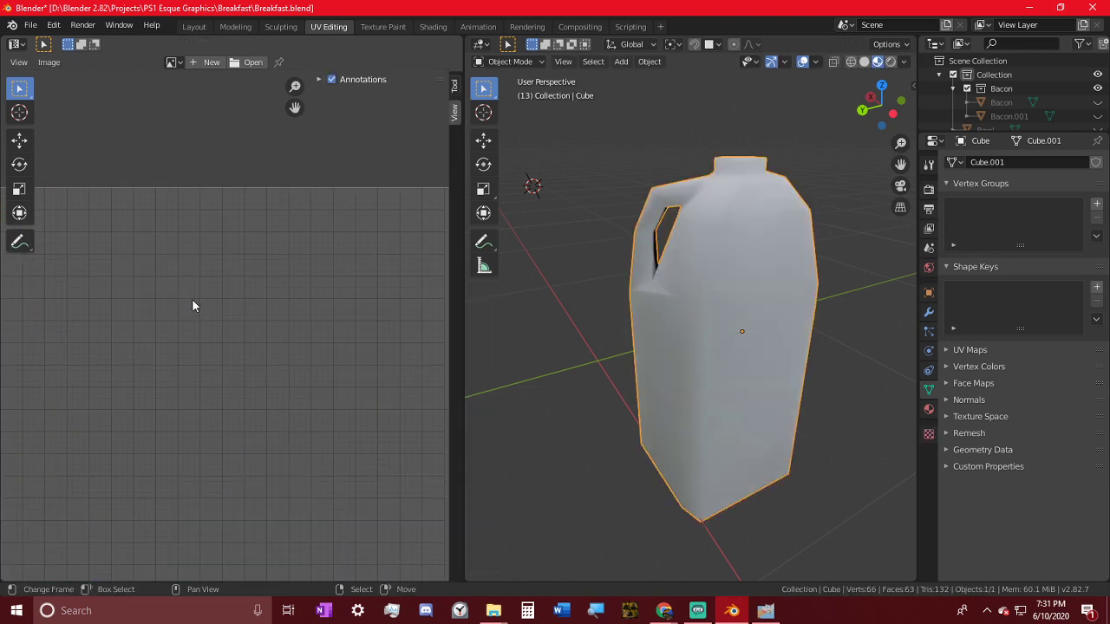
key(Tab)
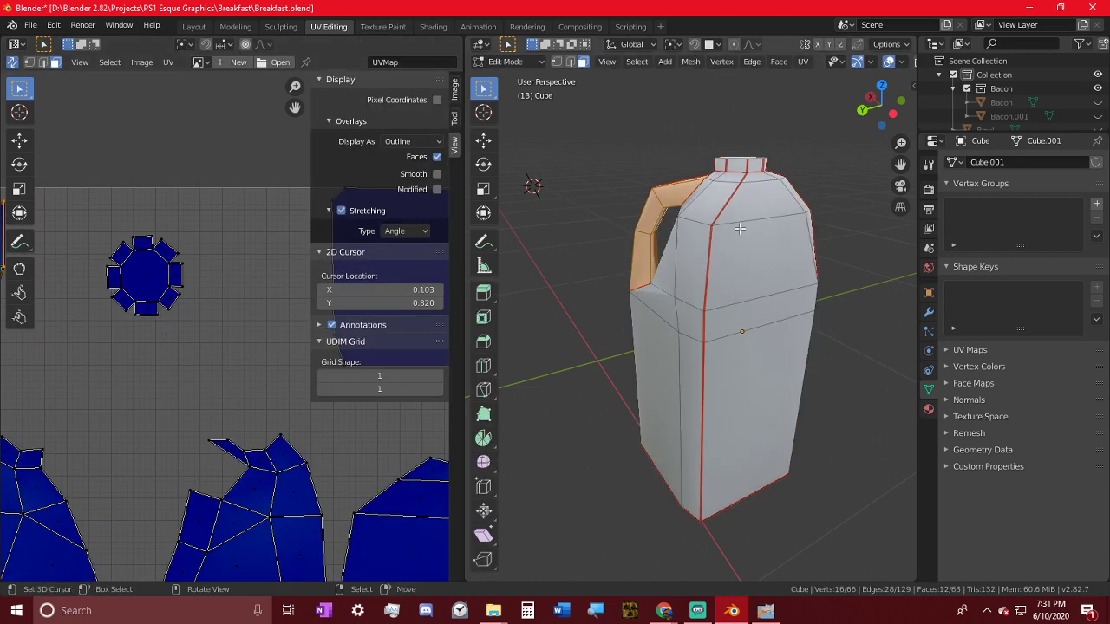
key(Tab)
key(ctrl+s)
key(Tab)
middle_drag(889, 62, 787, 47)
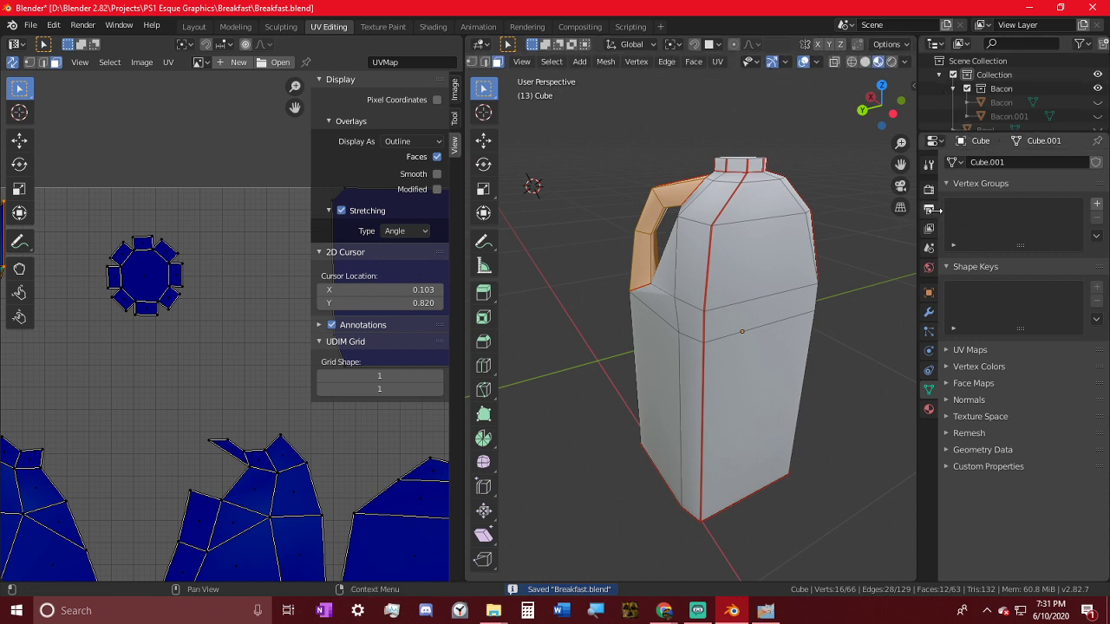
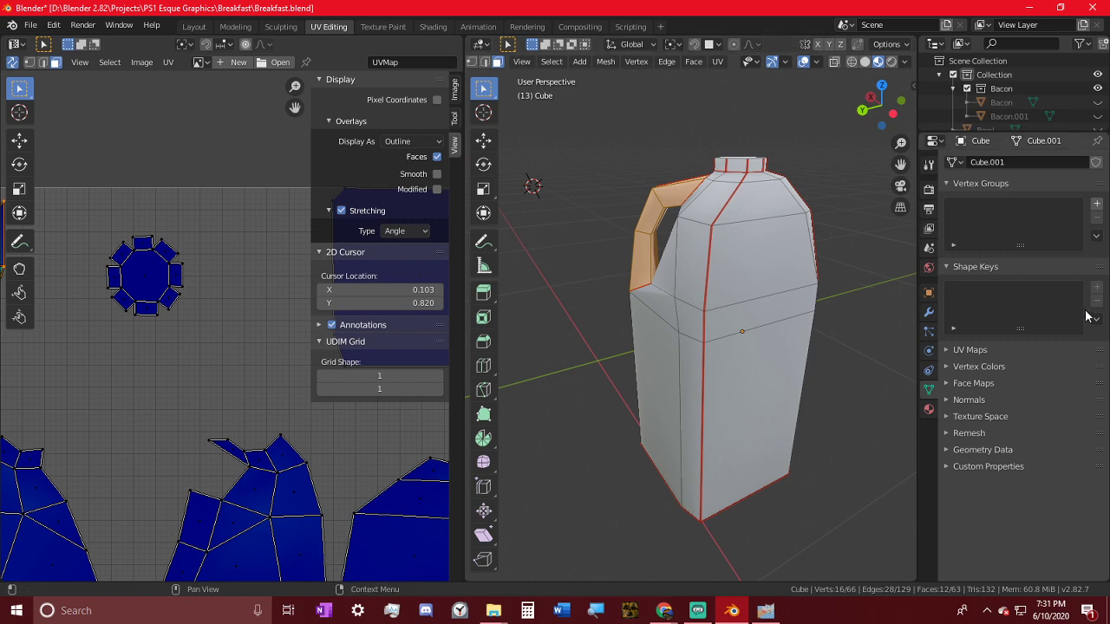
- Leave the jug's isolated view in Object Mode to show the whole breakfast scene, and save the file
key(Tab)
key(KP_Divide)
middle_drag(776, 321, 744, 309)
key(ctrl+s)
scroll(745, 309, up, 4)
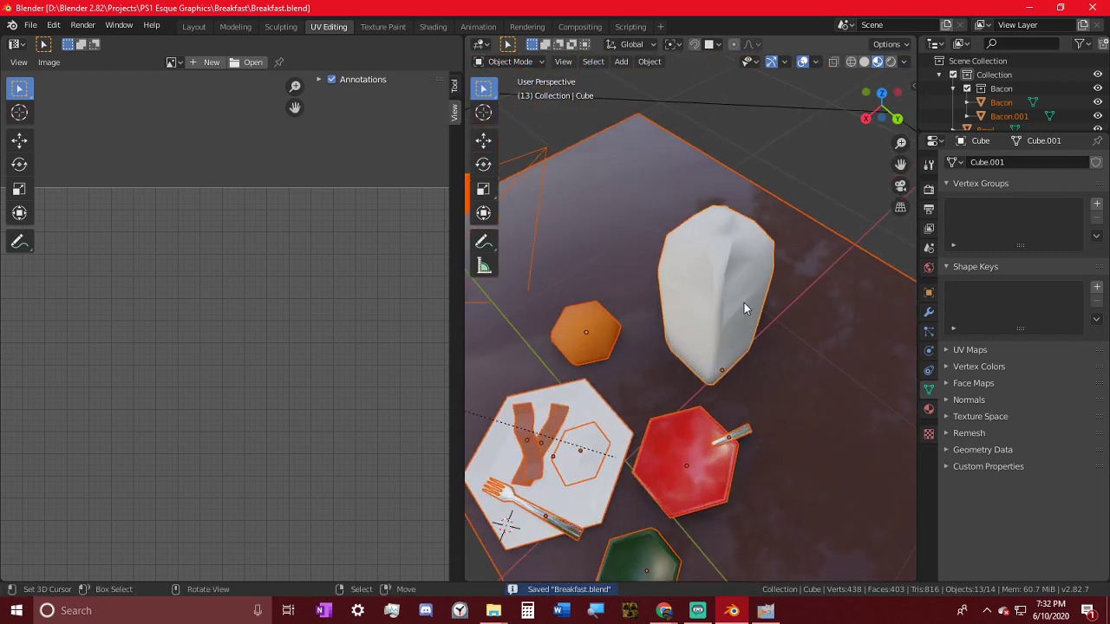
- Select only the milk jug and switch to the Texture Paint workspace with the jug in close view
click(731, 224)
key(Tab)
key(Tab)
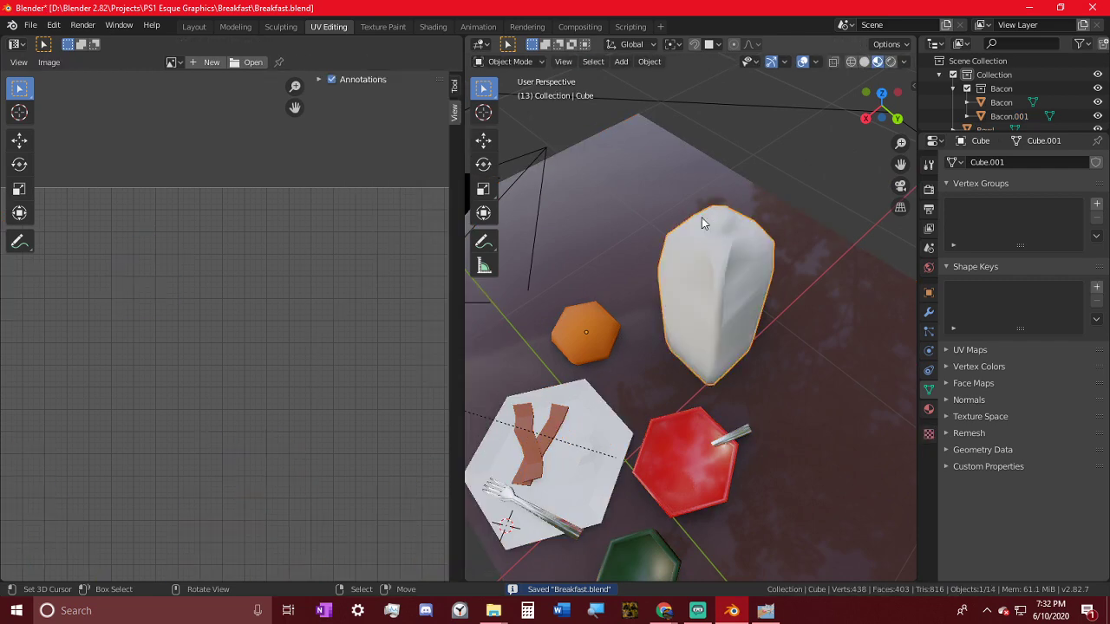
click(387, 26)
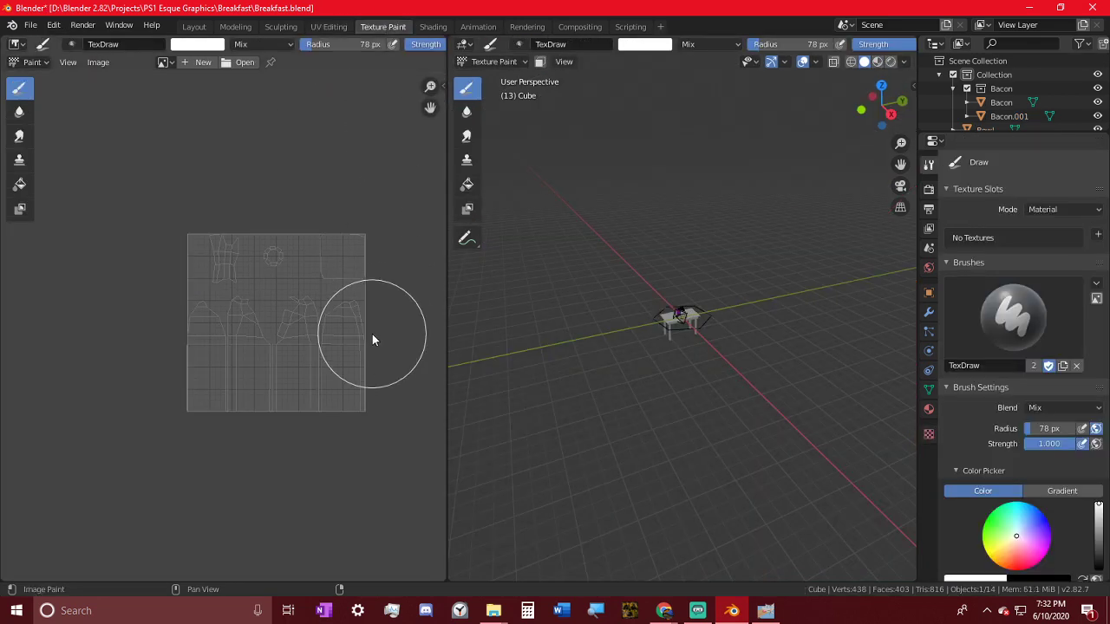
scroll(374, 335, up, 3)
middle_drag(397, 292, 298, 340)
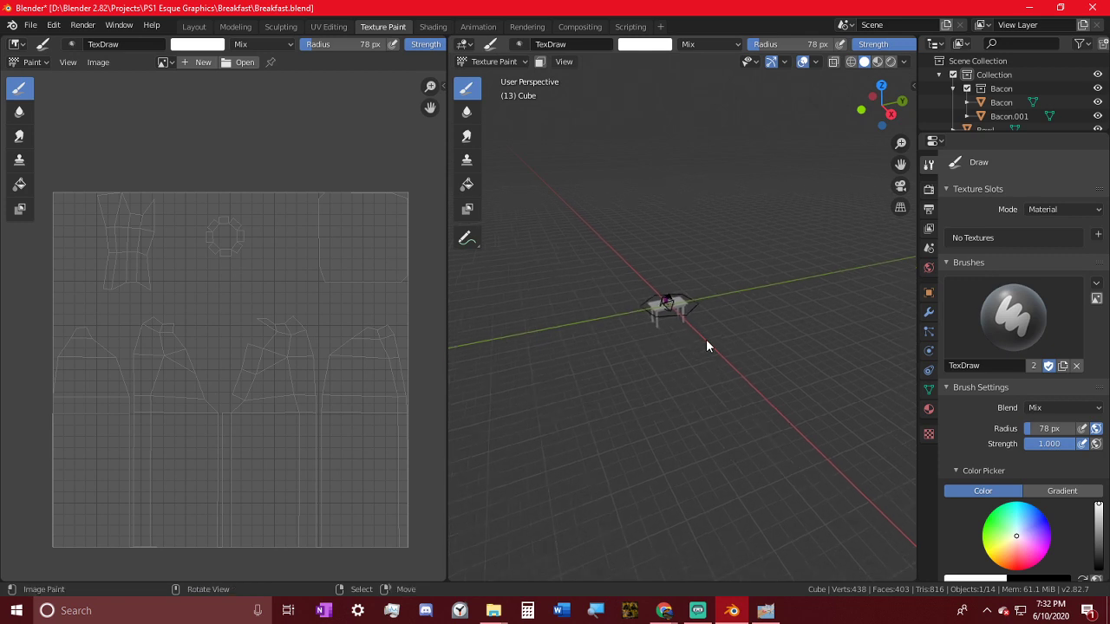
scroll(706, 339, up, 5)
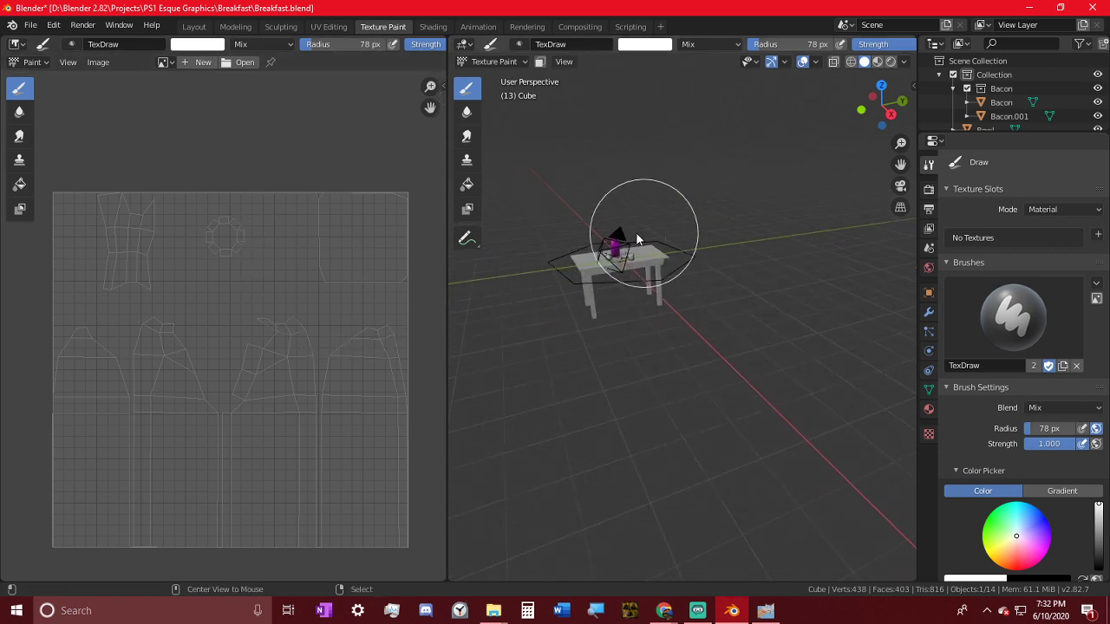
scroll(605, 240, up, 5)
scroll(706, 304, up, 3)
middle_drag(744, 307, 751, 261)
scroll(734, 305, up, 6)
scroll(656, 255, up, 4)
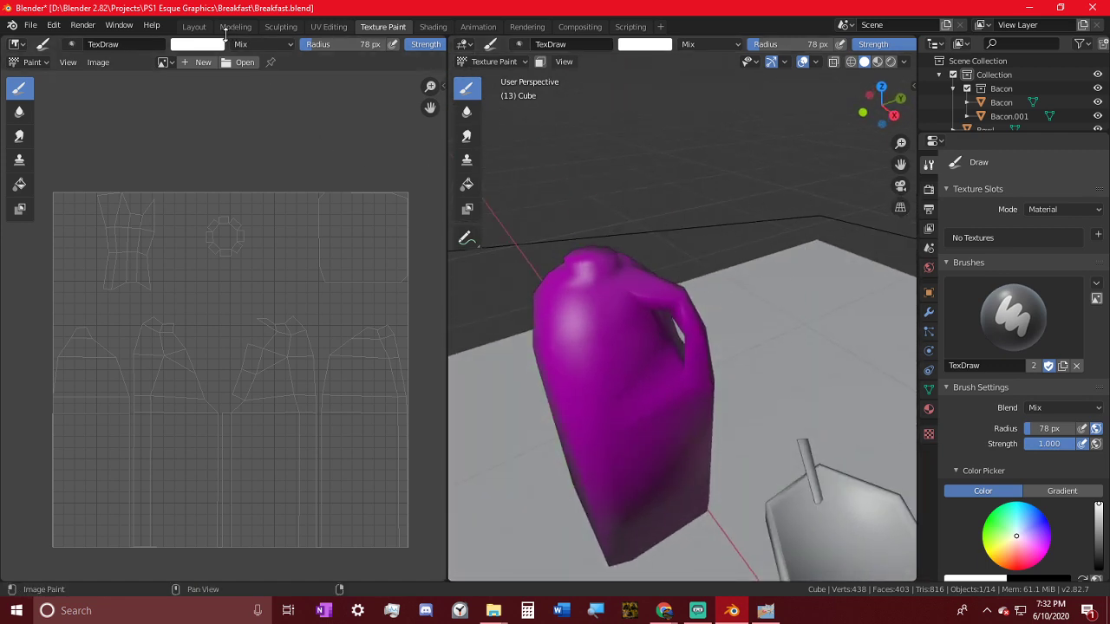
- Create a blank white image named Milk, 256 px wide and 256 px high
click(208, 62)
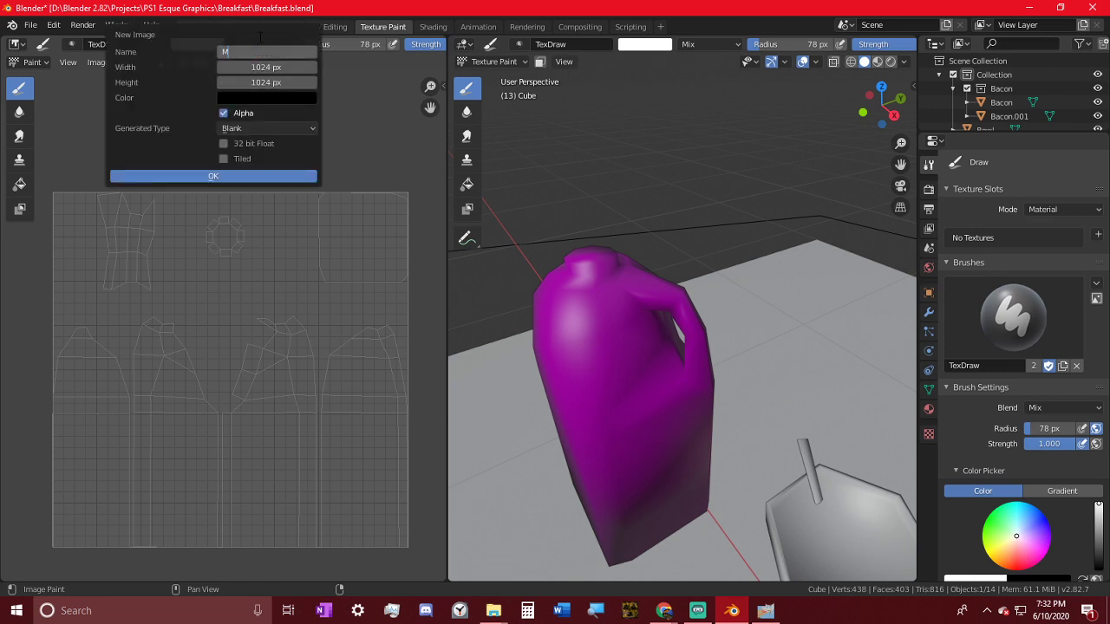
key(Return)
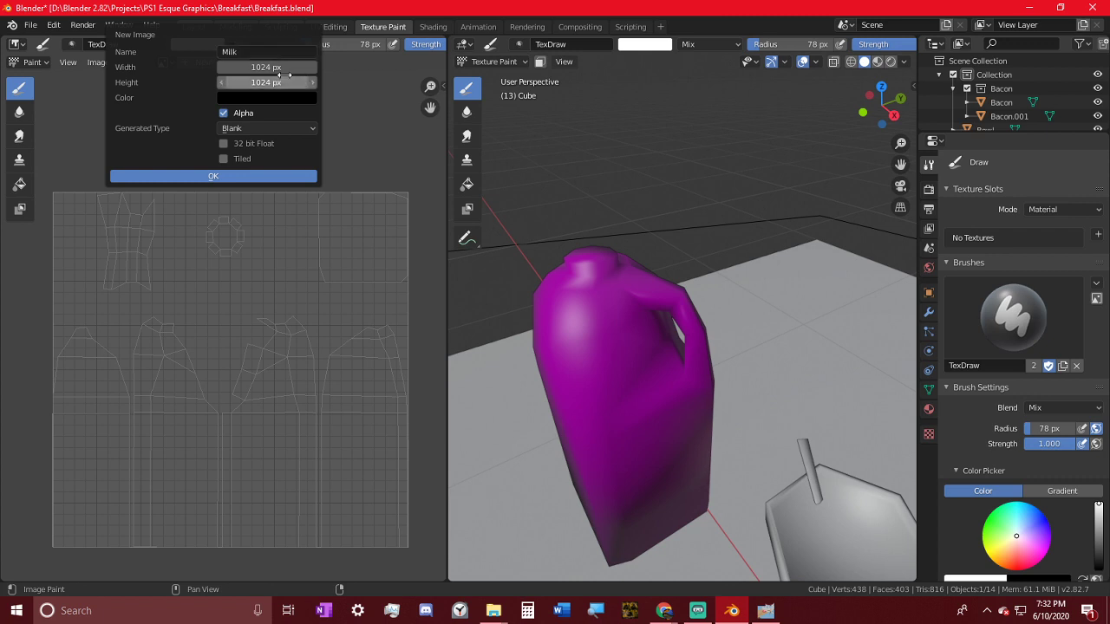
click(260, 66)
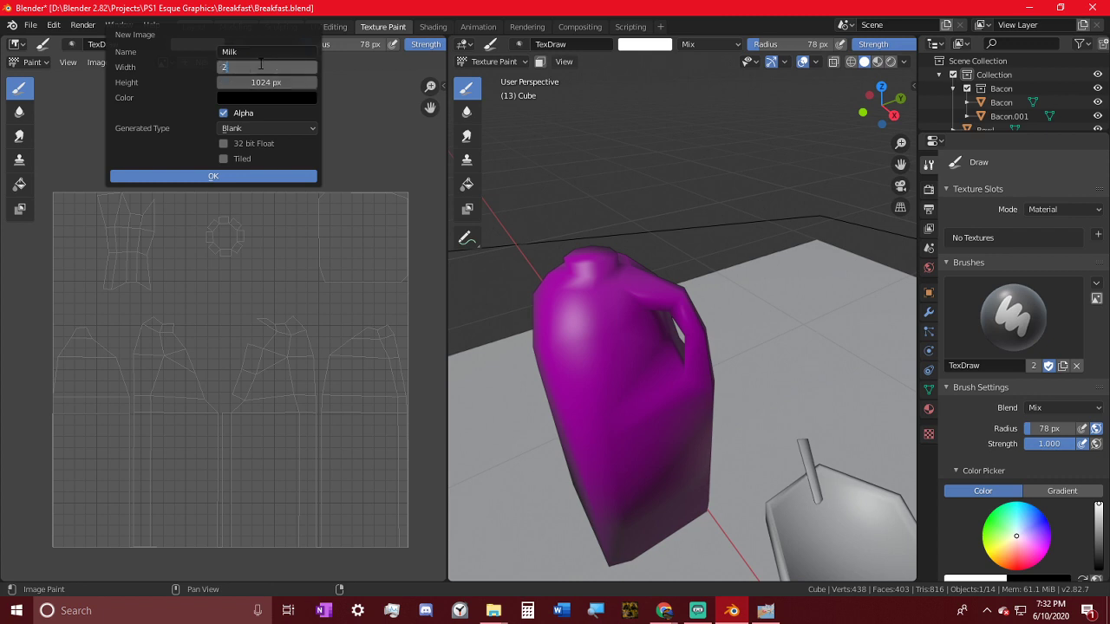
click(263, 80)
text(2)
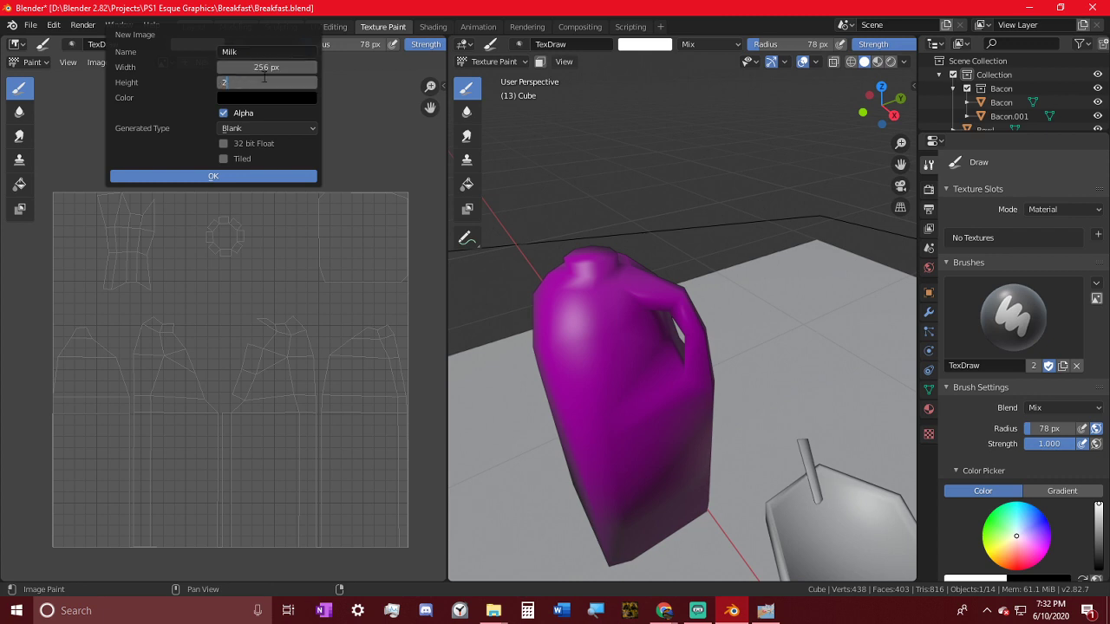
text(56)
key(Return)
click(252, 99)
drag(337, 171, 337, 111)
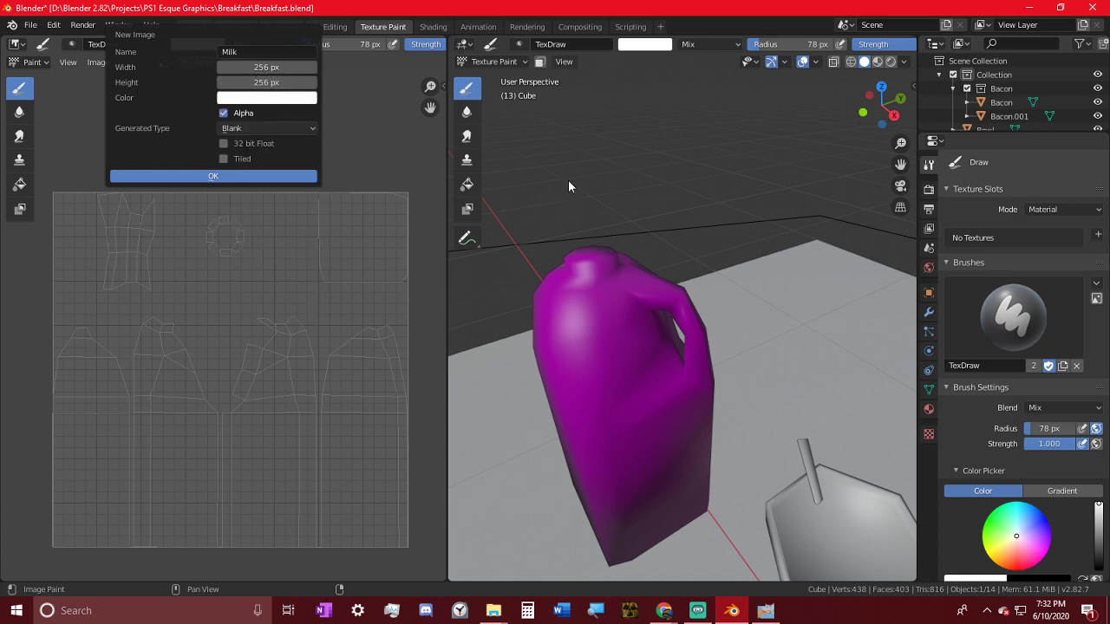
click(265, 176)
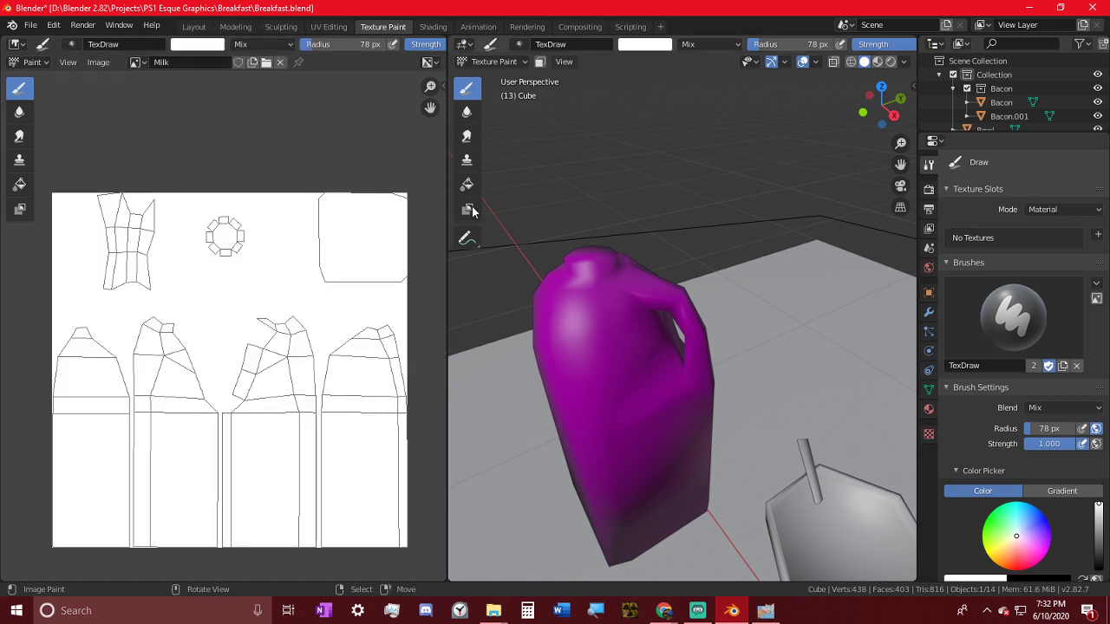
- Connect an Image Texture using the Milk image to the Base Color of the jug's Milk material
click(928, 409)
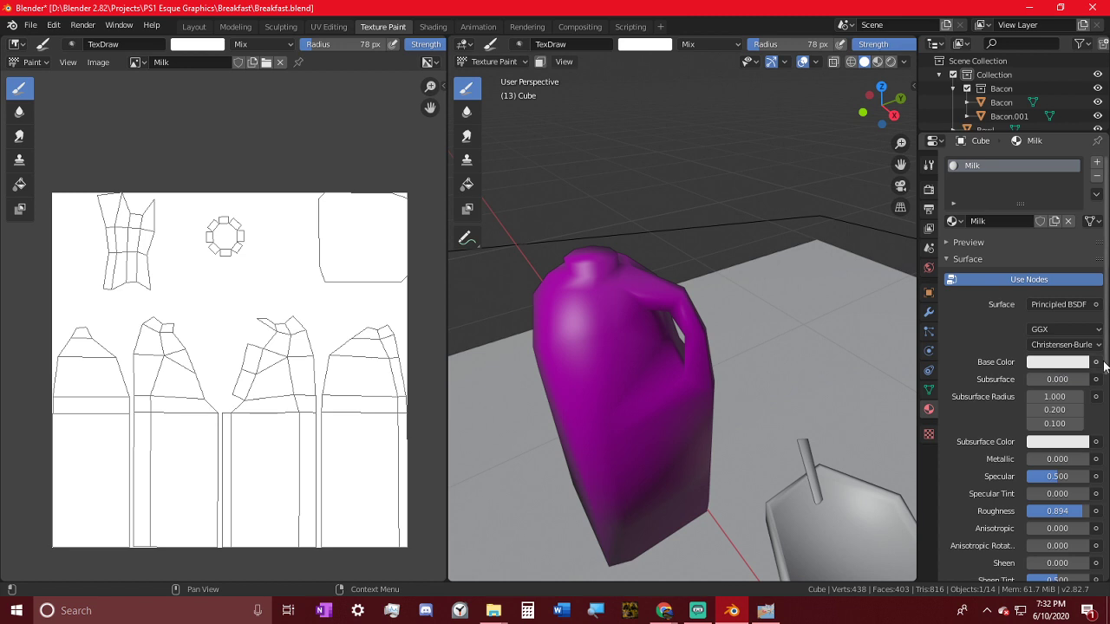
click(1096, 362)
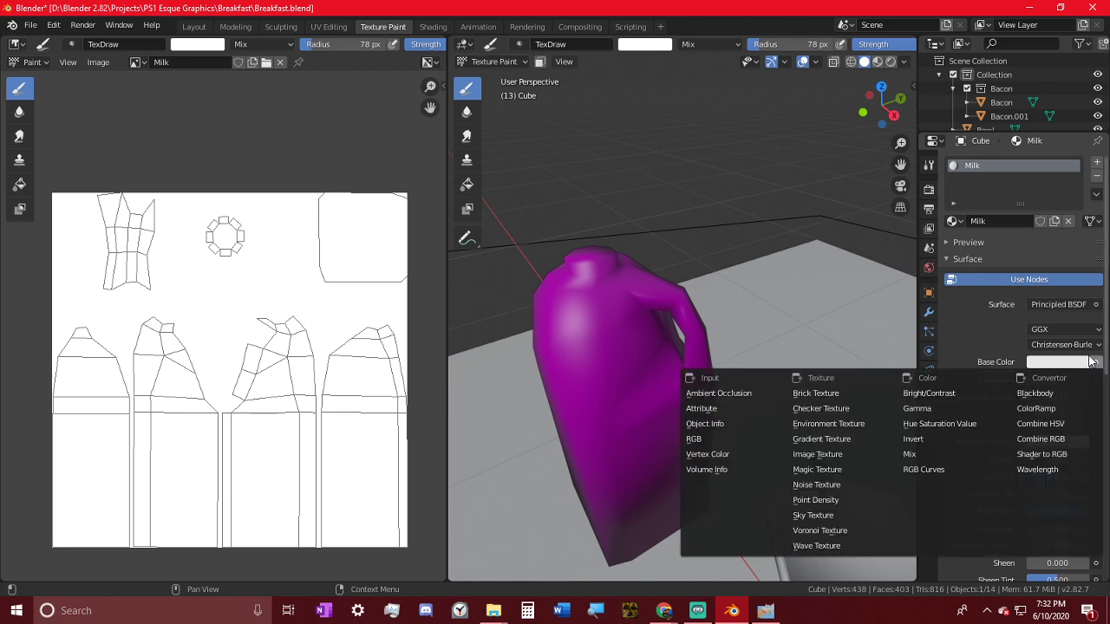
click(1090, 361)
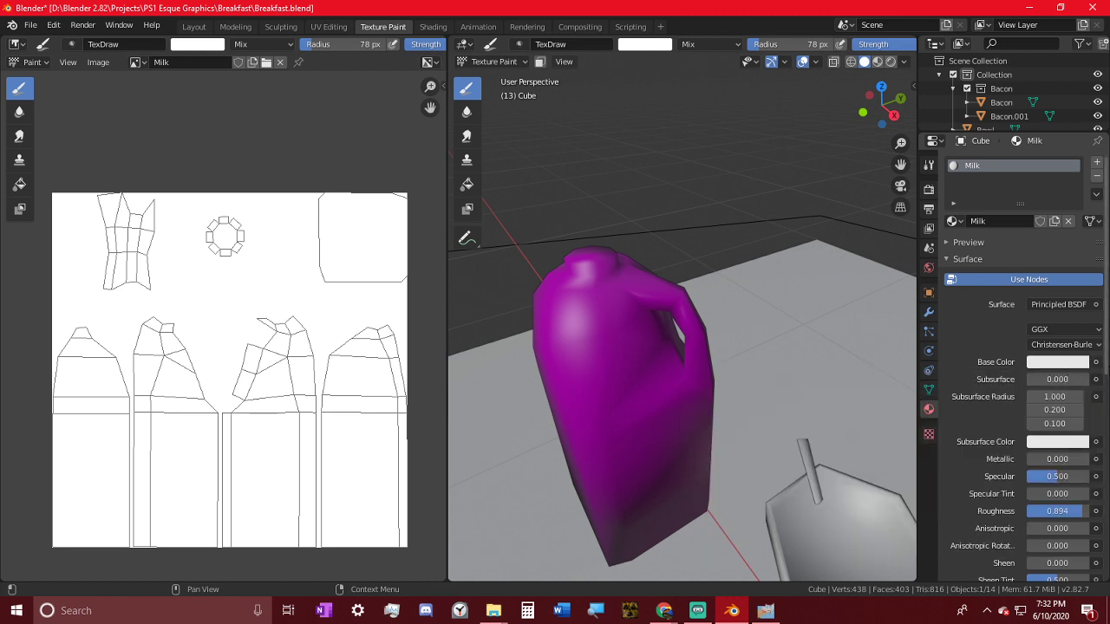
click(1096, 363)
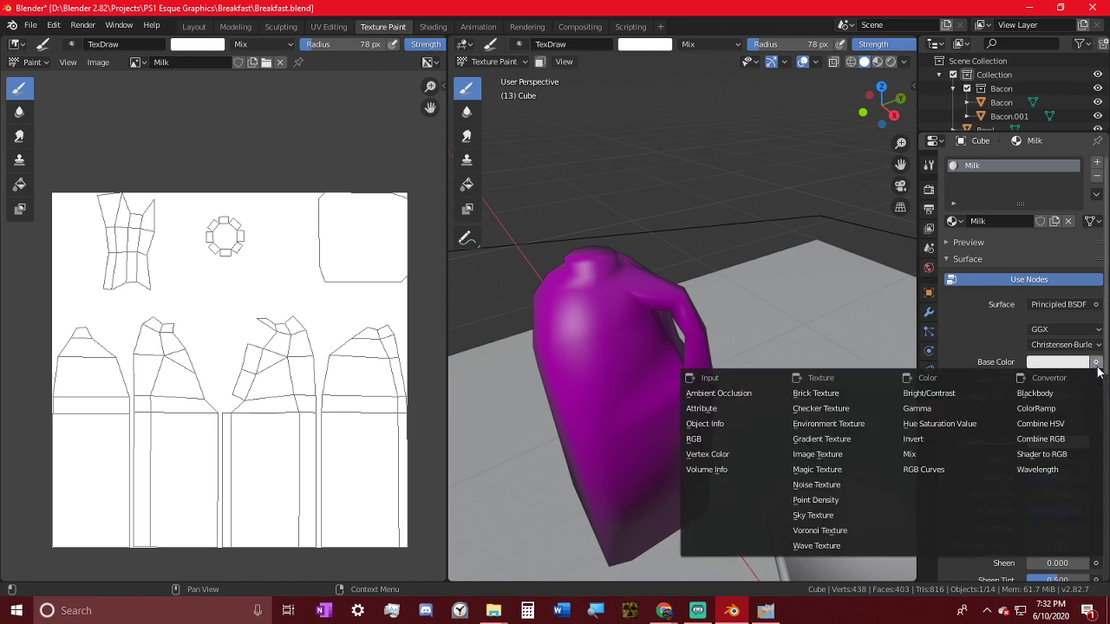
click(866, 453)
click(1038, 383)
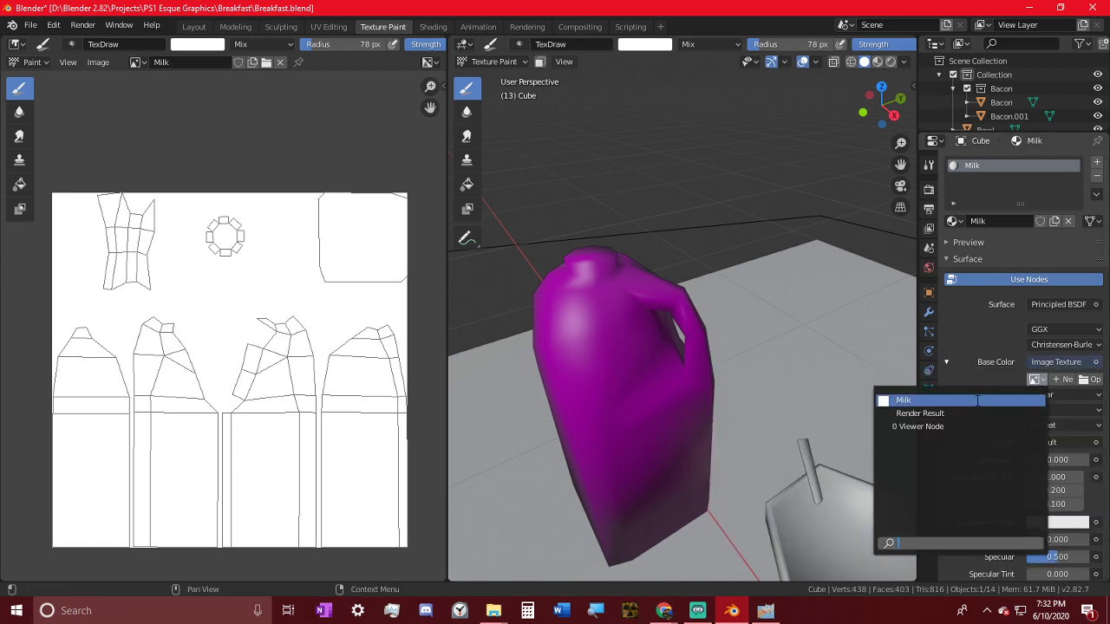
click(936, 398)
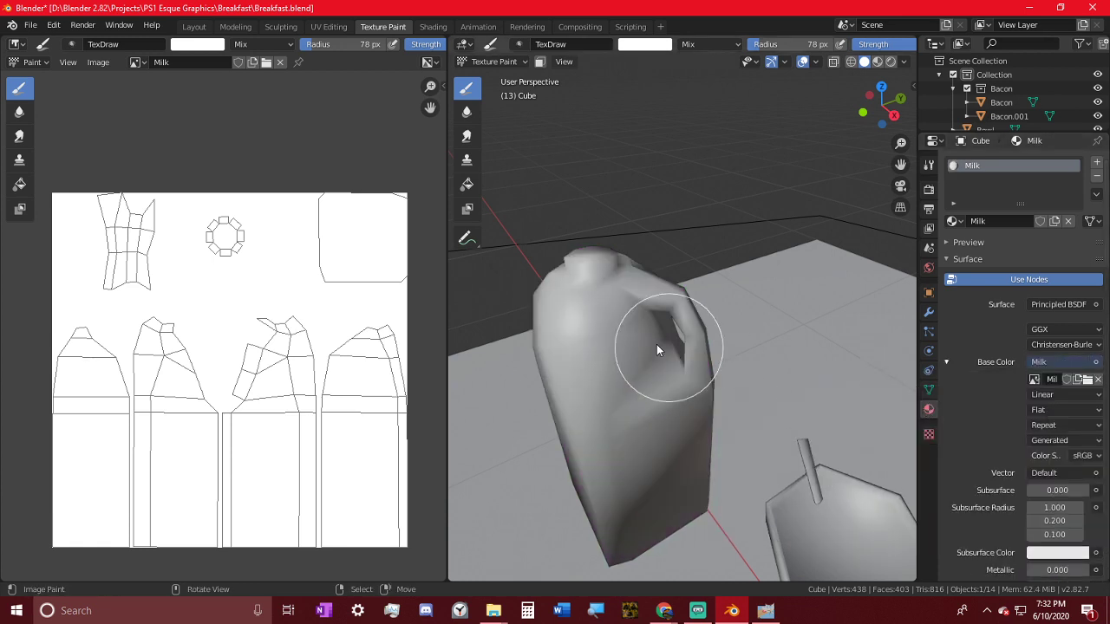
- Paint the jug's cap island blue (H 0.621, S 0.754, V 1.000) on the Milk image with a 26 px brush
click(191, 43)
click(255, 80)
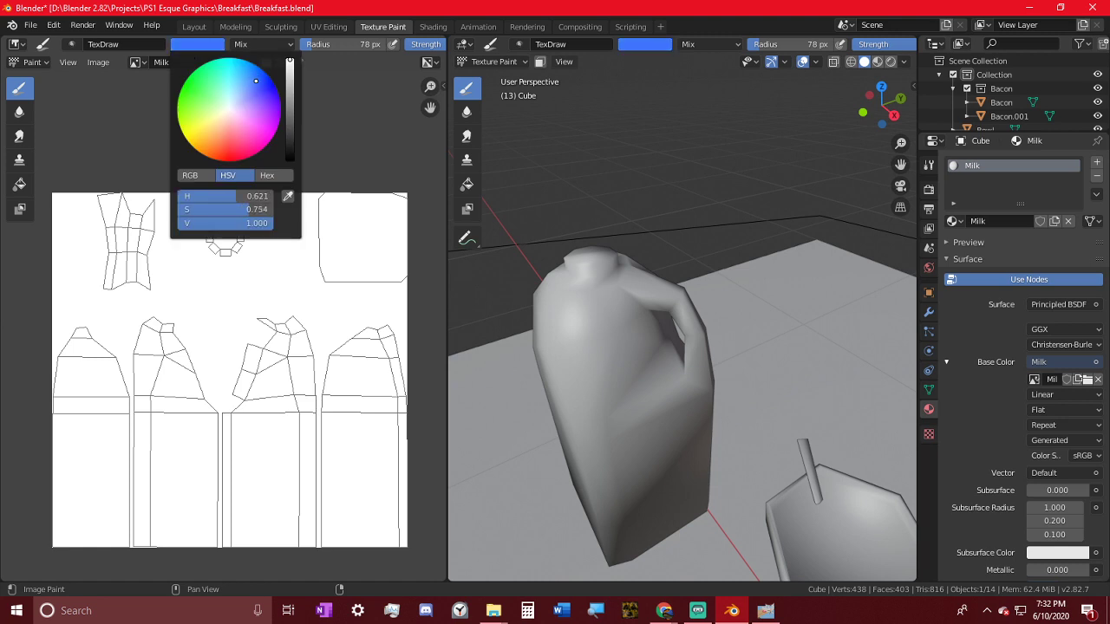
key(f)
click(168, 252)
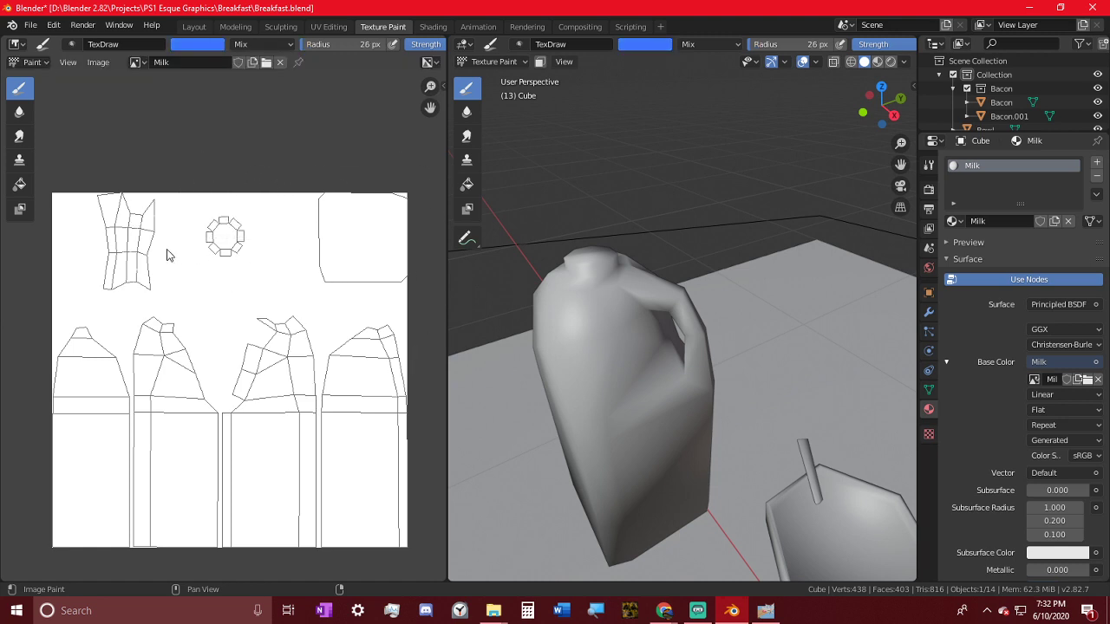
click(224, 236)
- Show the jug's side in Right Orthographic view and change the brush color to light cyan-blue
mouse_move(659, 295)
middle_down()
mouse_move(666, 264)
mouse_move(622, 321)
mouse_move(728, 320)
mouse_move(694, 391)
mouse_move(696, 369)
middle_up()
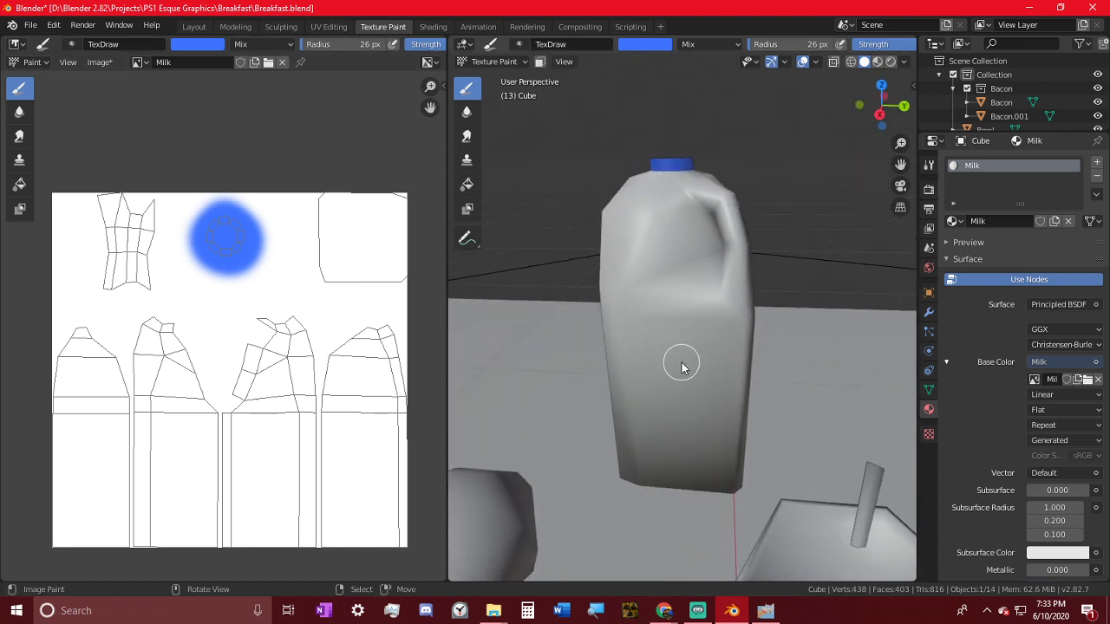
key(KP_3)
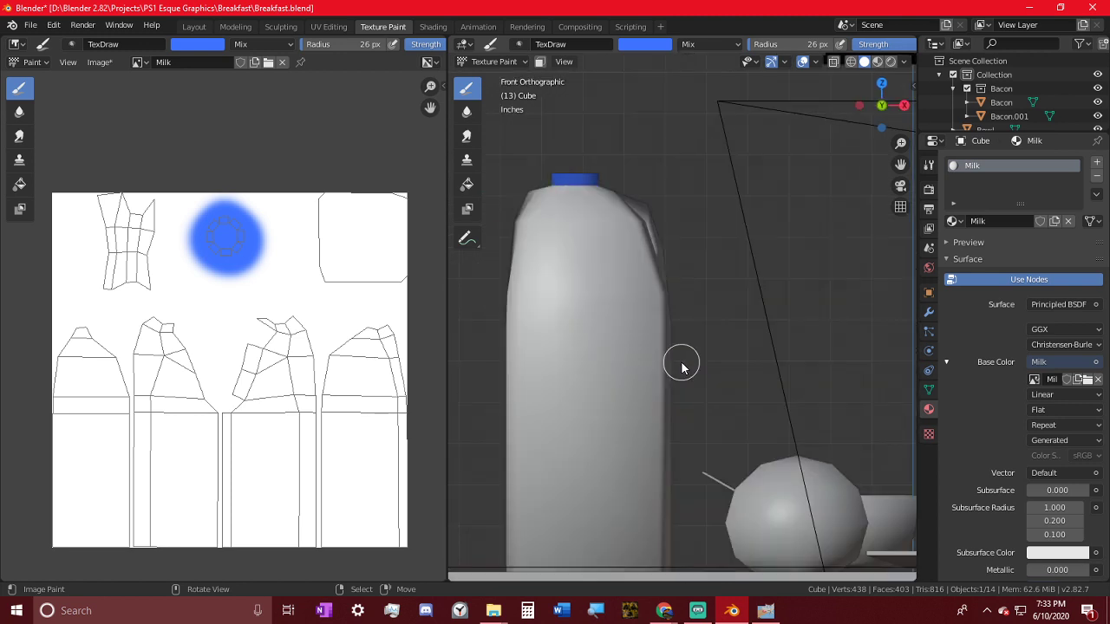
scroll(682, 366, up, 3)
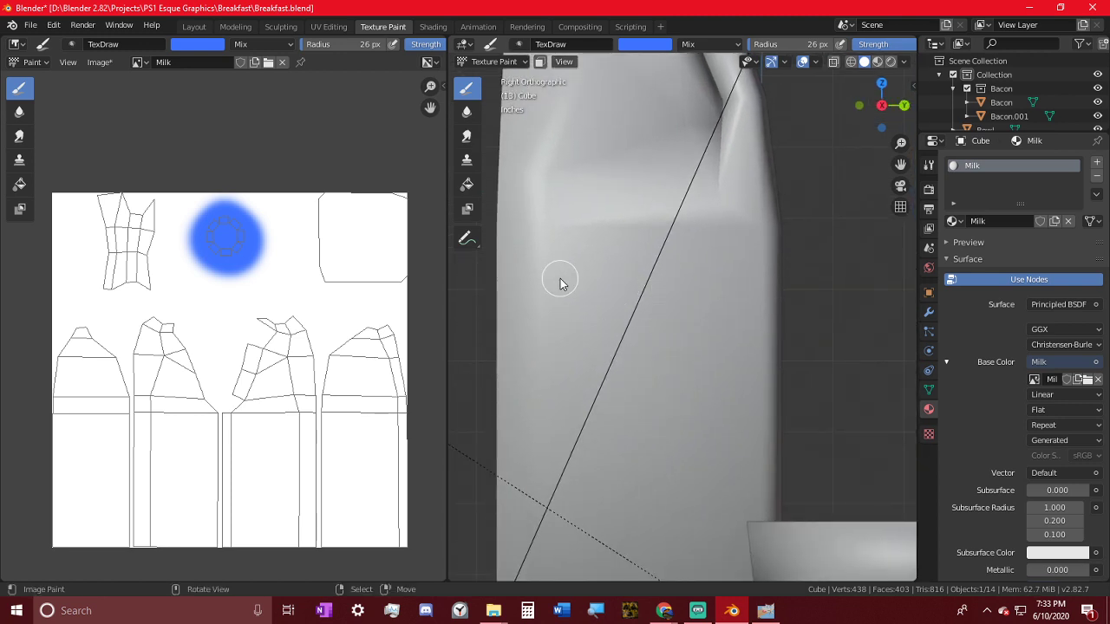
click(646, 44)
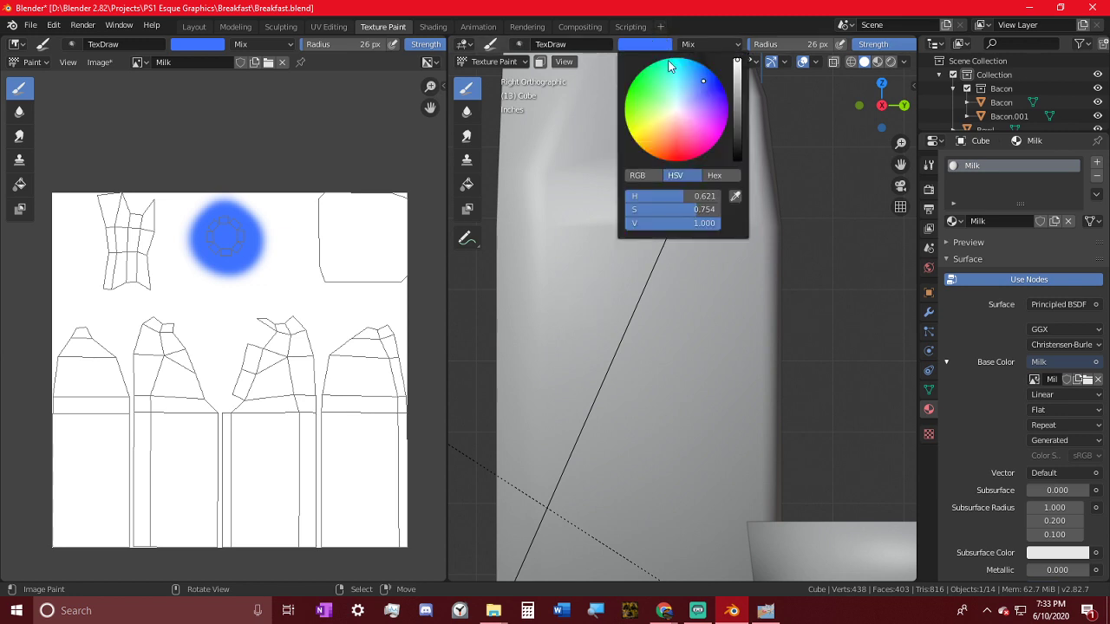
click(692, 74)
drag(692, 73, 686, 73)
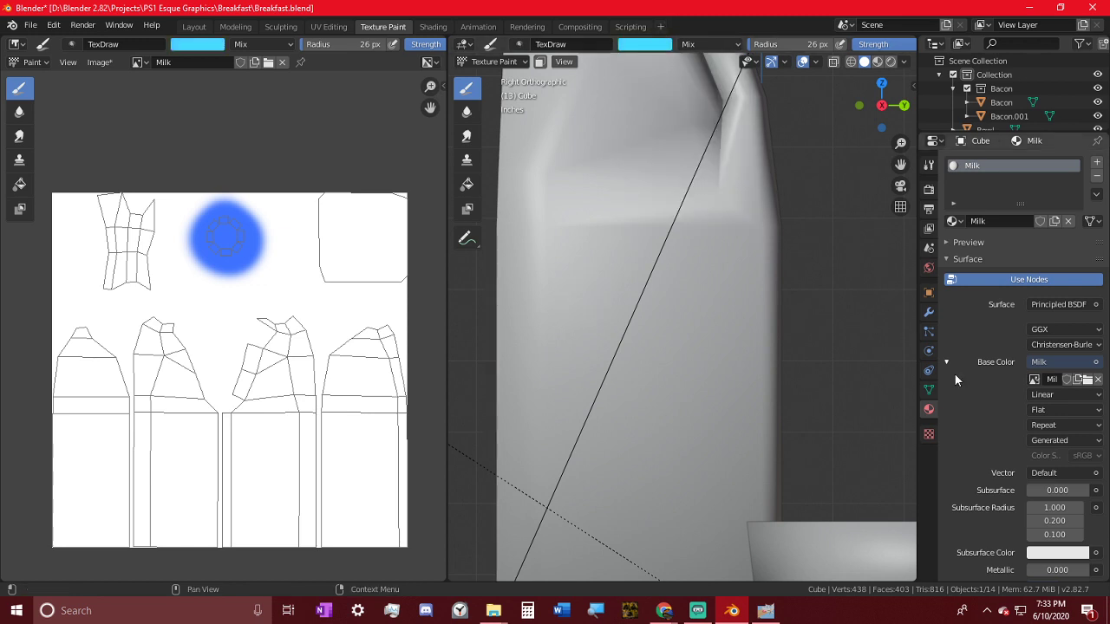
- Set the Milk image texture's interpolation to Closest
click(1045, 394)
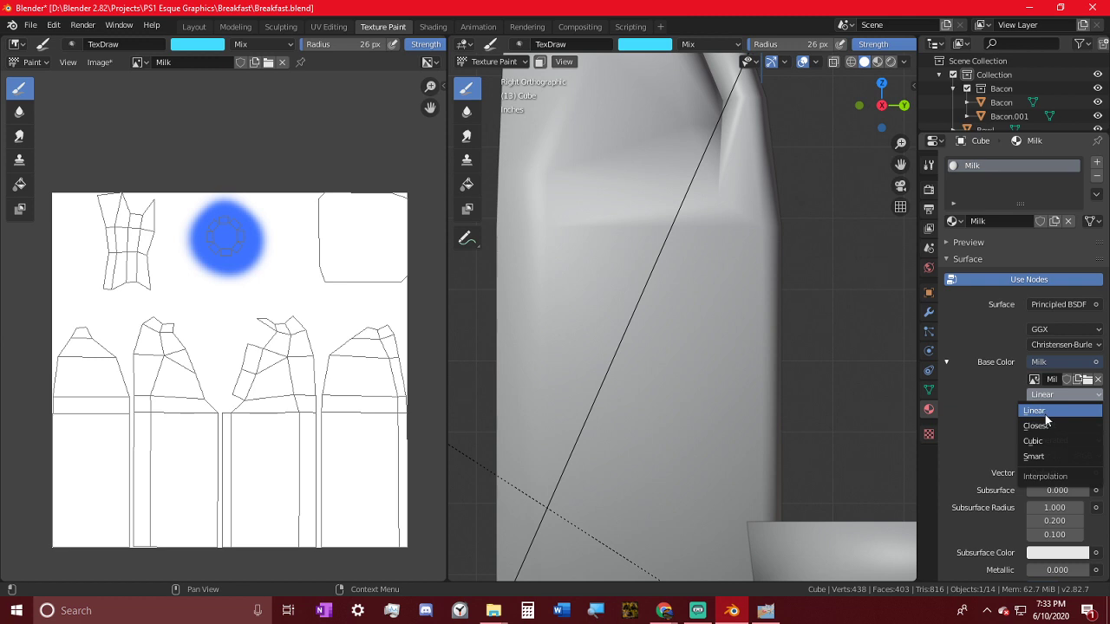
click(1046, 422)
shift+middle_drag(676, 373, 726, 315)
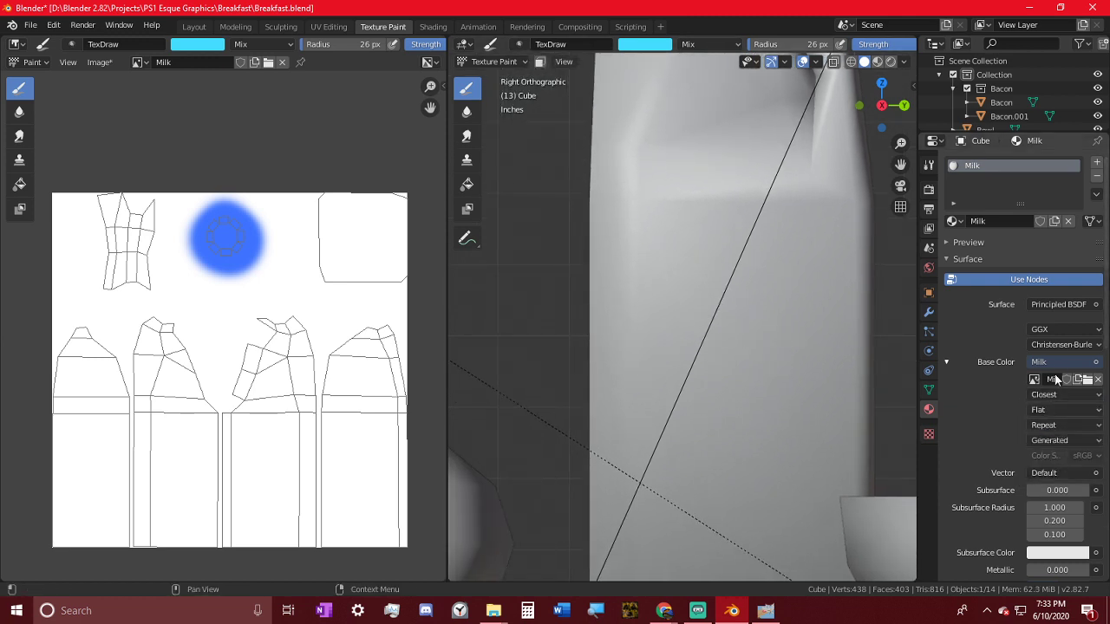
- Set the Draw brush's stroke method to Line
scroll(1065, 458, down, 8)
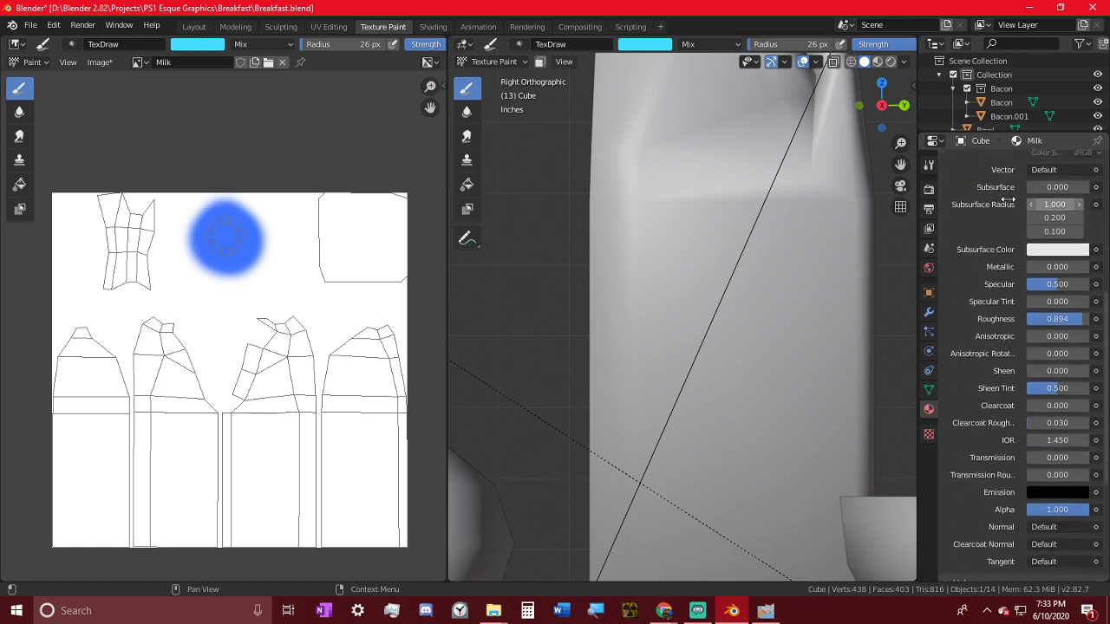
scroll(1006, 178, up, 8)
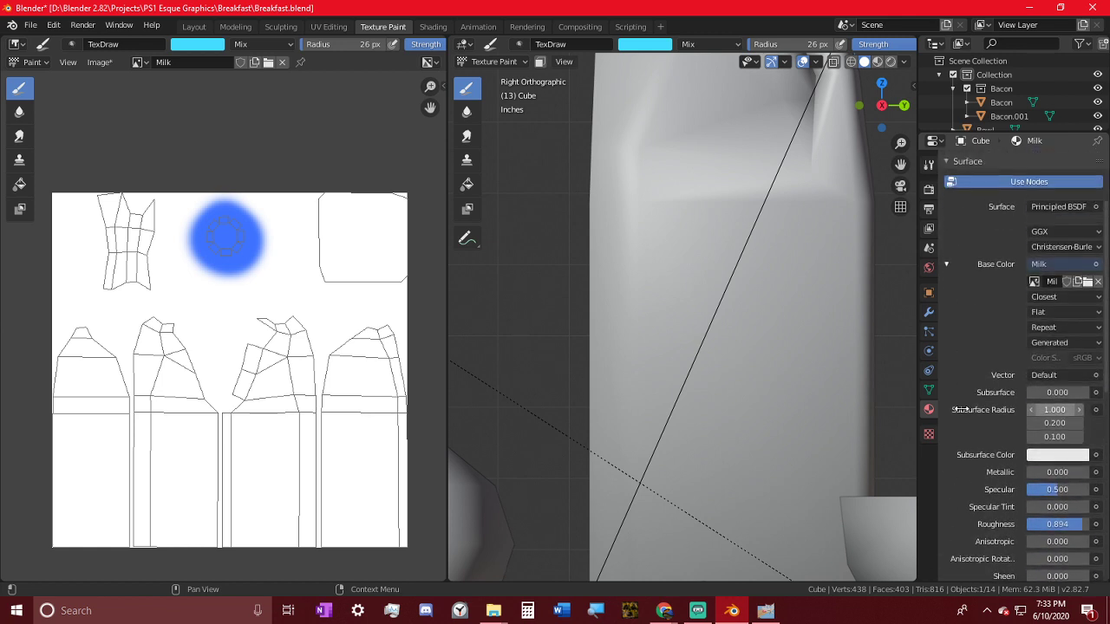
click(929, 165)
scroll(1025, 204, down, 5)
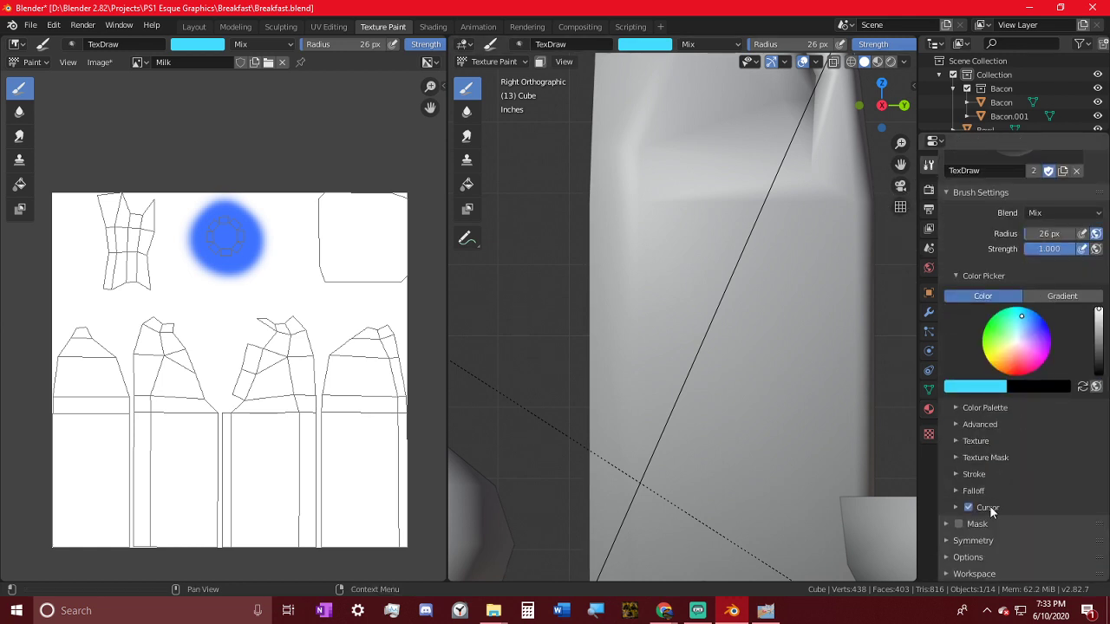
click(980, 473)
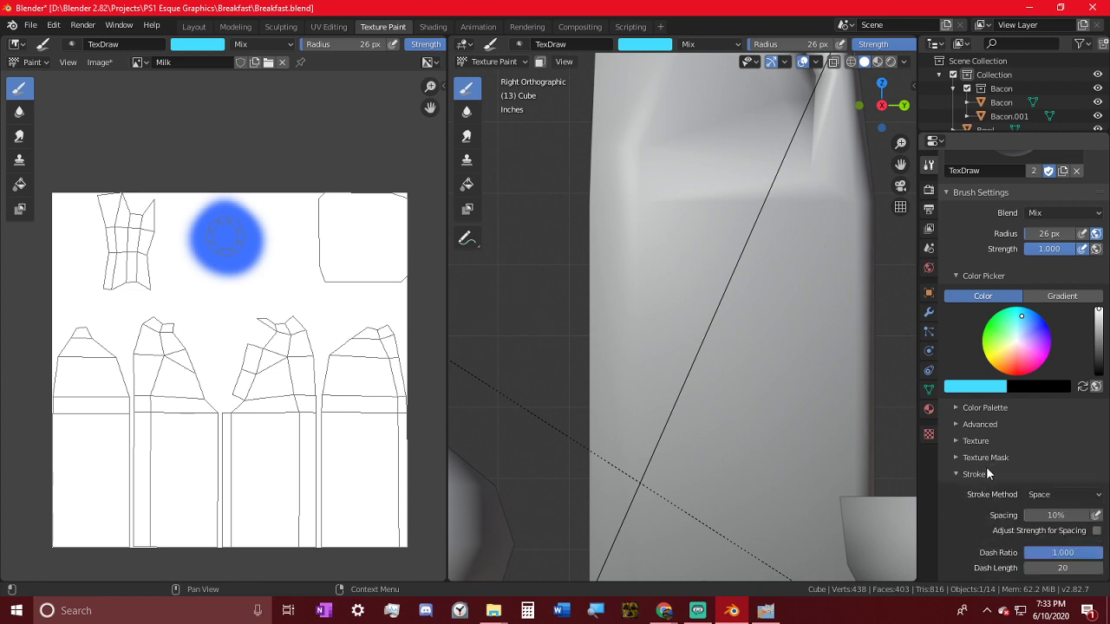
click(1043, 494)
click(1046, 404)
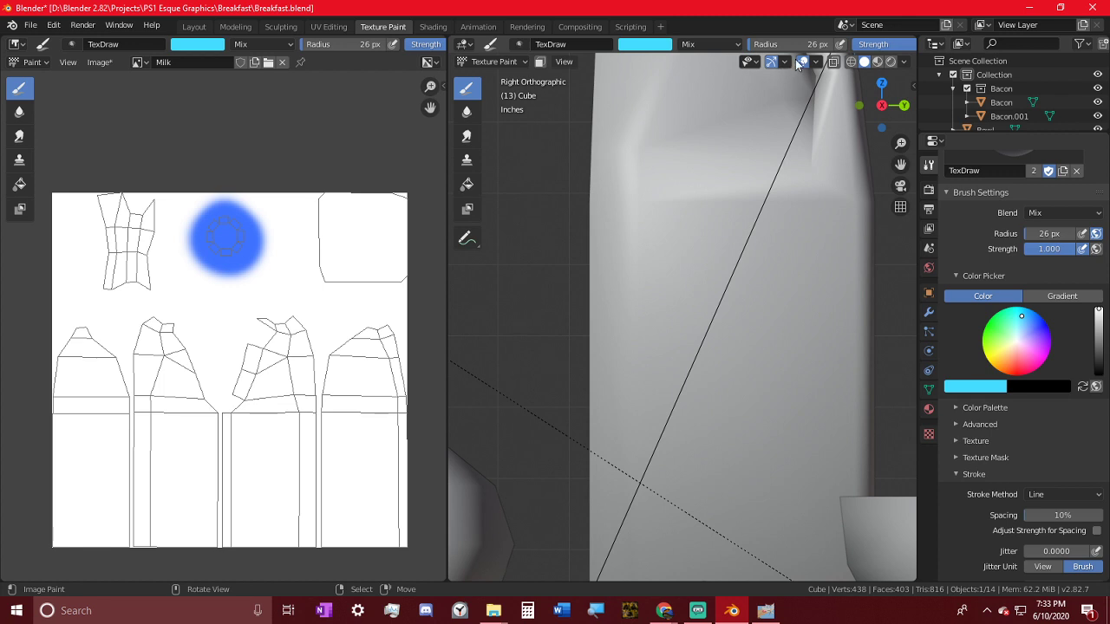
- Give the Draw brush a constant falloff curve for hard-edged strokes
scroll(382, 45, down, 5)
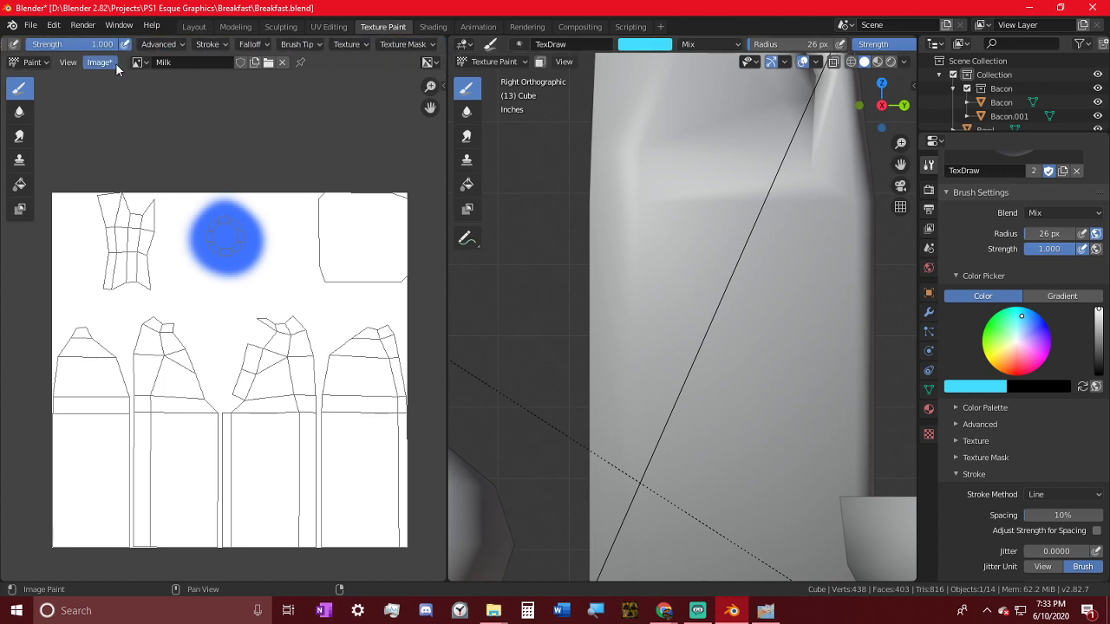
click(254, 44)
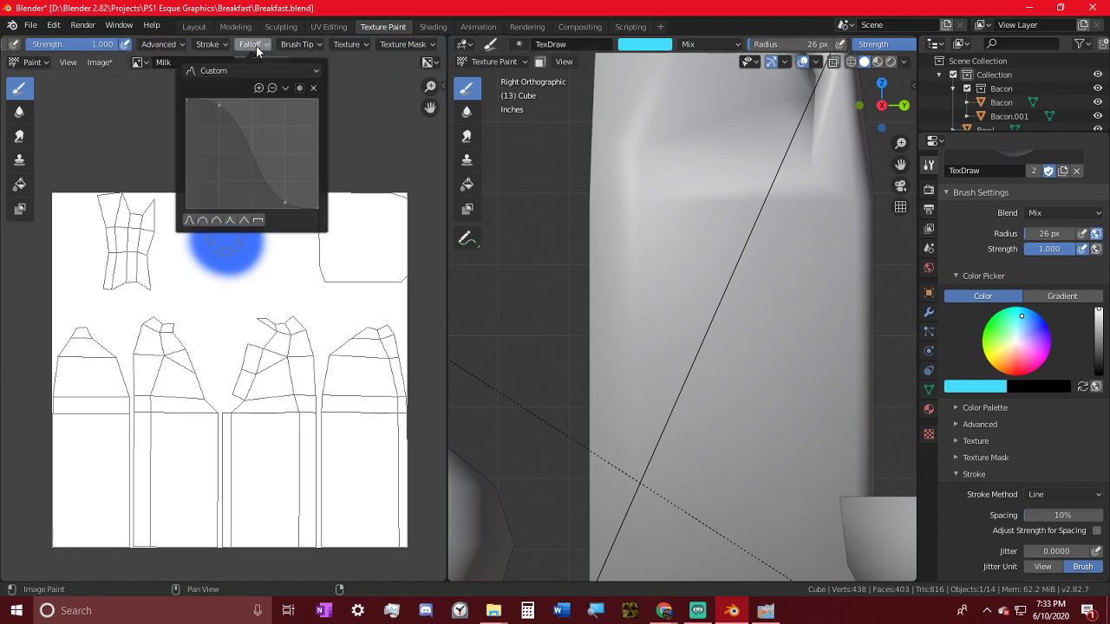
click(257, 221)
middle_drag(231, 404, 199, 326)
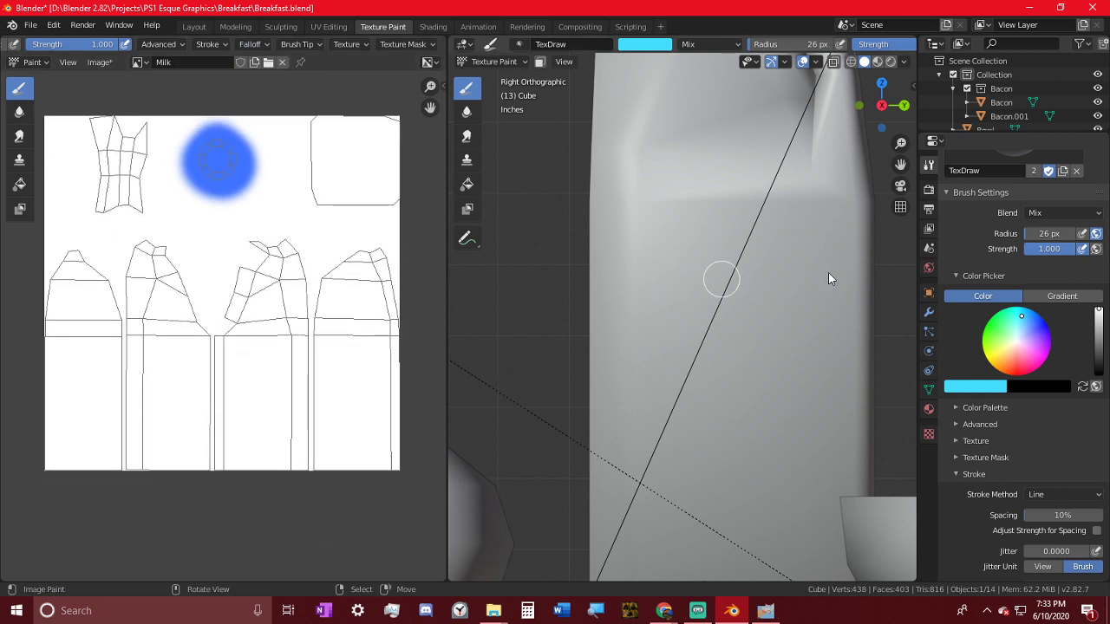
- Try light-blue line strokes on the jug's side and its UV panel, undoing each one
drag(731, 324, 798, 281)
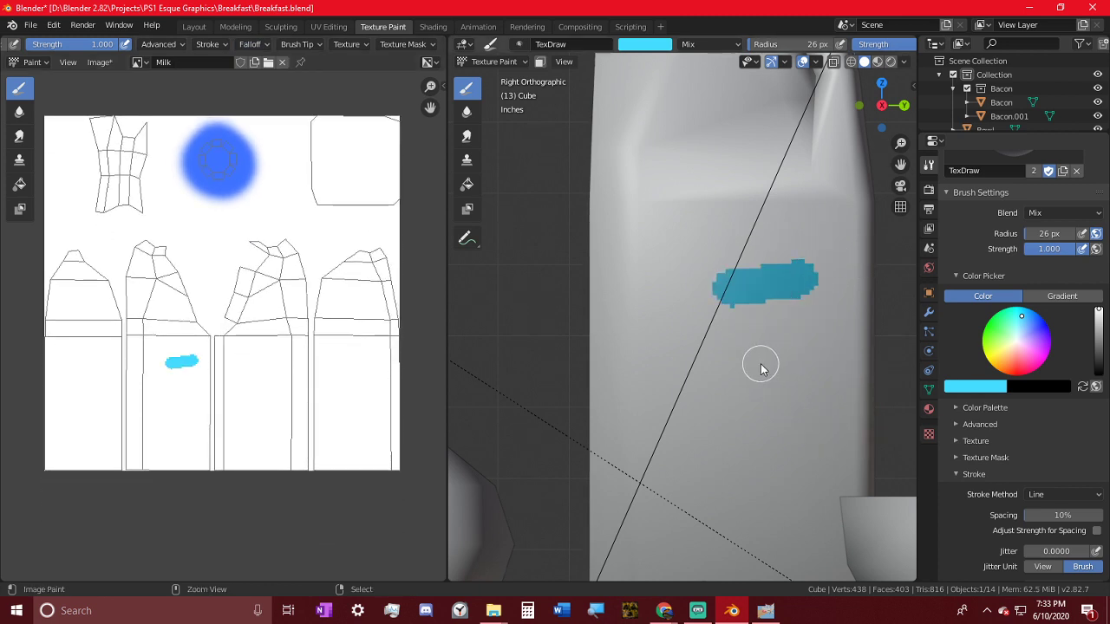
key(ctrl+z)
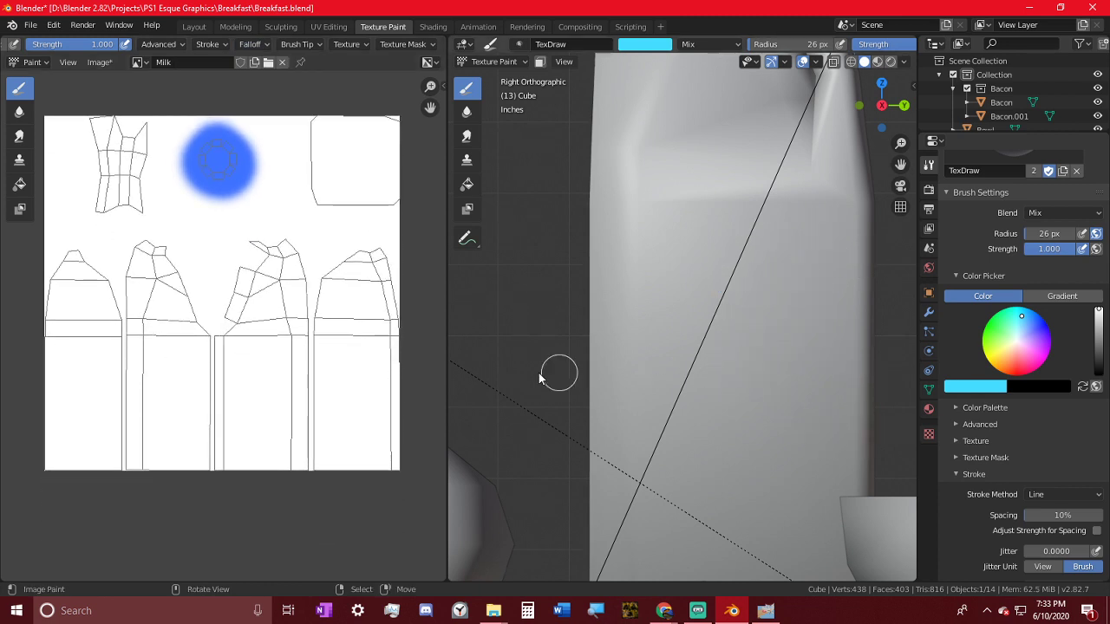
scroll(208, 376, up, 4)
middle_drag(124, 364, 131, 322)
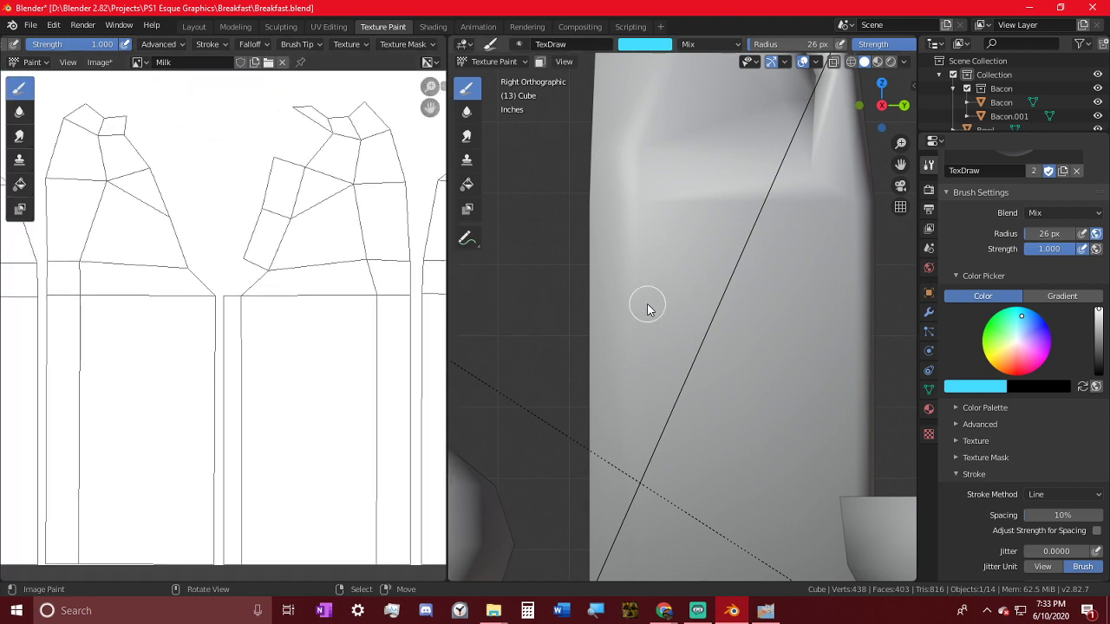
drag(676, 228, 728, 426)
key(ctrl+z)
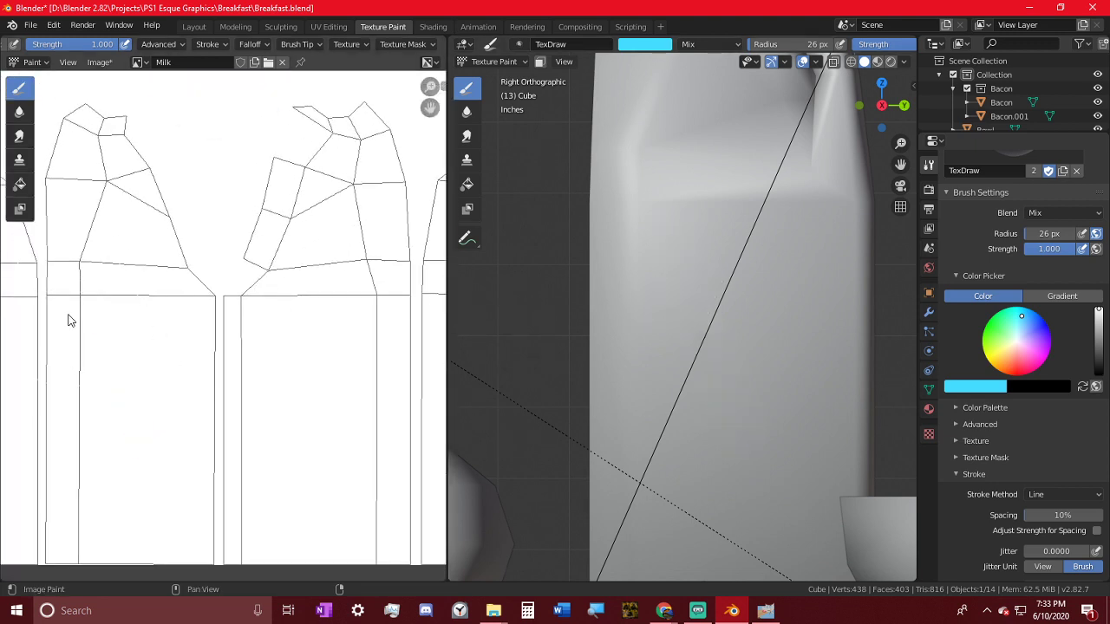
scroll(73, 314, up, 2)
shift+middle_drag(135, 320, 265, 291)
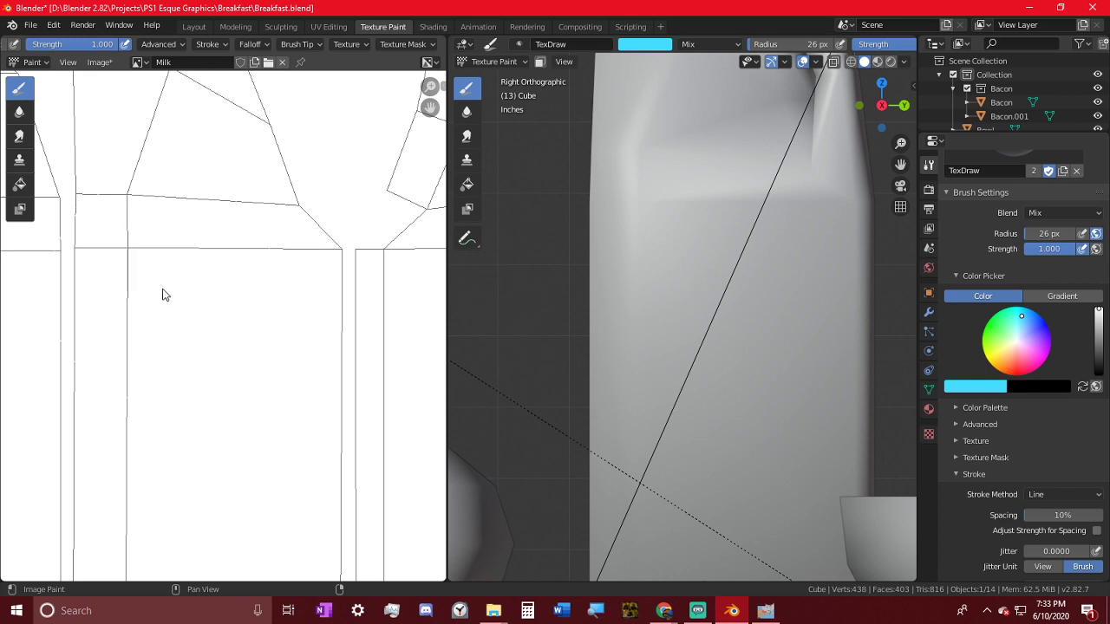
drag(250, 295, 304, 292)
key(ctrl+z)
- Reduce the brush radius to 5 px
key(f)
key(Escape)
scroll(230, 171, down, 4)
key(f)
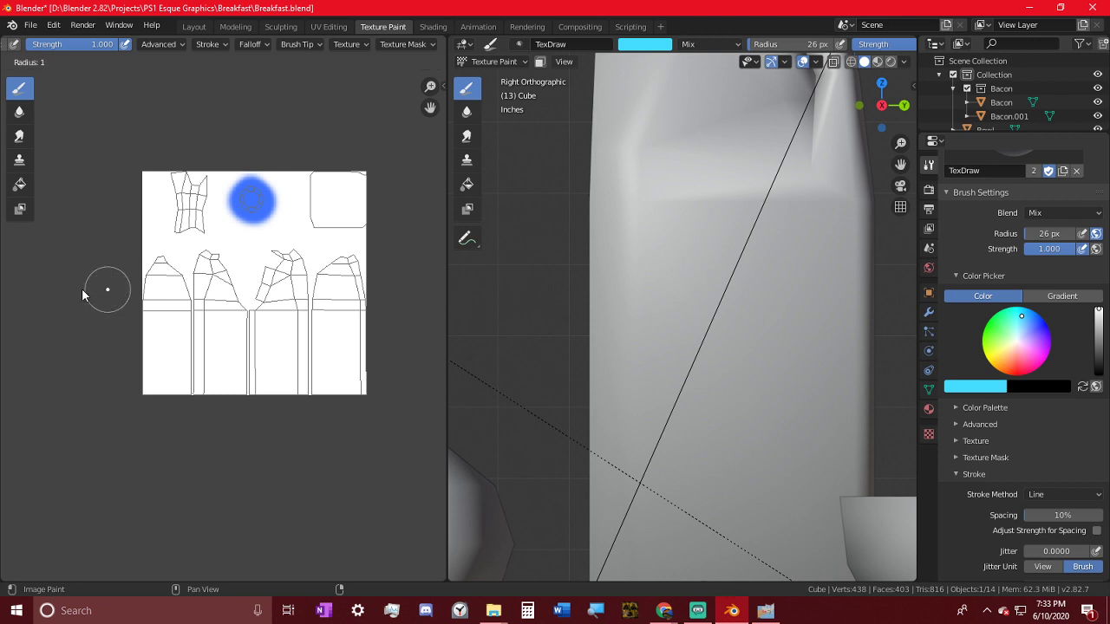
click(90, 294)
- Paint a horizontal light-blue band across the upper part of the third tall body panel in the UV layout
scroll(312, 360, up, 6)
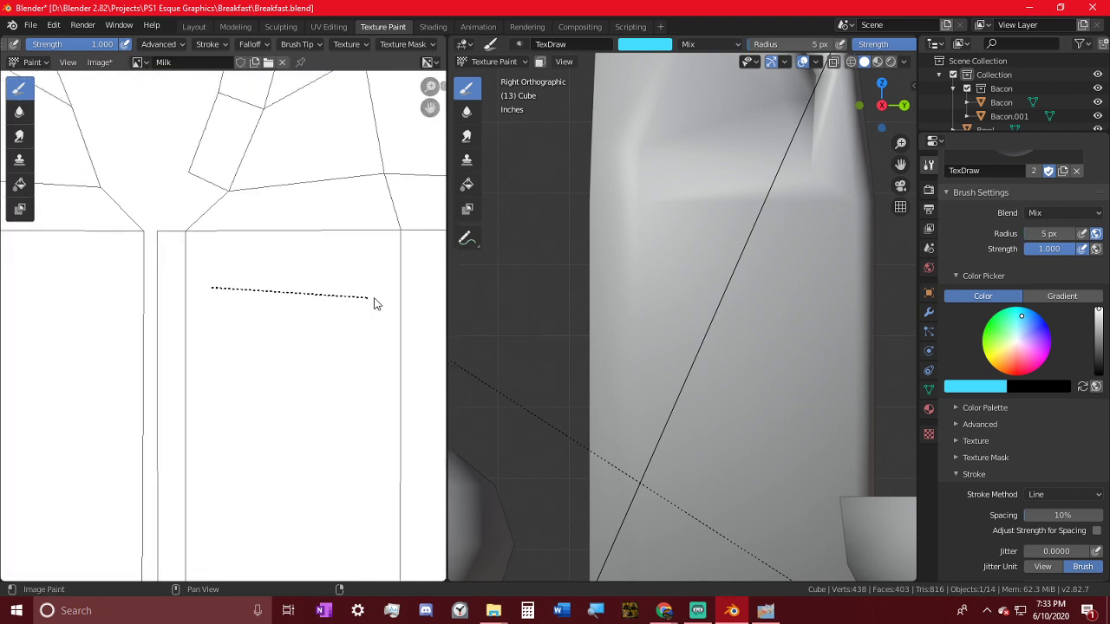
mouse_move(374, 303)
mouse_down()
mouse_move(417, 287)
mouse_move(388, 288)
mouse_up()
middle_drag(387, 288, 284, 304)
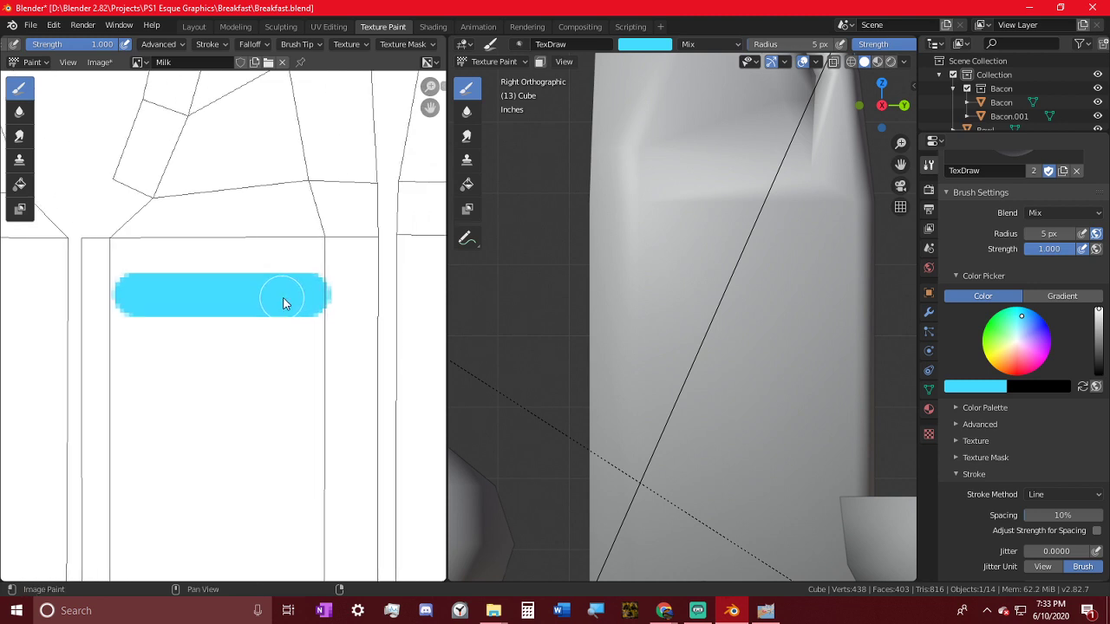
- Make a short test stroke on the jug's side in the 3D view to locate its UV panel, and undo it
scroll(284, 316, down, 1)
scroll(291, 334, up, 1)
scroll(318, 493, down, 1)
scroll(550, 425, down, 2)
mouse_move(764, 381)
middle_down()
mouse_move(544, 384)
mouse_move(714, 391)
middle_up()
drag(741, 290, 736, 350)
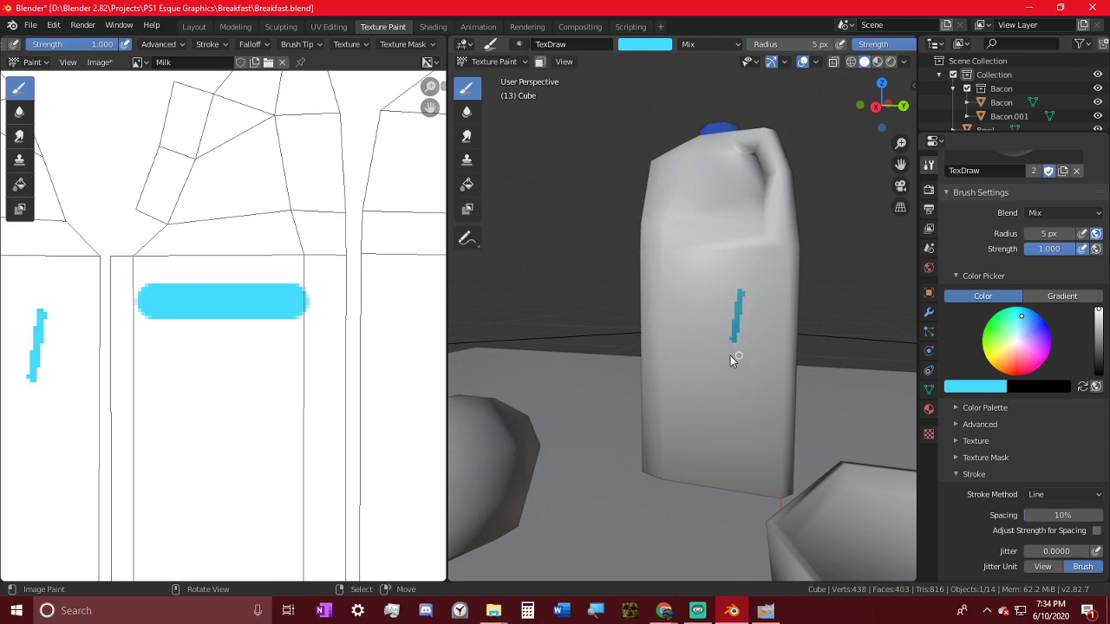
middle_drag(131, 364, 317, 374)
key(ctrl+z)
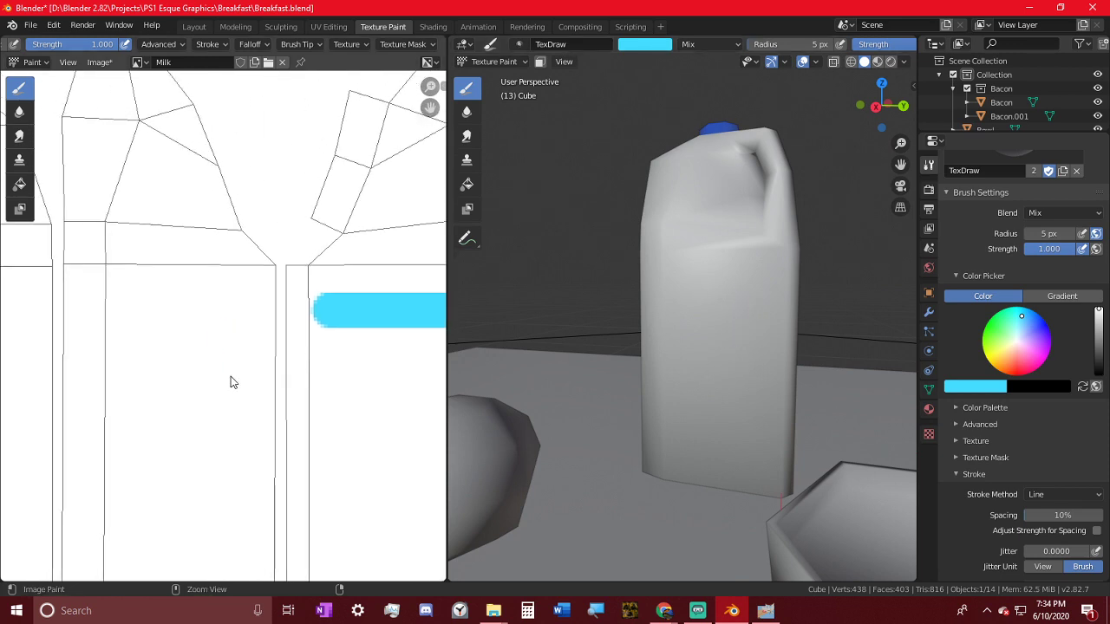
- Undo the light-blue band on the third body panel and bring the second panel into close view
scroll(271, 376, up, 1)
middle_drag(219, 340, 250, 305)
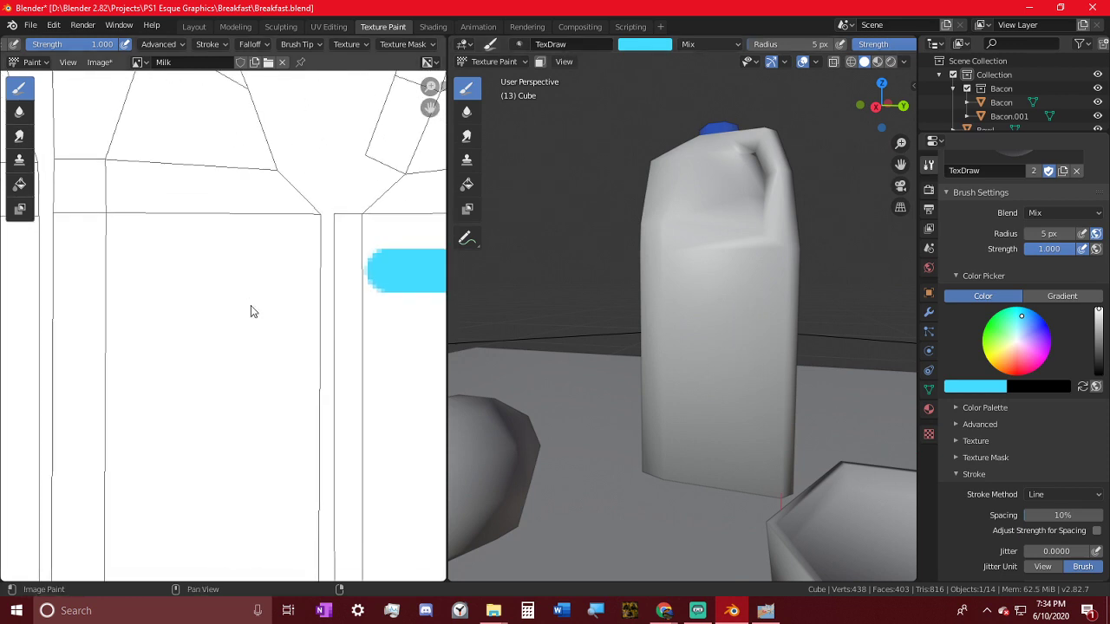
key(ctrl+z)
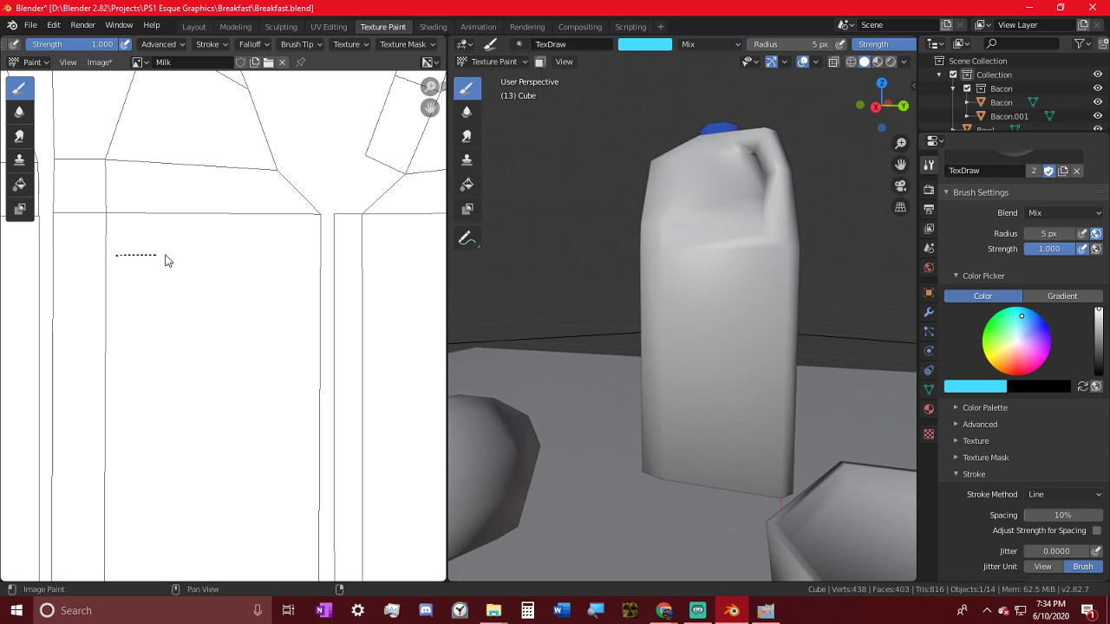
- Paint a light-blue rectangular outline for the label on the second tall body panel using four straight strokes
drag(165, 260, 295, 260)
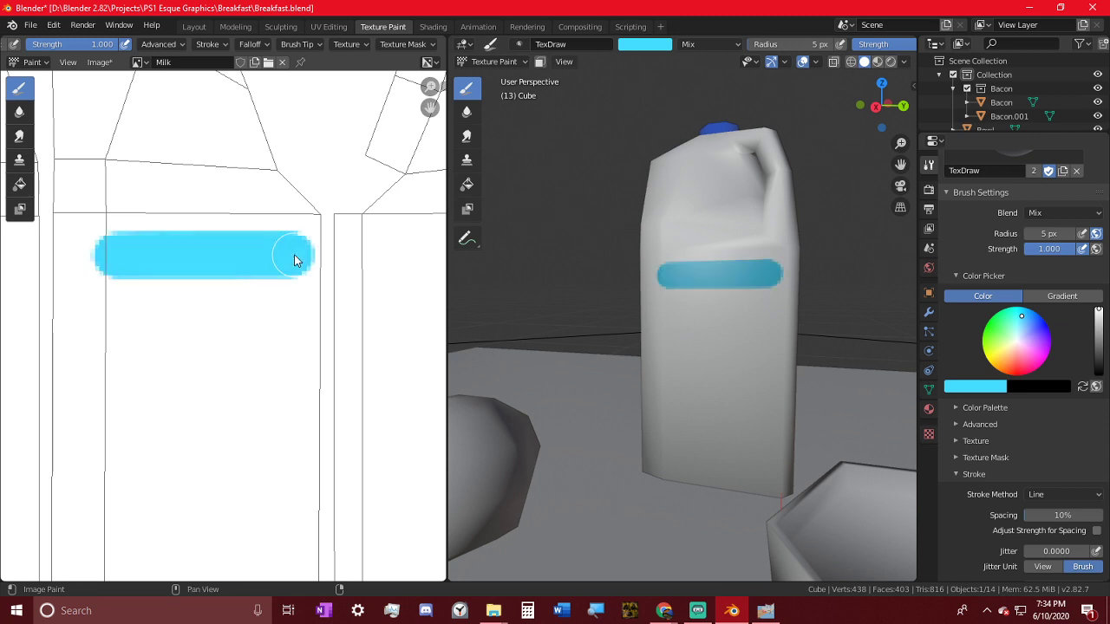
drag(294, 408, 294, 532)
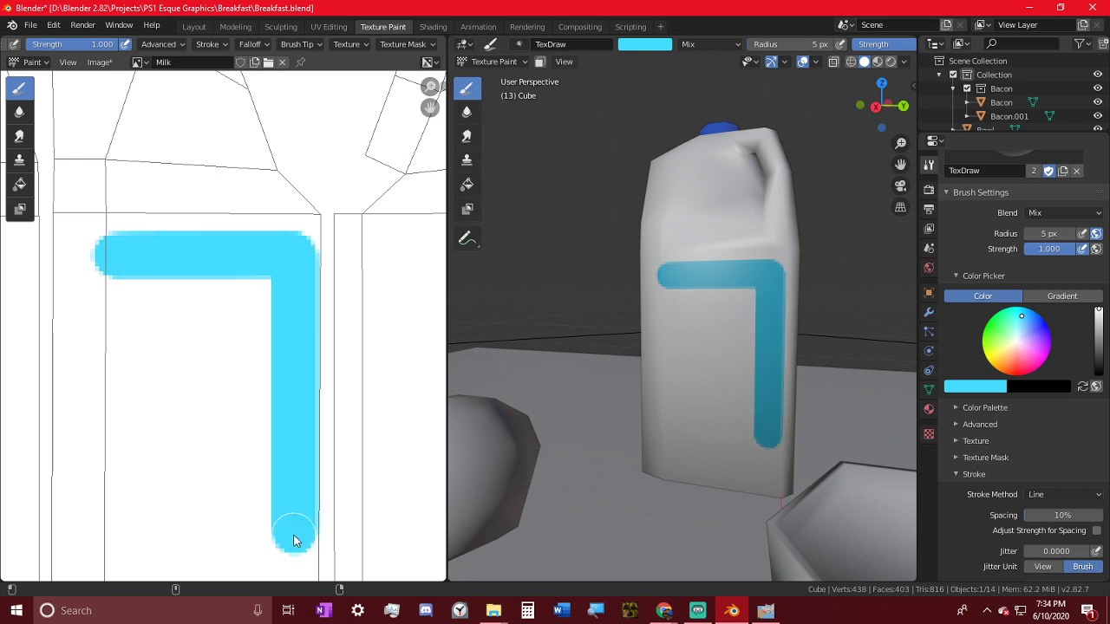
middle_drag(281, 442, 300, 342)
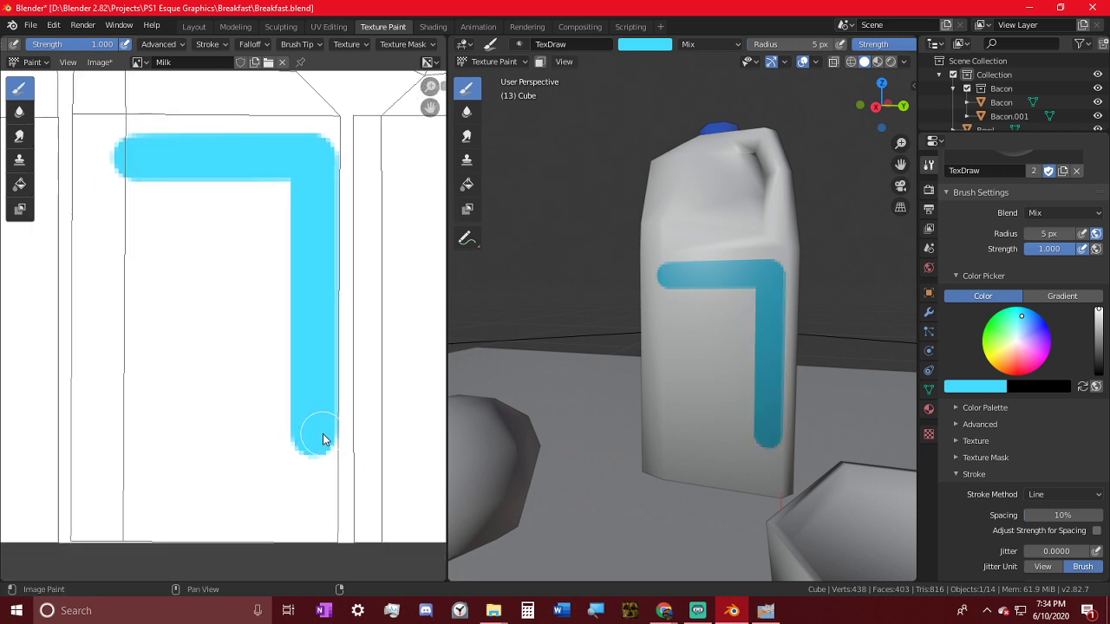
drag(310, 433, 129, 434)
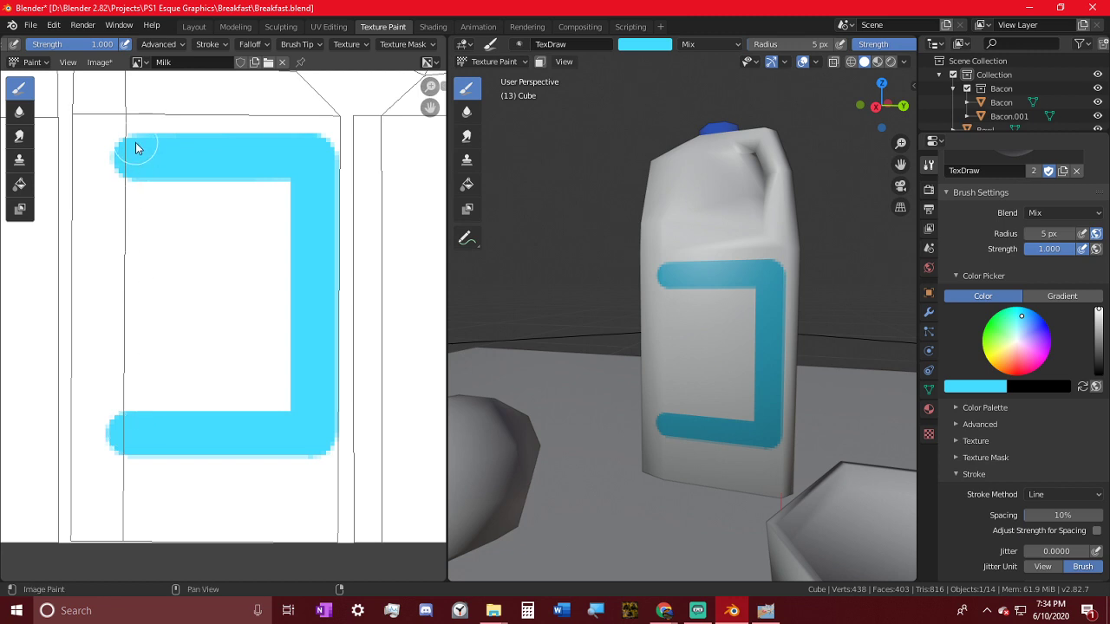
drag(134, 163, 145, 433)
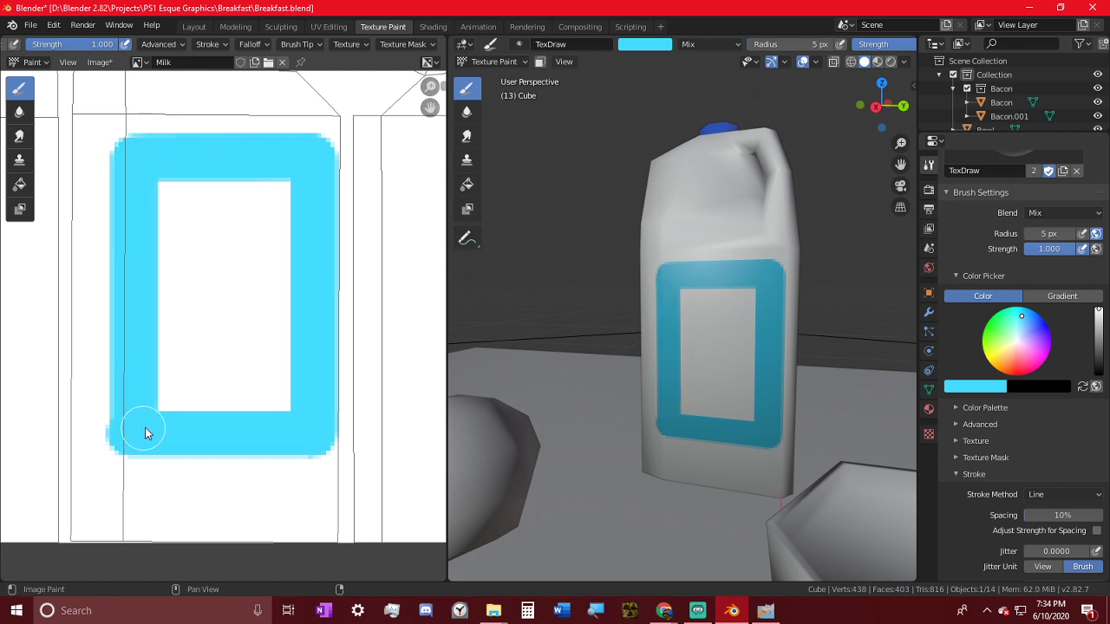
- Fill the white interior of the label outline with the same light blue using the Fill tool
click(19, 184)
key(s)
click(192, 251)
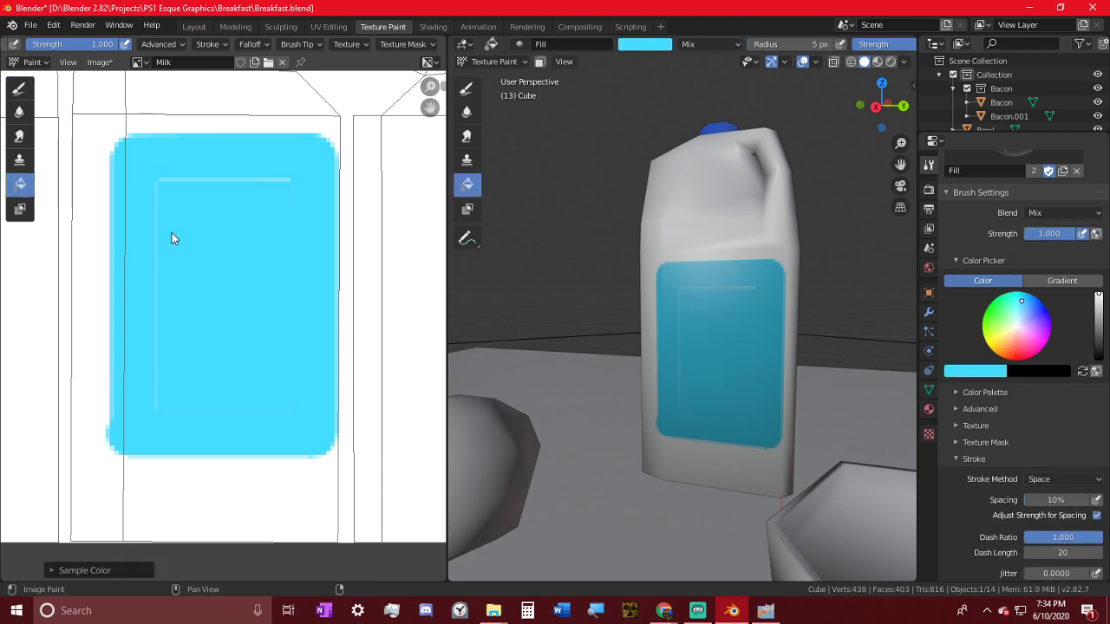
- Paint over the faint seams inside the label with the Draw brush, changing its stroke method to Space
click(19, 87)
drag(277, 190, 210, 185)
click(1050, 495)
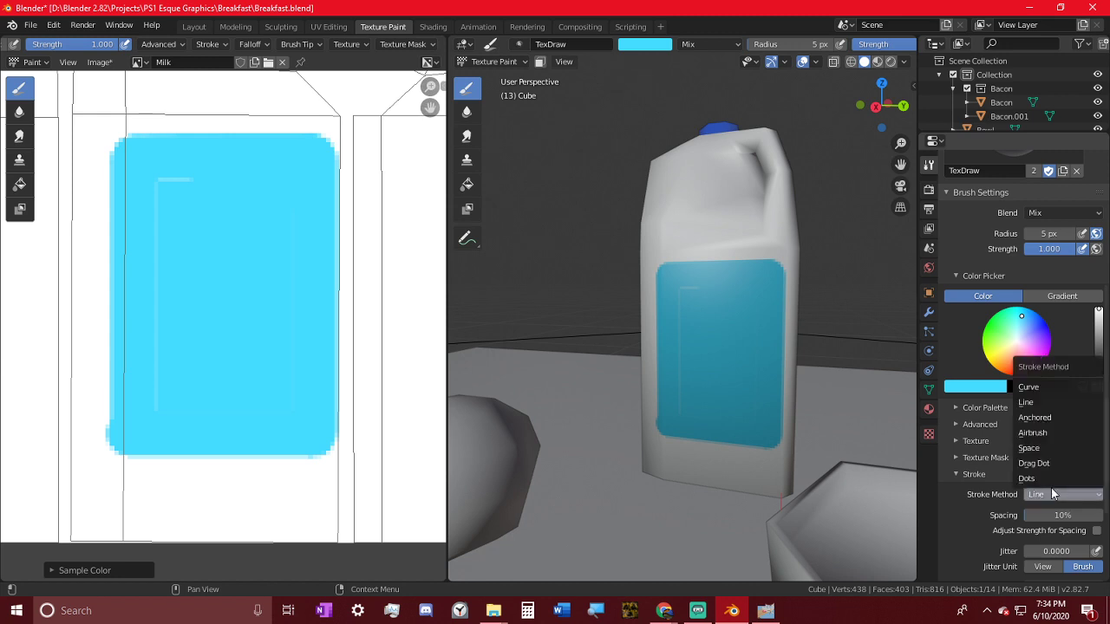
click(1029, 449)
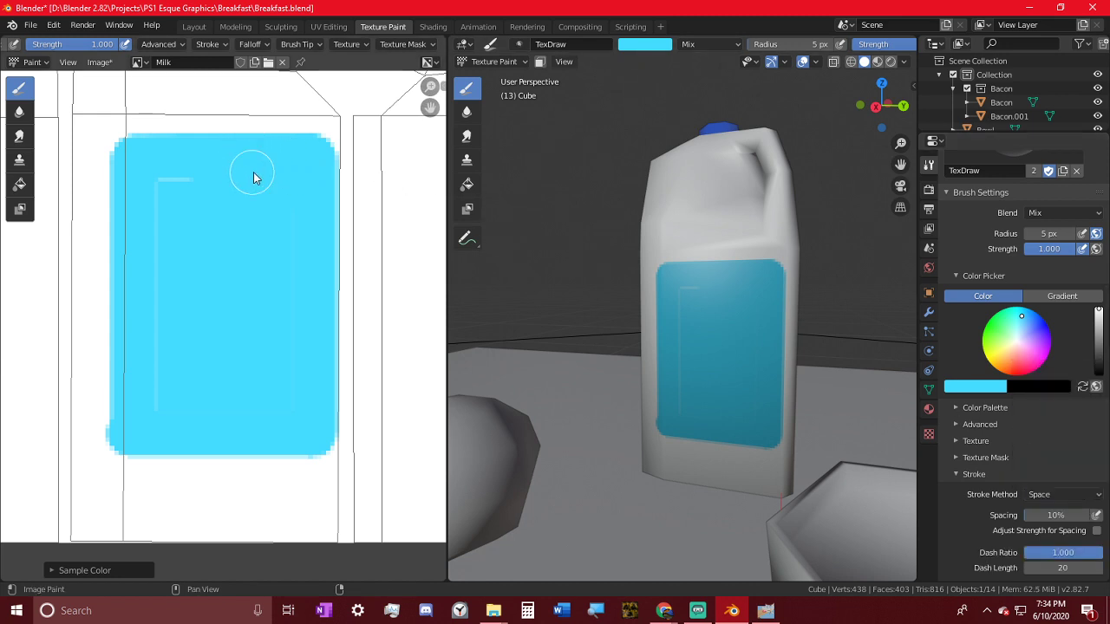
mouse_move(298, 181)
mouse_down()
mouse_move(181, 179)
mouse_move(159, 238)
mouse_move(158, 385)
mouse_move(213, 413)
mouse_move(317, 414)
mouse_move(231, 417)
mouse_move(345, 355)
mouse_up()
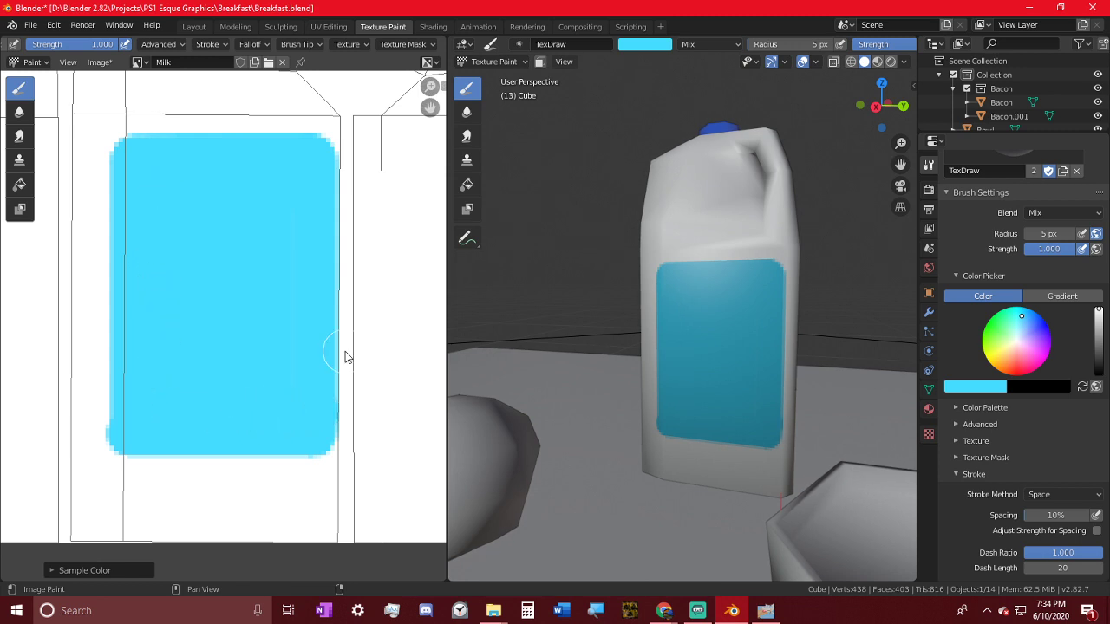
- Sample white, set the stroke method to Line, and straighten the label's two long edges with vertical white strokes
middle_drag(469, 345, 633, 330)
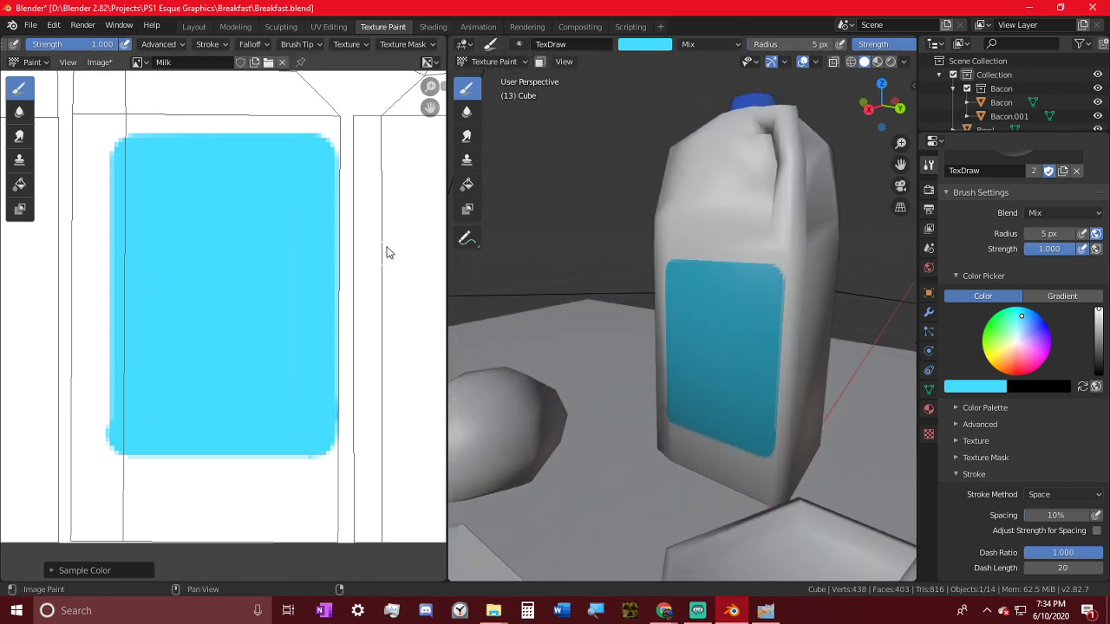
key(s)
click(1060, 495)
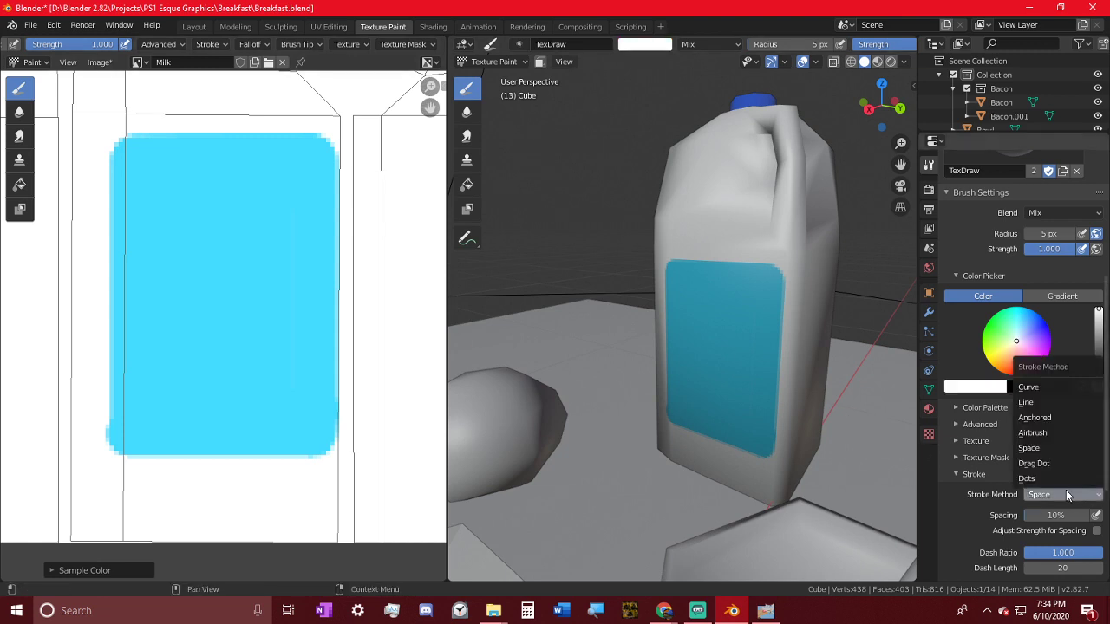
click(1040, 403)
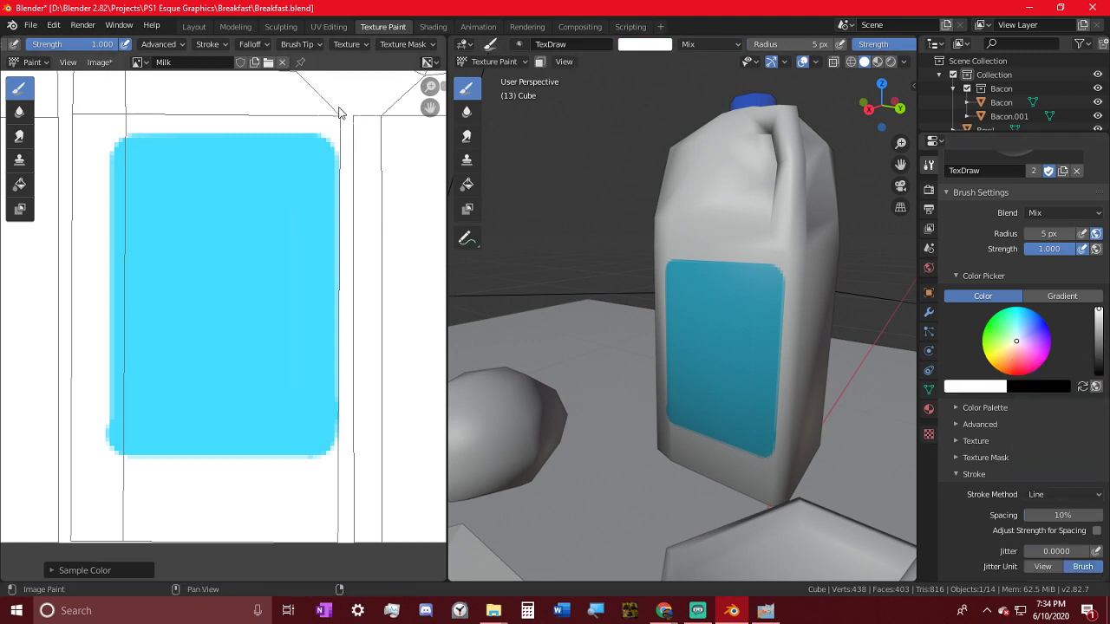
mouse_move(339, 517)
mouse_down()
mouse_move(347, 104)
mouse_move(332, 109)
mouse_up()
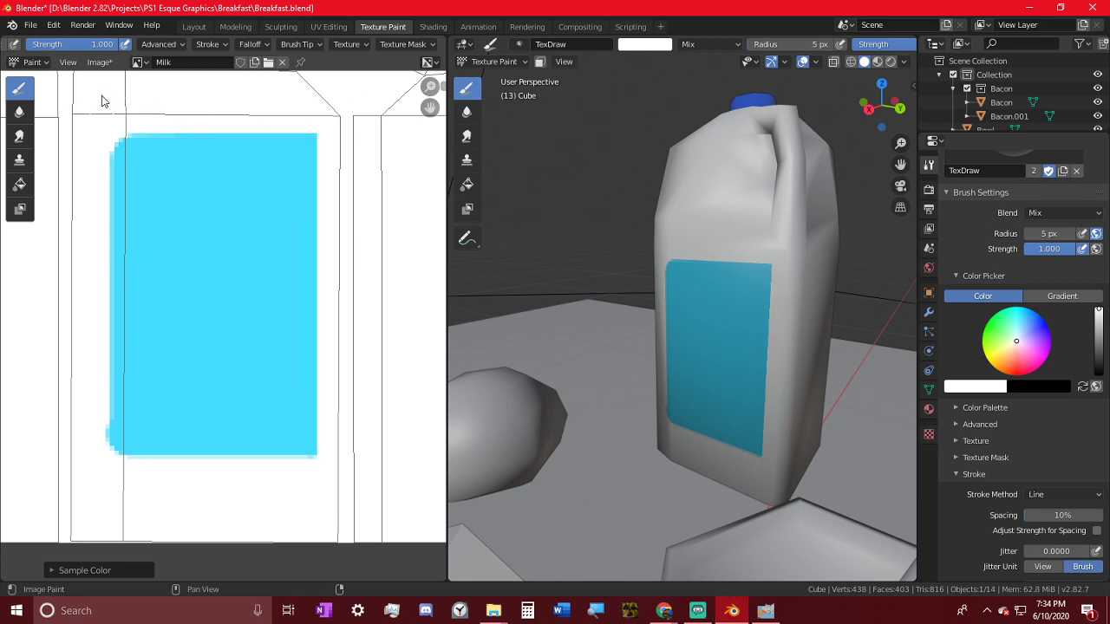
drag(102, 124, 101, 519)
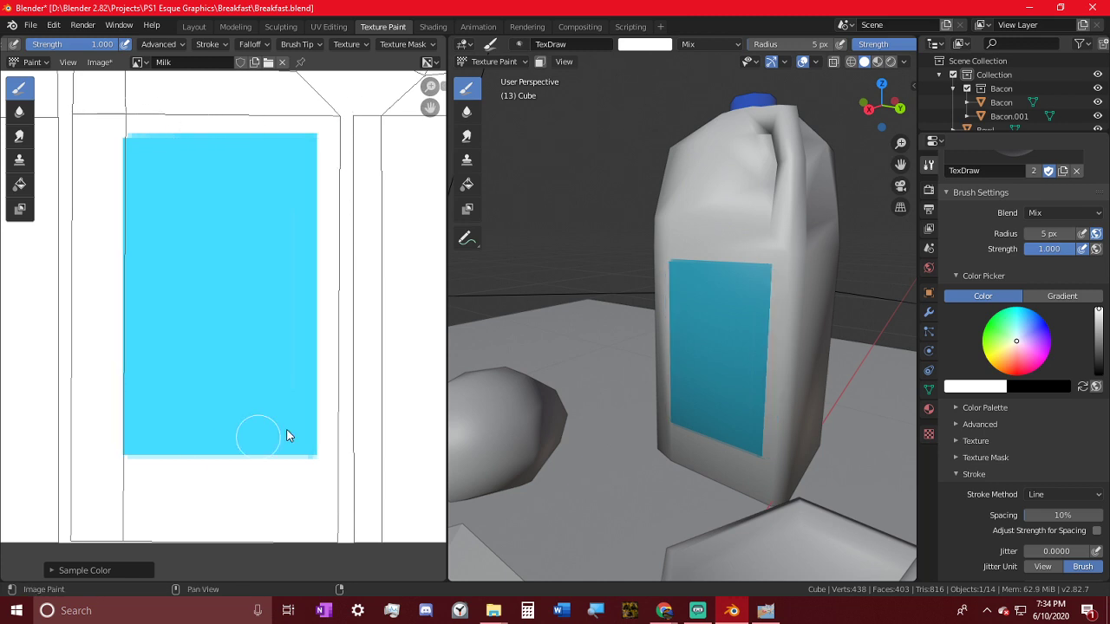
- Narrow the label further with more vertical white strokes along both of its long edges
drag(111, 89, 98, 501)
mouse_move(639, 308)
middle_down()
mouse_move(701, 317)
mouse_move(667, 346)
mouse_move(590, 340)
middle_up()
scroll(703, 322, down, 3)
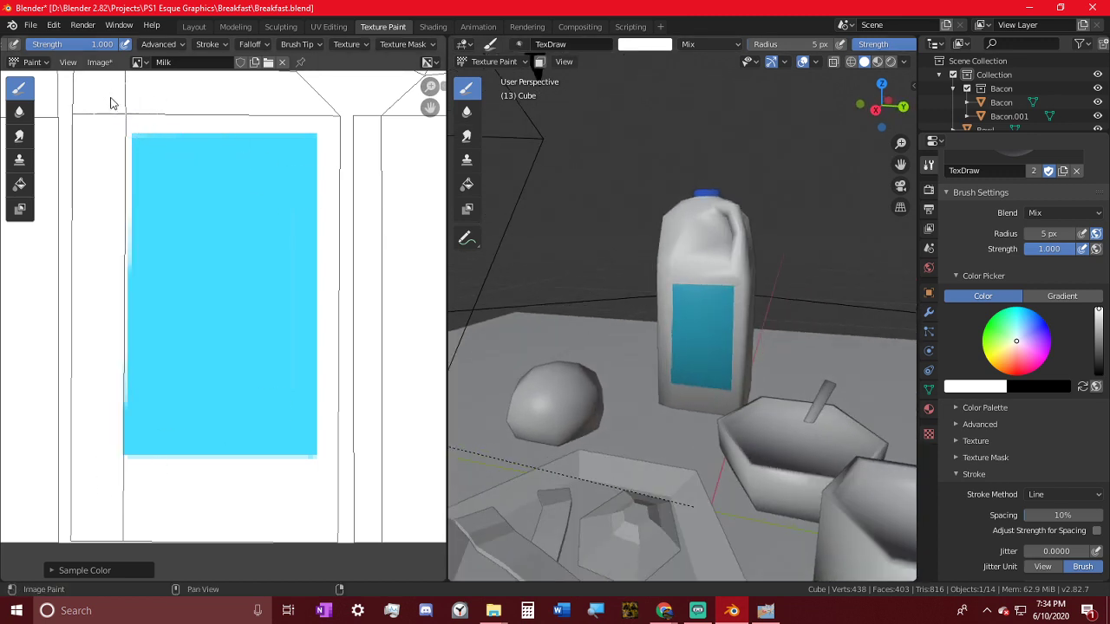
mouse_move(117, 91)
mouse_down()
mouse_move(130, 291)
mouse_move(124, 503)
mouse_up()
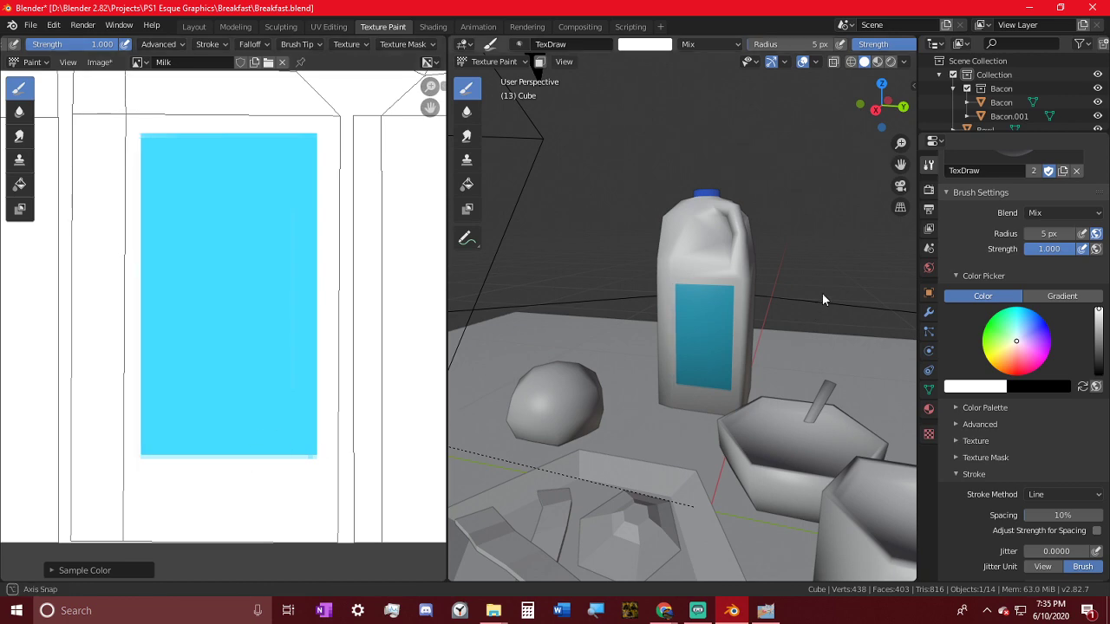
middle_drag(824, 299, 778, 292)
drag(327, 102, 344, 459)
- Bring the jug's label into close view in the 3D scene and set the brush radius to 3 px
middle_drag(709, 381, 632, 389)
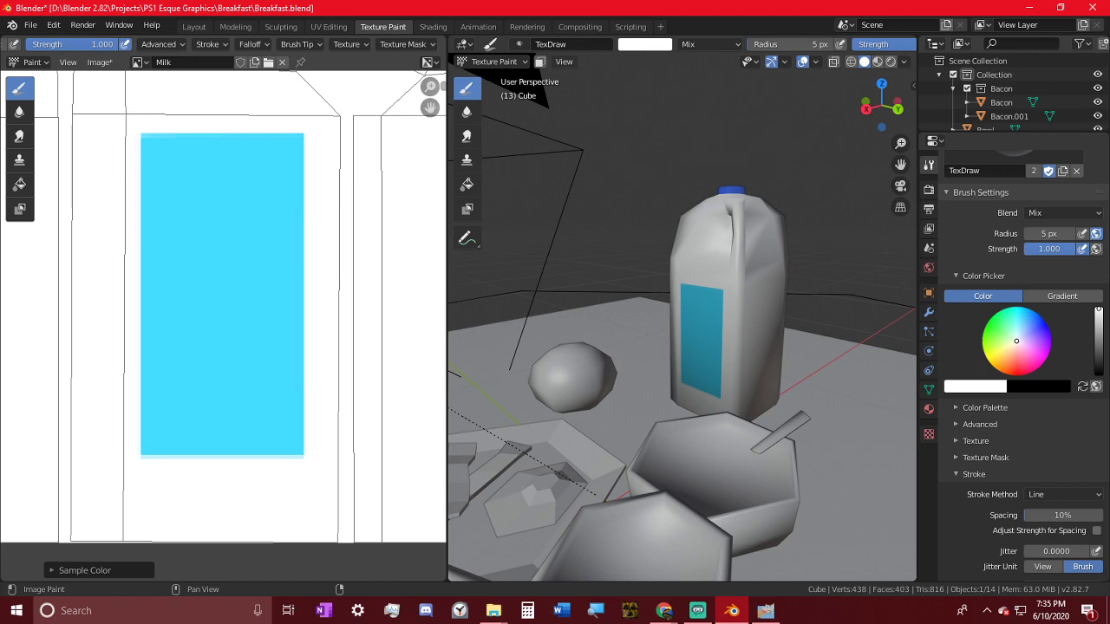
middle_drag(733, 259, 776, 292)
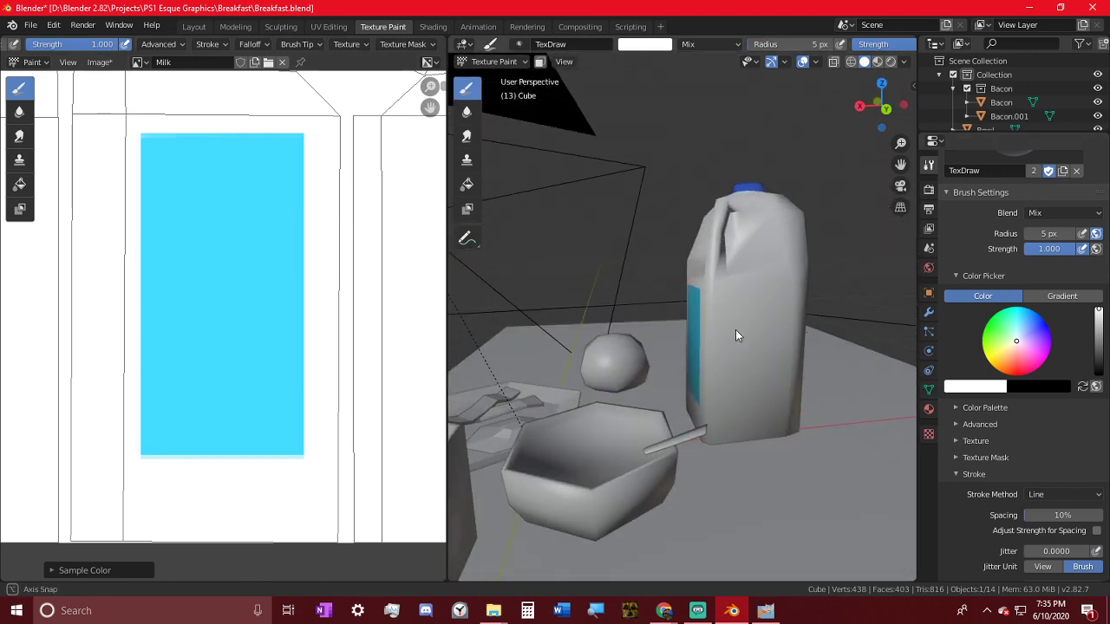
middle_drag(737, 332, 764, 330)
scroll(751, 330, up, 5)
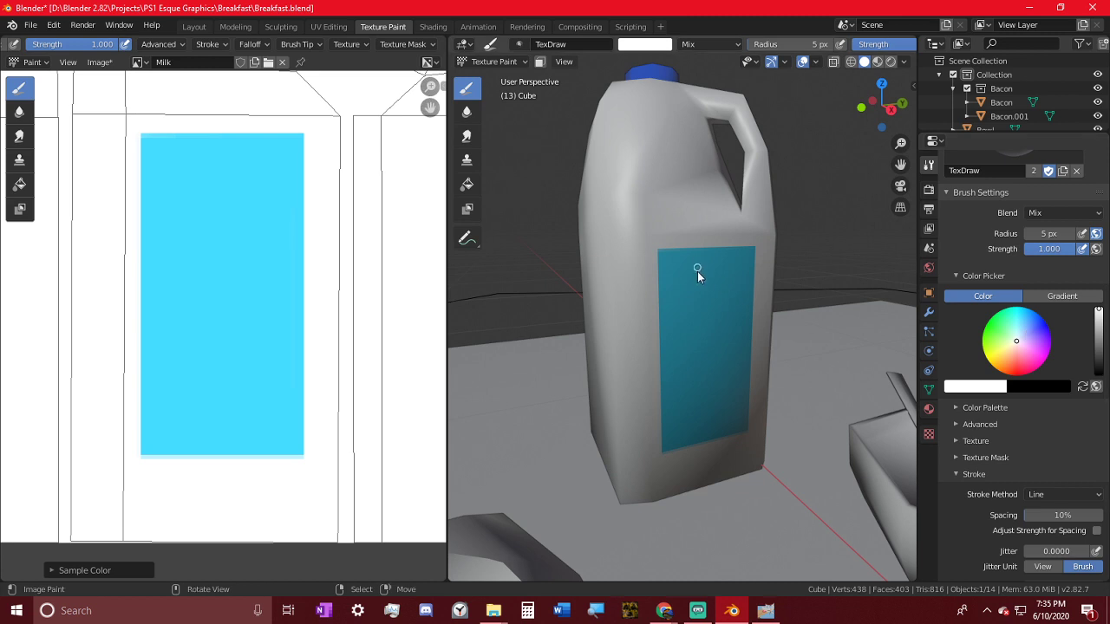
key(bracketleft)
key(bracketleft)
key(bracketleft)
key(bracketleft)
middle_drag(703, 286, 681, 300)
scroll(681, 300, up, 3)
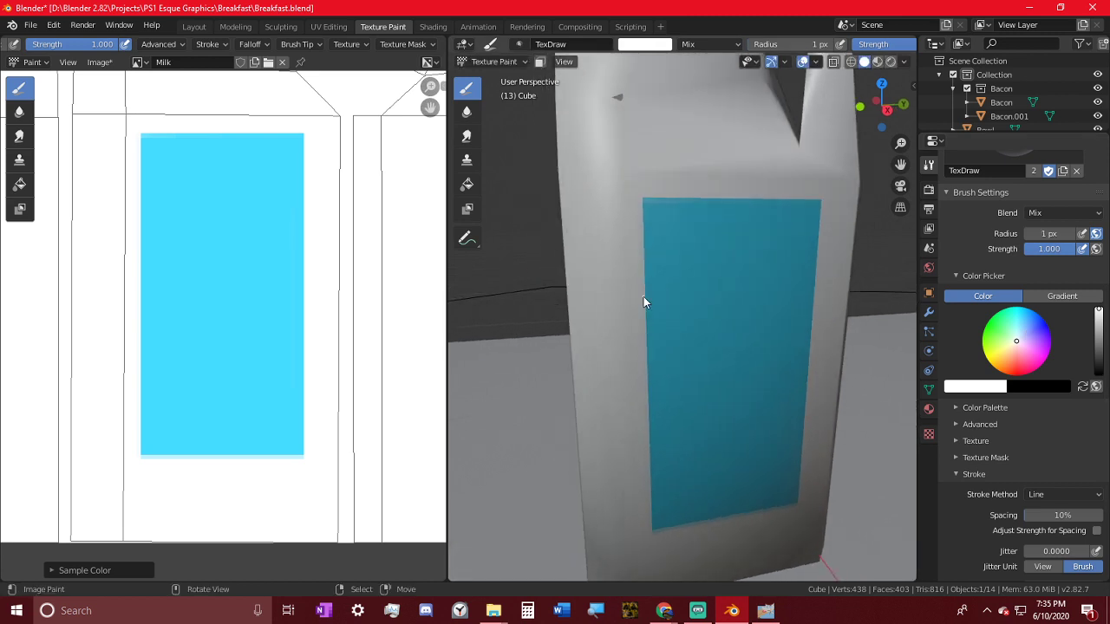
scroll(644, 297, down, 1)
key(f)
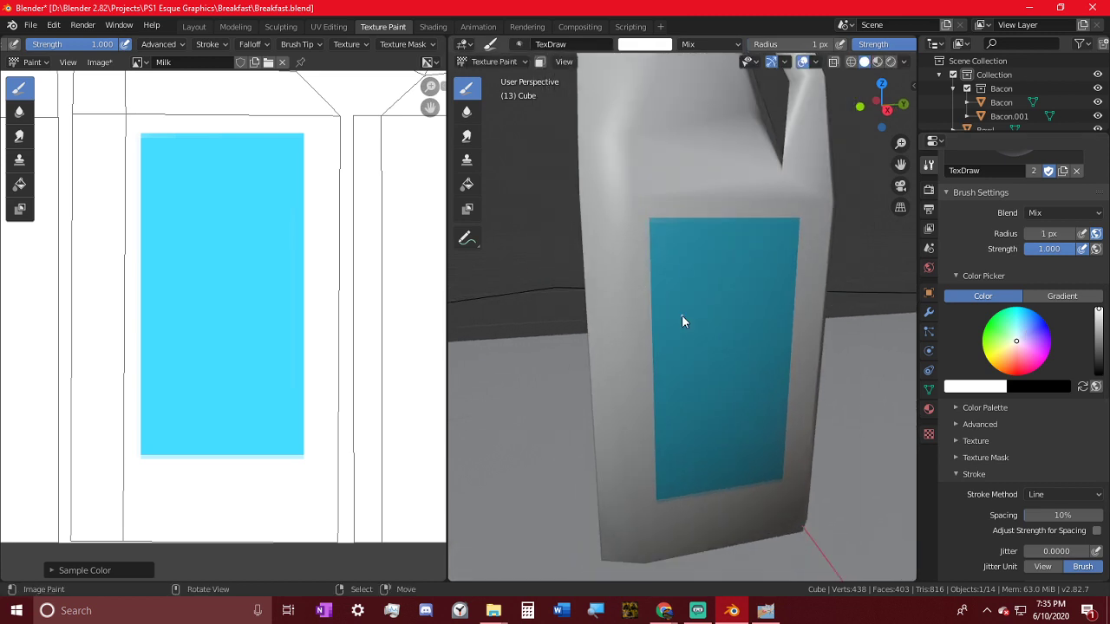
click(698, 325)
- Paint the word MILK in white straight strokes running diagonally down the light-blue label in the 3D view
middle_drag(651, 274, 668, 293)
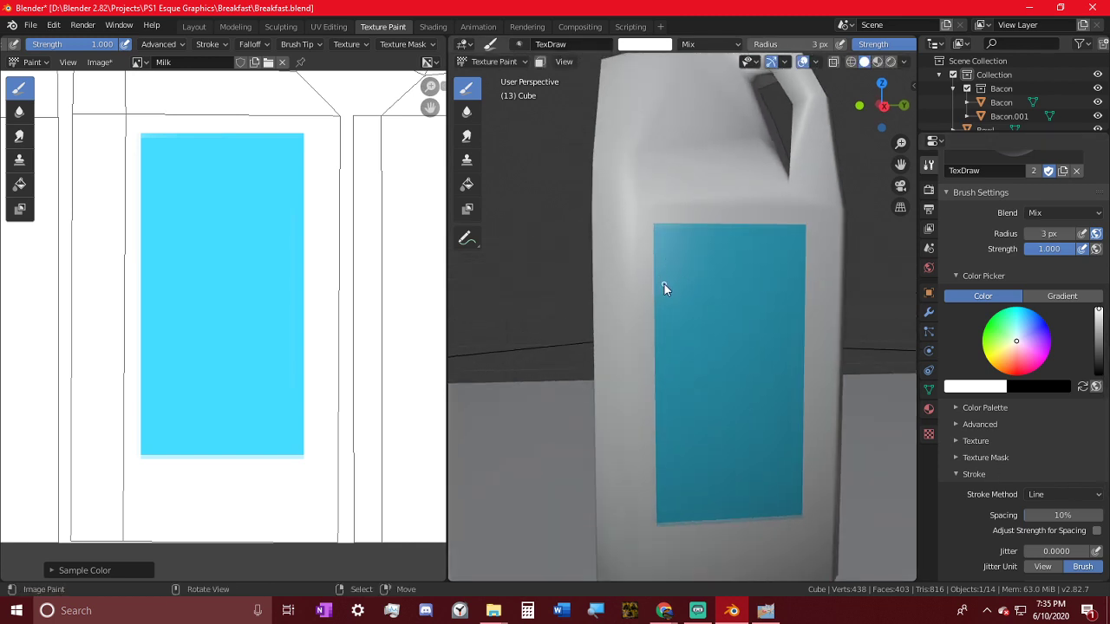
mouse_move(663, 283)
mouse_down()
mouse_move(720, 237)
mouse_move(698, 242)
mouse_move(702, 288)
mouse_up()
drag(703, 288, 744, 259)
mouse_move(744, 260)
mouse_down()
mouse_move(719, 318)
mouse_move(743, 296)
mouse_move(768, 321)
mouse_up()
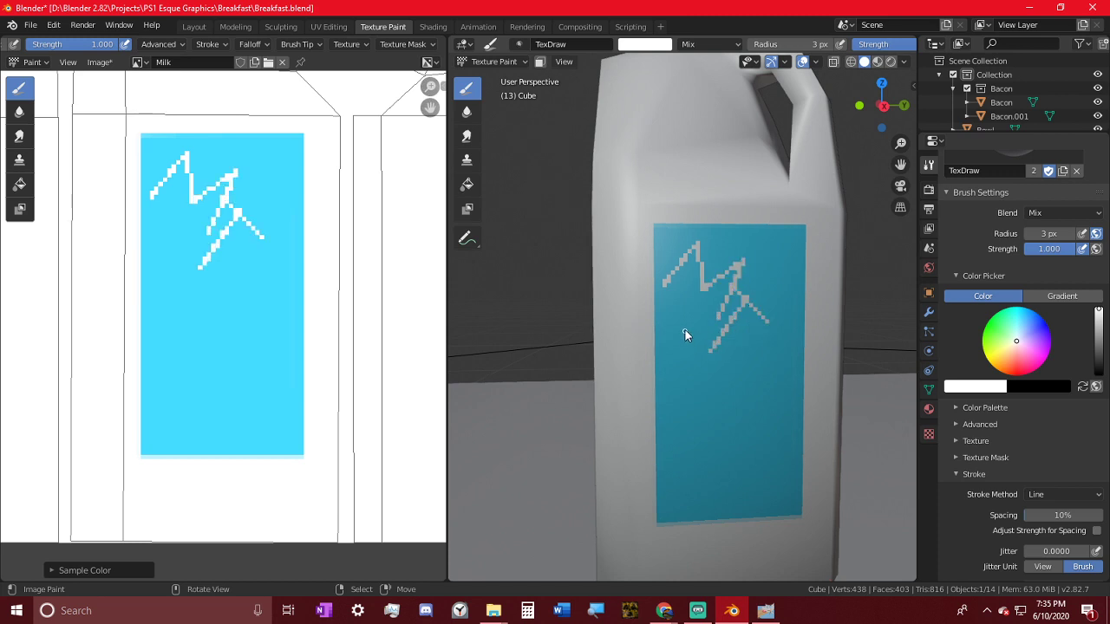
drag(726, 367, 727, 368)
drag(708, 410, 709, 410)
mouse_move(710, 410)
mouse_down()
mouse_move(725, 433)
mouse_move(726, 469)
mouse_move(778, 484)
mouse_up()
- Render the current frame, examine the jug and label in the result, and dismiss the render window
mouse_move(726, 453)
middle_down()
mouse_move(664, 396)
mouse_move(702, 416)
mouse_move(783, 397)
mouse_move(760, 400)
middle_up()
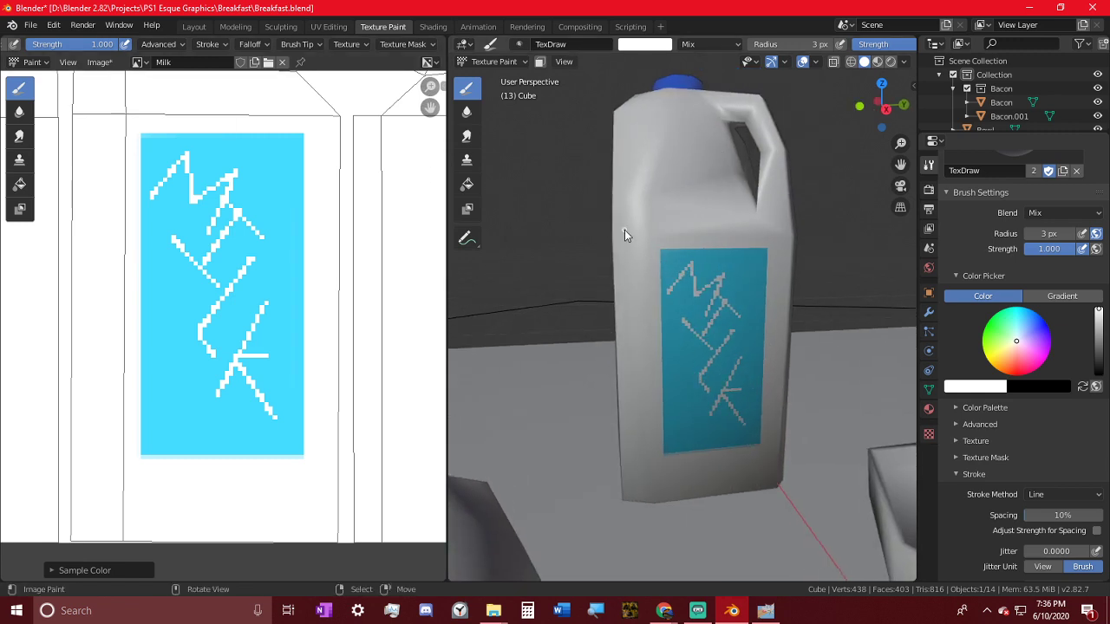
key(F12)
click(990, 8)
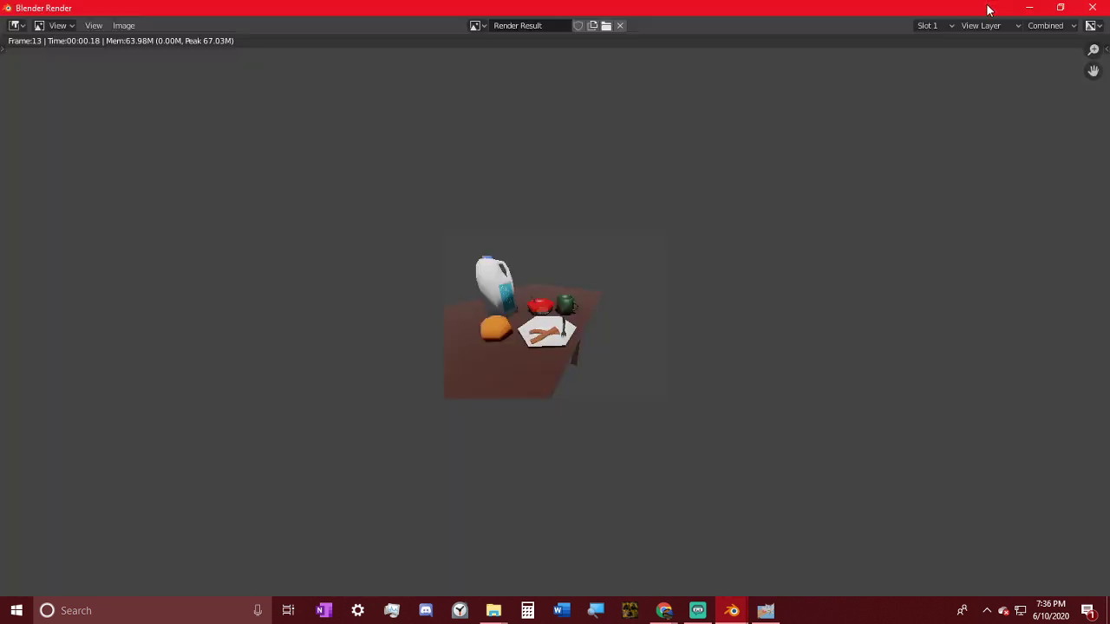
scroll(639, 328, up, 8)
scroll(624, 327, down, 3)
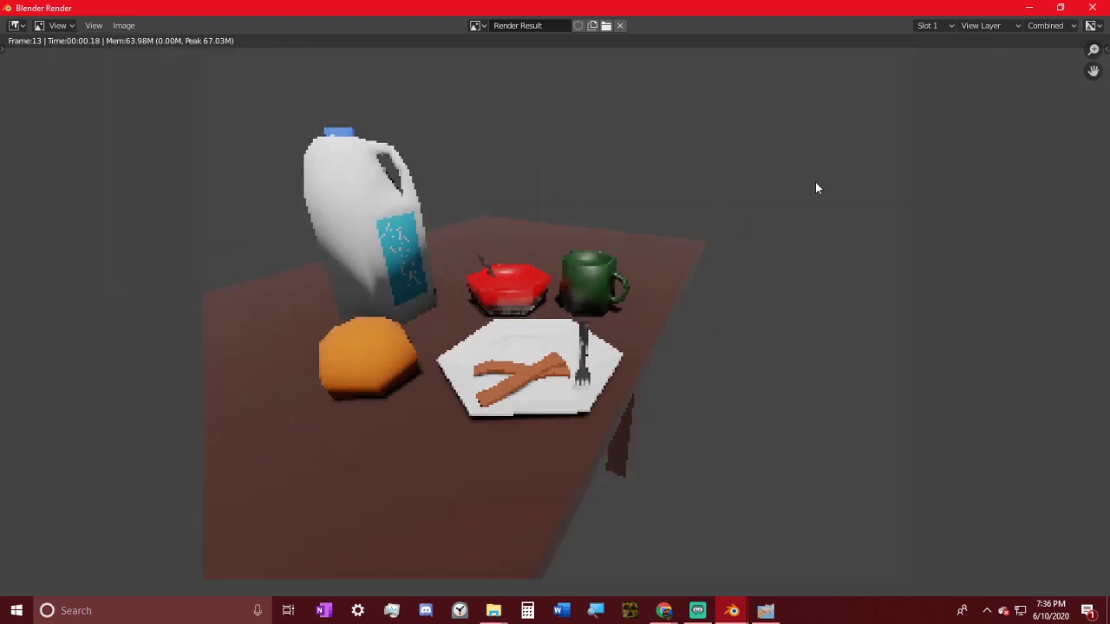
click(1032, 8)
- Switch the 3D view to rendered shading and raise the Milk material's Subsurface to 0.674
scroll(982, 305, up, 3)
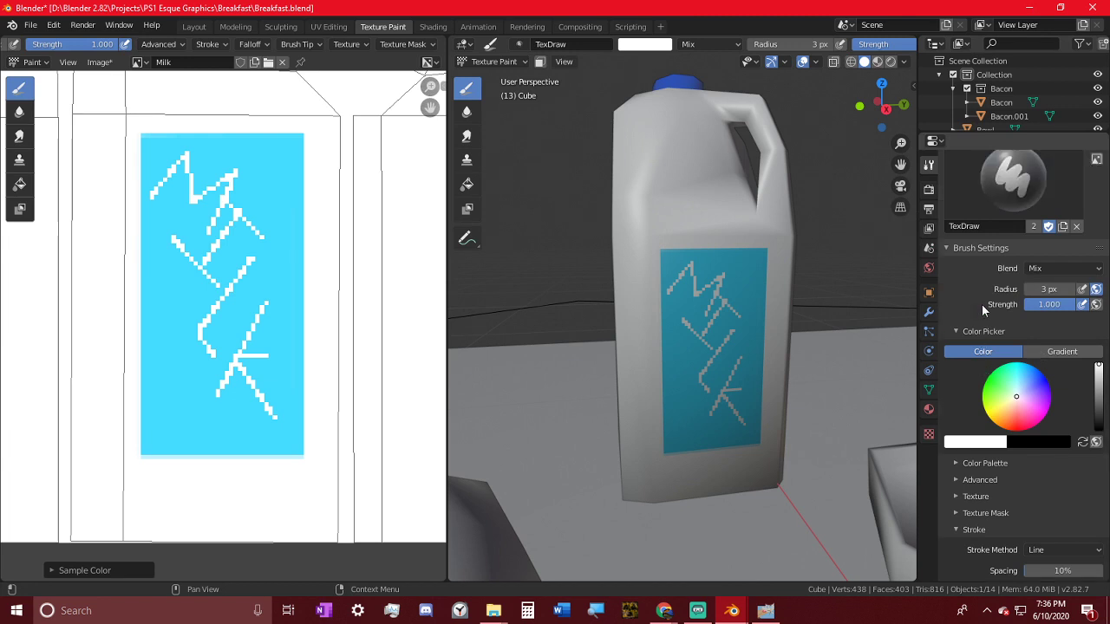
click(890, 61)
mouse_move(625, 286)
middle_down()
mouse_move(746, 274)
mouse_move(761, 288)
middle_up()
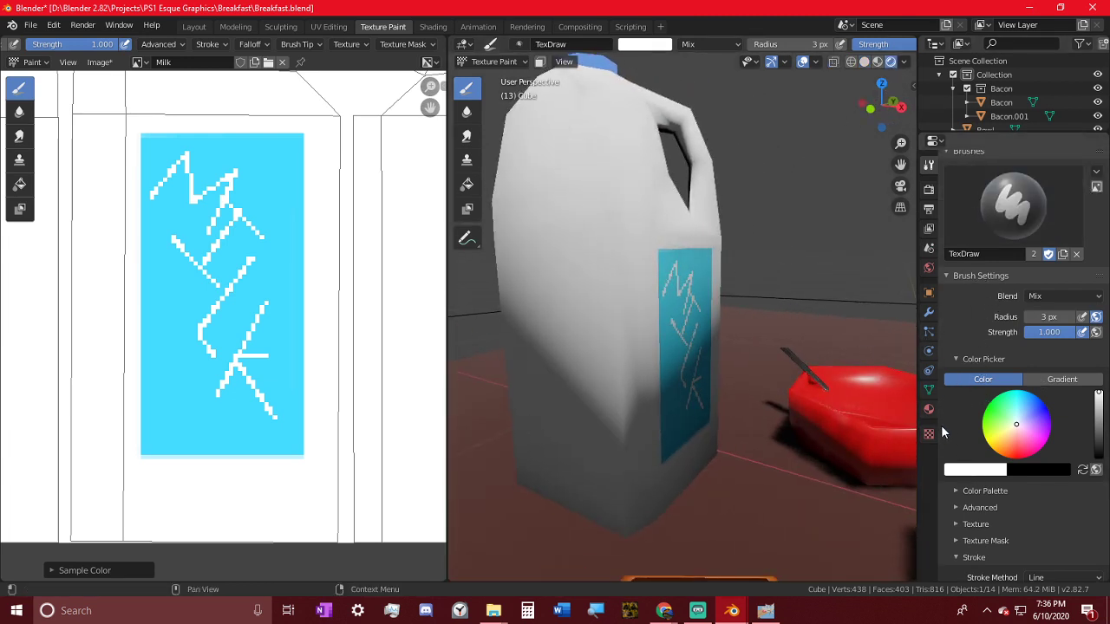
click(929, 410)
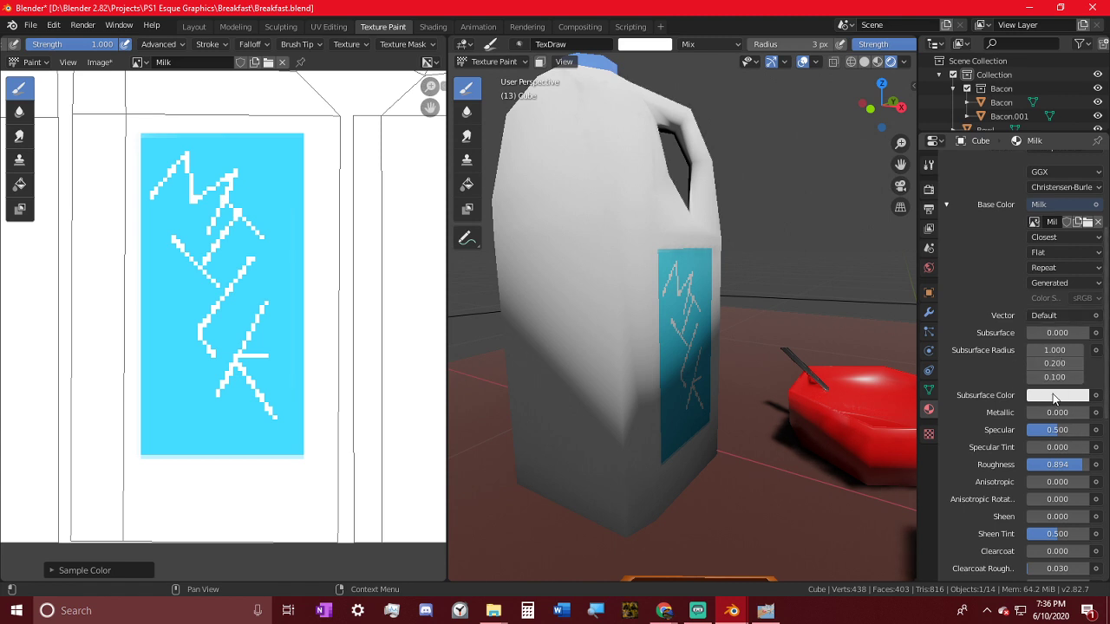
drag(1061, 336, 1089, 336)
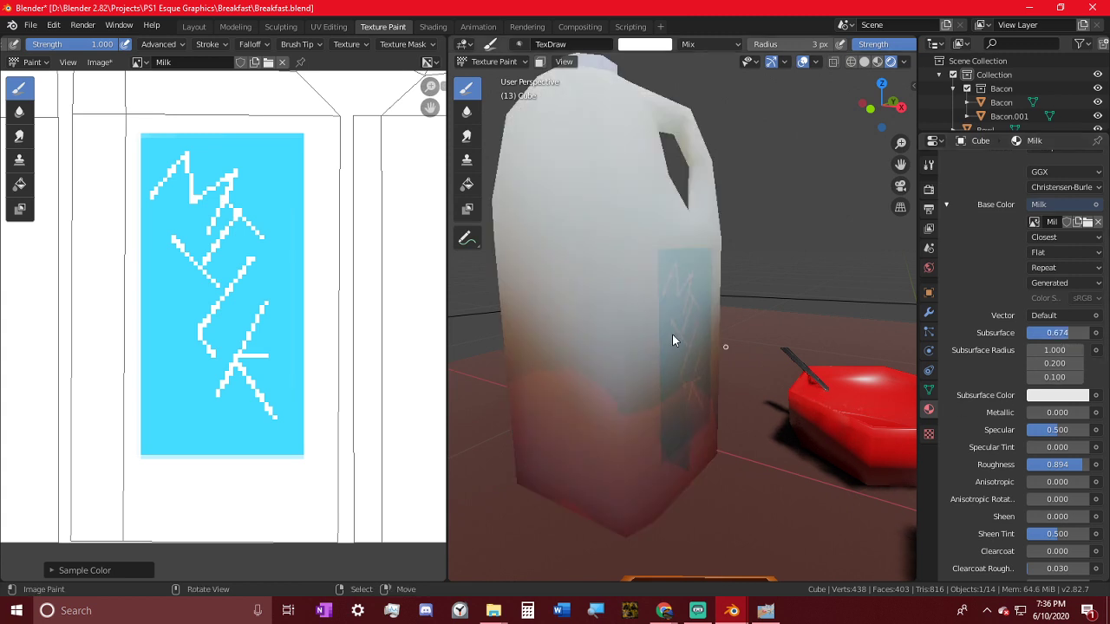
- Lower the Milk material's Subsurface to 0.167 and check the jug from several sides
middle_drag(672, 336, 833, 307)
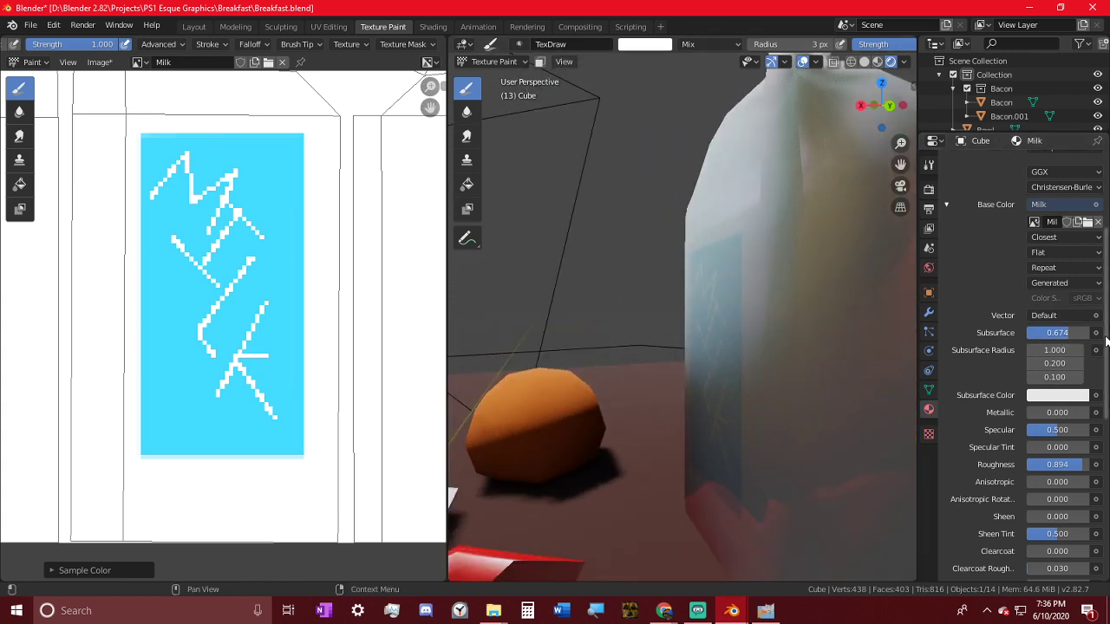
drag(1072, 333, 1038, 333)
middle_drag(836, 331, 445, 337)
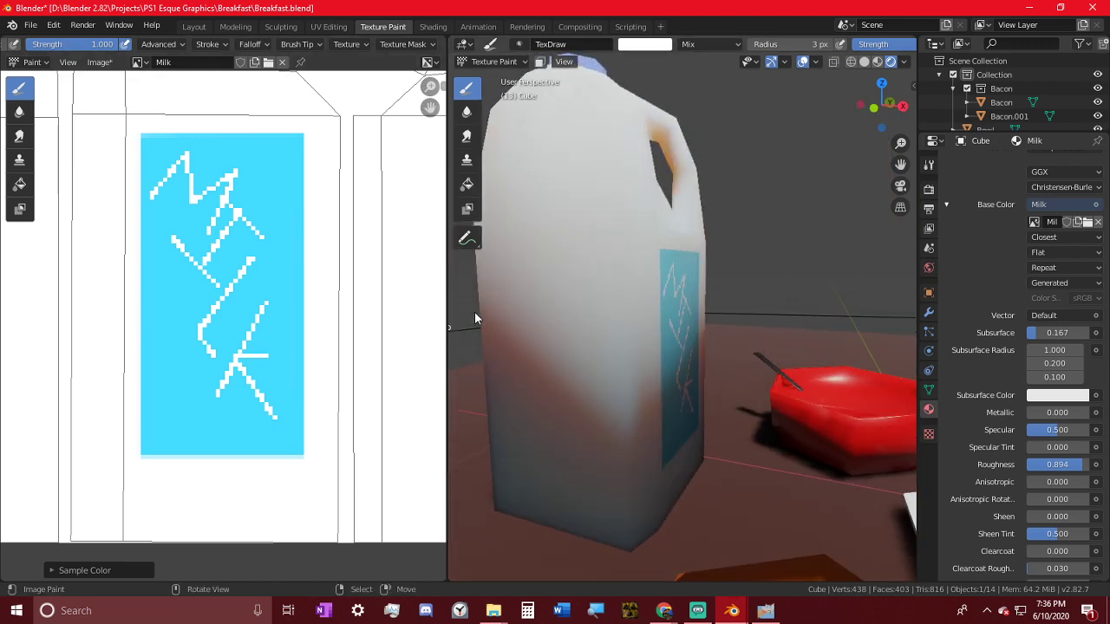
middle_drag(623, 315, 772, 338)
- Try Bloom in the Eevee render settings, turn it off again, and view the whole breakfast table
scroll(701, 322, down, 4)
click(928, 188)
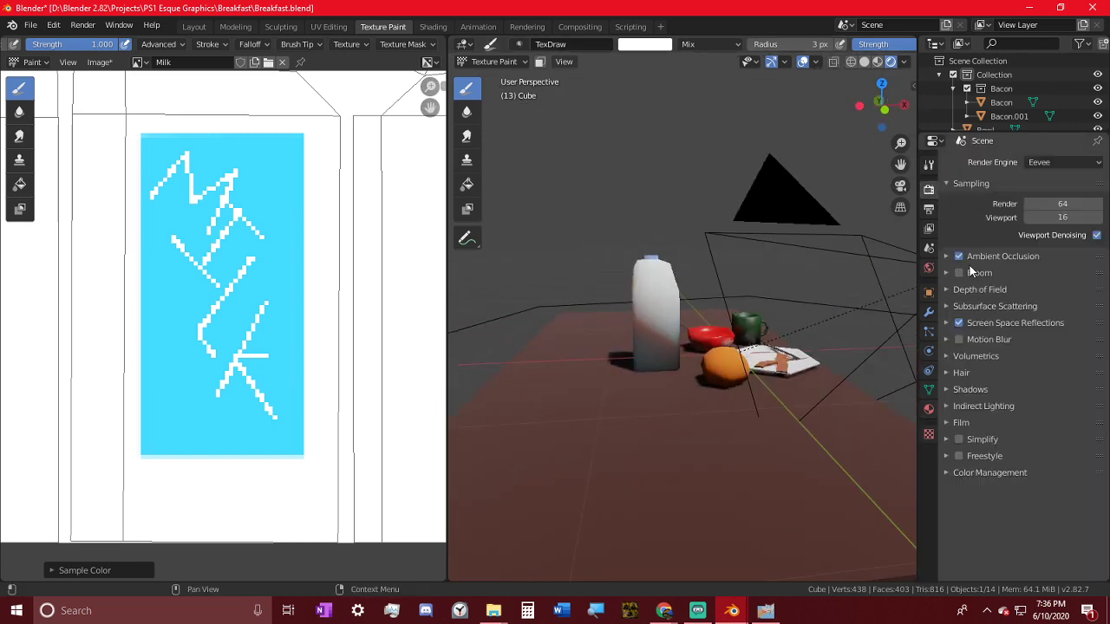
click(962, 275)
click(962, 275)
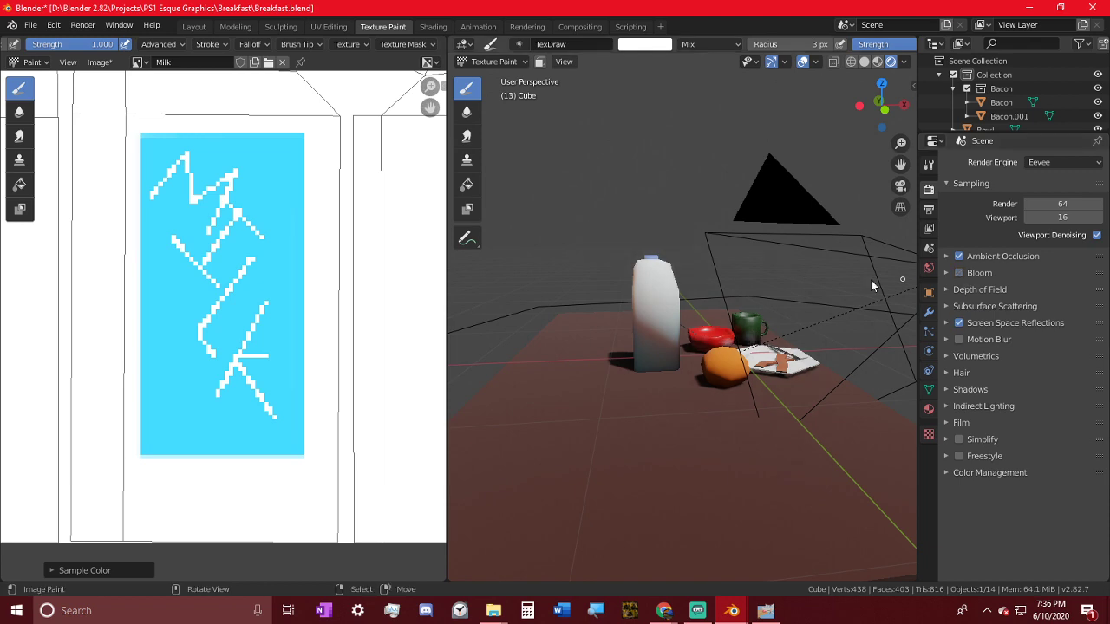
middle_drag(757, 283, 637, 256)
key(KP_0)
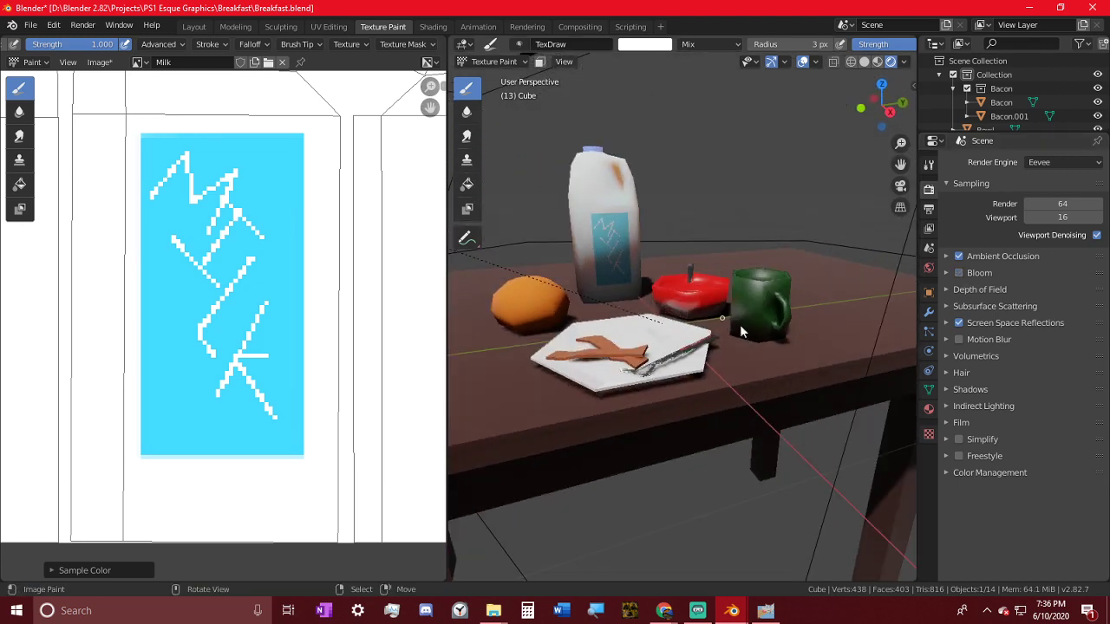
- Brighten the World background color to a Value of 0.513
click(929, 269)
click(1054, 253)
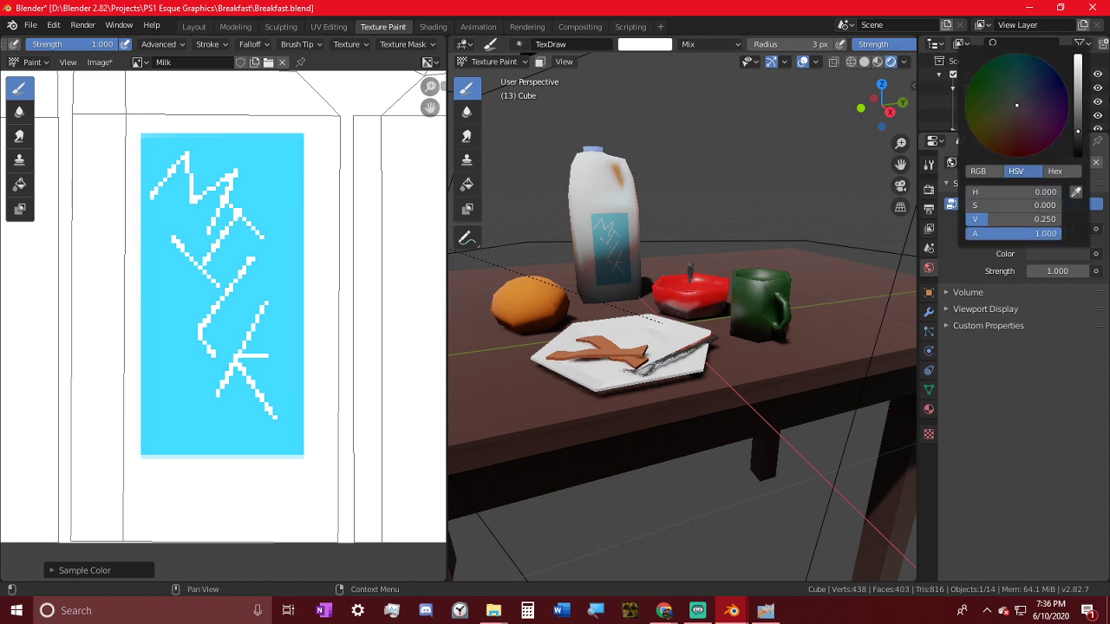
click(1078, 109)
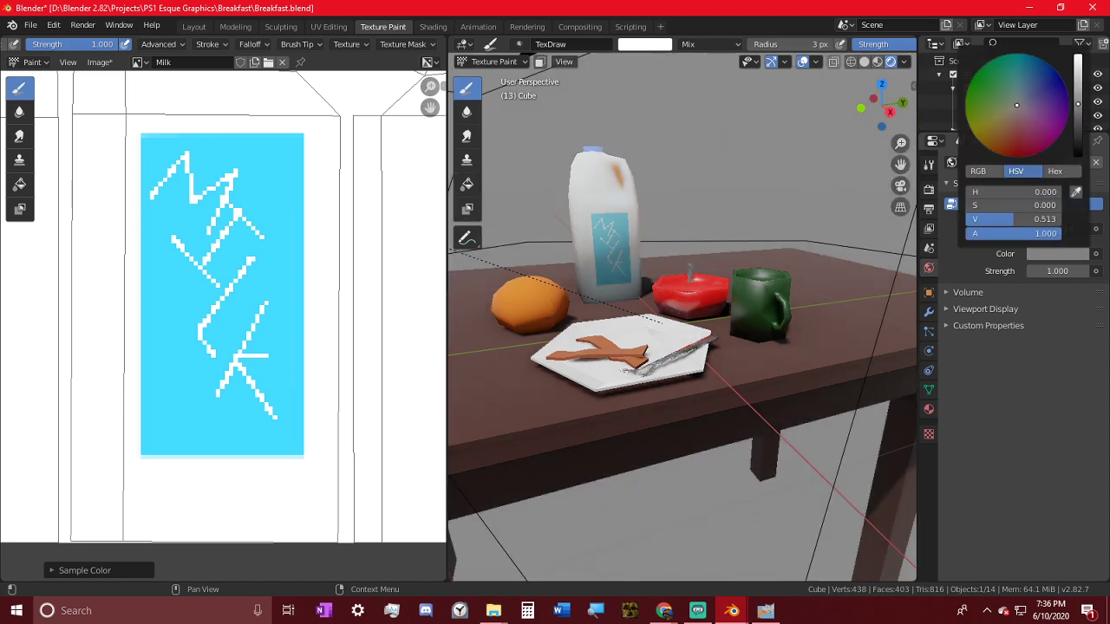
- Leave texture painting for Object Mode and add a UV sphere to the scene
middle_drag(816, 169, 771, 228)
scroll(826, 236, down, 4)
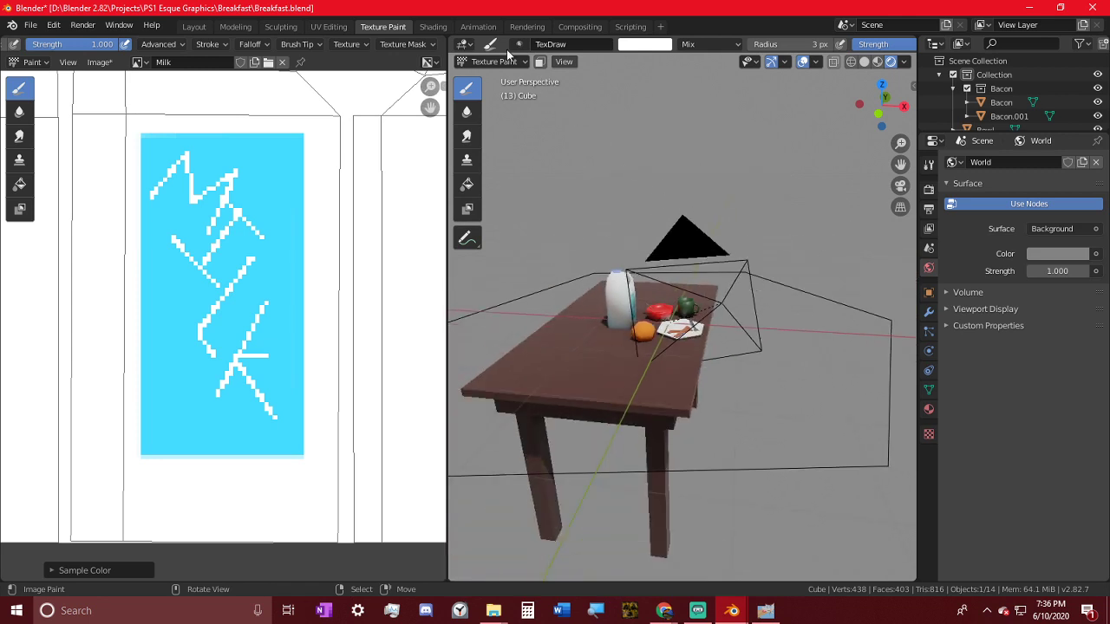
click(501, 62)
click(491, 93)
click(502, 61)
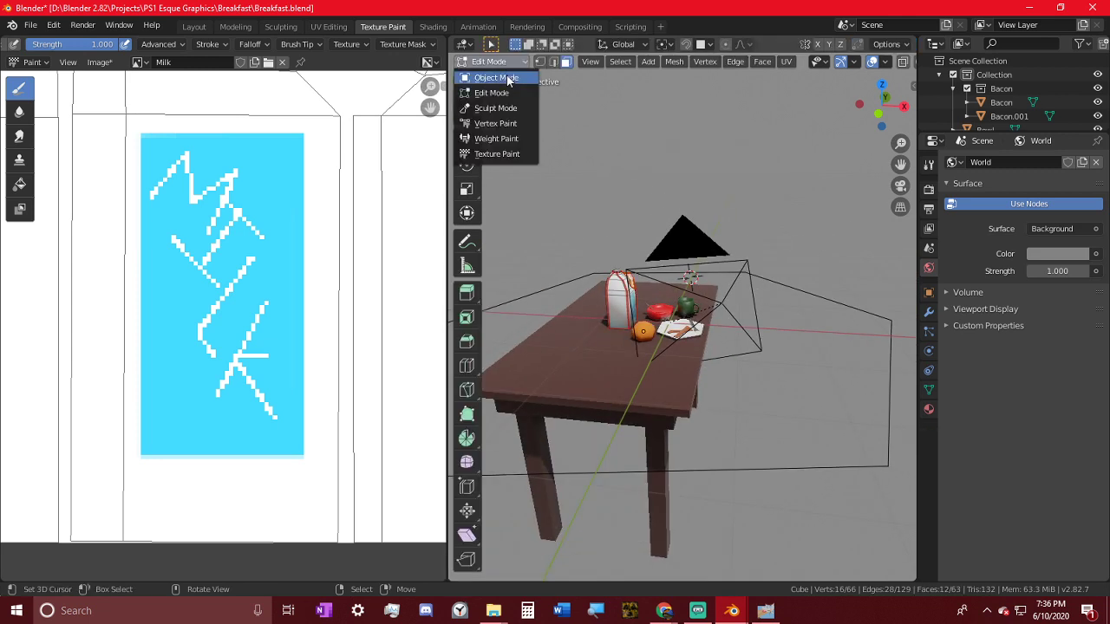
click(508, 78)
key(shift+a)
mouse_move(632, 182)
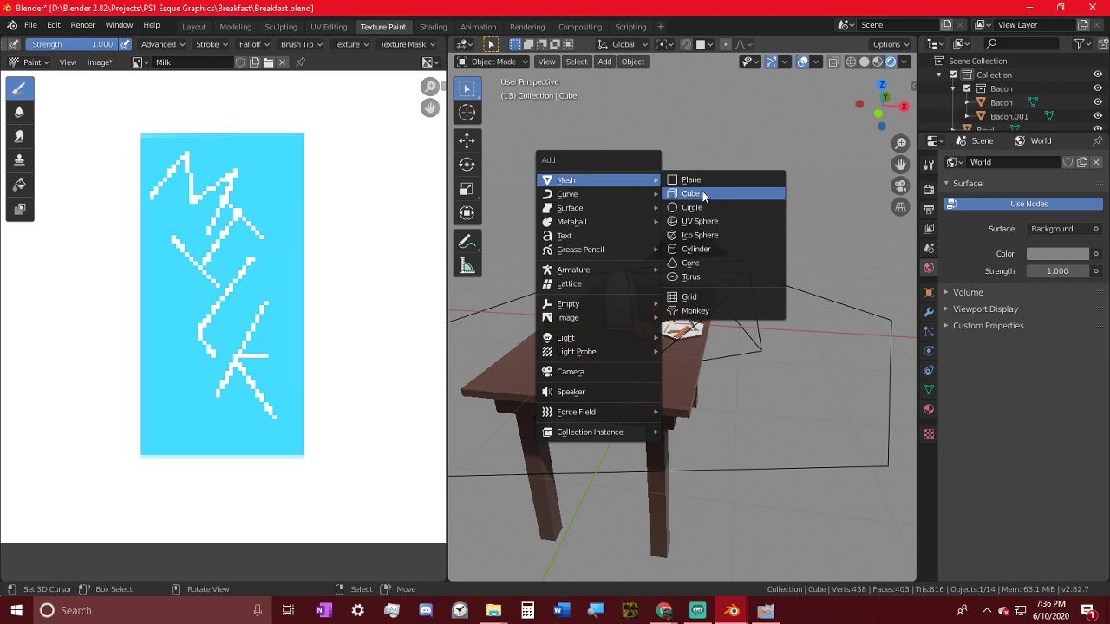
click(700, 222)
- Clear the sphere's location and scale it up about 141 times so it surrounds the table
scroll(729, 282, down, 5)
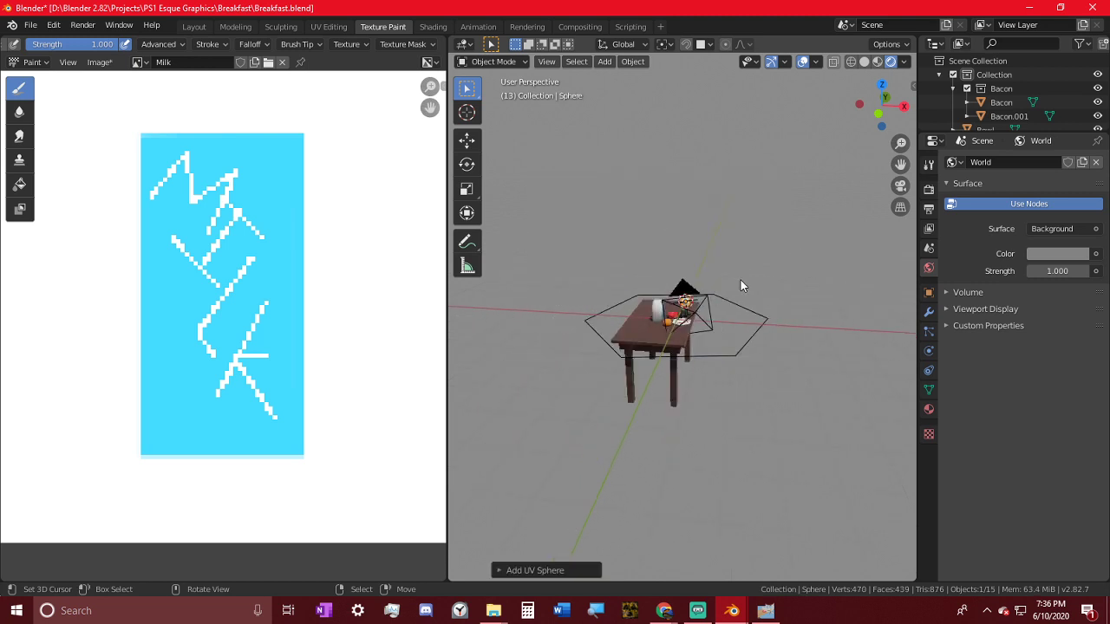
key(alt+g)
key(s)
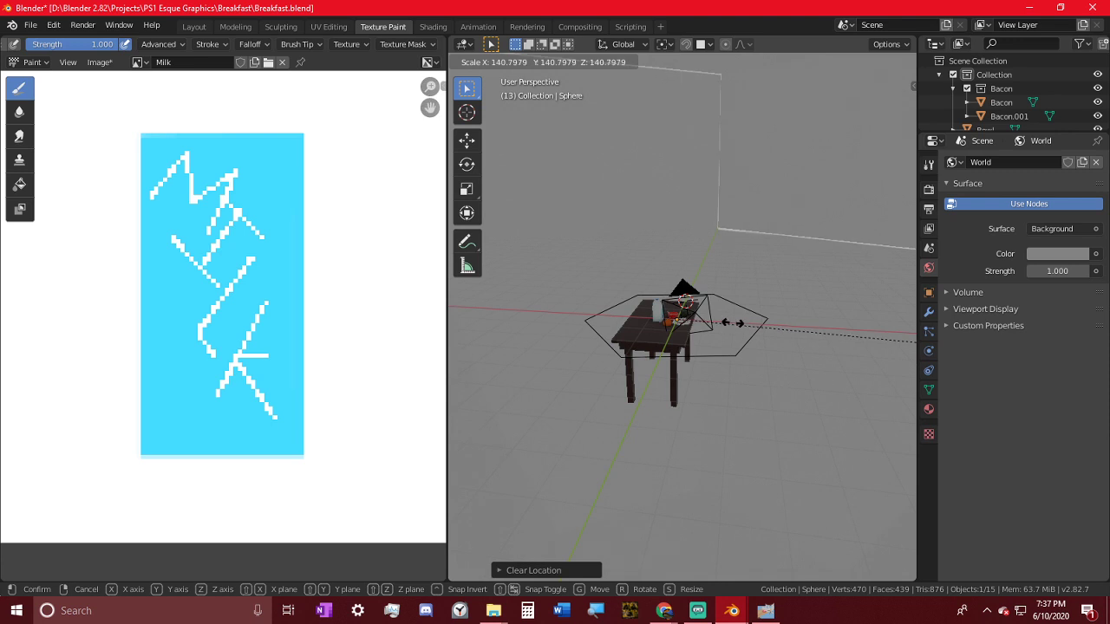
click(733, 323)
middle_drag(854, 475, 853, 342)
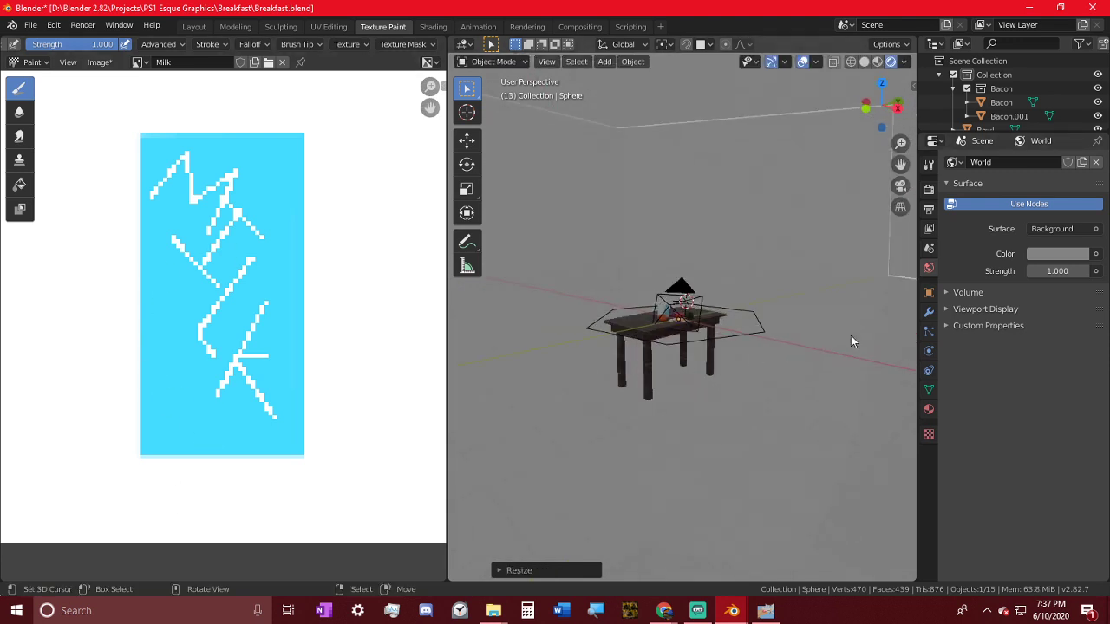
- Give the large sphere a new material named Sky
click(929, 408)
click(1044, 221)
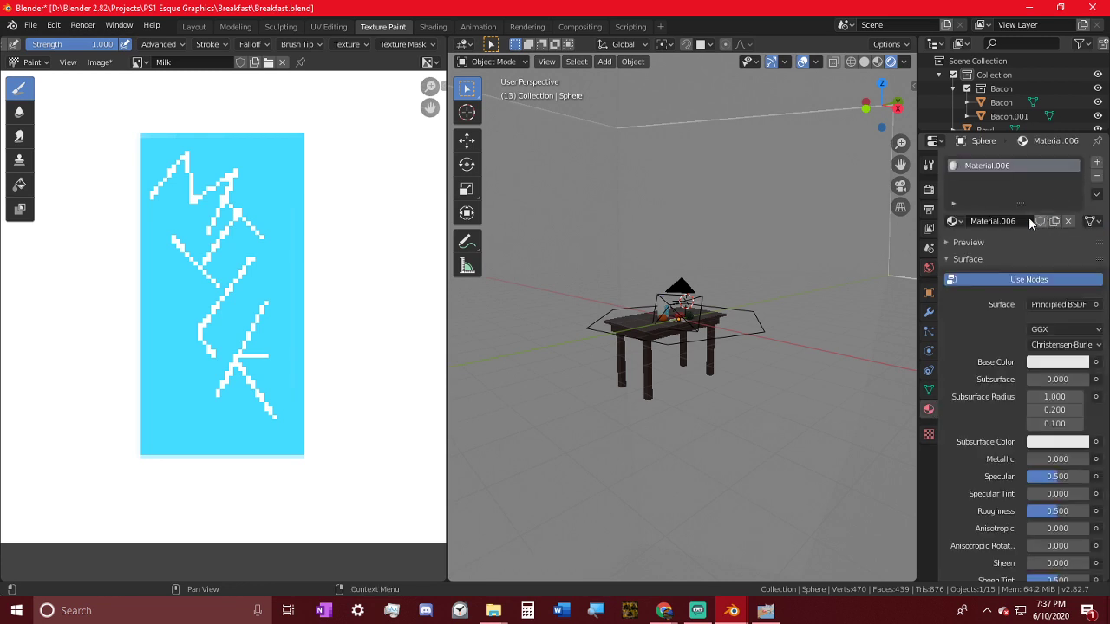
double_click(1009, 163)
text(Sky)
key(Return)
- Try a cyan base color on the Sky material and change its surface shader to Emission
click(1055, 365)
drag(1052, 210, 1020, 180)
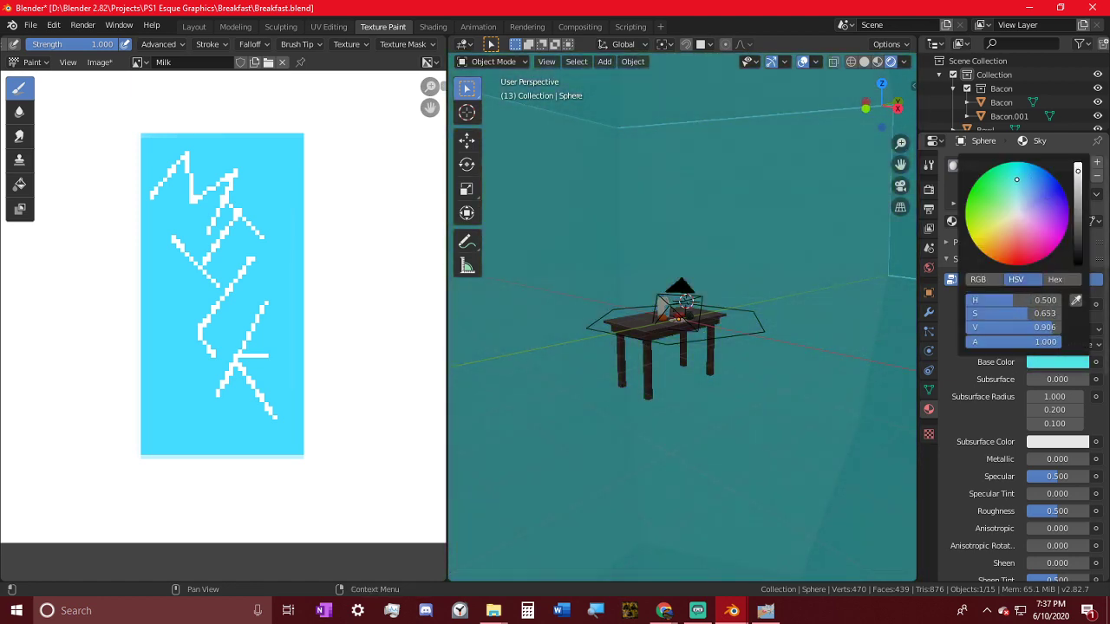
click(1046, 312)
click(1051, 399)
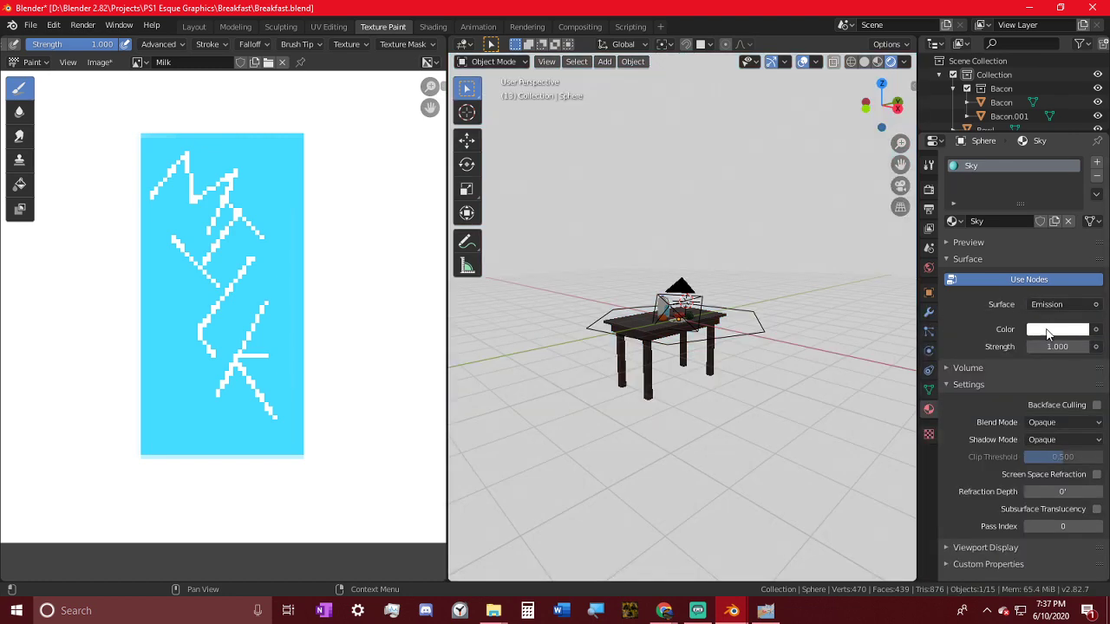
- Set the Sky material's emission color to pink with Hue 0.794, Saturation 0.540 and Value 1.000
scroll(828, 351, up, 3)
middle_drag(828, 351, 709, 317)
scroll(708, 317, up, 2)
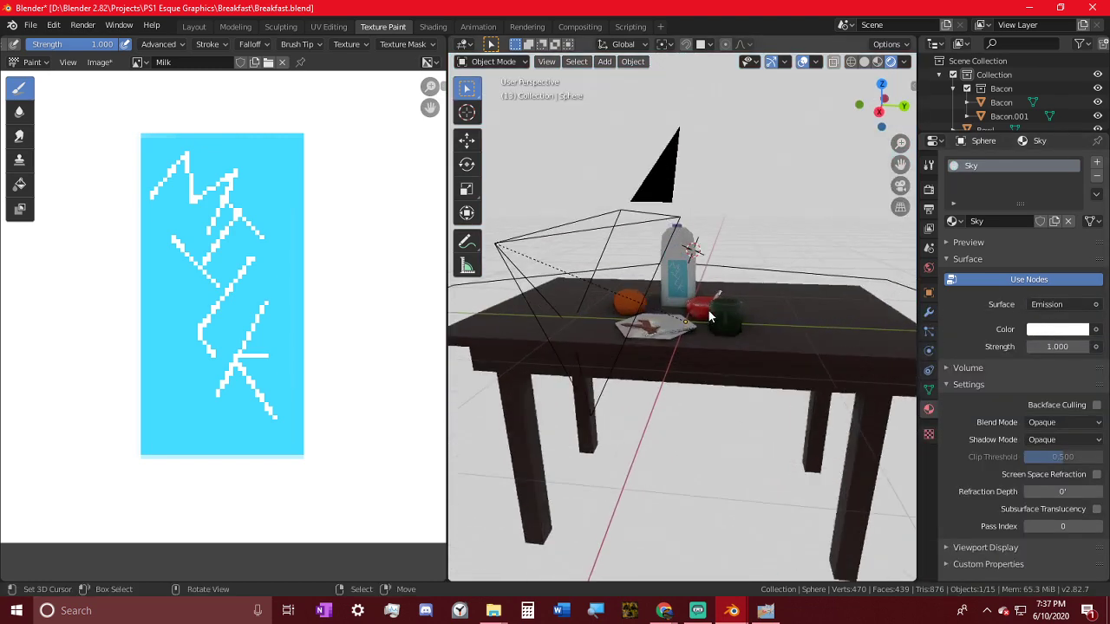
click(1048, 330)
mouse_move(1011, 178)
mouse_down()
mouse_move(1010, 164)
mouse_move(1042, 146)
mouse_move(1038, 191)
mouse_move(1027, 198)
mouse_move(1046, 203)
mouse_move(1044, 188)
mouse_up()
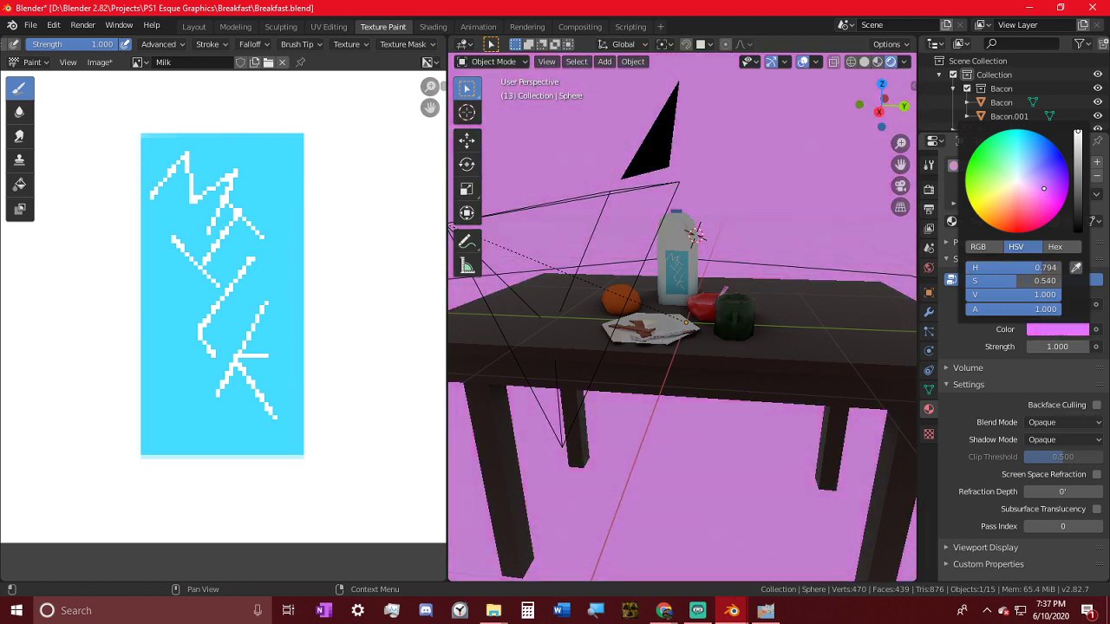
- Raise the World background color's Value to 0.827 to brighten the objects on the table
middle_drag(630, 289, 679, 326)
scroll(694, 330, up, 3)
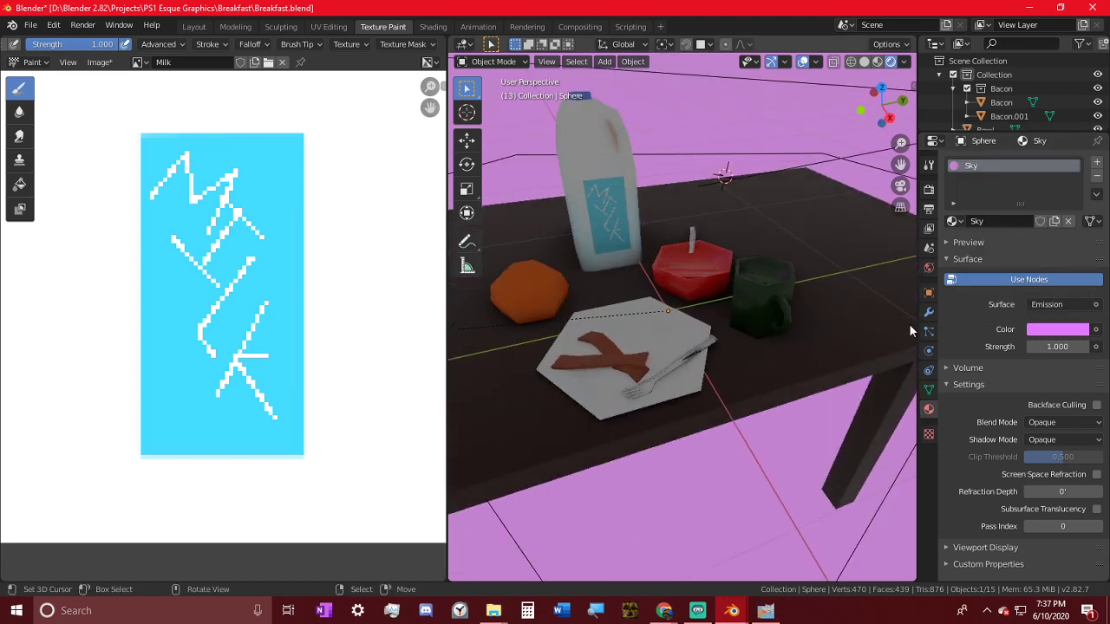
click(929, 267)
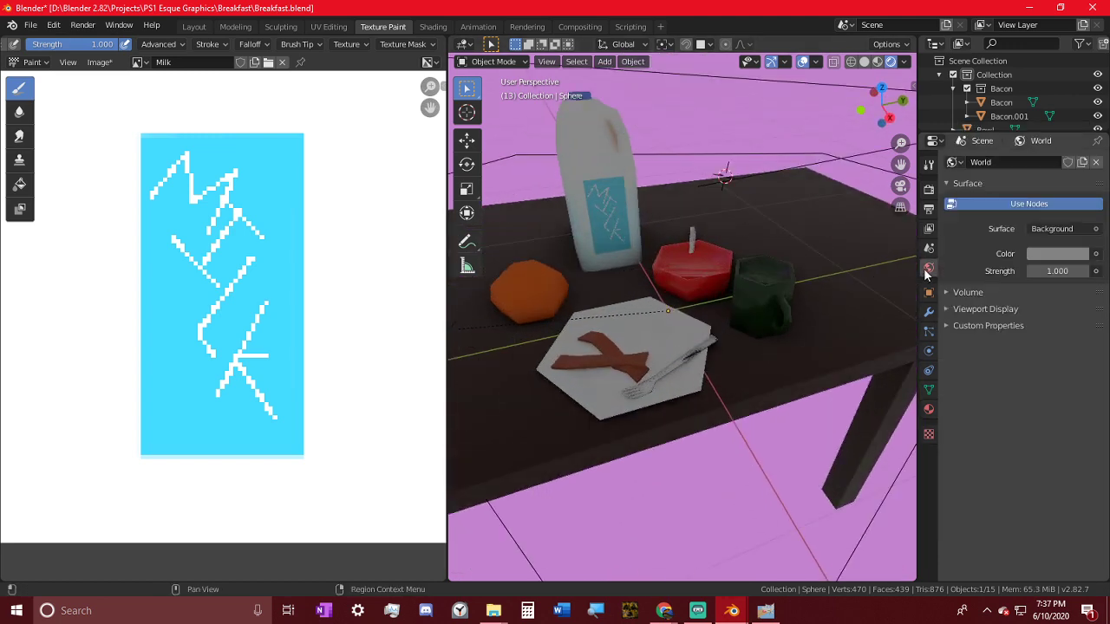
click(1058, 253)
drag(1078, 94, 1078, 71)
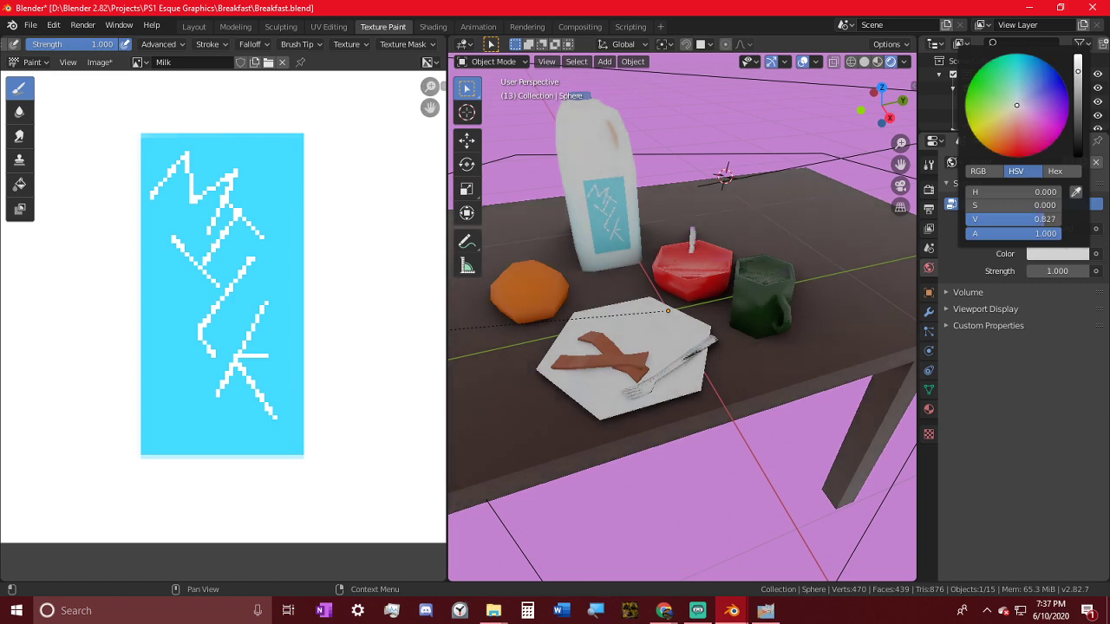
- Check the table objects from several angles, render the current frame, examine the enlarged result and dismiss the render window
middle_drag(728, 246, 752, 314)
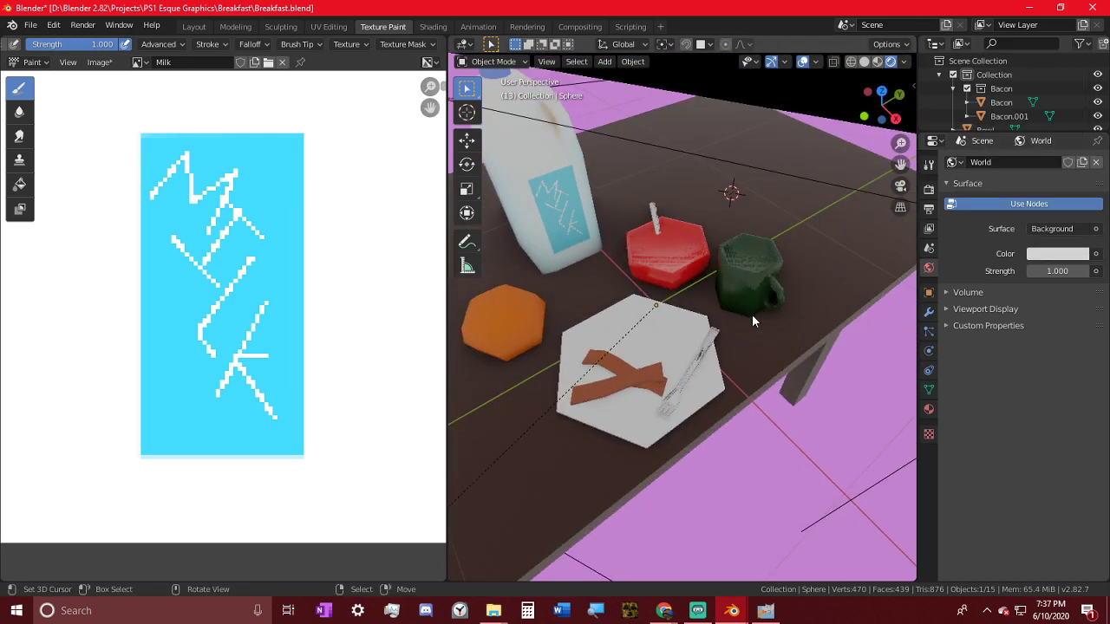
scroll(752, 314, up, 4)
middle_drag(633, 334, 621, 286)
scroll(728, 249, down, 5)
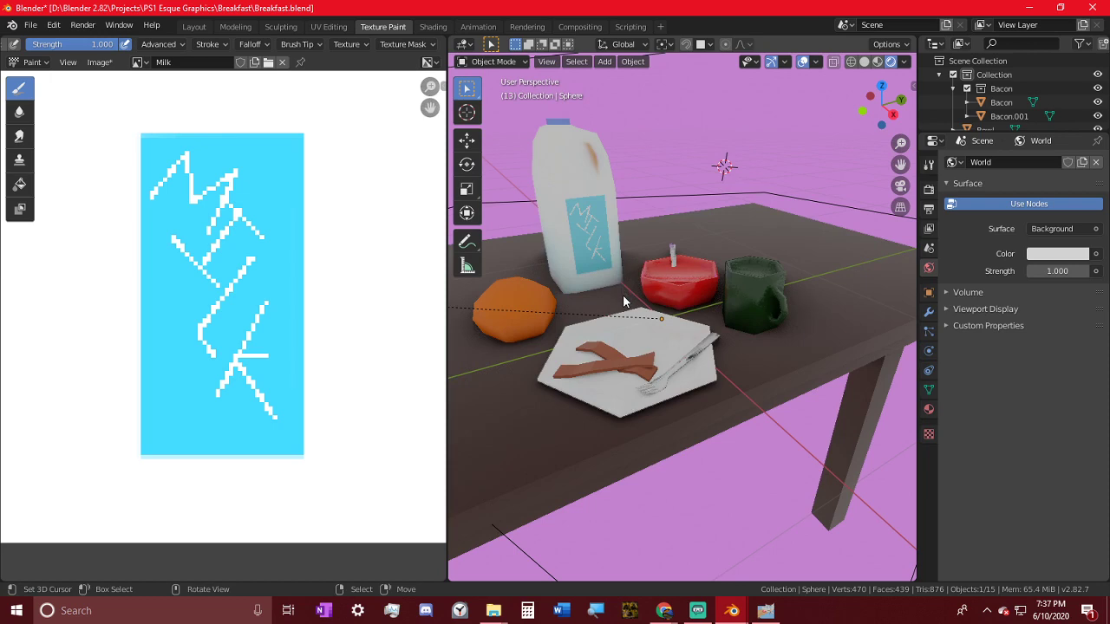
scroll(623, 301, down, 3)
key(F12)
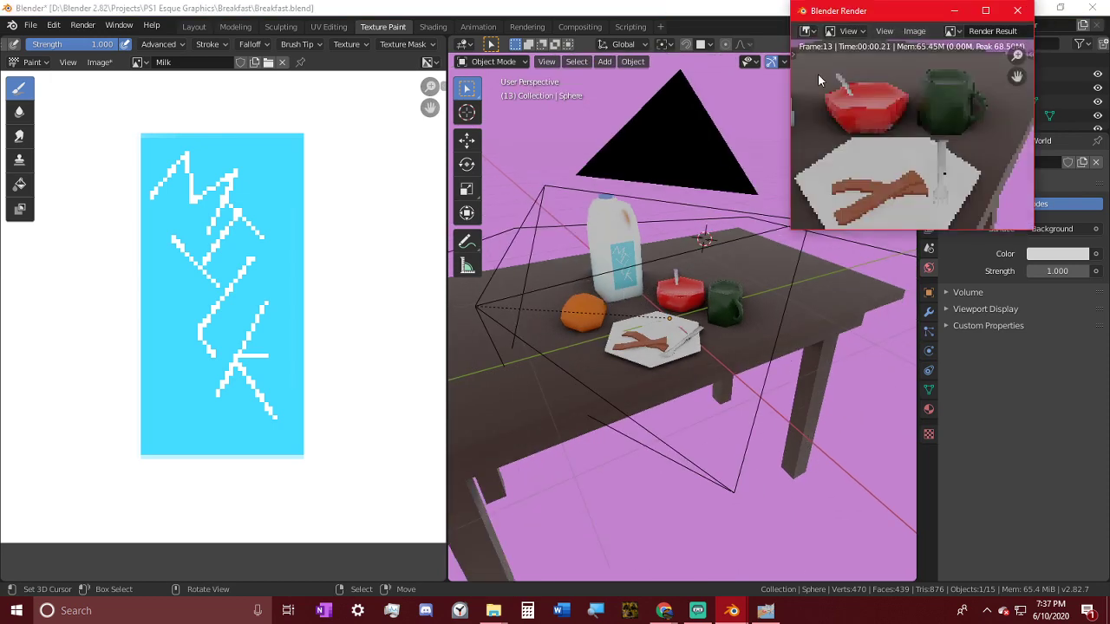
click(1009, 11)
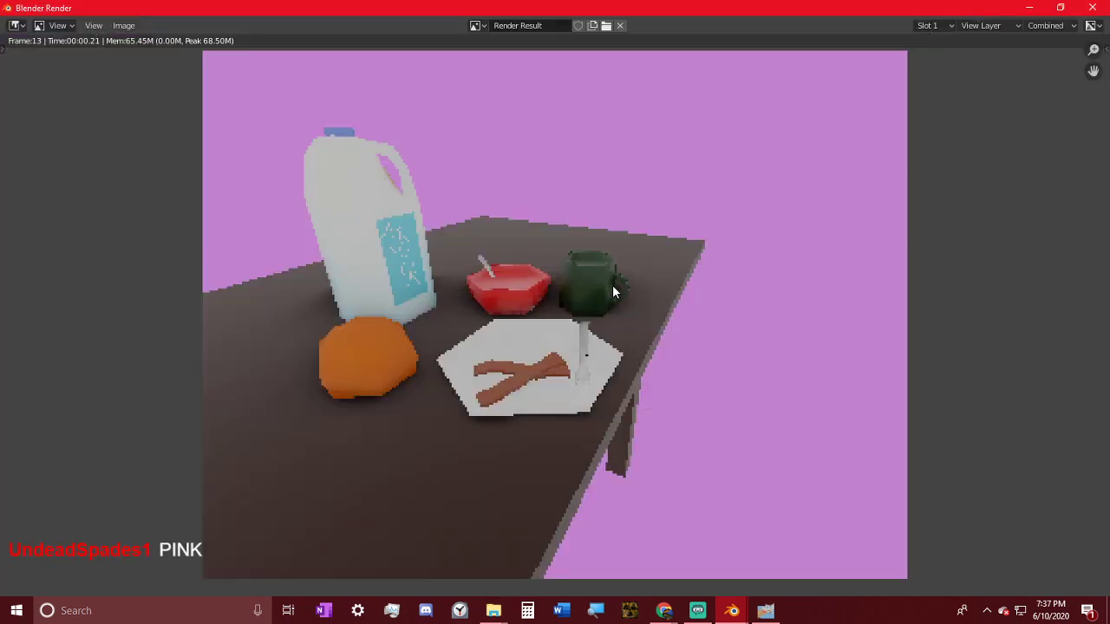
scroll(614, 293, up, 2)
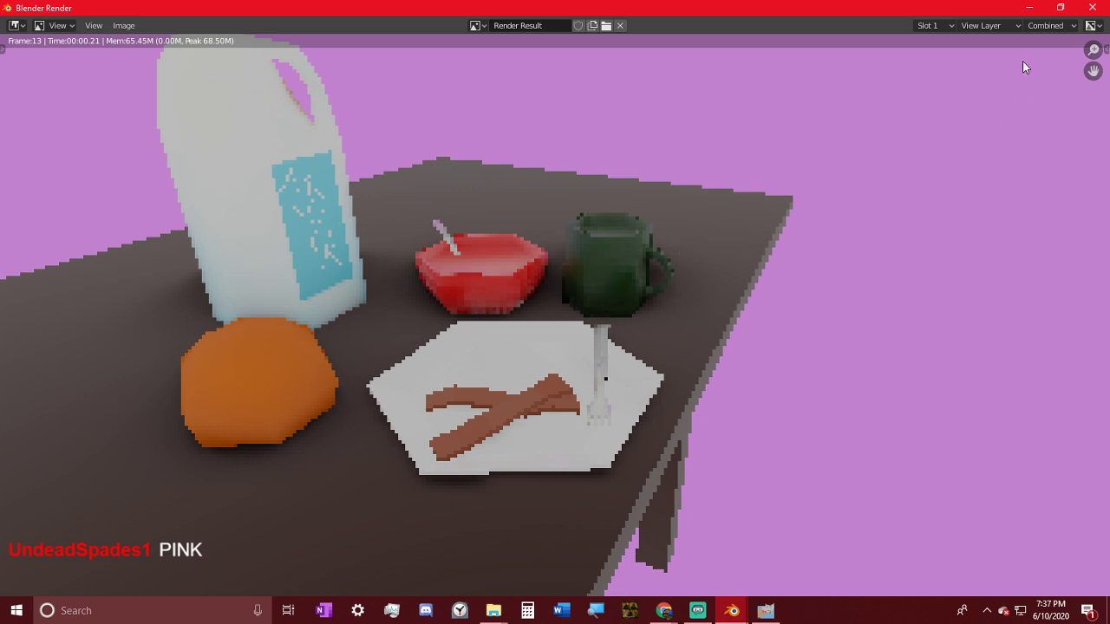
click(1031, 14)
- Select the green mug and enter Edit Mode to show its full UV layout over the image
middle_drag(710, 148, 749, 327)
scroll(729, 343, up, 5)
key(Tab)
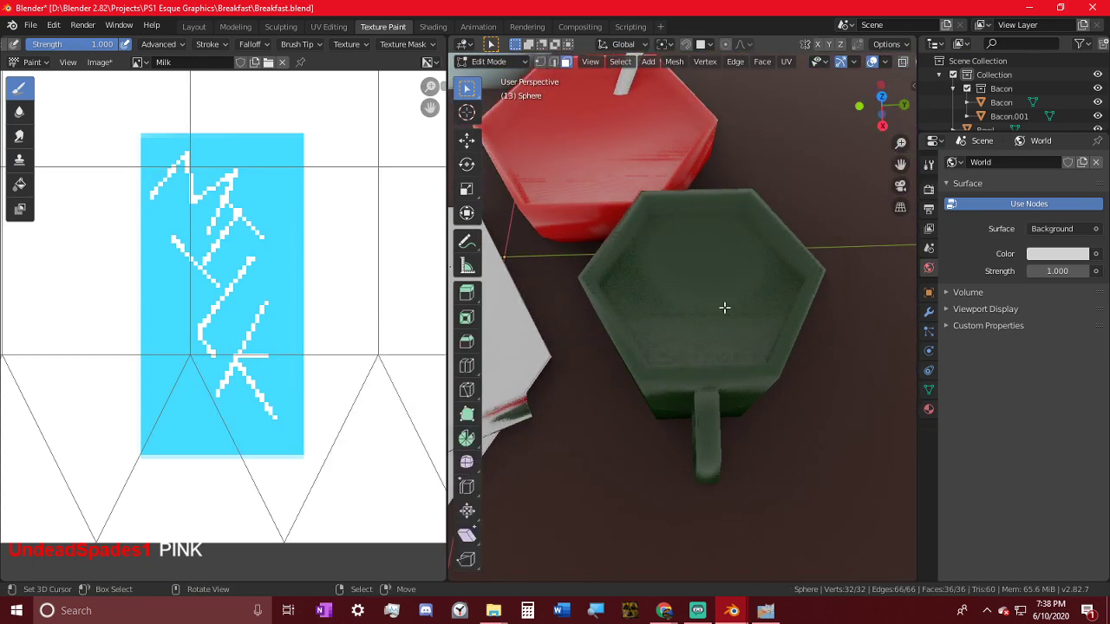
key(Tab)
click(725, 306)
key(Tab)
scroll(173, 347, down, 6)
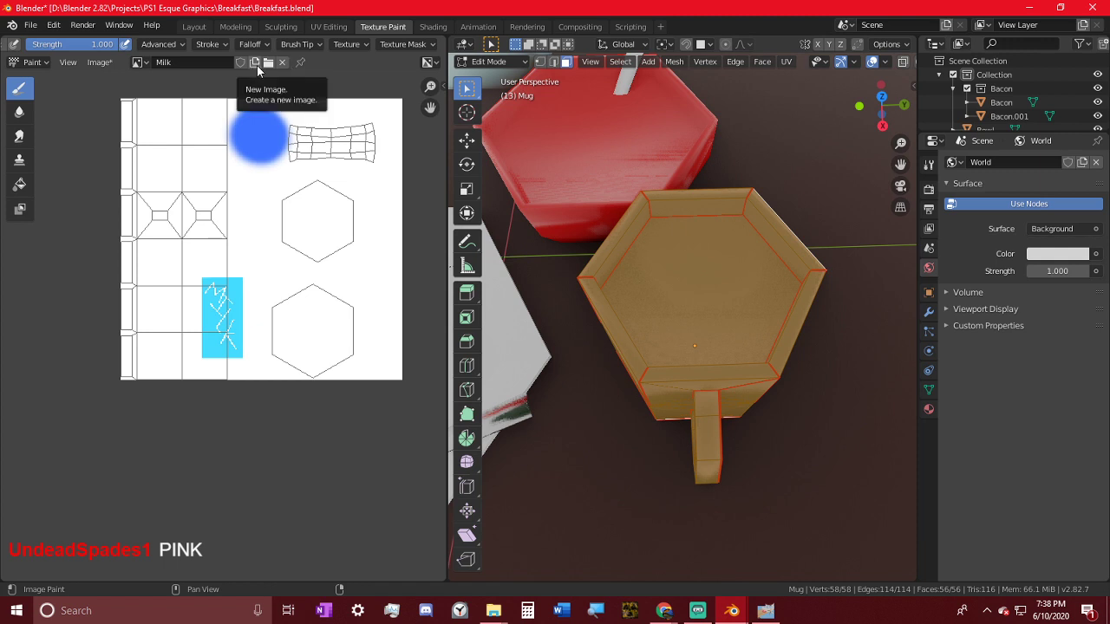
- Create a blank white 256 × 256 px image named Mug
click(255, 62)
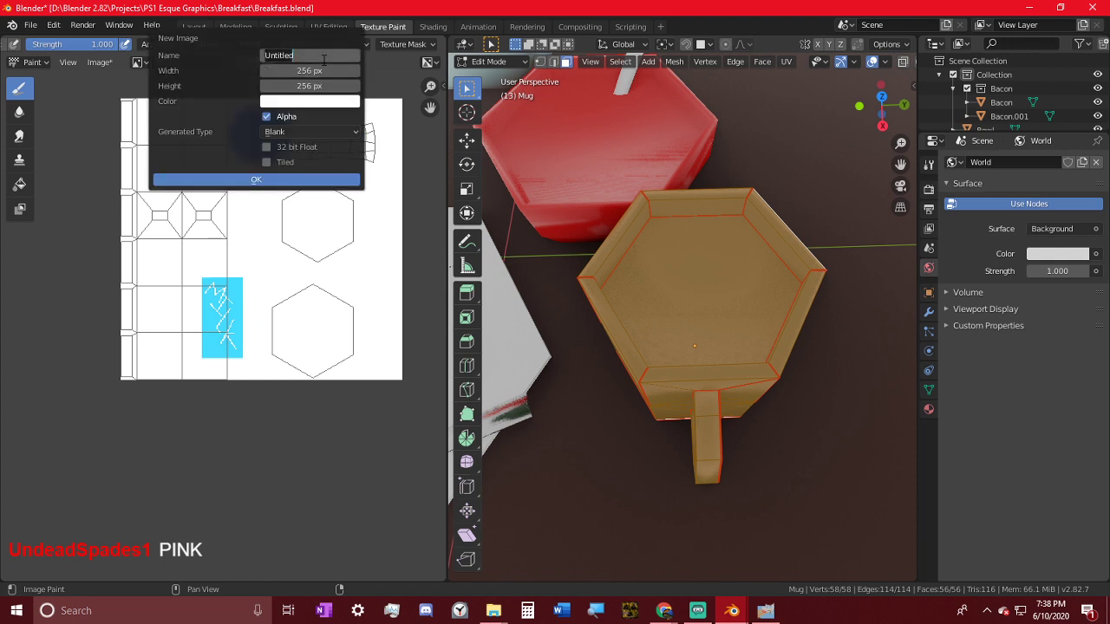
text(Mug)
key(Return)
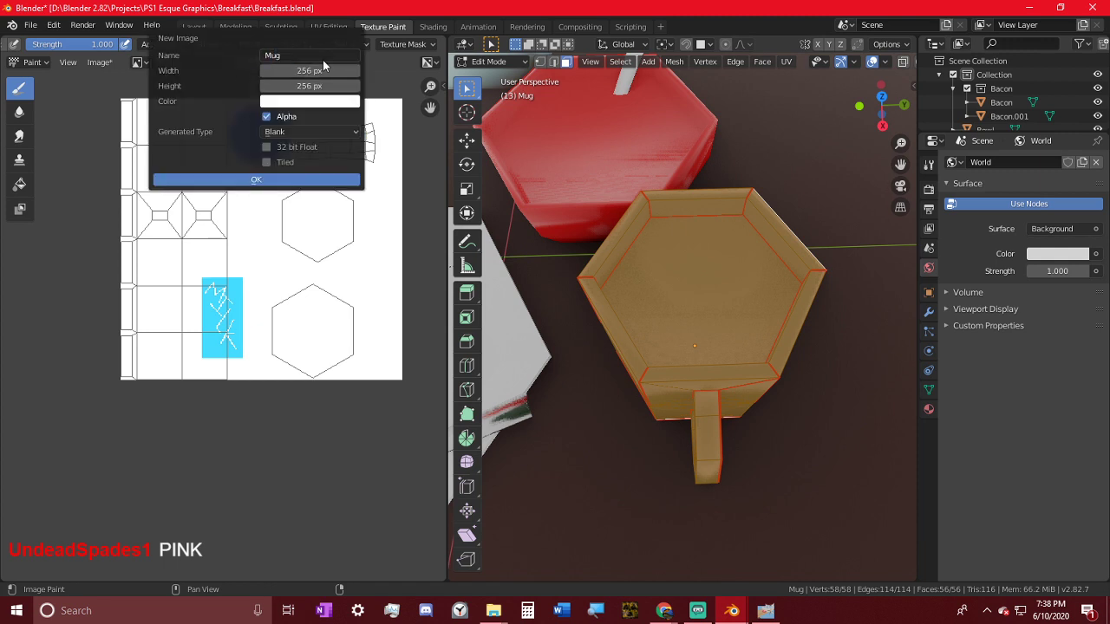
click(291, 180)
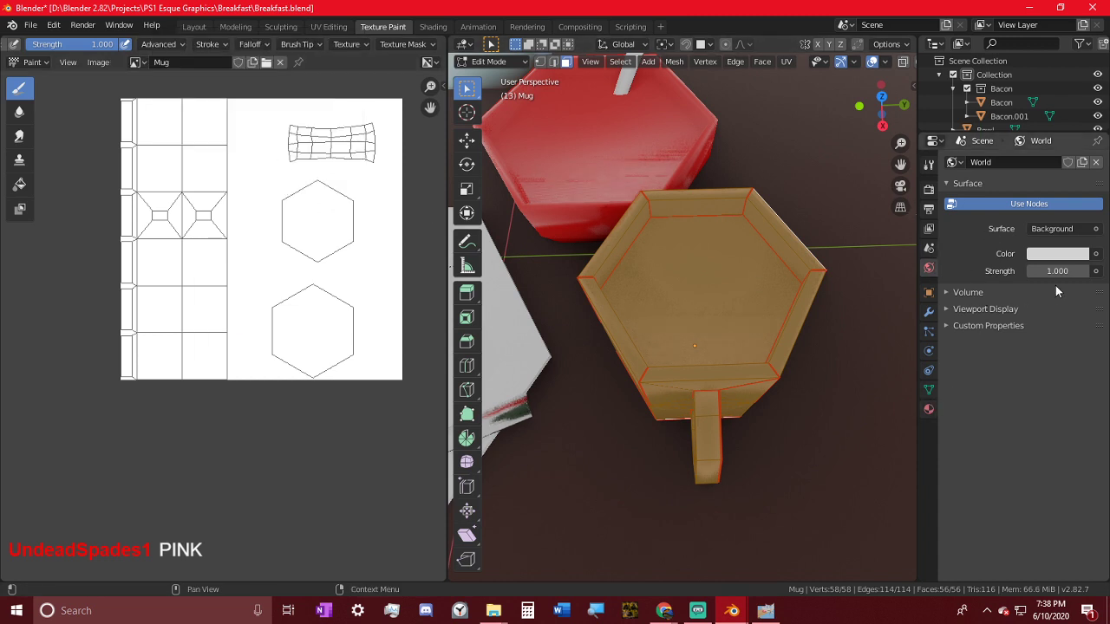
- Return to Object Mode and rename the mug's material to Mug
click(926, 412)
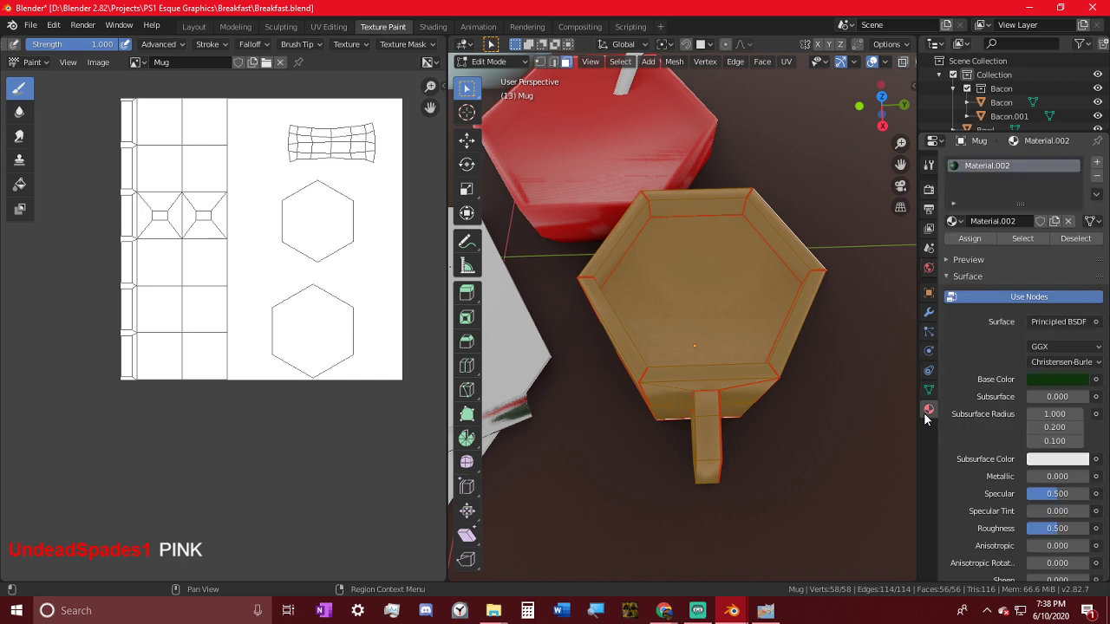
key(Tab)
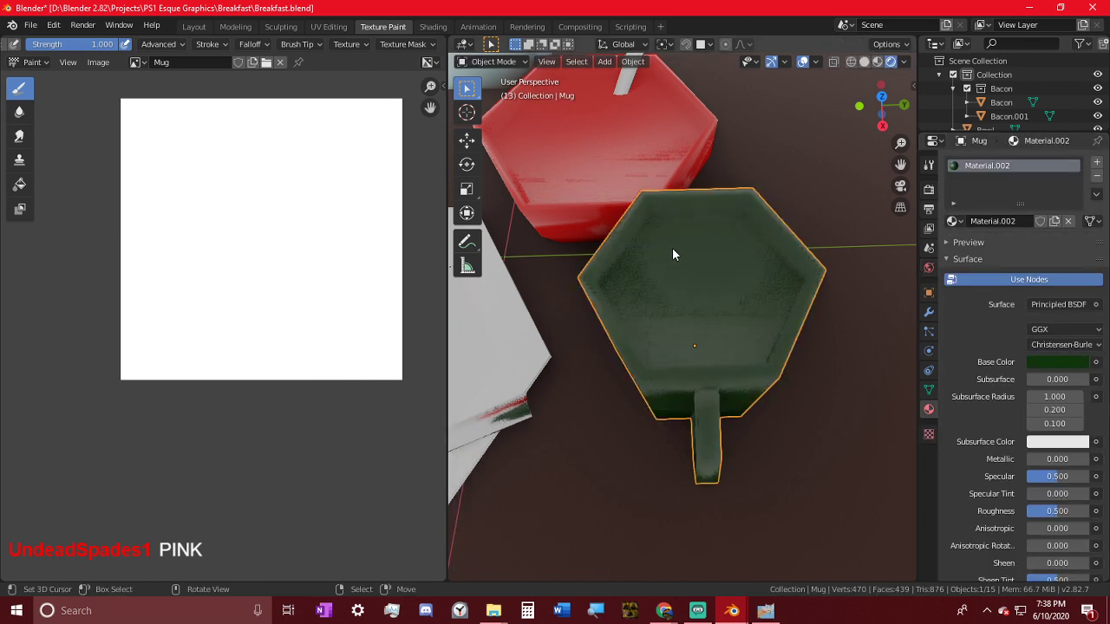
double_click(1025, 166)
text(Mug)
key(Return)
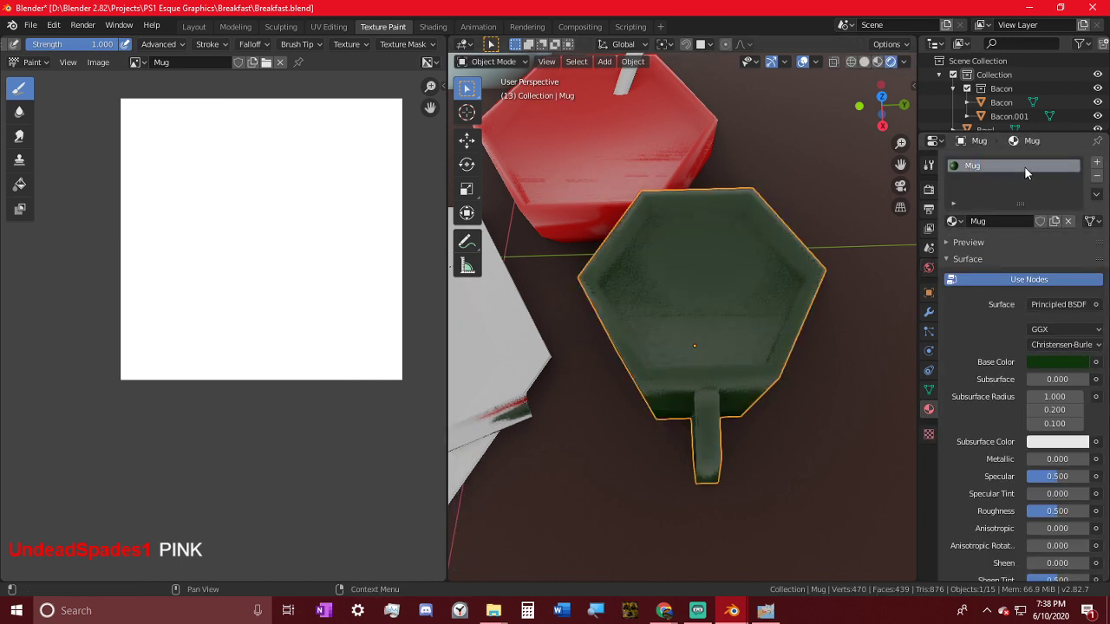
- Use an Image Texture for the Mug material's base color and assign the Mug image to it
click(1096, 362)
click(818, 454)
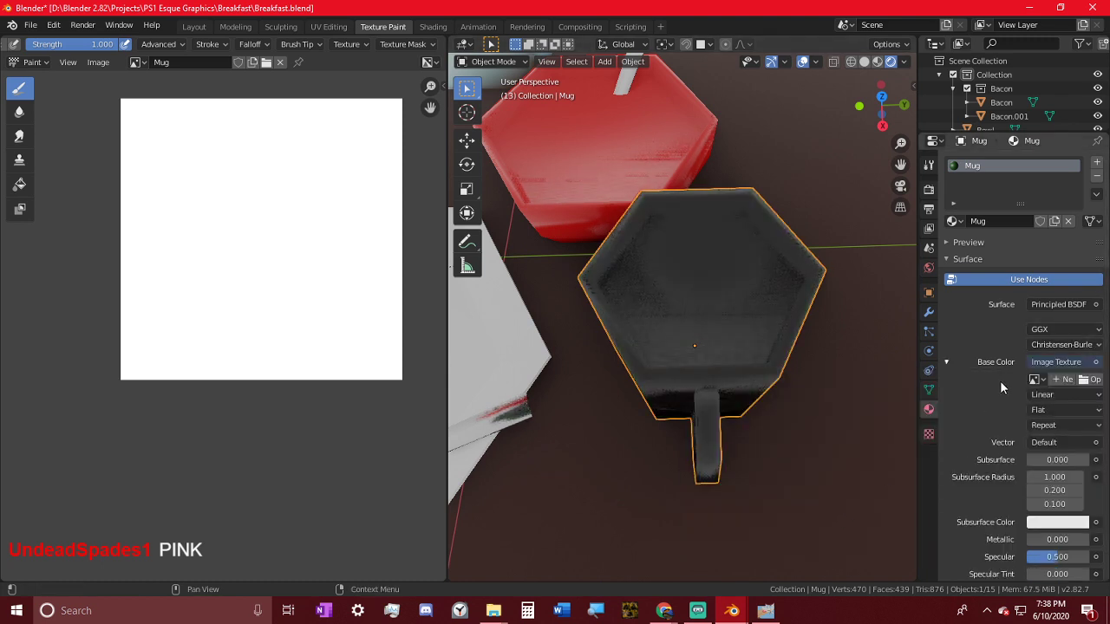
click(1037, 380)
click(915, 410)
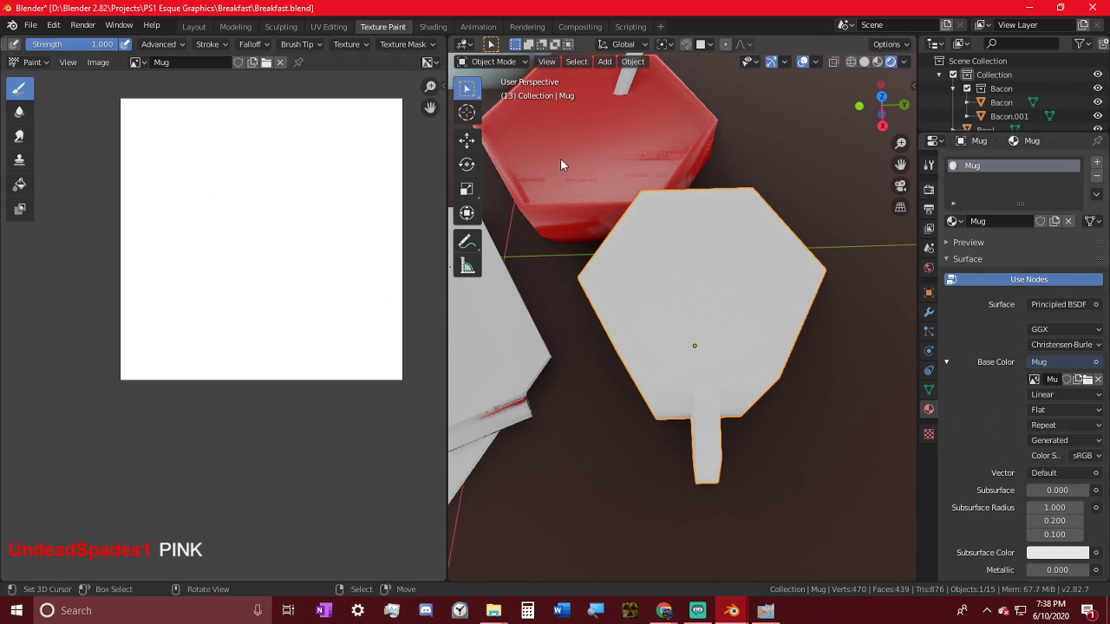
- Select the milk jug and display the Milk image for painting
middle_drag(535, 182, 604, 137)
click(633, 137)
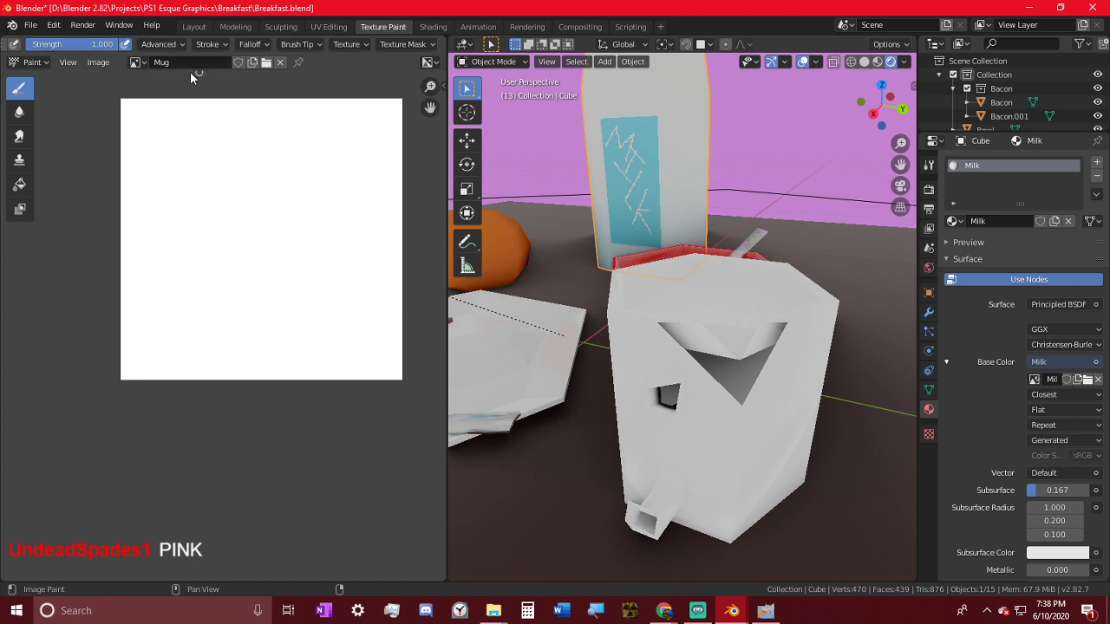
click(137, 62)
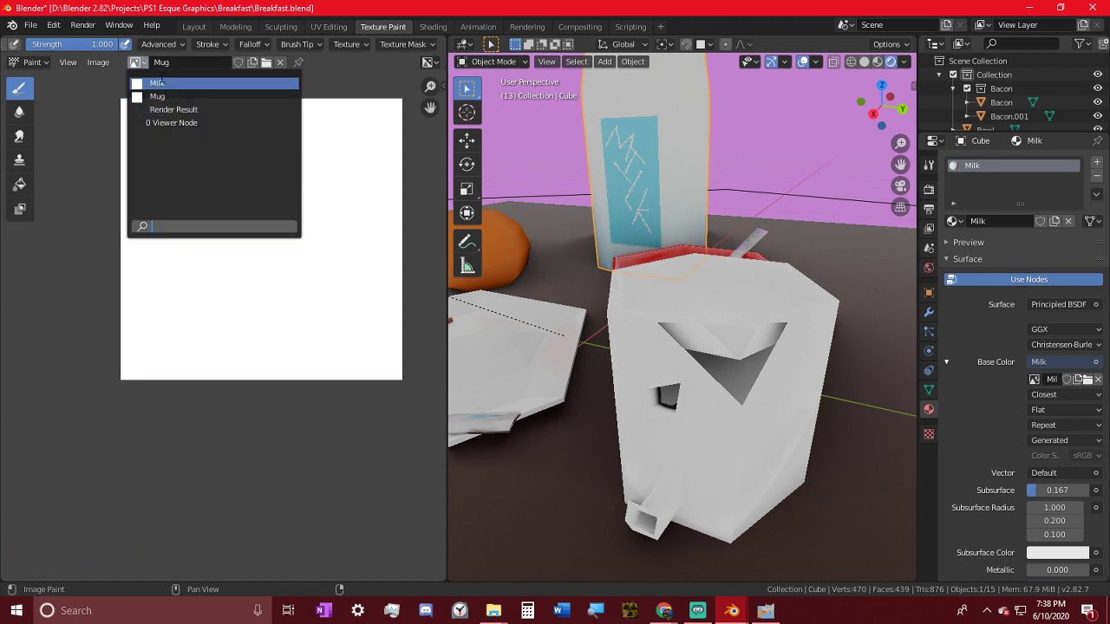
click(163, 83)
- Save the Milk image as Milk.png in a new Textures folder inside the Breakfast project folder
click(99, 62)
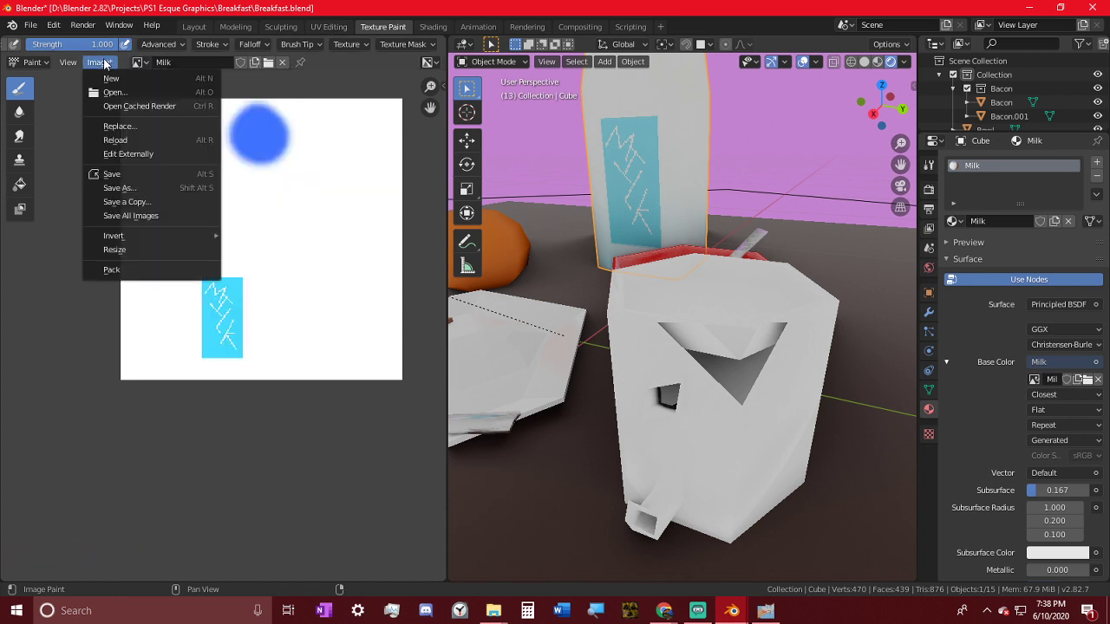
click(123, 188)
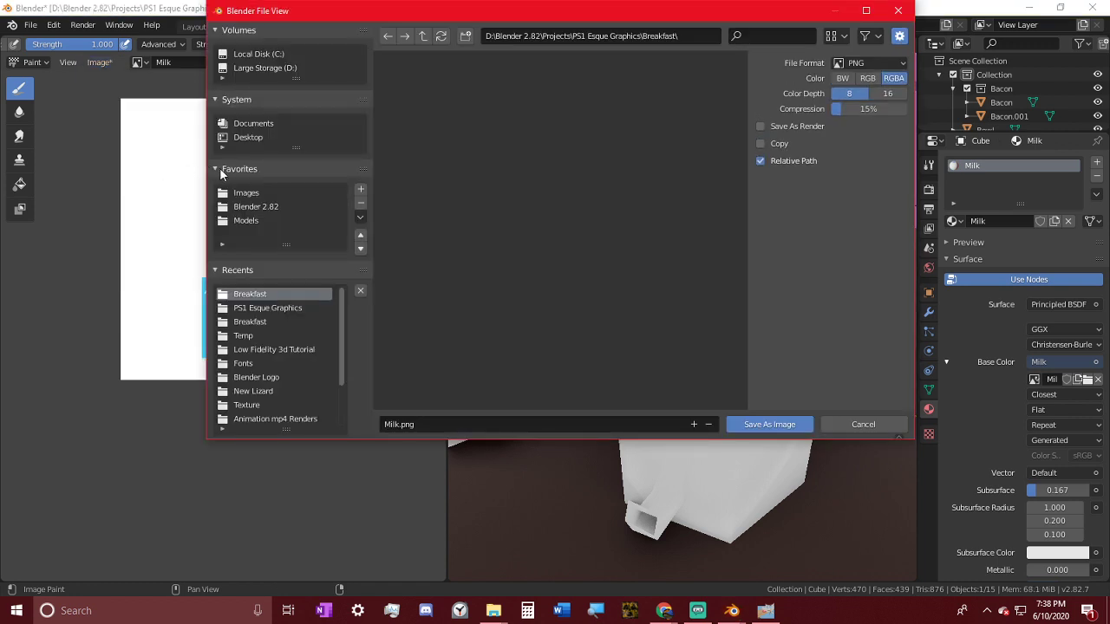
click(425, 36)
click(425, 122)
click(465, 36)
text(Te)
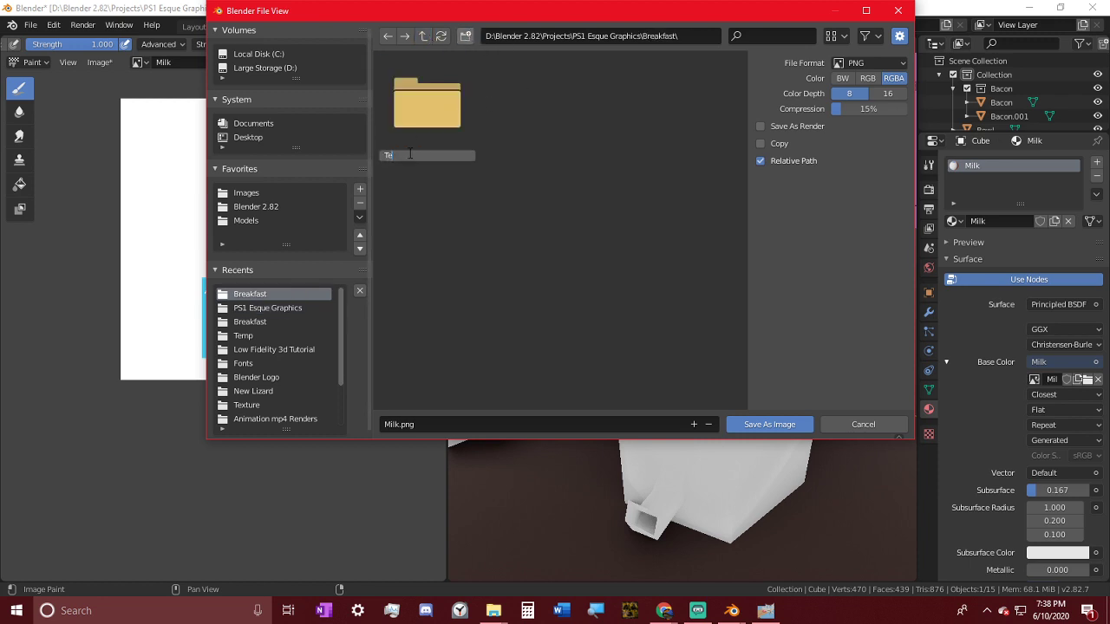
text(xtures)
key(Return)
double_click(408, 152)
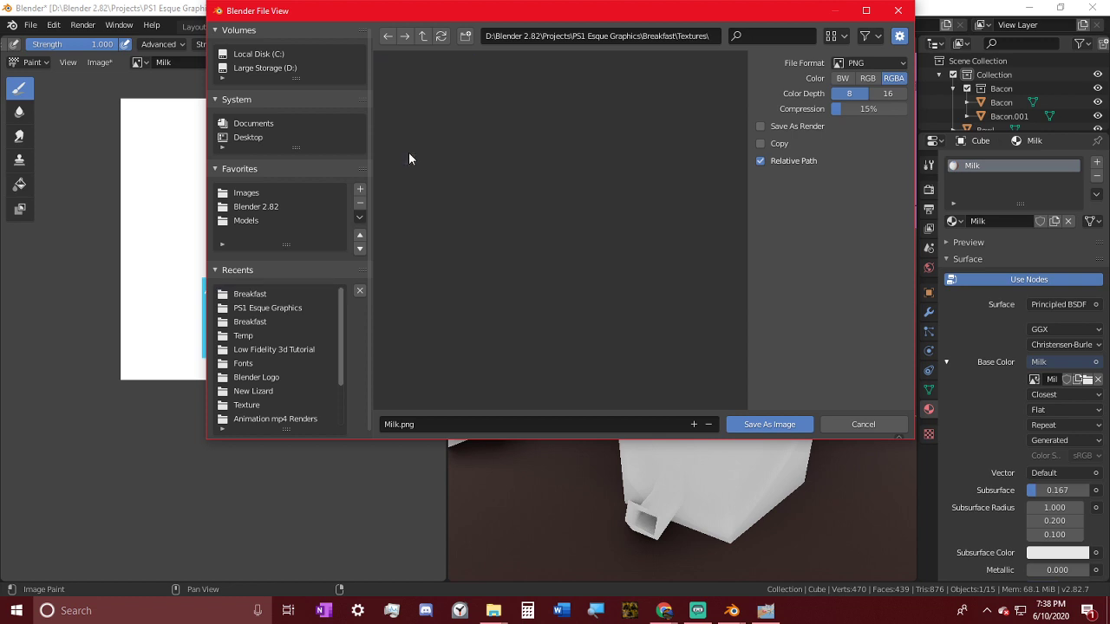
click(752, 424)
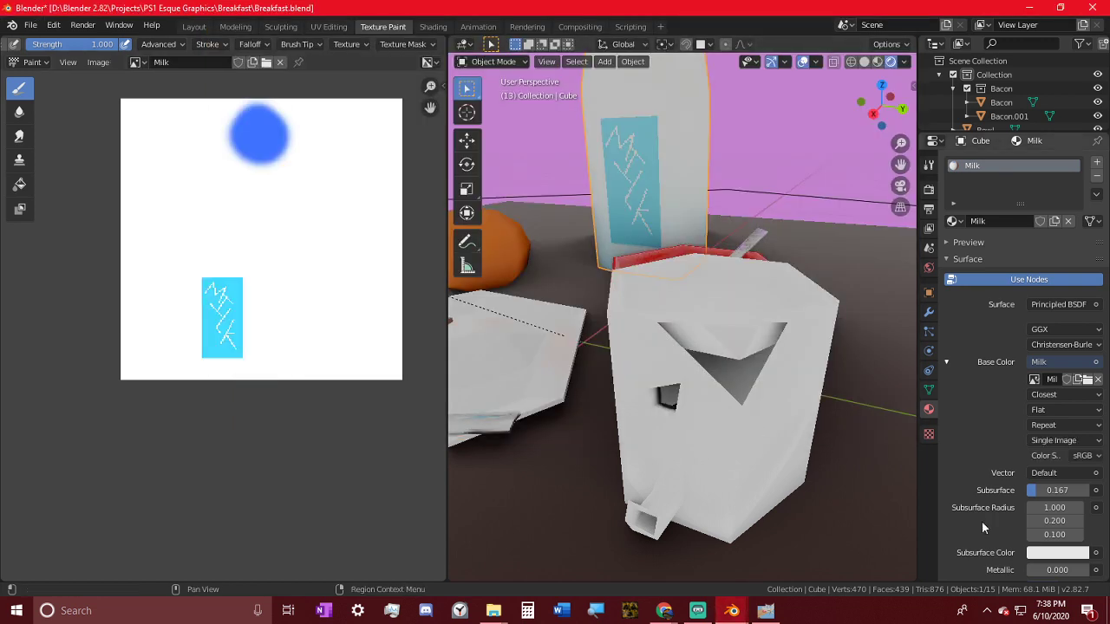
- Select the mug, enter Edit Mode and display the Mug image behind its UV layout
middle_drag(673, 310, 695, 337)
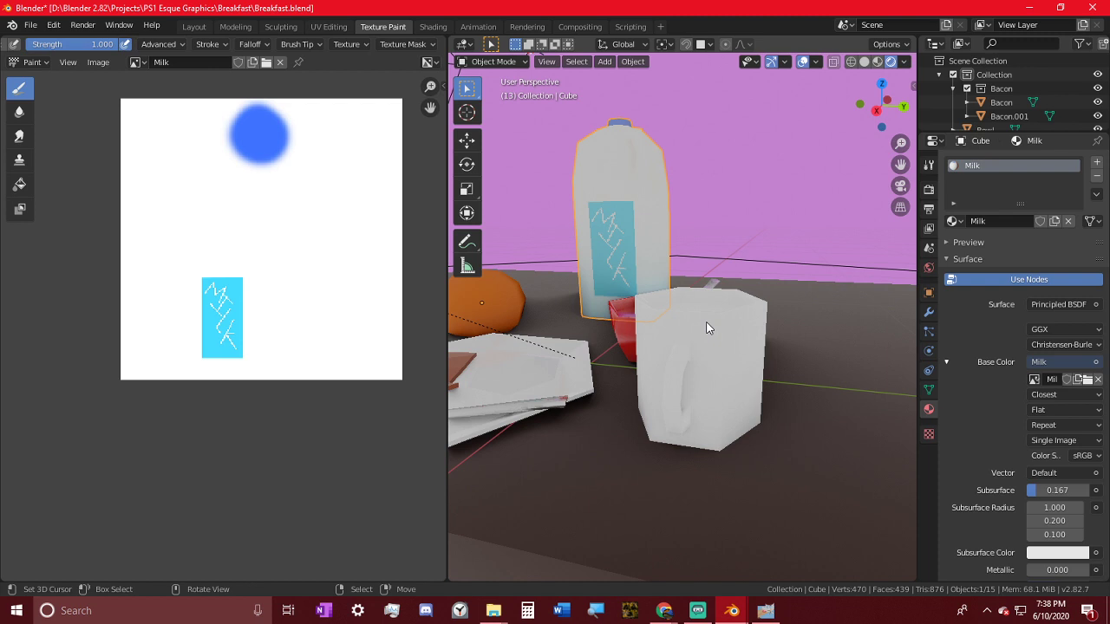
scroll(703, 328, up, 3)
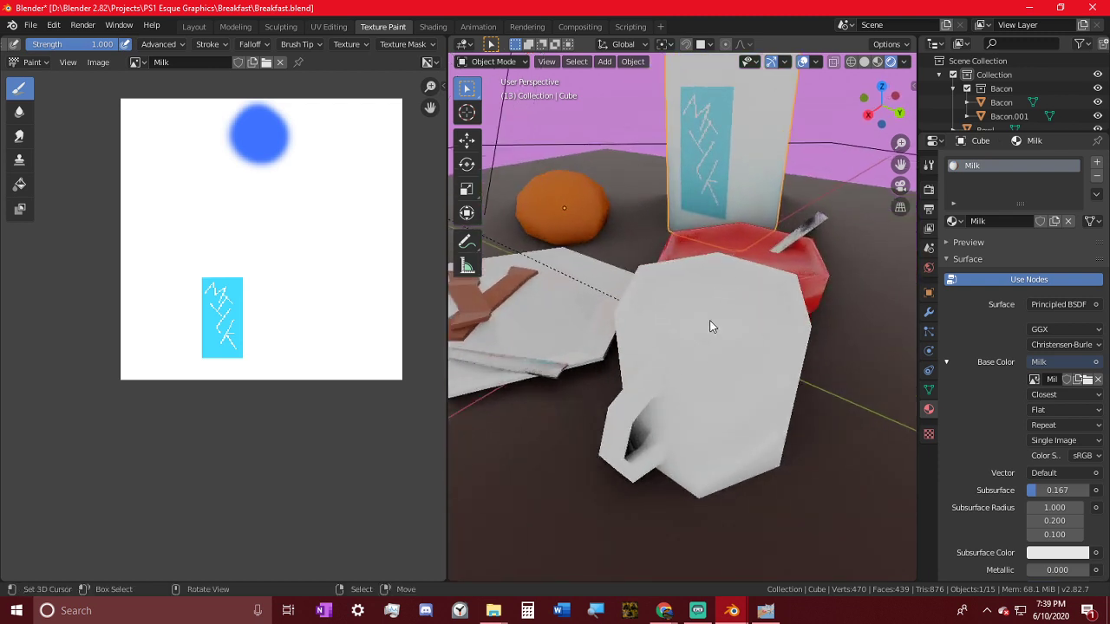
click(709, 323)
key(Tab)
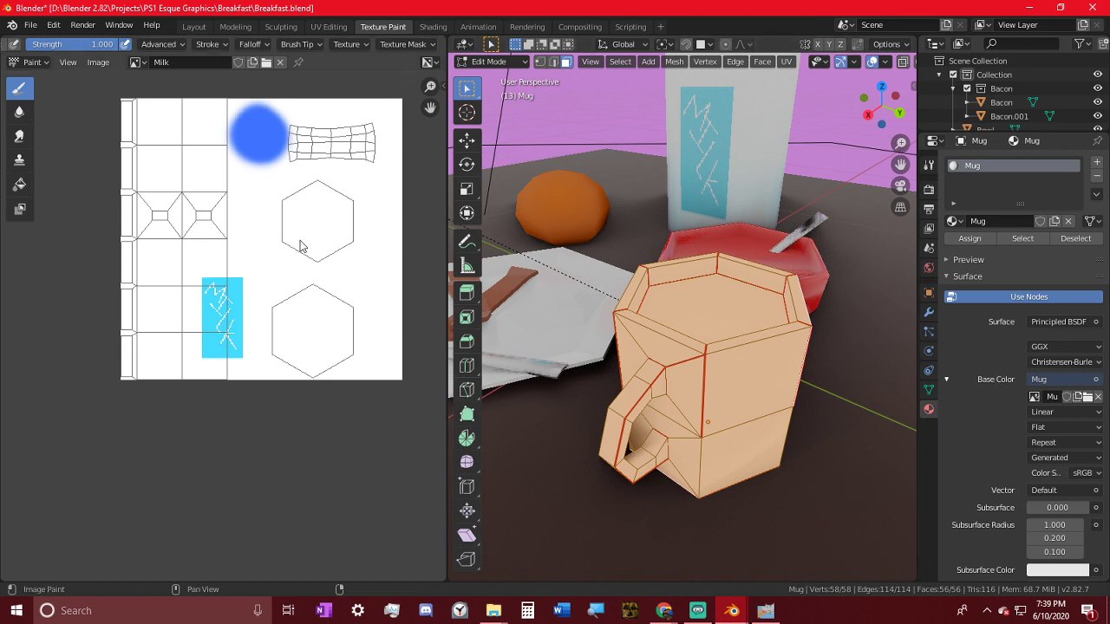
scroll(361, 314, up, 1)
middle_drag(361, 314, 299, 401)
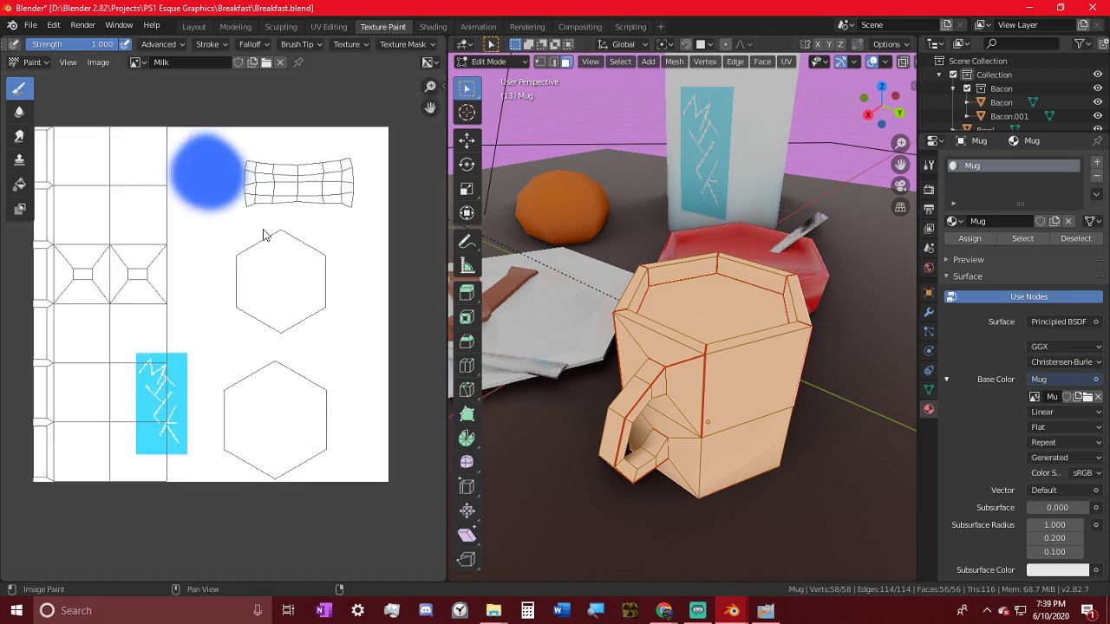
middle_drag(839, 384, 602, 347)
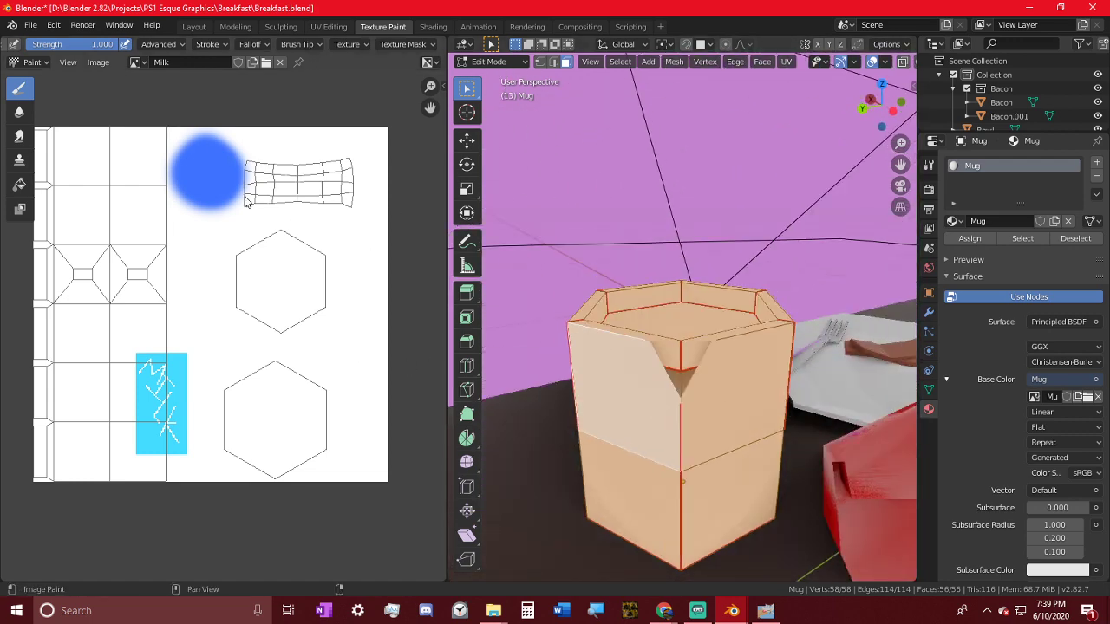
click(136, 61)
click(179, 96)
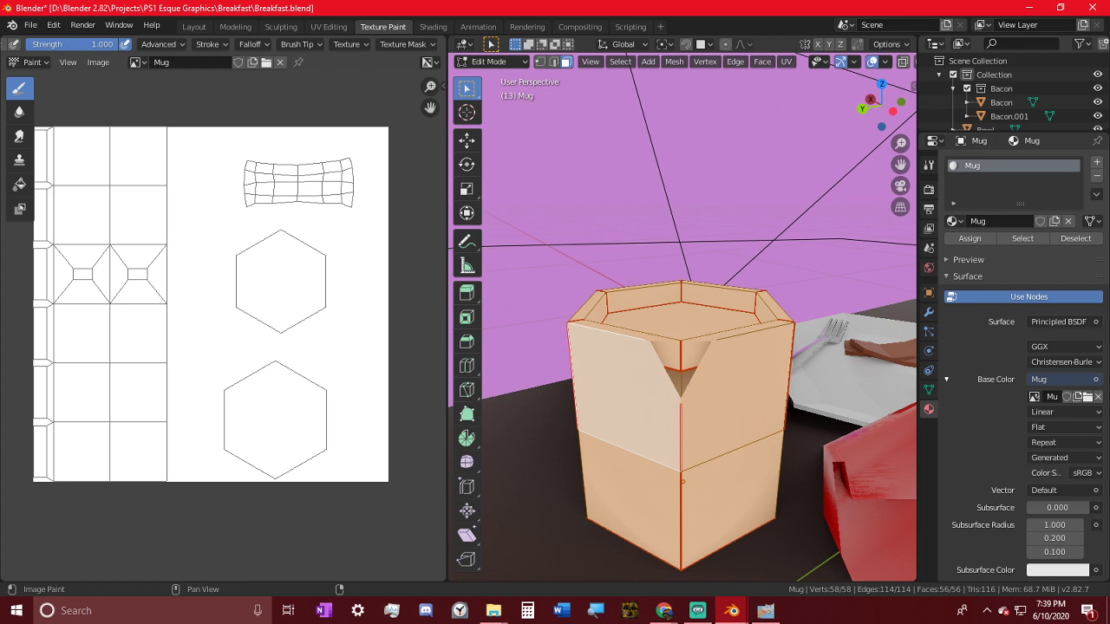
- Switch the mug from Edit Mode to Texture Paint mode
key(alt+Tab)
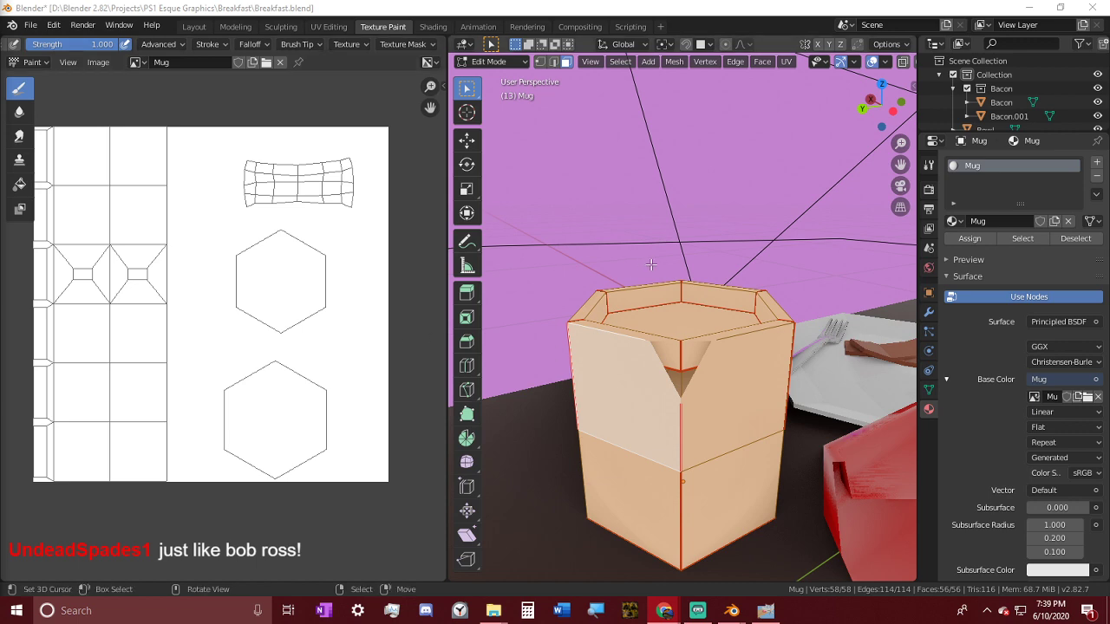
middle_drag(651, 264, 669, 316)
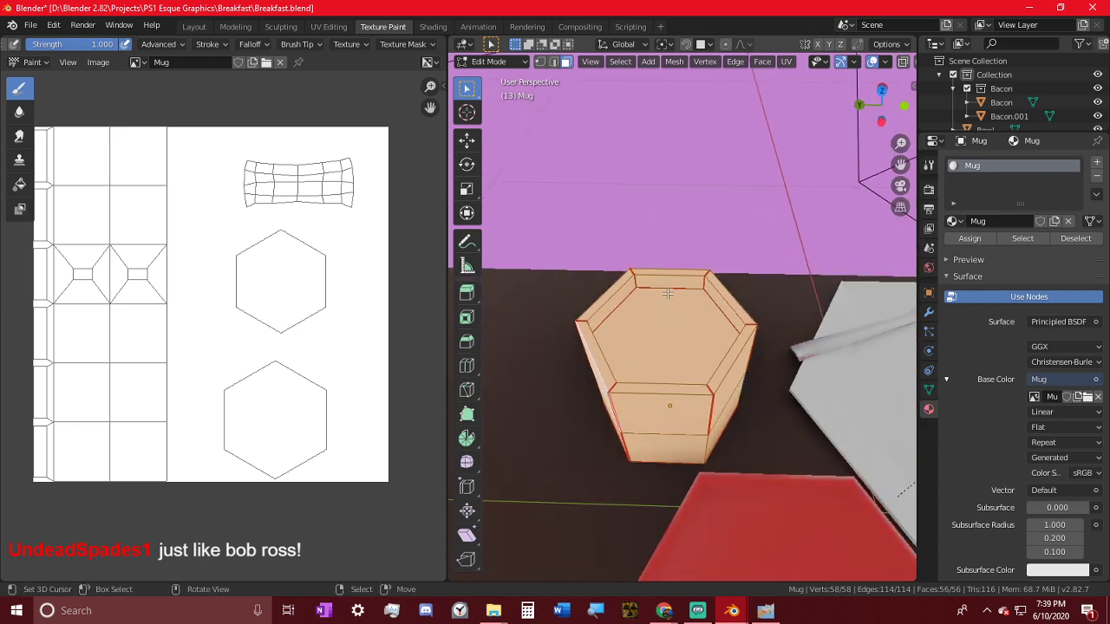
middle_drag(662, 282, 725, 341)
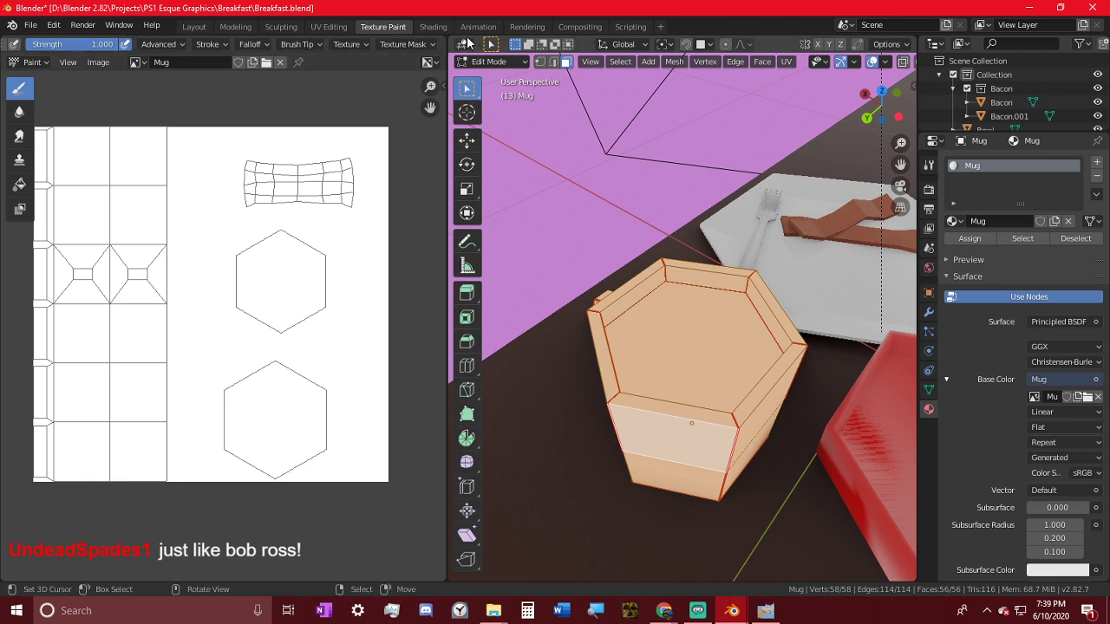
click(493, 62)
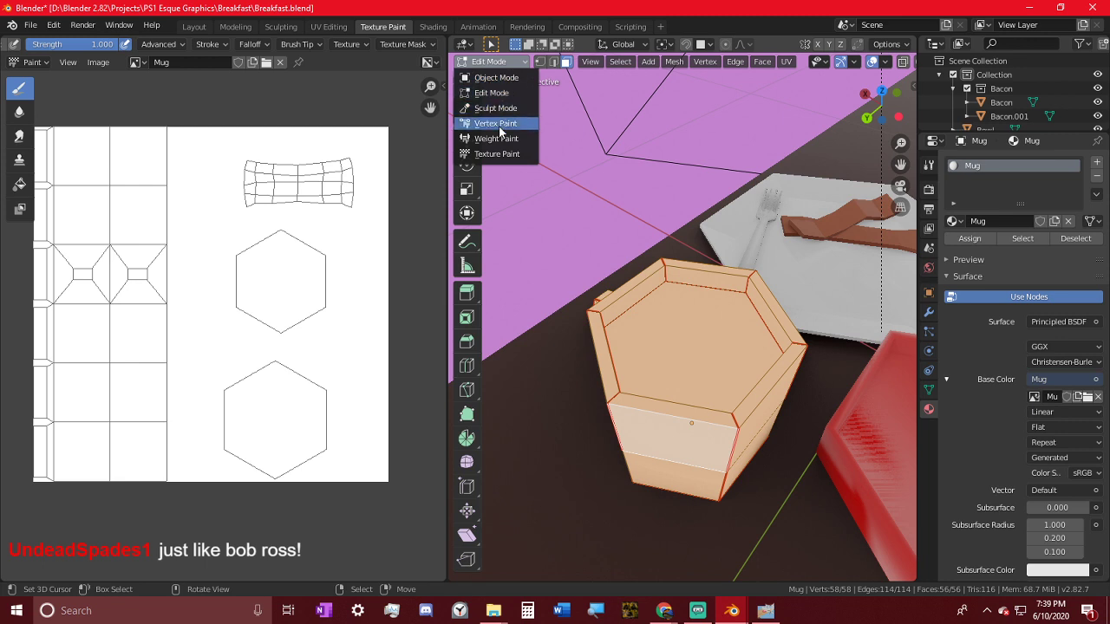
click(497, 153)
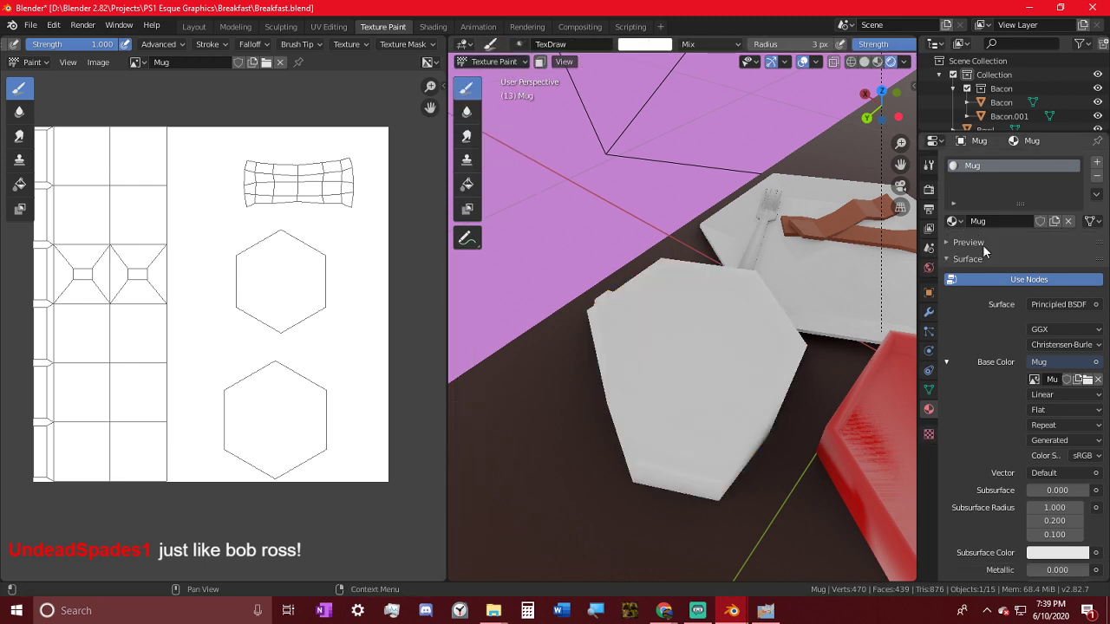
- Set the TexDraw brush color to a very dark, nearly black brown for the coffee
click(929, 163)
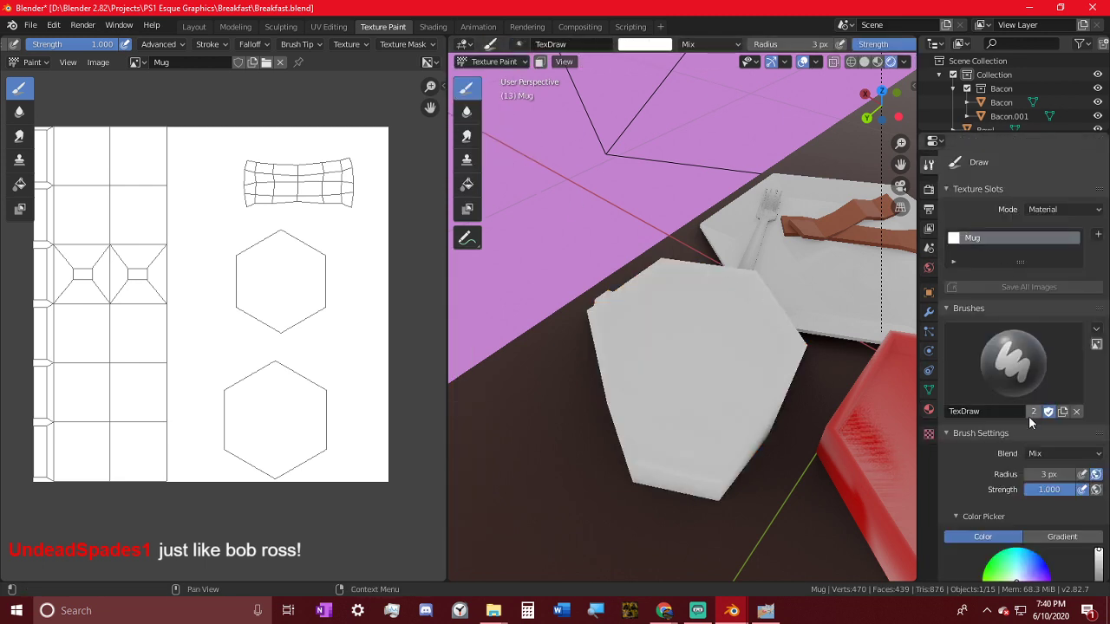
scroll(1030, 460, down, 6)
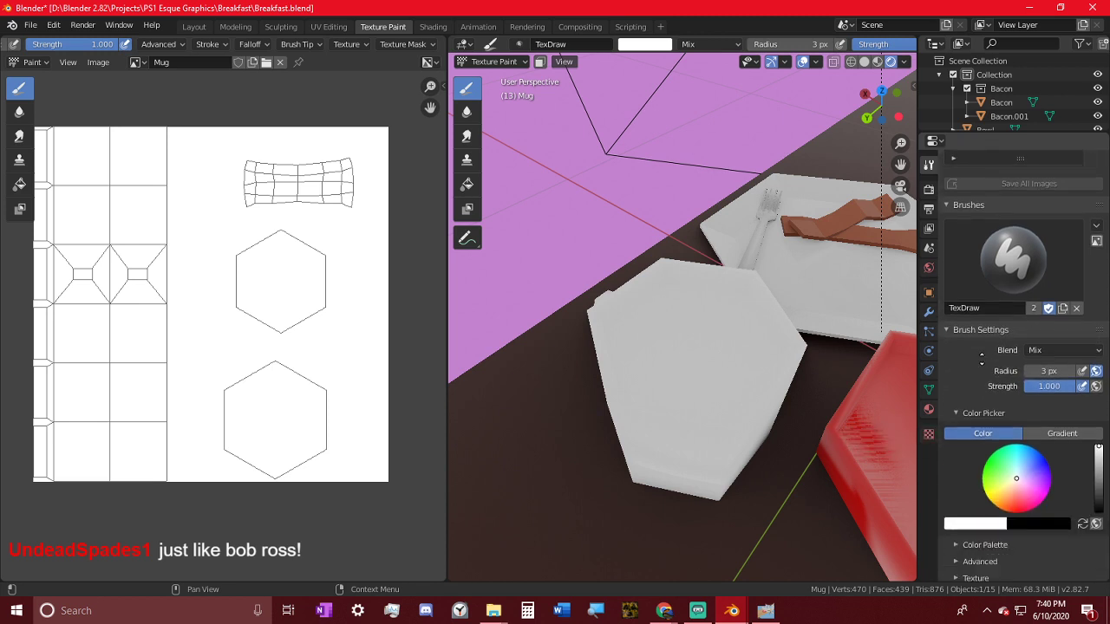
drag(1021, 374, 1004, 378)
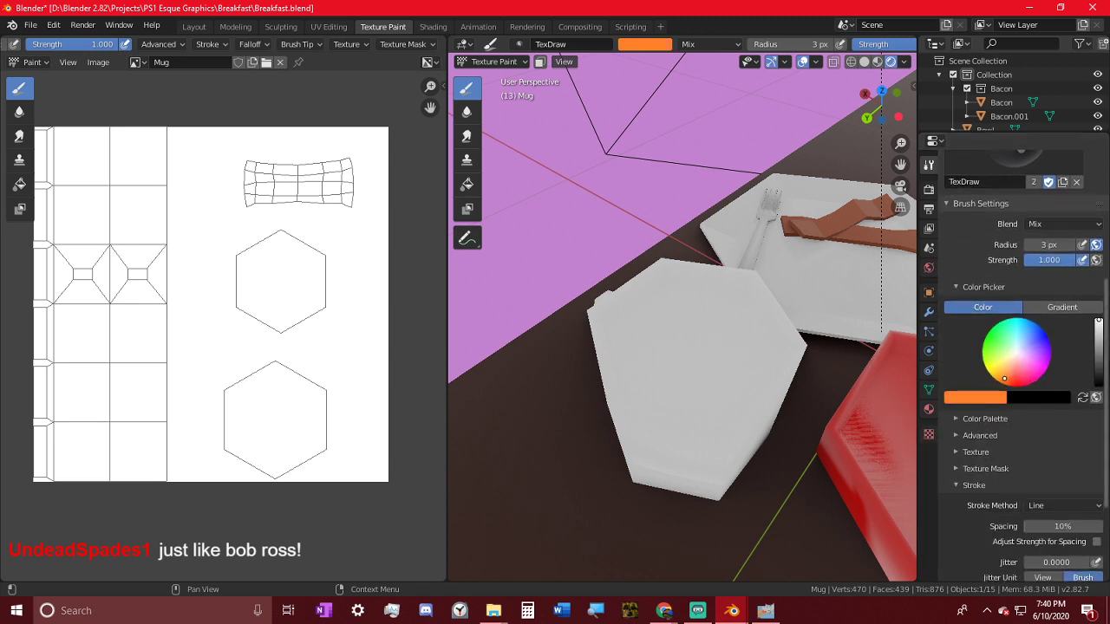
mouse_move(1099, 354)
mouse_down()
mouse_move(1099, 382)
mouse_move(1099, 320)
mouse_move(1099, 385)
mouse_up()
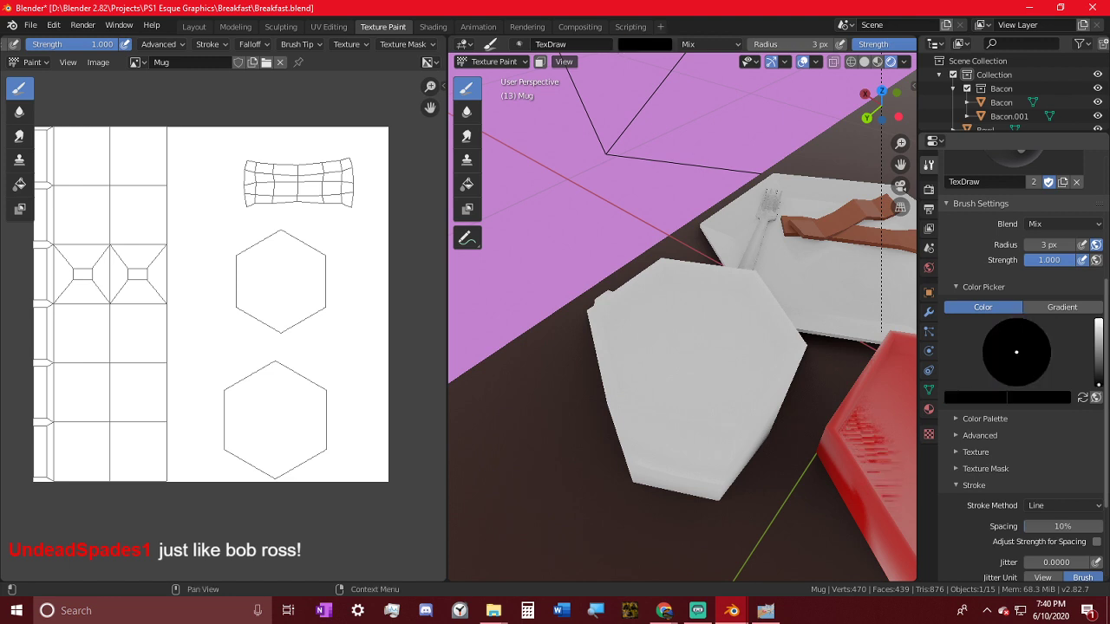
click(1099, 382)
click(1005, 380)
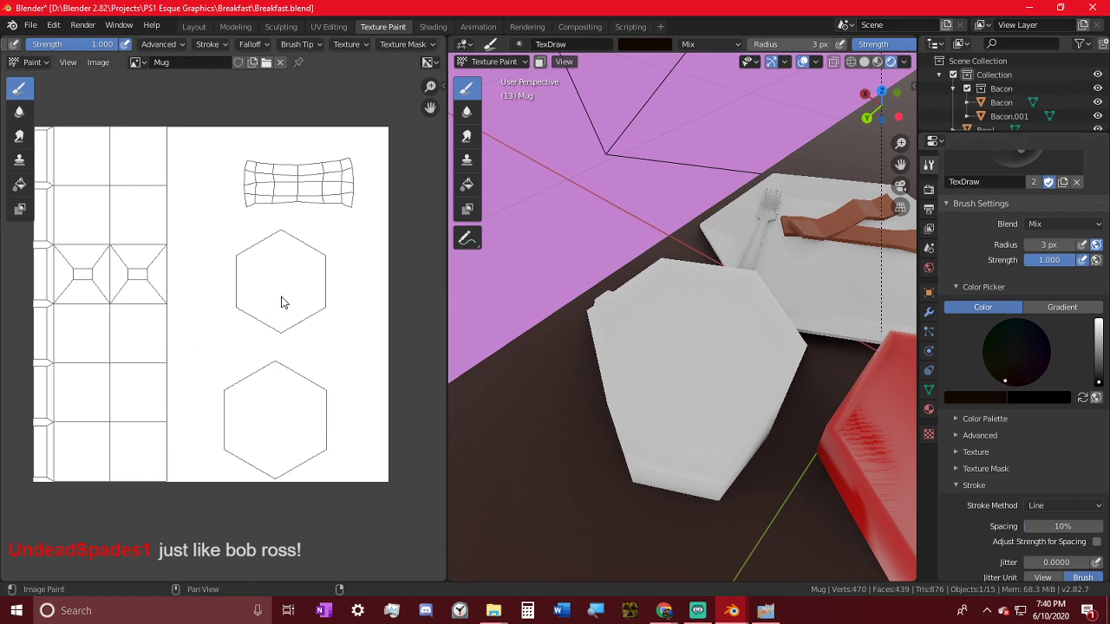
- Paint a first dark patch inside the upper hexagon of the Mug image, enlarging the brush radius to 16 px
click(260, 276)
scroll(292, 289, up, 2)
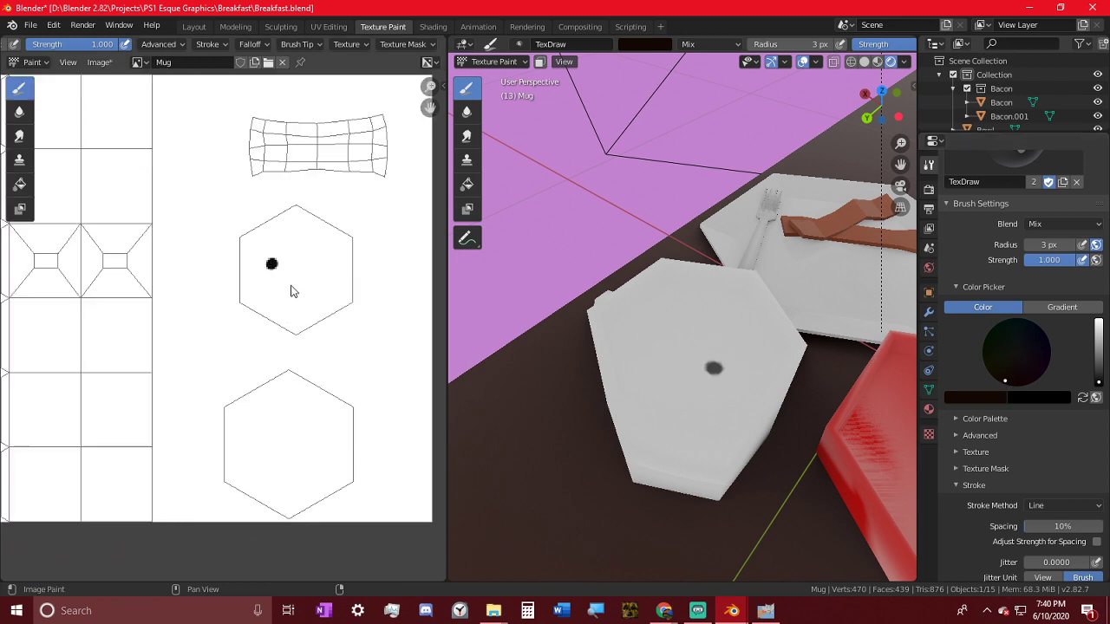
drag(280, 263, 315, 295)
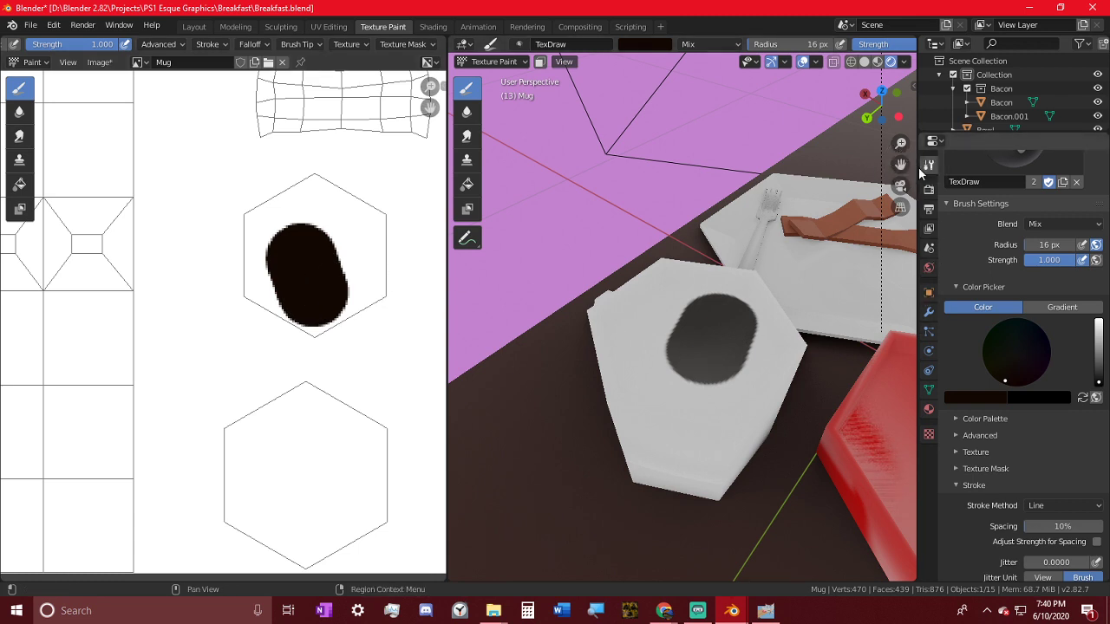
- Change the brush's stroke method to Space and cover the entire upper hexagon with the dark brown
click(1038, 506)
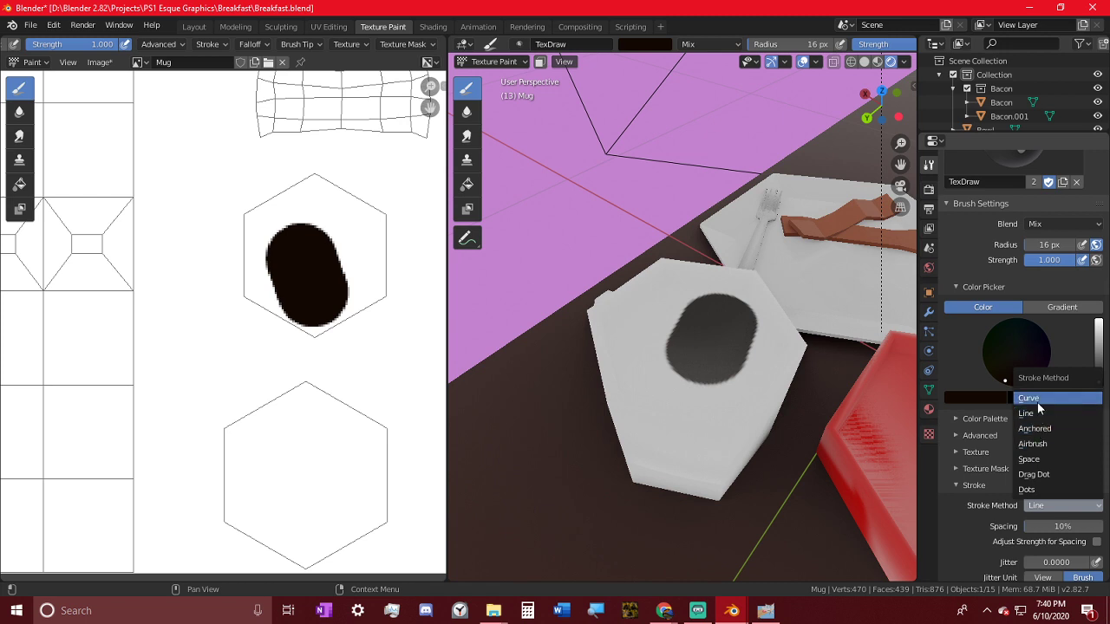
click(1041, 461)
mouse_move(333, 288)
mouse_down()
mouse_move(352, 314)
mouse_move(365, 229)
mouse_move(293, 202)
mouse_move(297, 293)
mouse_move(295, 250)
mouse_move(255, 241)
mouse_up()
middle_drag(668, 382, 618, 337)
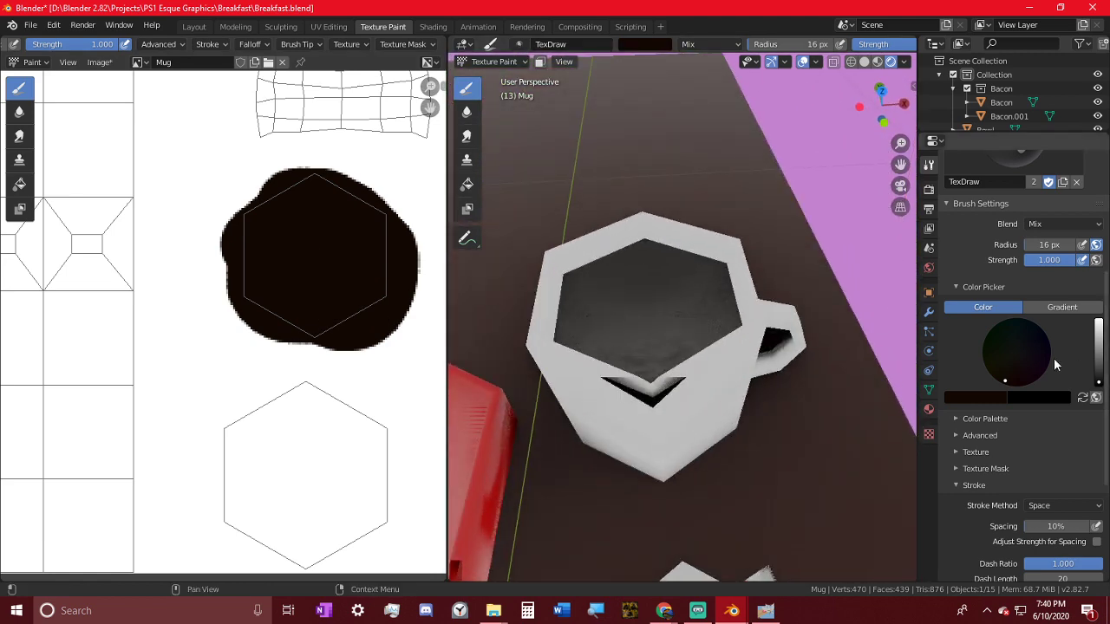
- Add a Roughness texture paint slot named Mug Roughness to the mug's material at 256 × 256 px
scroll(839, 333, down, 1)
scroll(958, 385, up, 5)
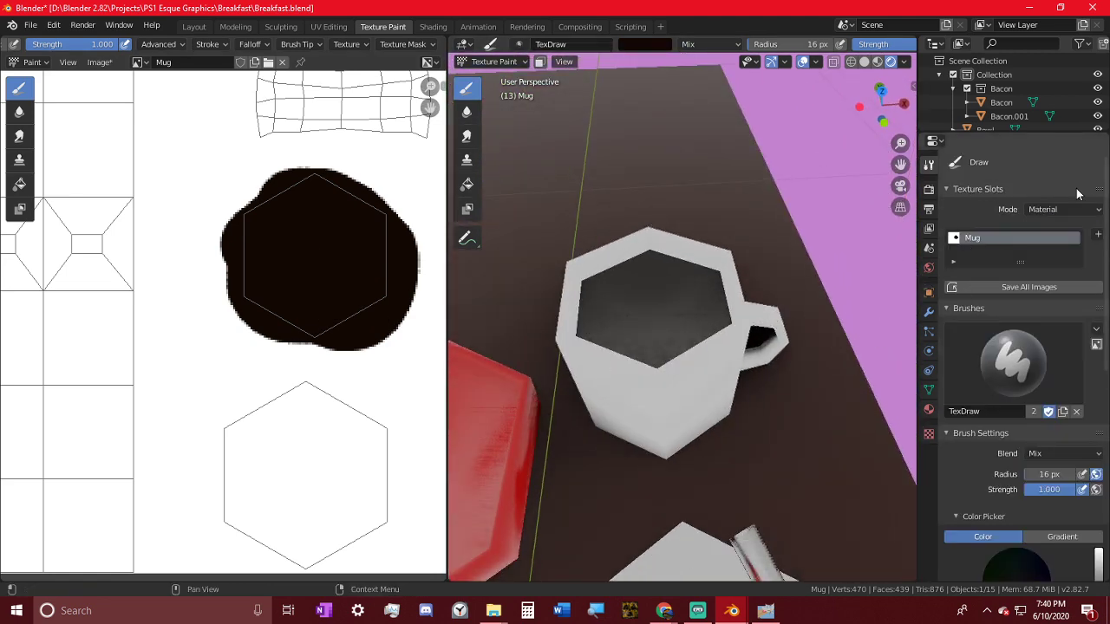
click(1097, 238)
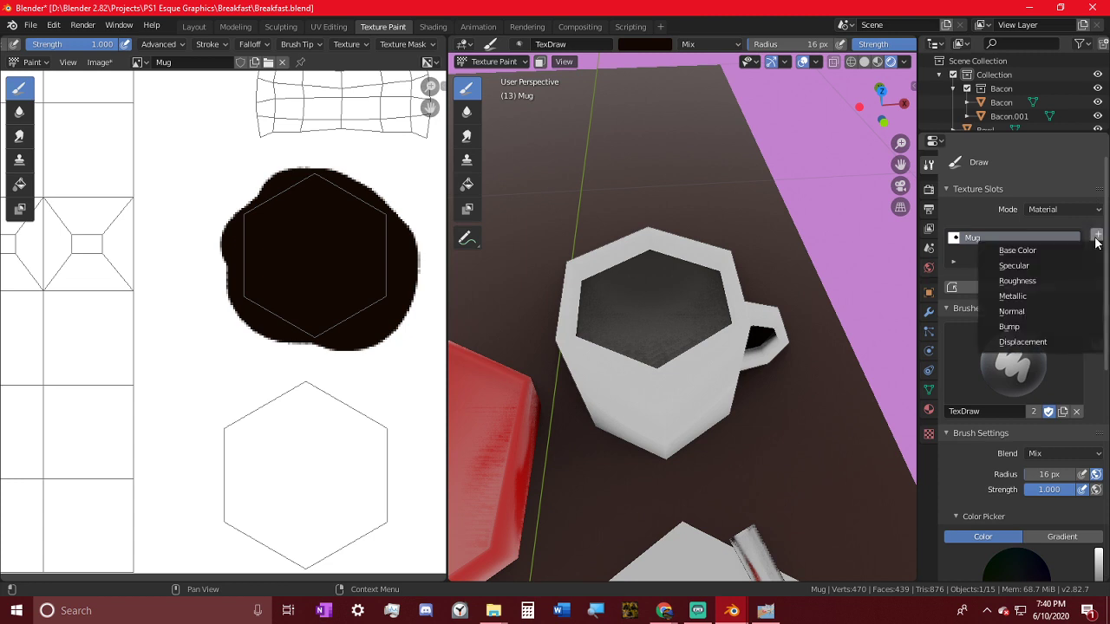
click(1049, 280)
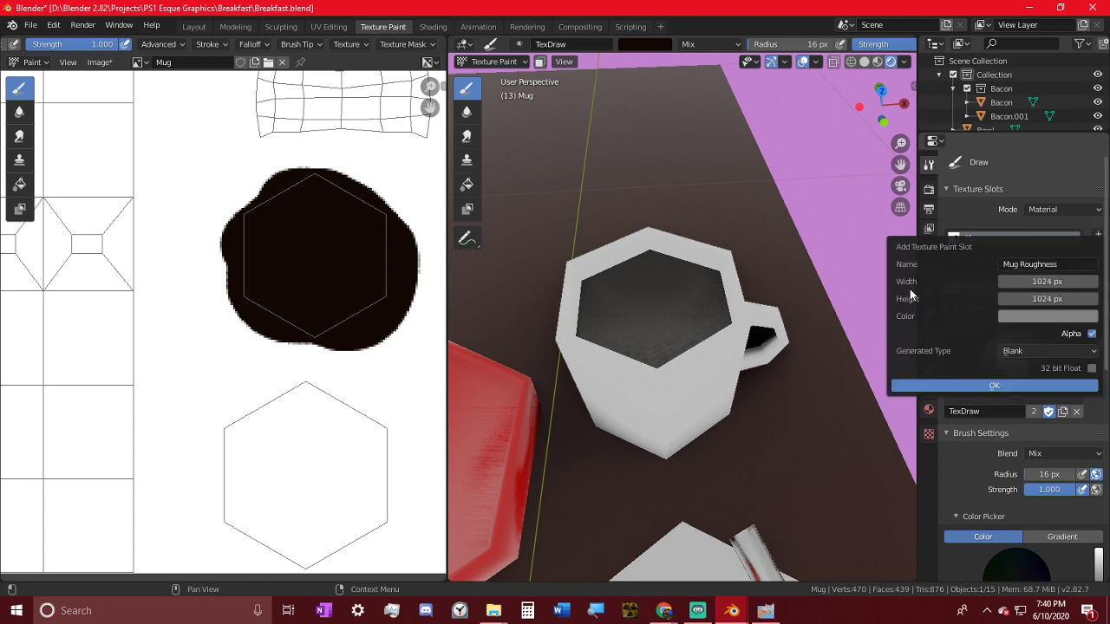
click(1049, 282)
text(256)
click(1046, 298)
text(256)
click(1018, 385)
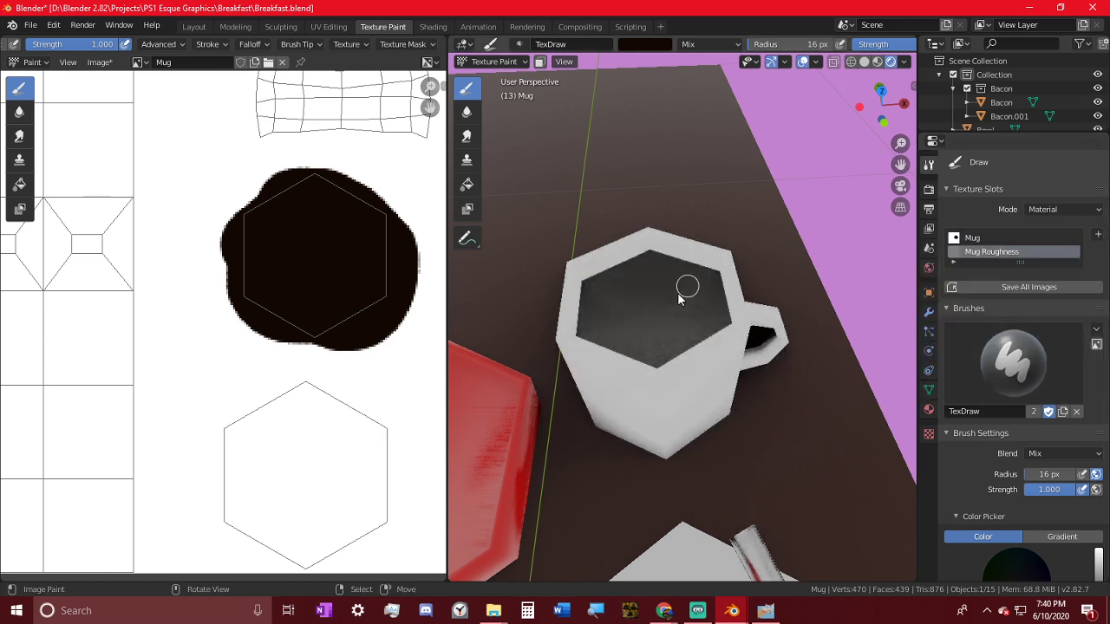
- Display the Mug Roughness image and cover its upper hexagon with the dark brush to make the coffee glossy
click(138, 62)
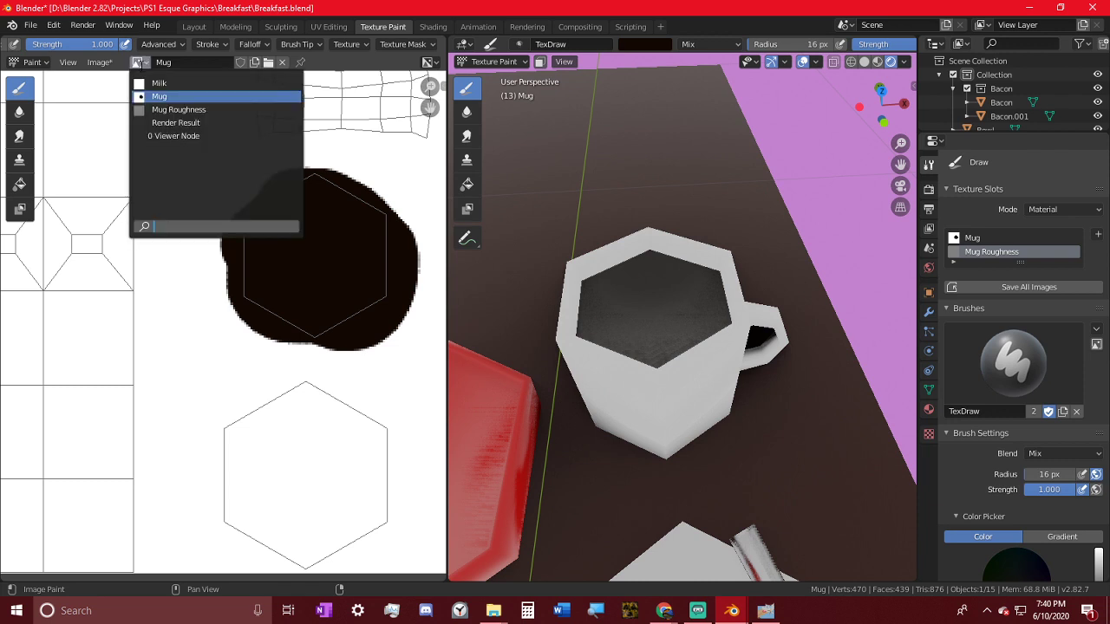
click(191, 110)
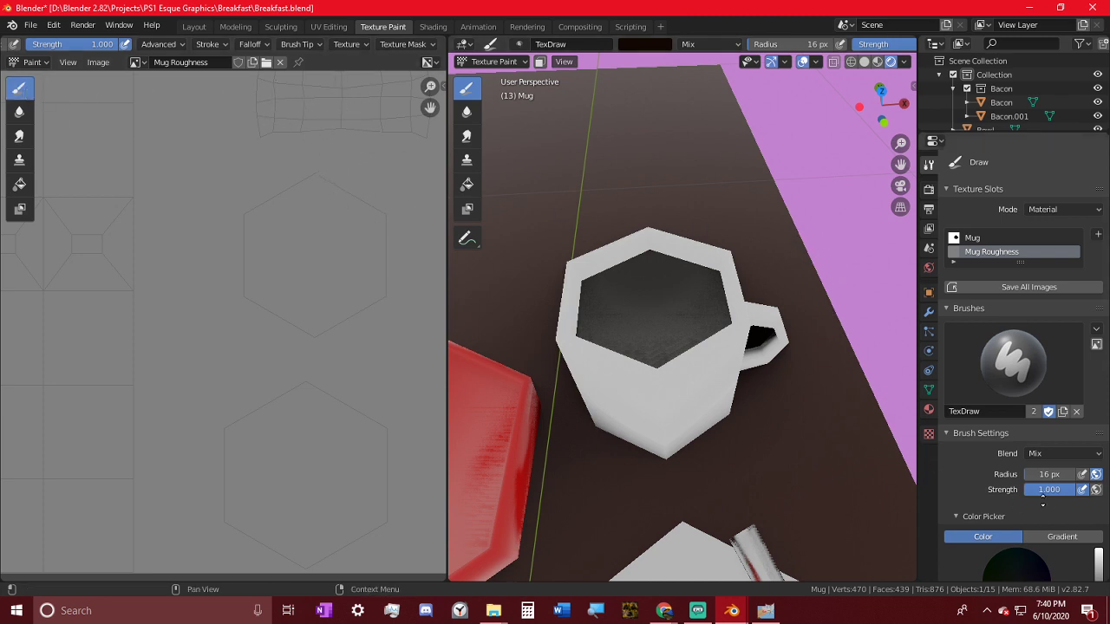
scroll(1042, 499, down, 3)
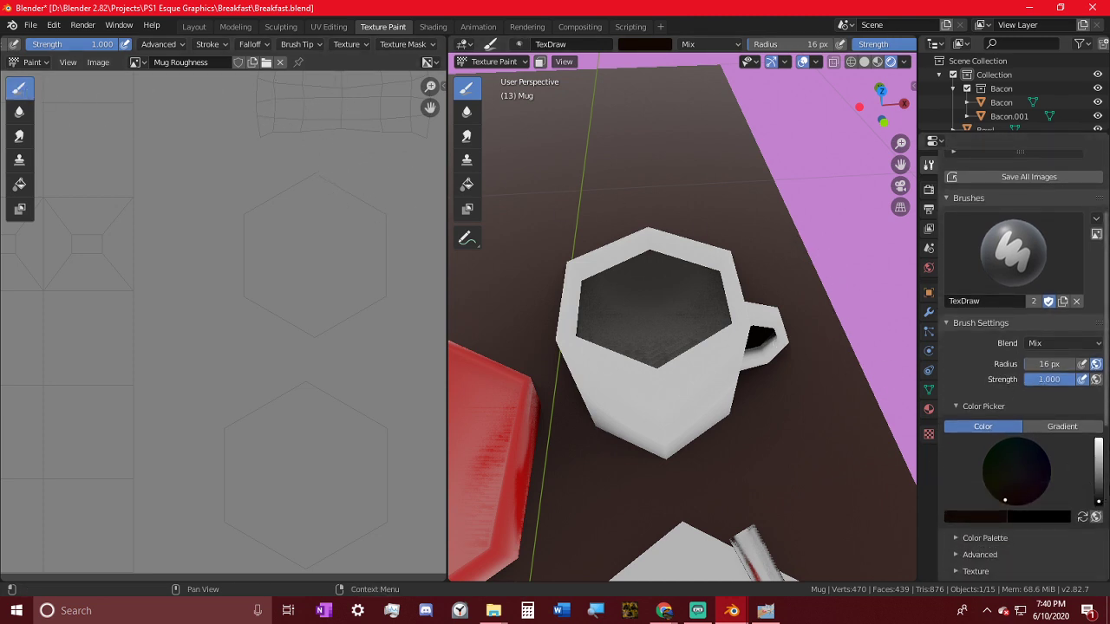
mouse_move(321, 260)
mouse_down()
mouse_move(311, 205)
mouse_move(291, 305)
mouse_move(322, 230)
mouse_move(257, 228)
mouse_up()
mouse_move(537, 291)
middle_down()
mouse_move(606, 348)
mouse_move(797, 344)
mouse_move(865, 284)
mouse_move(480, 263)
mouse_move(558, 280)
mouse_move(884, 277)
mouse_move(730, 288)
mouse_move(684, 274)
middle_up()
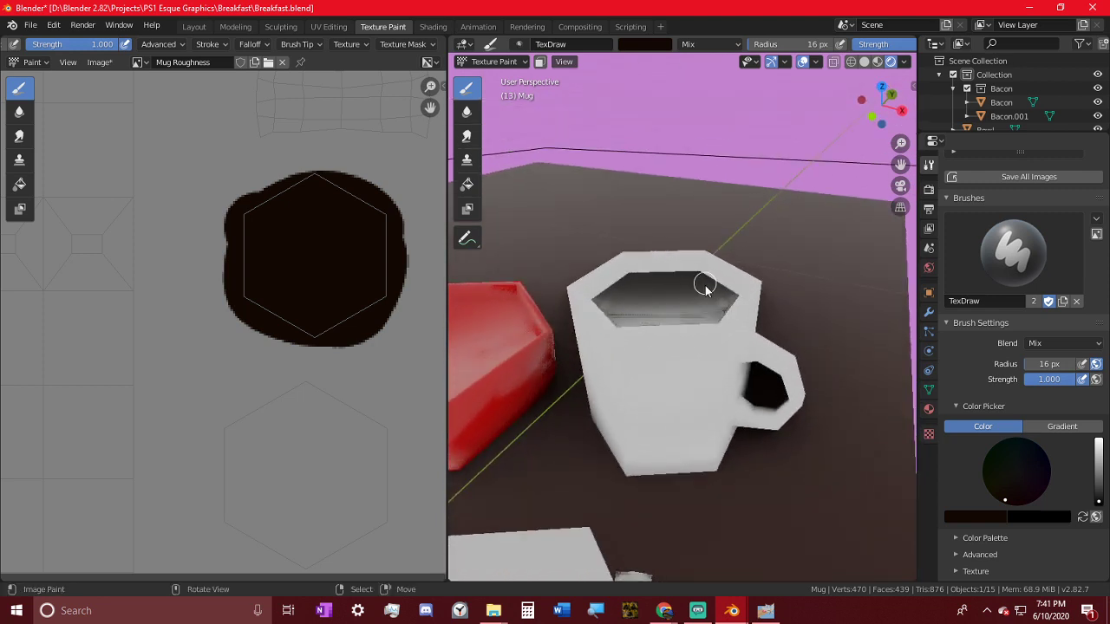
- Set the drawing brush's colour to pure black
click(1099, 468)
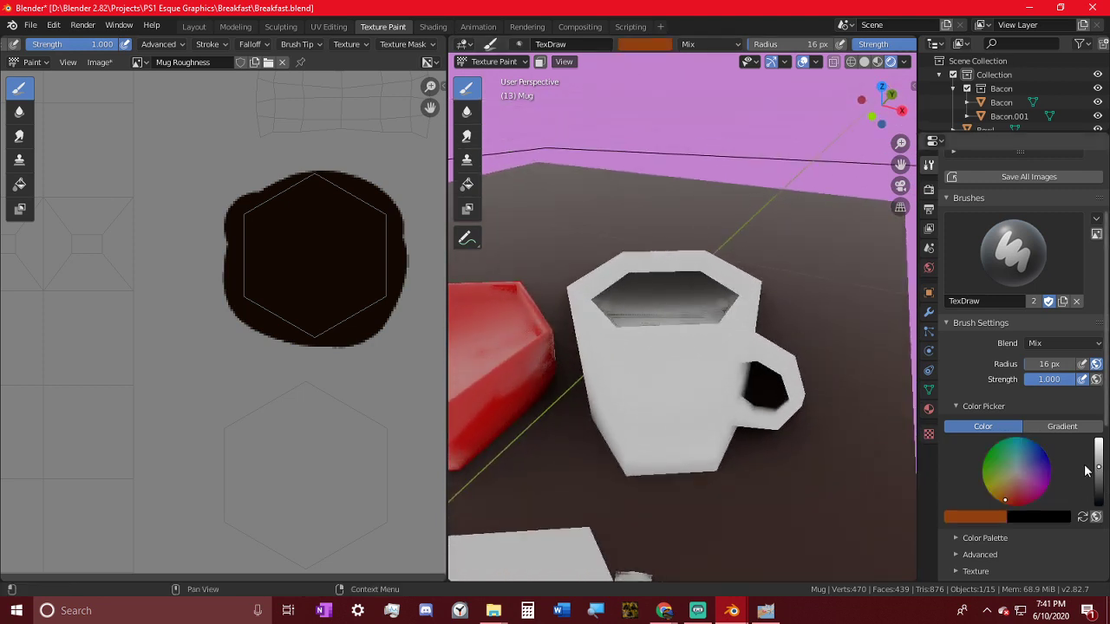
click(997, 519)
drag(1000, 396, 996, 425)
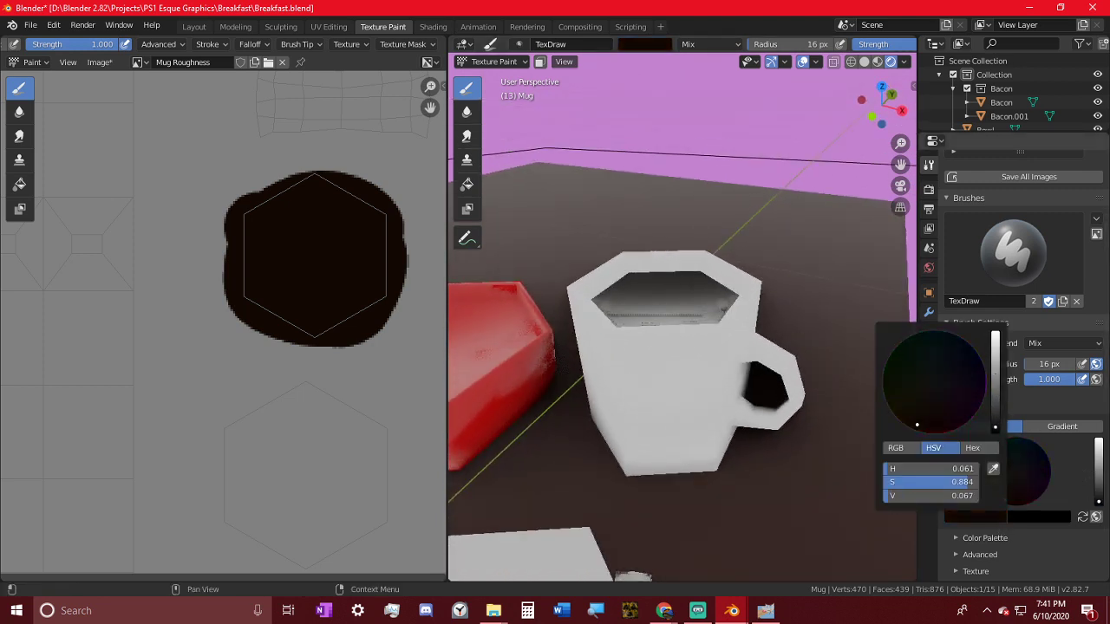
- Switch to the Fill tool and flood the area around the dark patch in the Mug Roughness image with its current cyan
scroll(194, 258, down, 2)
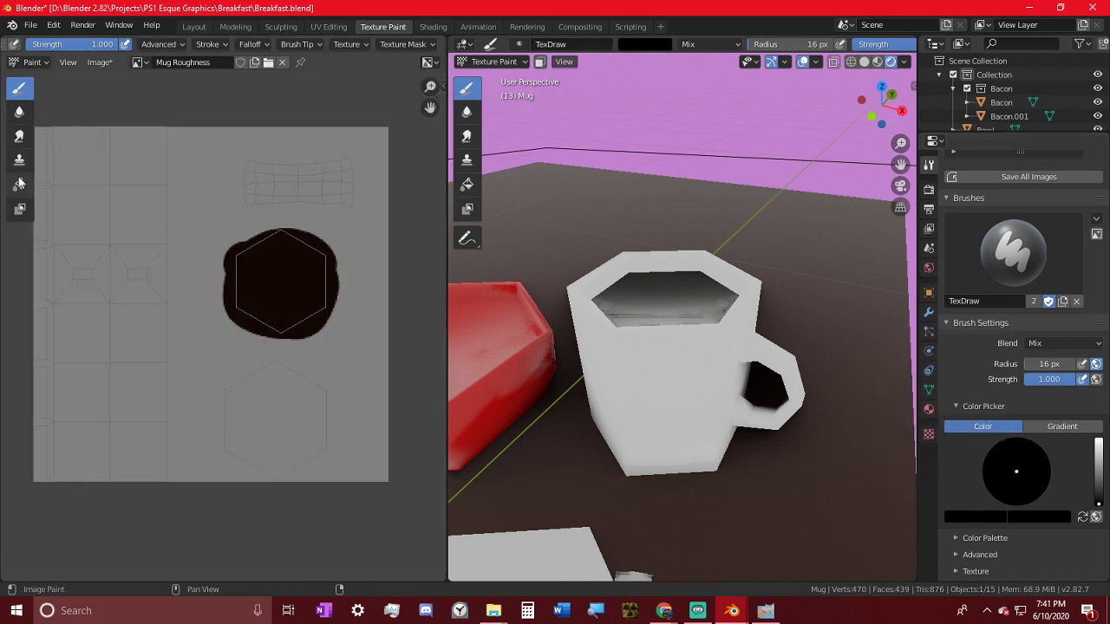
click(19, 184)
click(193, 231)
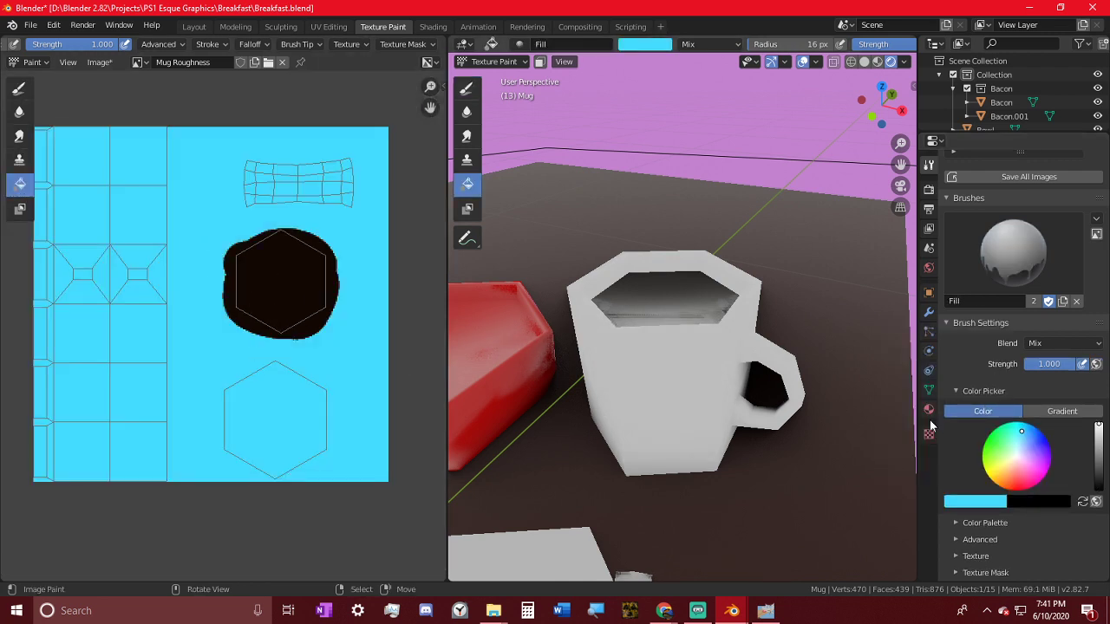
- Change the fill colour to light grey with saturation 0 and value 0.773, and refill the Mug Roughness background around the dark patch
click(978, 503)
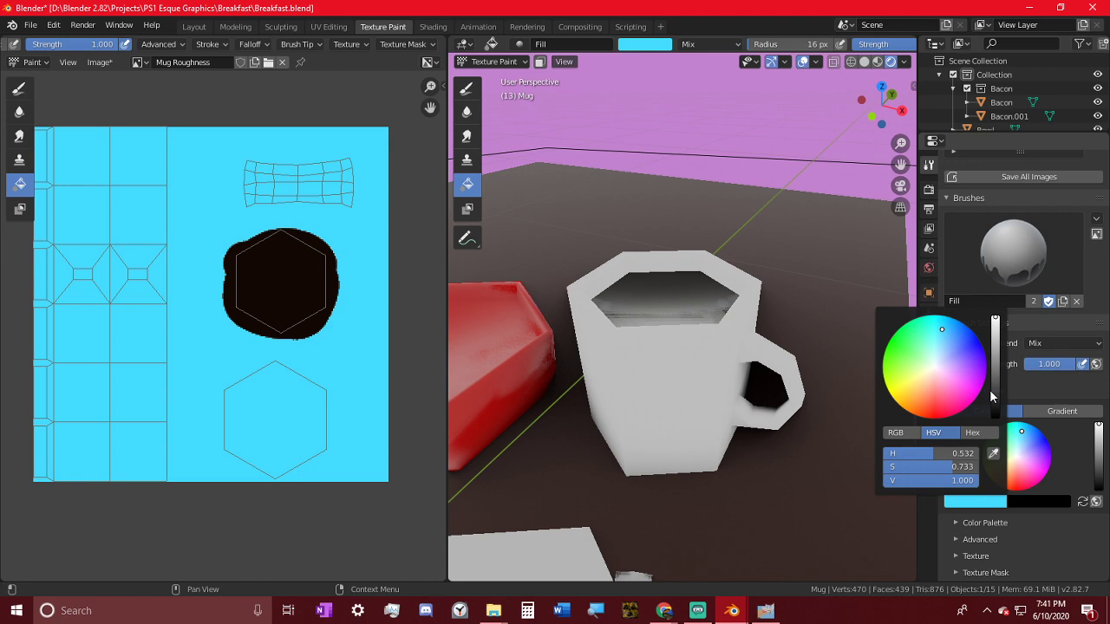
click(997, 341)
drag(954, 467, 883, 467)
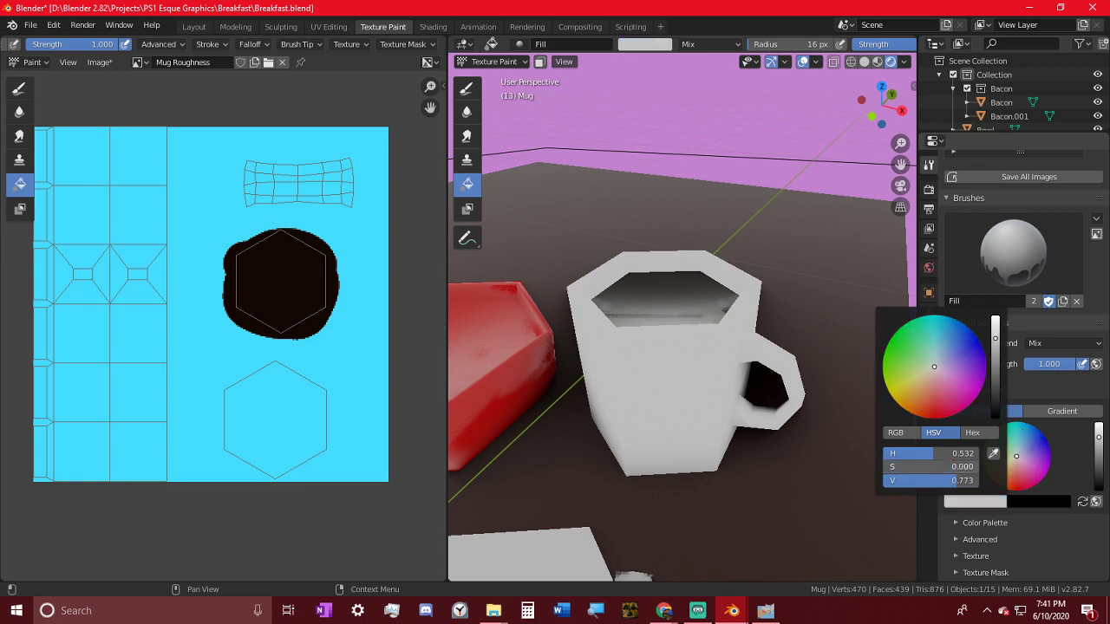
click(148, 262)
mouse_move(677, 278)
middle_down()
mouse_move(733, 263)
mouse_move(652, 226)
mouse_move(771, 222)
middle_up()
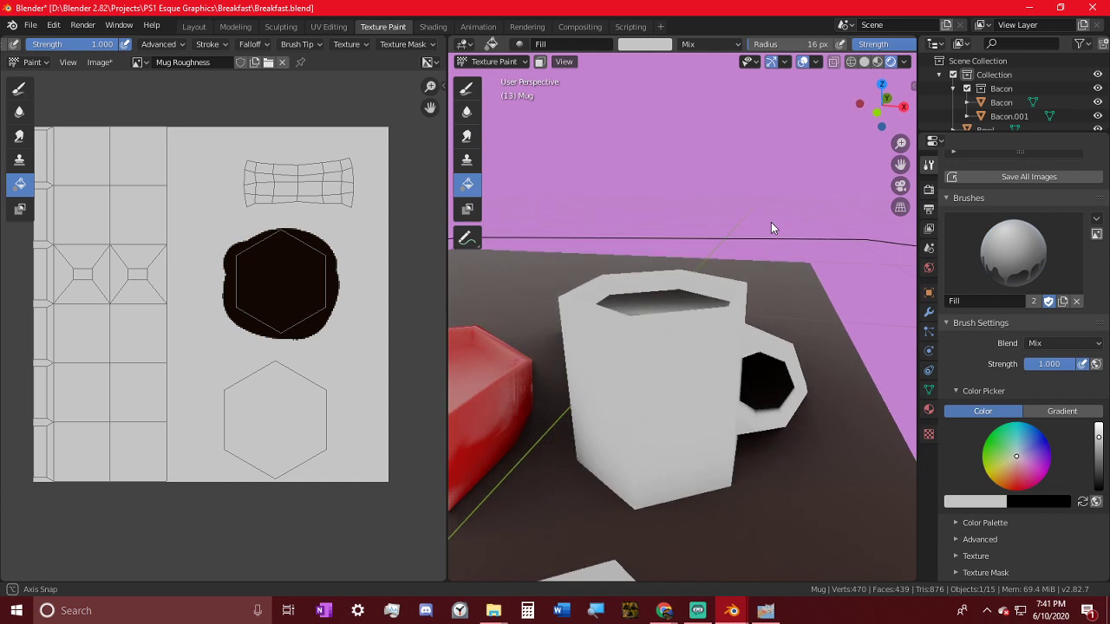
- Display the Mug image in the image editor in place of Mug Roughness
click(142, 62)
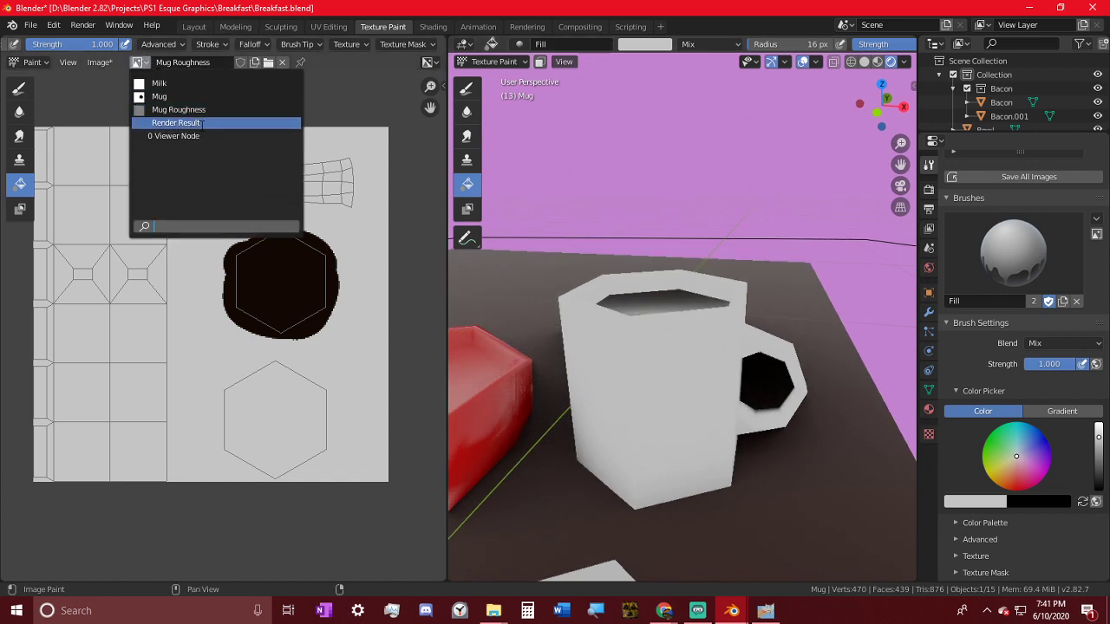
click(165, 96)
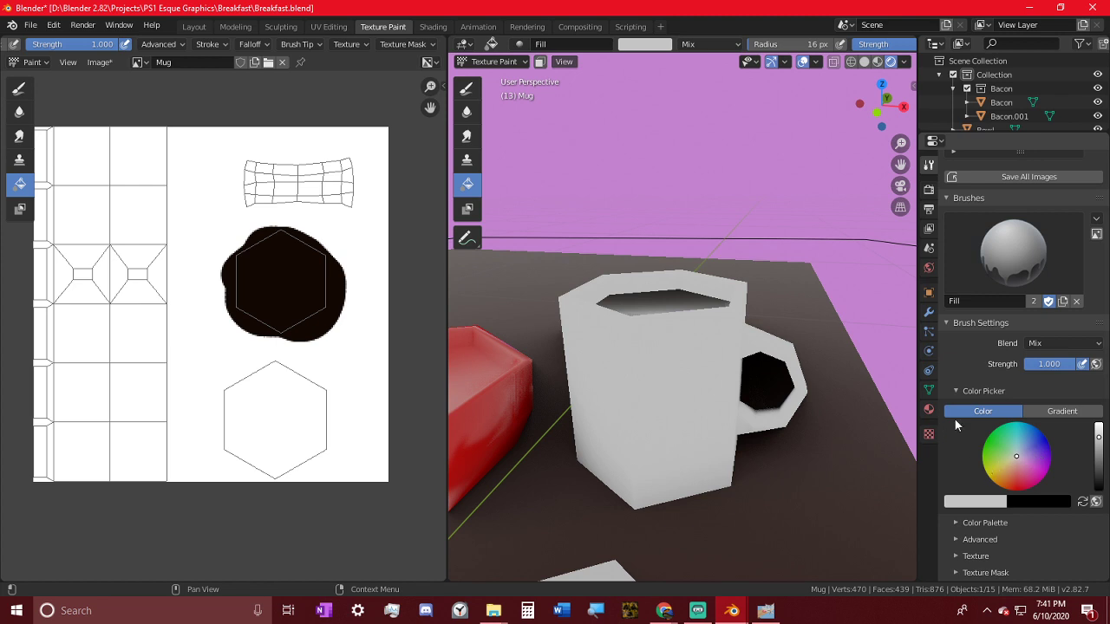
middle_drag(805, 315, 702, 322)
middle_drag(606, 263, 735, 400)
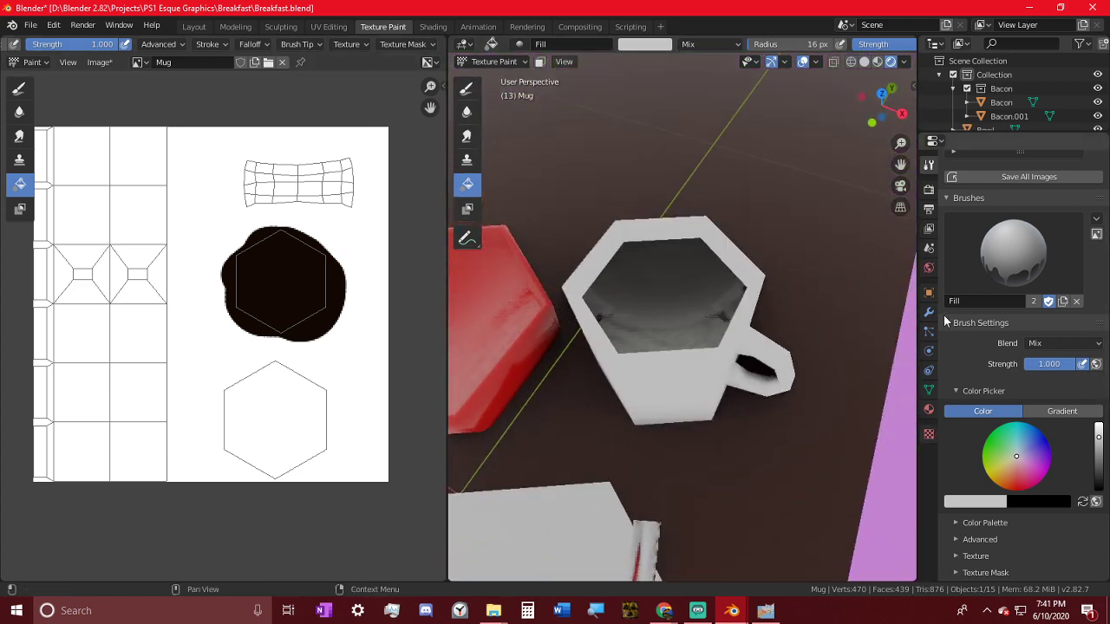
- Create a new texture for the brush and set its type to Stucci
click(929, 435)
click(954, 183)
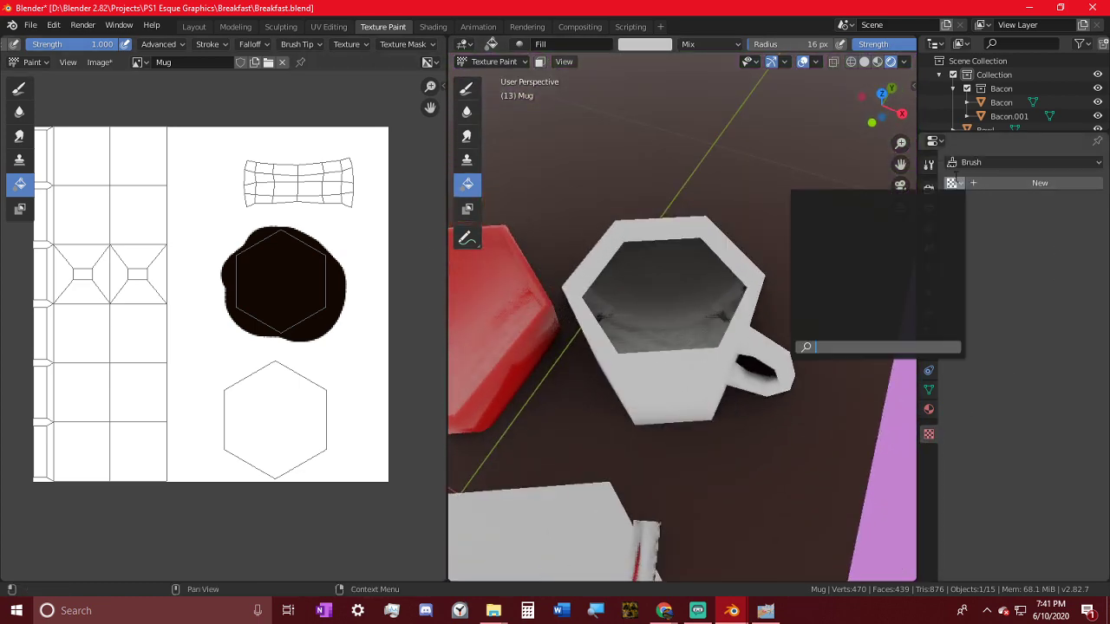
click(1037, 183)
click(996, 203)
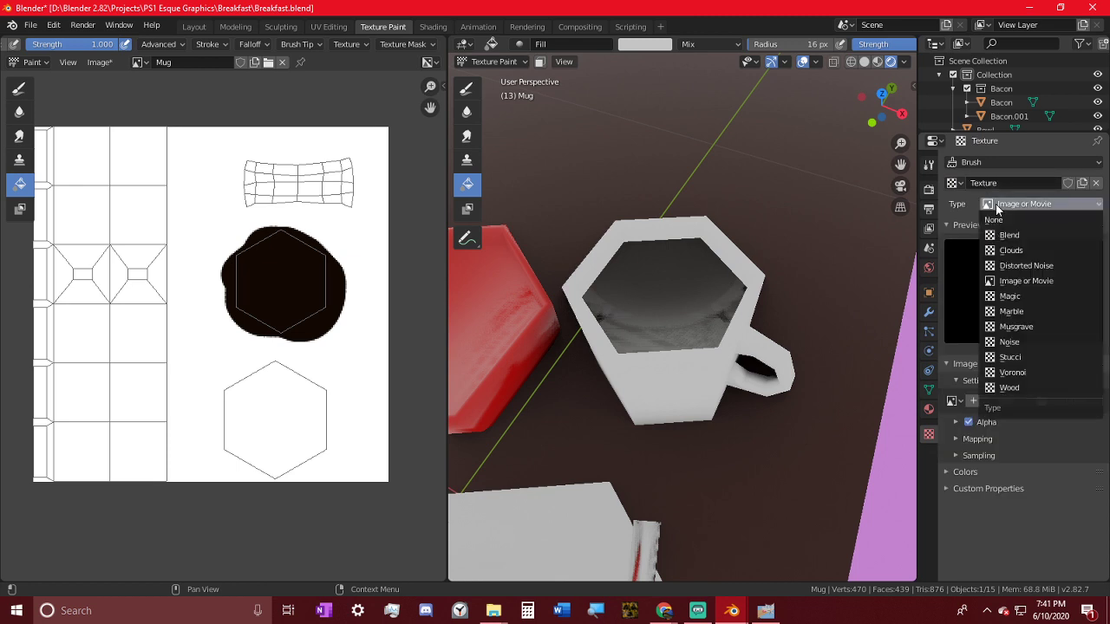
click(1027, 355)
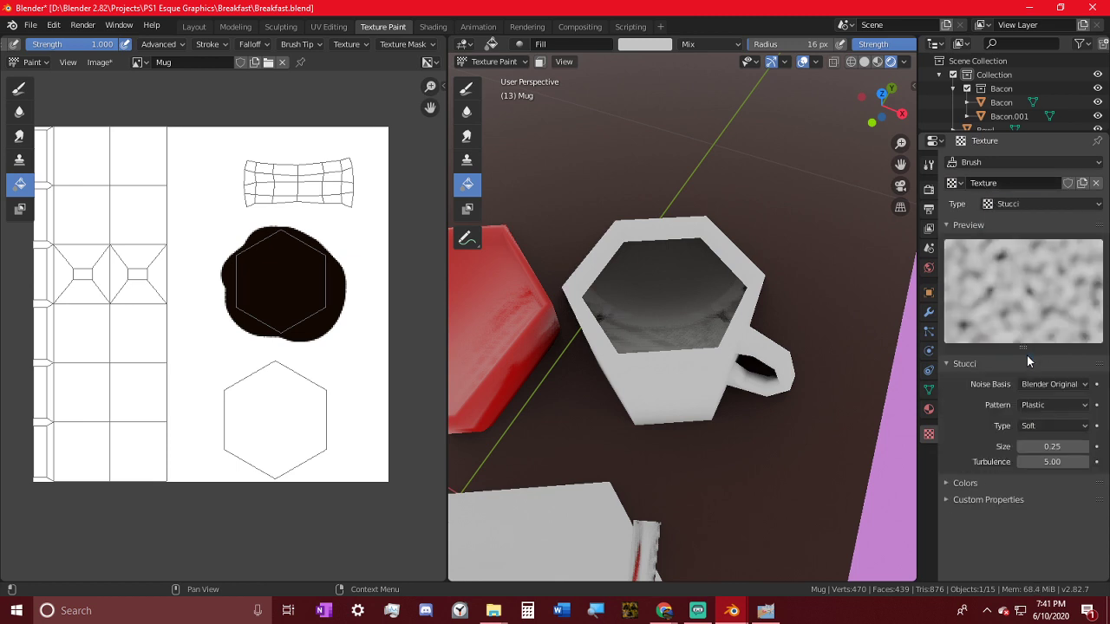
- Set the type of the Stucci brush texture to Hard
click(1038, 428)
click(1039, 458)
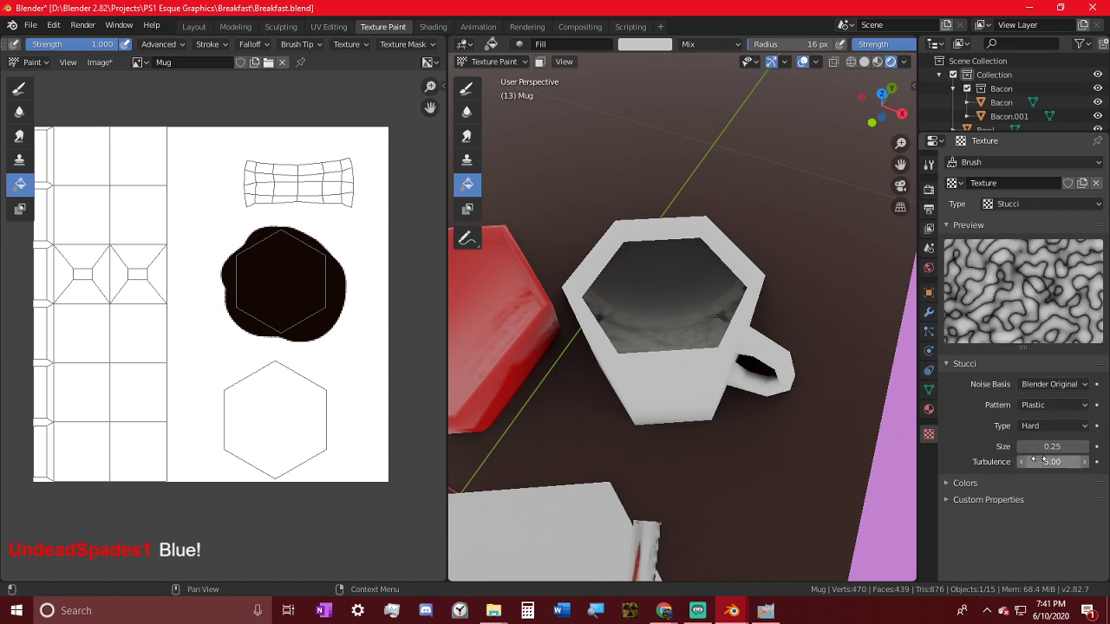
- Return the mug to Texture Paint mode and set the Fill brush color to deep blue
key(Tab)
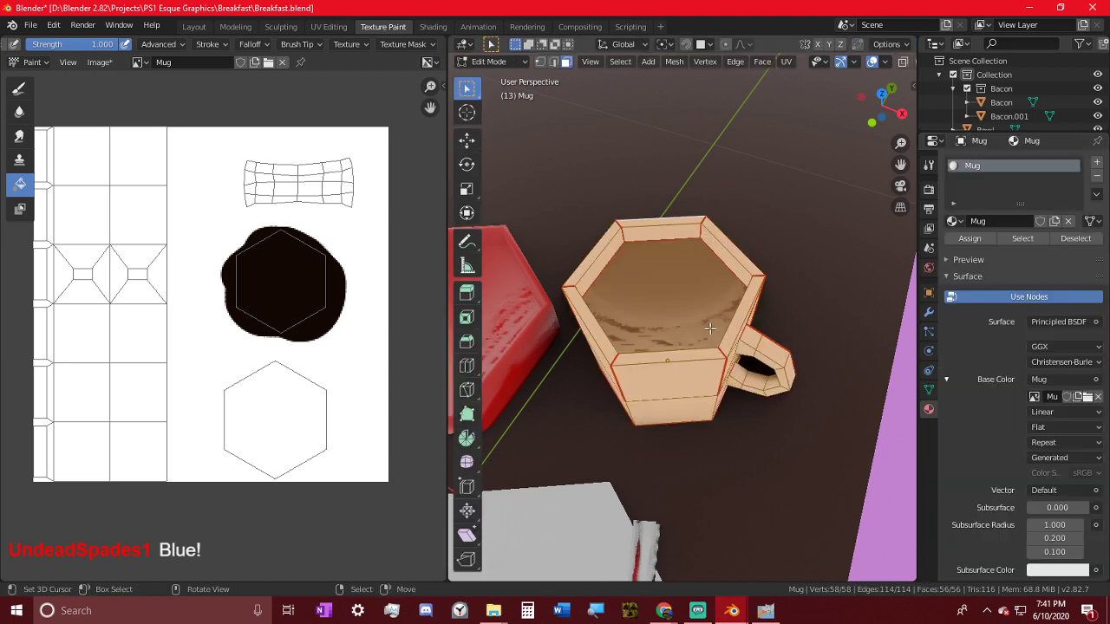
mouse_move(706, 322)
middle_down()
mouse_move(609, 286)
mouse_move(633, 294)
mouse_move(685, 260)
middle_up()
key(Tab)
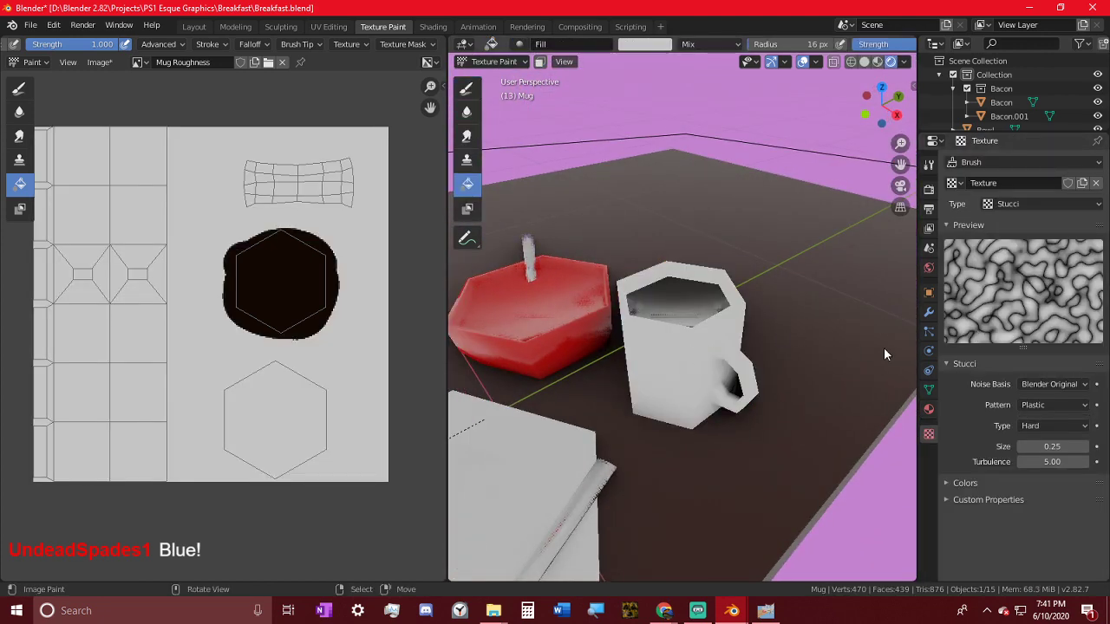
key(Tab)
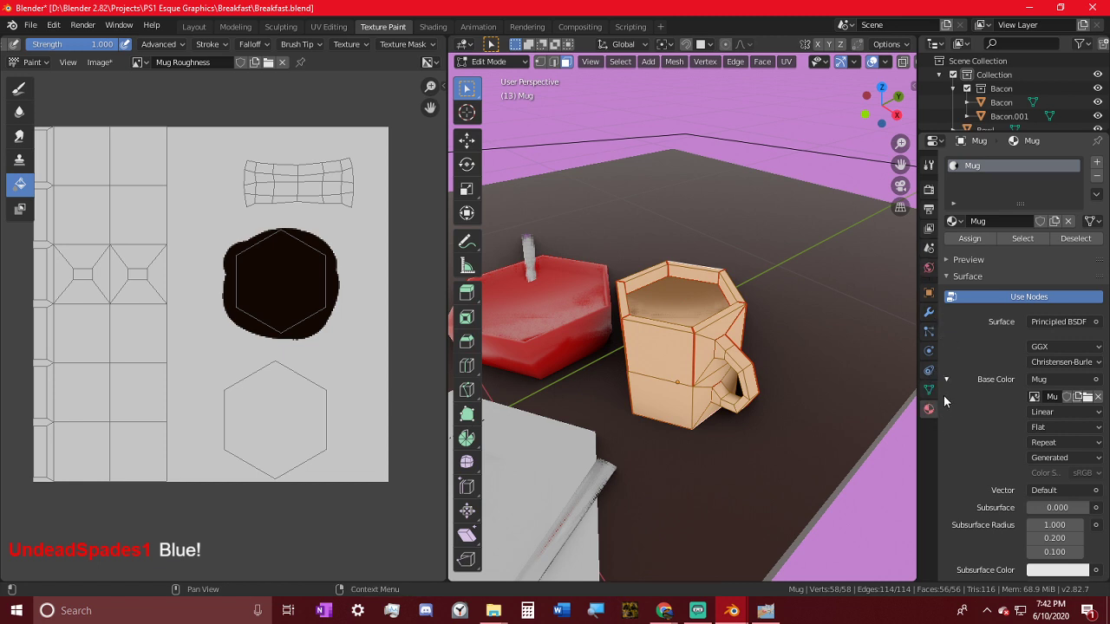
click(929, 165)
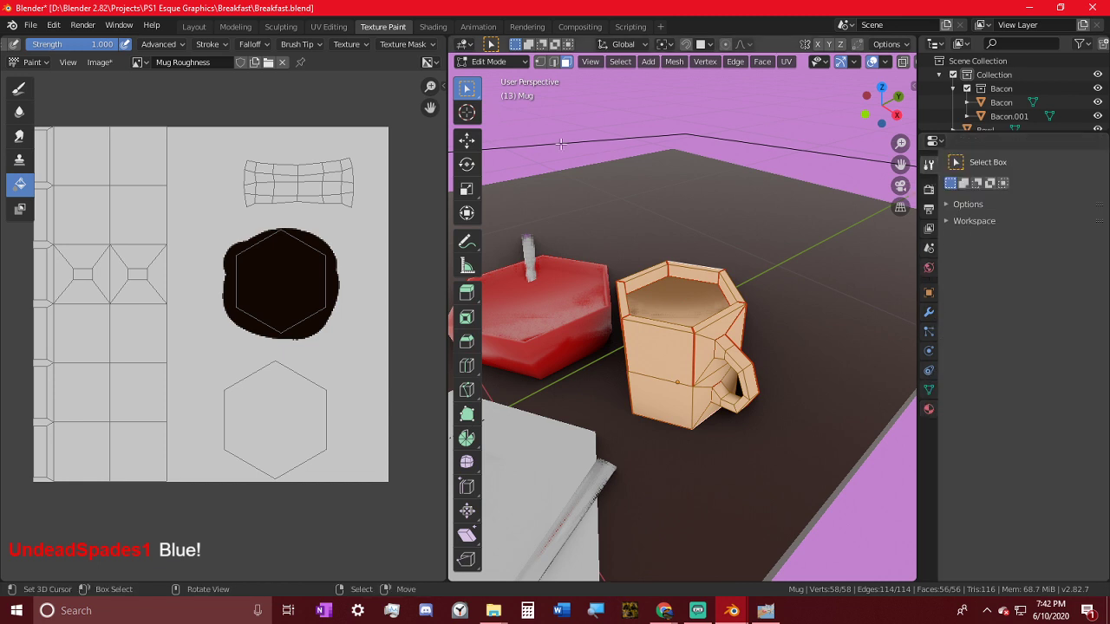
click(472, 61)
click(497, 153)
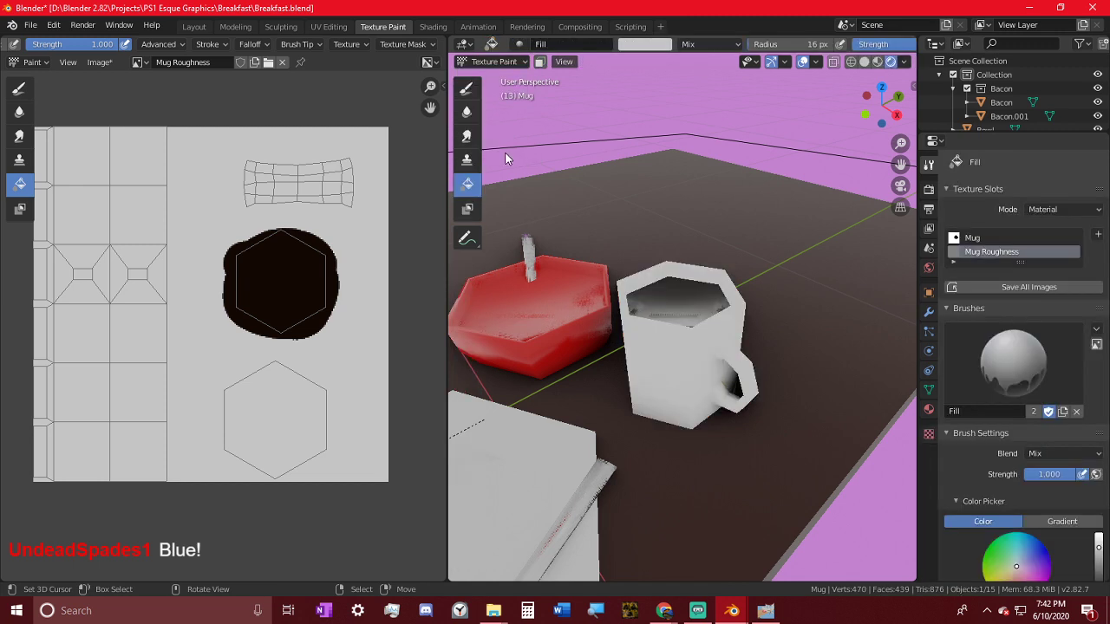
drag(1057, 558, 1045, 548)
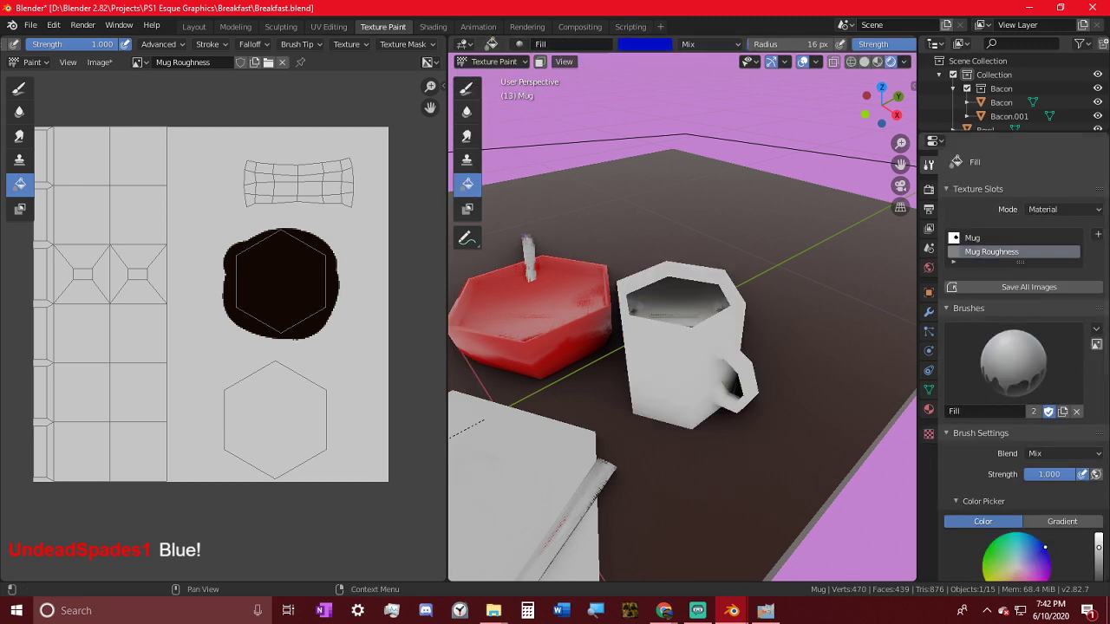
- Try filling the background of the Mug Roughness image with blue, and undo the fill
click(208, 203)
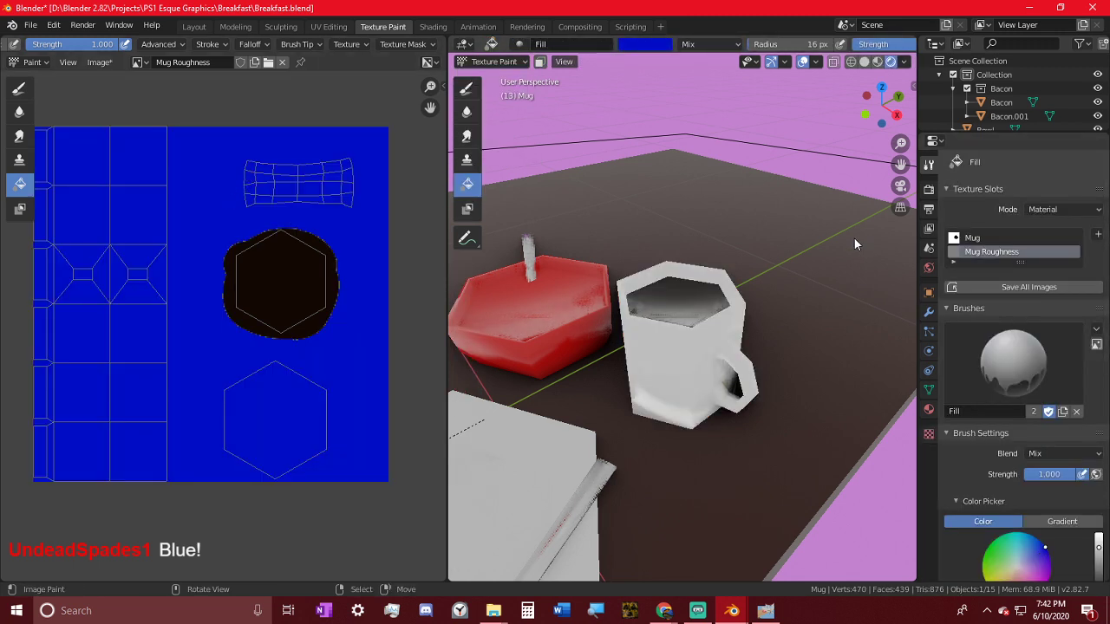
key(ctrl+z)
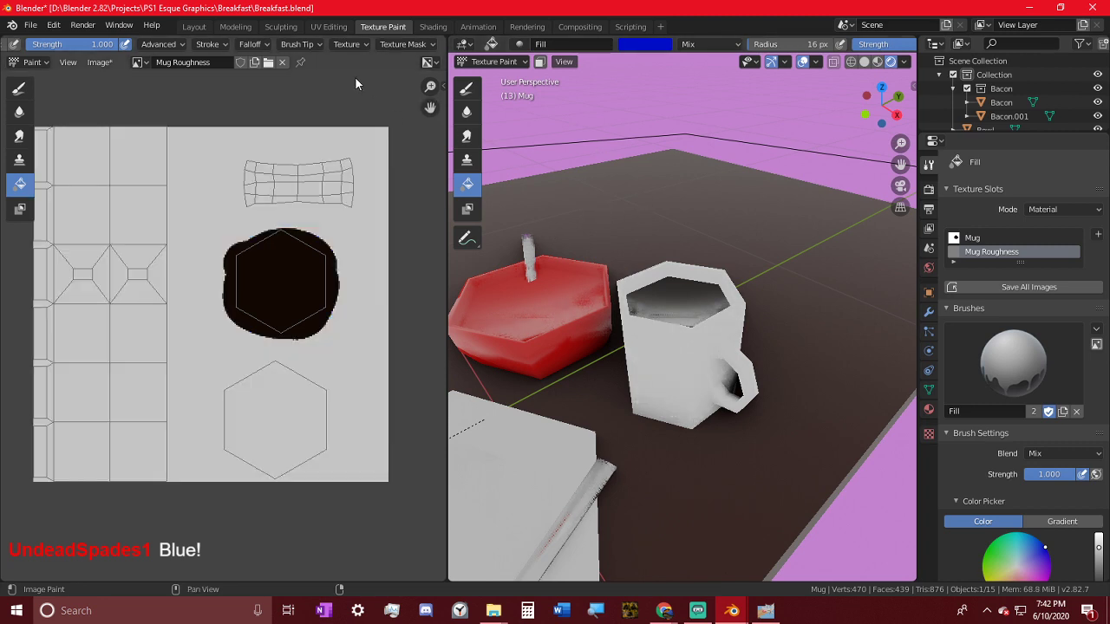
- Open the Mug image for painting and fill its white background with blue
click(137, 62)
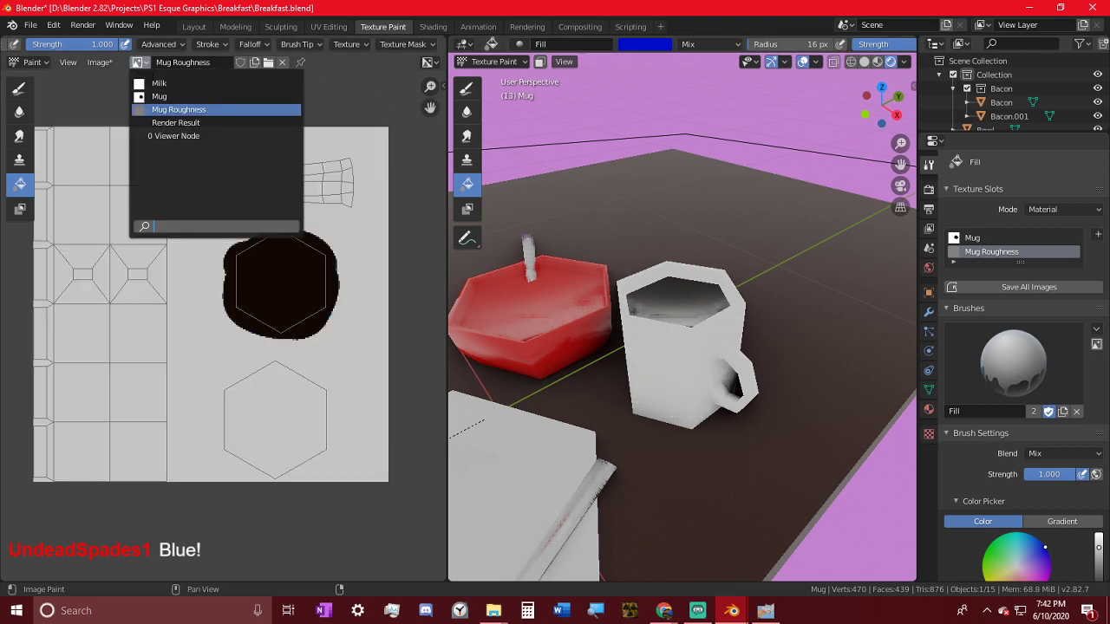
click(164, 96)
click(191, 168)
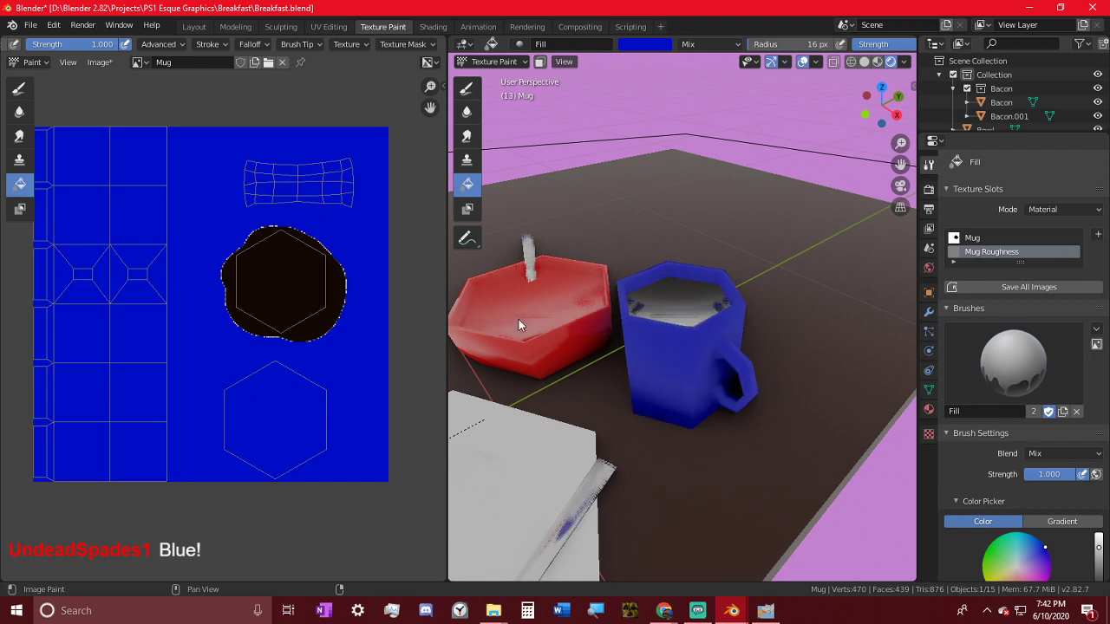
- Examine the blue mug and its coffee surface from several sides and from above
middle_drag(519, 319, 768, 288)
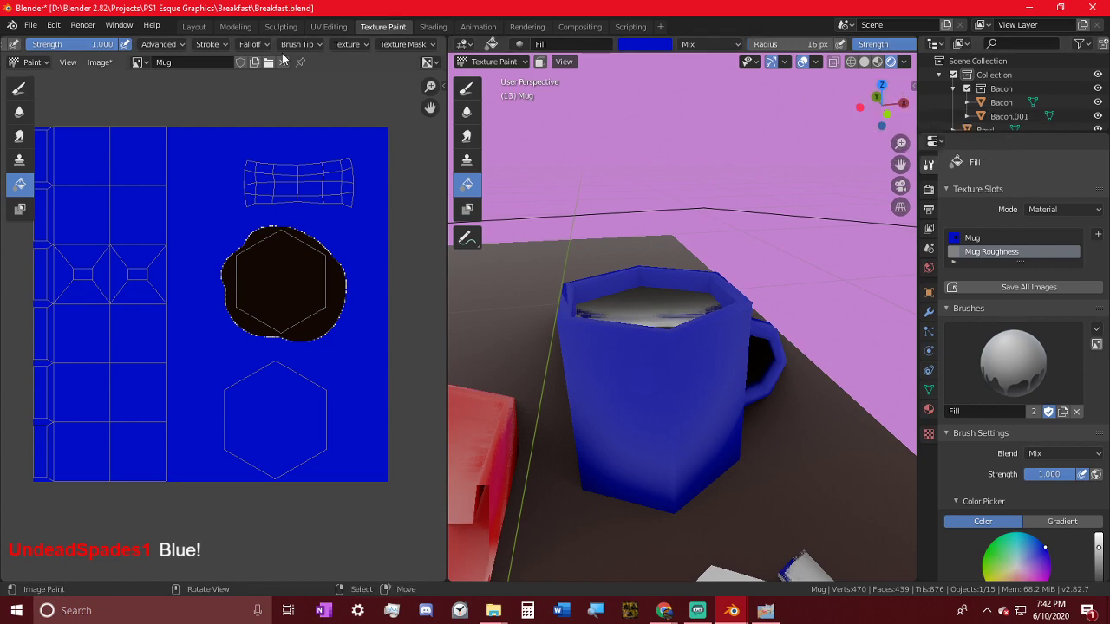
middle_drag(578, 241, 708, 296)
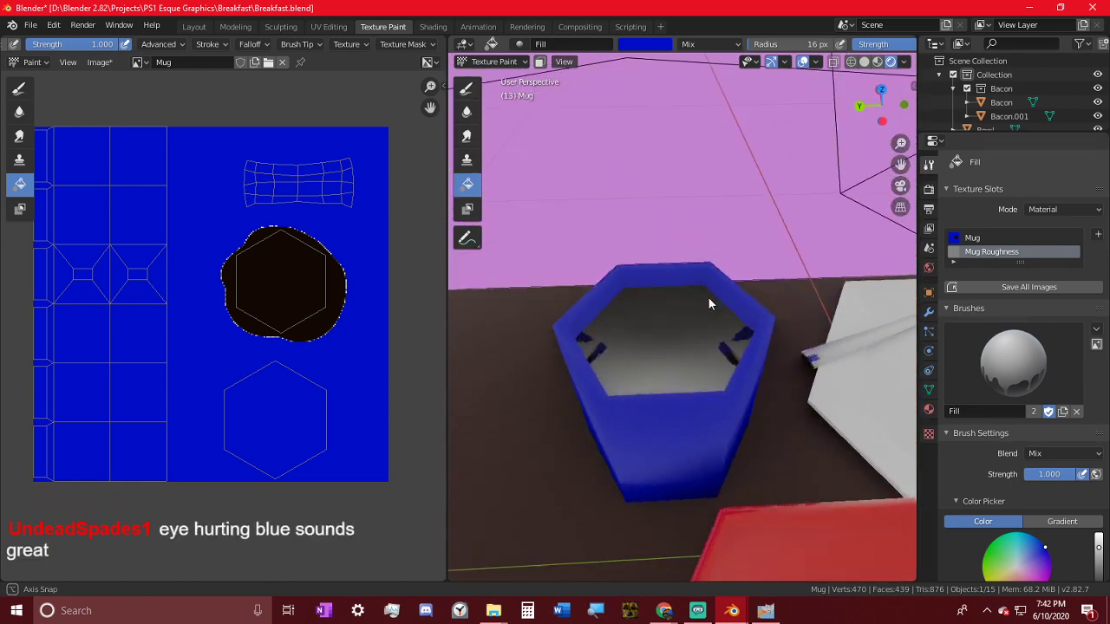
scroll(395, 270, up, 4)
middle_drag(521, 295, 603, 360)
scroll(183, 369, down, 4)
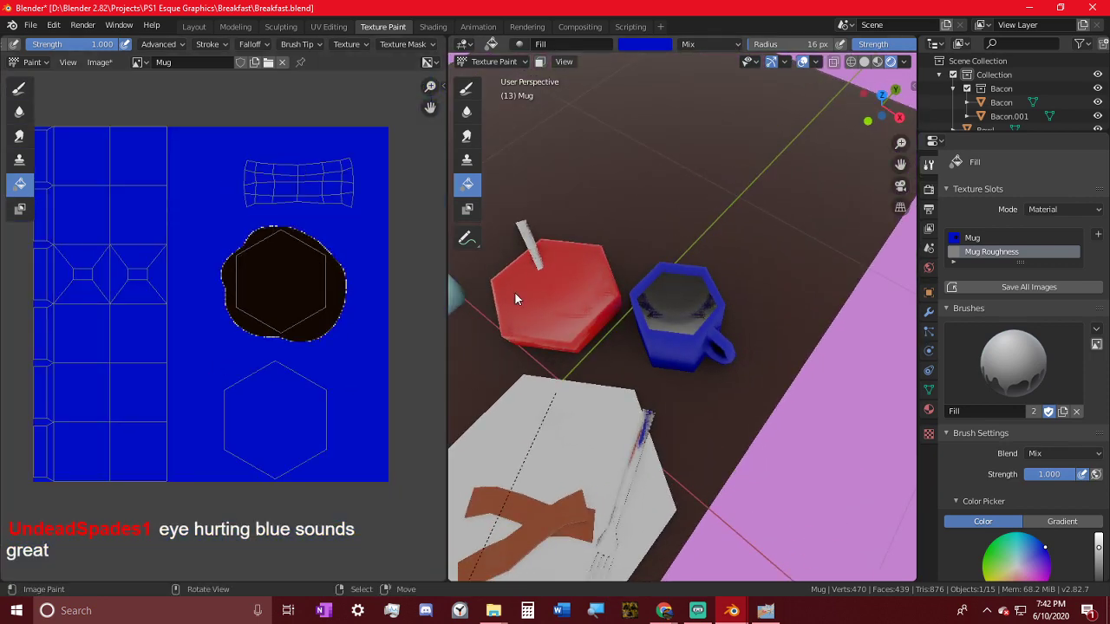
scroll(709, 303, up, 4)
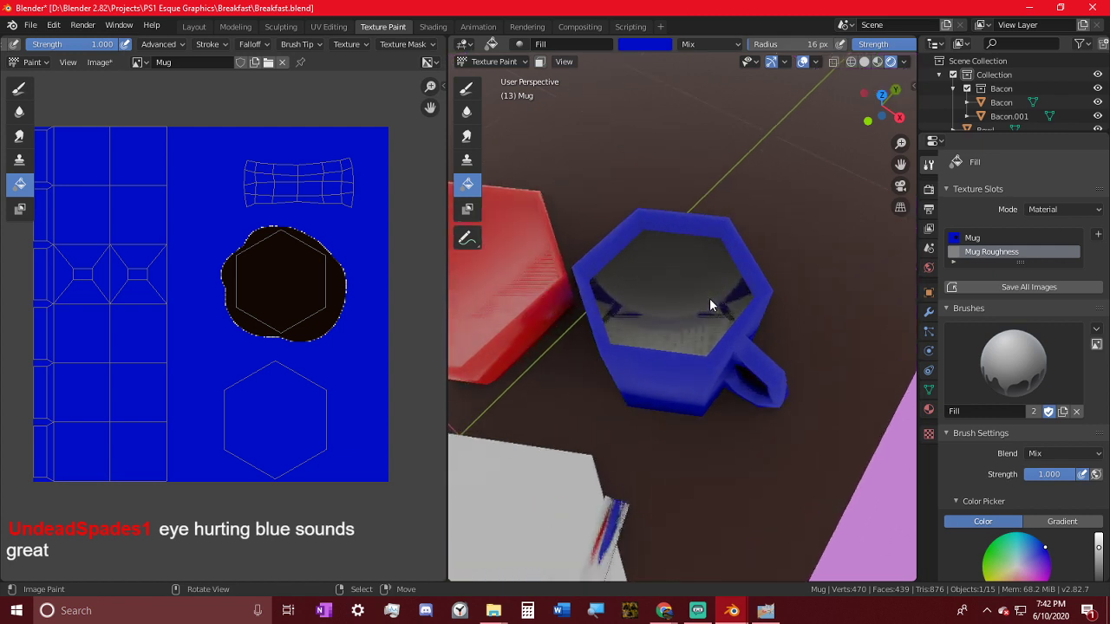
middle_drag(778, 314, 641, 286)
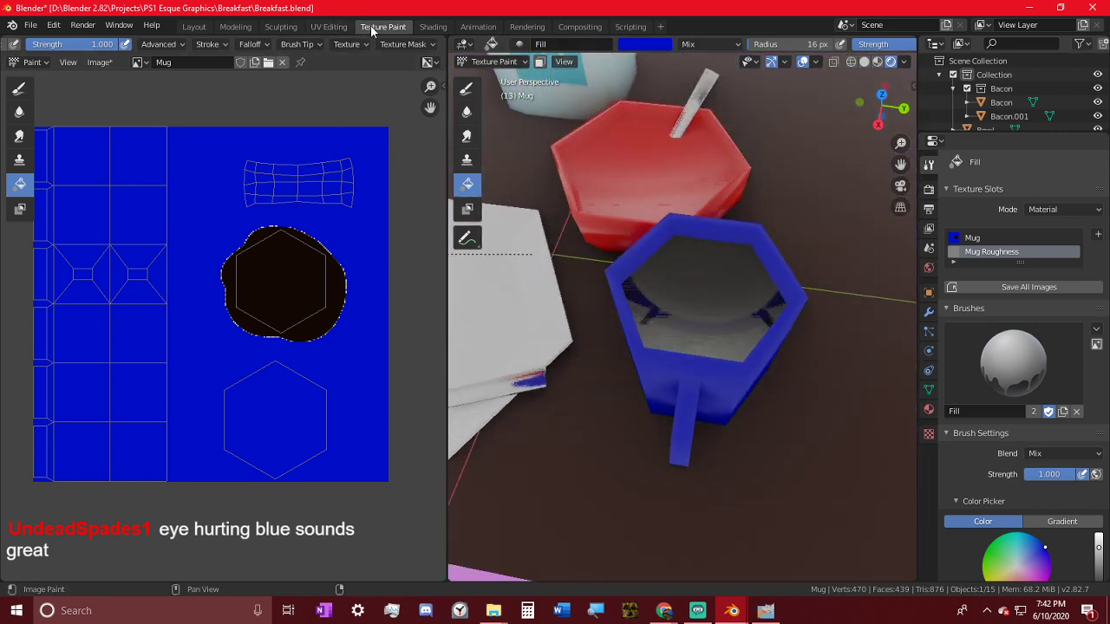
- Try Cell Noise as the noise basis of the Stucci brush texture
click(930, 433)
click(1048, 384)
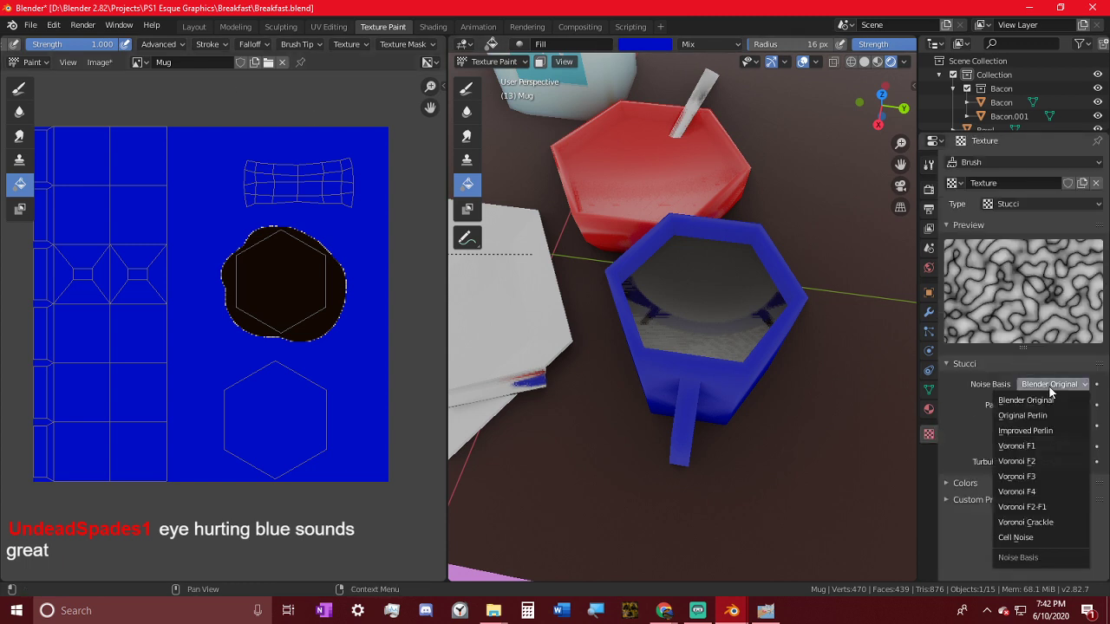
click(1045, 538)
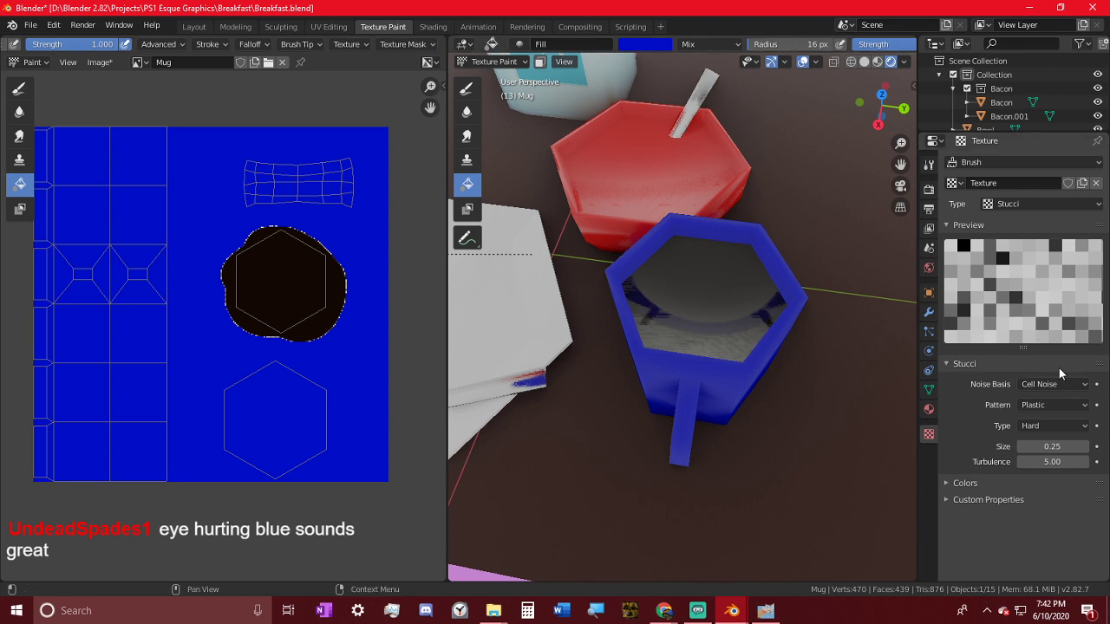
- Change the brush texture type to Voronoi and set its intensity to 0.920
click(1026, 205)
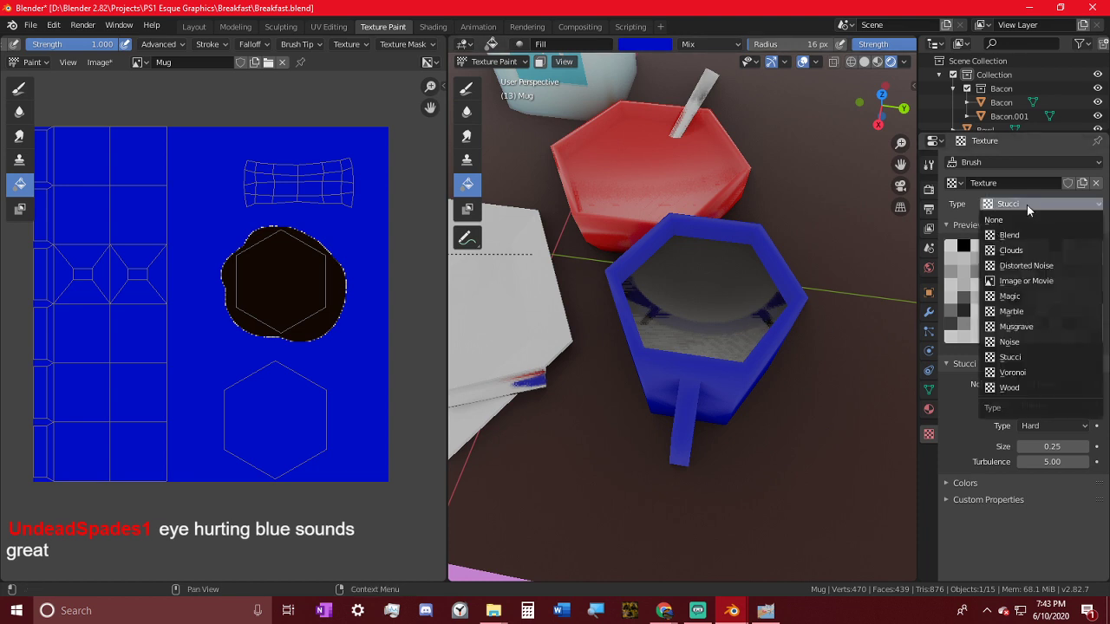
click(1045, 373)
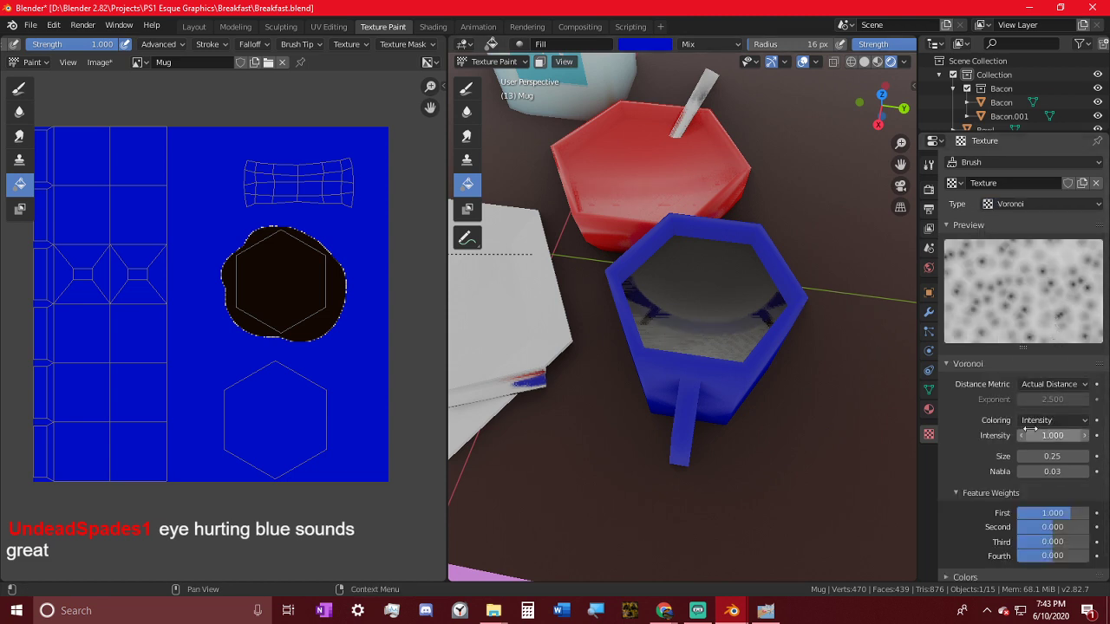
mouse_move(1038, 436)
mouse_down()
mouse_move(1051, 435)
mouse_move(1028, 436)
mouse_up()
- Try the Manhattan and Distance Squared distance metrics on the Voronoi brush texture
click(1053, 385)
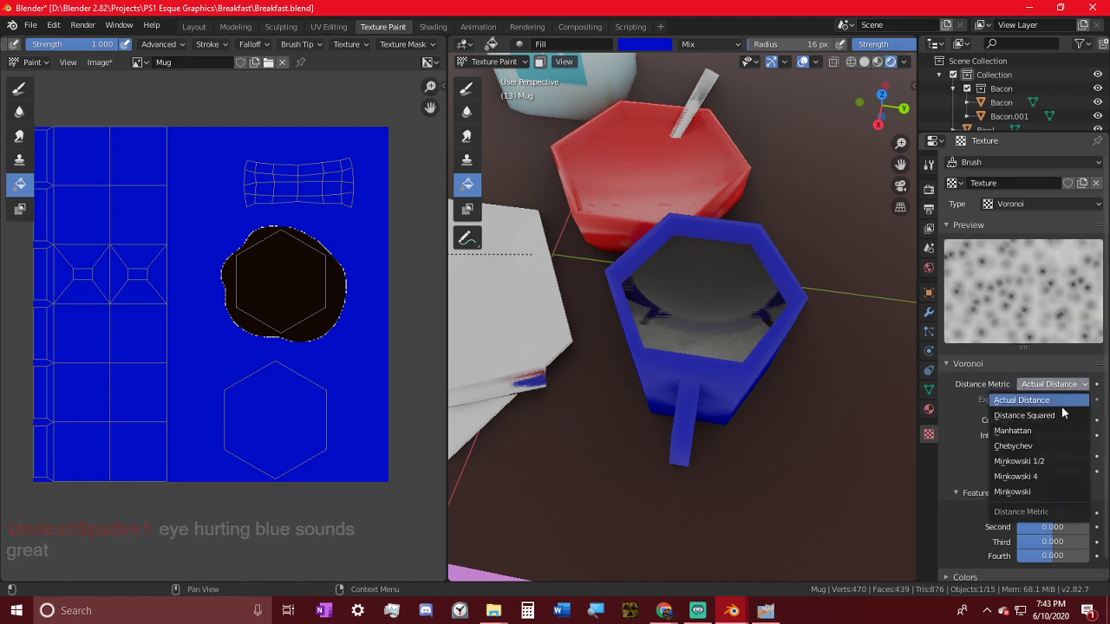
click(1045, 433)
click(1059, 384)
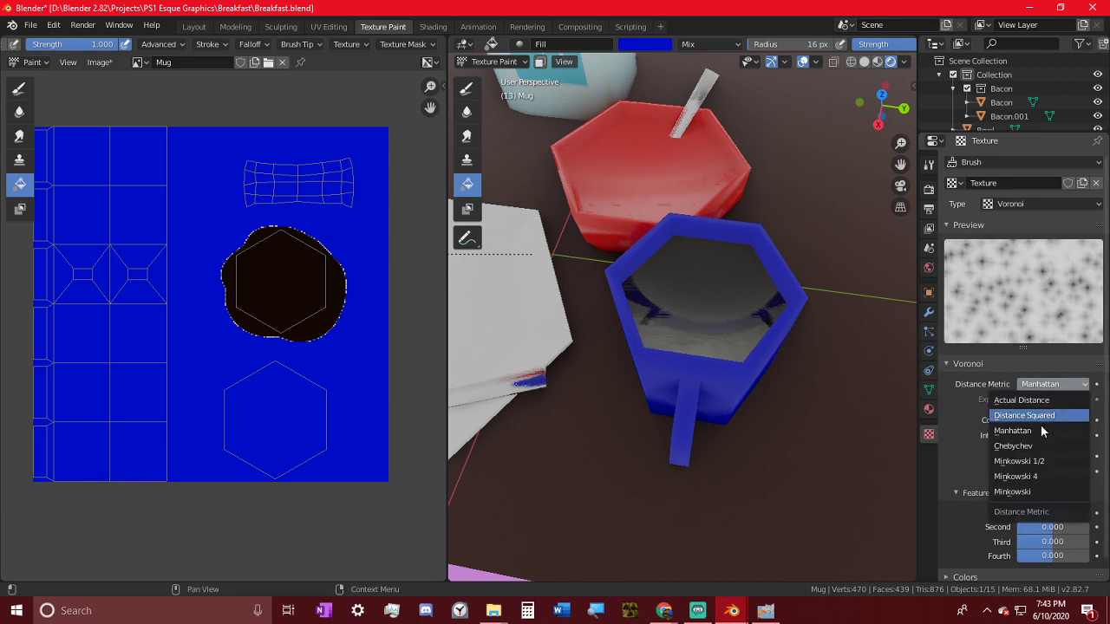
click(1035, 415)
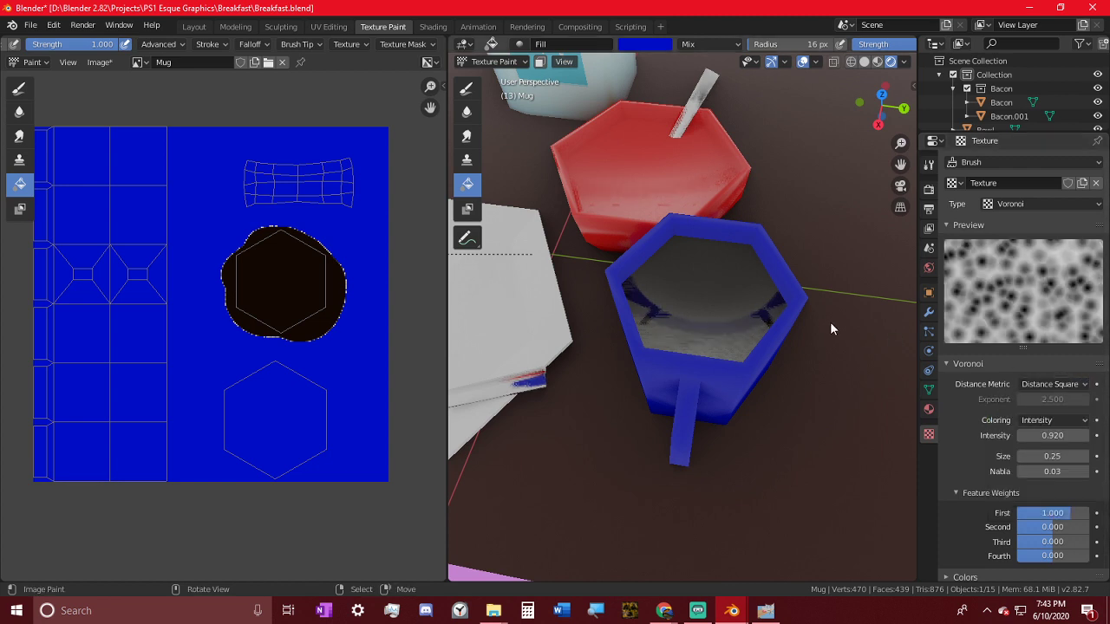
- Try the Position and the Position and Outline coloring on the Voronoi texture, and return the coloring to Intensity
middle_drag(694, 283, 657, 371)
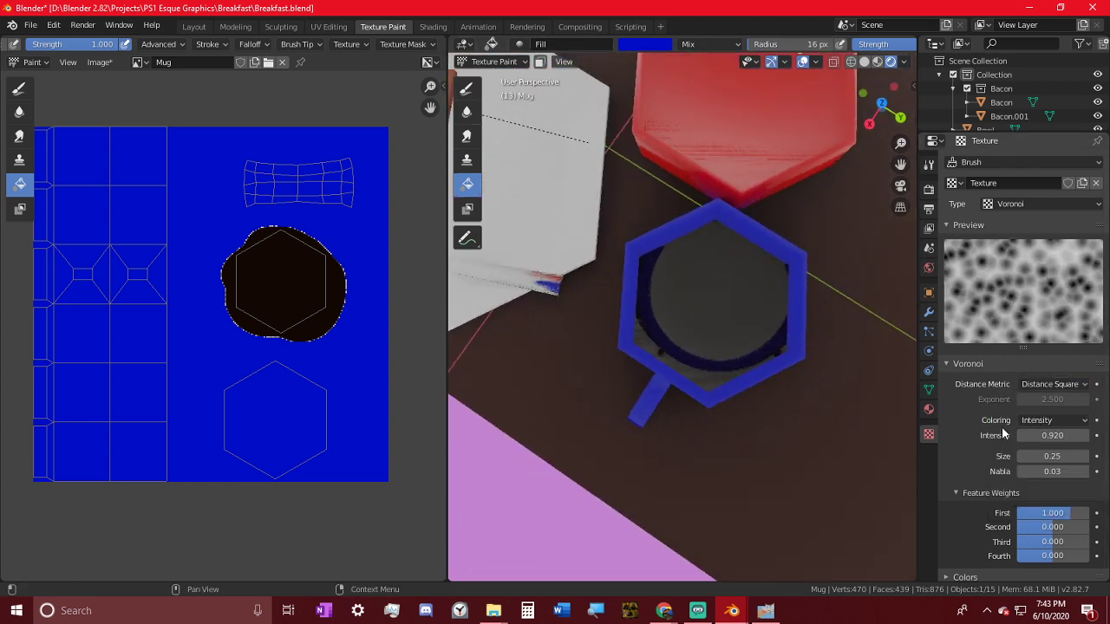
click(1048, 422)
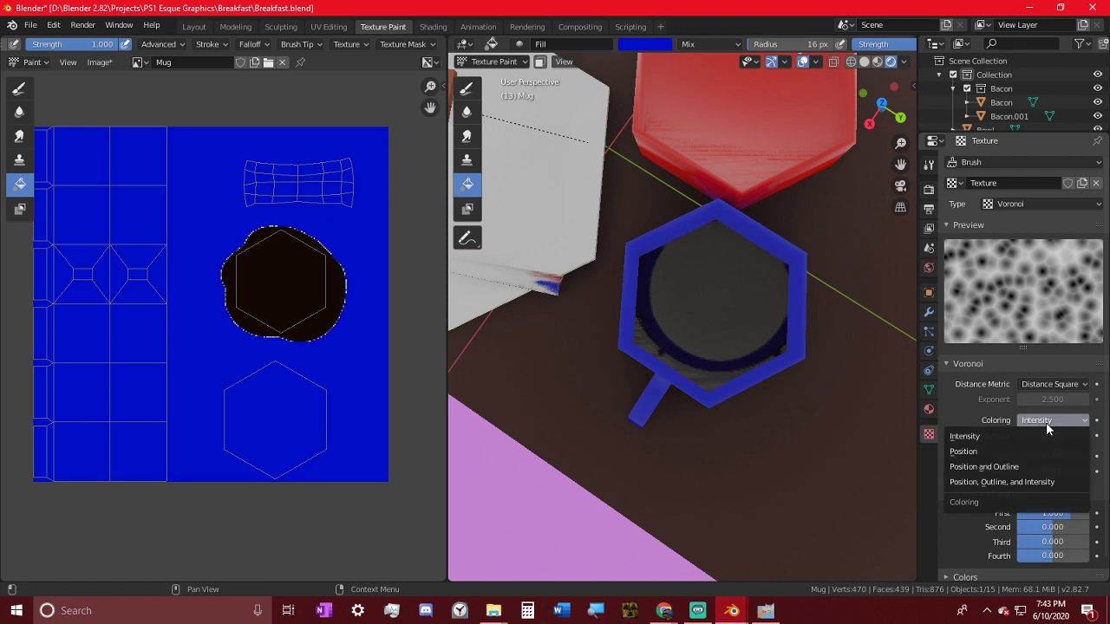
click(1052, 419)
click(1046, 420)
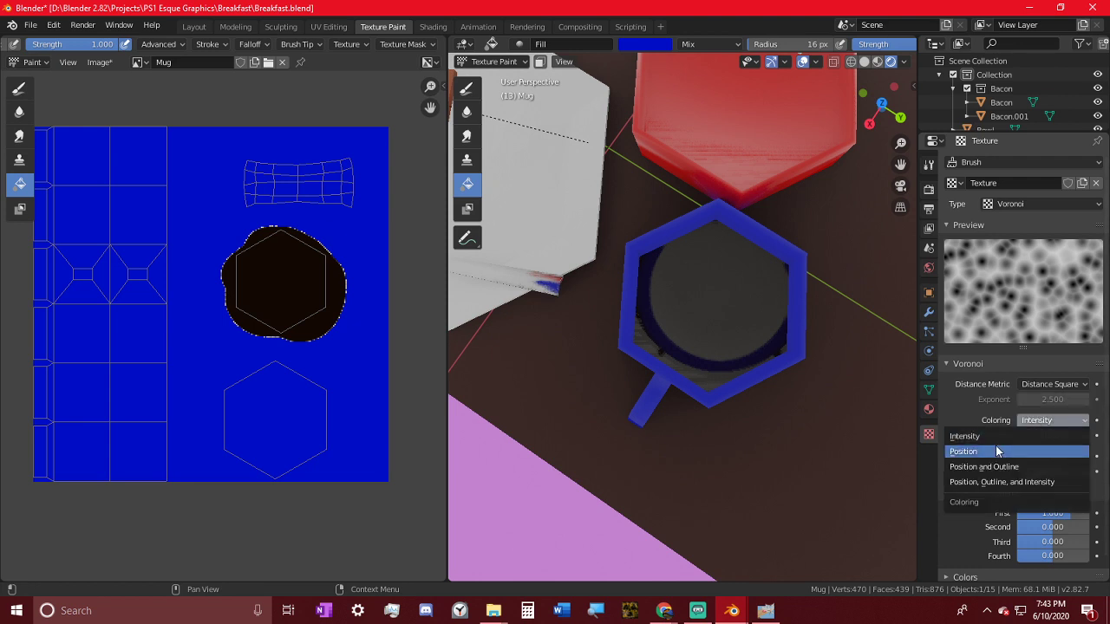
click(998, 451)
click(1051, 420)
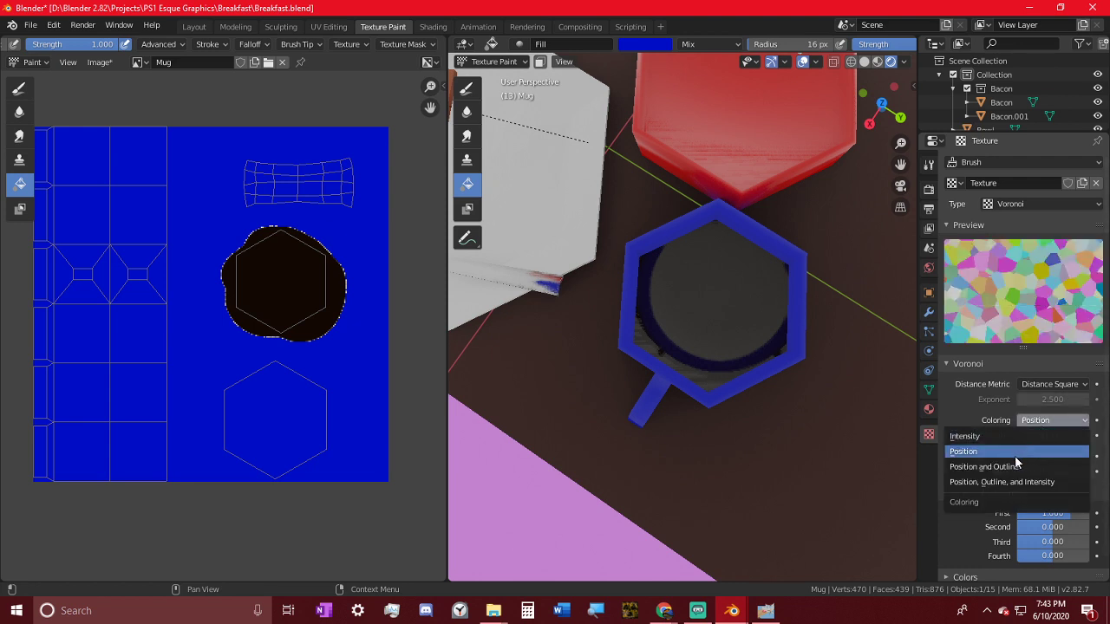
click(1008, 466)
click(1045, 421)
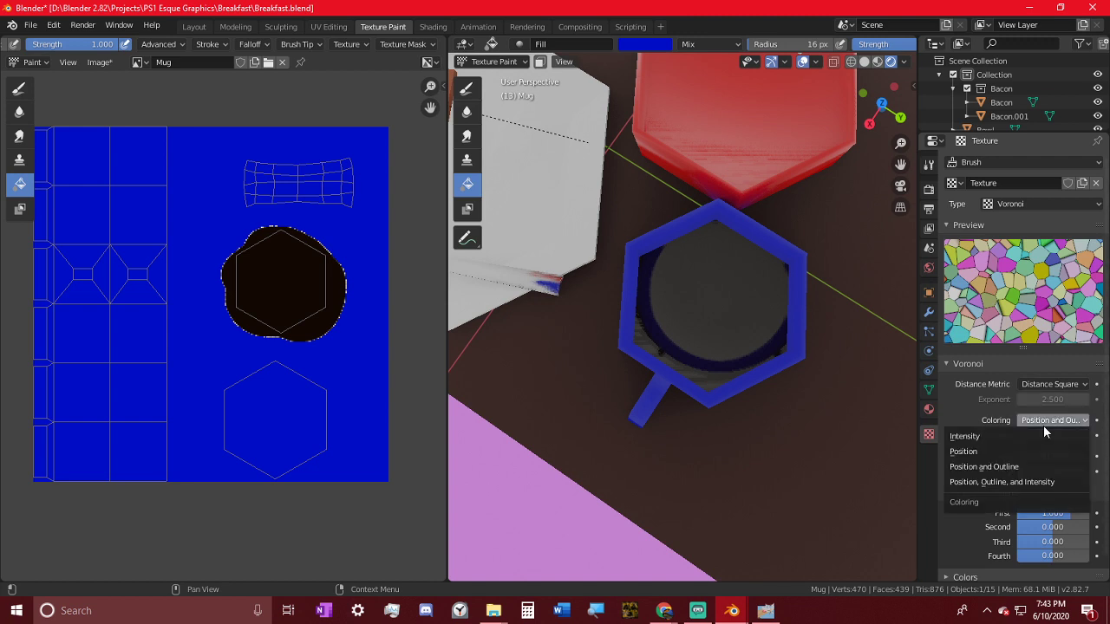
click(999, 435)
- Compare the Minkowski and Chebychev distance metrics on the Voronoi texture and settle on Minkowski
click(1051, 384)
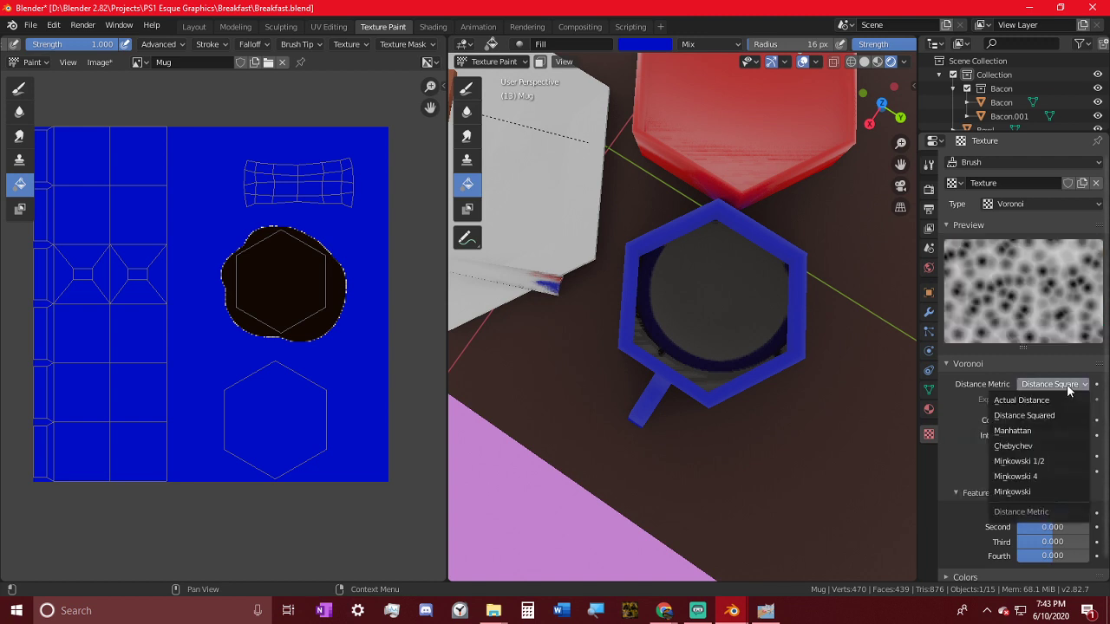
click(1015, 492)
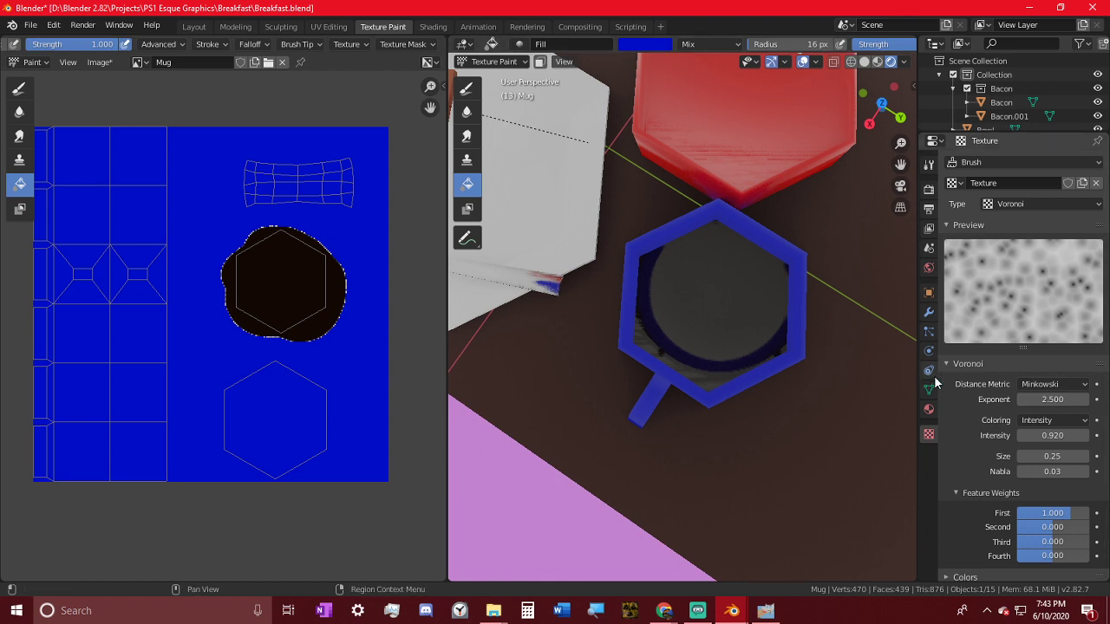
click(1051, 384)
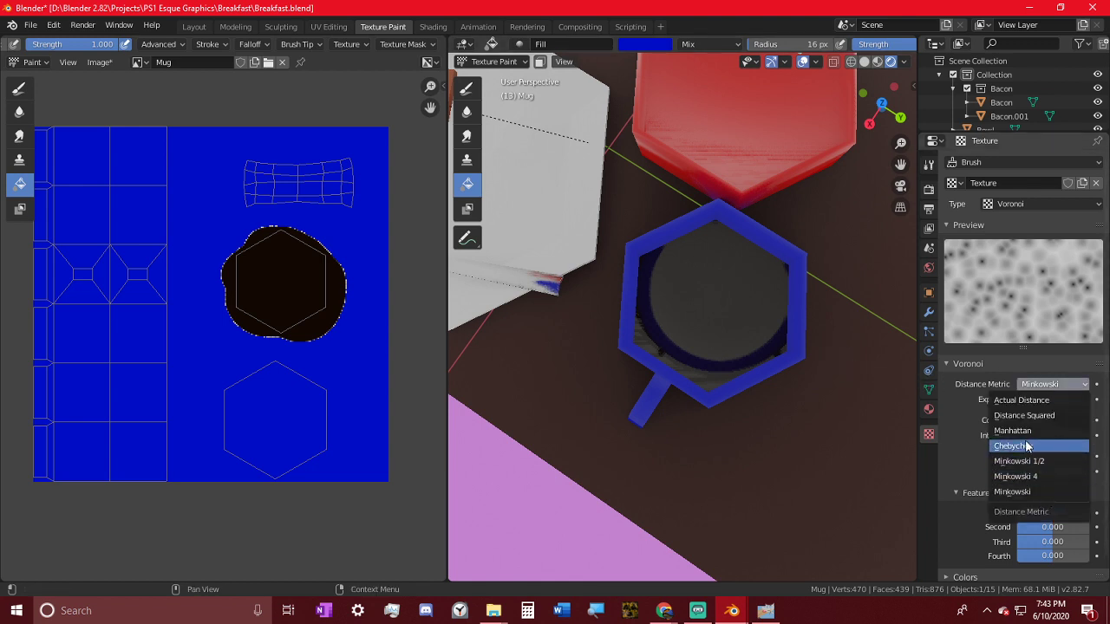
click(1025, 444)
click(1051, 384)
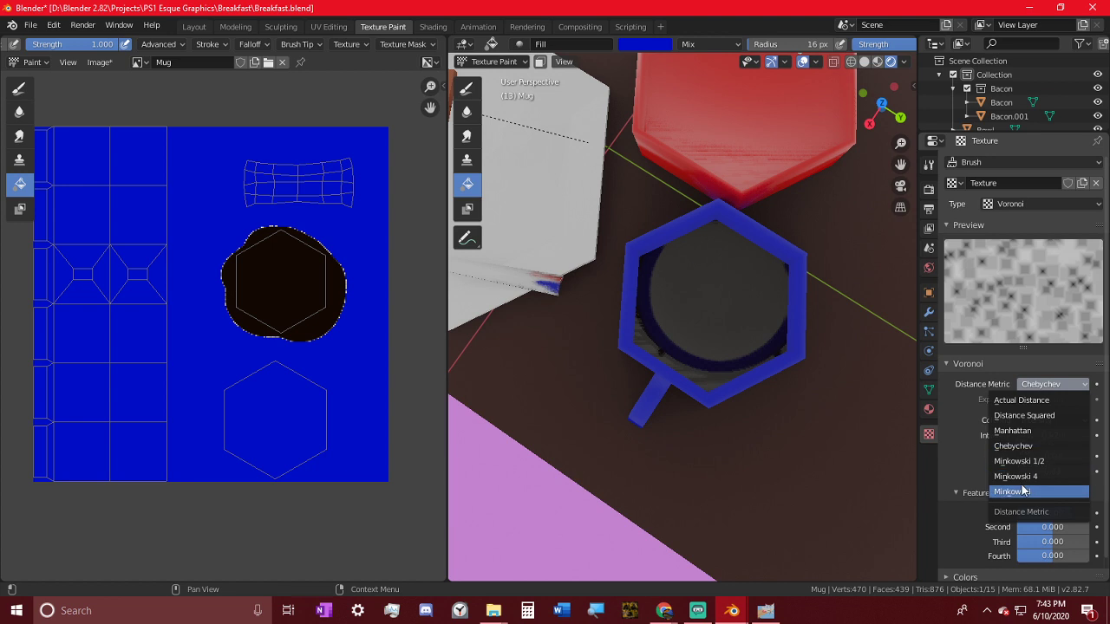
click(1015, 491)
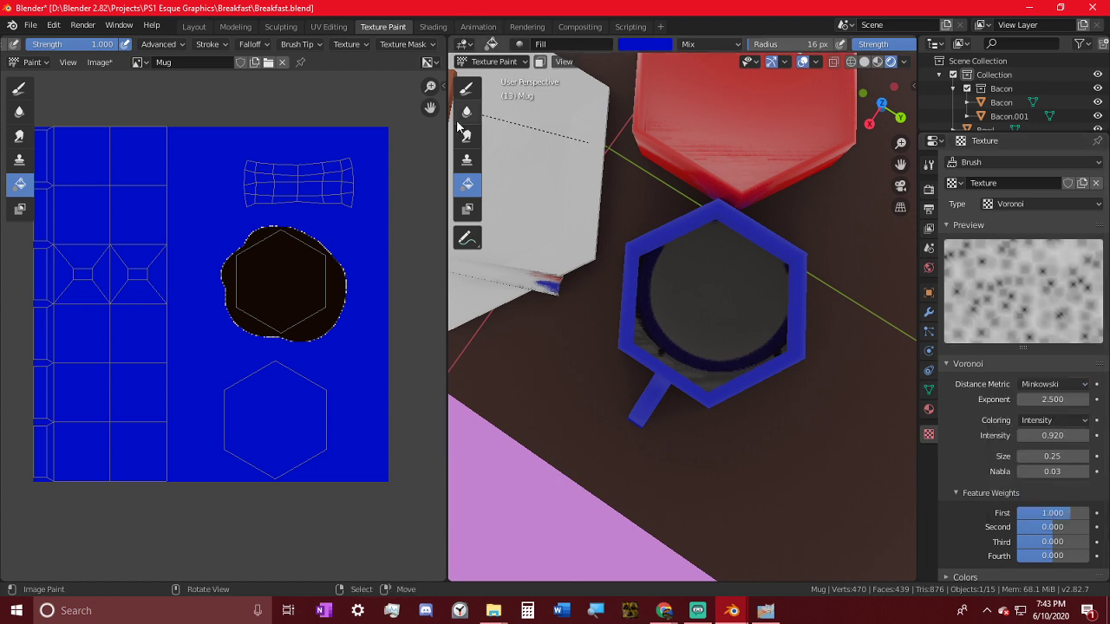
- Switch to the Draw brush and set its color to white
click(20, 89)
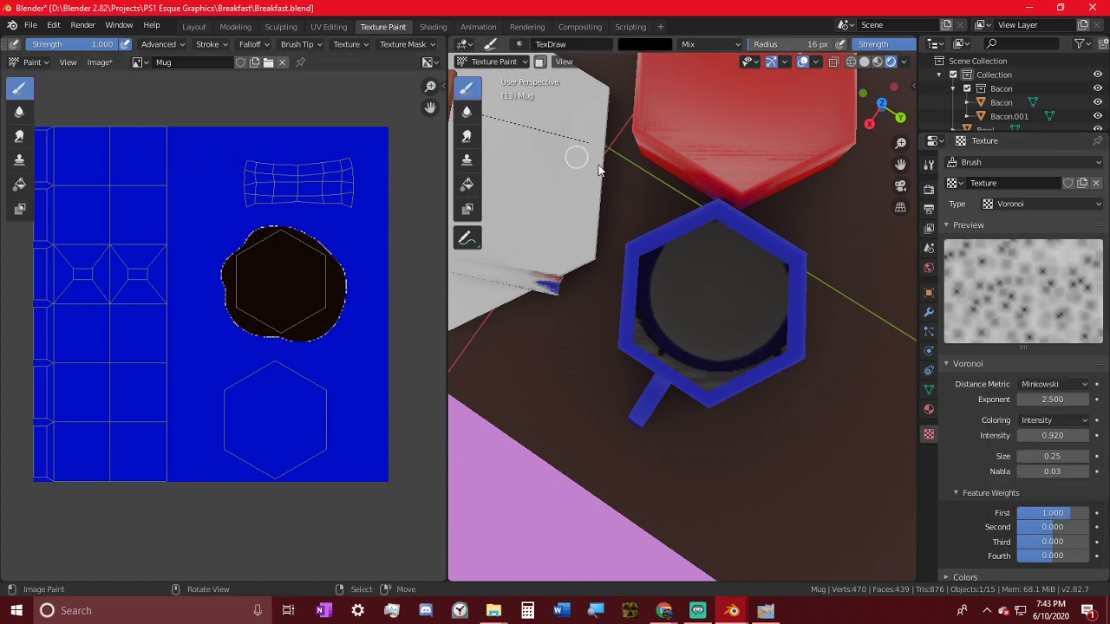
click(648, 44)
drag(739, 97, 741, 57)
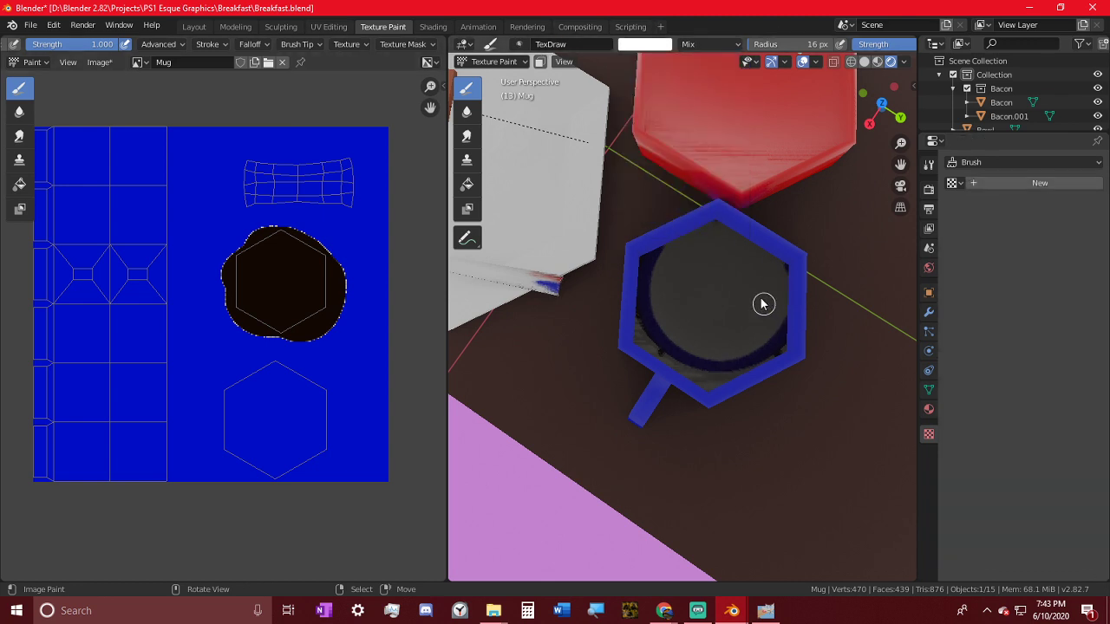
- Try a white test stroke on the mug model and another on the flat mug image, undoing each
mouse_move(763, 304)
mouse_down()
mouse_move(738, 267)
mouse_move(751, 309)
mouse_up()
key(ctrl+z)
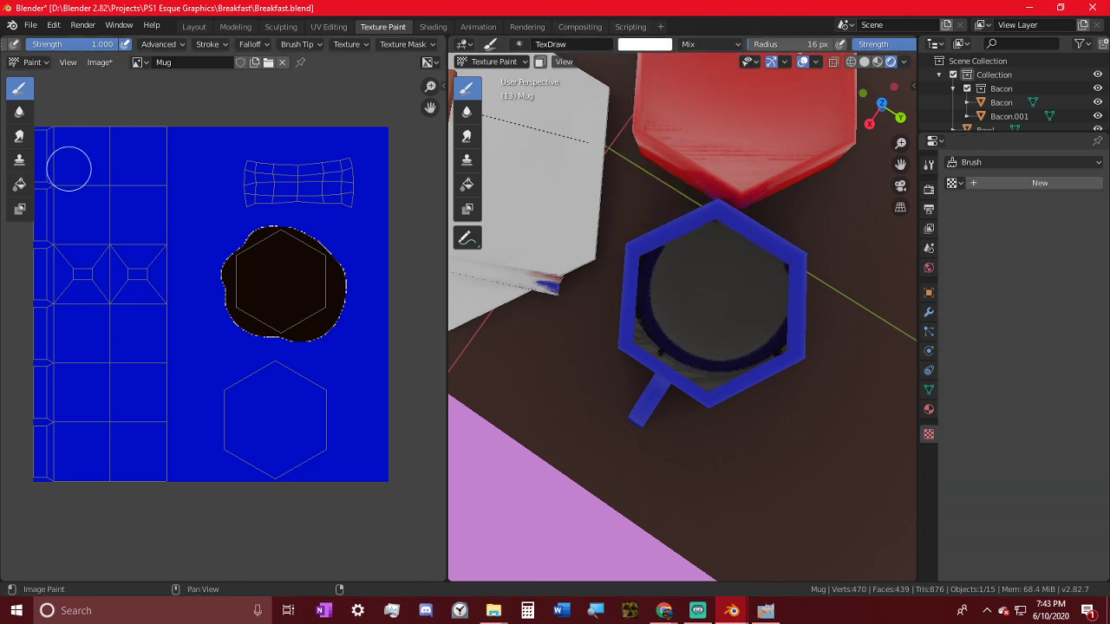
scroll(306, 286, up, 3)
drag(363, 228, 388, 279)
key(ctrl+z)
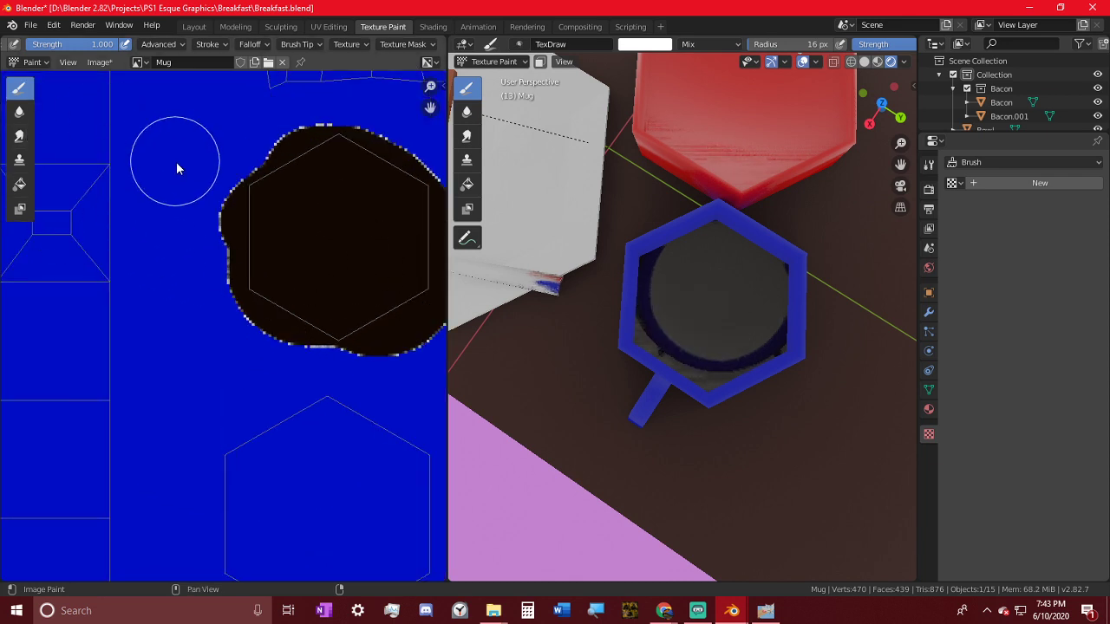
- Assign the existing Voronoi texture to the Draw brush as its brush texture
key(n)
scroll(381, 468, down, 2)
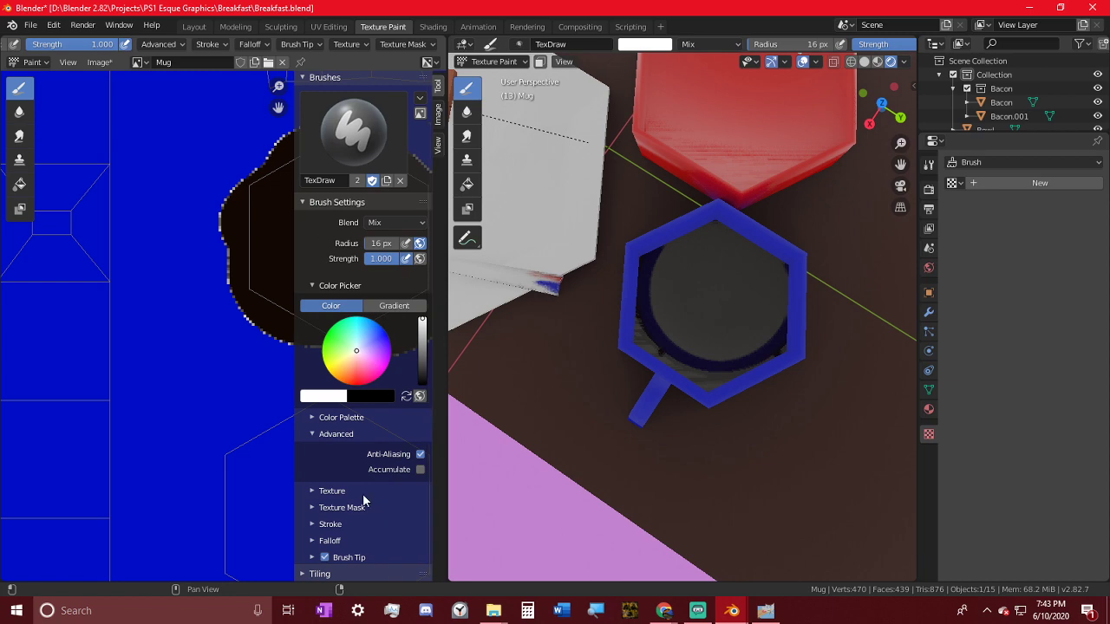
click(385, 505)
click(364, 539)
click(338, 347)
scroll(357, 442, down, 5)
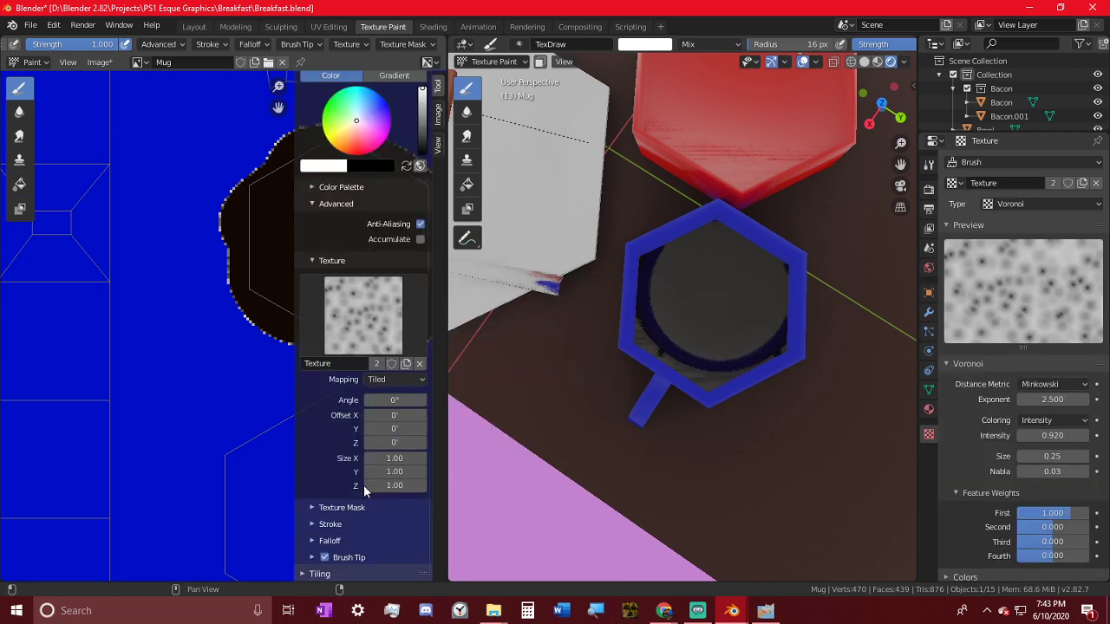
- Assign the same Voronoi texture as the brush's texture mask
click(345, 509)
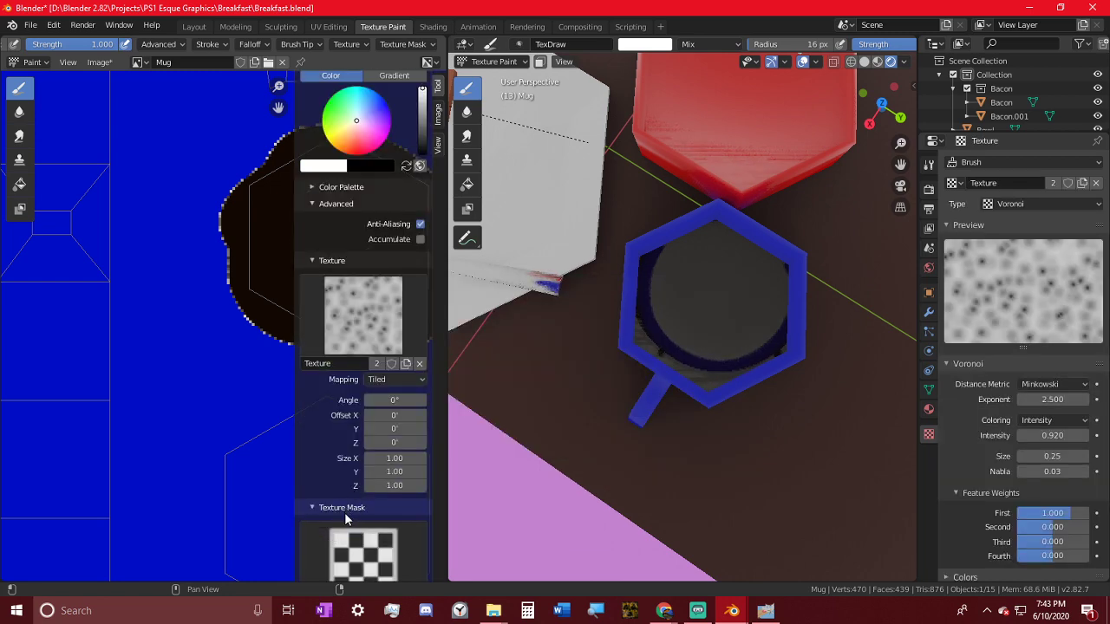
click(350, 542)
click(323, 345)
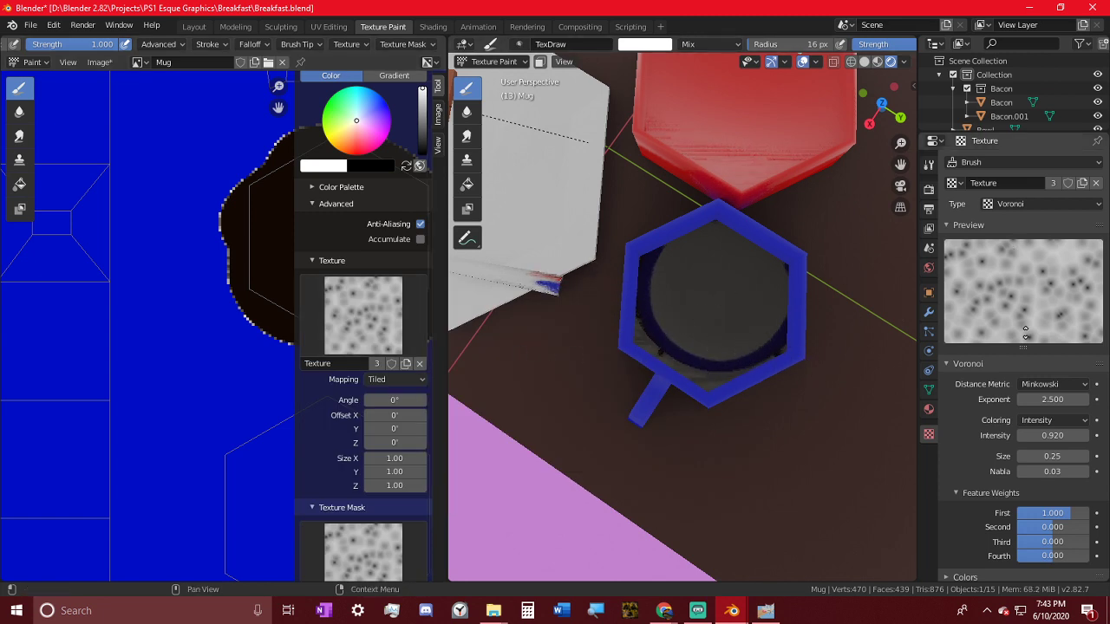
- Set the brush radius to 49 px and paint over the coffee surface on the Mug Roughness slot
click(930, 167)
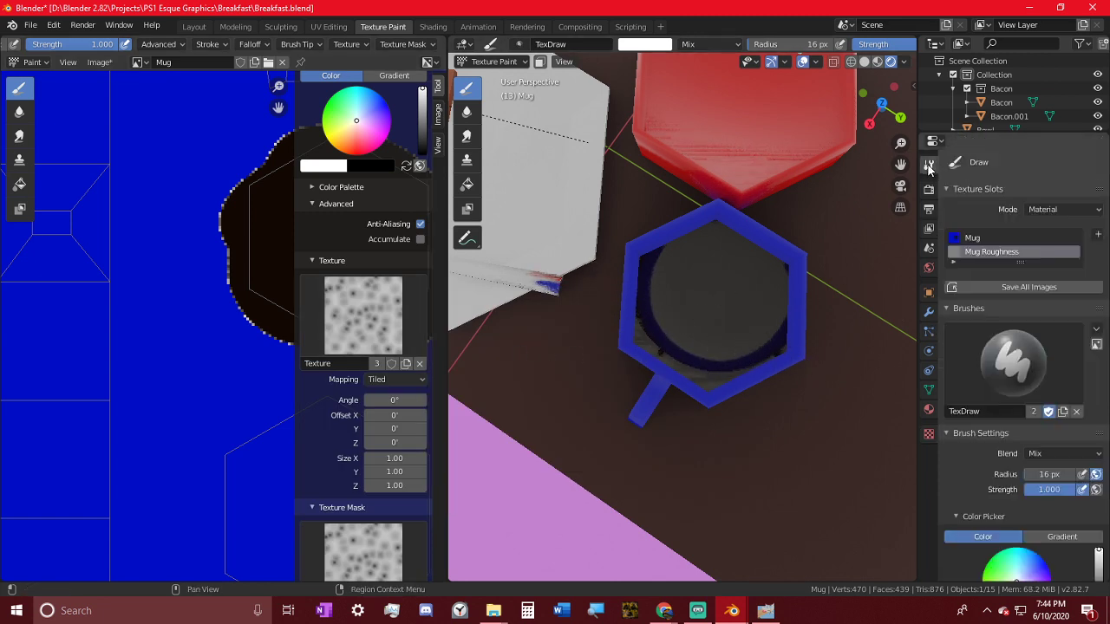
key(f)
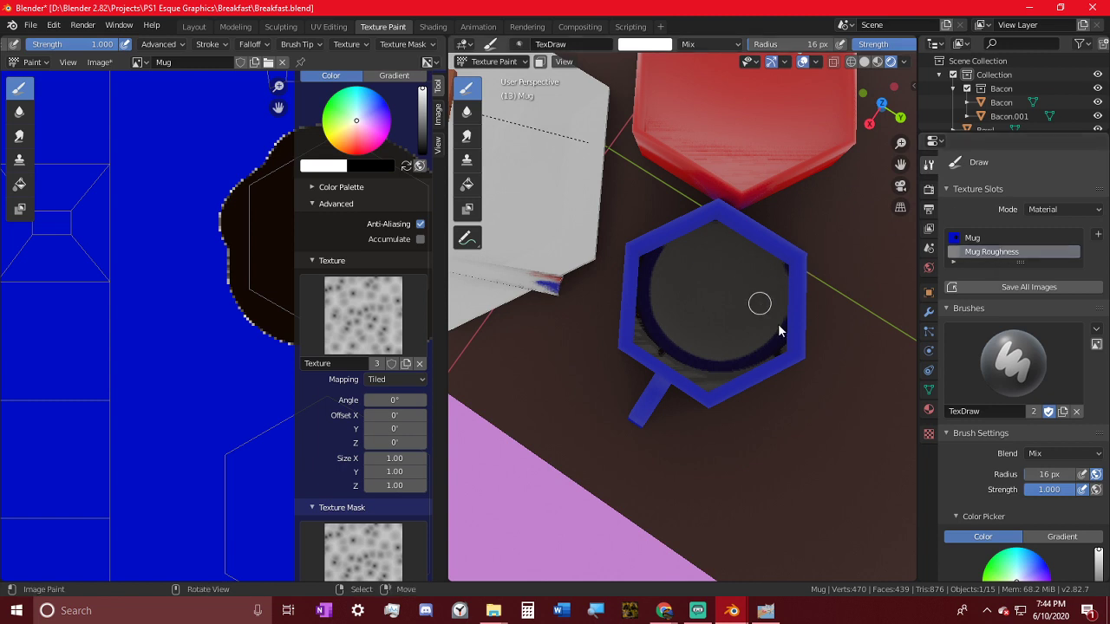
click(778, 323)
scroll(797, 326, up, 1)
mouse_move(783, 248)
mouse_down()
mouse_move(811, 255)
mouse_move(831, 326)
mouse_up()
middle_drag(763, 328, 785, 10)
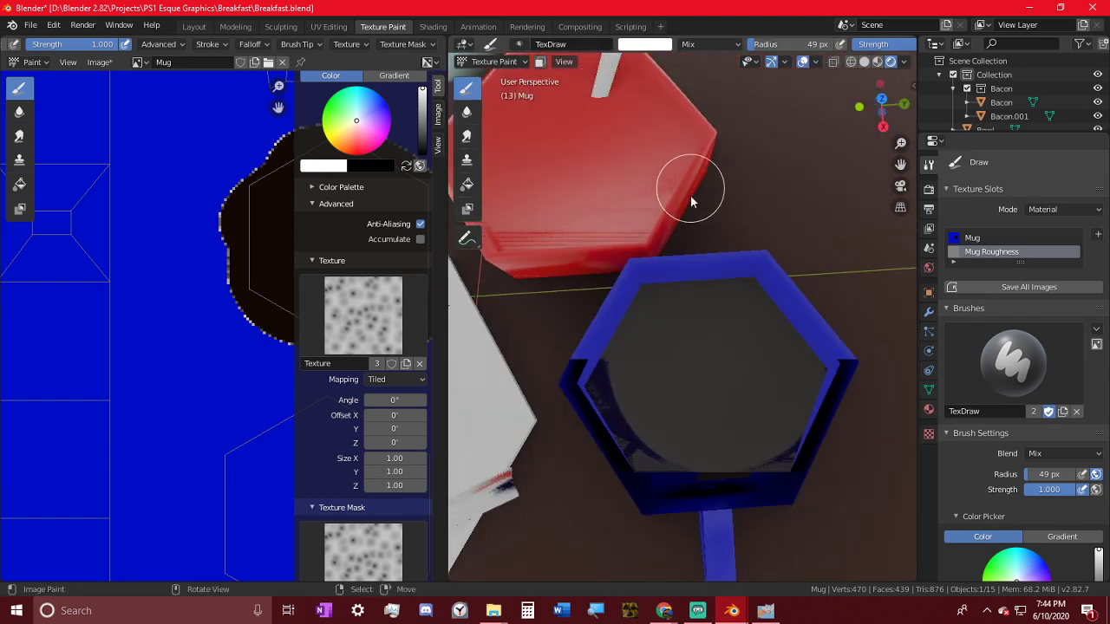
- Change the brush falloff to a sharp curve preset that fades toward the brush edge
scroll(846, 48, down, 5)
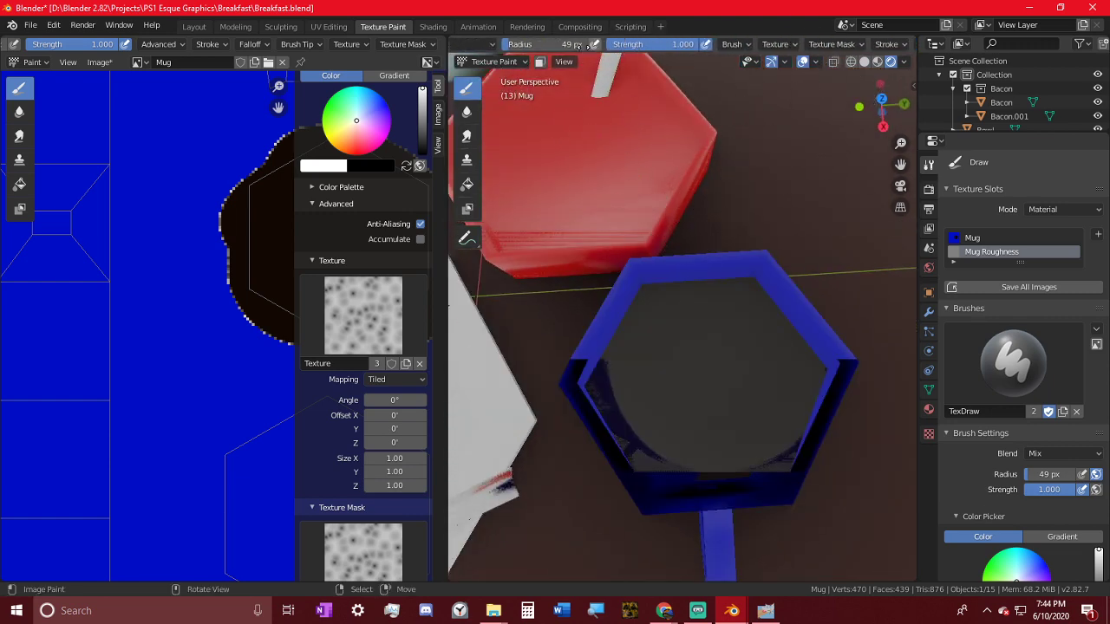
click(848, 45)
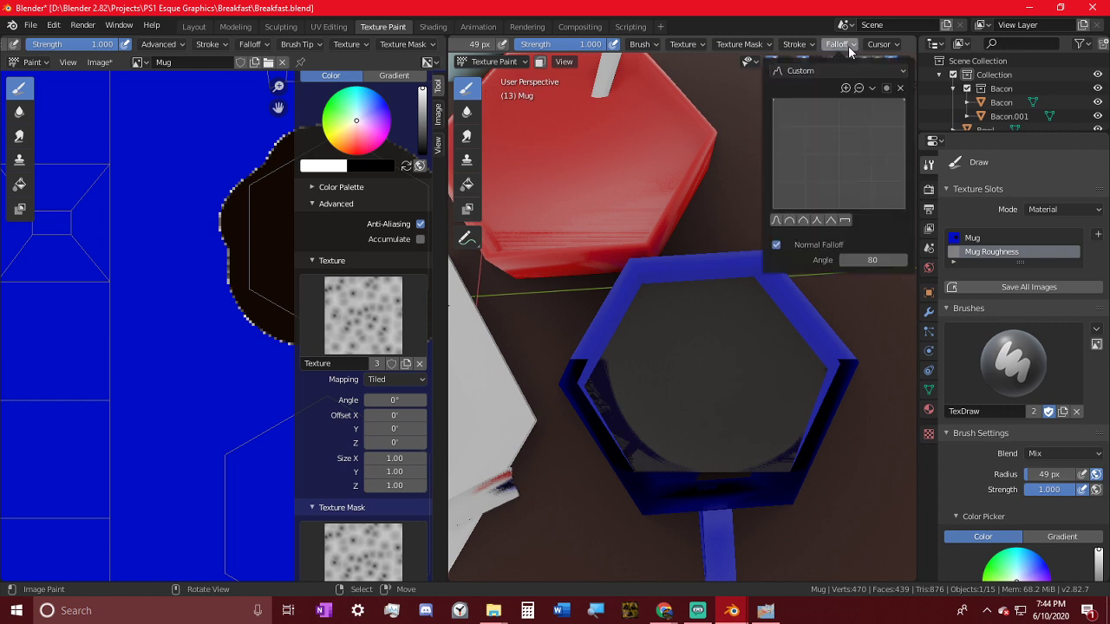
click(827, 222)
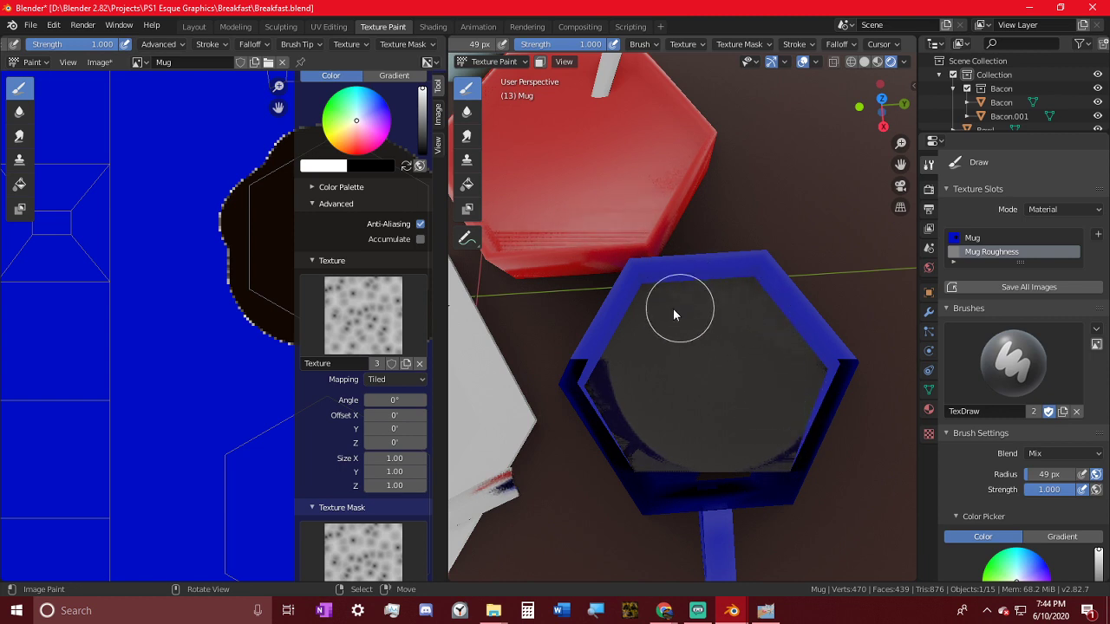
- Try a stroke across the coffee surface on the roughness texture and undo it
middle_drag(618, 411, 690, 389)
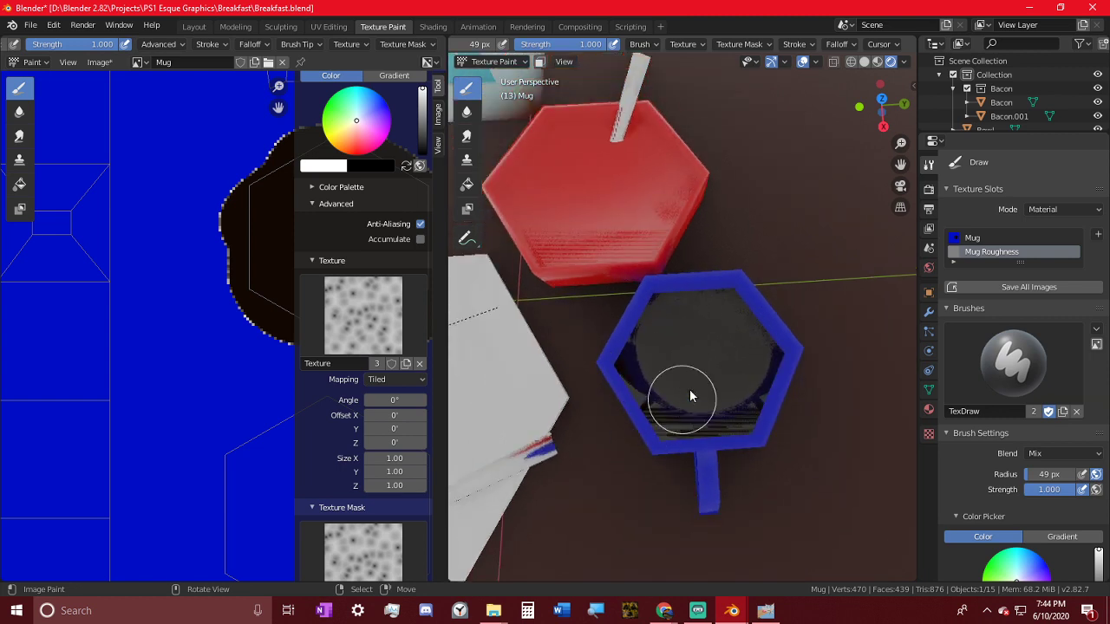
mouse_move(660, 321)
mouse_down()
mouse_move(635, 371)
mouse_move(660, 410)
mouse_move(731, 423)
mouse_up()
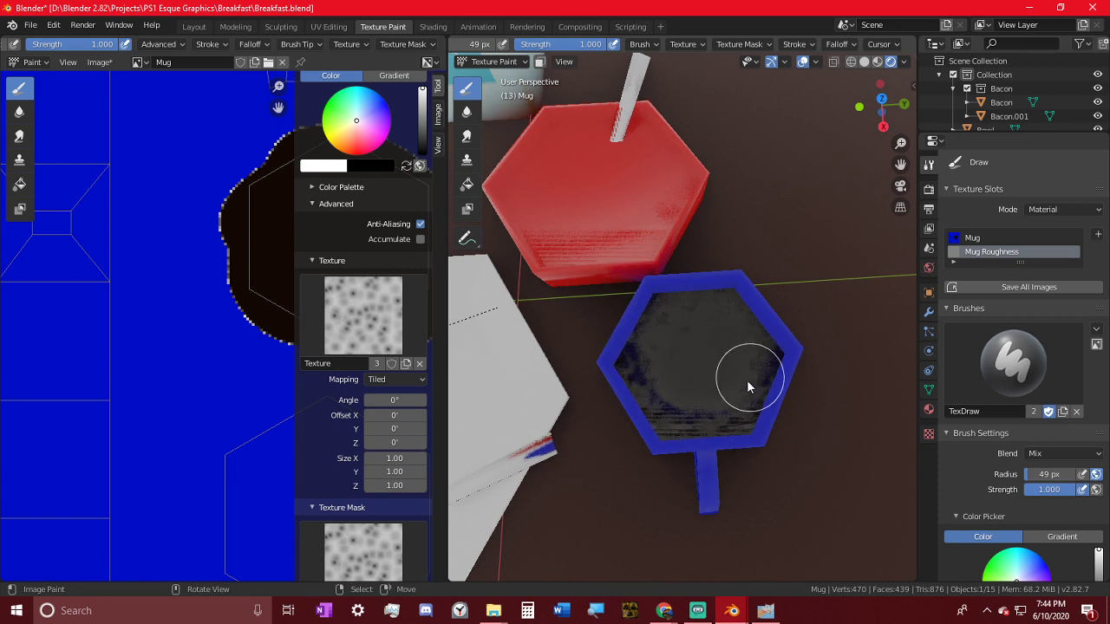
scroll(770, 391, up, 1)
key(ctrl+z)
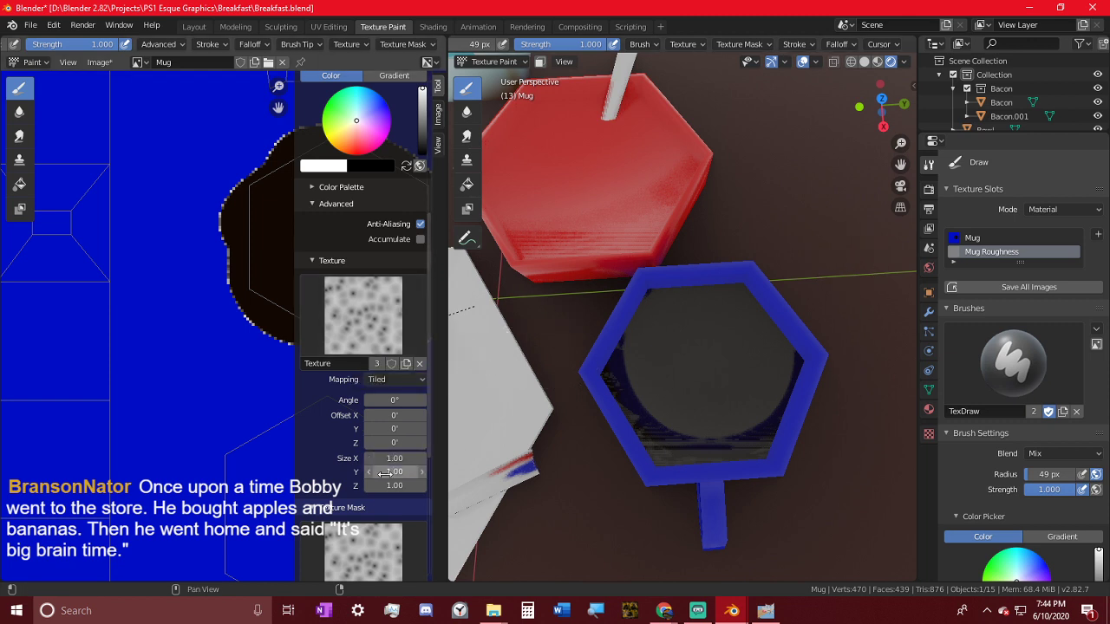
- Set the brush texture's X, Y and Z size to 0.25
scroll(395, 451, down, 2)
click(390, 401)
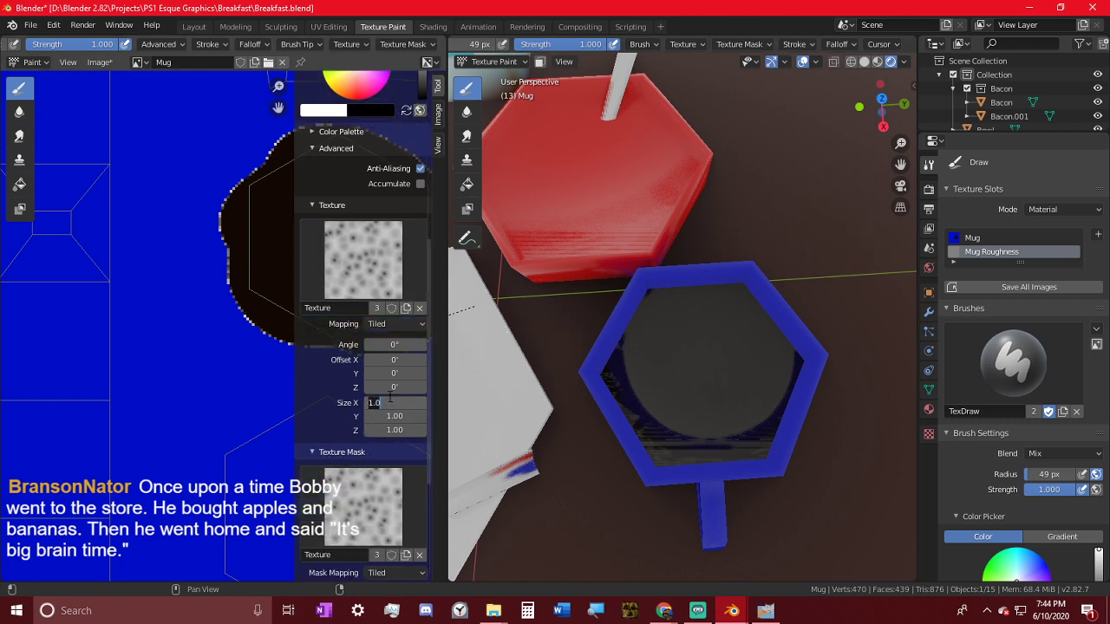
text(.25)
key(Return)
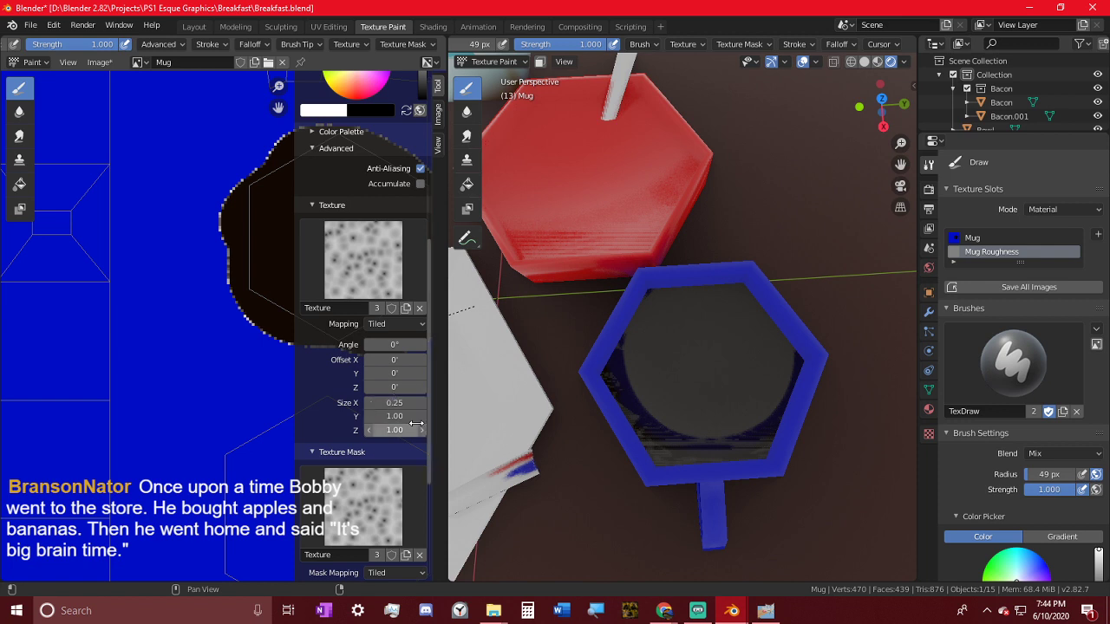
click(379, 417)
text(.25)
key(Return)
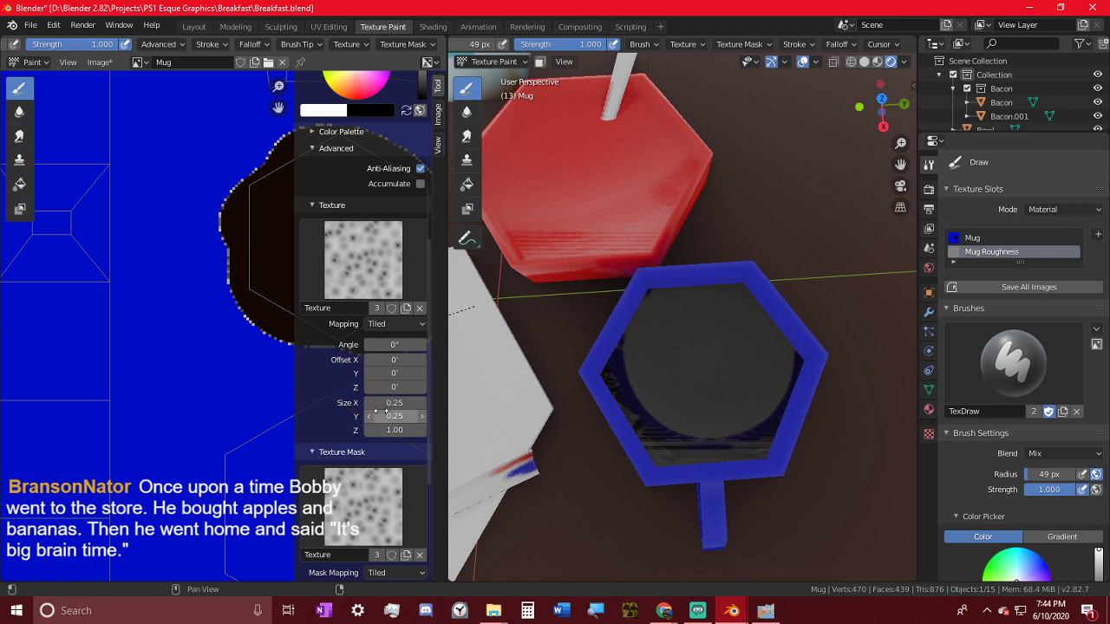
click(379, 430)
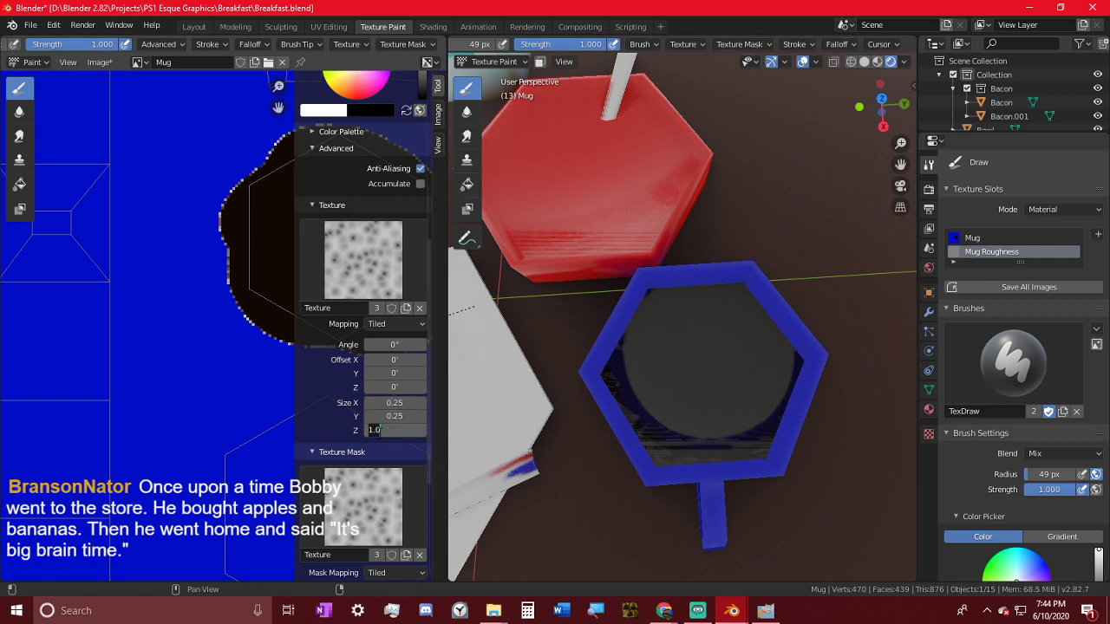
key(Return)
- Set the texture mask's X, Y and Z size to 0.25
scroll(379, 430, down, 4)
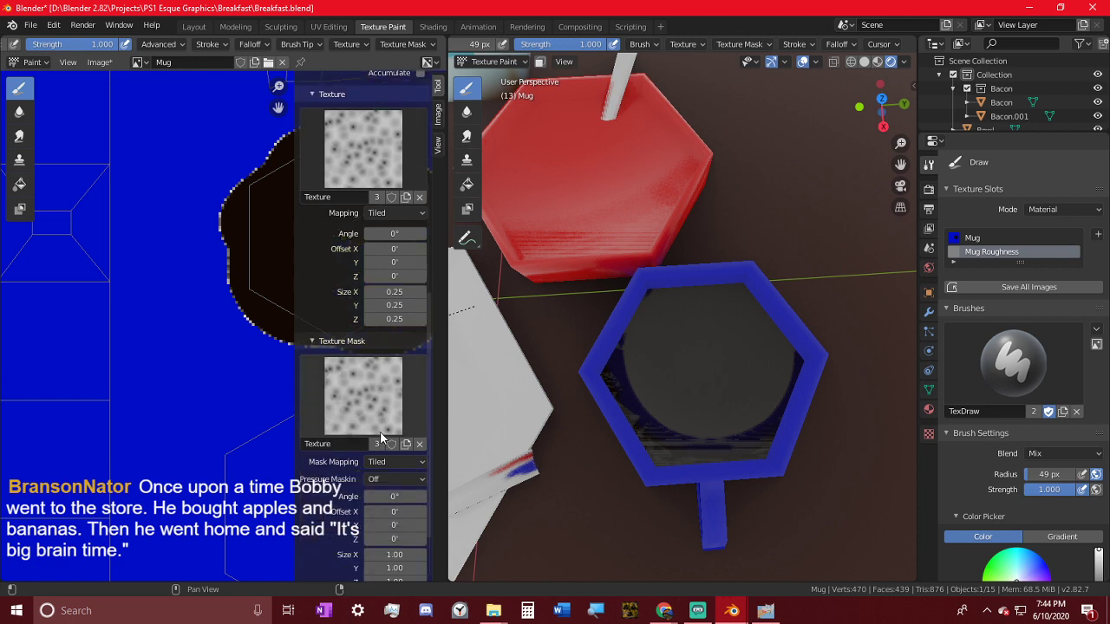
scroll(389, 546, down, 1)
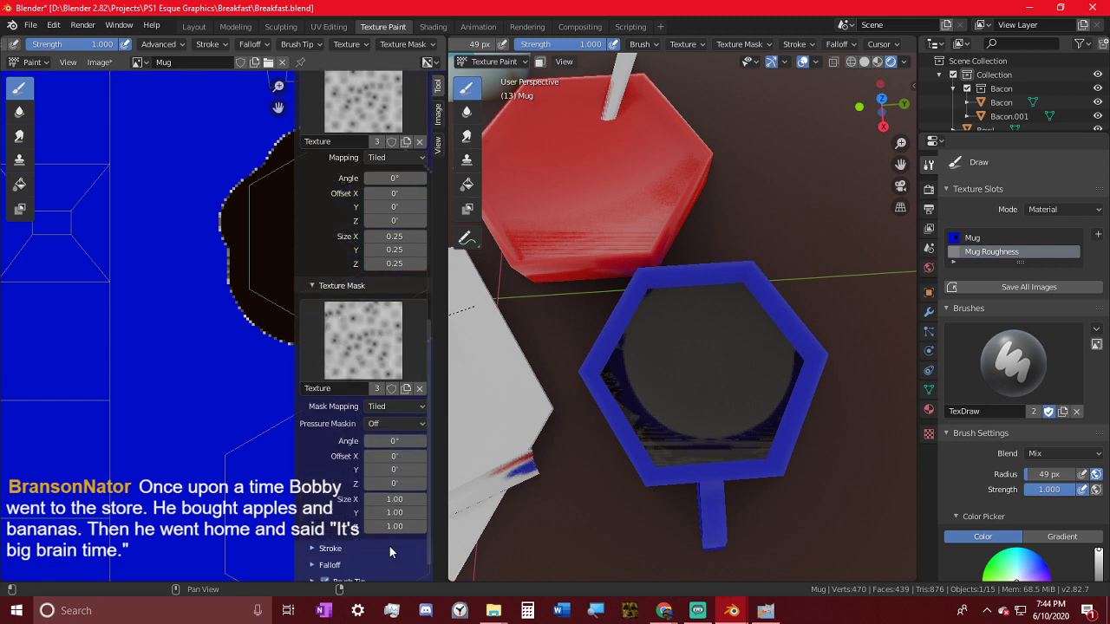
click(394, 499)
text(.25)
key(Return)
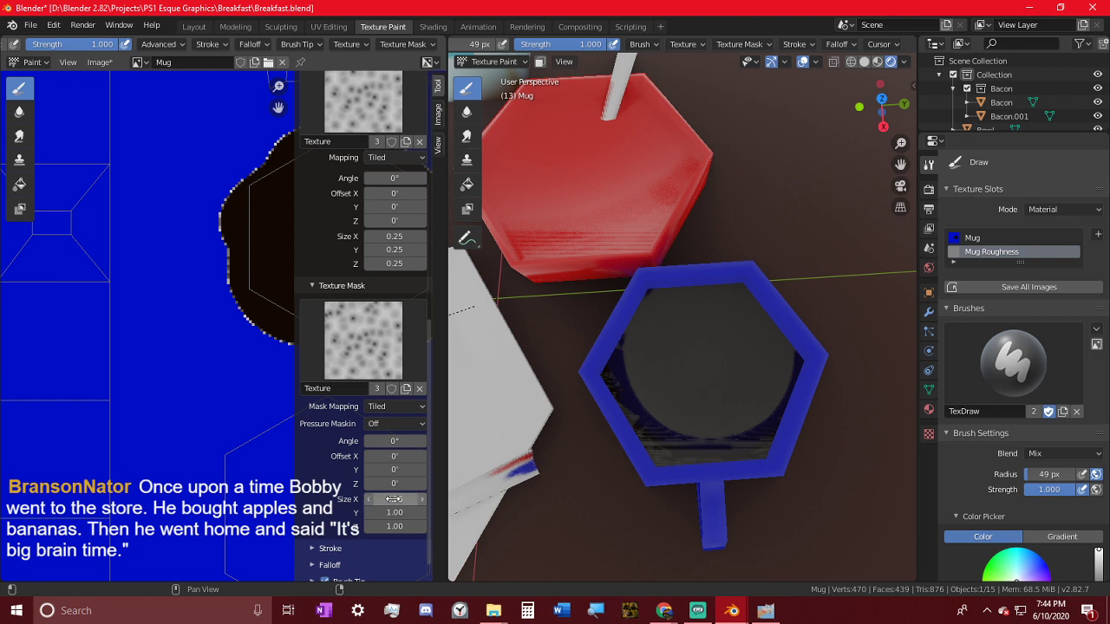
click(374, 513)
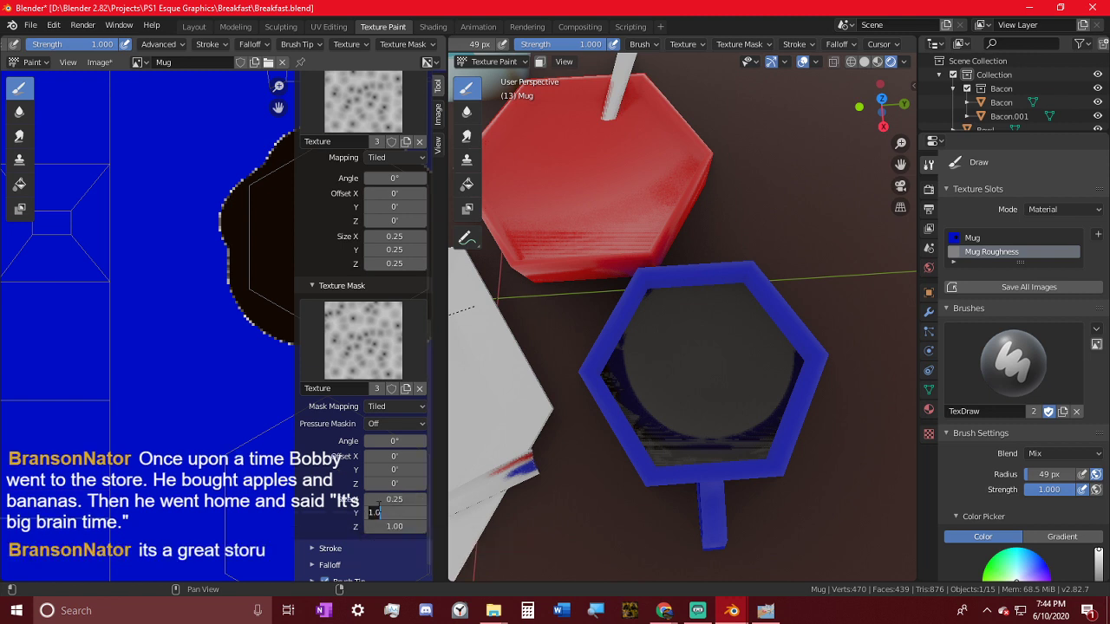
text(.25)
key(Return)
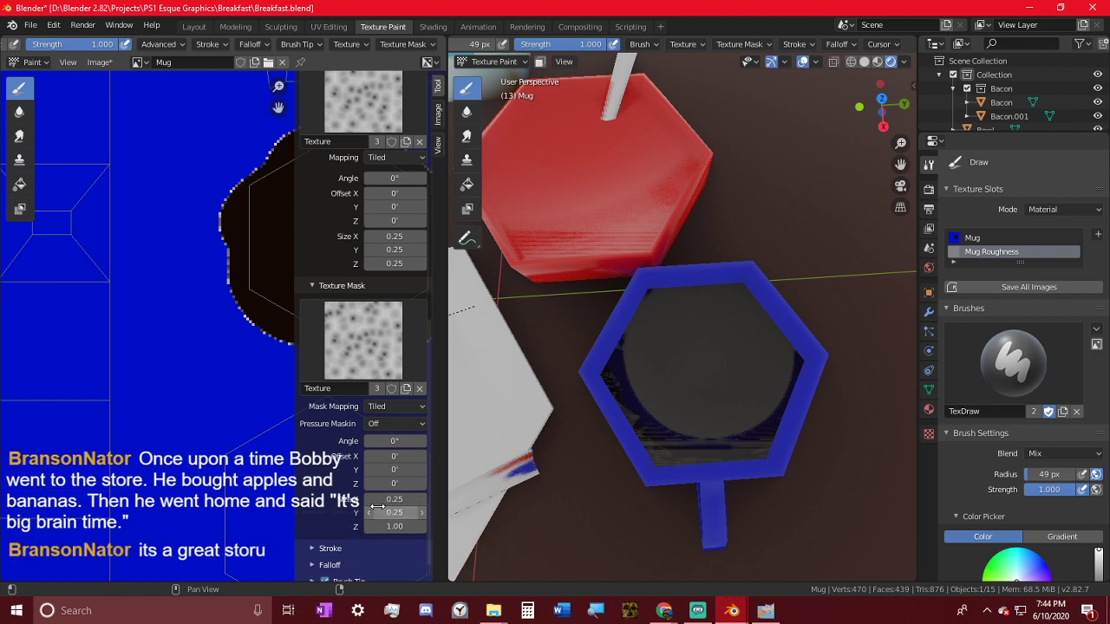
click(387, 527)
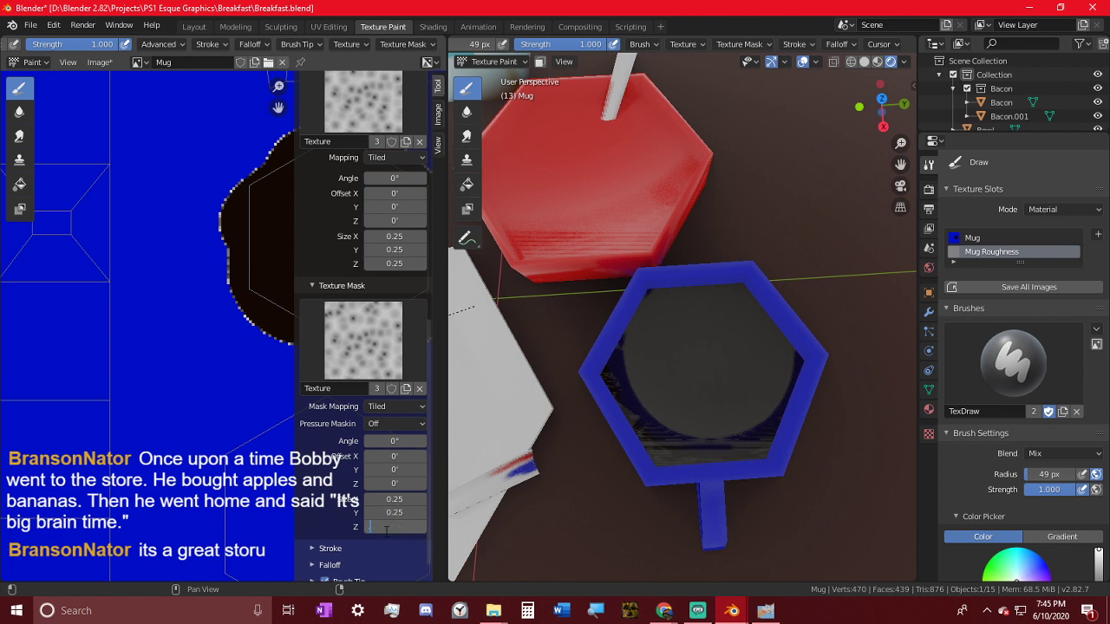
text(.25)
key(Return)
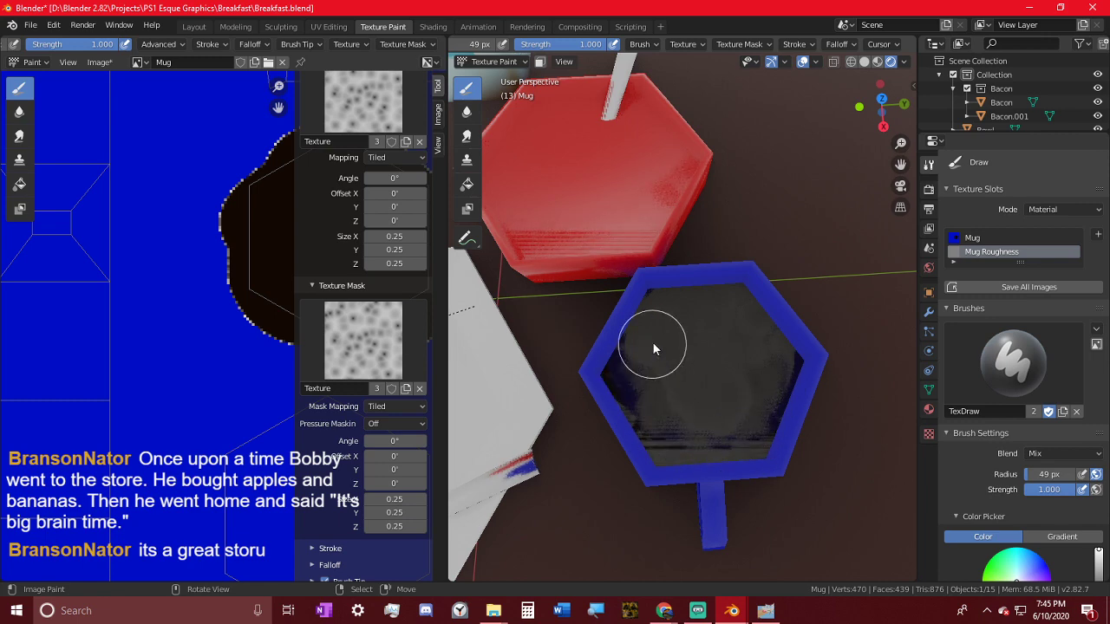
- Paint the whole coffee surface on the roughness texture with the Voronoi-textured brush
middle_drag(754, 370, 754, 328)
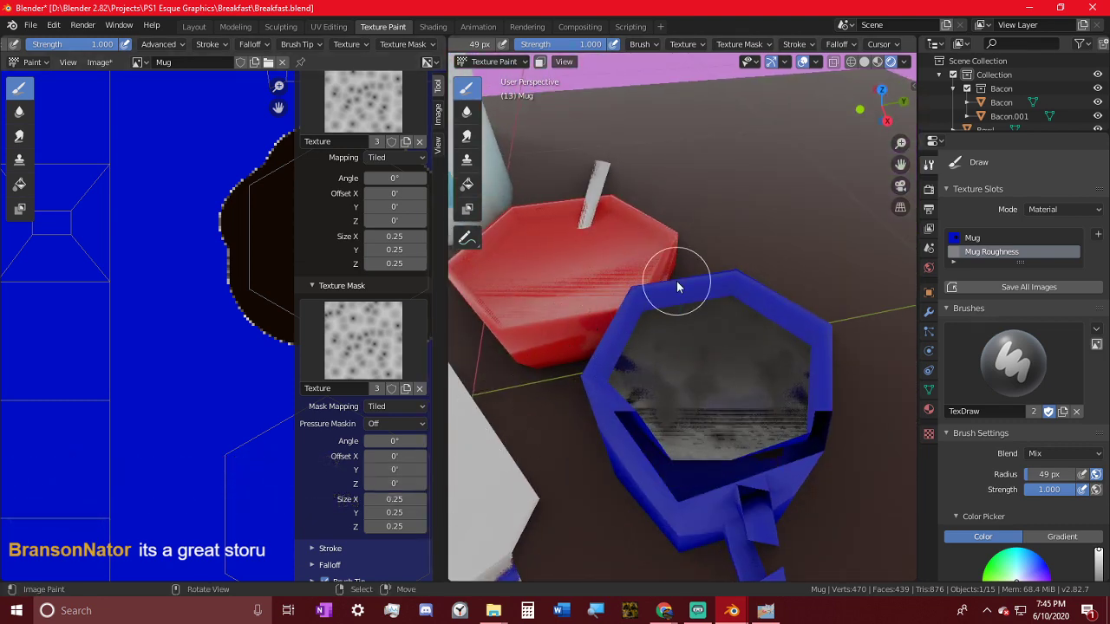
middle_drag(676, 281, 744, 383)
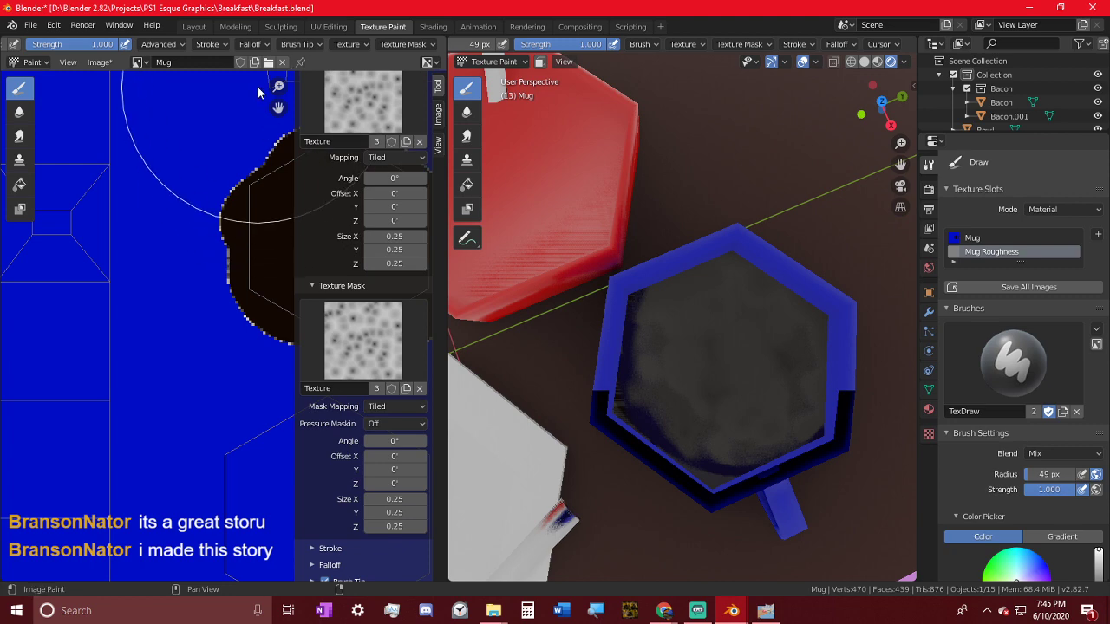
scroll(264, 153, down, 2)
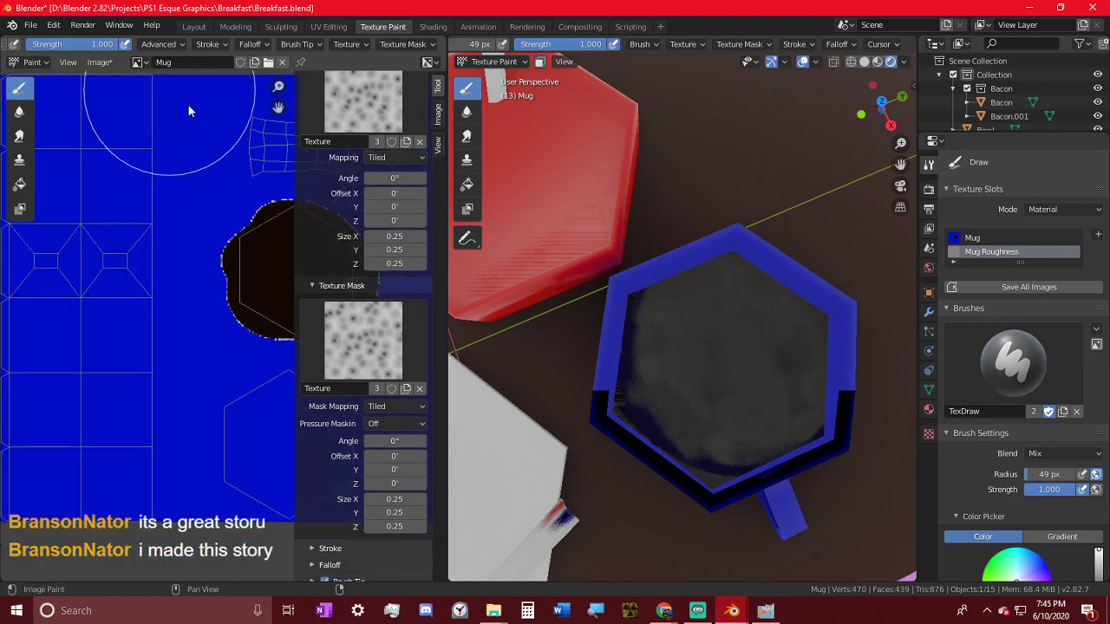
- Make the Mug color texture slot active and try white strokes across the coffee, then undo them
click(988, 237)
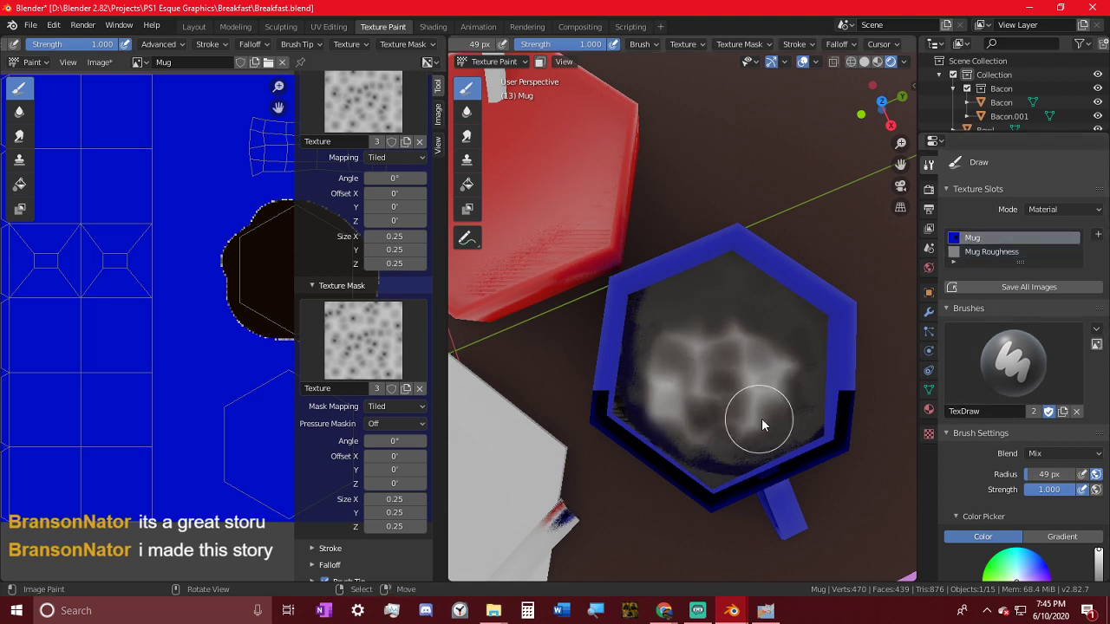
drag(768, 332, 737, 333)
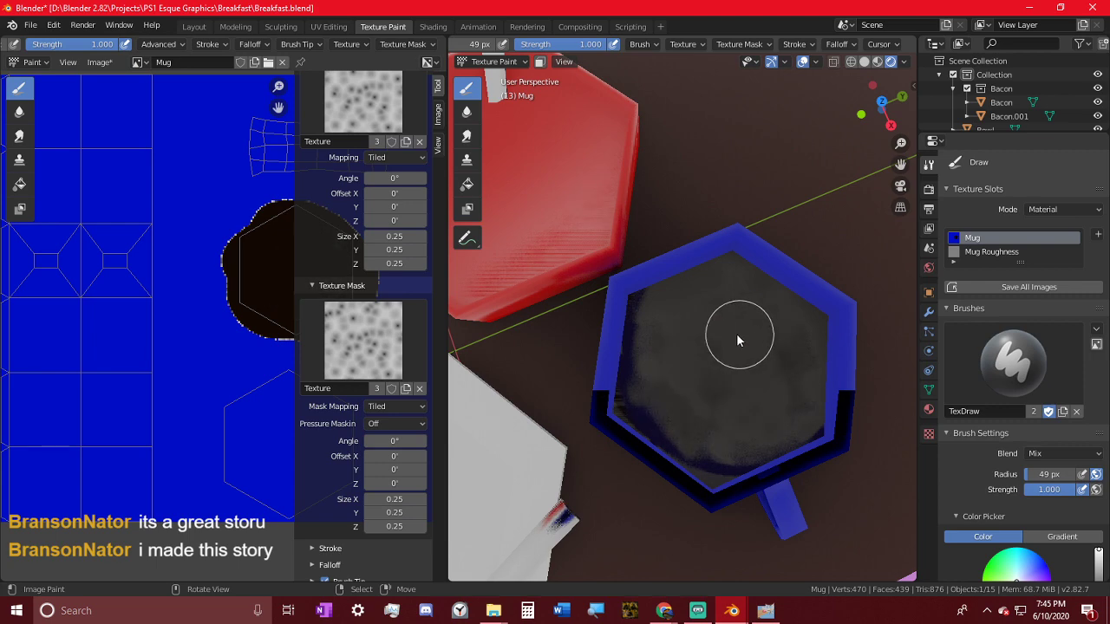
- Set the brush strength to 1.000 and the radius to 38 px, and paint a white highlight on the coffee near the rim away from the handle
key(shift+f)
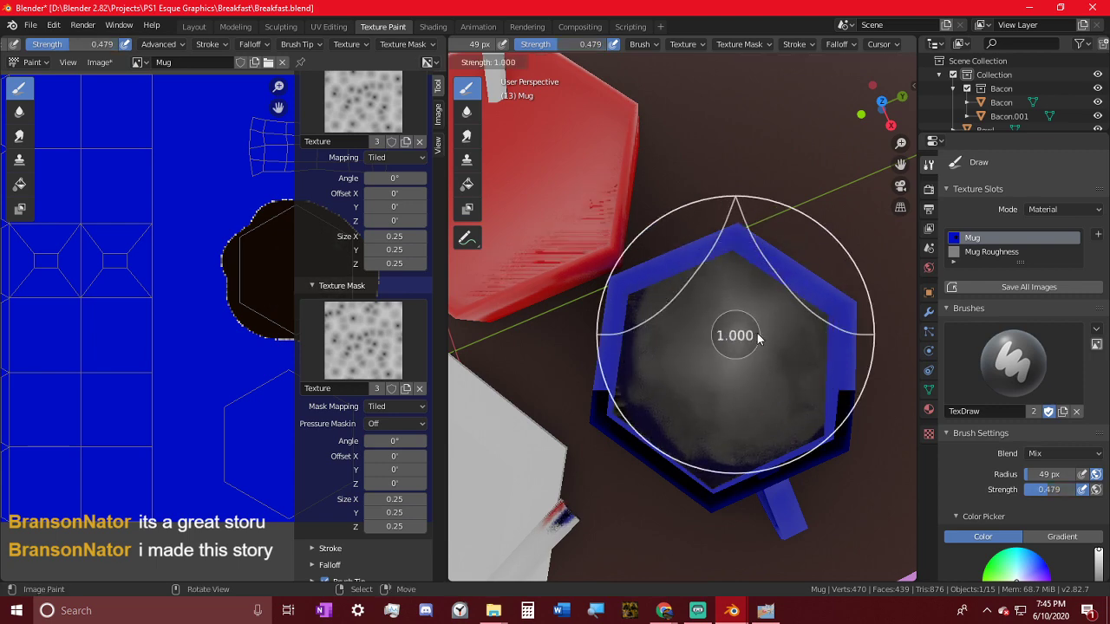
click(756, 335)
key(f)
click(754, 332)
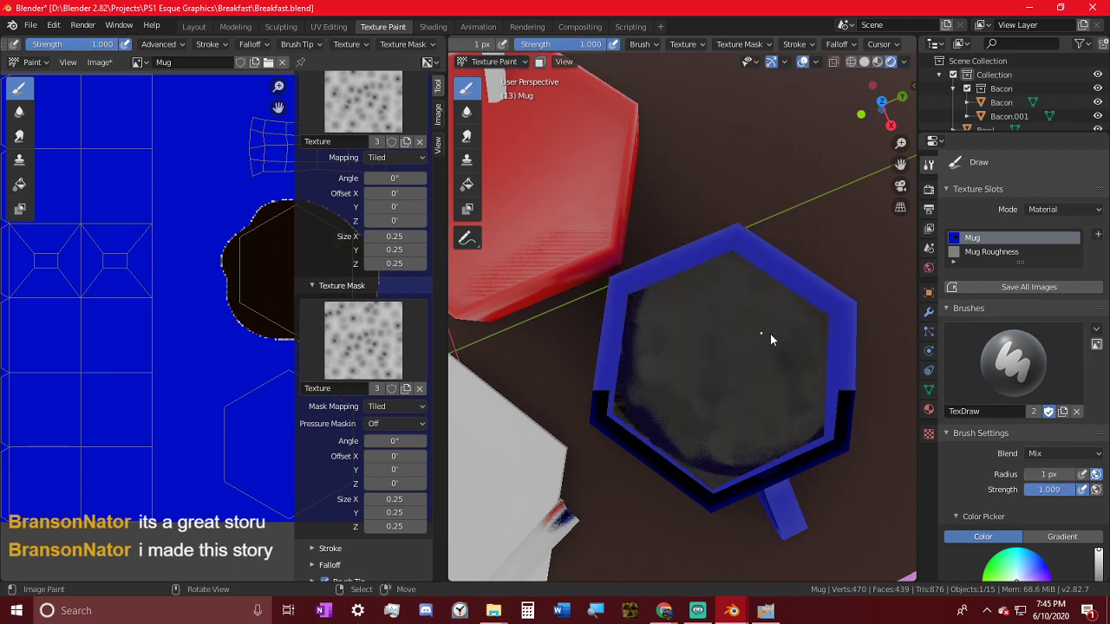
drag(781, 316, 786, 323)
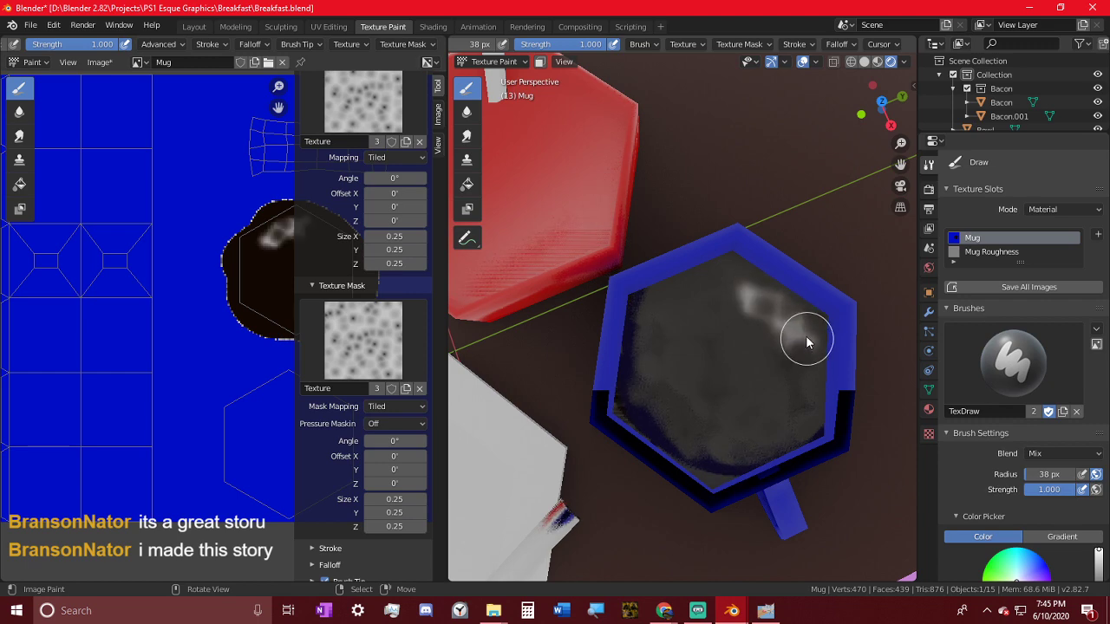
middle_drag(806, 336, 808, 286)
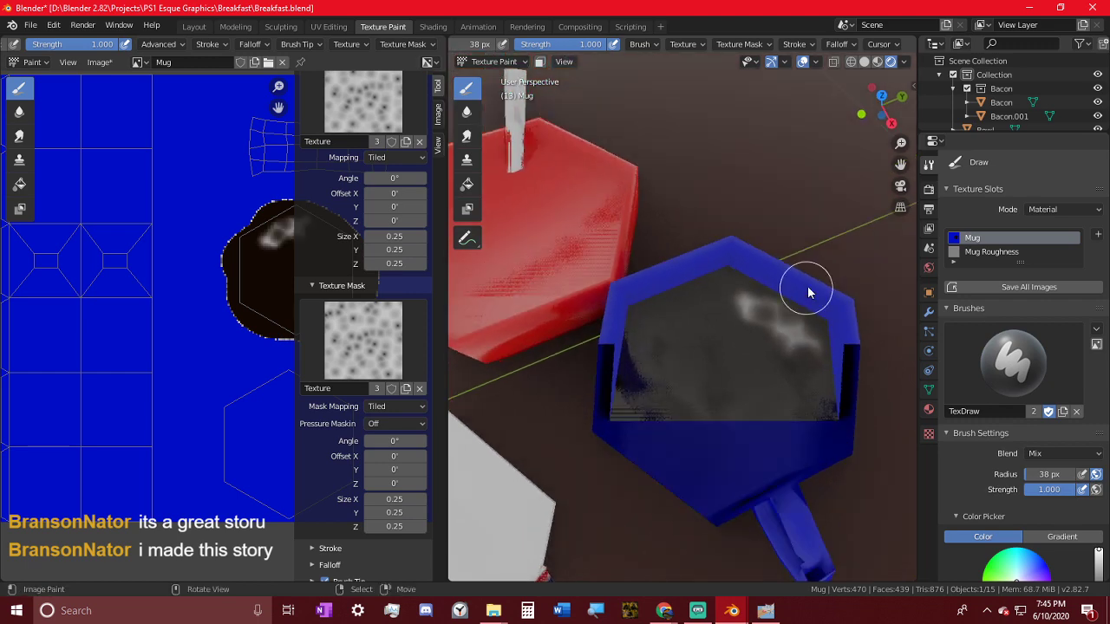
- Undo the last white highlight and set the X, Y and Z size of both the brush texture and the texture mask to 2.00
click(394, 236)
text(2)
key(Return)
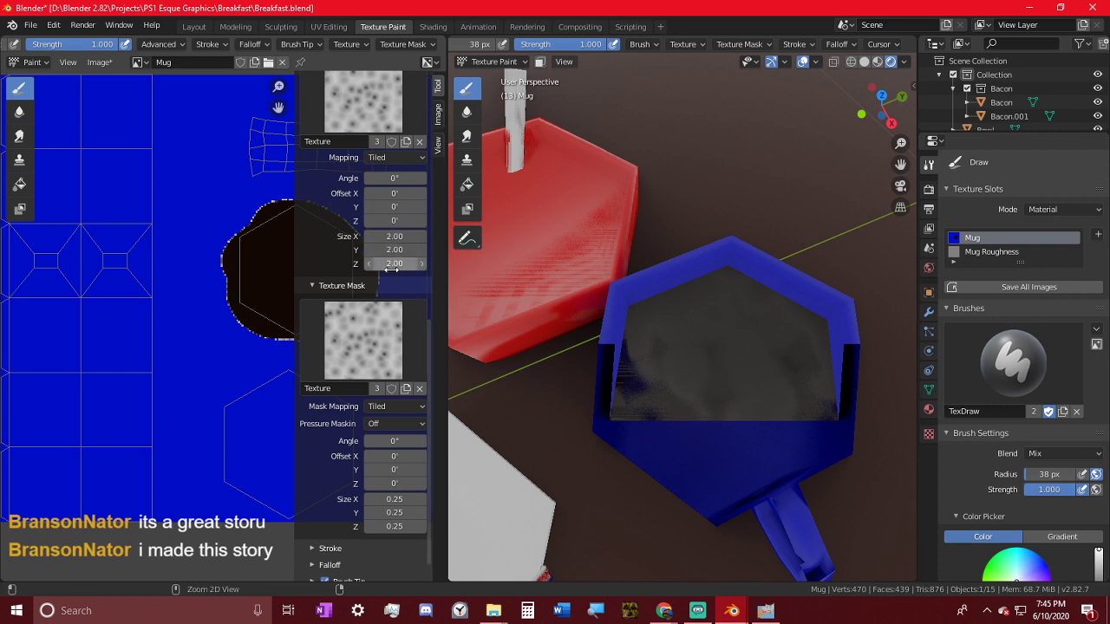
text(2.00)
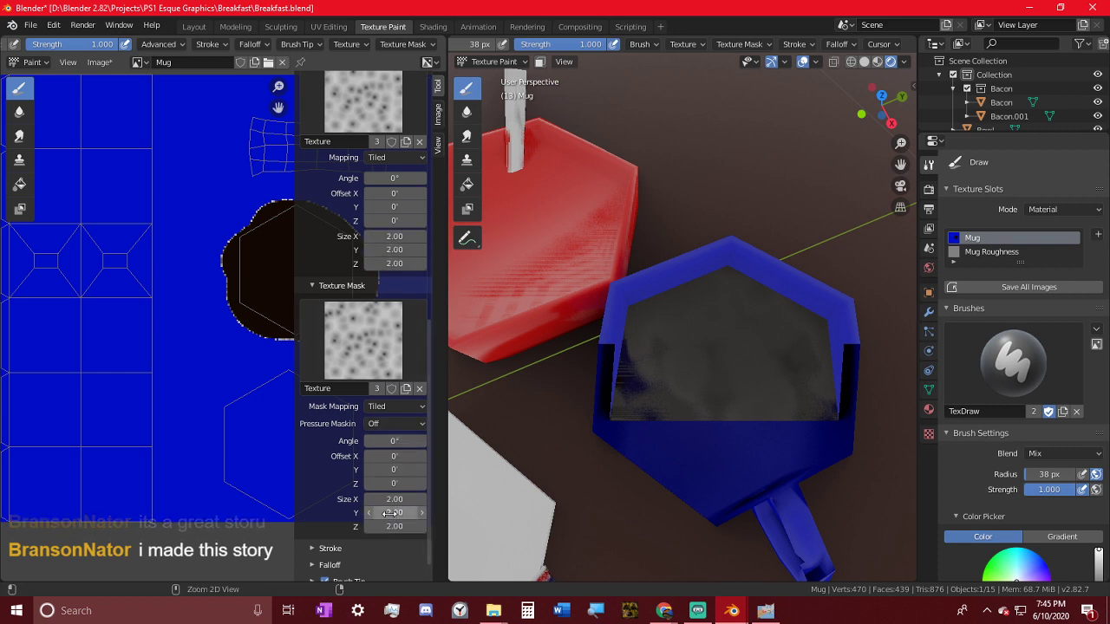
- Paint a finely speckled white highlight on the coffee along the rim away from the handle
mouse_move(741, 295)
mouse_down()
mouse_move(770, 321)
mouse_move(728, 302)
mouse_move(778, 337)
mouse_up()
middle_drag(807, 371, 813, 386)
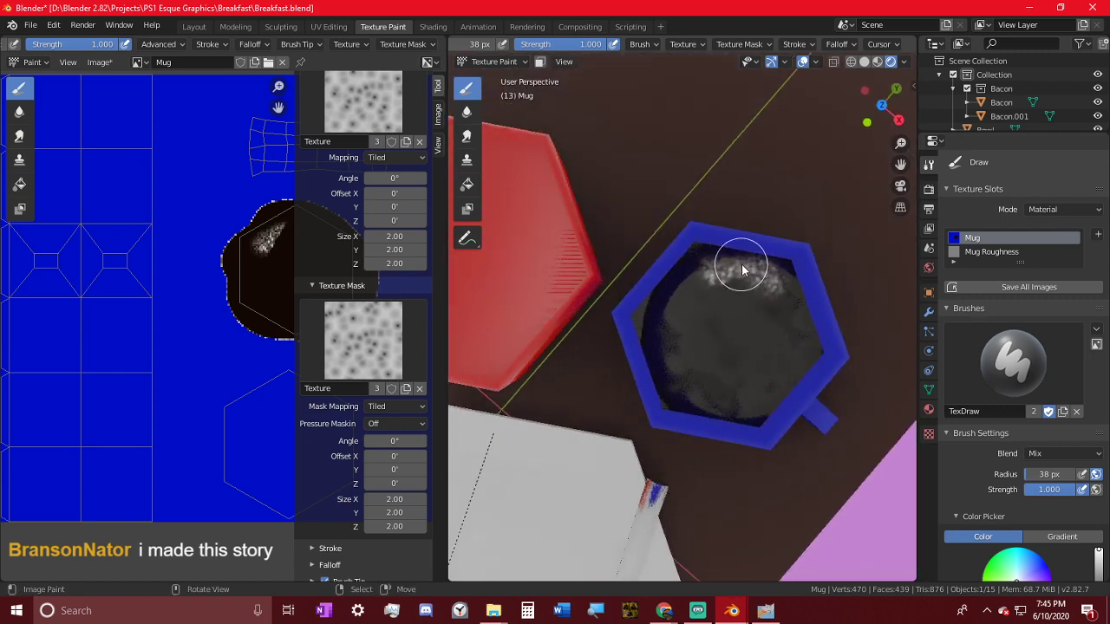
middle_drag(778, 287, 754, 270)
scroll(222, 235, up, 2)
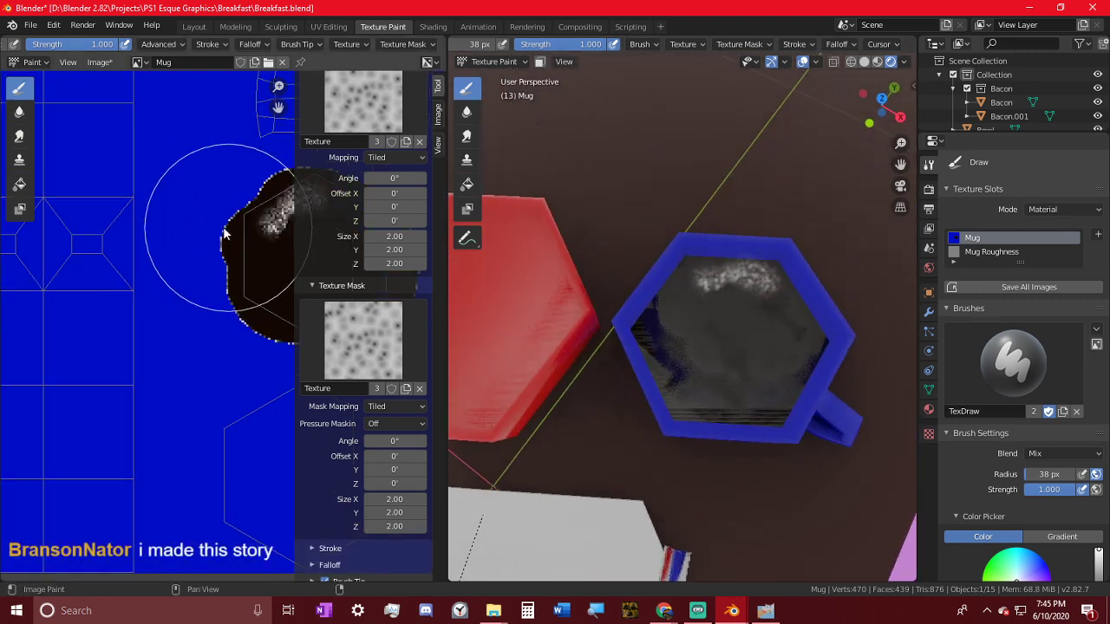
- Set the brush radius to 19 px and paint a ring of white speckles around the coffee's edge in the Mug image
middle_drag(188, 235, 40, 309)
click(152, 248)
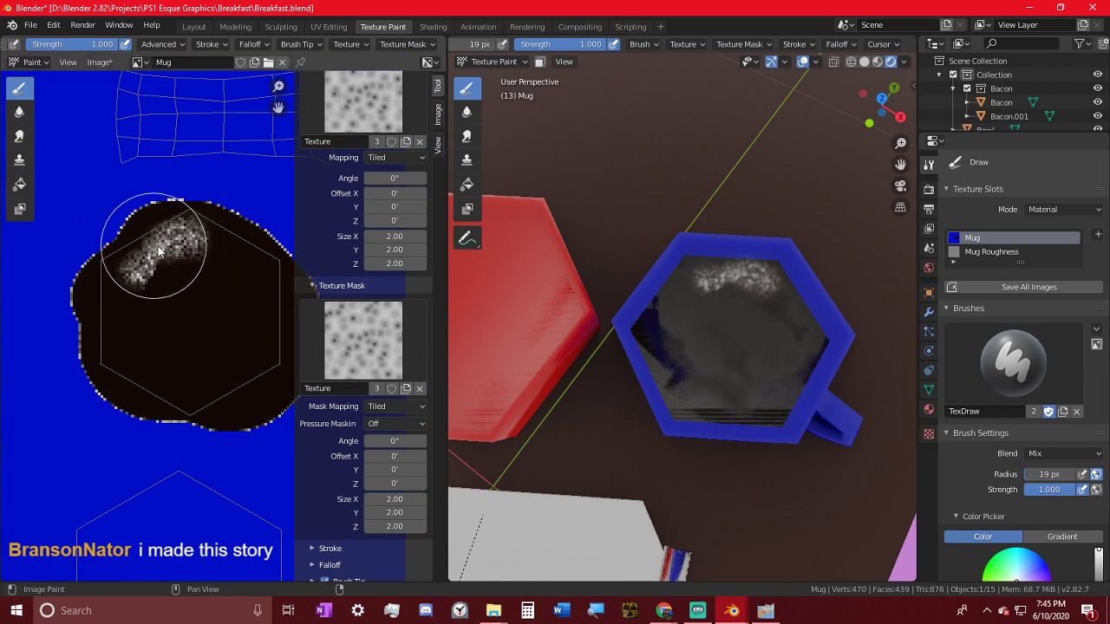
mouse_move(154, 247)
mouse_down()
mouse_move(223, 241)
mouse_move(286, 275)
mouse_move(260, 371)
mouse_move(126, 409)
mouse_move(87, 279)
mouse_move(130, 289)
mouse_up()
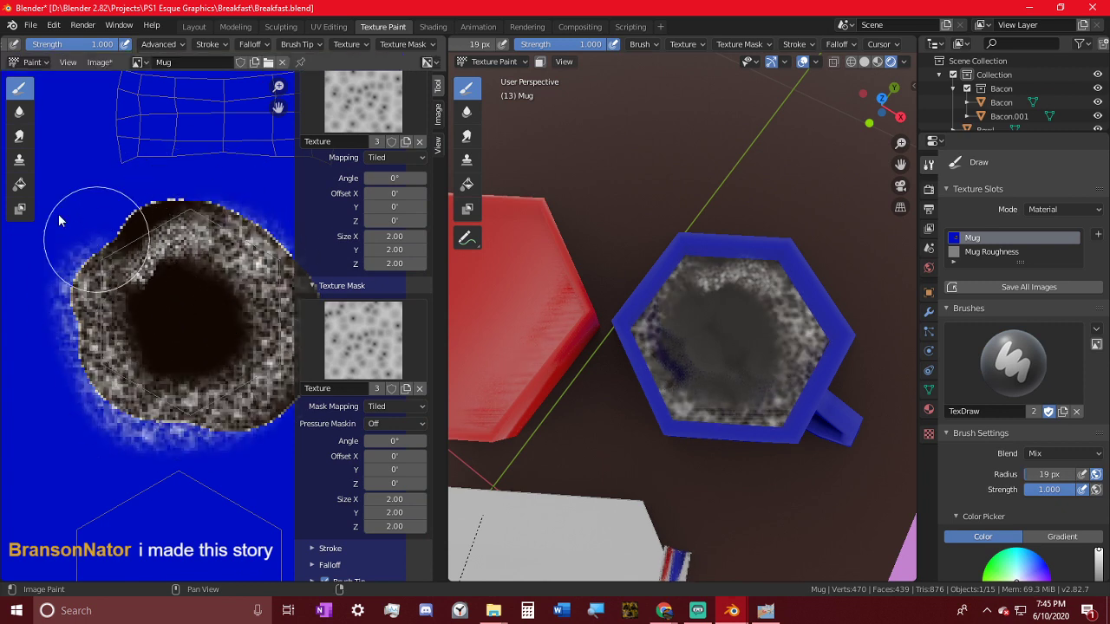
- Soften the white speckled ring on the coffee in the Mug image with the Soften brush
click(19, 111)
mouse_move(199, 221)
mouse_down()
mouse_move(121, 261)
mouse_move(250, 290)
mouse_move(184, 371)
mouse_move(66, 269)
mouse_move(141, 380)
mouse_up()
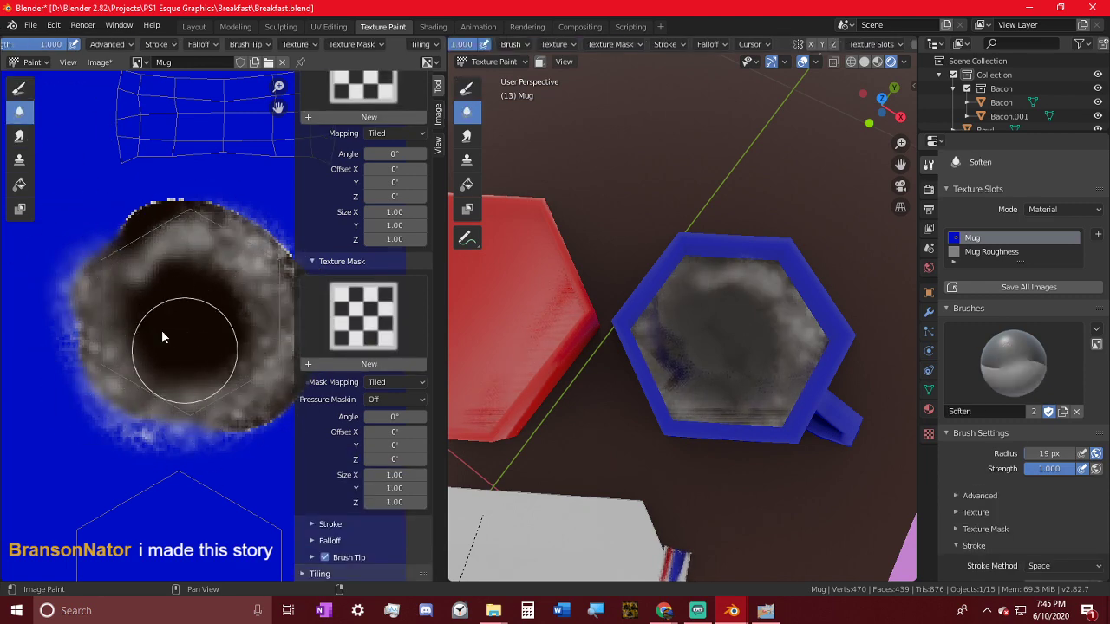
mouse_move(125, 301)
mouse_down()
mouse_move(217, 347)
mouse_move(154, 301)
mouse_move(139, 344)
mouse_up()
middle_drag(532, 308, 625, 353)
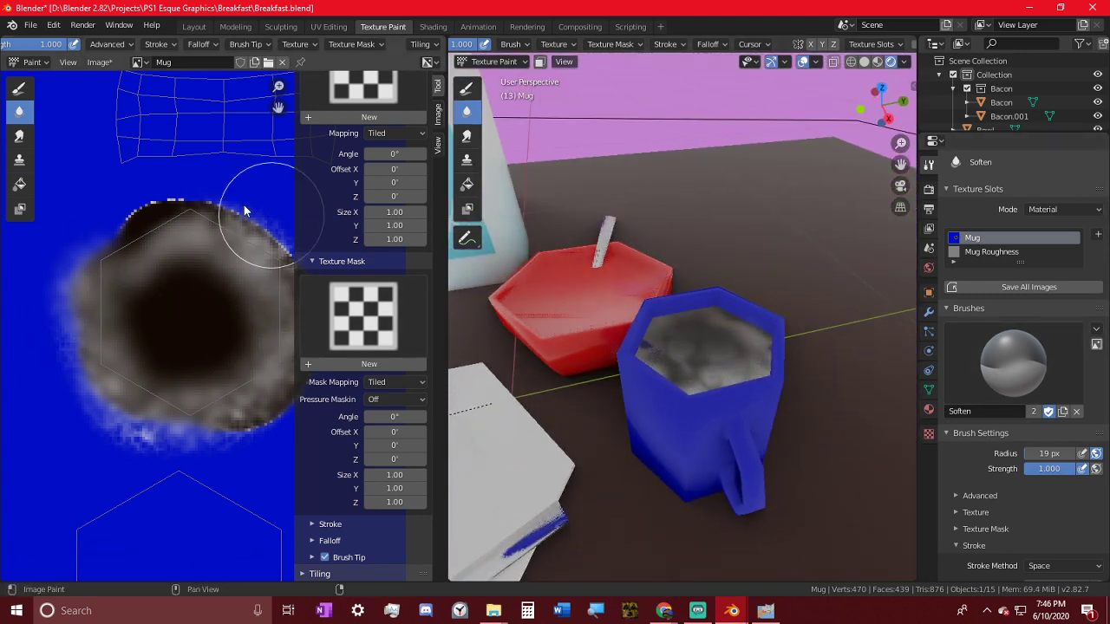
- Display the Mug Roughness image and soften the mottled coffee area on it
click(137, 62)
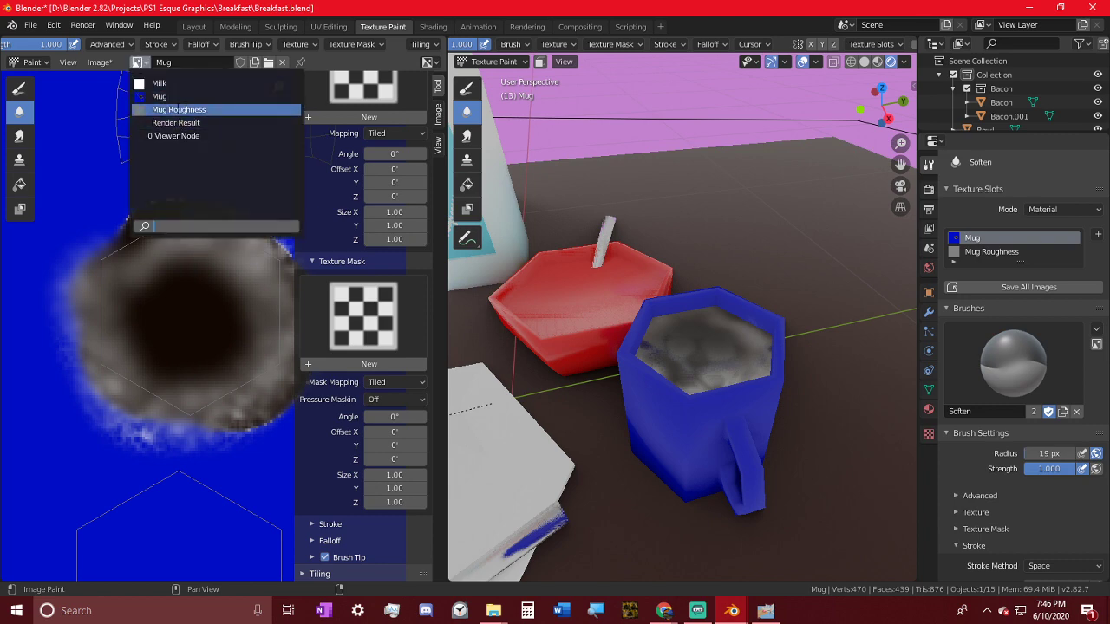
click(178, 109)
mouse_move(134, 343)
mouse_down()
mouse_move(128, 358)
mouse_move(176, 330)
mouse_move(116, 243)
mouse_move(280, 396)
mouse_up()
mouse_move(828, 389)
middle_down()
mouse_move(797, 444)
mouse_move(645, 422)
mouse_move(634, 408)
mouse_move(887, 364)
mouse_move(549, 415)
middle_up()
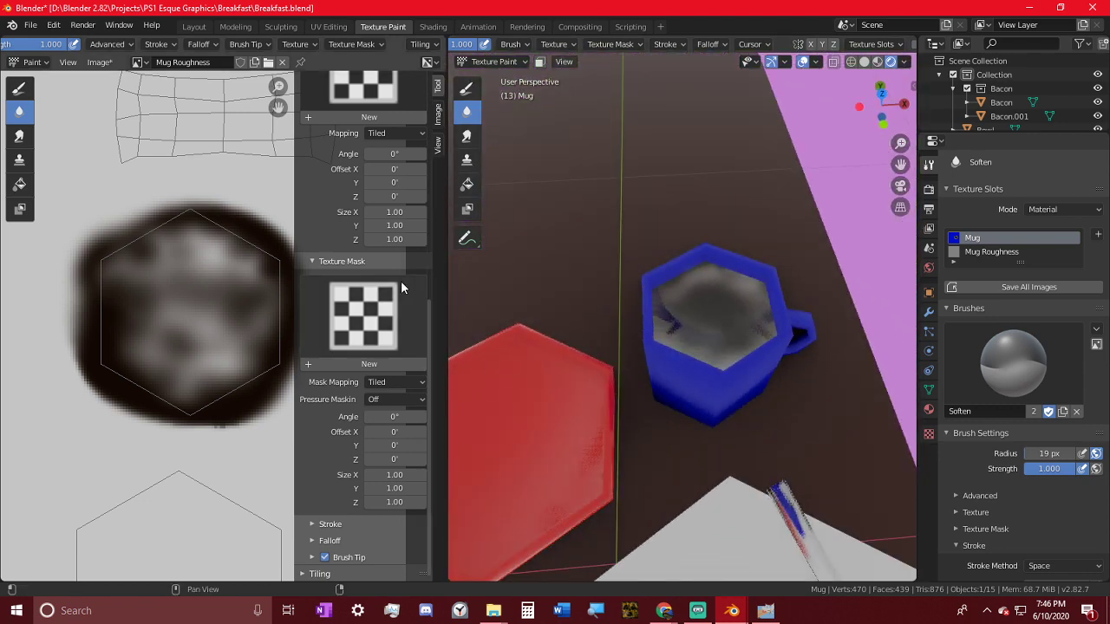
click(98, 62)
click(111, 82)
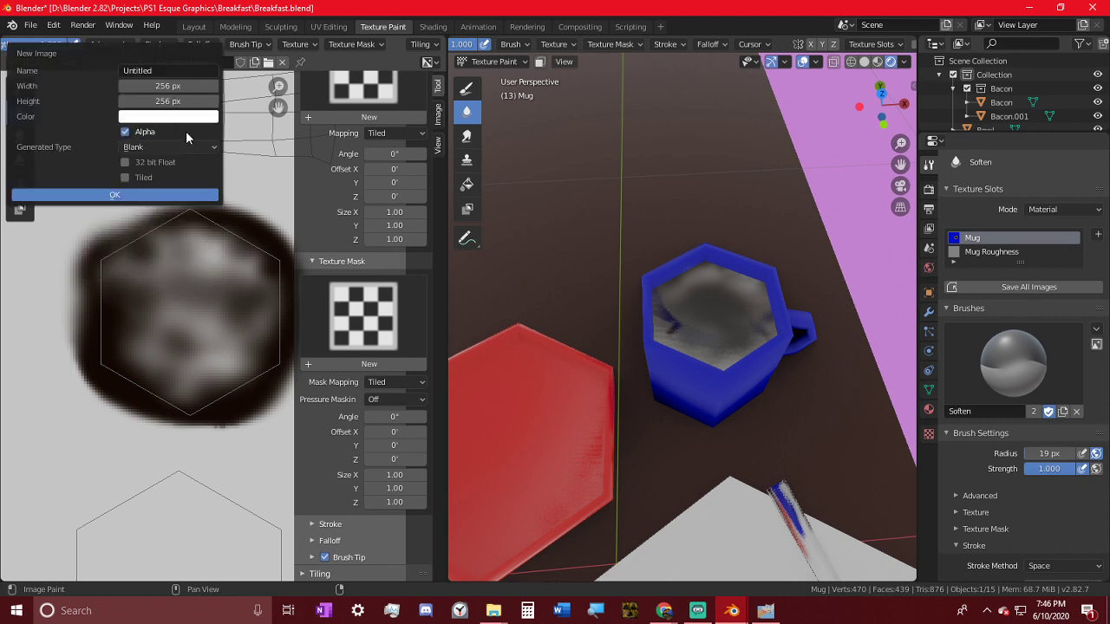
key(Escape)
middle_drag(734, 311, 719, 264)
key(Tab)
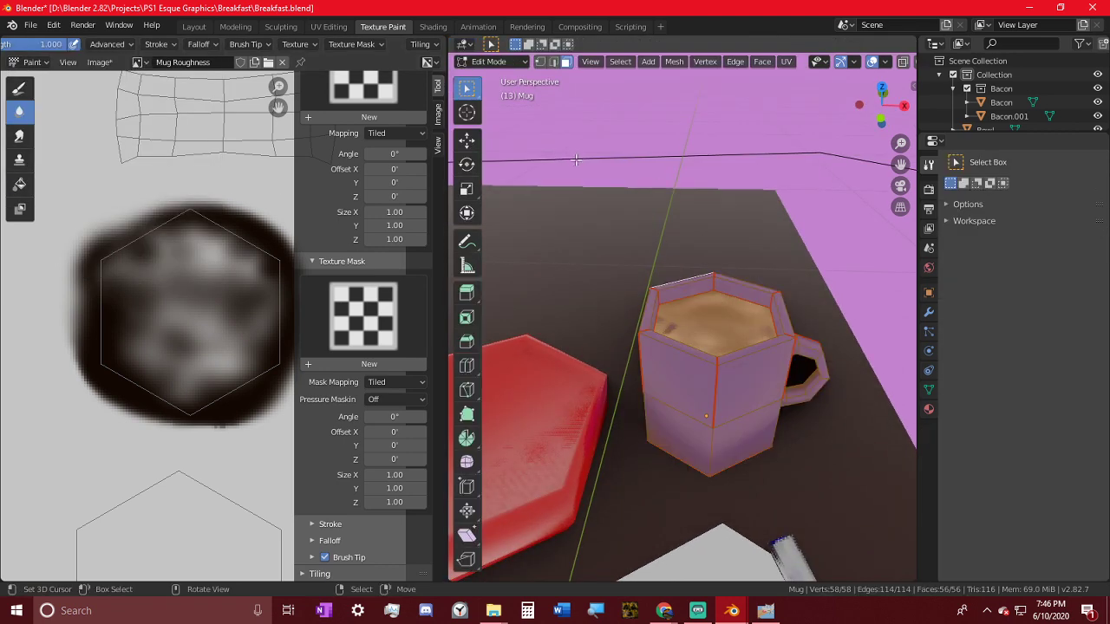
key(Tab)
- Switch the mug to Object Mode and add a plane mesh at the coffee surface
click(495, 61)
click(485, 77)
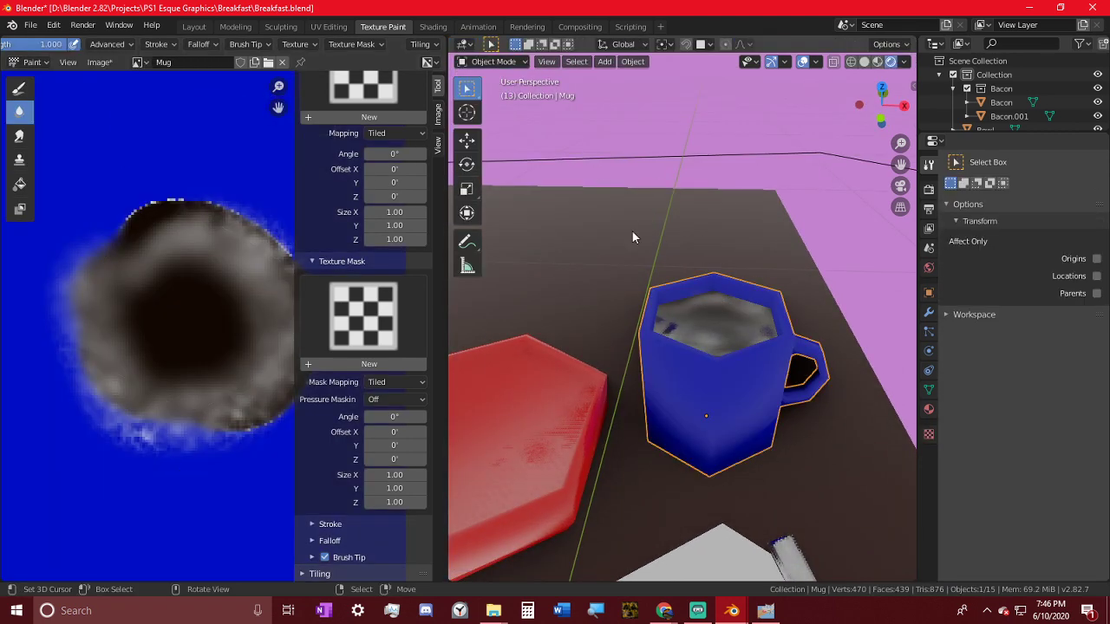
key(shift+a)
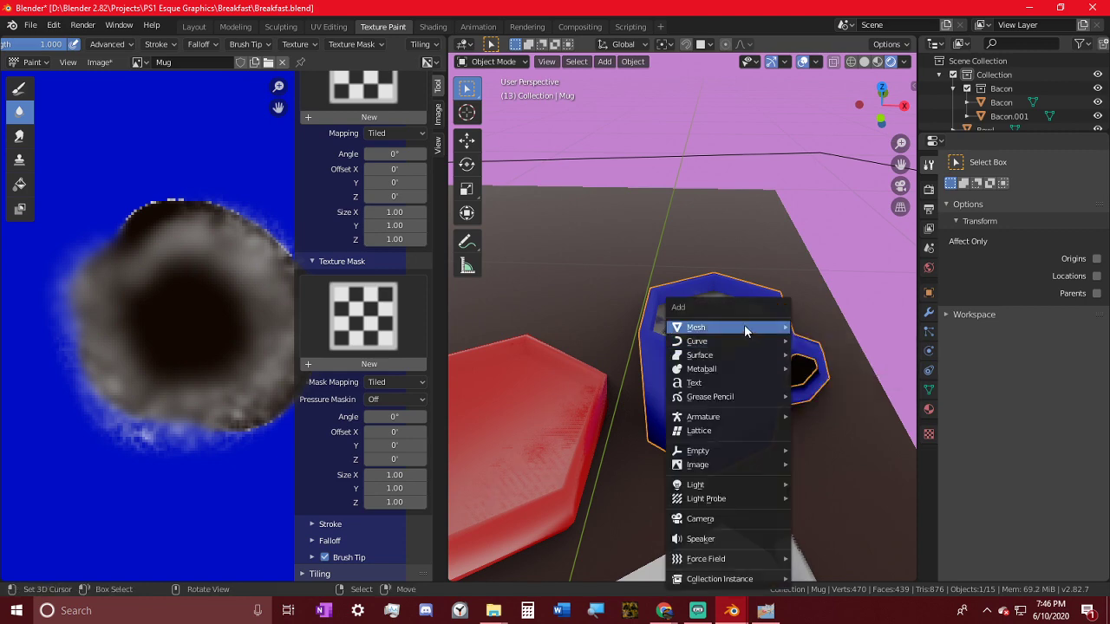
mouse_move(744, 327)
click(816, 326)
scroll(805, 335, down, 3)
scroll(805, 334, up, 3)
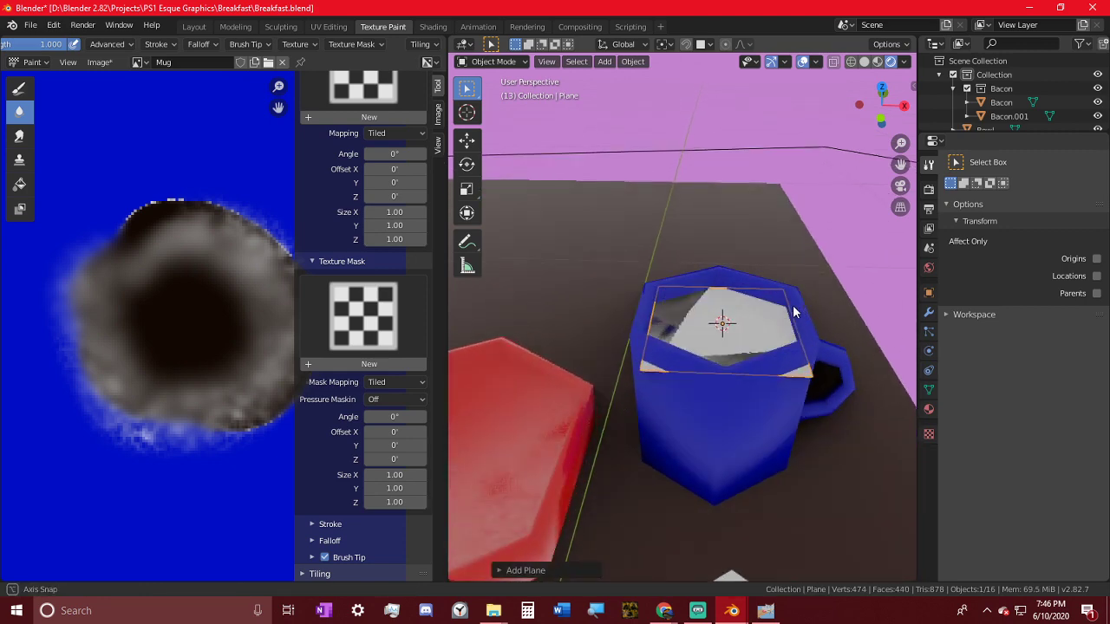
- Add a Track To constraint to the new plane
middle_drag(805, 335, 719, 282)
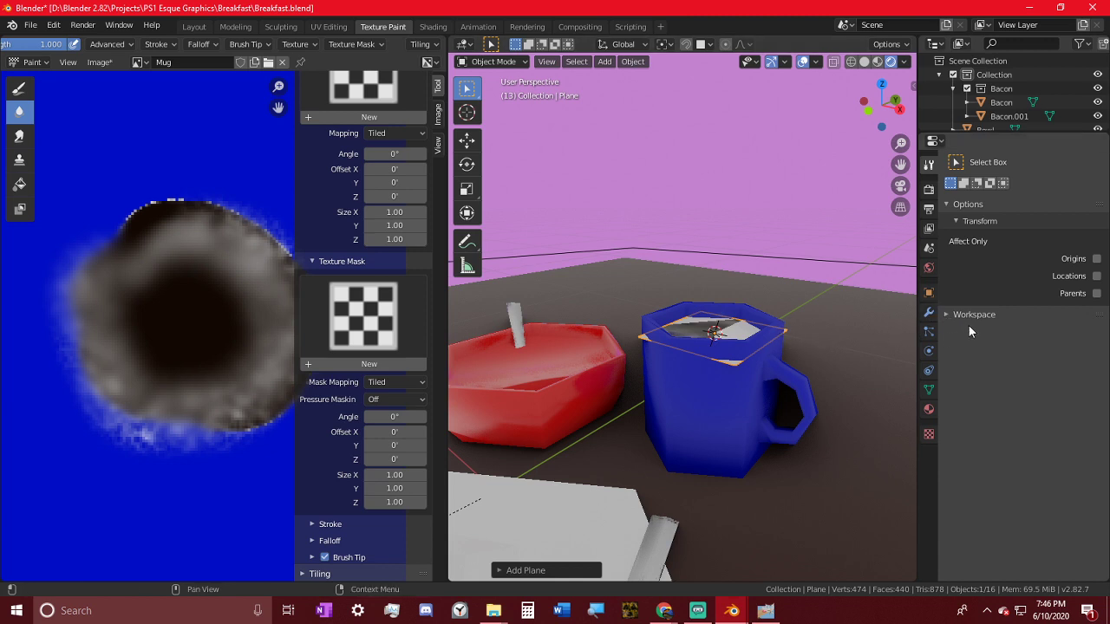
click(927, 315)
click(931, 352)
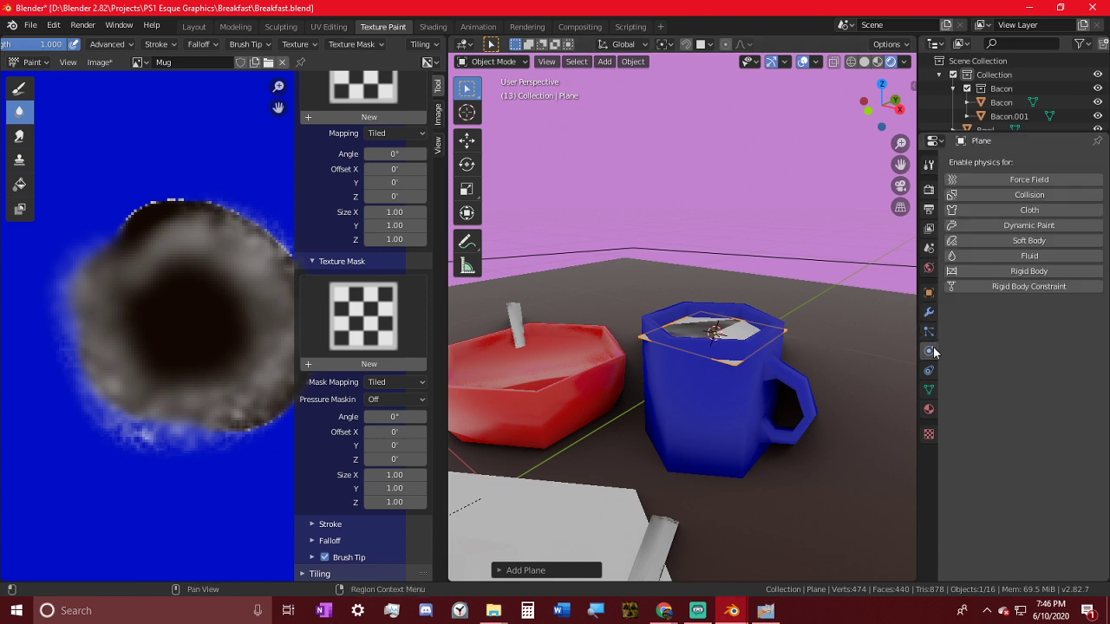
click(933, 374)
click(1020, 163)
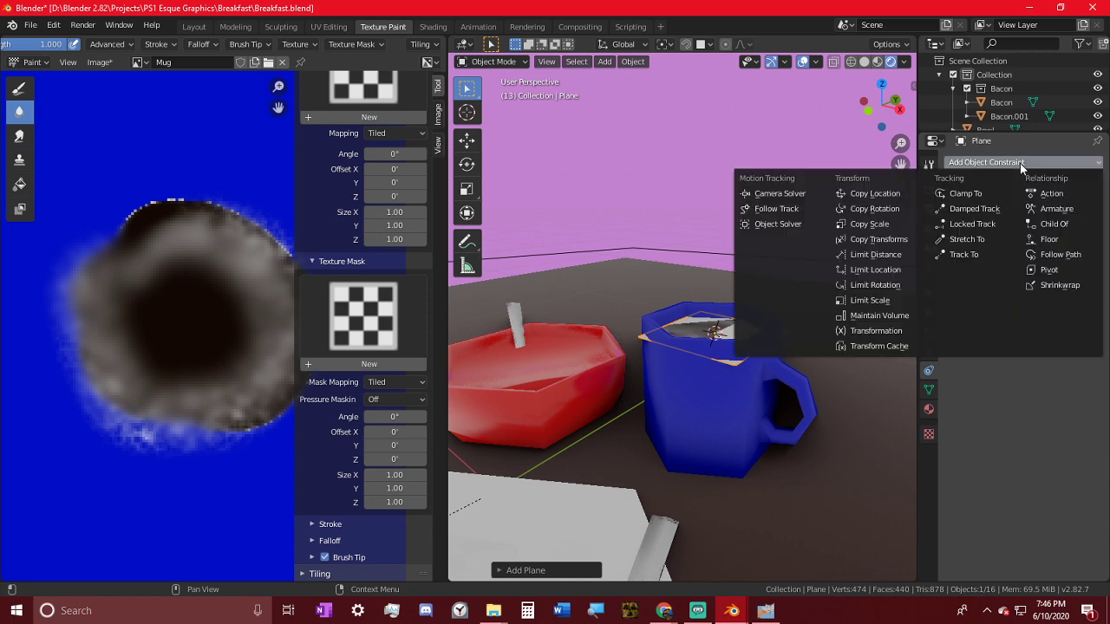
click(963, 254)
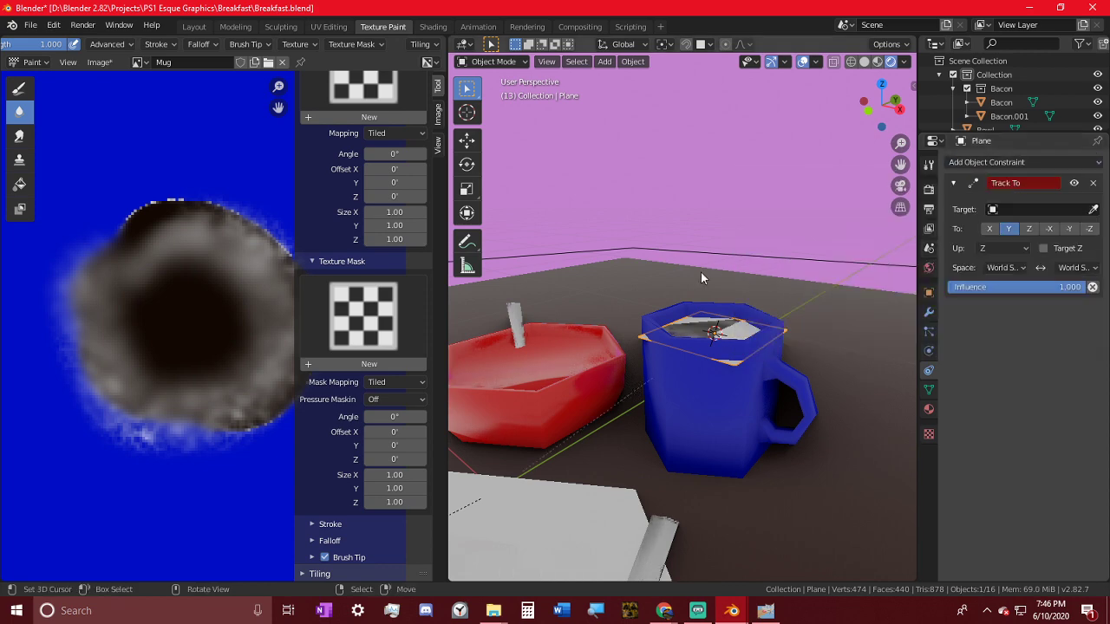
- Set the Track To constraint's target to Camera and its first space option to Local Space
middle_drag(717, 227, 600, 247)
scroll(600, 248, down, 8)
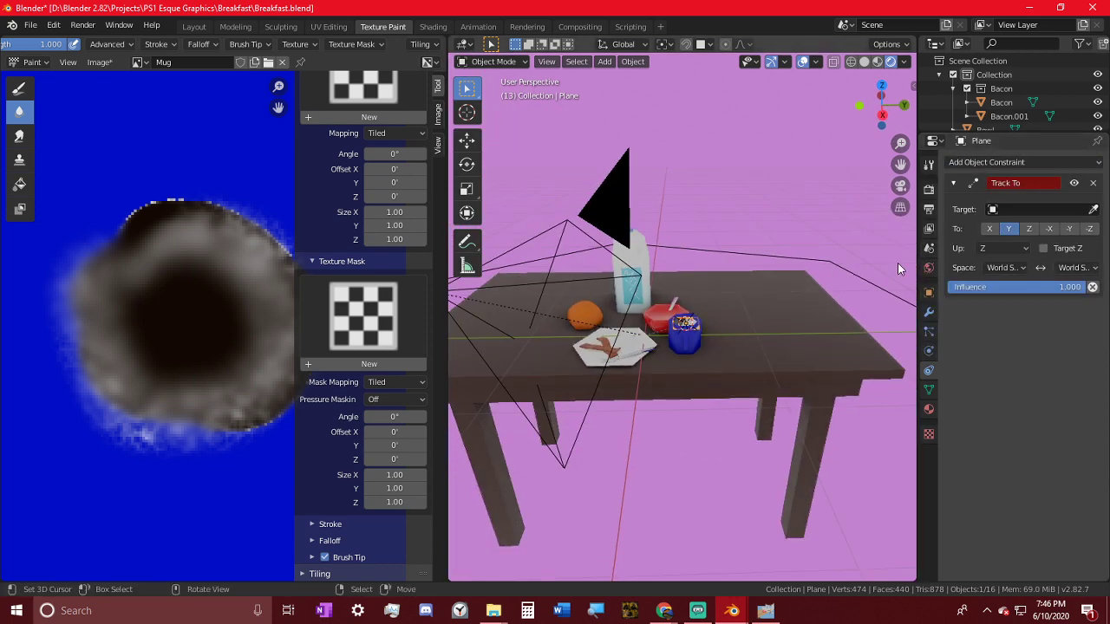
scroll(766, 299, down, 2)
middle_drag(767, 301, 815, 298)
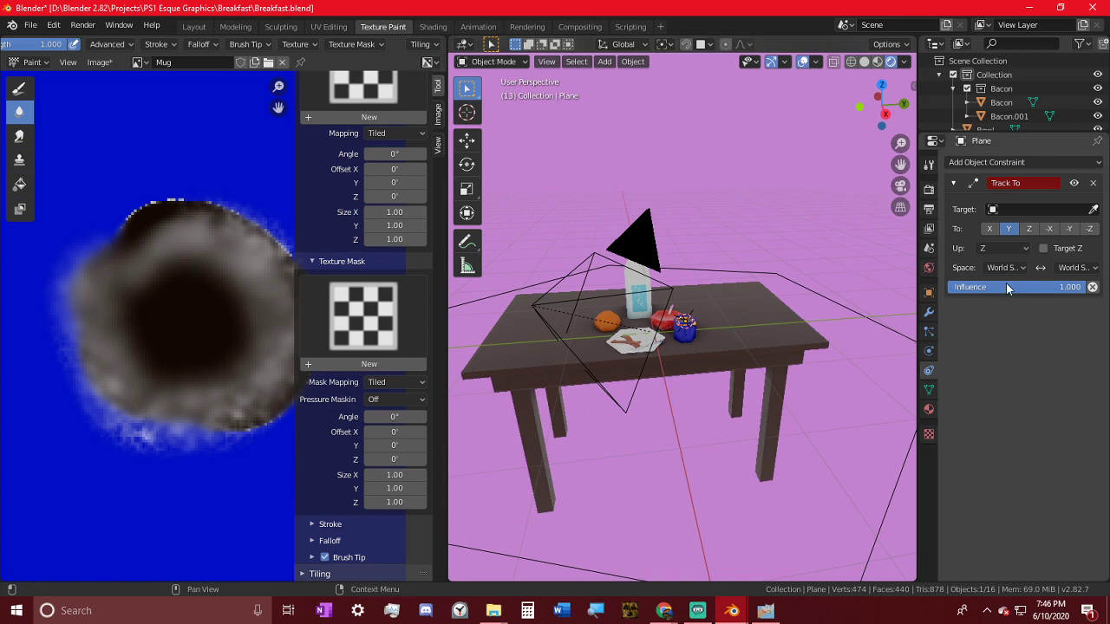
click(1084, 214)
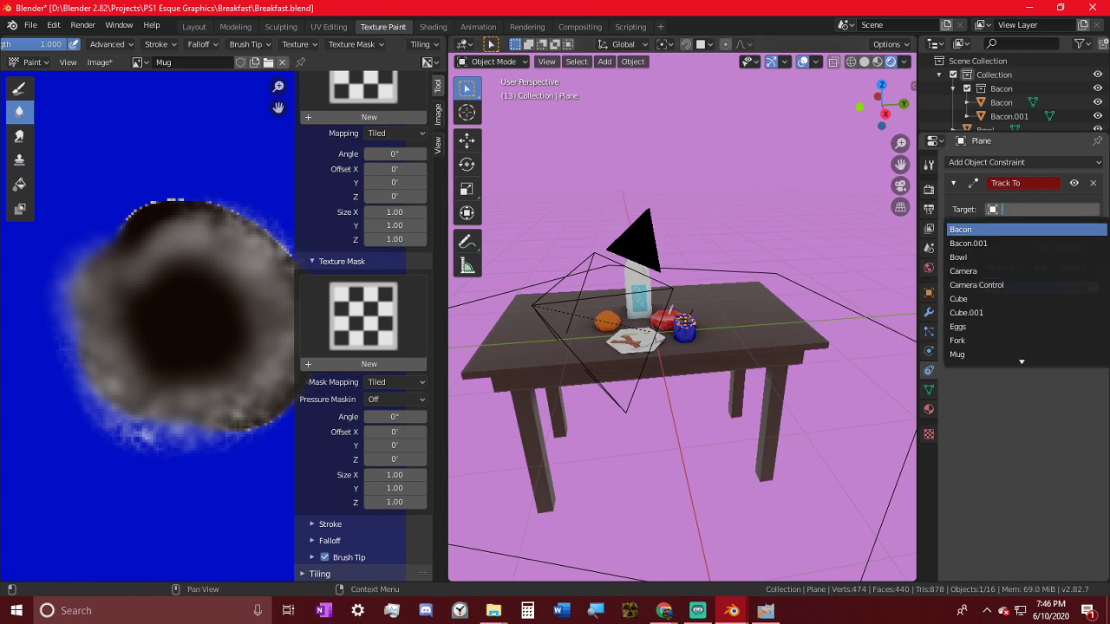
click(967, 270)
scroll(868, 293, up, 3)
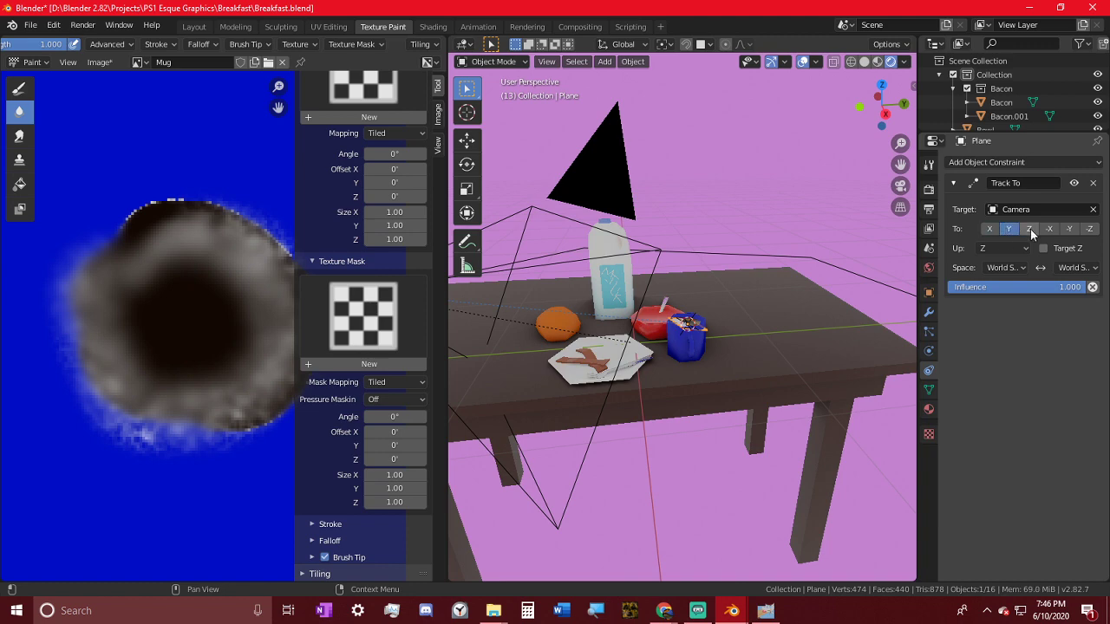
click(1019, 268)
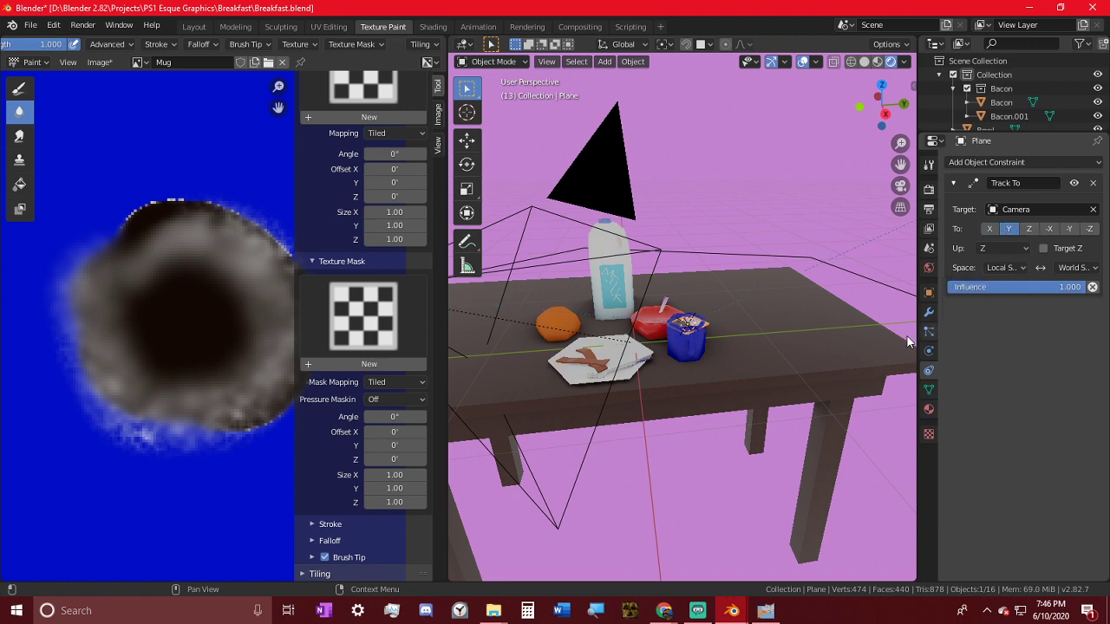
- Enter Edit Mode on the plane in the mug
middle_drag(908, 343, 707, 206)
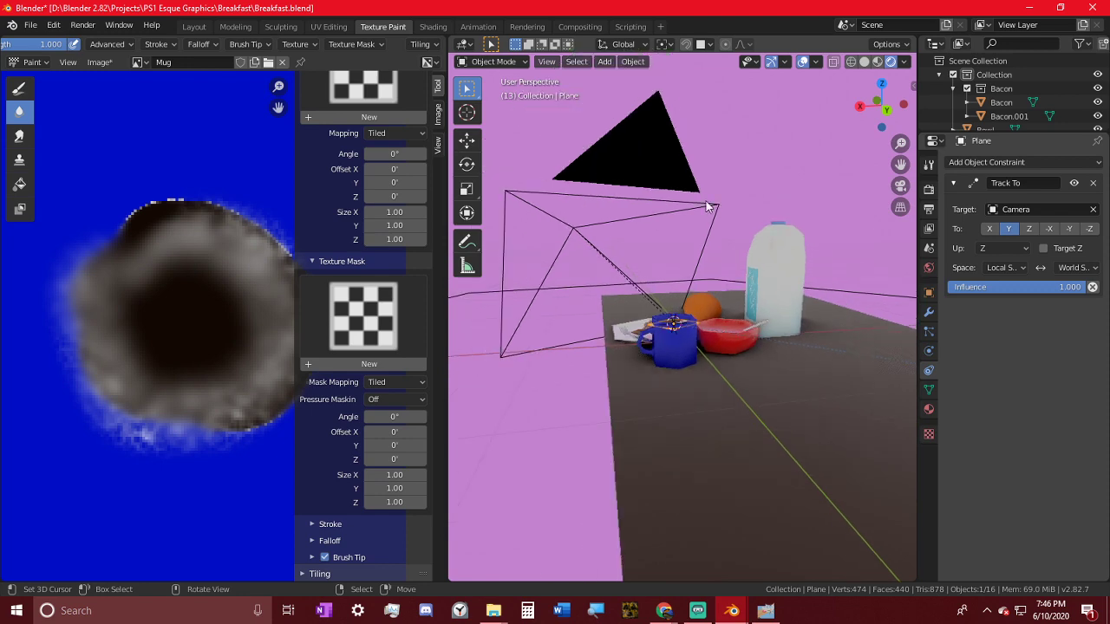
middle_drag(776, 301, 885, 351)
scroll(729, 330, up, 3)
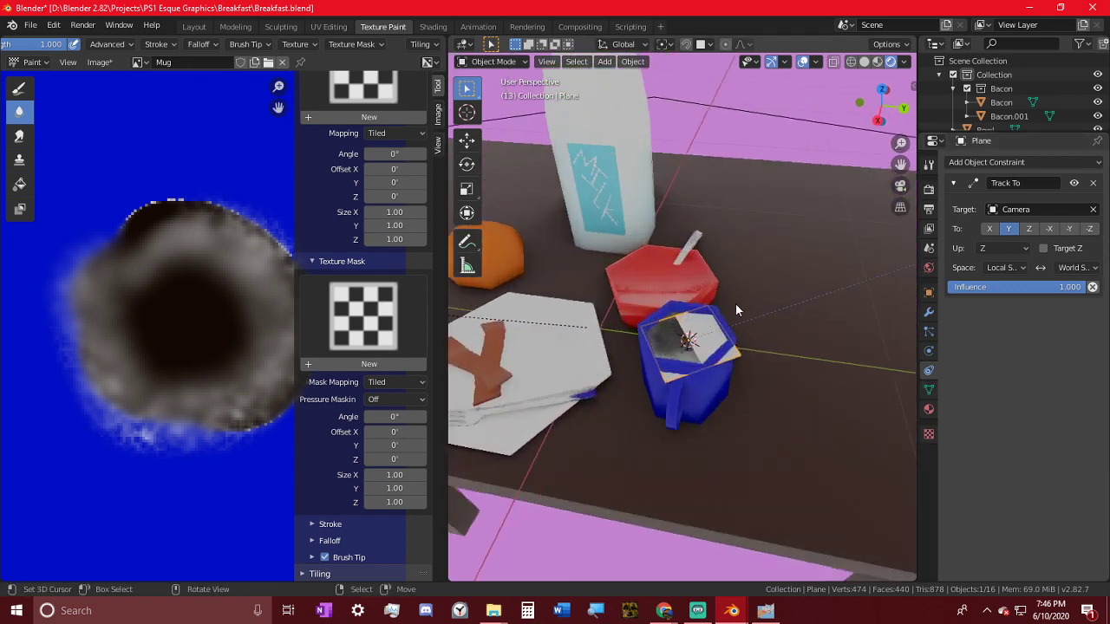
middle_drag(736, 303, 867, 390)
key(Tab)
key(r)
key(z)
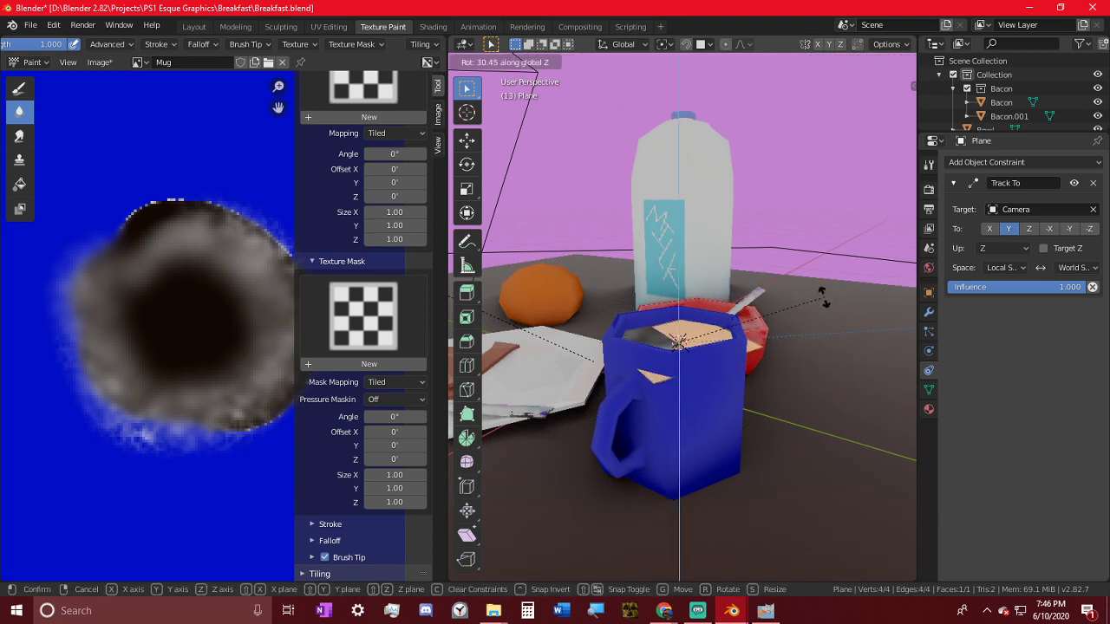
right_click(824, 298)
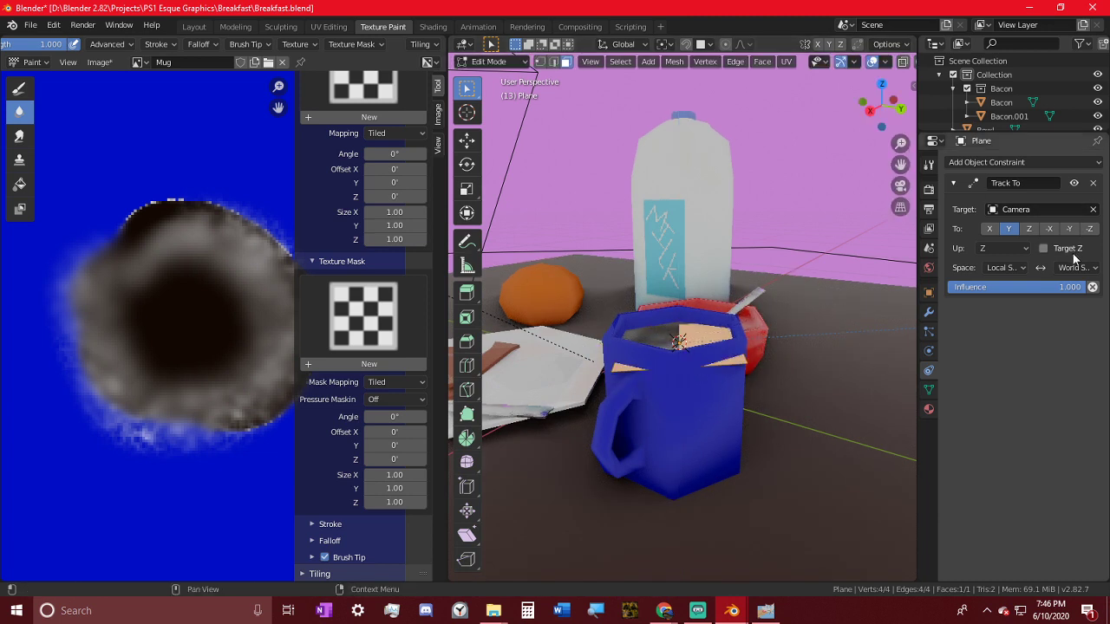
- Rotate the plane's mesh 90° about the X axis with the Track To constraint muted, and re-enable the constraint in Object Mode
middle_drag(772, 287, 813, 303)
text(r)
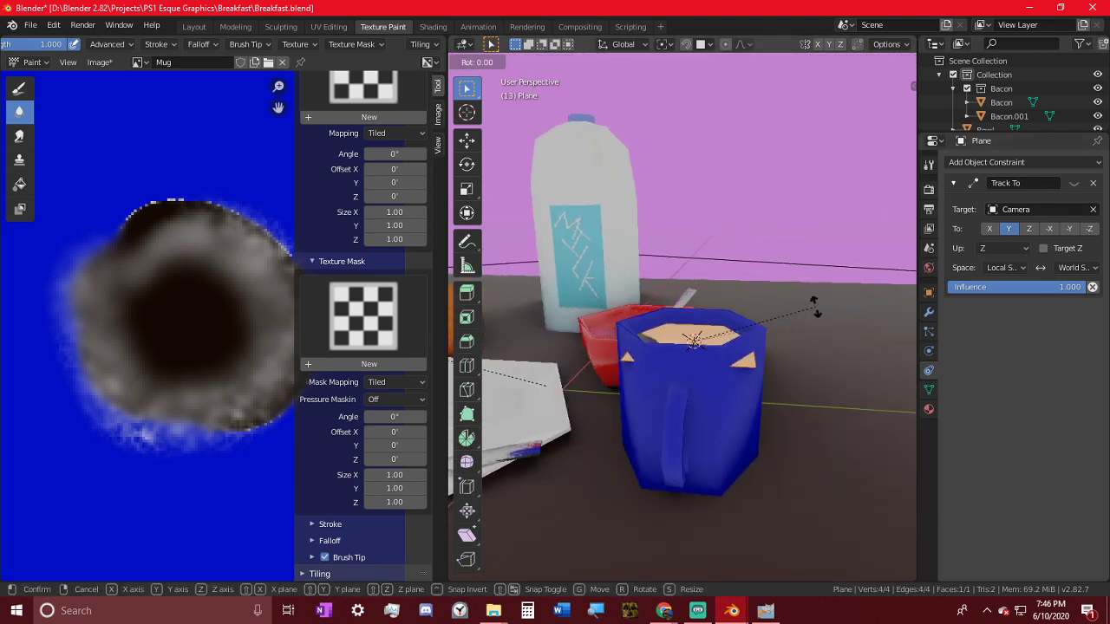
text(x)
text(90)
key(Return)
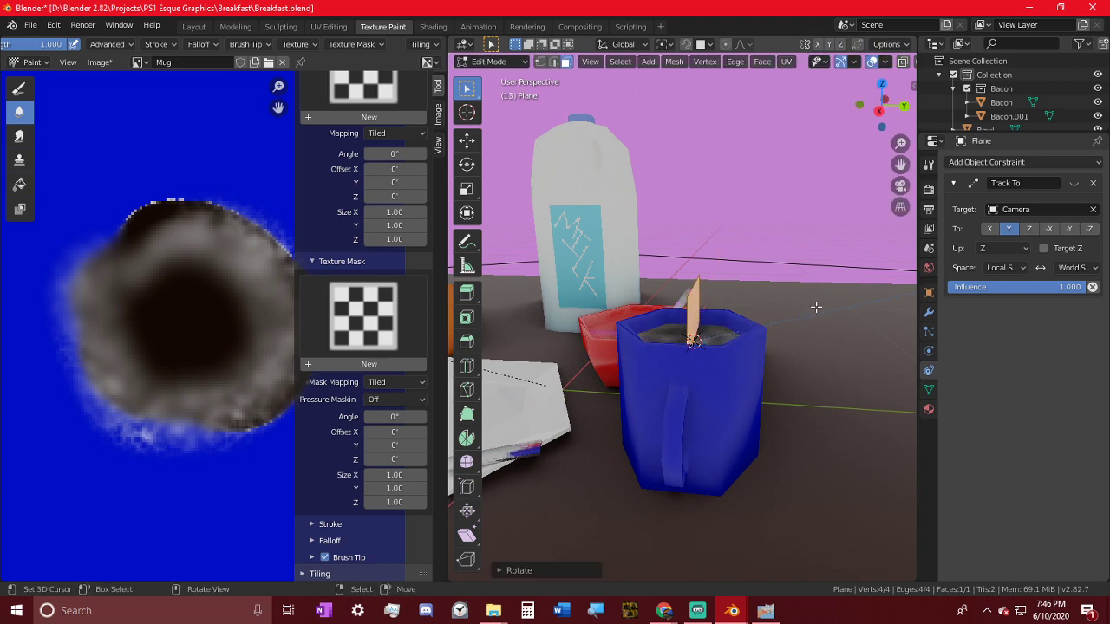
key(Tab)
click(1073, 183)
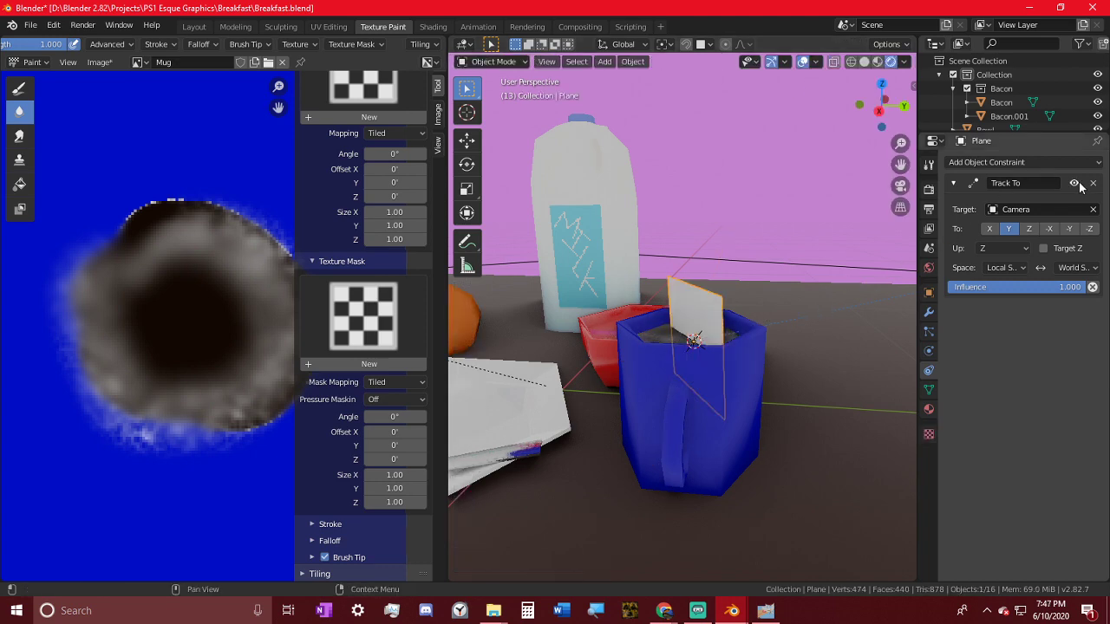
- Stretch the upright plane's mesh along the Z axis in Edit Mode so it stands well above the mug
middle_drag(763, 278, 606, 267)
scroll(606, 260, down, 2)
middle_drag(668, 248, 720, 227)
scroll(760, 266, up, 3)
key(Tab)
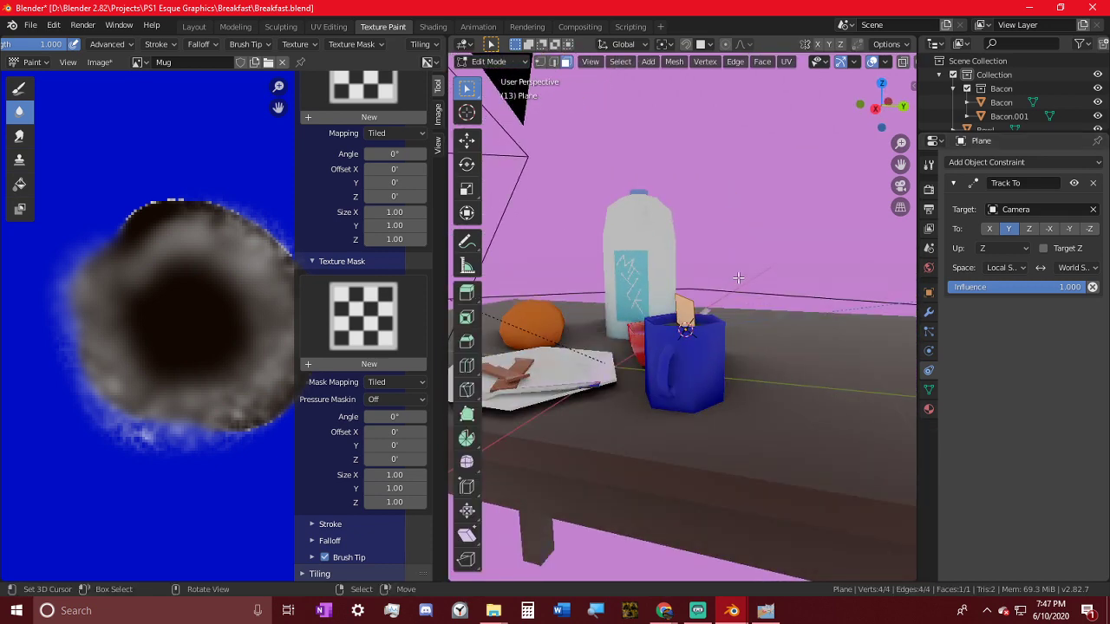
scroll(732, 278, up, 1)
key(s)
key(z)
click(742, 111)
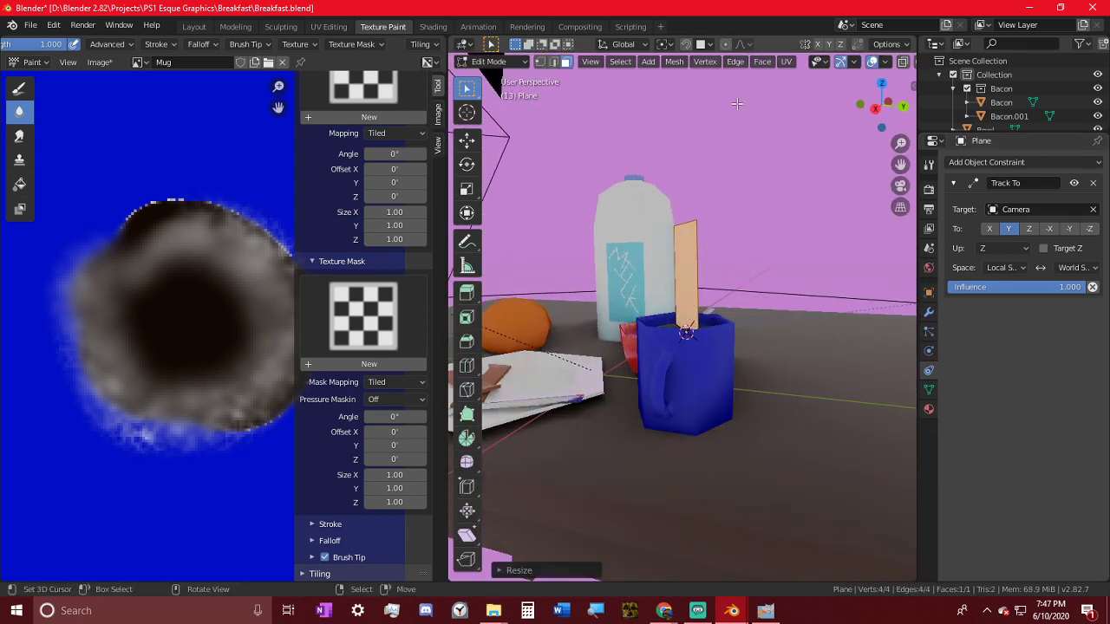
- Move the plane's mesh along the Z axis and scale it by about 1.5 on Z so it rises out of the coffee
middle_drag(555, 286, 716, 301)
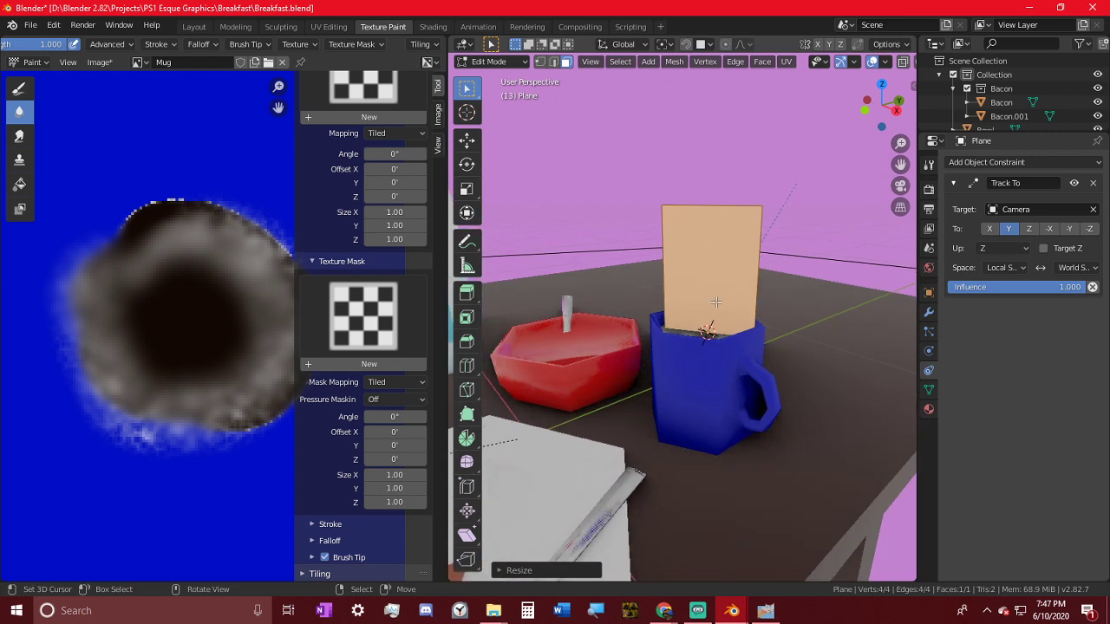
key(g)
key(z)
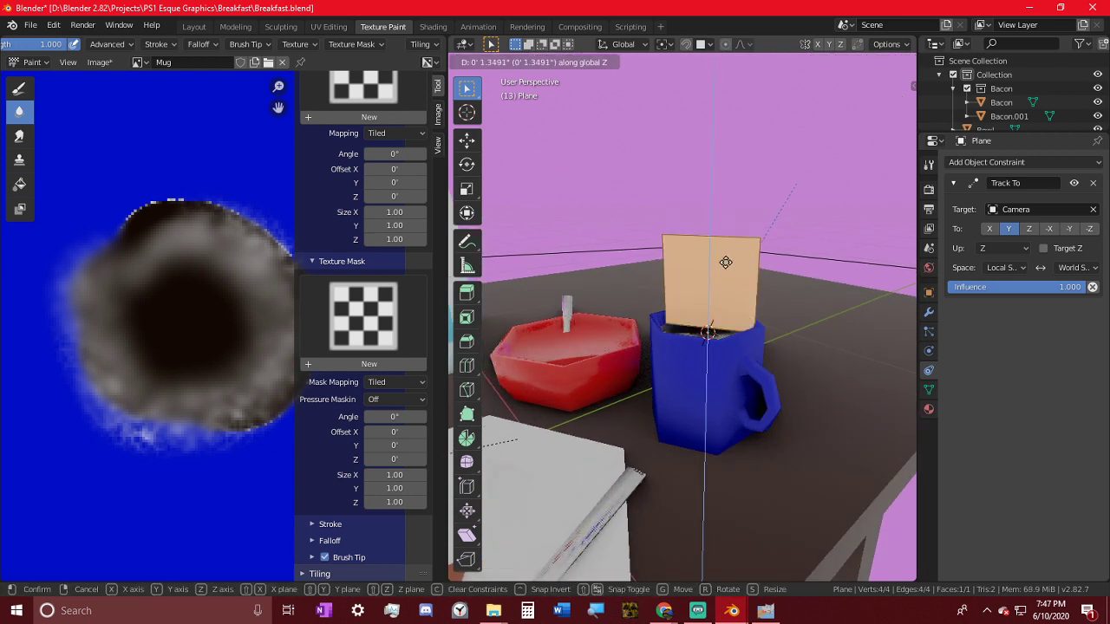
click(726, 262)
key(s)
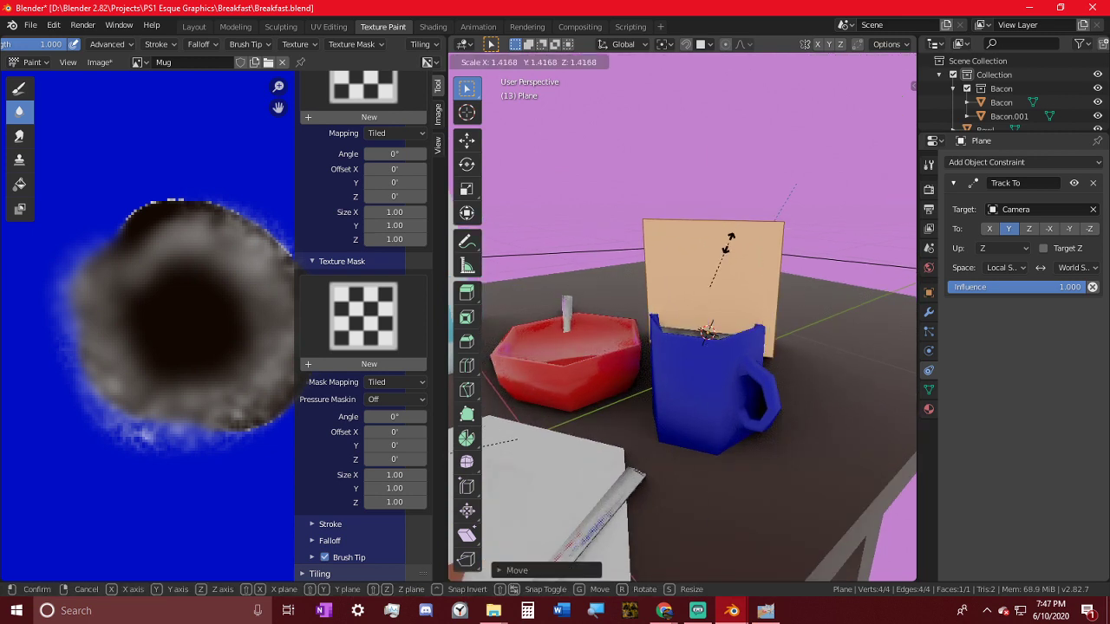
key(z)
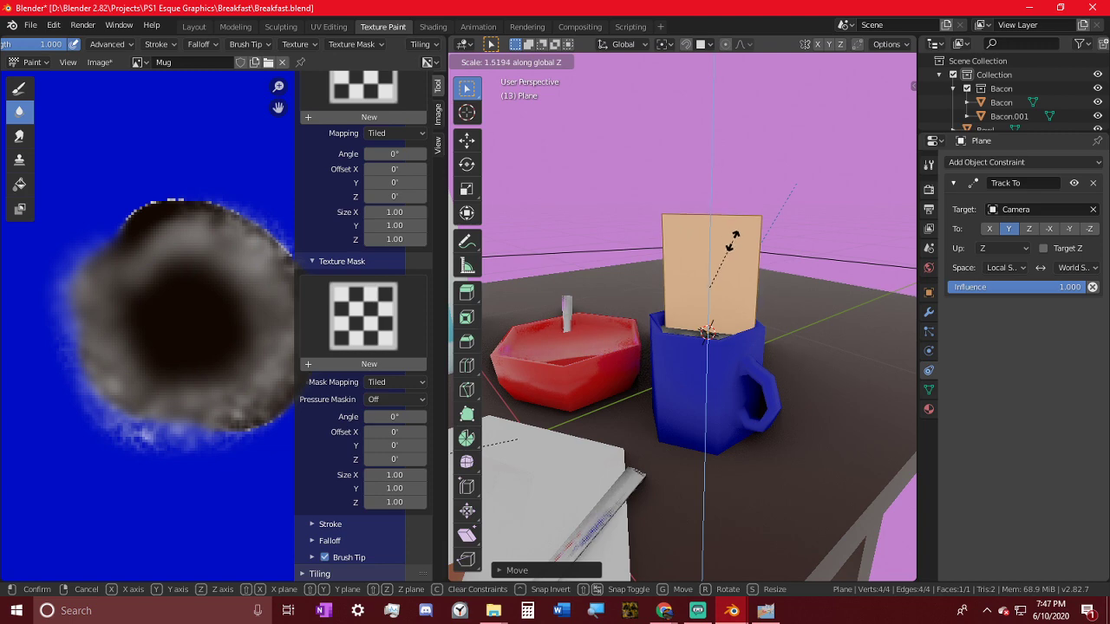
click(733, 242)
- Play the animation through the camera and set the Track To constraint's first space to World Space, with Y as its tracking axis
key(KP_0)
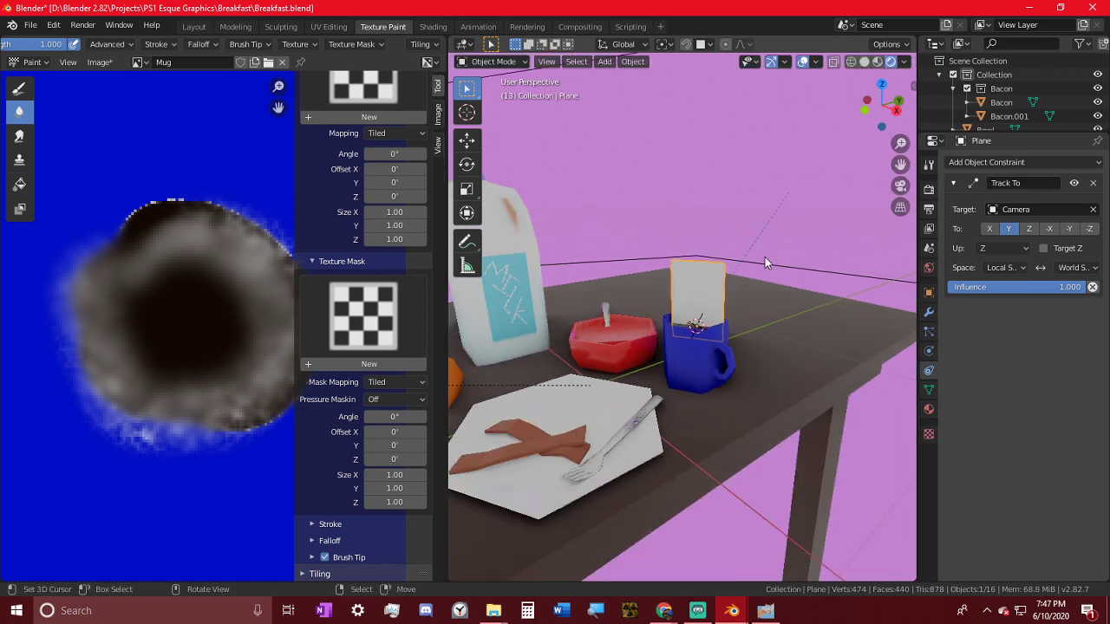
key(space)
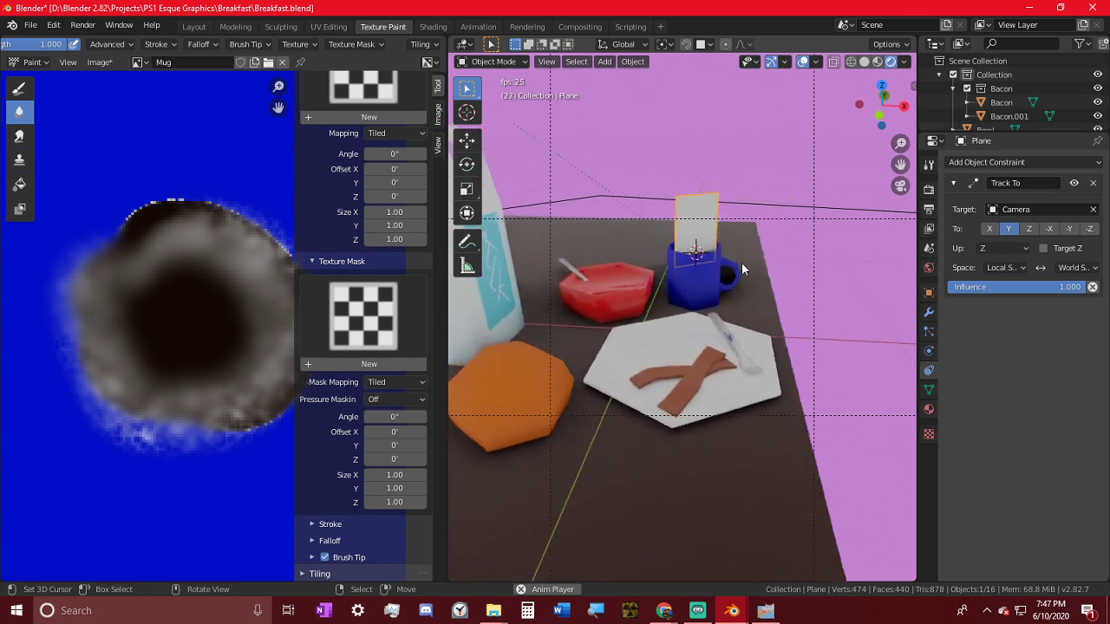
click(989, 229)
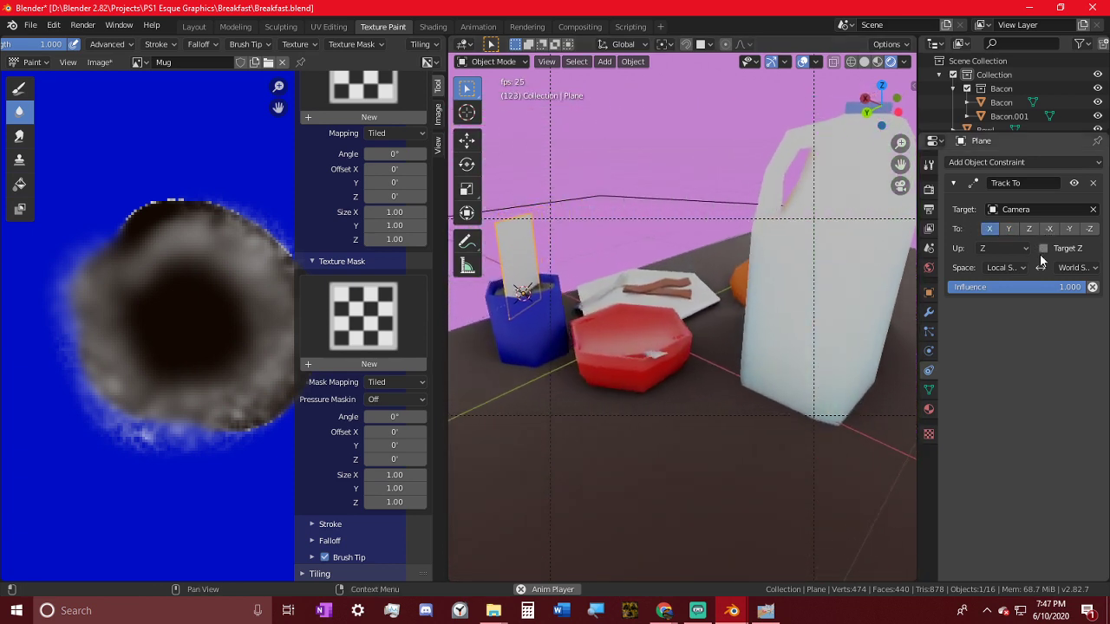
click(1020, 271)
click(1006, 288)
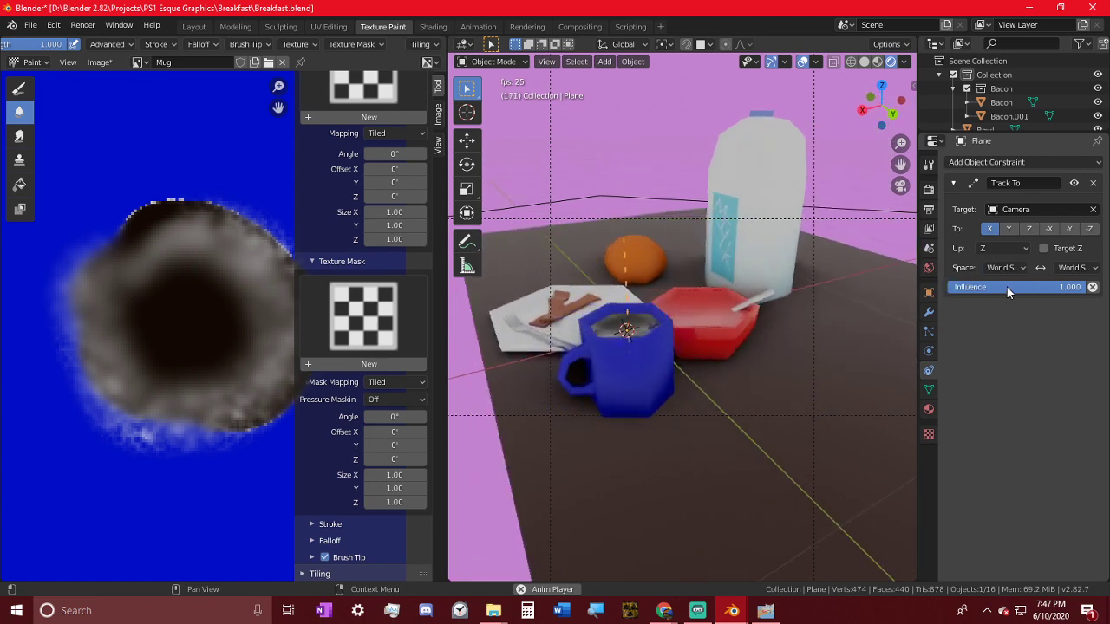
click(1009, 228)
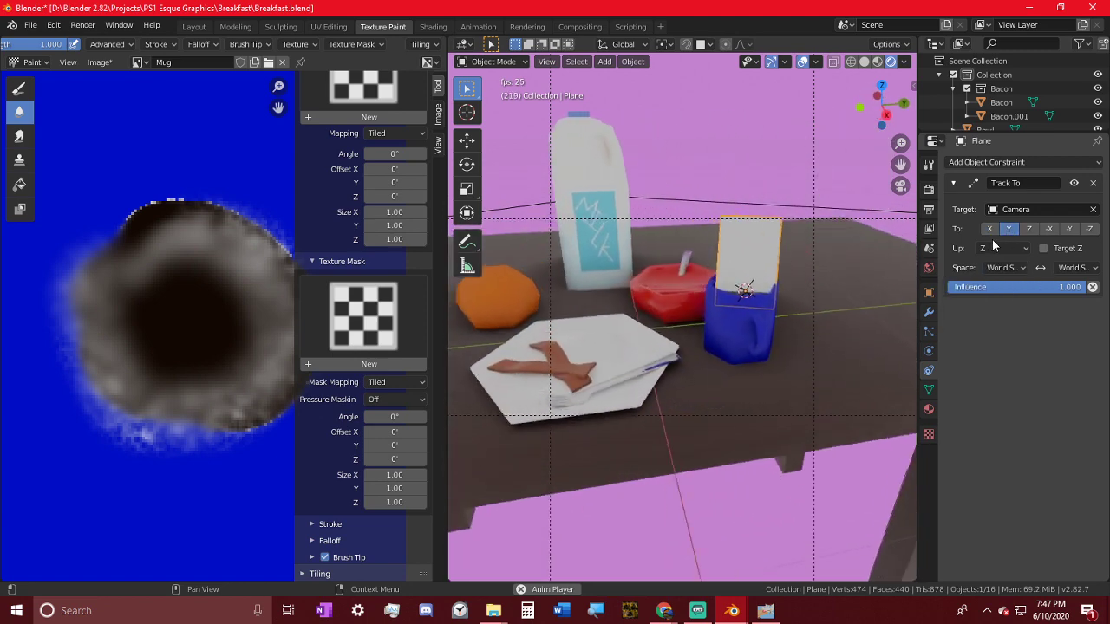
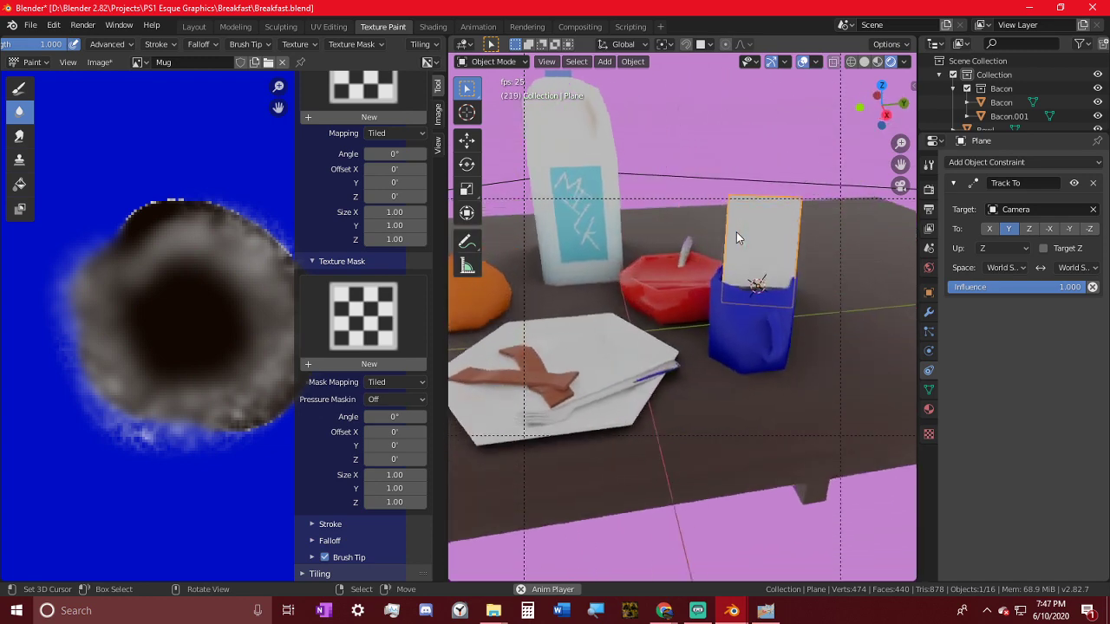
- Enter Edit Mode on the upright plane and give it a new material named Steam
key(Tab)
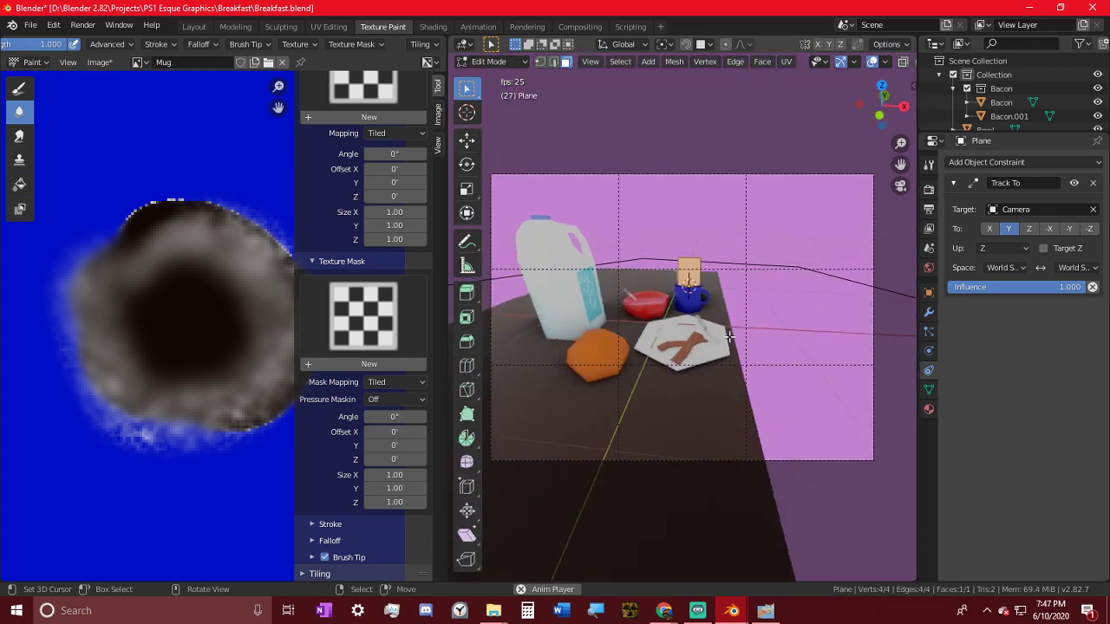
shift+middle_drag(804, 282, 789, 347)
scroll(685, 367, up, 4)
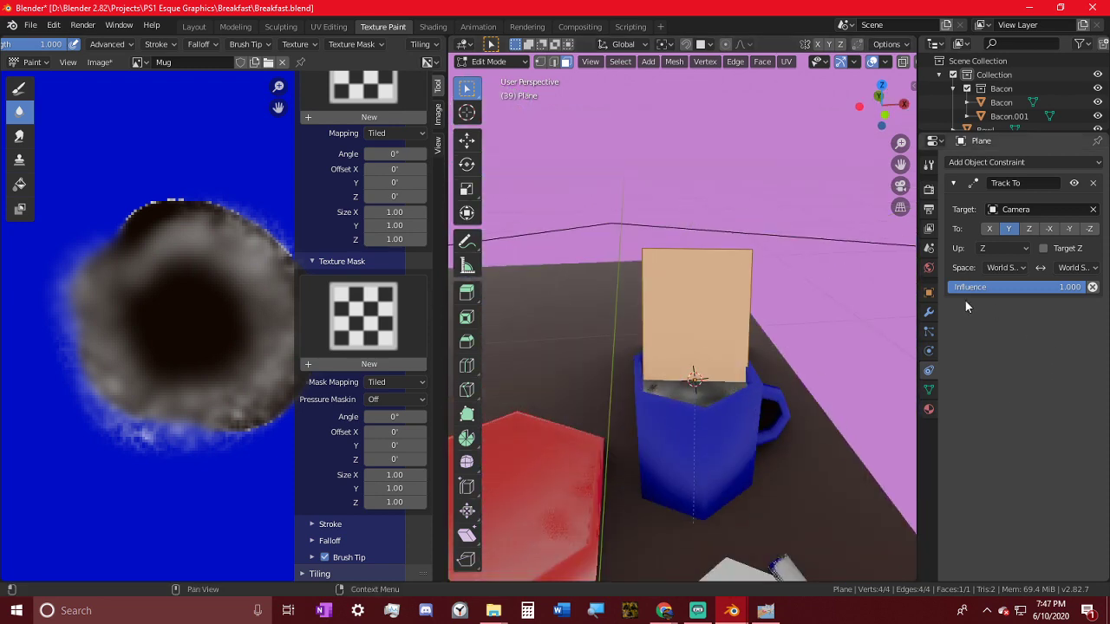
click(929, 409)
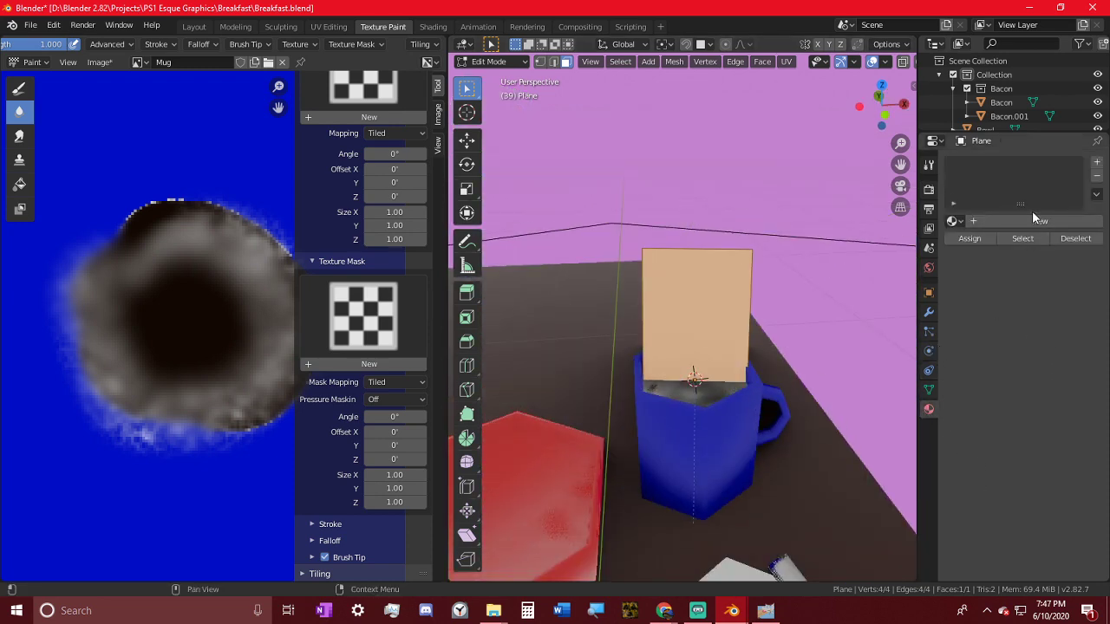
click(1042, 221)
double_click(1039, 164)
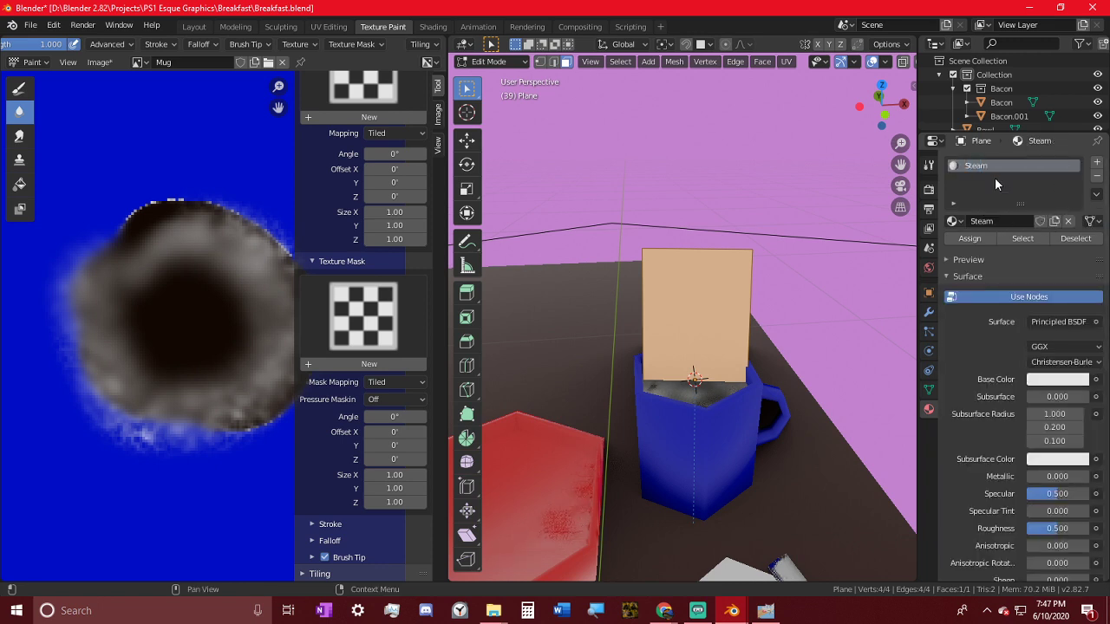
- Create a new blank white 256 × 256 px image named steam with alpha enabled
scroll(306, 441, down, 2)
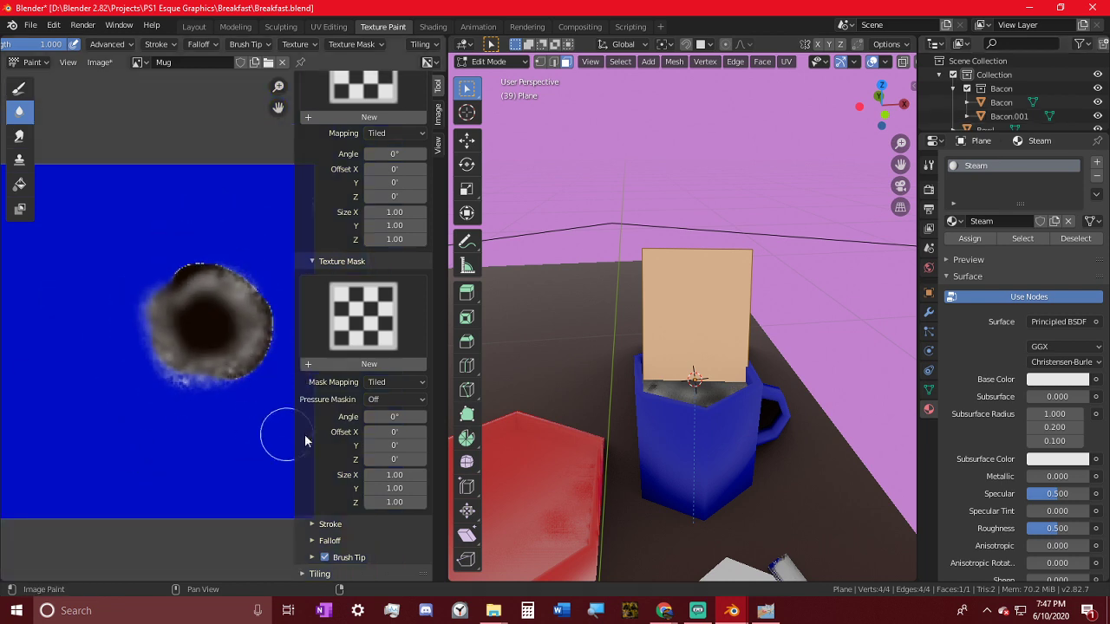
click(255, 60)
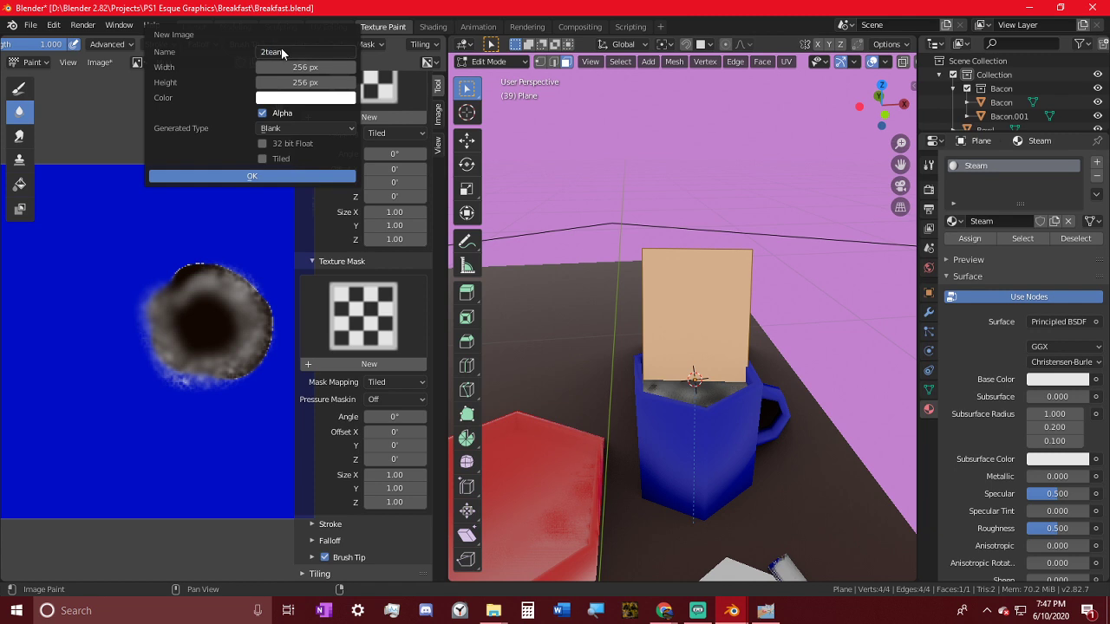
click(306, 51)
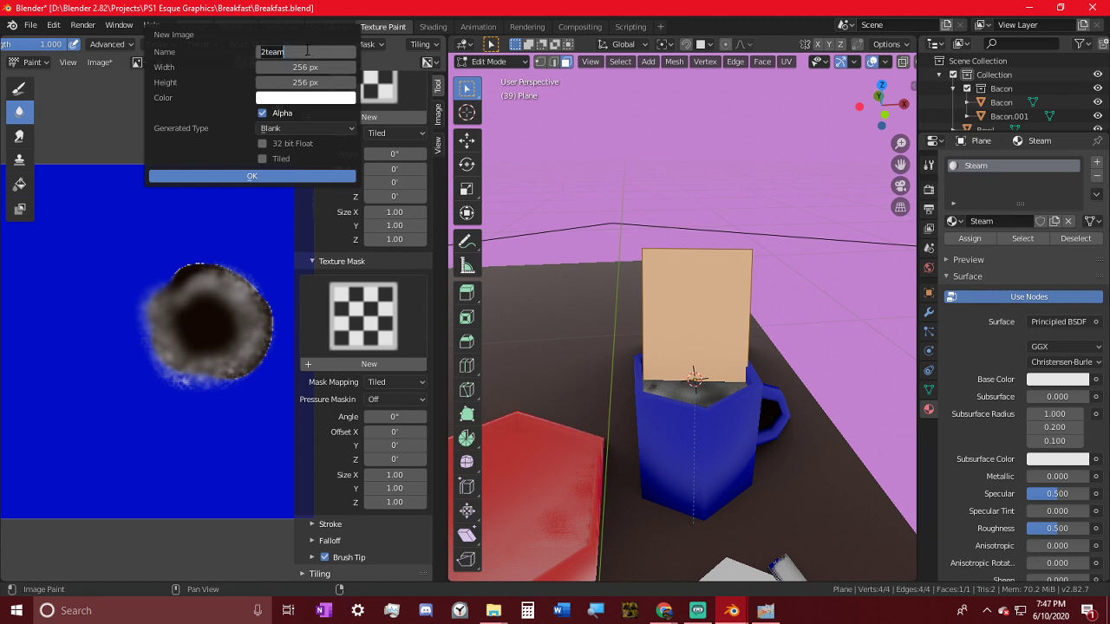
key(Return)
key(Return)
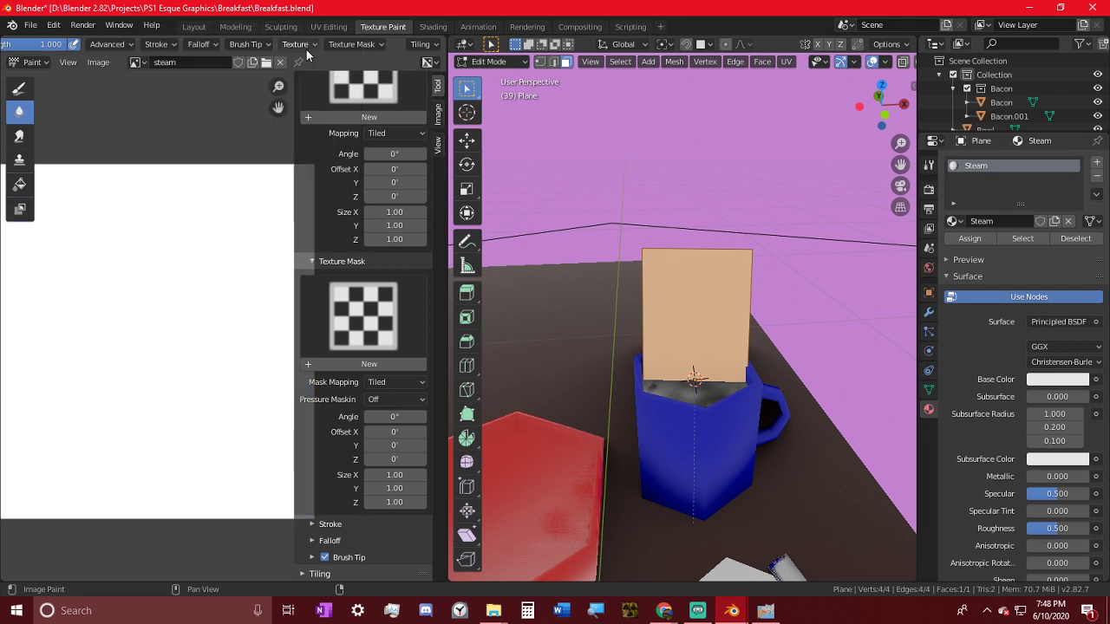
- Switch to the Draw brush, set its blend mode to Erase Alpha and enlarge its radius to 189 px
scroll(203, 248, down, 3)
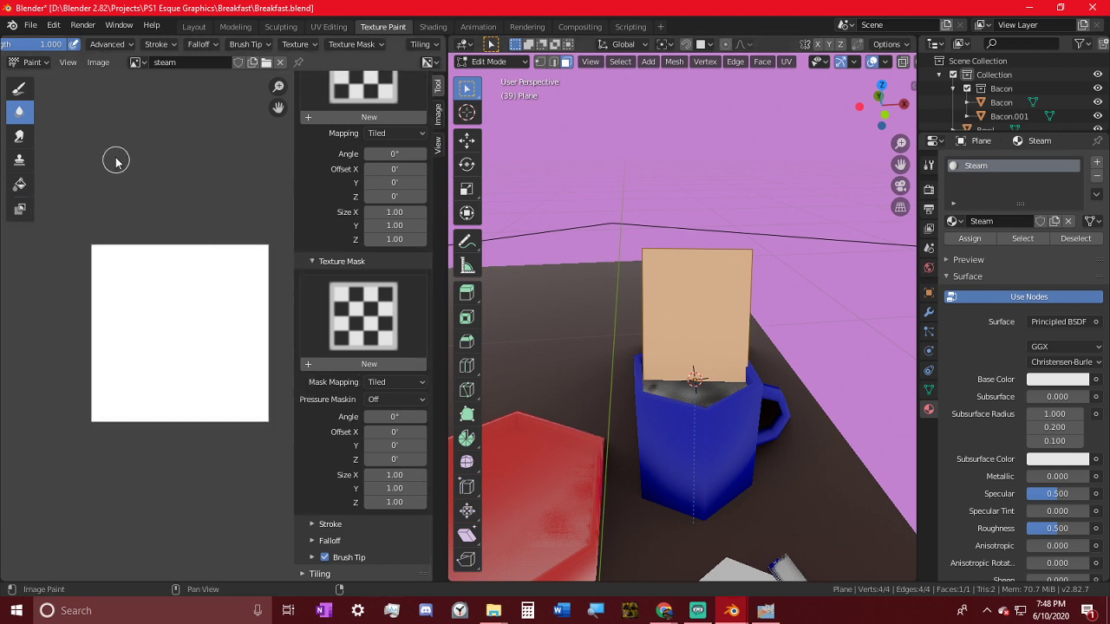
scroll(382, 356, up, 6)
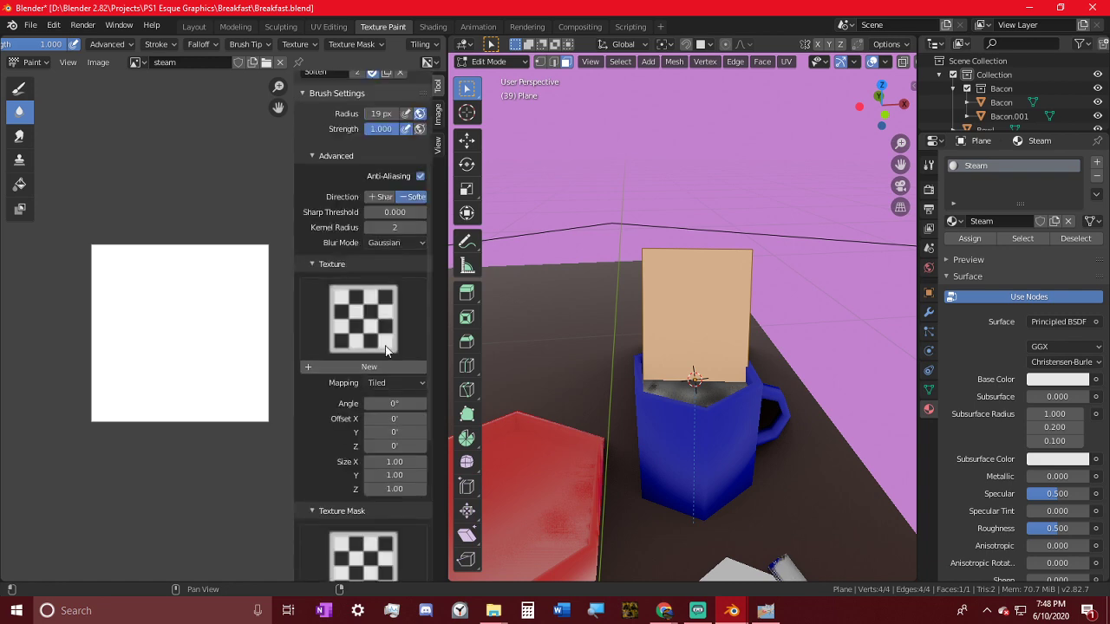
scroll(387, 350, up, 5)
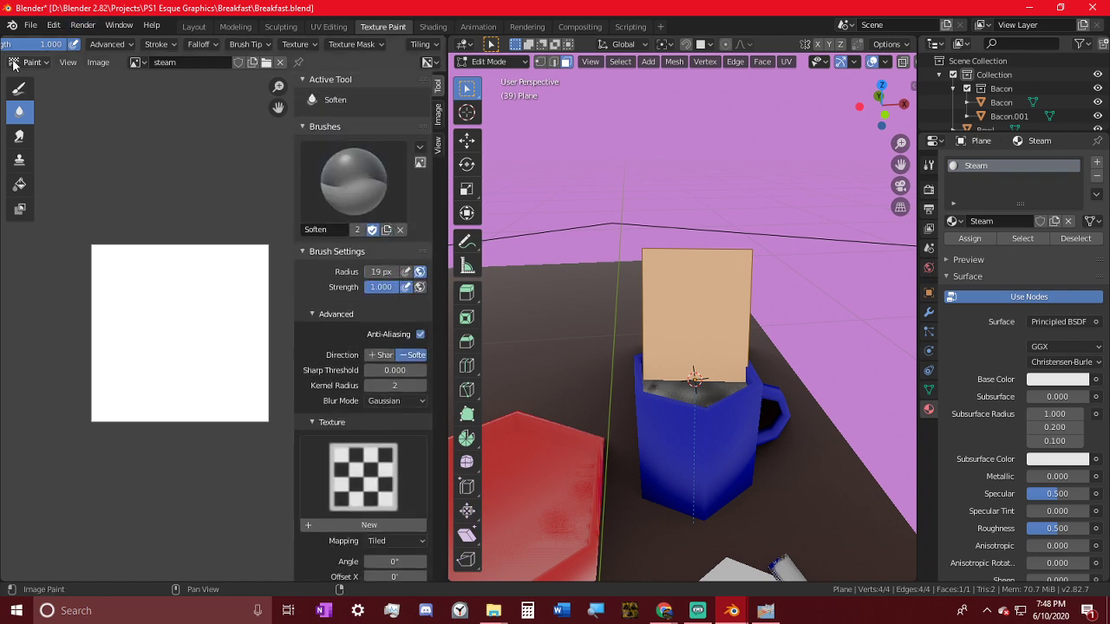
click(19, 88)
scroll(383, 373, down, 2)
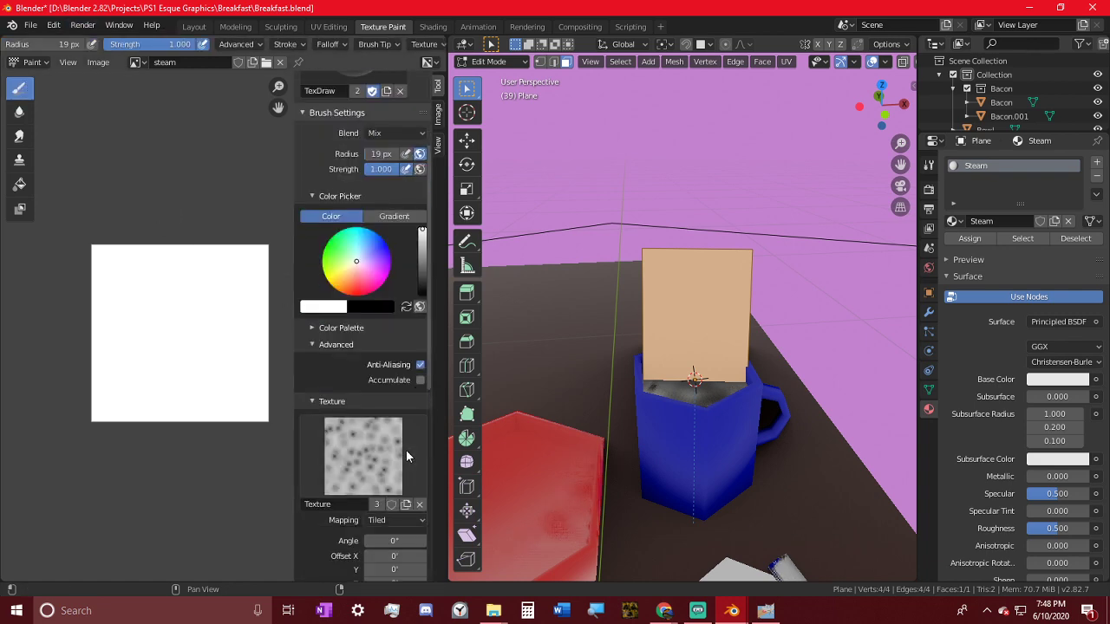
click(390, 217)
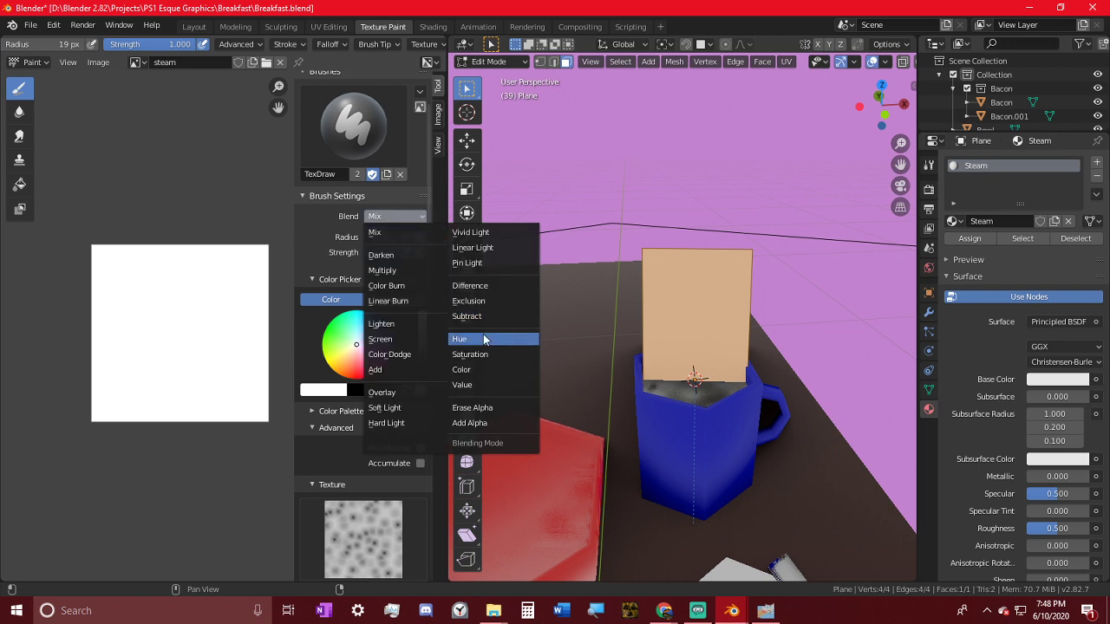
click(492, 409)
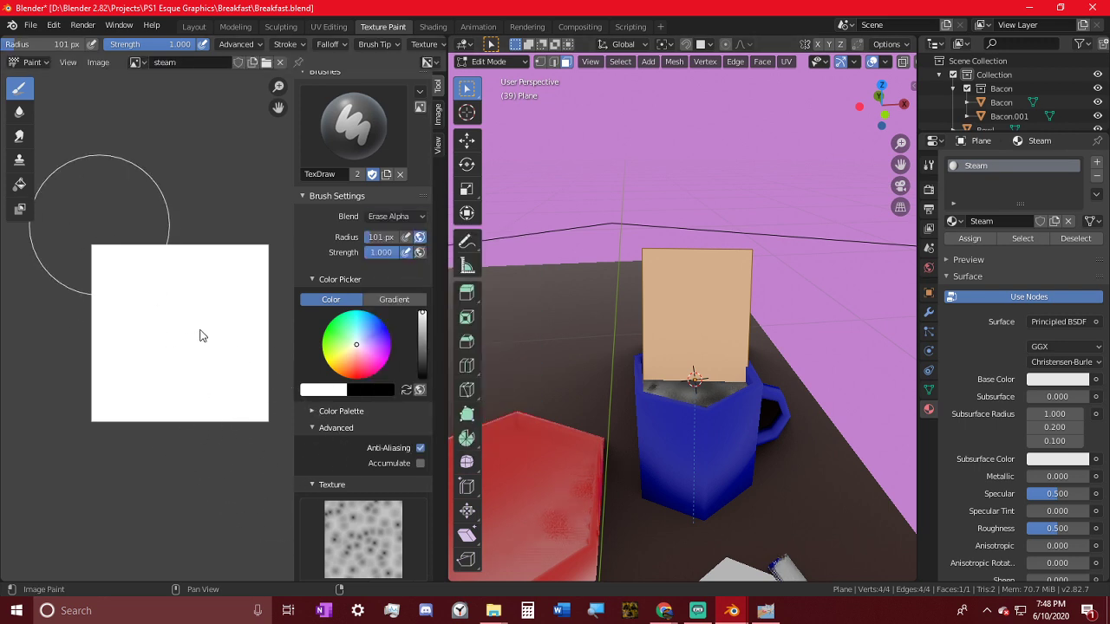
key(f)
click(156, 252)
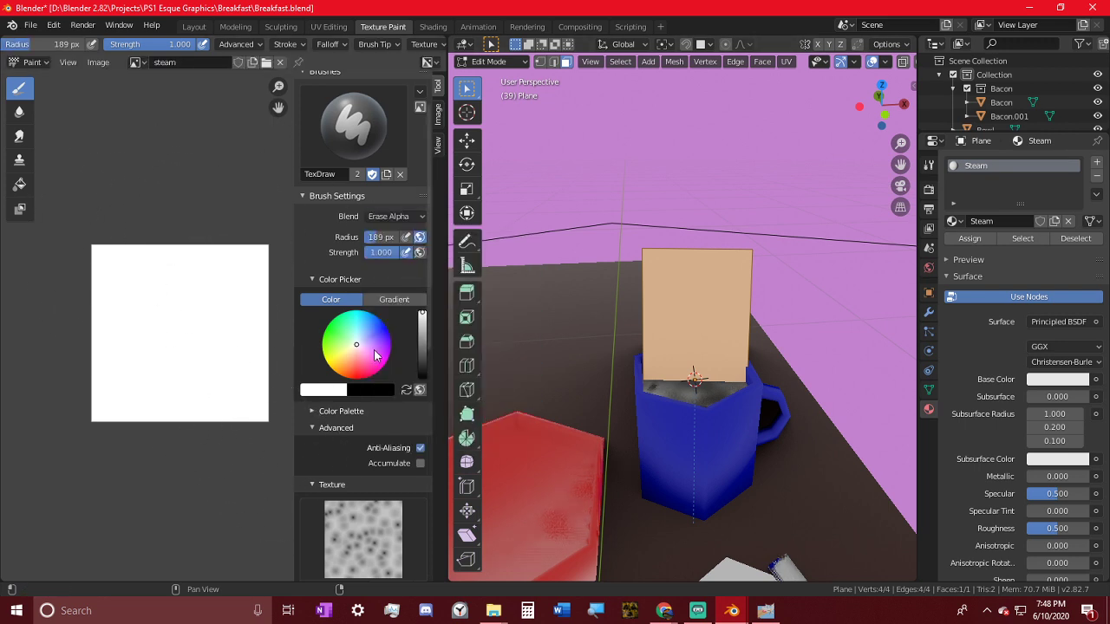
- Remove the brush's texture and texture mask and erase the whole steam image to full transparency
click(343, 49)
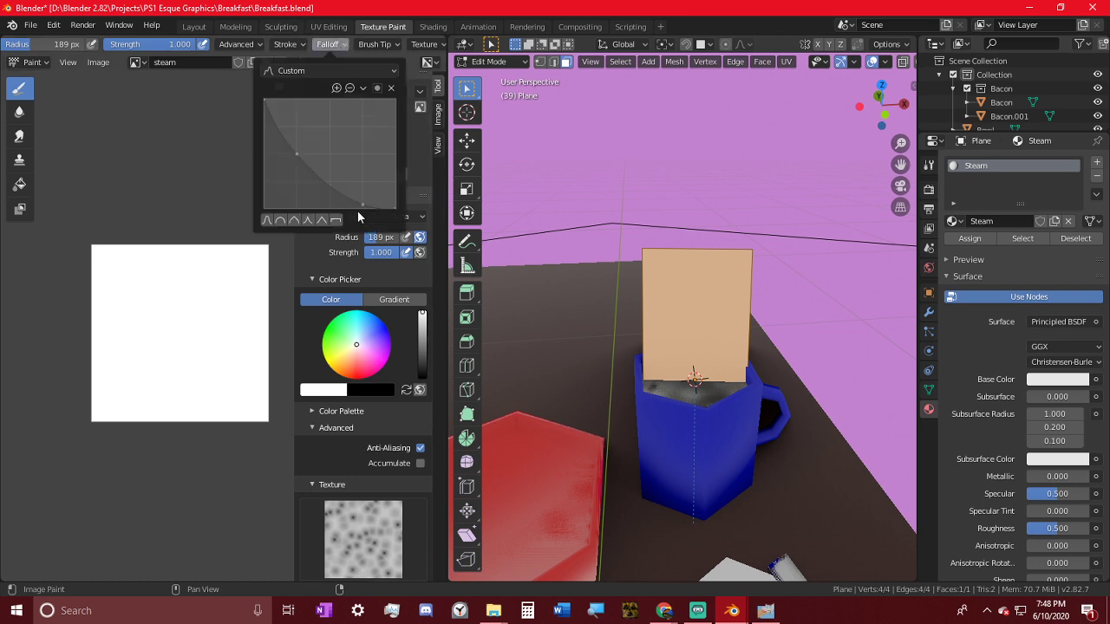
mouse_move(164, 425)
mouse_down()
mouse_move(221, 216)
mouse_move(258, 294)
mouse_move(259, 434)
mouse_up()
scroll(334, 478, down, 4)
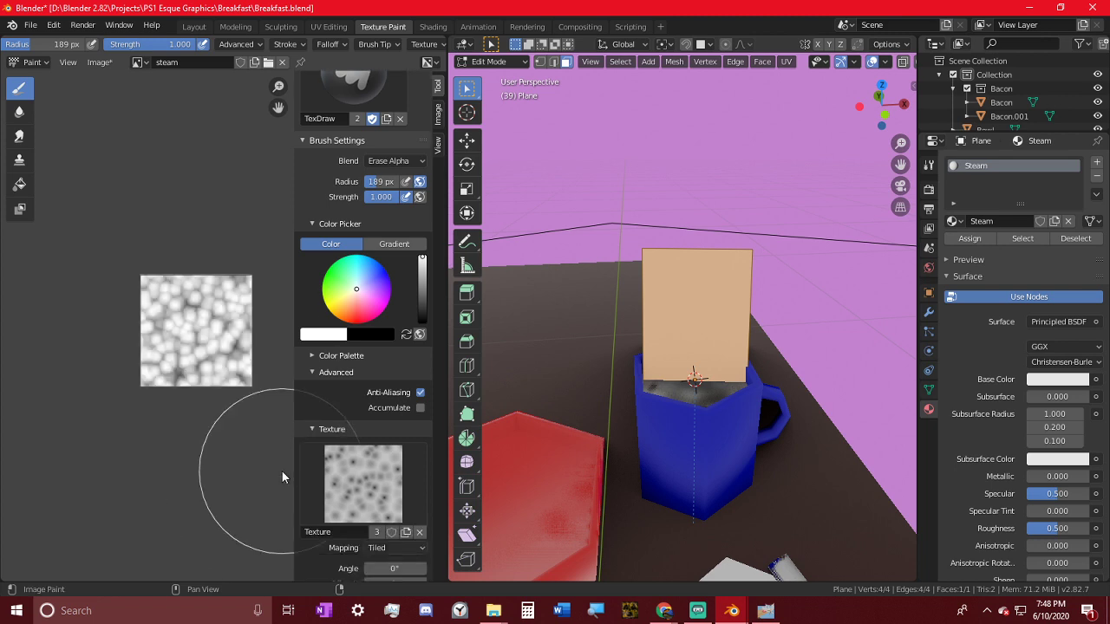
click(419, 528)
scroll(418, 521, down, 5)
scroll(416, 515, down, 4)
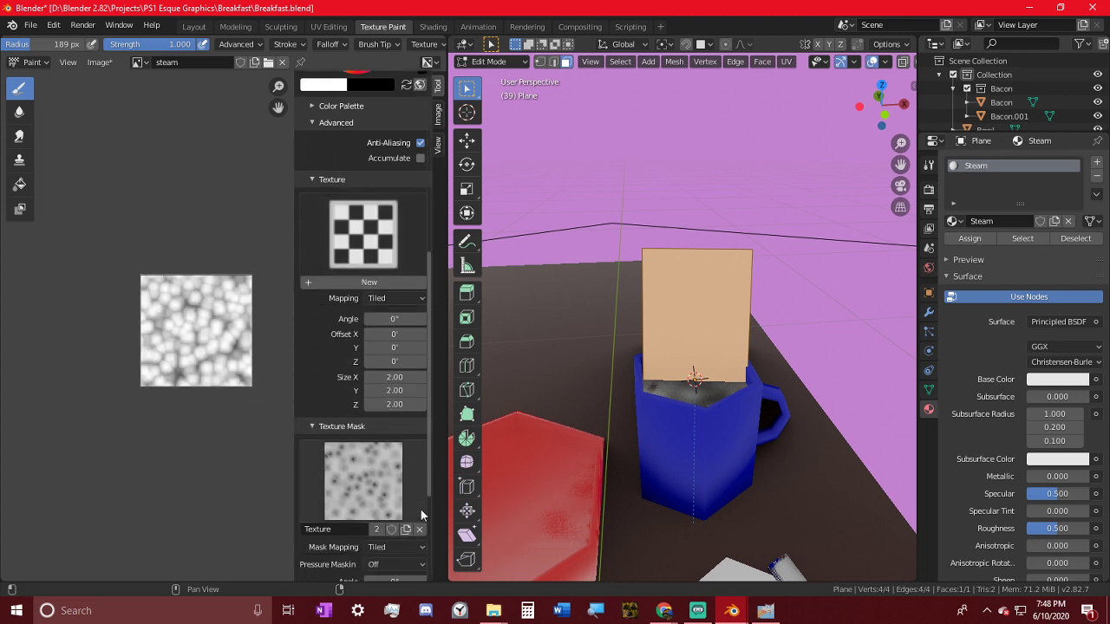
ctrl+scroll(419, 508, down, 1)
scroll(195, 428, up, 3)
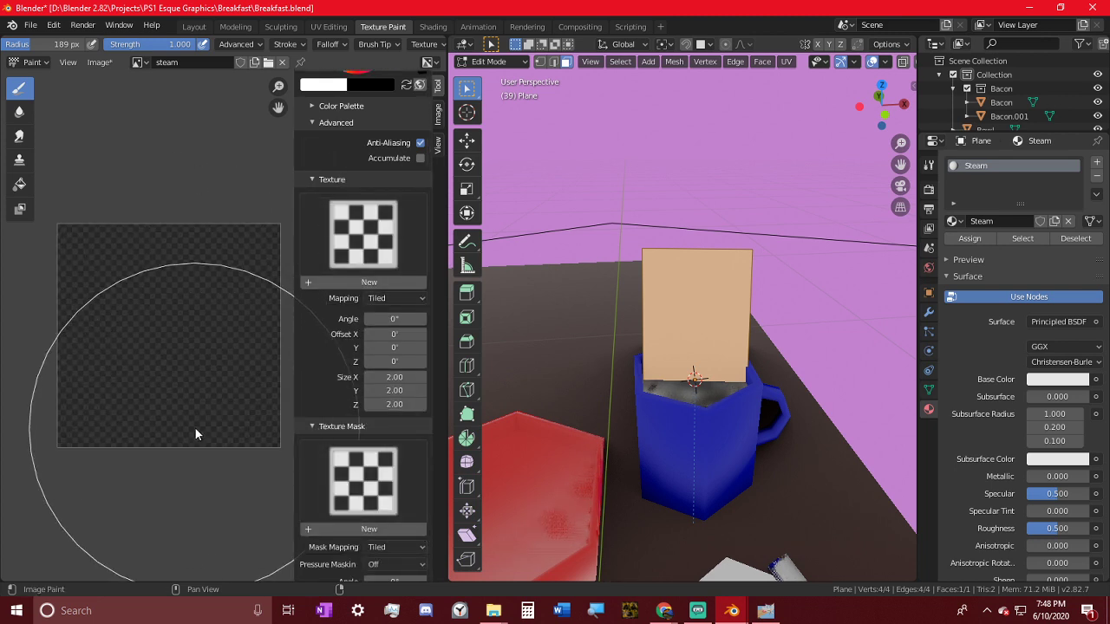
scroll(206, 431, down, 1)
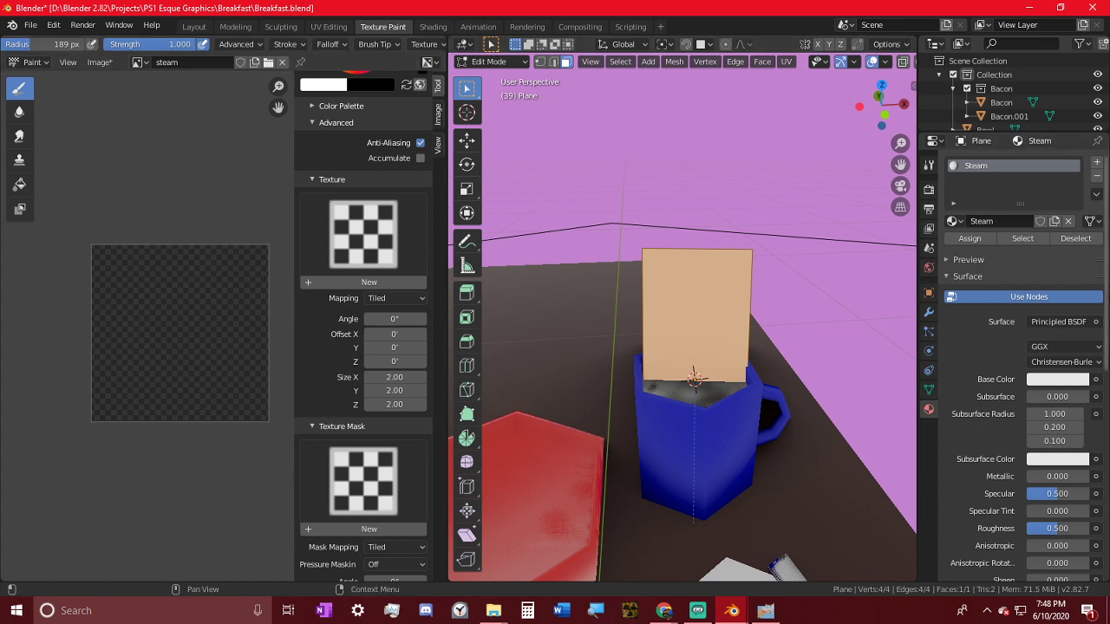
- Use an Image Texture with the steam image as the Steam material's Base Color
click(1097, 380)
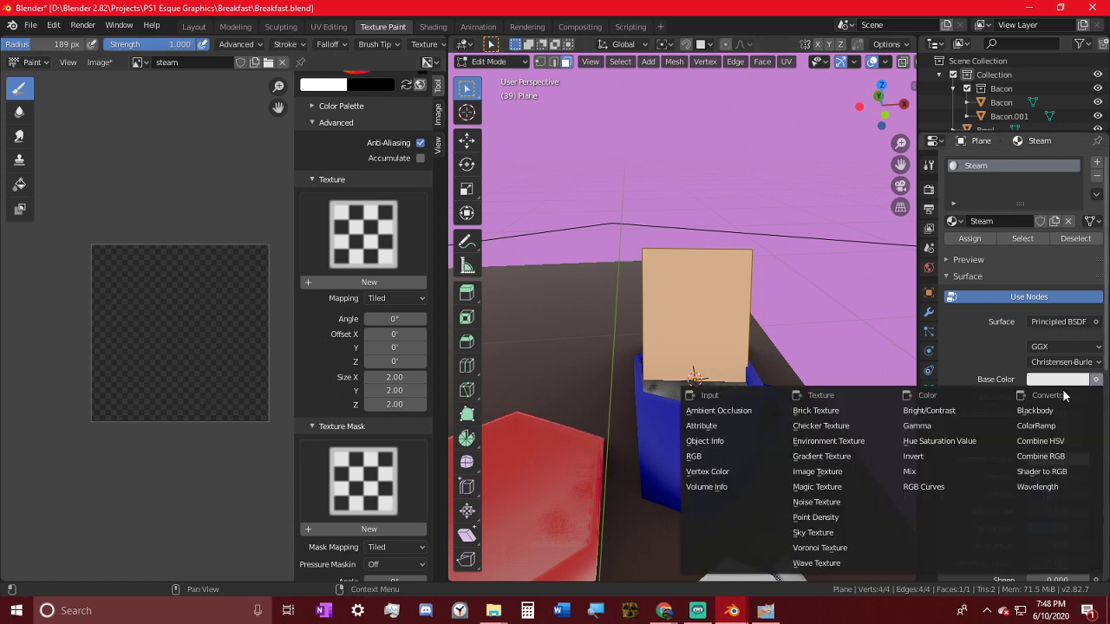
click(831, 477)
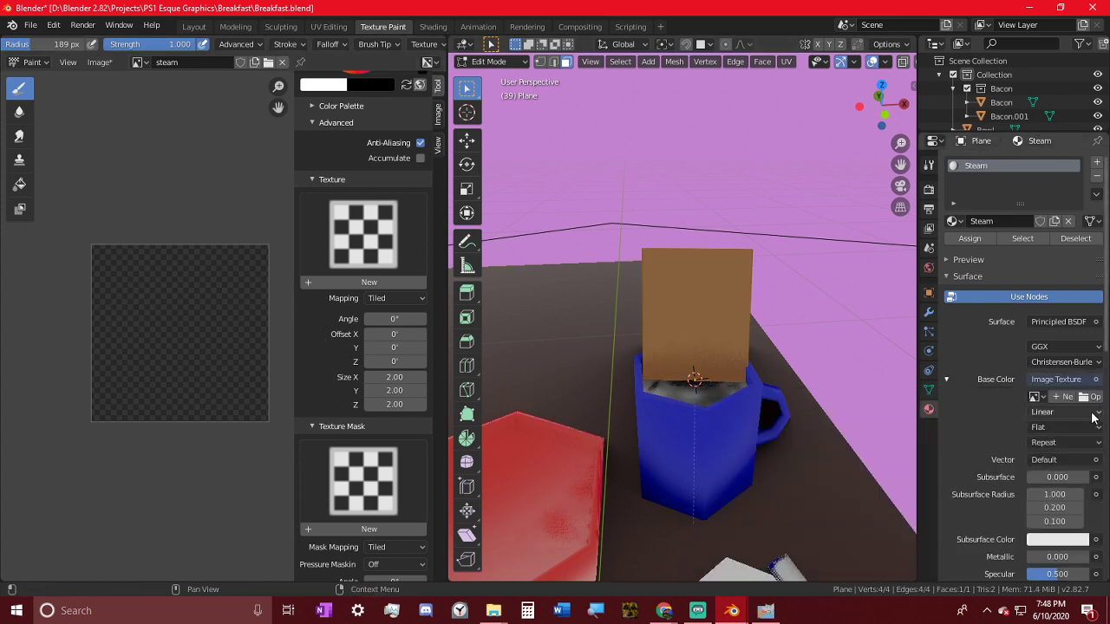
click(1035, 396)
click(906, 470)
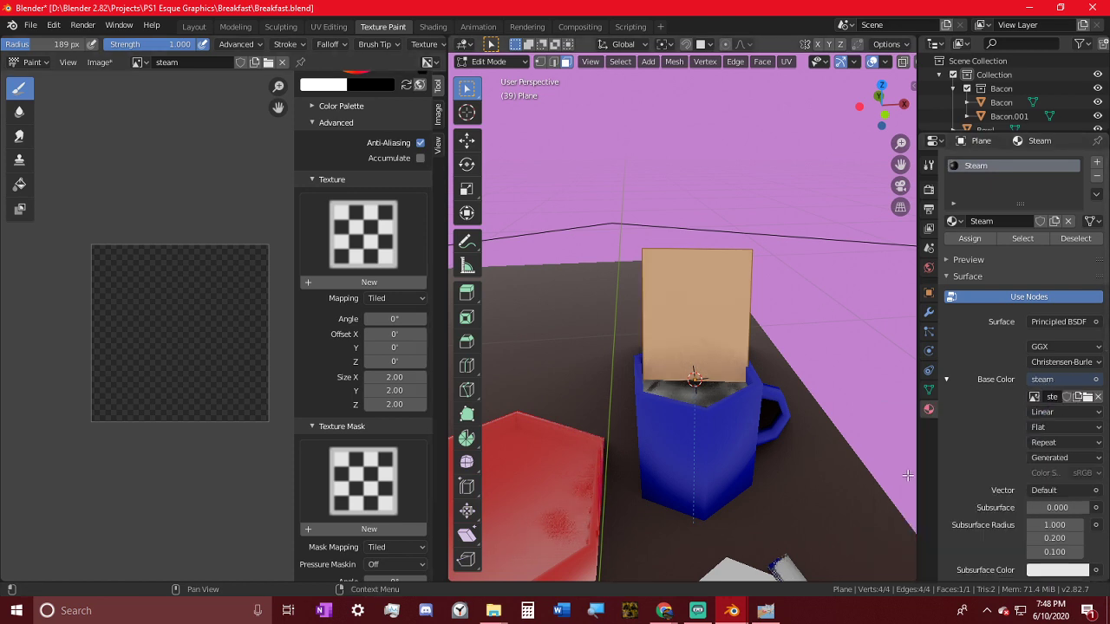
- Connect the steam image node's Alpha output to the Principled BSDF's Alpha input in the Steam material
click(432, 27)
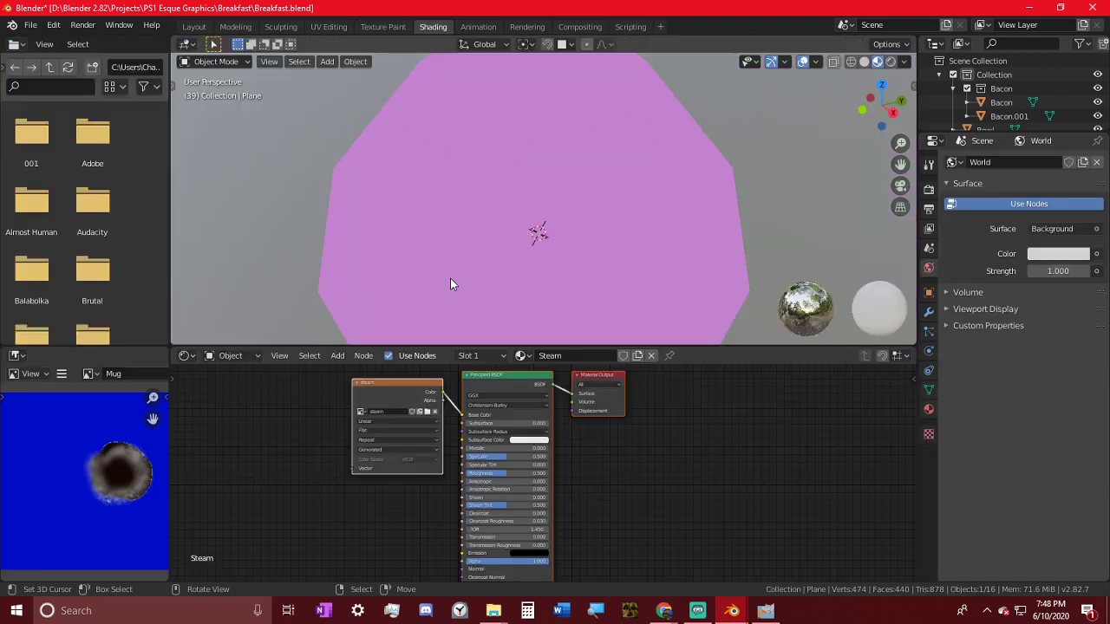
drag(416, 384, 323, 399)
middle_drag(422, 479, 446, 479)
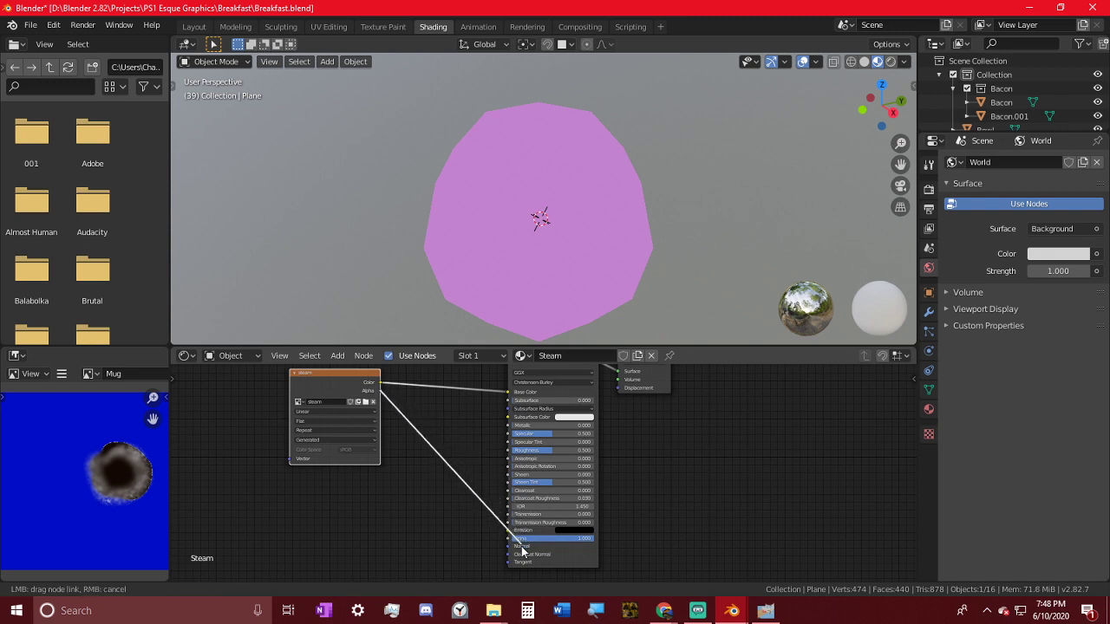
drag(506, 540, 508, 538)
- Set the Steam material's blend mode to Alpha Hashed and inspect the plane above the mug
middle_drag(563, 238, 731, 196)
scroll(579, 220, down, 3)
middle_drag(579, 224, 668, 223)
scroll(668, 223, down, 2)
middle_drag(512, 184, 664, 228)
scroll(595, 229, up, 14)
scroll(592, 262, down, 5)
click(929, 410)
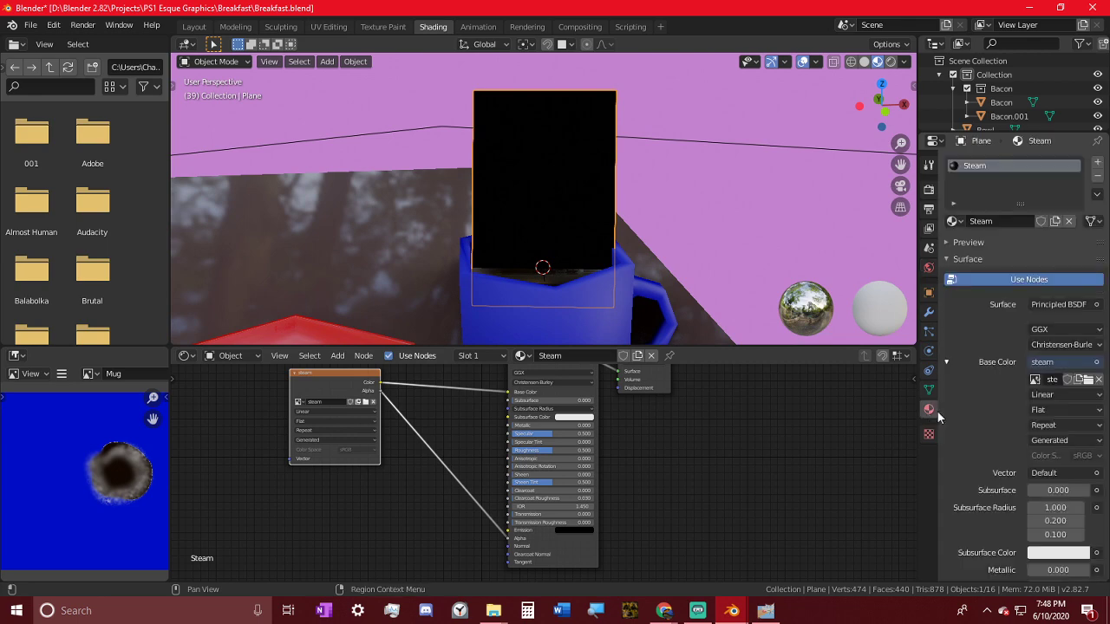
scroll(976, 486, down, 12)
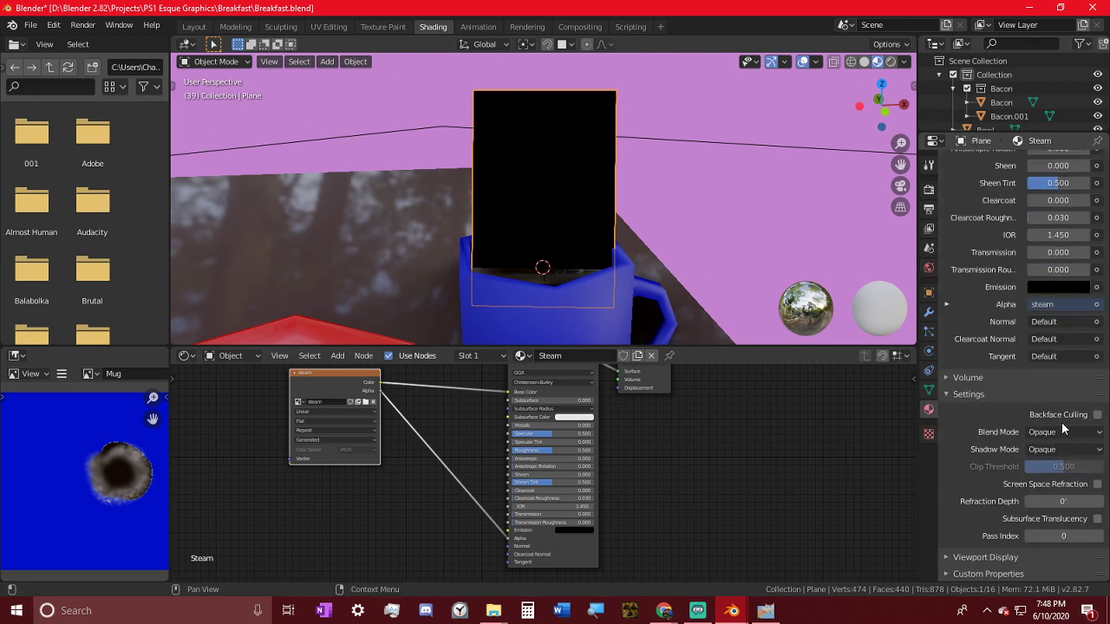
click(1063, 432)
click(1070, 488)
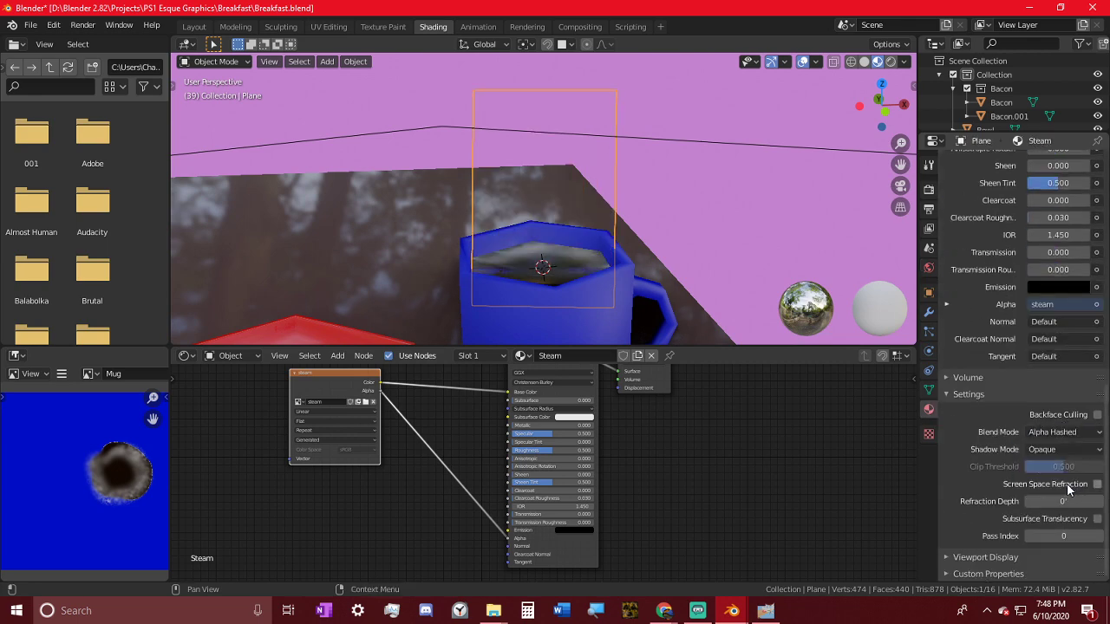
middle_drag(699, 276, 638, 238)
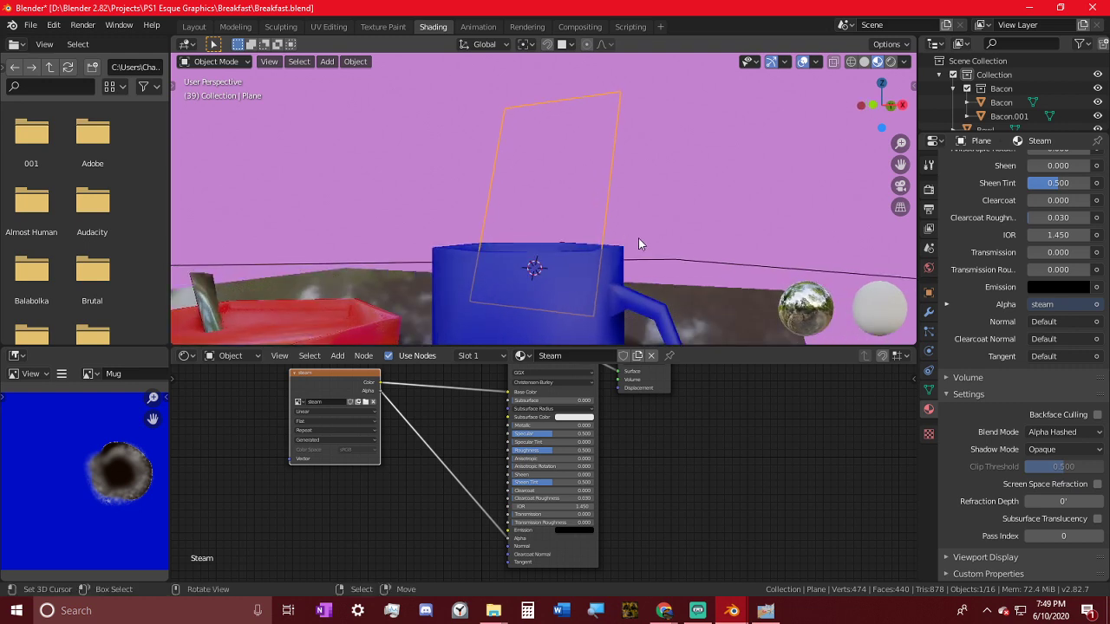
- Return to texture painting and assign the existing speckled Texture to the Soften brush
click(383, 26)
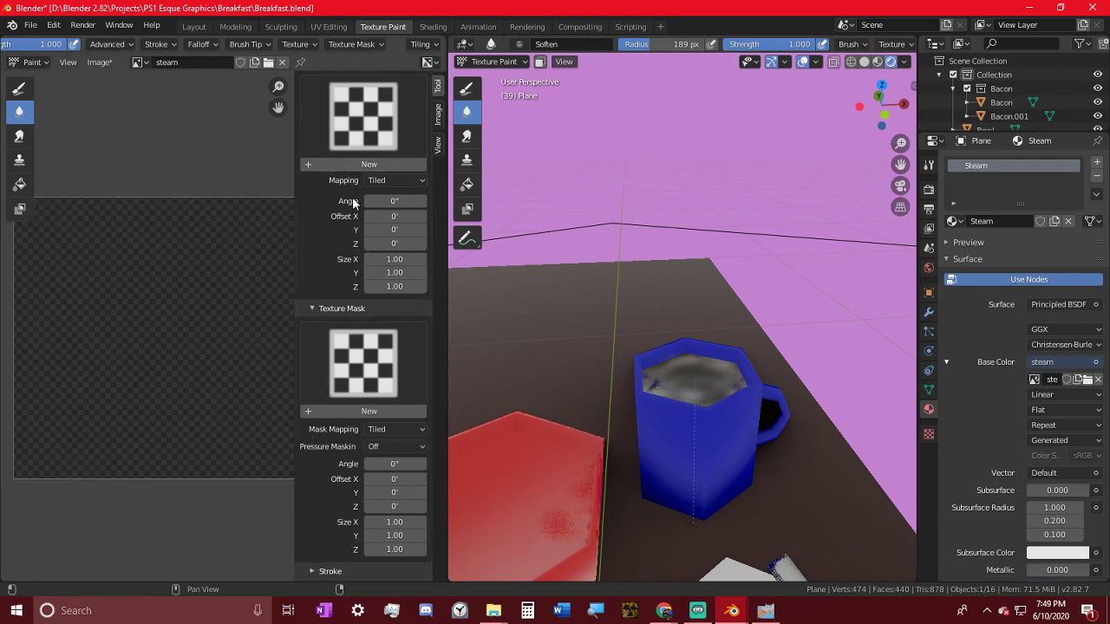
click(394, 96)
click(333, 186)
scroll(355, 326, up, 5)
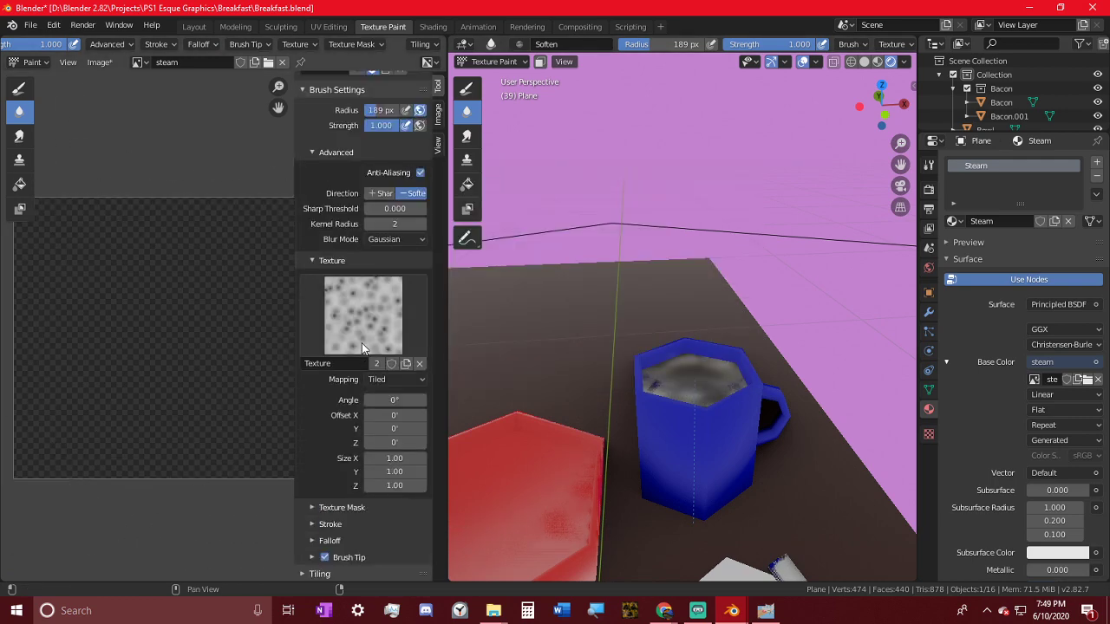
- Reduce the brush radius to 30 px and switch to the Draw brush
key(f)
click(94, 371)
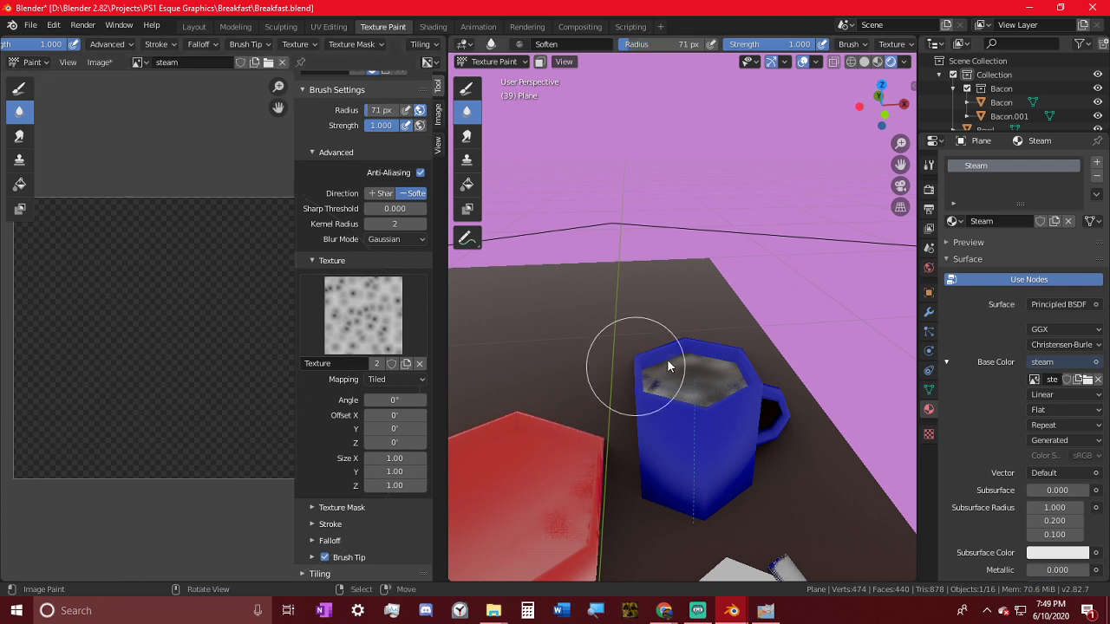
mouse_move(667, 359)
middle_down()
mouse_move(645, 345)
mouse_move(699, 386)
middle_up()
key(f)
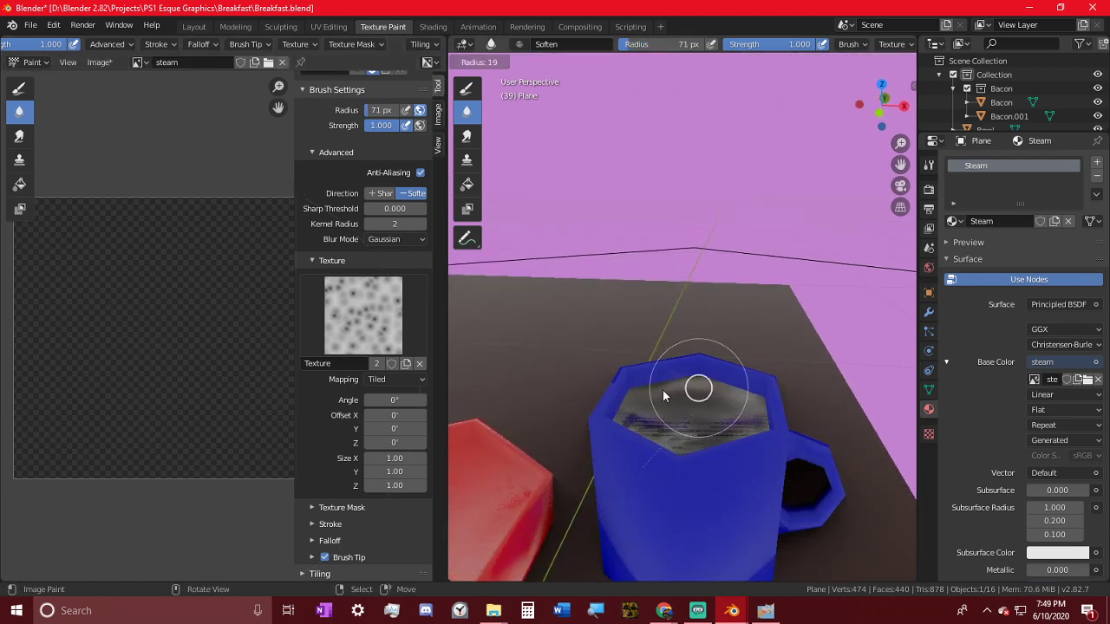
click(664, 396)
click(19, 88)
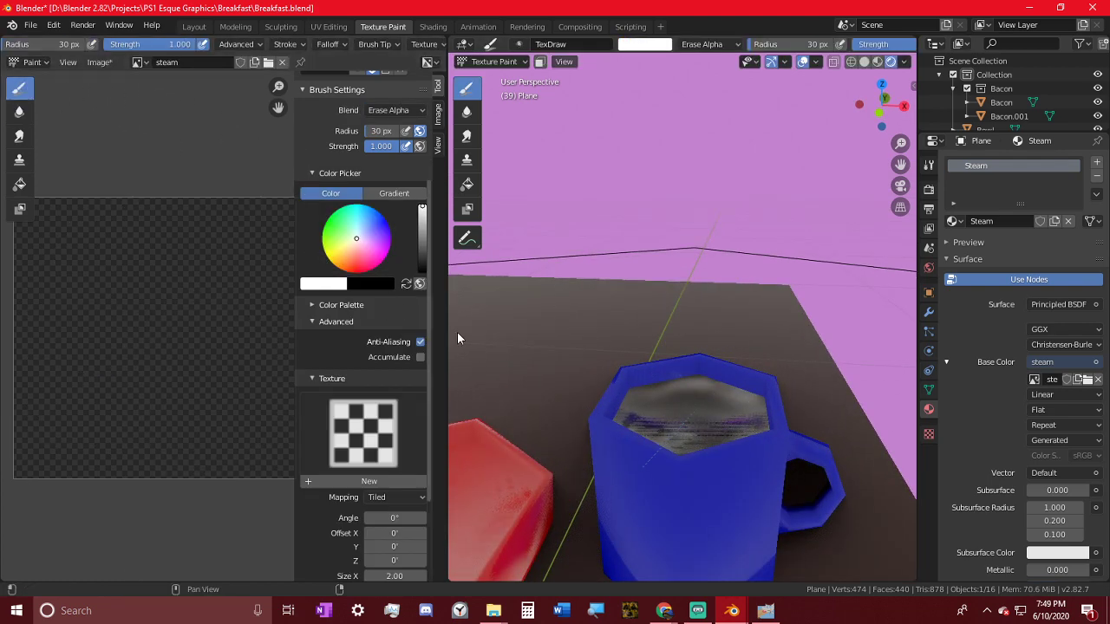
- Unwrap the steam plane's face in Edit Mode so it maps onto the steam image
middle_drag(726, 421, 656, 381)
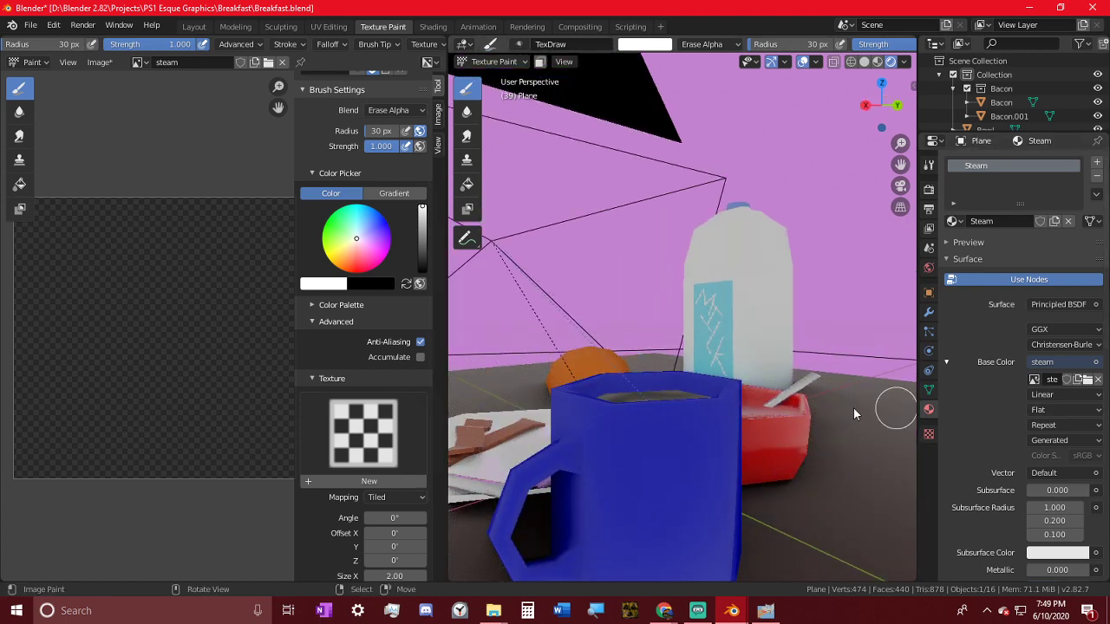
middle_drag(854, 408, 701, 388)
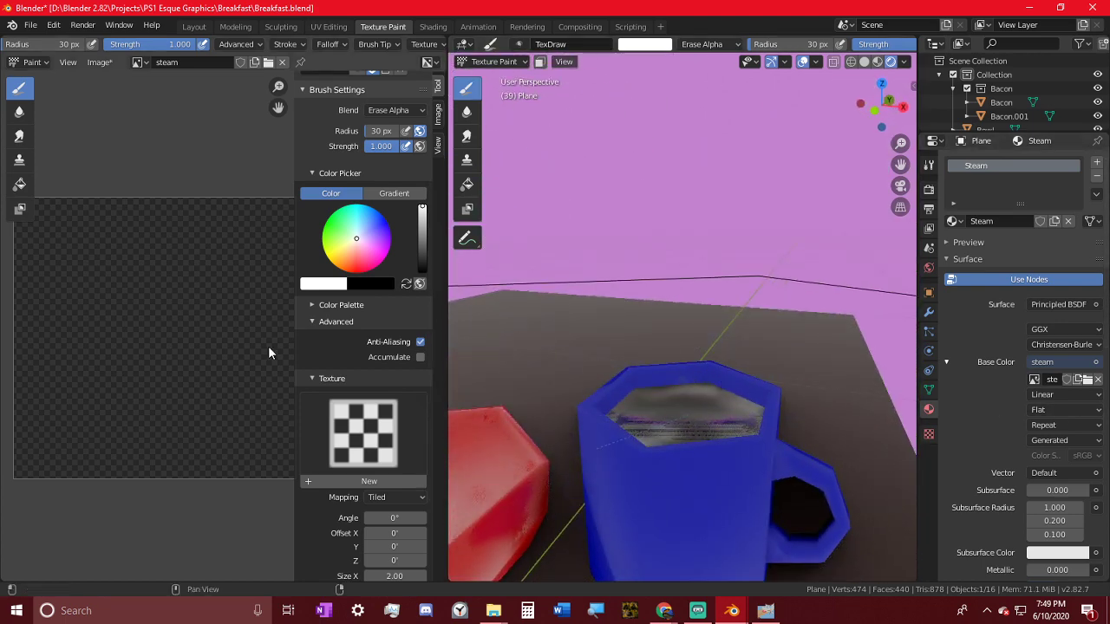
key(Tab)
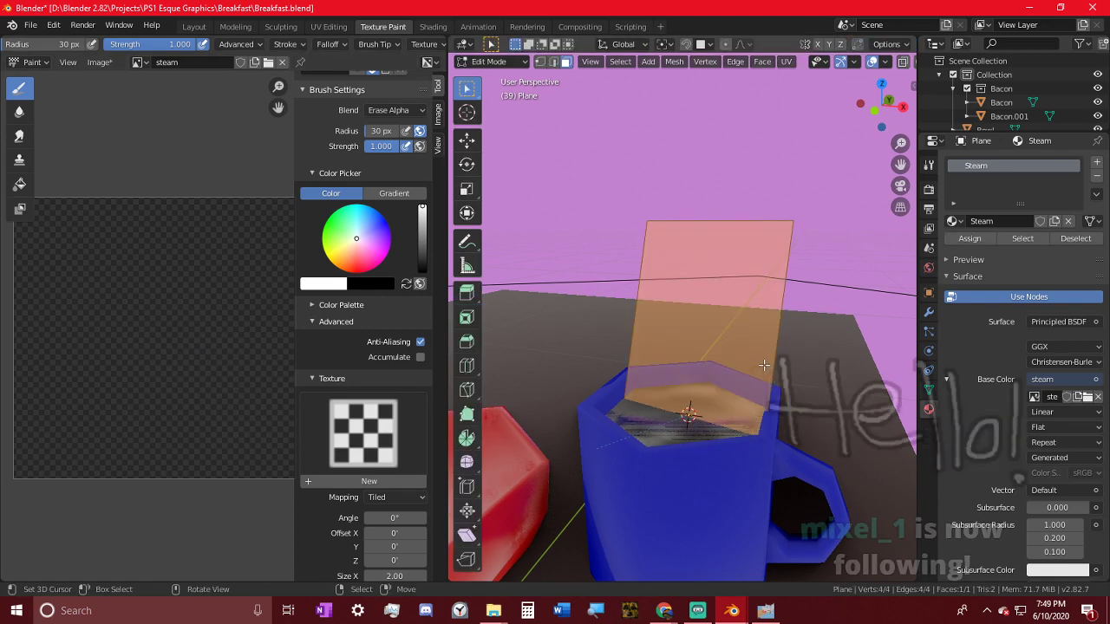
key(u)
click(741, 363)
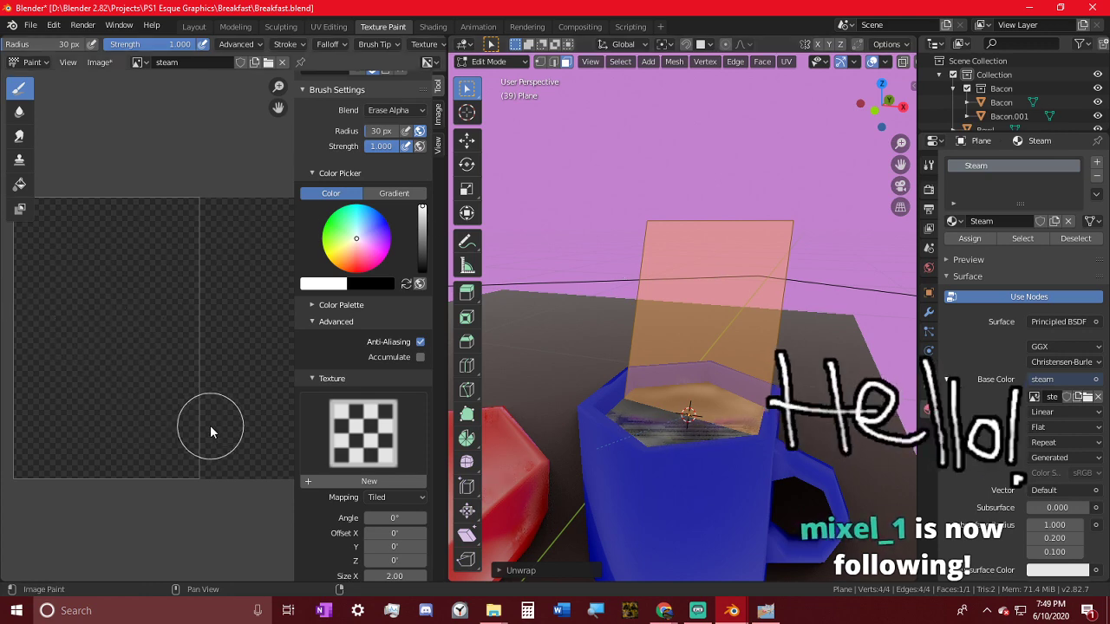
- Set the Draw brush's blend mode to Mix
scroll(384, 199, up, 5)
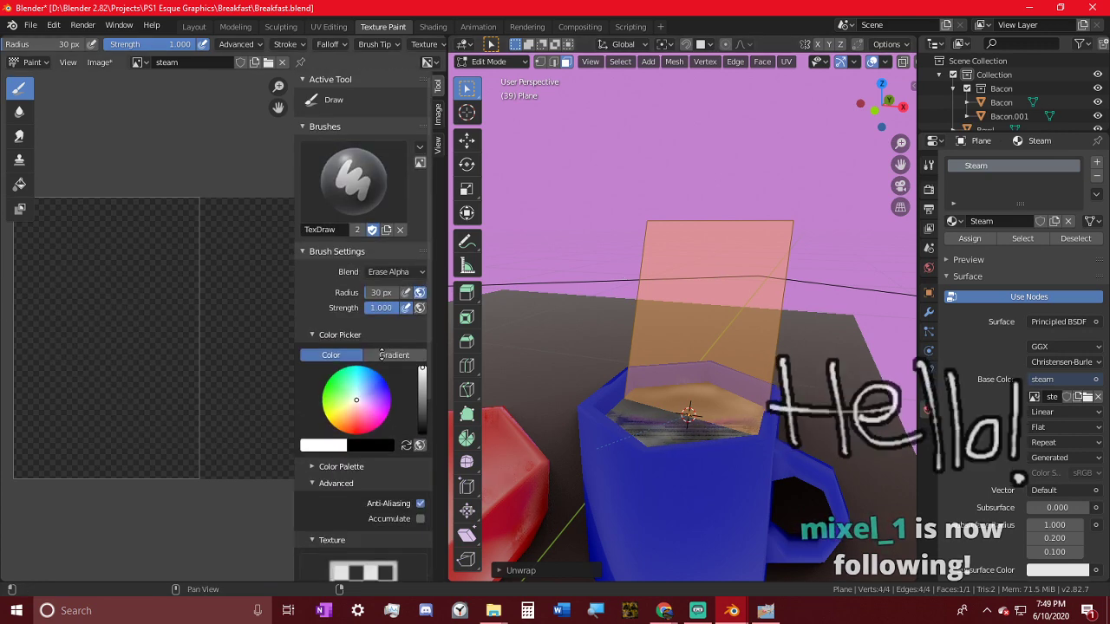
click(396, 272)
click(399, 287)
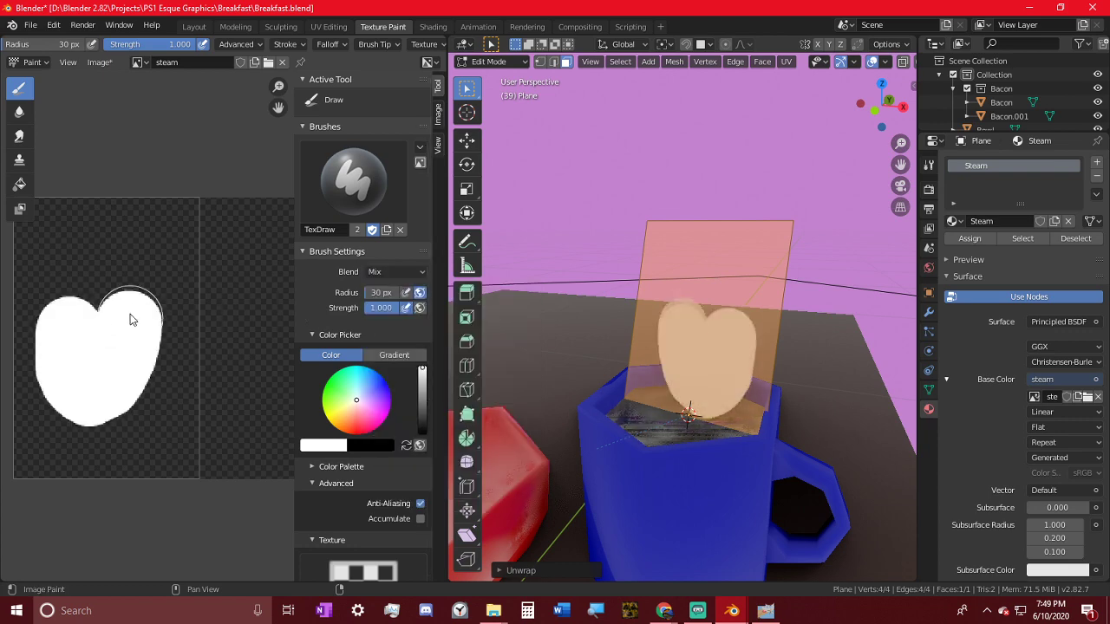
- Use the existing speckled Texture as the Draw brush's texture and texture mask, and paint a white steam column widening at its base
scroll(382, 485, down, 3)
click(368, 506)
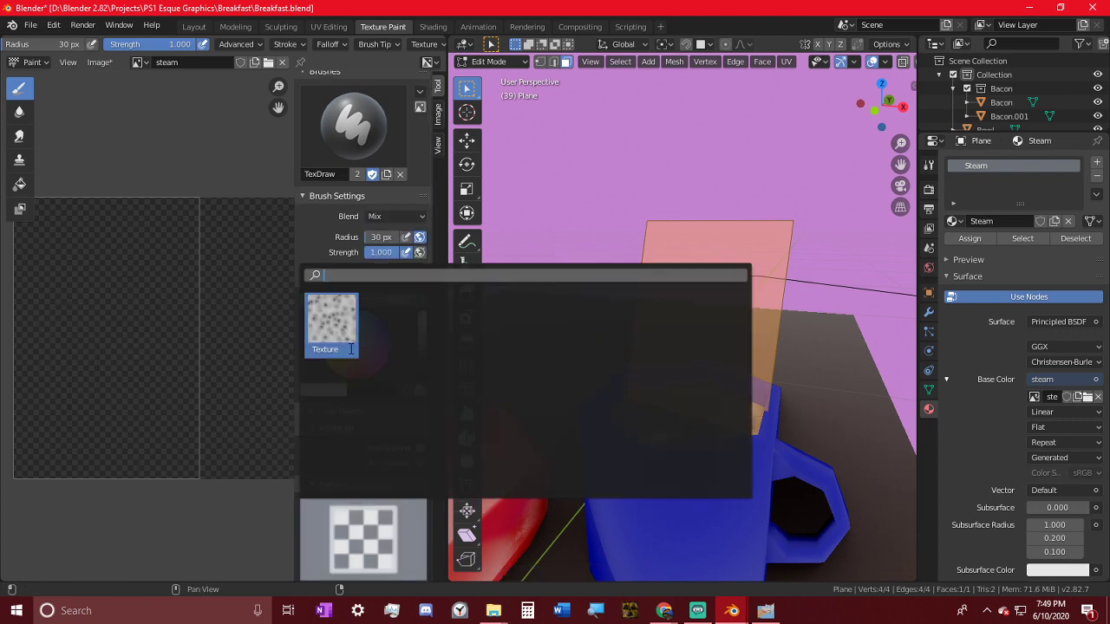
click(337, 309)
scroll(354, 477, down, 5)
click(330, 293)
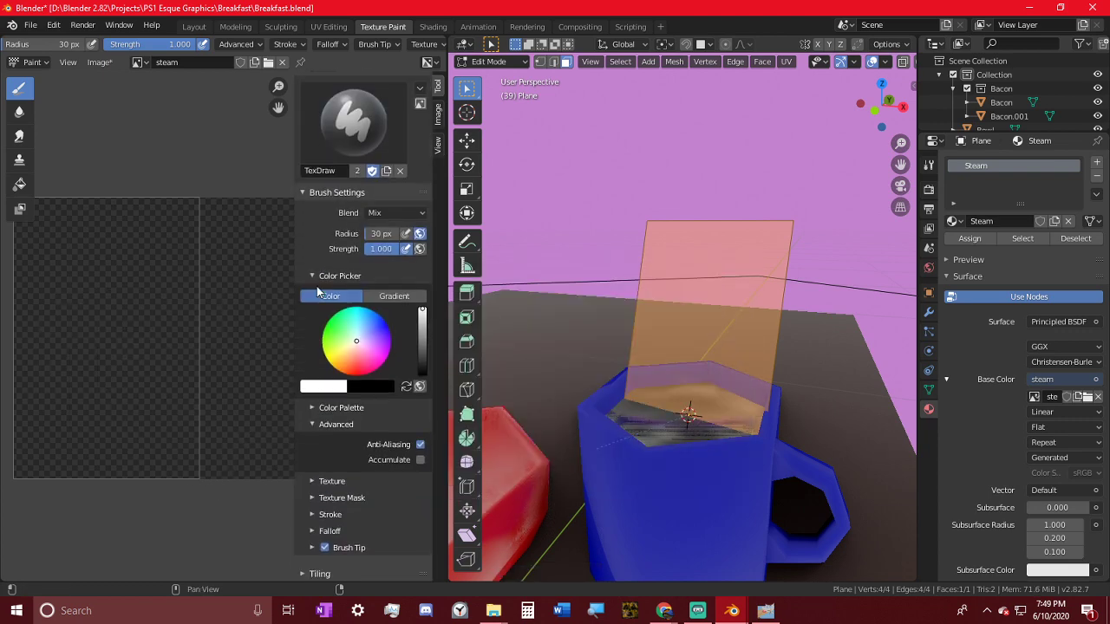
click(356, 503)
click(348, 524)
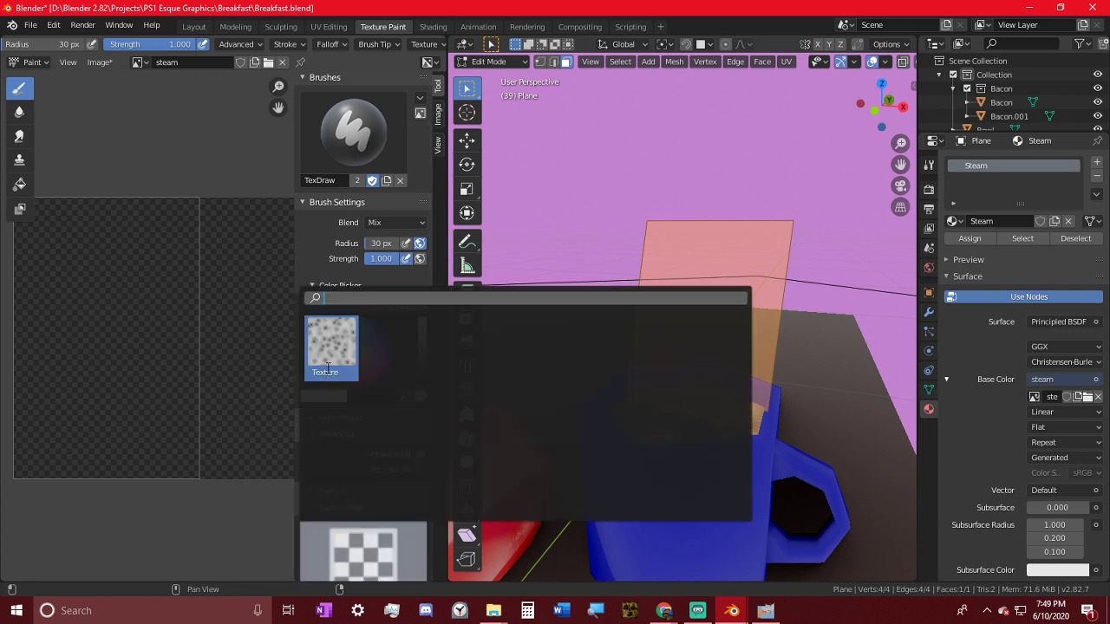
click(327, 369)
mouse_move(114, 318)
mouse_down()
mouse_move(113, 347)
mouse_move(130, 278)
mouse_move(61, 442)
mouse_move(113, 454)
mouse_move(215, 433)
mouse_move(52, 450)
mouse_move(128, 462)
mouse_move(212, 438)
mouse_up()
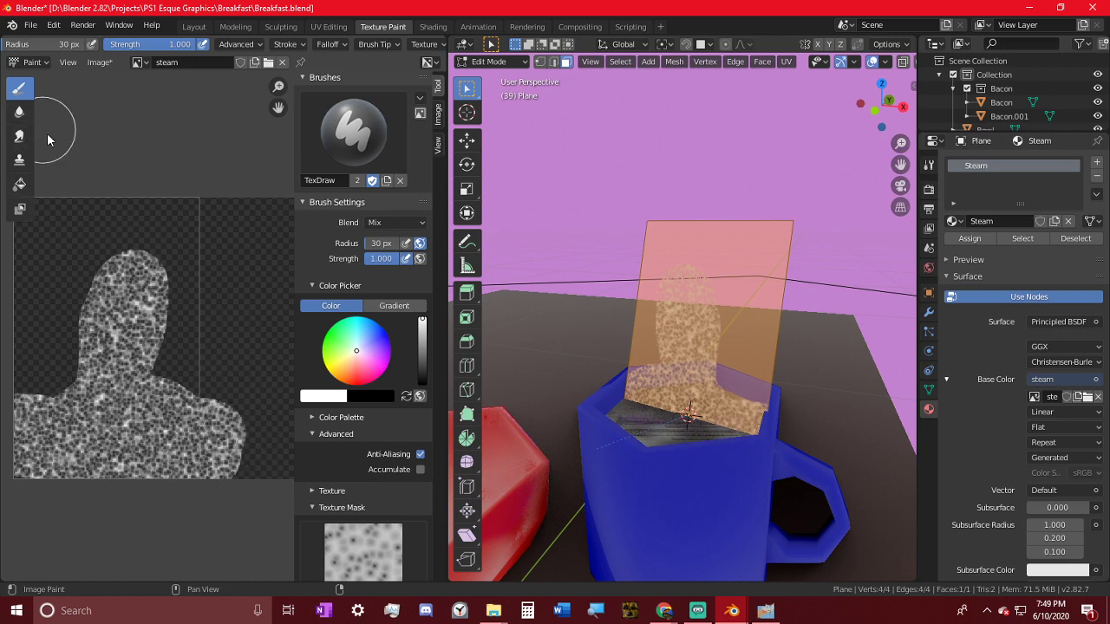
click(25, 116)
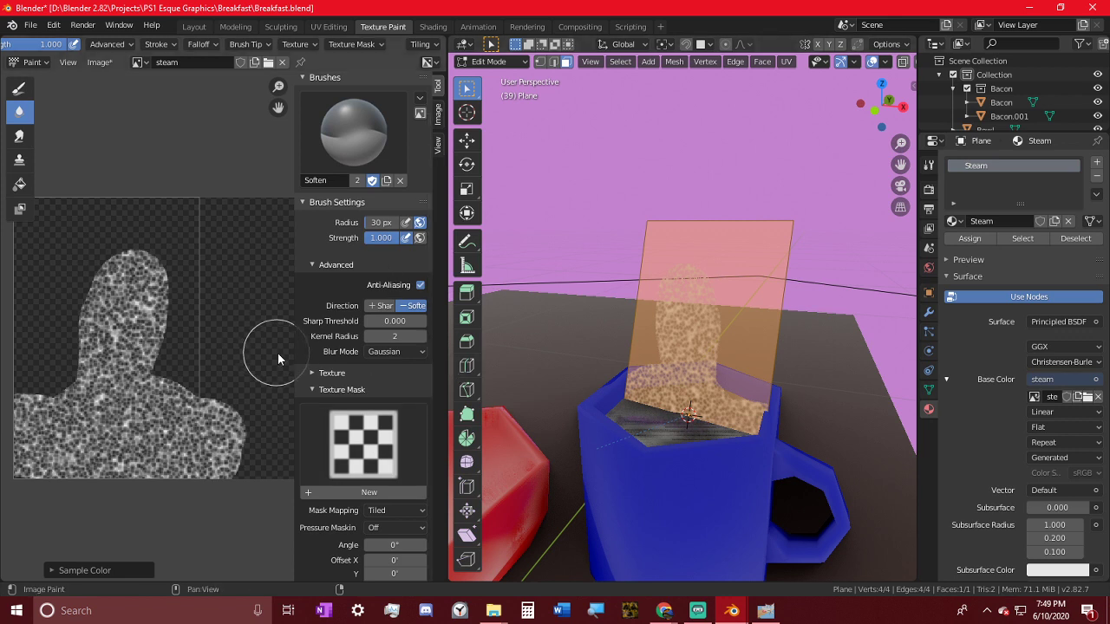
scroll(408, 321, up, 2)
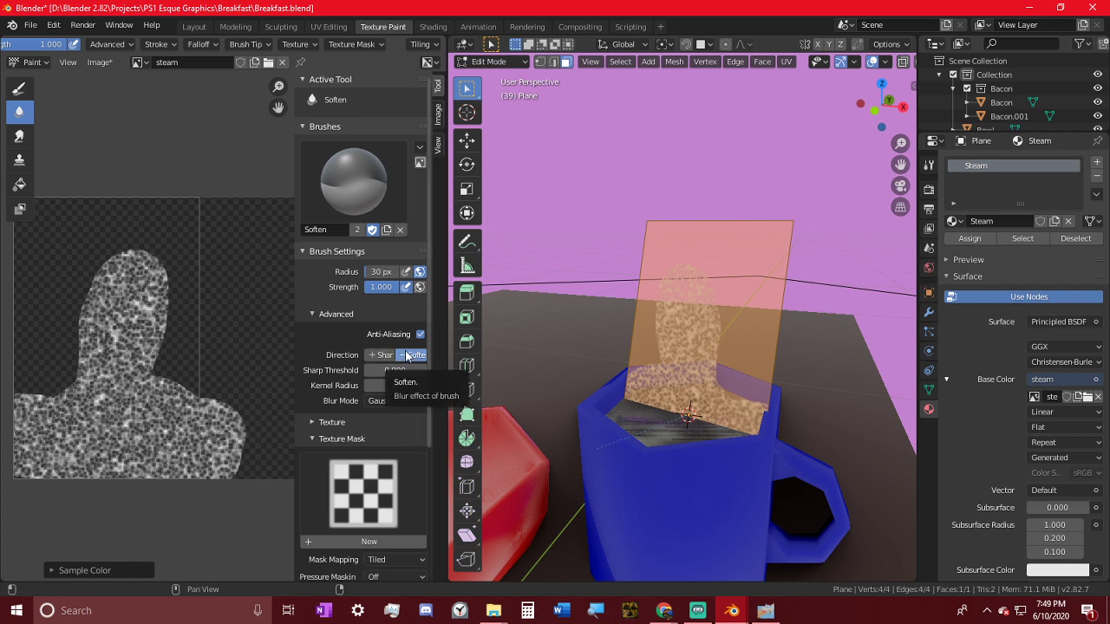
scroll(421, 416, down, 5)
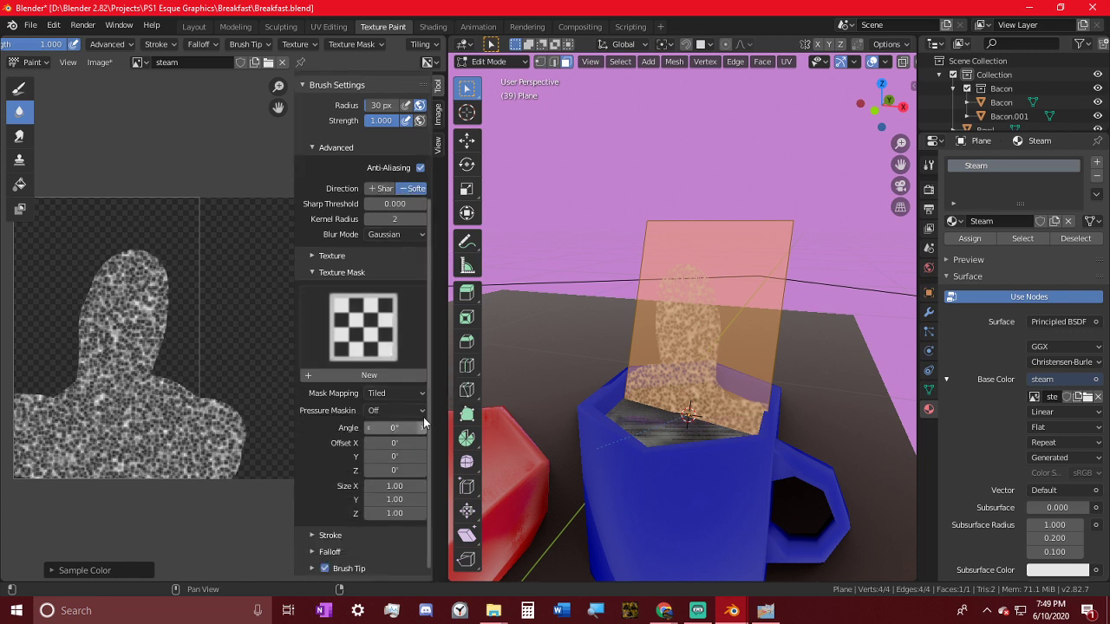
scroll(394, 403, up, 5)
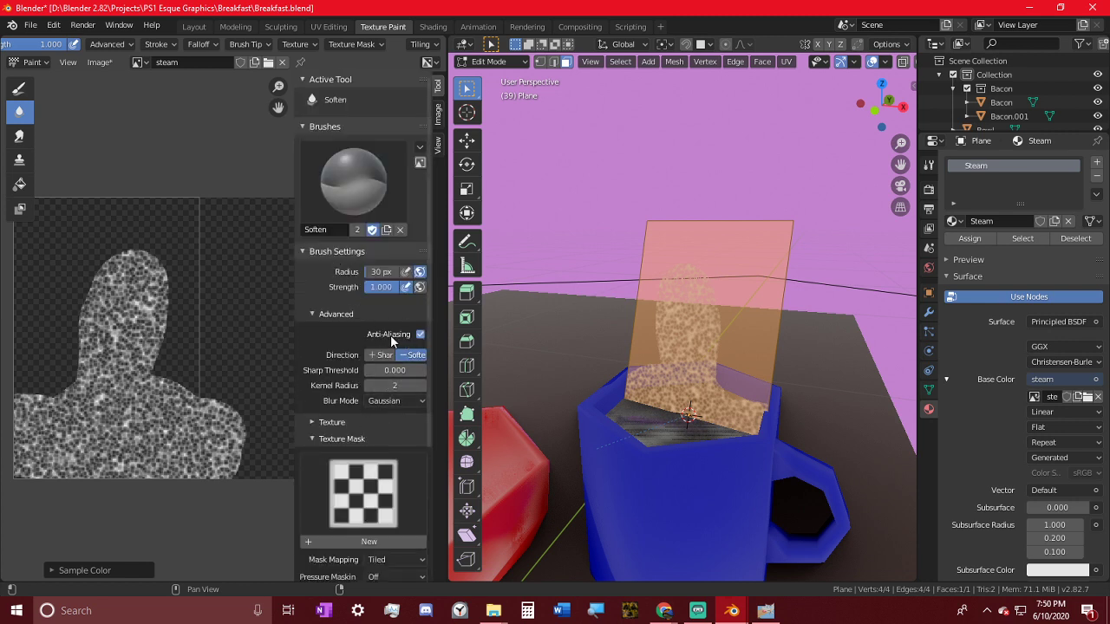
- Switch to the Draw brush and set its blend mode to Erase Alpha
click(19, 89)
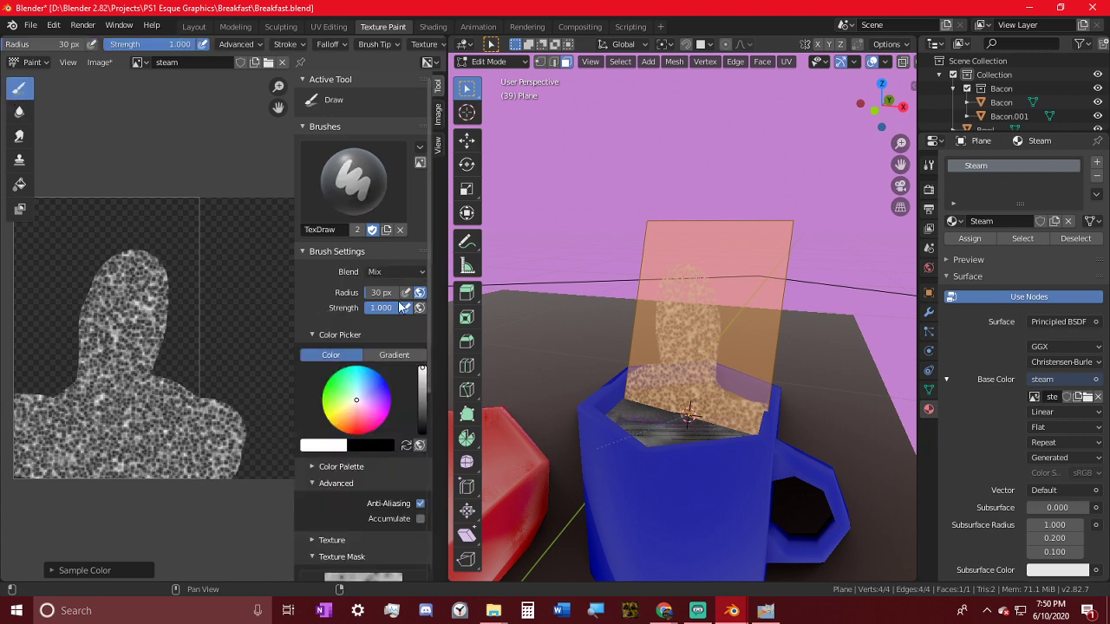
click(406, 272)
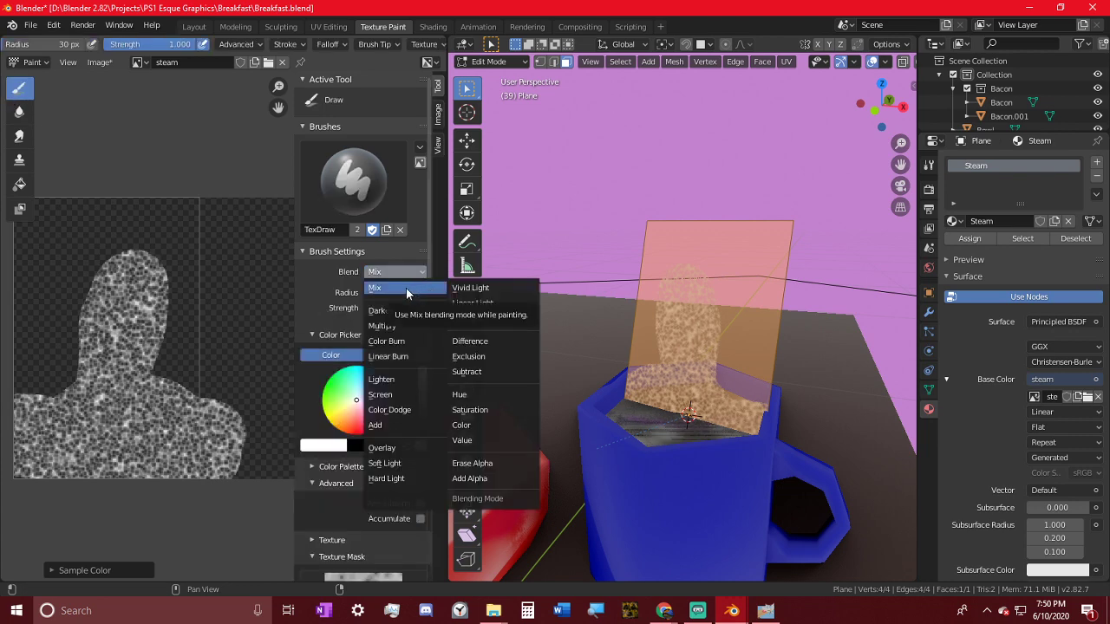
click(486, 463)
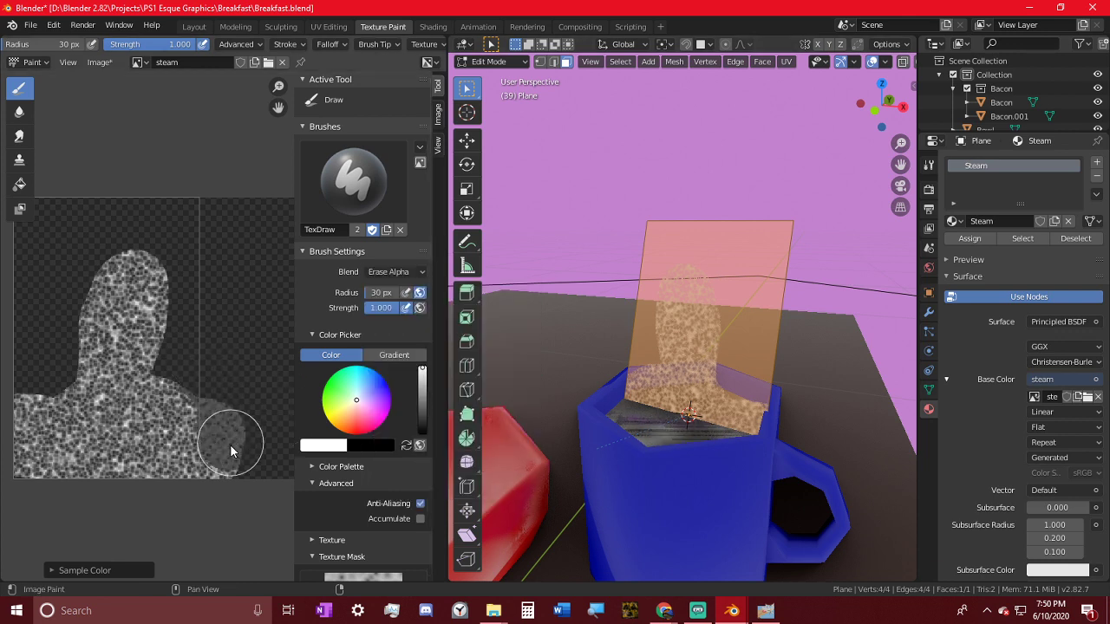
key(shift+f)
click(237, 349)
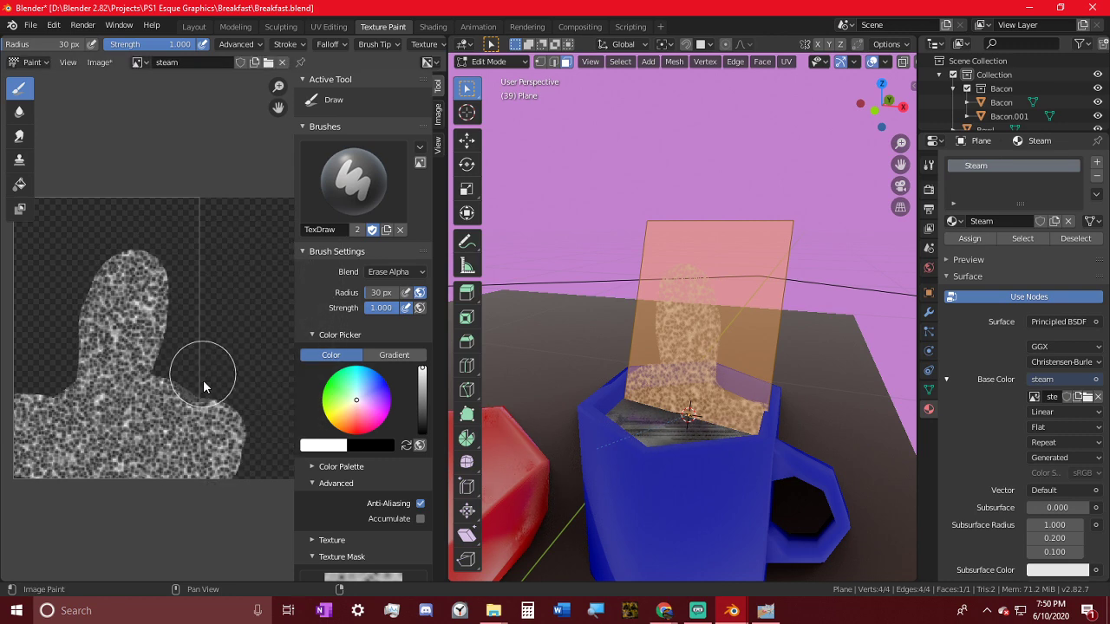
- Remove the Draw brush's texture mask and texture, and erase the outer edges of the painted steam's wide base
scroll(340, 514, down, 4)
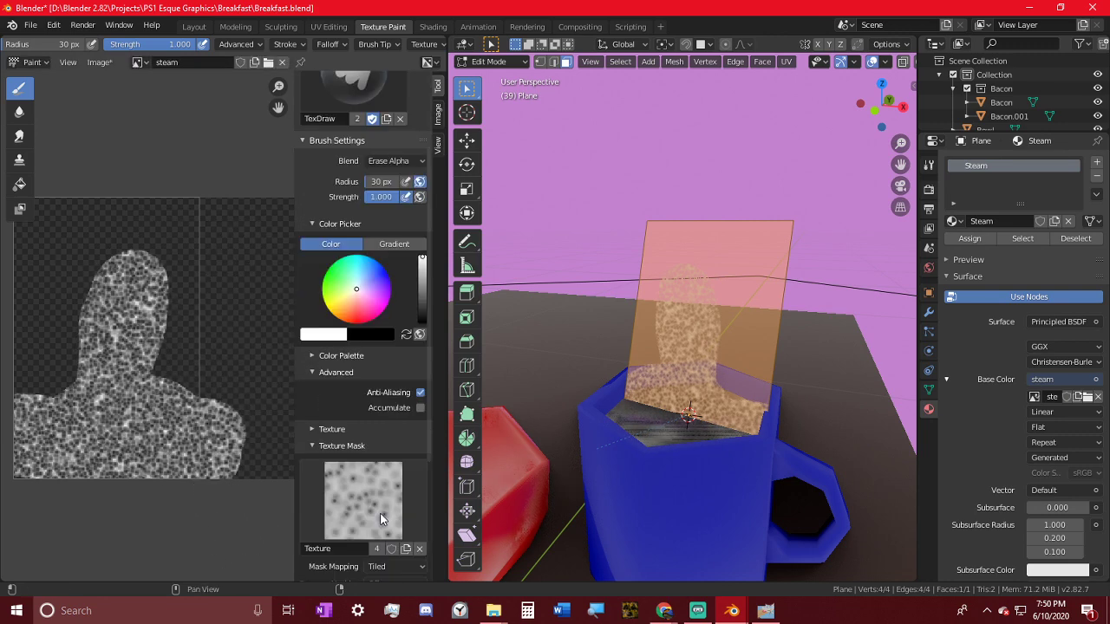
click(418, 523)
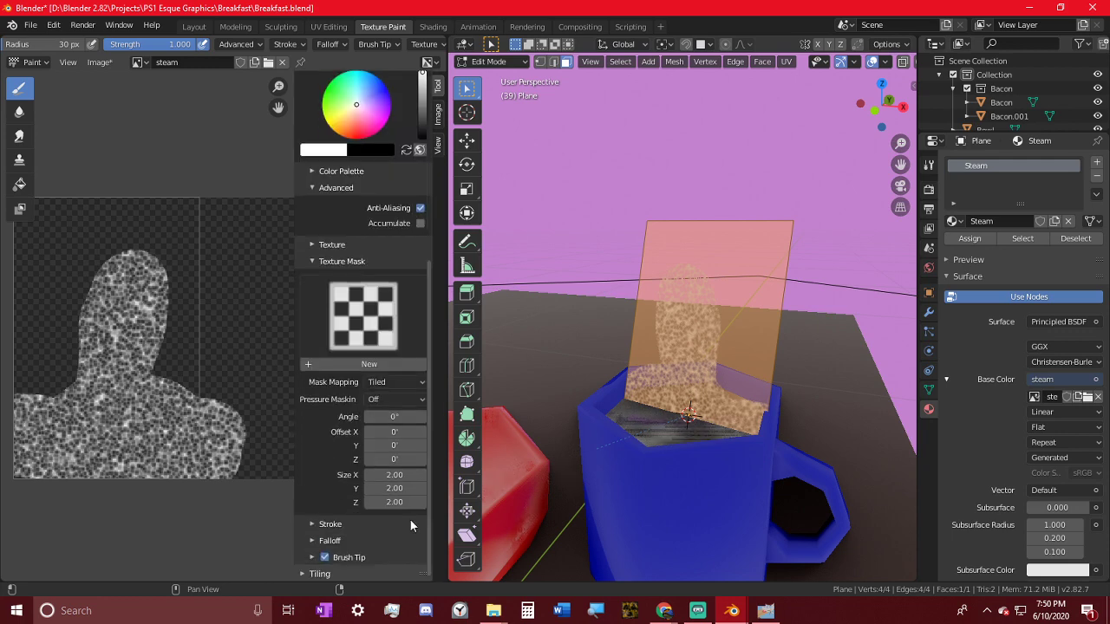
click(341, 261)
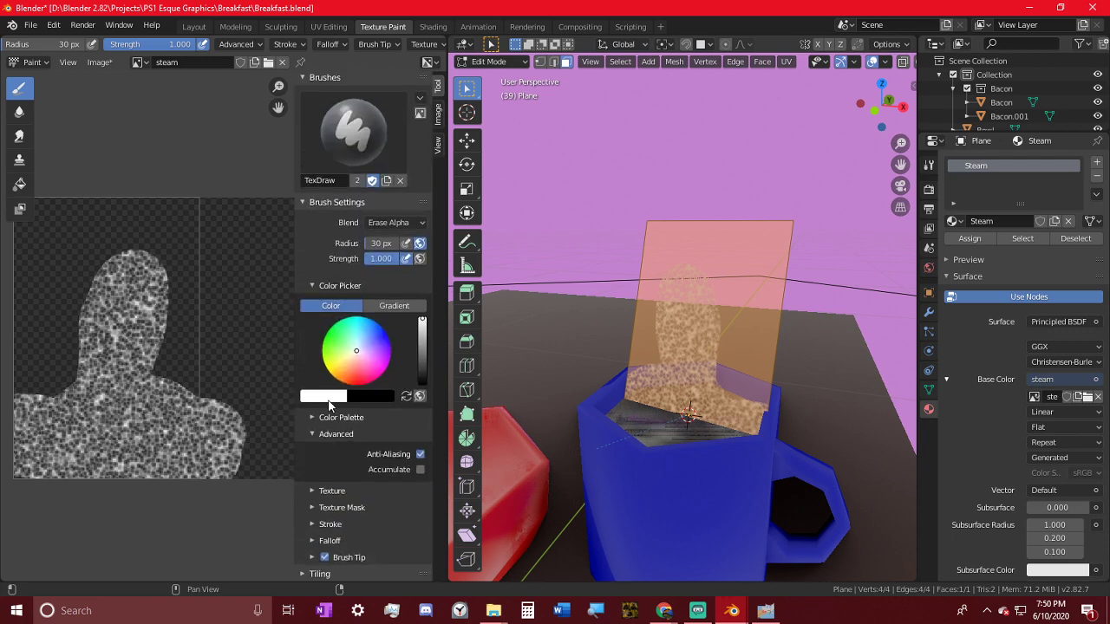
click(334, 490)
scroll(430, 493, down, 3)
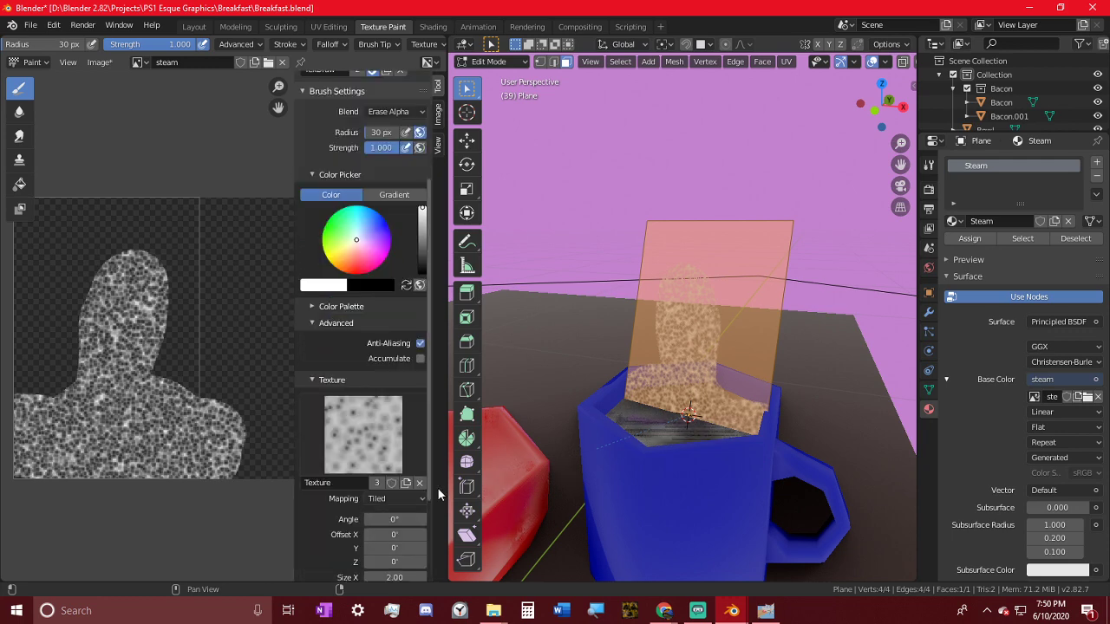
click(420, 484)
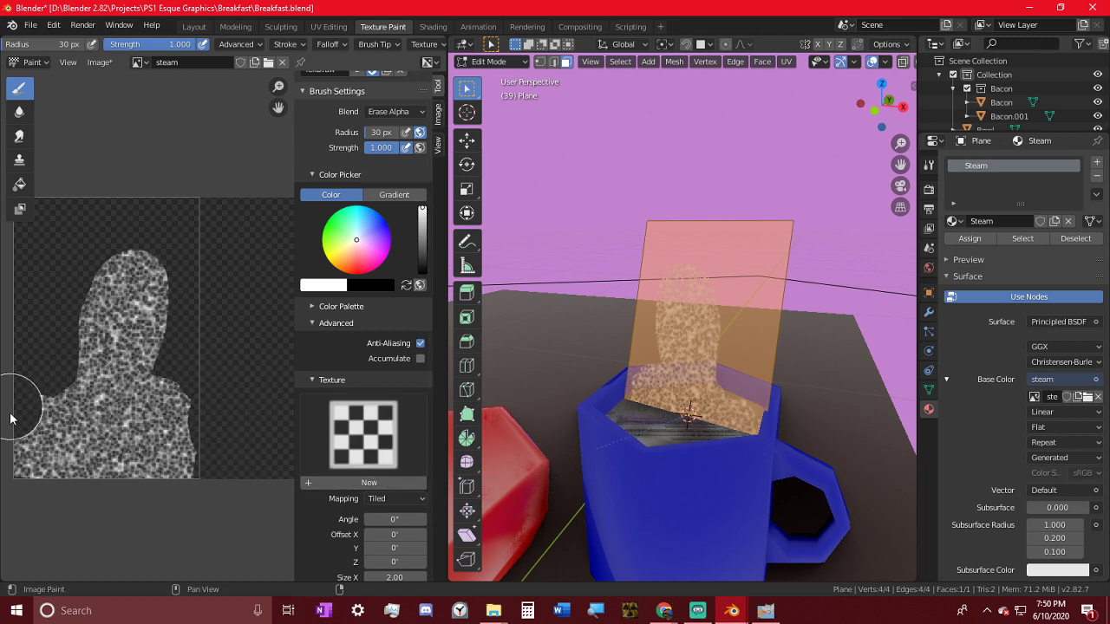
drag(10, 419, 0, 501)
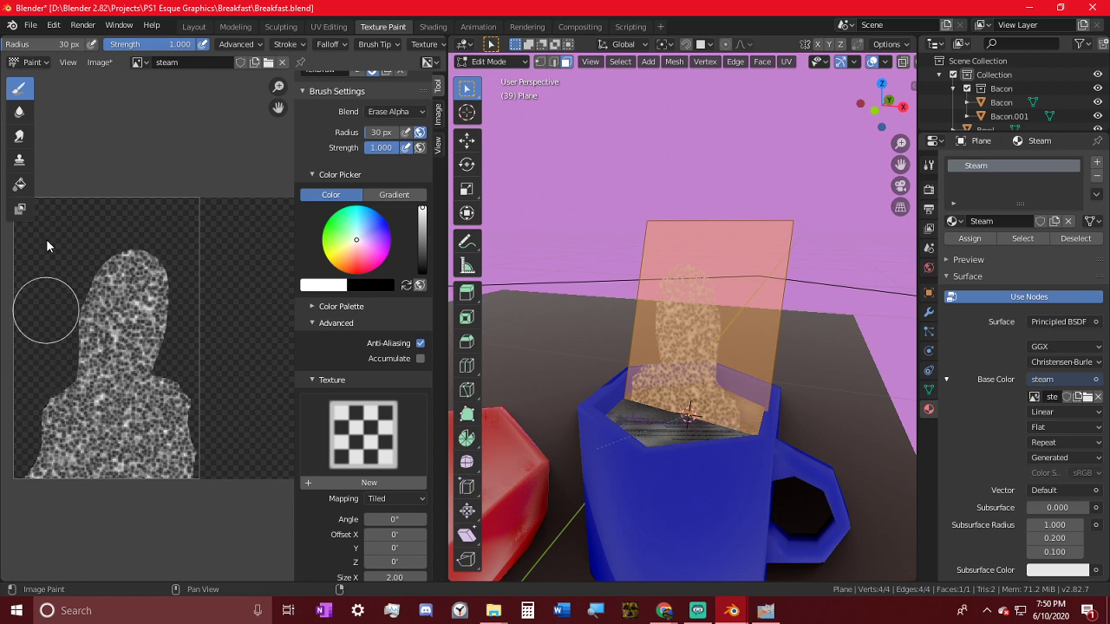
- Blur the whole painted steam column with the Soften brush at a 60 px radius
click(19, 133)
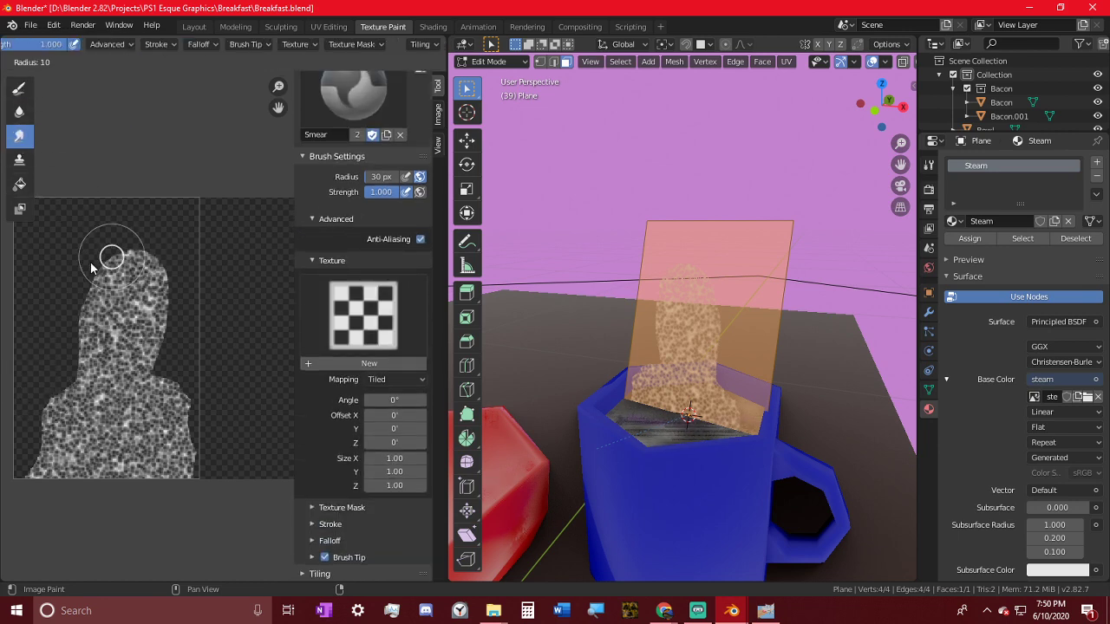
click(92, 266)
click(19, 118)
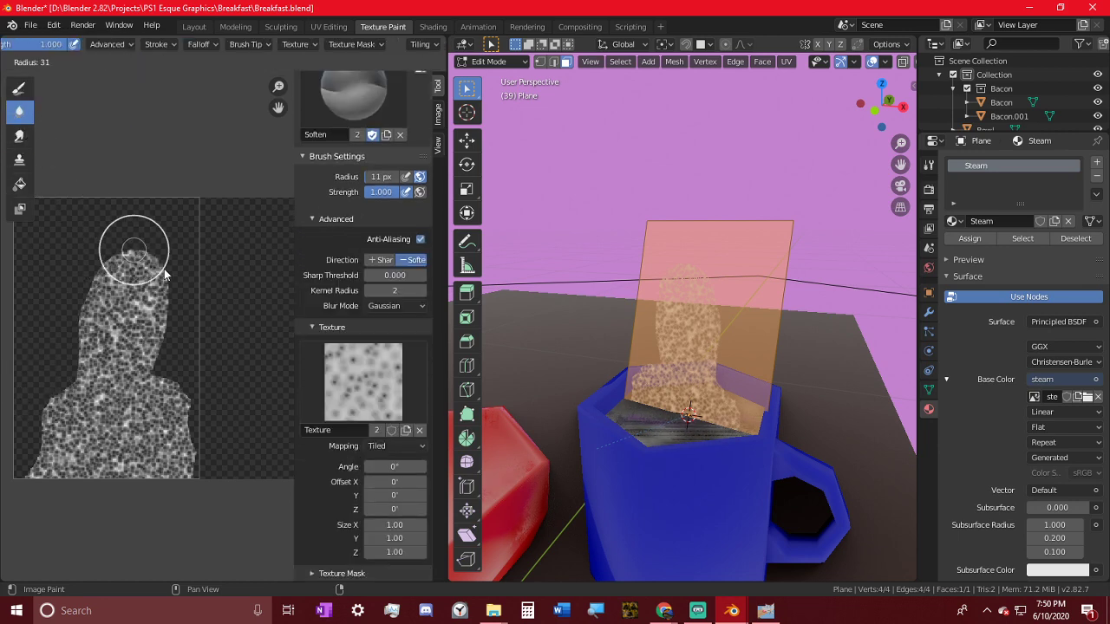
mouse_move(137, 243)
mouse_down()
mouse_move(87, 444)
mouse_move(189, 472)
mouse_move(98, 254)
mouse_move(52, 458)
mouse_move(165, 407)
mouse_move(168, 258)
mouse_move(142, 508)
mouse_move(141, 278)
mouse_move(202, 576)
mouse_up()
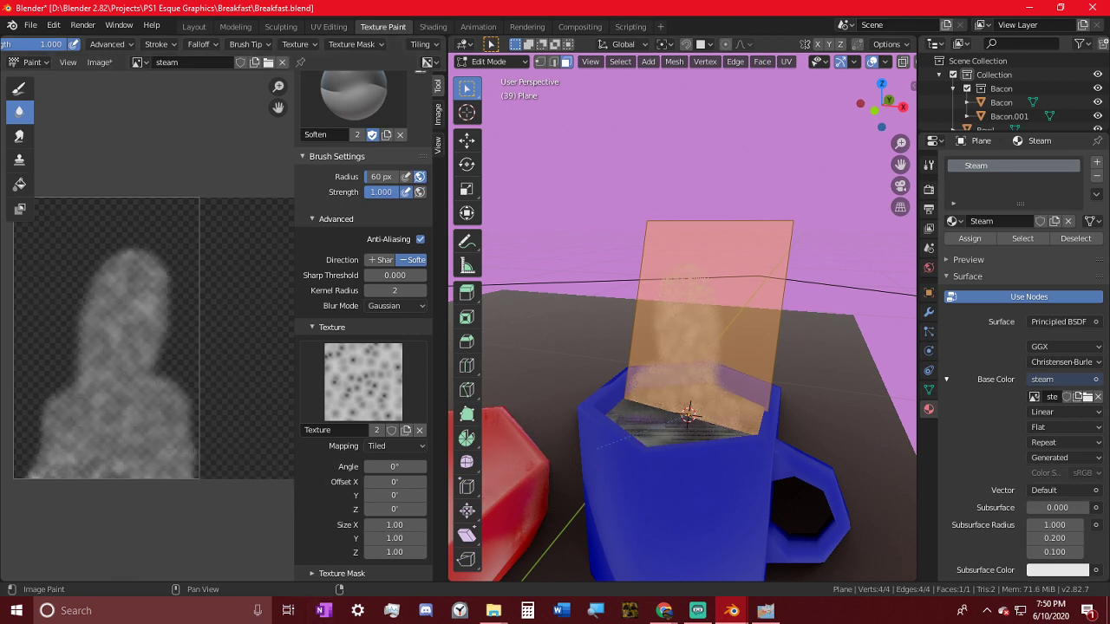
- Set the Smear brush's radius to 27 px and smear the steam upward from its base
click(19, 135)
key(f)
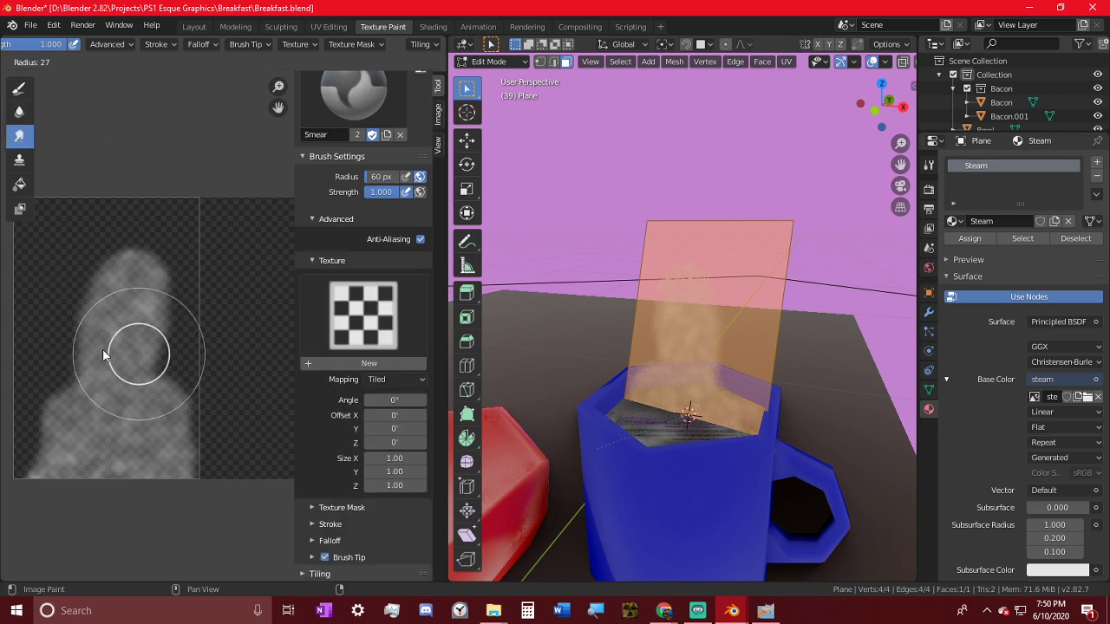
click(108, 356)
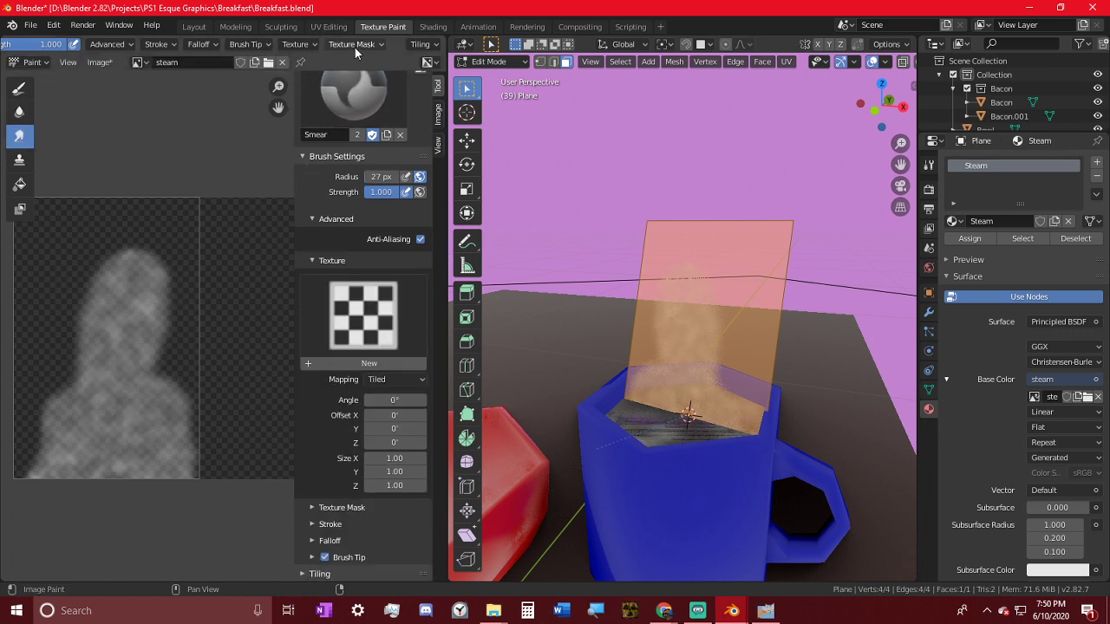
drag(126, 465, 125, 301)
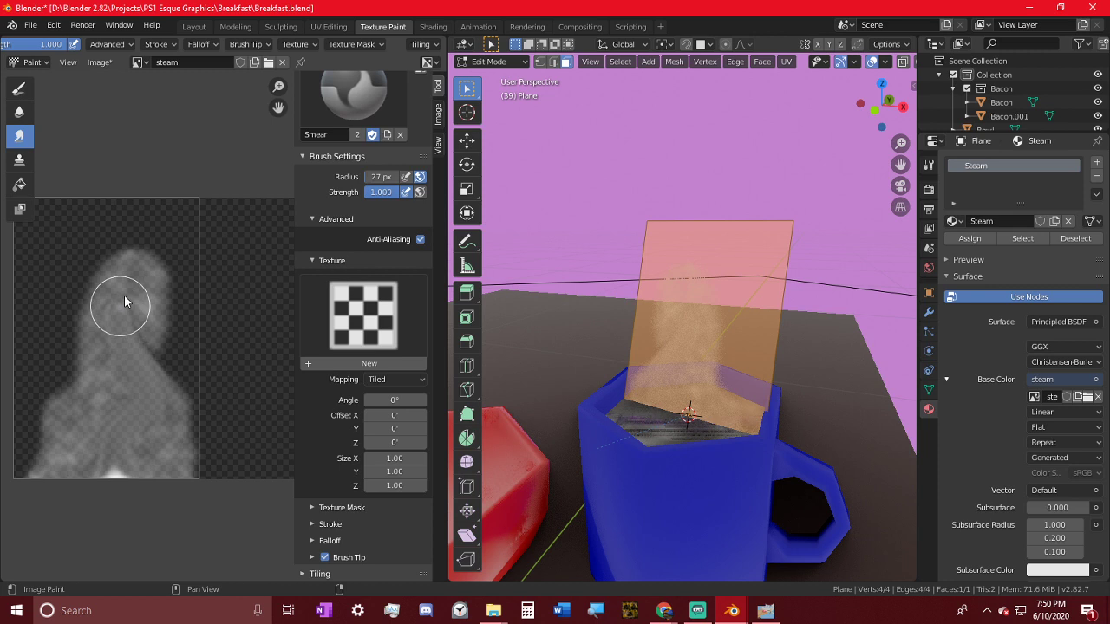
mouse_move(78, 484)
mouse_down()
mouse_move(69, 462)
mouse_move(87, 376)
mouse_up()
key(ctrl+z)
key(ctrl+z)
click(90, 444)
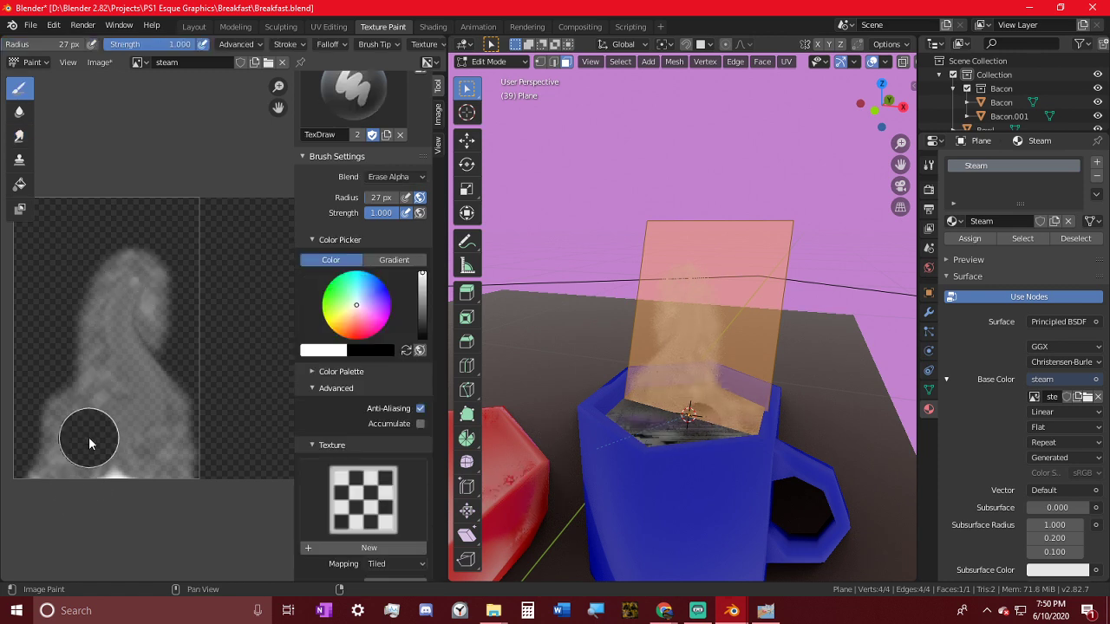
drag(89, 439, 116, 301)
key(ctrl+z)
click(26, 141)
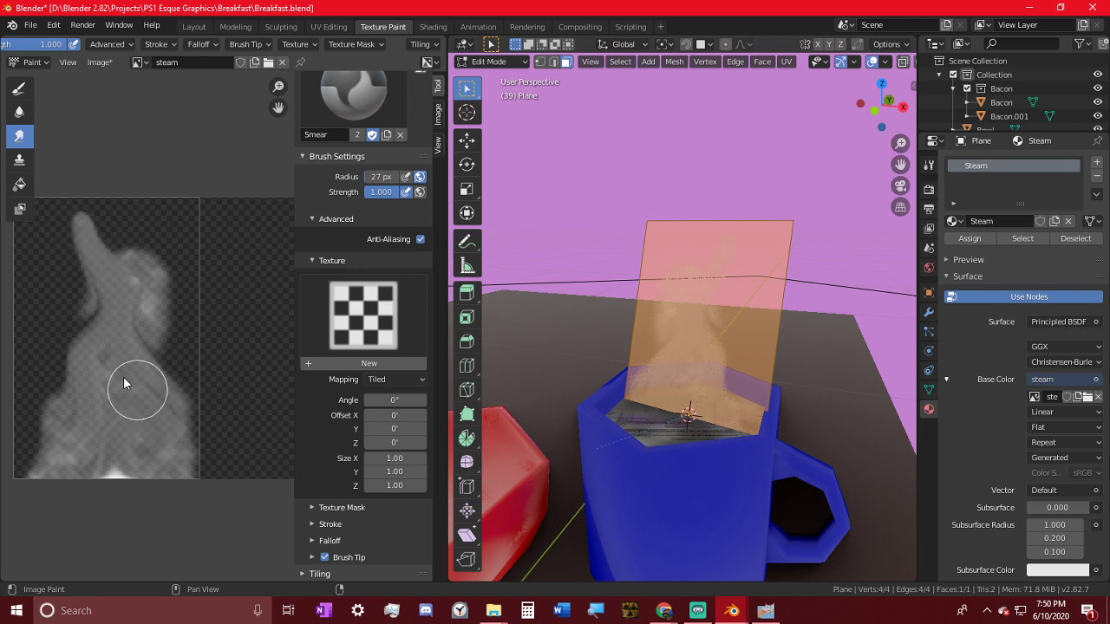
- Smear both sides and the middle of the steam upward into curling wisps reaching the image's upper edge
drag(56, 436, 70, 222)
drag(190, 449, 174, 230)
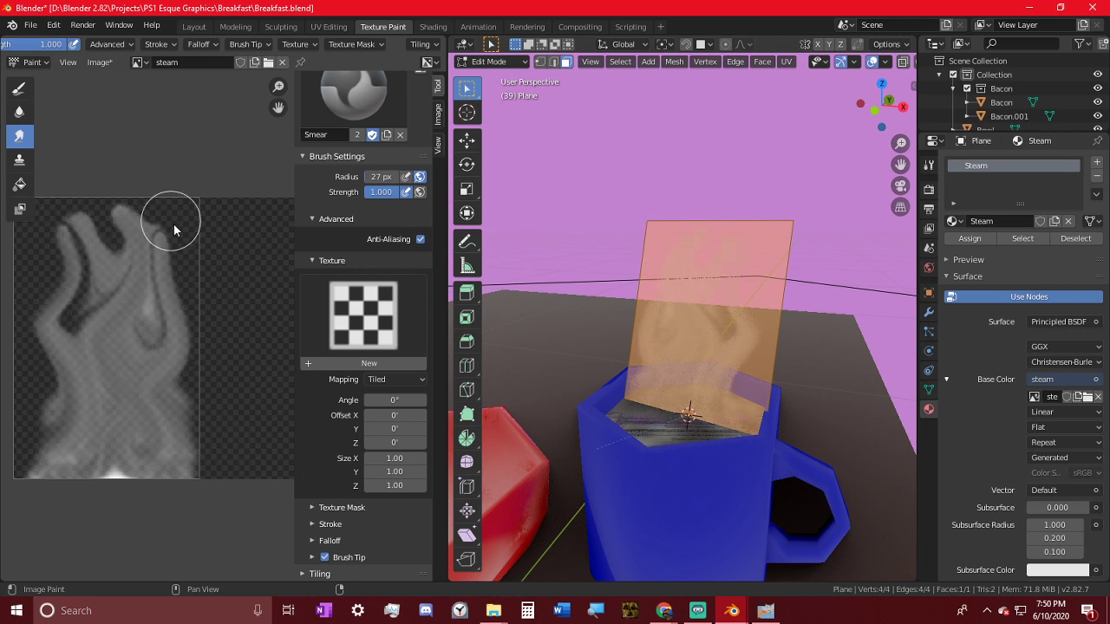
drag(115, 413, 124, 248)
mouse_move(153, 441)
mouse_down()
mouse_move(119, 307)
mouse_move(134, 229)
mouse_up()
mouse_move(69, 428)
mouse_down()
mouse_move(69, 325)
mouse_move(154, 283)
mouse_up()
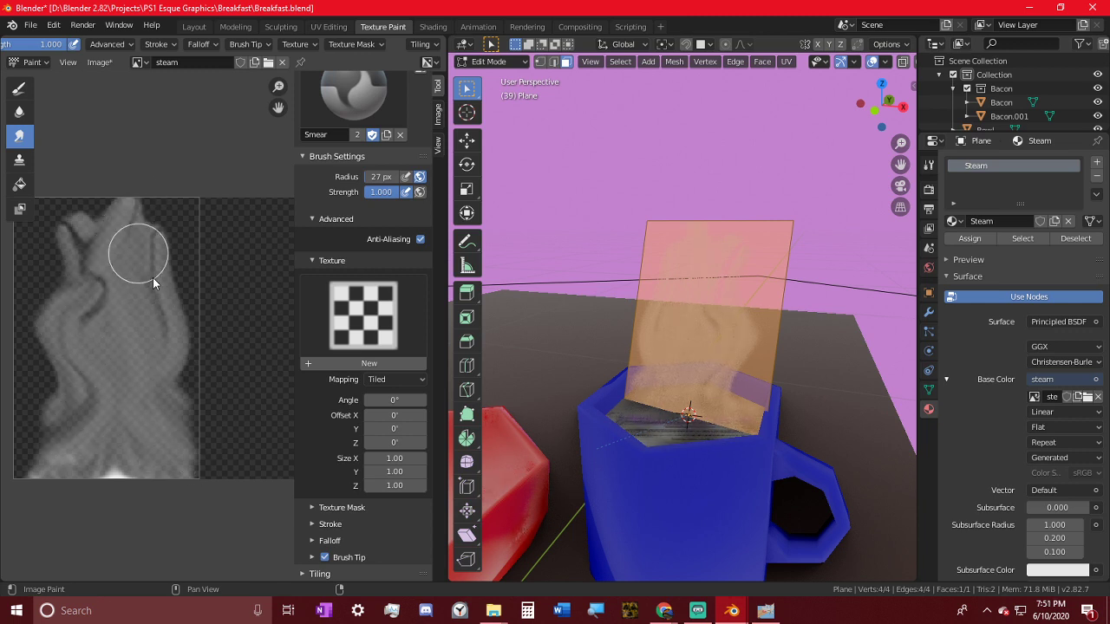
mouse_move(134, 185)
mouse_down()
mouse_move(154, 214)
mouse_move(139, 276)
mouse_up()
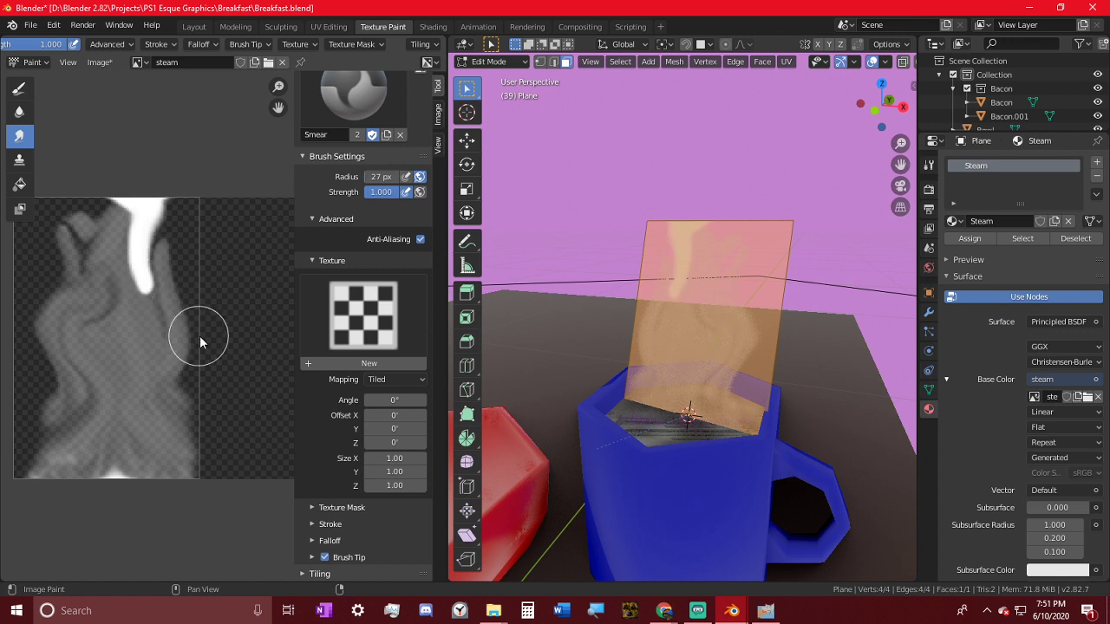
key(ctrl+z)
mouse_move(131, 212)
mouse_down()
mouse_move(134, 255)
mouse_move(107, 273)
mouse_up()
key(ctrl+z)
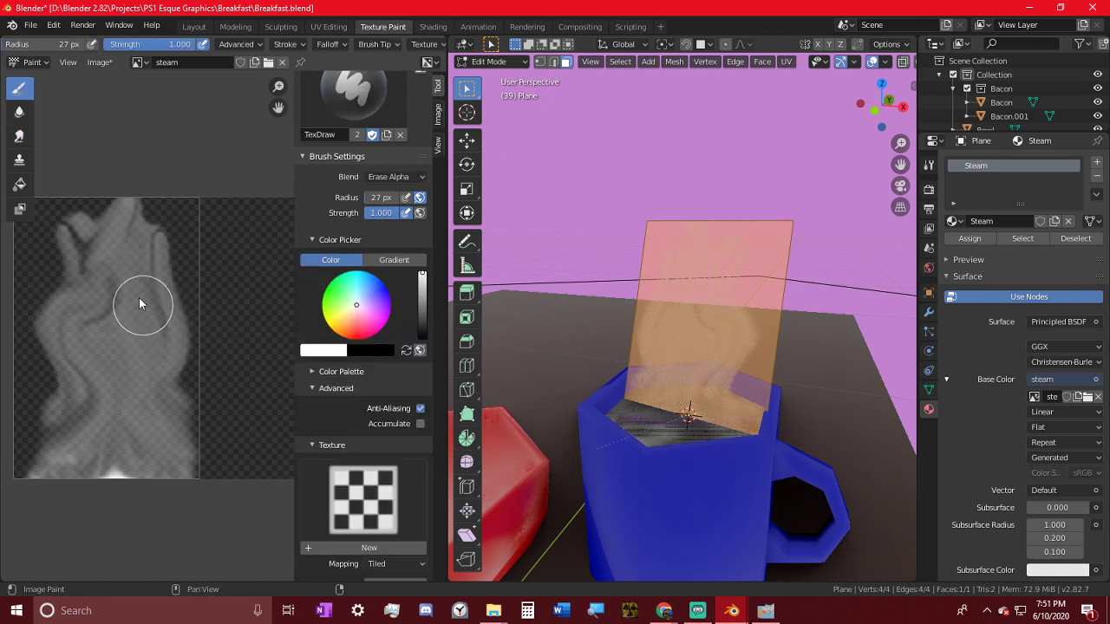
mouse_move(119, 215)
mouse_down()
mouse_move(129, 355)
mouse_move(126, 234)
mouse_up()
- Smear long upward strokes across the steam's full width with the Smear brush, pulling it into thin vertical strands
click(19, 135)
drag(108, 356, 82, 207)
mouse_move(79, 280)
mouse_down()
mouse_move(99, 228)
mouse_move(90, 189)
mouse_up()
mouse_move(201, 411)
mouse_down()
mouse_move(137, 307)
mouse_move(144, 198)
mouse_up()
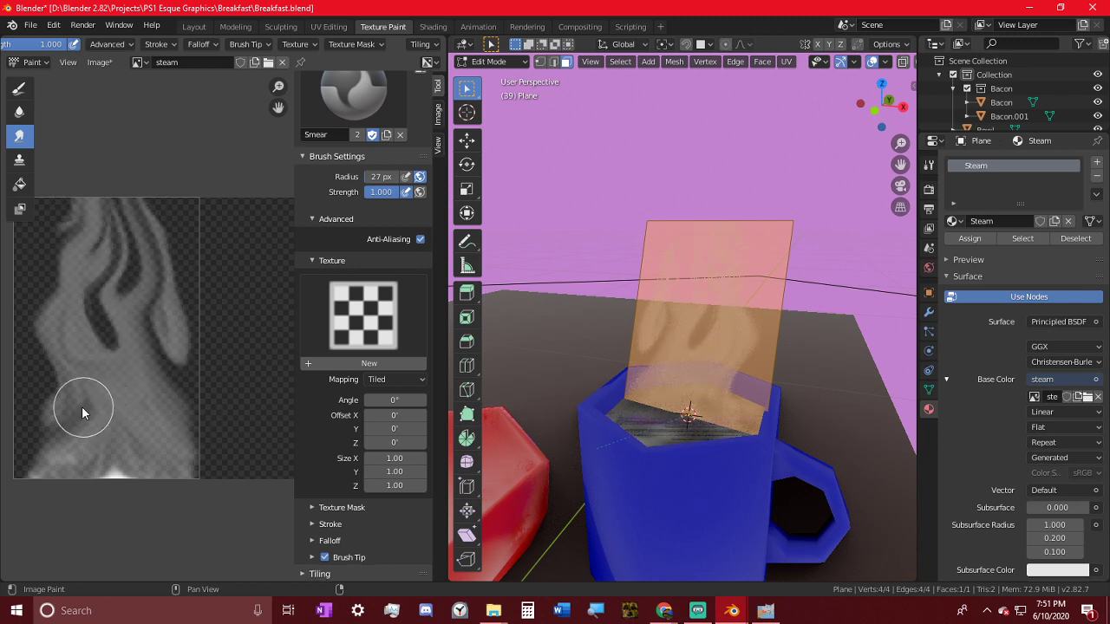
mouse_move(35, 399)
mouse_down()
mouse_move(79, 385)
mouse_move(92, 277)
mouse_up()
mouse_move(71, 408)
mouse_down()
mouse_move(60, 248)
mouse_move(78, 215)
mouse_up()
drag(154, 384, 139, 221)
mouse_move(176, 401)
mouse_down()
mouse_move(154, 277)
mouse_move(159, 340)
mouse_move(79, 391)
mouse_move(93, 236)
mouse_move(22, 284)
mouse_up()
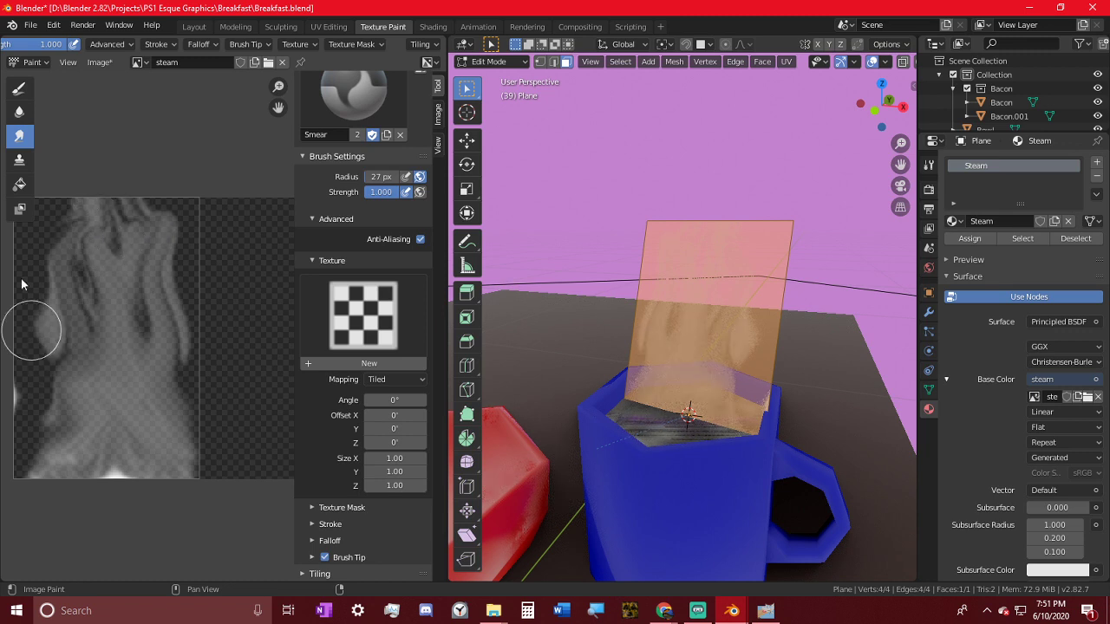
- Leave Edit Mode and erase both sides of the steam's upper part with the Draw brush, tapering it to a narrow tip
click(19, 87)
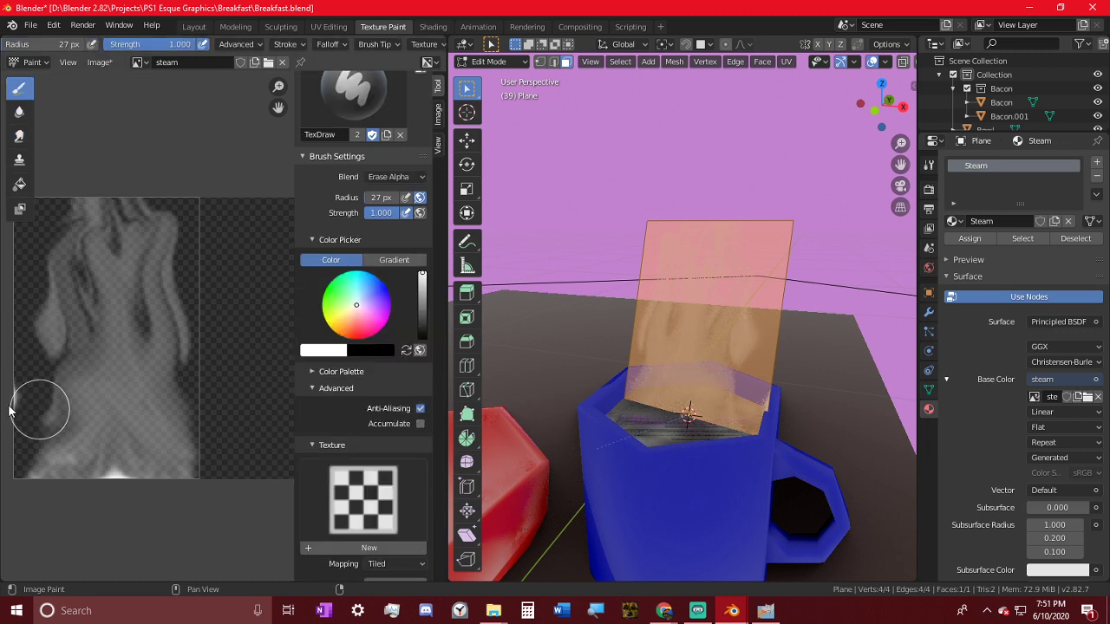
mouse_move(15, 399)
middle_down()
mouse_move(69, 390)
mouse_move(61, 408)
middle_up()
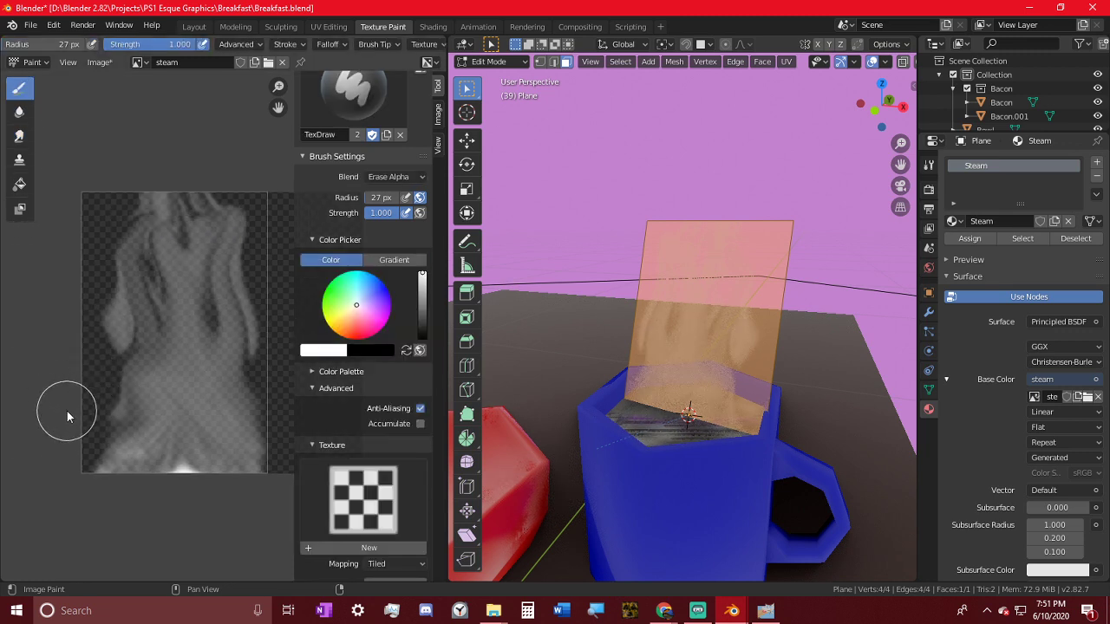
mouse_move(607, 347)
middle_down()
mouse_move(686, 394)
mouse_move(767, 399)
mouse_move(689, 375)
mouse_move(786, 377)
mouse_move(789, 353)
mouse_move(500, 238)
middle_up()
key(Tab)
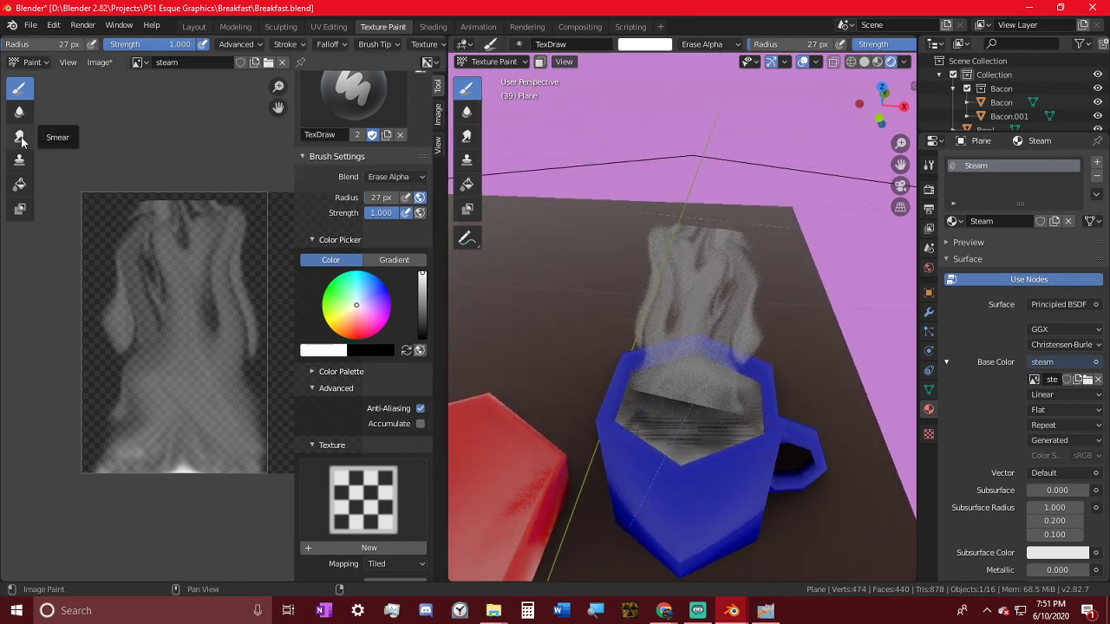
drag(101, 318, 193, 110)
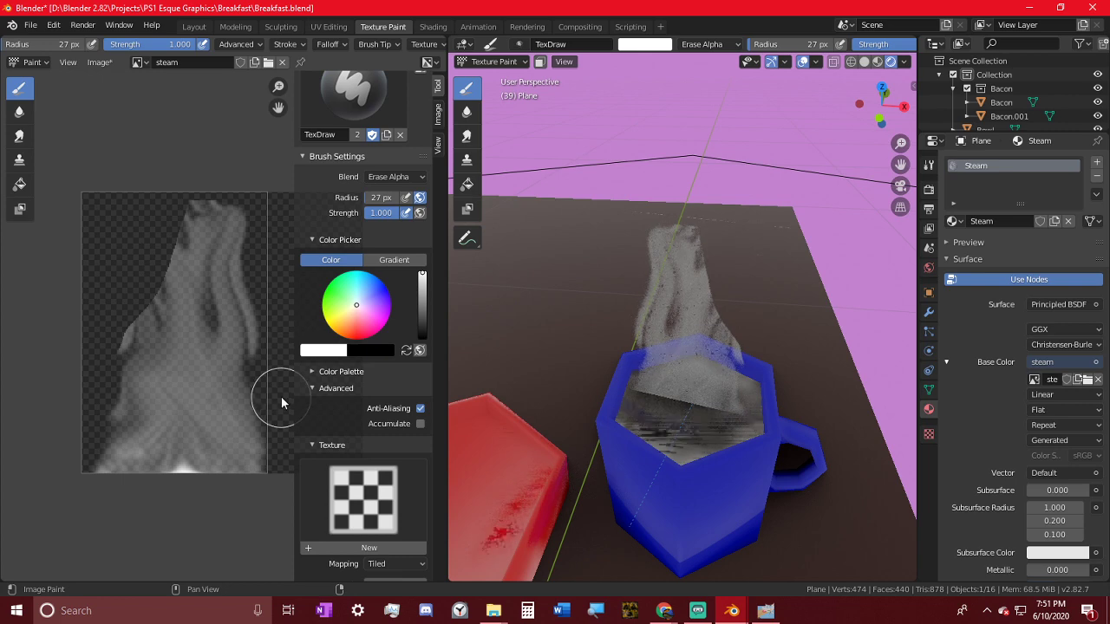
drag(286, 389, 235, 210)
- Smear the steam's narrow tip up and outward into wisps, and deselect the steam plane's geometry in Edit Mode
click(26, 138)
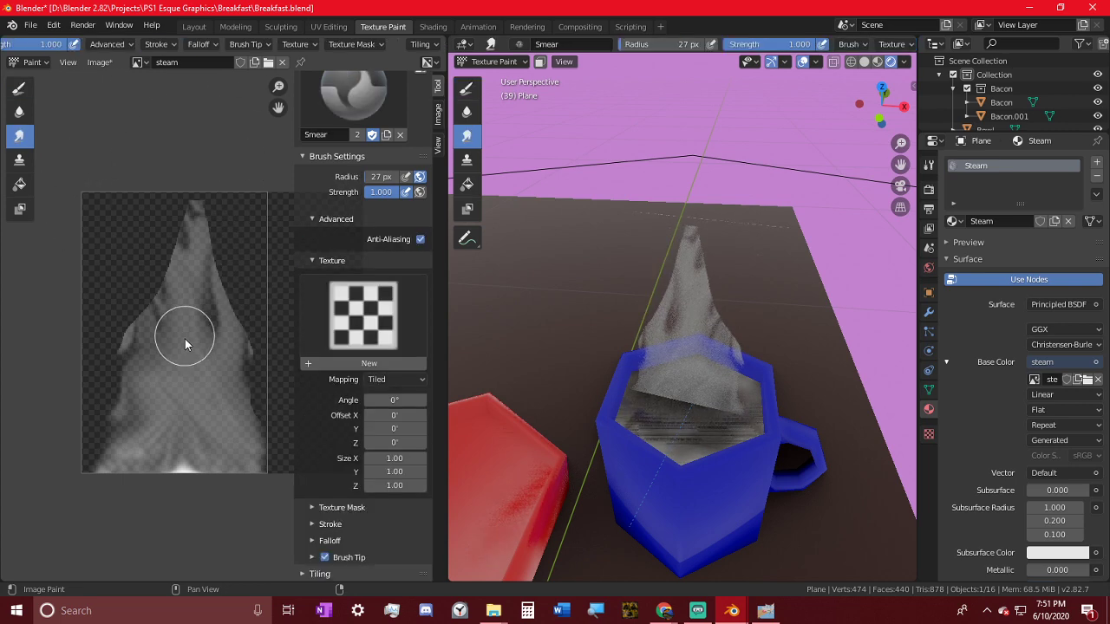
mouse_move(213, 259)
mouse_down()
mouse_move(233, 195)
mouse_move(202, 295)
mouse_move(170, 208)
mouse_up()
key(alt+a)
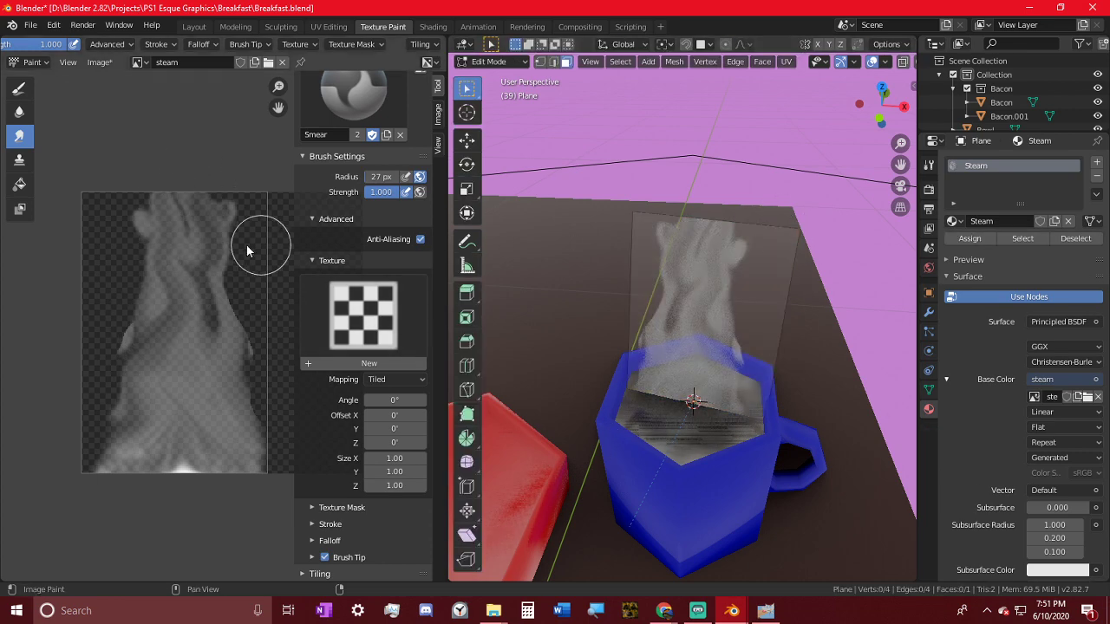
middle_drag(152, 303, 62, 314)
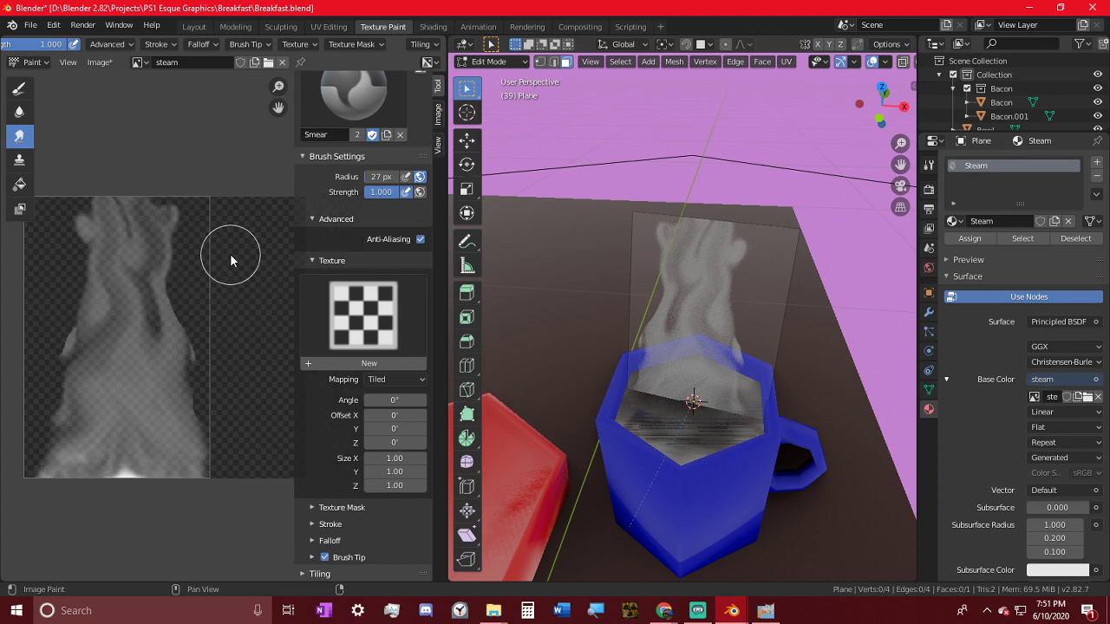
middle_drag(659, 317, 529, 308)
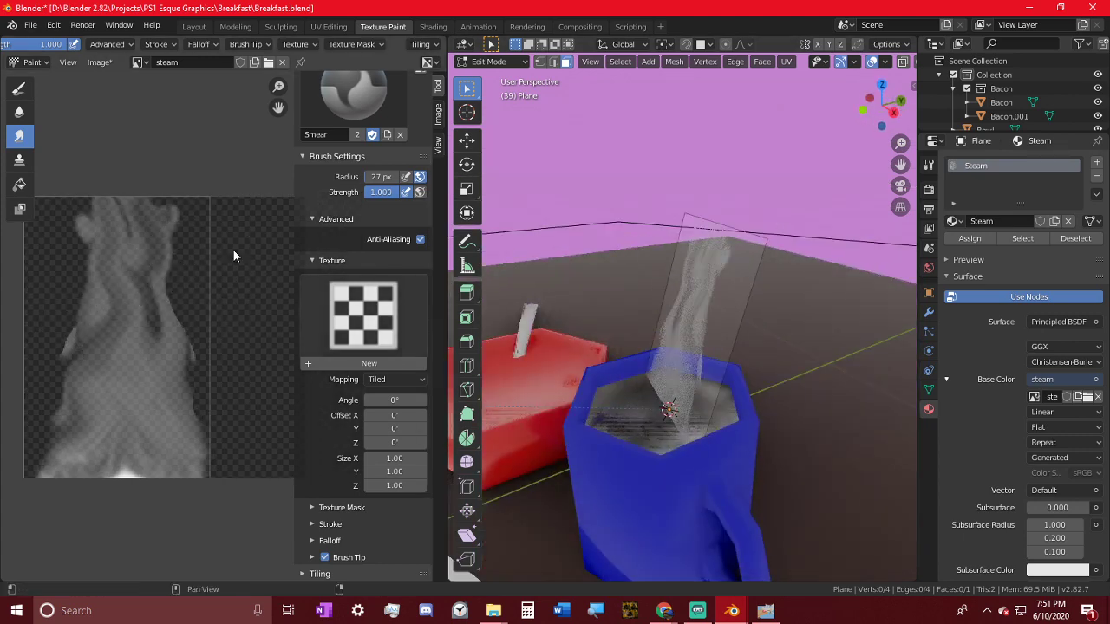
- Give the Draw brush a linear falloff, a 78 px radius and a strength of 1.000
click(19, 87)
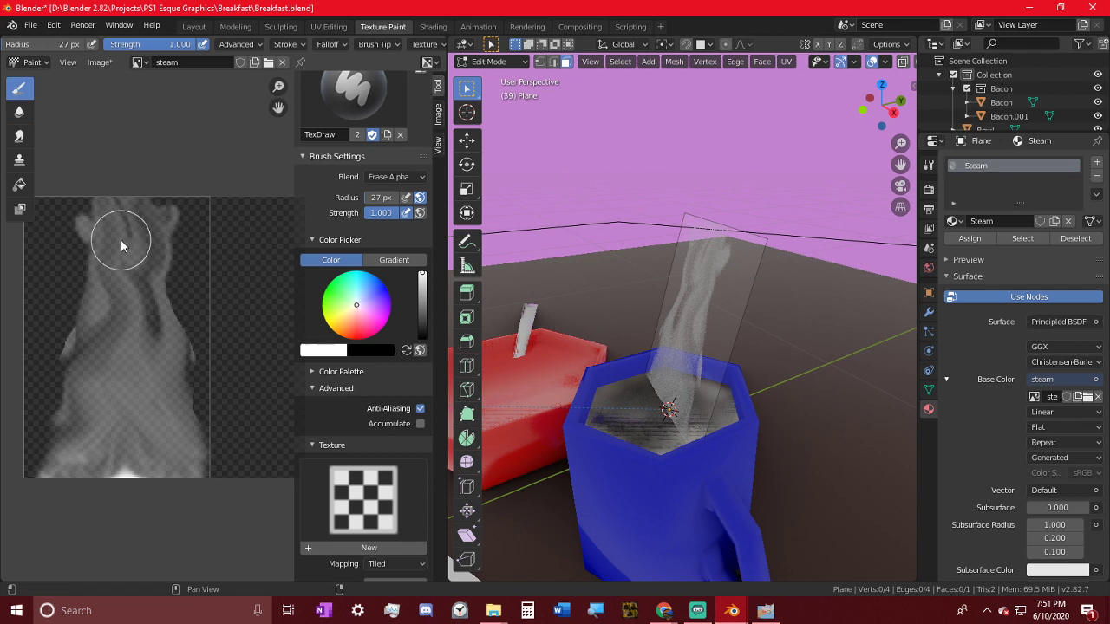
key(shift+f)
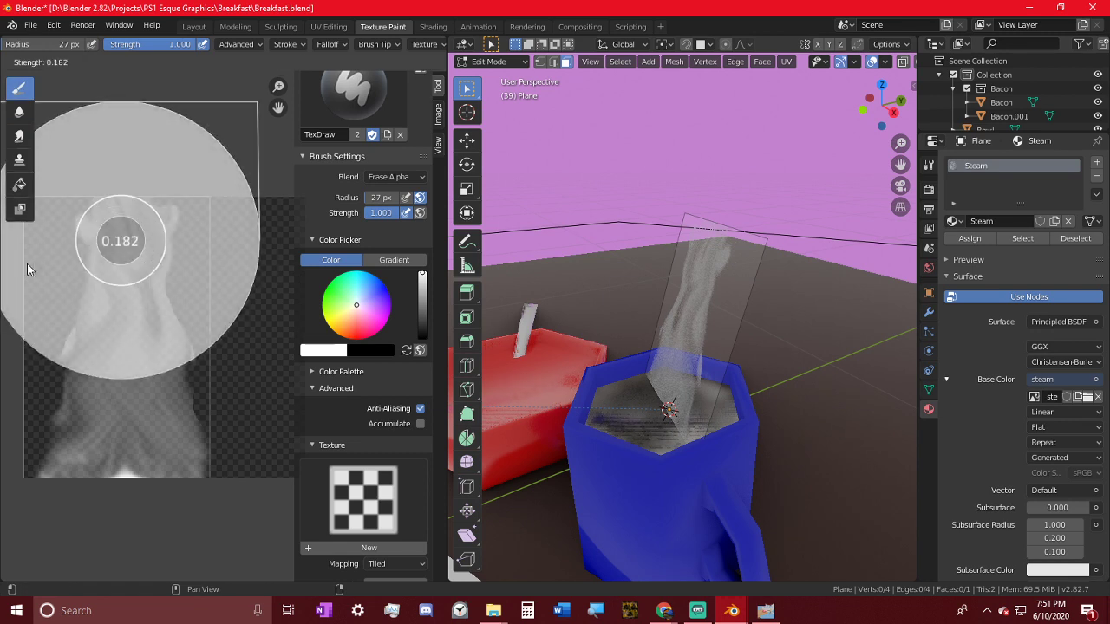
click(27, 270)
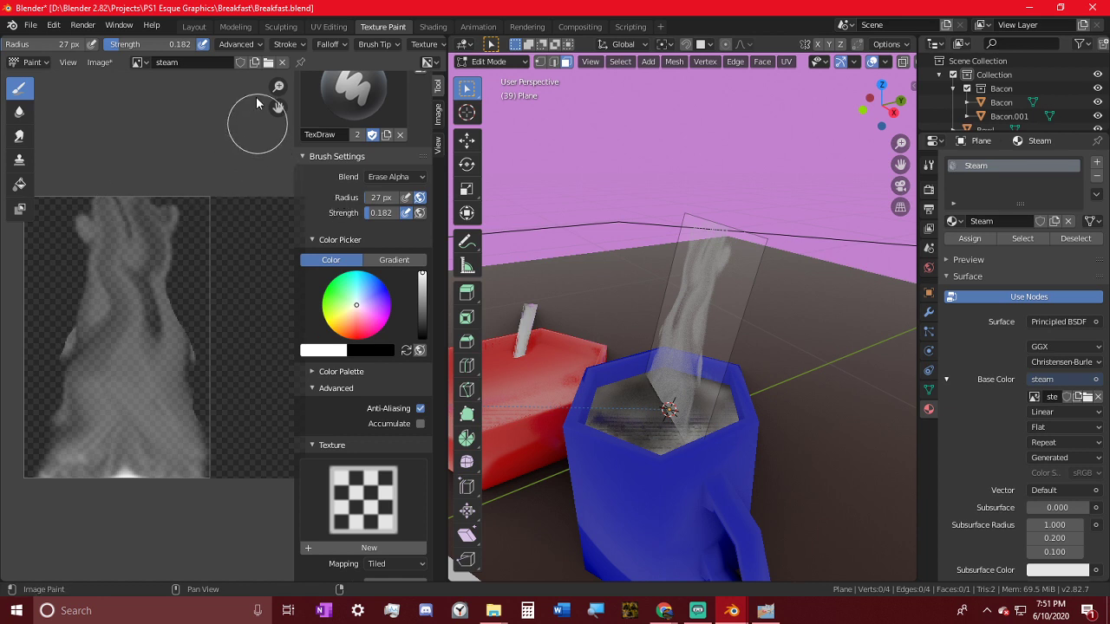
click(341, 46)
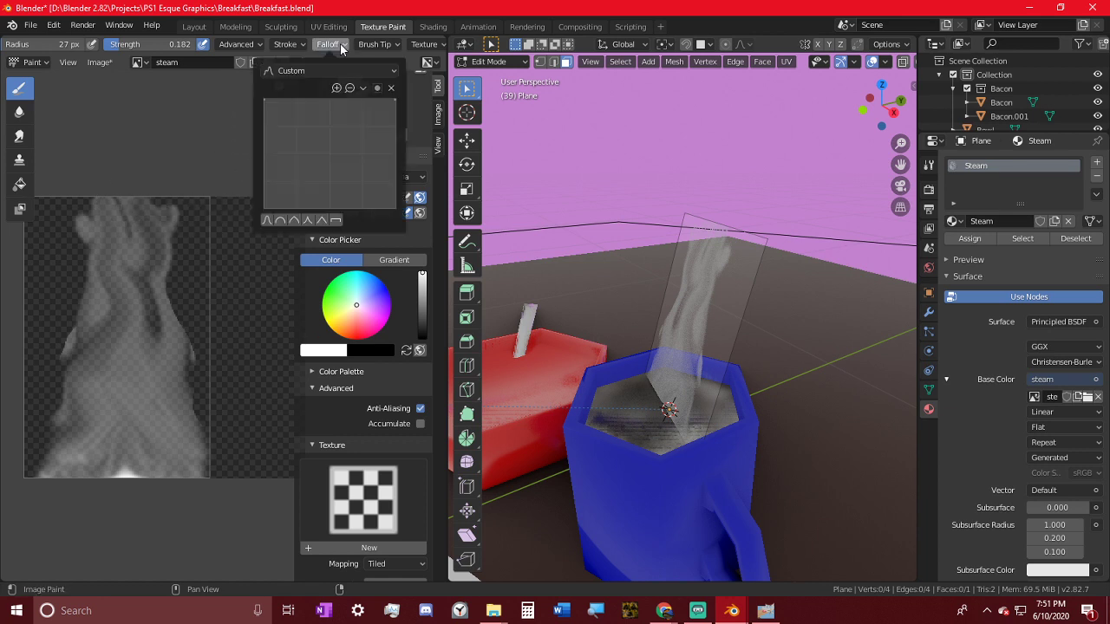
click(323, 219)
key(f)
click(230, 277)
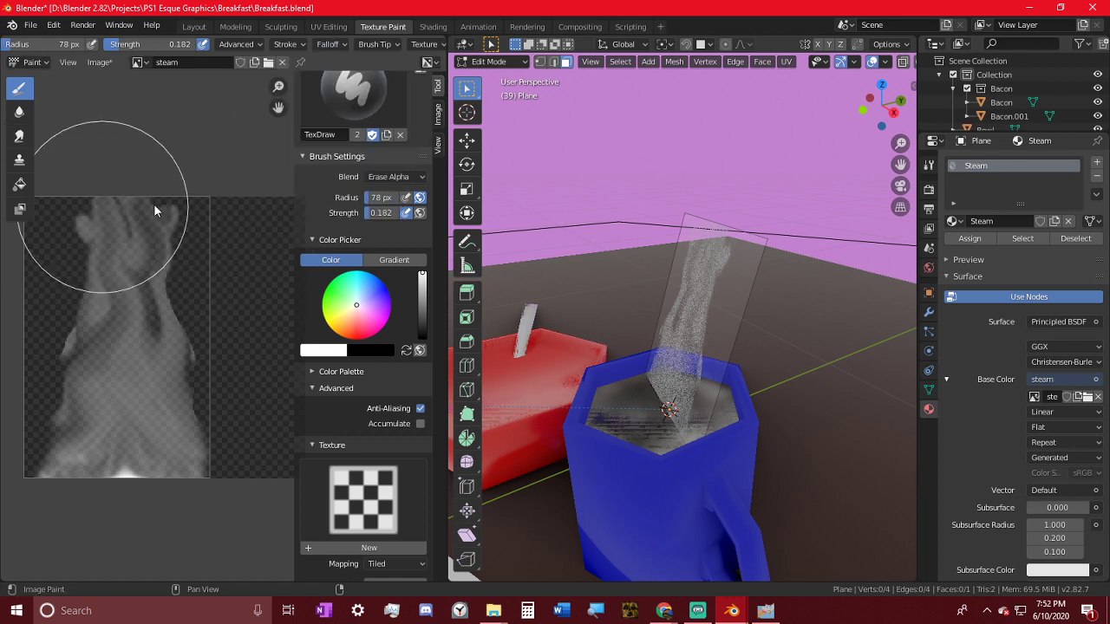
key(shift+f)
click(261, 207)
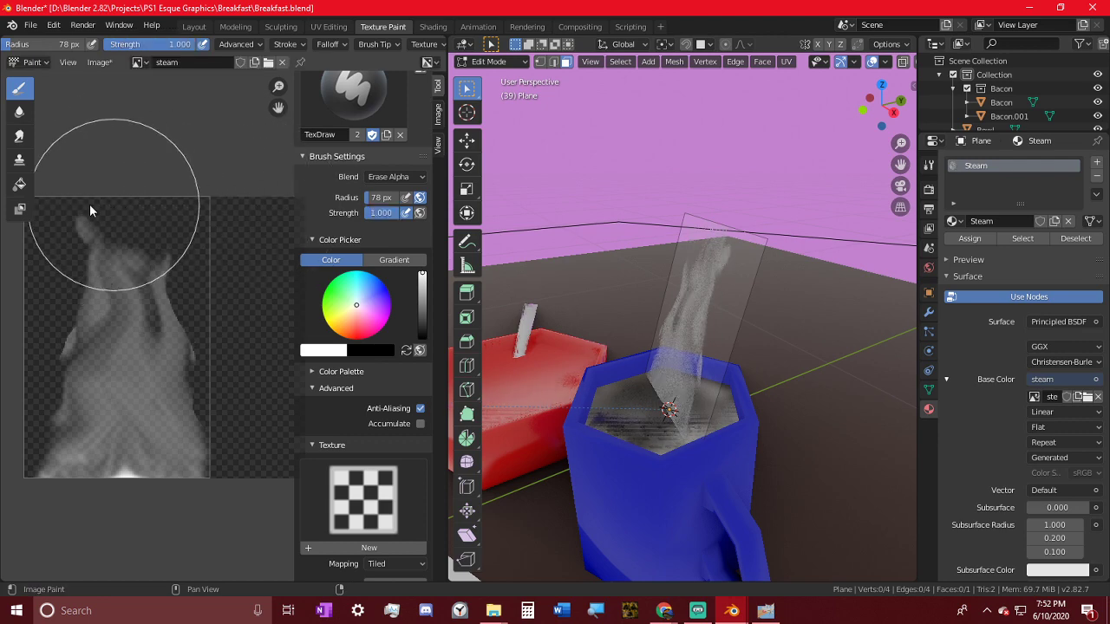
- Set the brush radius to 219 px and fade out the steam's top with the Draw brush in Erase Alpha mode
click(19, 135)
key(f)
click(234, 201)
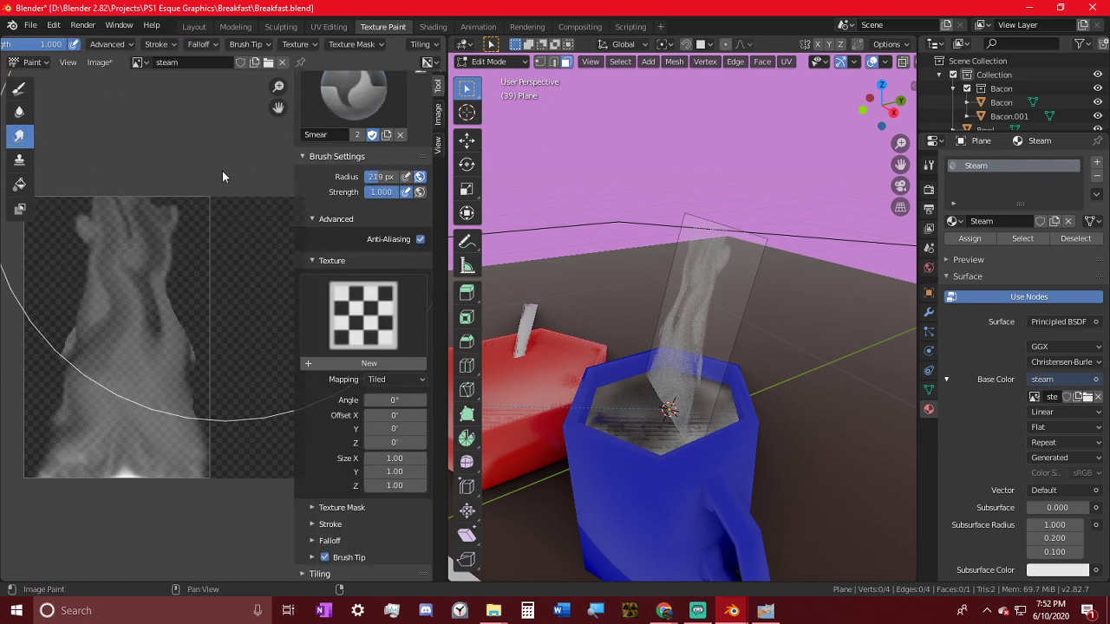
drag(205, 165, 138, 157)
key(ctrl+z)
click(19, 87)
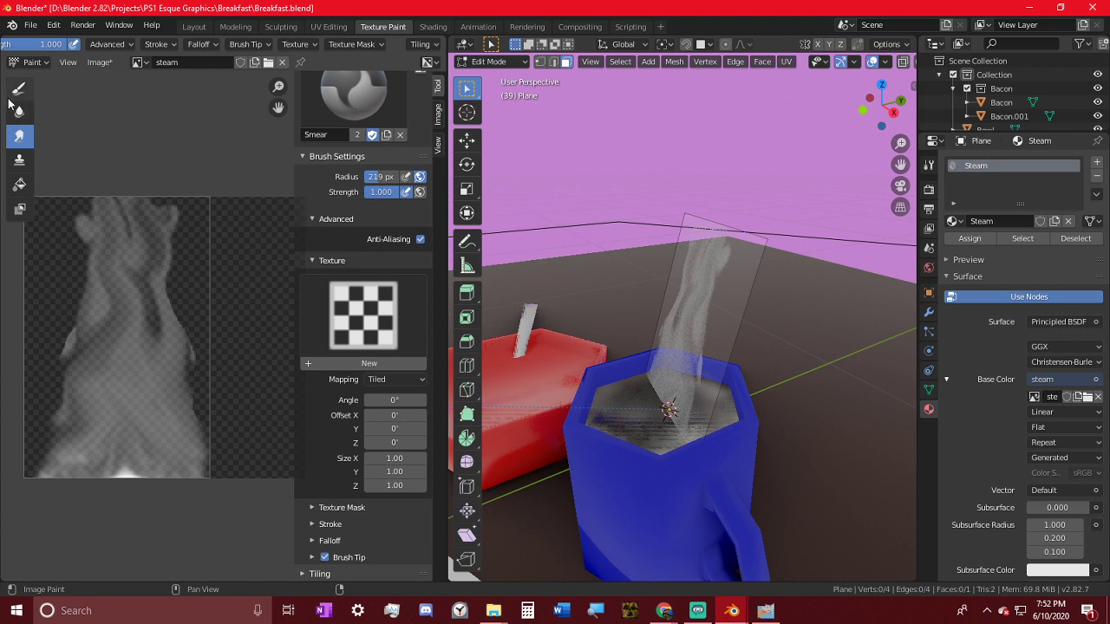
drag(120, 143, 58, 139)
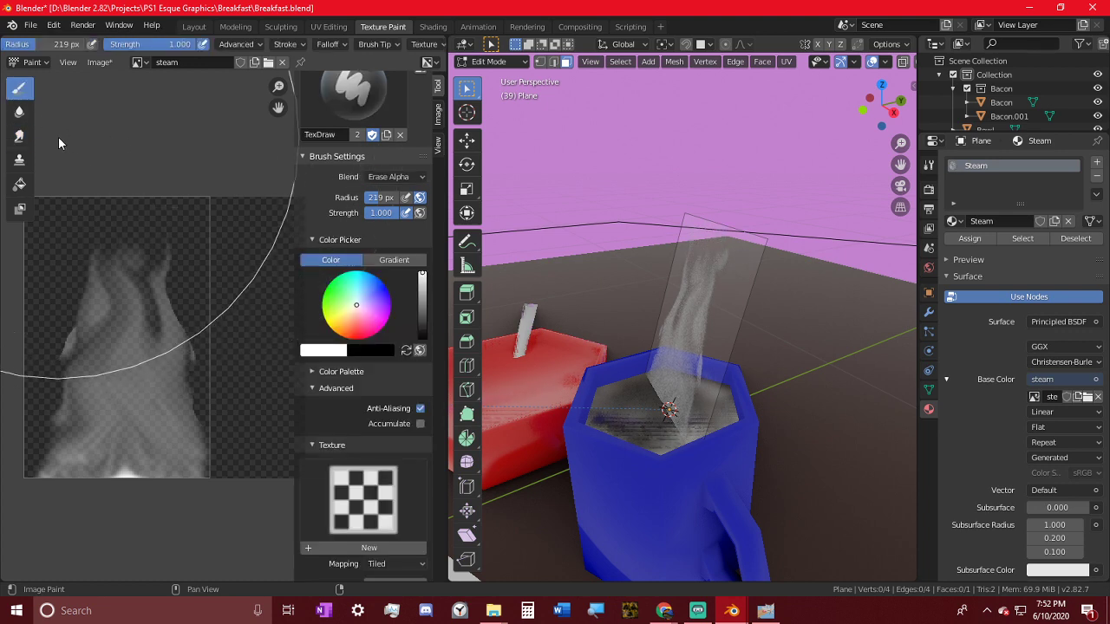
- Reduce the Draw brush's radius to 110 px and 44 px and erase around the wisps at the steam's top
key(f)
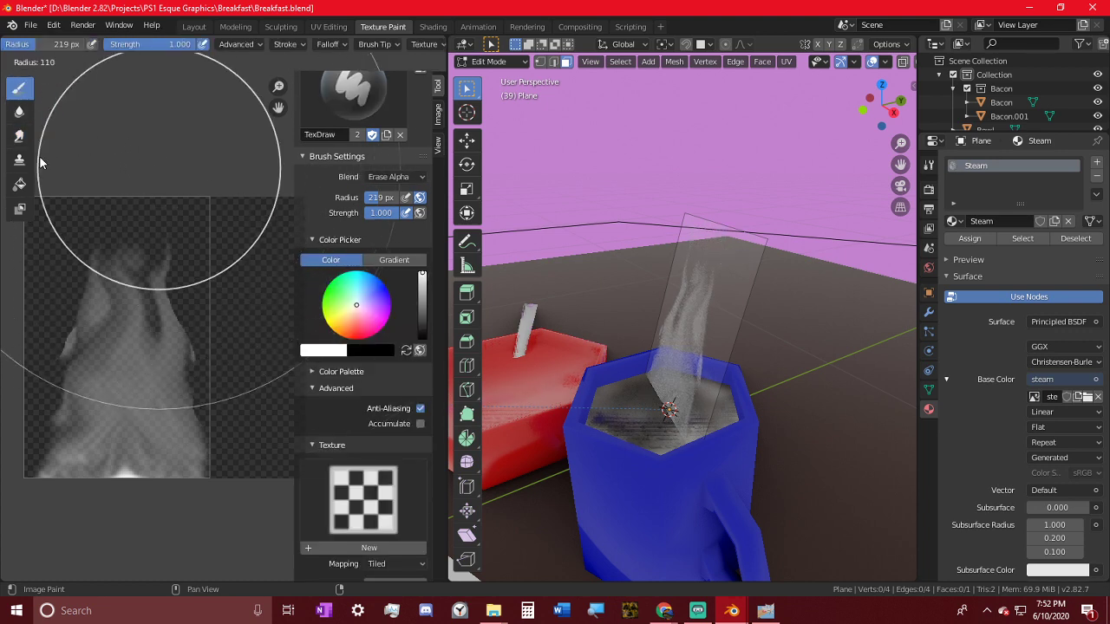
click(52, 154)
key(f)
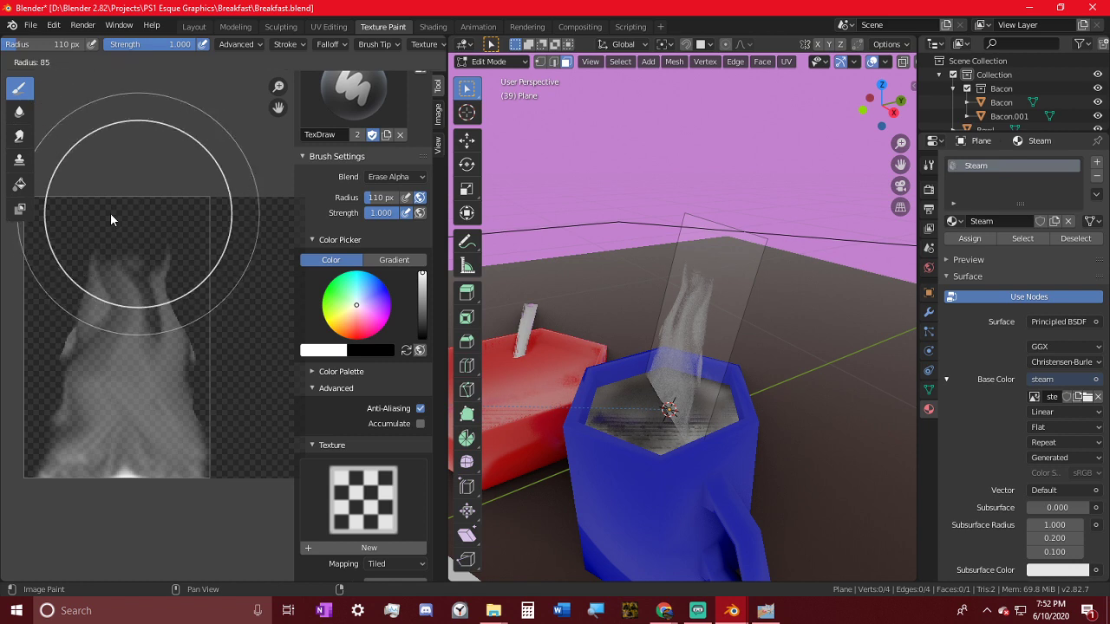
click(66, 212)
key(f)
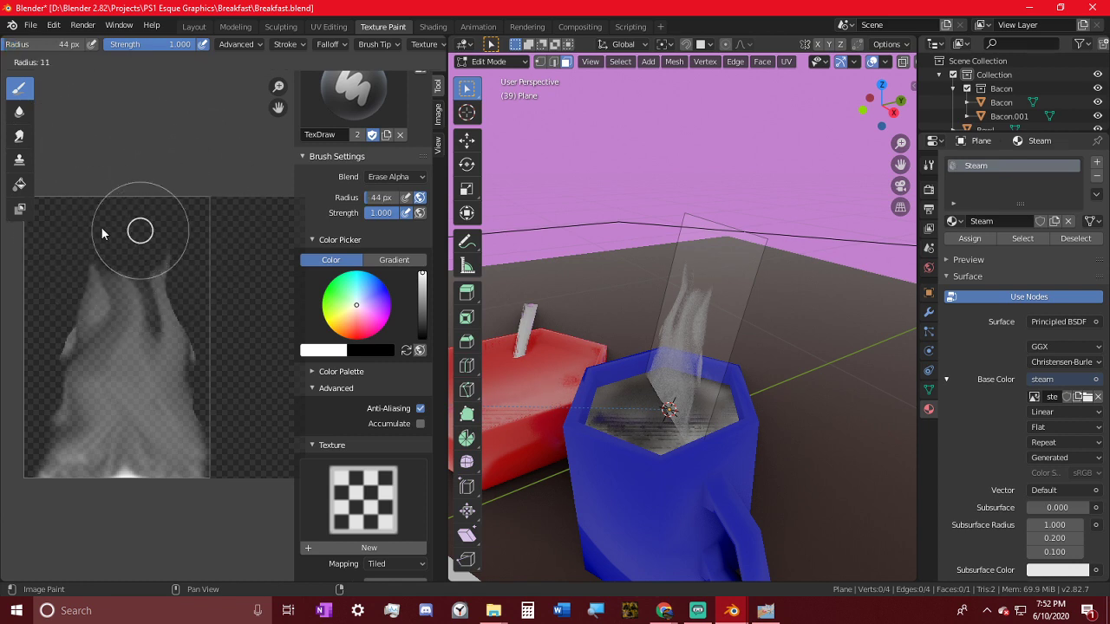
click(100, 227)
key(ctrl+z)
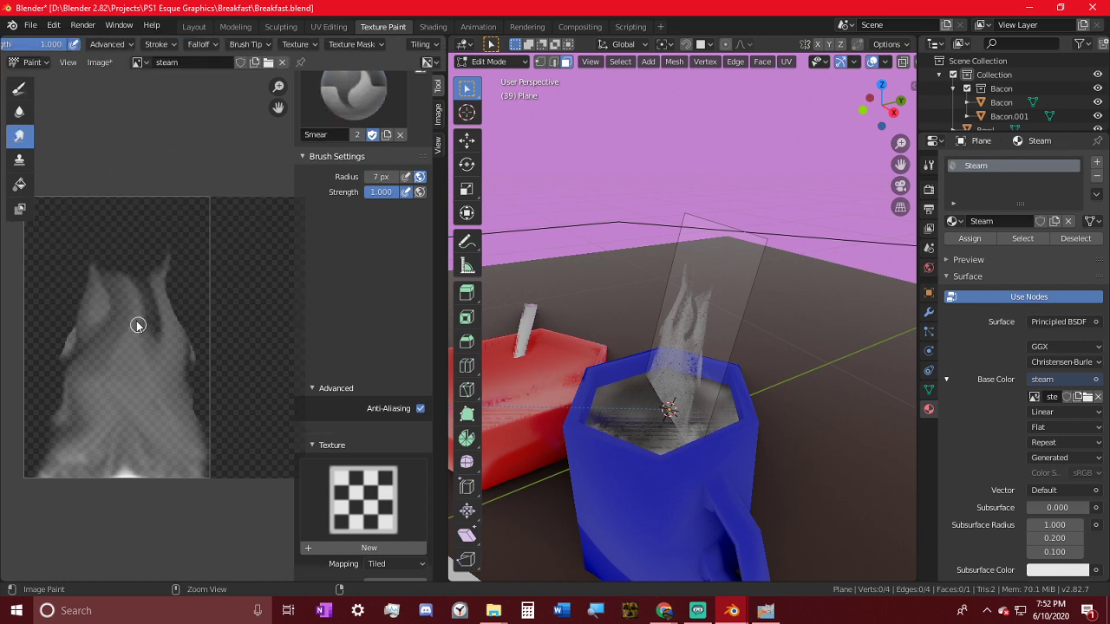
- Set the Smear brush's strength to 0.745 and pull small wisps up from the steam's top edge
key(shift+f)
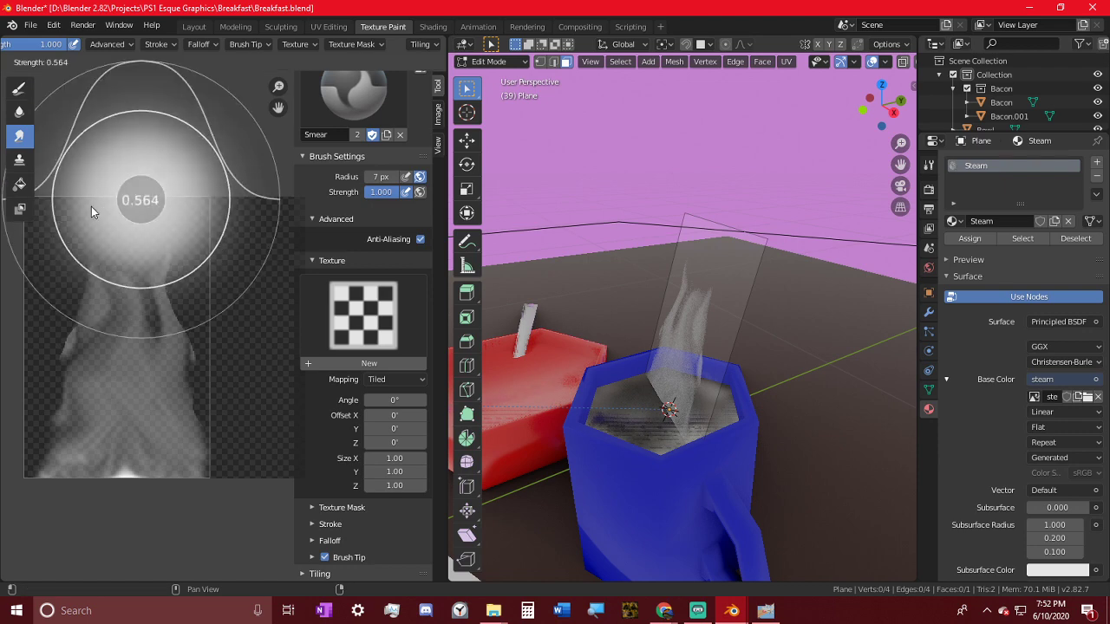
click(79, 207)
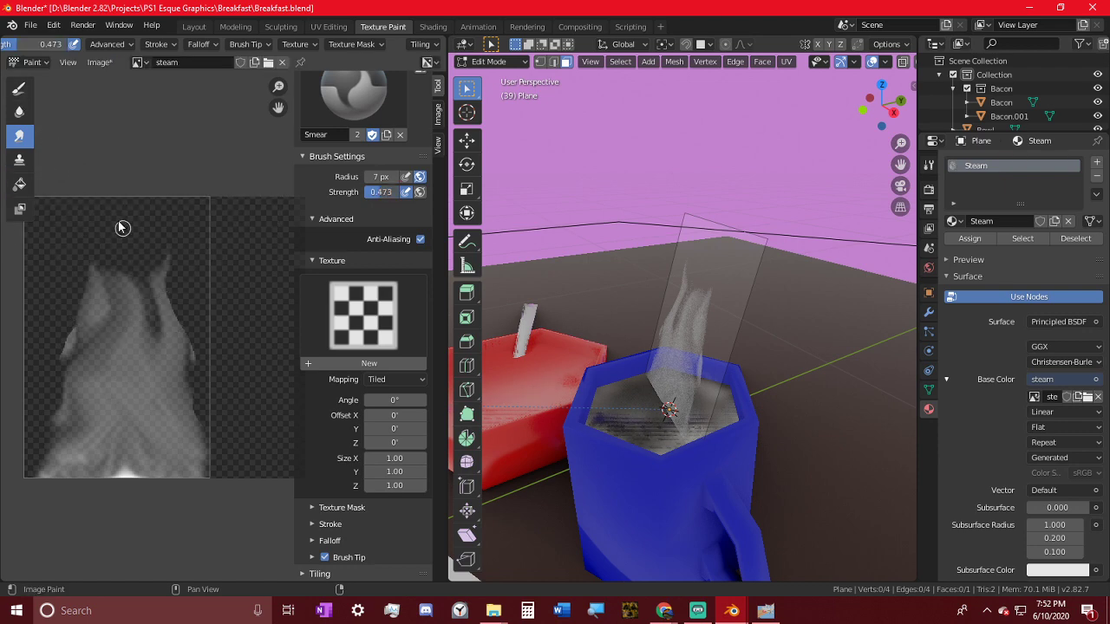
scroll(92, 310, up, 2)
key(shift+f)
click(130, 308)
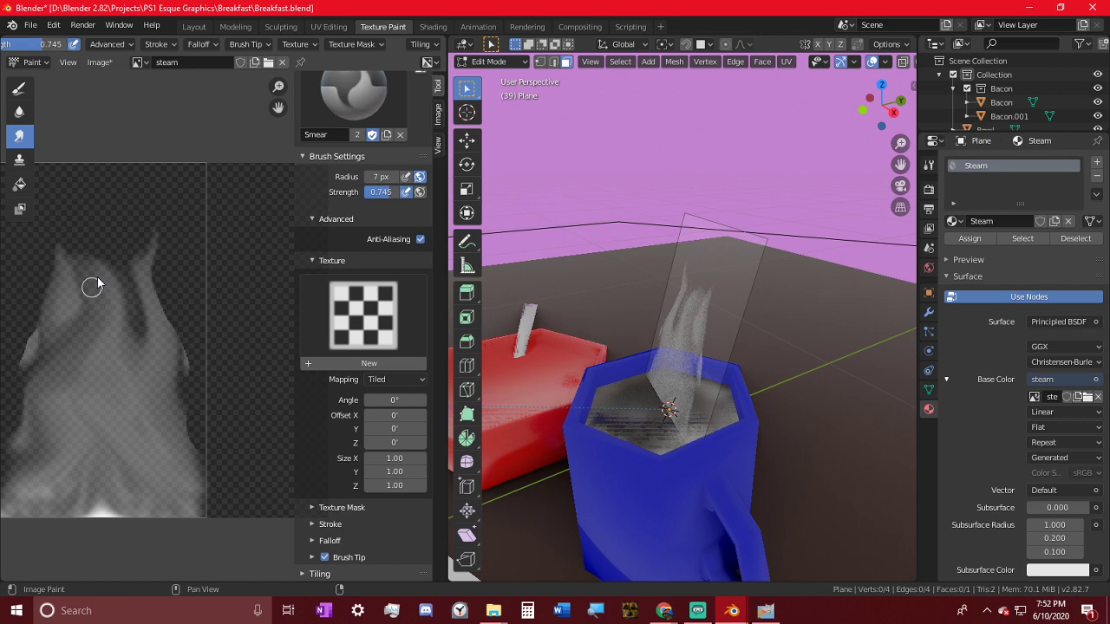
- Enlarge the Smear brush's radius to 51 px and smear the steam's top upward to the image's upper edge
key(f)
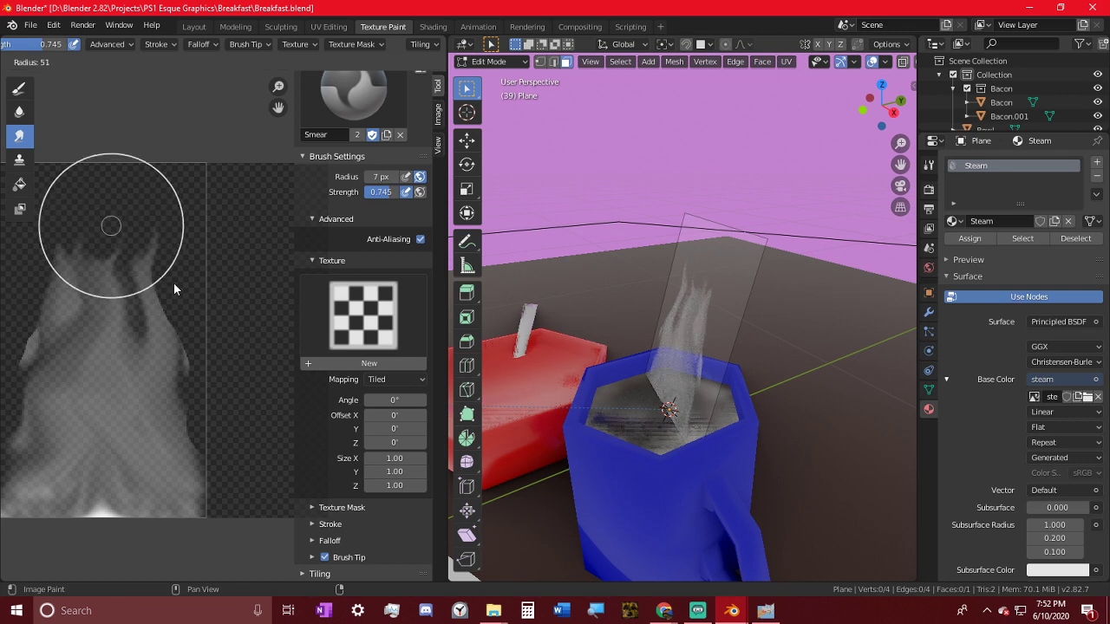
click(173, 283)
mouse_move(98, 276)
mouse_down()
mouse_move(108, 145)
mouse_move(89, 248)
mouse_move(95, 174)
mouse_move(170, 231)
mouse_up()
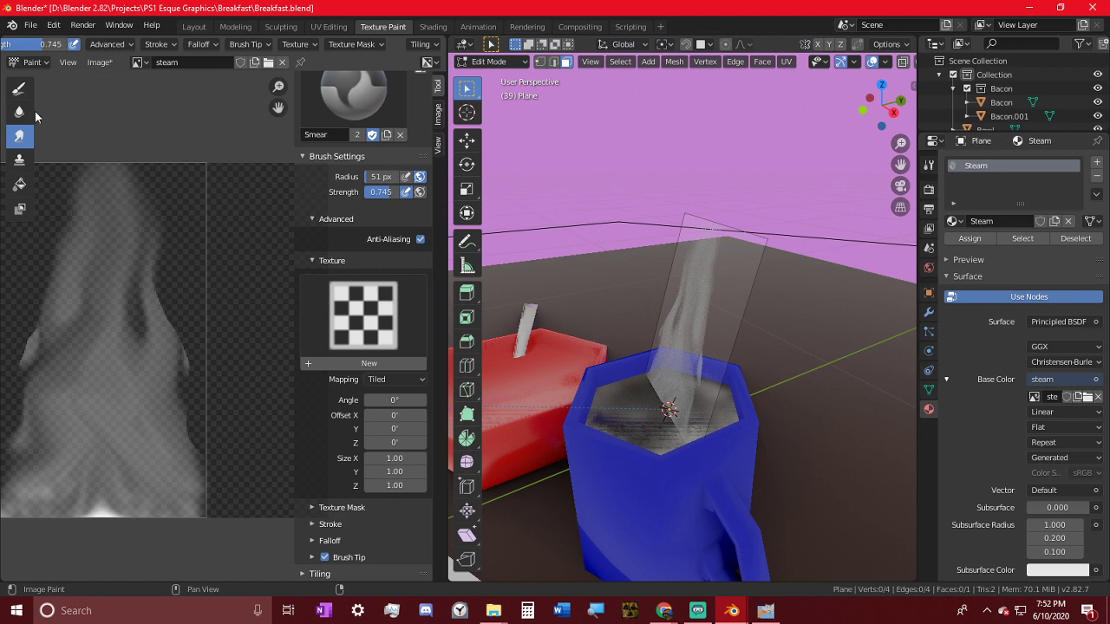
- Reduce the Draw brush's radius to 19 px, try an erasing stroke across the steam's top and undo it
click(19, 88)
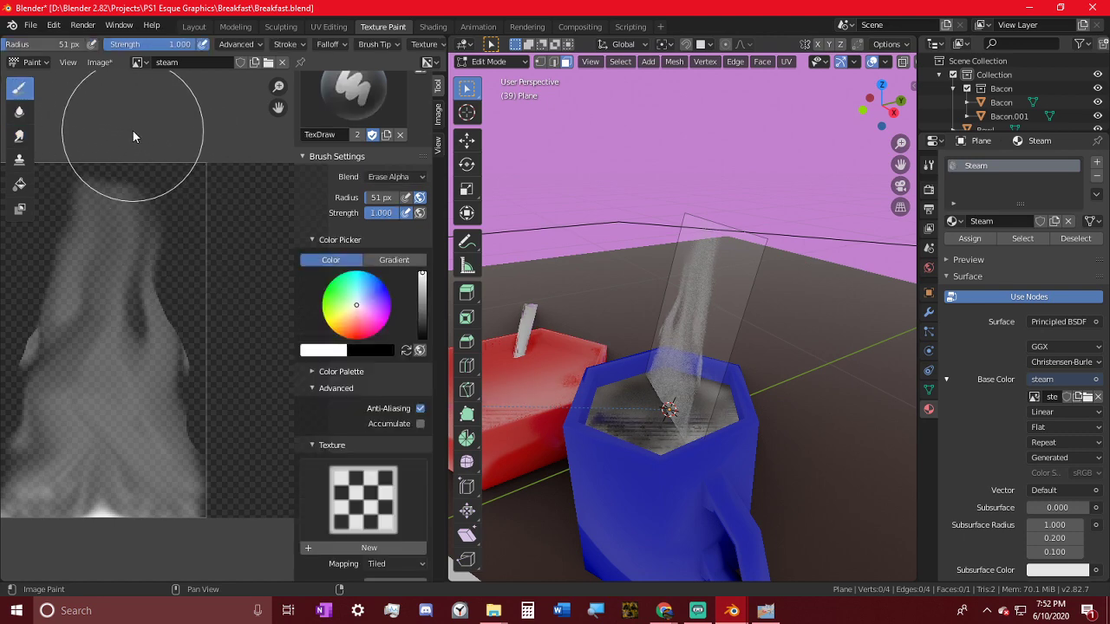
key(f)
click(99, 150)
mouse_move(99, 150)
mouse_down()
mouse_move(162, 227)
mouse_move(193, 199)
mouse_up()
key(ctrl+z)
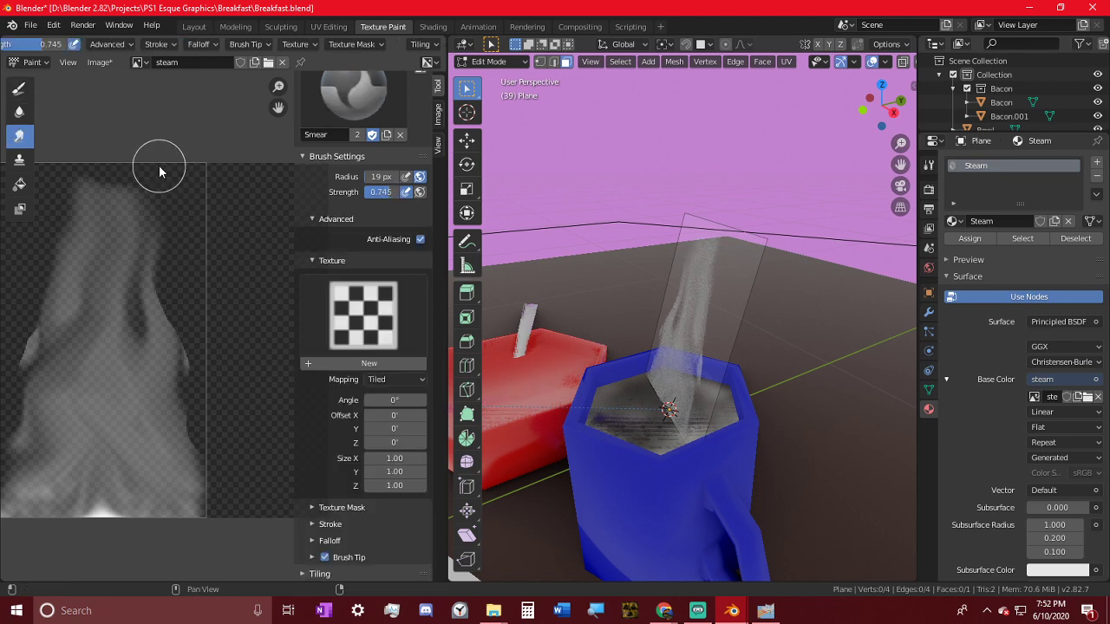
- Set the Smear brush's strength to 0.485 and the Draw brush's strength to 0.364
key(shift+f)
click(128, 168)
click(19, 89)
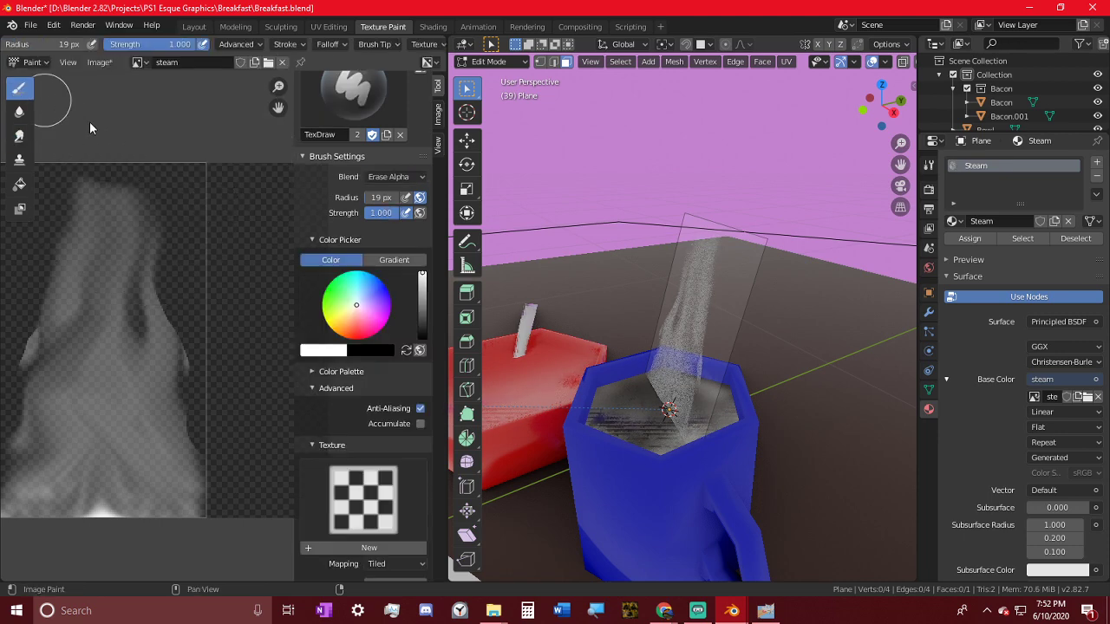
key(shift+f)
click(112, 162)
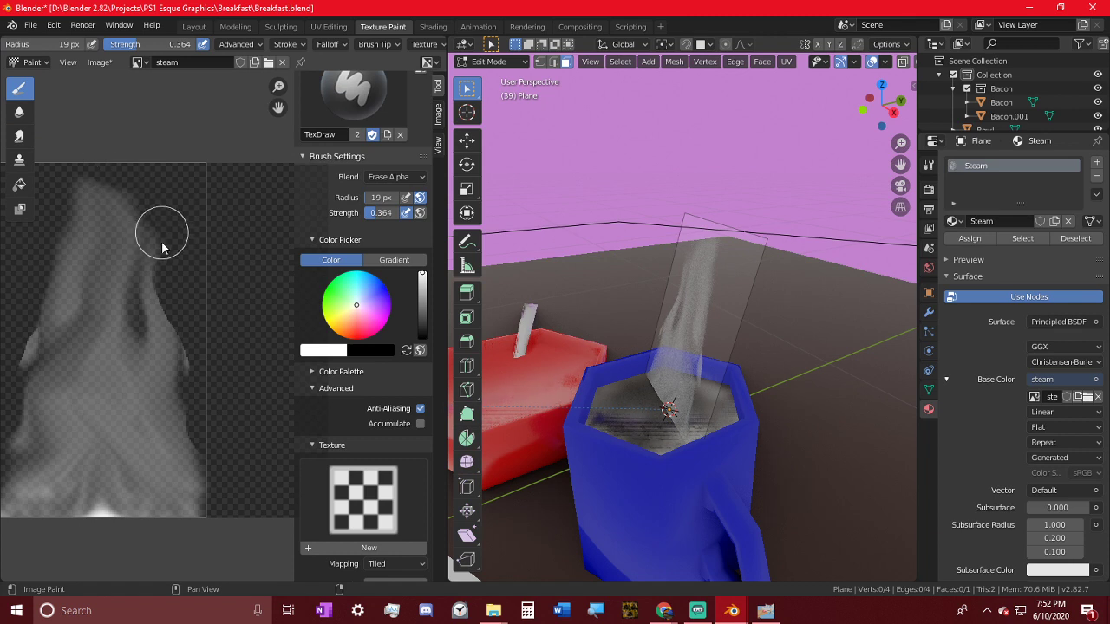
- Erase alpha along both sides of the steam's top with the Draw brush to taper it to a point
mouse_move(161, 248)
mouse_down()
mouse_move(119, 217)
mouse_move(104, 144)
mouse_move(164, 240)
mouse_move(111, 159)
mouse_up()
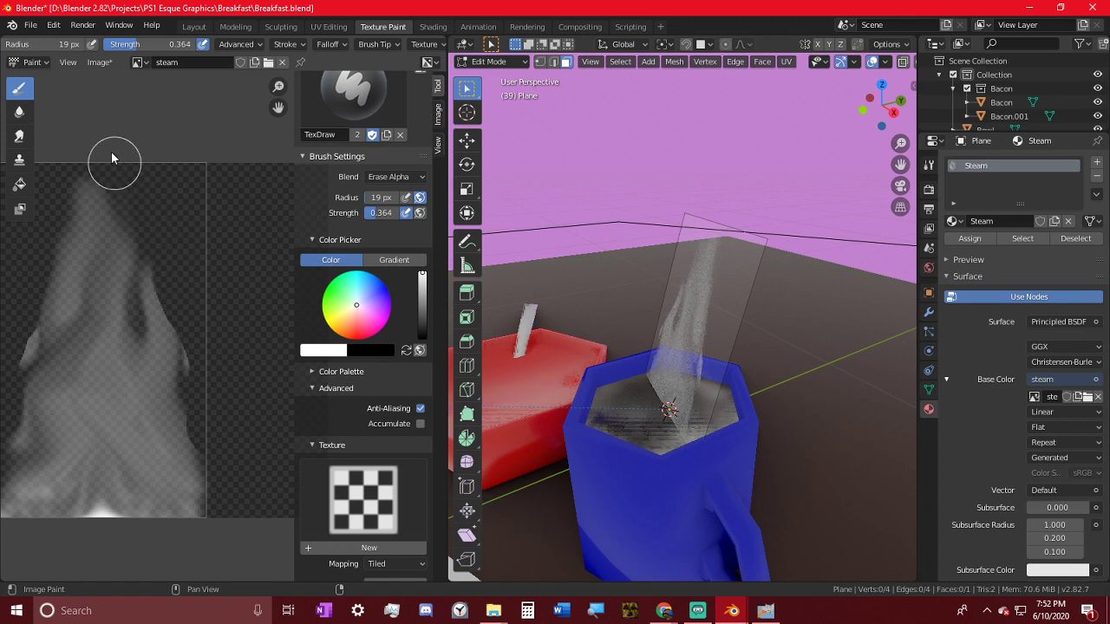
drag(47, 262, 76, 170)
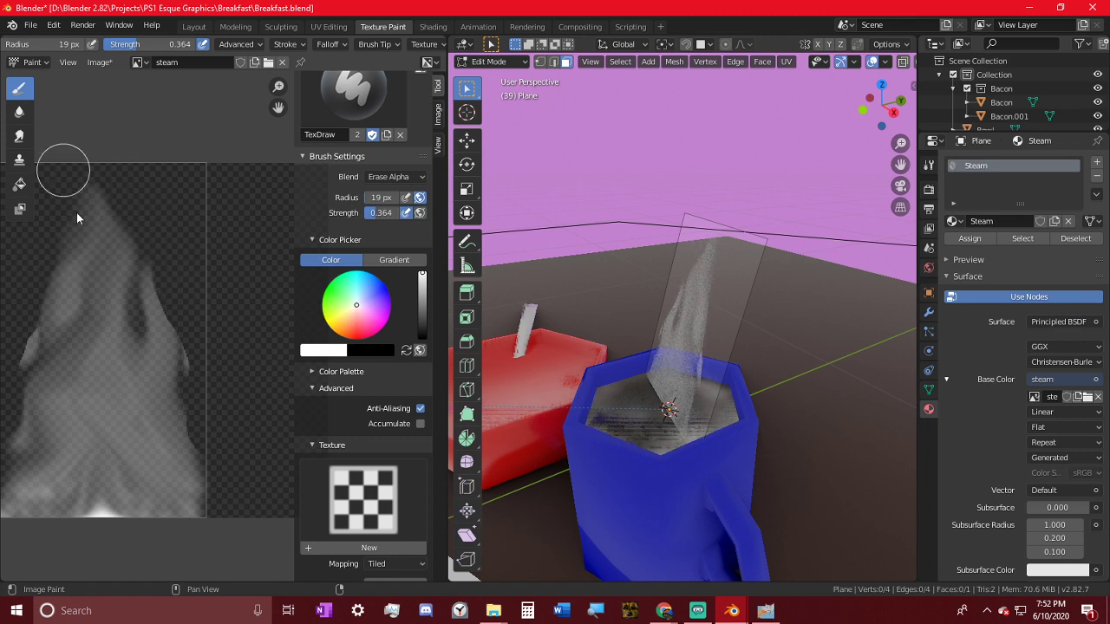
drag(50, 267, 92, 161)
- Render the current frame and examine the steam above the mug in an enlarged render window
mouse_move(659, 408)
middle_down()
mouse_move(755, 406)
mouse_move(717, 472)
middle_up()
key(F12)
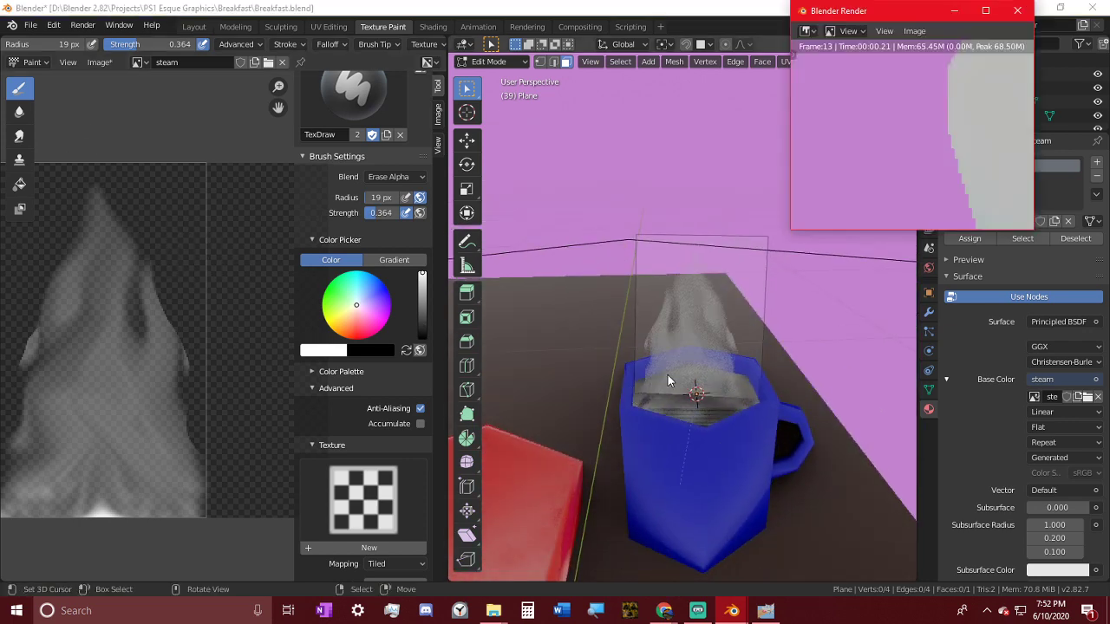
click(986, 10)
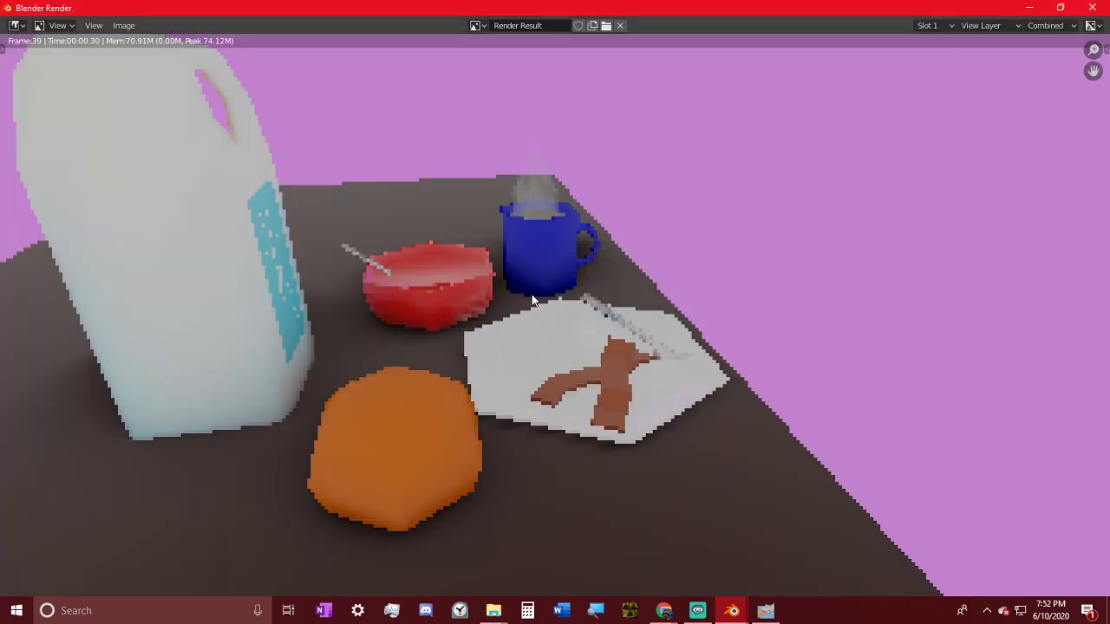
scroll(547, 318, up, 2)
scroll(690, 198, down, 2)
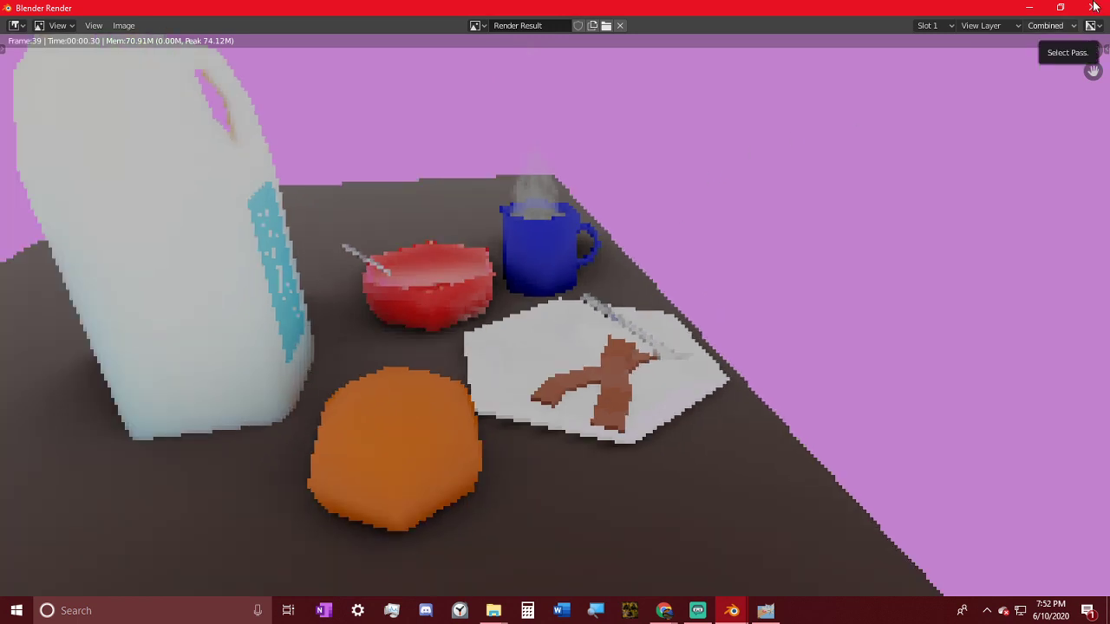
scroll(789, 208, down, 4)
scroll(808, 182, up, 3)
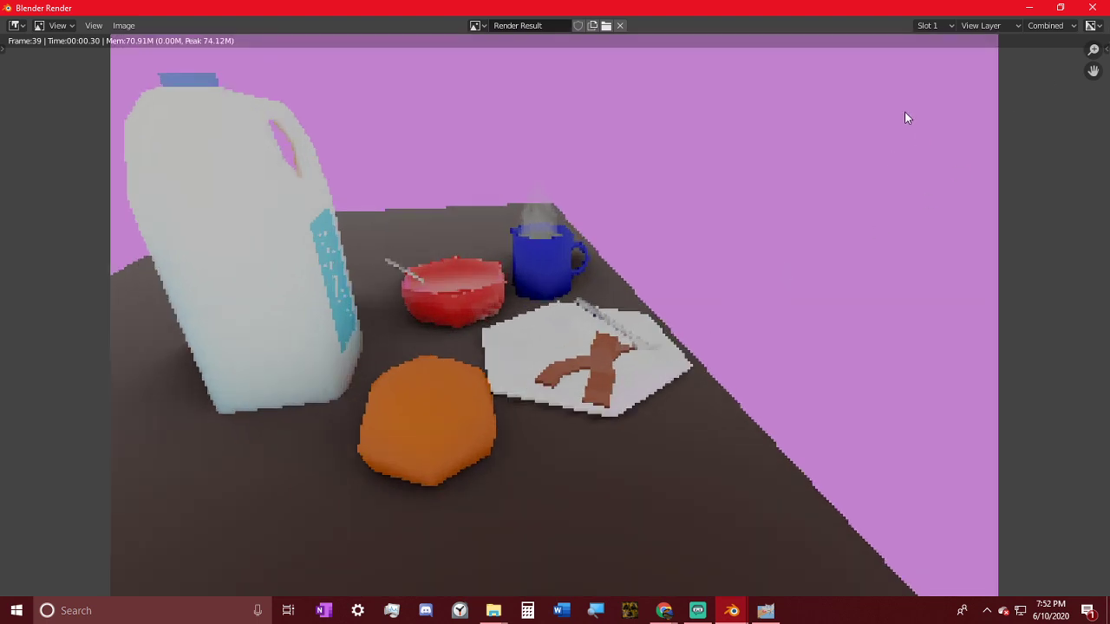
click(1093, 7)
- Play back the animation through the camera to review the steam in the breakfast scene
middle_drag(584, 303, 795, 380)
key(space)
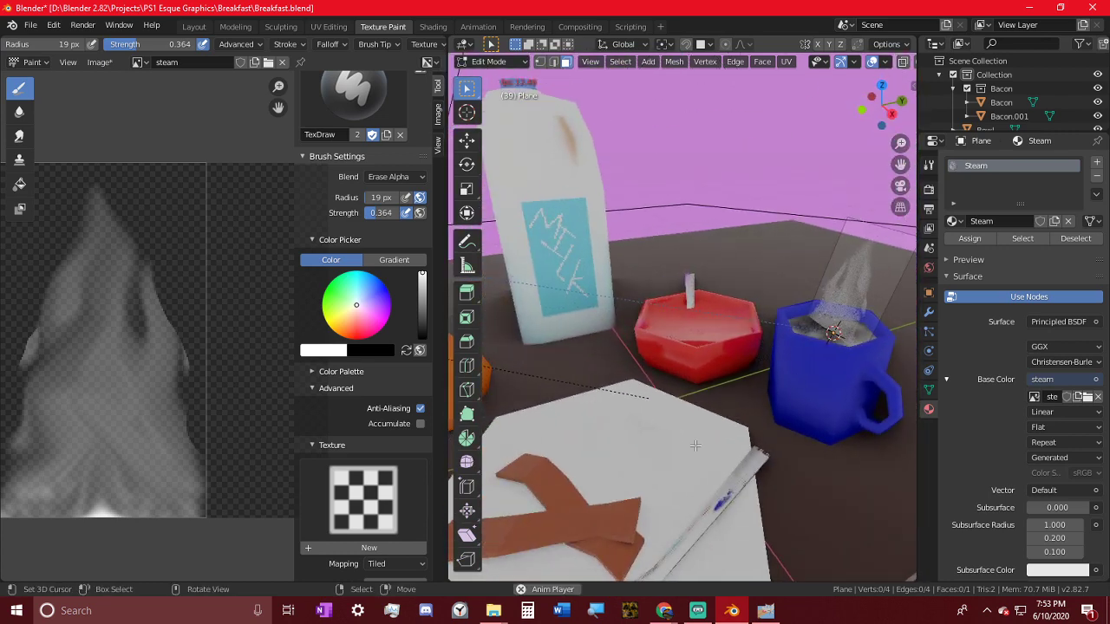
key(KP_0)
scroll(717, 442, up, 4)
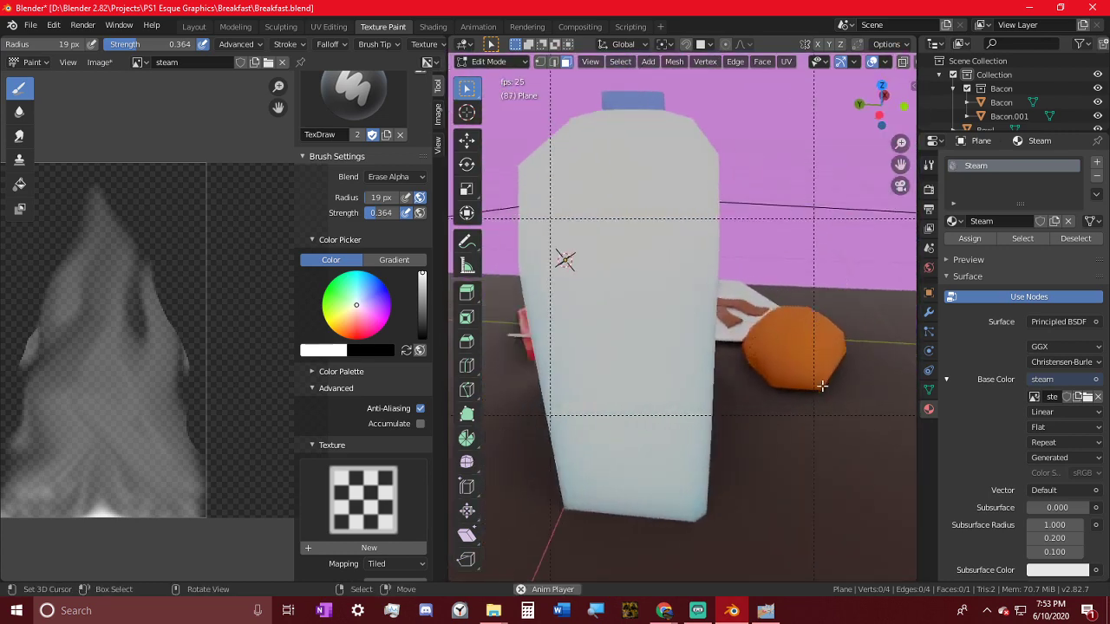
key(Tab)
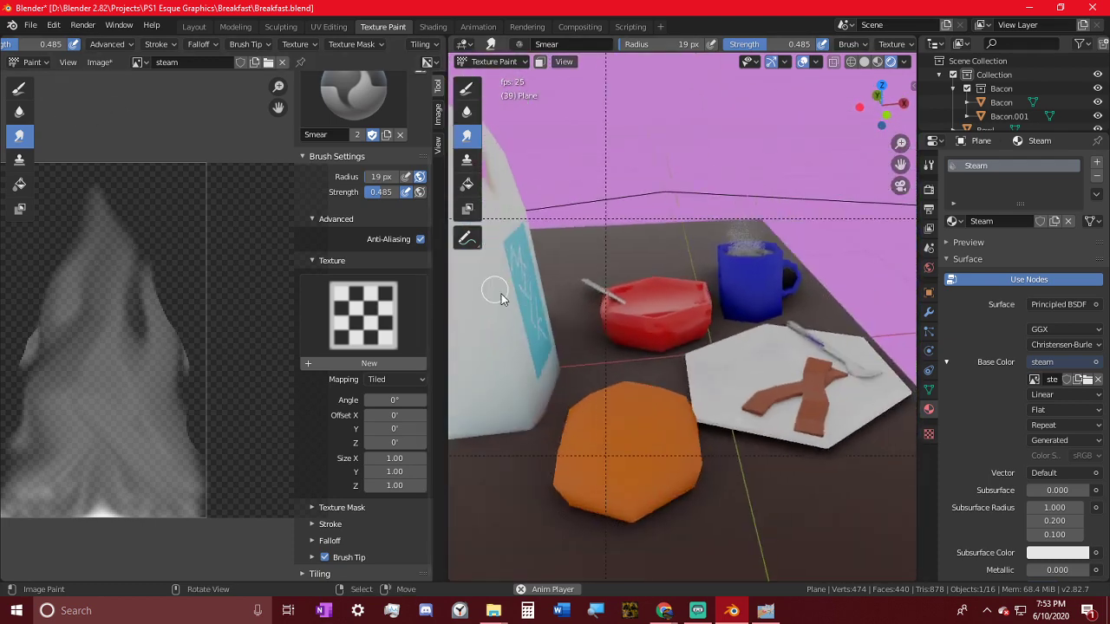
key(space)
- Switch to Object Mode, select the egg on the plate and open its mesh in Edit Mode
mouse_move(713, 245)
middle_down()
mouse_move(616, 298)
mouse_move(659, 347)
mouse_move(719, 377)
mouse_move(725, 357)
mouse_move(747, 368)
middle_up()
key(Tab)
alt+middle_click(787, 315)
scroll(697, 320, up, 4)
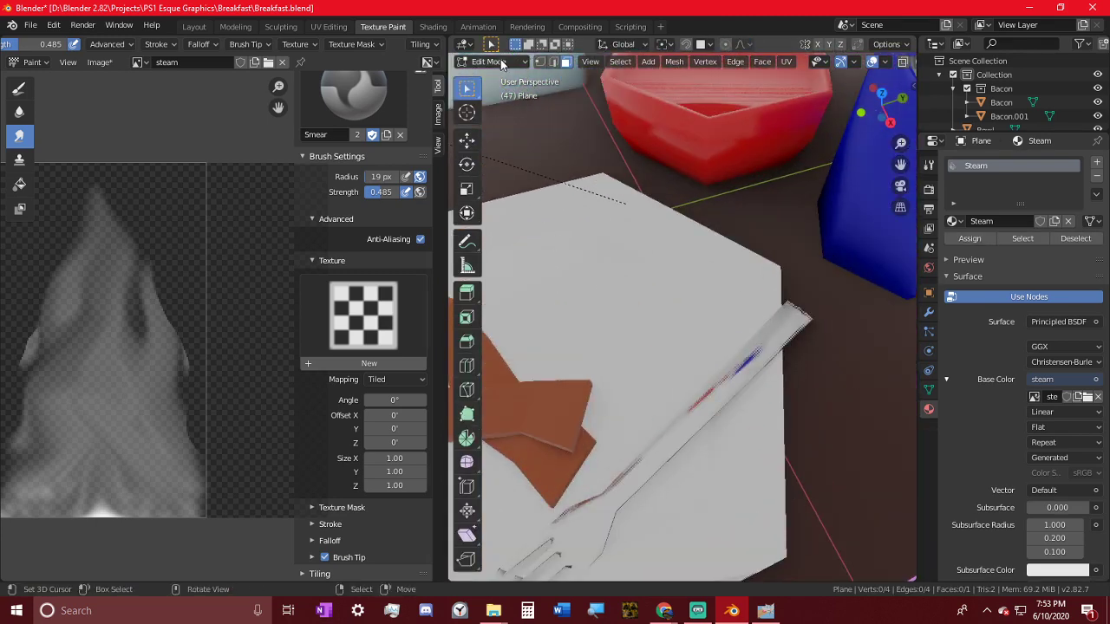
click(500, 61)
click(503, 77)
click(613, 297)
key(Tab)
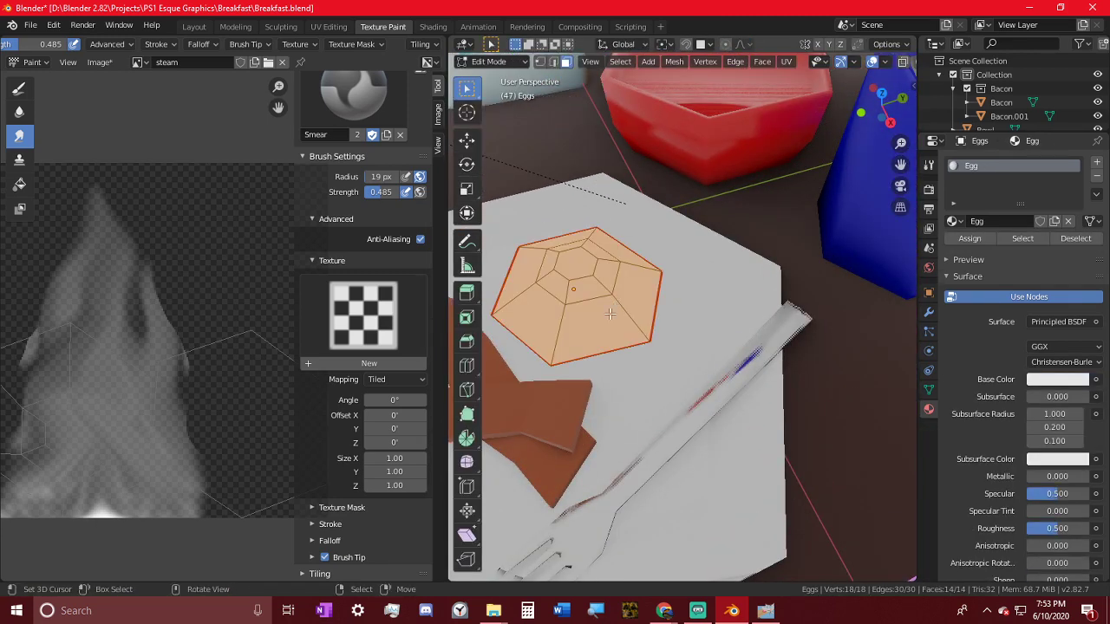
middle_drag(547, 344, 686, 378)
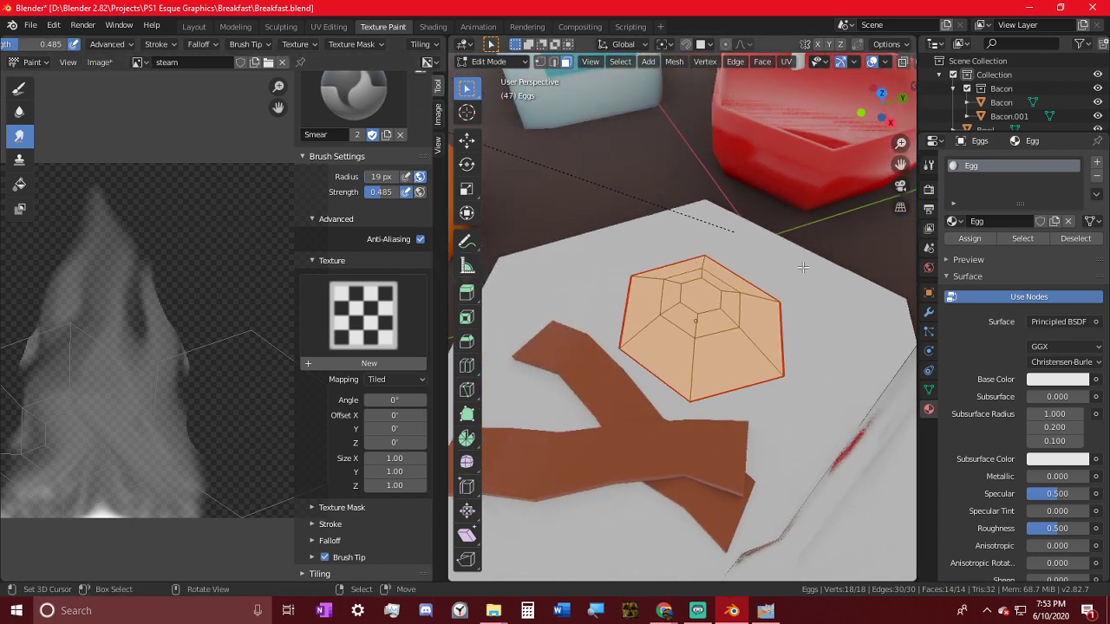
- Give the Egg material's base color an image texture with a new blank 256 × 256 px image named Eggs
click(1096, 380)
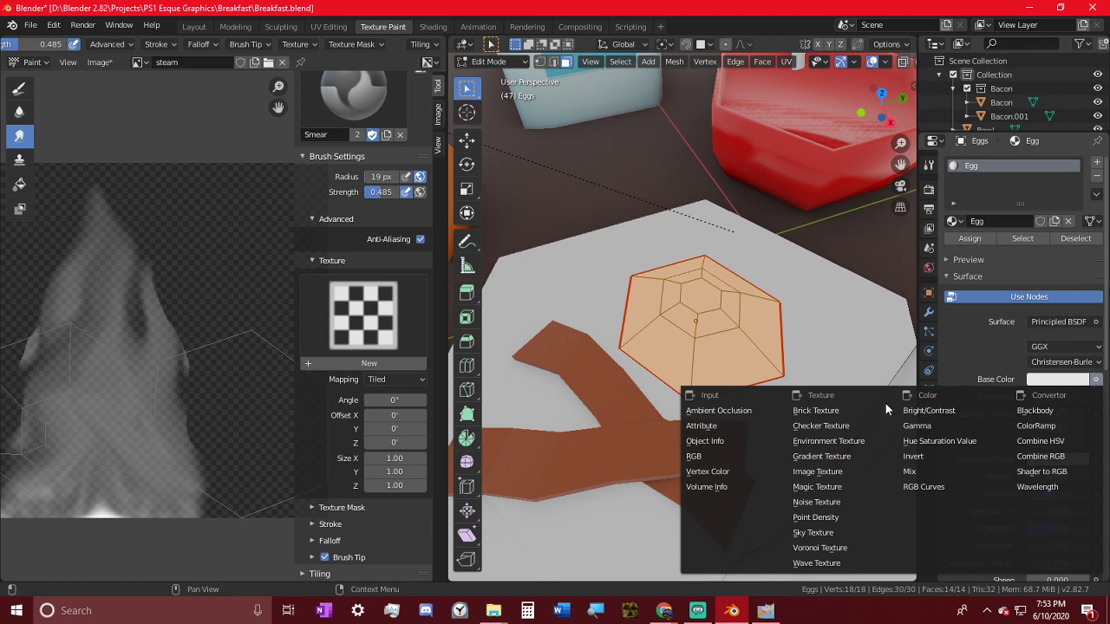
click(845, 471)
click(1060, 413)
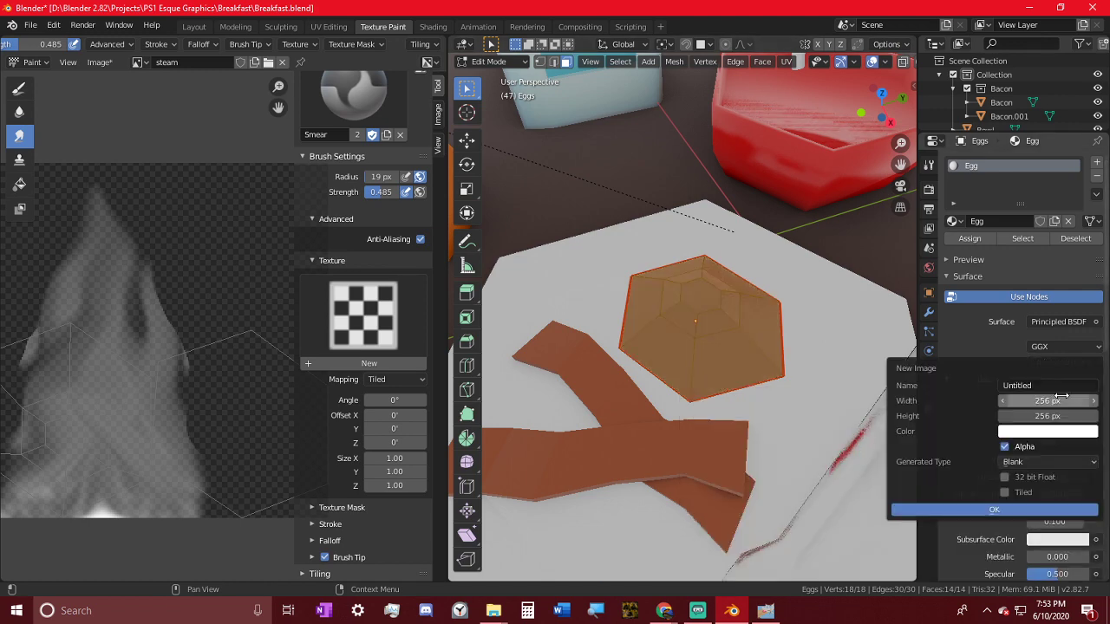
click(1032, 385)
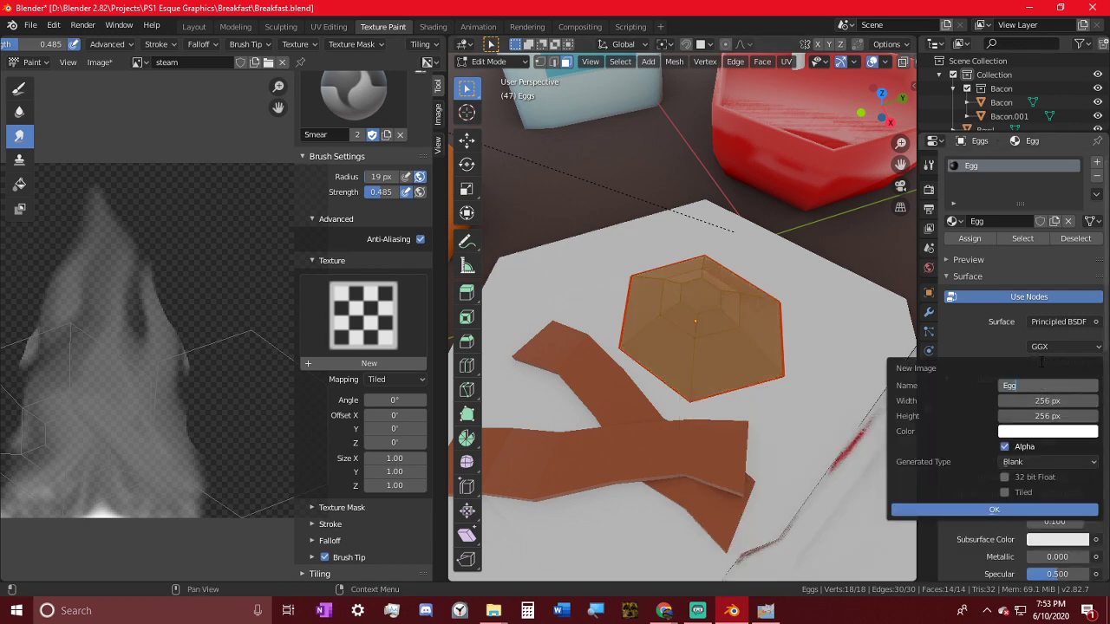
text(Eggs)
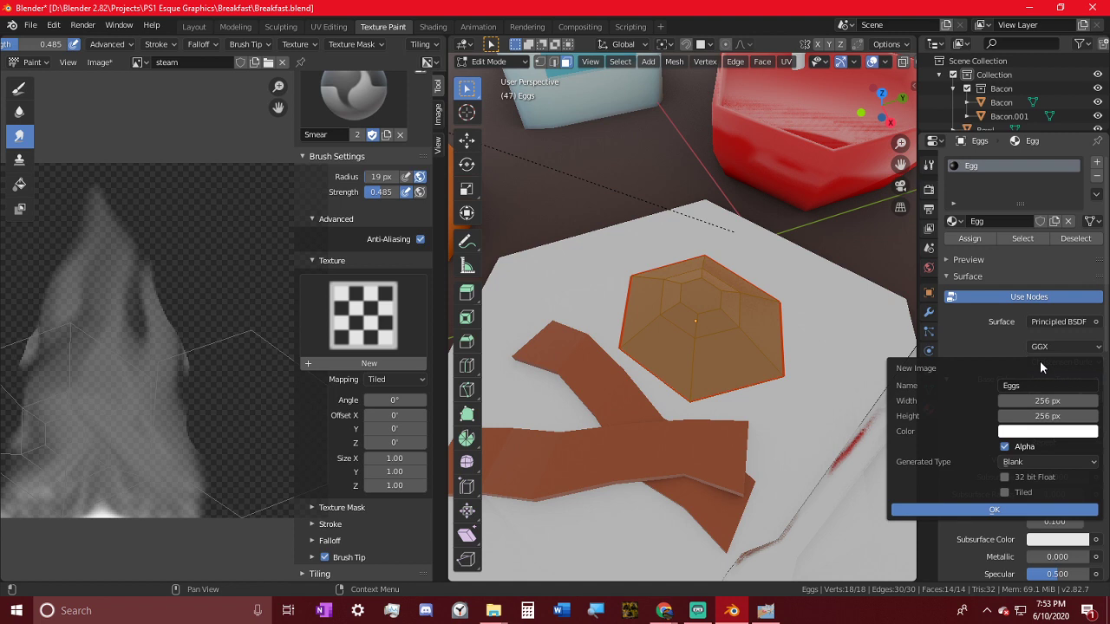
click(995, 512)
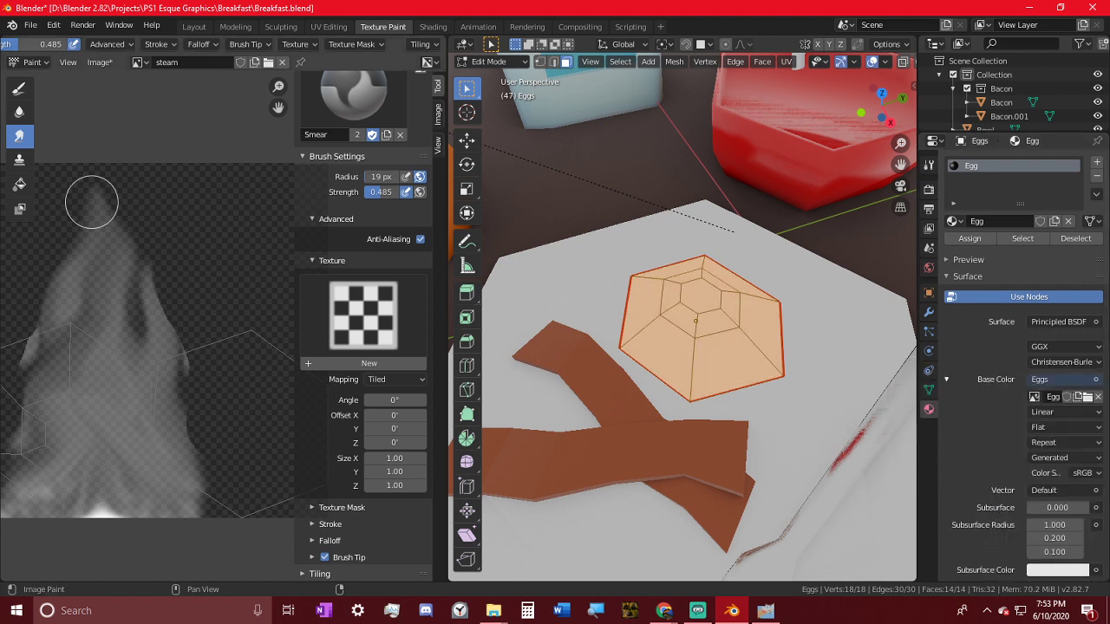
- Switch to the Chrome browser and look up reference images for "fried eggs" on Ecosia
key(alt+Tab)
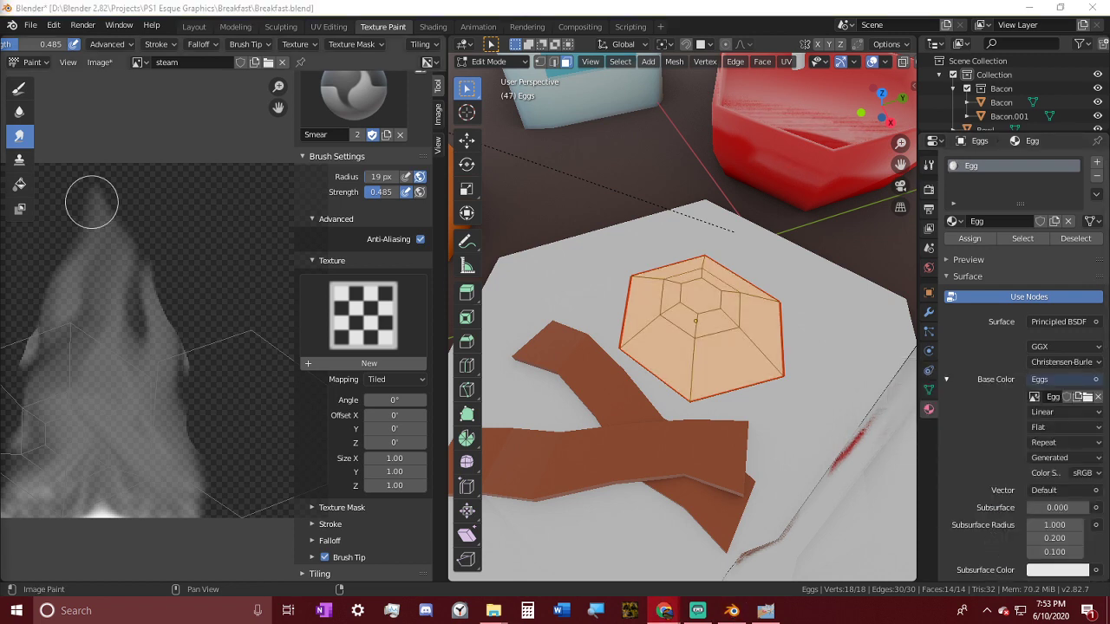
drag(0, 43, 279, 0)
click(293, 36)
text(fried eggs)
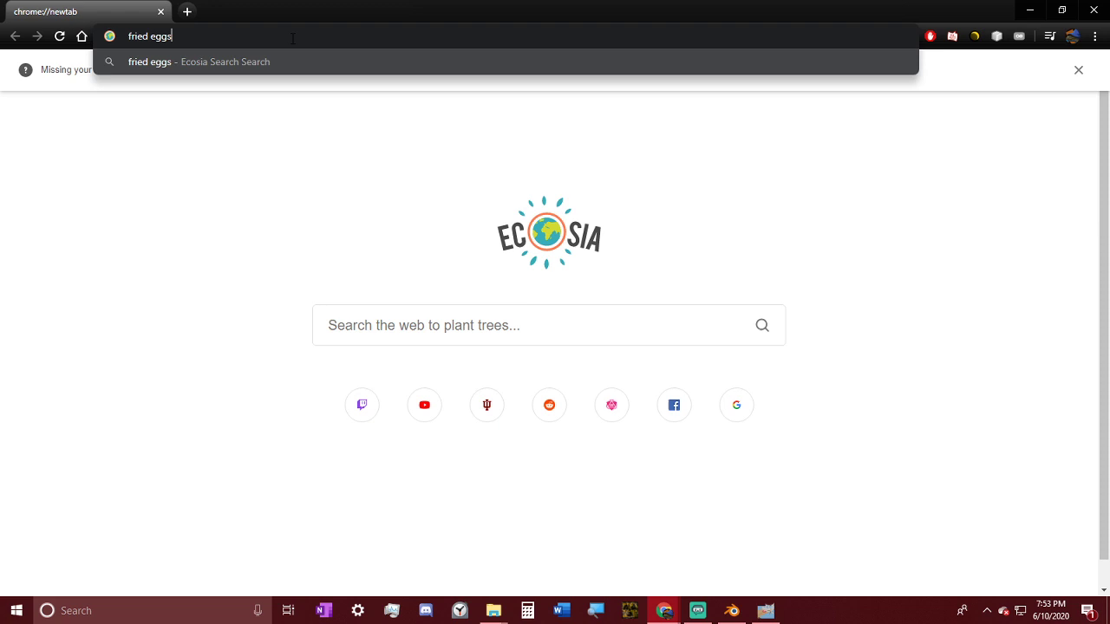
key(Return)
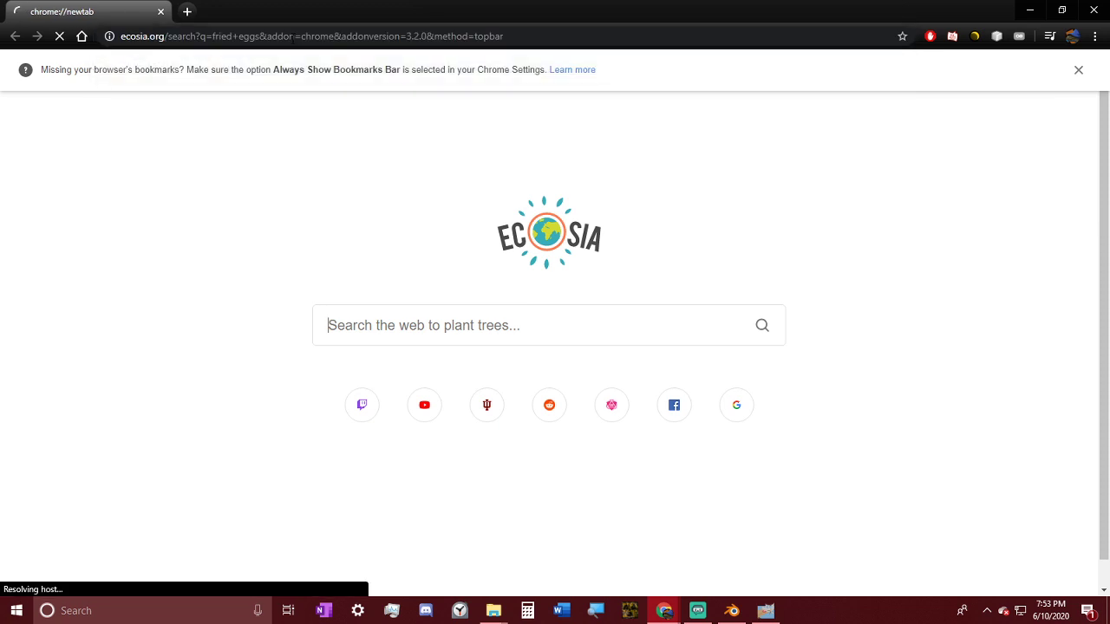
click(159, 118)
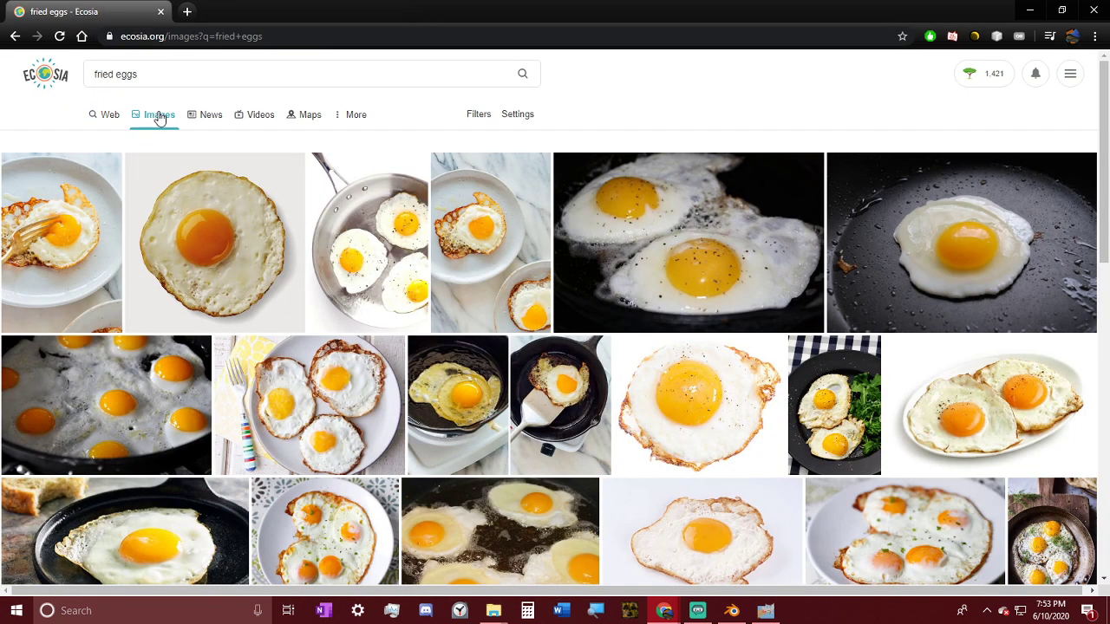
click(1030, 15)
- Deselect the egg's geometry and display the Eggs image in the Image Editor
click(663, 207)
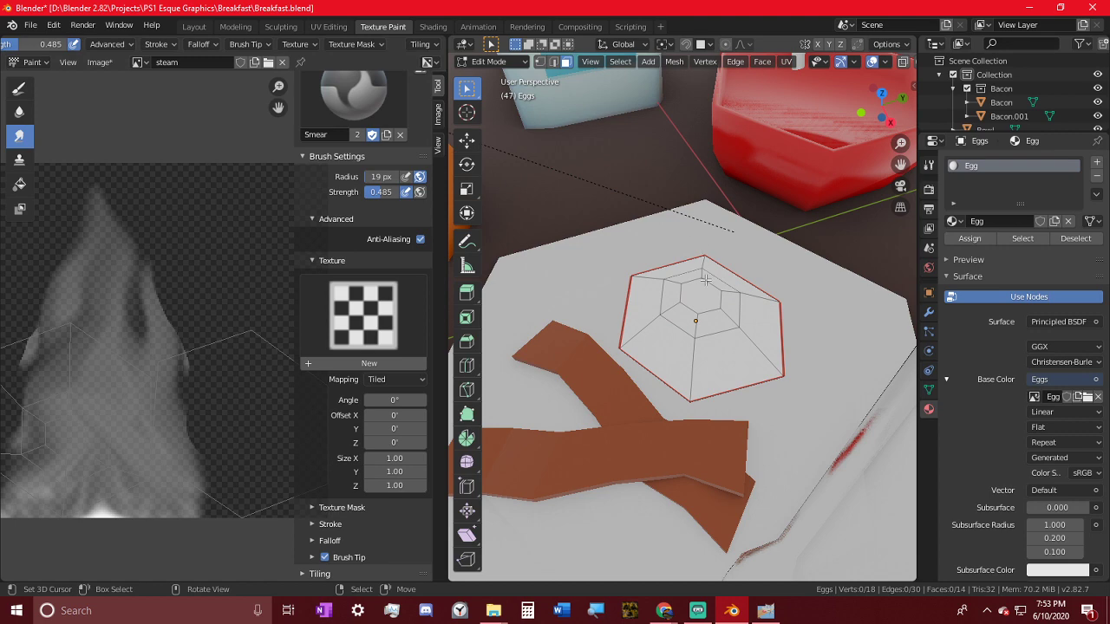
click(138, 66)
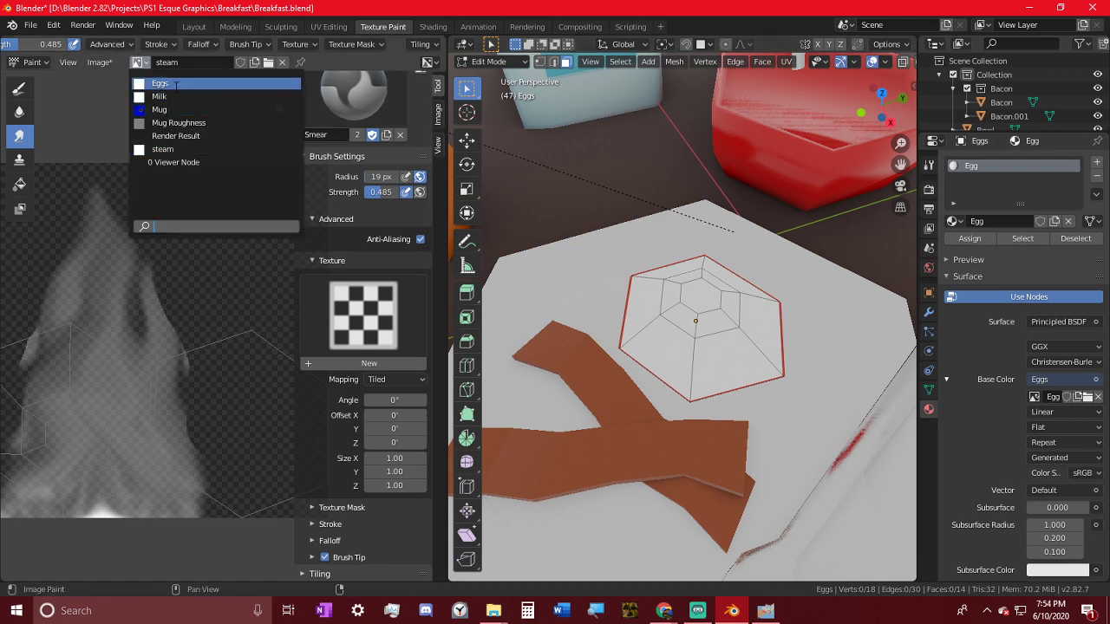
click(164, 84)
middle_drag(161, 400, 214, 340)
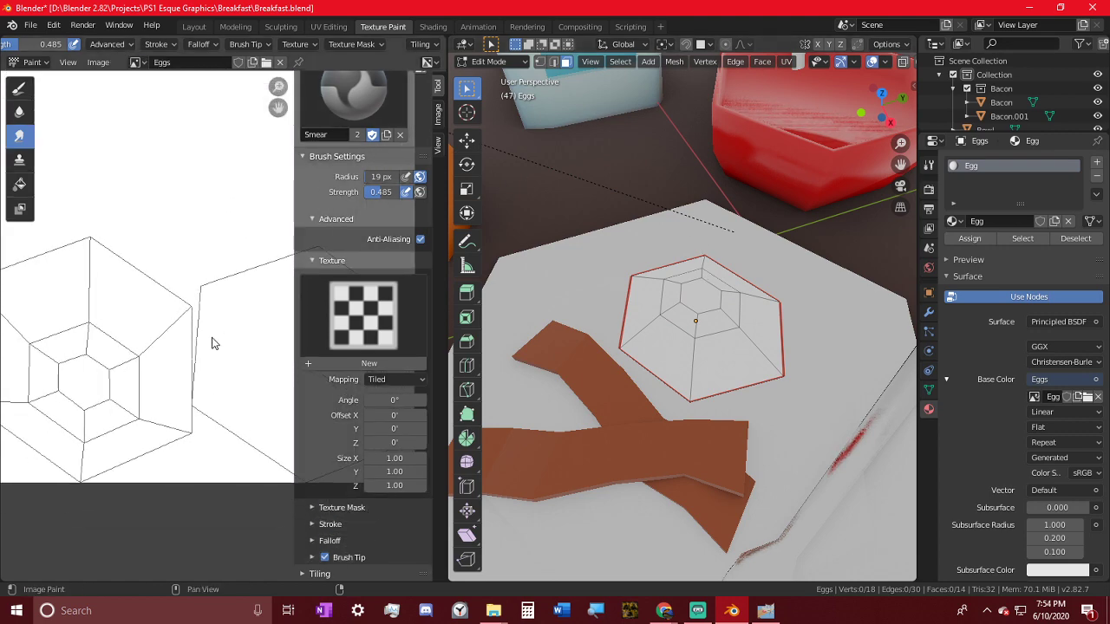
- Switch to the UV Editing workspace and select all of the egg's linked faces to show its UVs over the Eggs image
key(Tab)
click(329, 27)
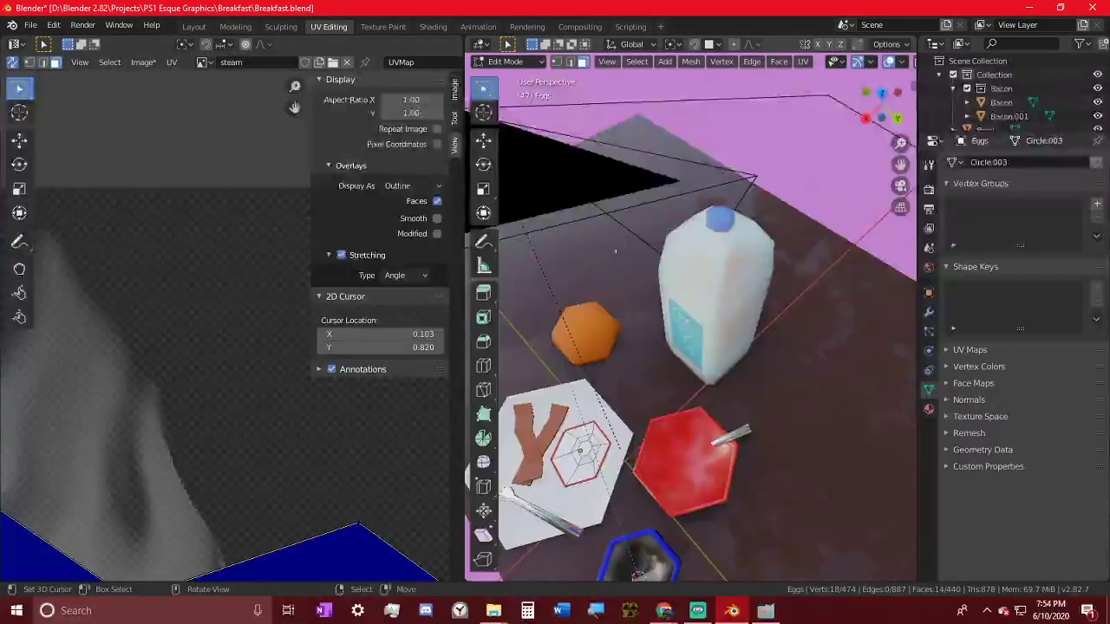
right_click(581, 445)
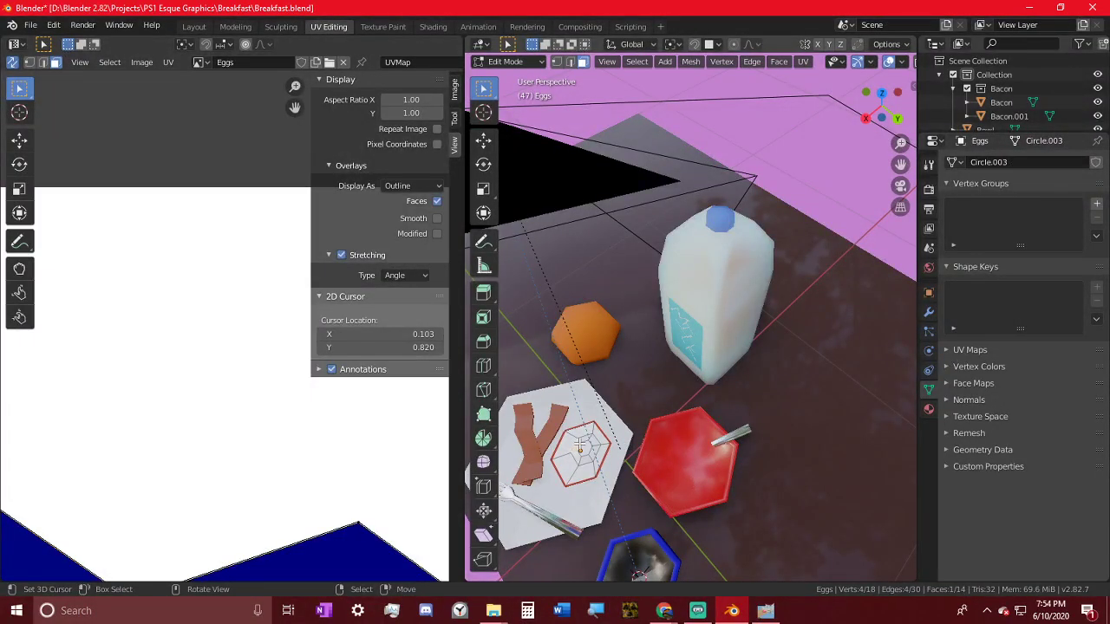
key(l)
scroll(581, 445, down, 2)
middle_drag(298, 456, 214, 286)
scroll(210, 339, down, 3)
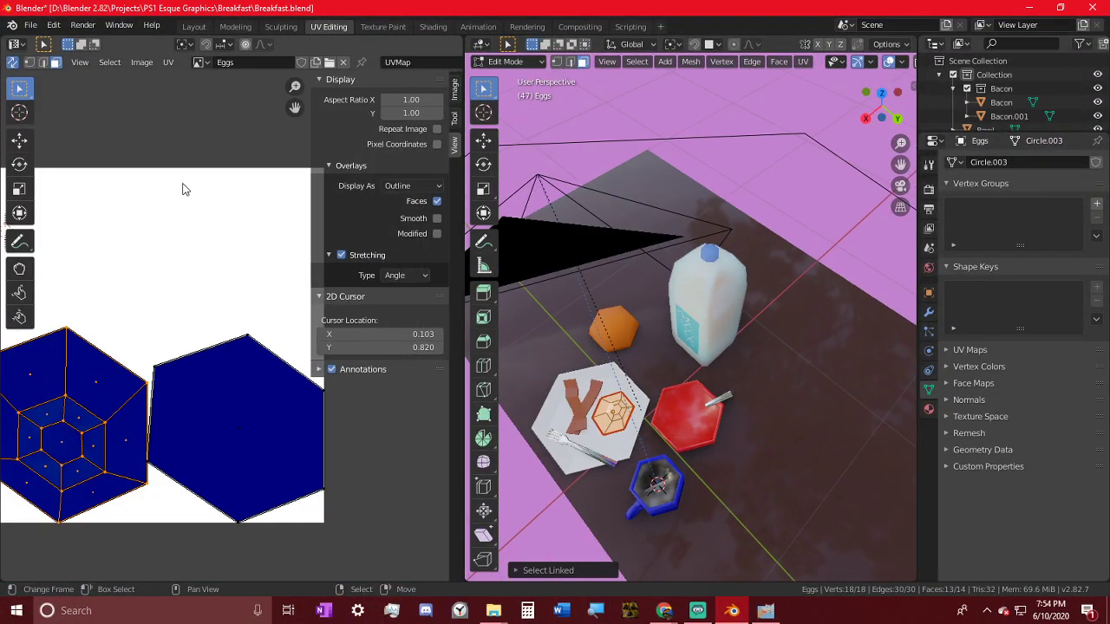
- Disable UV sync selection and move the plain hexagon UV island up into the Eggs image's upper-right corner, away from the ringed island
click(12, 62)
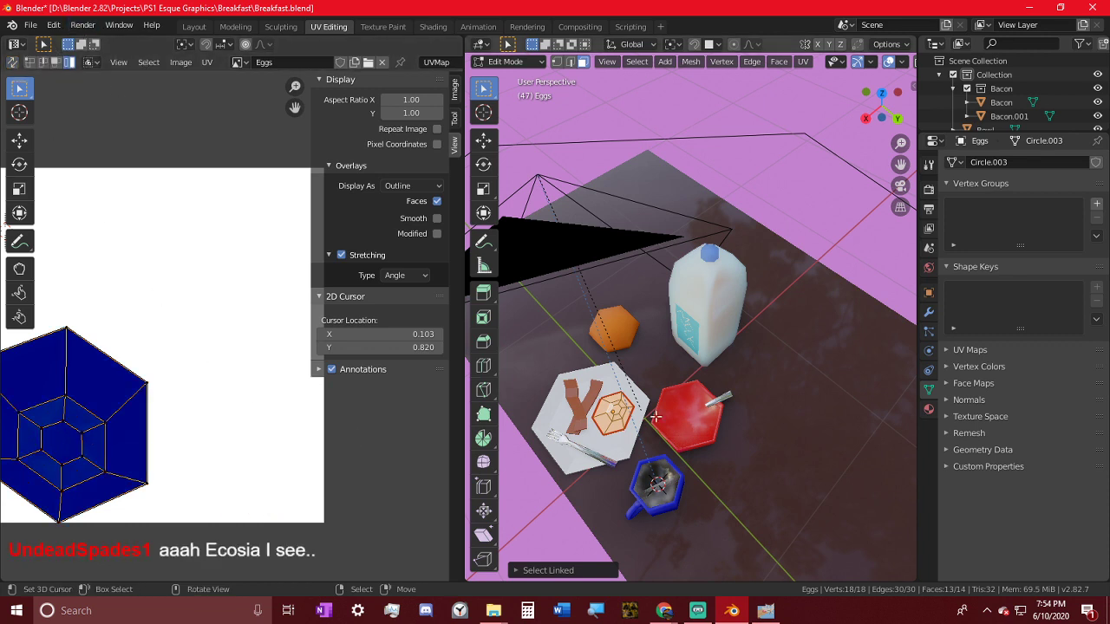
right_click(619, 417)
key(l)
key(a)
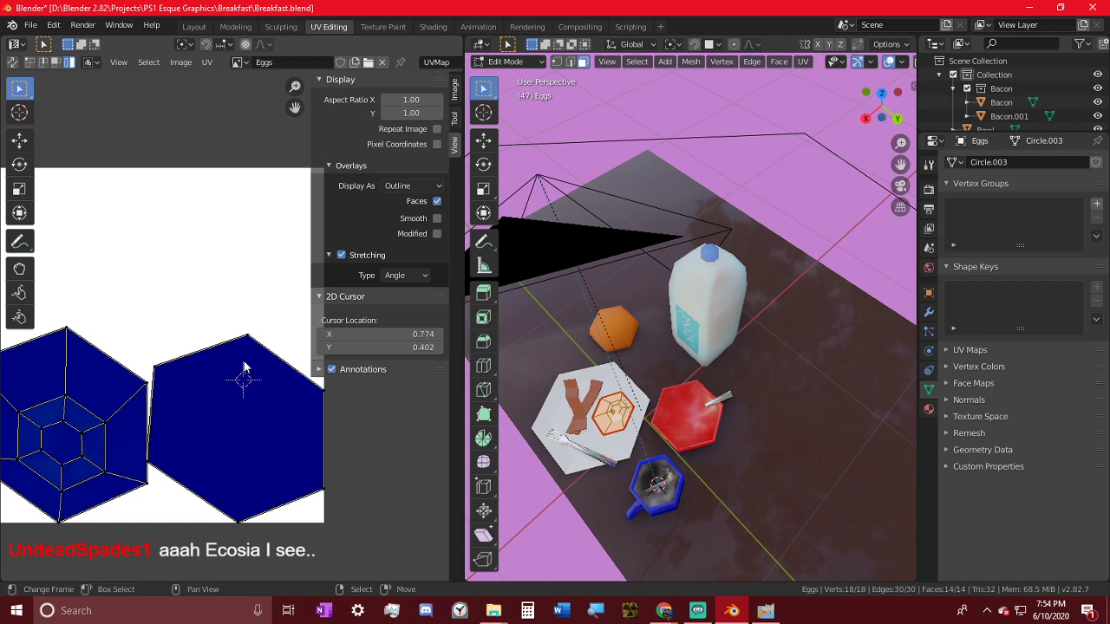
right_drag(248, 351, 296, 116)
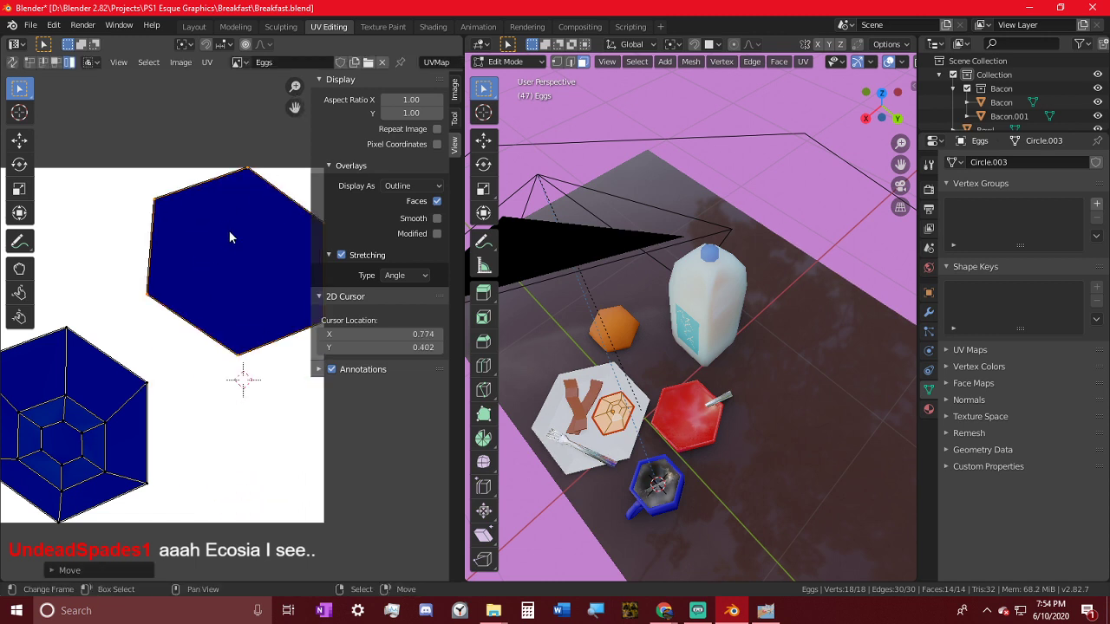
key(Home)
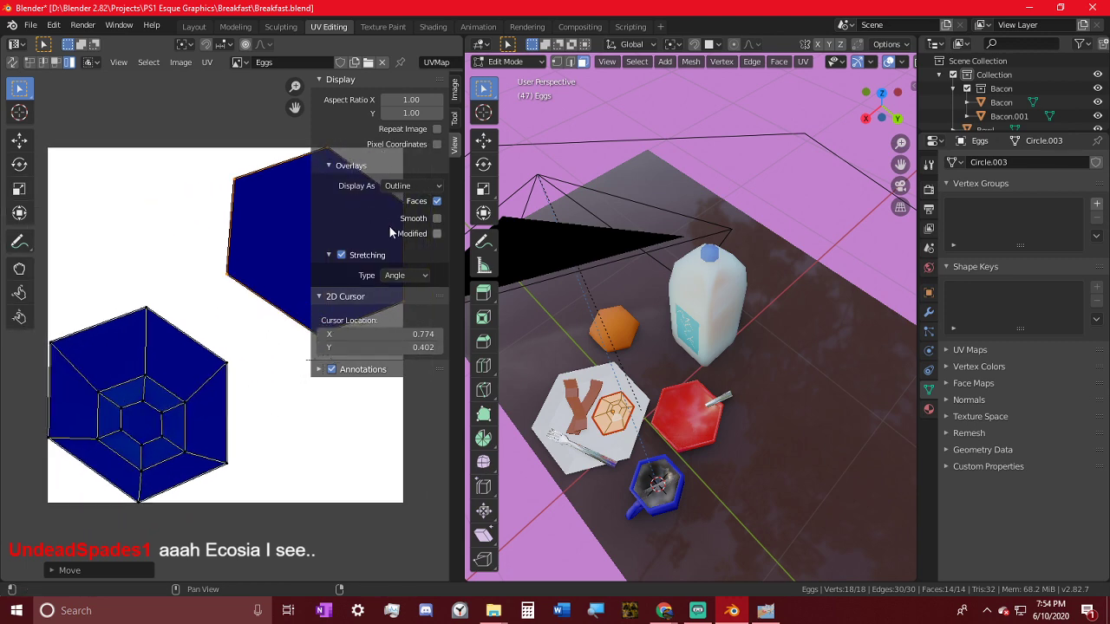
- Return to the Texture Paint workspace and give the Draw brush an orange color with the existing speckled Texture as texture and mask
click(381, 27)
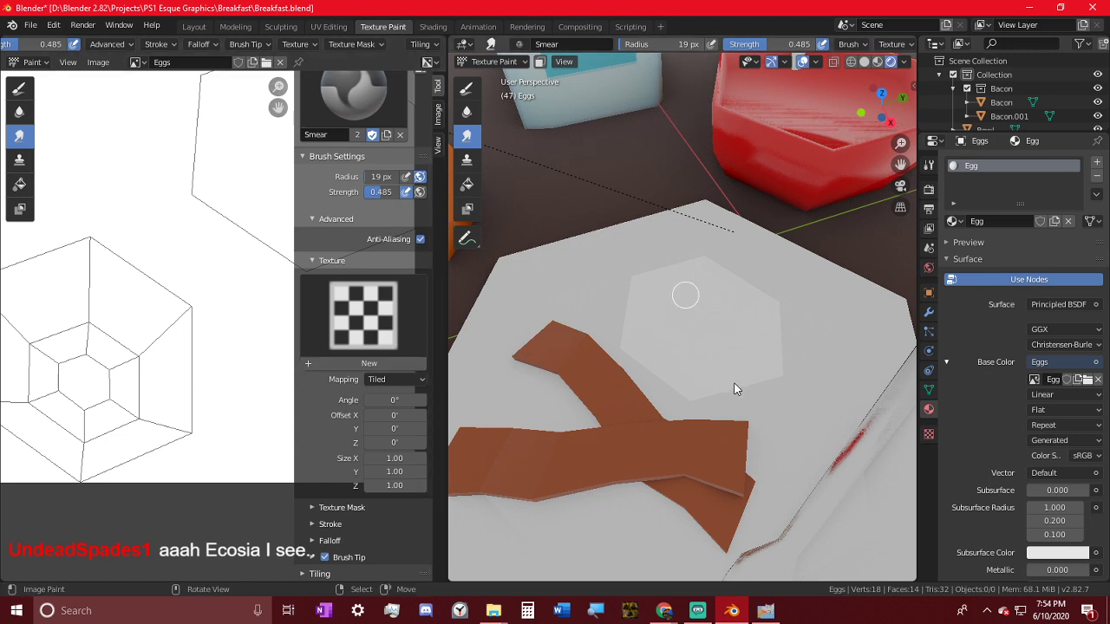
click(18, 88)
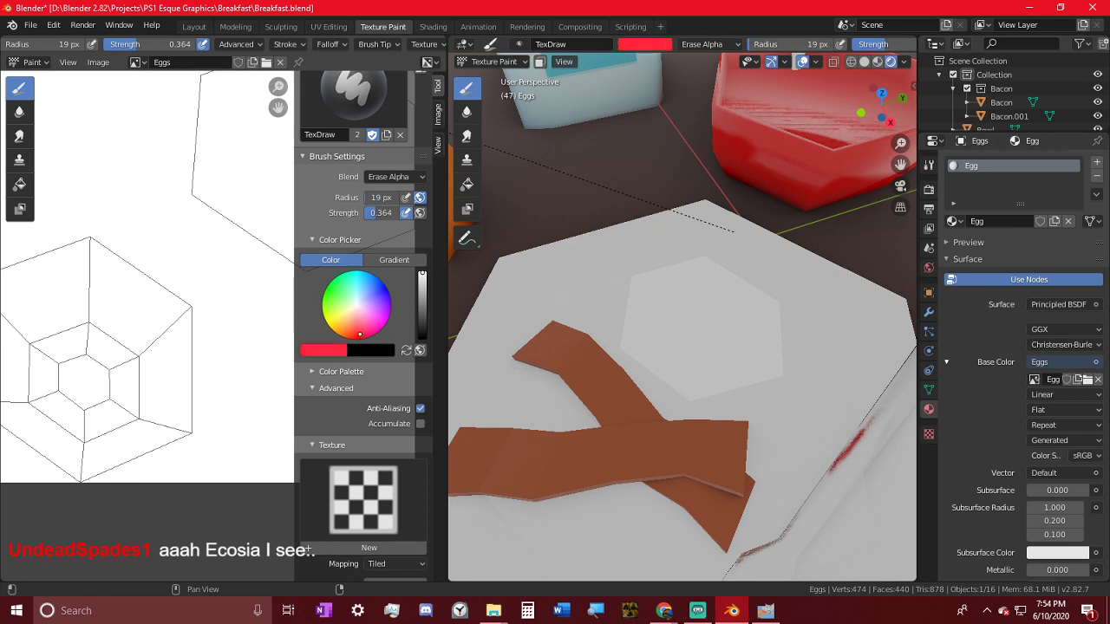
drag(346, 339, 349, 333)
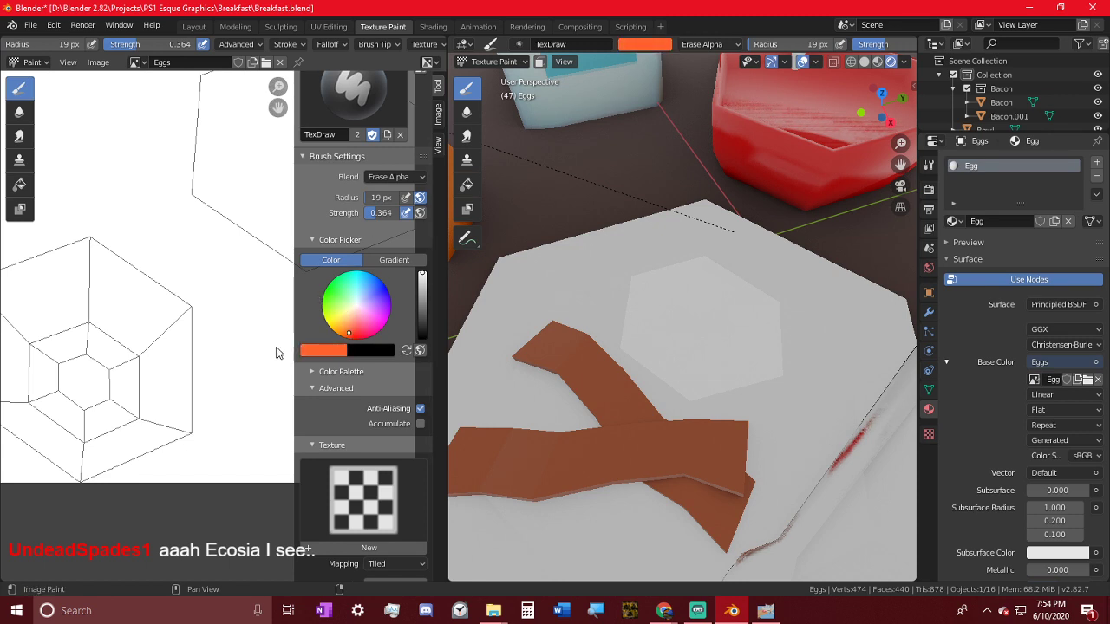
click(364, 499)
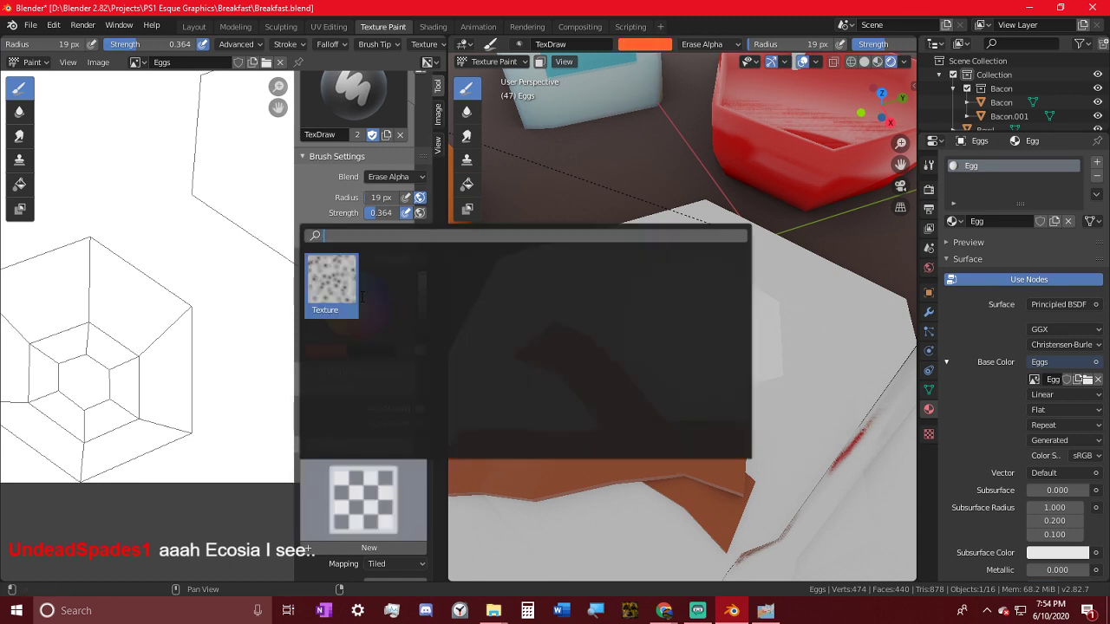
click(330, 280)
scroll(343, 532, down, 1)
scroll(347, 532, down, 4)
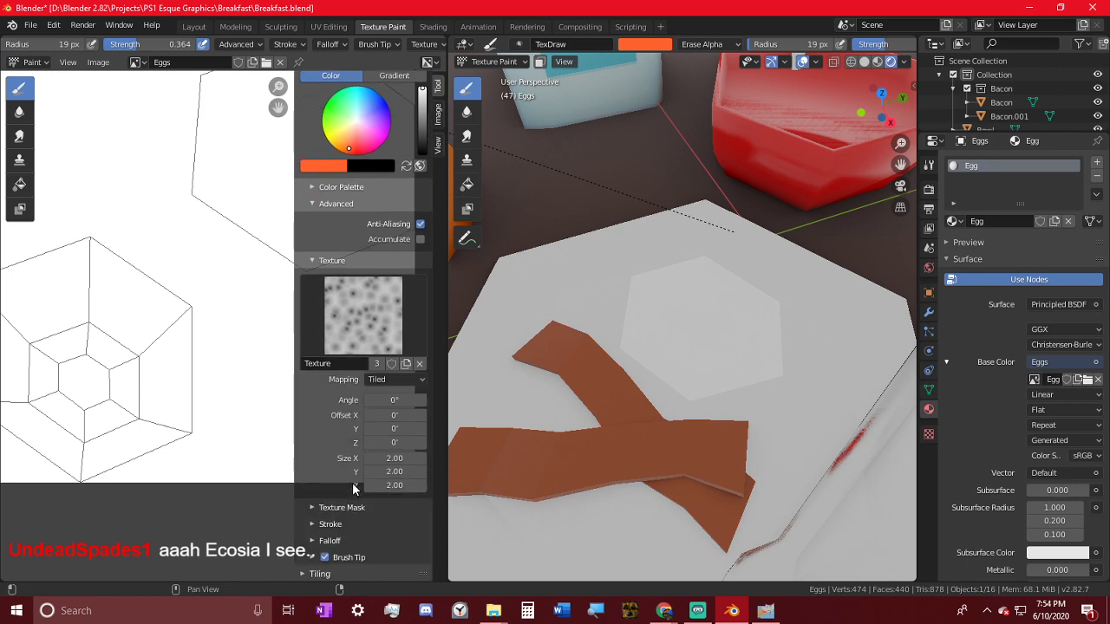
click(342, 507)
click(363, 550)
click(341, 320)
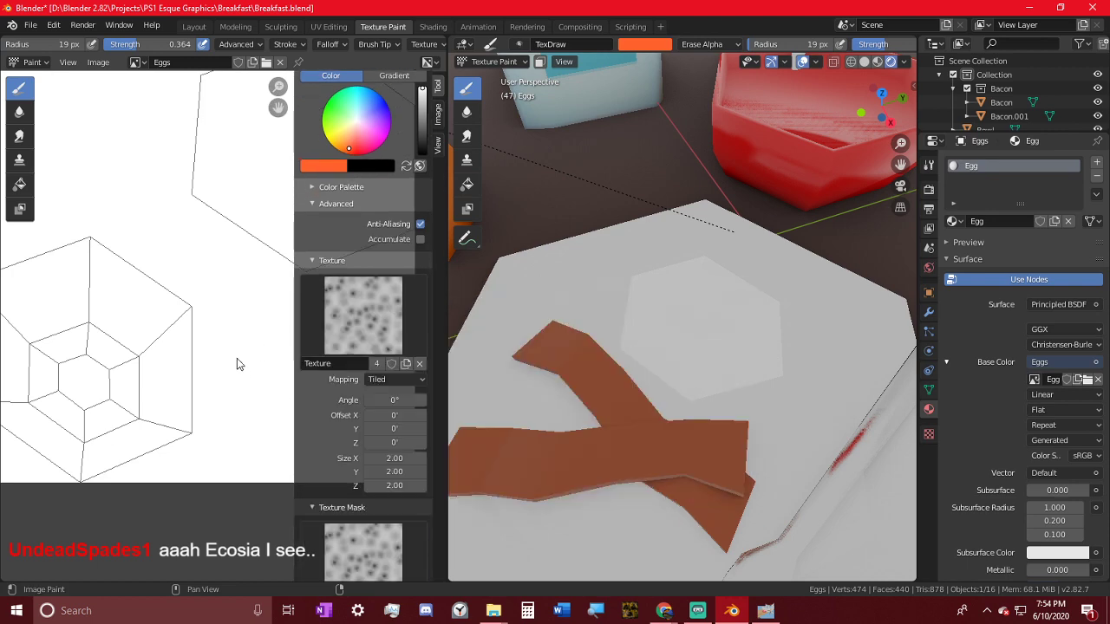
- Set the TexDraw brush to radius 23 px, strength 0.685 and Mix blending
key(f)
click(196, 340)
key(shift+f)
click(222, 220)
scroll(332, 384, up, 8)
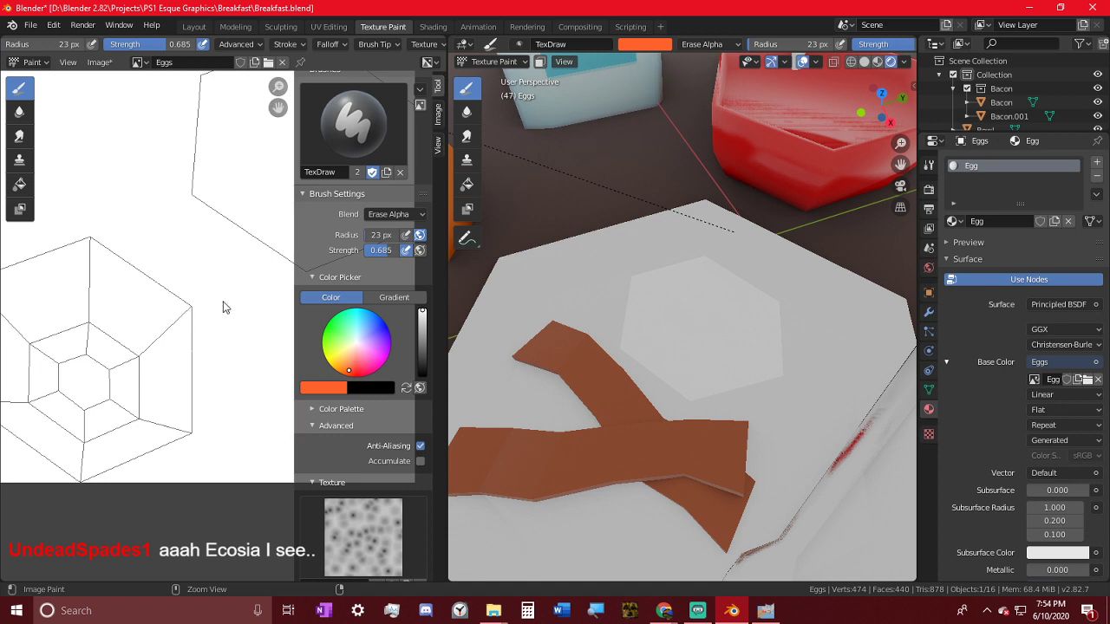
click(395, 214)
click(395, 214)
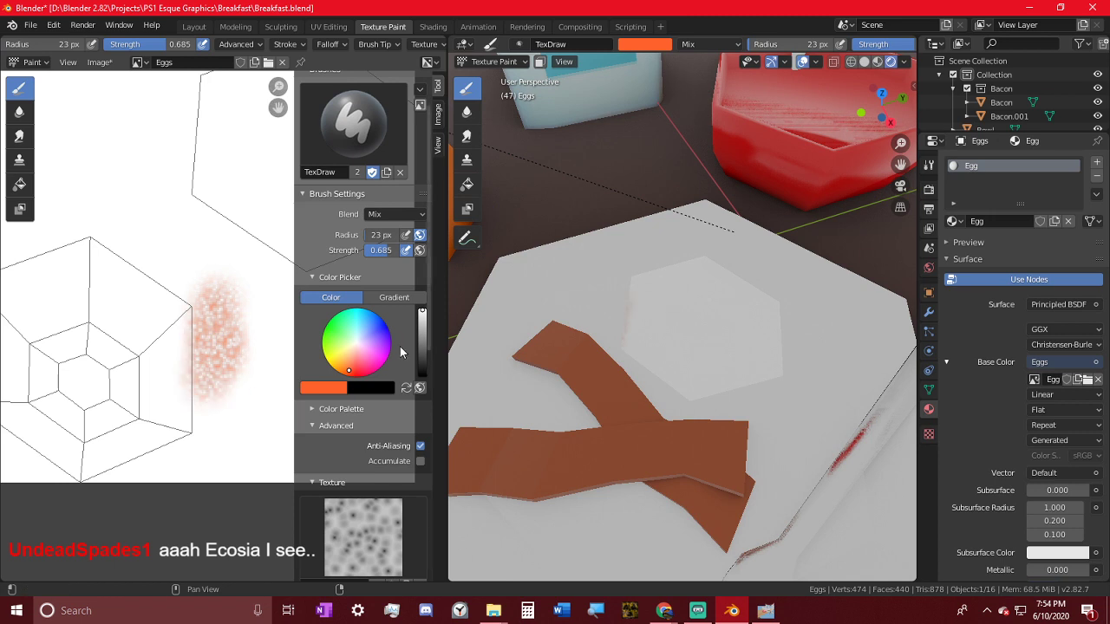
mouse_move(219, 392)
mouse_down()
mouse_move(212, 433)
mouse_move(186, 473)
mouse_move(130, 476)
mouse_up()
mouse_move(178, 416)
mouse_down()
mouse_move(194, 326)
mouse_move(66, 211)
mouse_up()
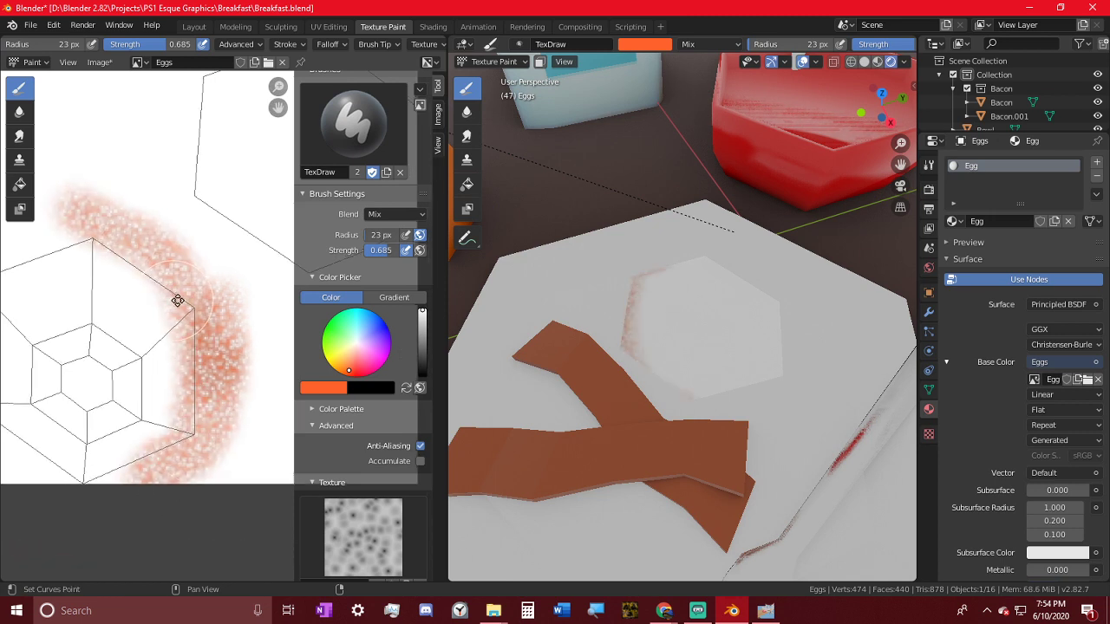
middle_drag(137, 284, 207, 296)
mouse_move(206, 295)
mouse_down()
mouse_move(89, 245)
mouse_move(149, 265)
mouse_move(67, 248)
mouse_move(104, 246)
mouse_up()
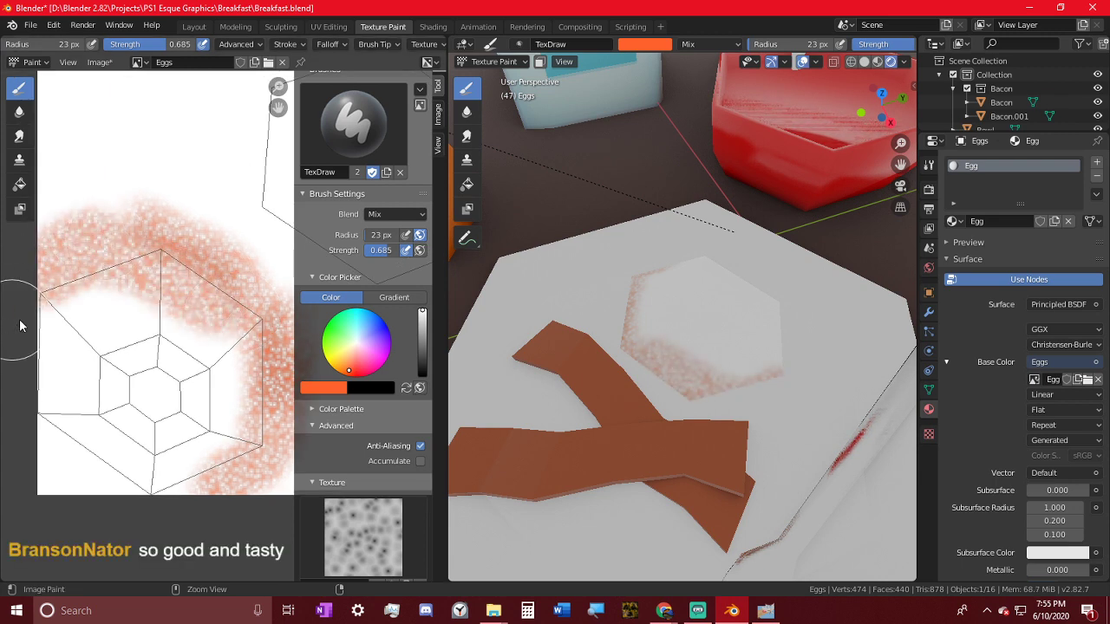
key(ctrl+z)
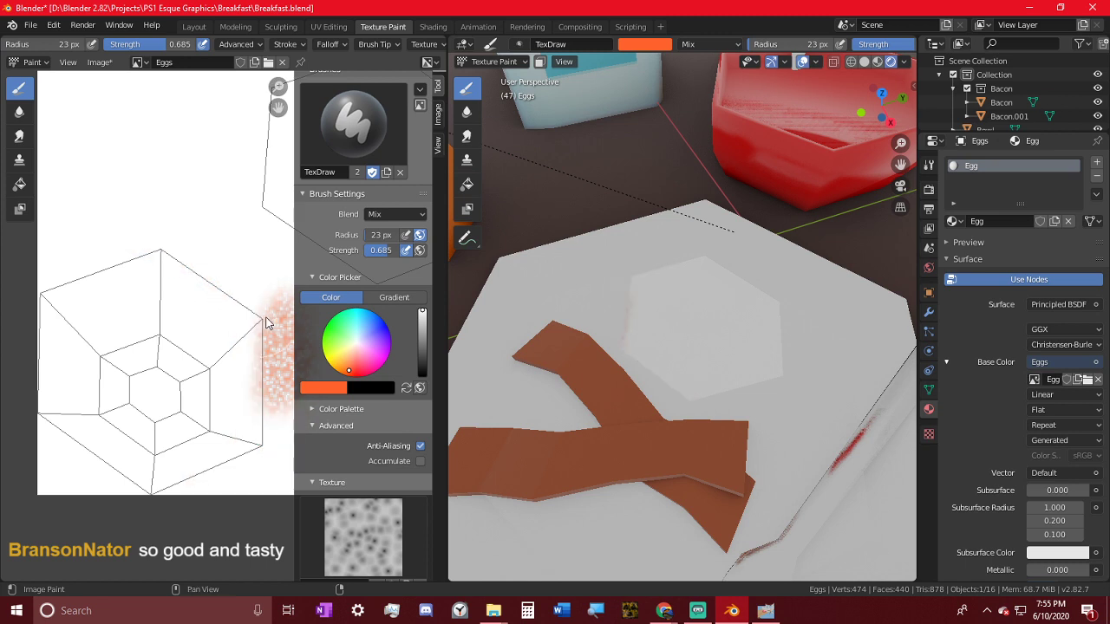
mouse_move(258, 292)
mouse_down()
mouse_move(153, 237)
mouse_move(257, 317)
mouse_move(107, 268)
mouse_move(44, 269)
mouse_up()
key(ctrl+z)
key(ctrl+z)
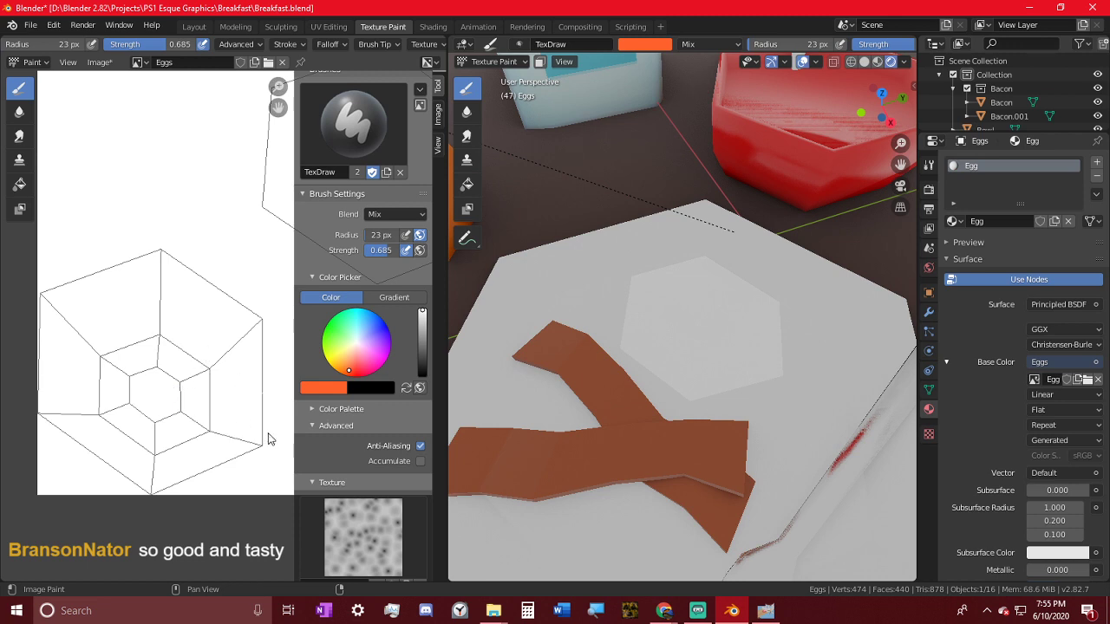
- Paint a speckled orange rim around the egg's hexagonal outline in the image, and reinforce it on the model with a 106 px brush
mouse_move(261, 450)
mouse_down()
mouse_move(123, 505)
mouse_move(9, 397)
mouse_move(17, 417)
mouse_move(11, 347)
mouse_move(9, 399)
mouse_move(17, 260)
mouse_move(2, 392)
mouse_move(27, 303)
mouse_move(12, 386)
mouse_move(55, 277)
mouse_move(134, 256)
mouse_move(206, 255)
mouse_move(276, 349)
mouse_up()
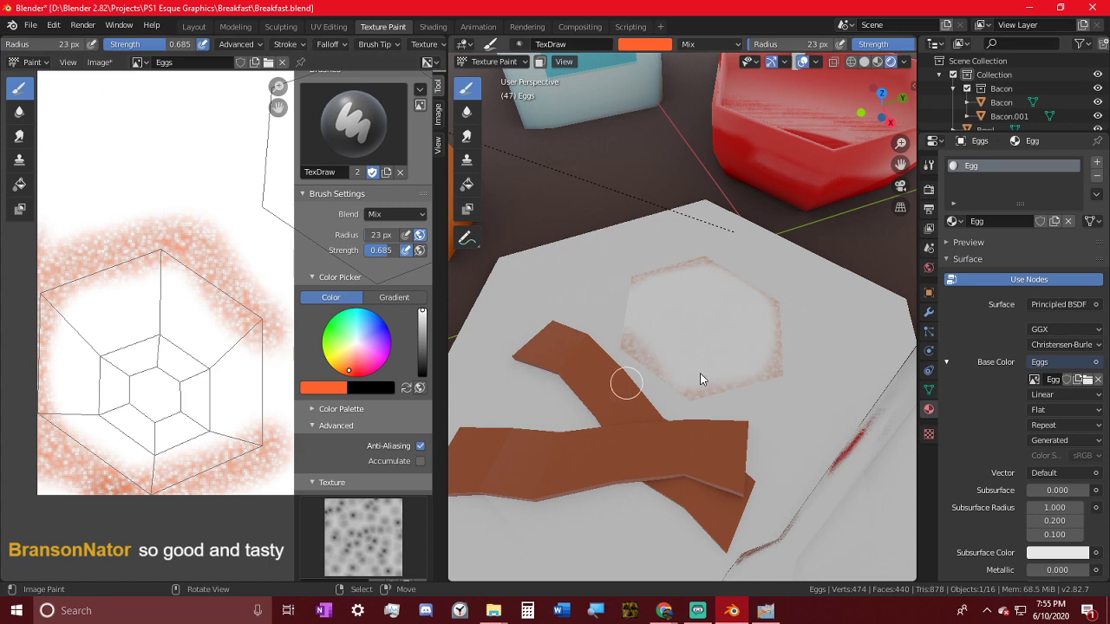
mouse_move(700, 379)
middle_down()
mouse_move(772, 390)
mouse_move(721, 426)
mouse_move(723, 413)
mouse_move(700, 410)
middle_up()
key(f)
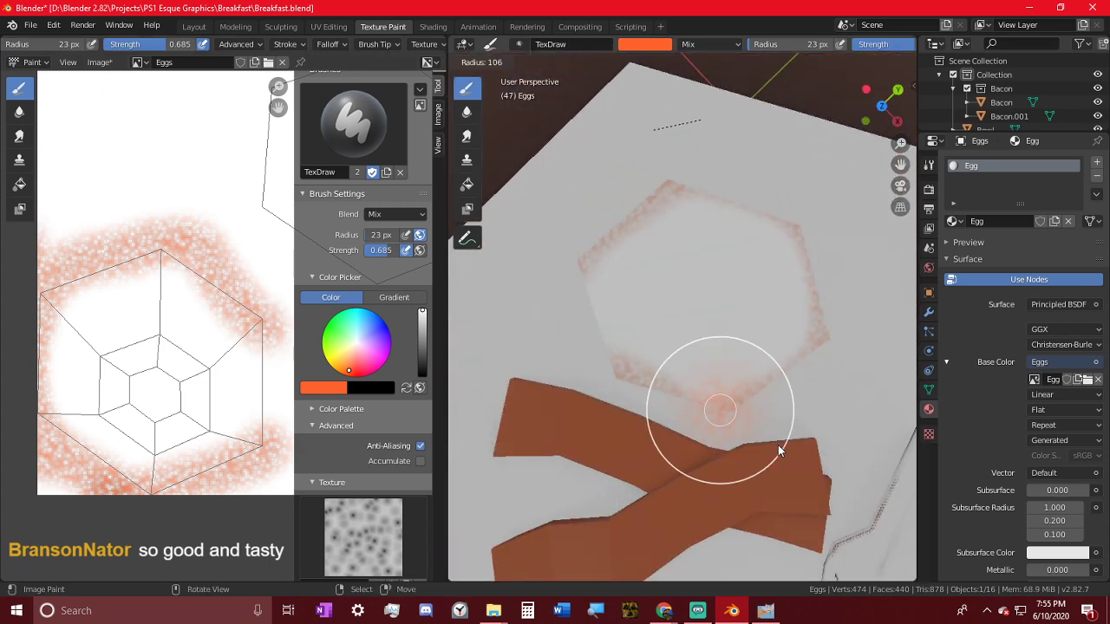
click(778, 445)
mouse_move(712, 433)
mouse_down()
mouse_move(568, 357)
mouse_move(521, 224)
mouse_move(560, 369)
mouse_move(578, 161)
mouse_up()
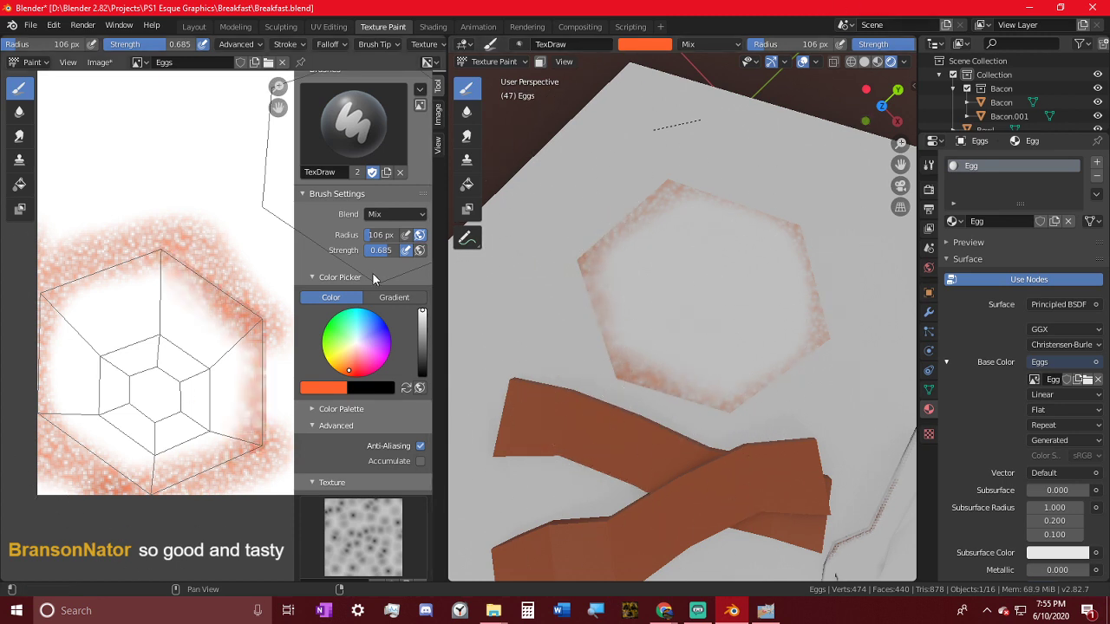
- Change the brush color to yellow-orange and remove both its texture and its texture mask
drag(348, 370, 337, 359)
mouse_move(422, 310)
mouse_down()
mouse_move(422, 340)
mouse_move(422, 309)
mouse_up()
drag(345, 353, 337, 359)
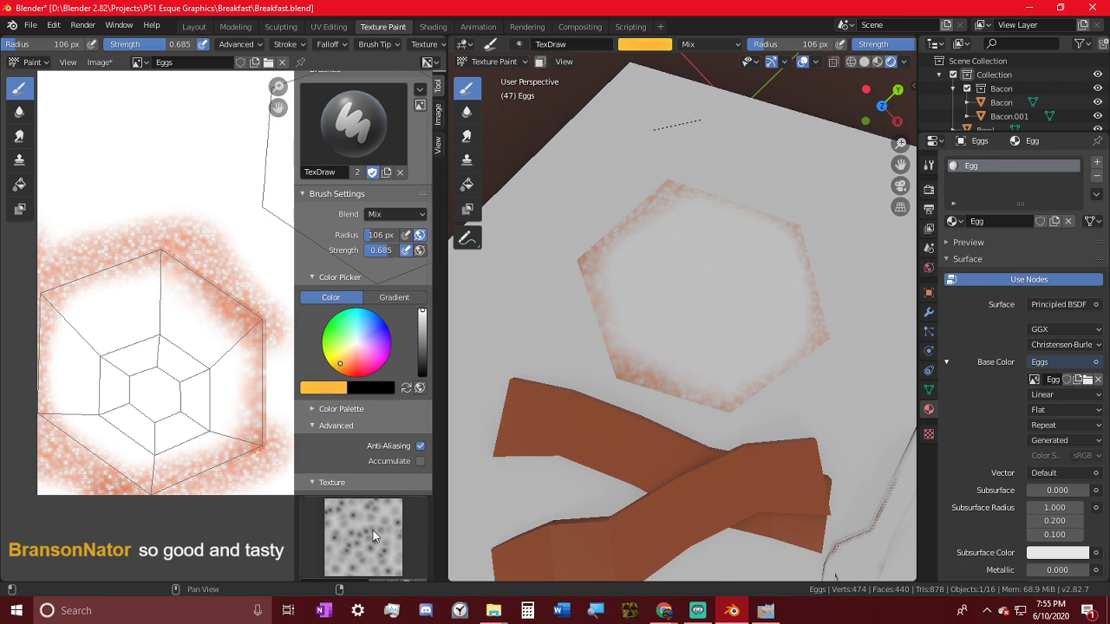
scroll(393, 562, down, 2)
click(421, 530)
scroll(425, 503, up, 3)
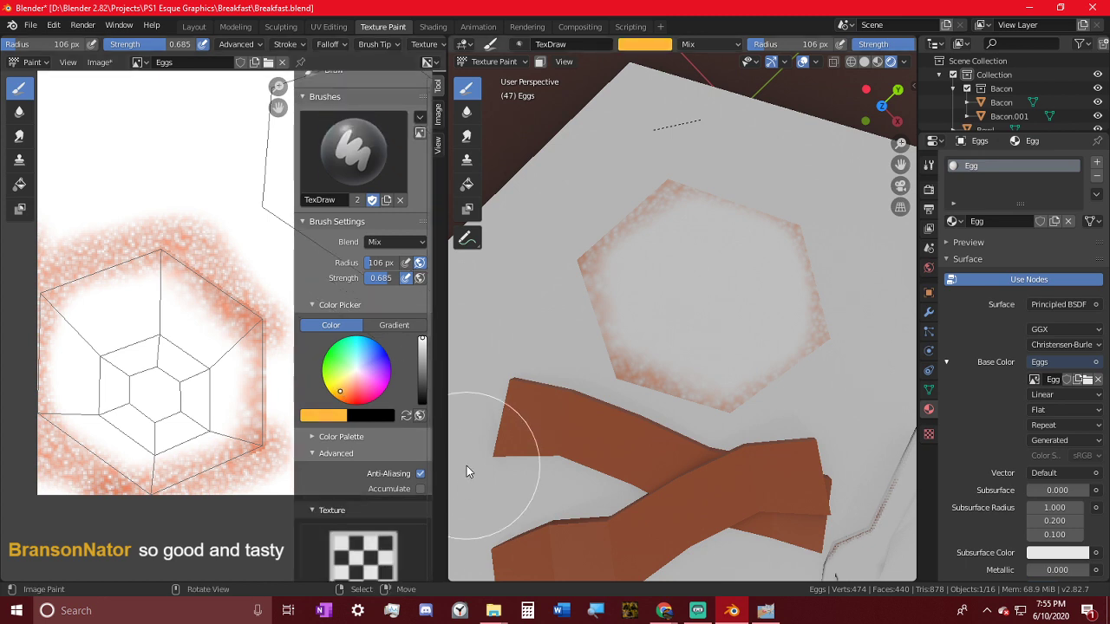
scroll(467, 465, up, 3)
scroll(416, 390, up, 1)
scroll(415, 380, down, 3)
scroll(682, 322, down, 4)
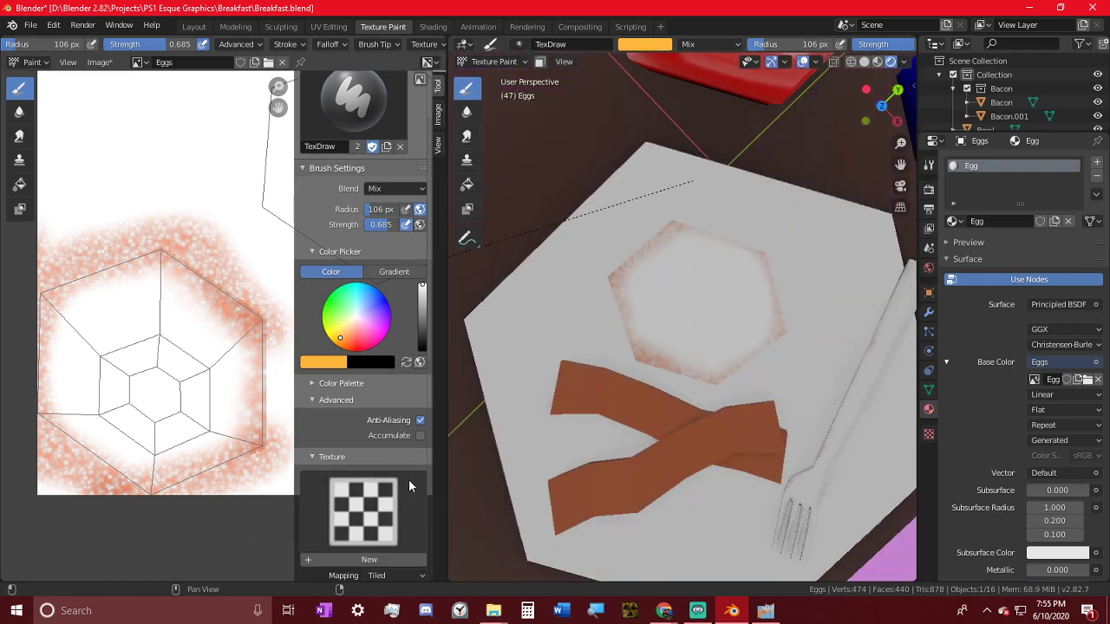
scroll(410, 486, down, 8)
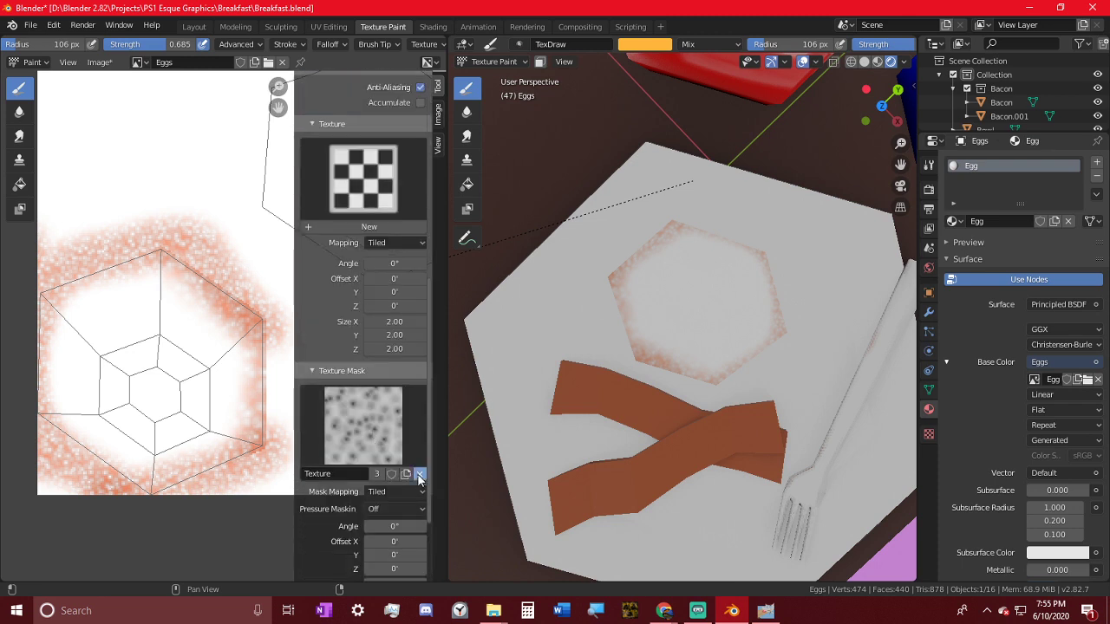
click(420, 475)
- Paint a solid yellow-orange yolk over the egg's inner rings in the Eggs image with a 38 px brush
key(f)
click(88, 356)
key(f)
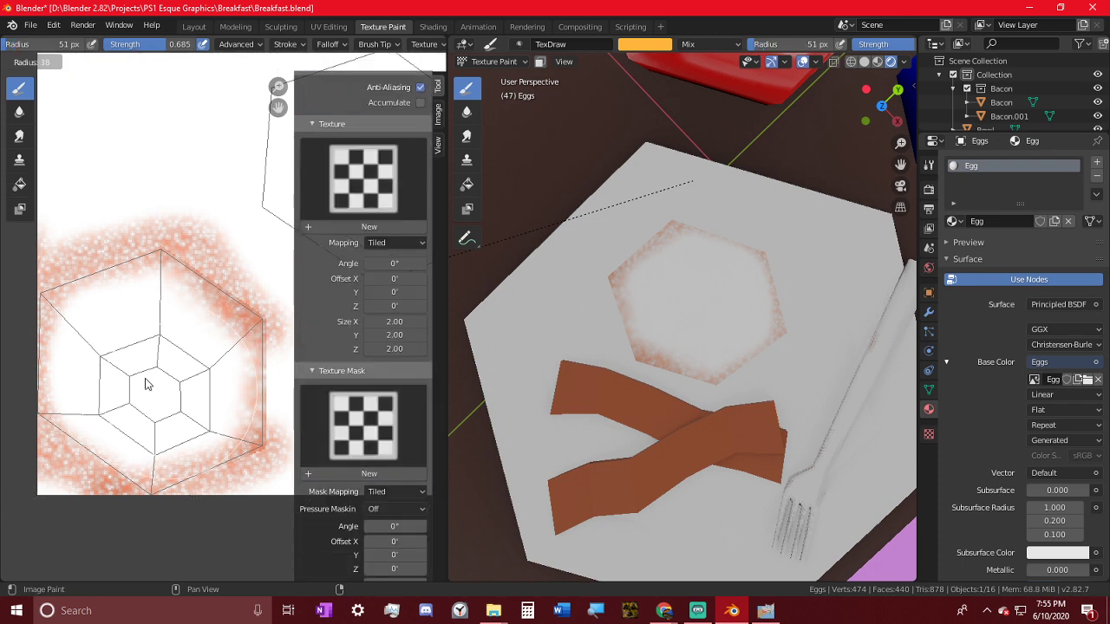
click(146, 384)
mouse_move(153, 397)
mouse_down()
mouse_move(168, 411)
mouse_move(175, 387)
mouse_move(183, 399)
mouse_move(156, 386)
mouse_move(174, 401)
mouse_up()
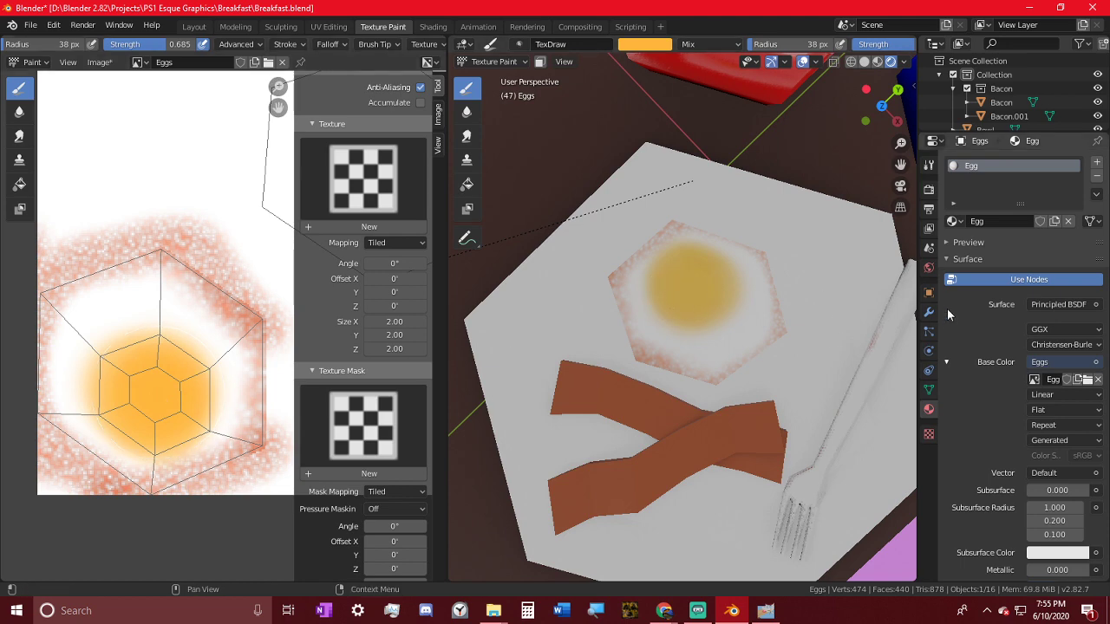
- Sample white from the Eggs image as the brush color and reduce the brush radius to 5 px
scroll(947, 308, down, 1)
middle_drag(888, 298, 686, 317)
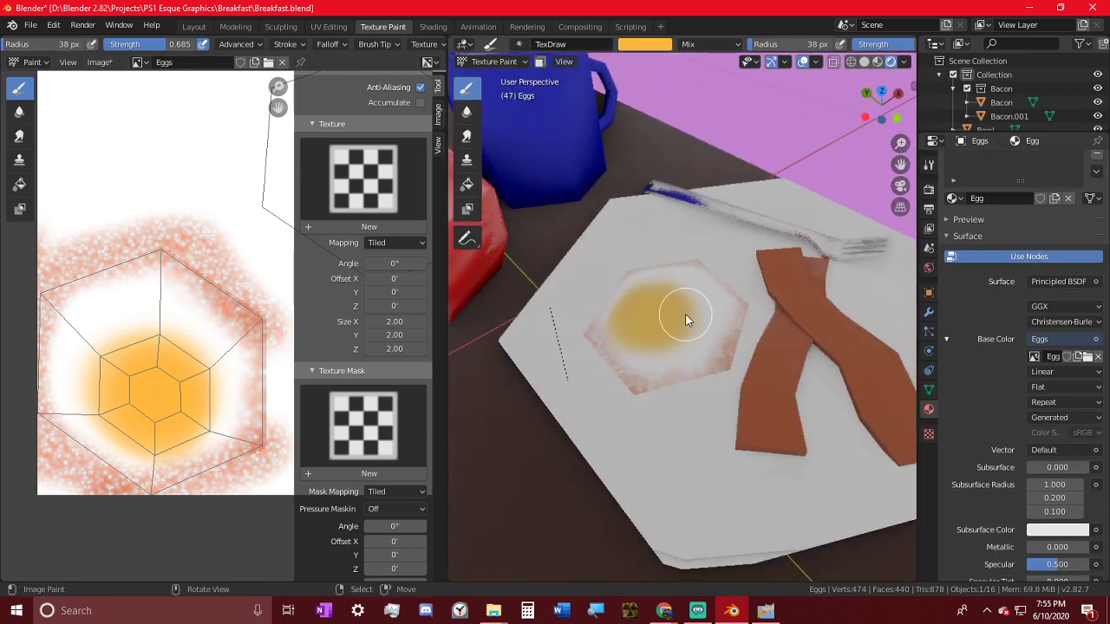
middle_drag(686, 357, 597, 306)
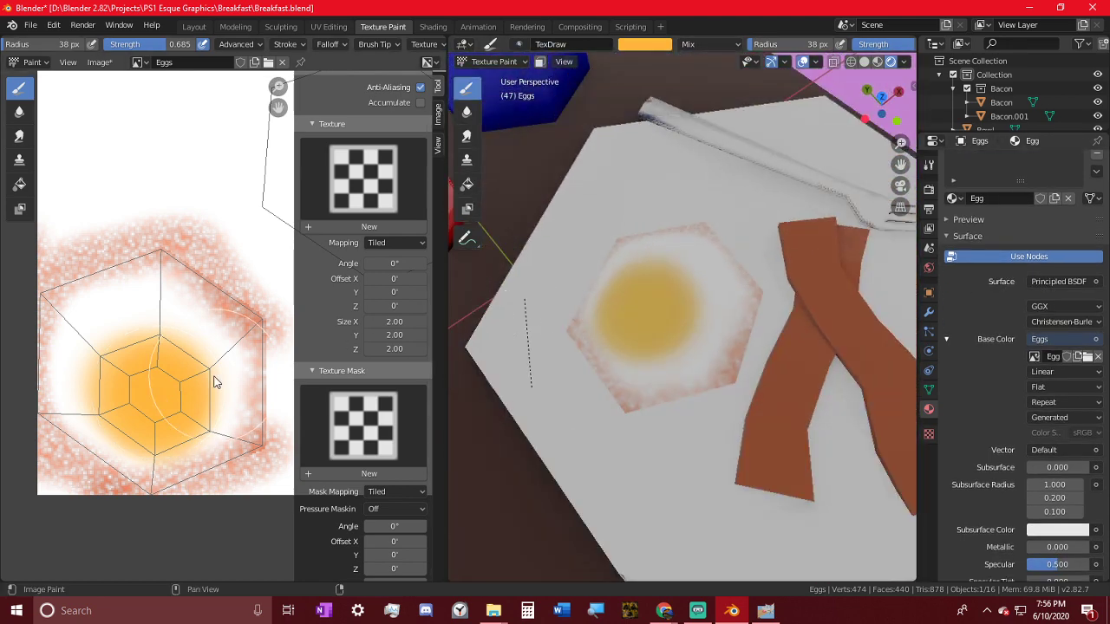
key(s)
scroll(181, 322, up, 1)
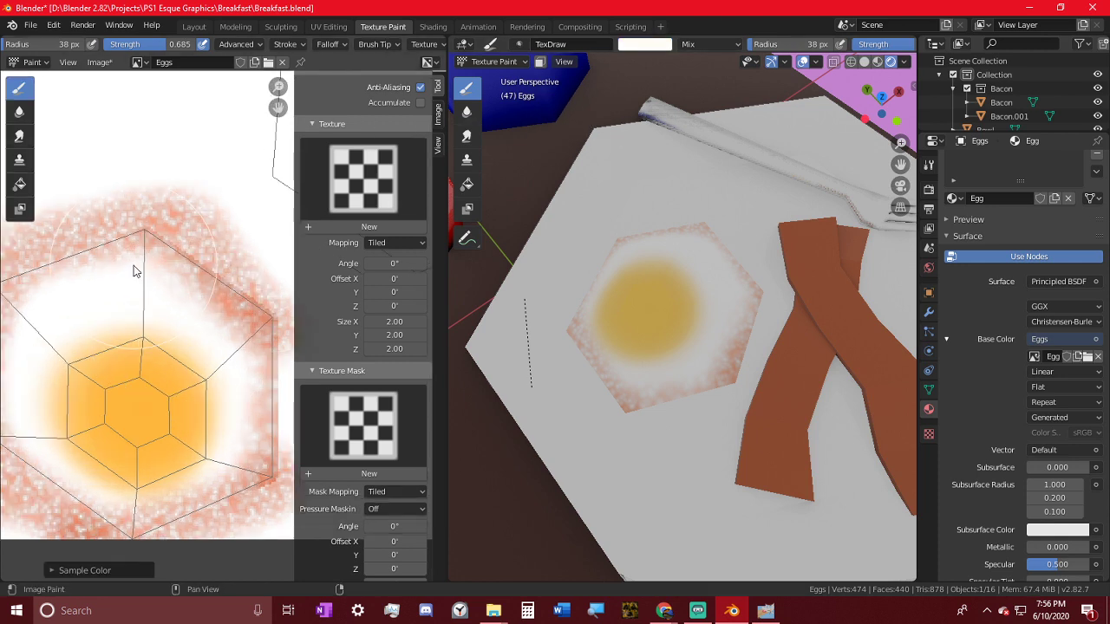
click(329, 44)
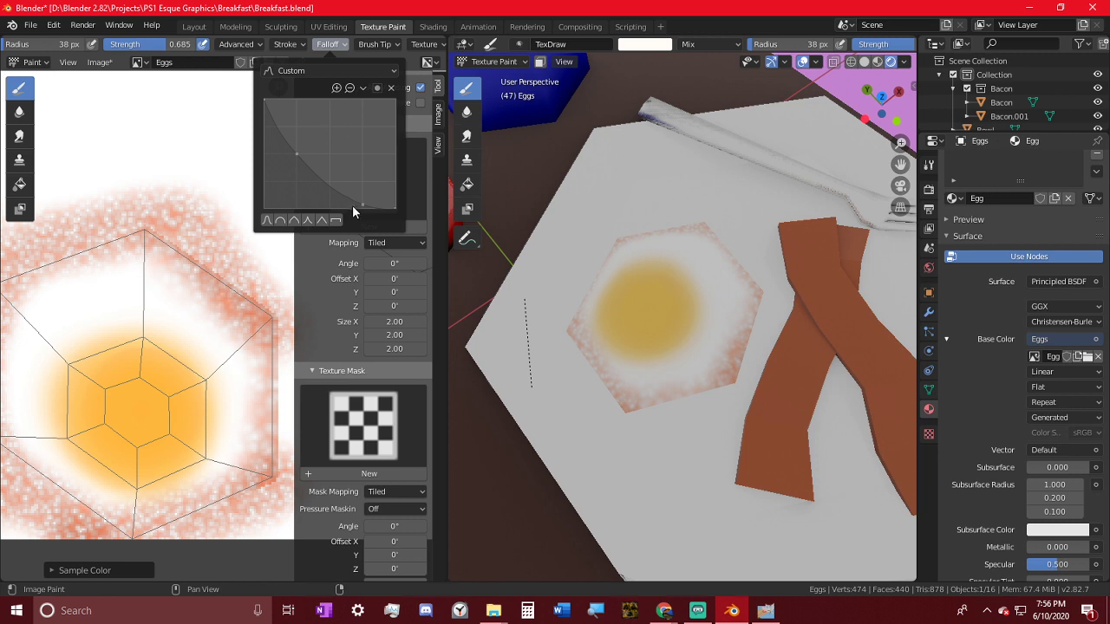
key(f)
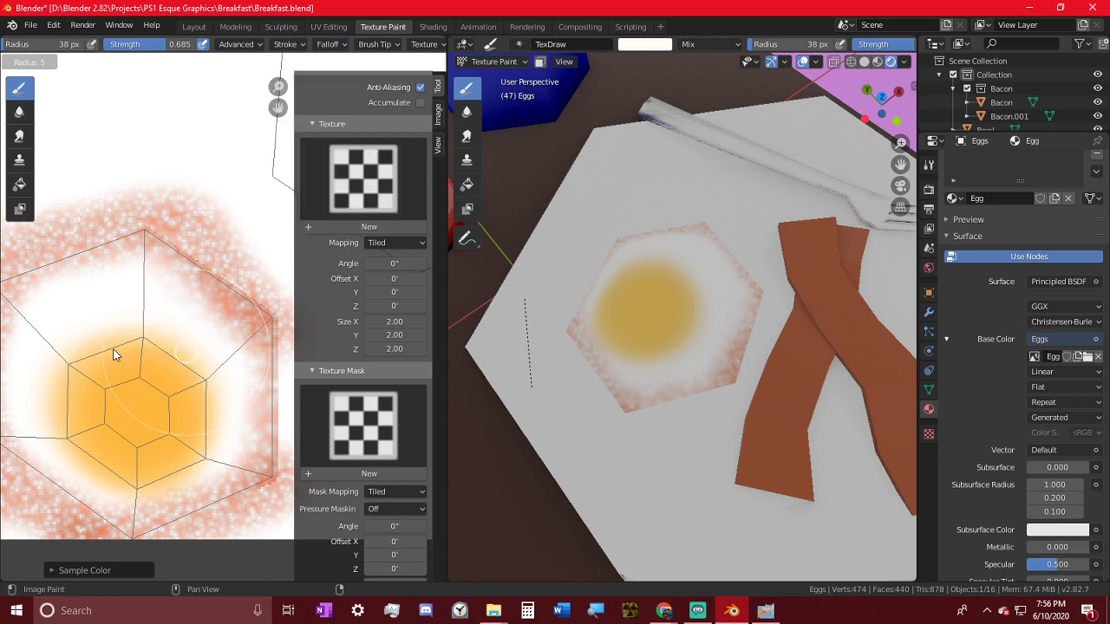
click(113, 354)
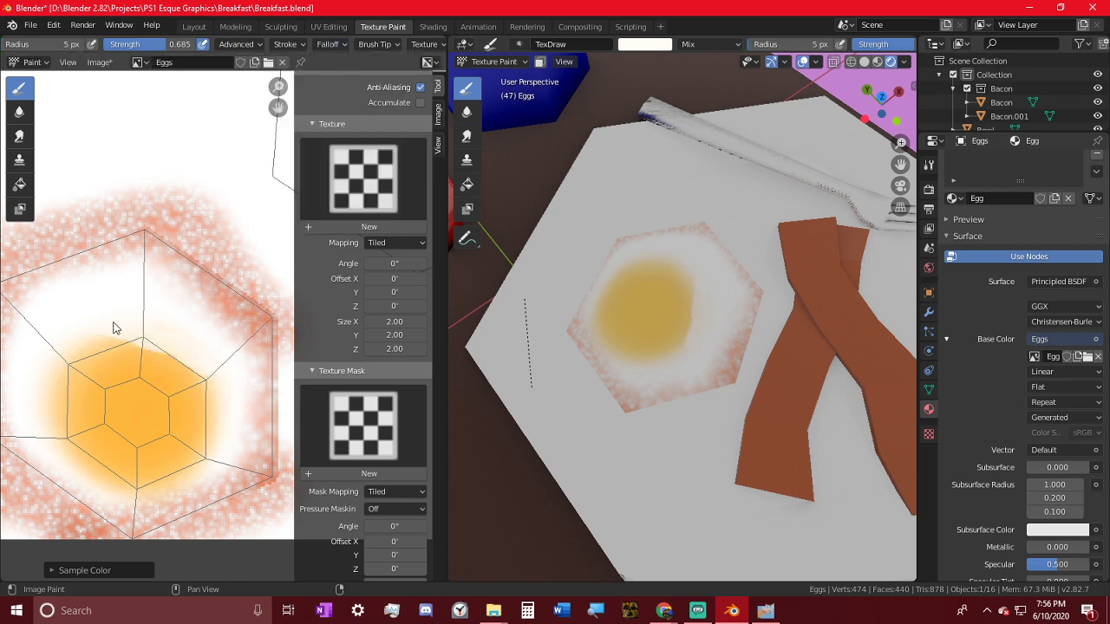
- Undo the last stroke and paint white around the yolk's blurred border to trim it to a crisp round outline
key(ctrl+z)
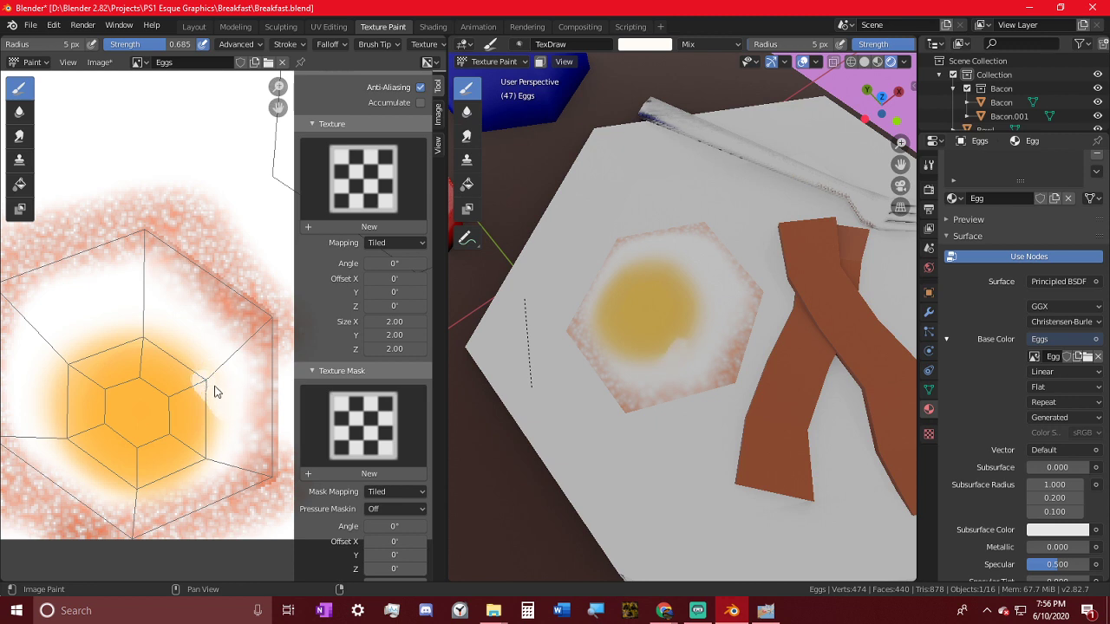
drag(215, 392, 221, 411)
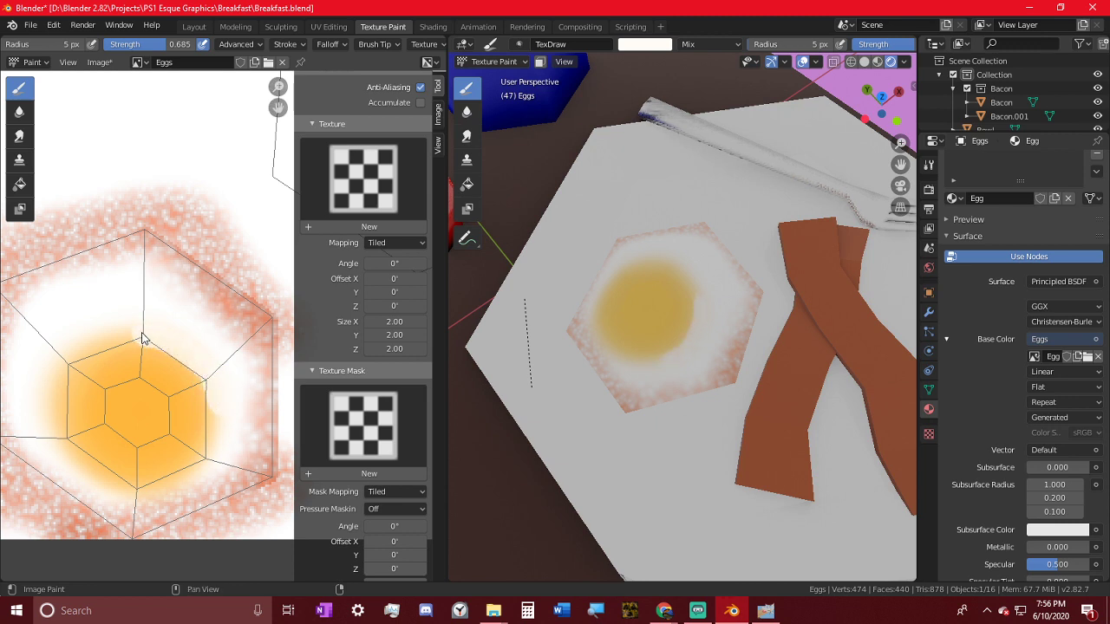
mouse_move(95, 350)
mouse_down()
mouse_move(59, 391)
mouse_move(53, 381)
mouse_up()
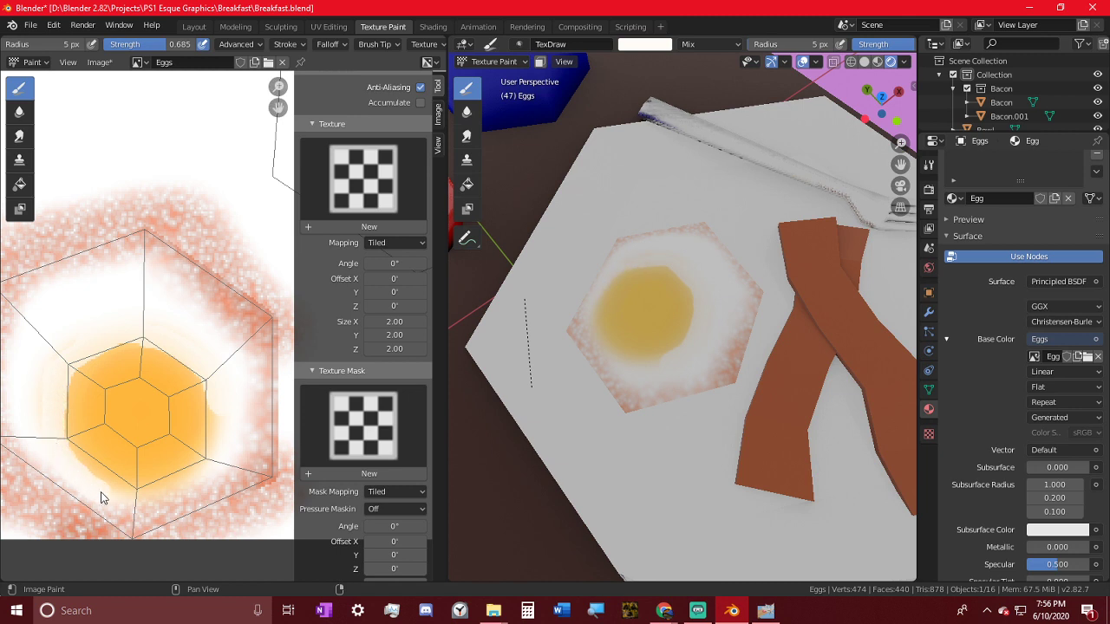
drag(134, 500, 176, 496)
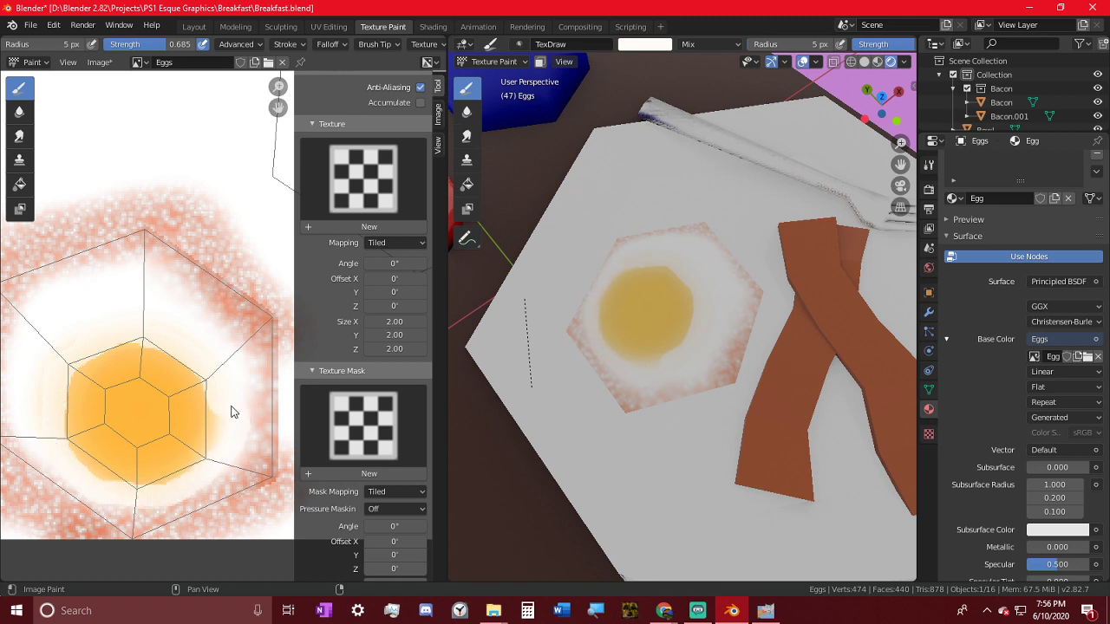
drag(212, 448, 150, 493)
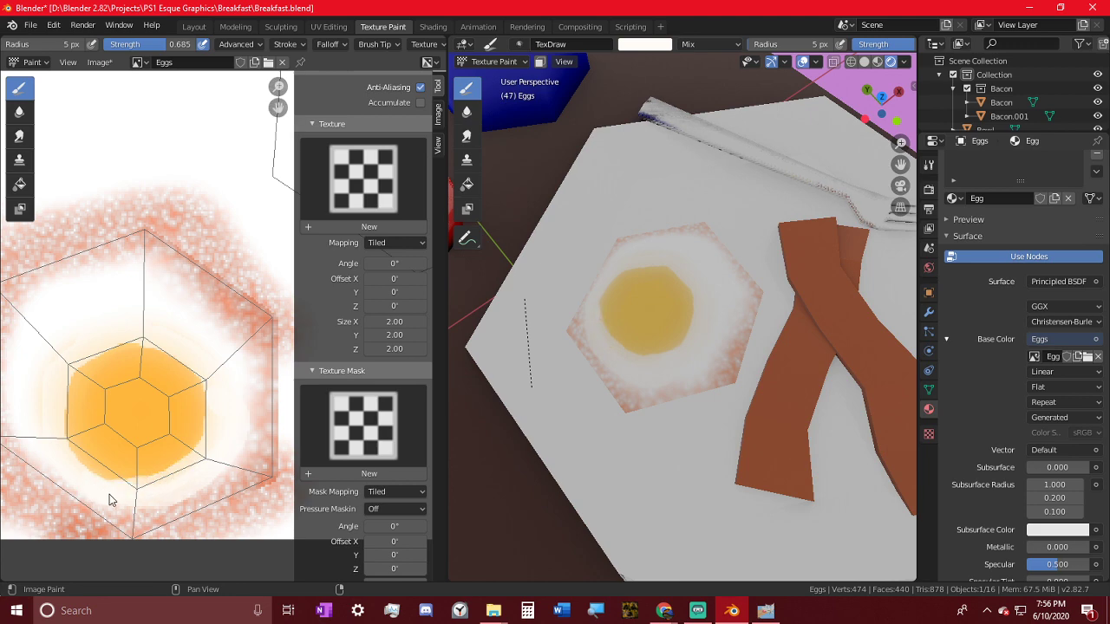
mouse_move(486, 364)
middle_down()
mouse_move(553, 340)
mouse_move(654, 266)
mouse_move(855, 279)
mouse_move(828, 348)
mouse_move(873, 446)
mouse_move(729, 416)
mouse_move(742, 418)
mouse_move(755, 422)
mouse_move(726, 426)
mouse_move(624, 325)
mouse_move(701, 393)
mouse_move(653, 360)
mouse_move(685, 451)
middle_up()
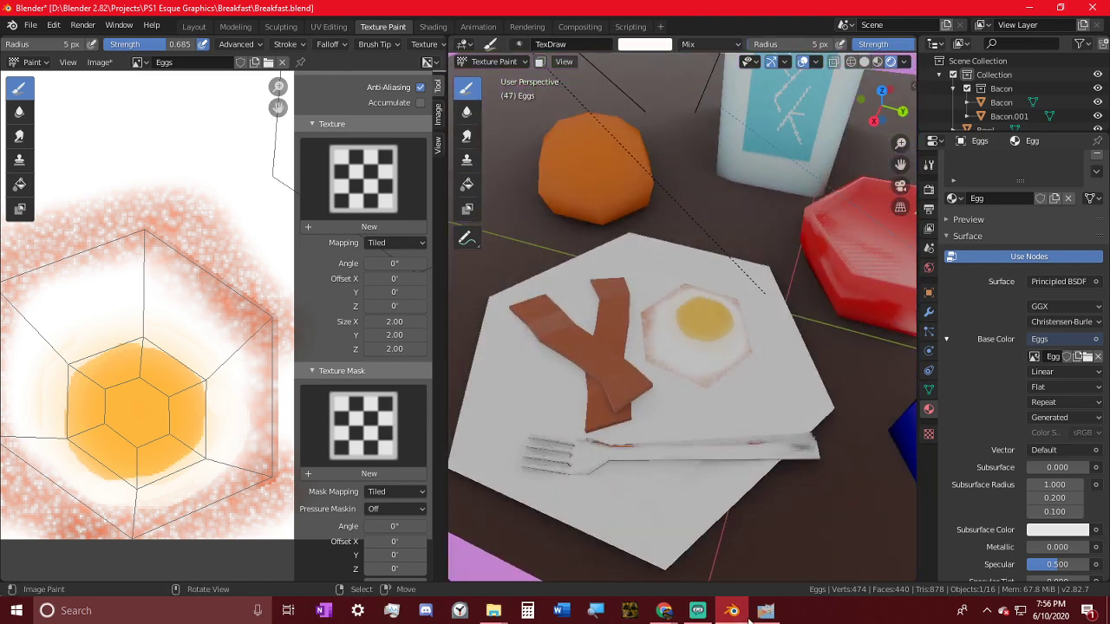
- Switch to the browser's fried eggs image search, examine the coloring of the egg whites and yolks, and return to Blender
click(704, 611)
mouse_move(664, 611)
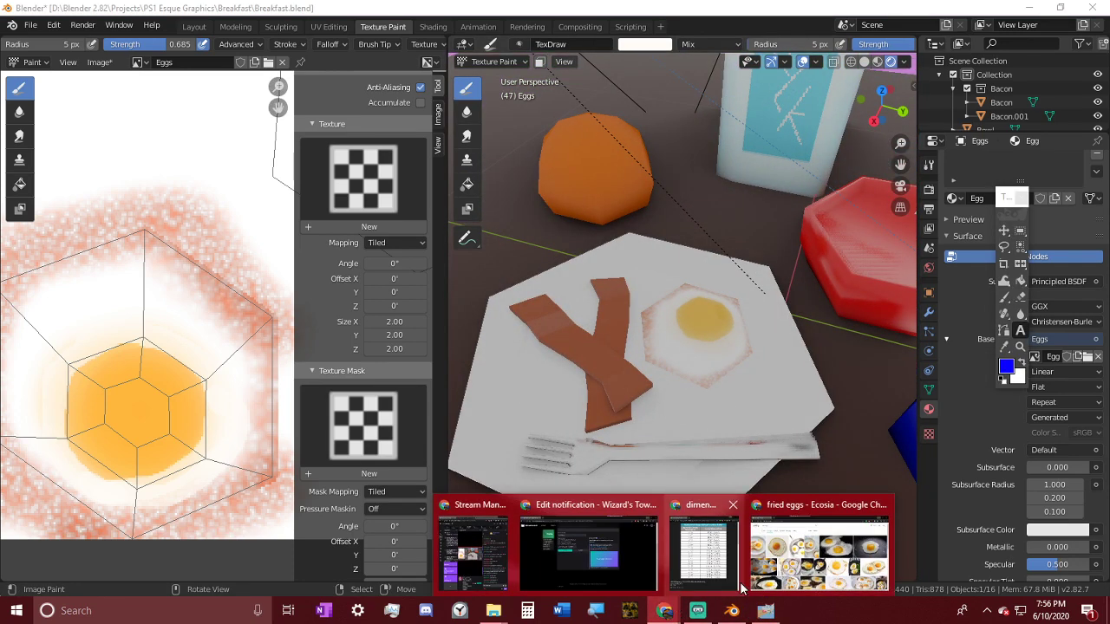
click(823, 555)
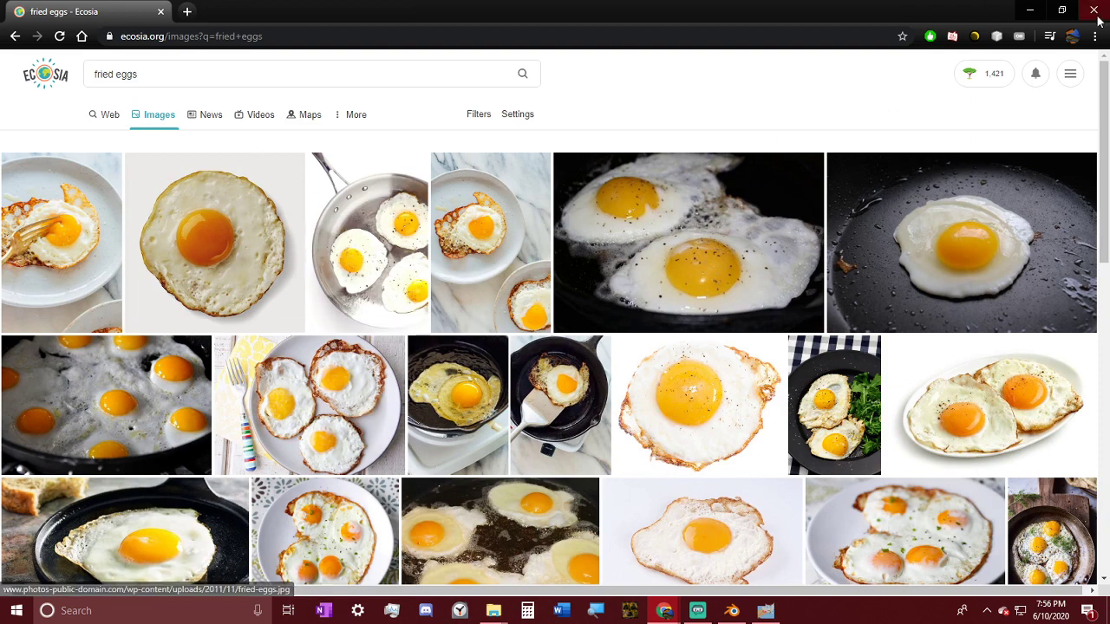
click(1030, 11)
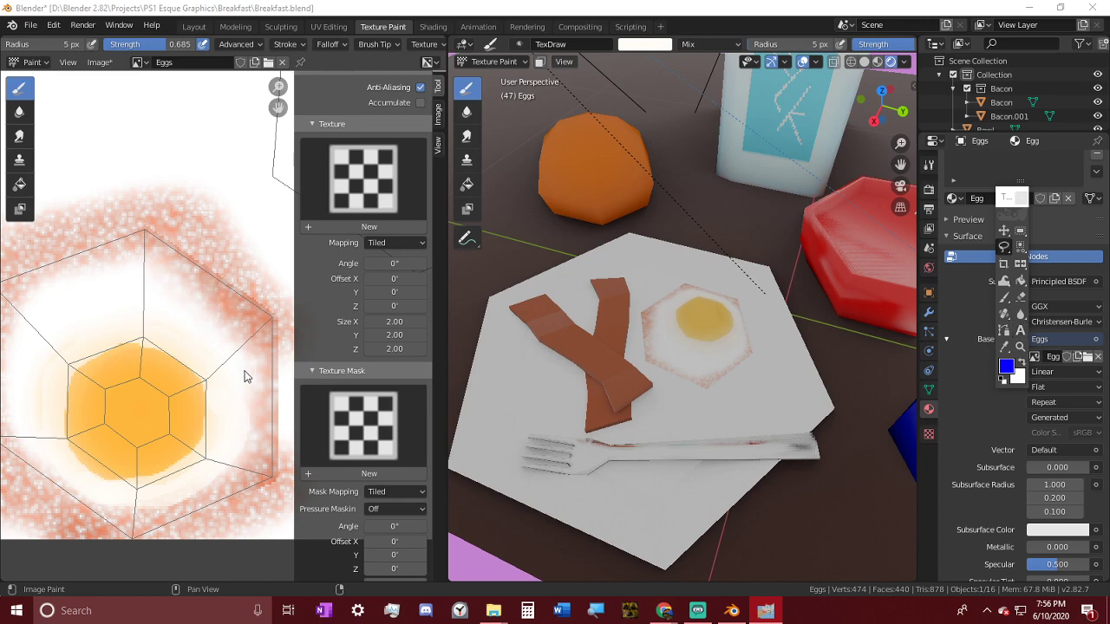
- Set the brush to a 45 px radius, a pale cream-yellow color and Color blending
scroll(206, 300, down, 2)
key(f)
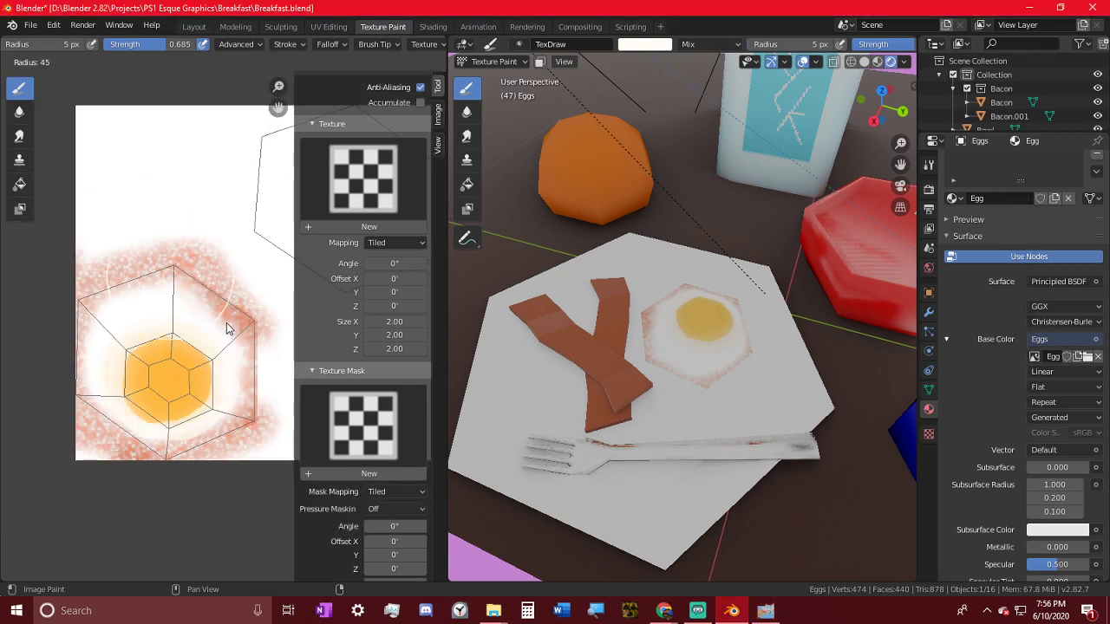
click(229, 329)
scroll(379, 193, up, 4)
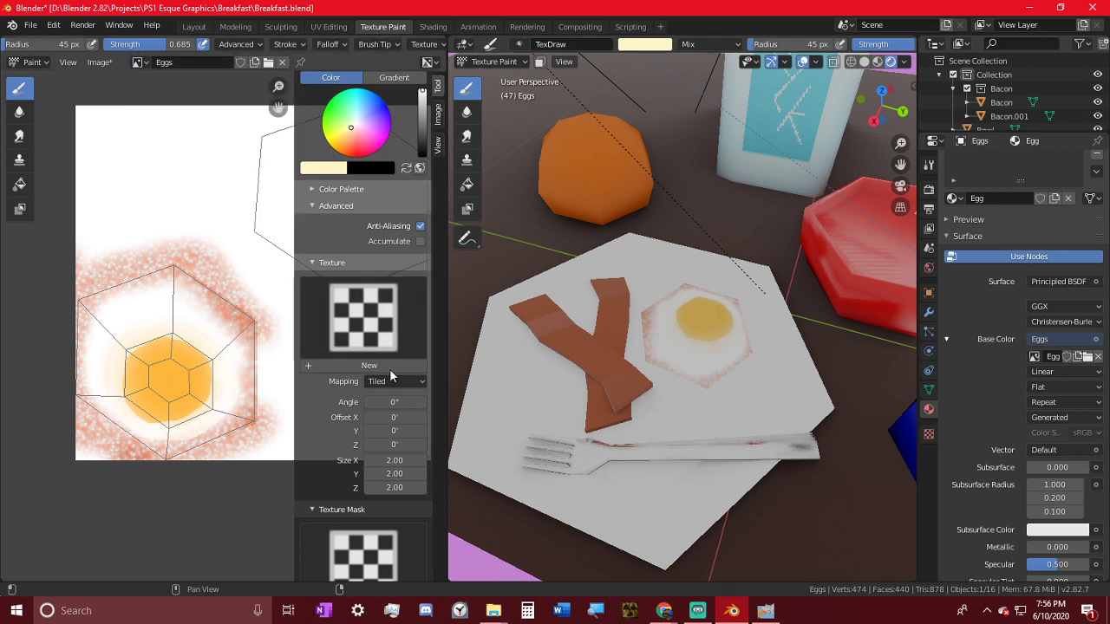
click(343, 260)
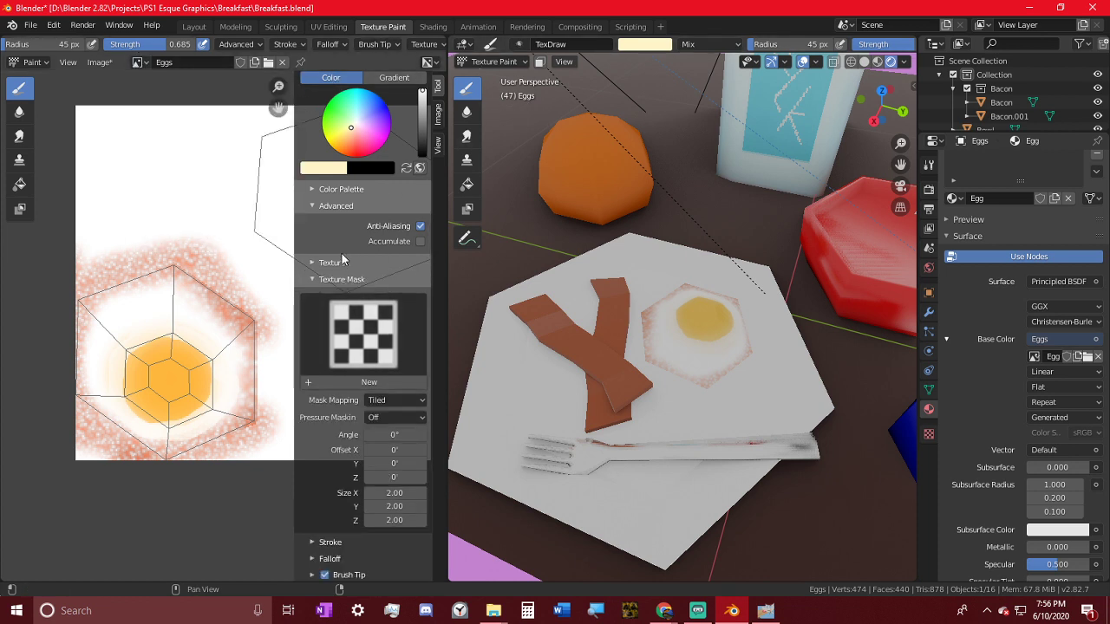
click(335, 206)
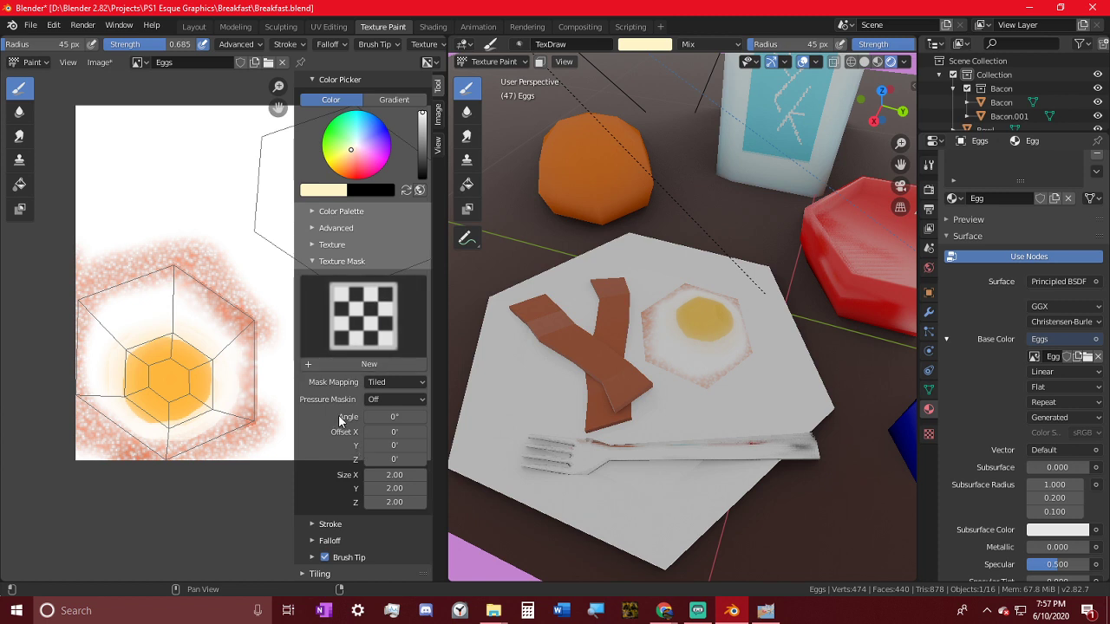
scroll(338, 414, up, 5)
click(408, 185)
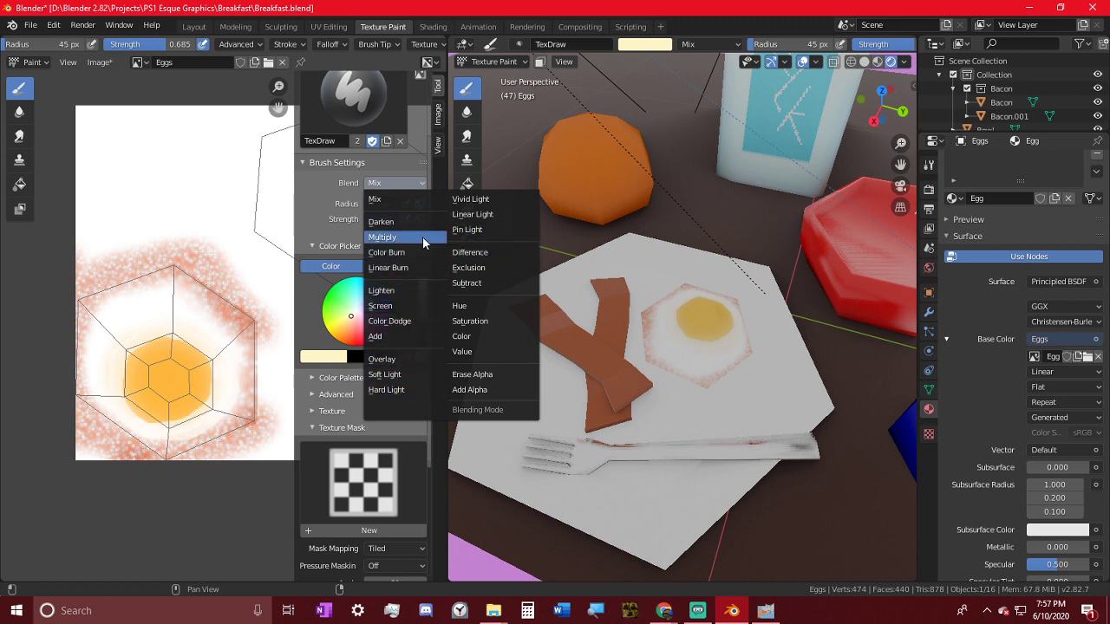
click(480, 336)
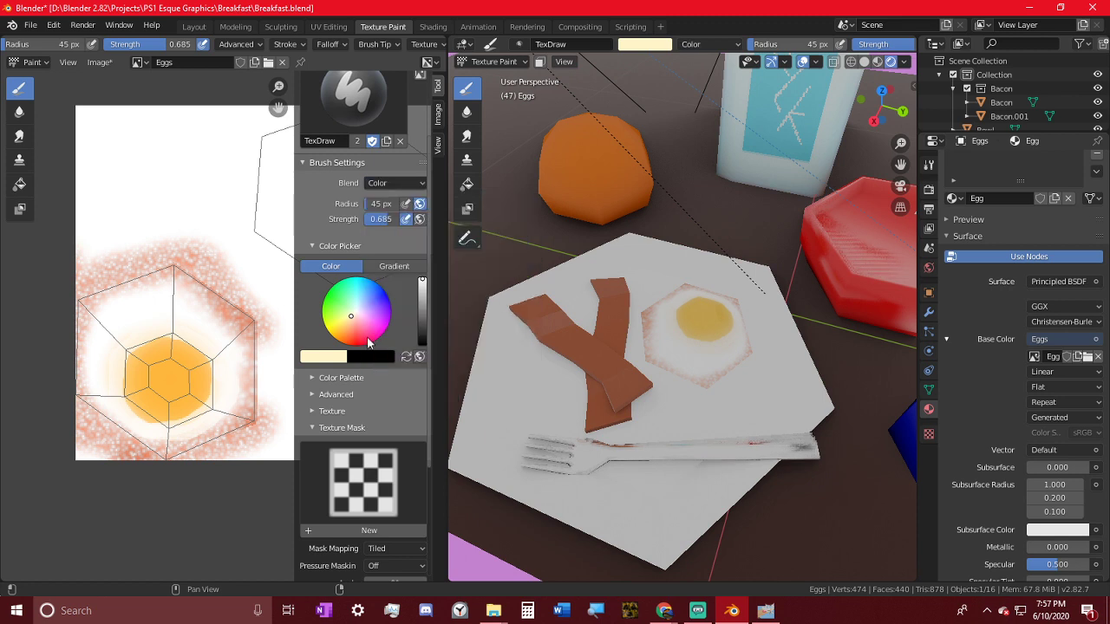
- Undo the test strokes and tint the egg white around the yolk pale cream, using a 28 px brush at 0.182 strength
key(ctrl+z)
scroll(188, 335, up, 4)
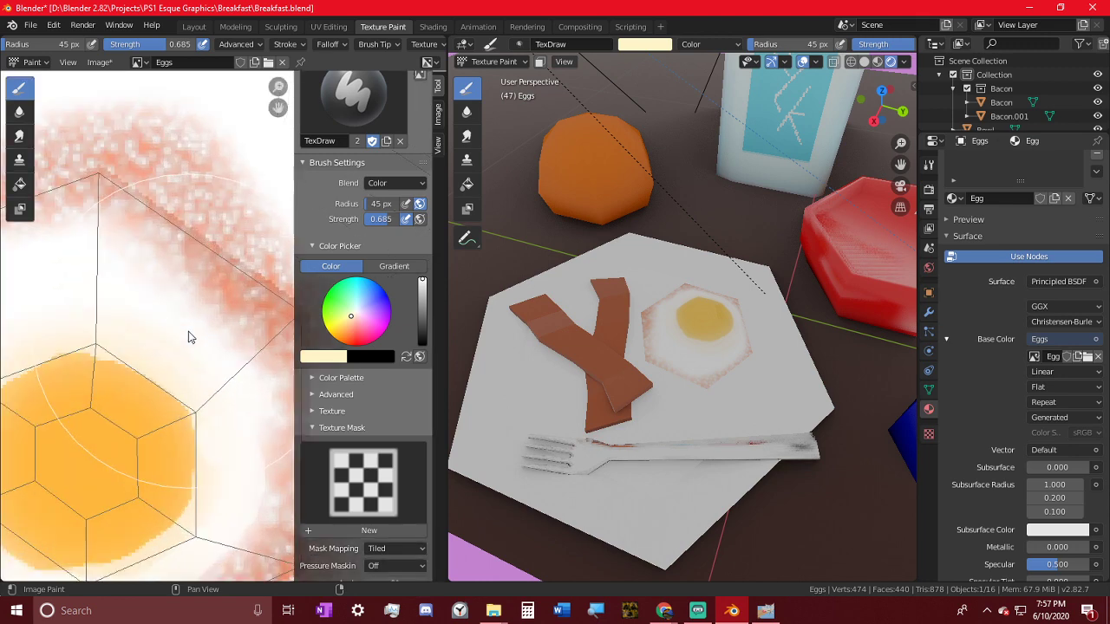
key(f)
click(132, 331)
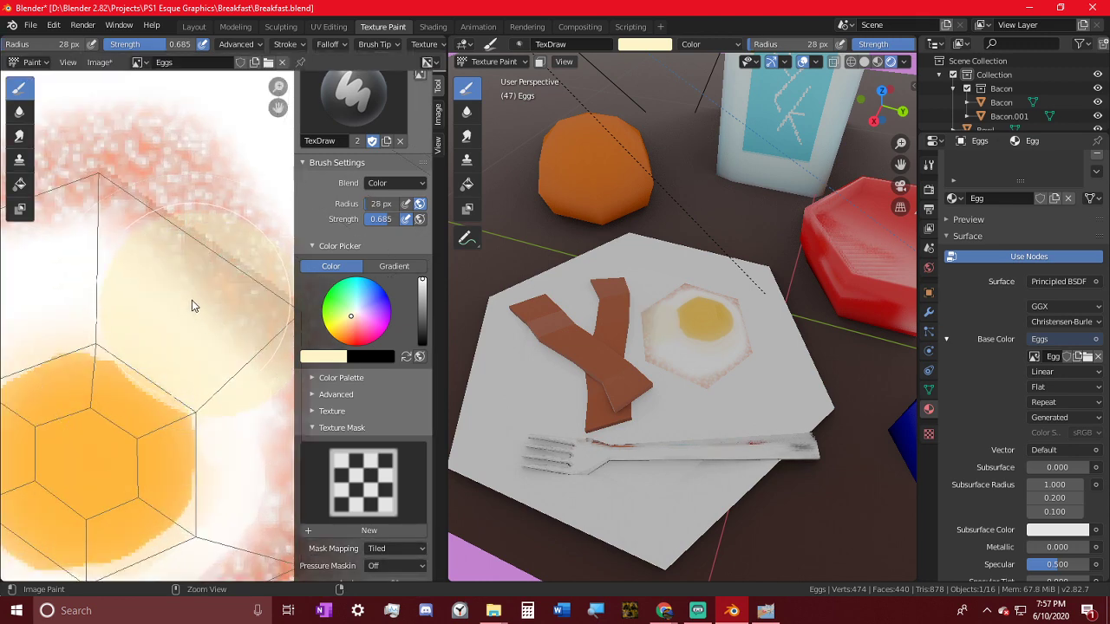
key(shift+f)
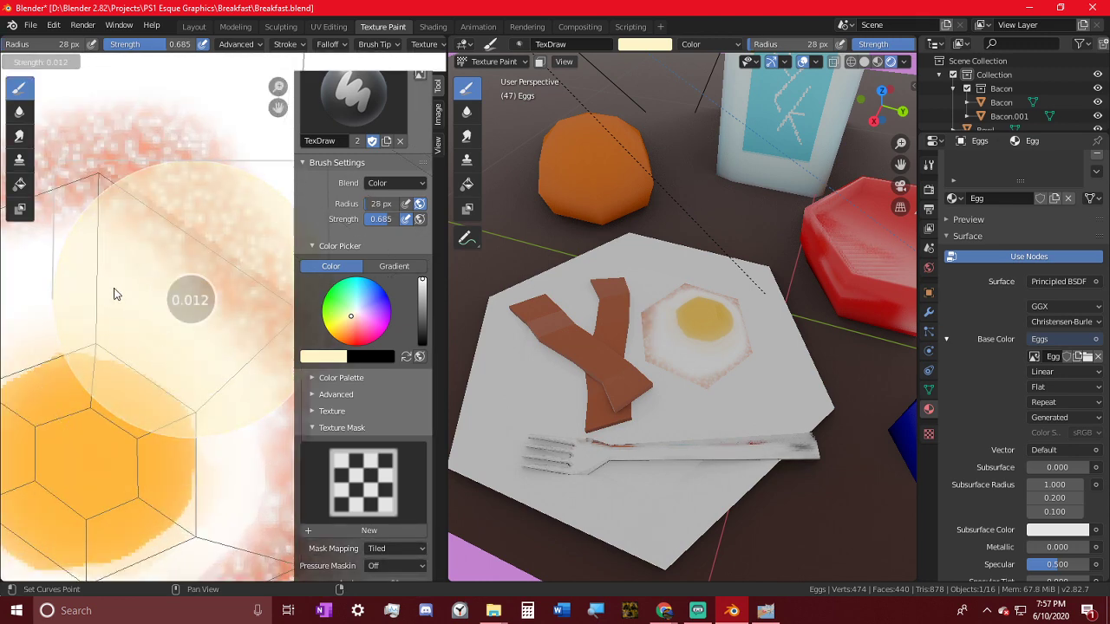
click(133, 290)
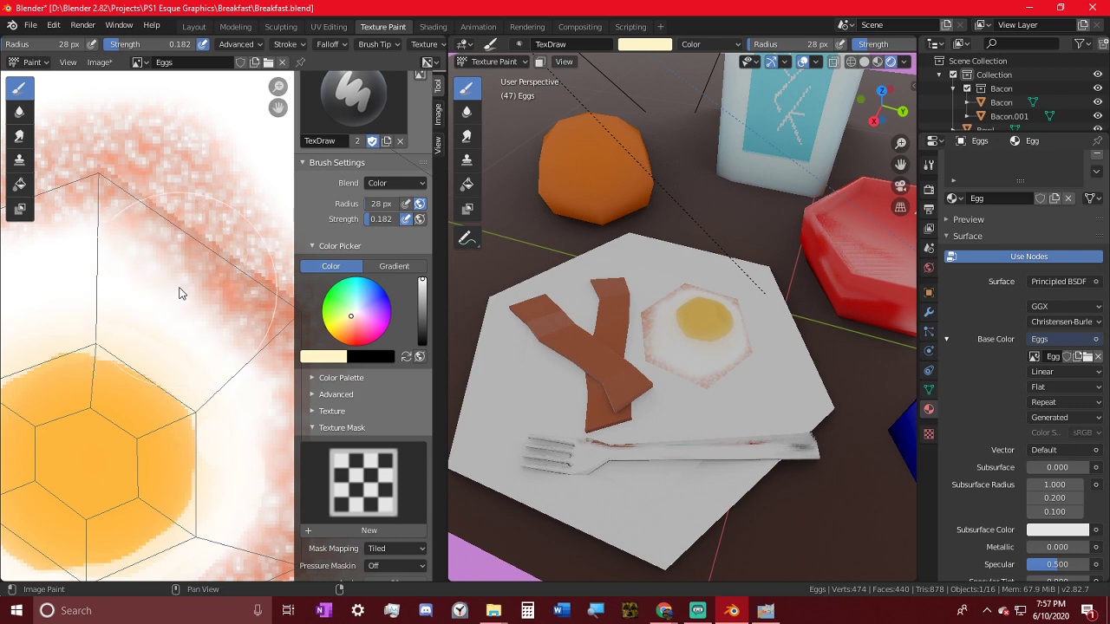
middle_drag(107, 257, 244, 202)
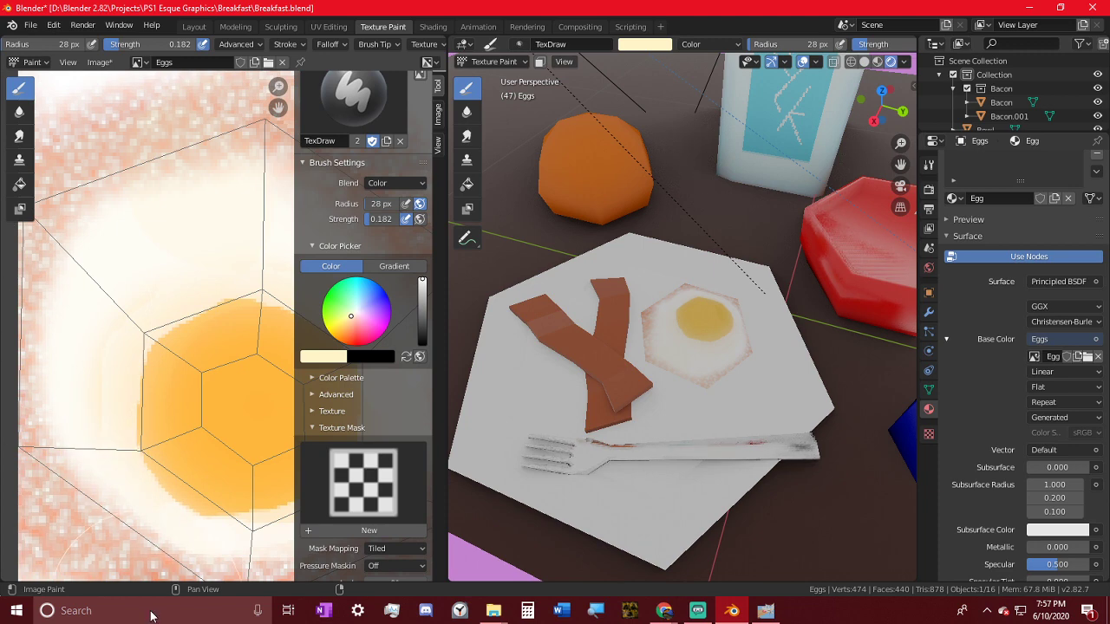
middle_drag(157, 537, 25, 312)
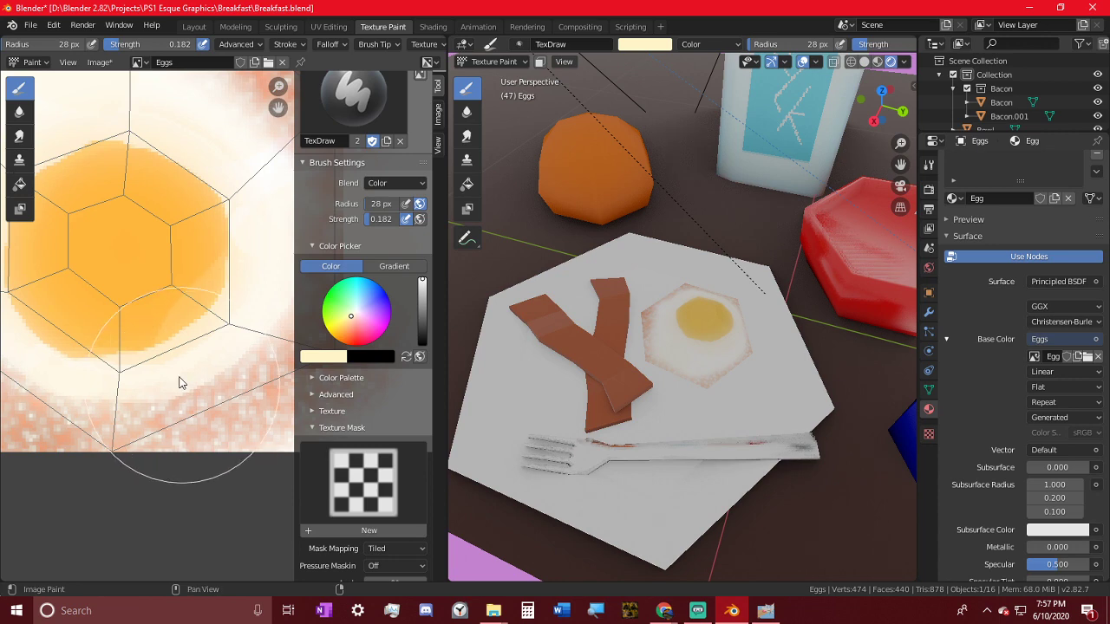
- Sample the yolk's orange and even out the yolk's lower-right edge with a 10 px brush at strength 1.000, undoing unwanted strokes
key(f)
click(130, 277)
key(s)
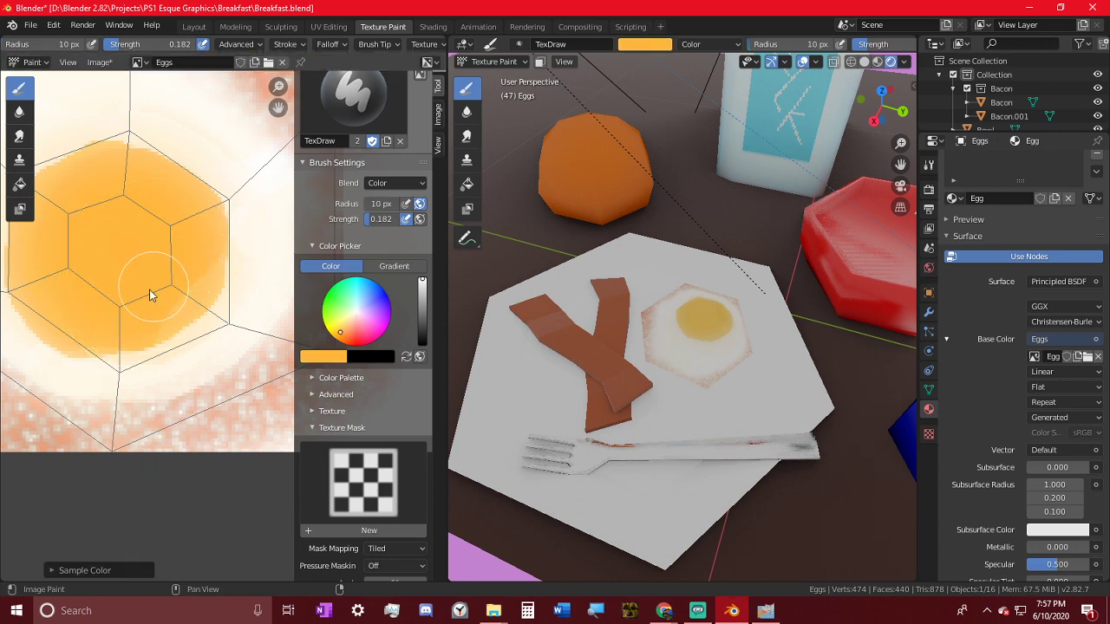
key(shift+f)
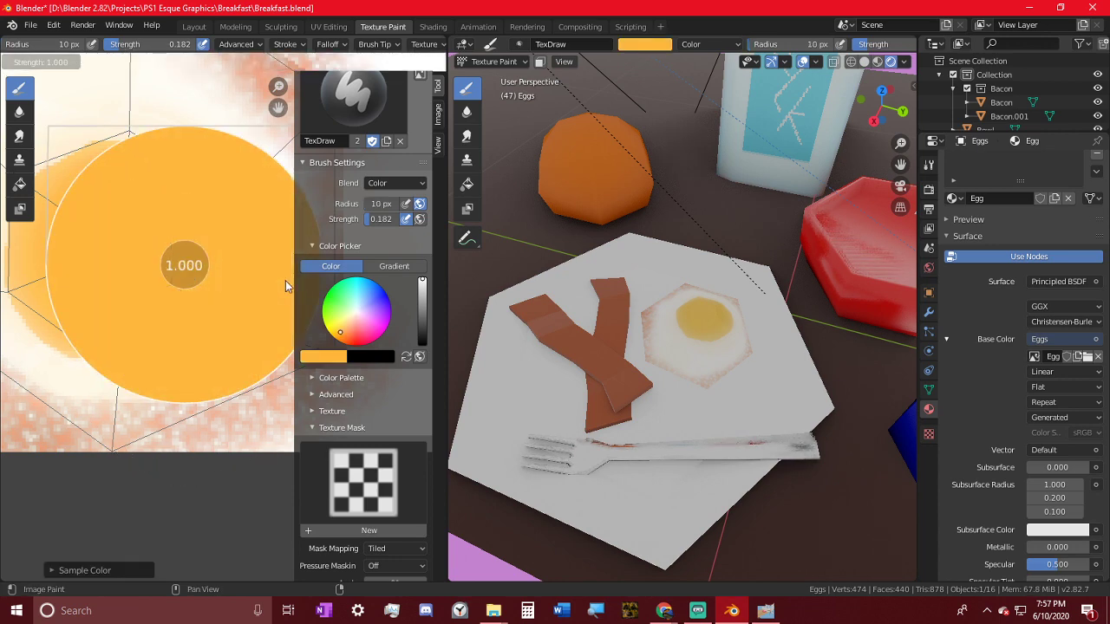
click(285, 280)
key(ctrl+z)
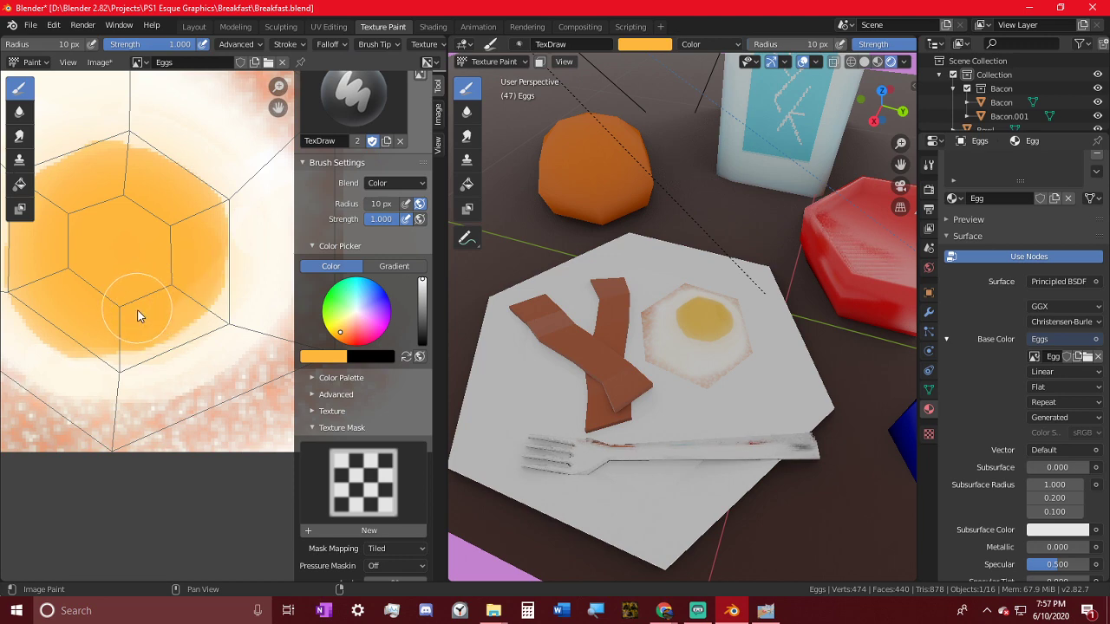
key(ctrl+z)
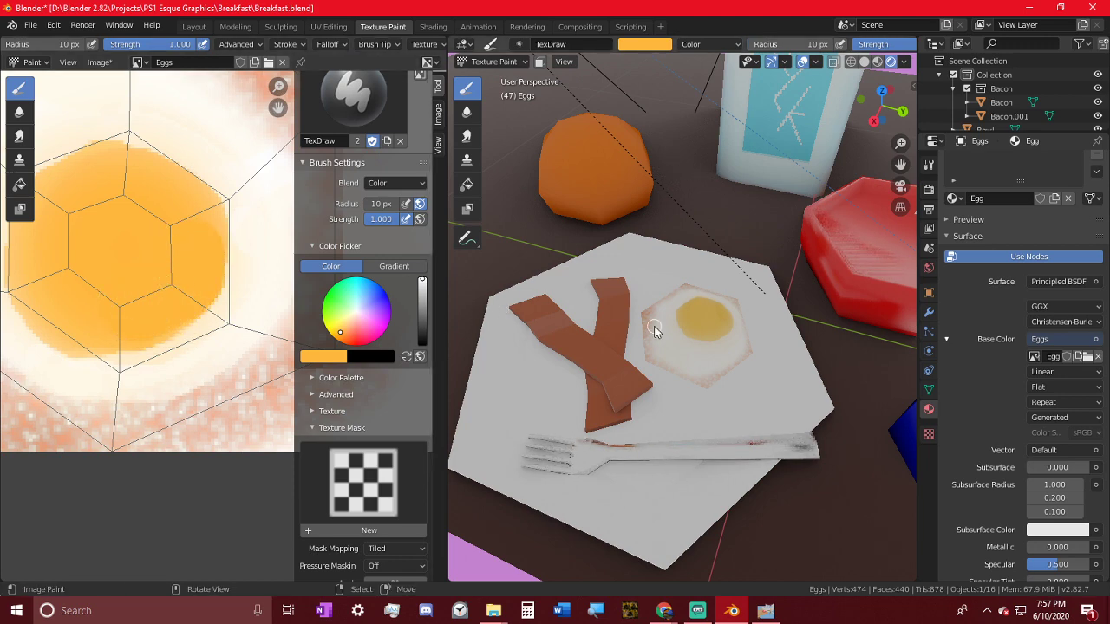
mouse_move(654, 327)
middle_down()
mouse_move(633, 336)
mouse_move(664, 345)
middle_up()
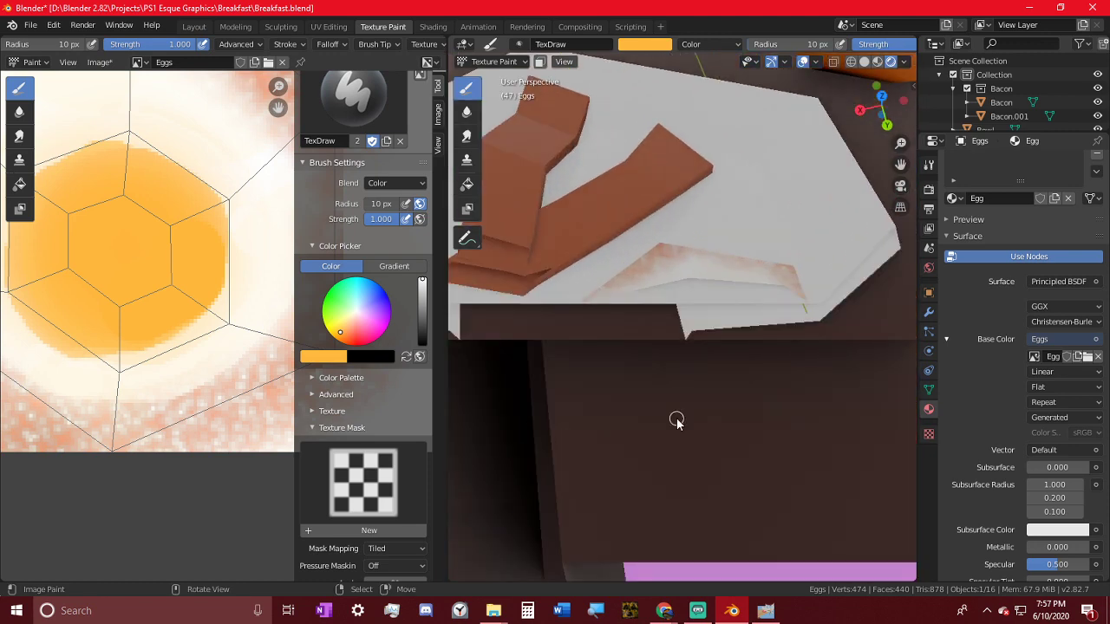
- Sample the egg white's cream, darken it, try a 1 px stroke across the yolk at strength 1.000, and undo it
scroll(252, 260, down, 1)
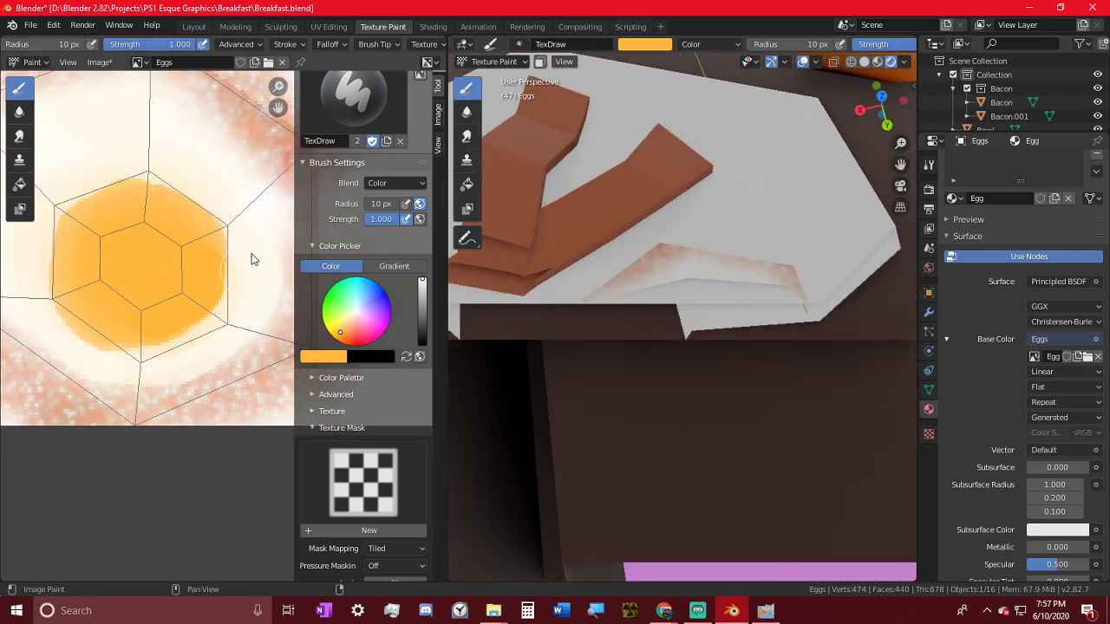
scroll(248, 252, down, 1)
scroll(173, 212, up, 1)
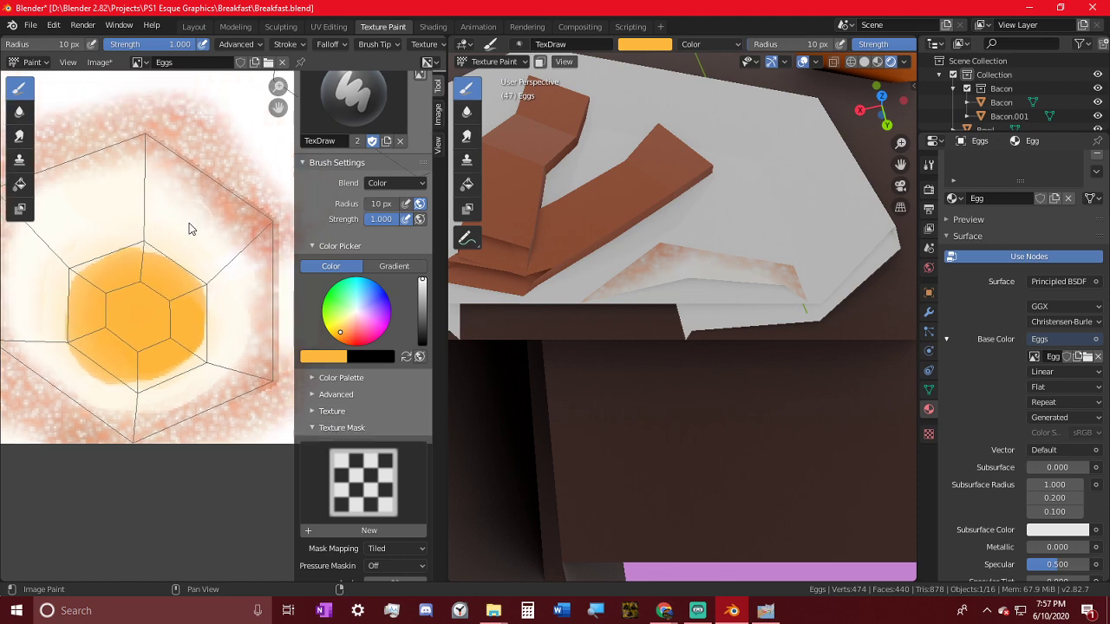
key(s)
key(f)
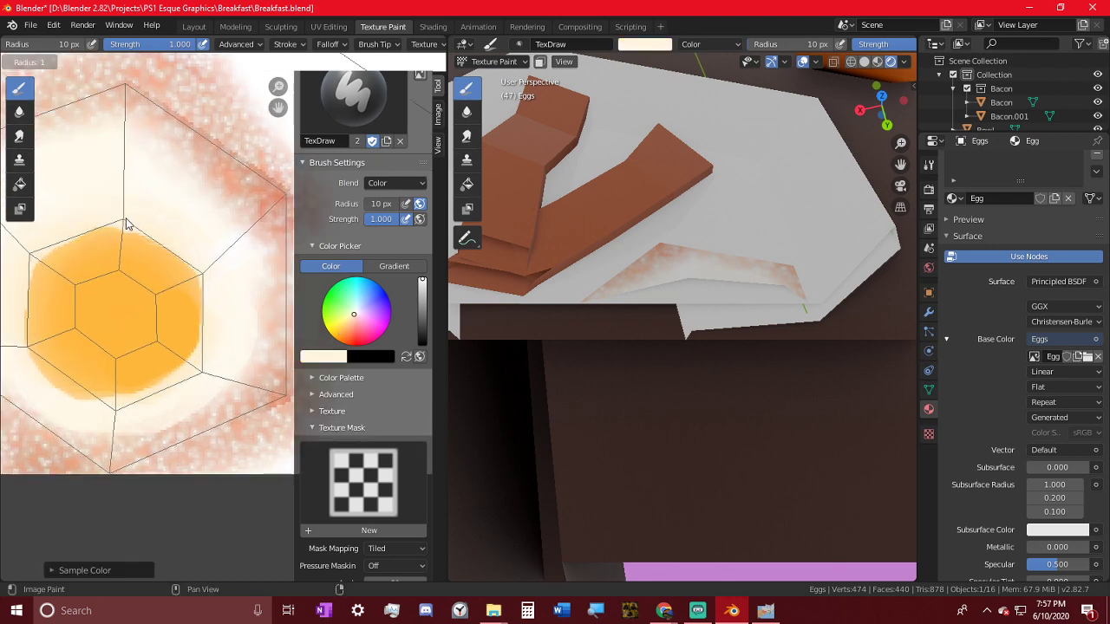
click(146, 209)
middle_drag(154, 212, 171, 290)
scroll(209, 223, up, 1)
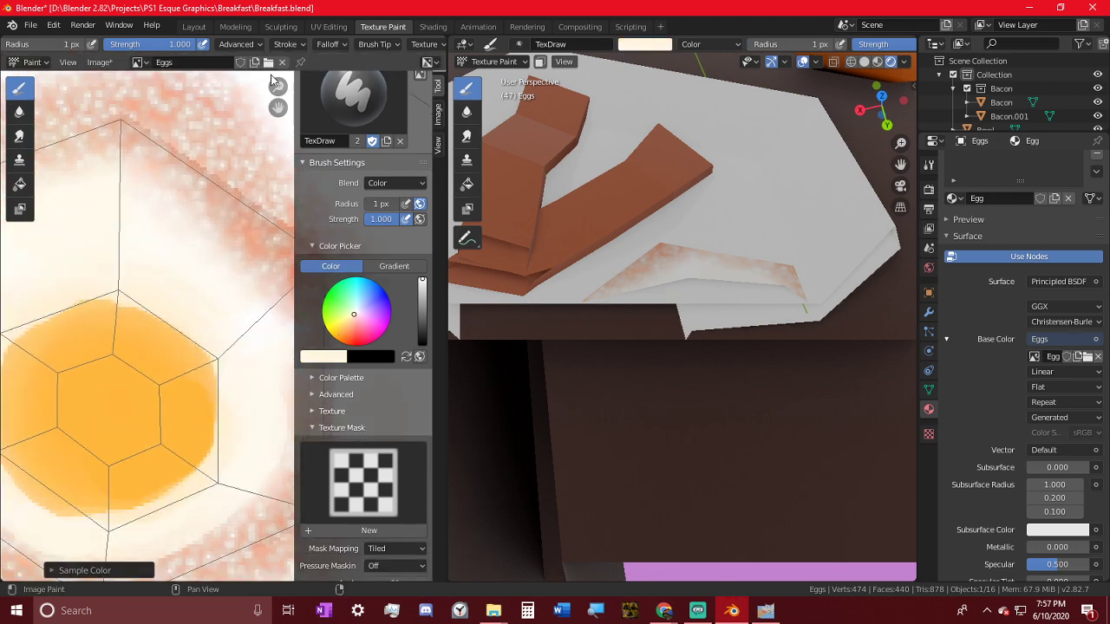
click(422, 293)
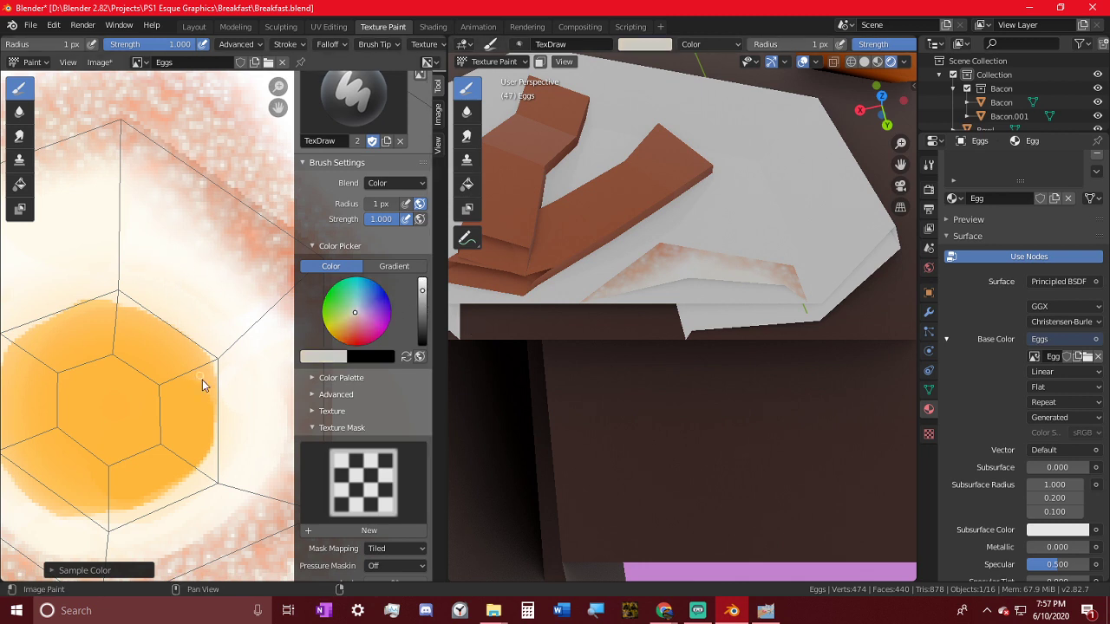
key(shift+f)
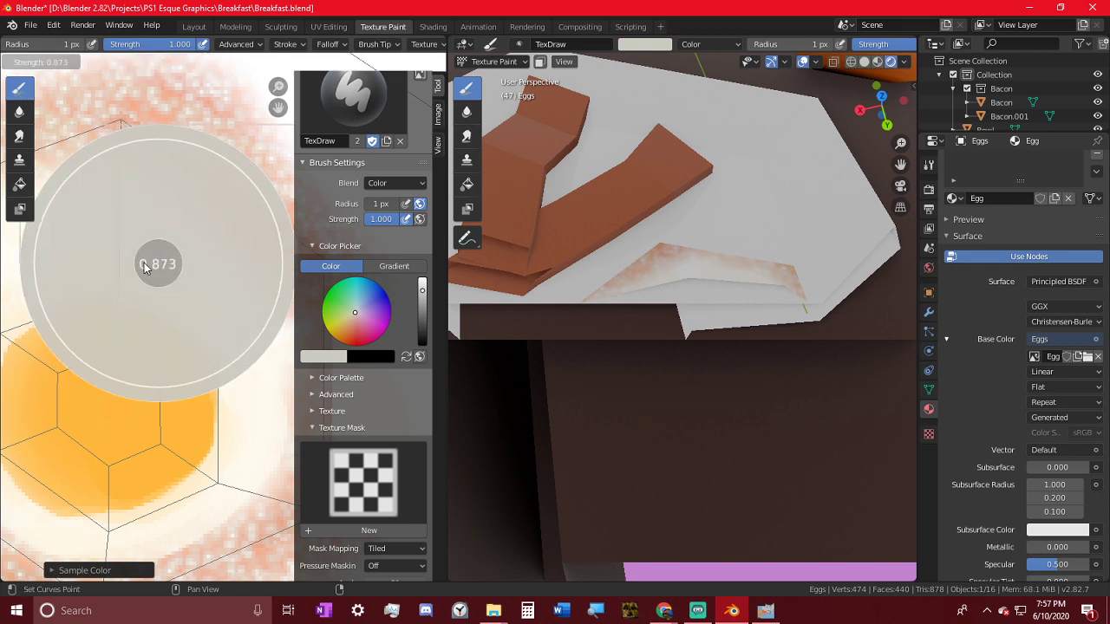
right_click(231, 272)
drag(73, 383, 151, 392)
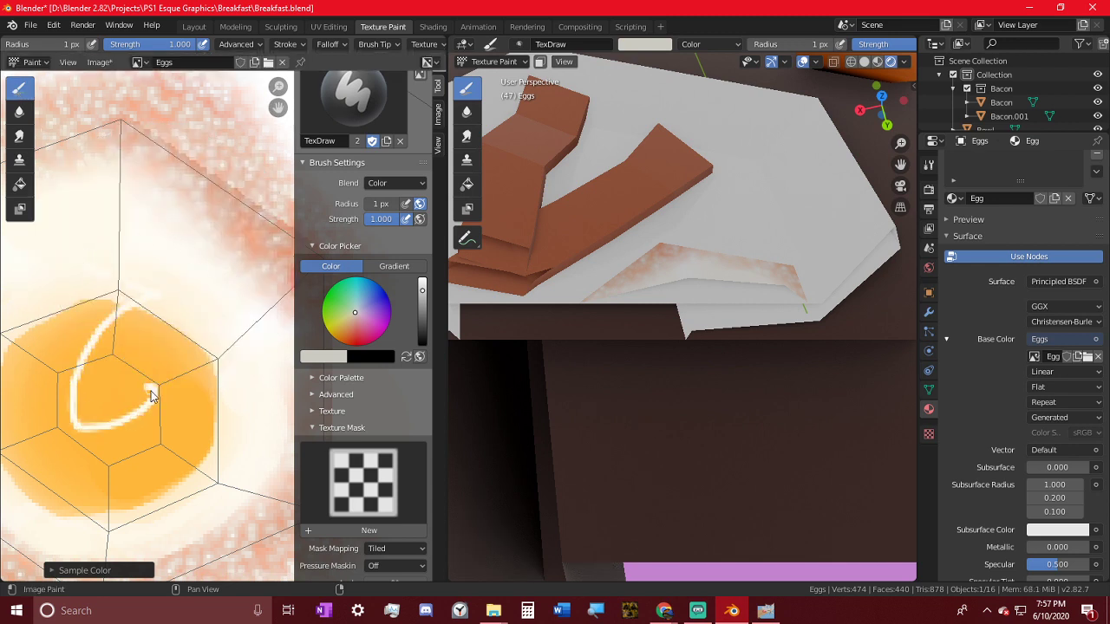
key(ctrl+z)
- Set the brush to a 7 px radius, a darker cream-grey color and Mix blending
key(f)
click(154, 283)
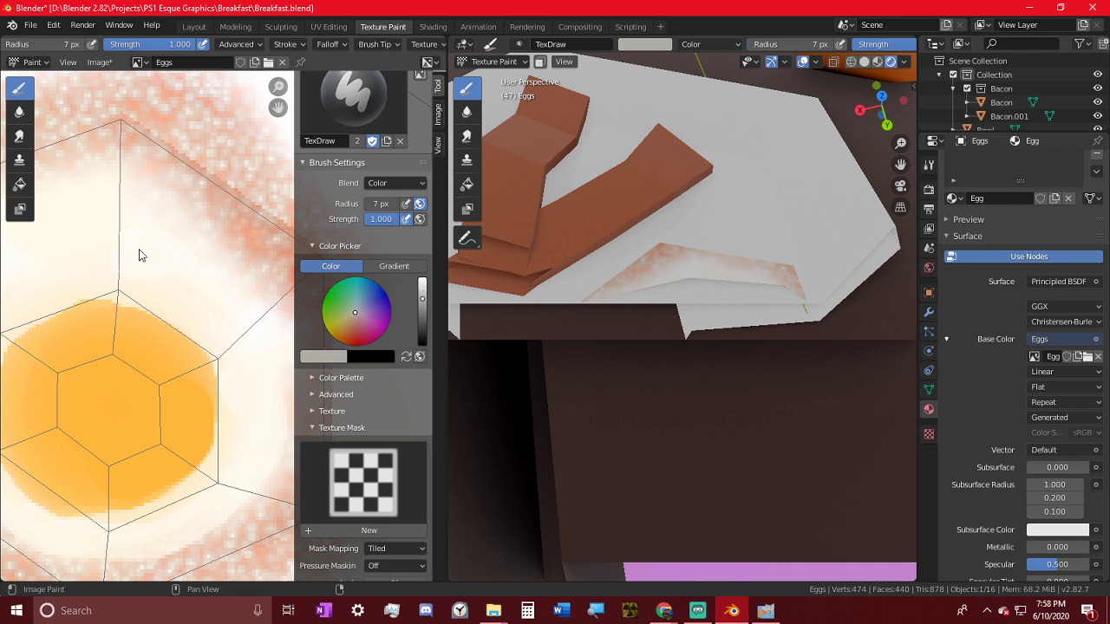
click(391, 184)
click(390, 199)
- Examine the painted fried egg on the plate in the 3D scene
key(alt+Tab)
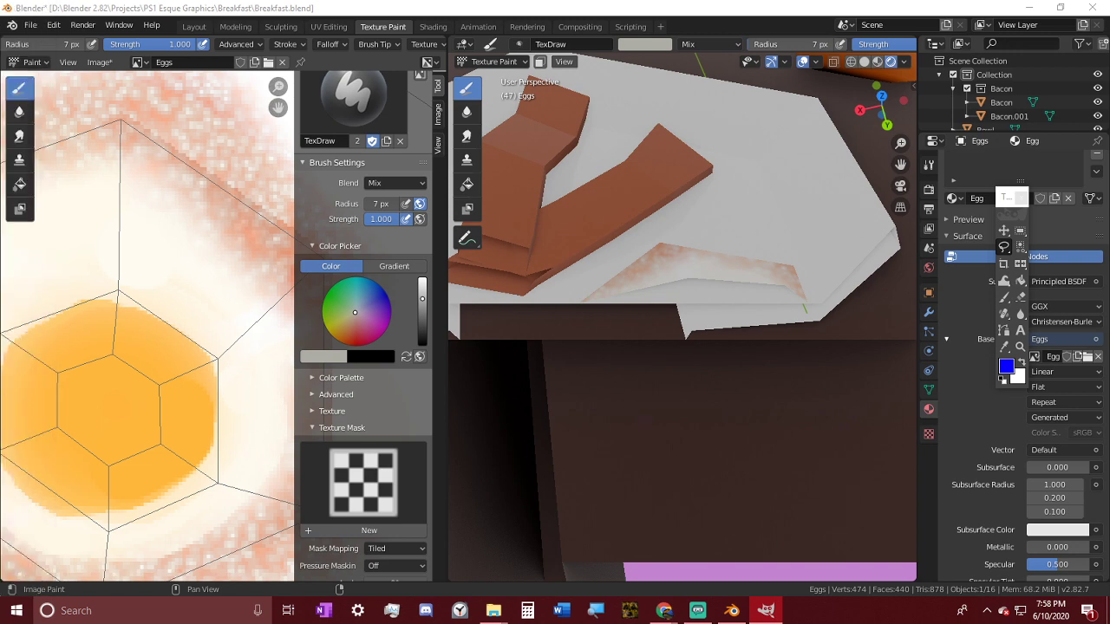
key(alt+Tab)
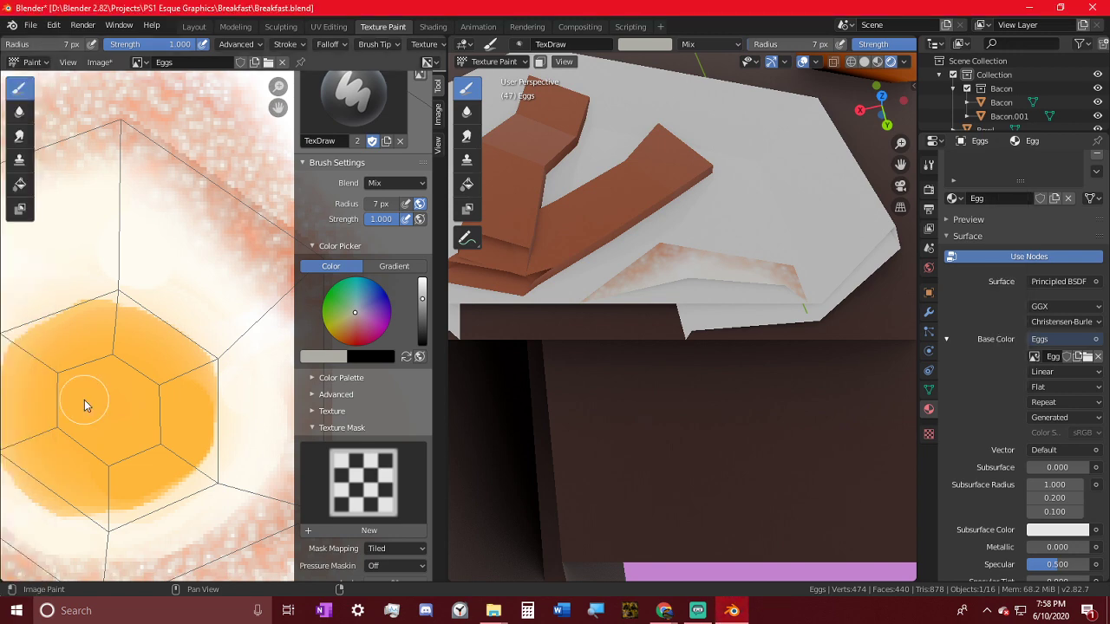
middle_drag(648, 274, 796, 207)
mouse_move(748, 334)
middle_down()
mouse_move(685, 373)
mouse_move(753, 316)
middle_up()
middle_drag(815, 334, 769, 339)
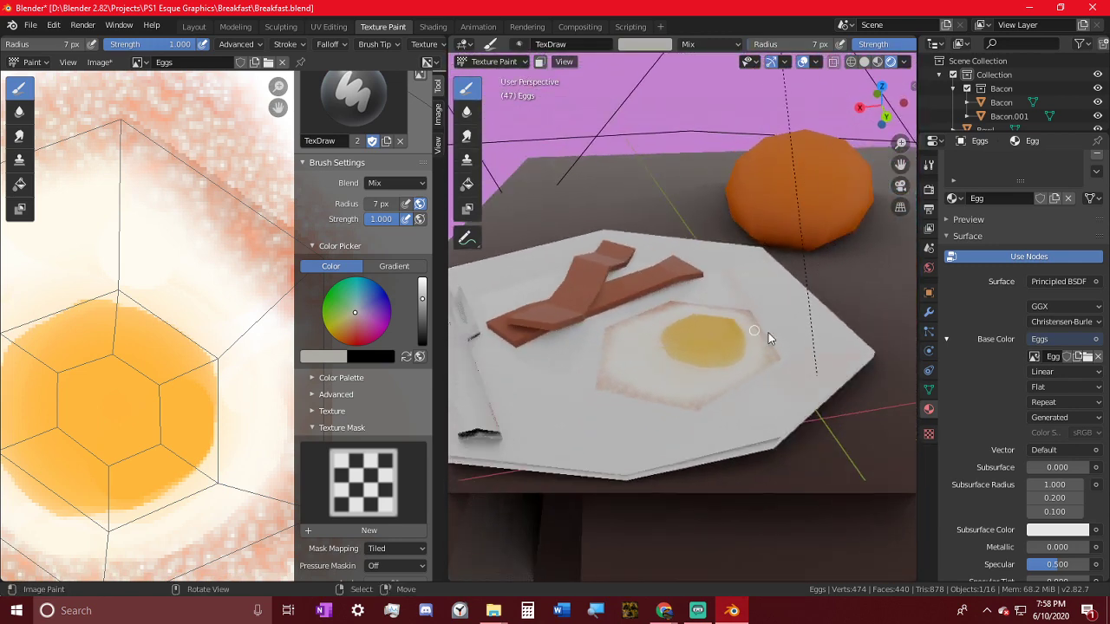
scroll(983, 280, up, 1)
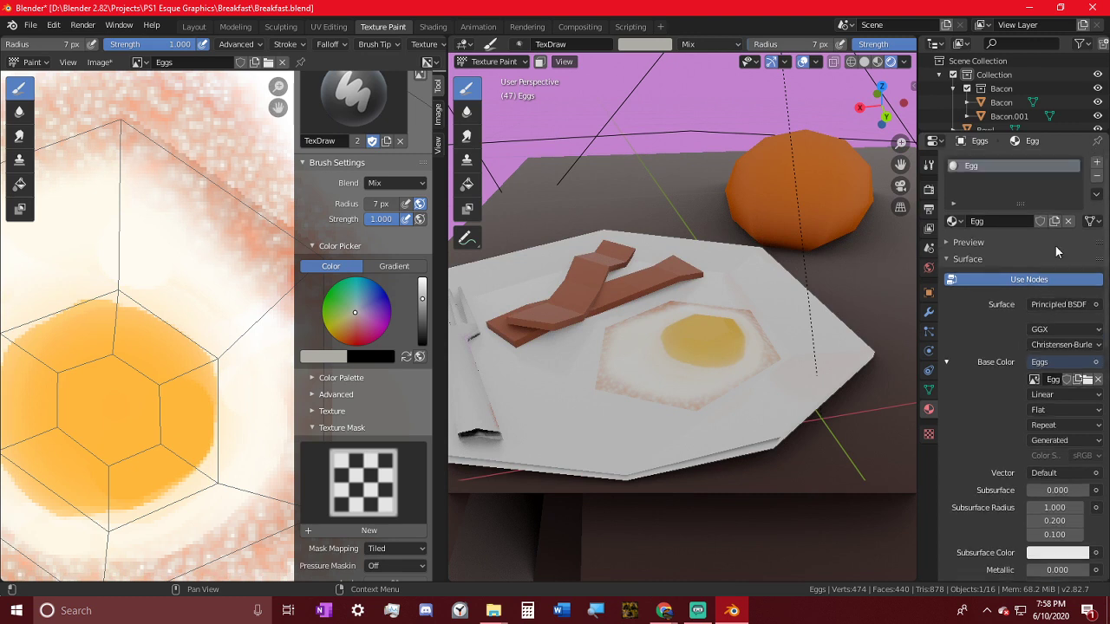
click(1096, 163)
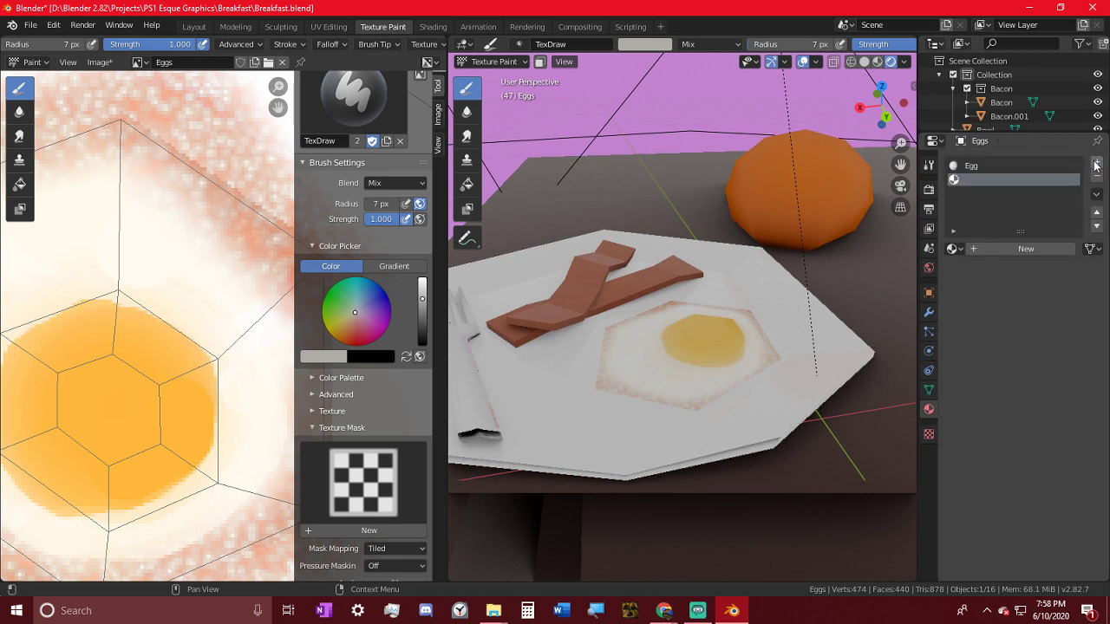
click(1000, 248)
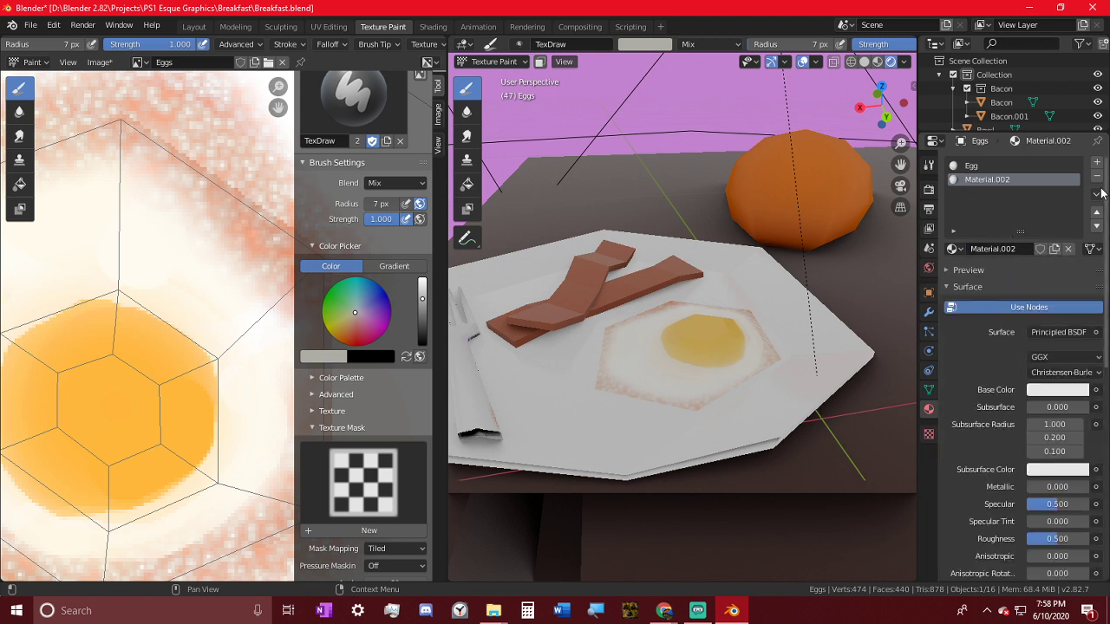
click(1097, 177)
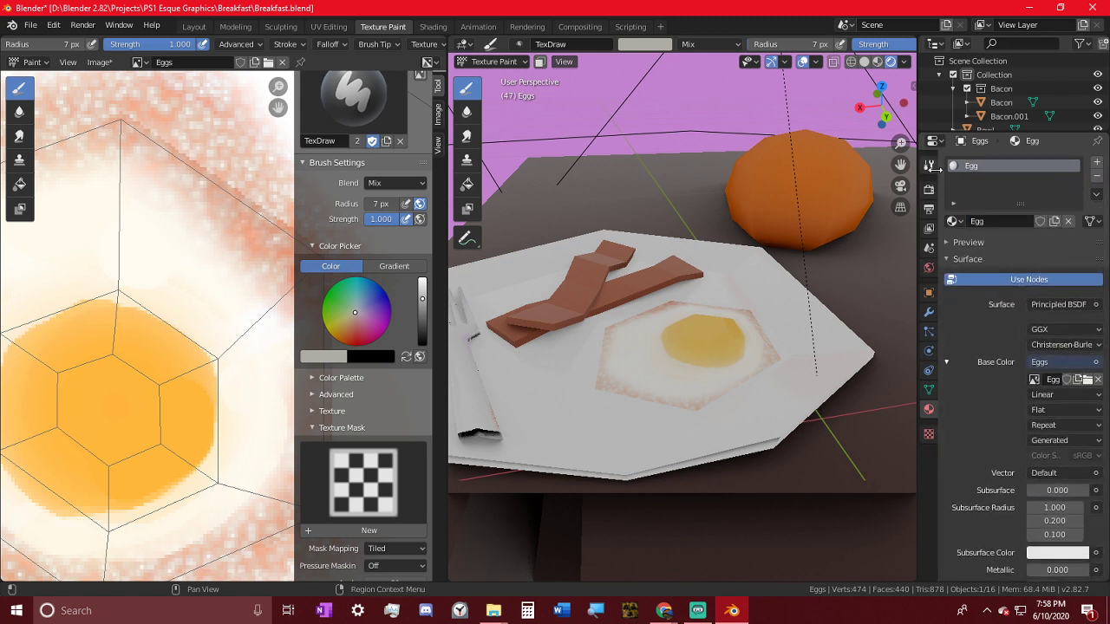
- Add a Roughness texture paint slot to the egg material and display its image for painting
click(929, 165)
click(1097, 234)
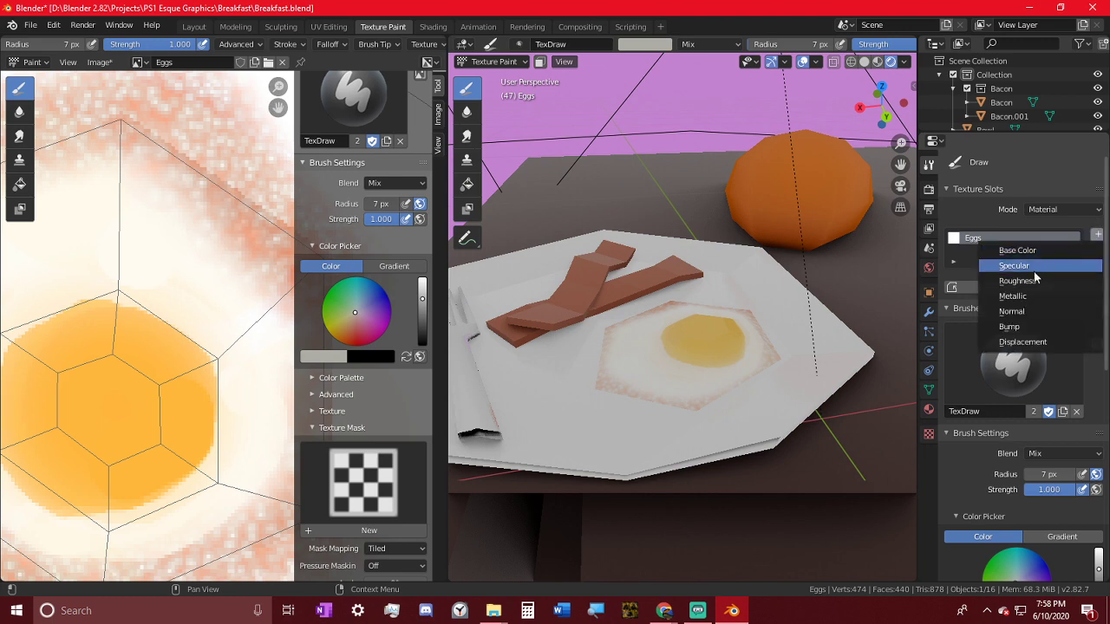
click(1022, 280)
click(998, 387)
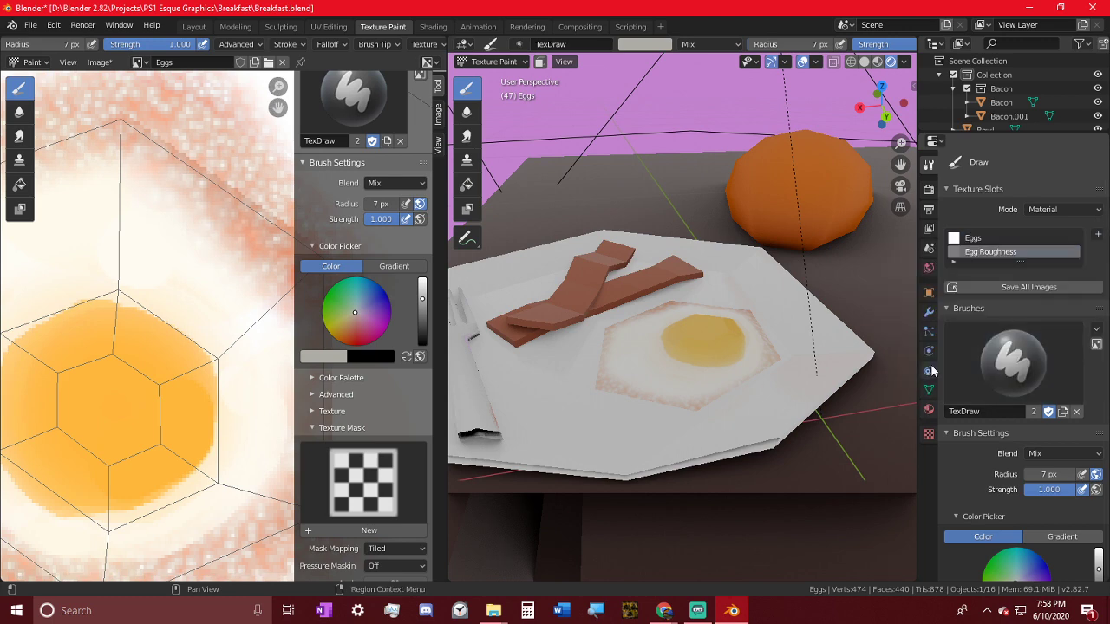
scroll(205, 260, down, 2)
click(137, 63)
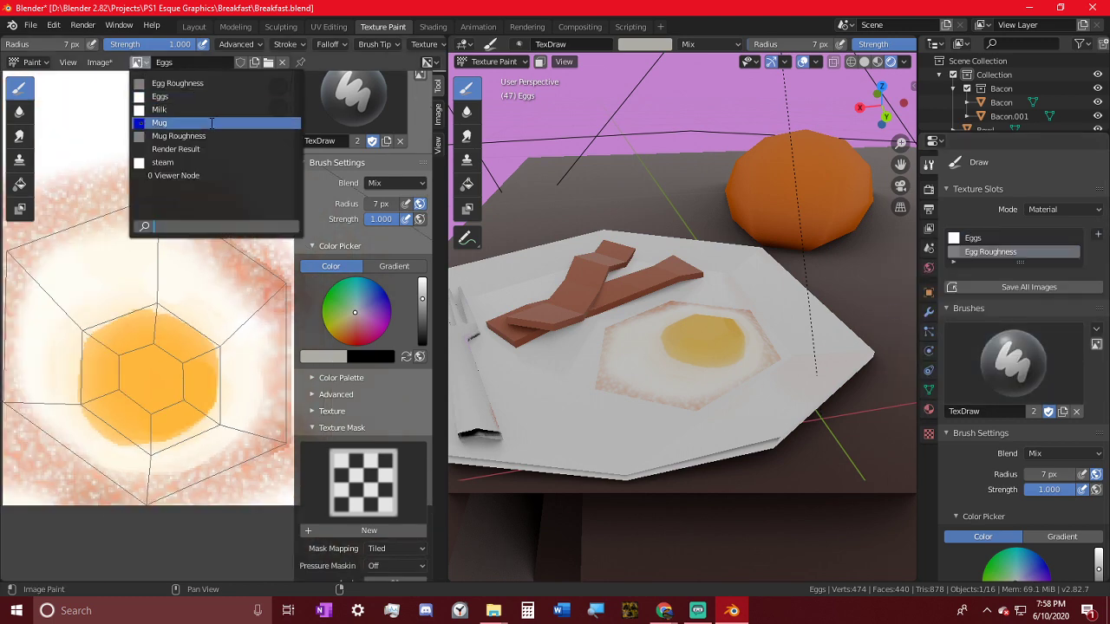
click(187, 84)
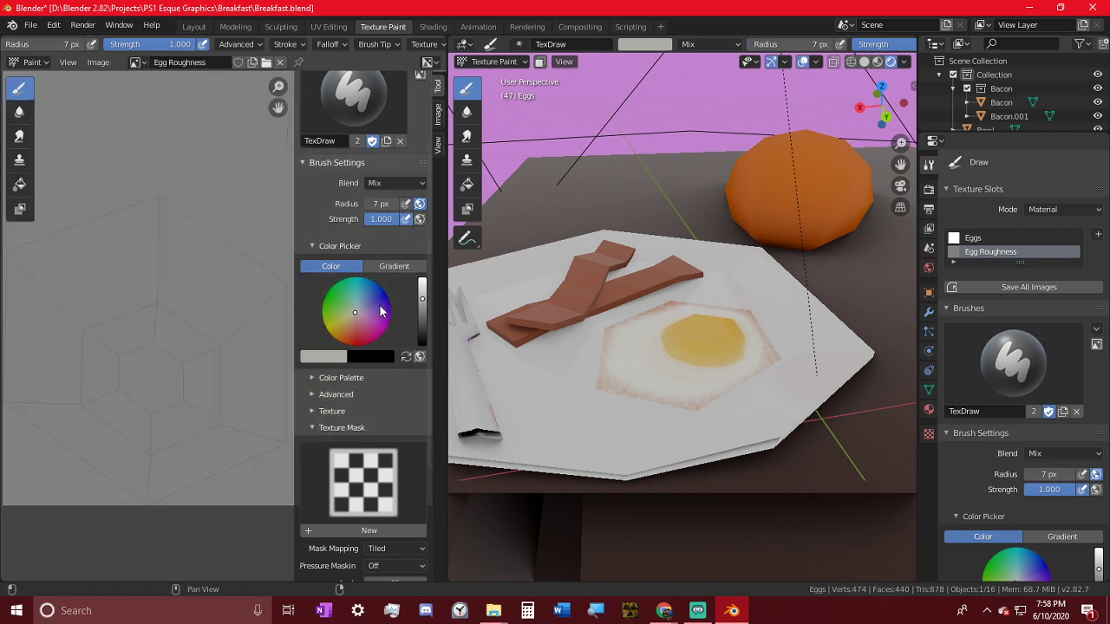
- Cover the whole egg roughness image with a light neutral grey using an 88 px brush
drag(422, 296, 422, 280)
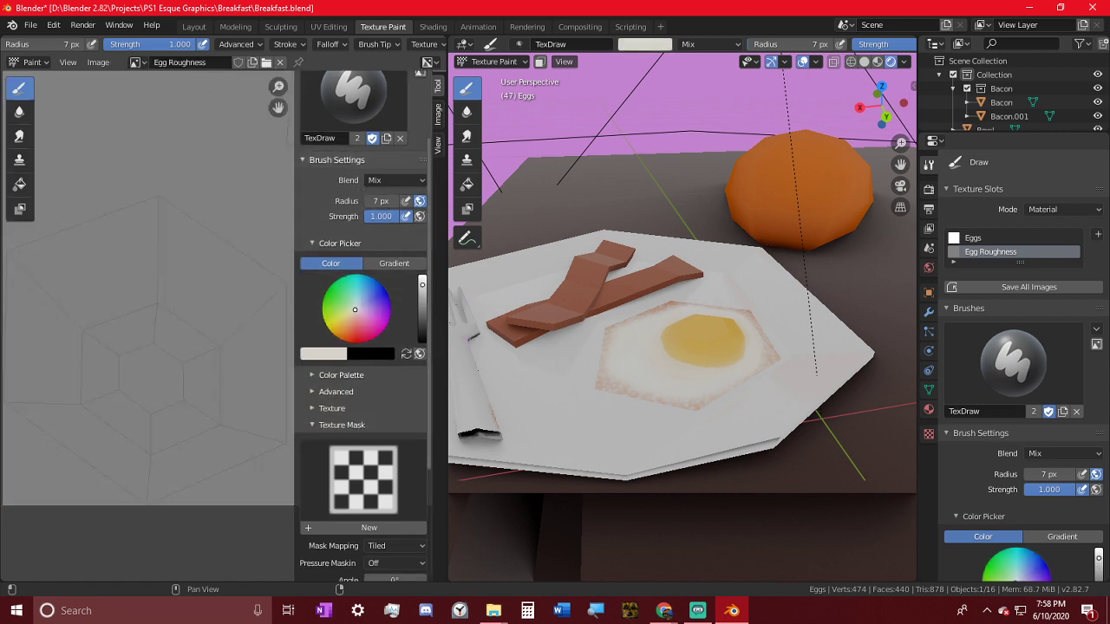
scroll(168, 314, down, 4)
key(f)
click(239, 370)
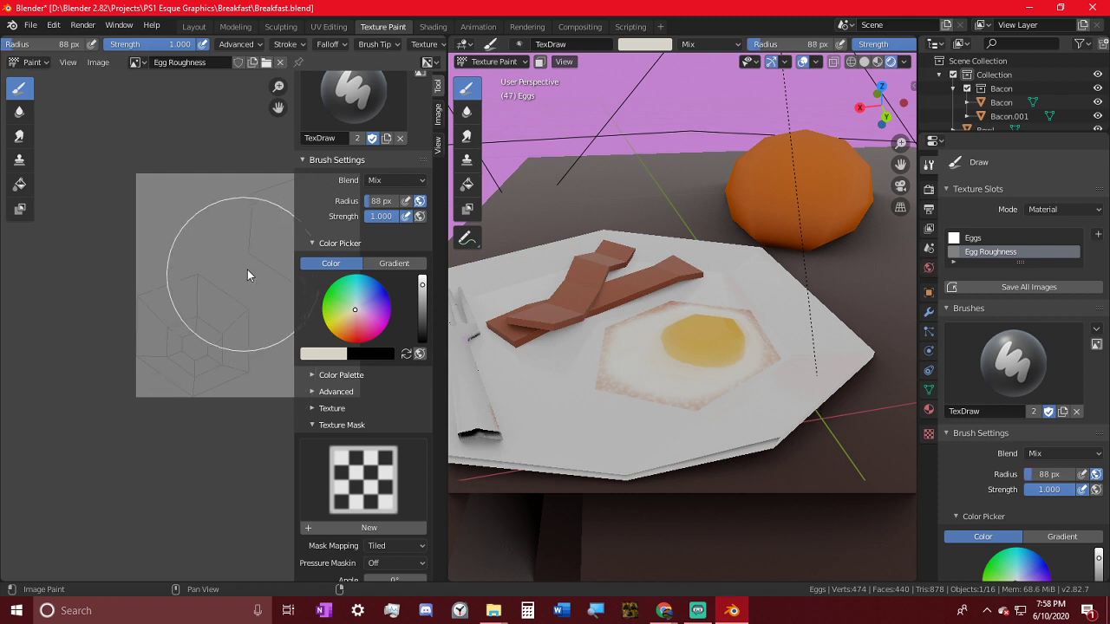
mouse_move(243, 263)
middle_down()
mouse_move(171, 290)
mouse_move(123, 291)
middle_up()
mouse_move(144, 289)
mouse_down()
mouse_move(235, 347)
mouse_move(198, 369)
mouse_move(27, 300)
mouse_up()
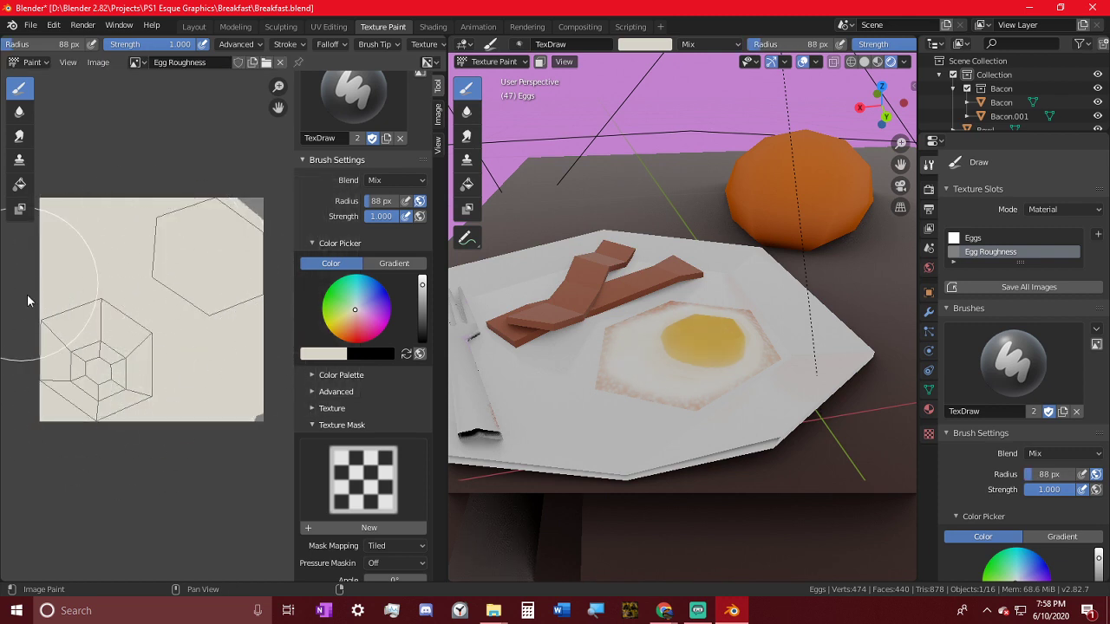
click(332, 354)
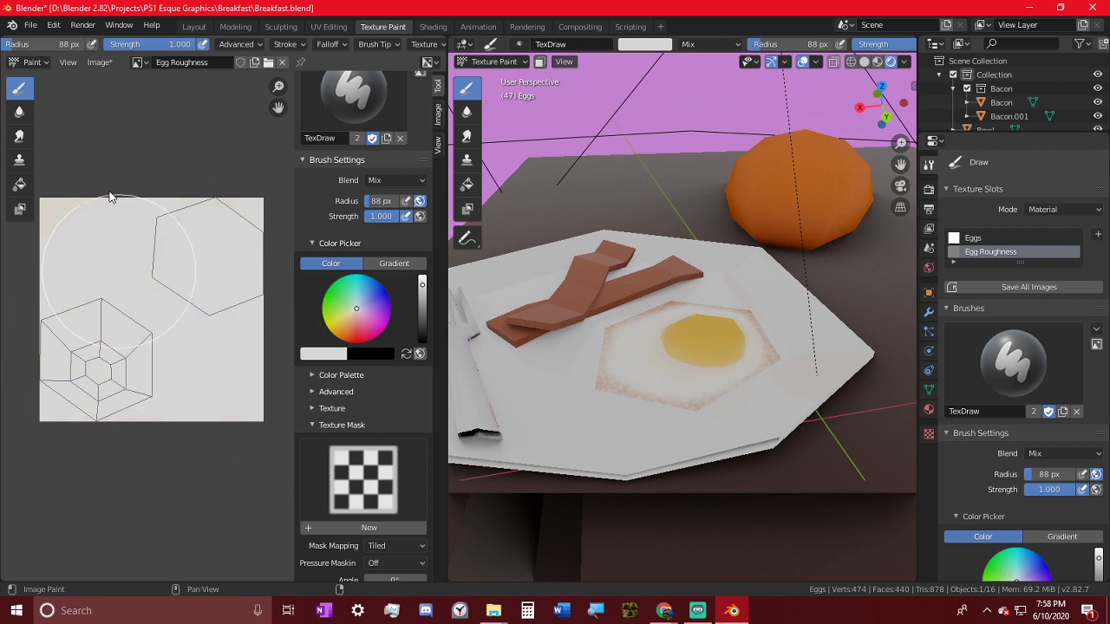
- Set the brush to a dark grey with a 15 px radius for the yolk area of the roughness image
scroll(81, 439, up, 4)
click(422, 316)
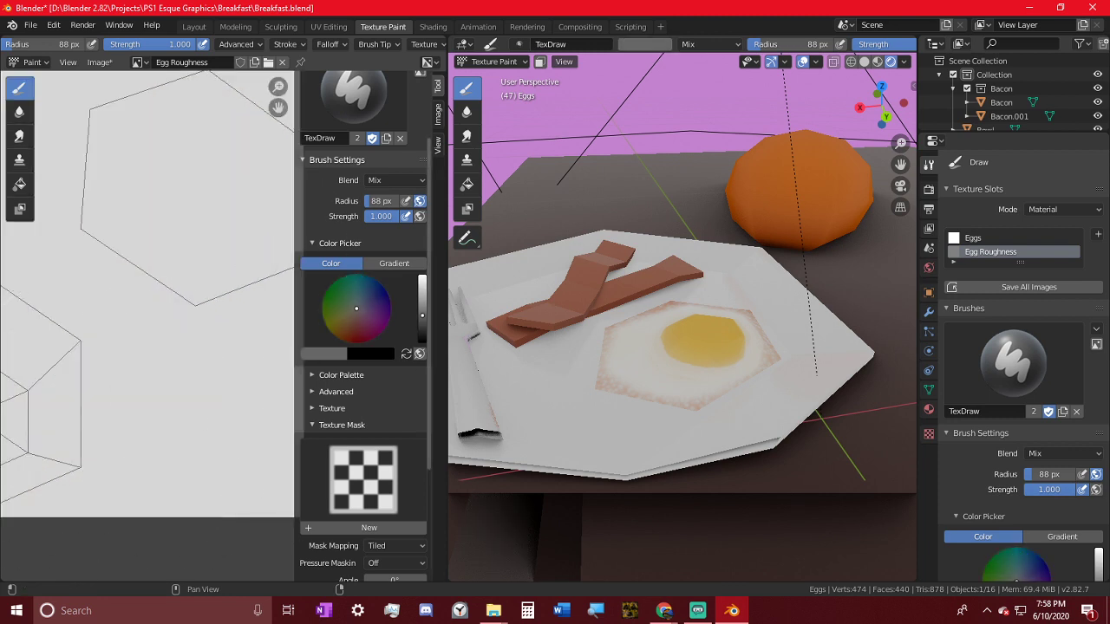
scroll(273, 330, down, 3)
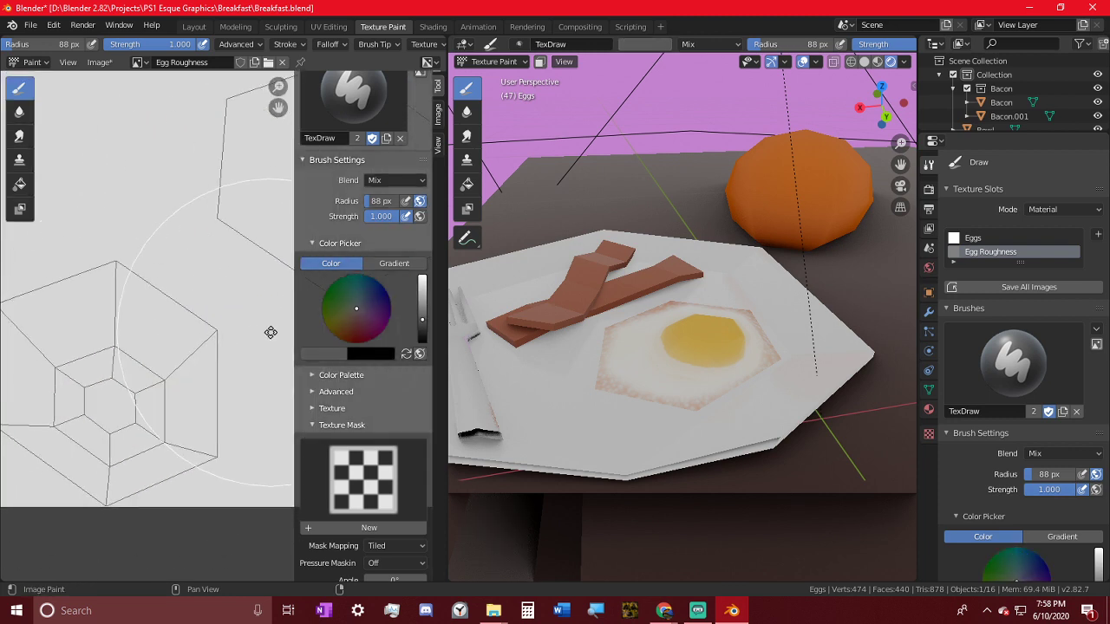
click(422, 328)
key(f)
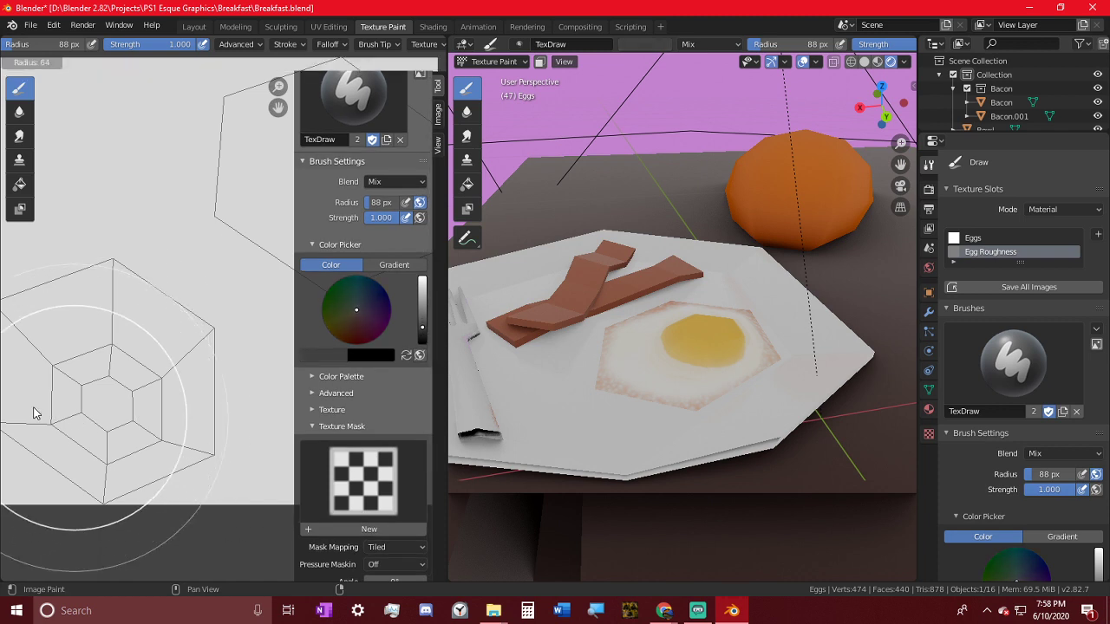
click(34, 413)
key(f)
click(58, 405)
key(f)
click(71, 394)
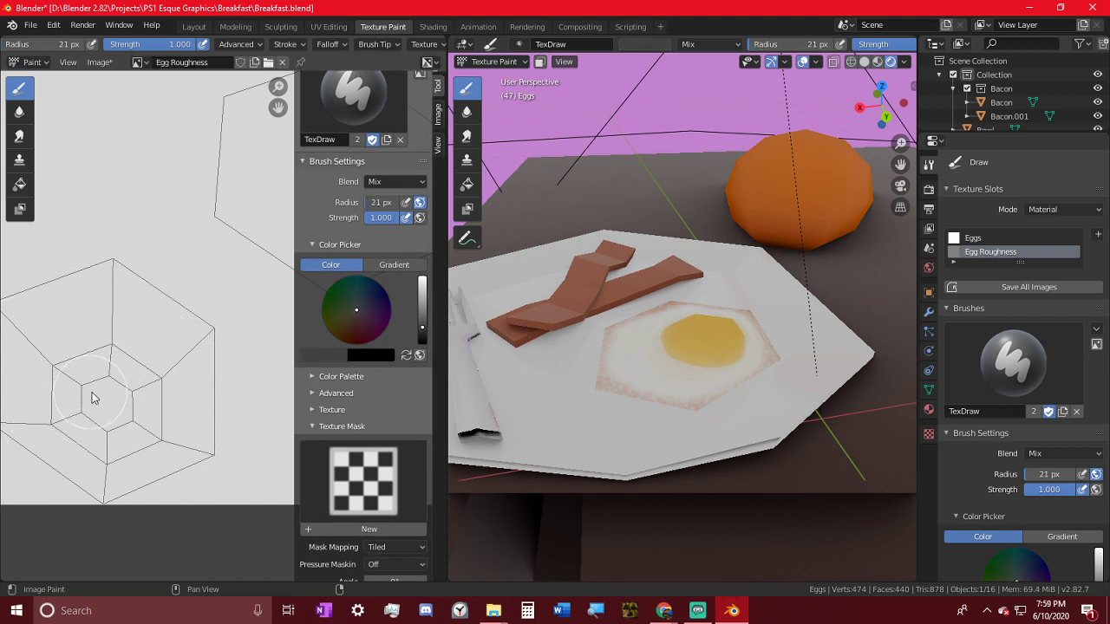
key(f)
click(88, 401)
scroll(126, 344, up, 2)
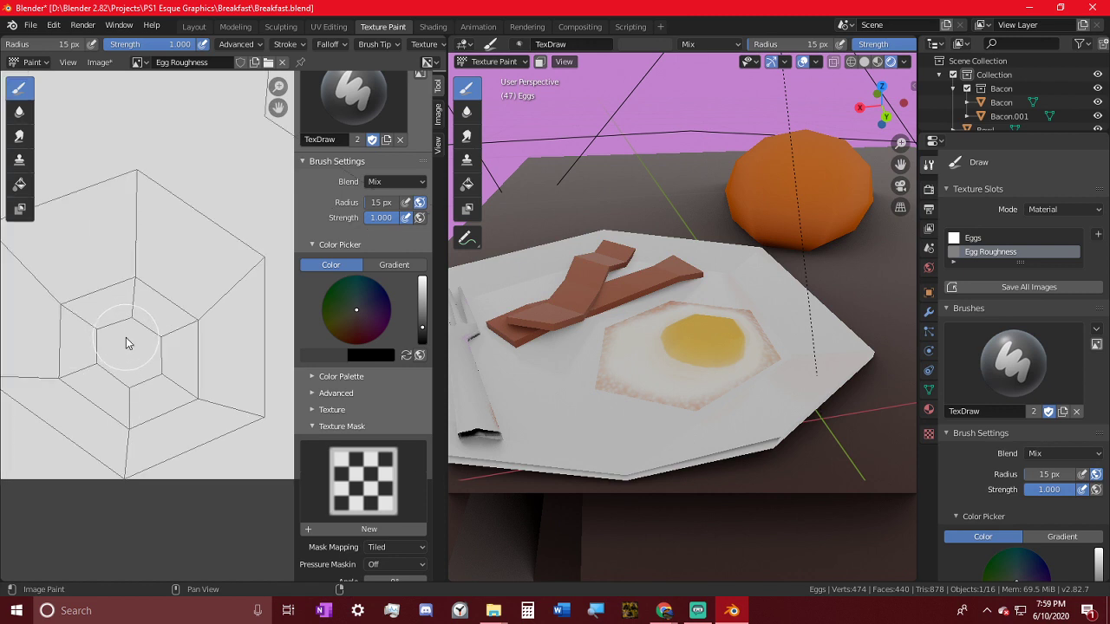
- Paint the yolk area of the roughness image dark grey and trim its right edge with the sampled light grey
drag(126, 343, 148, 349)
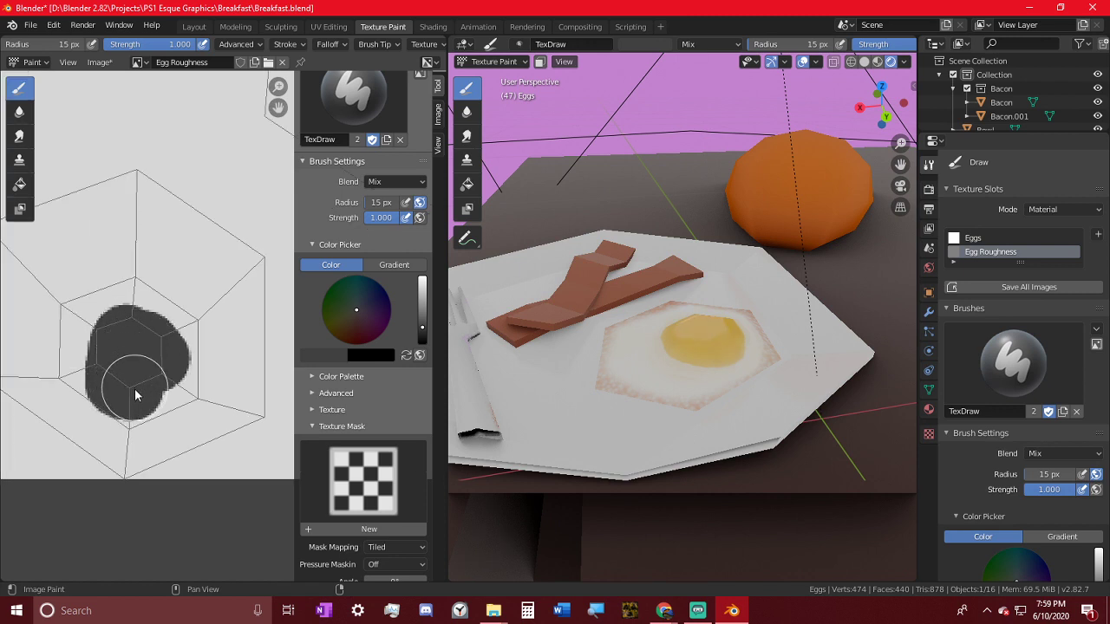
mouse_move(135, 396)
mouse_down()
mouse_move(157, 392)
mouse_move(173, 346)
mouse_up()
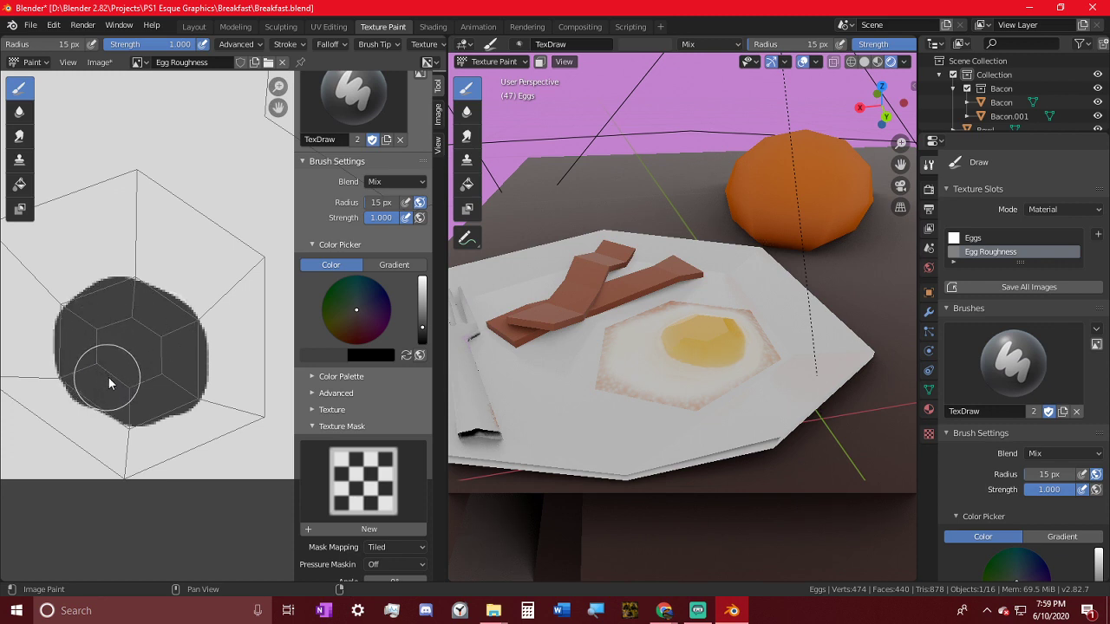
key(s)
drag(243, 339, 239, 405)
mouse_move(803, 337)
middle_down()
mouse_move(759, 415)
mouse_move(841, 409)
mouse_move(841, 385)
mouse_move(895, 341)
mouse_move(710, 377)
mouse_move(795, 413)
mouse_move(857, 357)
mouse_move(842, 350)
mouse_move(788, 382)
middle_up()
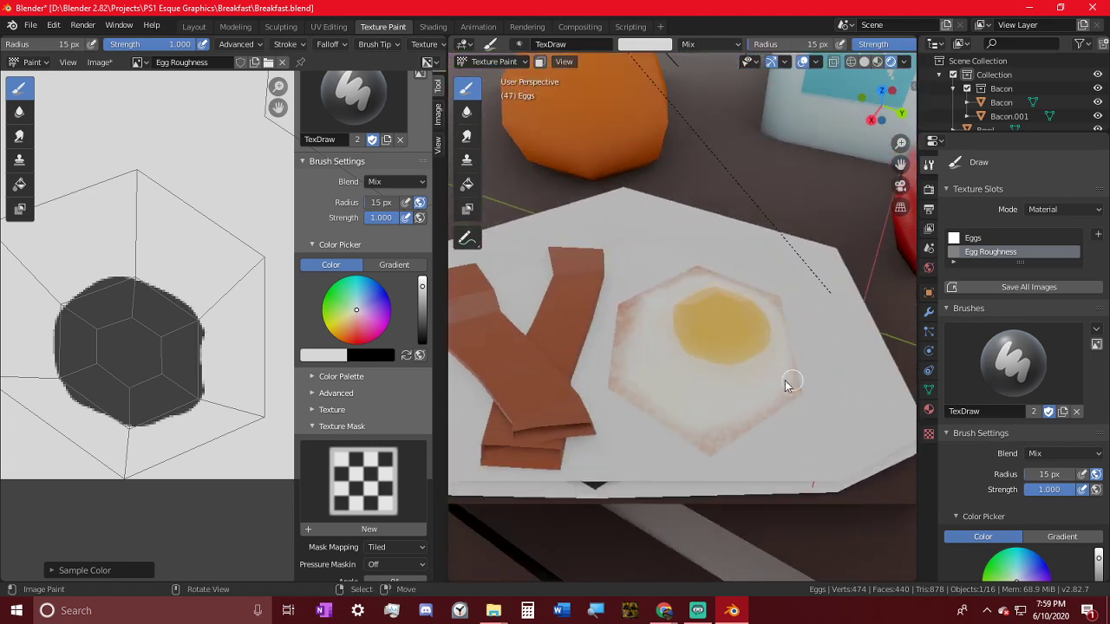
- Switch to the browser's fried eggs image search, examine how shiny the whites and yolks look, and minimize the windows
click(1029, 7)
mouse_move(666, 608)
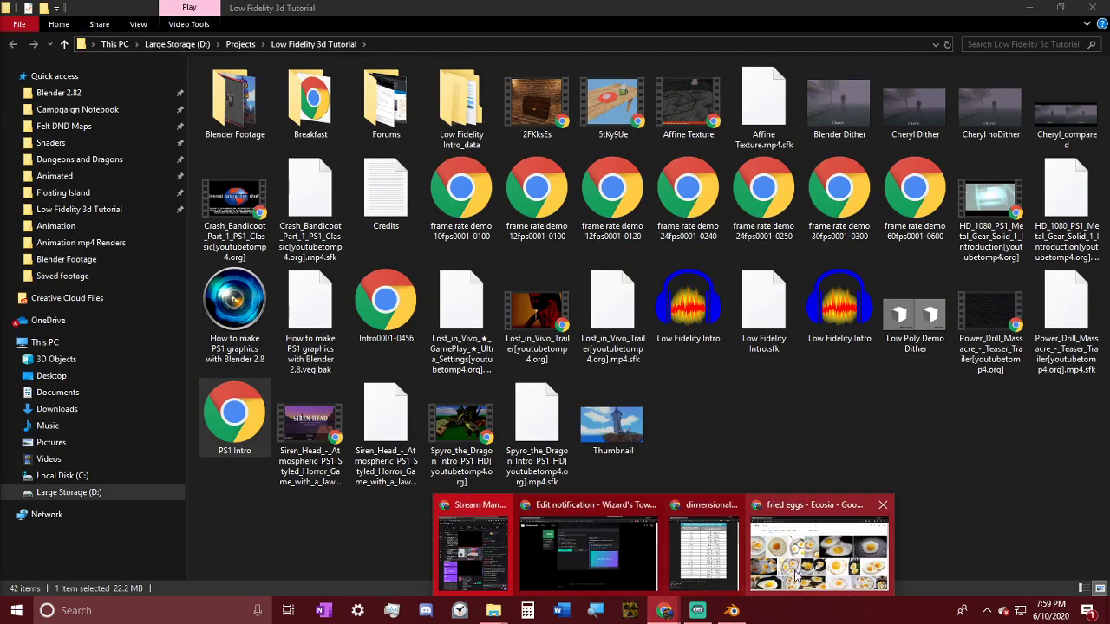
click(797, 572)
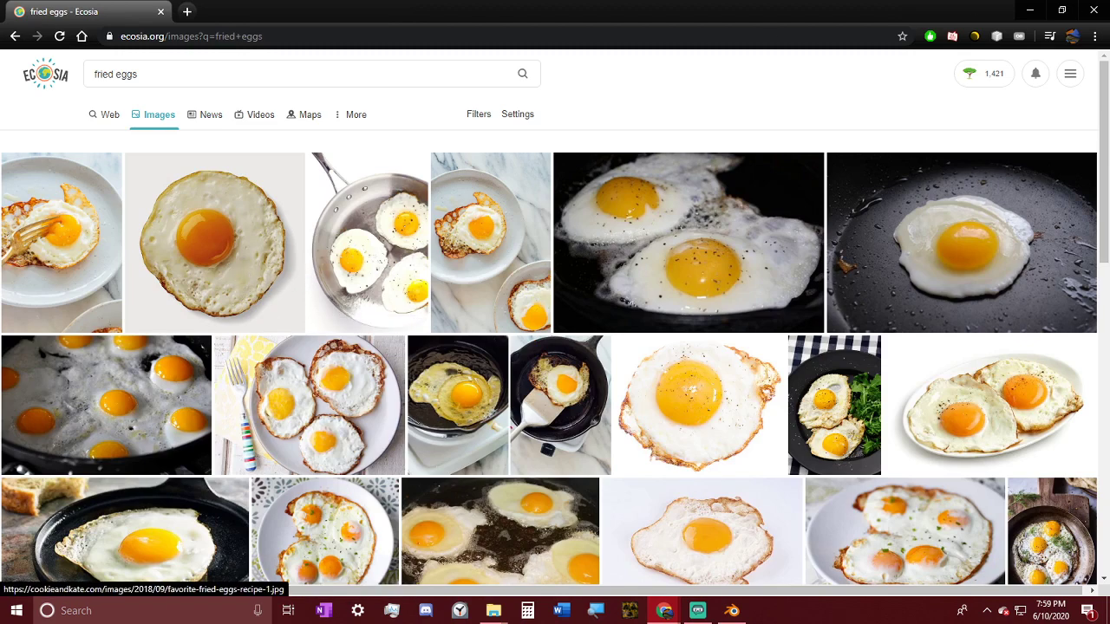
click(1029, 10)
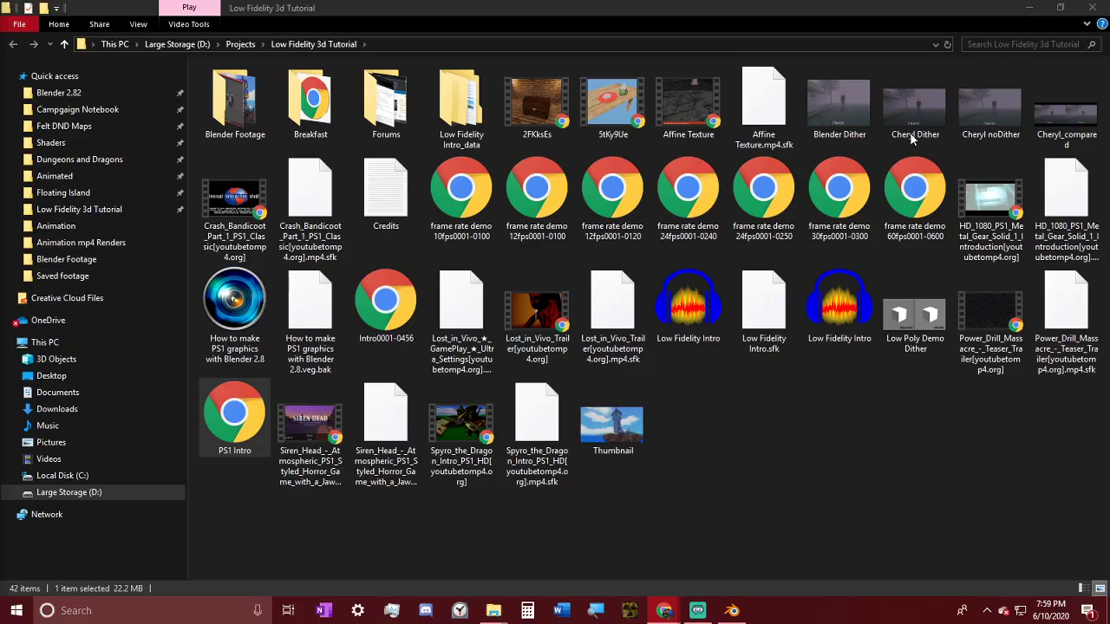
click(1030, 8)
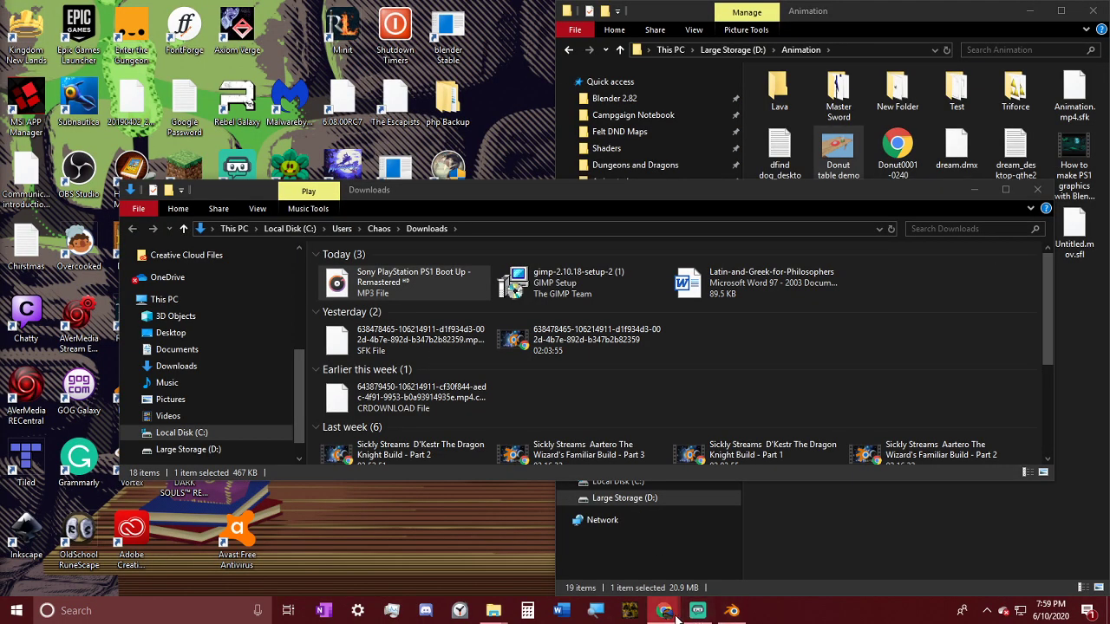
- Switch back to Blender, render the current frame, and examine the egg and the rest of the breakfast scene up close
click(732, 610)
scroll(661, 332, down, 3)
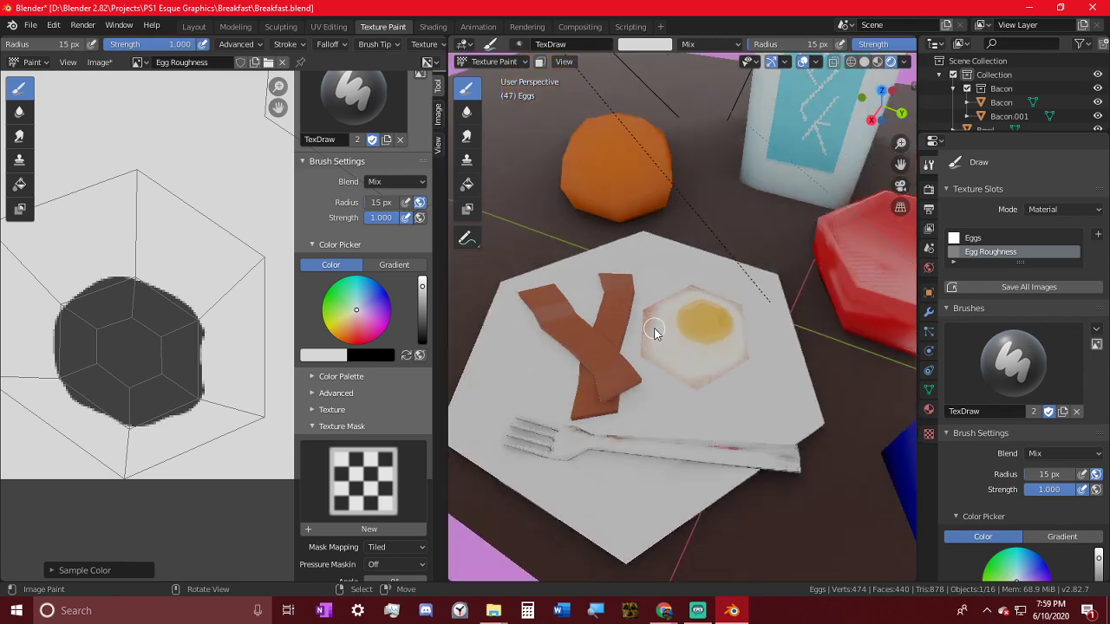
middle_drag(654, 329, 704, 323)
key(F12)
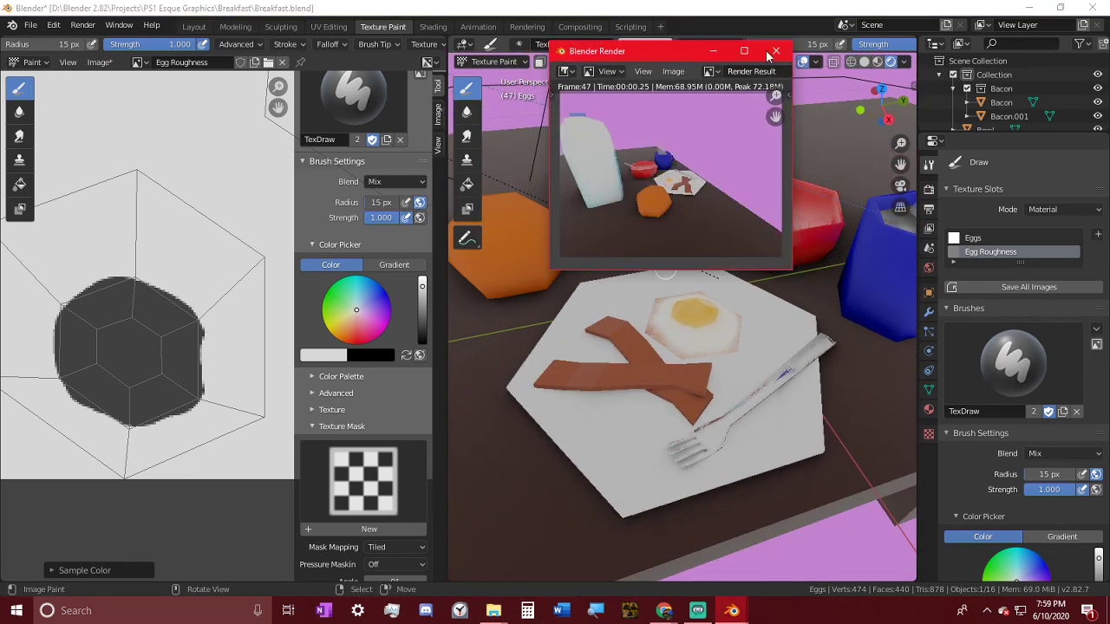
click(743, 47)
scroll(663, 321, up, 6)
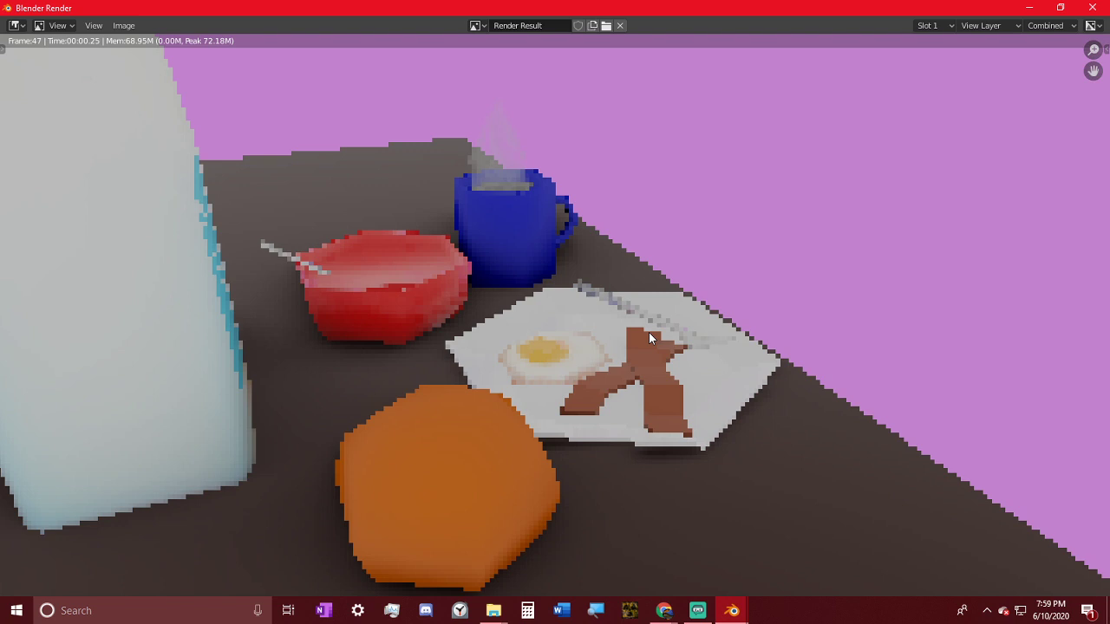
scroll(404, 270, down, 2)
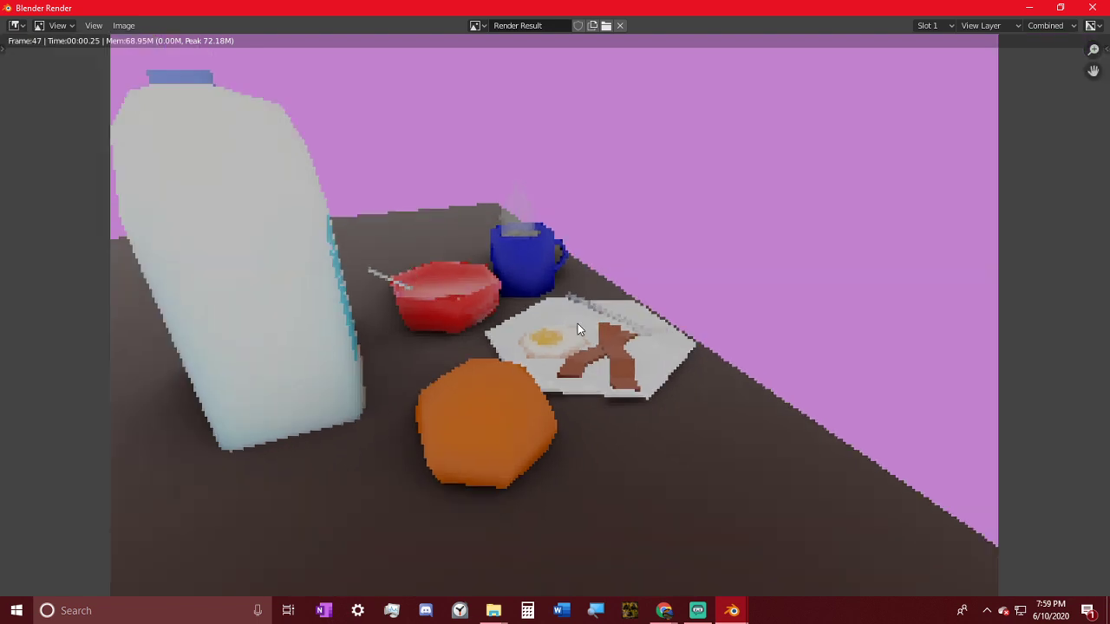
click(1029, 11)
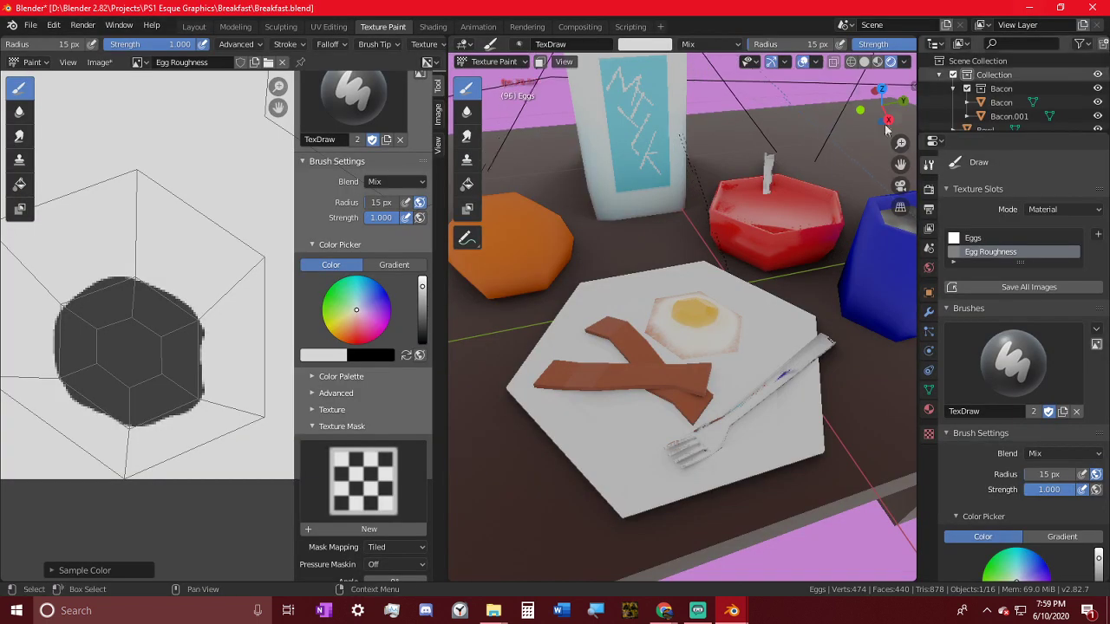
- Return to Object Mode, isolate the upper bacon strip in local view and enter Edit Mode on it
key(Tab)
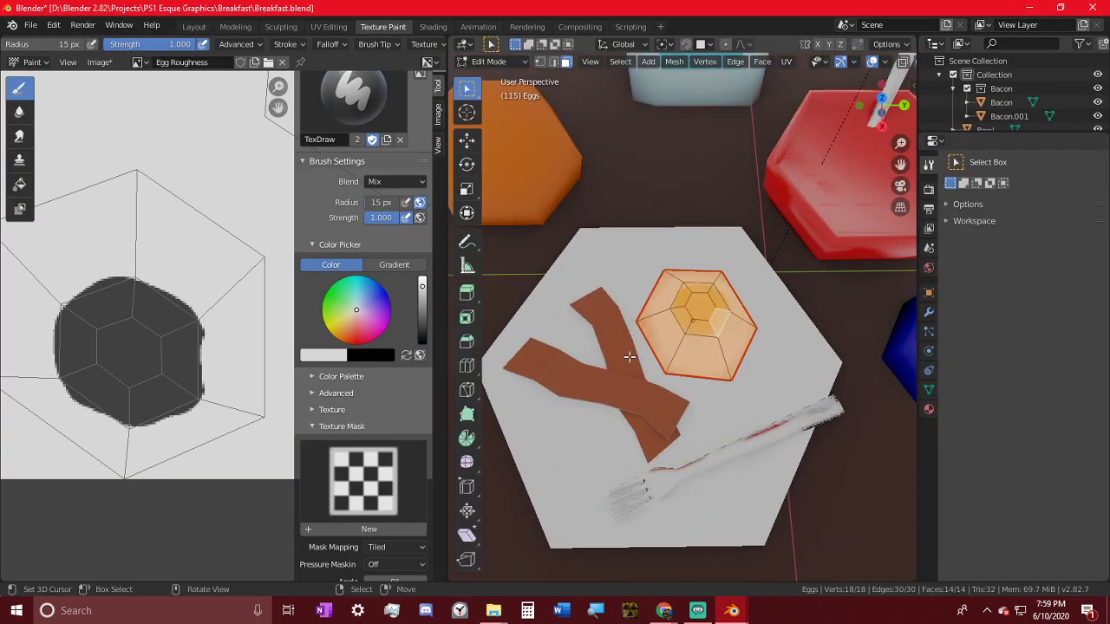
click(492, 62)
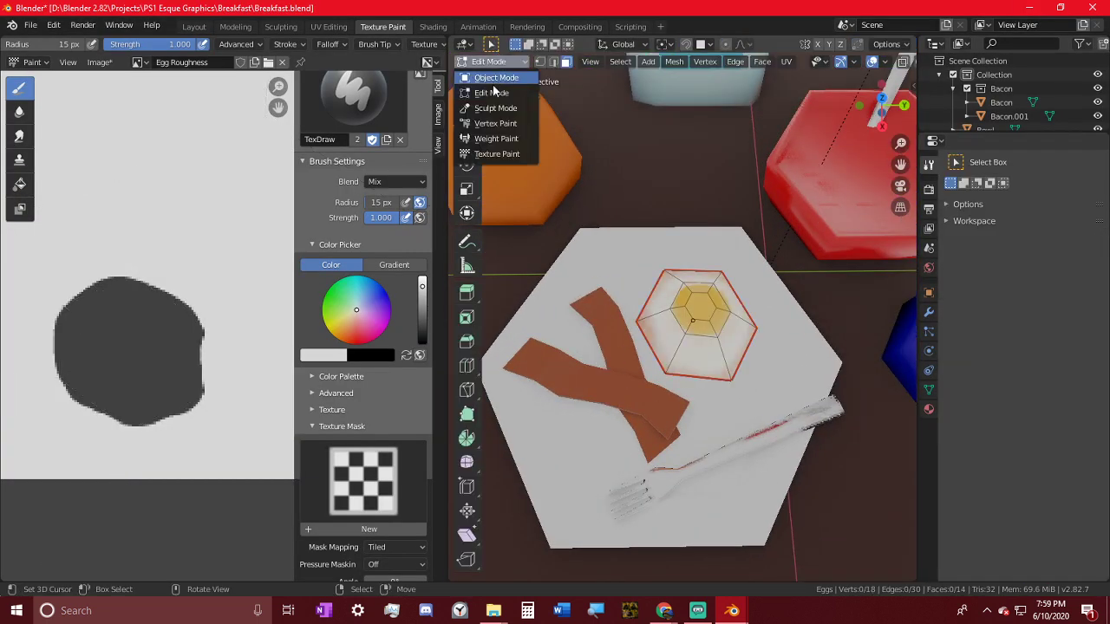
click(493, 82)
click(599, 334)
key(KP_Divide)
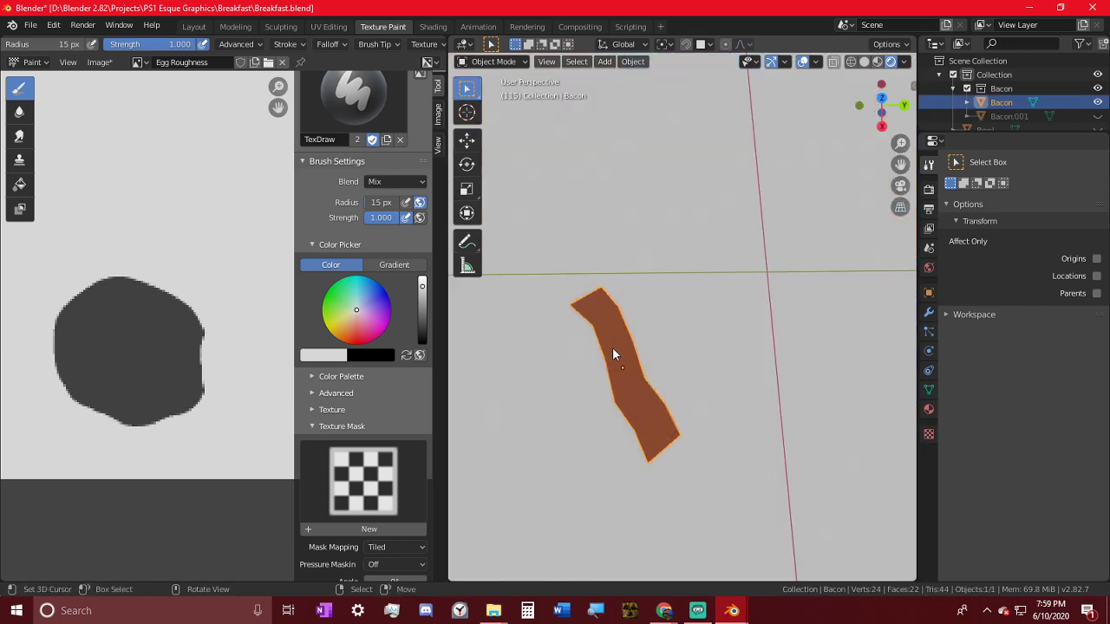
middle_drag(612, 347, 729, 357)
key(Tab)
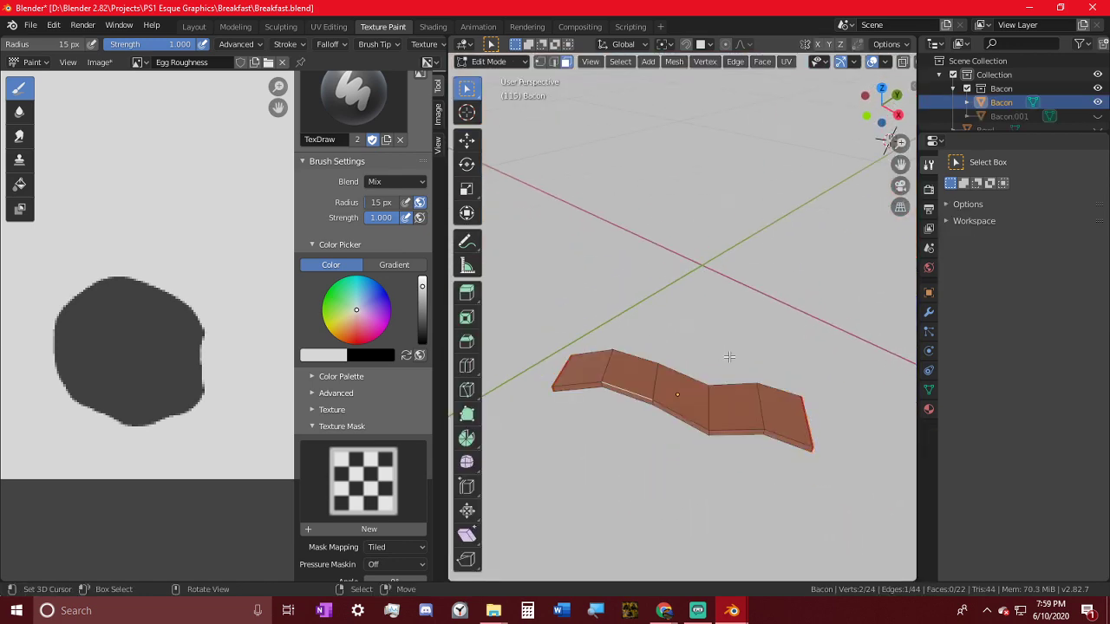
- Give the Bacon material's base color a new blank 256 x 256 px image texture named Bacon
click(929, 409)
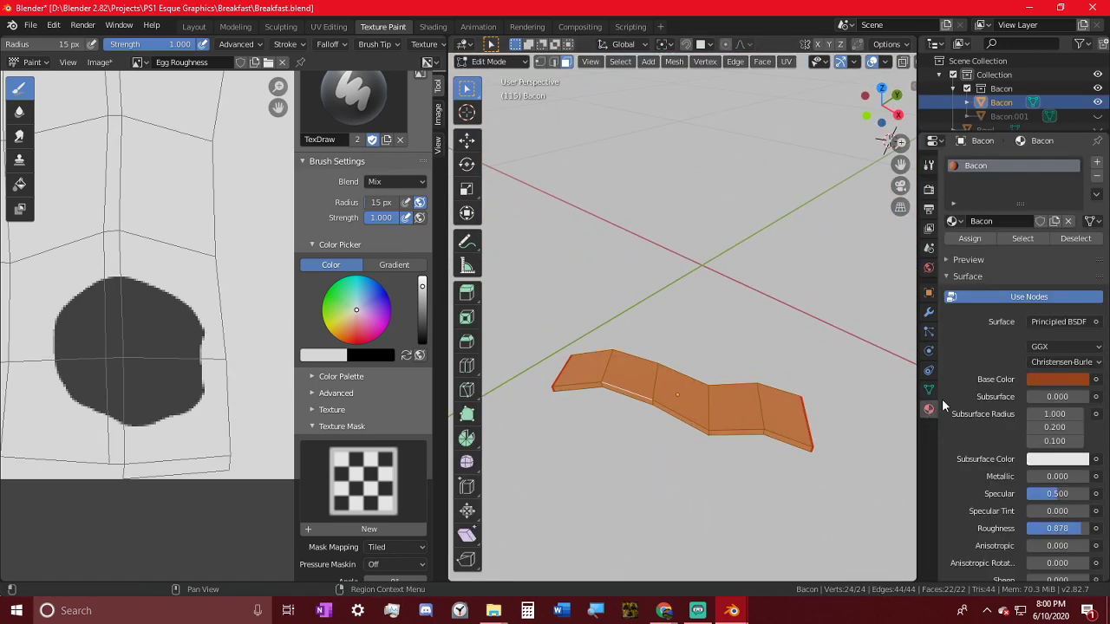
click(1097, 379)
click(818, 467)
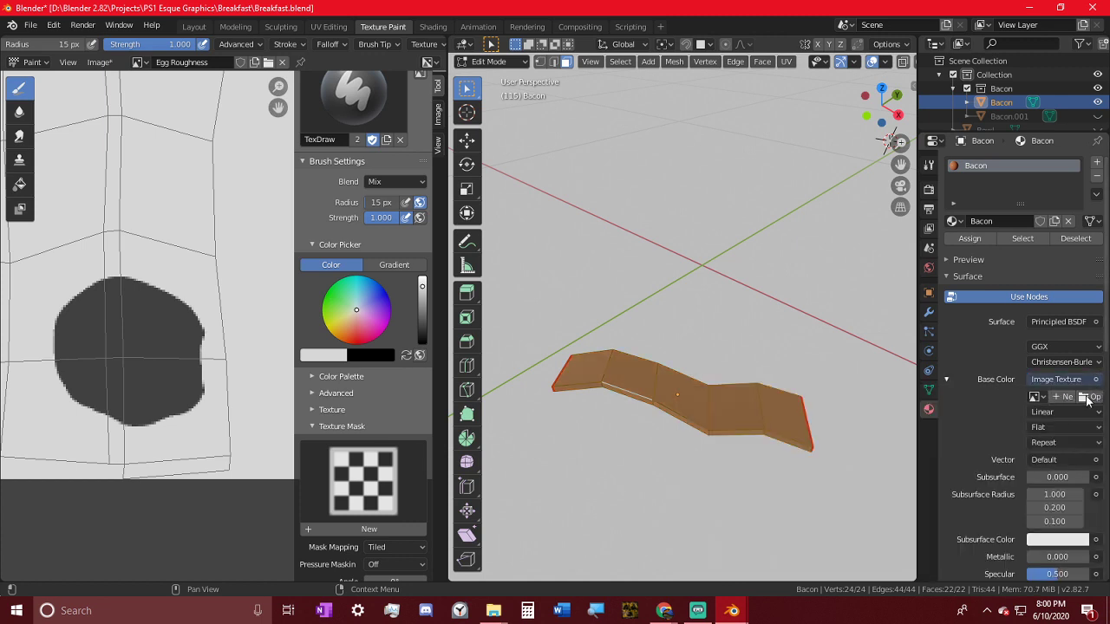
click(1035, 396)
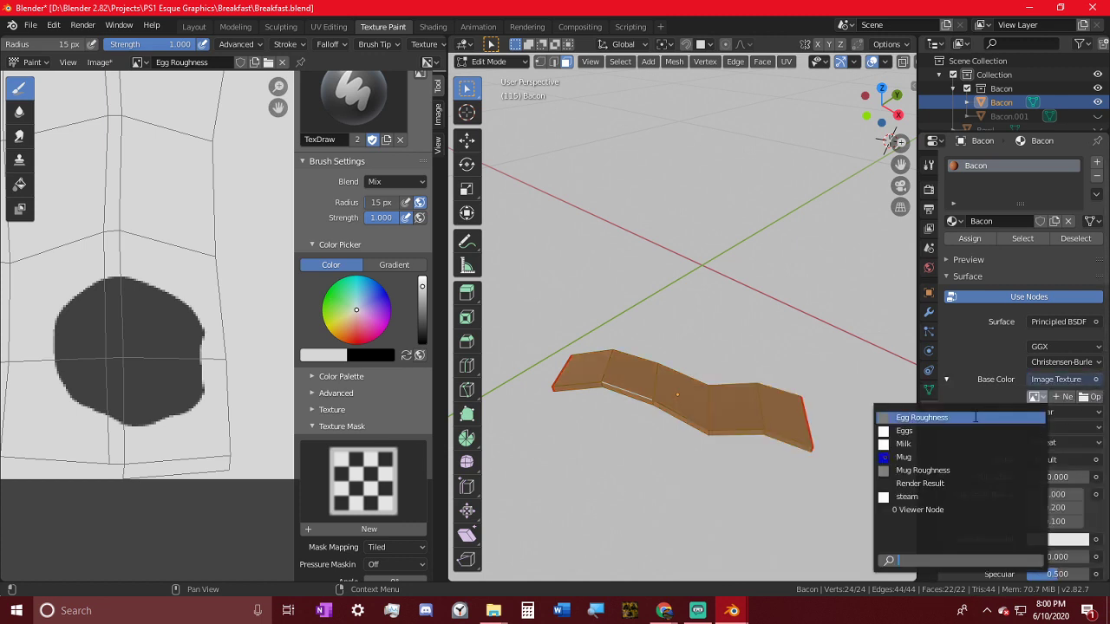
click(1062, 397)
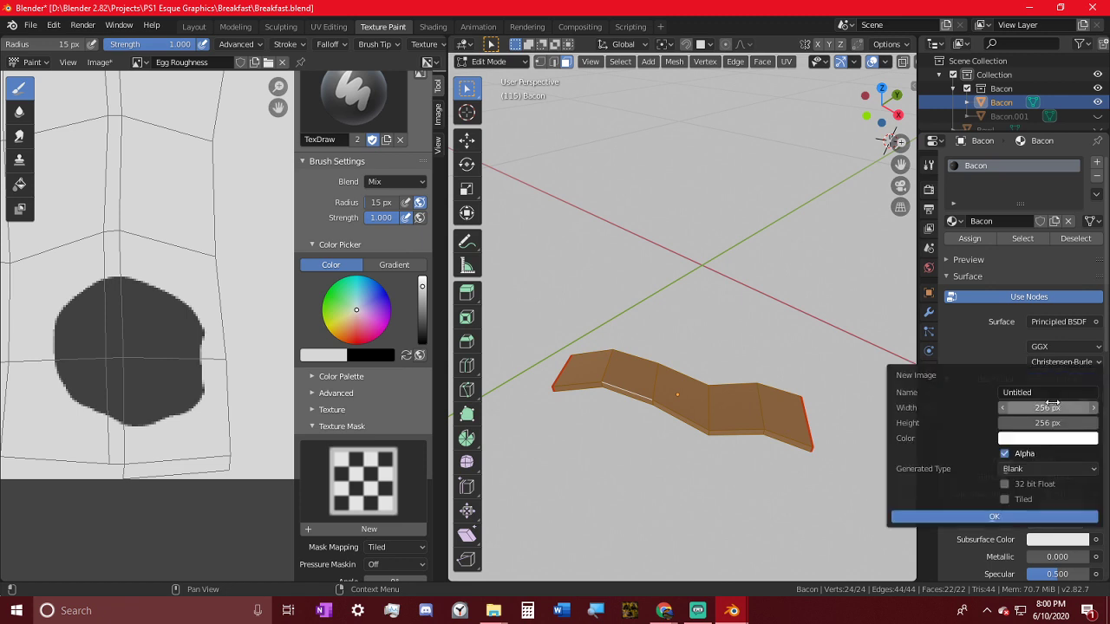
click(1032, 393)
text(Bacon)
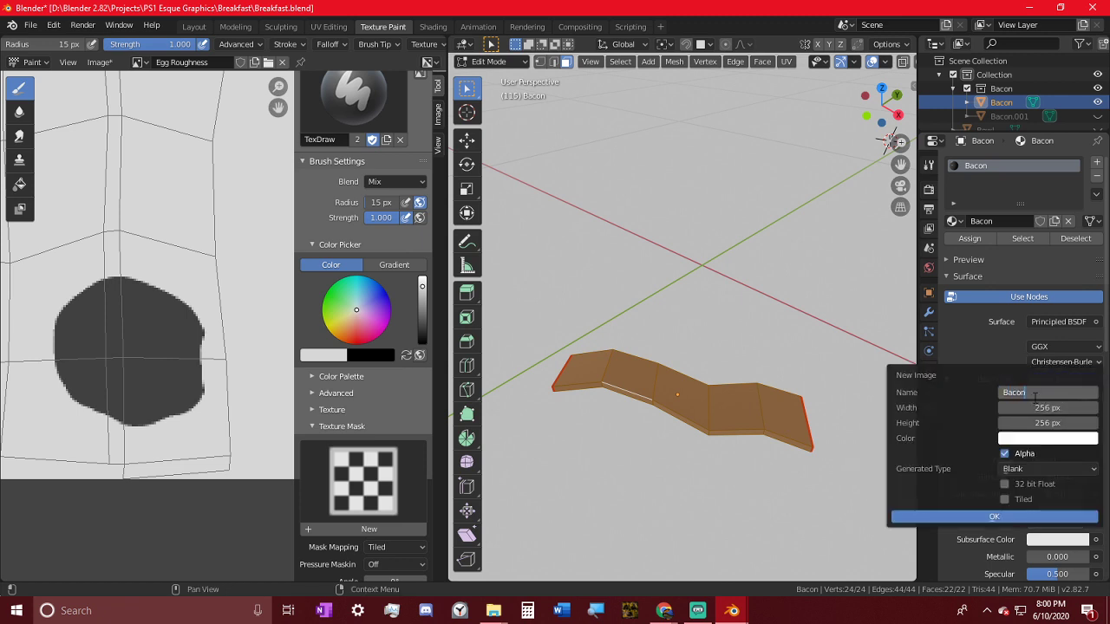
key(Return)
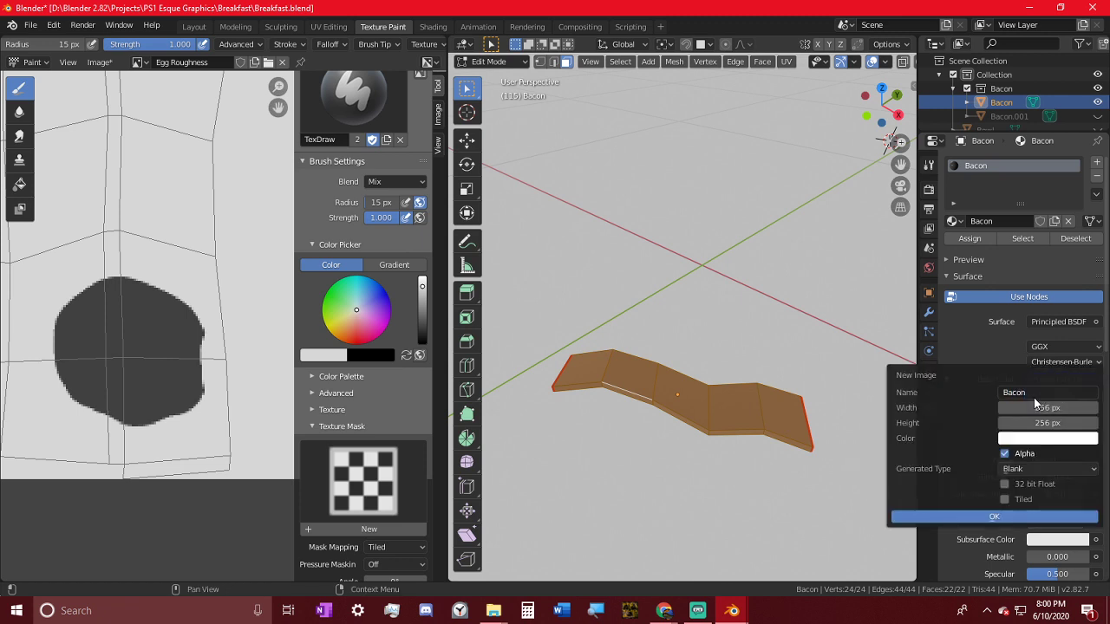
click(983, 515)
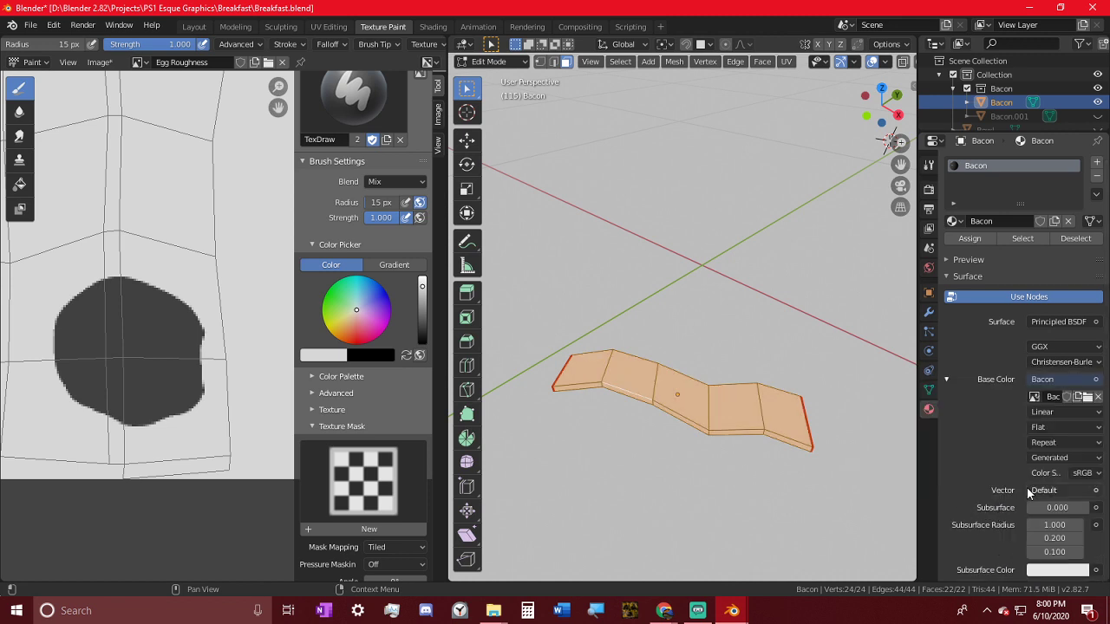
- Save the egg roughness image as Egg Roughness.png in the Breakfast Textures folder, and save all modified images
scroll(230, 154, down, 3)
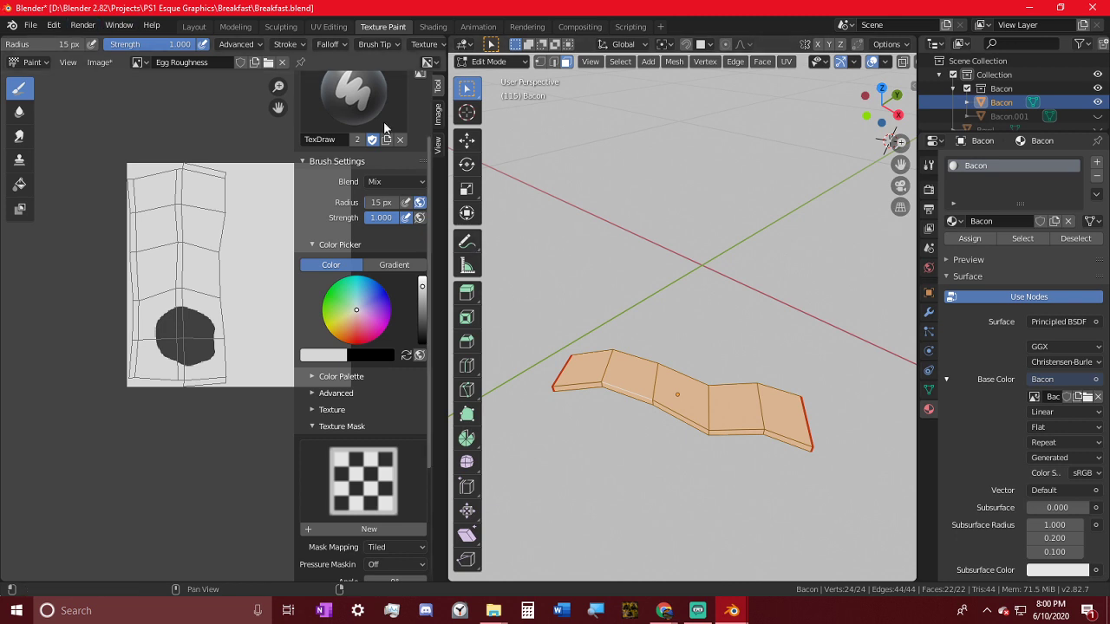
click(139, 63)
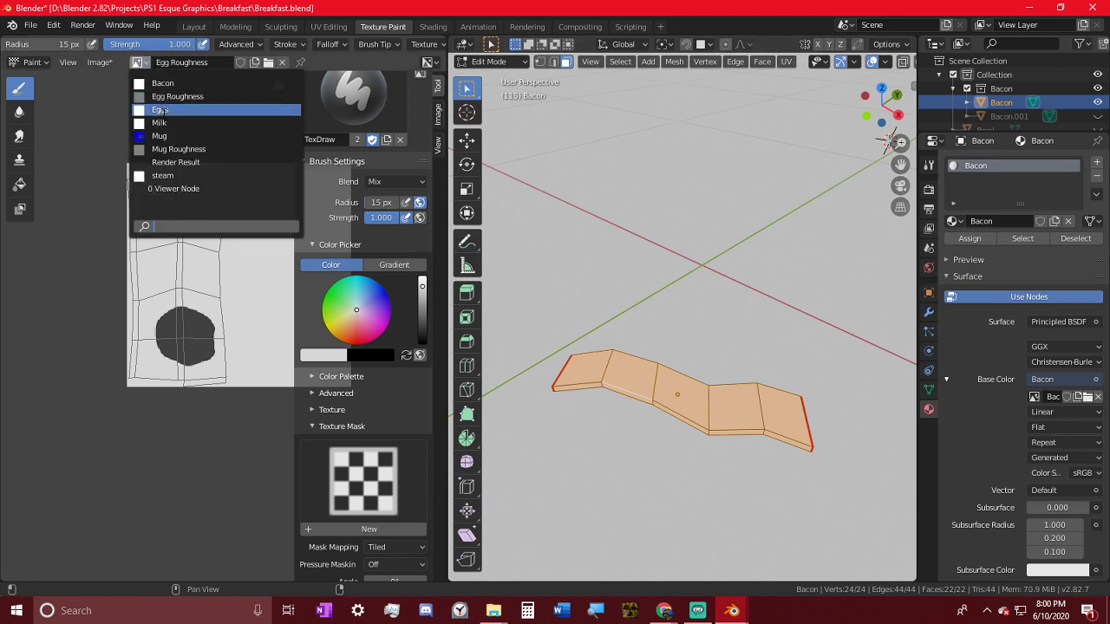
click(99, 62)
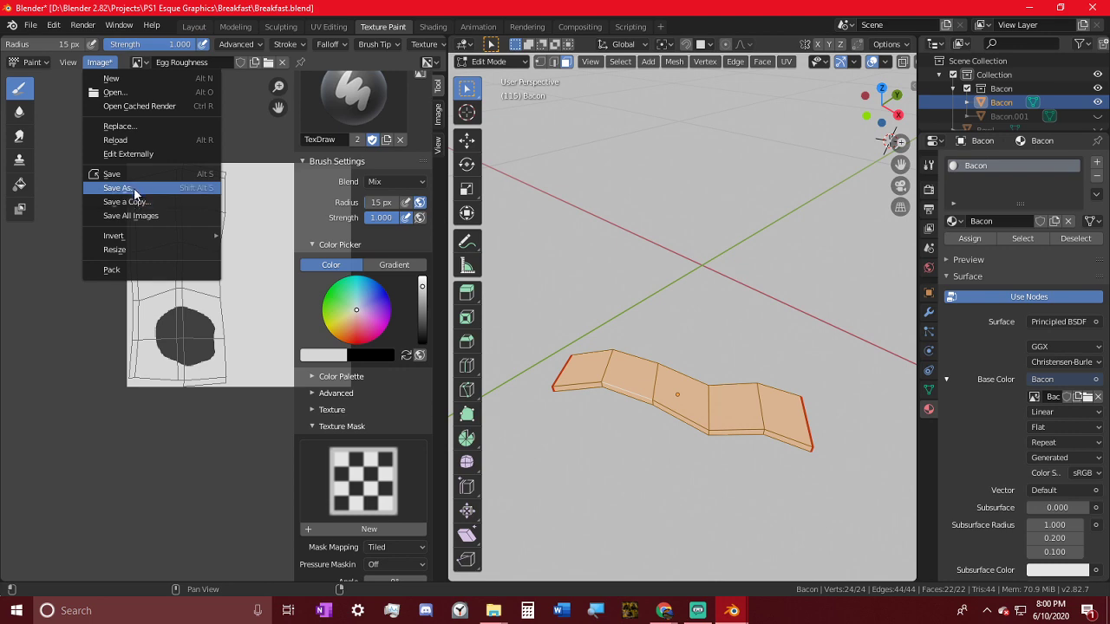
click(120, 176)
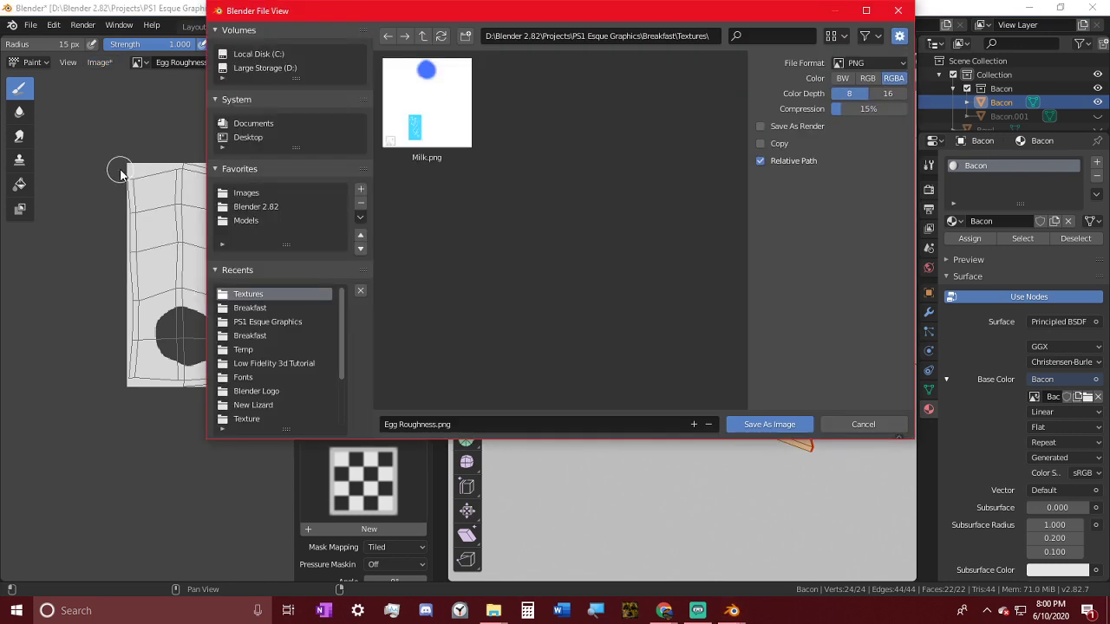
click(769, 424)
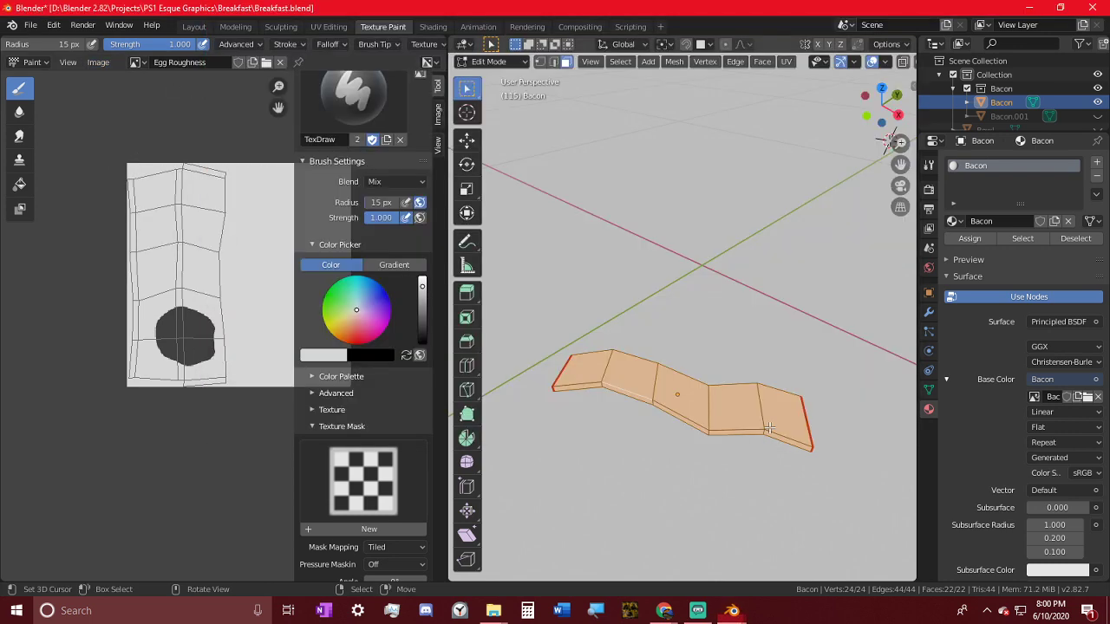
click(98, 63)
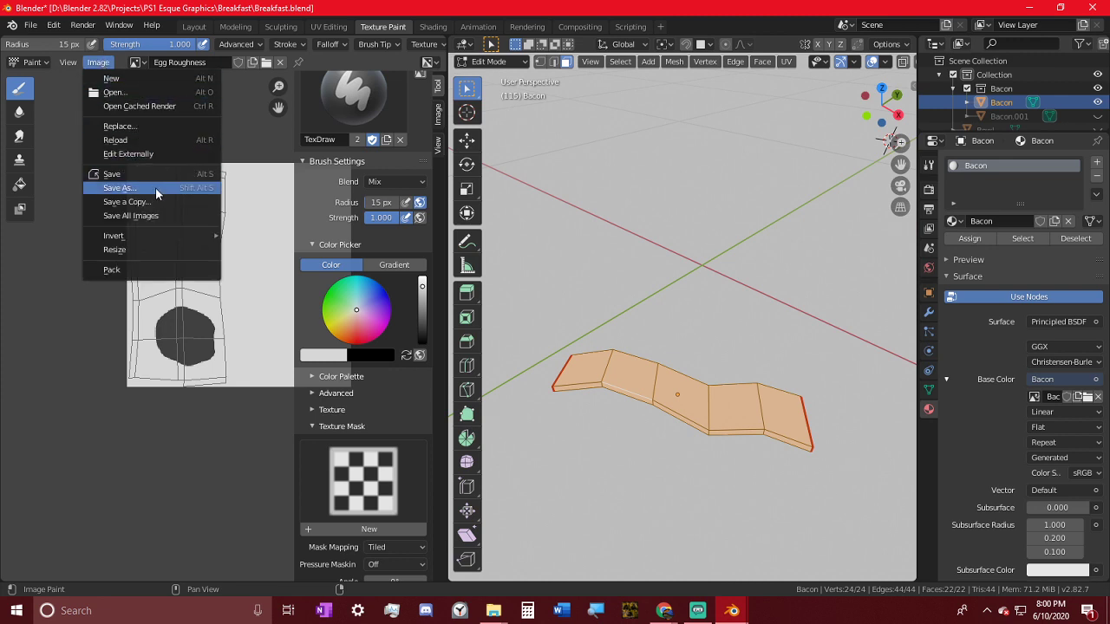
click(156, 222)
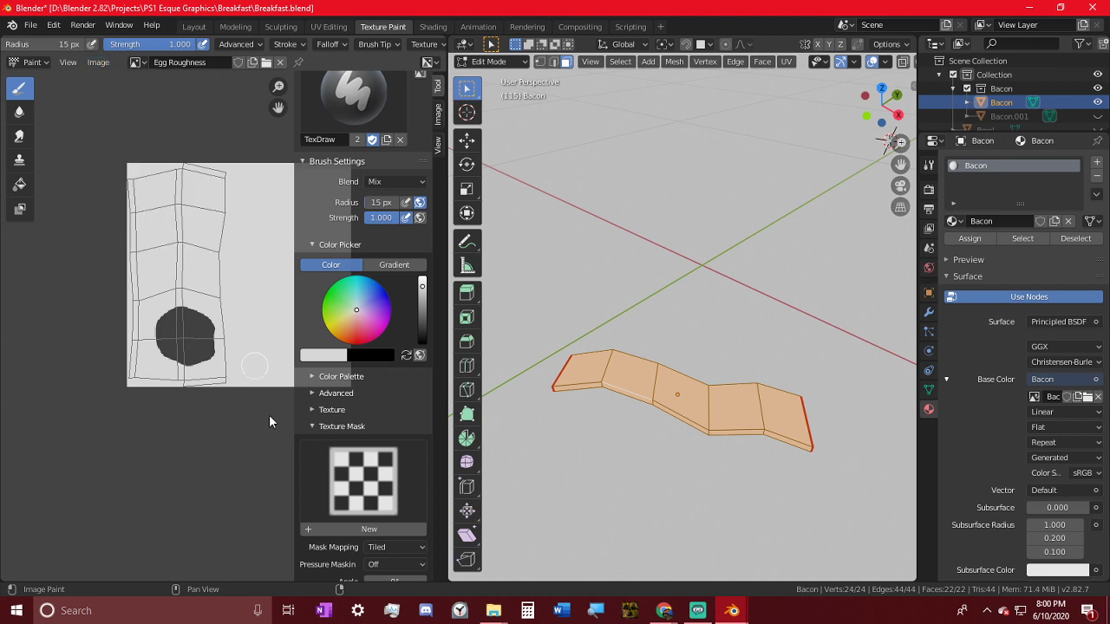
- Check the Breakfast folder inside Low Fidelity 3d Tutorial for the saved textures in File Explorer
click(493, 610)
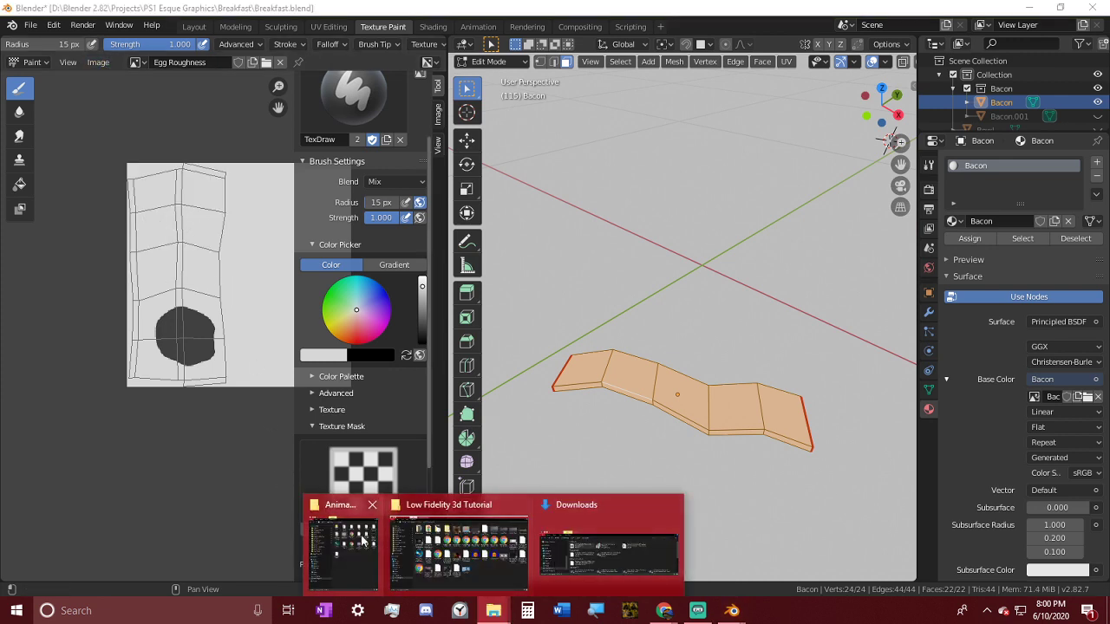
click(458, 548)
double_click(304, 97)
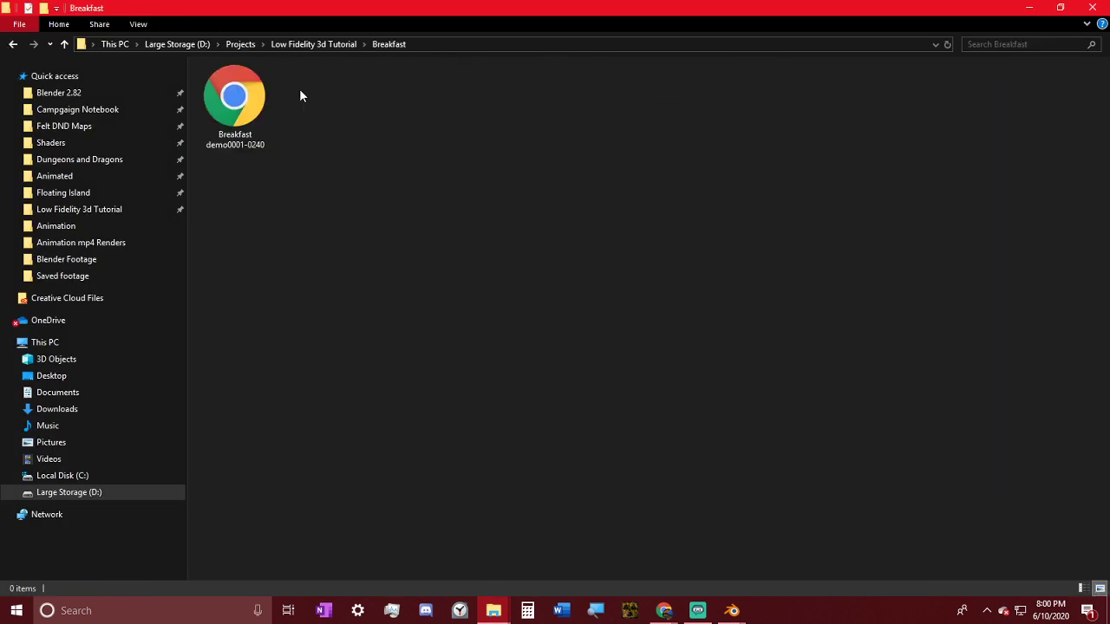
click(1027, 8)
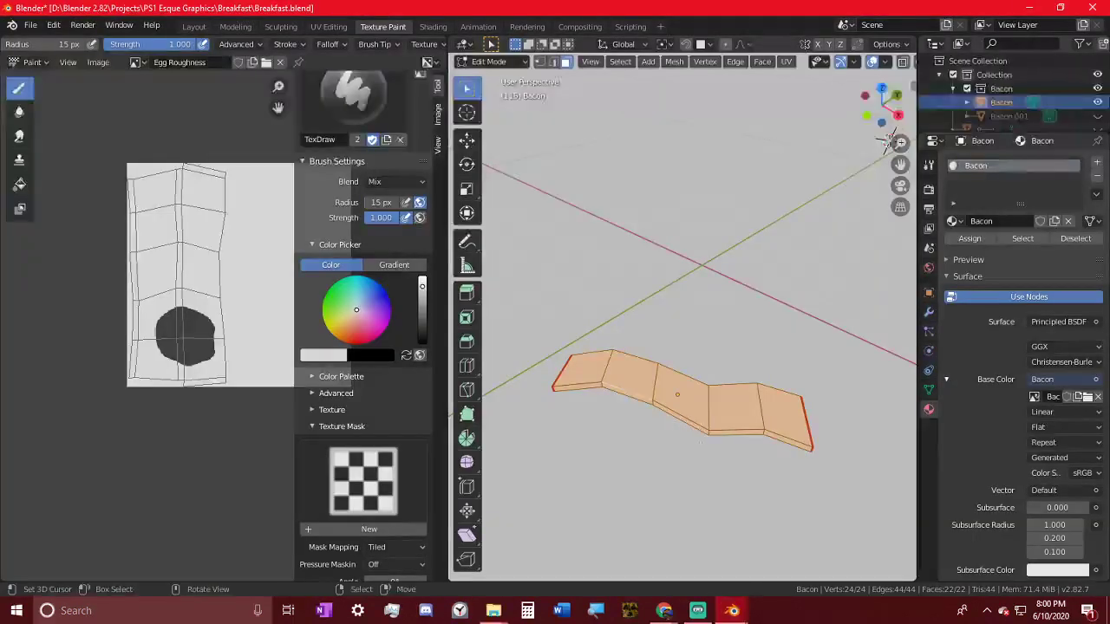
- Browse to the Textures folder of the Breakfast project under PS1 Esque Graphics and check which images are saved there
mouse_move(473, 599)
click(354, 565)
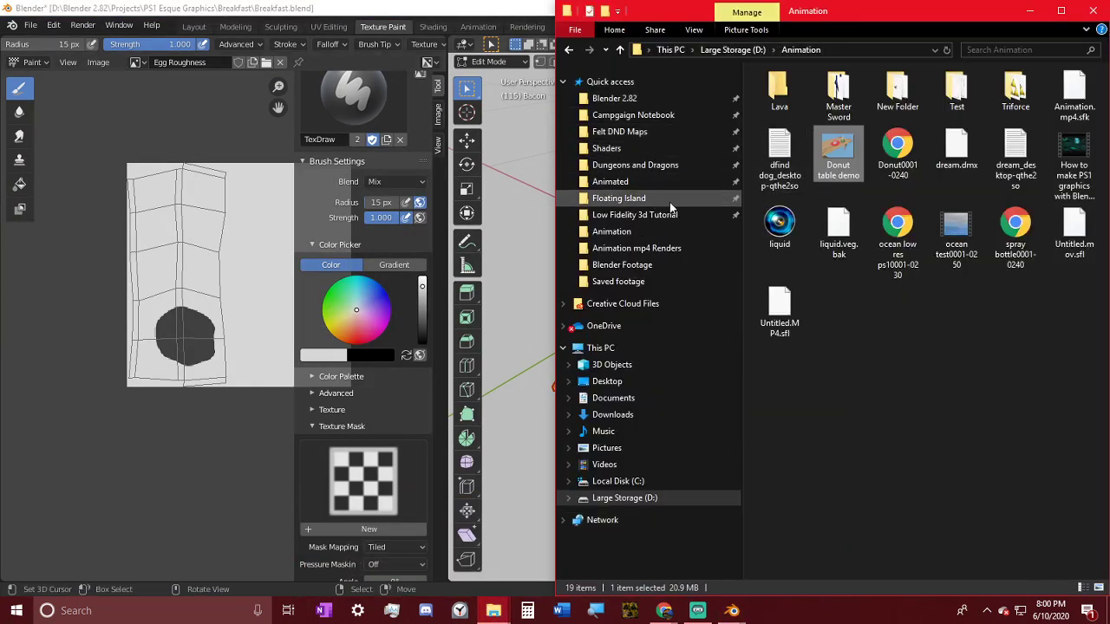
click(646, 199)
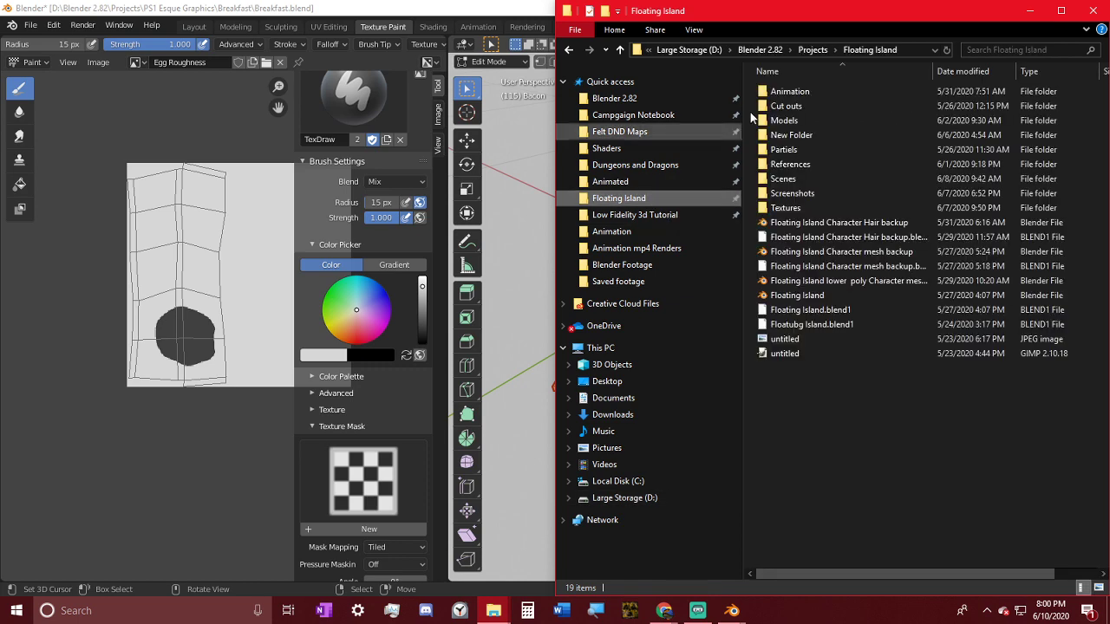
click(732, 49)
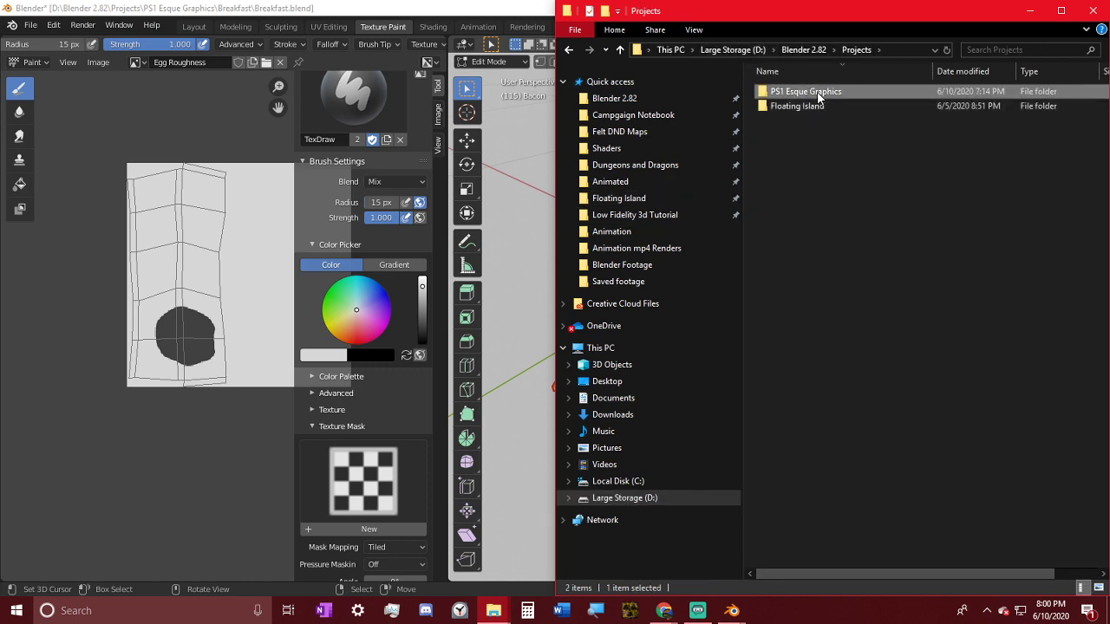
double_click(811, 92)
double_click(810, 90)
double_click(807, 90)
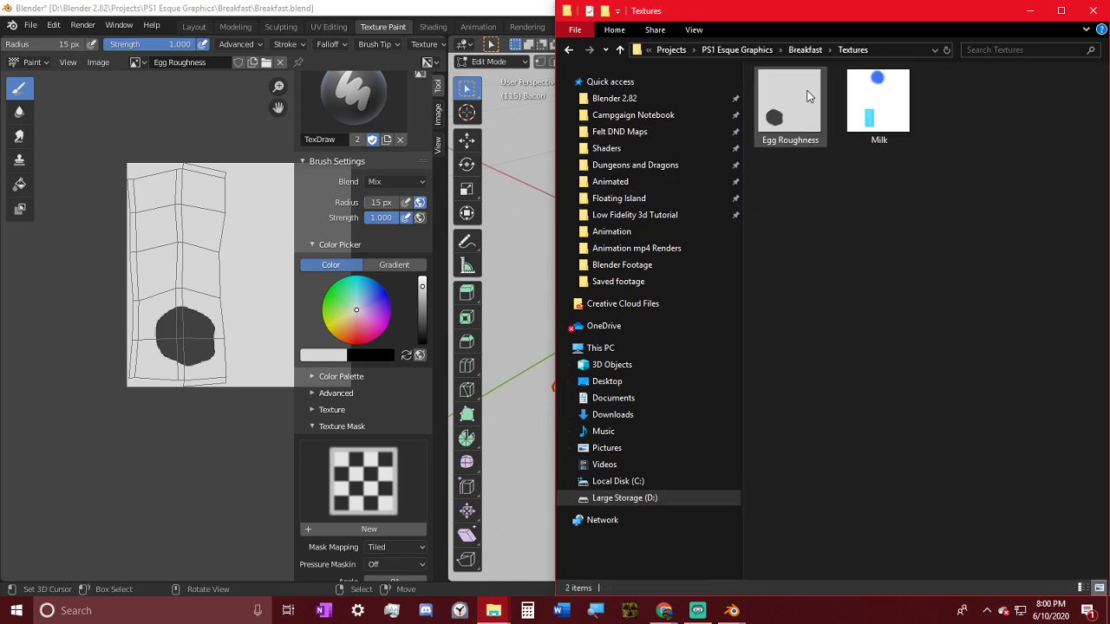
click(1032, 12)
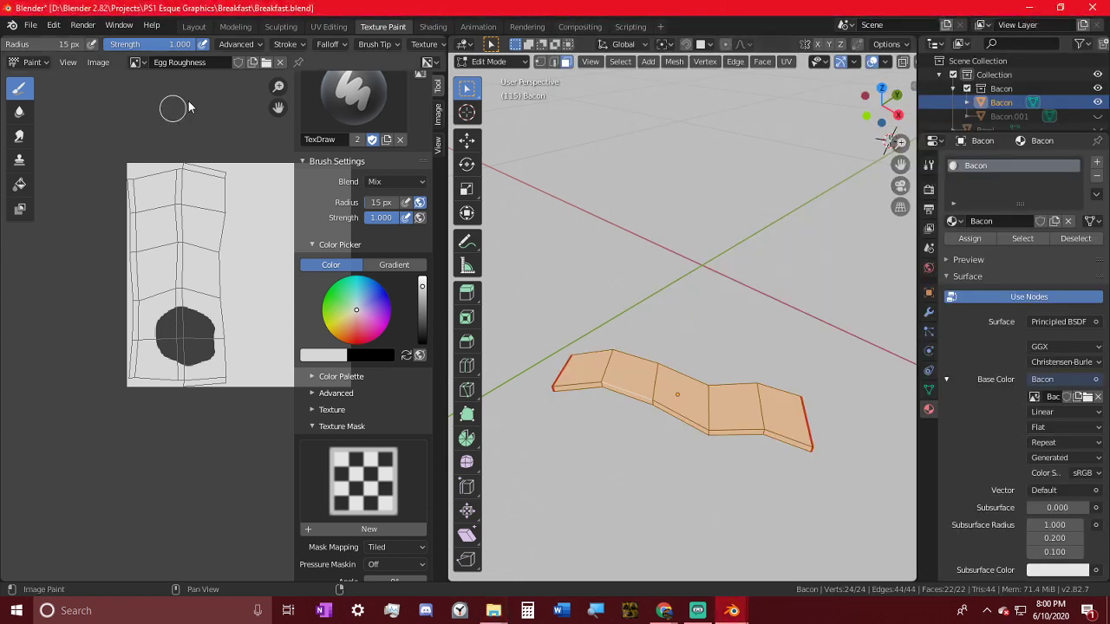
- Display the Bacon image in the image editor and save it as Bacon.png in the Textures folder
click(137, 64)
click(165, 78)
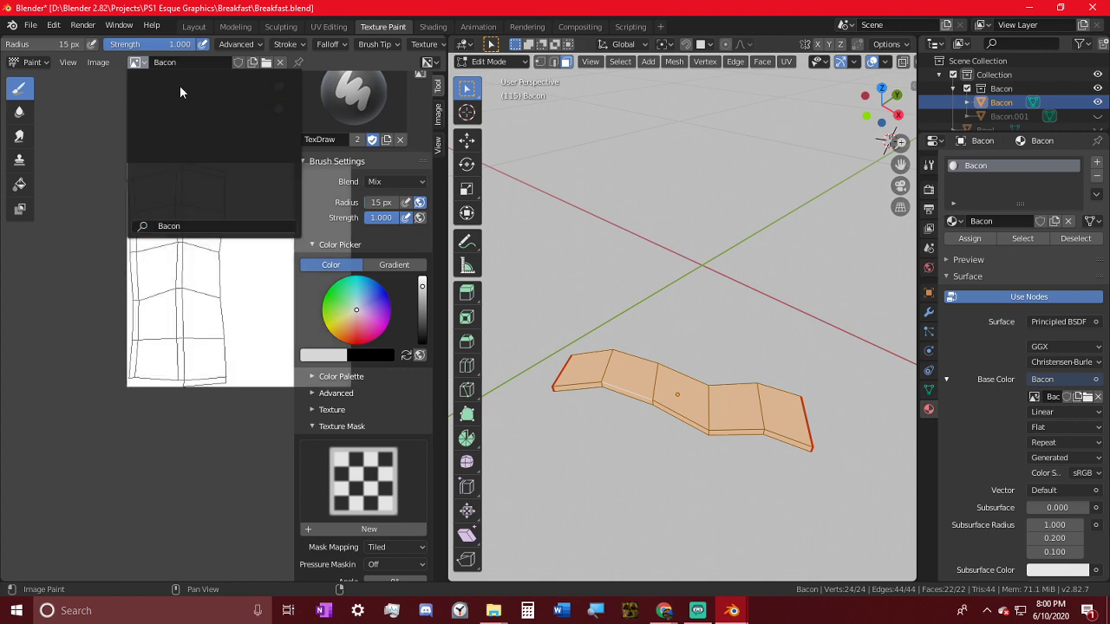
click(98, 62)
click(121, 173)
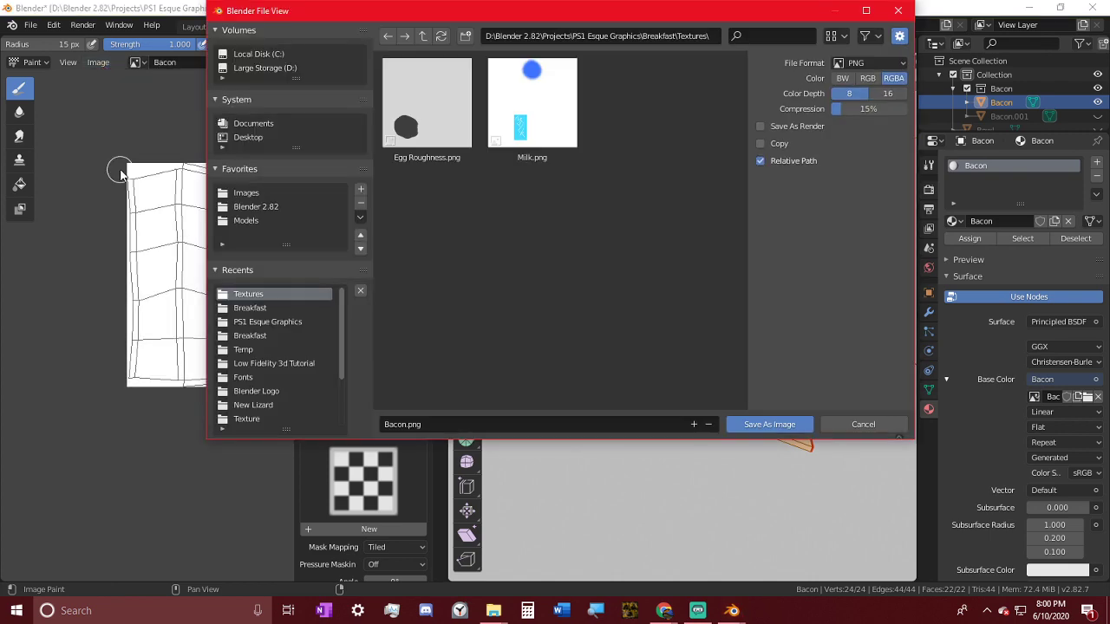
click(769, 424)
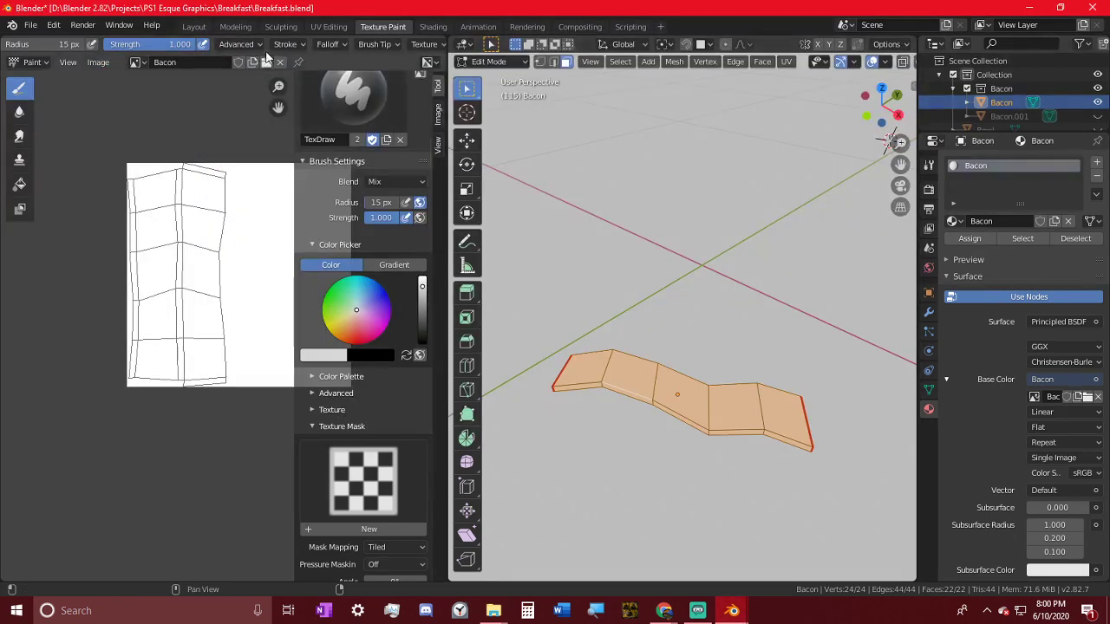
- Display the Egg Roughness image and save it, and do the same for the Eggs image
click(137, 62)
click(183, 96)
click(98, 62)
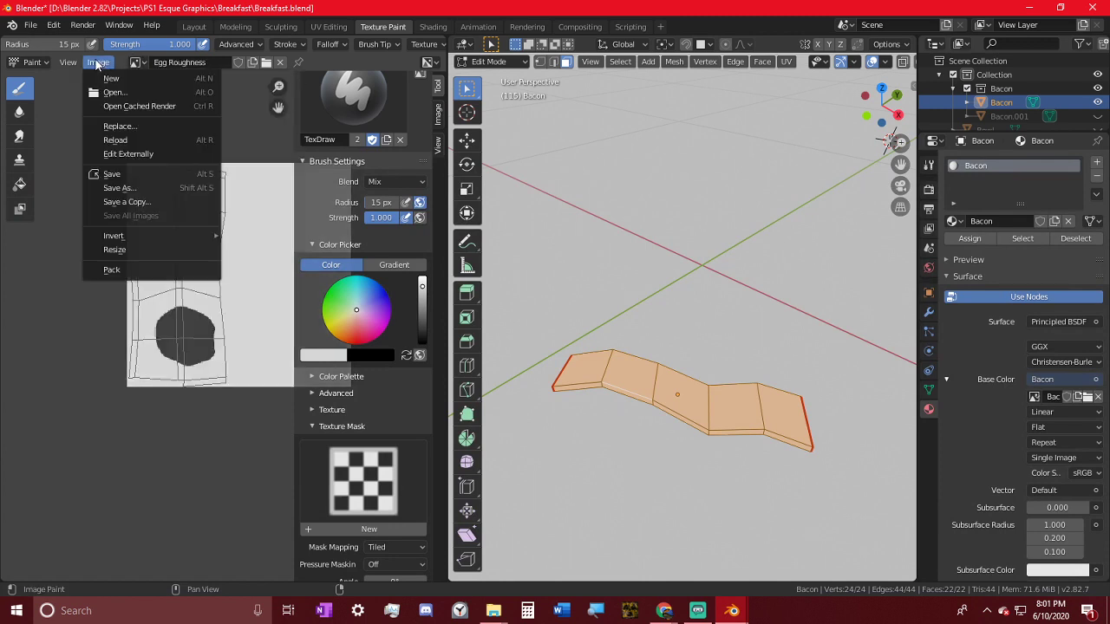
click(122, 174)
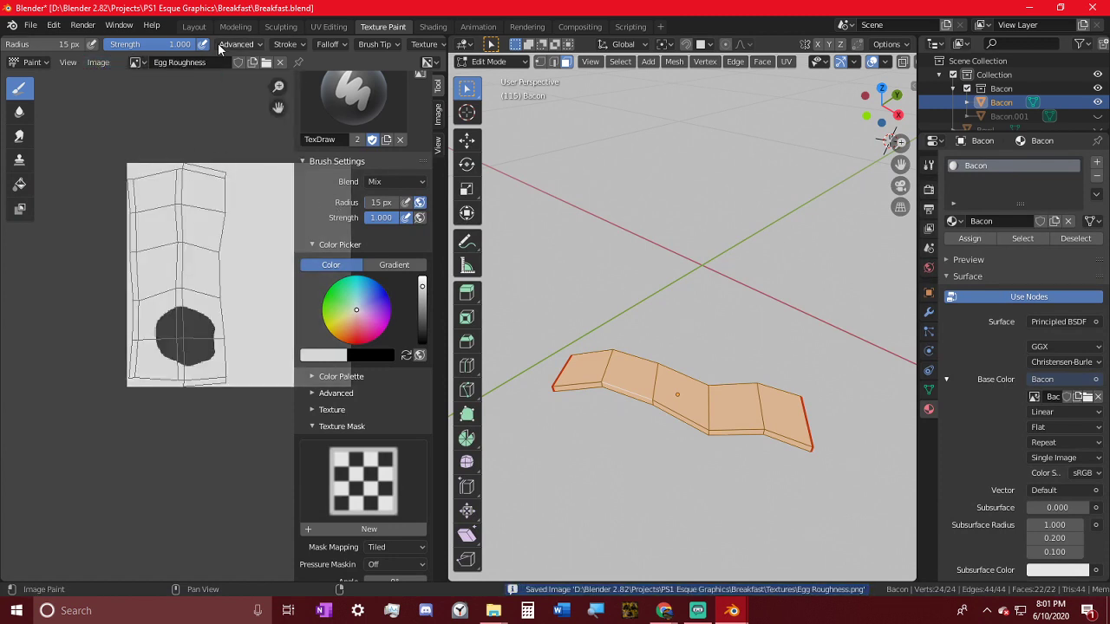
click(137, 62)
click(170, 111)
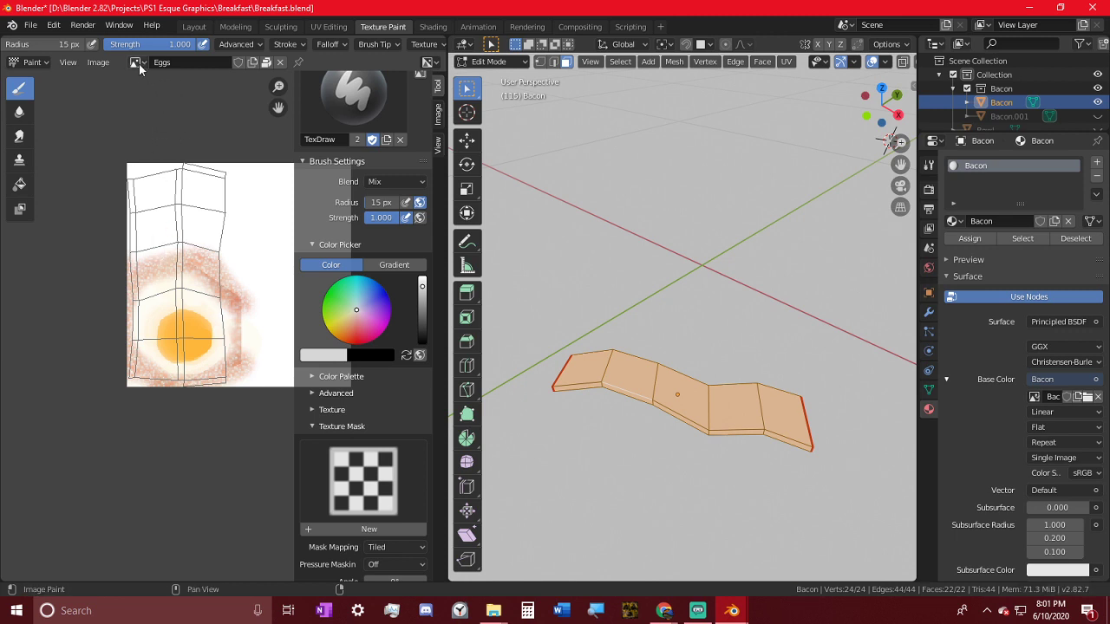
click(98, 62)
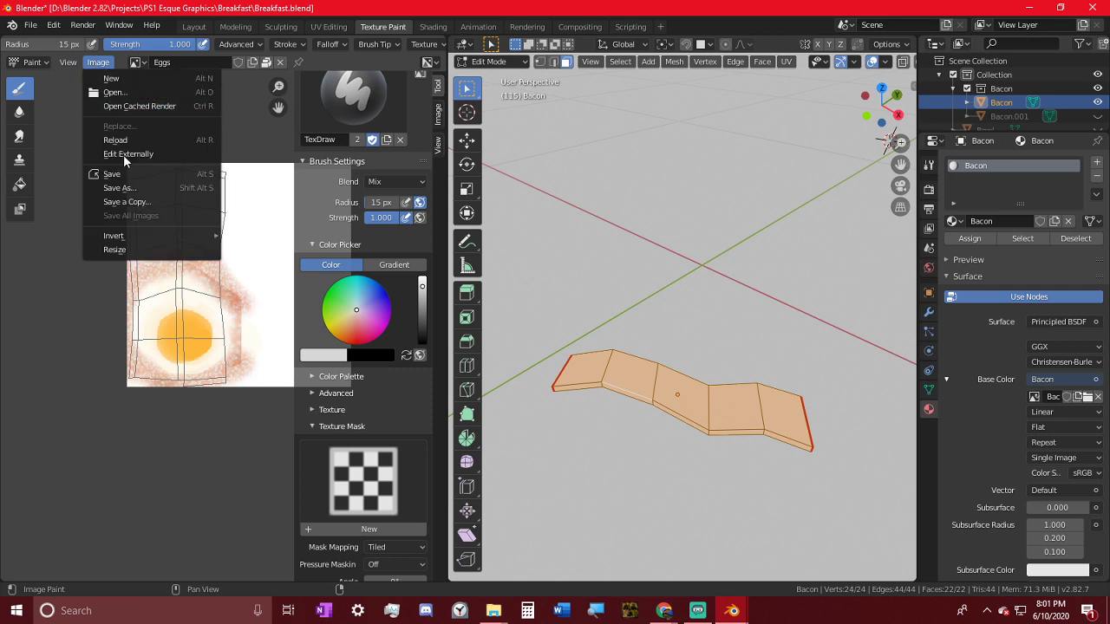
click(125, 179)
- Display the Milk image in the image editor and save it to its existing file
click(137, 63)
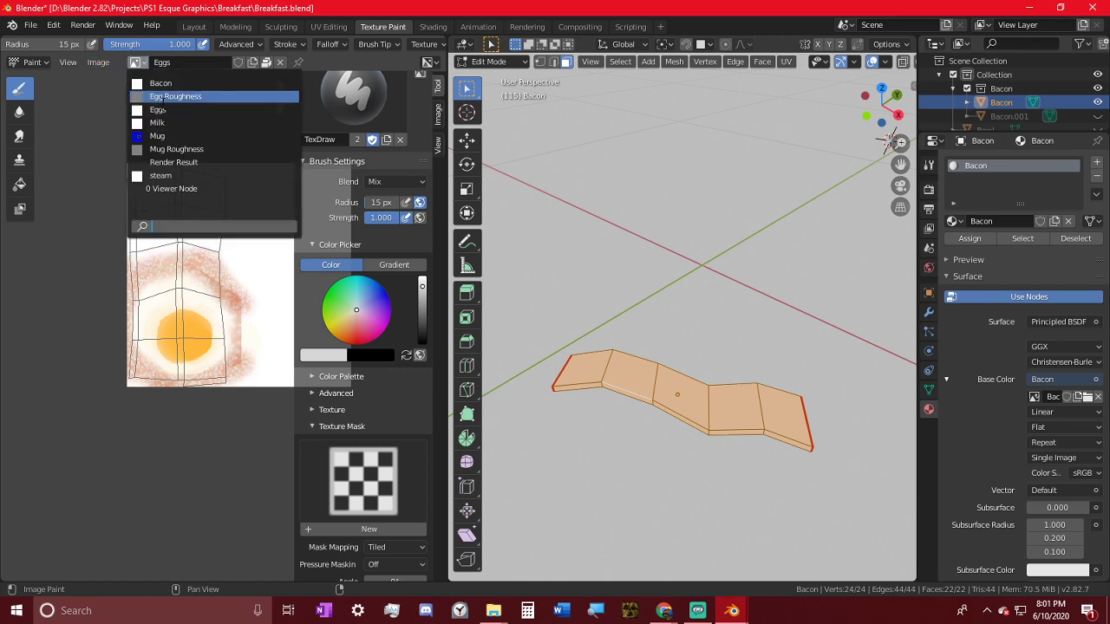
click(161, 124)
click(98, 61)
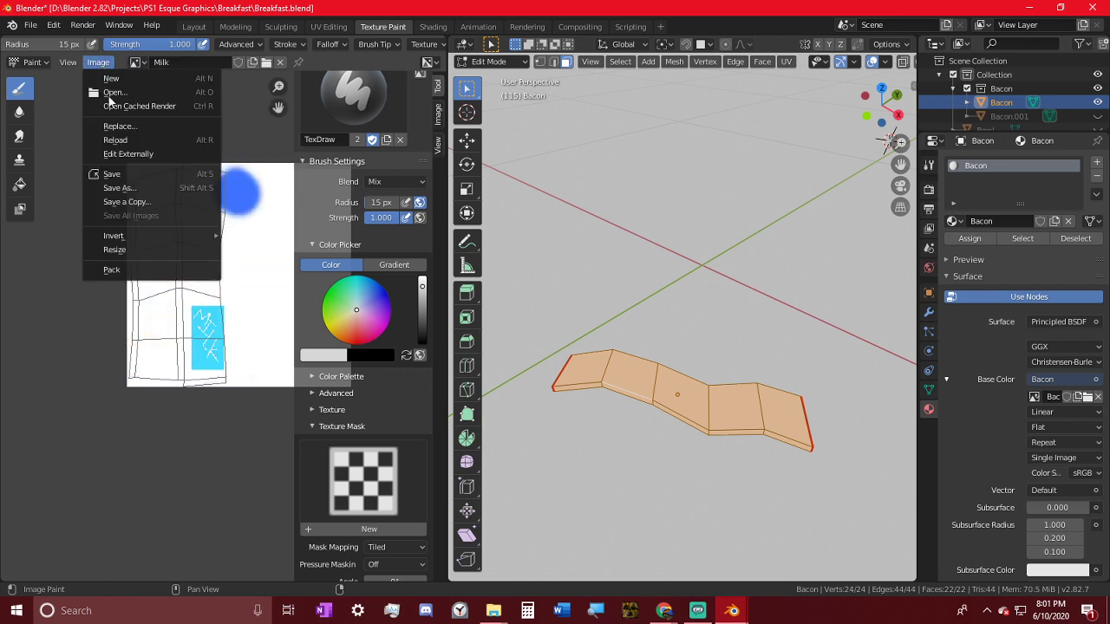
click(113, 174)
- Display and save the Mug image, followed by the Mug Roughness image
click(136, 62)
click(158, 136)
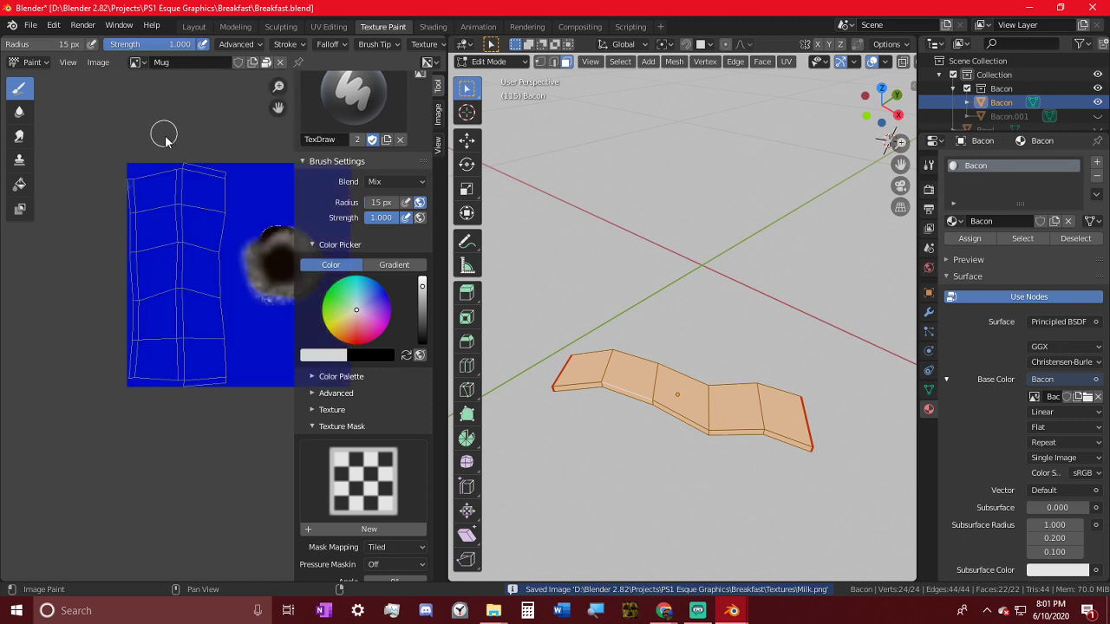
click(98, 61)
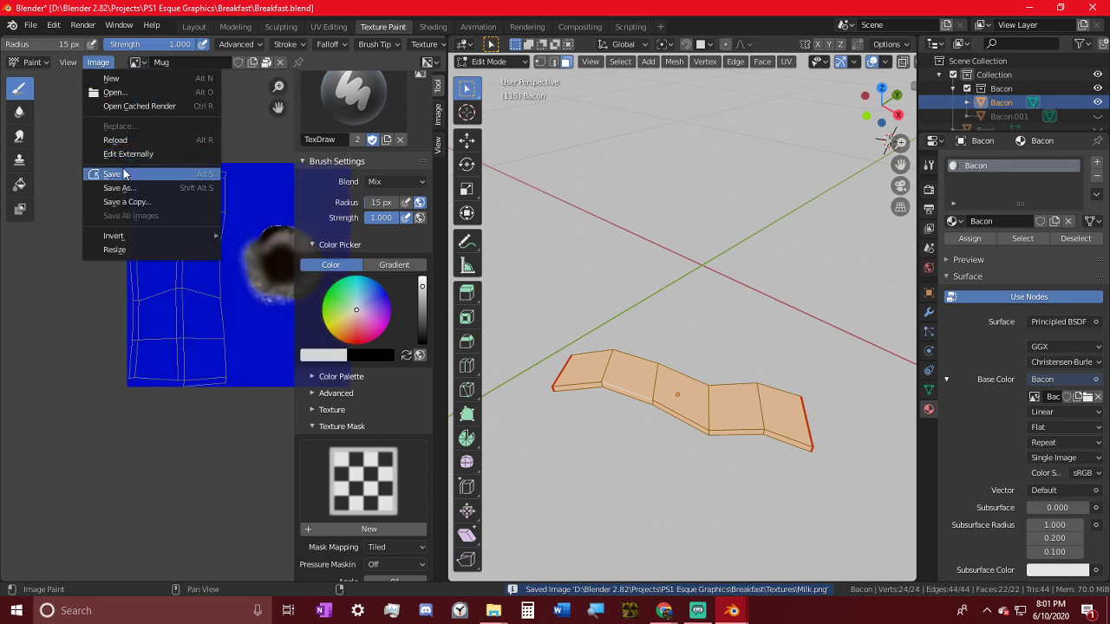
click(126, 174)
click(136, 62)
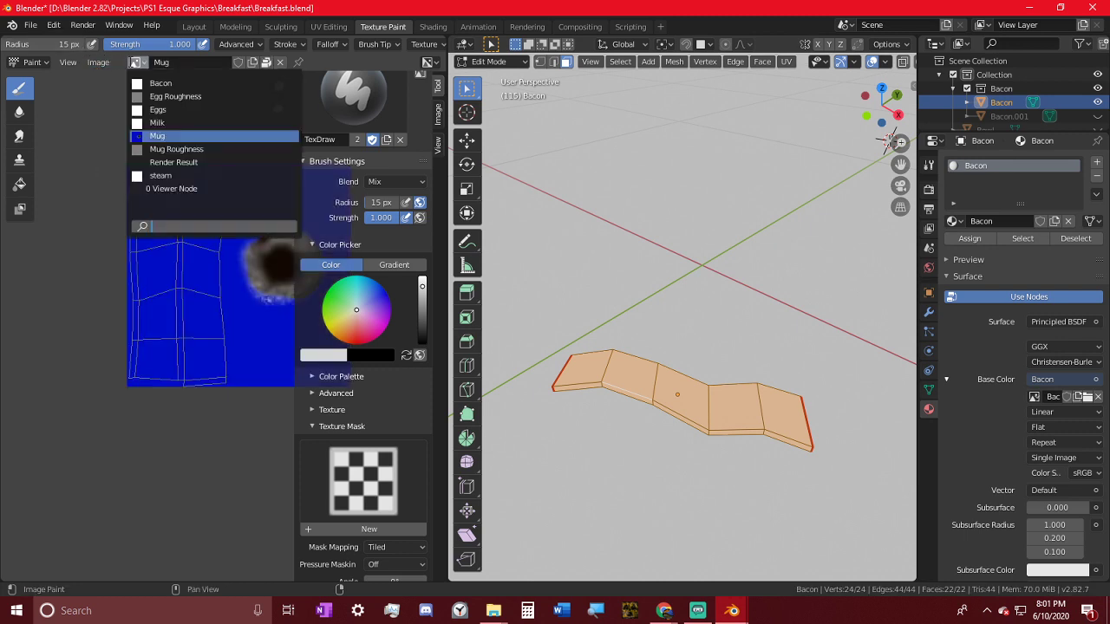
click(157, 148)
click(102, 64)
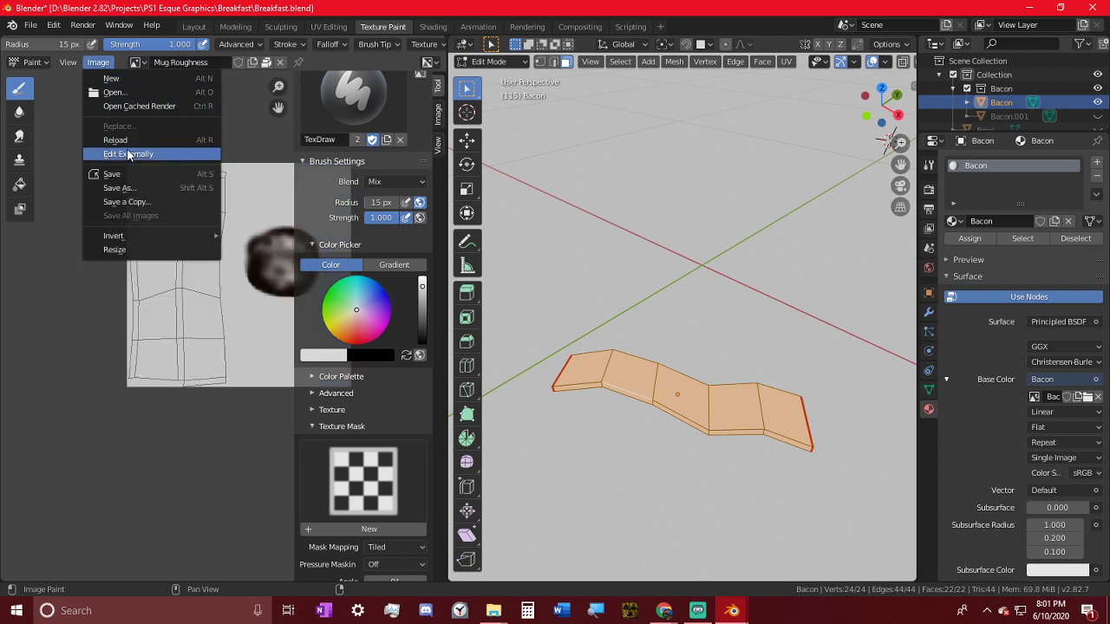
click(126, 170)
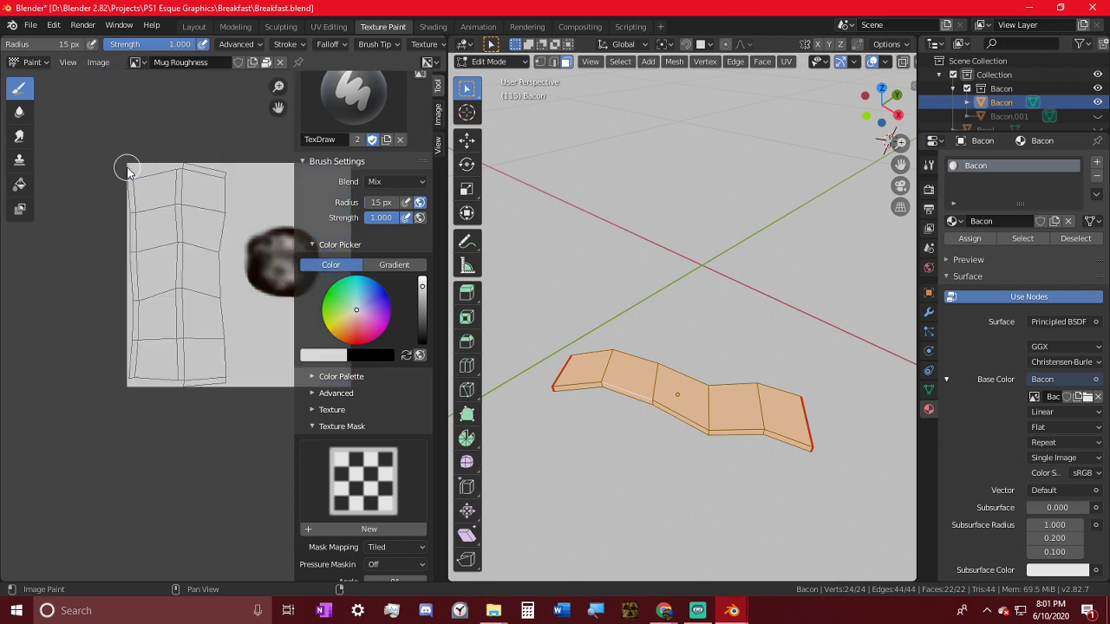
- Display the steam image in the image editor and save it to its existing file
click(137, 64)
click(195, 177)
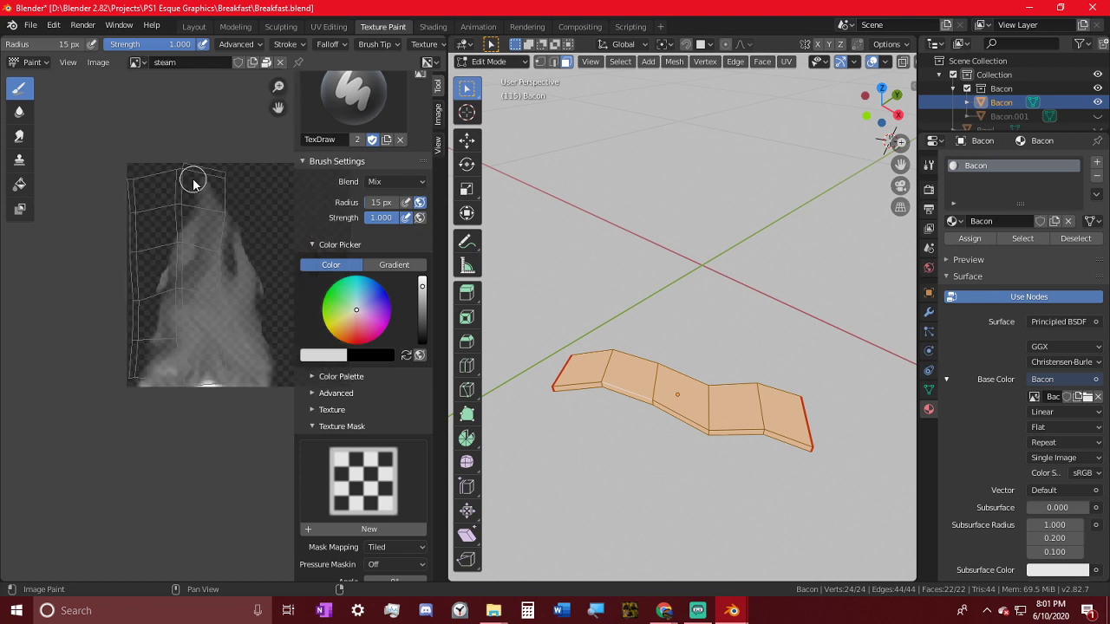
click(101, 63)
click(99, 62)
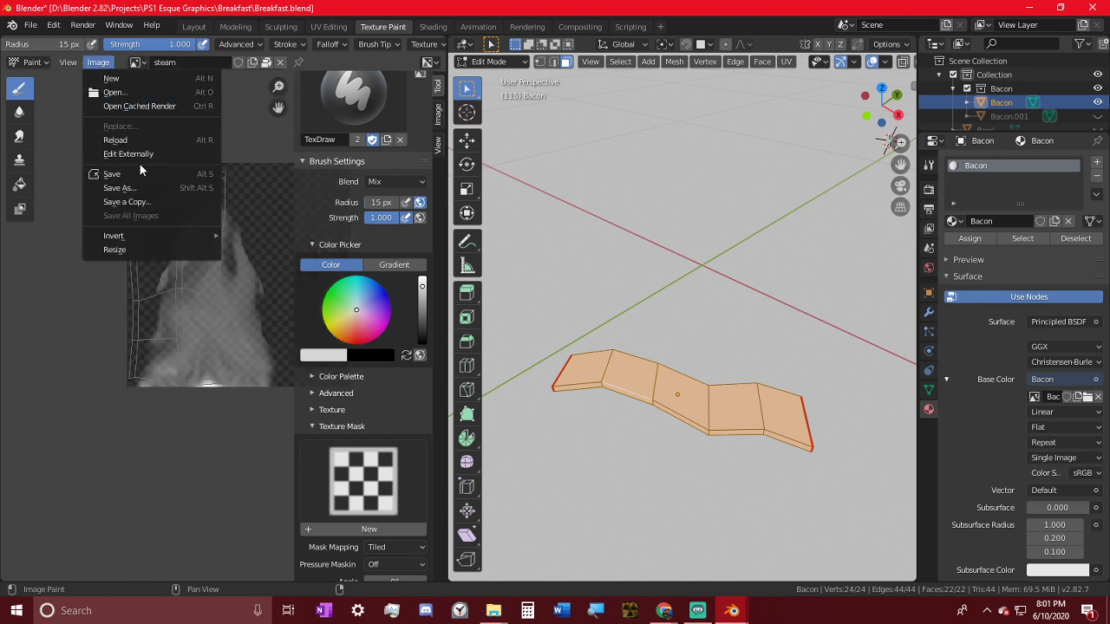
click(139, 177)
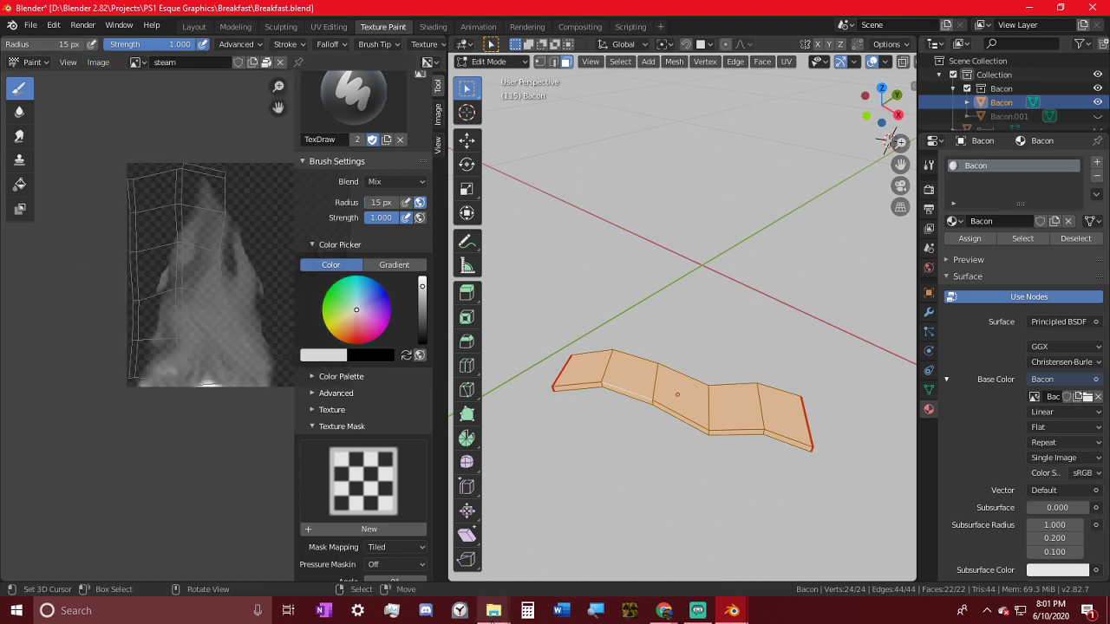
- Check the Breakfast Textures folder in File Explorer, and save the steam image there as steam.png
click(494, 611)
click(343, 547)
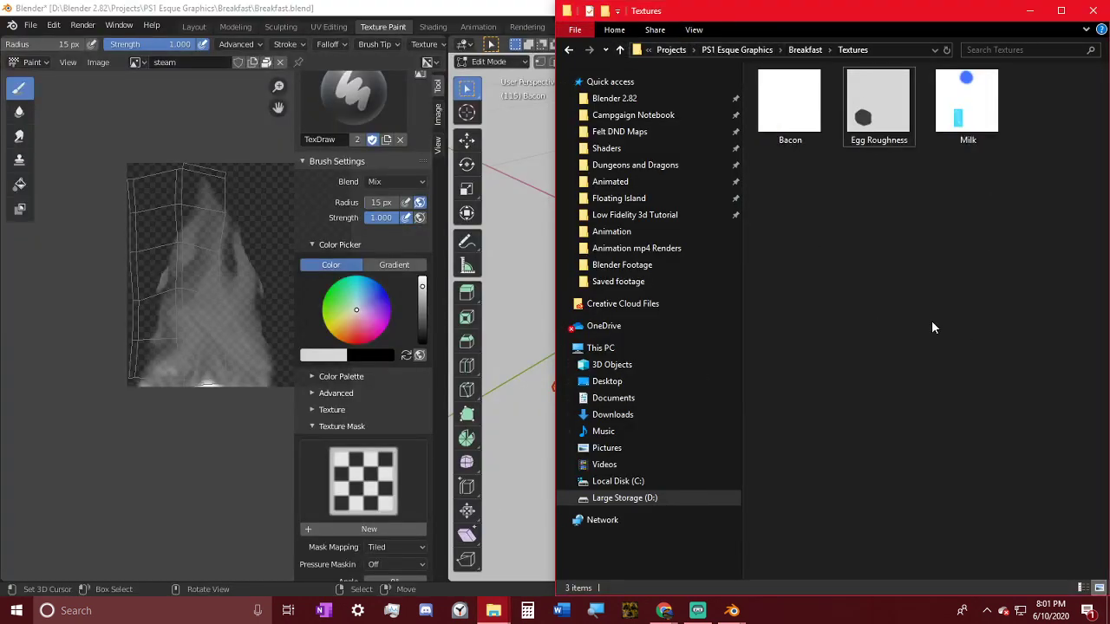
click(97, 62)
click(162, 188)
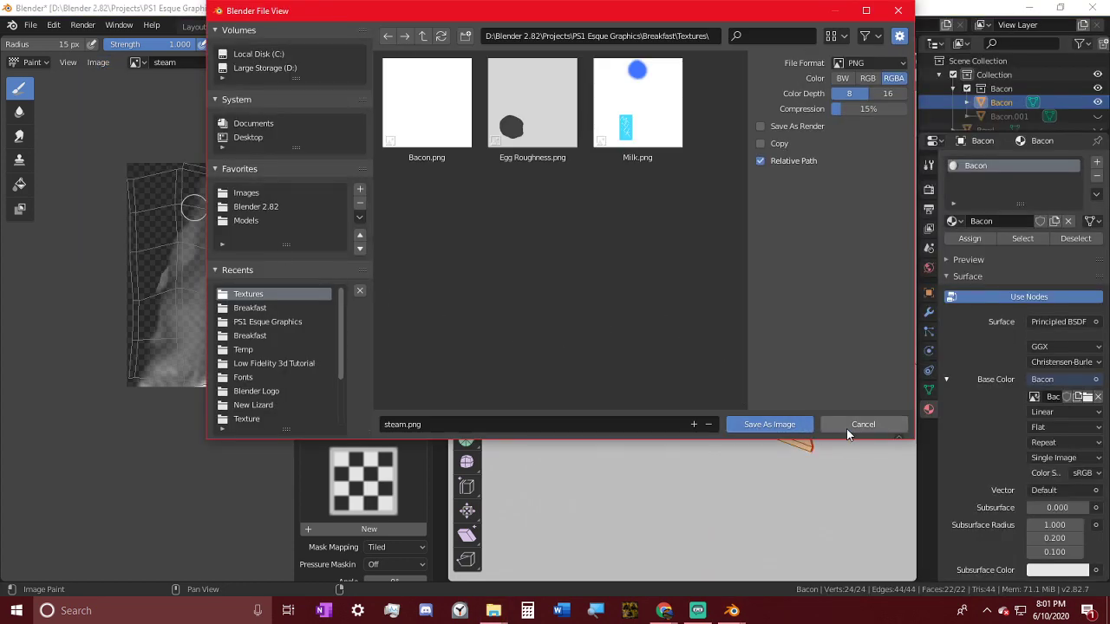
click(798, 425)
- Display the Bacon image and open the Save As dialog for it in the Textures folder
click(98, 62)
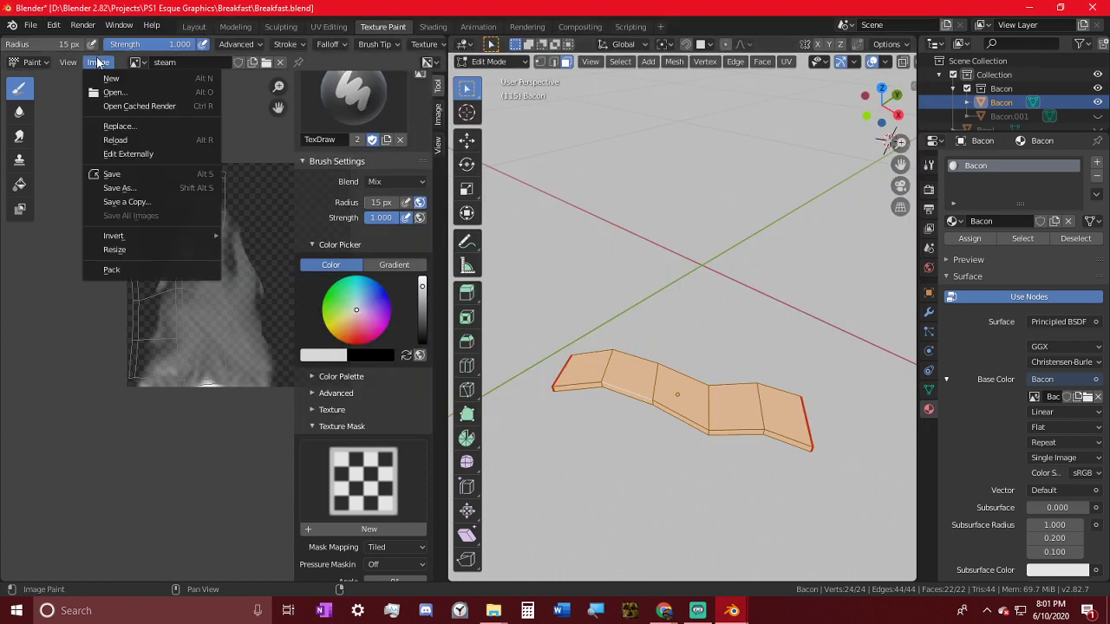
click(137, 62)
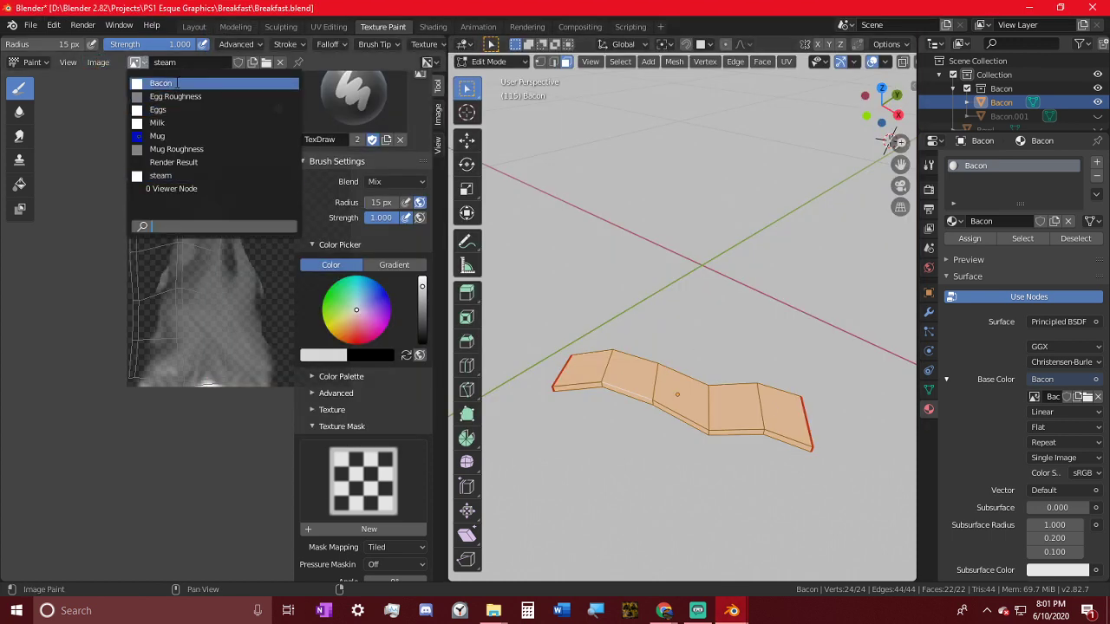
click(170, 80)
click(98, 62)
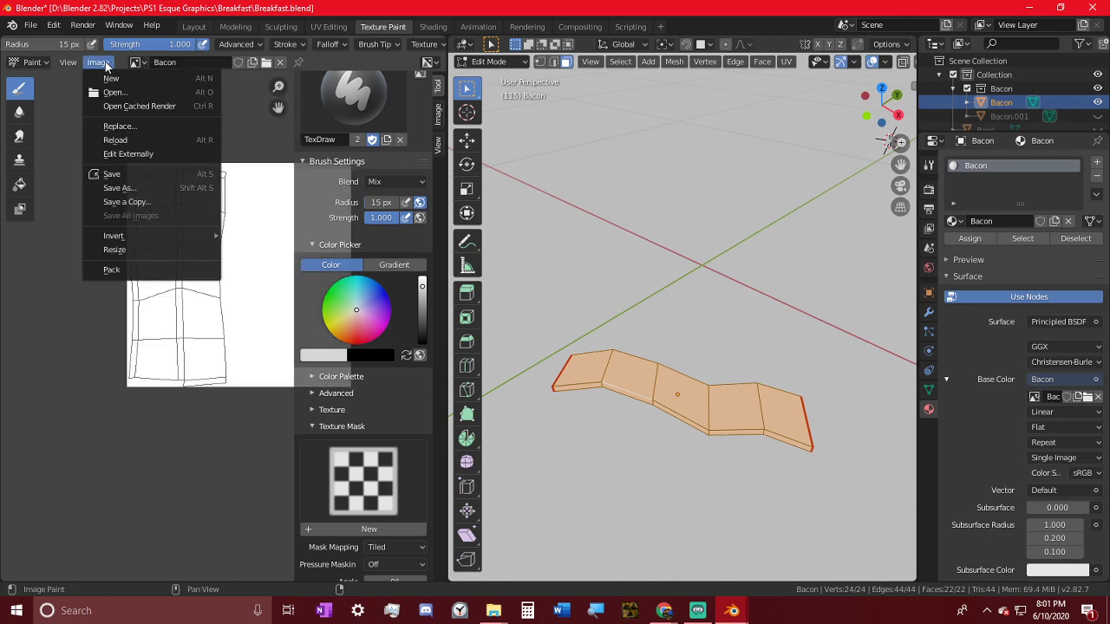
click(130, 188)
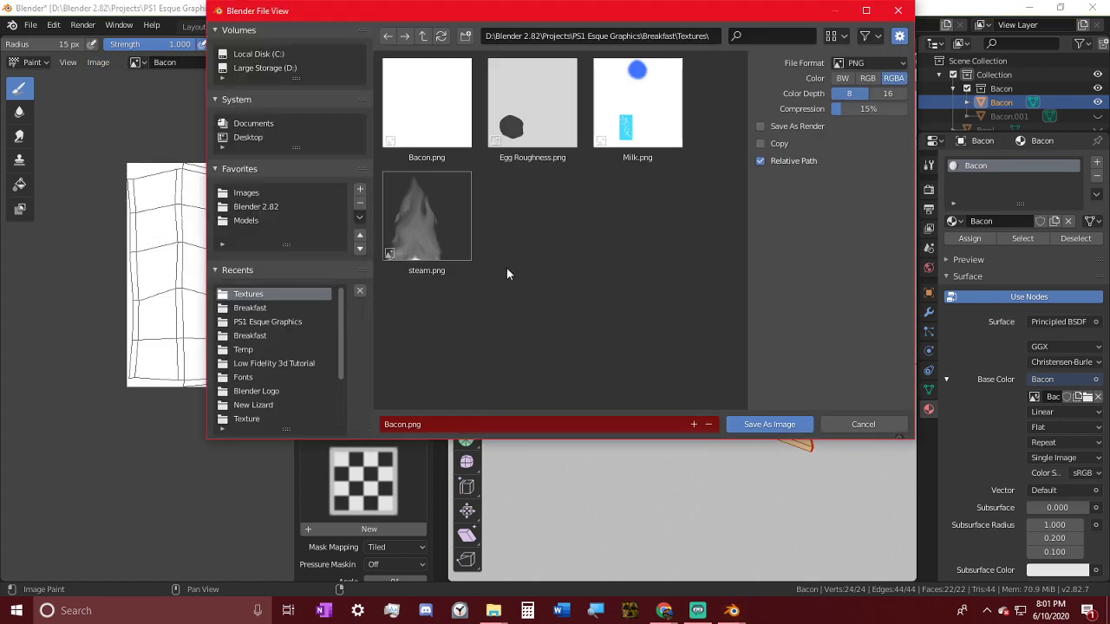
- Save the Bacon and Egg Roughness images as Bacon.png and Egg Roughness.png in the Breakfast Textures folder
click(785, 425)
click(136, 61)
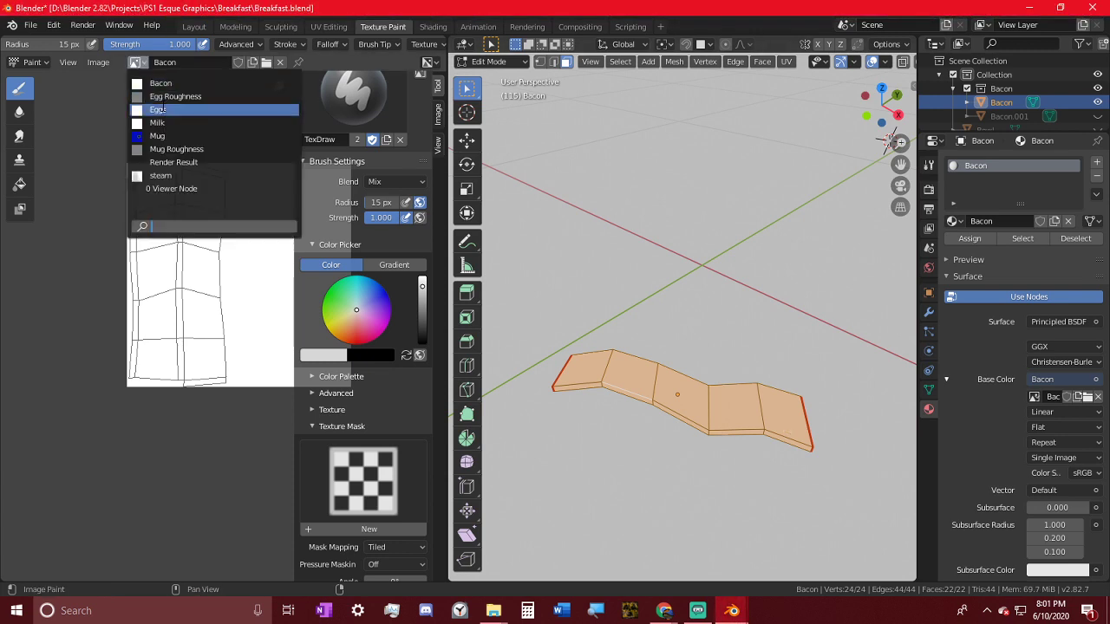
click(173, 96)
click(98, 61)
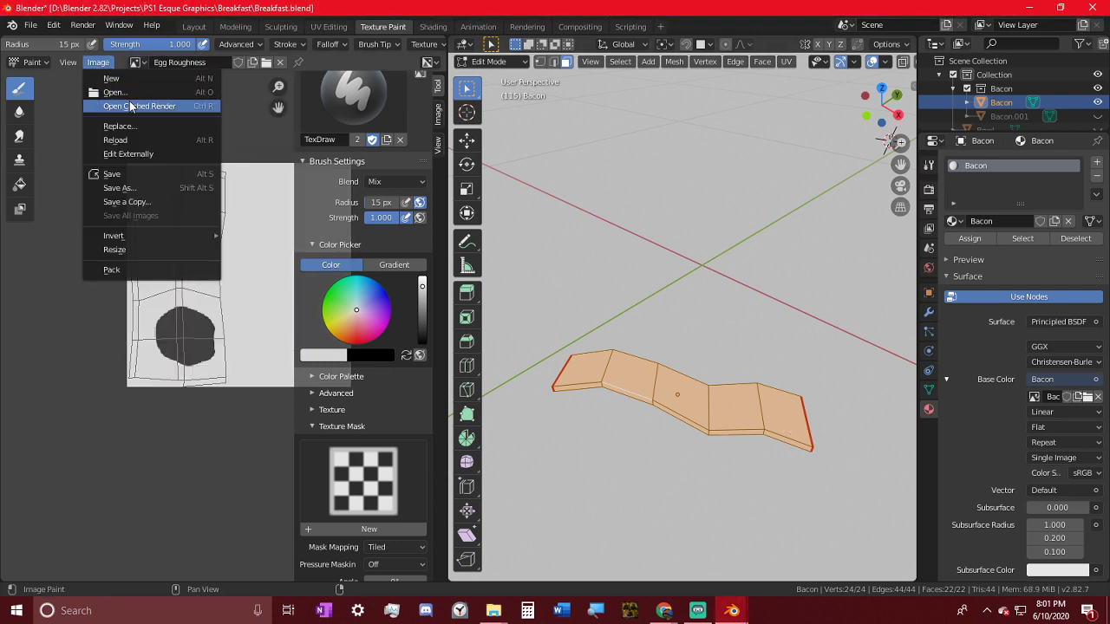
click(131, 141)
click(109, 65)
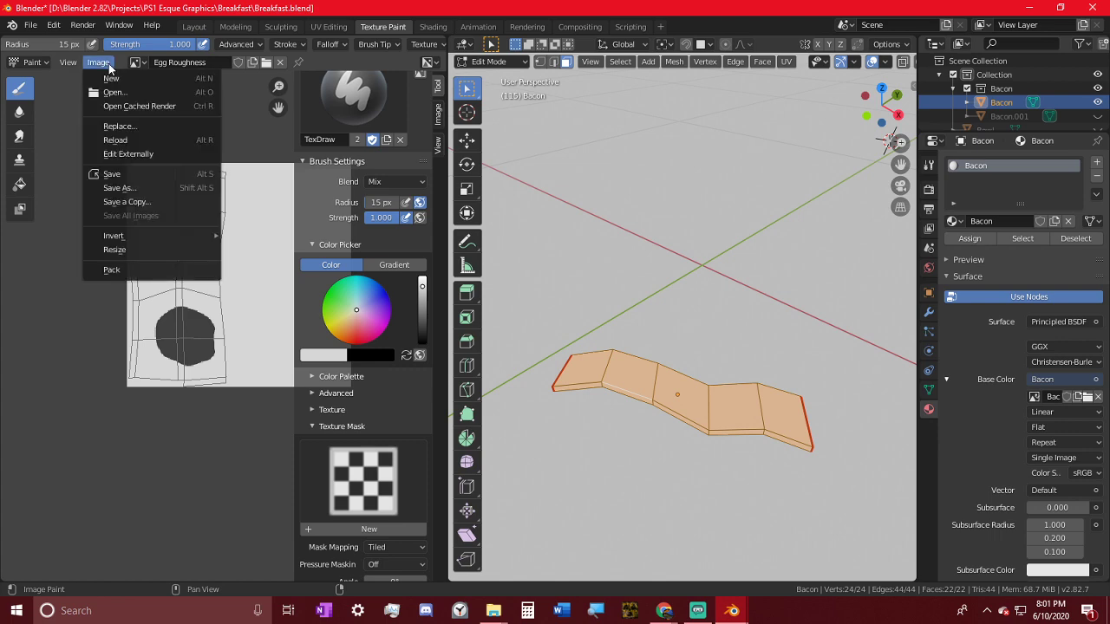
click(119, 187)
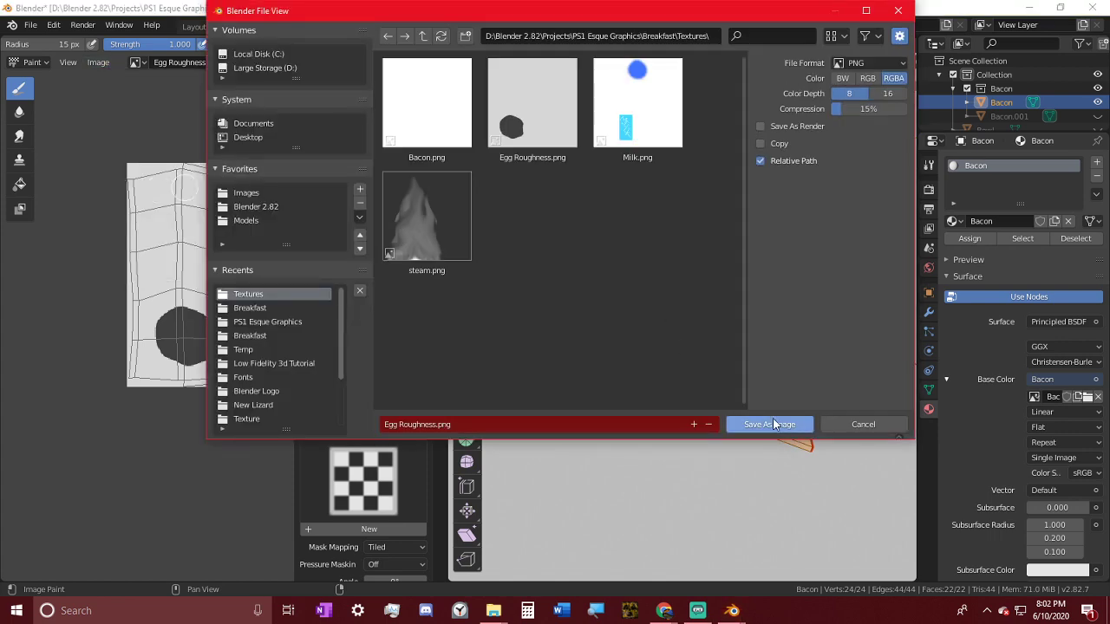
click(774, 425)
- Save the Eggs texture image as Eggs.png in the Textures folder
click(137, 63)
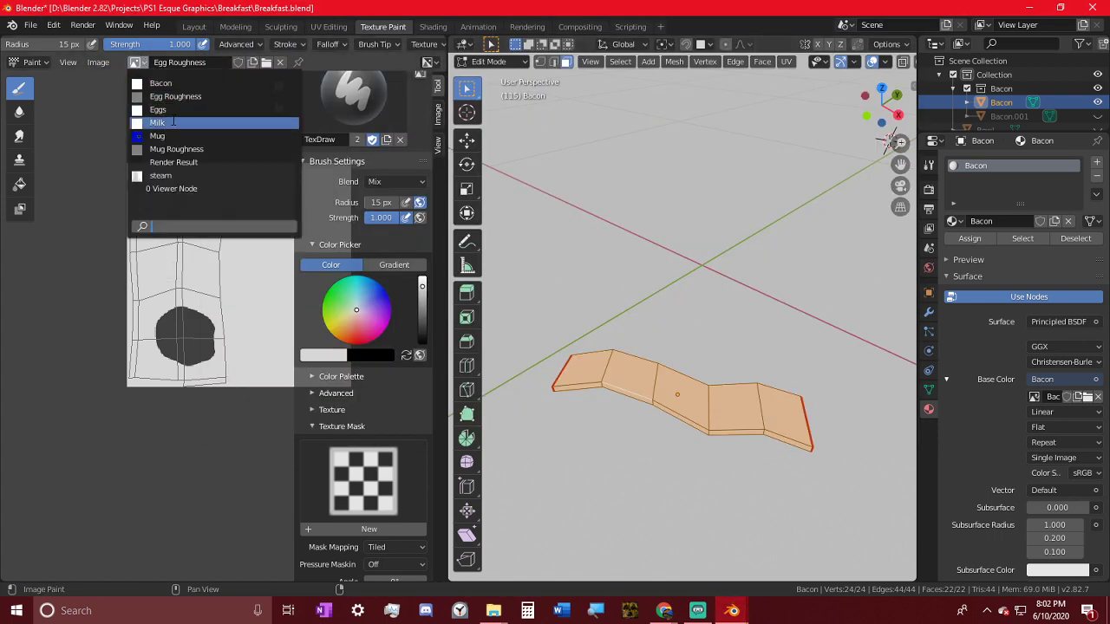
click(158, 110)
click(98, 63)
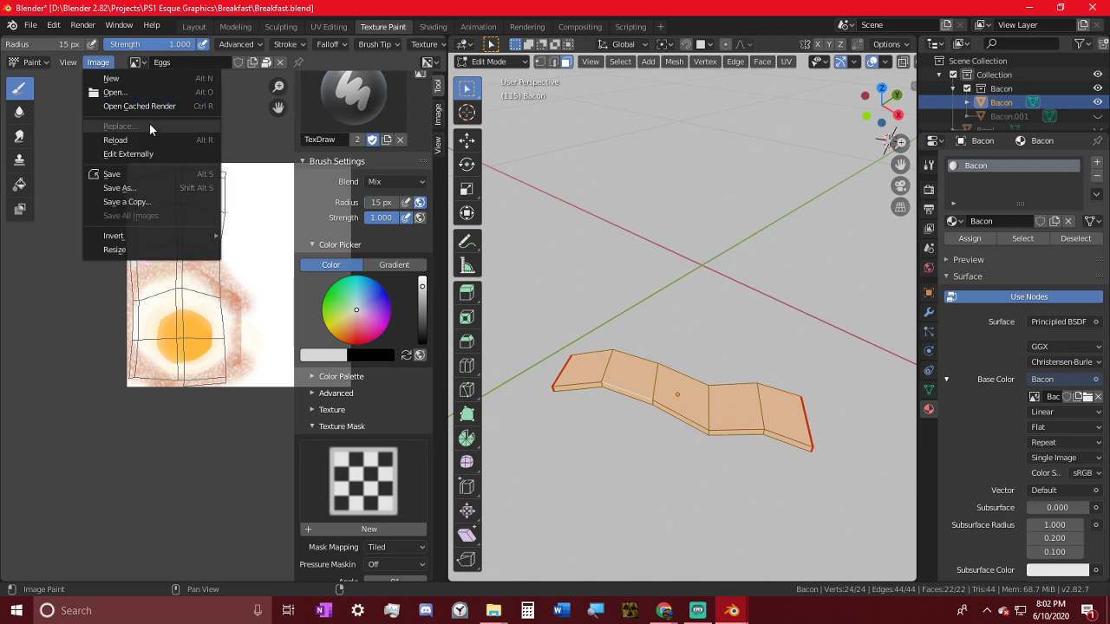
click(130, 188)
click(781, 424)
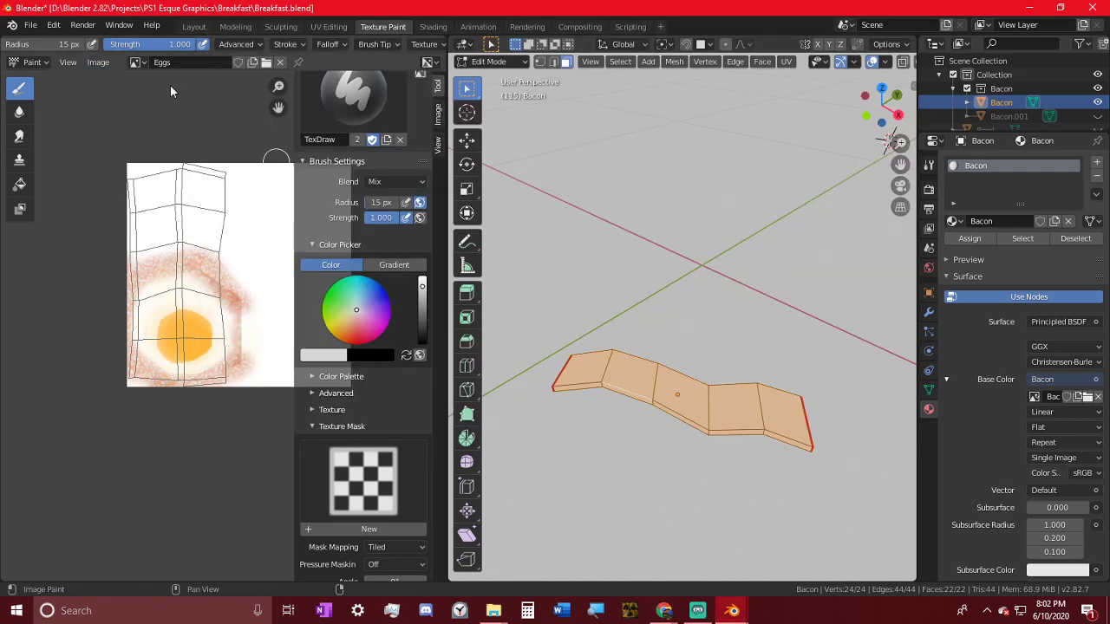
- Save the Milk texture image as Milk.png in the Textures folder
click(137, 62)
click(152, 130)
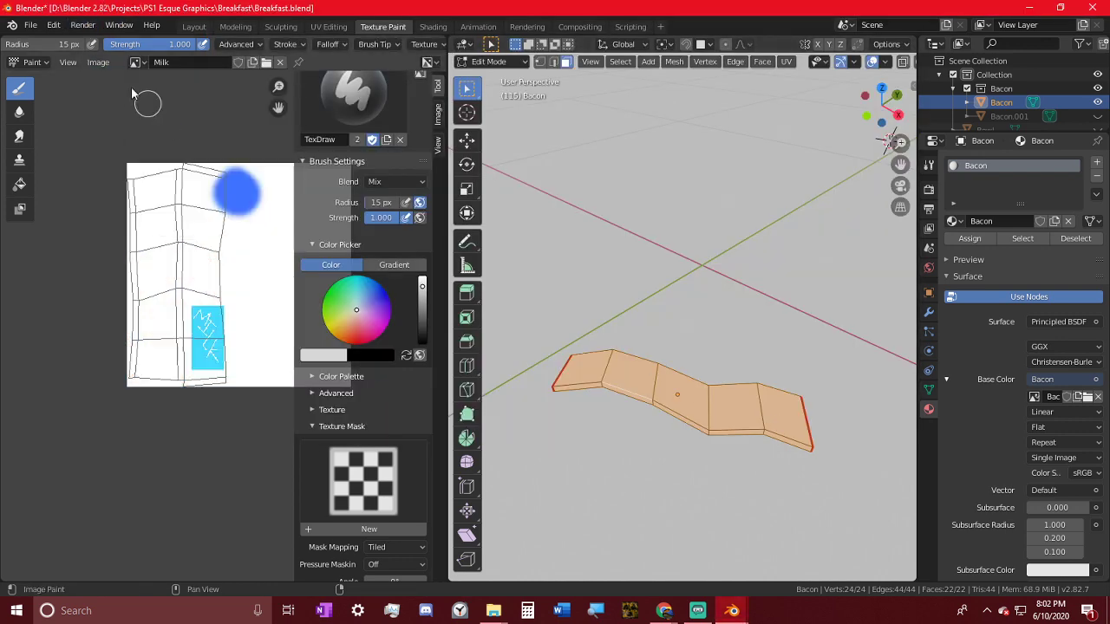
click(98, 63)
click(134, 190)
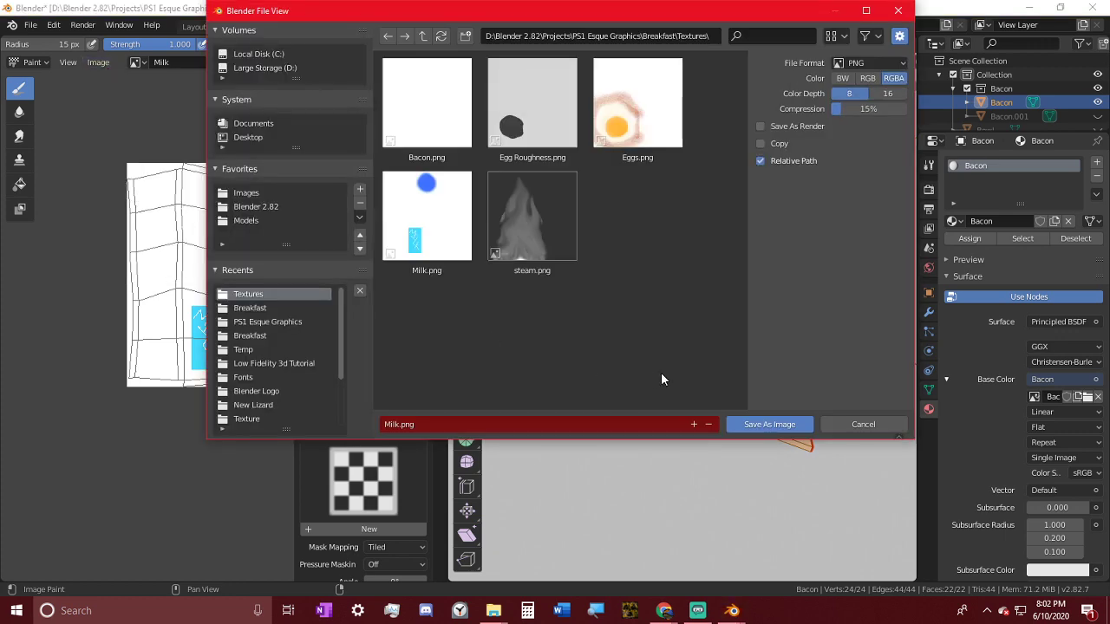
click(770, 425)
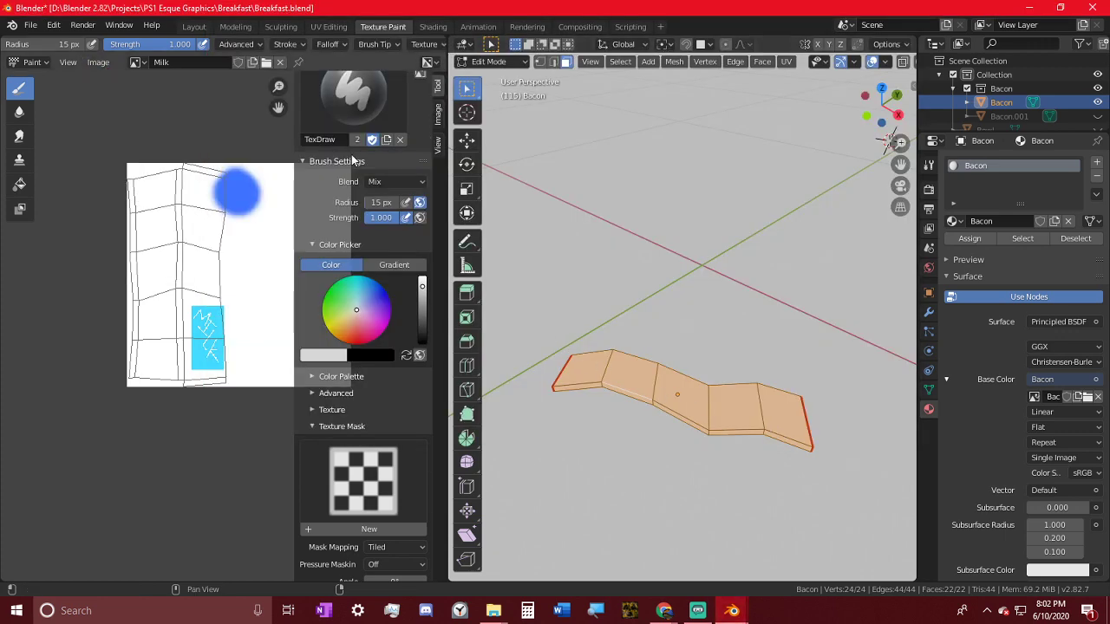
- Save the blue Mug texture image as Mug.png in the Textures folder
click(137, 63)
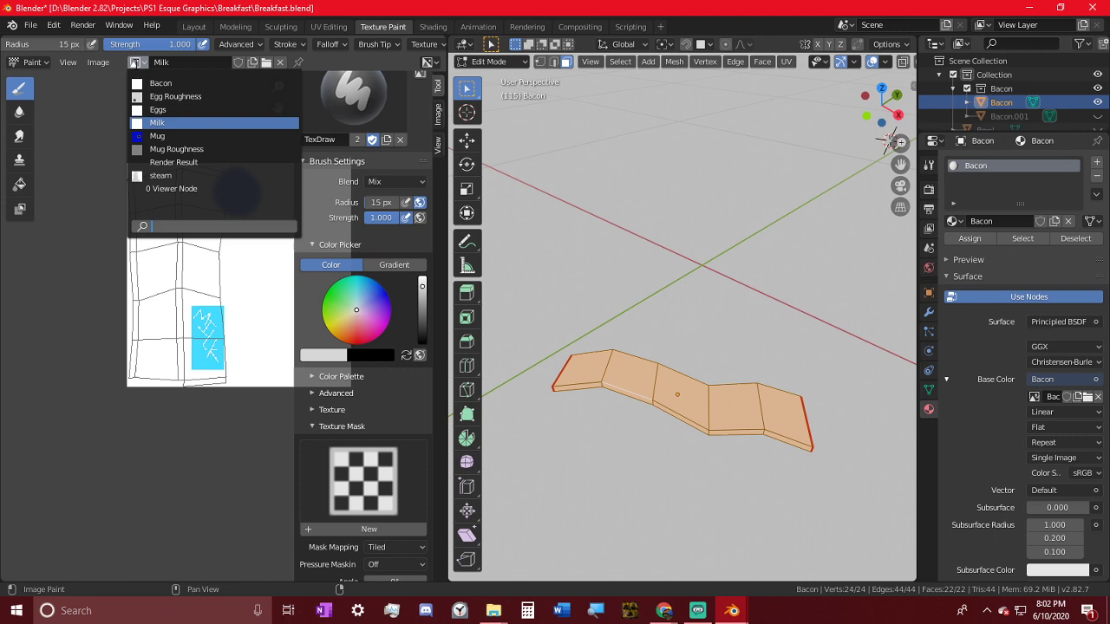
click(180, 136)
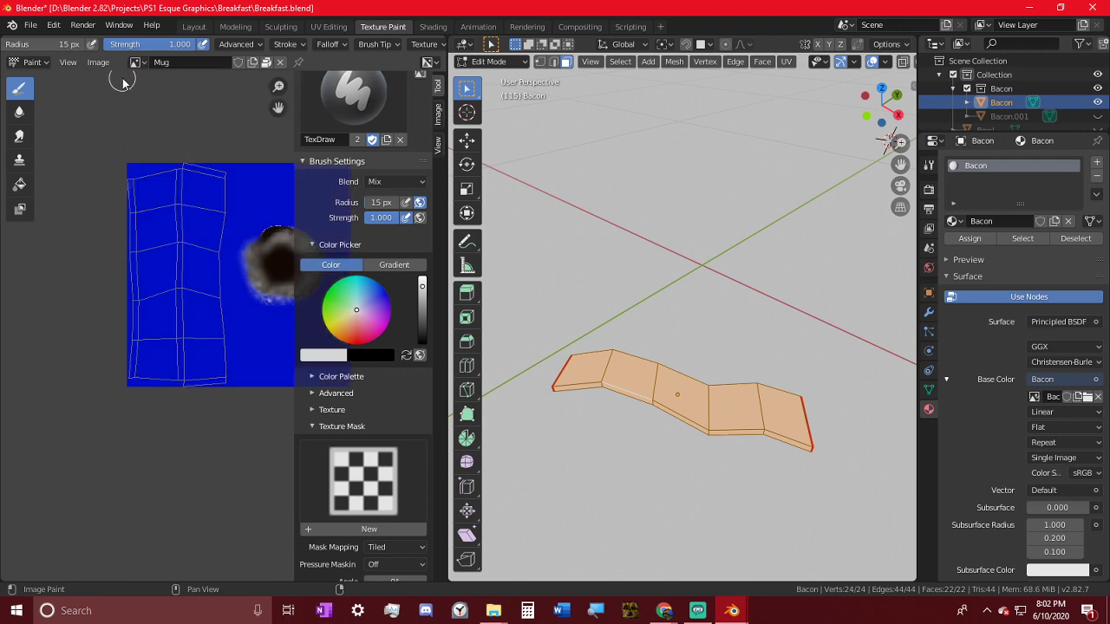
click(98, 63)
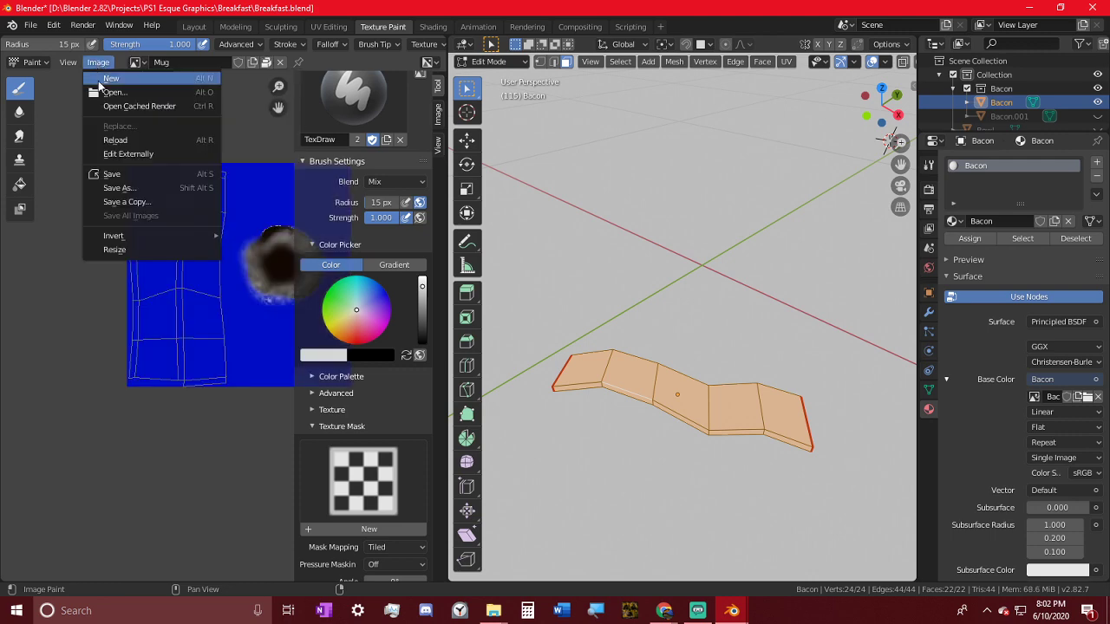
click(122, 187)
click(799, 430)
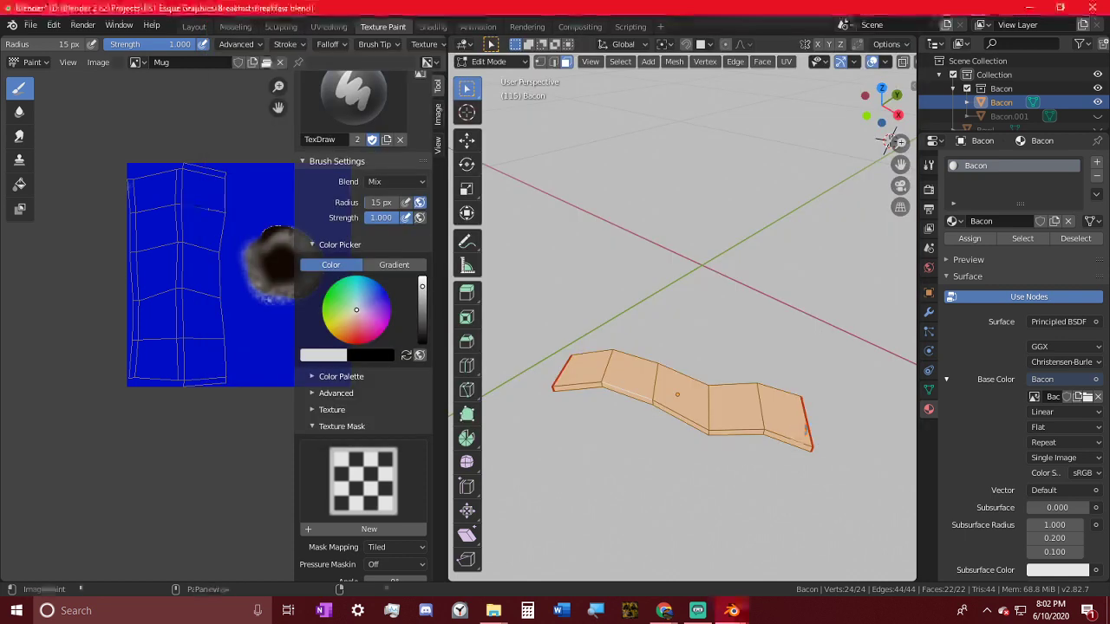
key(ctrl+s)
- Save the Mug Roughness image as Mug Roughness.png in the Textures folder
click(134, 62)
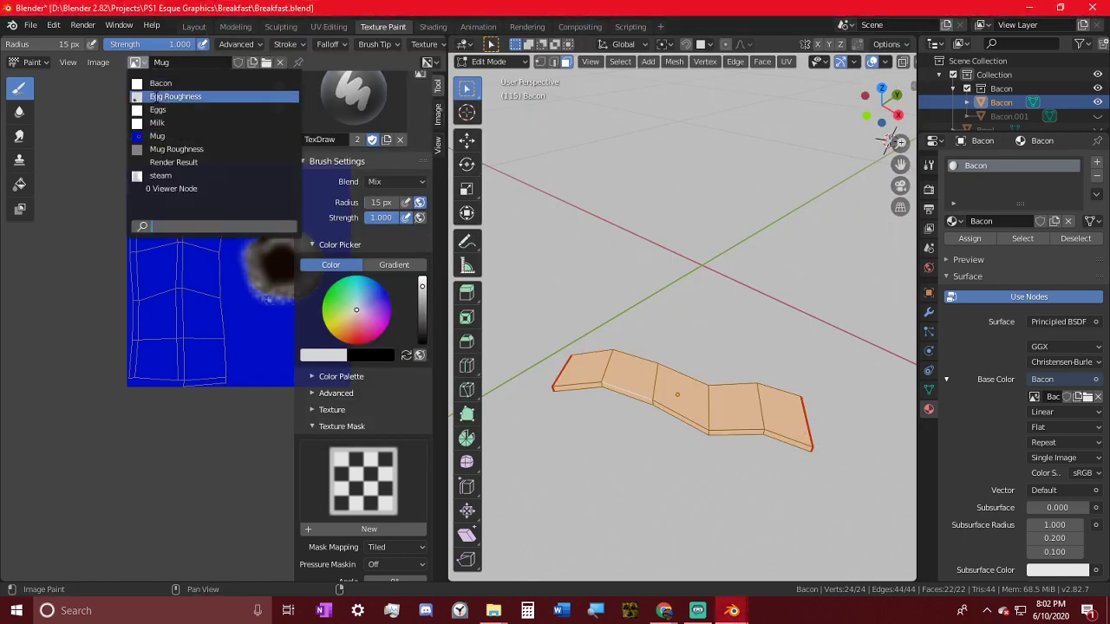
click(178, 147)
click(101, 63)
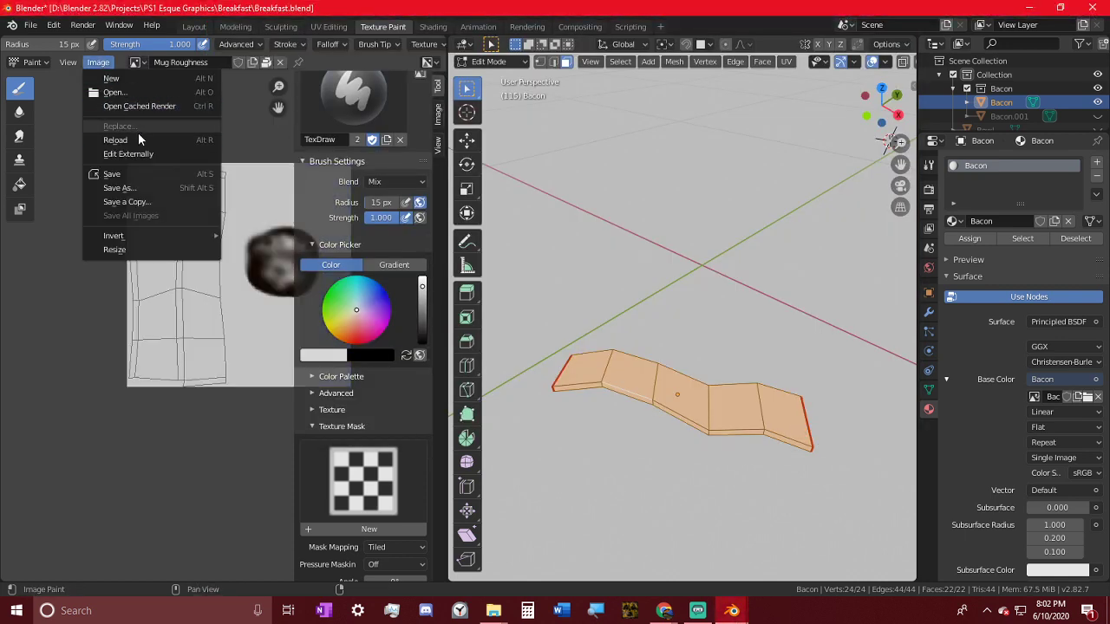
click(121, 188)
click(769, 424)
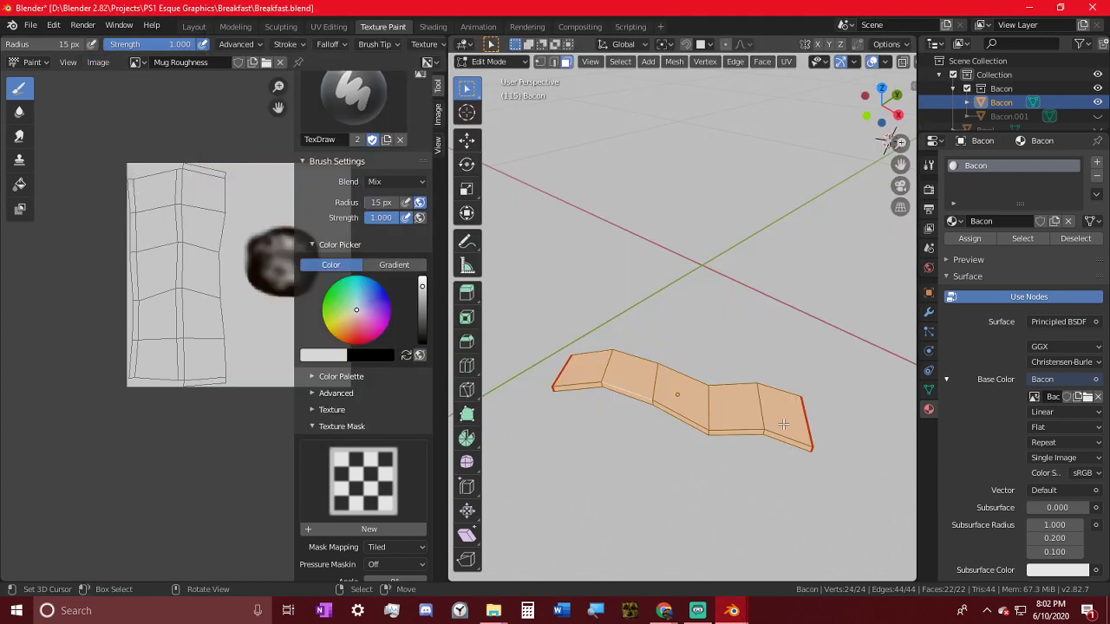
- Display the steam image and save it as steam.png in the Textures folder
click(106, 65)
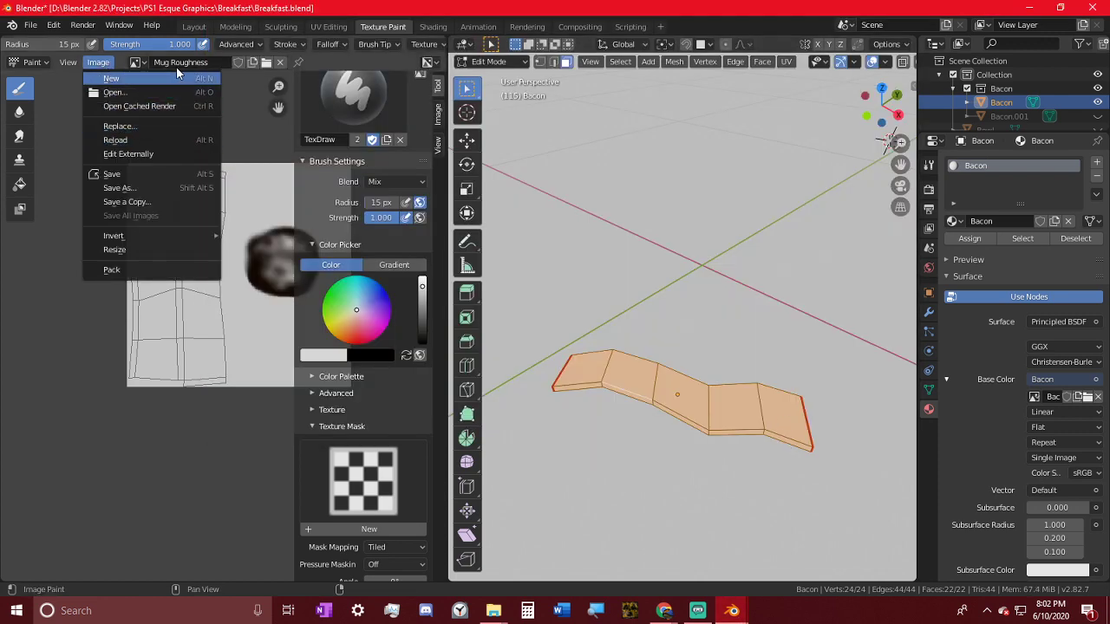
click(139, 62)
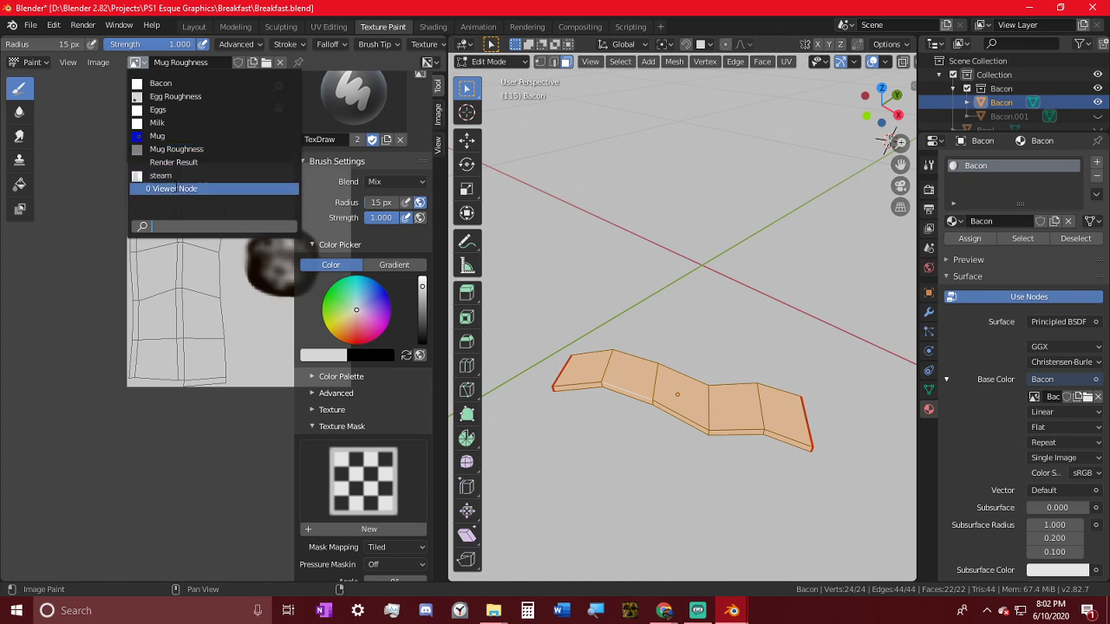
click(169, 163)
click(135, 62)
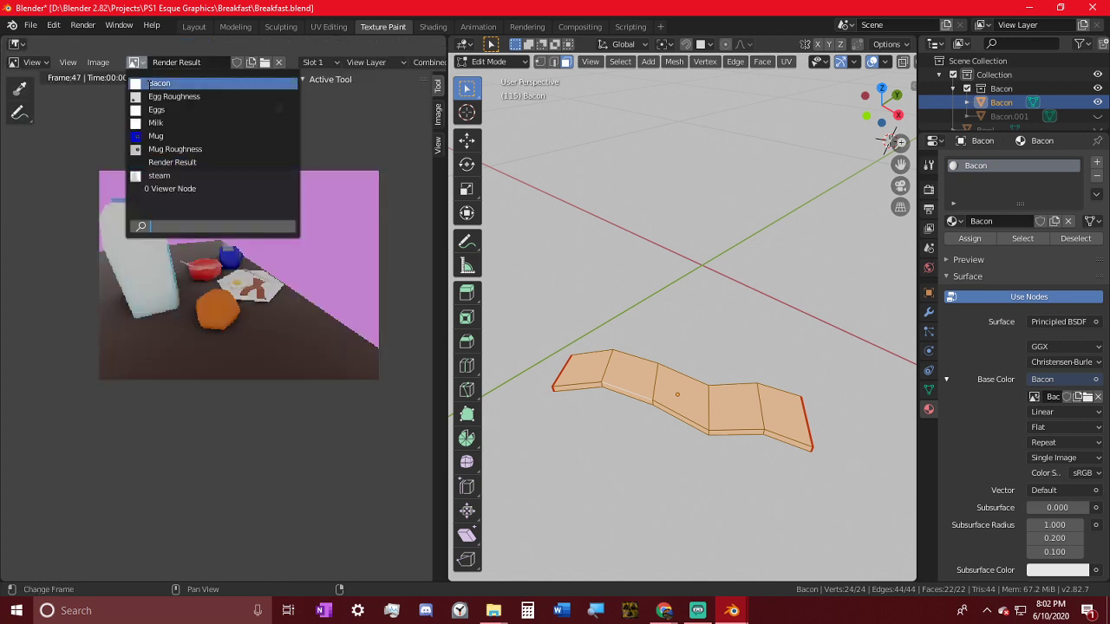
click(177, 177)
click(98, 62)
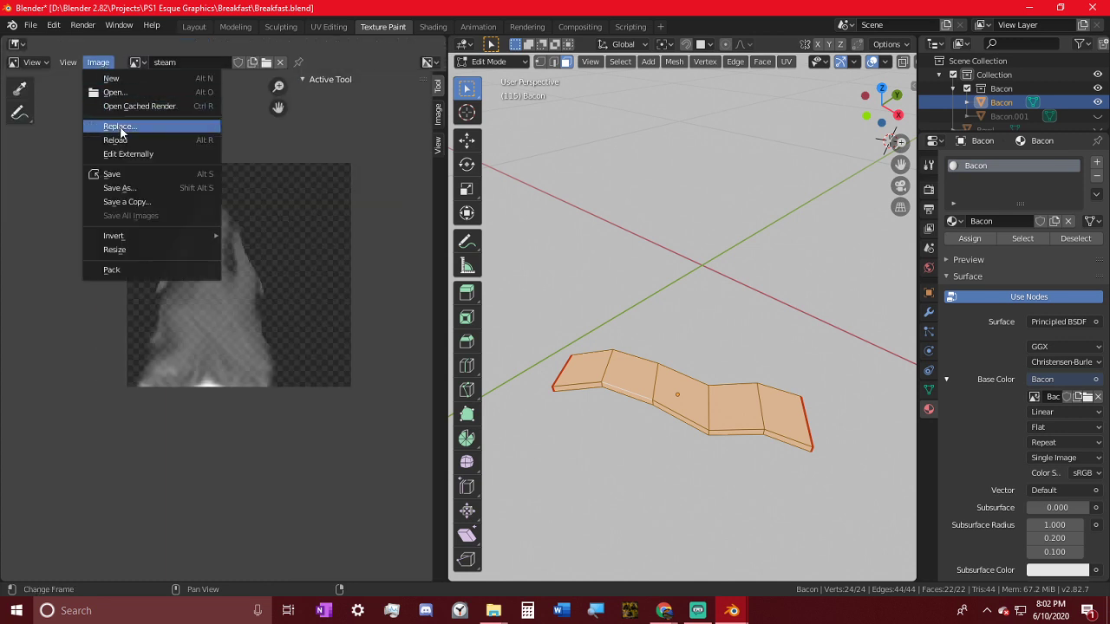
click(117, 187)
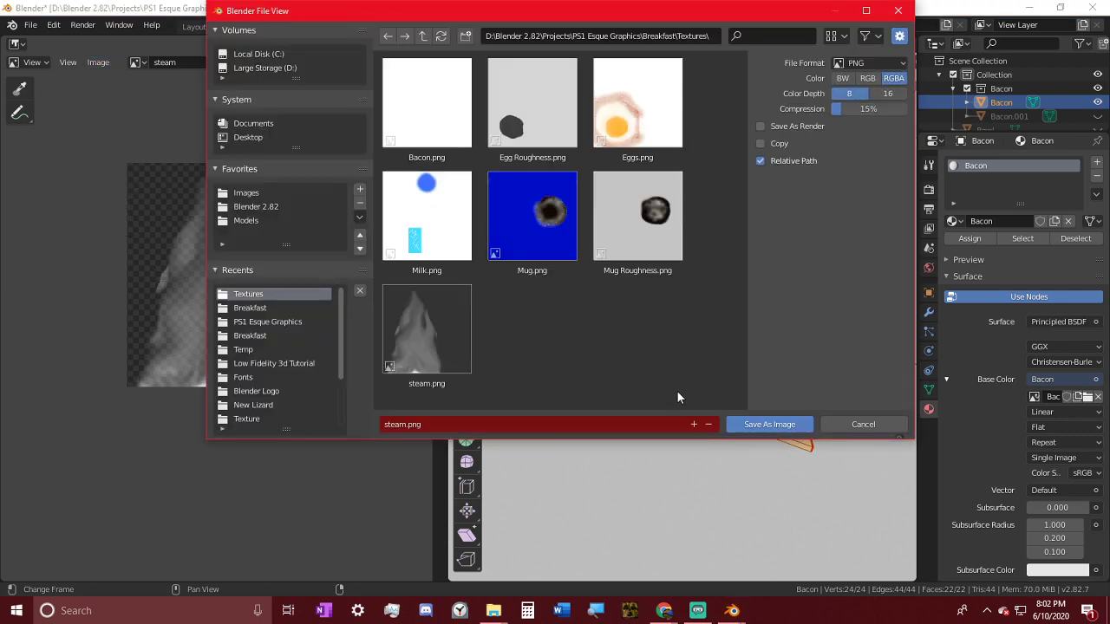
click(769, 424)
- Leave Edit Mode on the bacon strip and unhide all the objects in the breakfast scene
middle_drag(722, 263, 577, 305)
key(Tab)
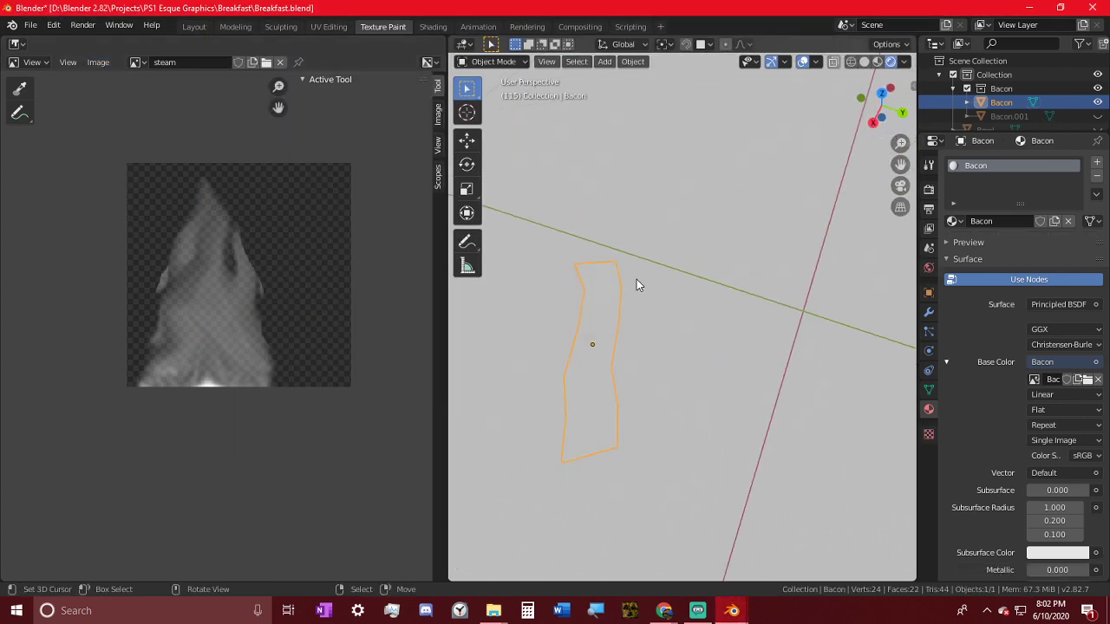
middle_drag(636, 279, 691, 315)
key(alt)
middle_drag(642, 351, 745, 230)
key(alt+h)
- Examine the mug, the plate and the other breakfast items from several angles
right_click(836, 272)
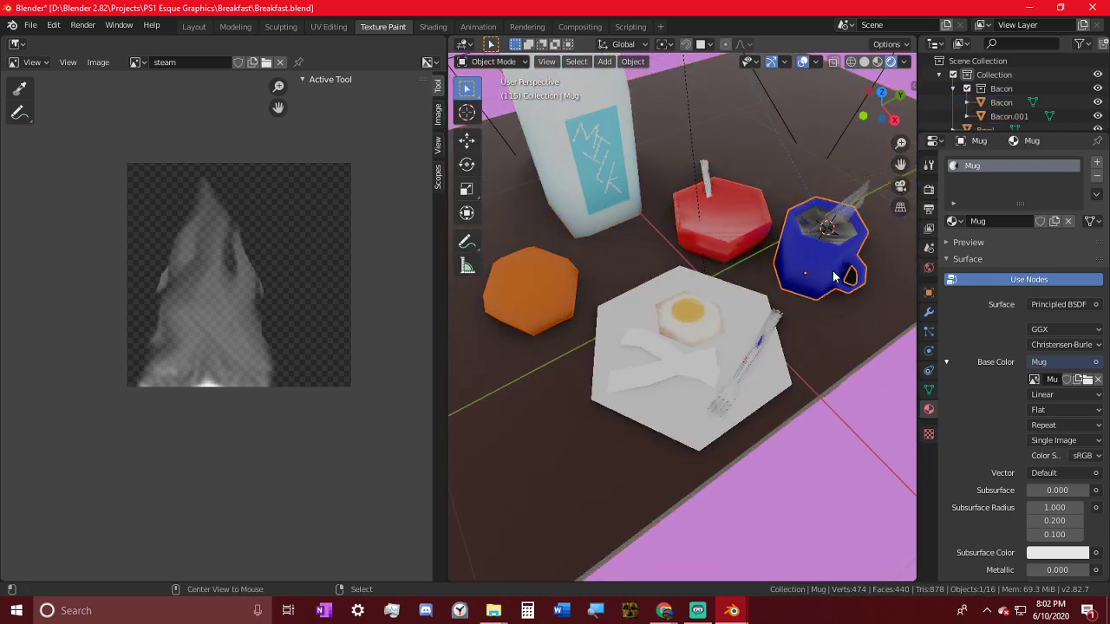
alt+middle_click(823, 272)
scroll(756, 318, up, 3)
middle_drag(756, 318, 681, 350)
scroll(518, 464, down, 2)
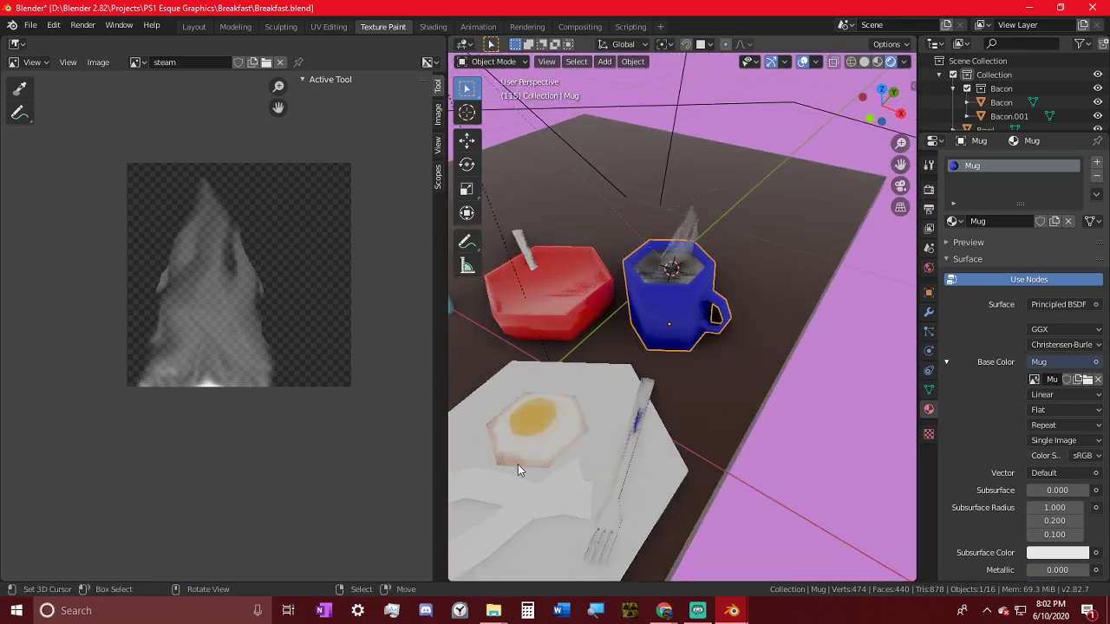
shift+middle_drag(517, 466, 586, 467)
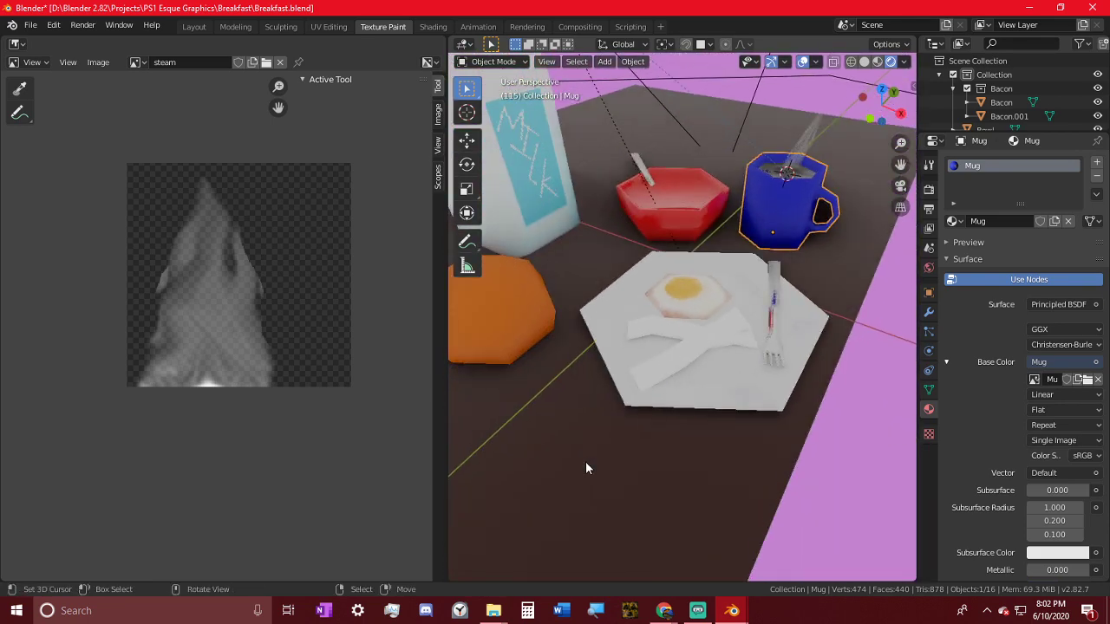
scroll(581, 415, up, 5)
middle_drag(581, 415, 637, 438)
scroll(637, 437, down, 6)
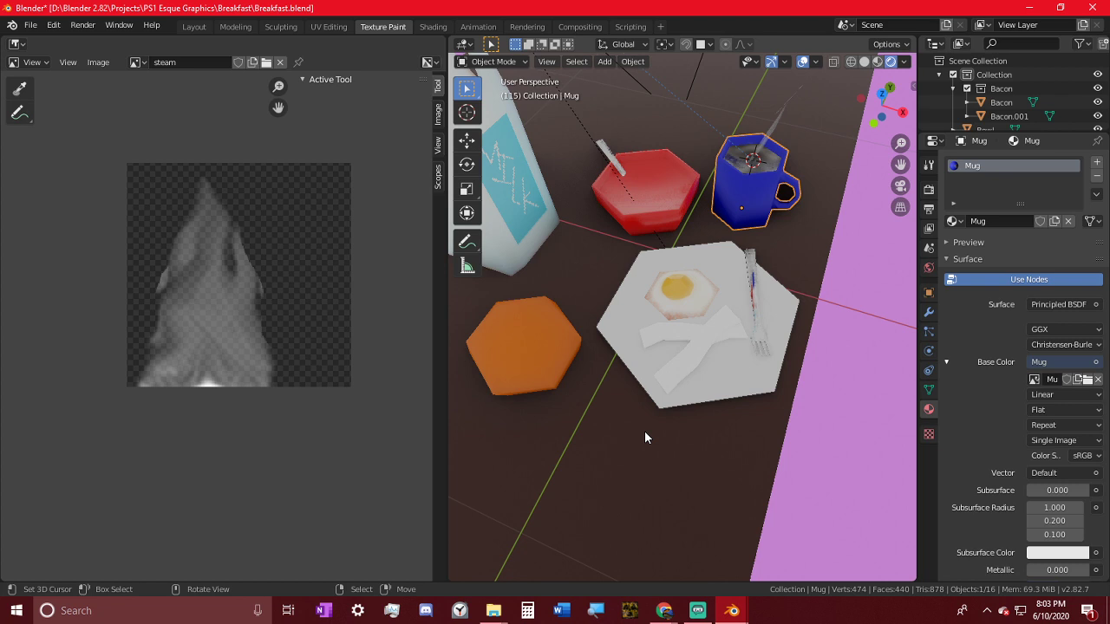
scroll(644, 431, up, 2)
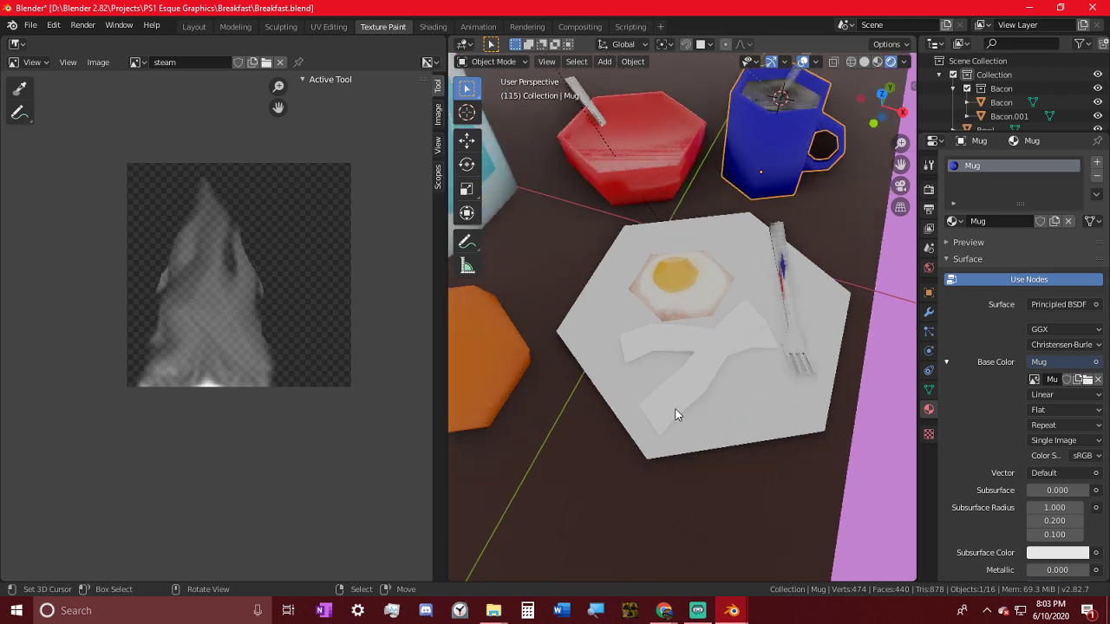
- Select the orange and assign an Image Texture to its material's Base Color
middle_drag(550, 259, 740, 354)
click(710, 348)
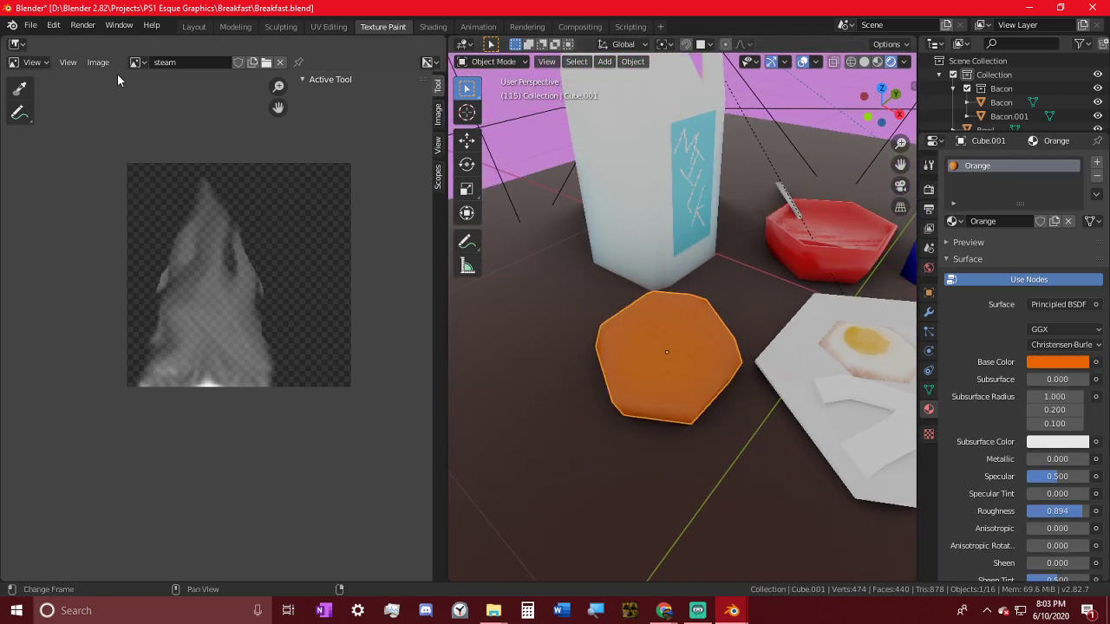
middle_drag(605, 220, 854, 345)
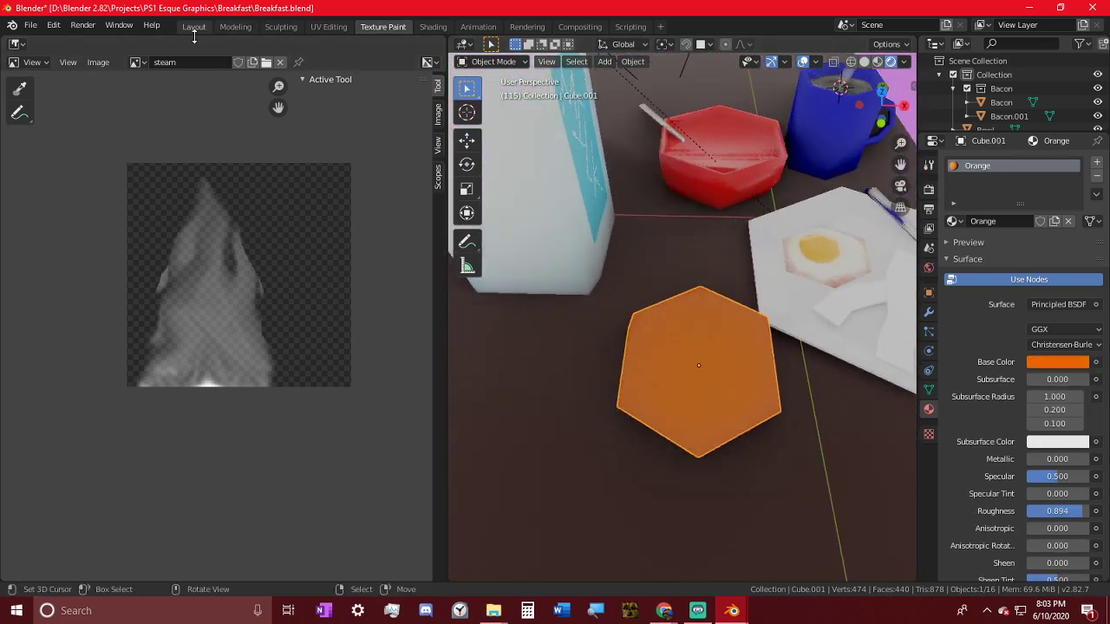
click(138, 62)
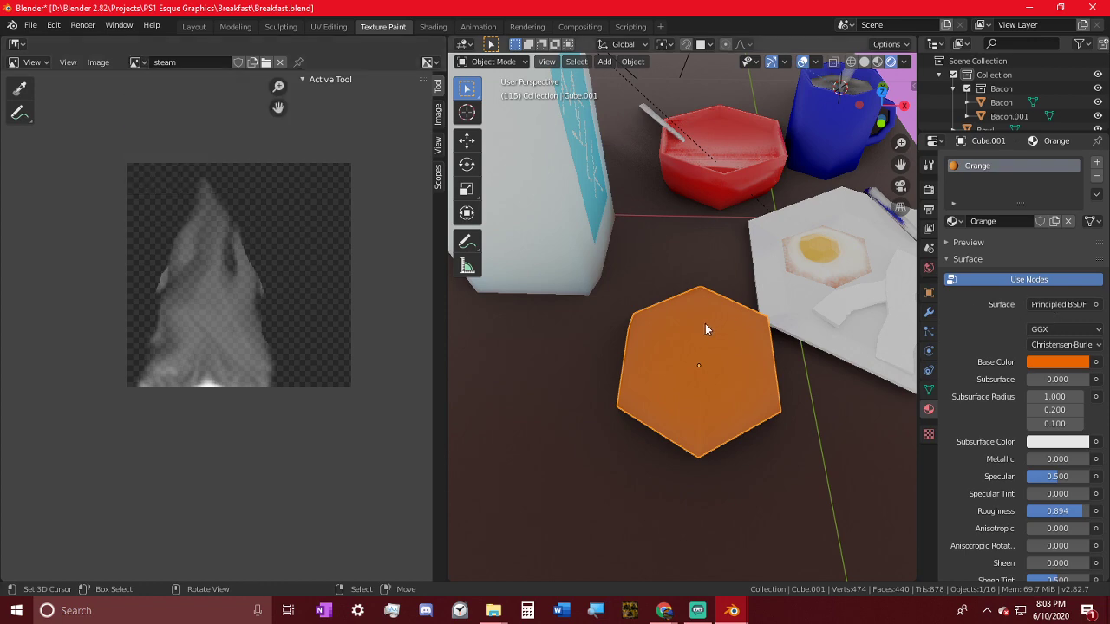
middle_drag(705, 323, 659, 306)
click(1096, 363)
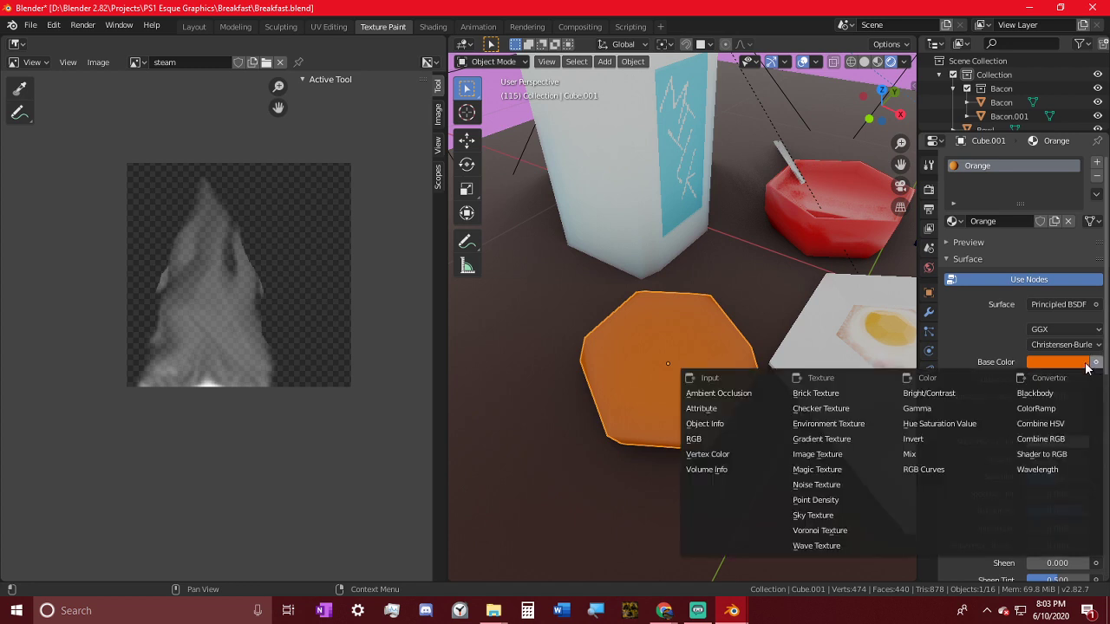
click(819, 459)
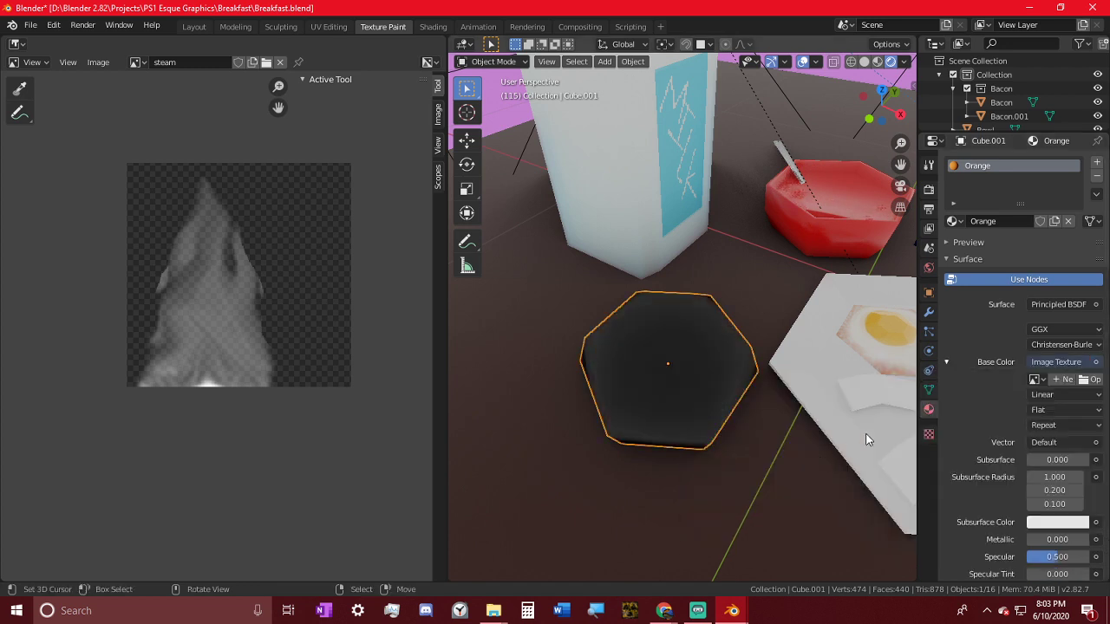
- Create a new blank image named Orange with an orange fill (hue 0.052, saturation 0.788) for the orange's Base Color
click(1039, 378)
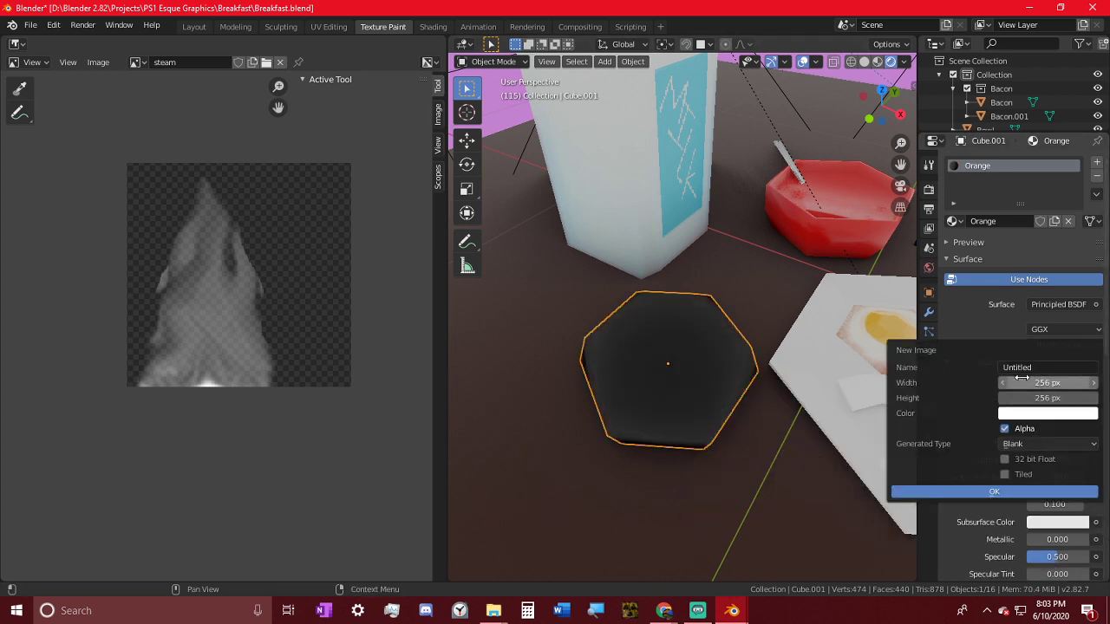
click(1024, 368)
text(Ora)
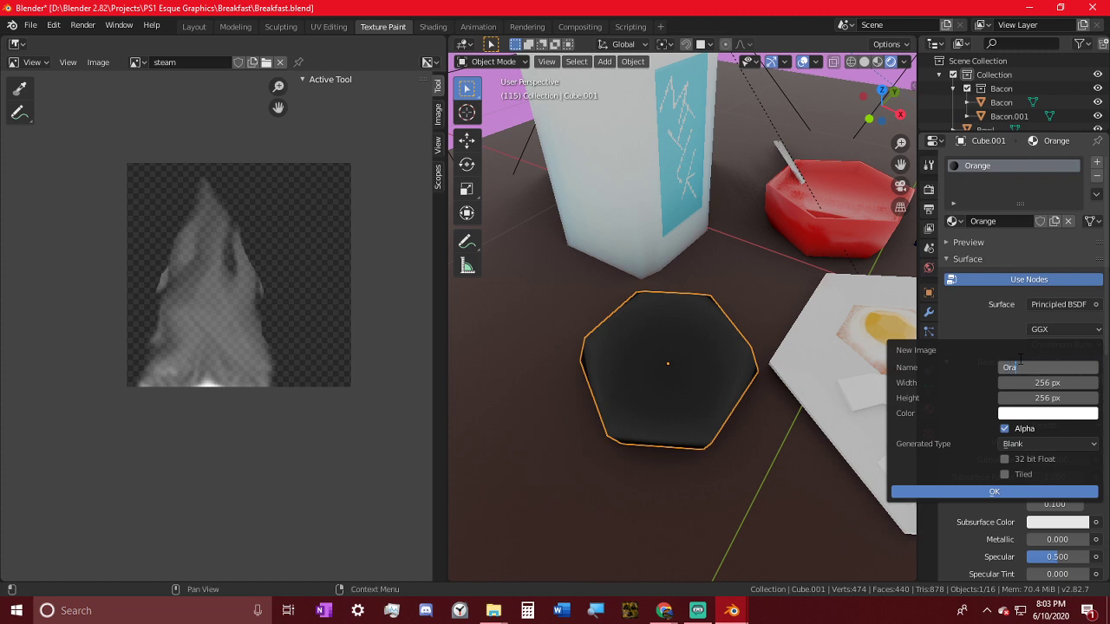
text(nge)
key(Return)
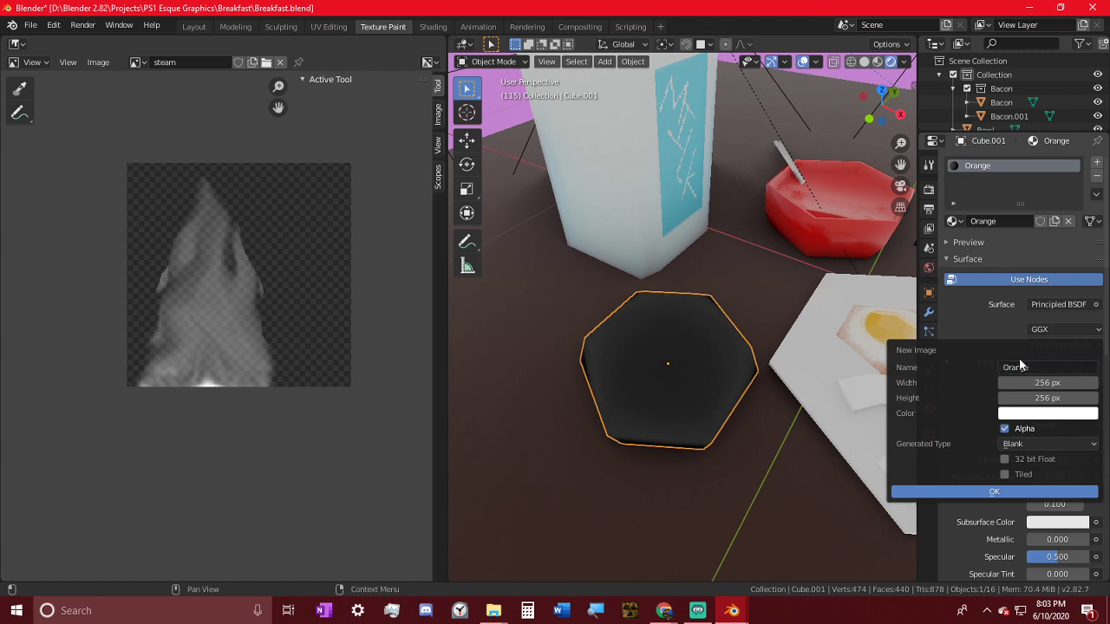
click(1012, 417)
mouse_move(1042, 257)
mouse_down()
mouse_move(1001, 291)
mouse_move(1010, 312)
mouse_move(1012, 300)
mouse_up()
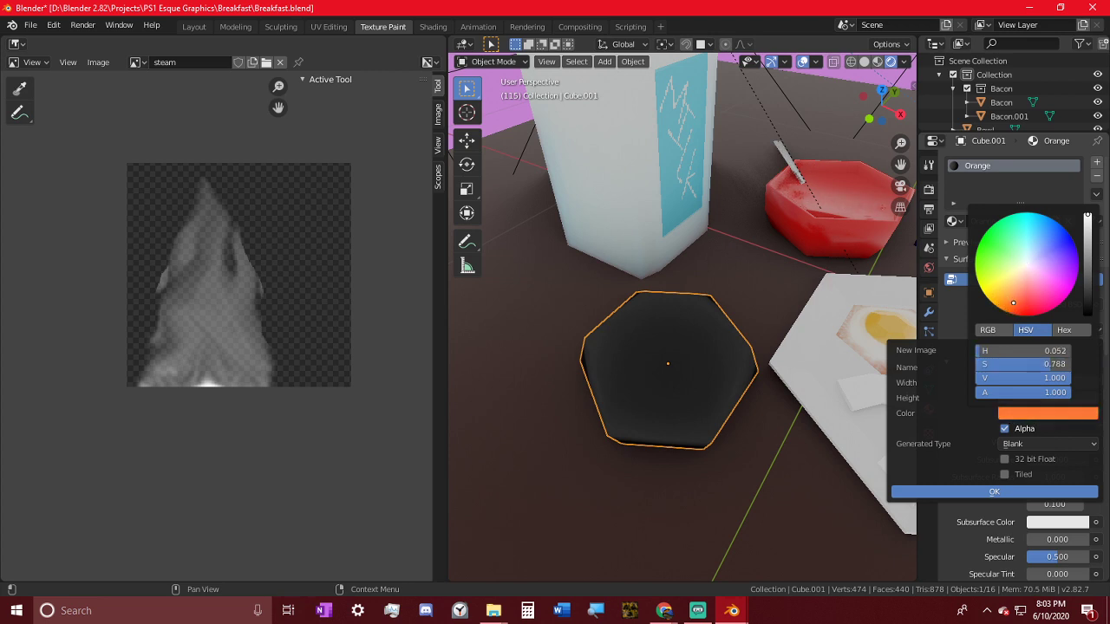
click(993, 491)
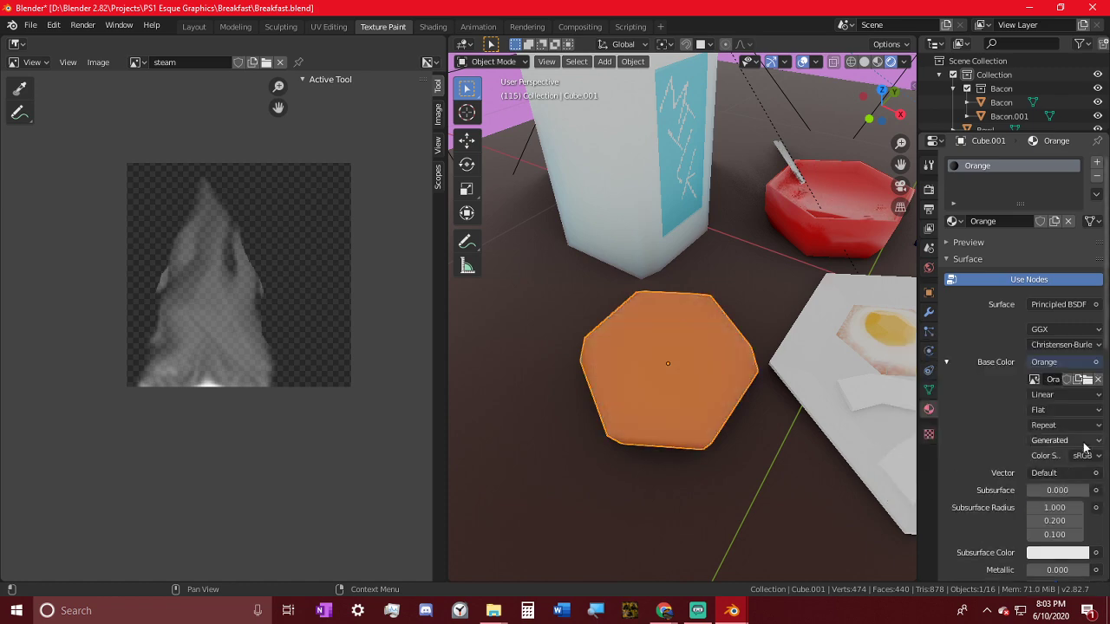
- Display the Orange image in the image editor and put the orange object into Texture Paint mode
middle_drag(653, 446, 566, 472)
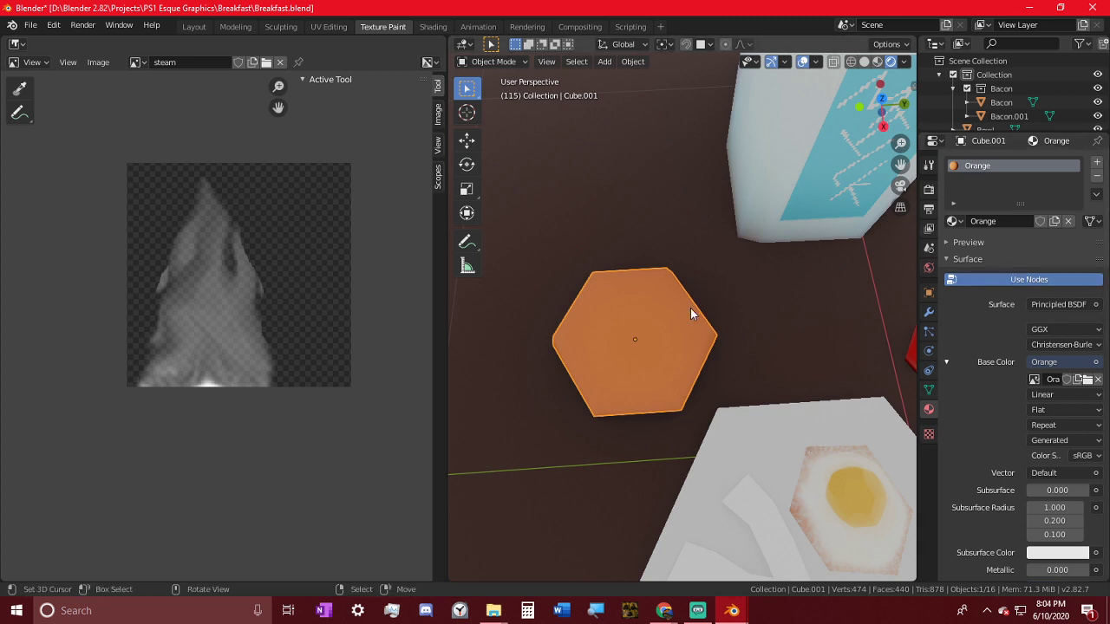
middle_drag(690, 308, 773, 323)
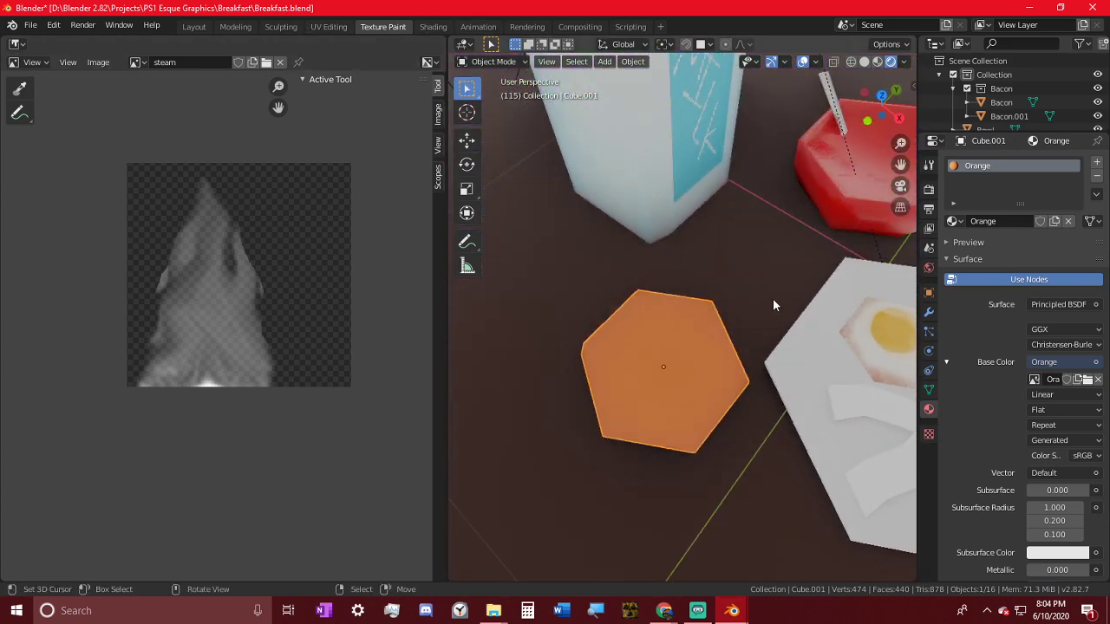
click(136, 63)
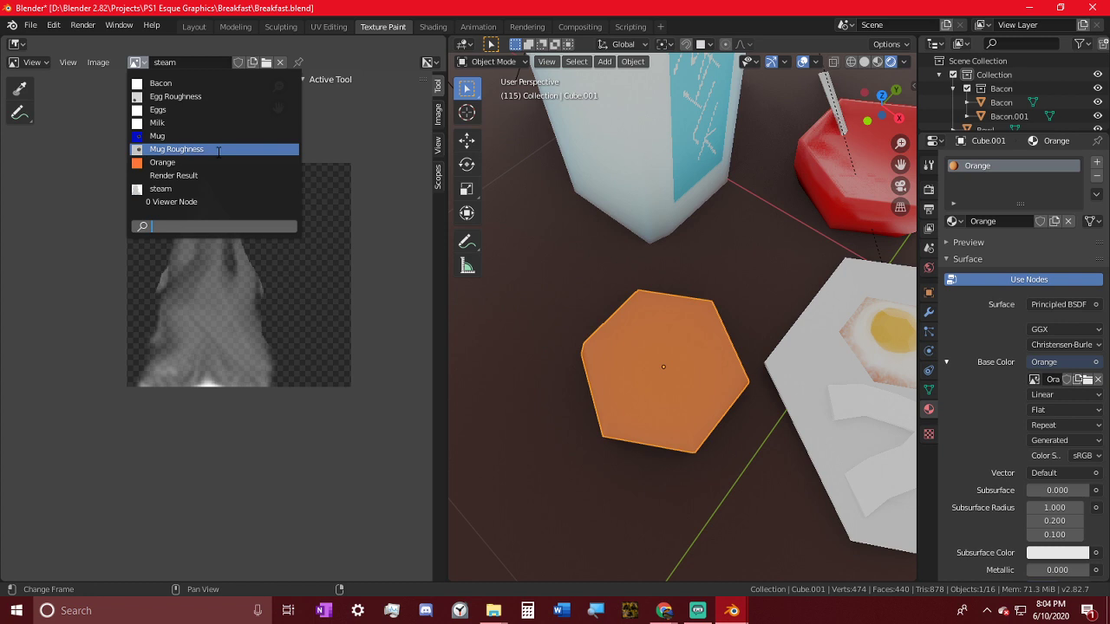
click(169, 158)
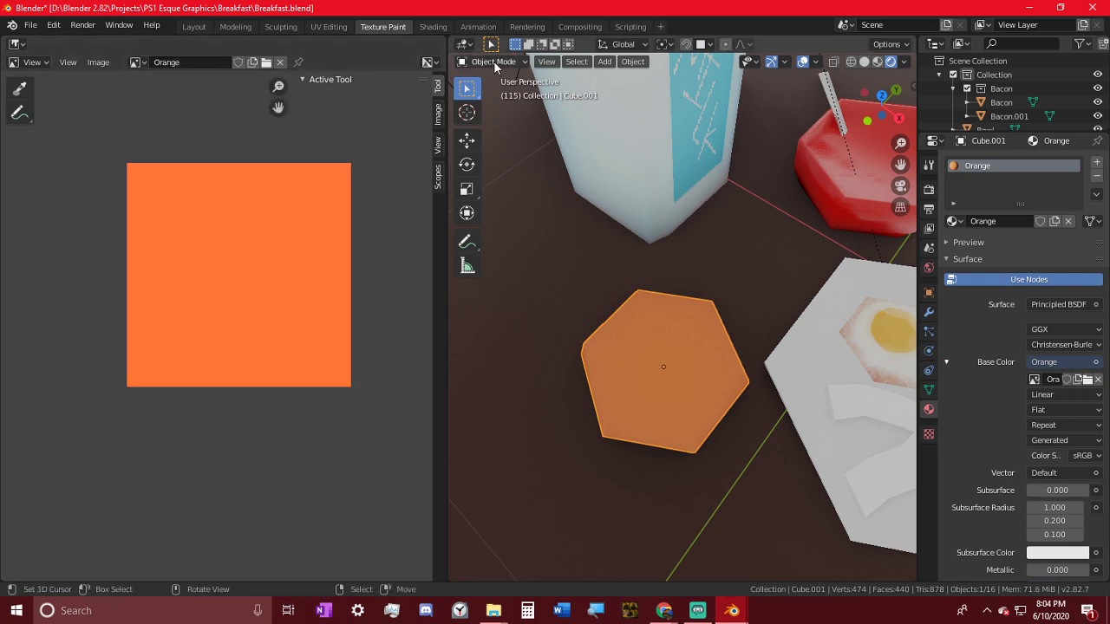
click(495, 64)
click(499, 155)
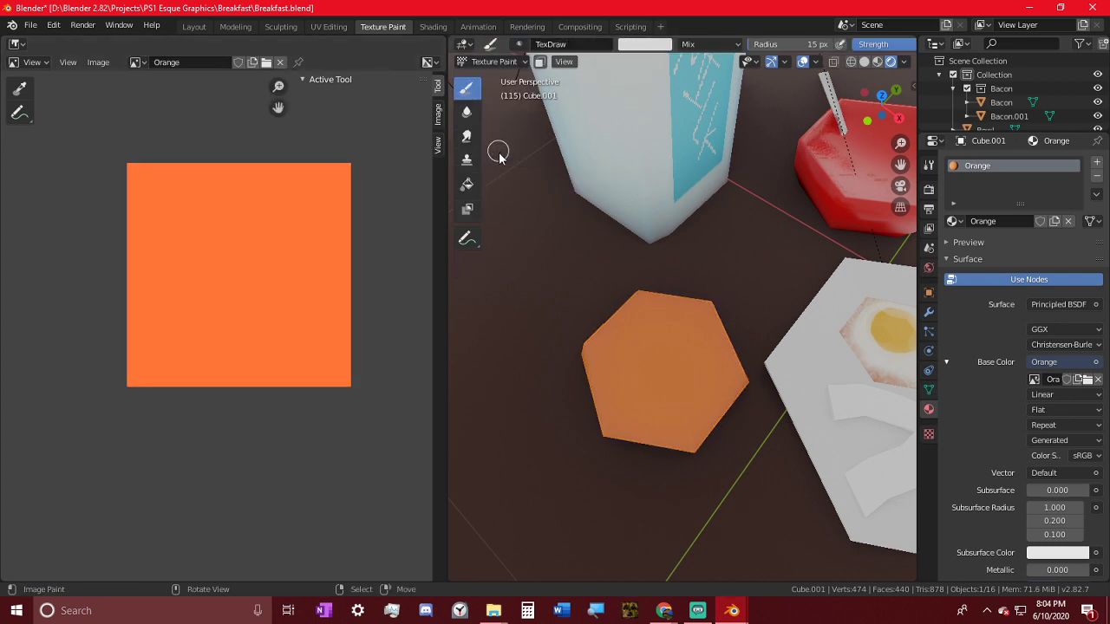
- Return to Object Mode and select the pink sky sphere surrounding the breakfast scene
mouse_move(724, 372)
middle_down()
mouse_move(805, 322)
mouse_move(800, 289)
mouse_move(726, 321)
mouse_move(733, 342)
middle_up()
key(KP_7)
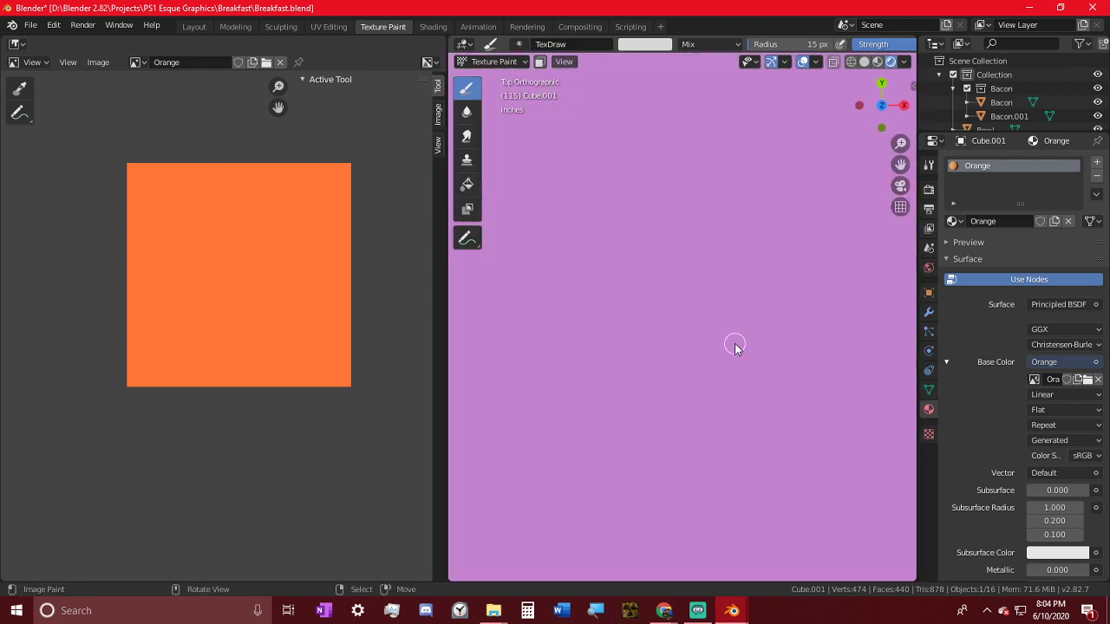
scroll(994, 104, down, 5)
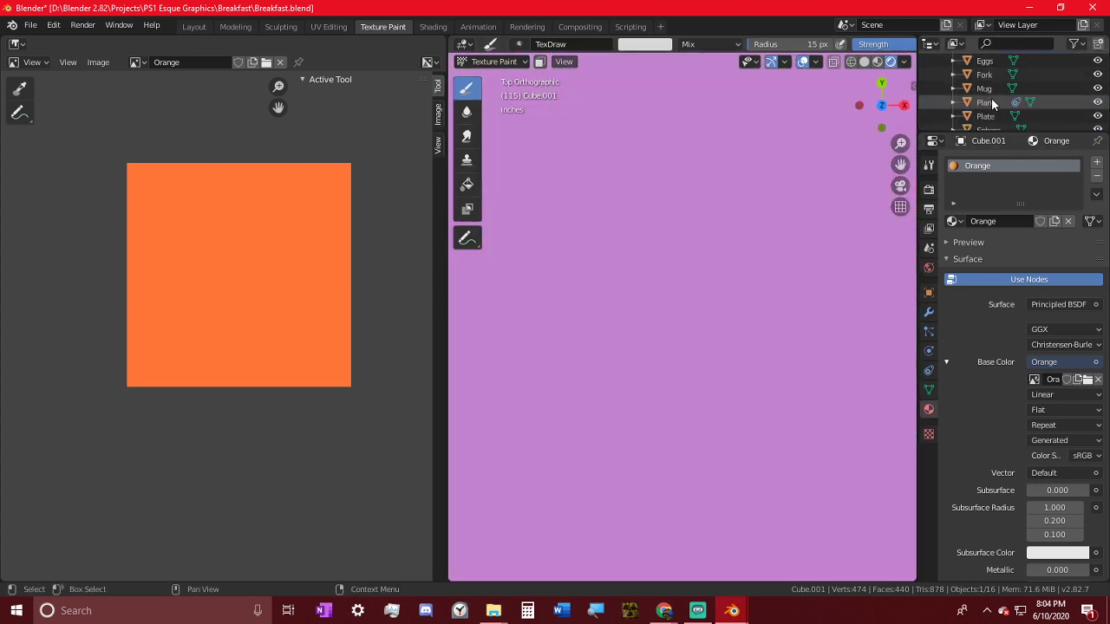
scroll(993, 104, down, 3)
scroll(998, 101, up, 8)
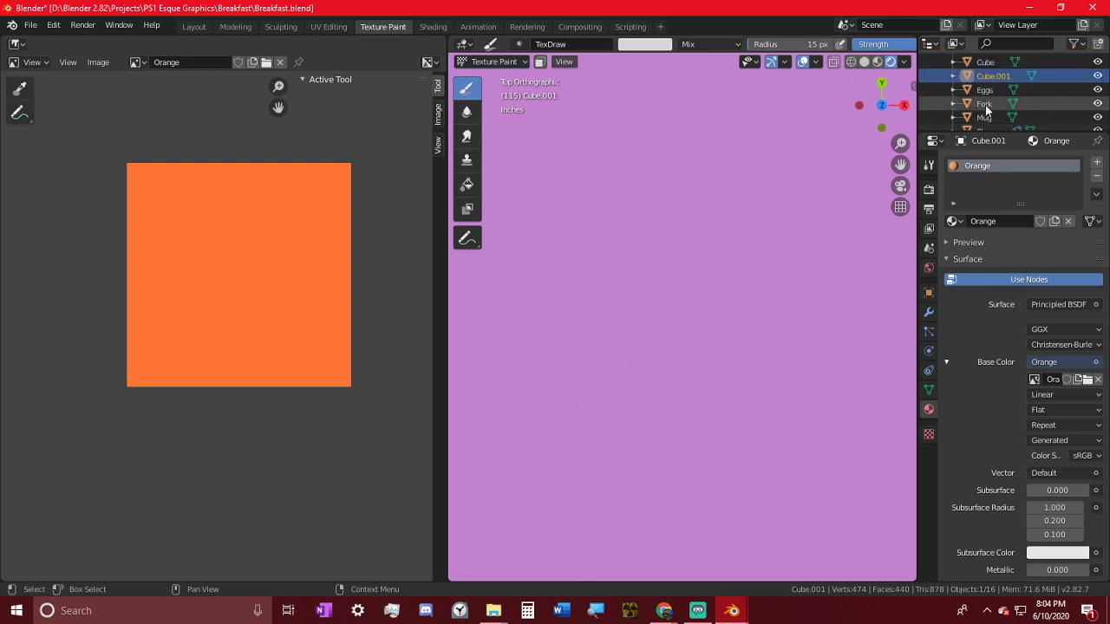
middle_drag(721, 243, 703, 198)
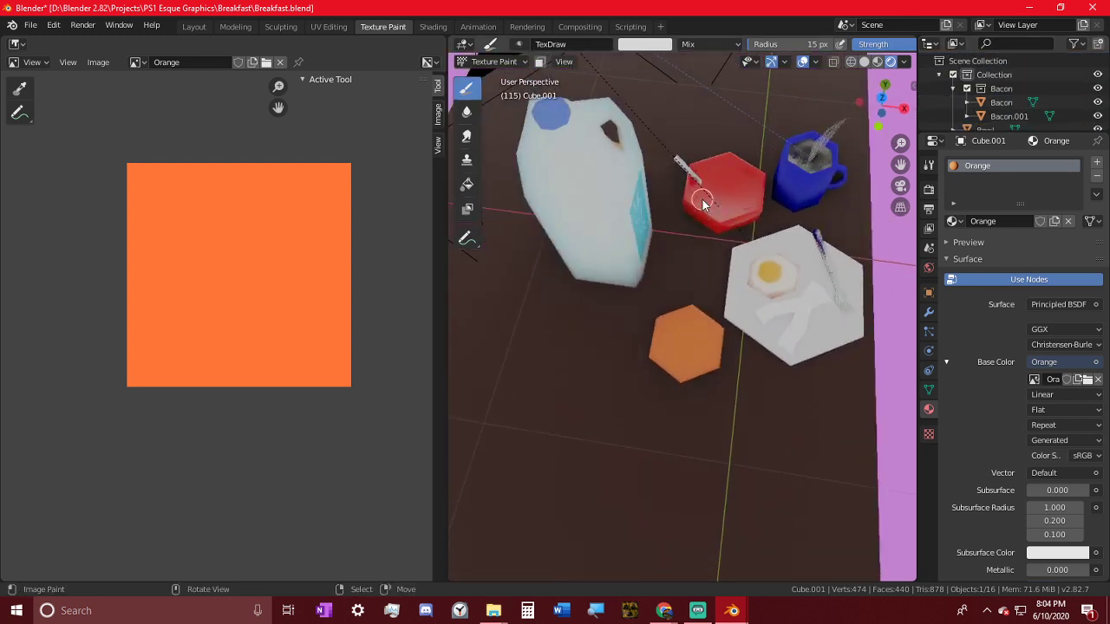
scroll(702, 211, down, 5)
click(487, 61)
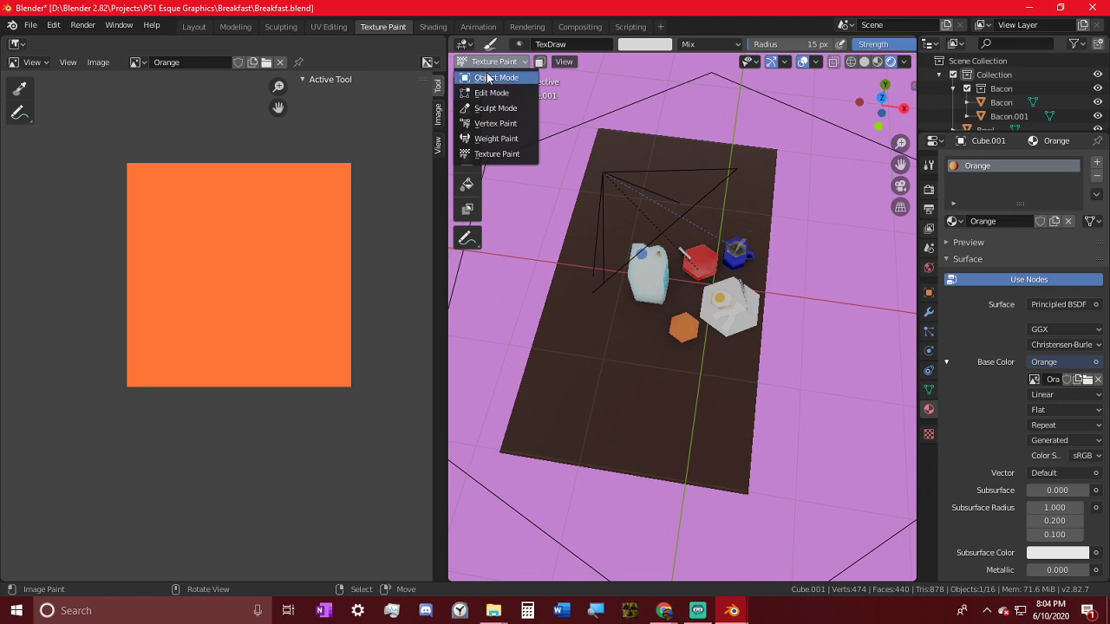
click(496, 76)
click(534, 130)
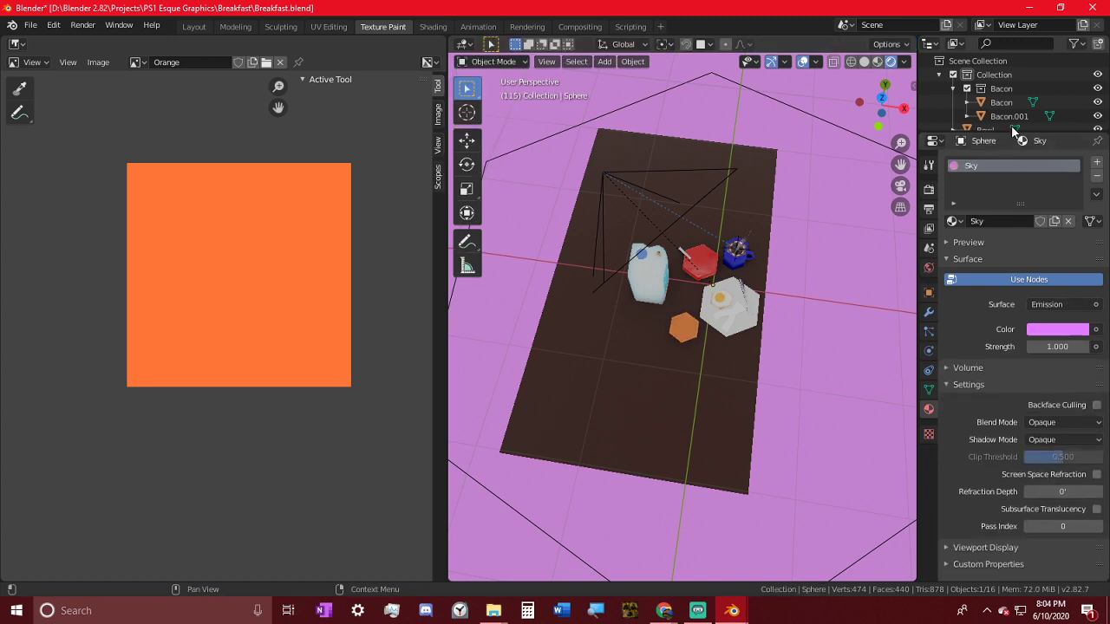
- Move the sky sphere into Collection 2 and rename it Sky
scroll(1040, 104, down, 3)
scroll(1040, 104, down, 2)
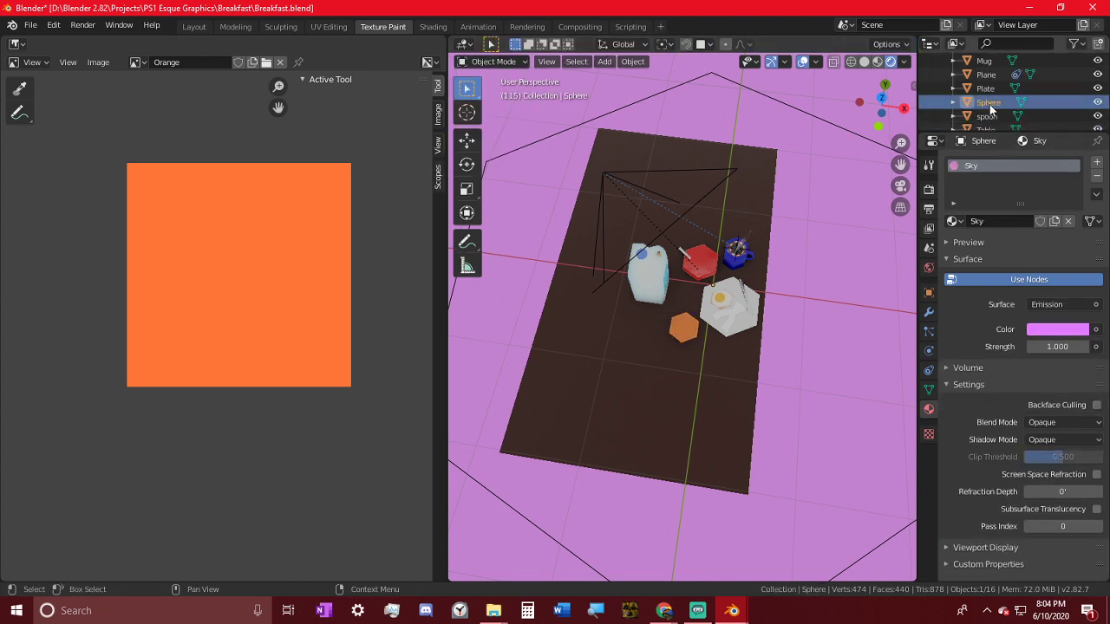
drag(1002, 122, 1008, 98)
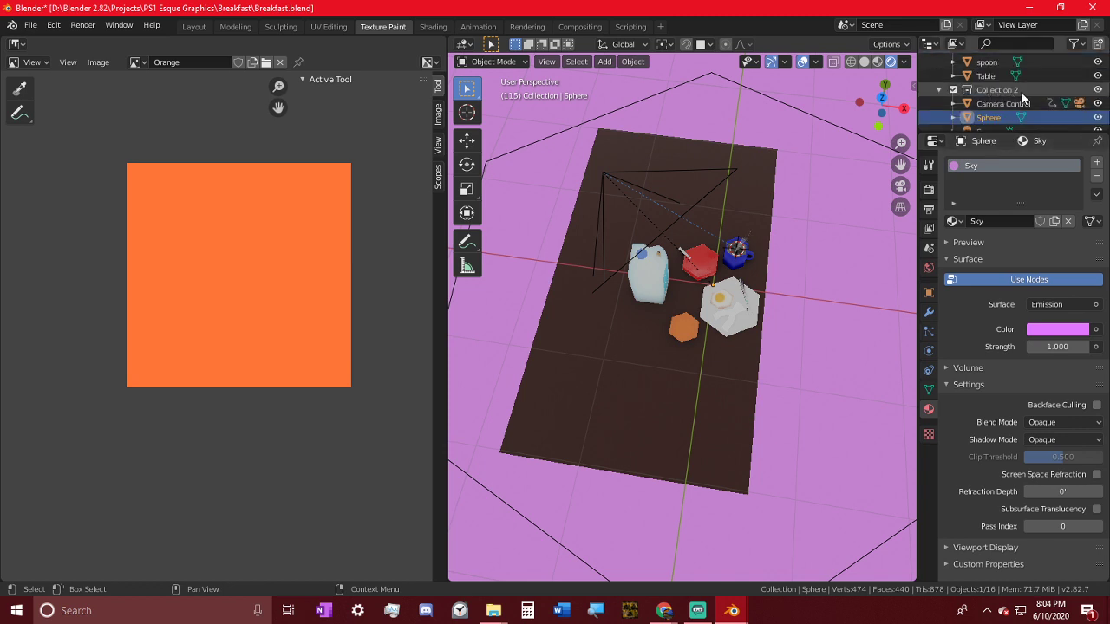
scroll(1040, 97, down, 1)
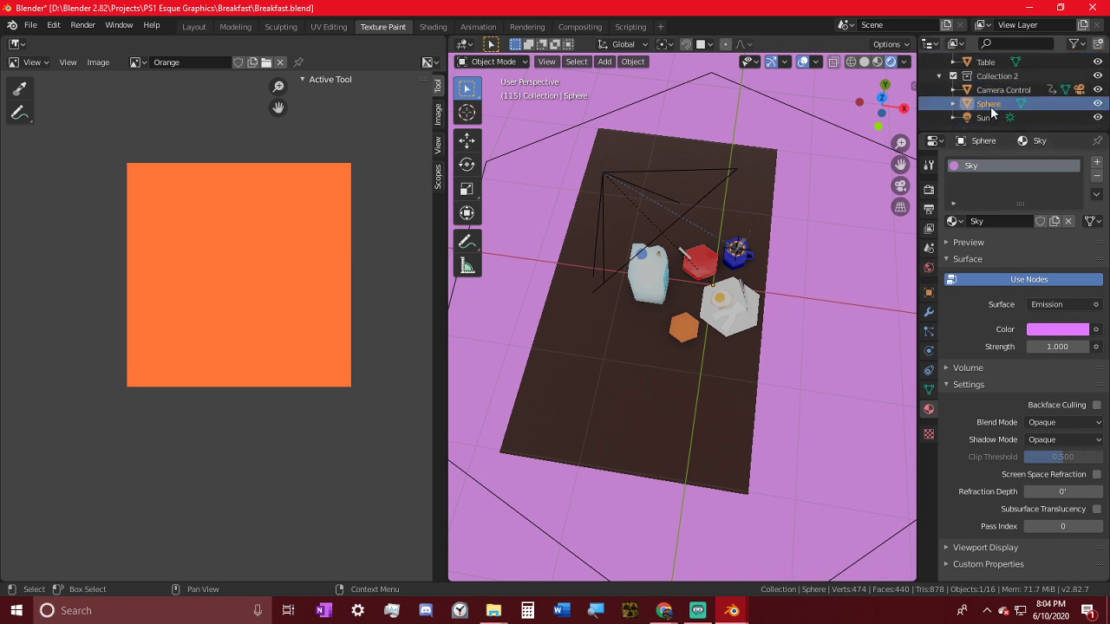
double_click(991, 106)
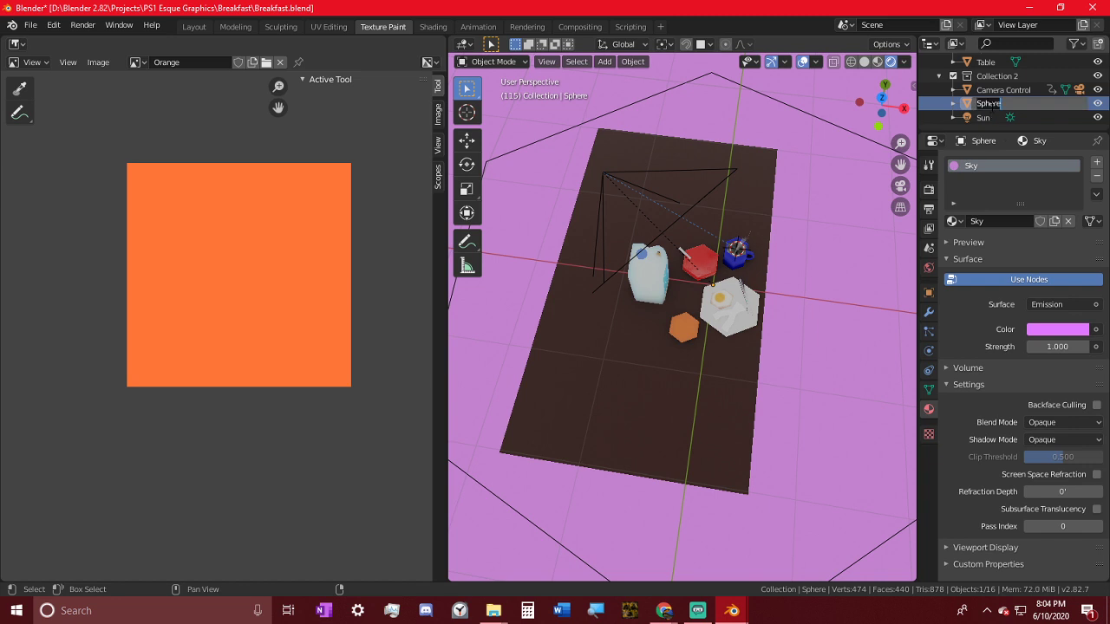
text(Sky)
key(Return)
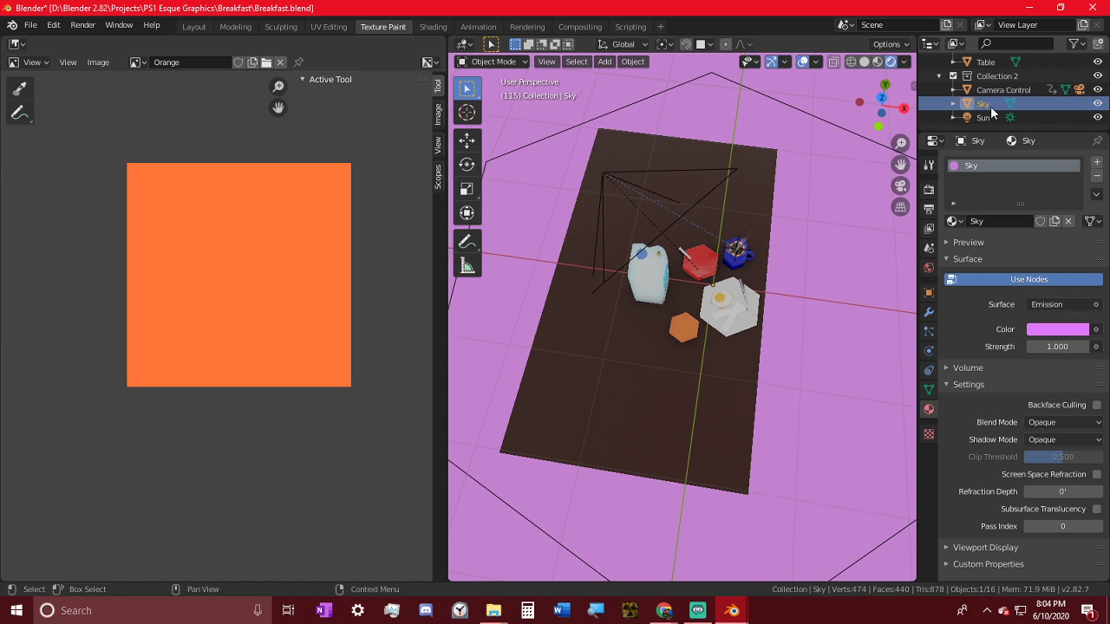
- Show the outliner's viewport and selectability toggles, and use them to disable Sky in the viewport and make it unselectable
click(1076, 43)
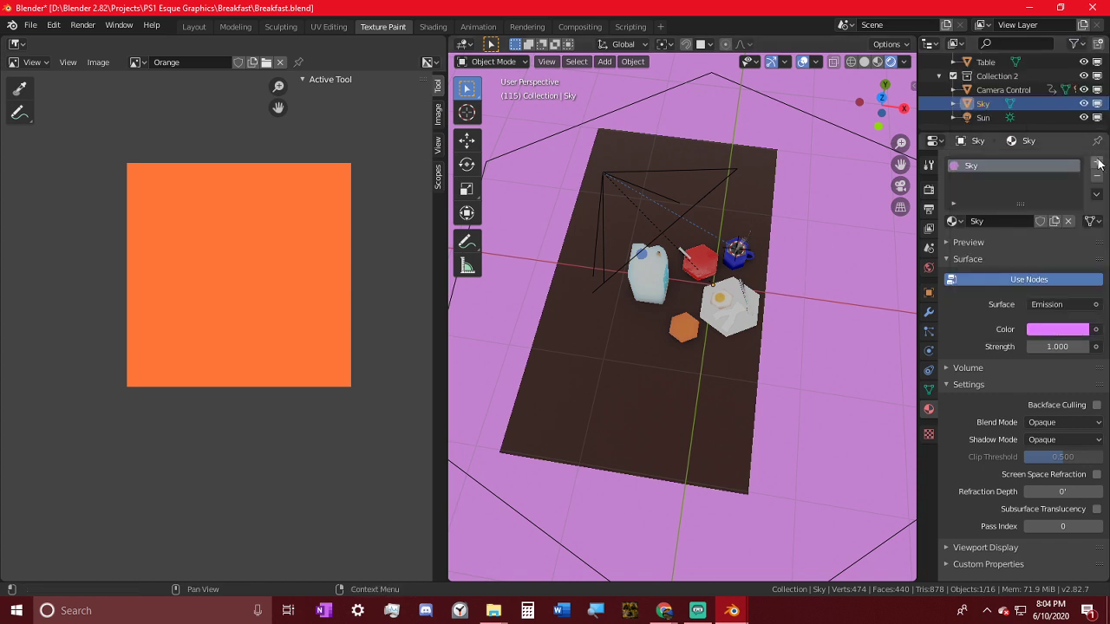
click(1097, 103)
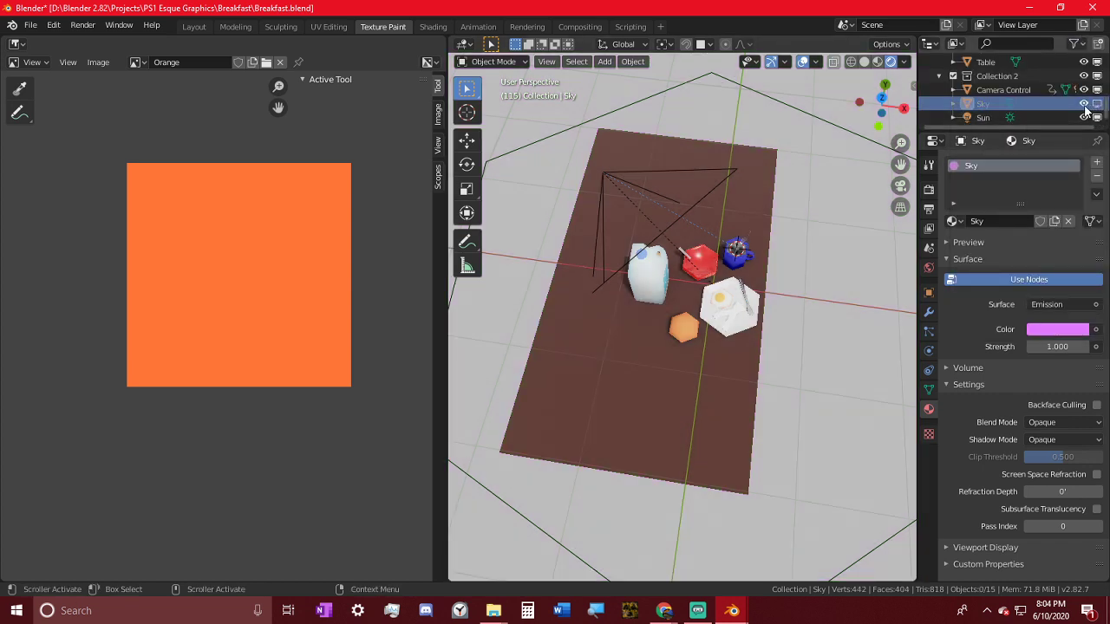
click(1075, 44)
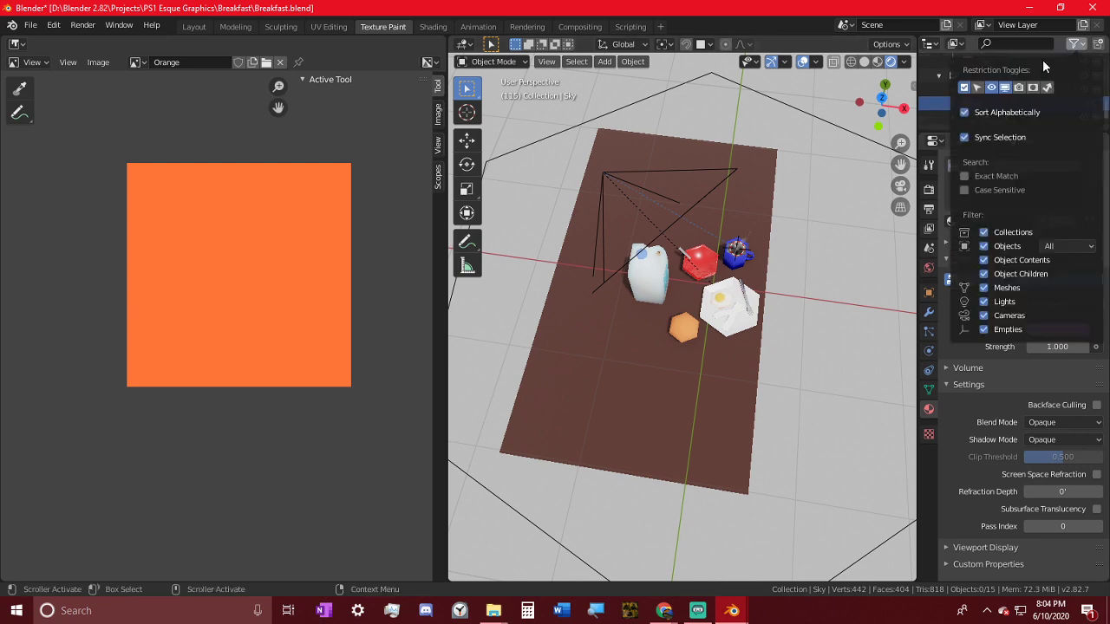
click(977, 87)
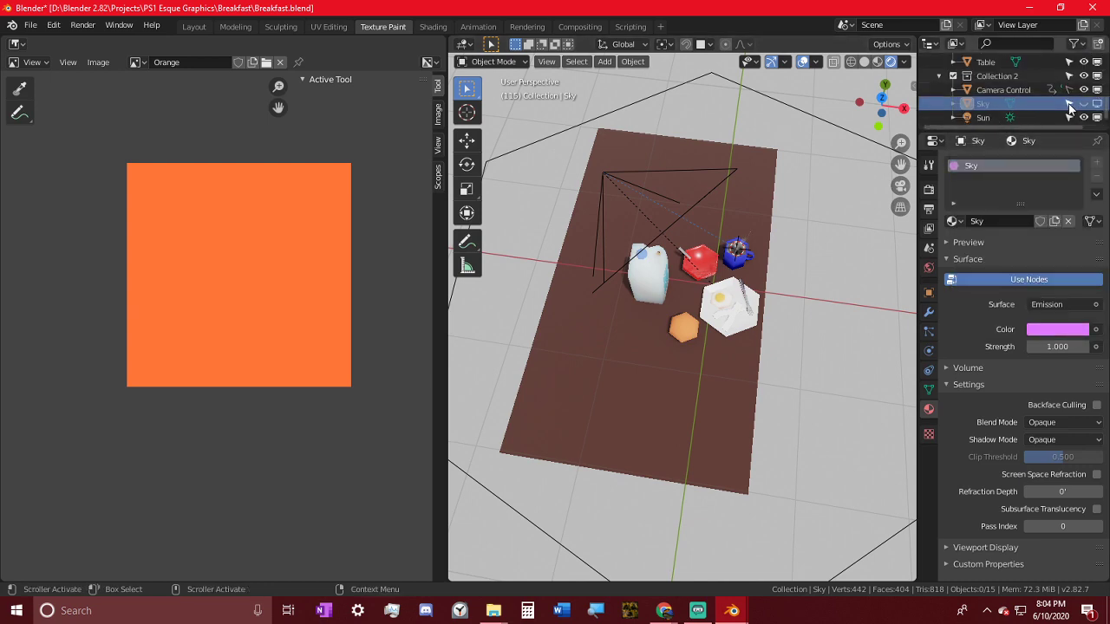
- Examine the milk jug and the orange up close from near table level
scroll(855, 197, up, 4)
middle_drag(788, 271, 720, 364)
scroll(753, 403, up, 4)
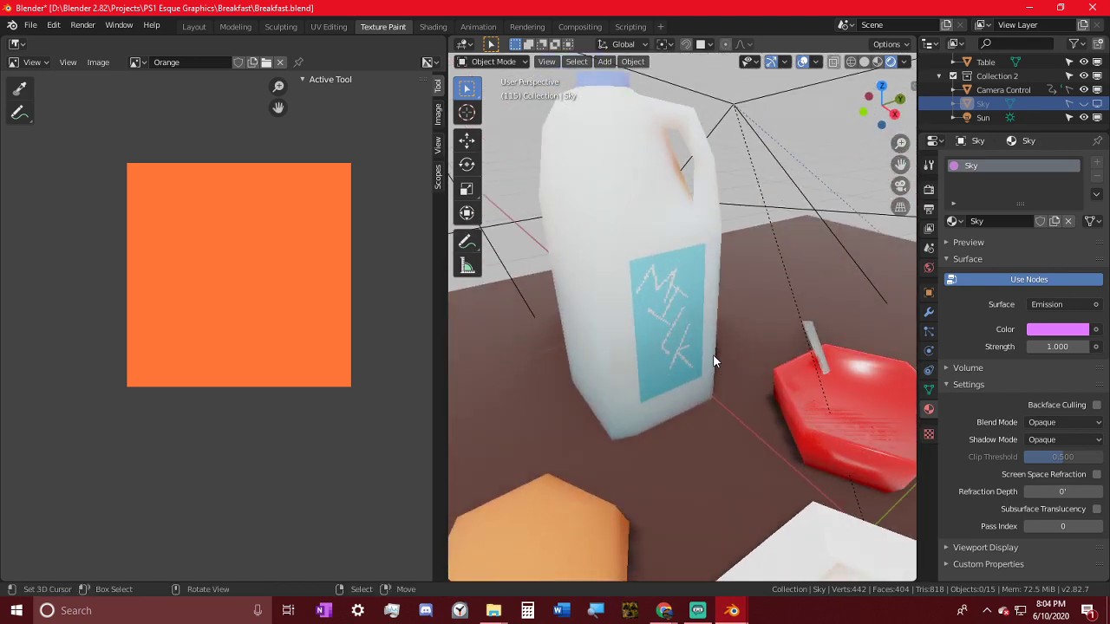
scroll(604, 444, down, 1)
alt+middle_drag(591, 503, 569, 507)
middle_drag(604, 450, 598, 500)
alt+middle_click(610, 285)
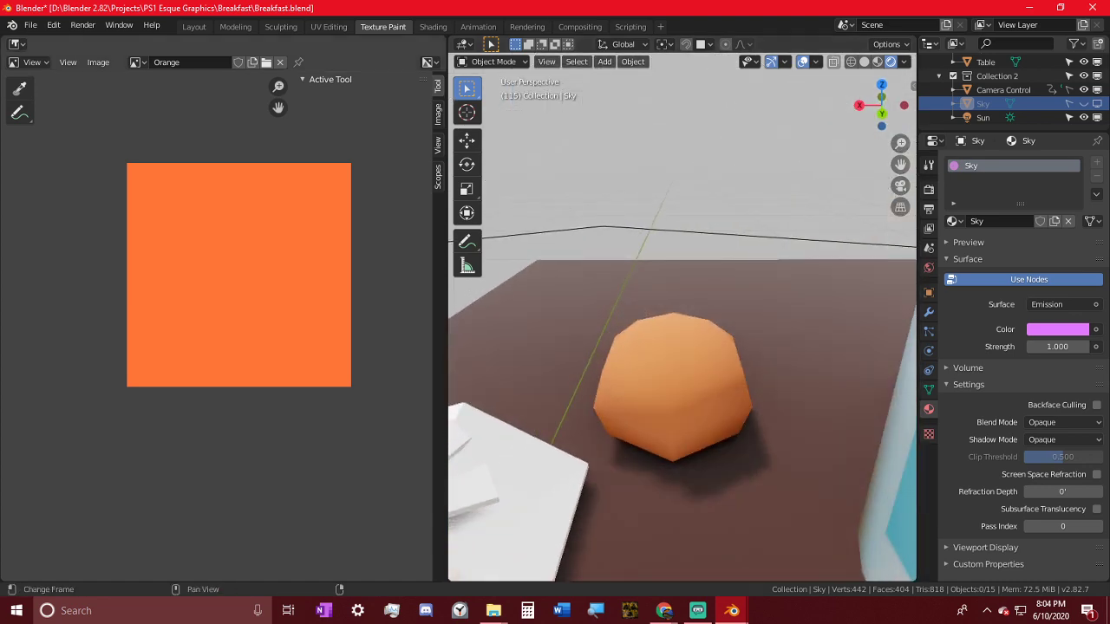
key(alt+Tab)
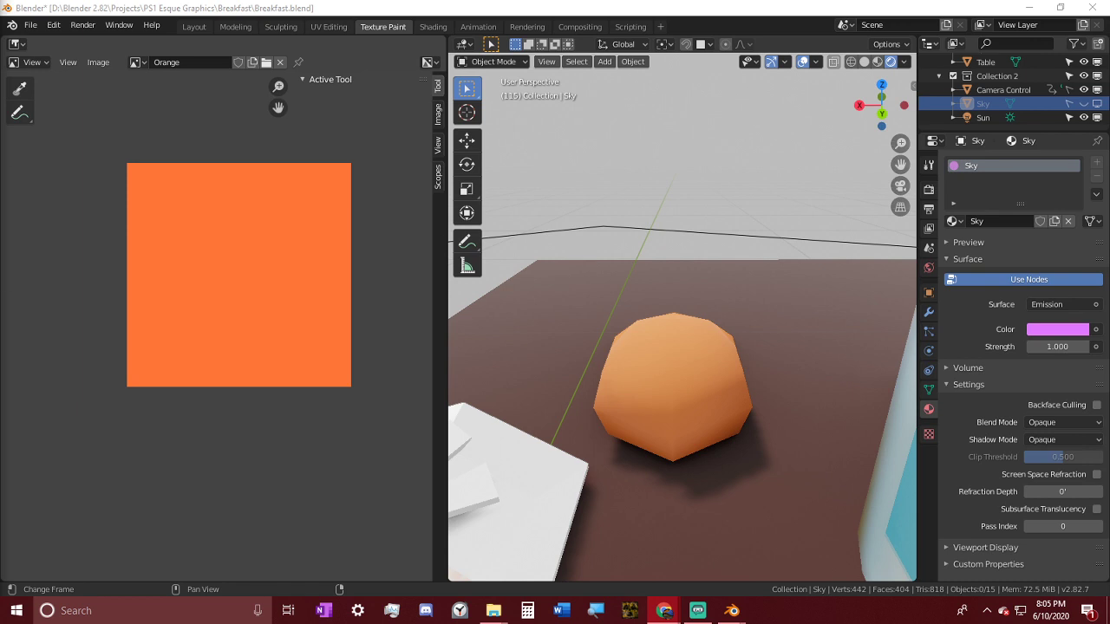
drag(0, 0, 0, 59)
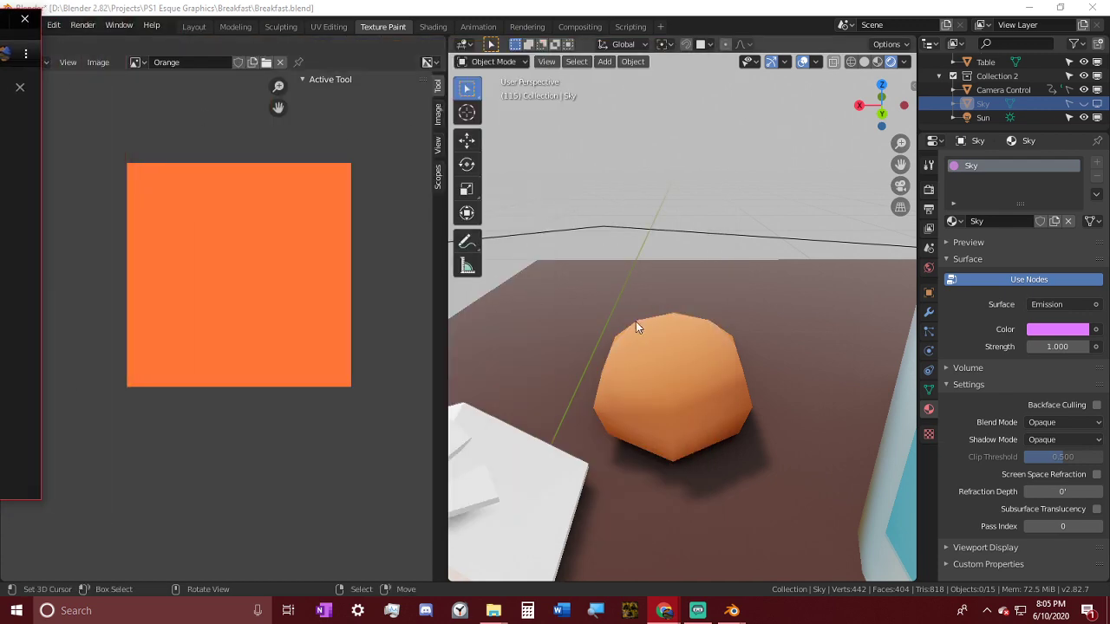
- Select the orange and switch it to Texture Paint mode
middle_drag(636, 322, 674, 363)
scroll(674, 364, up, 3)
click(684, 380)
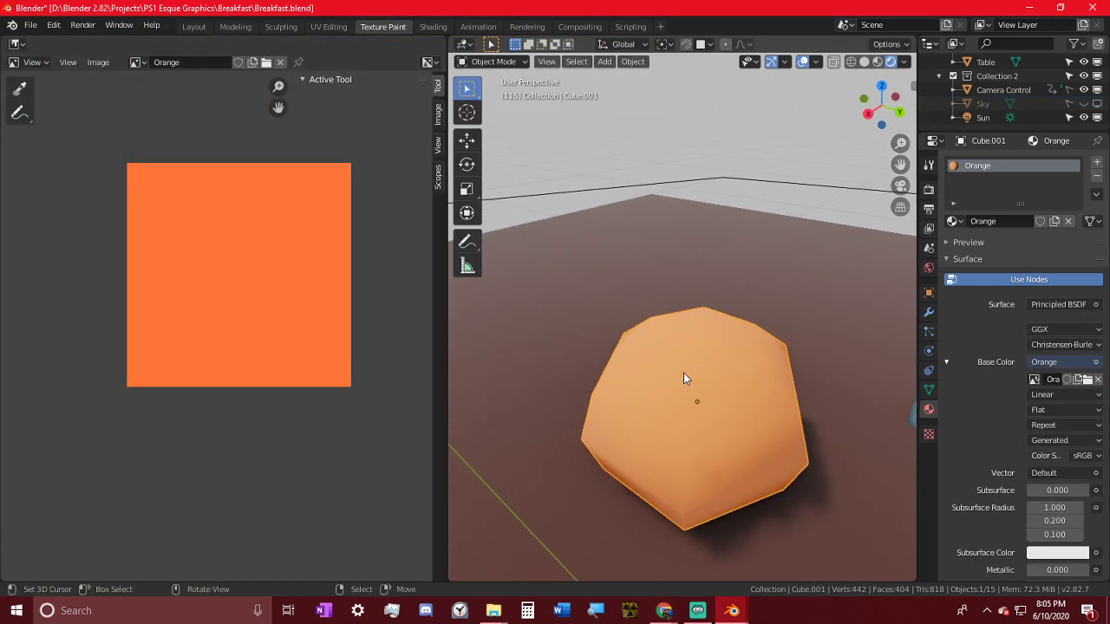
click(496, 60)
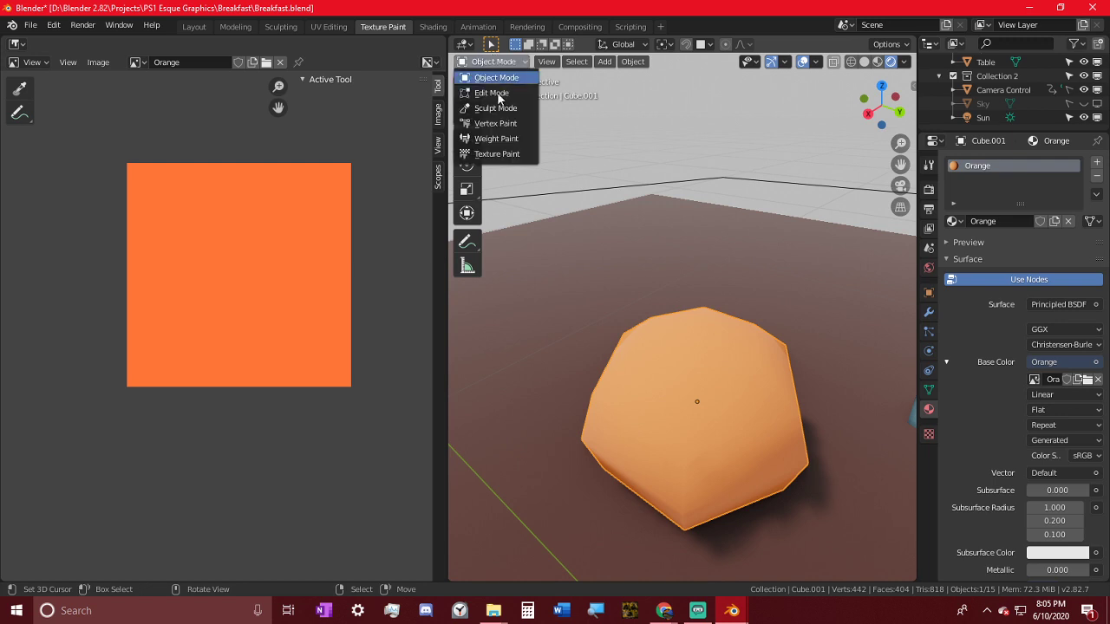
click(500, 154)
mouse_move(500, 154)
middle_down()
mouse_move(595, 287)
mouse_move(619, 161)
middle_up()
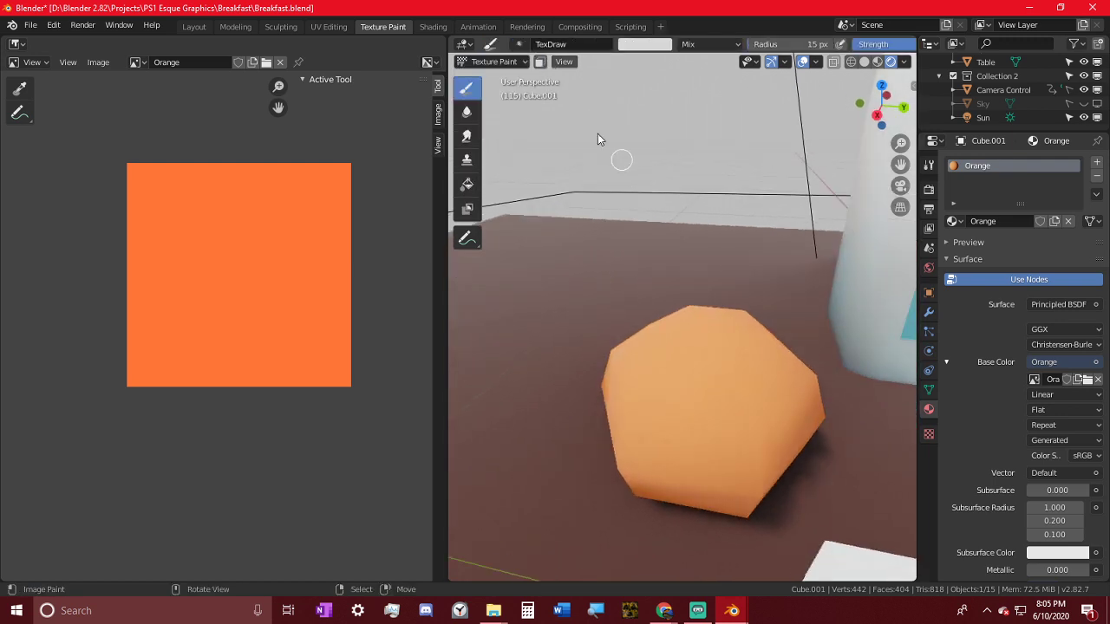
- Sample the orange's colour for the brush, set its blending mode to Subtract, and paint a short curved stroke on the orange
key(s)
click(726, 410)
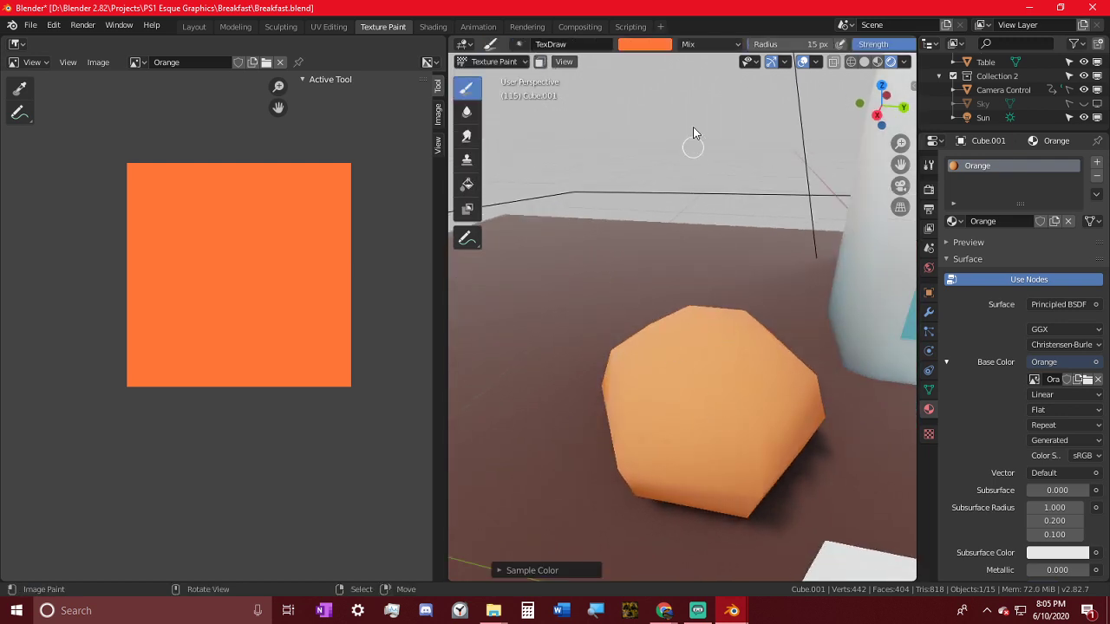
click(725, 45)
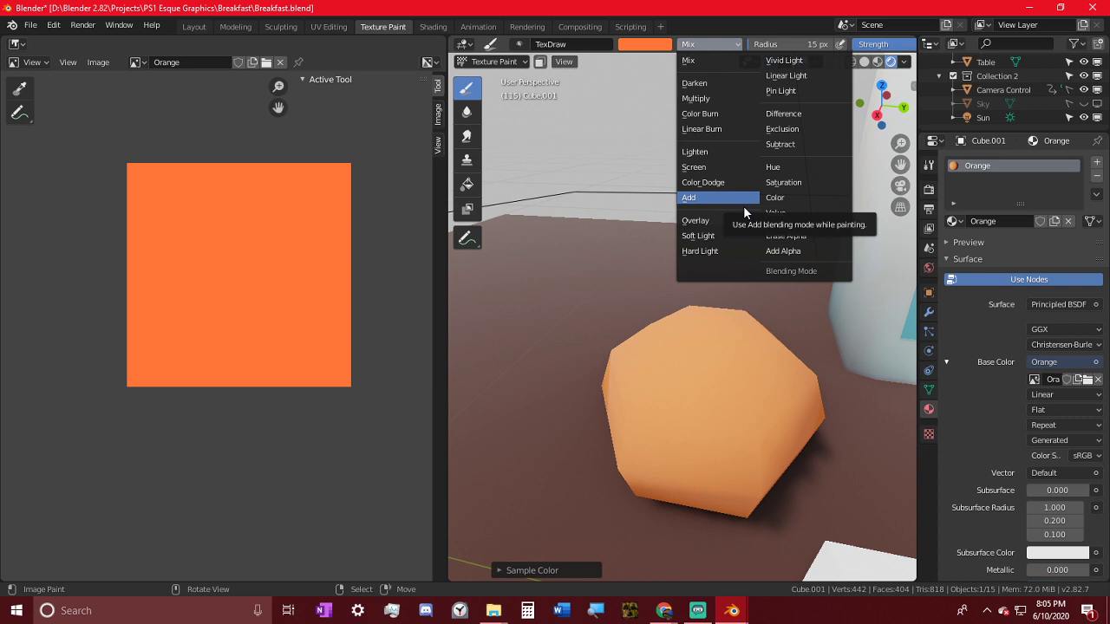
click(779, 144)
mouse_move(686, 363)
mouse_down()
mouse_move(708, 405)
mouse_move(758, 386)
mouse_up()
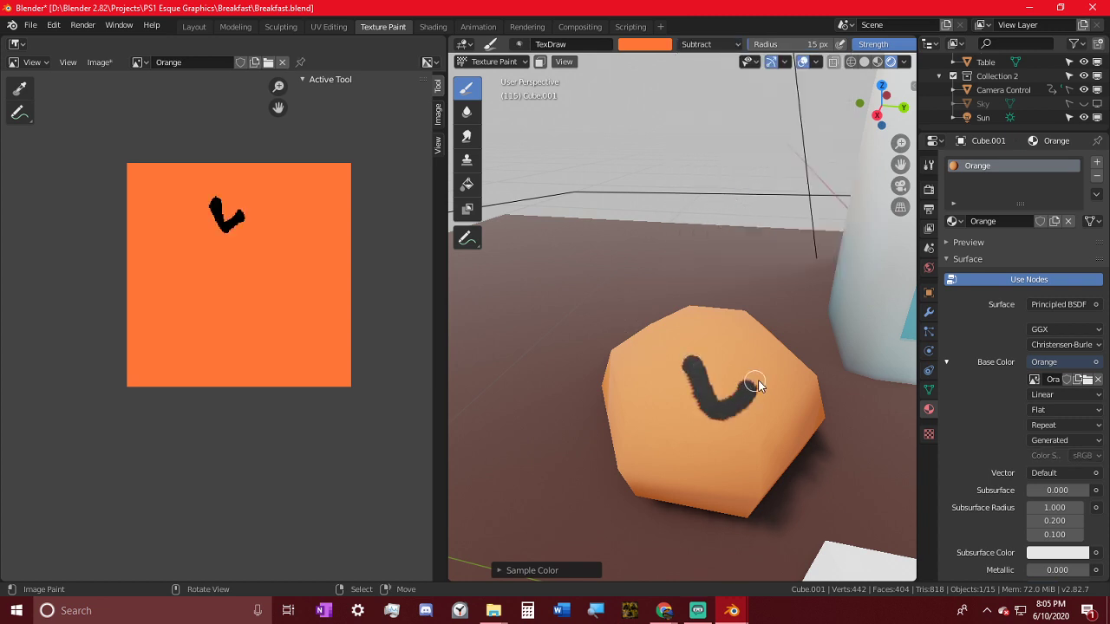
- Undo the curved stroke and try a fainter diagonal stroke on the orange with the brush strength at 0.067
key(ctrl+z)
key(shift+f)
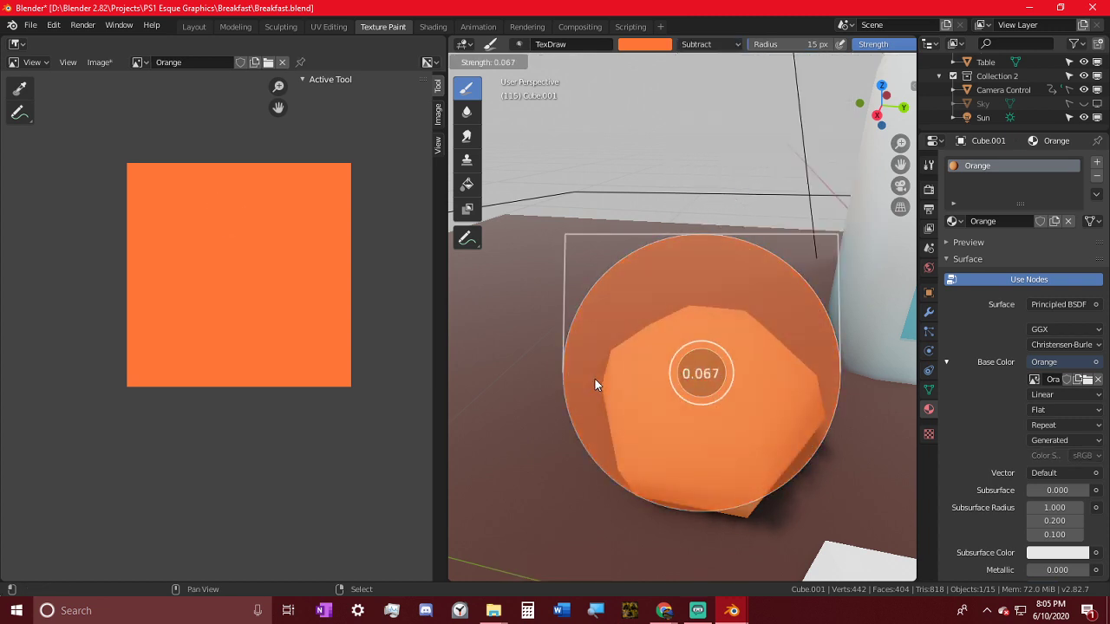
click(590, 383)
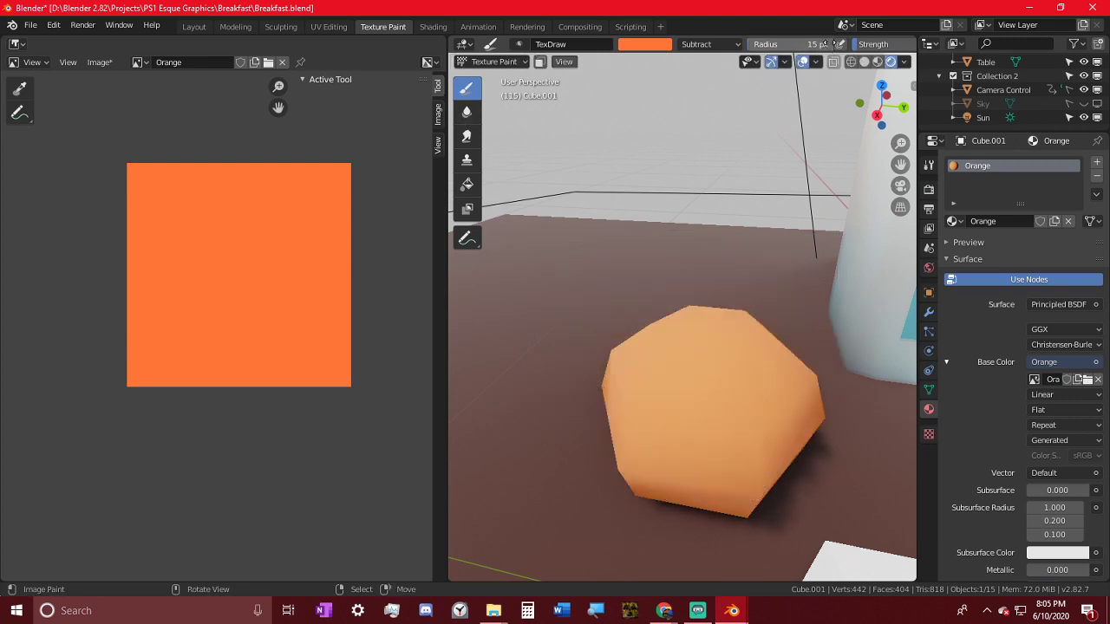
scroll(835, 43, down, 5)
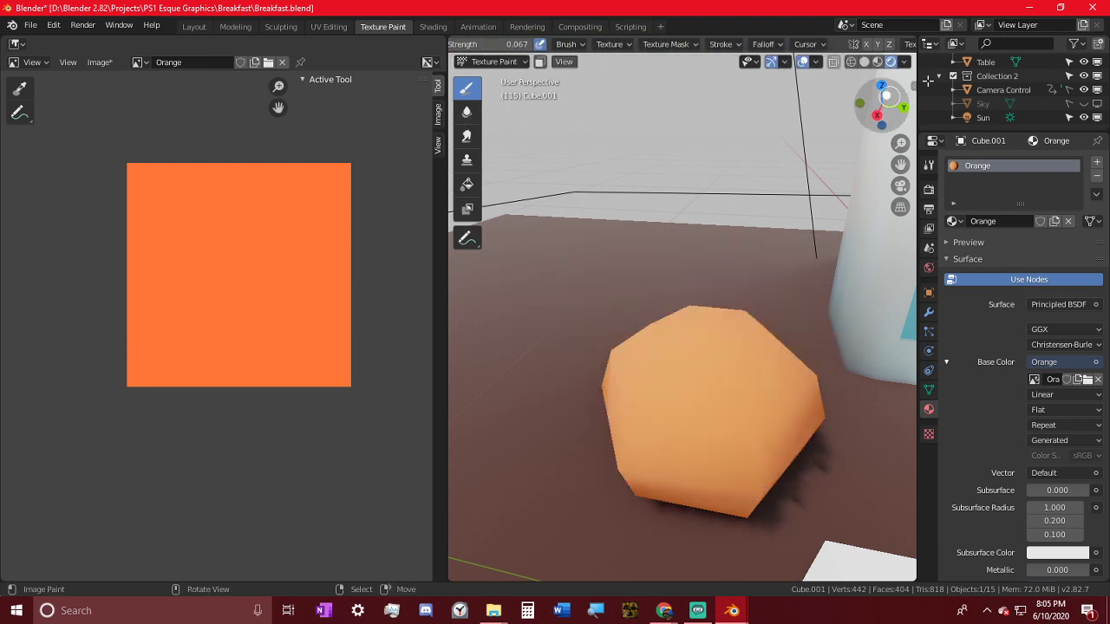
click(776, 49)
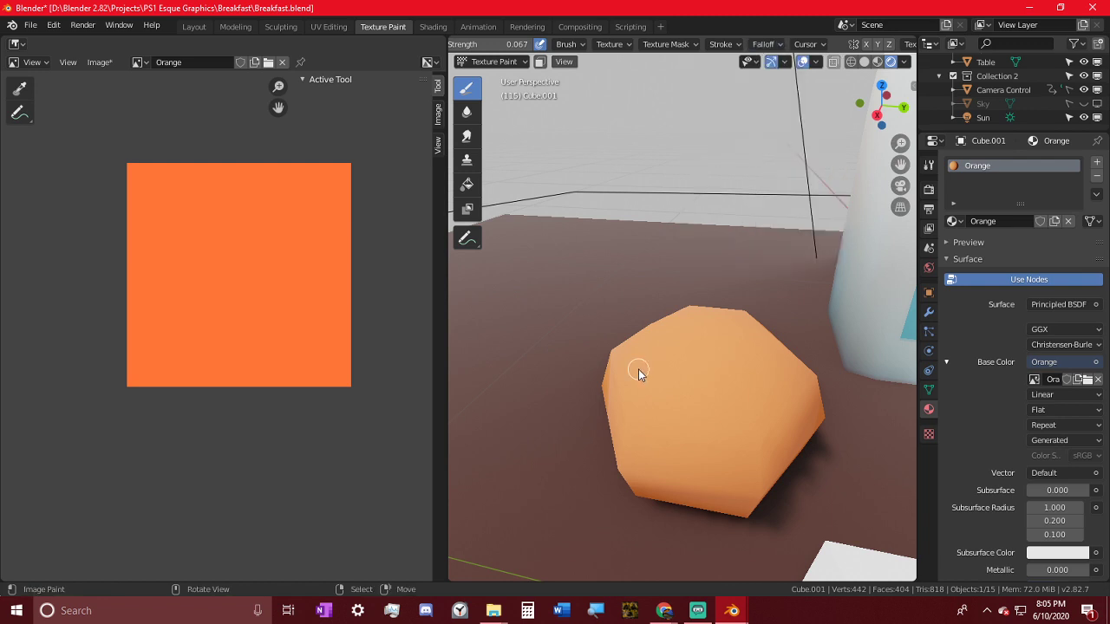
drag(638, 370, 714, 427)
key(ctrl+z)
- Set the brush radius to 7 px and its strength to 0.552, and paint a single dab on the orange
key(f)
key(shift+f)
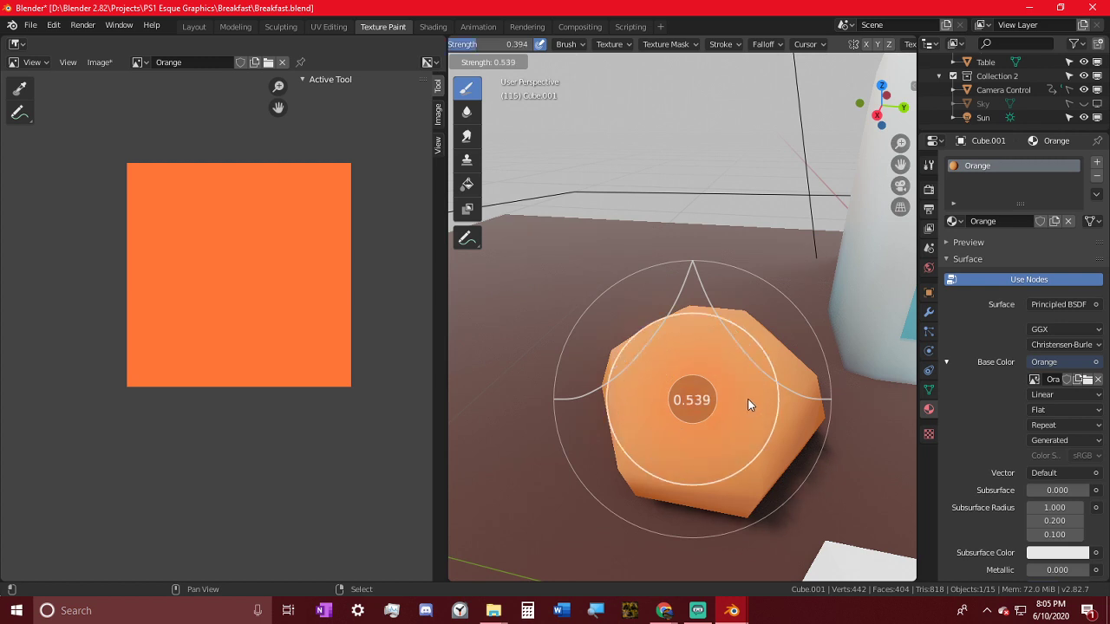
click(740, 398)
click(710, 395)
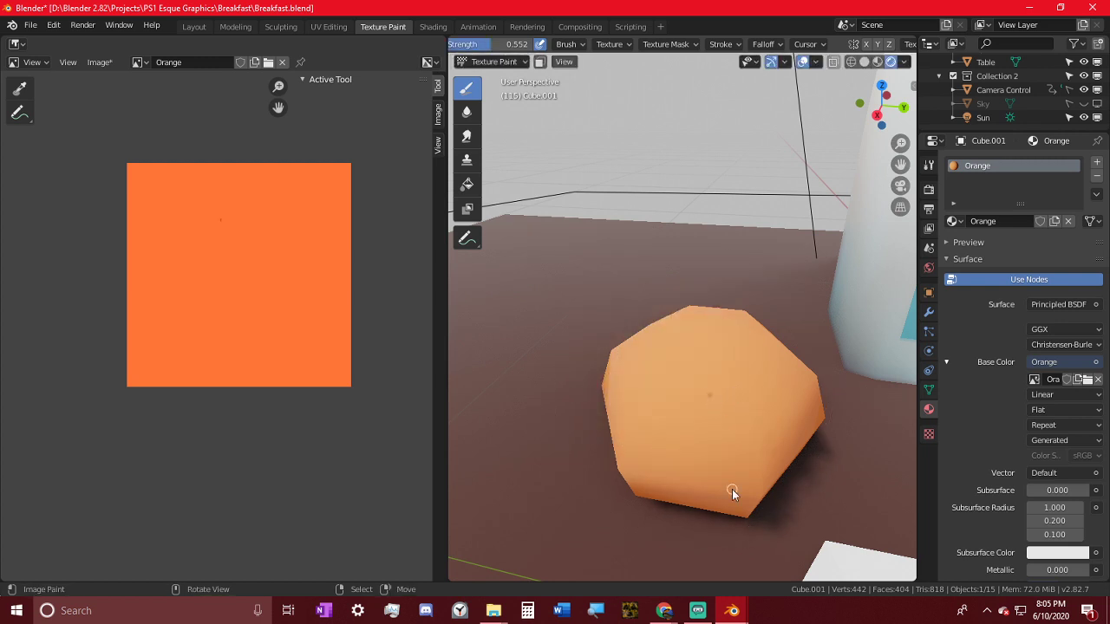
- Undo the dabs on the orange and set the brush strength to 0.097
mouse_move(704, 442)
middle_down()
mouse_move(778, 434)
mouse_move(704, 402)
middle_up()
click(704, 402)
key(ctrl+z)
key(ctrl+z)
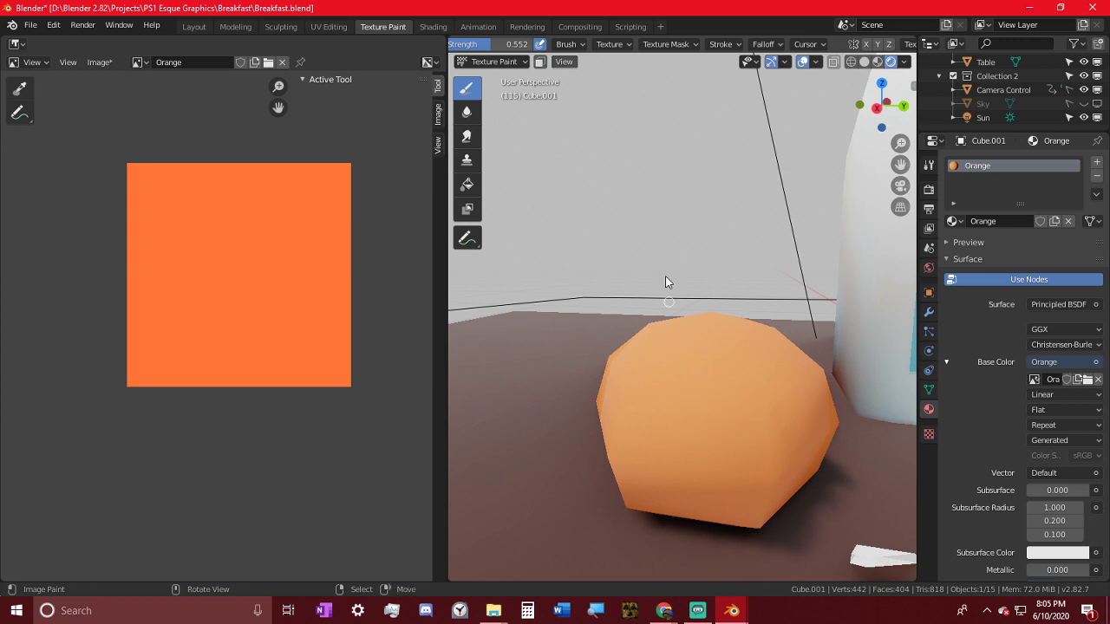
key(shift+f)
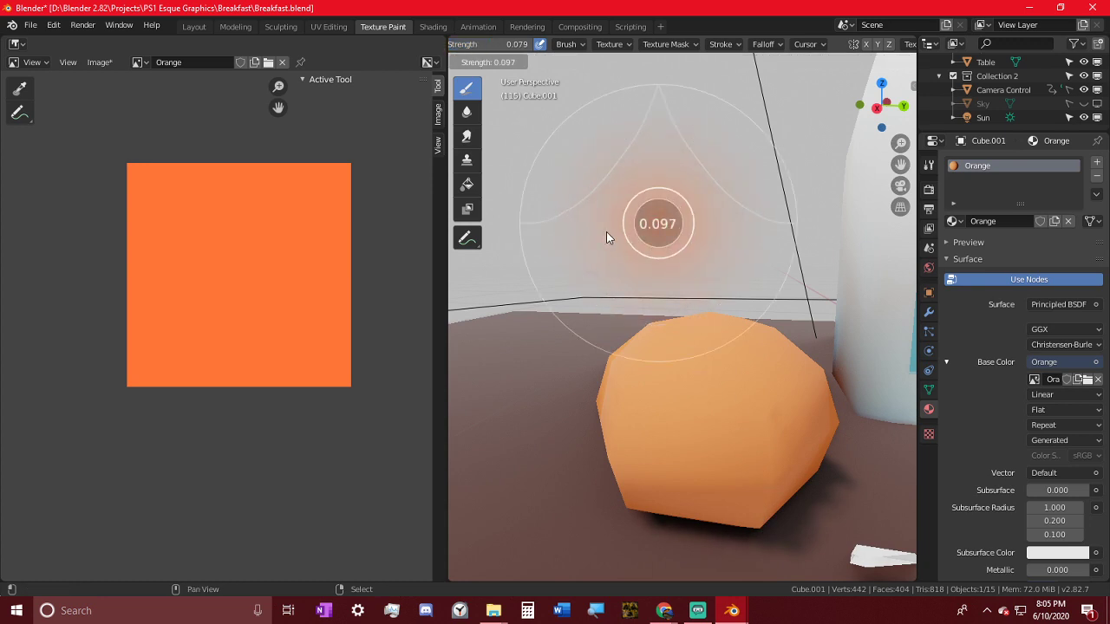
click(607, 232)
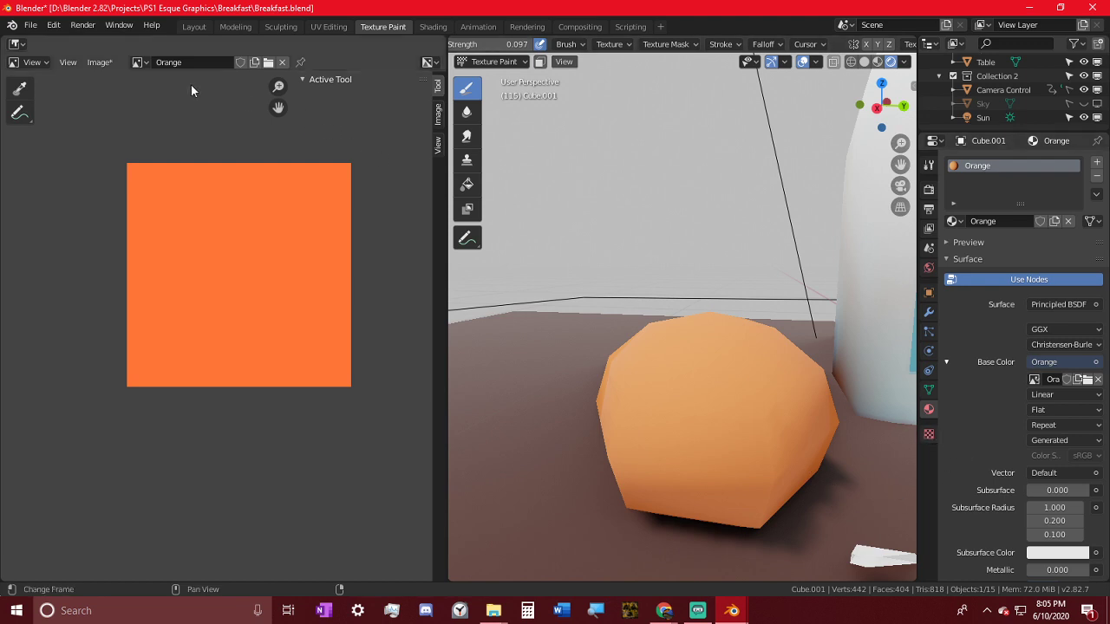
- Add a new texture to the paint brush in the texture properties
click(139, 63)
click(929, 433)
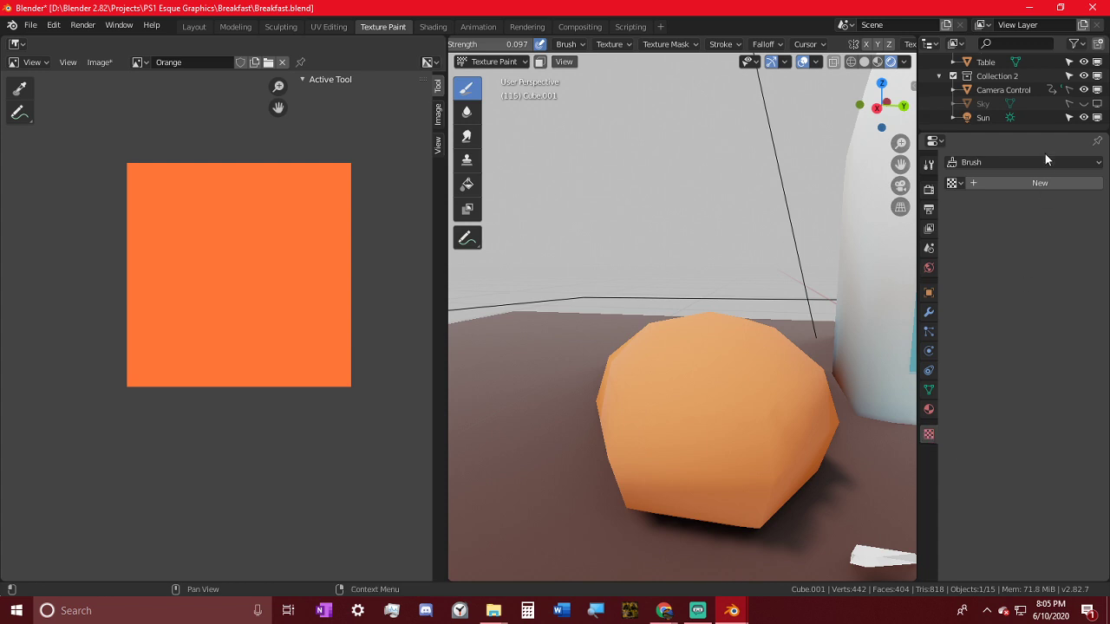
click(1028, 180)
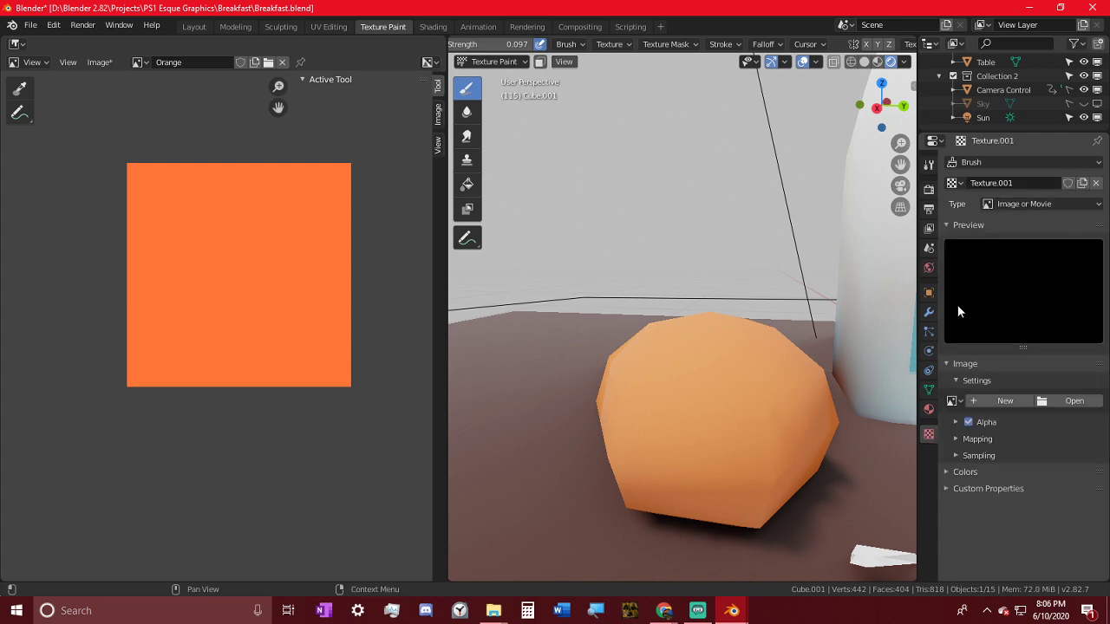
- Start a new image for the brush texture and name it Orange Pips
click(999, 401)
click(1030, 388)
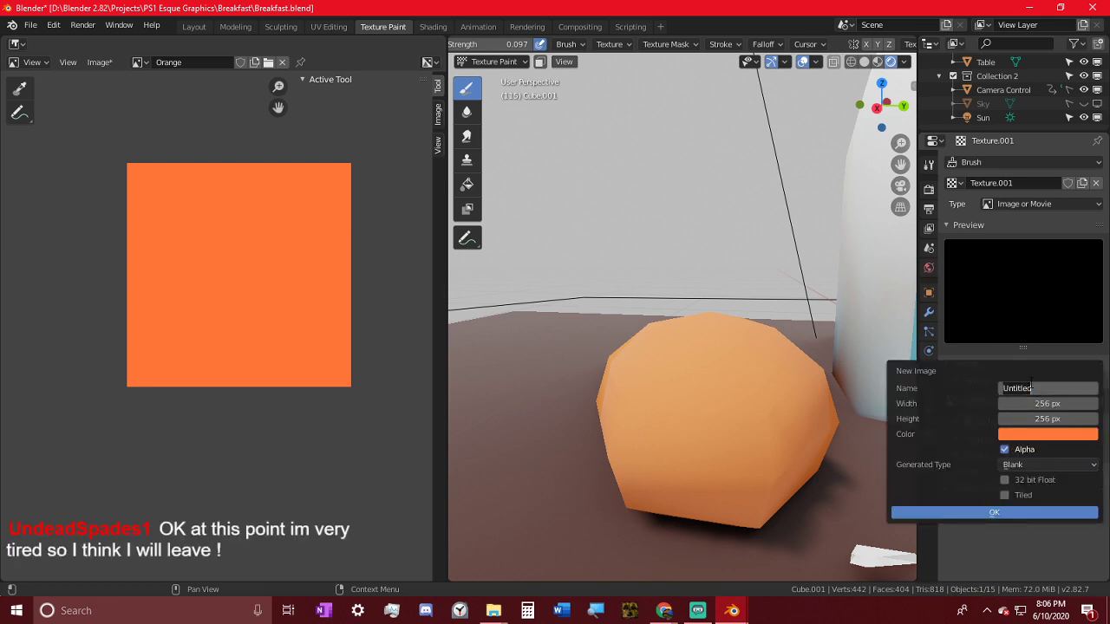
key(BackSpace)
text(orange Pips)
key(Return)
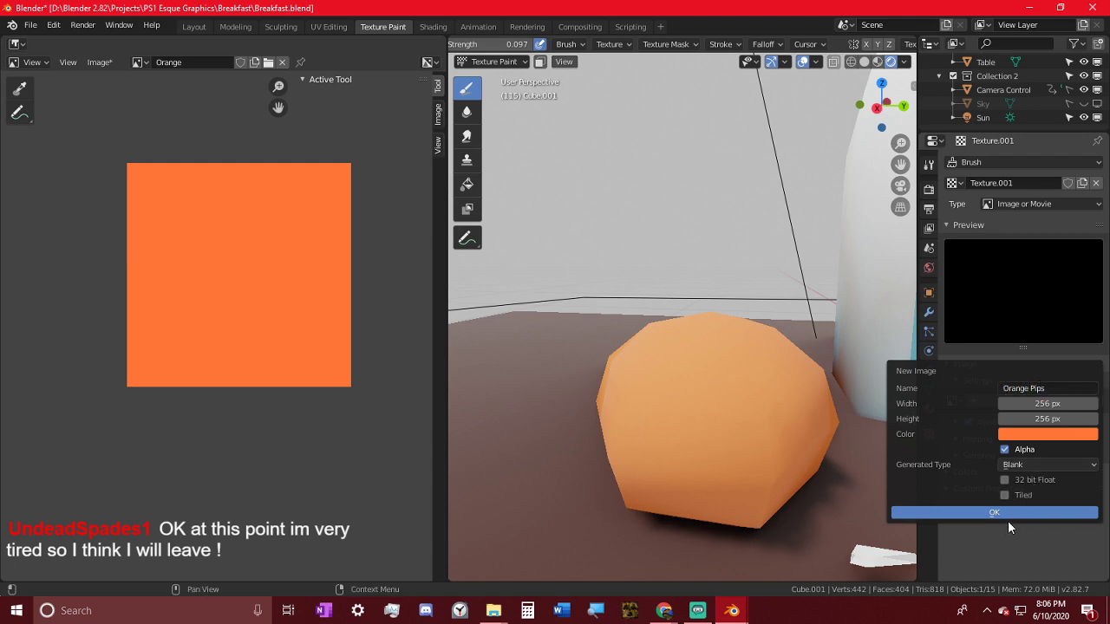
- Create the new image with a width and height of 1024 px and a black fill colour
click(1060, 403)
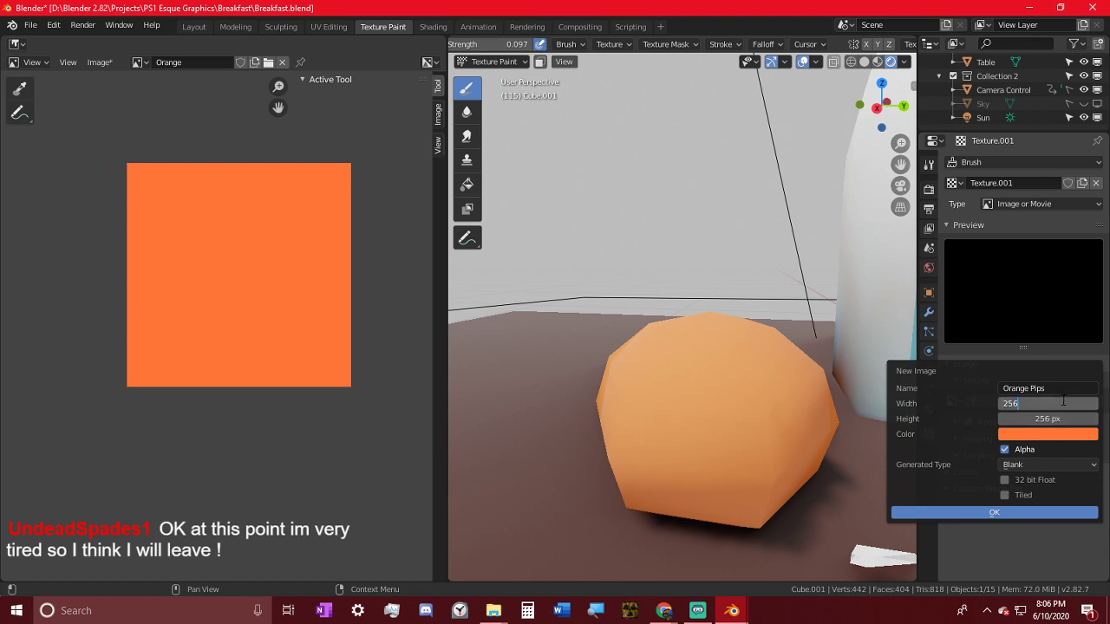
text(*4)
key(Return)
key(ctrl+c)
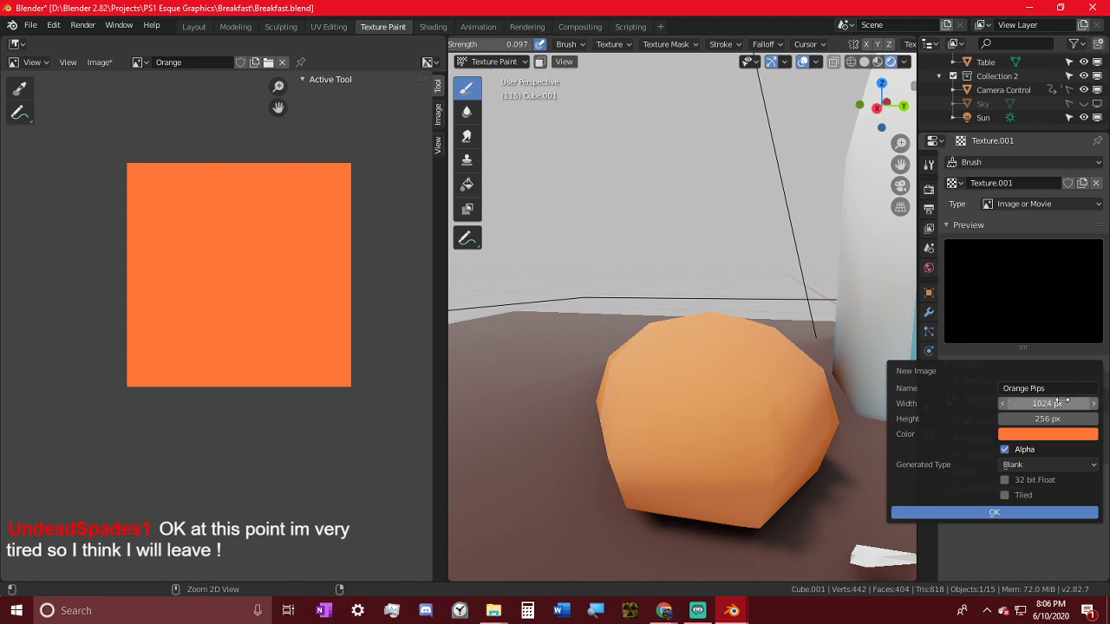
key(ctrl+v)
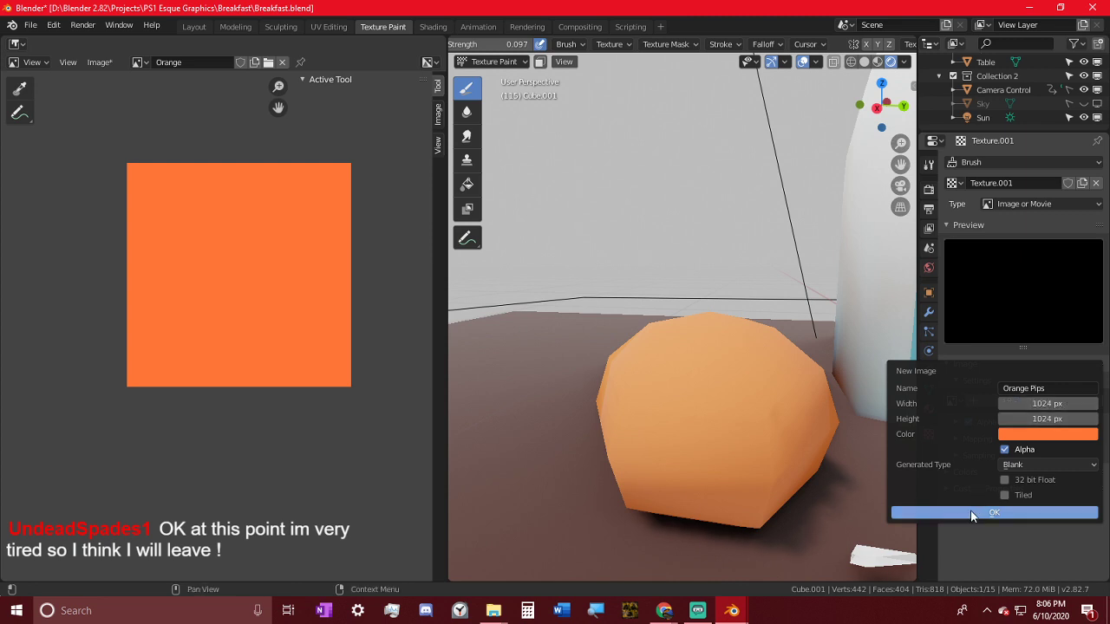
click(1047, 436)
drag(1087, 276, 1088, 339)
click(996, 514)
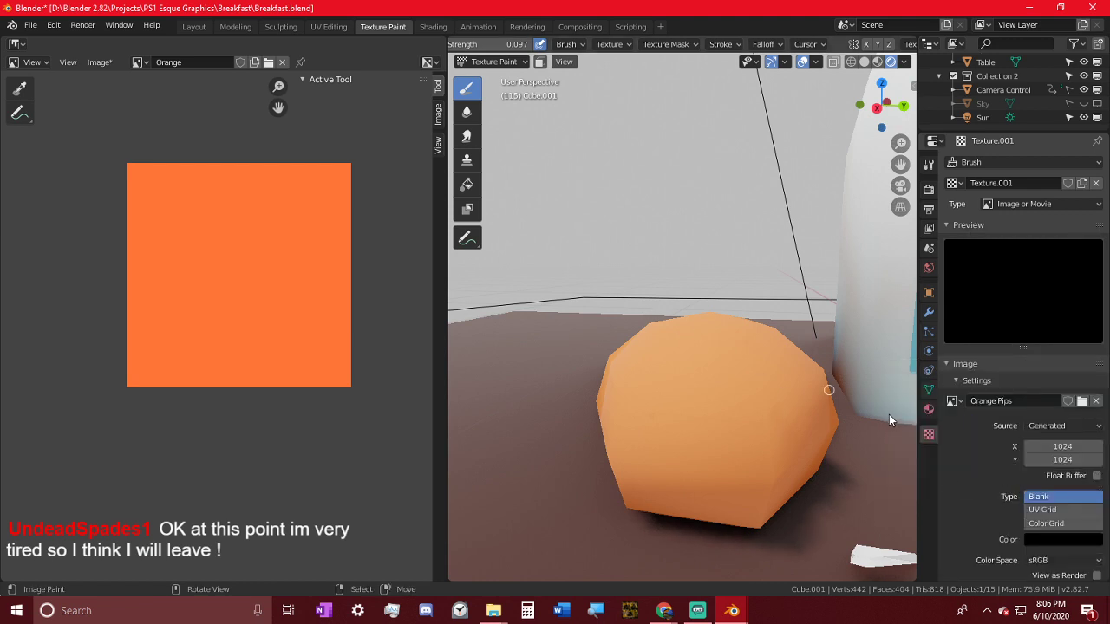
- Display the Orange Pips image in a maximized image editor and switch the editor to Paint mode
click(140, 63)
click(194, 176)
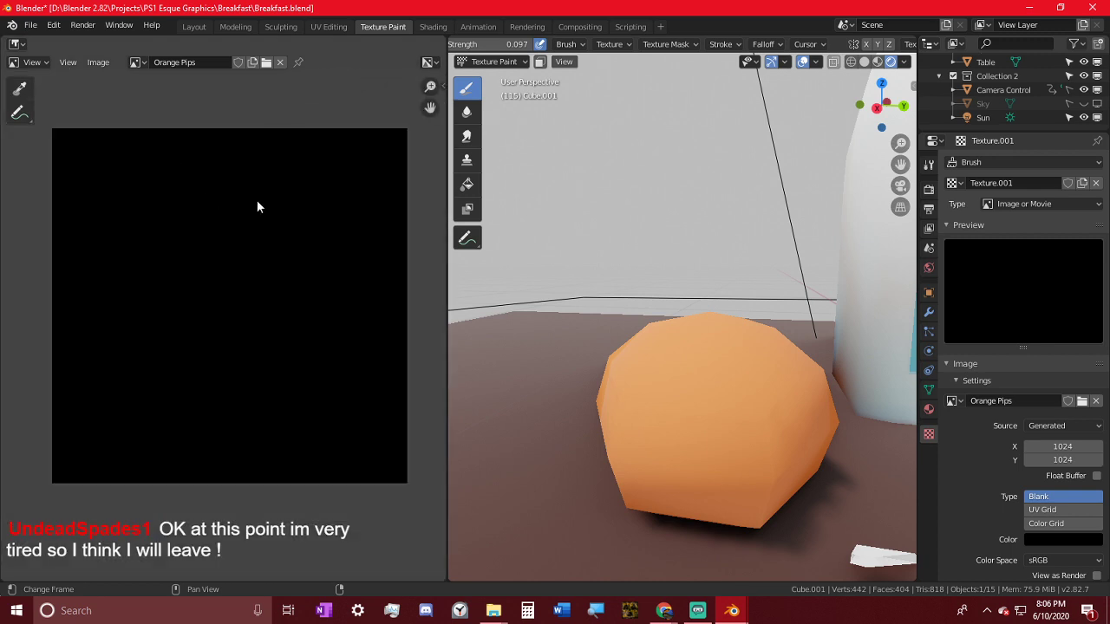
key(ctrl+space)
key(n)
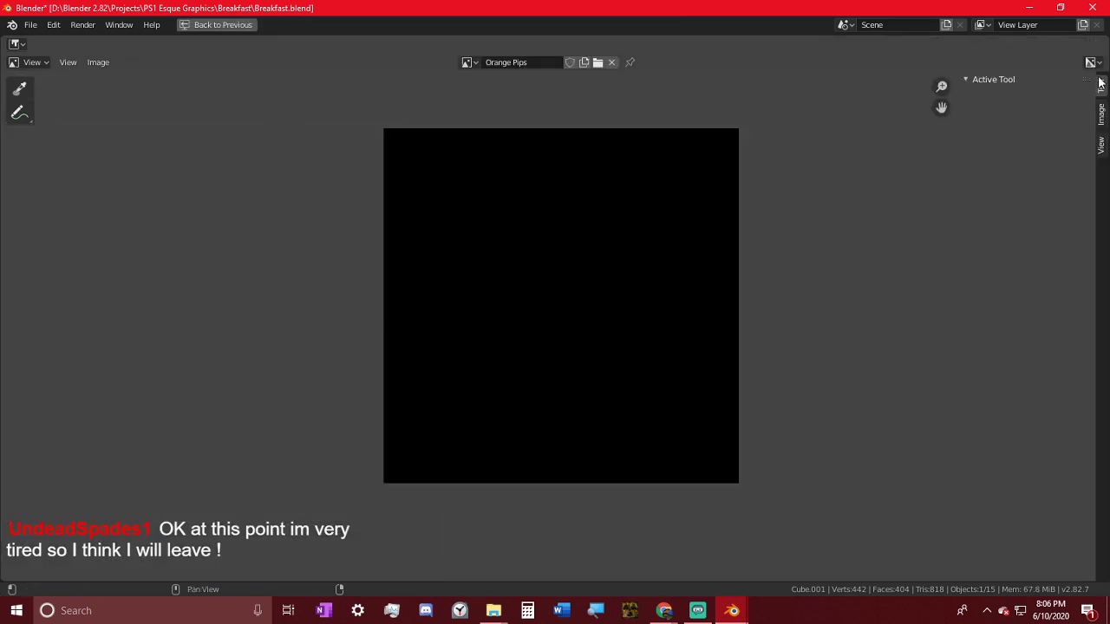
click(31, 62)
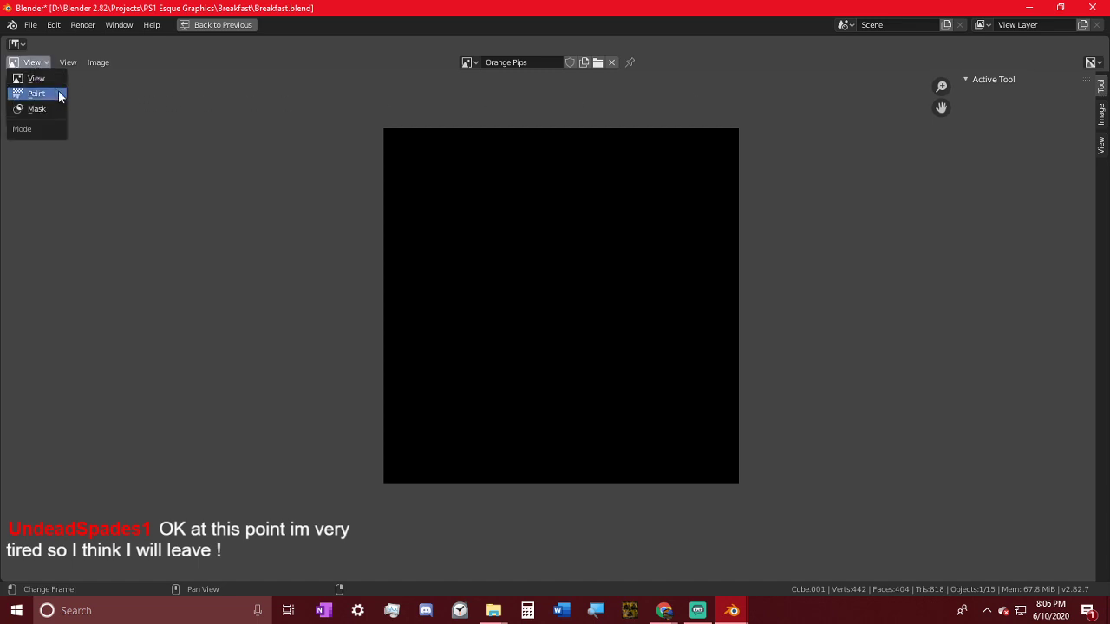
click(59, 92)
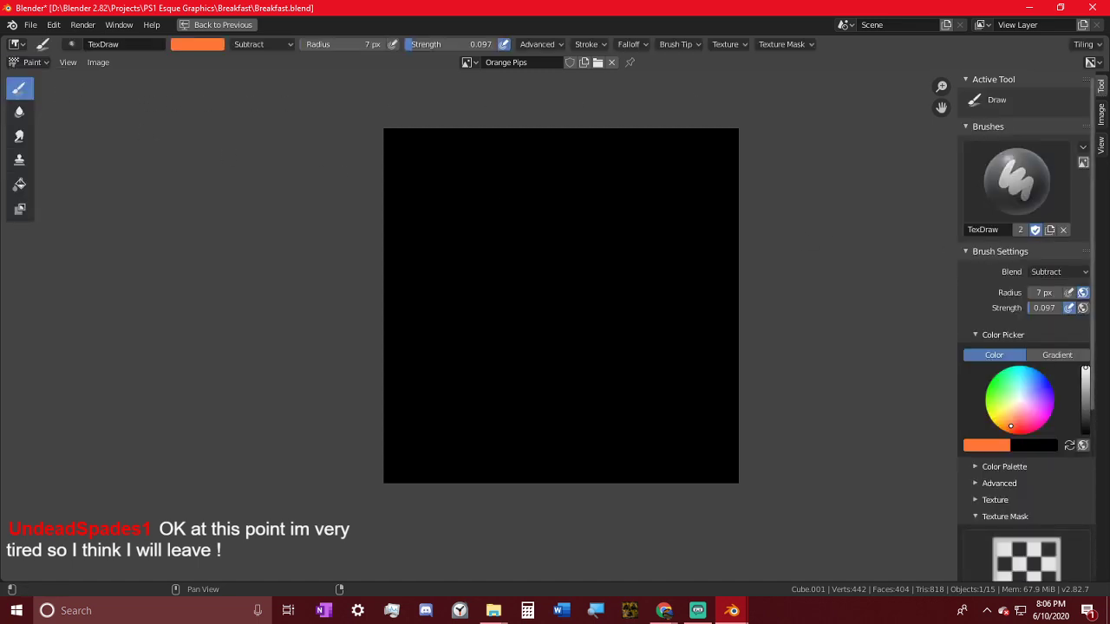
- Set the brush colour to white and the stroke jitter to 2.0000
click(997, 447)
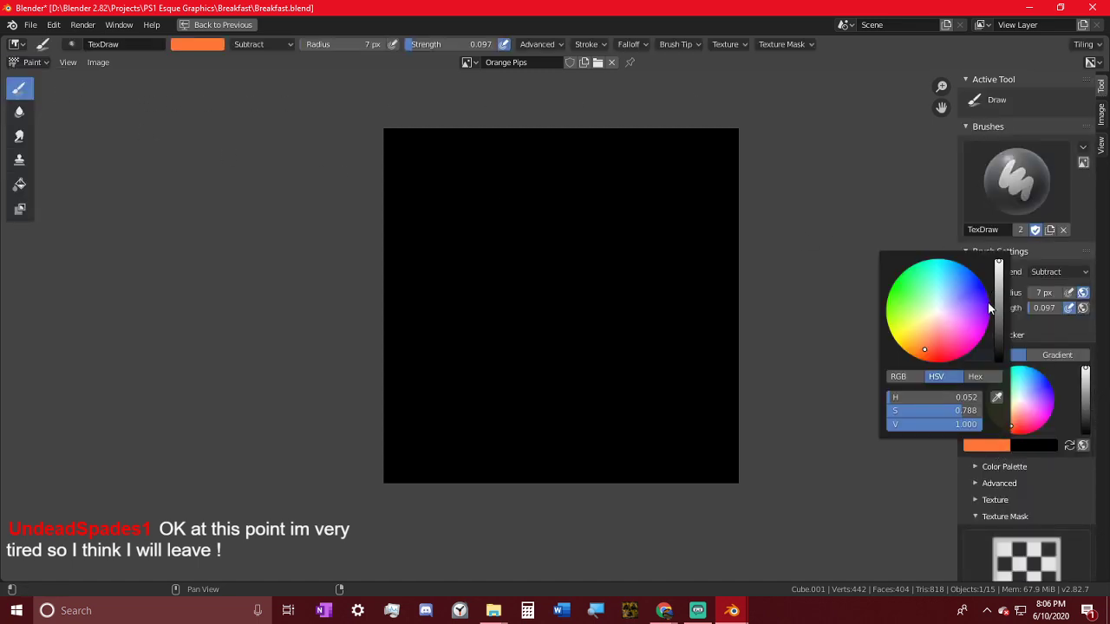
drag(923, 406, 865, 404)
scroll(1041, 451, down, 5)
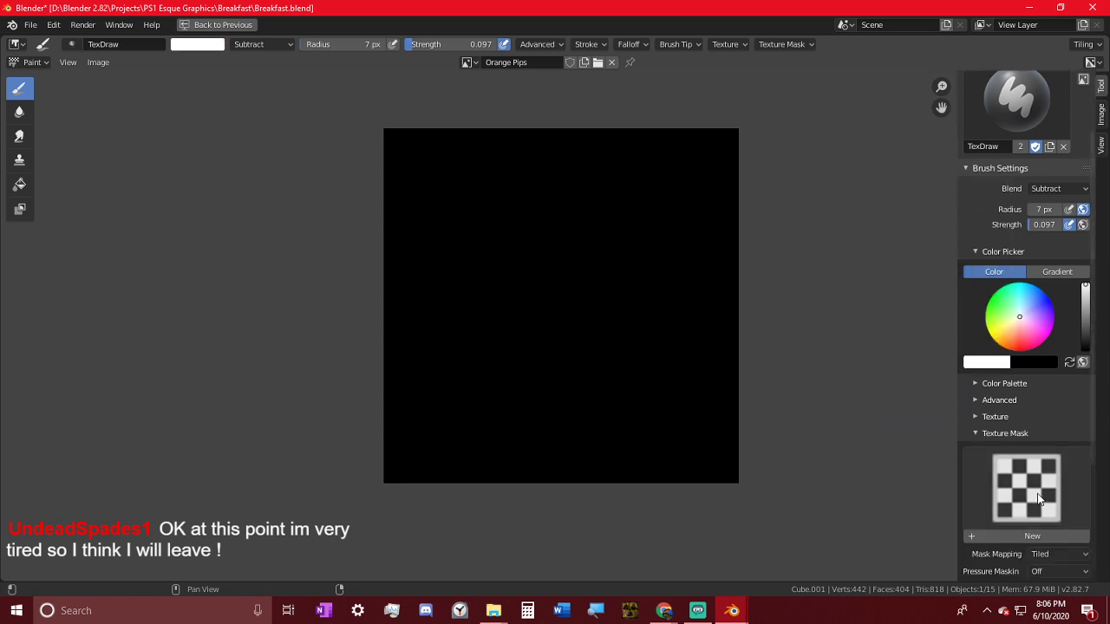
scroll(981, 498, down, 3)
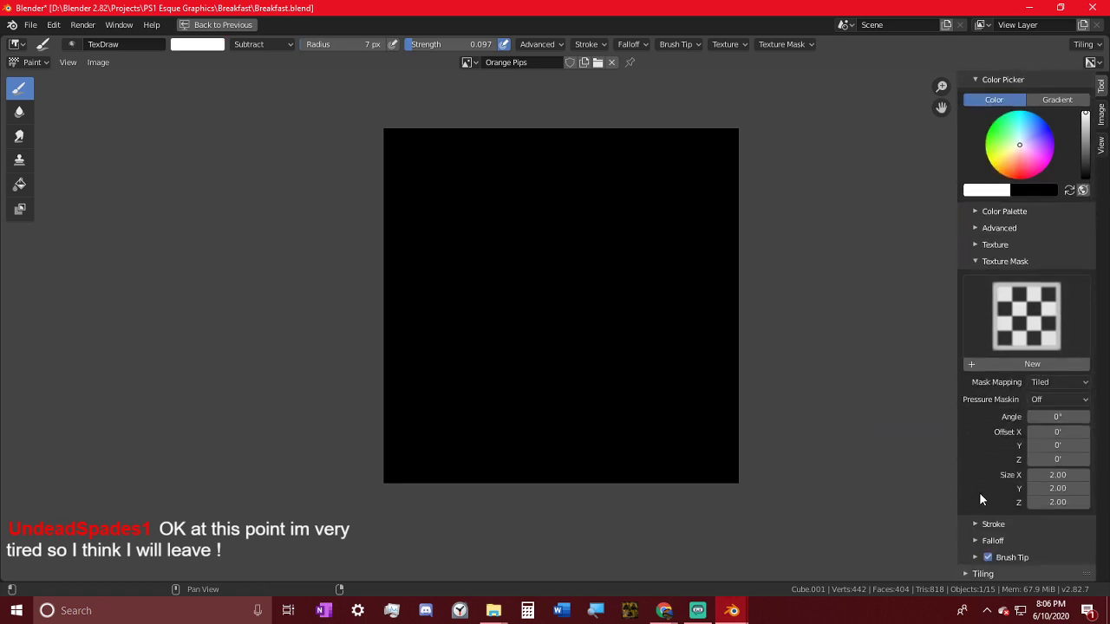
click(990, 525)
scroll(987, 502, down, 4)
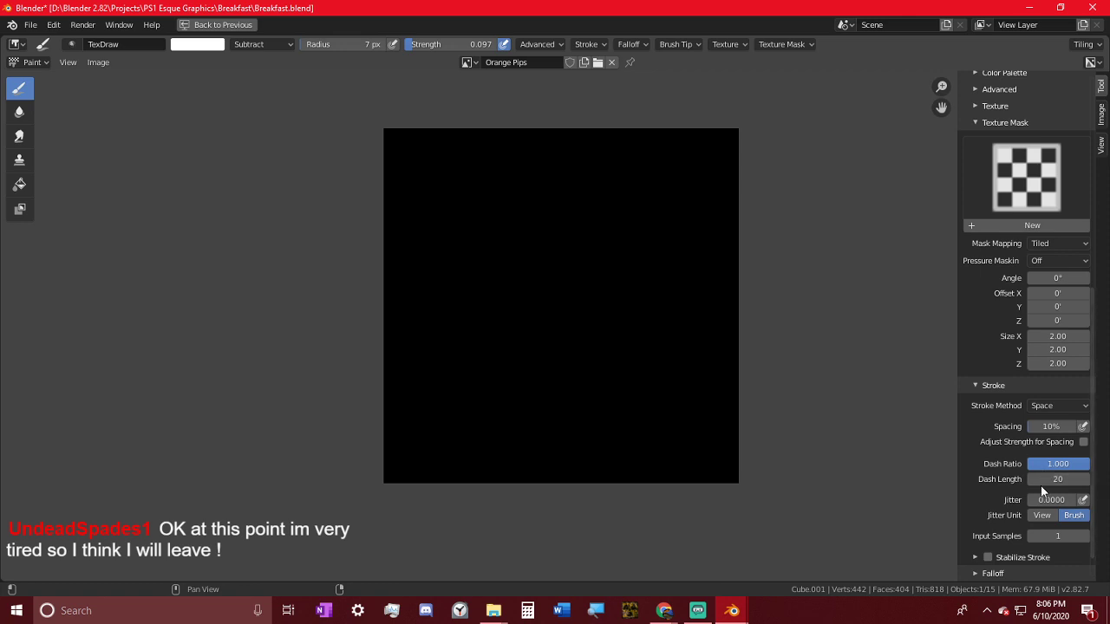
drag(1040, 494, 1084, 500)
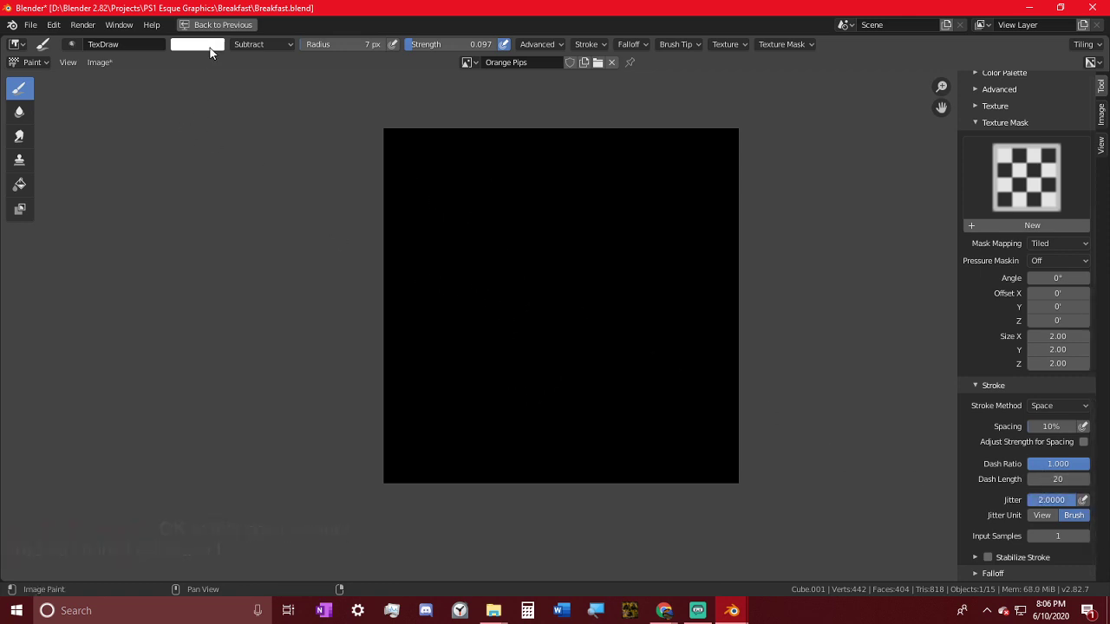
- Set the brush's blending mode to Mix and its strength to 1.000
click(256, 44)
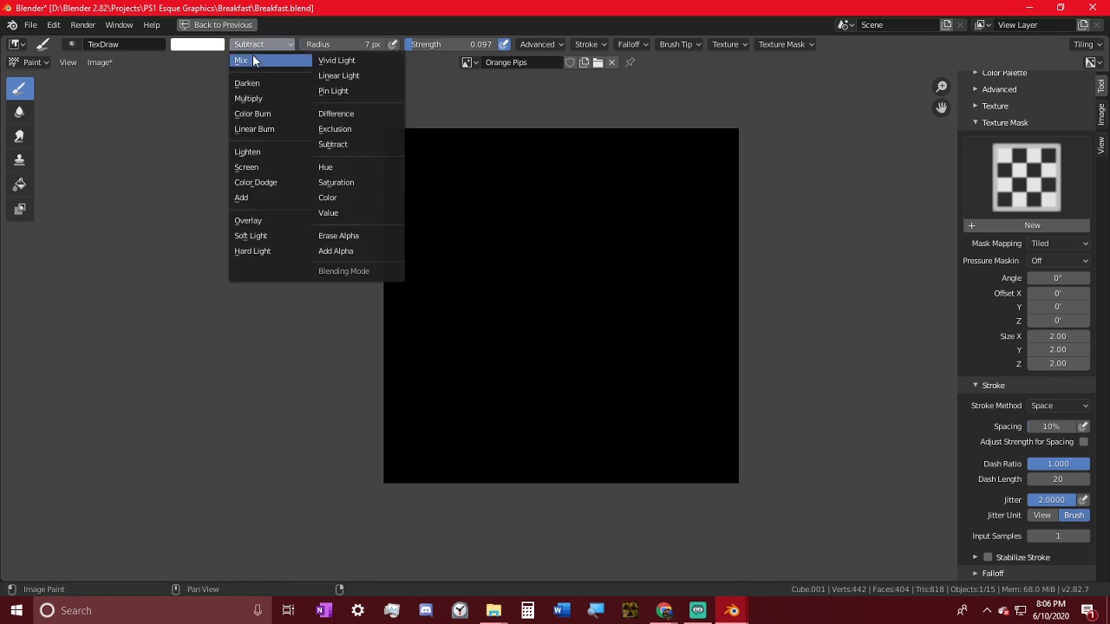
click(251, 61)
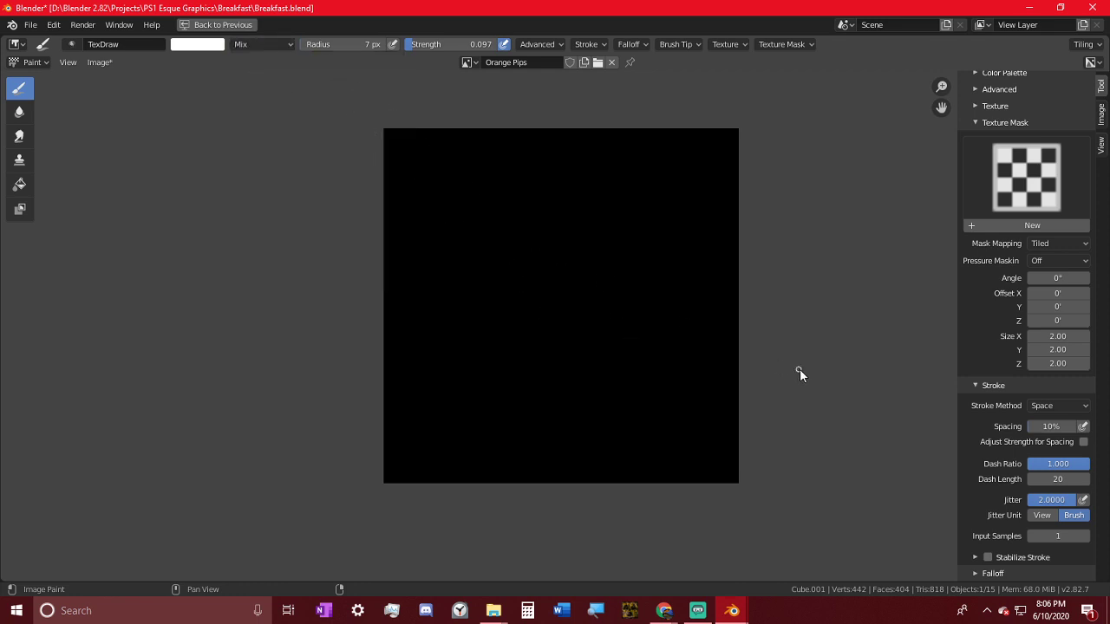
key(shift+f)
click(842, 351)
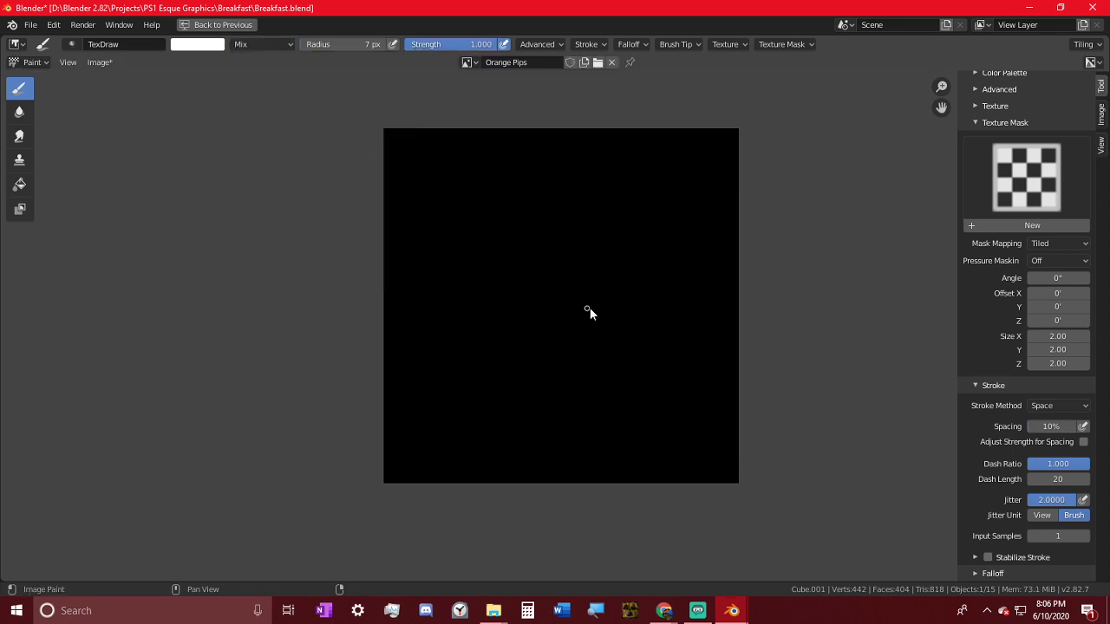
- Expand the brush's Texture settings and try a wavy jittered stroke down the middle of the Orange Pips image
middle_drag(667, 284, 616, 291)
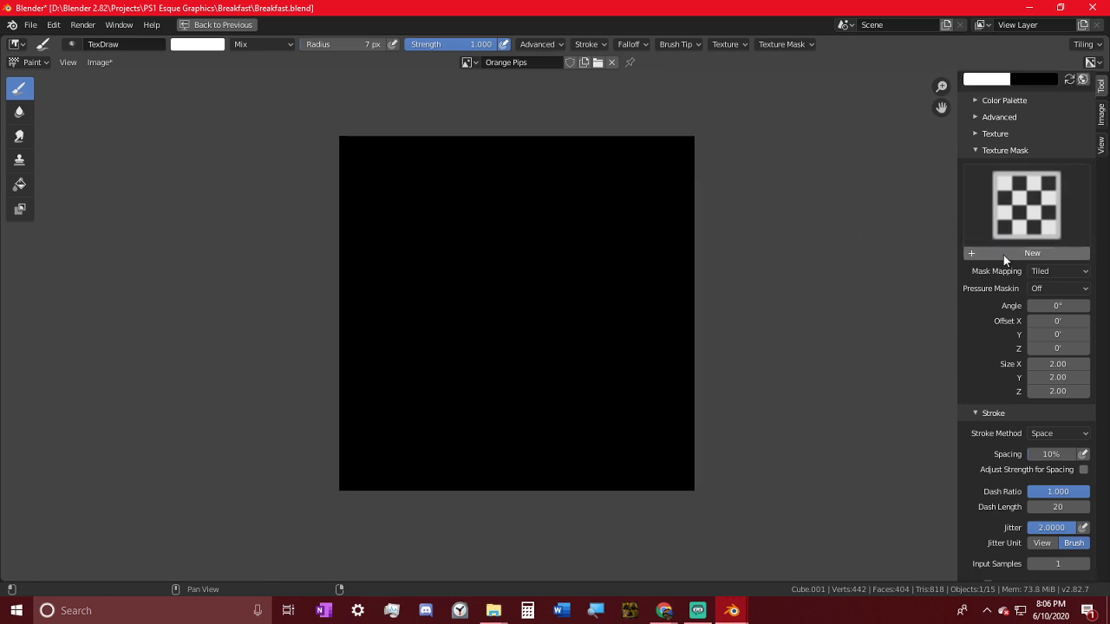
scroll(1003, 254, up, 4)
scroll(1000, 259, down, 2)
click(993, 189)
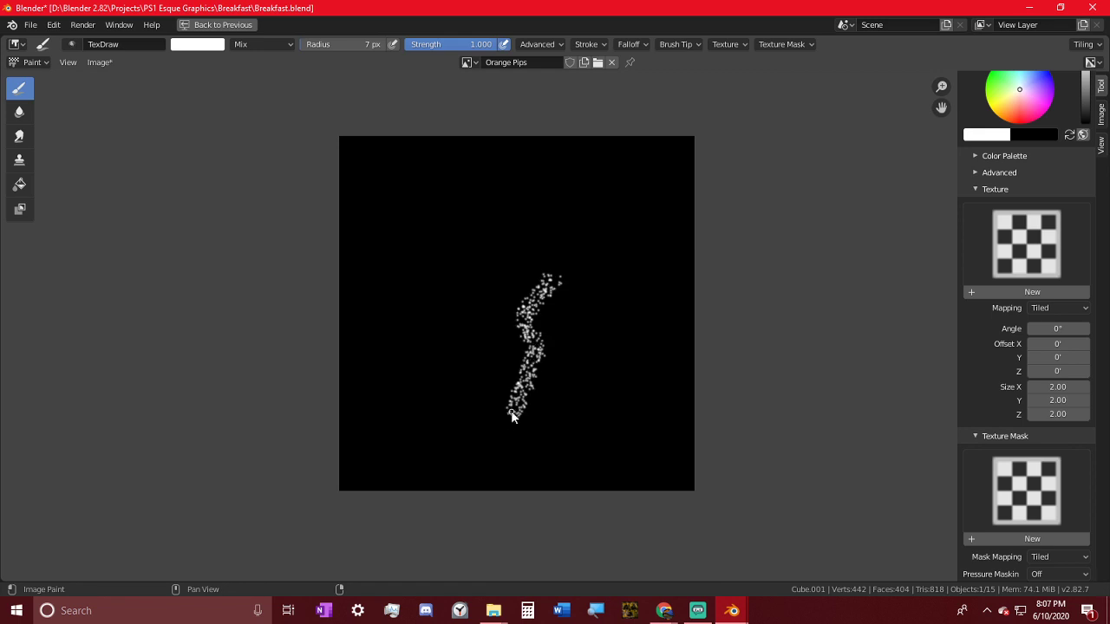
key(ctrl+z)
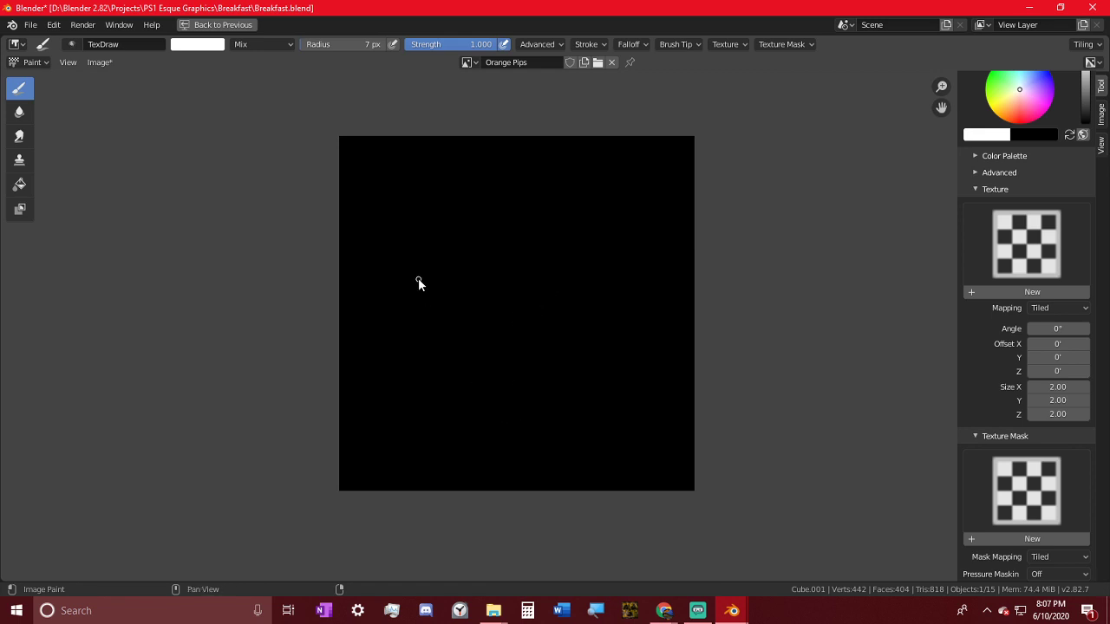
- Switch the jitter unit to View, raise the jitter to 1903 px, and scatter white dots across the whole Orange Pips image
middle_drag(972, 437, 905, 66)
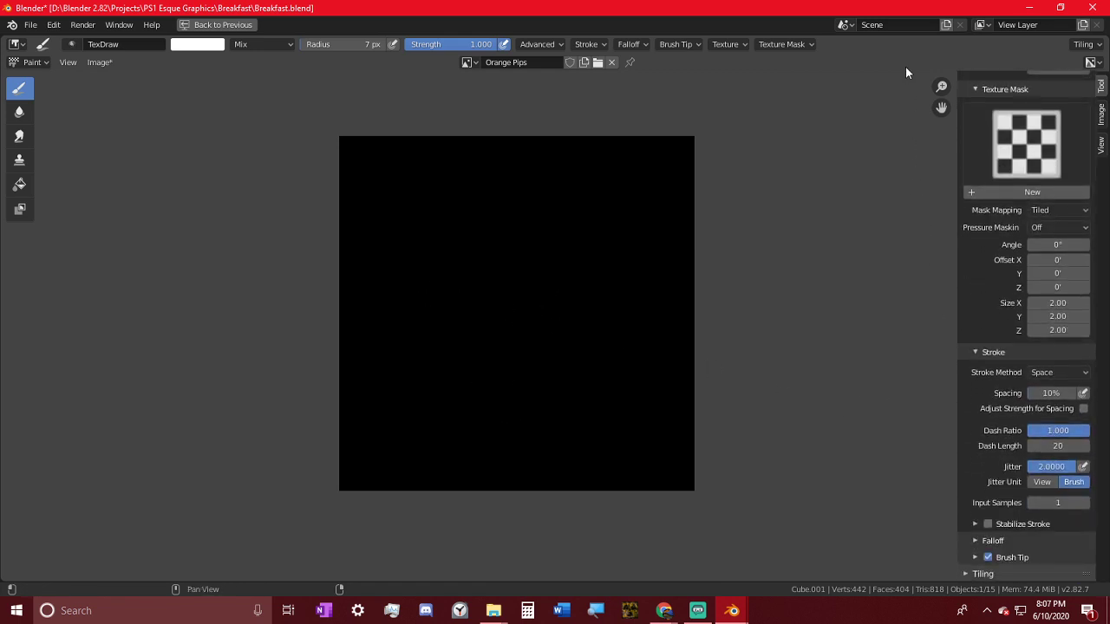
click(1051, 483)
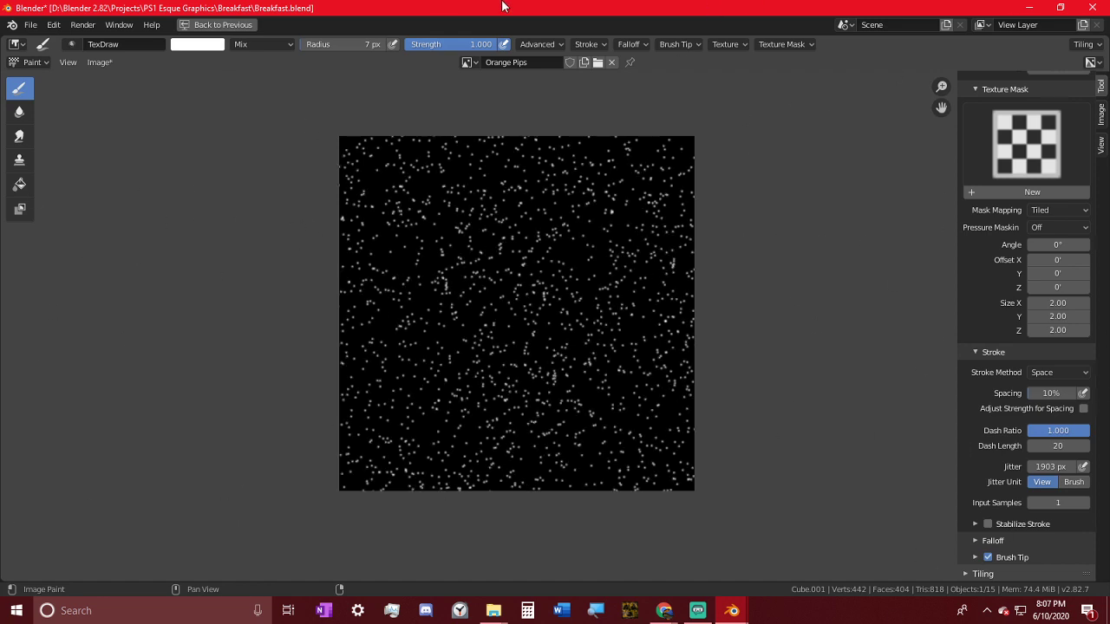
scroll(442, 349, up, 6)
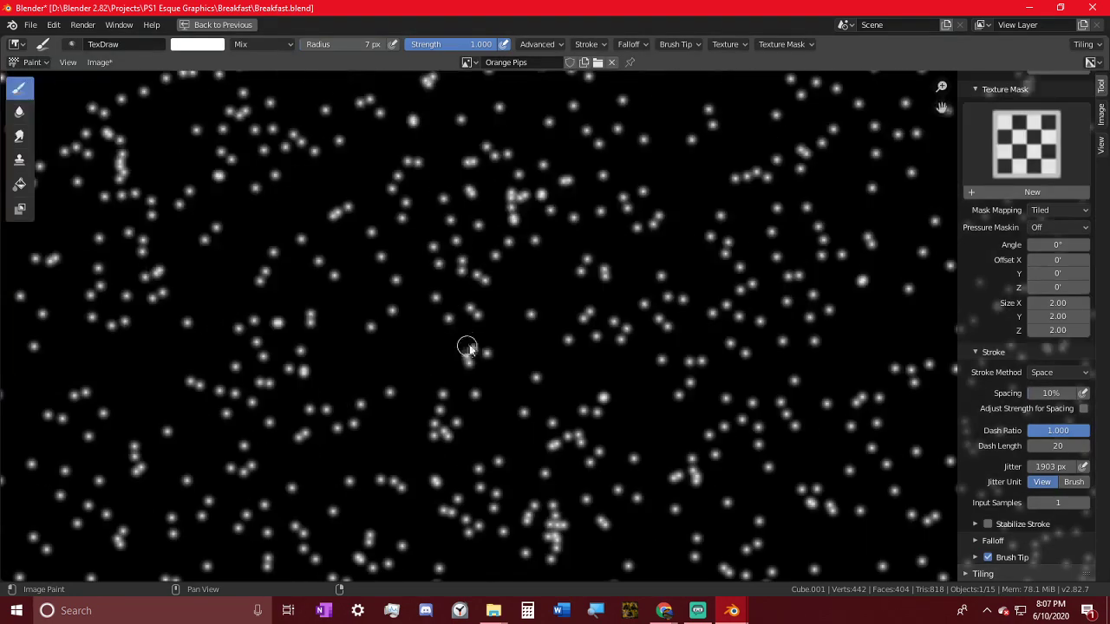
- Assign Texture.001, which holds the Orange Pips image, as both the brush's texture and its texture mask
scroll(421, 357, down, 5)
scroll(421, 360, up, 5)
scroll(411, 372, down, 6)
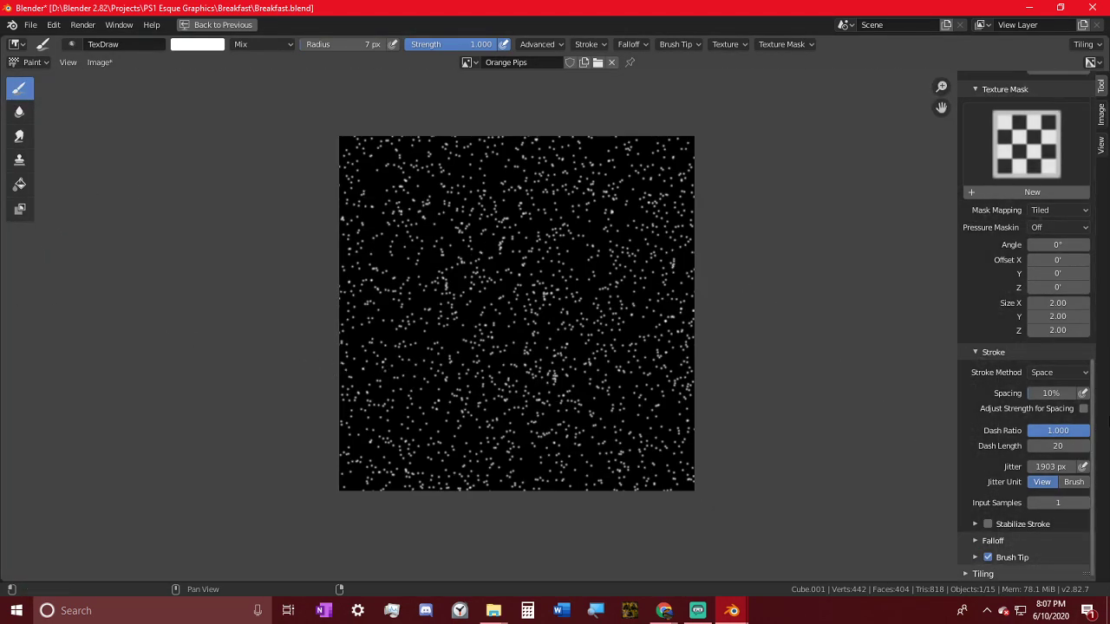
scroll(1058, 179, up, 7)
click(1071, 181)
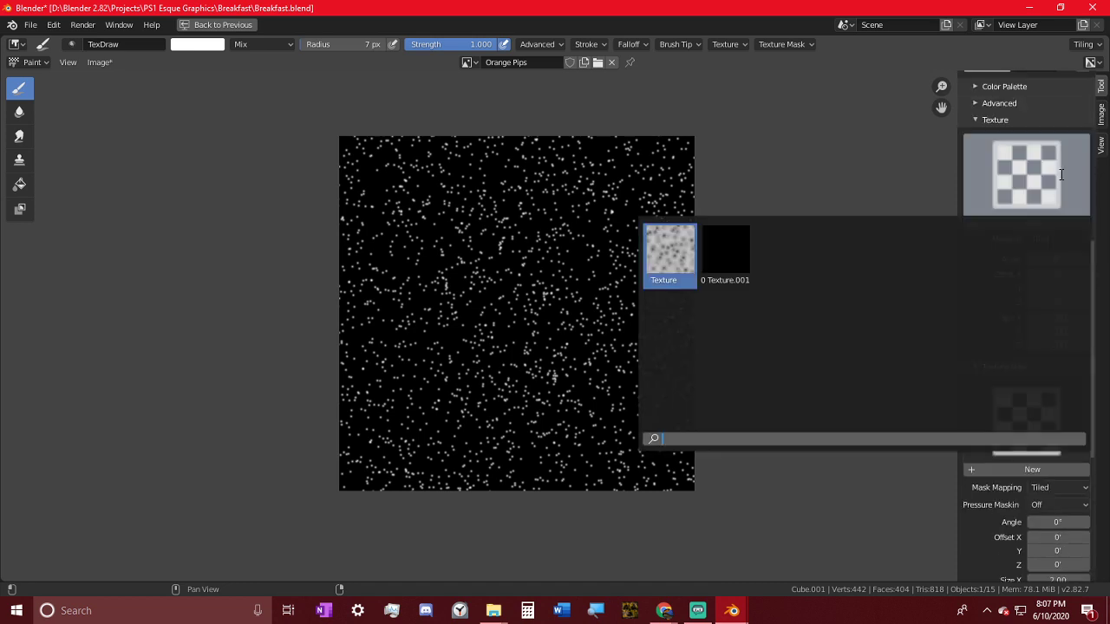
click(726, 251)
scroll(1040, 399, down, 3)
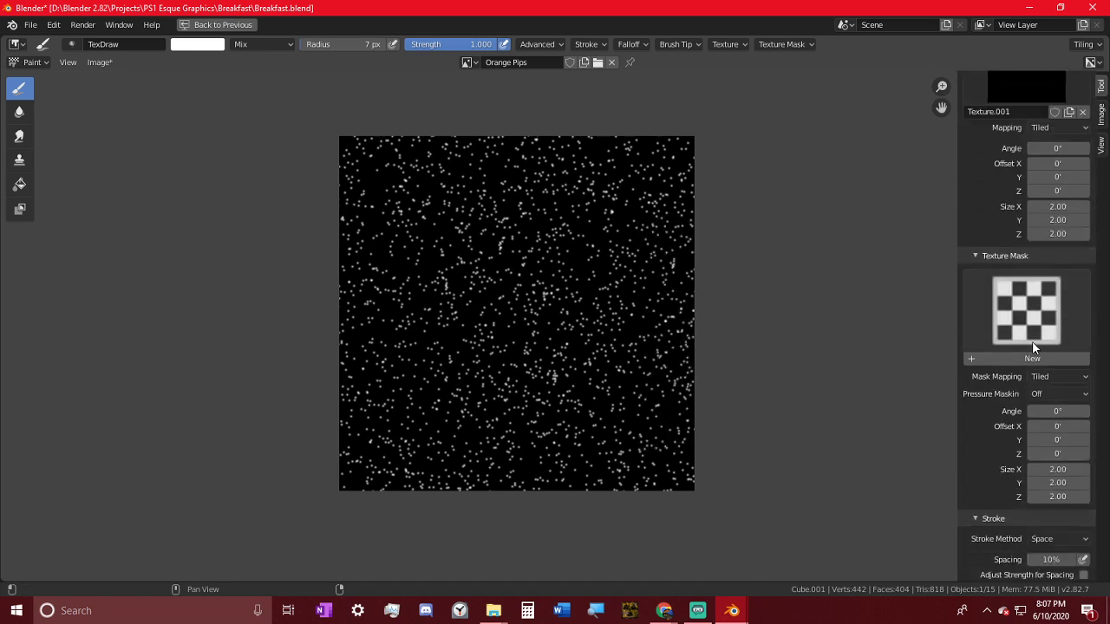
click(1032, 339)
click(726, 387)
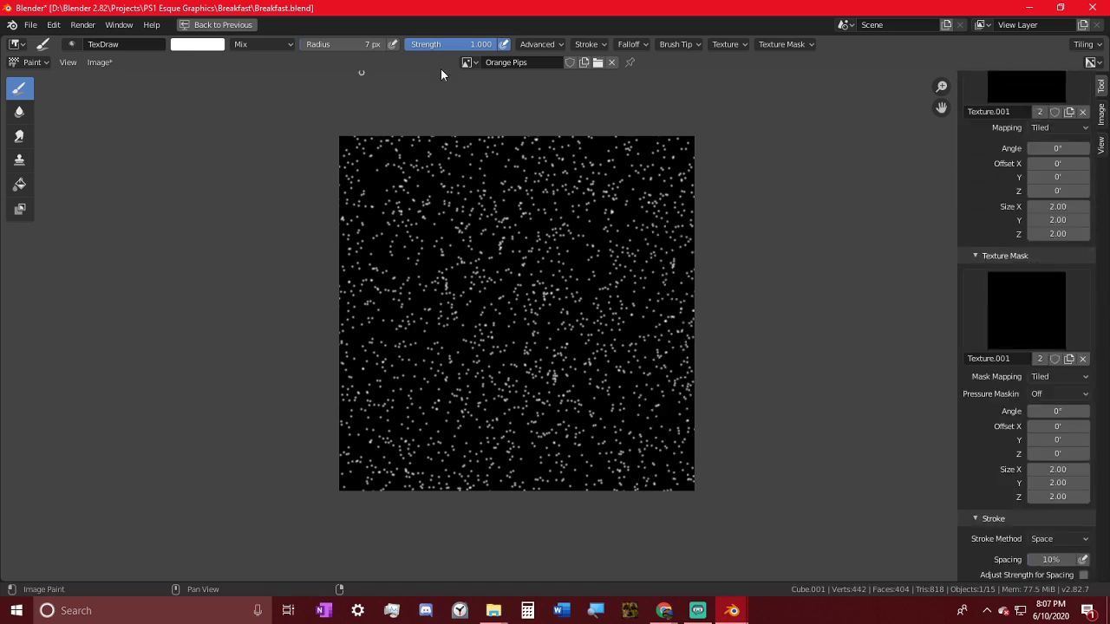
- Restore the split image and 3D view layout and set the brush's blending mode to Subtract
click(223, 25)
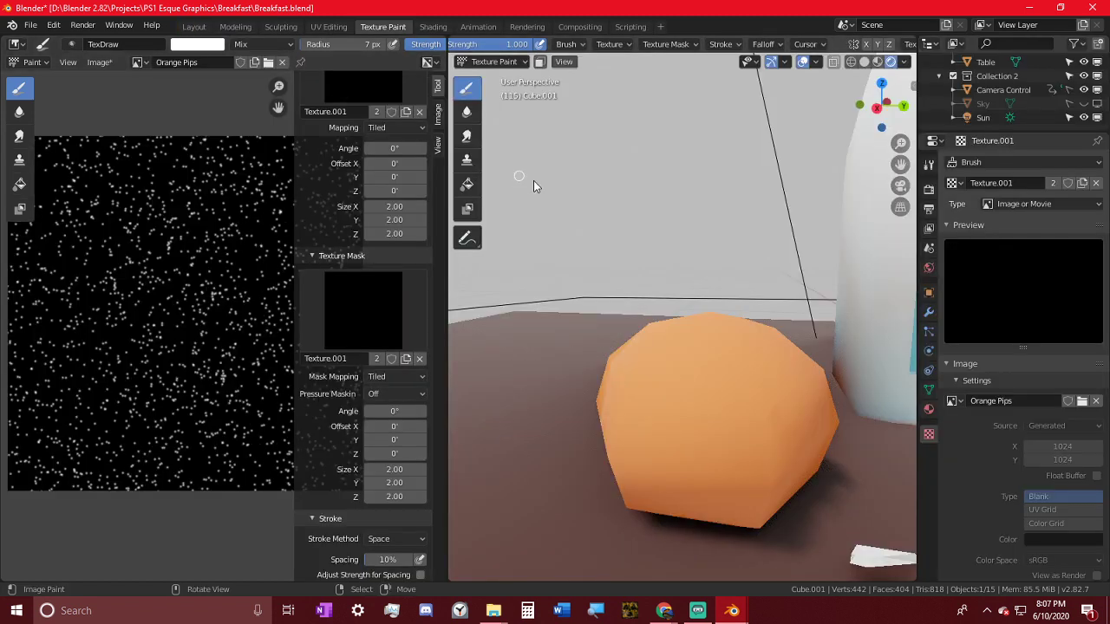
middle_drag(681, 351, 707, 401)
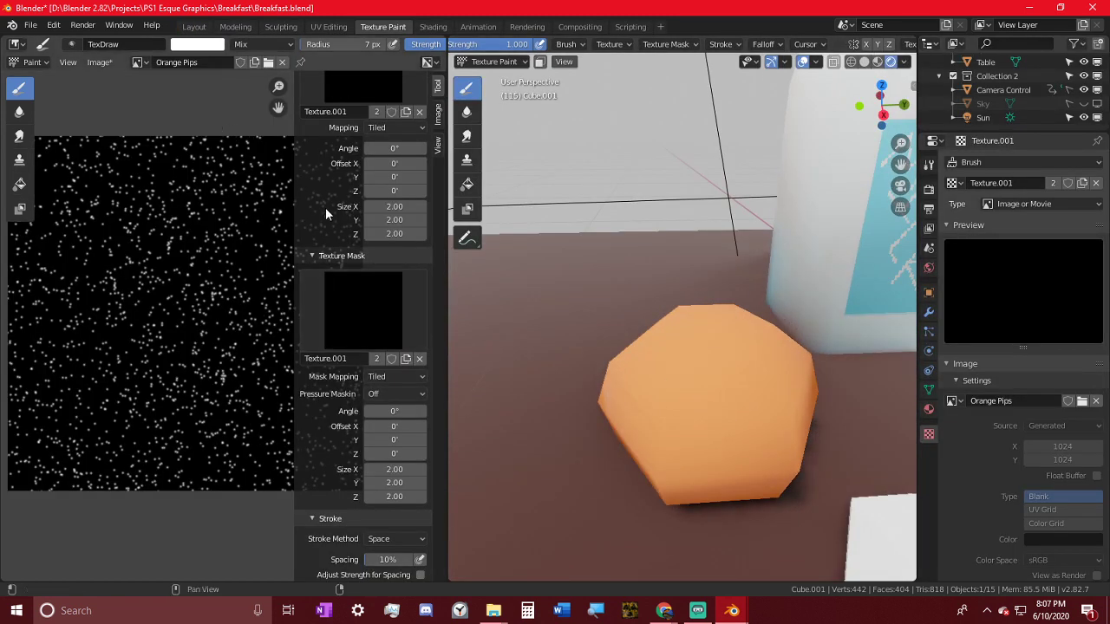
scroll(325, 208, up, 8)
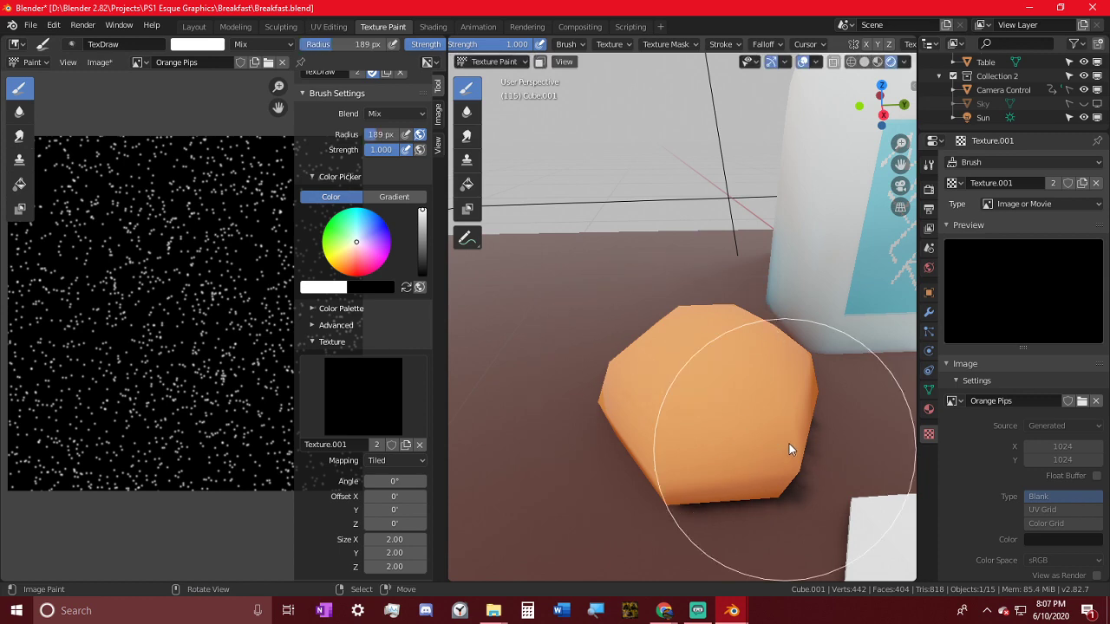
scroll(364, 247, up, 3)
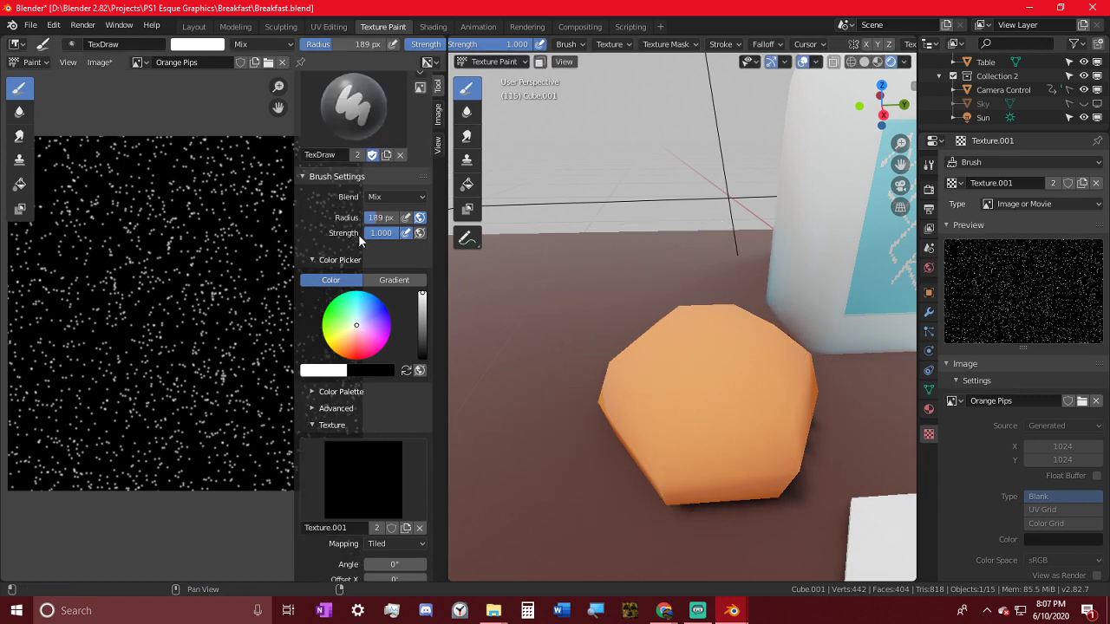
scroll(358, 234, up, 3)
click(386, 272)
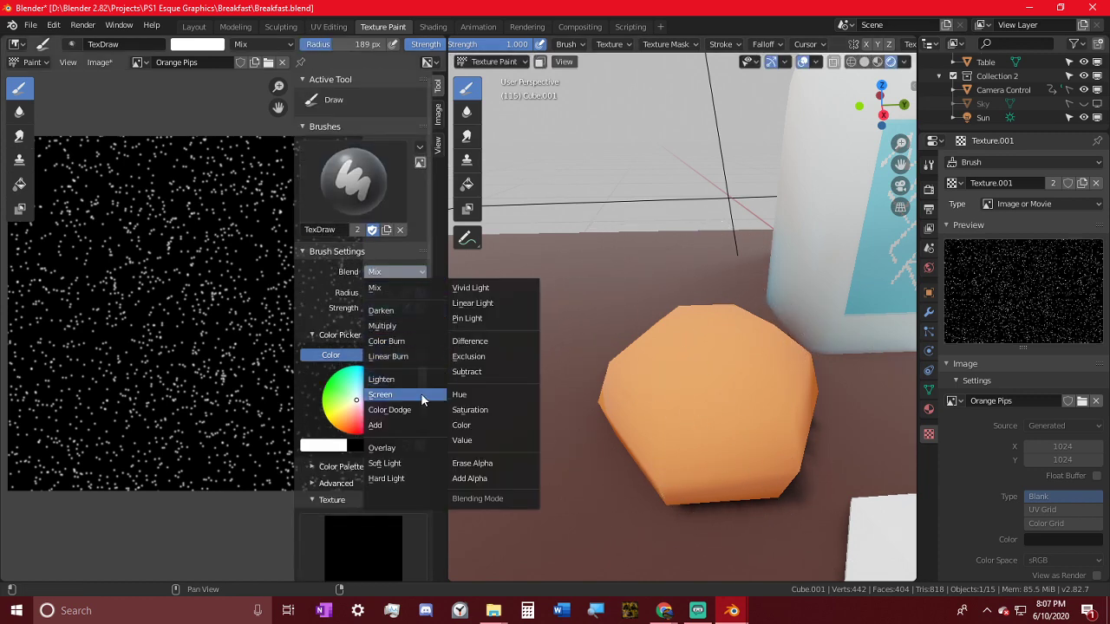
click(466, 371)
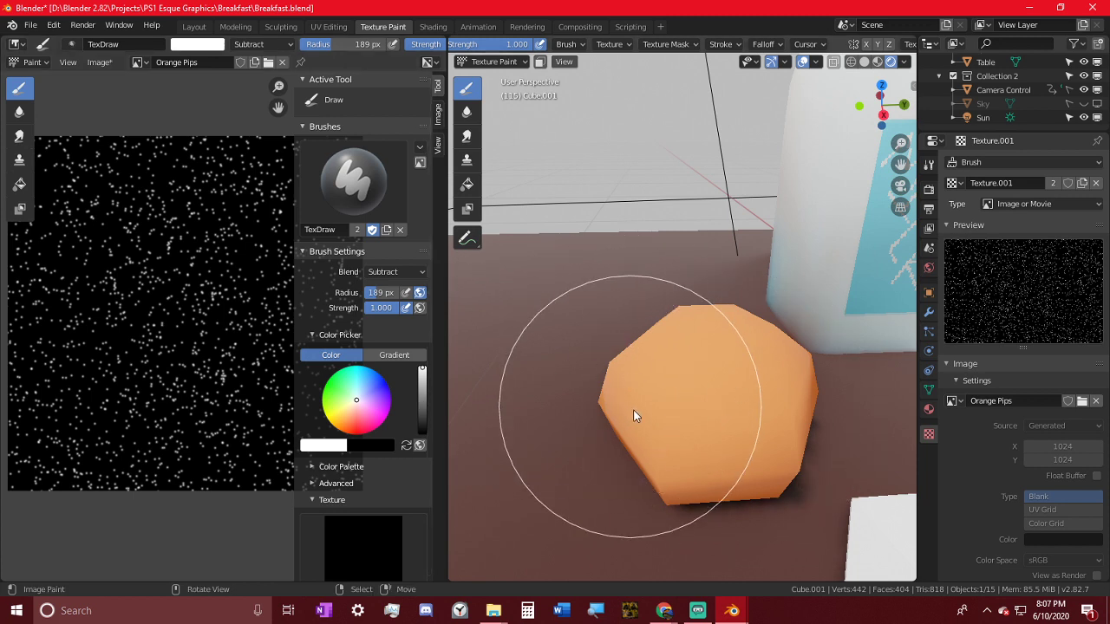
- Enlarge the brush radius to 500 px and paint out all the white dots on the Orange Pips image
key(shift+f)
click(790, 438)
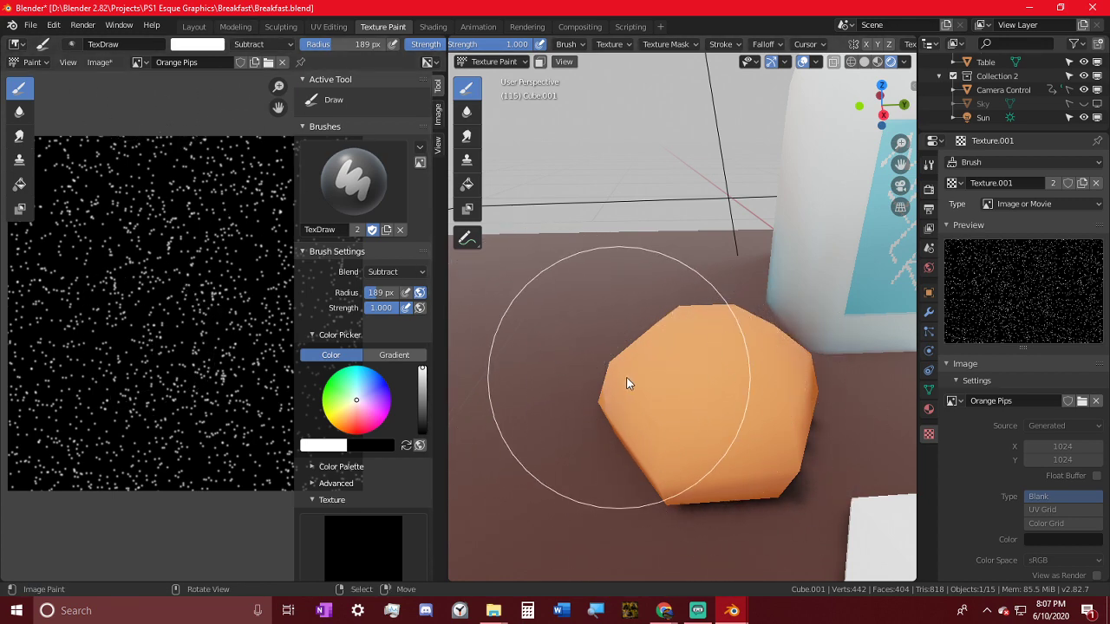
key(f)
click(926, 425)
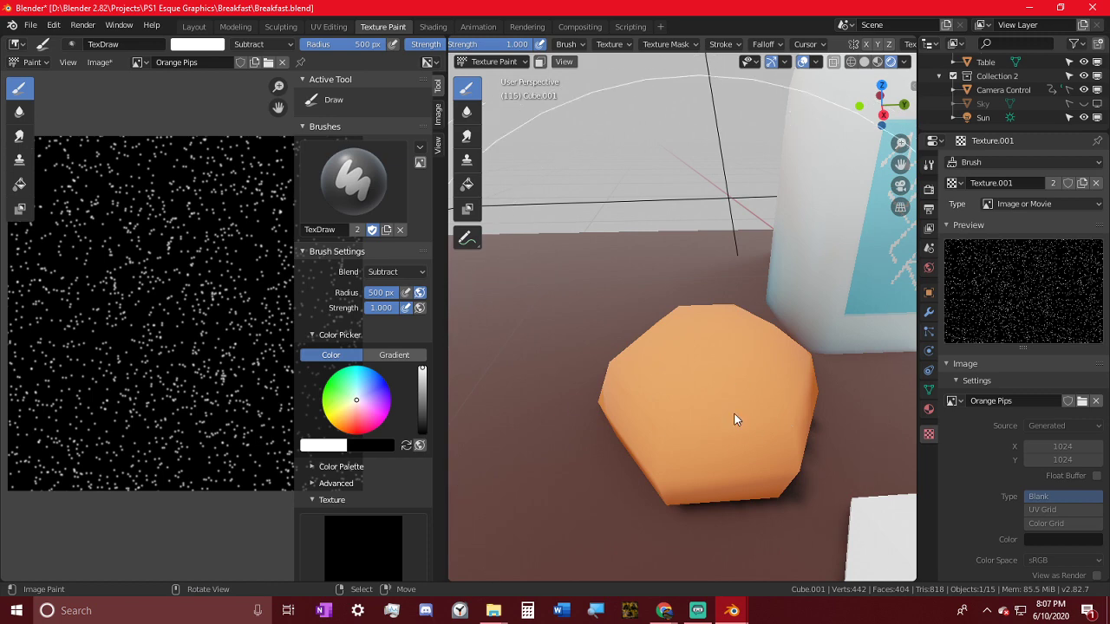
mouse_move(736, 416)
middle_down()
mouse_move(684, 407)
mouse_move(757, 349)
middle_up()
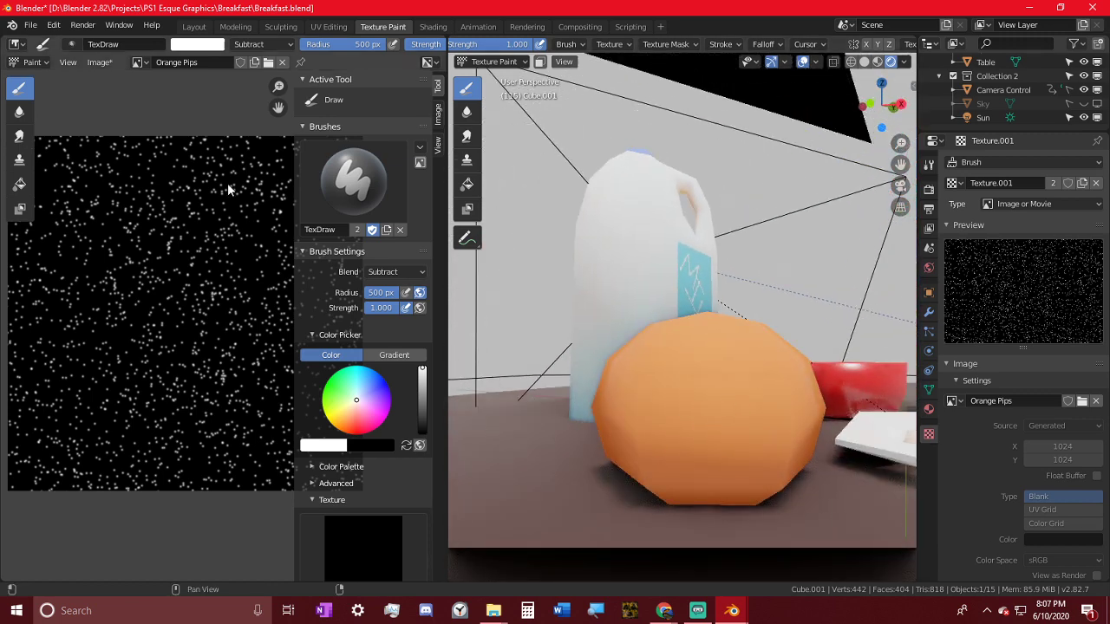
click(99, 62)
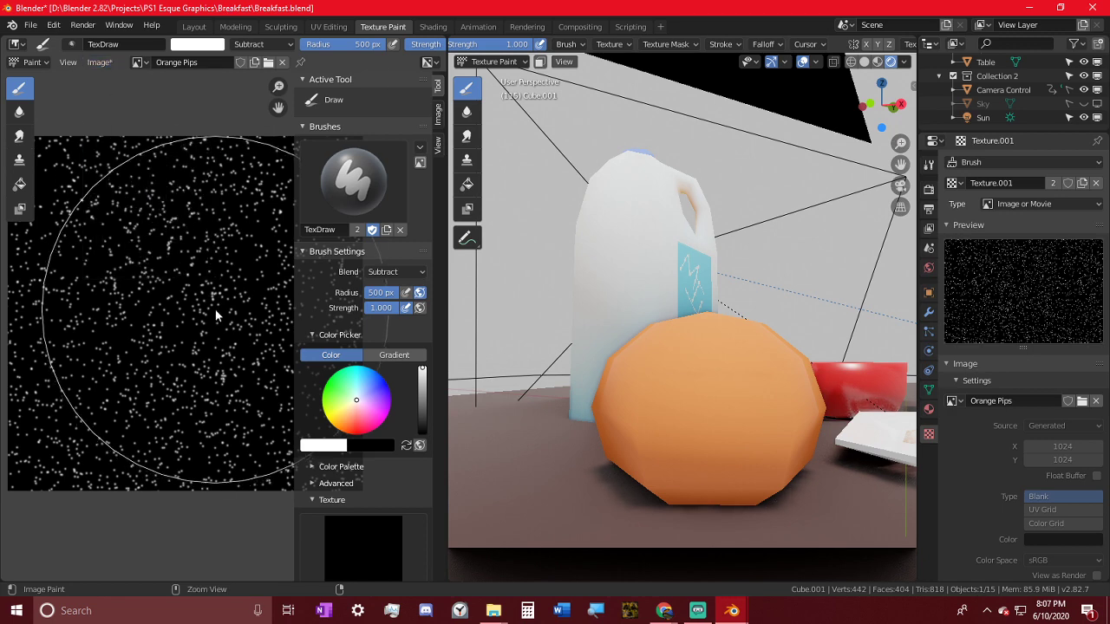
drag(218, 317, 205, 260)
- Reduce the brush radius to 11 px and set its blending mode back to Mix
key(f)
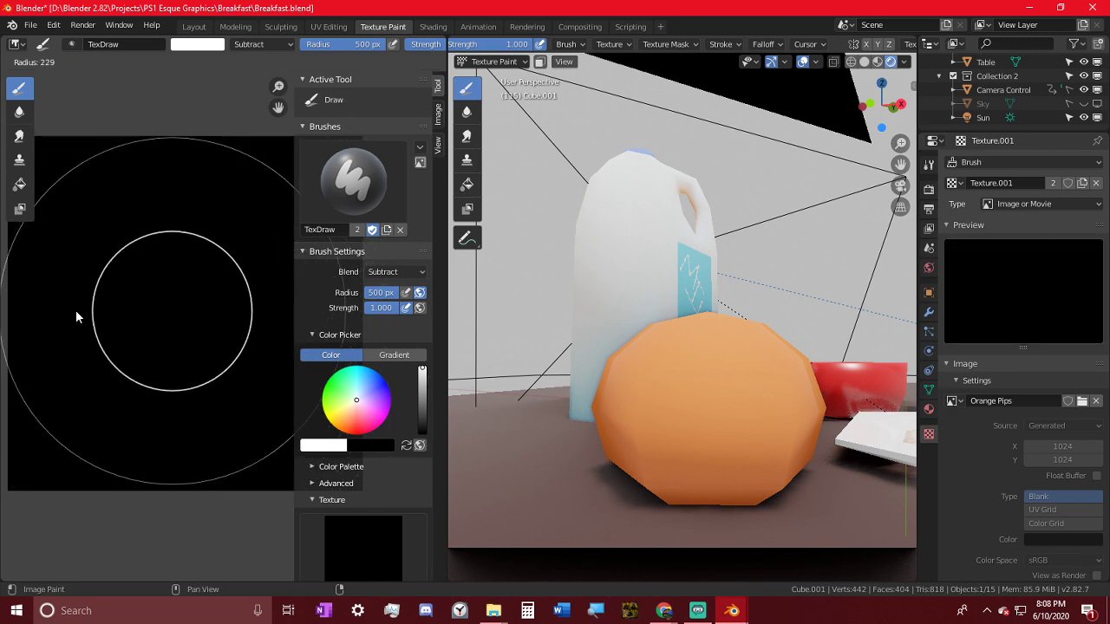
click(3, 327)
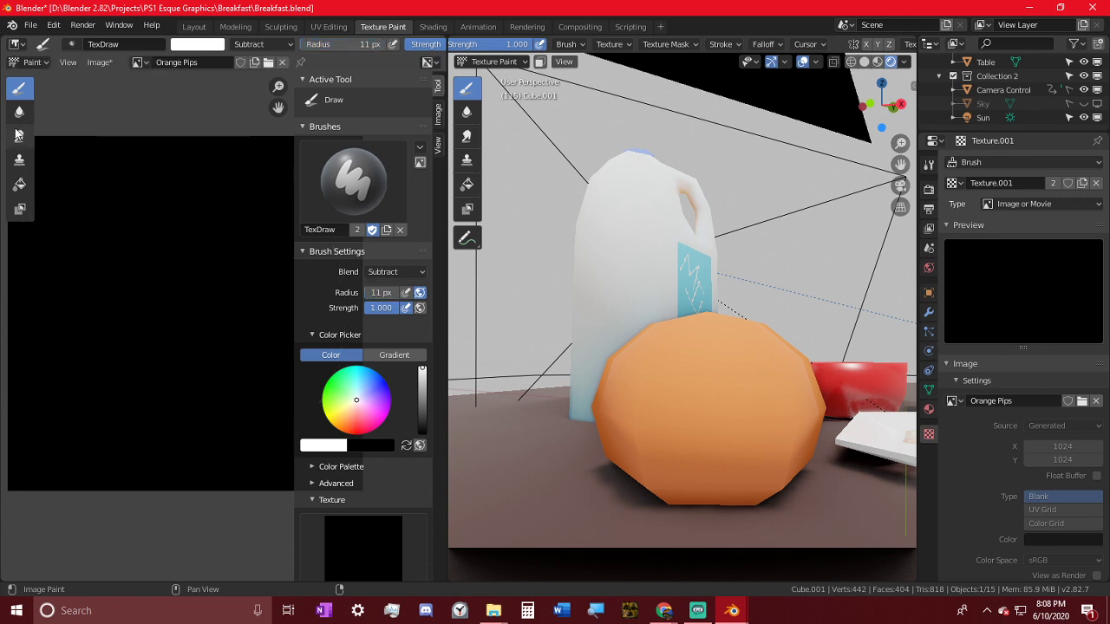
click(275, 44)
click(251, 236)
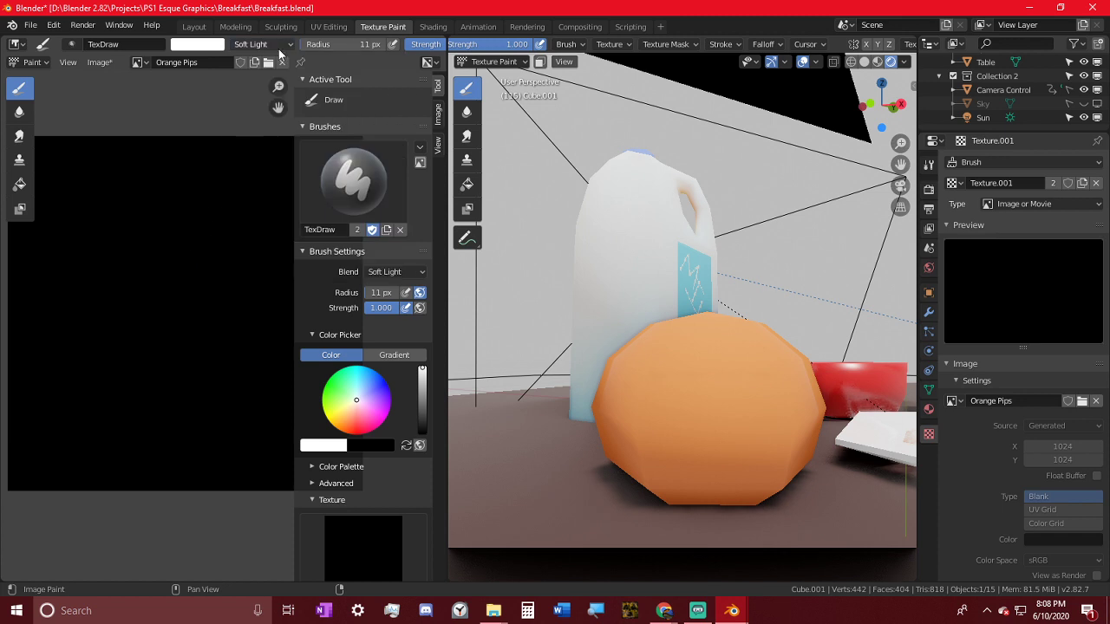
click(276, 43)
click(243, 198)
click(276, 43)
click(247, 60)
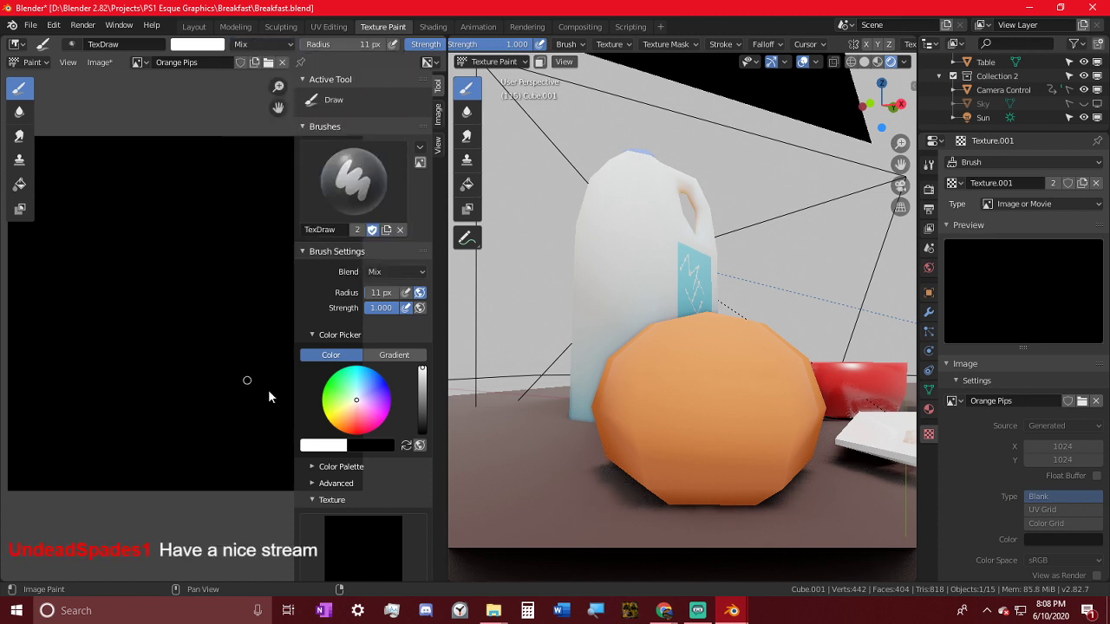
- Remove Texture.001 from both the brush's texture and its texture mask
scroll(377, 507, down, 3)
click(420, 492)
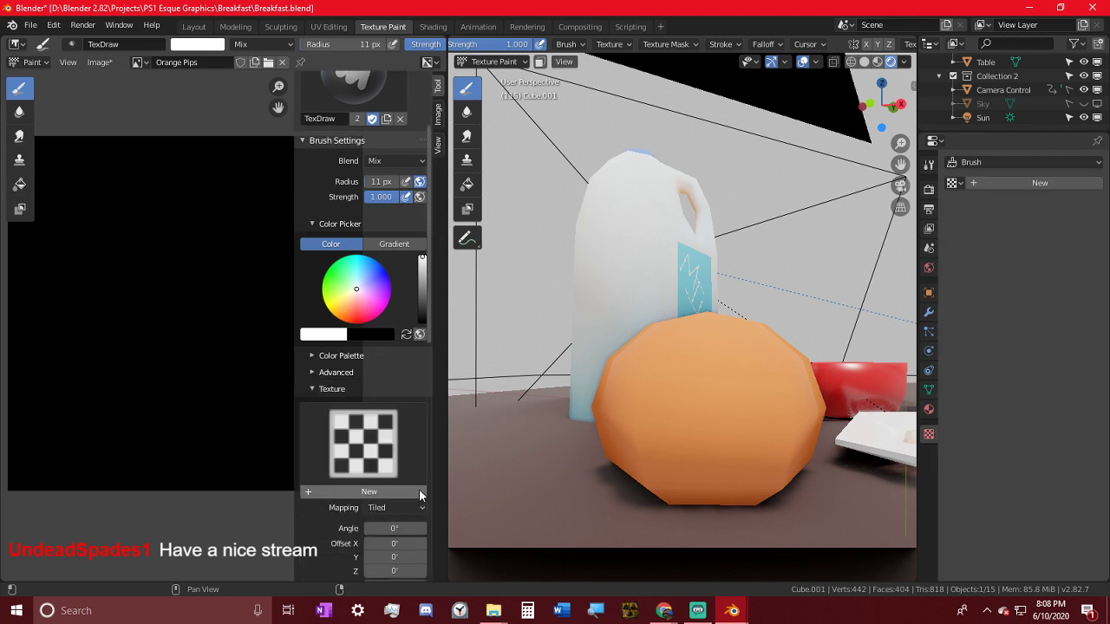
scroll(340, 497, down, 4)
scroll(392, 512, down, 1)
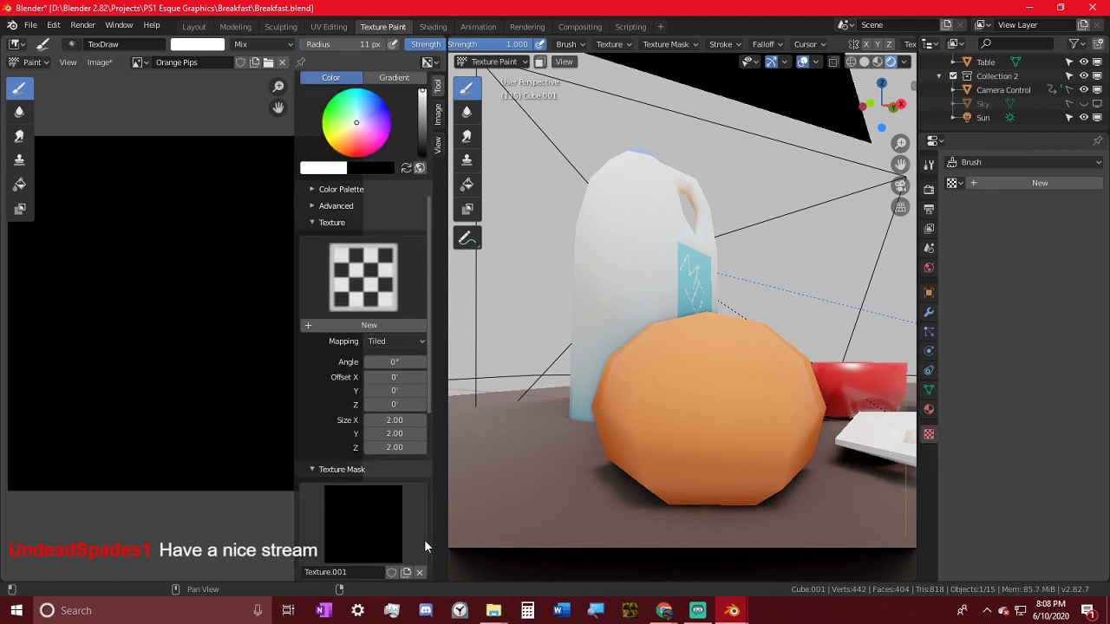
click(422, 573)
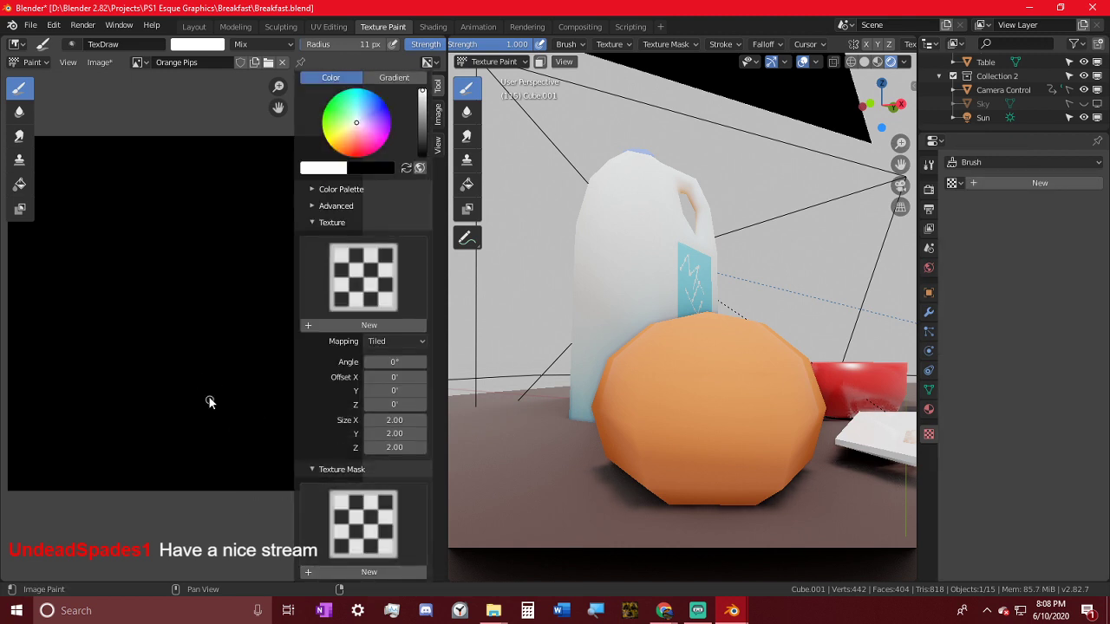
- Set the brush radius to 91 px and try scattering large soft white dots across the Orange Pips image
key(f)
click(217, 302)
click(139, 438)
click(278, 369)
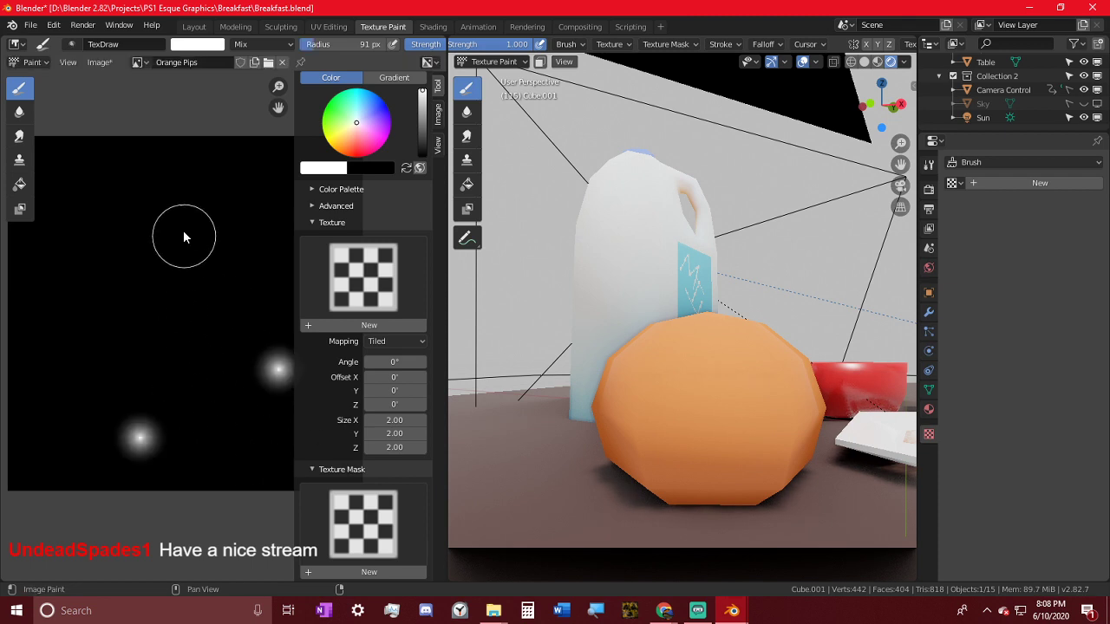
mouse_move(142, 329)
mouse_down()
mouse_move(236, 452)
mouse_move(481, 382)
mouse_move(114, 581)
mouse_move(58, 262)
mouse_move(541, 416)
mouse_up()
mouse_move(464, 182)
mouse_down()
mouse_move(204, 477)
mouse_move(305, 102)
mouse_move(208, 286)
mouse_up()
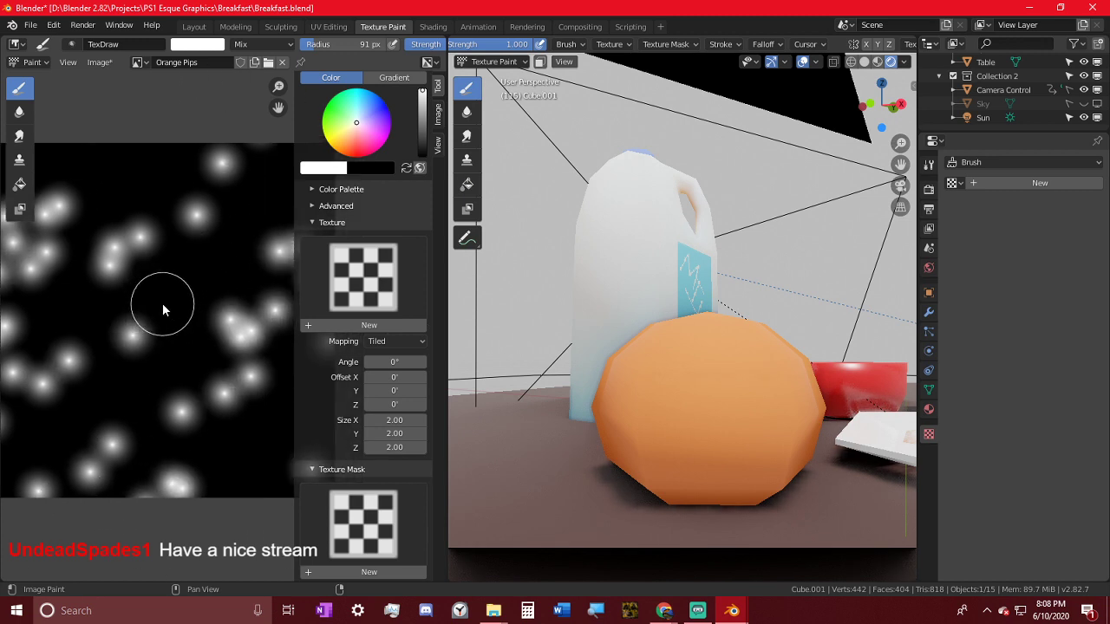
- Try one more dotted stroke and undo the large dots on the Orange Pips image
scroll(157, 341, down, 2)
mouse_move(156, 340)
mouse_down()
mouse_move(563, 5)
mouse_move(106, 519)
mouse_up()
key(ctrl+z)
key(ctrl+z)
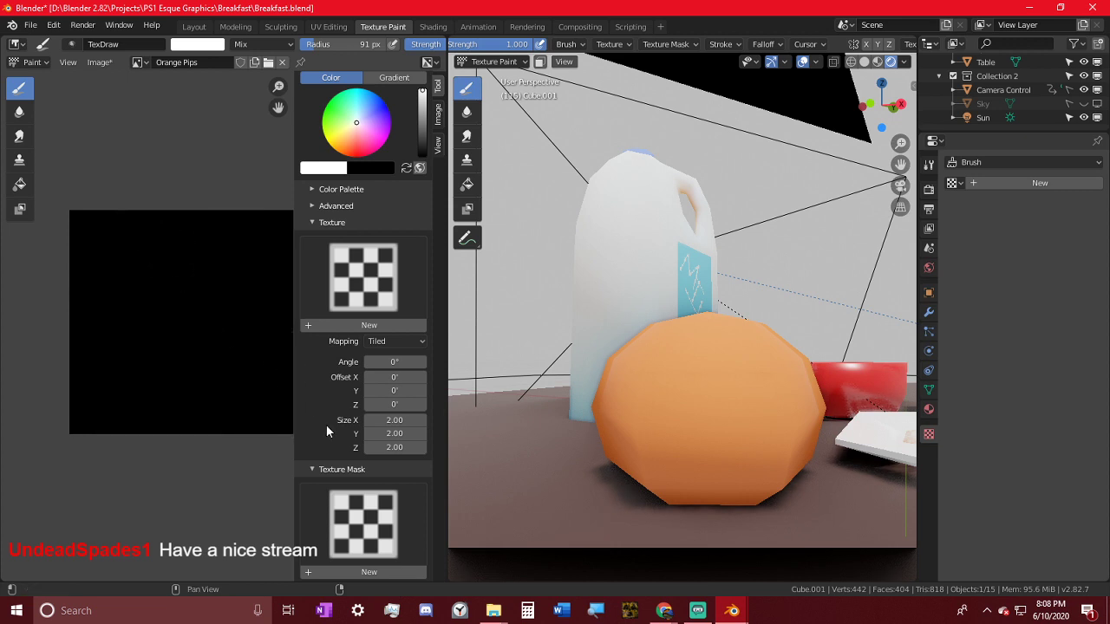
- Test scattering white dots on the Orange Pips image at 380 px stroke jitter and set the jitter to 453 px
scroll(326, 425, down, 8)
scroll(387, 495, down, 2)
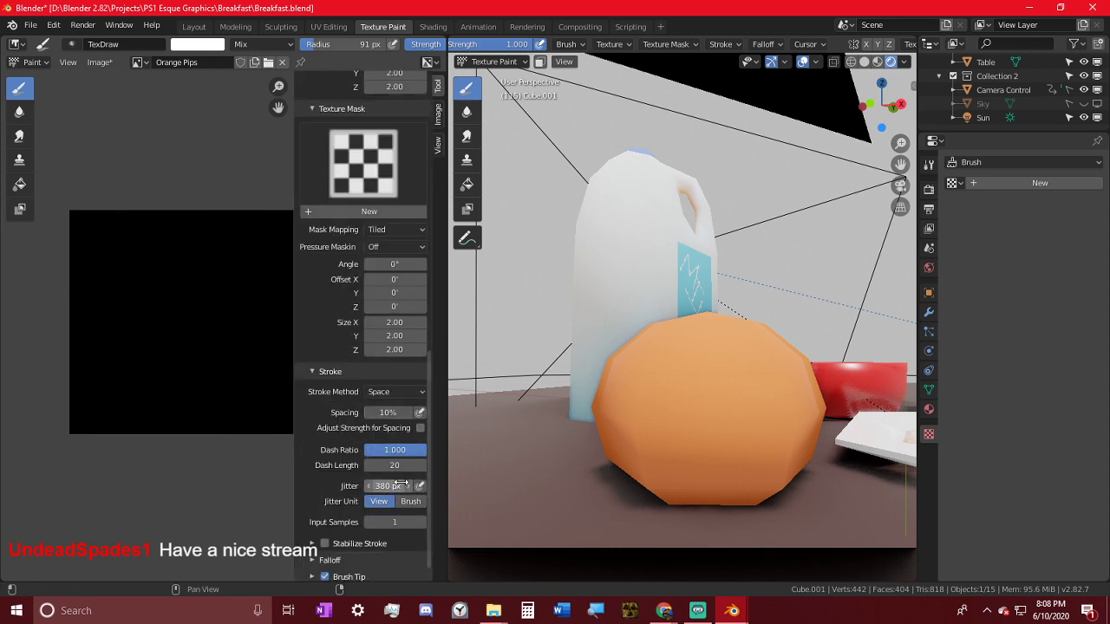
mouse_move(247, 325)
mouse_down()
mouse_move(130, 298)
mouse_move(260, 341)
mouse_move(174, 372)
mouse_move(84, 295)
mouse_move(180, 279)
mouse_move(268, 379)
mouse_move(156, 228)
mouse_move(163, 289)
mouse_move(265, 425)
mouse_move(287, 339)
mouse_move(245, 364)
mouse_up()
key(ctrl+z)
middle_drag(241, 362, 192, 333)
key(ctrl+z)
key(ctrl+z)
key(ctrl+z)
key(ctrl+z)
key(ctrl+z)
key(ctrl+z)
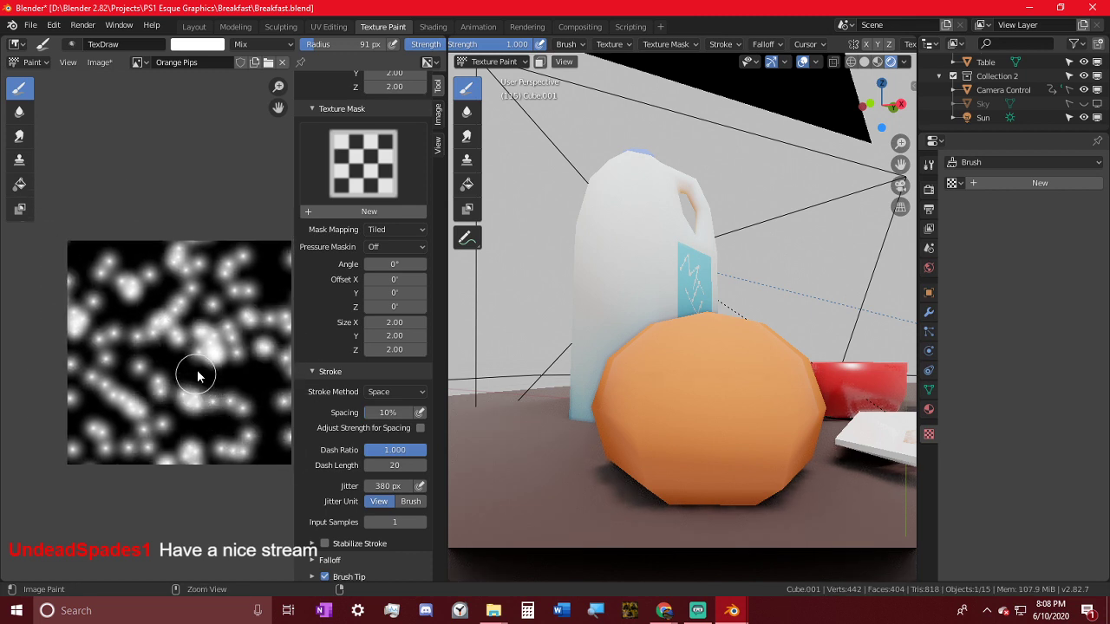
drag(387, 485, 405, 486)
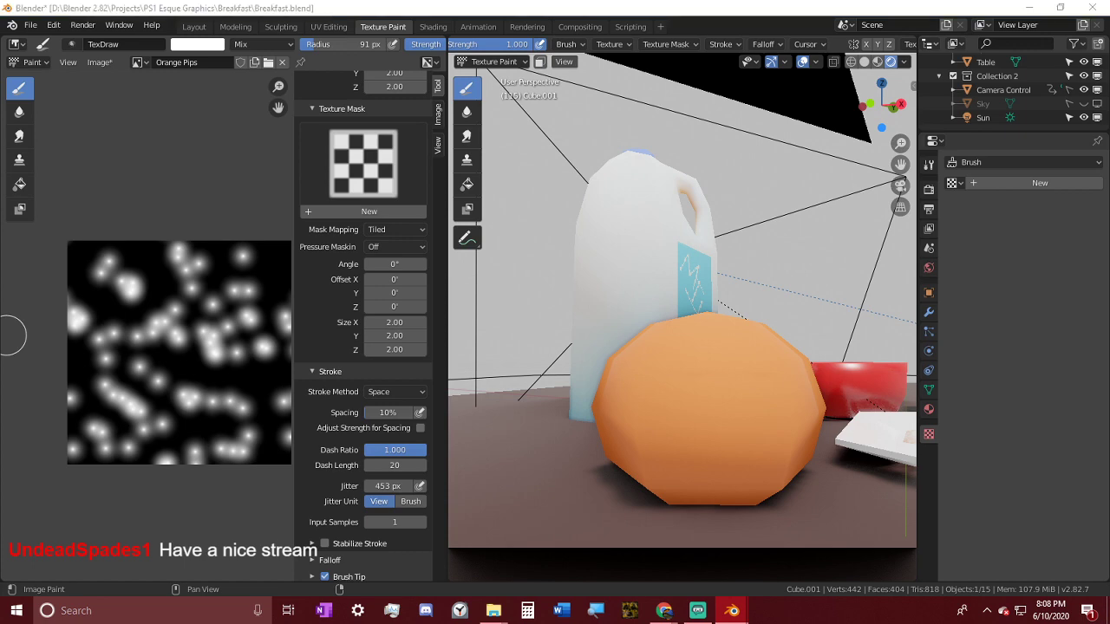
key(alt+Tab)
click(1029, 10)
click(1029, 11)
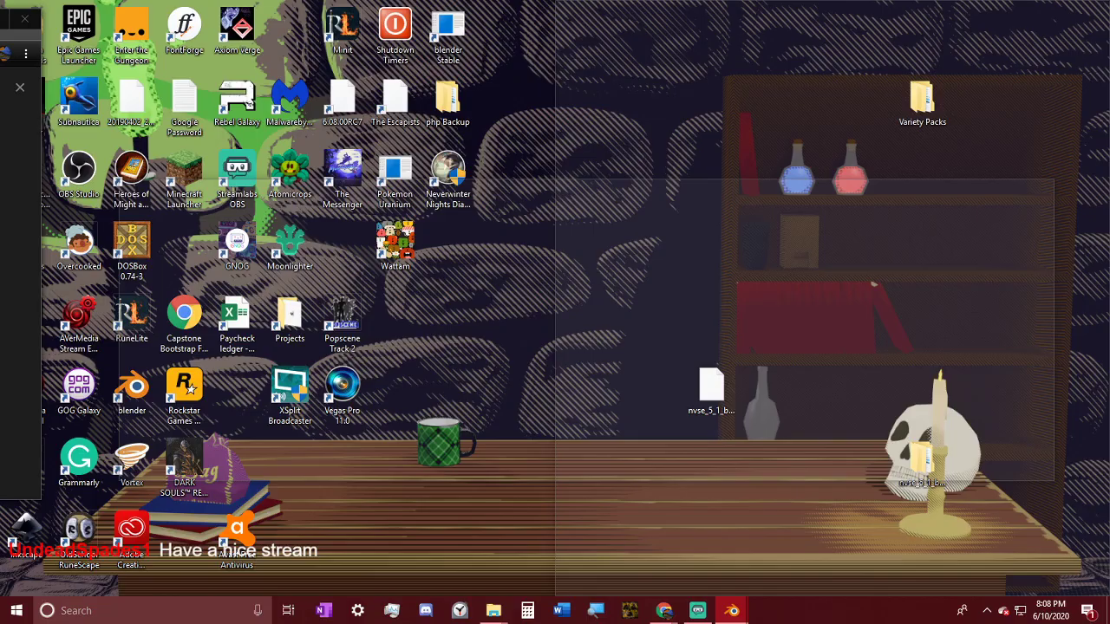
click(732, 611)
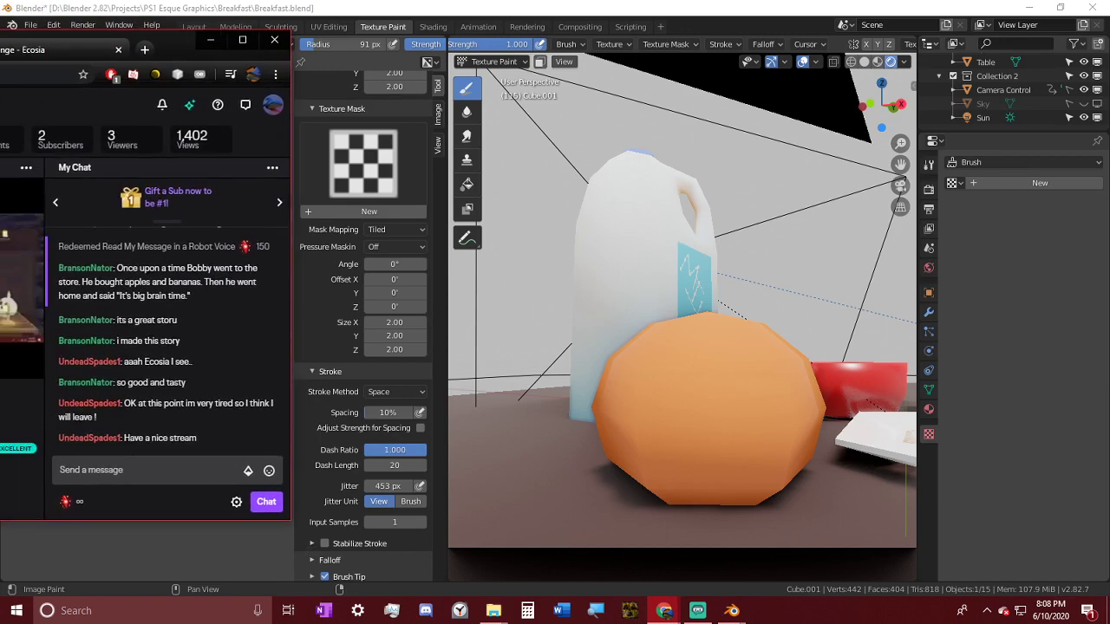
click(13, 336)
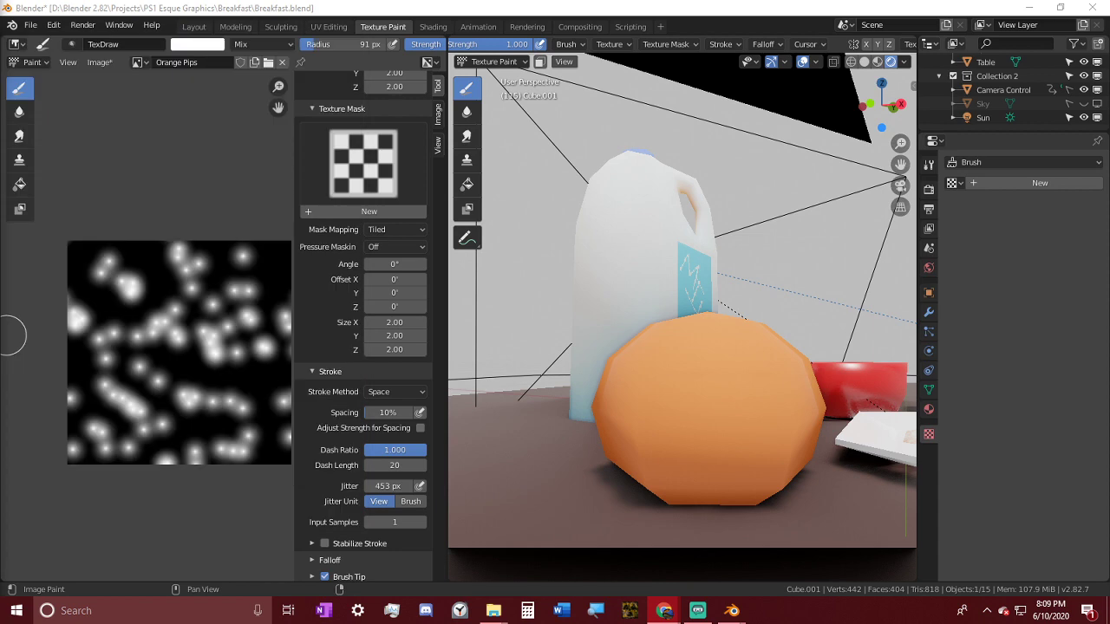
- Scatter more soft white dots over the empty black areas of the Orange Pips image
middle_drag(803, 377, 748, 415)
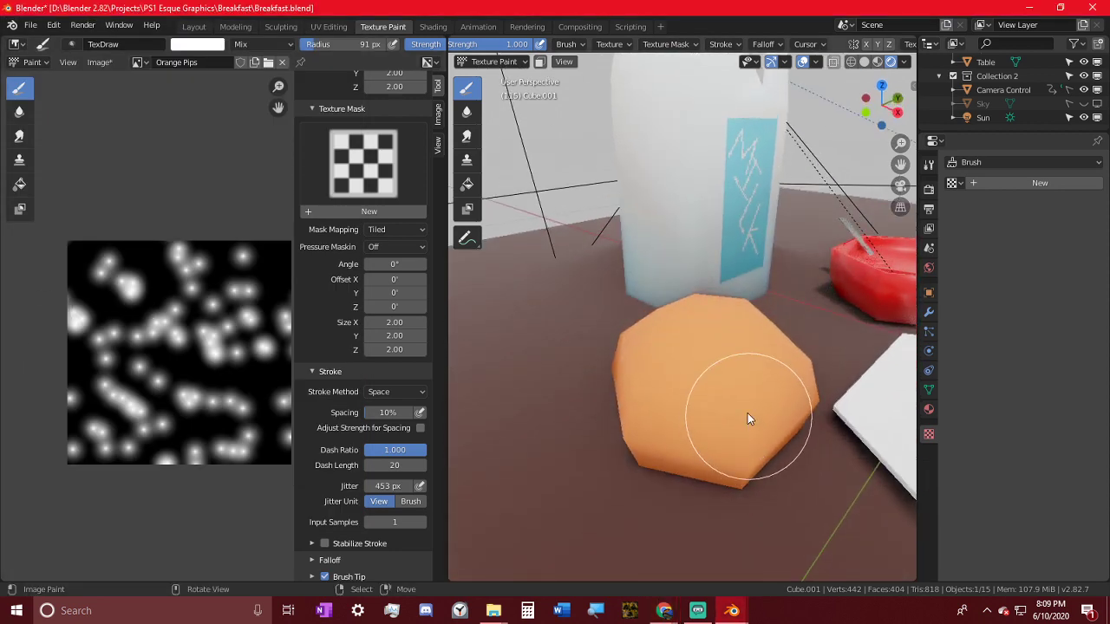
click(694, 401)
middle_drag(587, 451, 728, 408)
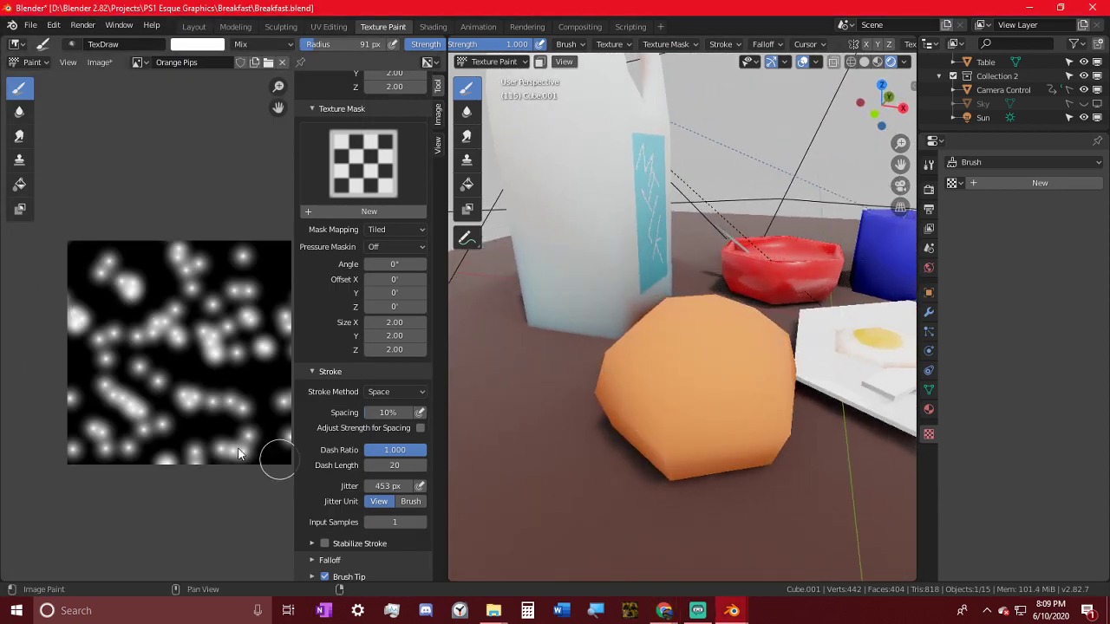
middle_drag(198, 379, 149, 386)
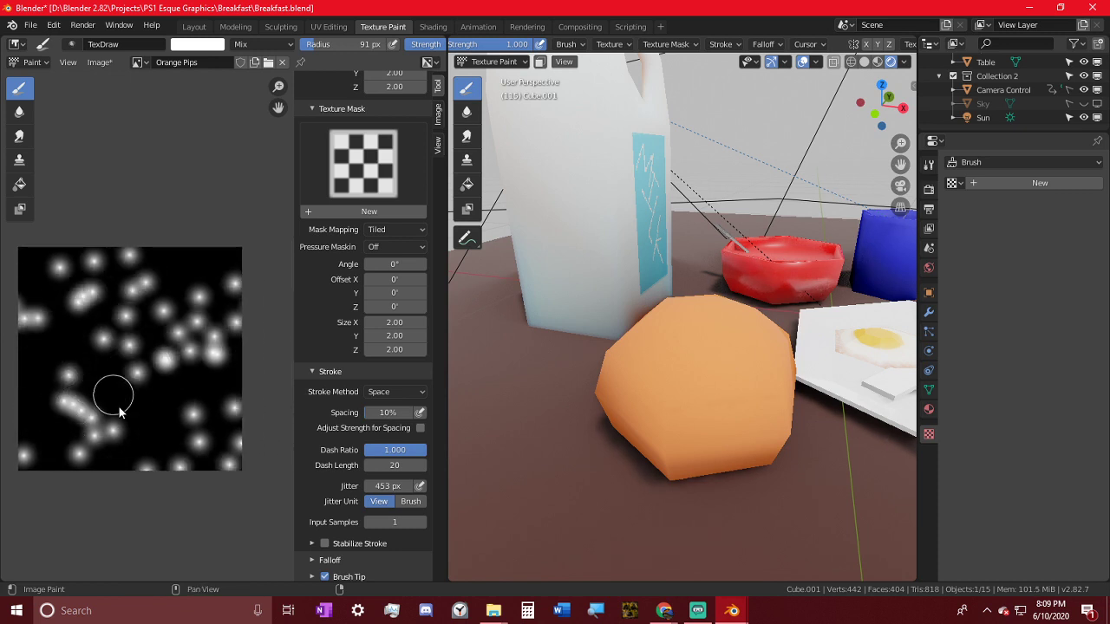
drag(92, 399, 22, 408)
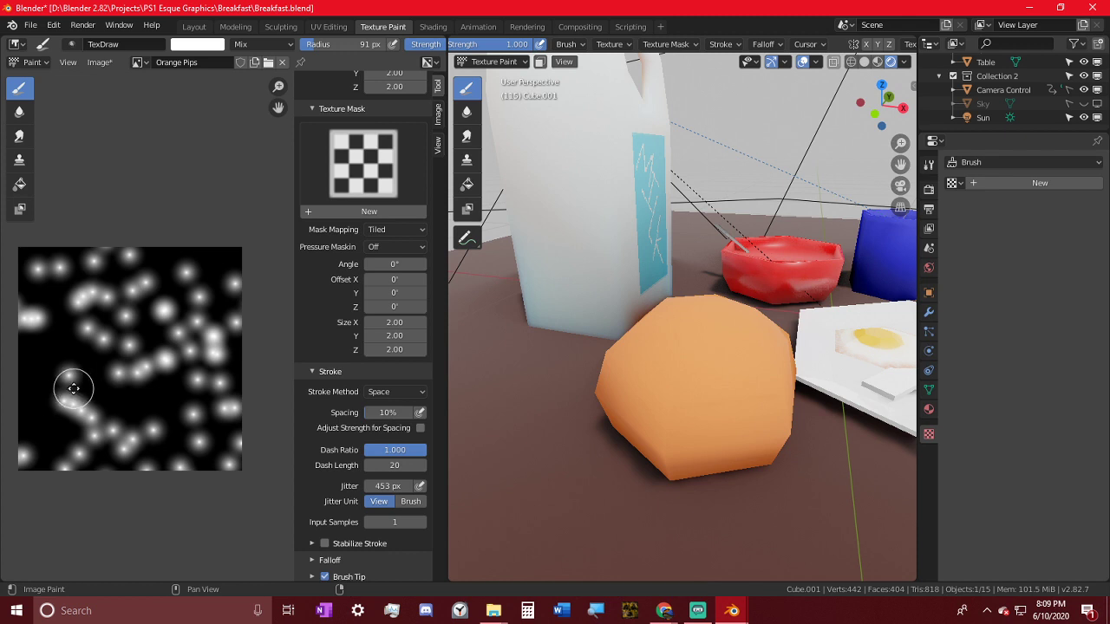
middle_drag(74, 388, 167, 393)
mouse_move(68, 450)
mouse_down()
mouse_move(99, 391)
mouse_move(104, 409)
mouse_up()
mouse_move(104, 409)
middle_down()
mouse_move(37, 423)
mouse_move(40, 396)
mouse_move(54, 392)
middle_up()
middle_drag(113, 447, 86, 426)
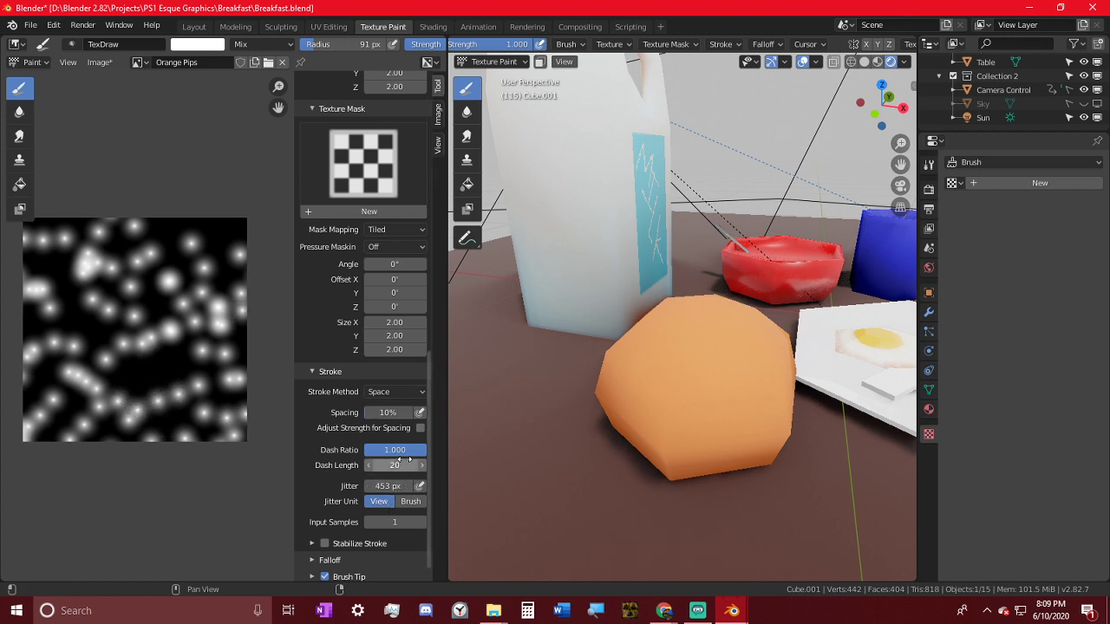
- Reset the brush's stroke jitter to 0 px and assign Texture.001 as its texture mask
key(BackSpace)
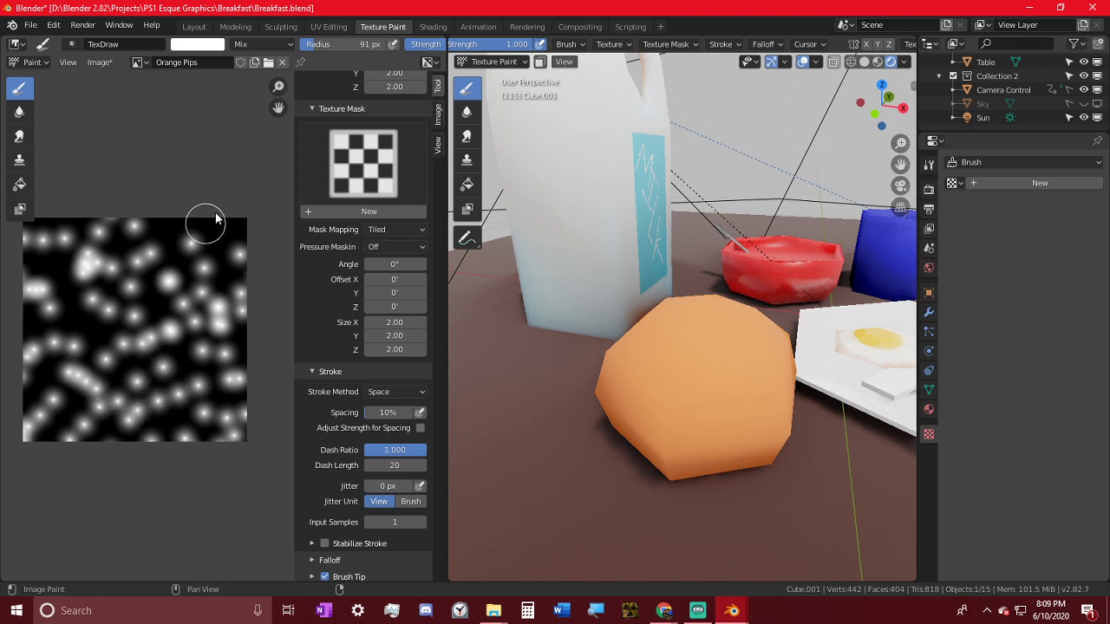
middle_drag(218, 454, 197, 422)
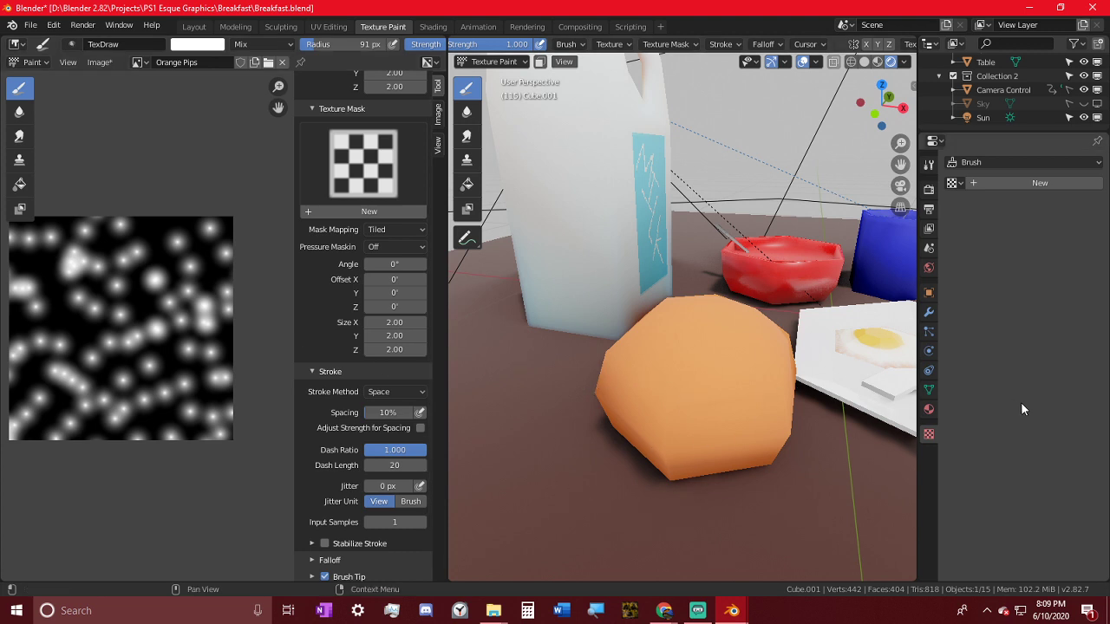
click(363, 164)
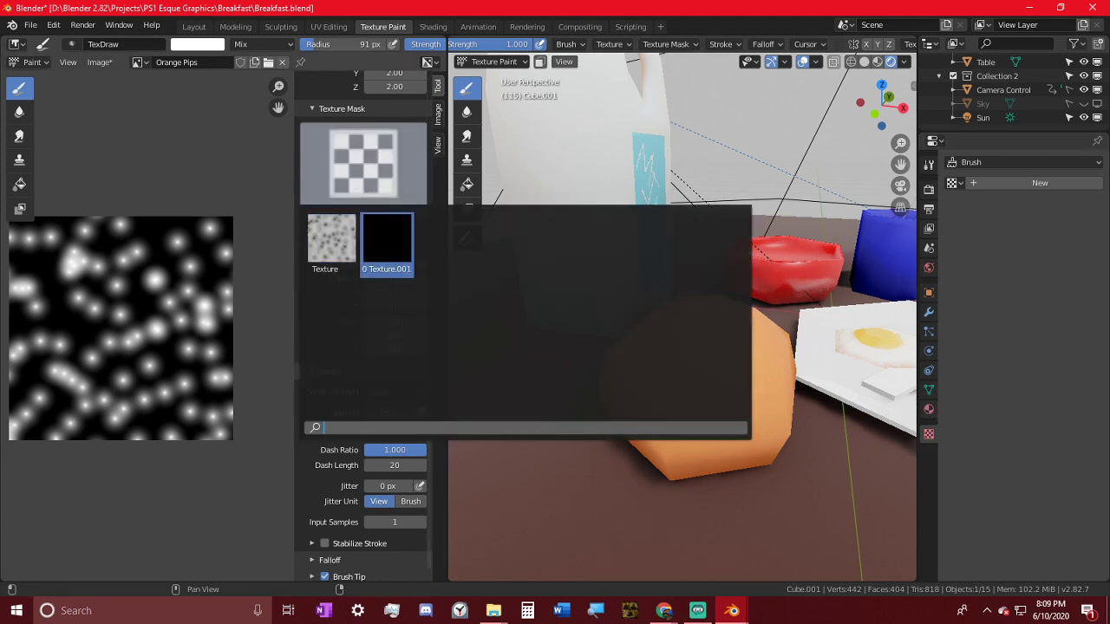
click(384, 244)
scroll(368, 260, down, 2)
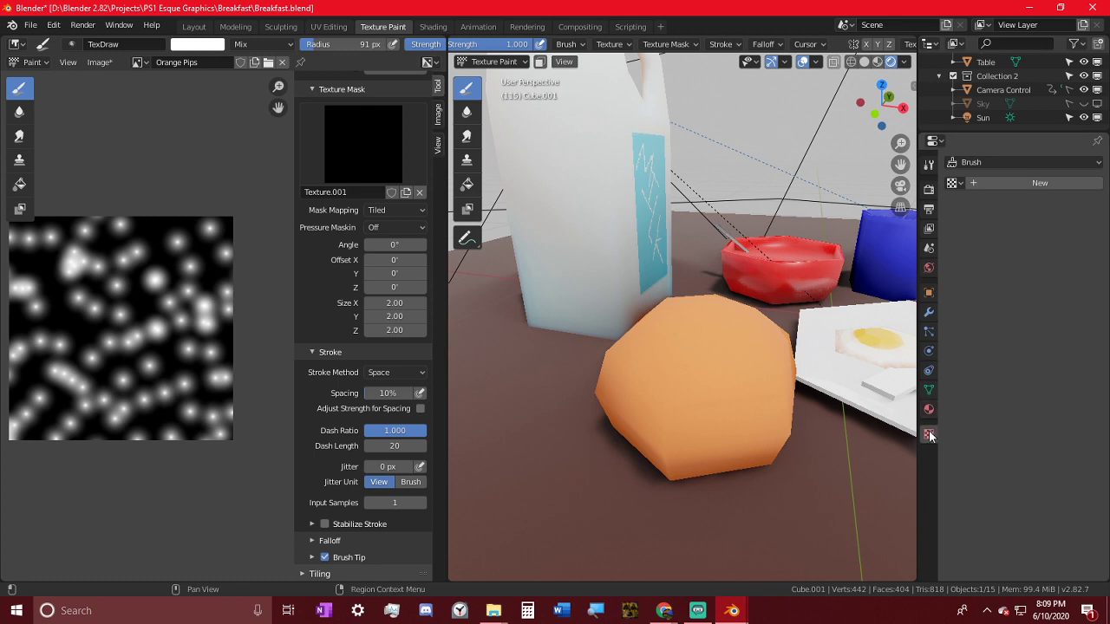
- Assign Texture.001, based on the Orange Pips image, as the brush's texture
click(956, 183)
click(839, 216)
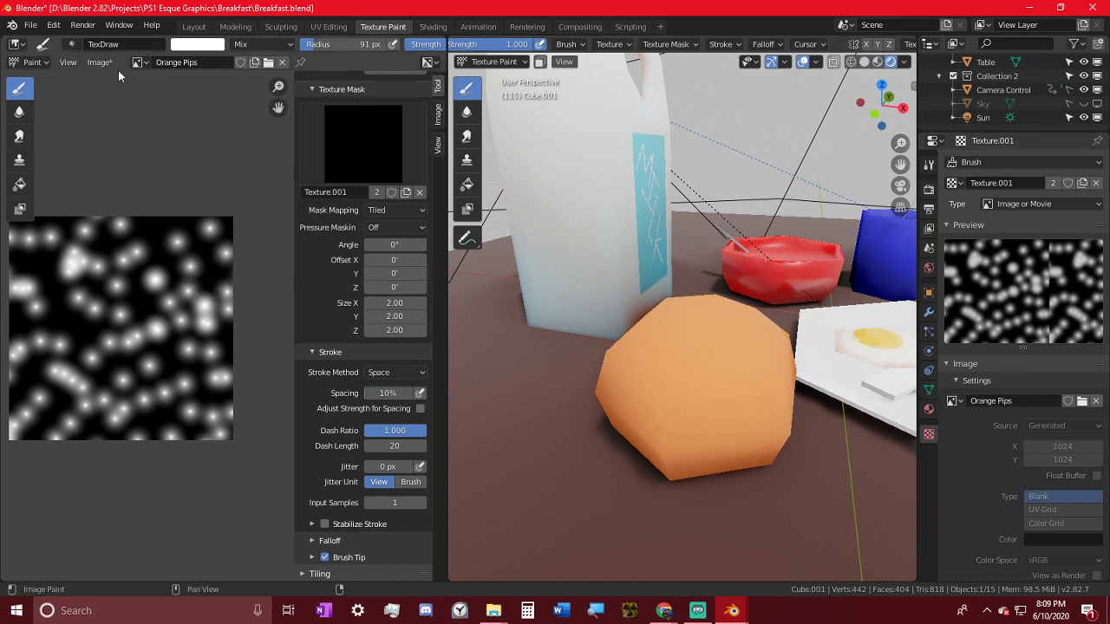
scroll(343, 252, up, 2)
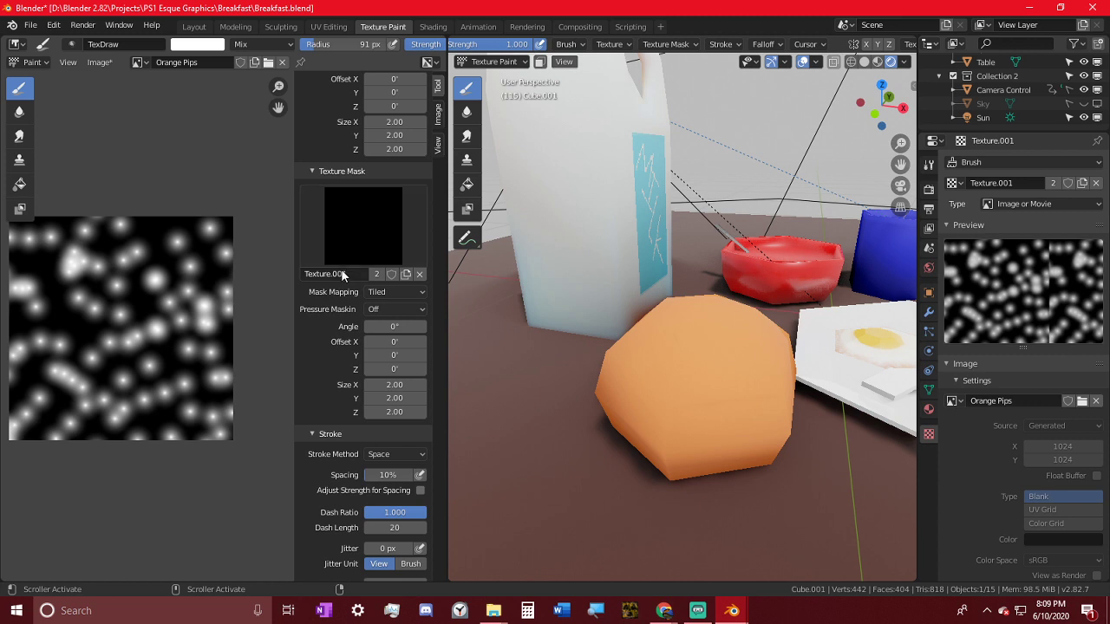
scroll(359, 252, up, 5)
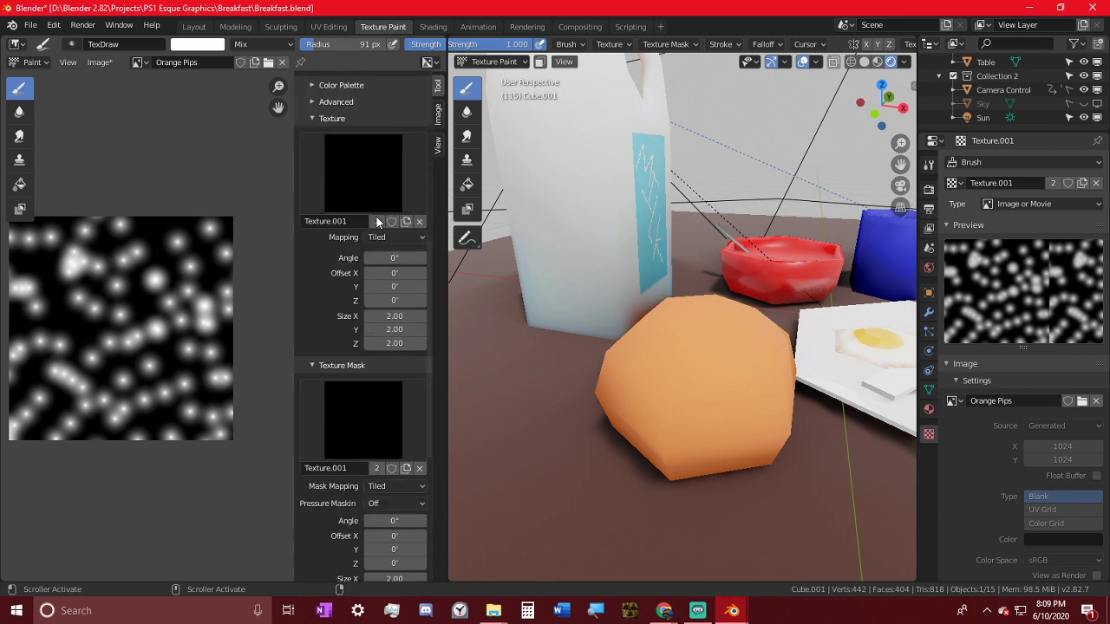
click(377, 201)
click(387, 254)
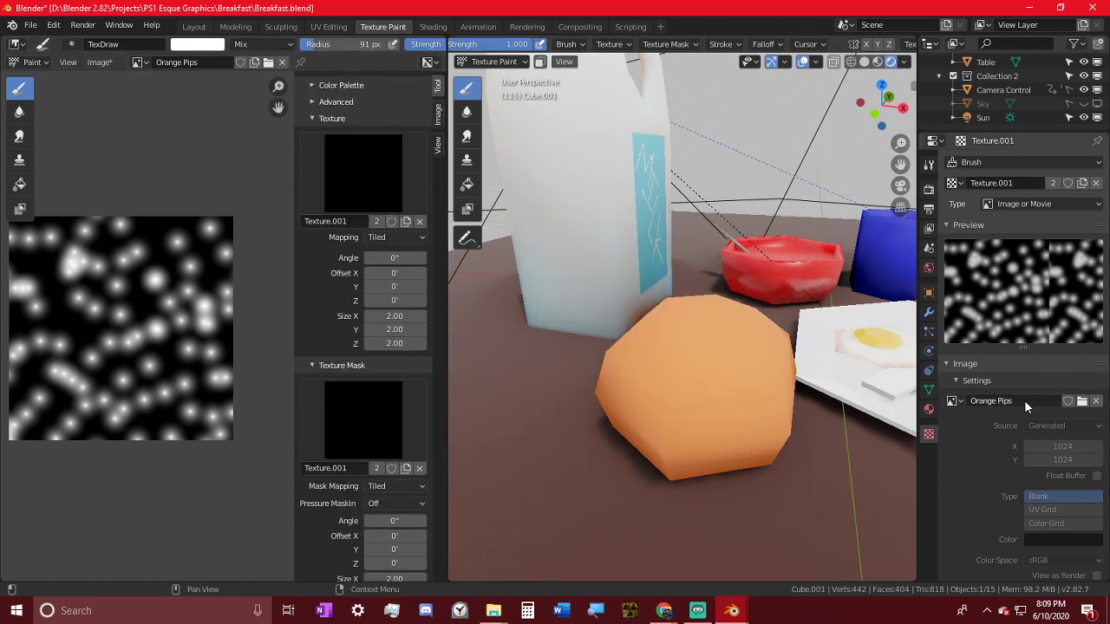
- Try a white speckled stroke on the orange and set the brush blending mode to Subtract
mouse_move(683, 373)
mouse_down()
mouse_move(728, 420)
mouse_move(732, 404)
mouse_up()
middle_drag(733, 404, 752, 420)
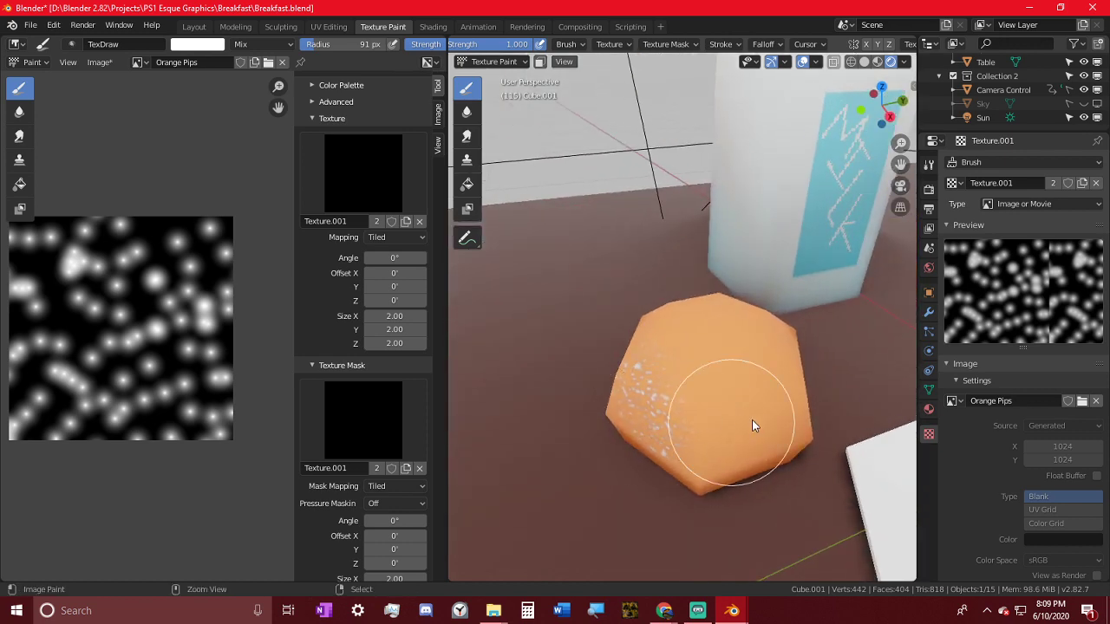
click(252, 44)
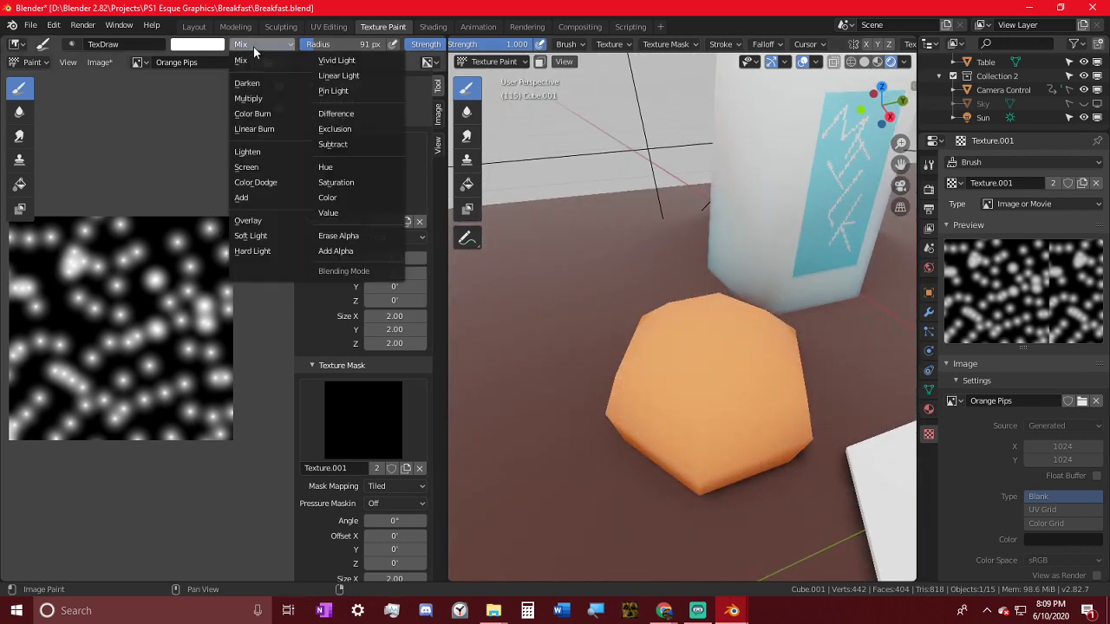
click(322, 155)
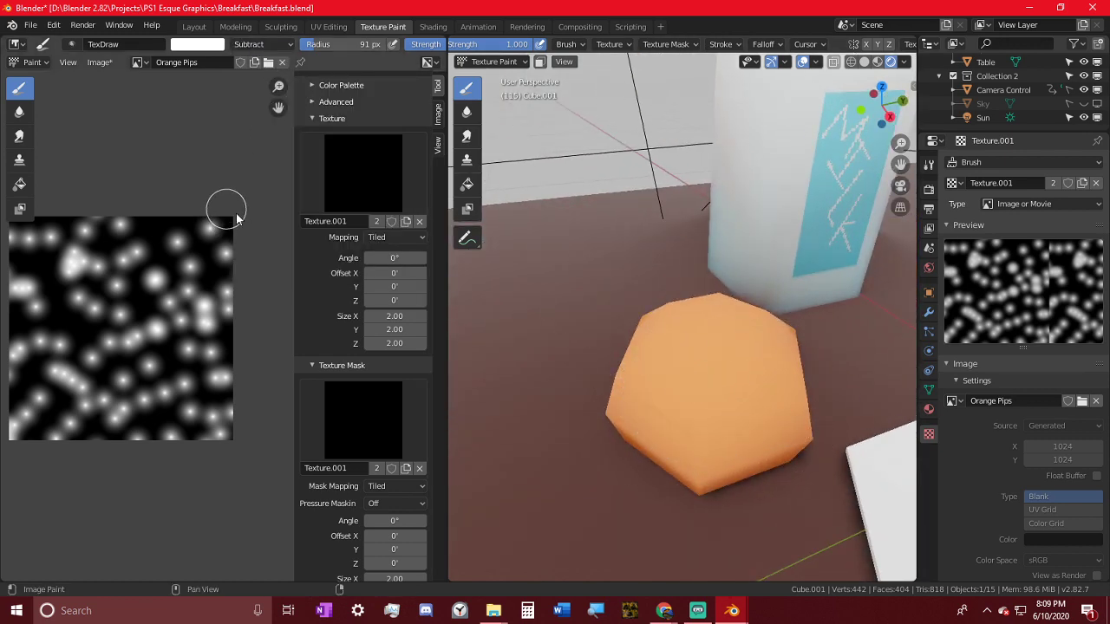
- Try a subtractive stroke on the orange, undo it and set the brush strength to 0.109
drag(686, 377, 759, 436)
key(ctrl+z)
key(shift+f)
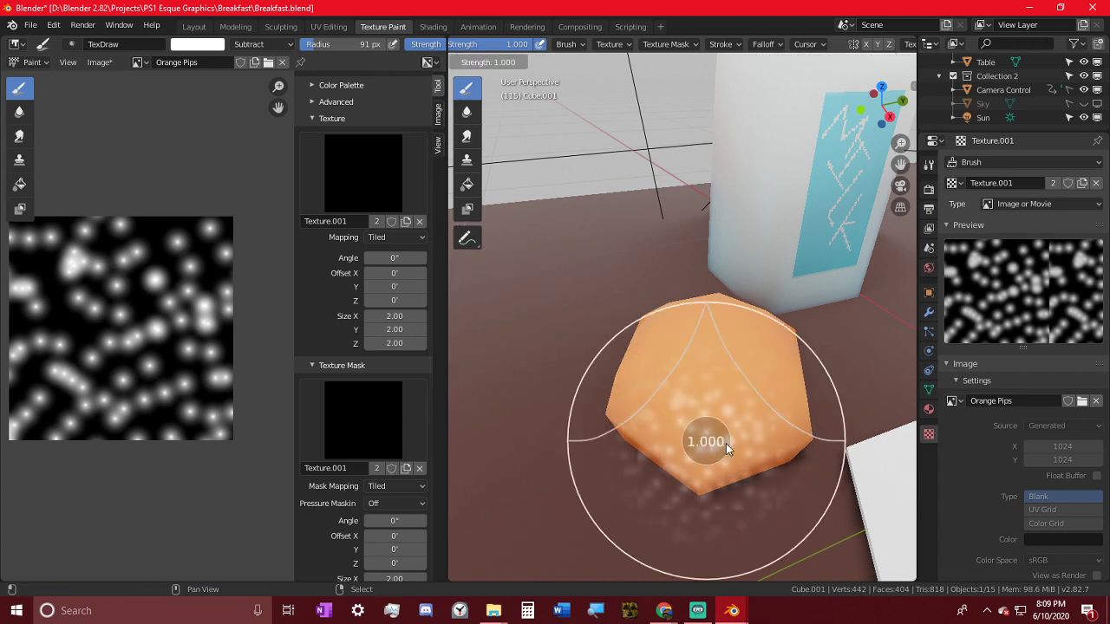
click(604, 433)
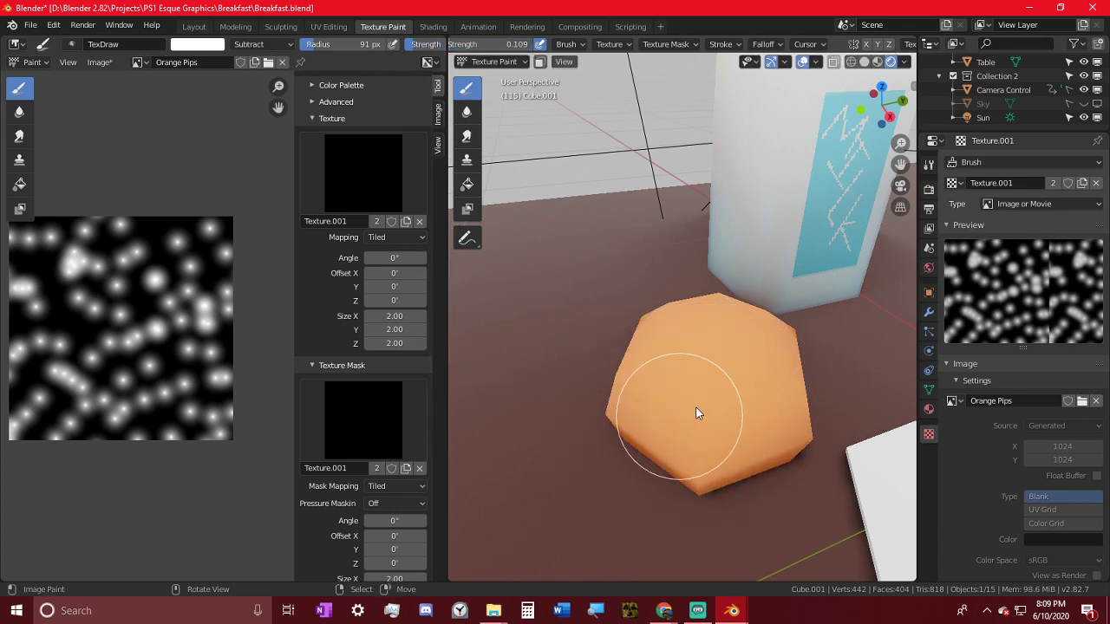
- Paint faint subtractive pip speckles over the orange's surface from several sides
mouse_move(696, 413)
mouse_down()
mouse_move(719, 395)
mouse_move(764, 441)
mouse_up()
middle_drag(764, 441, 647, 384)
drag(647, 384, 773, 468)
middle_drag(773, 468, 607, 427)
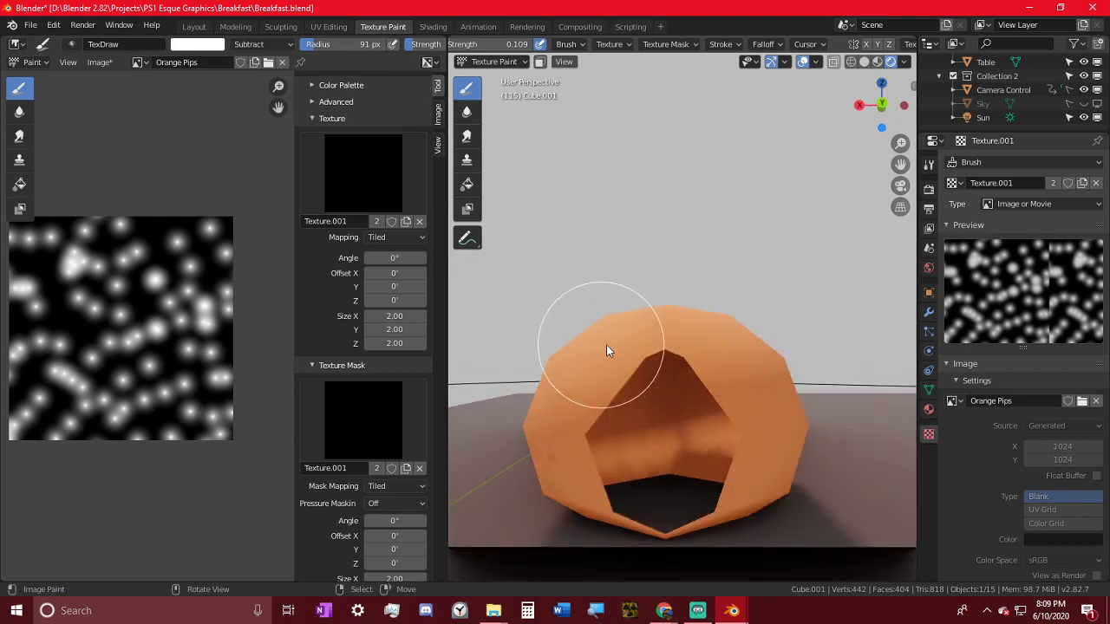
scroll(606, 344, down, 4)
drag(647, 362, 682, 405)
mouse_move(682, 406)
middle_down()
mouse_move(667, 461)
mouse_move(773, 401)
middle_up()
- Examine the speckled orange skin from all around, both close up and within the breakfast scene
mouse_move(659, 407)
middle_down()
mouse_move(699, 370)
mouse_move(774, 428)
mouse_move(618, 346)
mouse_move(762, 385)
middle_up()
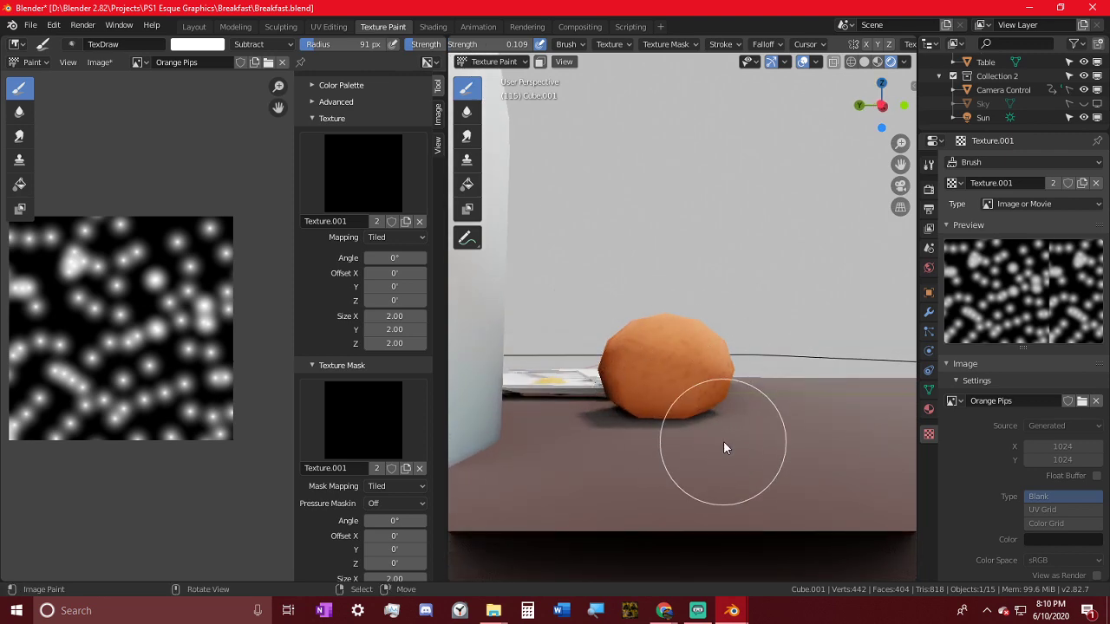
middle_drag(725, 448, 630, 473)
middle_drag(672, 390, 587, 442)
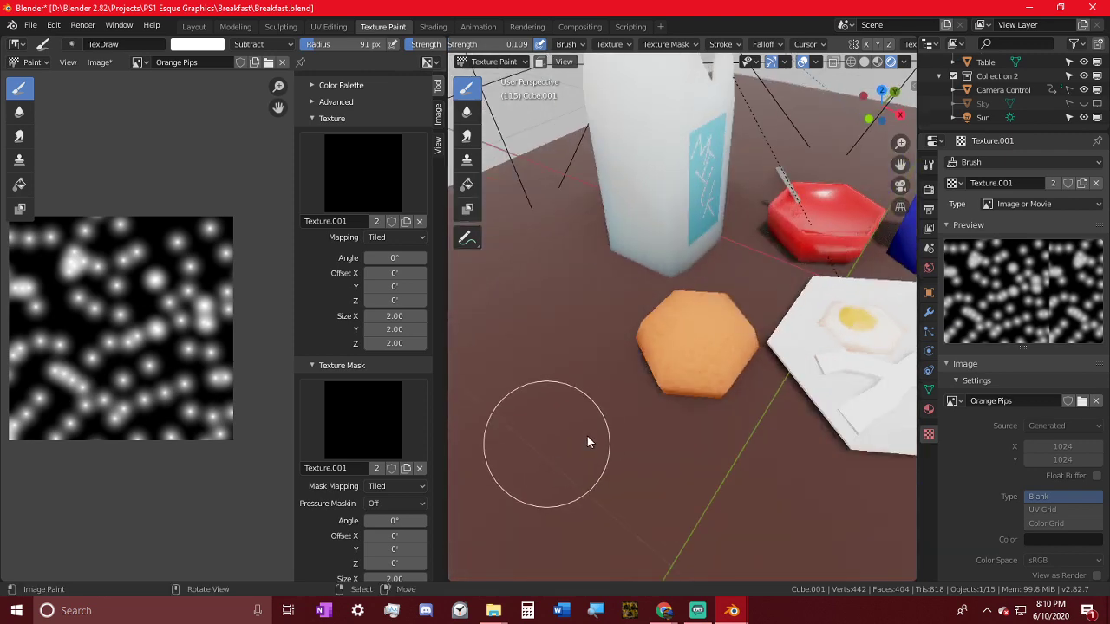
middle_drag(708, 339, 664, 428)
scroll(696, 389, up, 5)
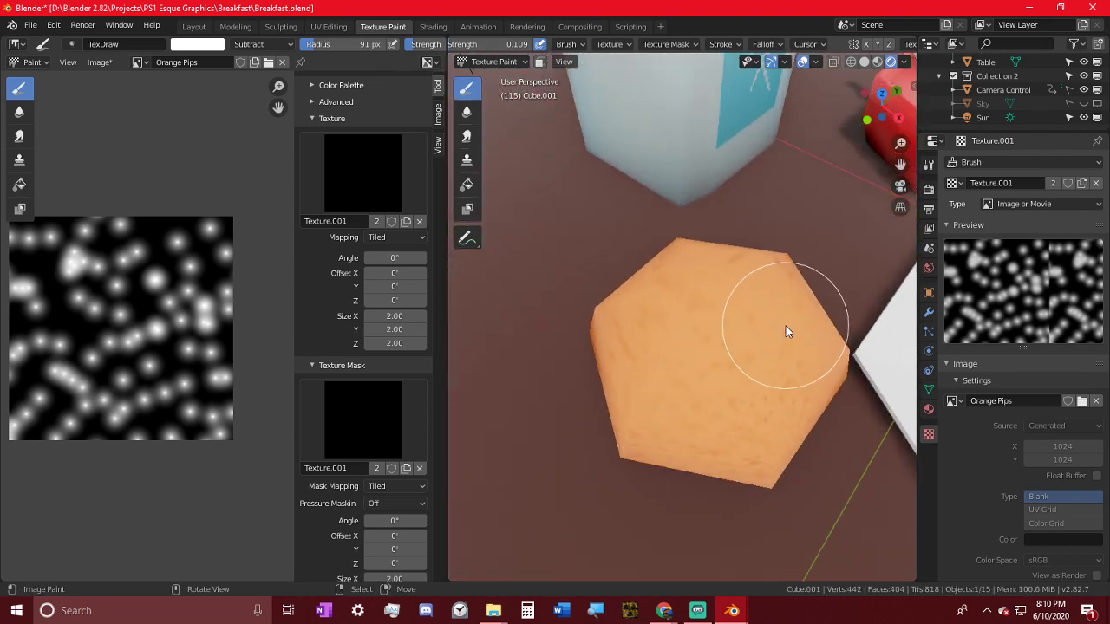
scroll(763, 364, down, 3)
middle_drag(741, 396, 674, 344)
mouse_move(723, 393)
middle_down()
mouse_move(647, 408)
mouse_move(607, 347)
middle_up()
- Switch to the Soften tool and display the Orange image for 2D painting
click(467, 111)
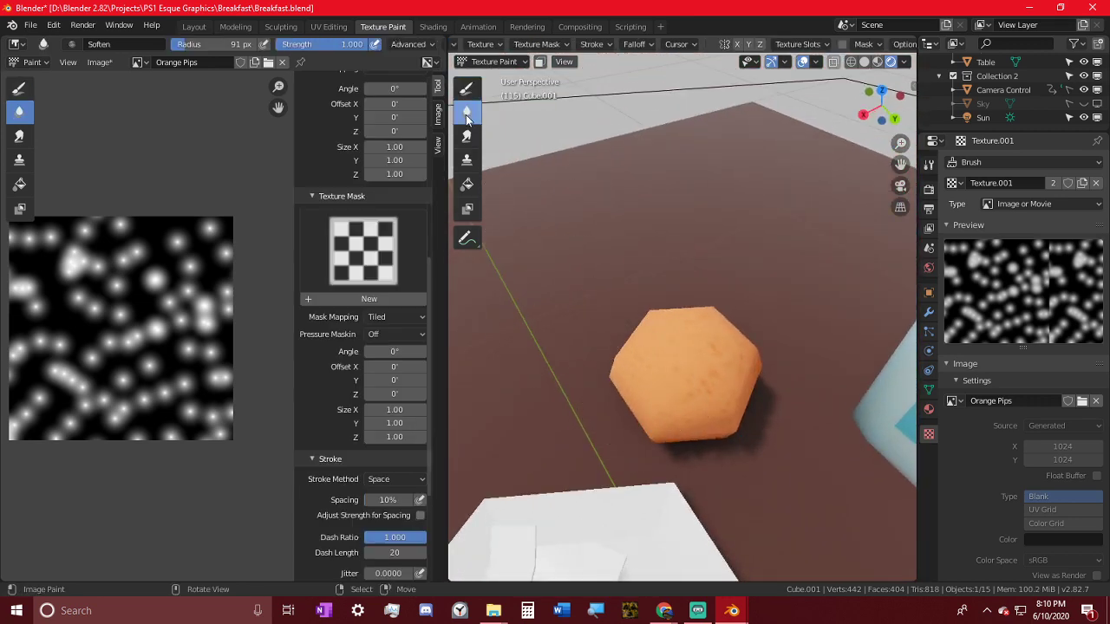
click(136, 62)
click(174, 164)
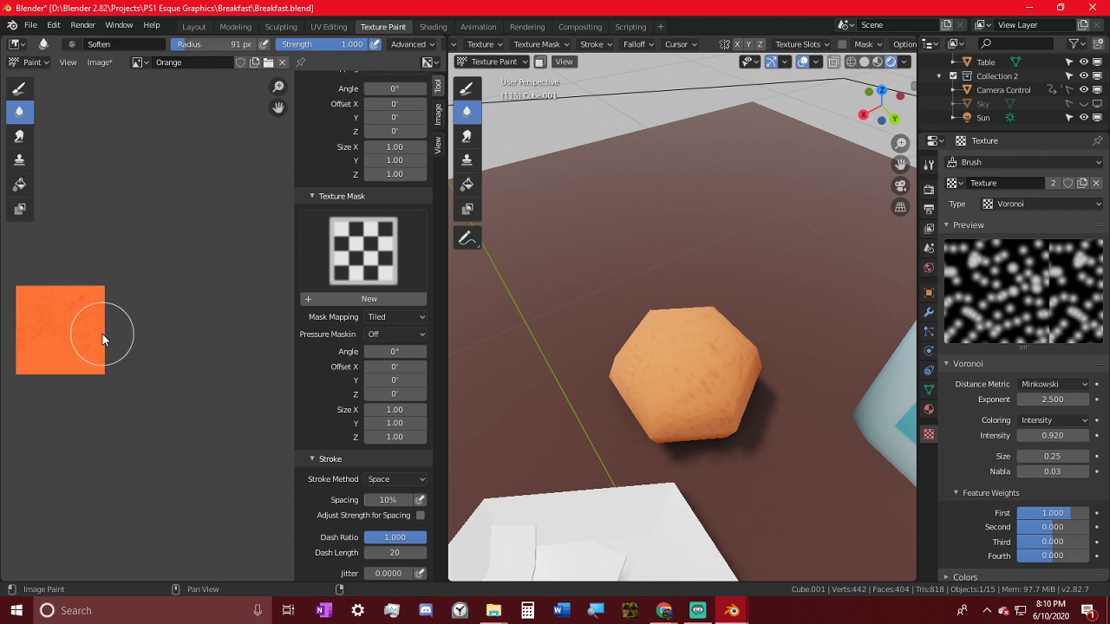
scroll(97, 339, up, 4)
middle_drag(89, 349, 445, 354)
middle_drag(248, 361, 160, 351)
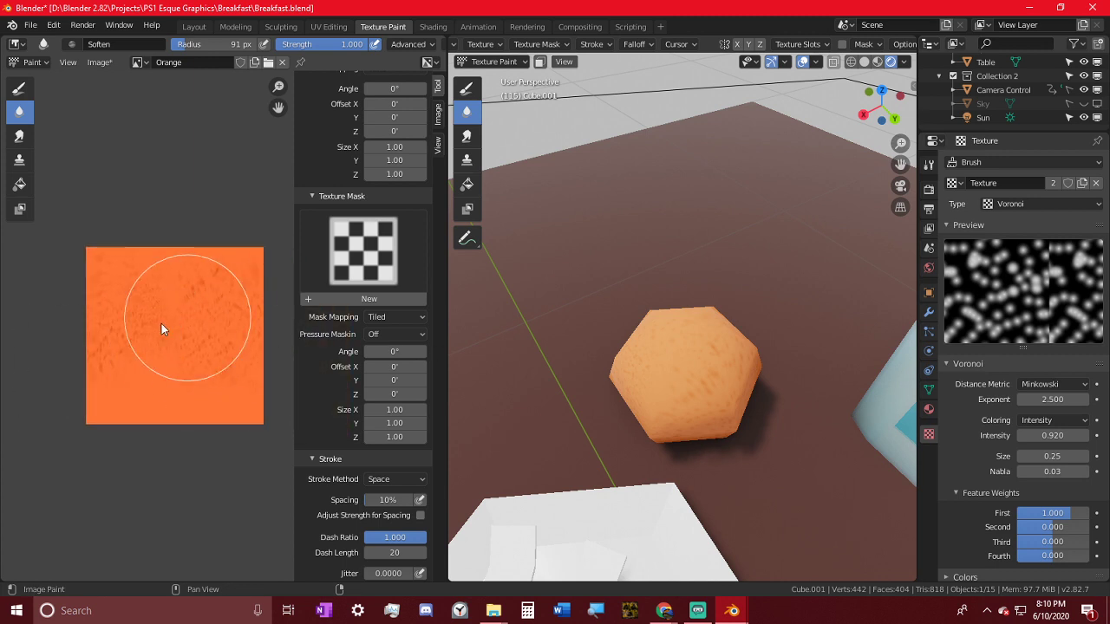
scroll(142, 407, up, 2)
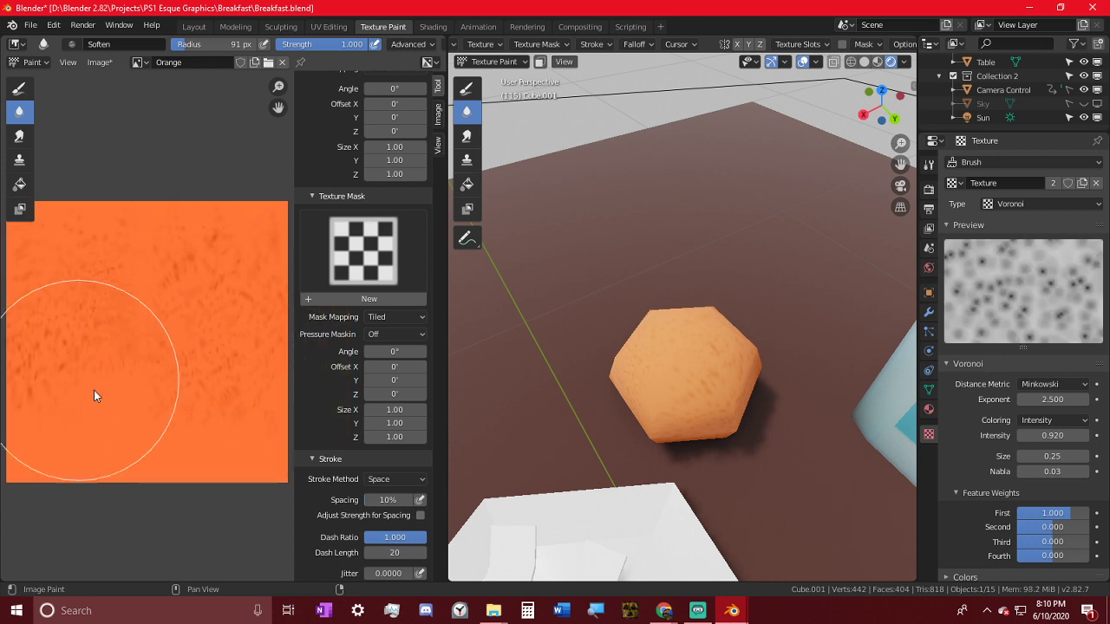
- Soften the dark speckles across the Orange image at full strength
mouse_move(94, 390)
mouse_down()
mouse_move(35, 413)
mouse_move(93, 353)
mouse_up()
middle_drag(177, 352, 253, 368)
mouse_move(243, 355)
mouse_down()
mouse_move(81, 388)
mouse_move(100, 347)
mouse_up()
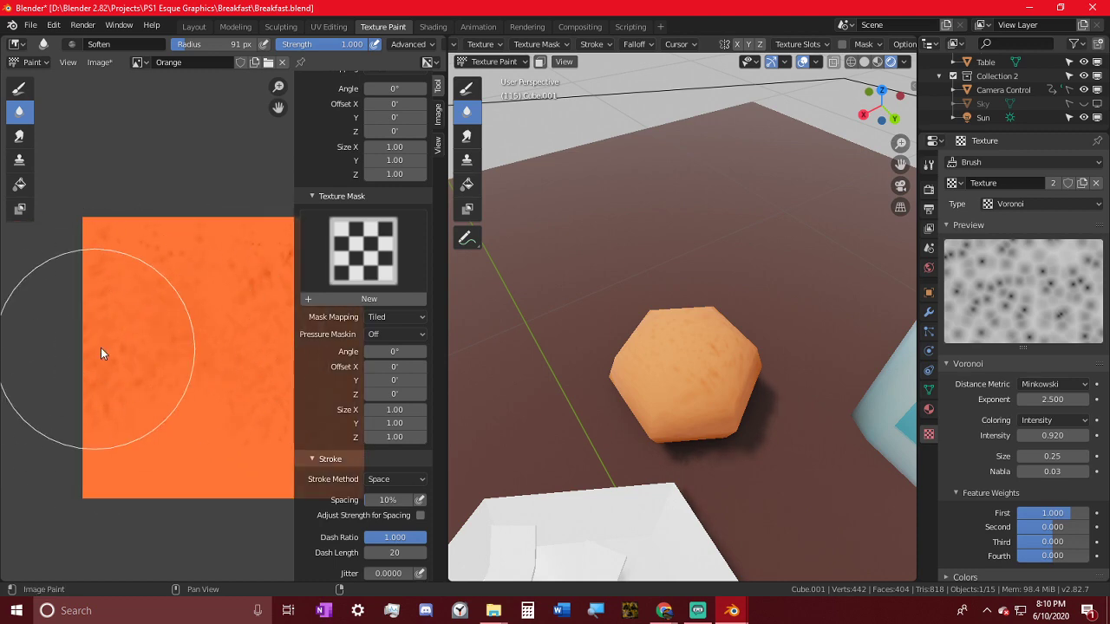
middle_drag(100, 347, 0, 347)
mouse_move(240, 320)
mouse_down()
mouse_move(211, 290)
mouse_move(119, 267)
mouse_up()
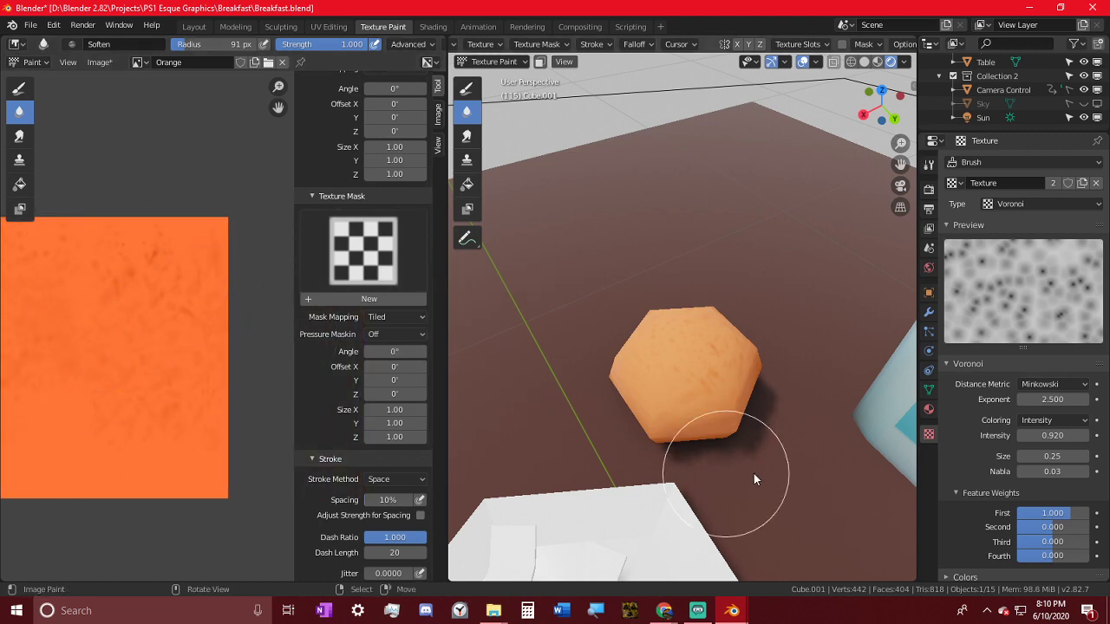
- Return to the Draw brush, remove its texture and texture mask, and set its blending mode to Mix
middle_drag(753, 474, 728, 347)
click(467, 87)
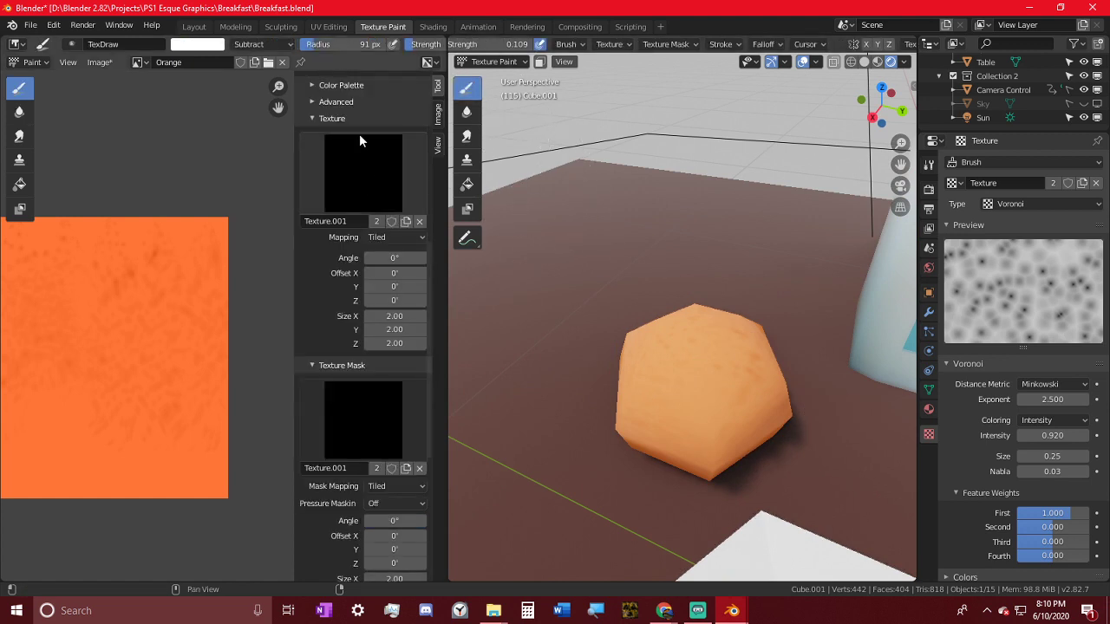
click(420, 222)
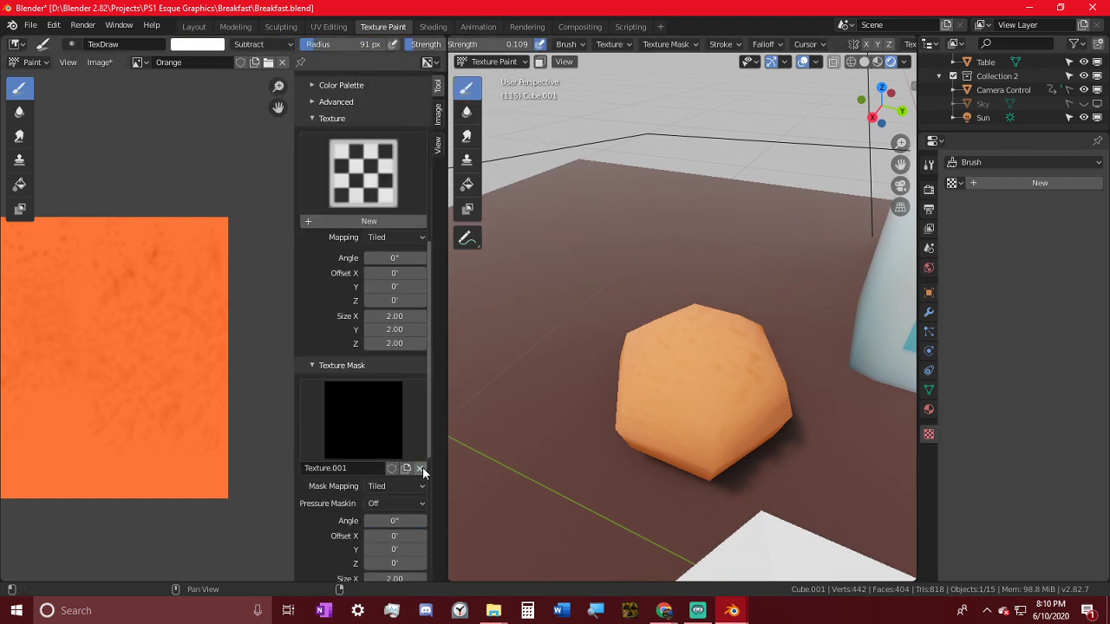
click(418, 469)
click(263, 45)
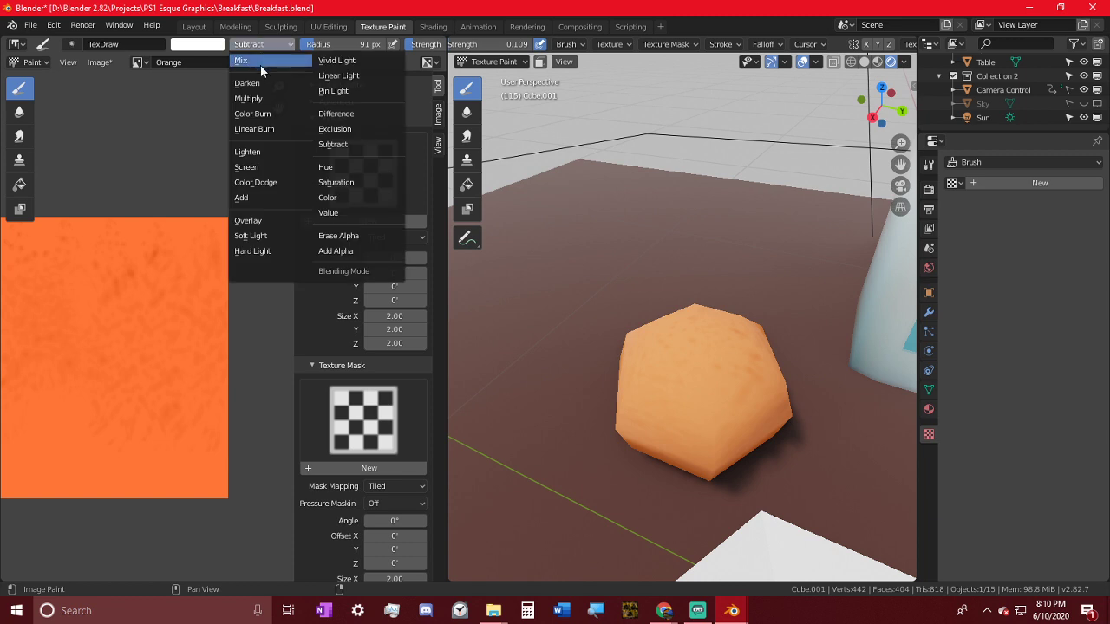
click(258, 65)
- Set the brush colour to dark green with hue 0.293, saturation 0.692 and value 0.453
click(198, 44)
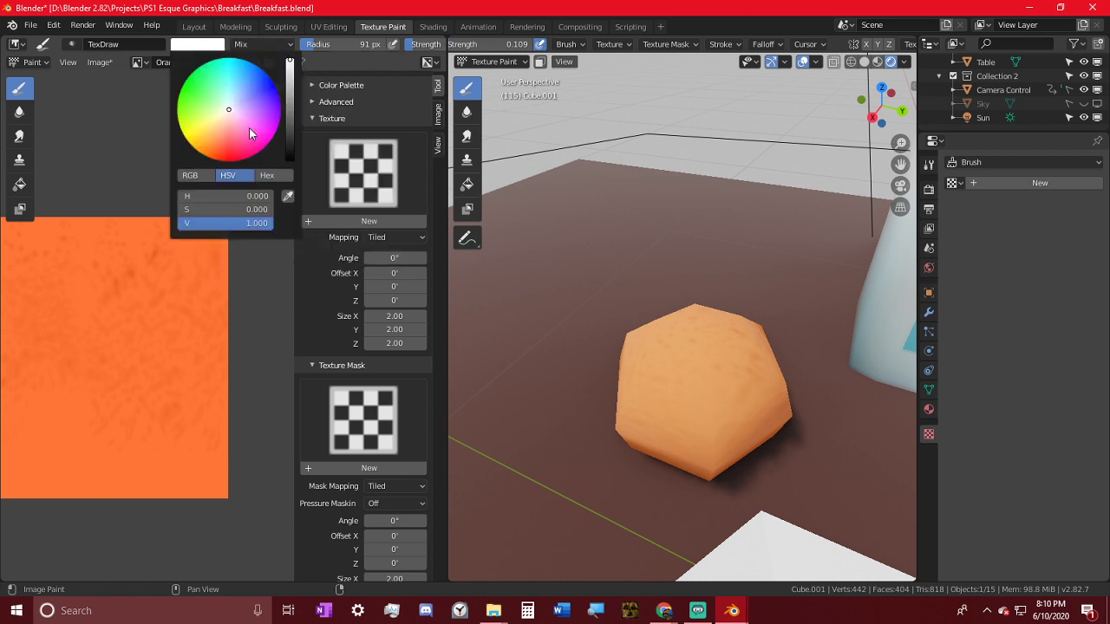
click(200, 100)
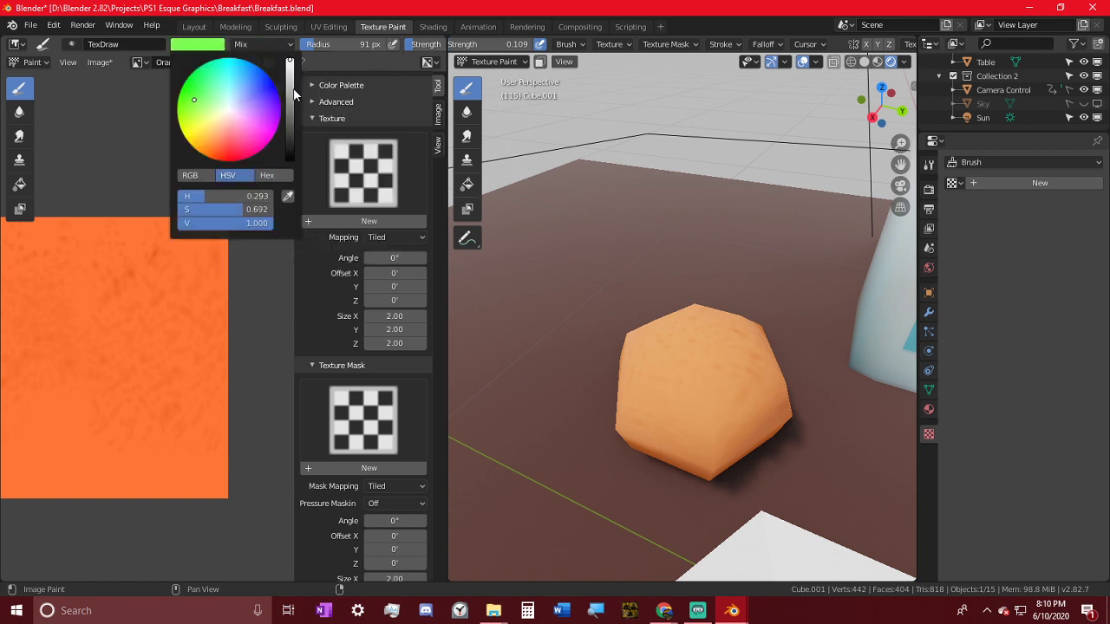
drag(294, 94, 290, 114)
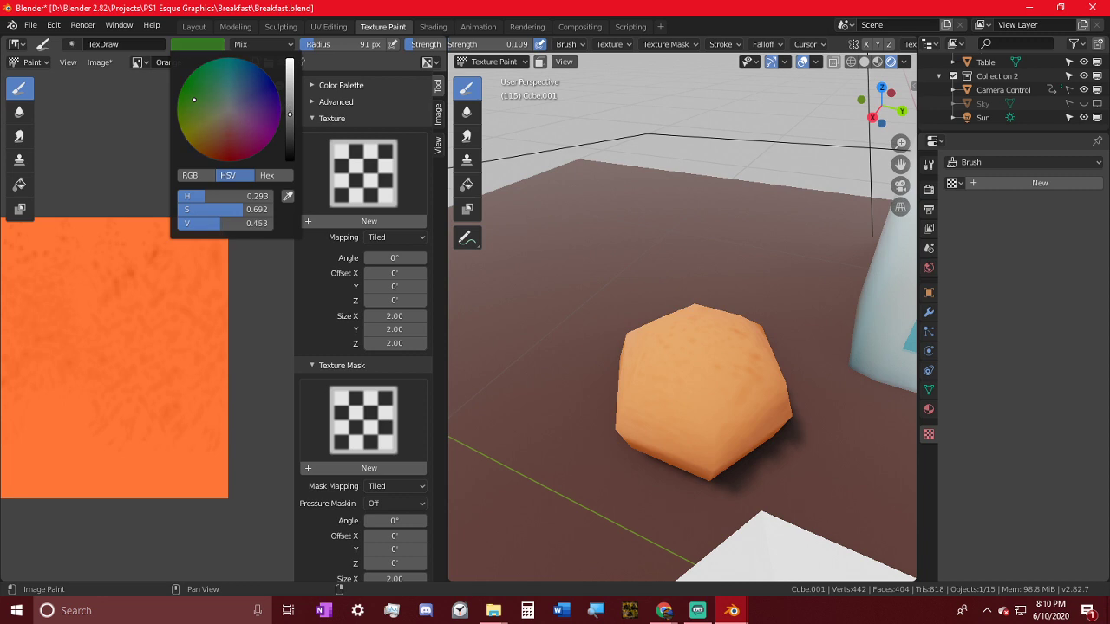
- Turn on X and Y mirror symmetry for painting on the orange
middle_drag(587, 330, 721, 338)
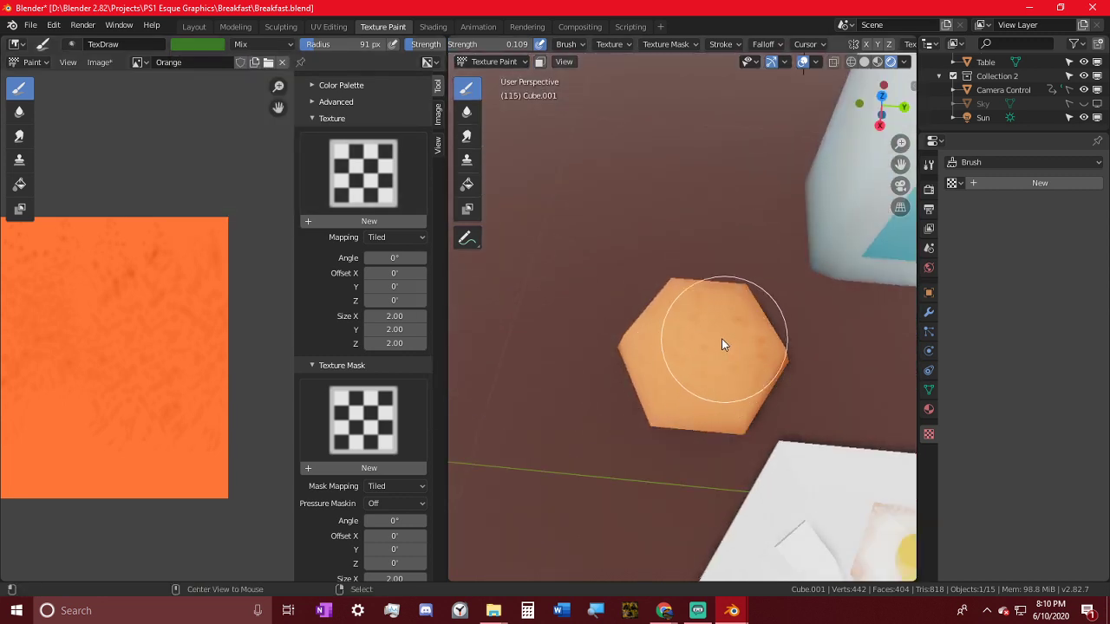
scroll(703, 339, up, 3)
scroll(760, 329, down, 1)
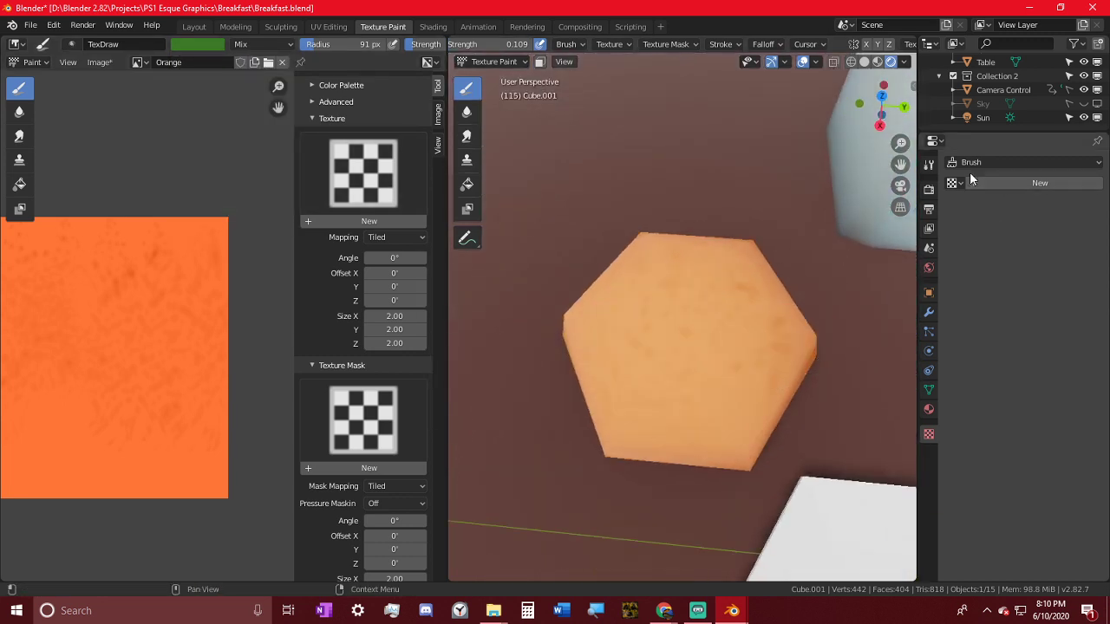
click(929, 164)
scroll(998, 390, down, 10)
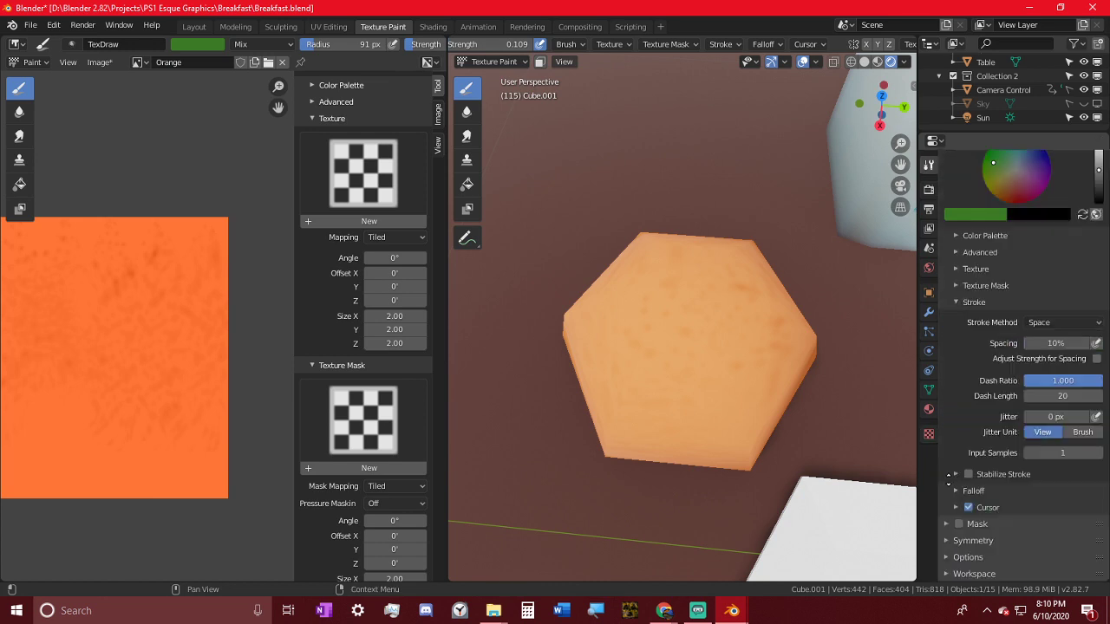
click(979, 543)
click(1063, 561)
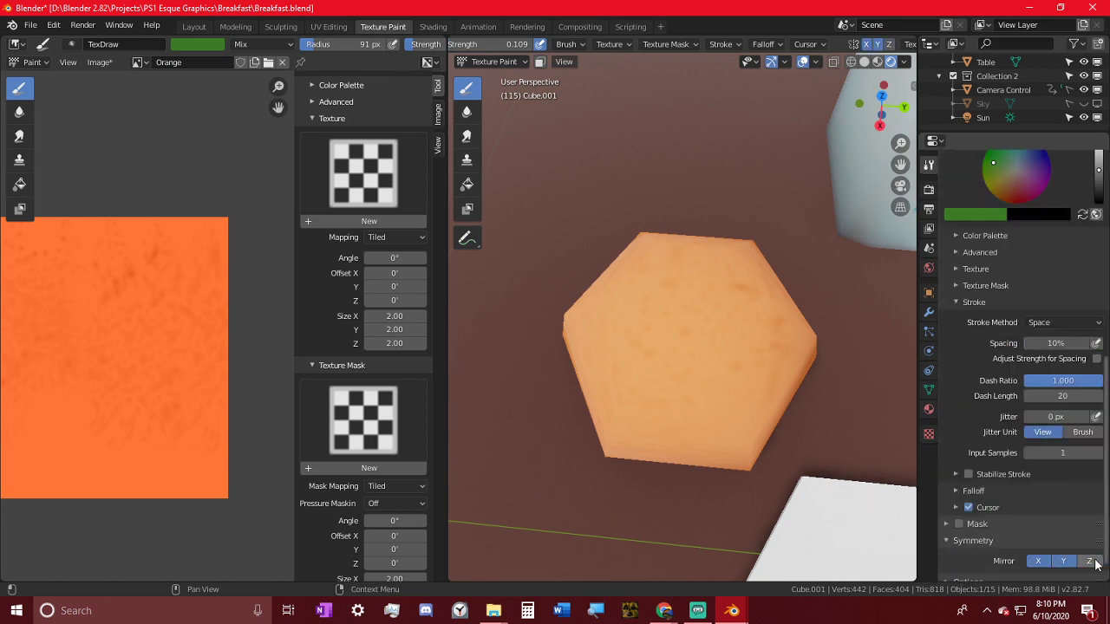
- Set the brush radius to 20 px and its strength to 1.000 for painting the top of the orange
key(f)
click(672, 376)
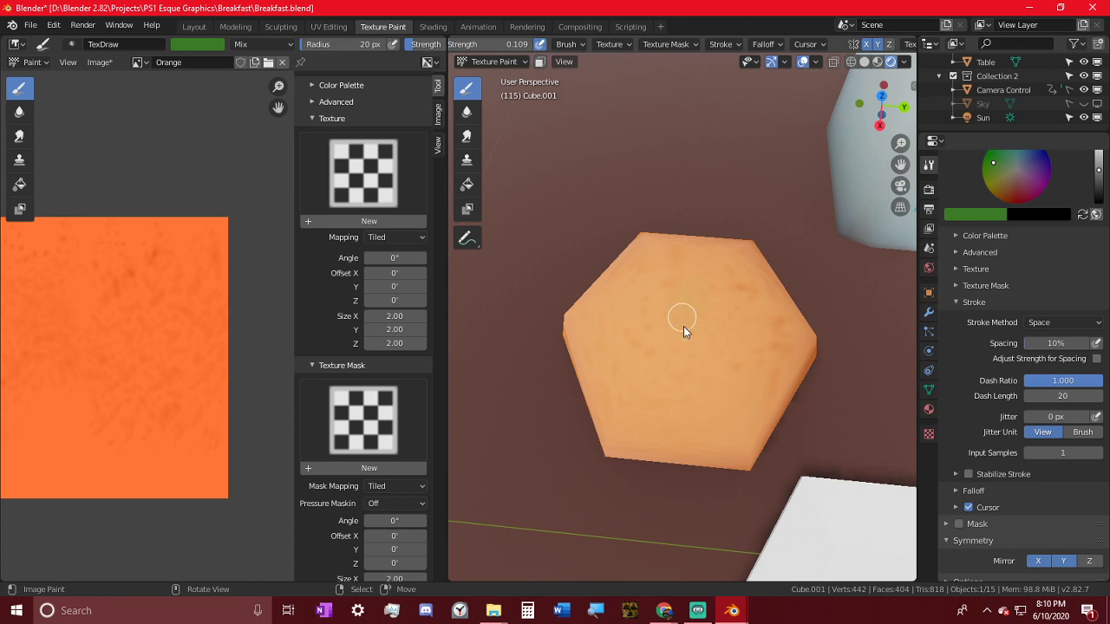
key(shift+f)
click(815, 366)
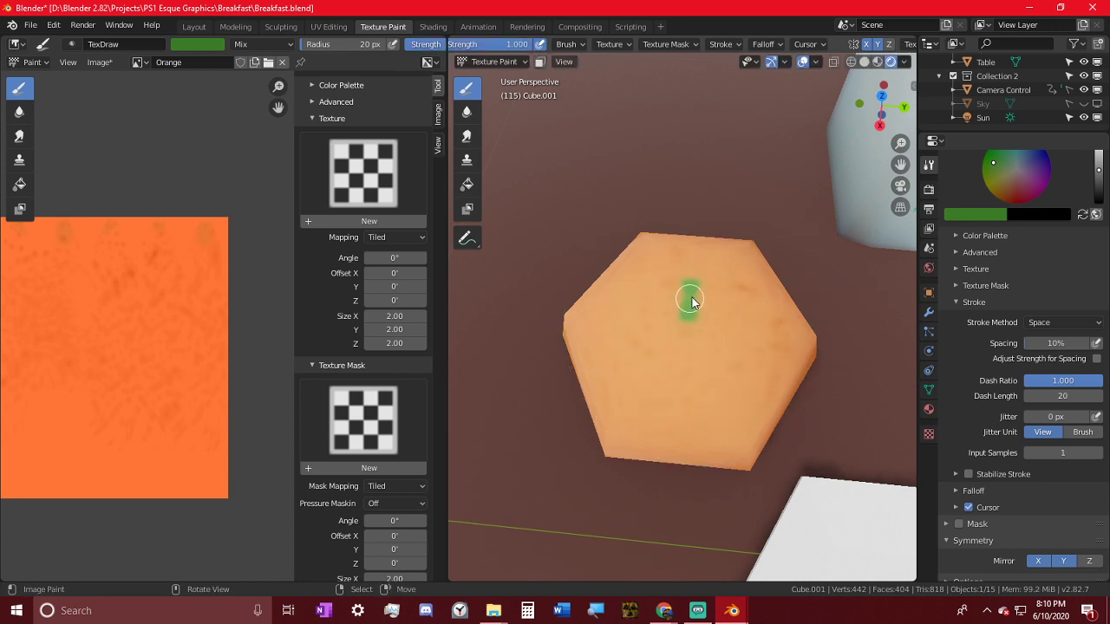
- Paint the green stem mark at the top centre of the orange and set the brush colour to olive with hue 0.200, saturation 0.515 and value 0.487
drag(692, 301, 686, 306)
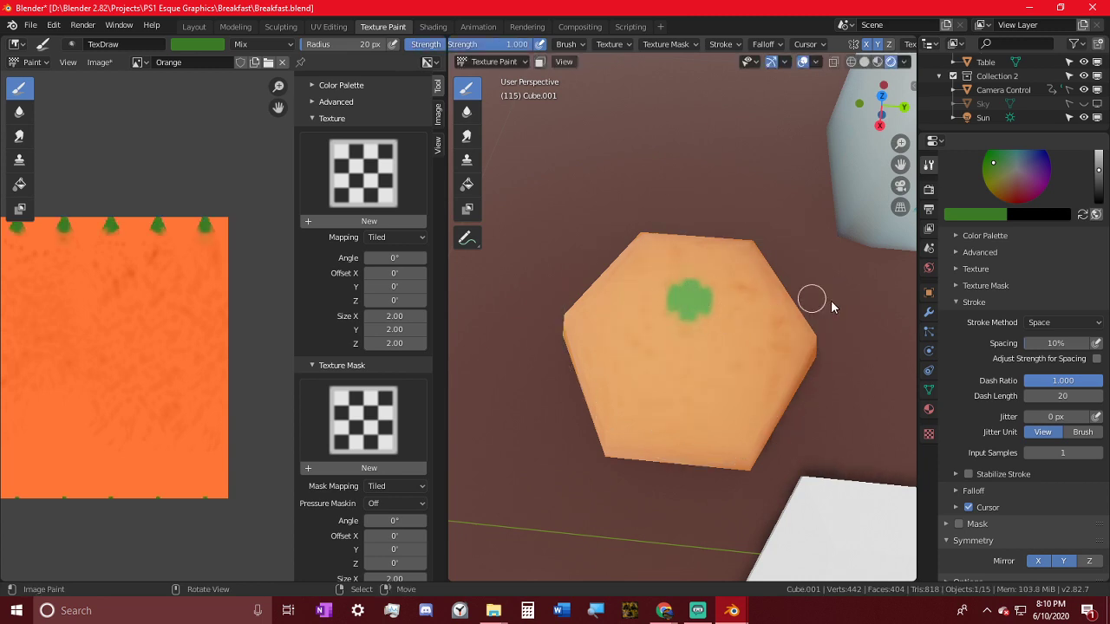
click(989, 163)
click(999, 174)
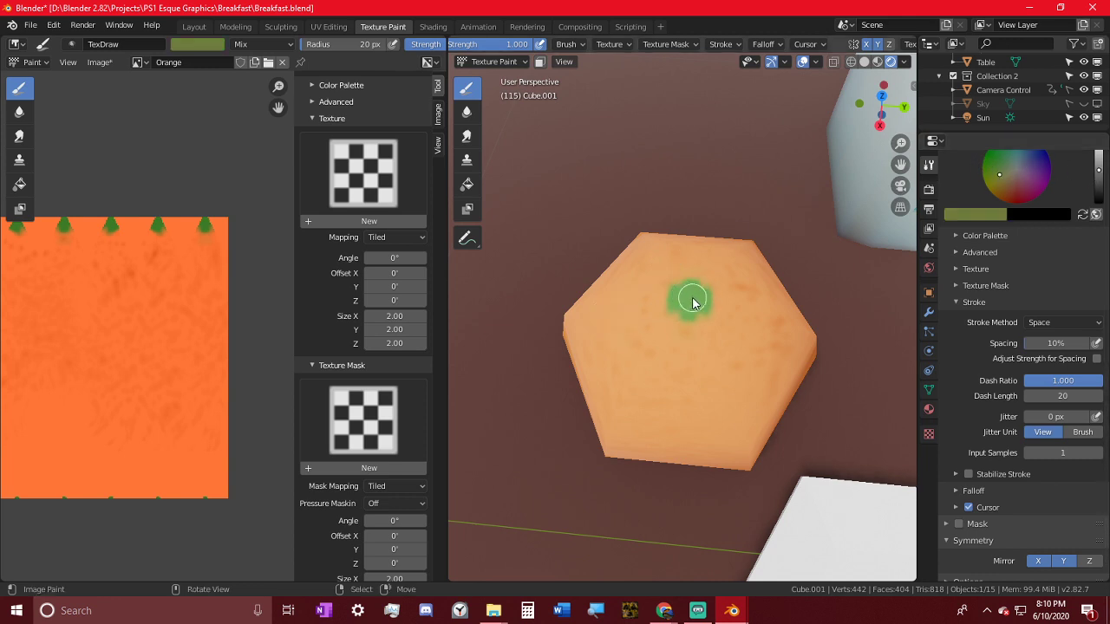
- Render the scene at frame 115 and examine the enlarged result
middle_drag(709, 331, 848, 422)
scroll(783, 386, down, 2)
scroll(847, 421, down, 2)
key(F12)
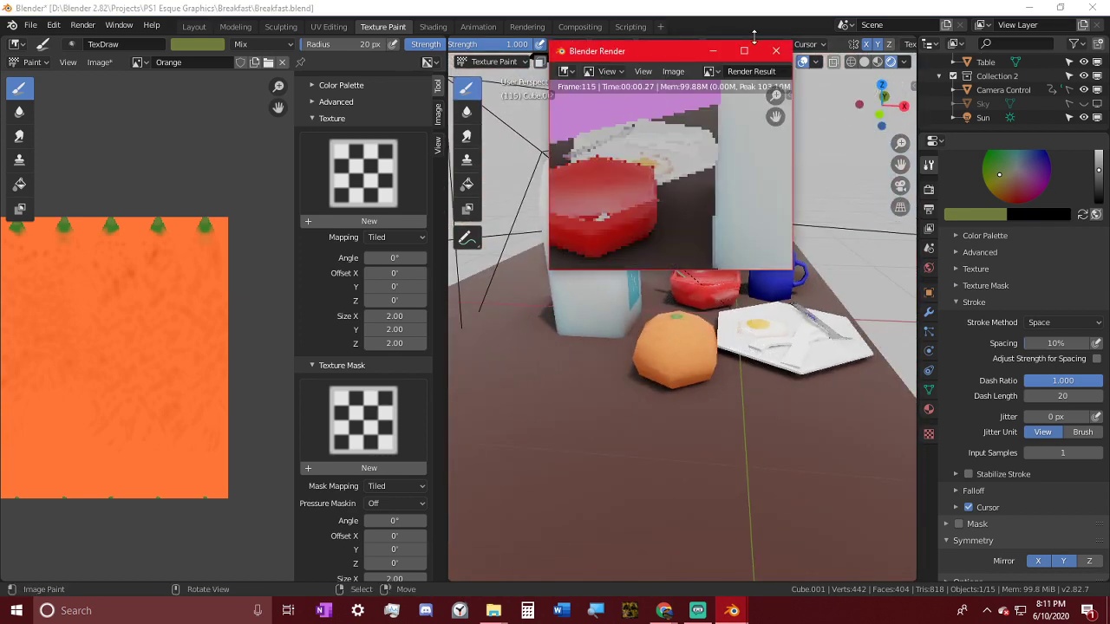
click(752, 52)
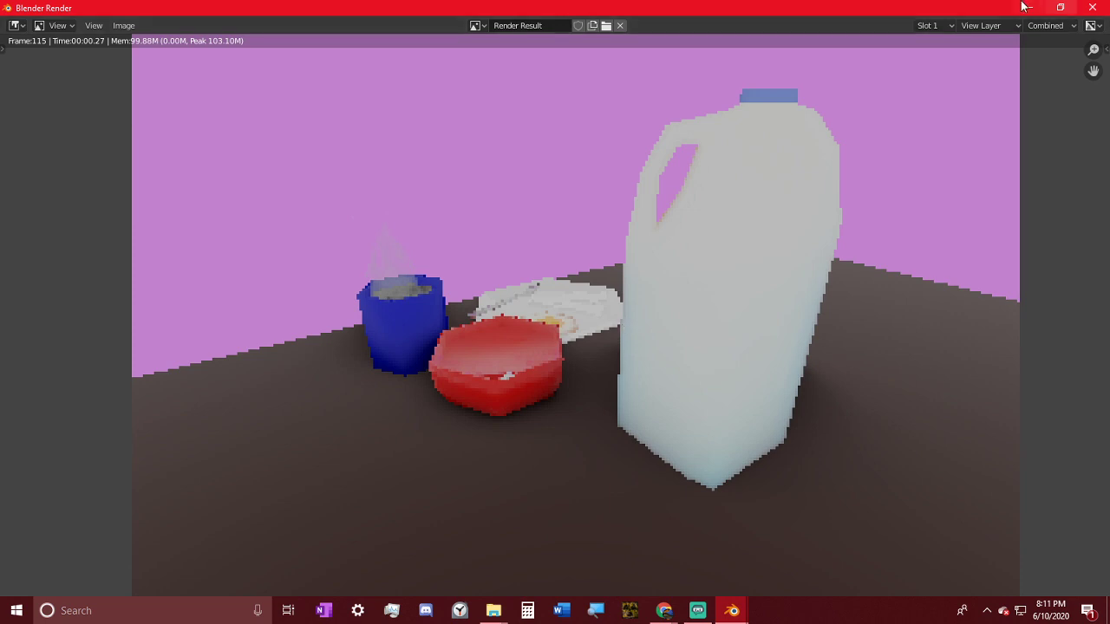
click(1019, 11)
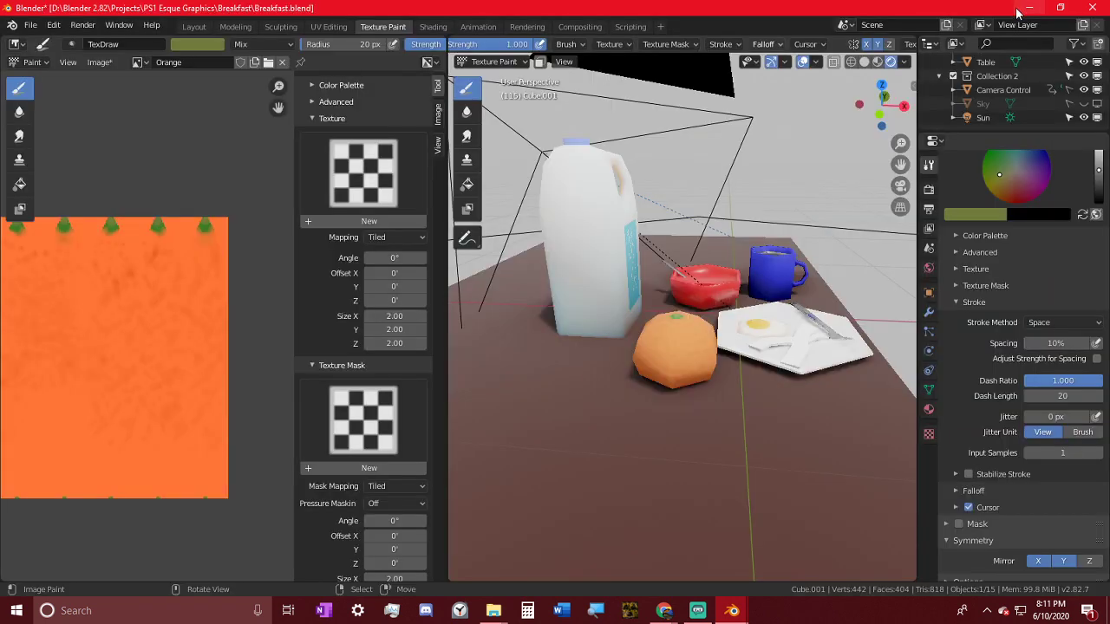
- In the Layout workspace, move the timeline to frame 52 and render the camera view with the orange in shot
click(196, 27)
drag(391, 541, 391, 469)
drag(388, 512, 207, 534)
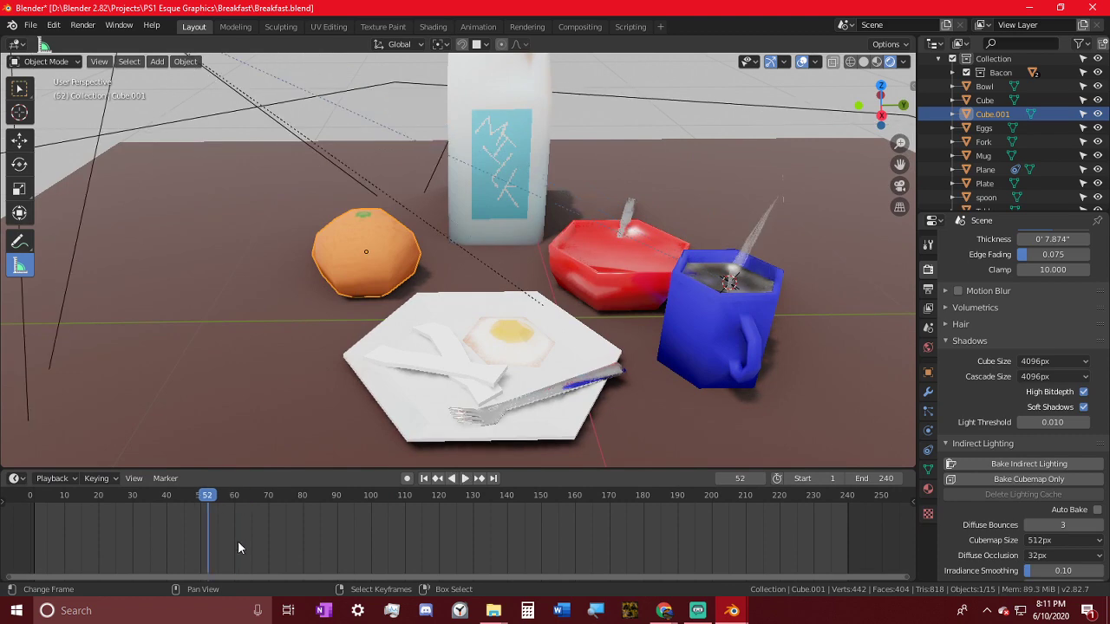
key(KP_0)
key(KP_0)
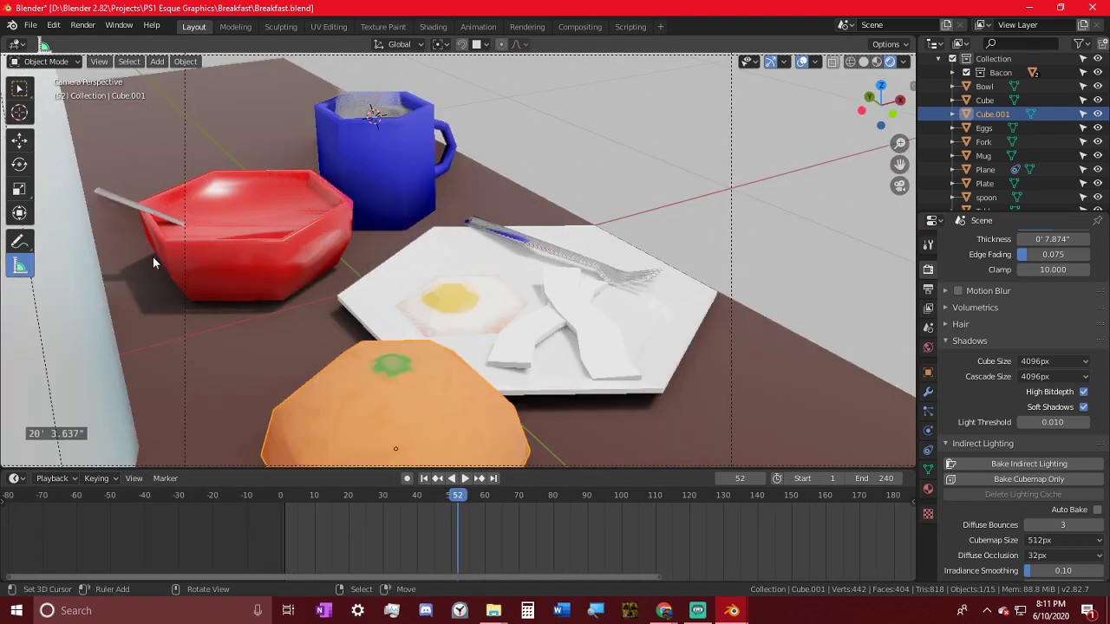
key(F12)
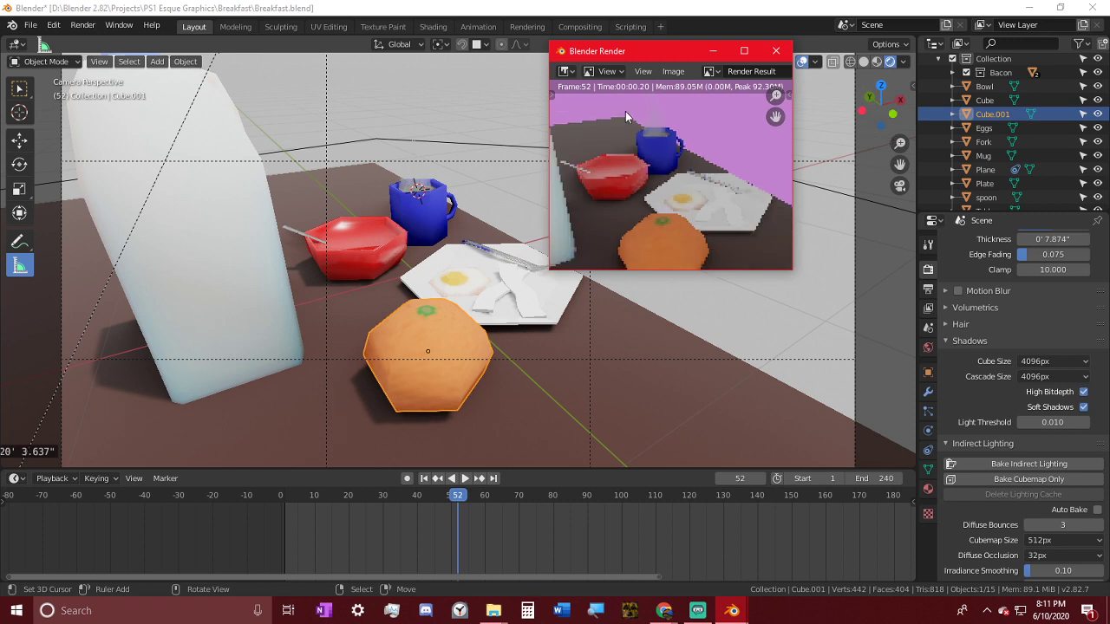
click(722, 54)
- Select the red bowl and enter Edit Mode to inspect its inner faces
middle_drag(430, 310, 411, 175)
scroll(463, 158, up, 4)
key(Tab)
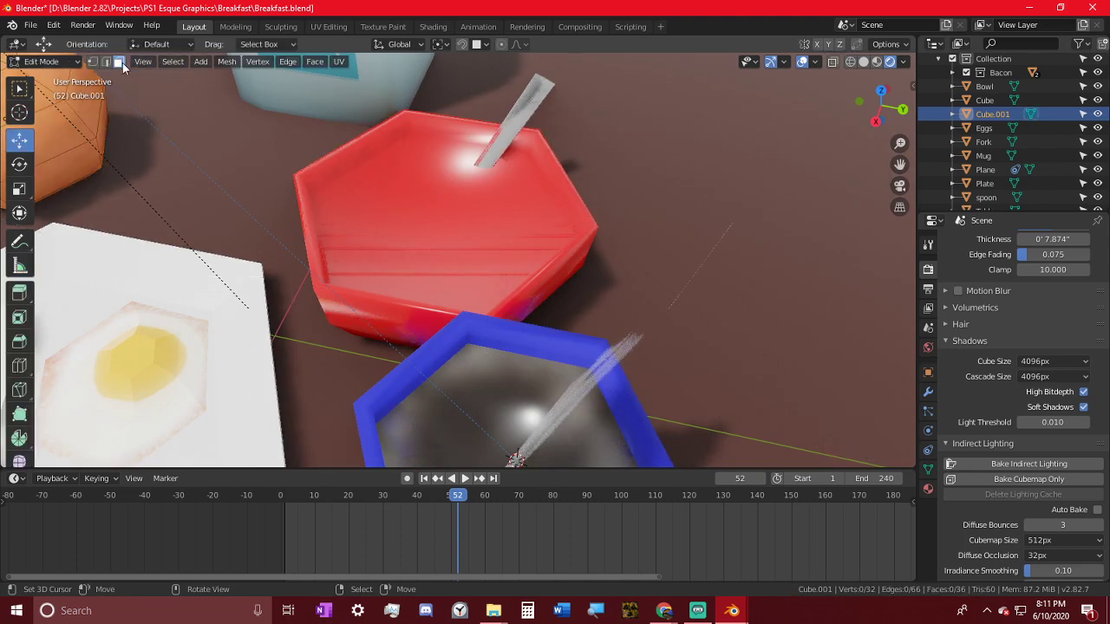
key(Tab)
click(404, 187)
key(Tab)
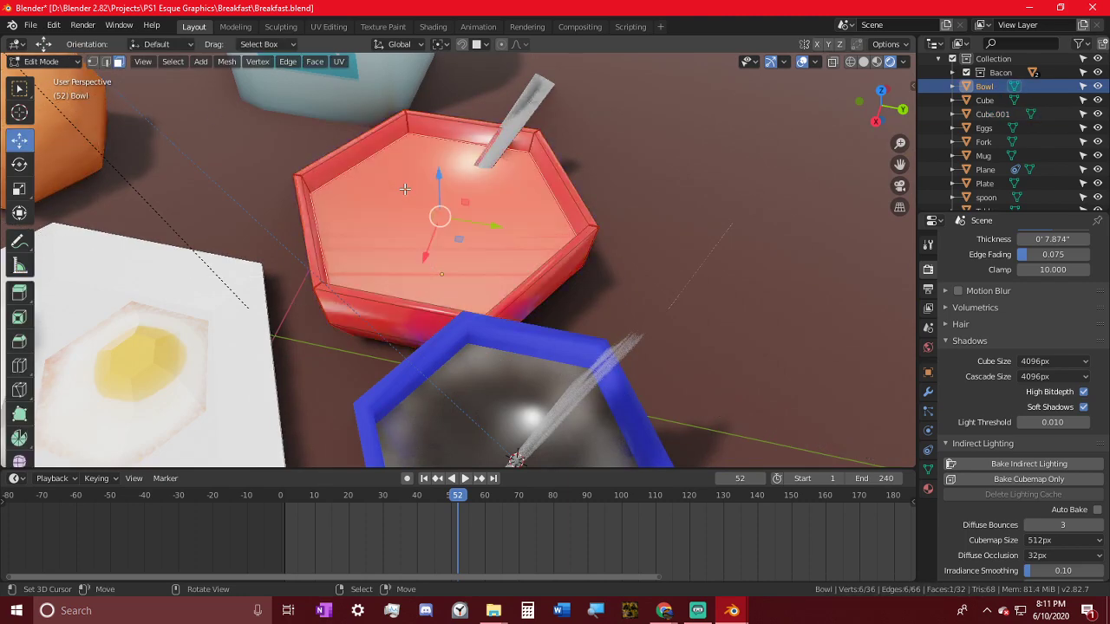
middle_drag(423, 240, 521, 251)
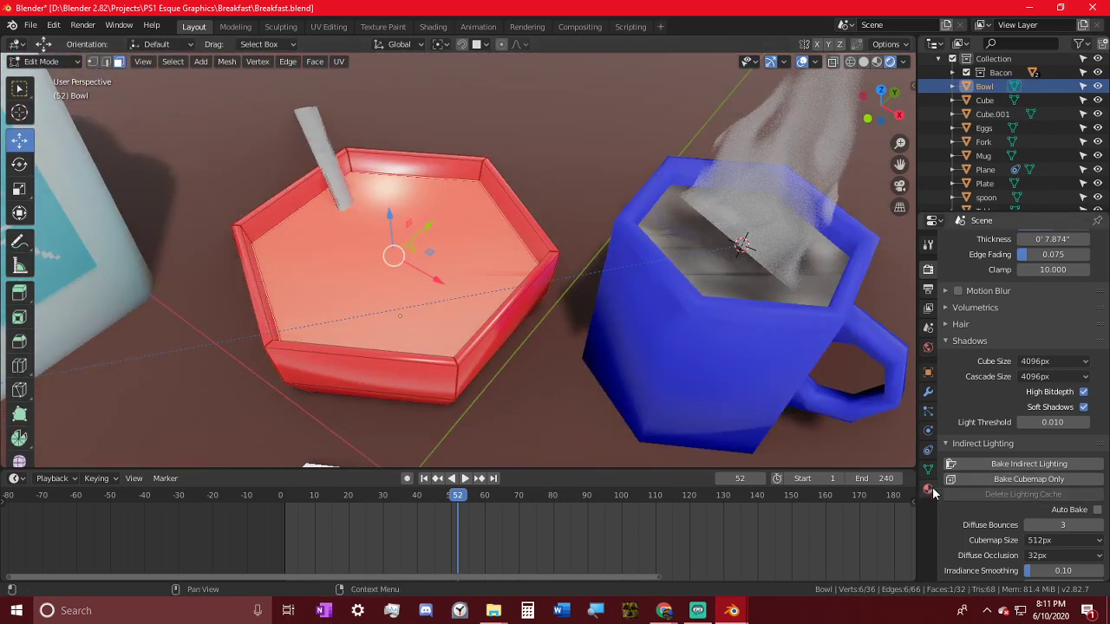
- Switch to the Texture Paint workspace, centre the view on the bowl and put the viewport in Object Mode
click(382, 26)
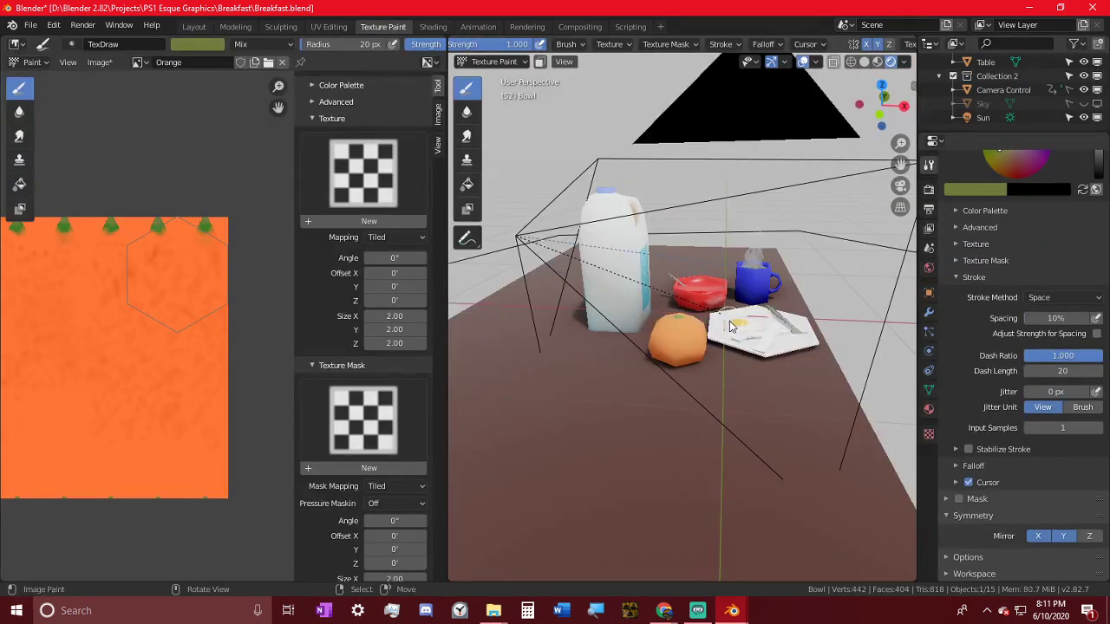
middle_drag(786, 291, 743, 314)
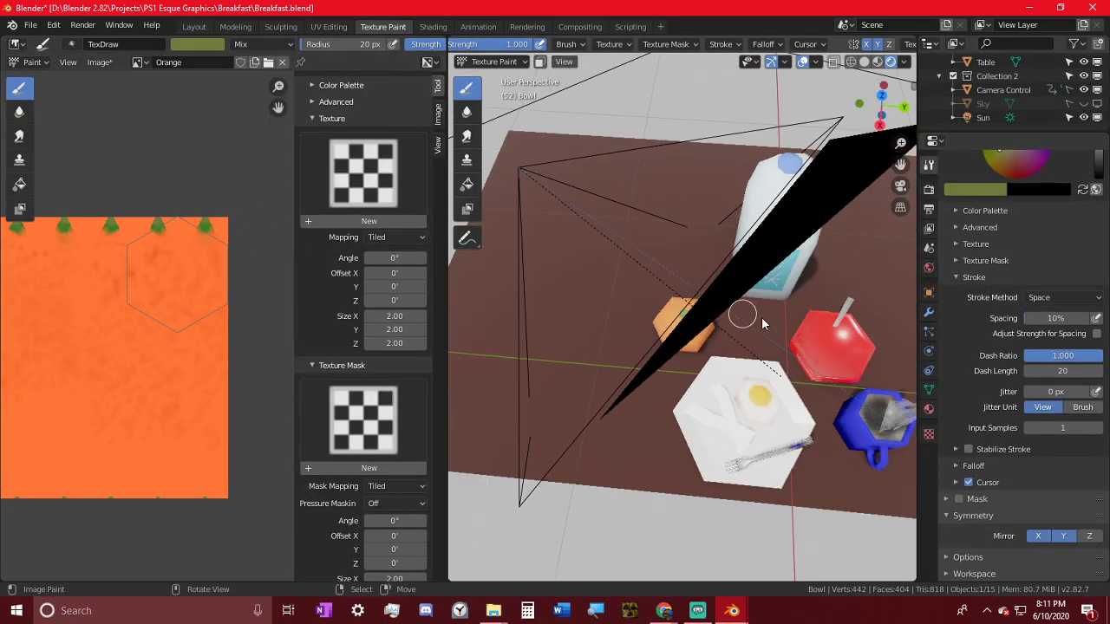
alt+middle_click(855, 343)
key(Tab)
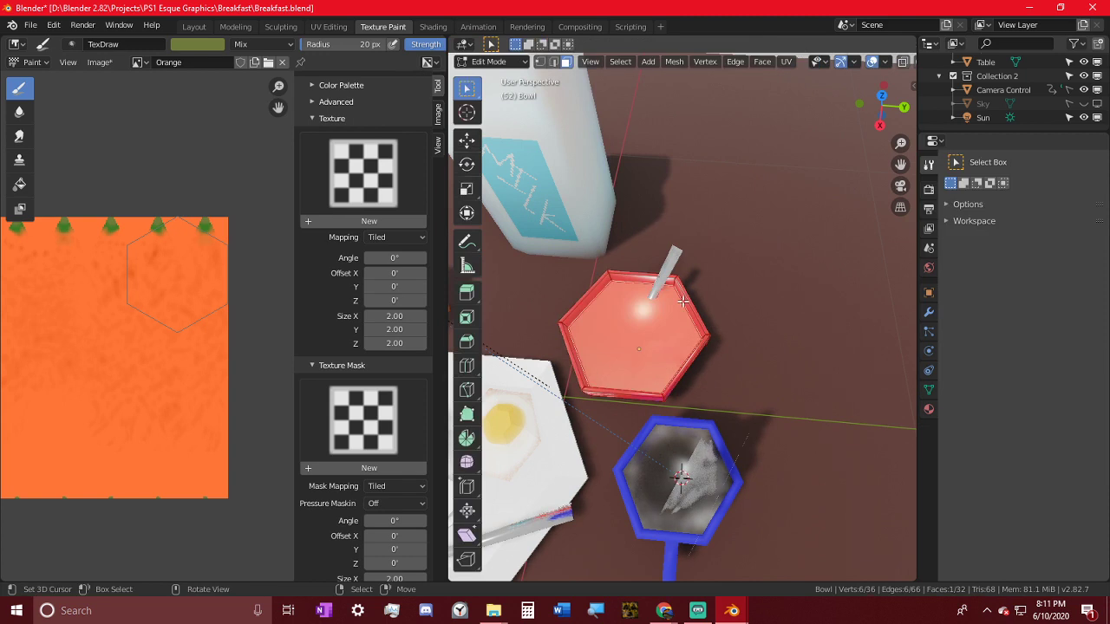
key(Tab)
click(490, 61)
click(490, 76)
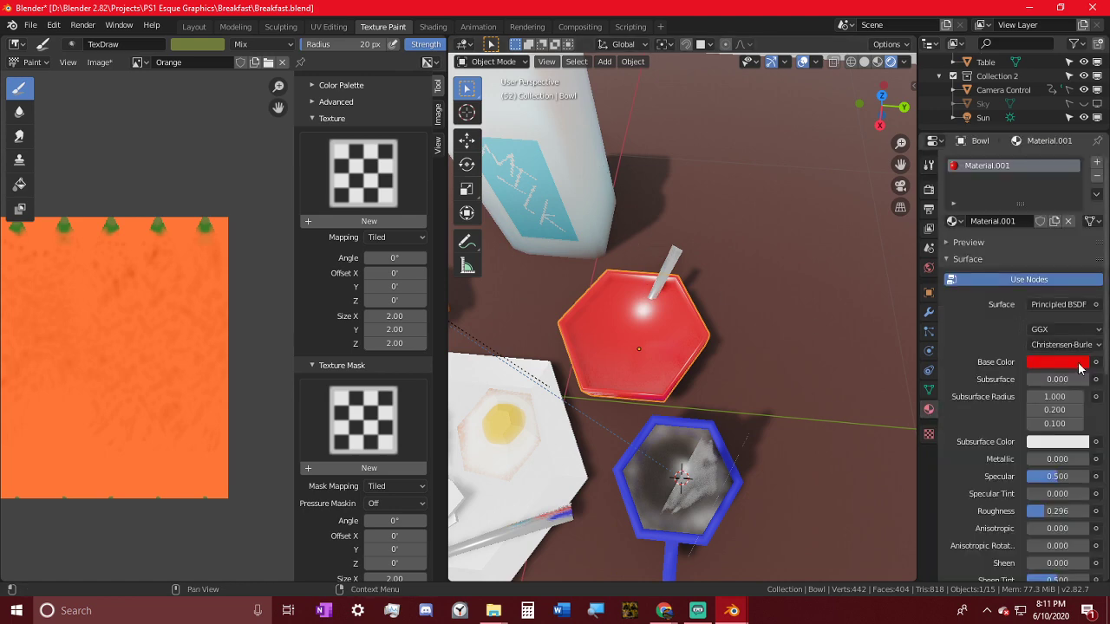
- Feed the bowl material's Base Color from an Image Texture and set up a new image of 256 × 256 px
click(1095, 363)
click(954, 423)
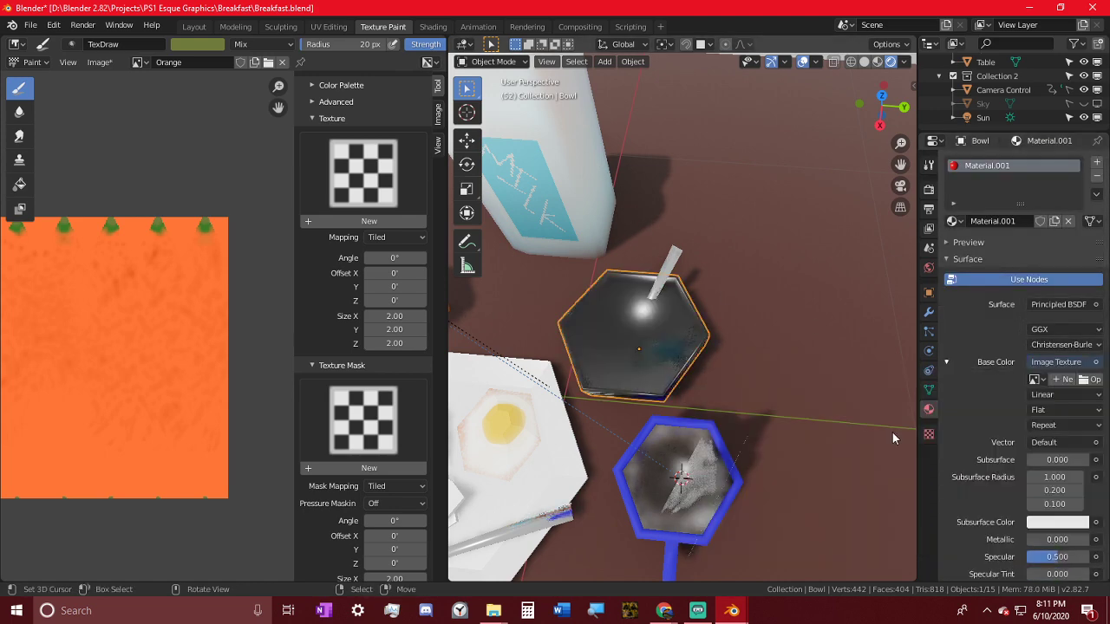
click(1060, 380)
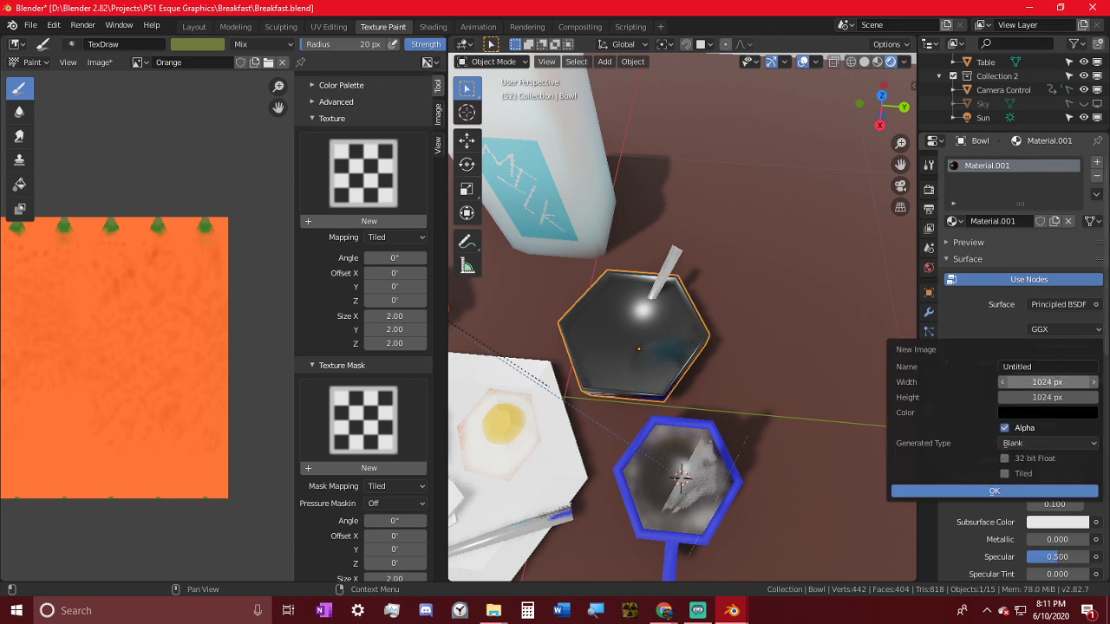
text(256)
key(Return)
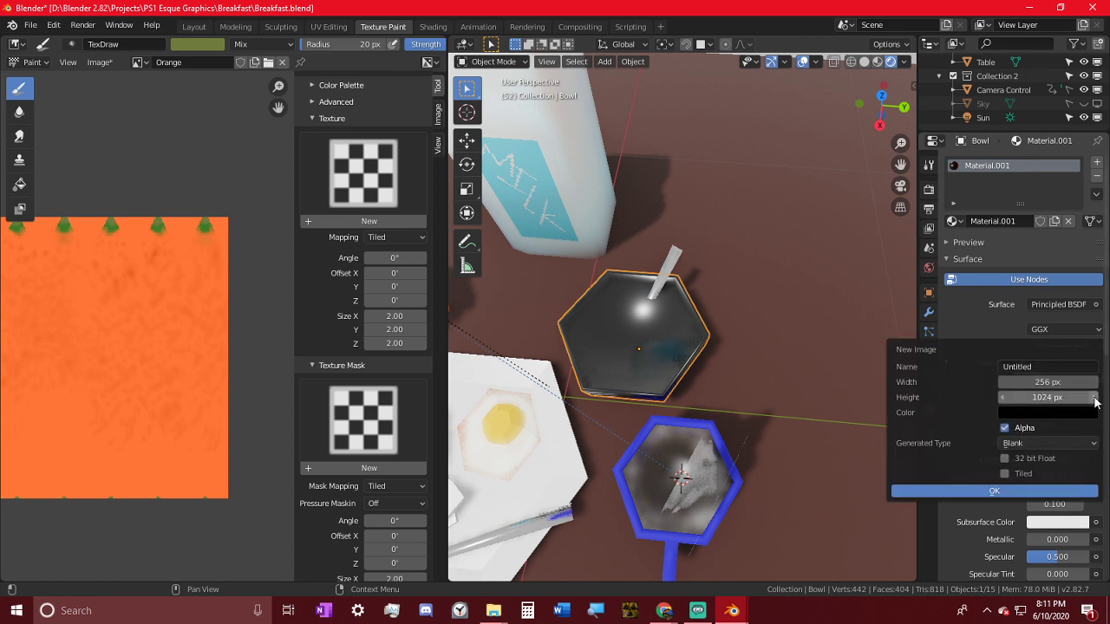
click(1050, 397)
text(256)
key(Return)
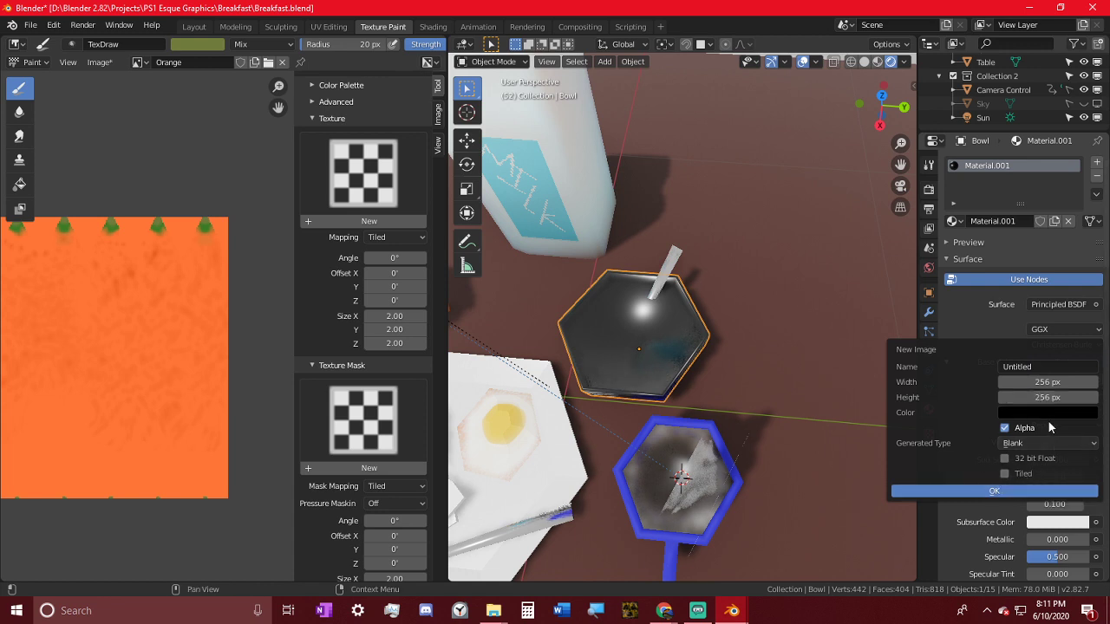
- Give the new bowl image a red fill colour and create it
click(1048, 415)
click(1086, 270)
drag(1032, 307, 1028, 315)
drag(1088, 268, 1088, 231)
click(981, 495)
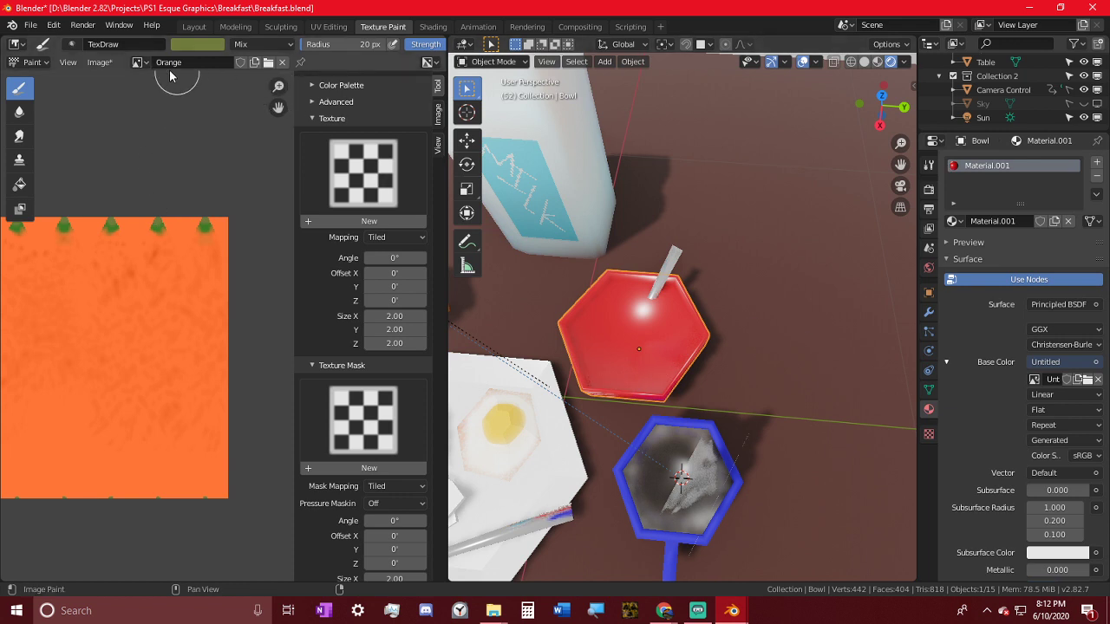
- Open the new red image in the image editor and rename it Bowl
click(135, 64)
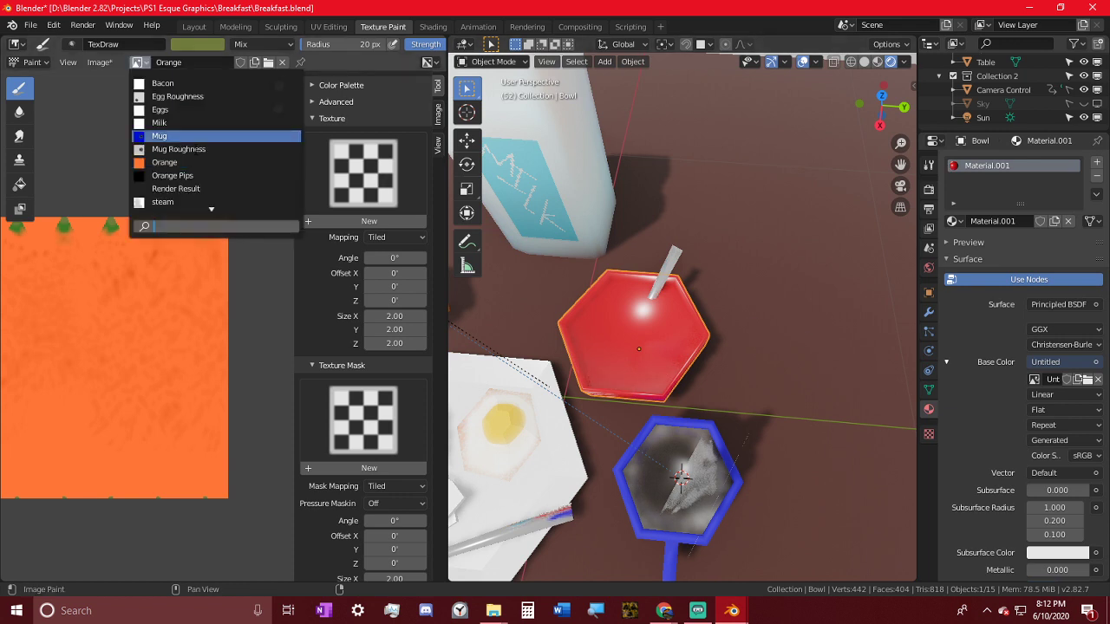
click(183, 186)
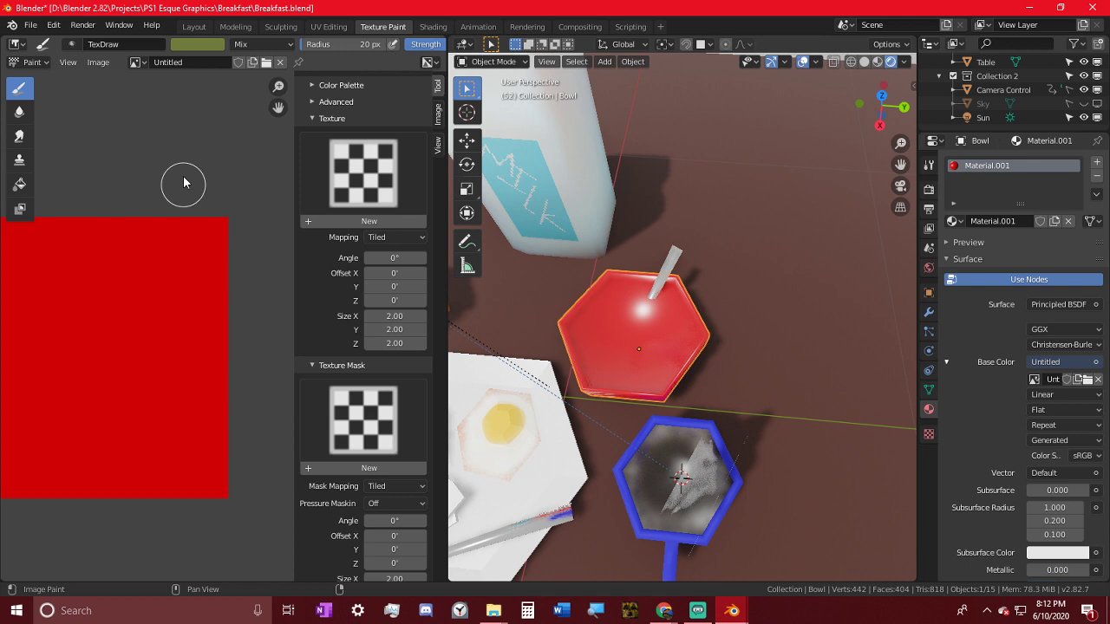
click(187, 64)
text(Bow)
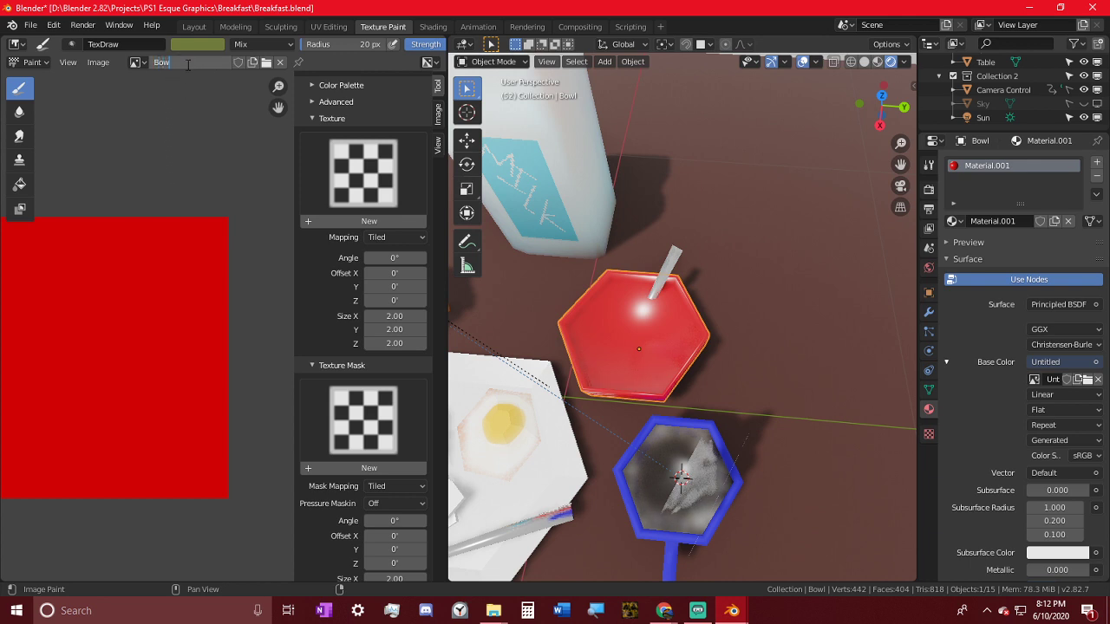
text(l)
key(Return)
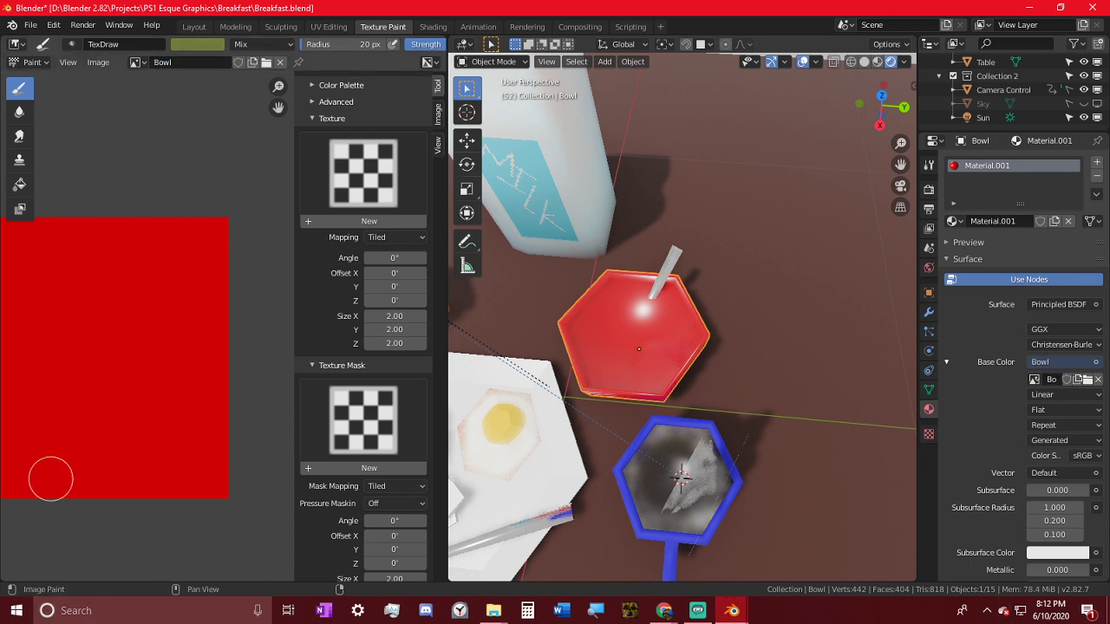
- Save the Bowl image to disk
click(98, 63)
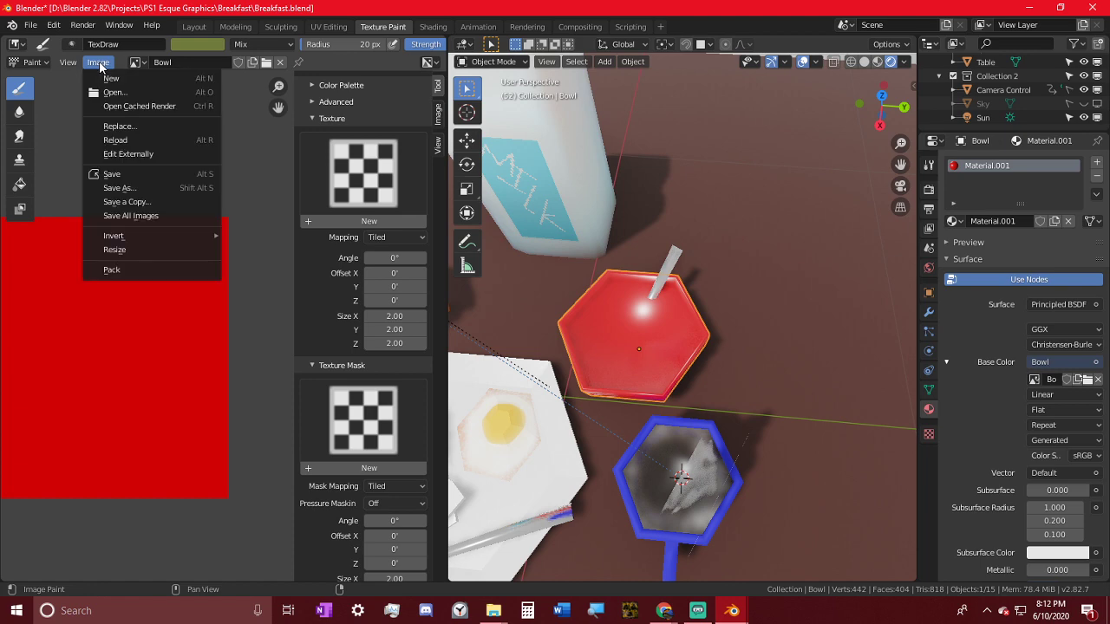
click(128, 174)
click(756, 425)
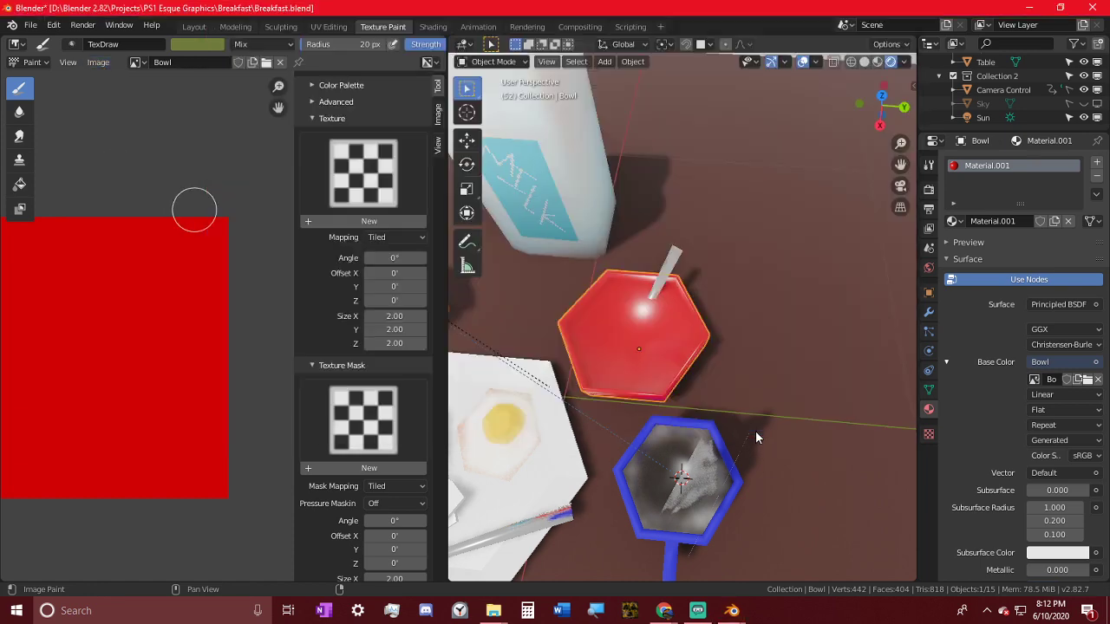
- Display the Orange texture in the image editor and save it to disk
click(138, 62)
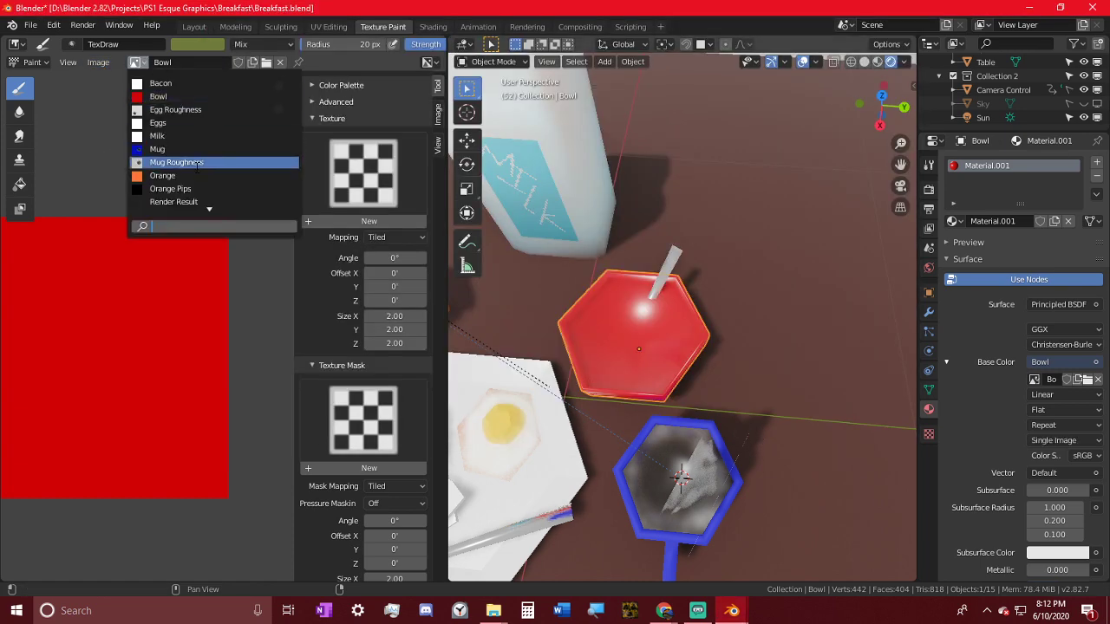
click(165, 175)
click(100, 62)
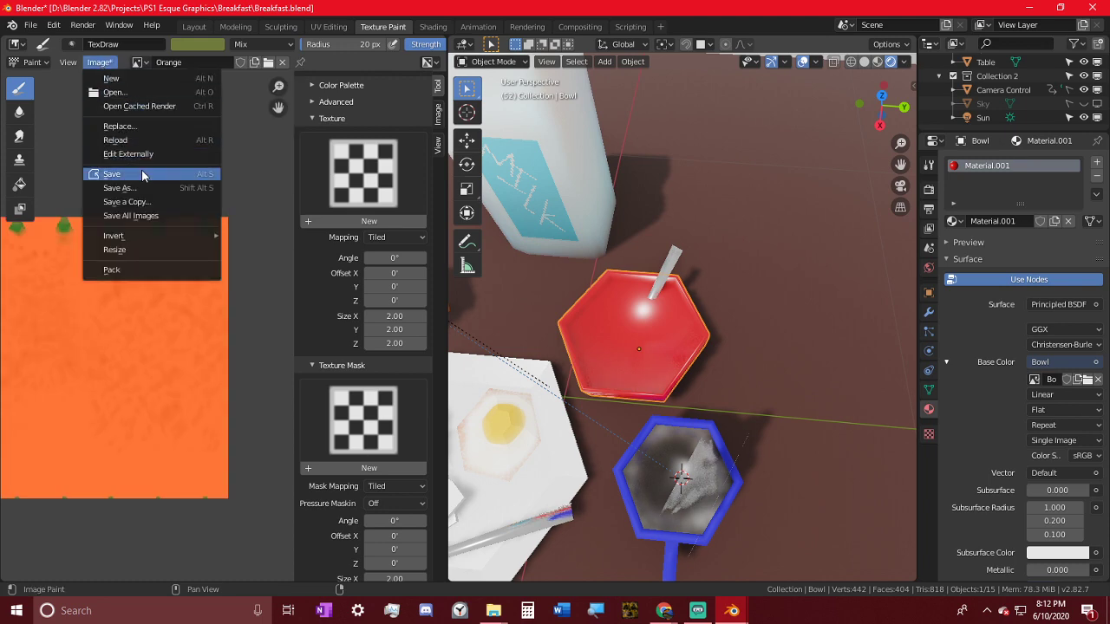
click(130, 172)
click(761, 425)
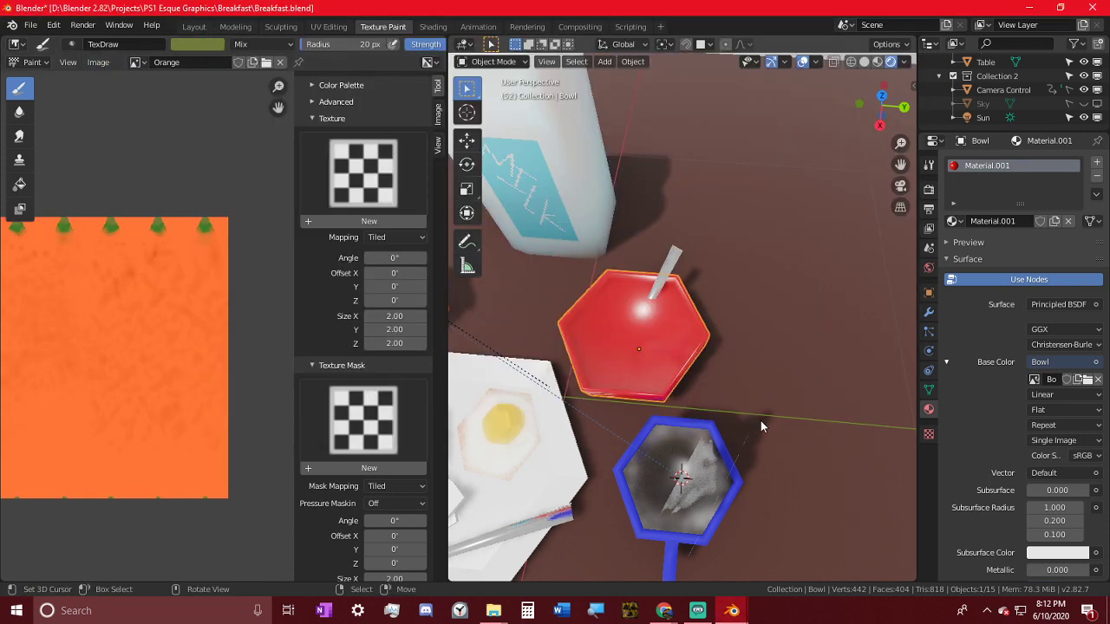
- Enter Edit Mode on the bowl with all faces selected and show its UV layout over the Bowl image
middle_drag(733, 382, 786, 420)
scroll(555, 319, up, 5)
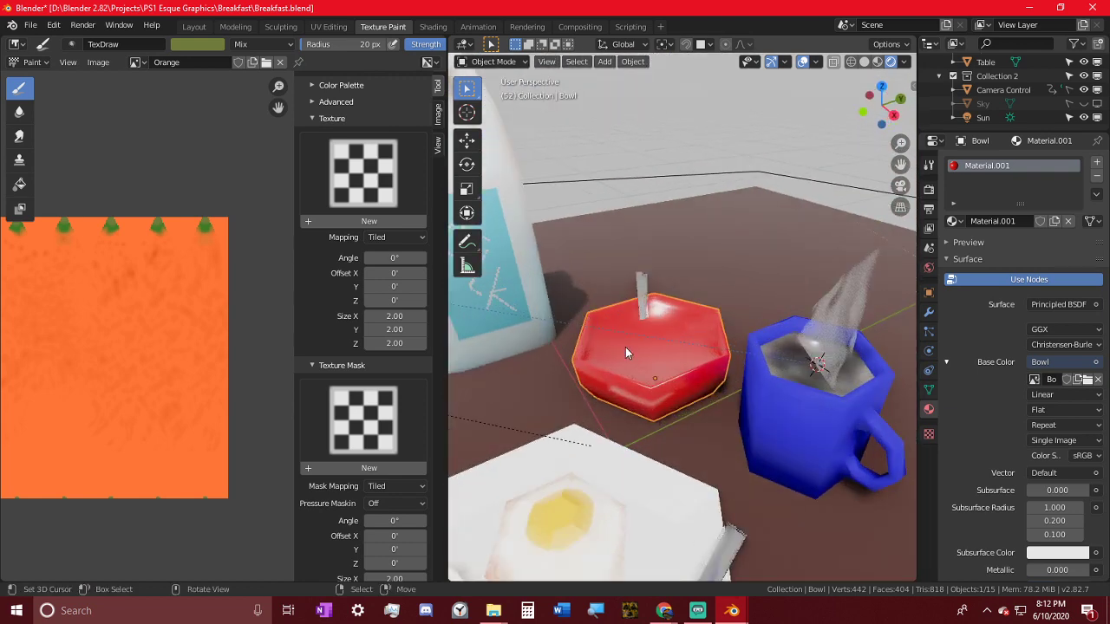
key(Tab)
middle_drag(179, 352, 250, 317)
middle_drag(172, 240, 113, 255)
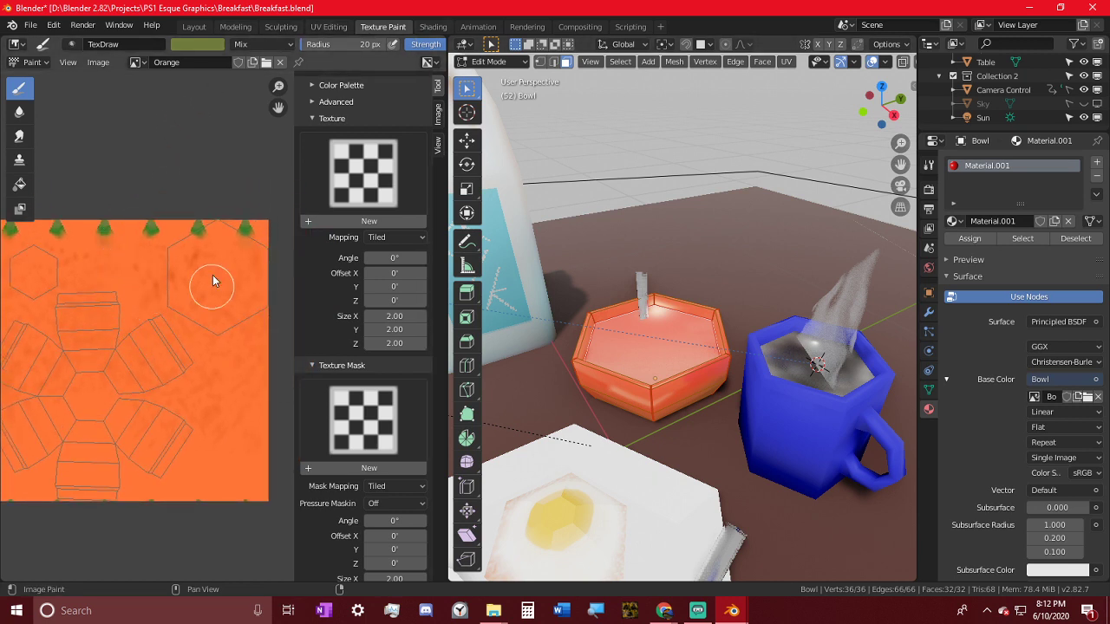
click(136, 62)
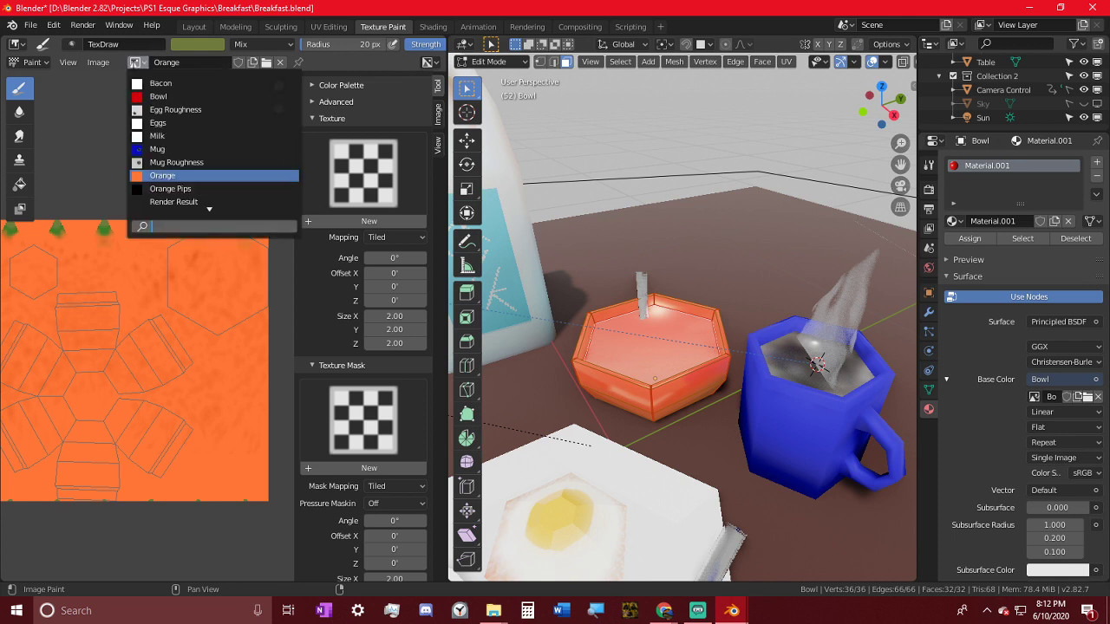
click(161, 97)
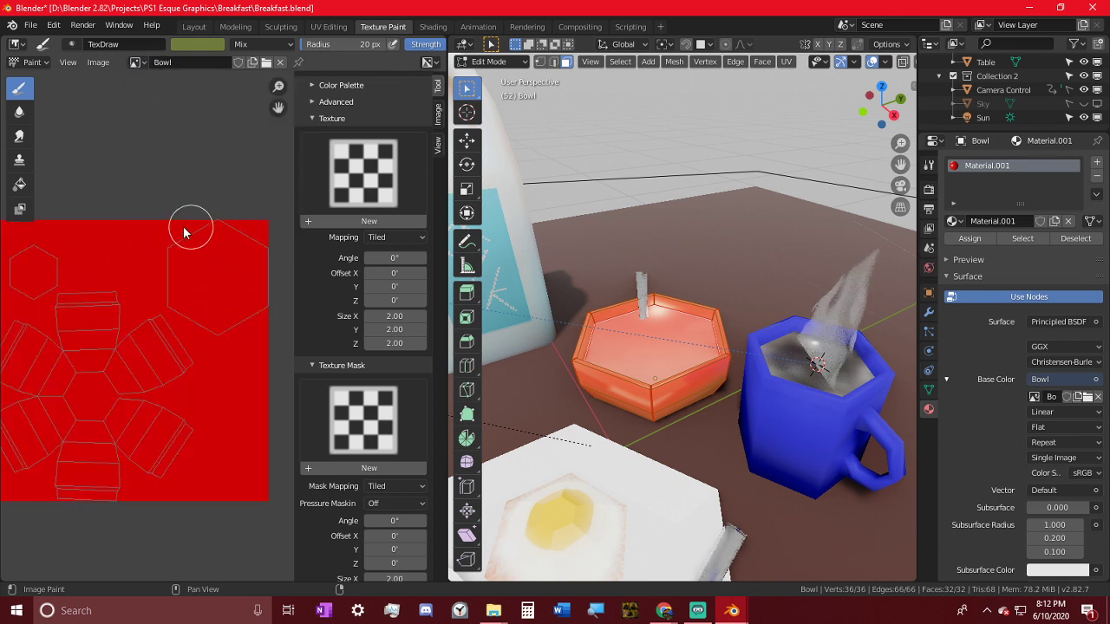
- Set the brush colour to white with saturation 0.000 and value 1.000
click(199, 44)
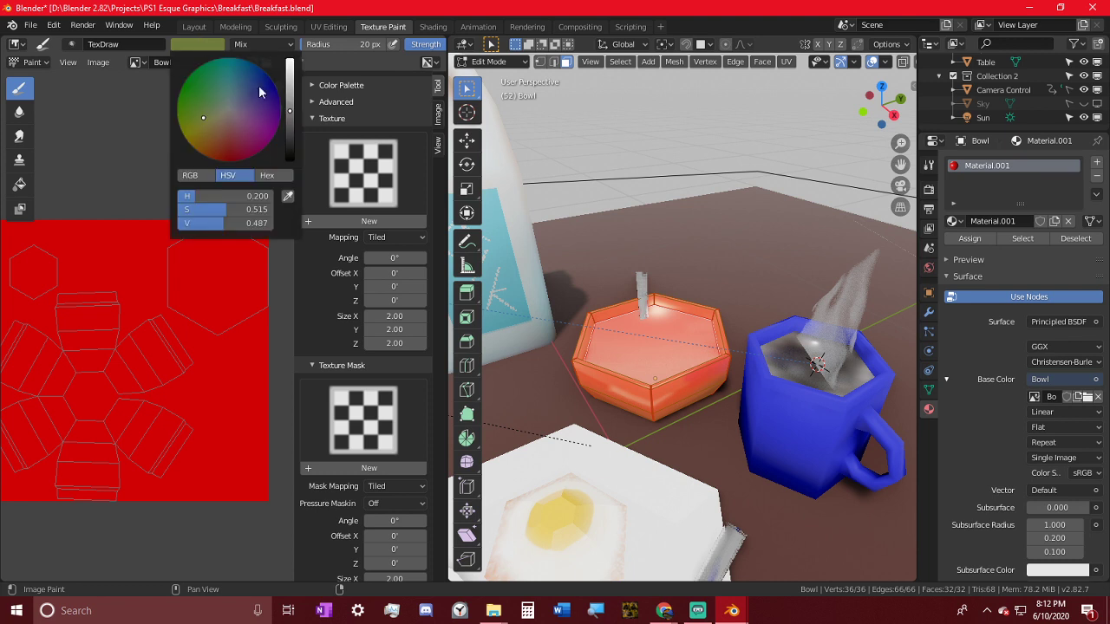
scroll(269, 103, up, 5)
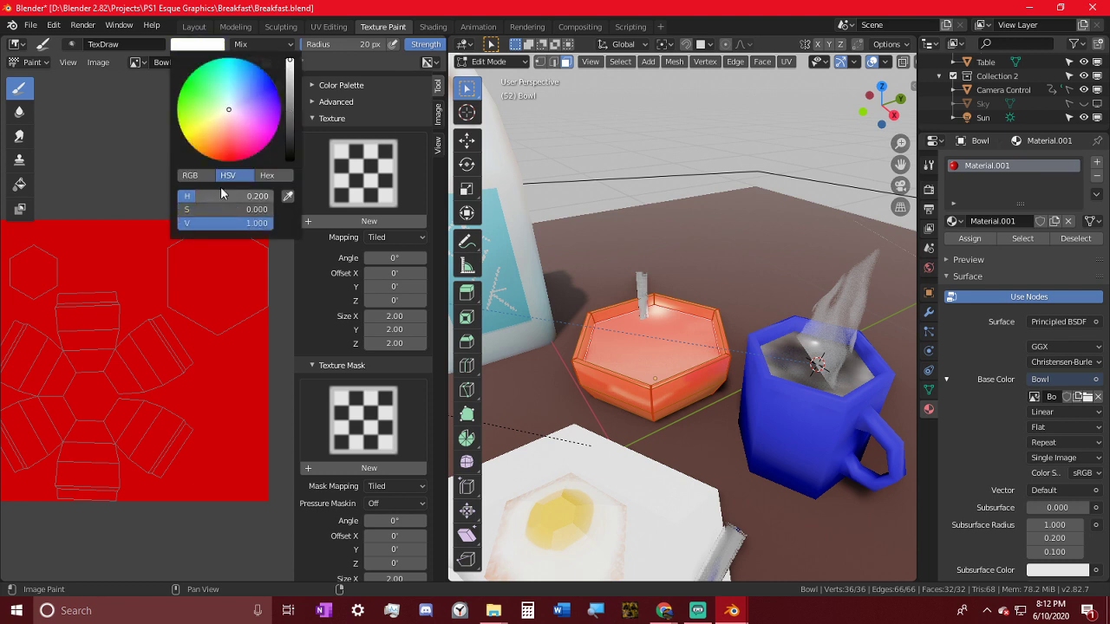
- Paint a white stroke inside the large hexagon of the bowl's UV layout with brush strength 1.000
scroll(208, 287, up, 1)
drag(208, 263, 229, 329)
key(shift+f)
click(253, 331)
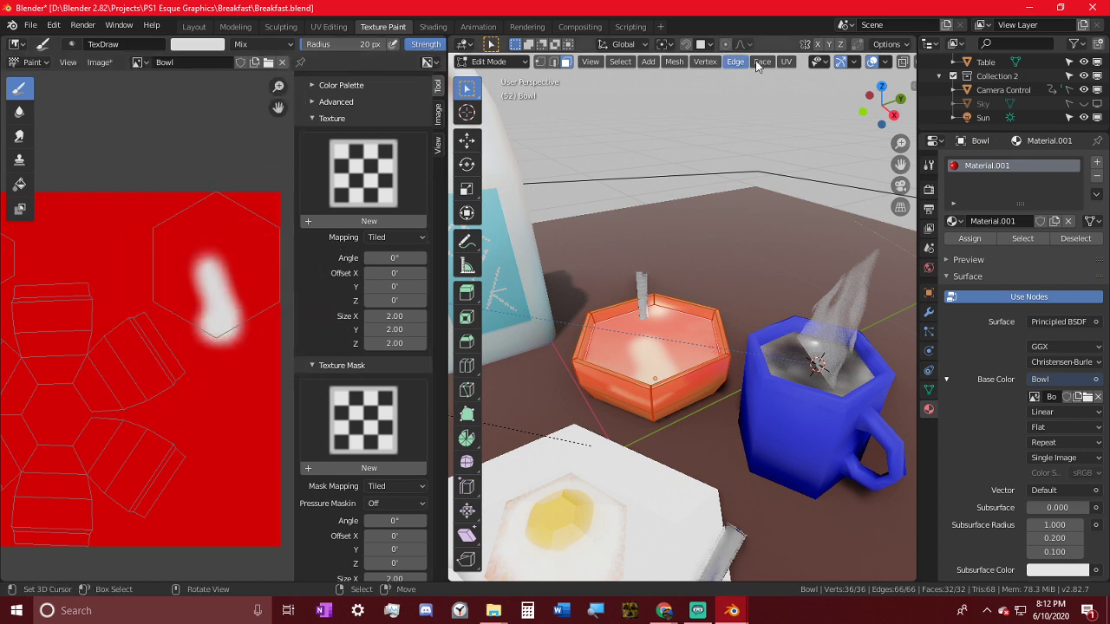
- Switch the bowl to Texture Paint mode and set the brush falloff to the constant curve preset
scroll(532, 70, down, 2)
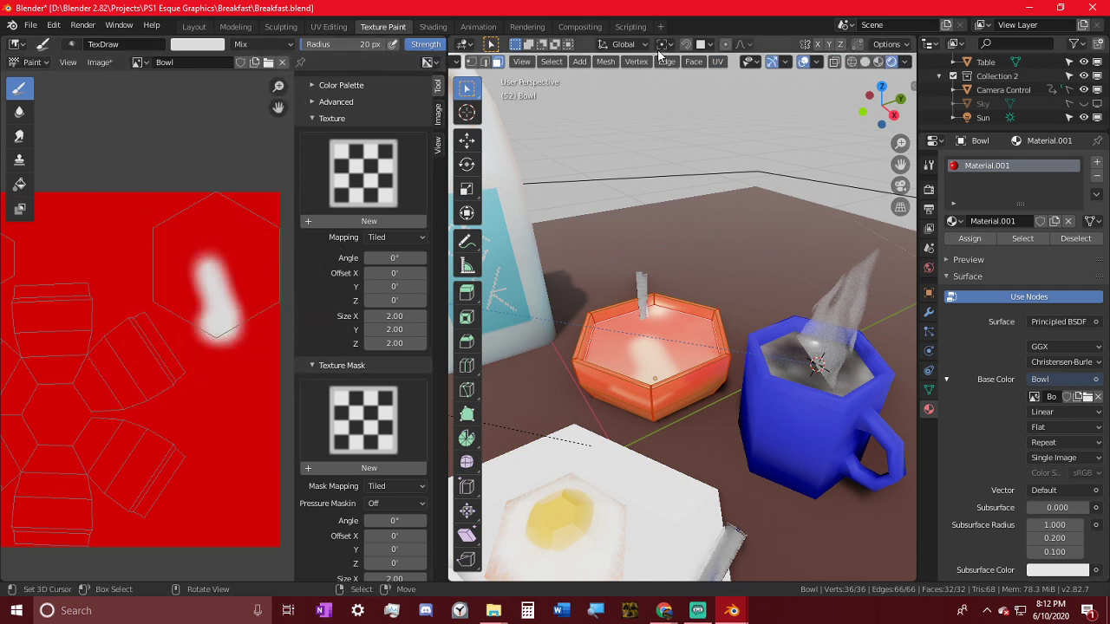
middle_drag(675, 312, 624, 352)
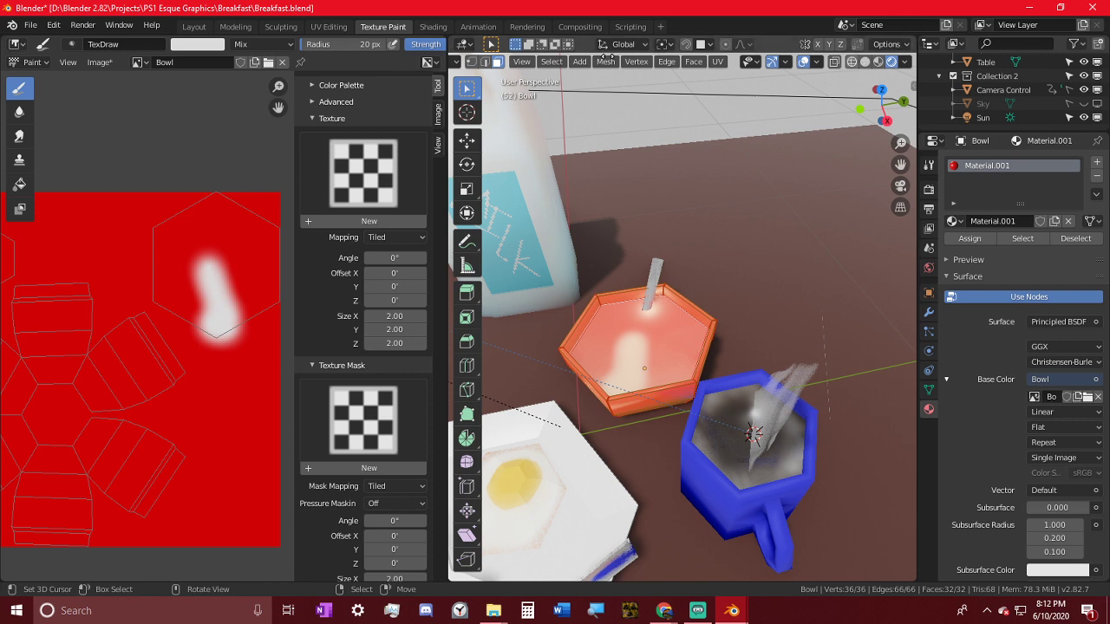
scroll(610, 57, up, 2)
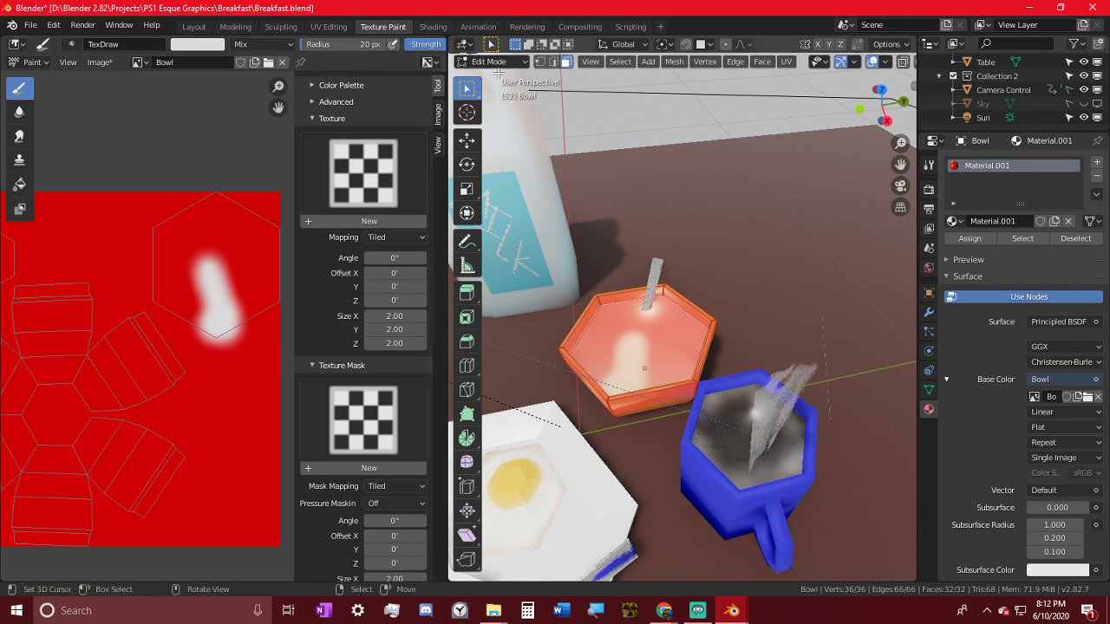
click(493, 61)
click(510, 156)
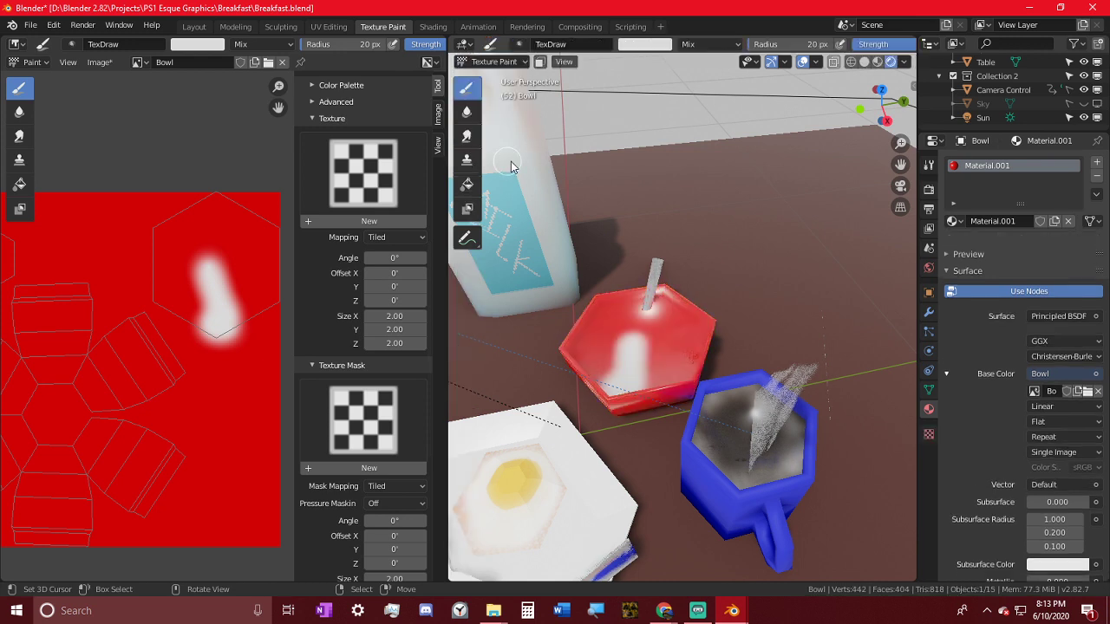
scroll(807, 45, down, 5)
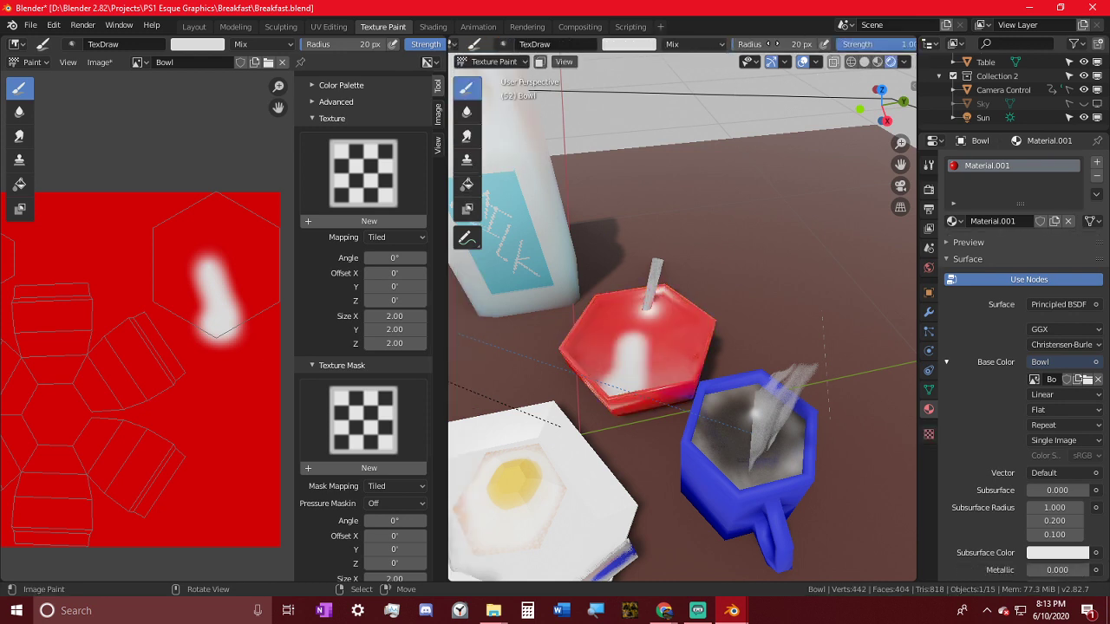
click(816, 45)
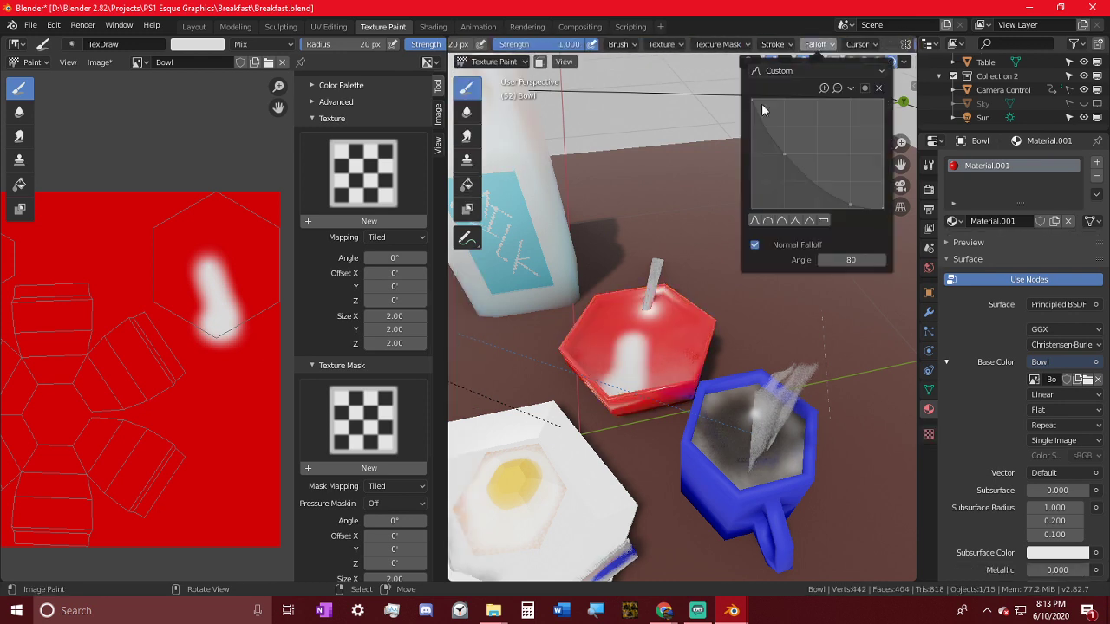
click(824, 222)
- Fill the large UV hexagon with white, sample the texture's red, and trim the white overspill beside the neighbouring wall strip
scroll(234, 294, up, 1)
mouse_move(208, 317)
mouse_down()
mouse_move(320, 271)
mouse_move(282, 191)
mouse_move(202, 188)
mouse_move(118, 253)
mouse_move(170, 293)
mouse_move(260, 291)
mouse_move(231, 251)
mouse_move(174, 241)
mouse_up()
key(s)
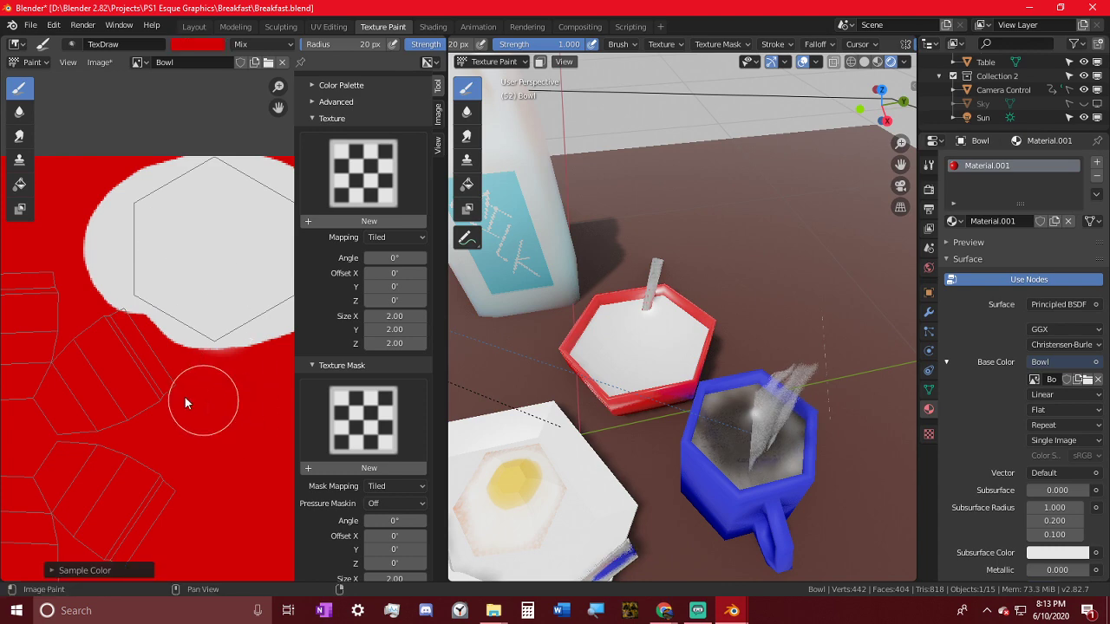
- Render the current frame, inspect the painted bowl in the enlarged render window, and return to the main window
middle_drag(659, 382, 600, 434)
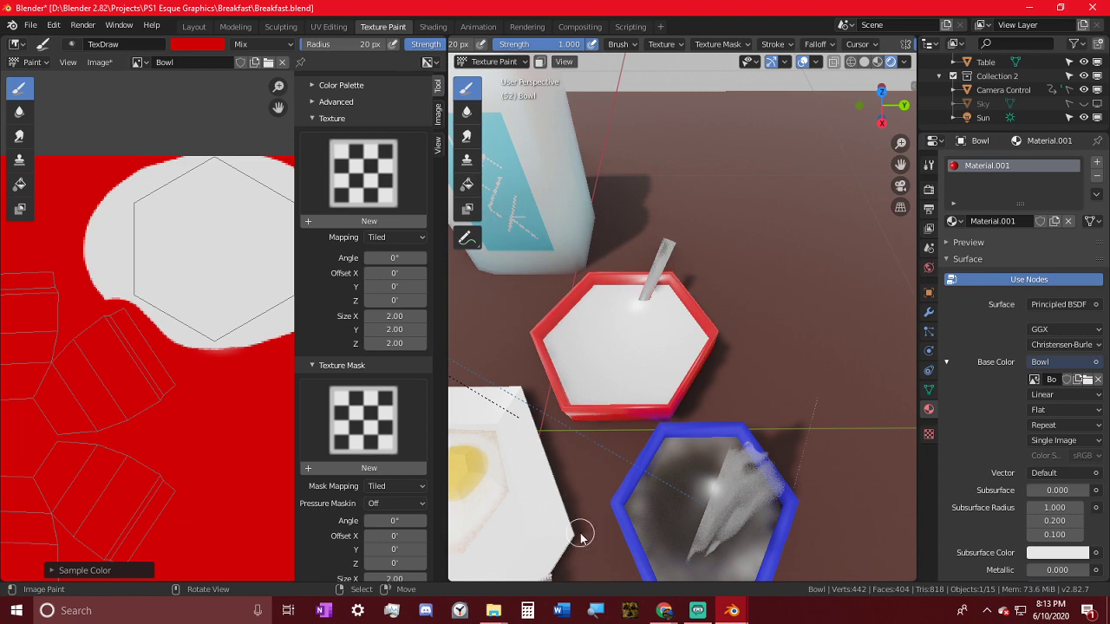
middle_drag(717, 461, 695, 409)
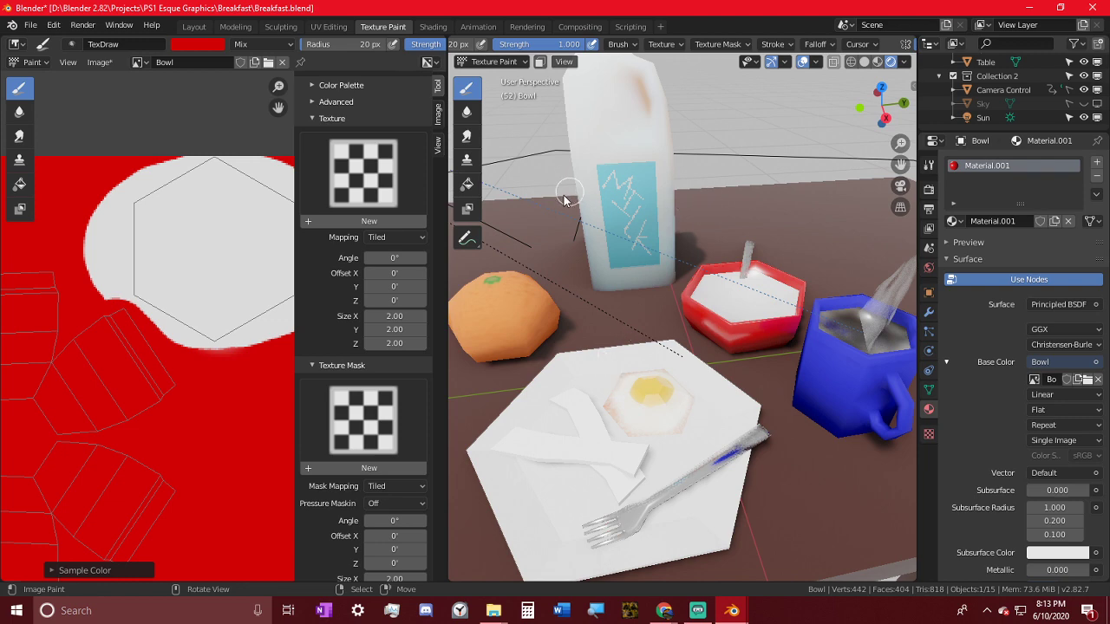
key(F12)
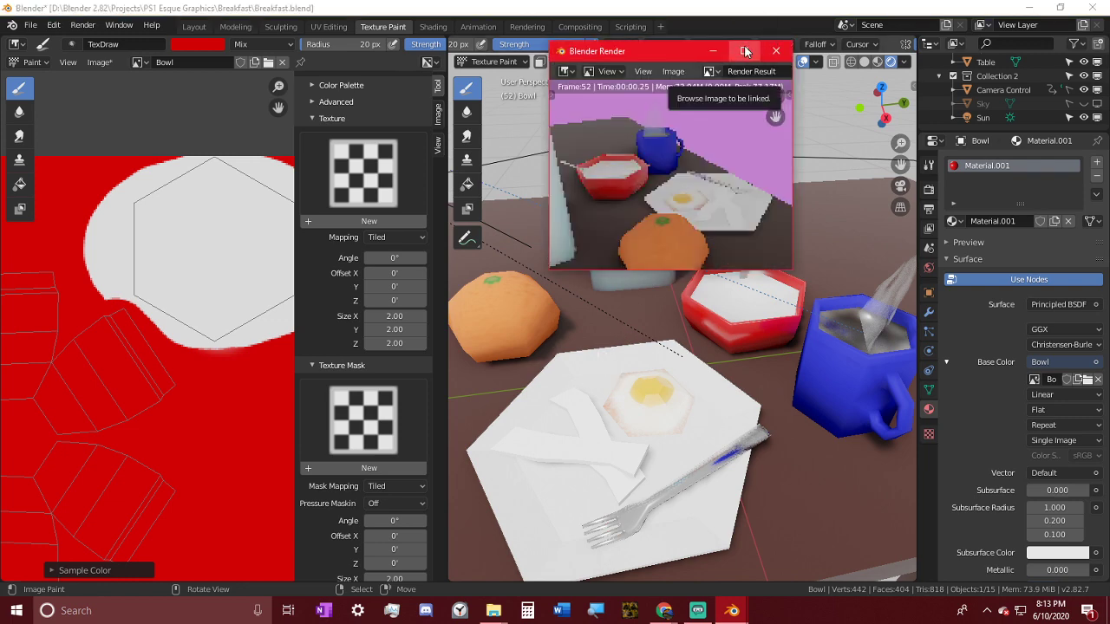
click(744, 50)
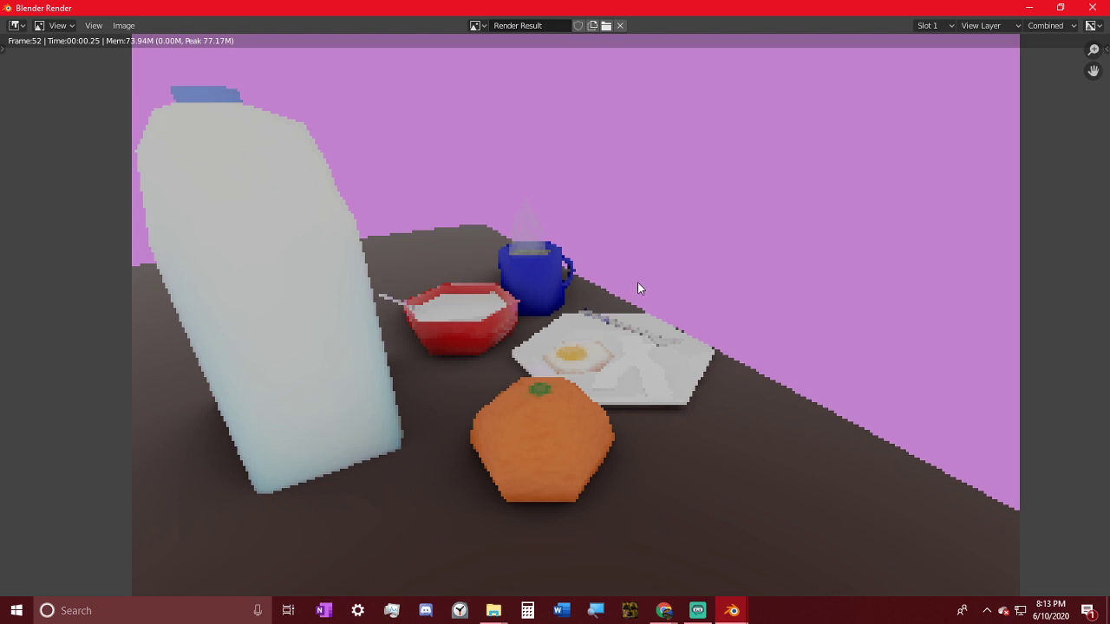
click(1031, 10)
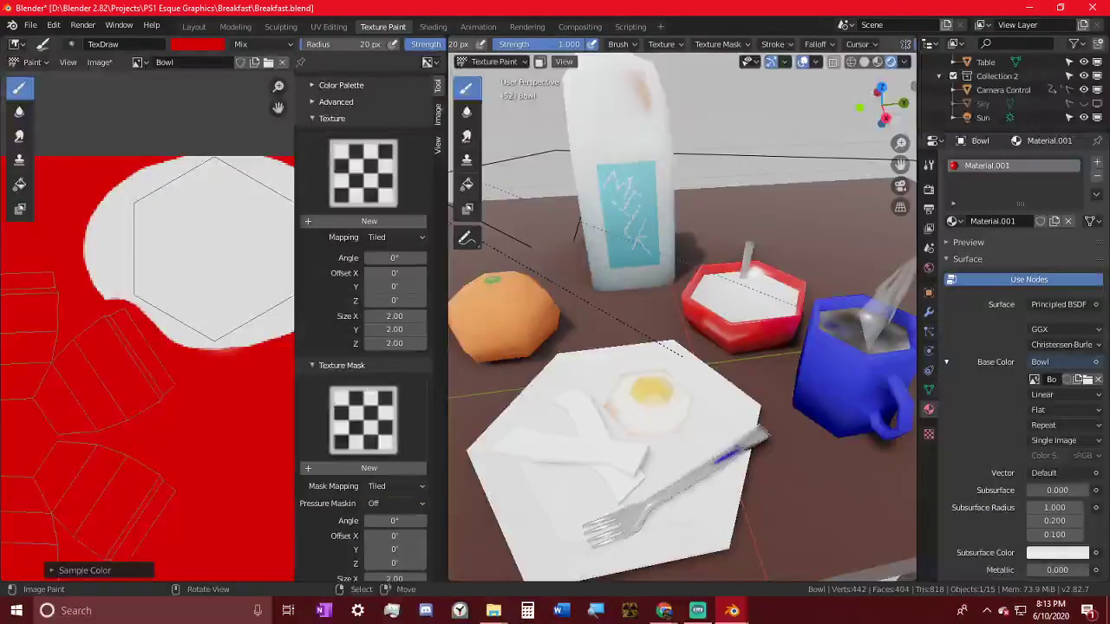
- Save the Breakfast.blend project and save the painted Bowl image to disk
key(ctrl+s)
click(105, 64)
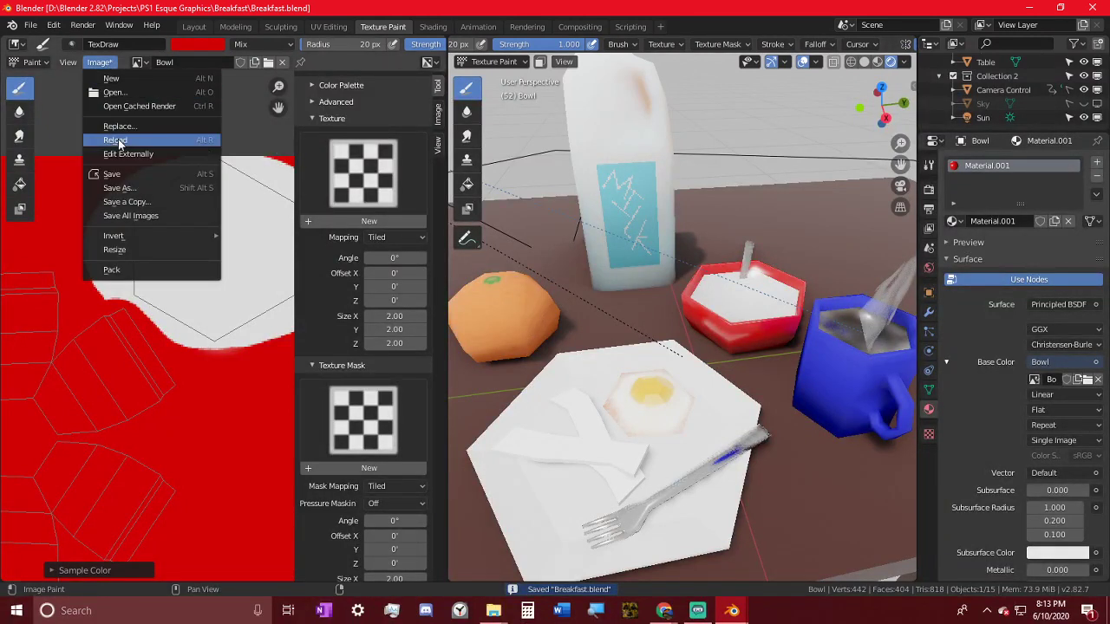
click(113, 173)
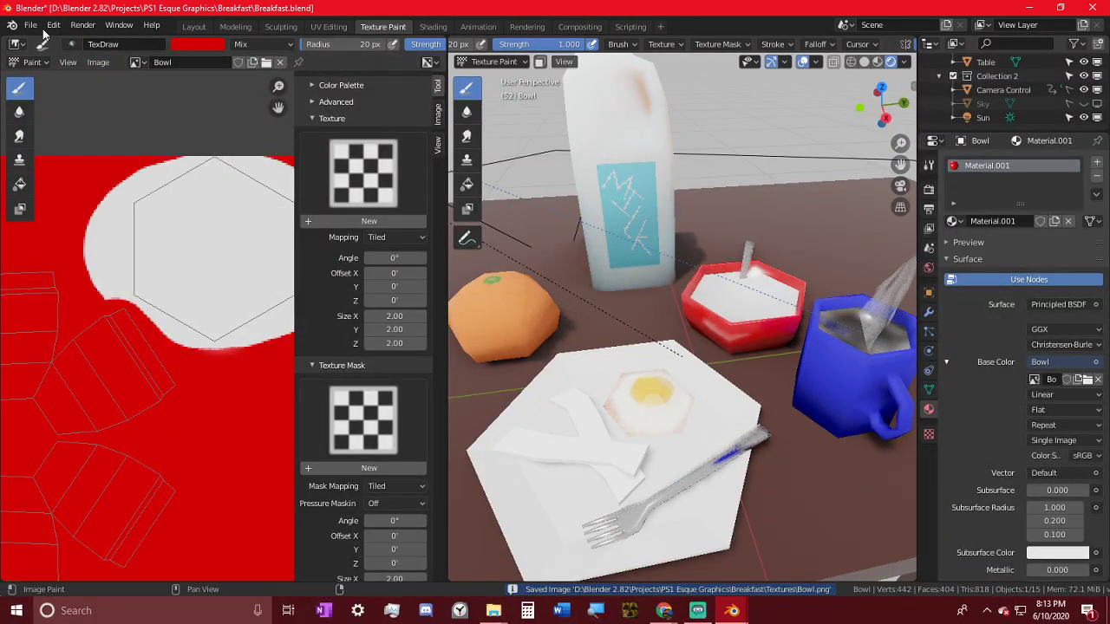
click(98, 63)
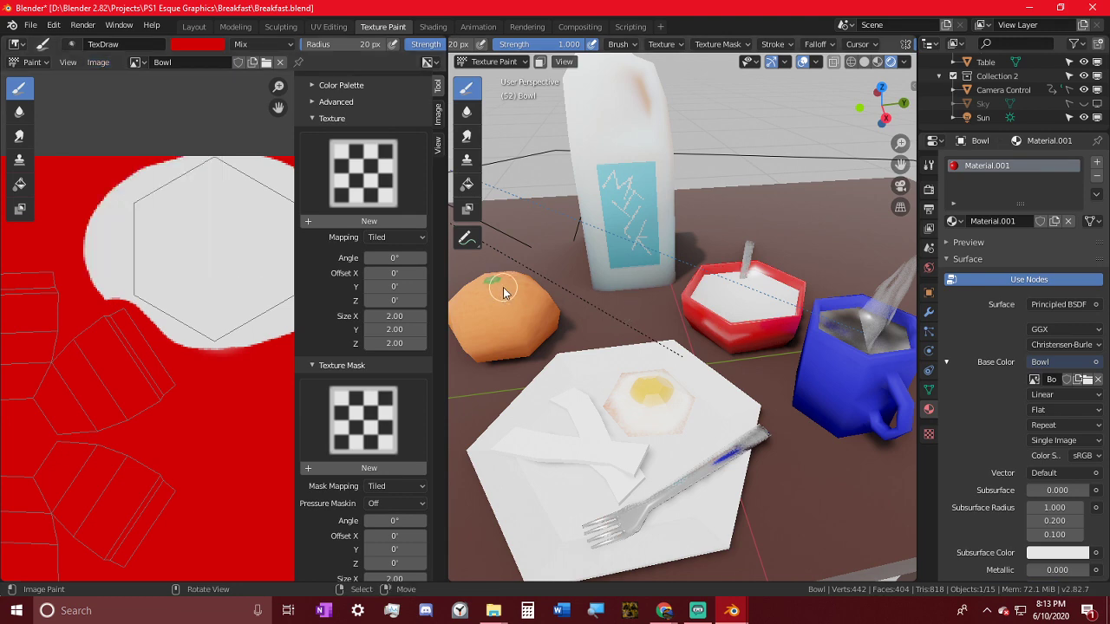
- Render the breakfast scene's animation and maximize the render window to watch the frames
middle_drag(634, 351, 646, 314)
scroll(241, 308, down, 3)
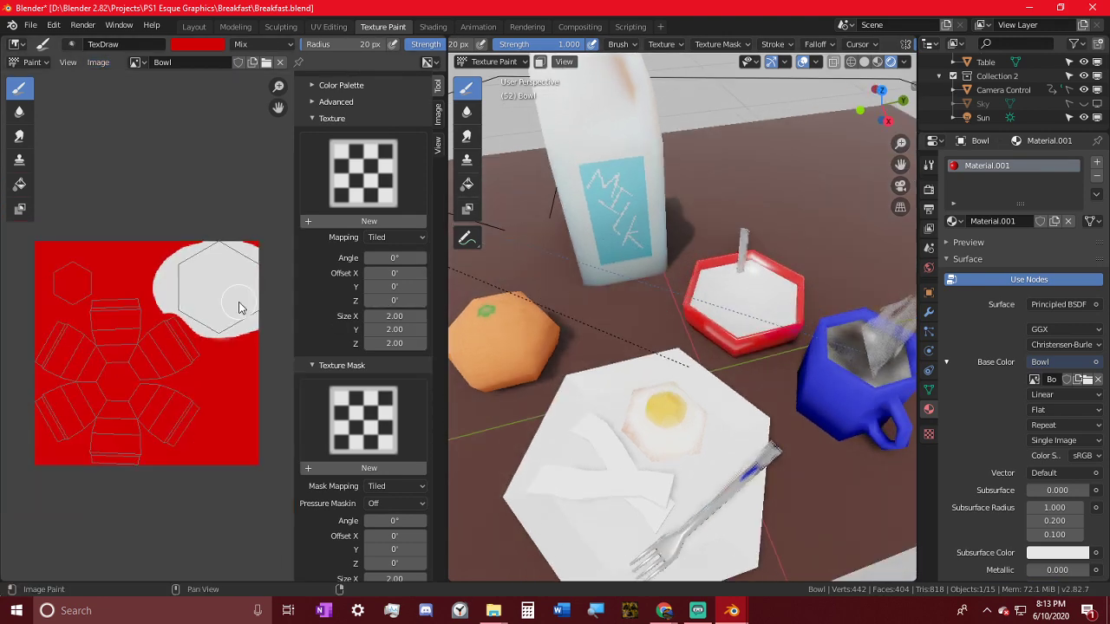
scroll(570, 124, down, 3)
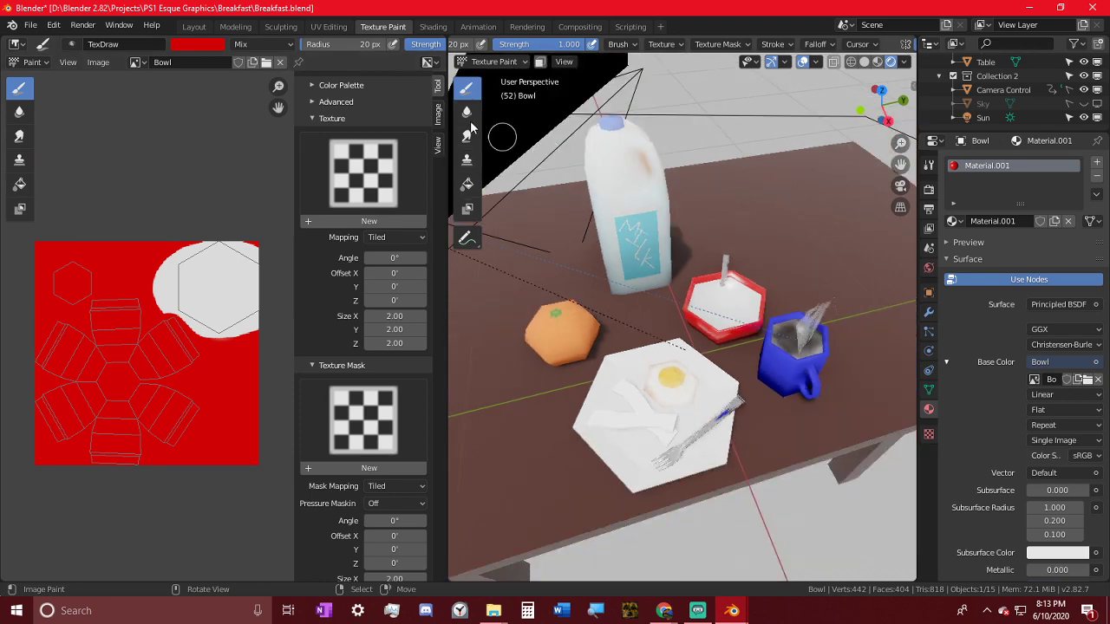
click(83, 24)
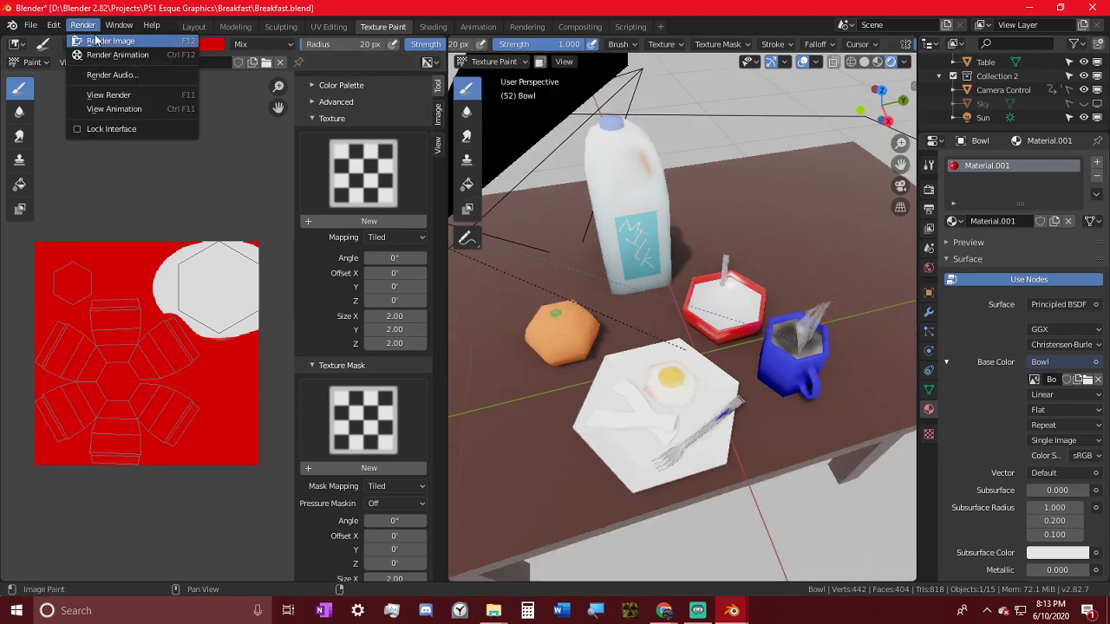
click(100, 53)
click(739, 51)
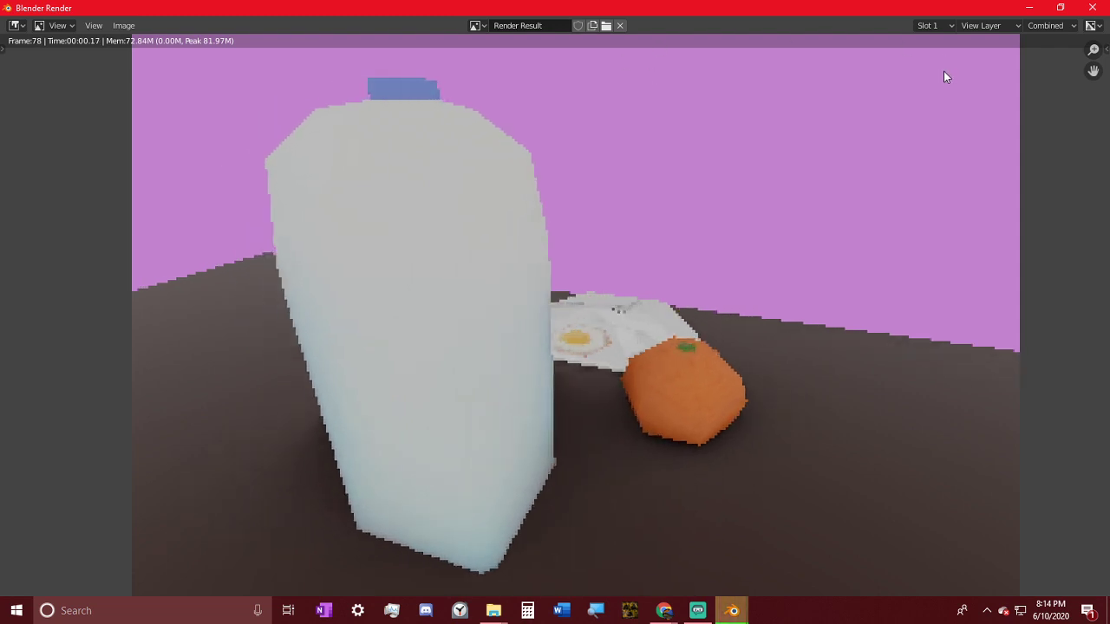
- Switch to Chrome, search Ecosia for "orange", view the image results as reference, and return to the render window
mouse_move(665, 611)
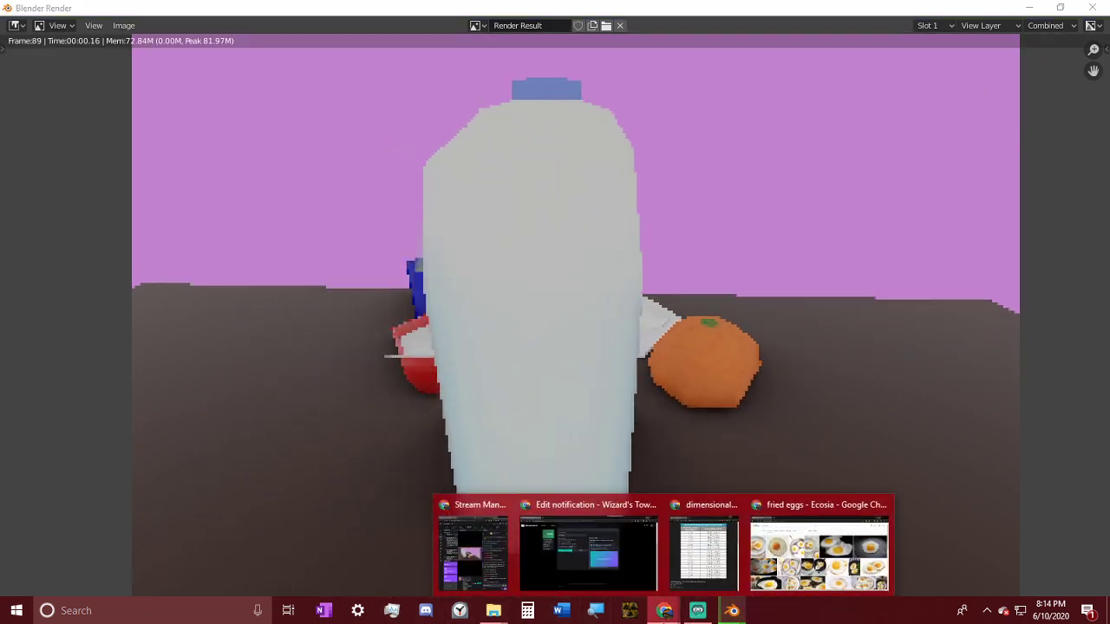
click(818, 558)
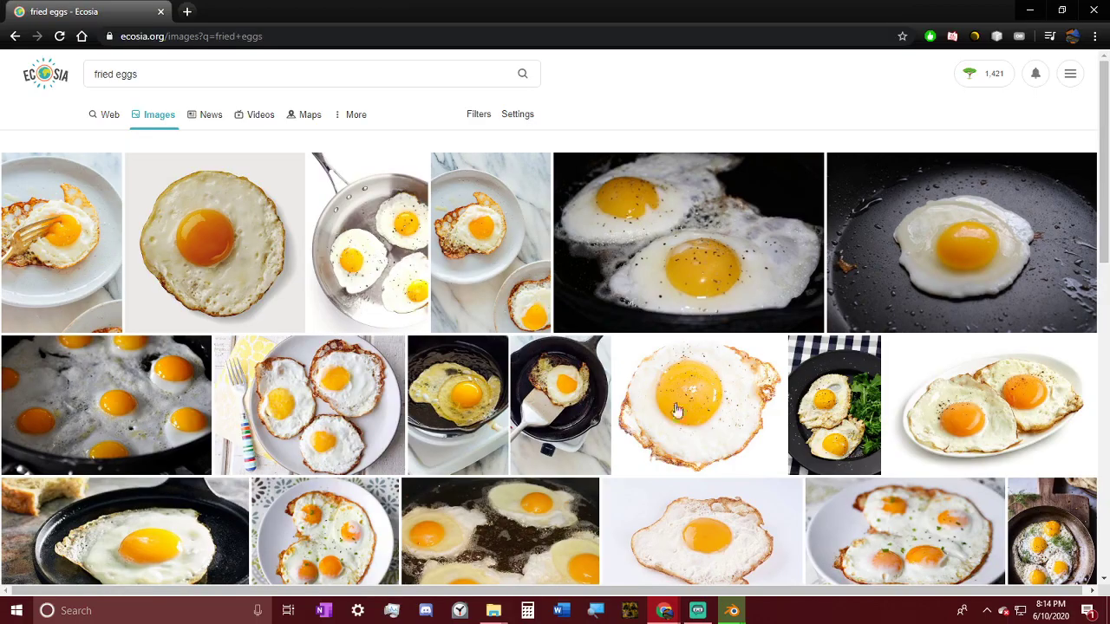
click(379, 38)
text(orange)
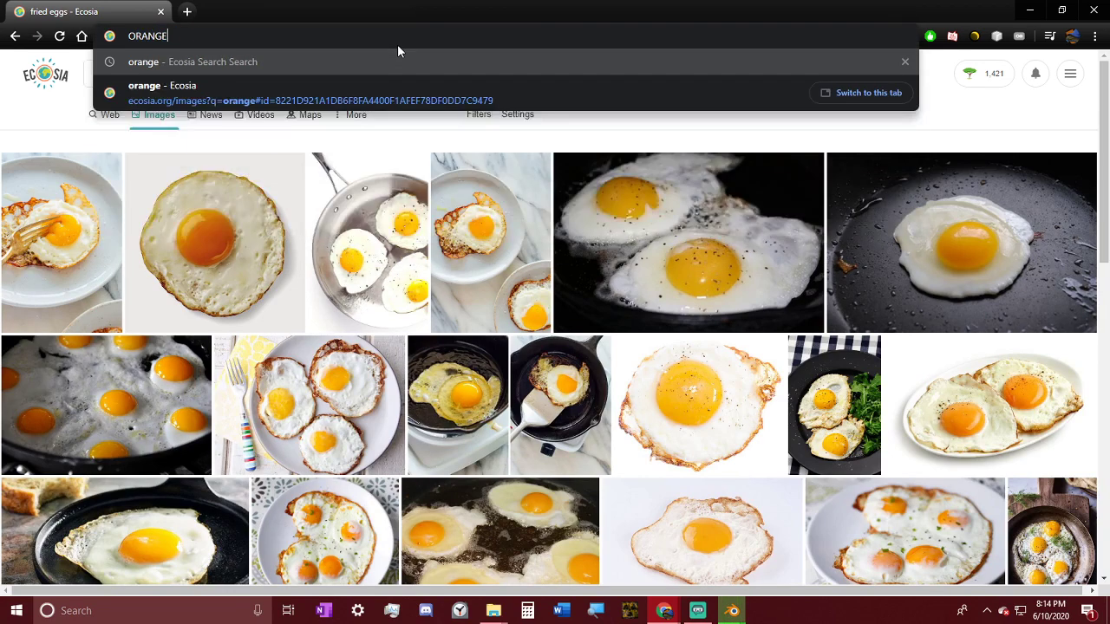
key(Return)
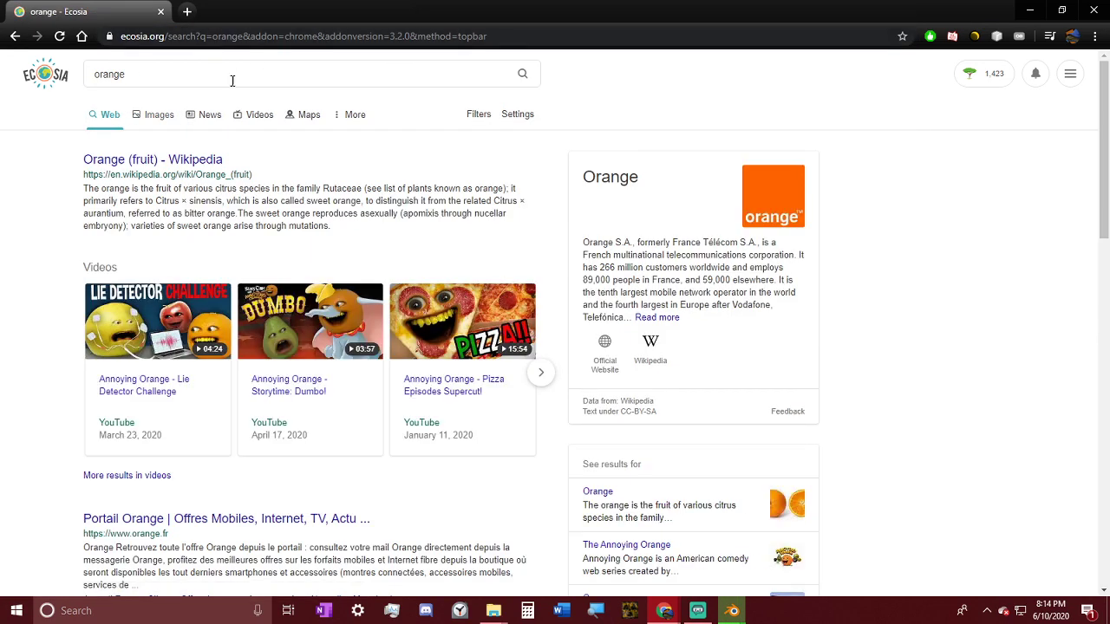
click(168, 122)
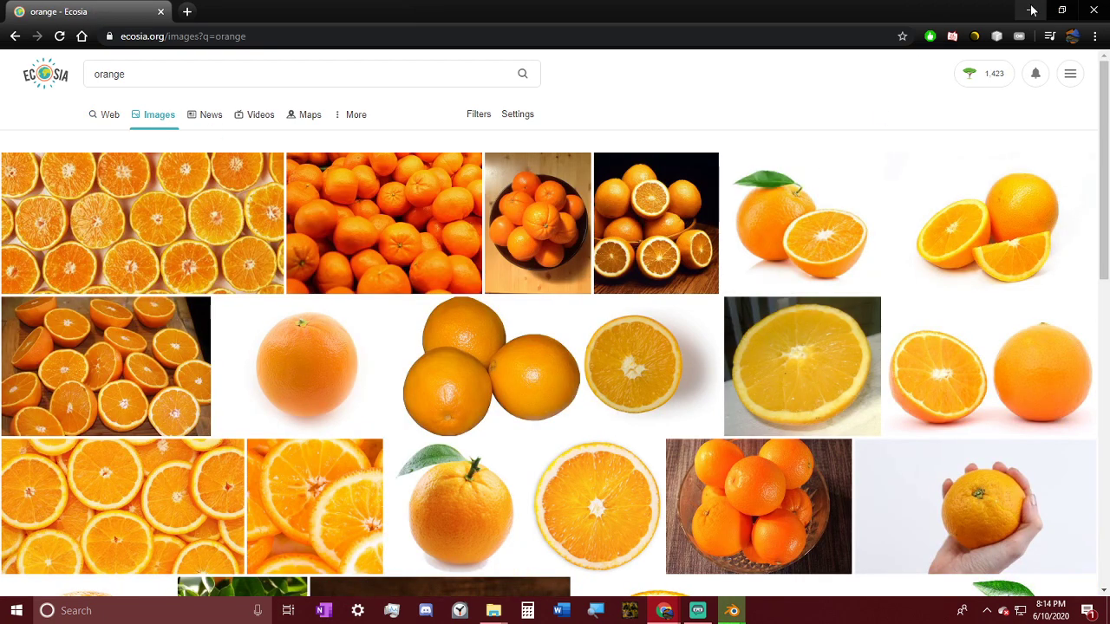
click(1032, 10)
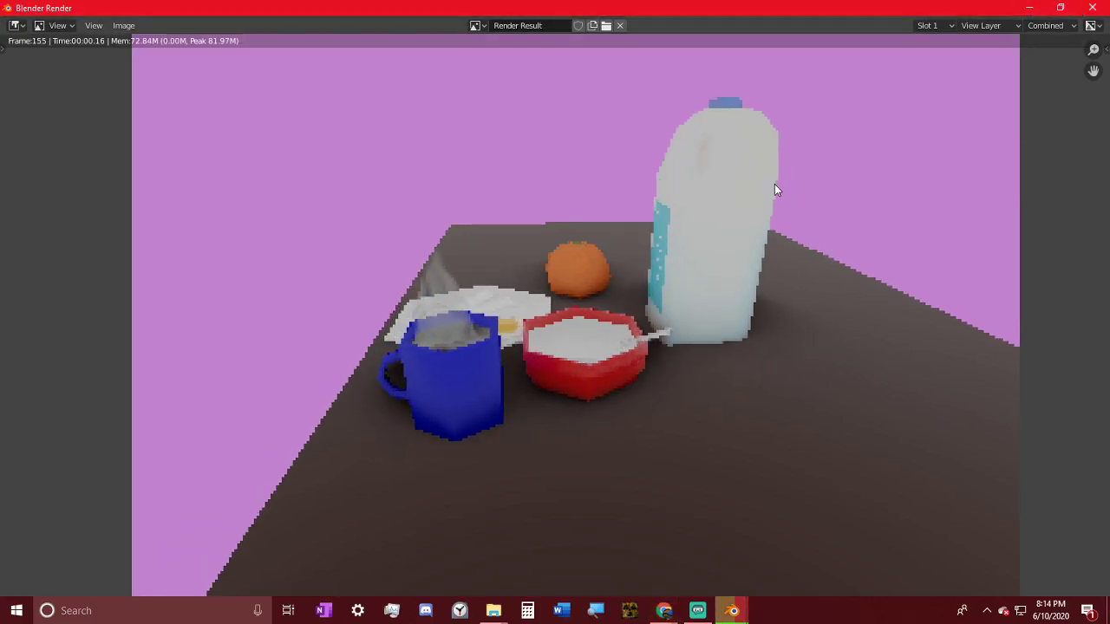
- Switch back to the main Blender window and change the bowl from Texture Paint to Object Mode
mouse_move(735, 607)
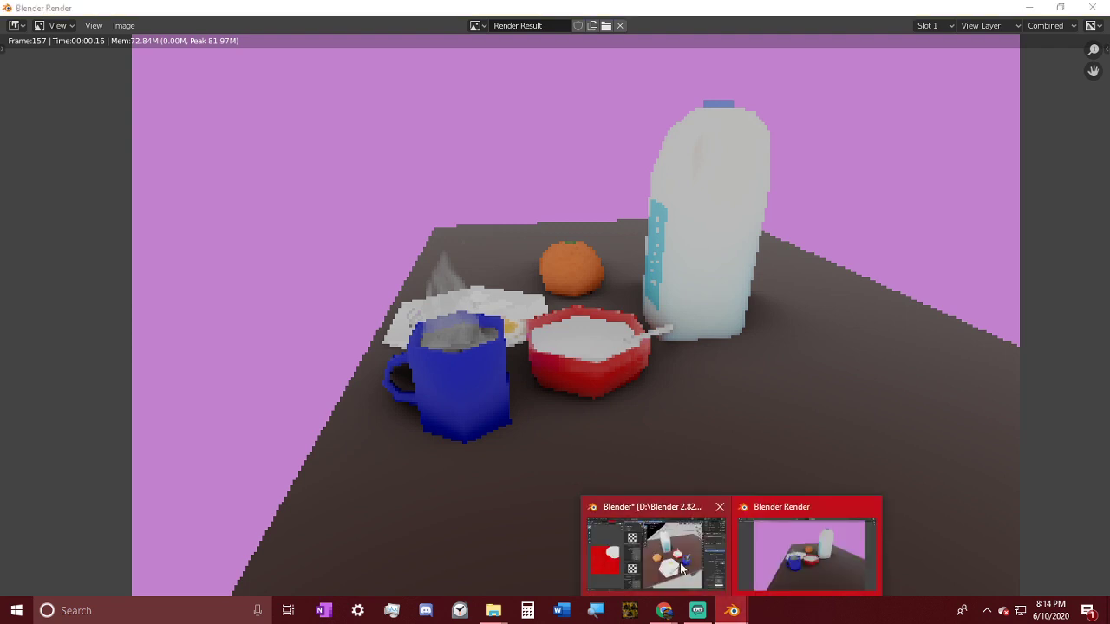
click(687, 571)
scroll(600, 376, up, 4)
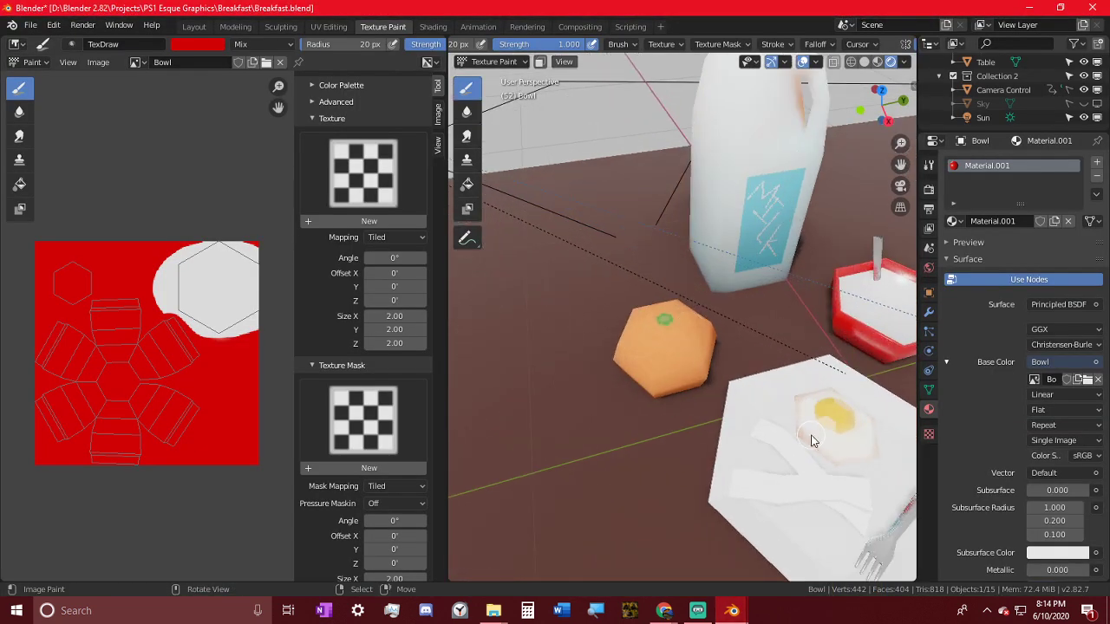
scroll(989, 477, down, 3)
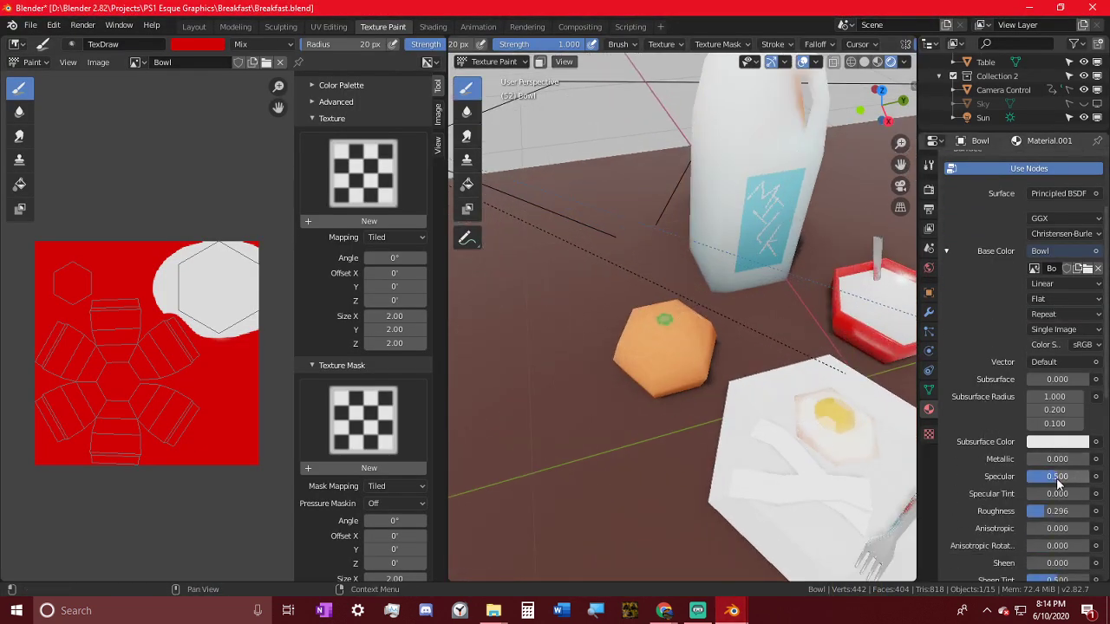
scroll(989, 340, up, 3)
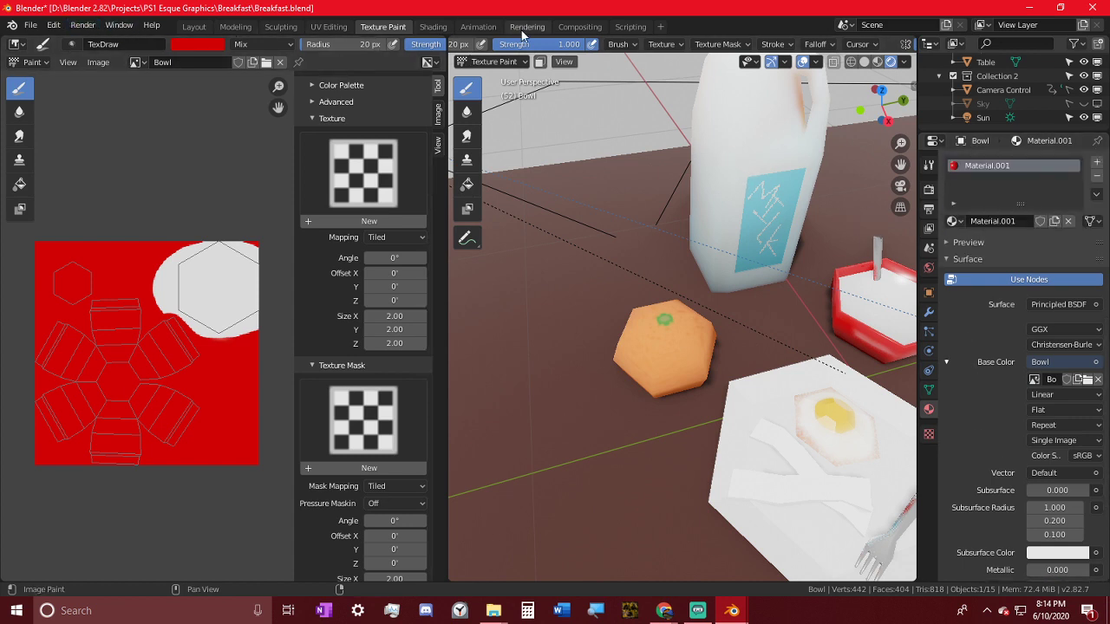
click(494, 62)
click(499, 77)
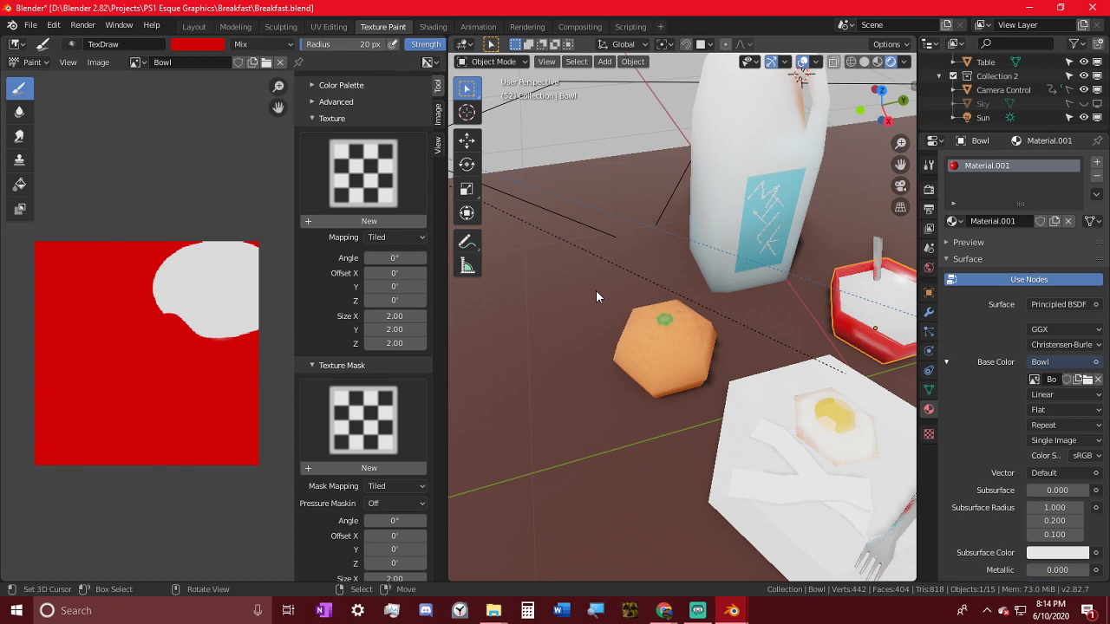
- Select the orange and set its material's roughness to 0.416
click(645, 326)
scroll(689, 405, up, 3)
middle_drag(719, 394, 781, 355)
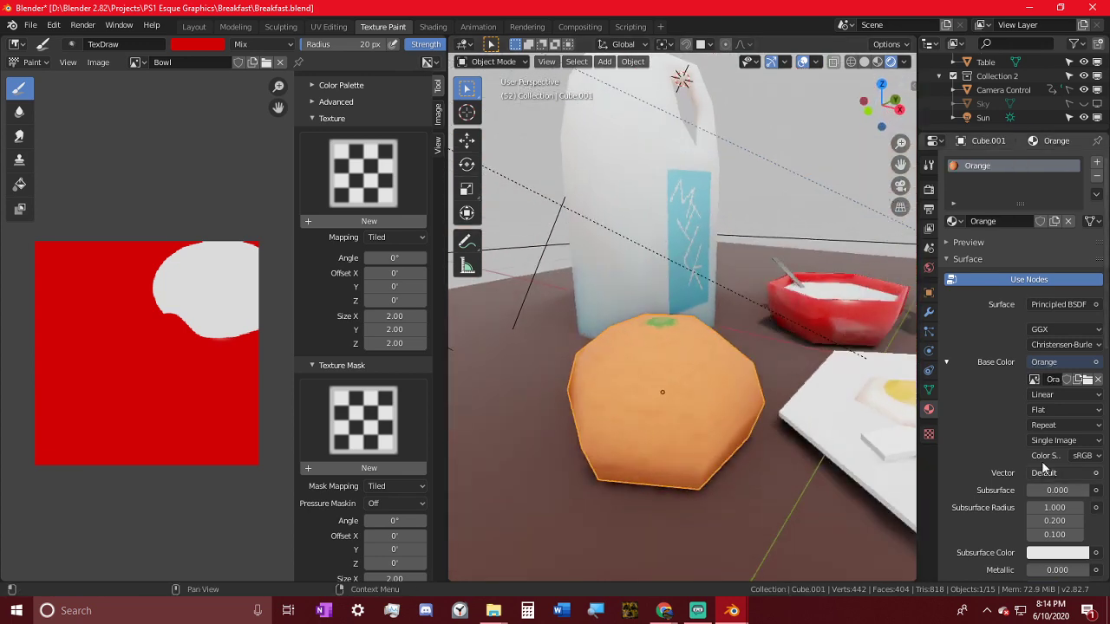
middle_drag(1074, 456, 1077, 246)
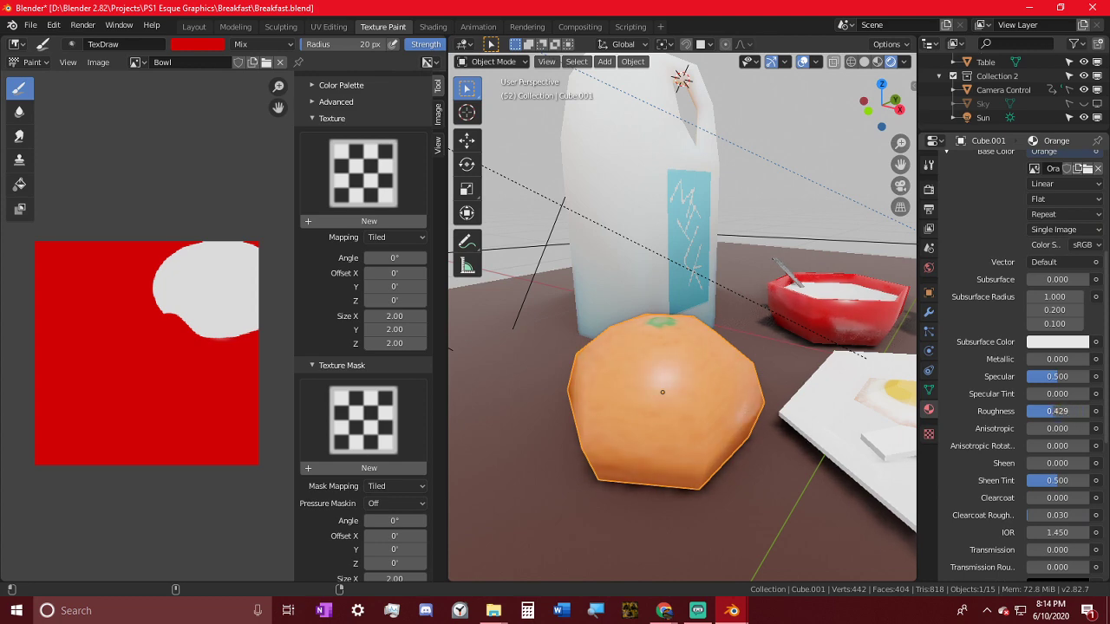
drag(1058, 411, 1056, 411)
- Render the animation again with the orange's adjusted roughness
middle_drag(697, 359, 886, 354)
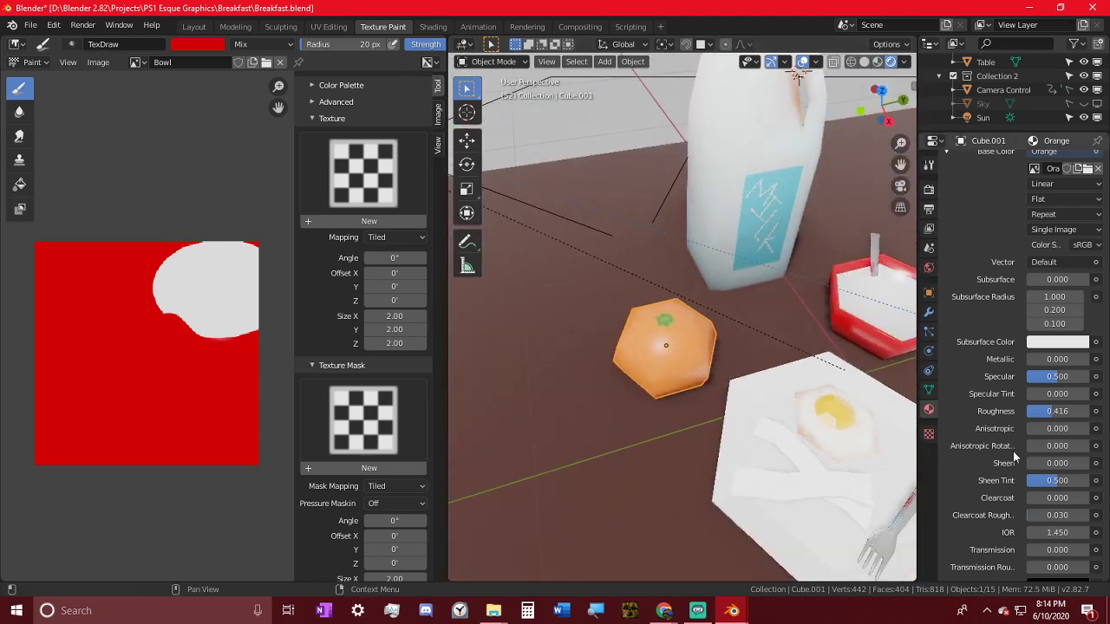
click(82, 25)
click(105, 40)
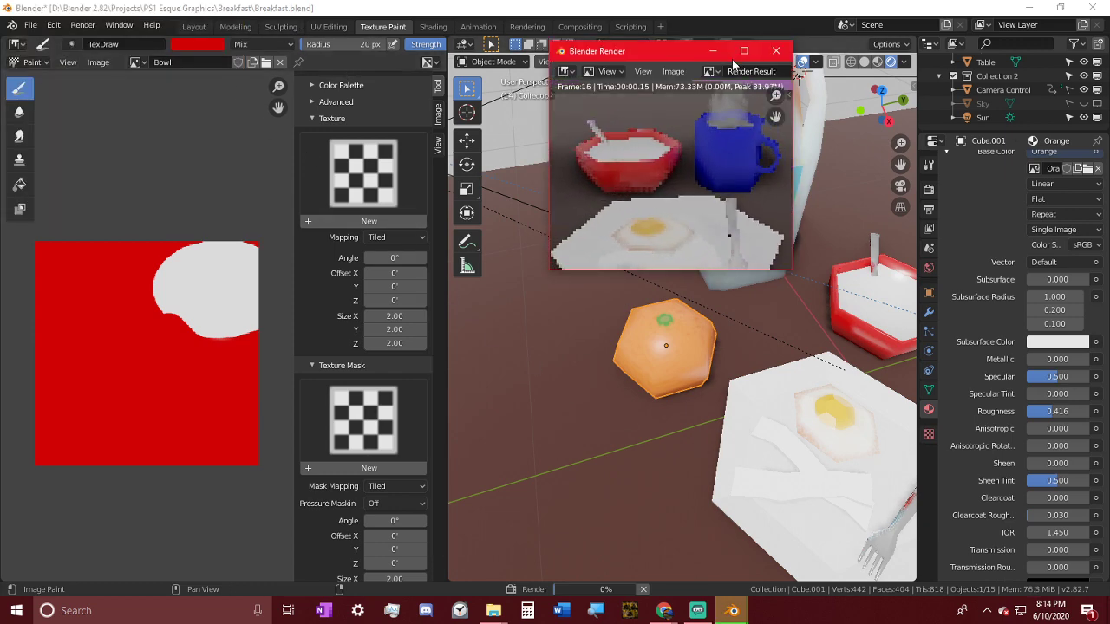
- Enlarge the render window, then play the rendered Breakfast demo0001-0240 video full screen from the Breakfast folder in File Explorer
click(743, 51)
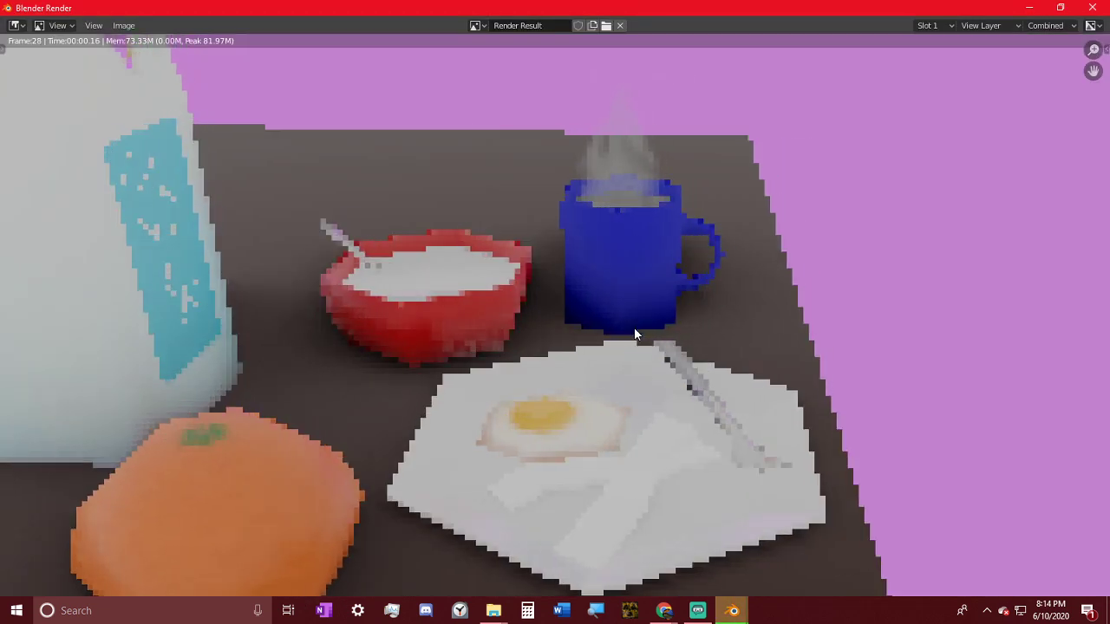
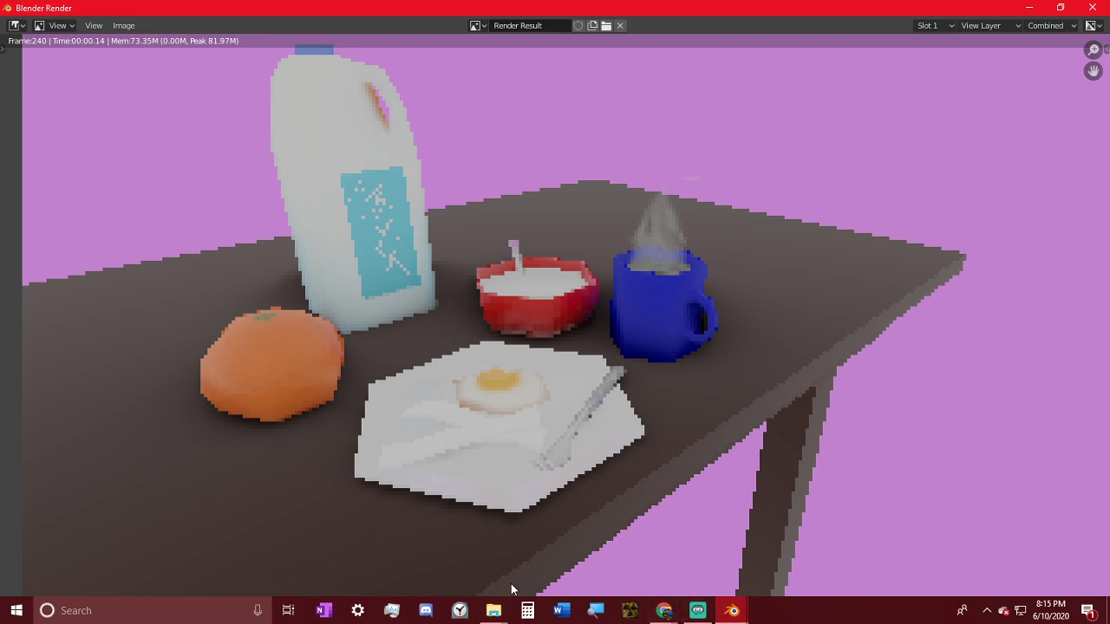
mouse_move(494, 610)
click(428, 542)
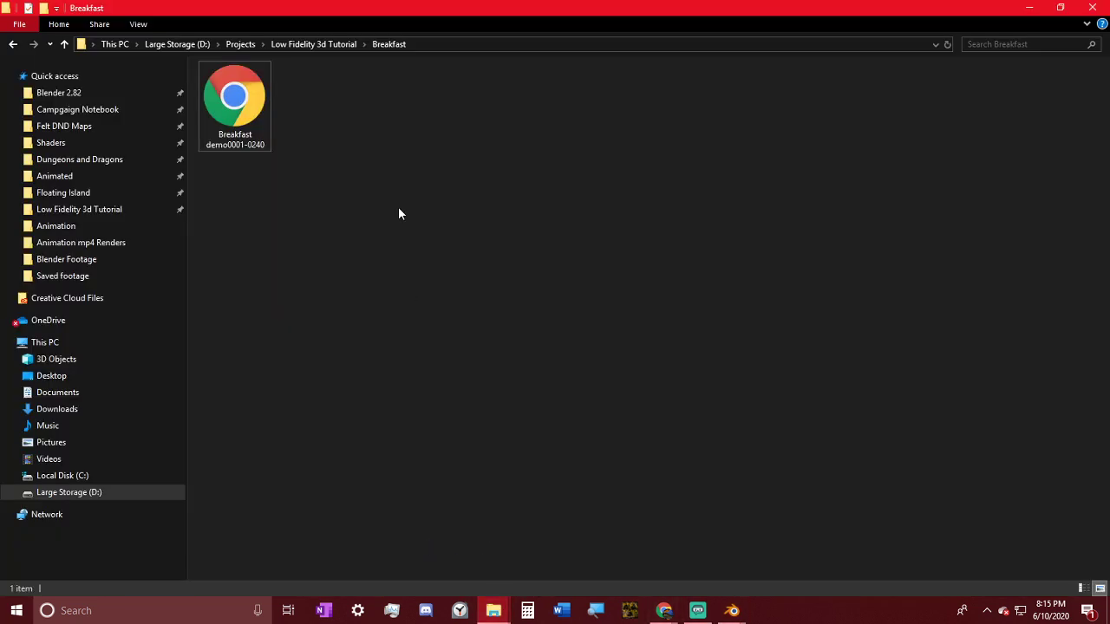
double_click(234, 96)
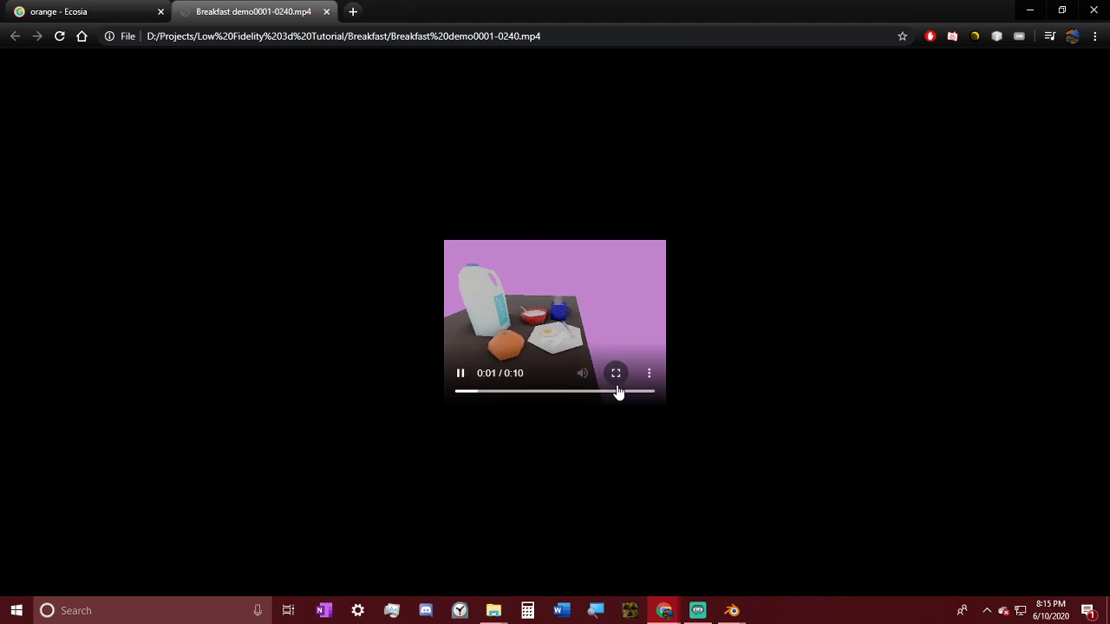
click(616, 373)
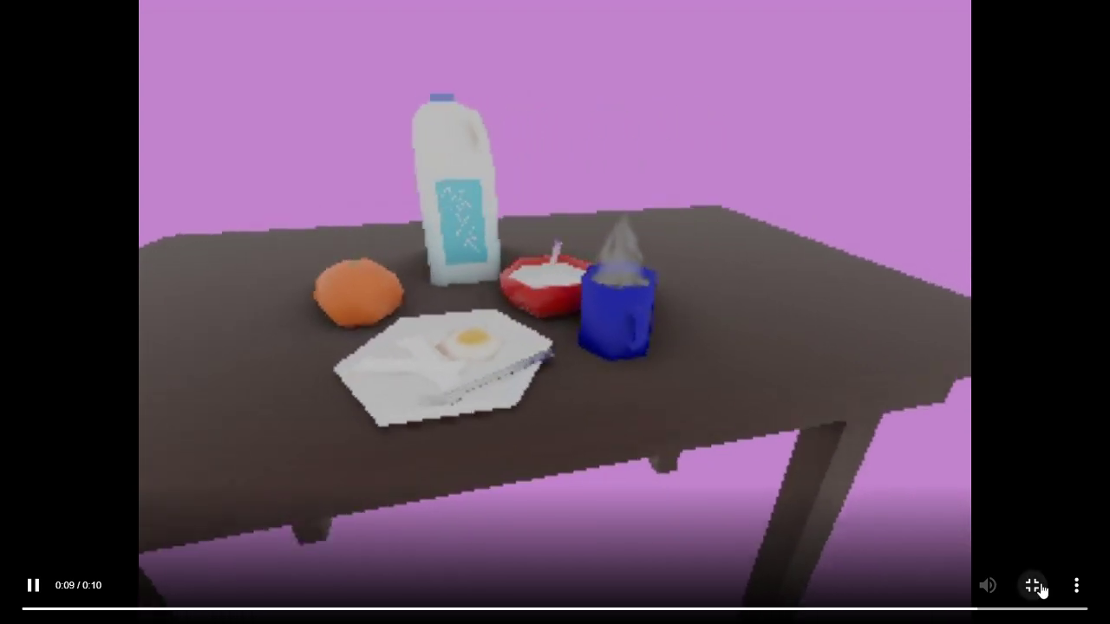
click(1033, 586)
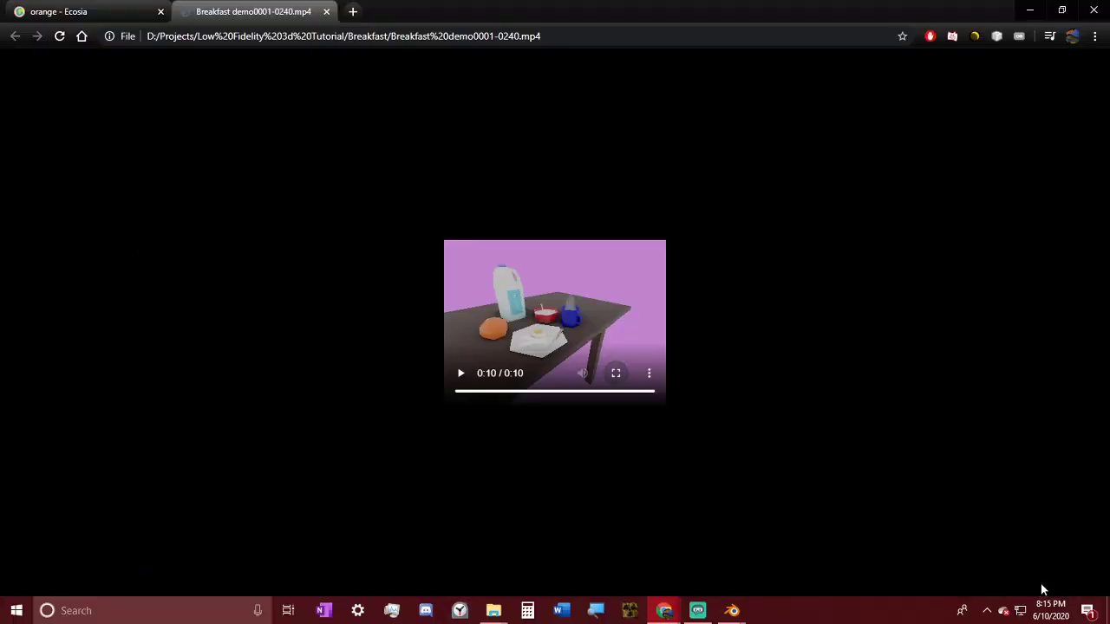
- Search Ecosia for "ceral texture" in a new browser tab
click(356, 11)
text(CERAL)
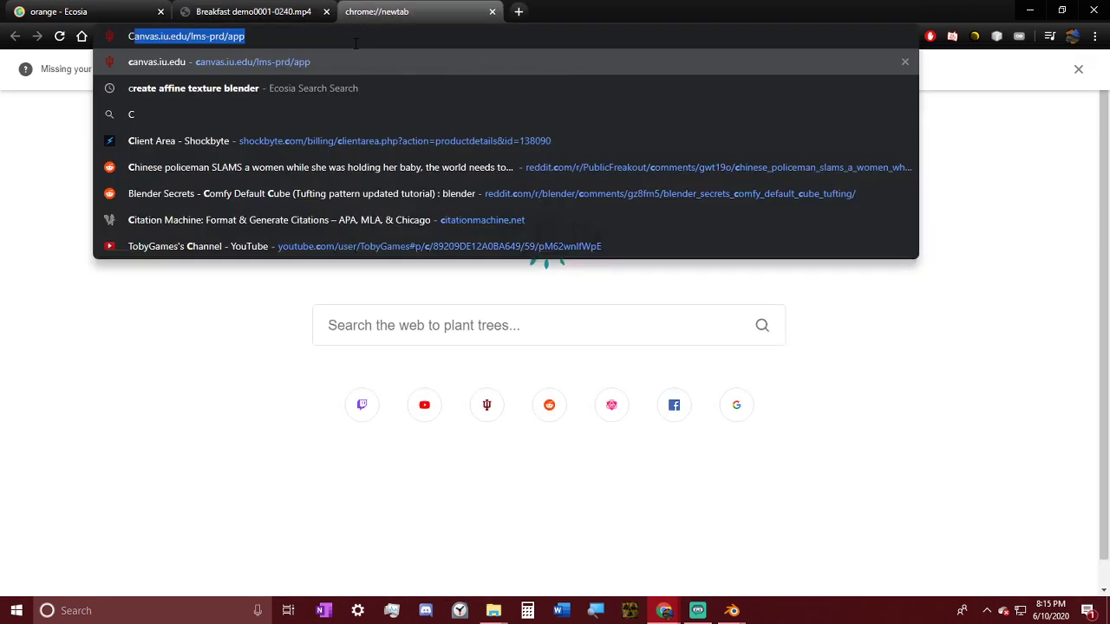
key(BackSpace)
key(BackSpace)
key(BackSpace)
key(BackSpace)
key(BackSpace)
key(BackSpace)
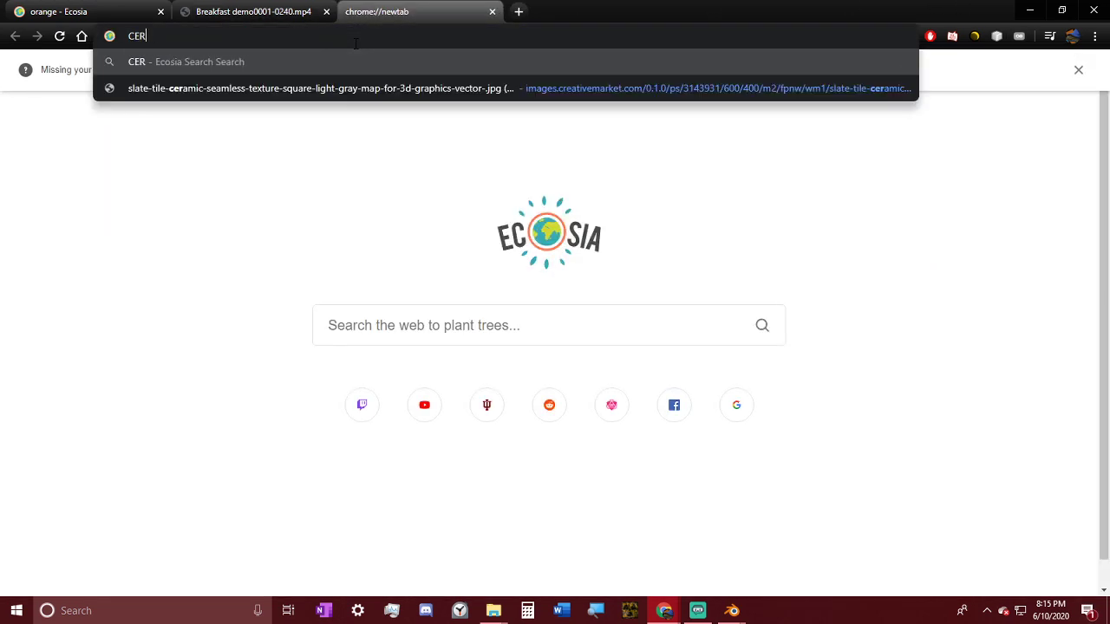
text(ceral te)
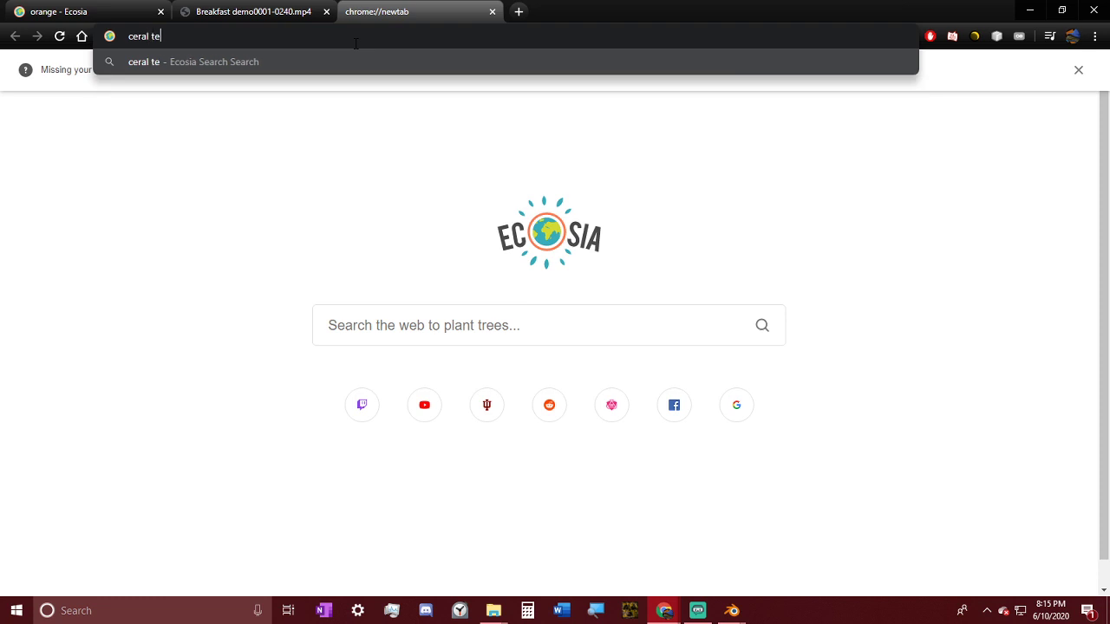
text(xture)
key(Return)
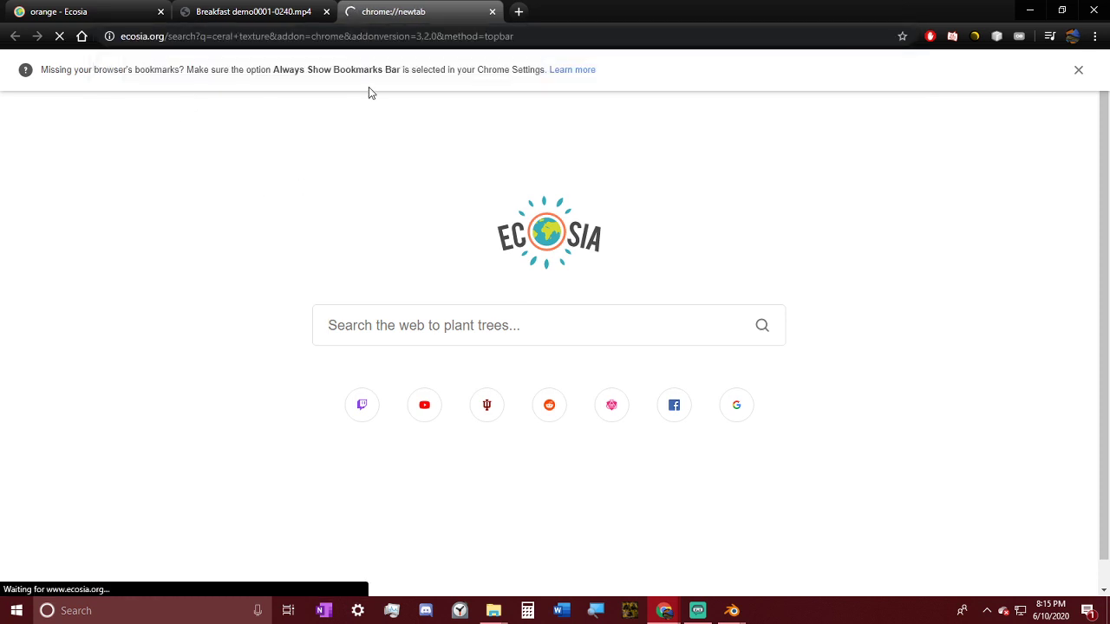
click(368, 33)
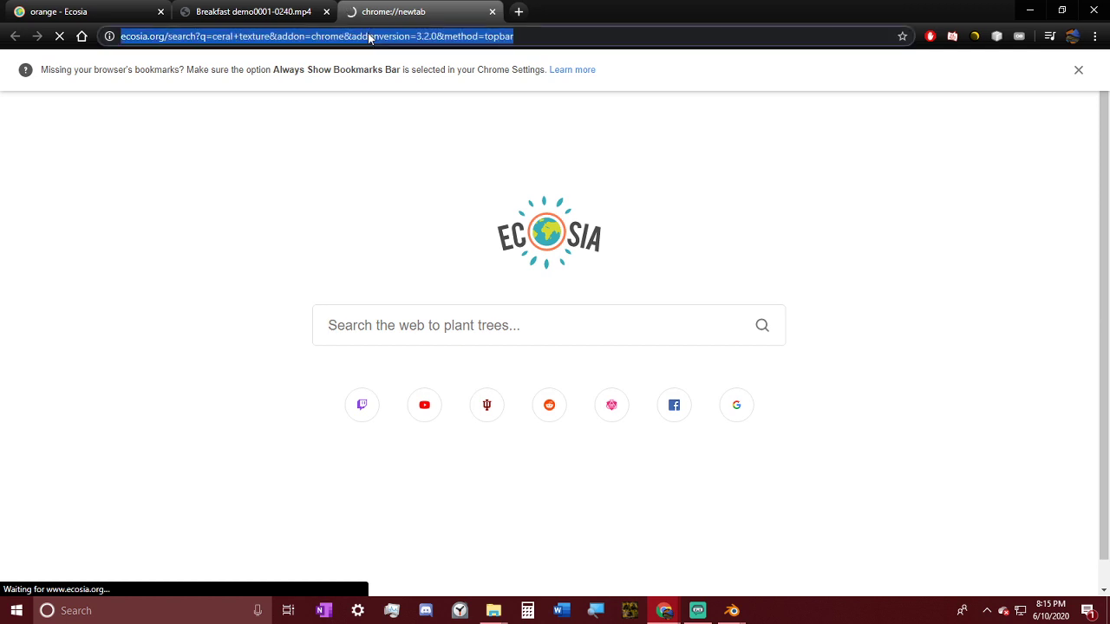
text(cera)
key(BackSpace)
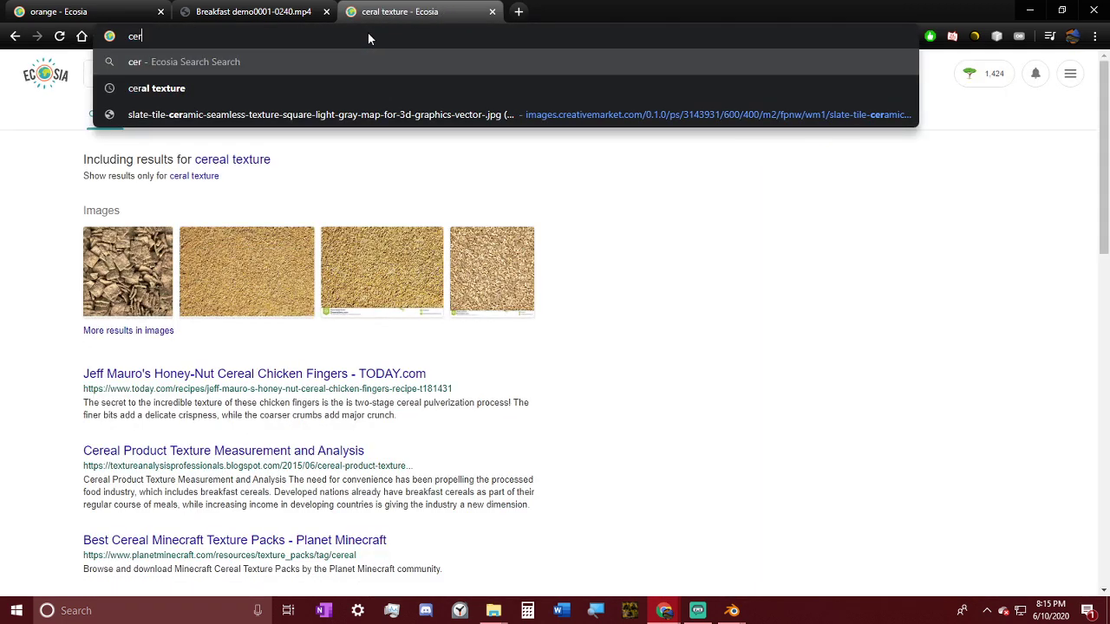
click(716, 224)
- Show the image results and preview the Seamless Cereal Tiled Texture from DeviantArt
click(153, 116)
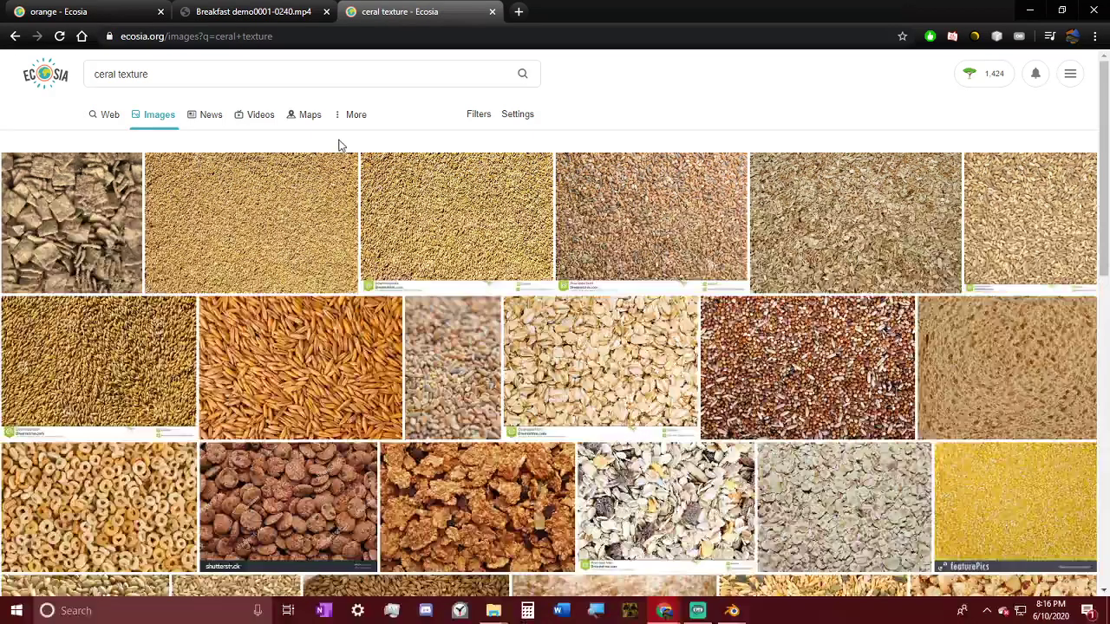
scroll(339, 142, down, 1)
click(108, 80)
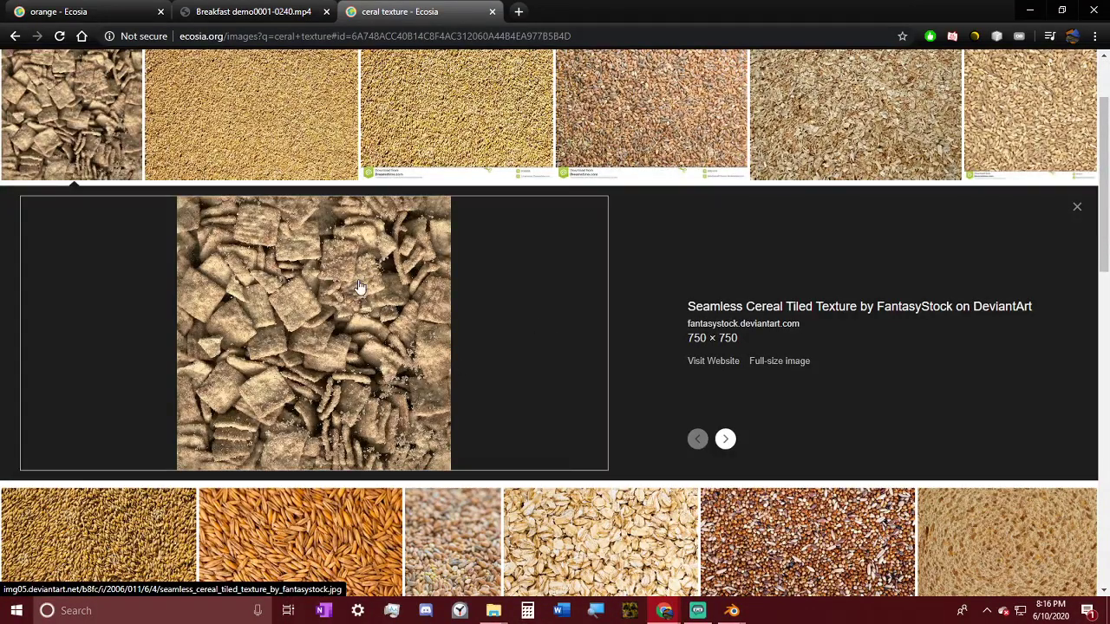
- Save the cereal image under its suggested name as a JPEG in Blender 2.82 > Projects > PS1 Esque Graphics > Breakfast > Textures
right_click(356, 282)
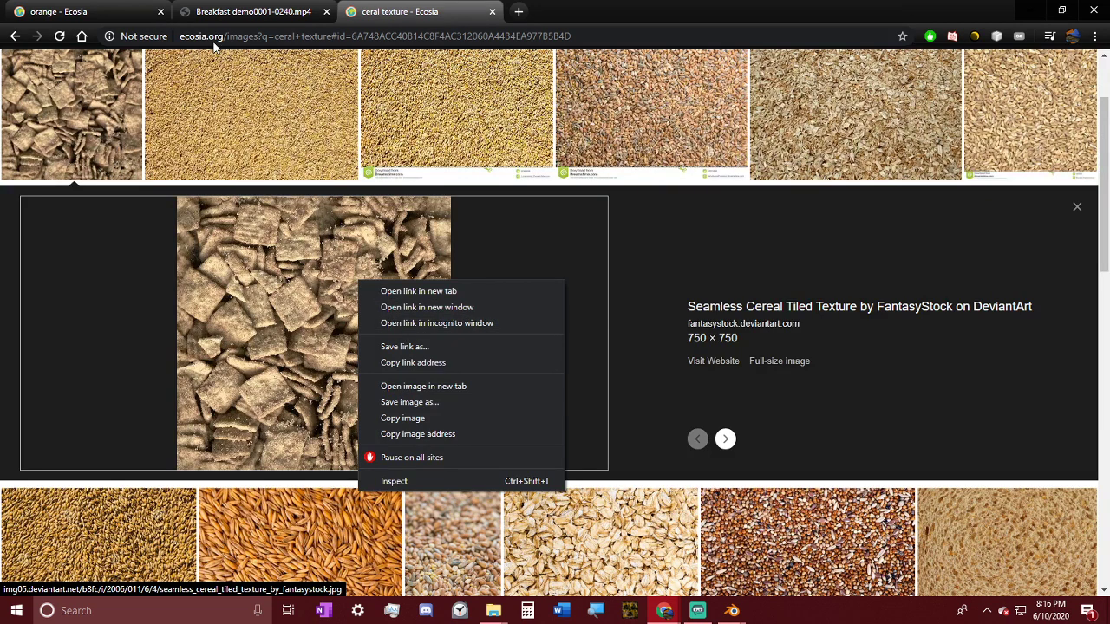
click(415, 401)
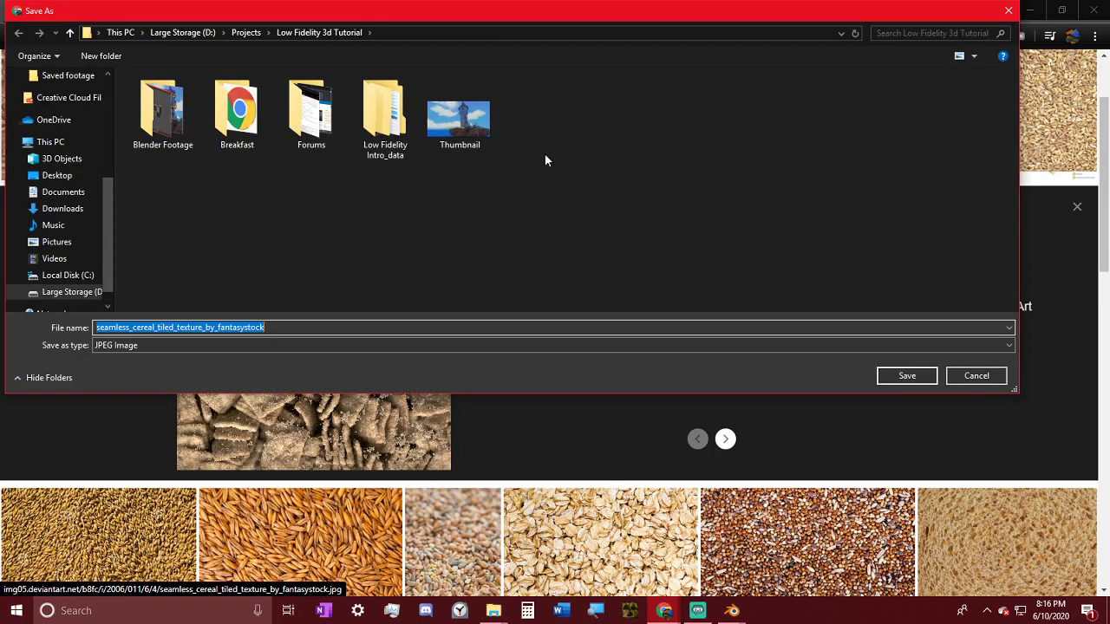
click(74, 293)
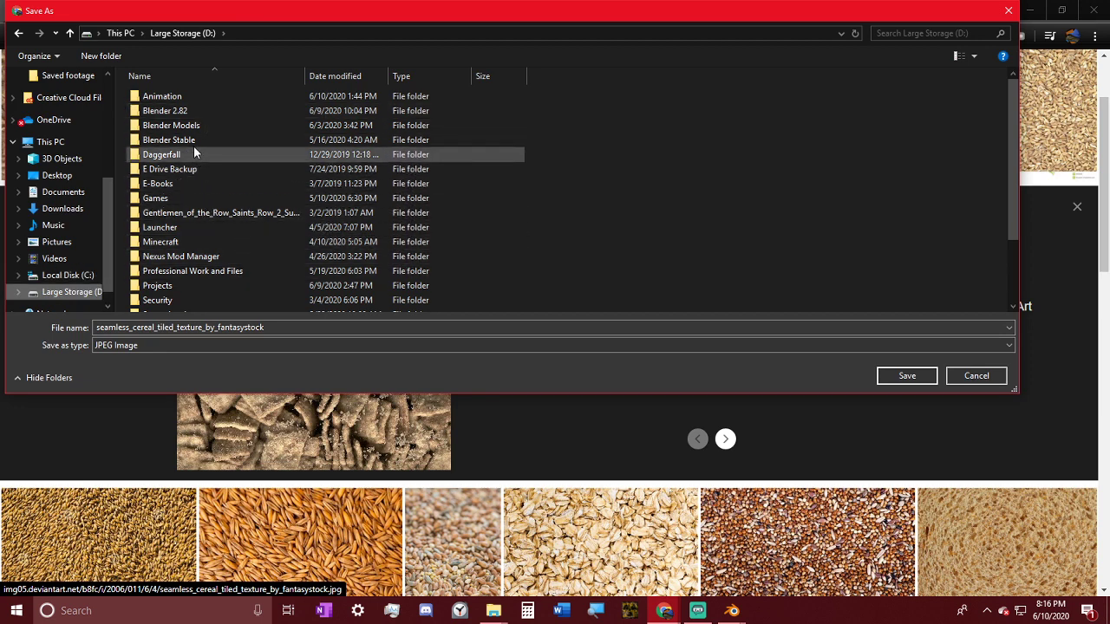
double_click(173, 112)
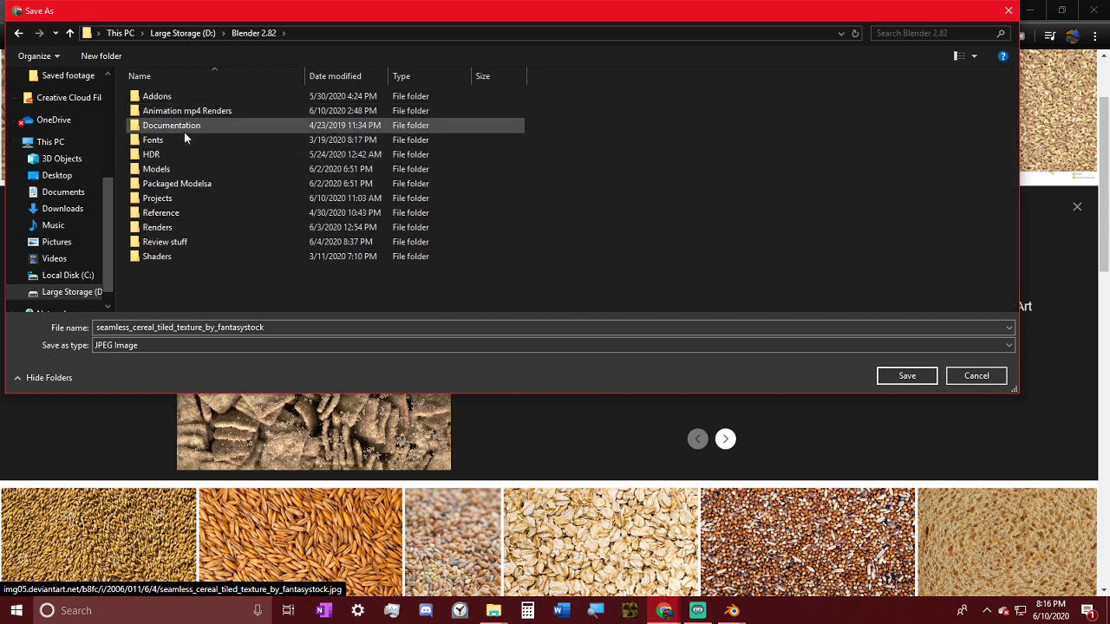
double_click(192, 198)
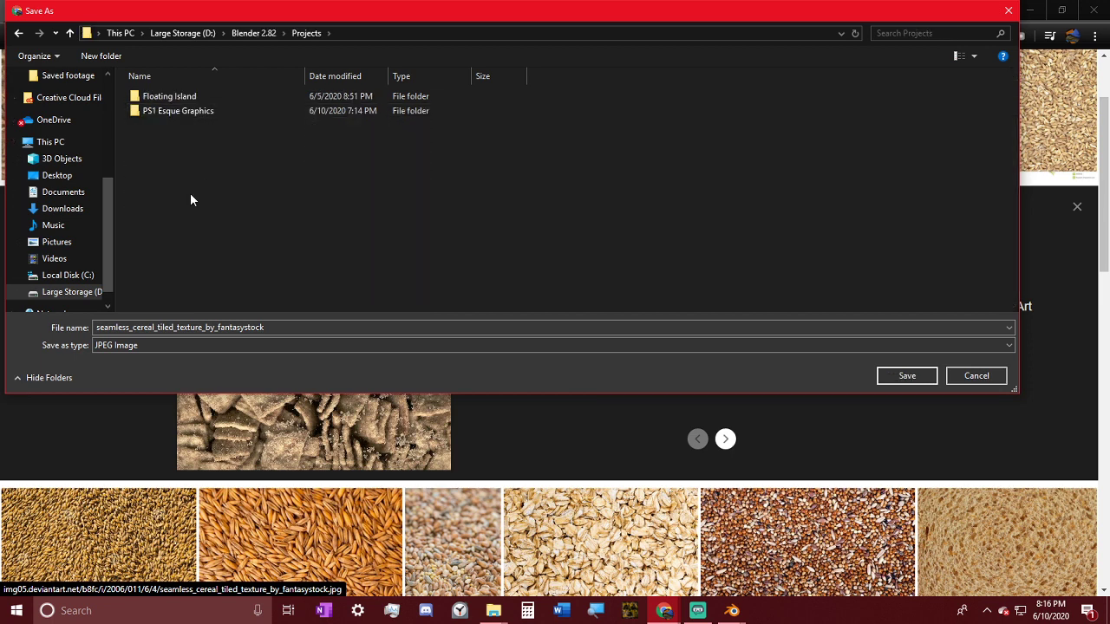
double_click(212, 112)
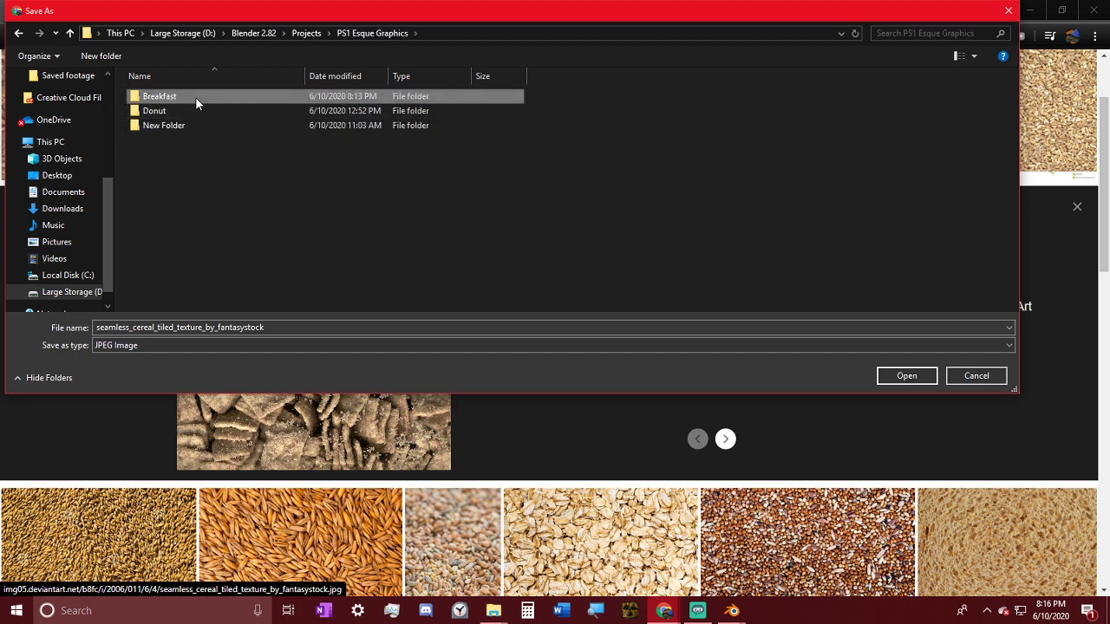
double_click(195, 96)
double_click(195, 98)
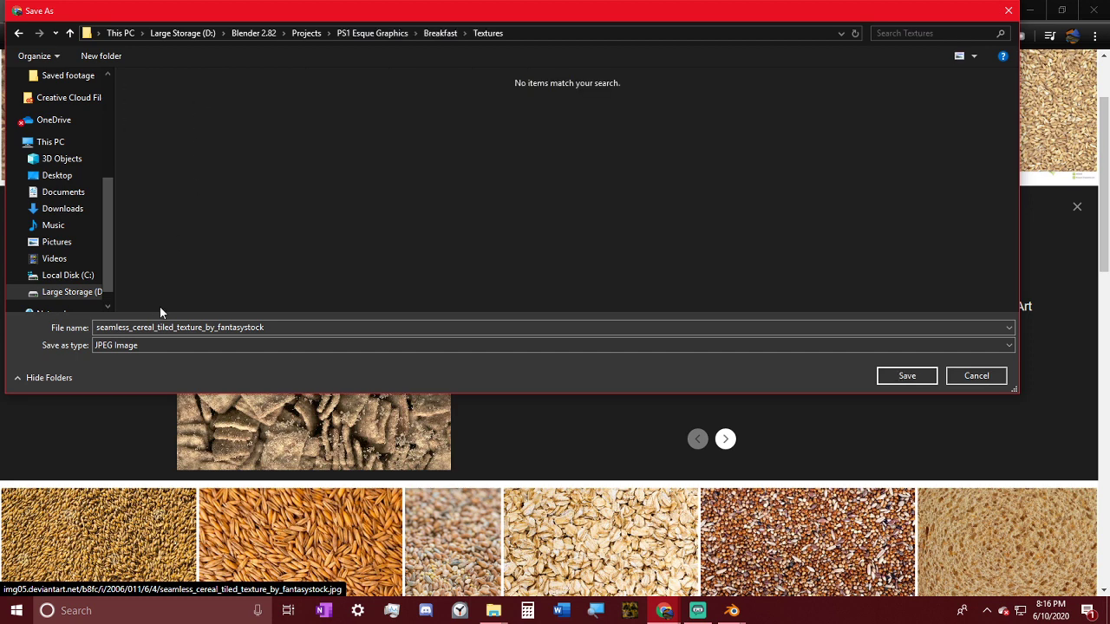
click(906, 375)
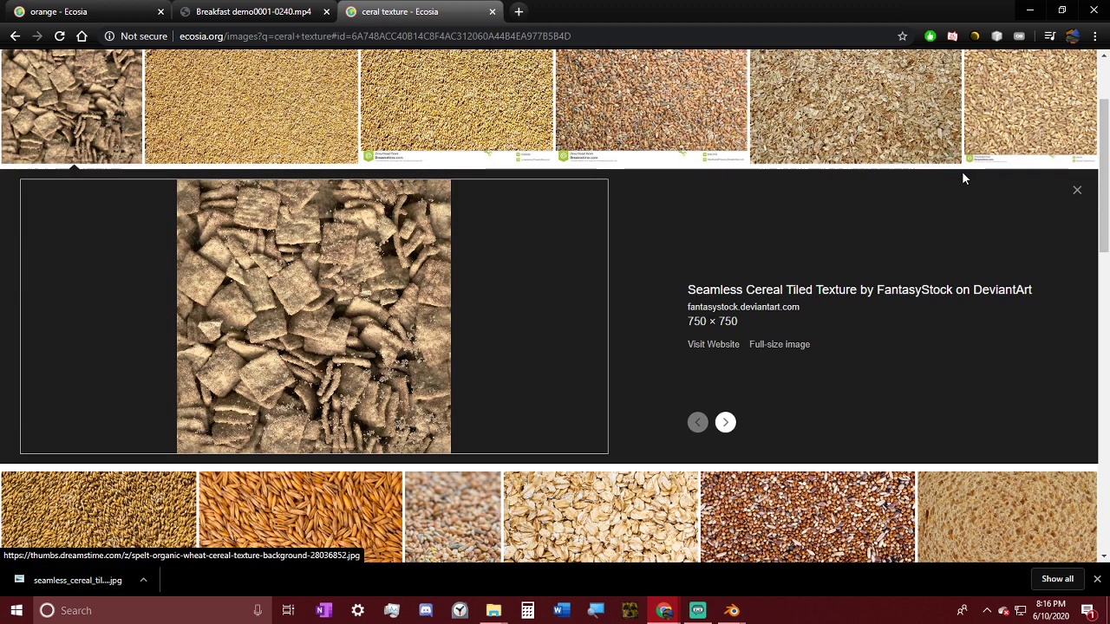
- Return to the main Blender window, select the bacon strip near the egg, and isolate it in Local View
click(1024, 9)
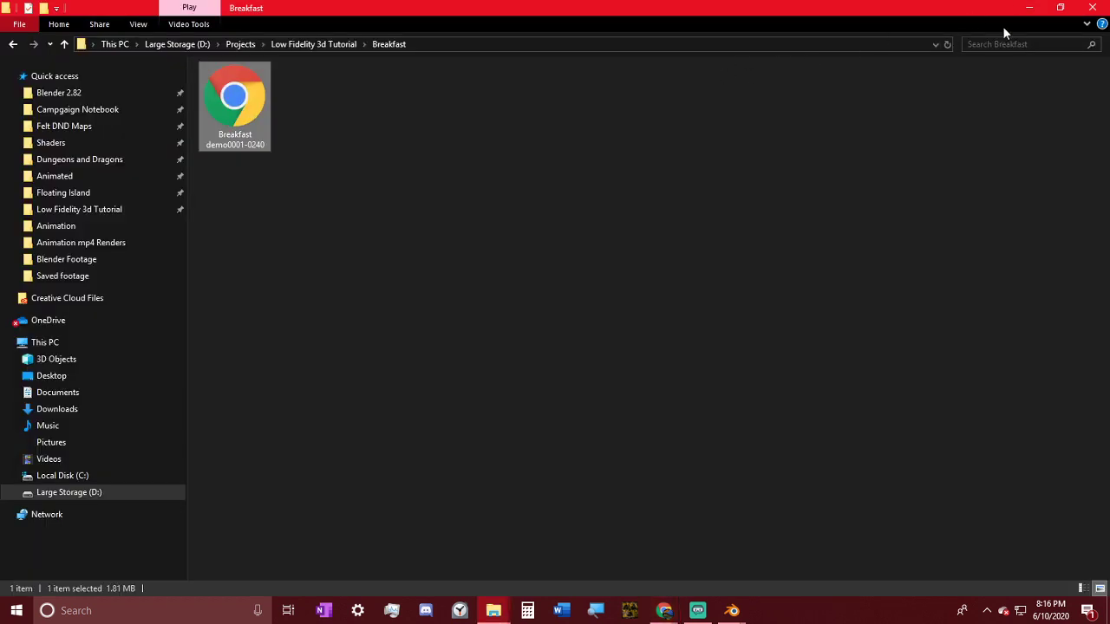
click(1031, 7)
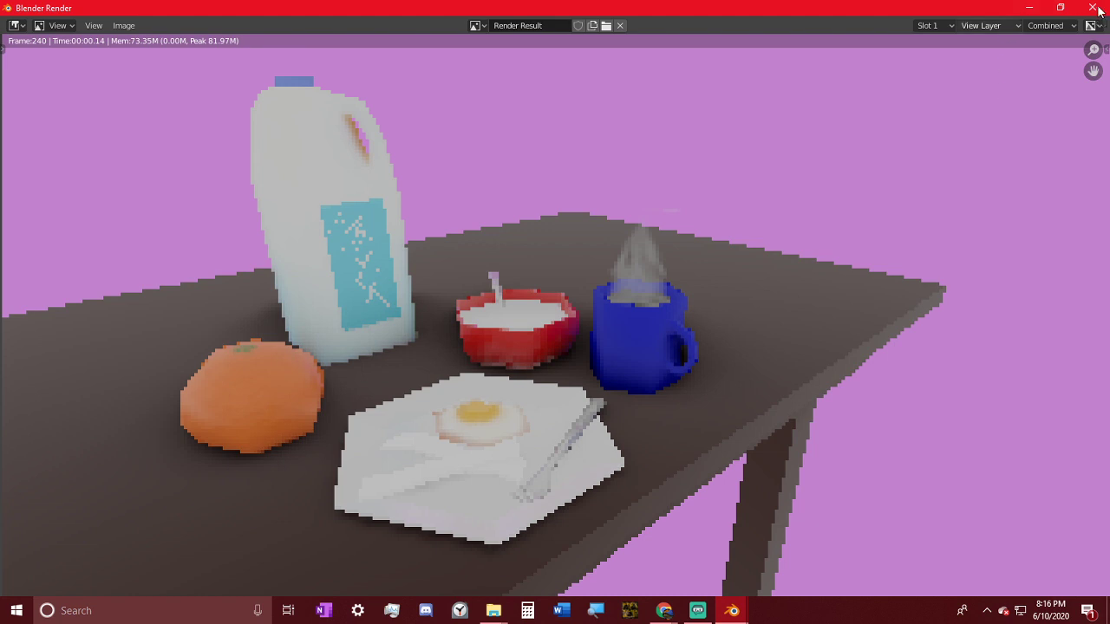
click(1032, 8)
shift+middle_drag(729, 414, 597, 236)
scroll(633, 244, up, 6)
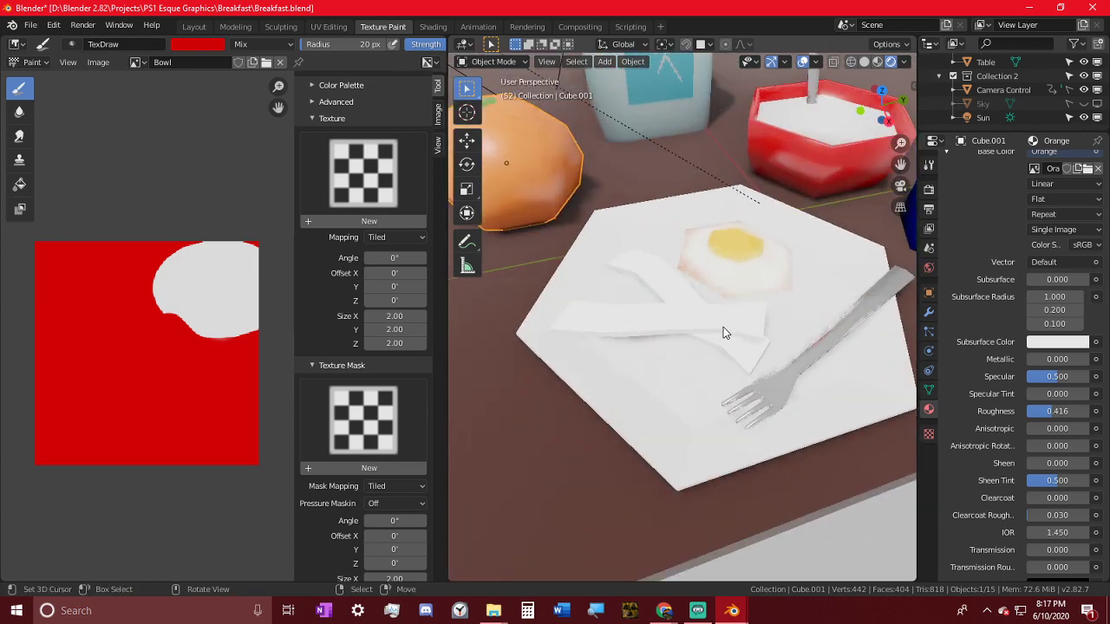
click(667, 267)
key(KP_Divide)
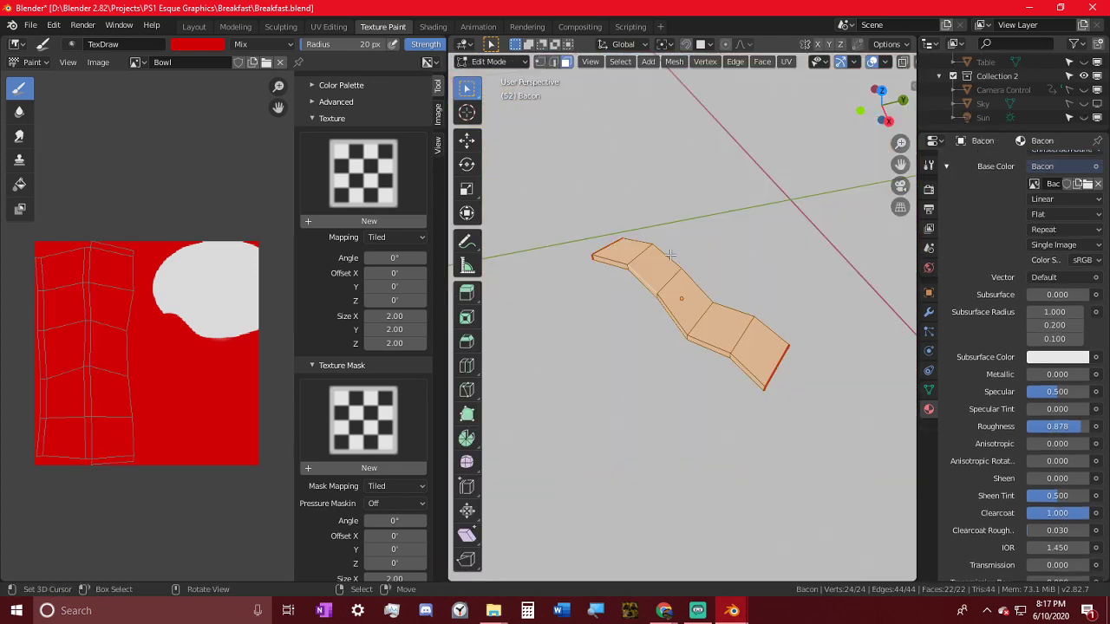
- Load the Bacon image in the image editor used for painting
click(137, 62)
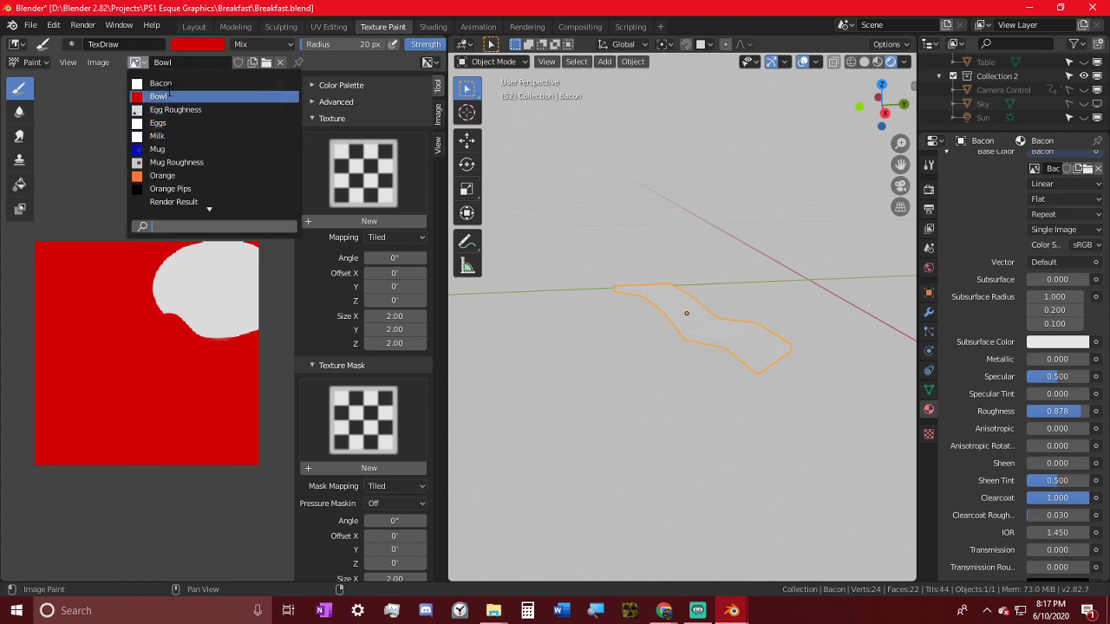
click(169, 83)
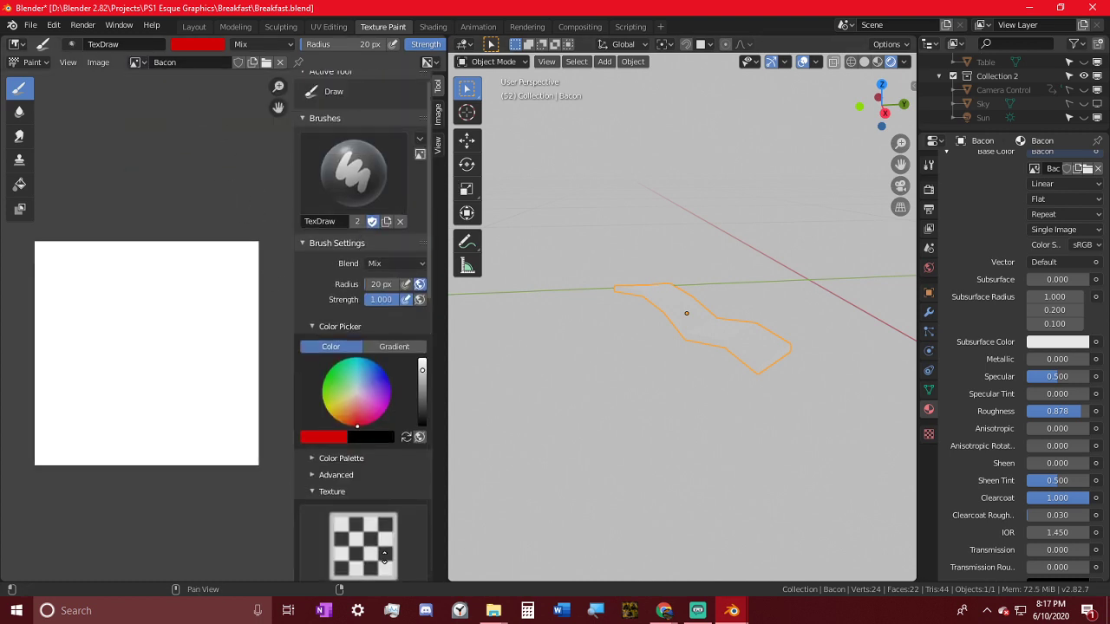
scroll(364, 237, up, 10)
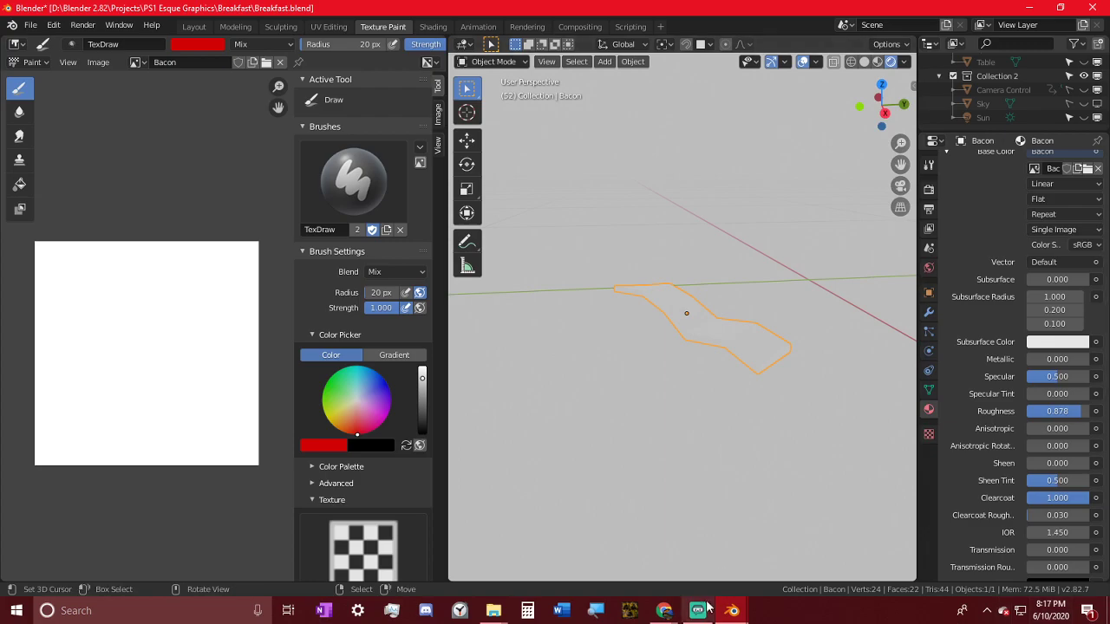
- Switch to Chrome, search Ecosia images for "bacon" as reference, and return to Blender
mouse_move(666, 610)
click(815, 547)
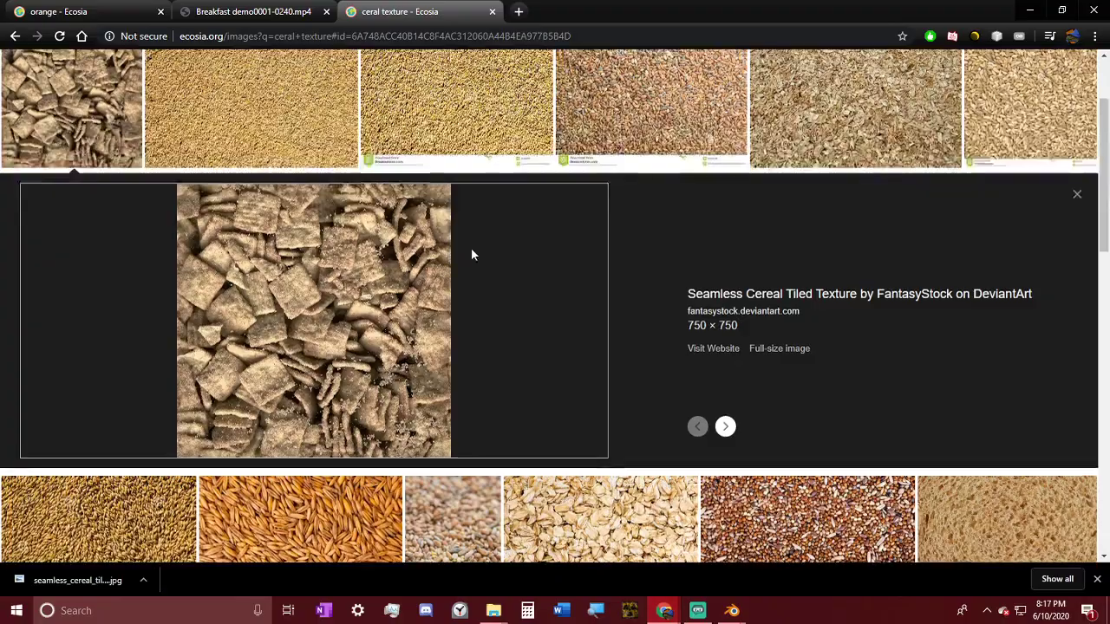
click(280, 71)
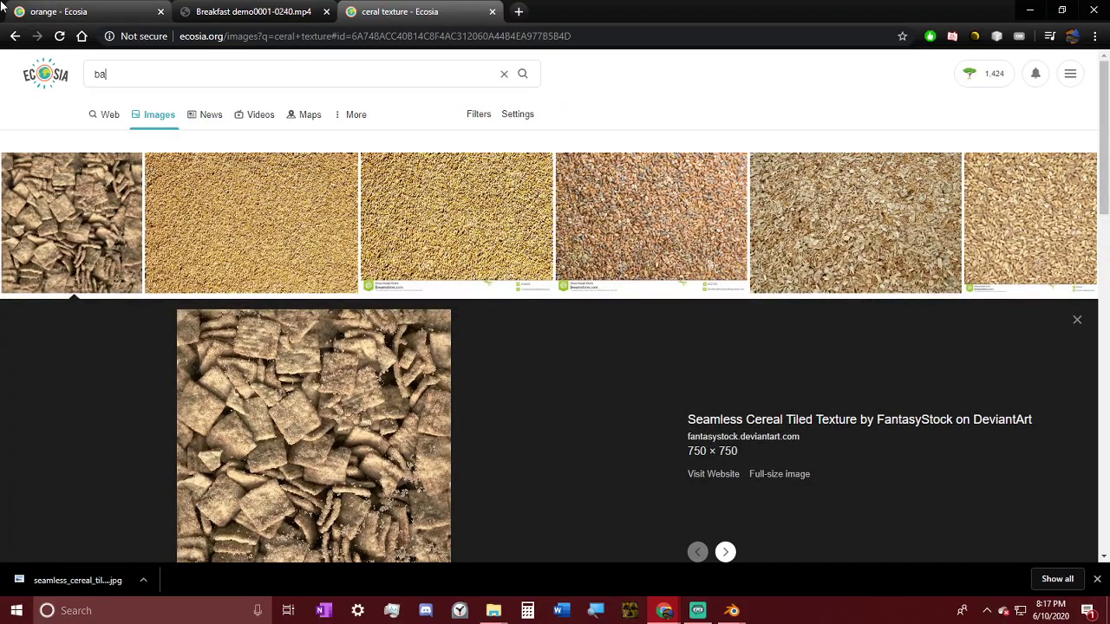
text(bacon)
key(Return)
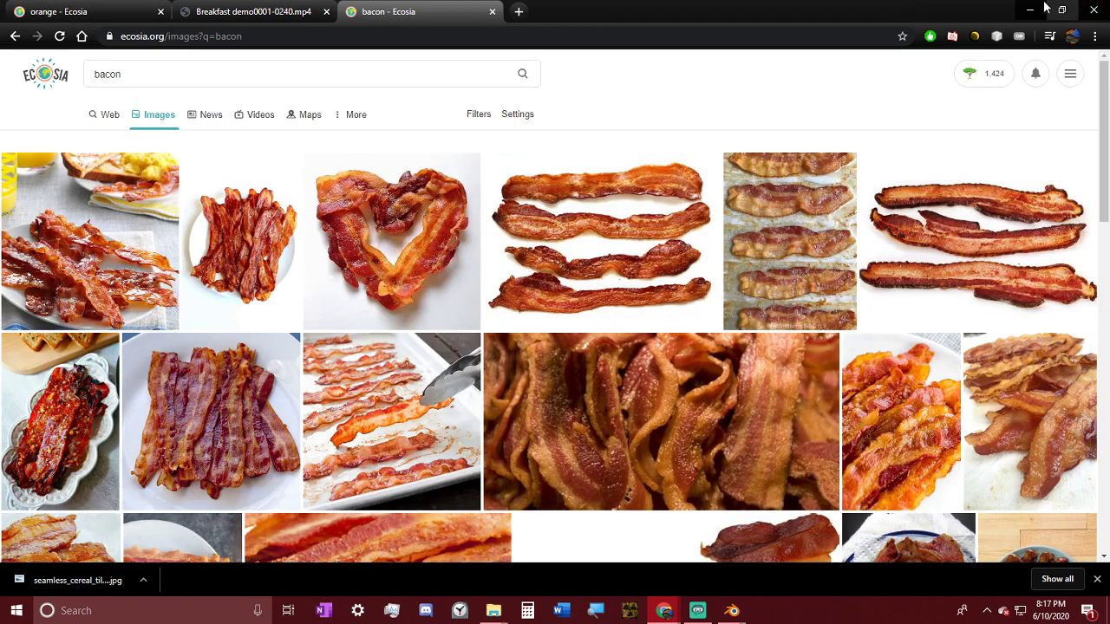
click(1031, 11)
- View the isolated bacon strip from directly above and switch it to Texture Paint mode
middle_drag(728, 360, 807, 371)
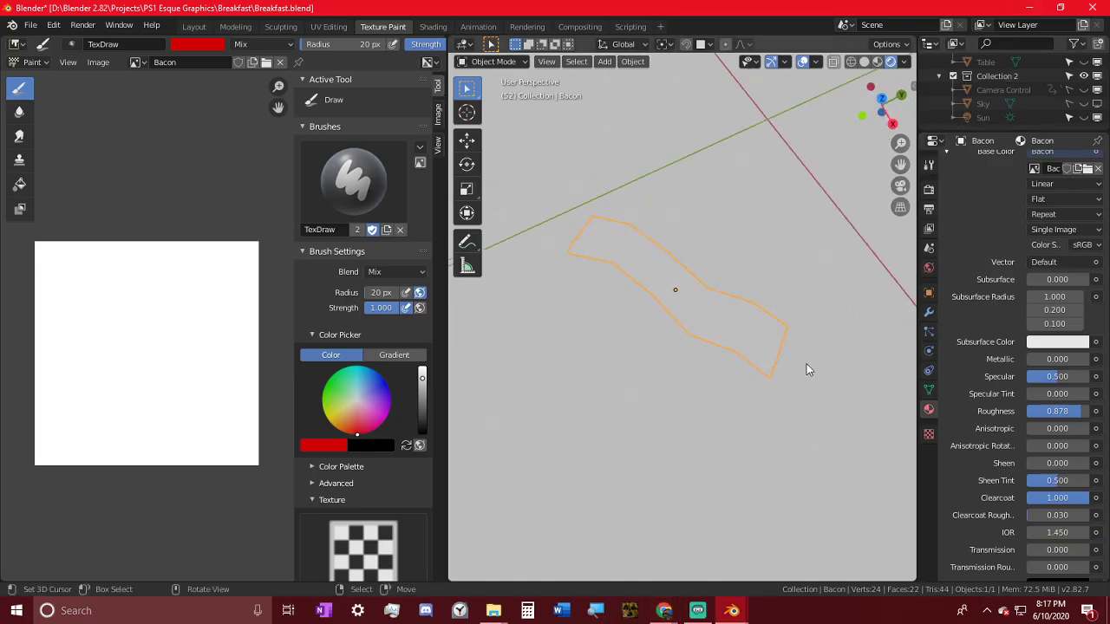
key(KP_7)
scroll(959, 422, up, 3)
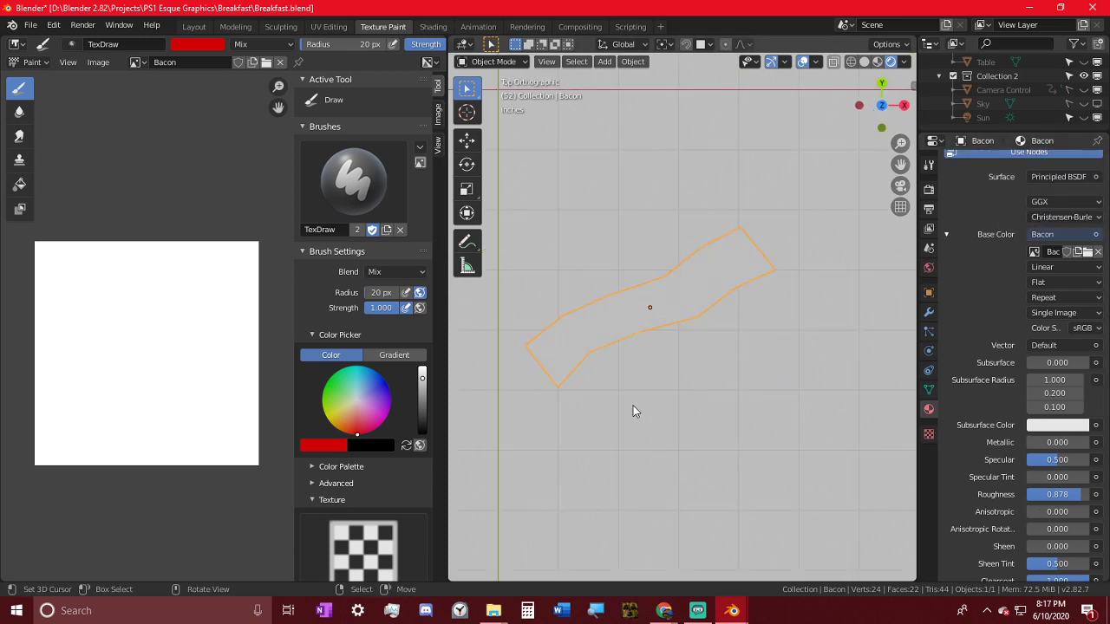
key(Tab)
key(Tab)
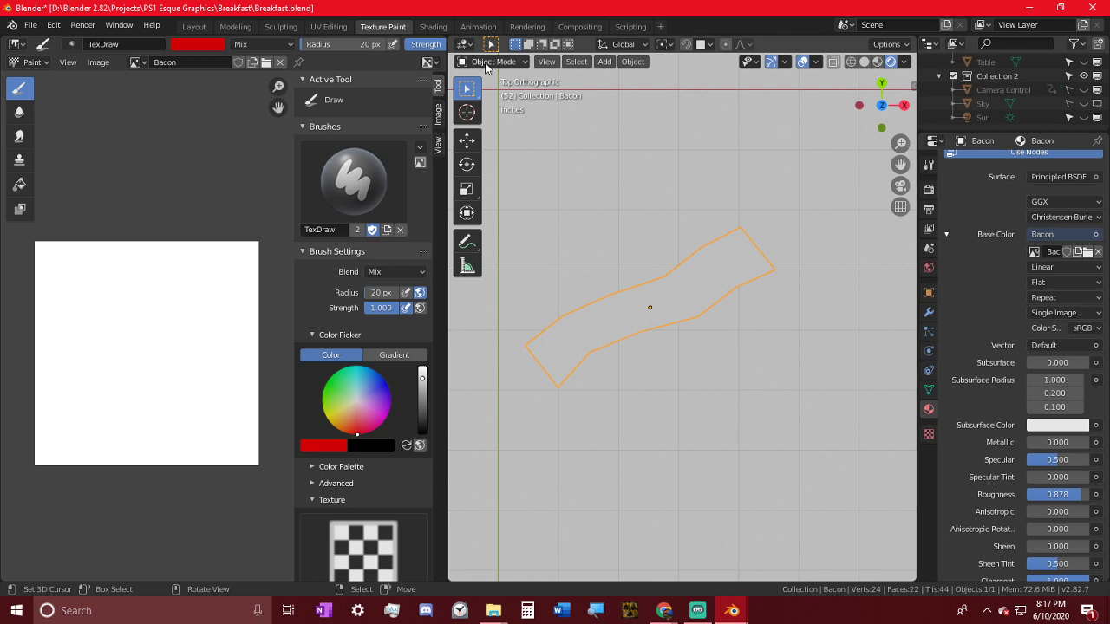
click(486, 62)
click(504, 155)
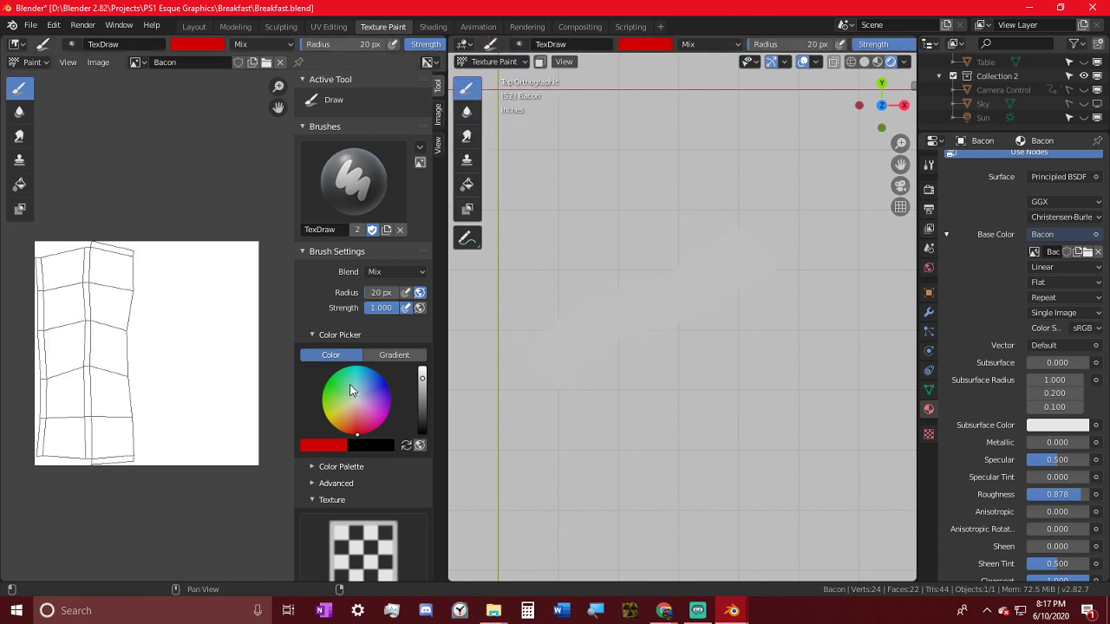
- Choose a dark orange brush color, enlarge the brush radius to 151 px, and cover the whole Bacon image with it
middle_drag(764, 347, 724, 322)
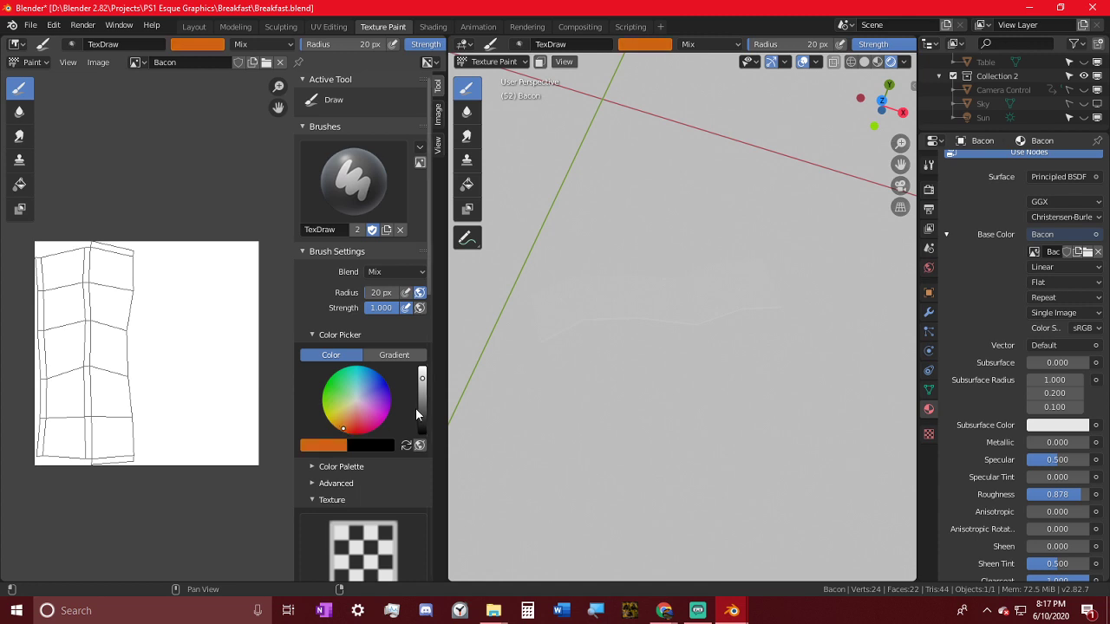
scroll(416, 415, down, 10)
click(363, 152)
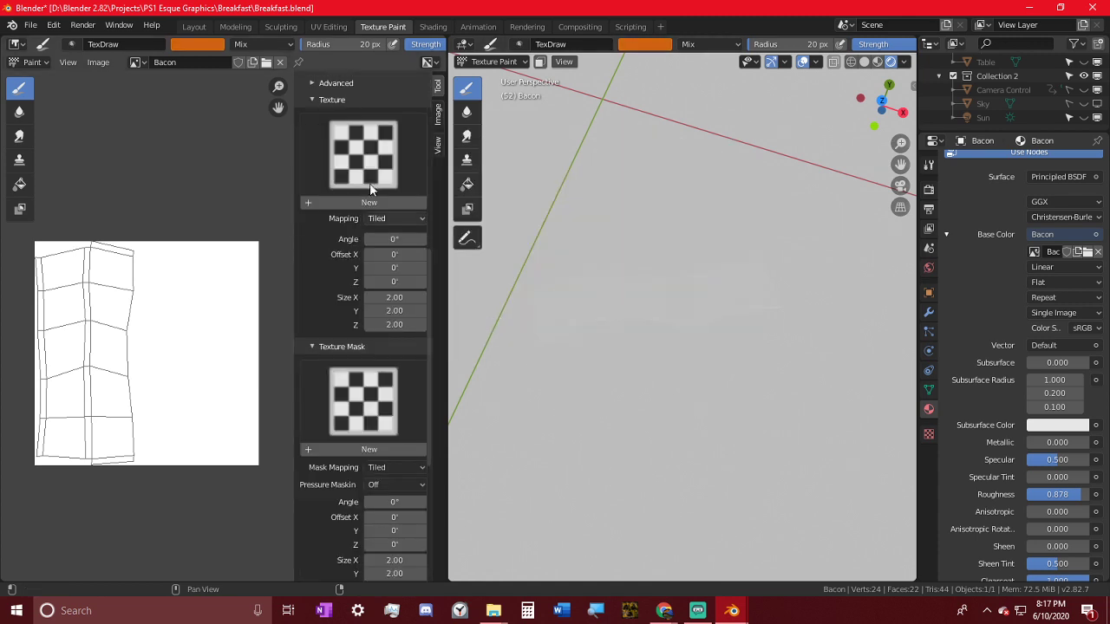
scroll(373, 186, up, 5)
drag(423, 145, 422, 155)
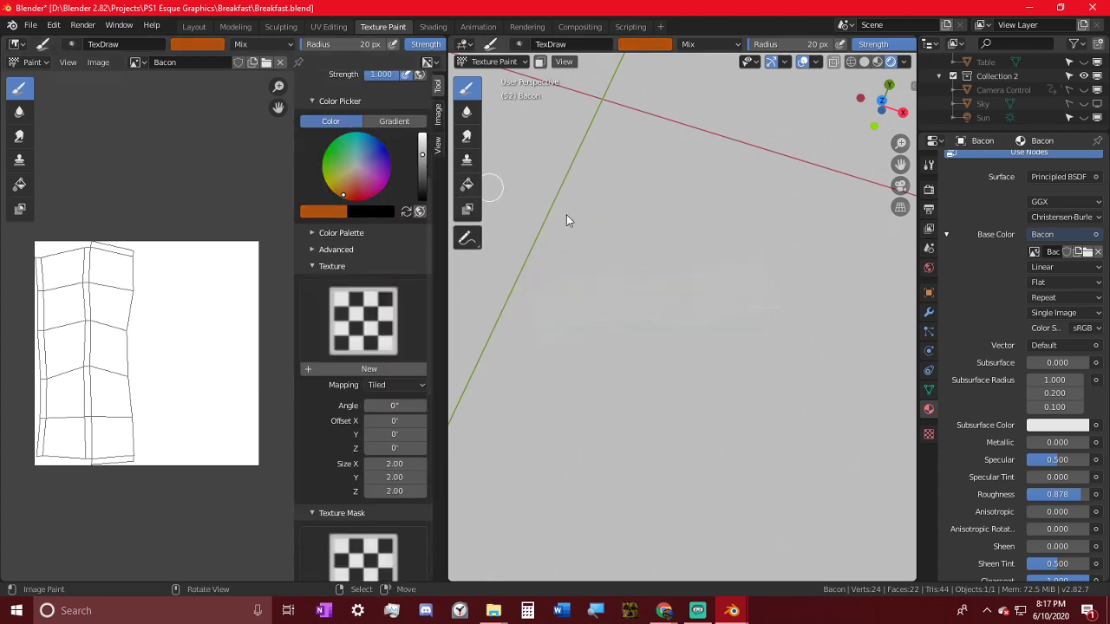
key(f)
click(775, 309)
mouse_move(134, 314)
mouse_down()
mouse_move(127, 410)
mouse_move(231, 359)
mouse_up()
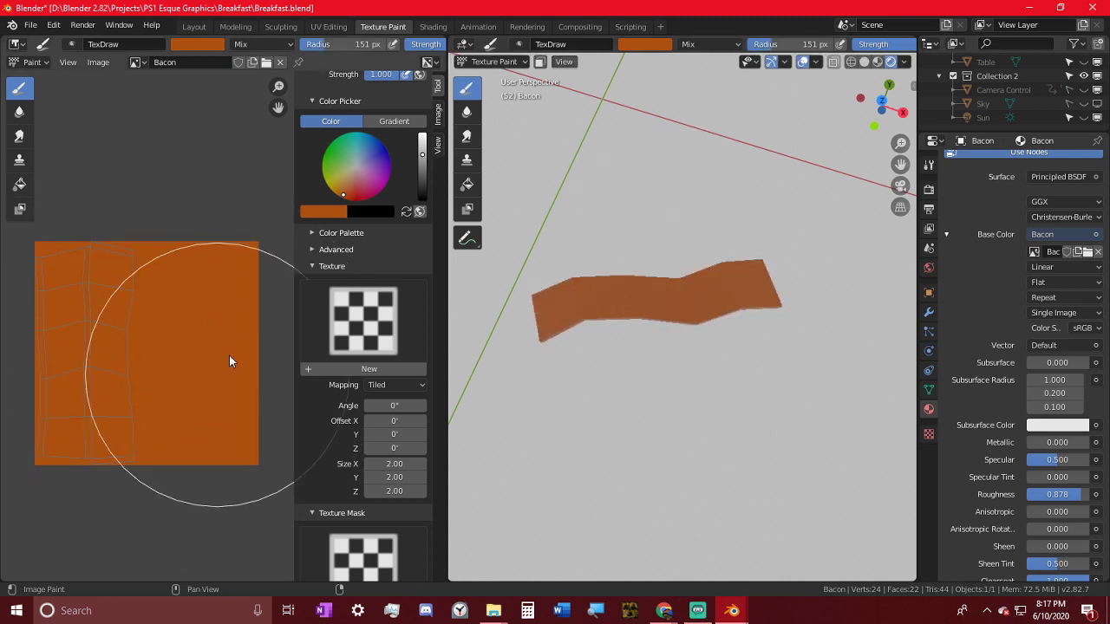
- Assign the existing spotted Texture to the brush, try a 65 px stroke over the bacon's UV layout, and undo the stroke
mouse_move(706, 312)
middle_down()
mouse_move(690, 231)
mouse_move(673, 321)
middle_up()
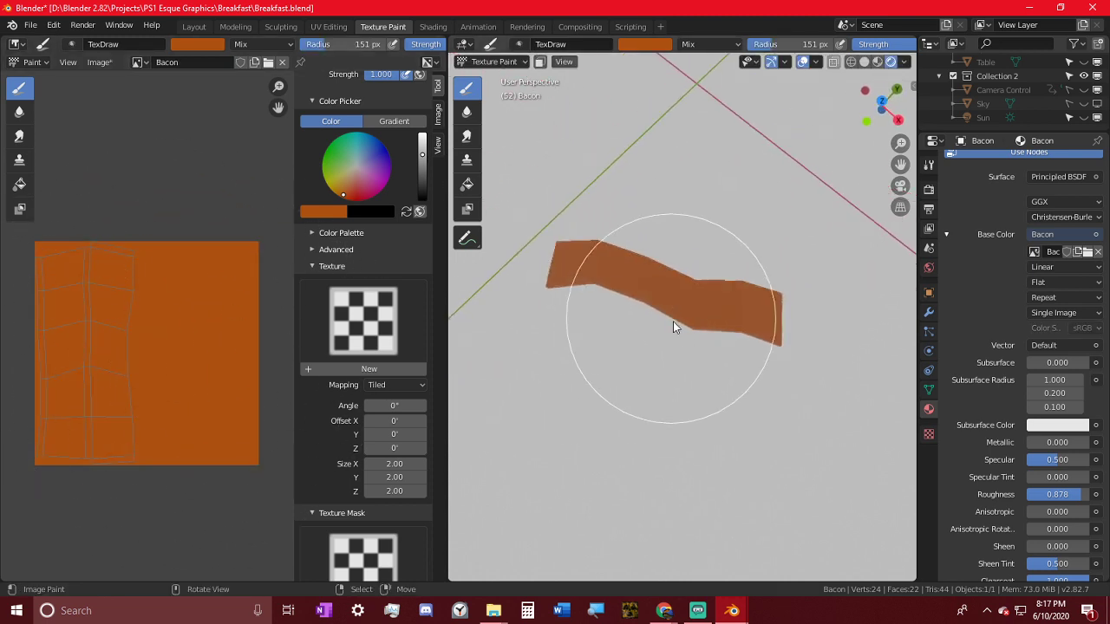
scroll(688, 336, up, 2)
key(KP_7)
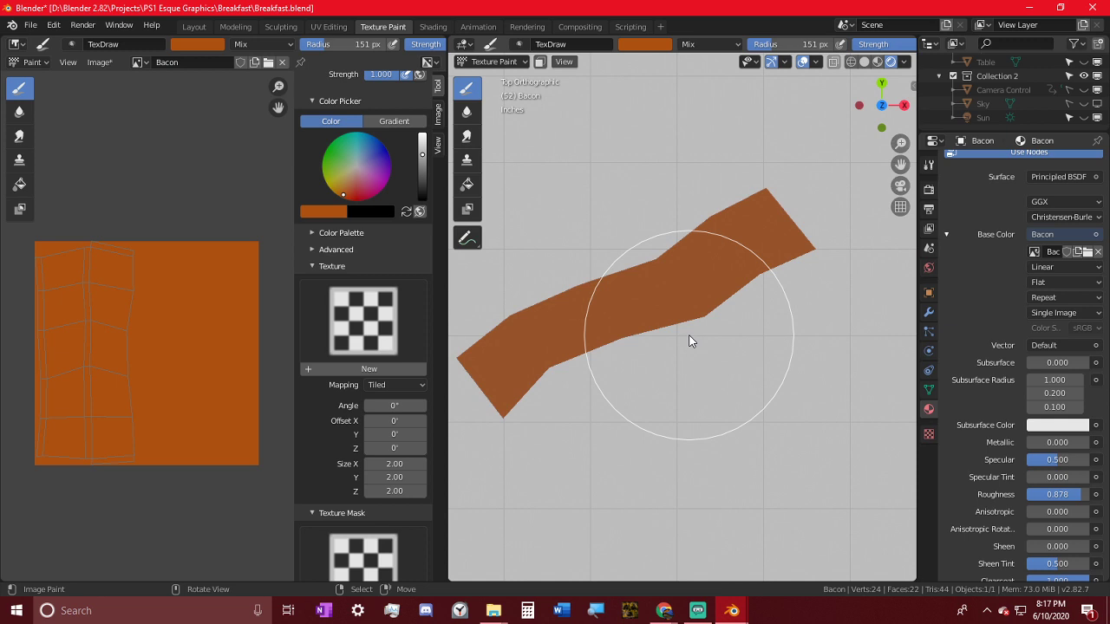
click(407, 326)
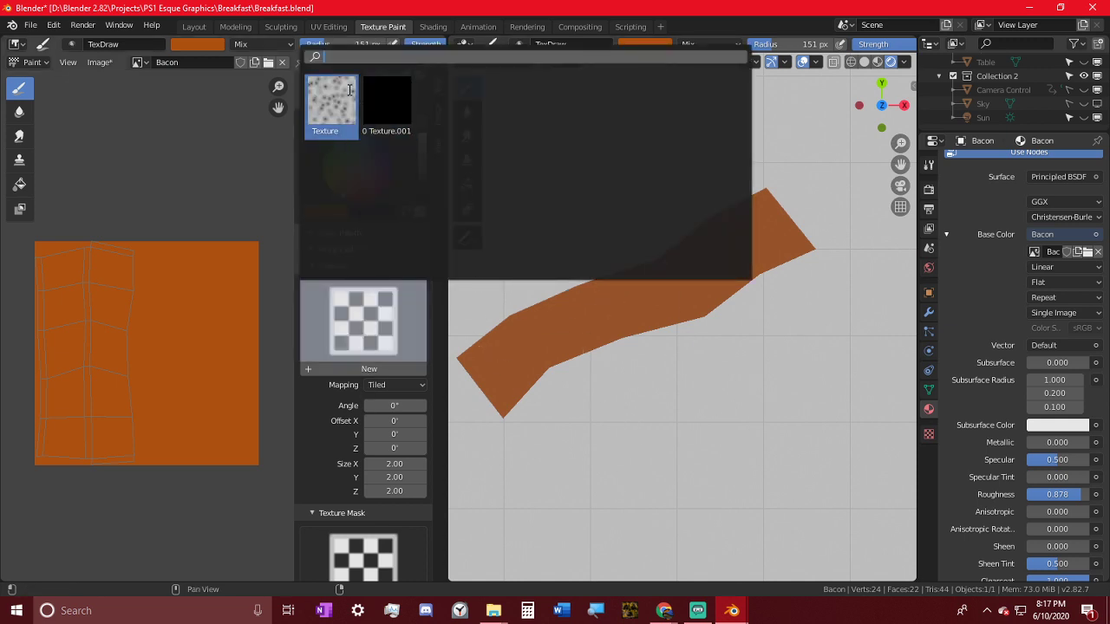
click(349, 90)
key(f)
click(197, 303)
drag(84, 302, 76, 425)
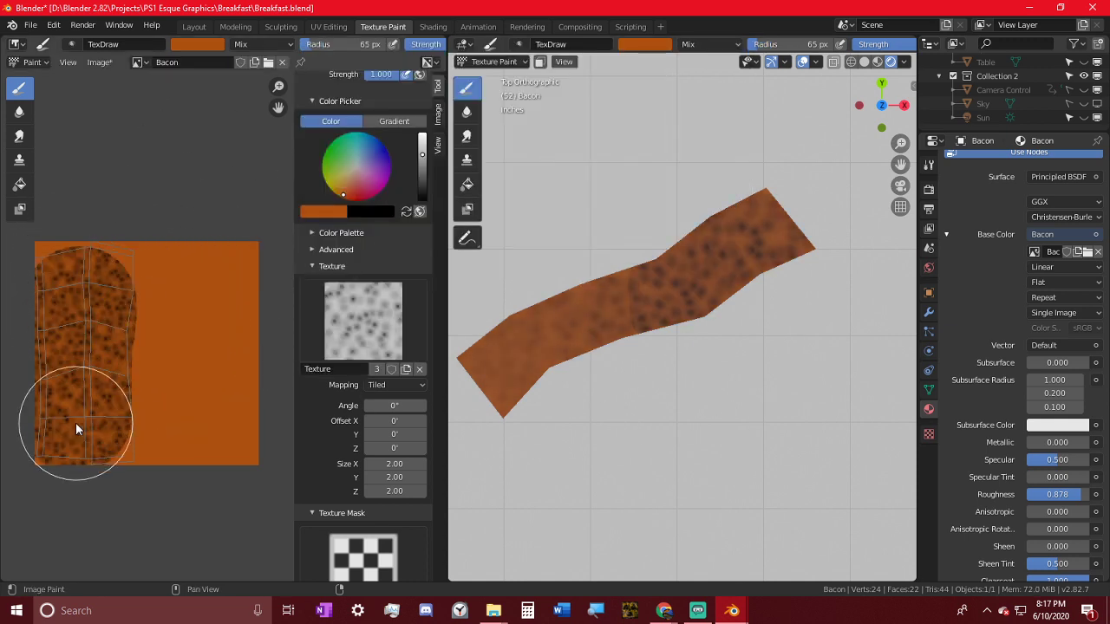
key(ctrl+z)
- Assign the same Texture as the brush's texture mask, test a stroke on the bacon's UV layout, and undo it
click(363, 555)
click(339, 368)
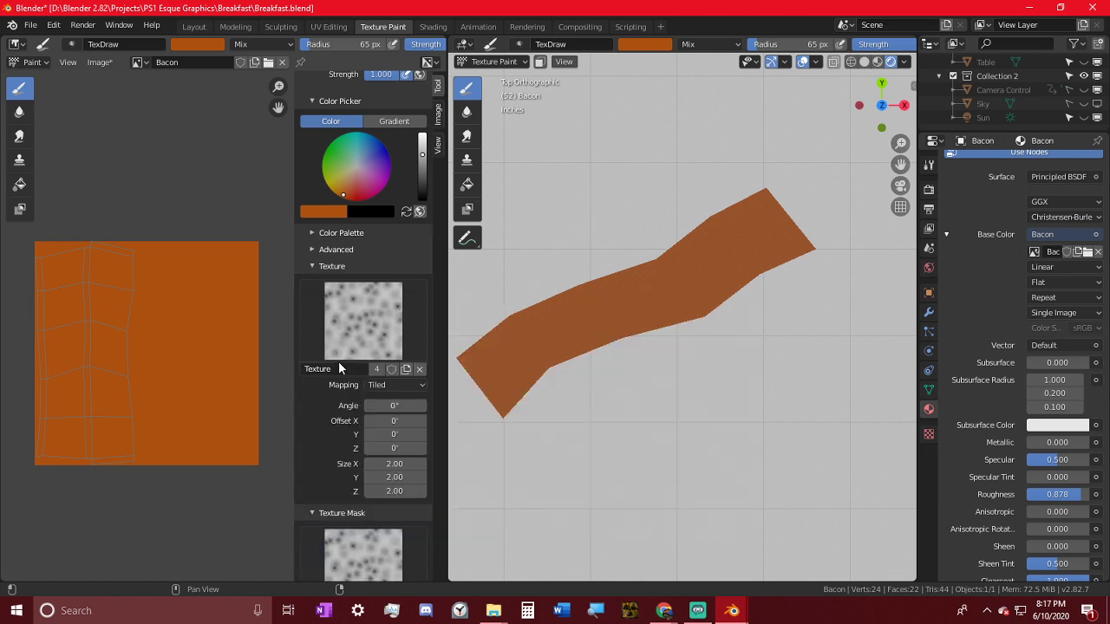
drag(72, 338, 71, 400)
key(ctrl+z)
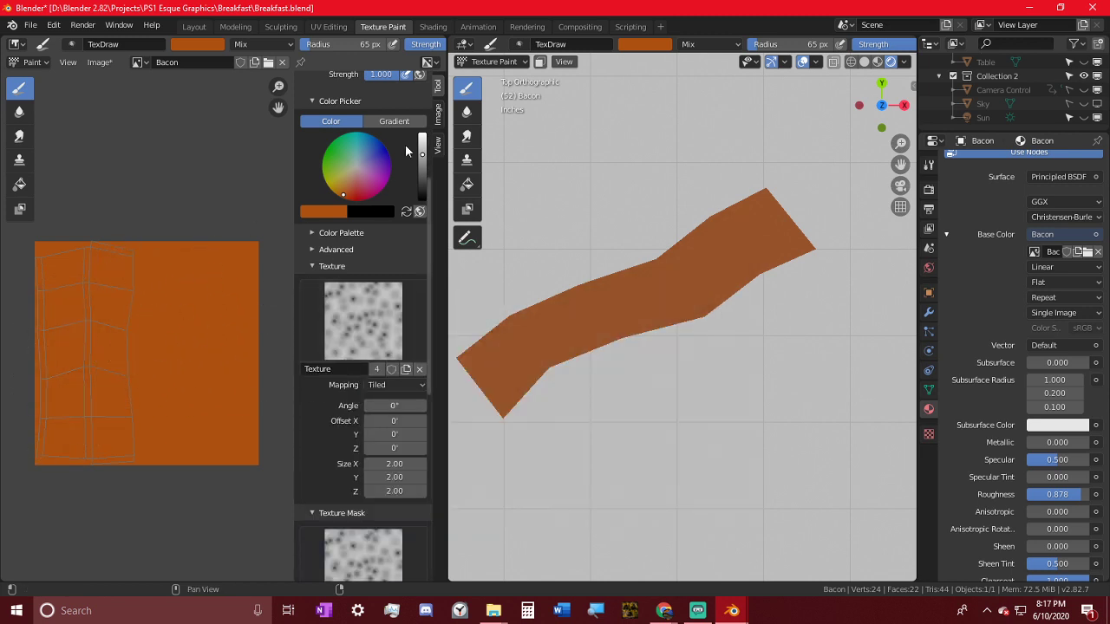
- Lighten the orange slightly, set the brush blend to Add, try a 54 px stroke on the Bacon image, and undo it
drag(422, 162, 422, 151)
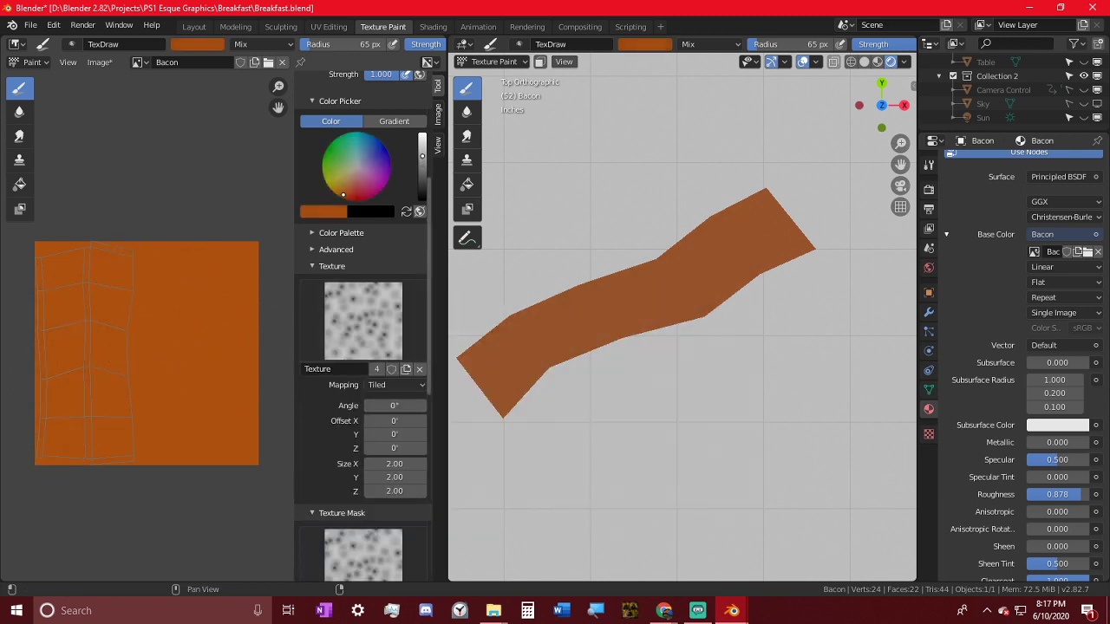
click(275, 42)
click(244, 199)
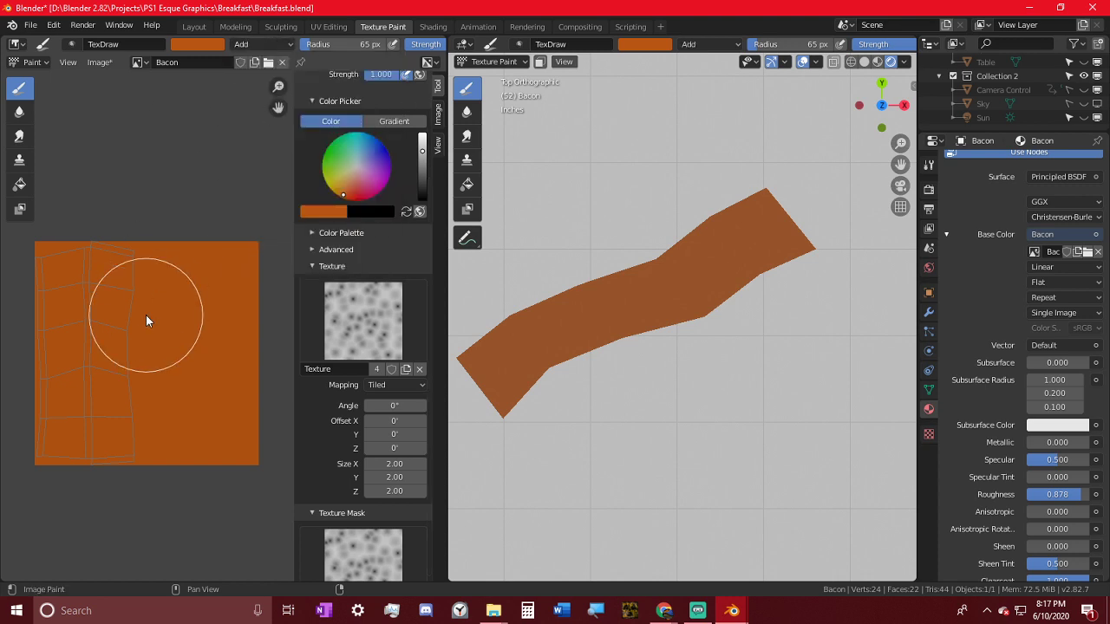
key(f)
click(106, 308)
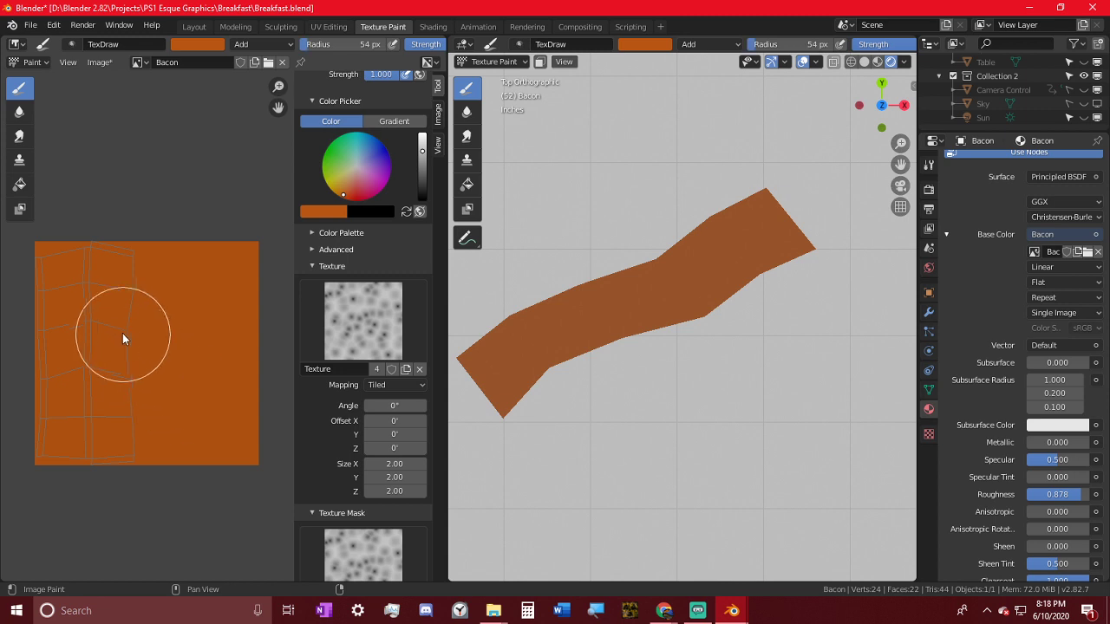
drag(123, 339, 110, 486)
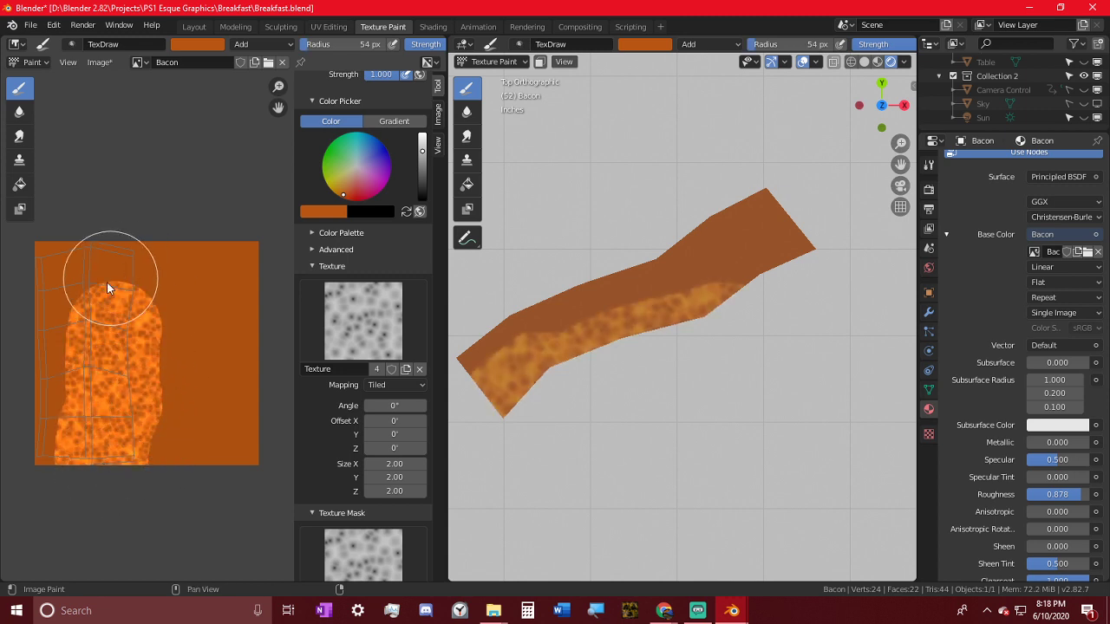
key(ctrl+z)
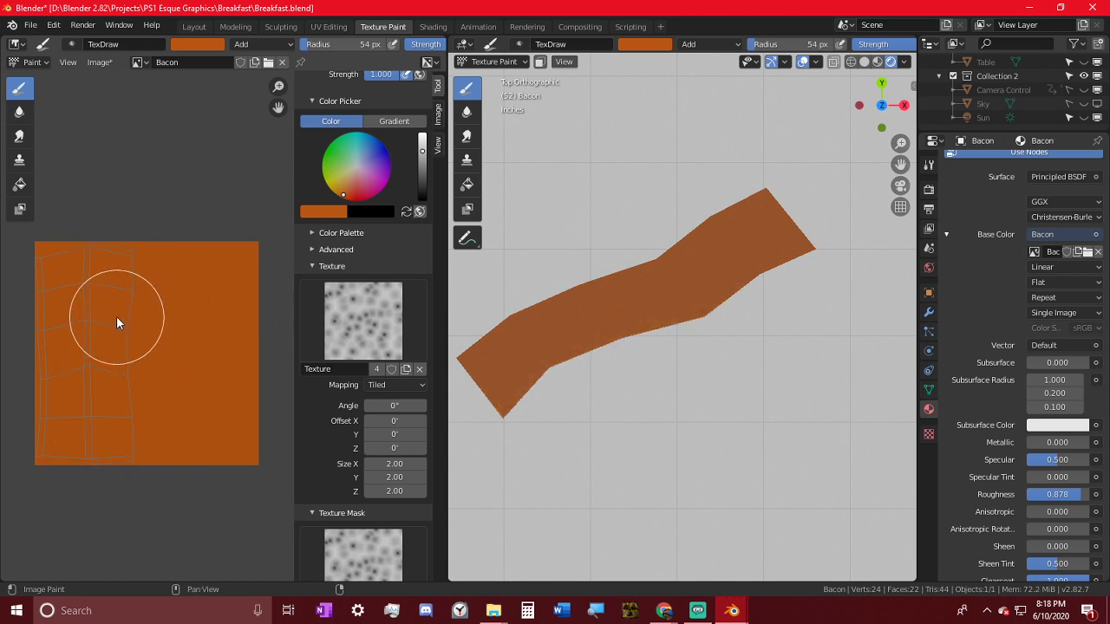
- Reduce the brush radius to 24 px, try lengthwise stripes on the bacon's UV layout, and undo them
key(f)
click(88, 312)
mouse_move(109, 287)
mouse_down()
mouse_move(126, 356)
mouse_move(112, 483)
mouse_up()
key(ctrl+z)
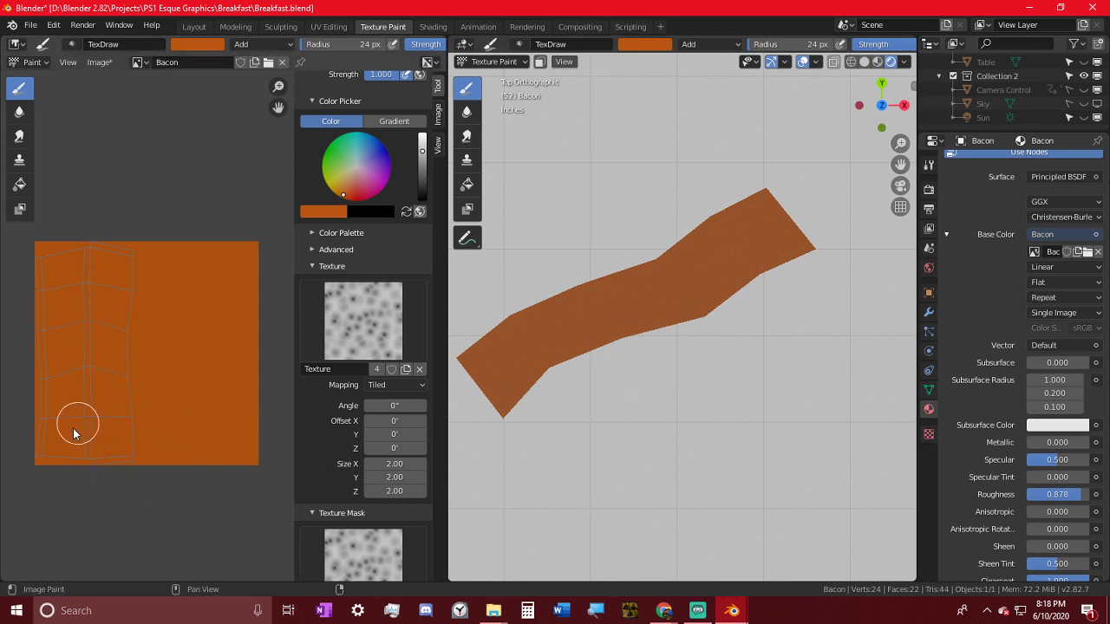
mouse_move(74, 433)
mouse_down()
mouse_move(65, 382)
mouse_move(78, 267)
mouse_up()
key(ctrl+z)
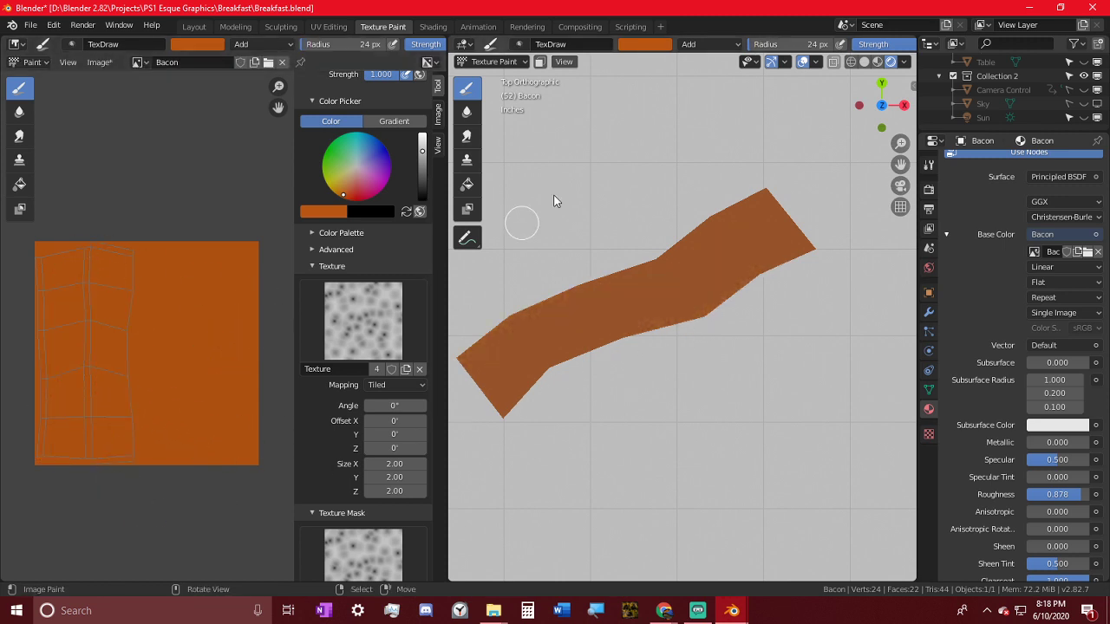
- Arrange Blender and the Chrome bacon image results side by side, with Blender on the left half of the screen
drag(717, 12, 0, 232)
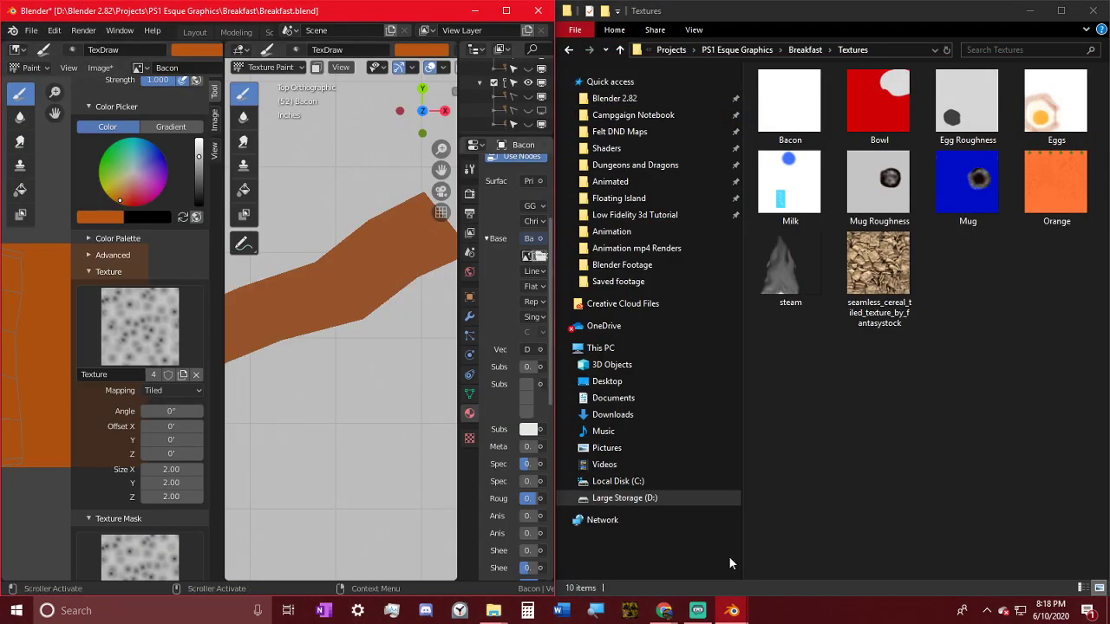
mouse_move(664, 610)
click(798, 516)
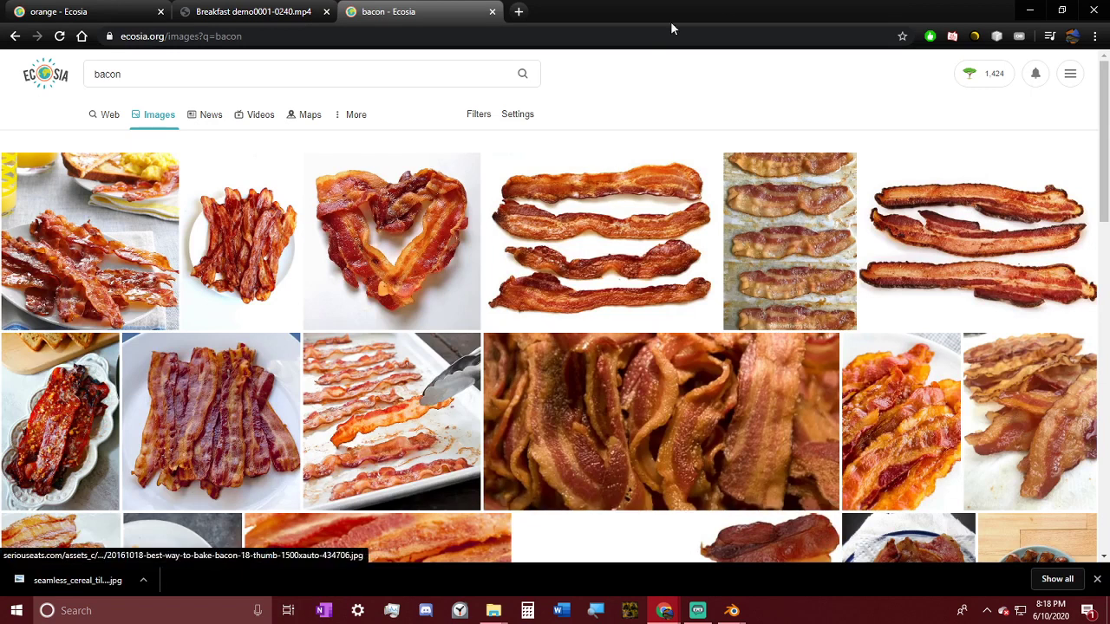
key(super+Right)
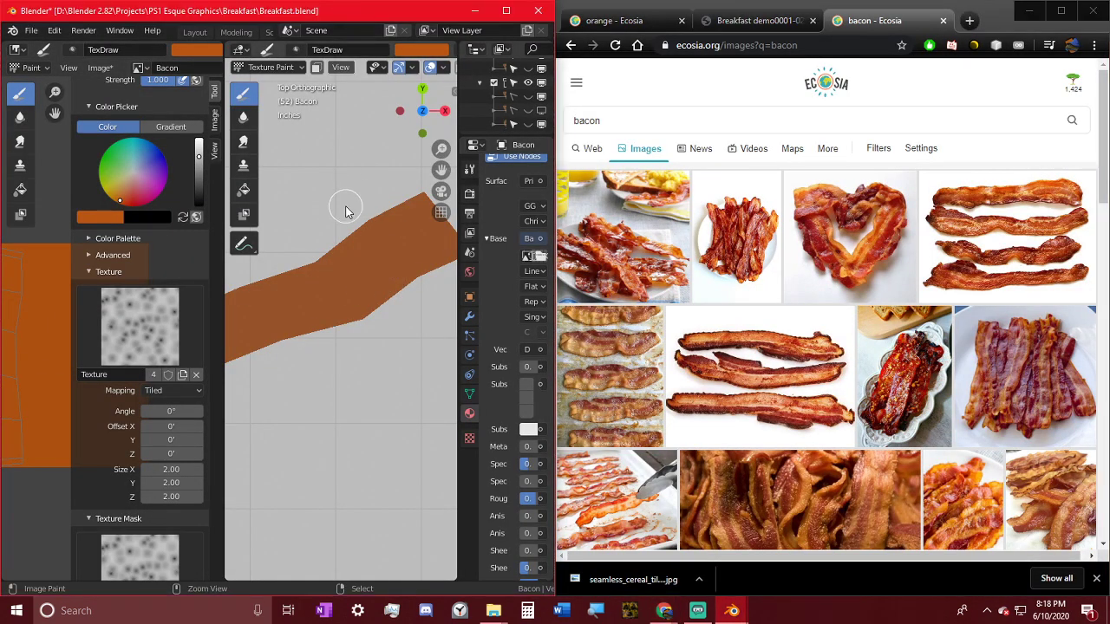
- Maximize the 3D viewport, change the brush to a darker red with hue 0.029 and saturation 0.868, and paint the bacon's upper edge
key(ctrl+space)
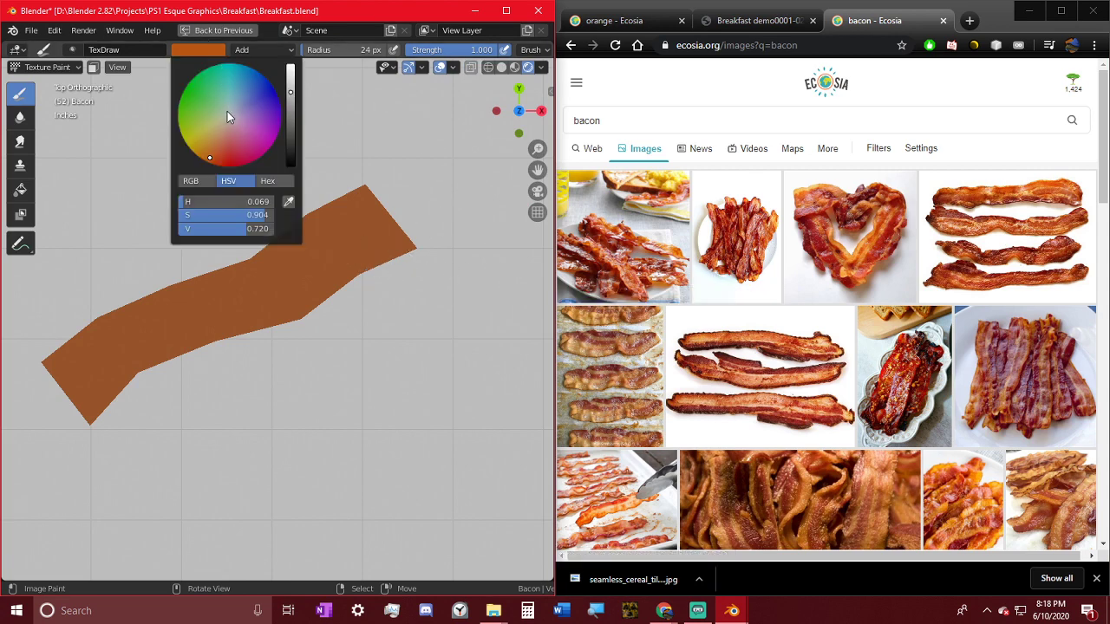
drag(209, 158, 216, 161)
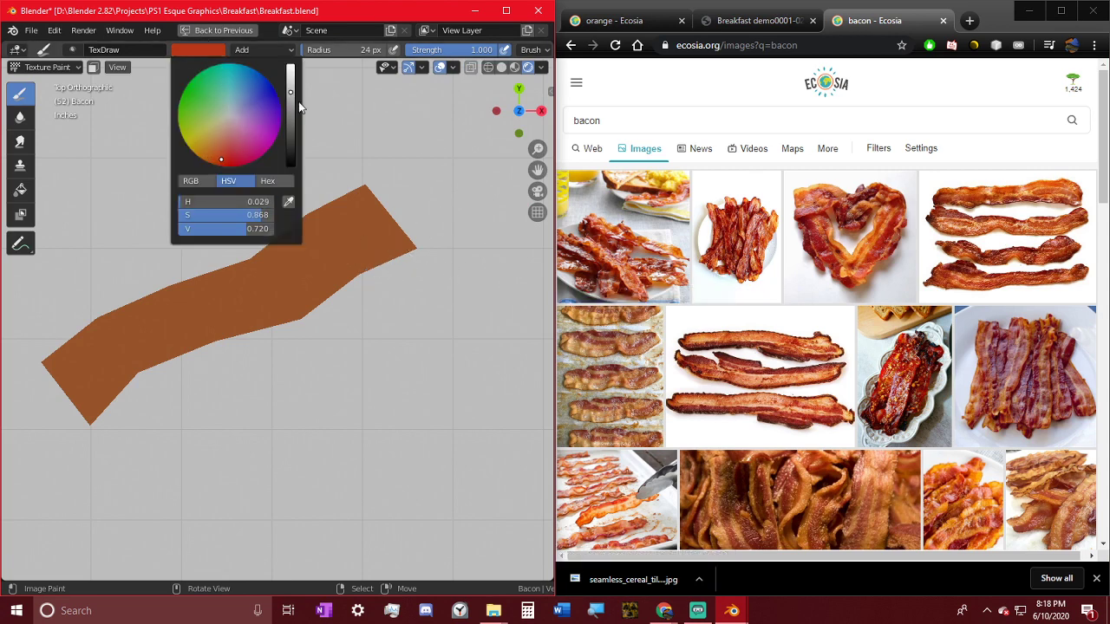
drag(291, 97, 290, 108)
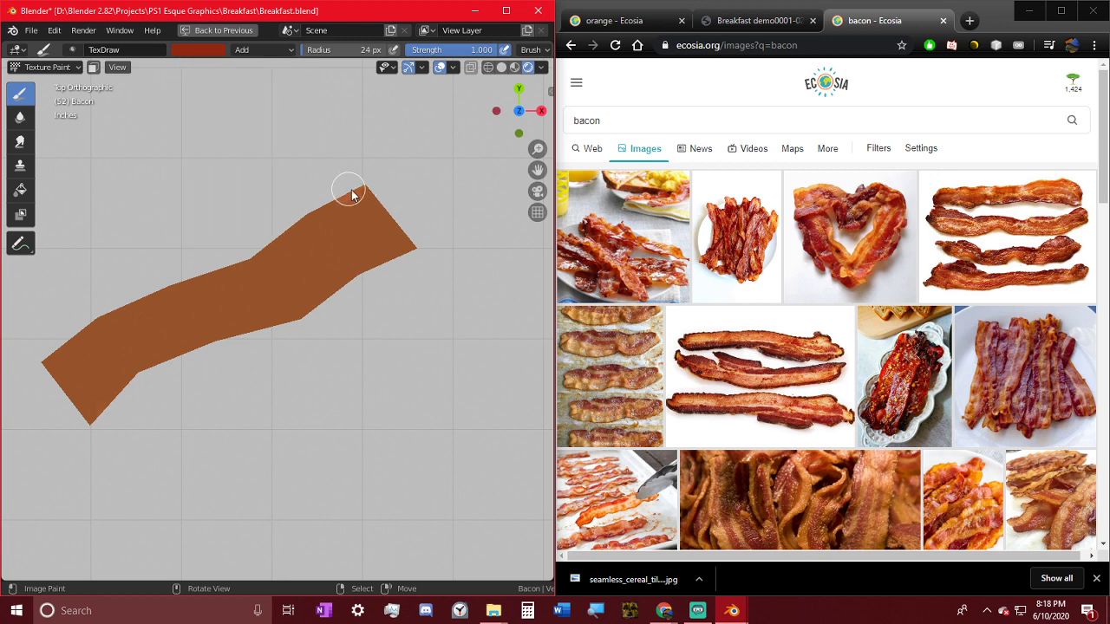
drag(351, 194, 327, 219)
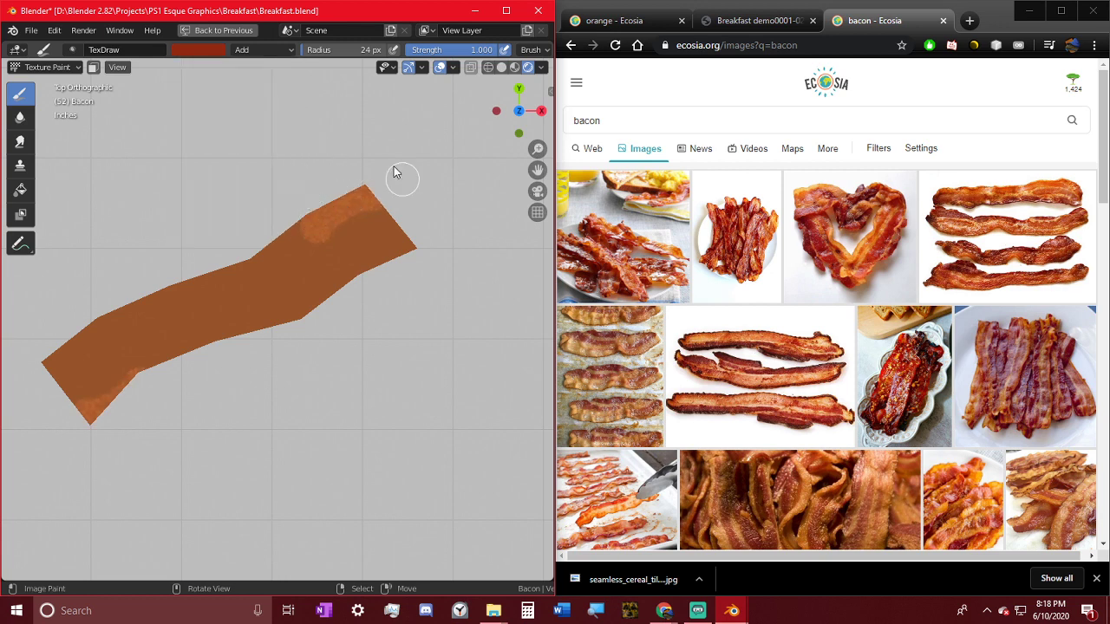
- Set the brush blend to Mix, try dark red strokes along the bacon's upper edge, and undo them
click(273, 51)
click(241, 66)
drag(329, 217, 369, 193)
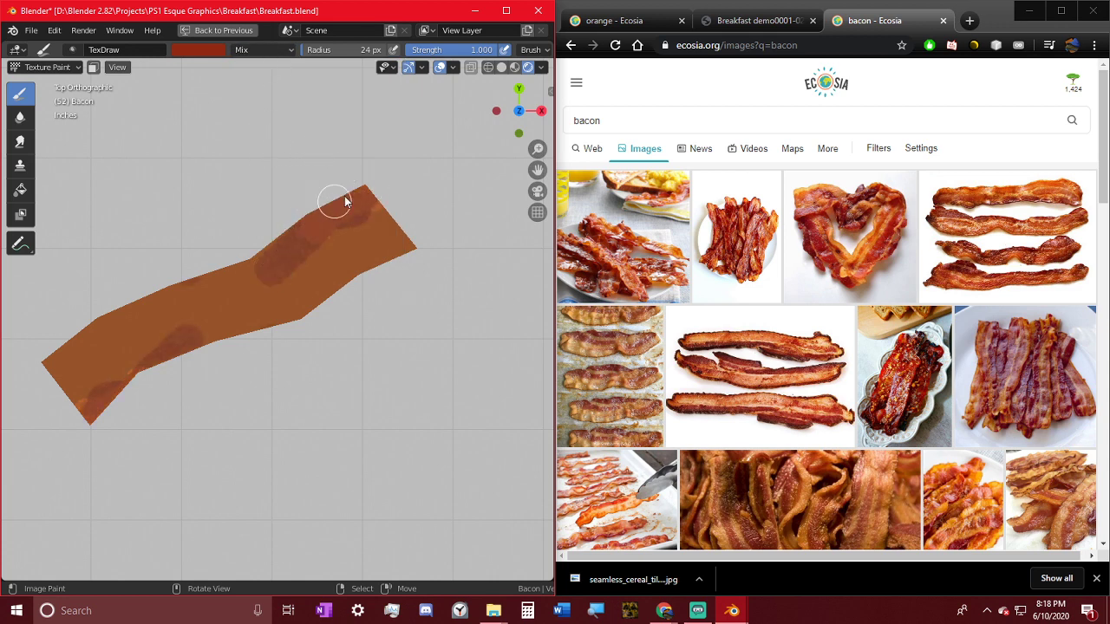
key(ctrl+z)
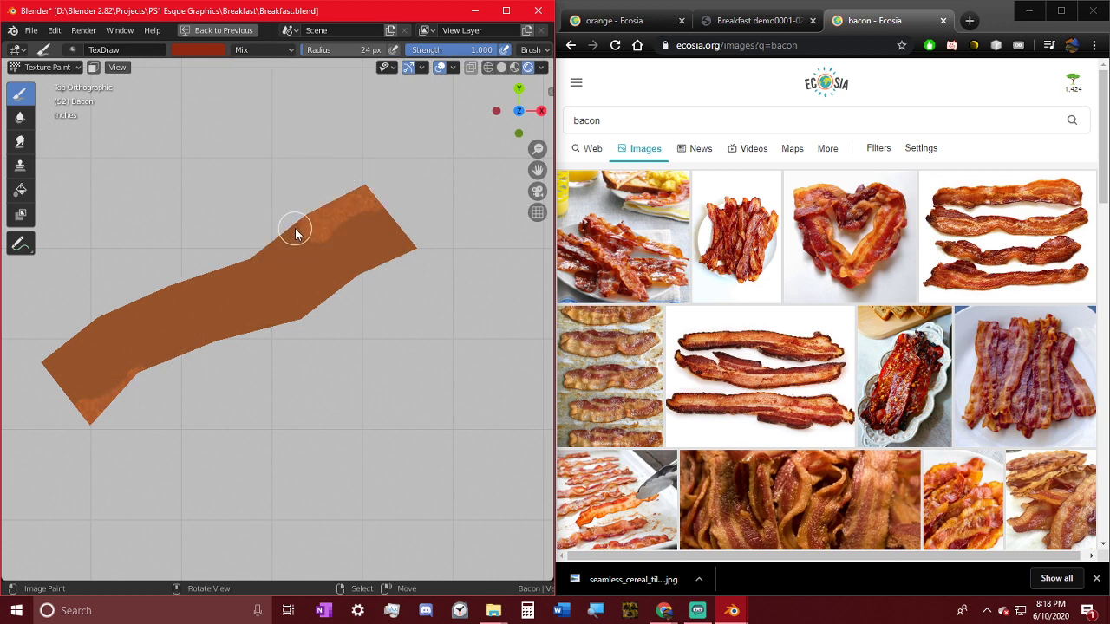
- Turn off the X and Y mirror symmetry for texture painting
key(n)
click(547, 121)
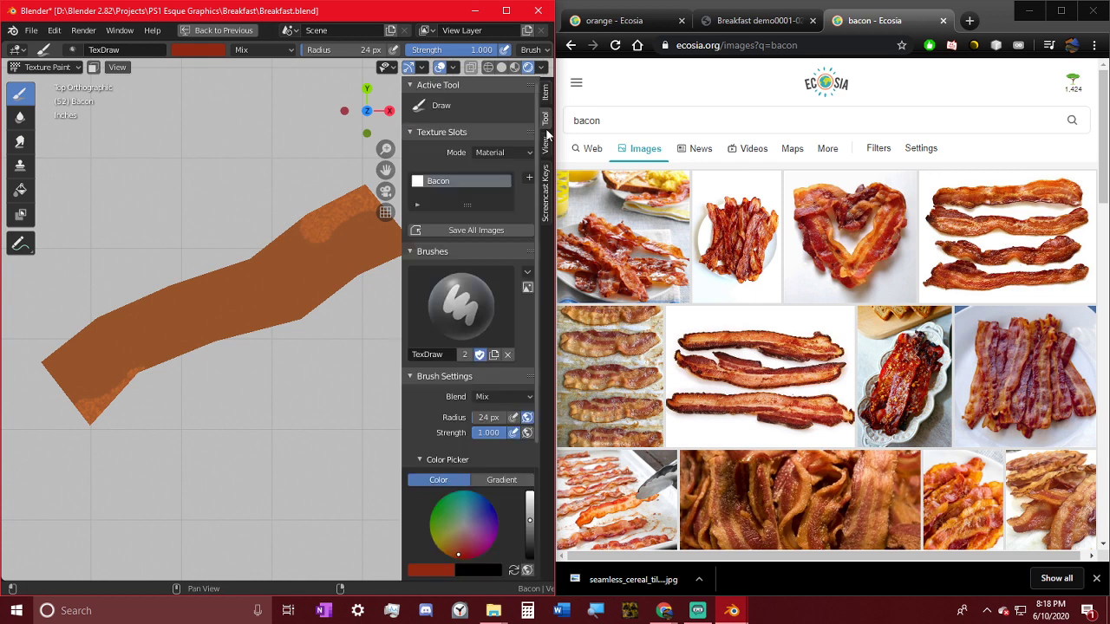
scroll(482, 386, down, 8)
click(446, 540)
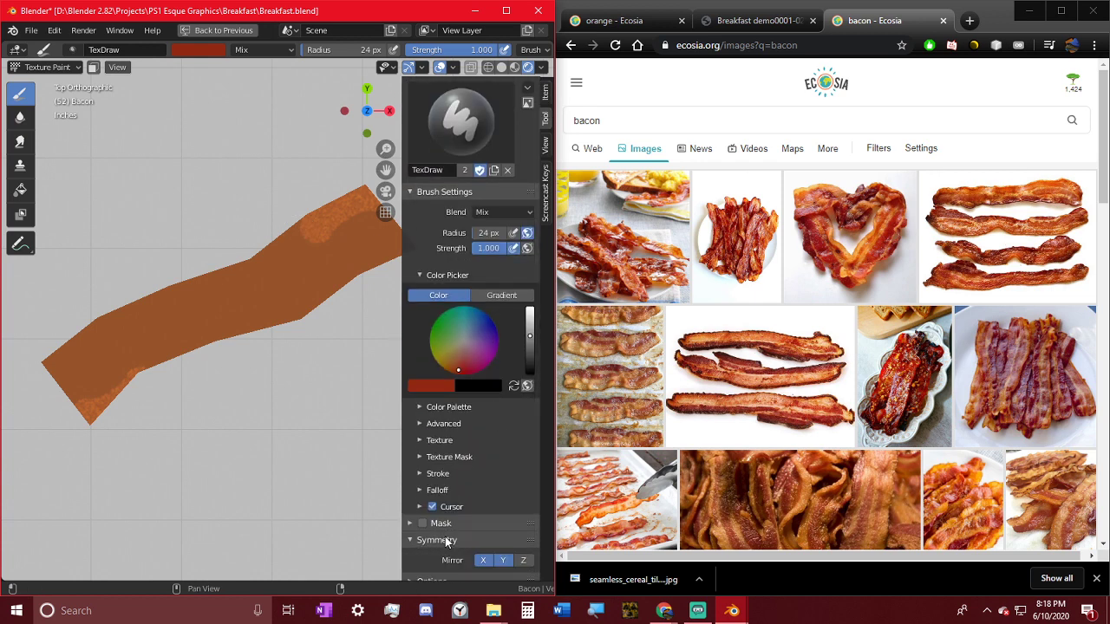
click(484, 561)
click(503, 561)
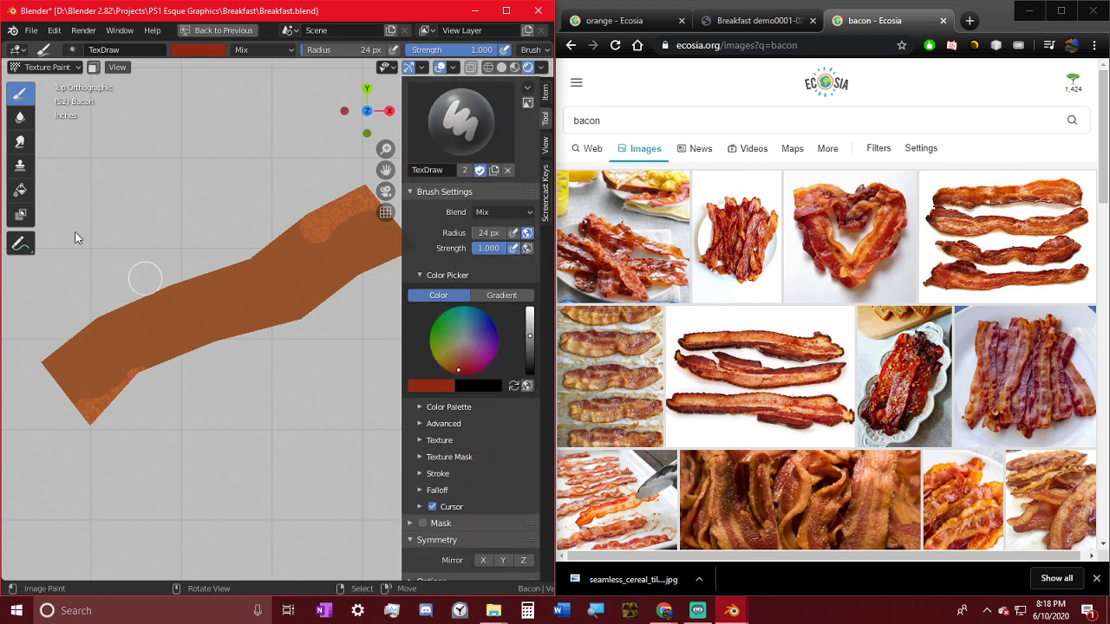
- Paint a dark red band along the full length of the bacon's upper edge with the 24 px brush
mouse_move(276, 230)
mouse_down()
mouse_move(350, 191)
mouse_move(265, 226)
mouse_move(289, 218)
mouse_move(258, 251)
mouse_move(95, 324)
mouse_move(45, 364)
mouse_up()
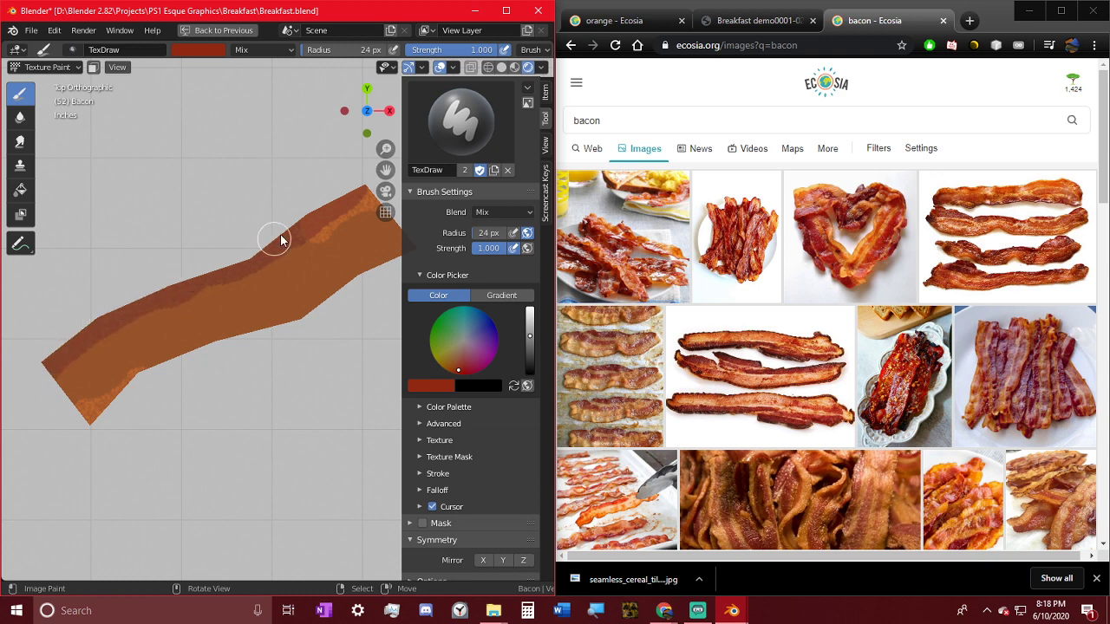
mouse_move(330, 201)
mouse_down()
mouse_move(373, 180)
mouse_move(354, 189)
mouse_move(362, 199)
mouse_move(317, 211)
mouse_move(347, 193)
mouse_move(307, 230)
mouse_move(371, 194)
mouse_move(203, 283)
mouse_up()
drag(148, 318, 62, 367)
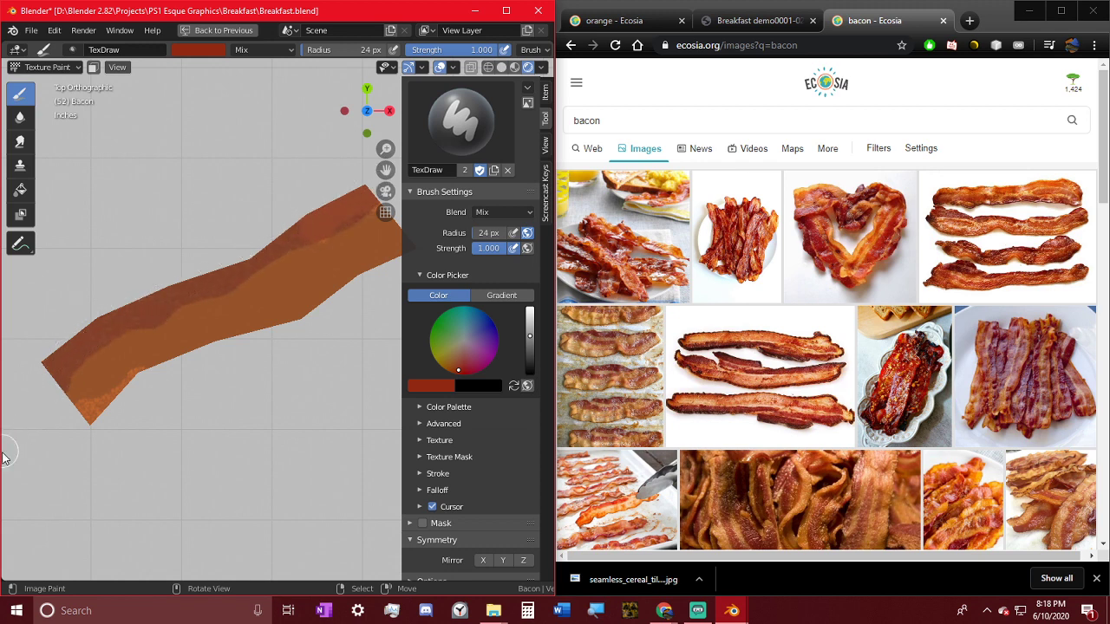
- Set the brush color to hue 0.069, saturation 0.662 and value 0.680, and the brush radius to 8 px
click(208, 50)
drag(220, 139, 215, 145)
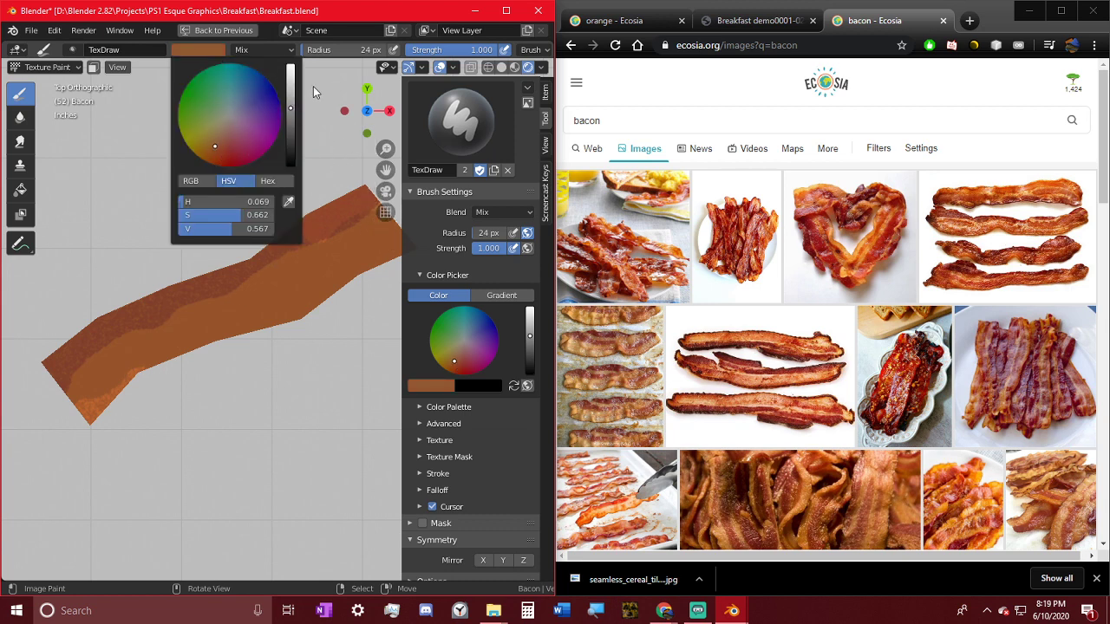
drag(291, 102, 290, 96)
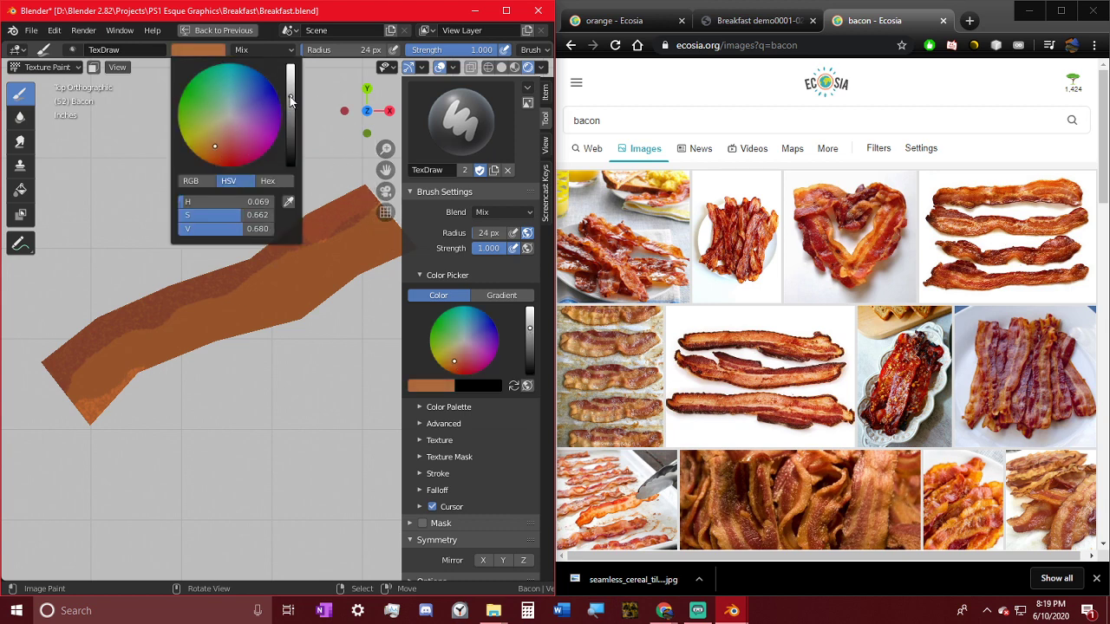
key(f)
click(333, 220)
text(f)
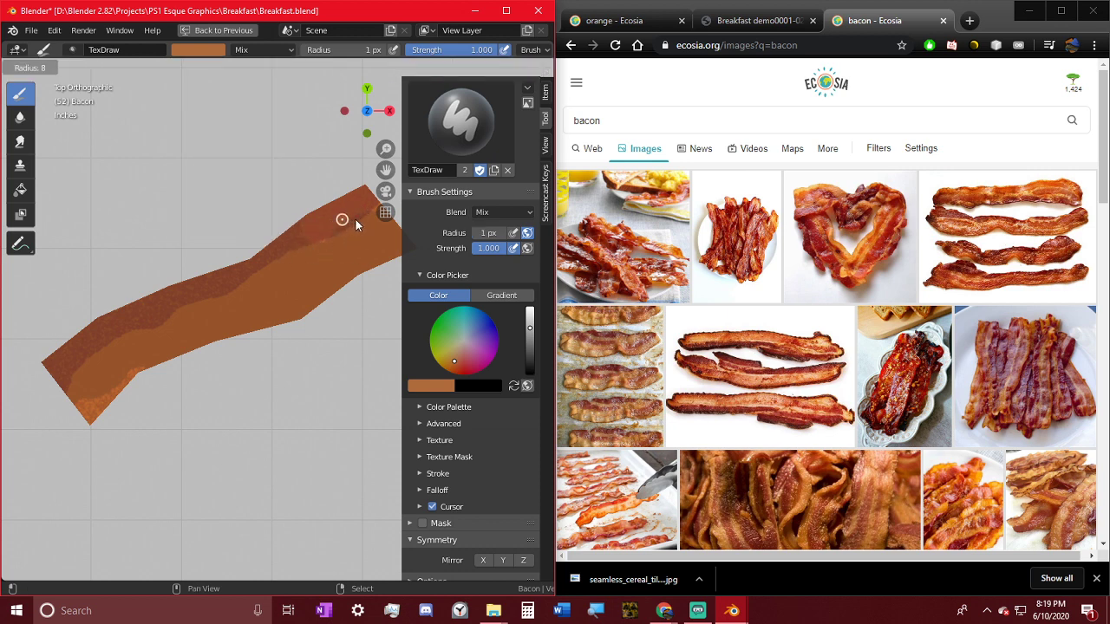
text(8)
key(Return)
- Remove the assigned textures from the draw brush's texture and texture mask
mouse_move(359, 217)
middle_down()
mouse_move(281, 244)
mouse_move(173, 344)
mouse_move(60, 316)
mouse_move(151, 332)
mouse_move(77, 341)
middle_up()
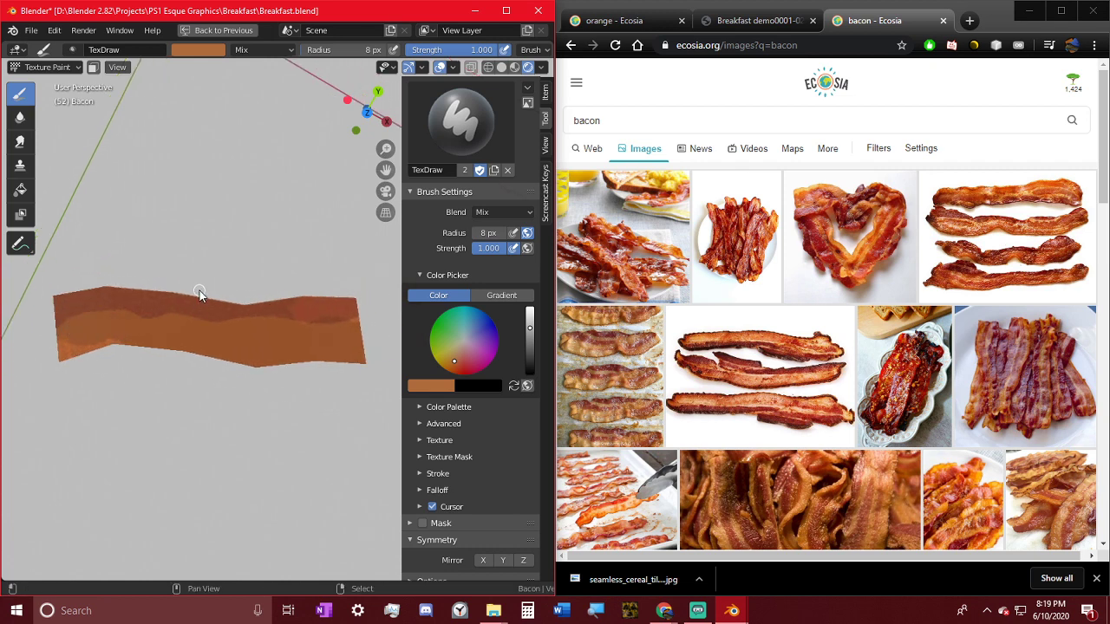
key(shift+f)
right_click(231, 303)
scroll(478, 309, down, 1)
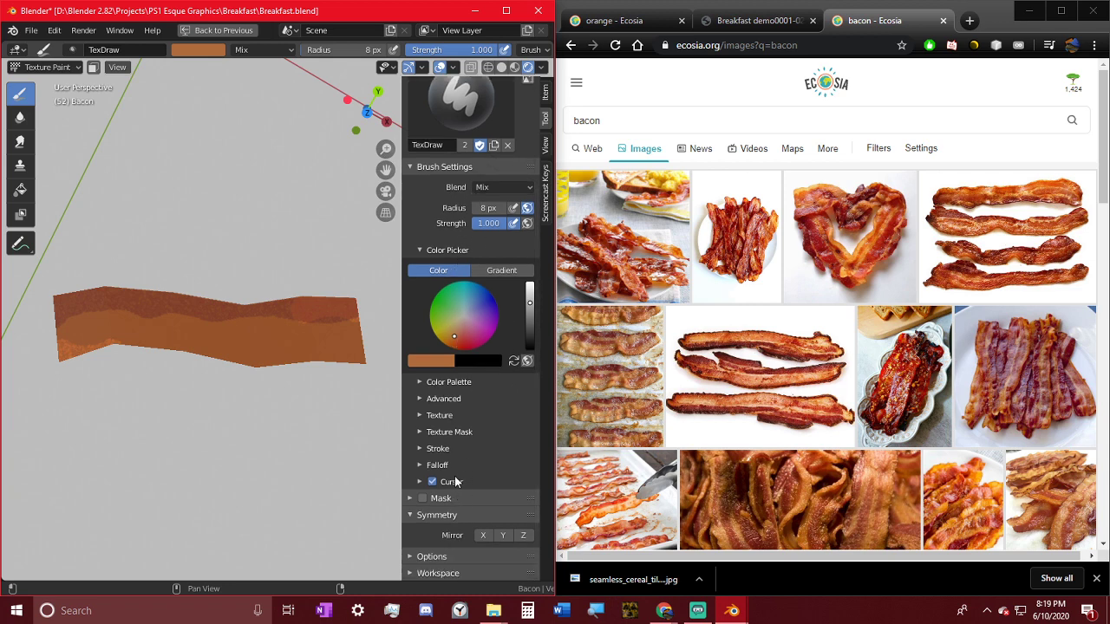
click(456, 417)
click(526, 518)
scroll(521, 512, down, 7)
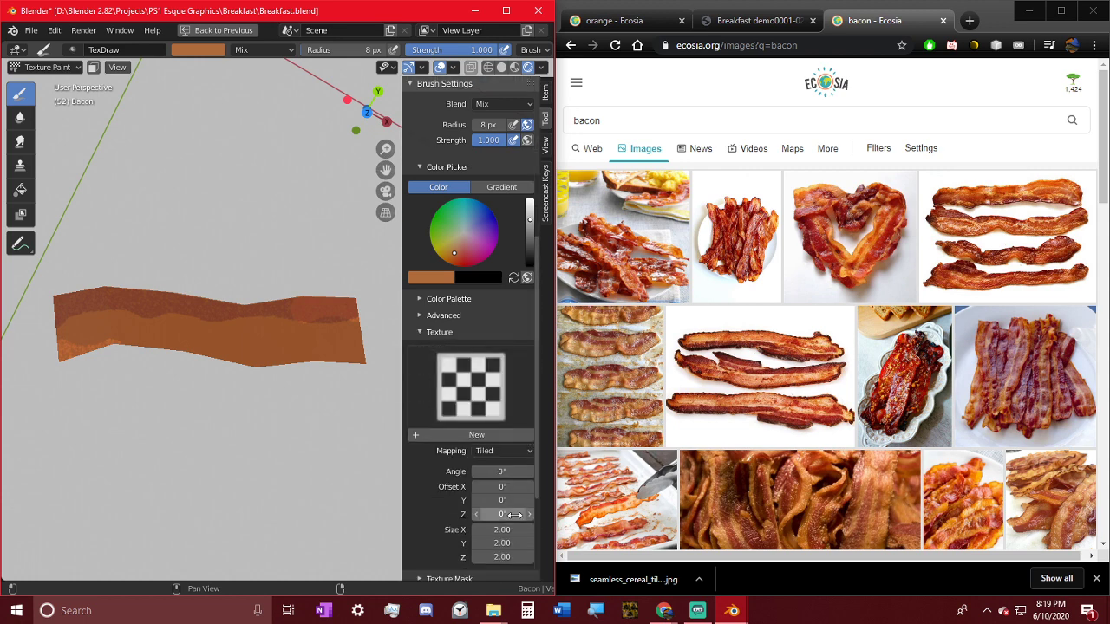
click(489, 468)
scroll(511, 508, down, 2)
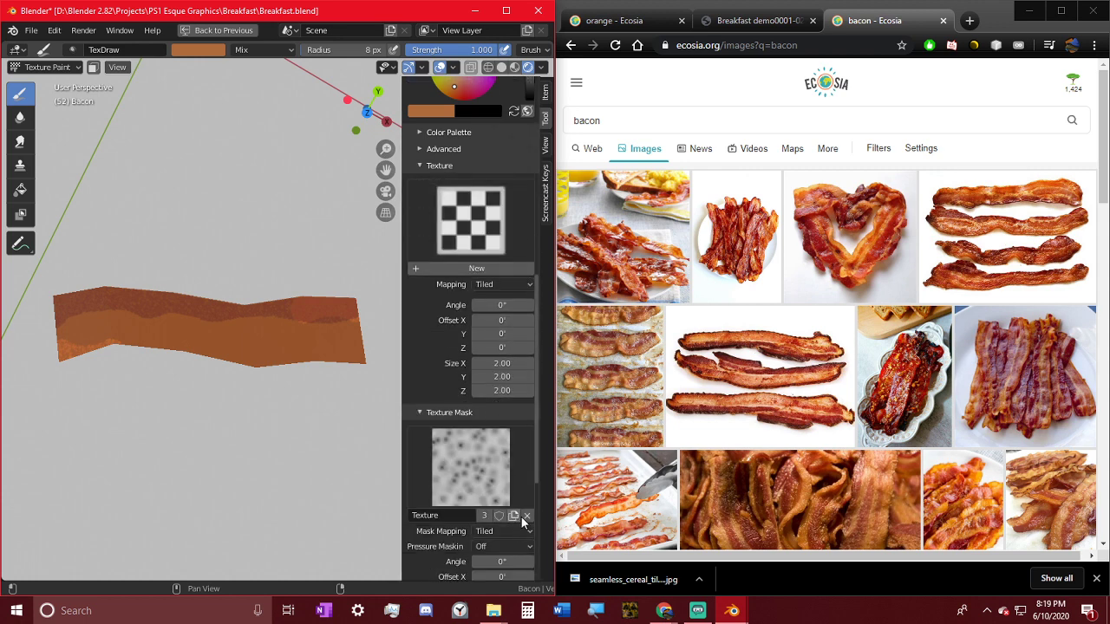
click(507, 490)
click(527, 517)
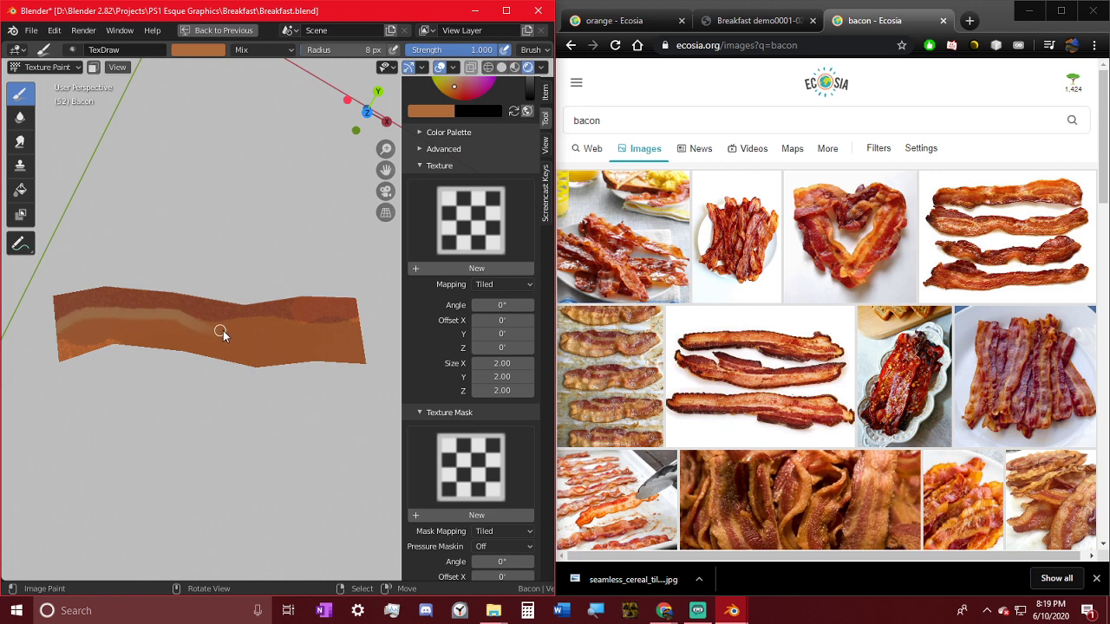
- Try light strokes along the bacon's middle, including a brighter tan with saturation 0.434, and undo them
drag(324, 335, 61, 322)
click(210, 52)
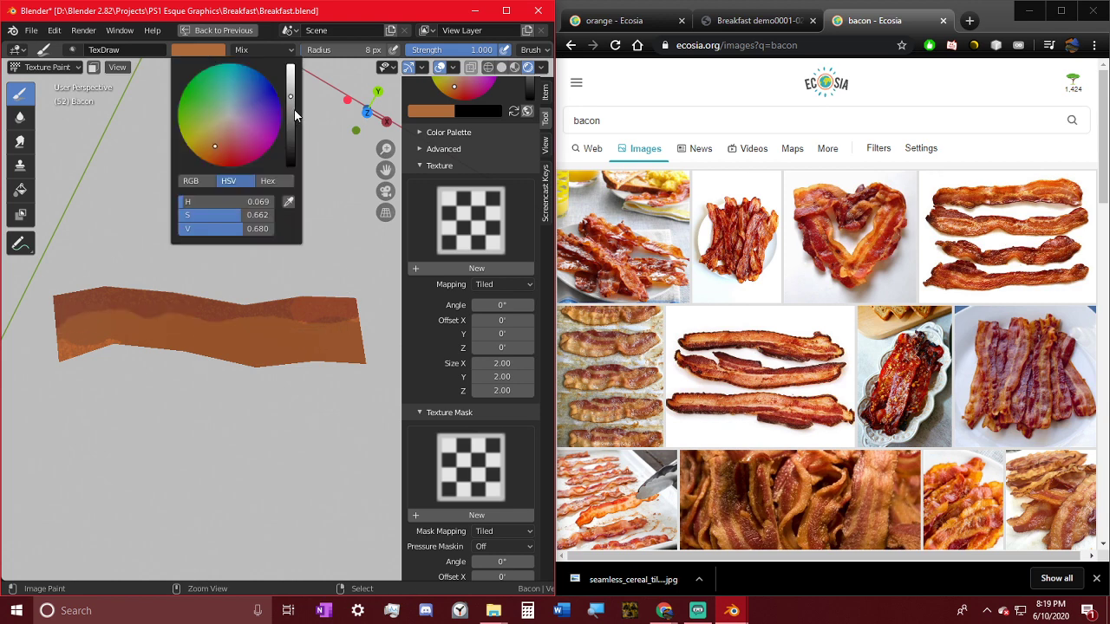
drag(241, 214, 223, 214)
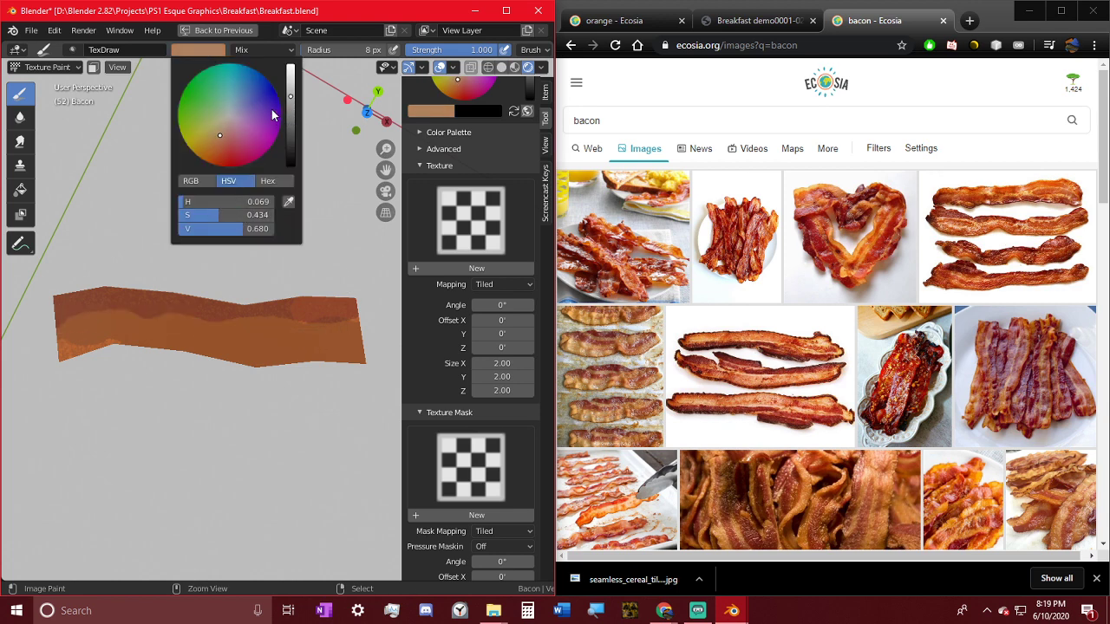
drag(298, 84, 296, 77)
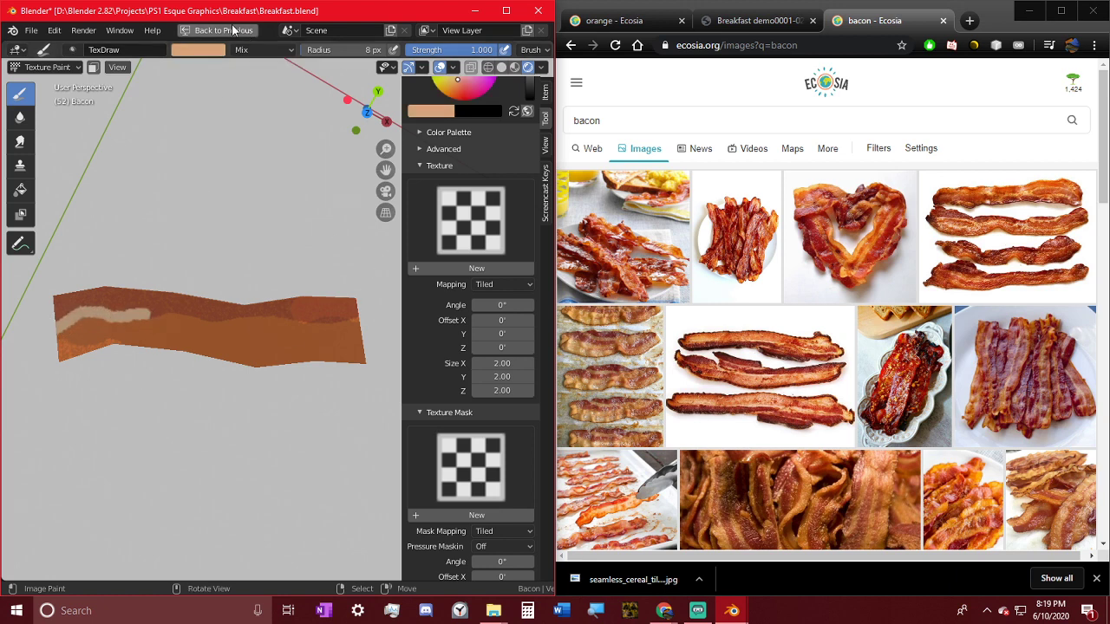
key(ctrl+z)
- Change the brush to a more saturated bright orange and paint a thin fat band along the bacon below the dark red edge
click(217, 50)
drag(292, 98, 290, 83)
drag(211, 215, 243, 216)
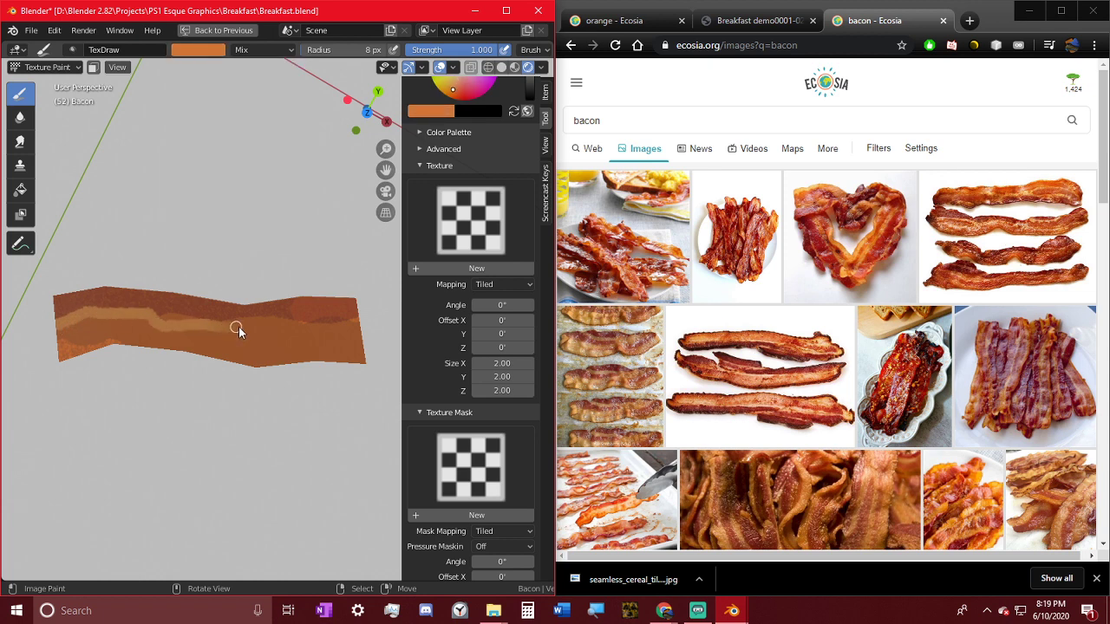
mouse_move(239, 329)
mouse_down()
mouse_move(76, 335)
mouse_move(57, 326)
mouse_move(68, 322)
mouse_up()
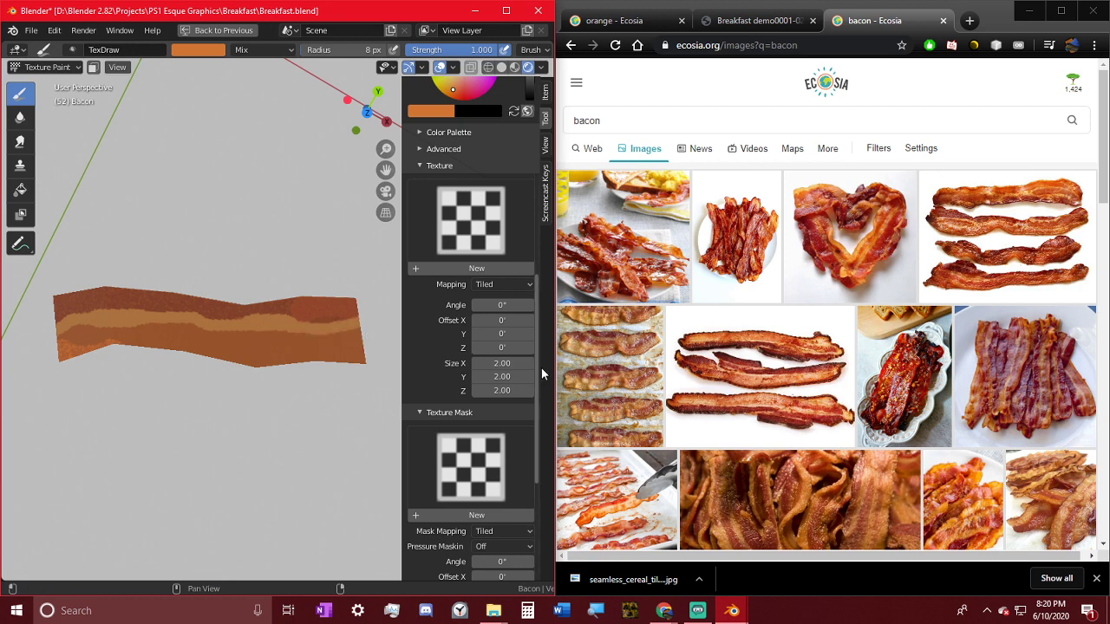
- Try a yellow stroke on the end of the fat band, undo it, and desaturate the brush color to pale yellow
drag(457, 94, 442, 90)
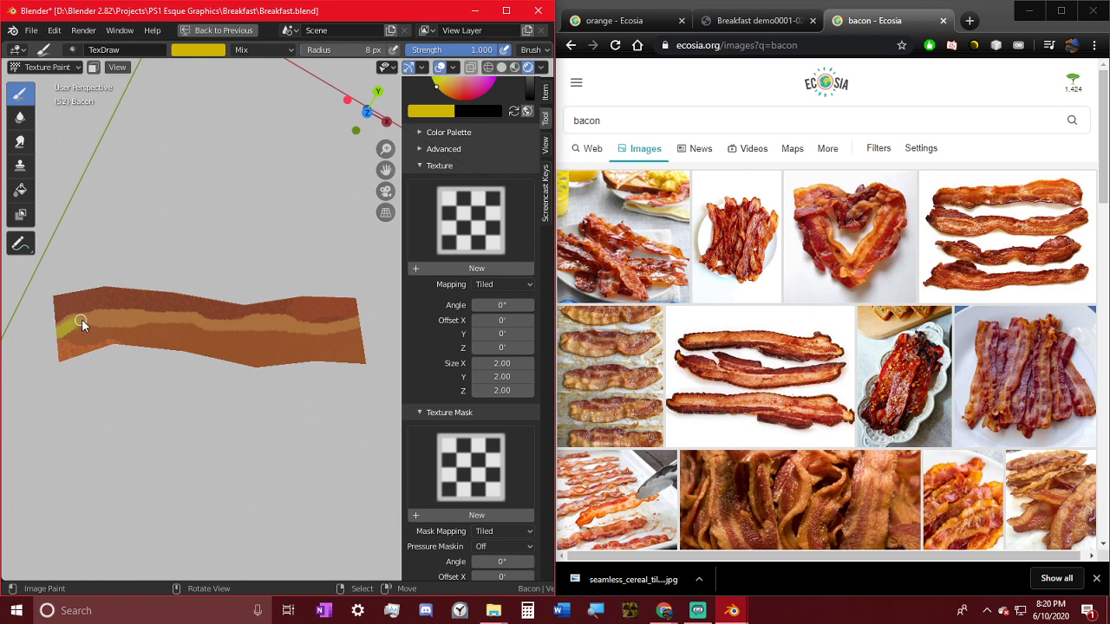
key(ctrl+z)
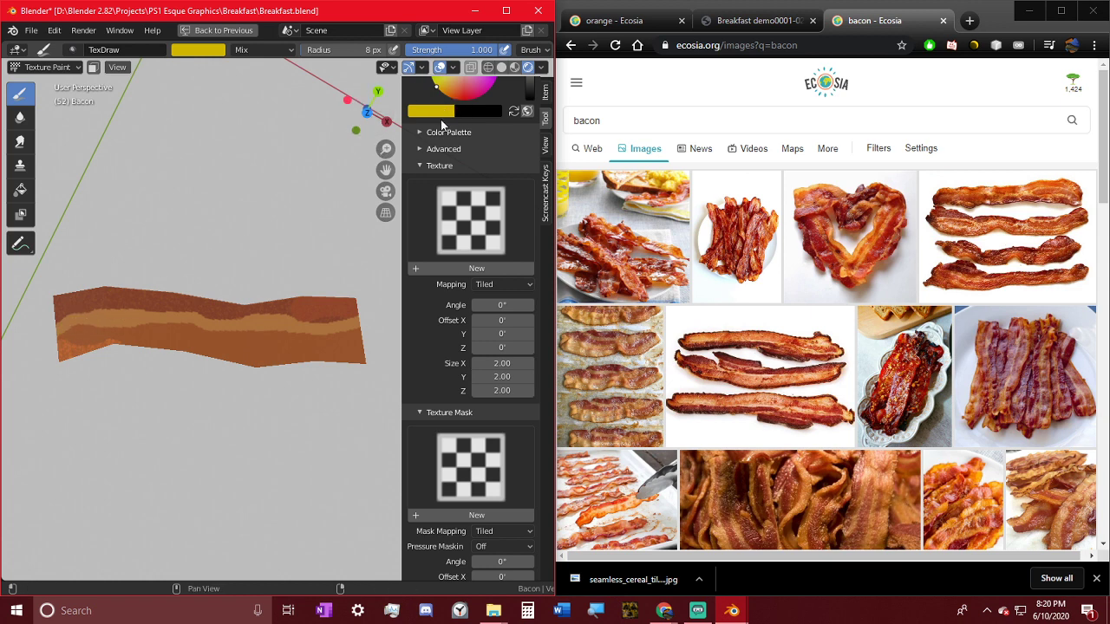
click(441, 112)
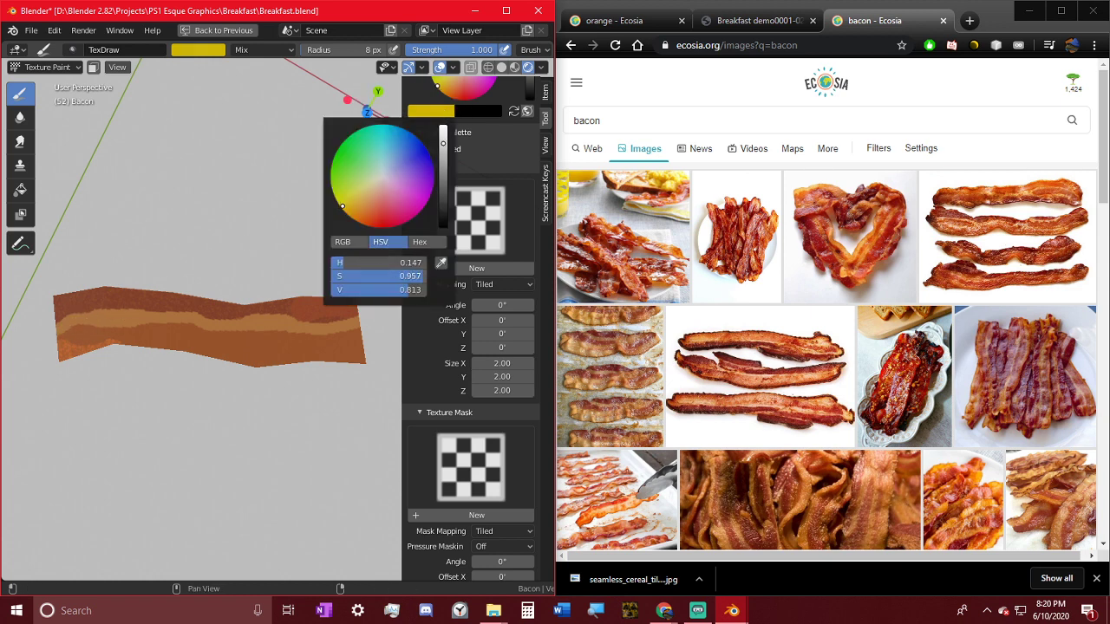
drag(423, 276, 373, 276)
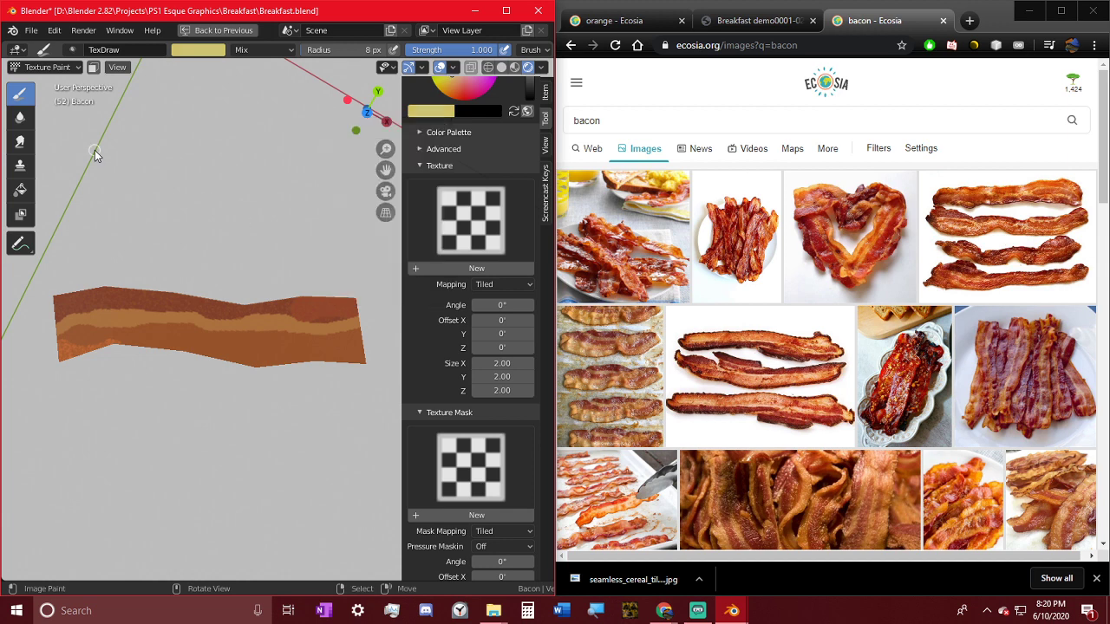
- Try the Fill tool on the bacon, undo the fill, and return to the Draw brush
click(20, 189)
click(118, 320)
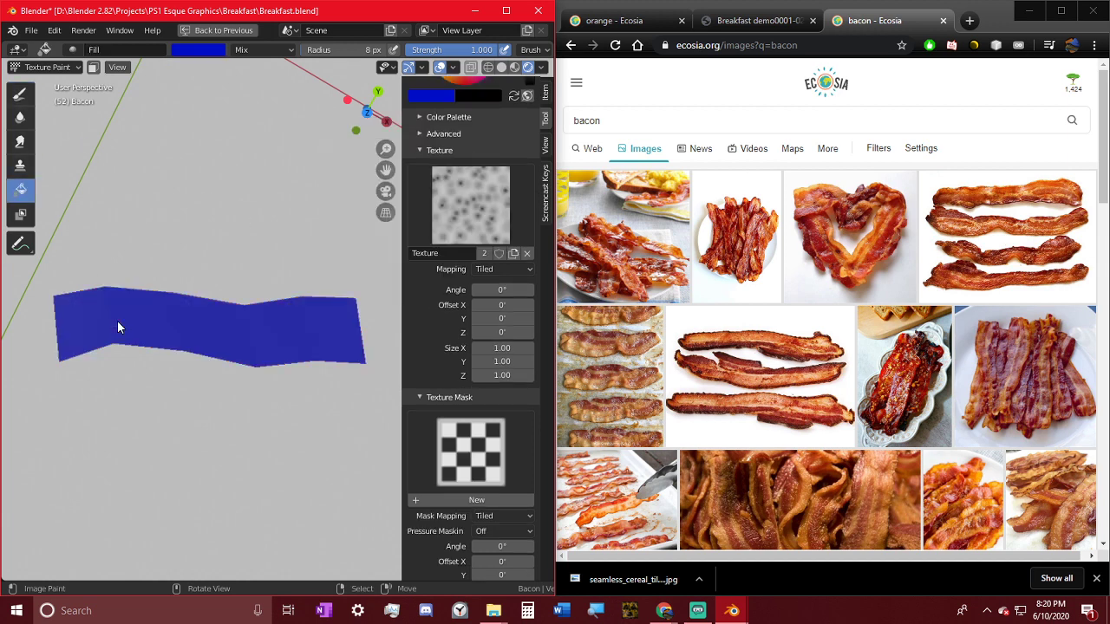
key(ctrl+z)
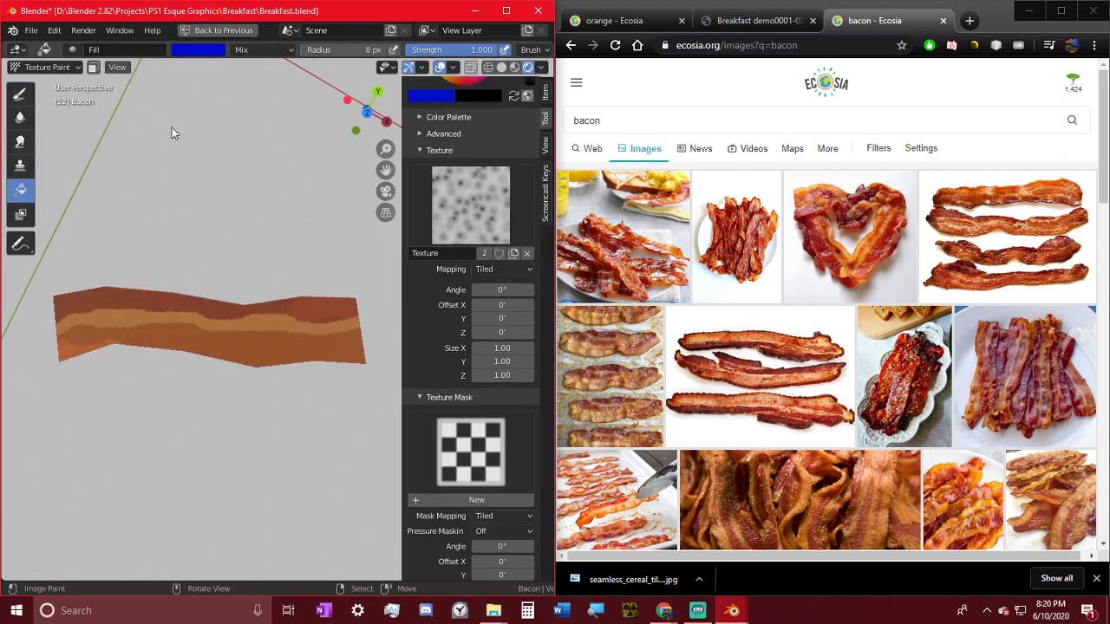
click(21, 94)
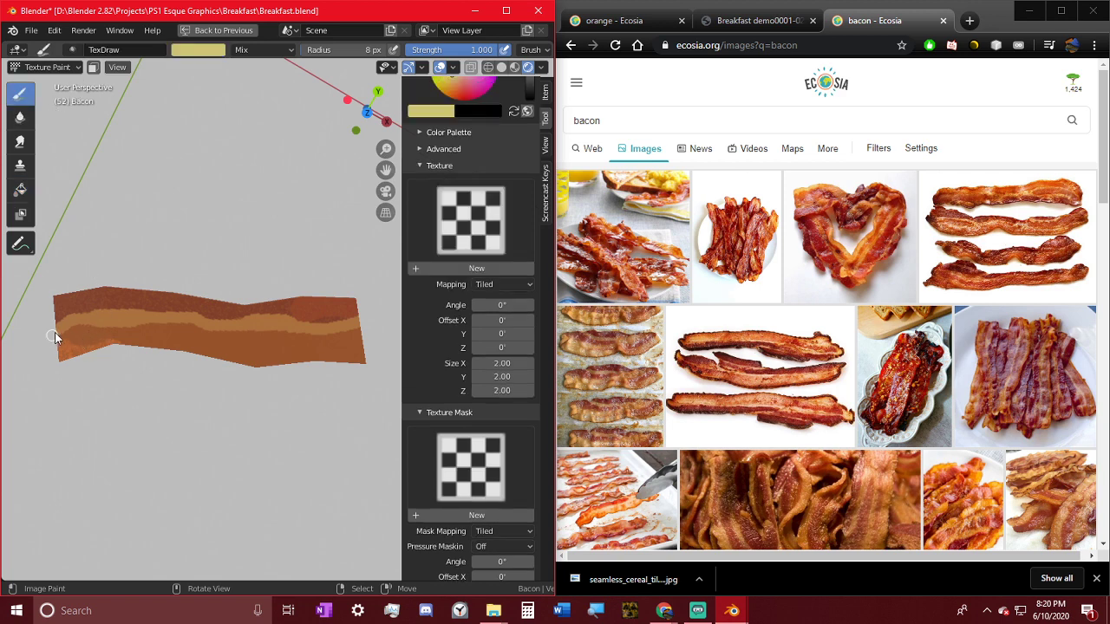
key(ctrl+z)
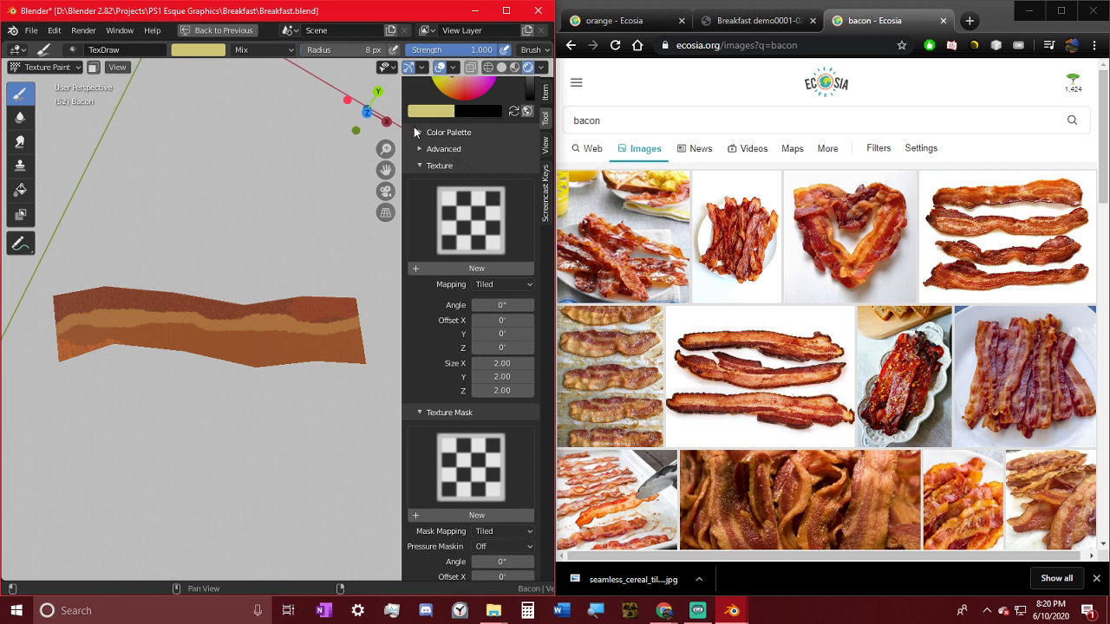
- Set the brush to a golden tan and paint a wider fat band along the full length of the bacon's middle
click(451, 84)
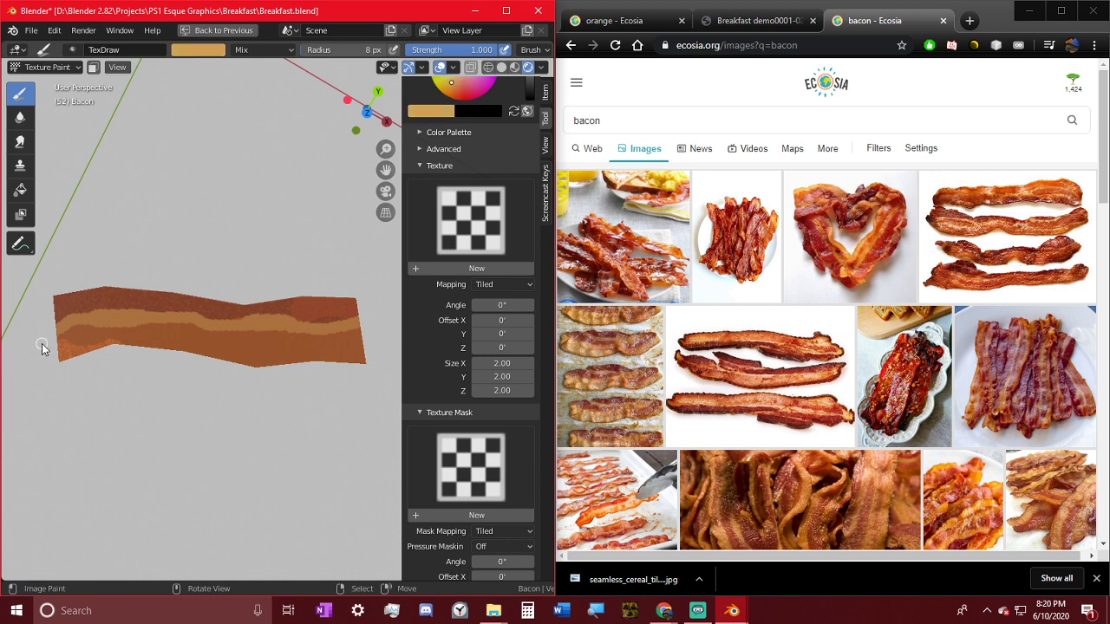
drag(62, 334, 75, 316)
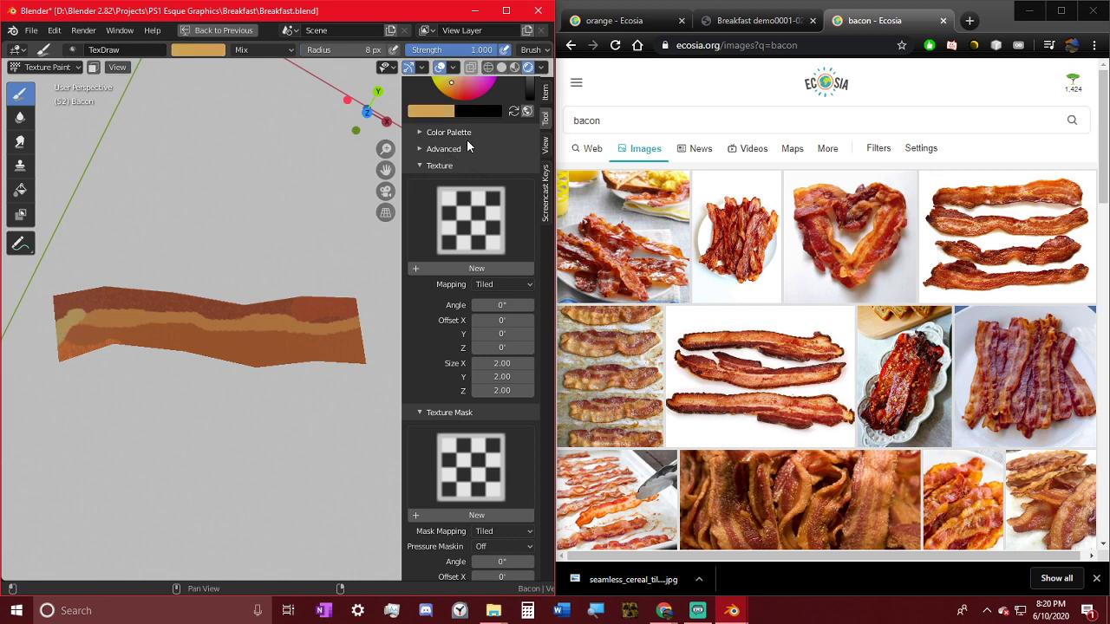
shift+middle_drag(316, 228, 312, 250)
- Change the brush to a dark red and paint a meat band along the full length of the bacon's lower edge
middle_drag(494, 106, 488, 286)
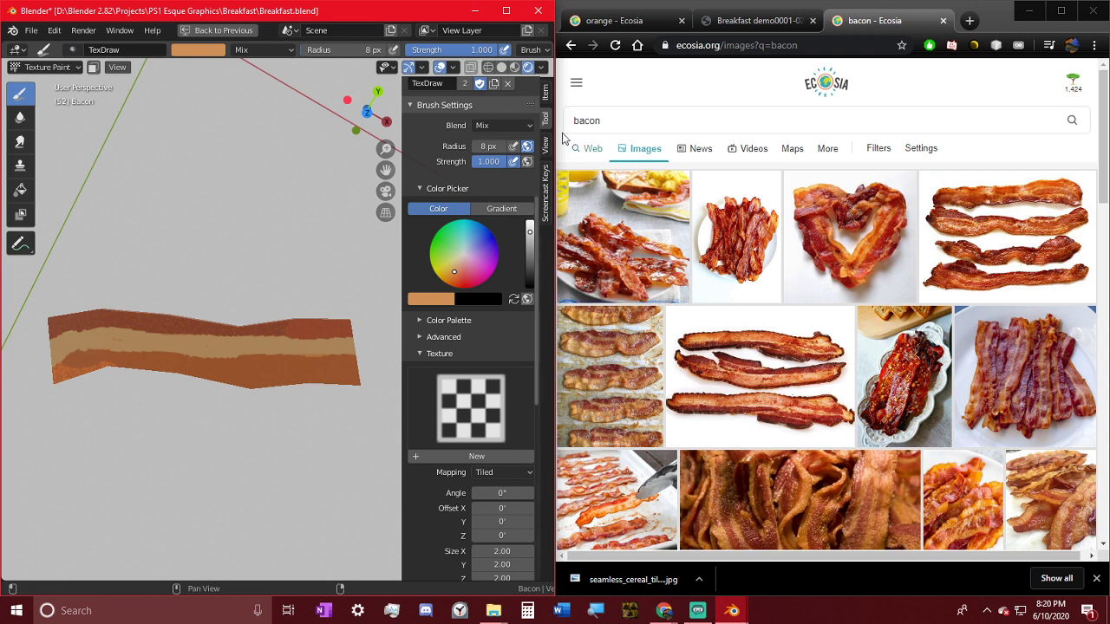
click(461, 285)
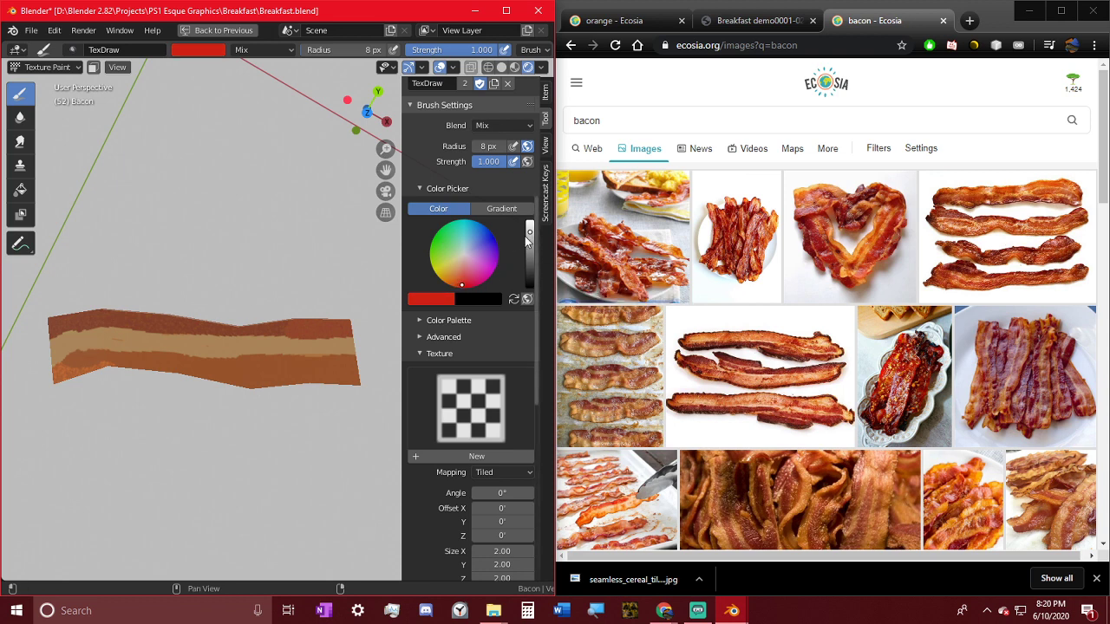
drag(530, 232, 530, 255)
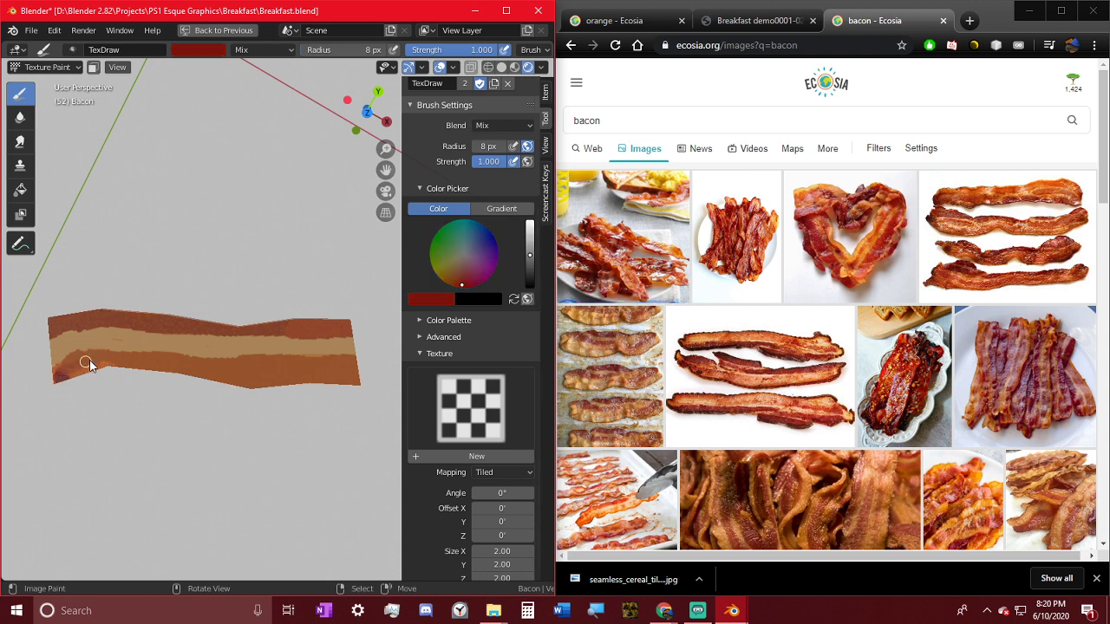
drag(85, 363, 62, 371)
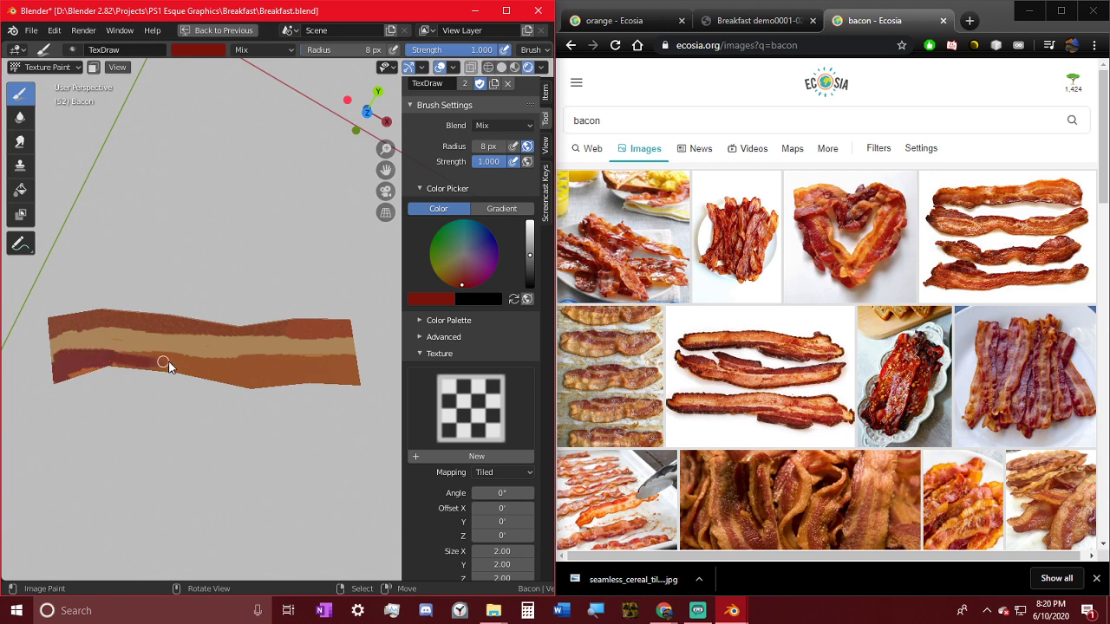
mouse_move(167, 364)
mouse_down()
mouse_move(272, 364)
mouse_move(234, 379)
mouse_move(350, 390)
mouse_move(300, 385)
mouse_move(318, 372)
mouse_move(110, 373)
mouse_move(251, 374)
mouse_move(316, 389)
mouse_up()
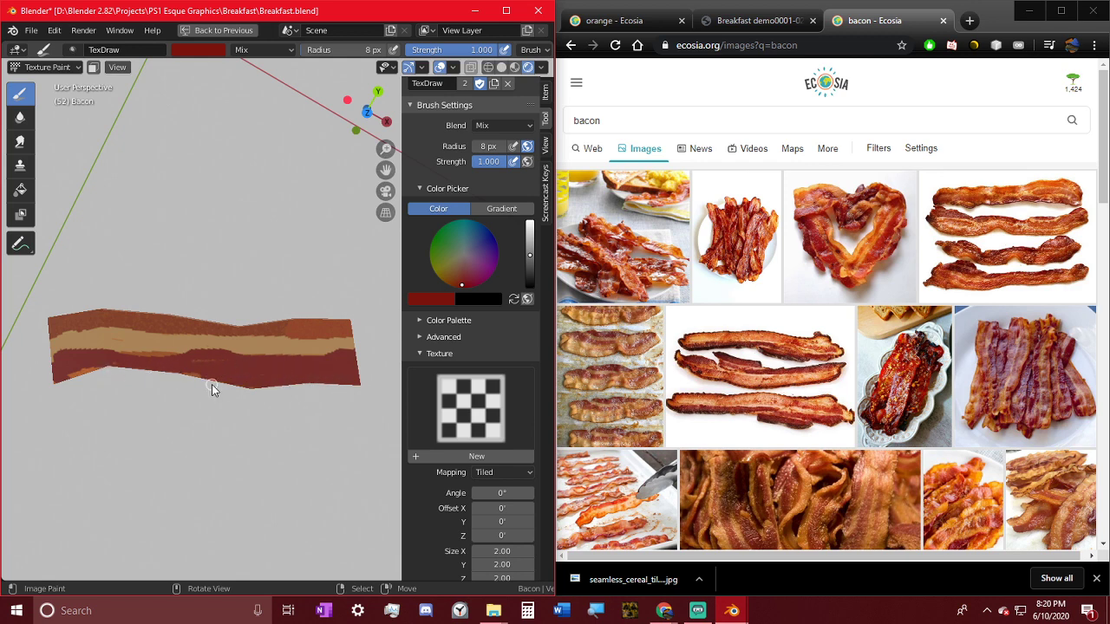
drag(181, 373, 216, 372)
- Set the brush radius to 18 px and extend the dark red over the bacon's thin front side face
mouse_move(141, 365)
middle_down()
mouse_move(198, 293)
mouse_move(172, 221)
mouse_move(208, 289)
mouse_move(301, 409)
middle_up()
key(f)
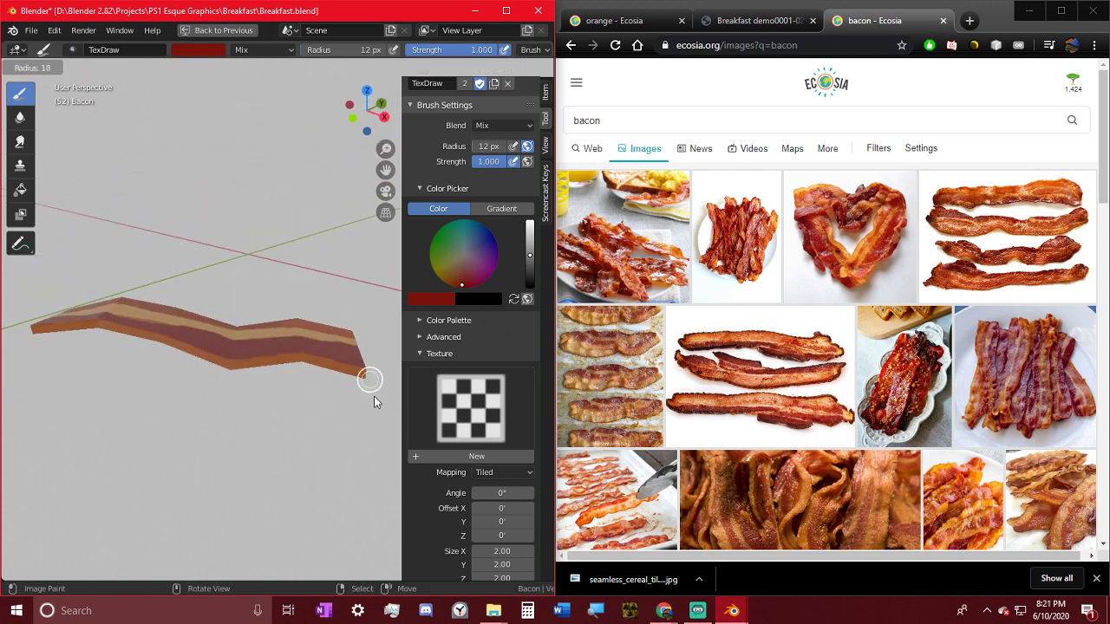
click(374, 401)
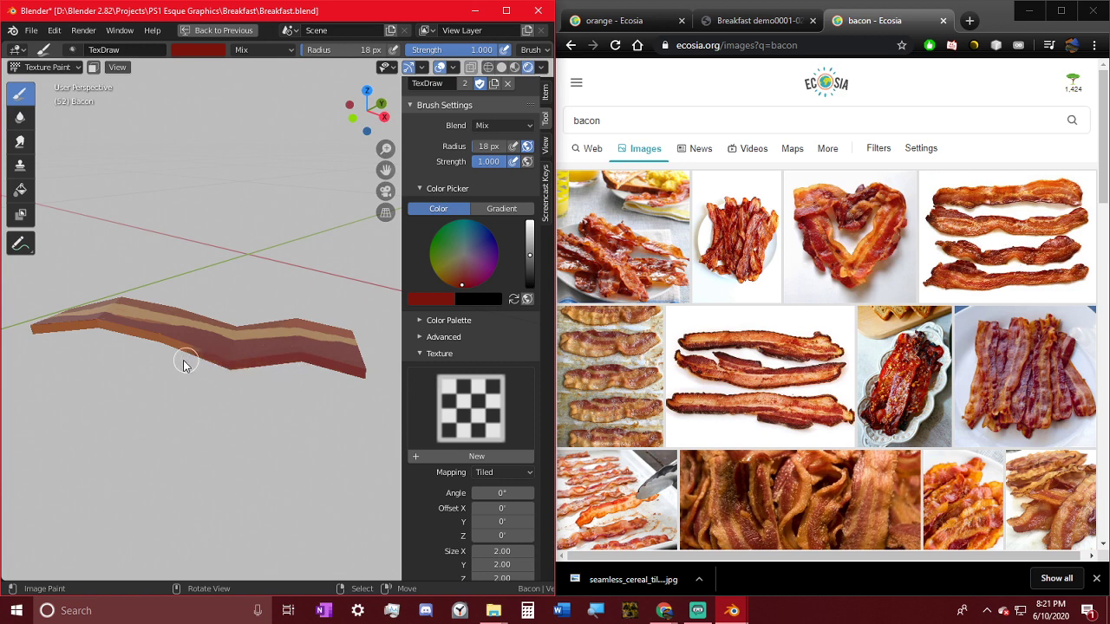
mouse_move(183, 364)
mouse_down()
mouse_move(186, 349)
mouse_move(81, 333)
mouse_up()
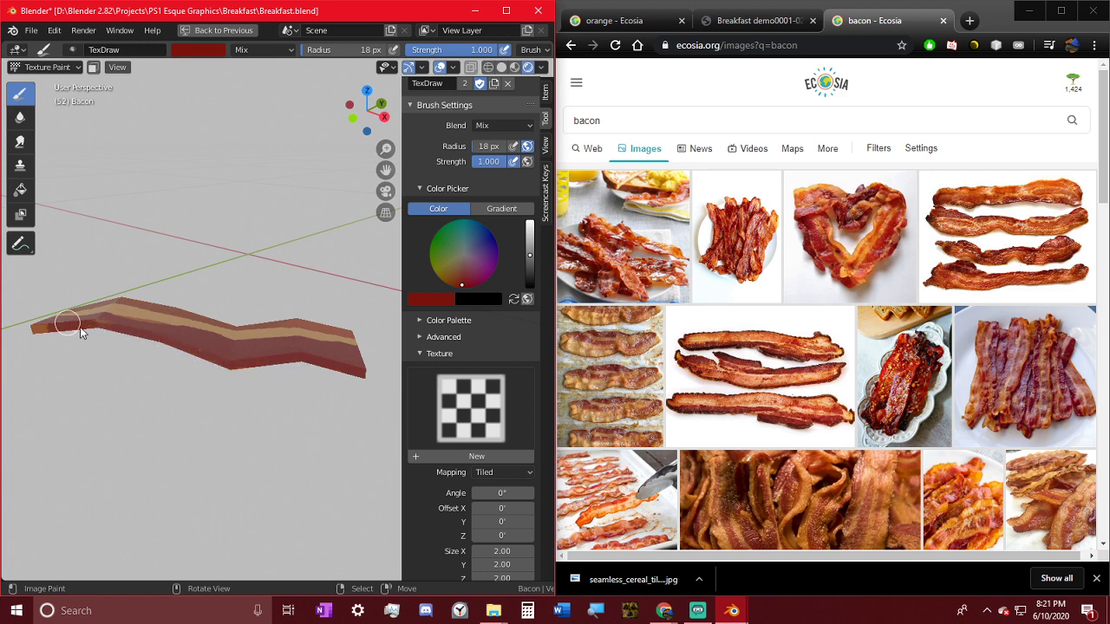
middle_drag(81, 333, 265, 390)
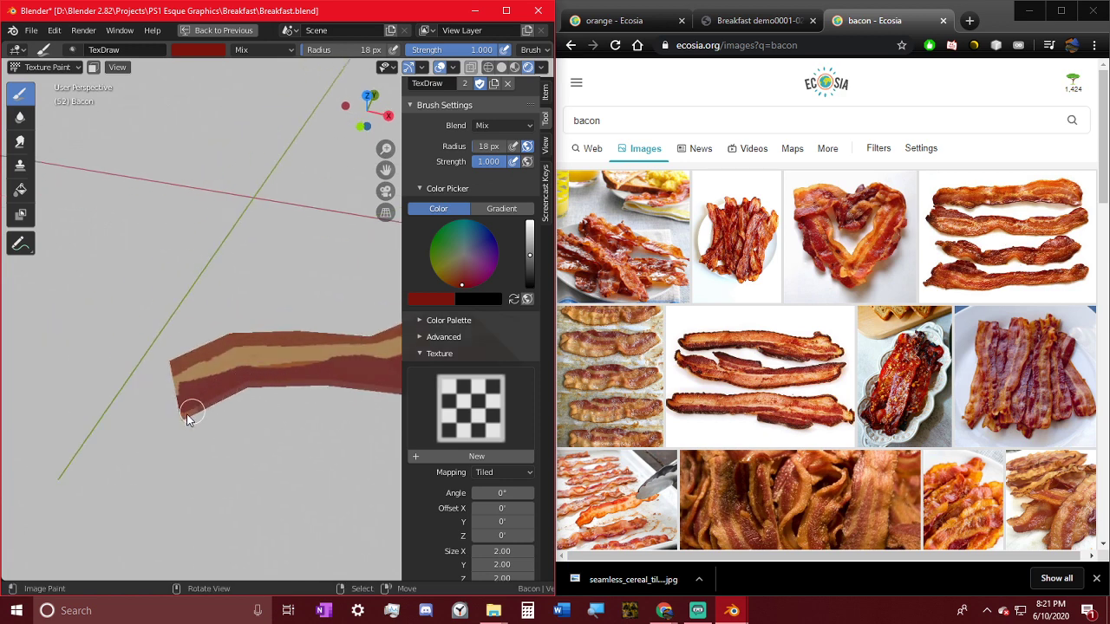
- Soften the boundaries between the tan fat band and the red meat bands along the bacon's length
middle_drag(205, 409, 156, 373)
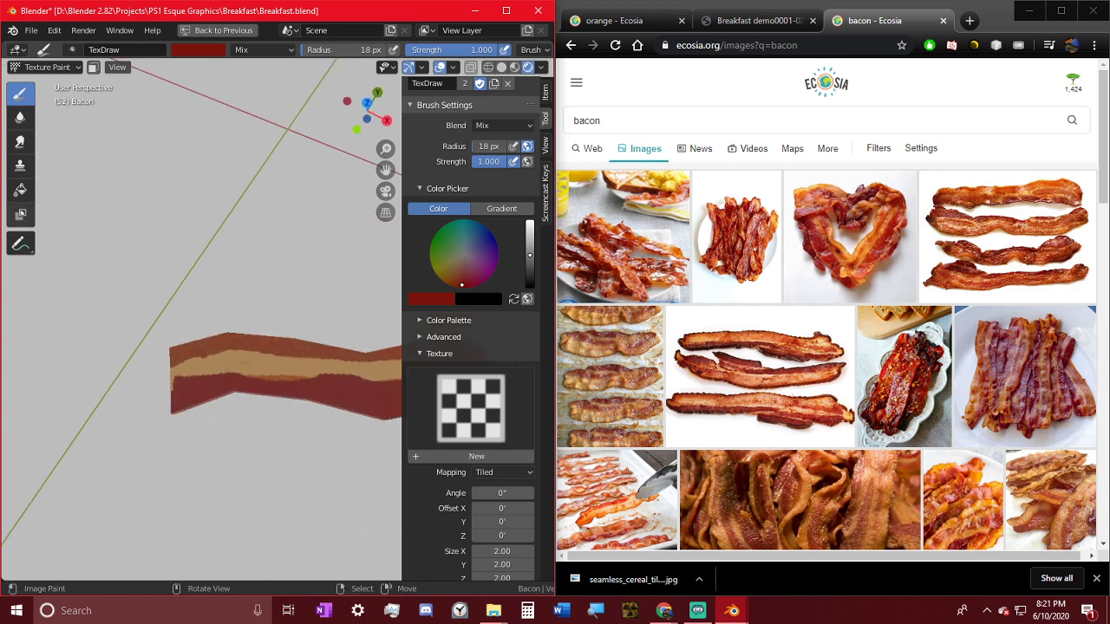
click(20, 118)
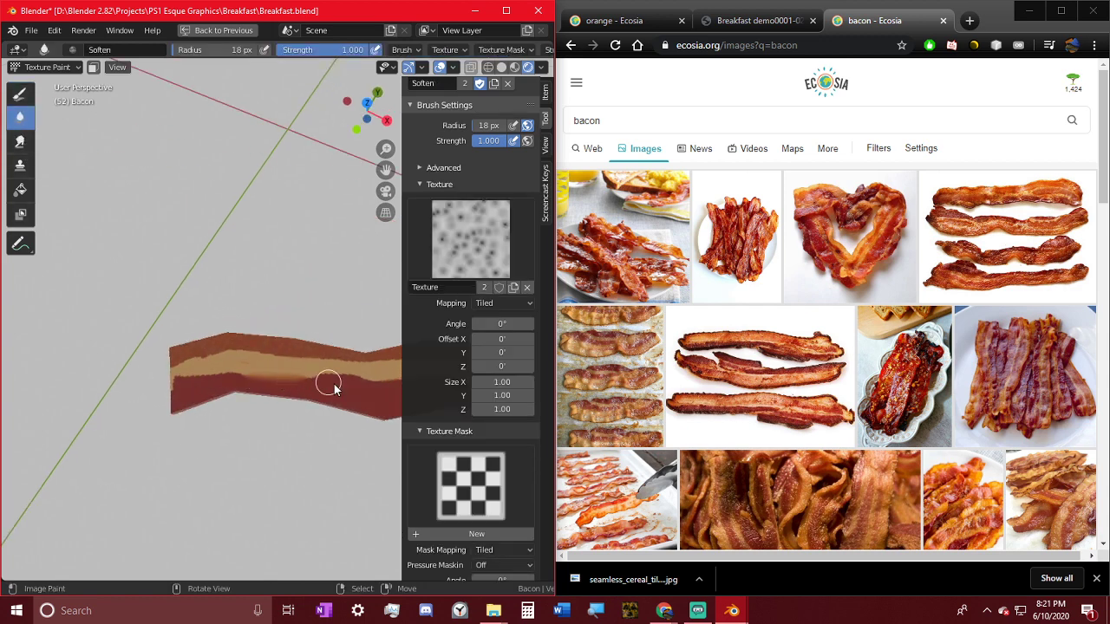
mouse_move(333, 390)
mouse_down()
mouse_move(223, 383)
mouse_move(336, 400)
mouse_up()
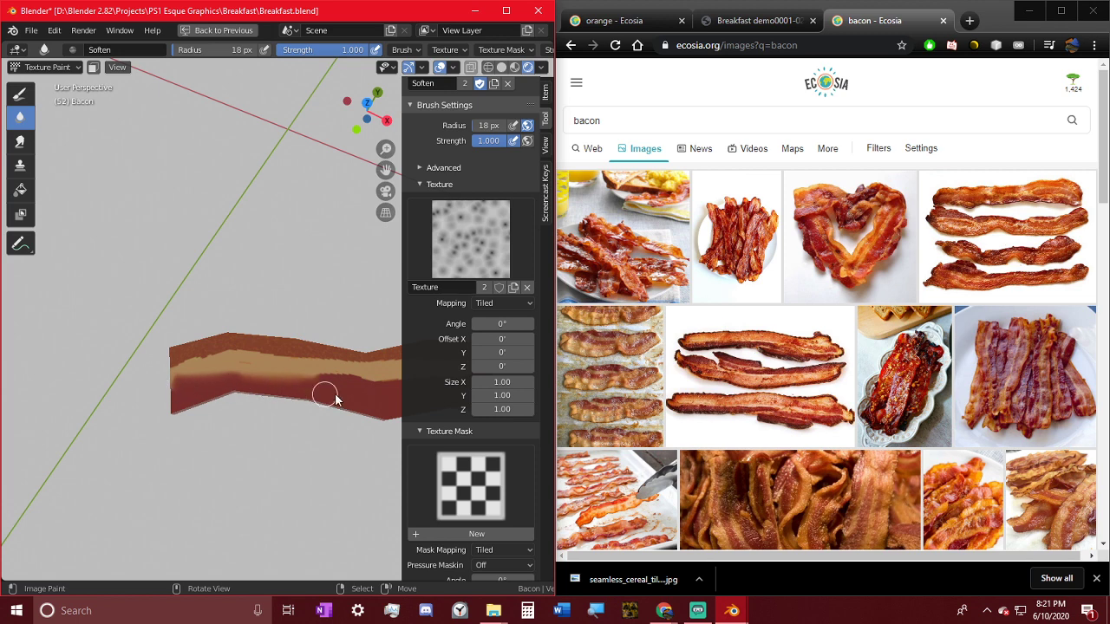
middle_drag(343, 386, 231, 449)
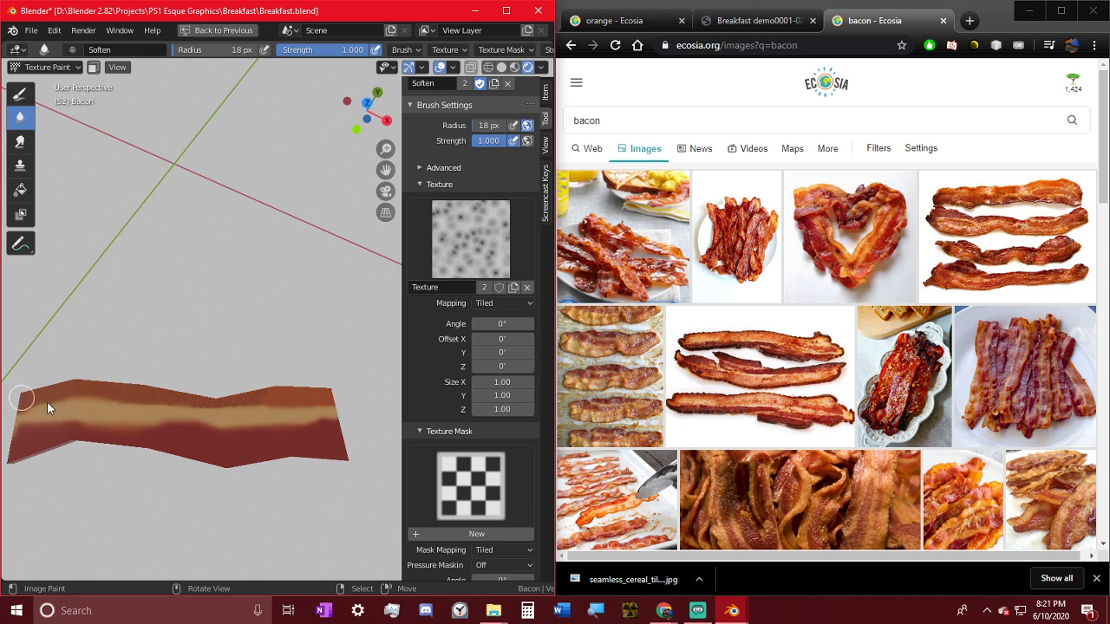
- Return to the Draw brush and set its color to pure white with zero saturation and full value
click(18, 92)
click(530, 246)
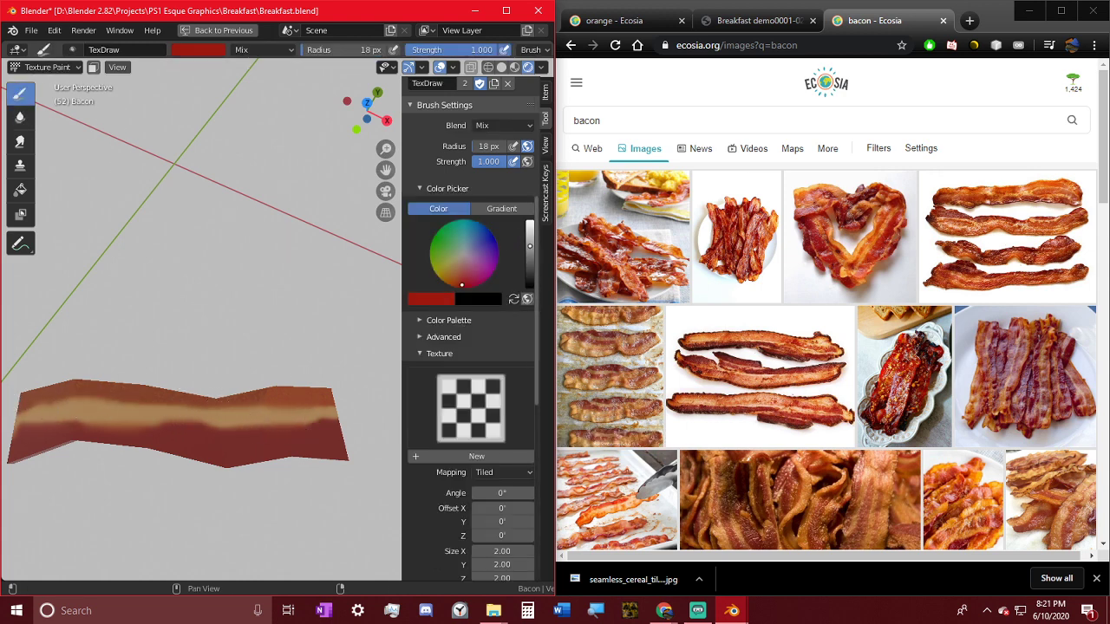
click(440, 300)
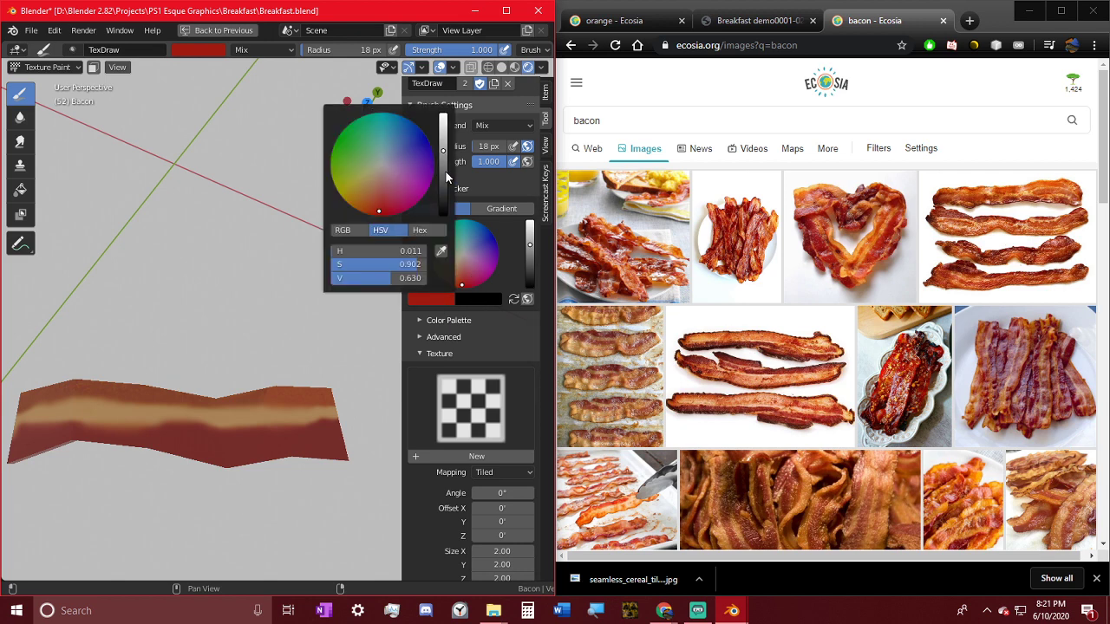
drag(443, 153, 443, 111)
drag(380, 267, 330, 268)
- Assign the existing speckled image named Texture as both the brush's texture and its texture mask
click(467, 412)
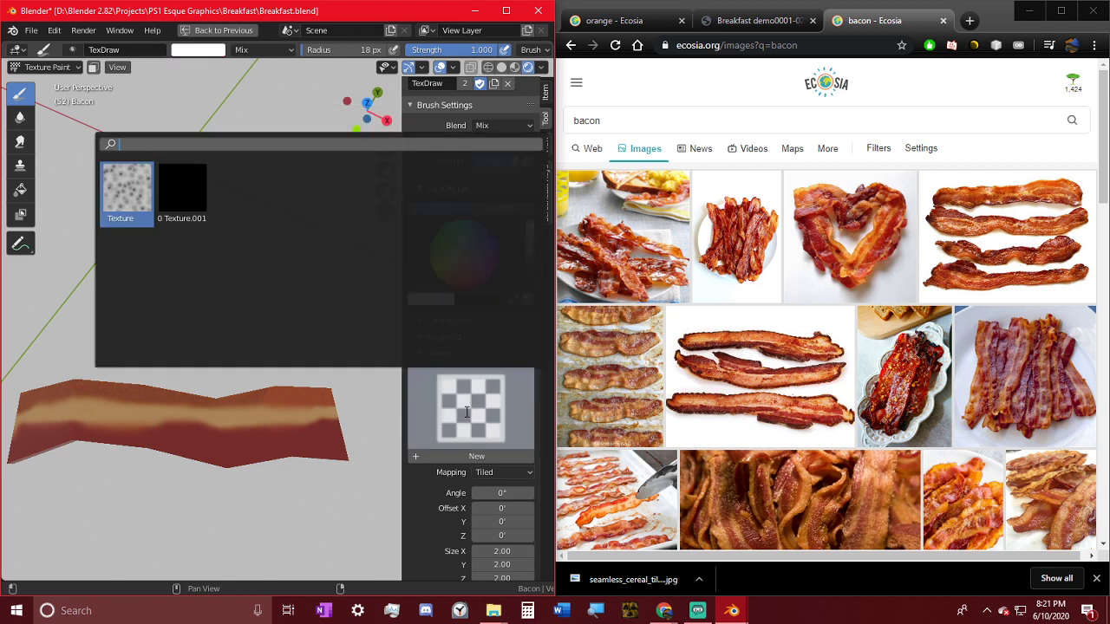
click(127, 192)
scroll(479, 337, down, 8)
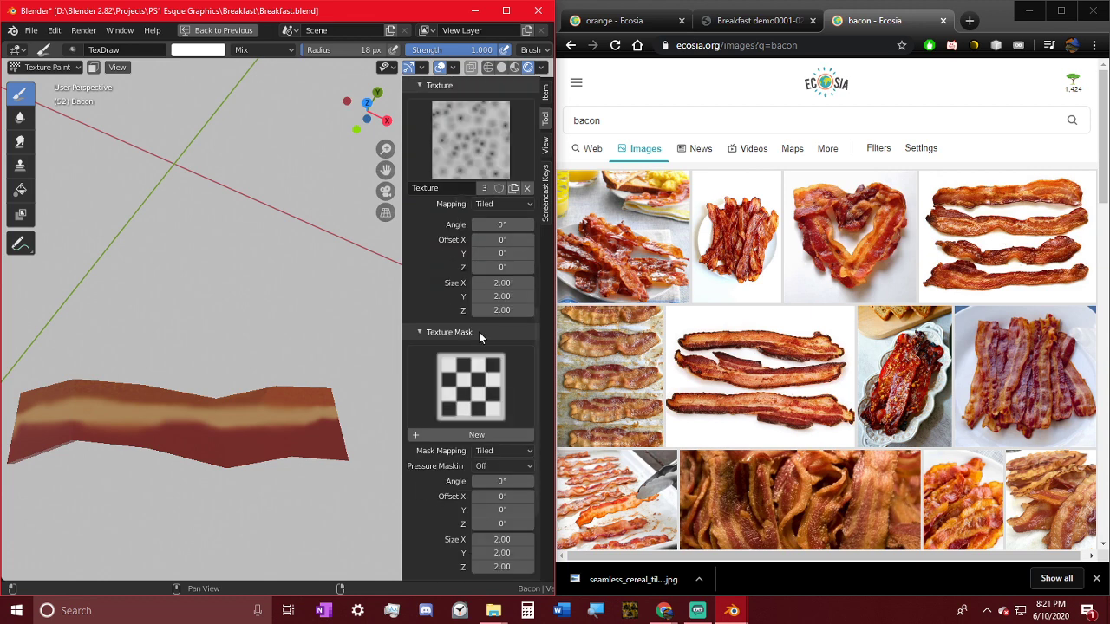
click(480, 333)
click(441, 436)
click(455, 466)
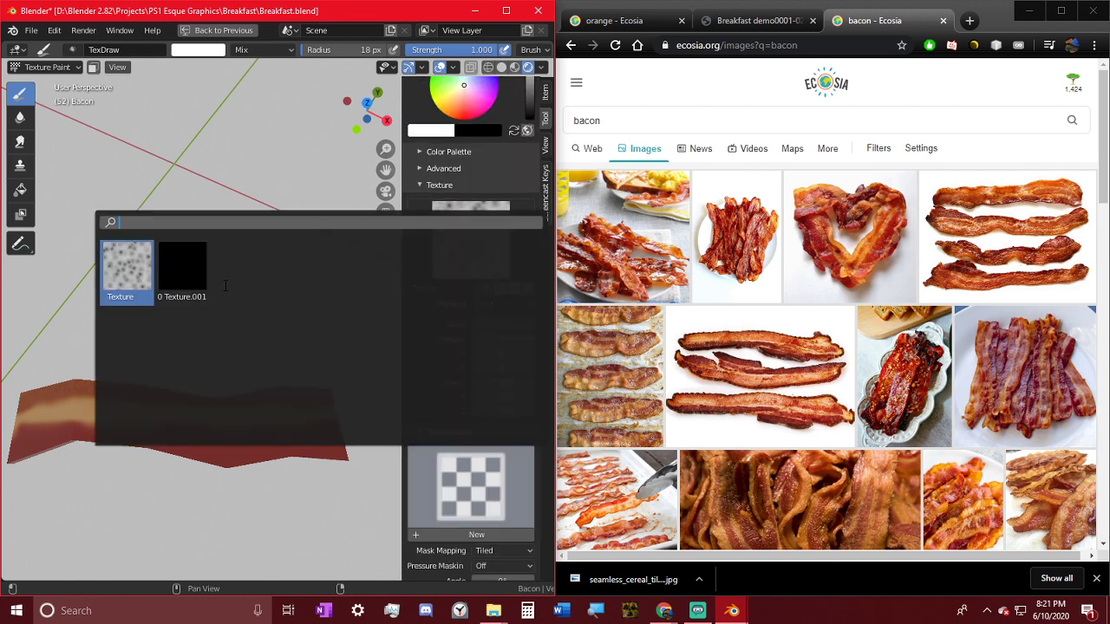
click(142, 272)
- Try a white textured stroke across the bacon with a 131 px brush radius, and undo it
key(f)
click(283, 456)
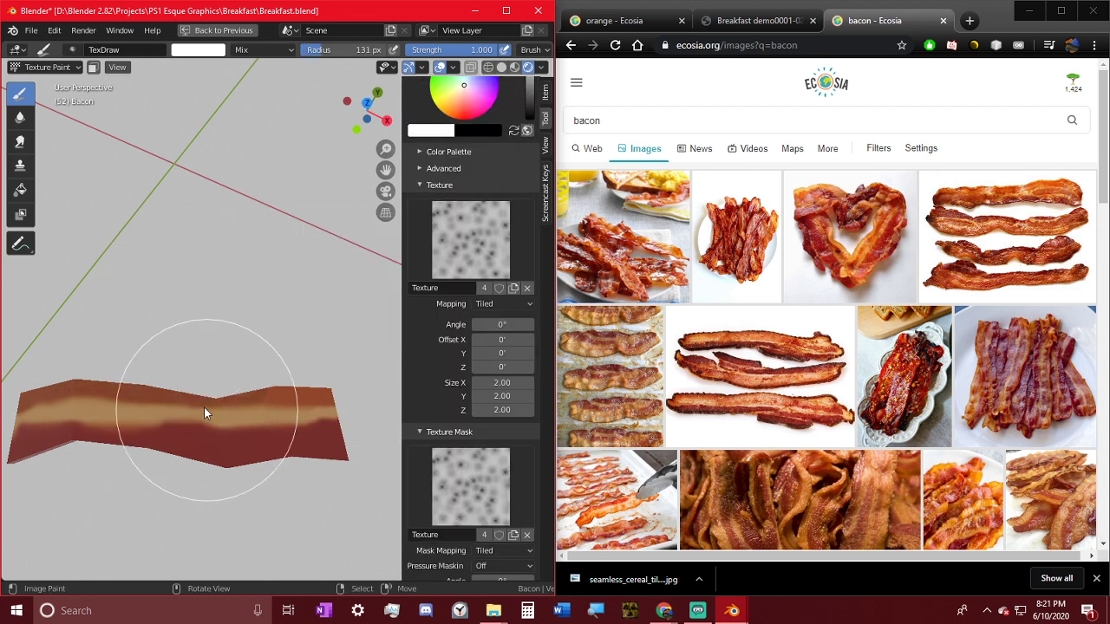
drag(204, 414, 306, 411)
key(ctrl+z)
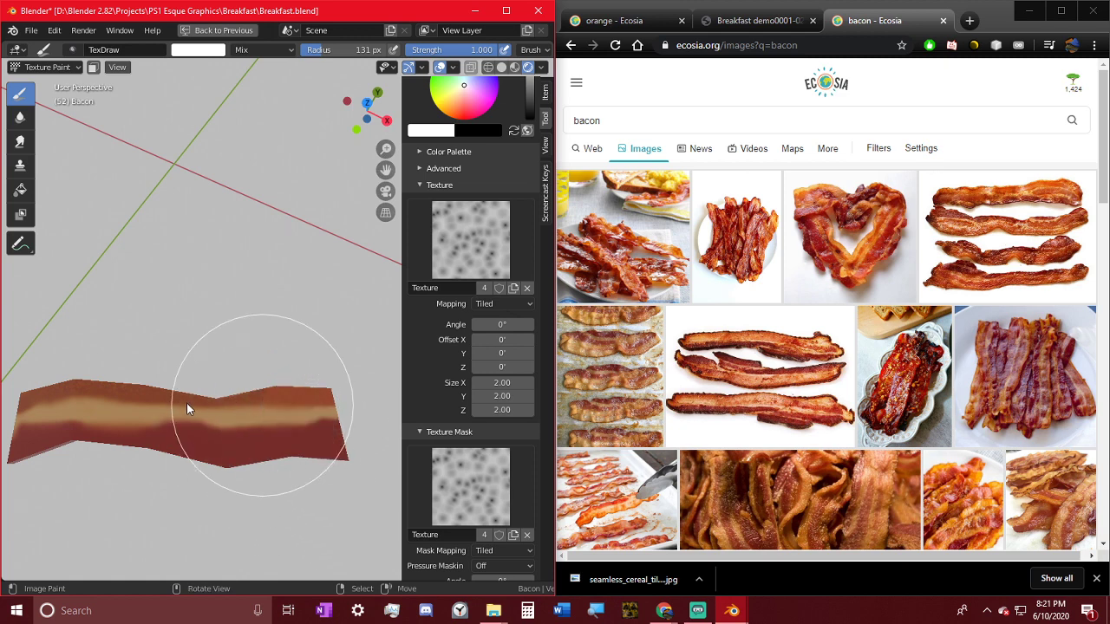
- Set the Draw brush's radius to 63 px and its blend mode to Add
key(f)
click(215, 413)
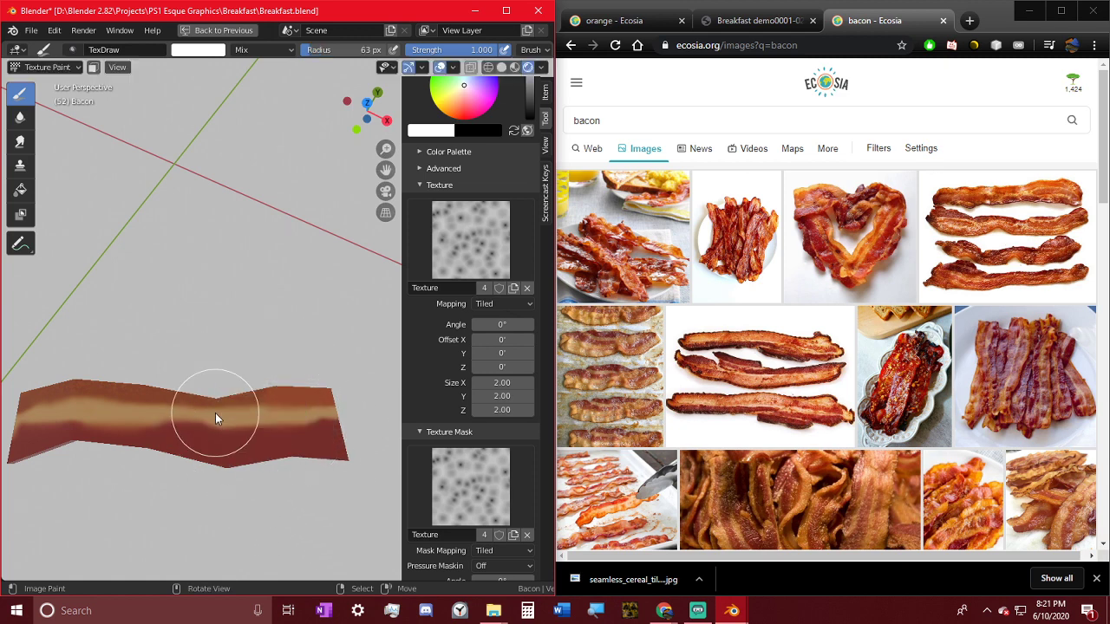
click(273, 54)
click(260, 203)
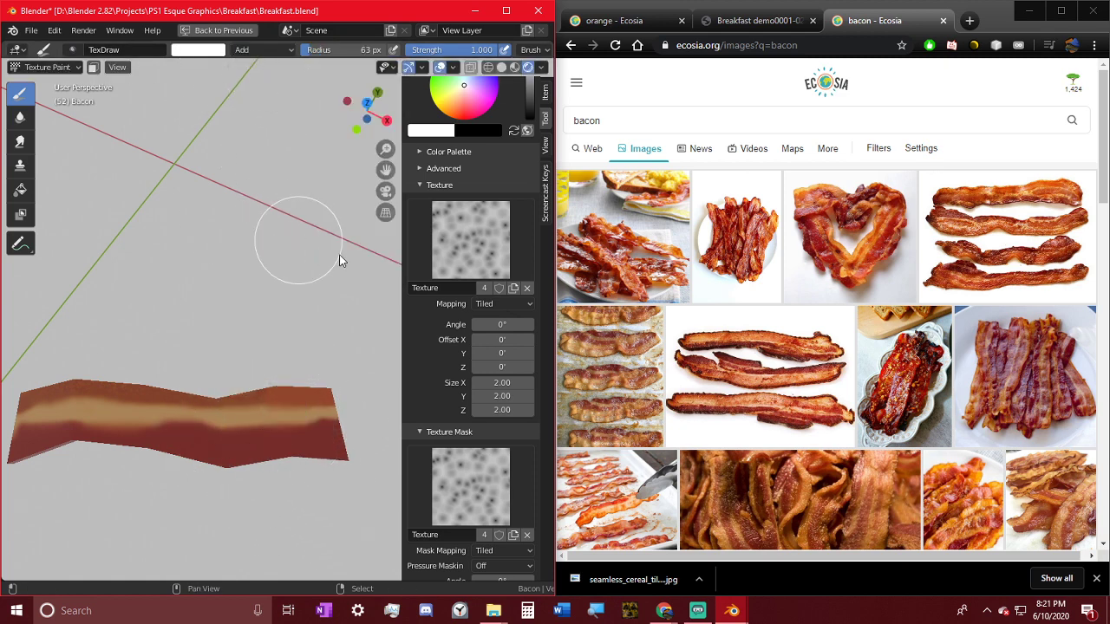
- Try mottling the whole bacon strip with a brush strength of 0.158, and undo the stroke
key(shift+f)
click(202, 241)
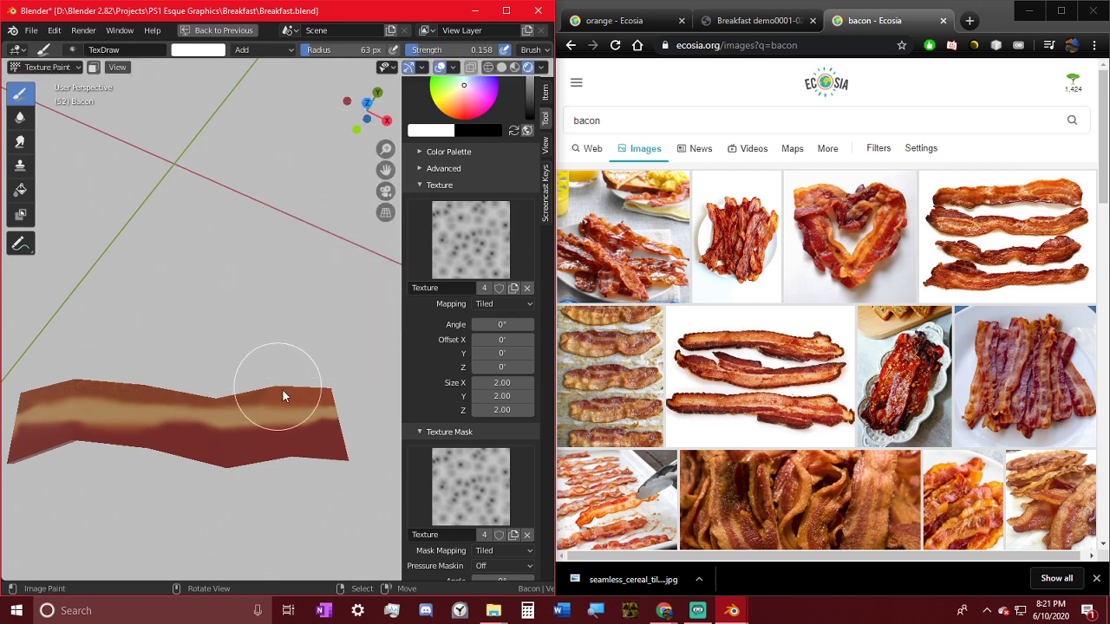
mouse_move(283, 397)
mouse_down()
mouse_move(297, 446)
mouse_move(20, 377)
mouse_move(250, 399)
mouse_up()
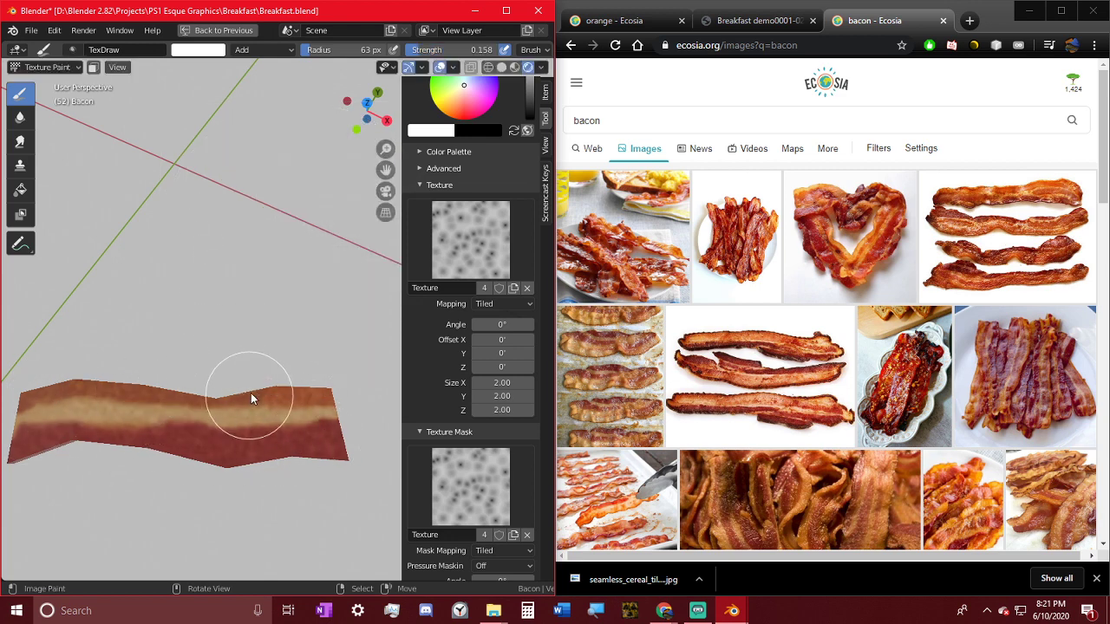
middle_drag(302, 460, 303, 492)
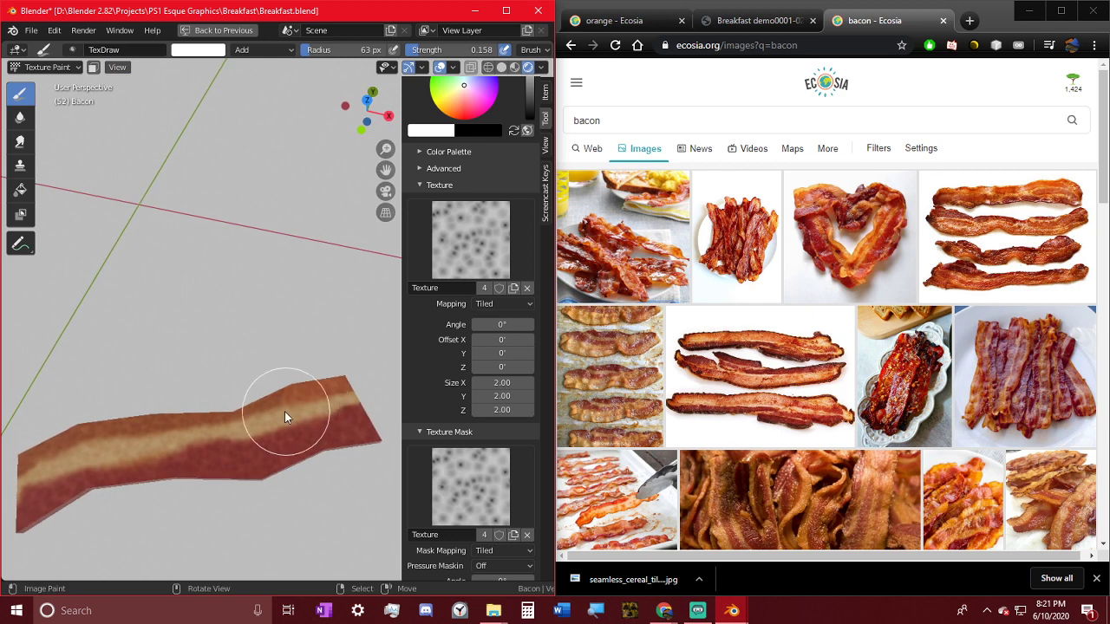
key(ctrl+z)
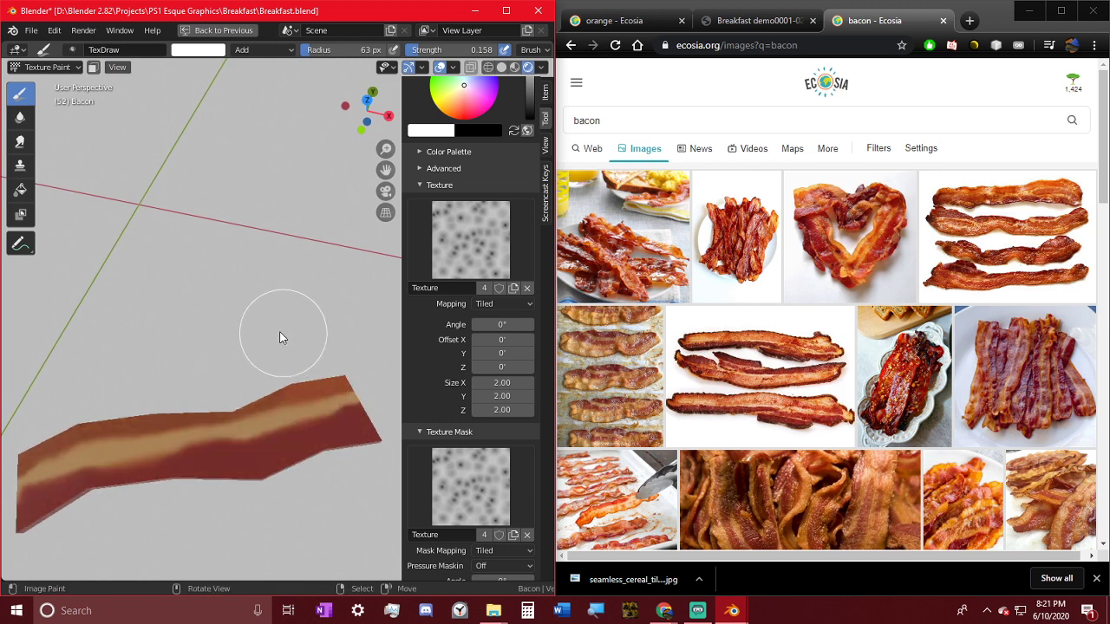
- Set the brush strength to 0.200 and radius to 18 px, and mottle the bacon's lower dark red band
key(shift+f)
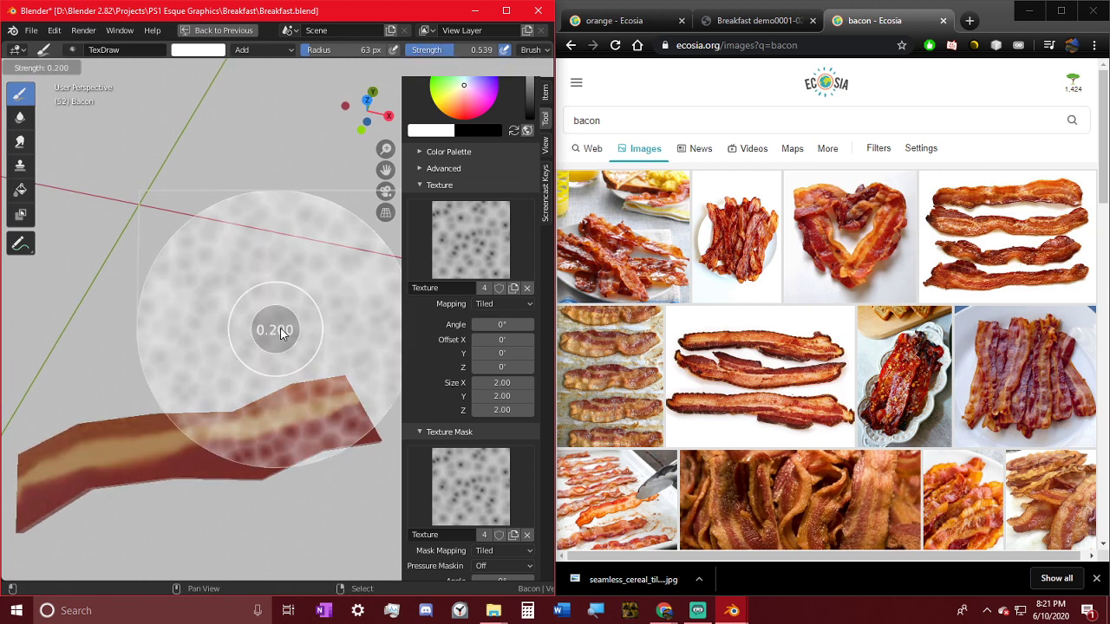
click(323, 330)
key(f)
click(250, 329)
middle_drag(266, 373, 297, 442)
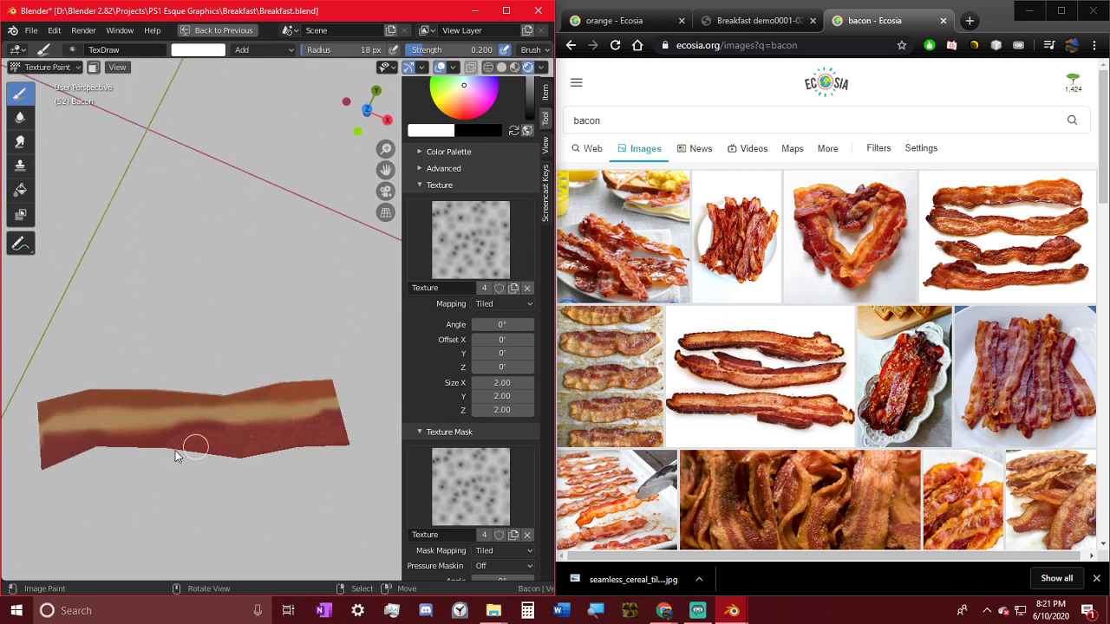
shift+middle_drag(174, 457, 222, 396)
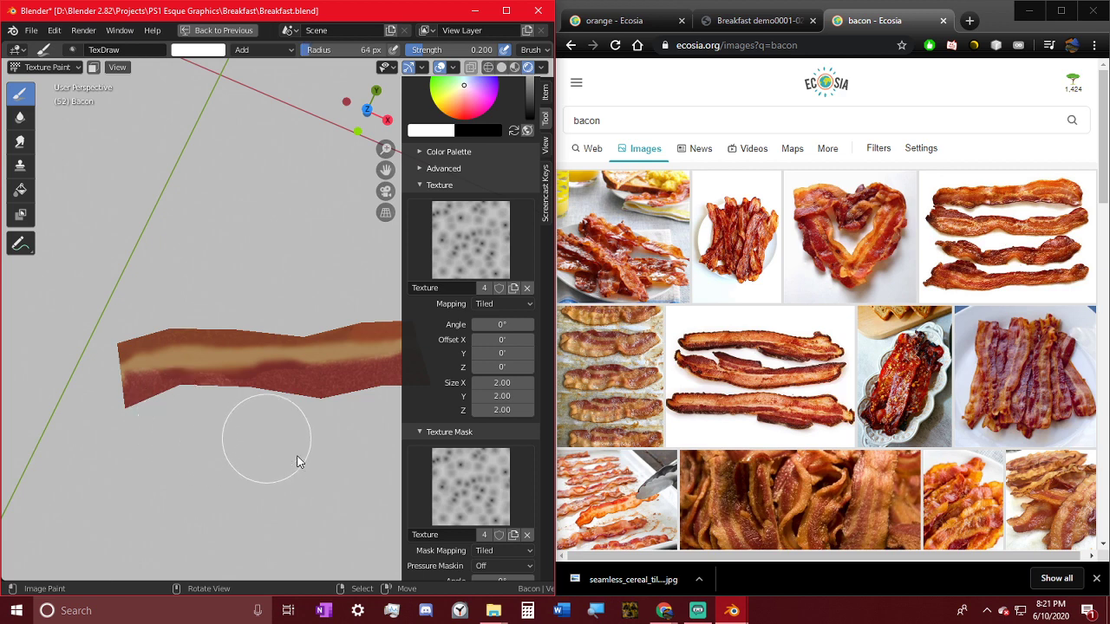
- Enlarge the brush radius to 97 px, brush mottling across the bacon's bands, and undo the last stroke
click(322, 474)
shift+middle_drag(255, 438, 225, 441)
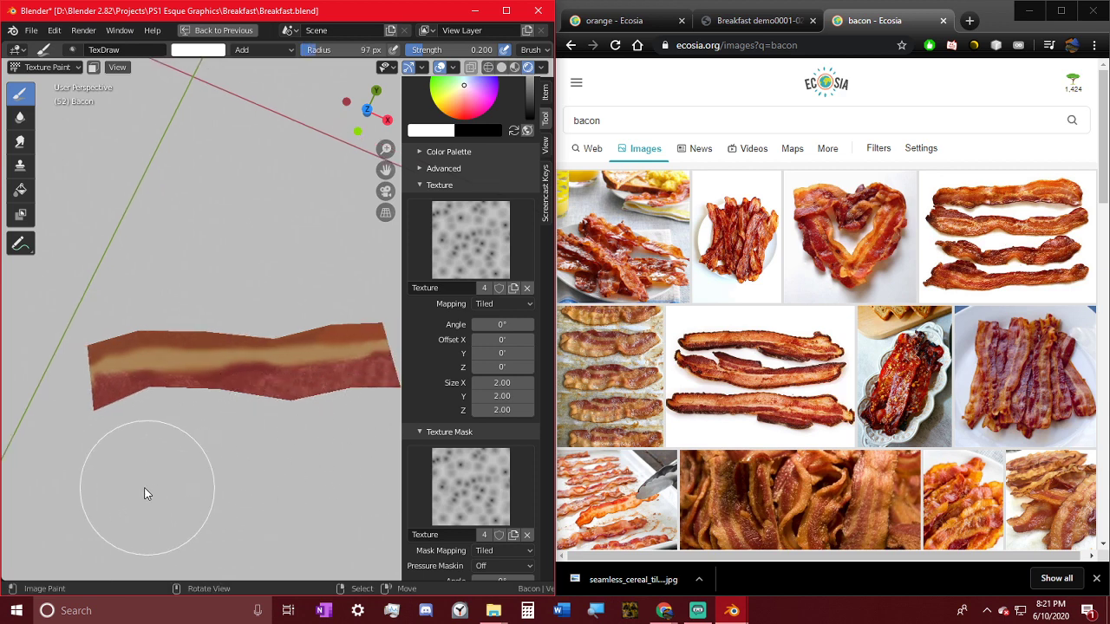
mouse_move(146, 494)
mouse_down()
mouse_move(121, 444)
mouse_move(152, 318)
mouse_move(206, 283)
mouse_move(375, 276)
mouse_move(317, 291)
mouse_move(211, 346)
mouse_move(266, 282)
mouse_up()
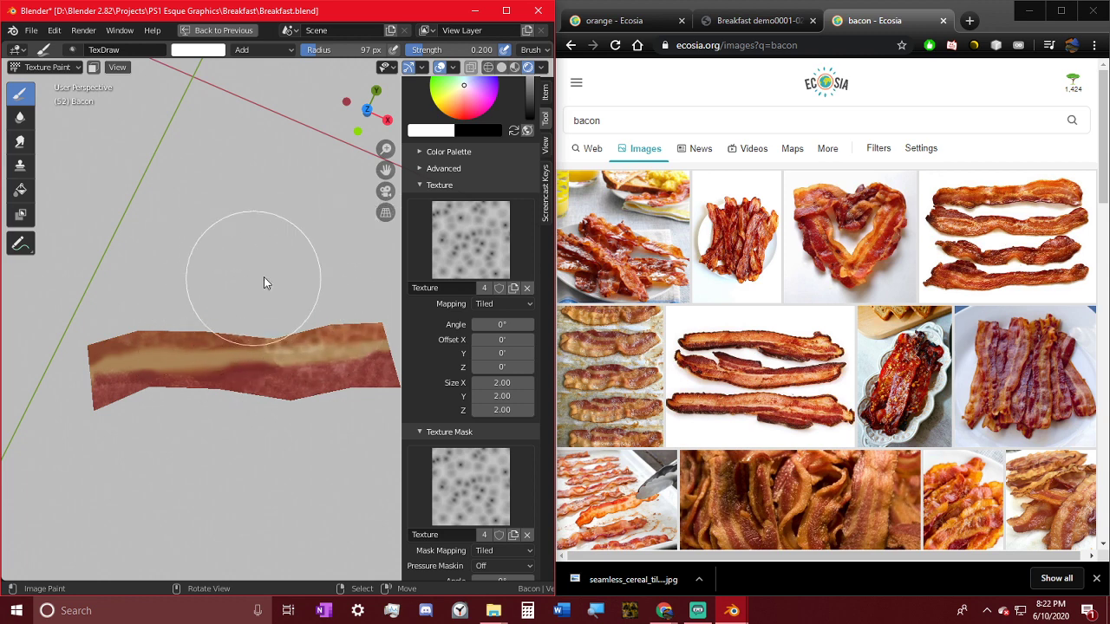
key(ctrl+z)
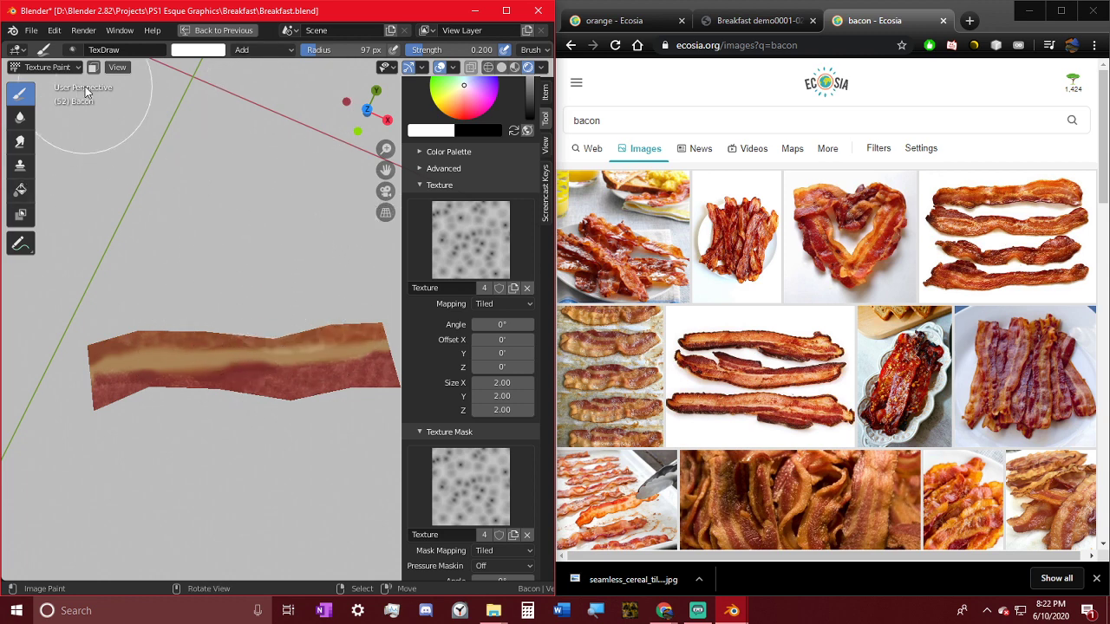
- Change the brush's falloff preset and paint stronger light mottling over the full bacon strip
scroll(339, 52, down, 10)
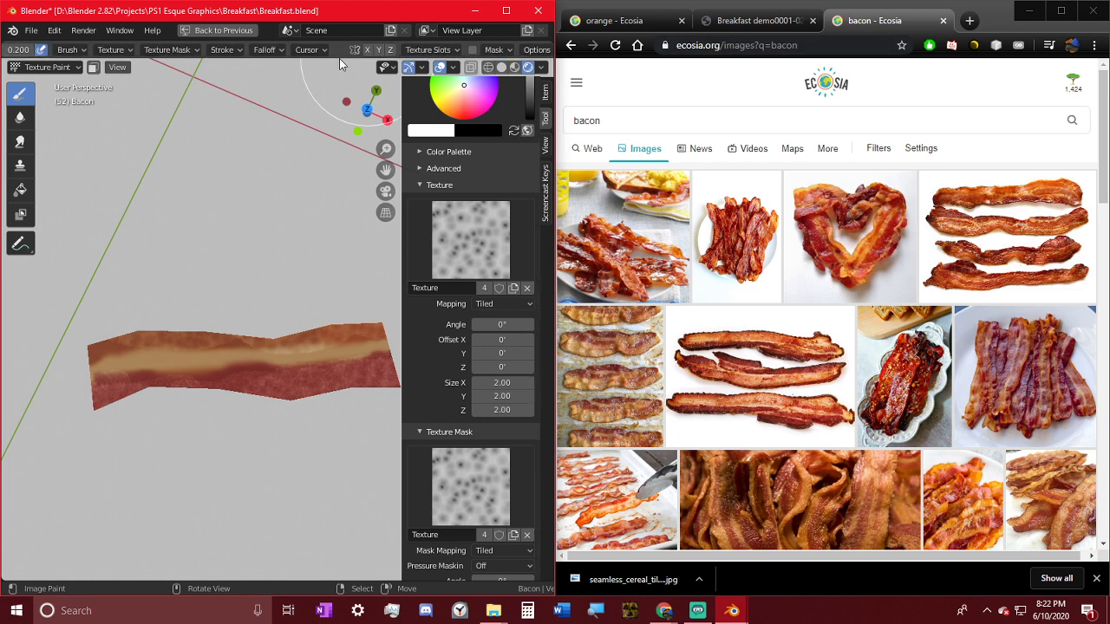
click(265, 51)
click(243, 226)
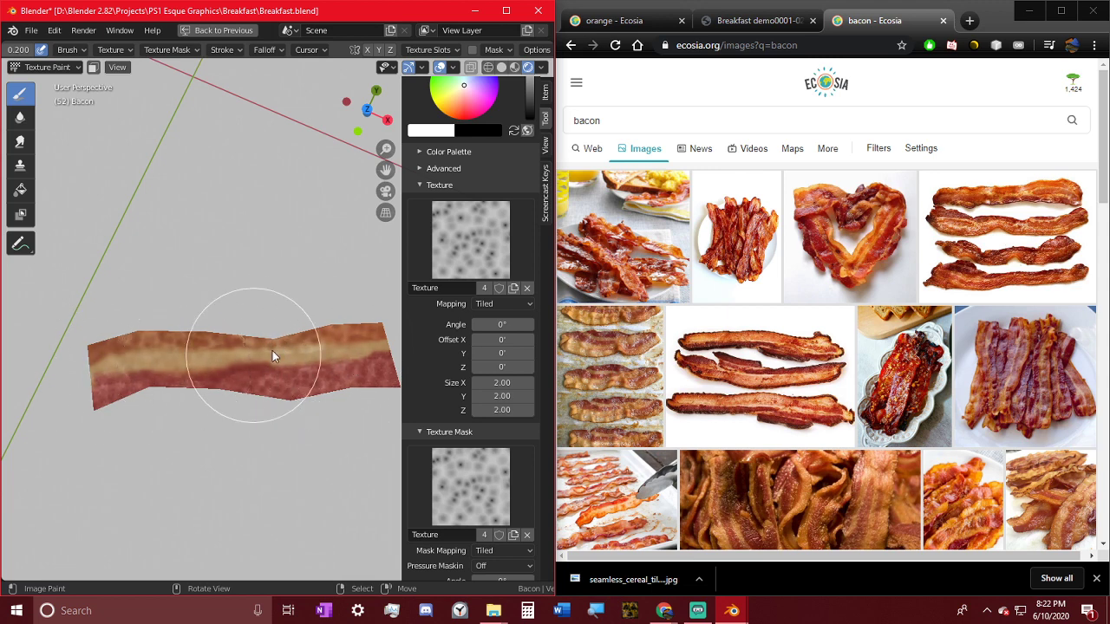
- Try the Soften tool, switch to the Smear tool, and undo a wide trial smear over the bacon
click(26, 123)
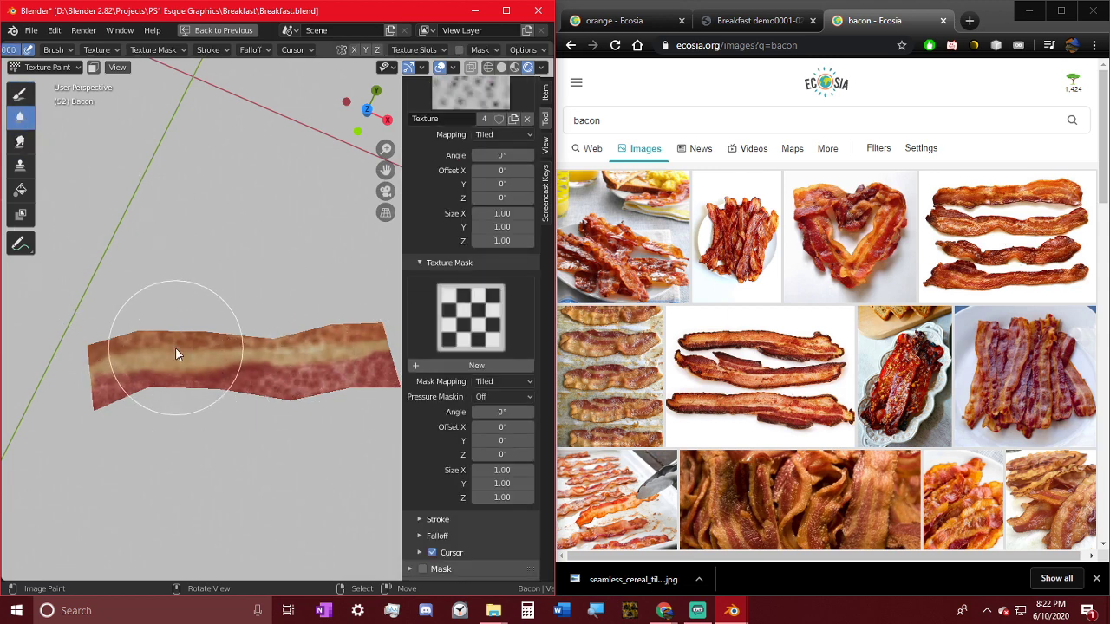
click(20, 141)
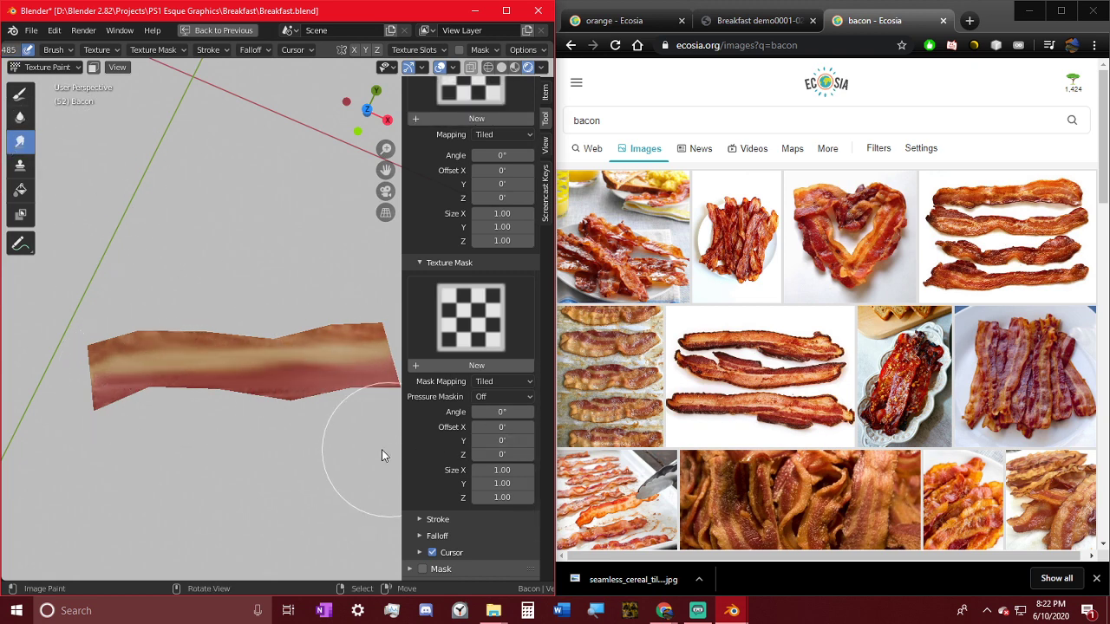
key(ctrl+z)
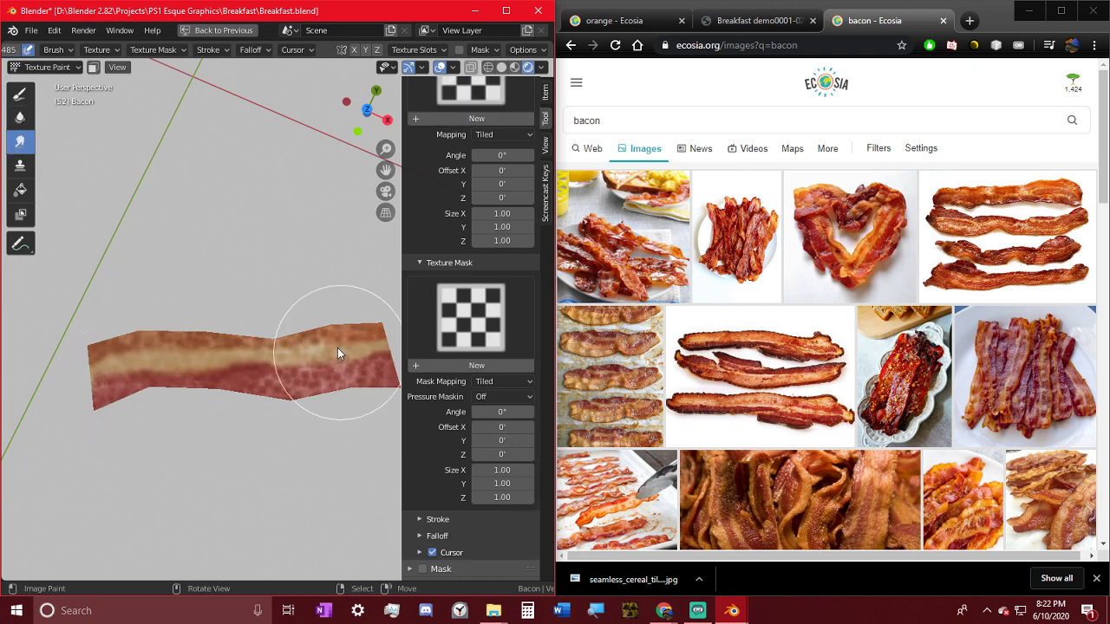
- Smear the mottling lengthwise along the bacon's lower red band and its upper orange-brown band
scroll(330, 373, up, 2)
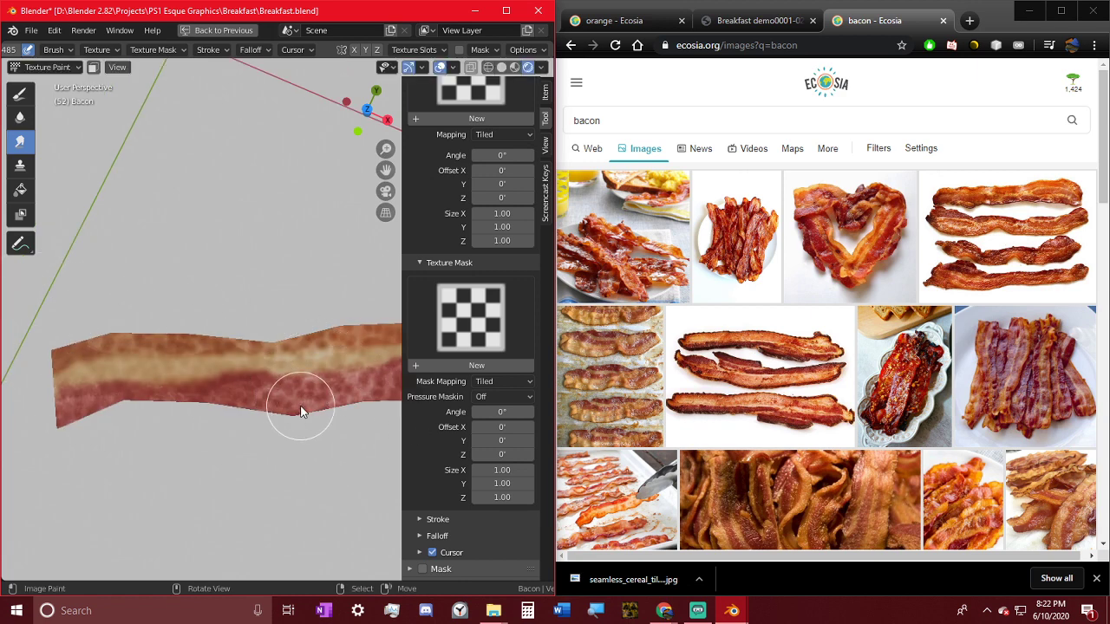
drag(204, 405, 354, 402)
shift+middle_drag(275, 407, 222, 421)
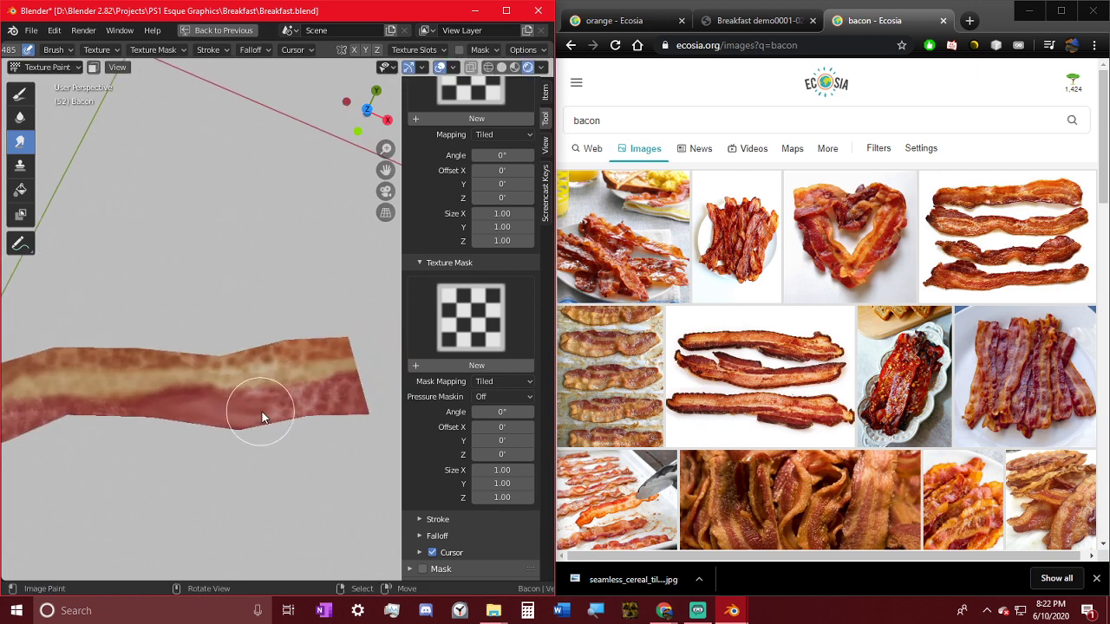
drag(261, 415, 381, 412)
shift+middle_drag(209, 466, 226, 435)
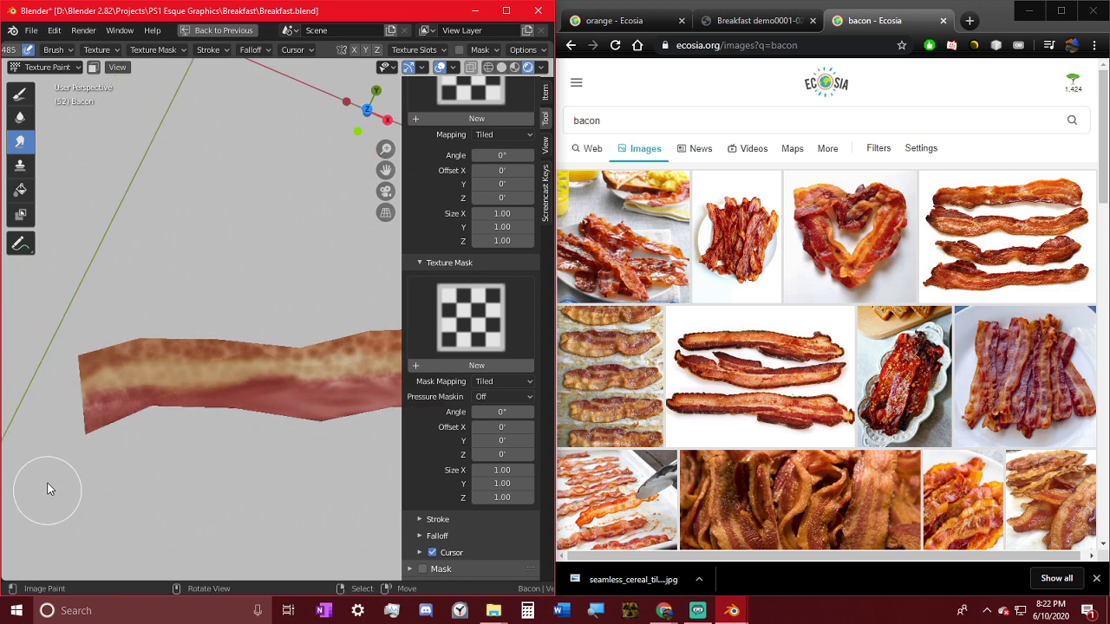
drag(210, 338, 425, 321)
shift+middle_drag(240, 330, 180, 329)
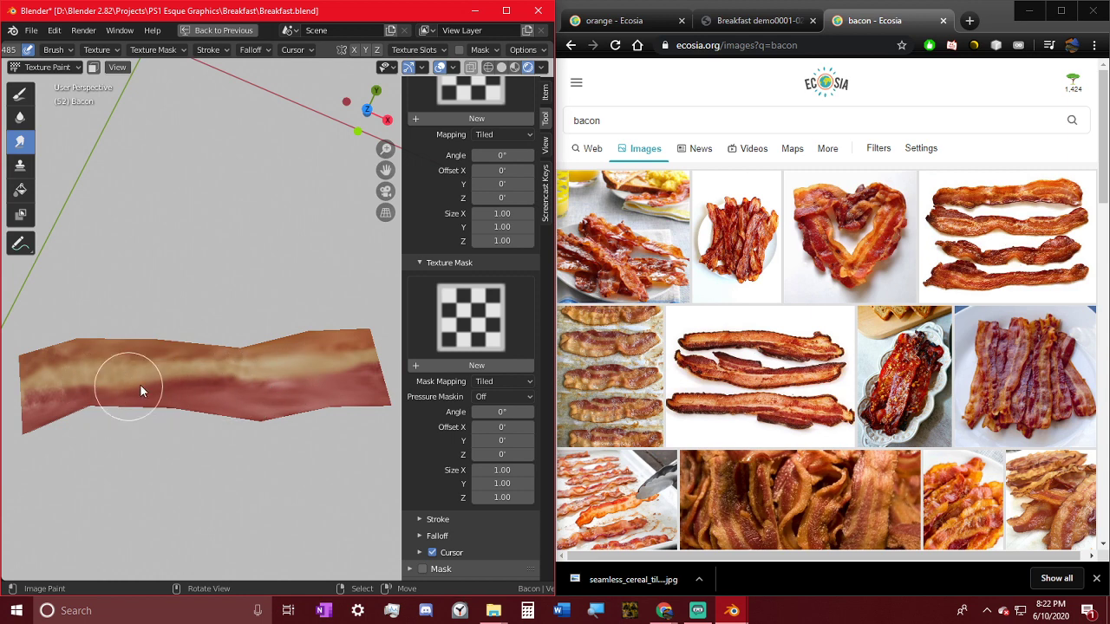
- Check the bacon through the camera view and return it to Object Mode
middle_drag(42, 404, 262, 438)
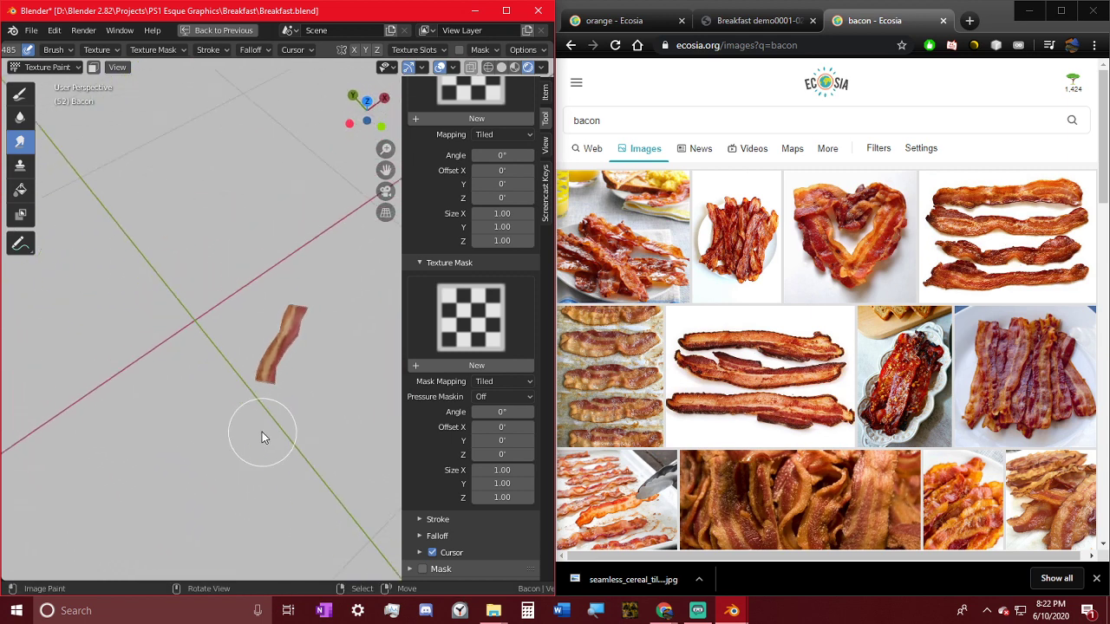
key(KP_0)
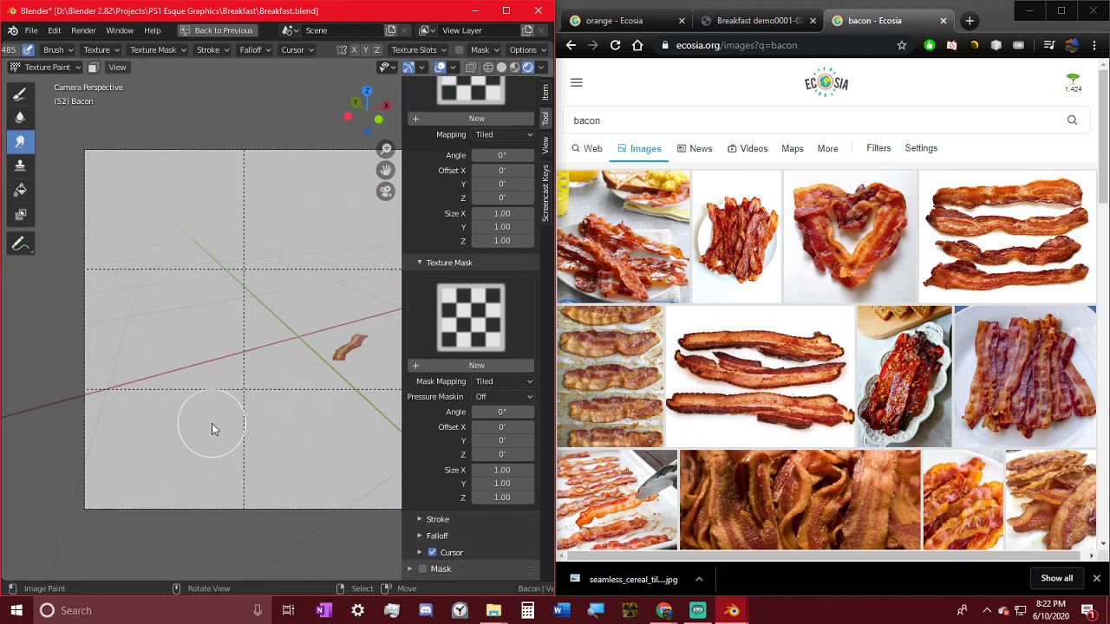
click(54, 68)
click(41, 81)
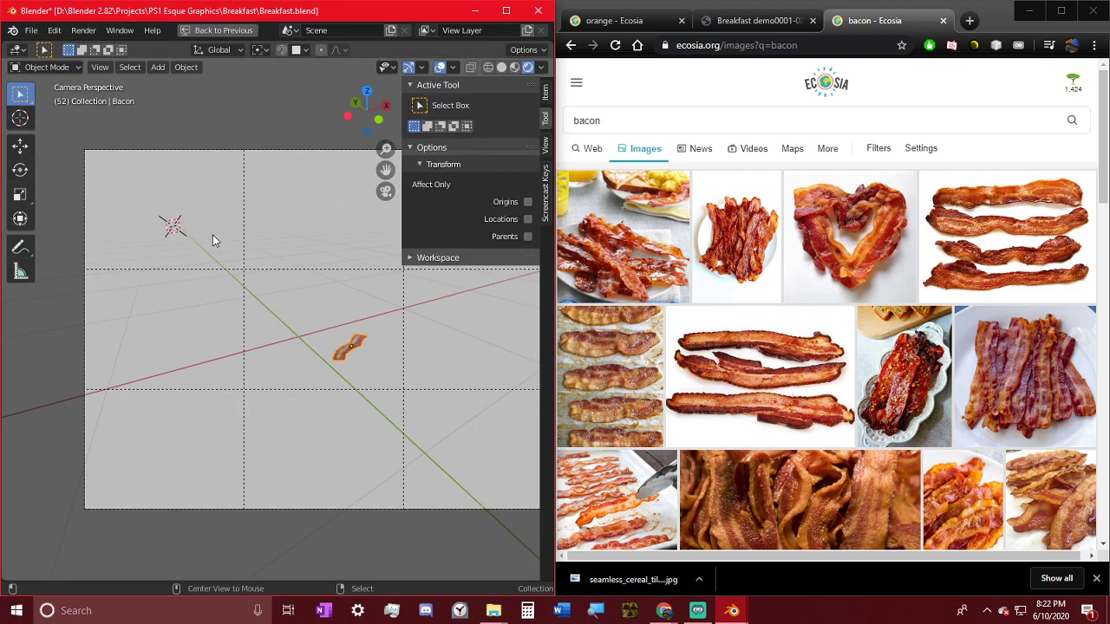
- Return from the isolated bacon view to the full scene and delete the untextured bacon strip from the plate
scroll(305, 339, up, 3)
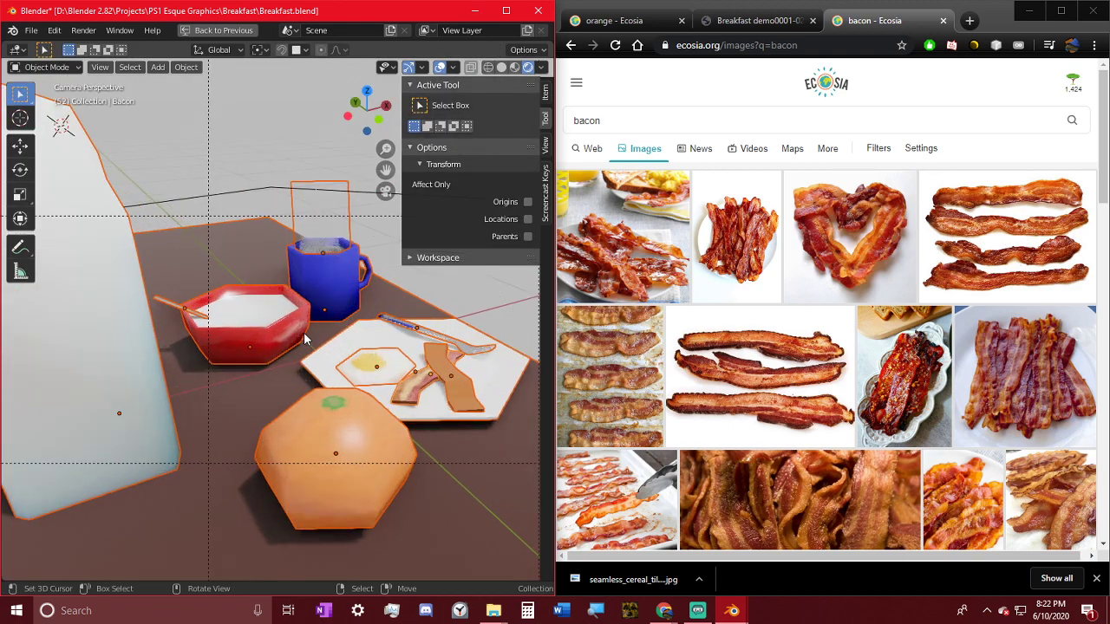
key(Tab)
key(Tab)
click(450, 395)
key(KP_Decimal)
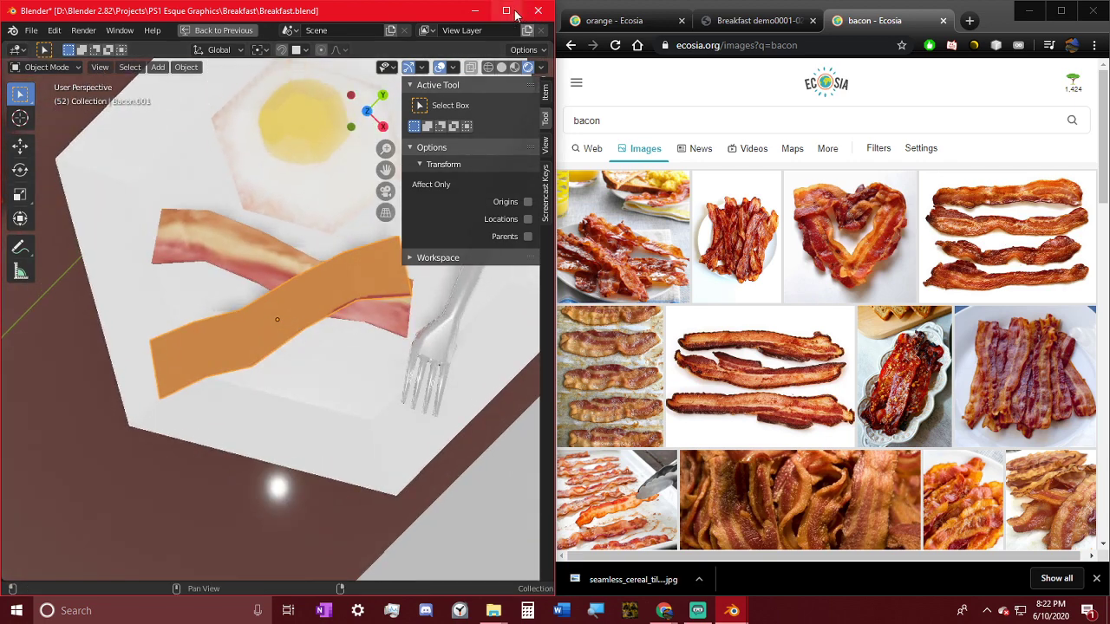
click(506, 11)
scroll(763, 136, down, 4)
middle_drag(699, 215, 769, 218)
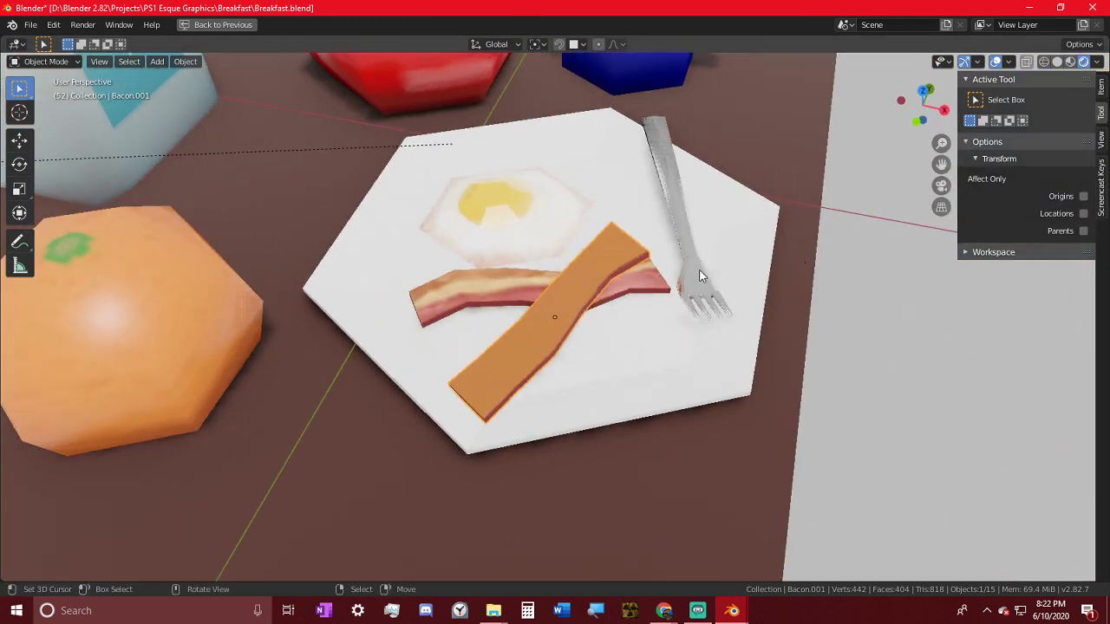
middle_drag(709, 253, 460, 251)
key(x)
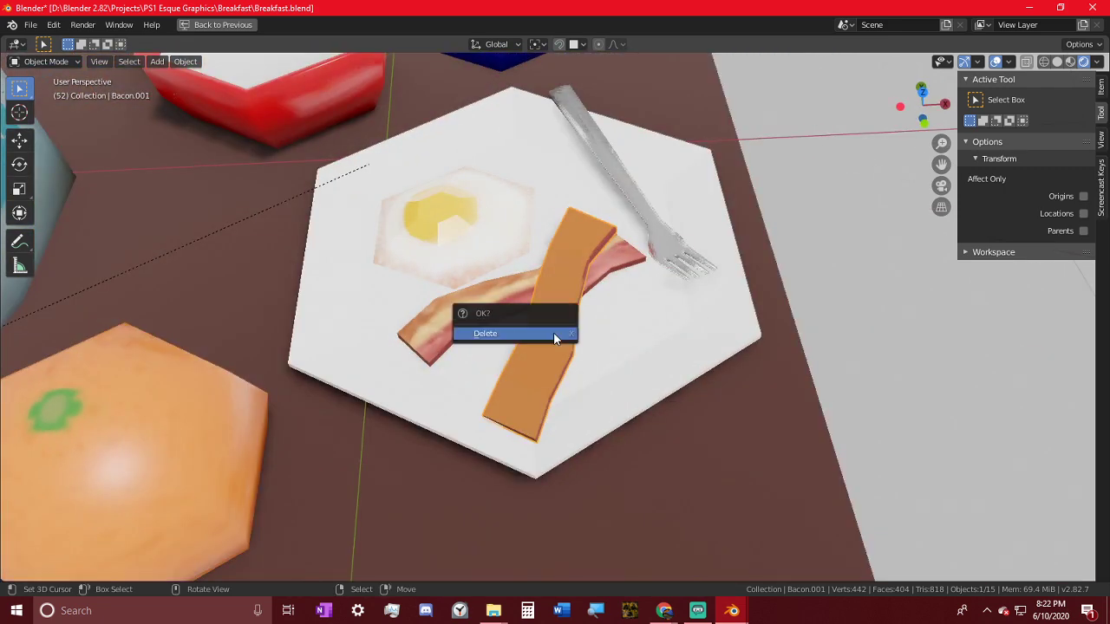
click(520, 334)
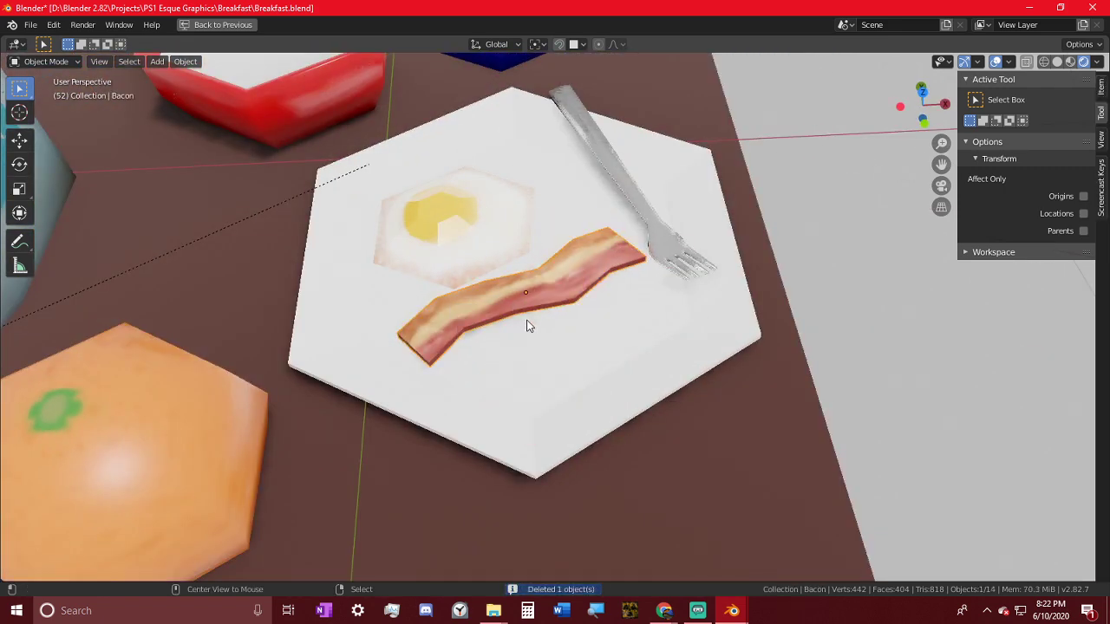
- Make a linked duplicate of the textured bacon strip and rotate it about the Z axis so it crosses the original
key(alt+d)
click(545, 326)
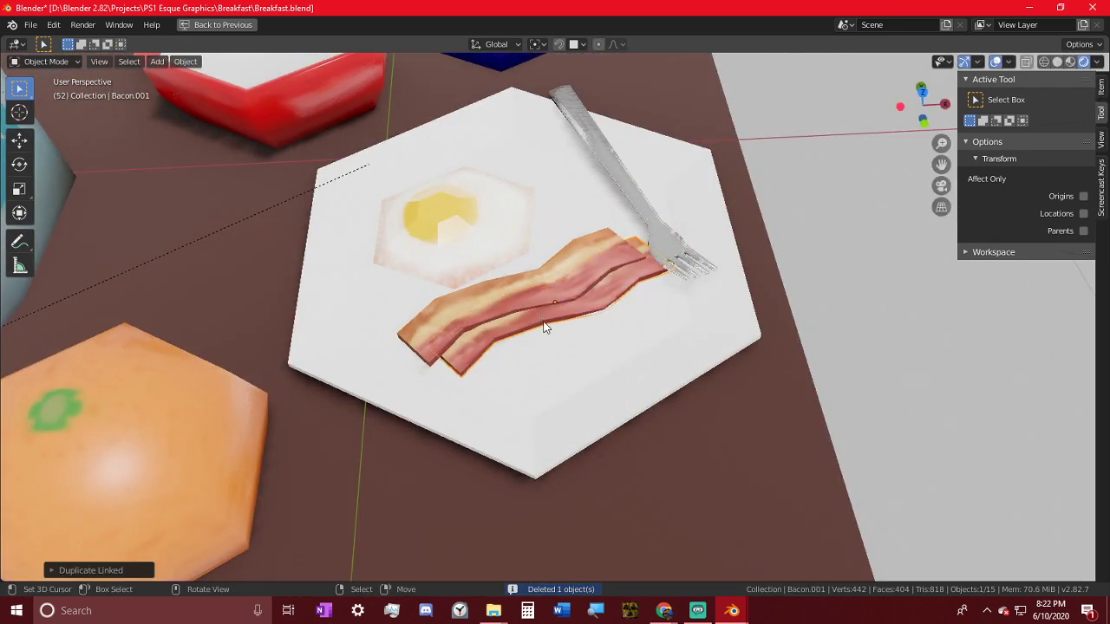
key(r)
click(644, 343)
middle_drag(641, 365, 637, 402)
key(r)
key(z)
click(681, 365)
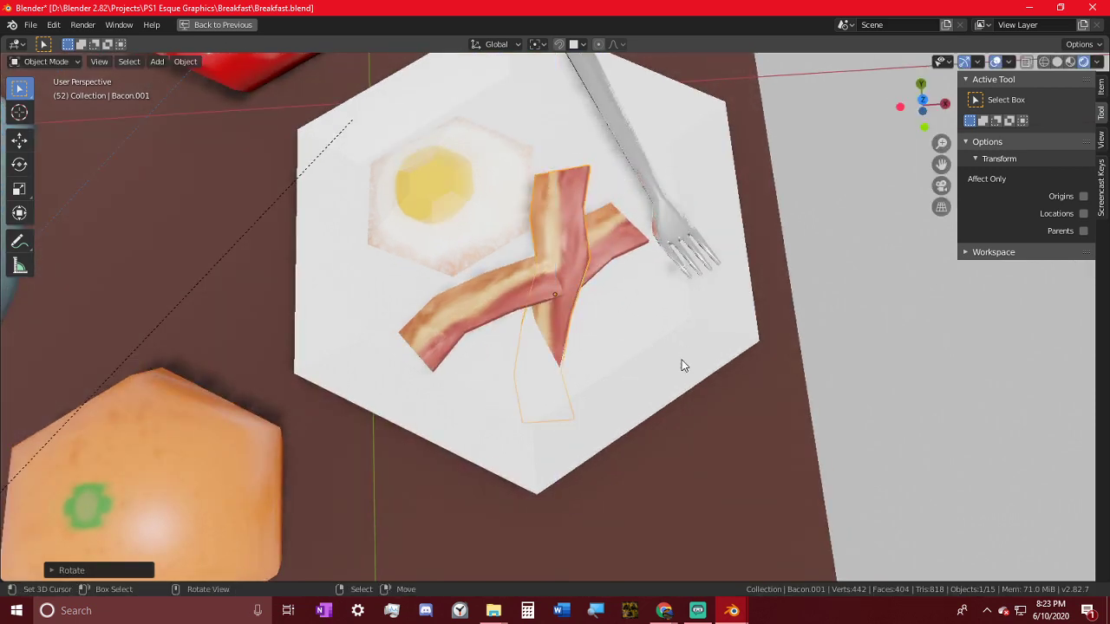
- Move the duplicated bacon strip across the original on the plate and tilt it to follow the plate's surface
middle_drag(596, 196, 471, 114)
key(g)
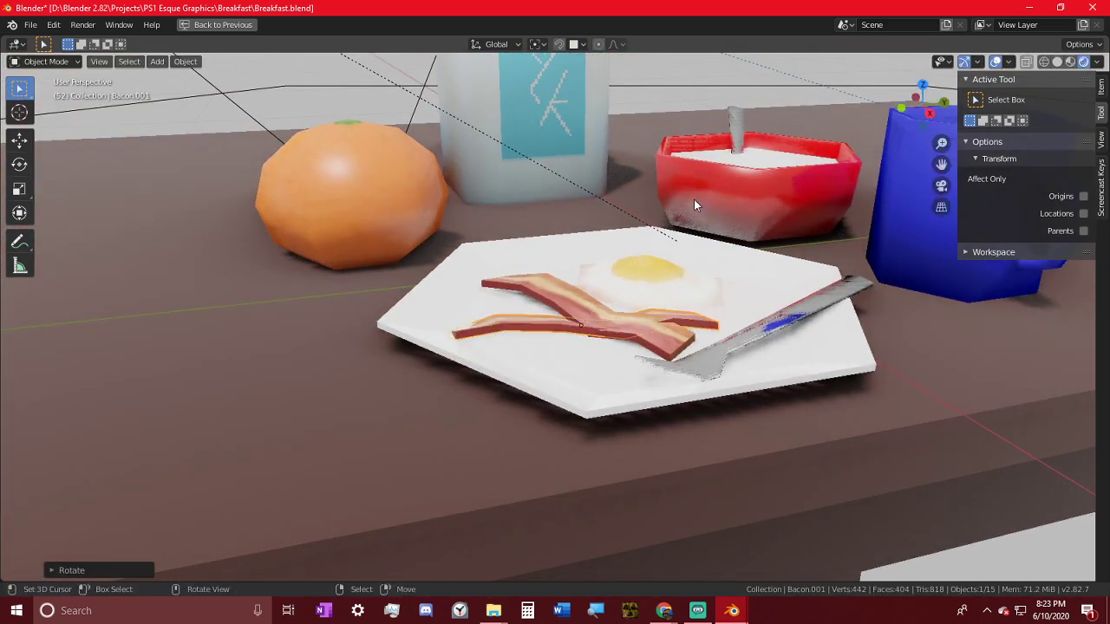
click(652, 186)
middle_drag(652, 186, 756, 241)
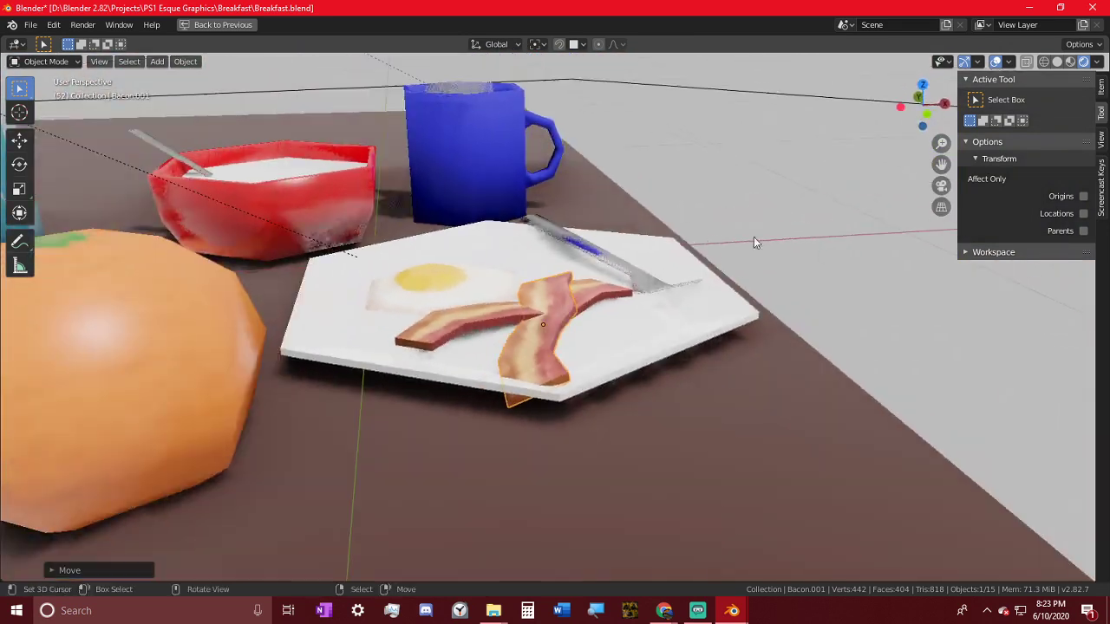
key(r)
click(706, 282)
- Raise the duplicated strip so it rests on top of the original, and refine its tilt from a low side view
key(g)
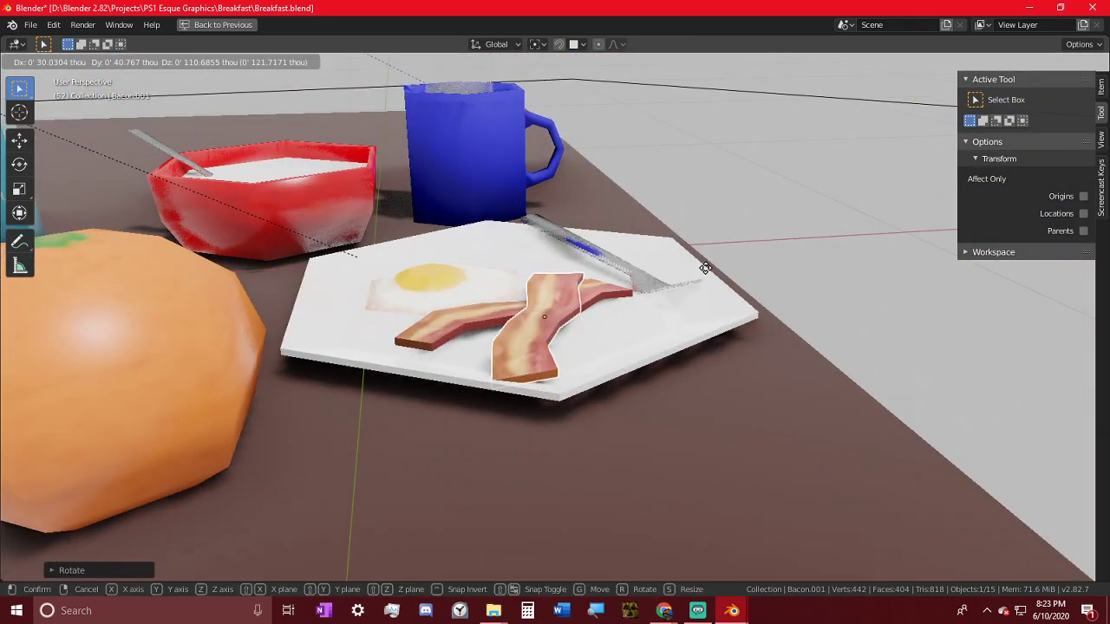
click(706, 268)
middle_drag(644, 303, 641, 262)
key(r)
click(662, 301)
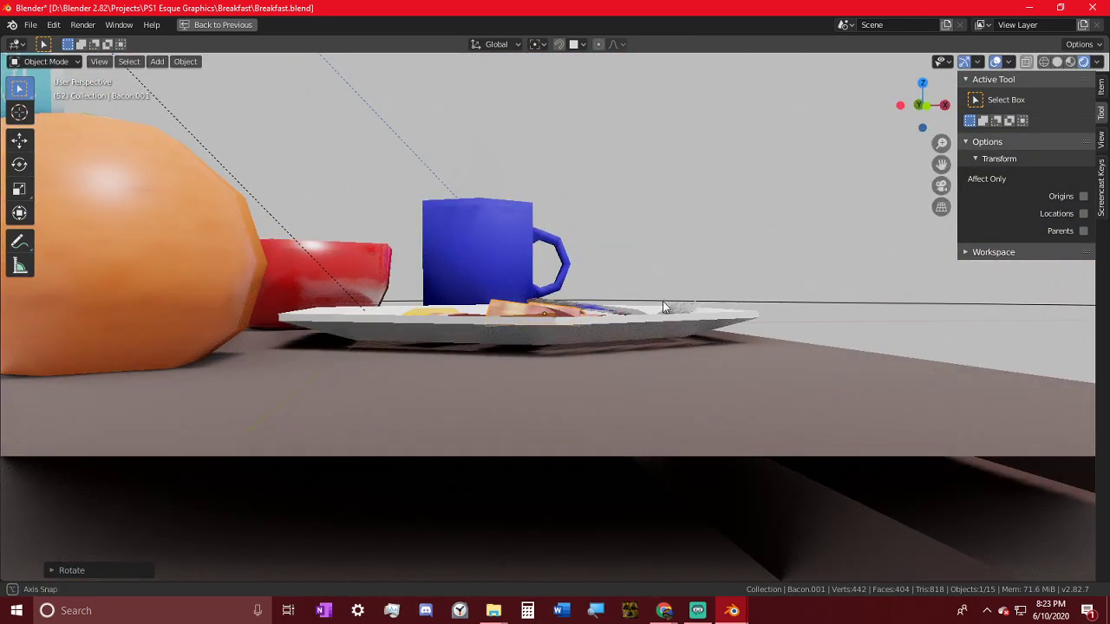
- Move and rotate the second bacon strip so it rests across the first strip on the plate
middle_drag(663, 301, 569, 306)
key(g)
click(602, 278)
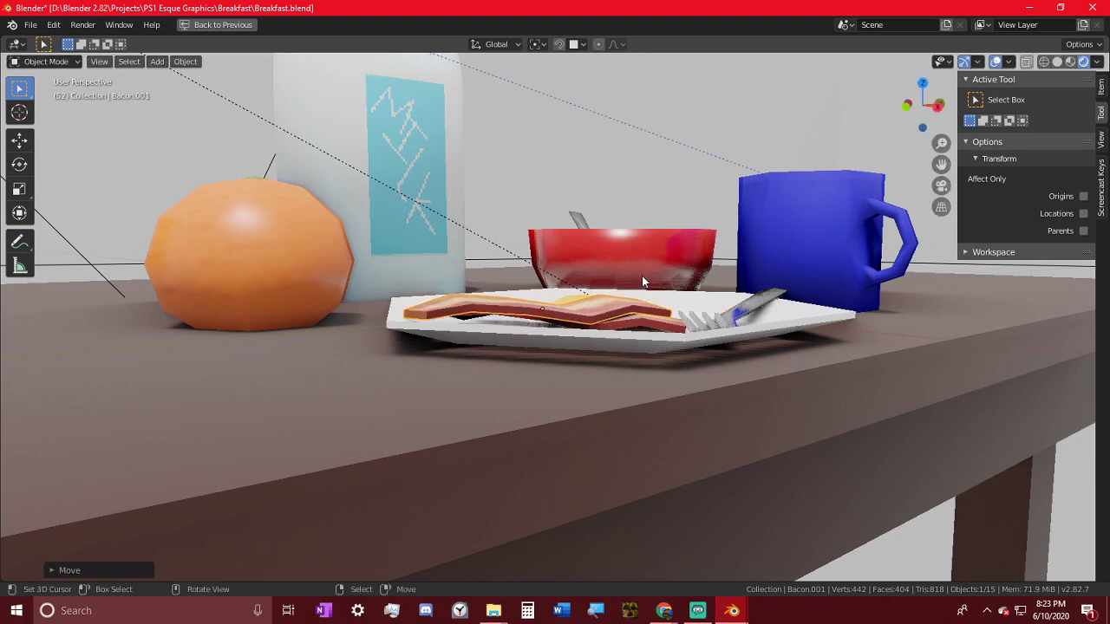
key(r)
click(641, 274)
middle_drag(640, 274, 802, 451)
key(g)
click(632, 312)
scroll(699, 381, down, 3)
middle_drag(688, 429, 683, 358)
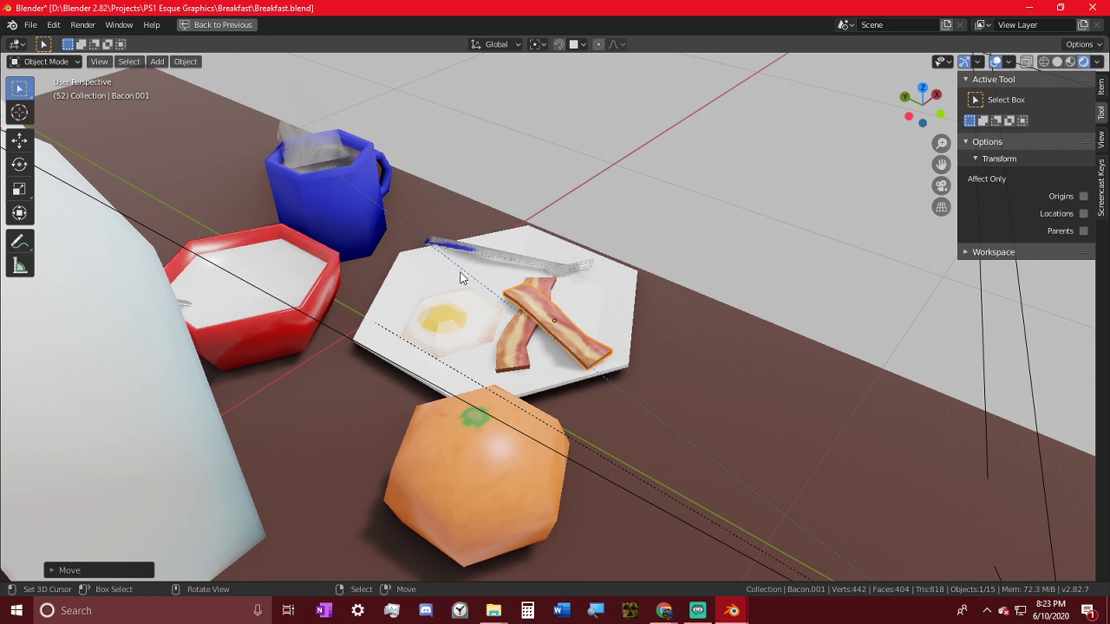
- Select the fried egg and restore the split Texture Paint layout with a close view of the plate
click(477, 302)
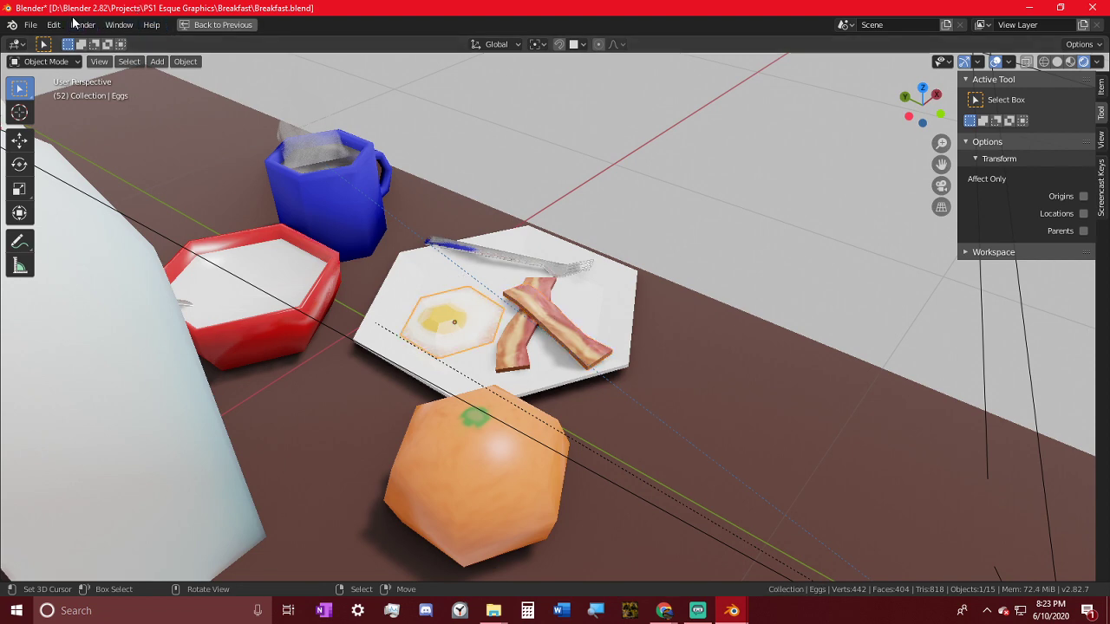
click(244, 29)
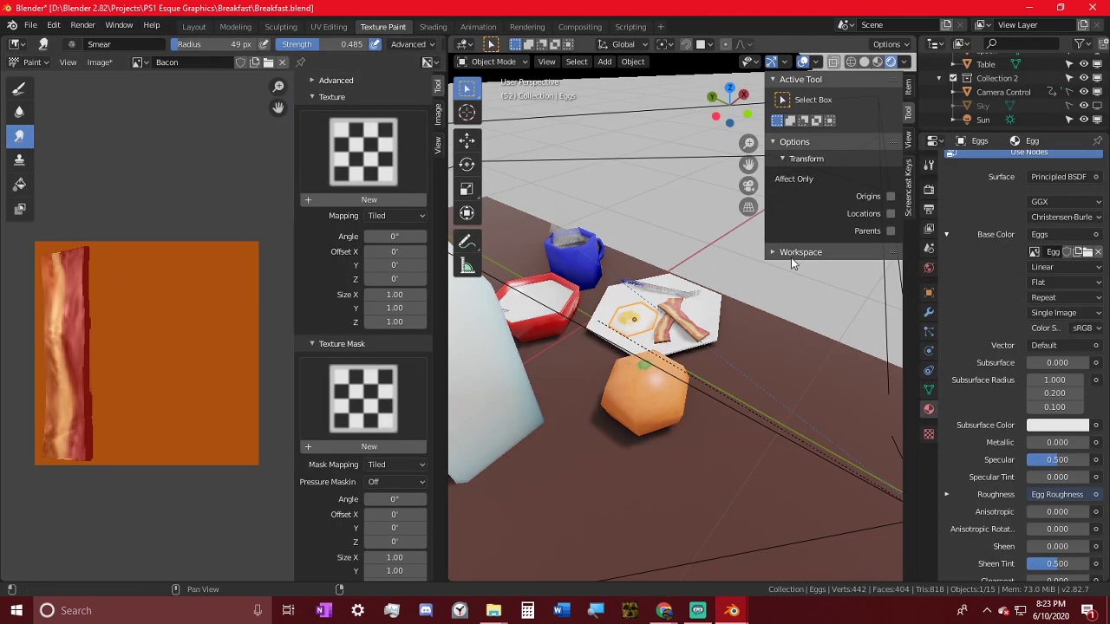
middle_drag(791, 258, 594, 300)
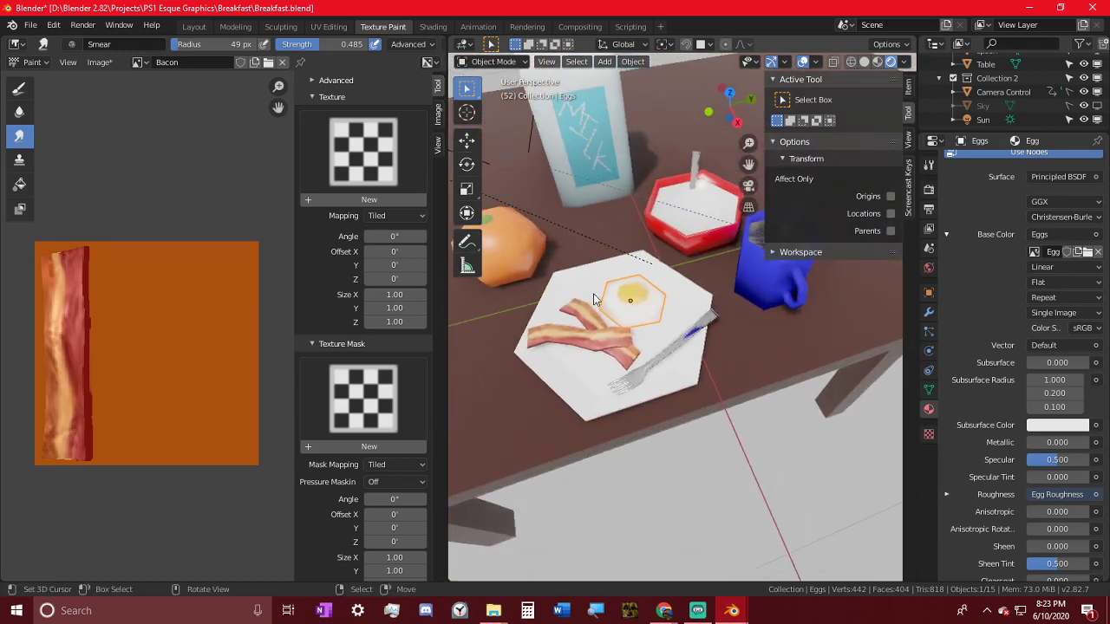
scroll(640, 326, up, 3)
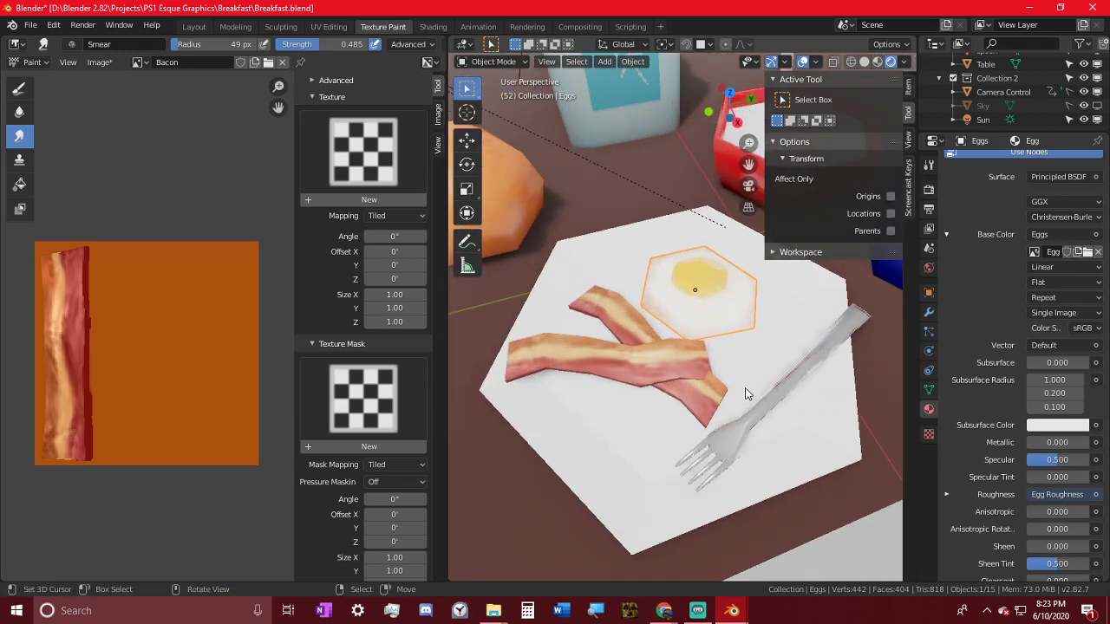
middle_drag(713, 320, 764, 376)
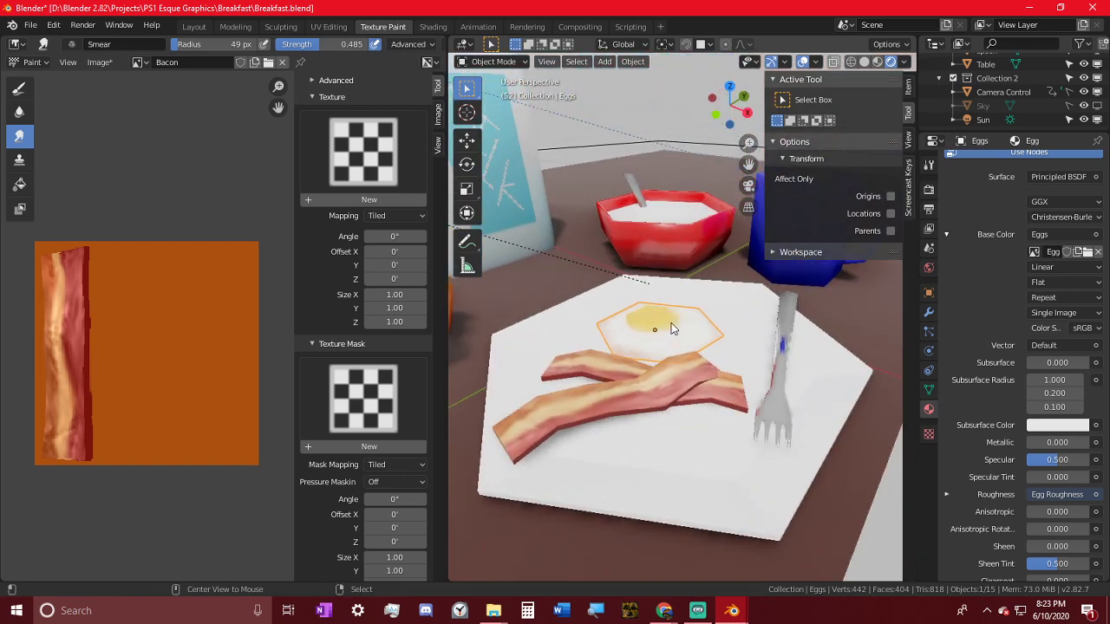
scroll(668, 327, up, 1)
middle_drag(659, 387, 639, 447)
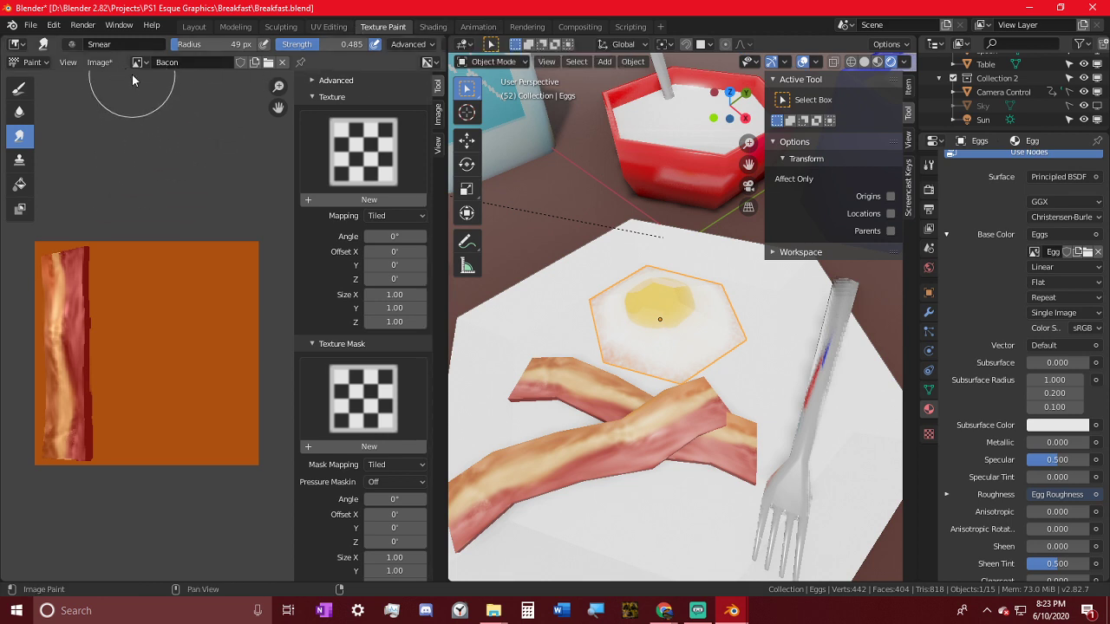
- Save the Bacon texture image and load the Eggs image for painting
click(99, 63)
click(133, 215)
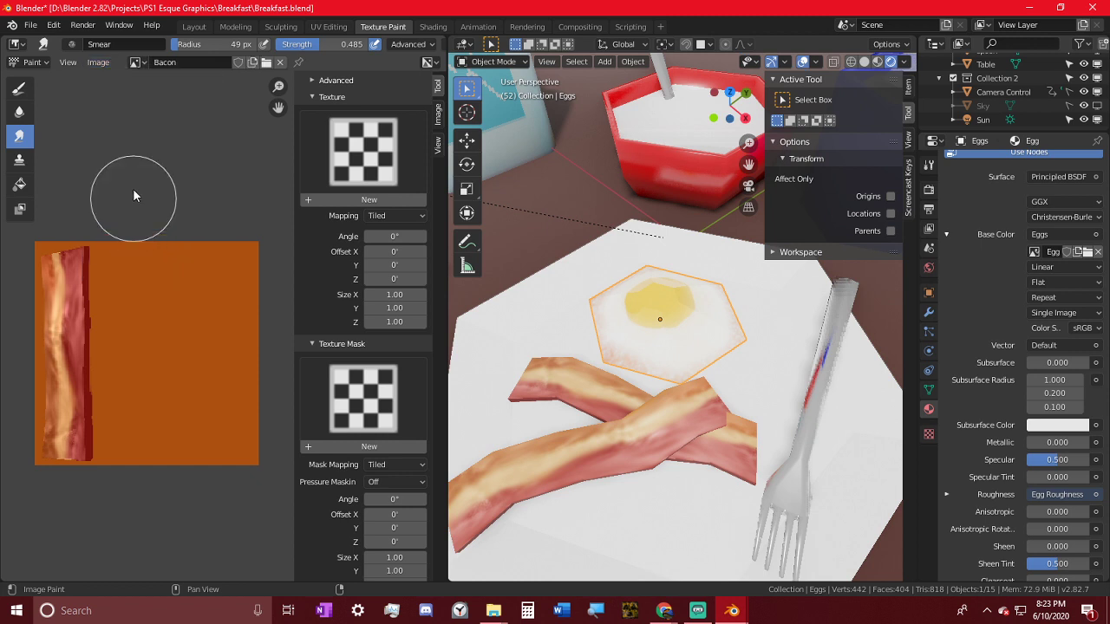
click(143, 62)
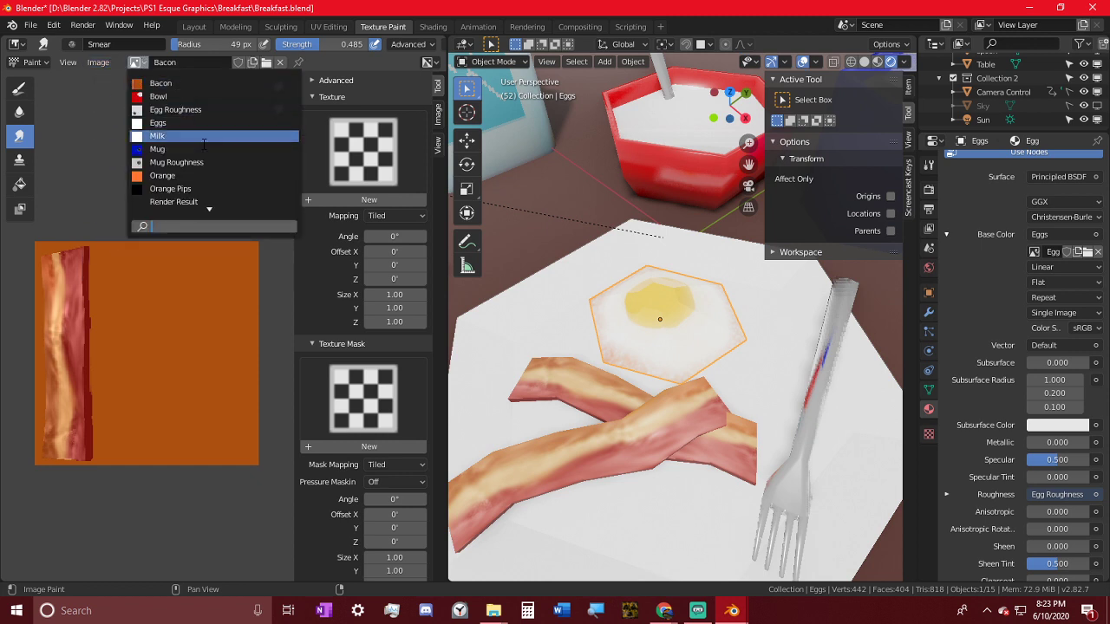
click(158, 122)
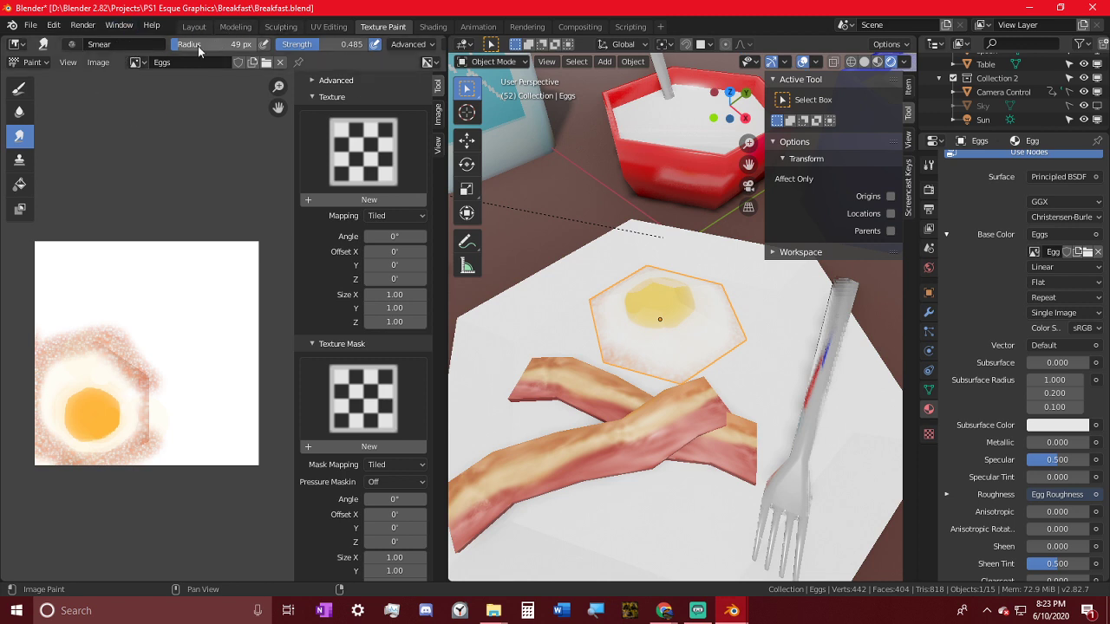
- Paint over the yolk in the Eggs texture with a pale yellow Draw brush using Saturation blending
click(19, 87)
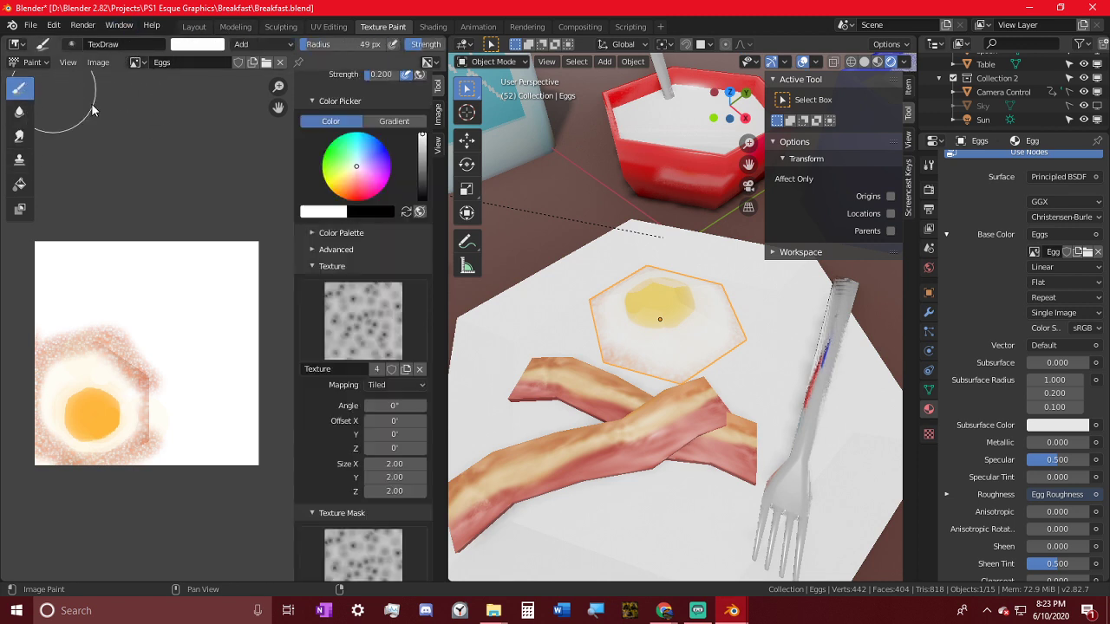
mouse_move(368, 172)
mouse_down()
mouse_move(340, 178)
mouse_move(352, 153)
mouse_move(344, 182)
mouse_up()
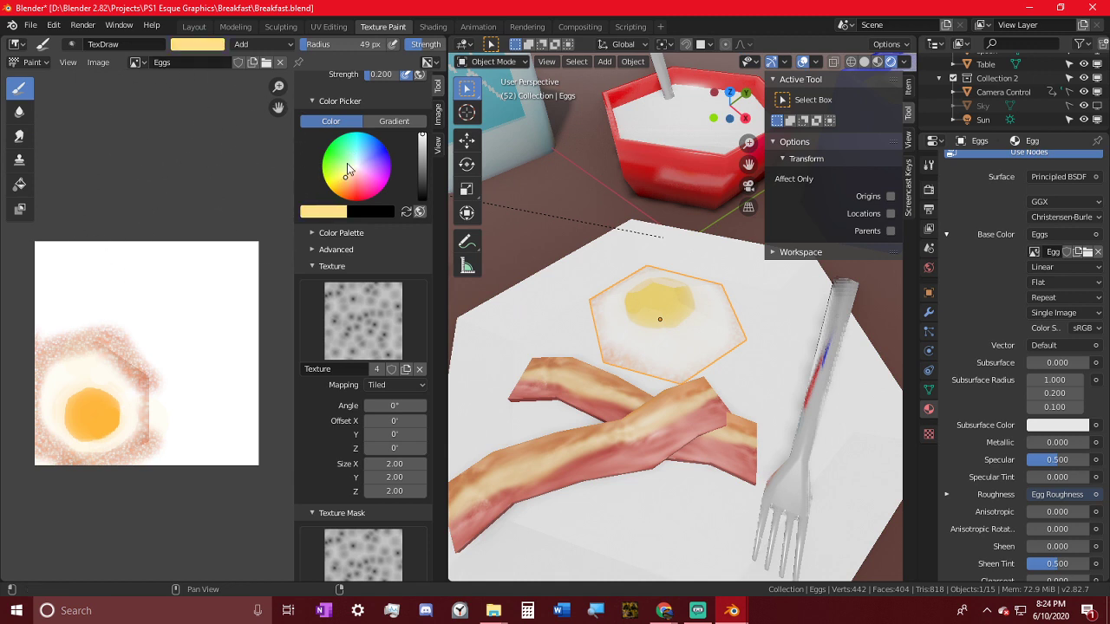
click(257, 45)
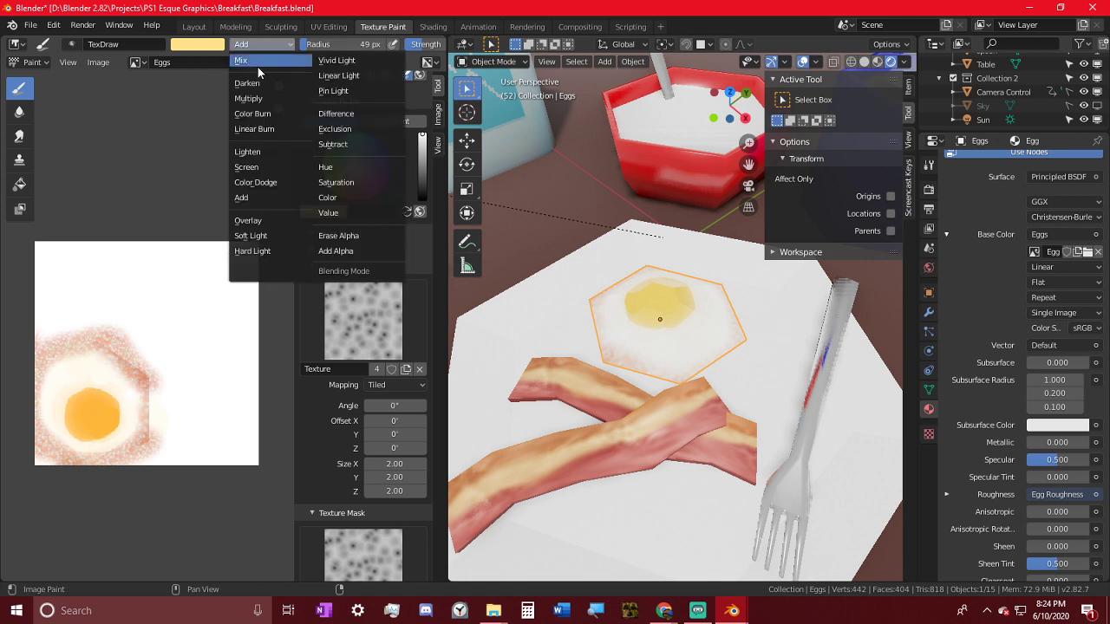
click(333, 183)
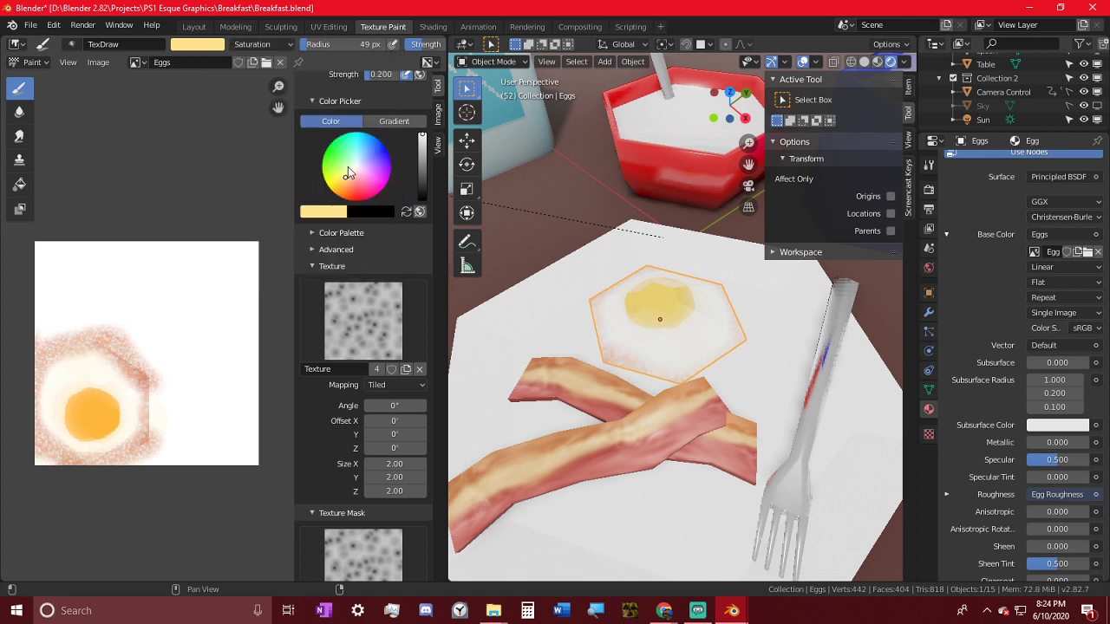
click(92, 412)
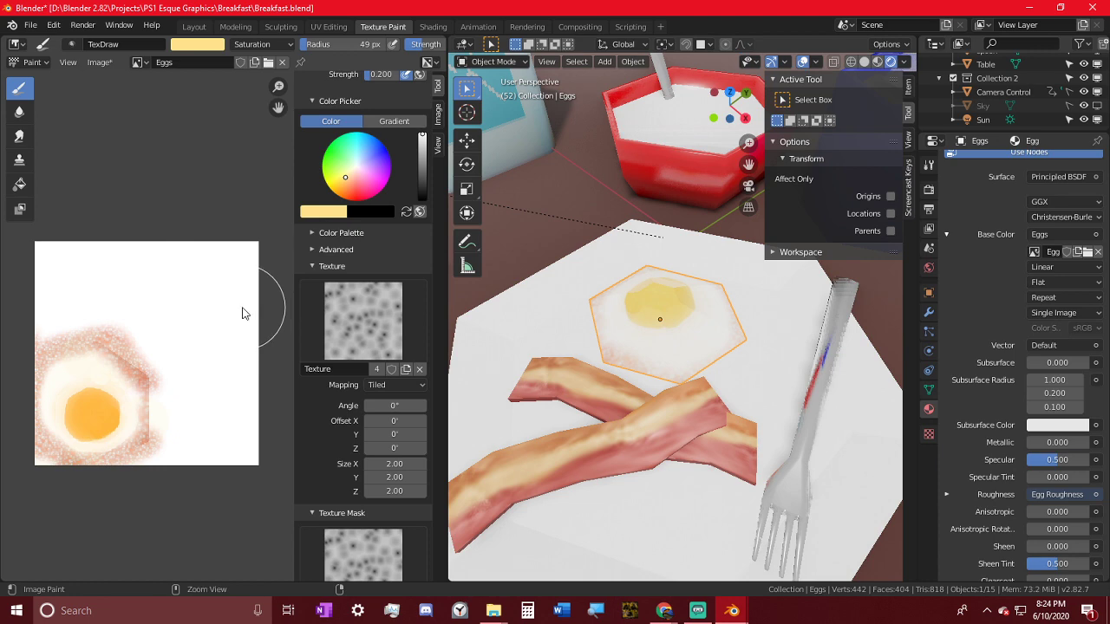
- Set the Draw brush's blend mode to Color
click(20, 136)
click(17, 88)
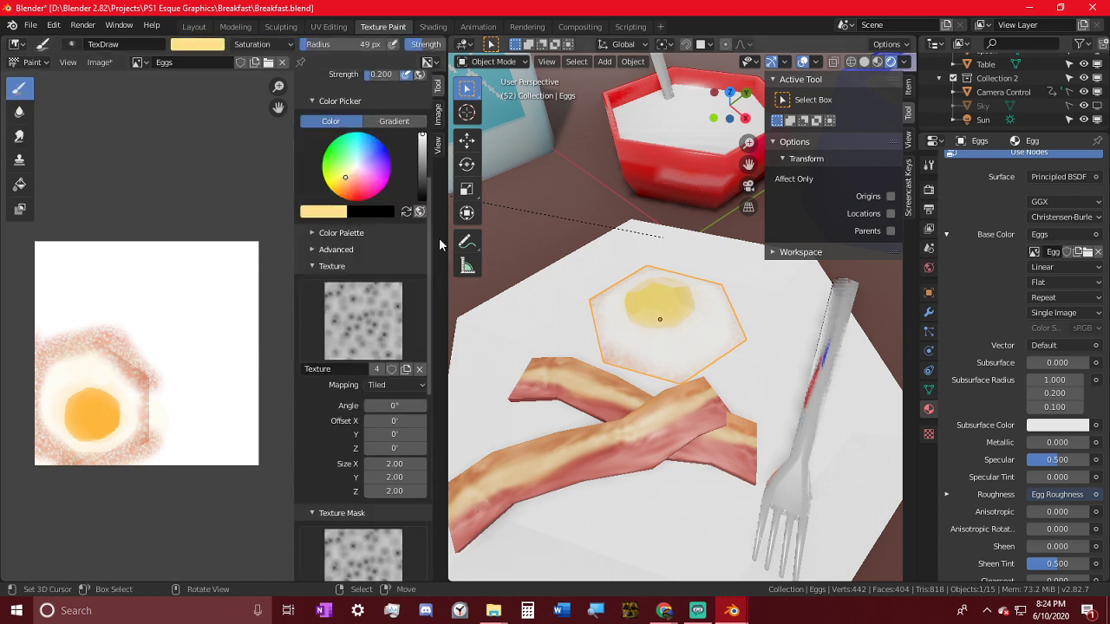
scroll(380, 197, down, 6)
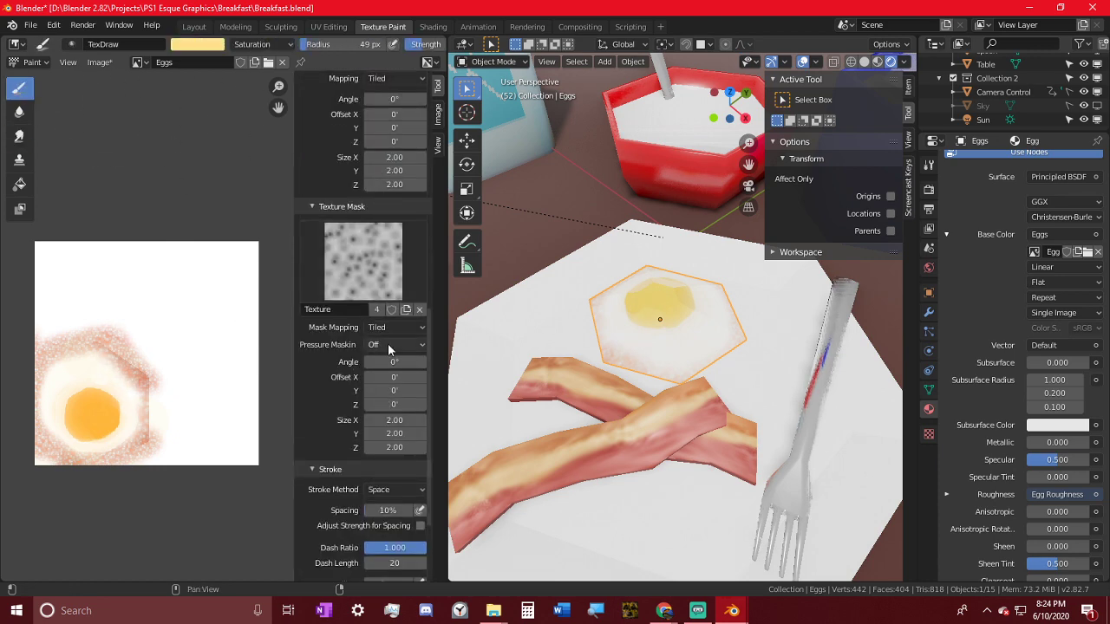
scroll(388, 344, down, 2)
scroll(371, 280, up, 8)
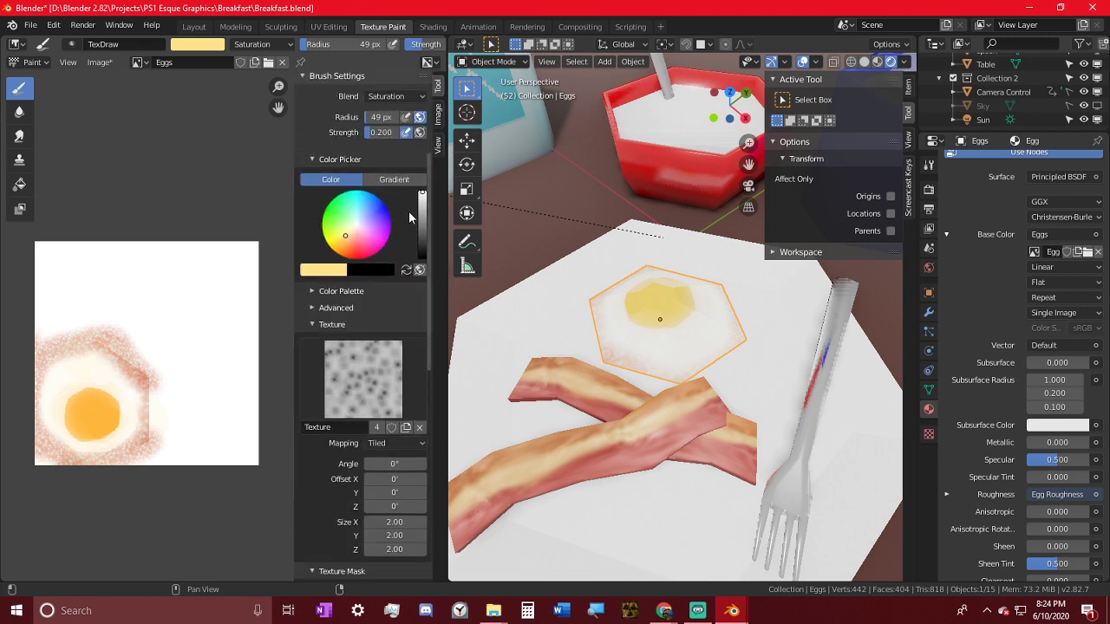
click(388, 95)
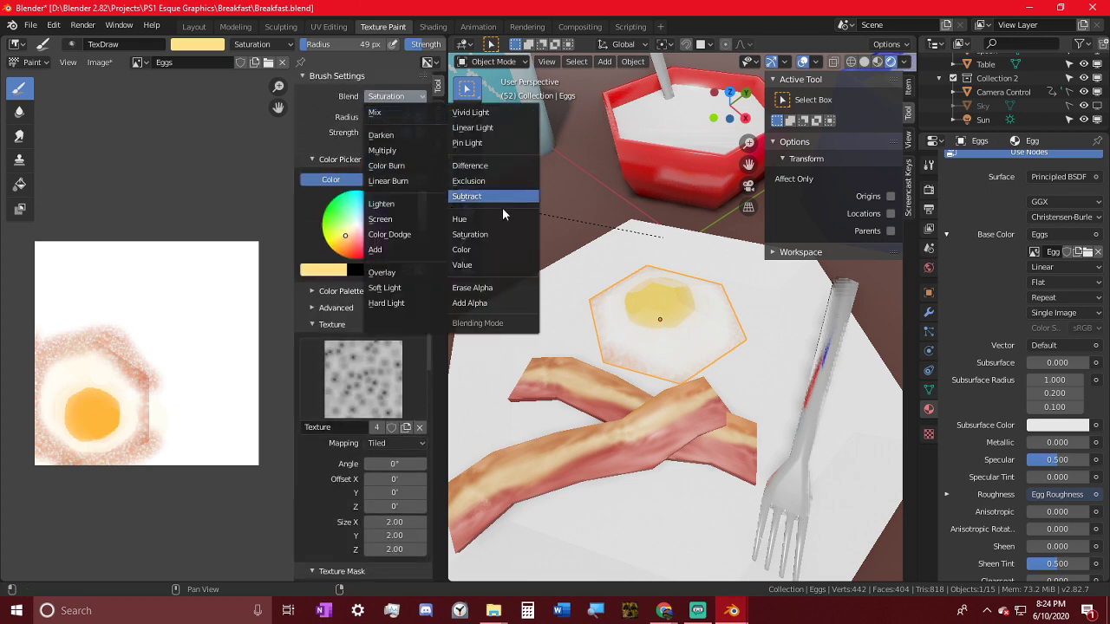
click(477, 249)
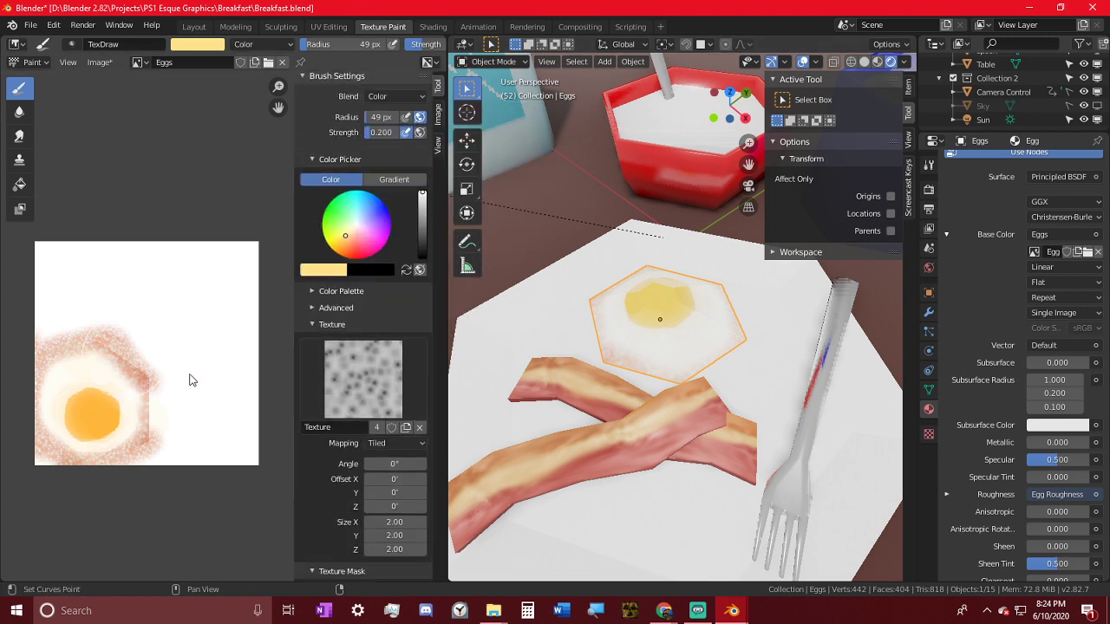
- Tint the Eggs texture pale yellow with a 118 px brush radius, using strengths of 0.206 and 0.733
key(shift+f)
click(243, 376)
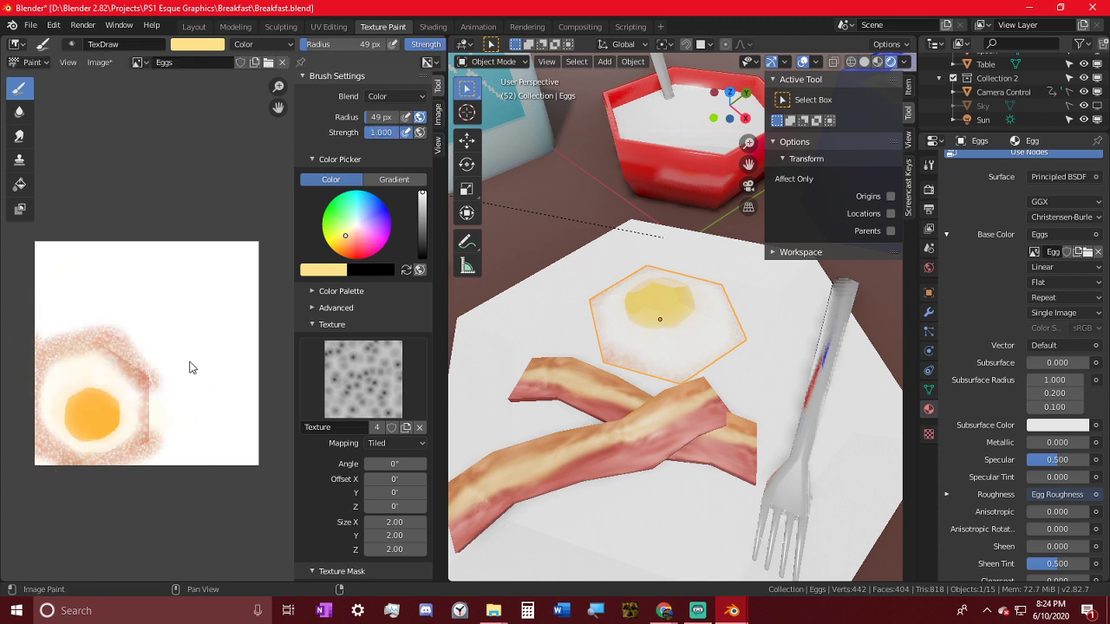
key(shift+f)
click(98, 343)
drag(69, 420, 117, 407)
mouse_move(159, 372)
mouse_down()
mouse_move(56, 442)
mouse_move(115, 371)
mouse_move(247, 351)
mouse_move(99, 294)
mouse_move(153, 461)
mouse_move(57, 354)
mouse_up()
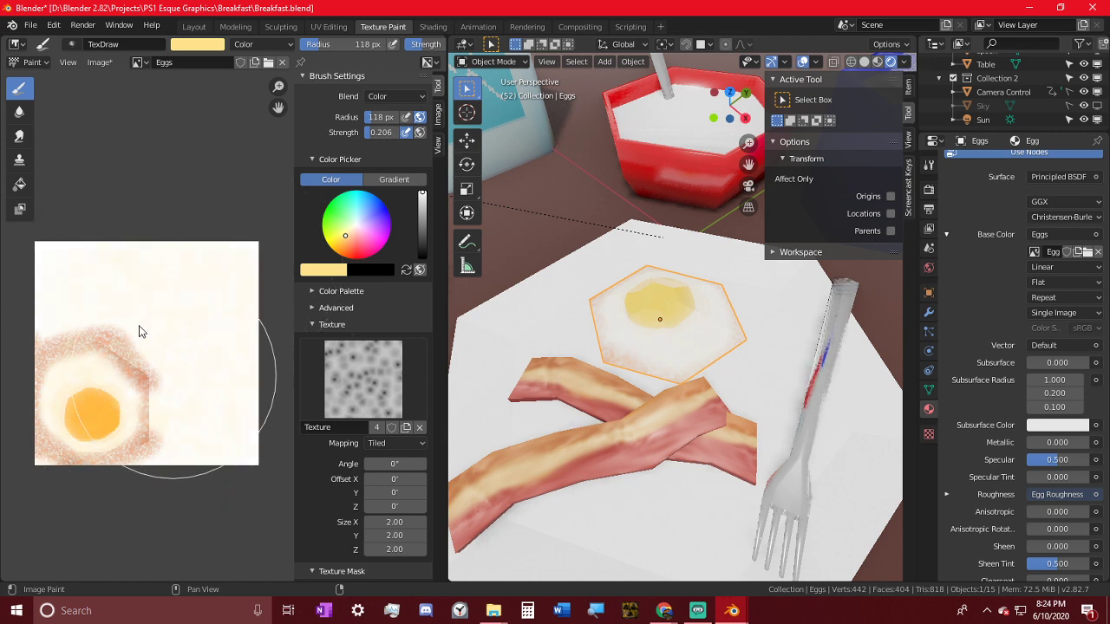
mouse_move(140, 326)
mouse_down()
mouse_move(35, 399)
mouse_move(98, 381)
mouse_move(79, 434)
mouse_move(84, 408)
mouse_up()
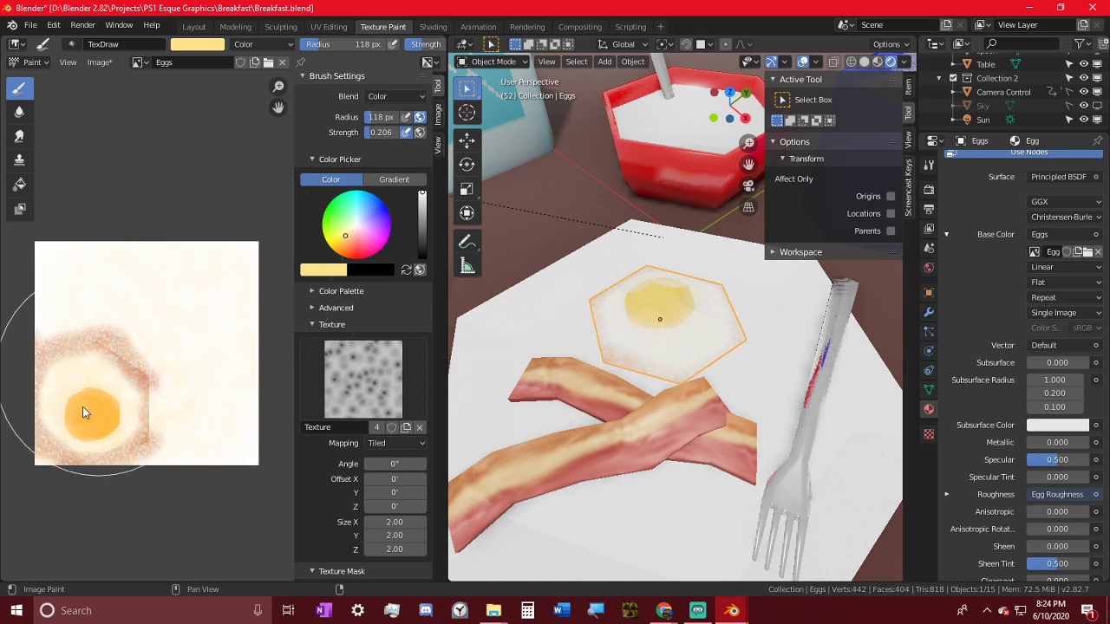
key(shift+f)
click(129, 352)
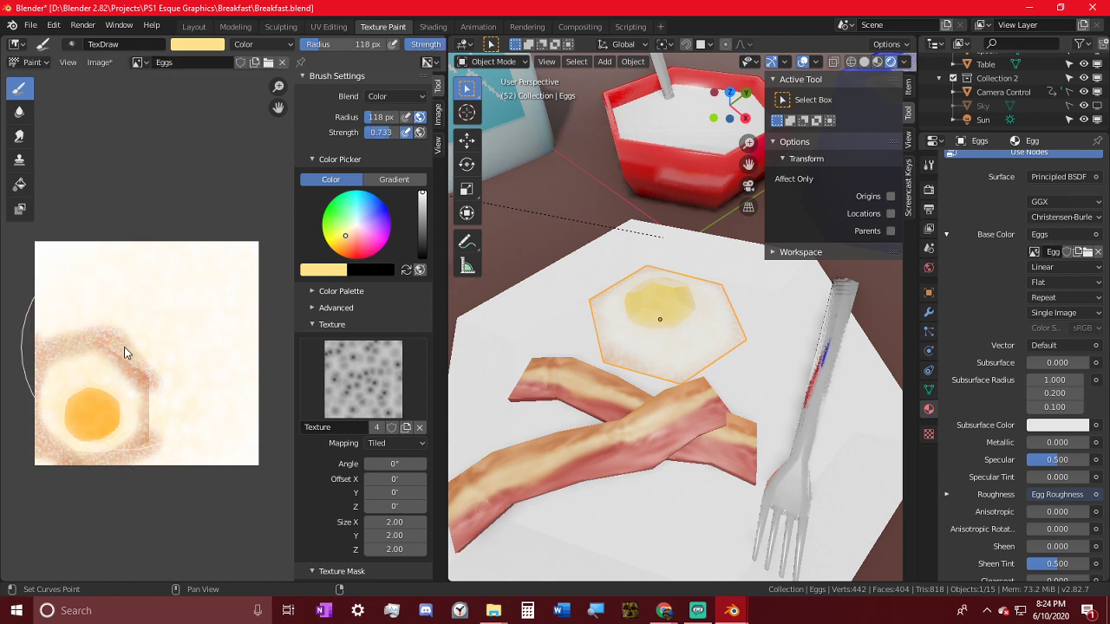
- Remove the assigned texture and texture mask from the Draw brush
click(19, 136)
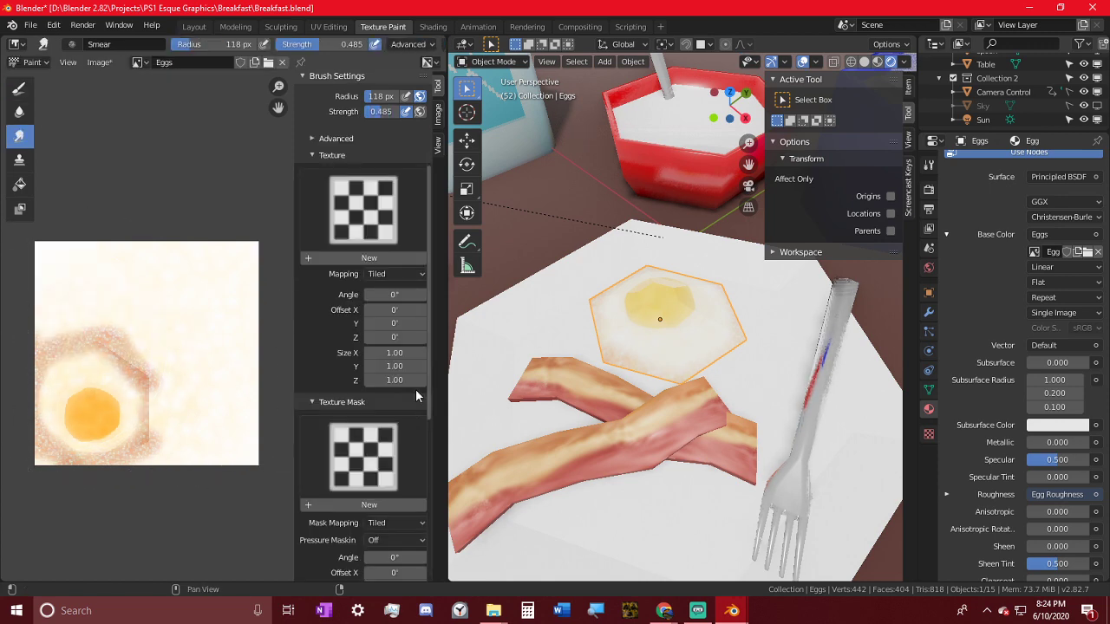
click(18, 96)
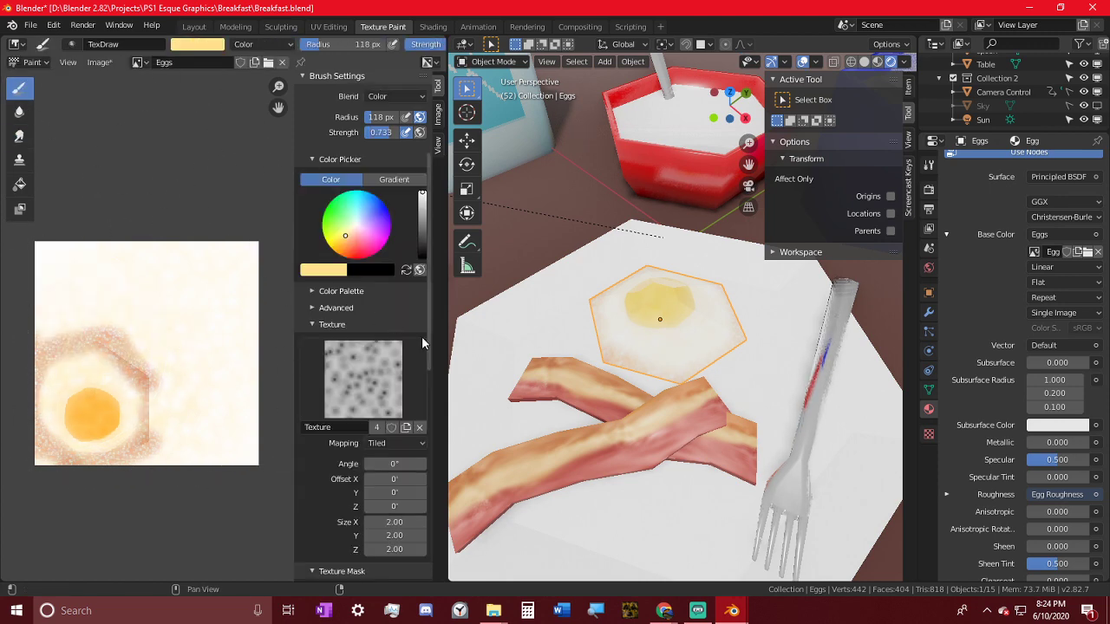
scroll(434, 416, down, 4)
scroll(221, 331, up, 4)
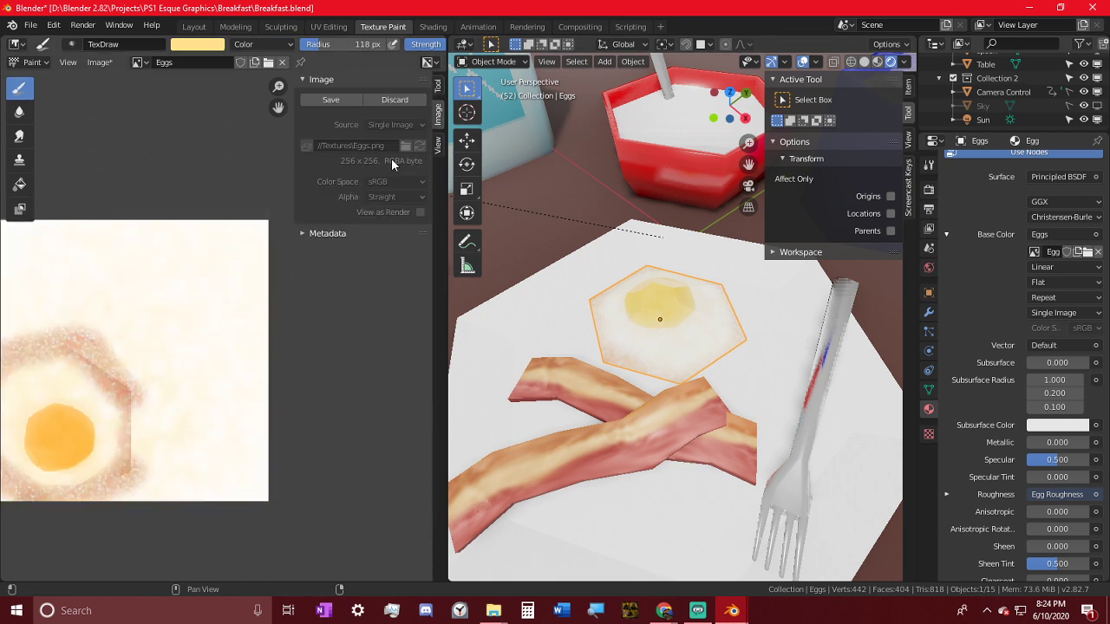
click(437, 87)
scroll(403, 350, down, 4)
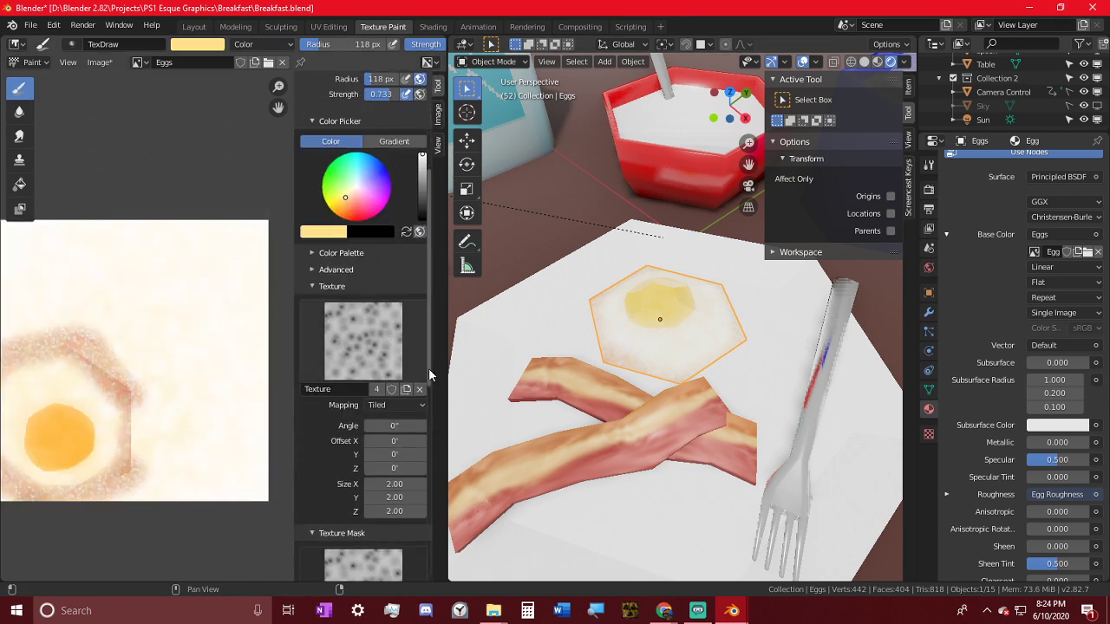
click(420, 392)
scroll(387, 300, down, 4)
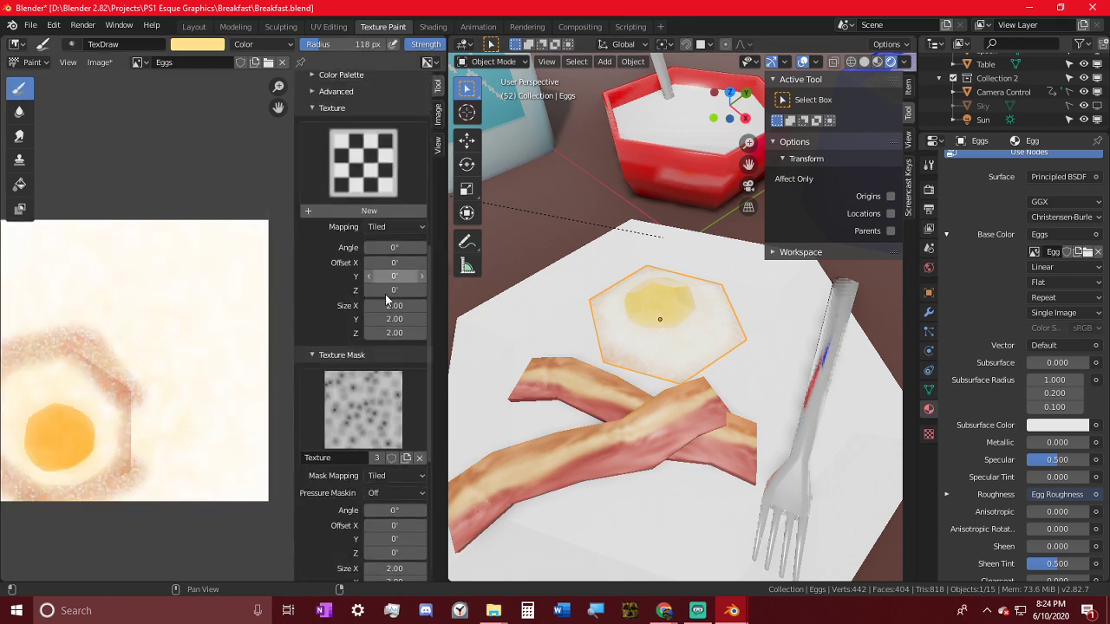
click(420, 458)
- Tint the Eggs texture pale yellow in the maximized image editor with brush strength 0.315
key(ctrl+space)
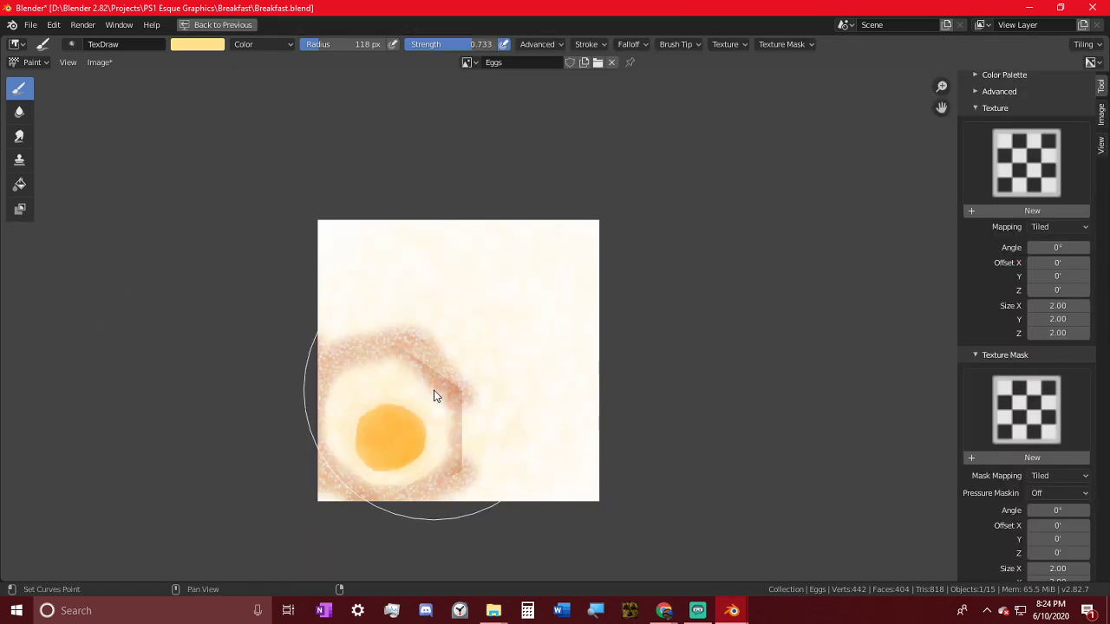
key(shift+f)
click(387, 392)
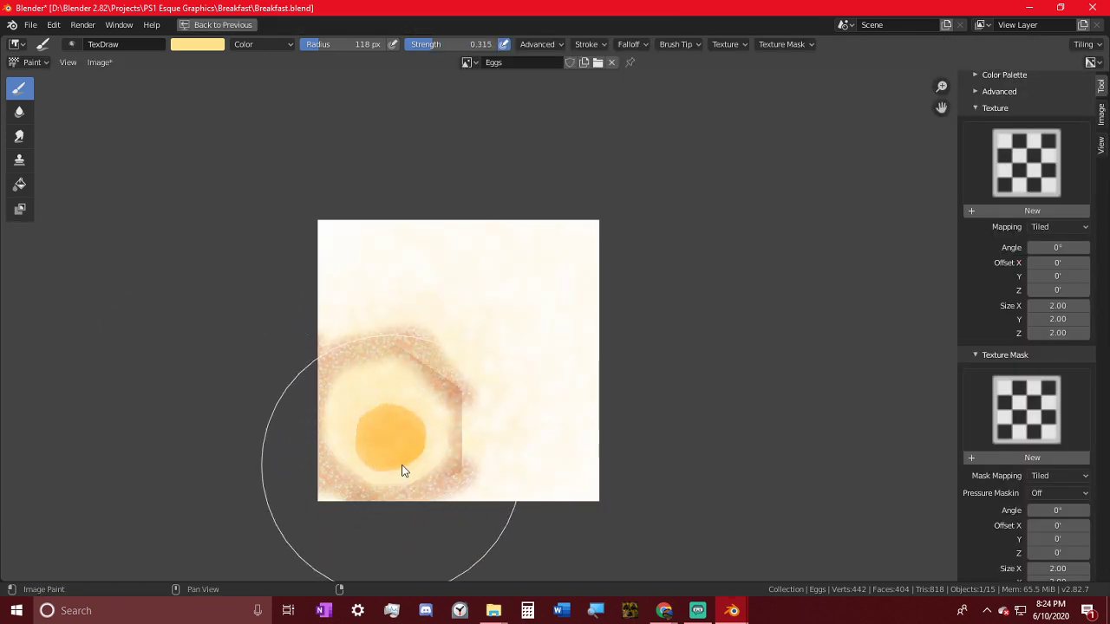
drag(403, 471, 378, 380)
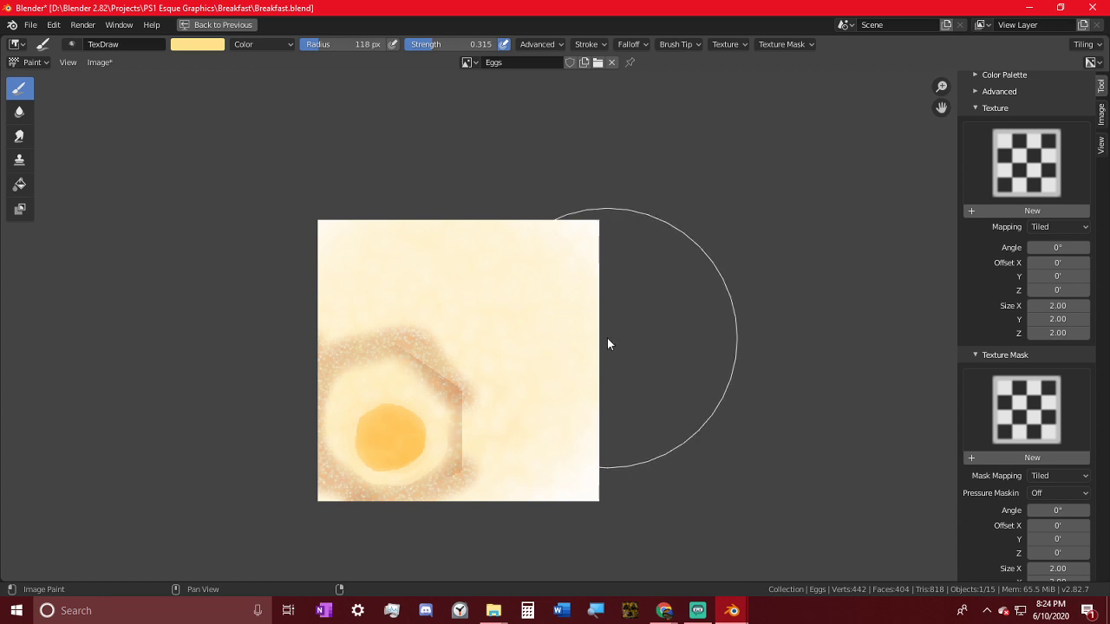
middle_drag(508, 334, 564, 223)
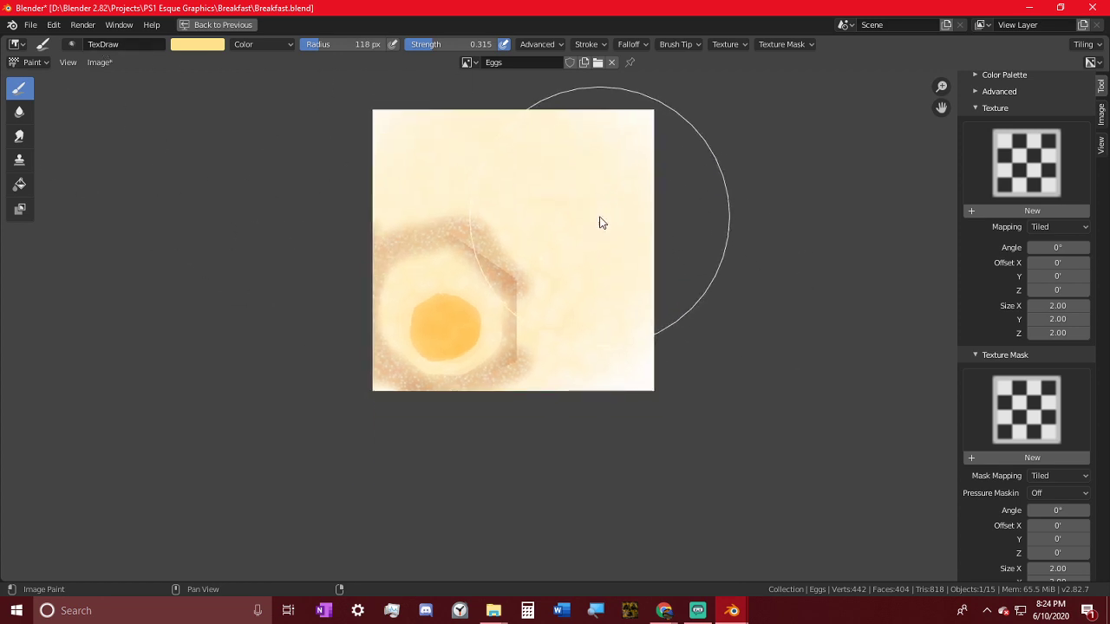
key(ctrl+space)
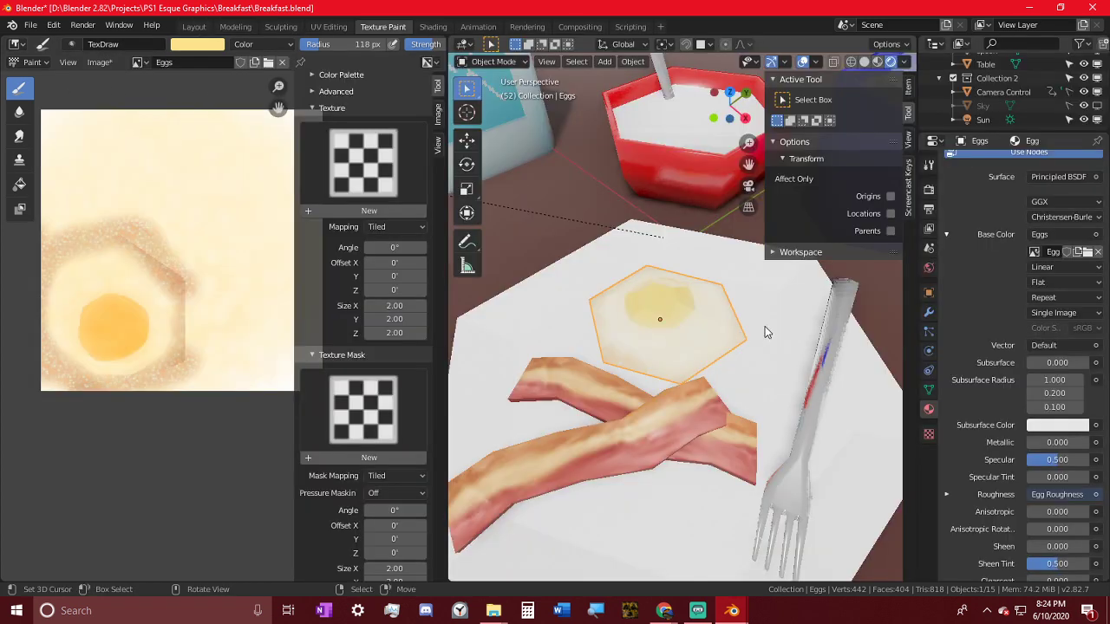
- Paint the egg yolk orange on the Eggs texture using the Draw brush with a 15 px radius
mouse_move(765, 326)
middle_down()
mouse_move(698, 345)
mouse_move(646, 343)
middle_up()
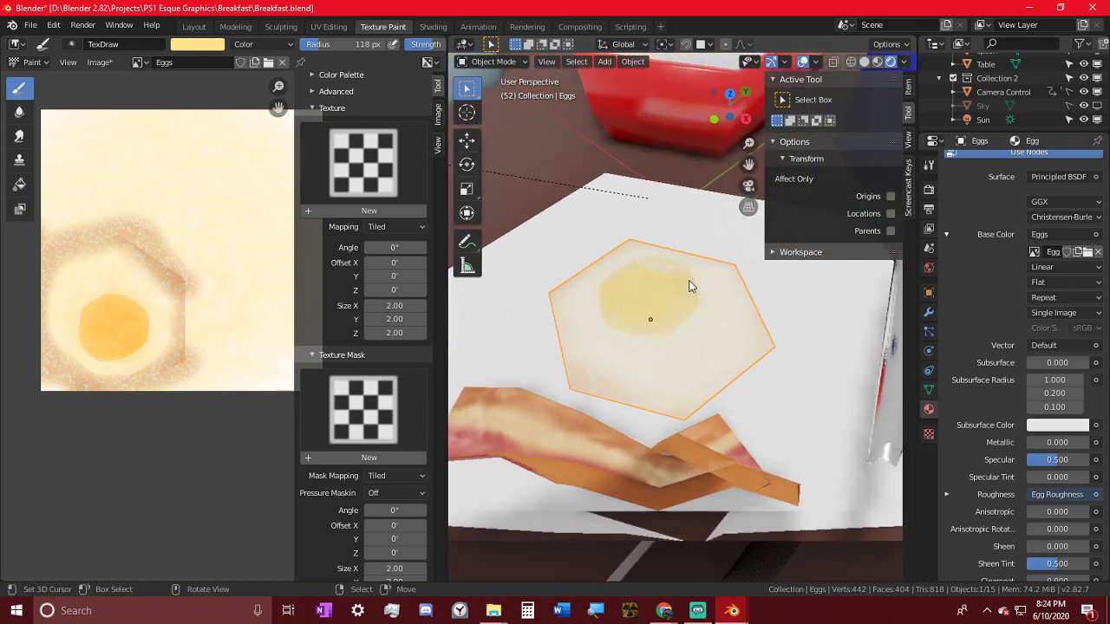
click(208, 47)
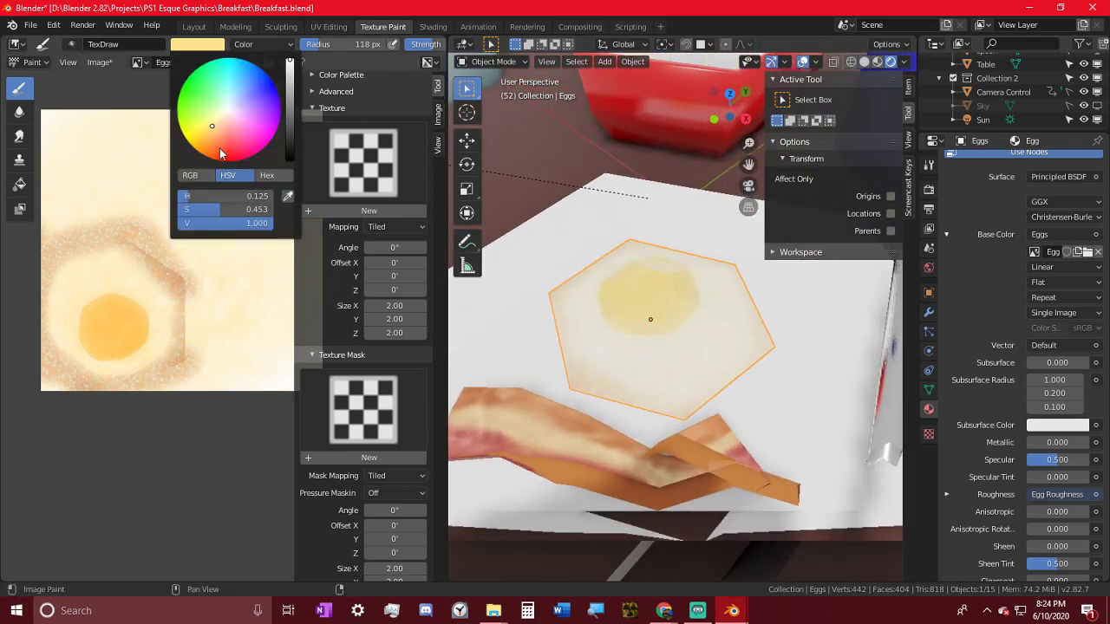
click(208, 142)
scroll(146, 326, up, 2)
key(f)
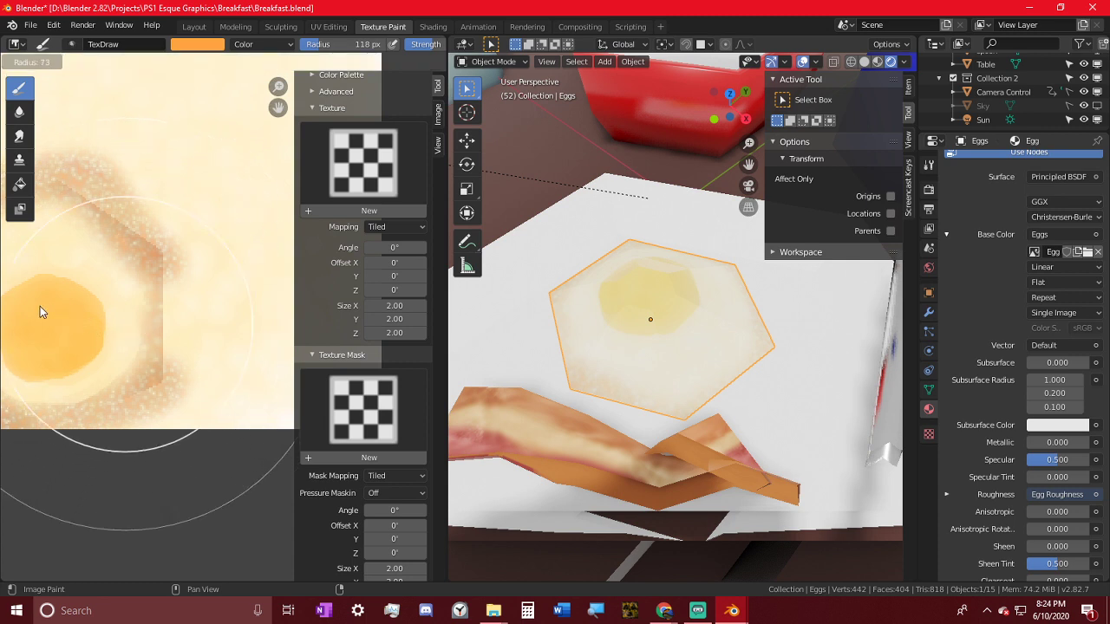
click(40, 307)
middle_drag(203, 293, 260, 288)
key(f)
click(117, 314)
mouse_move(117, 316)
mouse_down()
mouse_move(131, 325)
mouse_move(93, 329)
mouse_up()
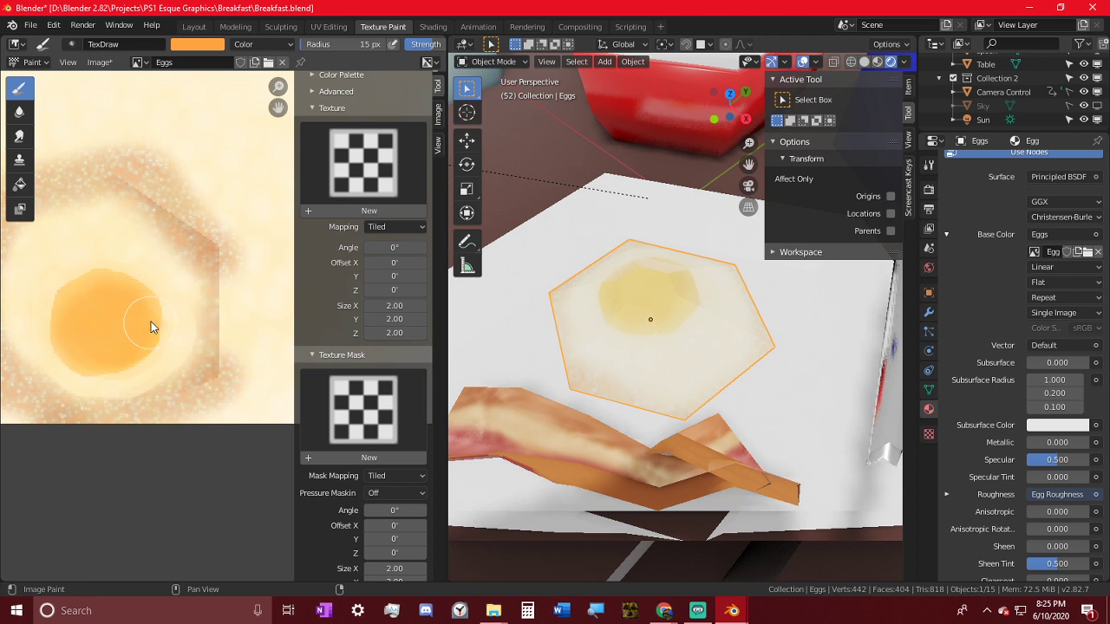
drag(93, 287, 59, 330)
- Raise the Draw brush strength and paint over the yolk again for a more intense orange
key(shift+f)
click(215, 342)
drag(137, 330, 95, 336)
mouse_move(119, 295)
mouse_down()
mouse_move(67, 311)
mouse_move(86, 315)
mouse_up()
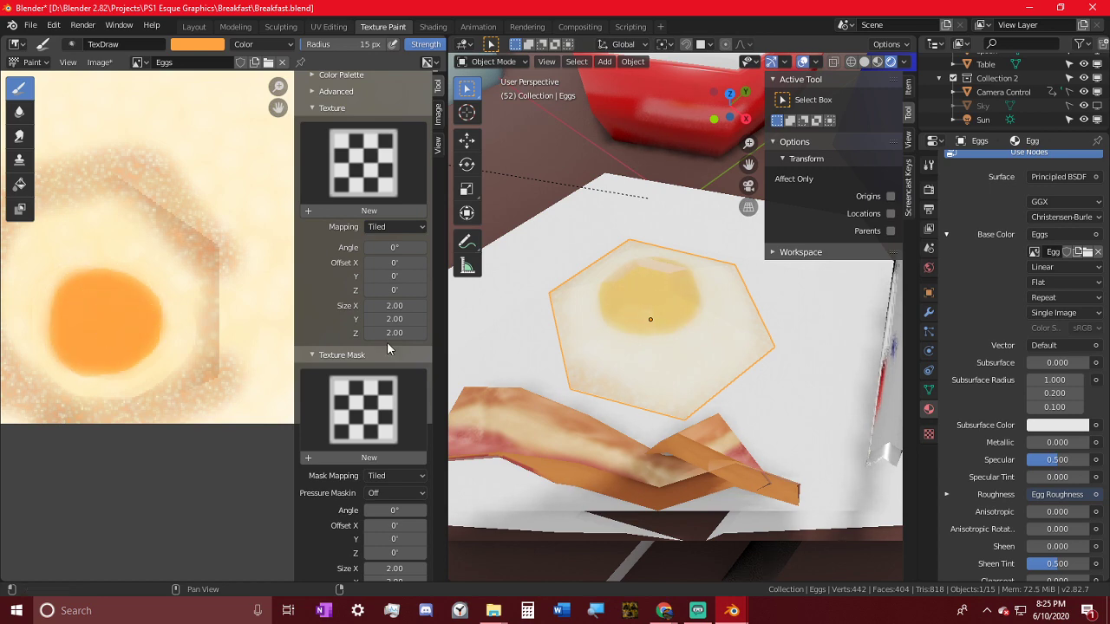
- Apply smooth shading to the egg object
middle_drag(486, 286, 614, 154)
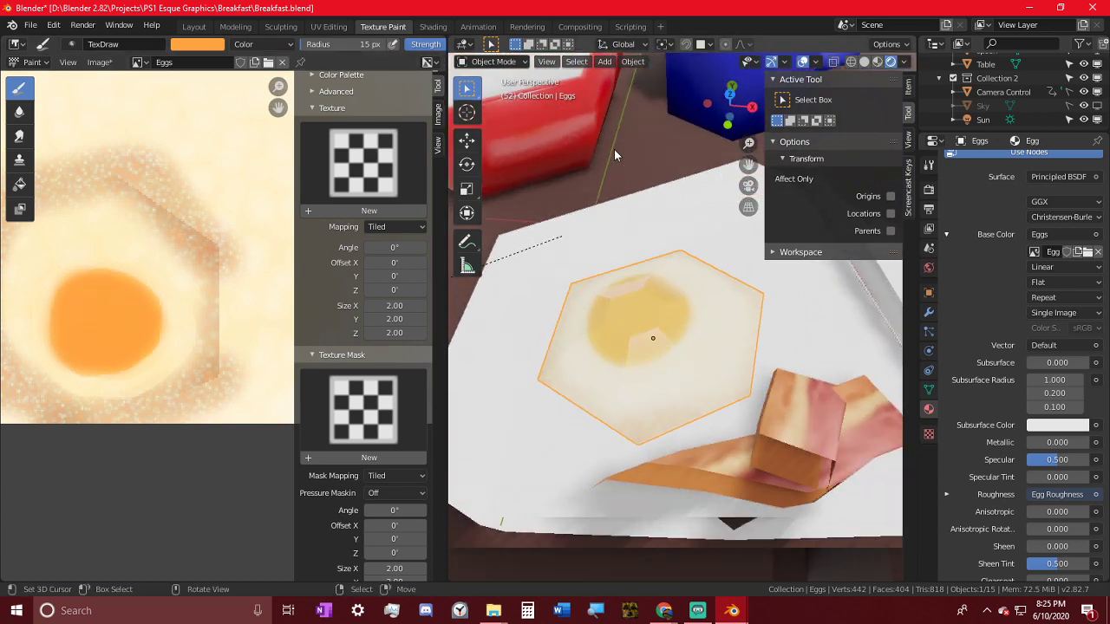
click(633, 62)
click(692, 343)
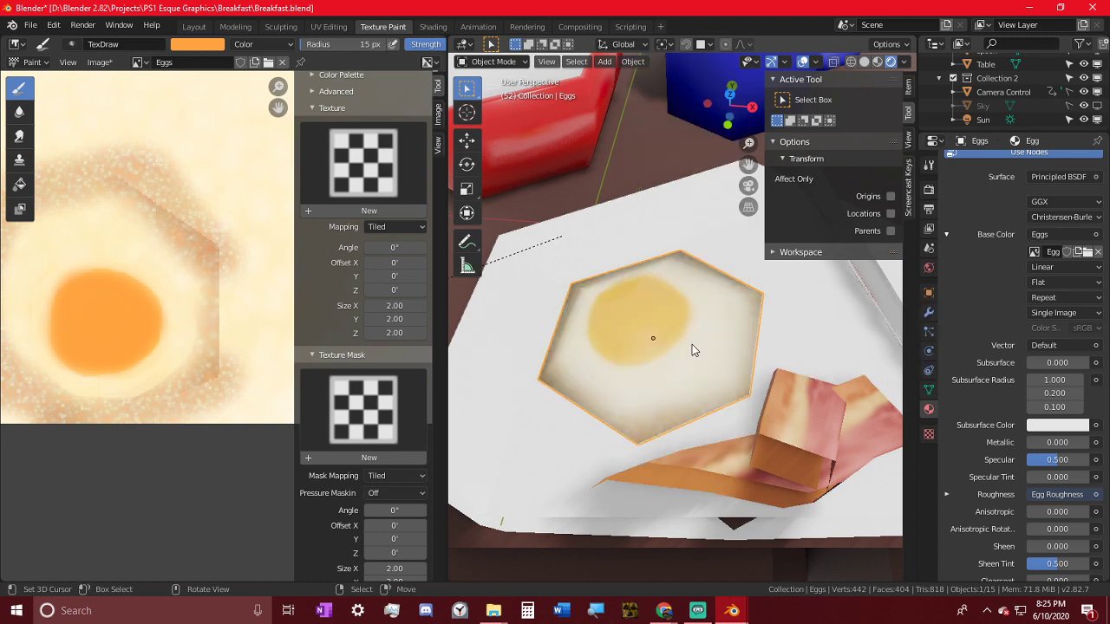
- Soften the speckled brown border around the egg white on the Eggs texture with the 15 px Soften brush at strength 1.000
middle_drag(692, 345, 864, 323)
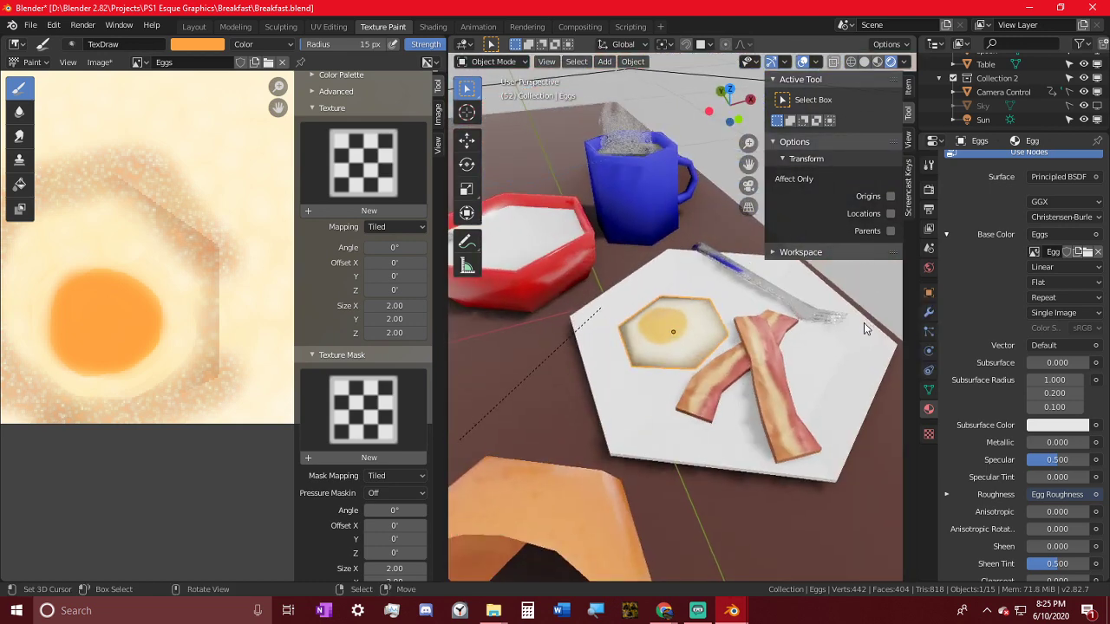
scroll(864, 323, up, 3)
middle_drag(701, 402, 625, 293)
middle_drag(186, 265, 160, 254)
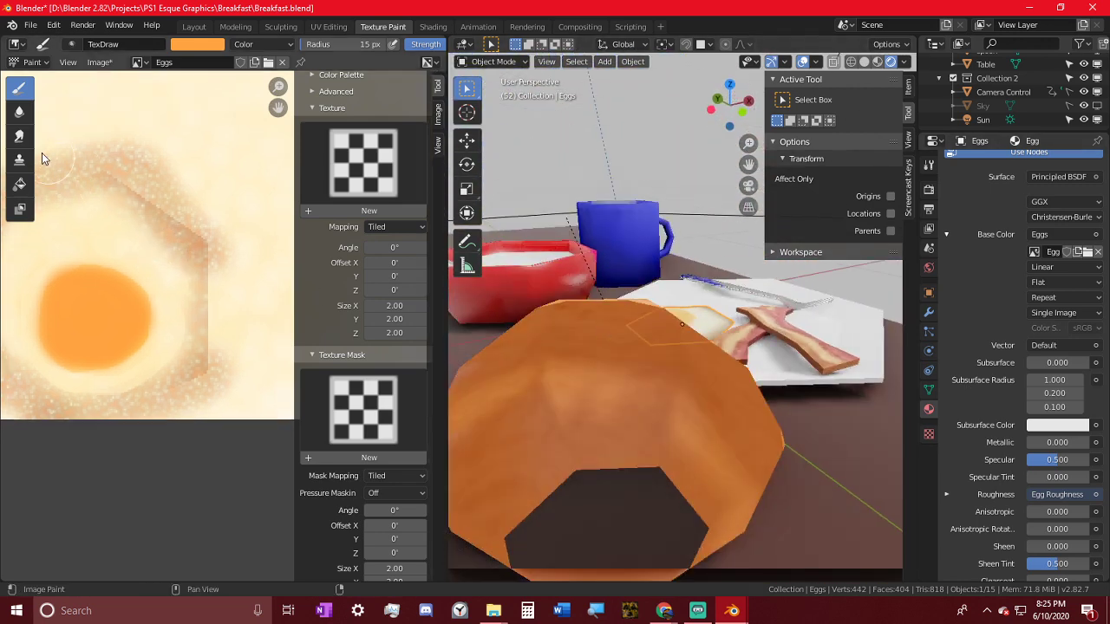
click(19, 111)
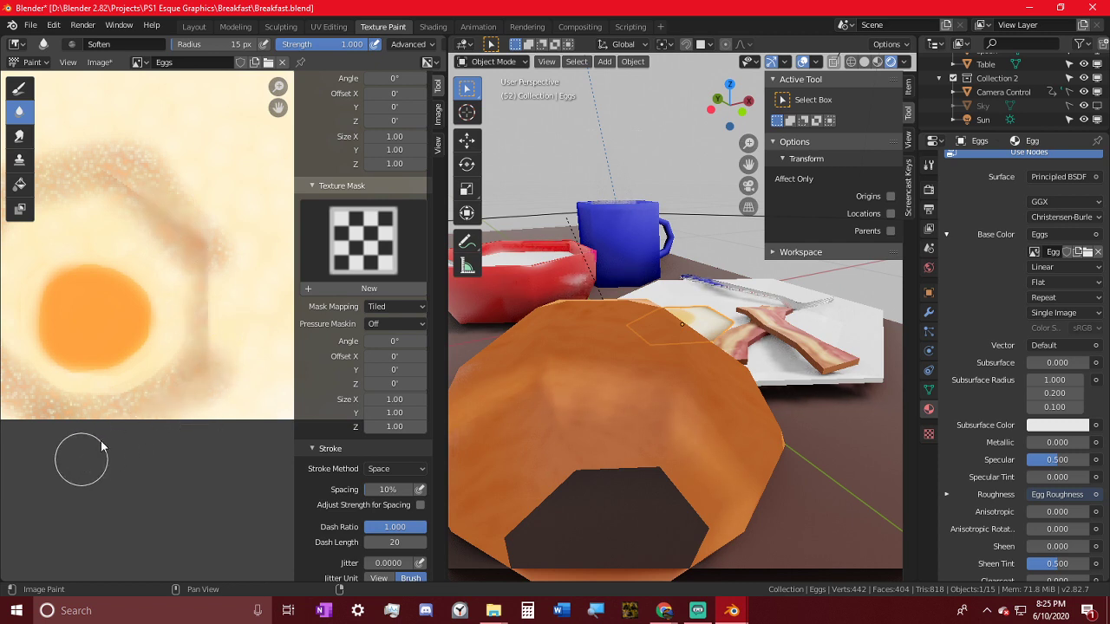
middle_drag(177, 402, 238, 399)
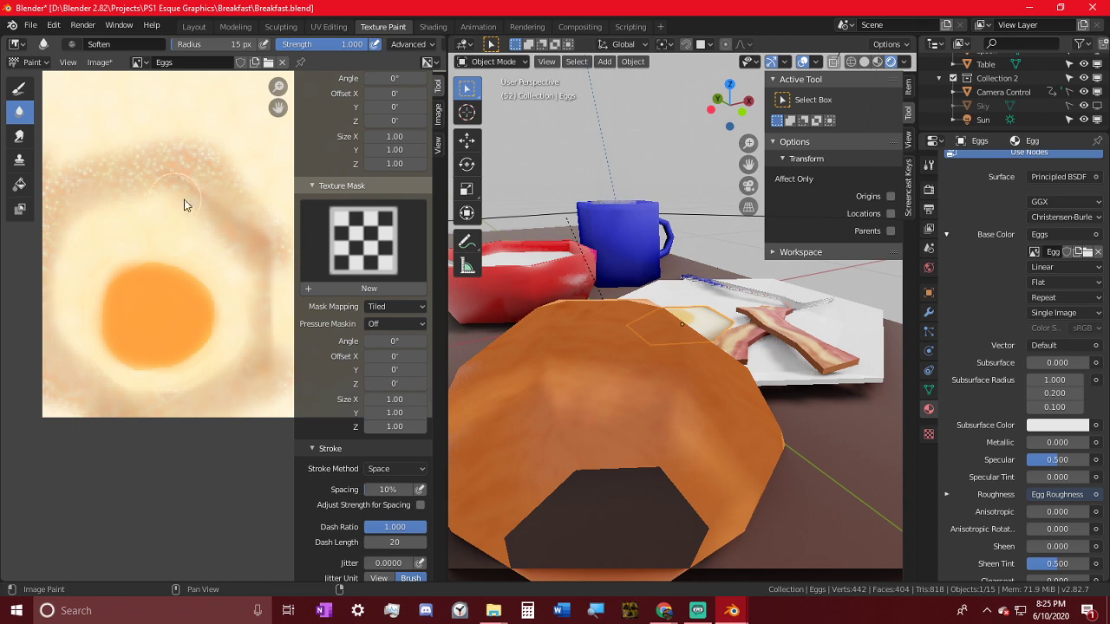
- Render the current frame and examine the egg and bacon in the enlarged render window
middle_drag(610, 326, 761, 396)
scroll(719, 411, up, 4)
scroll(751, 390, down, 3)
key(F12)
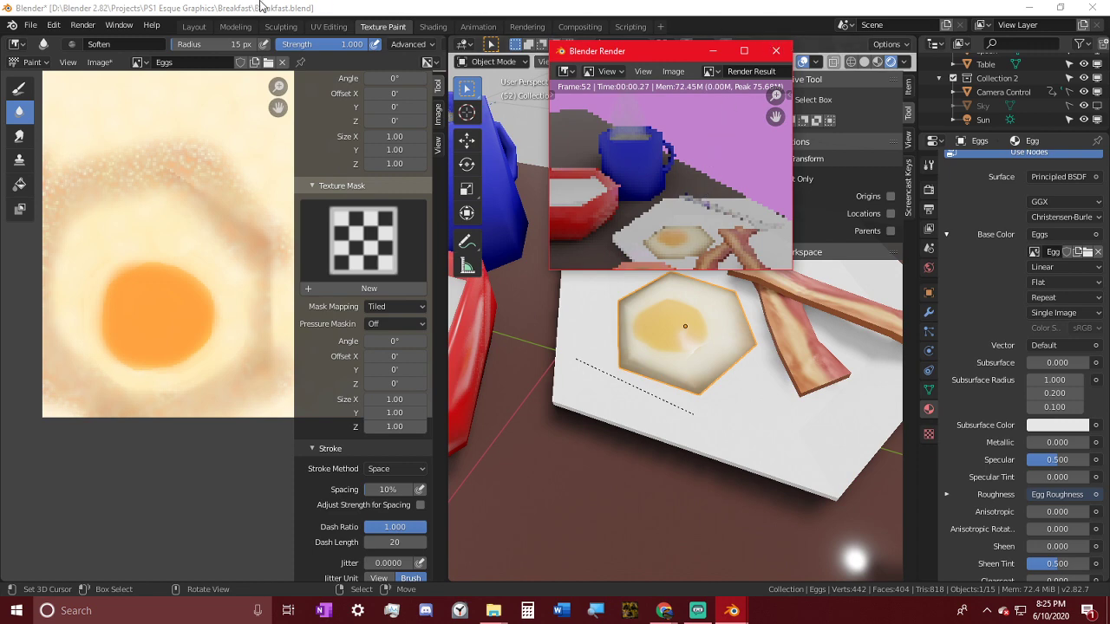
scroll(508, 262, down, 3)
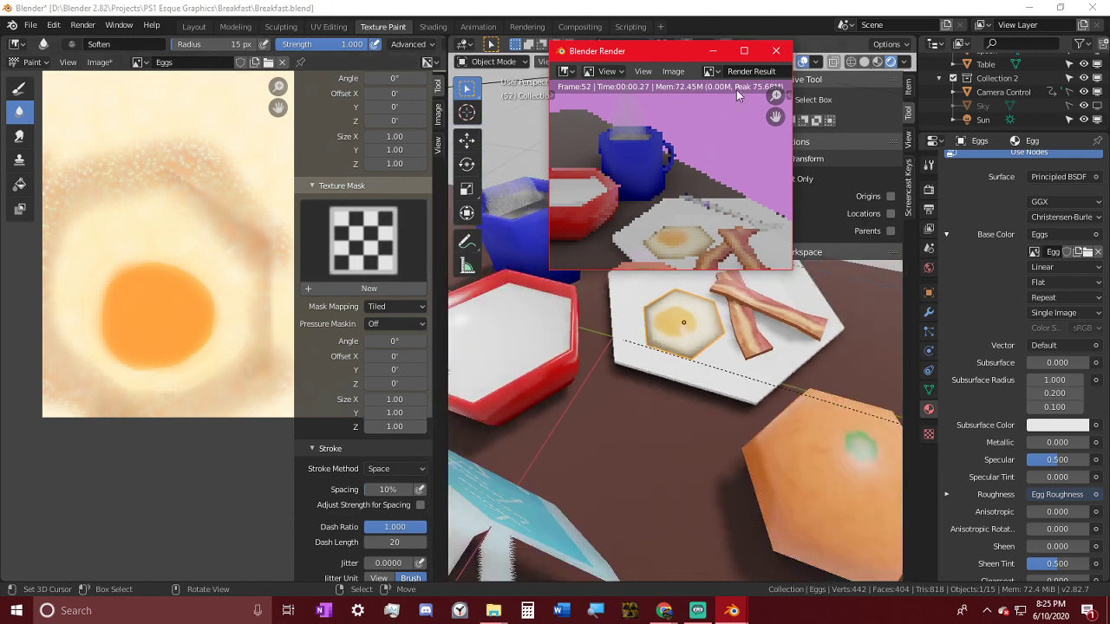
click(745, 51)
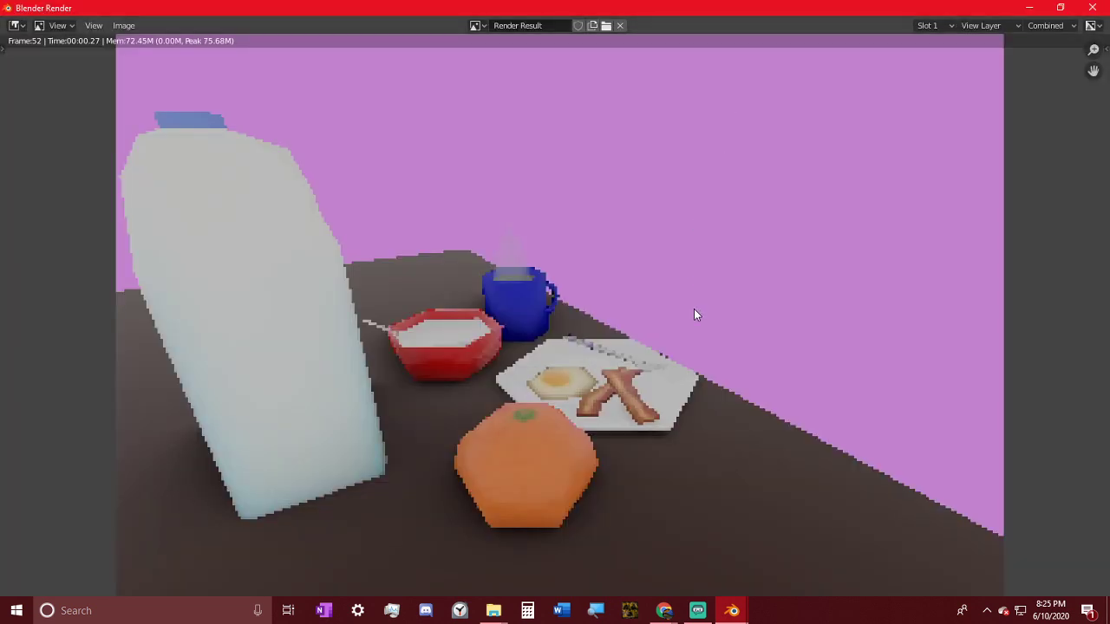
click(1029, 7)
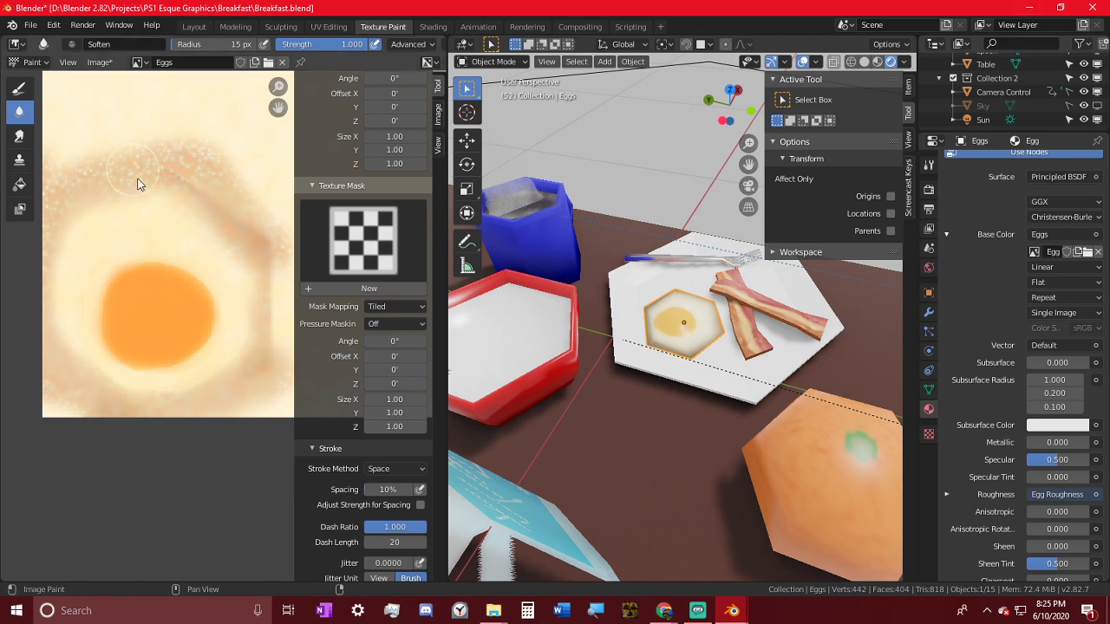
- Enter Edit Mode on the red bowl and select its white milk surface face
click(534, 298)
middle_drag(536, 298, 577, 330)
key(Tab)
click(592, 328)
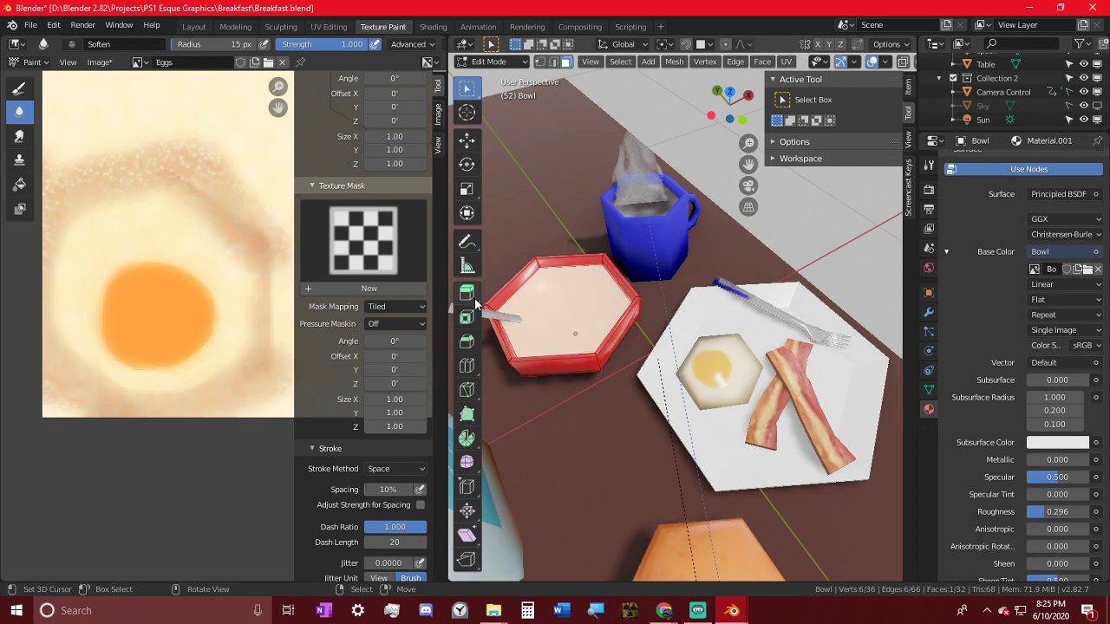
- Save all modified images and display the Bowl texture in the image editor
click(99, 62)
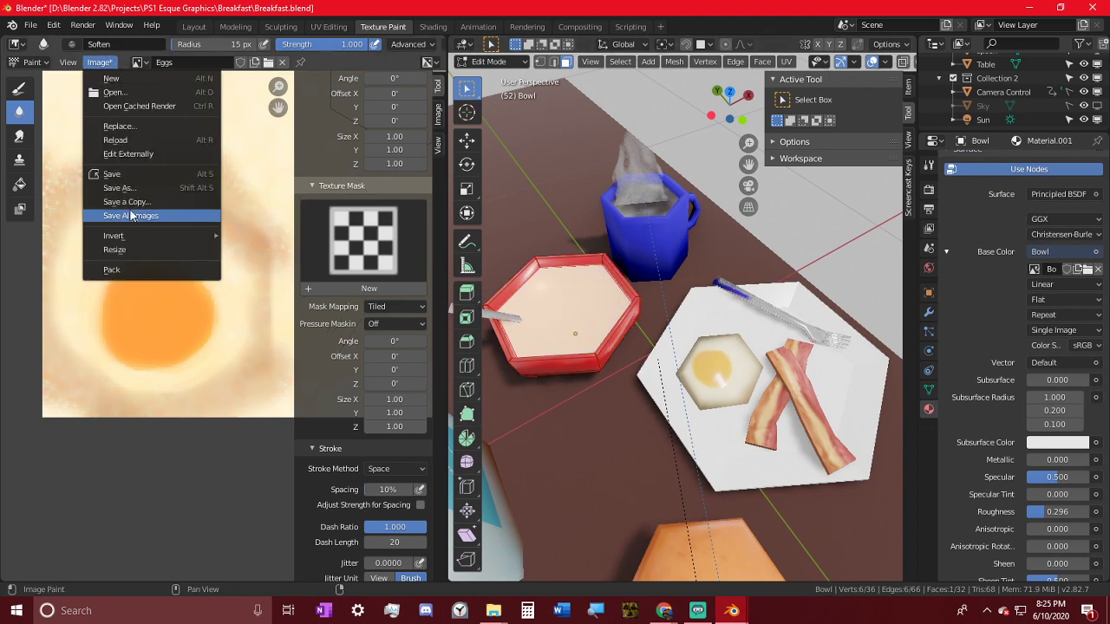
click(131, 216)
middle_drag(608, 334, 630, 322)
scroll(607, 322, up, 2)
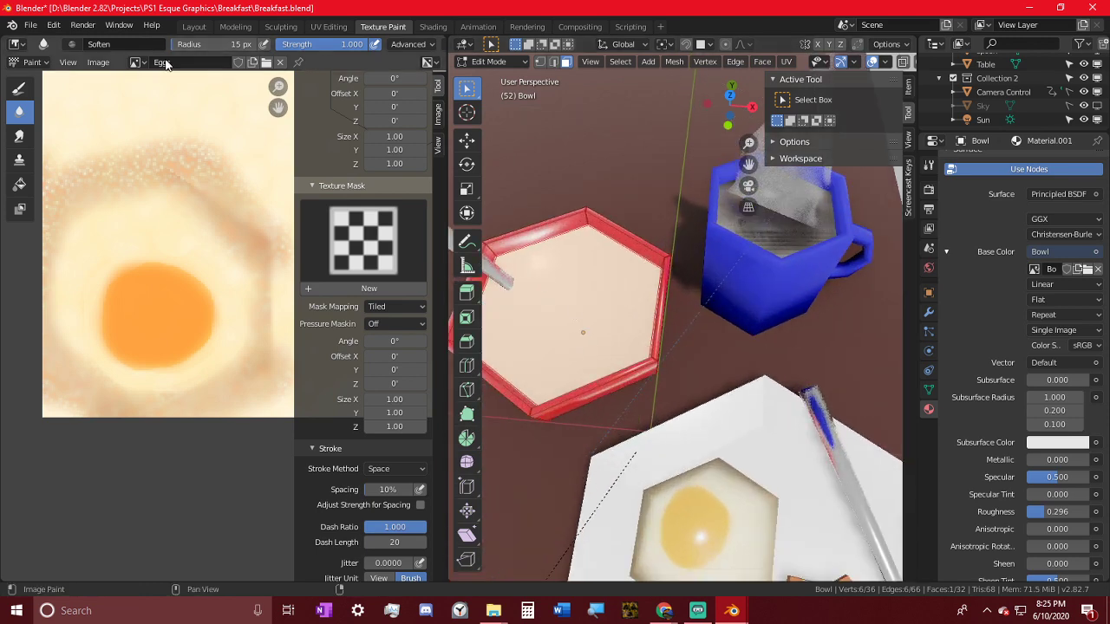
click(136, 61)
click(152, 99)
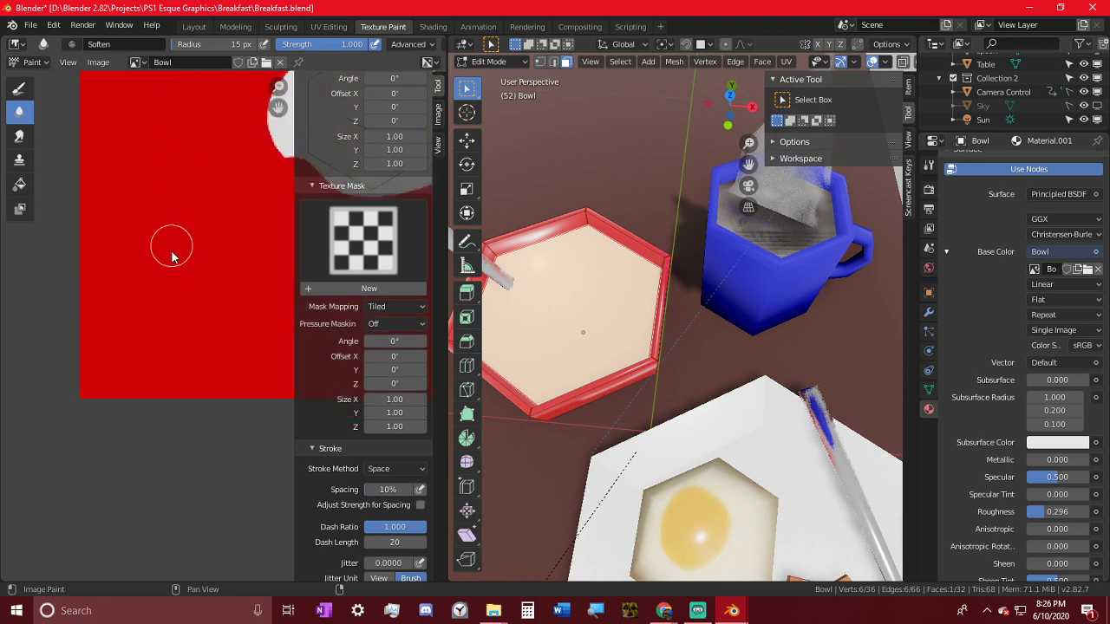
scroll(172, 251, down, 2)
middle_drag(172, 252, 83, 314)
scroll(140, 310, up, 1)
- Try to open the Bowl texture for editing in the external image editor
click(98, 63)
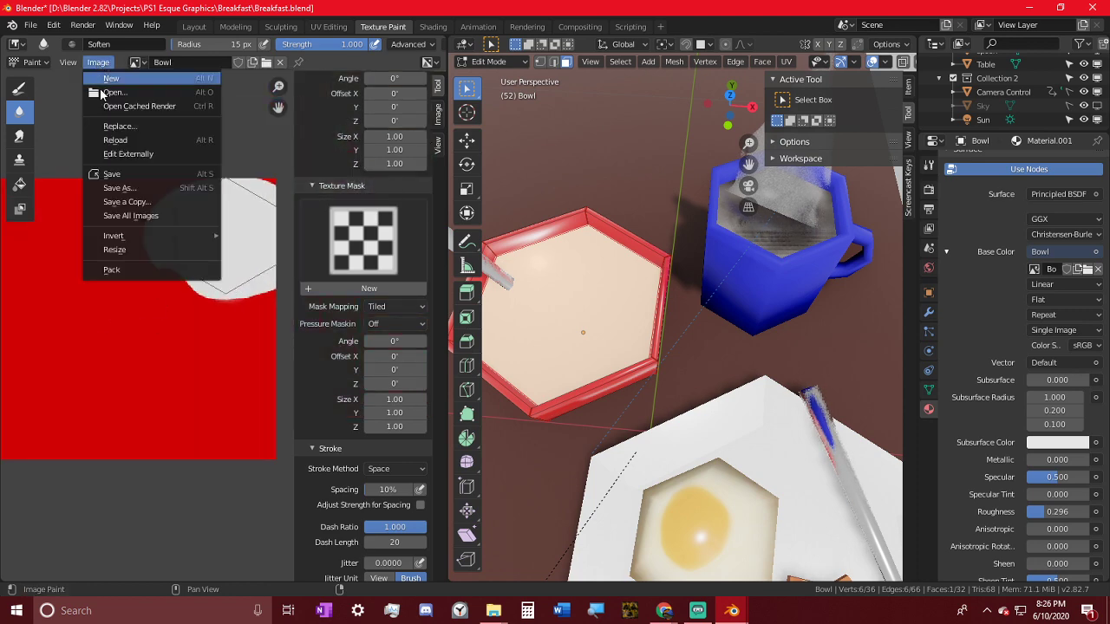
click(157, 155)
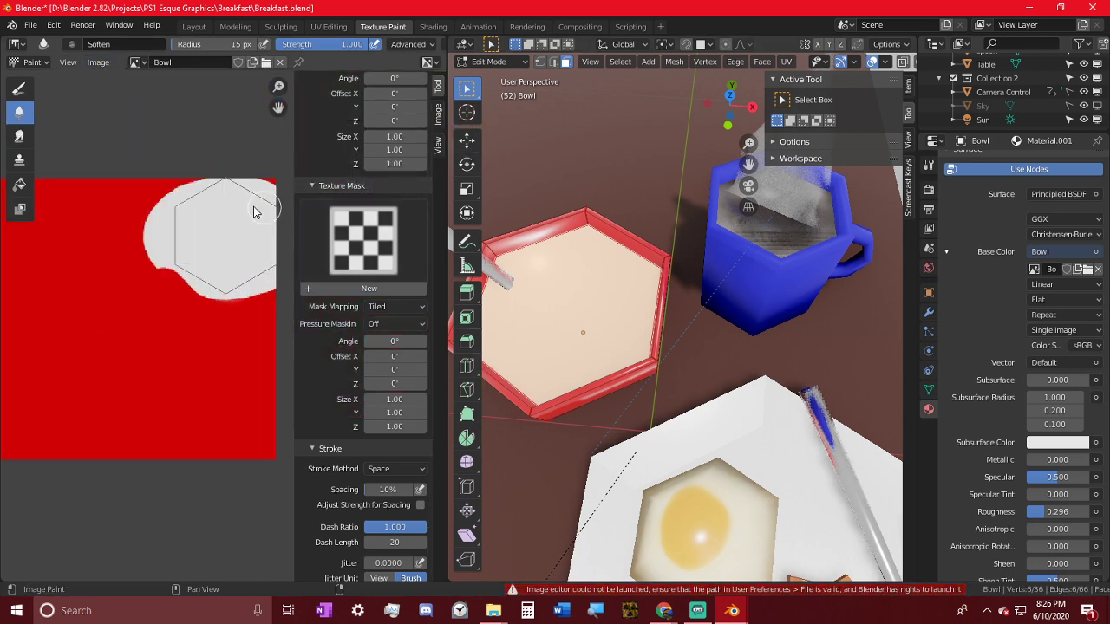
click(98, 62)
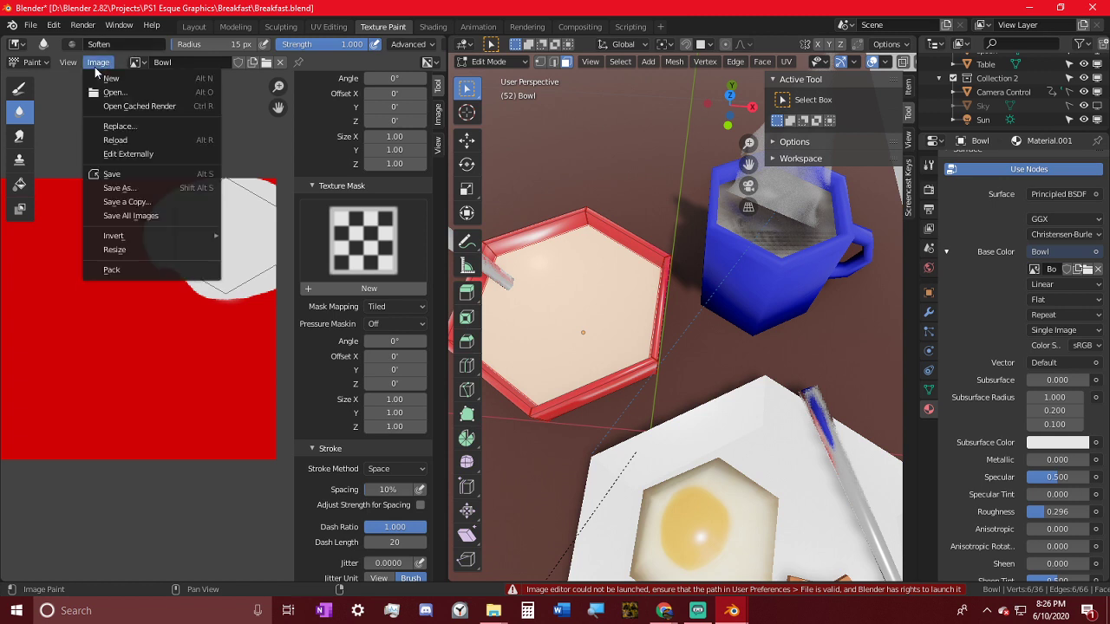
click(125, 156)
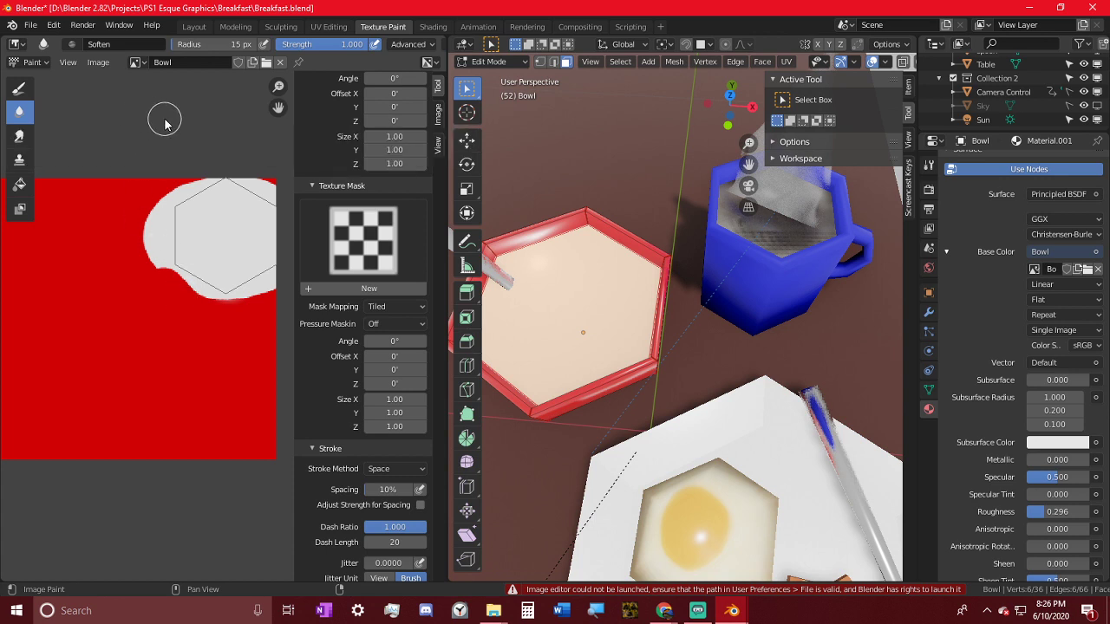
- Open the File Paths section of the preferences in an enlarged window
click(30, 24)
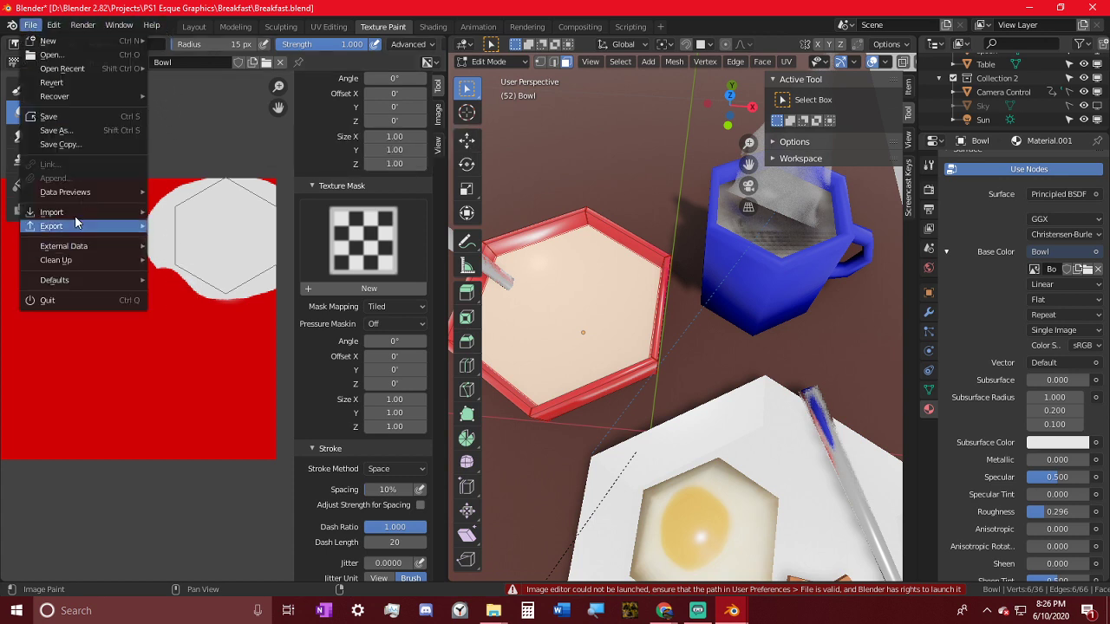
mouse_move(54, 24)
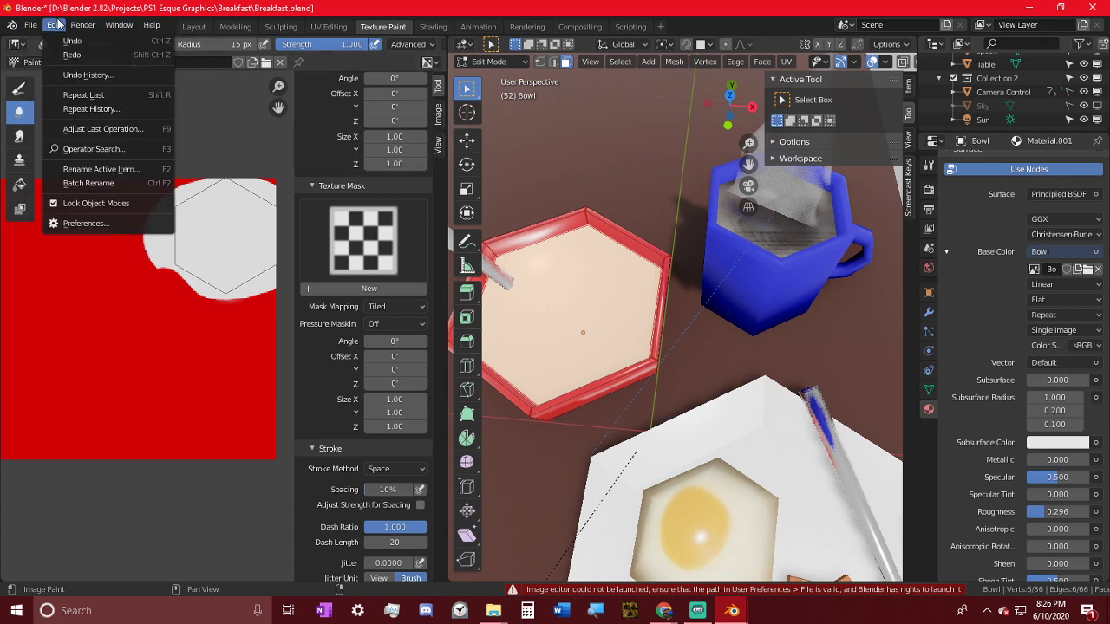
click(87, 224)
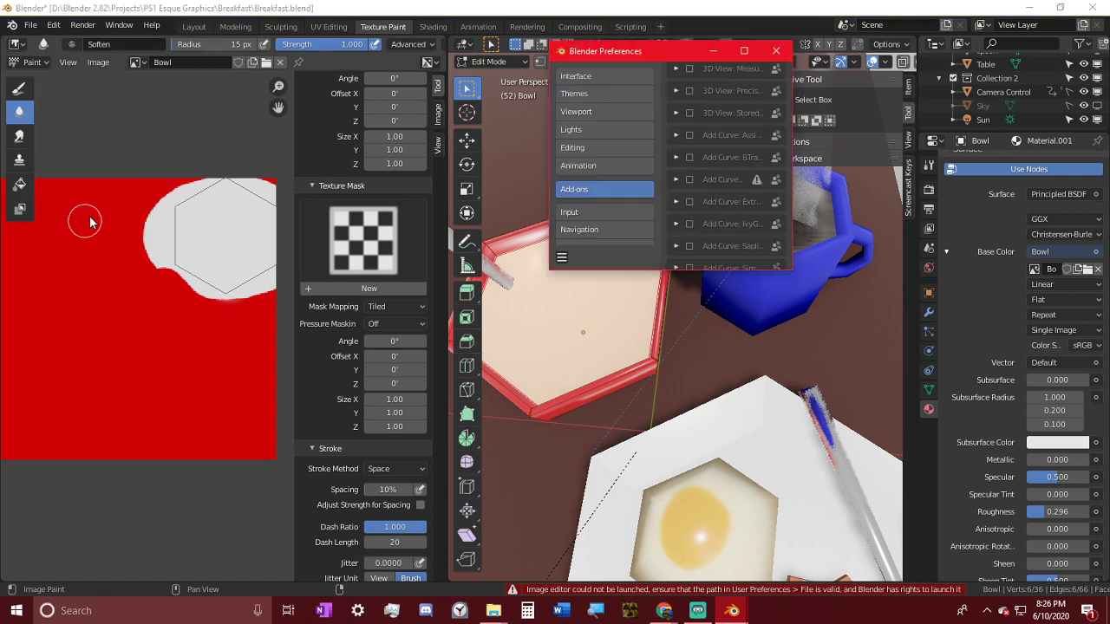
click(734, 52)
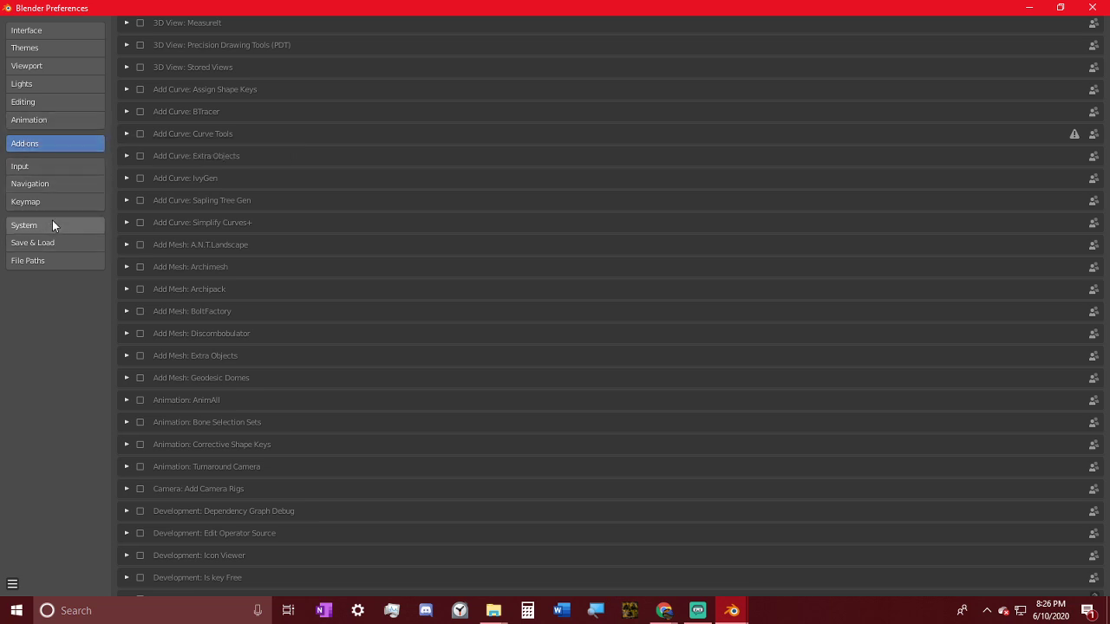
click(51, 253)
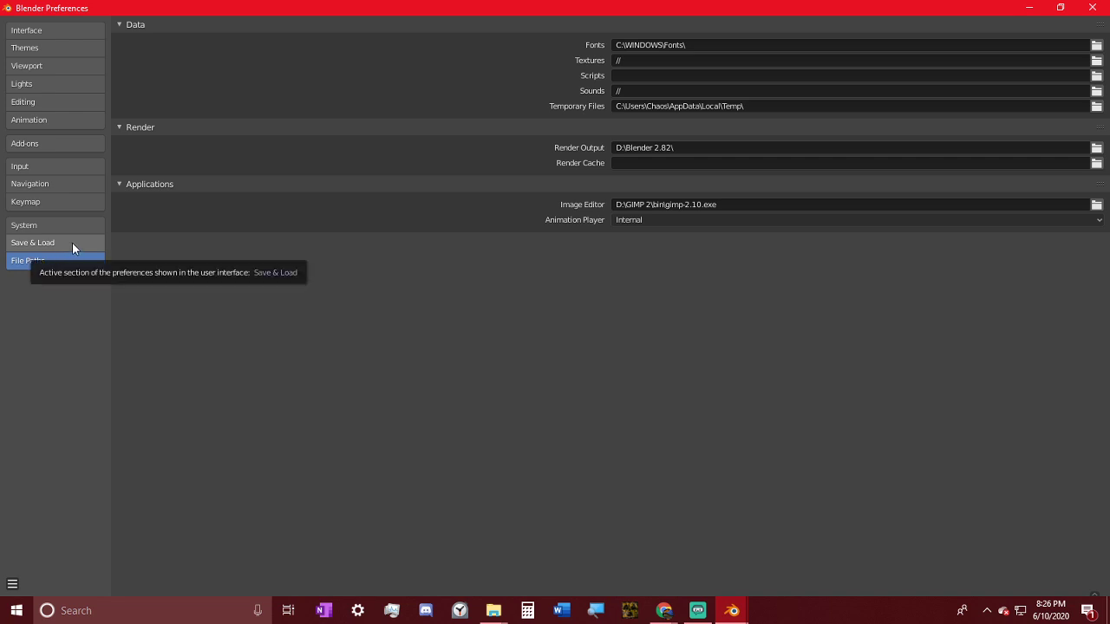
- Set the external image editor path to C:\Program Files\GIMP 2\bin\gimp-2.10.exe, filtering the folder's files by "exe"
click(1097, 205)
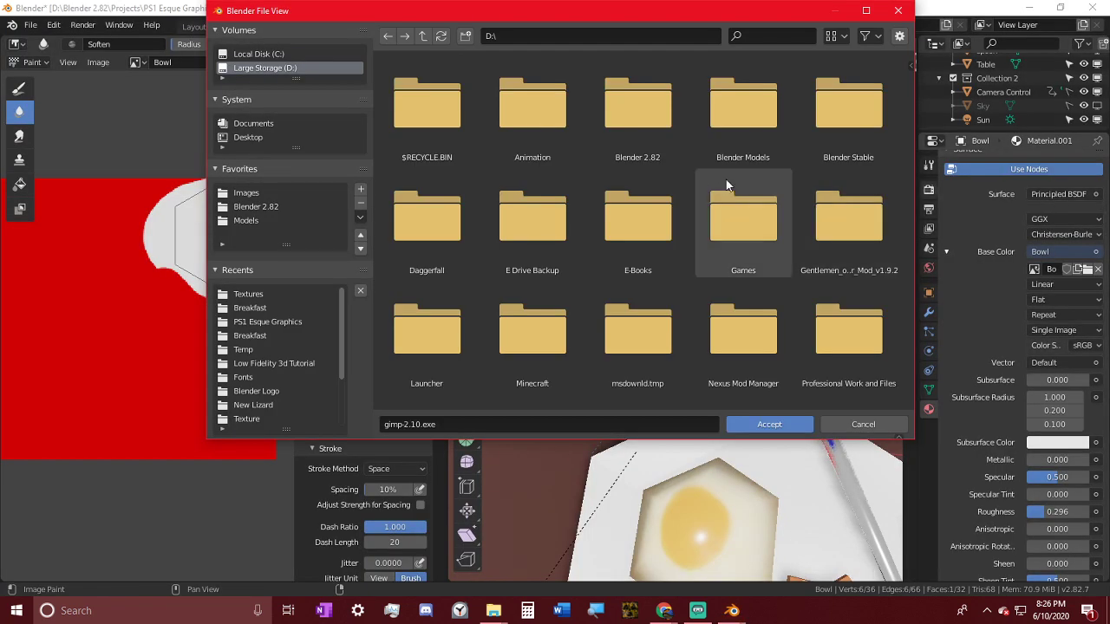
click(863, 11)
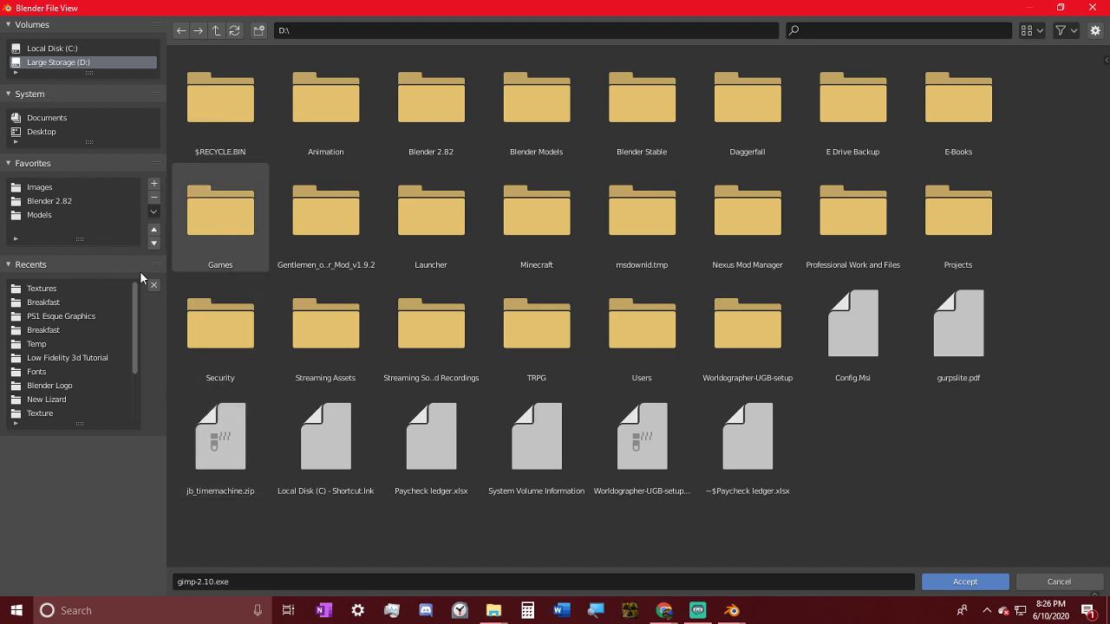
click(52, 48)
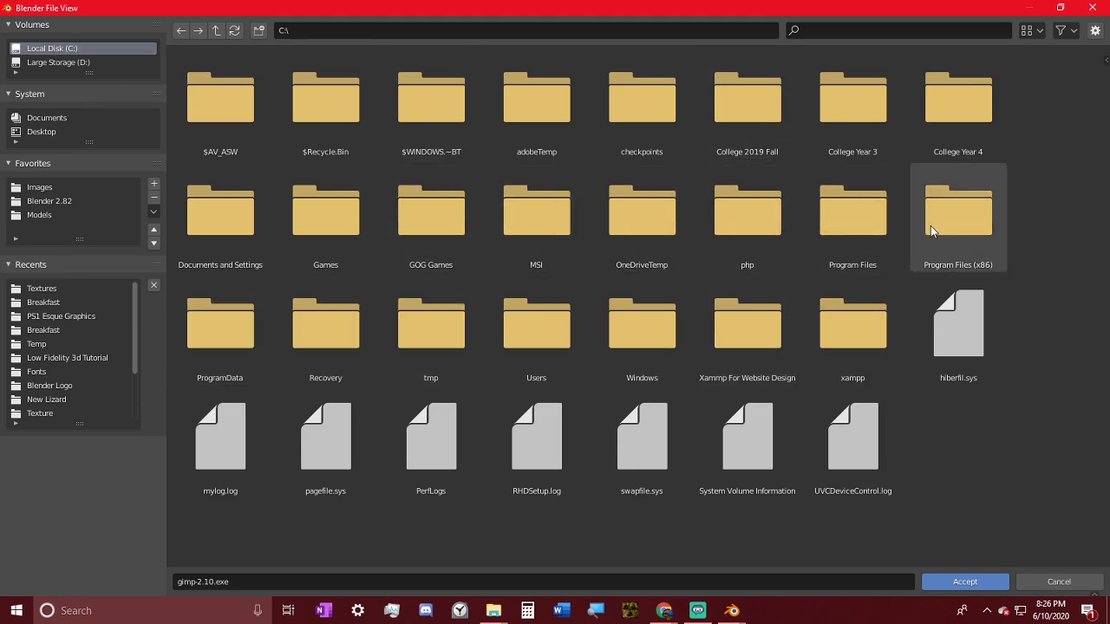
double_click(854, 227)
double_click(221, 232)
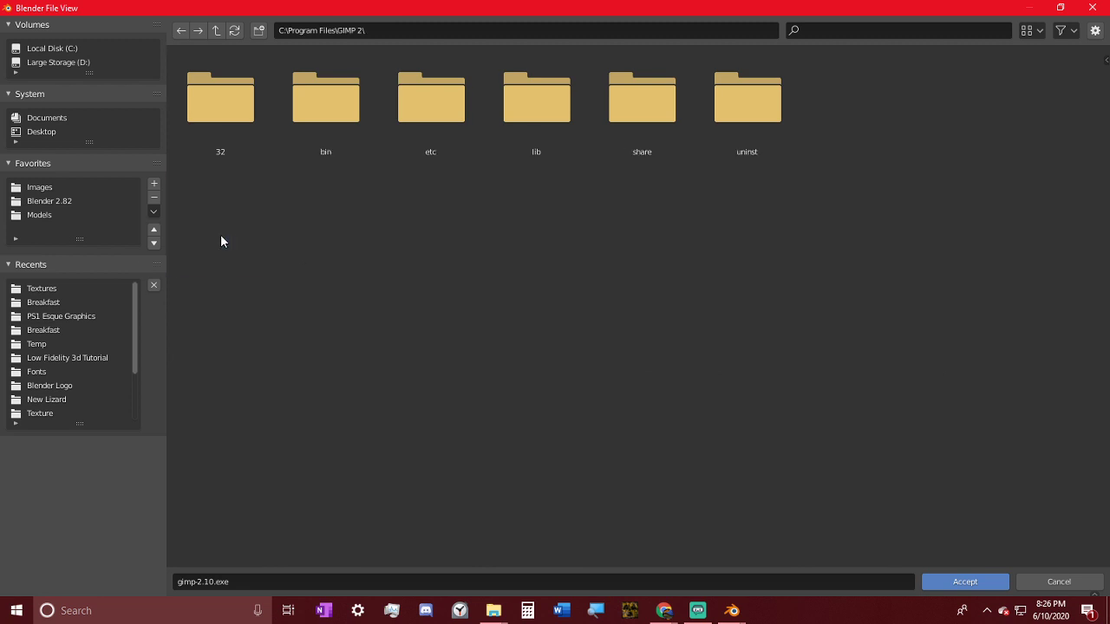
double_click(233, 92)
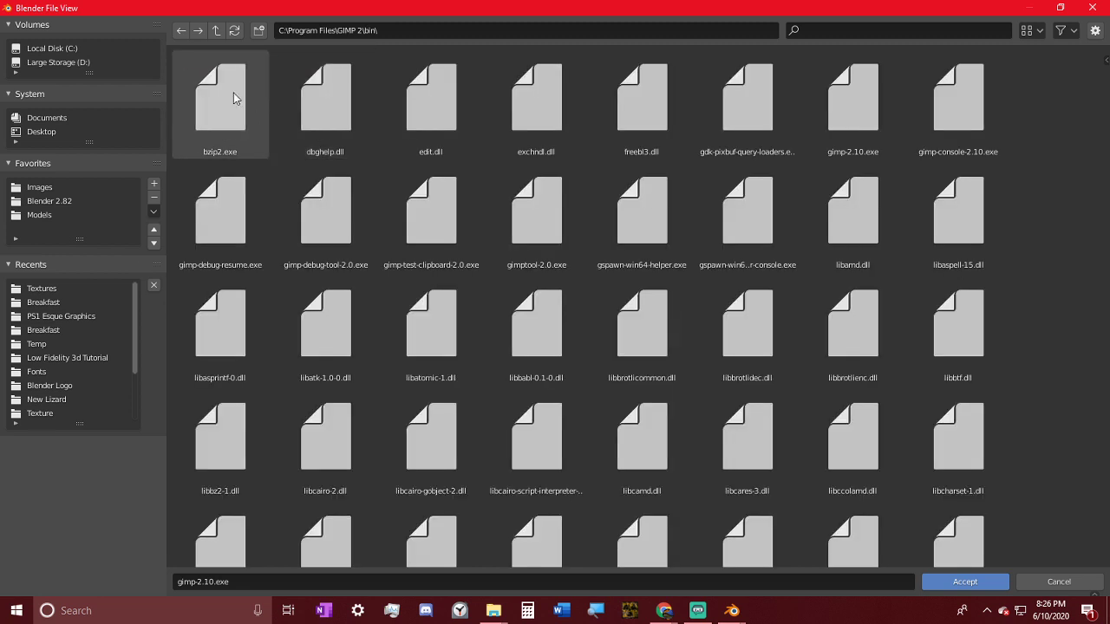
click(834, 30)
text(exe)
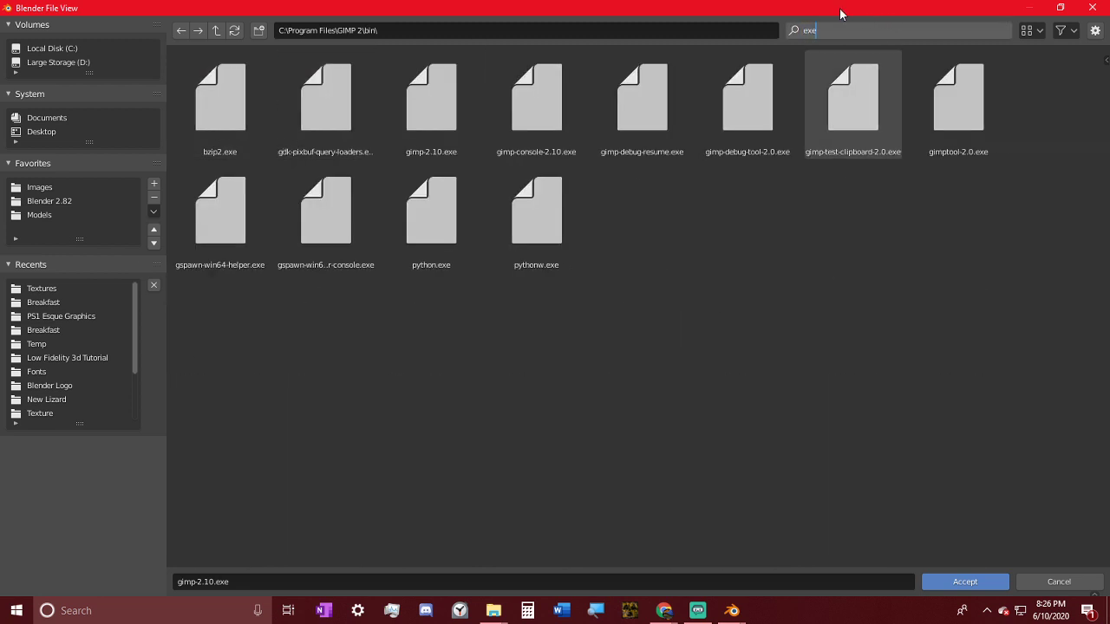
double_click(419, 104)
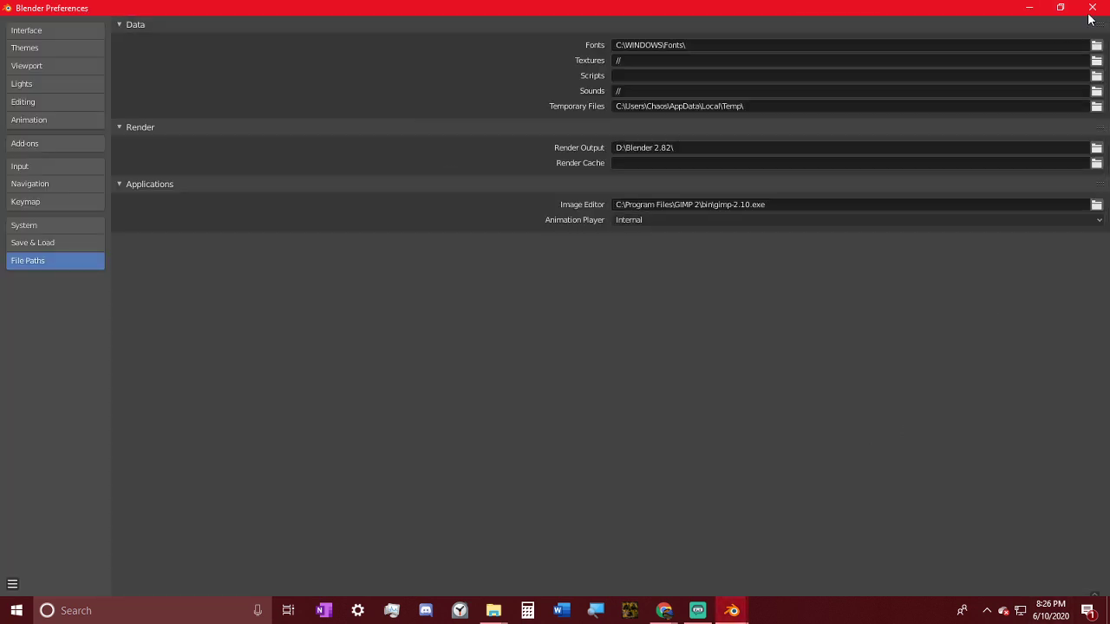
- Save the preferences and close their window
click(1098, 593)
click(1098, 589)
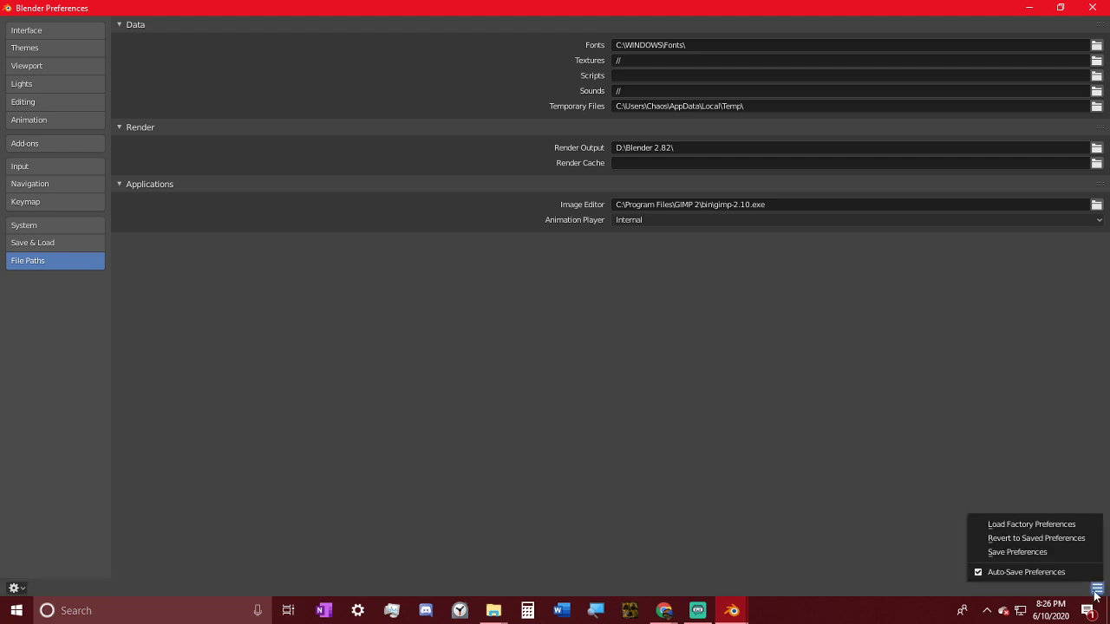
click(1046, 553)
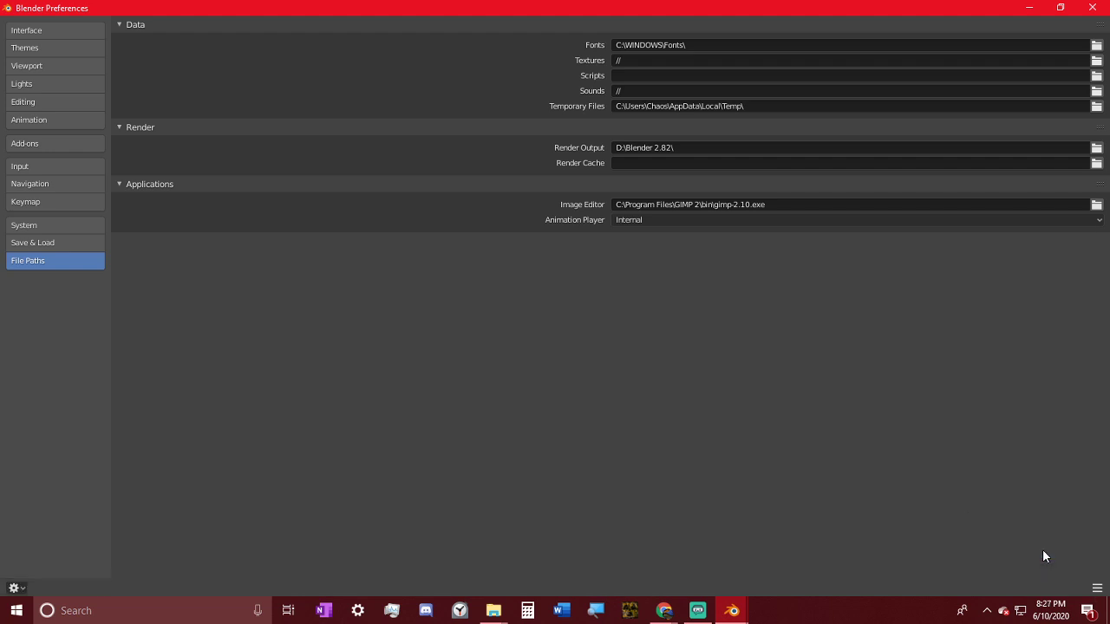
click(1098, 12)
- Open the Bowl texture in GIMP through Blender's external image editing
click(98, 61)
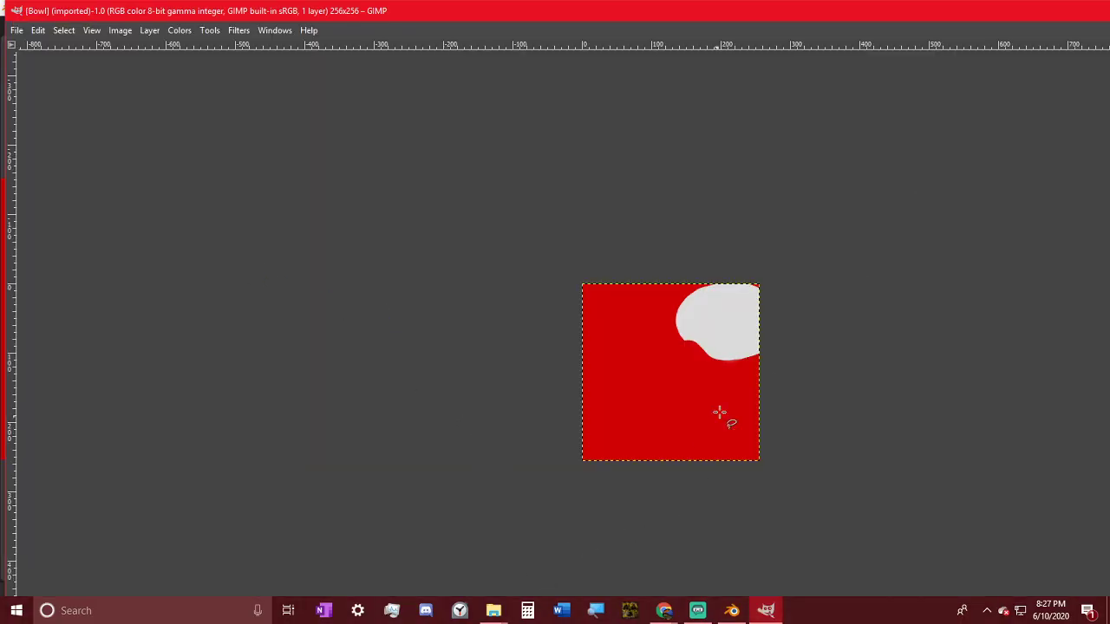
middle_drag(733, 296, 583, 283)
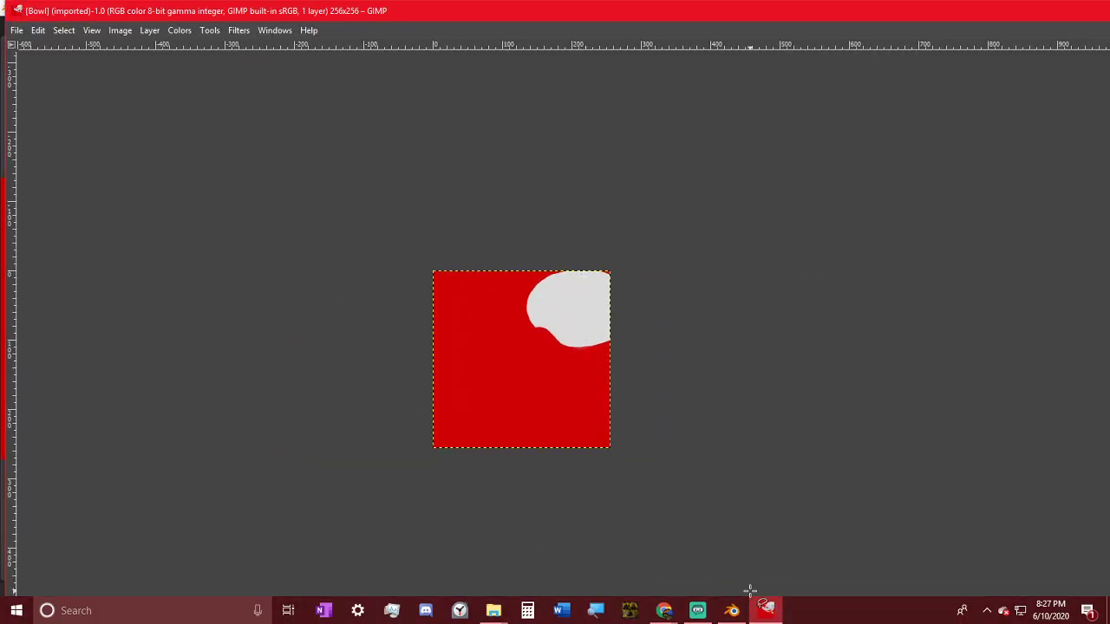
ctrl+scroll(598, 319, up, 5)
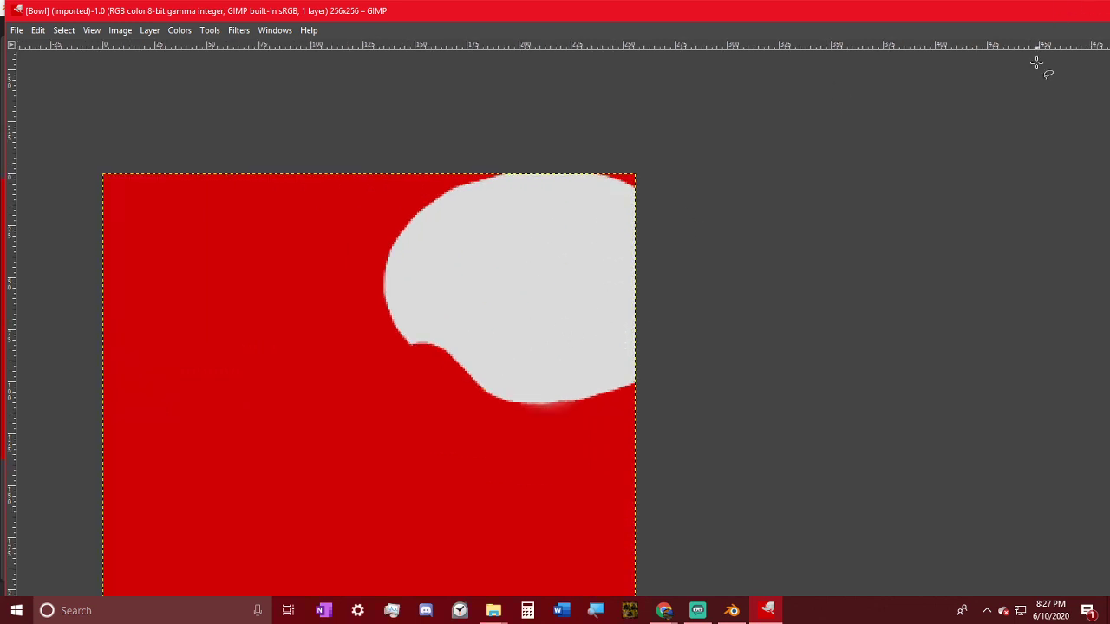
- Return to Blender, switch to the UV Editing workspace and open the UV layout export dialog for the bowl
click(737, 615)
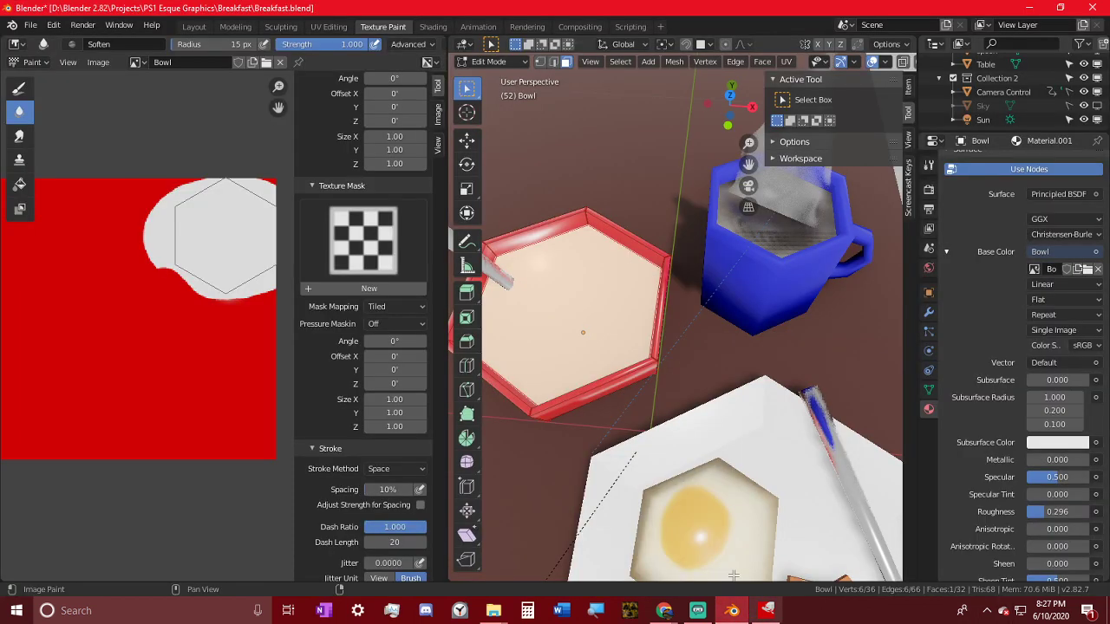
click(98, 63)
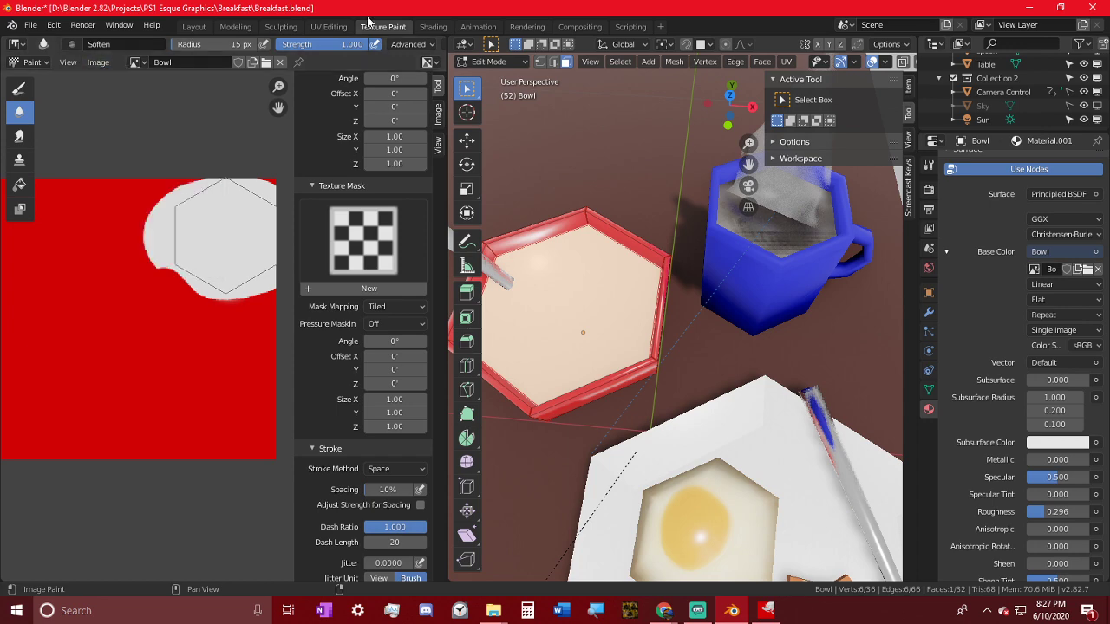
click(336, 35)
click(335, 29)
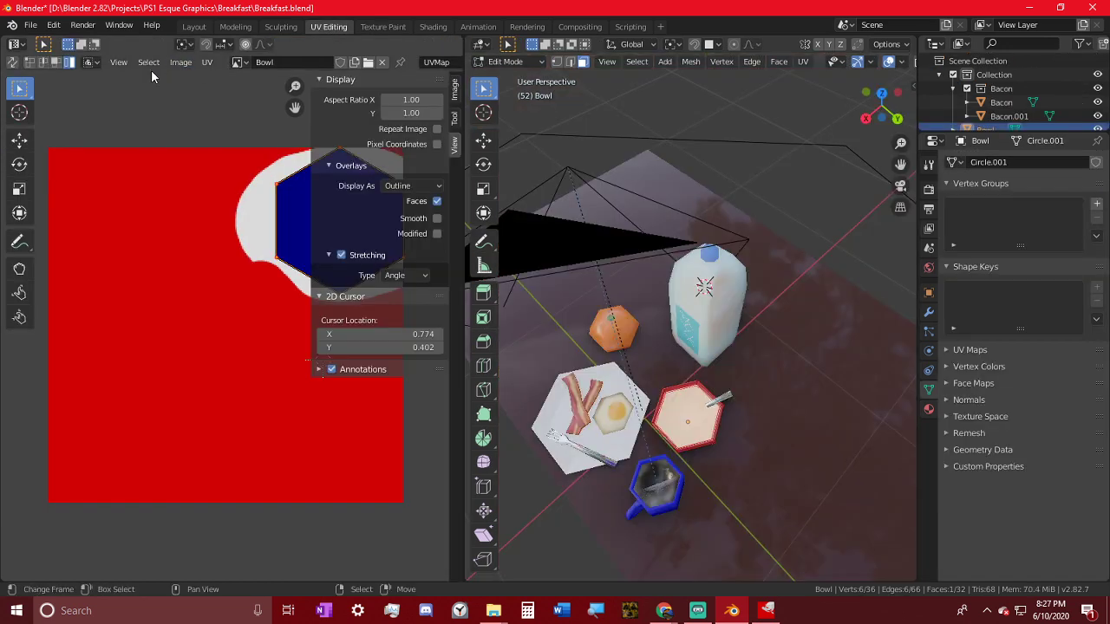
click(205, 66)
click(247, 371)
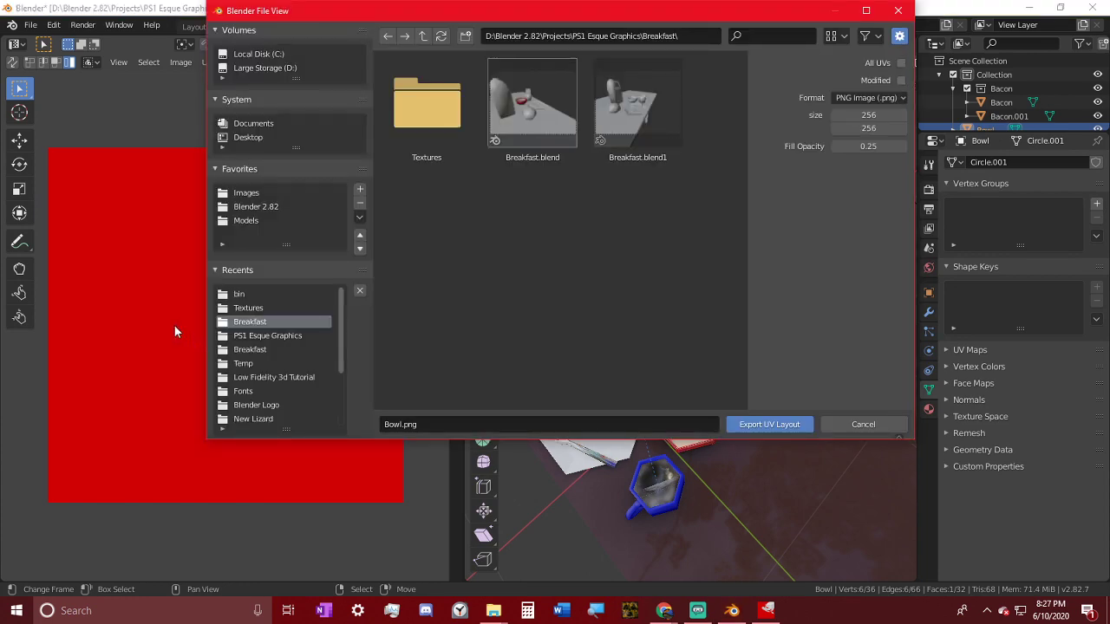
- Export the bowl's UV layout into the Textures folder as BowlUV.png
double_click(423, 113)
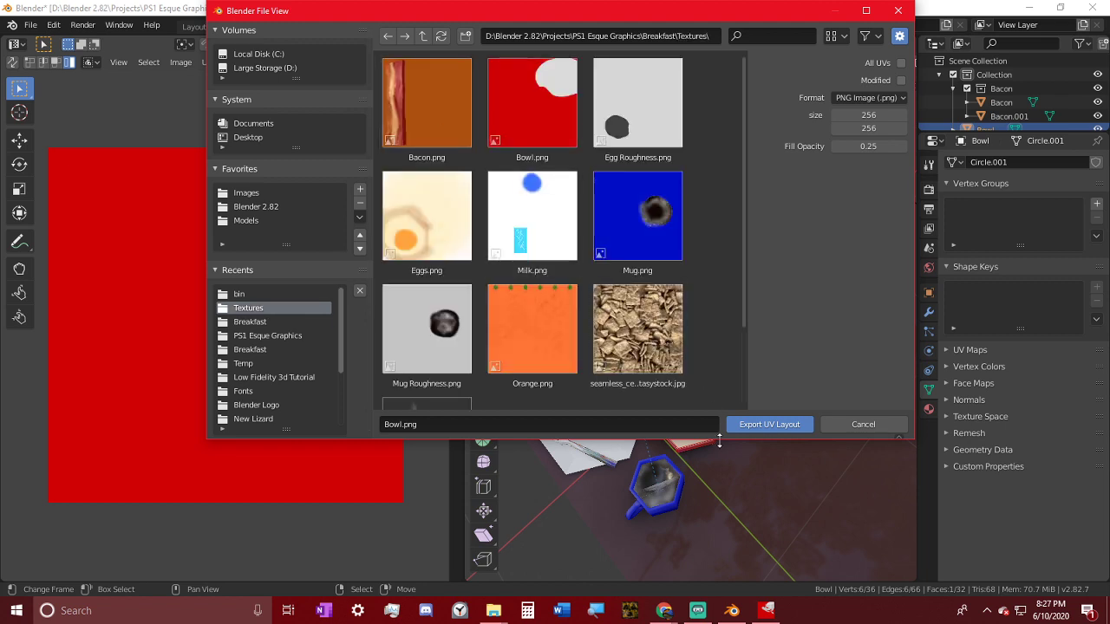
click(677, 424)
key(Right)
key(Left)
key(Left)
key(Left)
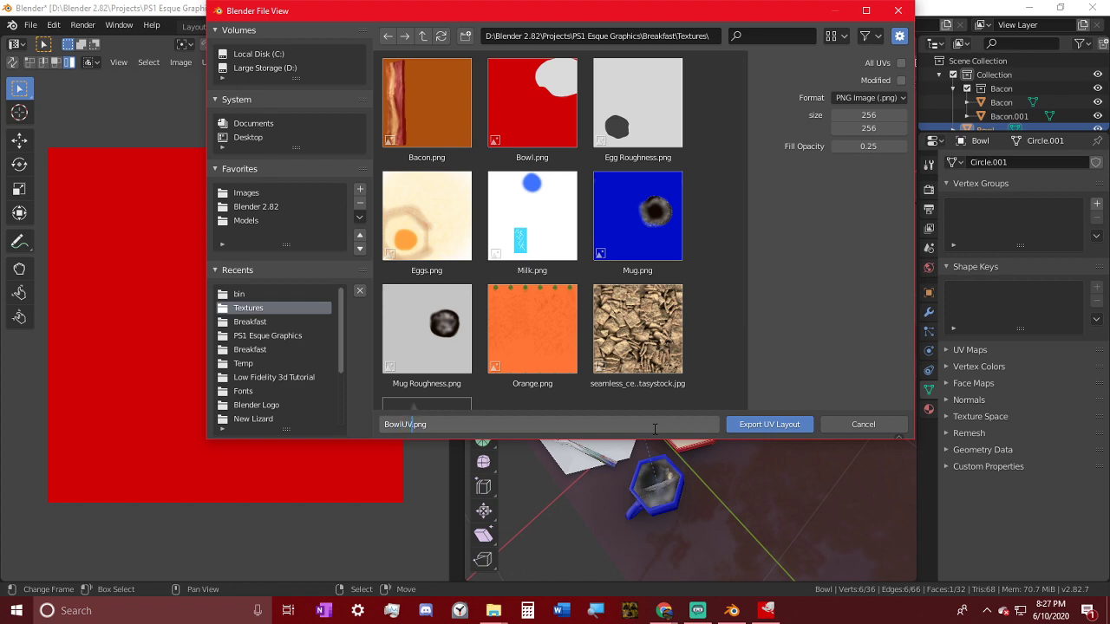
key(Return)
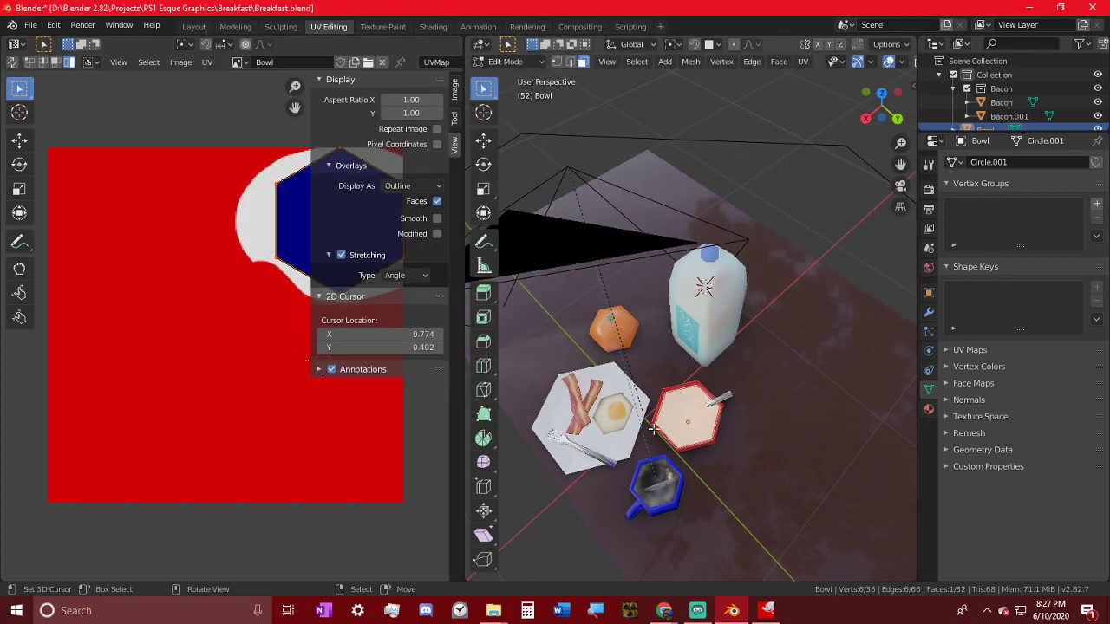
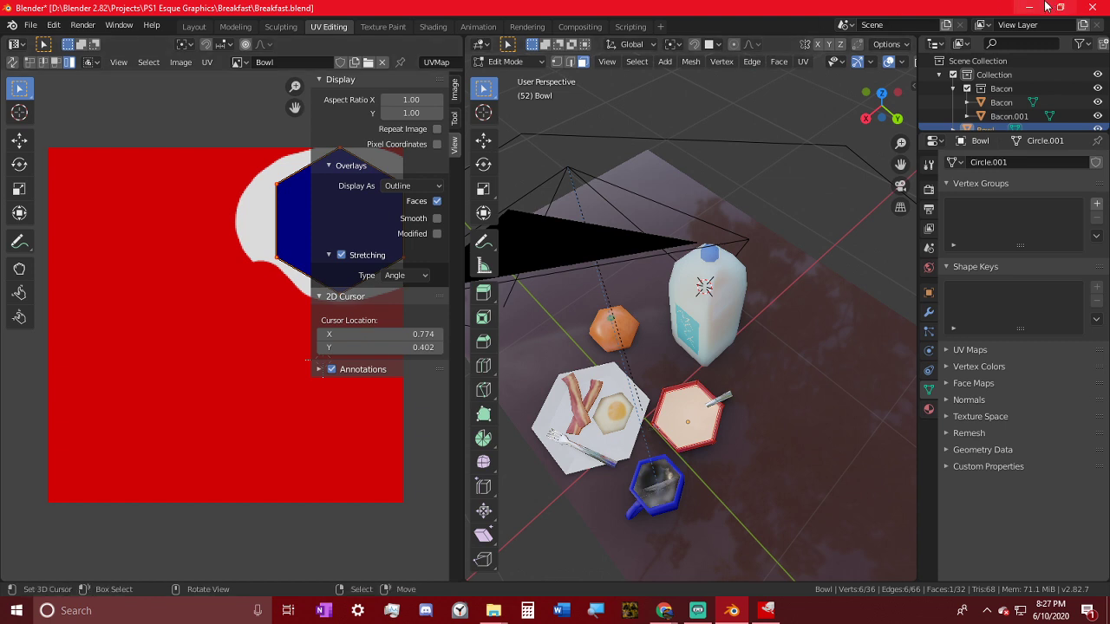
- Switch to GIMP and add BowlUV from the Textures folder as a layer over the Bowl image
click(1020, 7)
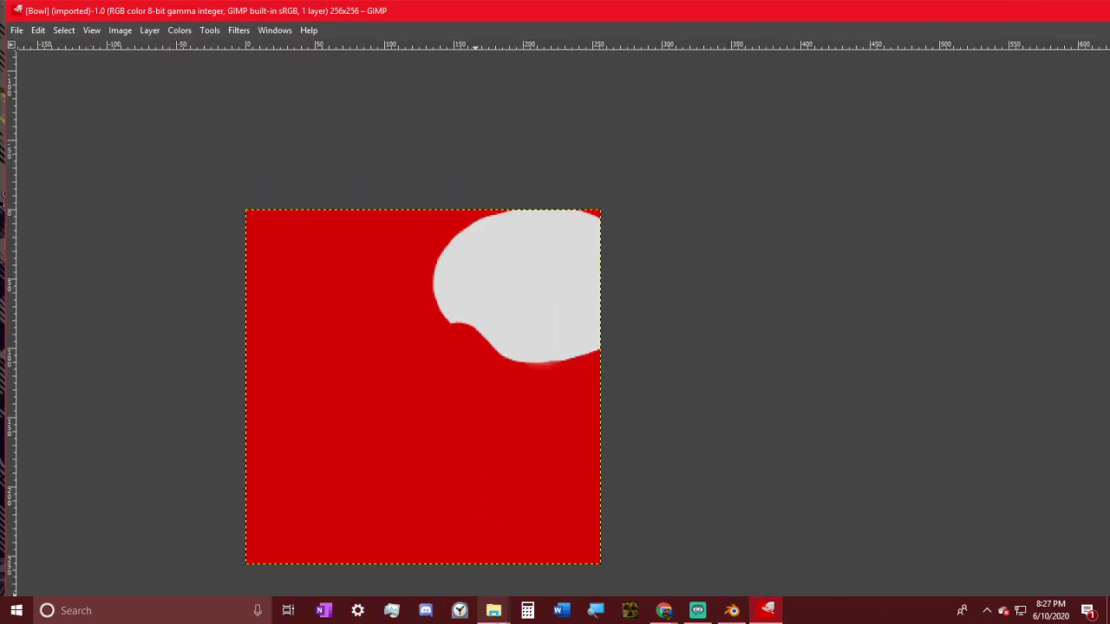
mouse_move(493, 610)
mouse_move(462, 578)
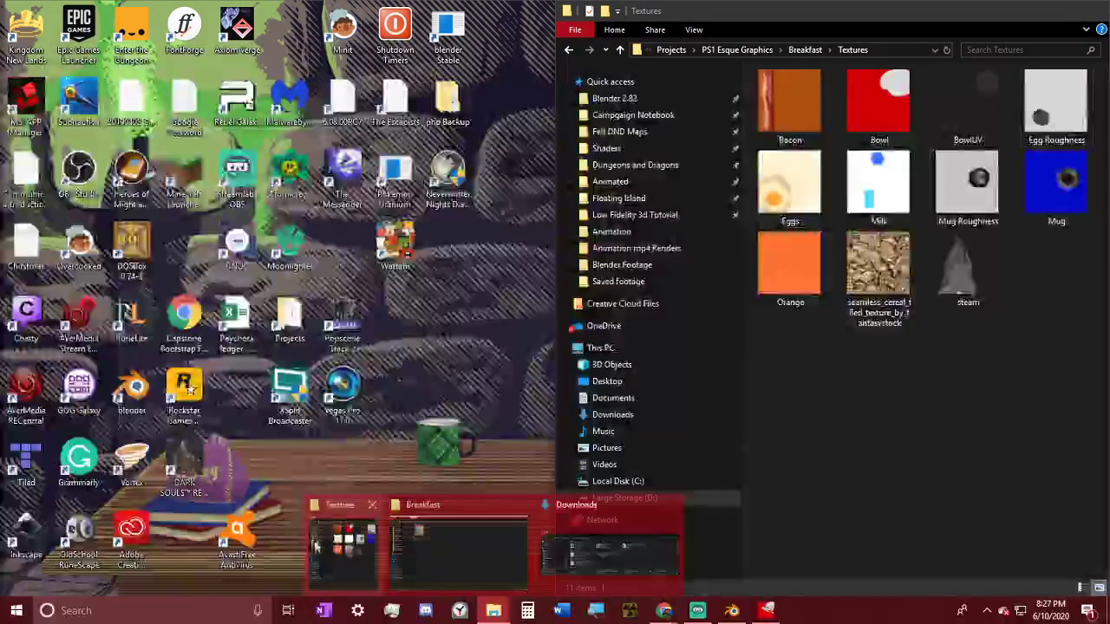
click(342, 546)
drag(967, 106, 444, 283)
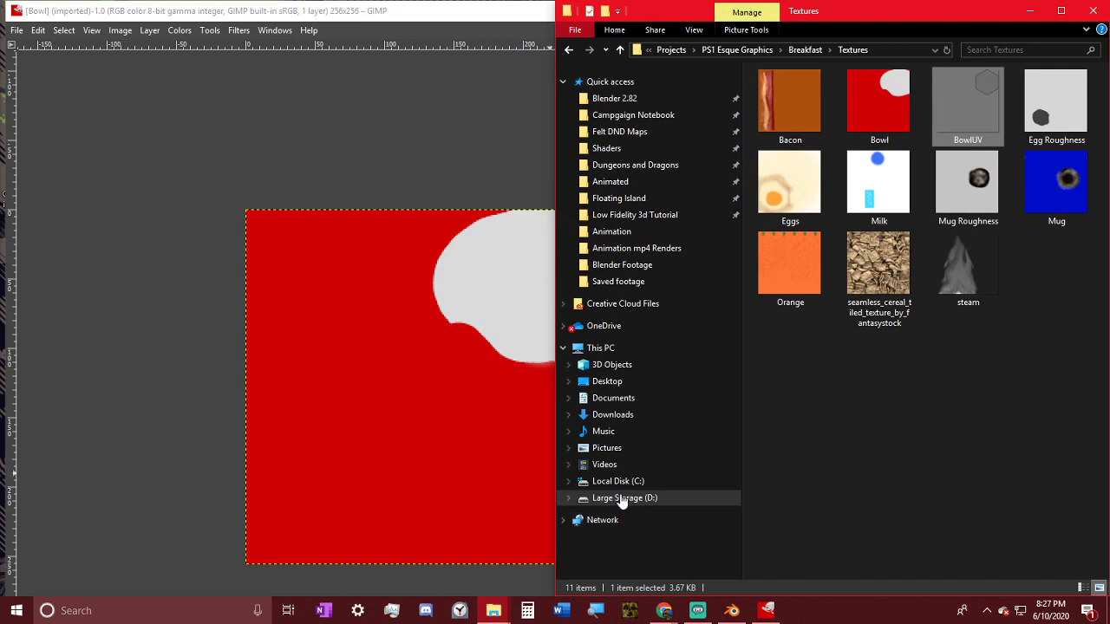
drag(622, 501, 494, 5)
ctrl+scroll(559, 269, up, 1)
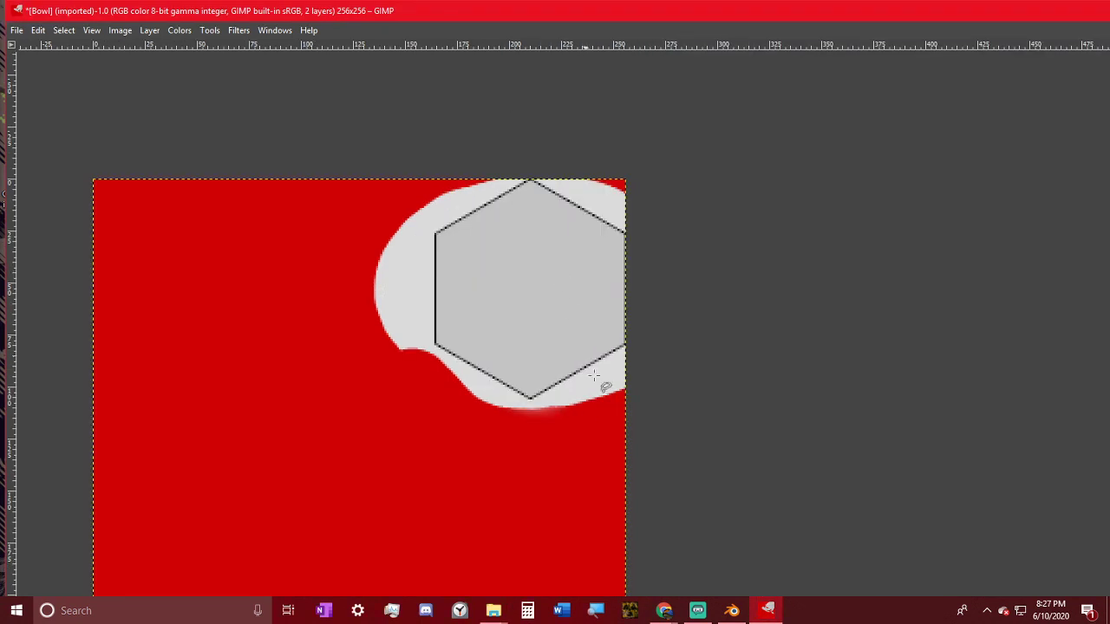
- Add the seamless cereal image from the Textures folder as another layer of the Bowl image in GIMP
click(493, 611)
click(357, 560)
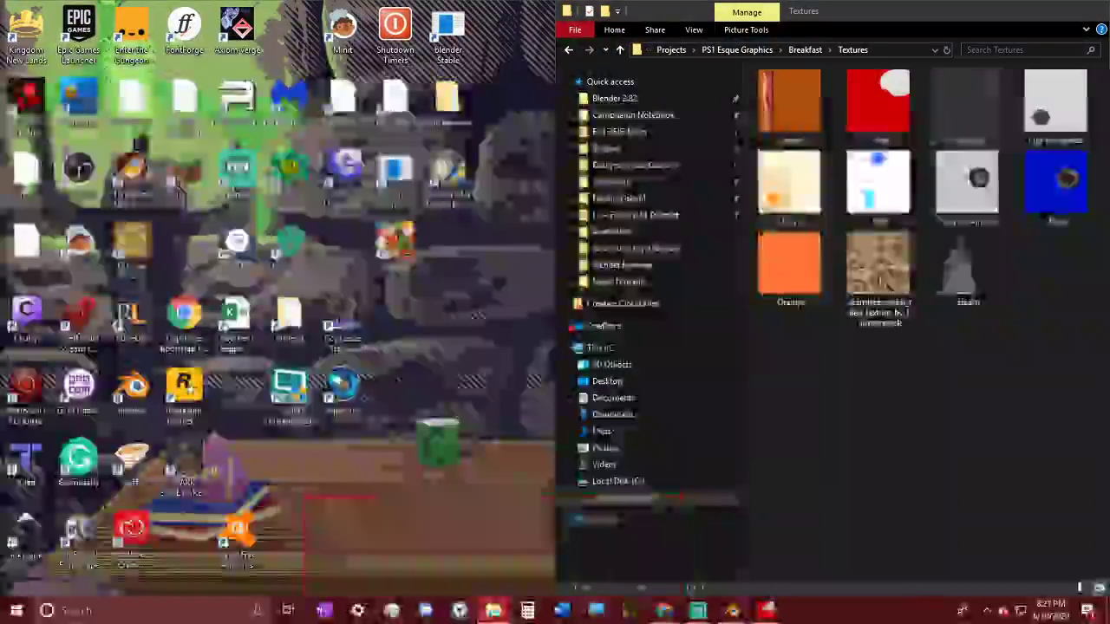
drag(878, 303, 546, 339)
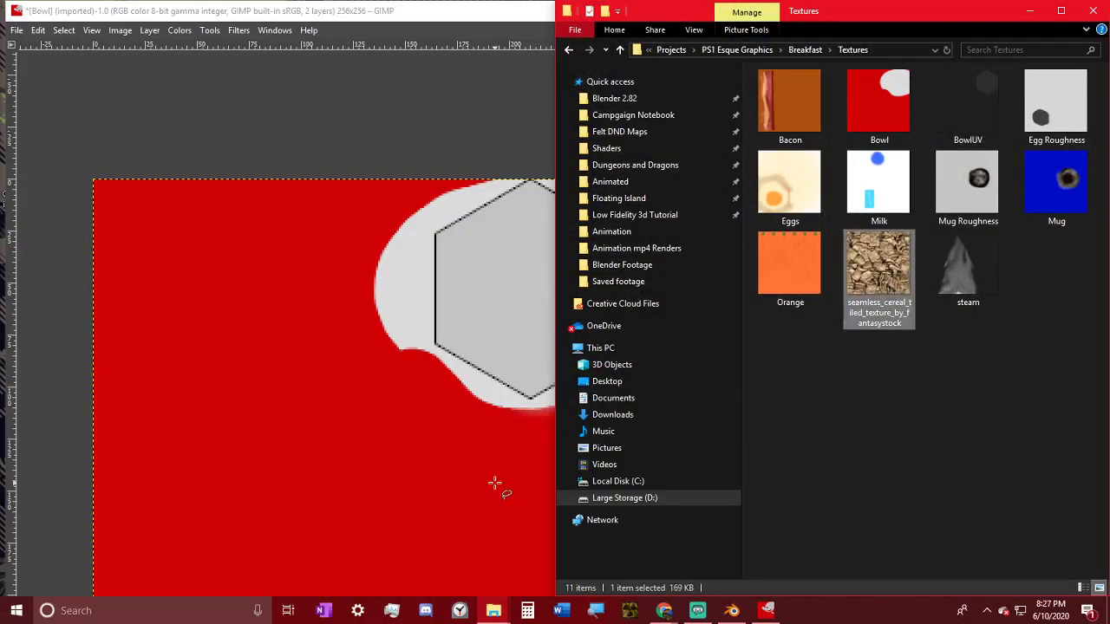
double_click(433, 9)
ctrl+scroll(521, 292, down, 3)
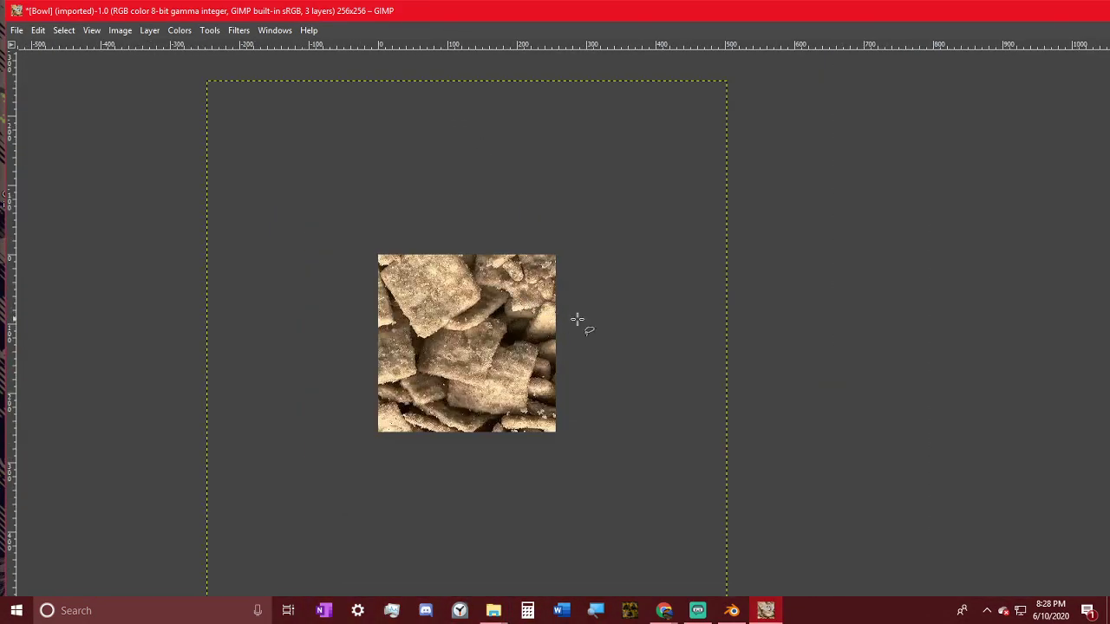
- Scale the cereal layer down to about 128 px wide and place it over the hexagonal UV outline
key(shift+s)
drag(198, 68, 442, 251)
ctrl+scroll(612, 390, down, 2)
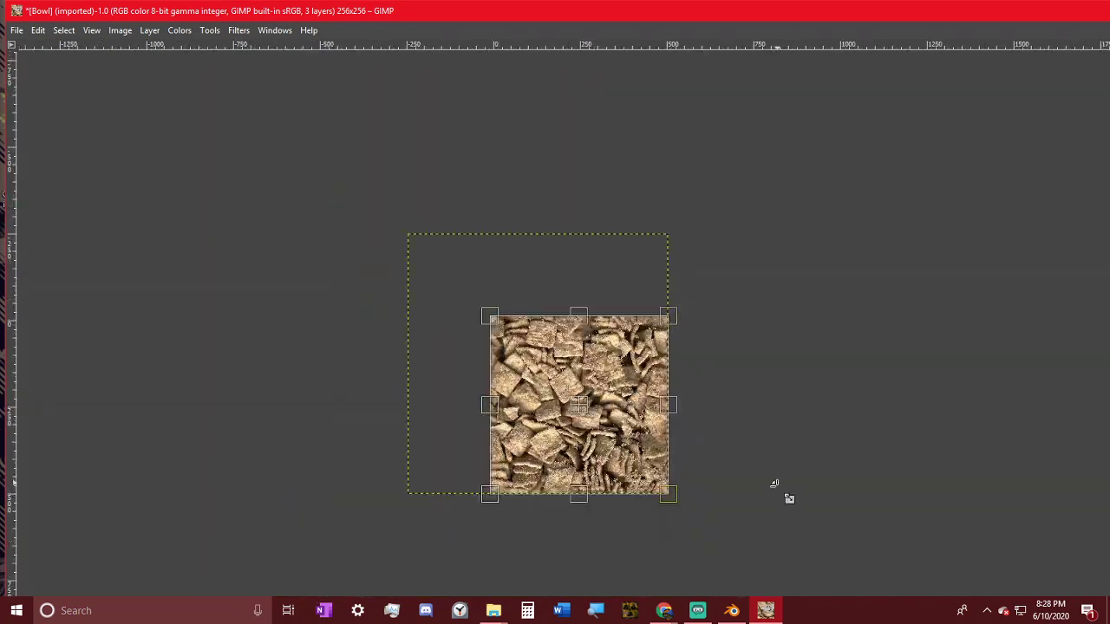
drag(671, 503, 531, 382)
ctrl+scroll(549, 371, up, 4)
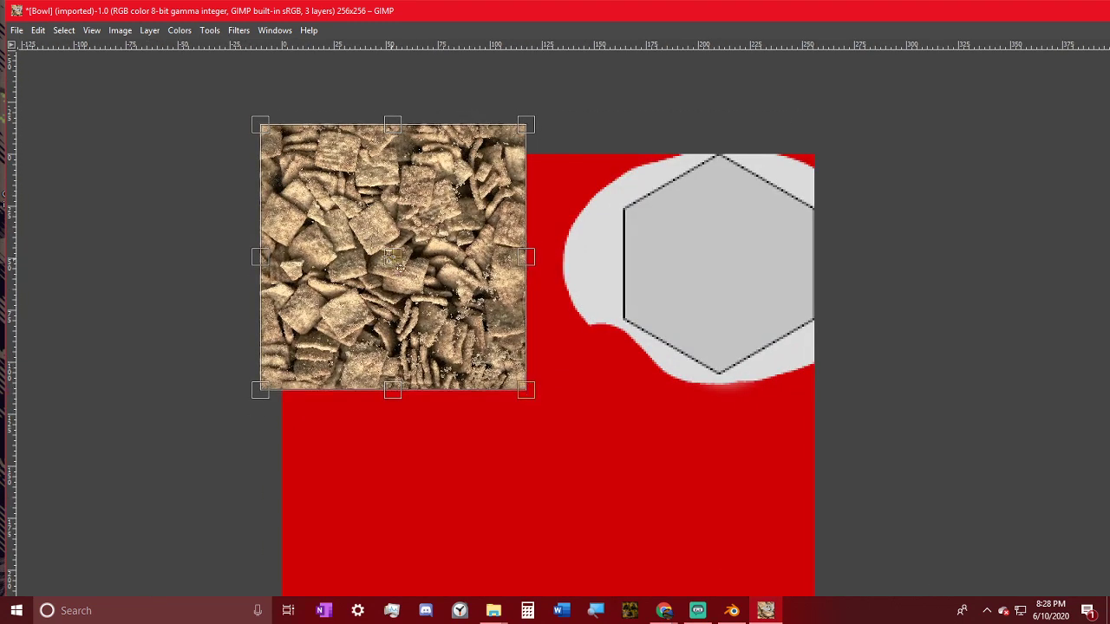
drag(392, 259, 689, 270)
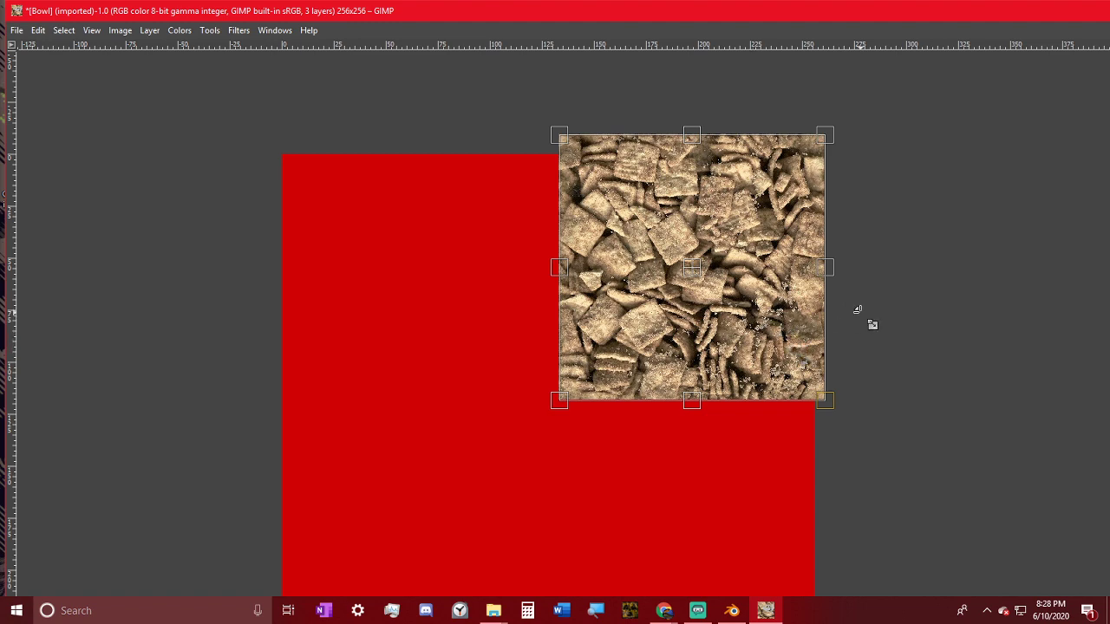
key(m)
- Examine the scaled cereal layer on the bowl texture from near and far
ctrl+scroll(700, 263, down, 2)
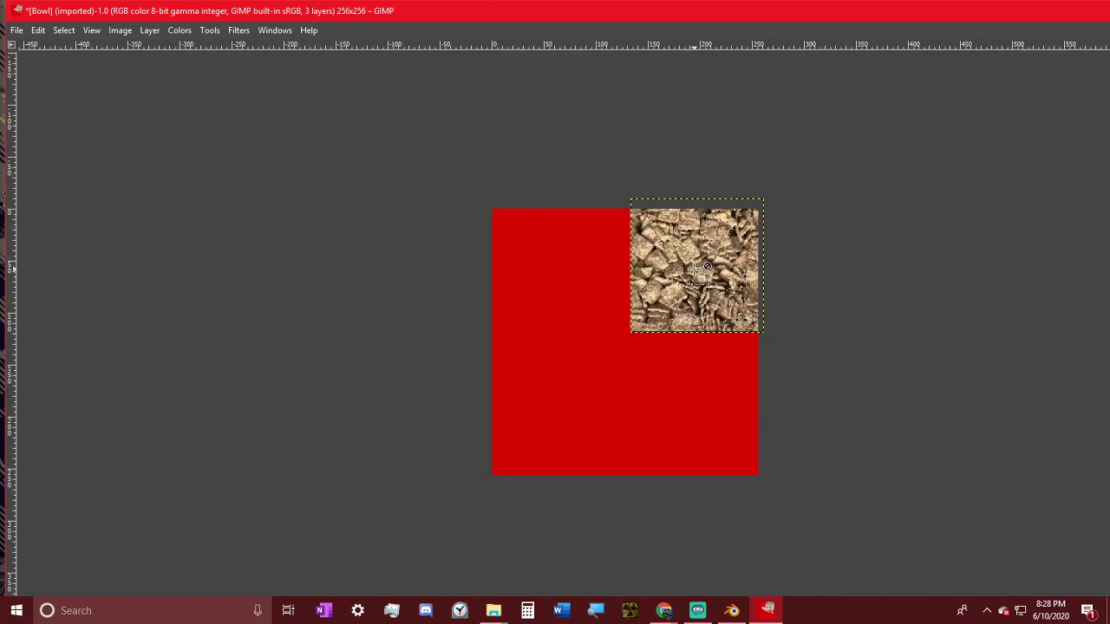
ctrl+scroll(694, 269, up, 2)
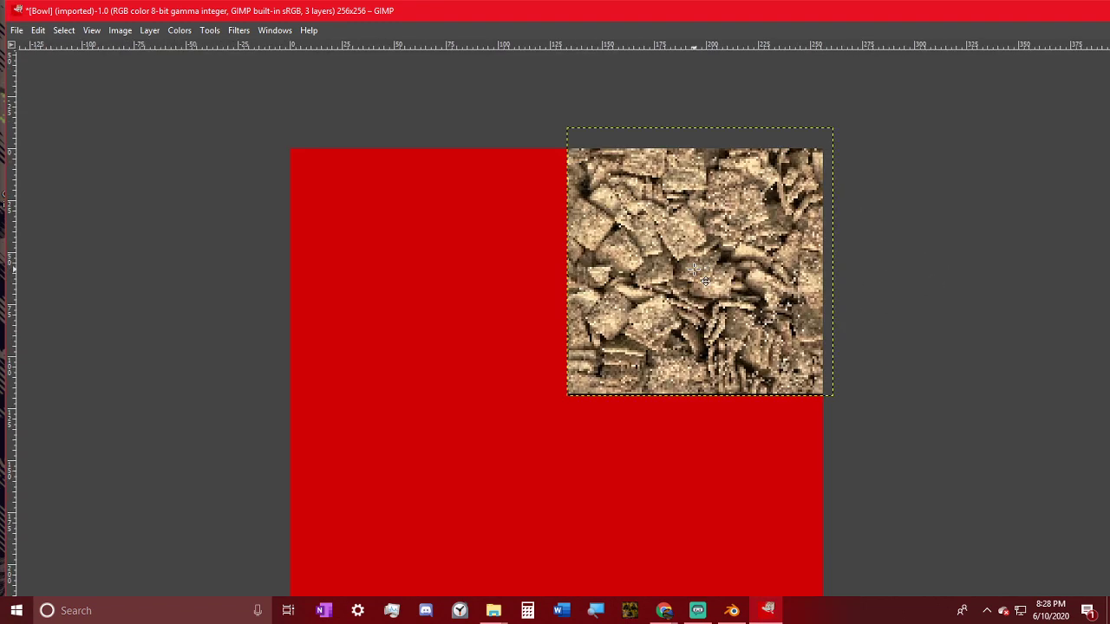
click(798, 271)
click(801, 270)
ctrl+scroll(799, 250, down, 2)
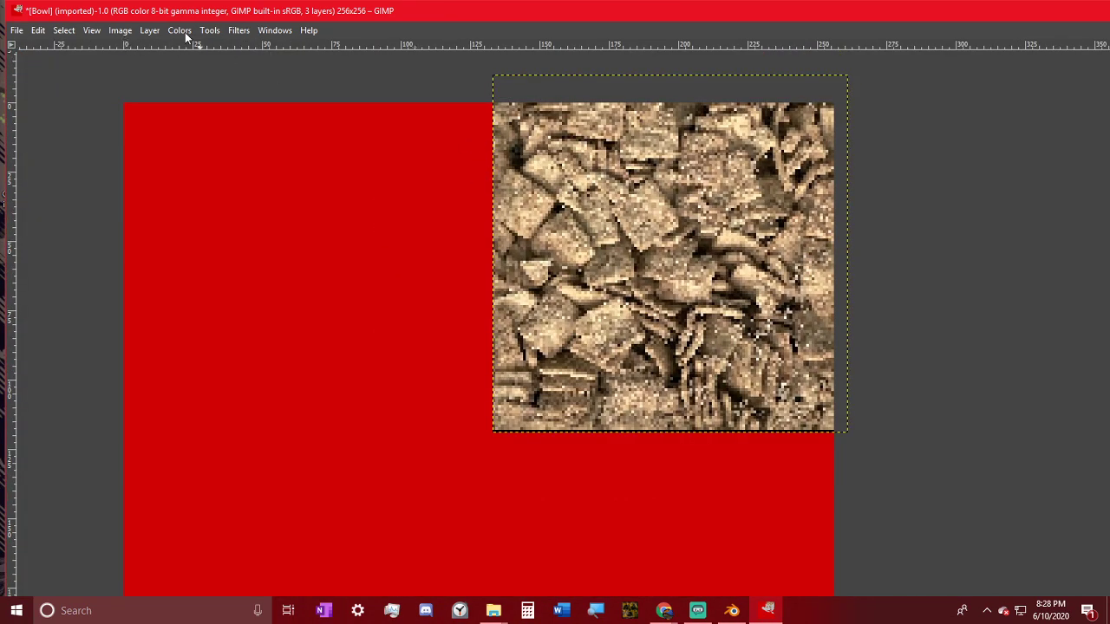
ctrl+scroll(557, 299, up, 2)
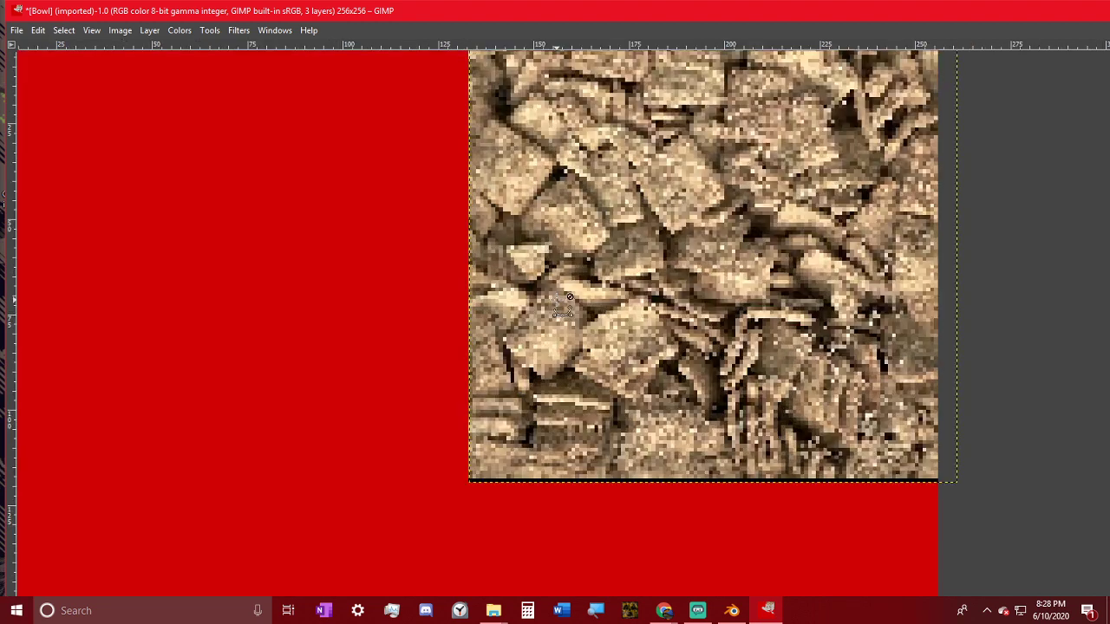
ctrl+scroll(568, 251, down, 2)
middle_drag(588, 229, 546, 252)
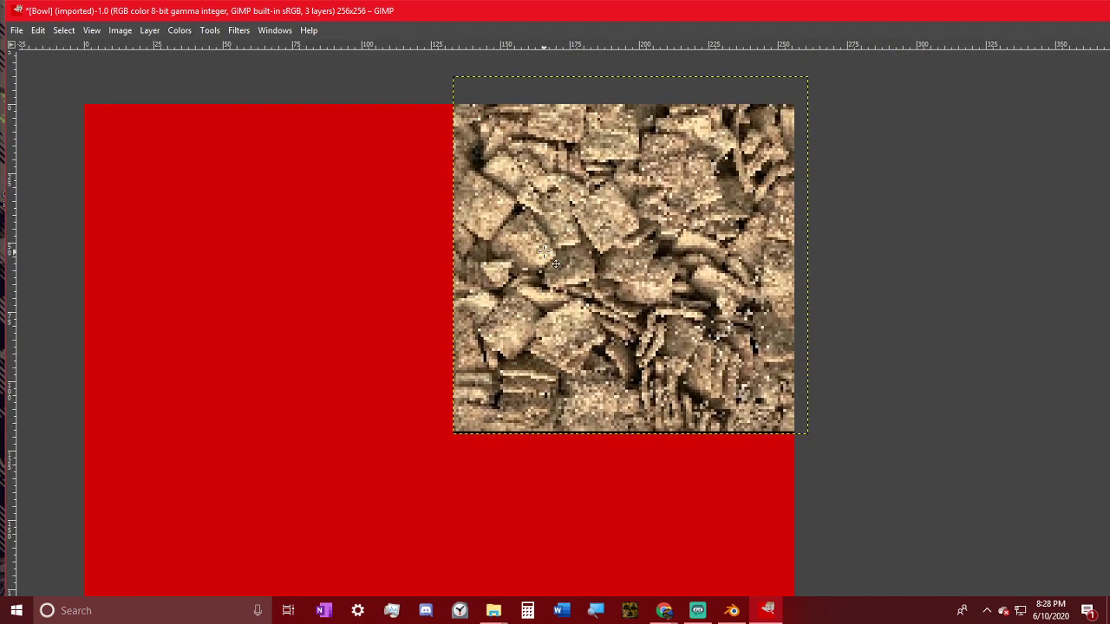
- Select the dark gap pixels between the cereal pieces by color, adding neighbouring brown shades to the selection
click(683, 255)
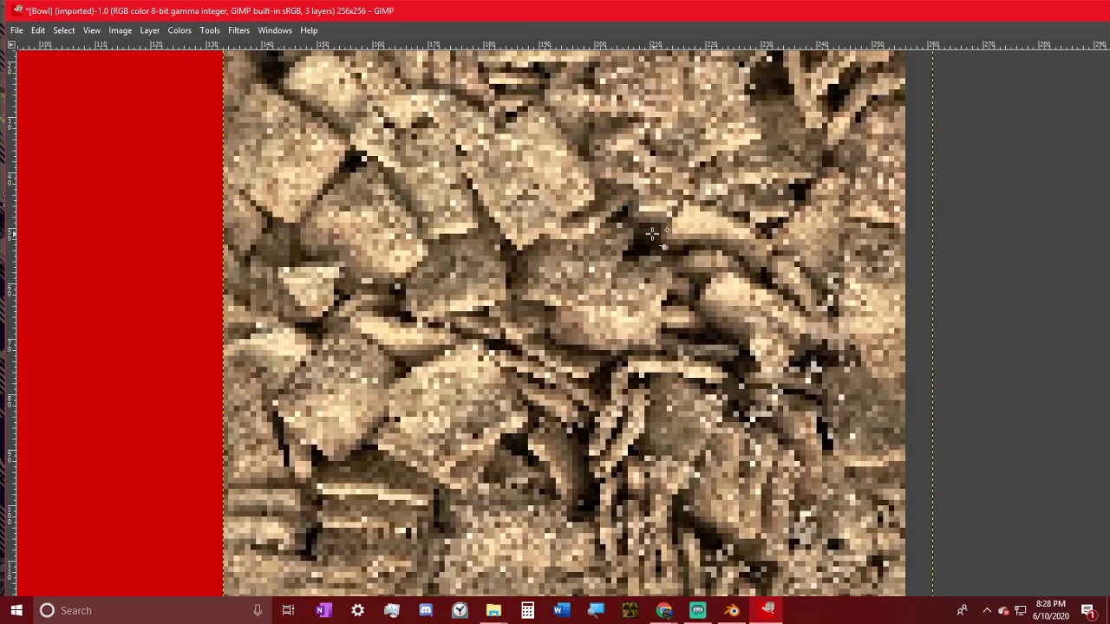
click(663, 256)
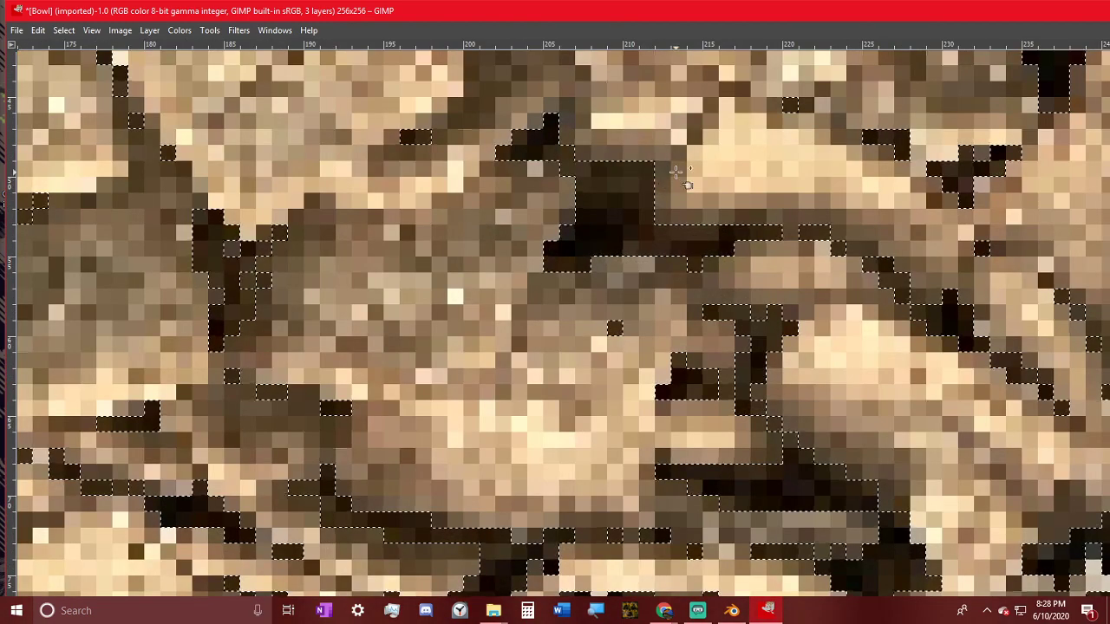
shift+click(637, 191)
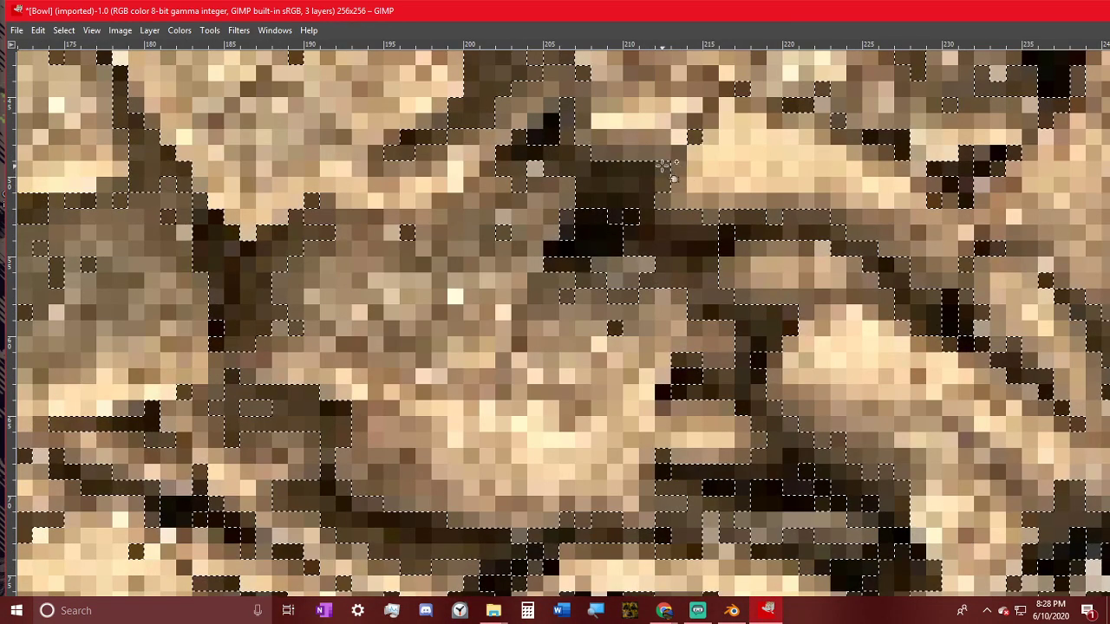
shift+click(641, 178)
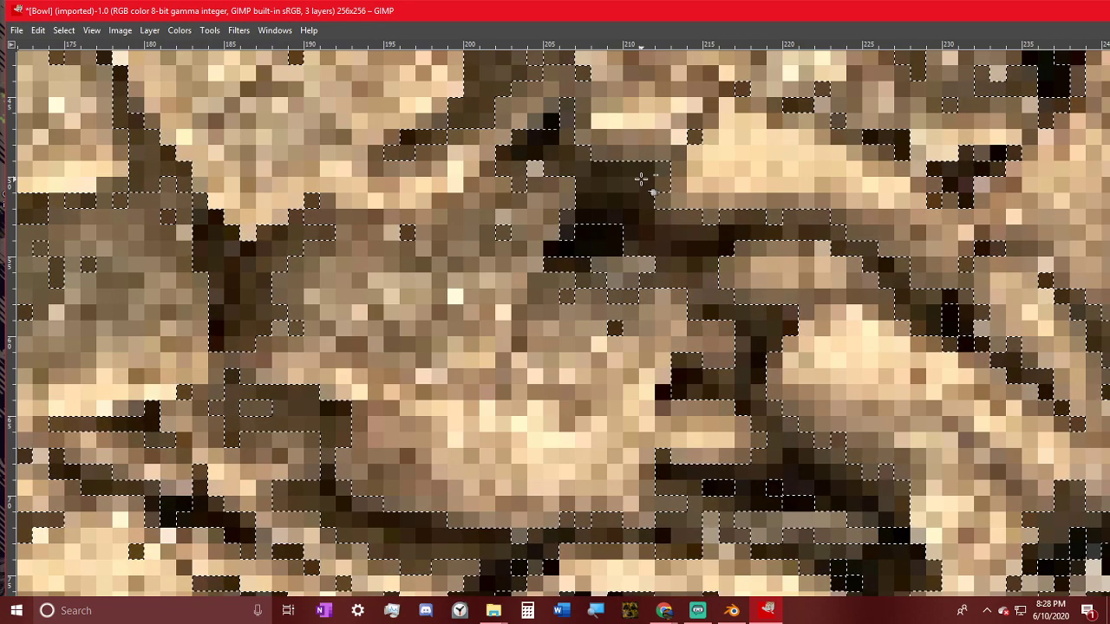
- Enable Feather edges for Select by Color and add more dark brown pixels to the selection
key(ctrl+b)
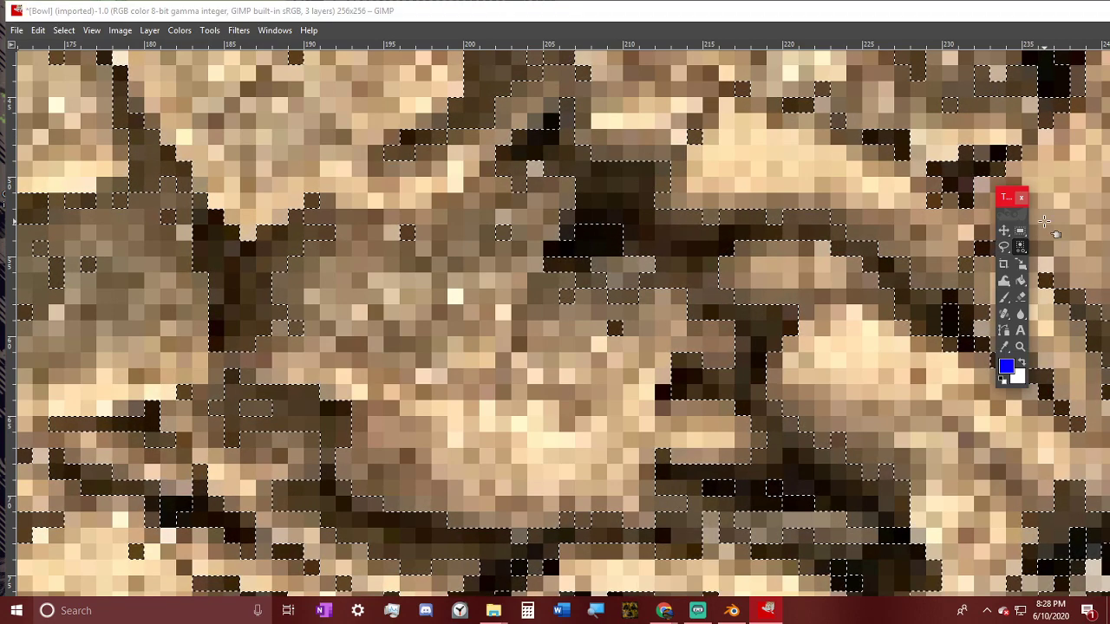
double_click(1022, 246)
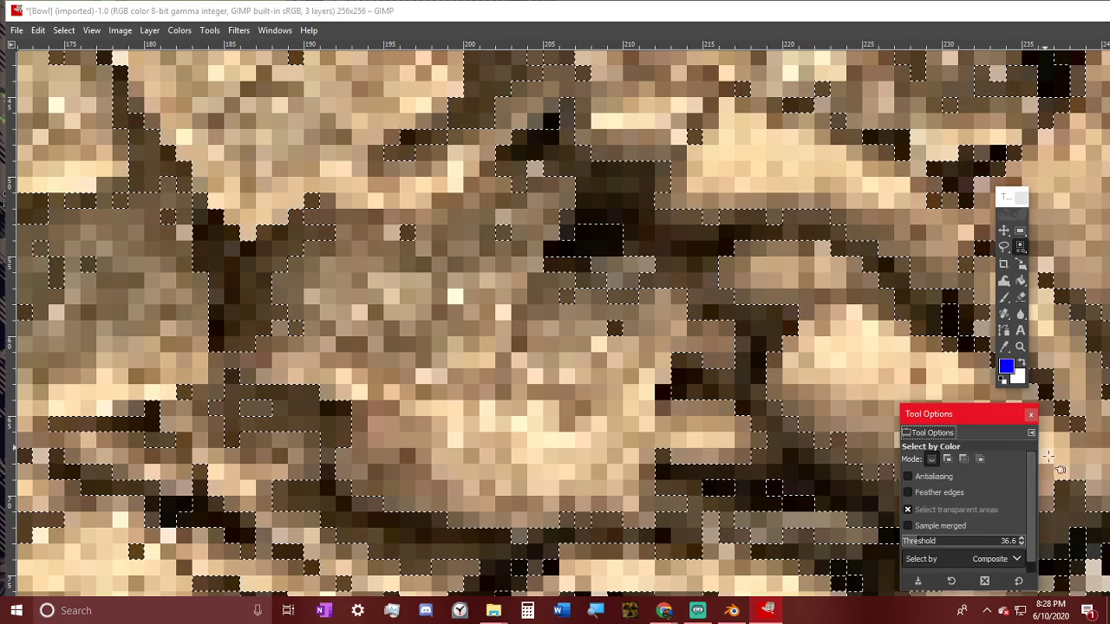
click(925, 492)
click(685, 235)
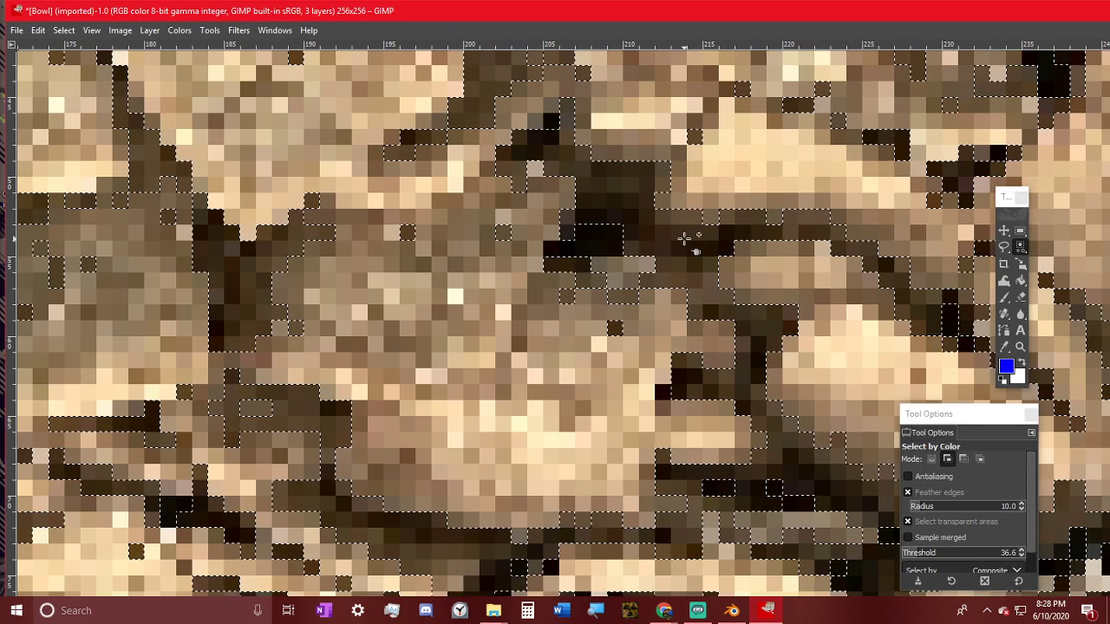
- Reselect the dark gaps between the cereal pieces with feathered Select by Color, adding neighbouring brown shades
ctrl+scroll(686, 235, down, 5)
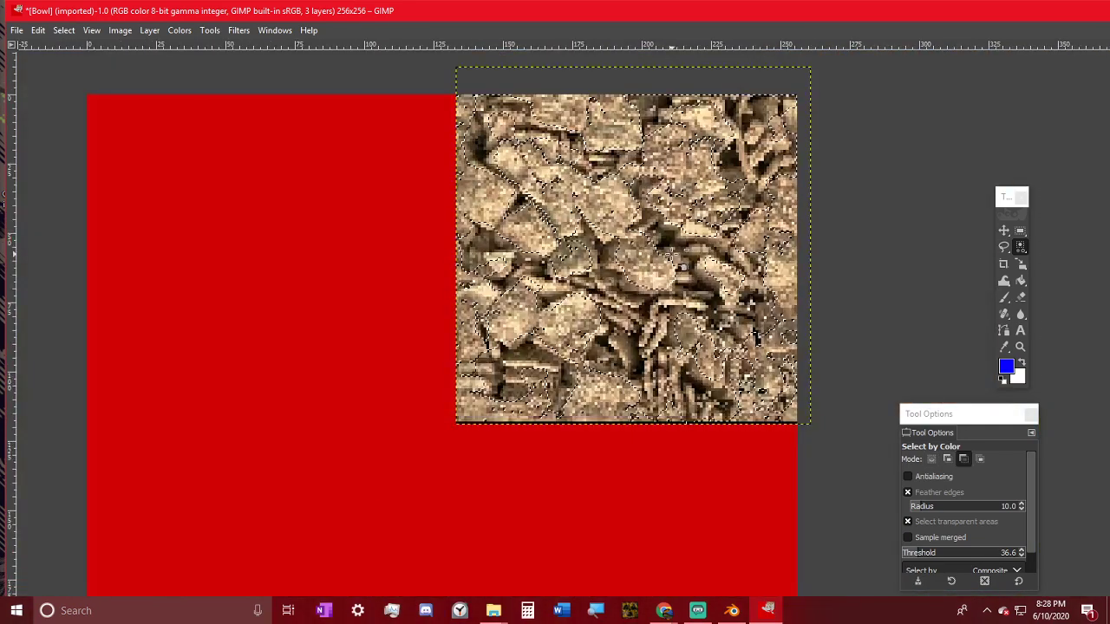
ctrl+scroll(674, 255, up, 1)
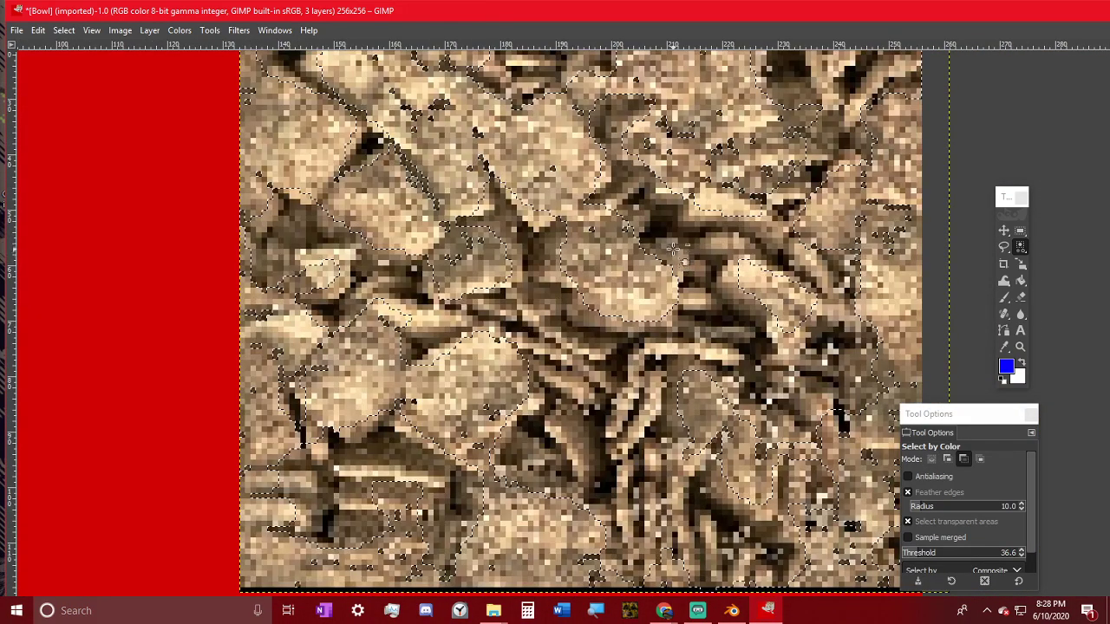
click(666, 228)
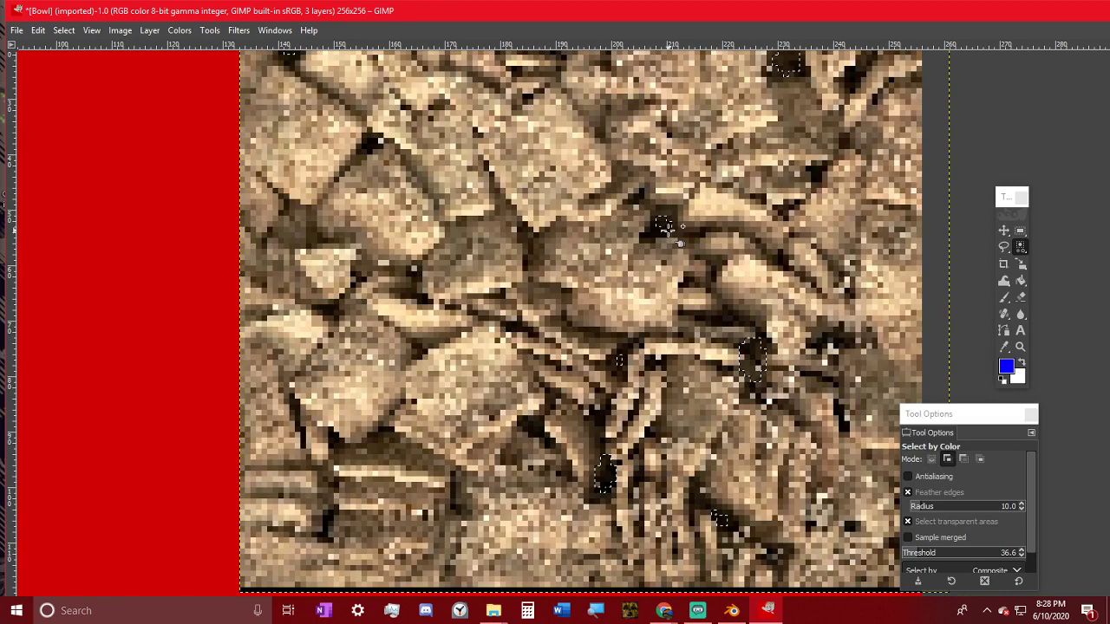
shift+click(668, 231)
middle_drag(721, 118, 688, 258)
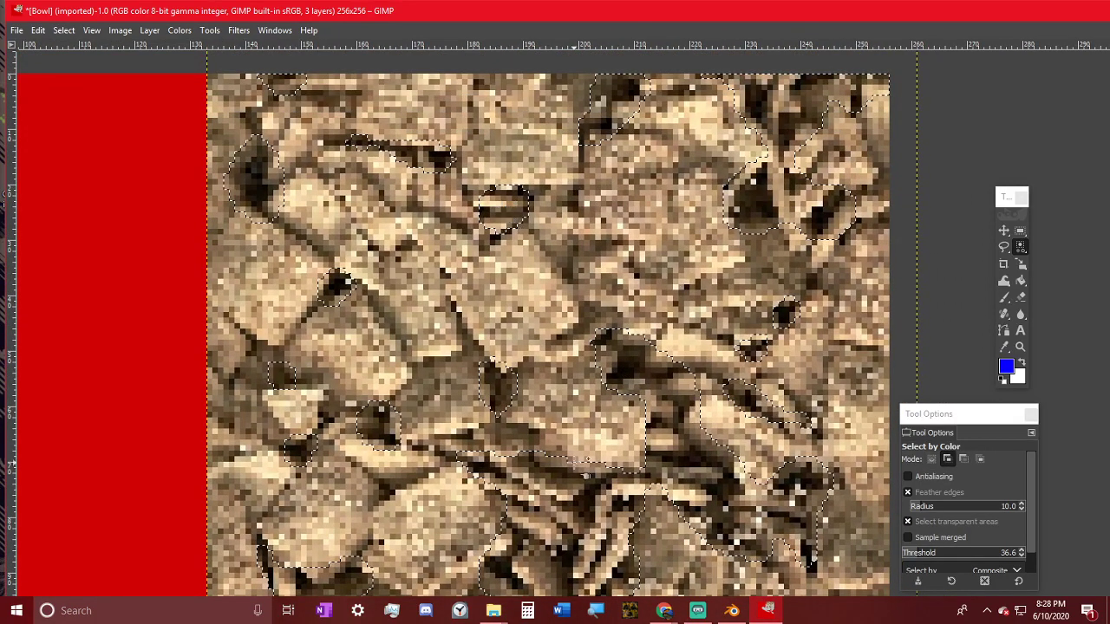
click(695, 460)
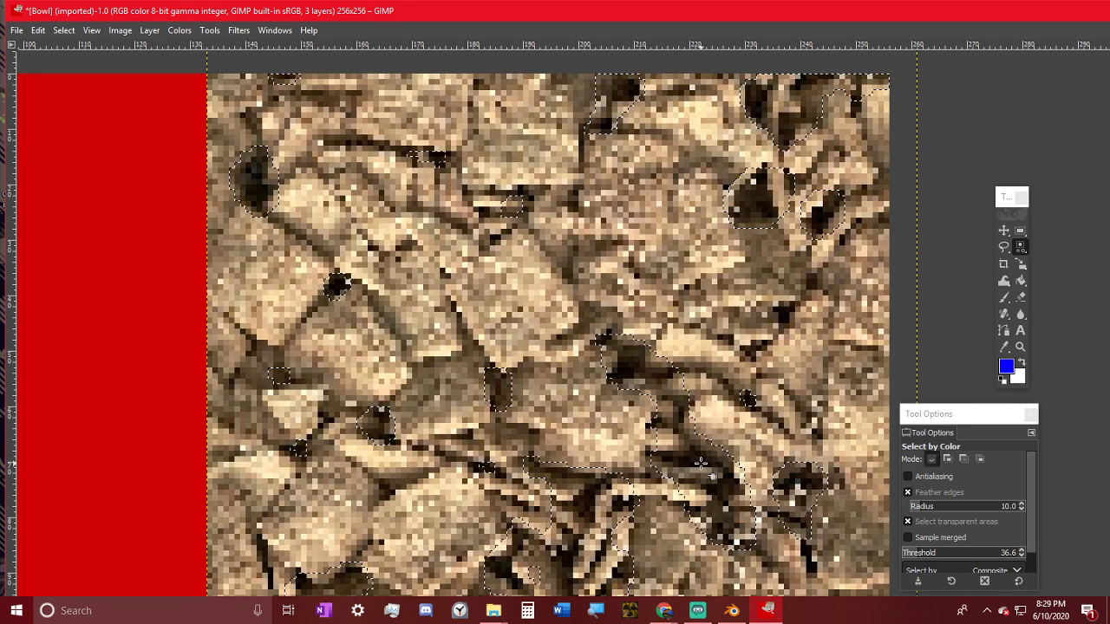
ctrl+scroll(442, 297, down, 1)
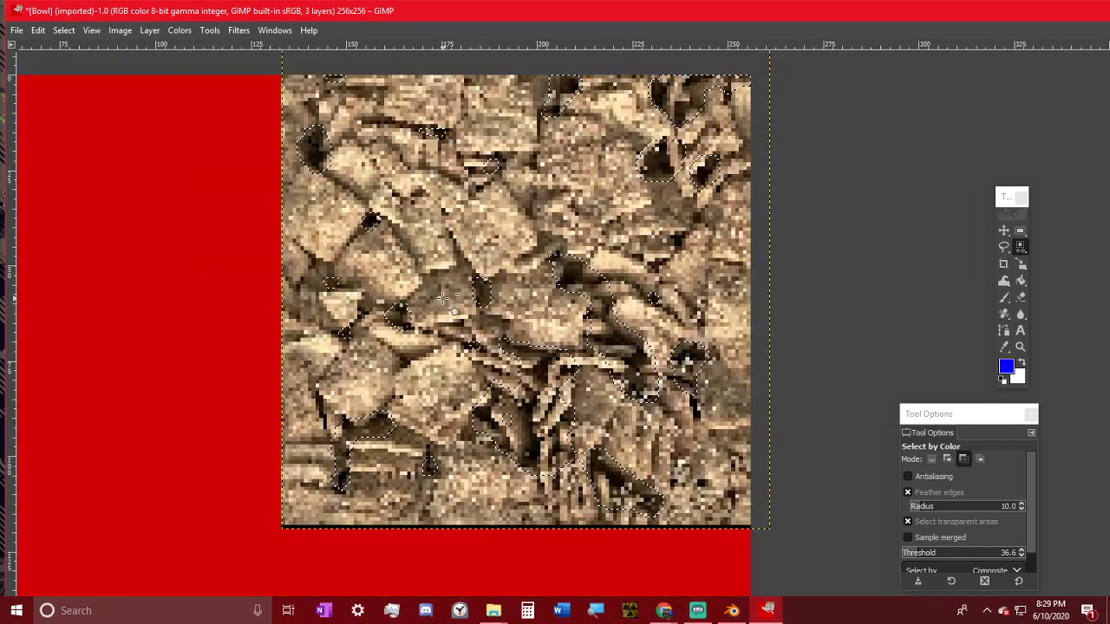
- Try to fill the feathered gap selection on the cereal layer with the white background color
click(38, 31)
click(117, 291)
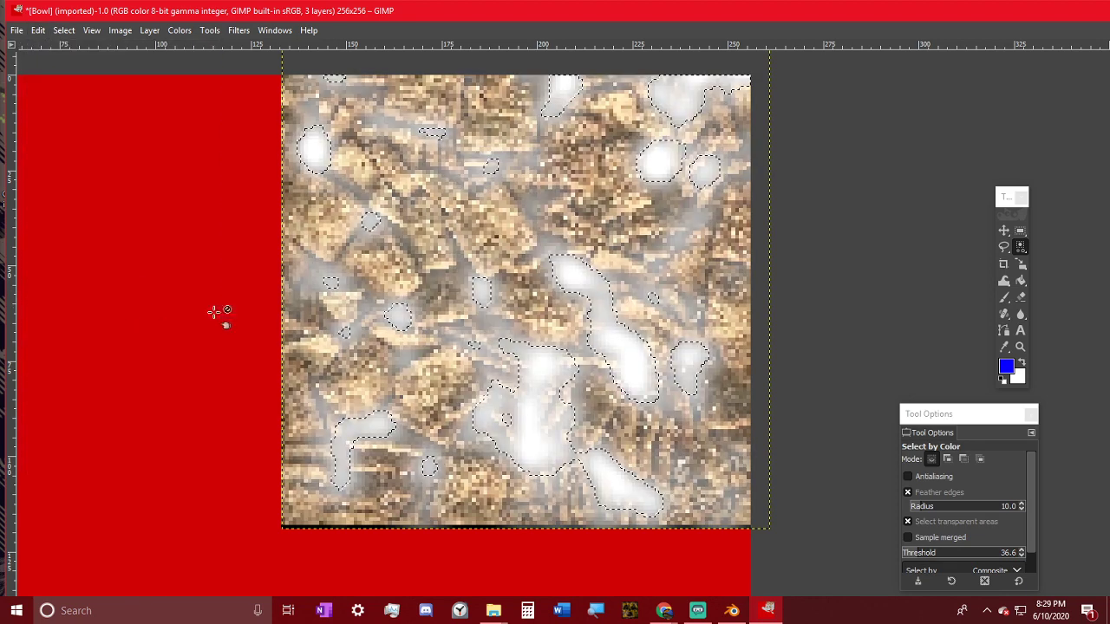
key(ctrl+z)
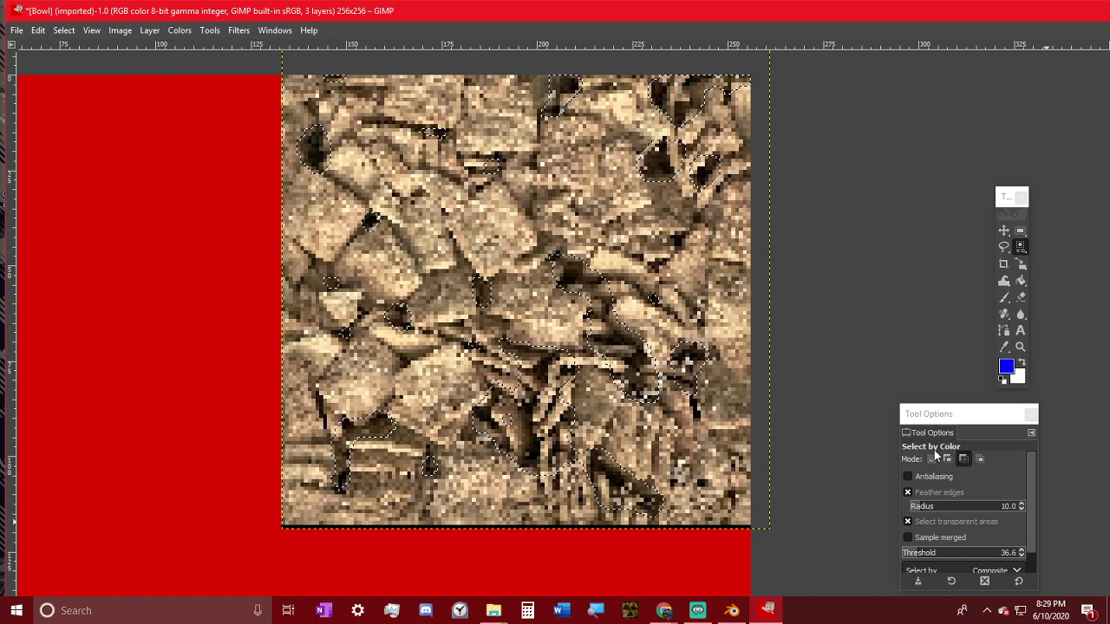
- Add a new 256 × 256 px layer filled with transparency above the cereal layer
key(ctrl+l)
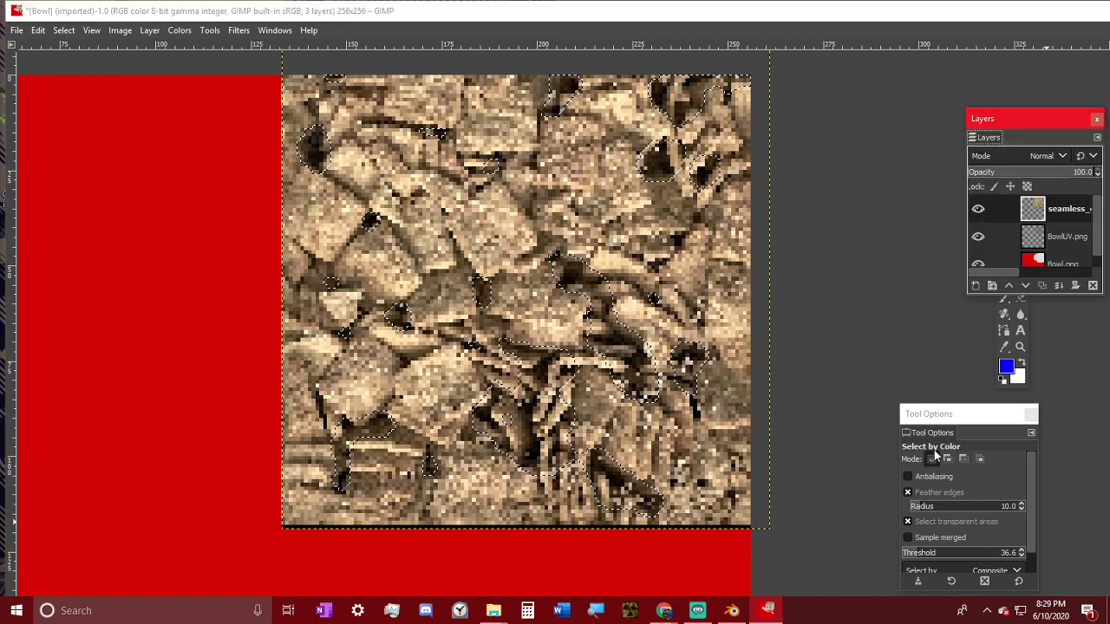
click(975, 286)
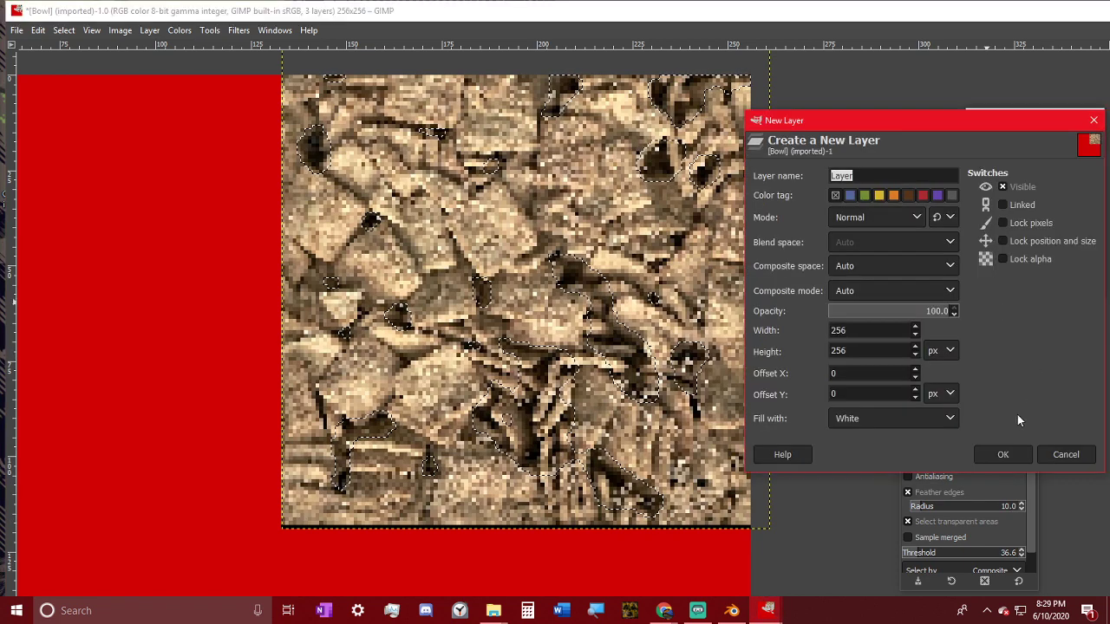
click(872, 418)
click(864, 434)
click(999, 457)
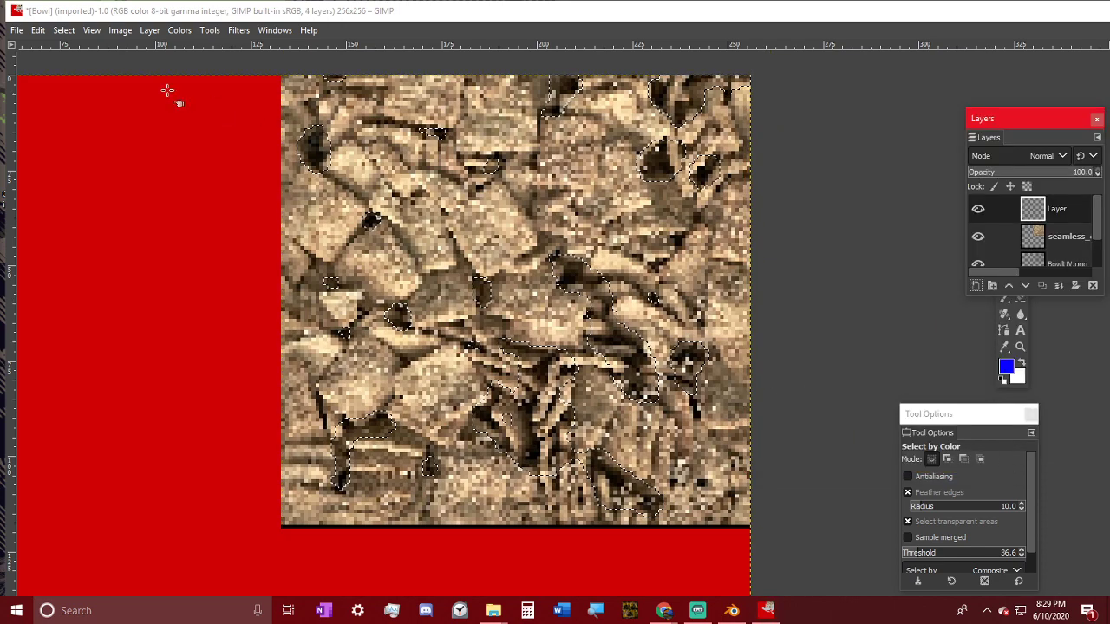
- Fill the feathered gap selection on the new layer with the white background color and examine the glow
click(38, 31)
click(112, 304)
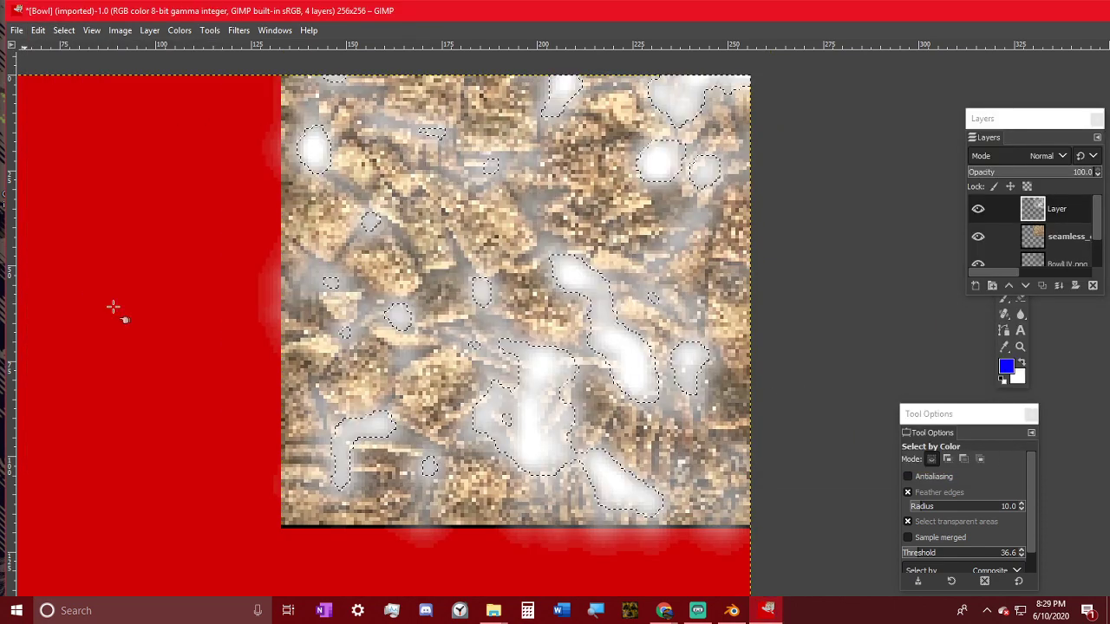
ctrl+scroll(598, 335, up, 2)
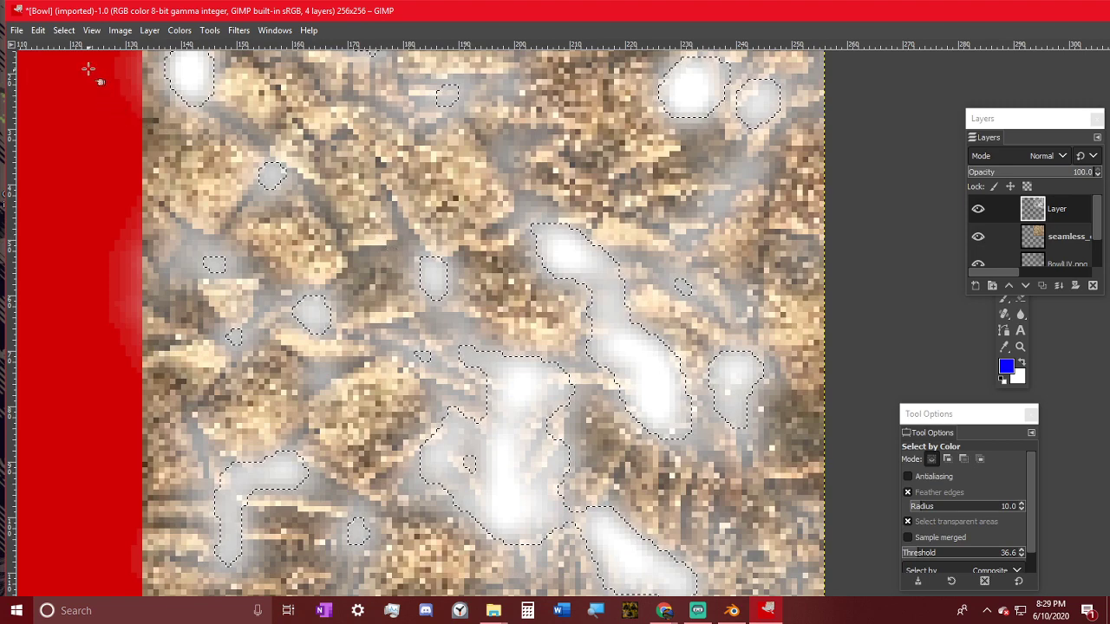
key(ctrl)
ctrl+scroll(208, 131, down, 2)
ctrl+scroll(208, 130, up, 1)
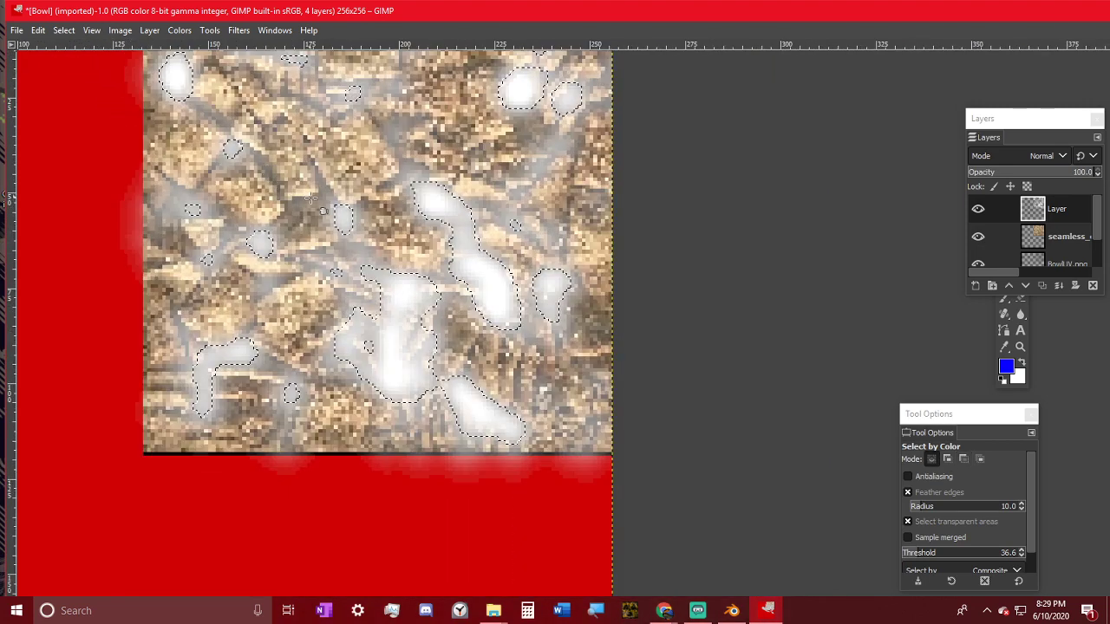
- Undo the white fill and set the Select by Color feather radius to 0, testing the fill again
click(1023, 510)
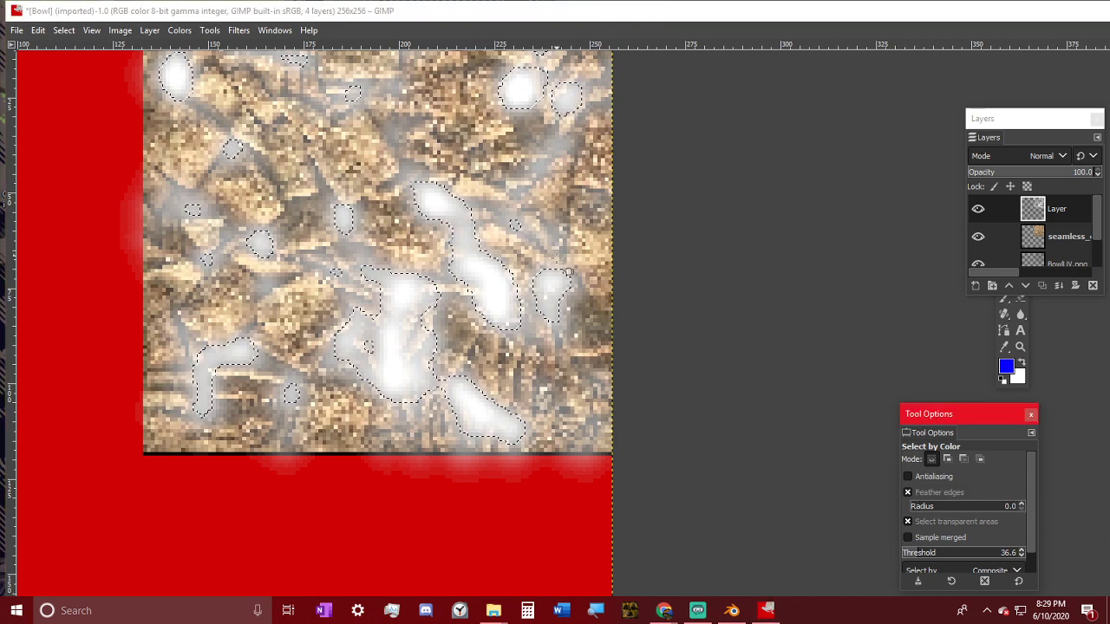
key(ctrl+z)
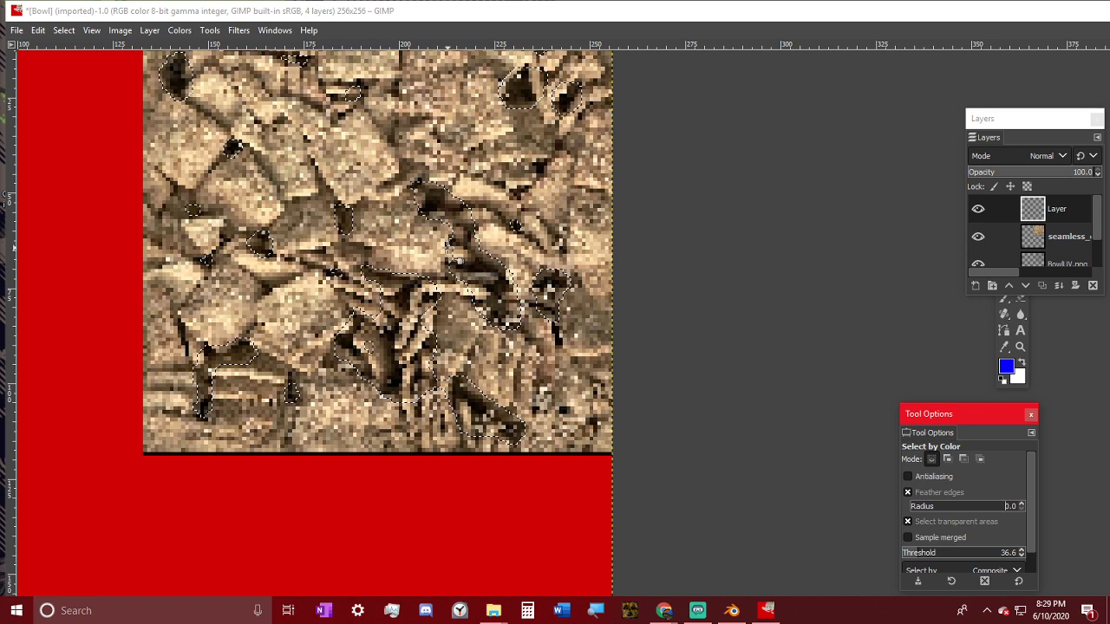
click(39, 31)
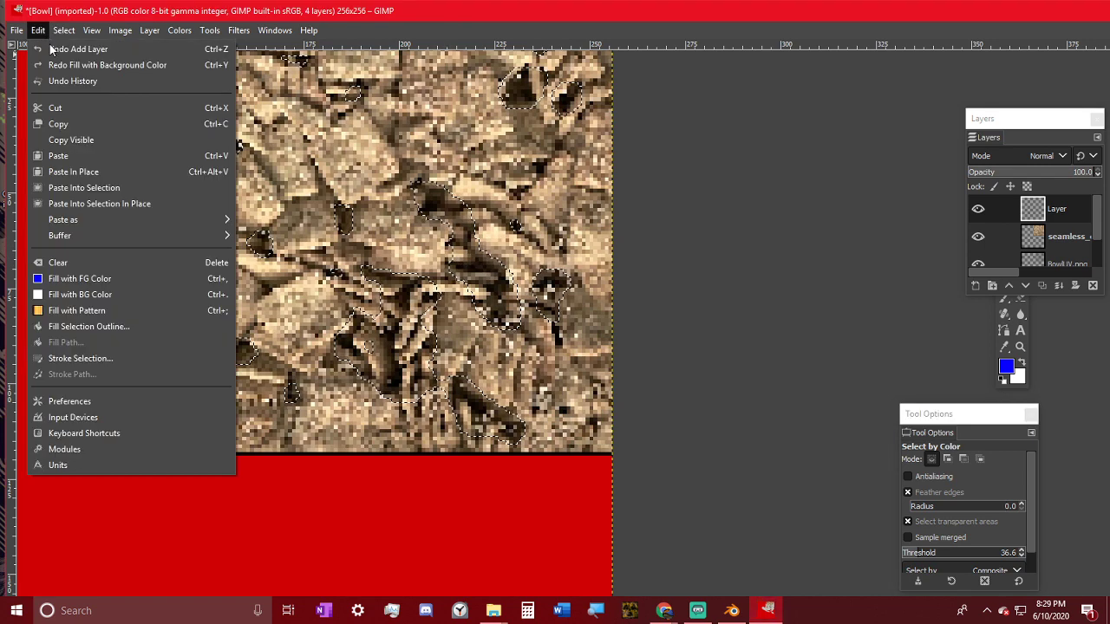
click(131, 289)
key(ctrl+z)
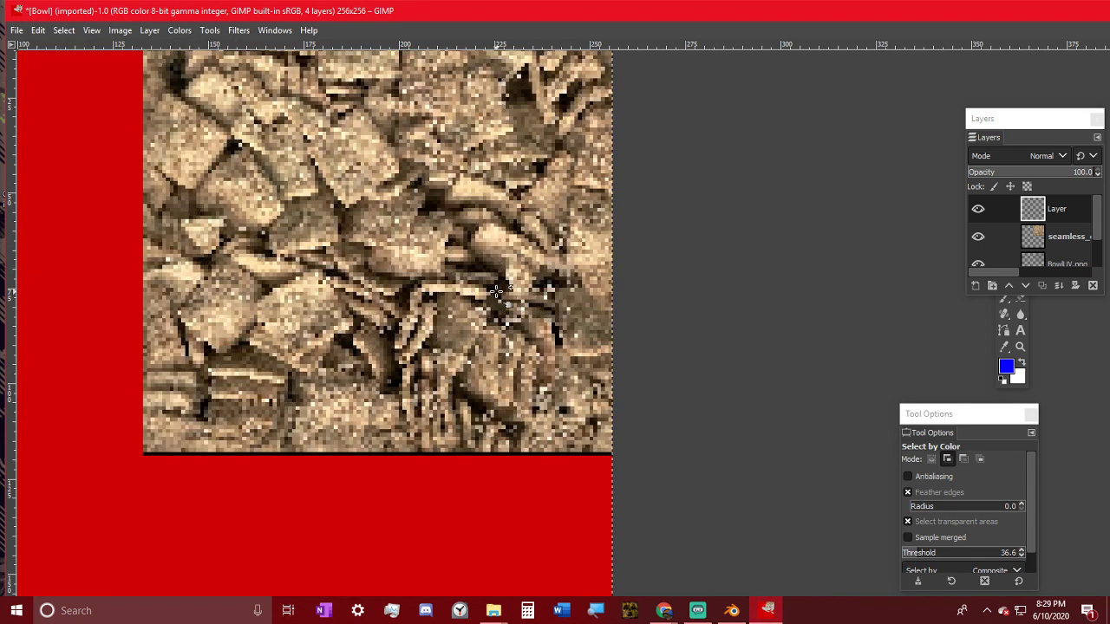
- Make the cereal layer active and add its dark gap pixels to the selection by color
key(ctrl)
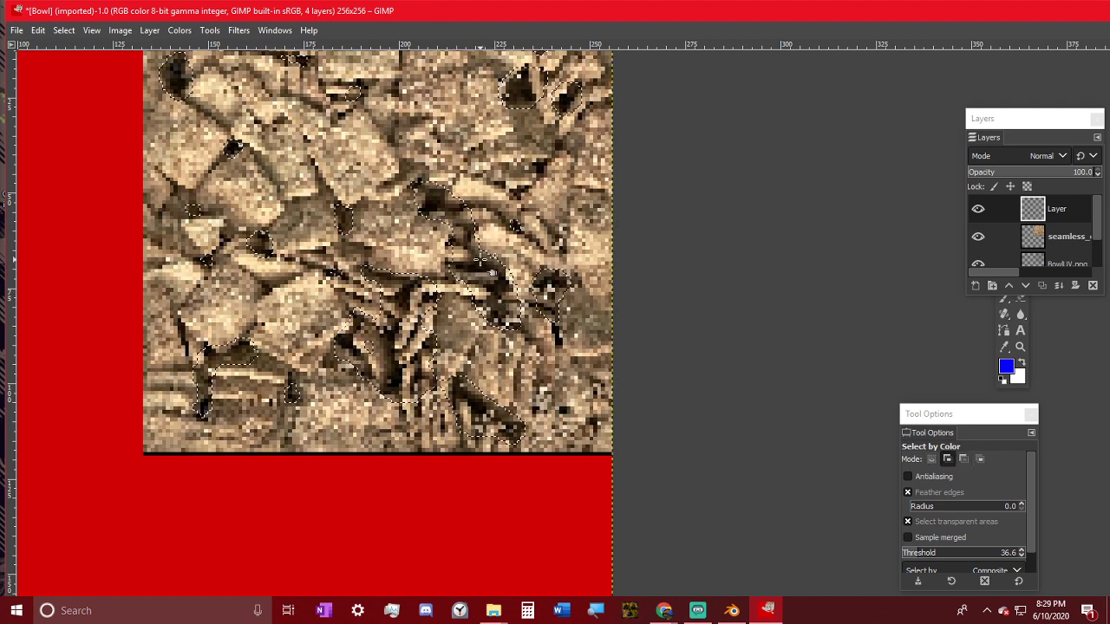
ctrl+click(480, 260)
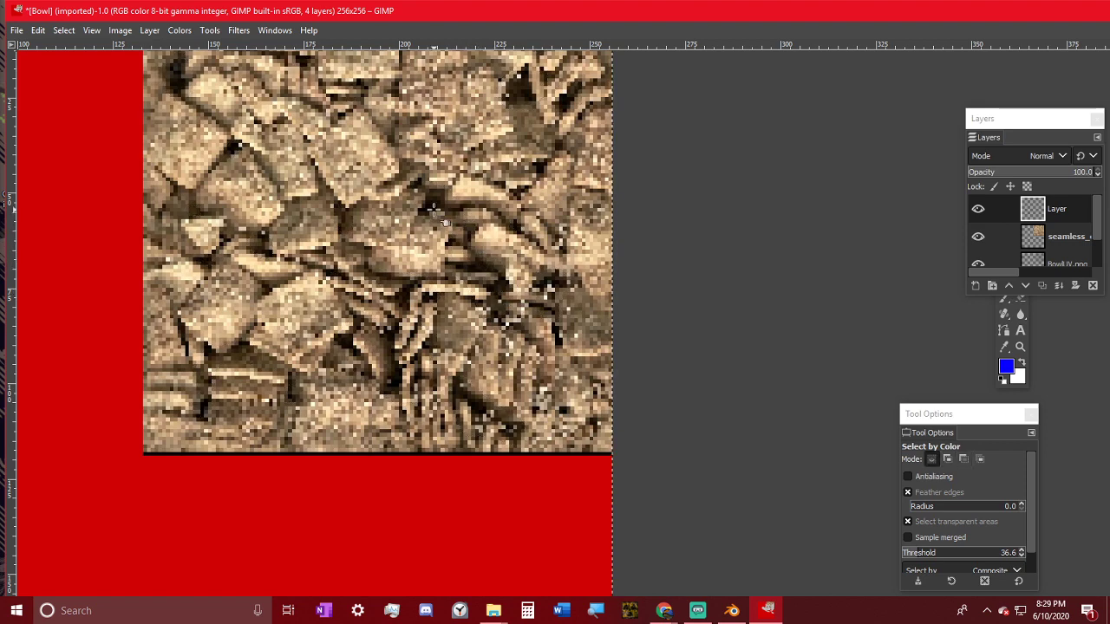
middle_drag(566, 275, 568, 287)
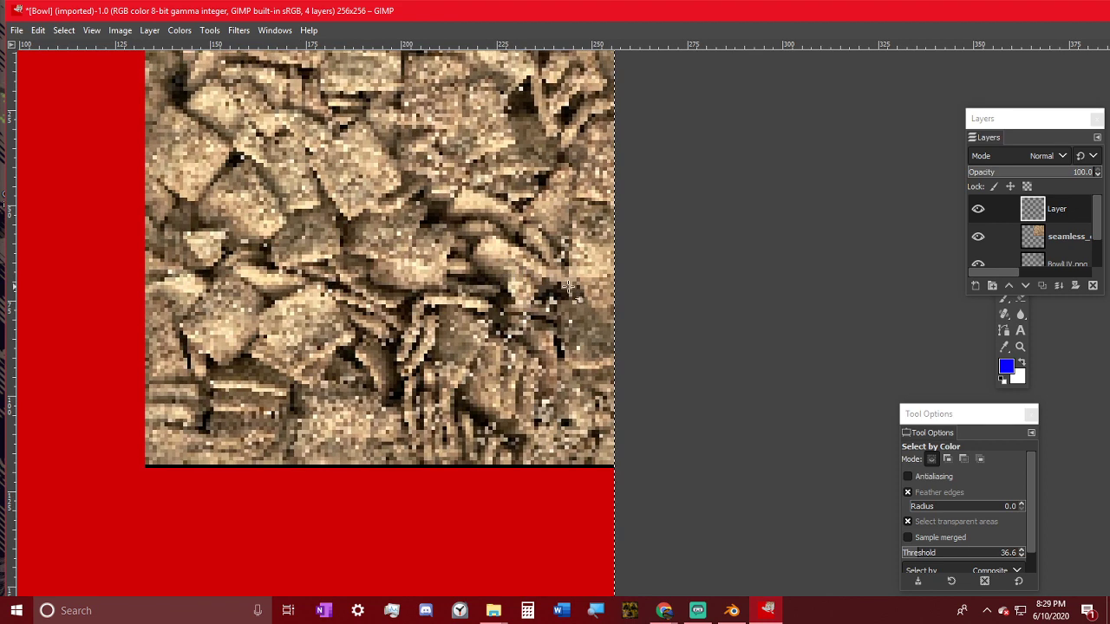
click(1078, 227)
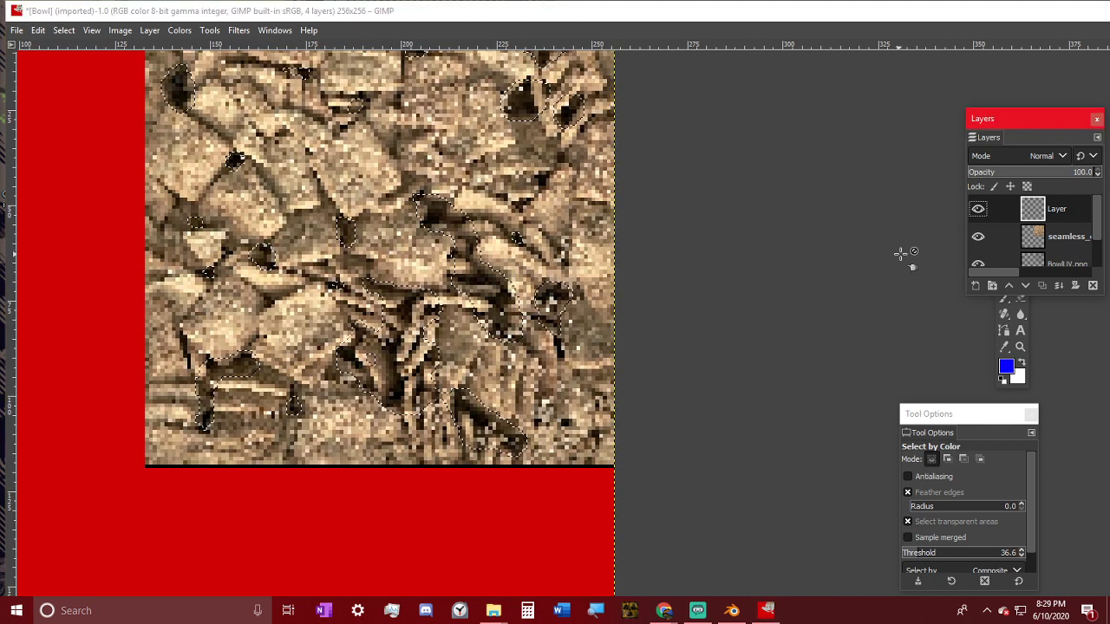
click(1060, 238)
shift+click(479, 277)
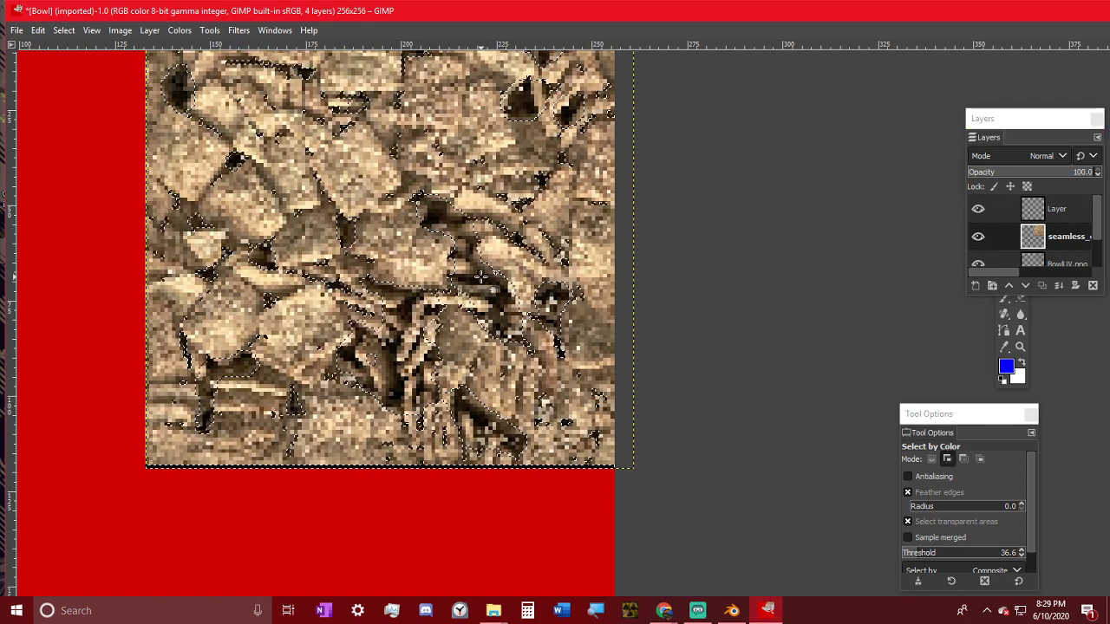
- Try to fill the combined gap selection on the cereal layer with white
click(38, 30)
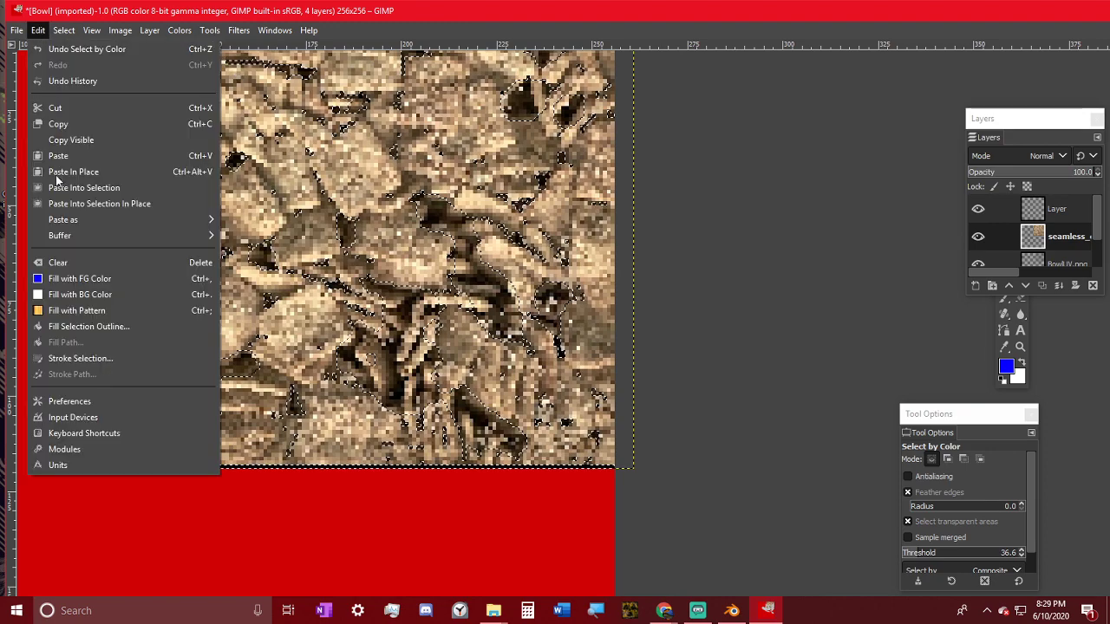
click(76, 292)
key(ctrl+z)
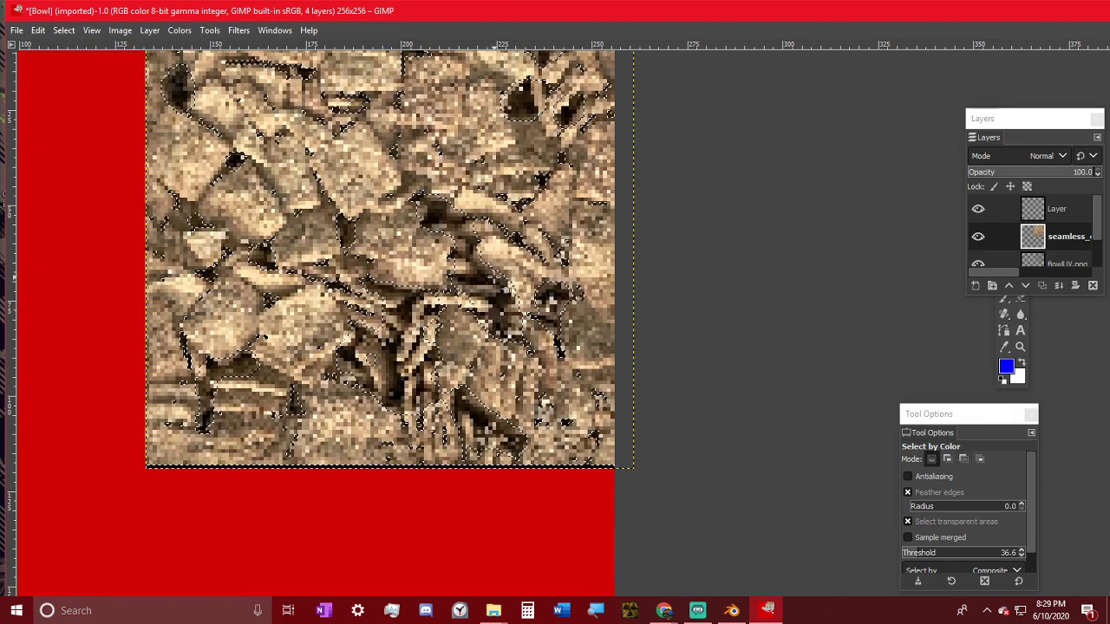
- Select the dark brown gap pixels by color without feathering, adding more brown shades around the cereal pieces
ctrl+scroll(482, 287, up, 3)
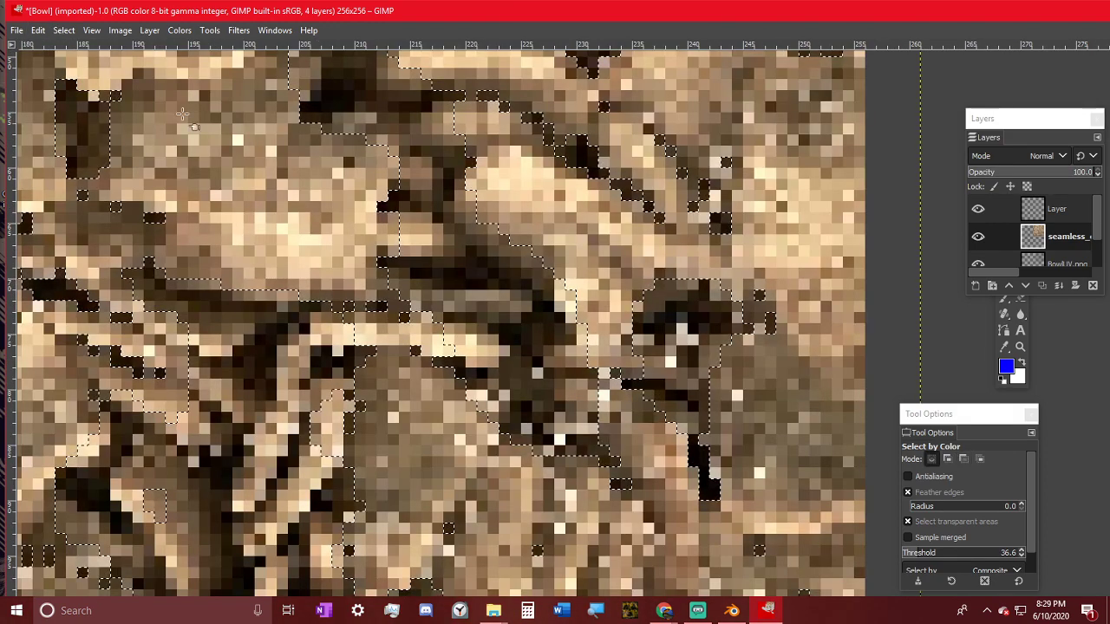
shift+click(462, 237)
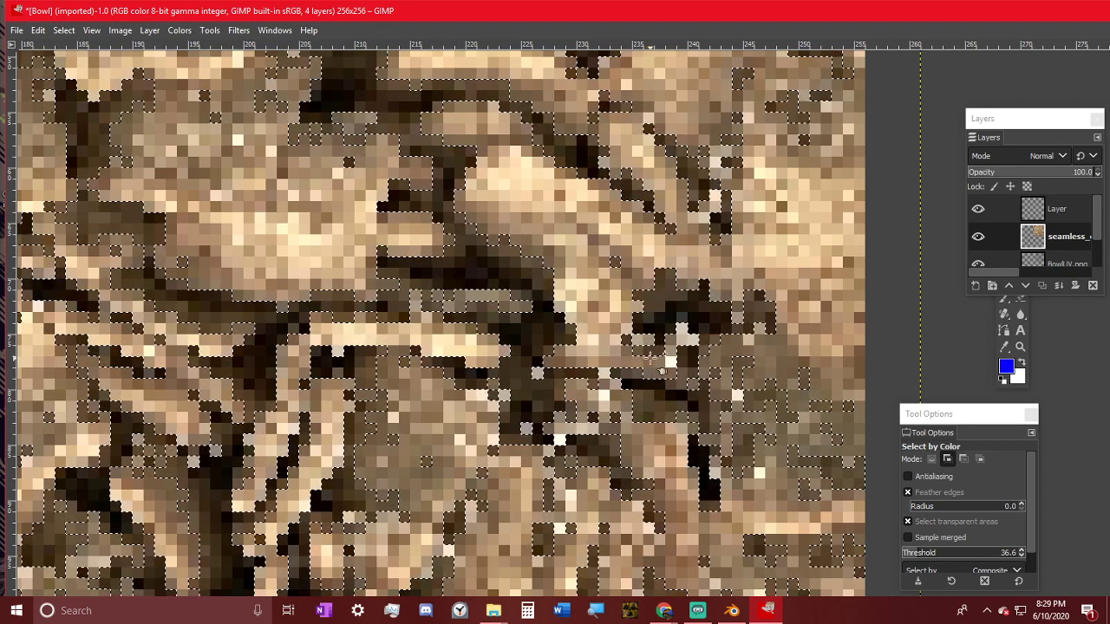
shift+click(652, 359)
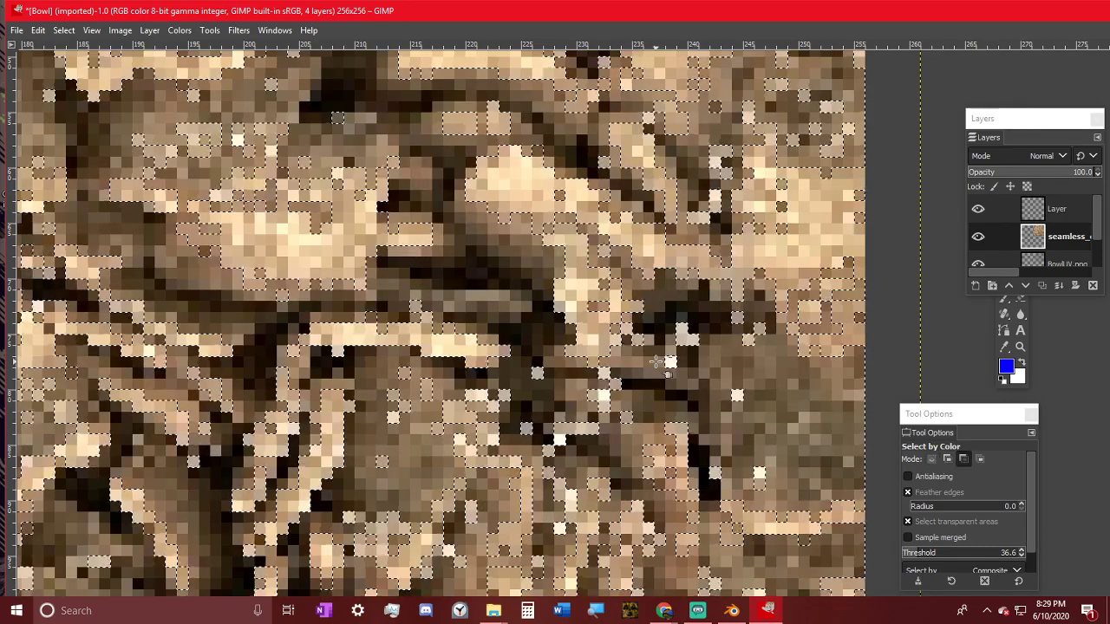
ctrl+scroll(656, 362, down, 4)
ctrl+scroll(637, 347, up, 2)
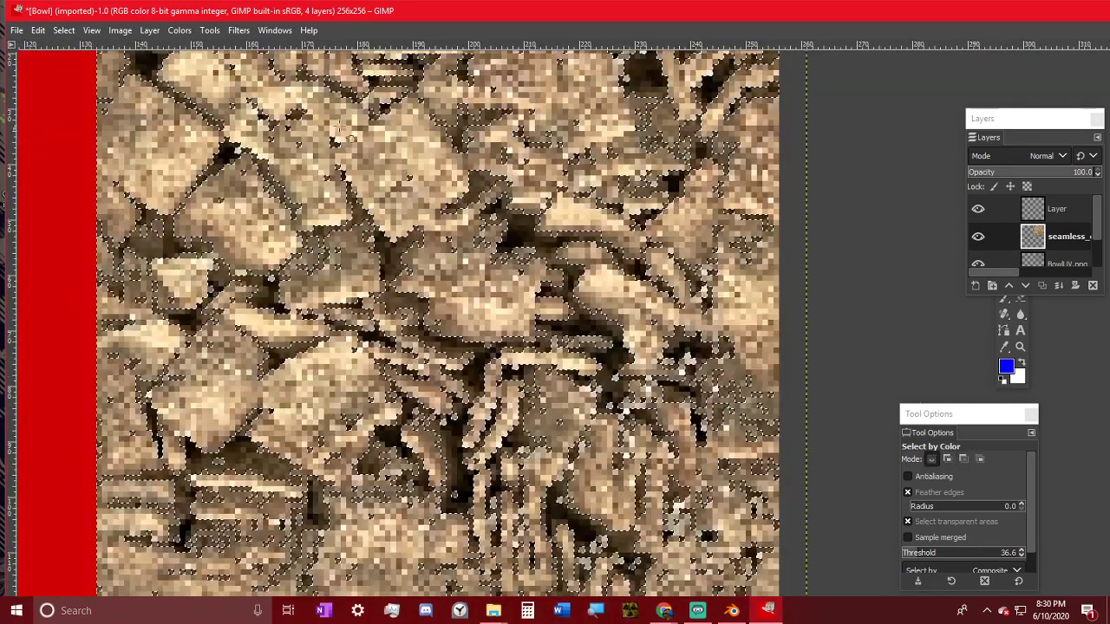
- Fill the hard-edged gap selection with the white background color and examine the cereal texture at several zoom levels
click(38, 30)
click(95, 295)
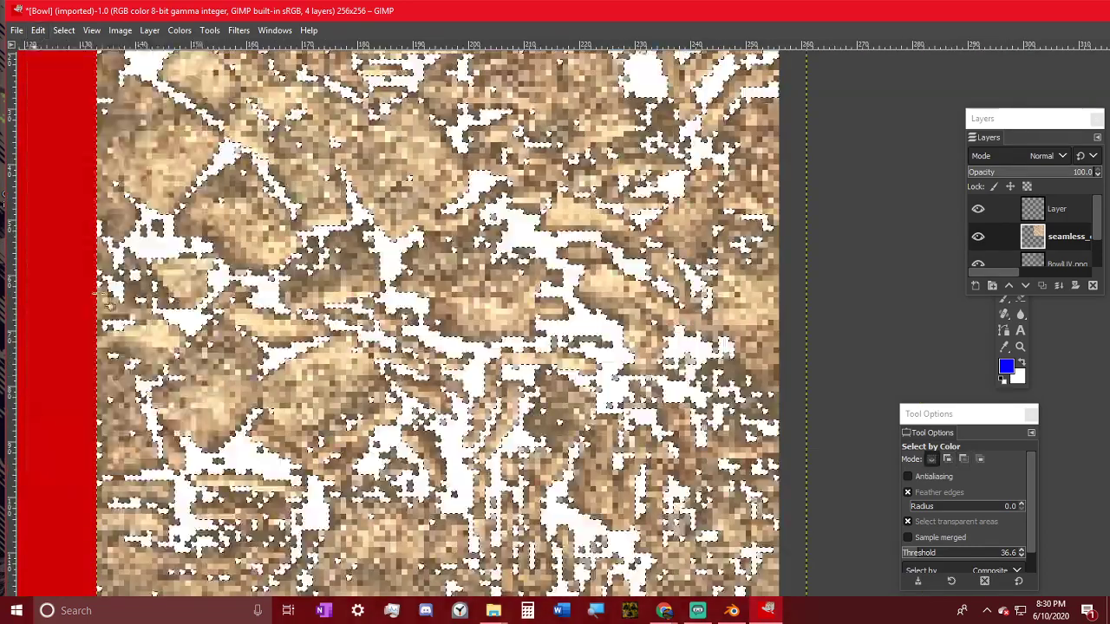
ctrl+scroll(239, 296, down, 2)
ctrl+scroll(347, 277, up, 2)
ctrl+scroll(377, 276, down, 3)
ctrl+scroll(379, 276, up, 1)
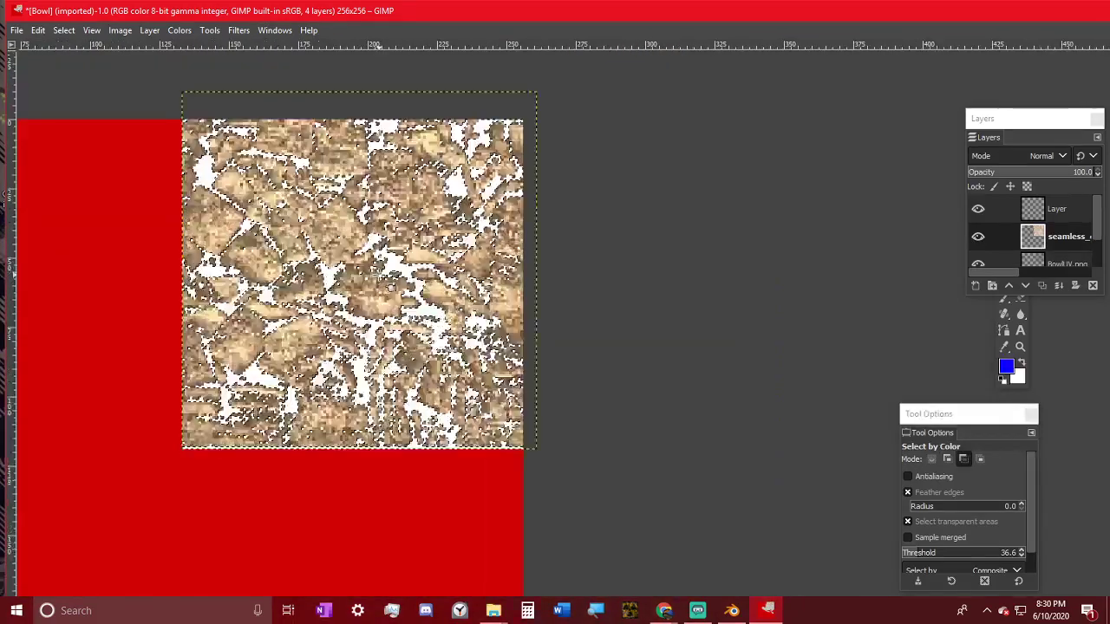
ctrl+scroll(392, 287, up, 3)
ctrl+scroll(412, 284, down, 3)
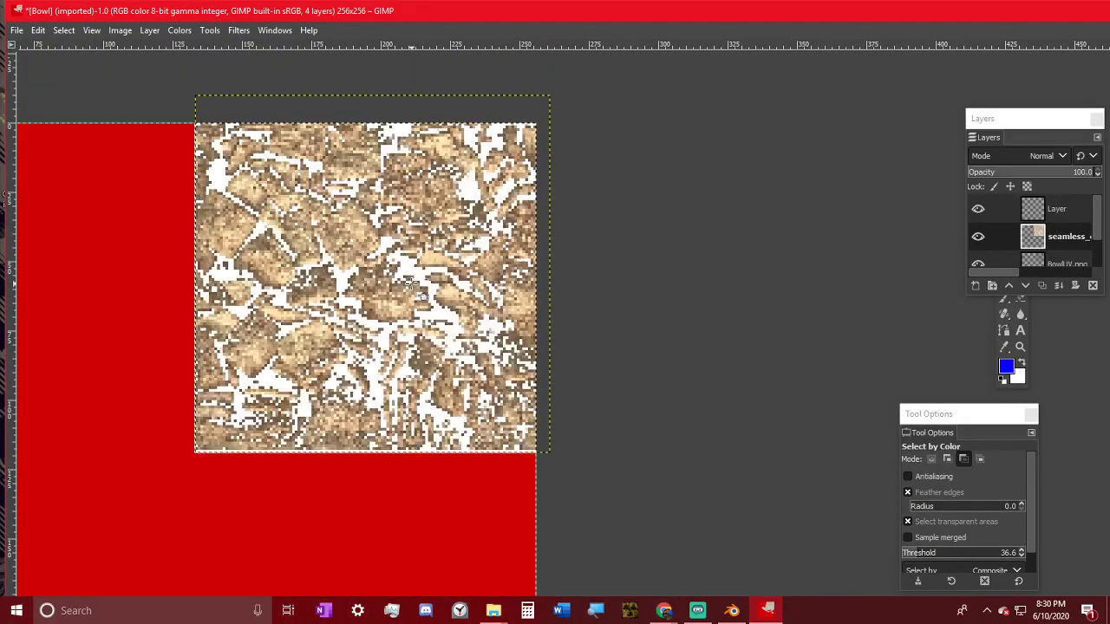
ctrl+scroll(414, 284, down, 2)
ctrl+scroll(465, 305, up, 2)
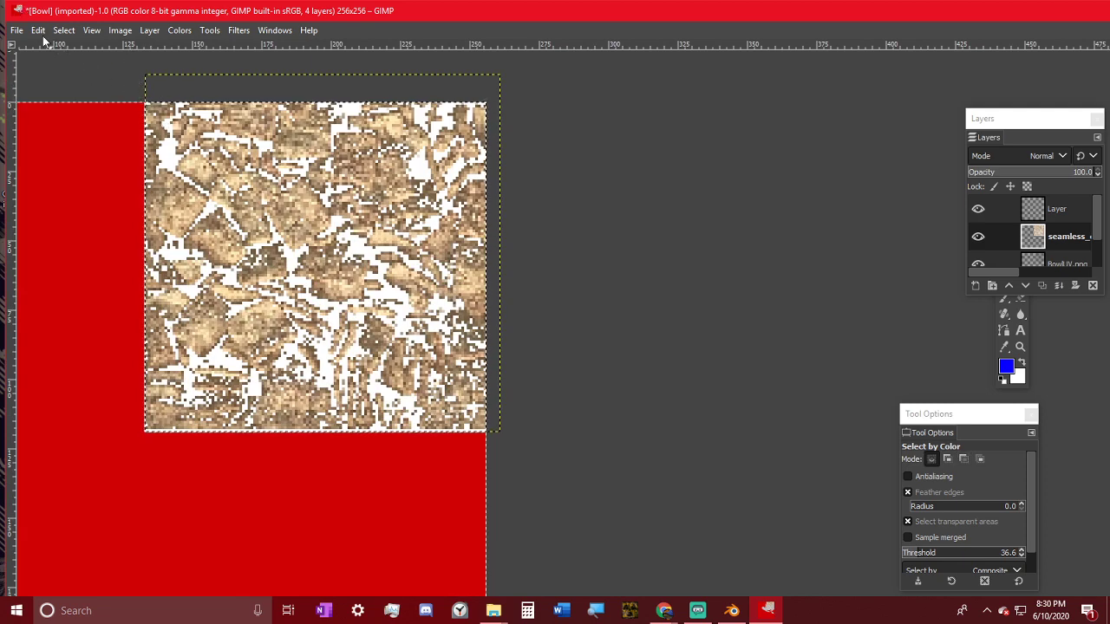
- Overwrite the original Bowl image file with the edited cereal texture
click(15, 27)
click(76, 230)
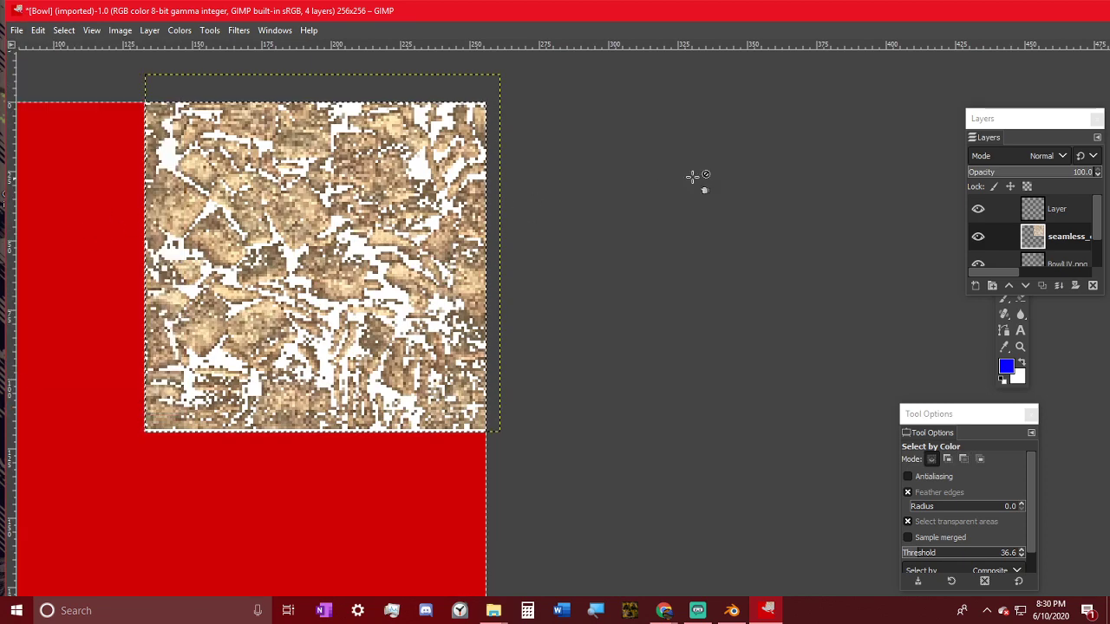
key(ctrl+e)
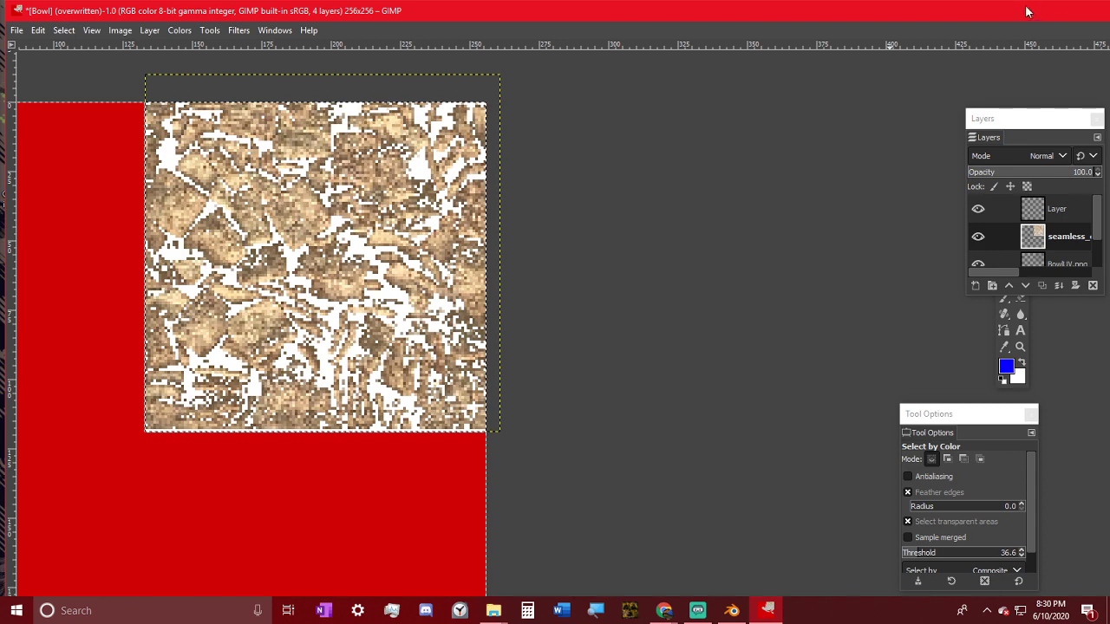
- Switch to Blender's Texture Paint workspace, reload the Bowl image and examine the cereal texture on the bowl
drag(1030, 20, 888, 82)
click(904, 82)
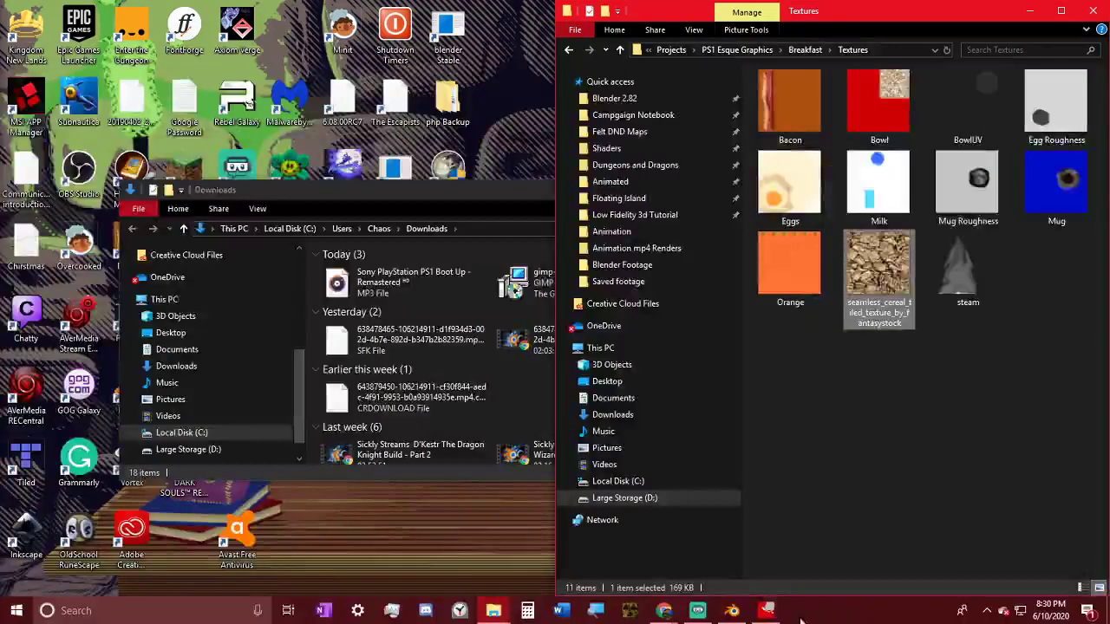
click(731, 612)
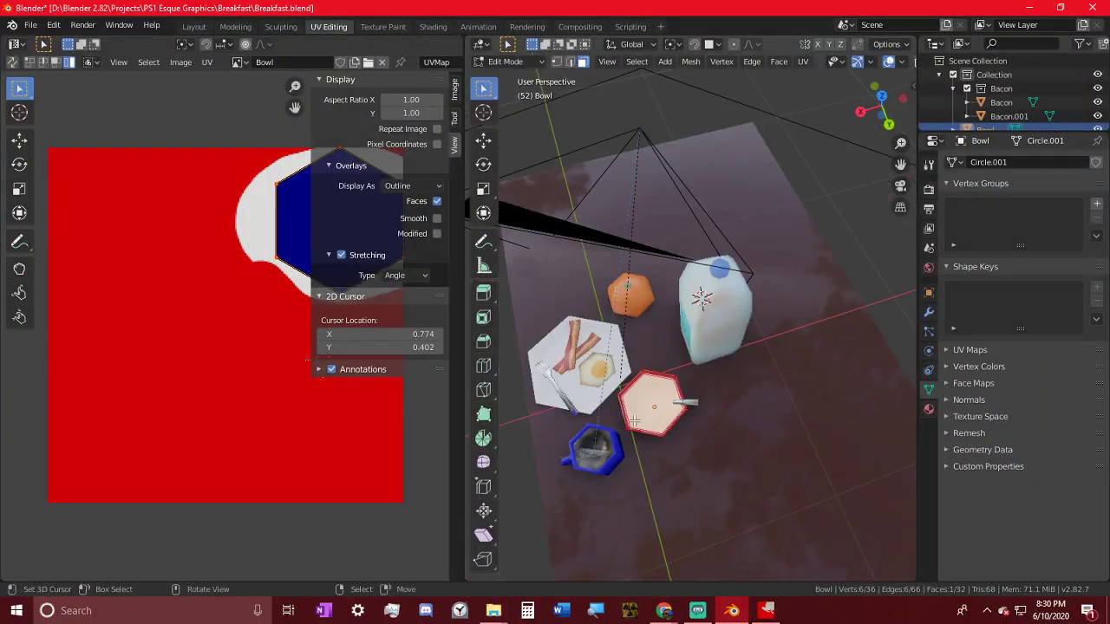
click(396, 26)
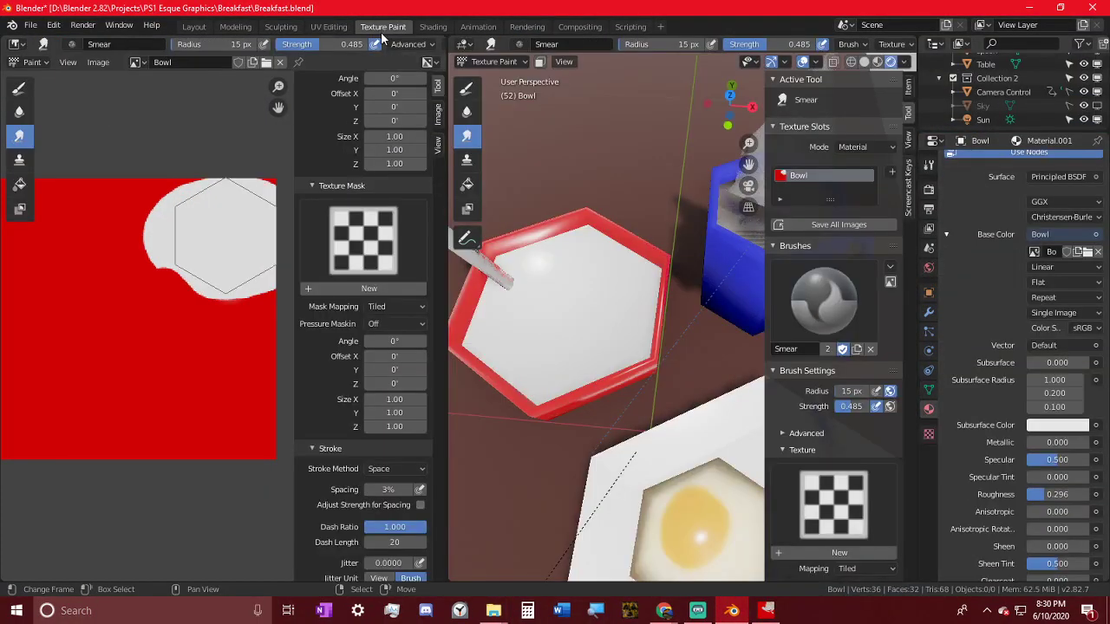
key(alt+r)
mouse_move(590, 323)
middle_down()
mouse_move(693, 330)
mouse_move(700, 242)
mouse_move(682, 244)
middle_up()
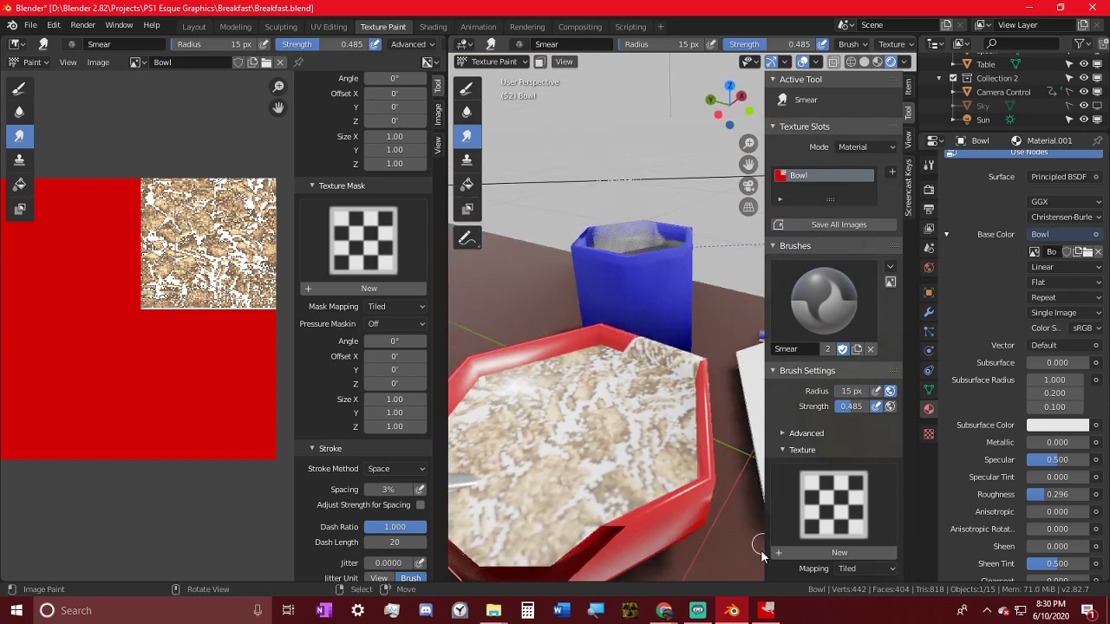
- Select all of the bowl's faces in Edit Mode and compare its UV layout with the cereal texture
click(767, 611)
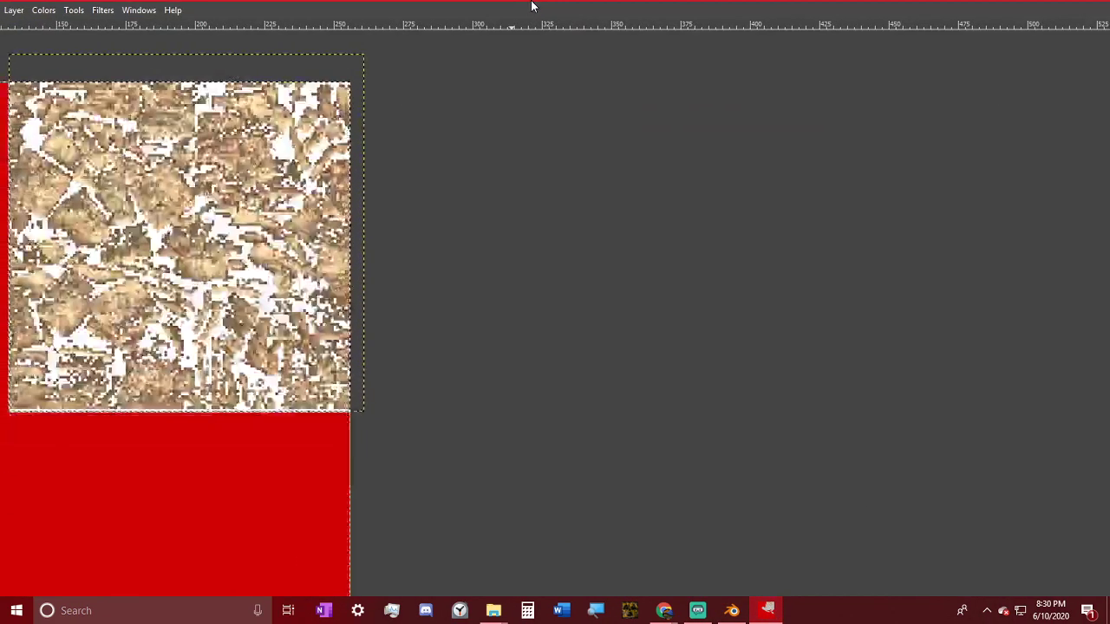
drag(531, 6, 640, 290)
click(614, 230)
key(Tab)
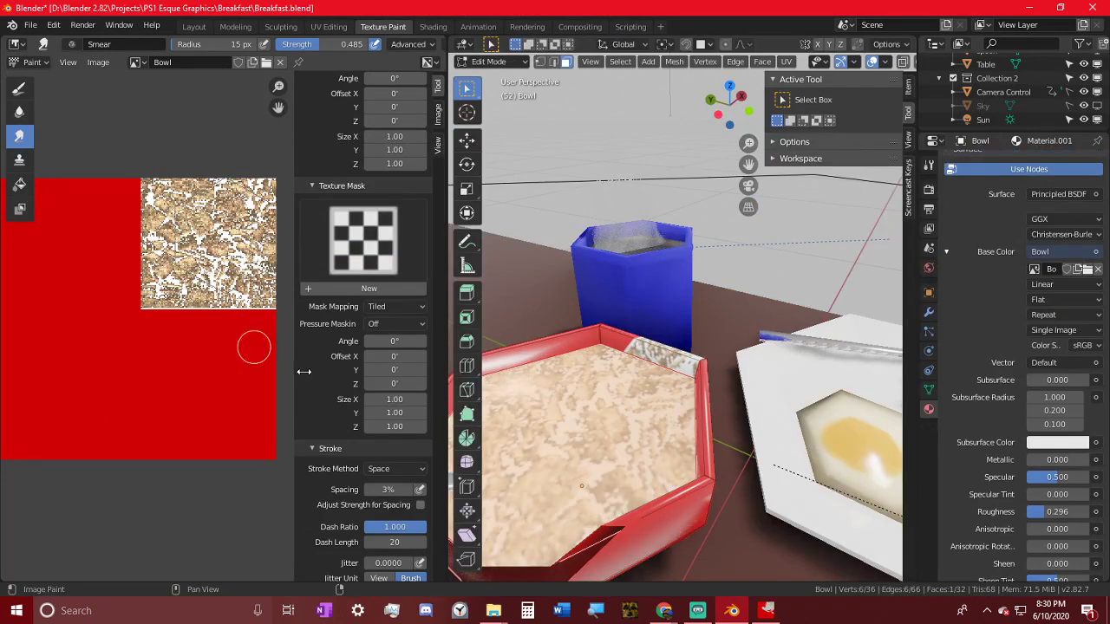
key(Tab)
key(Tab)
key(a)
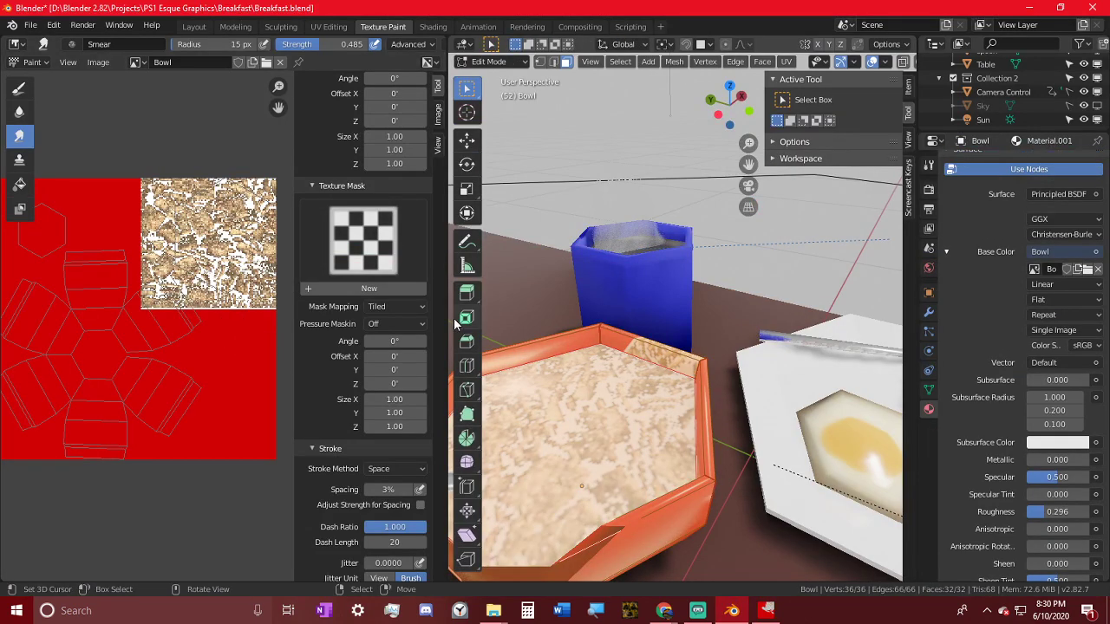
scroll(128, 304, up, 2)
scroll(146, 276, up, 1)
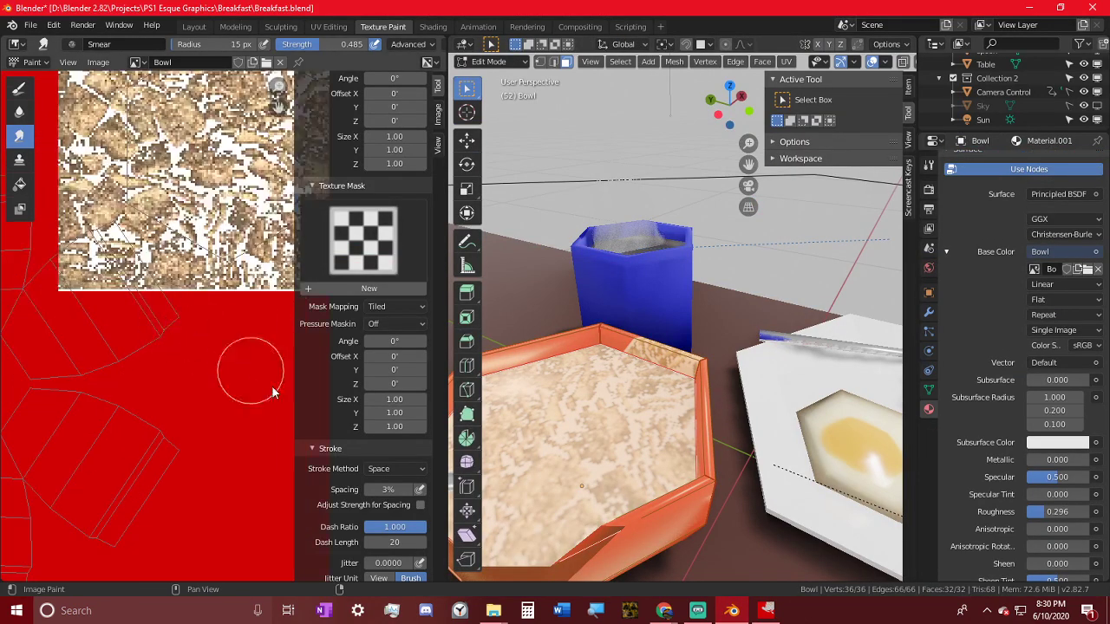
- Switch back to GIMP and move the BowlUV.png layer to the top of the layer stack
click(778, 615)
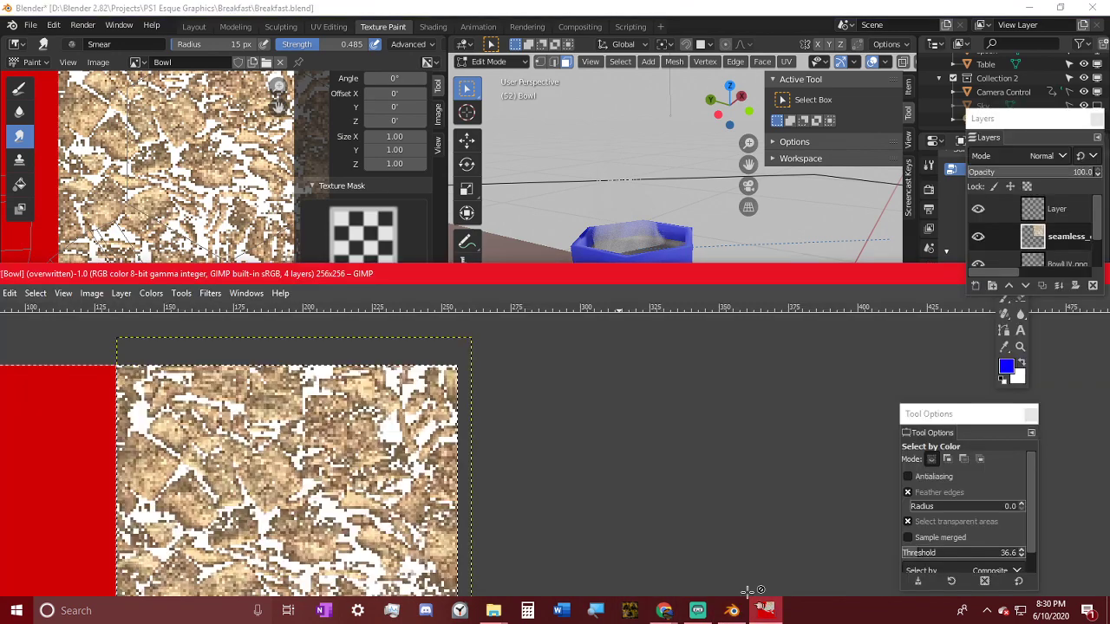
drag(423, 276, 459, 20)
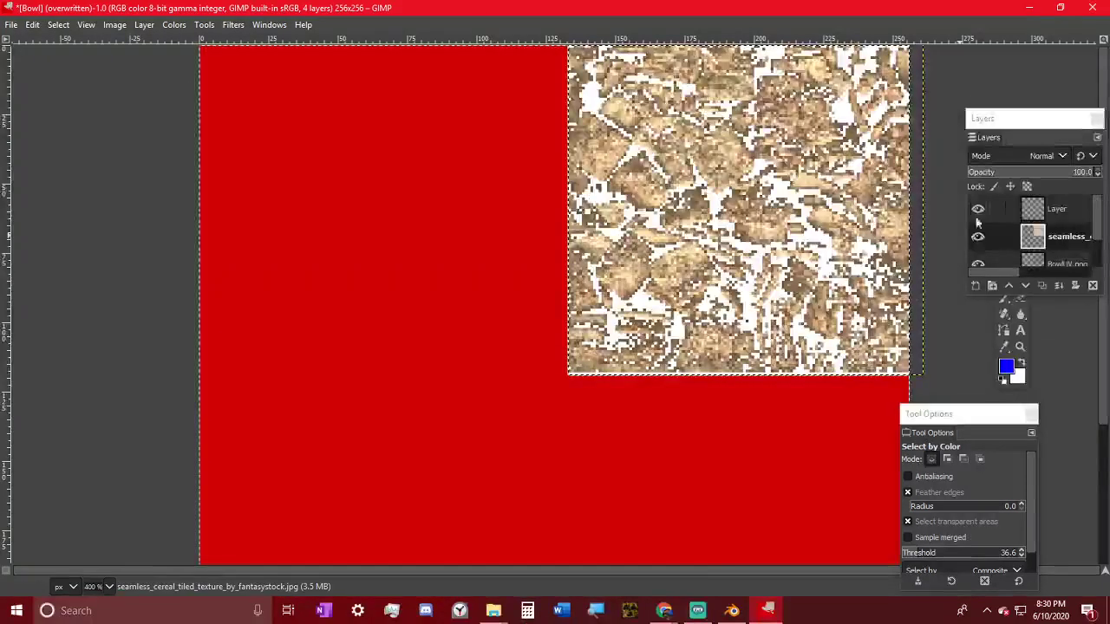
click(1055, 208)
scroll(1058, 239, down, 1)
scroll(1059, 208, up, 1)
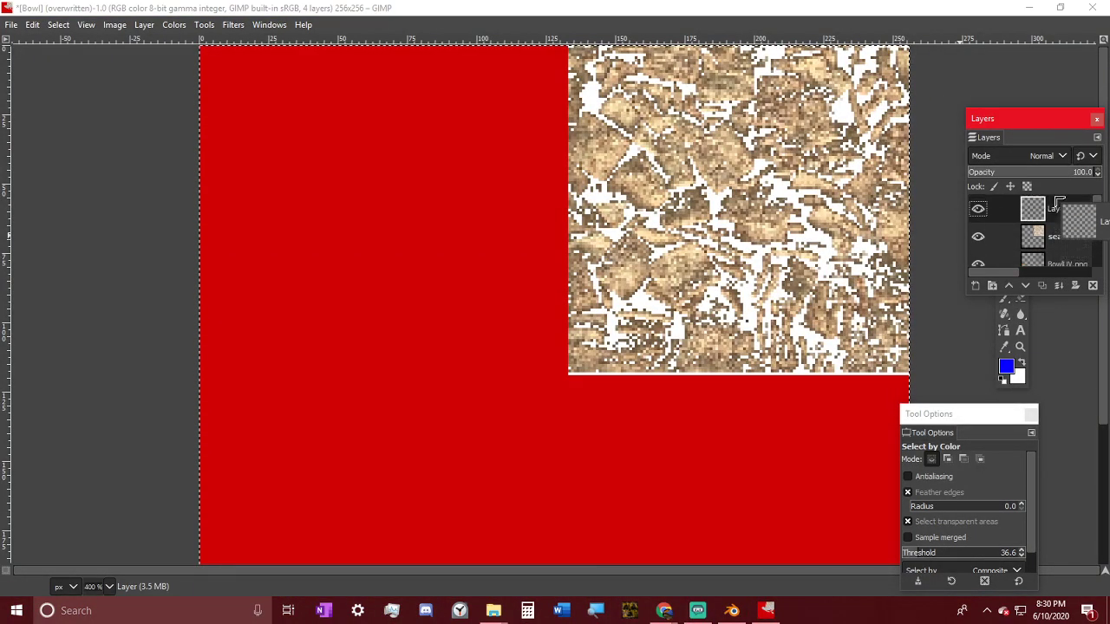
drag(1043, 263, 1052, 201)
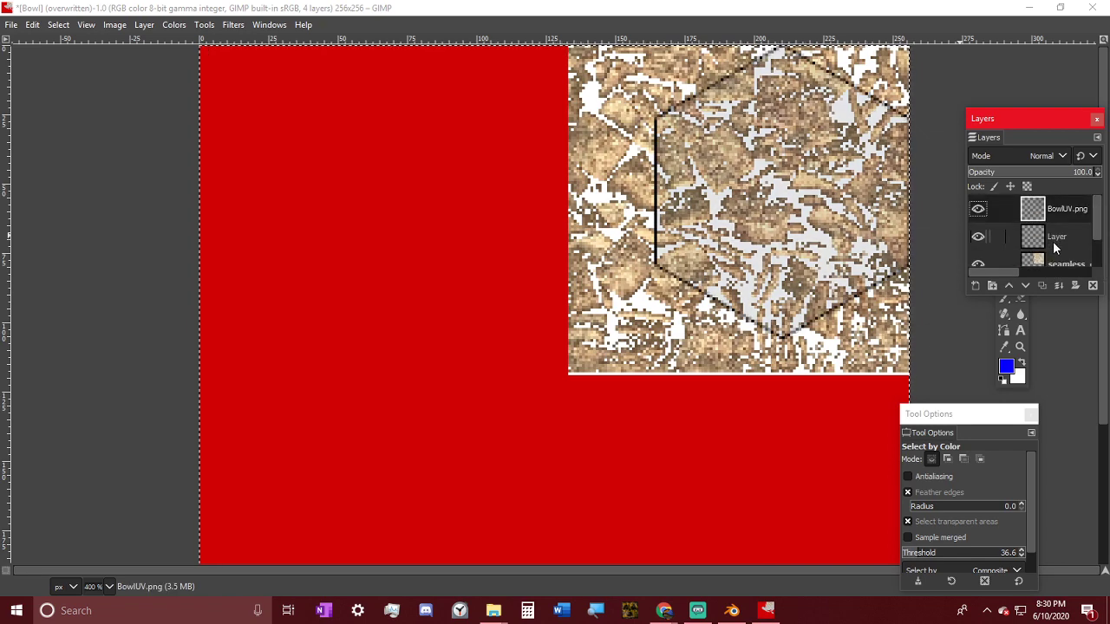
- Erase the cereal layer outside the bowl's hexagonal UV outline with a size 128 eraser, adding an alpha channel to the layer
click(1055, 258)
key(shift+e)
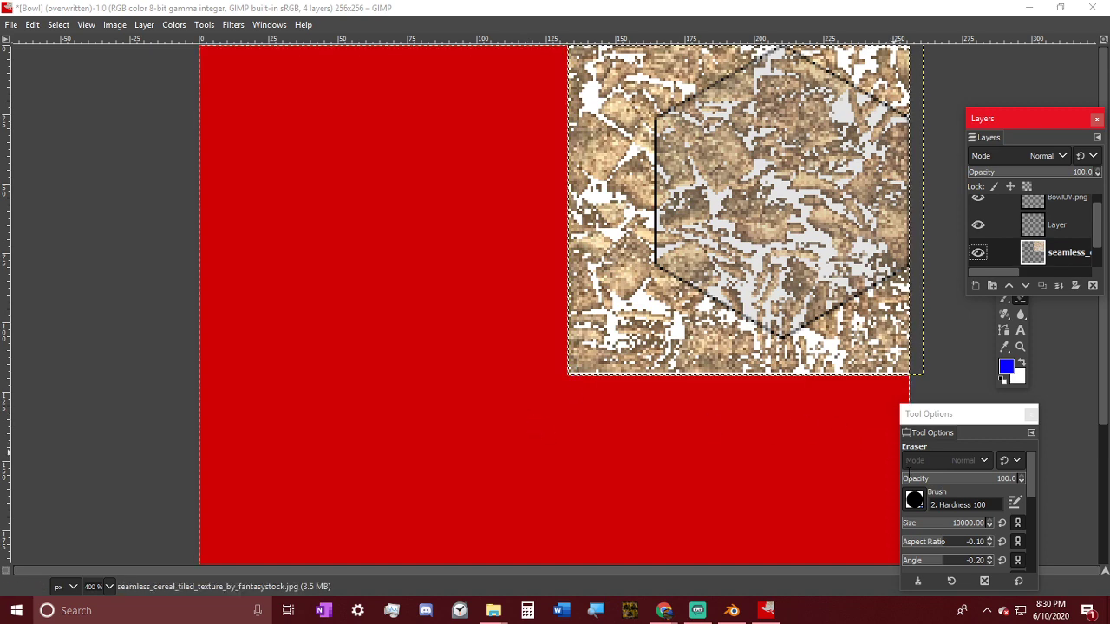
mouse_move(933, 533)
mouse_down()
mouse_move(901, 522)
mouse_move(928, 522)
mouse_up()
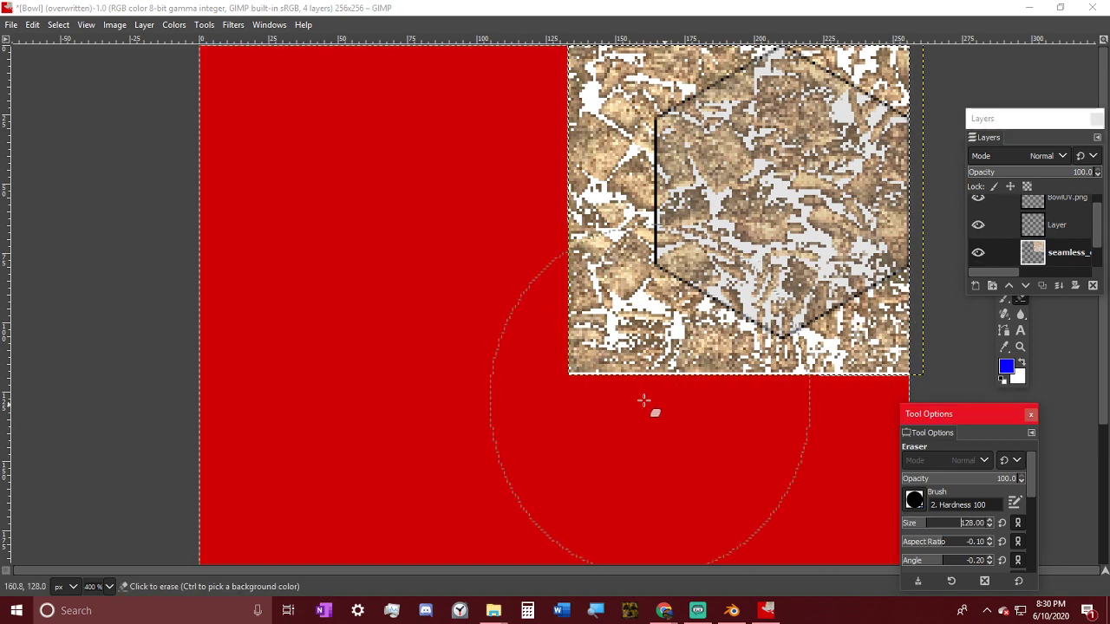
drag(525, 397, 577, 436)
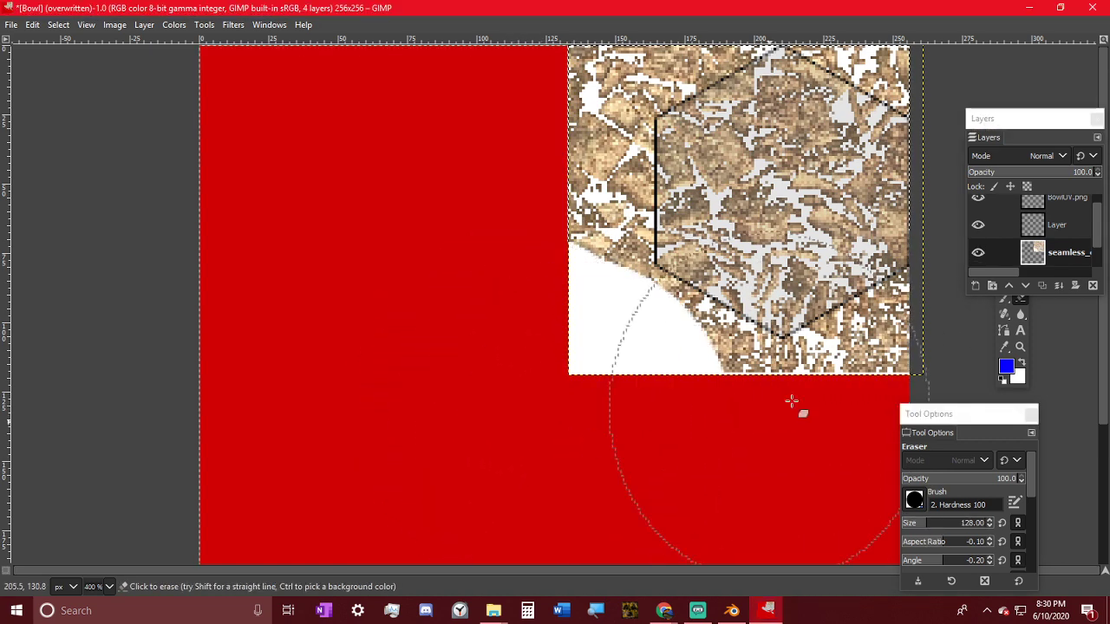
right_click(1045, 252)
click(971, 401)
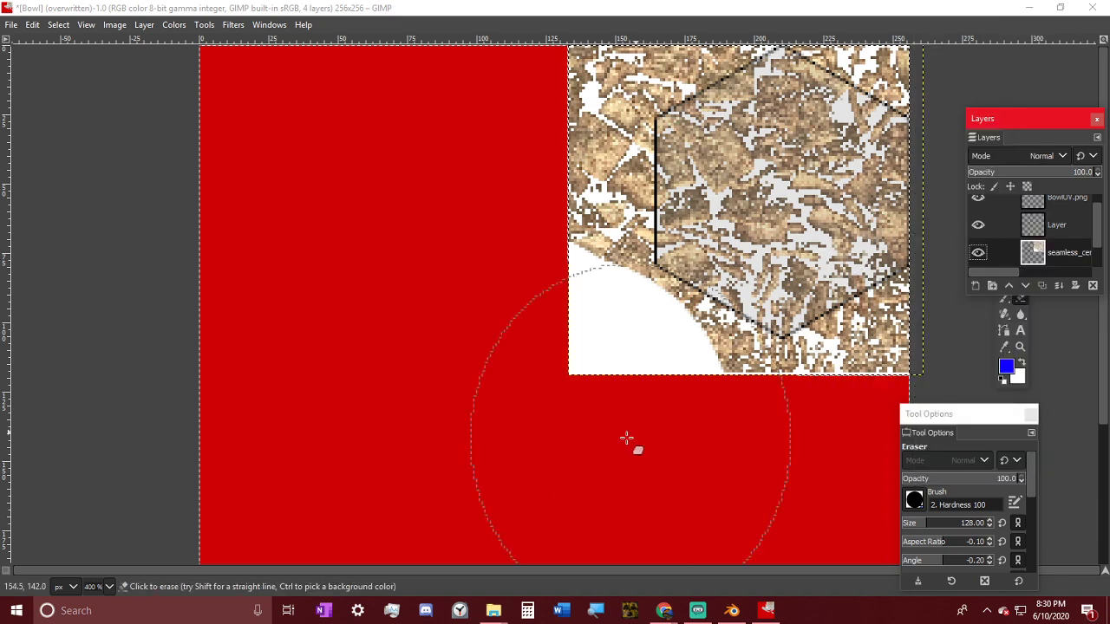
mouse_move(555, 438)
mouse_down()
mouse_move(528, 436)
mouse_move(513, 396)
mouse_move(708, 523)
mouse_move(555, 449)
mouse_move(447, 302)
mouse_move(448, 231)
mouse_move(451, 408)
mouse_move(345, 352)
mouse_up()
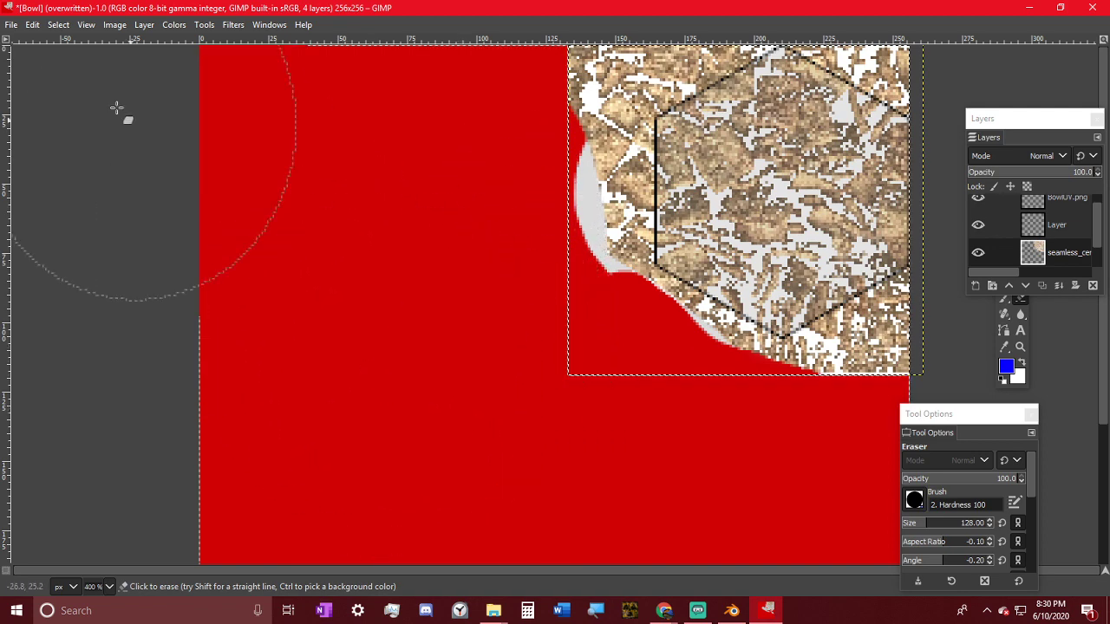
- Export the trimmed texture over the existing Bowl.png, and close the image with its unsaved changes discarded
click(32, 24)
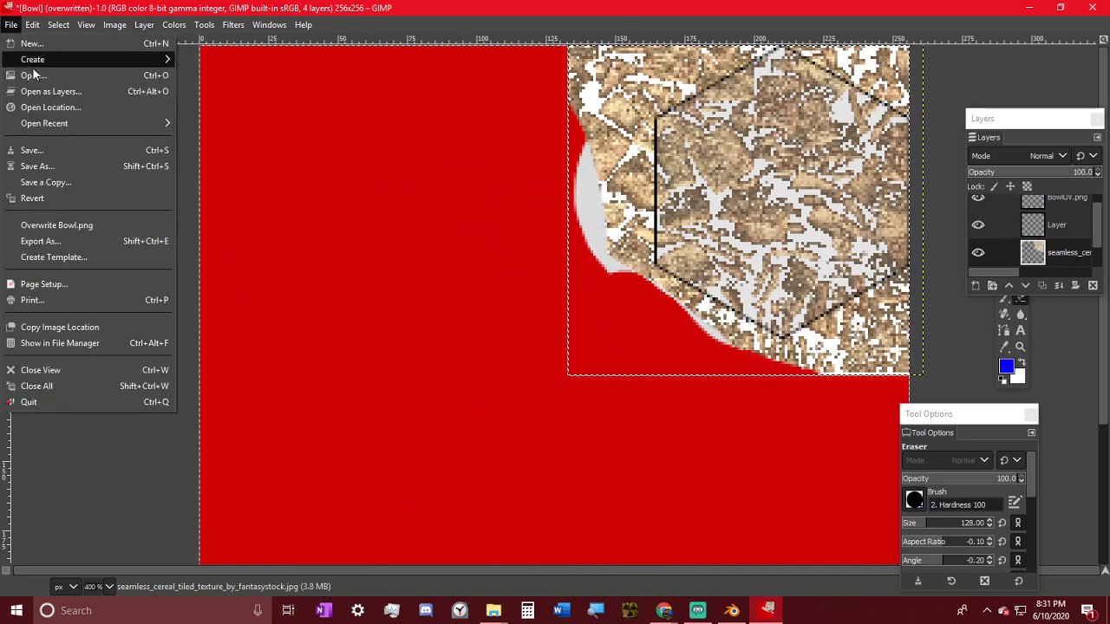
key(Escape)
middle_drag(615, 340, 391, 405)
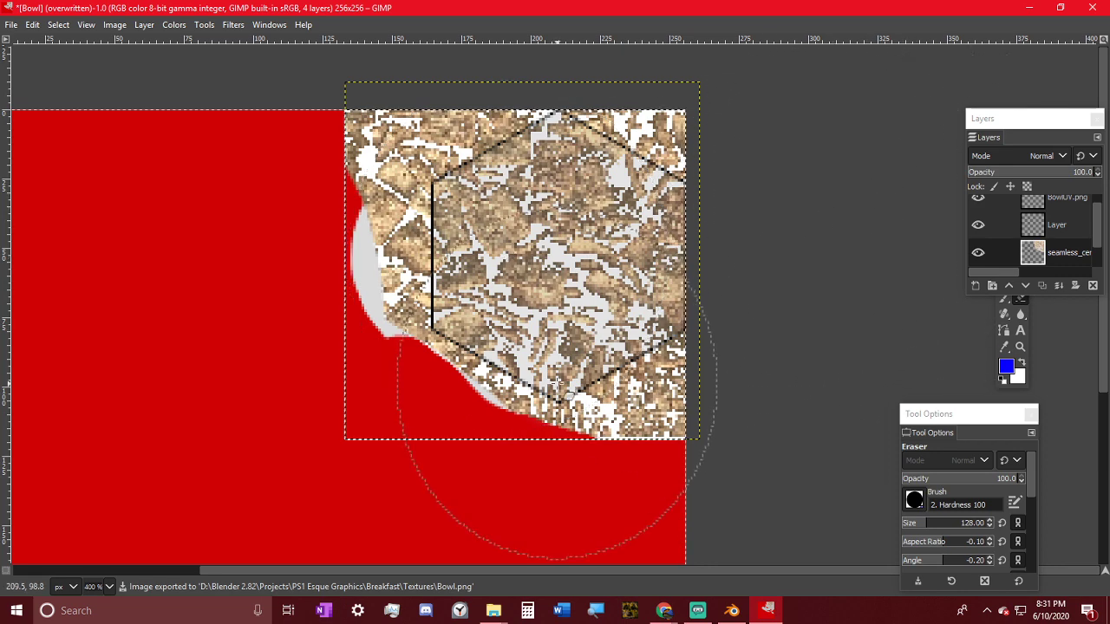
key(ctrl+shift+e)
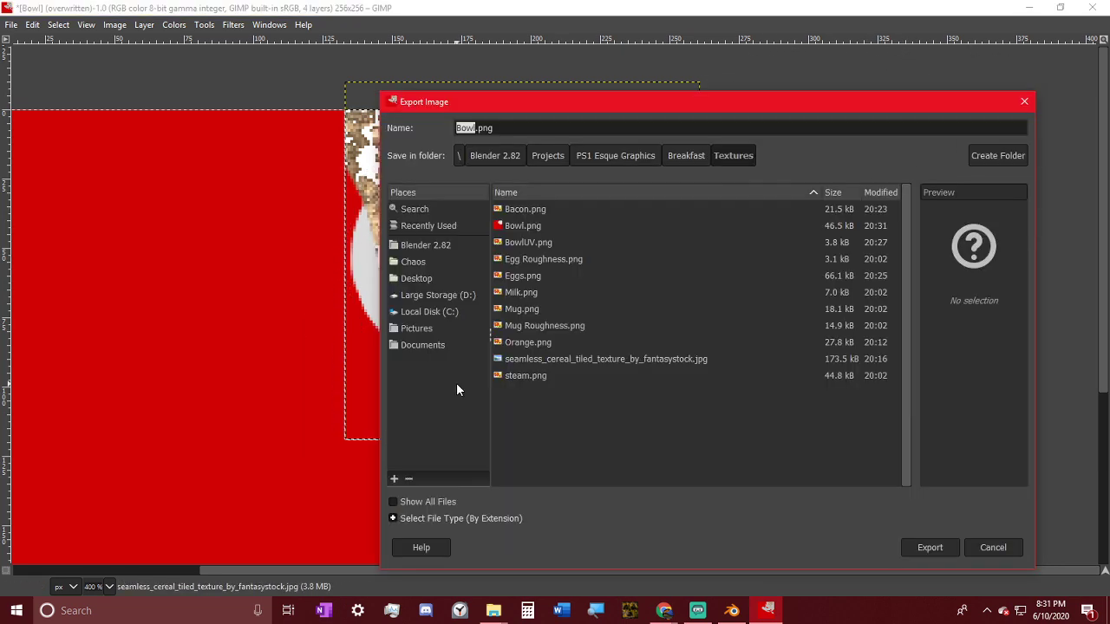
key(Return)
click(736, 394)
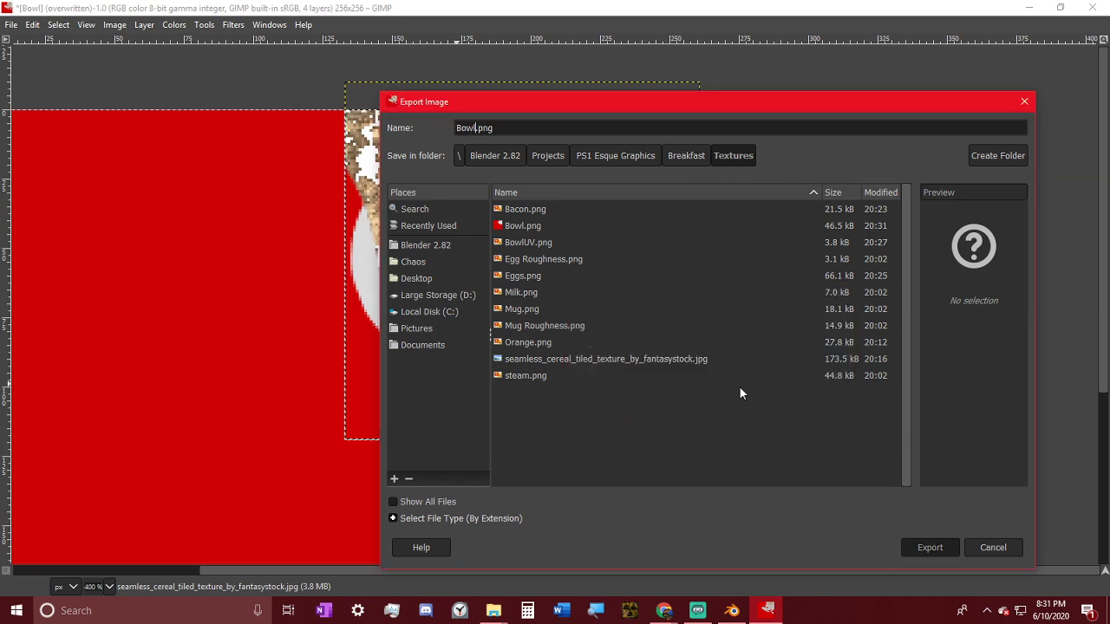
key(Return)
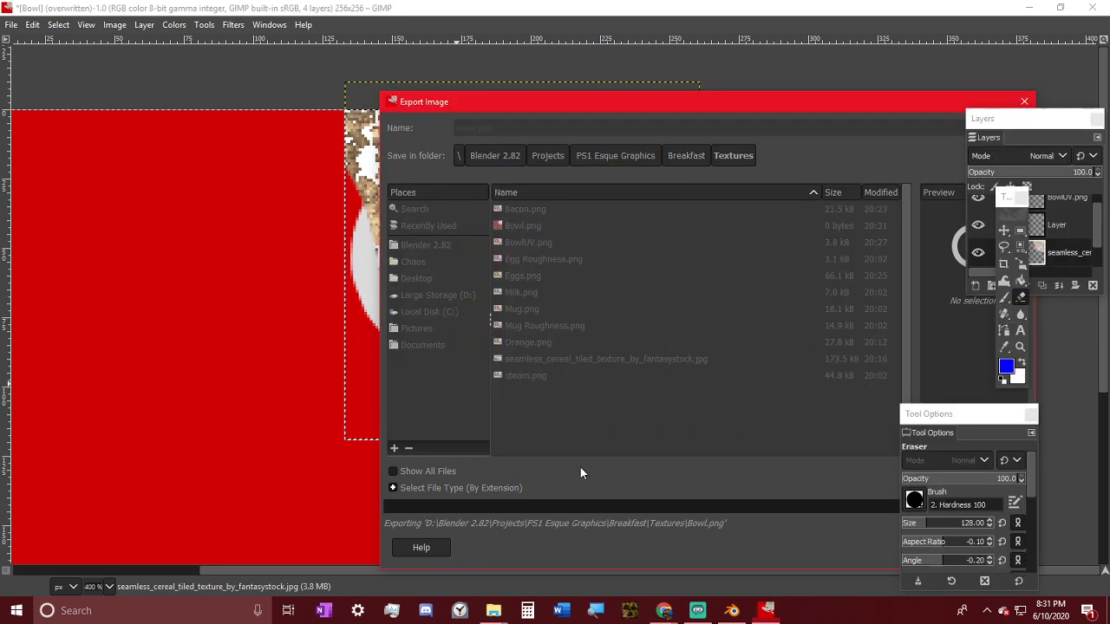
click(1095, 7)
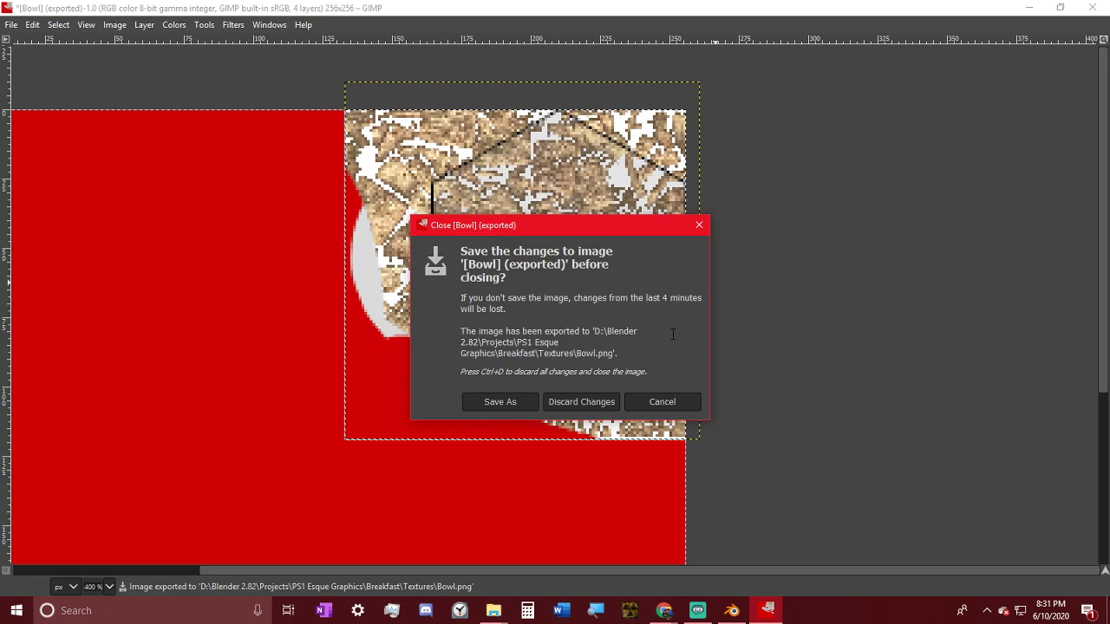
click(581, 402)
- Reload the Bowl image in Blender, return to Object Mode and examine the textured bowl from several angles
mouse_move(813, 3)
mouse_down()
mouse_move(812, 23)
mouse_move(792, 3)
mouse_up()
middle_drag(735, 256, 517, 290)
scroll(540, 307, down, 2)
key(alt+r)
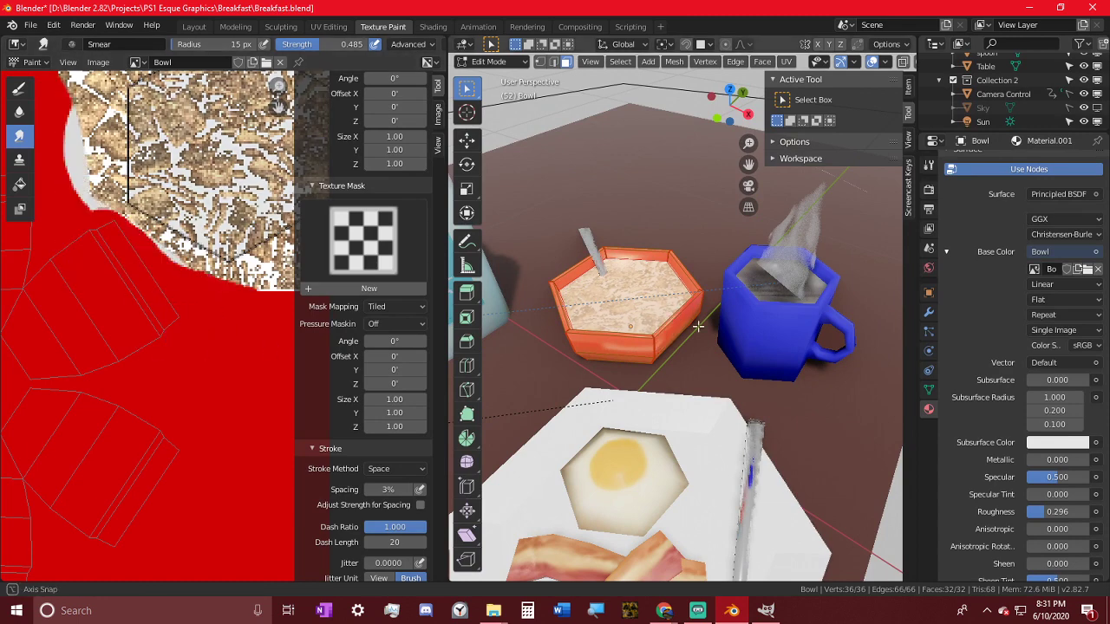
middle_drag(595, 212, 602, 307)
key(KP_Decimal)
scroll(601, 308, down, 3)
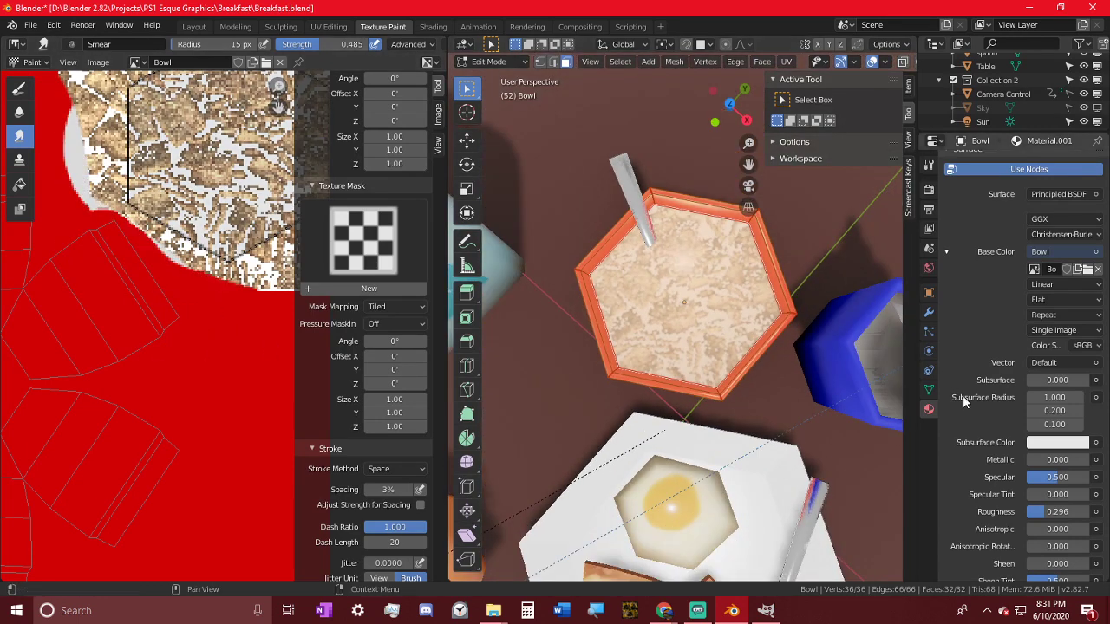
click(488, 62)
click(506, 79)
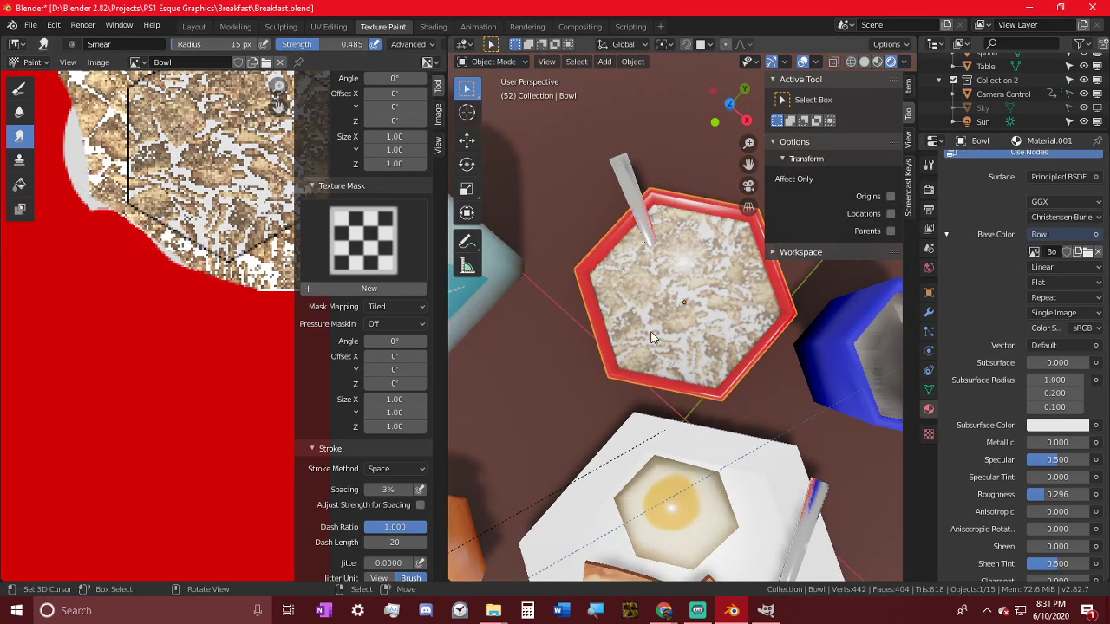
middle_drag(630, 256, 631, 246)
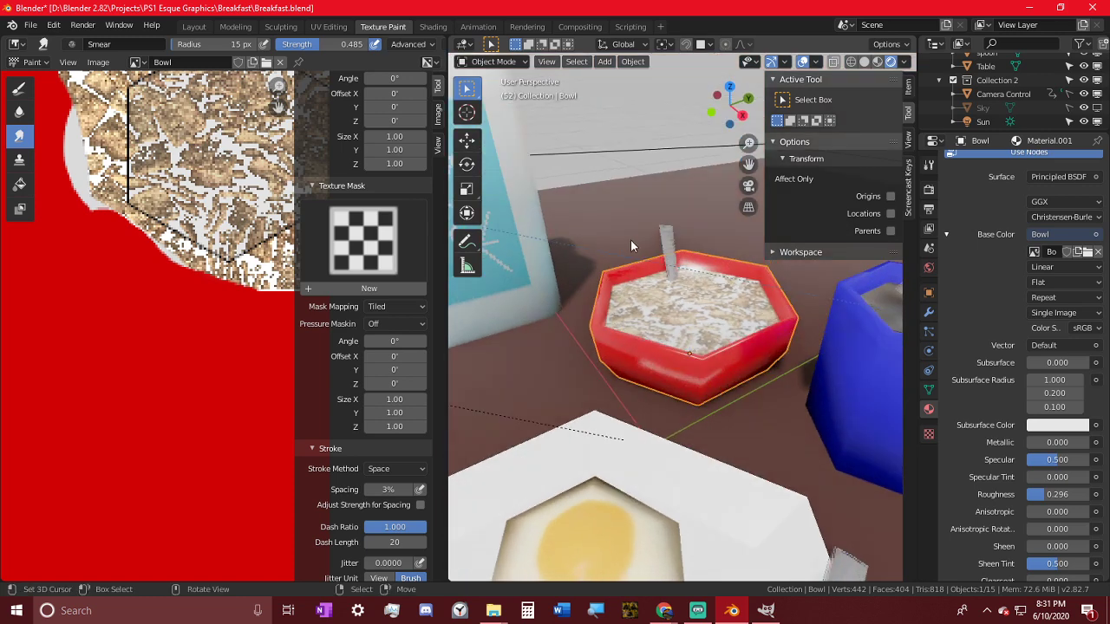
- Set the base color texture interpolation of the bowl and the blue mug to Closest
click(1065, 267)
click(1057, 297)
middle_drag(767, 295, 745, 293)
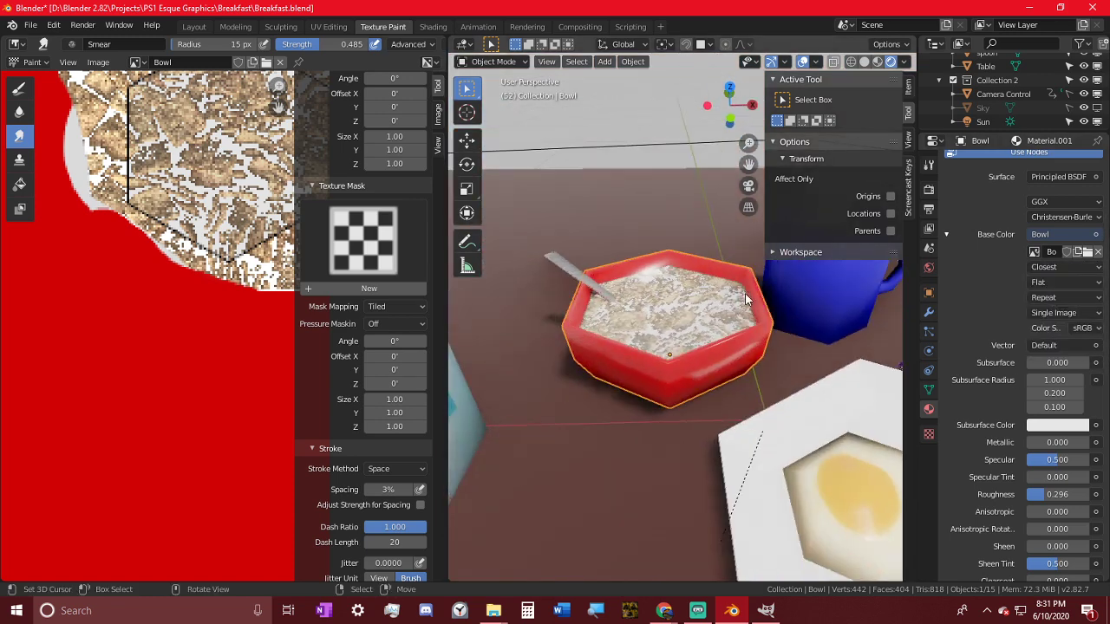
click(801, 311)
click(1059, 269)
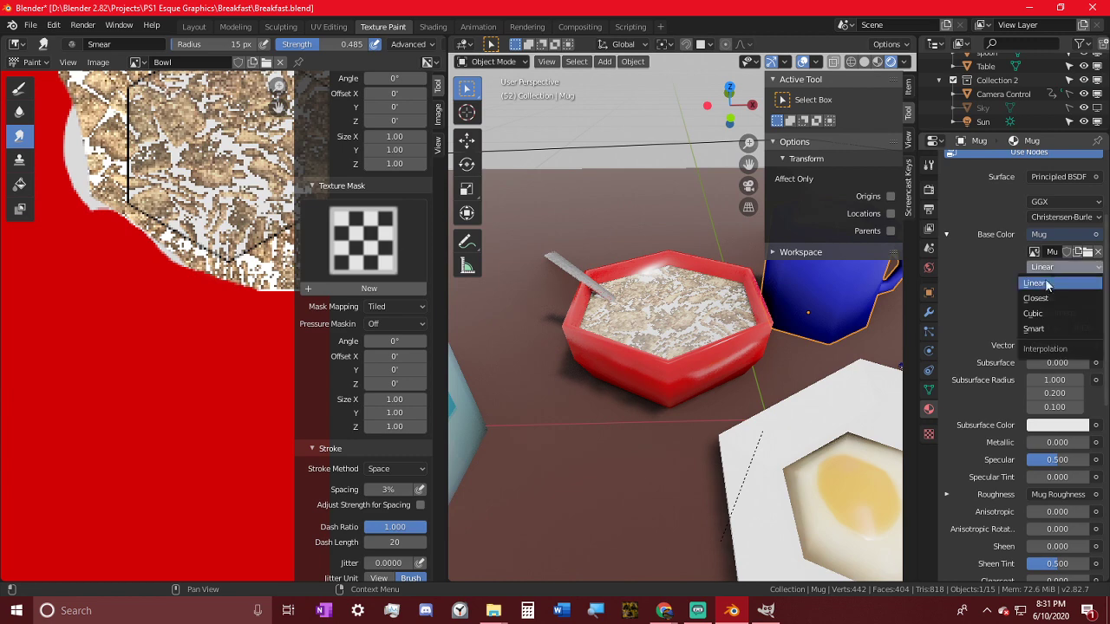
click(1044, 298)
- Set the base color texture interpolation of the egg and the upper bacon strip to Closest
middle_drag(590, 338, 641, 367)
click(676, 418)
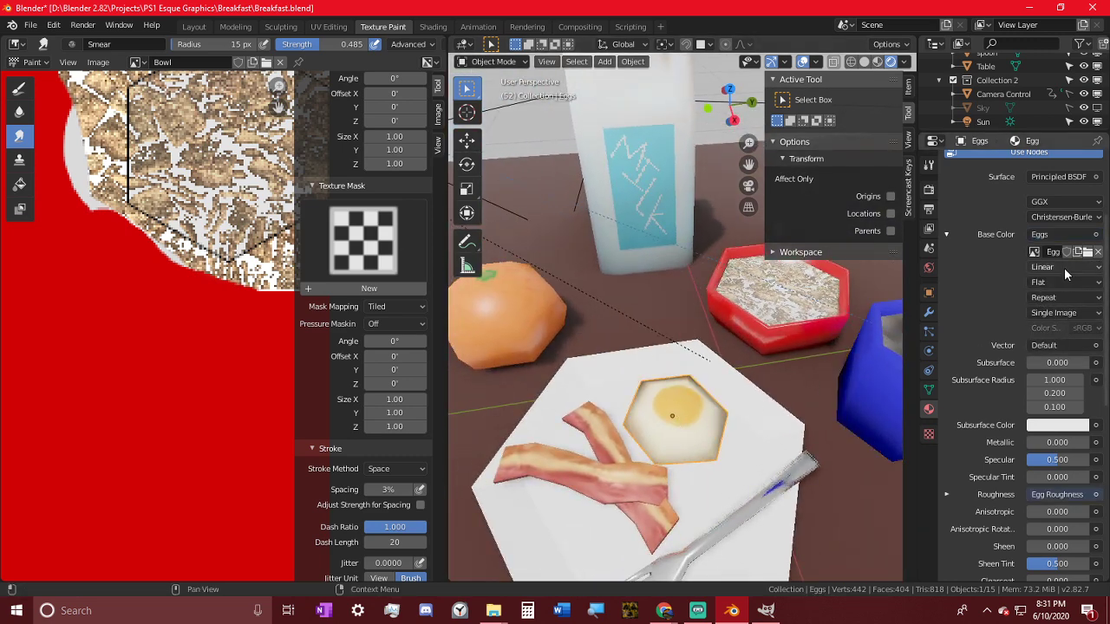
click(1065, 269)
click(1043, 298)
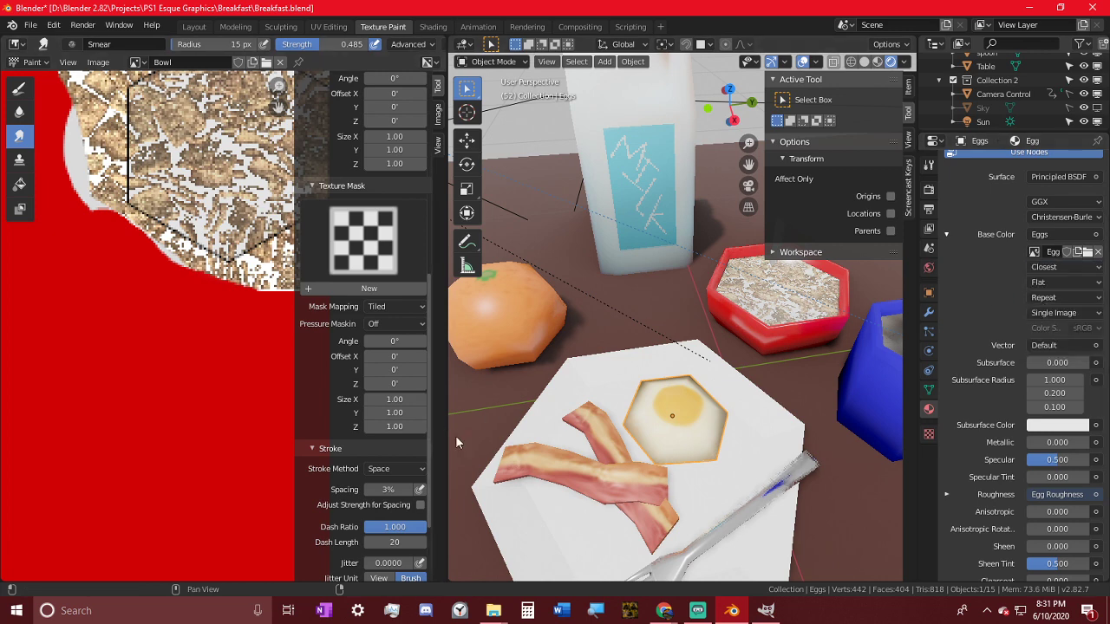
click(597, 433)
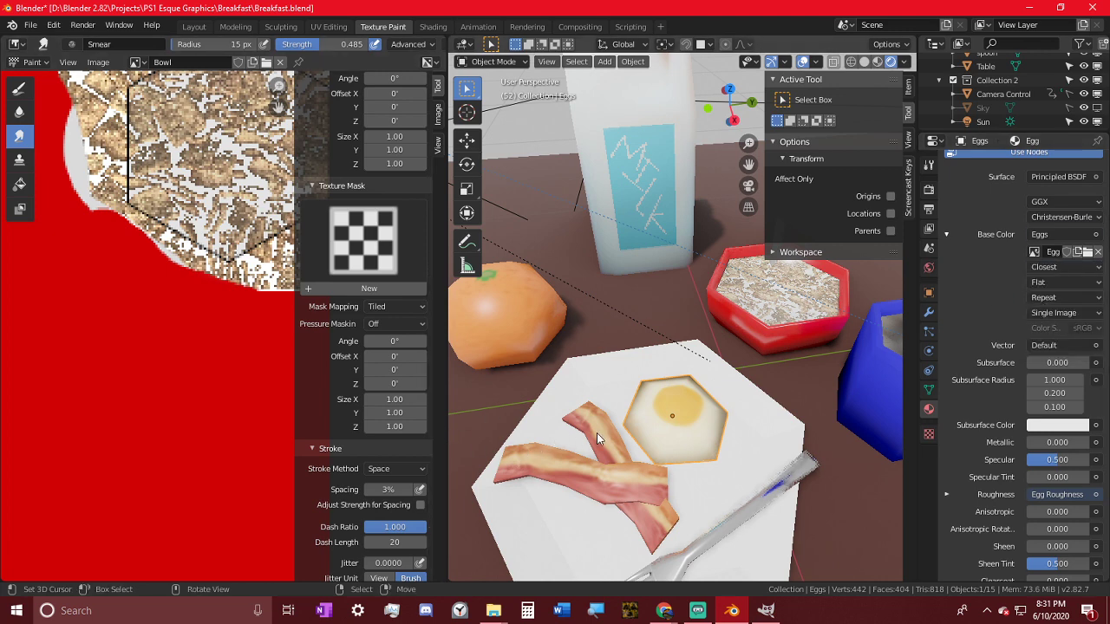
click(1056, 269)
click(1047, 291)
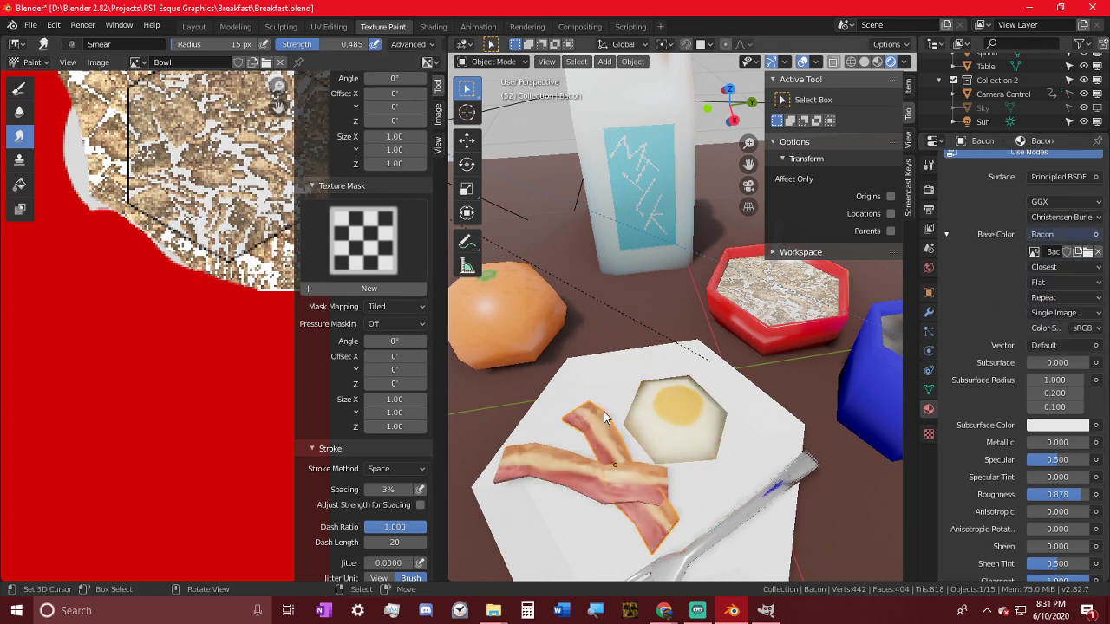
- Set the orange's base color texture interpolation to Closest
click(499, 354)
click(1047, 279)
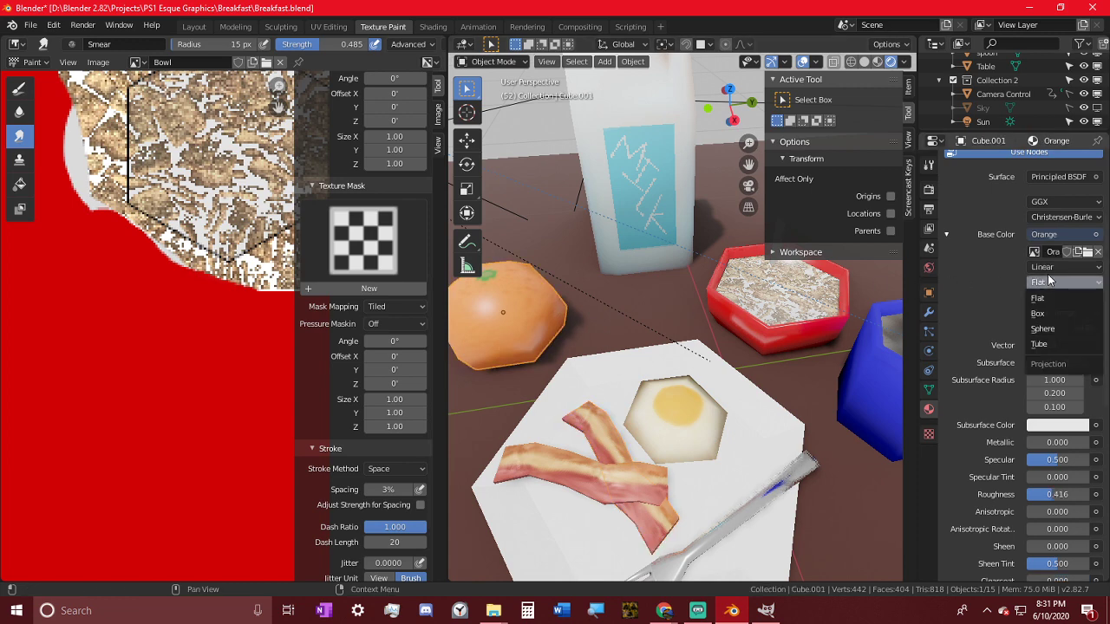
click(1051, 263)
click(1042, 301)
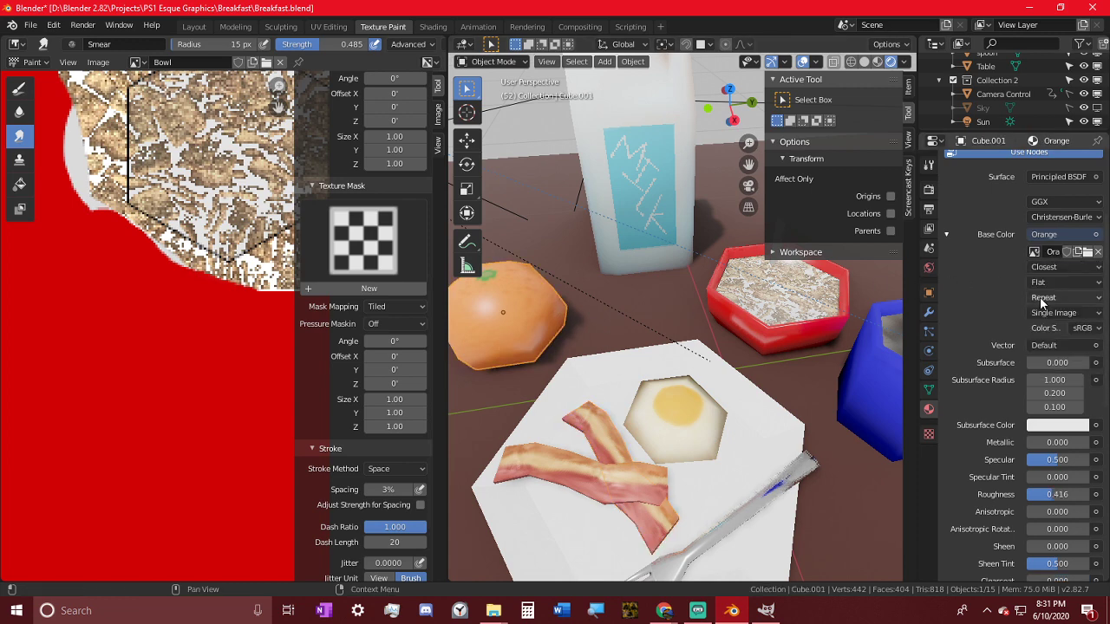
- Examine the orange's Closest-interpolated texture up close from the side and from above
middle_drag(473, 416, 541, 428)
scroll(541, 428, down, 2)
shift+middle_drag(556, 323, 645, 251)
scroll(663, 291, up, 4)
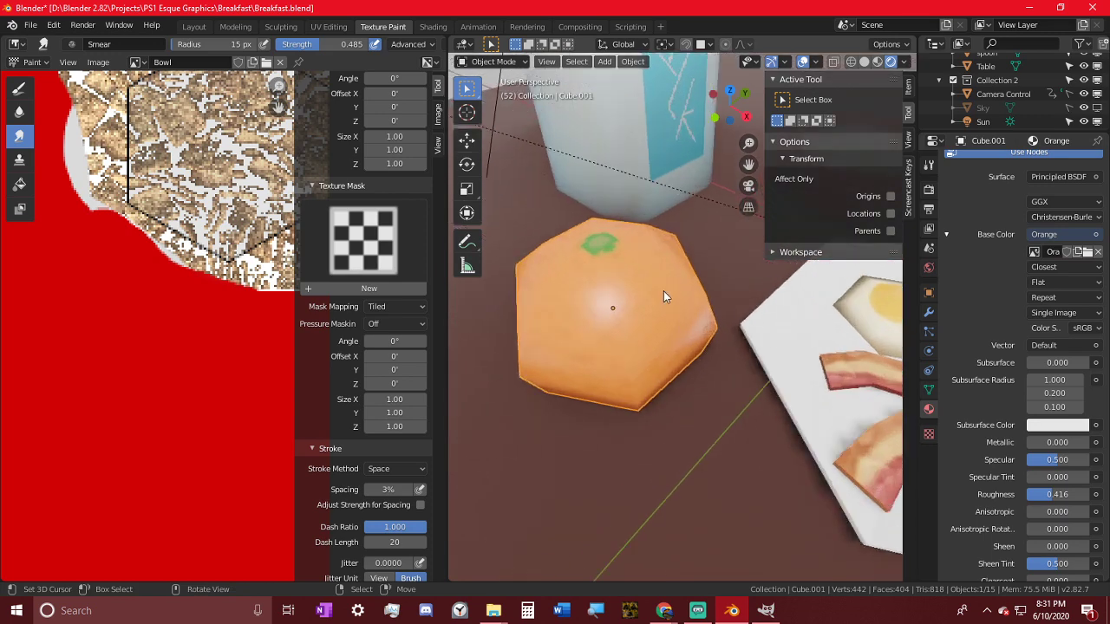
scroll(663, 297, up, 1)
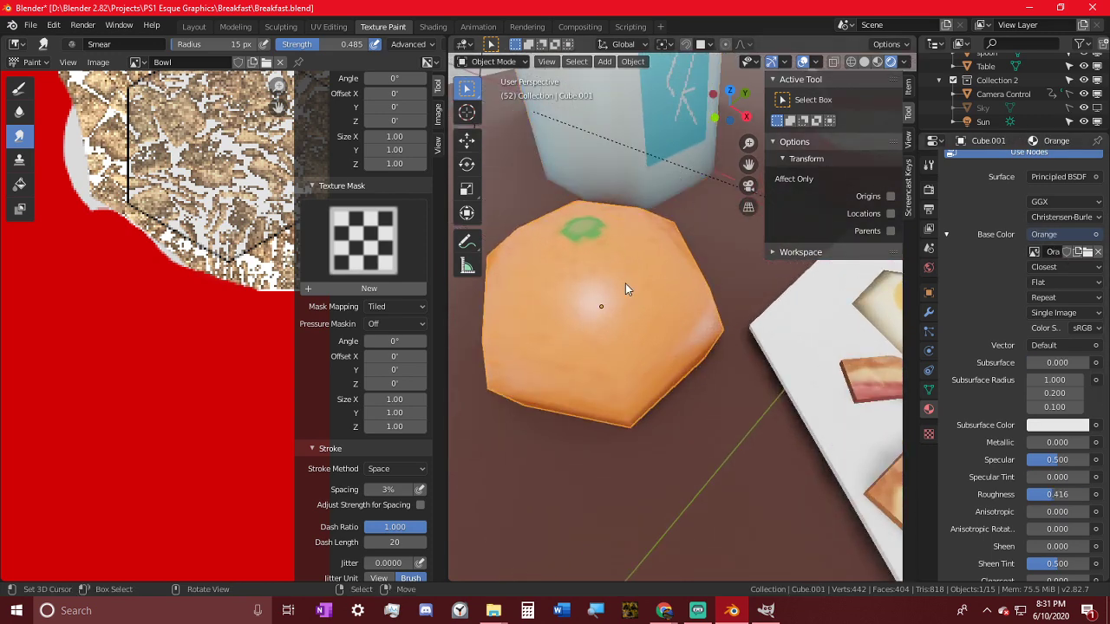
middle_drag(626, 283, 743, 273)
scroll(739, 274, down, 1)
middle_drag(751, 320, 629, 256)
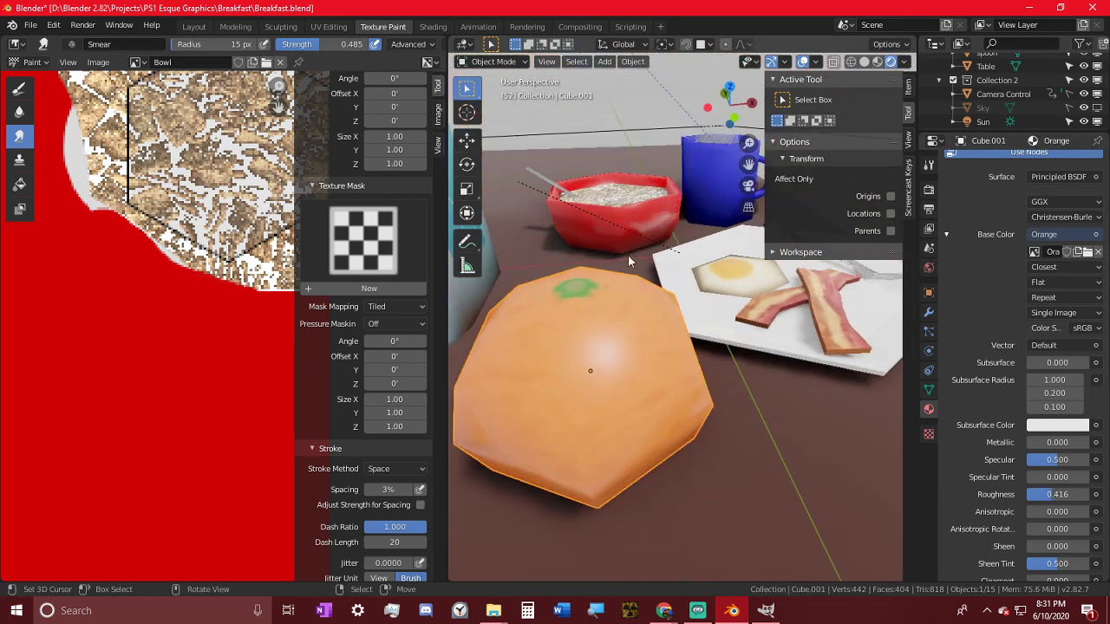
middle_drag(610, 293, 576, 404)
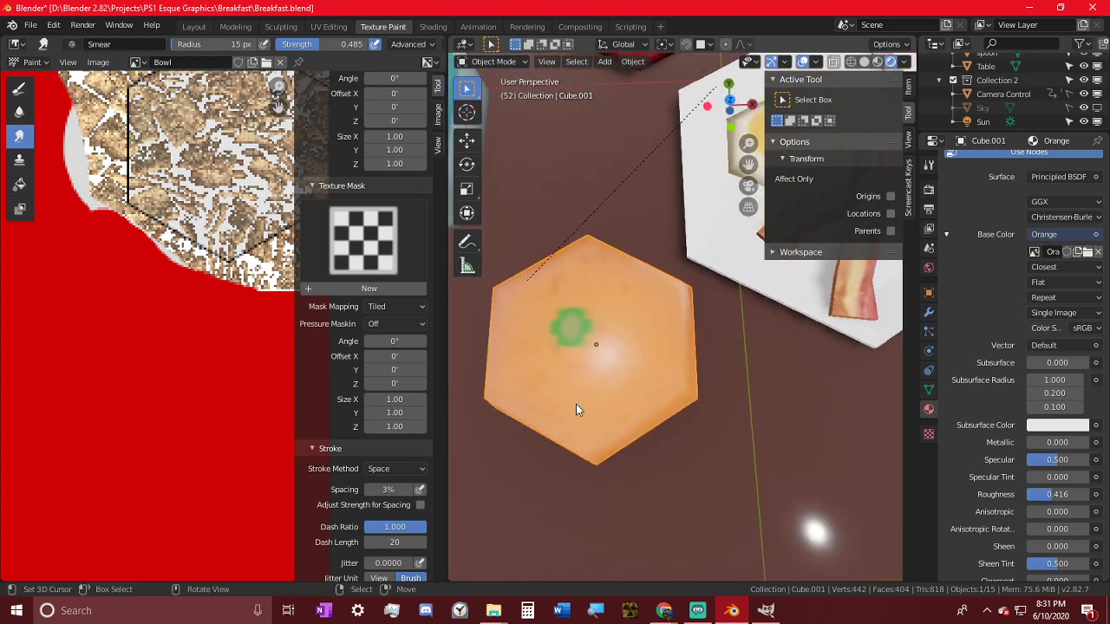
- Compare the orange's base color texture with Linear interpolation, and set it back to Closest
click(1064, 267)
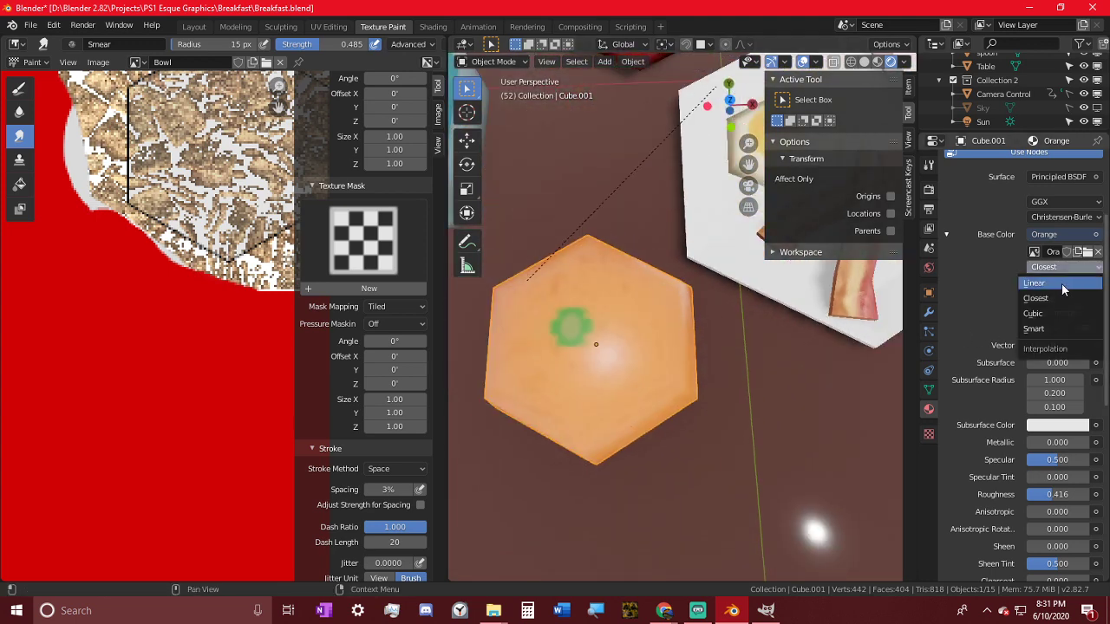
click(1061, 283)
click(1055, 270)
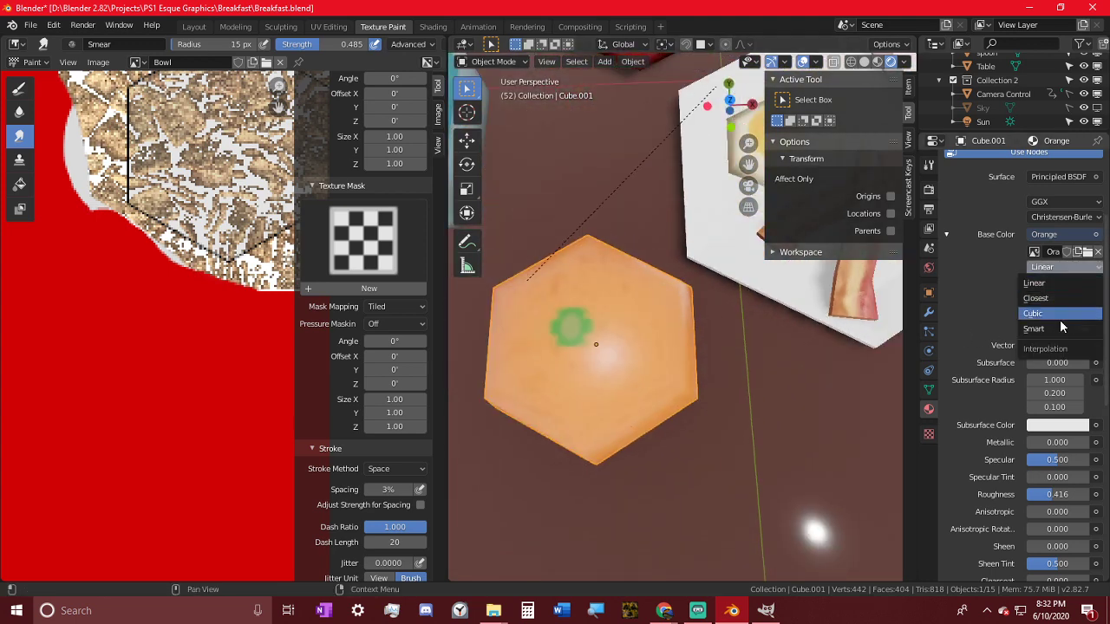
click(1060, 299)
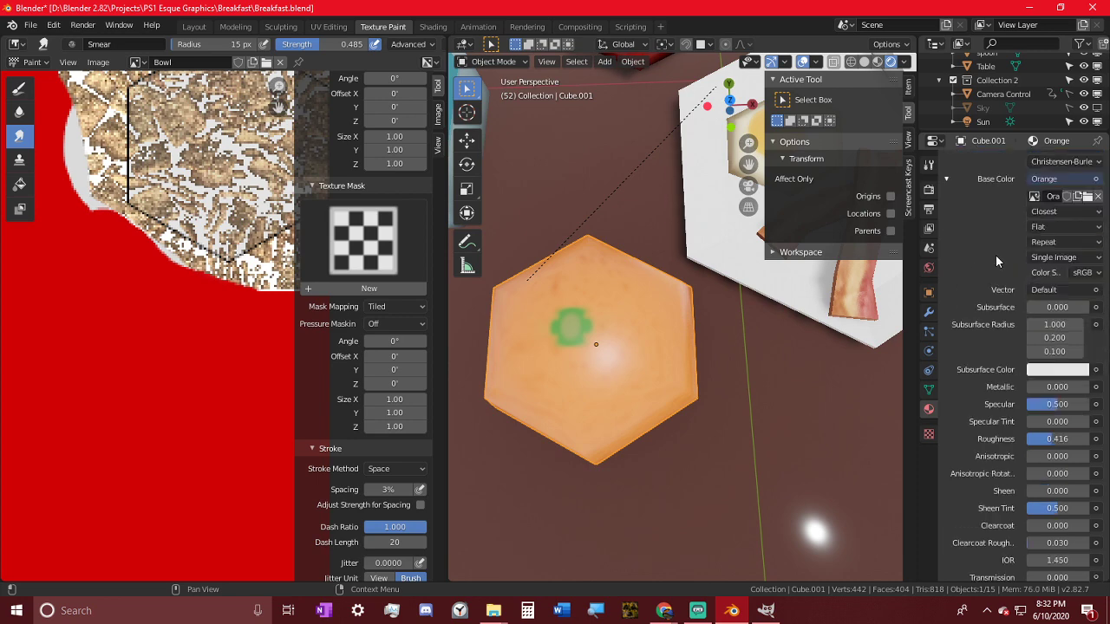
scroll(1002, 252, up, 5)
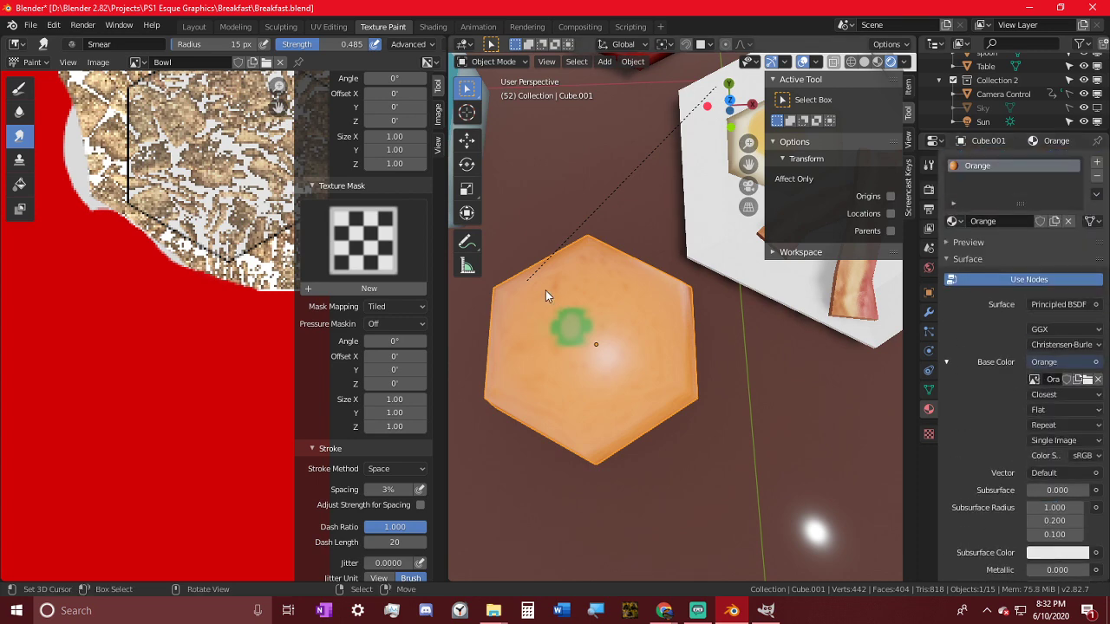
scroll(546, 291, down, 2)
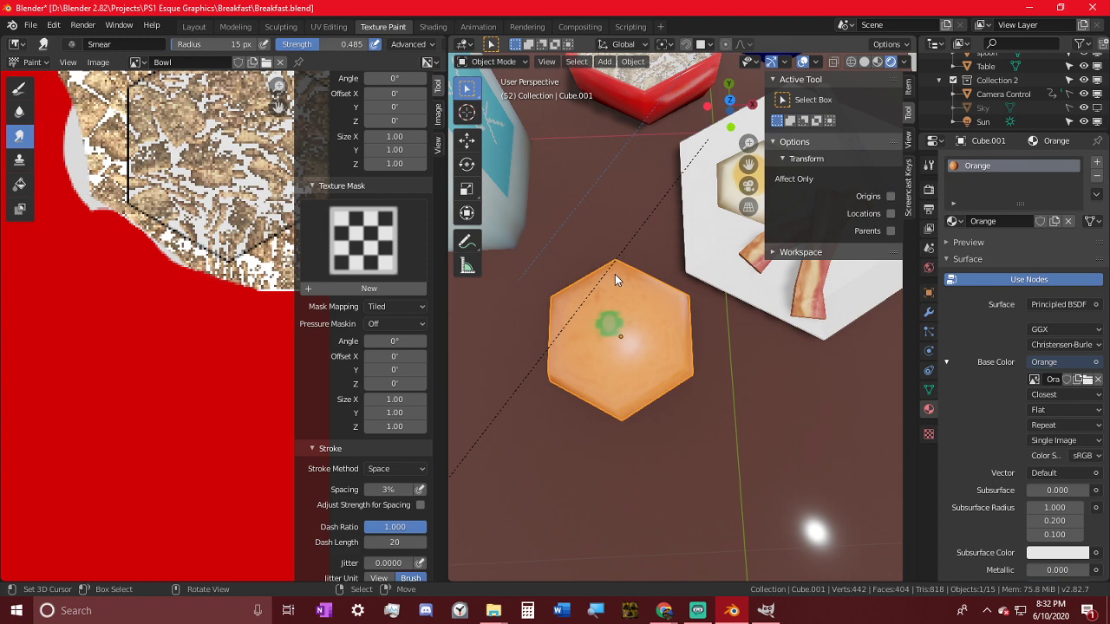
- Switch to the Shading workspace and select the table
click(433, 27)
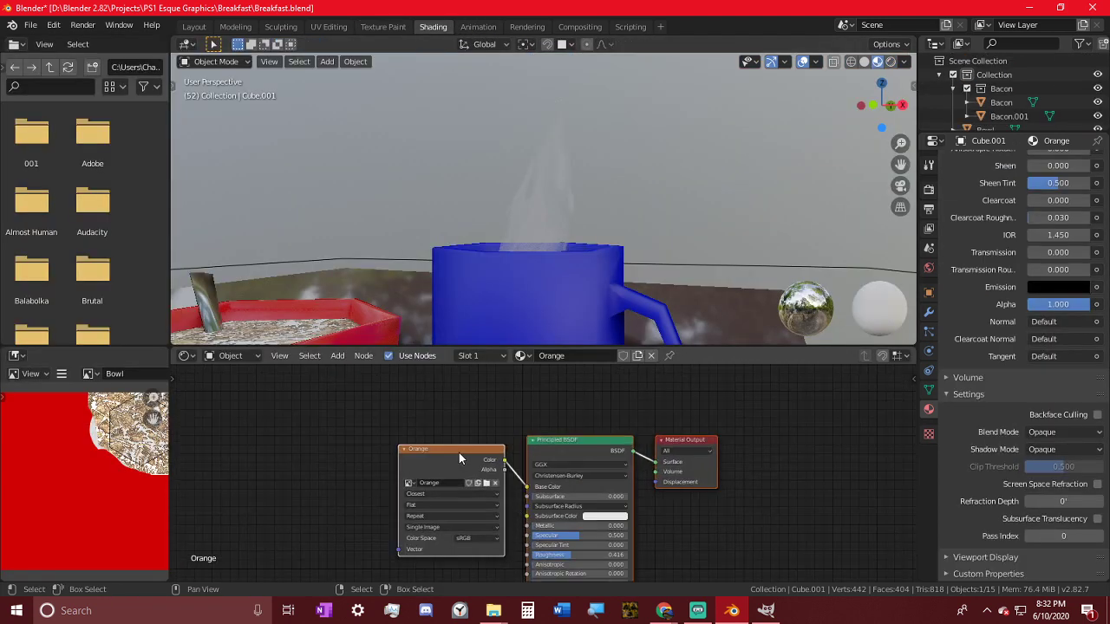
drag(460, 453, 431, 448)
click(477, 406)
middle_drag(624, 286, 479, 189)
middle_drag(474, 111, 446, 191)
click(476, 241)
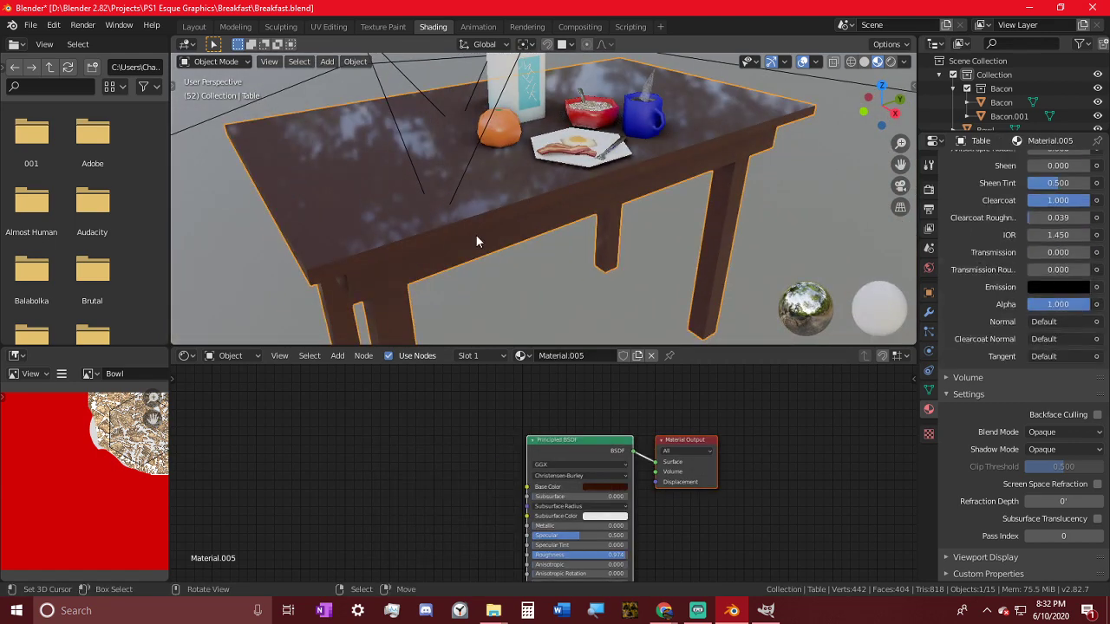
middle_drag(475, 234, 469, 326)
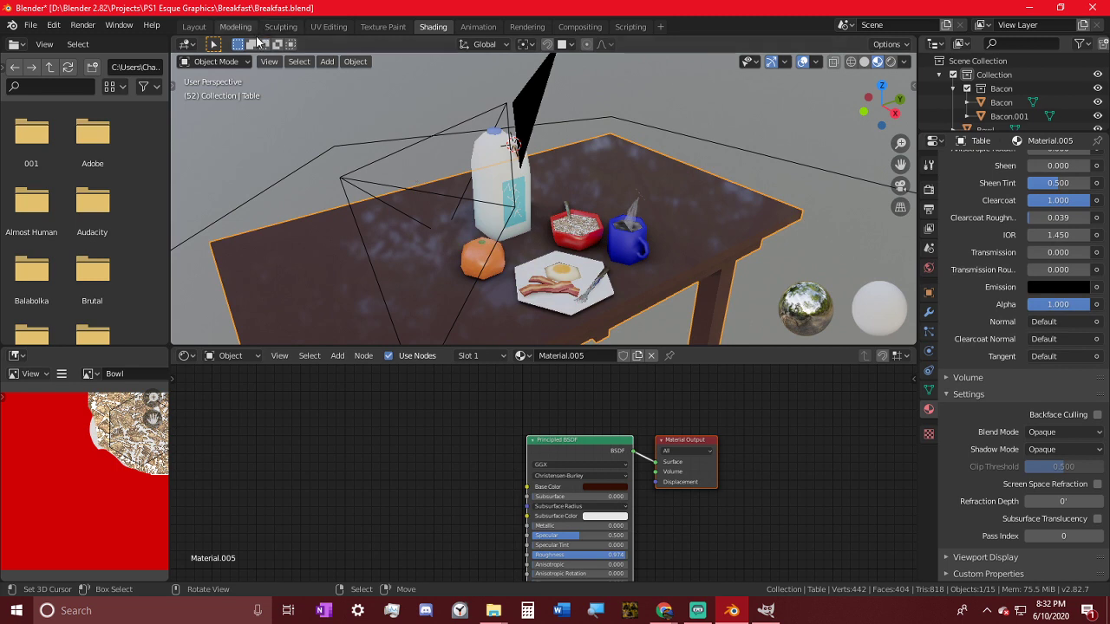
- Start appending data from another blend file and browse up to the D:\Blender 2.82\ folder
click(31, 24)
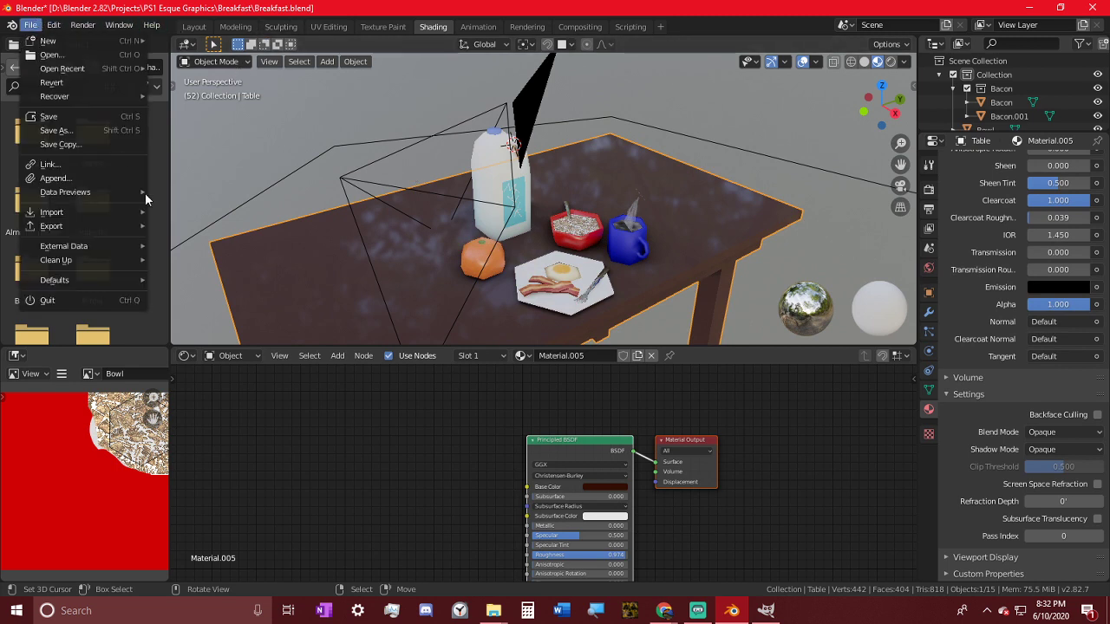
mouse_move(86, 248)
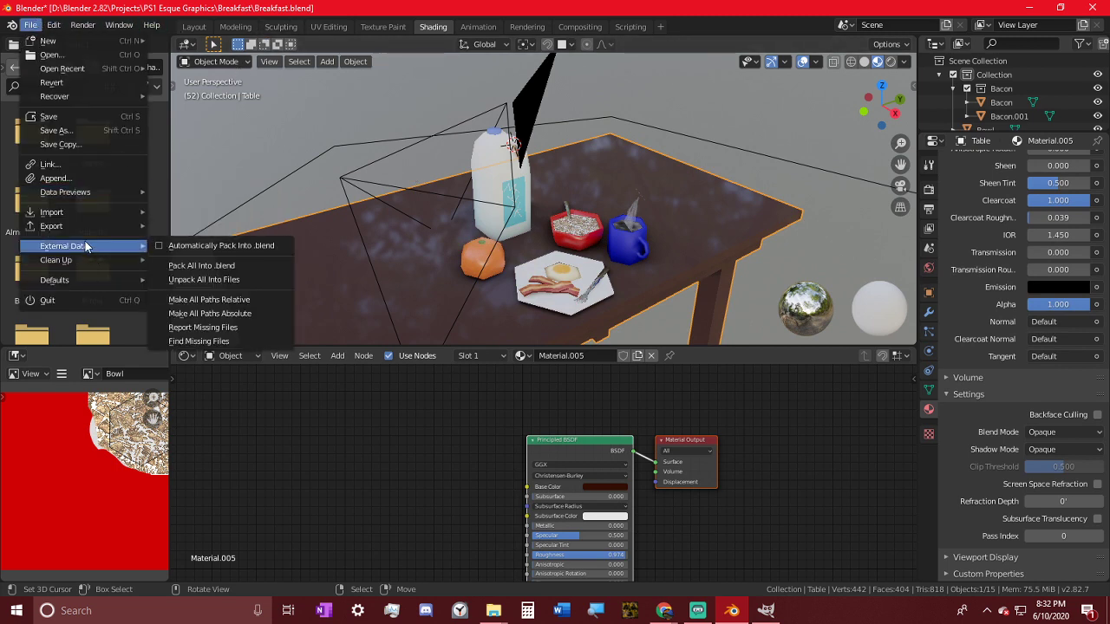
click(86, 179)
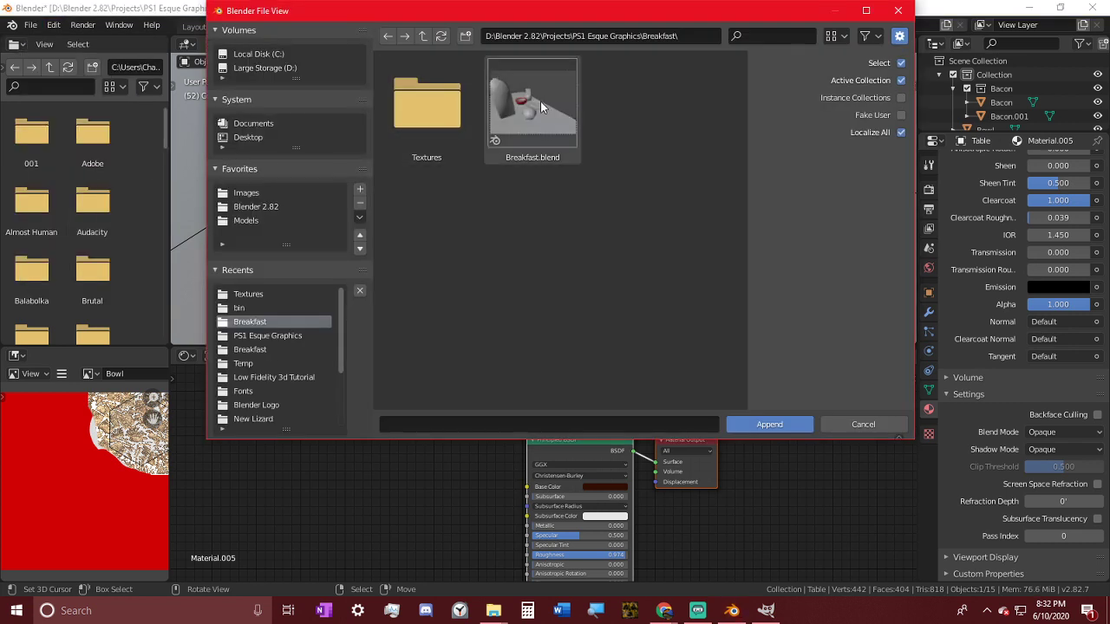
click(424, 36)
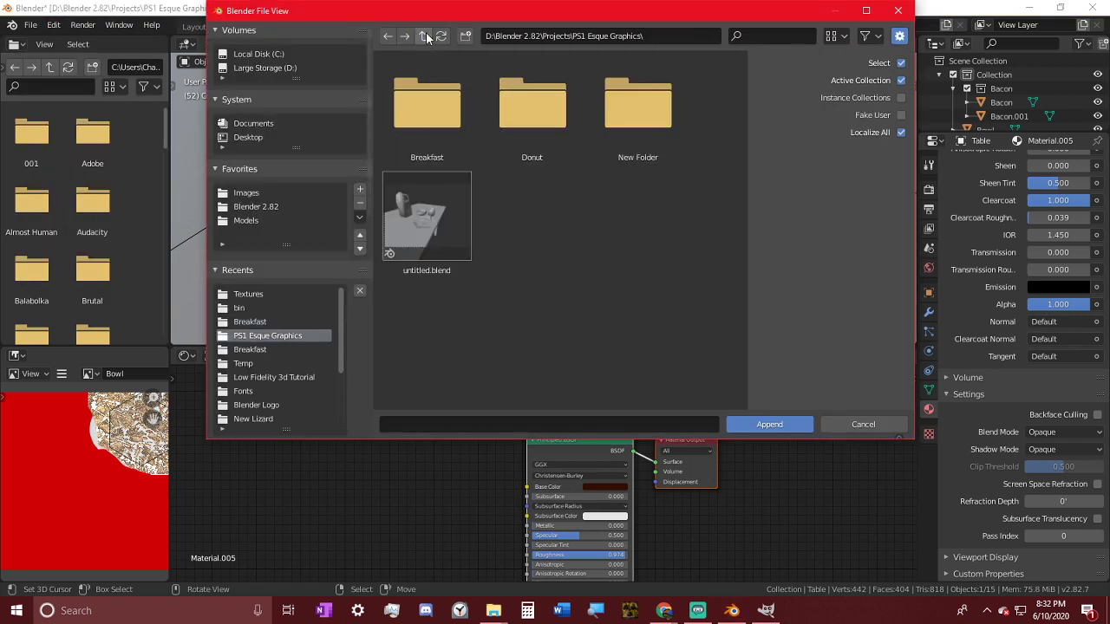
click(424, 36)
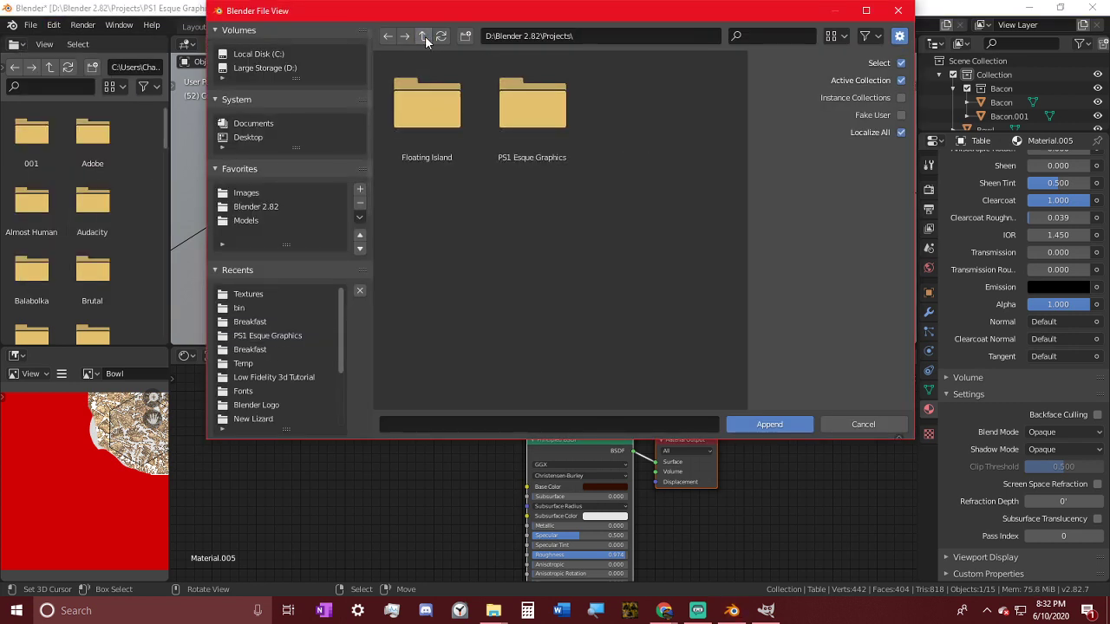
click(424, 36)
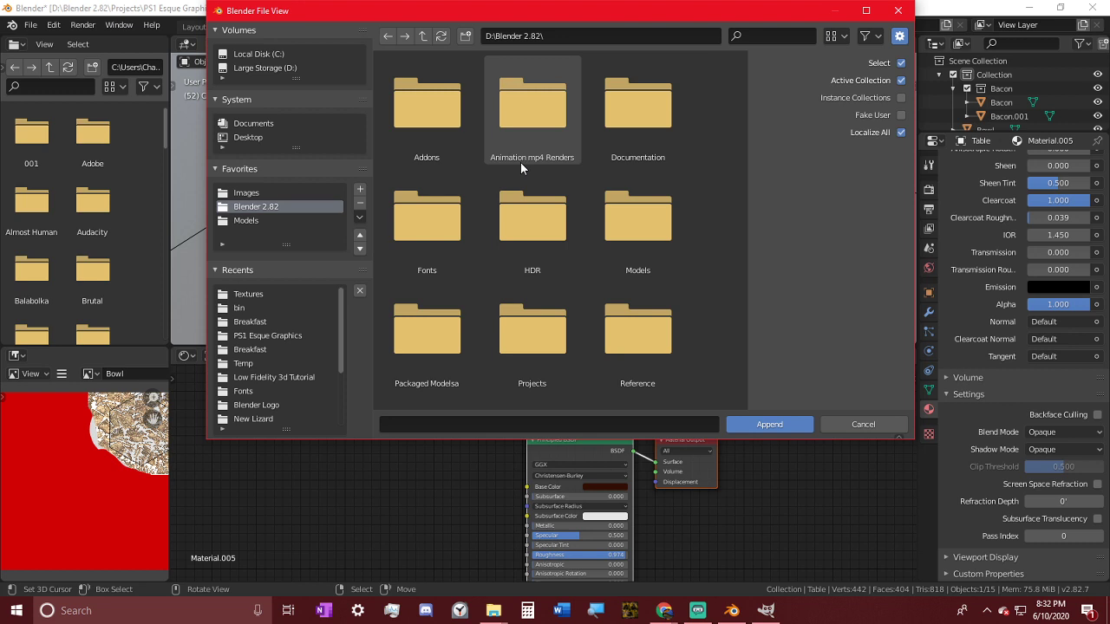
- Open the Scenes folder of the Floating Island project in the append file browser
scroll(549, 258, down, 6)
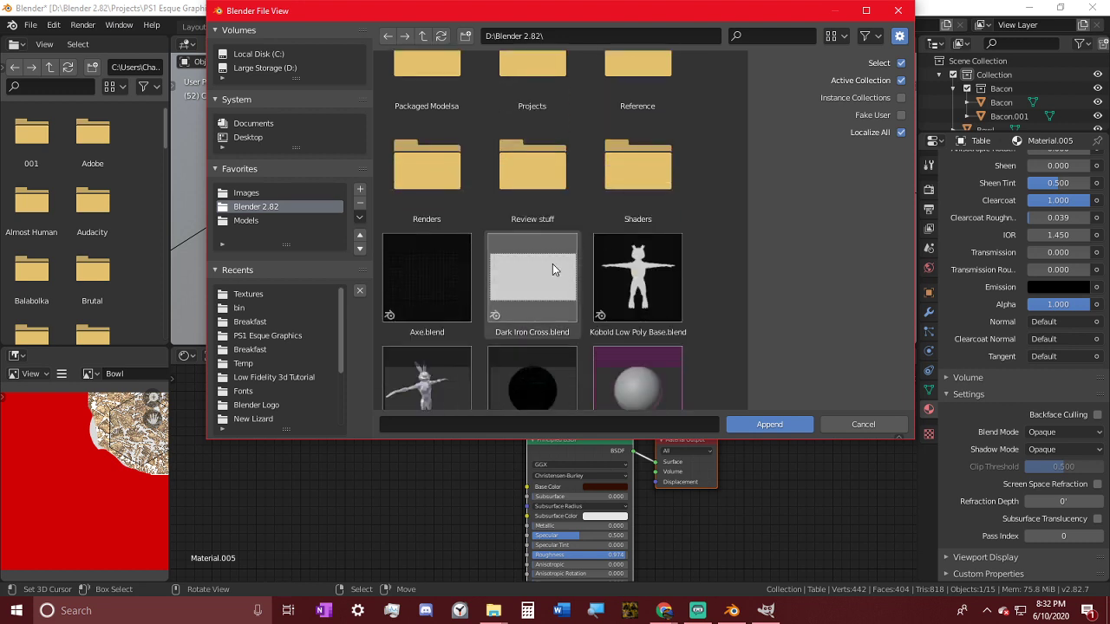
scroll(512, 230, up, 2)
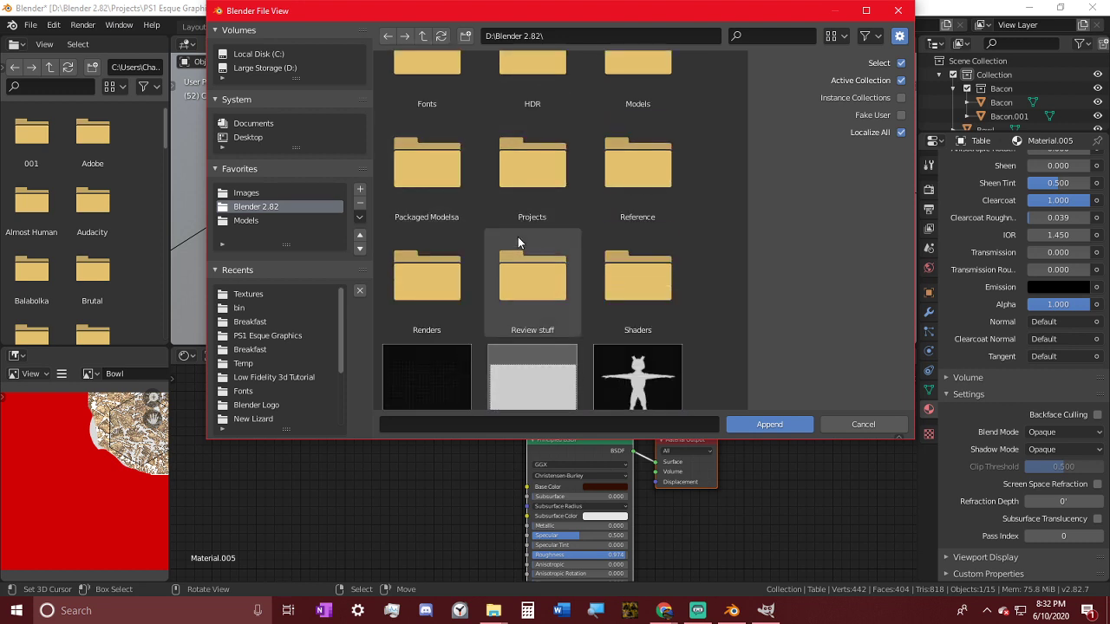
scroll(517, 243, up, 2)
double_click(520, 240)
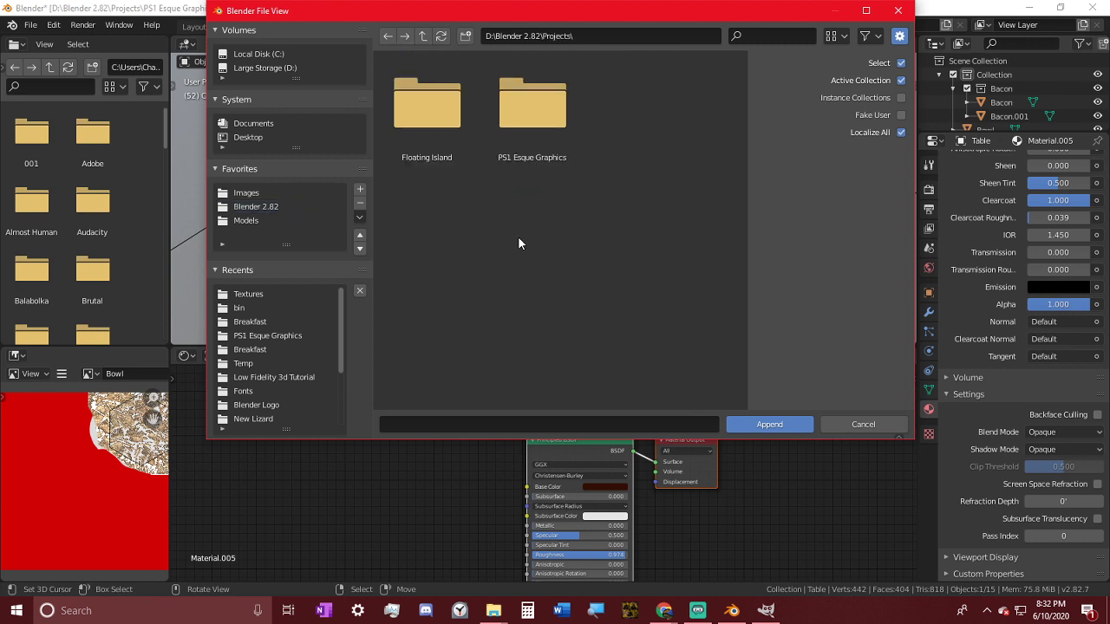
double_click(426, 113)
scroll(533, 246, down, 1)
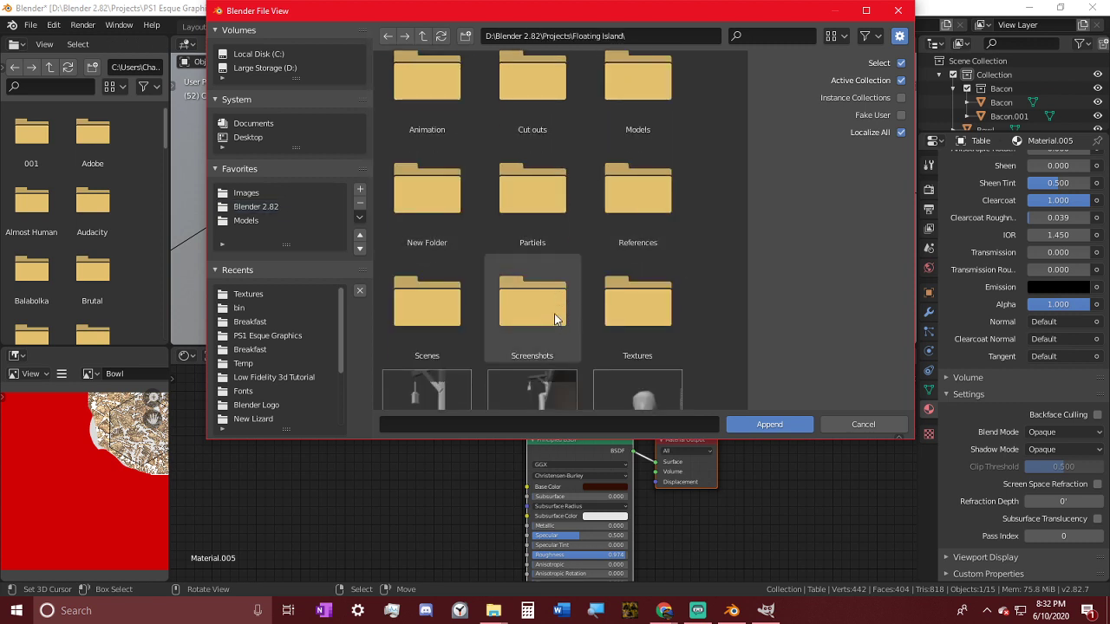
double_click(426, 304)
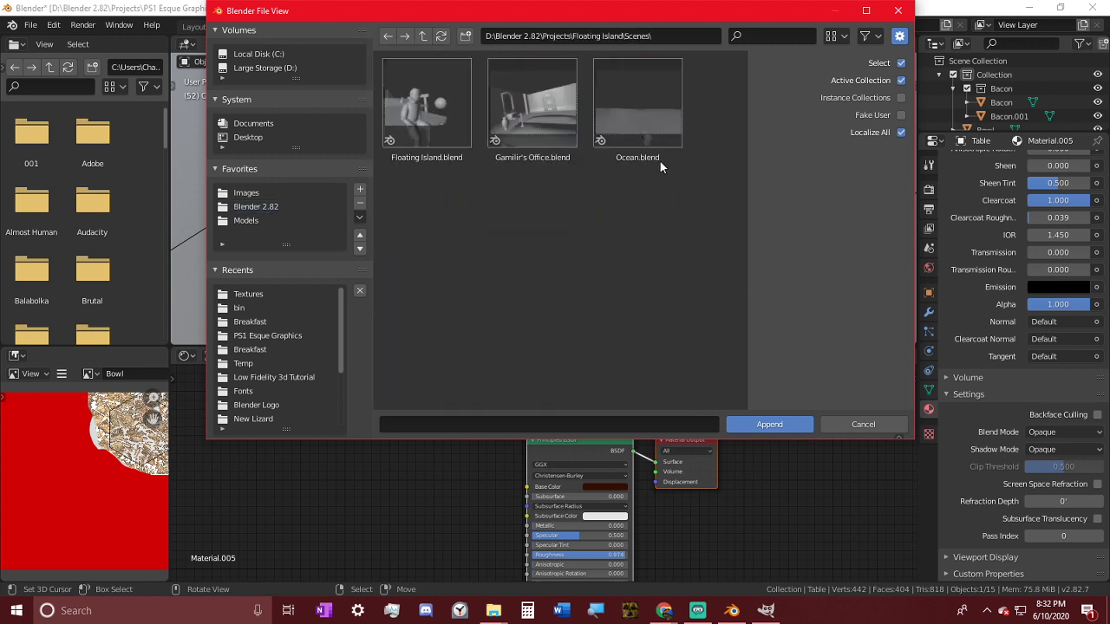
- Append the WoodGrain material from Floating Island.blend
double_click(416, 122)
scroll(562, 235, down, 8)
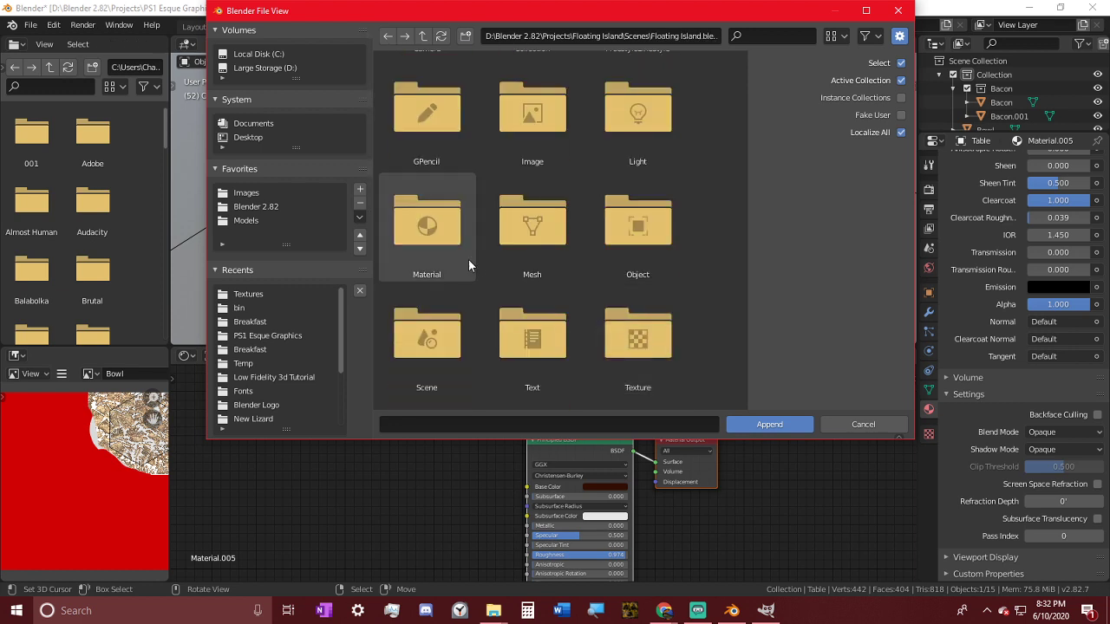
double_click(449, 240)
scroll(577, 304, down, 3)
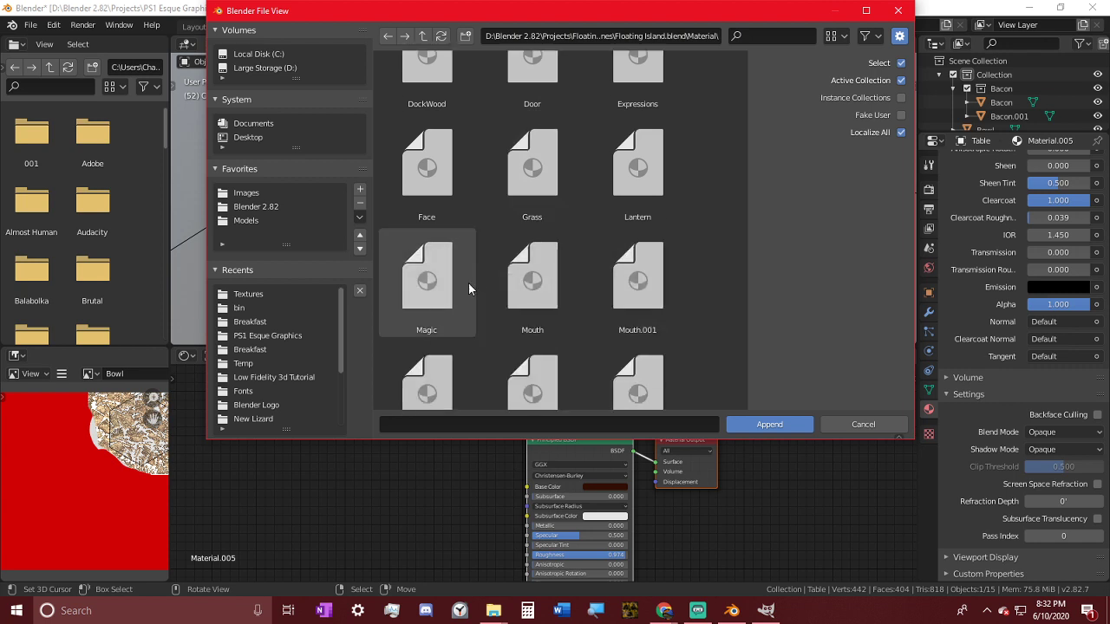
scroll(469, 282, down, 1)
scroll(472, 295, up, 1)
scroll(487, 295, up, 2)
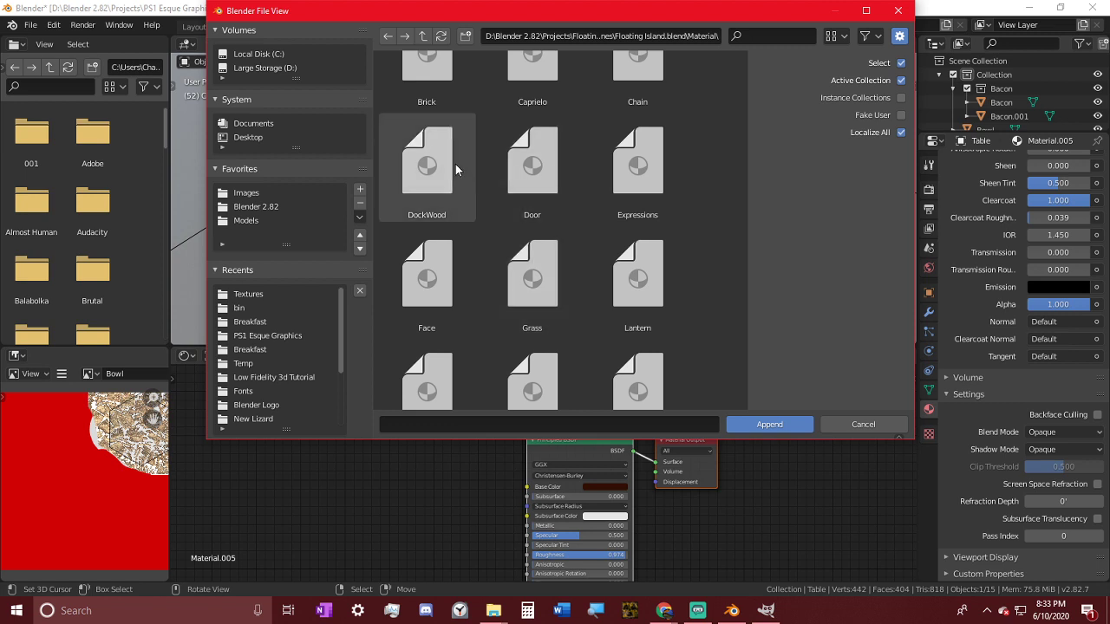
scroll(456, 169, down, 3)
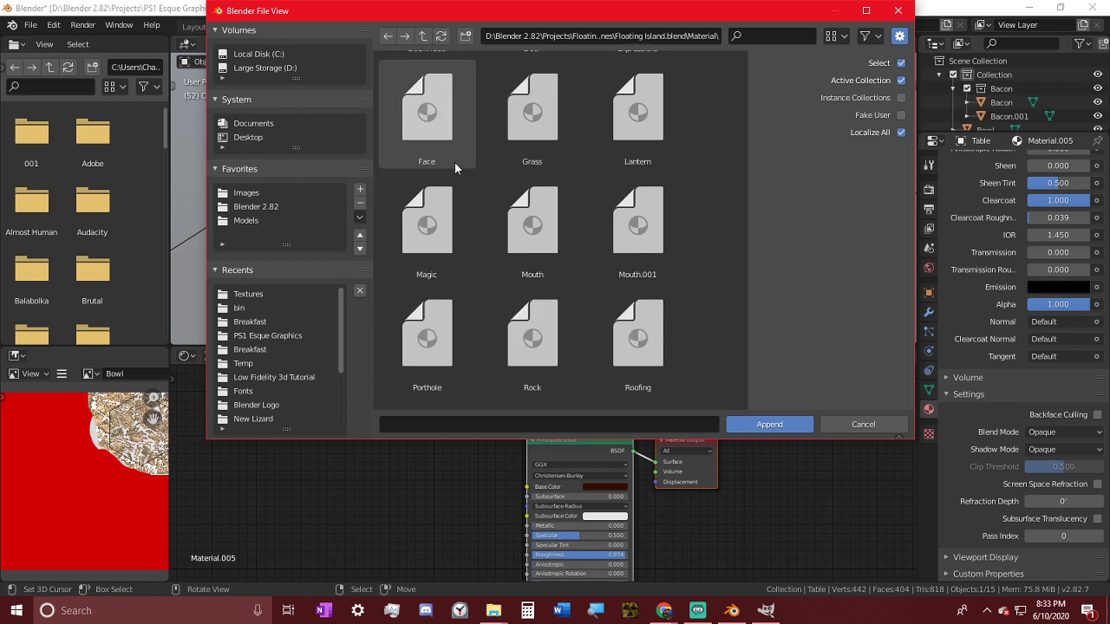
scroll(455, 165, down, 2)
scroll(463, 168, down, 2)
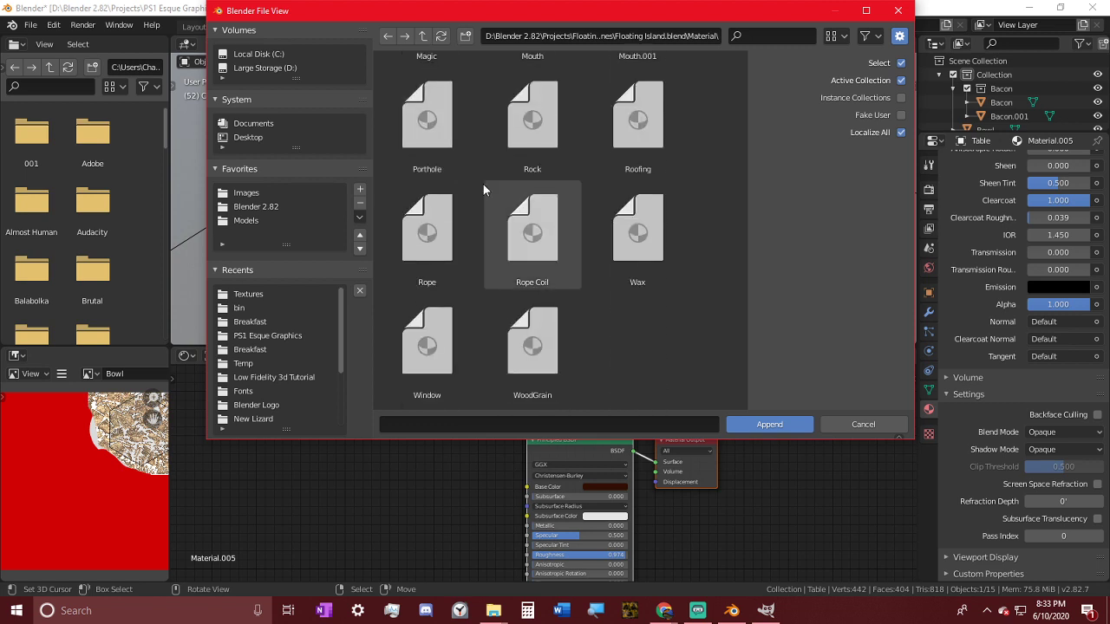
double_click(520, 365)
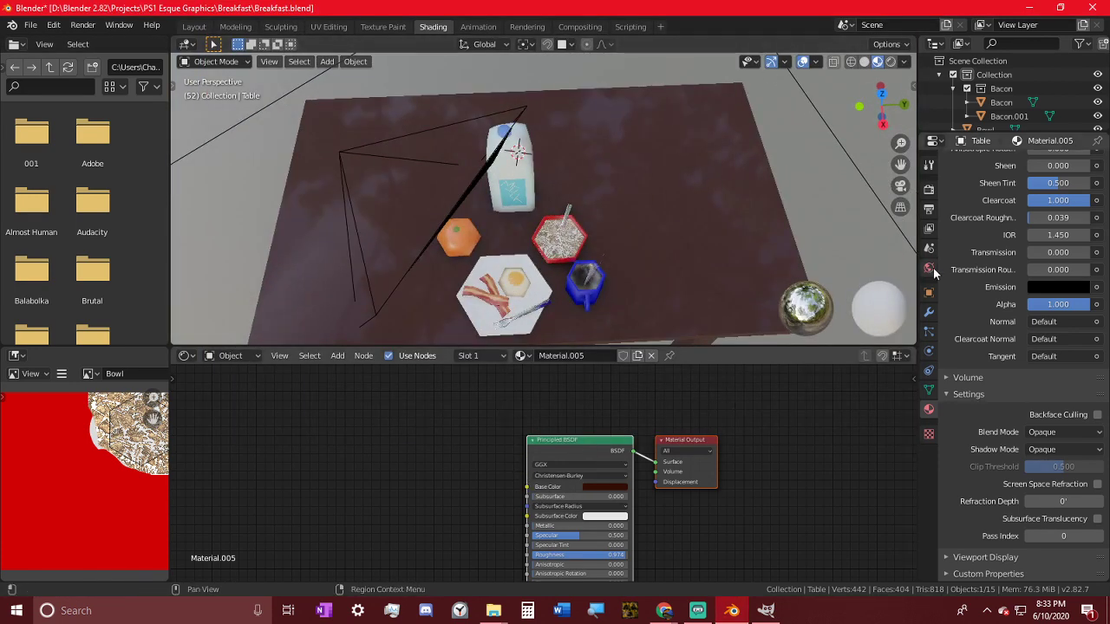
- Replace the table's Material.005 with the WoodGrain material
scroll(1086, 345, up, 10)
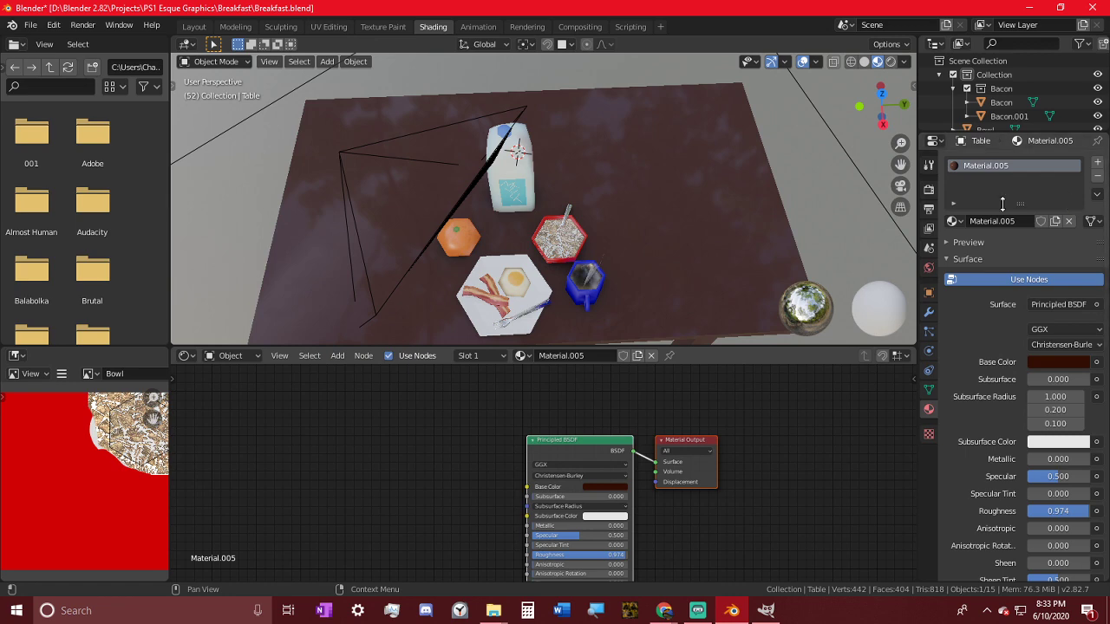
click(953, 221)
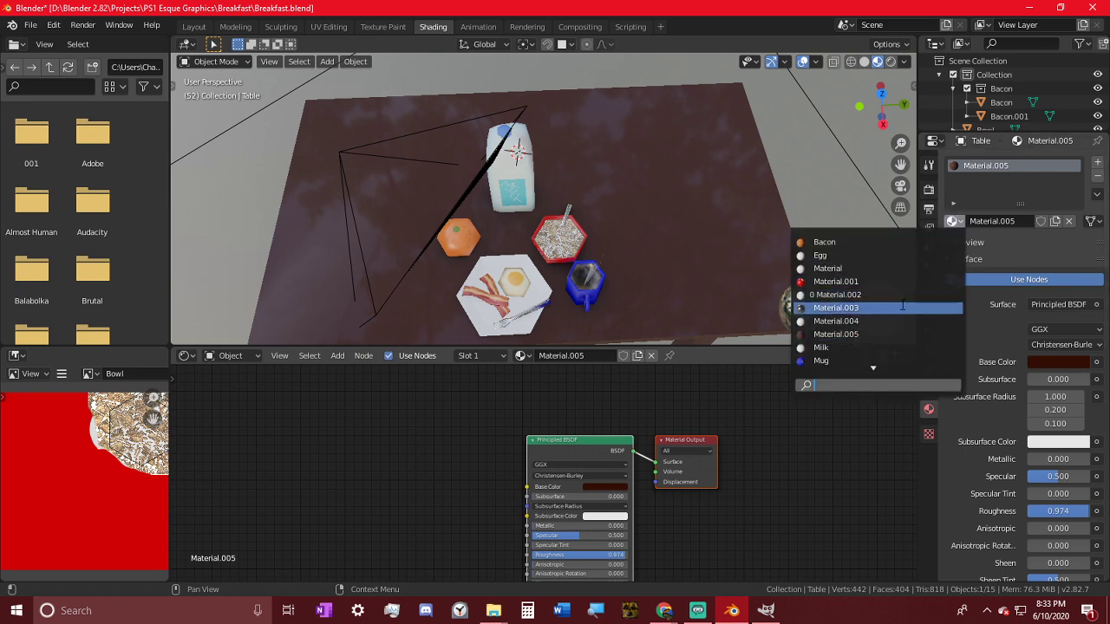
text(w)
click(866, 243)
middle_drag(691, 197, 606, 328)
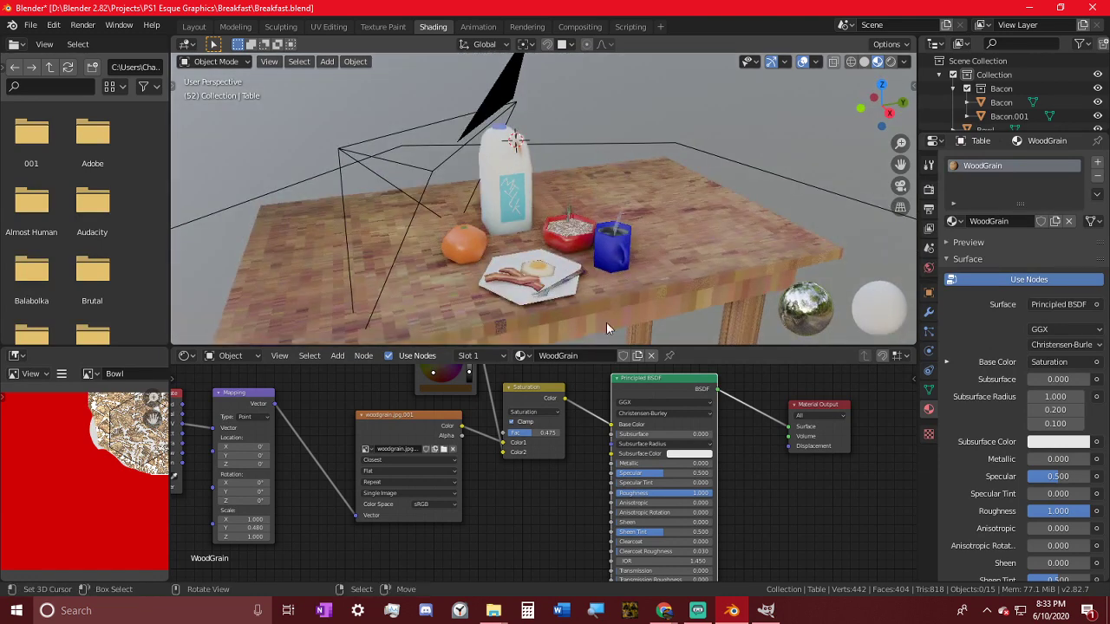
- Set the WoodGrain material's Clearcoat to 1.000 and check the reflections on the tabletop
scroll(1041, 520, down, 3)
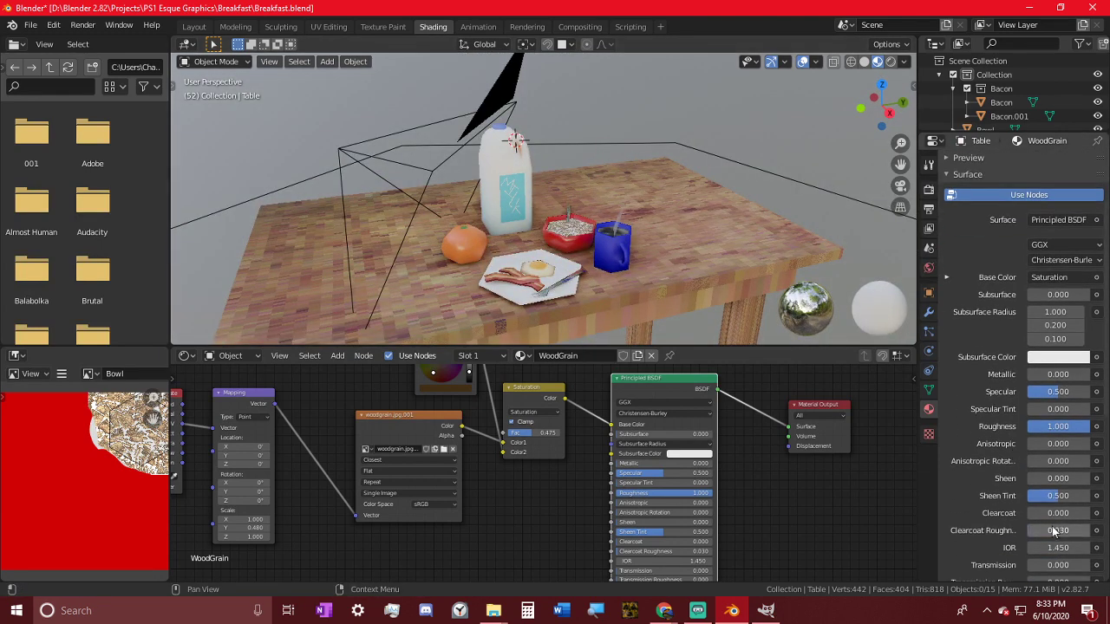
drag(1054, 514, 1091, 514)
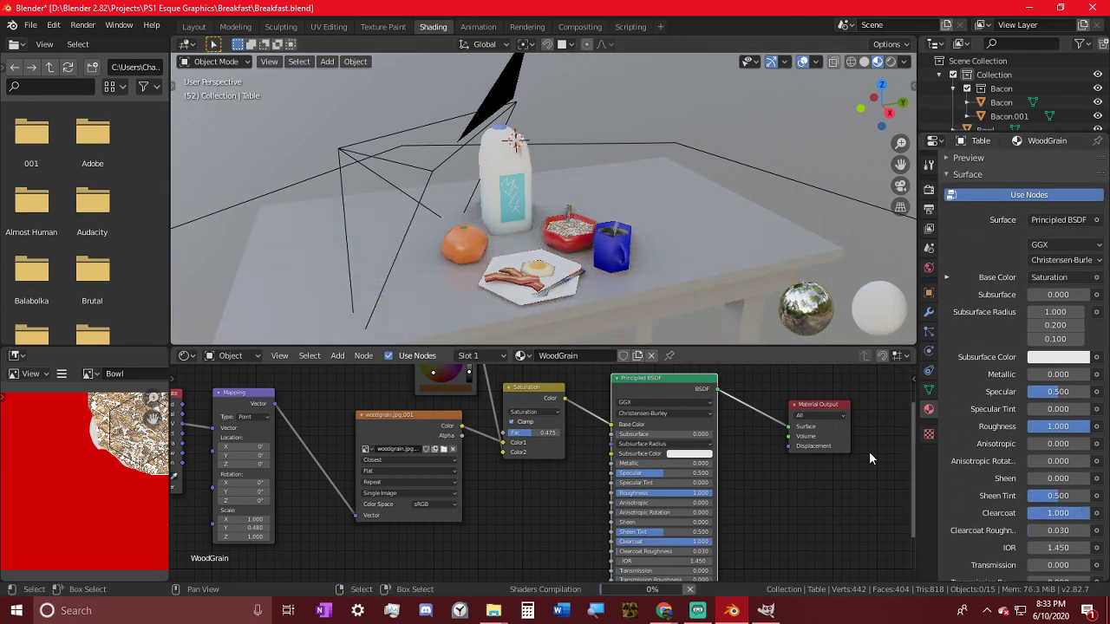
middle_drag(564, 250, 665, 217)
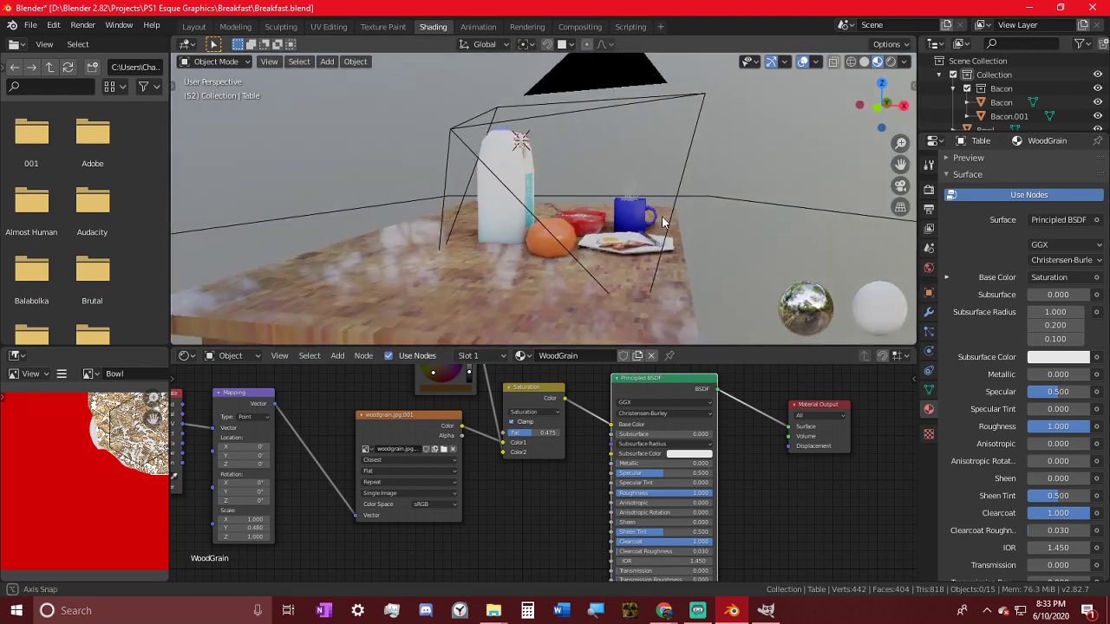
- Shift the WoodGrain material's tint color to a dark reddish brown and raise the Saturation node's Fac to 0.975
scroll(436, 471, up, 6)
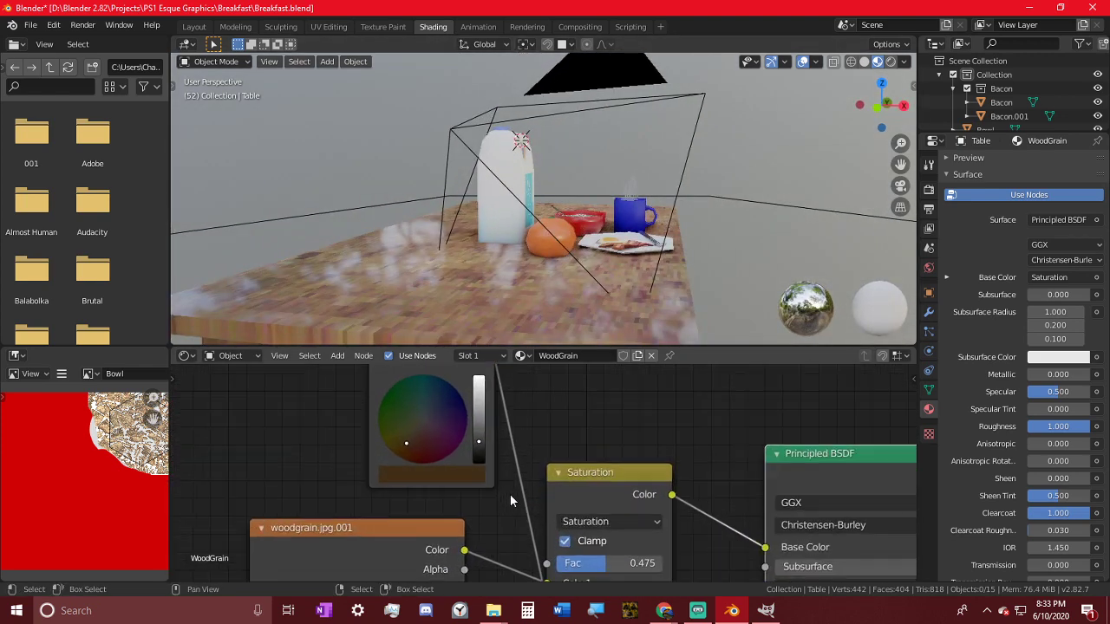
middle_drag(546, 466, 550, 493)
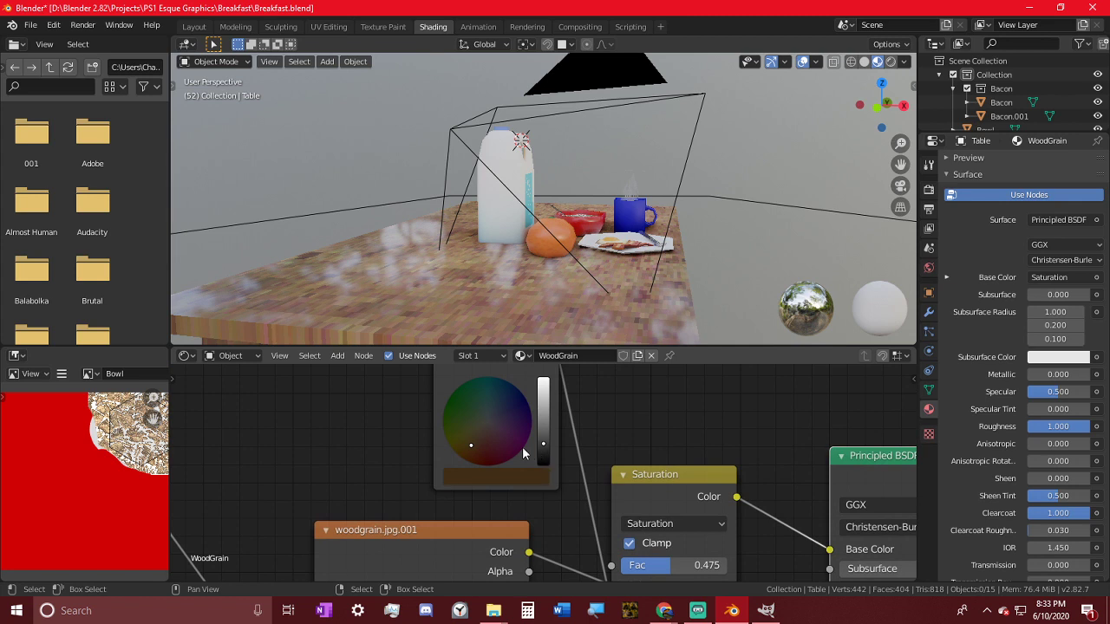
drag(489, 456, 486, 459)
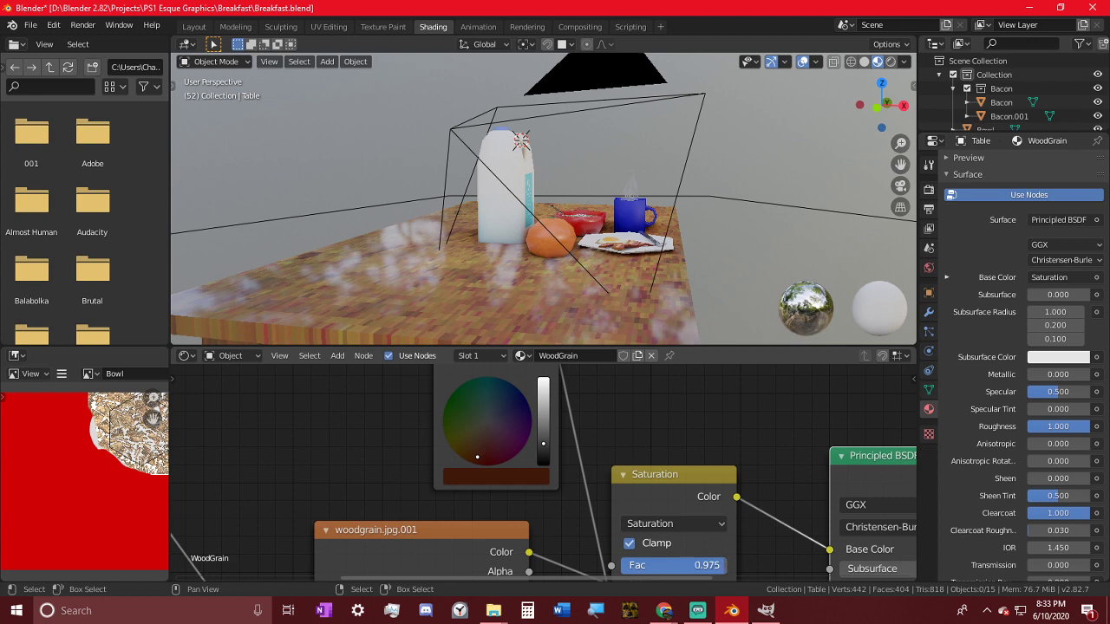
- Reconnect the woodgrain image's color to the Saturation node's Color2 input and set its Fac to 1.000
middle_drag(740, 515, 729, 489)
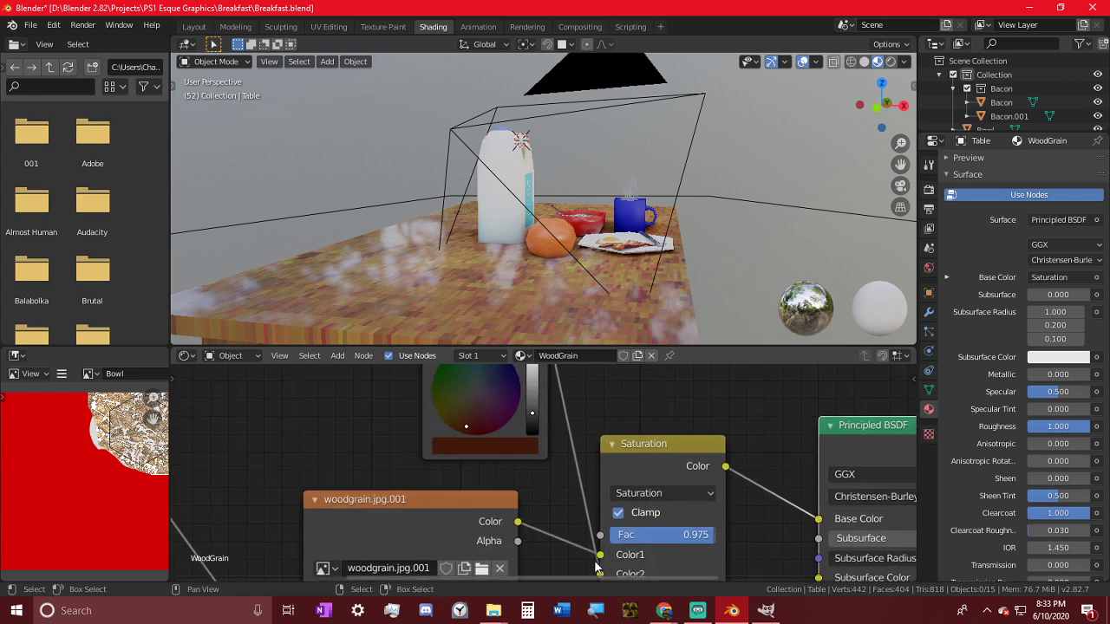
drag(604, 557, 609, 574)
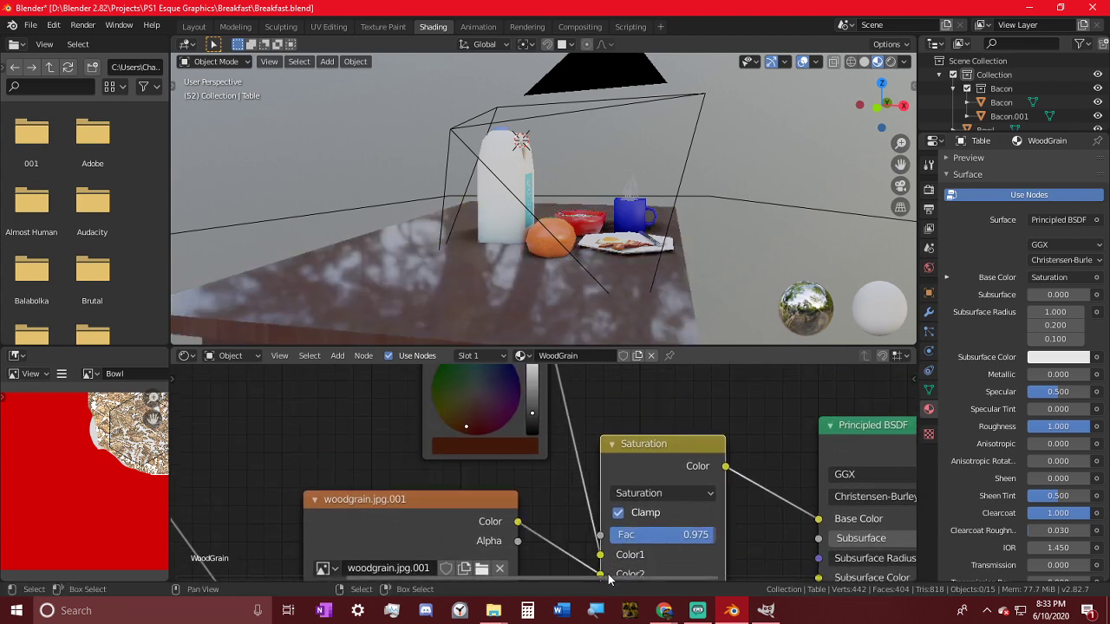
middle_drag(599, 148, 611, 252)
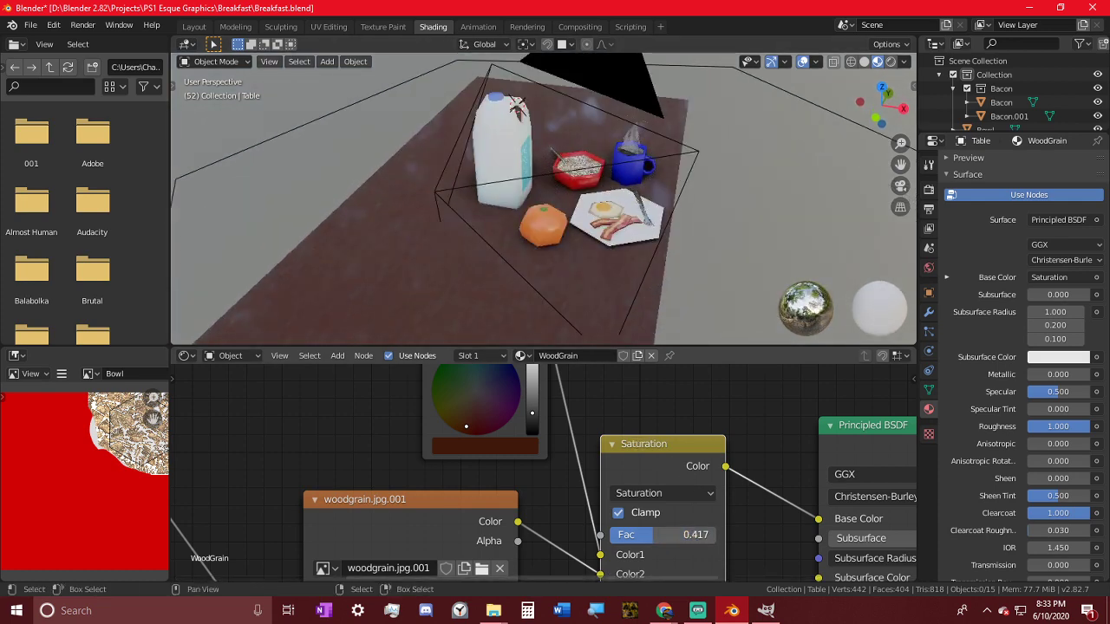
middle_drag(713, 239, 628, 287)
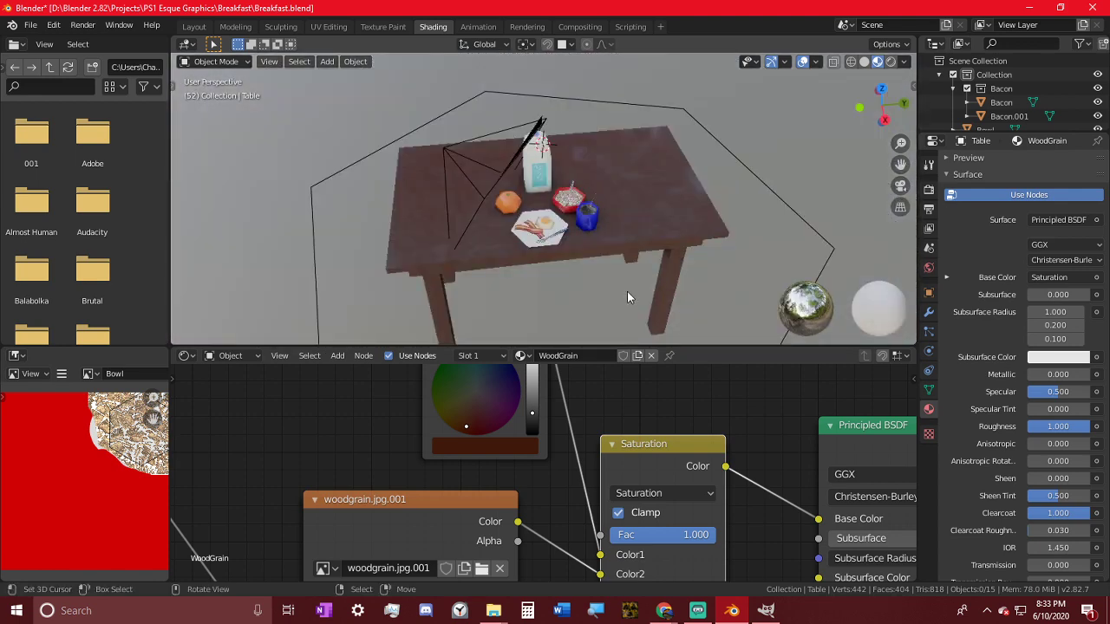
- Render the current frame and examine how the darkened wood-grain table looks behind the breakfast items
key(F12)
click(710, 76)
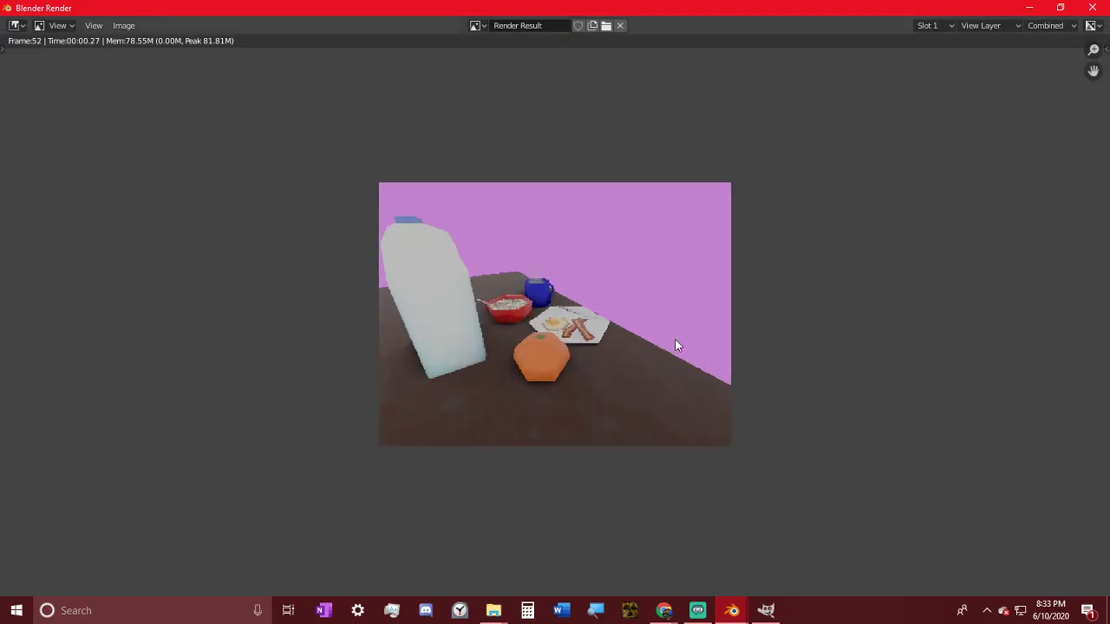
scroll(677, 339, up, 1)
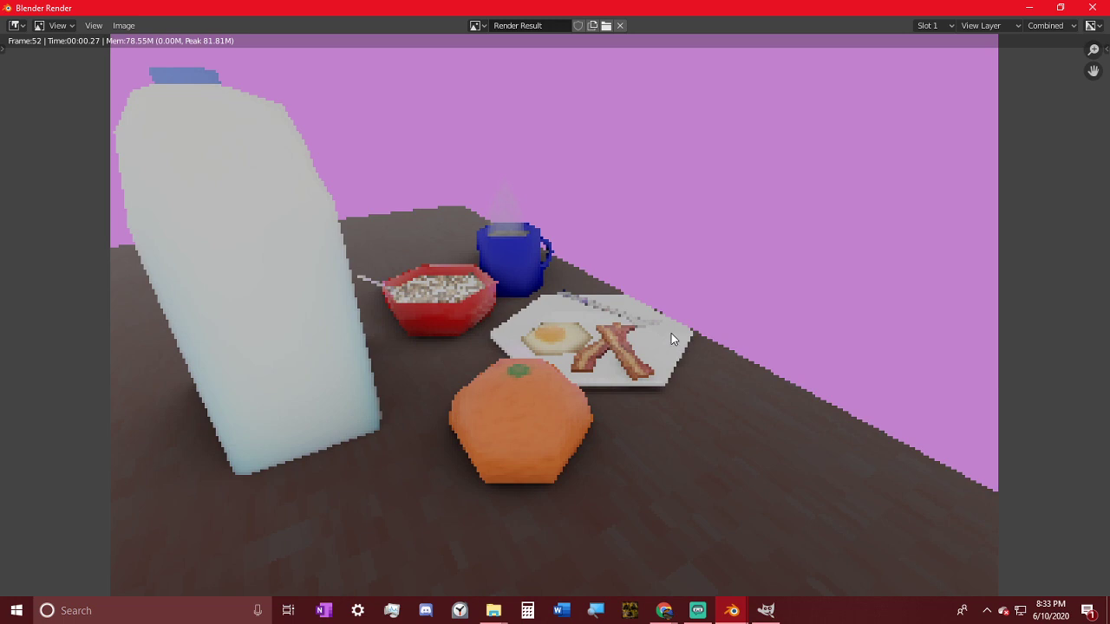
scroll(663, 321, down, 2)
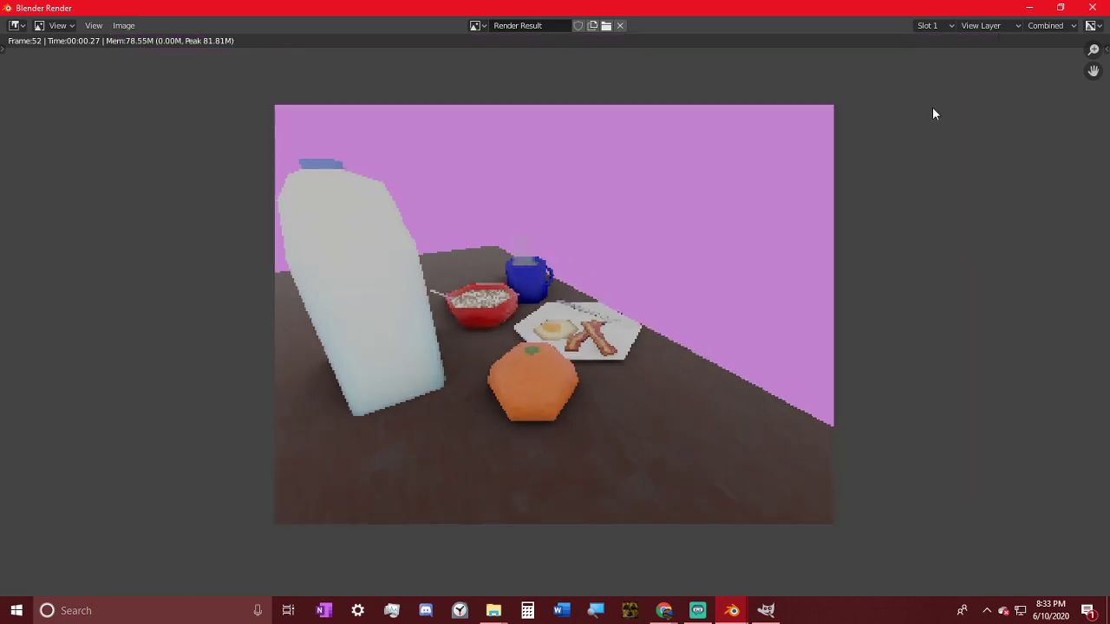
click(1032, 9)
- Select the milk jug and open it in the Texture Paint workspace
middle_drag(650, 277, 634, 218)
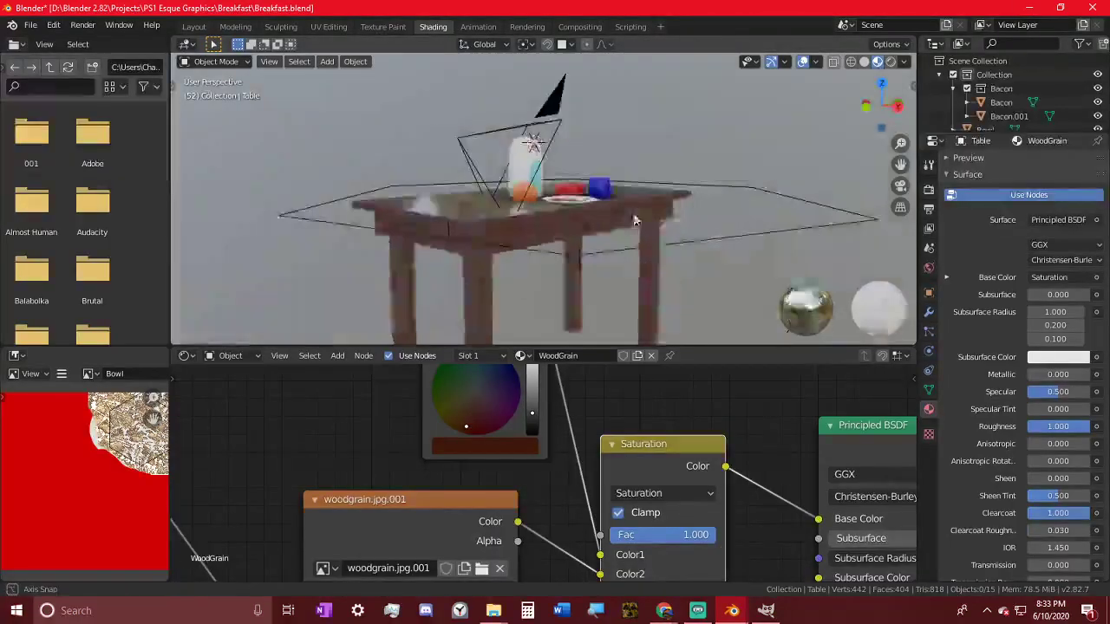
scroll(538, 225, up, 4)
shift+middle_drag(538, 173, 515, 237)
scroll(538, 225, up, 2)
click(546, 227)
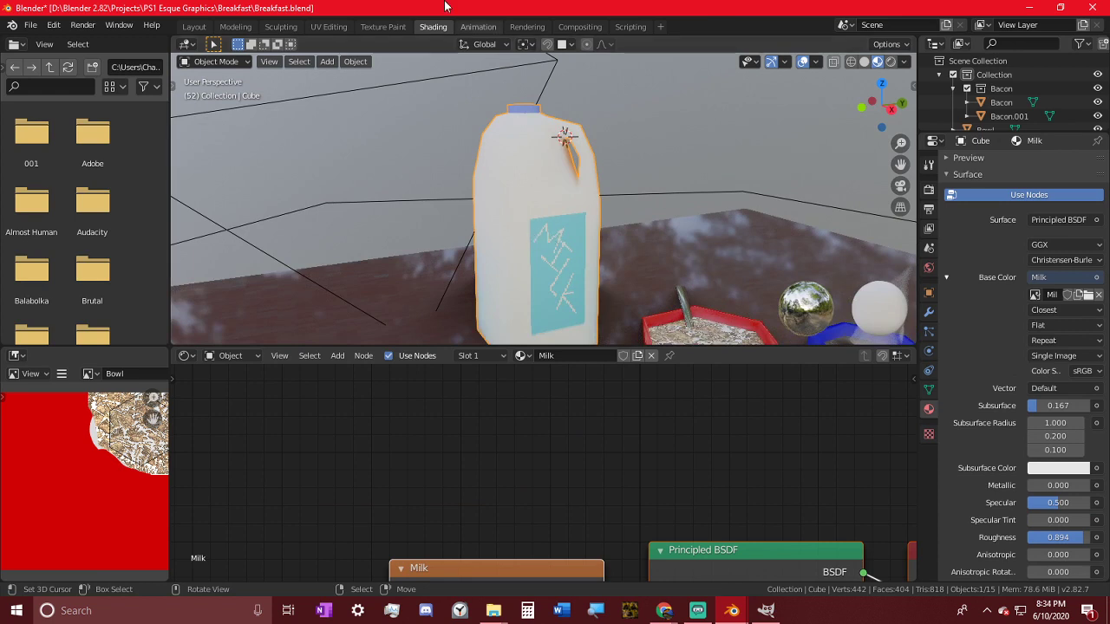
click(382, 27)
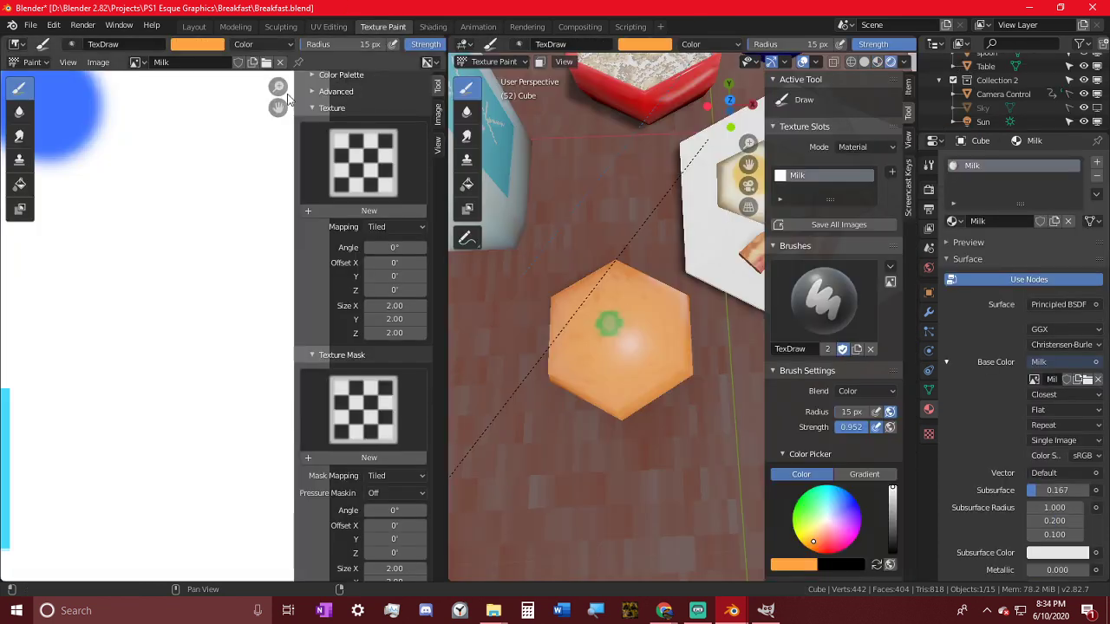
- Put the milk jug in Edit Mode to overlay its UV layout on the Milk texture
scroll(170, 303, down, 4)
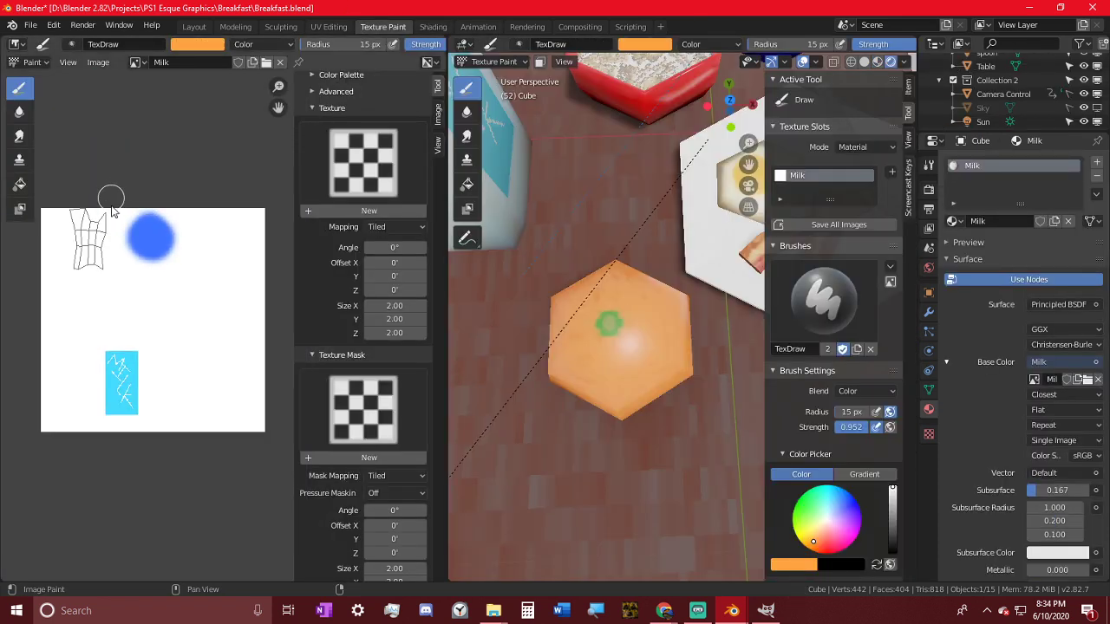
click(97, 64)
scroll(156, 219, up, 2)
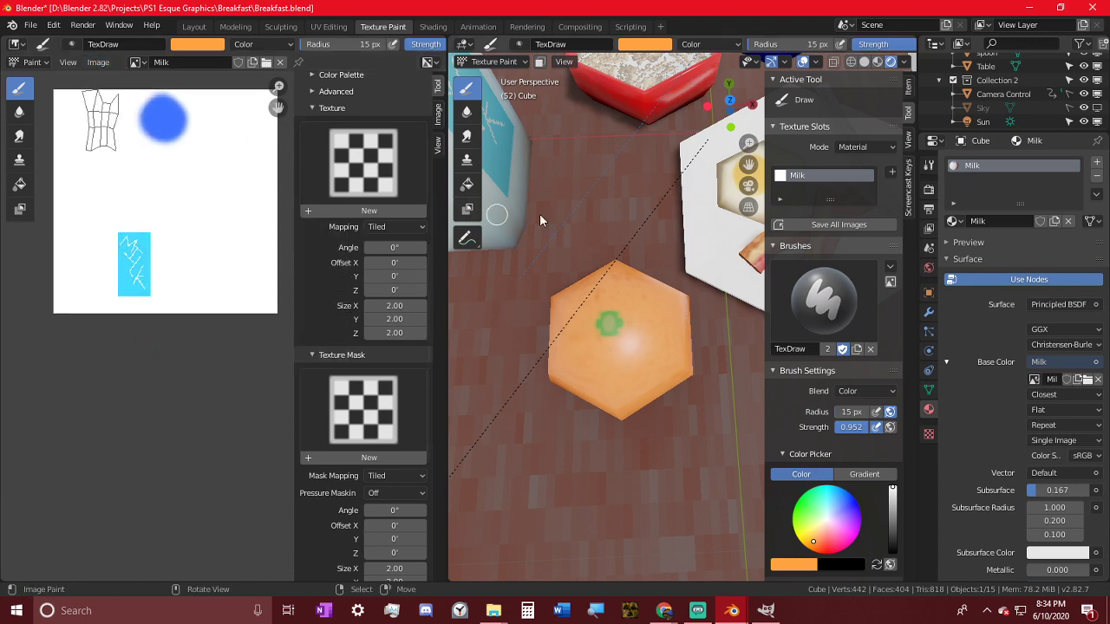
key(Tab)
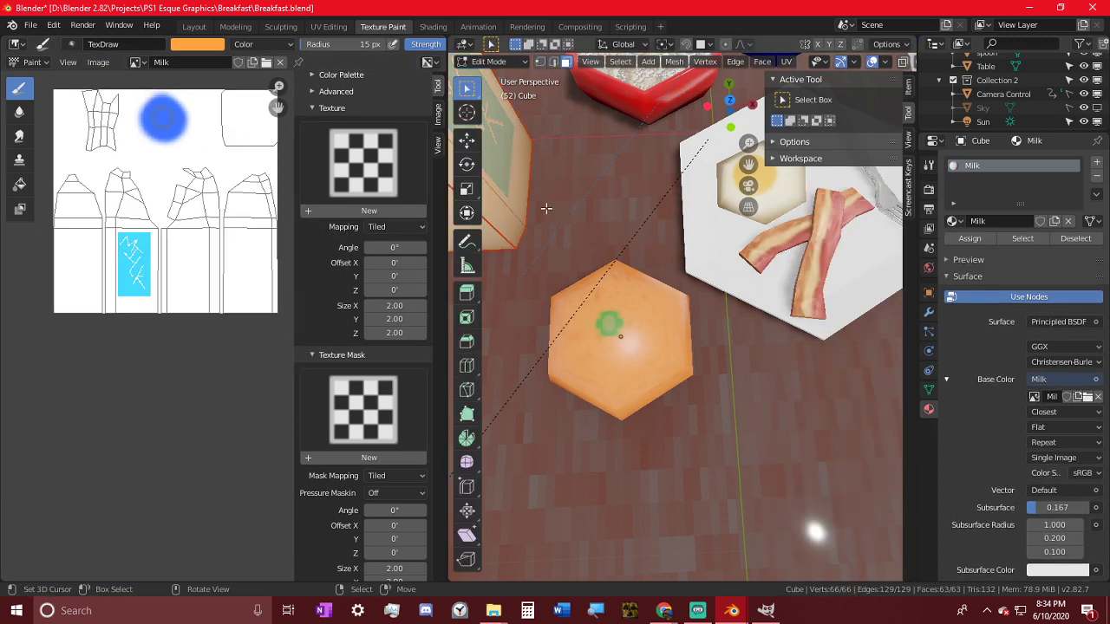
click(98, 63)
- Export the milk jug's UV layout from the UV Editing workspace as Milkuv into the Textures folder
click(347, 28)
click(208, 62)
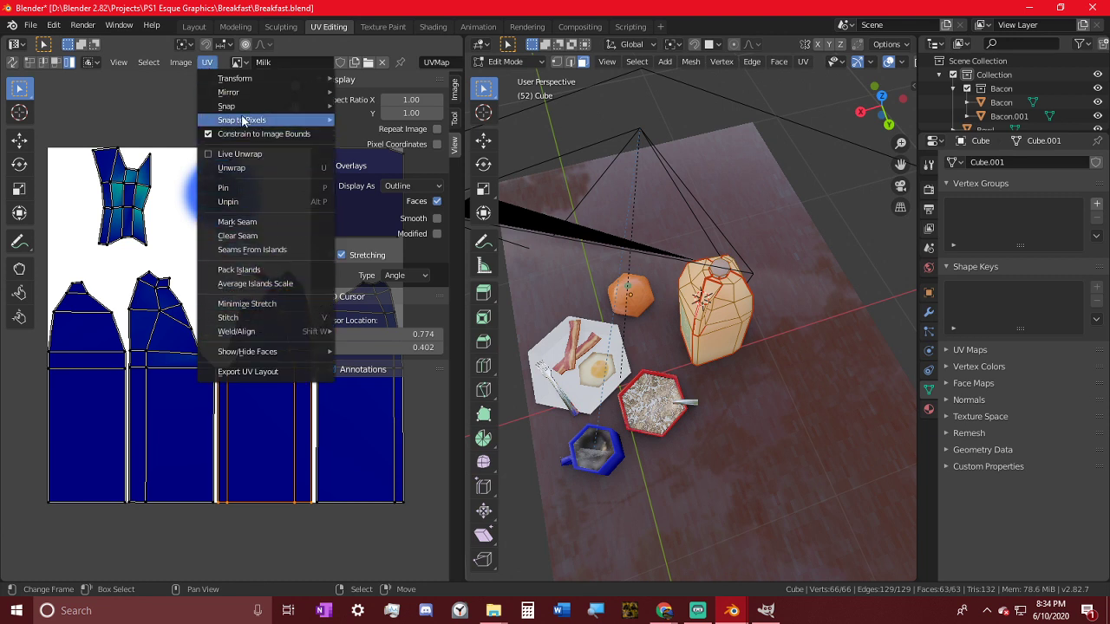
click(285, 373)
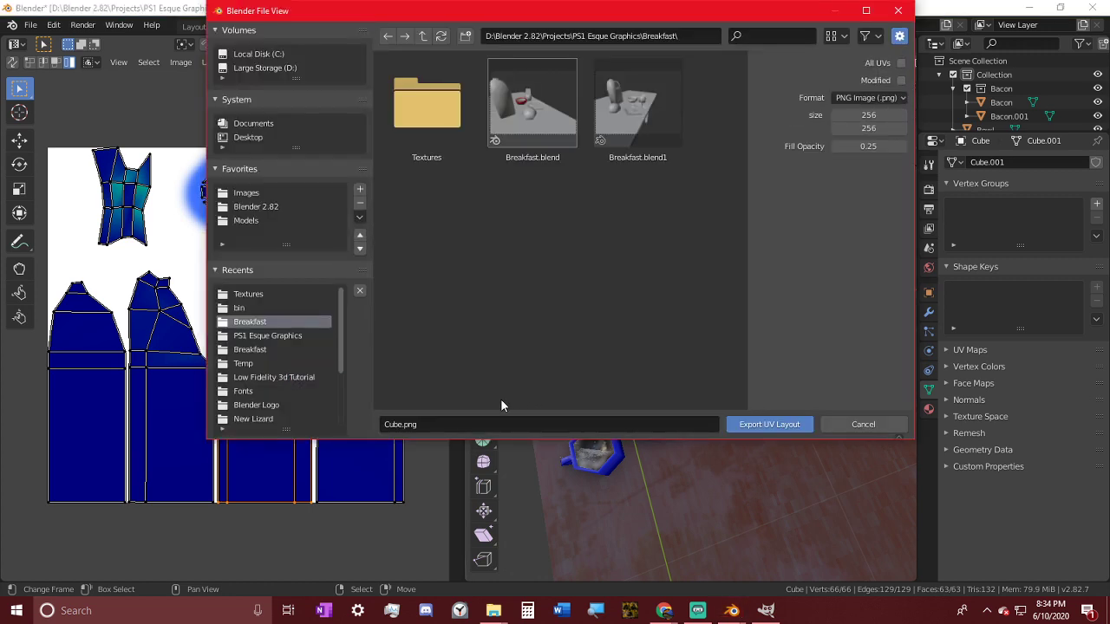
click(452, 111)
click(438, 424)
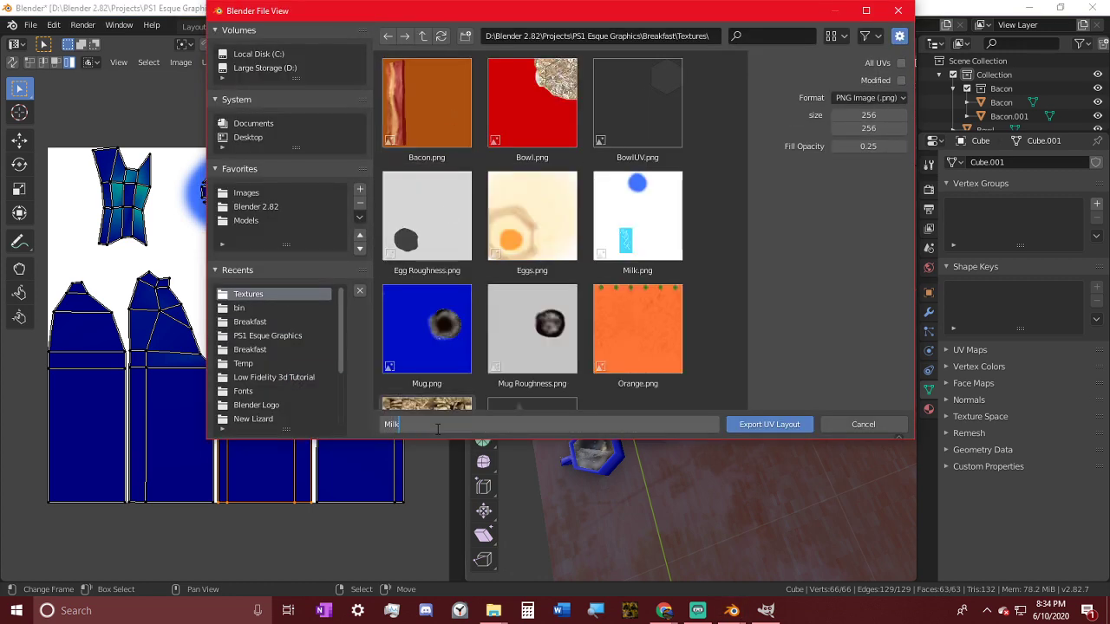
text(Milkuv)
key(Return)
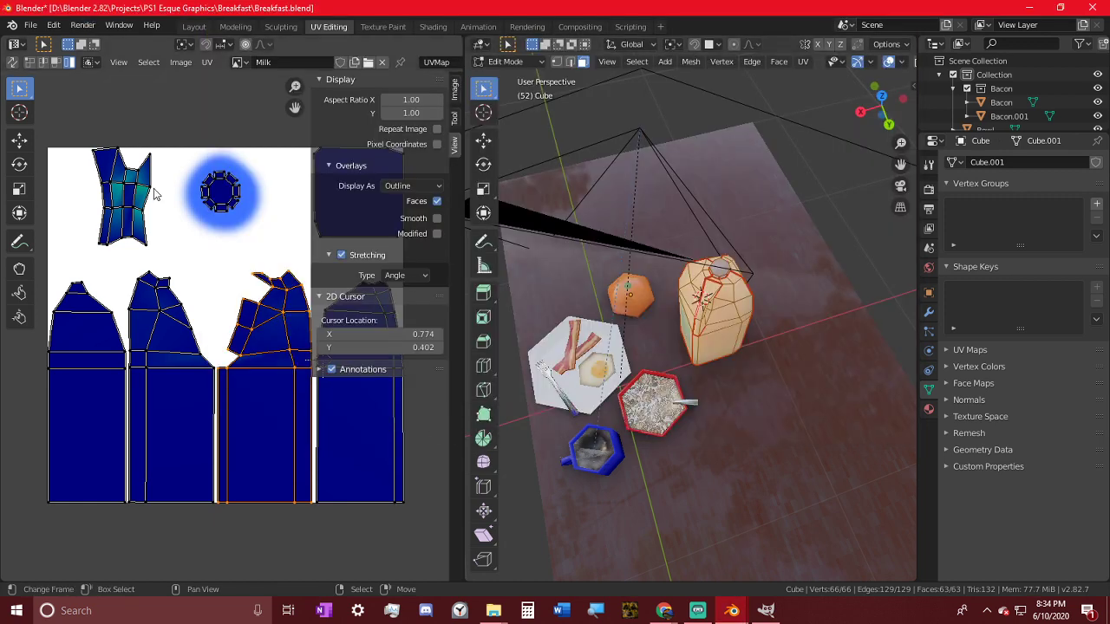
- Open the Milk texture from the Texture Paint workspace in GIMP for external editing and maximize its window
click(208, 62)
click(382, 27)
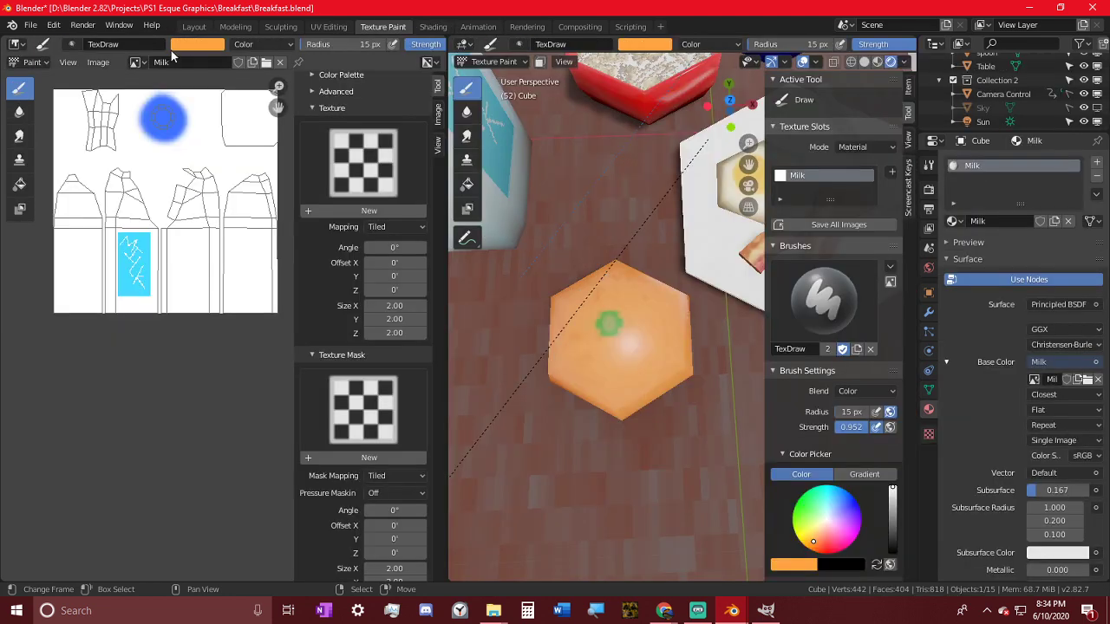
click(98, 63)
click(128, 158)
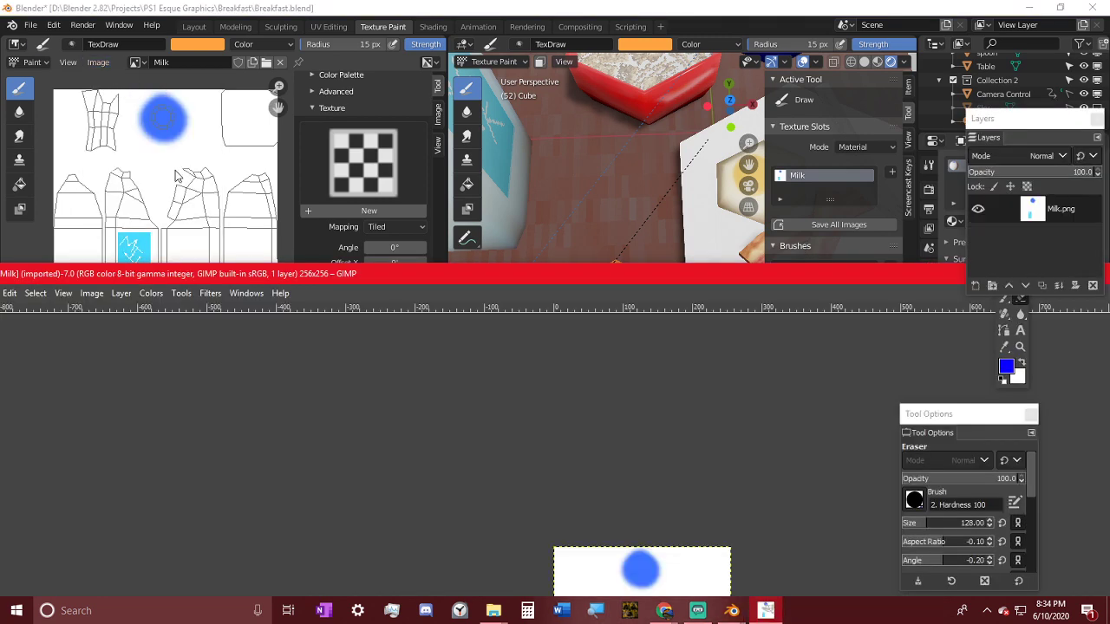
drag(643, 274, 594, 2)
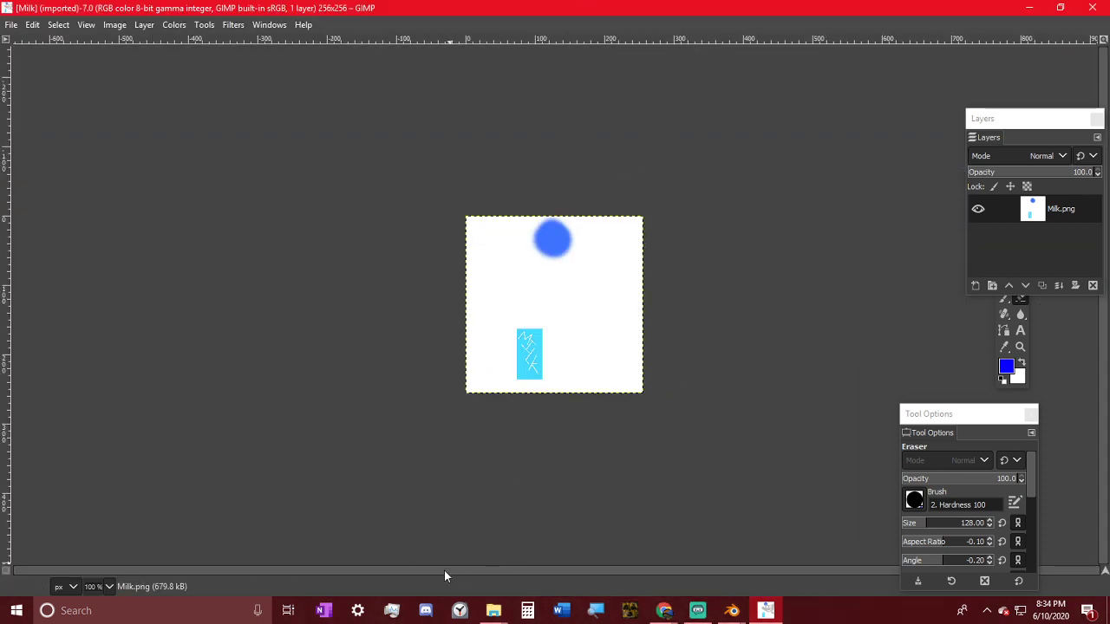
- Add the exported Milkuv image from the Textures folder as a layer over the Milk texture in GIMP
click(493, 611)
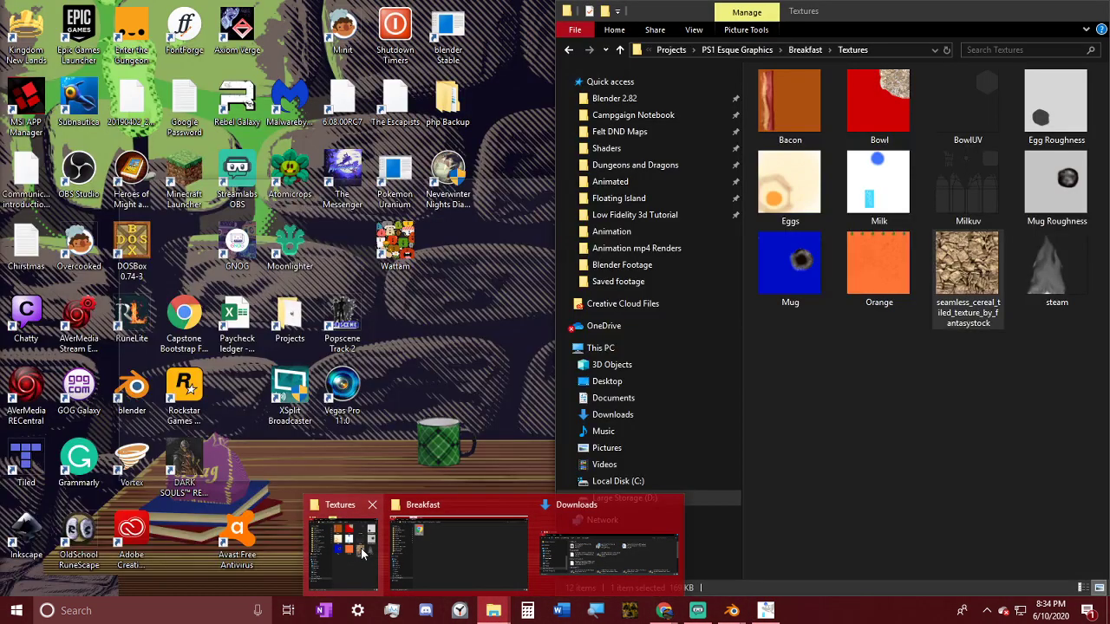
click(342, 547)
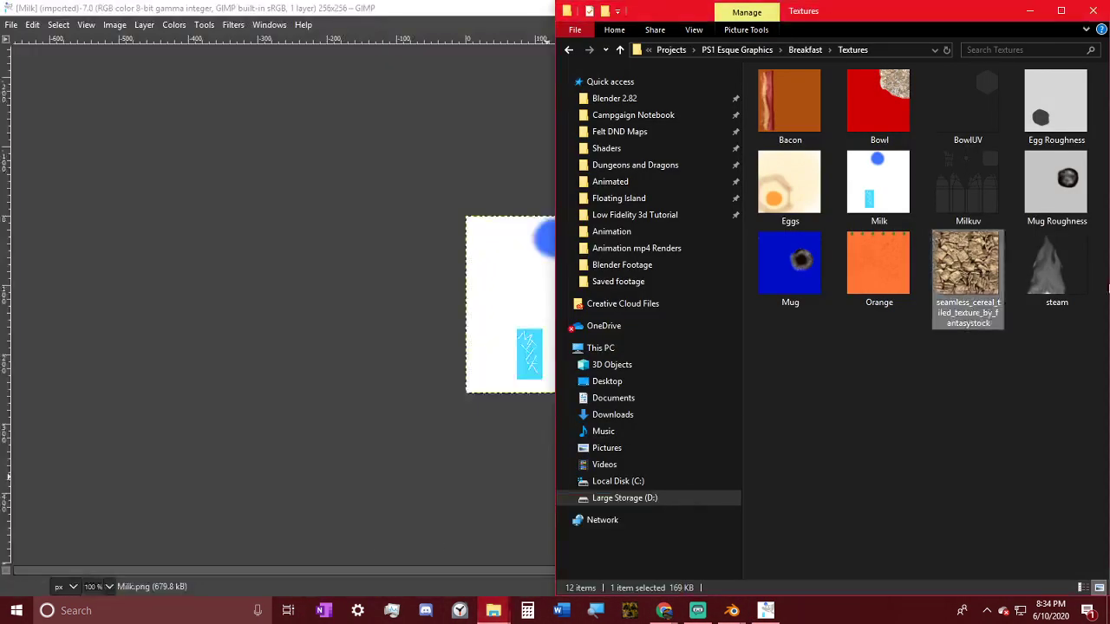
mouse_move(976, 184)
mouse_down()
mouse_move(629, 228)
mouse_move(486, 309)
mouse_up()
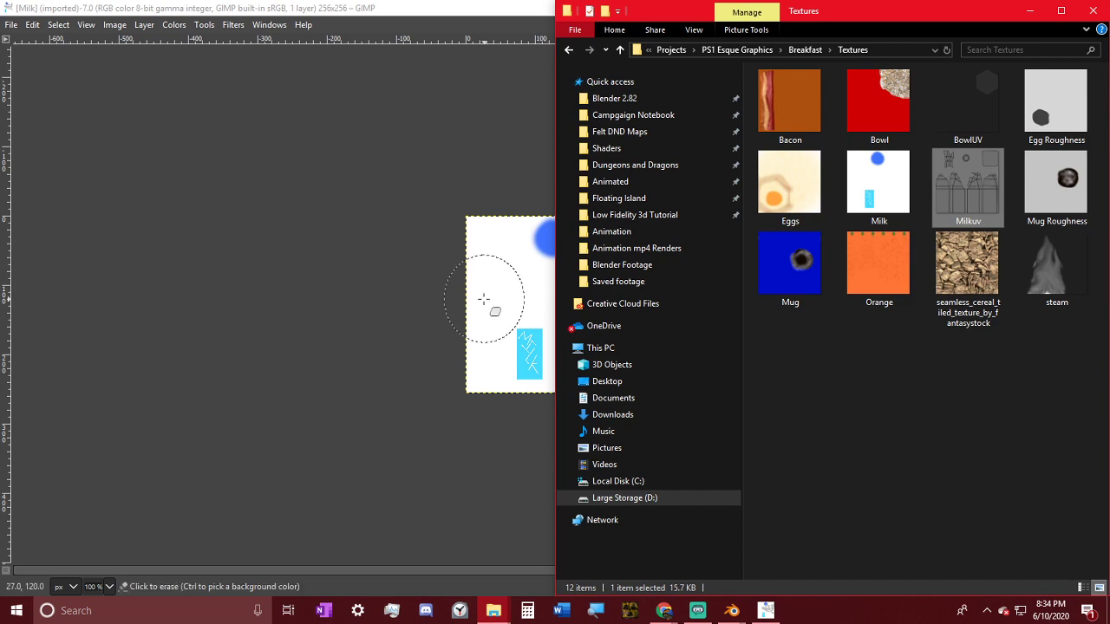
drag(510, 451, 510, 452)
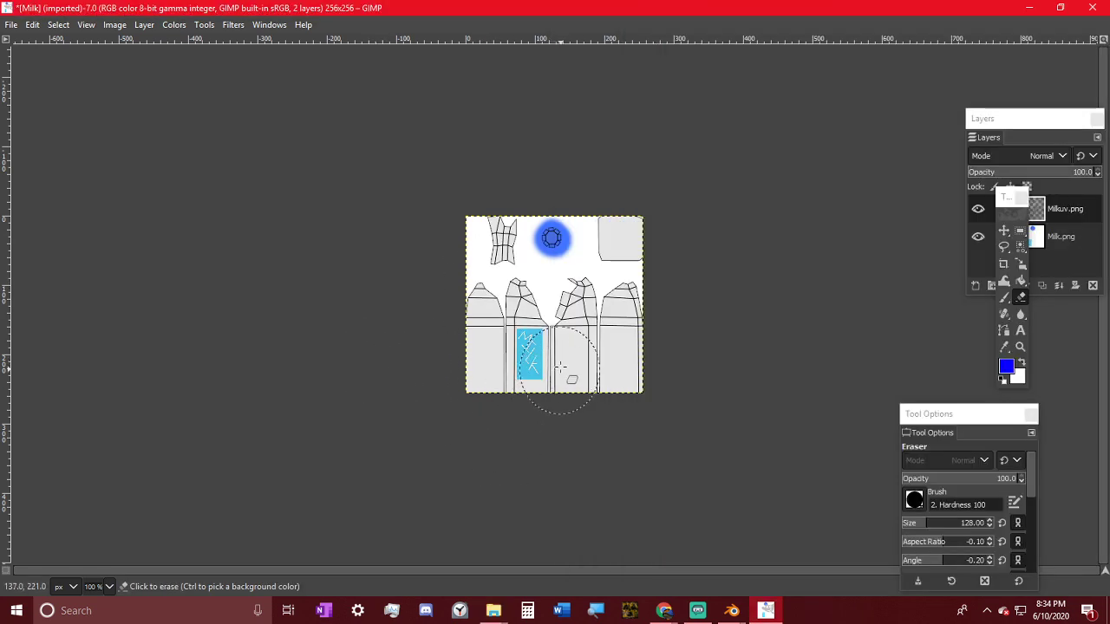
- Select the blue MILK label on the Milk.png layer with a rounded rectangle, then copy and paste it
ctrl+scroll(560, 367, up, 3)
click(1066, 233)
key(r)
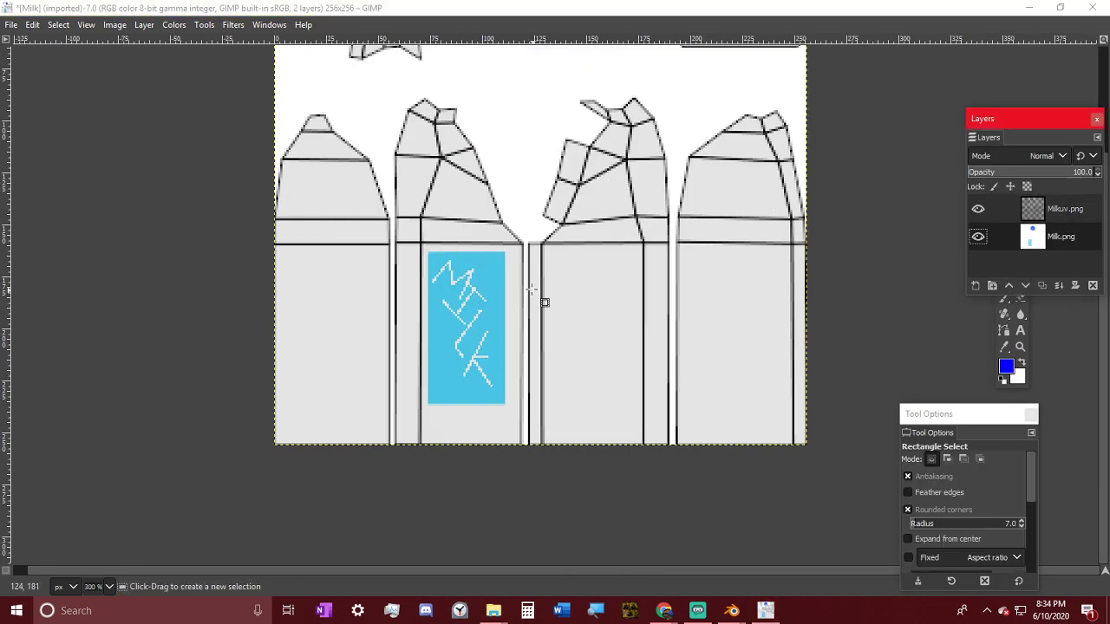
ctrl+scroll(531, 290, up, 3)
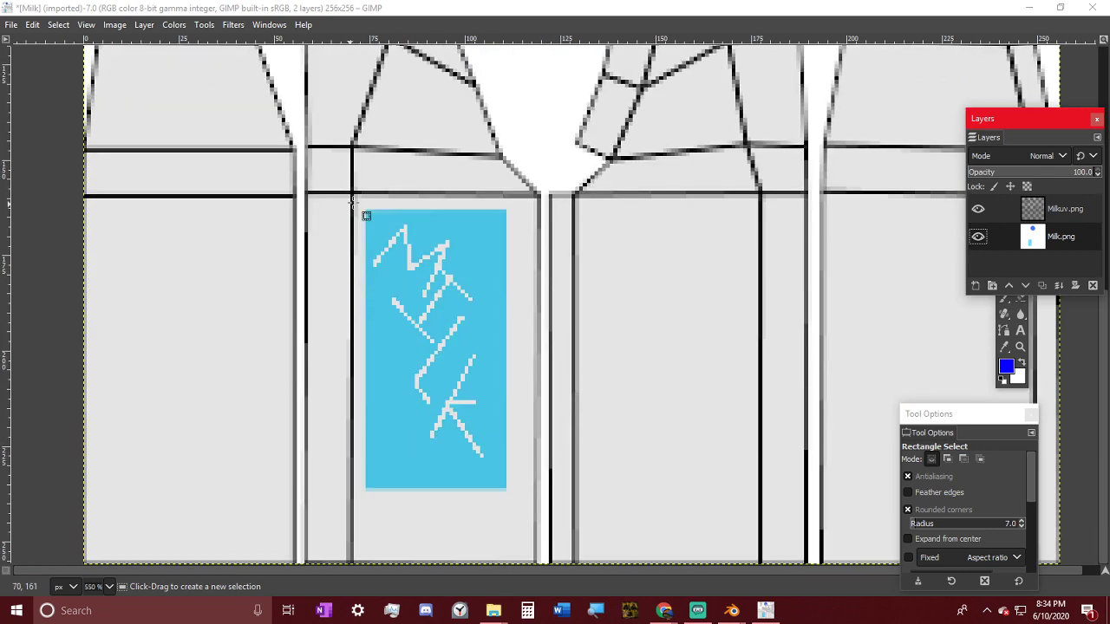
drag(353, 199, 527, 515)
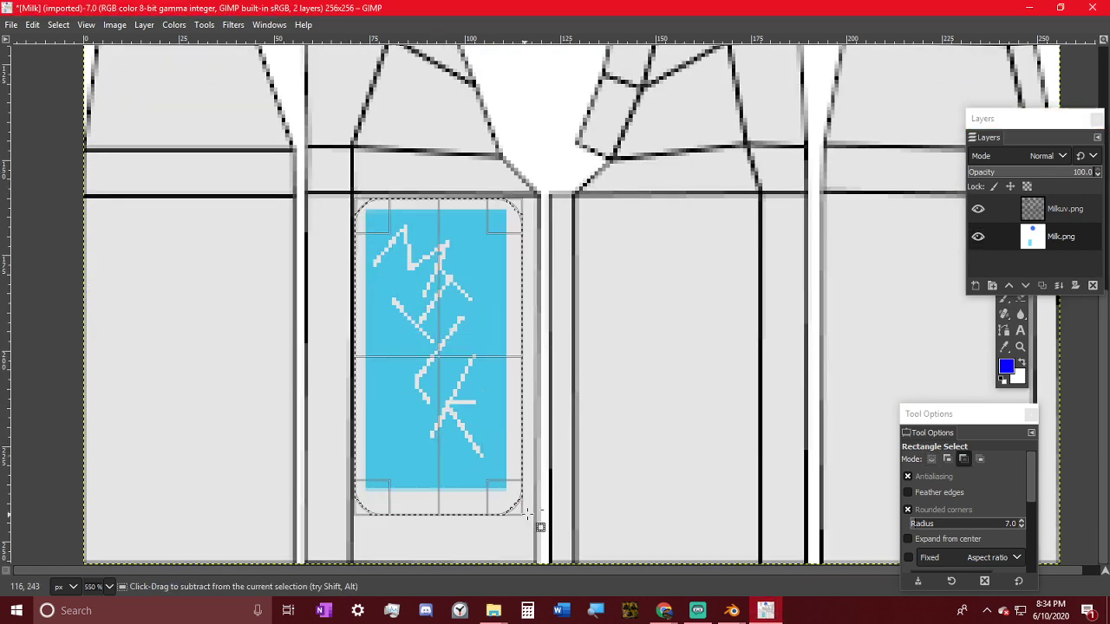
key(ctrl+c)
key(ctrl+v)
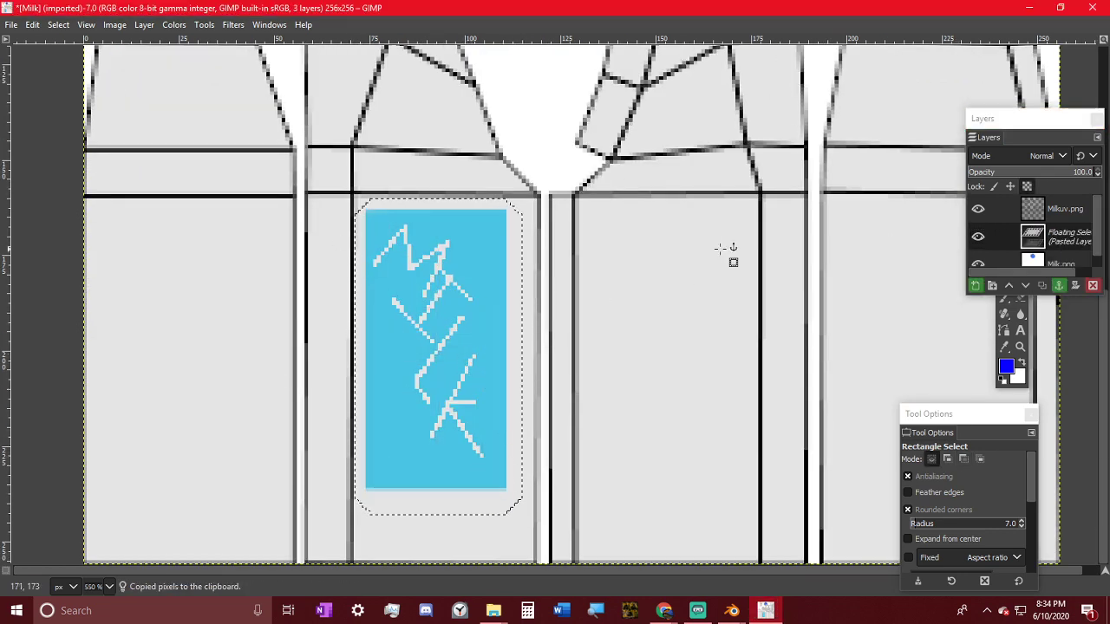
- Try to move the pasted label copy toward the neighbouring jug panel, and undo its anchoring
key(m)
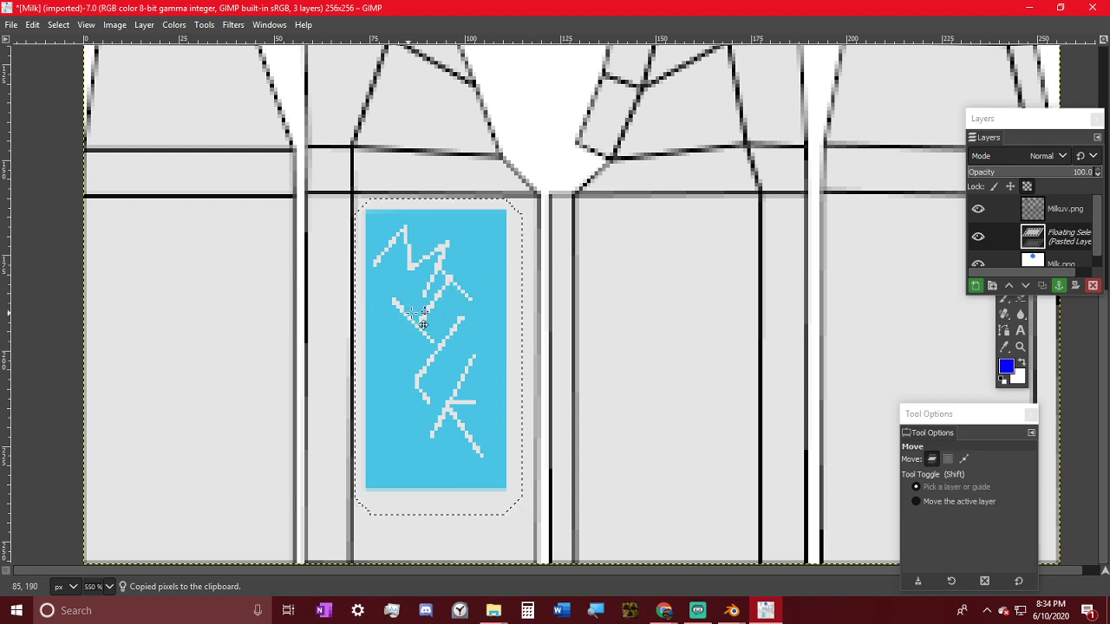
click(573, 312)
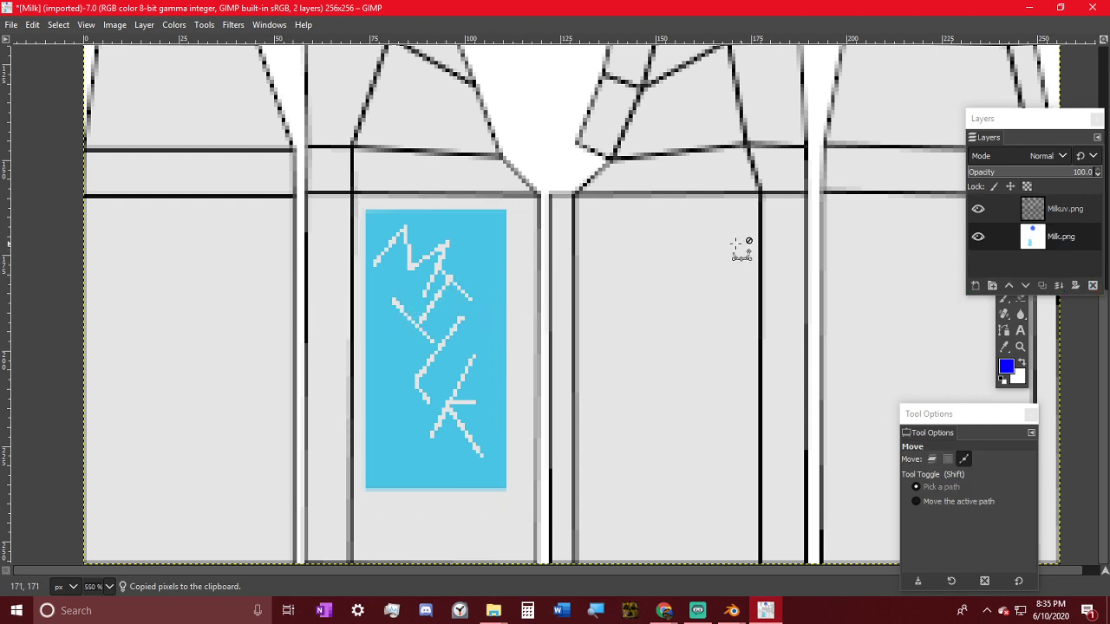
key(ctrl+z)
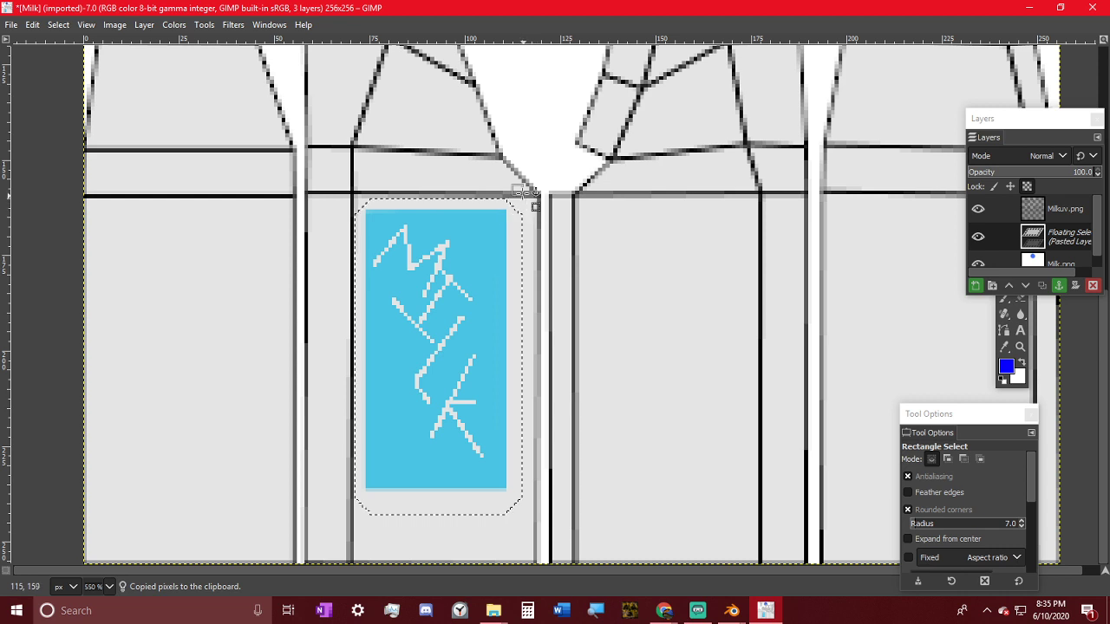
- Convert the floating label copy into its own layer and move it onto the neighbouring jug panel of the UV layout
drag(522, 198, 332, 505)
click(1065, 260)
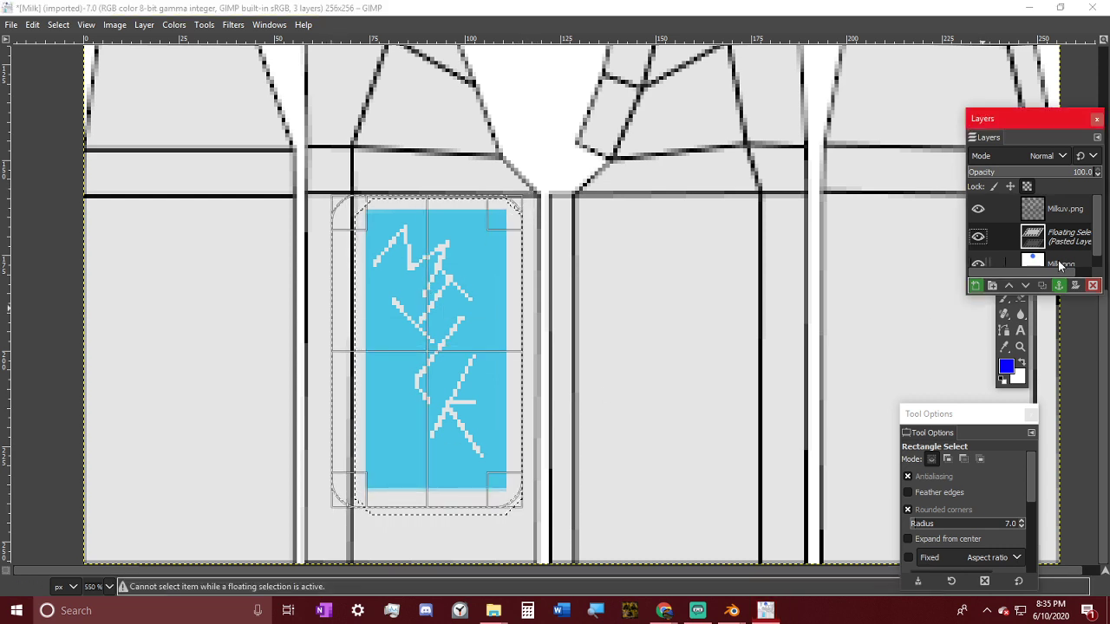
right_click(1064, 258)
click(975, 132)
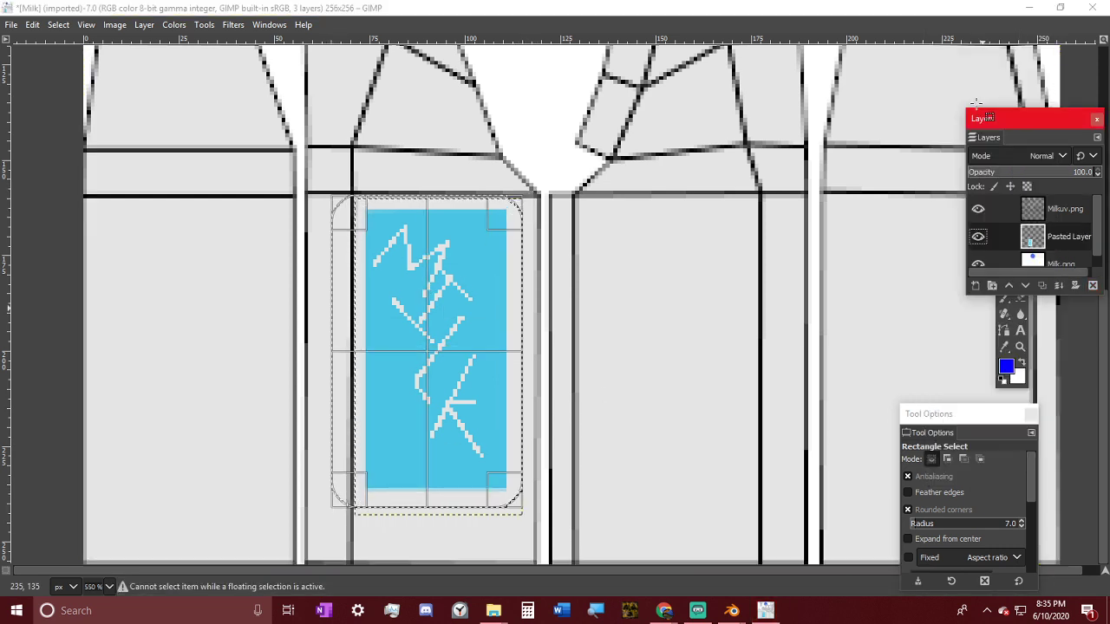
key(m)
drag(488, 318, 237, 329)
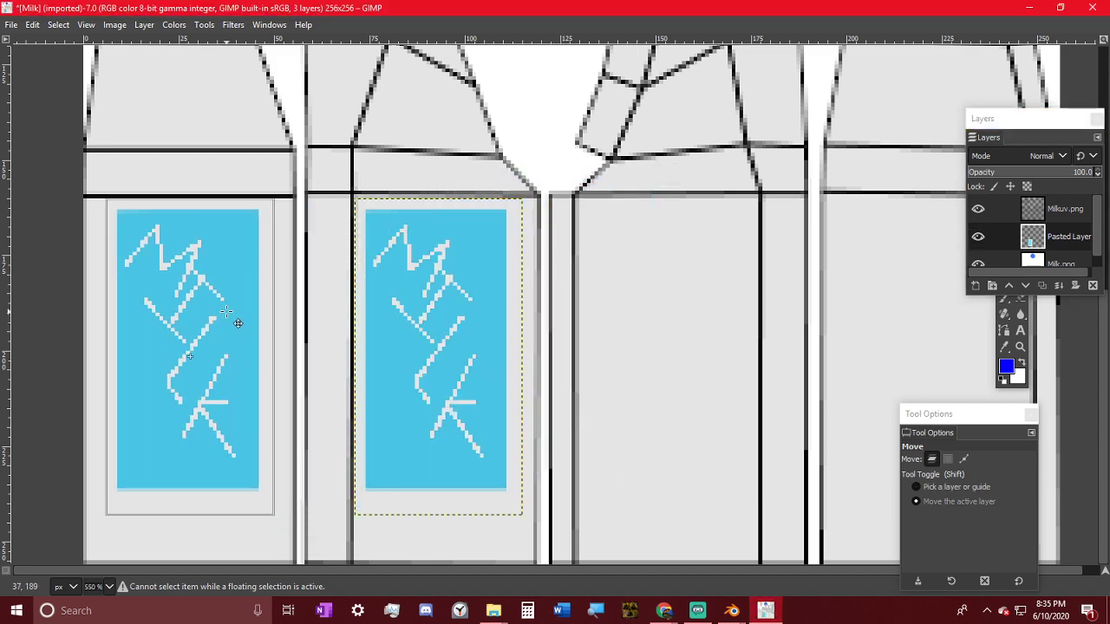
ctrl+scroll(264, 318, down, 3)
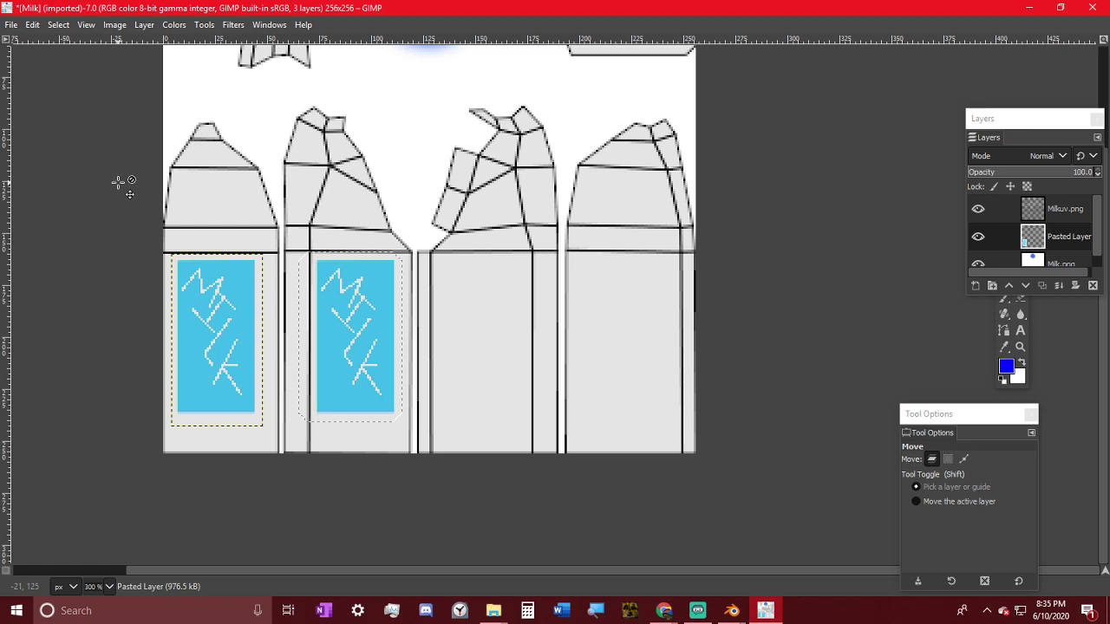
- Hide the Milkuv.png layer and export the image over Milk.png in the Textures folder with the current PNG settings
click(978, 209)
key(ctrl+shift+e)
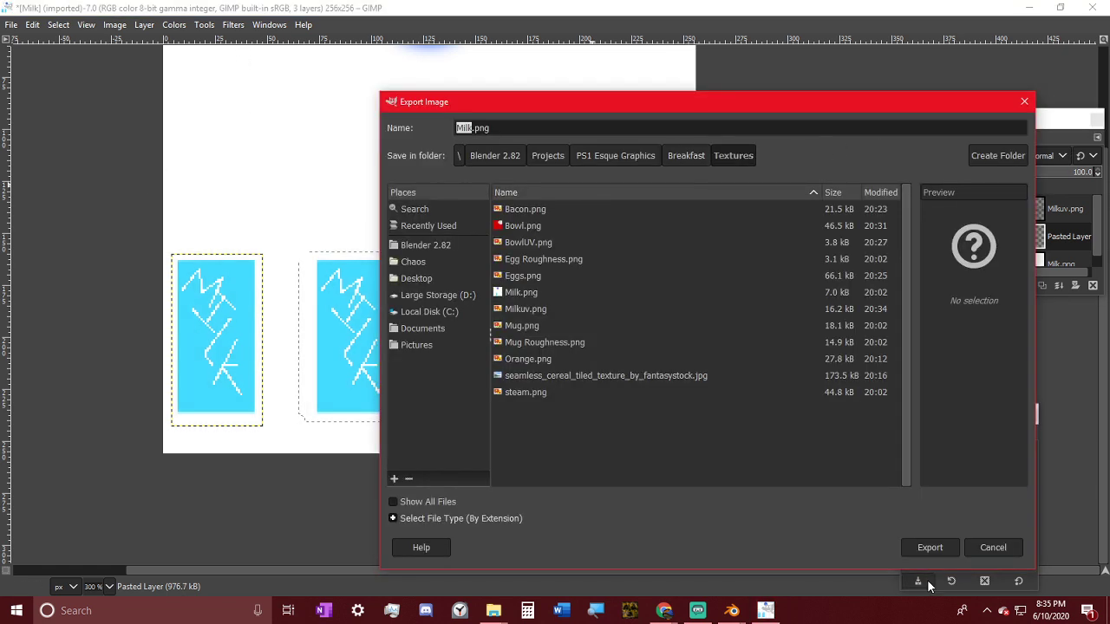
click(929, 547)
click(754, 396)
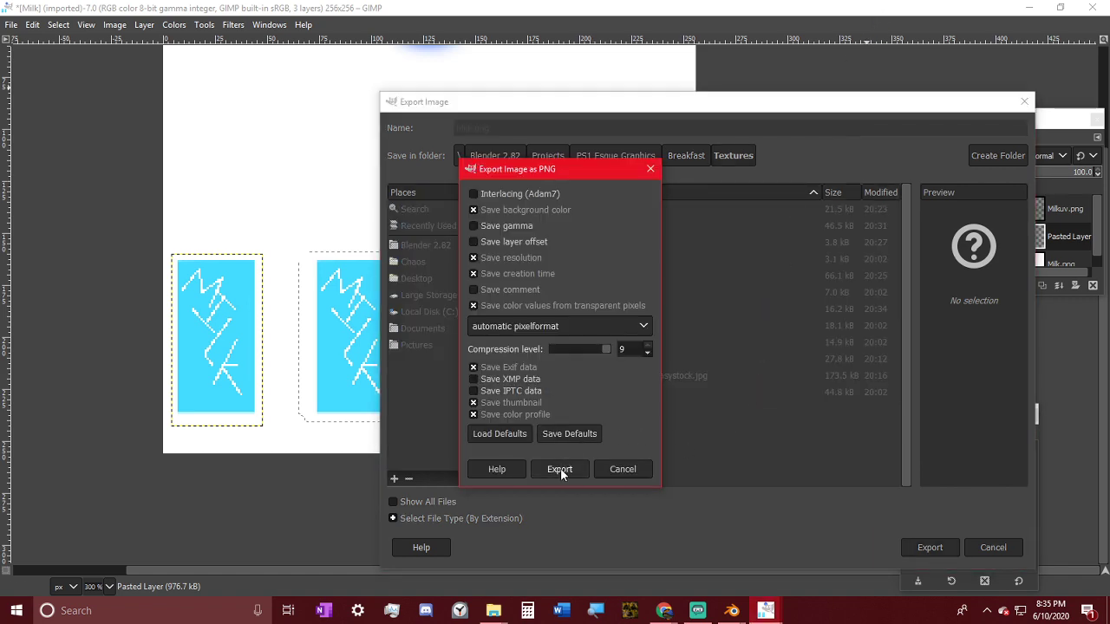
click(559, 469)
- Switch to Blender, reload the Milk image in the image editor, and look at the scene through the camera
click(1030, 7)
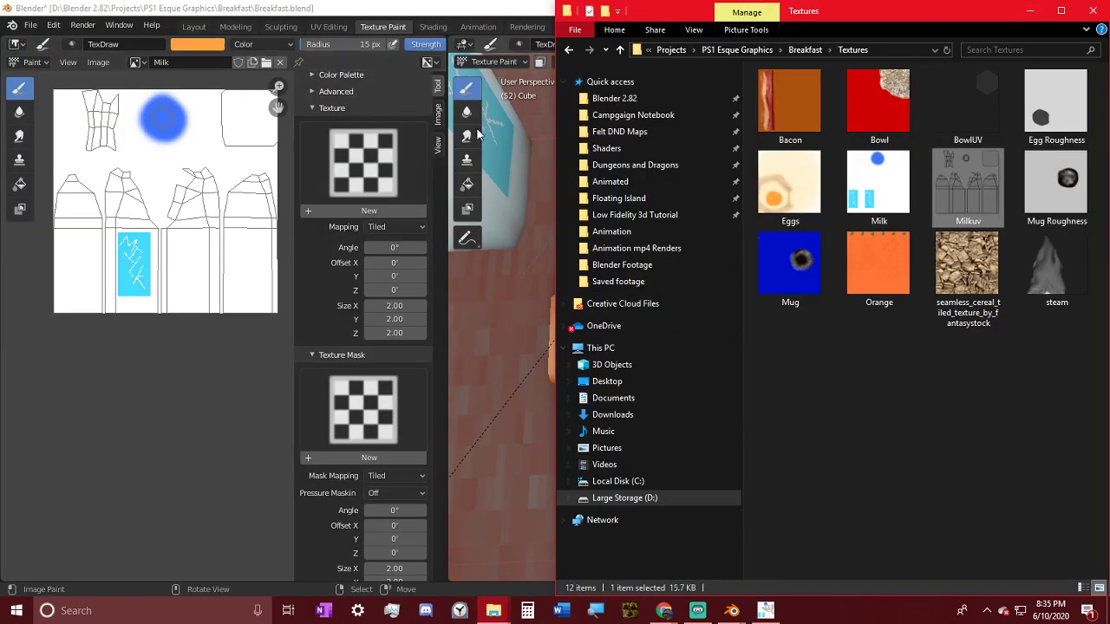
click(493, 40)
scroll(664, 307, down, 3)
middle_drag(664, 307, 629, 248)
key(alt+r)
key(KP_0)
key(space)
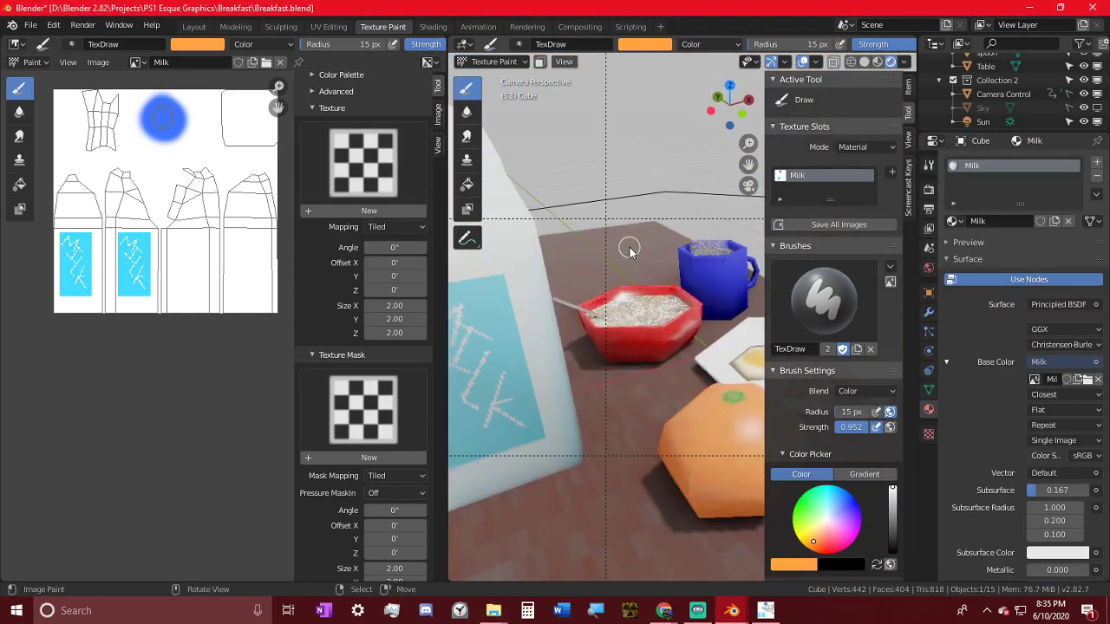
- Render the current frame and examine the milk jug's labels at full window size, then close the render
scroll(630, 252, down, 5)
key(F12)
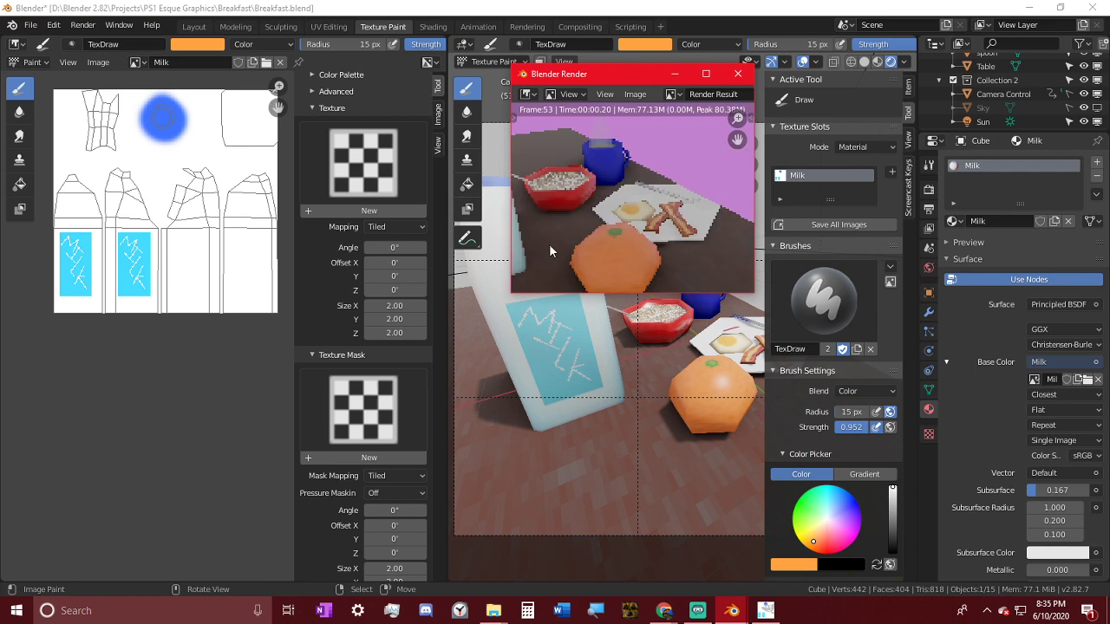
middle_drag(549, 243, 665, 240)
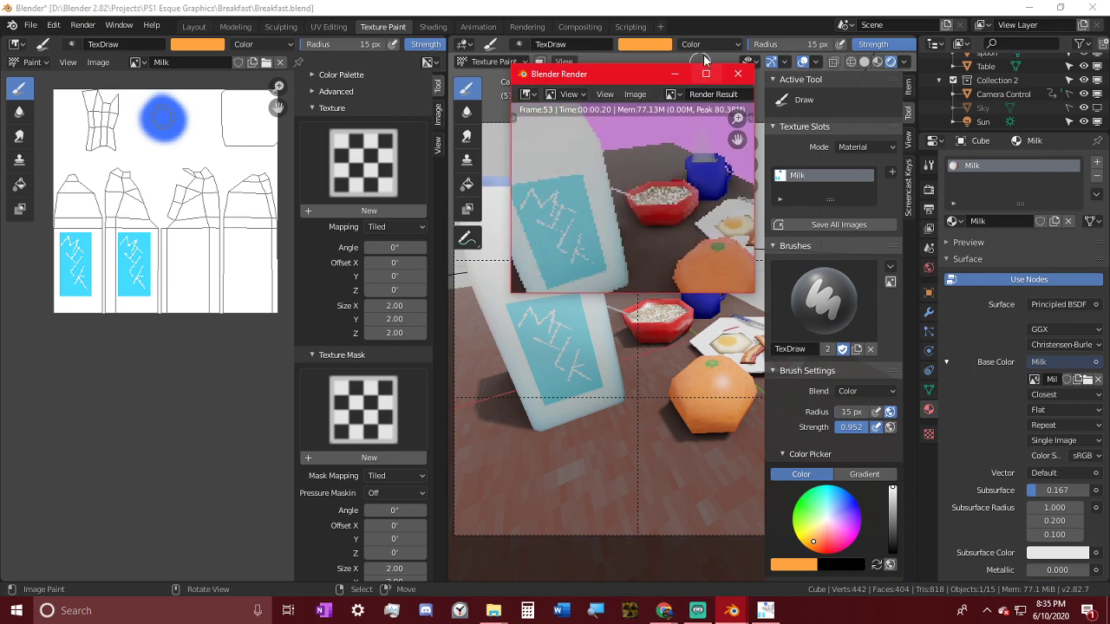
click(716, 77)
scroll(640, 300, up, 4)
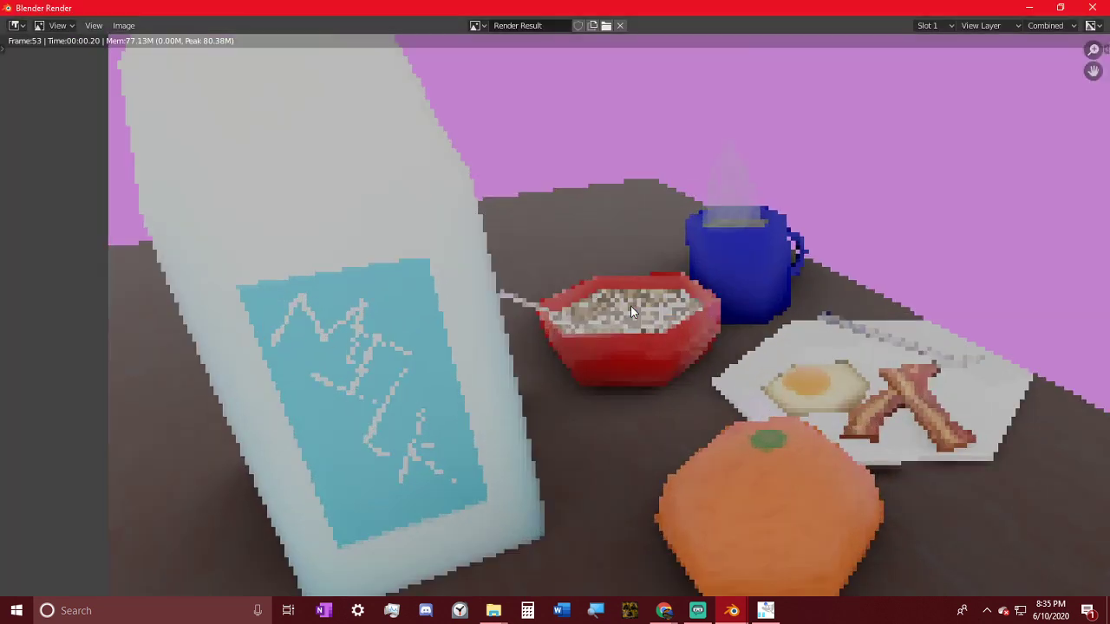
scroll(630, 305, down, 4)
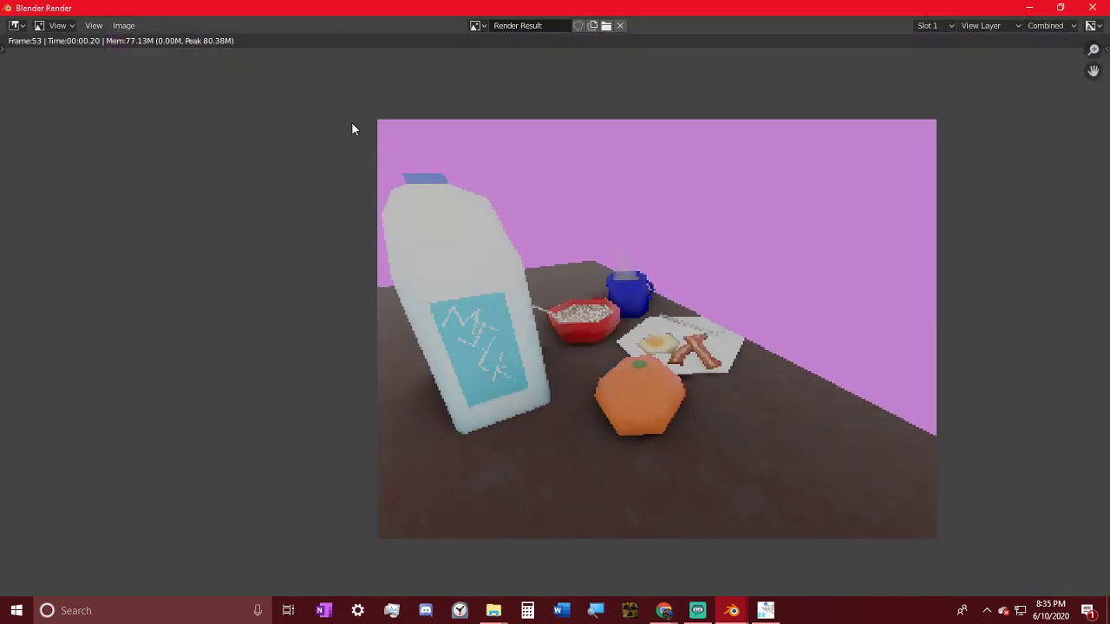
click(1095, 9)
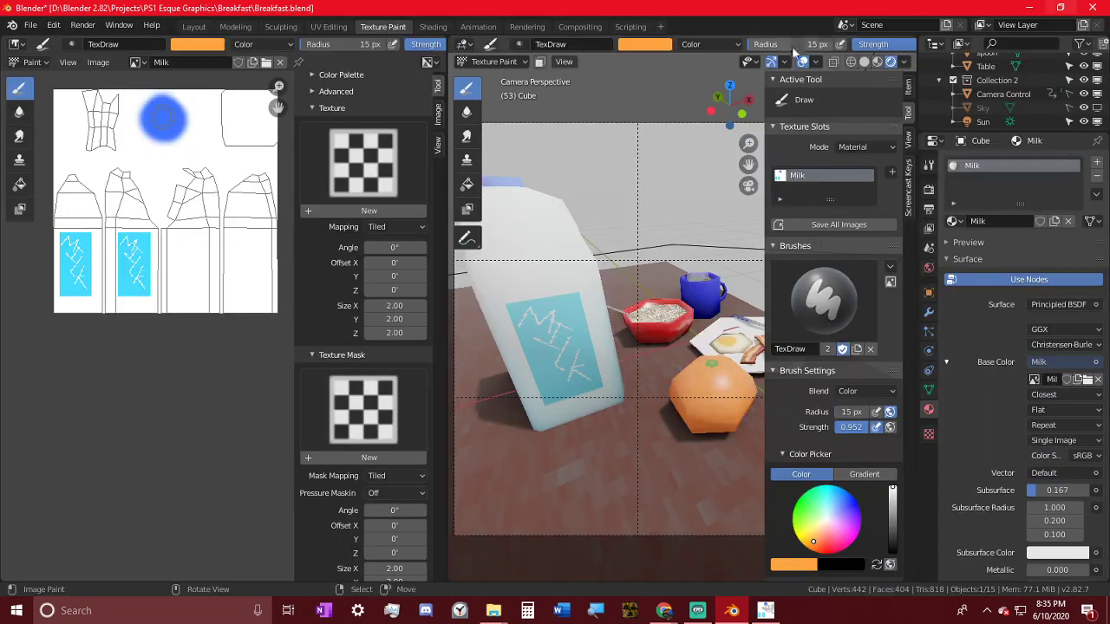
- Render the full breakfast animation, examine its frames in a maximized render window, and close that window
click(80, 26)
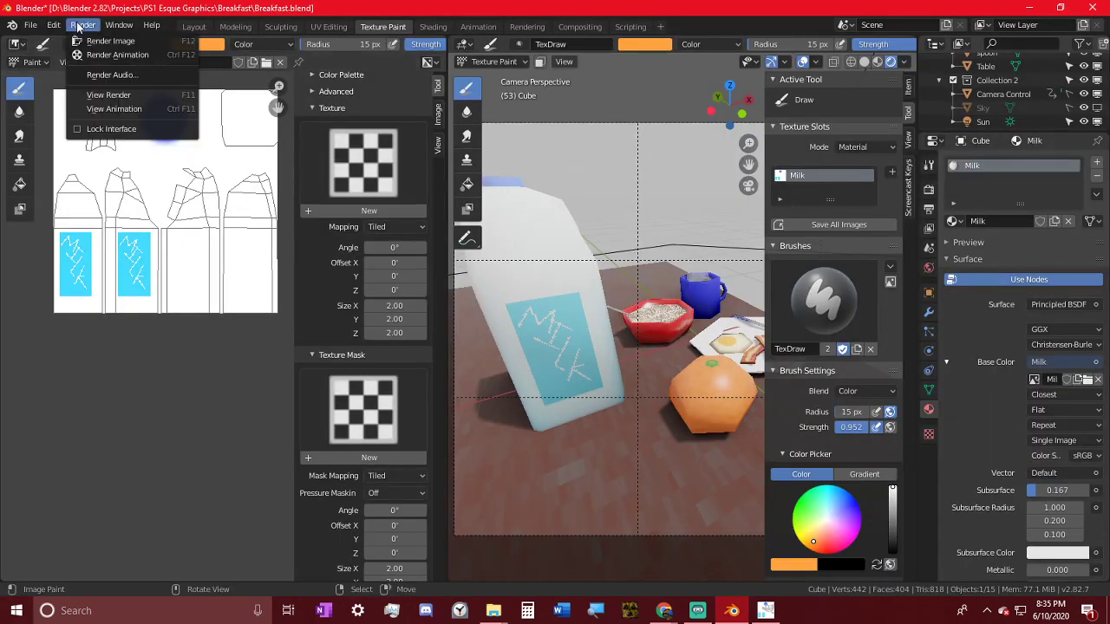
click(31, 25)
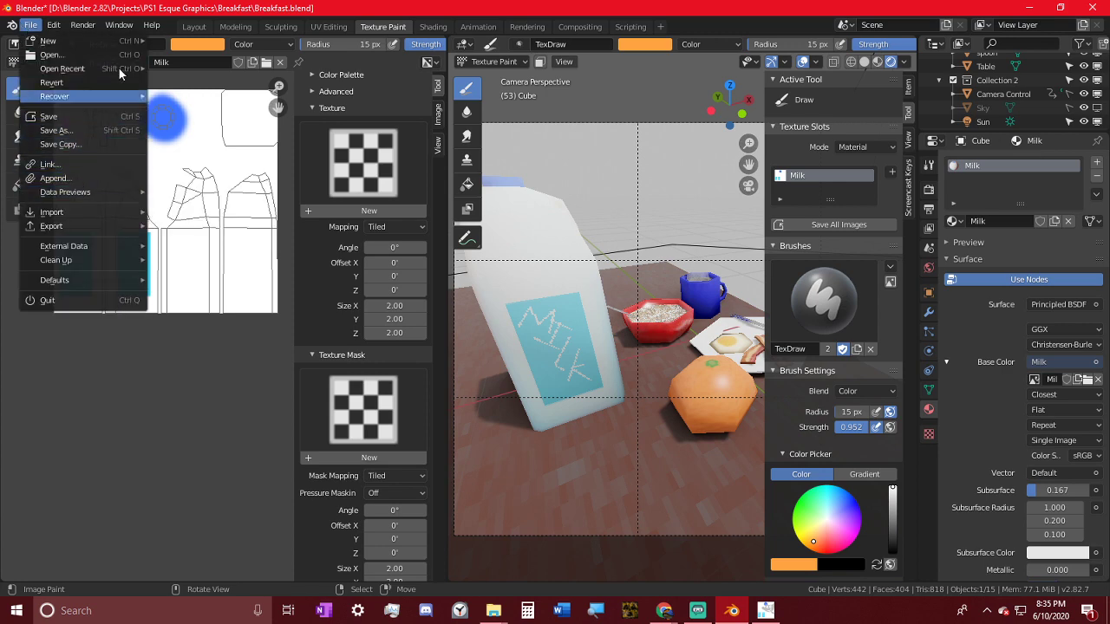
click(82, 25)
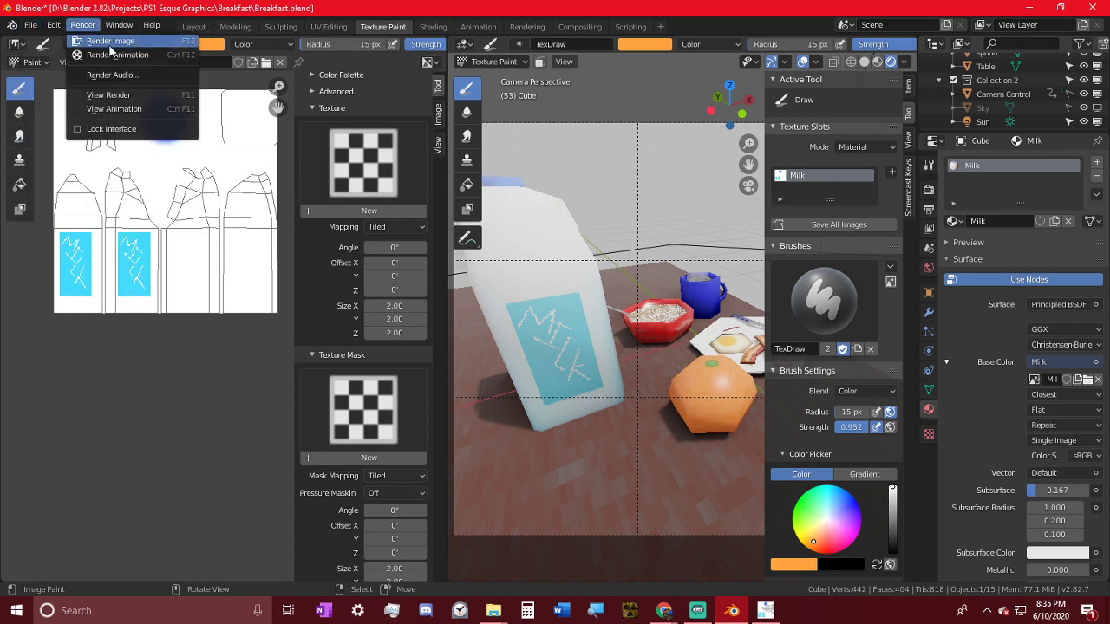
click(97, 40)
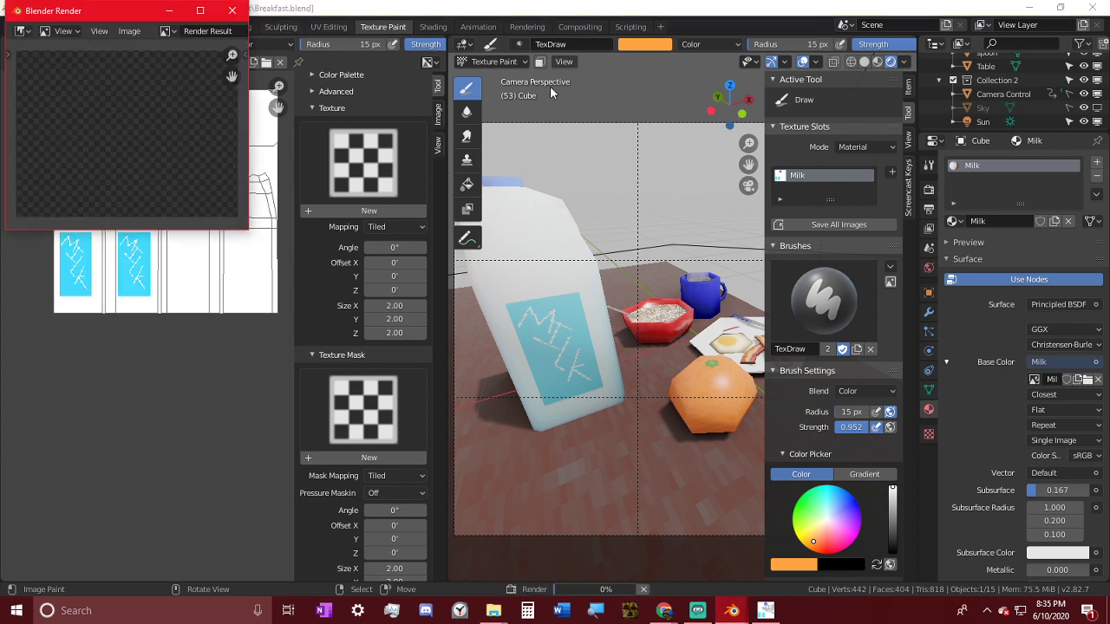
click(200, 10)
scroll(376, 268, up, 4)
scroll(397, 277, up, 3)
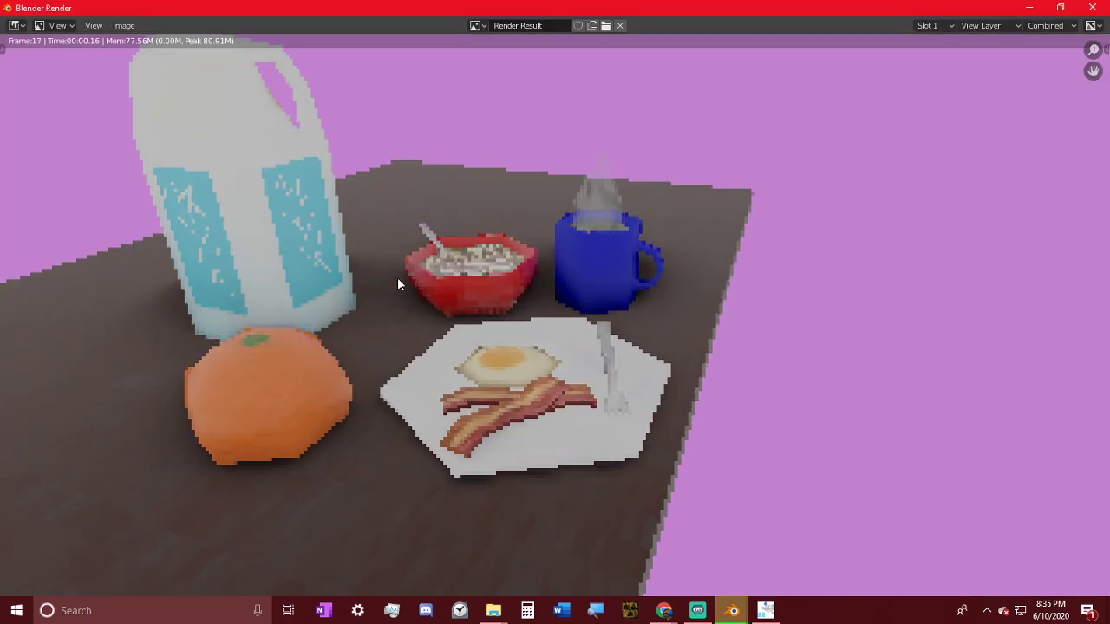
scroll(397, 278, down, 2)
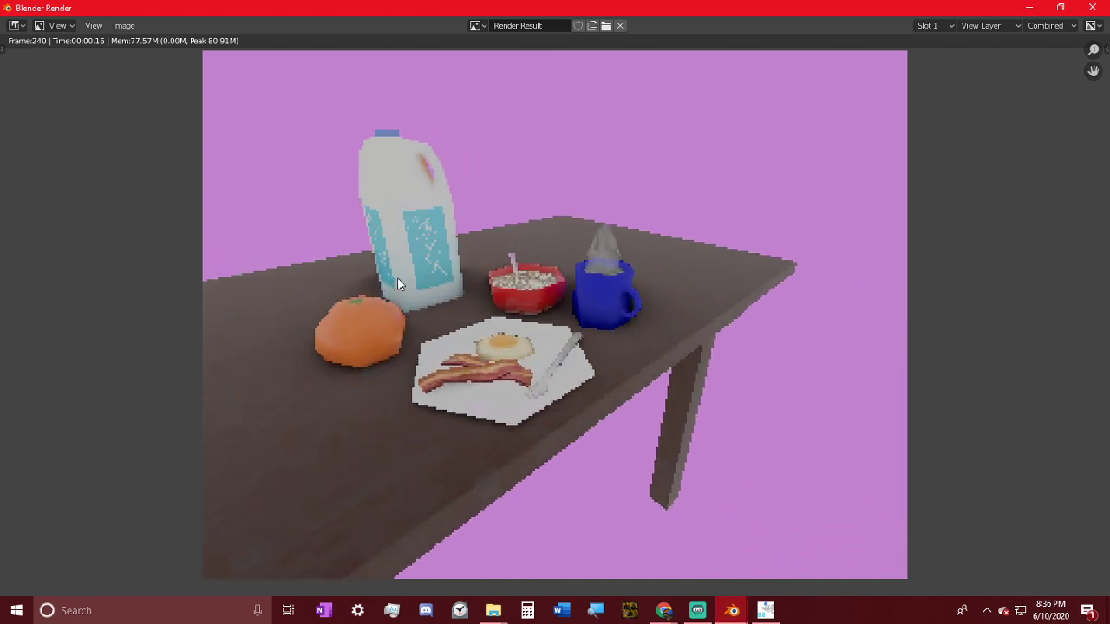
middle_drag(369, 272, 410, 235)
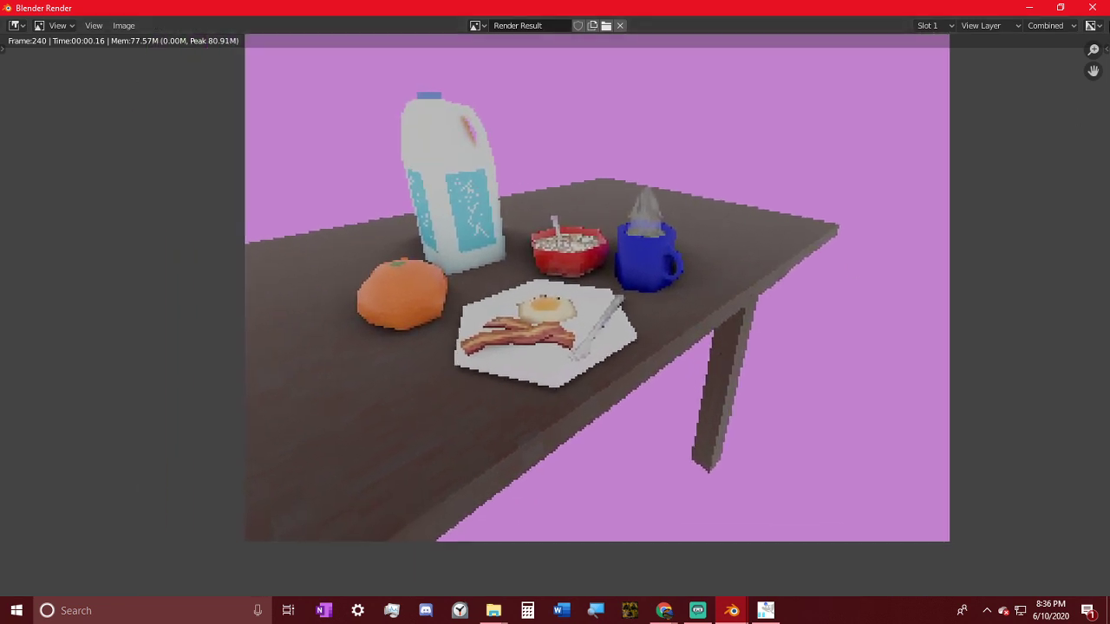
click(1089, 7)
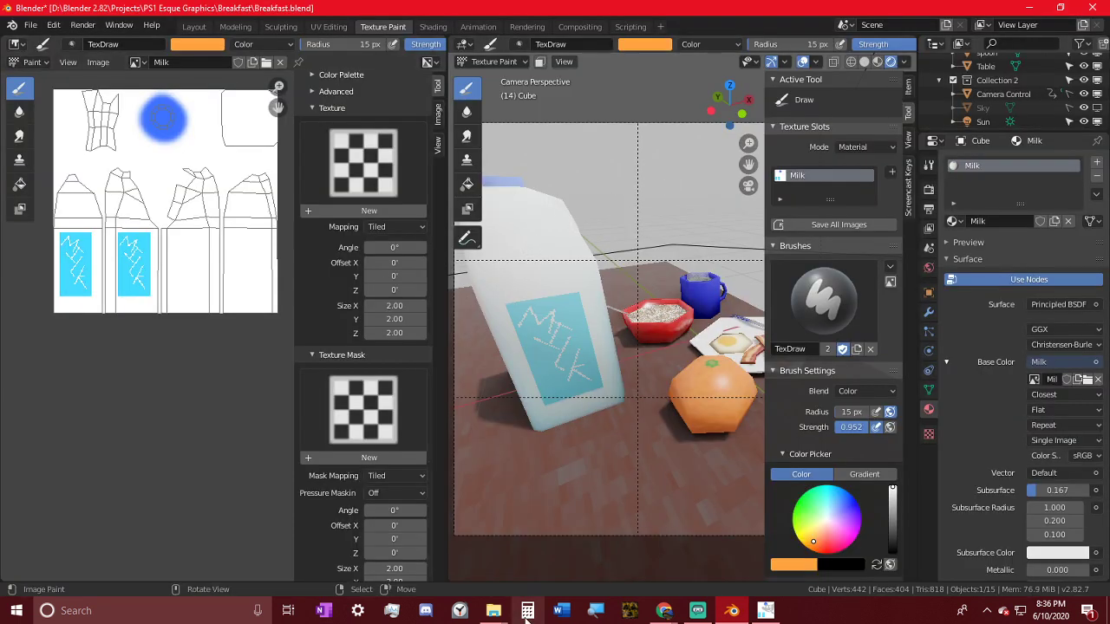
- Set the render output's resolution percentage to 600%
click(909, 87)
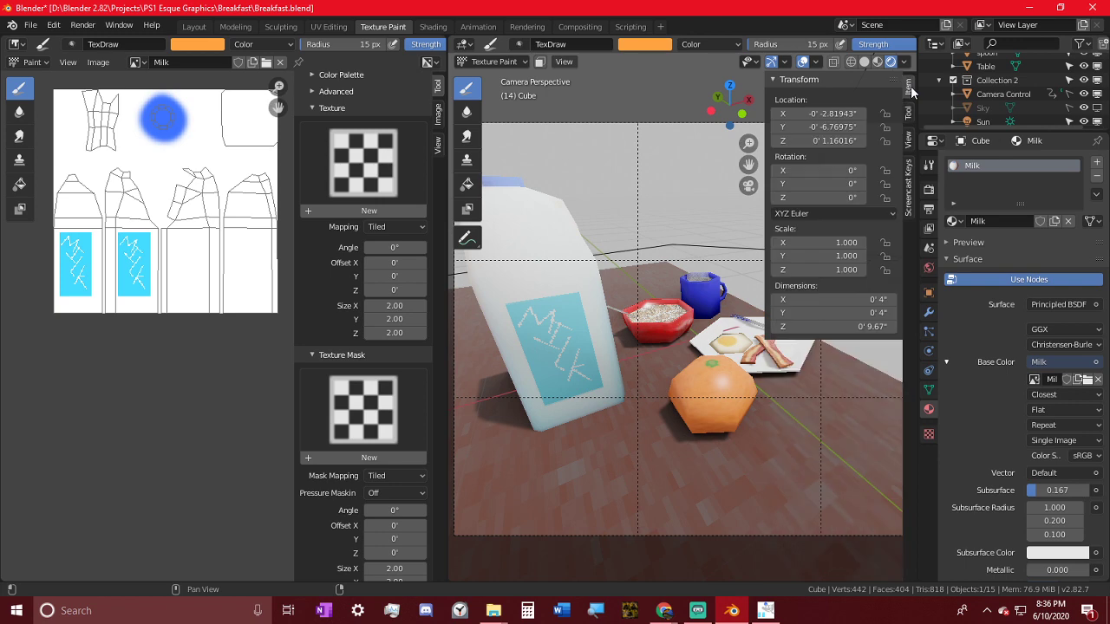
click(928, 167)
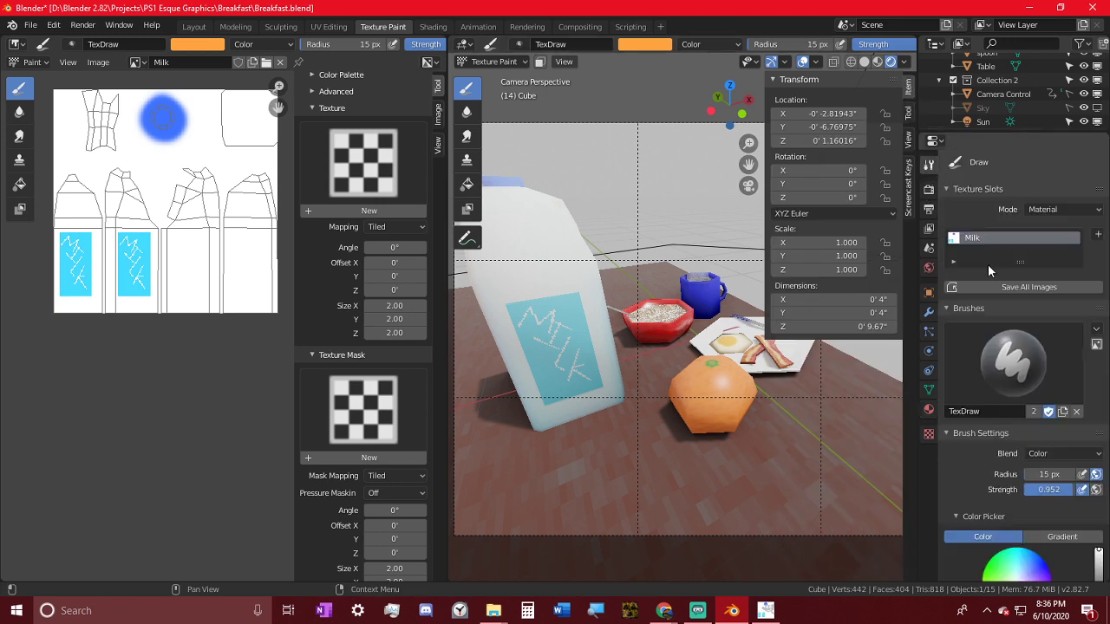
click(929, 189)
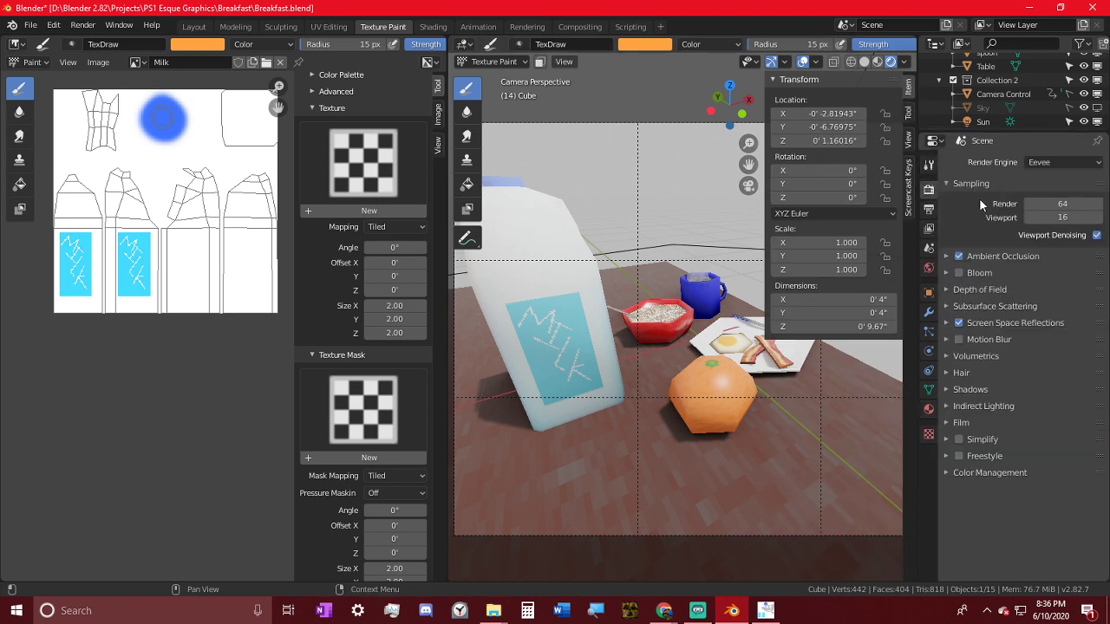
click(929, 211)
click(1076, 179)
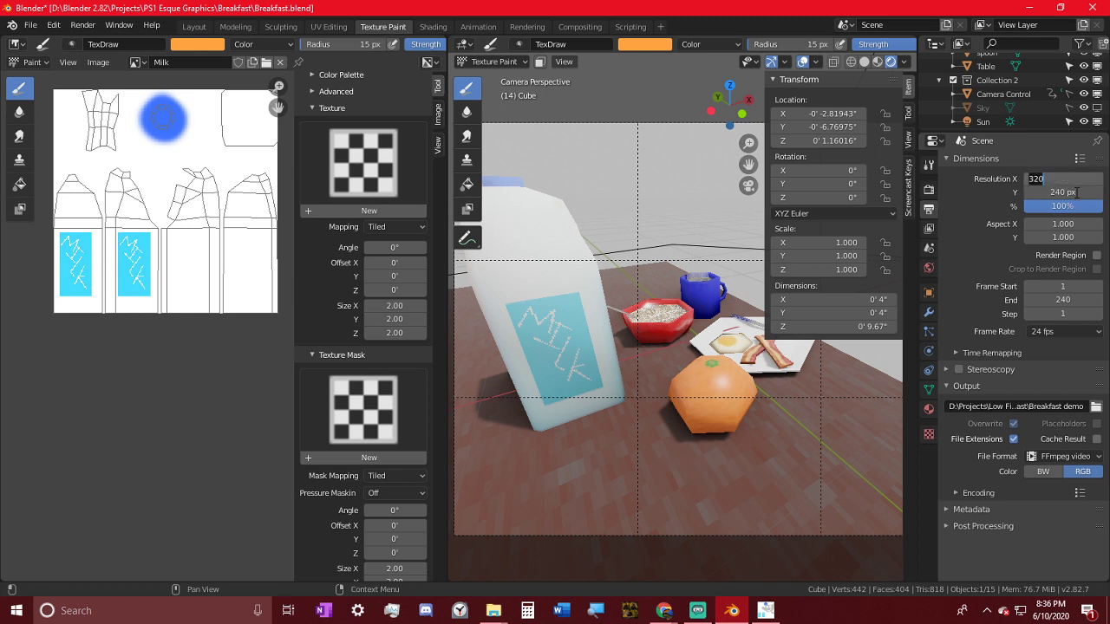
click(1077, 206)
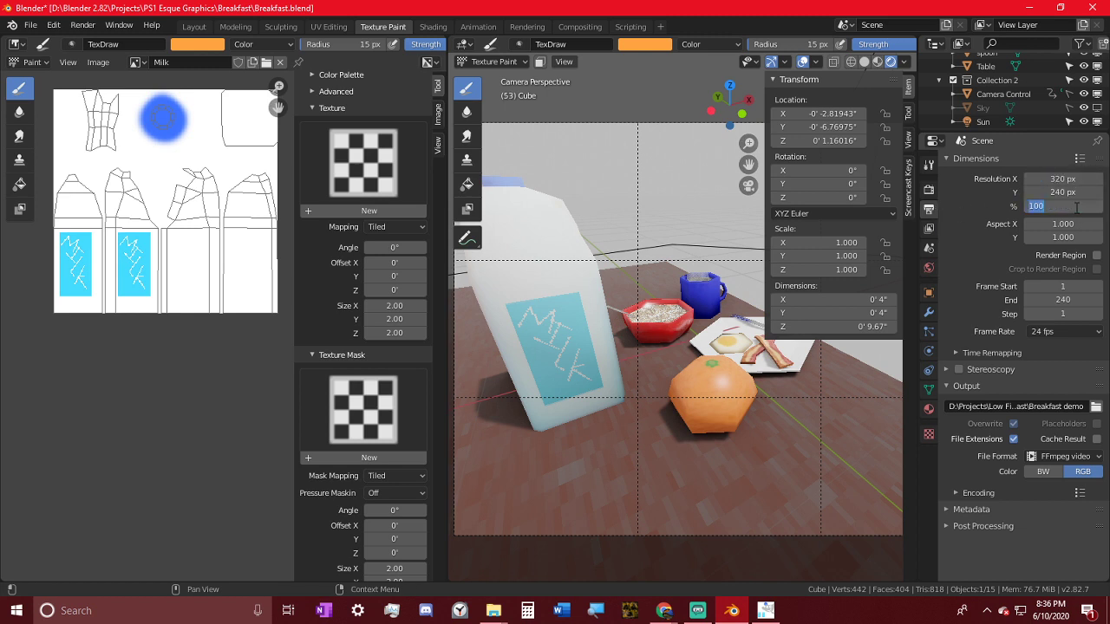
text(600)
key(Return)
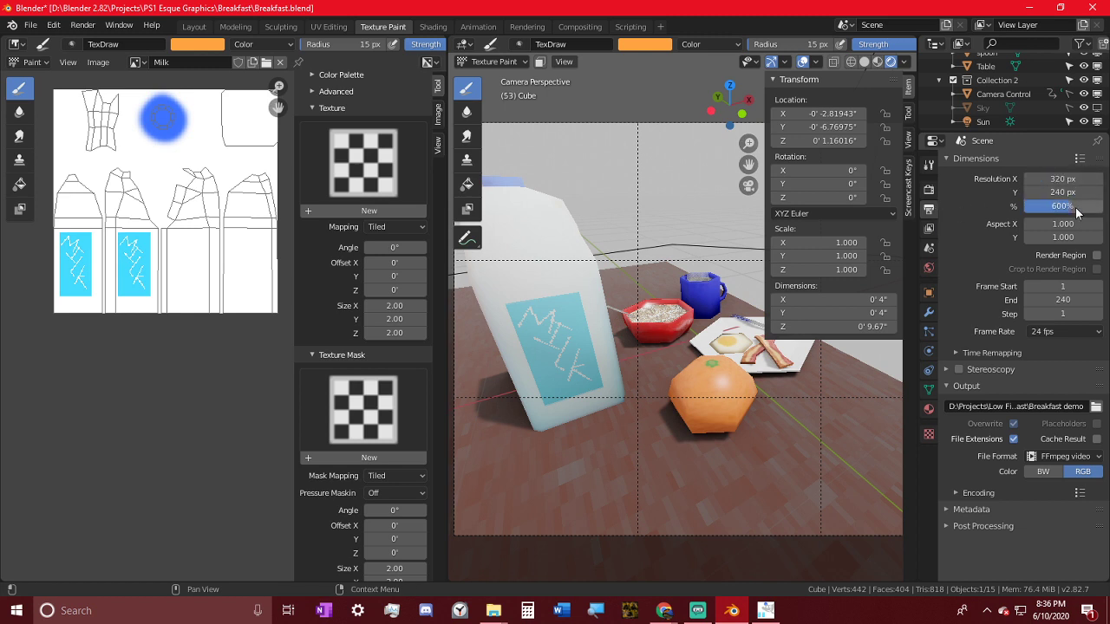
- Append "High Res" to the output file name so it reads Breakfast demo High Res
click(1080, 408)
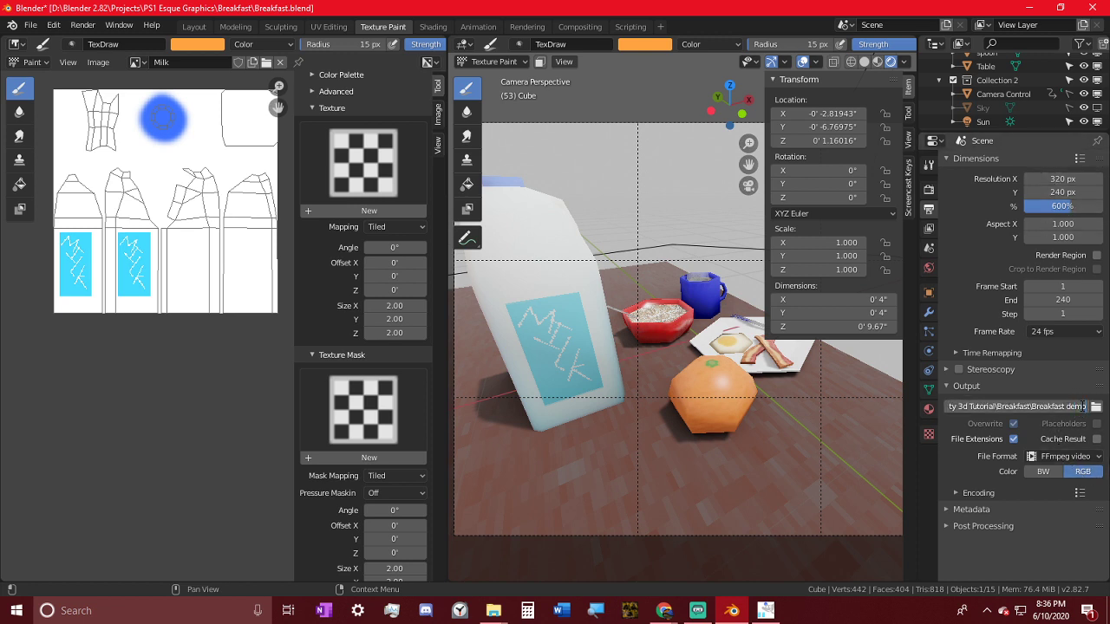
text(High R)
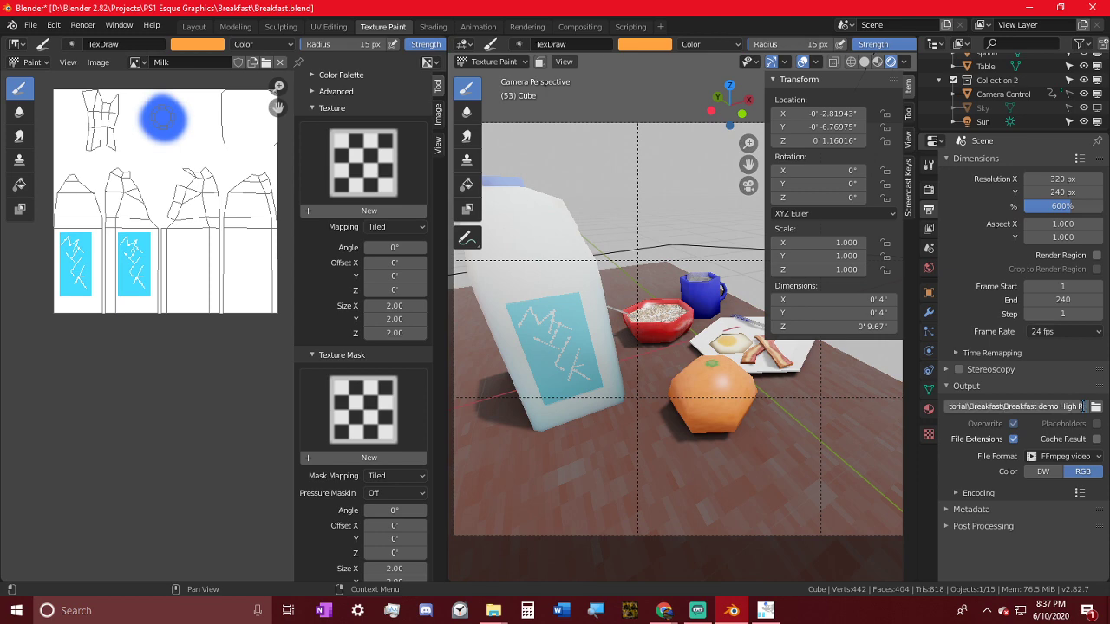
text(es)
key(Return)
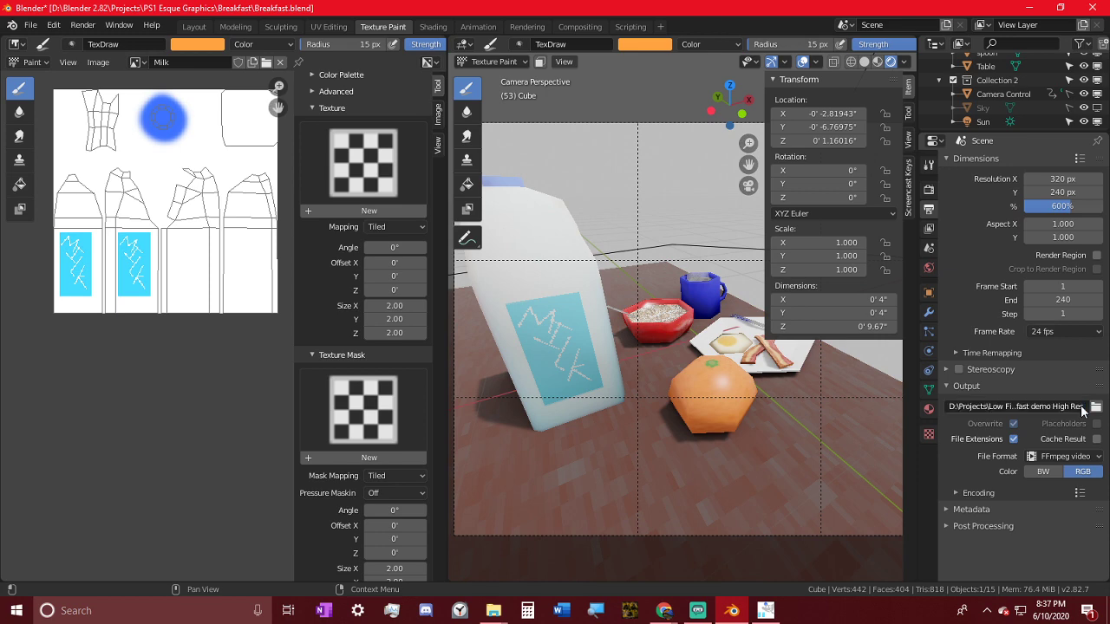
- Render the animation again with the high-resolution output settings and minimize the render window
click(82, 25)
click(97, 42)
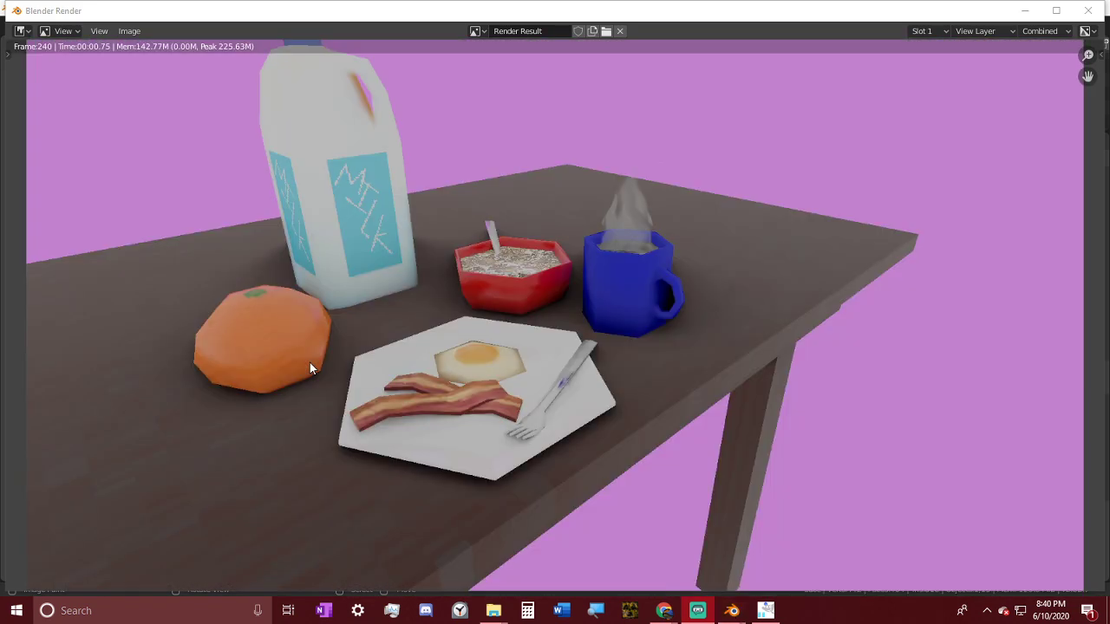
click(1026, 12)
- Switch the 3D view from Texture Paint to Object Mode and select the table
middle_drag(716, 366, 631, 195)
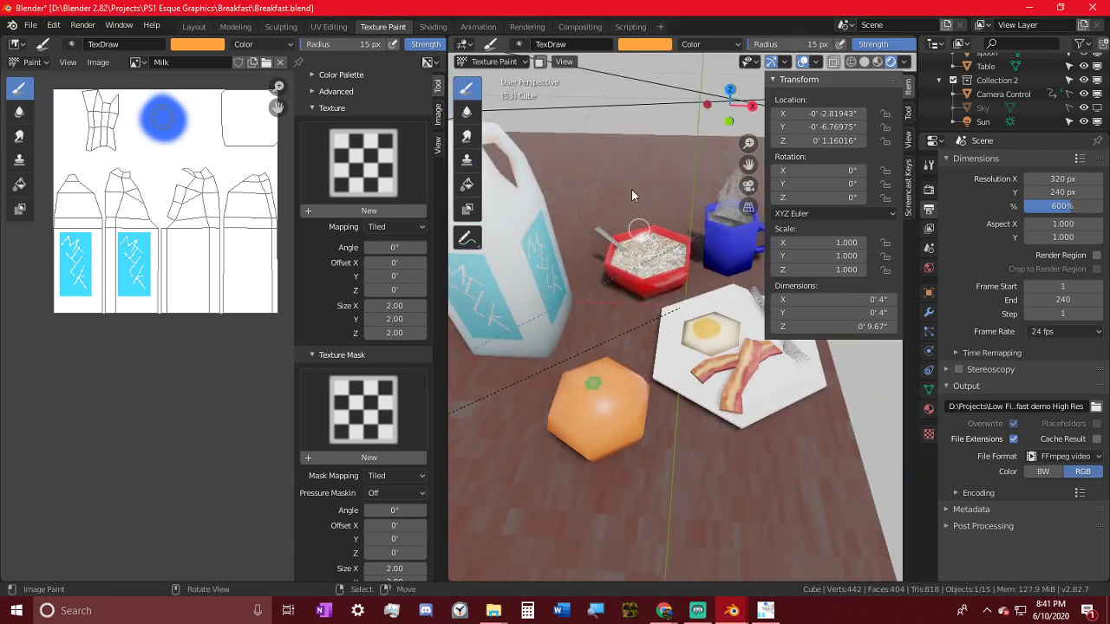
click(493, 62)
click(498, 79)
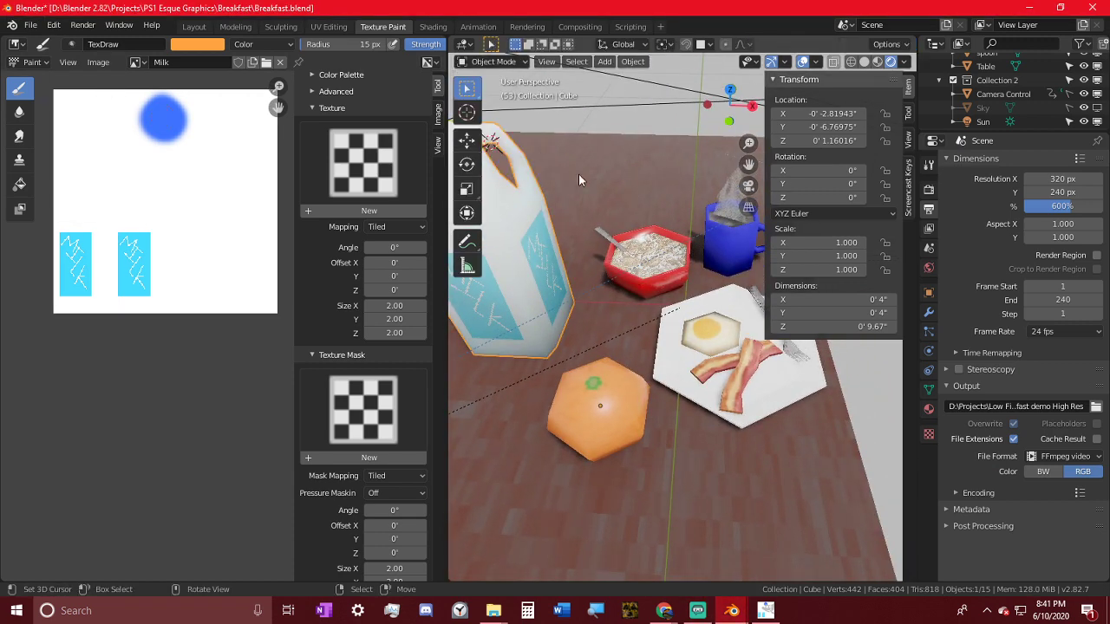
middle_drag(579, 173, 684, 456)
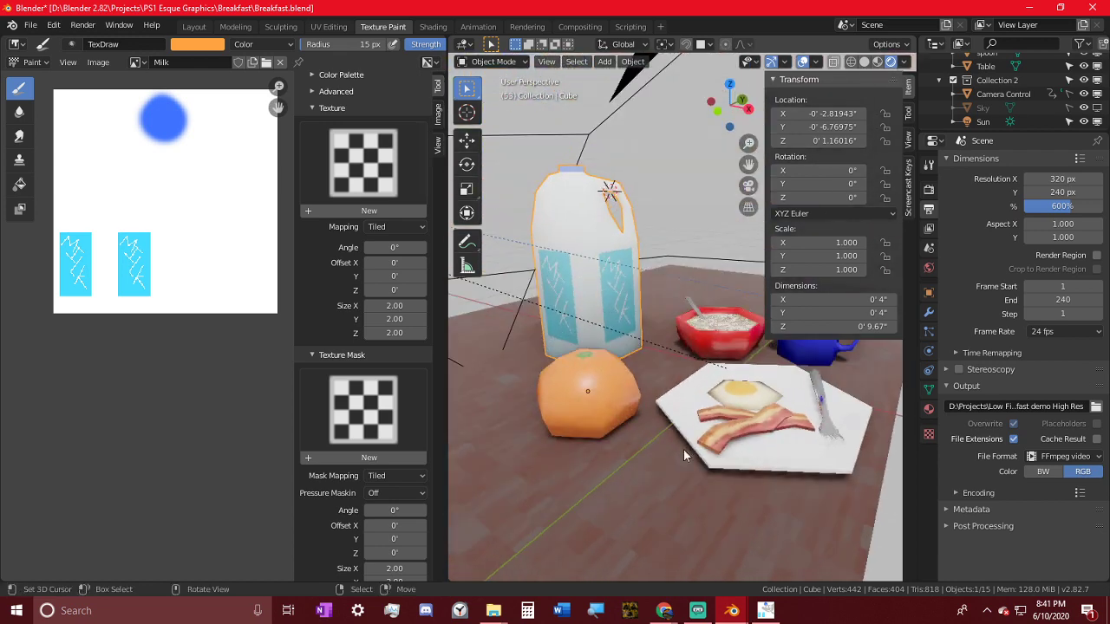
click(677, 499)
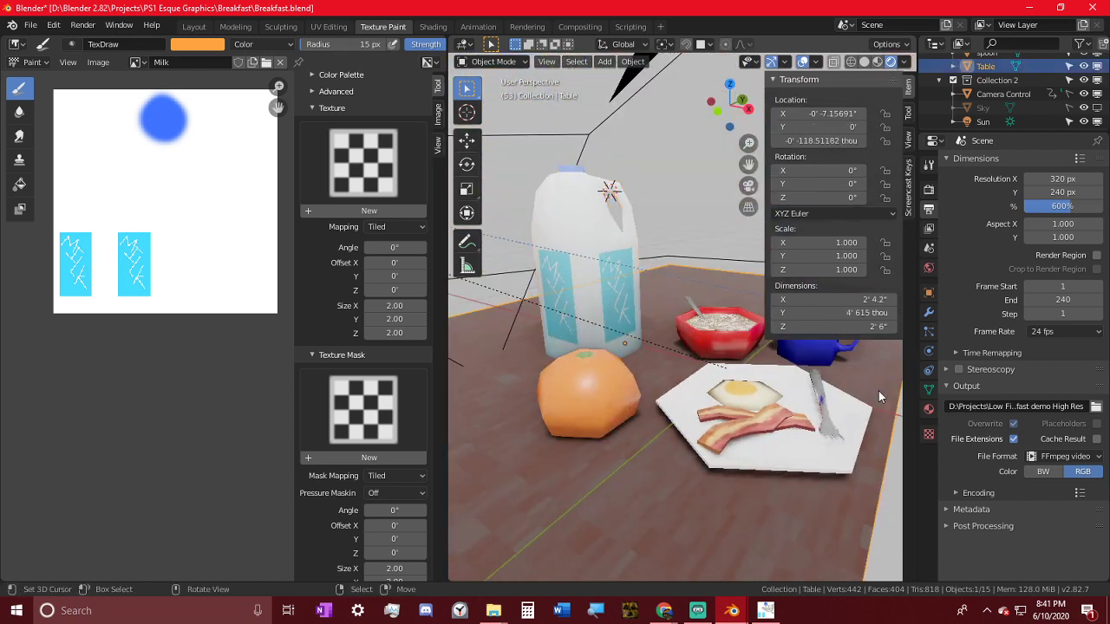
click(1039, 407)
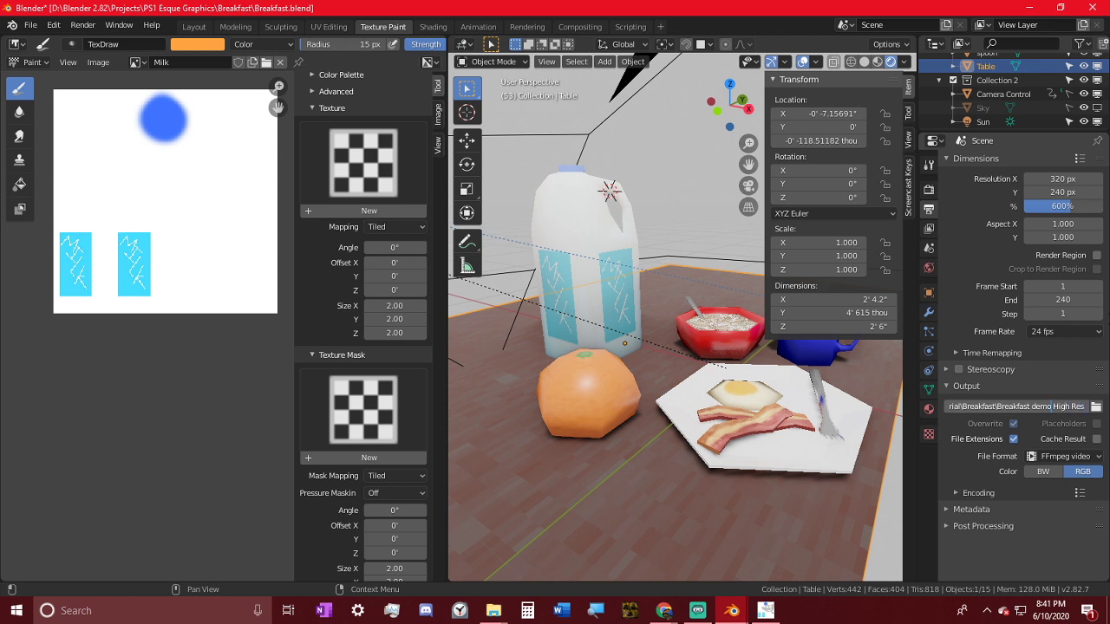
text(diffuse d)
key(Escape)
- Switch the orange's surface shader to Diffuse BSDF and use the Orange image texture as its color
click(581, 364)
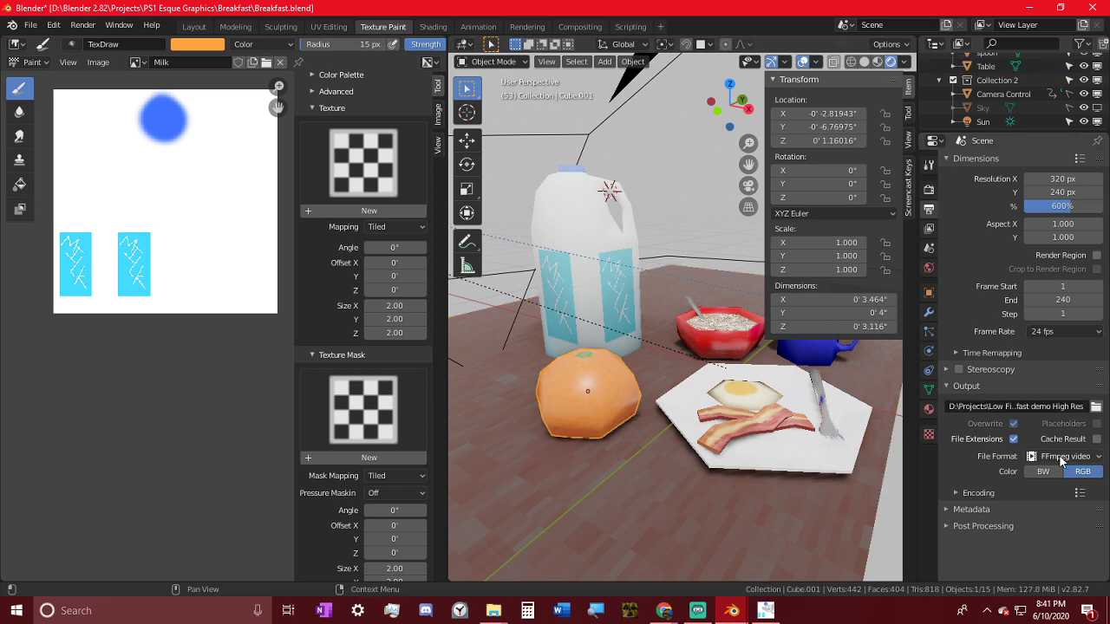
click(928, 411)
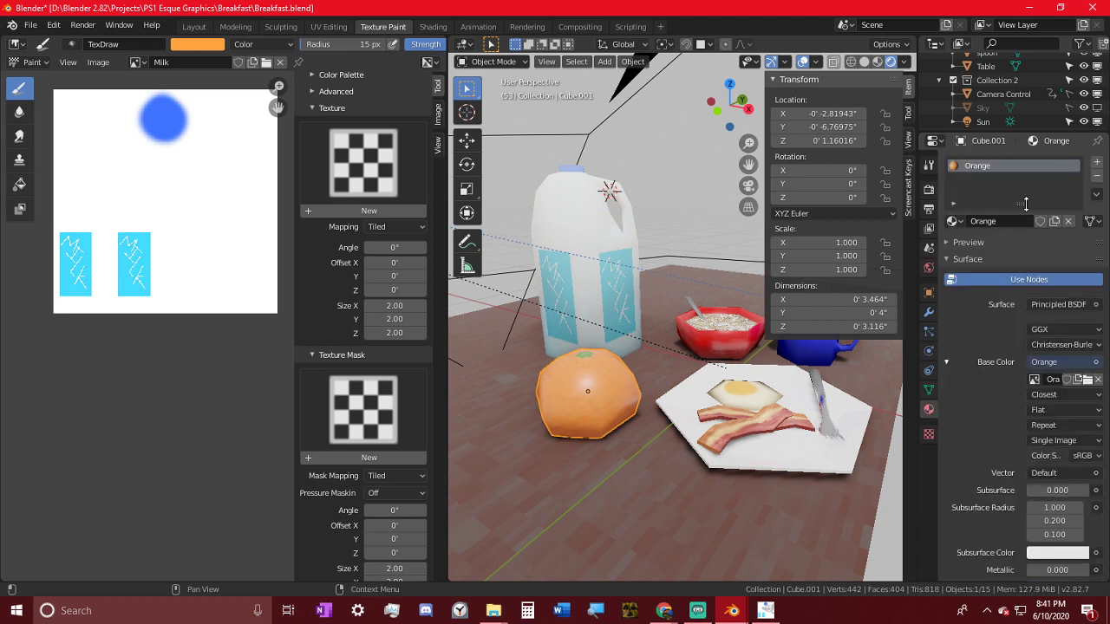
click(1067, 305)
click(934, 382)
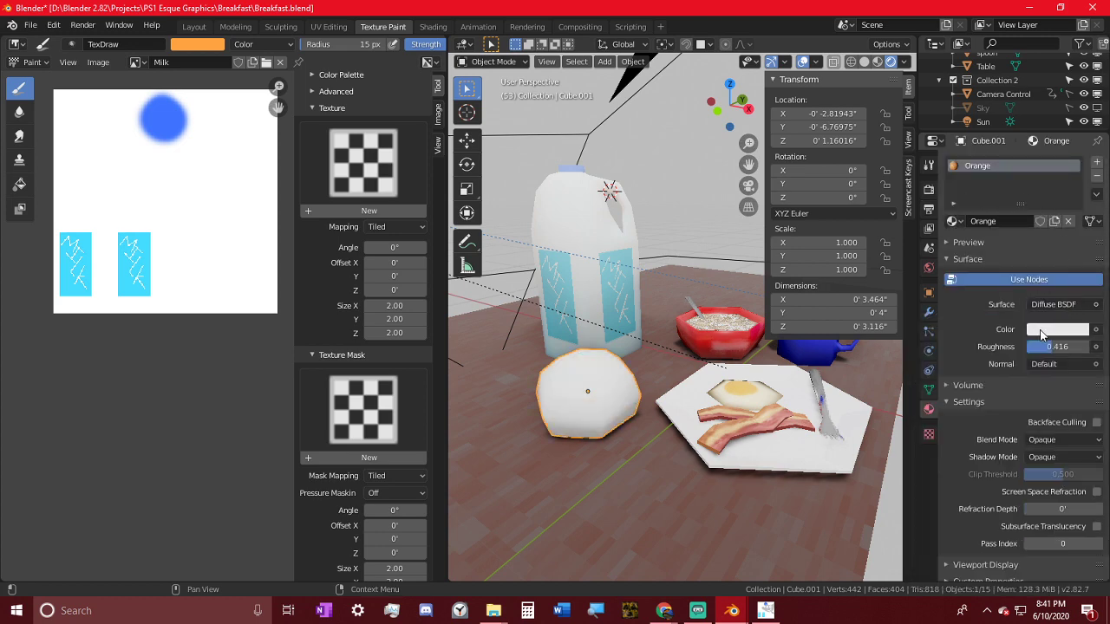
click(1086, 330)
click(796, 436)
click(1036, 347)
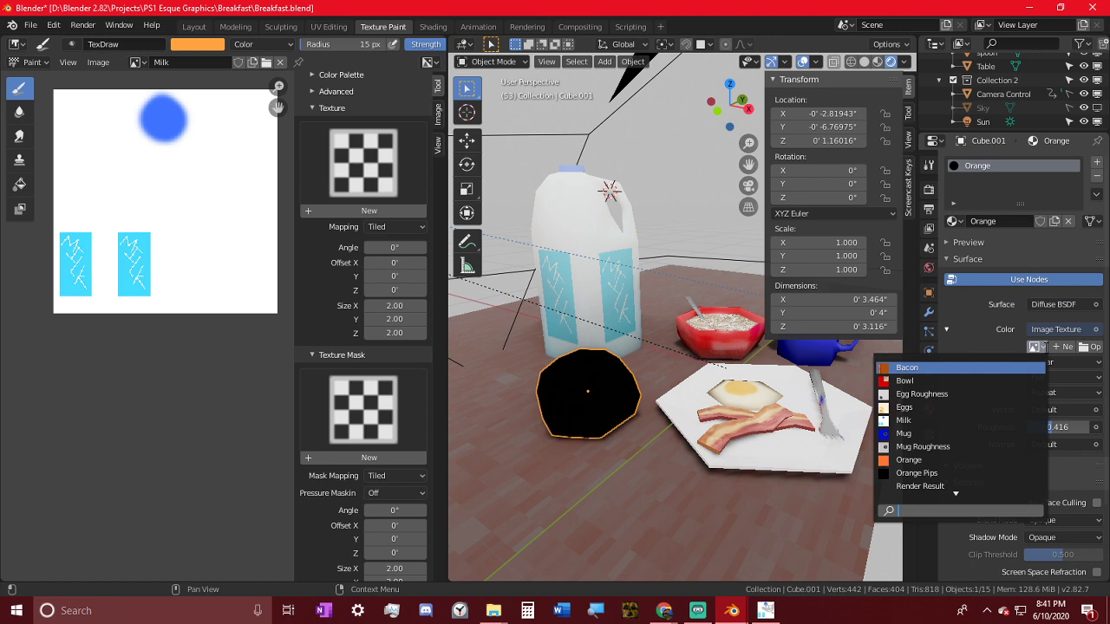
text(or)
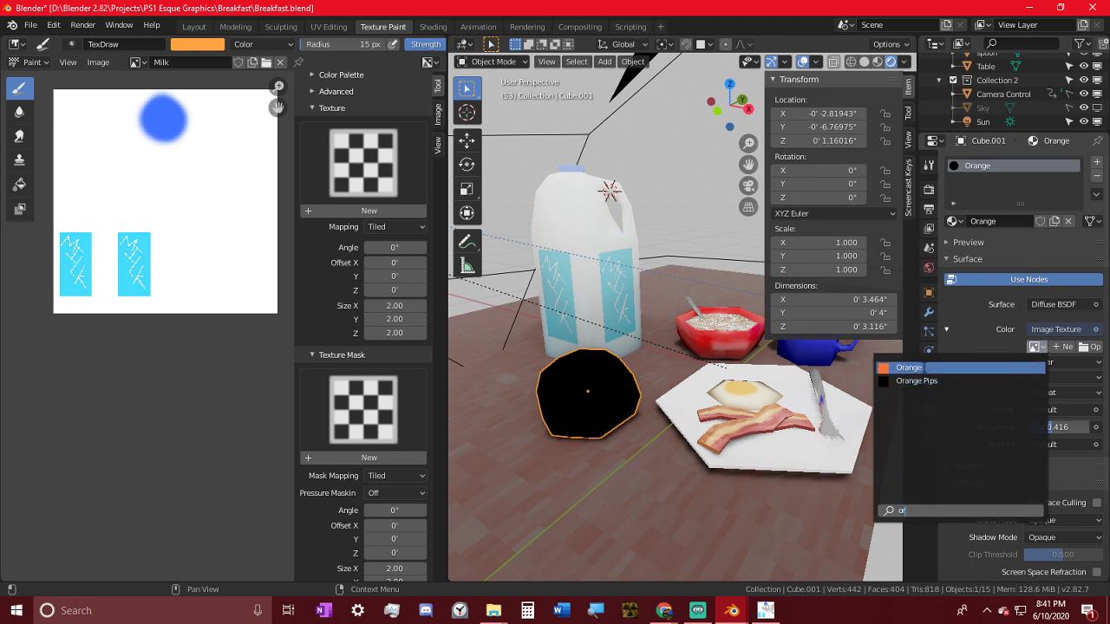
click(926, 367)
- Give the milk jug a Diffuse BSDF surface with the Milk image texture as its color
middle_drag(640, 374, 623, 326)
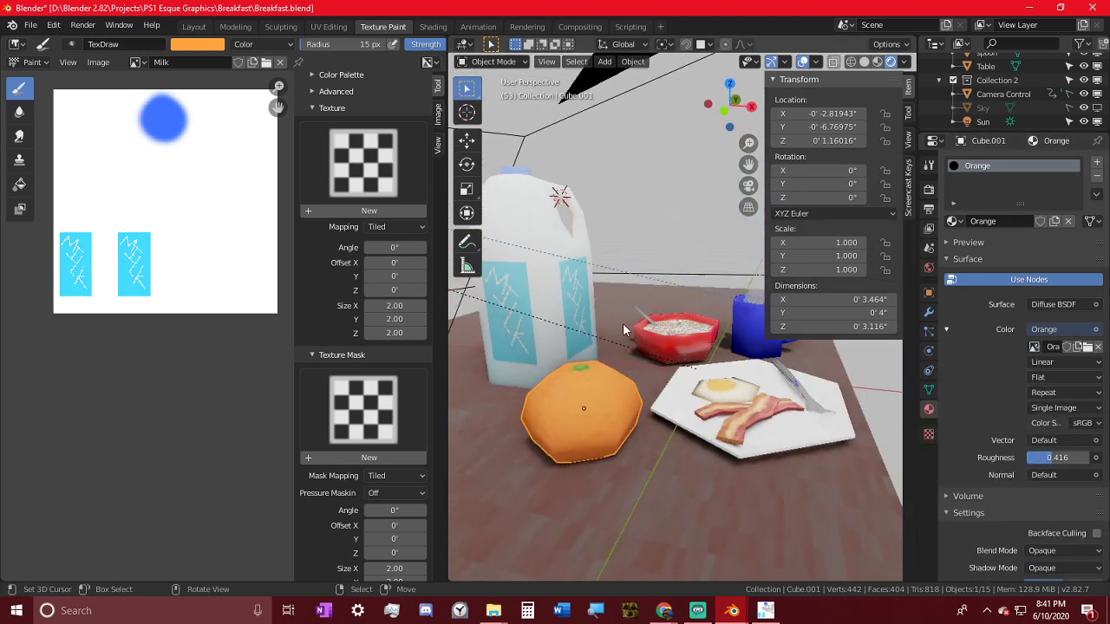
click(568, 313)
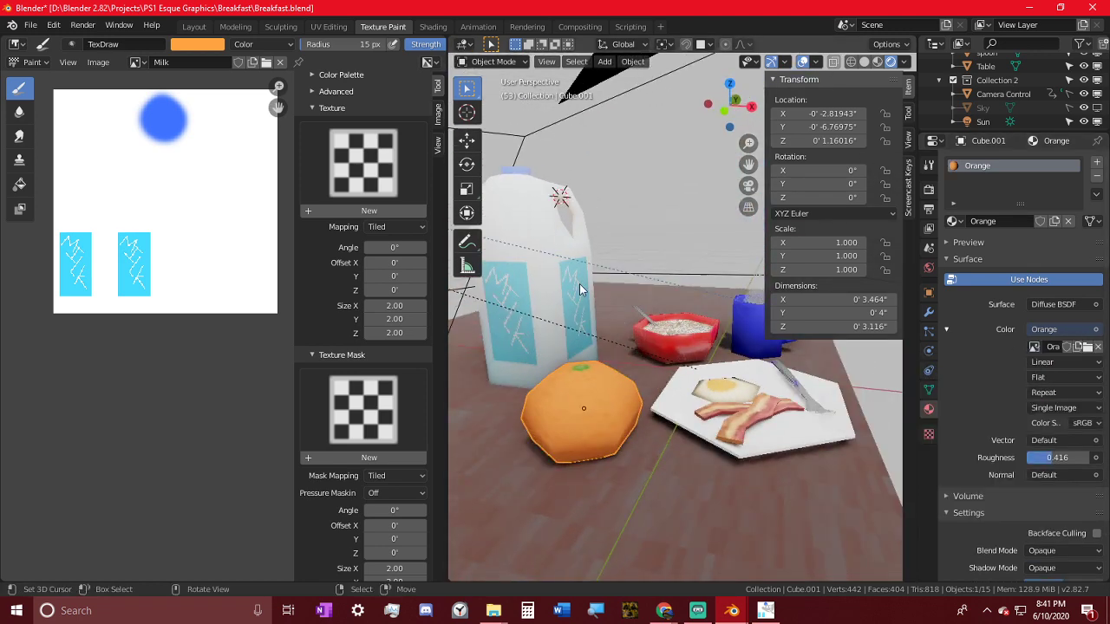
click(1086, 303)
click(947, 356)
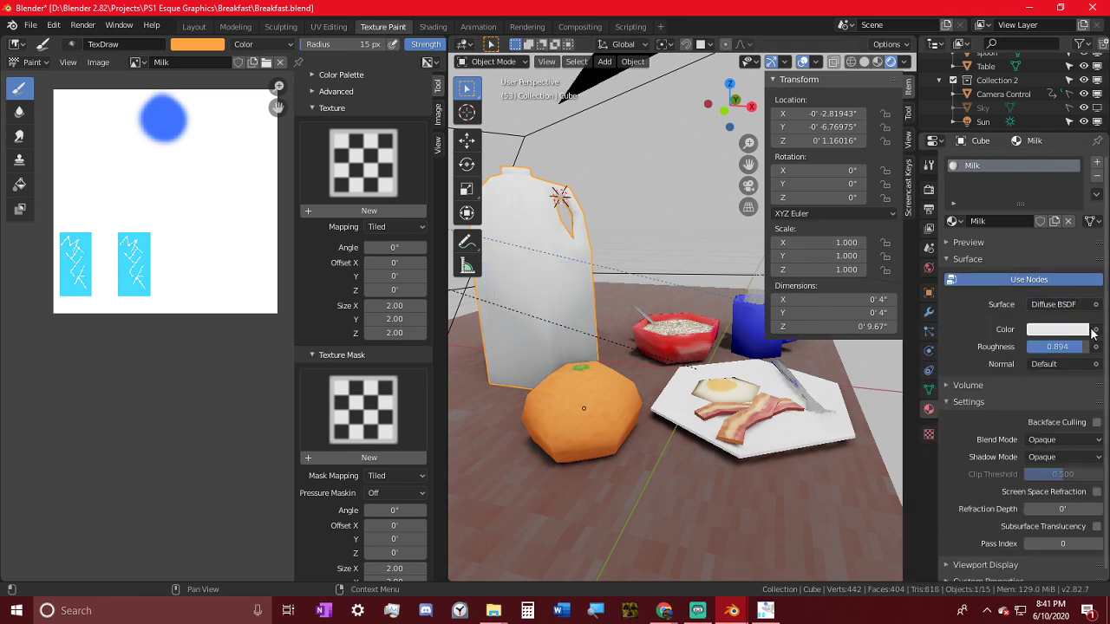
click(1095, 330)
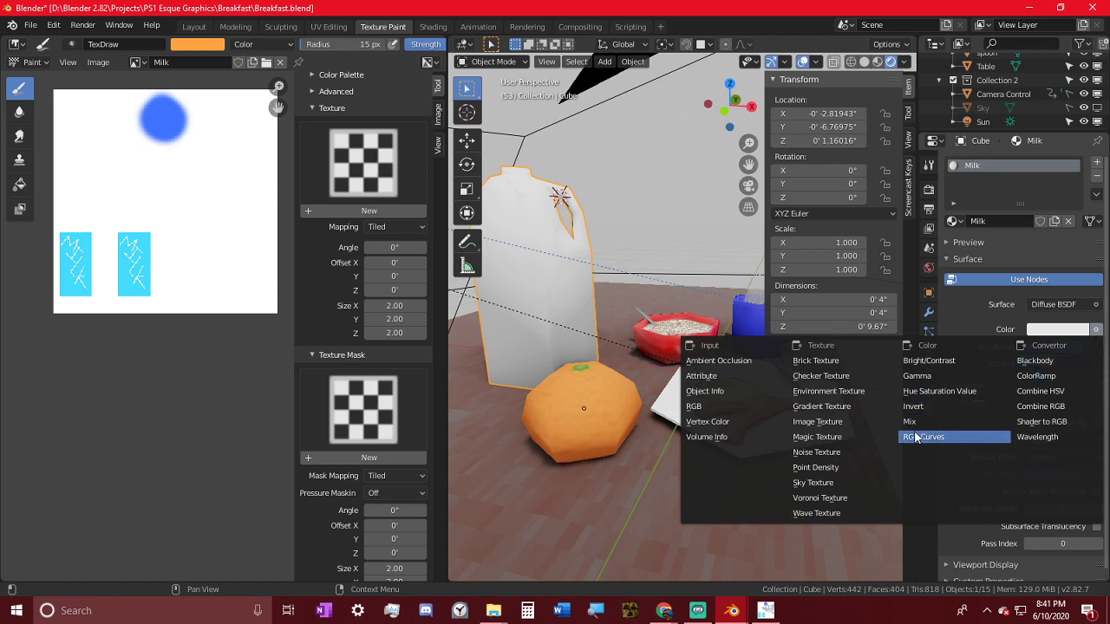
click(817, 421)
click(1035, 346)
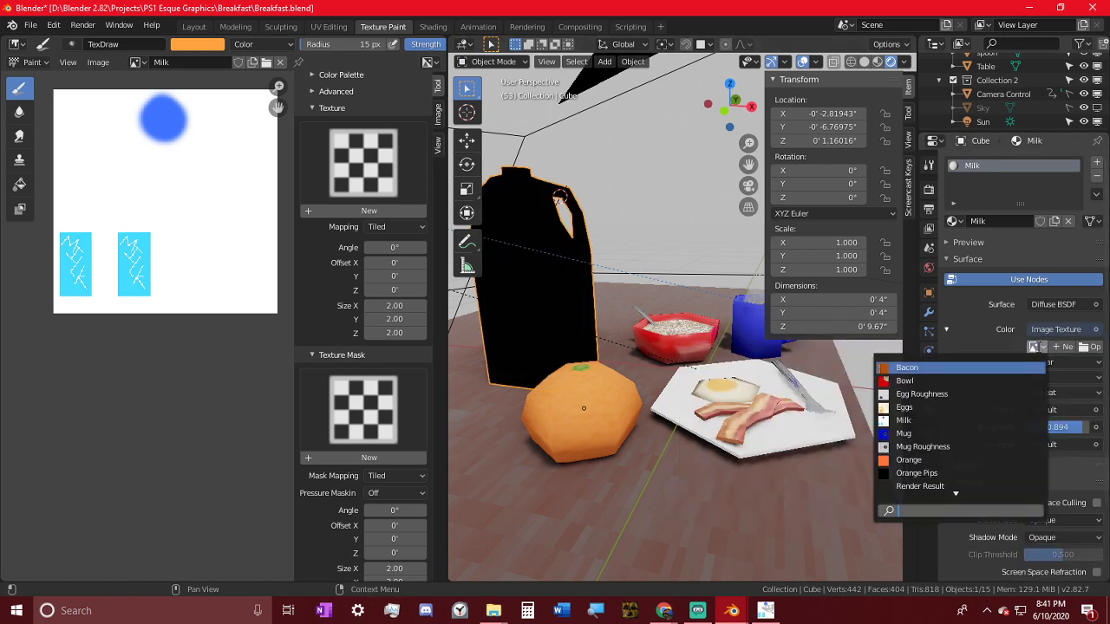
text(m)
- Switch the spoon's material, shared with the fork, to Diffuse BSDF and darken its color to gray
middle_drag(796, 358, 643, 375)
click(696, 369)
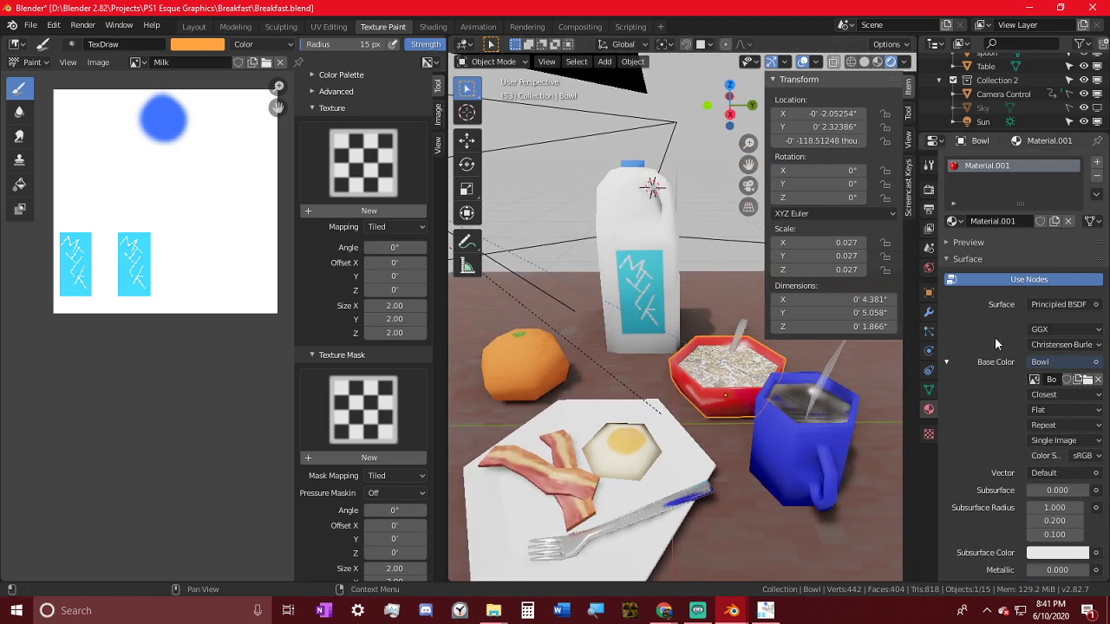
click(737, 334)
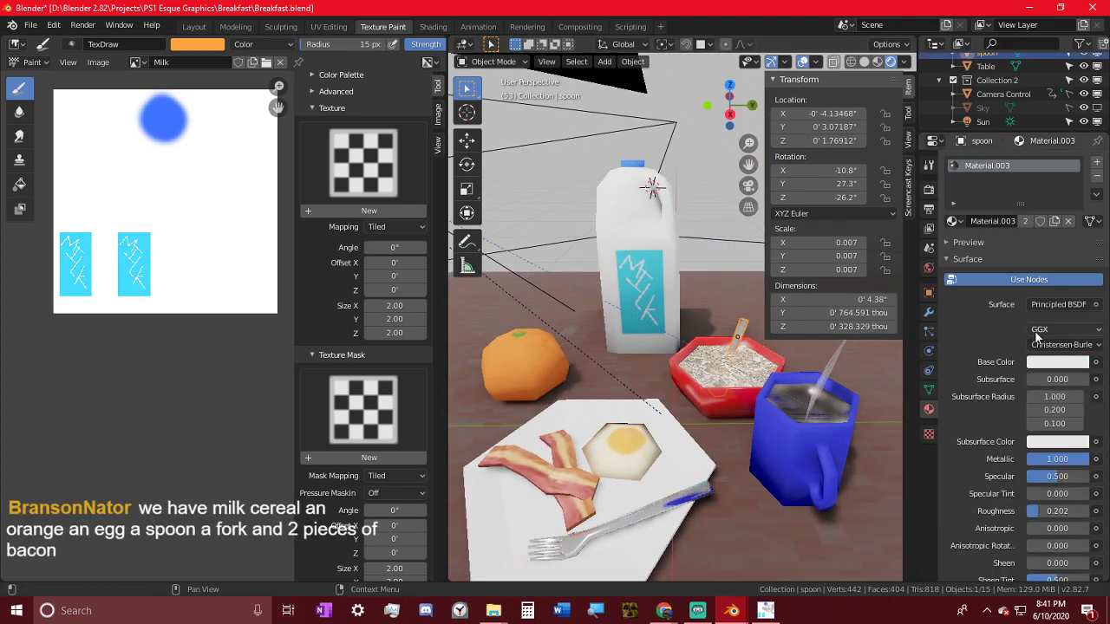
click(1096, 304)
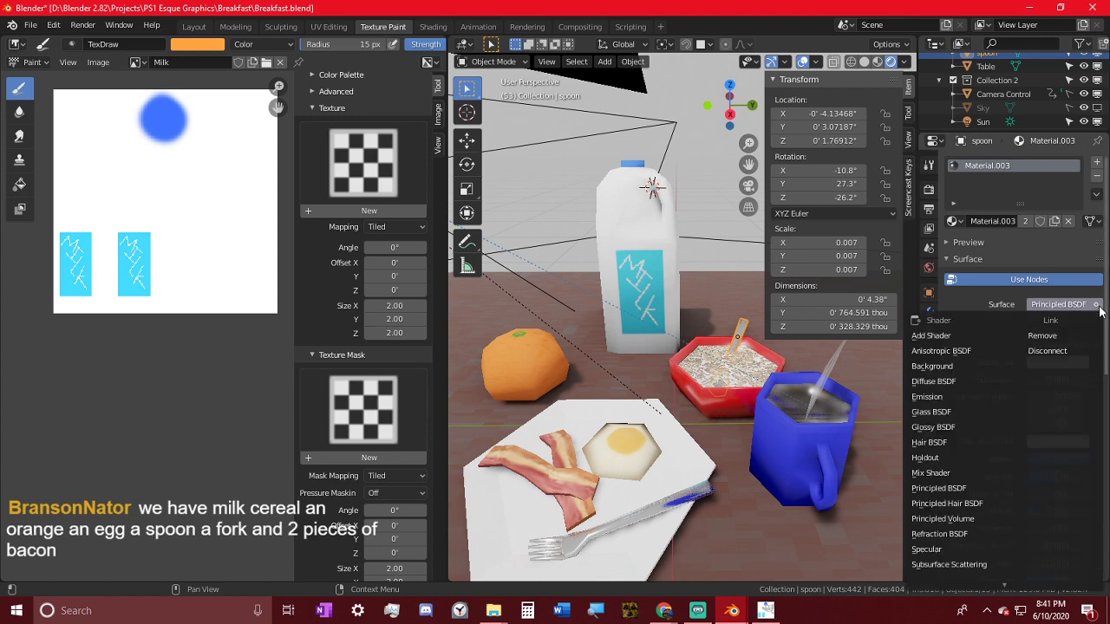
click(933, 381)
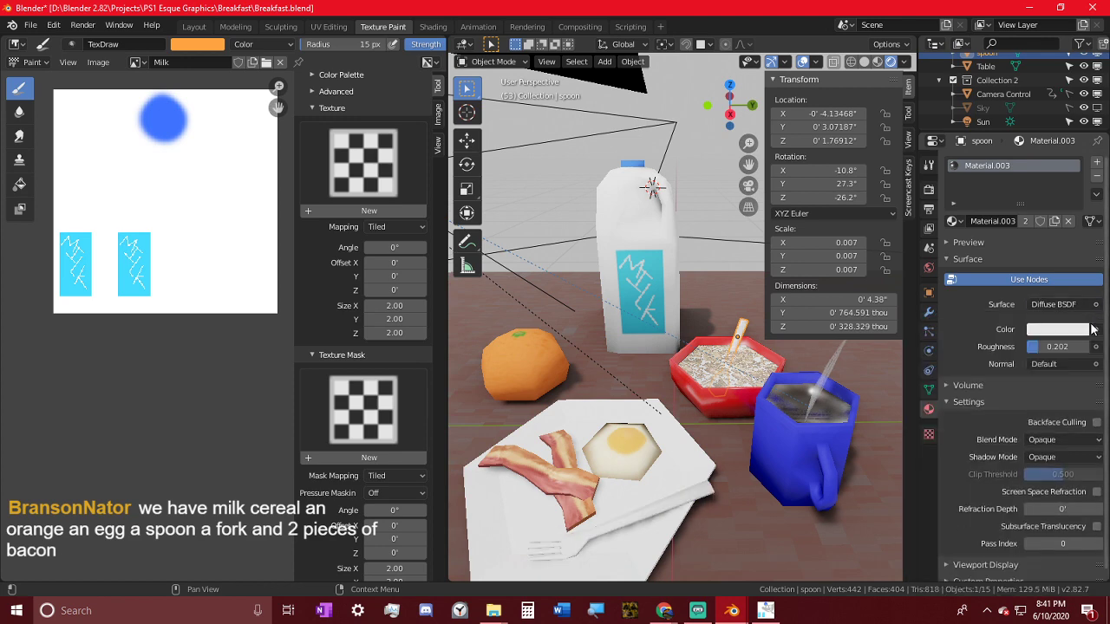
middle_drag(690, 433, 755, 422)
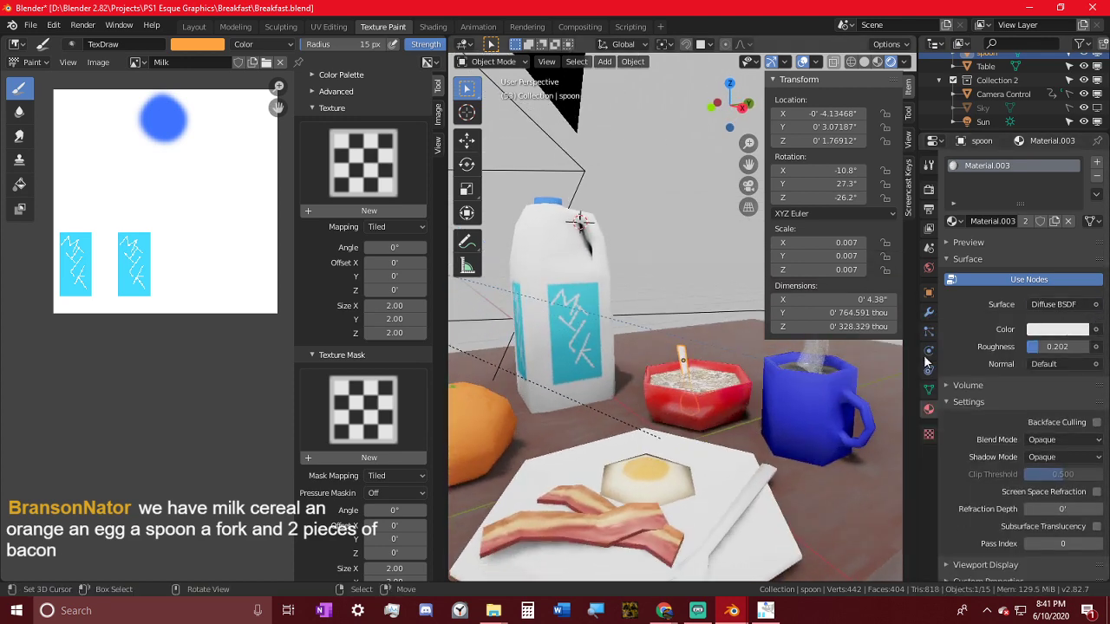
click(1057, 329)
drag(1078, 159, 1078, 187)
- Change the mug's surface to Diffuse BSDF and assign the Mug image texture to its color
mouse_move(724, 425)
middle_down()
mouse_move(792, 417)
mouse_move(741, 438)
middle_up()
right_click(741, 400)
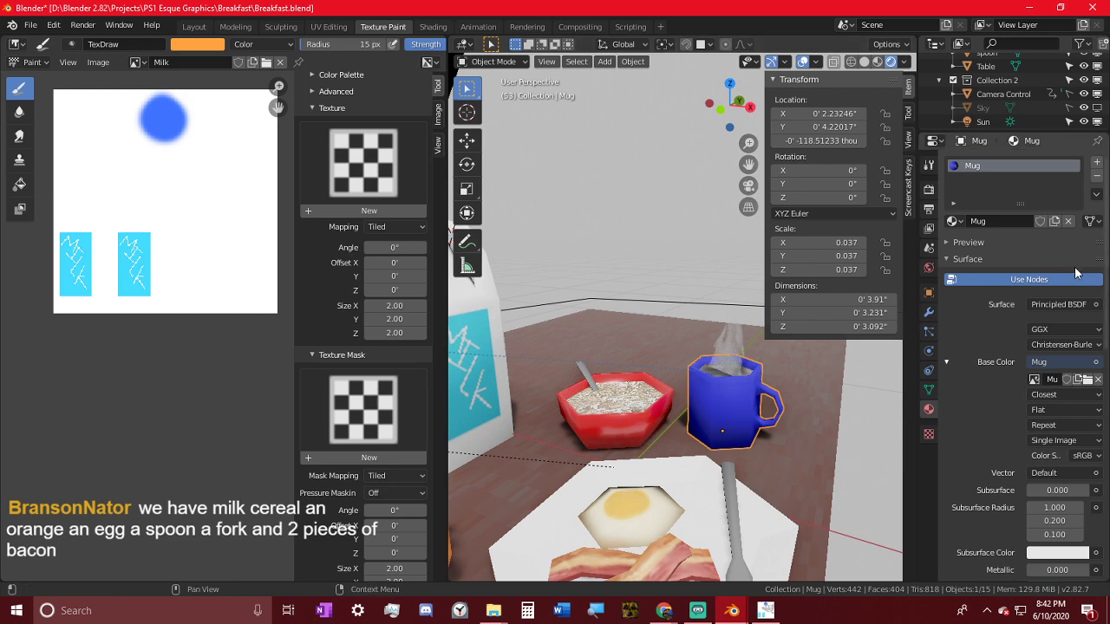
click(1065, 305)
click(963, 328)
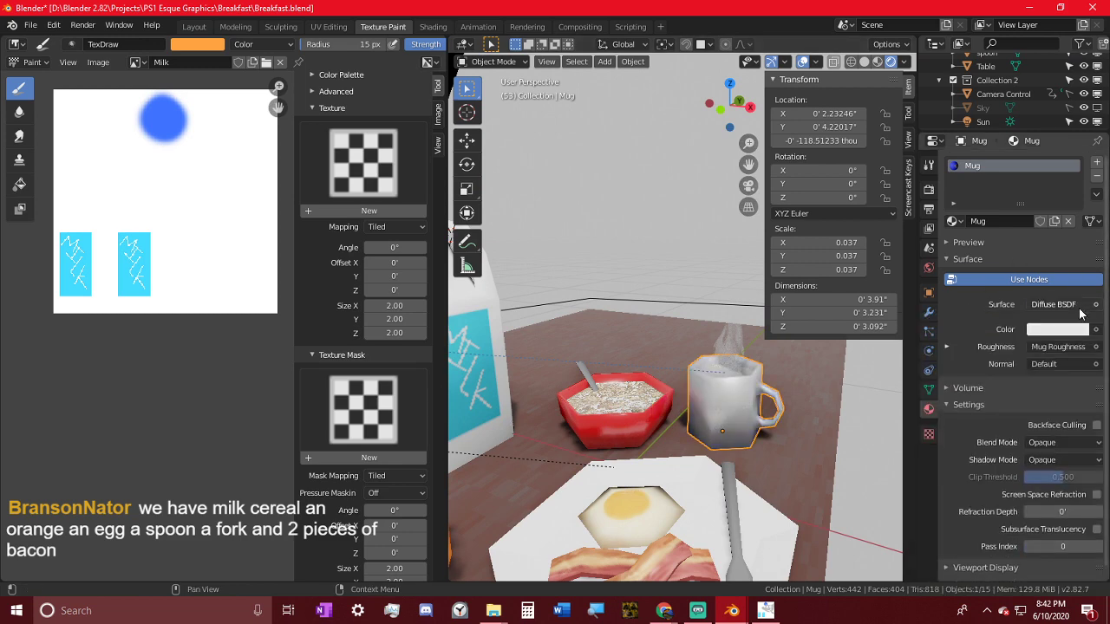
click(1095, 330)
click(818, 421)
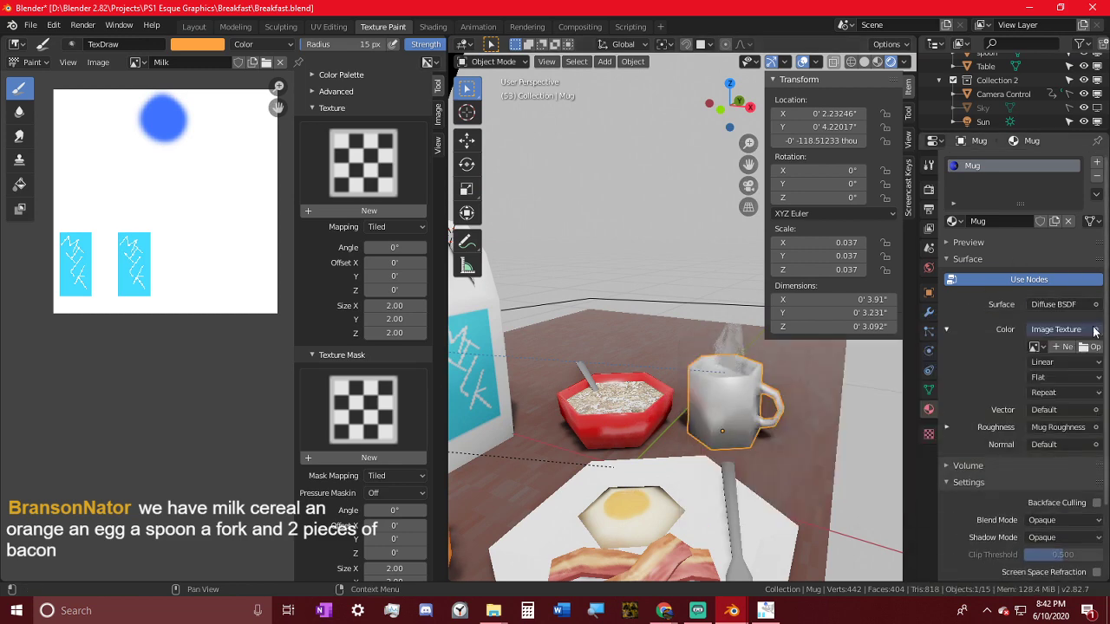
click(1035, 347)
click(1035, 347)
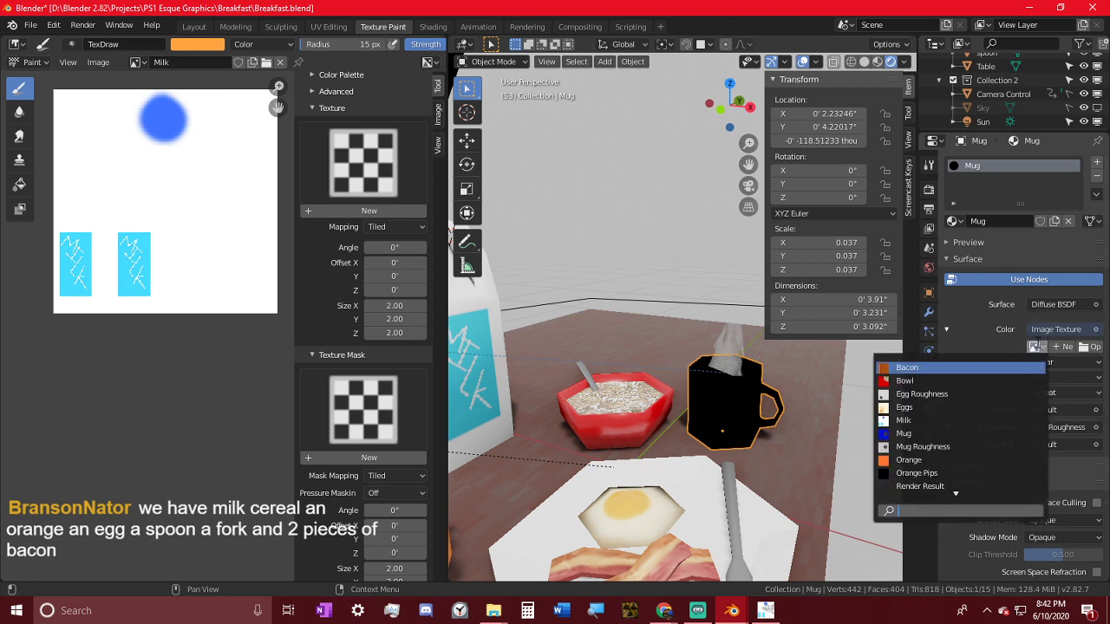
click(904, 434)
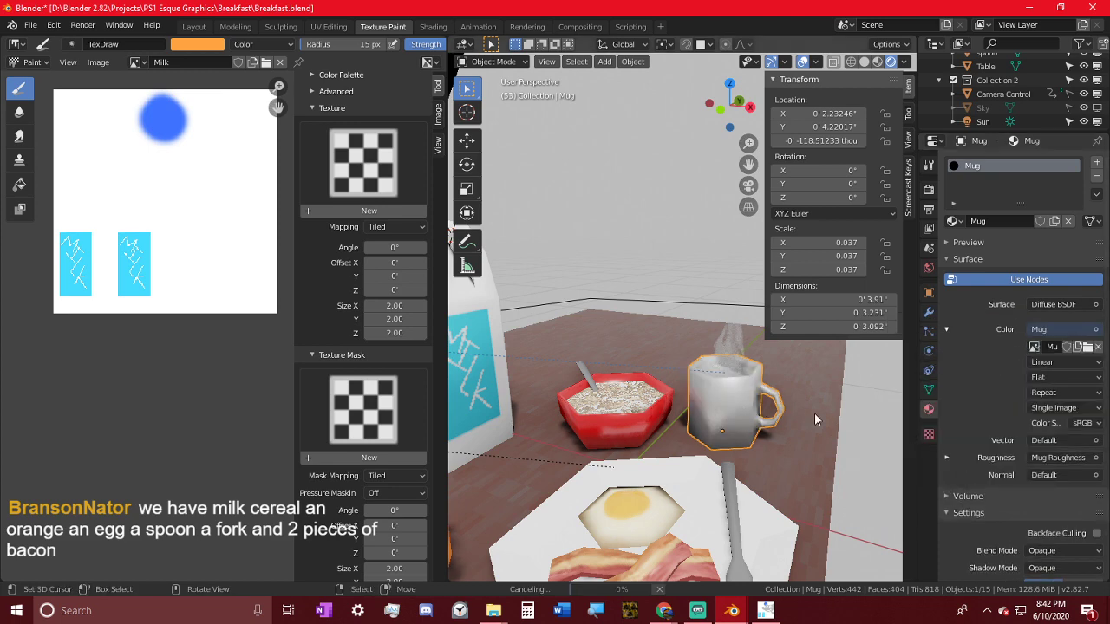
- Set the bacon's surface to Diffuse BSDF and assign the Bacon image texture to its color
middle_drag(819, 420, 659, 446)
click(635, 457)
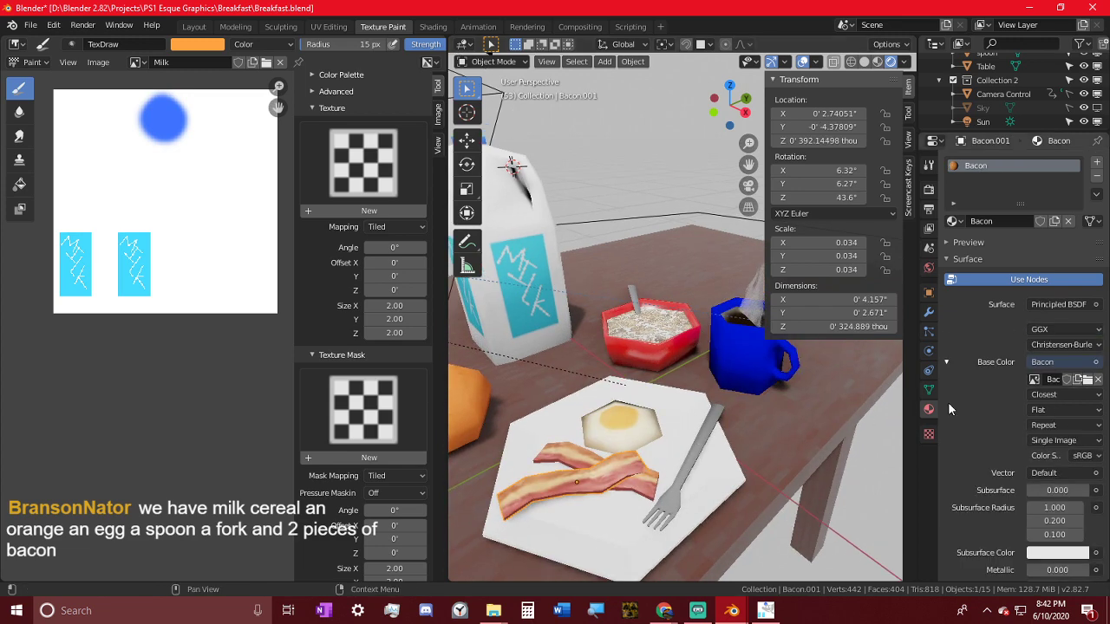
click(1056, 304)
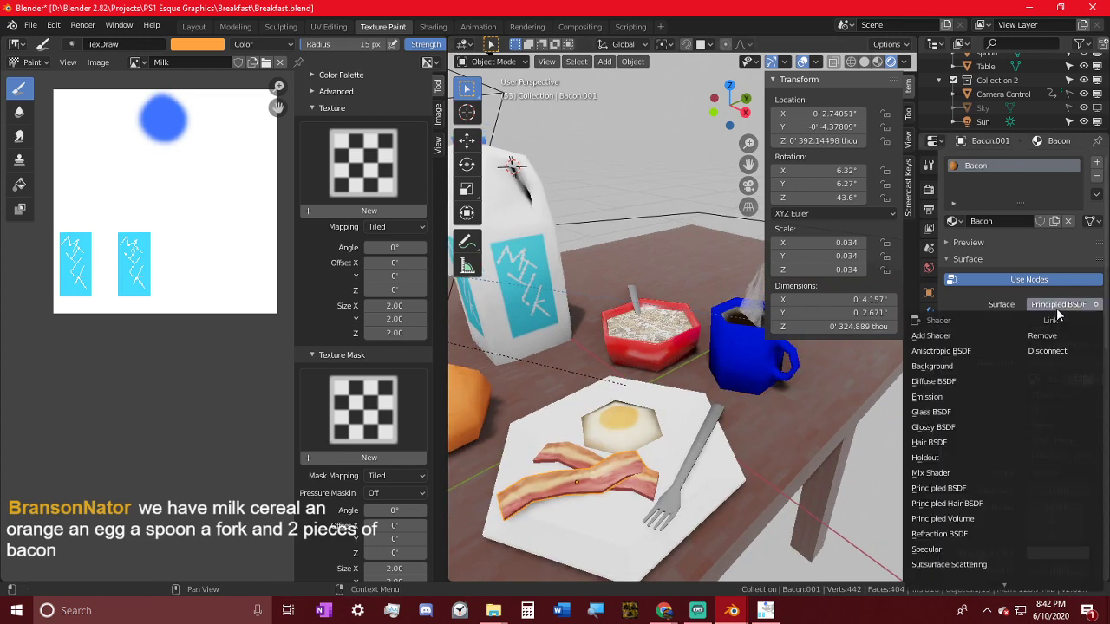
click(919, 449)
click(1095, 330)
click(794, 427)
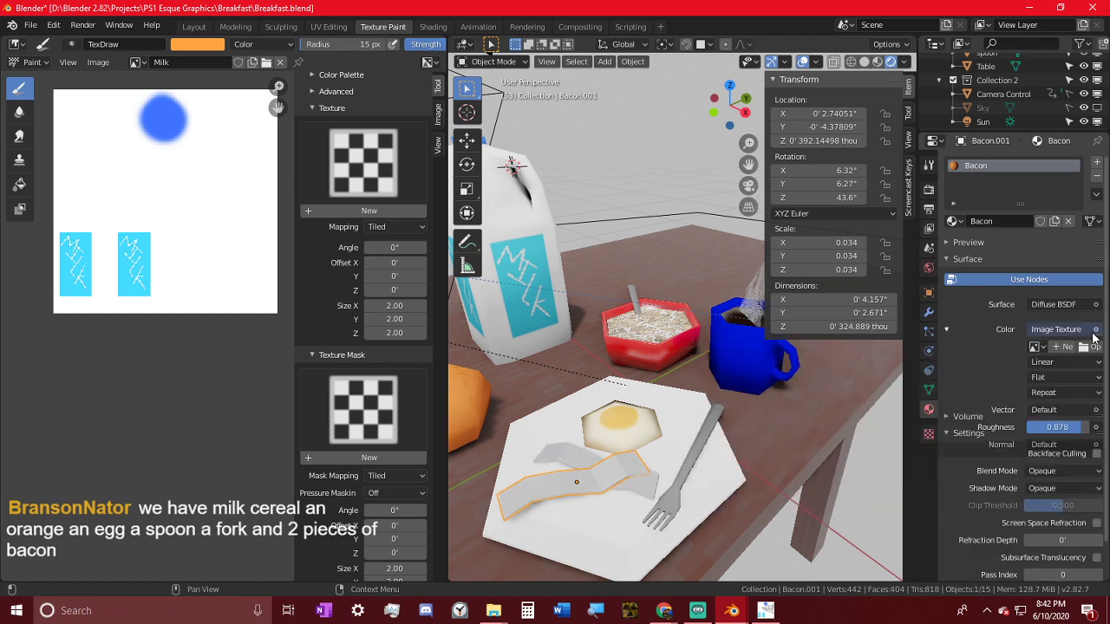
click(1040, 347)
text(ba)
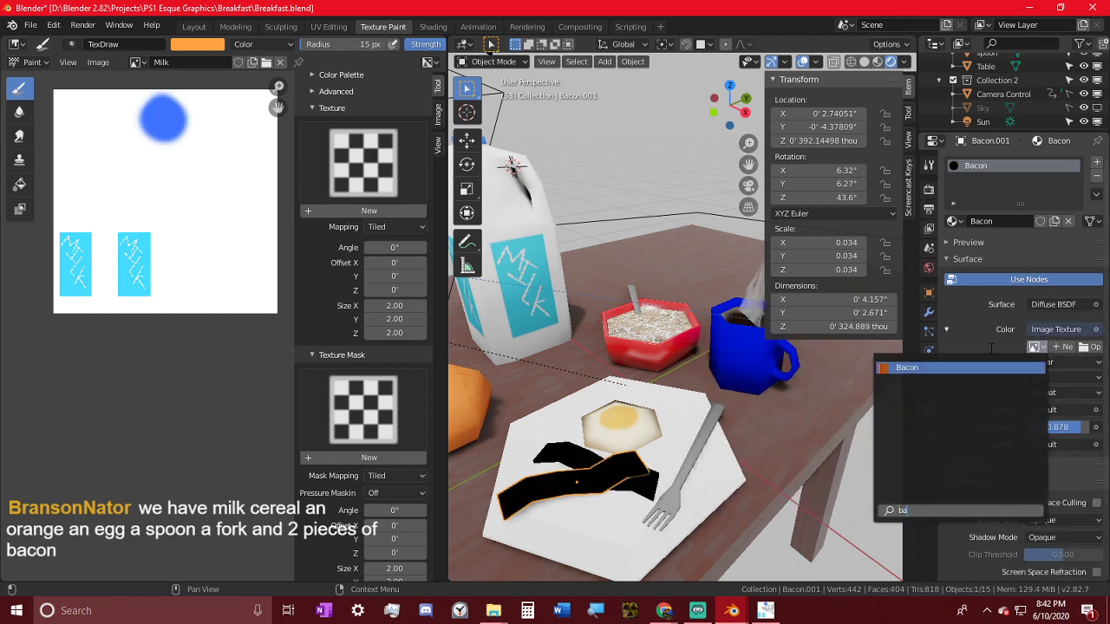
key(Return)
- Select the plate and switch its surface shader to Diffuse BSDF
middle_drag(737, 405, 703, 412)
click(721, 405)
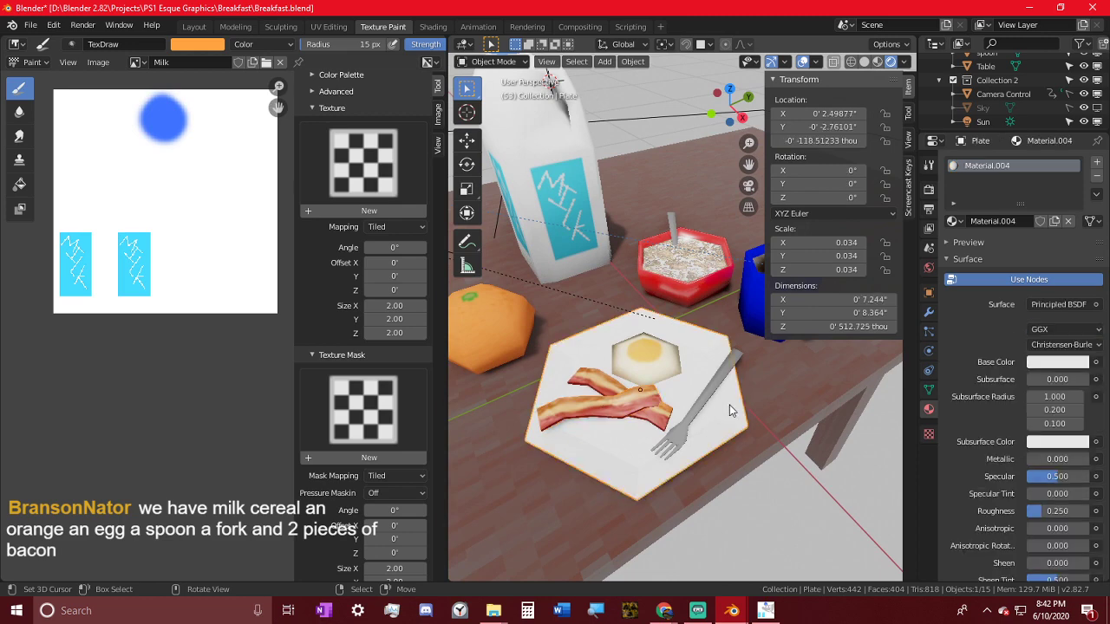
click(1053, 304)
click(1031, 335)
- Select the table, try switching its WoodGrain surface to Diffuse BSDF, and undo the shader change
mouse_move(650, 461)
middle_down()
mouse_move(639, 443)
mouse_move(643, 462)
middle_up()
shift+middle_drag(605, 387, 594, 270)
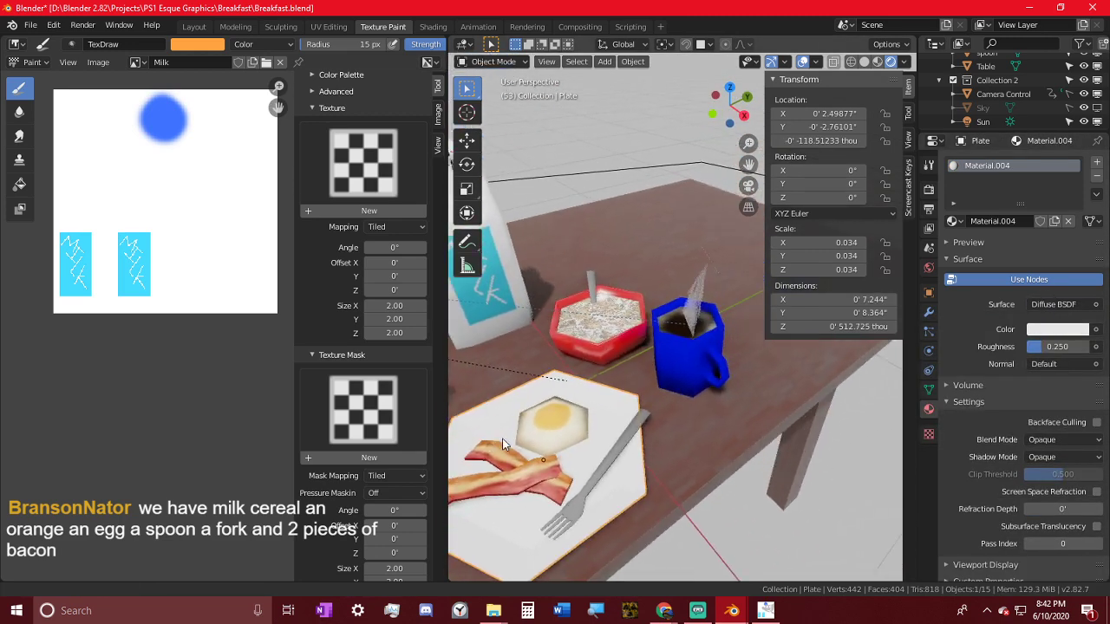
click(771, 367)
click(1065, 305)
click(1065, 335)
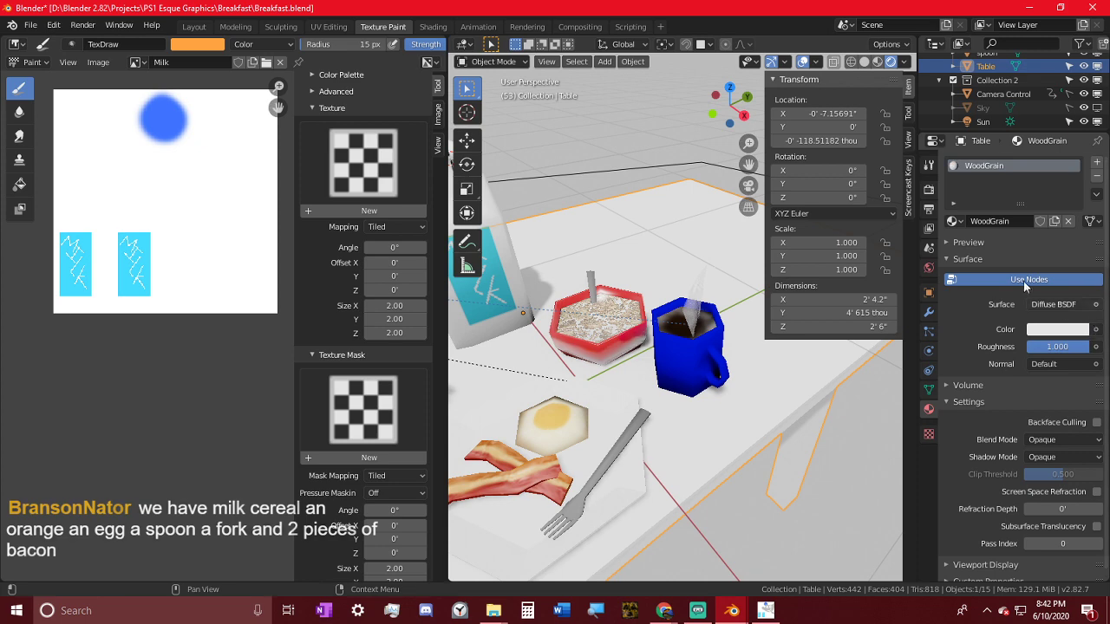
key(ctrl+z)
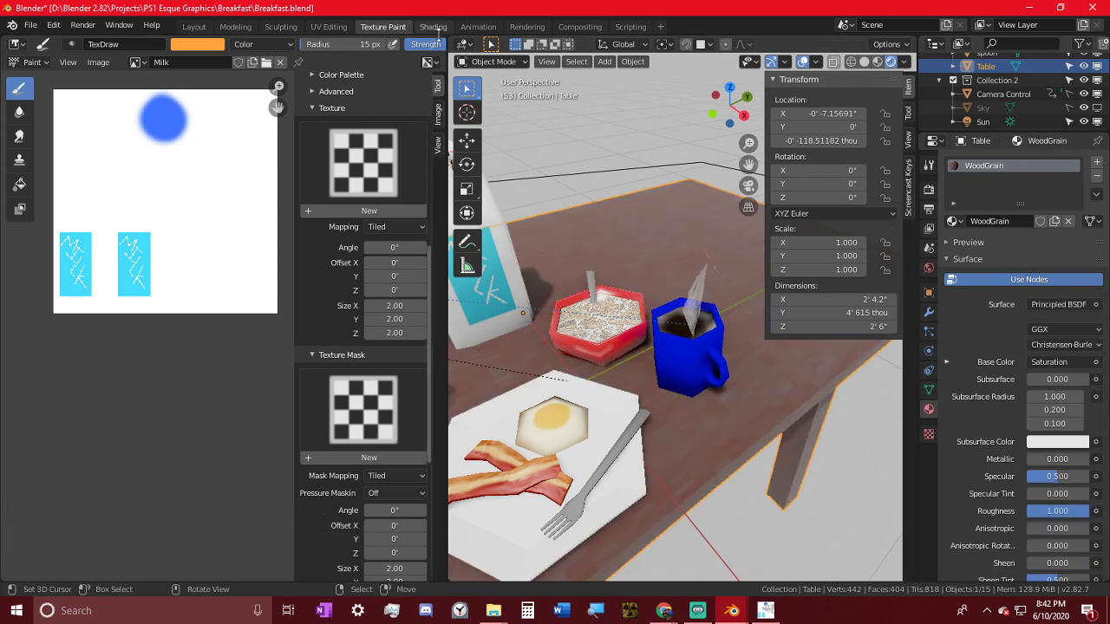
- In the Shading workspace, replace the WoodGrain material's Principled BSDF node with a new Diffuse BSDF node
click(433, 27)
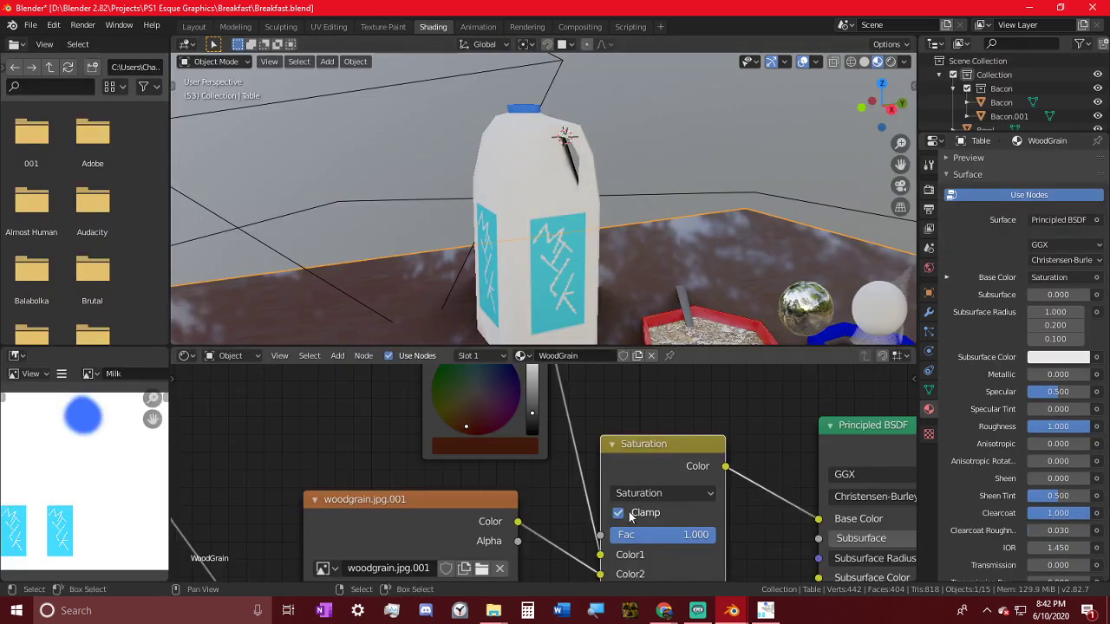
scroll(702, 383, up, 3)
key(x)
key(shift+a)
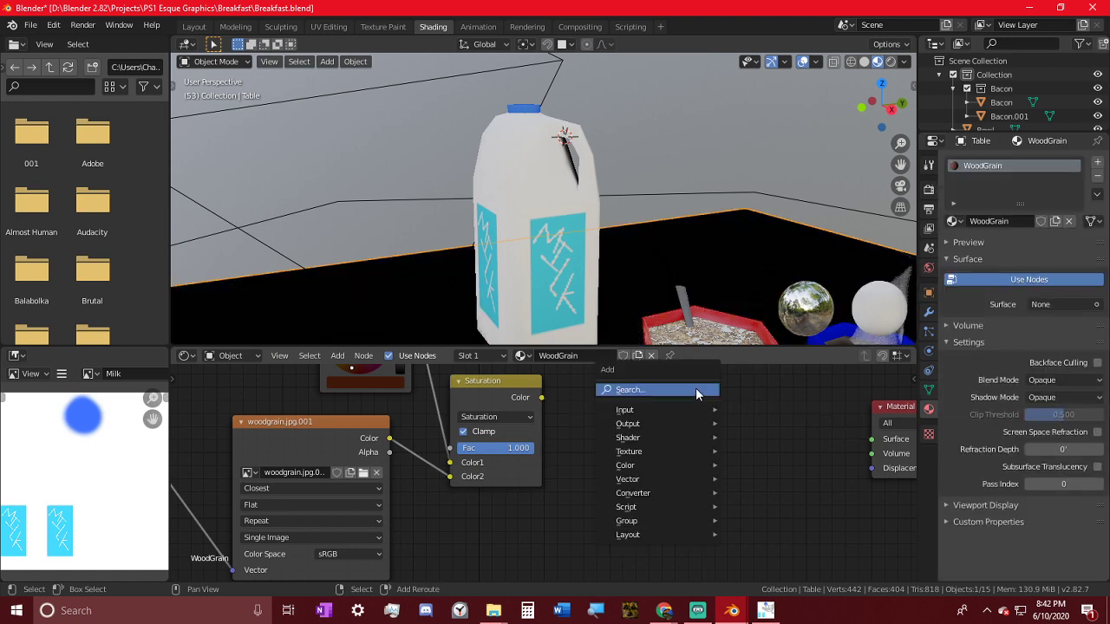
click(659, 390)
text(diff)
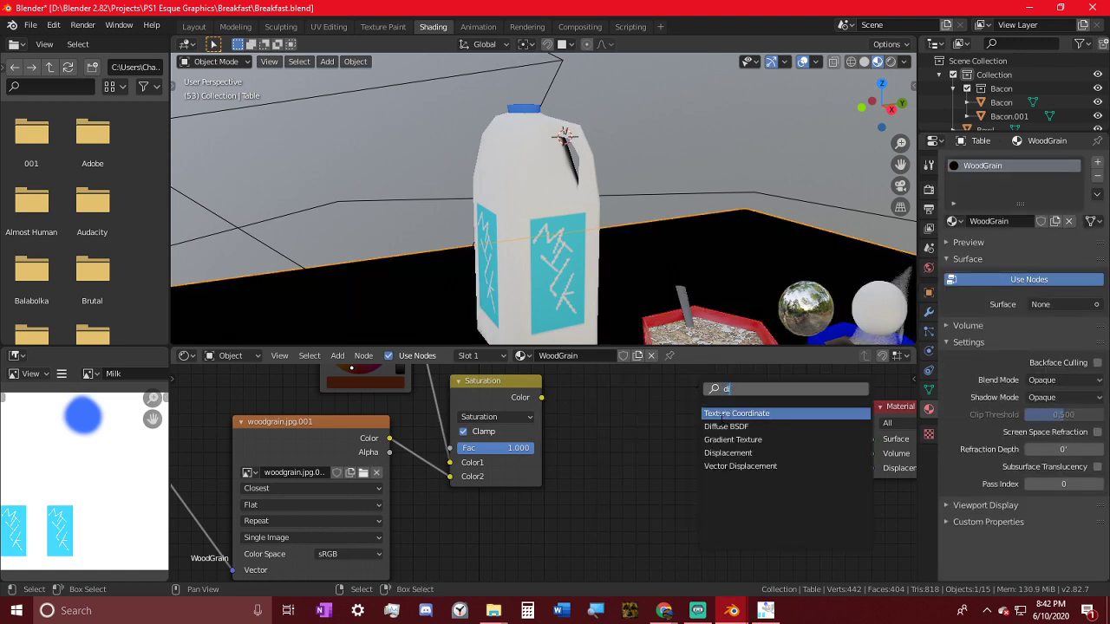
key(Return)
click(582, 415)
- Connect the Saturation node's color to the Diffuse BSDF color and its BSDF output to the Material Output surface
drag(542, 398, 564, 415)
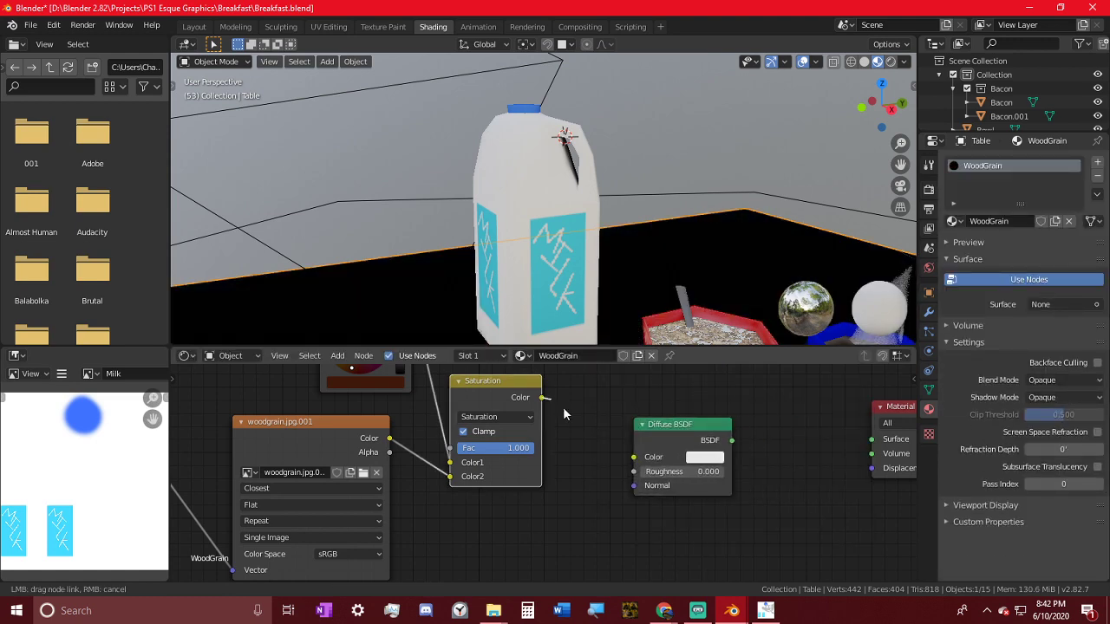
drag(633, 460, 634, 457)
drag(732, 440, 871, 440)
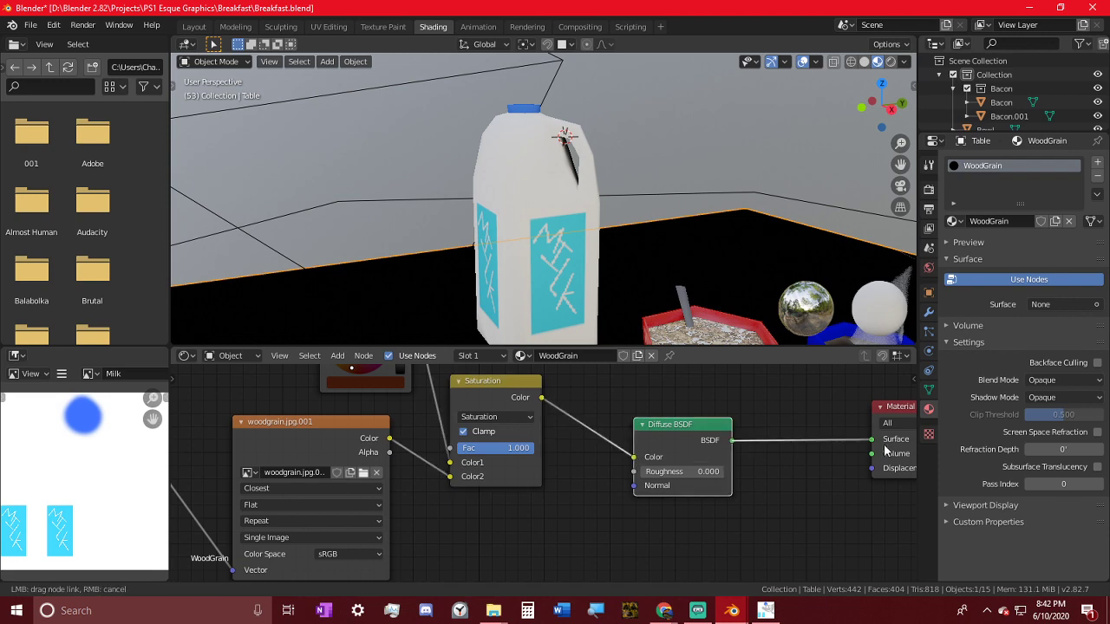
middle_drag(675, 260, 630, 242)
scroll(630, 242, down, 3)
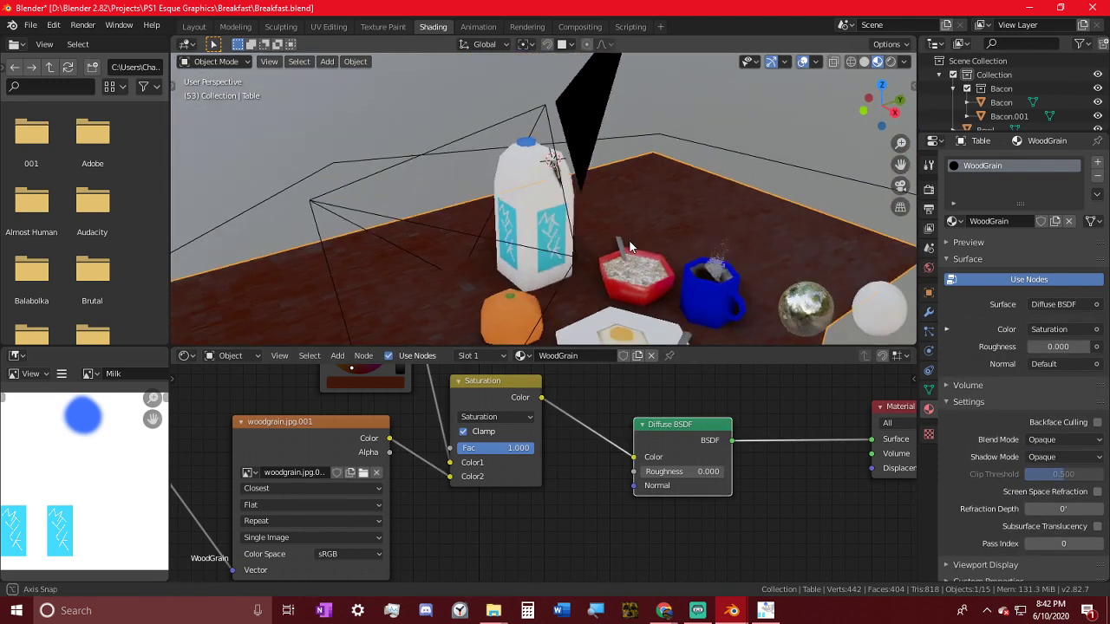
- Disable Screen Space Reflections in the scene's Eevee render settings and check the breakfast items up close
click(119, 24)
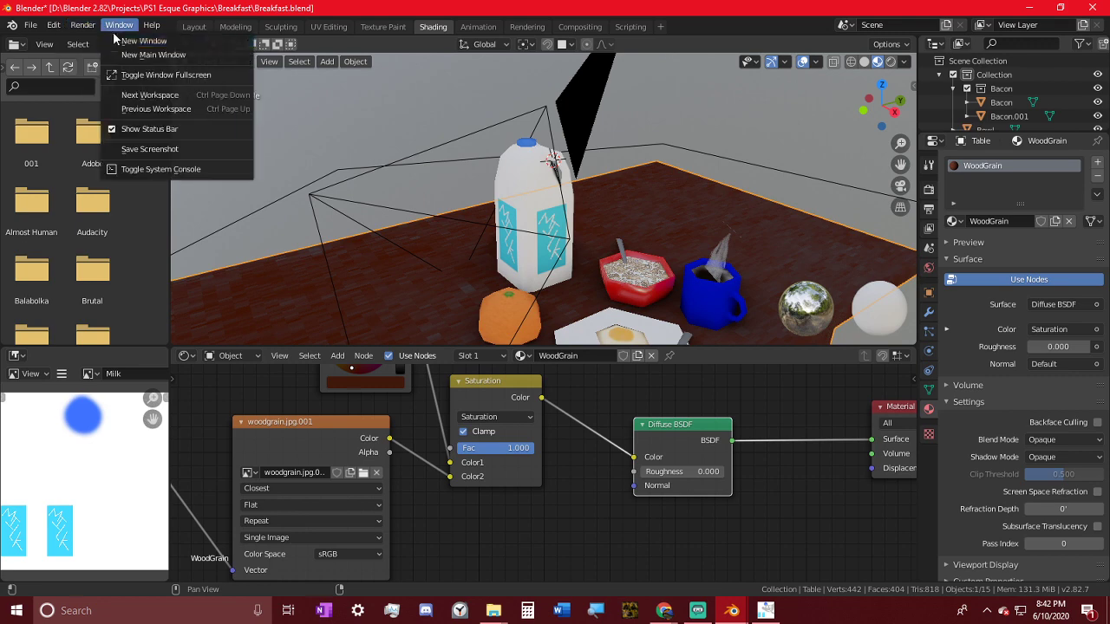
mouse_move(83, 26)
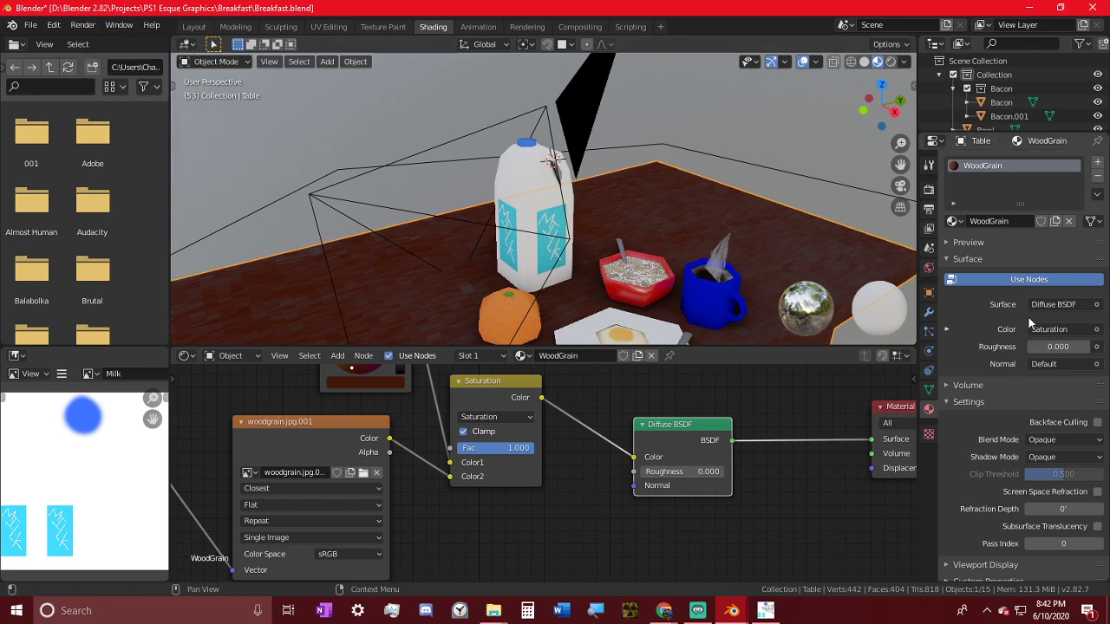
click(929, 189)
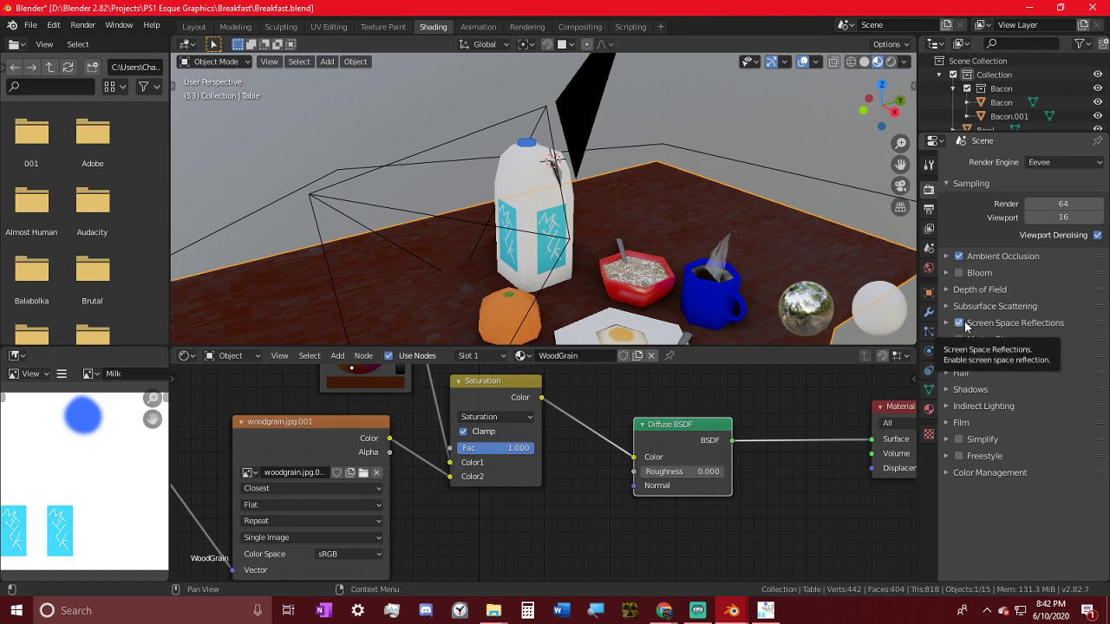
click(960, 323)
middle_drag(793, 239, 688, 217)
scroll(668, 223, up, 2)
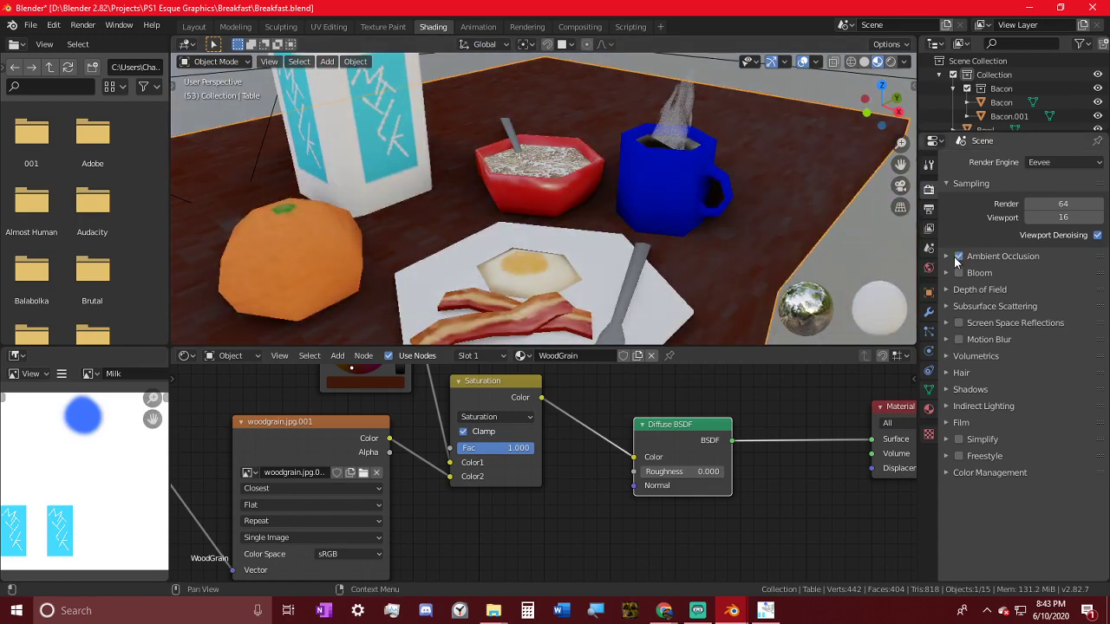
- Render the full animation with the diffuse materials and minimize the render window once it finishes
click(82, 25)
click(120, 57)
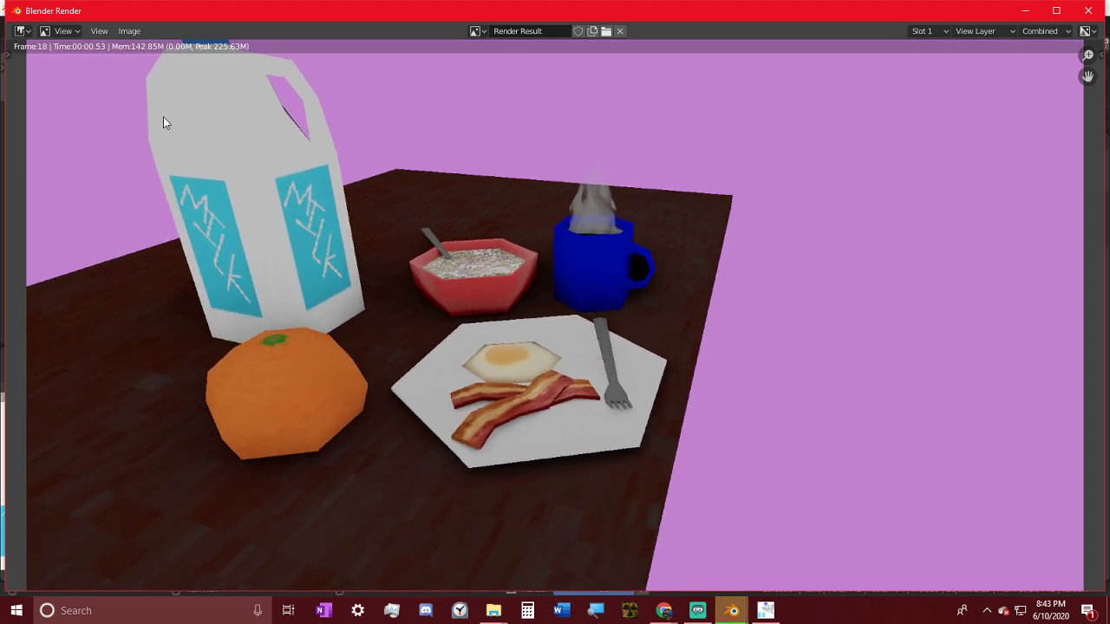
scroll(204, 144, down, 4)
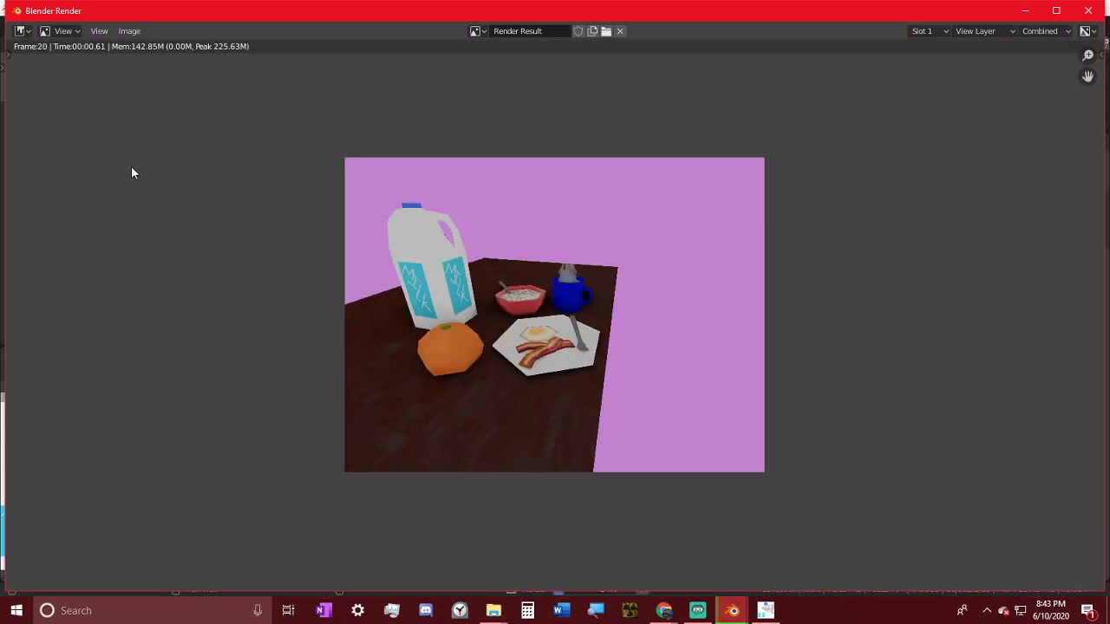
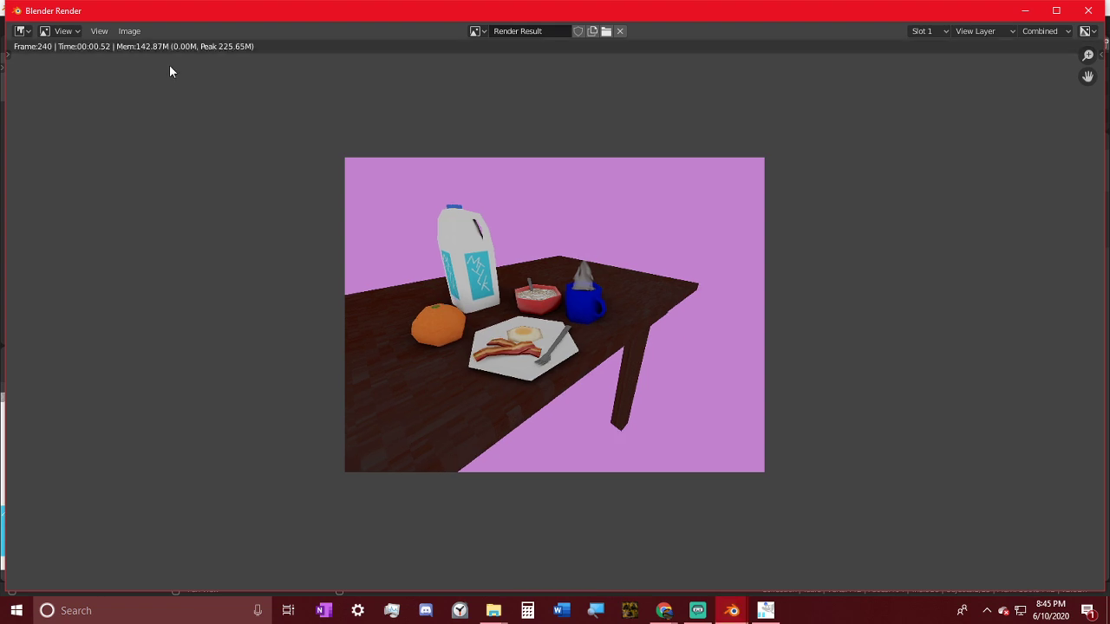
click(1025, 9)
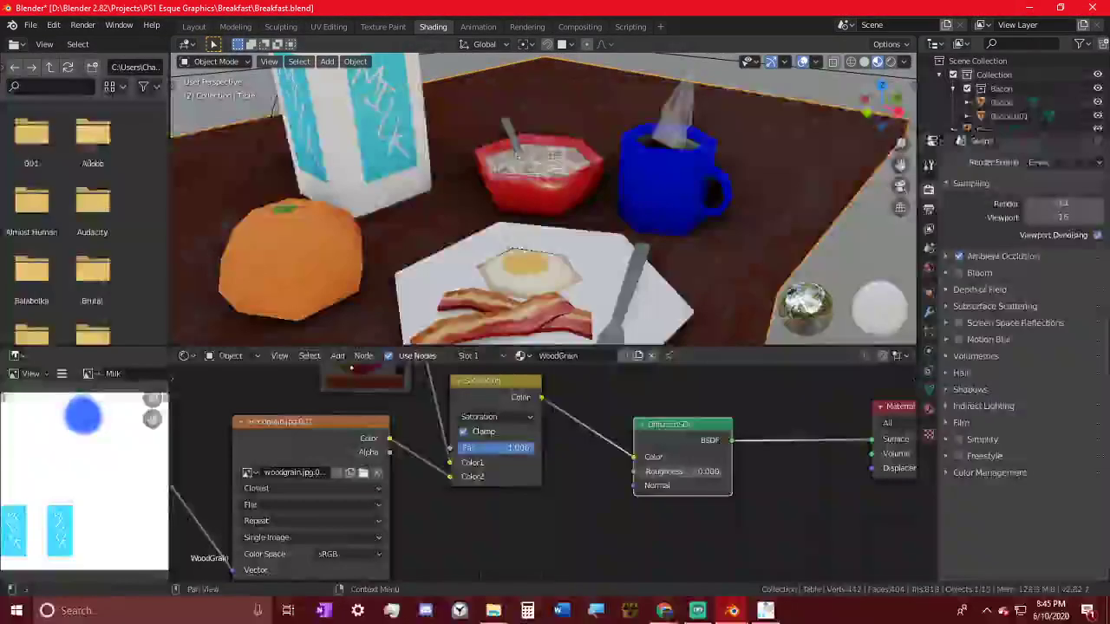
- Render the animation at 320 x 240 px as an FFmpeg video to the Breakfast Diffuse demo output file
click(929, 211)
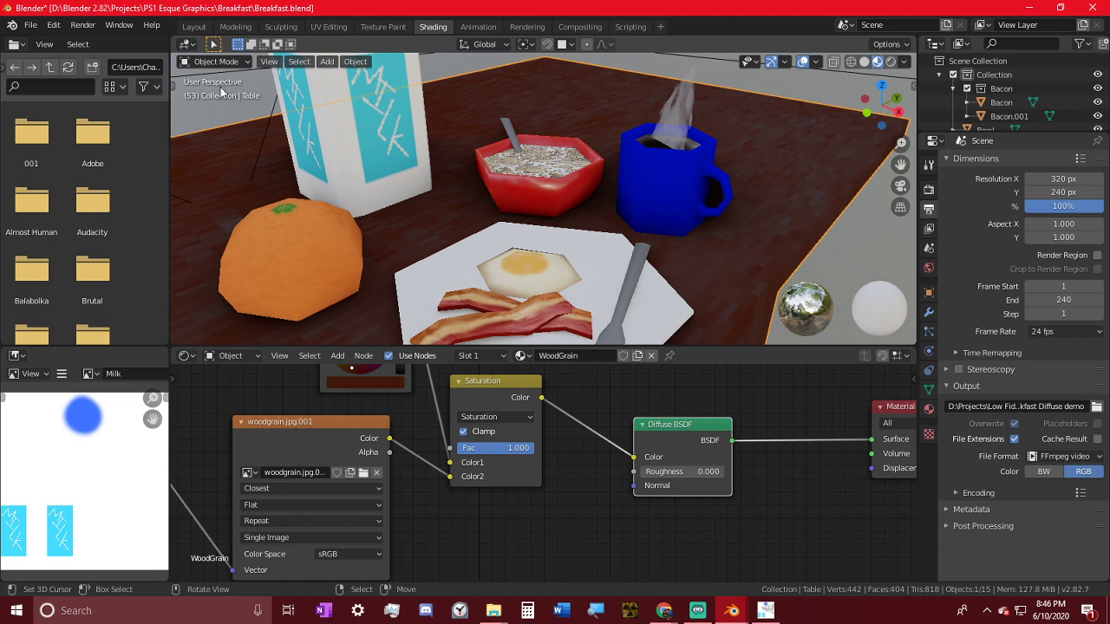
click(93, 26)
click(102, 41)
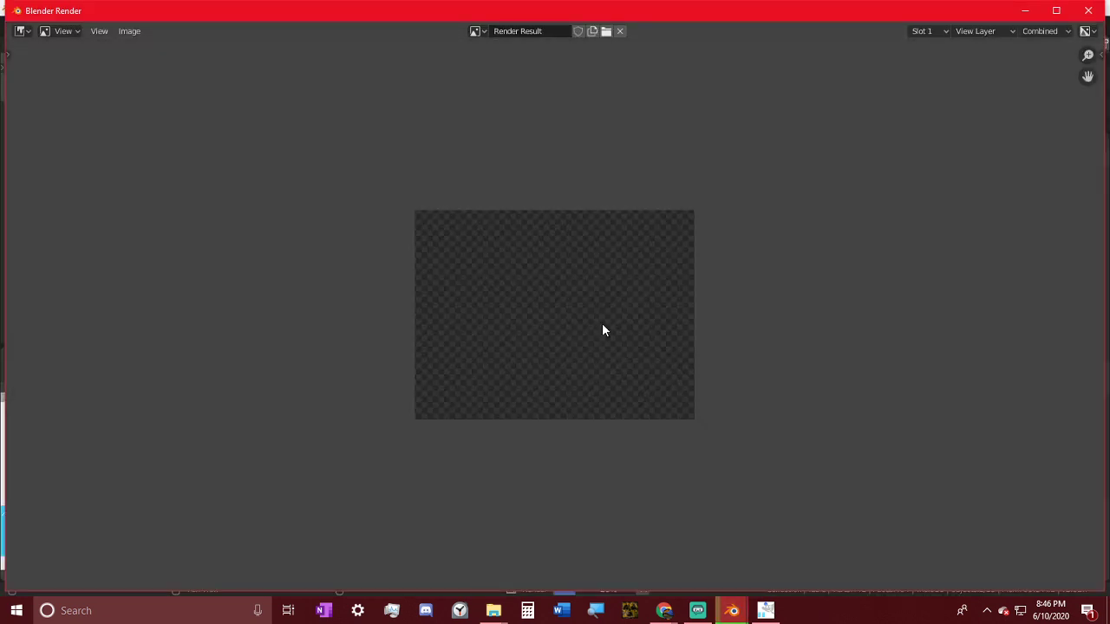
scroll(604, 328, up, 2)
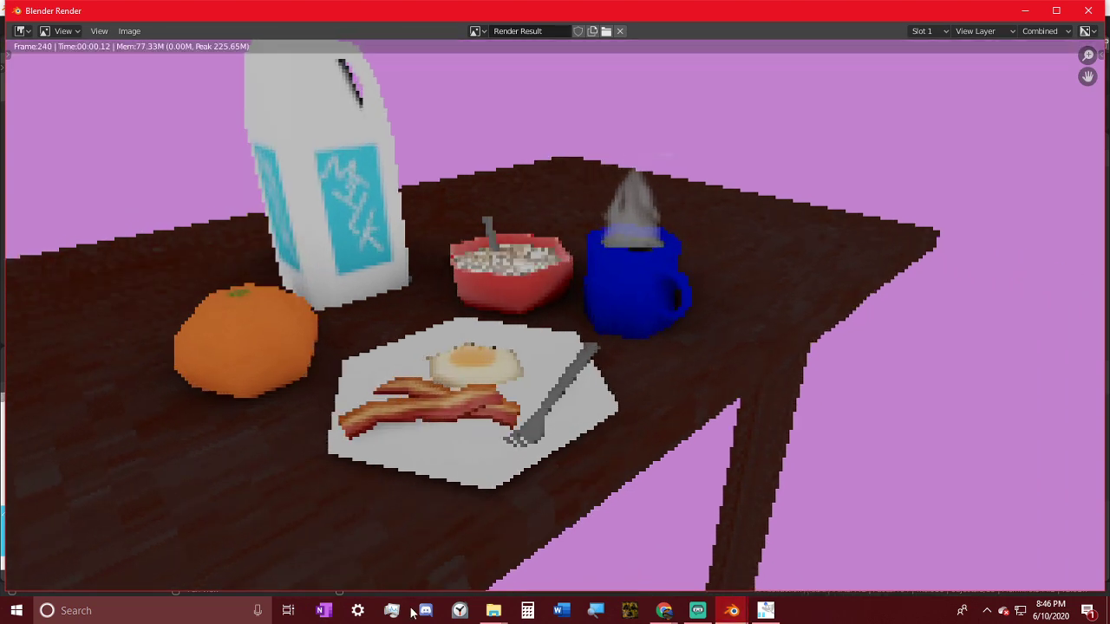
- Switch to File Explorer and check the rendered videos in the Breakfast folder
mouse_move(494, 610)
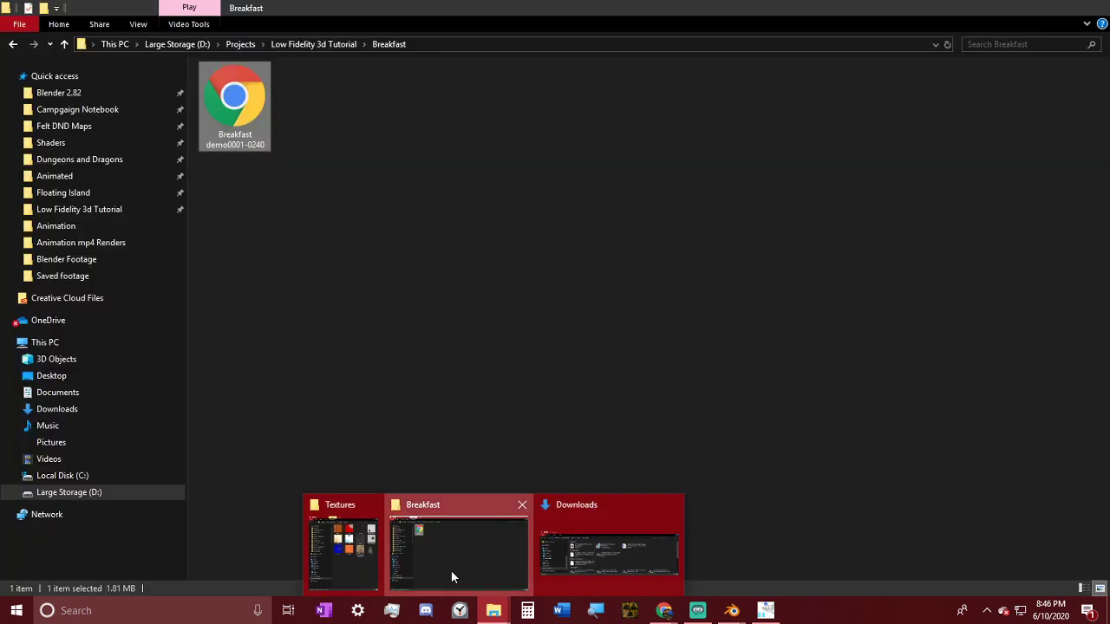
click(451, 571)
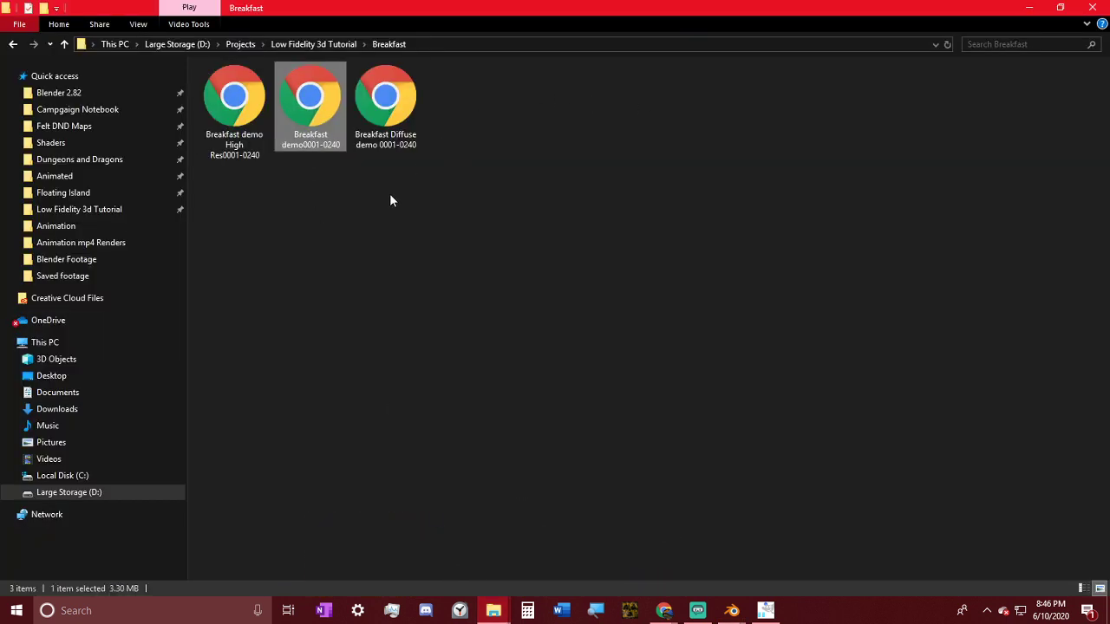
click(1026, 7)
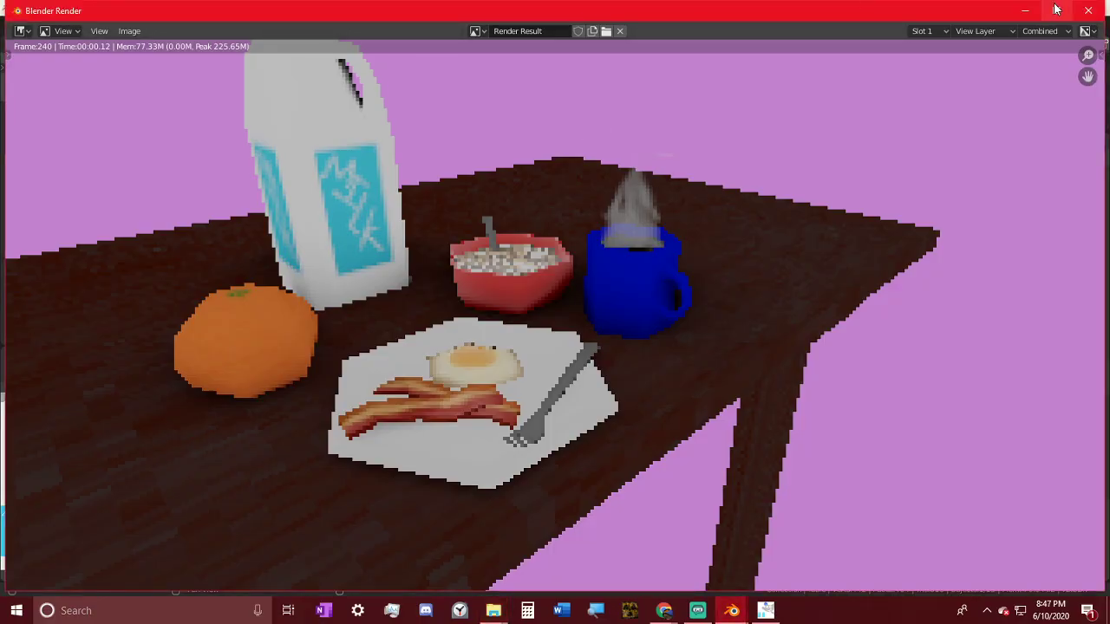
- Minimize the Blender windows and bring up the Breakfast demo0001-0240.mp4 video in a maximized Chrome window
click(1024, 9)
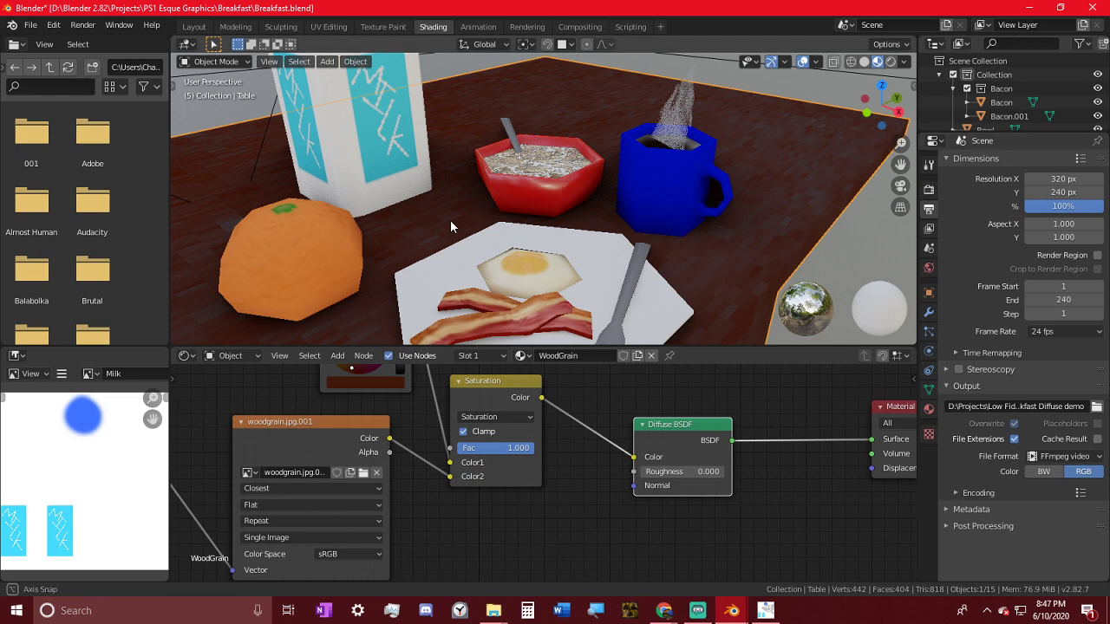
middle_drag(450, 219, 390, 260)
click(1023, 8)
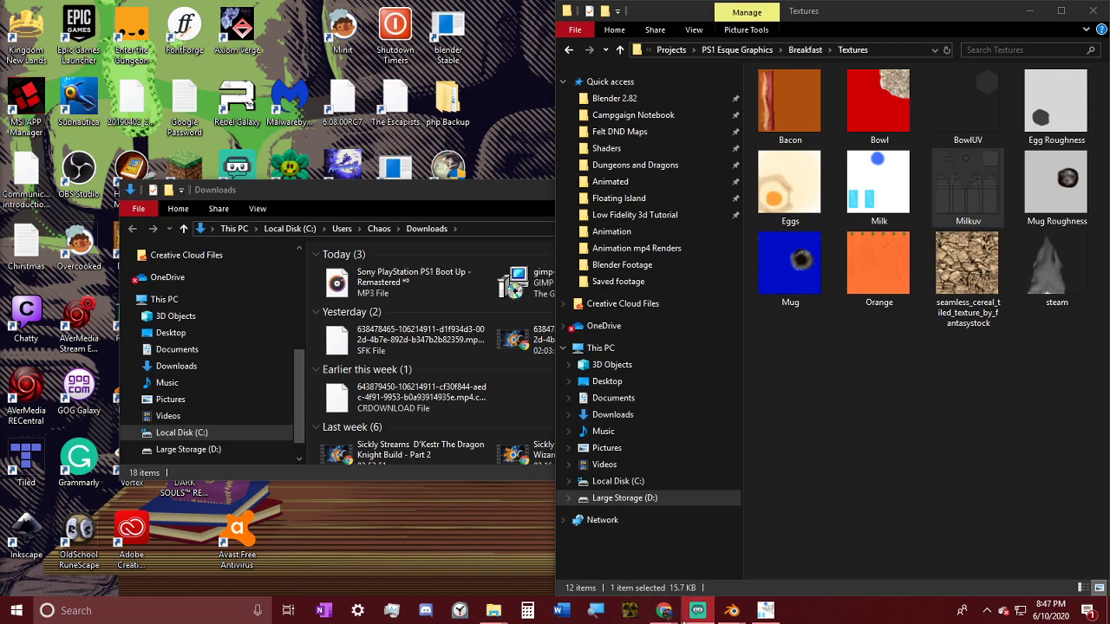
mouse_move(664, 609)
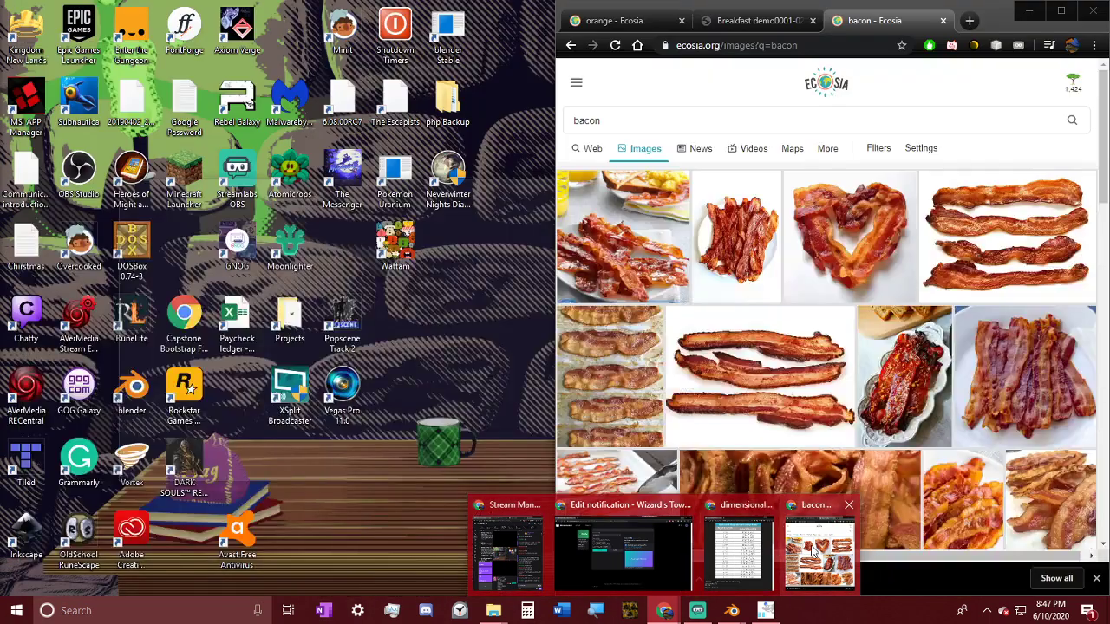
click(813, 552)
click(791, 21)
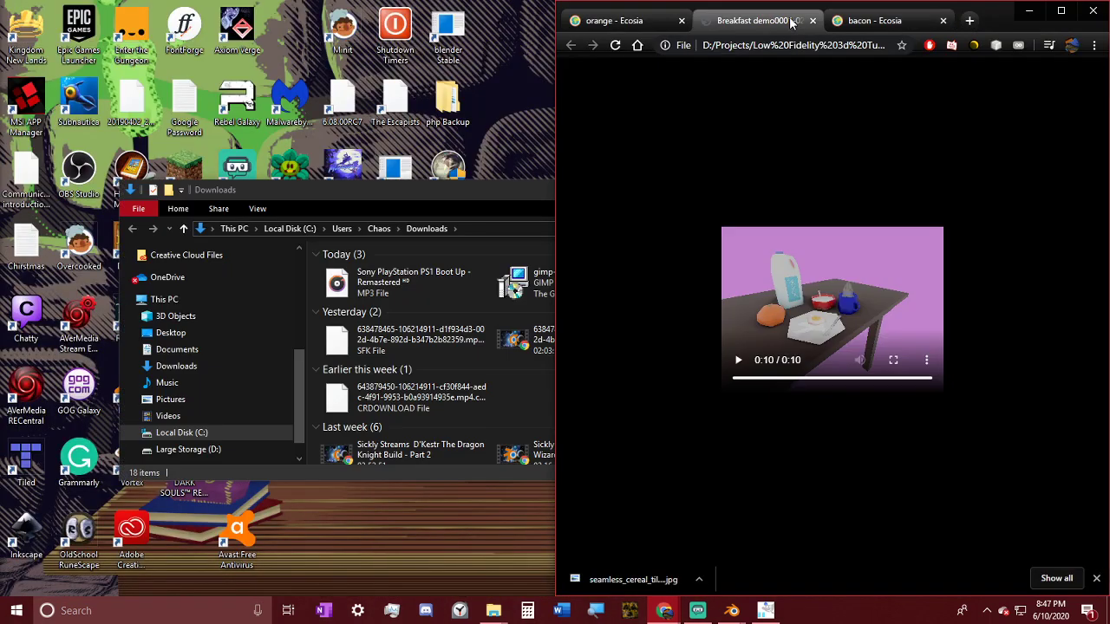
double_click(1003, 19)
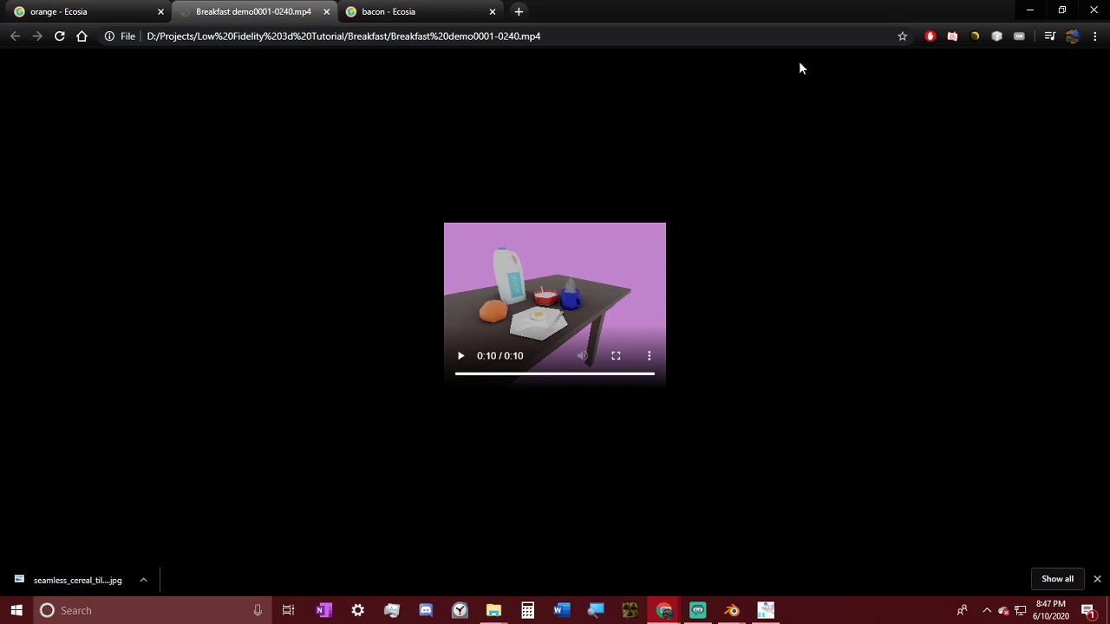
- Play the Breakfast demo0001-0240.mp4 video through and view it in full screen
click(617, 356)
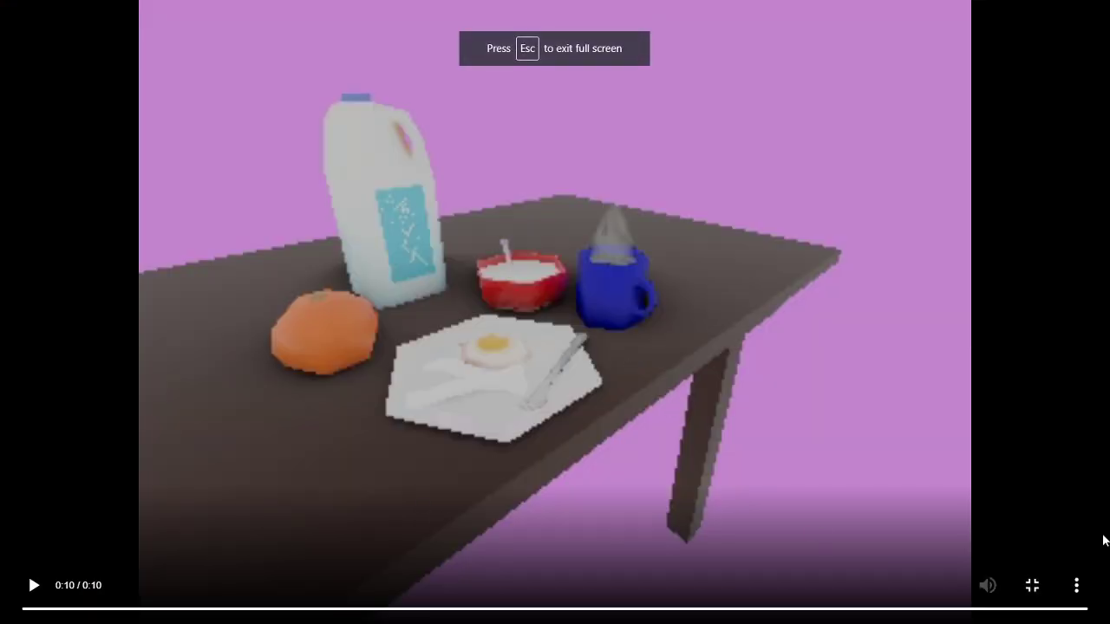
click(34, 586)
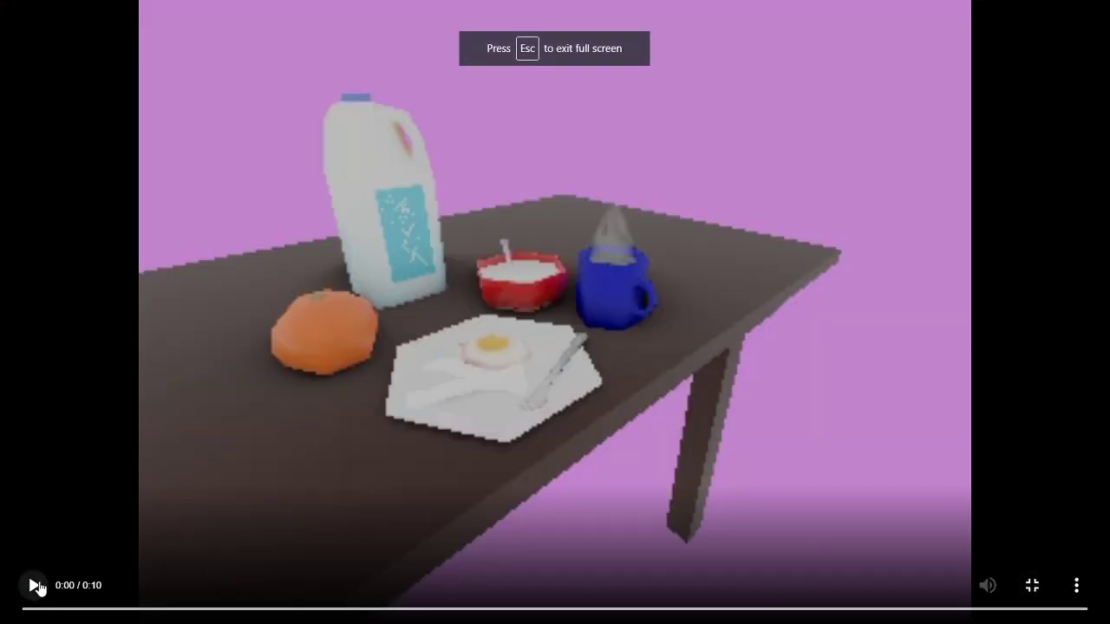
click(1032, 585)
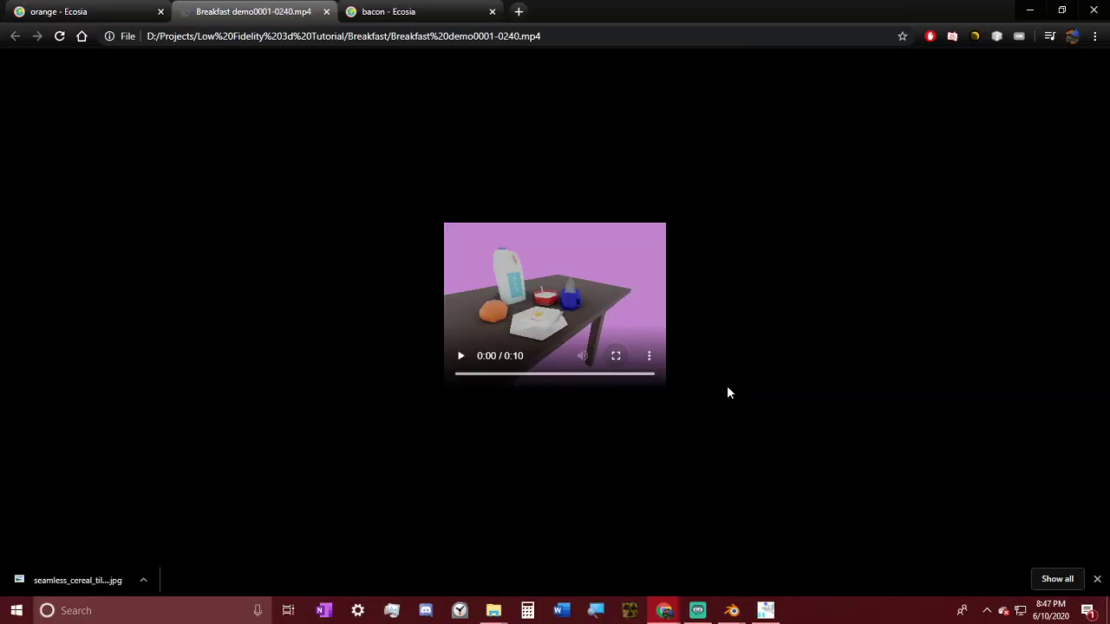
key(space)
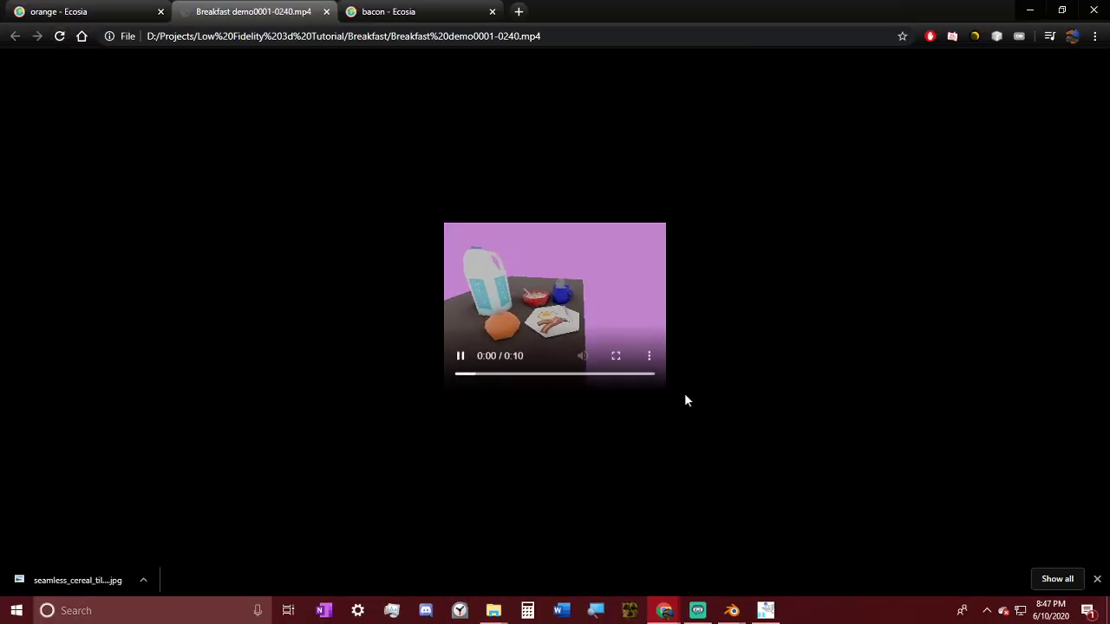
click(615, 355)
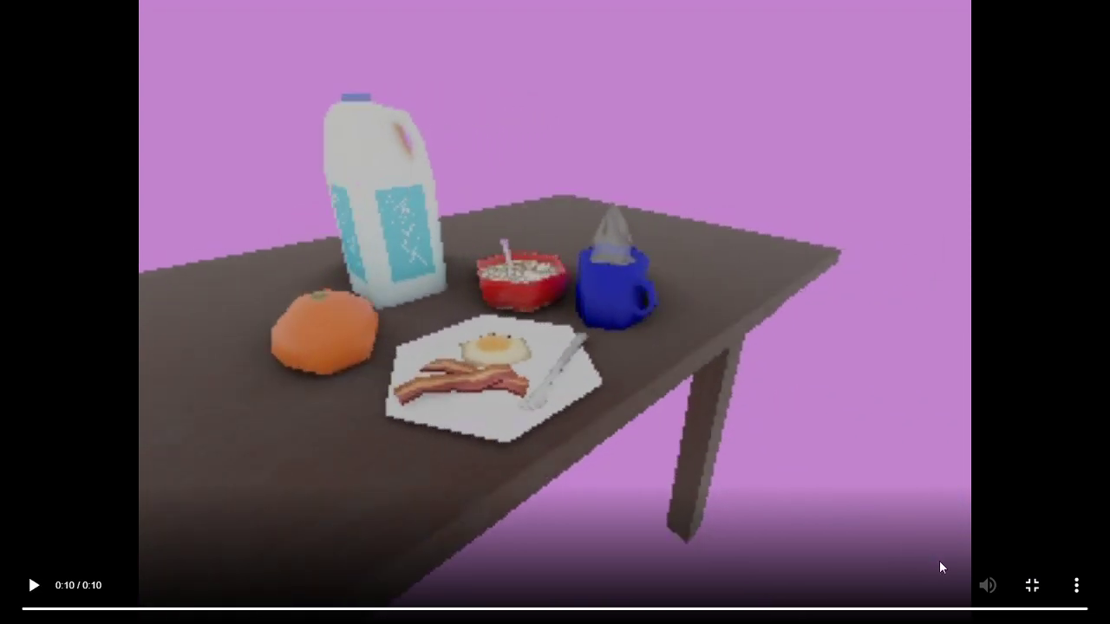
click(1034, 586)
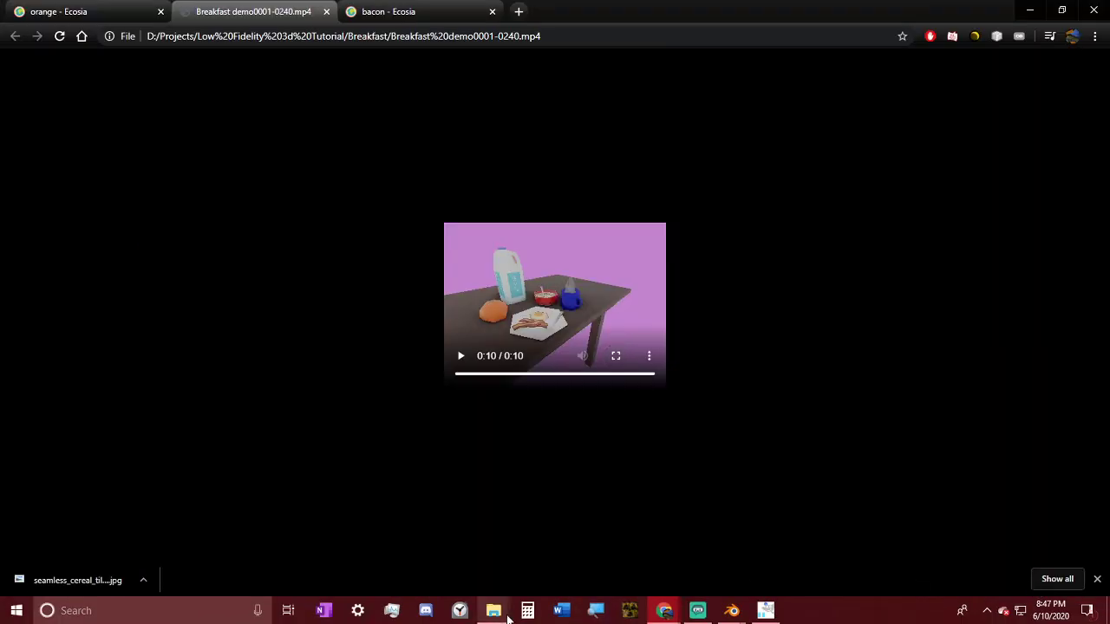
- Open the Breakfast Diffuse demo 0001-0240 video from the Breakfast folder and watch it in full screen
click(496, 613)
click(395, 563)
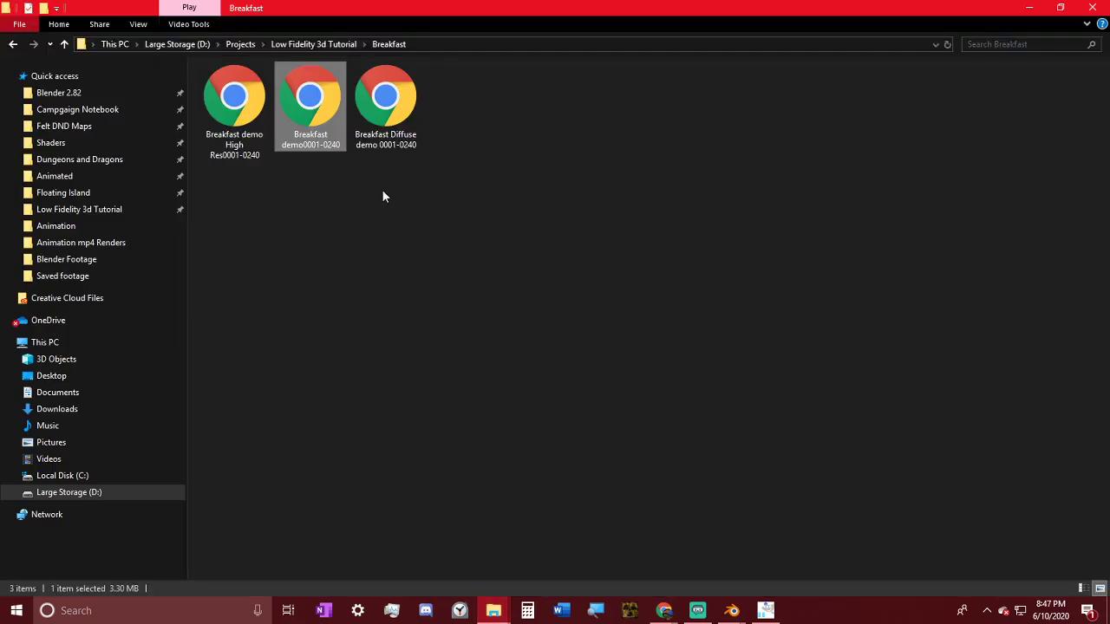
double_click(387, 115)
click(616, 356)
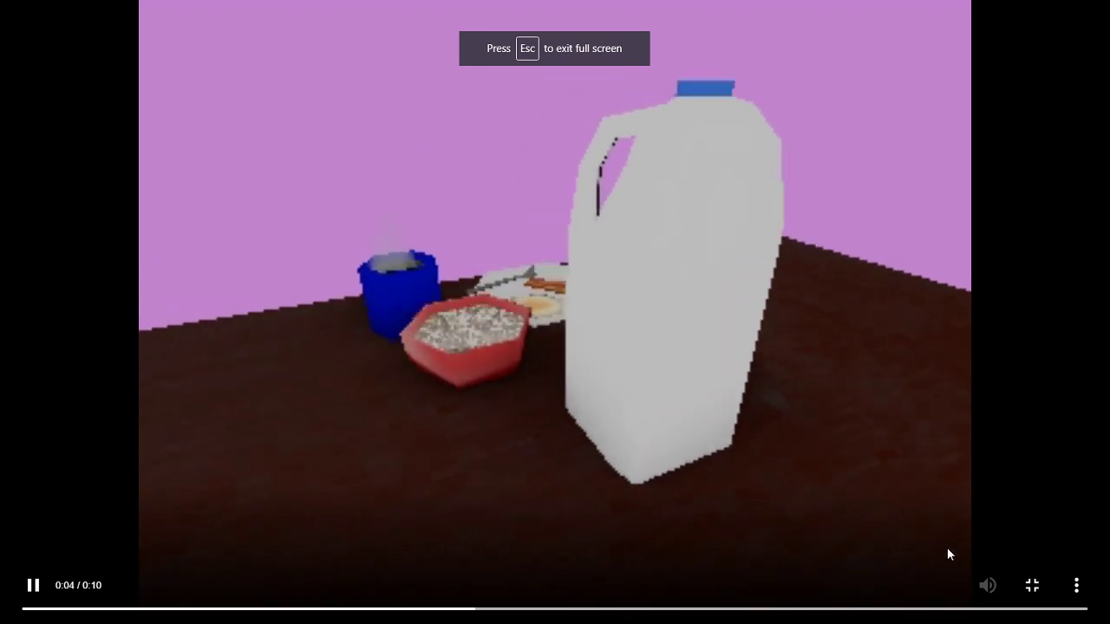
click(1030, 585)
- Close the bacon image search page and replay Breakfast demo0001-0240.mp4 in full screen to compare it with the diffuse version
click(479, 9)
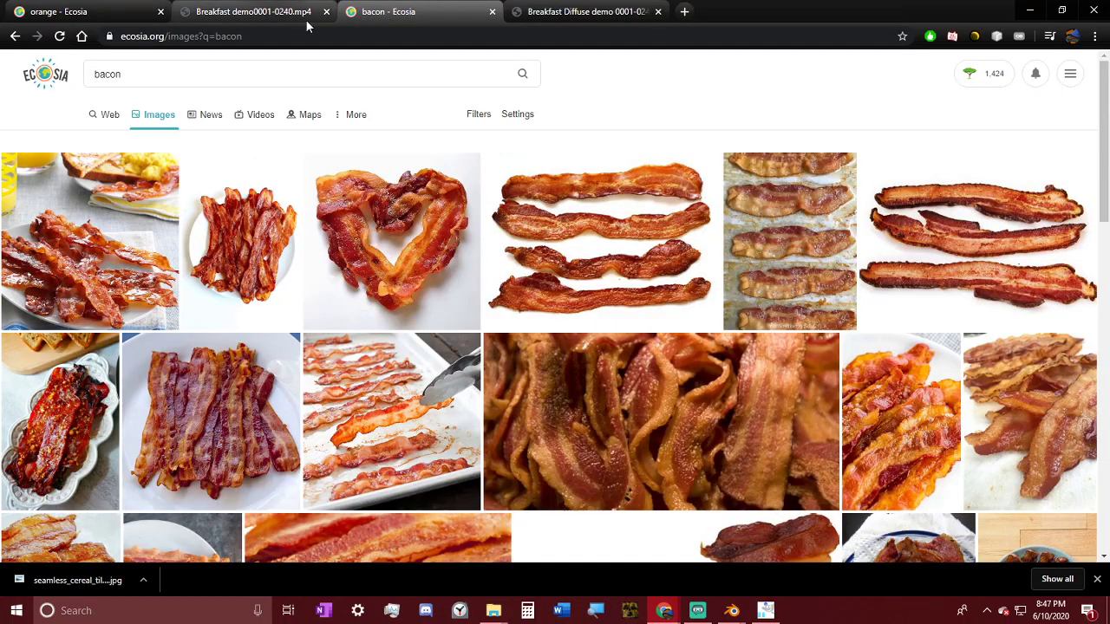
click(493, 11)
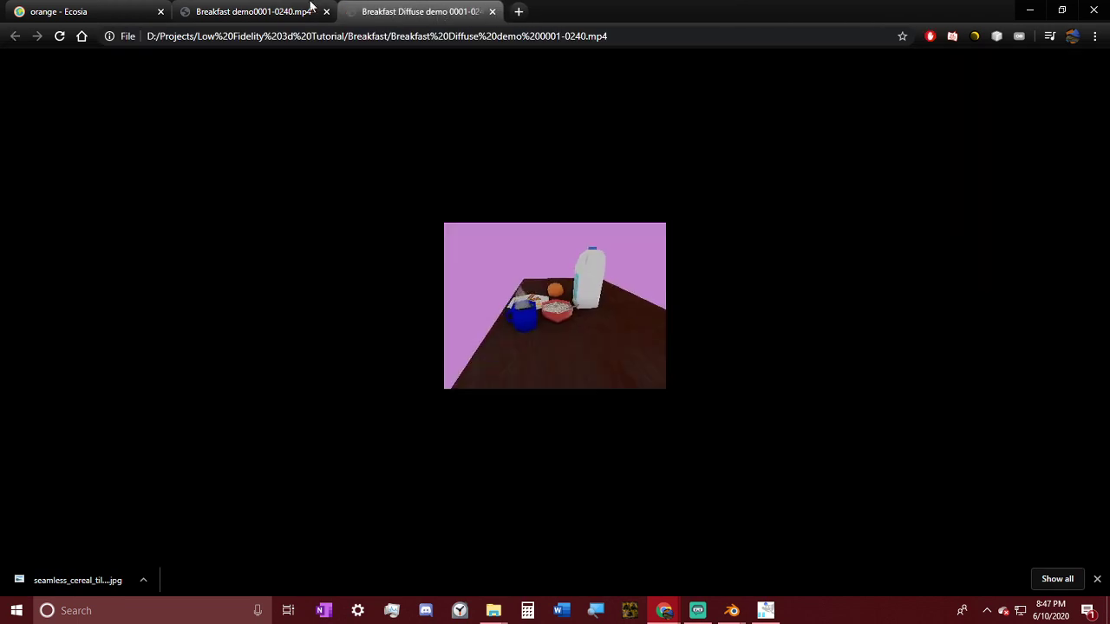
click(247, 8)
click(615, 356)
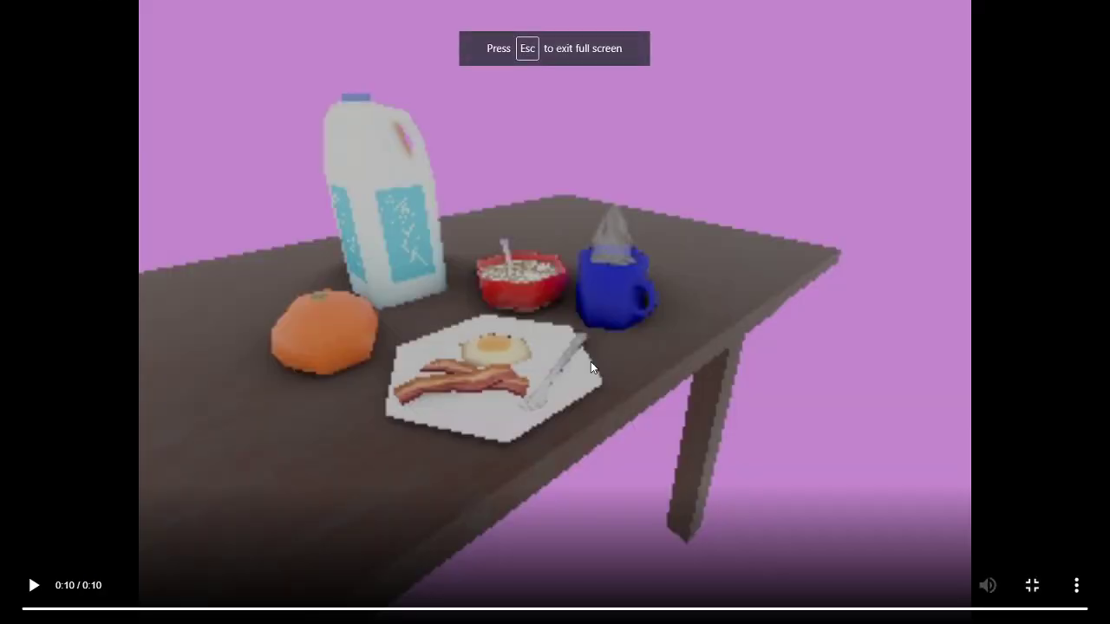
click(499, 348)
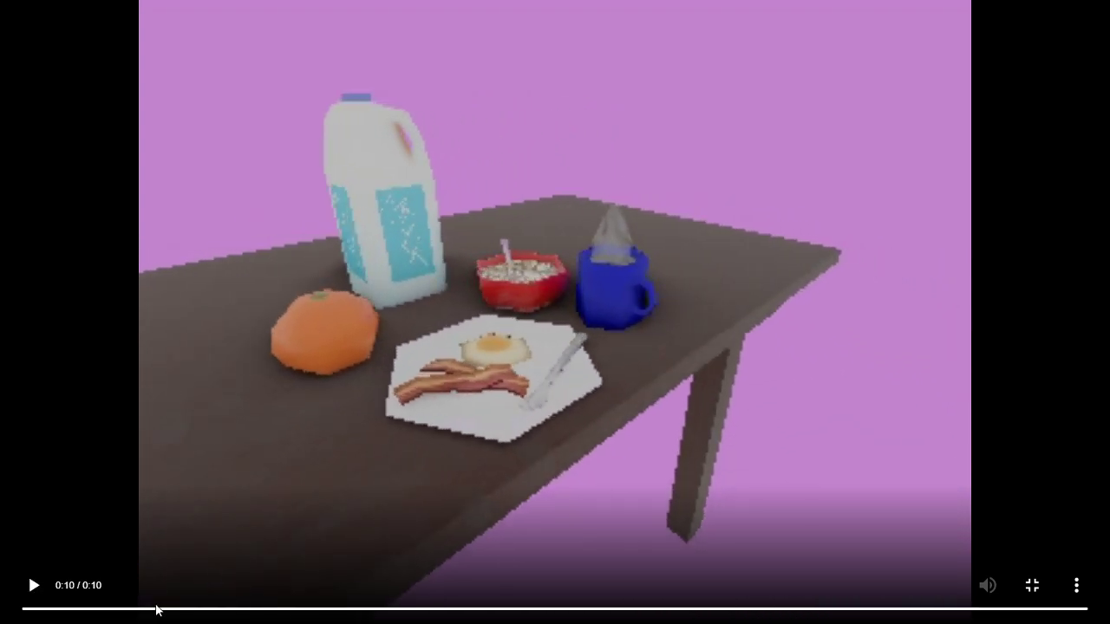
click(34, 586)
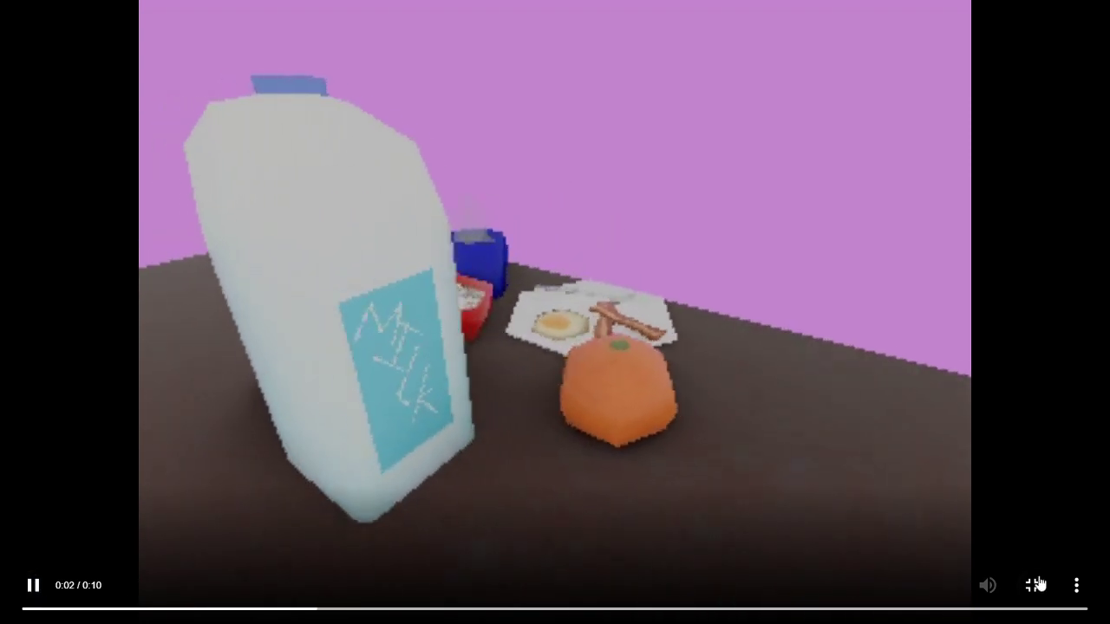
click(1033, 586)
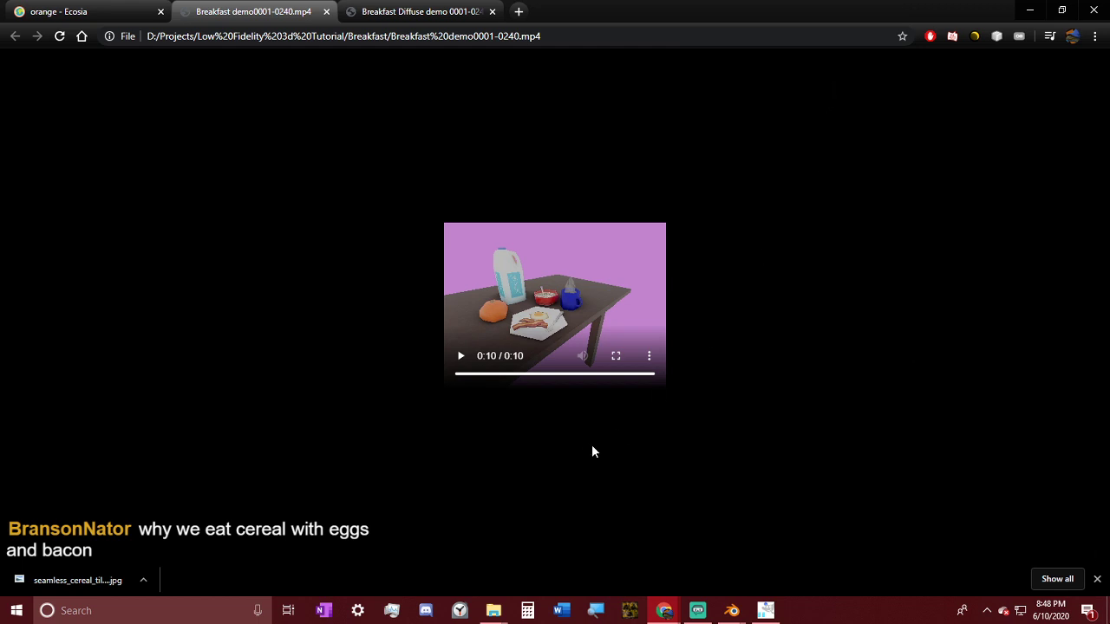
click(616, 357)
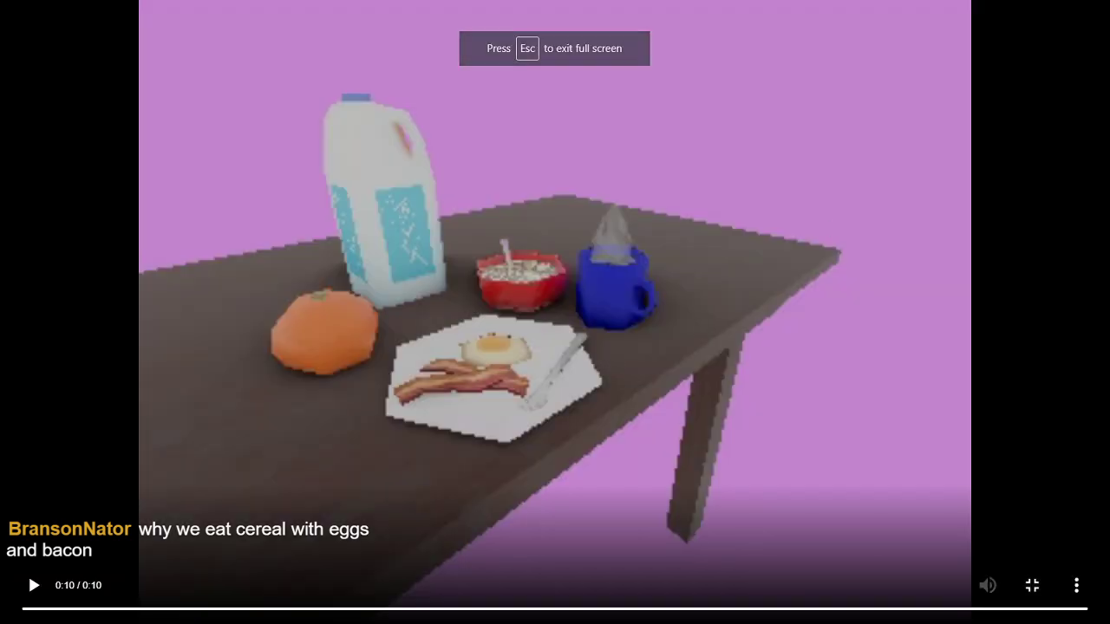
click(1034, 590)
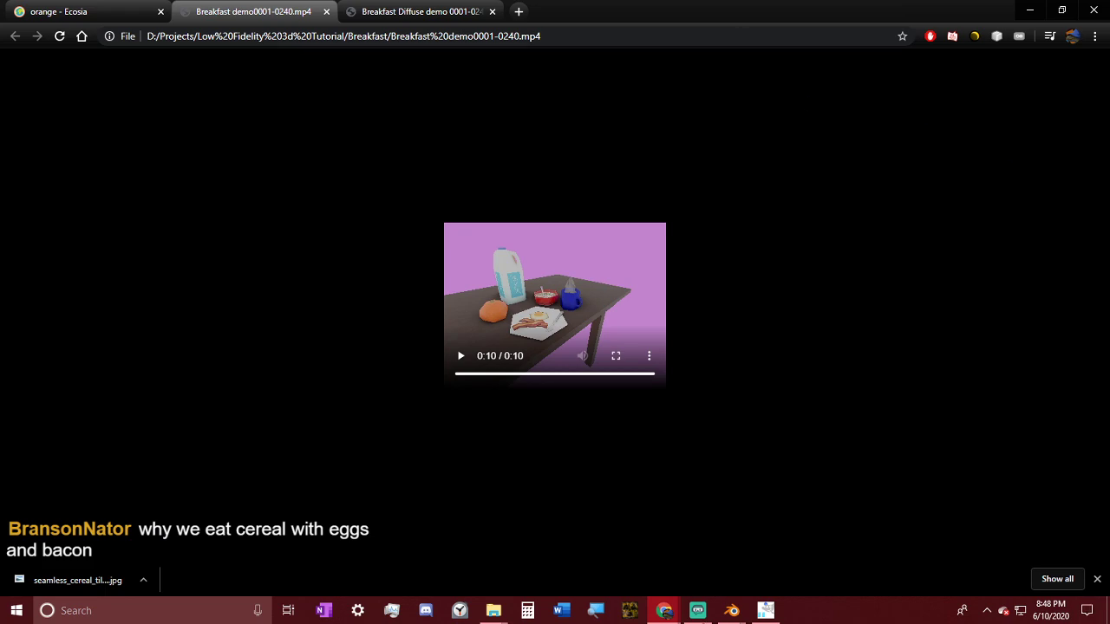
- Switch to the main Blender window and resize the orange freehand to a scale of about 0.822
mouse_move(739, 614)
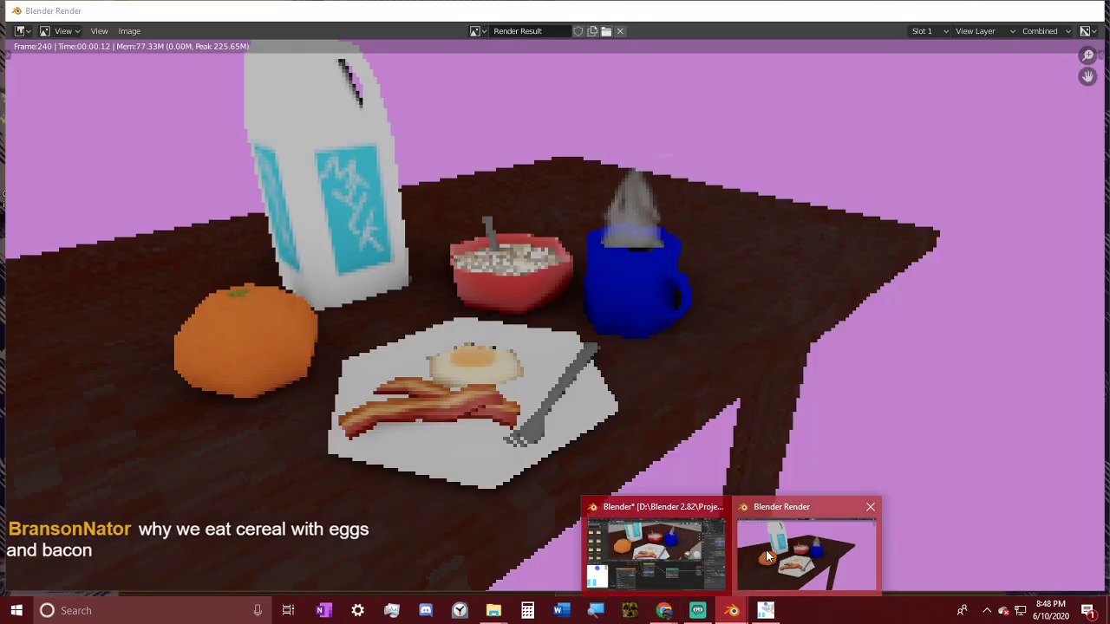
click(658, 557)
click(272, 200)
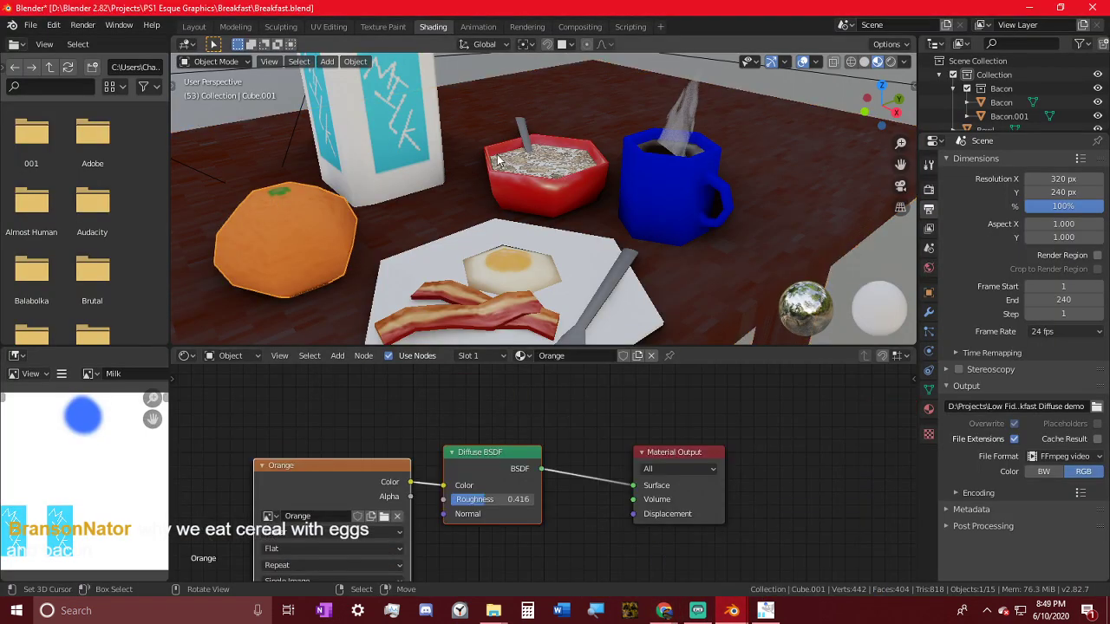
middle_drag(271, 200, 552, 128)
key(s)
click(491, 167)
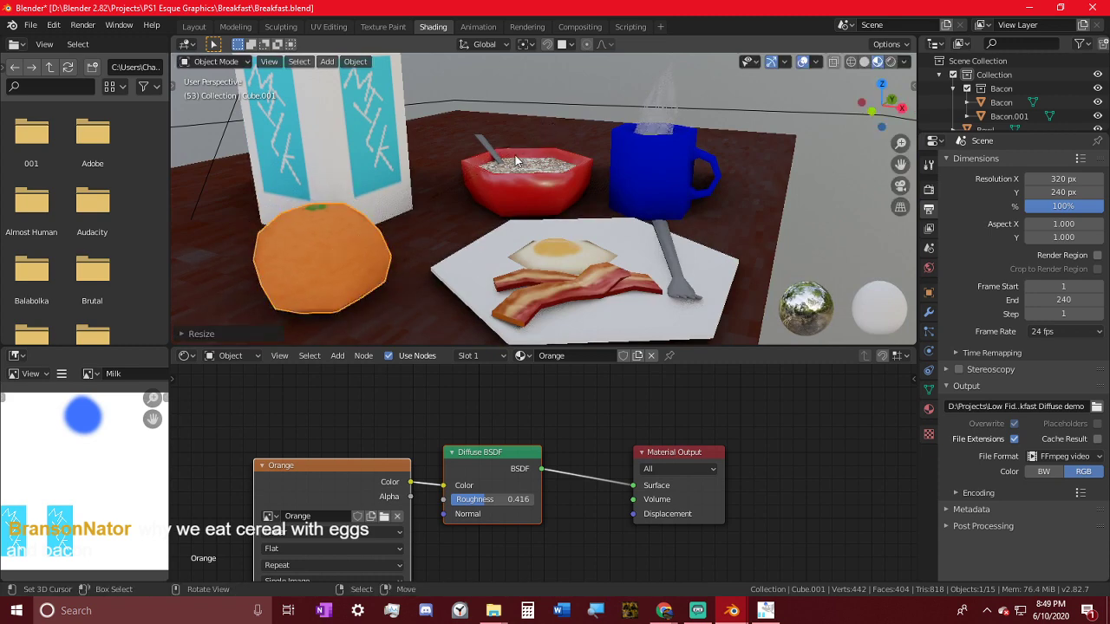
middle_drag(486, 195, 481, 260)
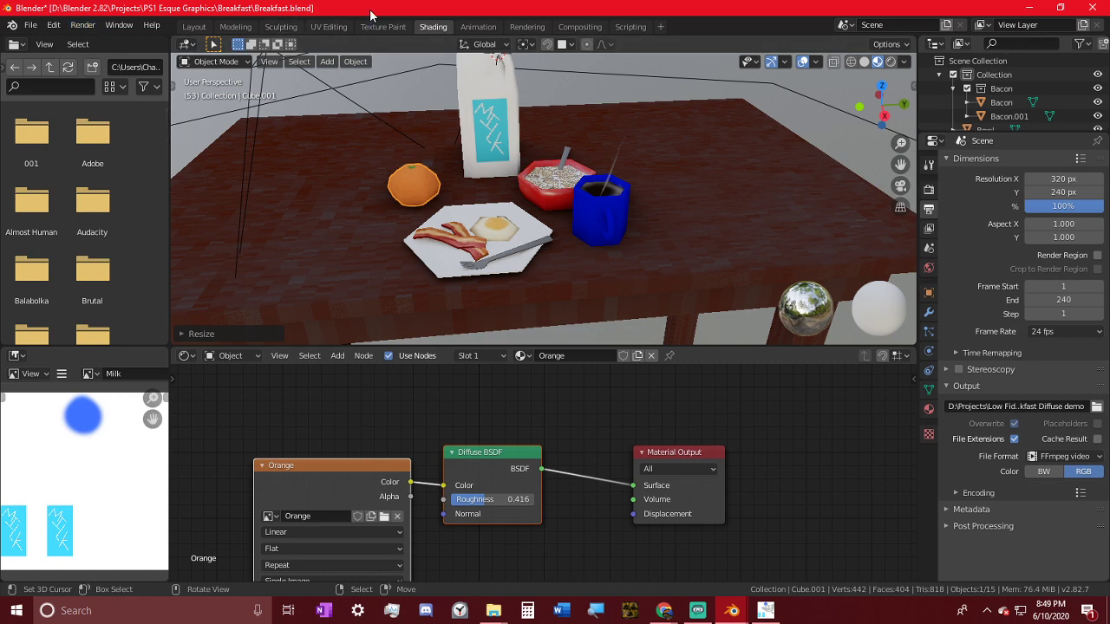
- Save the Orange texture in the Texture Paint workspace, and save all of the project's other modified images
click(390, 27)
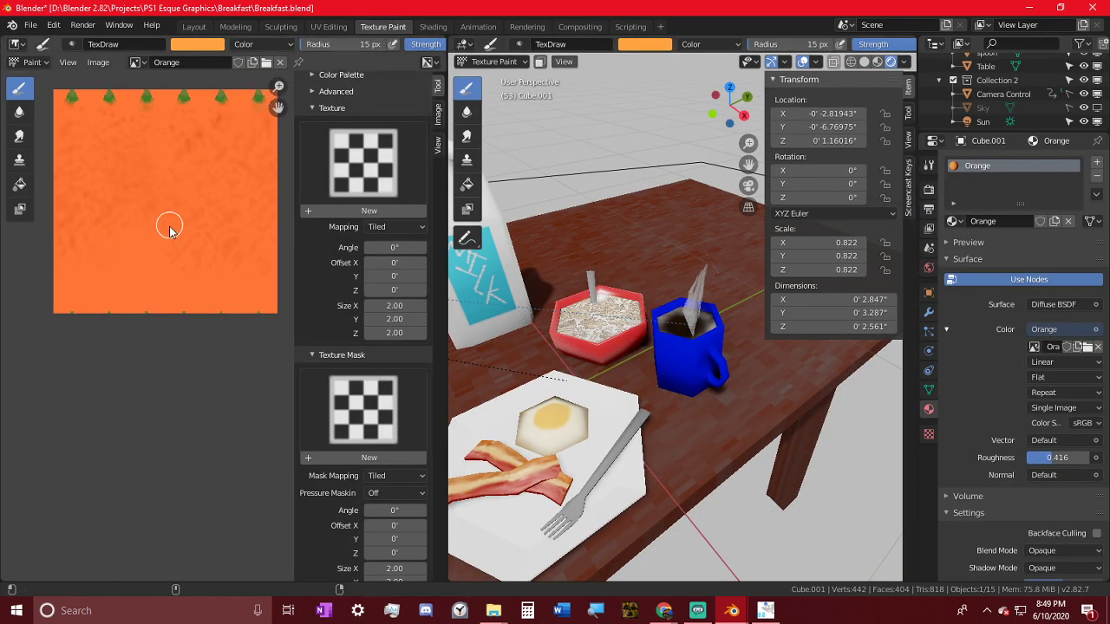
key(alt+s)
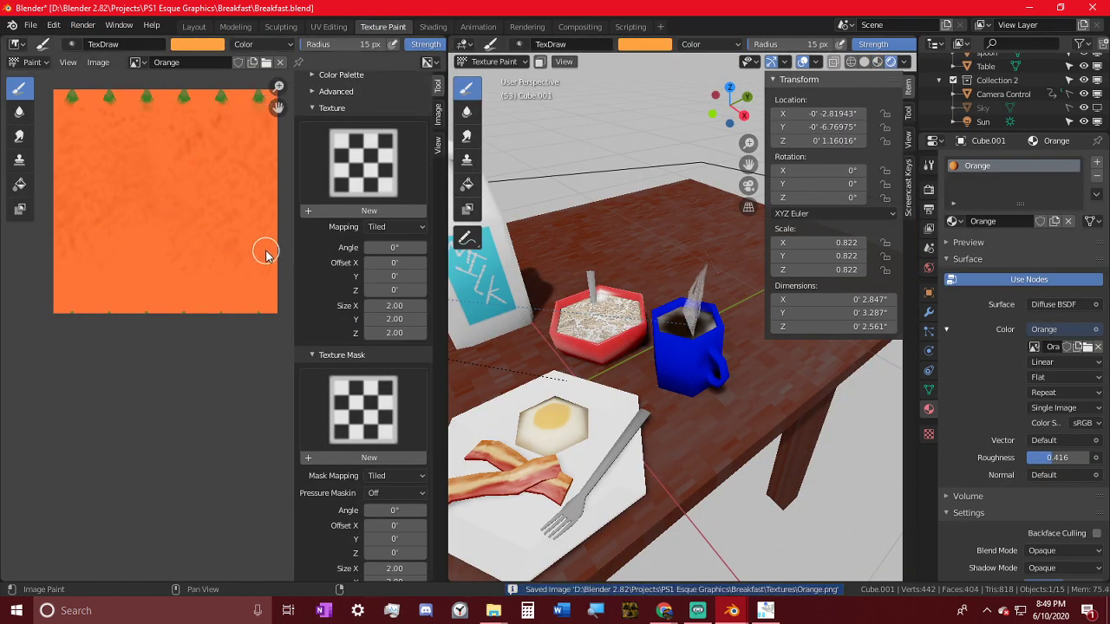
click(98, 63)
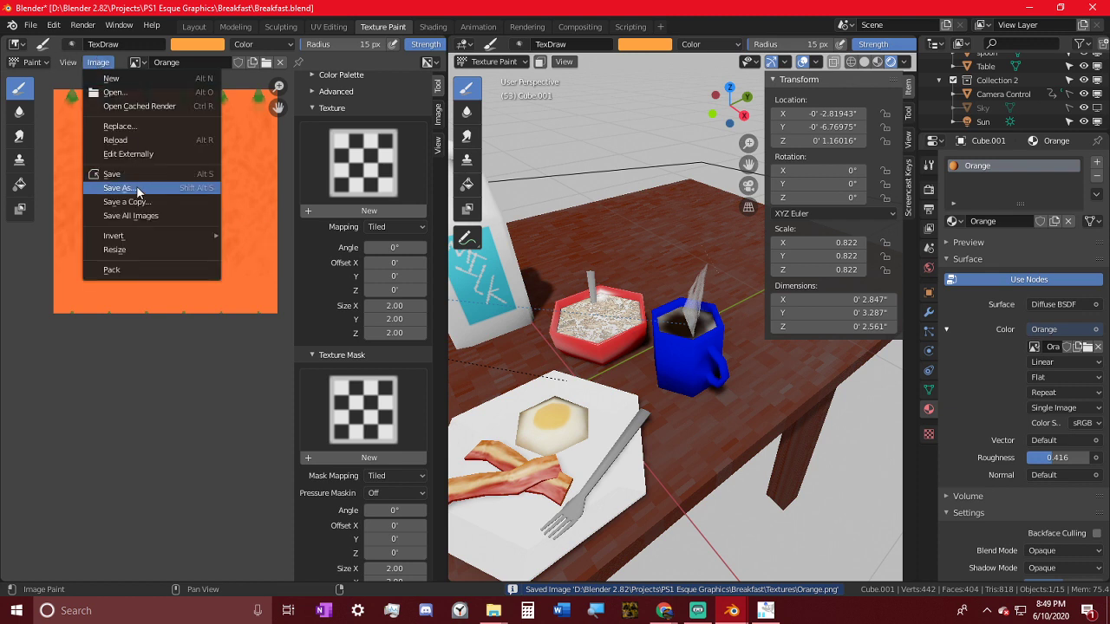
click(130, 218)
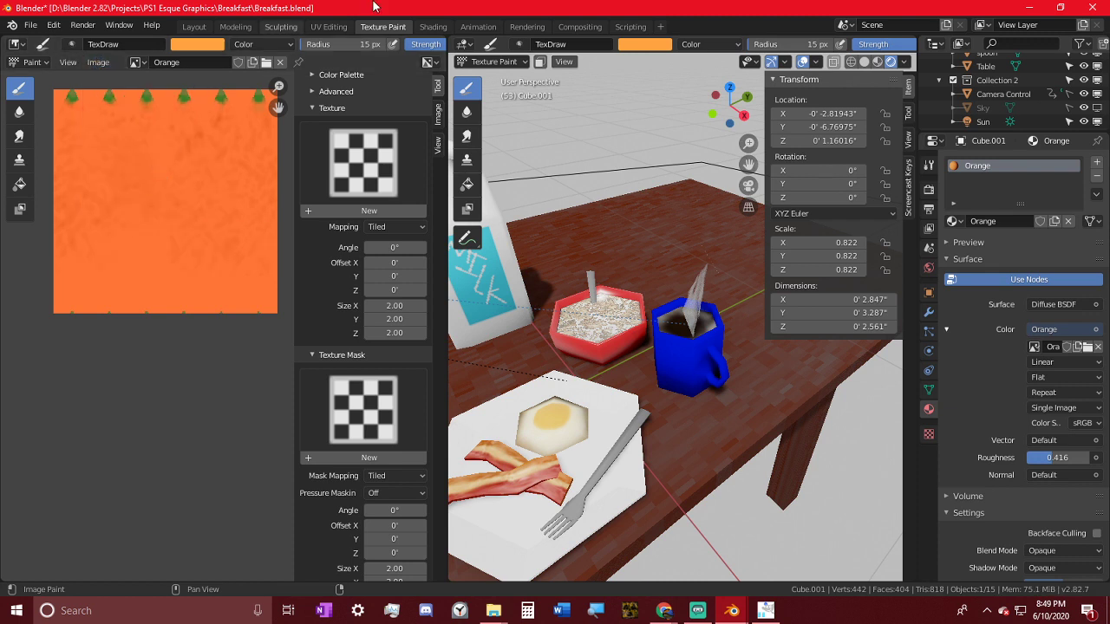
- Save the project as a separate file named Breakfast2.blend in the Breakfast folder
click(30, 25)
mouse_move(54, 26)
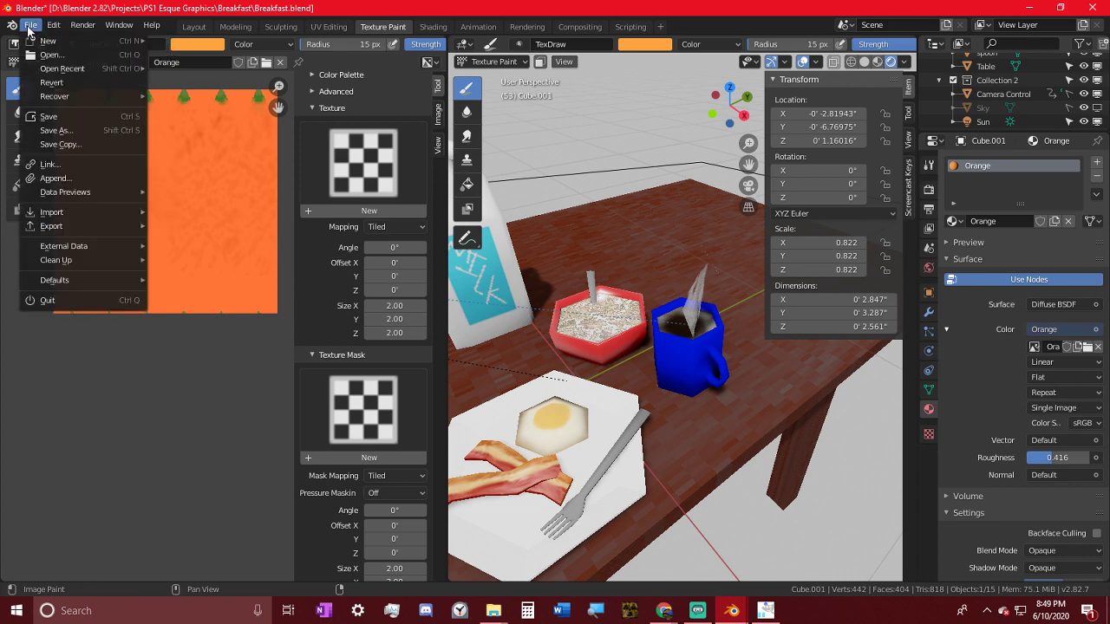
click(55, 130)
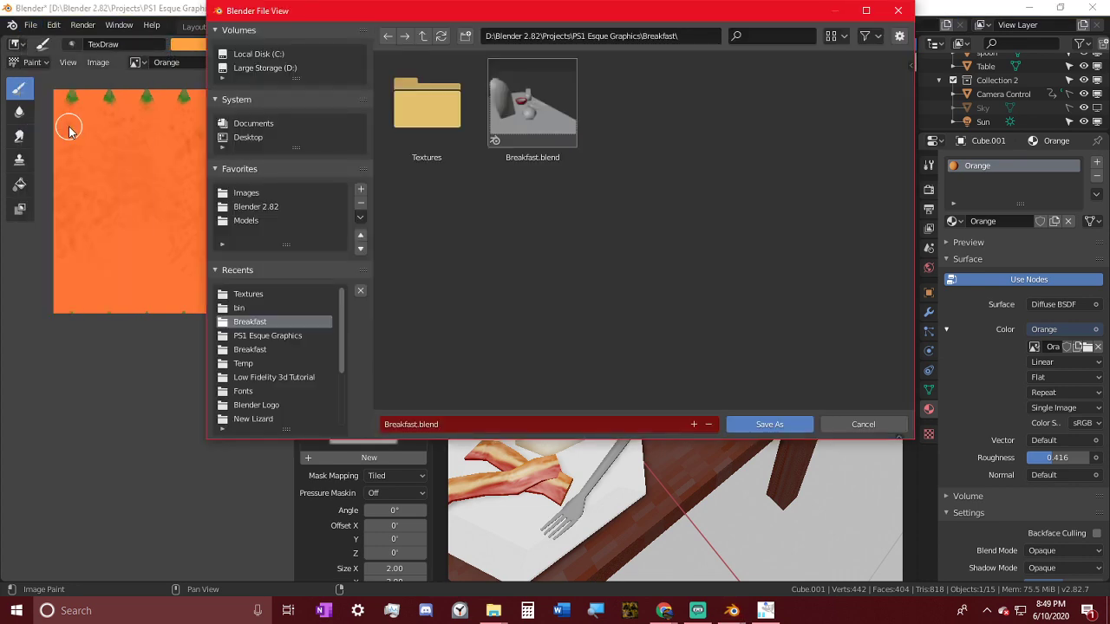
click(421, 425)
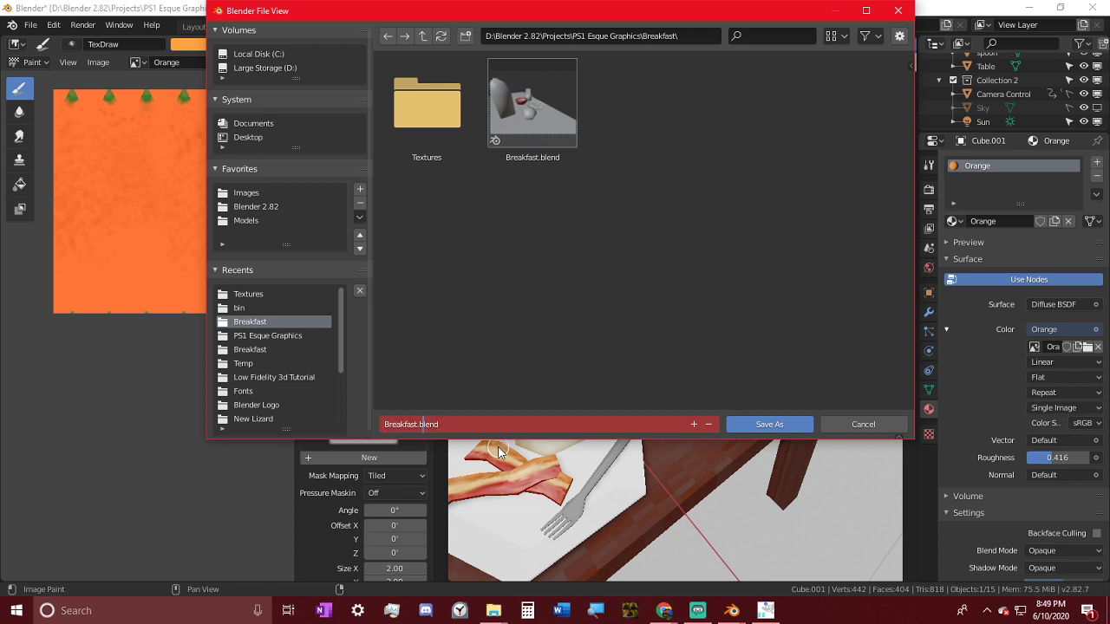
key(Left)
key(Left)
text(2)
key(Return)
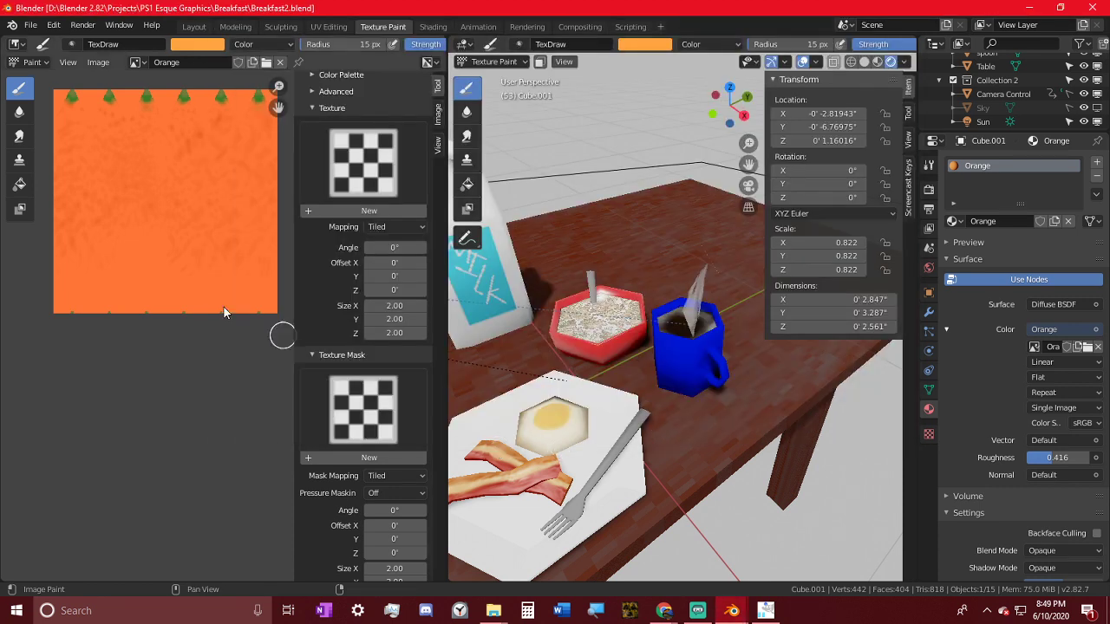
- Revert Breakfast2.blend to its saved version and look over the reloaded scene
click(30, 24)
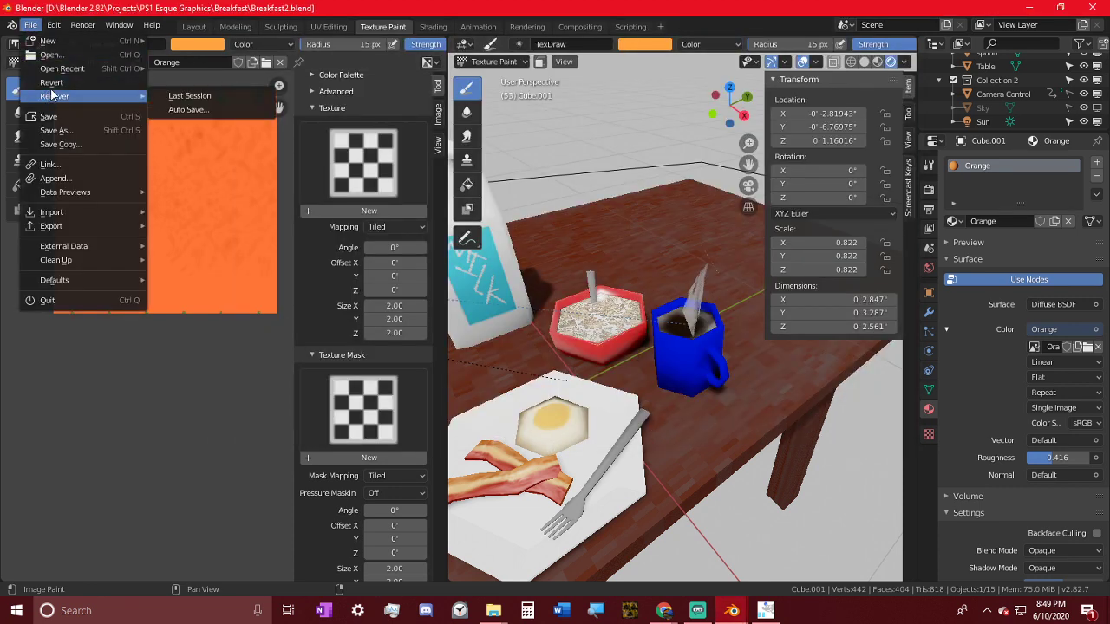
click(53, 82)
click(53, 91)
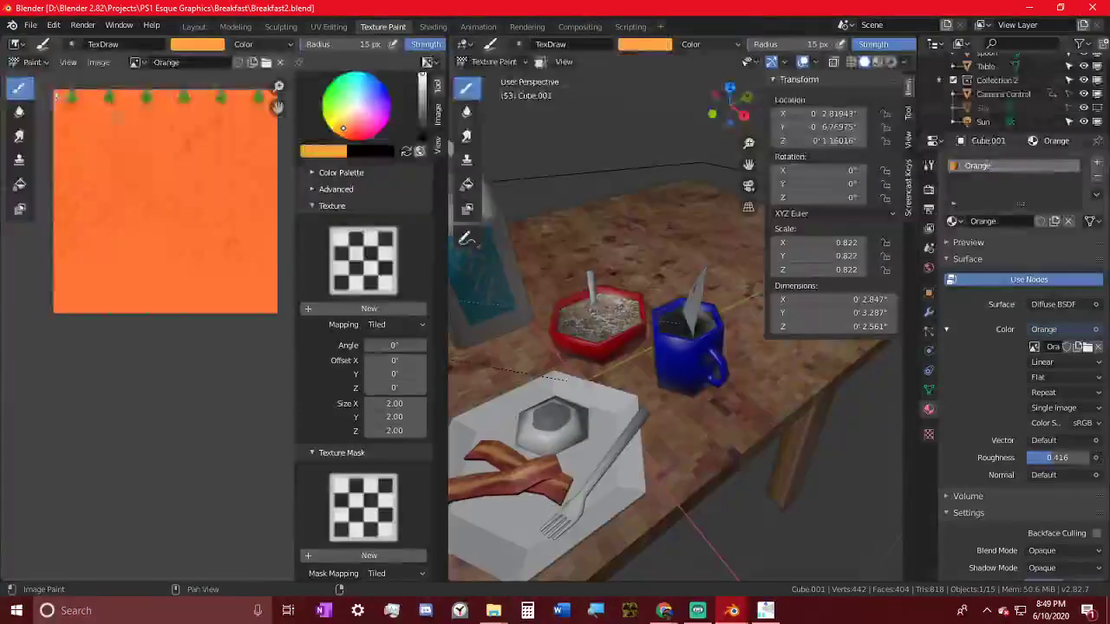
middle_drag(659, 360, 657, 274)
- Open the original Breakfast.blend from the Breakfast project folder
click(54, 24)
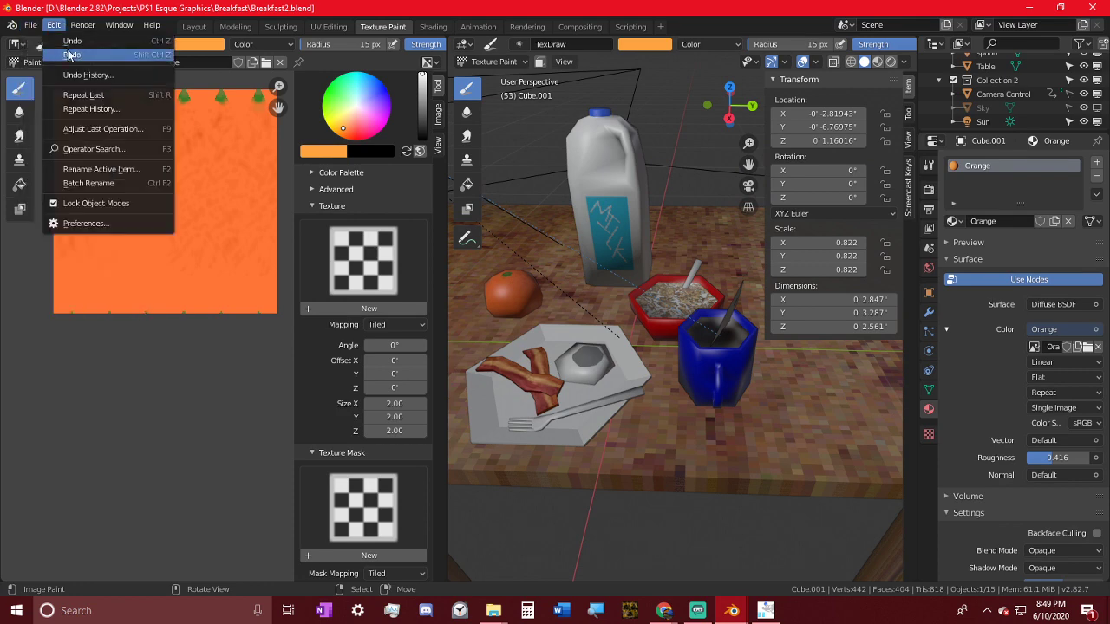
click(69, 55)
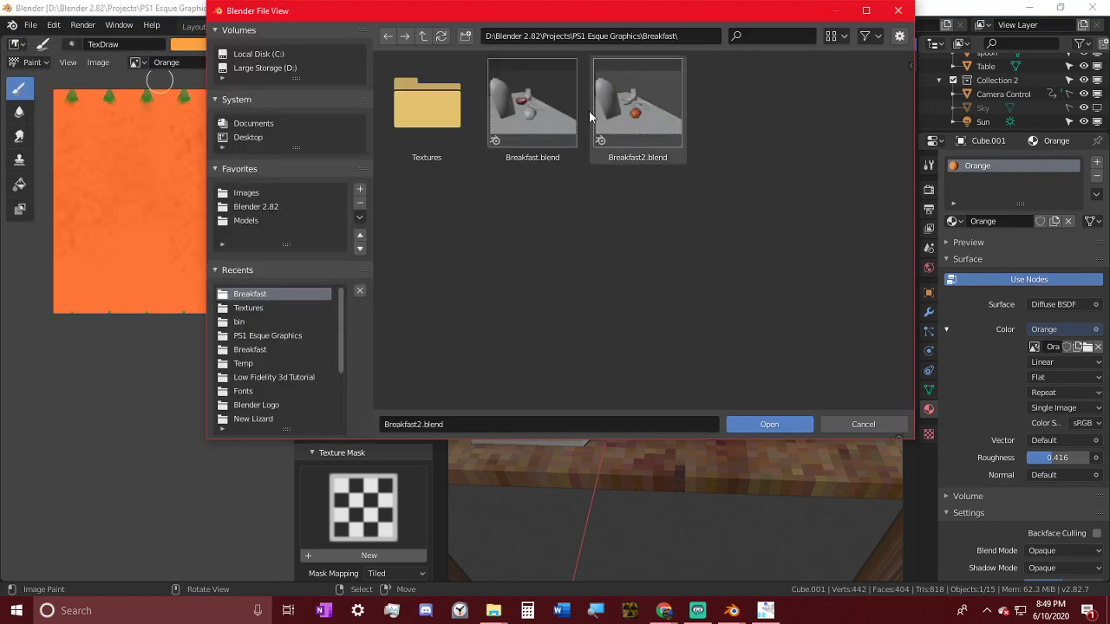
double_click(538, 106)
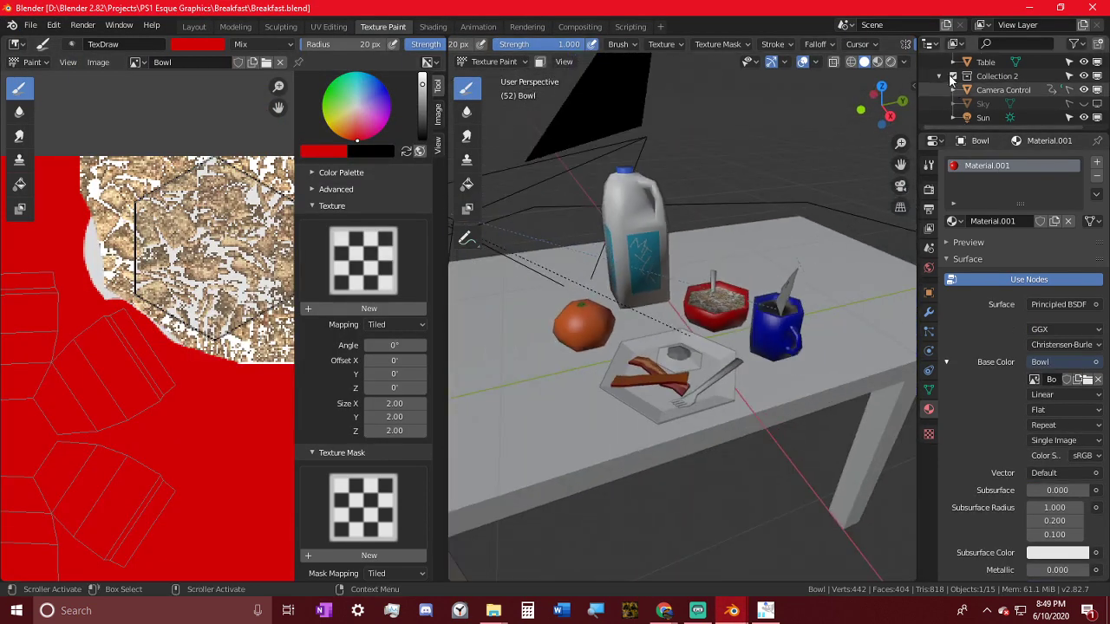
- Show the breakfast scene in rendered viewport shading and switch the bowl from Texture Paint to Object Mode
click(891, 61)
scroll(815, 260, up, 4)
mouse_move(773, 362)
middle_down()
mouse_move(722, 411)
mouse_move(725, 372)
middle_up()
shift+middle_drag(620, 396, 664, 376)
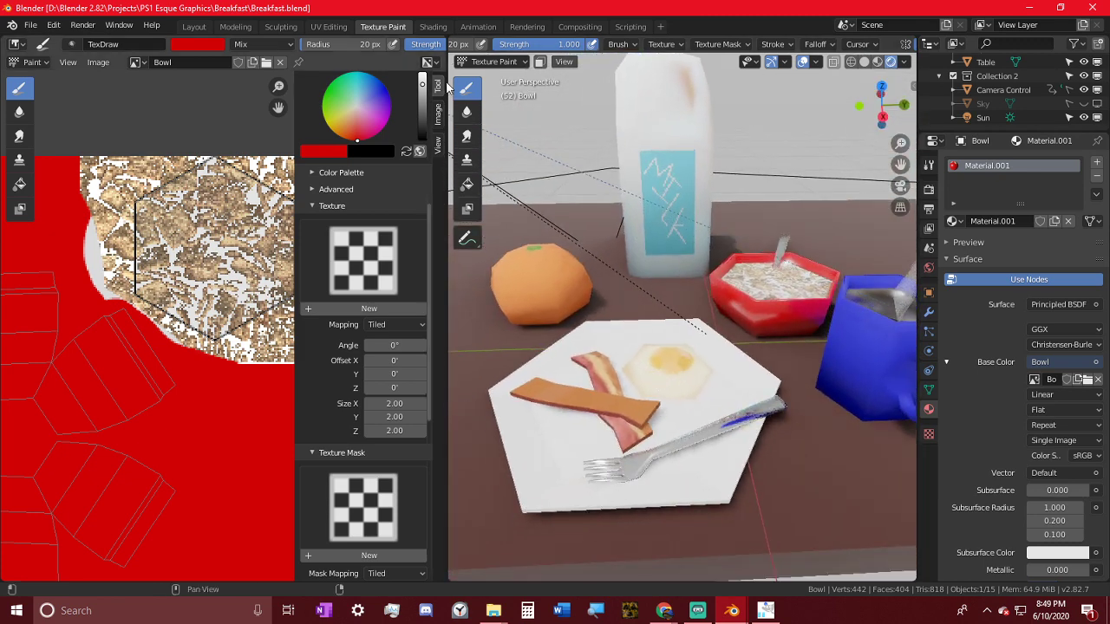
mouse_move(630, 231)
middle_down()
mouse_move(719, 252)
mouse_move(624, 255)
mouse_move(656, 234)
mouse_move(647, 208)
middle_up()
click(493, 61)
click(496, 76)
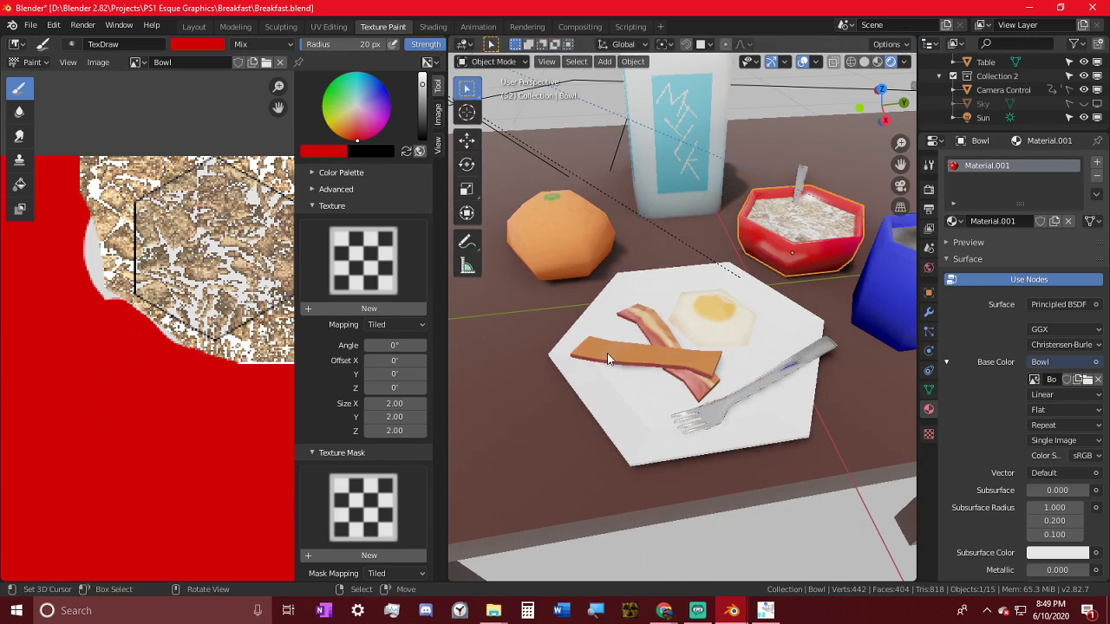
- Select the upper bacon strip on the plate and set the transform orientation to Local
click(607, 359)
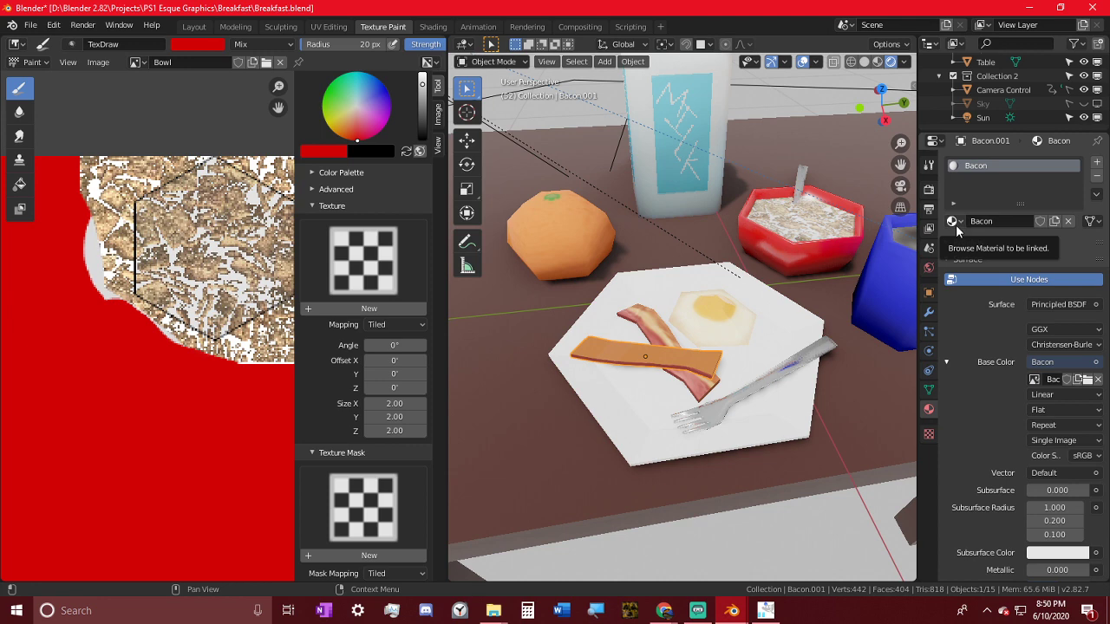
scroll(630, 348, up, 3)
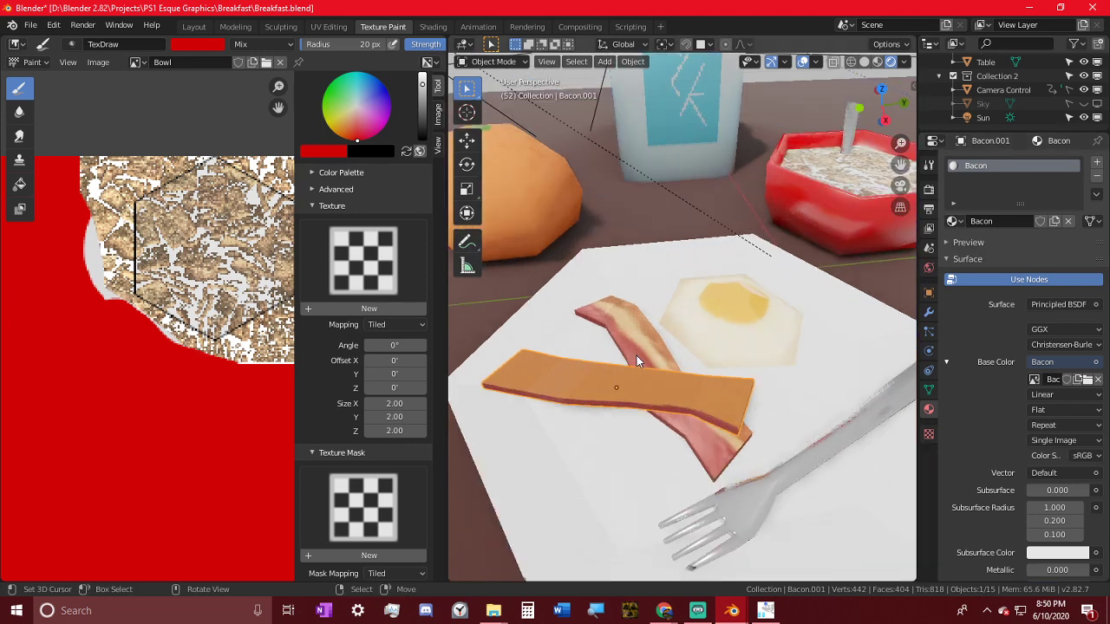
mouse_move(639, 353)
middle_down()
mouse_move(649, 322)
mouse_move(660, 358)
middle_up()
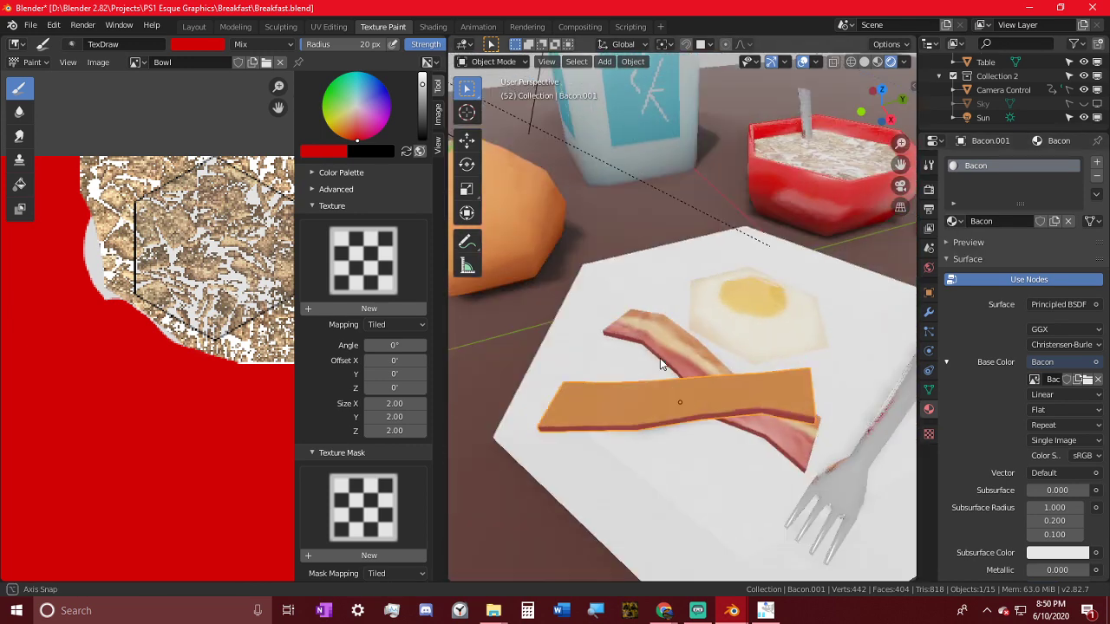
key(r)
key(x)
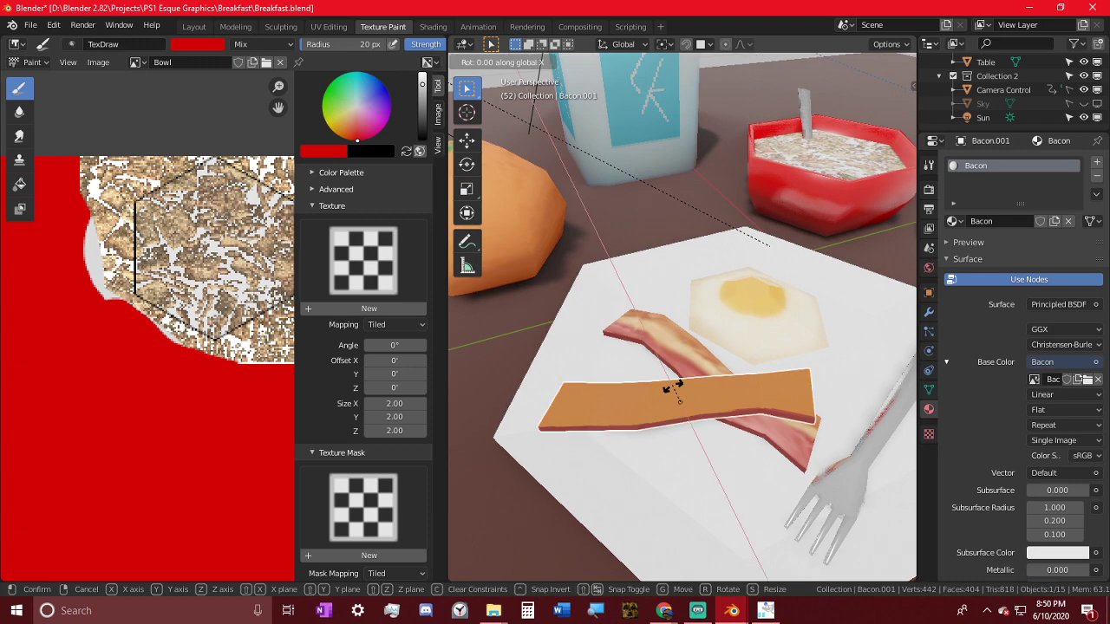
right_click(672, 386)
click(631, 44)
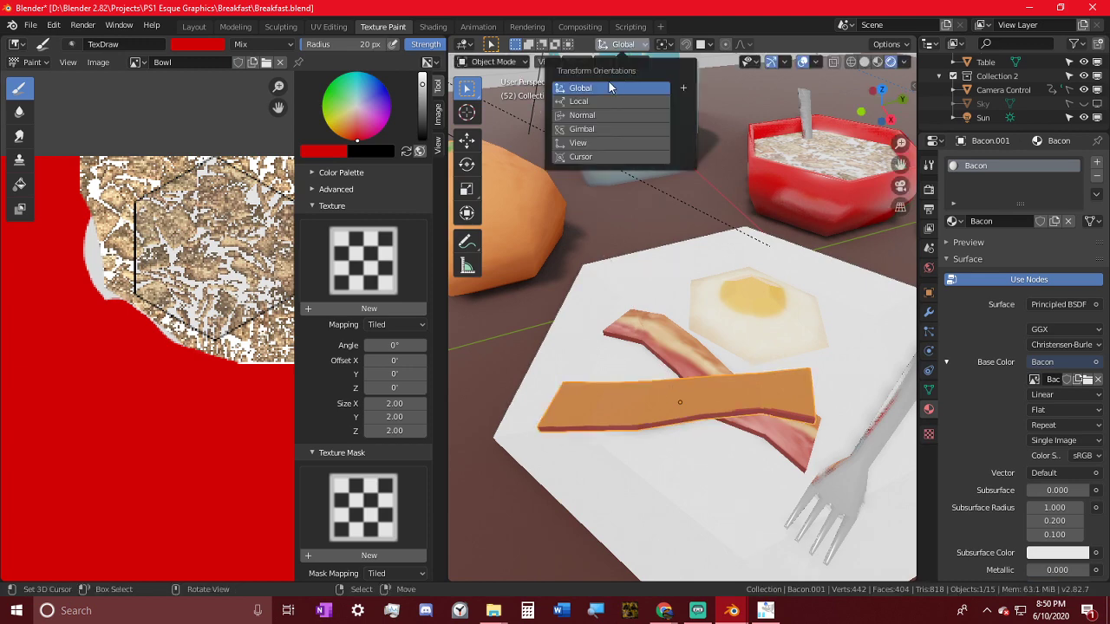
click(623, 101)
key(r)
key(x)
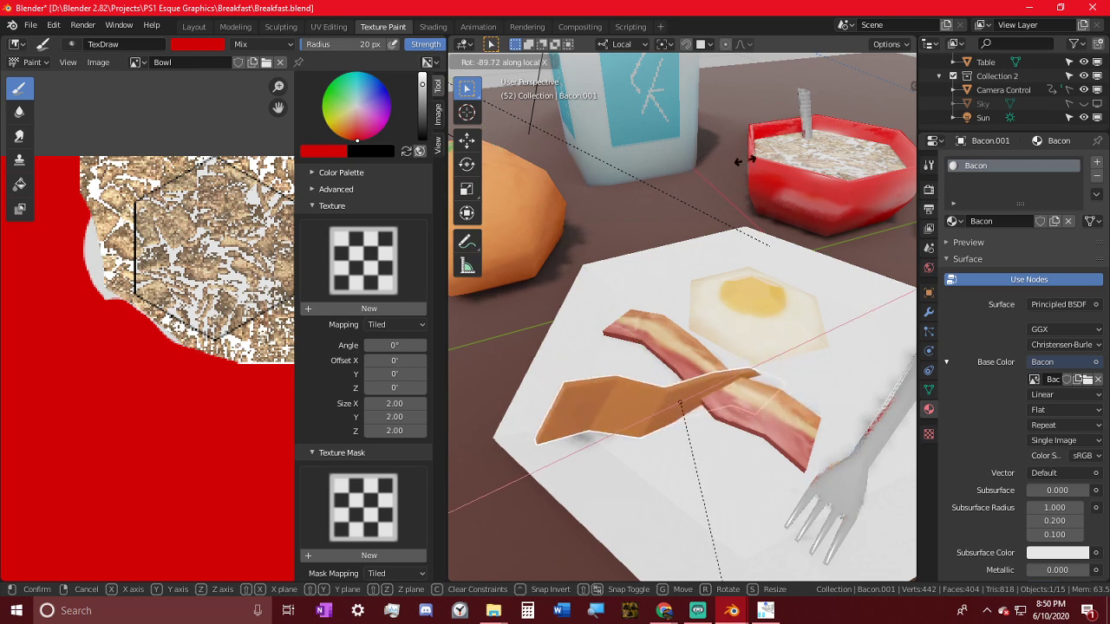
click(681, 248)
middle_drag(681, 248, 624, 215)
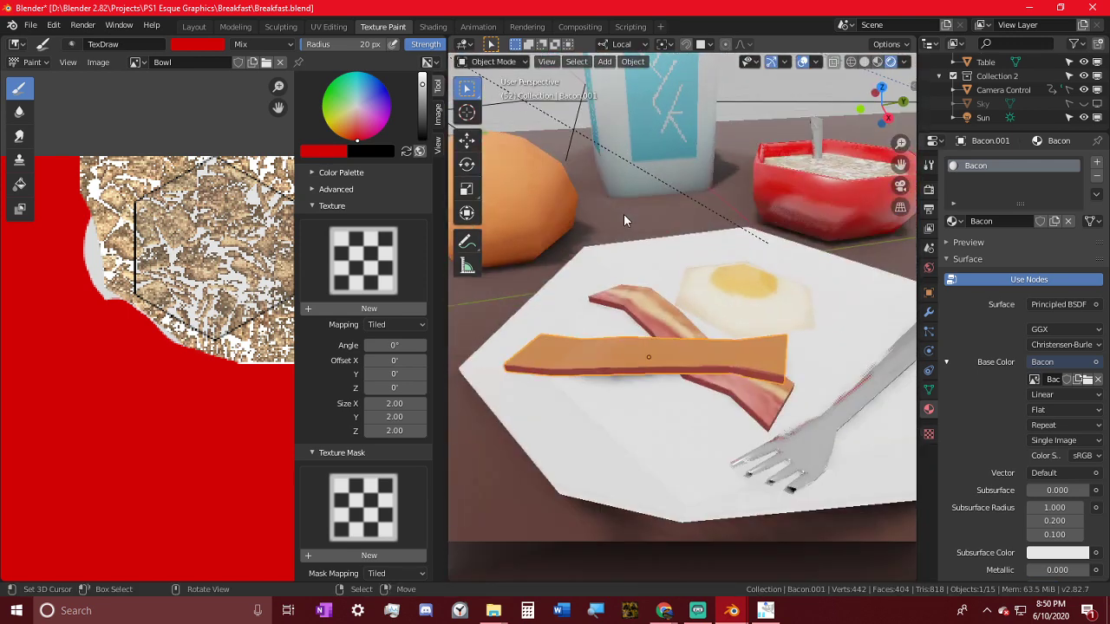
key(r)
key(x)
right_click(723, 263)
- Flip the upper bacon strip over about its local X axis so its streaked side faces up
middle_drag(748, 296, 785, 317)
key(r)
key(x)
click(462, 310)
- Rotate the flipped bacon strip about its local Z axis until it lies diagonally across the other strip
key(r)
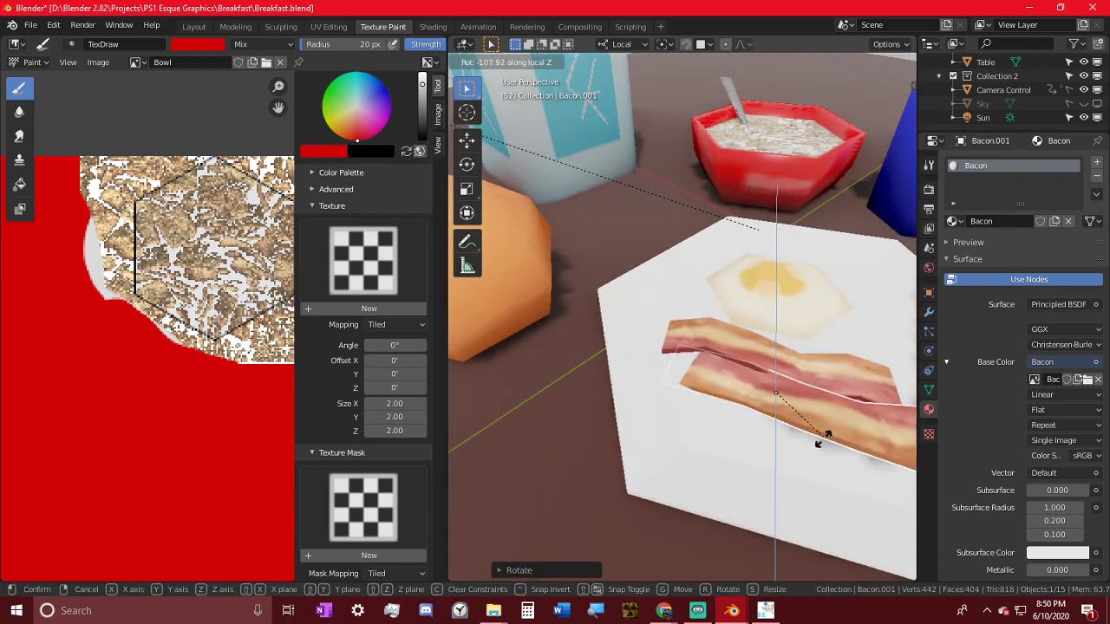
click(840, 373)
middle_drag(841, 370, 678, 236)
key(r)
click(761, 227)
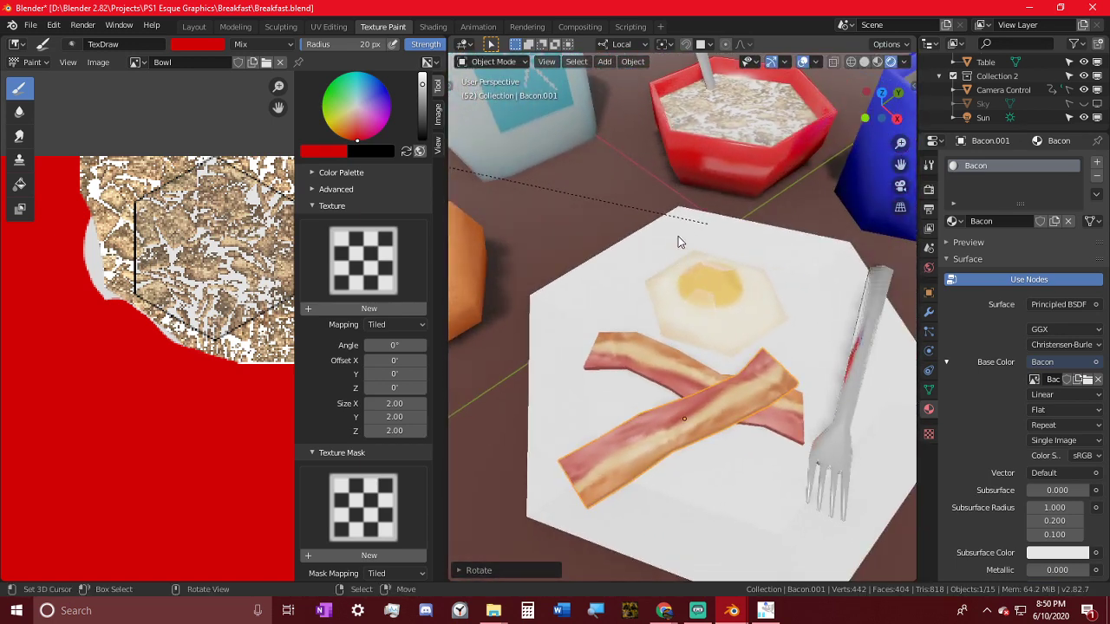
- Select the table, keeping the viewport in Object Mode
middle_drag(849, 183, 702, 209)
scroll(686, 175, down, 4)
click(483, 61)
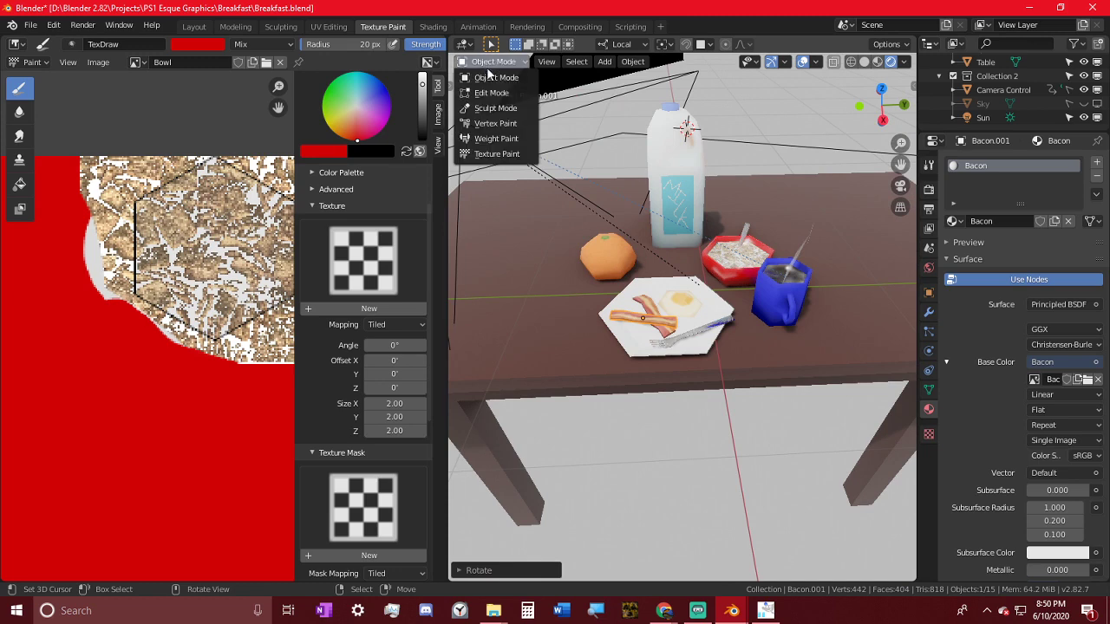
click(556, 228)
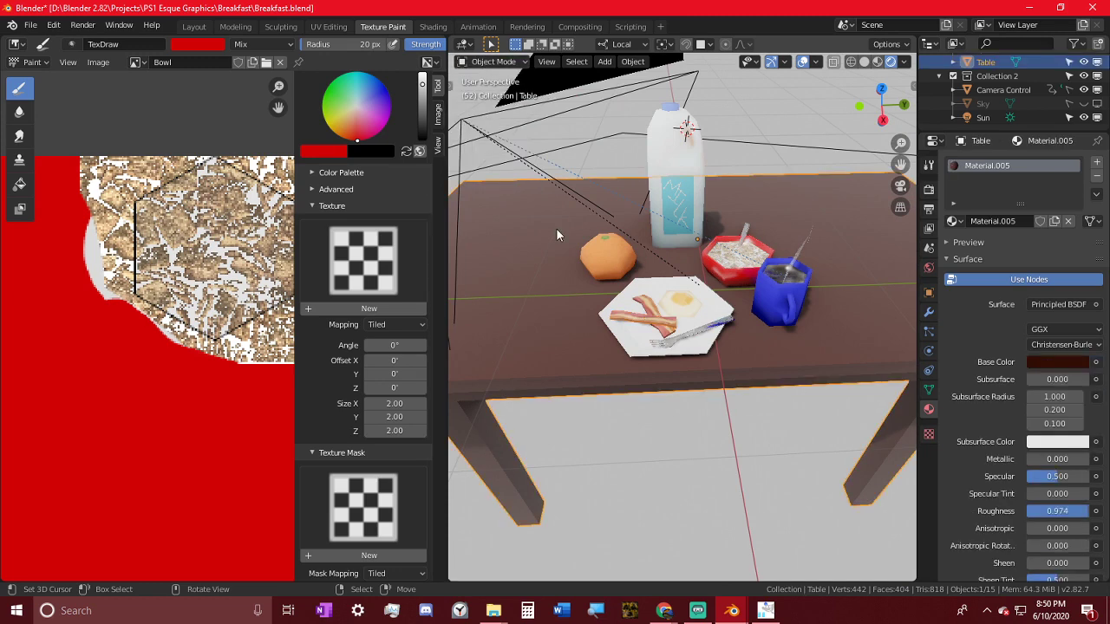
- Save Breakfast.blend and maximize the 3D viewport to show the whole table
click(119, 24)
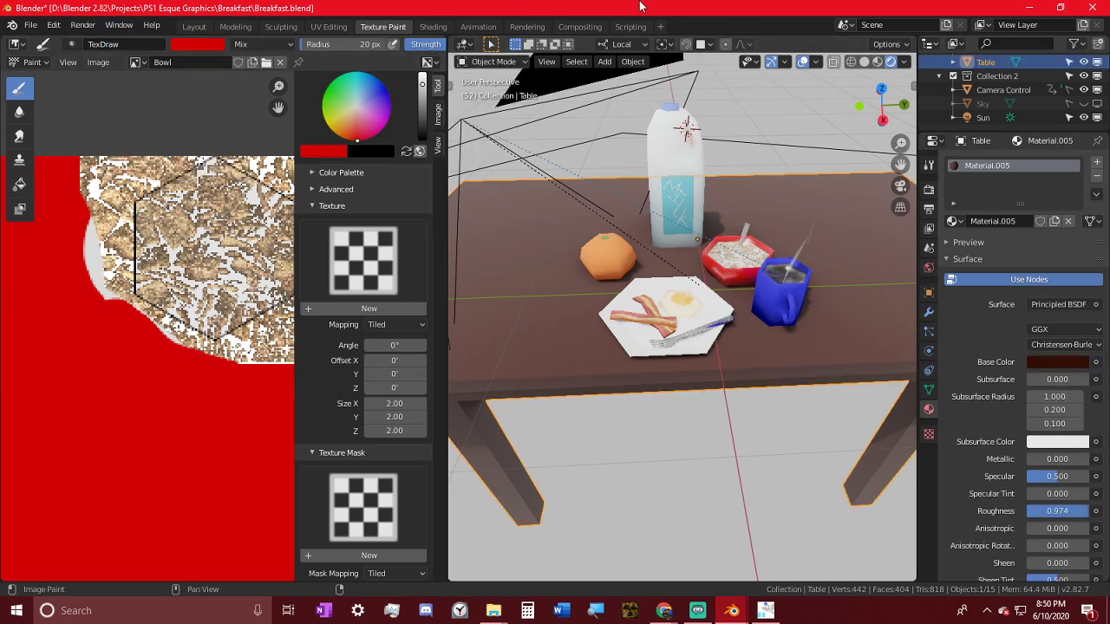
middle_drag(624, 217, 707, 192)
key(ctrl+s)
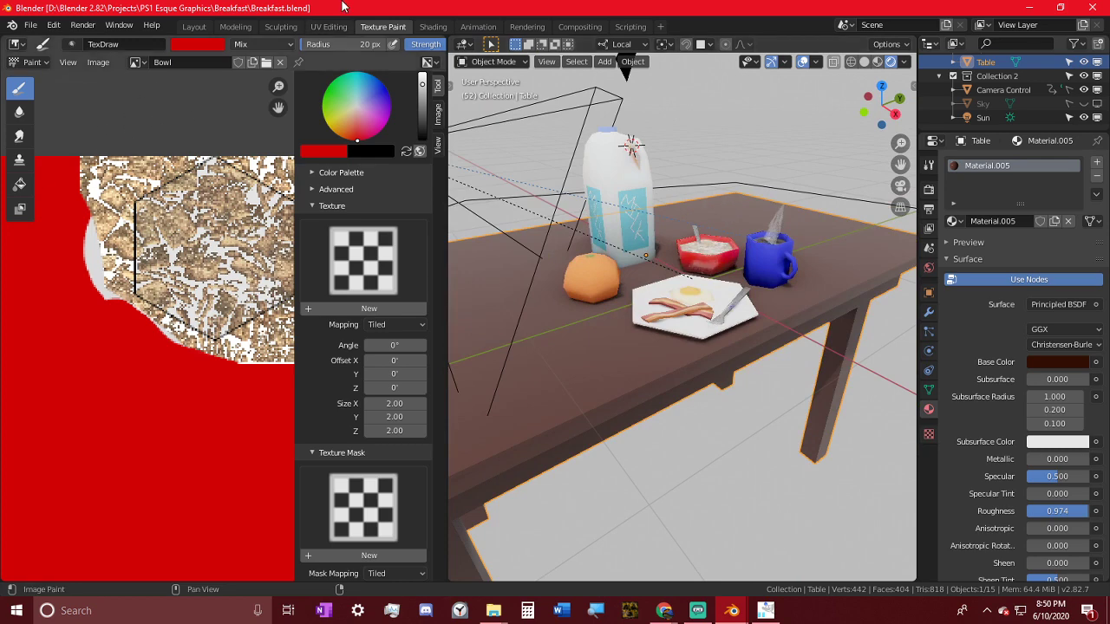
key(ctrl+space)
scroll(631, 334, down, 5)
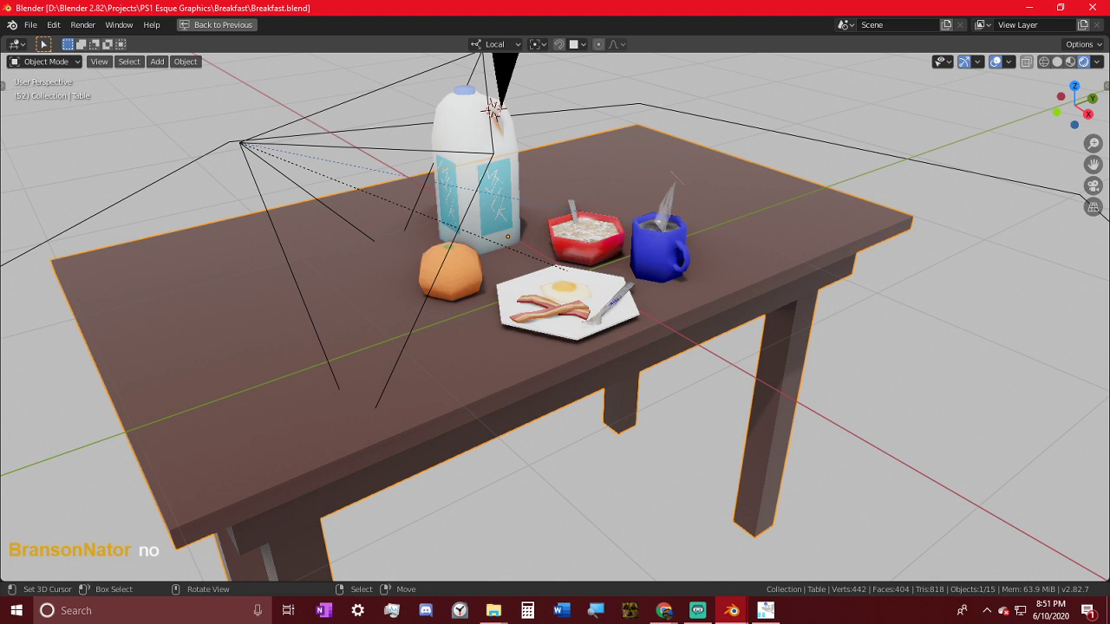
- Switch to Chrome, watch the PS1 part of the All PlayStation Startups video on YouTube, and close its page
key(alt+Tab)
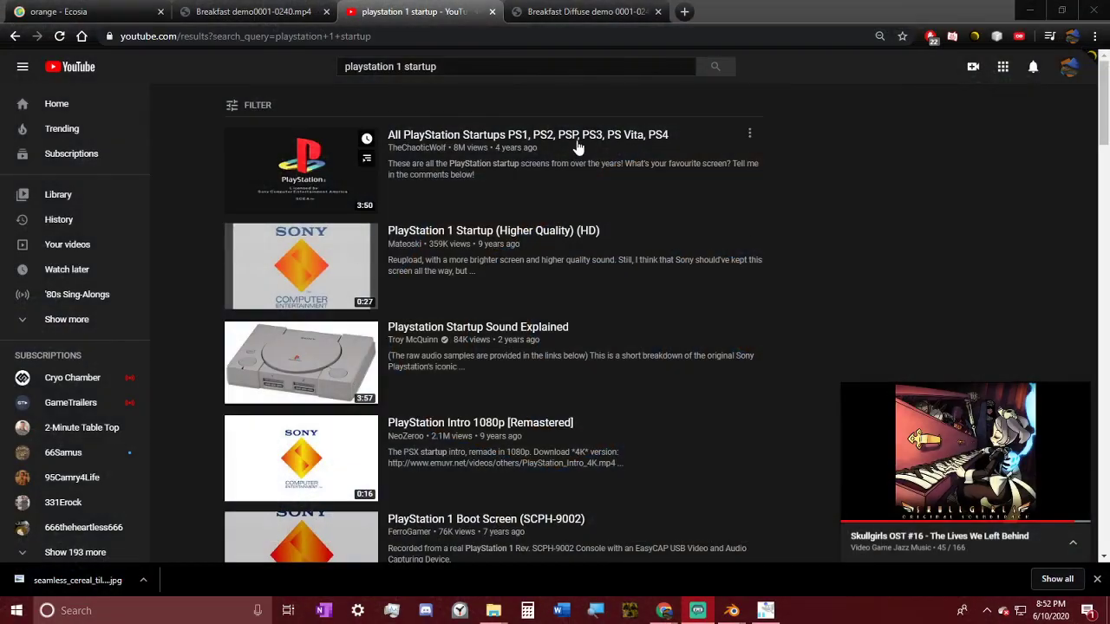
click(317, 157)
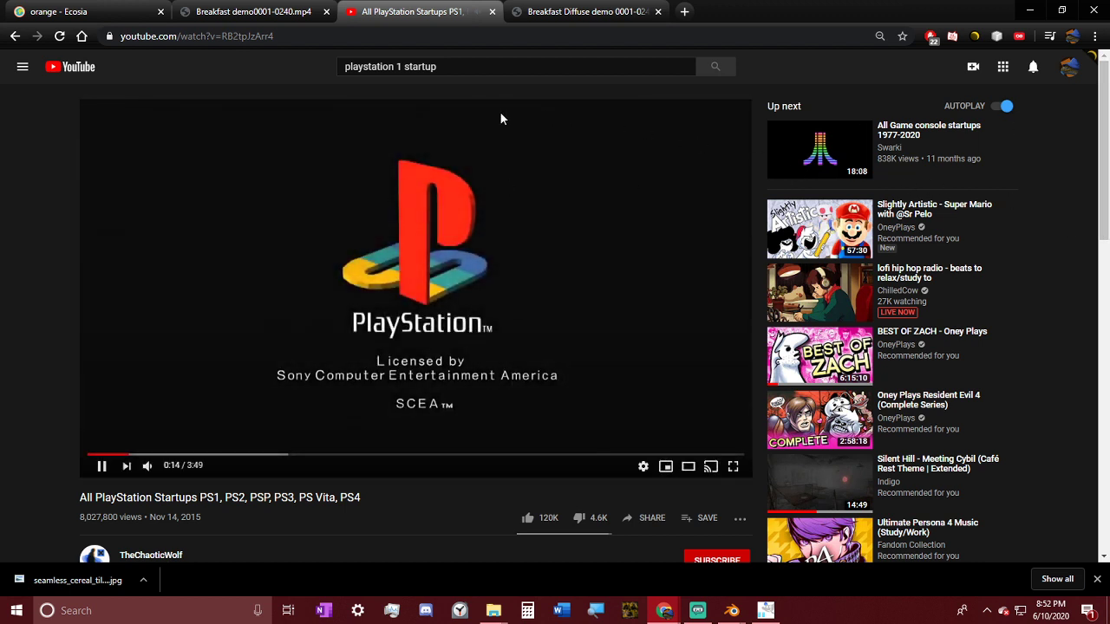
click(492, 11)
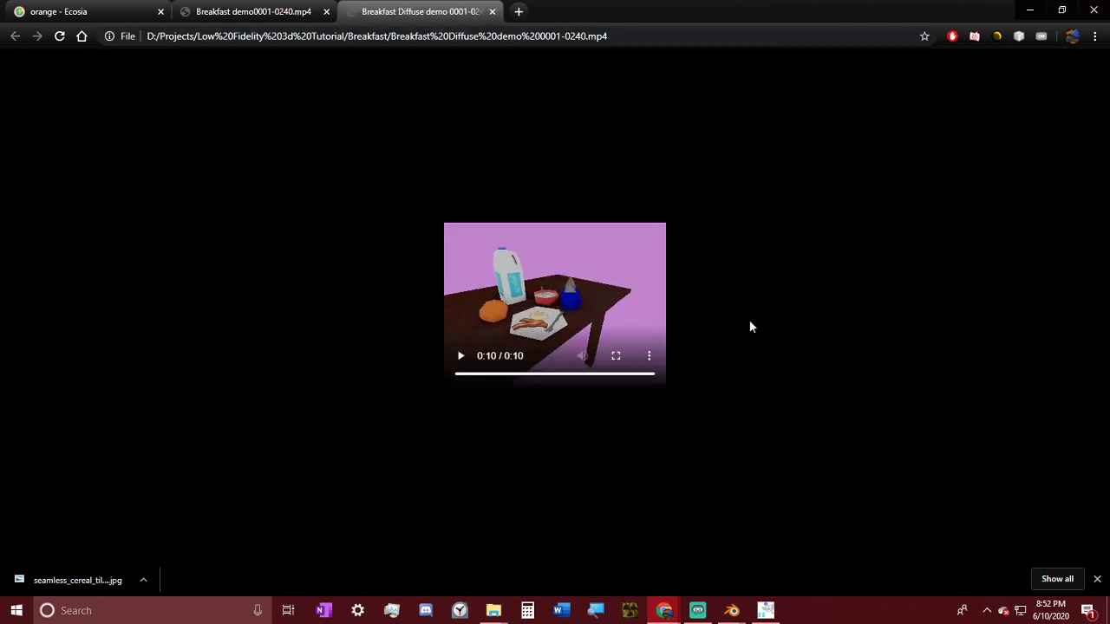
- Bring up the Blender Render window to view the Bowl image and switch back to Chrome
click(732, 609)
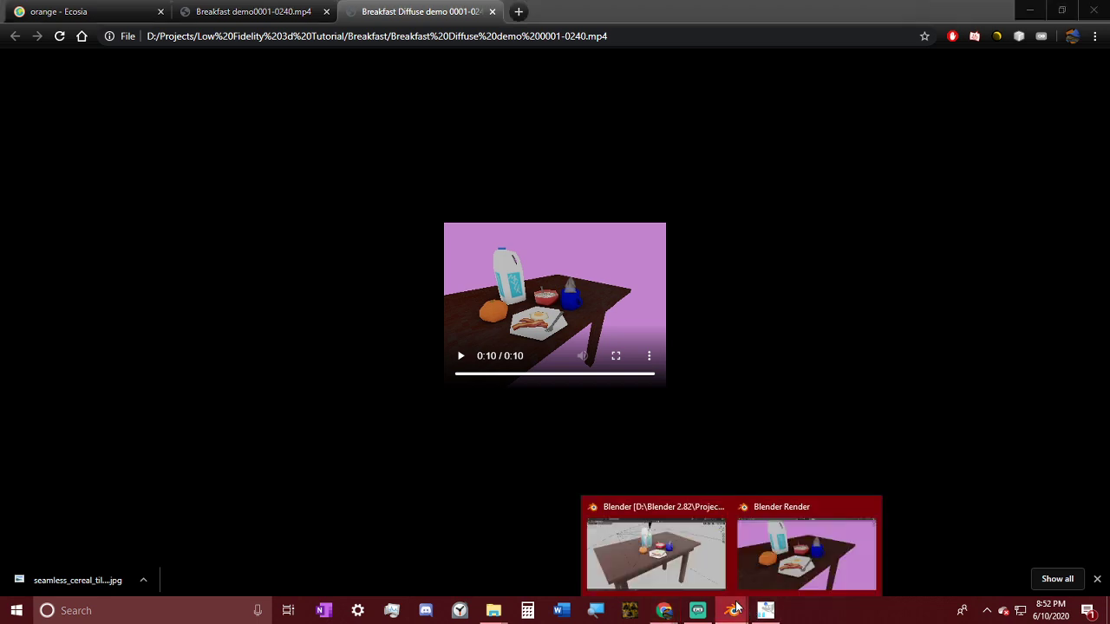
click(798, 537)
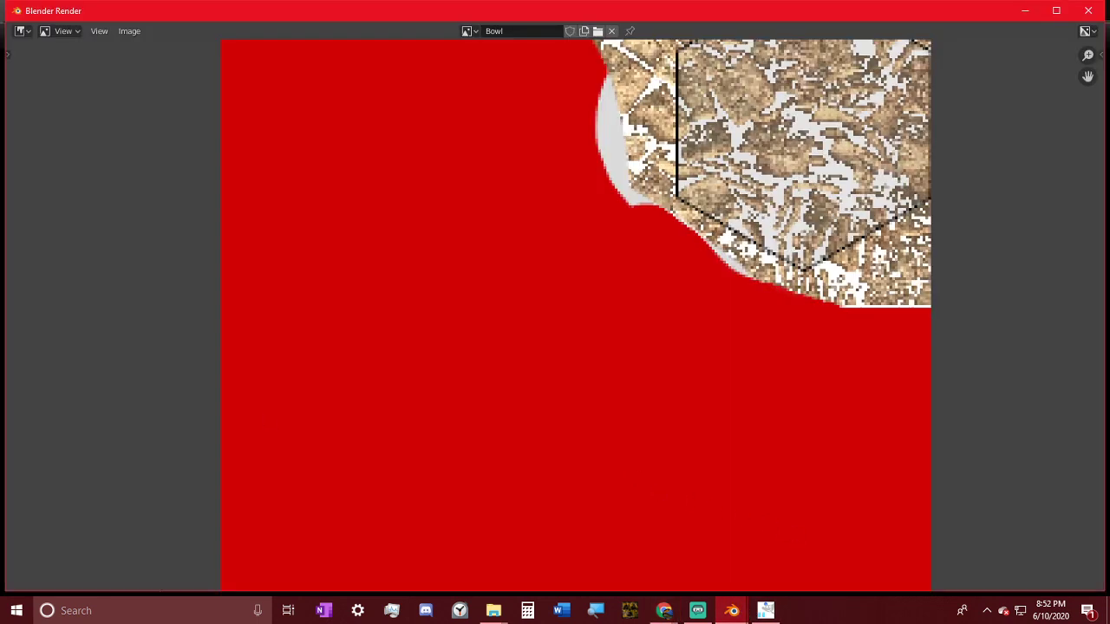
key(alt+Tab)
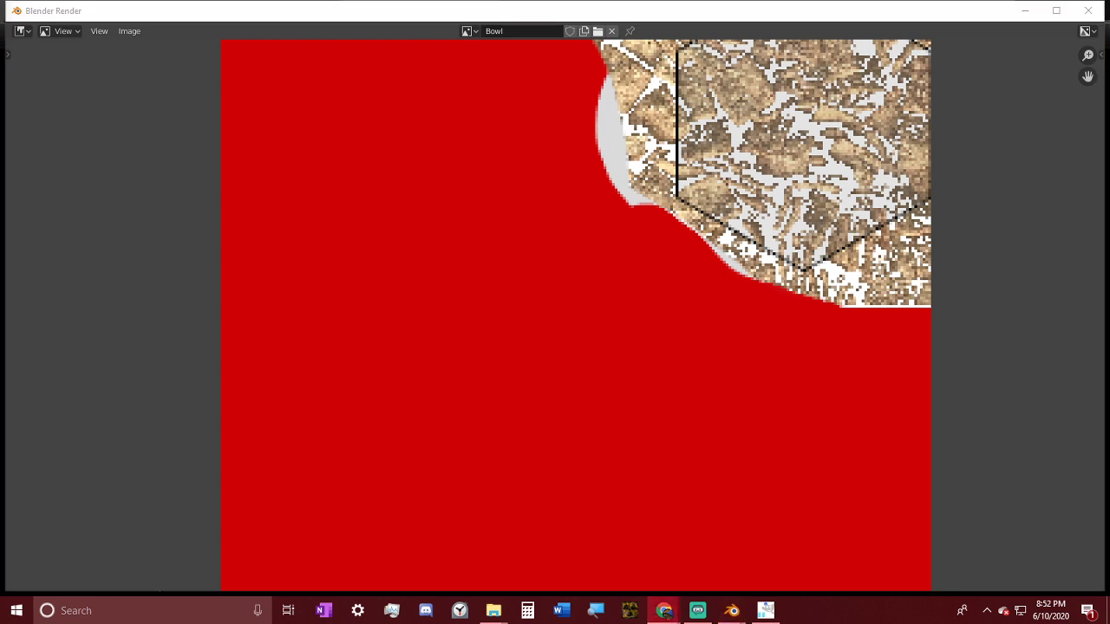